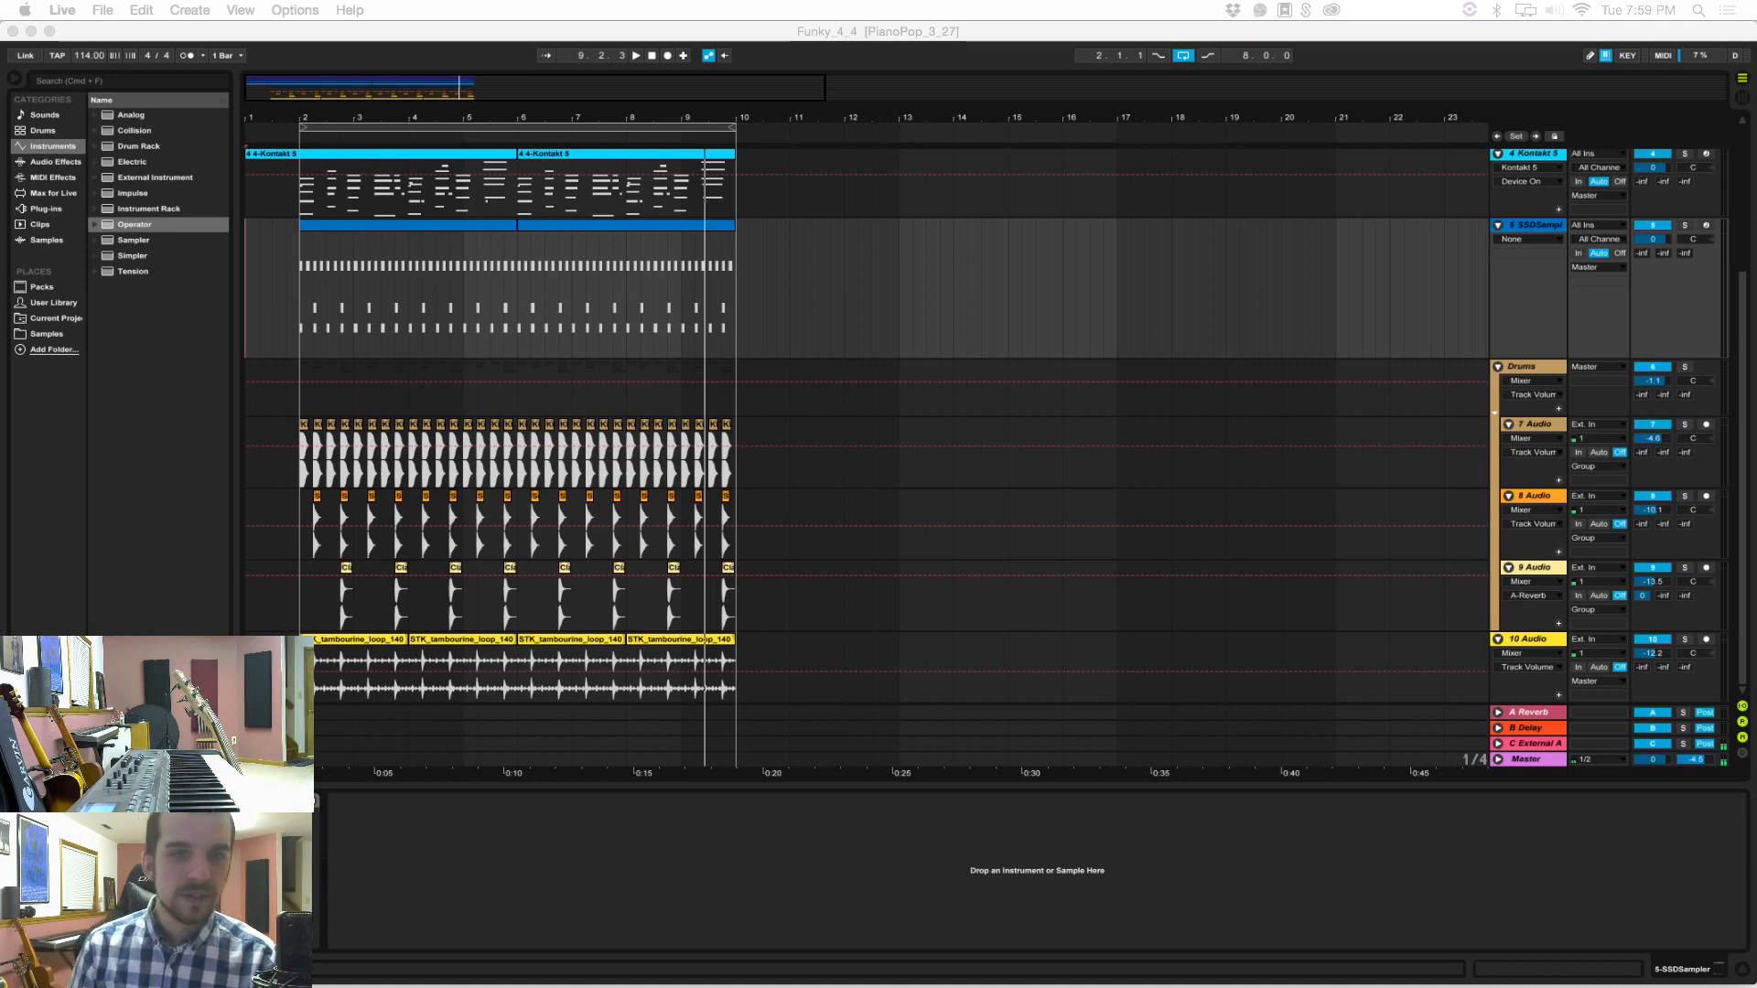
Step: Return the song position to the start of the arrangement
{"action": "left_click", "coordinate": [651, 55]}
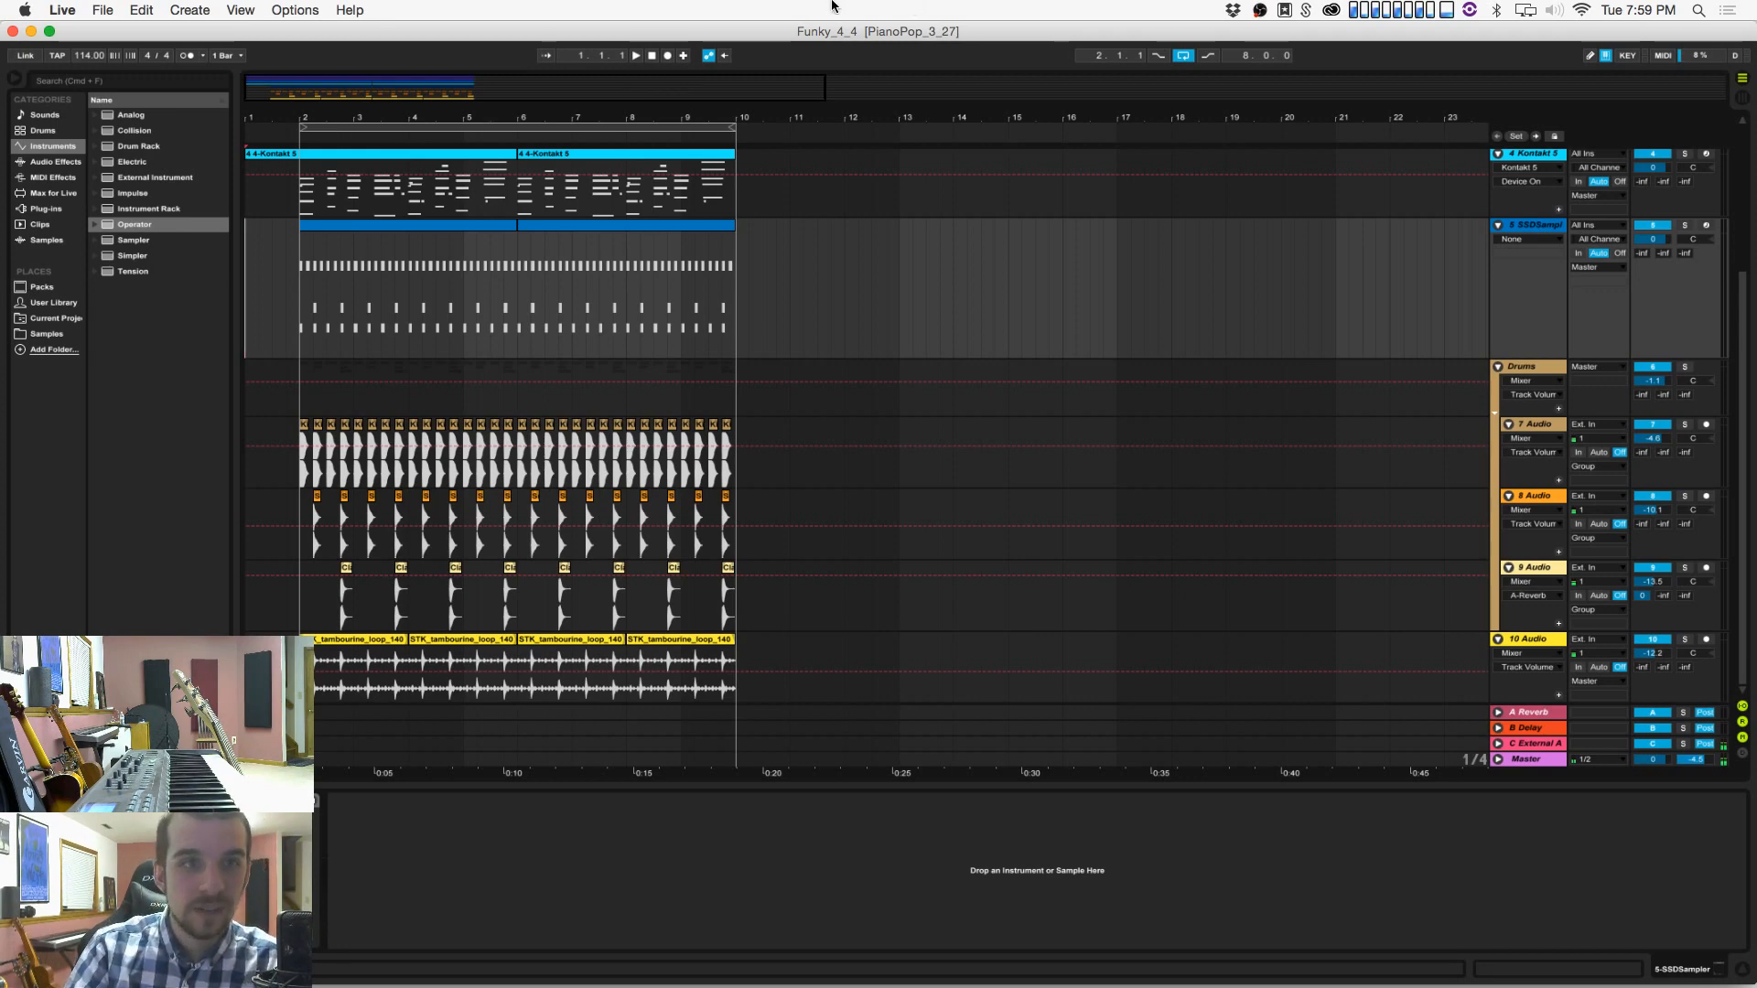
{"action": "left_click", "coordinate": [723, 306]}
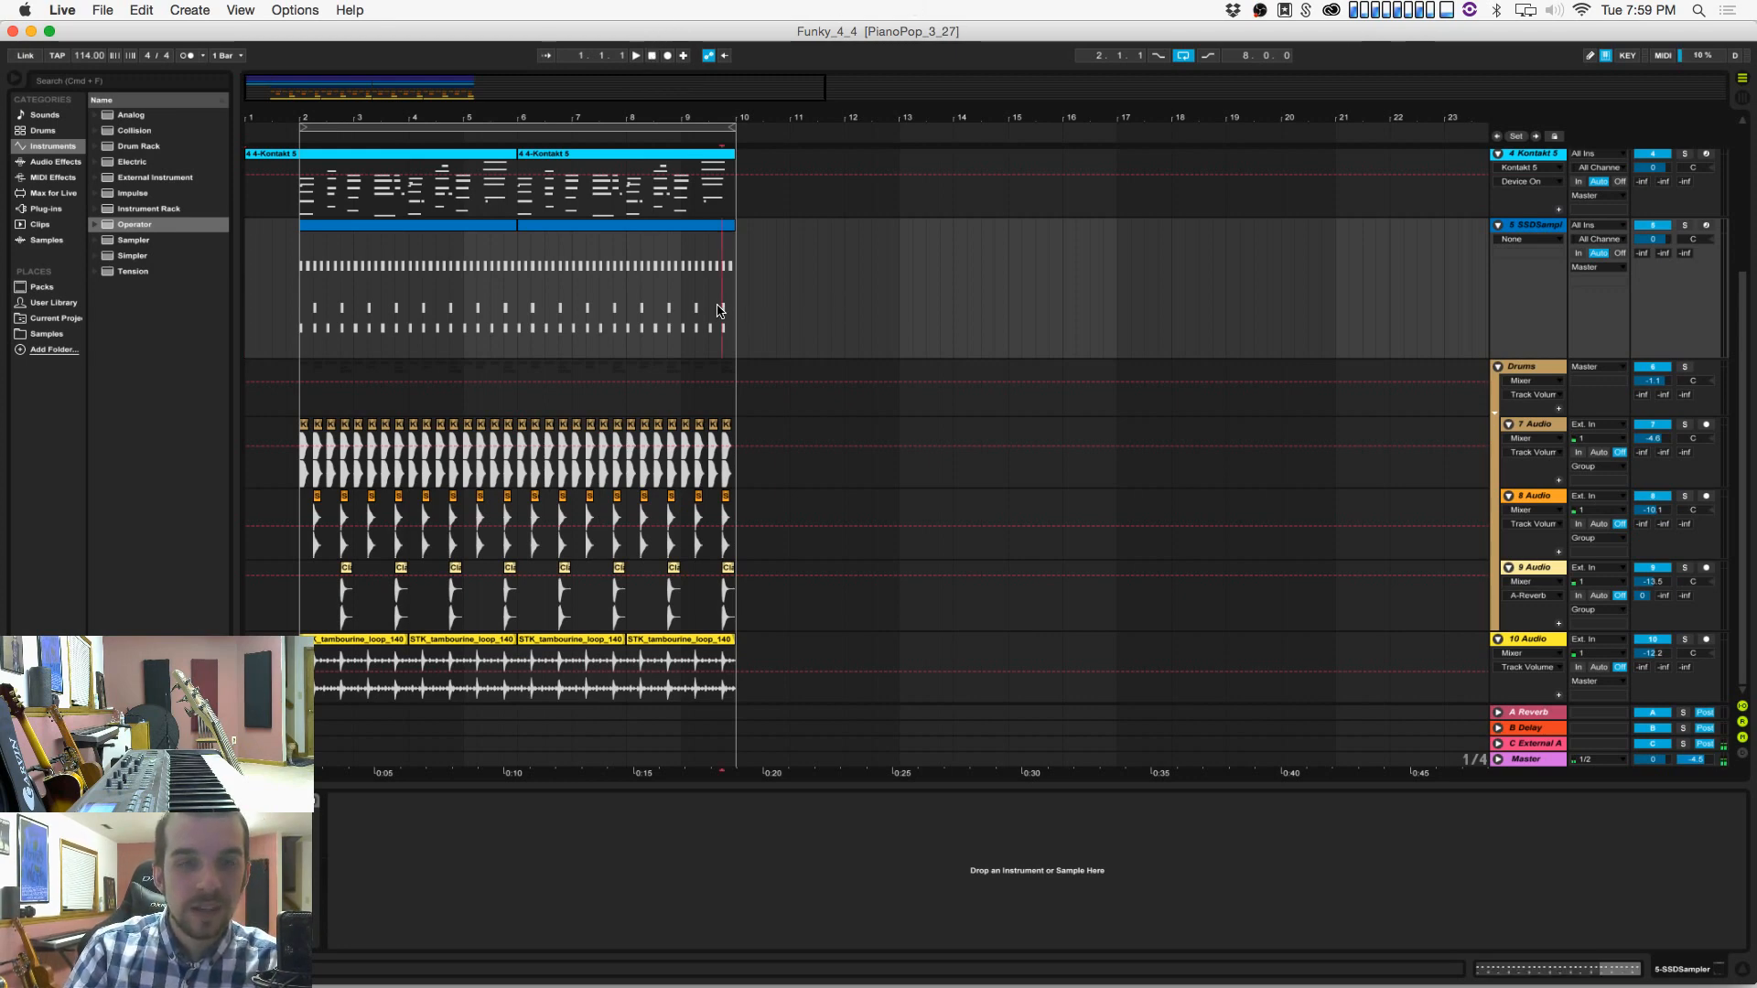
{"action": "left_click", "coordinate": [815, 300]}
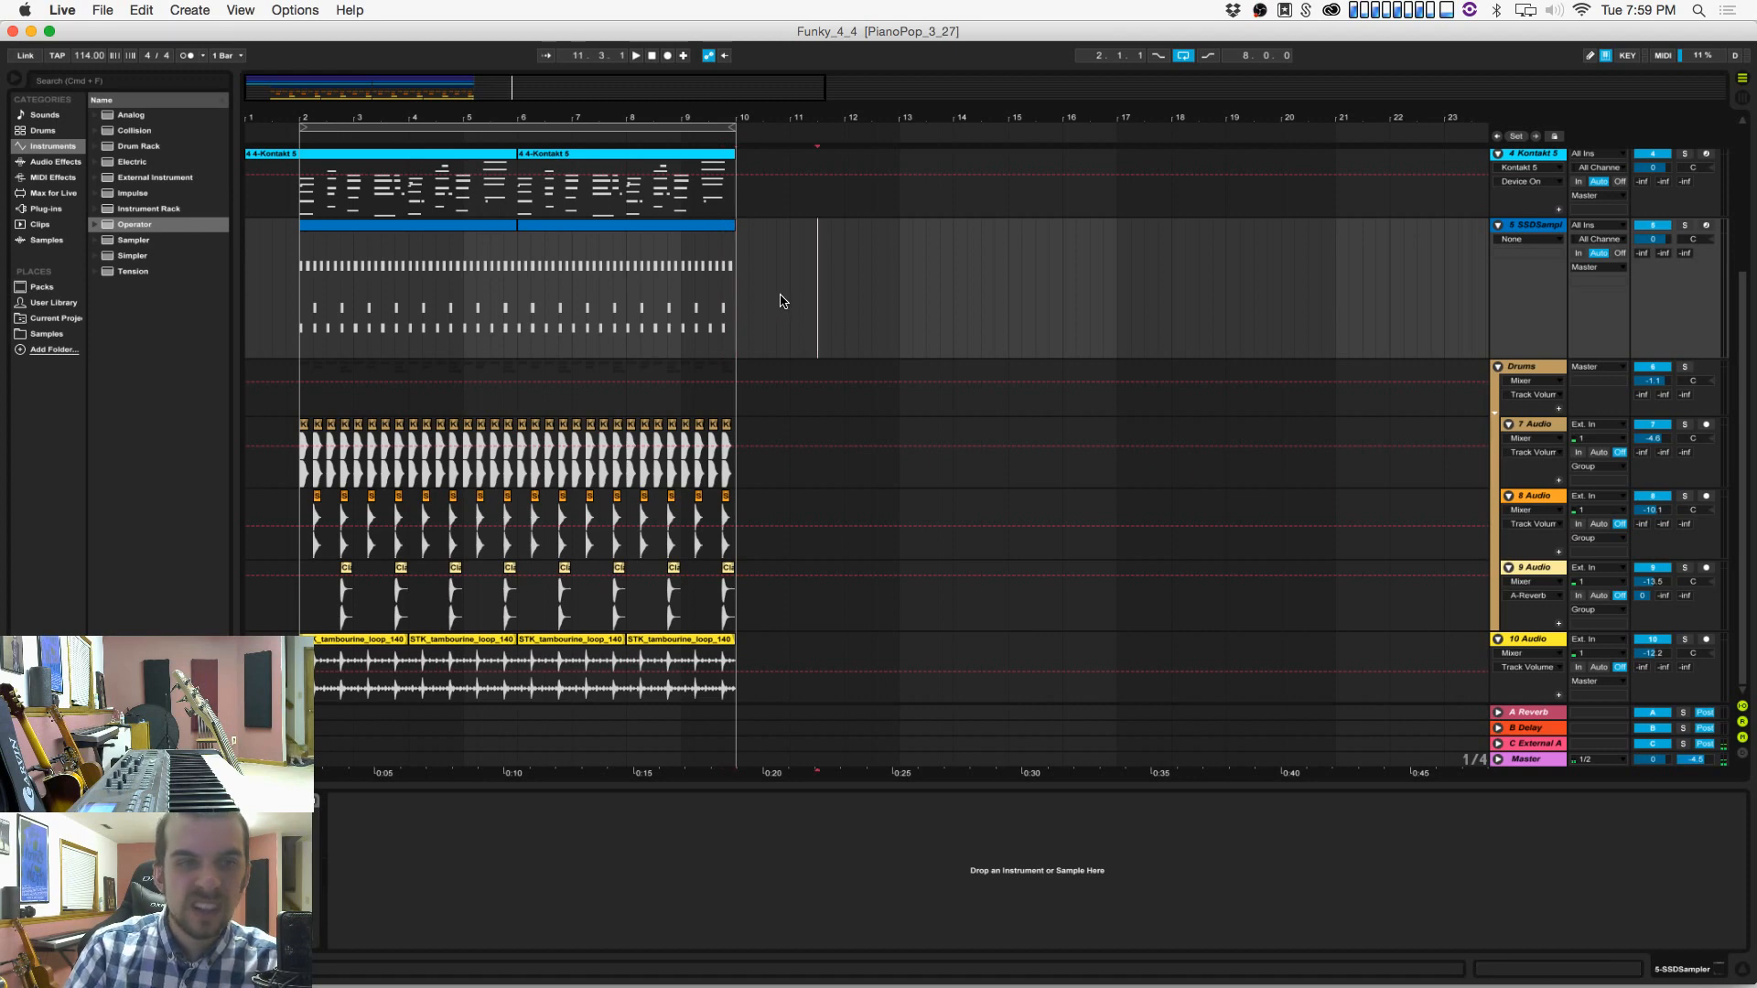
{"action": "left_click", "coordinate": [775, 298]}
{"action": "left_click", "coordinate": [651, 56]}
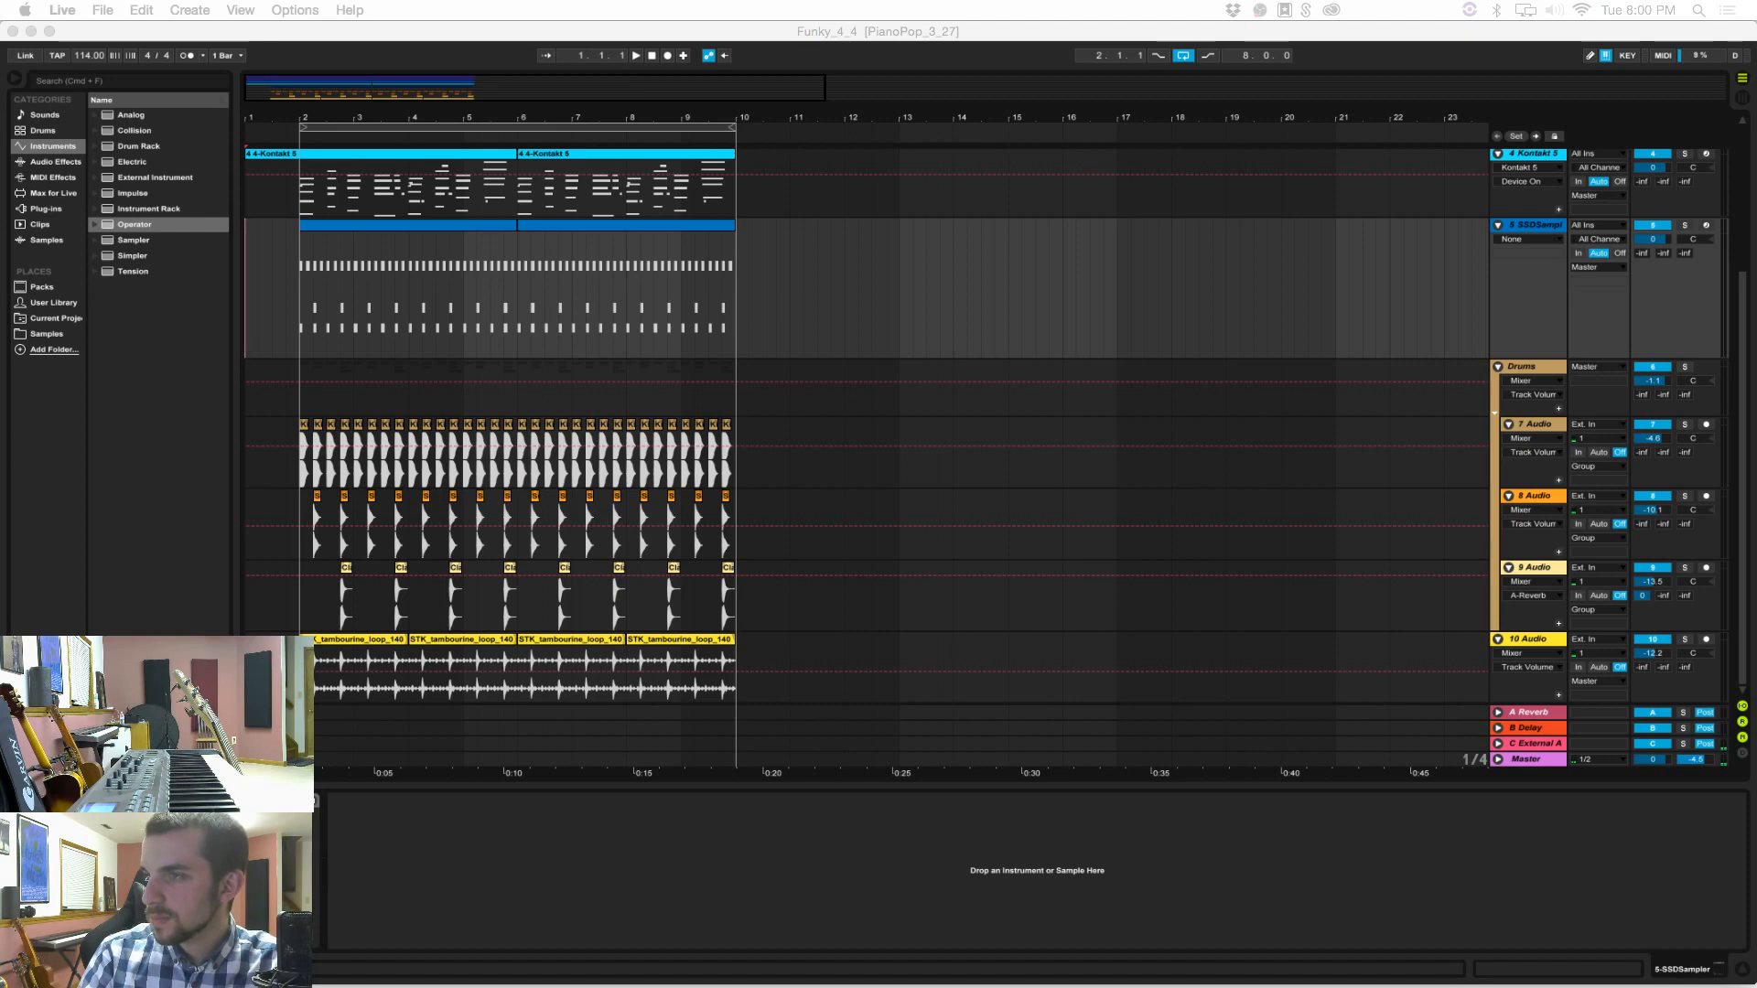
Step: Play the arrangement from the start through the looped section, and stop playback
{"action": "left_click", "coordinate": [590, 25]}
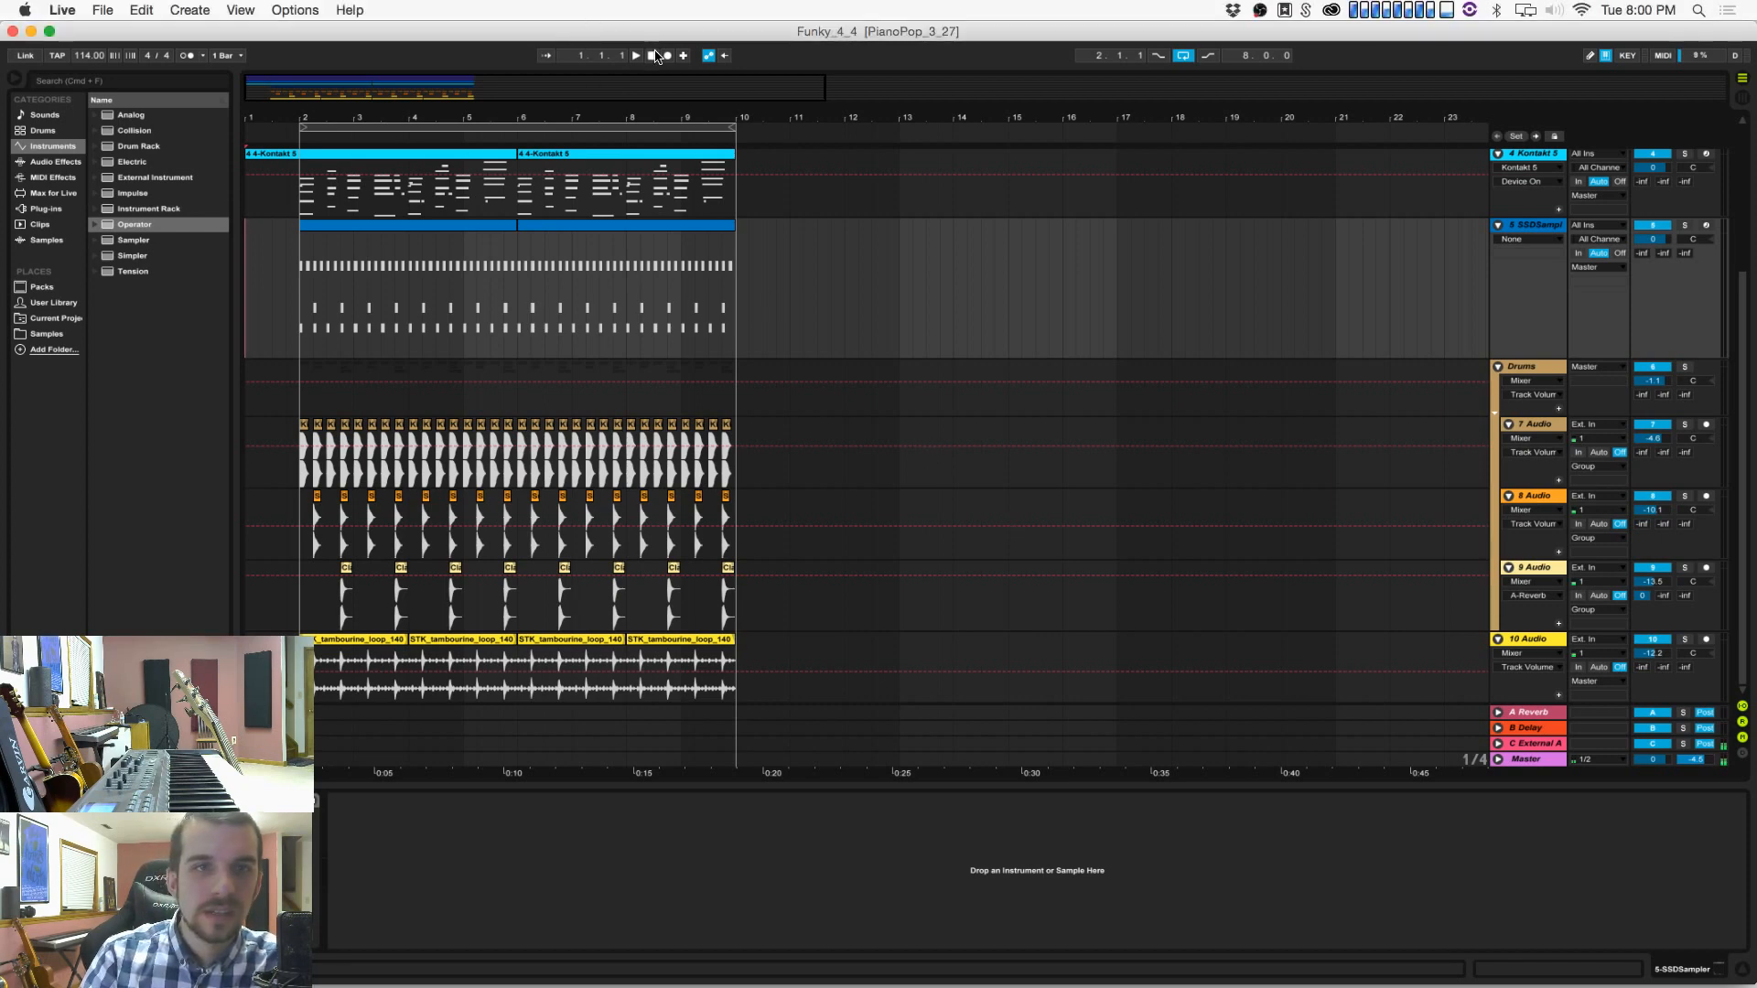
{"action": "key", "text": "space"}
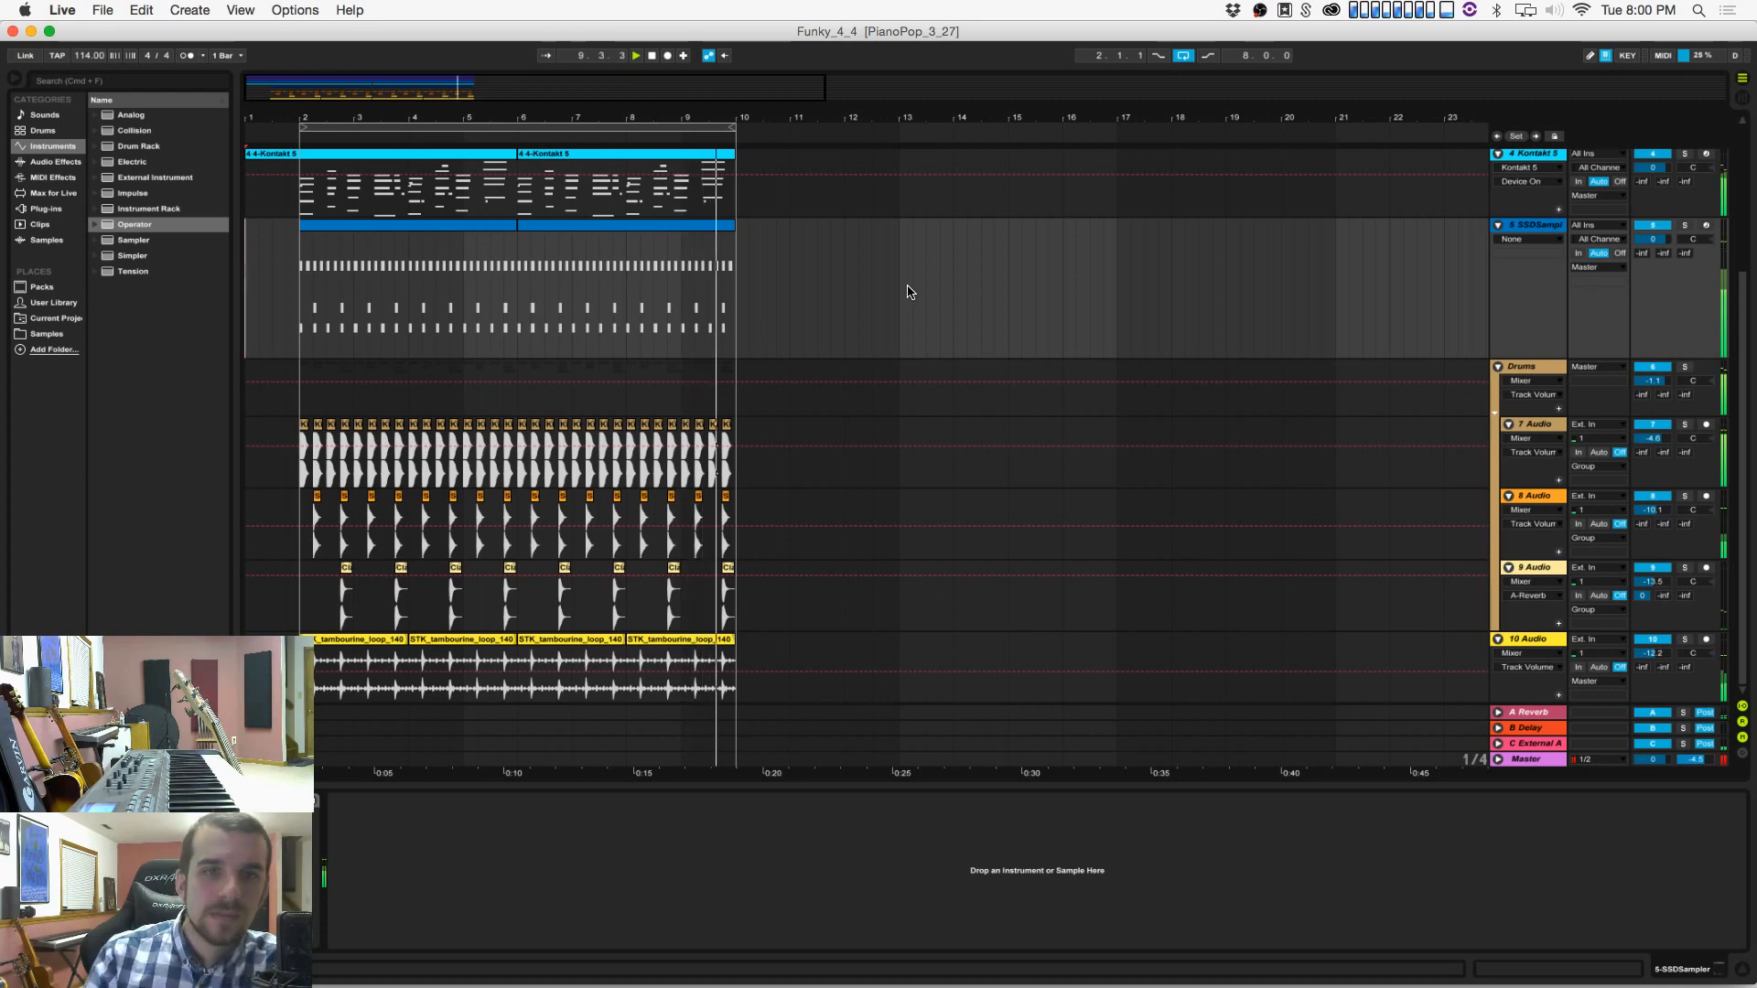
{"action": "left_click", "coordinate": [912, 291]}
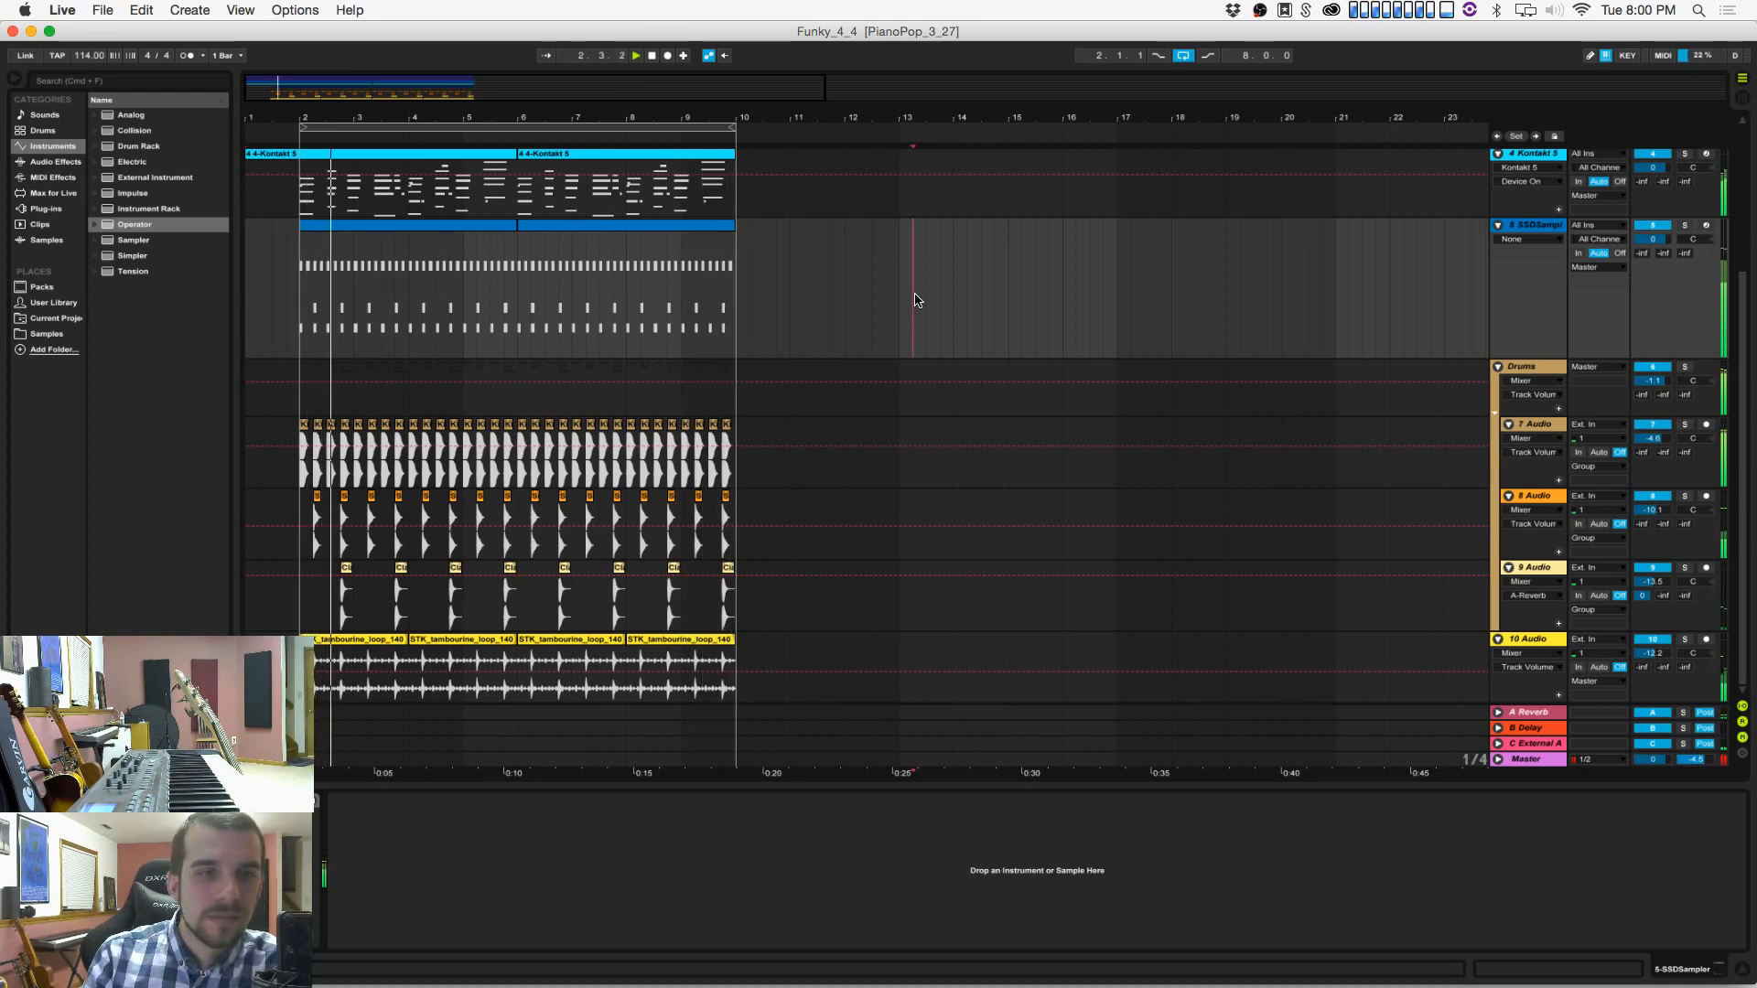
{"action": "left_click", "coordinate": [1035, 246]}
{"action": "key", "text": "space"}
Step: Check the audio device, sample rate and buffer settings in the Preferences, and close them
{"action": "left_click", "coordinate": [62, 7]}
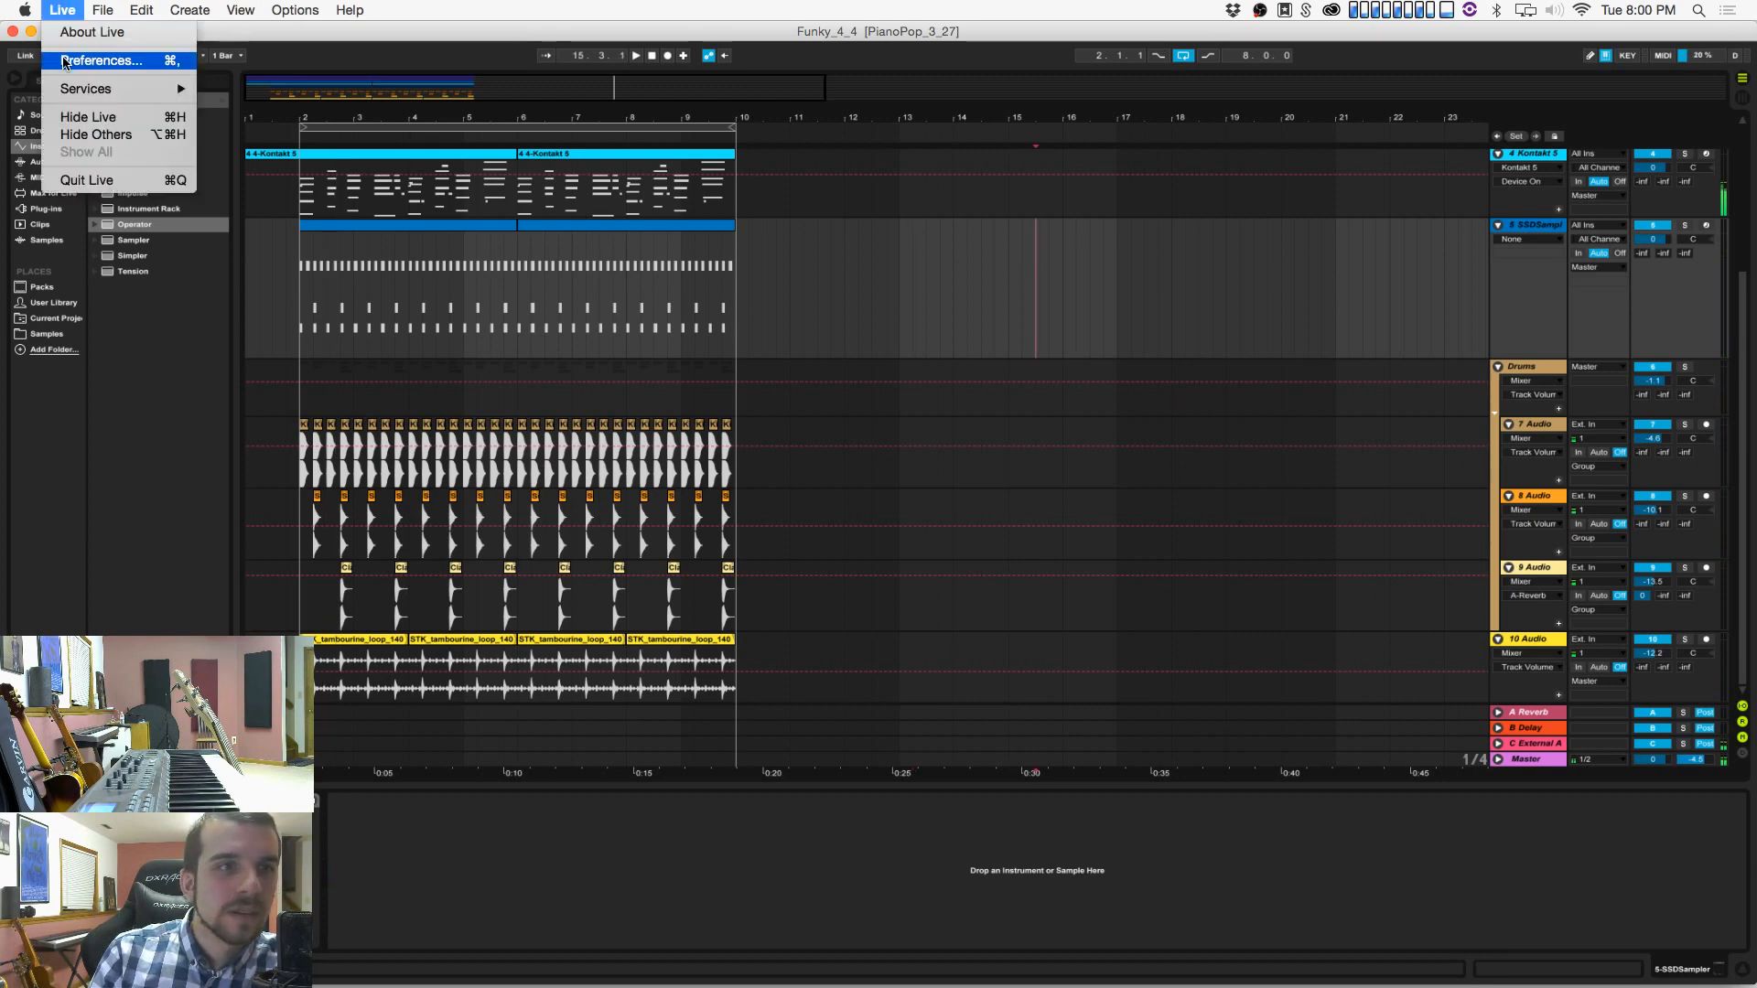
{"action": "left_click", "coordinate": [160, 58]}
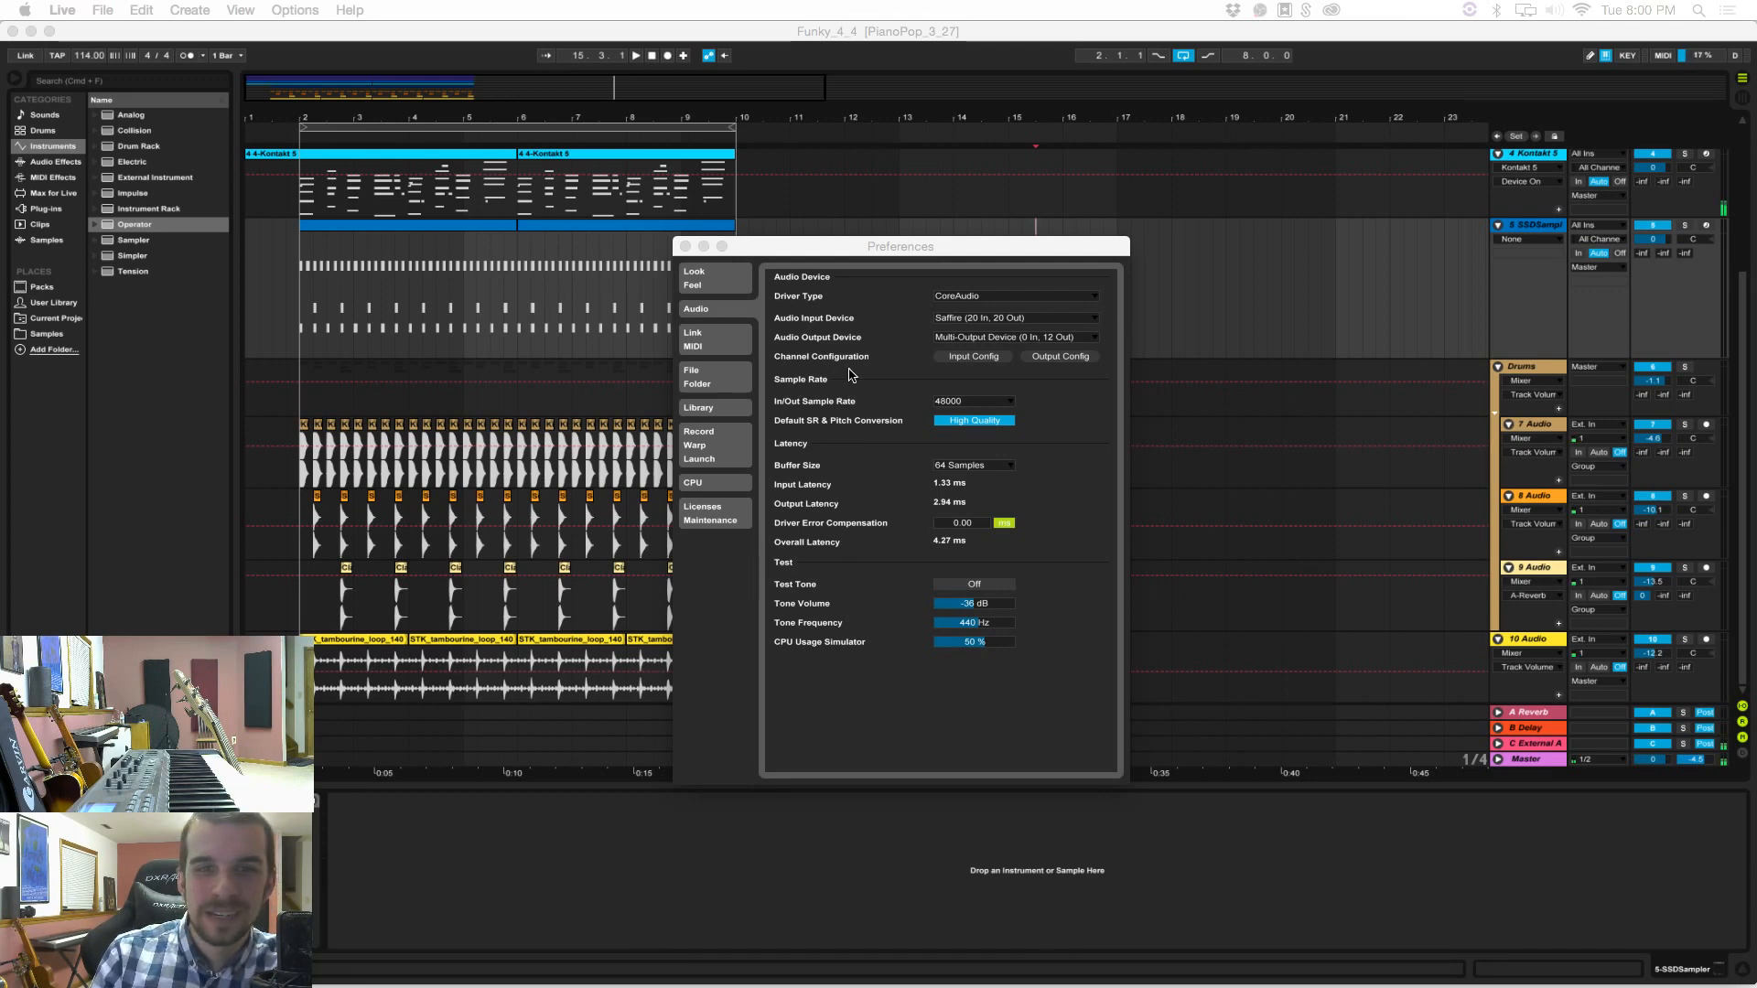
{"action": "left_click", "coordinate": [684, 247]}
{"action": "left_click", "coordinate": [572, 337]}
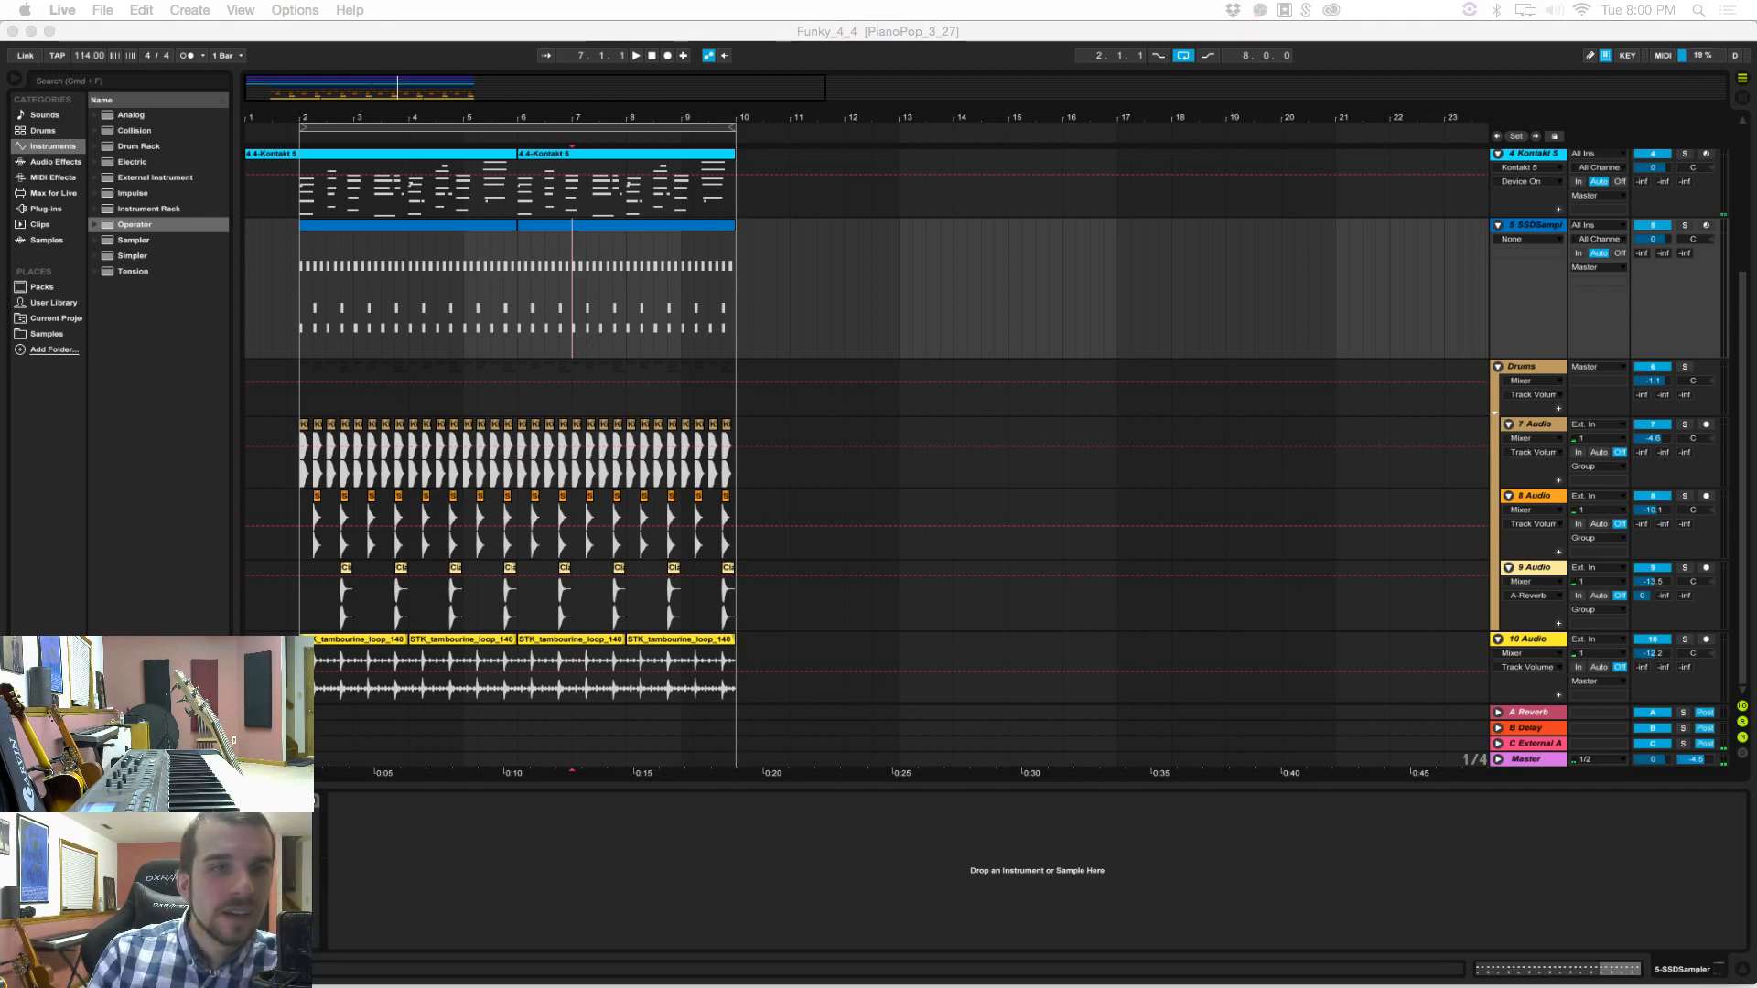
{"action": "left_click", "coordinate": [651, 56]}
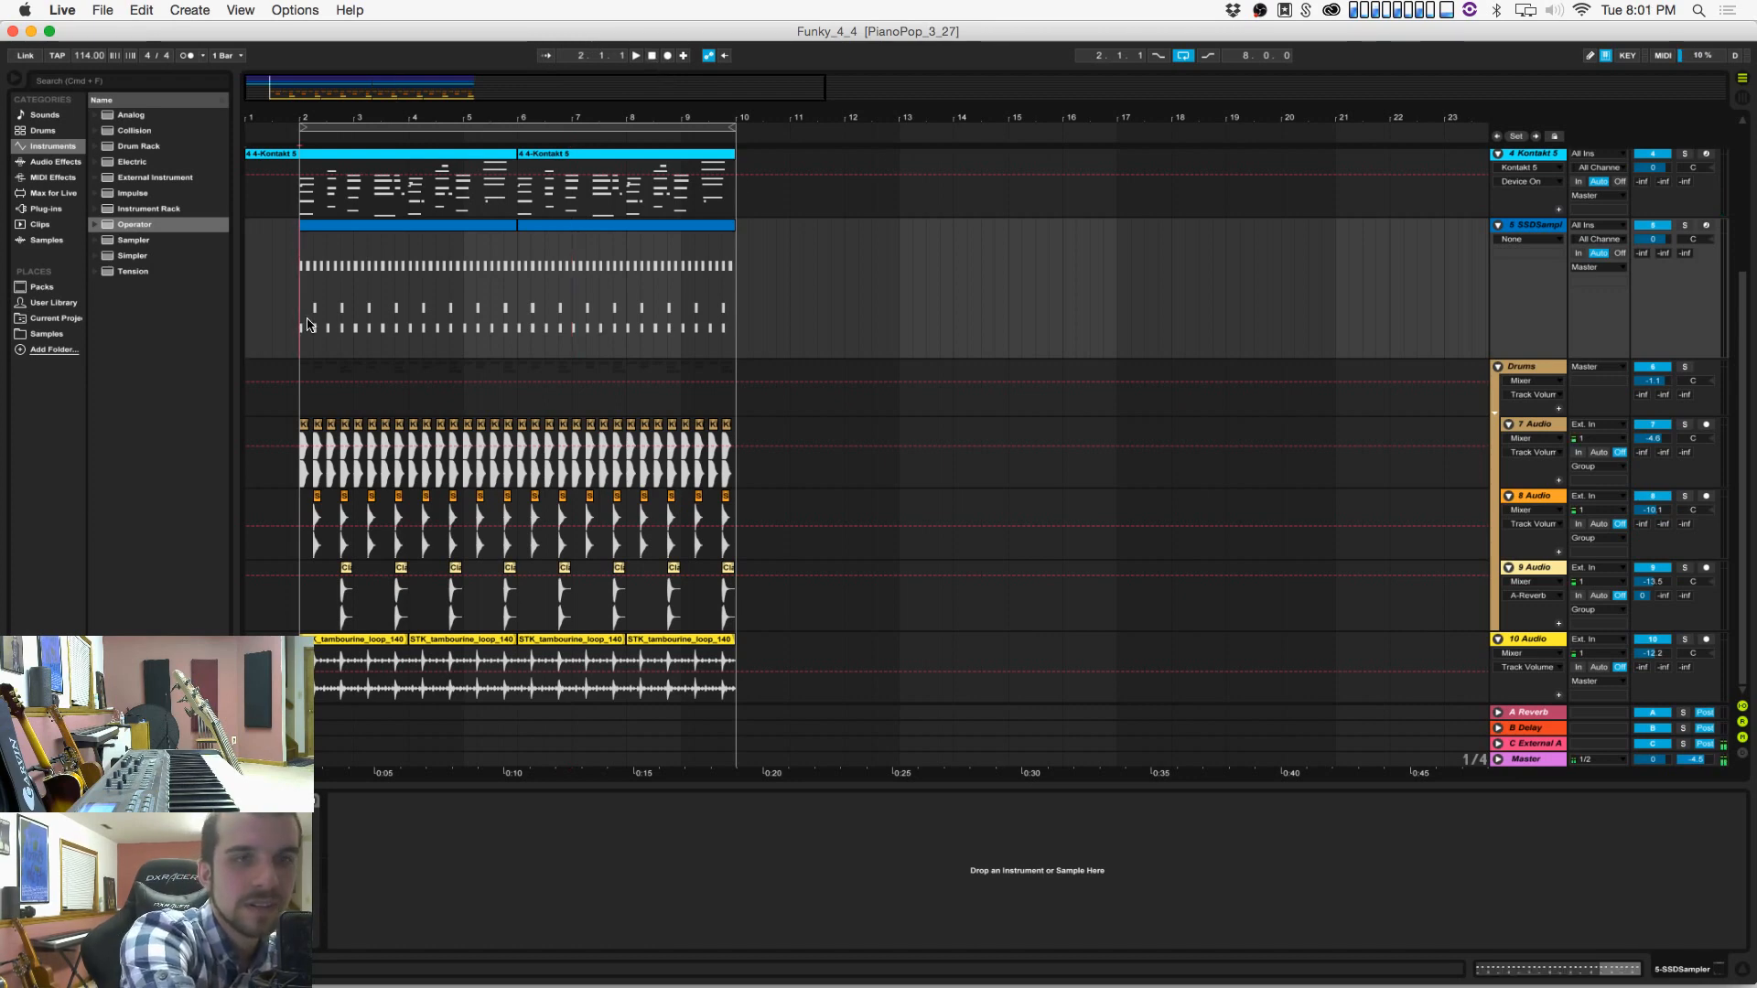
{"action": "left_click", "coordinate": [804, 302]}
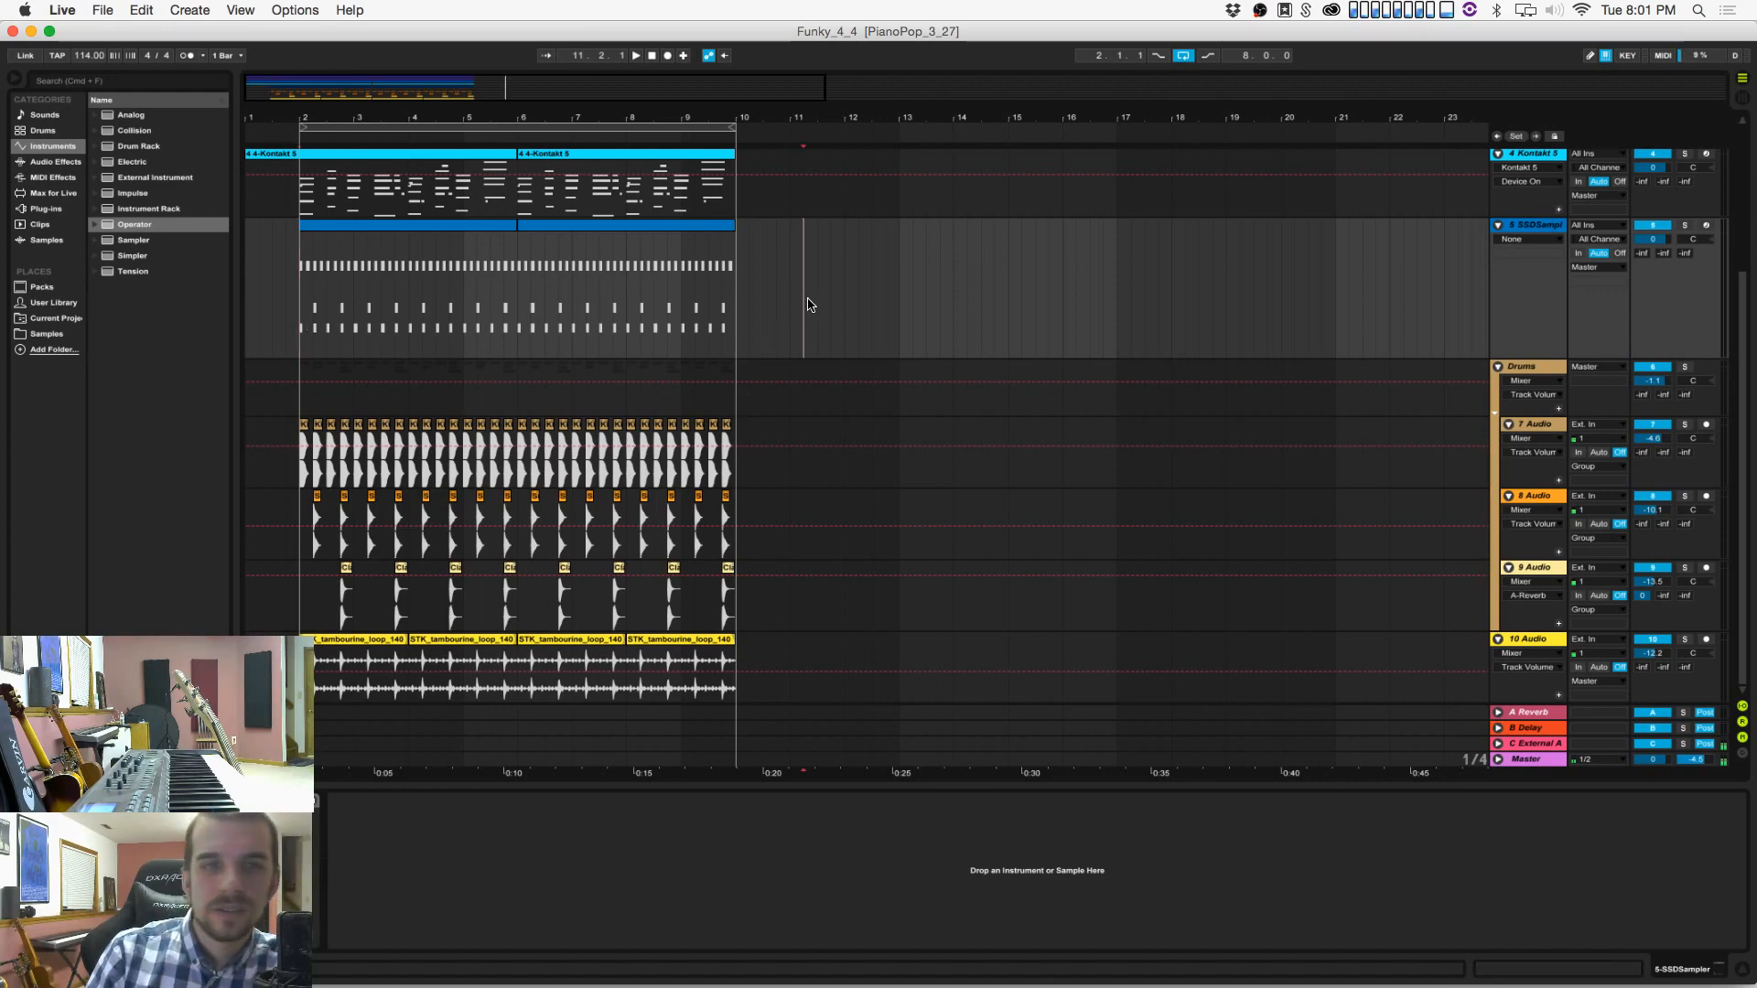
Step: Switch to Saffire MixControl and change the sync source to Internal and back to ADAT
{"action": "mouse_move", "coordinate": [1083, 986]}
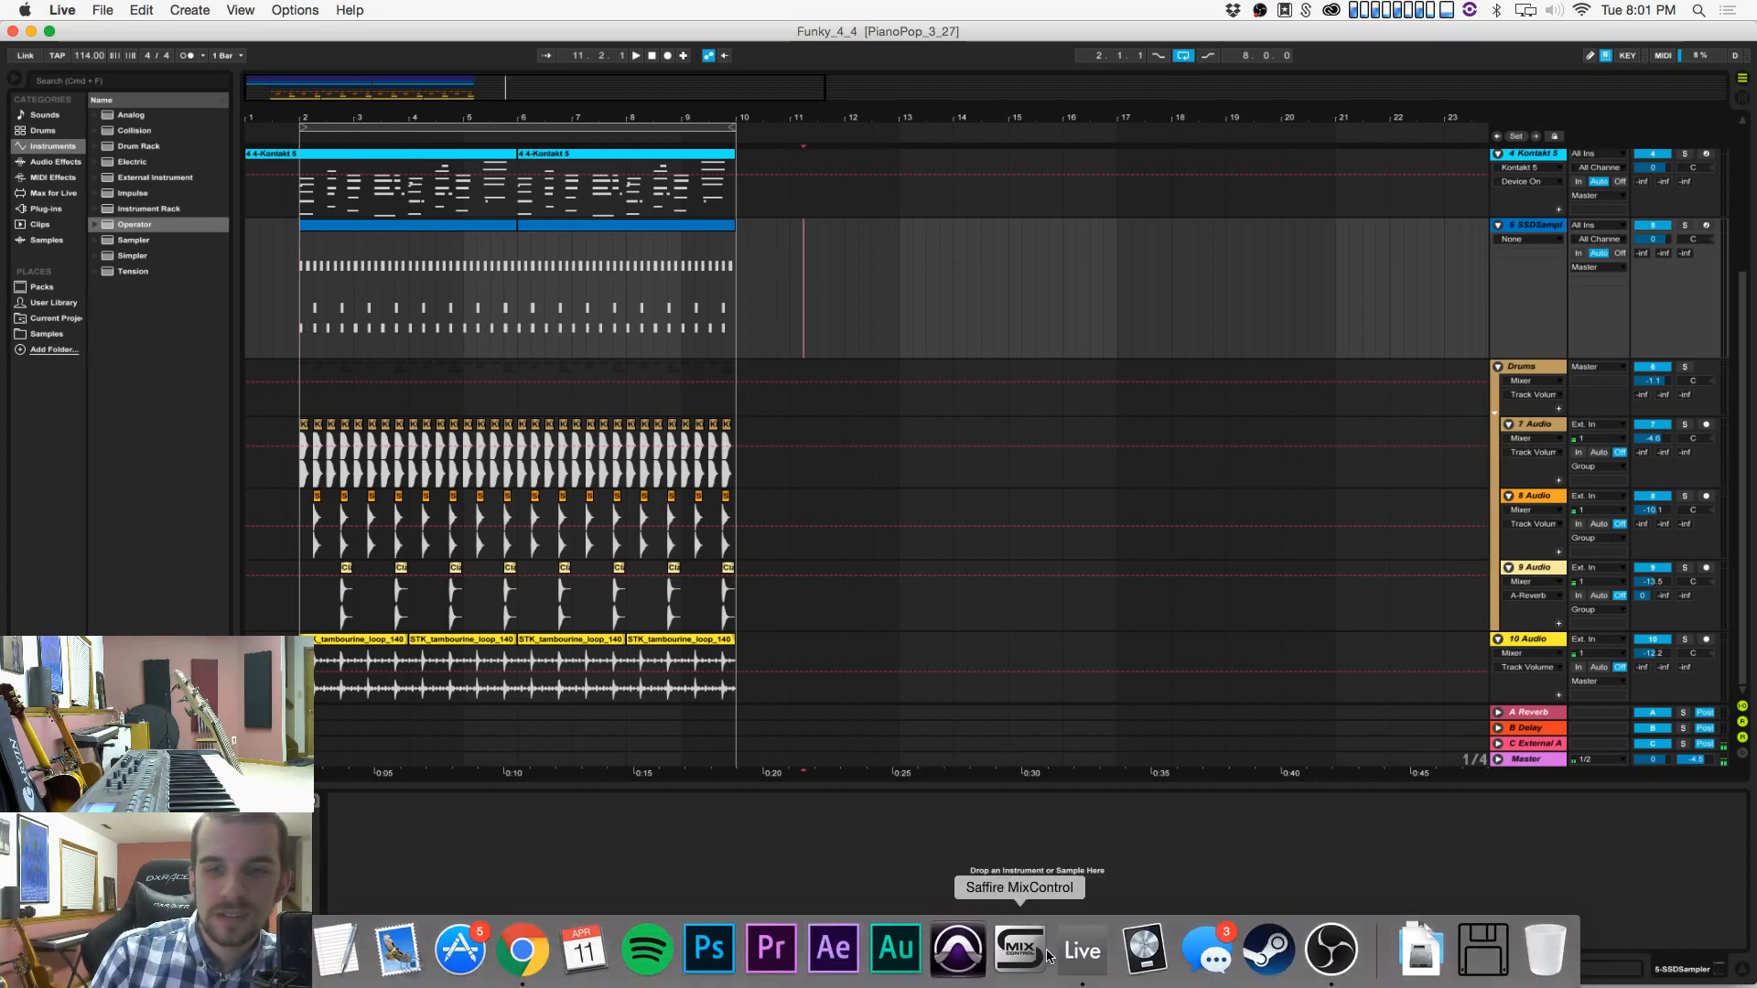
{"action": "left_click", "coordinate": [1045, 952]}
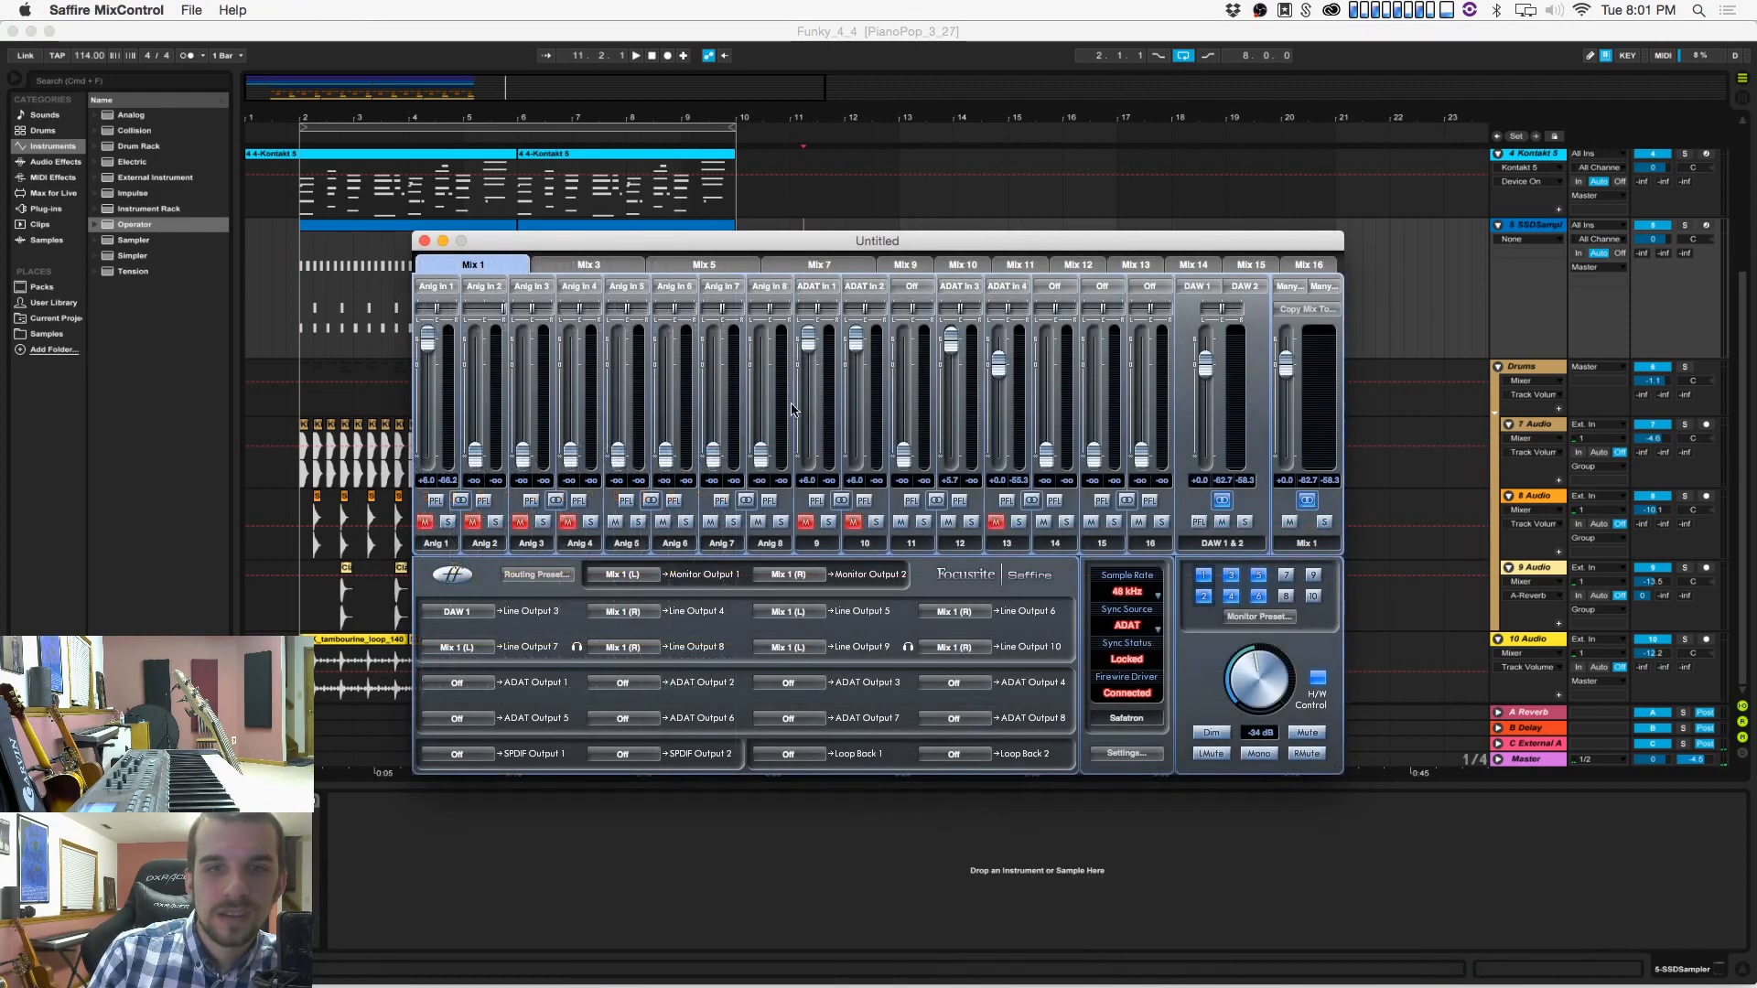
{"action": "left_click_drag", "start_coordinate": [746, 230], "coordinate": [917, 254]}
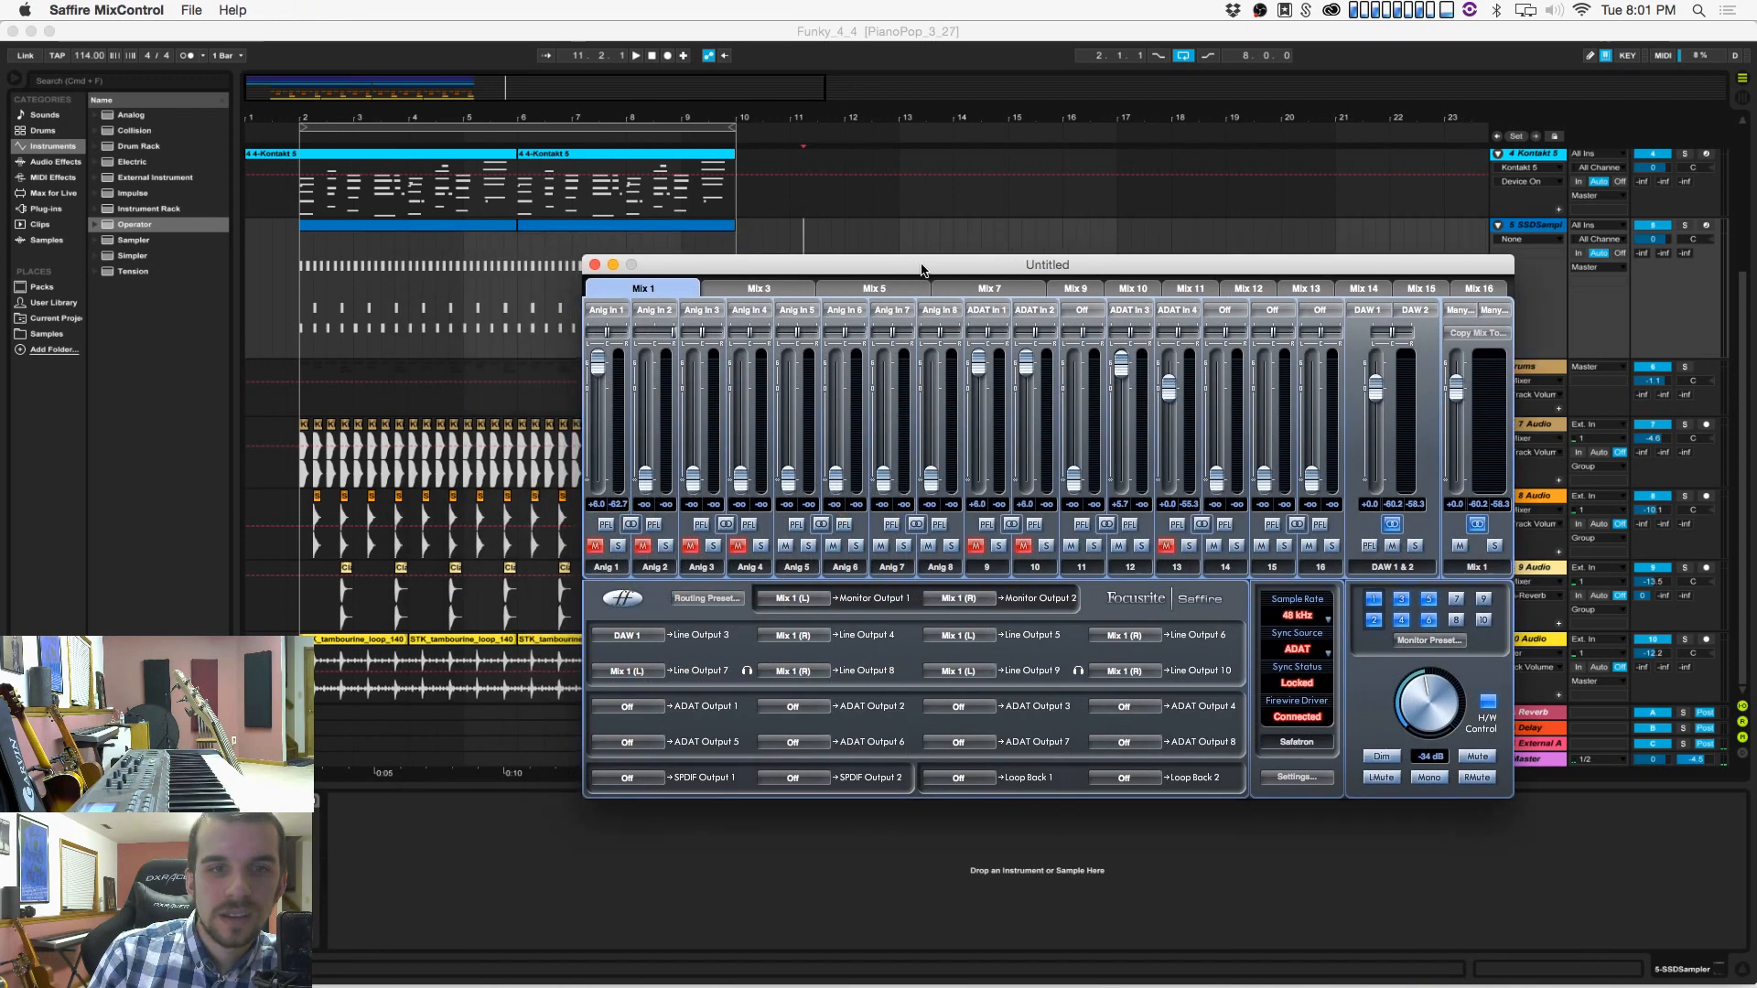
{"action": "left_click", "coordinate": [1297, 649]}
{"action": "left_click", "coordinate": [1301, 718]}
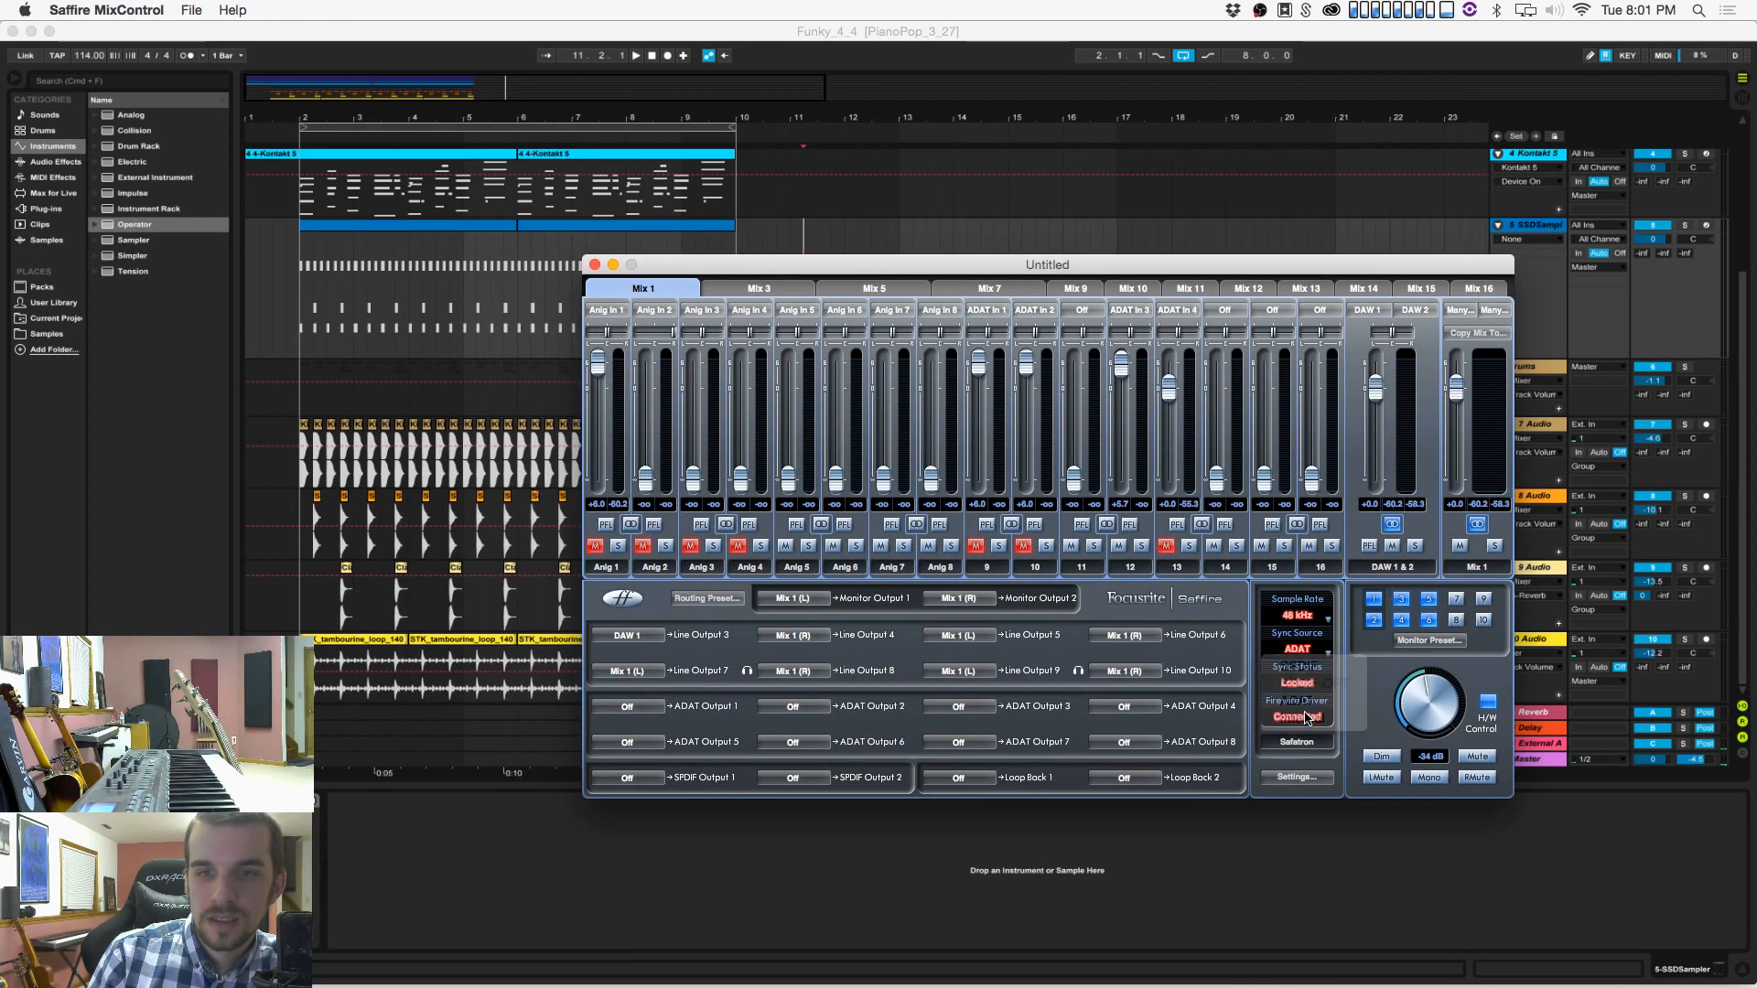
{"action": "left_click", "coordinate": [1298, 648]}
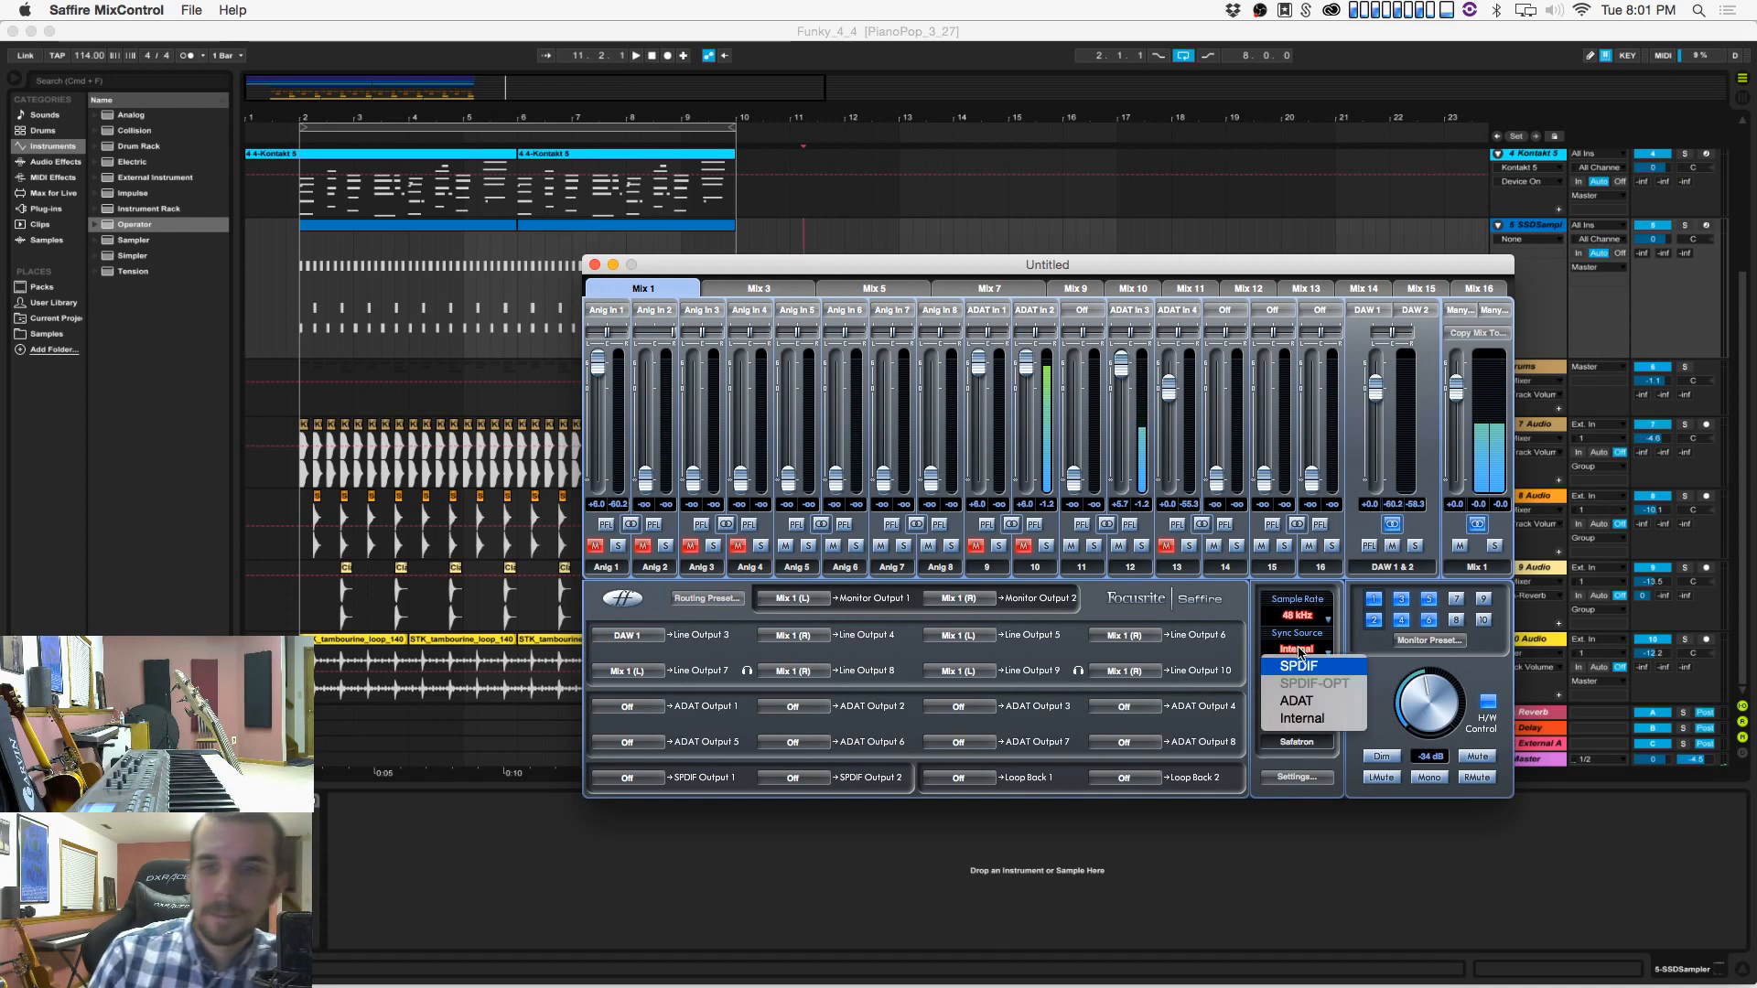
{"action": "left_click", "coordinate": [1322, 704]}
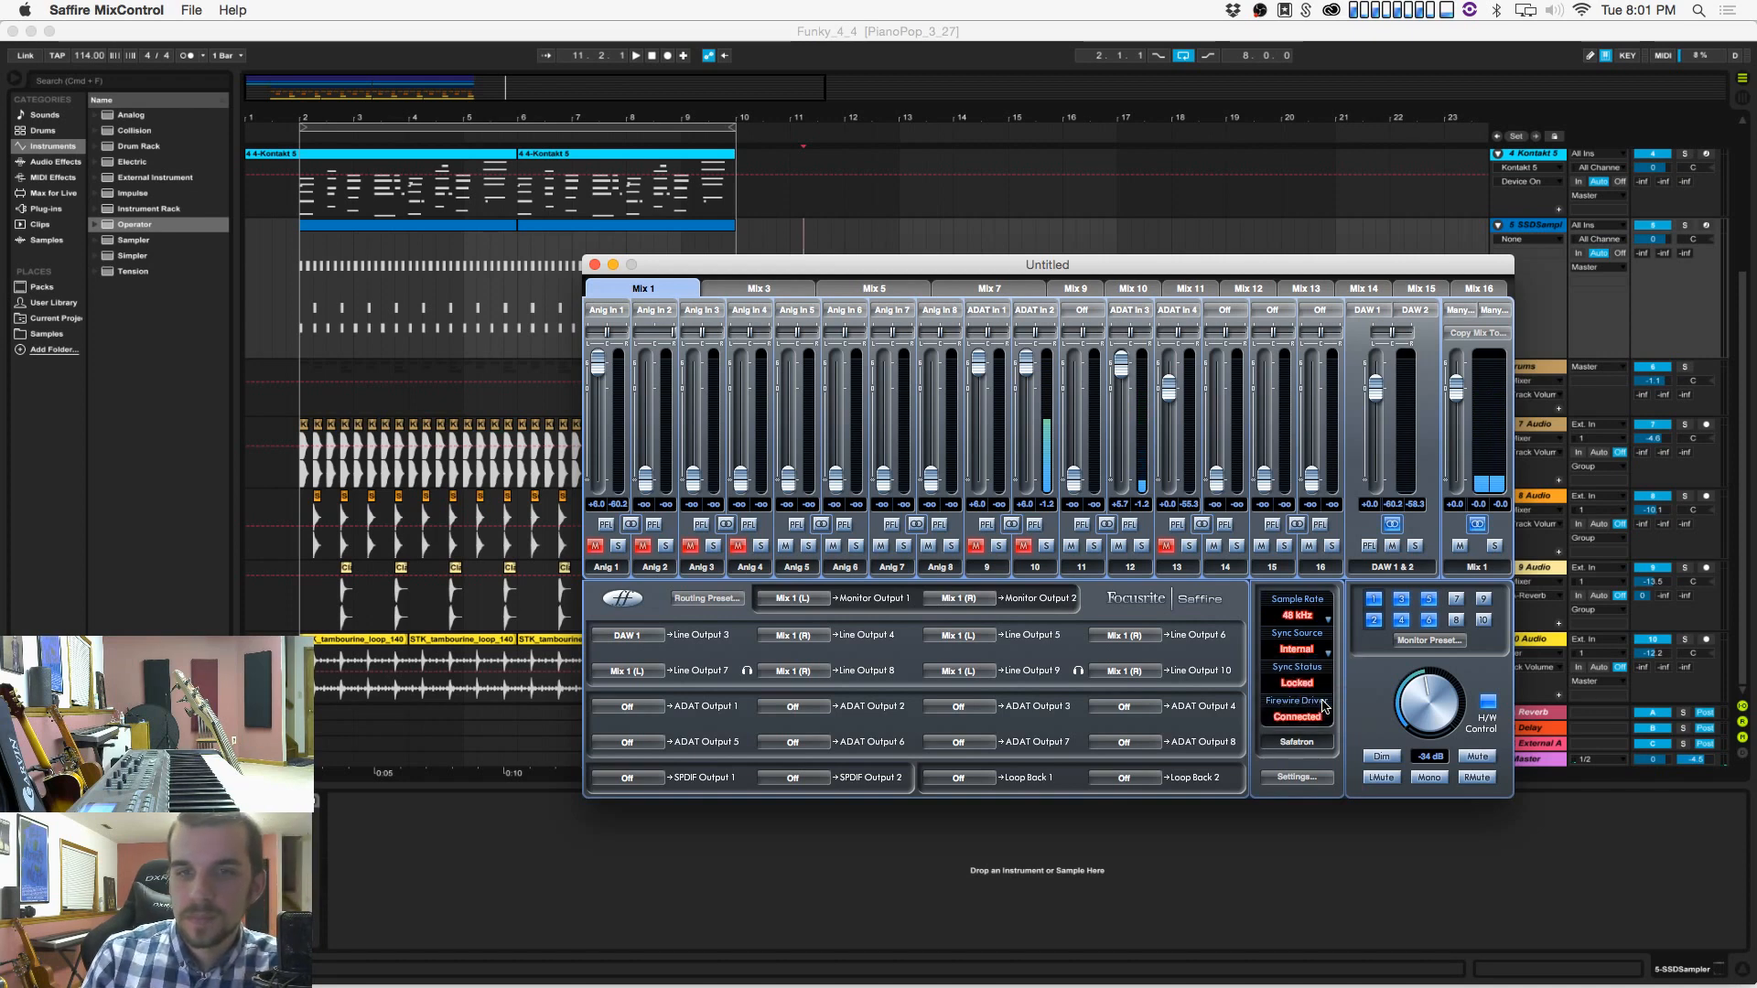
Step: Return to Live and play the loop from bar 2 in short passes to check the sound
{"action": "left_click", "coordinate": [933, 253]}
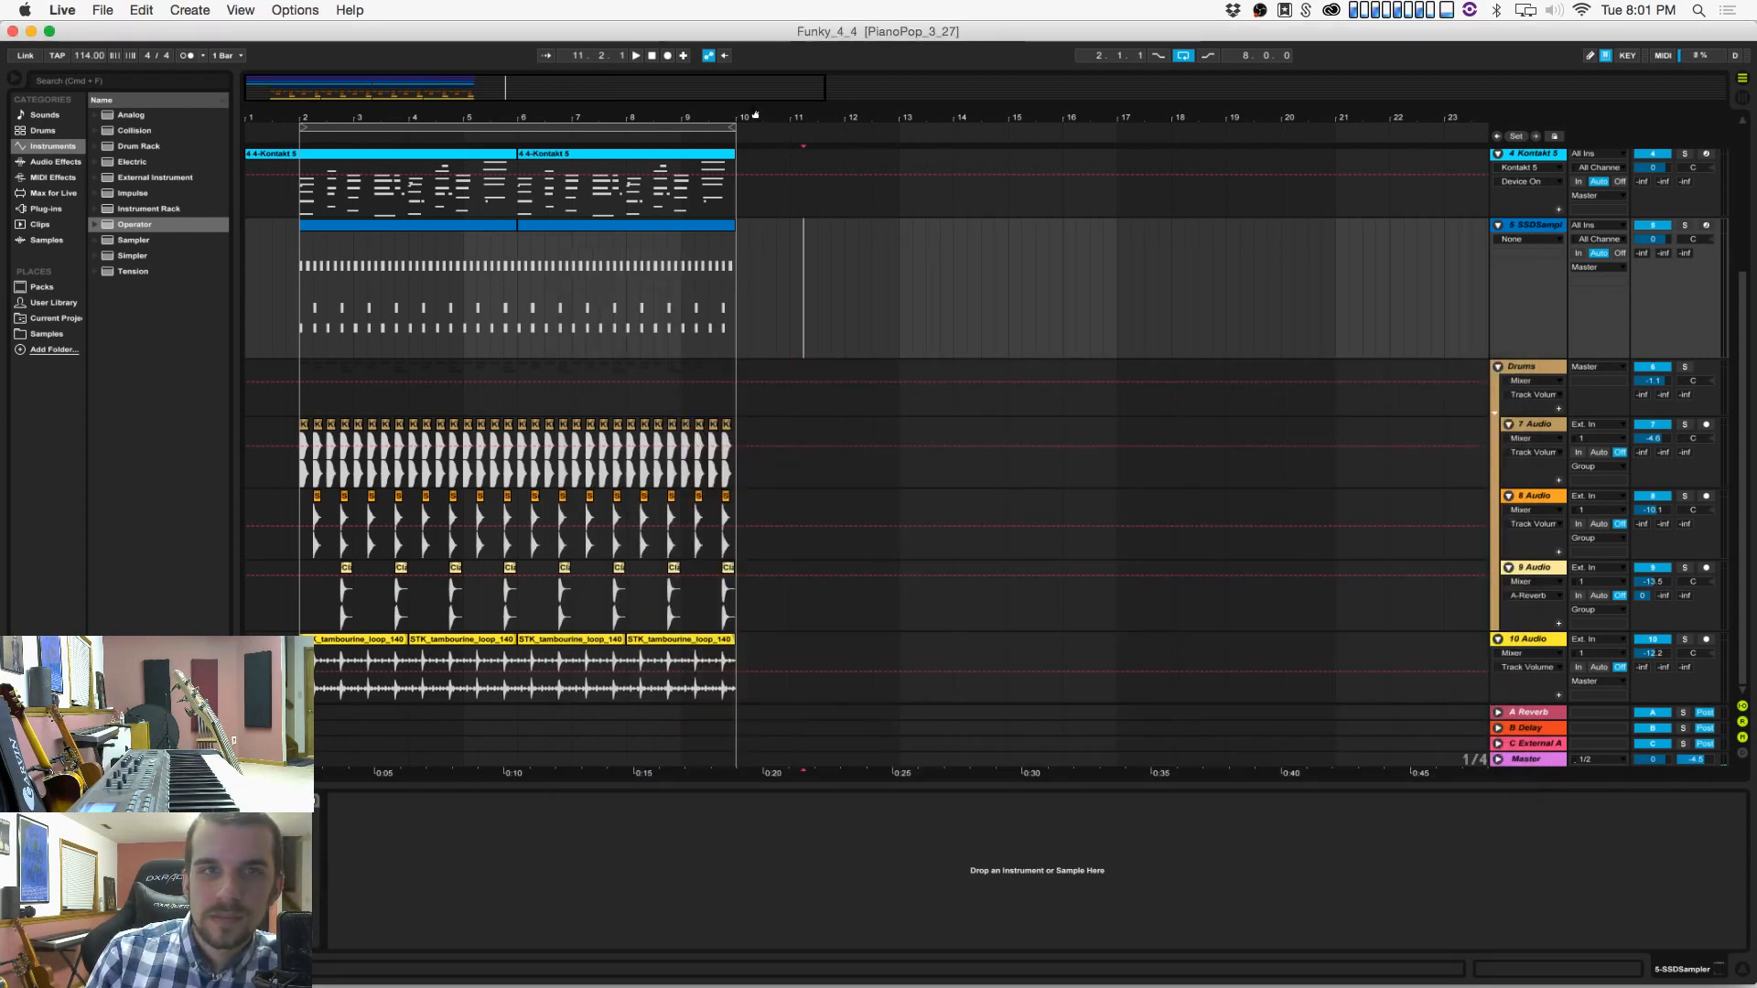
{"action": "left_click", "coordinate": [301, 310]}
{"action": "key", "text": "space"}
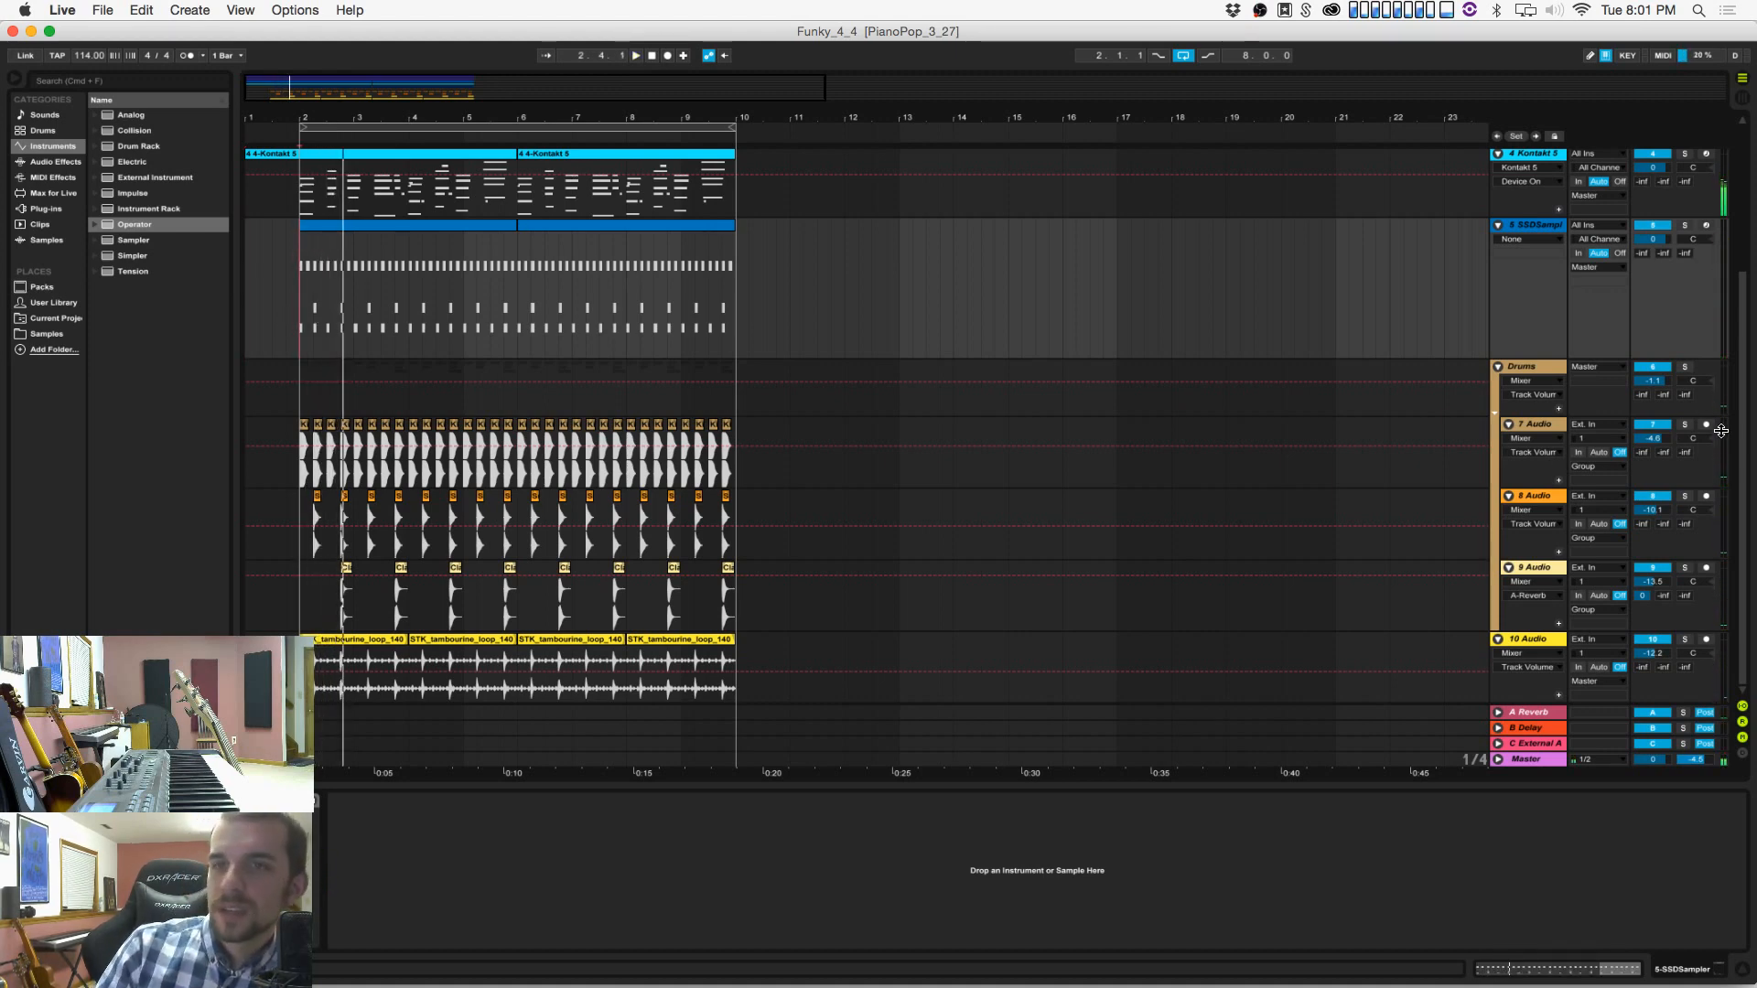
{"action": "key", "text": "super+Tab"}
{"action": "key", "text": "super+shift+Tab"}
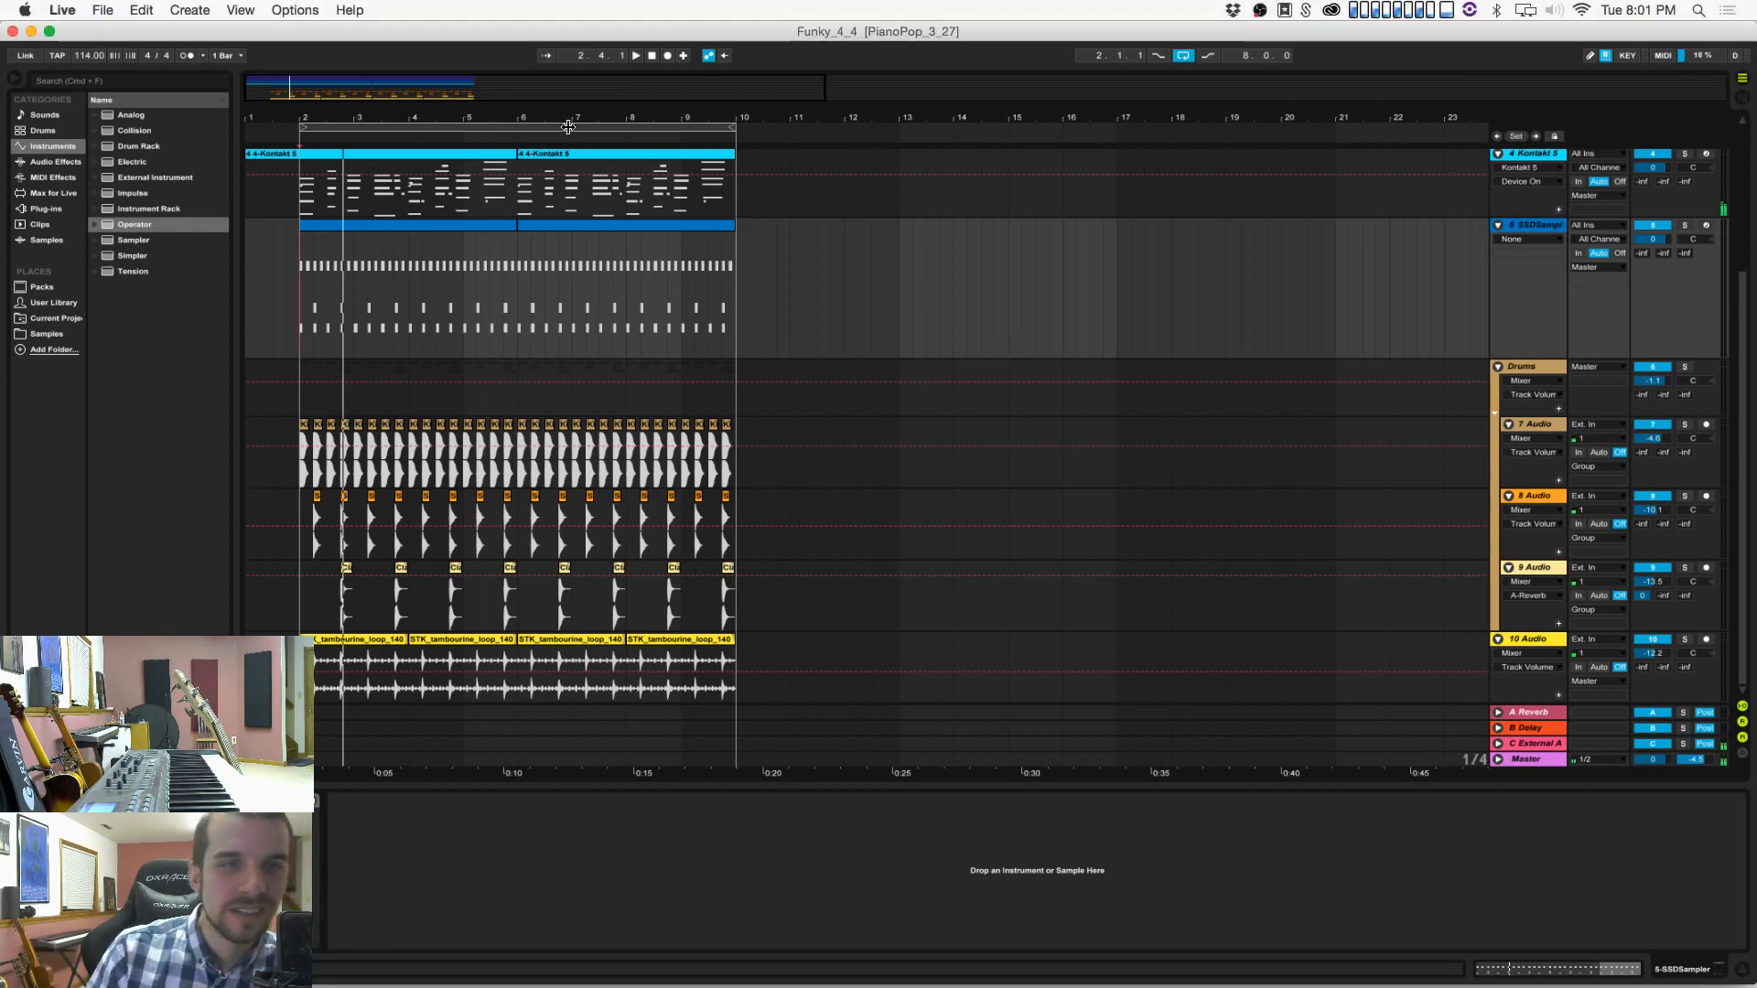
{"action": "key", "text": "space"}
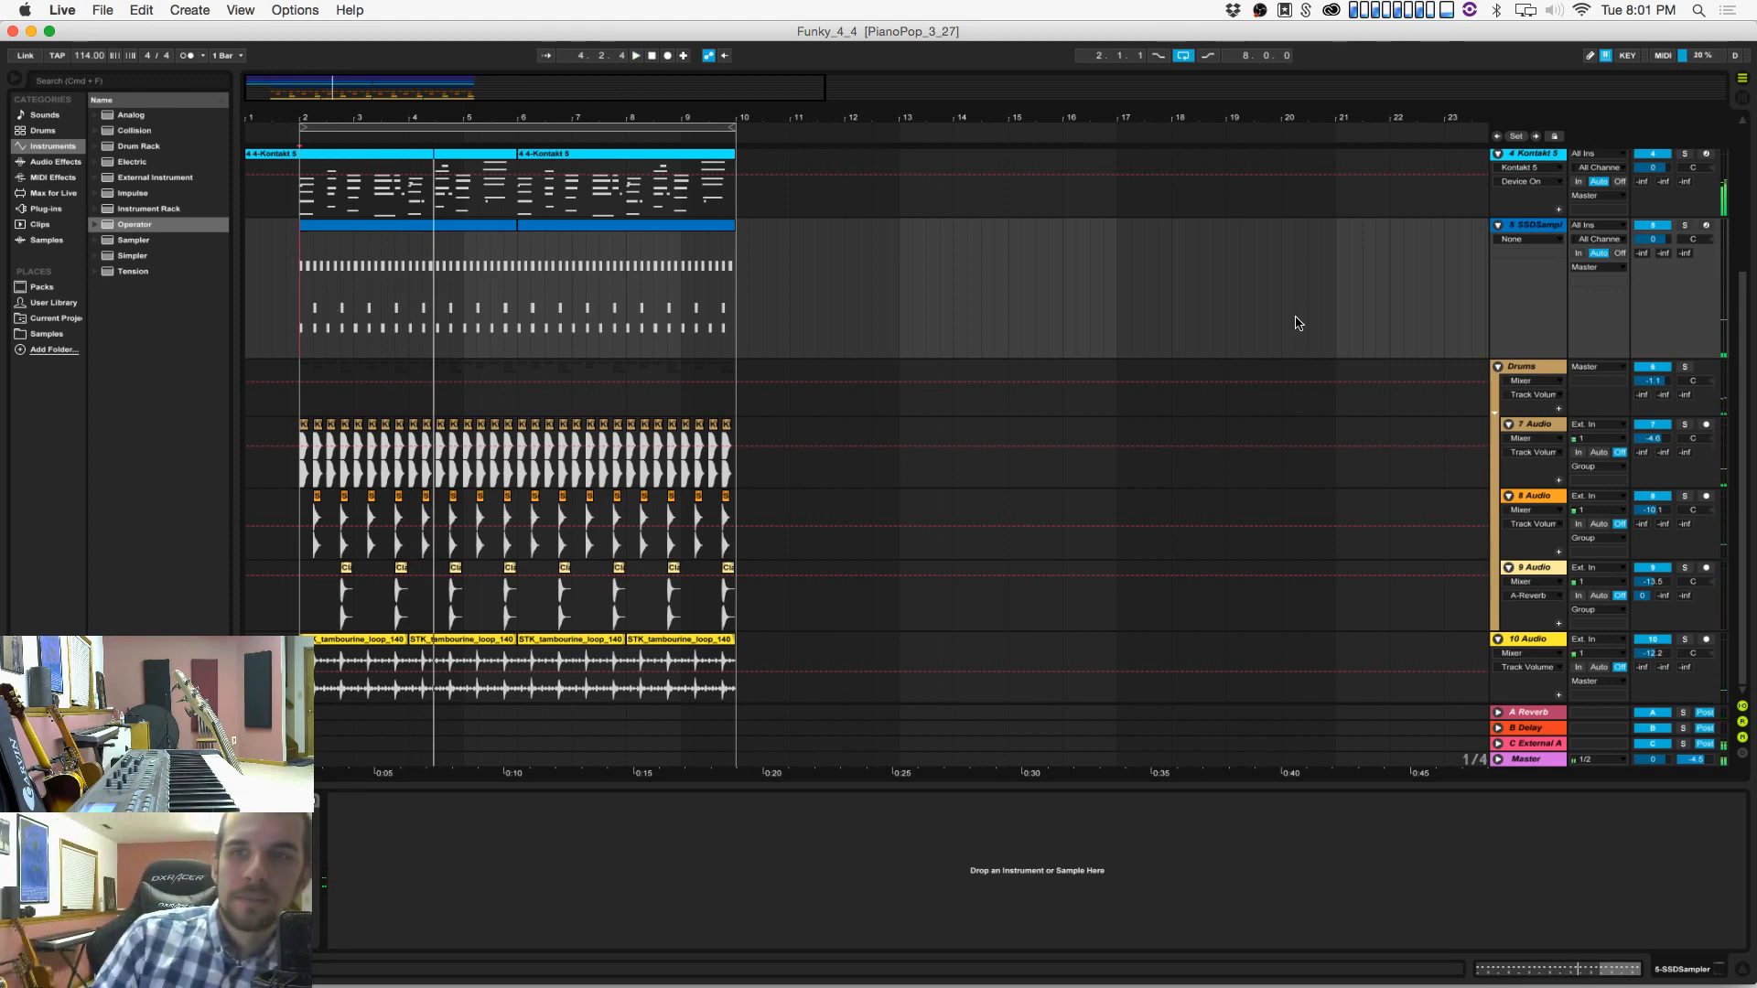
Step: Look through the arrangement's tracks, inspecting the device chains of Drums, 7 Audio, 10 Audio, the external effect return and Master
{"action": "scroll", "coordinate": [1299, 315], "scroll_direction": "up", "scroll_amount": 3}
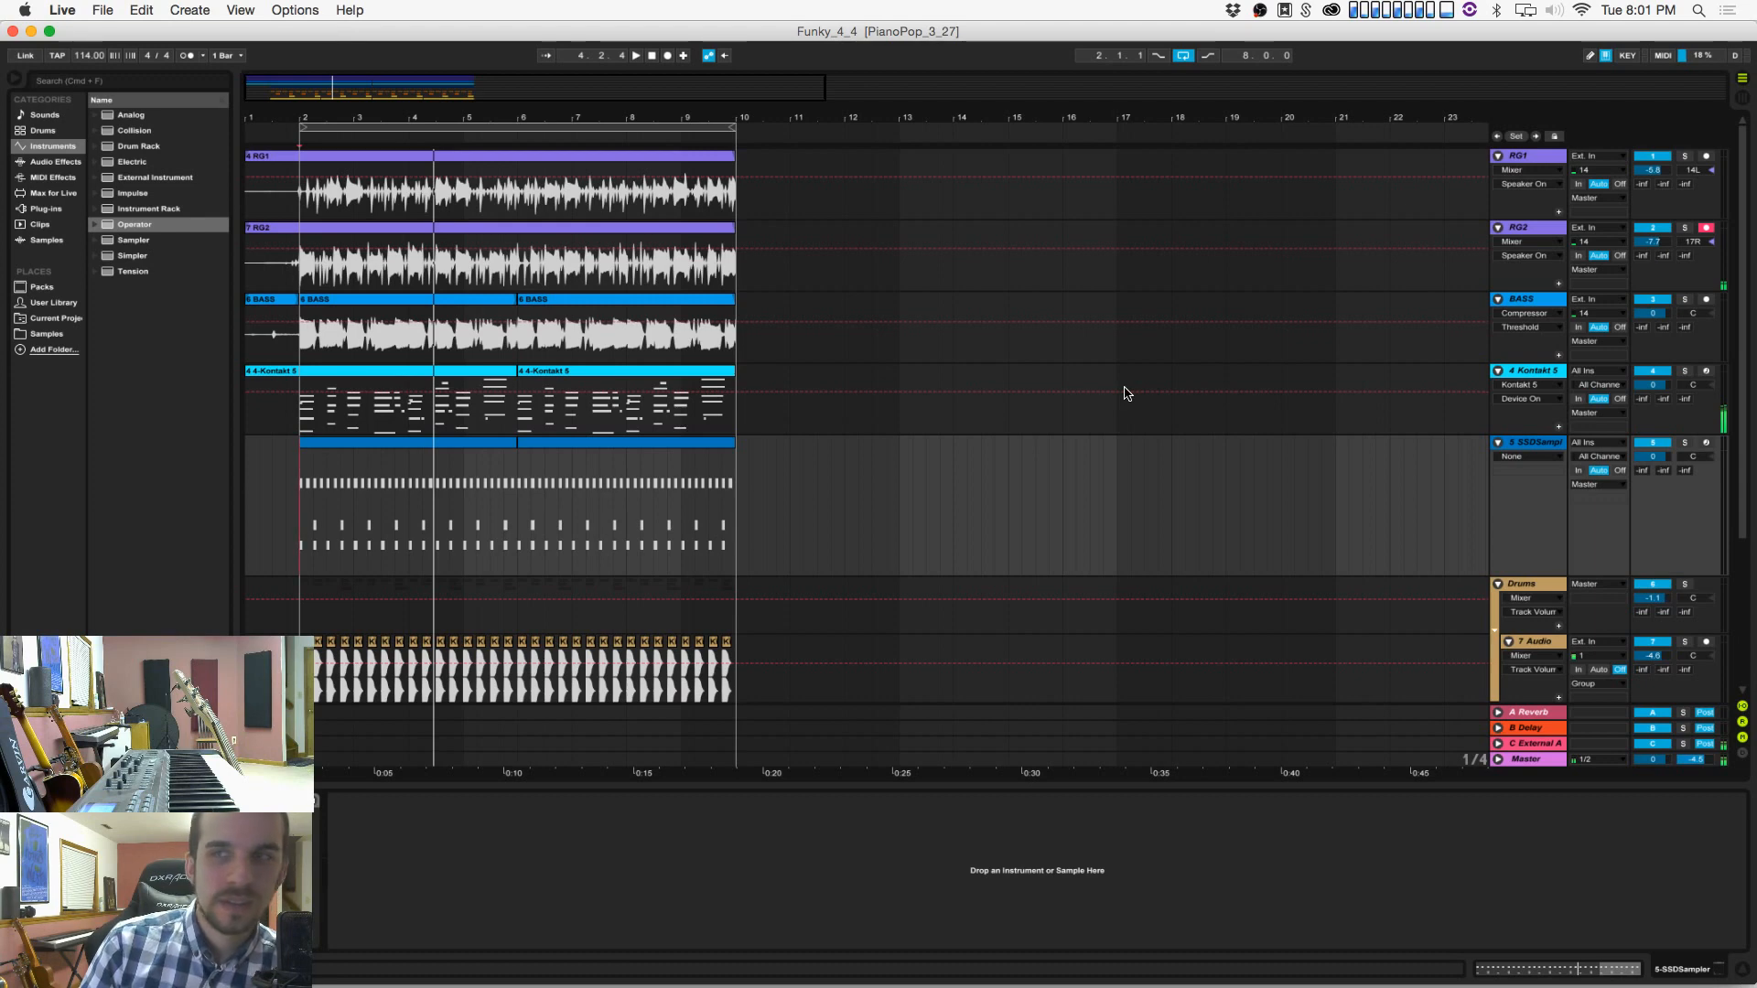
{"action": "scroll", "coordinate": [1126, 392], "scroll_direction": "down", "scroll_amount": 3}
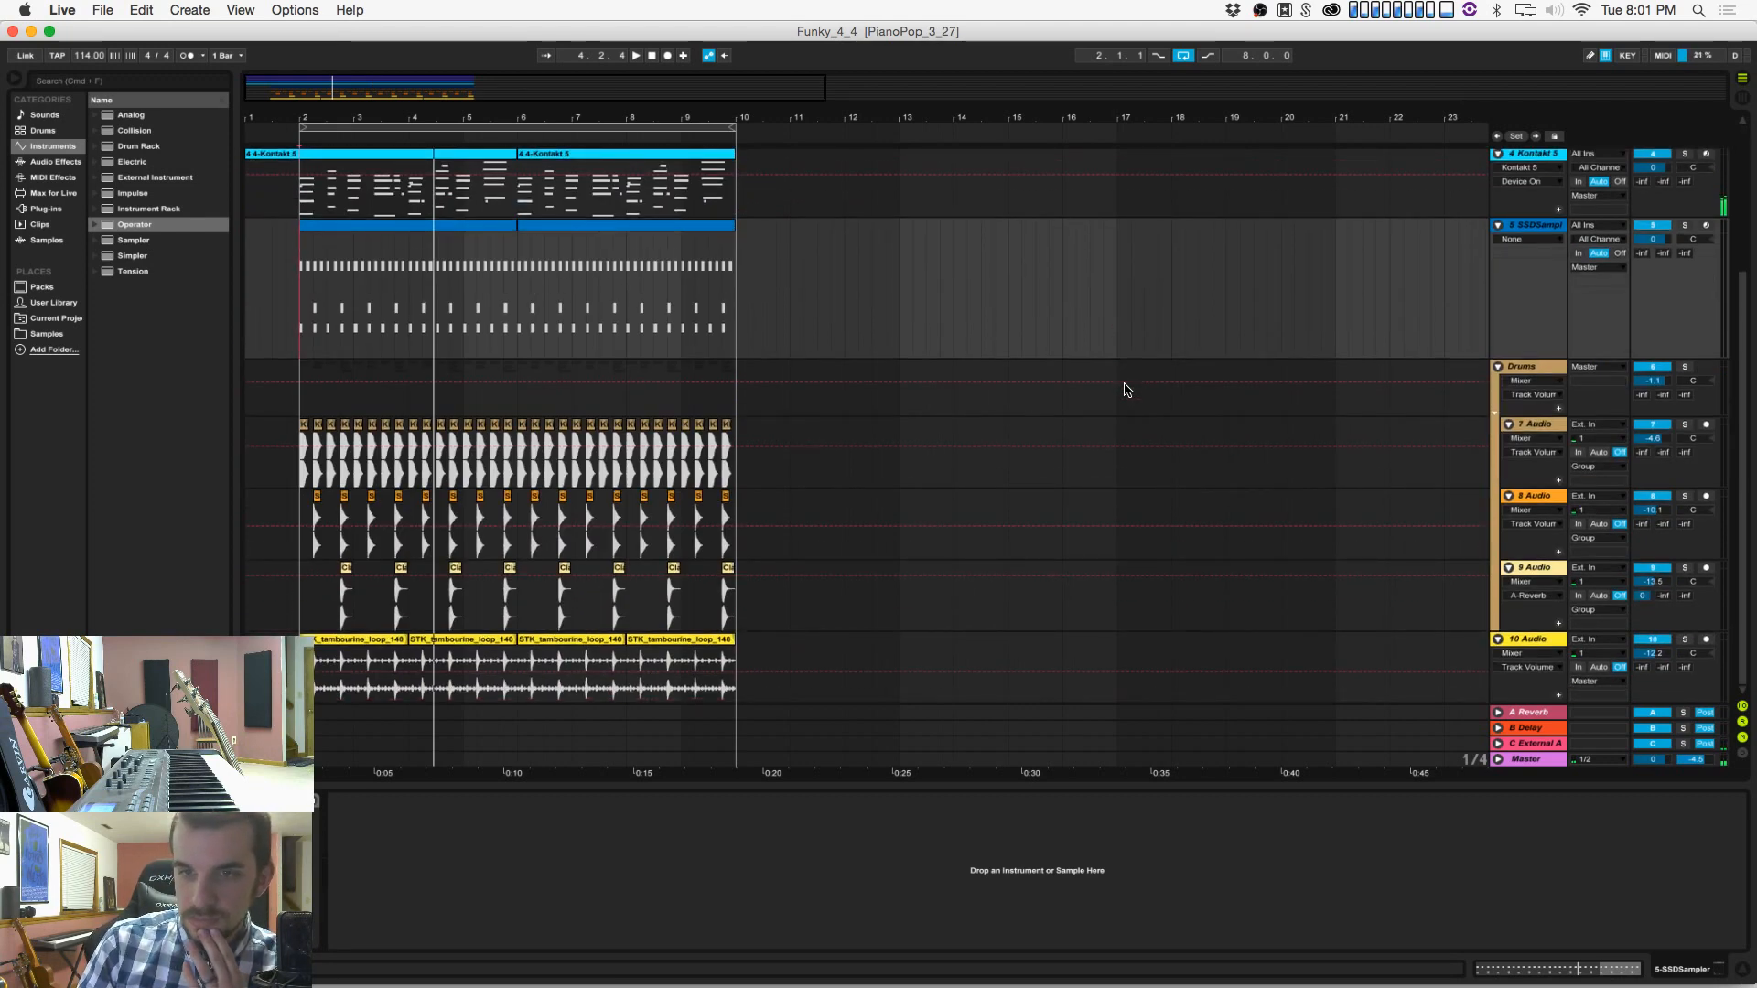
{"action": "left_click", "coordinate": [1128, 413]}
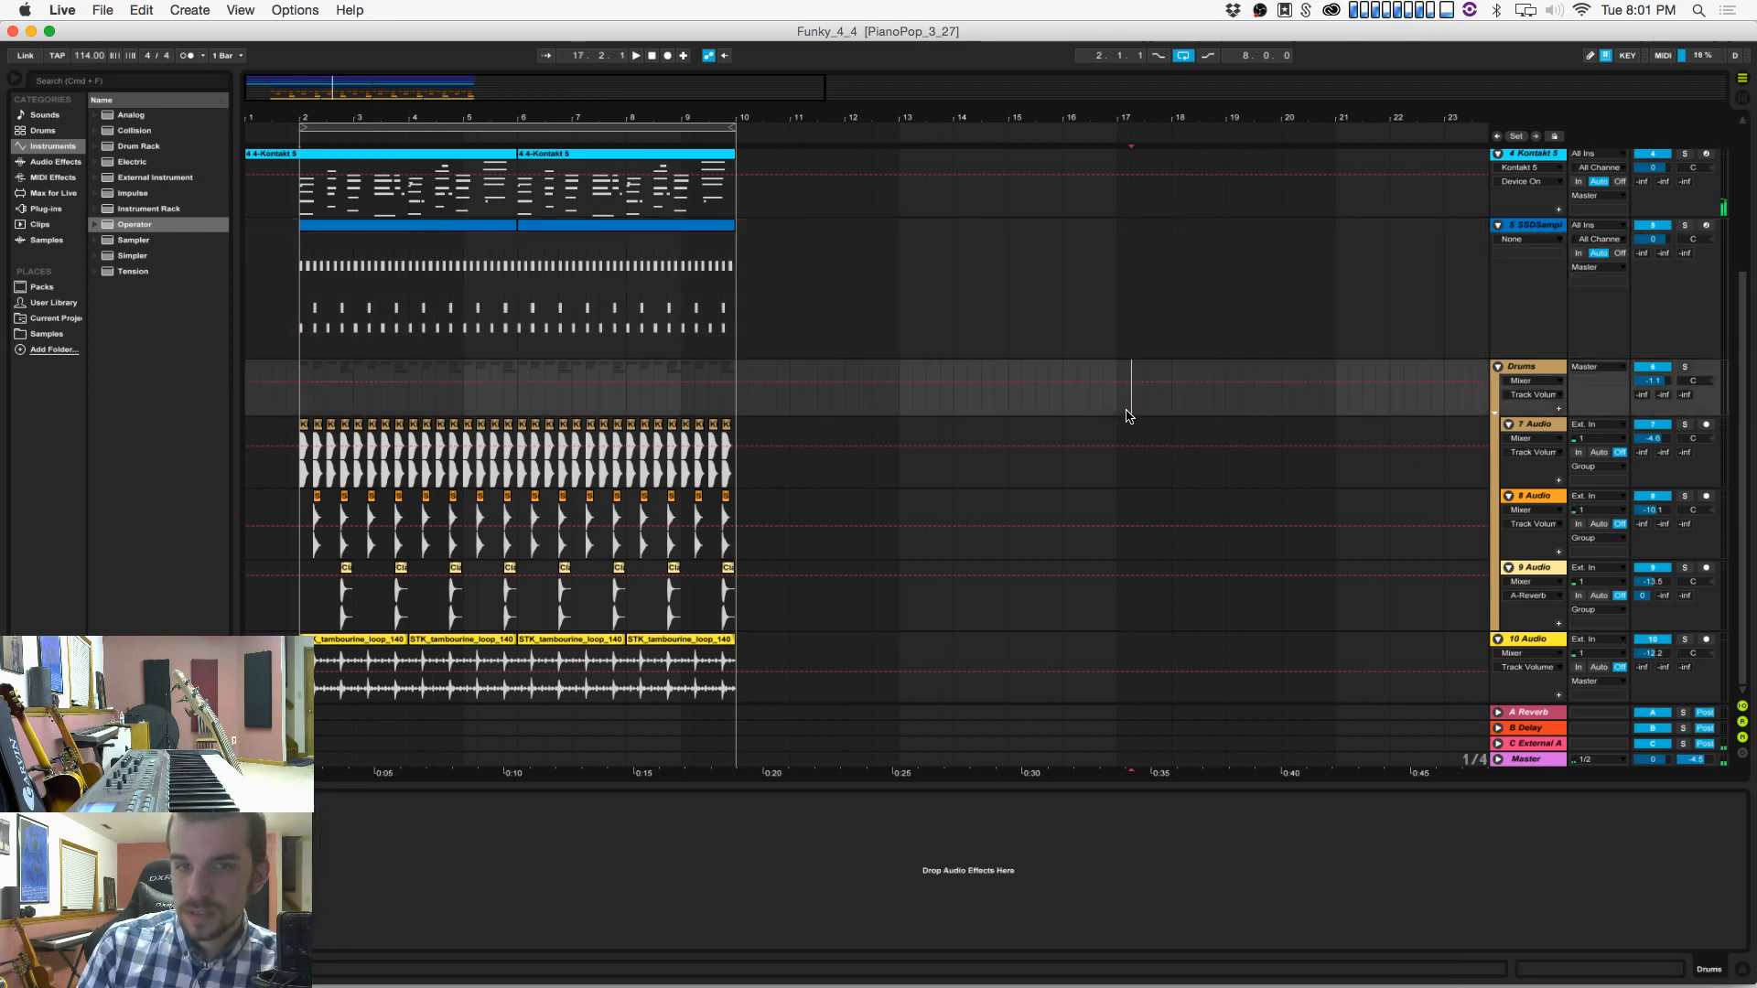
{"action": "left_click", "coordinate": [1050, 442]}
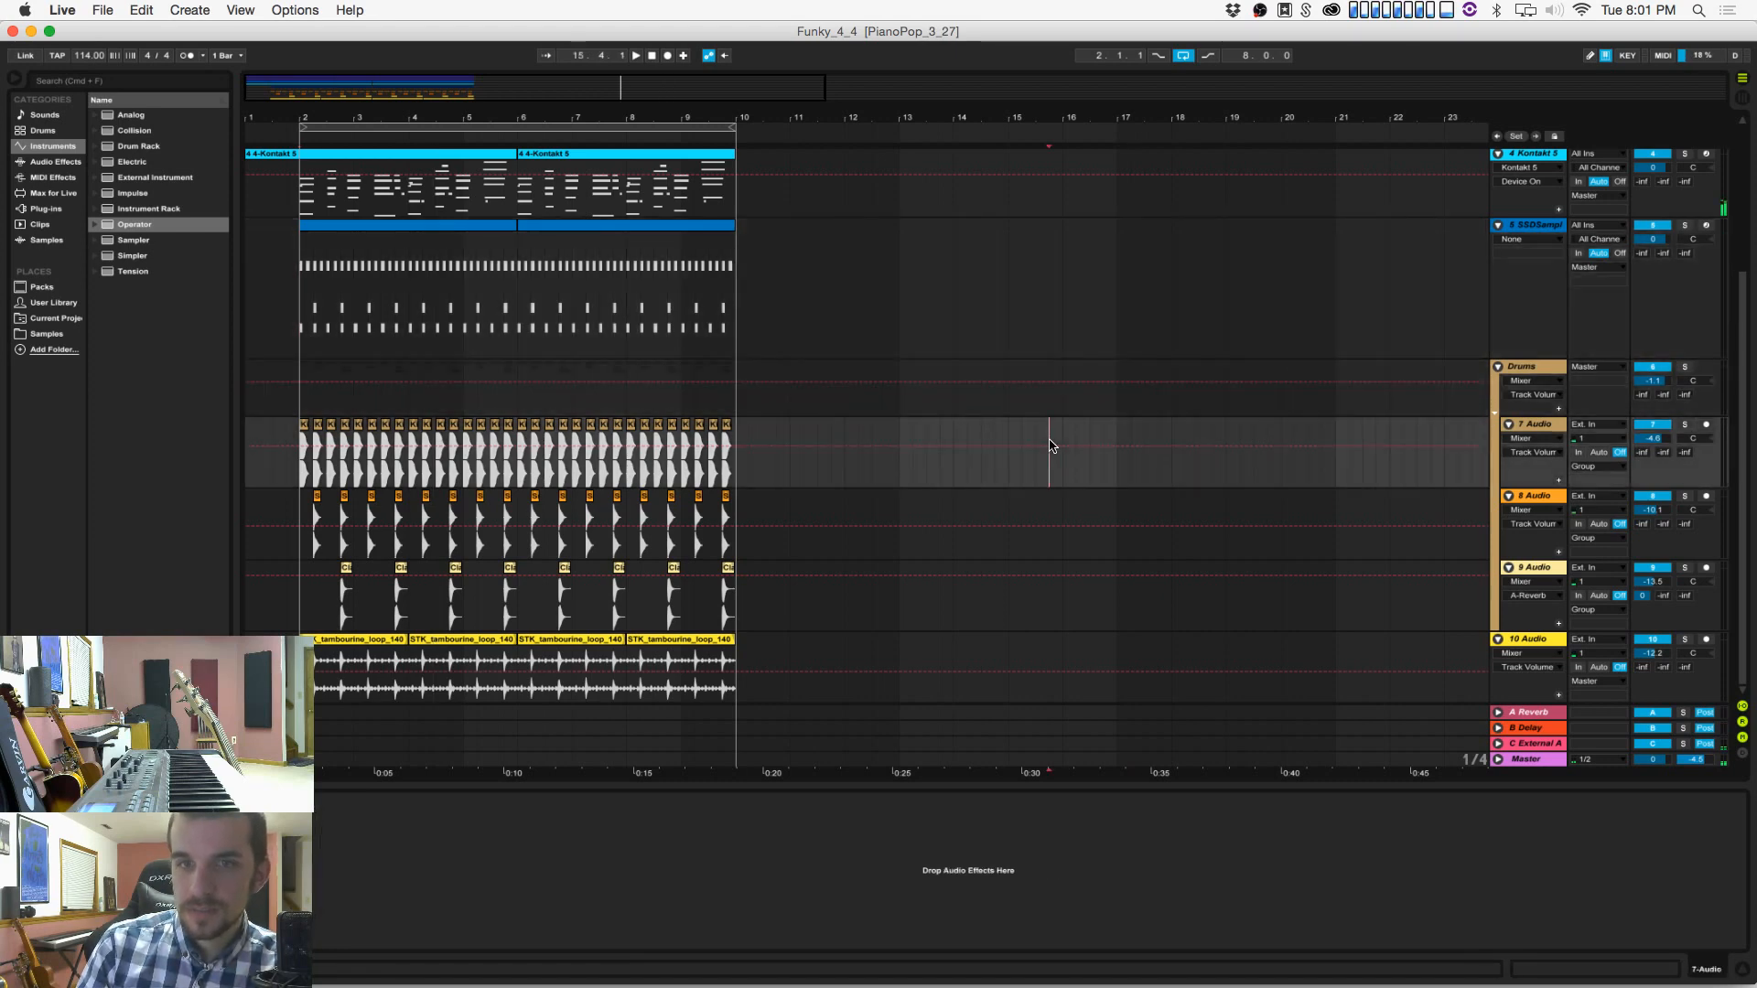
{"action": "left_click", "coordinate": [1547, 759]}
{"action": "left_click", "coordinate": [1540, 643]}
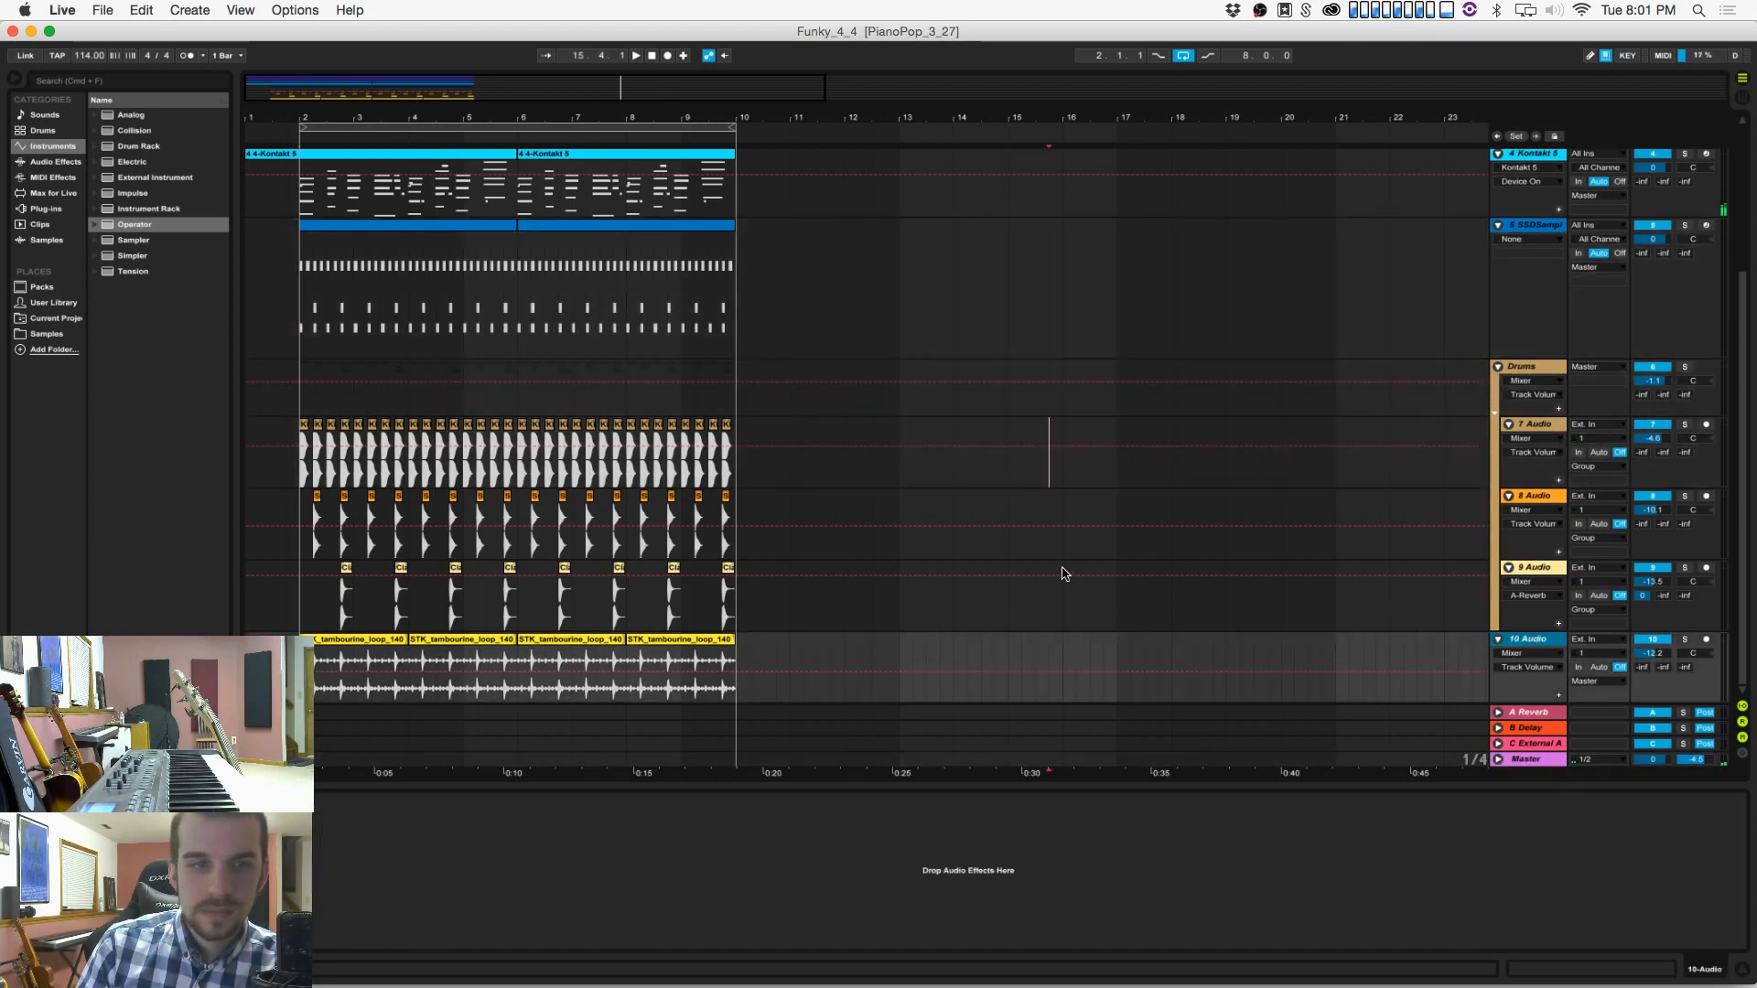
{"action": "scroll", "coordinate": [1382, 699], "scroll_direction": "up", "scroll_amount": 1}
{"action": "left_click", "coordinate": [1513, 744]}
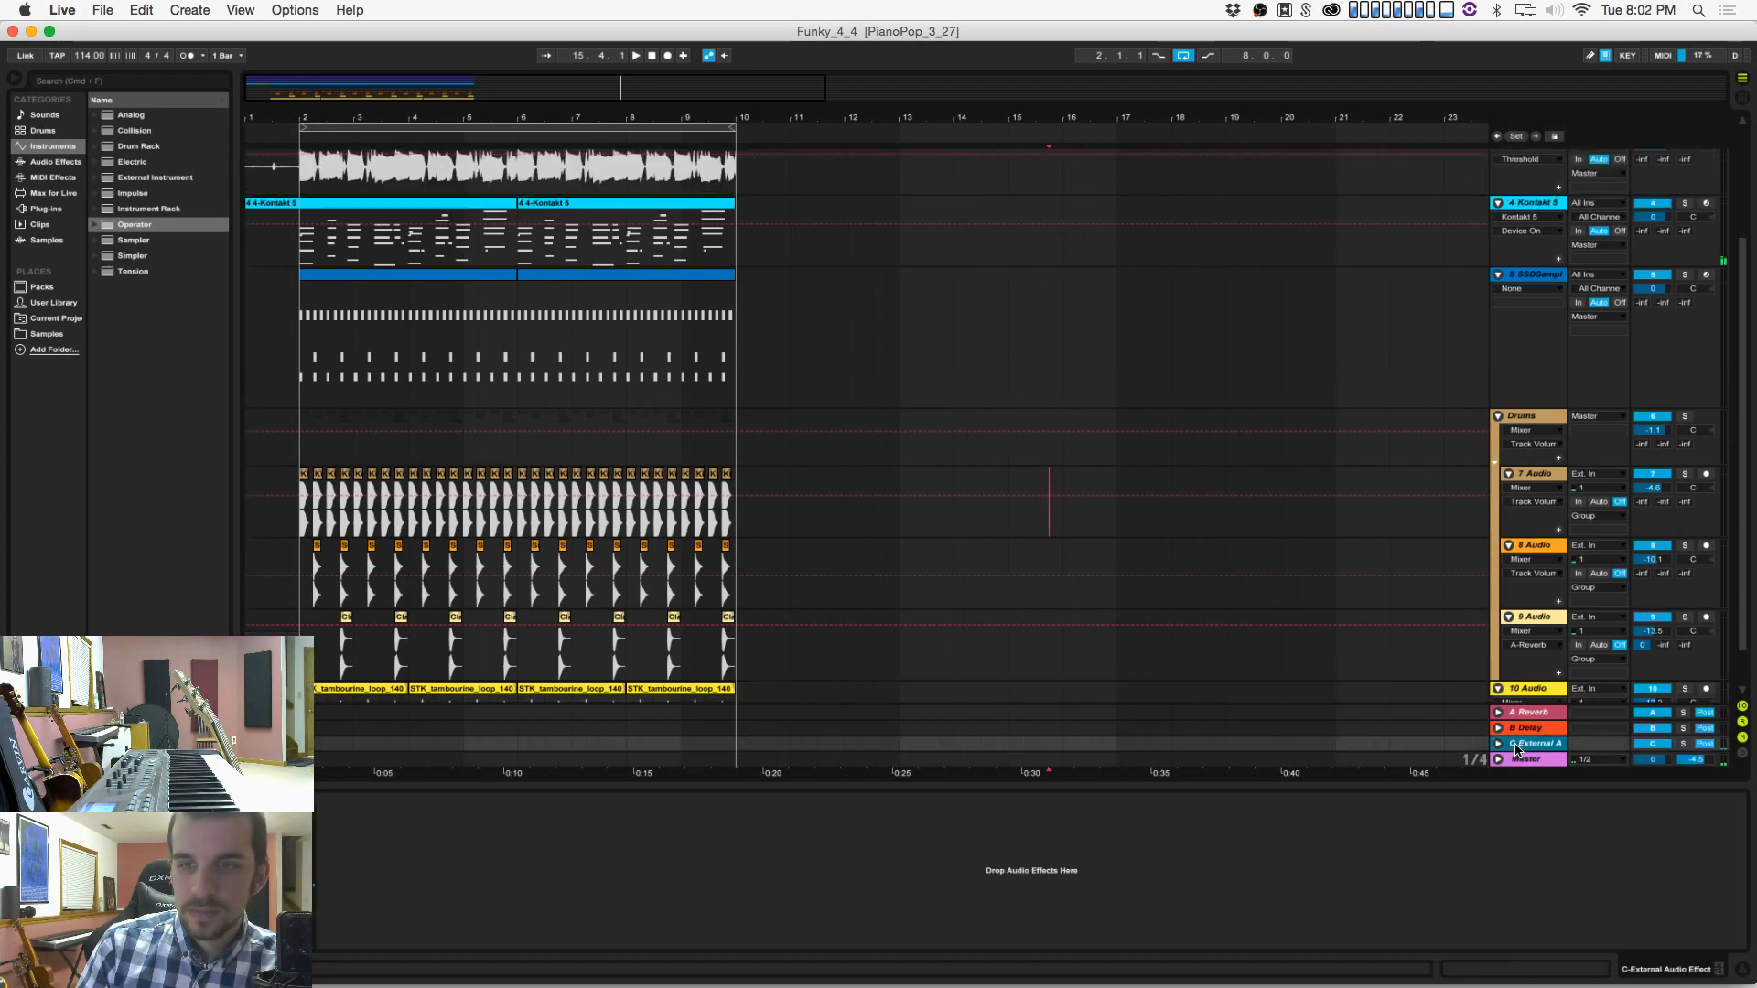
{"action": "left_click", "coordinate": [1514, 758]}
{"action": "scroll", "coordinate": [798, 435], "scroll_direction": "up", "scroll_amount": 3}
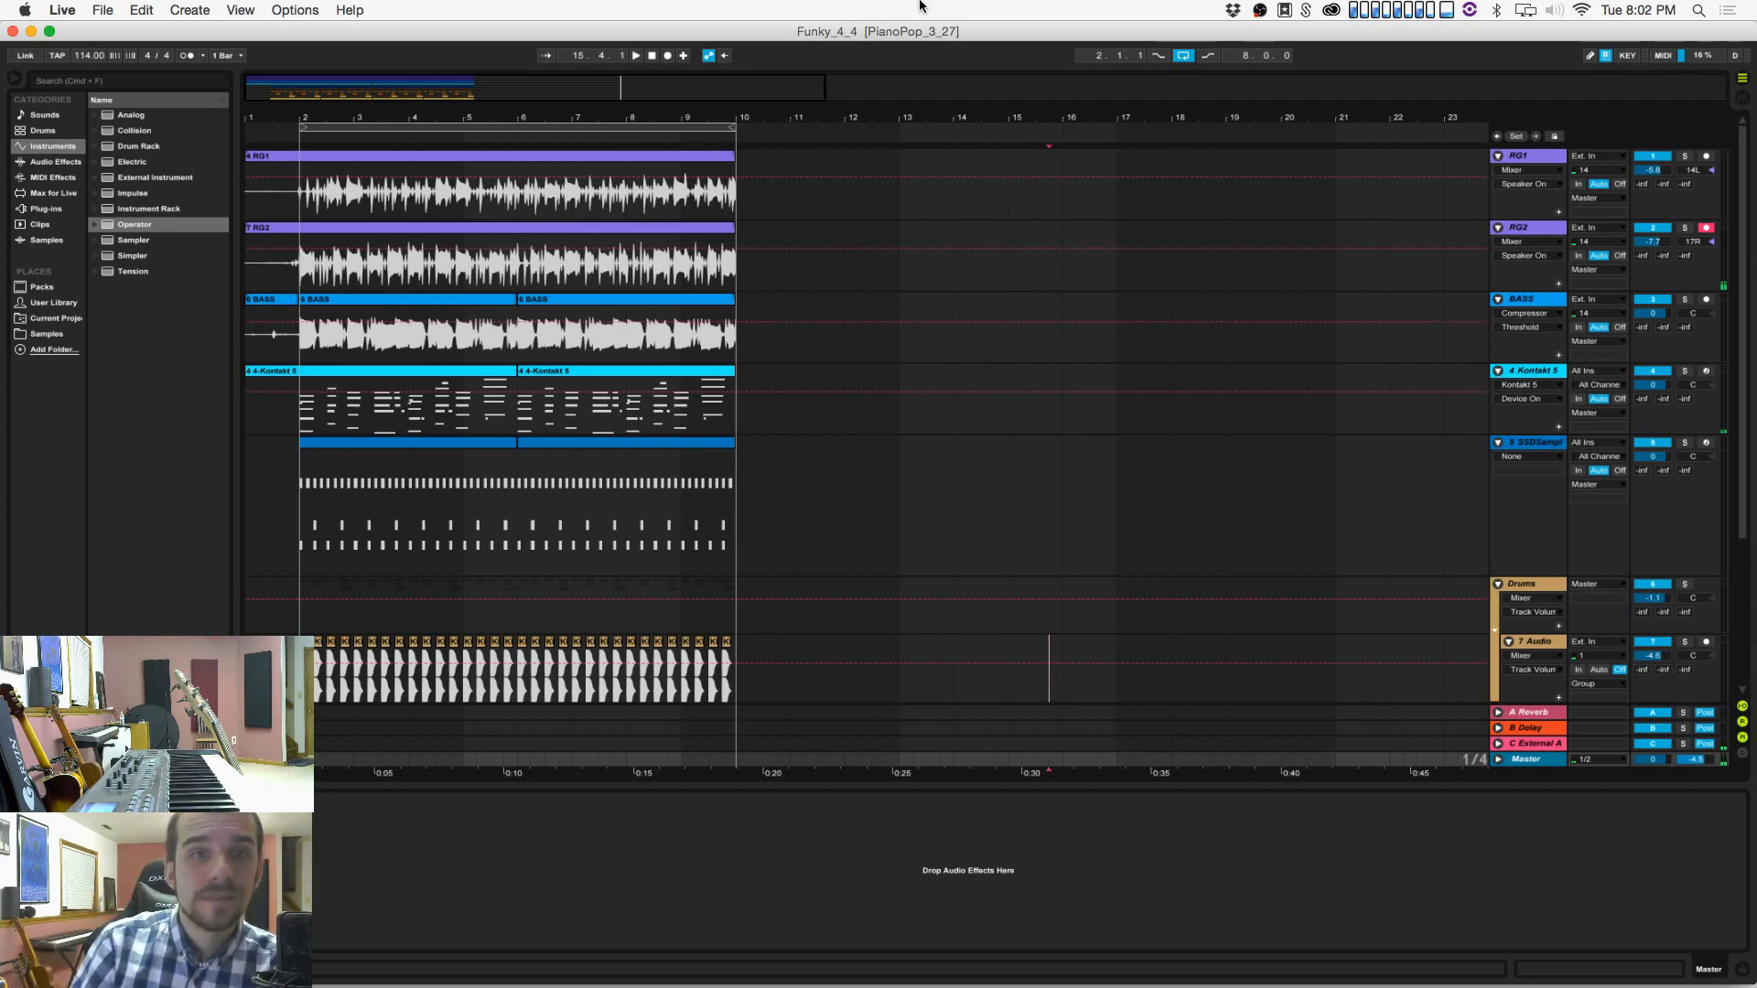
Step: Set the arrangement's fixed grid to 1 Bar and place the insertion marker at bar 2 on the SSDSampler track
{"action": "left_click", "coordinate": [651, 58]}
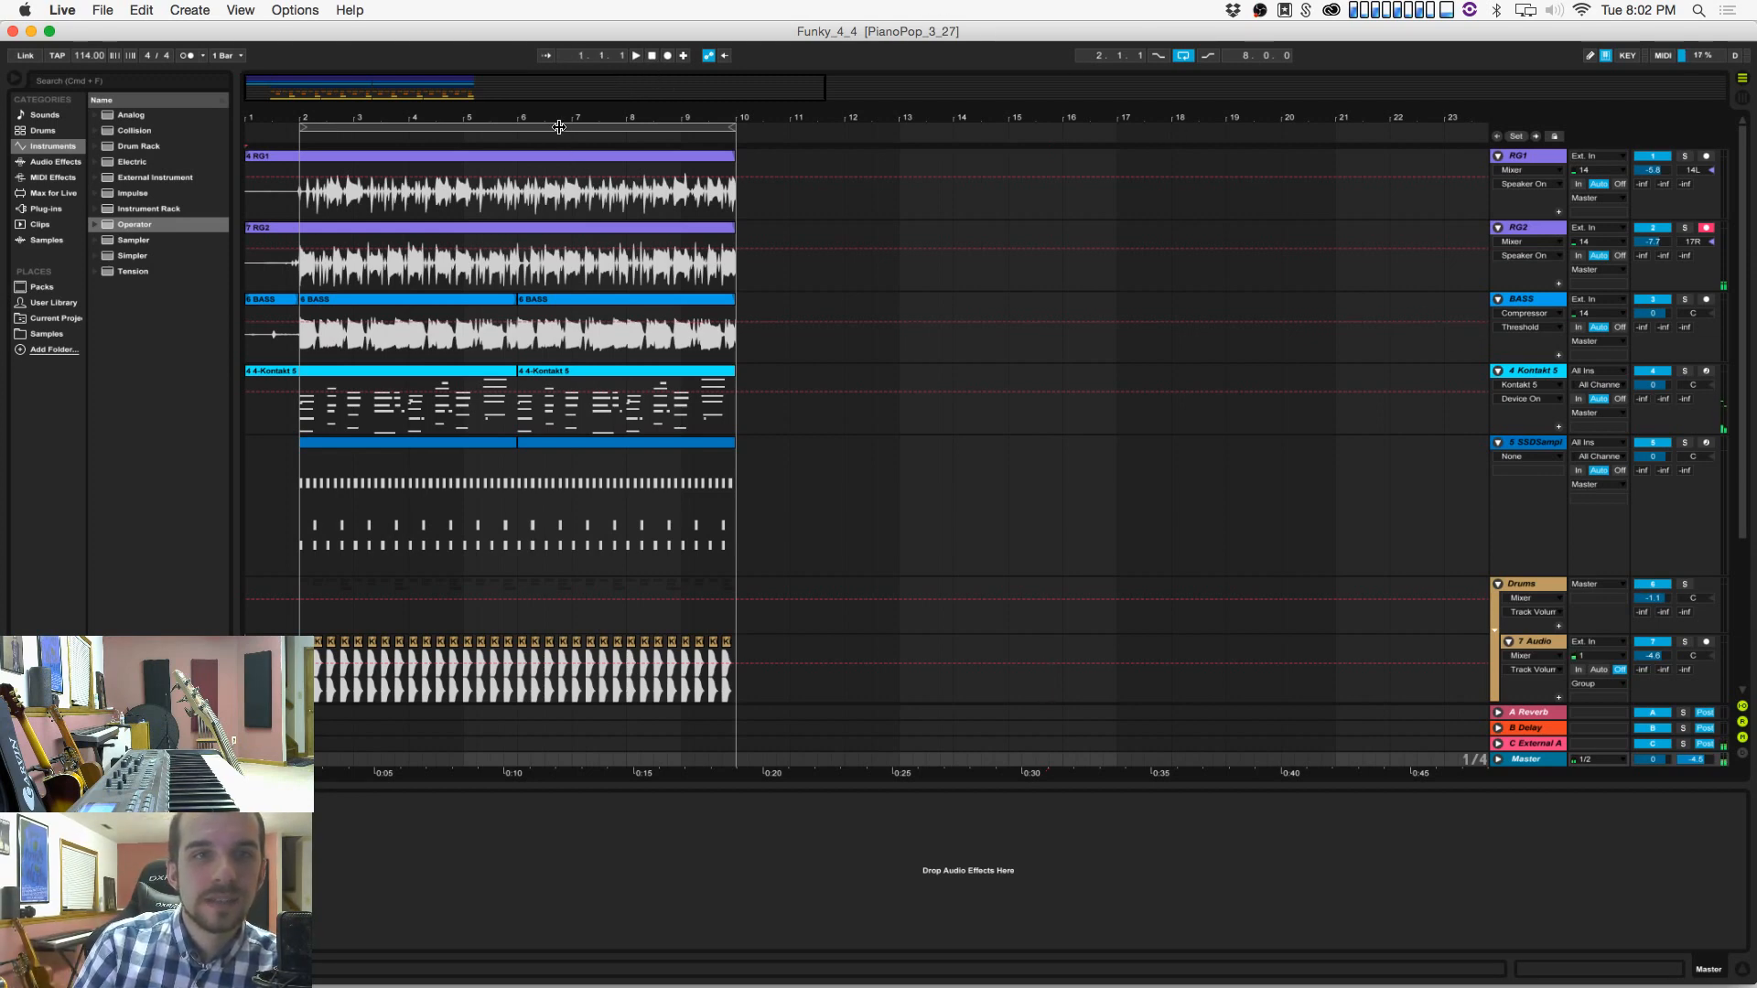
{"action": "left_click_drag", "start_coordinate": [562, 120], "coordinate": [480, 122]}
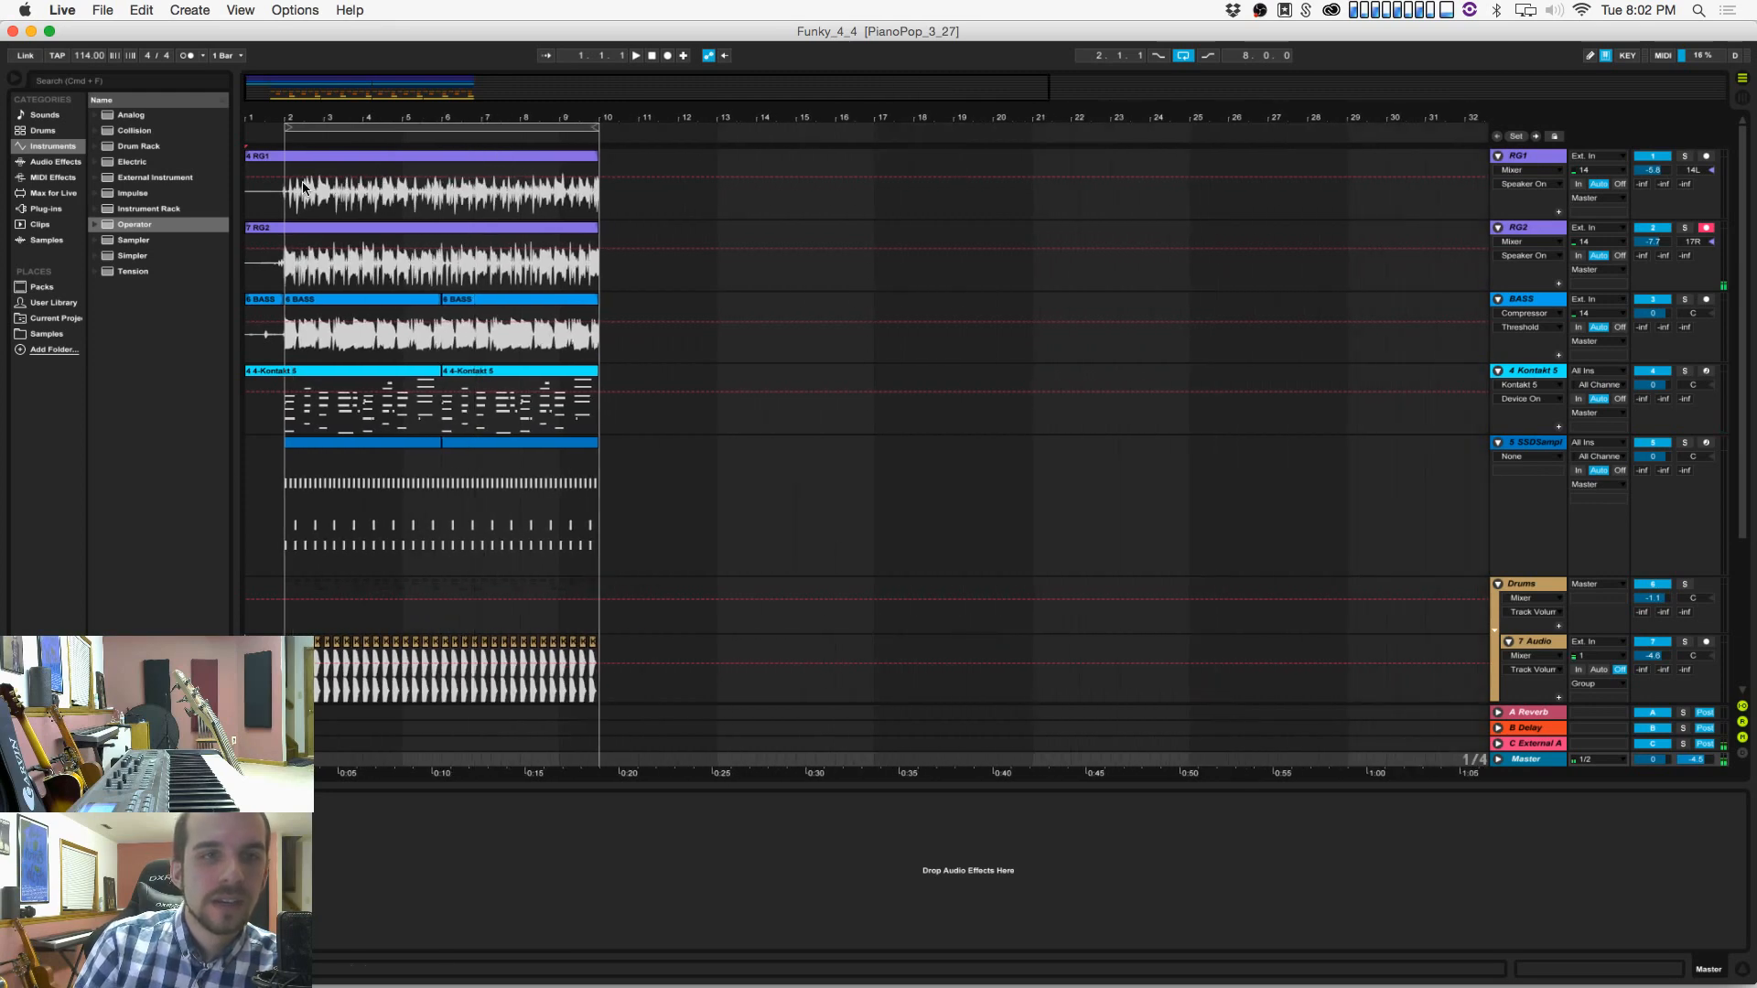
{"action": "left_click", "coordinate": [286, 463]}
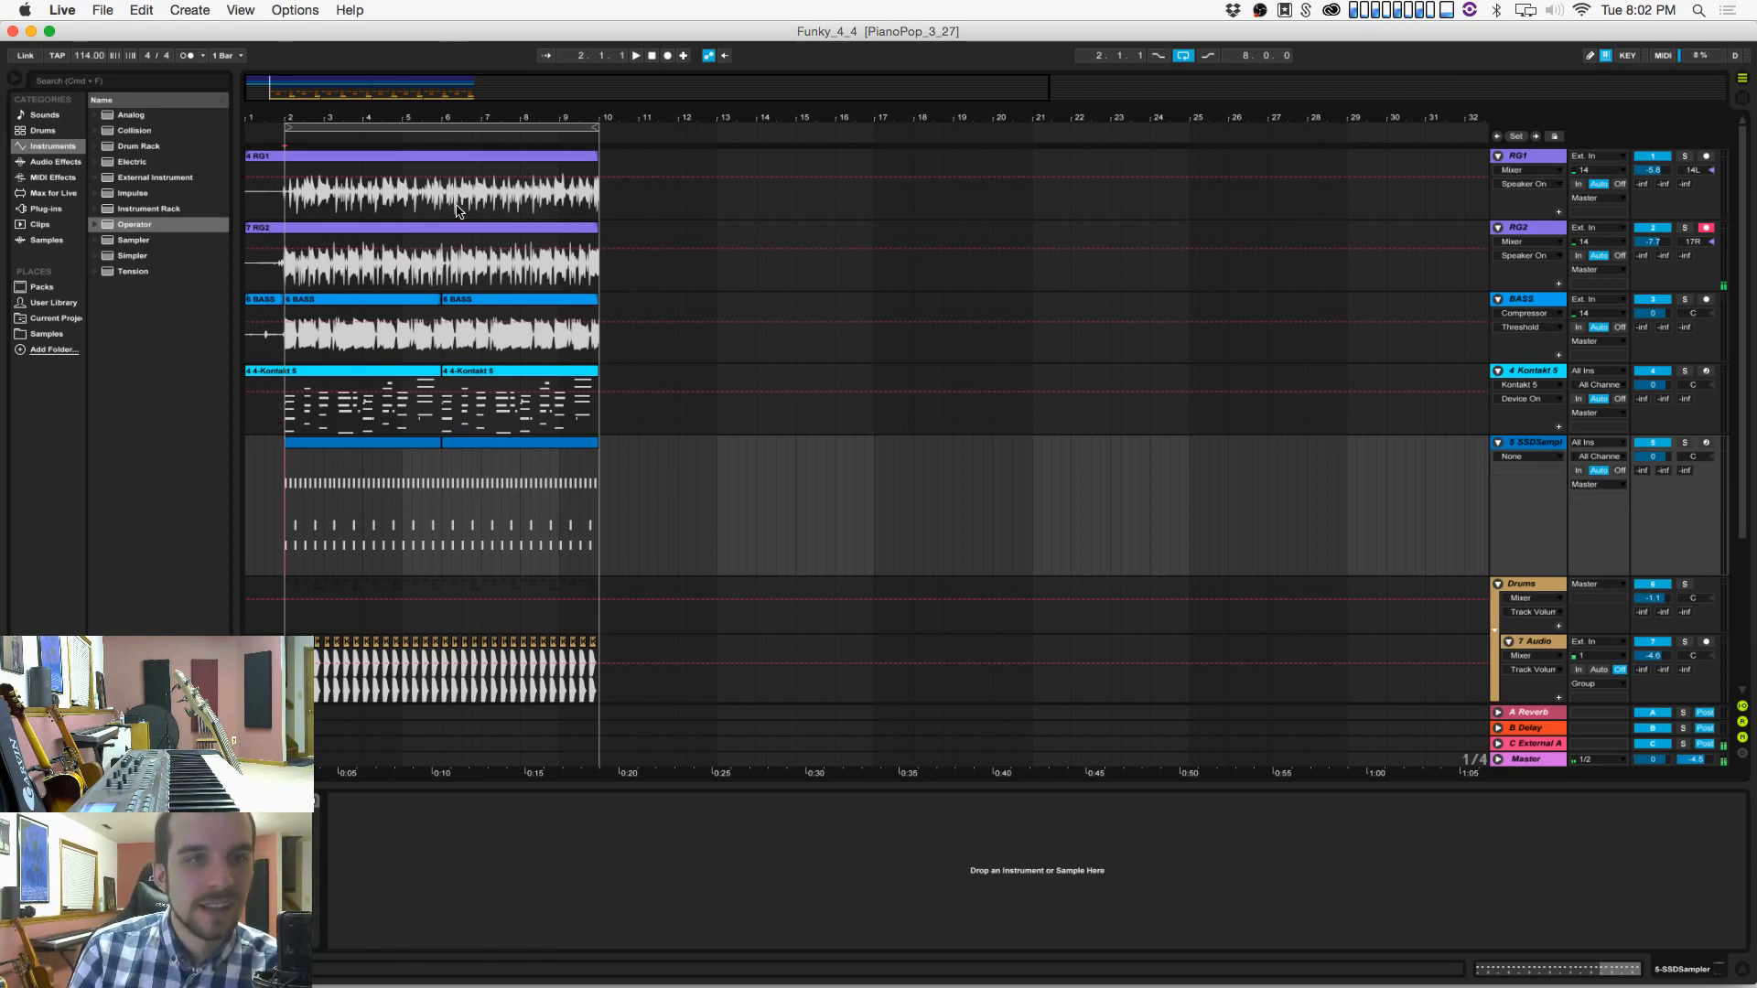
{"action": "right_click", "coordinate": [649, 475]}
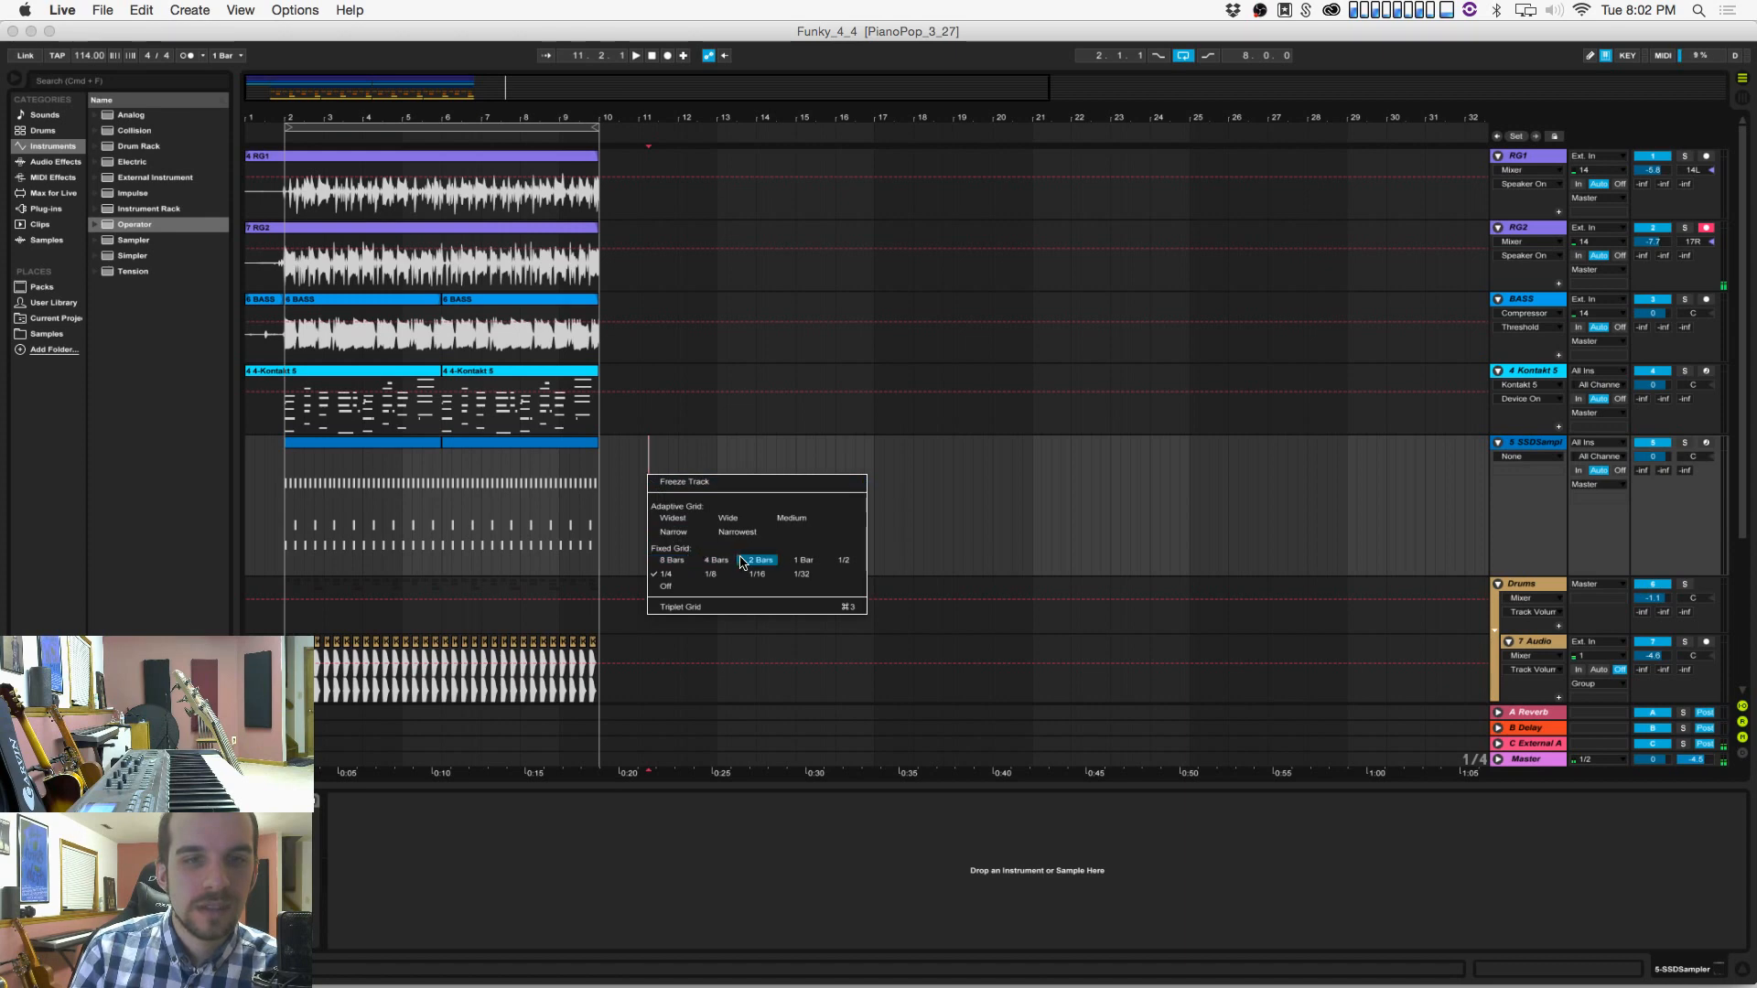
{"action": "left_click", "coordinate": [777, 561]}
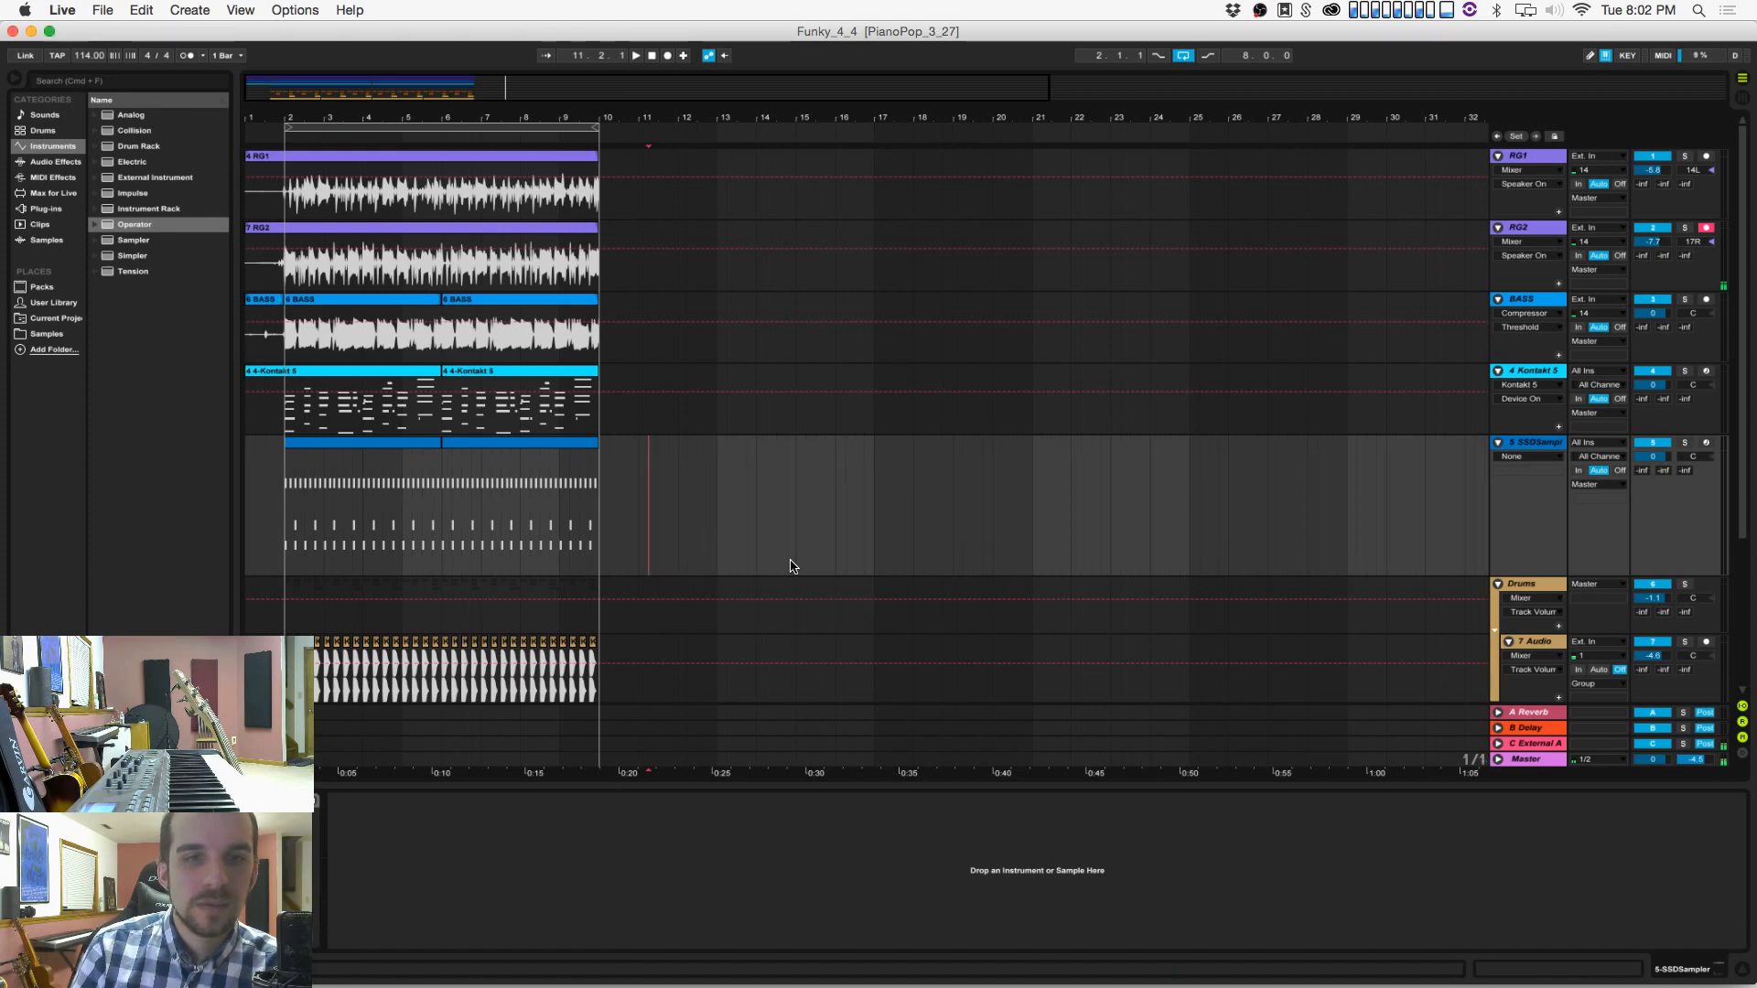
{"action": "left_click", "coordinate": [291, 509]}
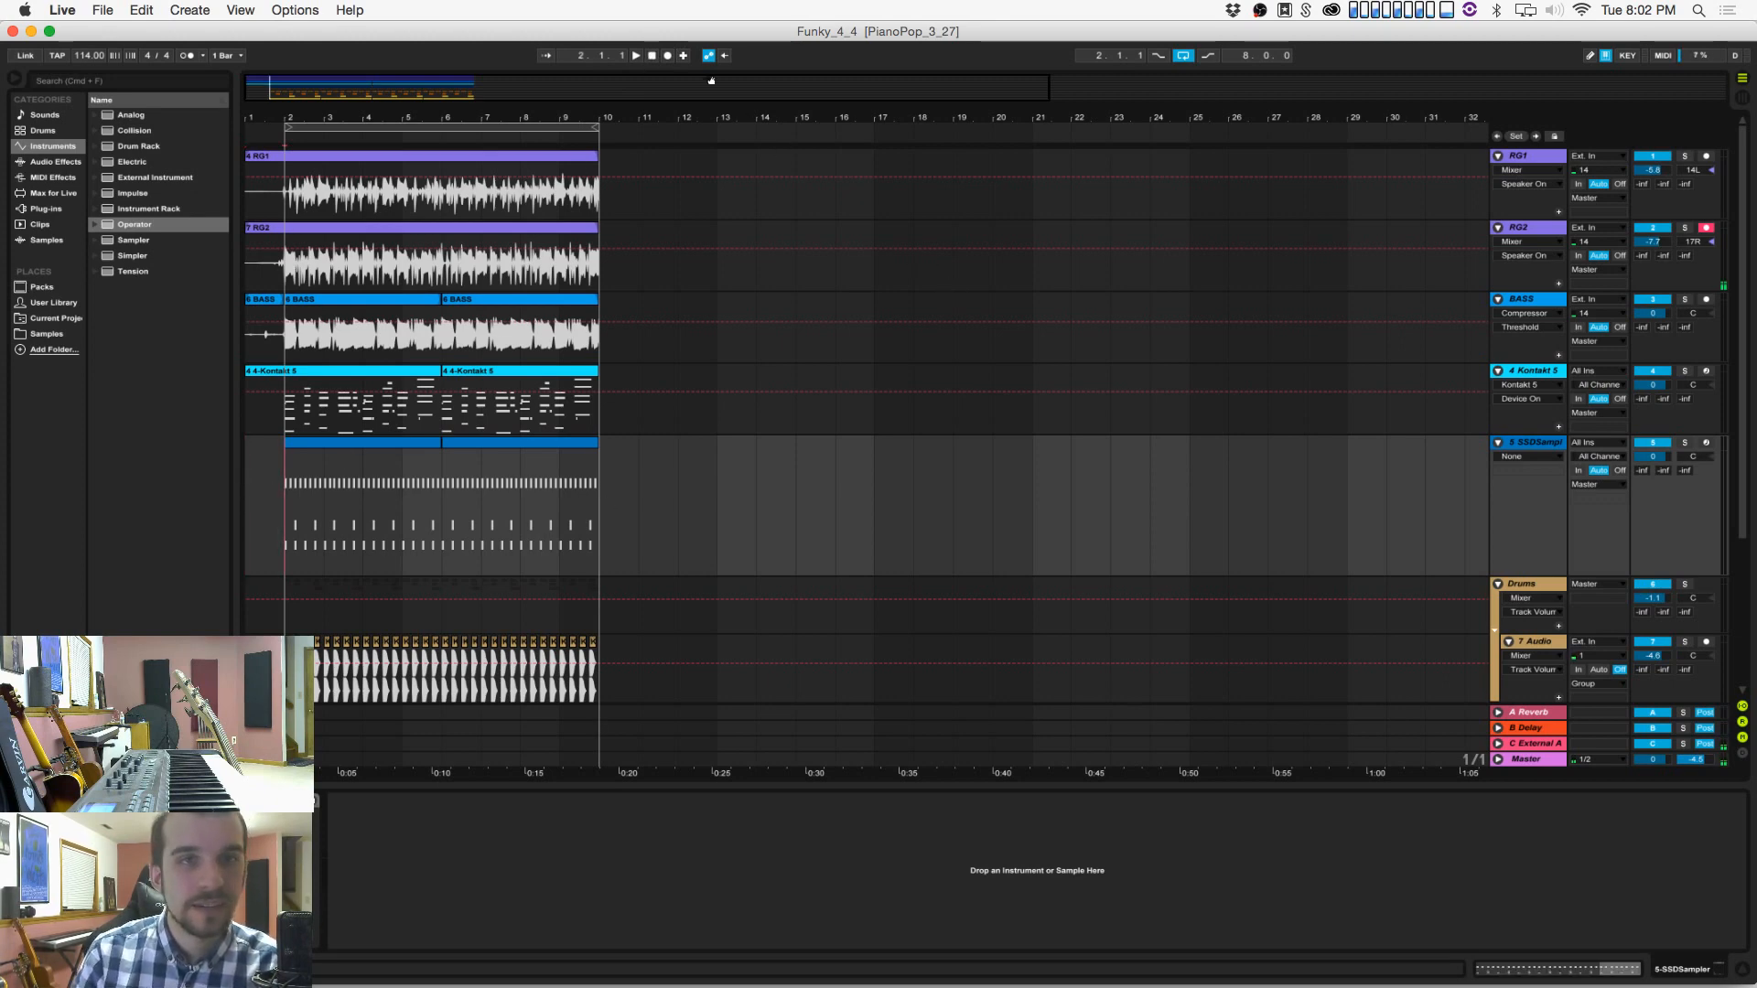
Step: Add a locator named Intro at bar 2 of the arrangement
{"action": "left_click", "coordinate": [651, 56]}
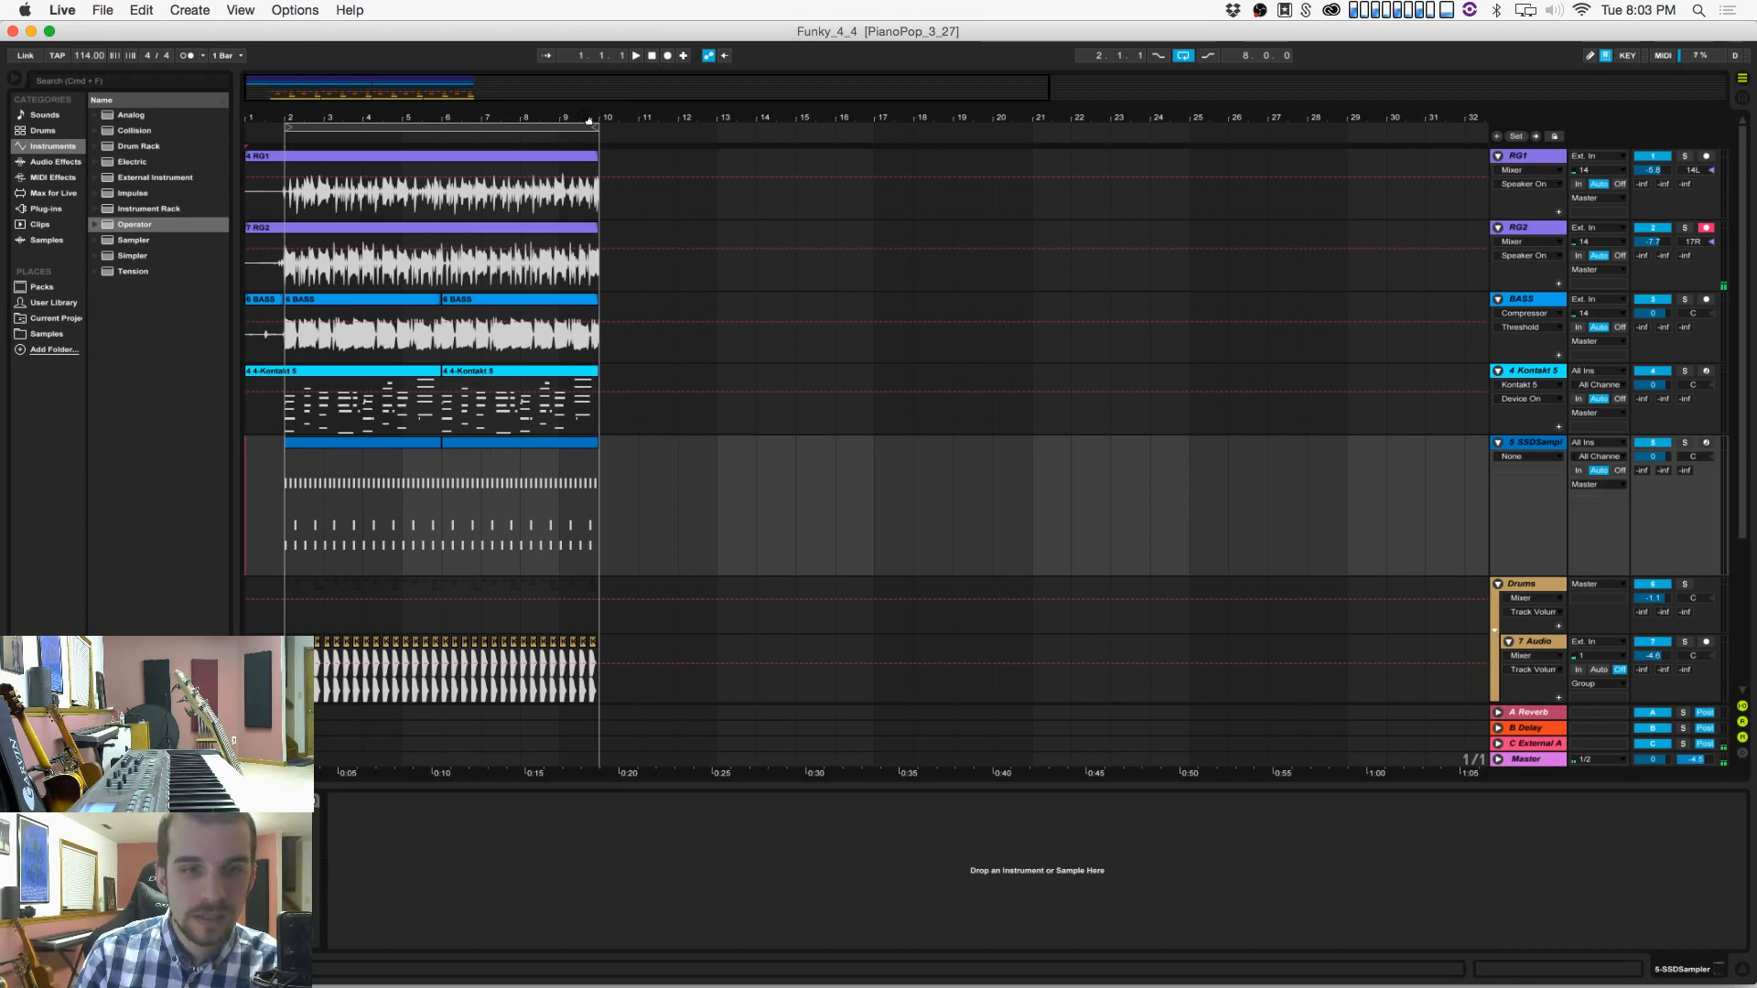
{"action": "left_click_drag", "start_coordinate": [584, 118], "coordinate": [584, 92]}
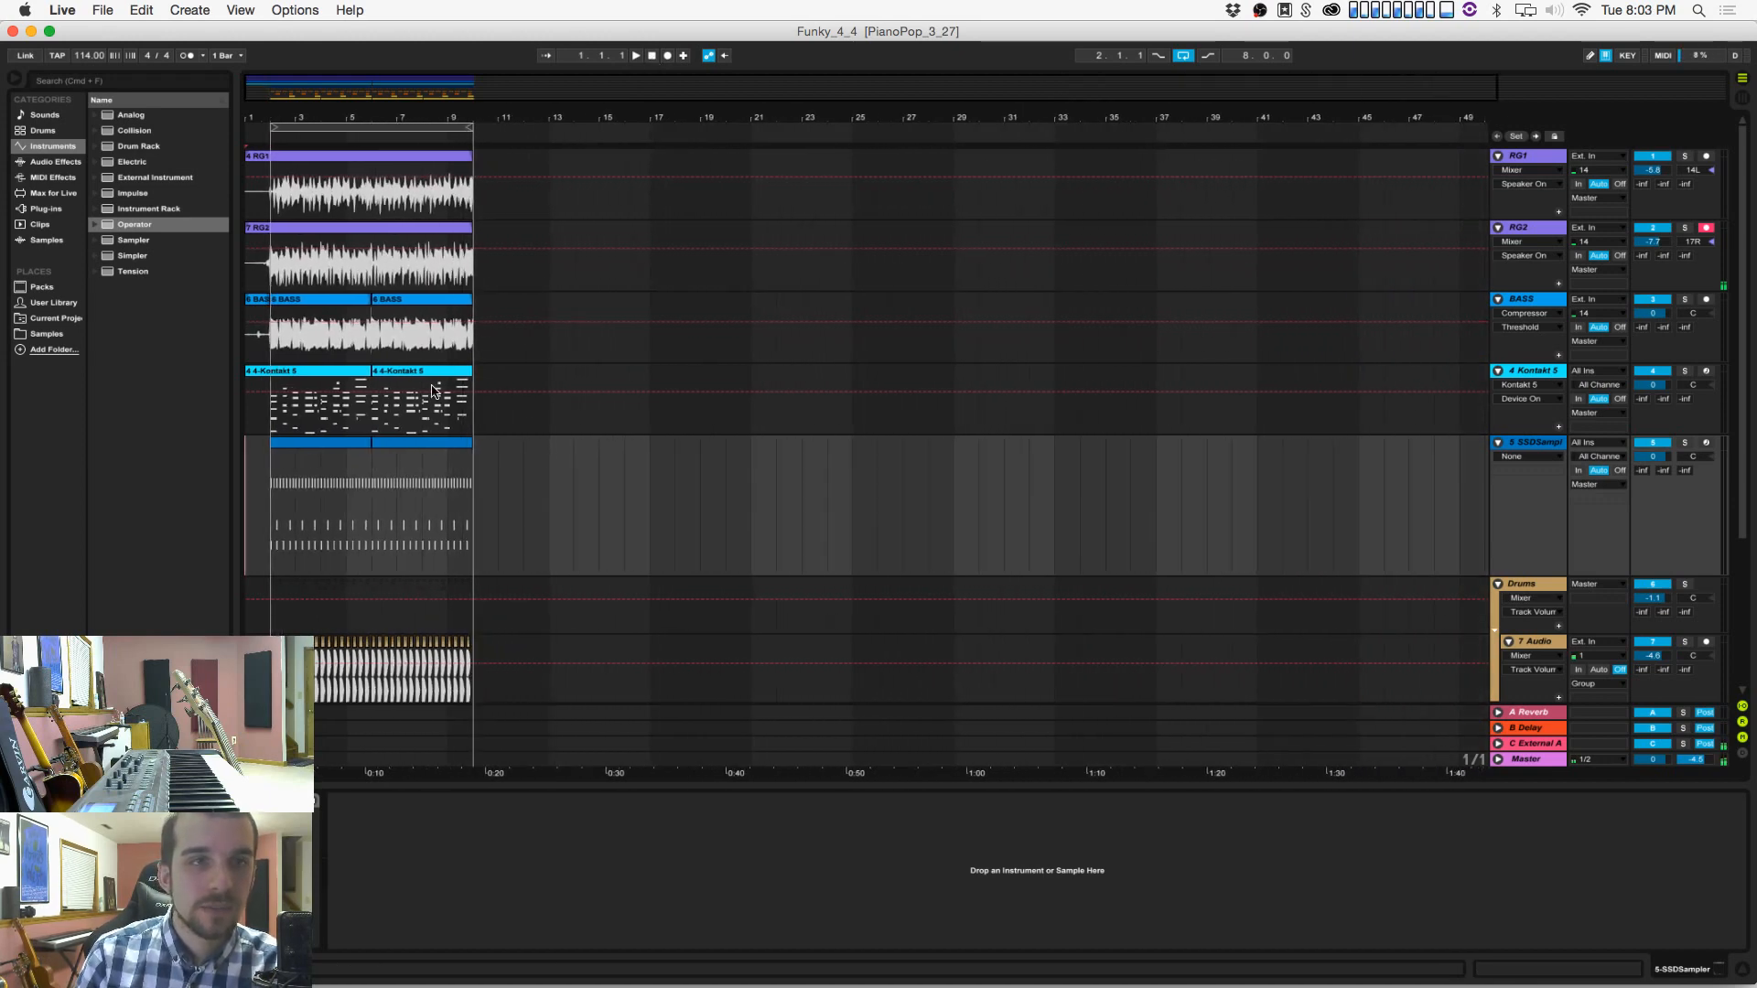
{"action": "left_click", "coordinate": [271, 508]}
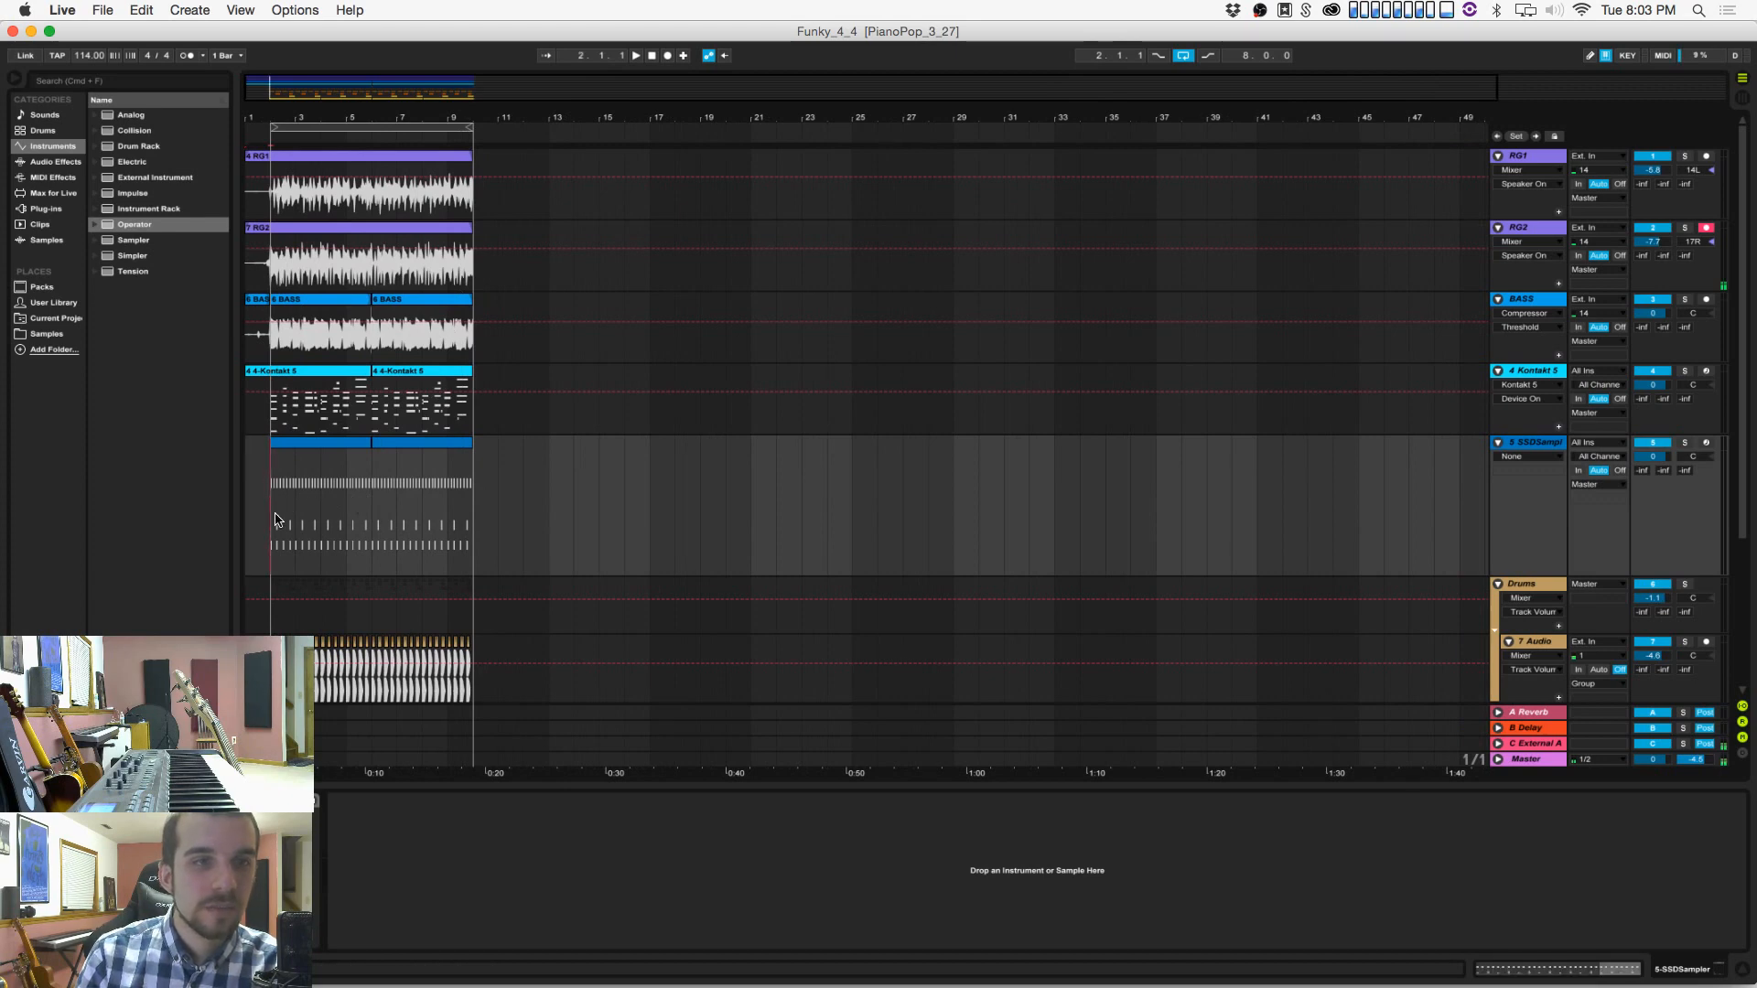
{"action": "left_click", "coordinate": [240, 10]}
{"action": "mouse_move", "coordinate": [208, 10]}
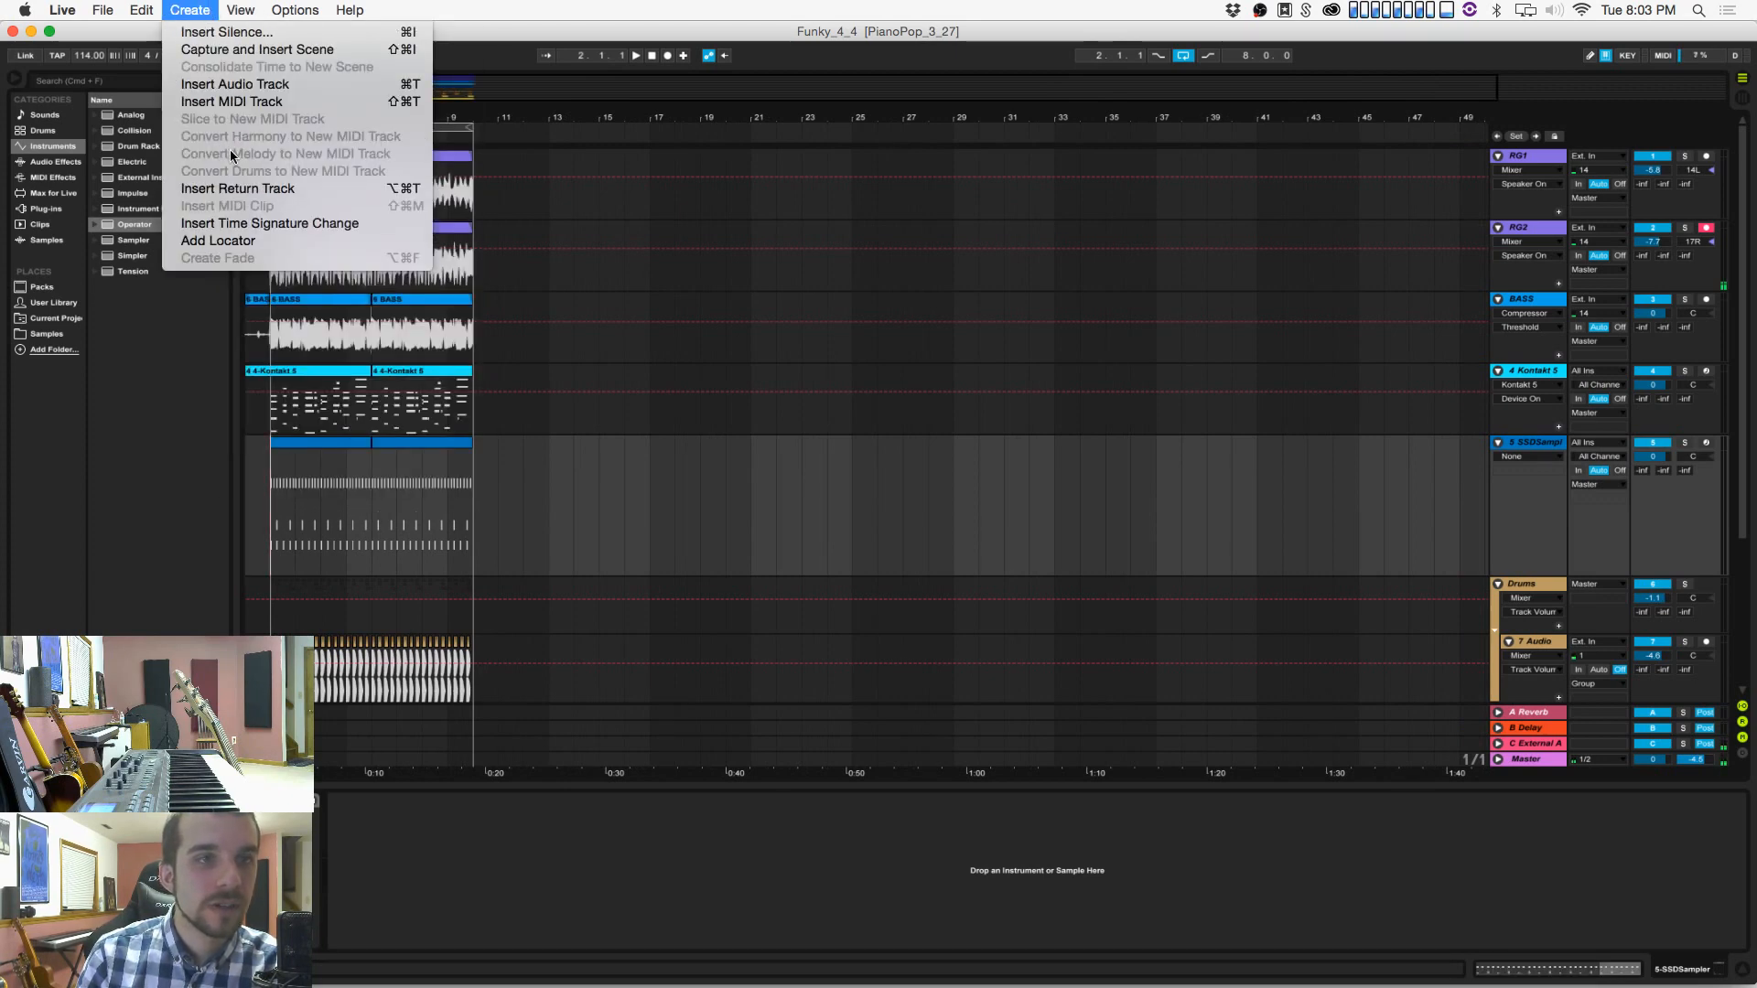
{"action": "left_click", "coordinate": [245, 241]}
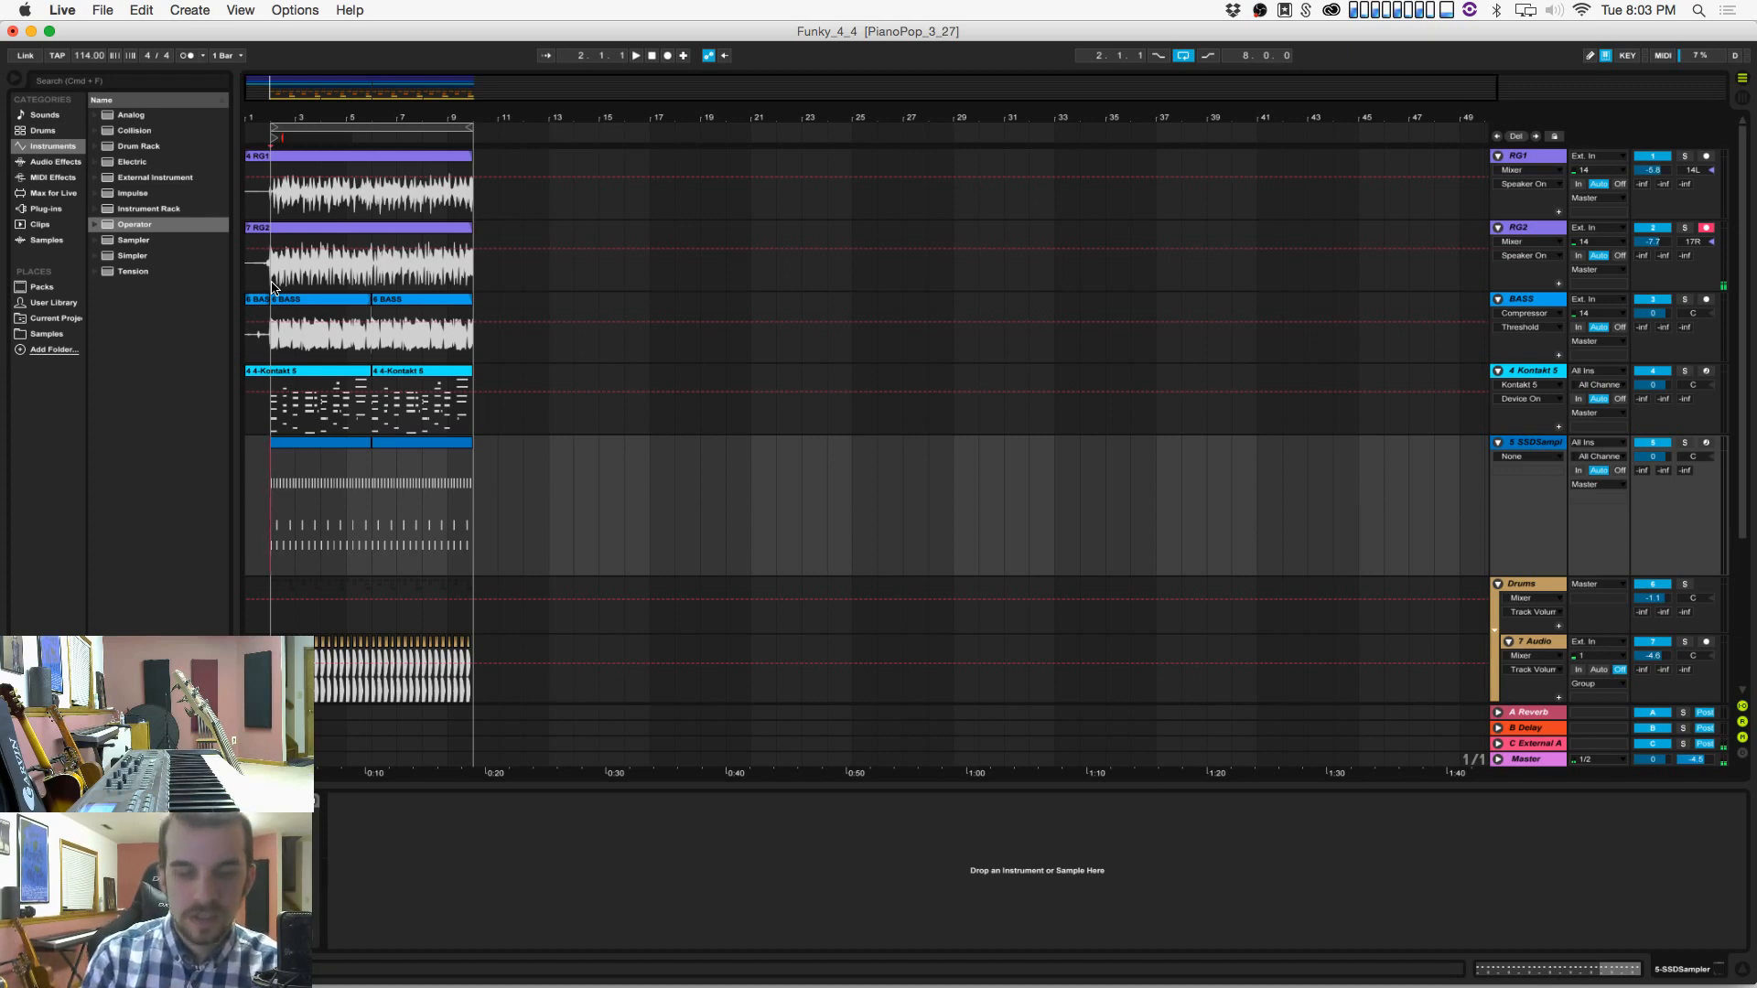
{"action": "type", "text": "Intro"}
{"action": "key", "text": "Return"}
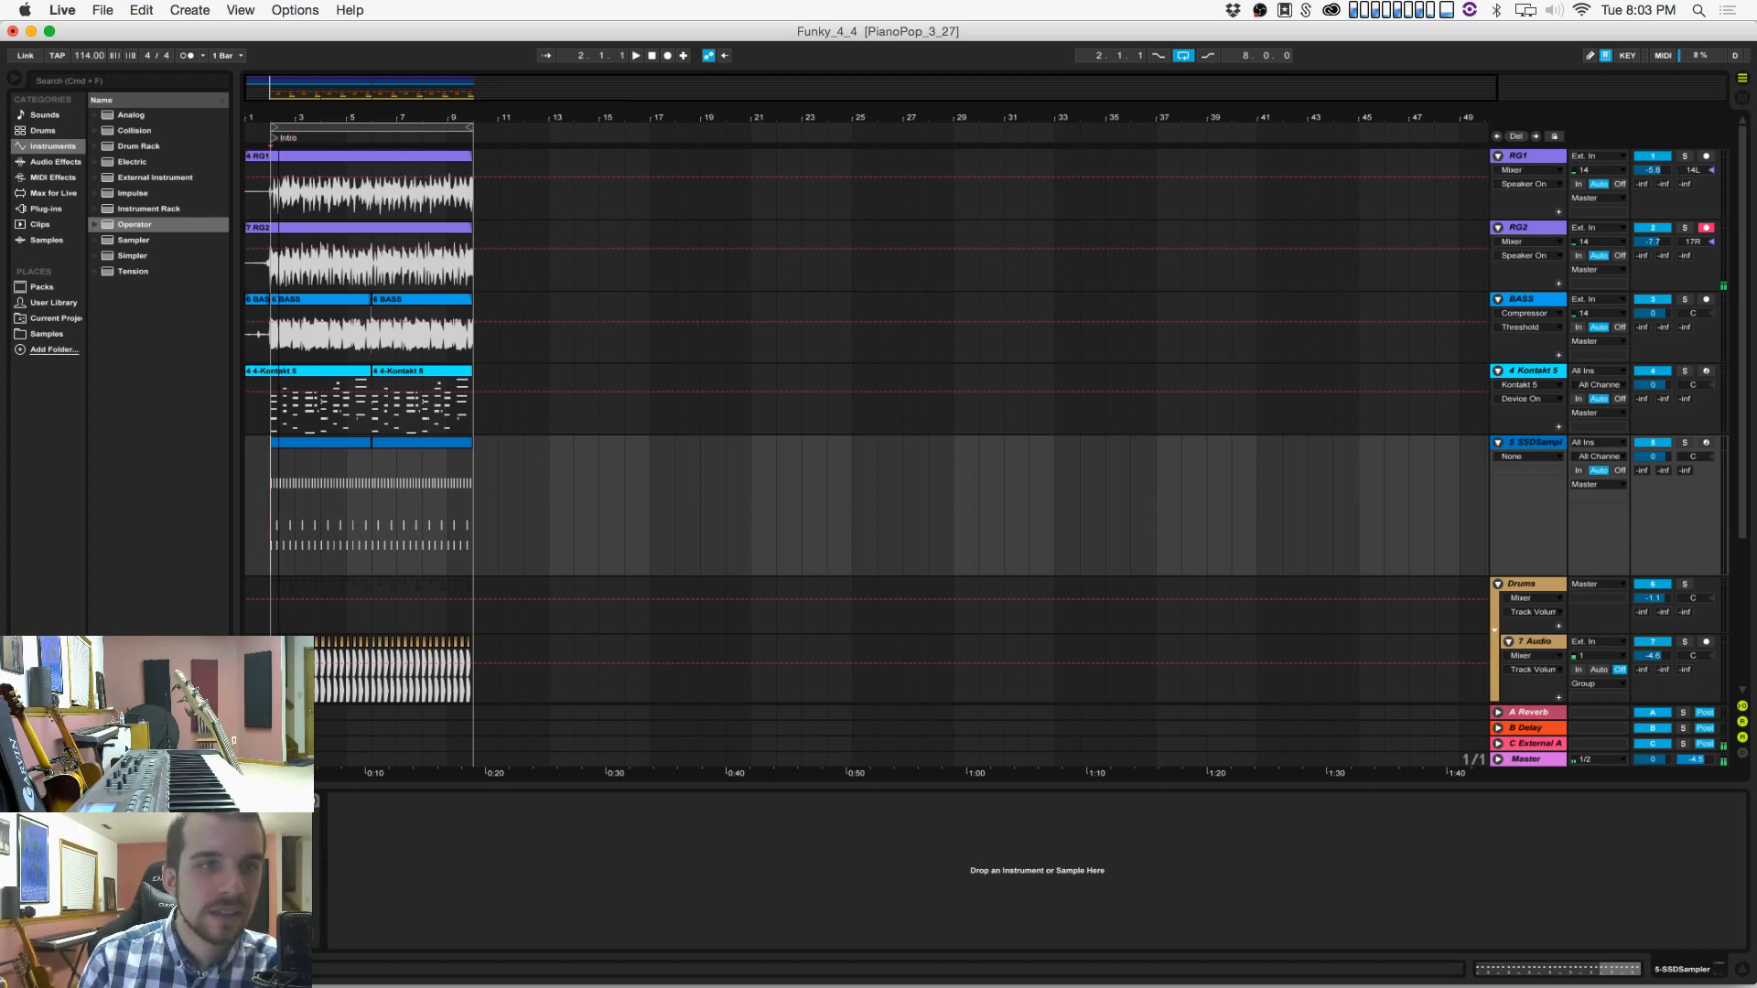
Step: Add a locator named Verse at bar 6, four bars after the Intro locator
{"action": "left_click_drag", "start_coordinate": [282, 115], "coordinate": [281, 188]}
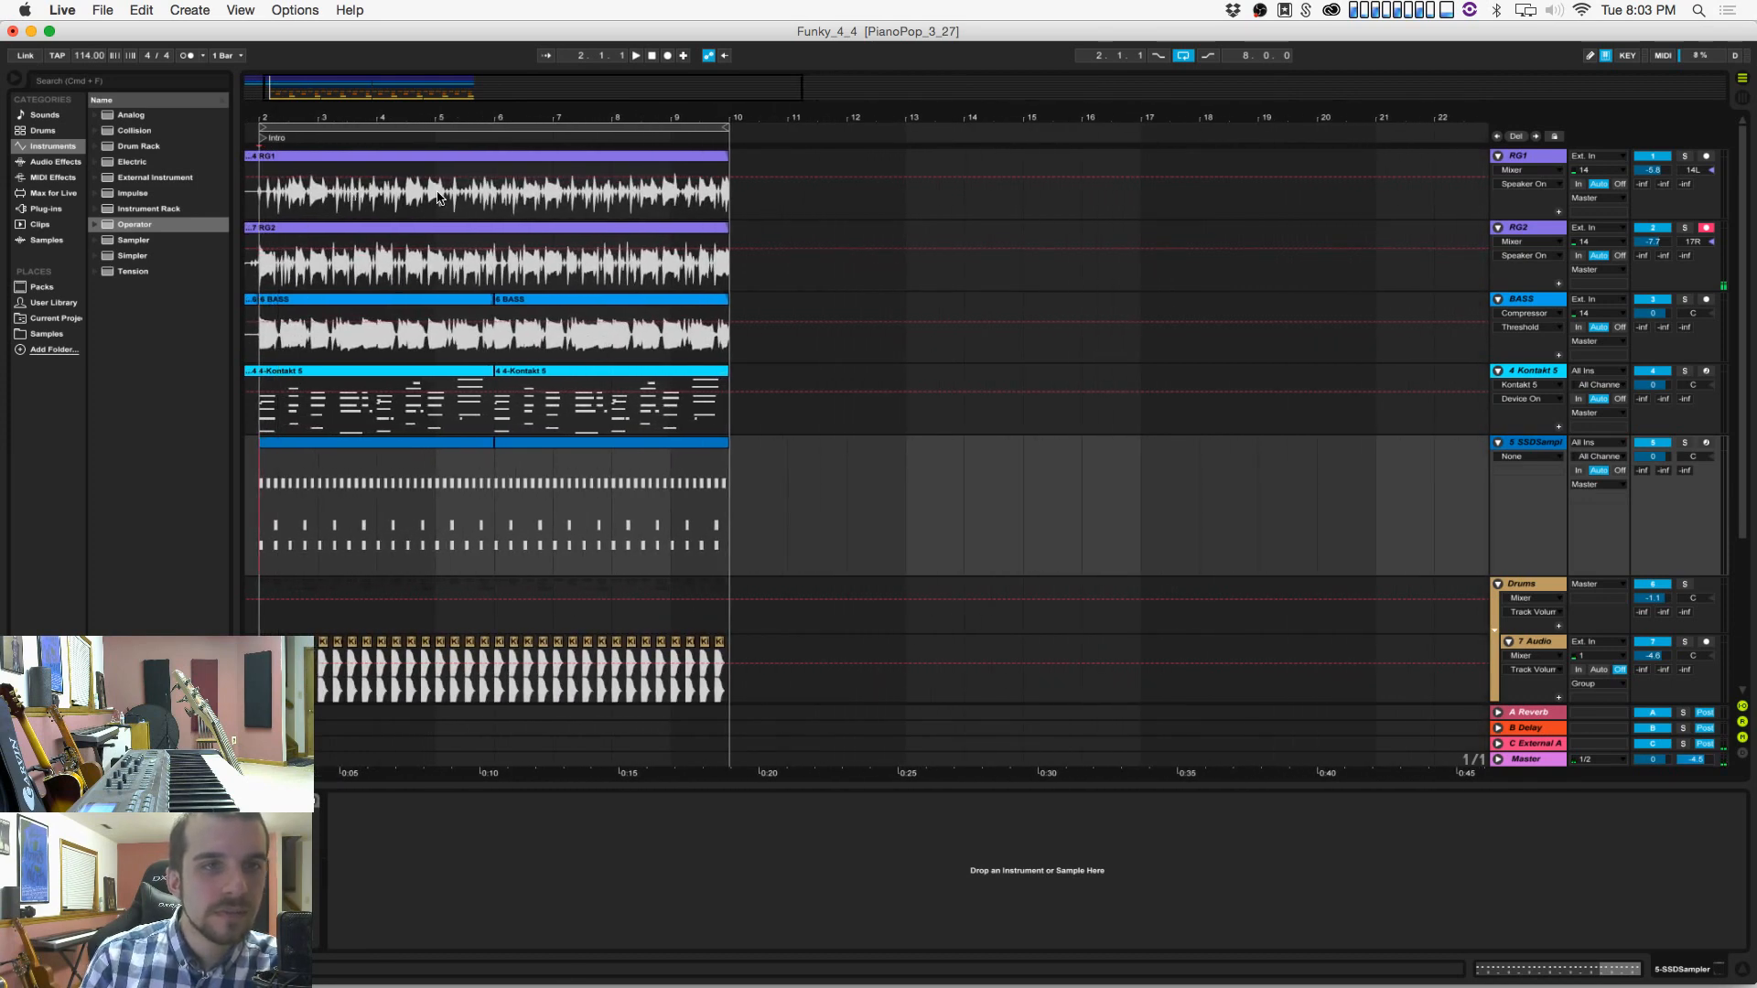
{"action": "left_click", "coordinate": [492, 194]}
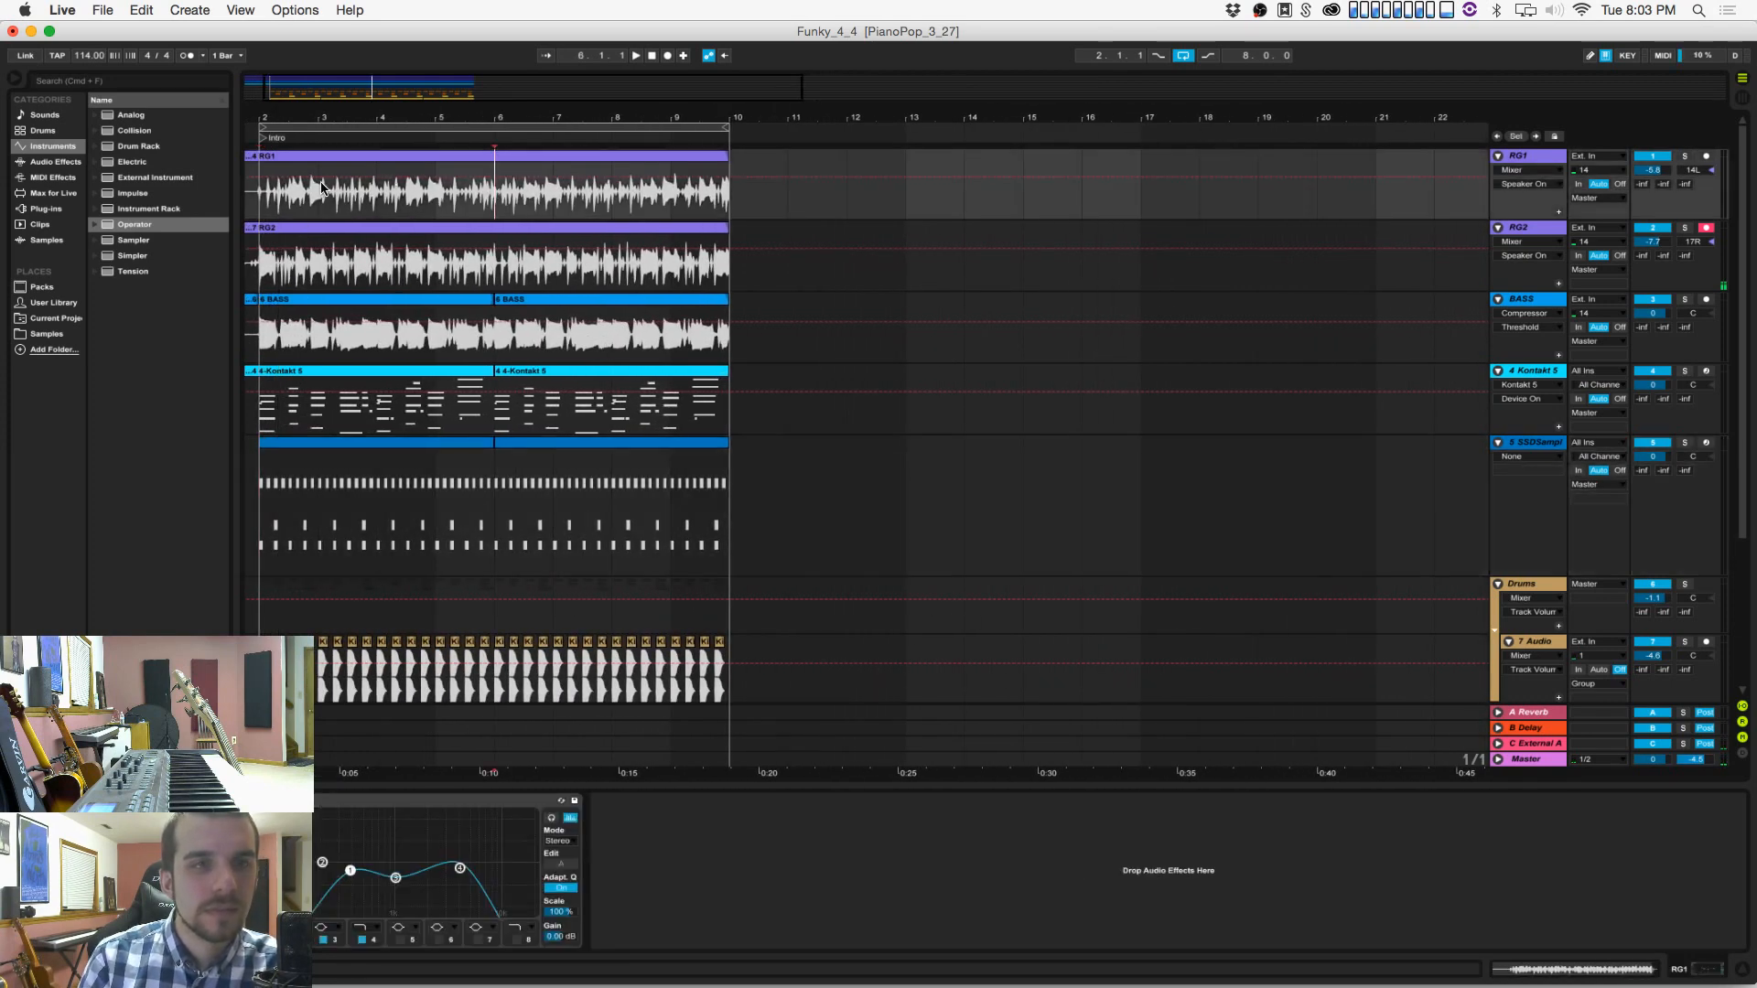
{"action": "left_click", "coordinate": [178, 9]}
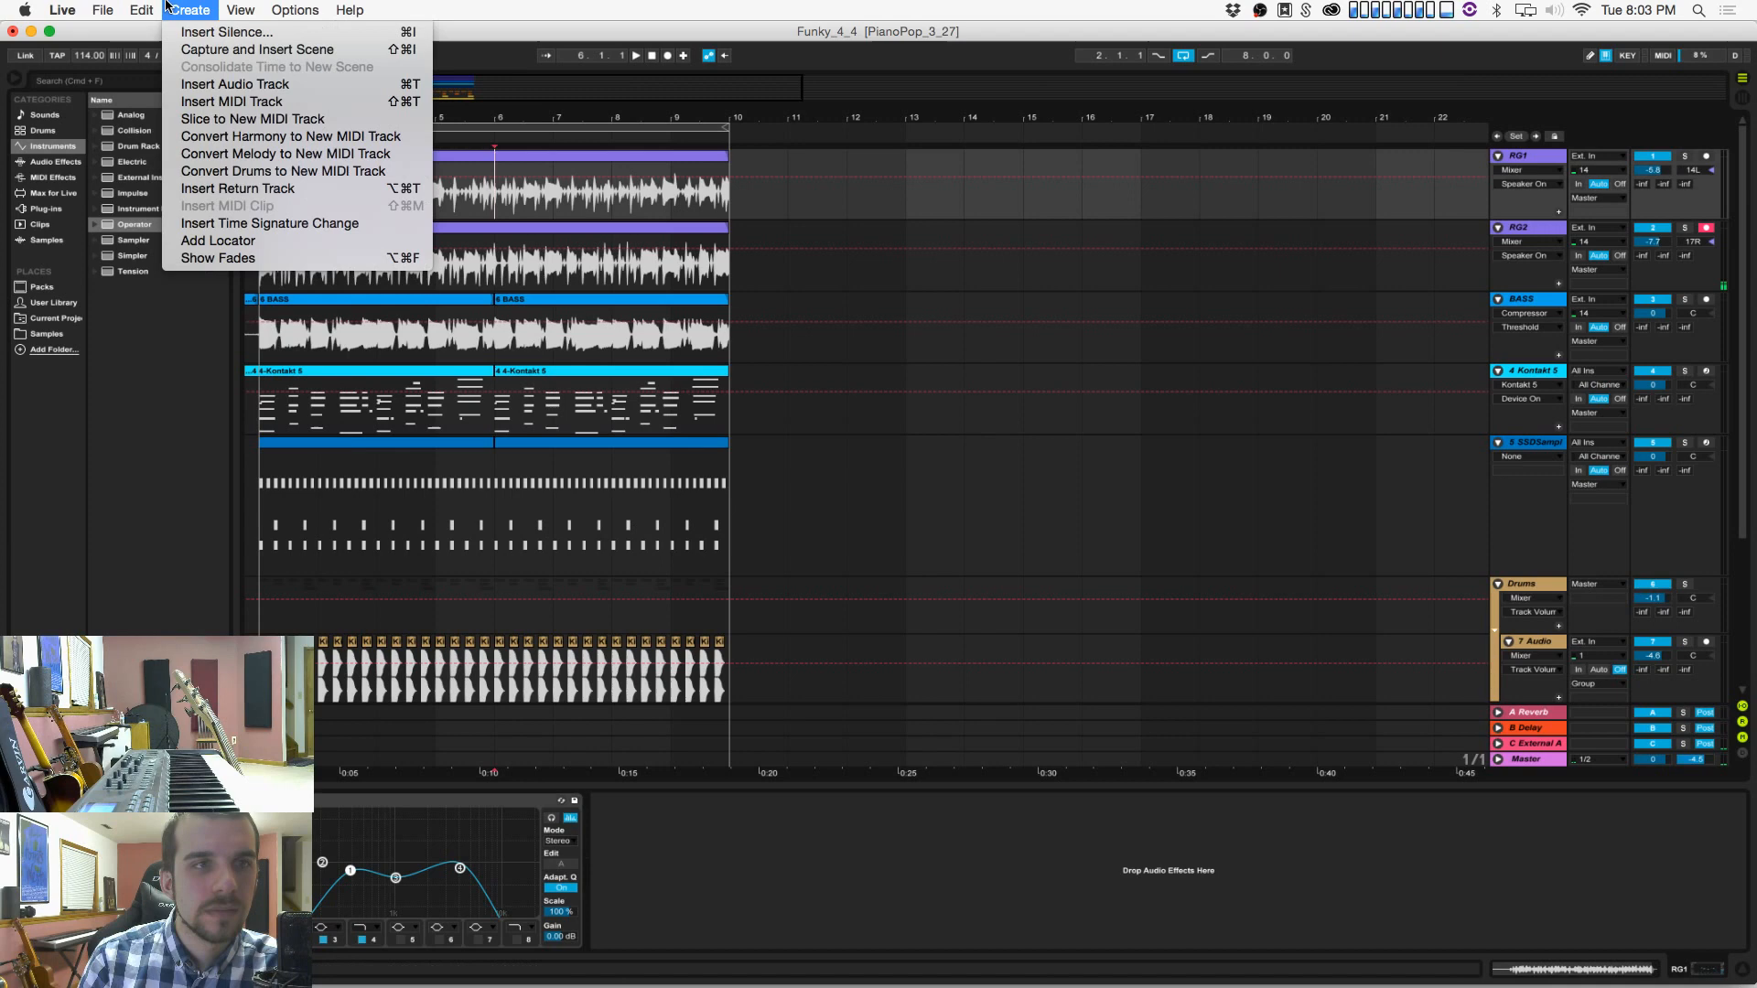
{"action": "left_click", "coordinate": [218, 240]}
{"action": "type", "text": "Verse"}
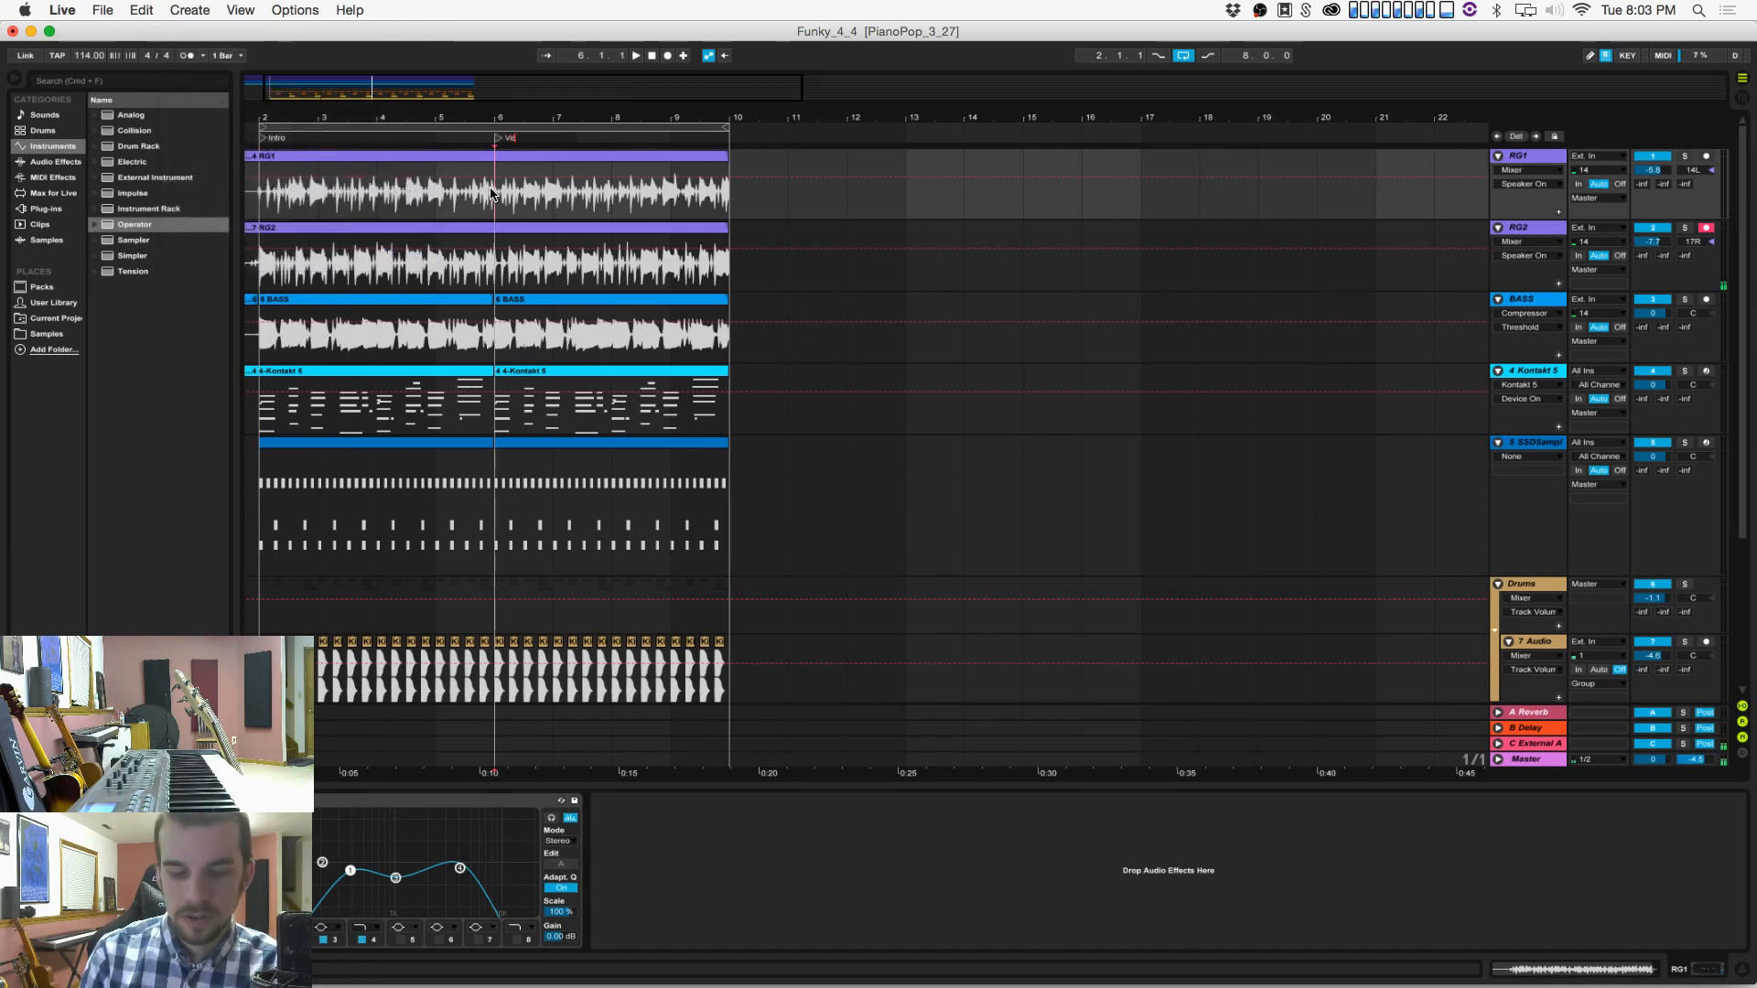
{"action": "key", "text": "Return"}
Step: Try adding a locator at bar 13 and undo it
{"action": "left_click_drag", "start_coordinate": [490, 192], "coordinate": [934, 193]}
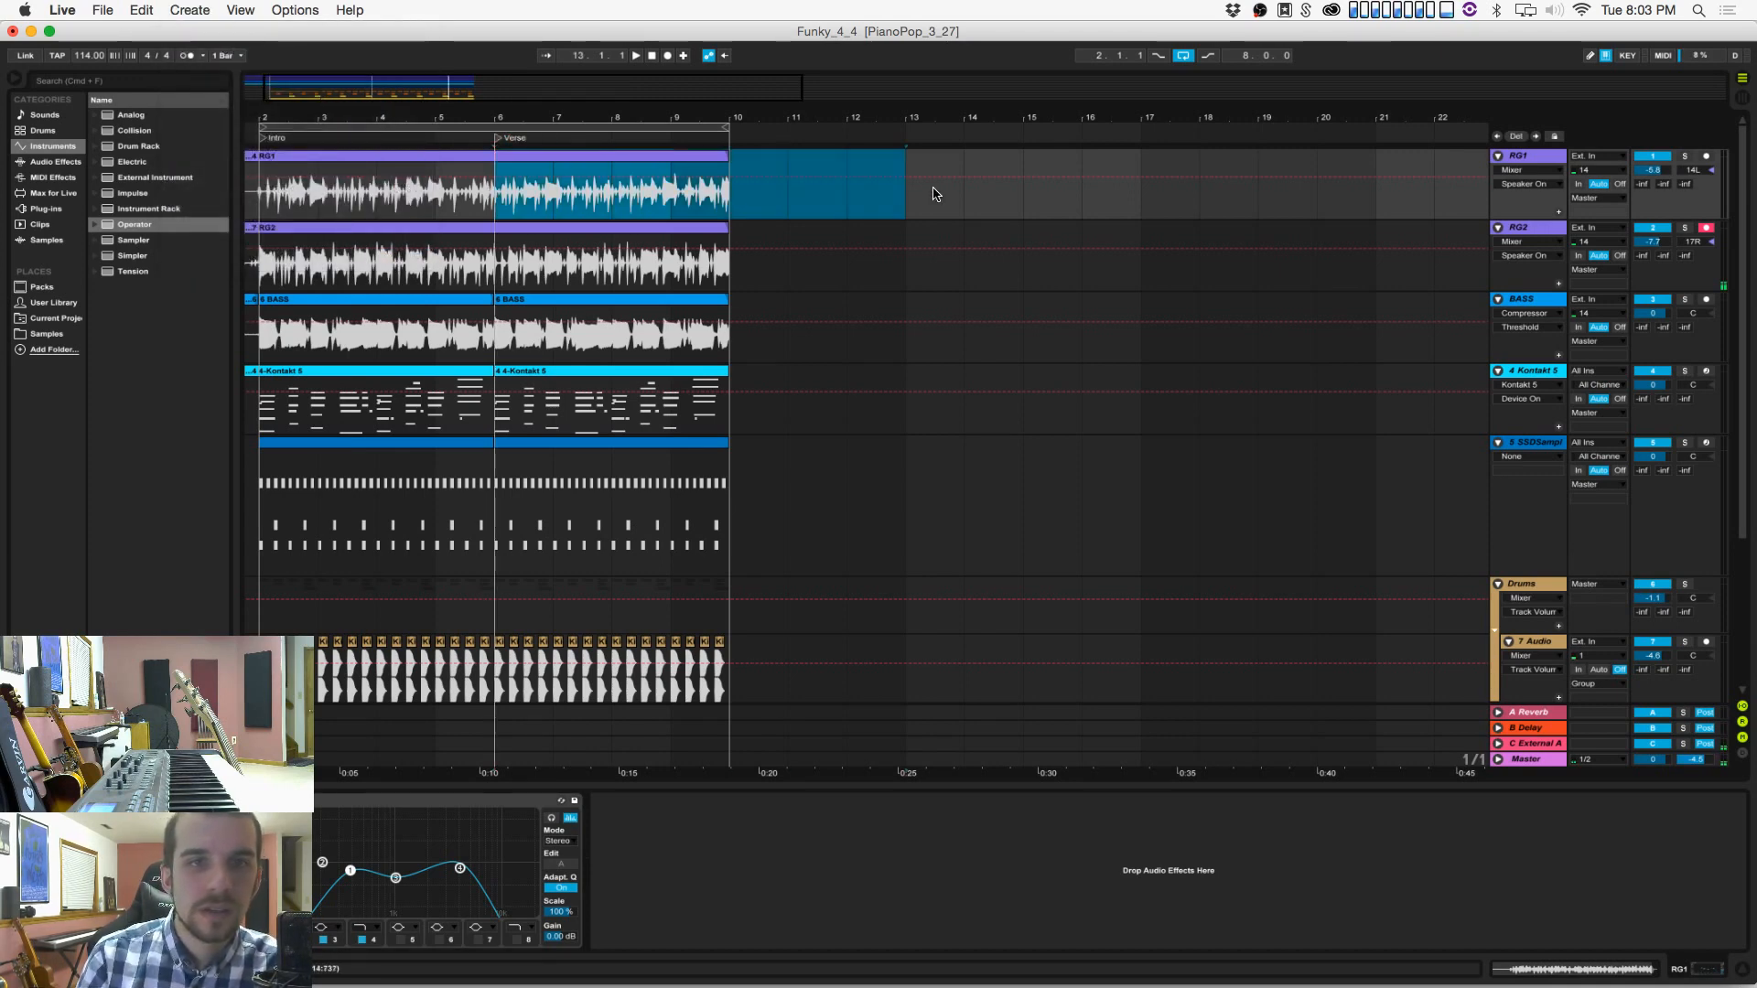
{"action": "left_click", "coordinate": [917, 195]}
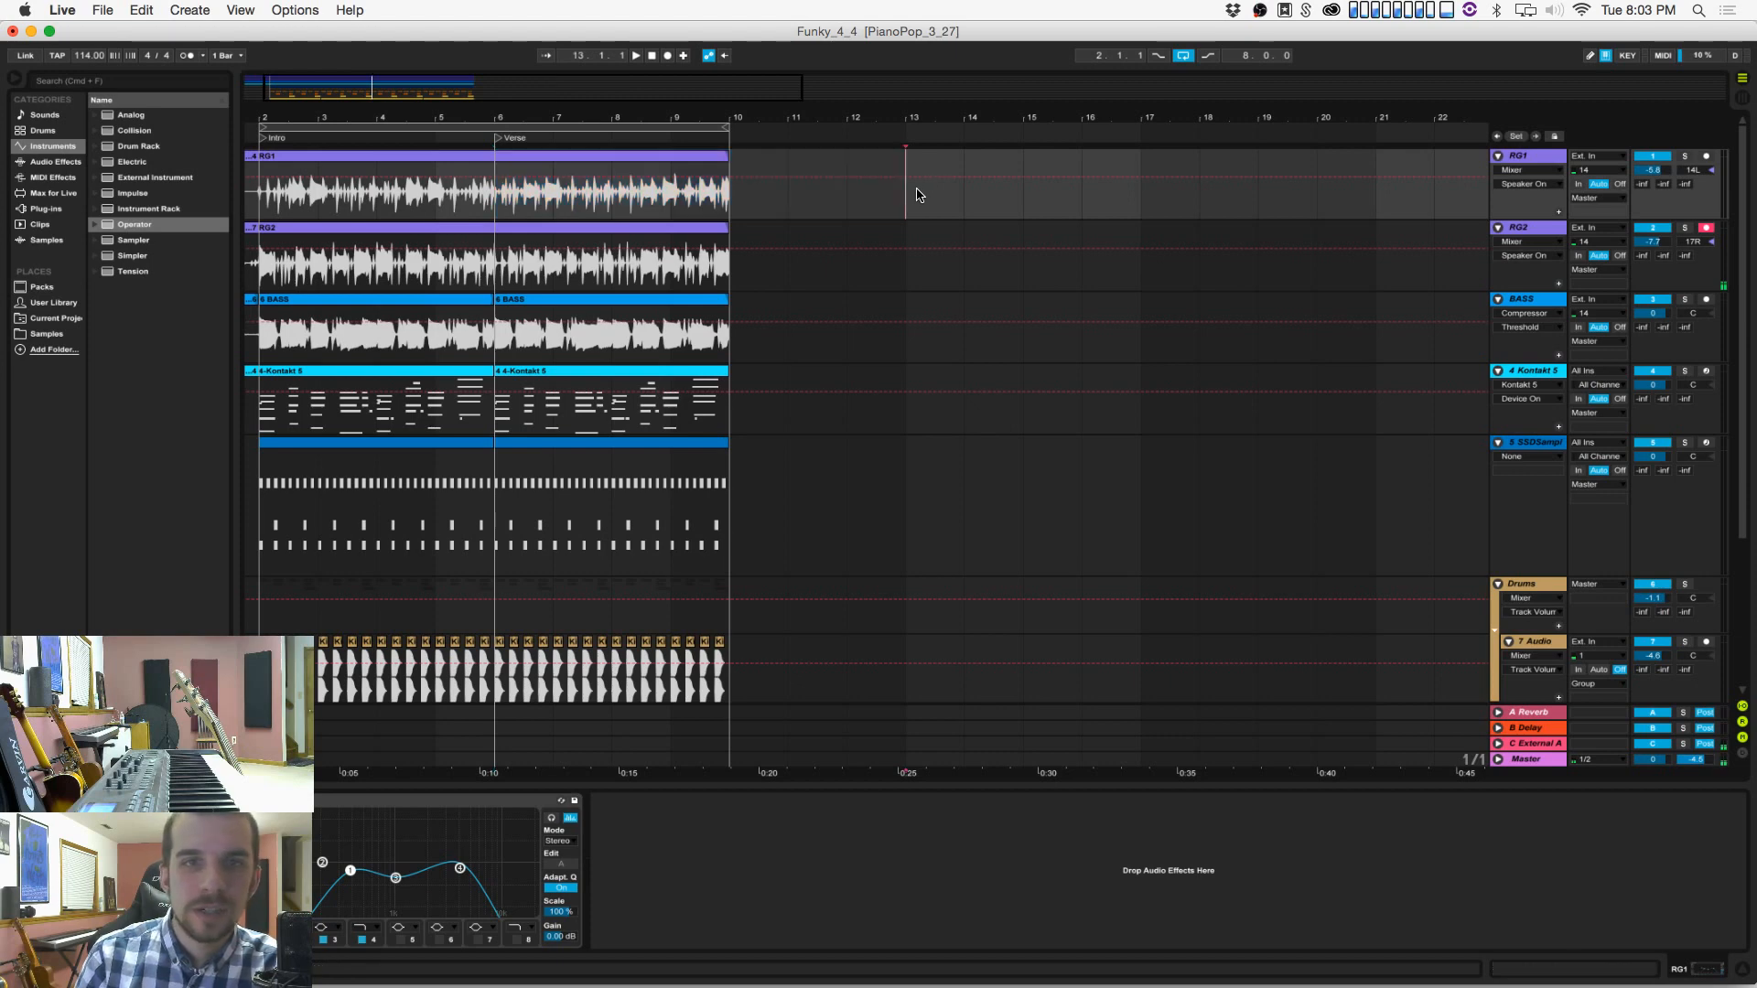
{"action": "left_click", "coordinate": [142, 10]}
{"action": "mouse_move", "coordinate": [190, 10]}
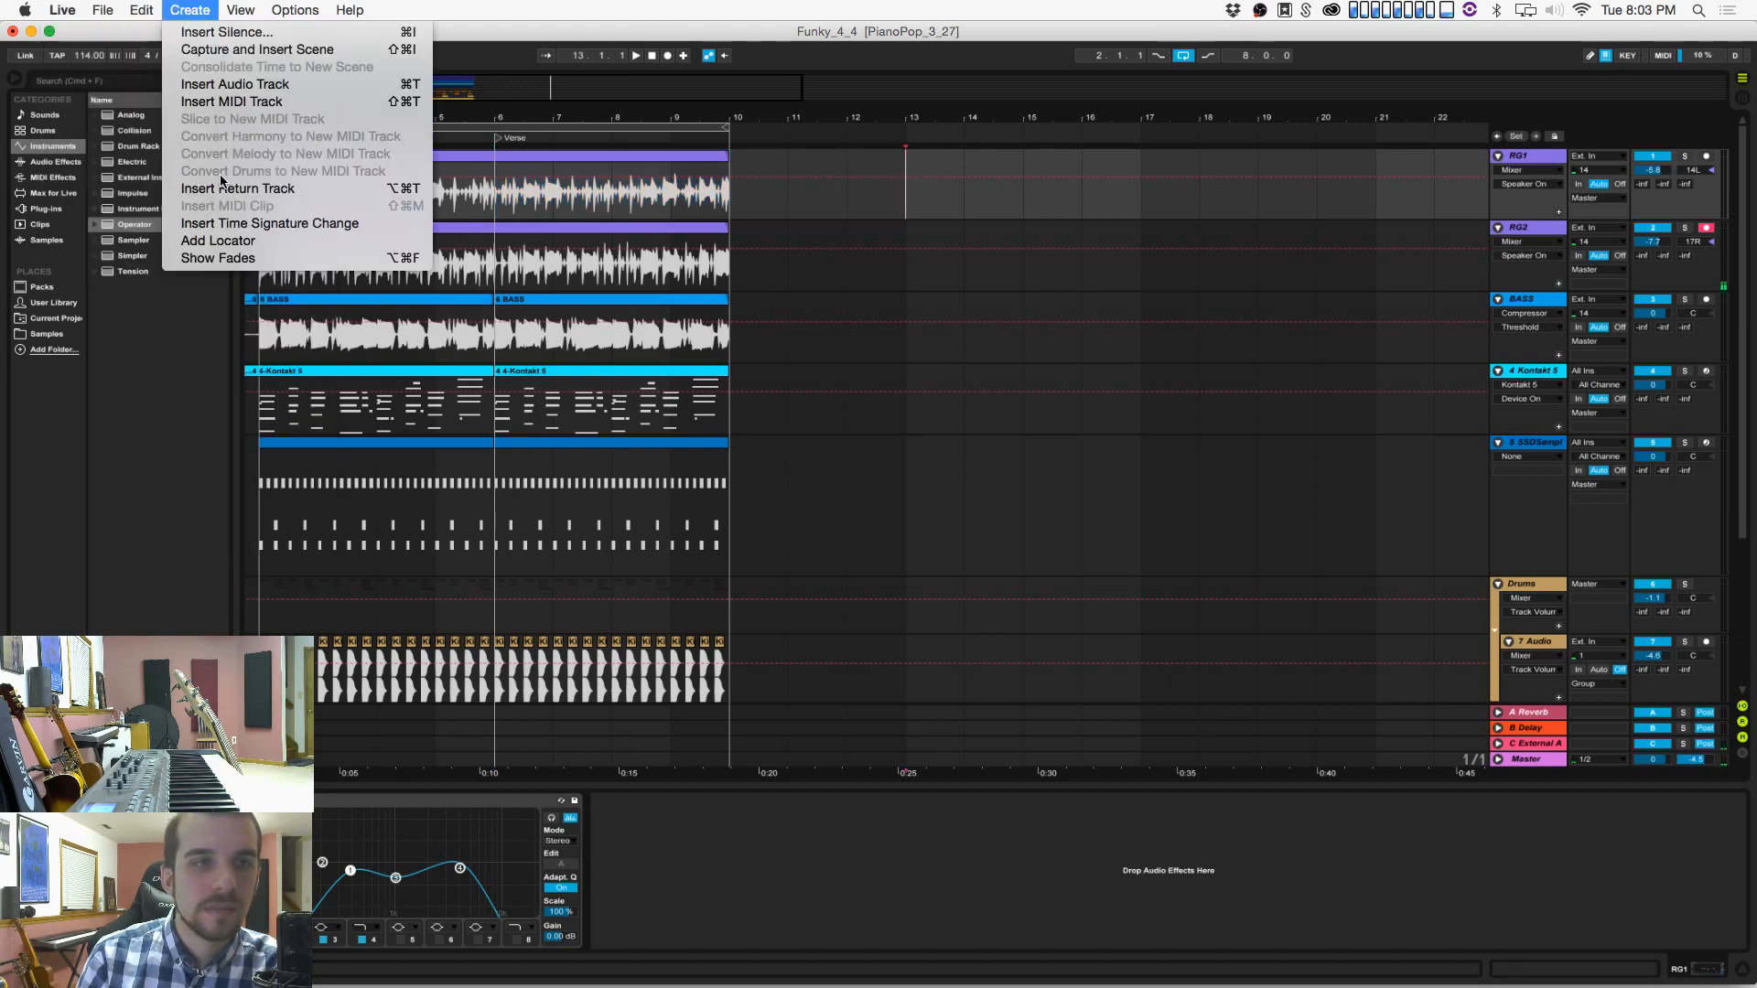
{"action": "left_click", "coordinate": [219, 241]}
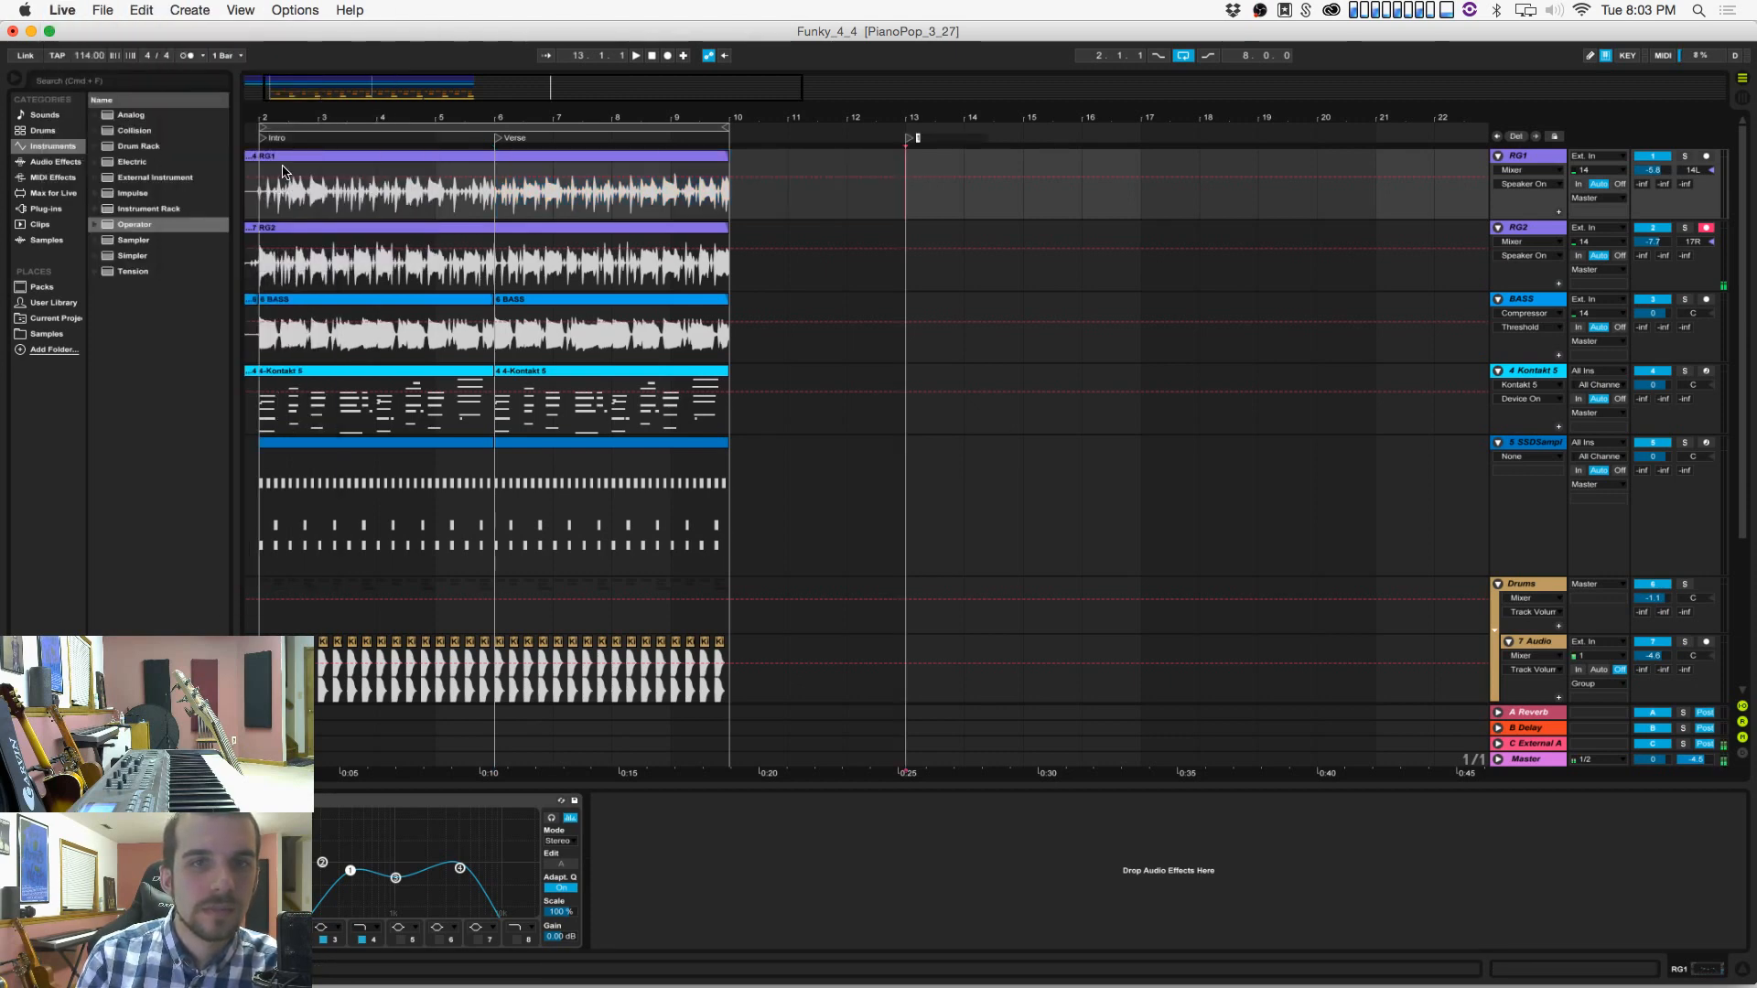
{"action": "key", "text": "super+z"}
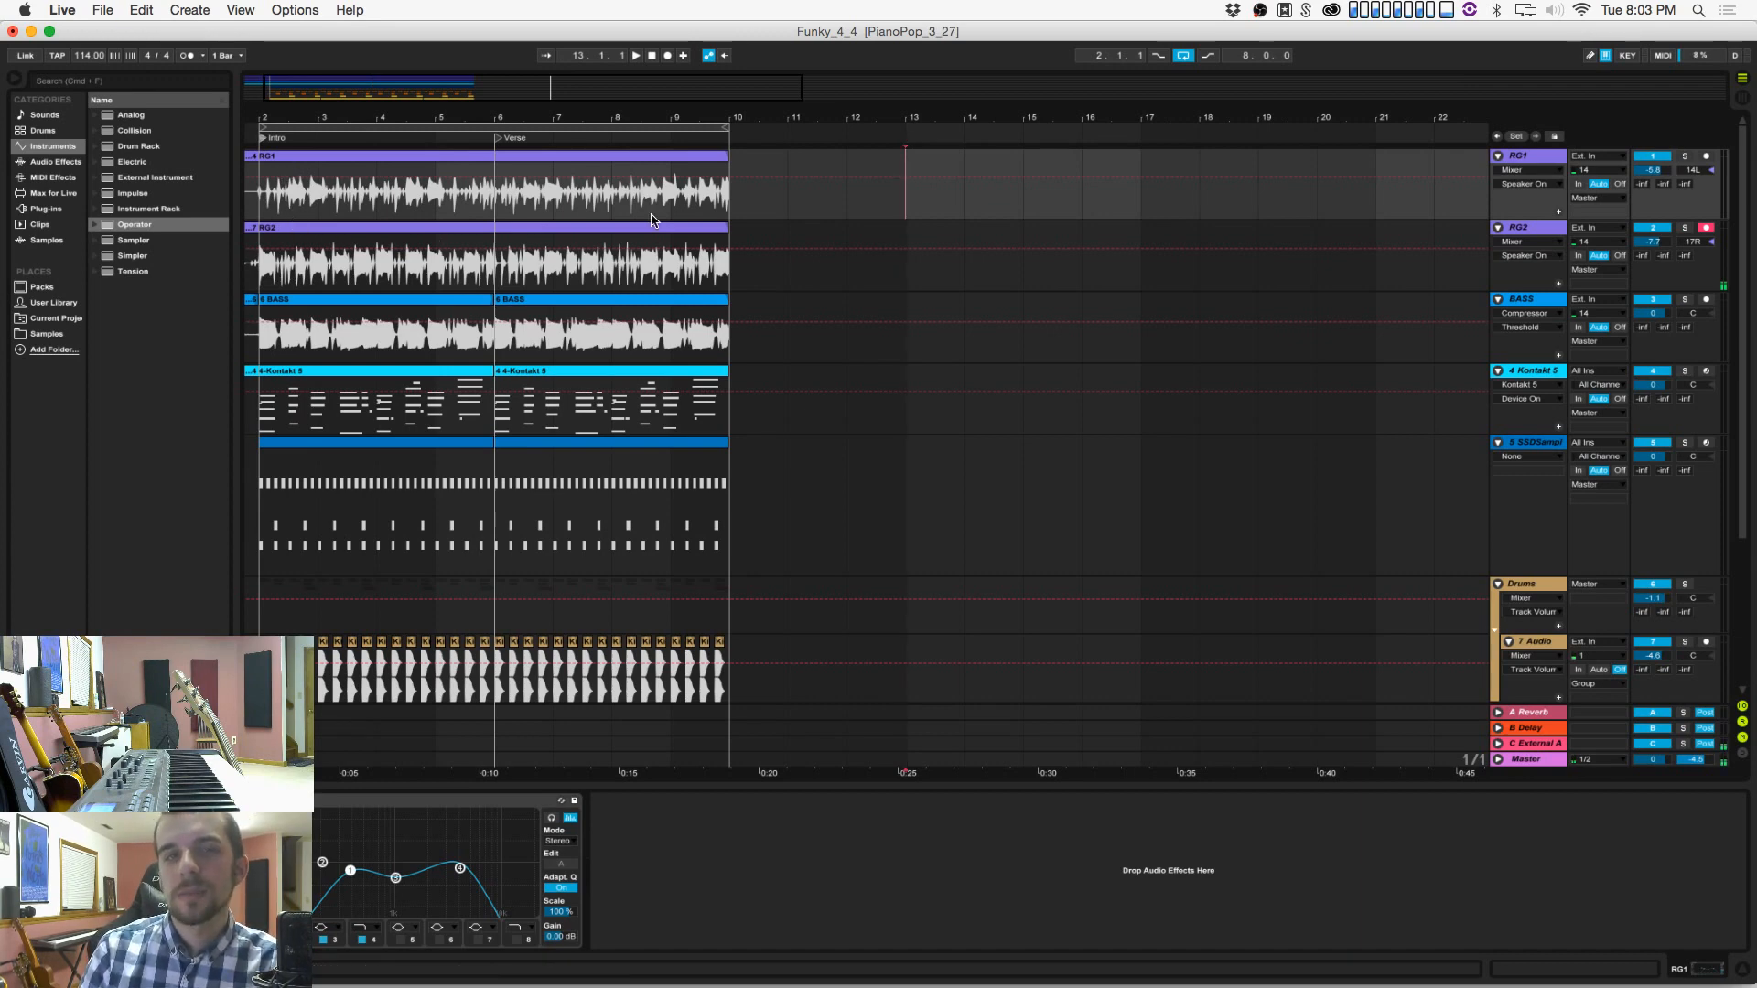
Step: Measure out the verse from bar 6 and add a locator named Chorus at bar 21
{"action": "left_click_drag", "start_coordinate": [495, 183], "coordinate": [1372, 179]}
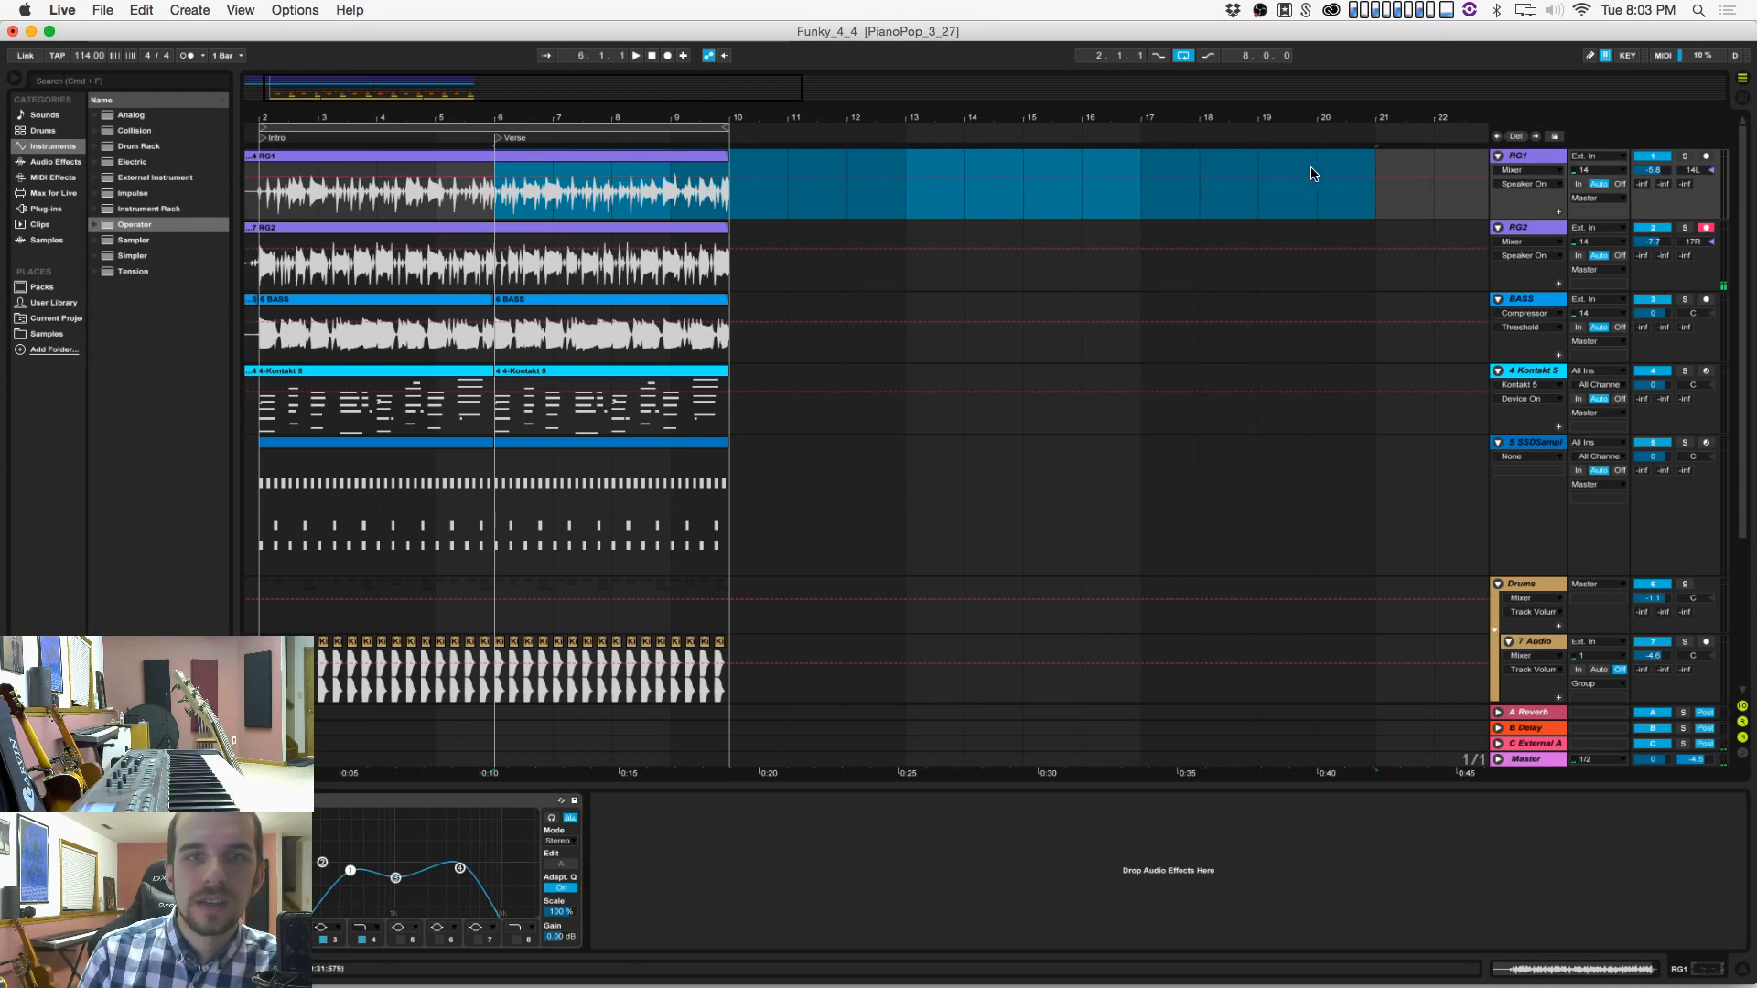
{"action": "left_click", "coordinate": [1373, 201]}
{"action": "left_click", "coordinate": [237, 9]}
{"action": "mouse_move", "coordinate": [195, 10]}
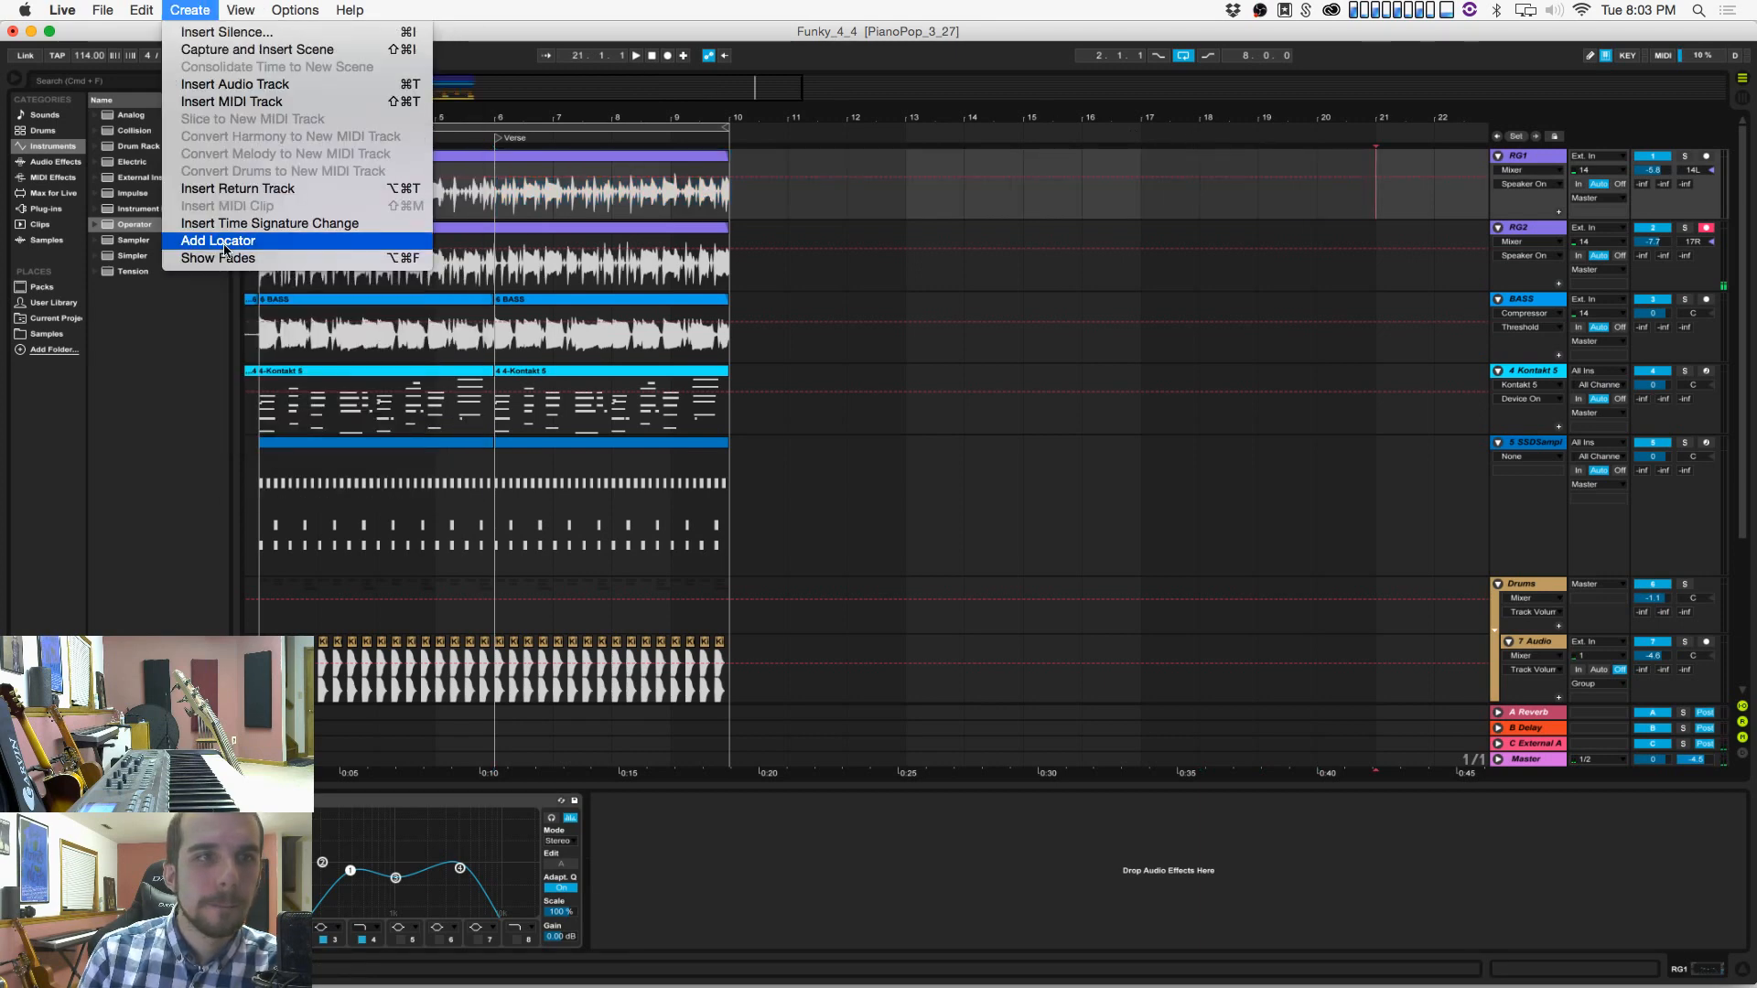
{"action": "left_click", "coordinate": [229, 241]}
{"action": "left_click_drag", "start_coordinate": [623, 116], "coordinate": [623, 64]}
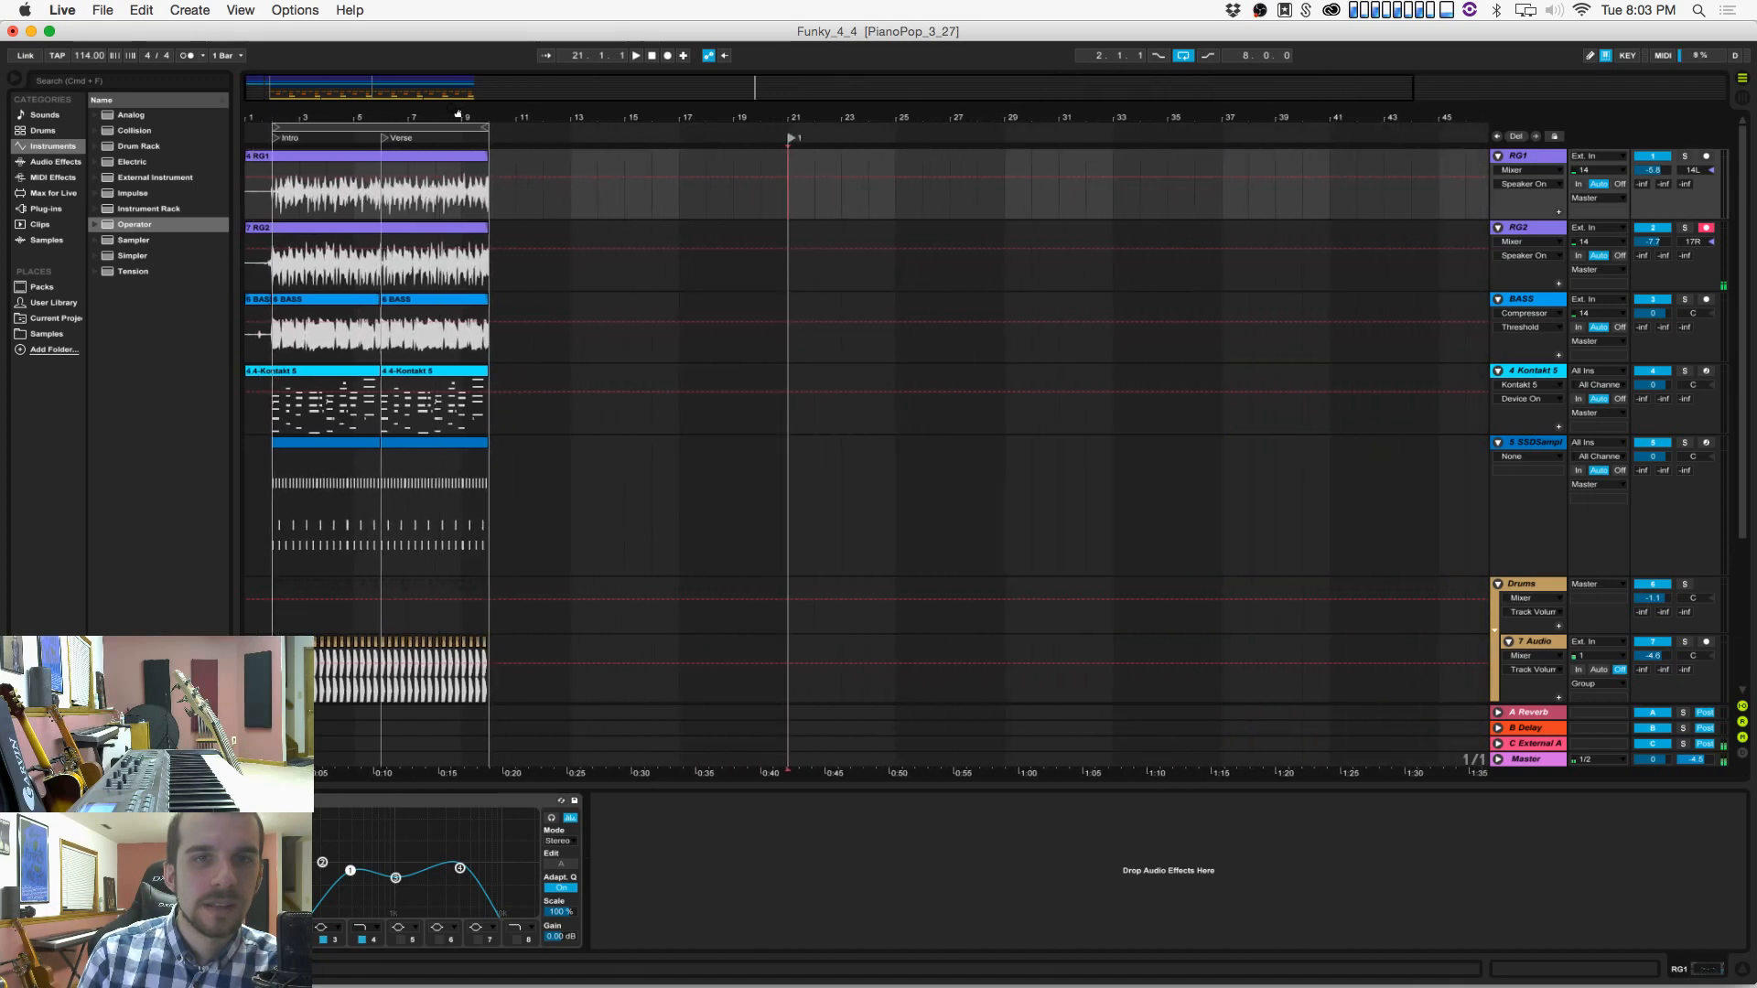
{"action": "right_click", "coordinate": [792, 139]}
{"action": "left_click", "coordinate": [819, 161]}
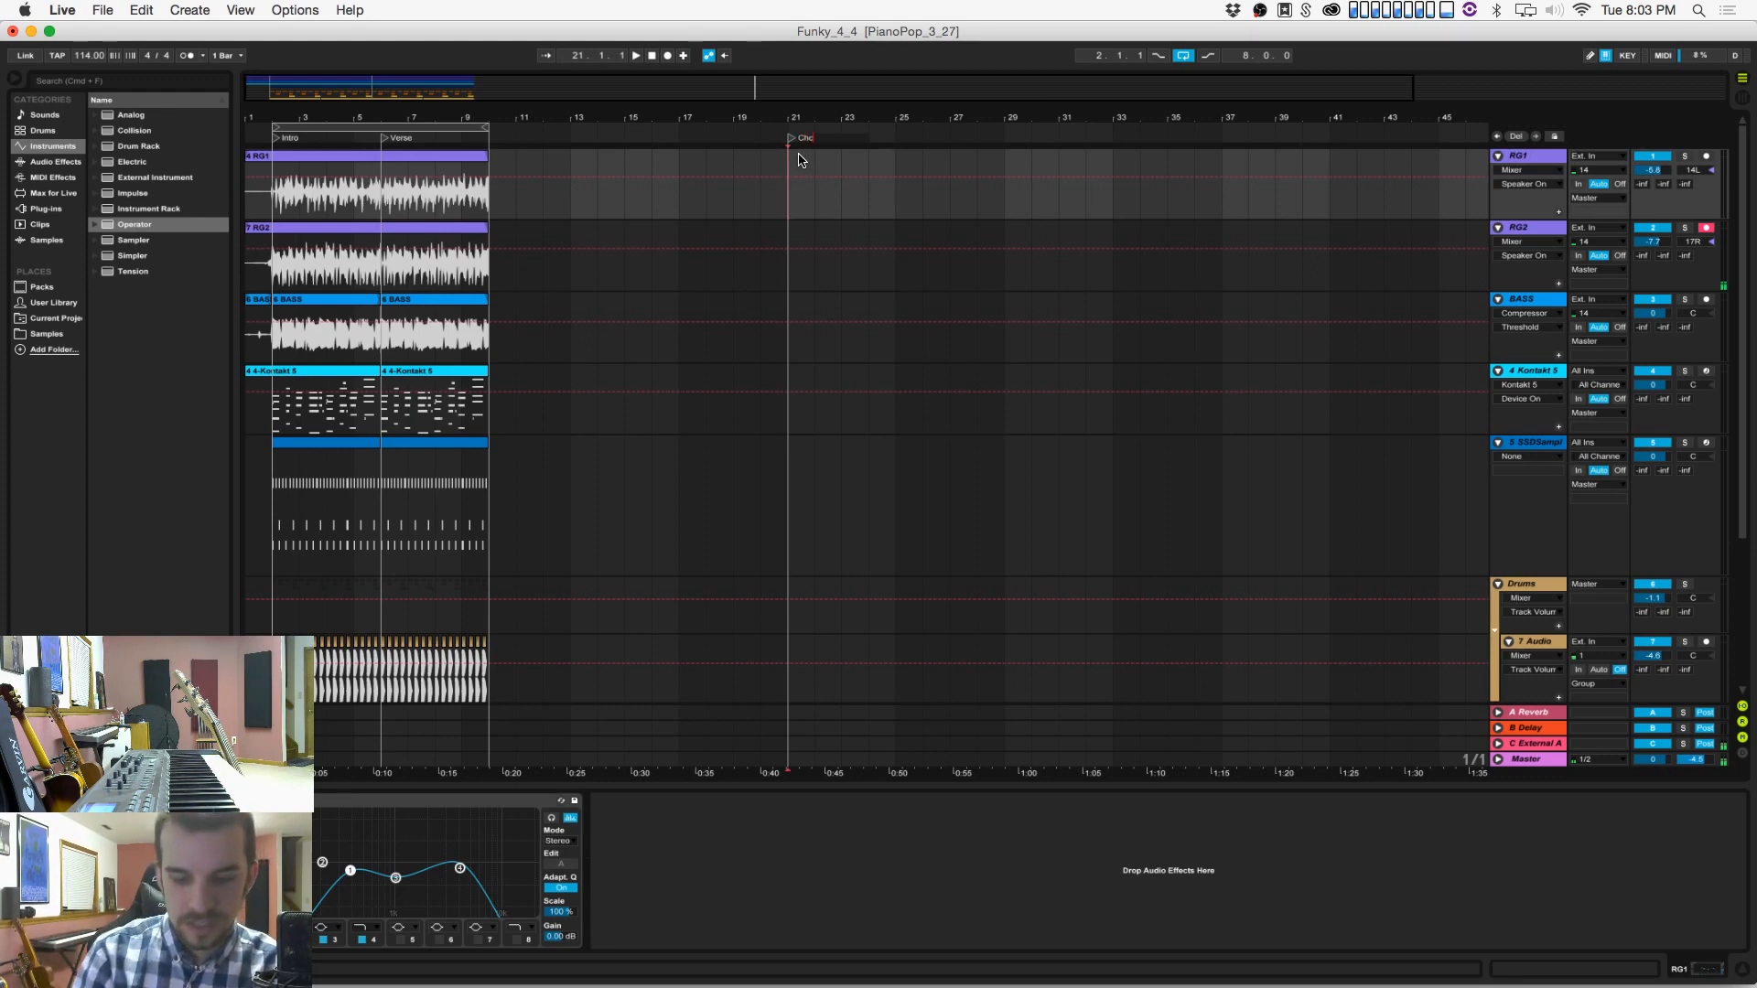
{"action": "type", "text": "Chorus"}
{"action": "key", "text": "Return"}
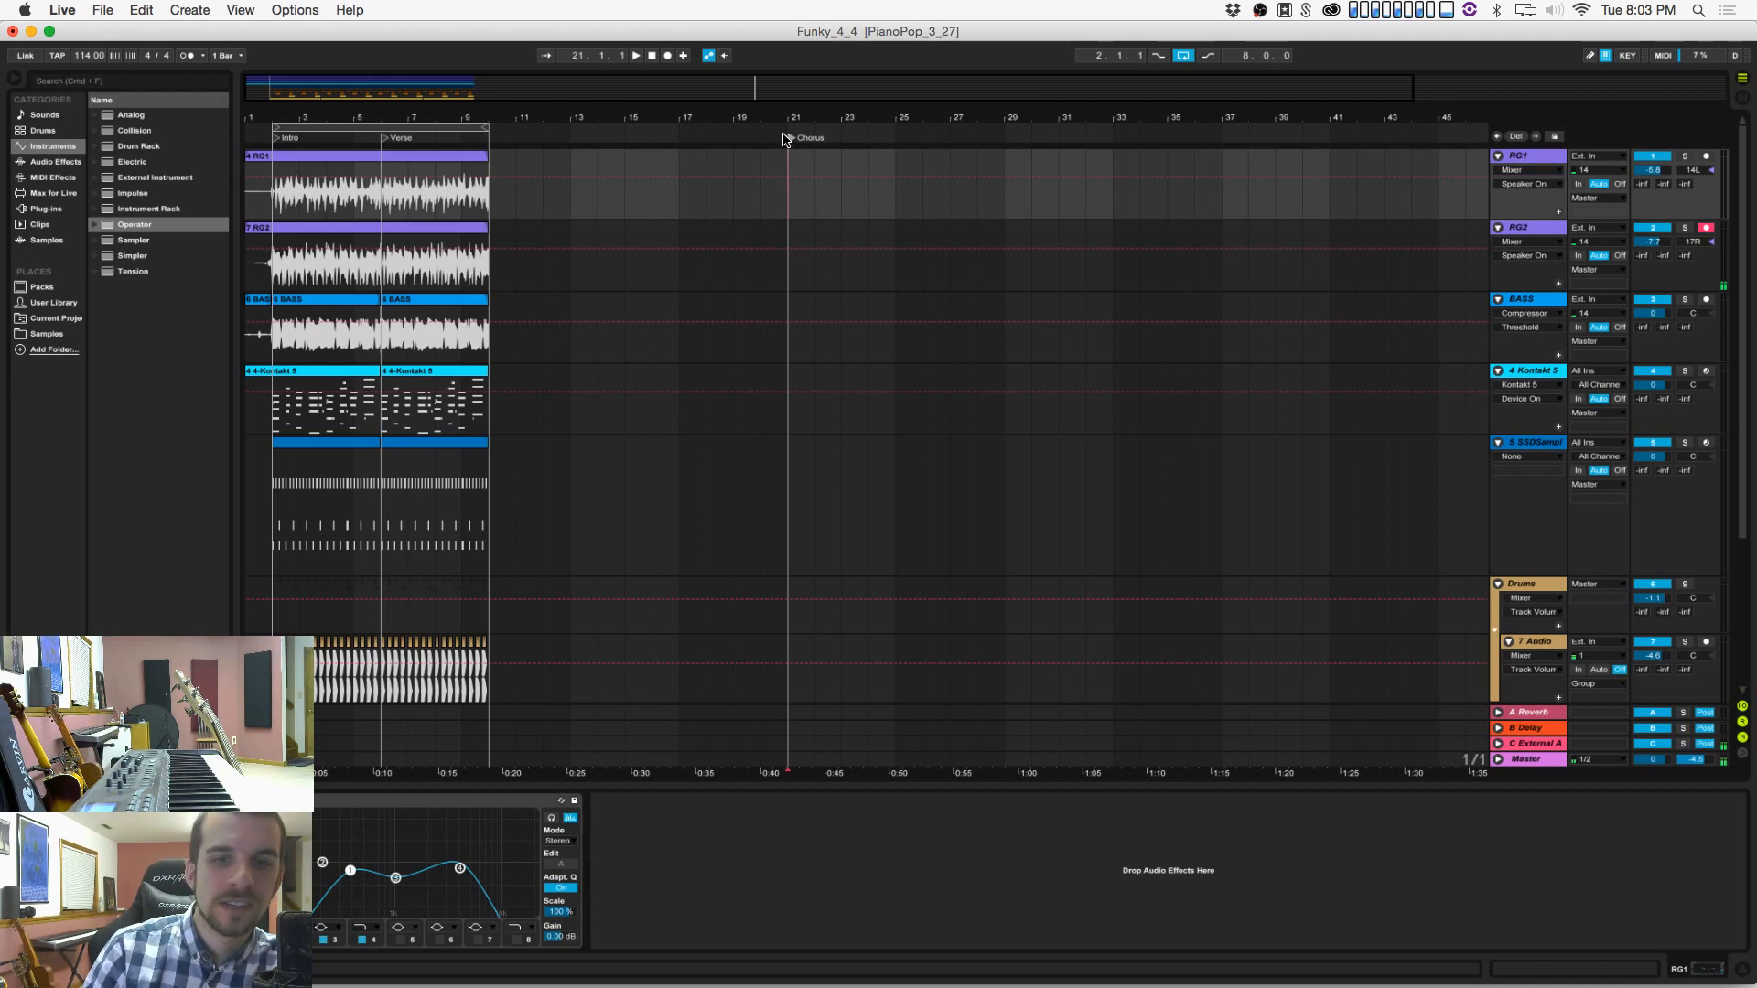
Step: Mark out eight bars from the Chorus locator and add a locator named Verse 2 at bar 29
{"action": "left_click_drag", "start_coordinate": [791, 216], "coordinate": [1014, 222]}
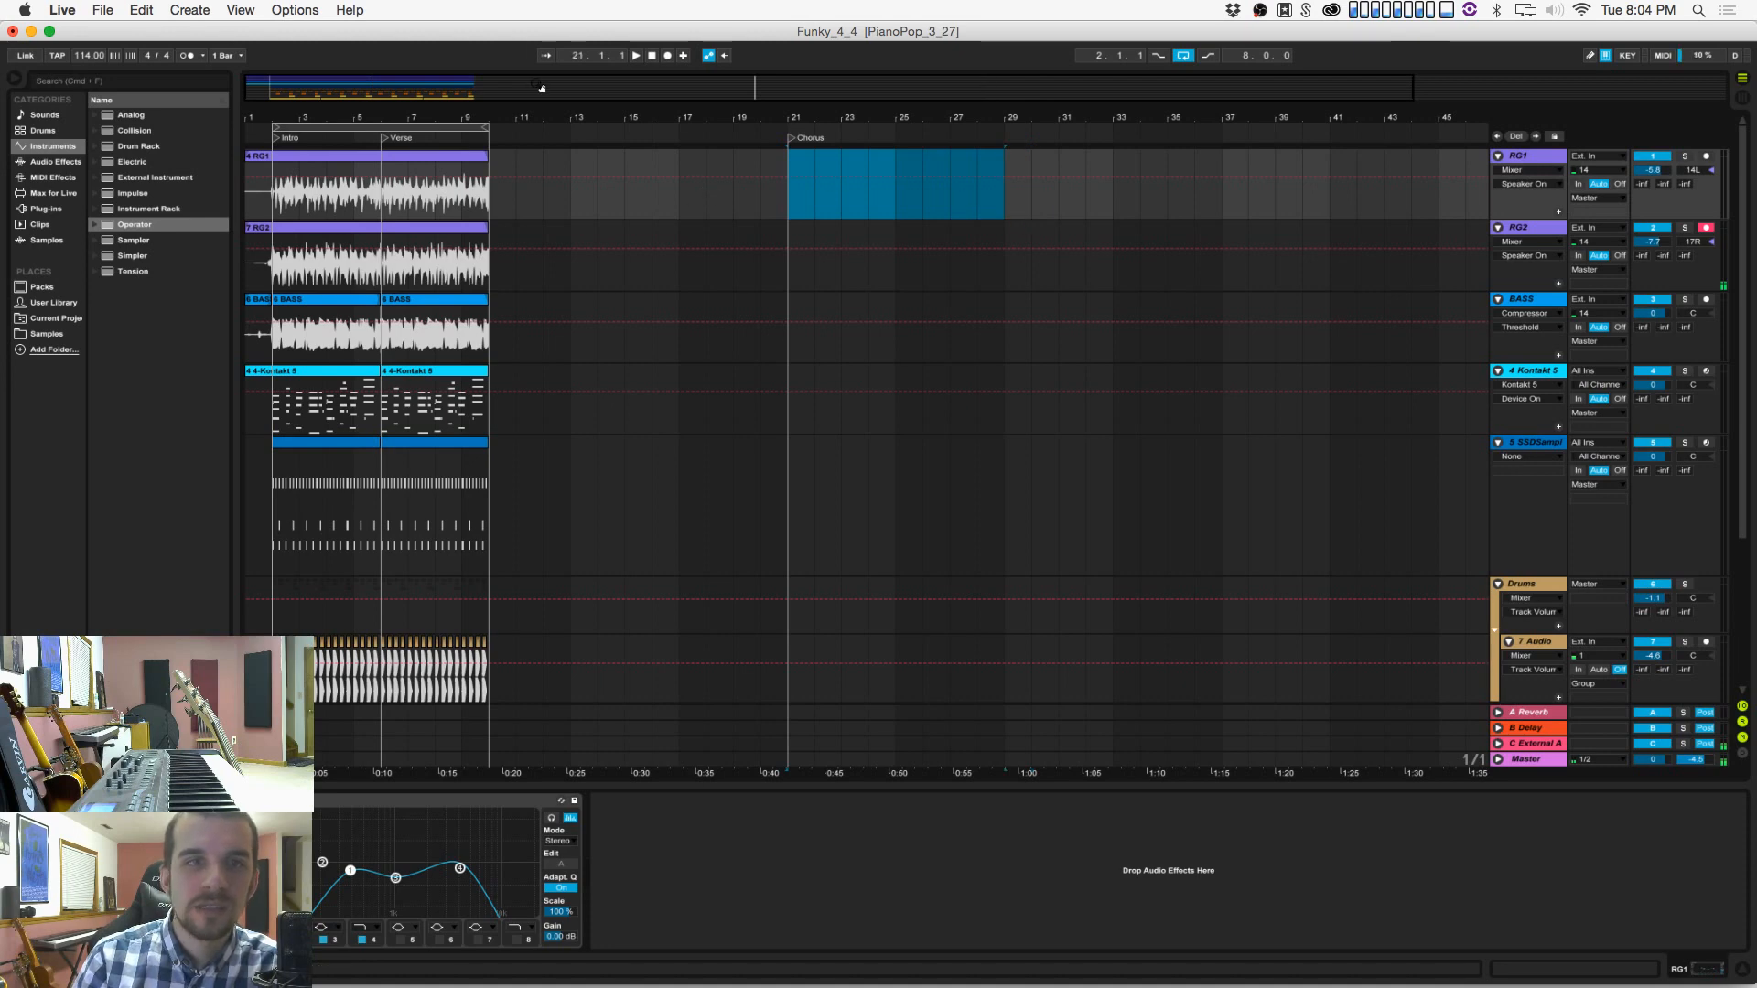
{"action": "left_click", "coordinate": [1007, 213]}
{"action": "left_click", "coordinate": [240, 9]}
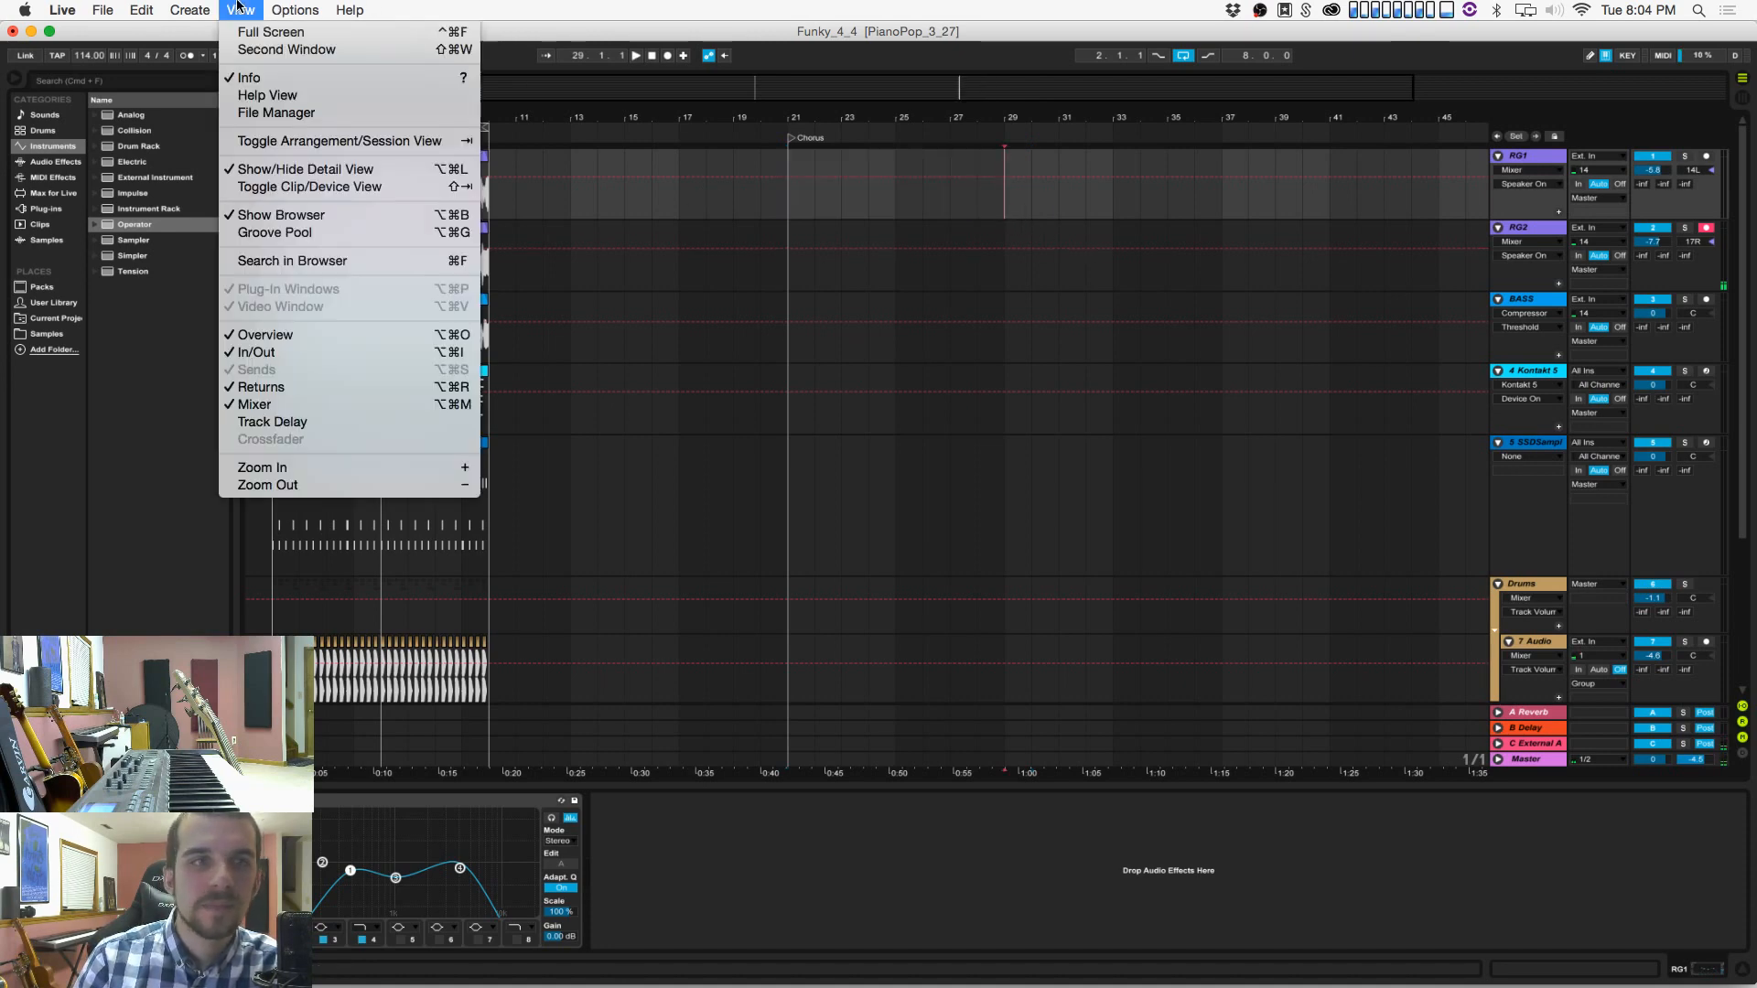
{"action": "mouse_move", "coordinate": [189, 10]}
{"action": "left_click", "coordinate": [240, 240]}
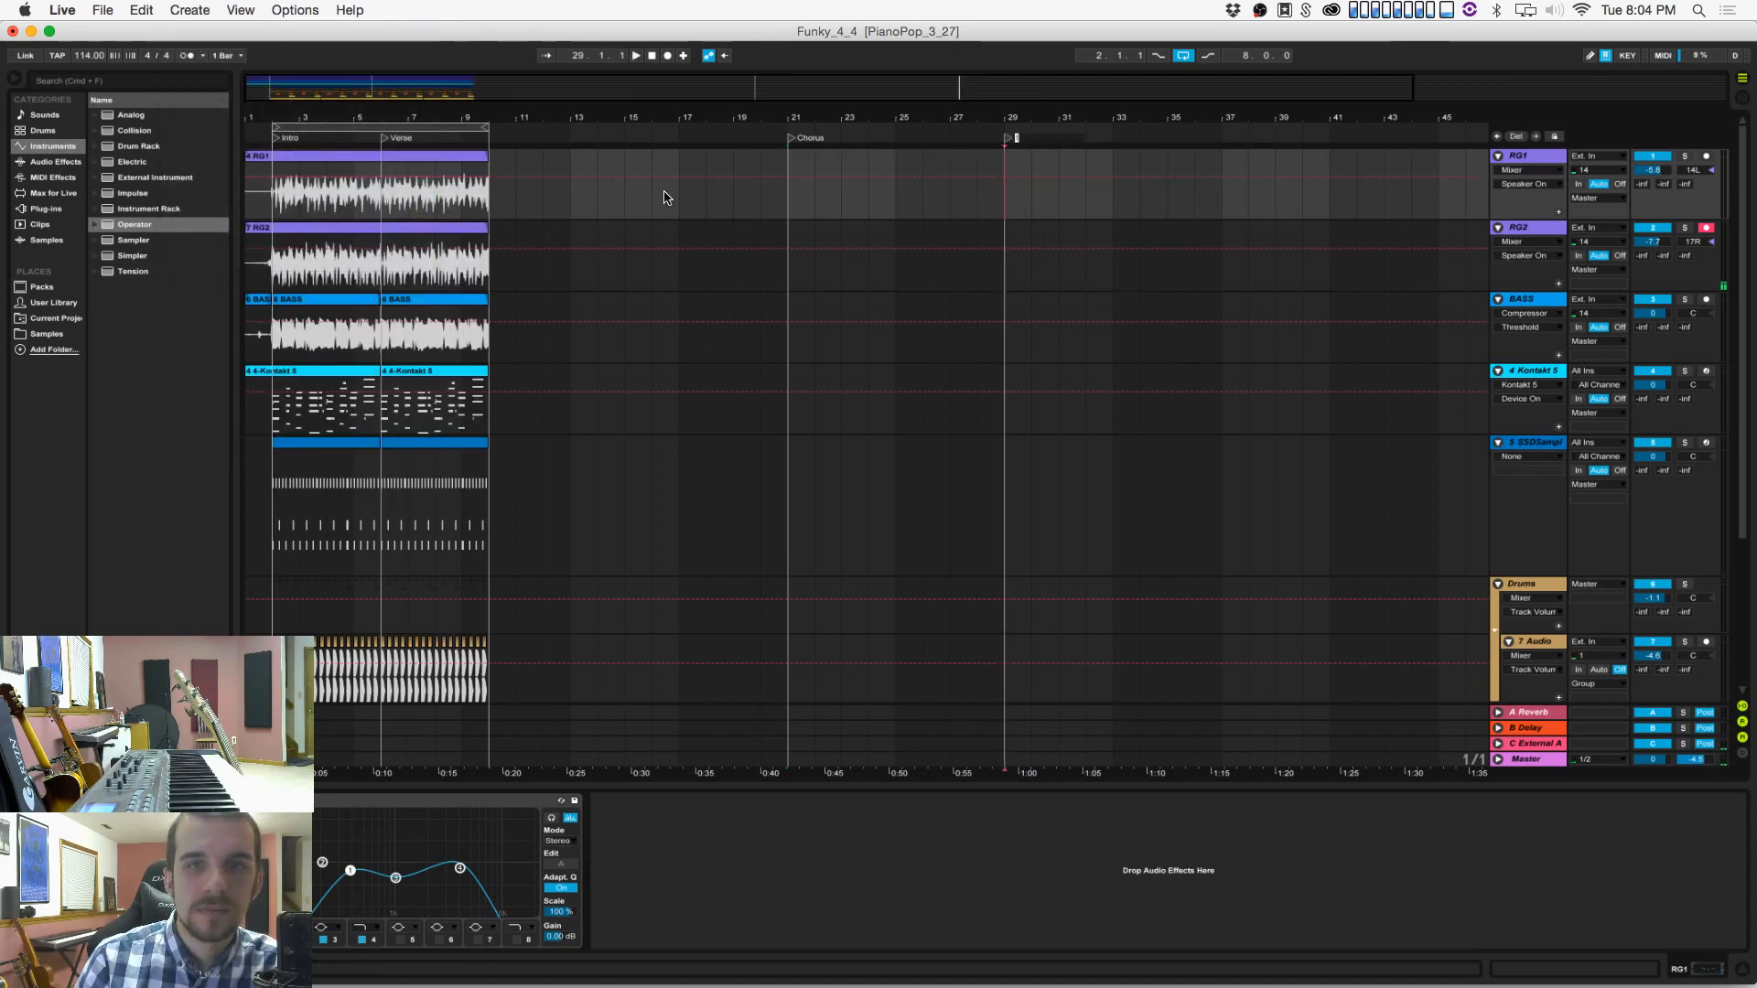
{"action": "type", "text": "Verse 2"}
{"action": "key", "text": "Return"}
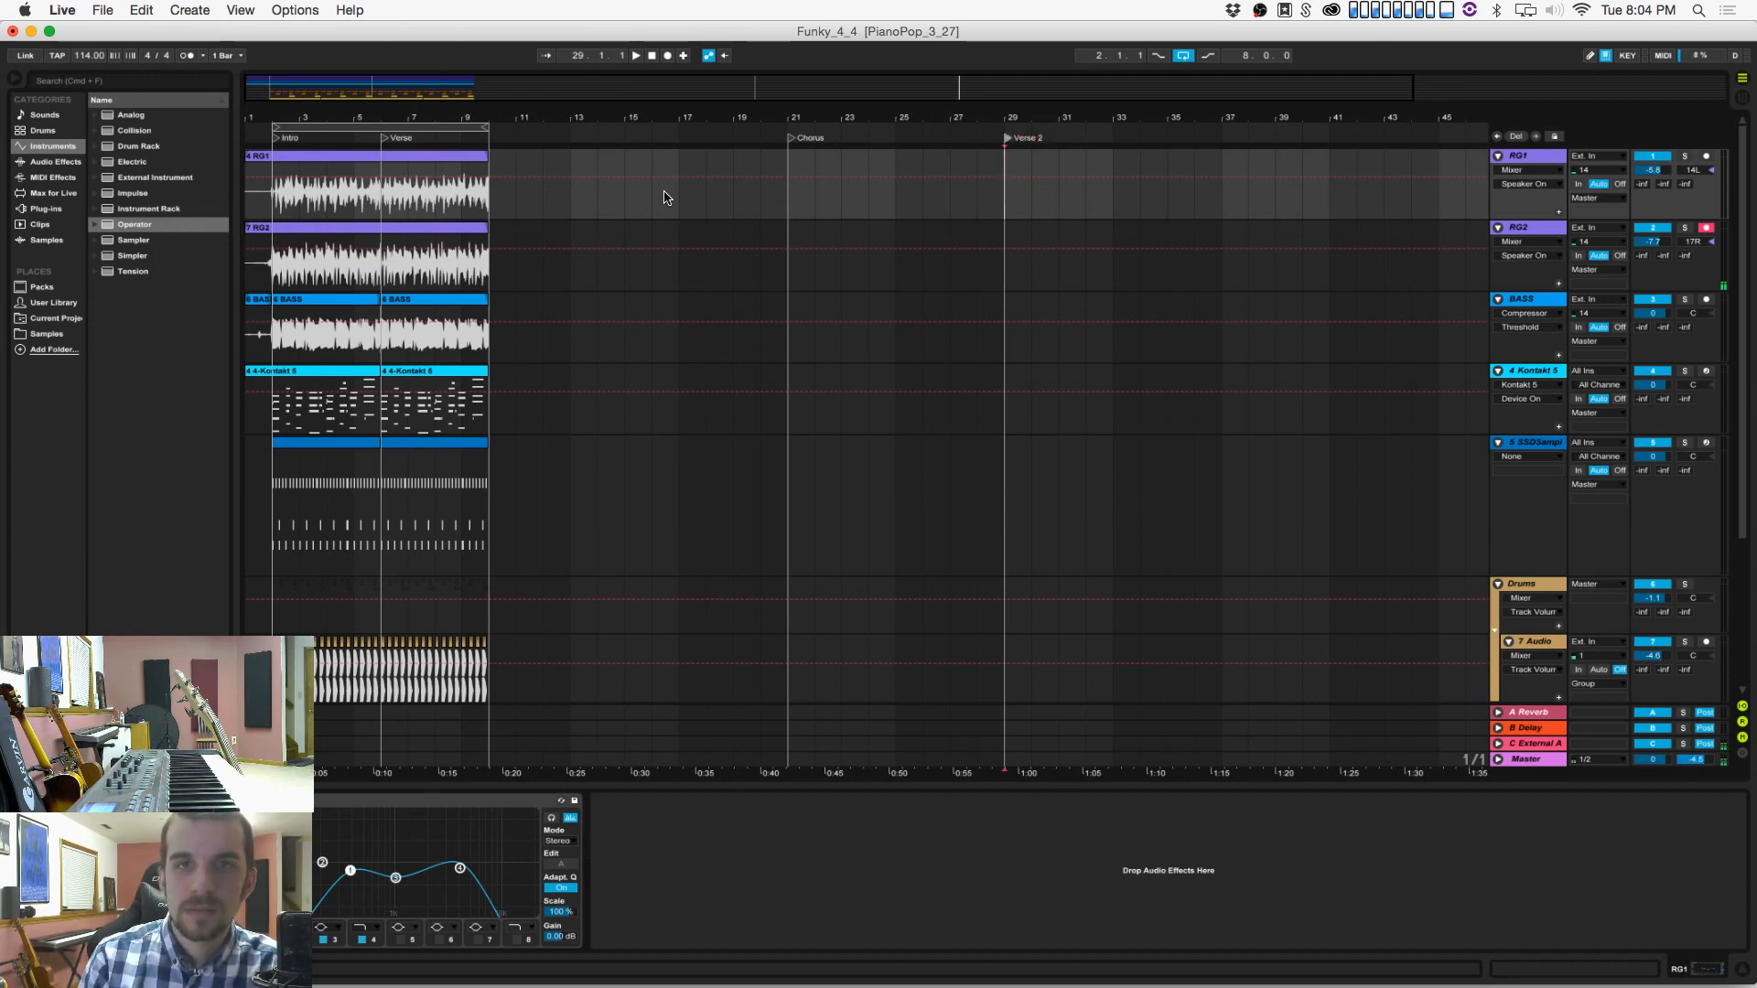
Step: Mark out eight bars from the Verse 2 locator and add a locator named Bridge at bar 37
{"action": "scroll", "coordinate": [892, 169], "scroll_direction": "right", "scroll_amount": 5}
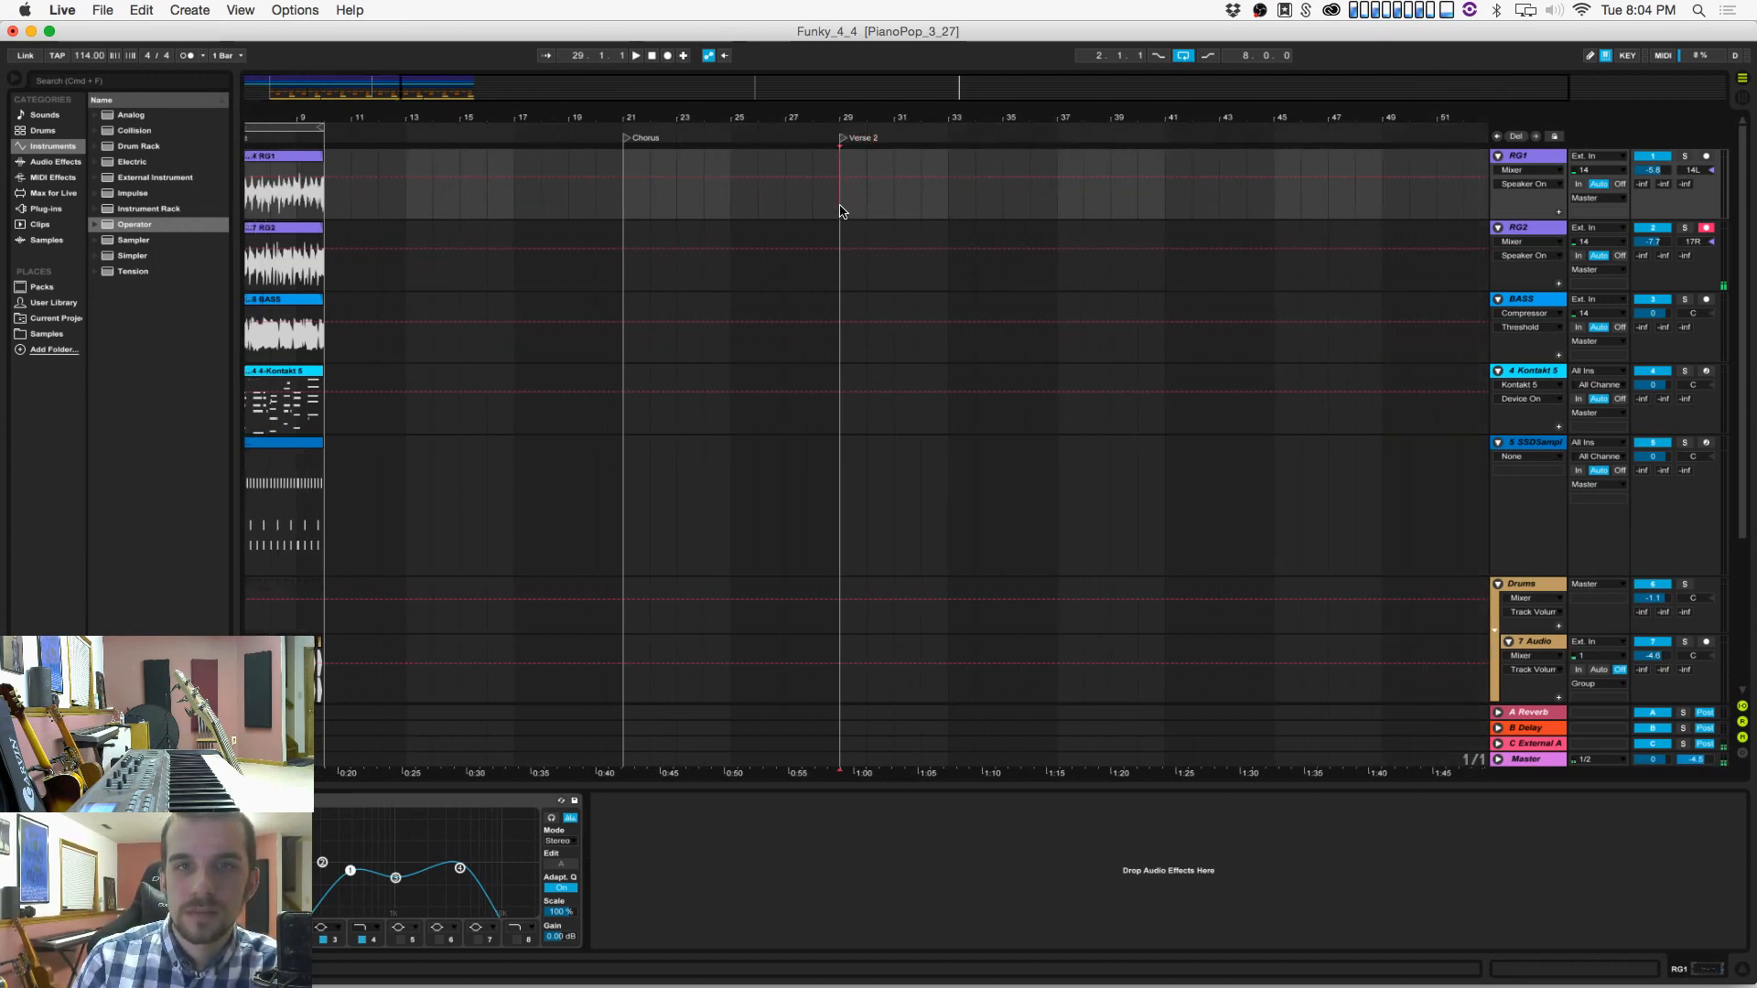
{"action": "left_click_drag", "start_coordinate": [839, 210], "coordinate": [1045, 187]}
{"action": "left_click", "coordinate": [189, 10]}
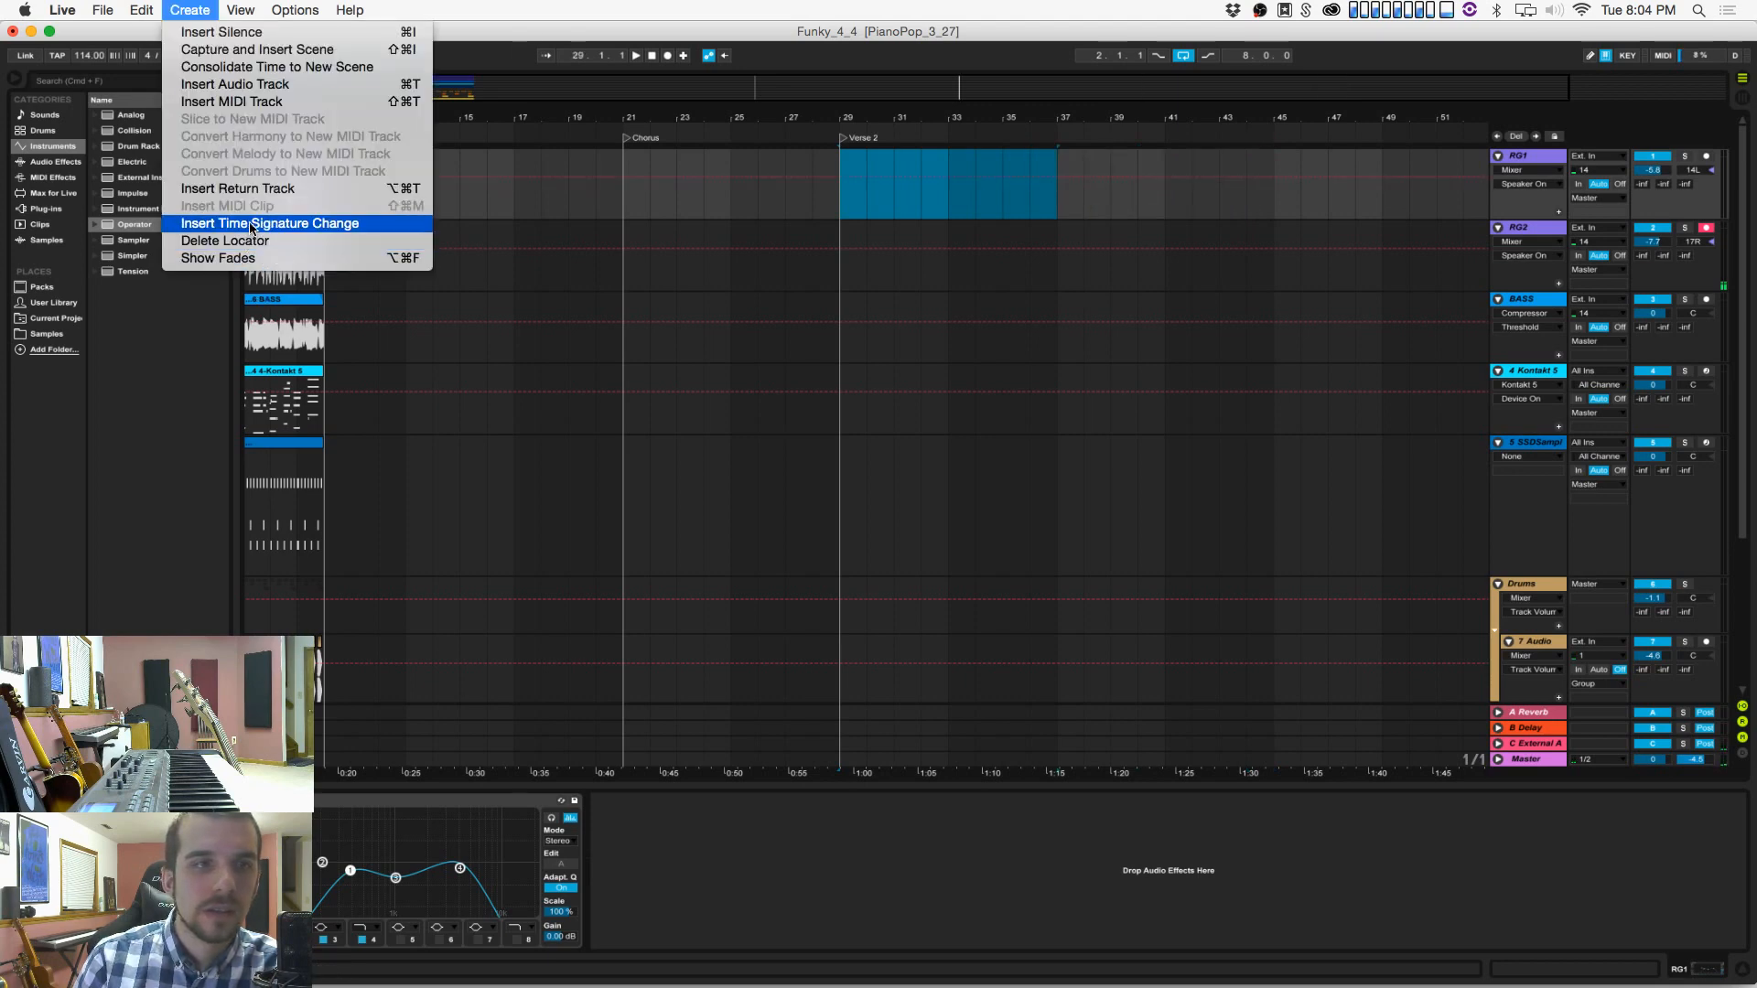
{"action": "left_click", "coordinate": [980, 215]}
{"action": "left_click", "coordinate": [1043, 204]}
{"action": "left_click", "coordinate": [190, 10]}
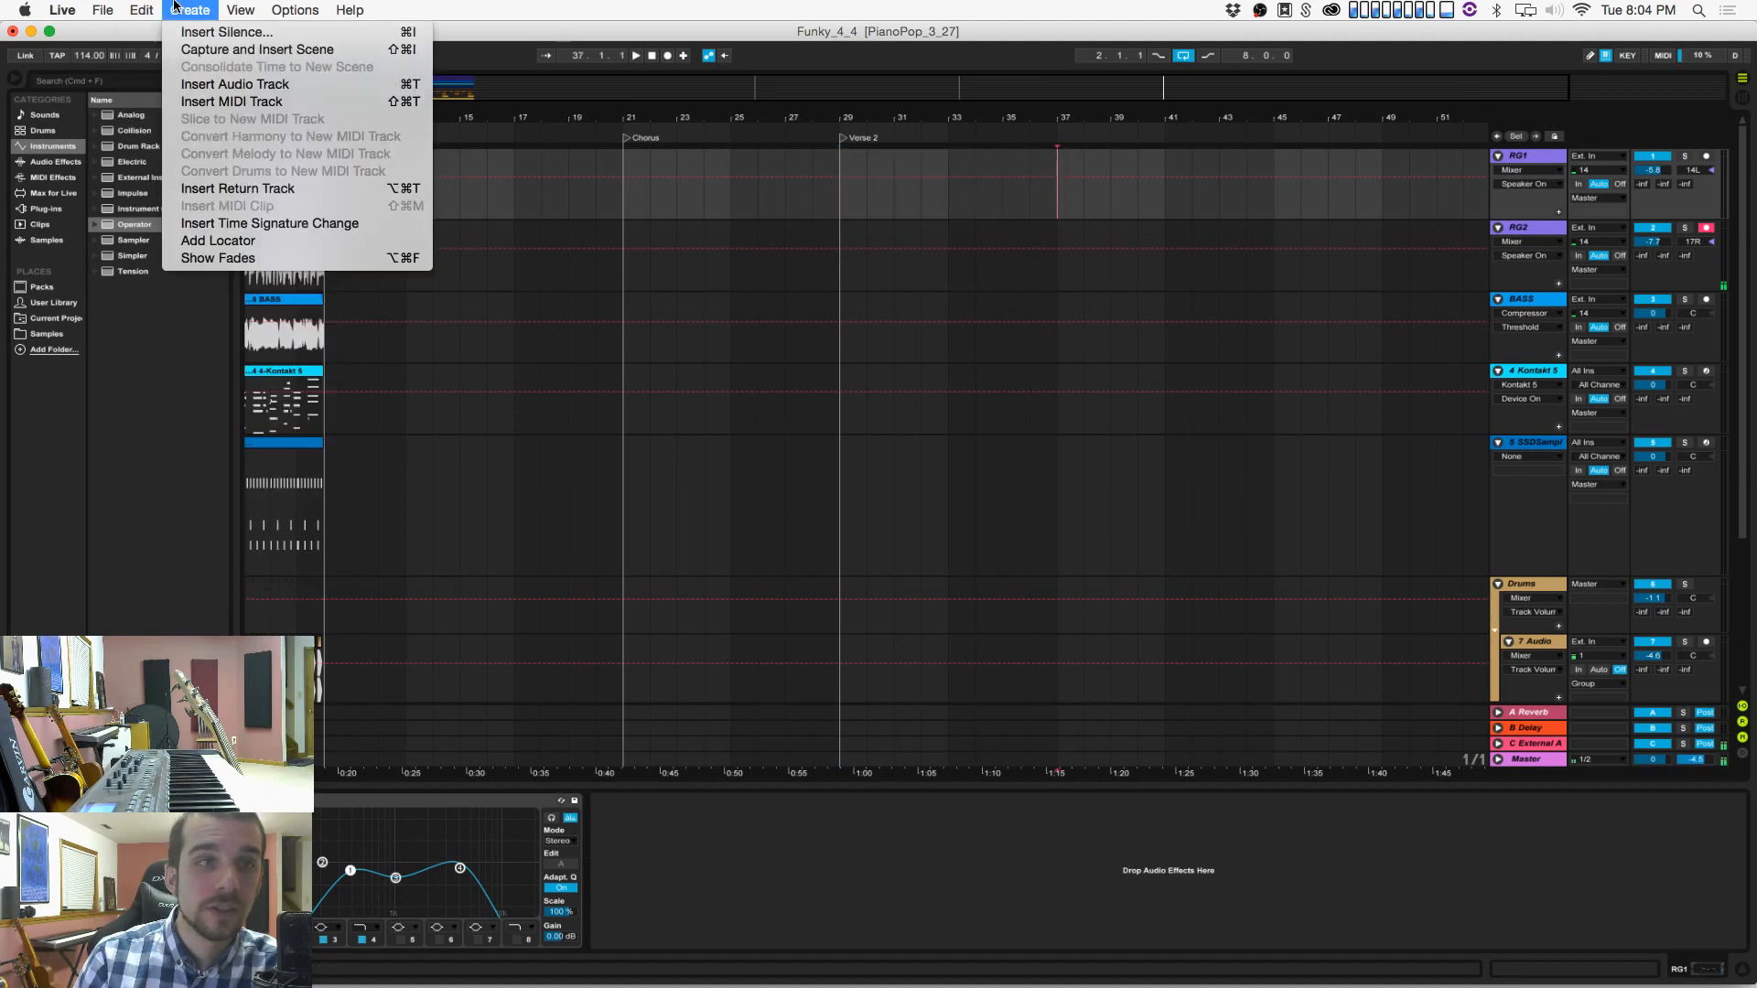
{"action": "left_click", "coordinate": [223, 246]}
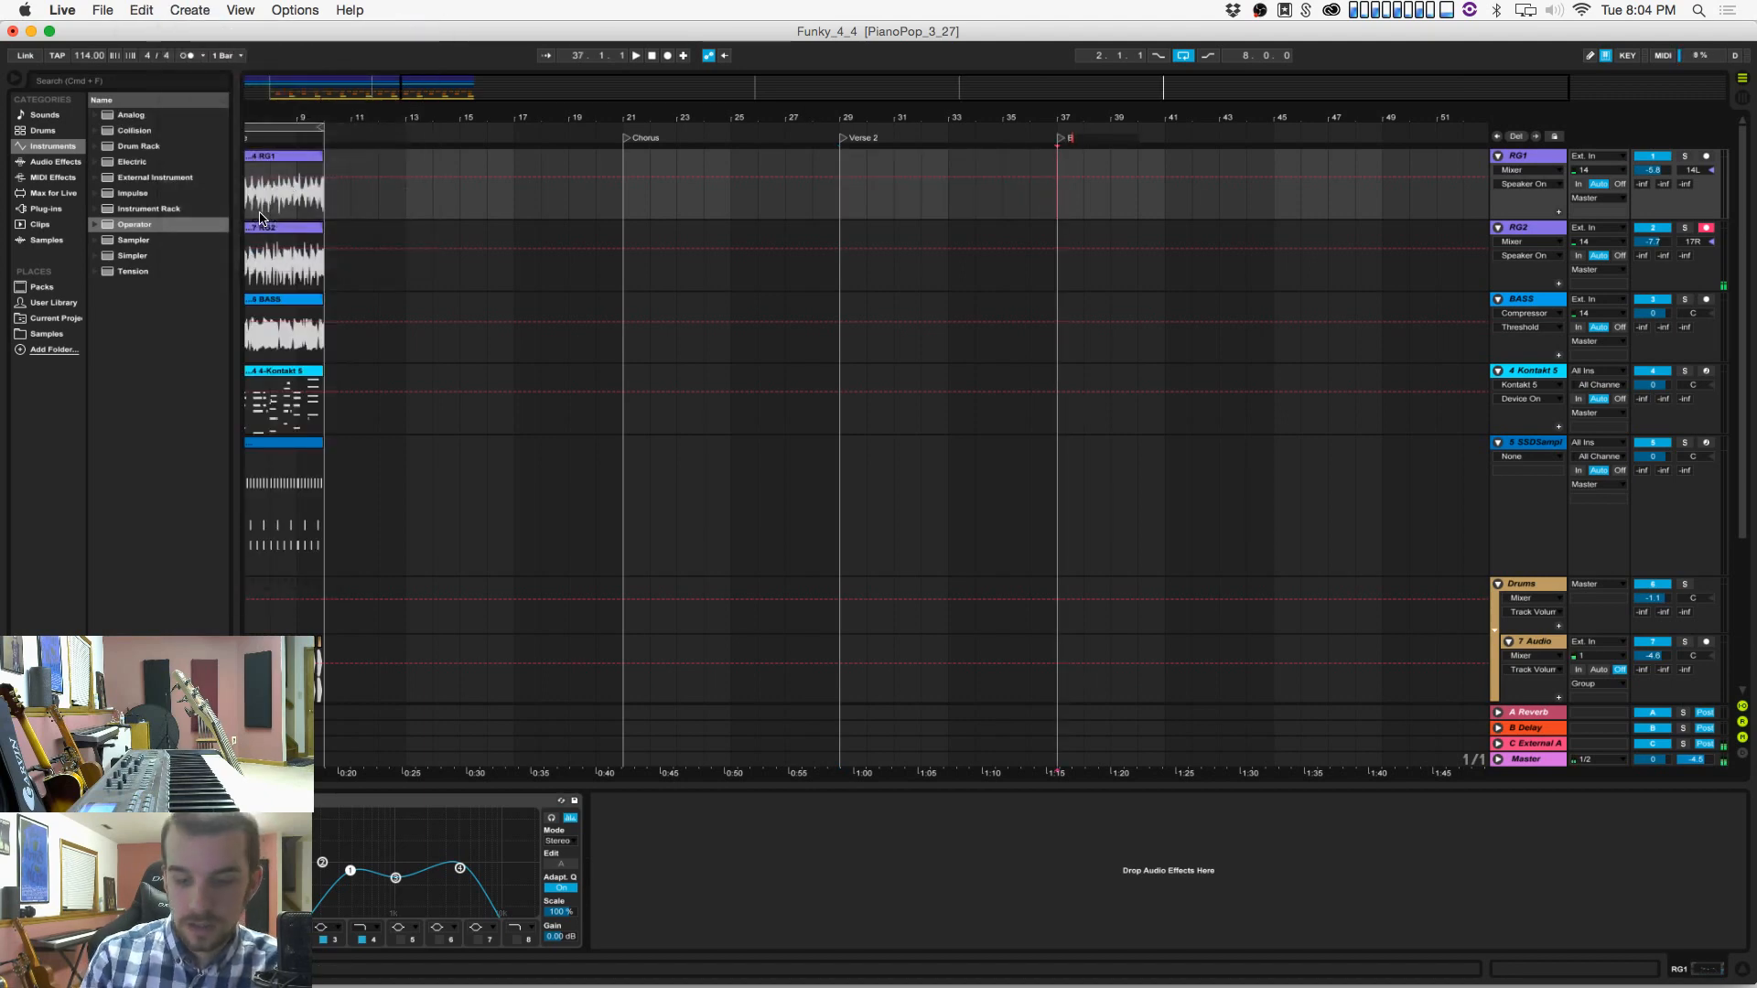
{"action": "type", "text": "Bridge"}
{"action": "key", "text": "Return"}
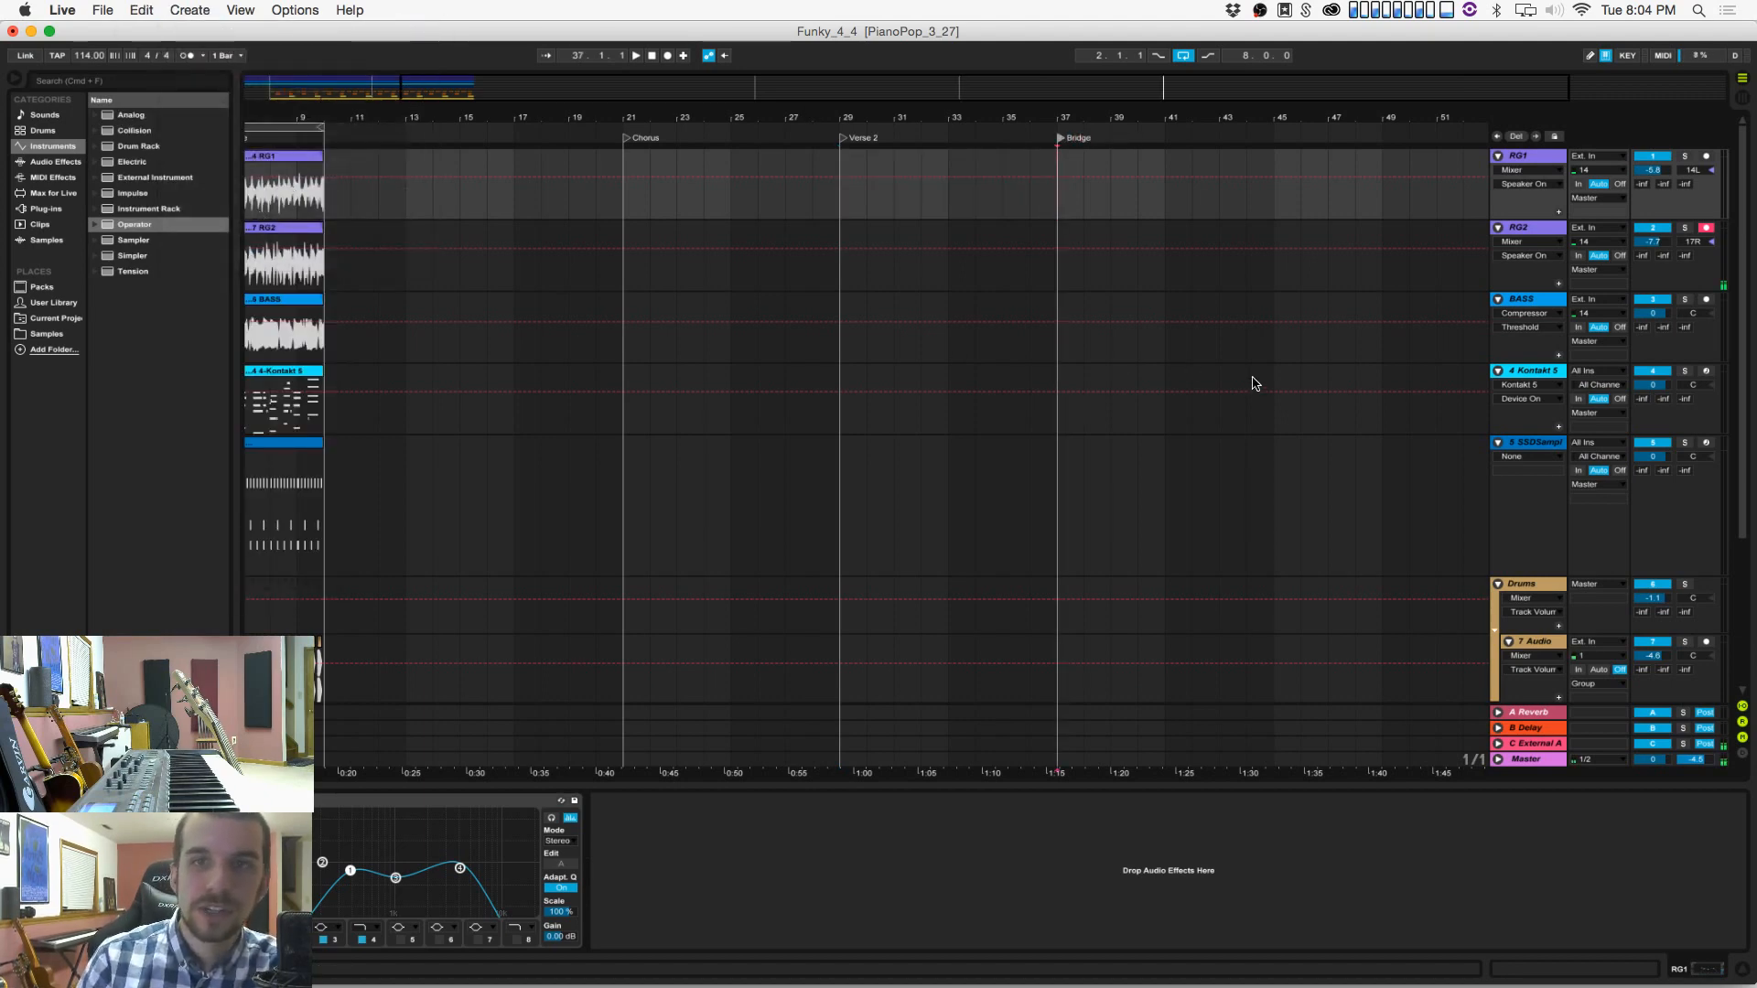
{"action": "left_click", "coordinate": [1273, 212]}
{"action": "left_click", "coordinate": [187, 10]}
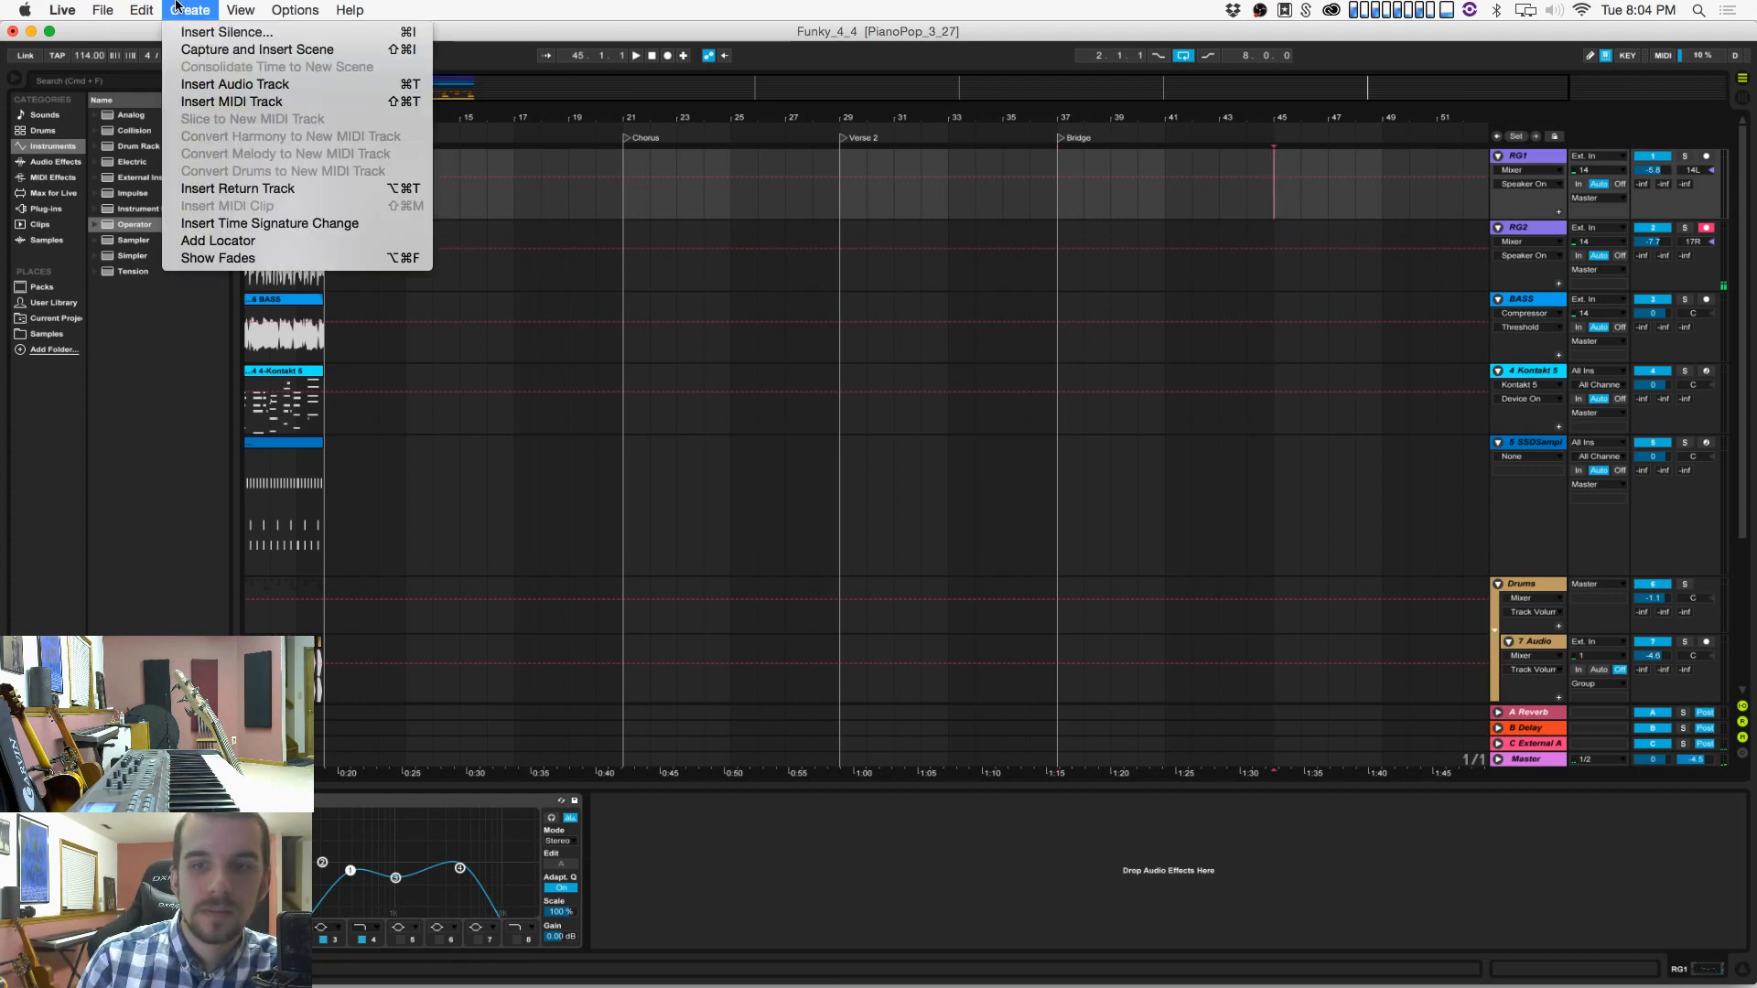
{"action": "left_click", "coordinate": [986, 259]}
Step: Move the Bridge locator to bar 45 and Verse 2 to bar 37, save the set, and move Bridge on to bar 53
{"action": "scroll", "coordinate": [985, 259], "scroll_direction": "right", "scroll_amount": 3}
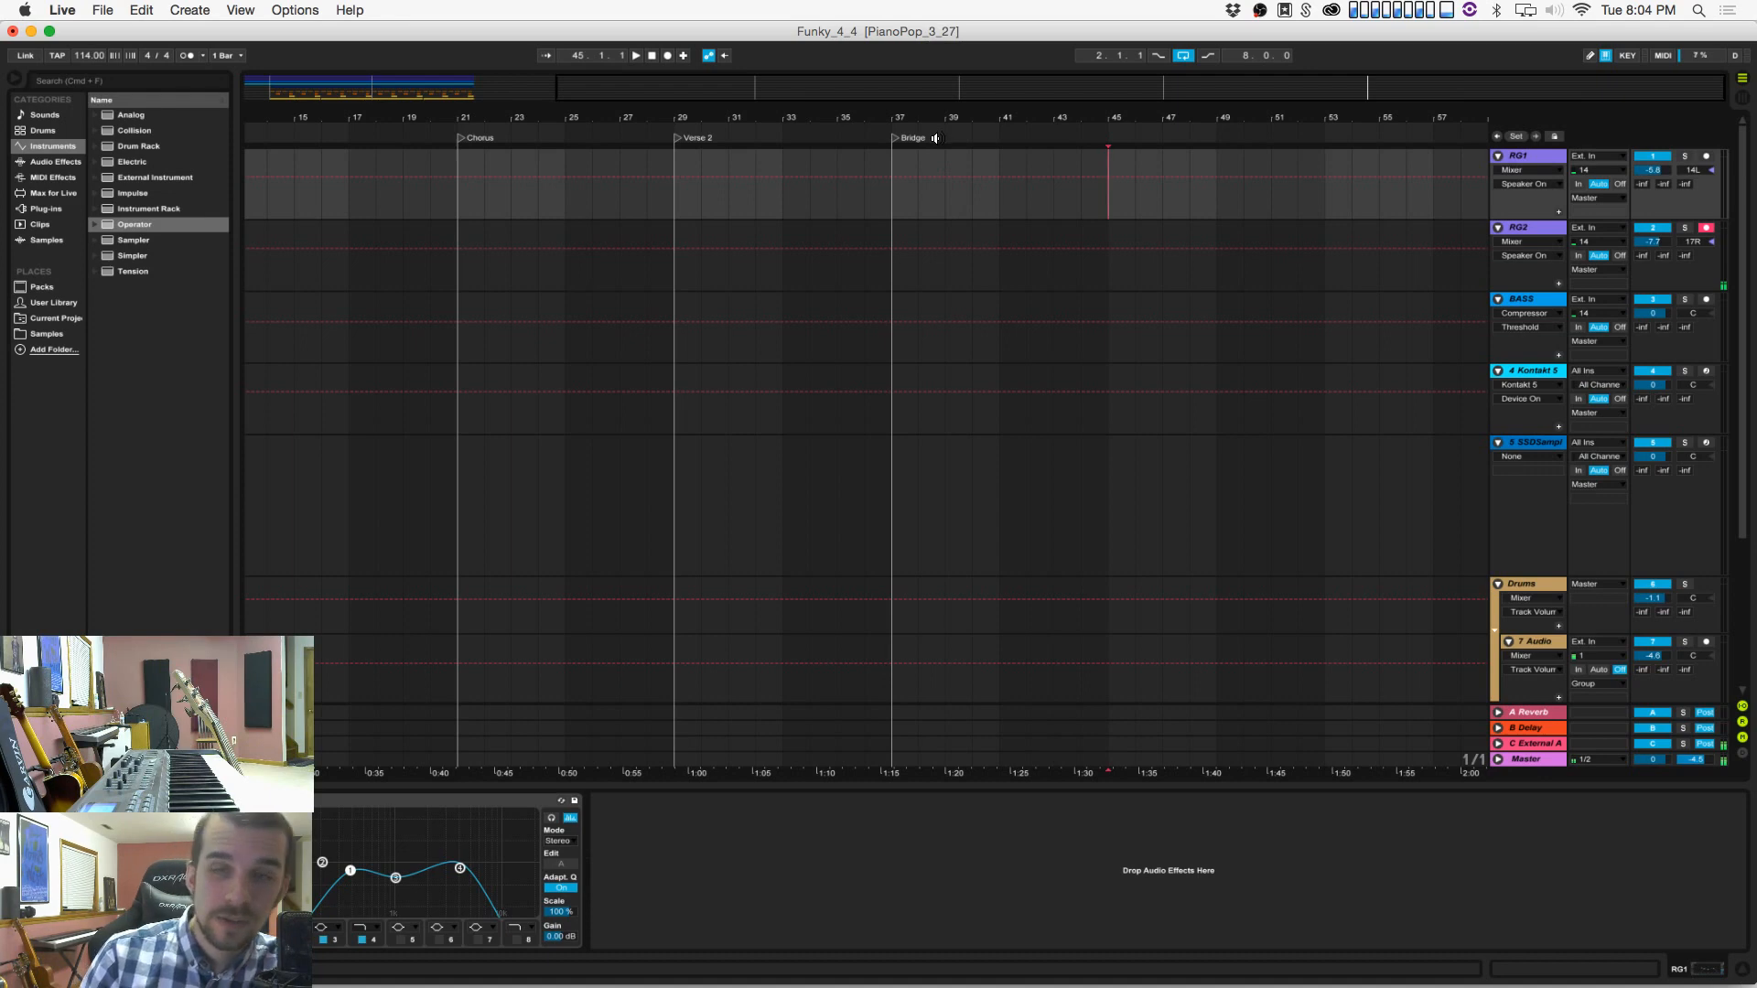
{"action": "left_click_drag", "start_coordinate": [896, 140], "coordinate": [1101, 149]}
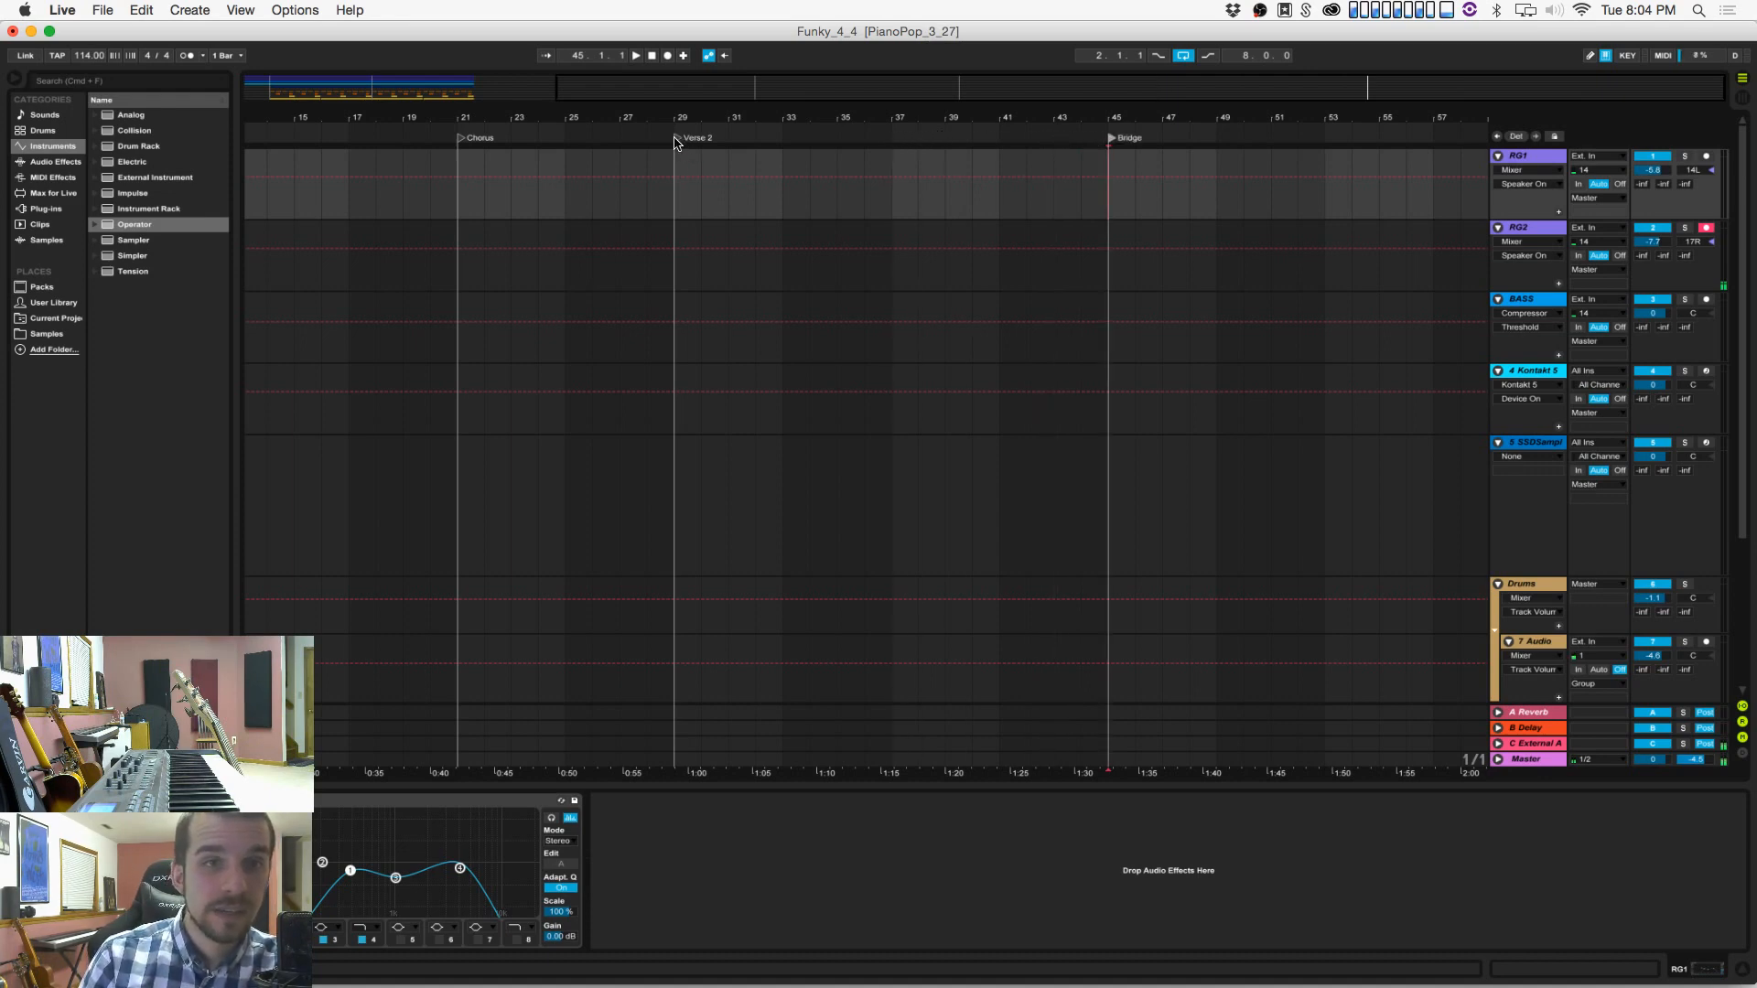
{"action": "left_click_drag", "start_coordinate": [675, 141], "coordinate": [887, 130]}
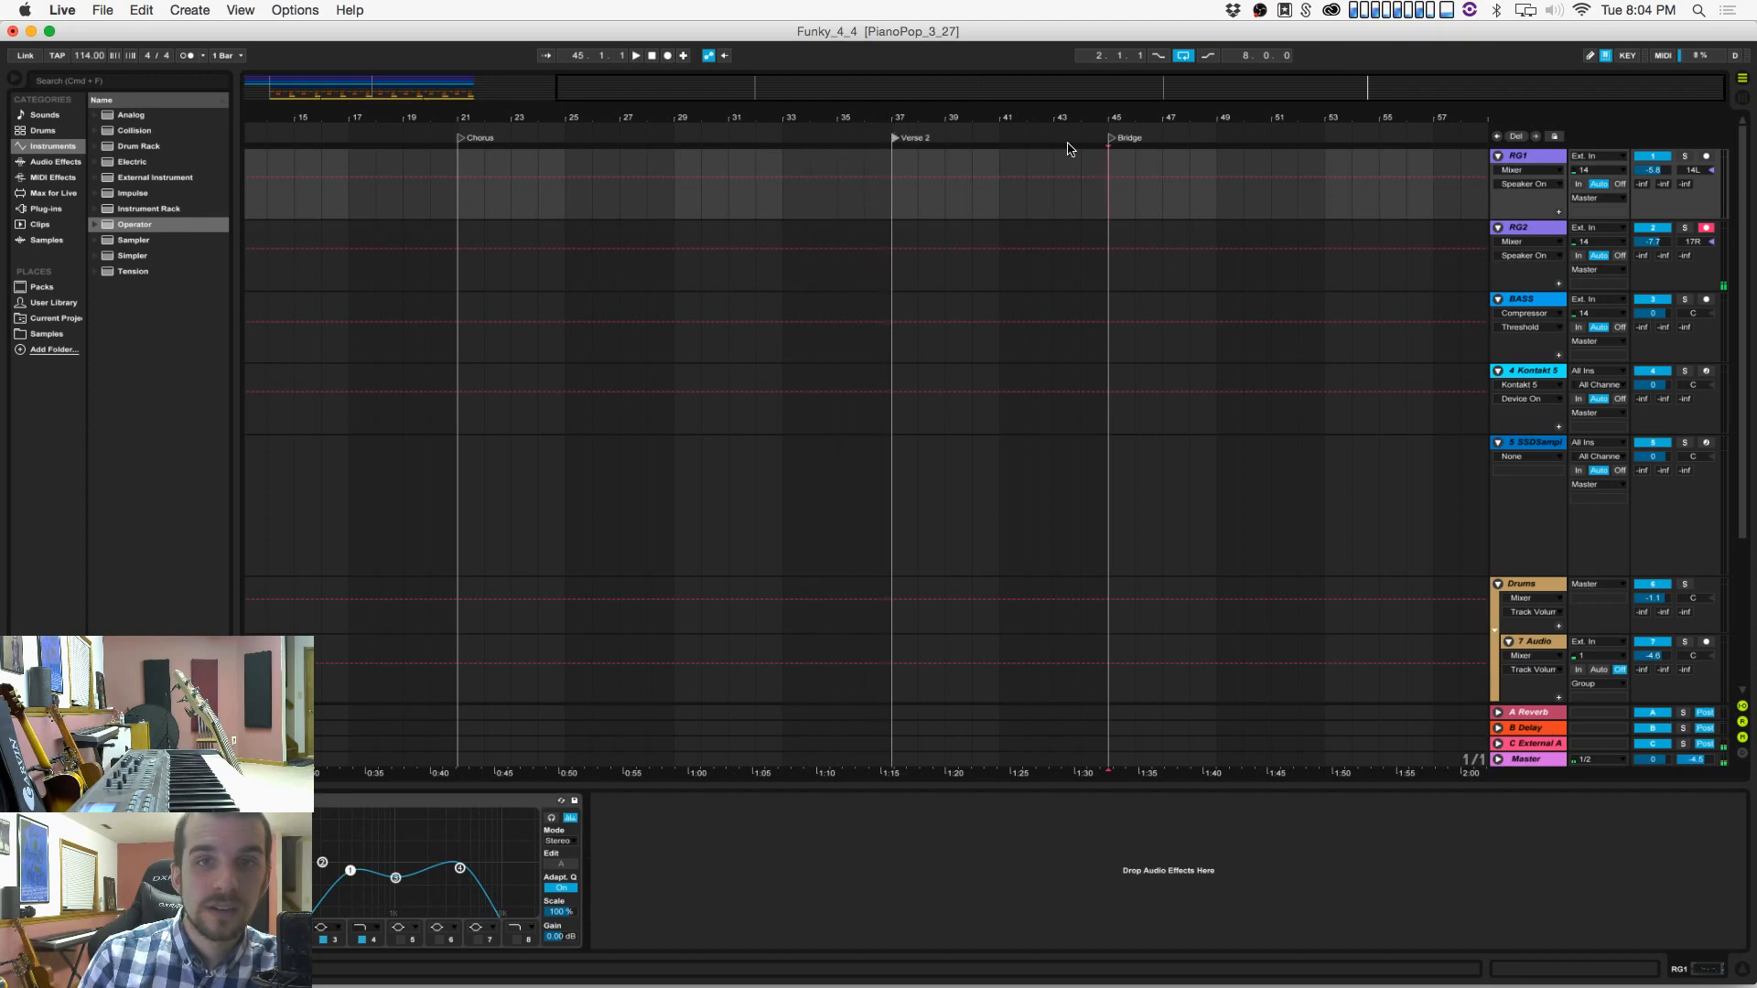
{"action": "key", "text": "super+s"}
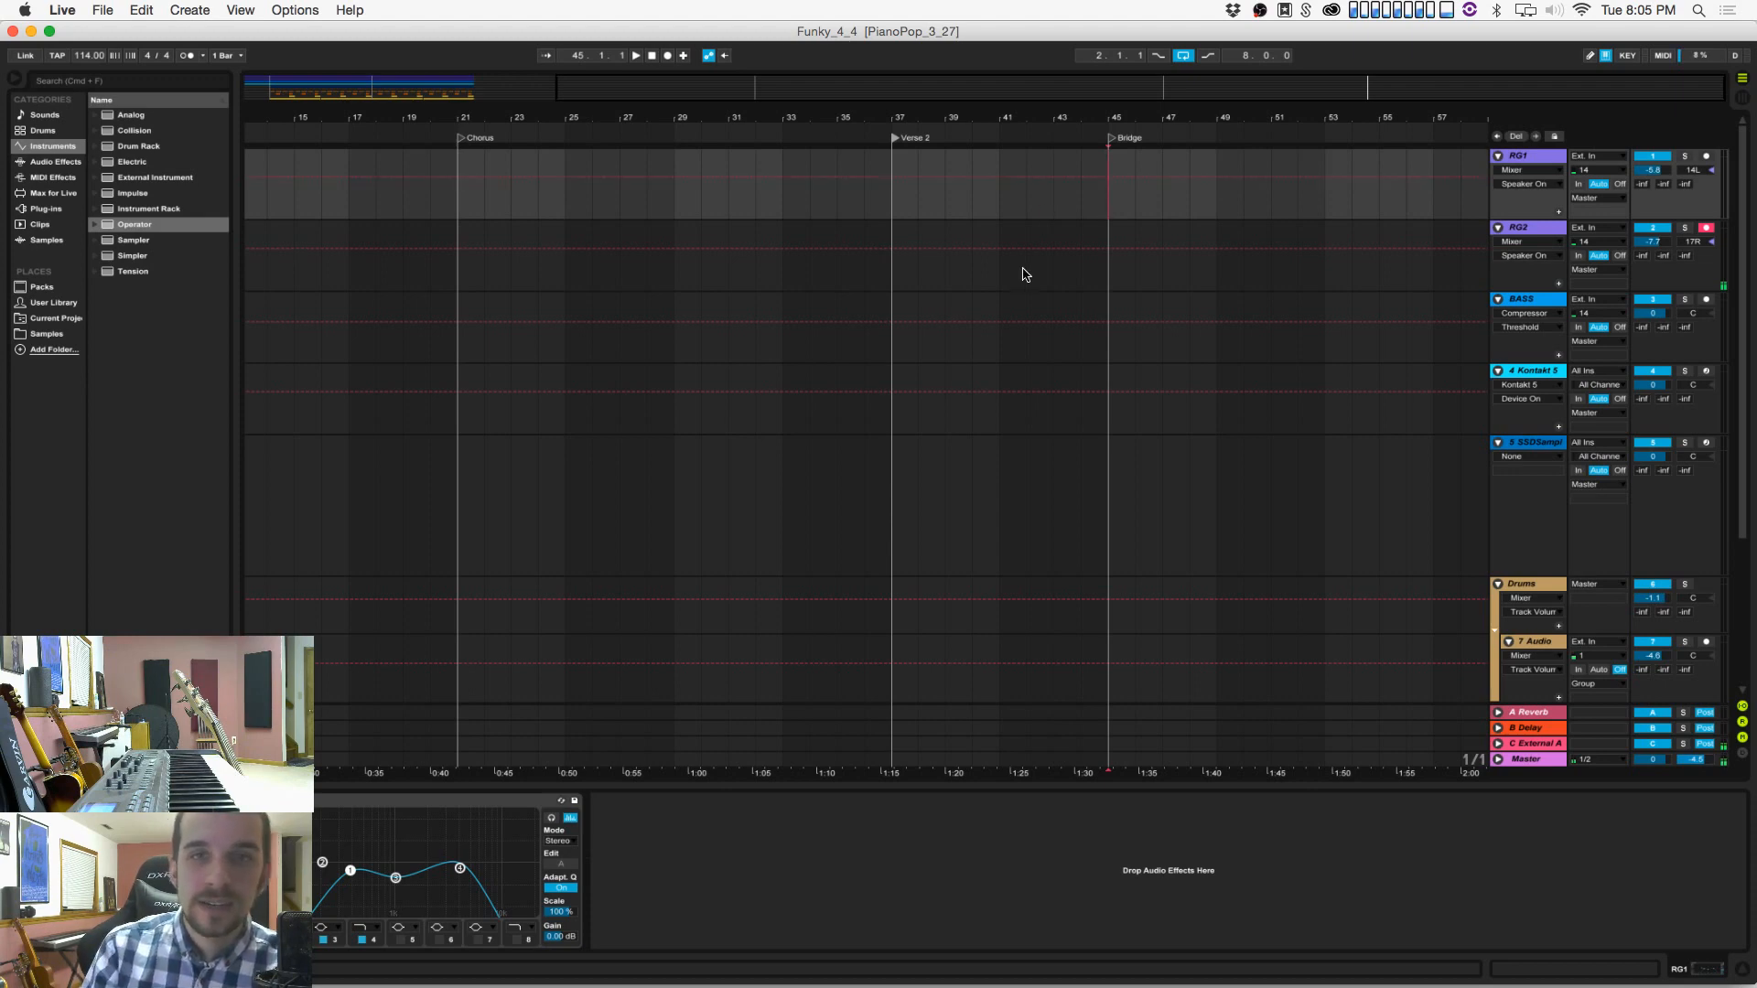
{"action": "left_click_drag", "start_coordinate": [1109, 138], "coordinate": [1320, 134]}
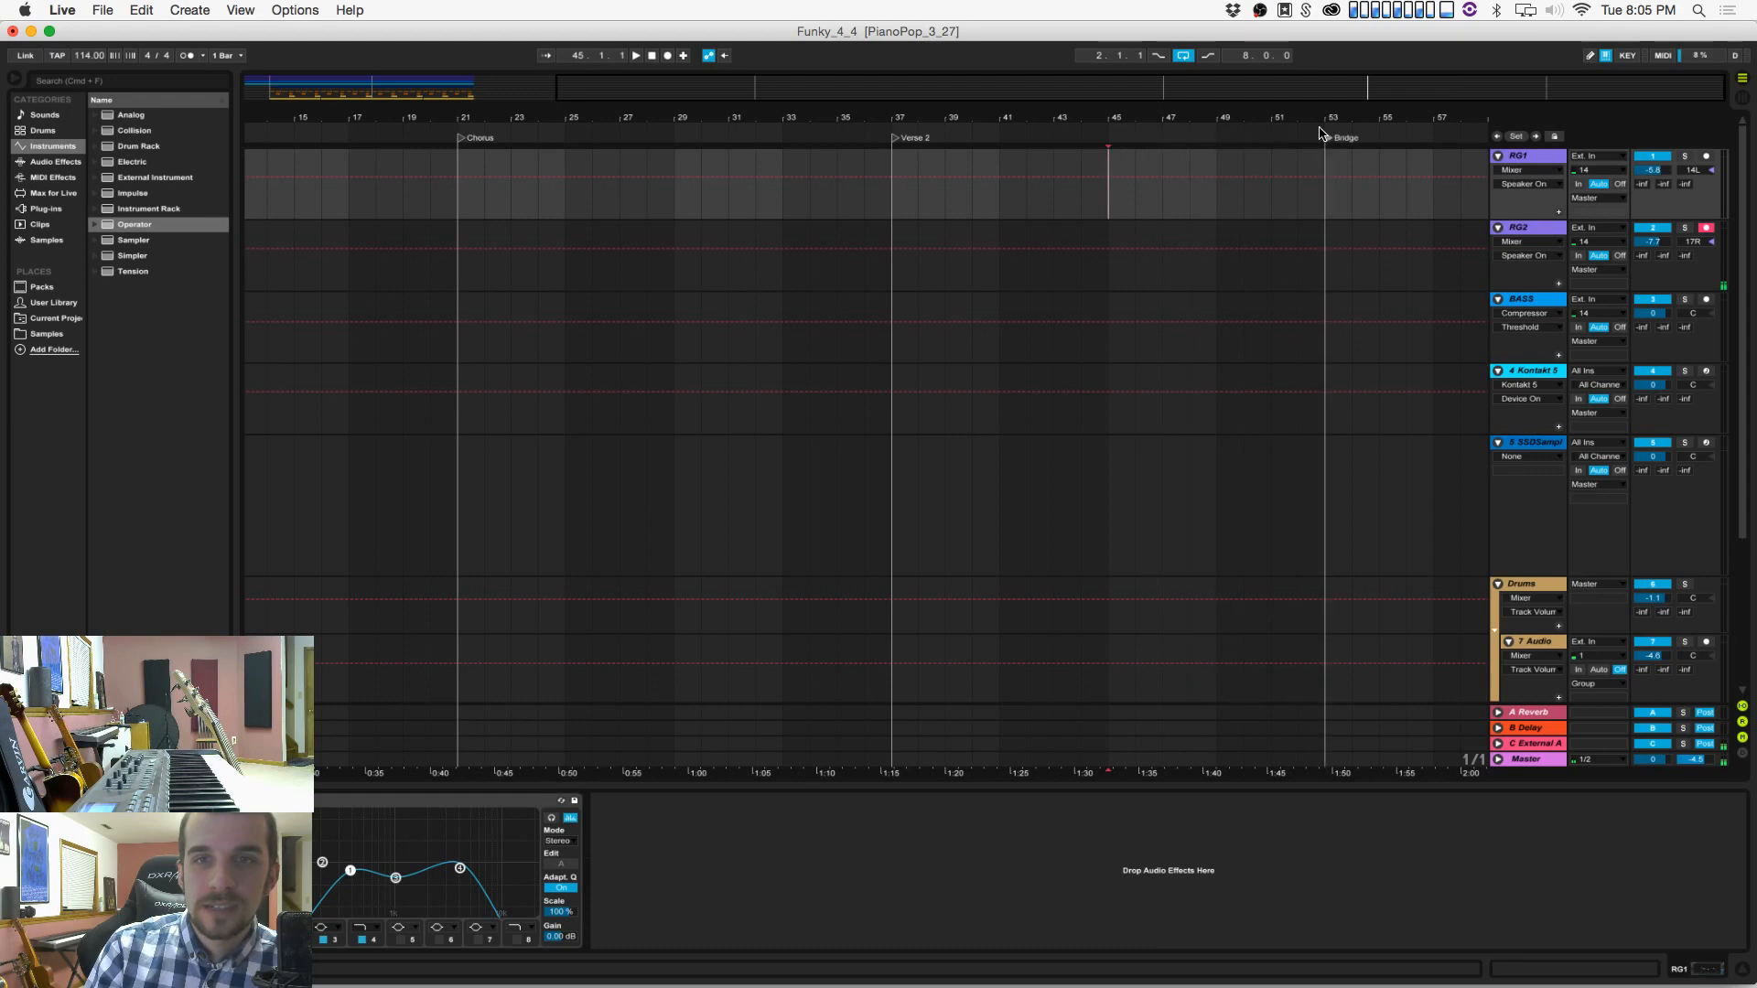
Step: Save the set, select the loop across the tracks from bar 2 to bar 10, and fold all the arrangement tracks
{"action": "key", "text": "super+s"}
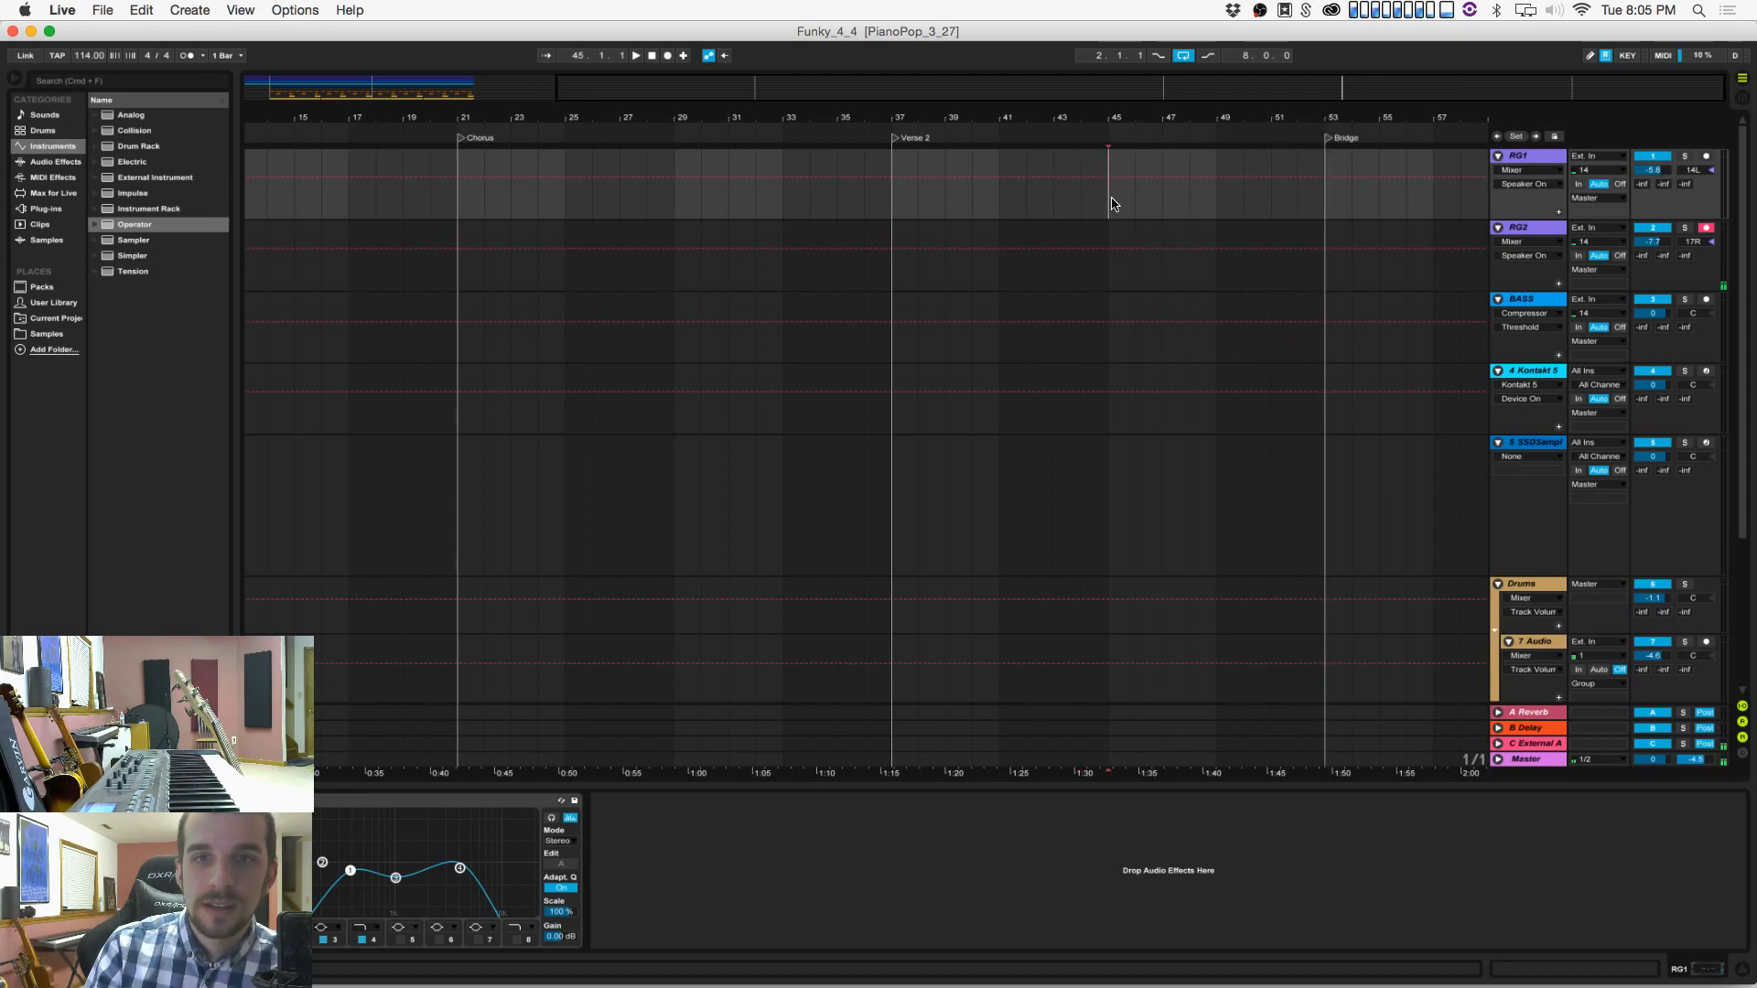
{"action": "double_click", "coordinate": [966, 112]}
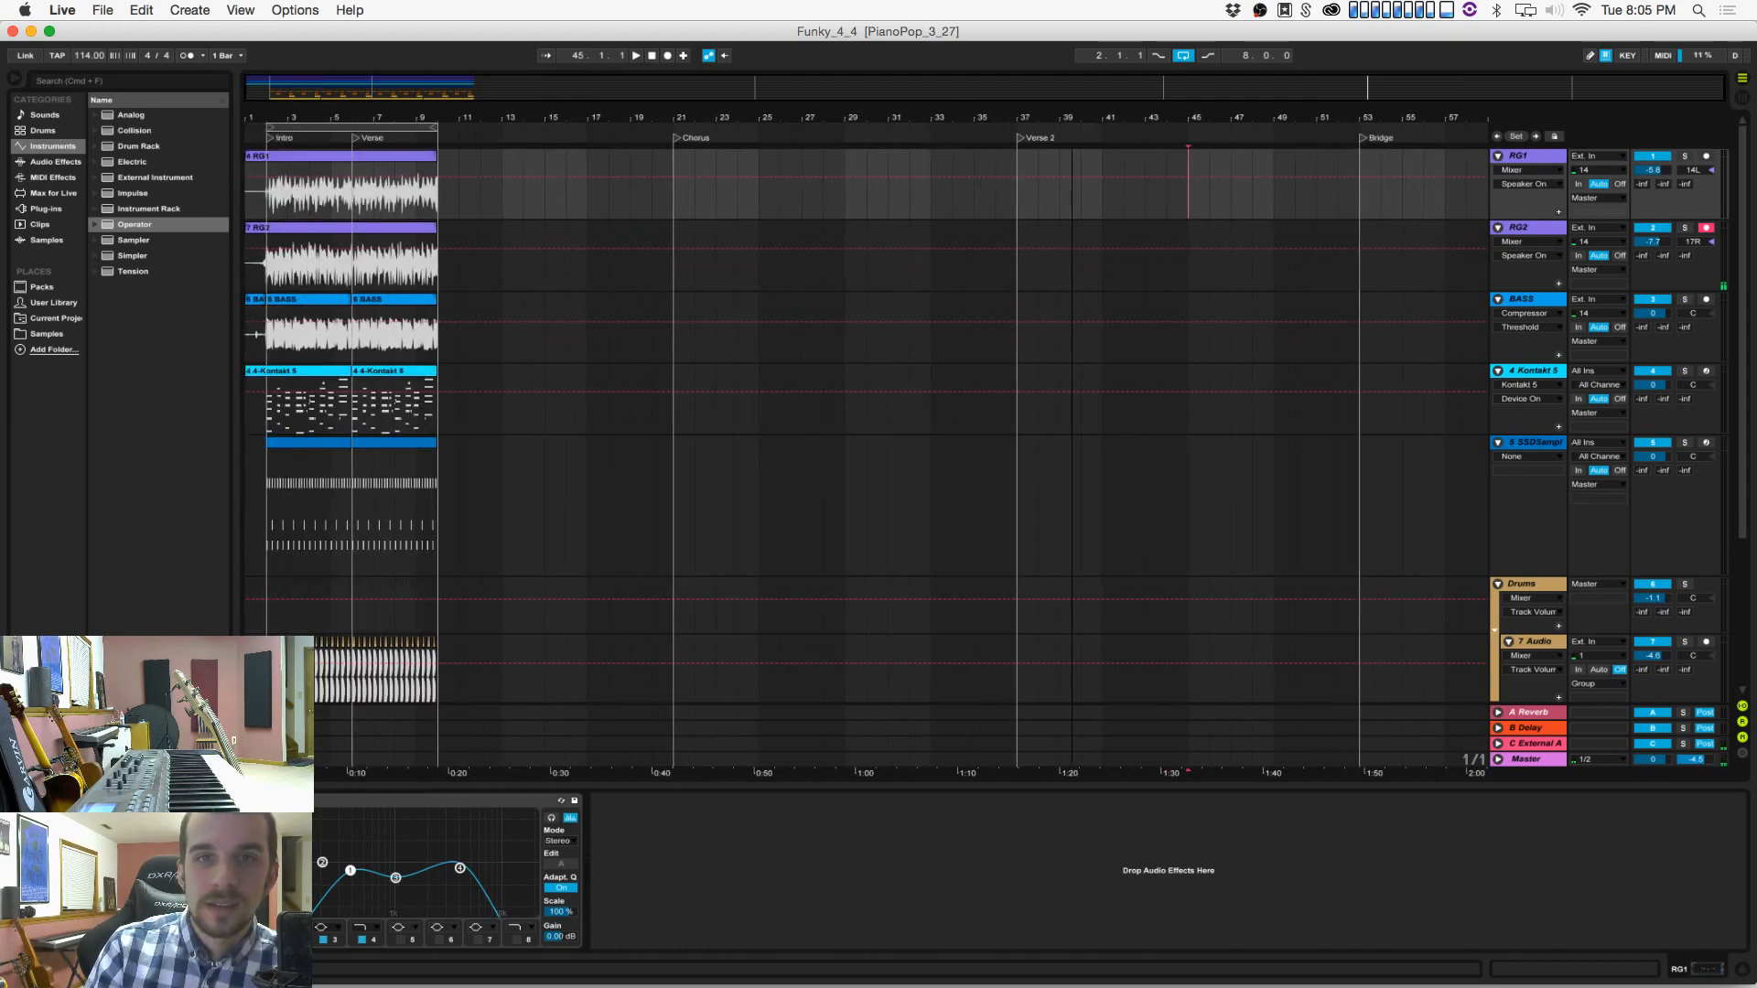
{"action": "left_click", "coordinate": [644, 217]}
{"action": "left_click", "coordinate": [651, 56]}
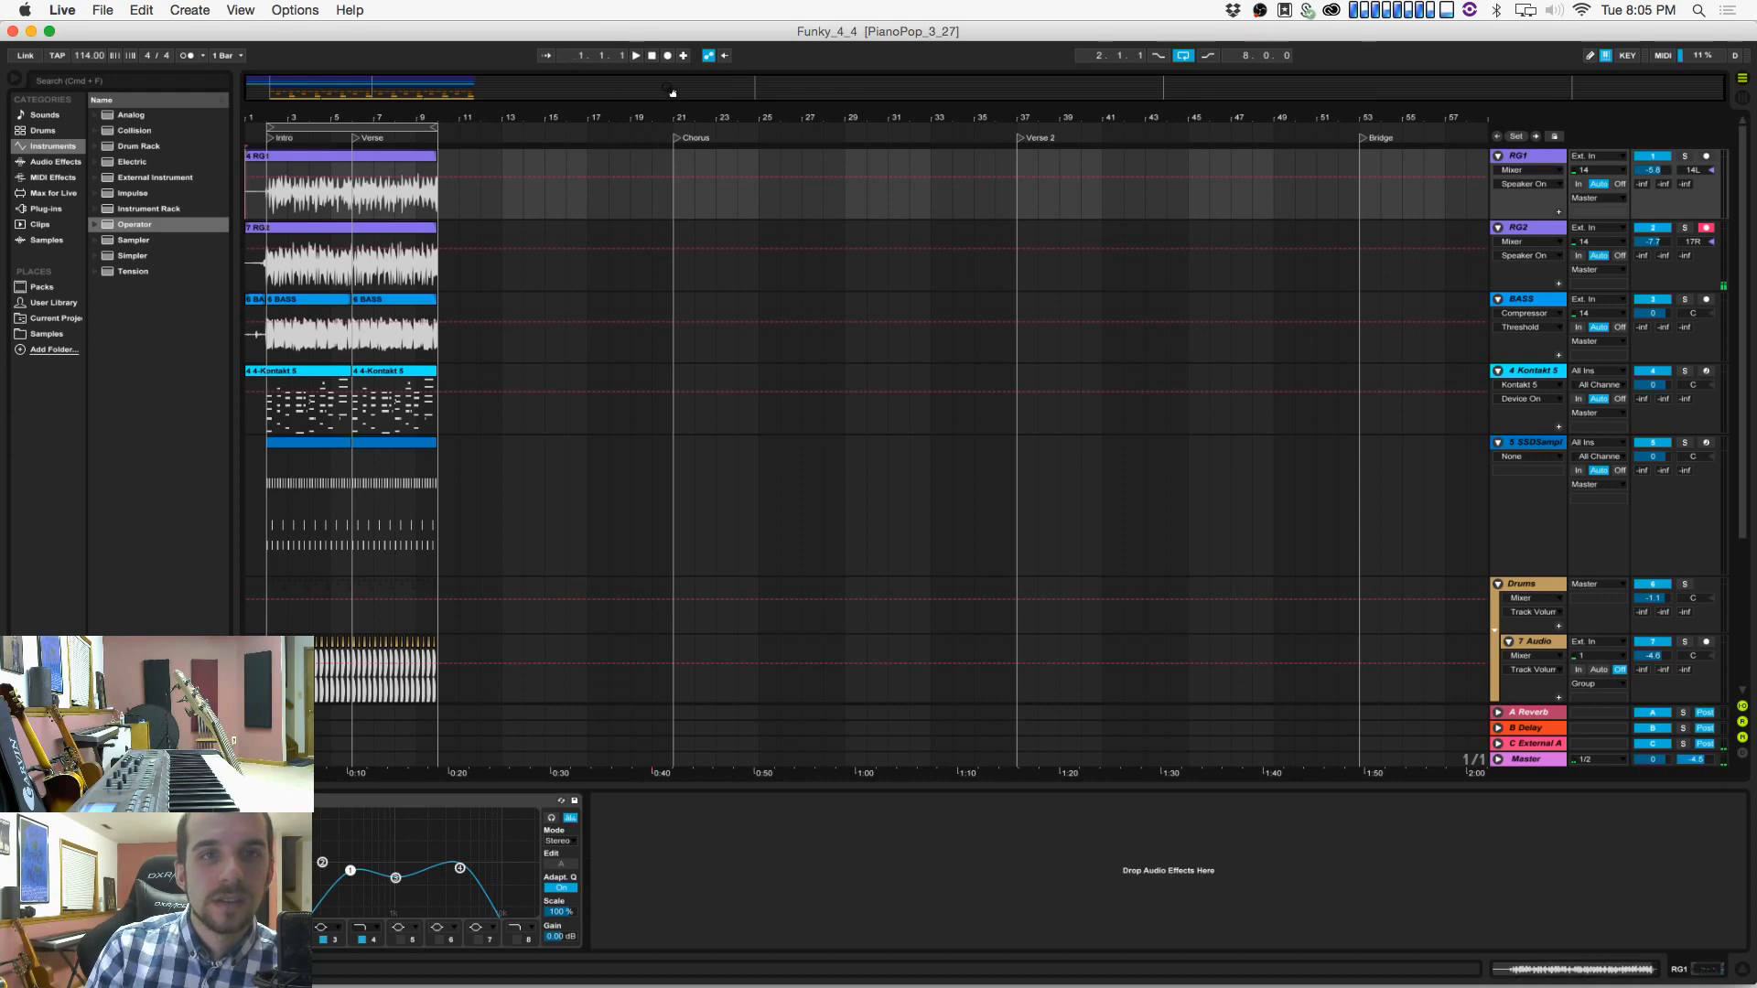
{"action": "left_click", "coordinate": [271, 212]}
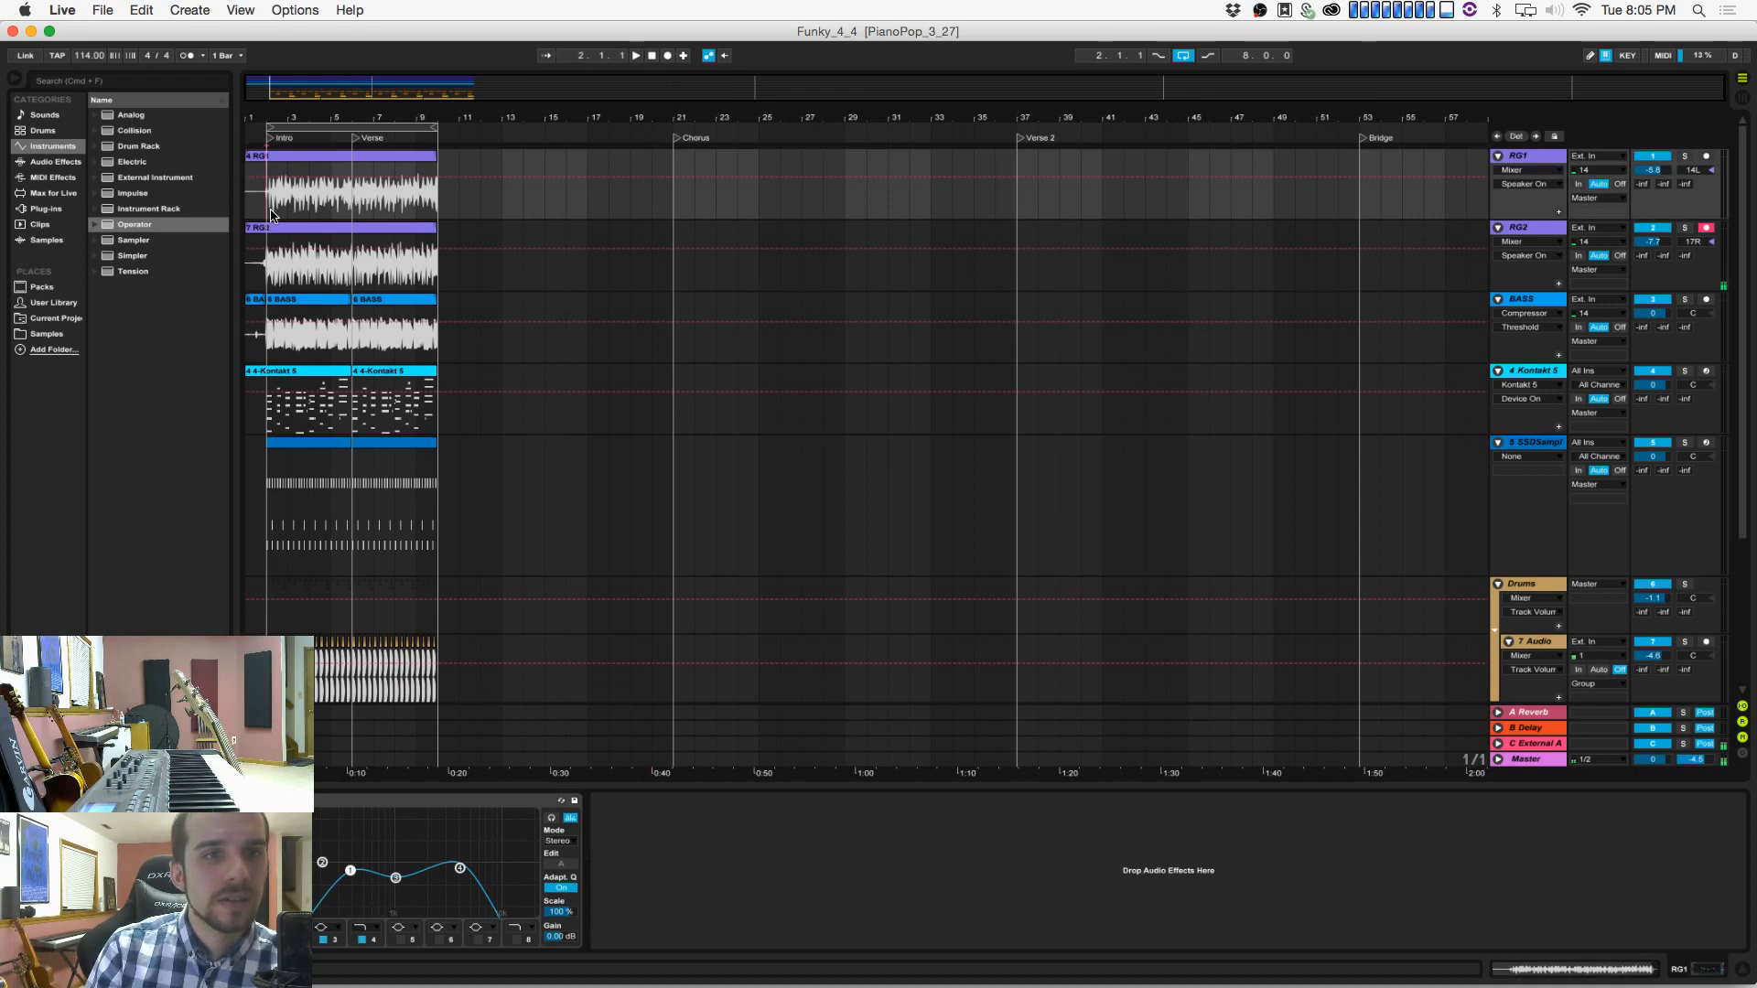
{"action": "left_click_drag", "start_coordinate": [270, 215], "coordinate": [431, 698]}
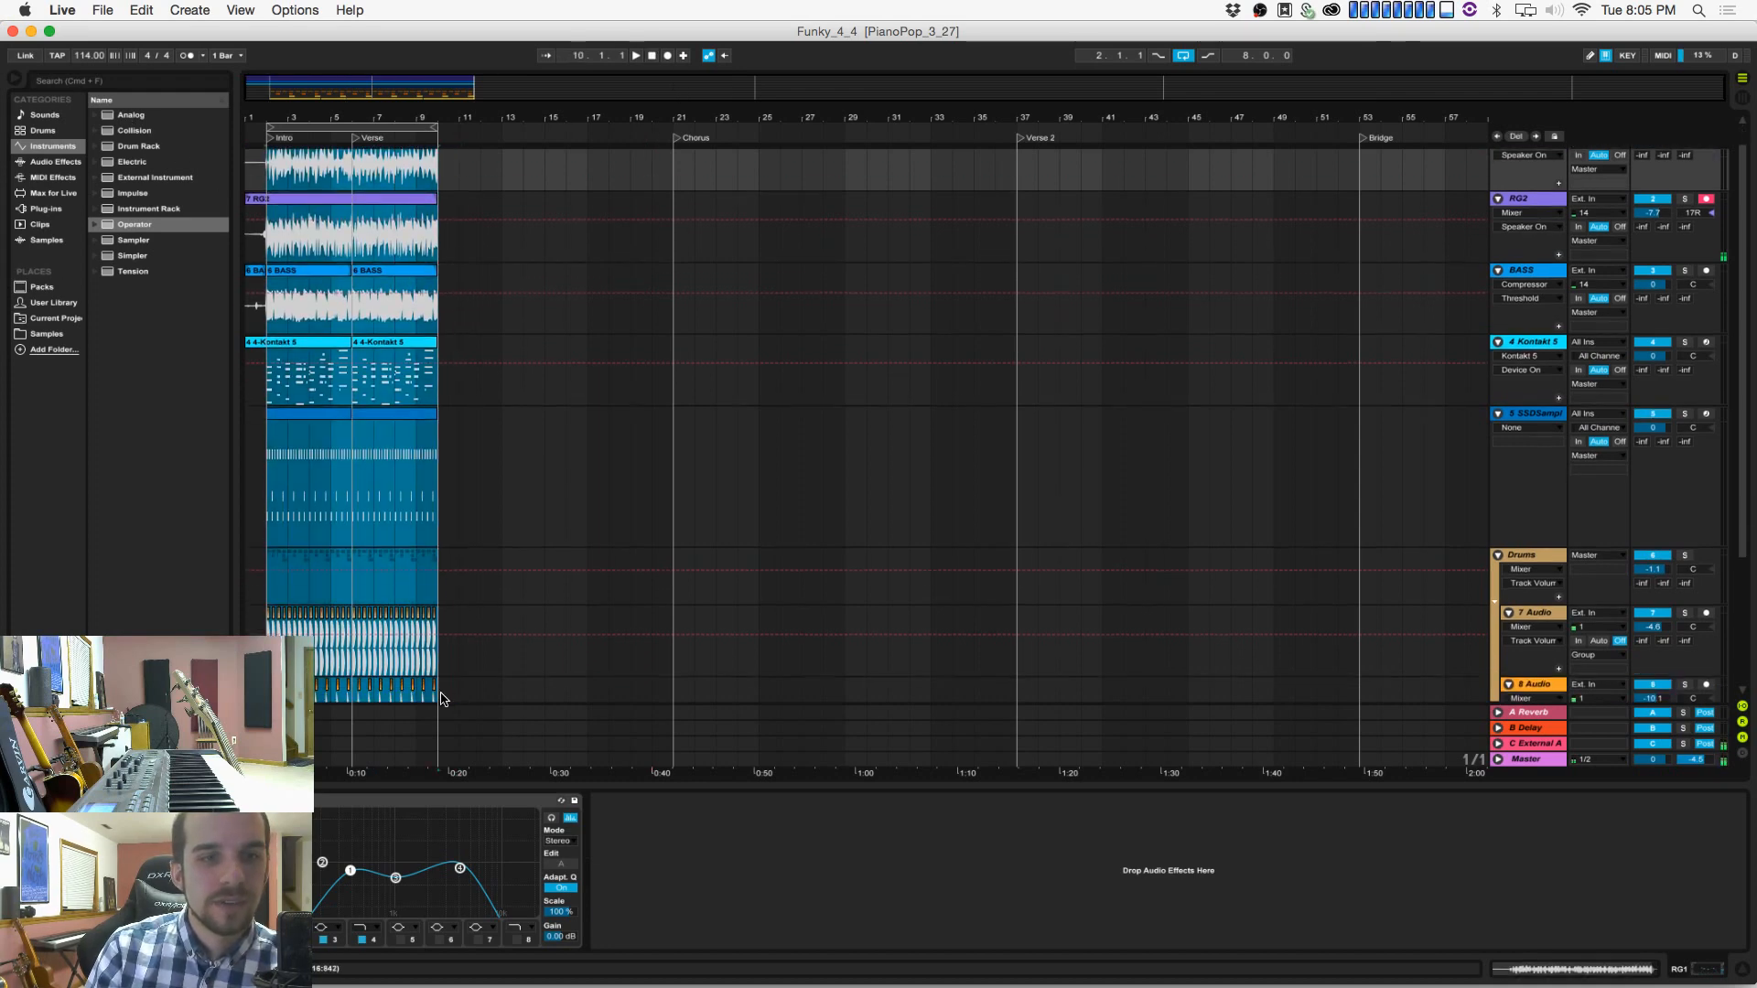
{"action": "left_click", "coordinate": [1498, 409], "text": "alt"}
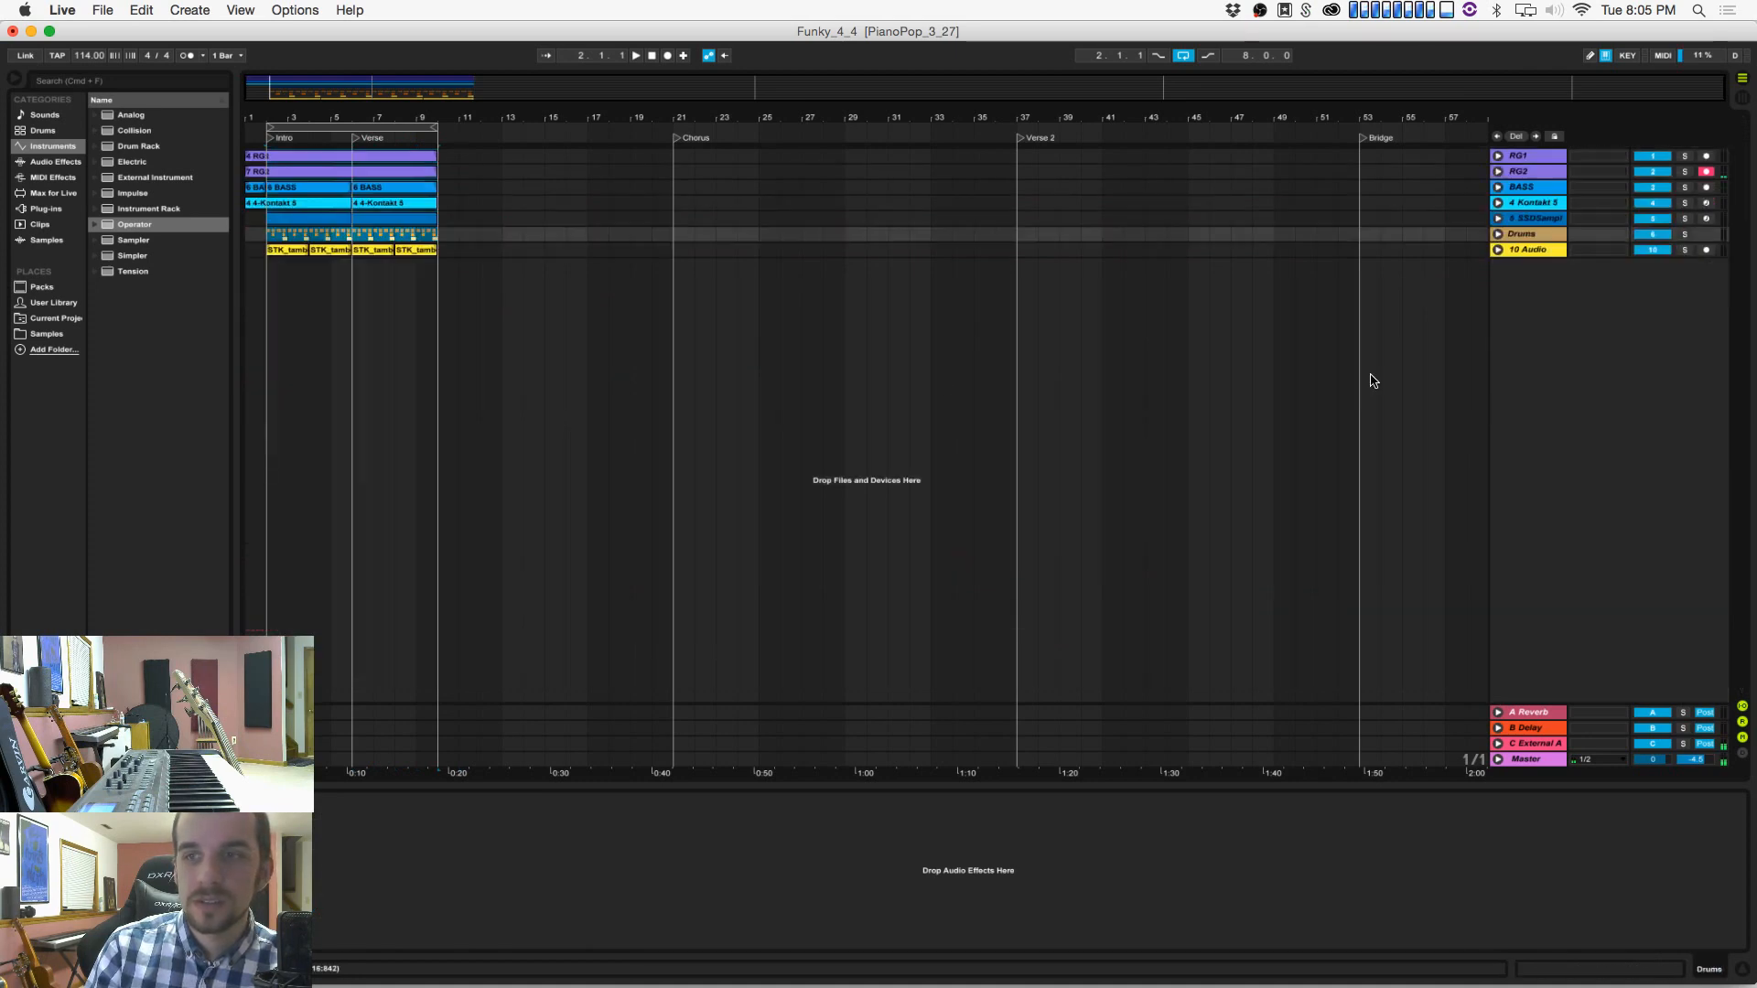
Step: Move the eight-bar loop on all tracks to the Chorus locator at bar 21, placing it twice to fill up to bar 37
{"action": "left_click", "coordinate": [426, 164]}
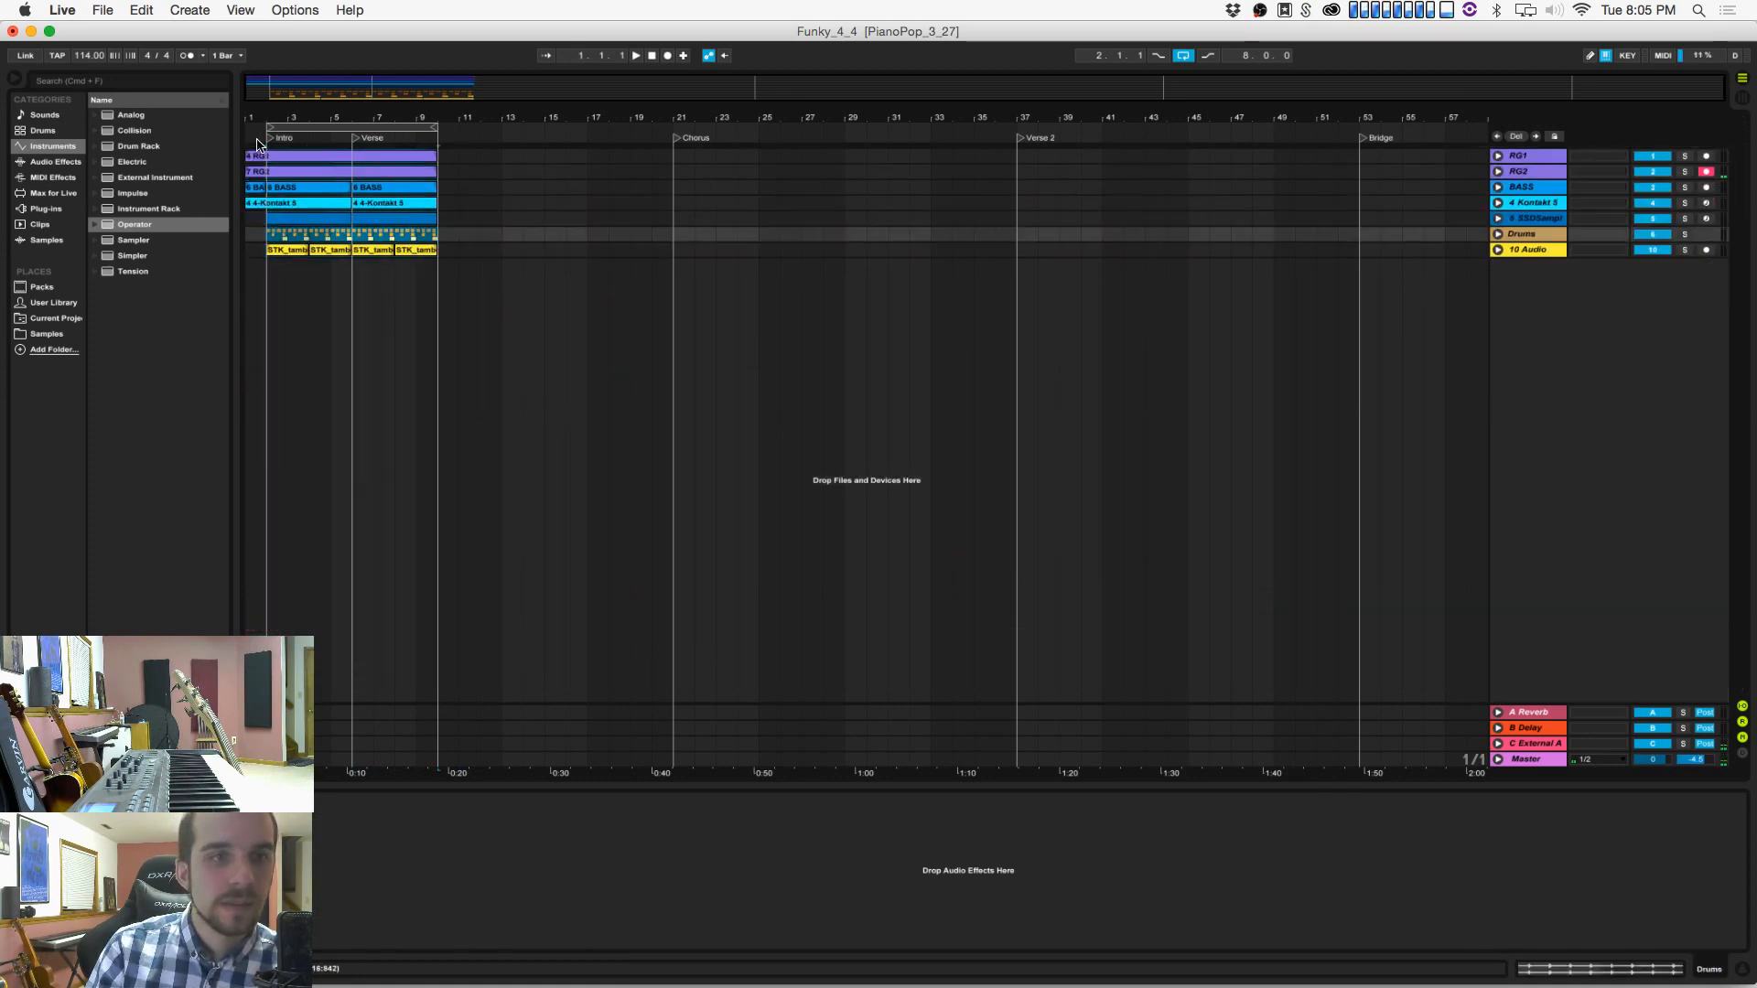
{"action": "key", "text": "Delete"}
{"action": "left_click", "coordinate": [674, 155]}
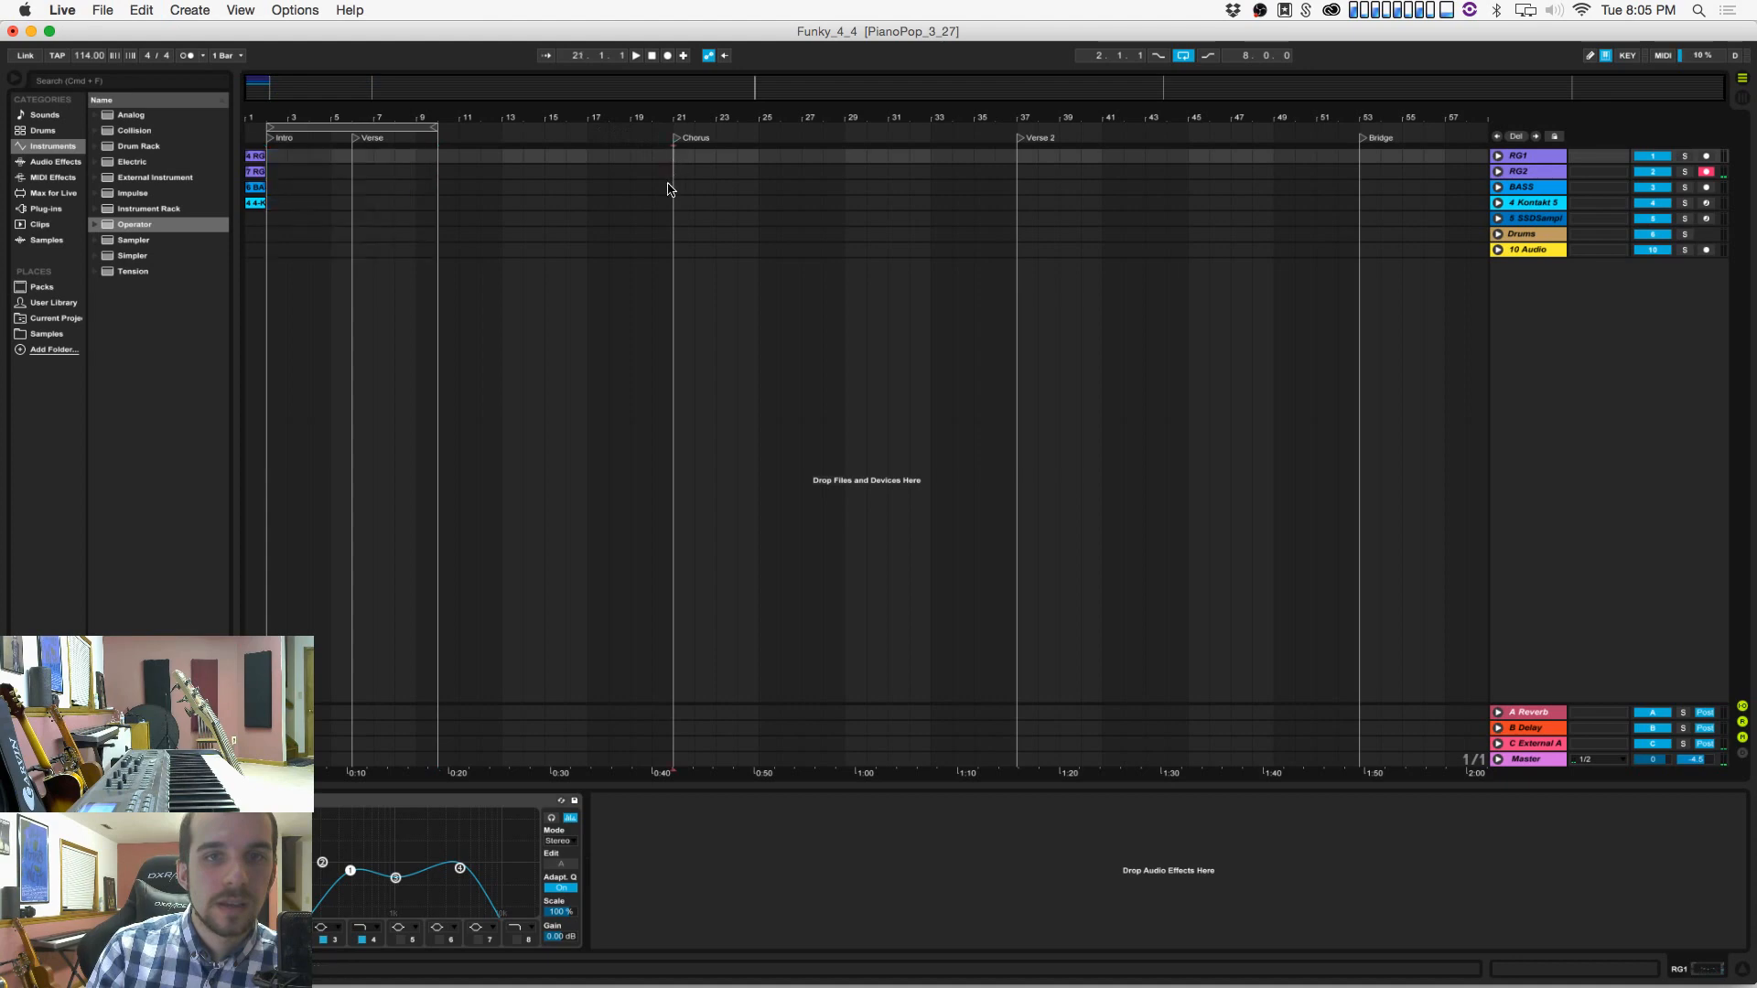
{"action": "left_click", "coordinate": [670, 250]}
{"action": "key", "text": "super+v"}
{"action": "key", "text": "super+v"}
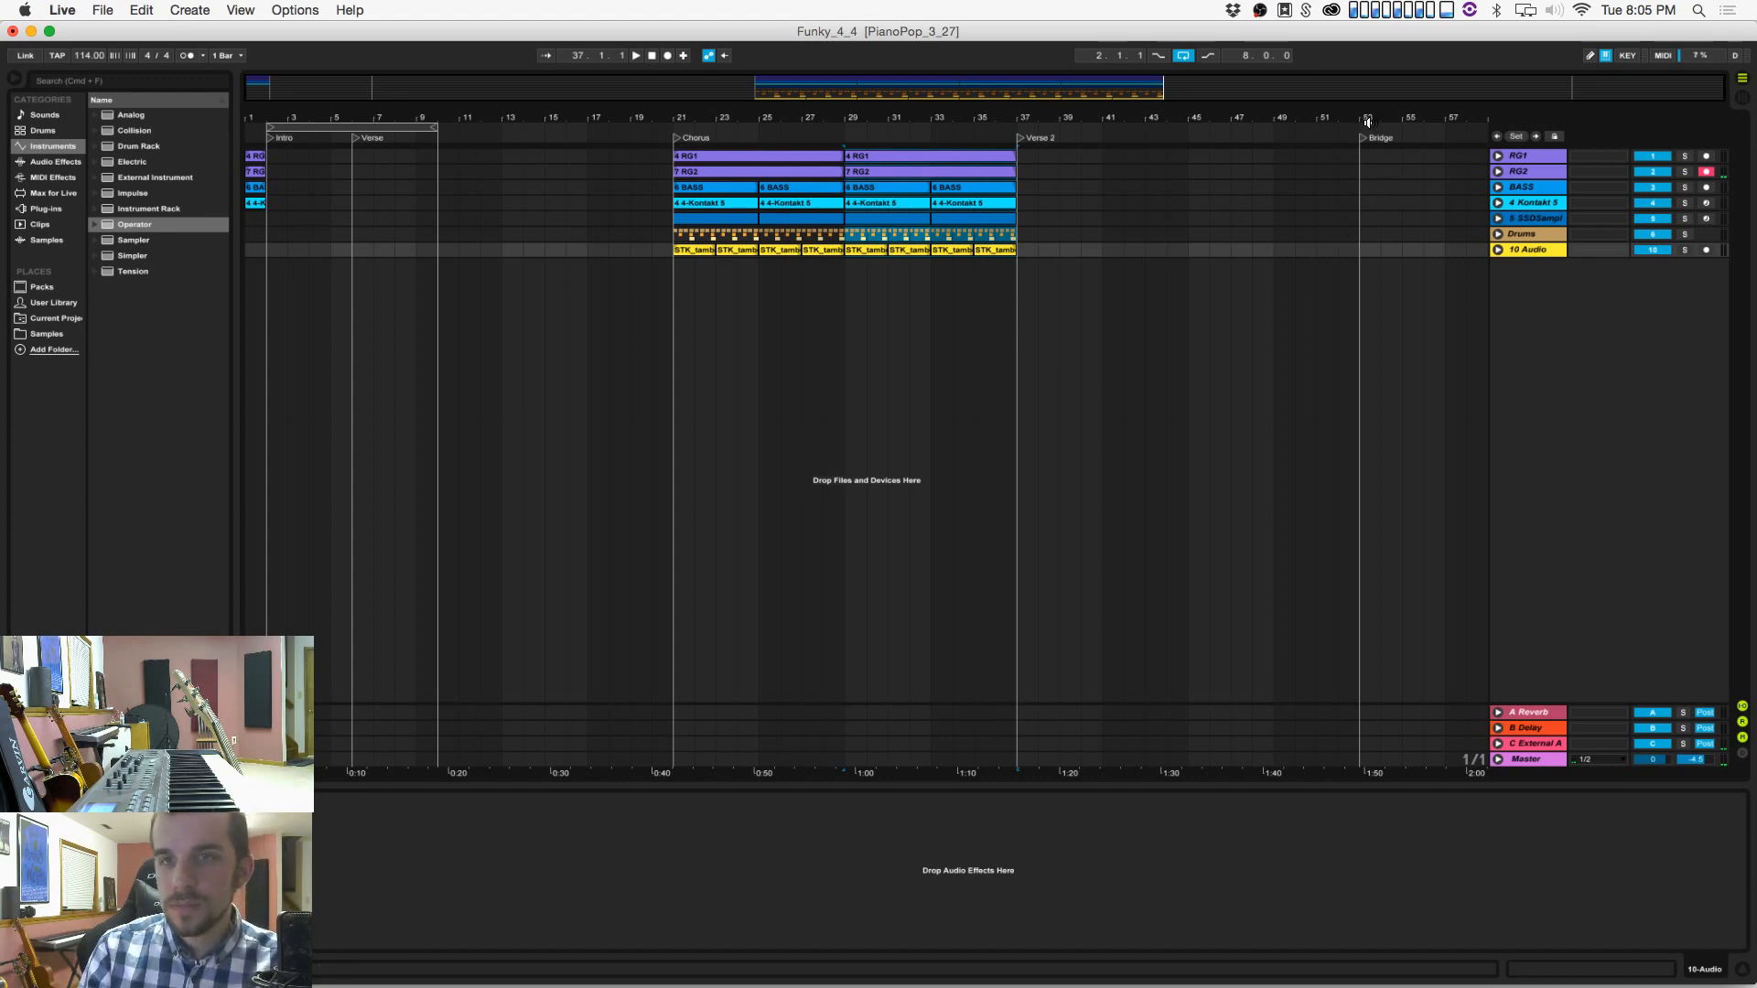
Step: Save the set and add a locator named Chorus at bar 61, eight bars after the Bridge locator
{"action": "left_click", "coordinate": [1404, 604]}
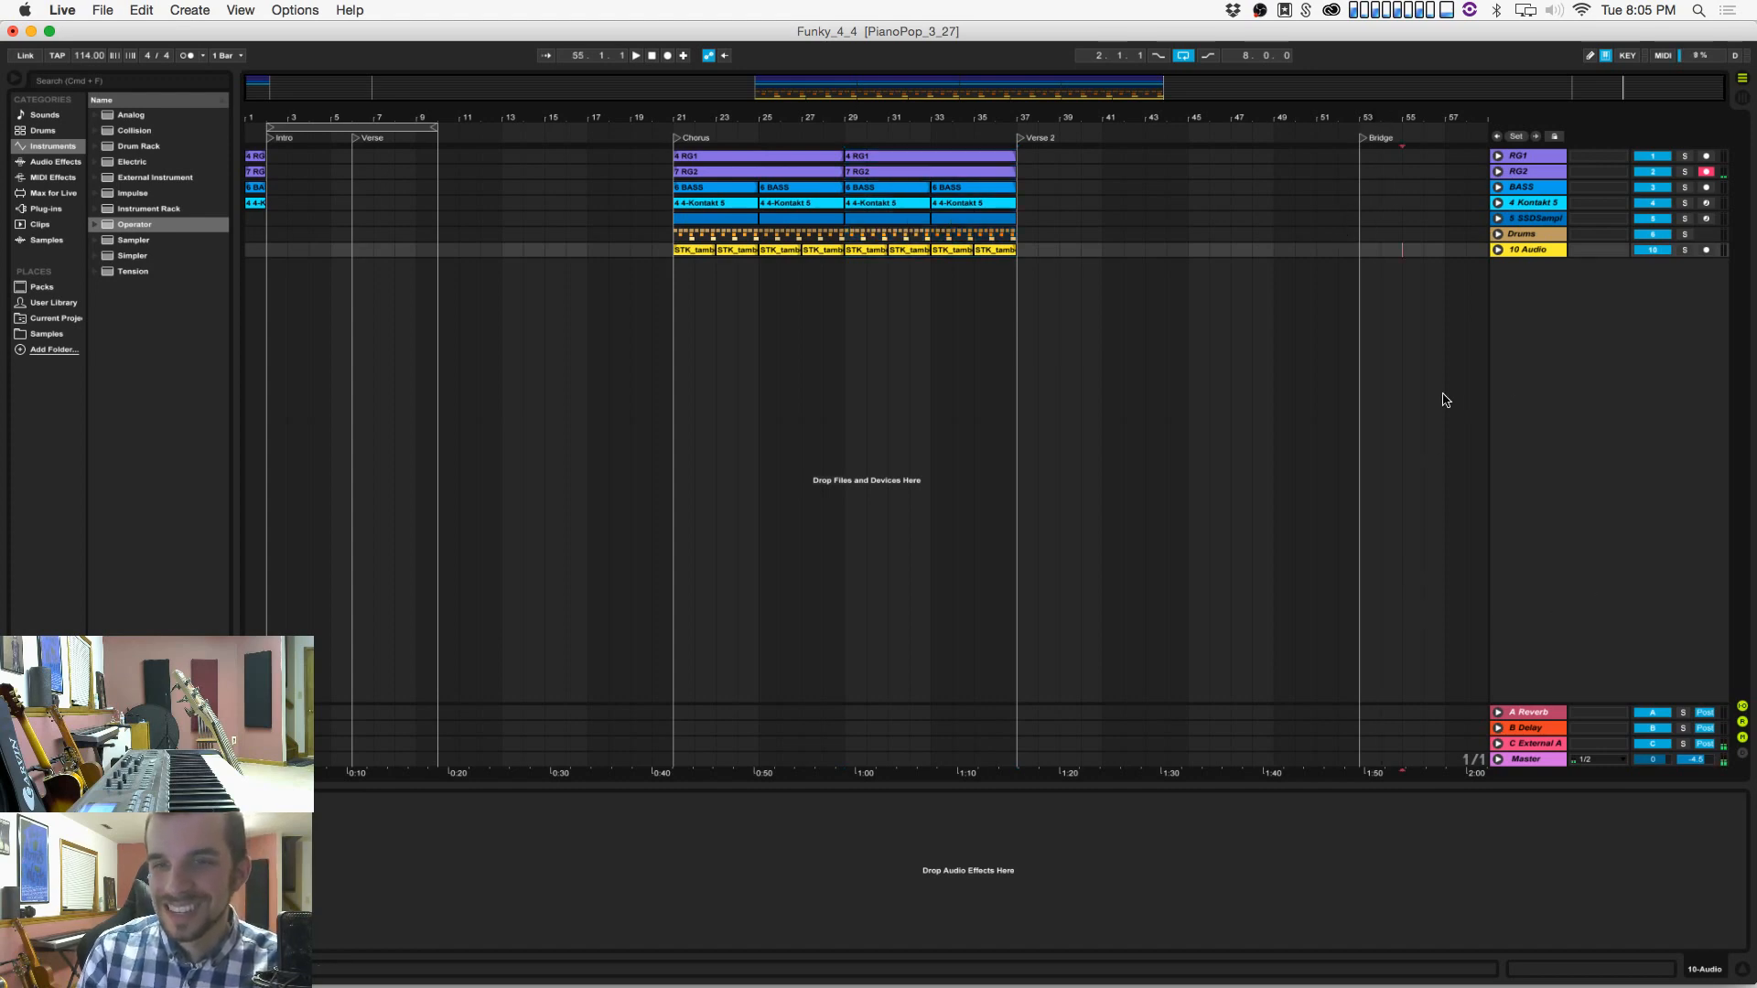
{"action": "left_click_drag", "start_coordinate": [1443, 395], "coordinate": [1620, 210]}
{"action": "left_click", "coordinate": [1057, 313]}
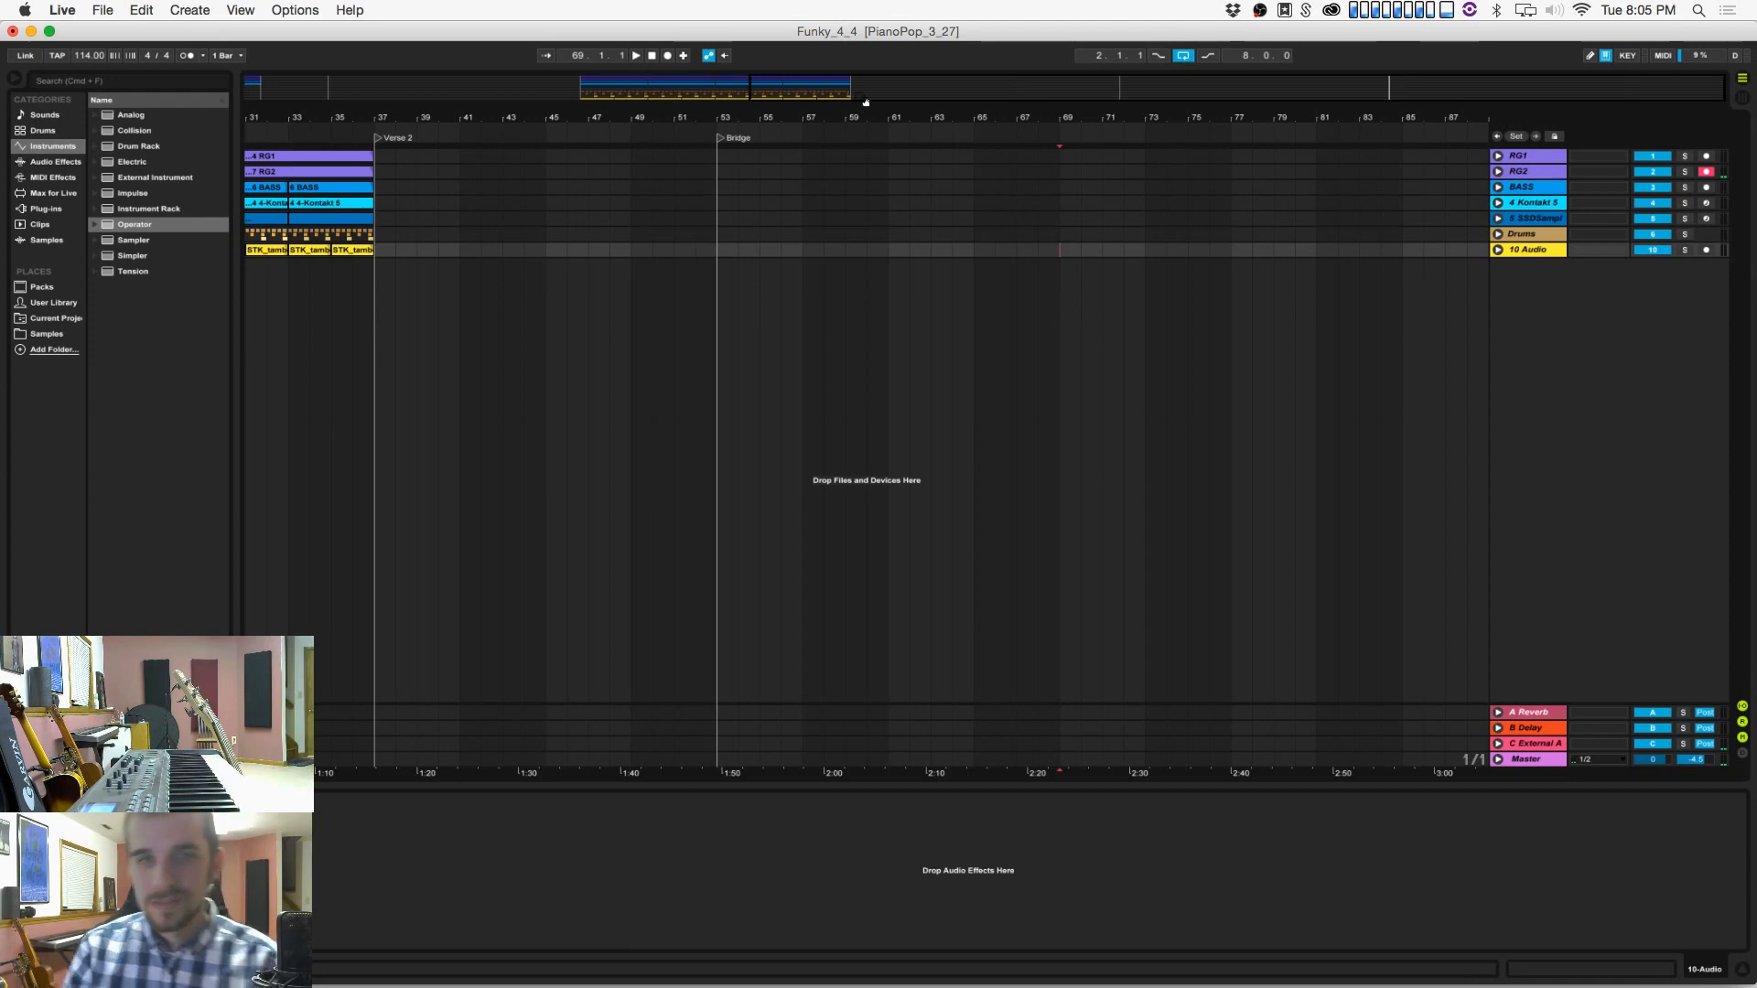
{"action": "left_click", "coordinate": [887, 155]}
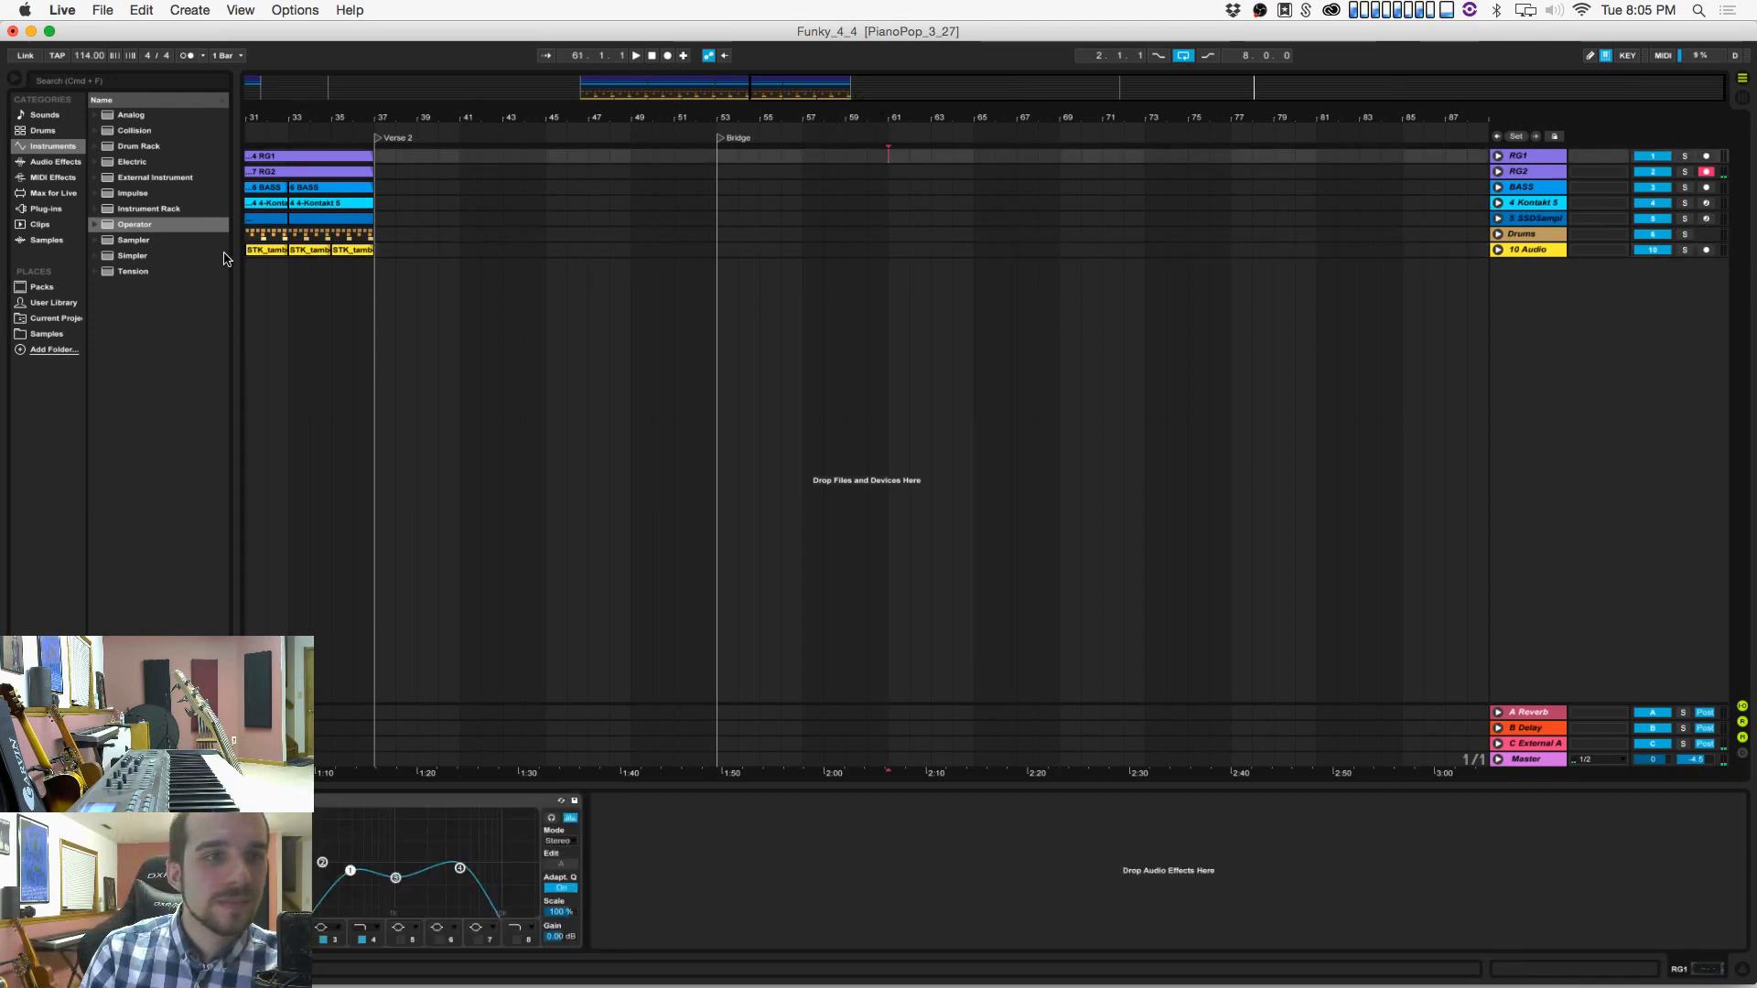
{"action": "key", "text": "super+s"}
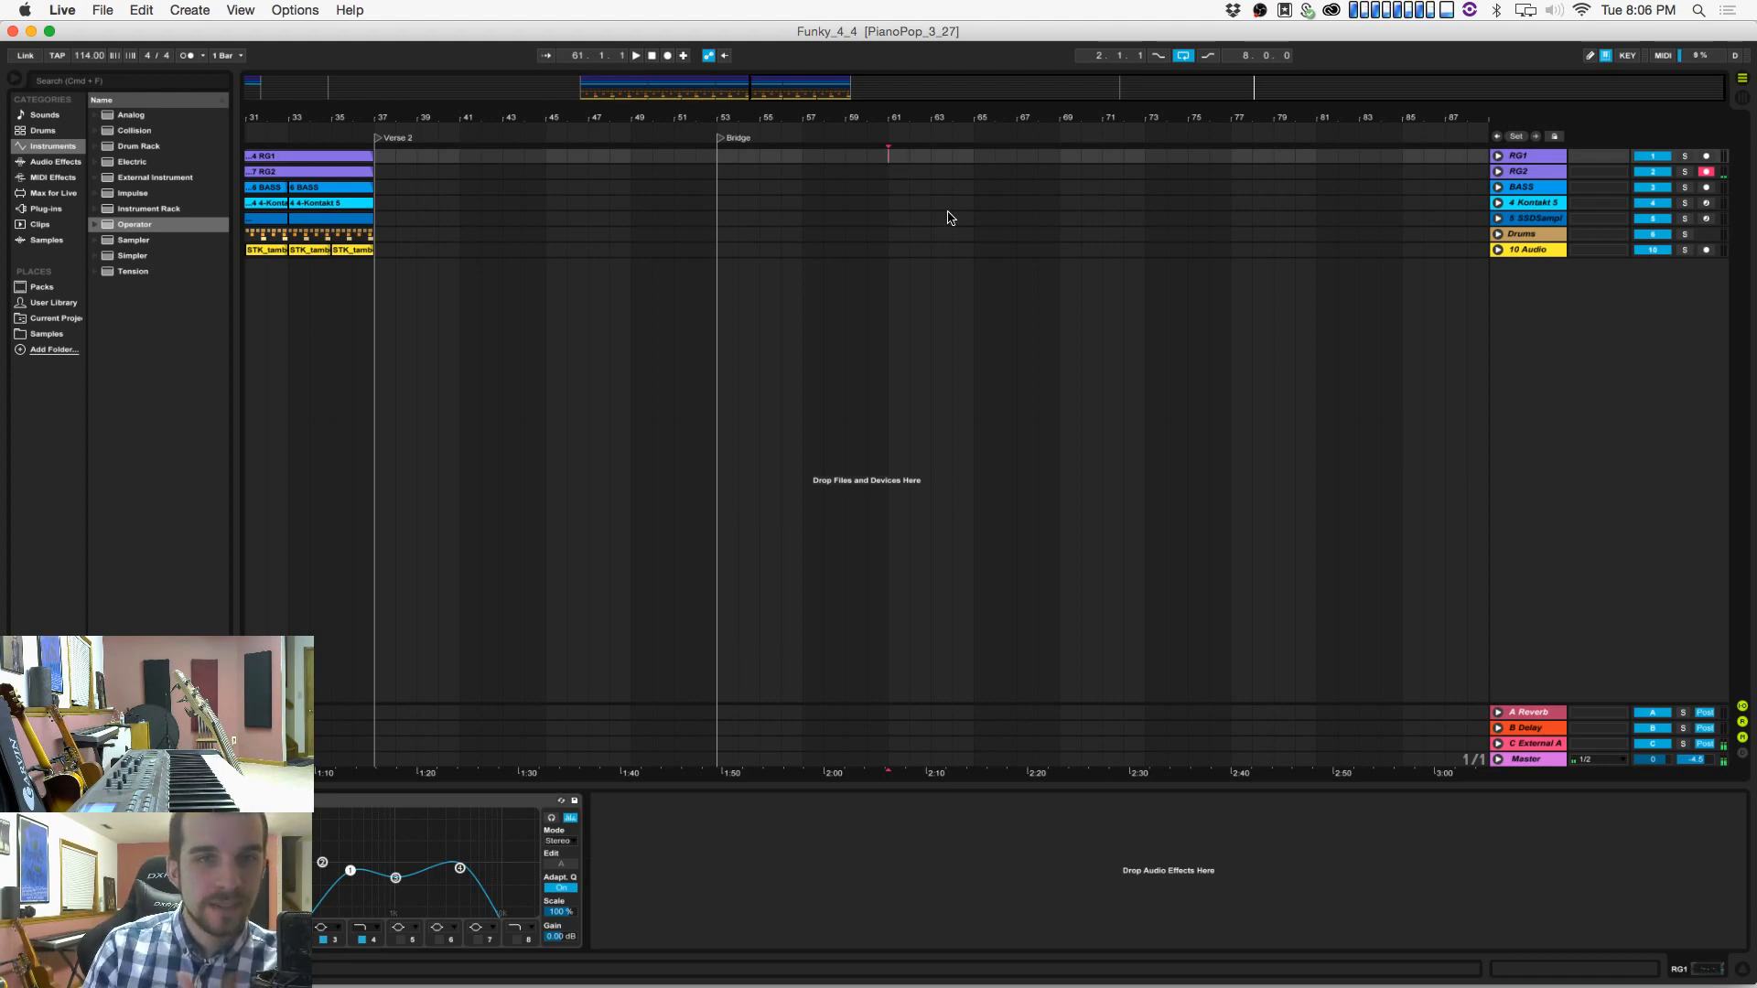
{"action": "left_click", "coordinate": [172, 9]}
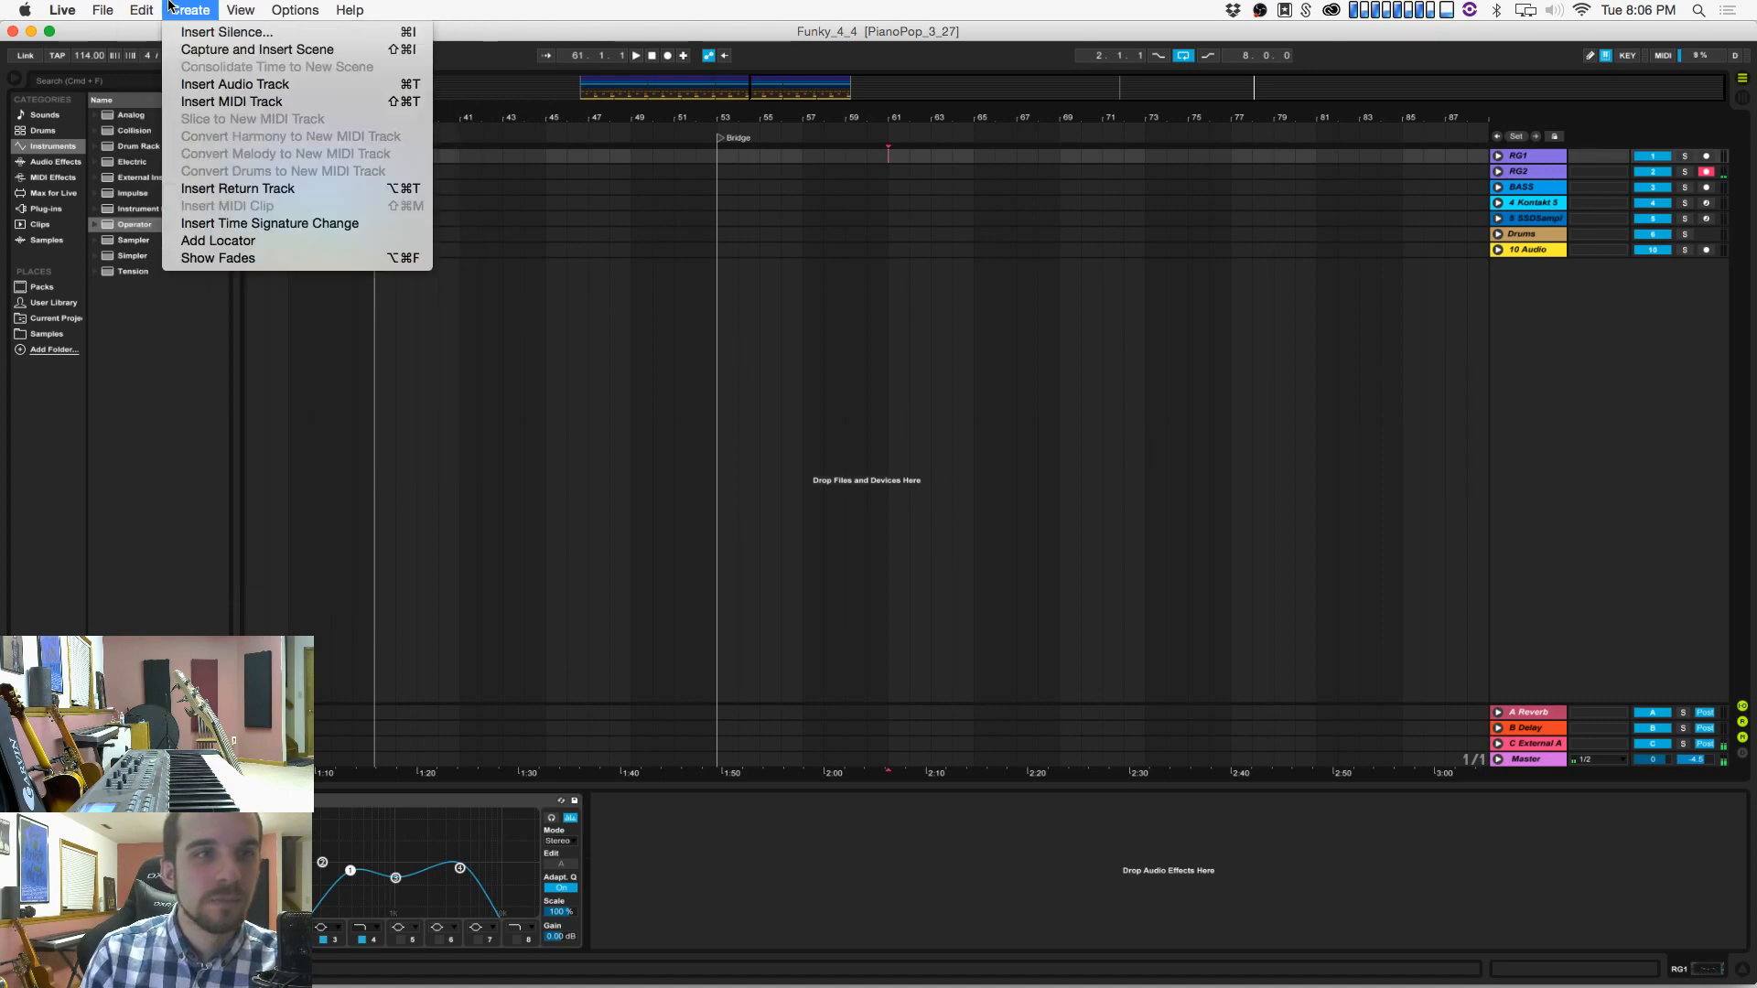
{"action": "left_click", "coordinate": [179, 240]}
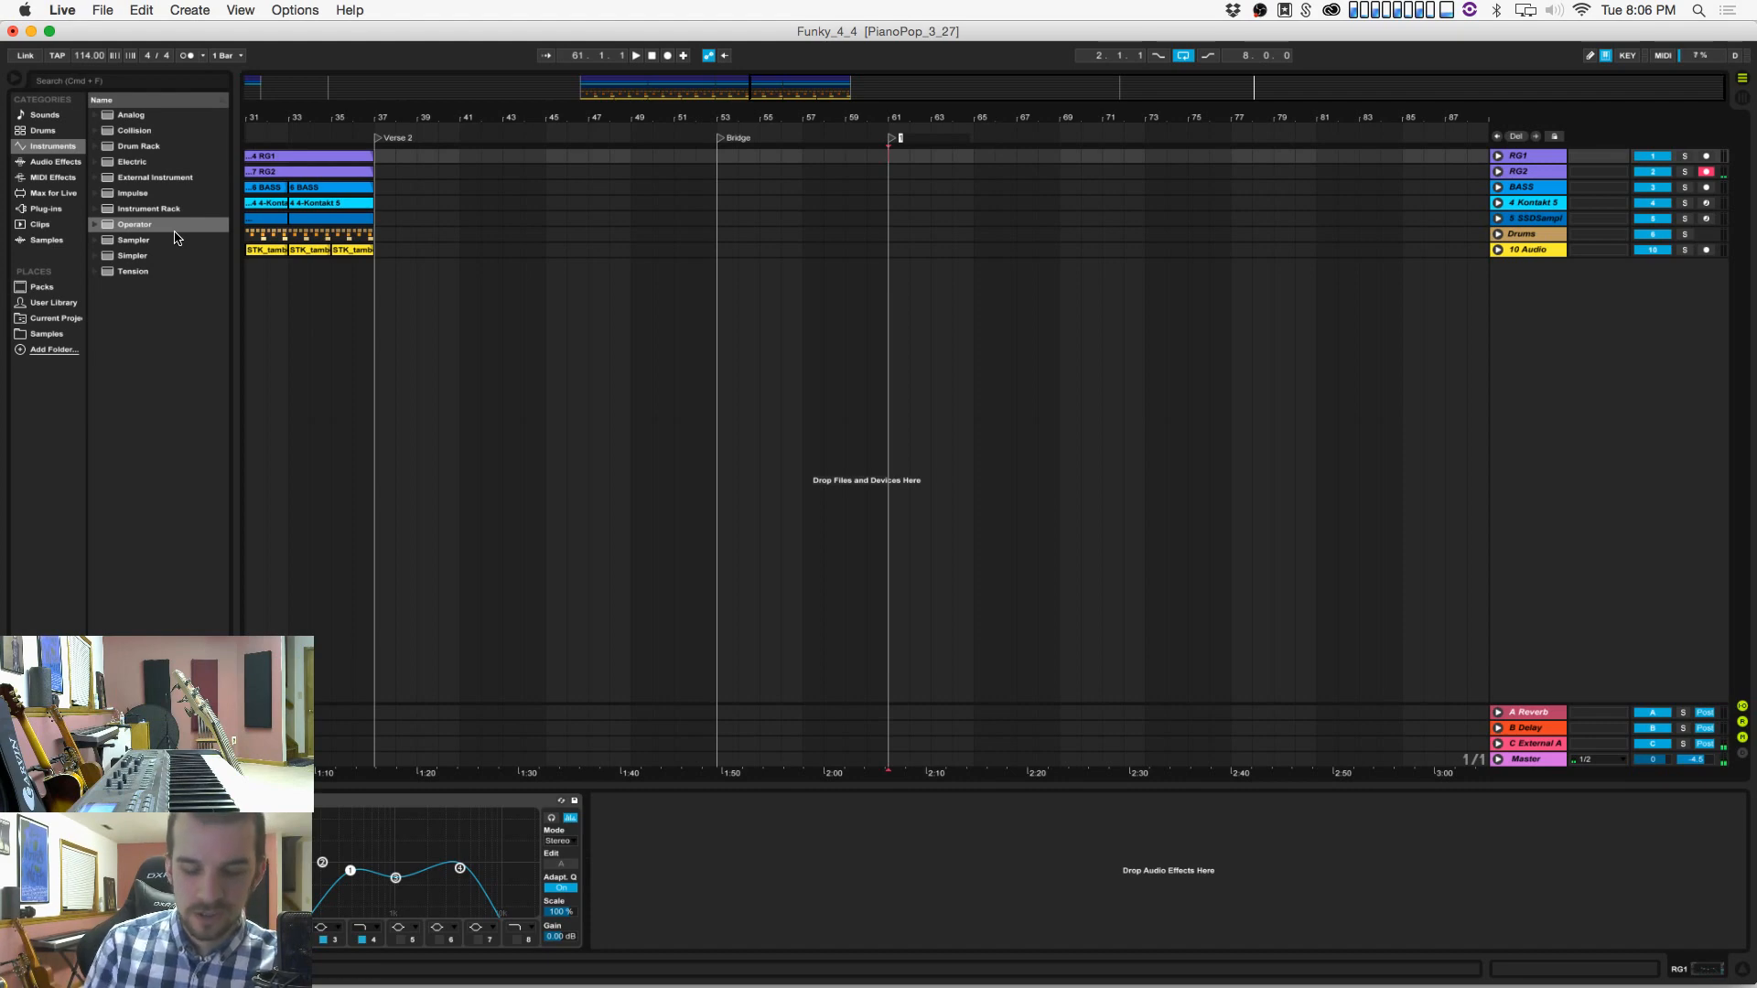
{"action": "type", "text": "Chor"}
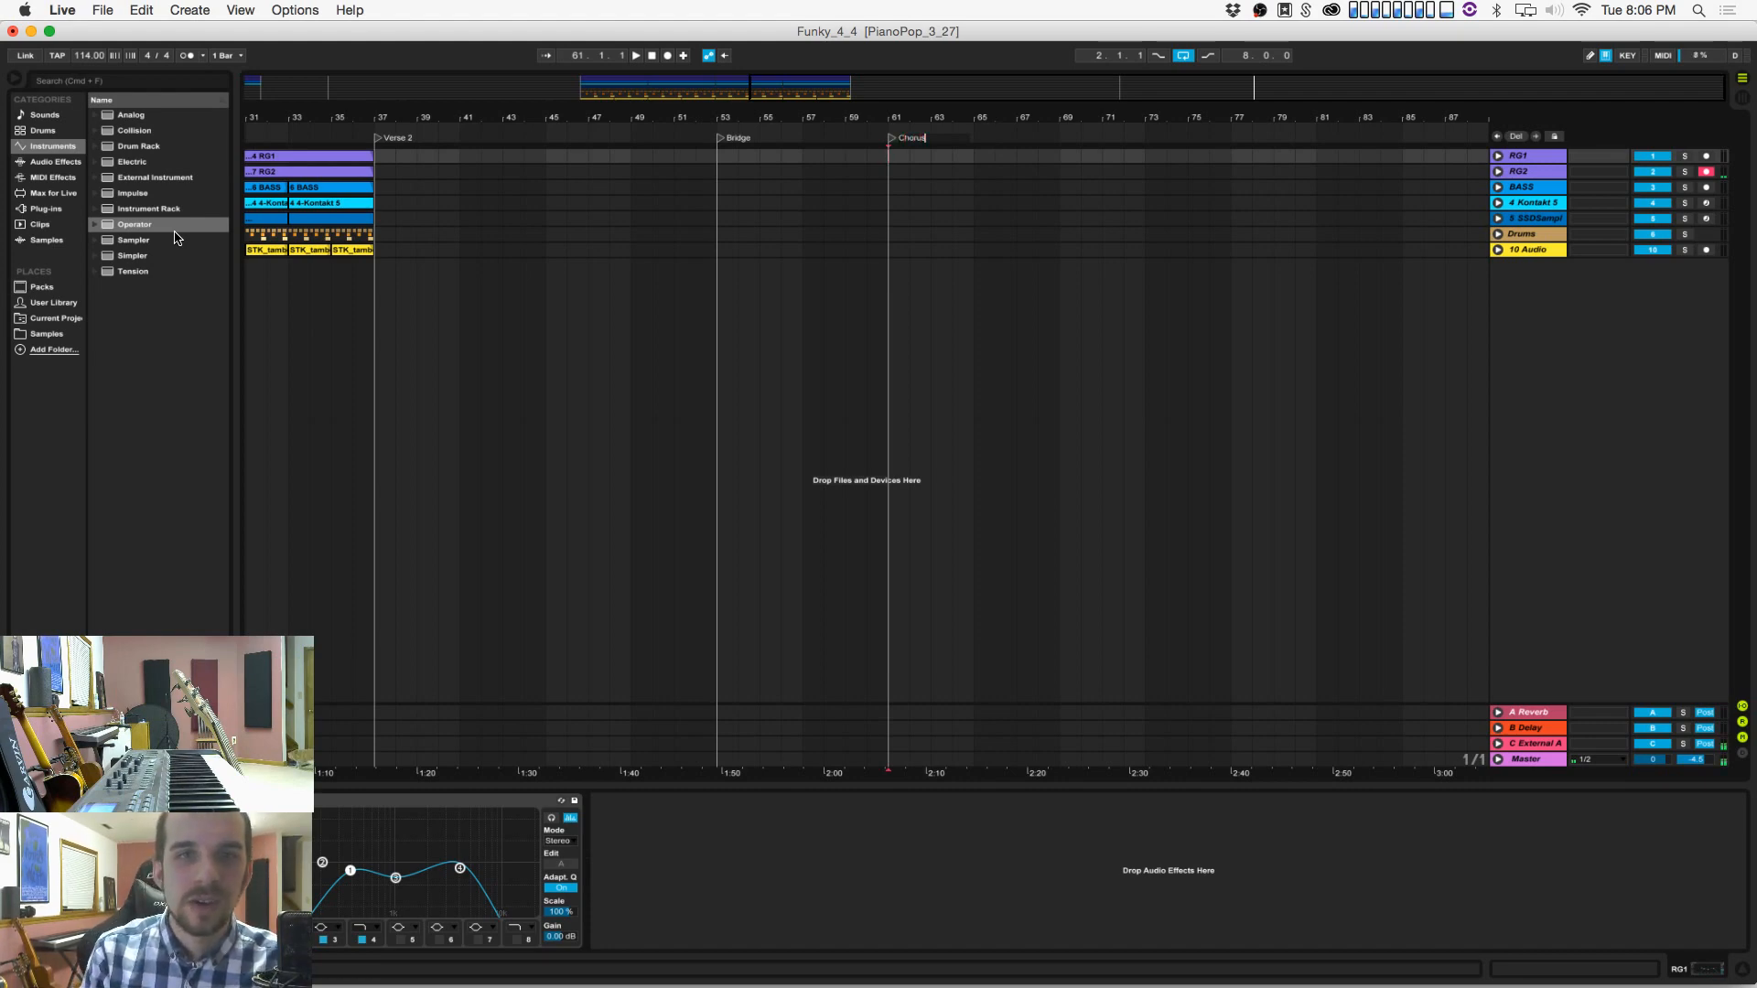
{"action": "type", "text": "us"}
{"action": "key", "text": "Return"}
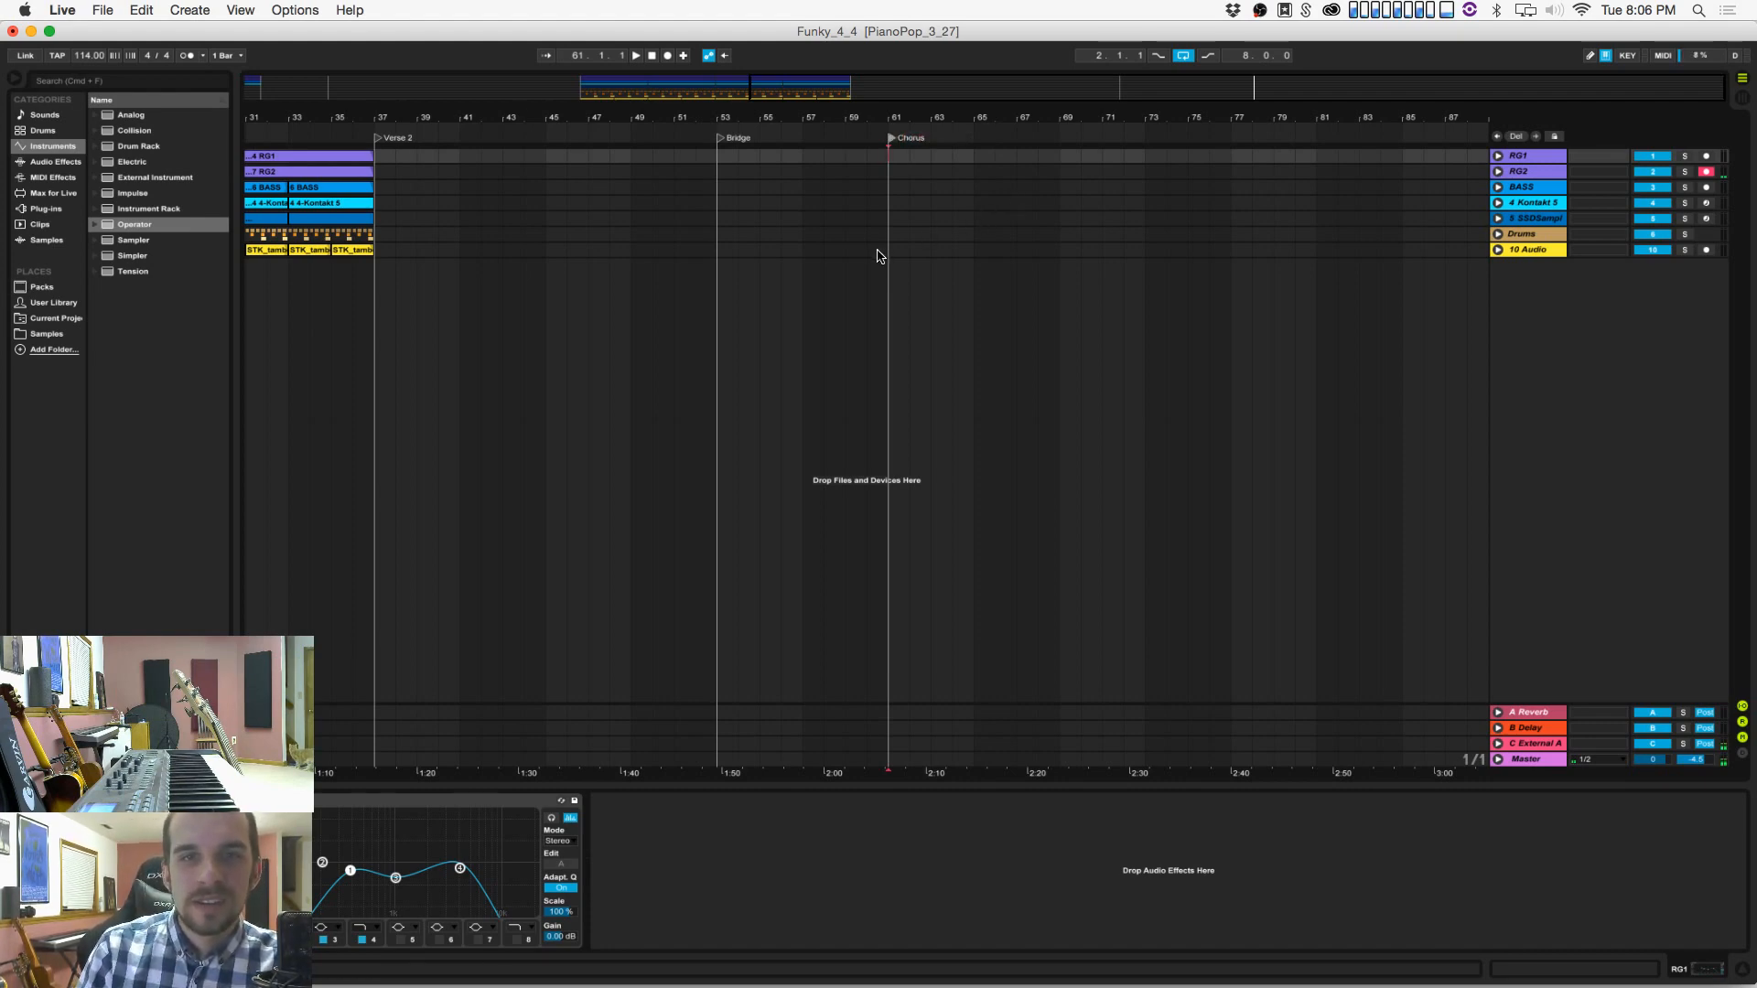
Step: Mark out the final chorus from bar 61, add a locator named END at bar 101, and save the set
{"action": "left_click_drag", "start_coordinate": [888, 235], "coordinate": [1235, 237]}
{"action": "left_click", "coordinate": [1233, 237]}
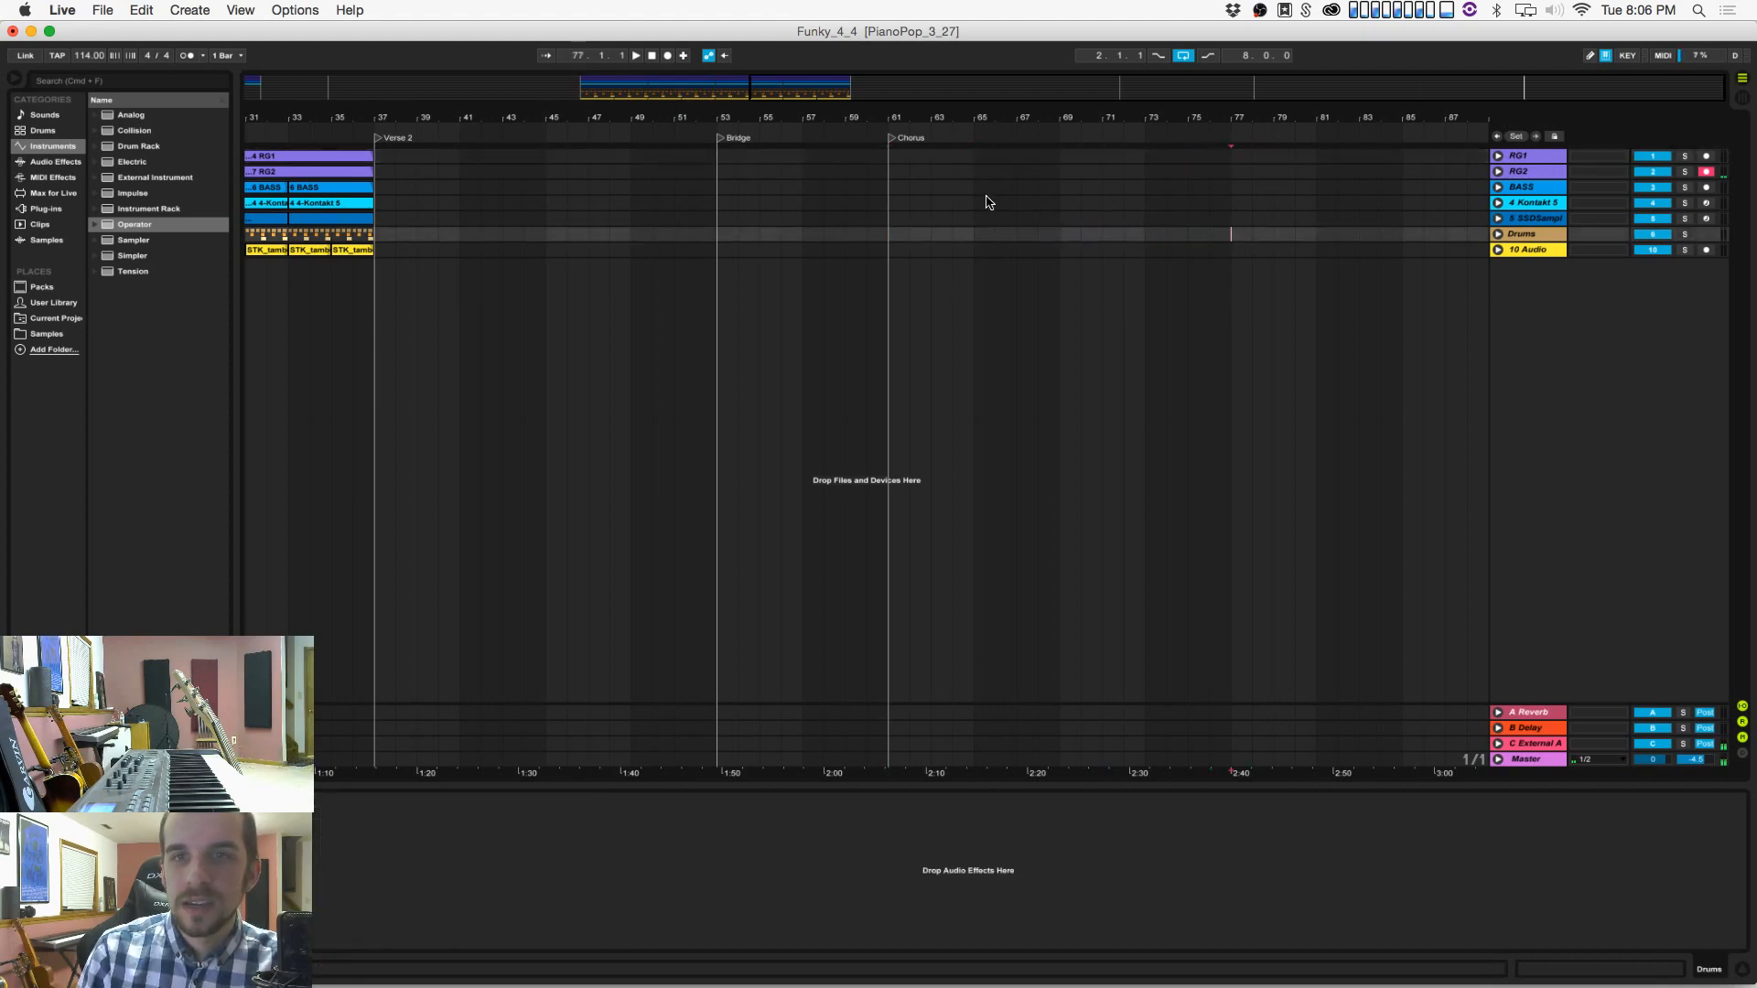
{"action": "mouse_move", "coordinate": [1361, 239]}
{"action": "left_mouse_down"}
{"action": "mouse_move", "coordinate": [1644, 255]}
{"action": "mouse_move", "coordinate": [1731, 166]}
{"action": "mouse_move", "coordinate": [1756, 249]}
{"action": "mouse_move", "coordinate": [1677, 230]}
{"action": "mouse_move", "coordinate": [1671, 249]}
{"action": "left_mouse_up"}
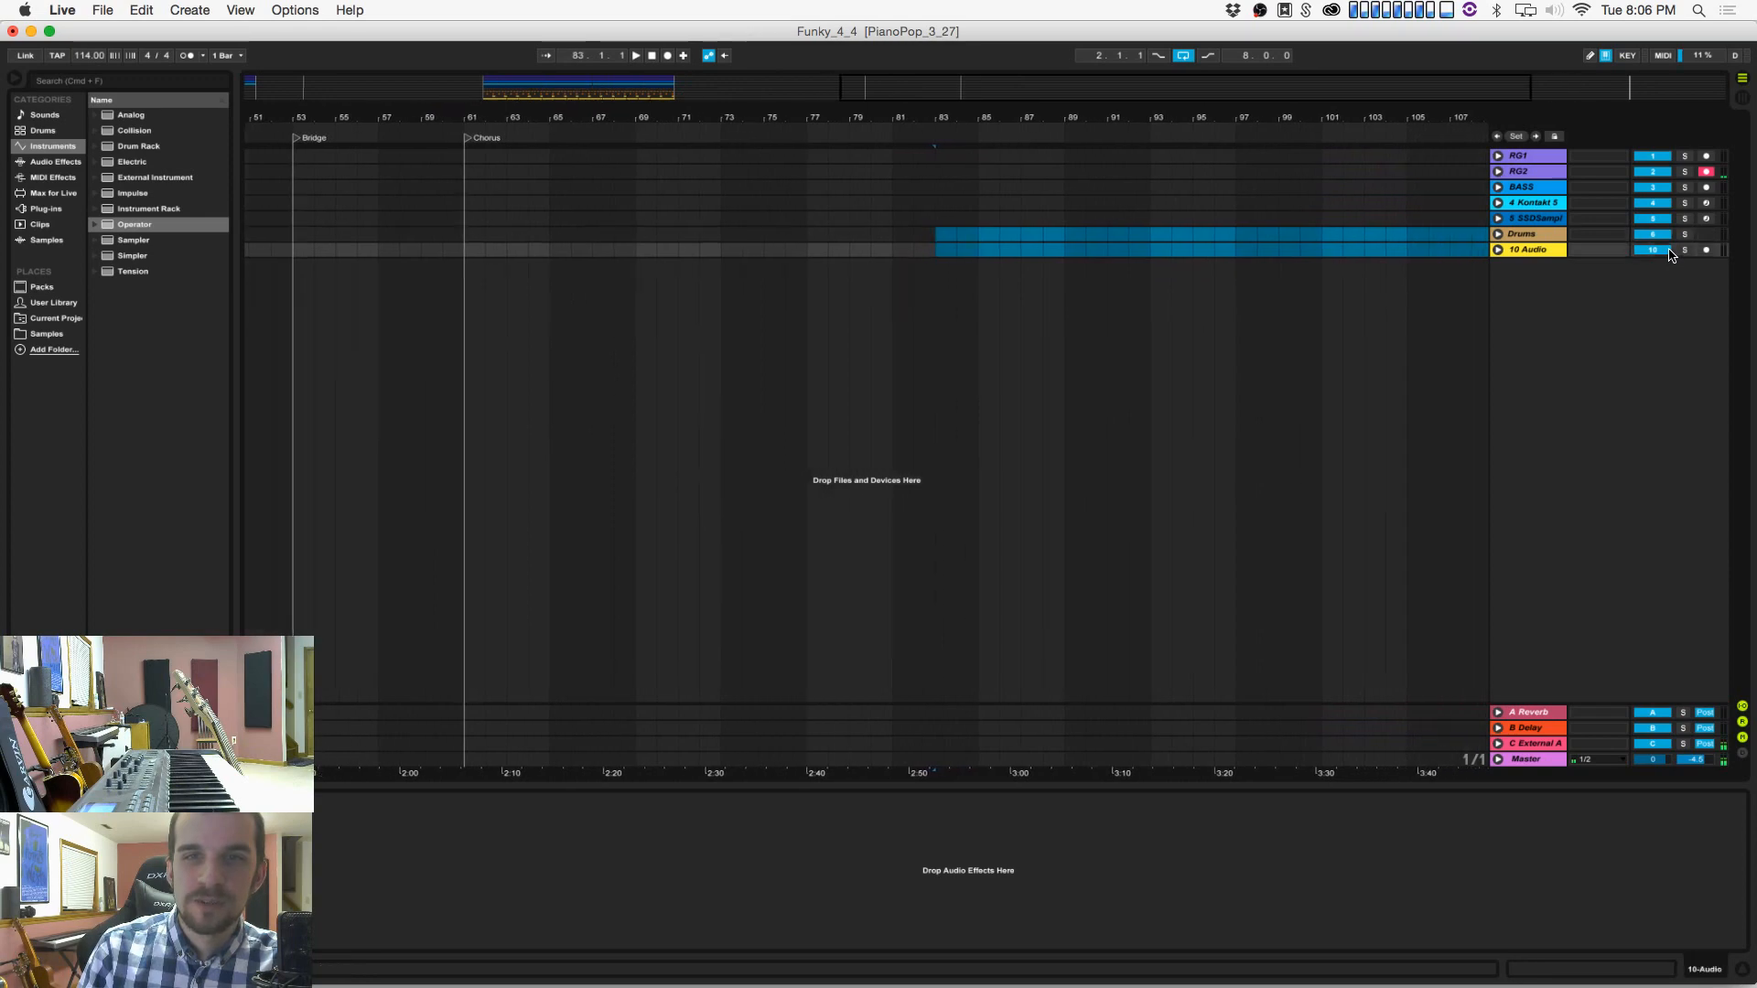
{"action": "left_click", "coordinate": [1257, 222]}
{"action": "left_click_drag", "start_coordinate": [466, 234], "coordinate": [1329, 242]}
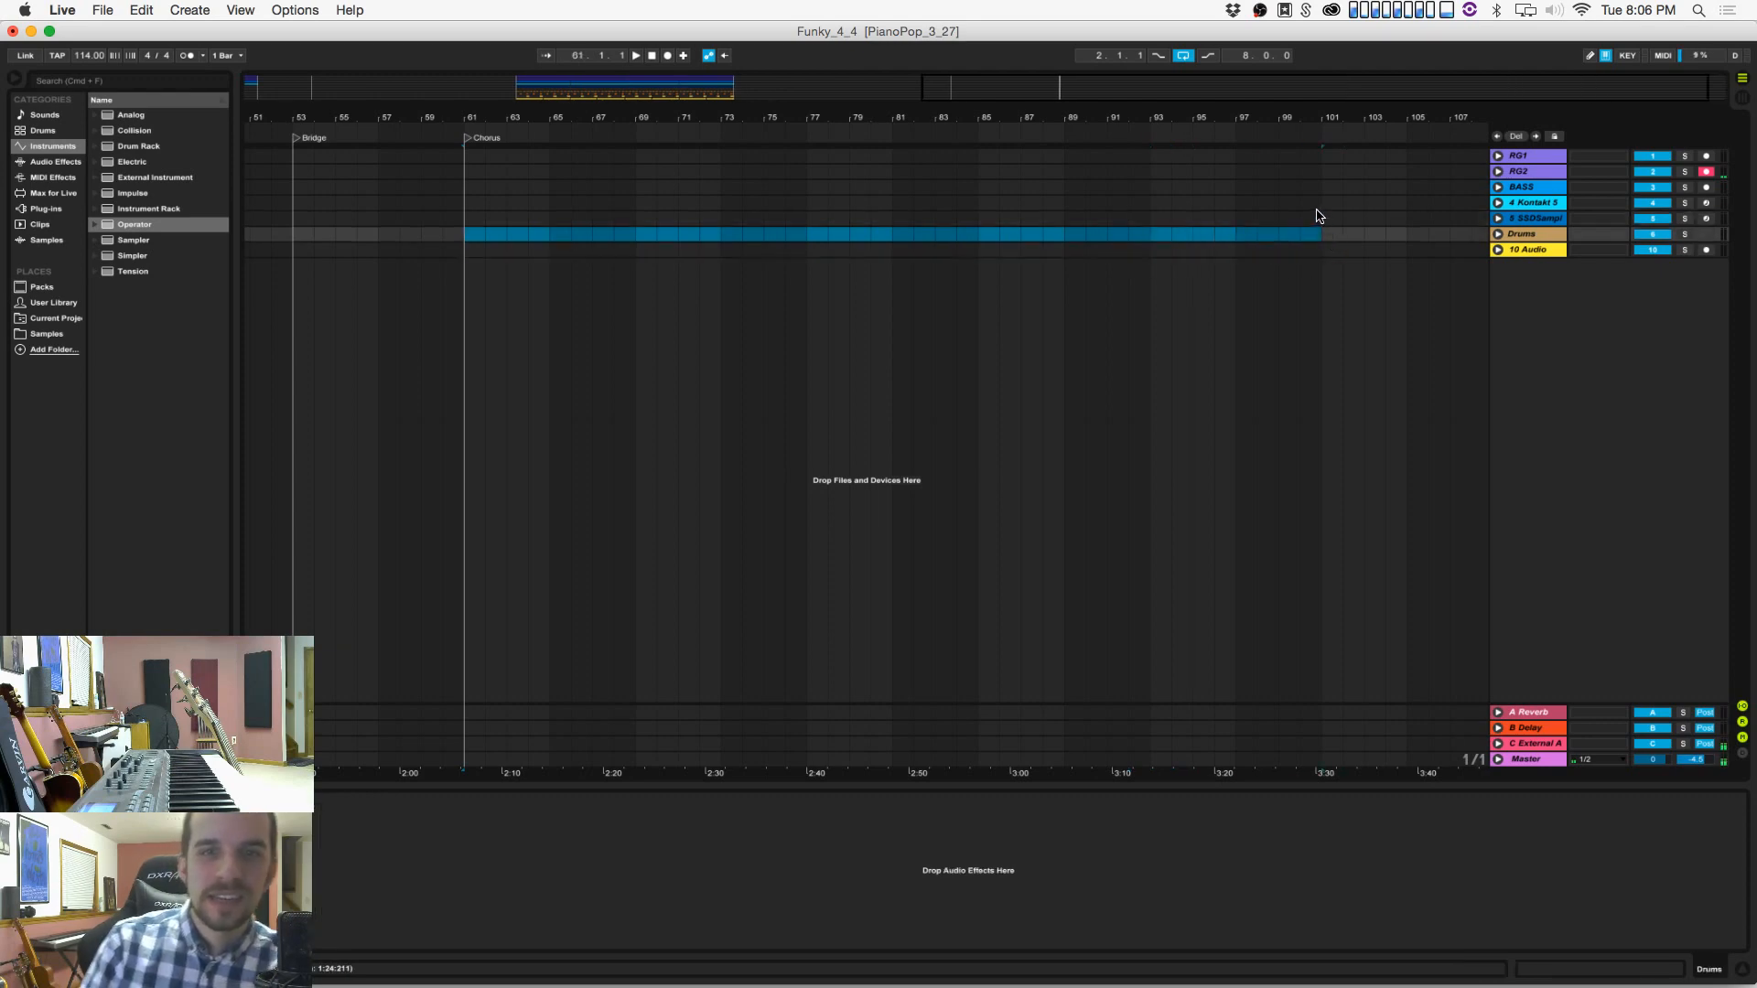
{"action": "left_click", "coordinate": [1321, 234]}
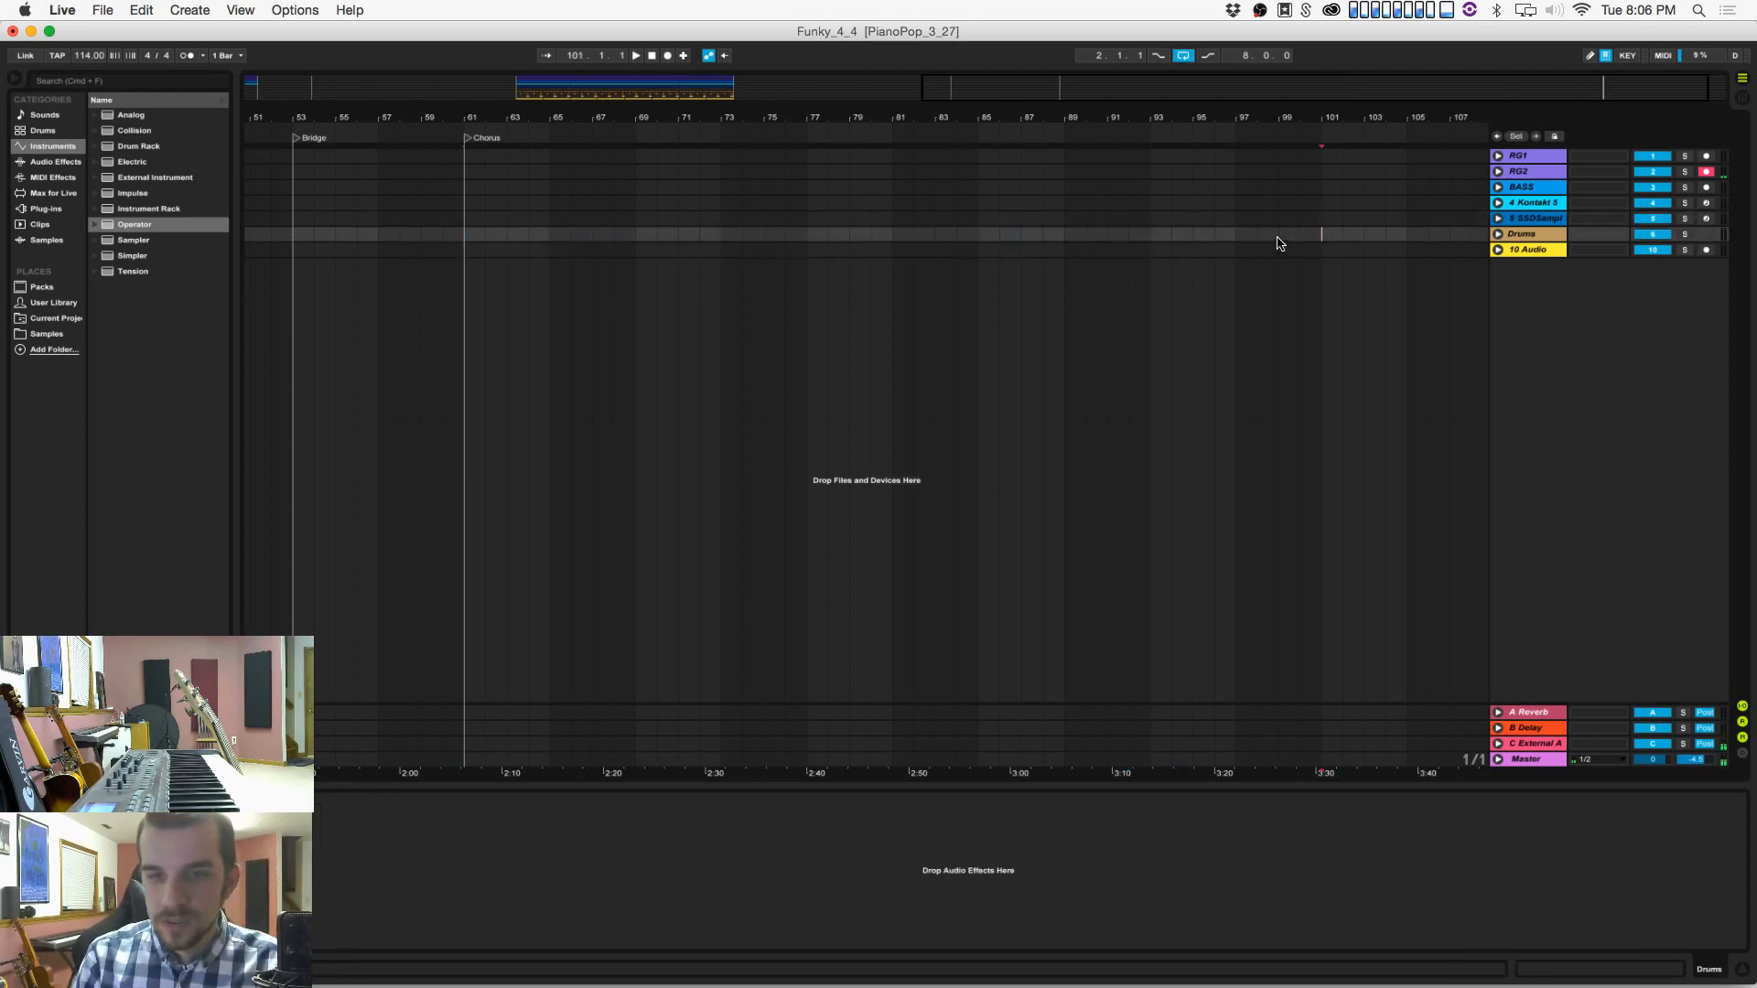
{"action": "left_click", "coordinate": [189, 10]}
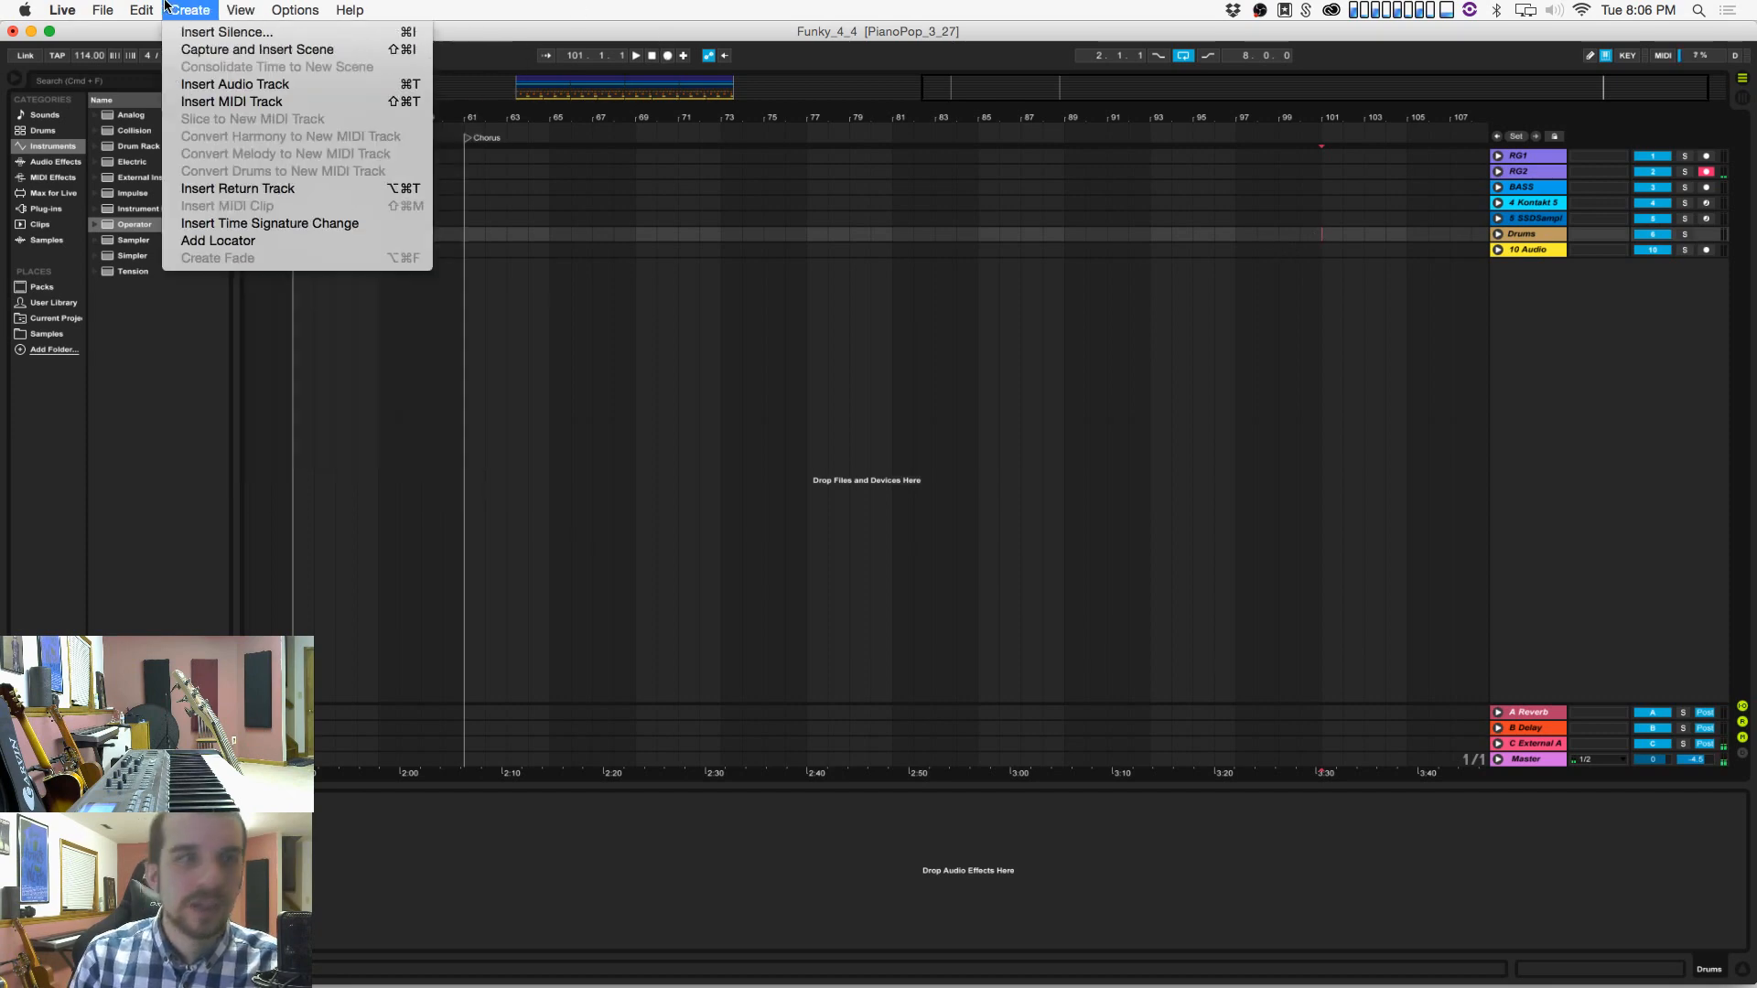
{"action": "left_click", "coordinate": [220, 240]}
{"action": "key", "text": "Return"}
{"action": "key", "text": "super+s"}
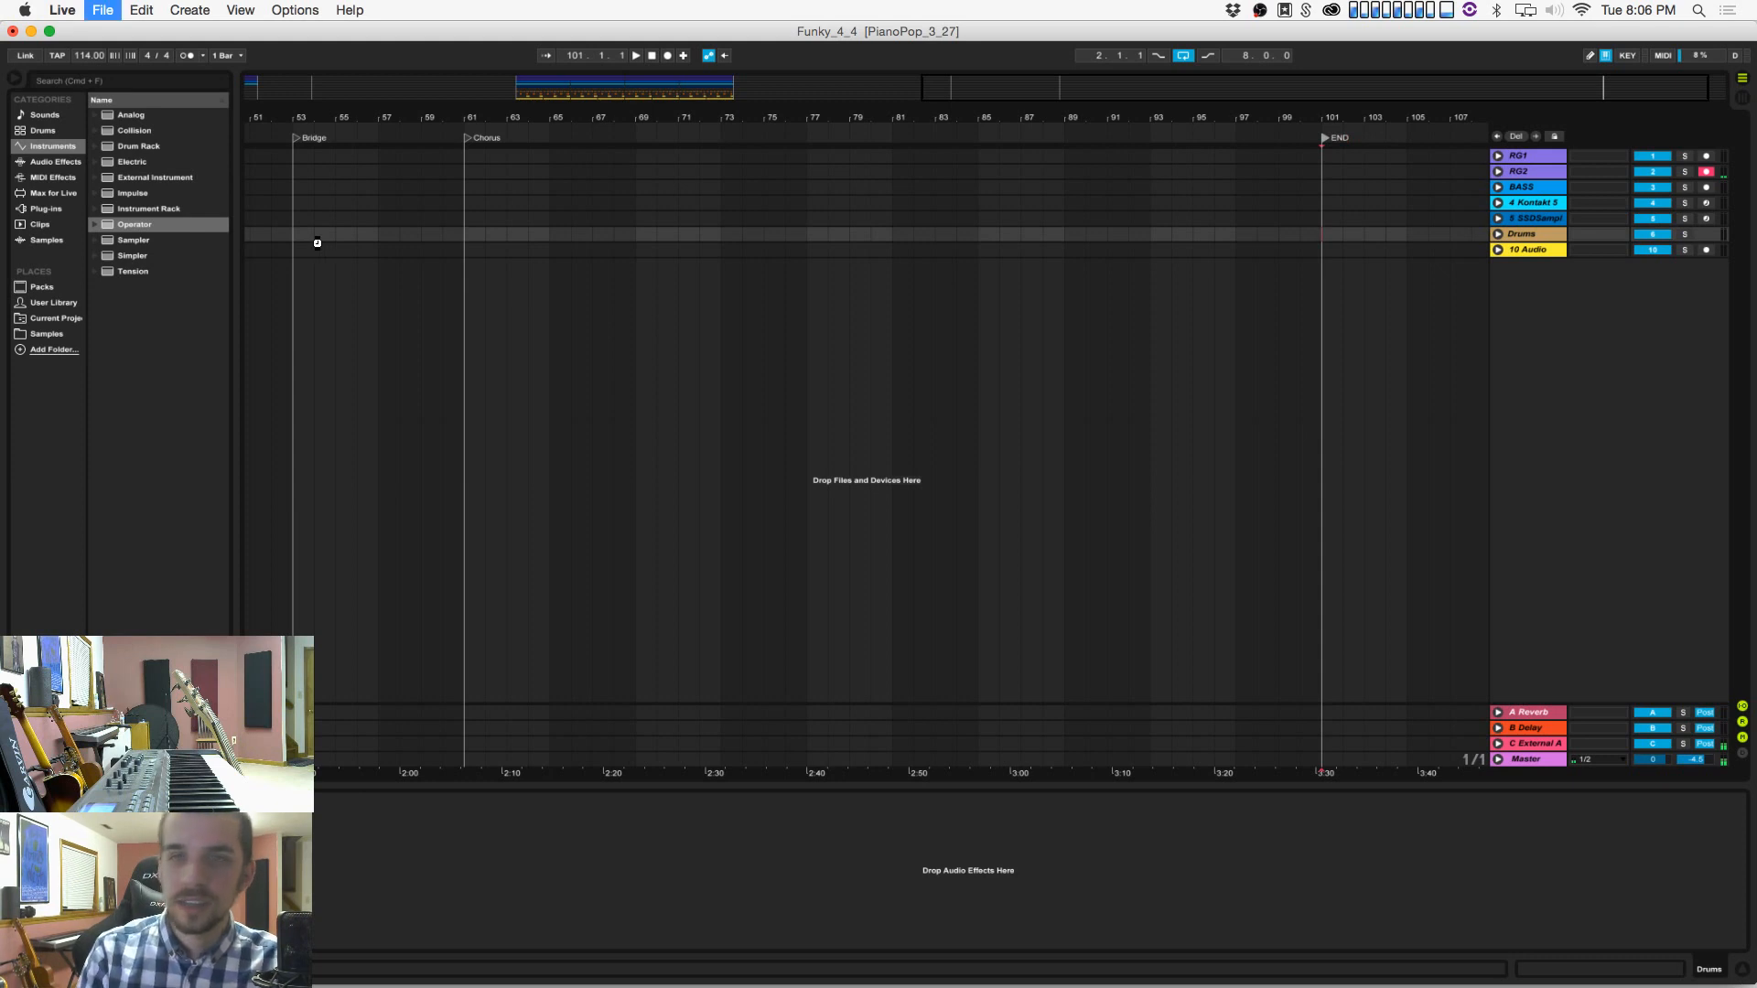
Step: Copy the first chorus clips from bars 21 to 37 on all tracks and paste them twice from the second Chorus locator at bar 61
{"action": "scroll", "coordinate": [715, 319], "scroll_direction": "left", "scroll_amount": 10}
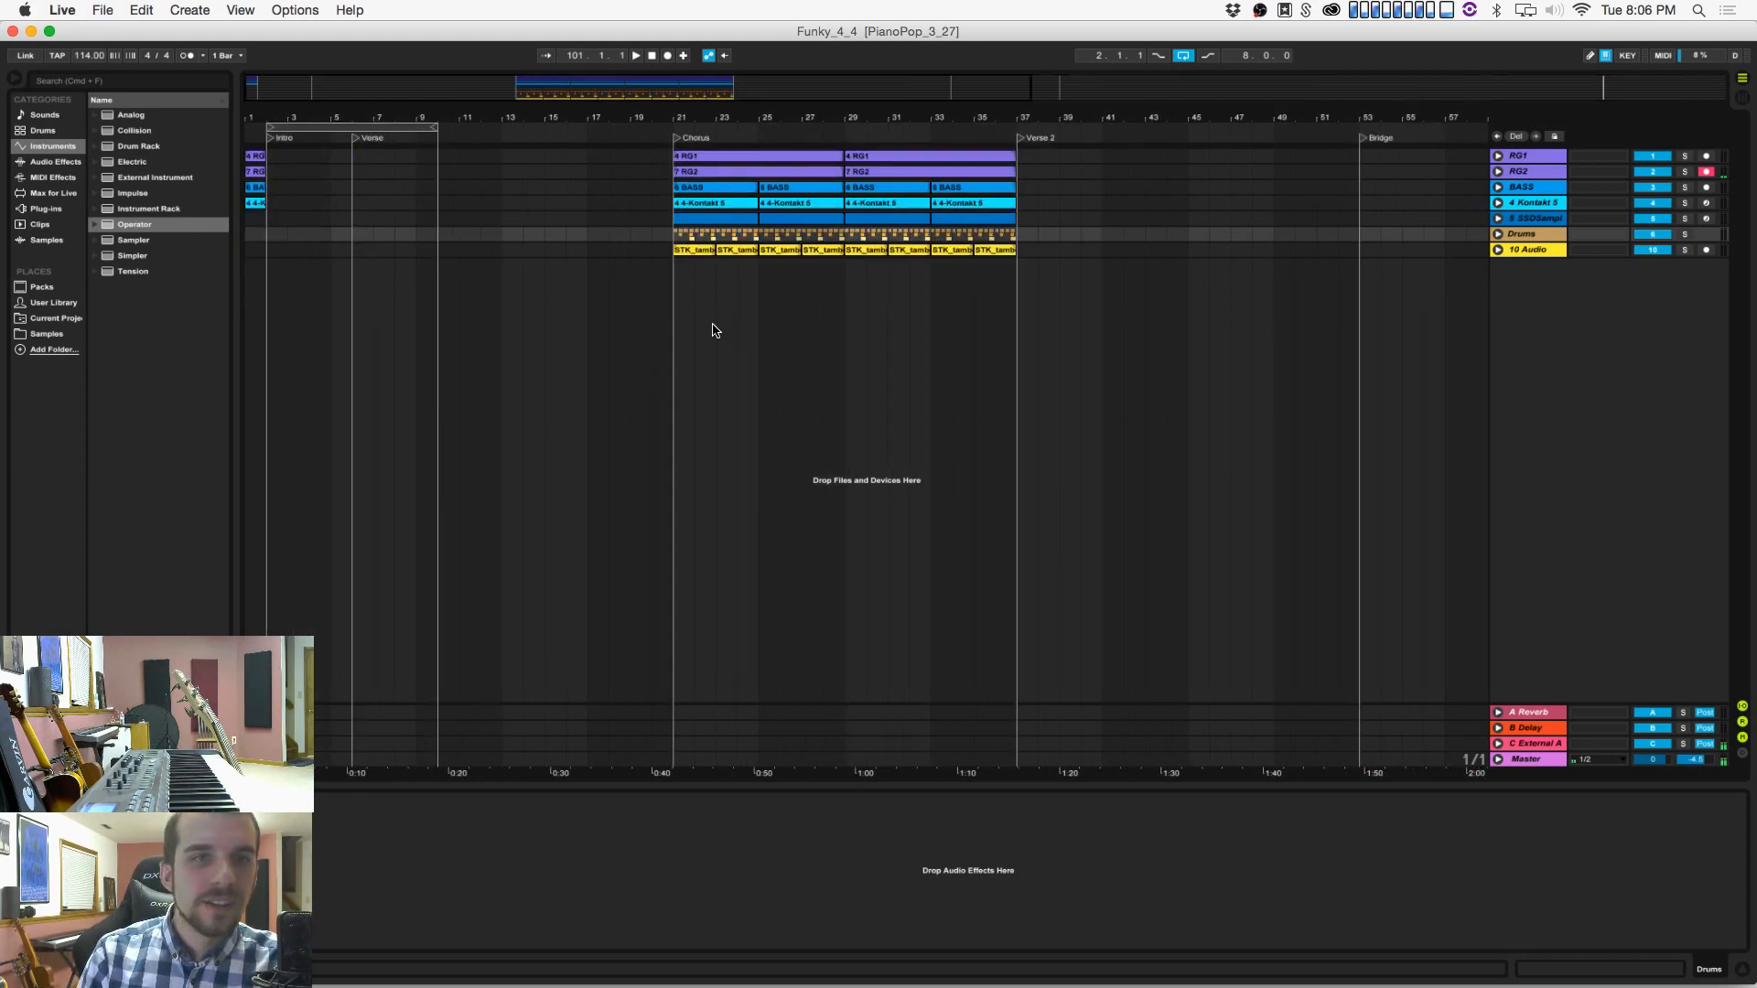
{"action": "left_click", "coordinate": [616, 236]}
{"action": "scroll", "coordinate": [616, 238], "scroll_direction": "right", "scroll_amount": 3}
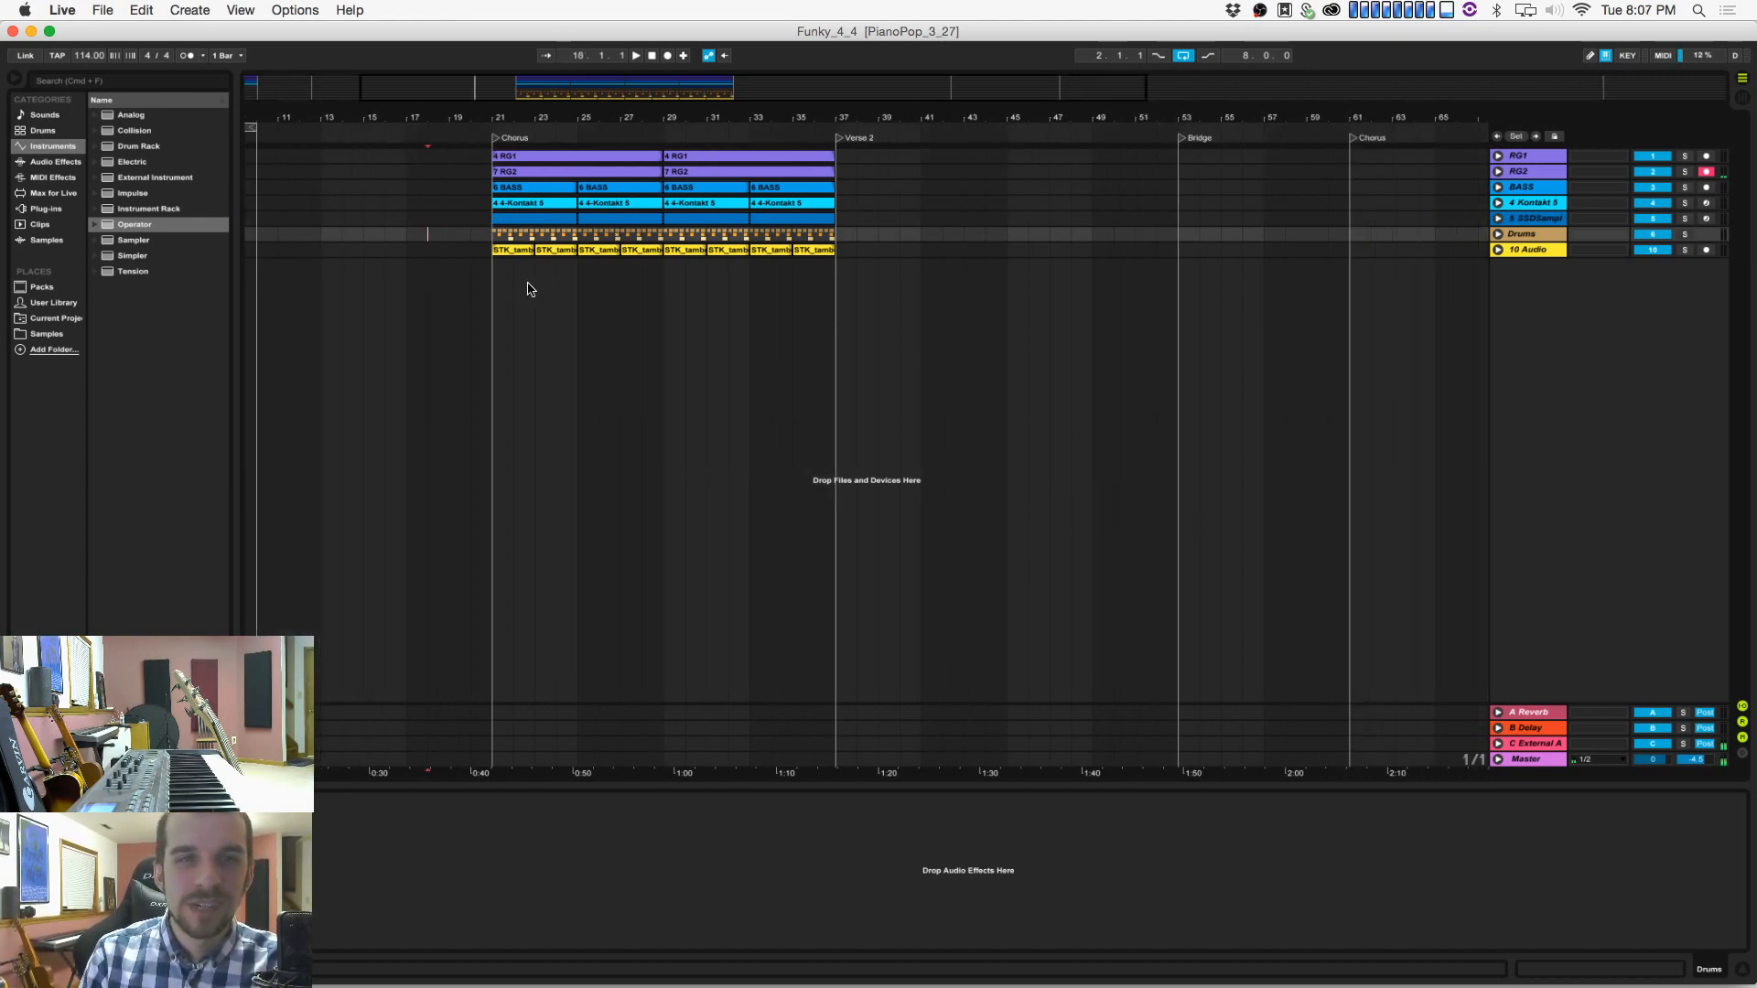
{"action": "left_click_drag", "start_coordinate": [495, 272], "coordinate": [546, 77]}
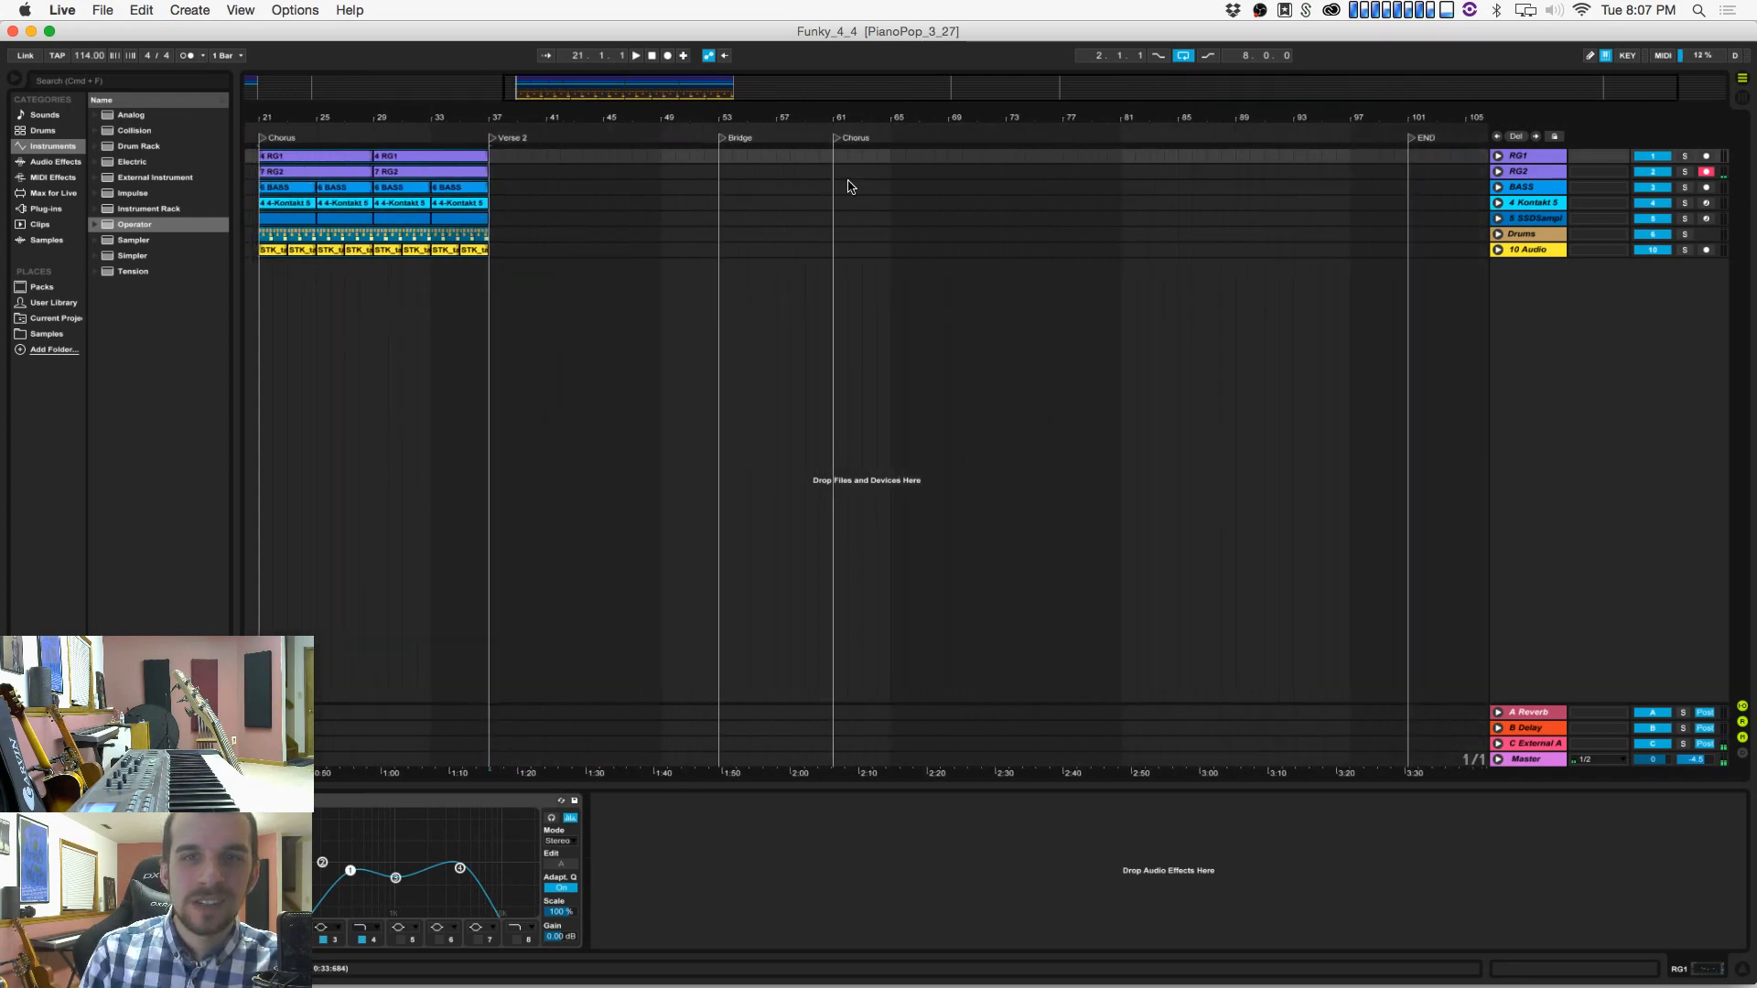
{"action": "left_click", "coordinate": [834, 172]}
{"action": "key", "text": "super+v"}
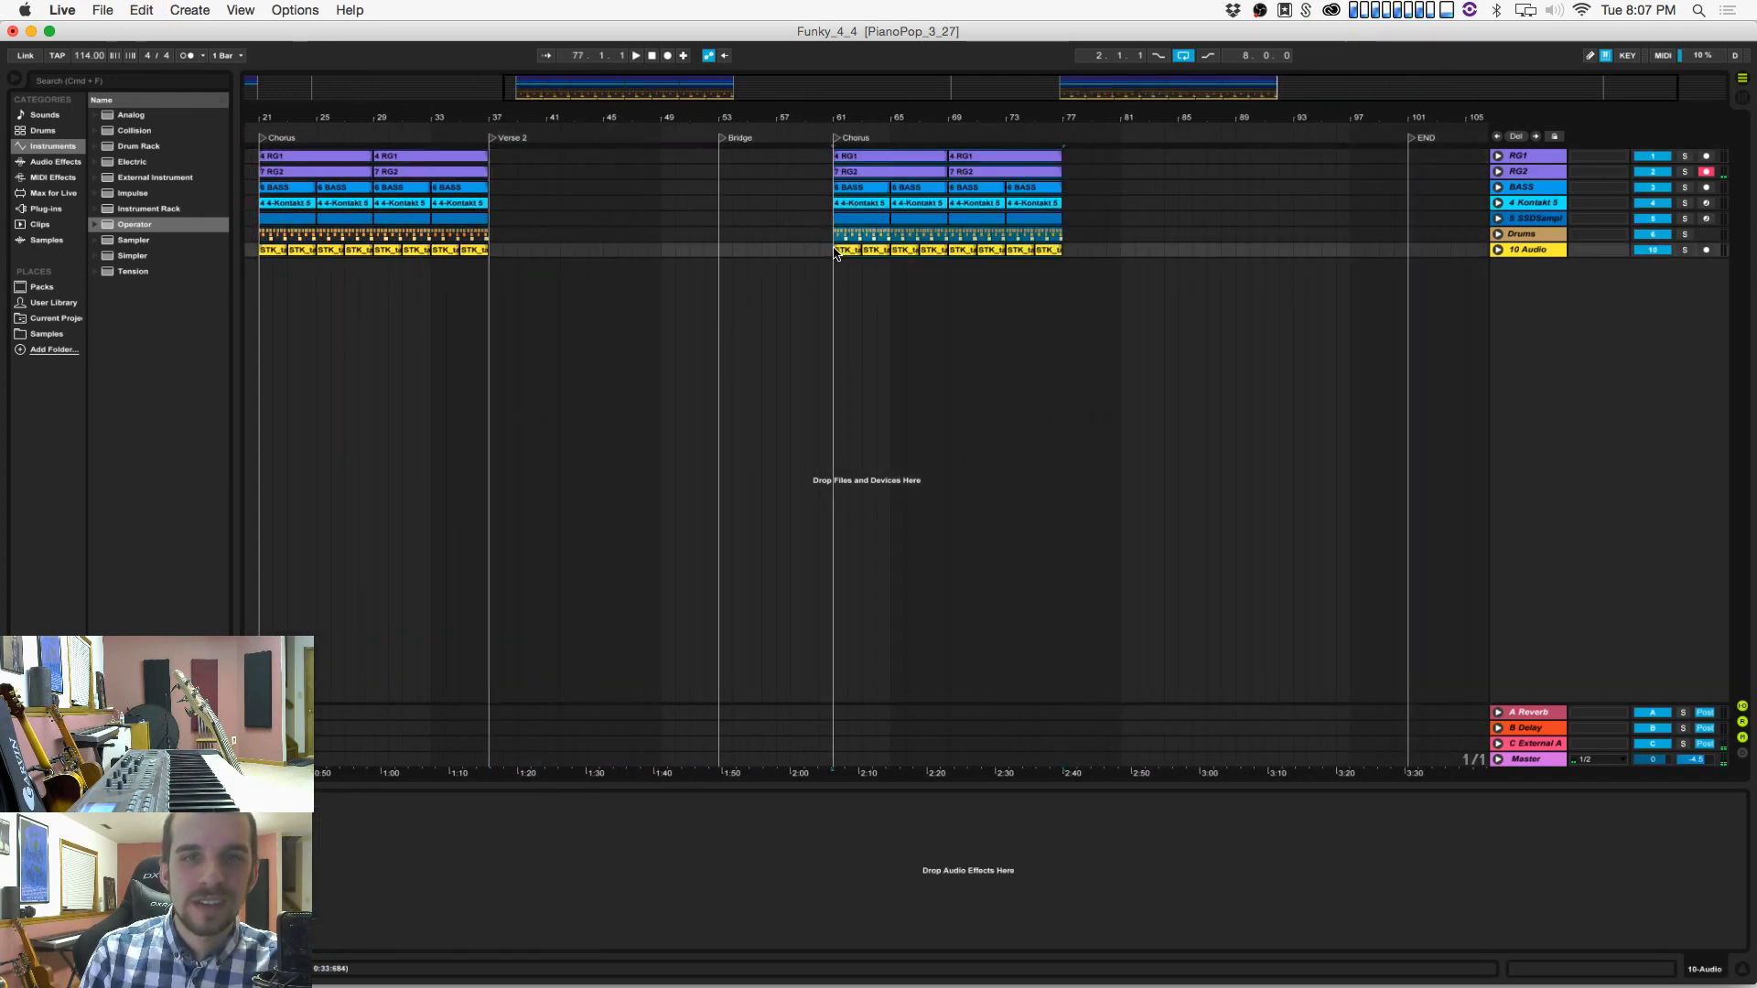
{"action": "key", "text": "super+v"}
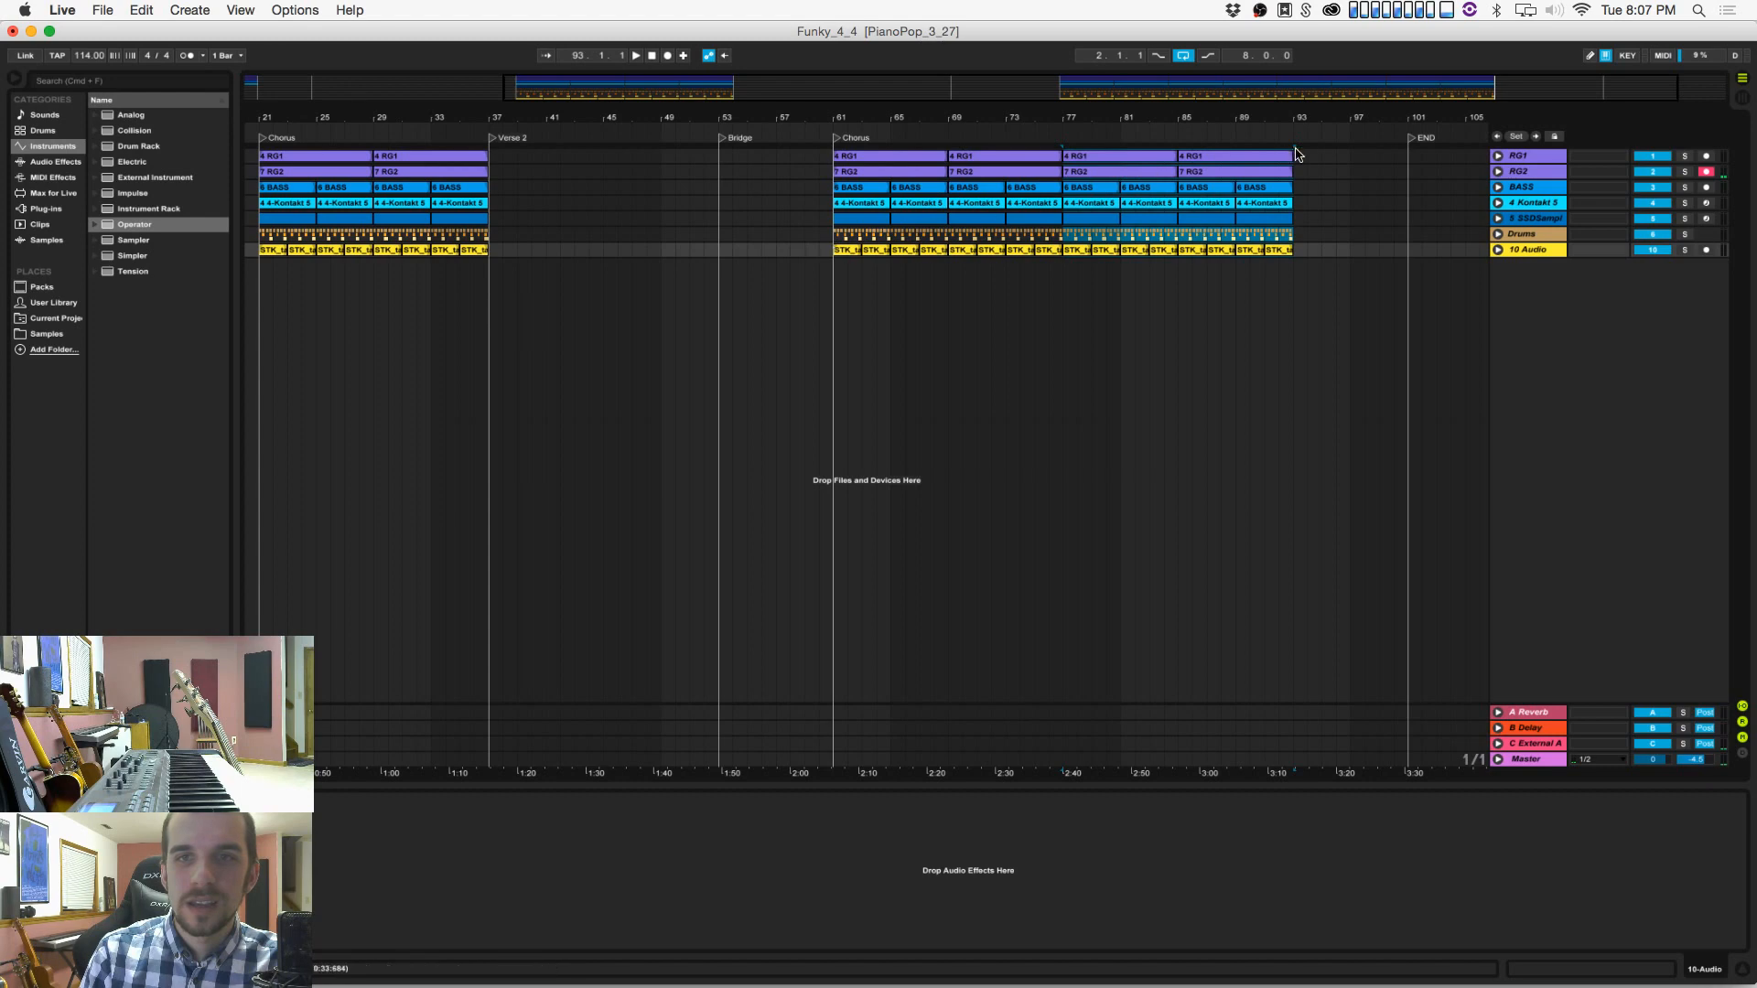
Step: Move the END locator to bar 93, where the pasted chorus clips finish, and save the set
{"action": "left_click_drag", "start_coordinate": [1411, 137], "coordinate": [1300, 143]}
{"action": "key", "text": "super+s"}
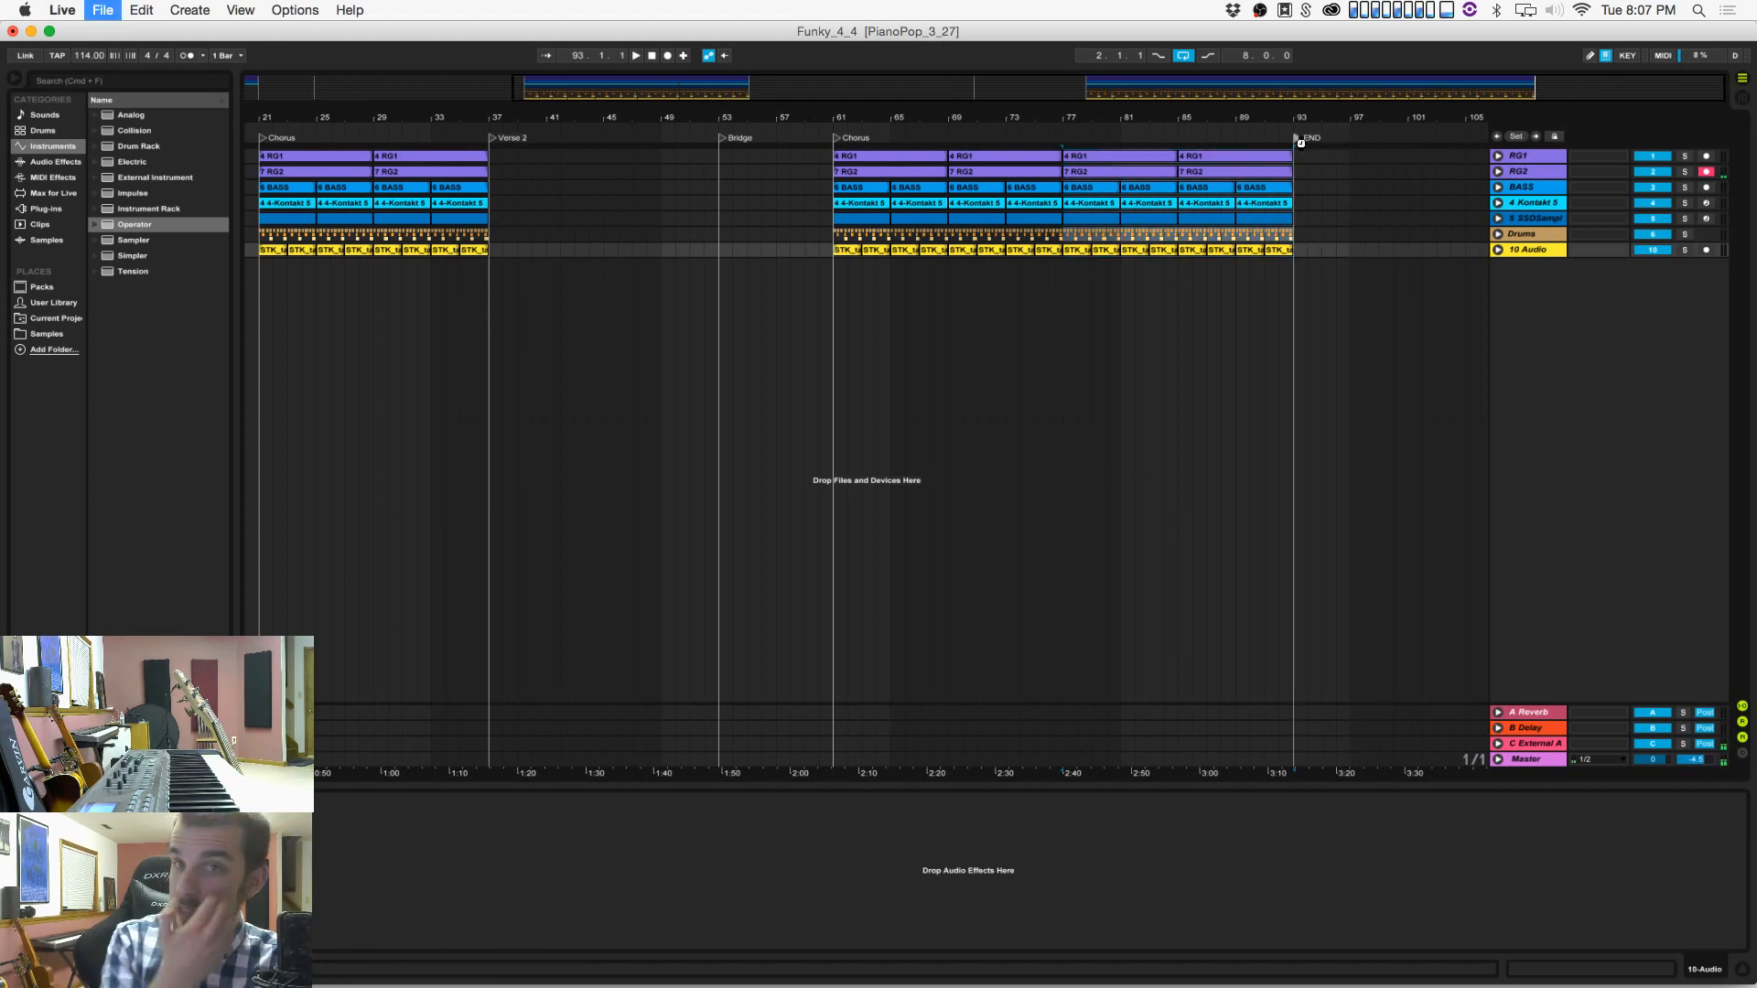
{"action": "scroll", "coordinate": [760, 608], "scroll_direction": "left", "scroll_amount": 6}
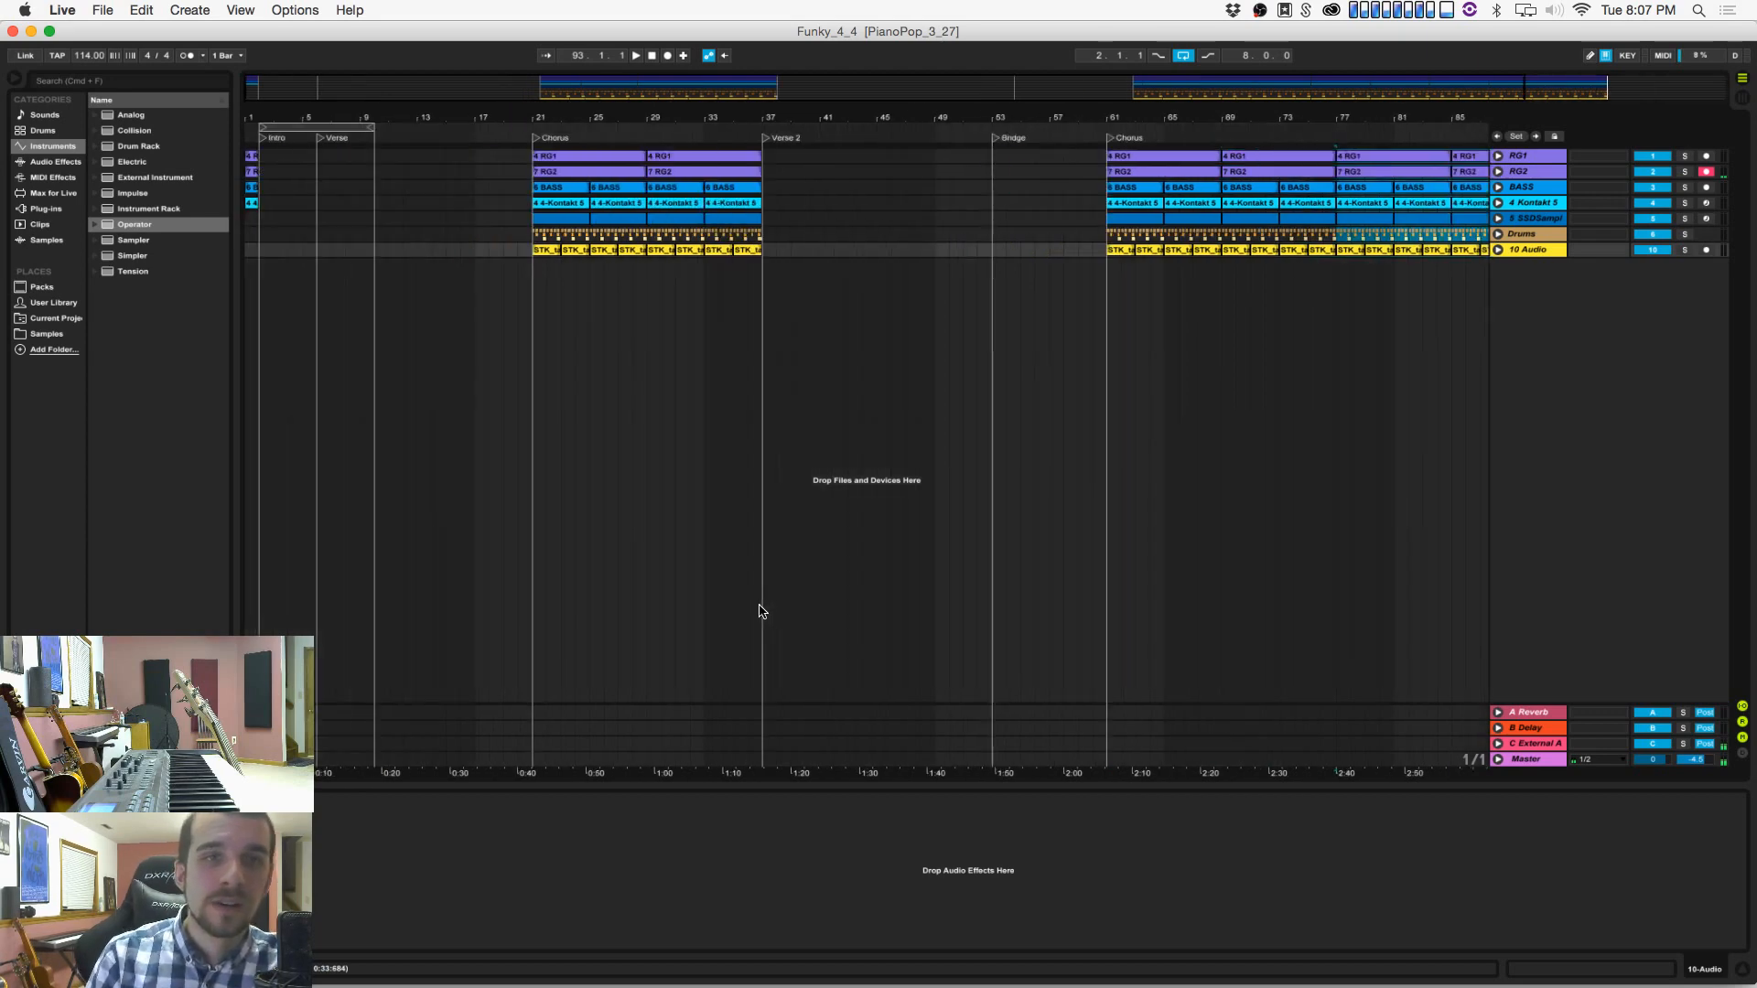
{"action": "left_click", "coordinate": [804, 249]}
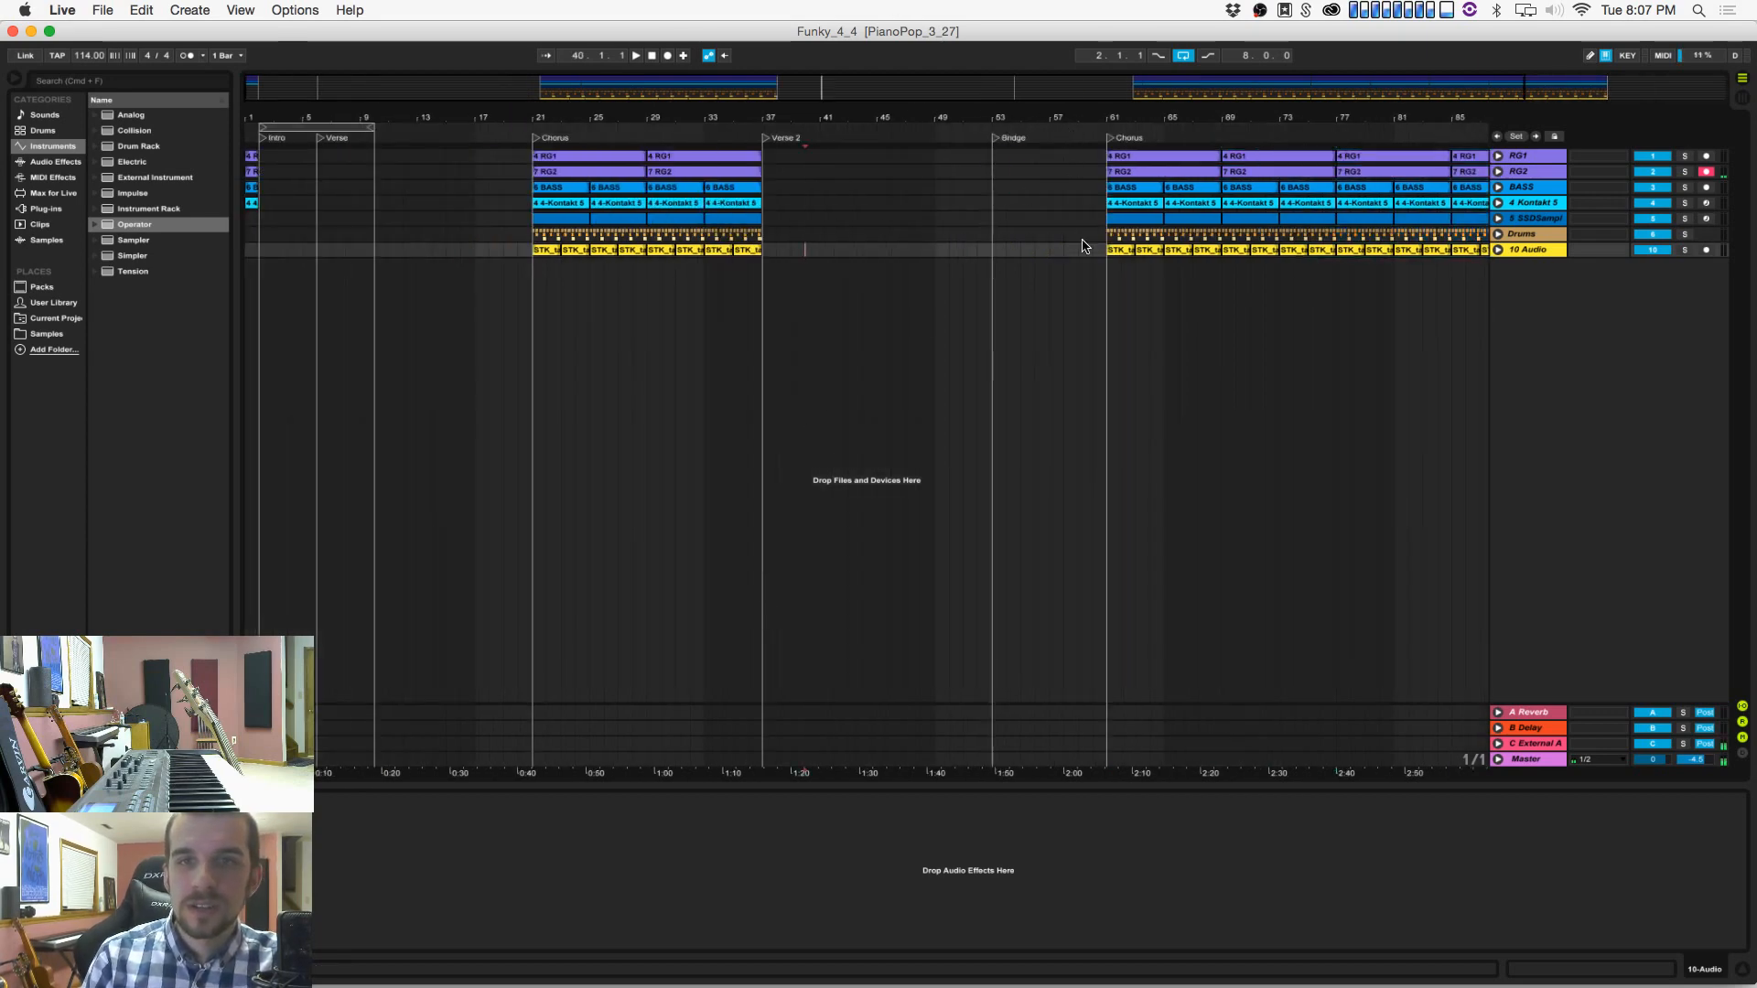
{"action": "scroll", "coordinate": [1082, 245], "scroll_direction": "right", "scroll_amount": 2}
{"action": "scroll", "coordinate": [1075, 242], "scroll_direction": "right", "scroll_amount": 8}
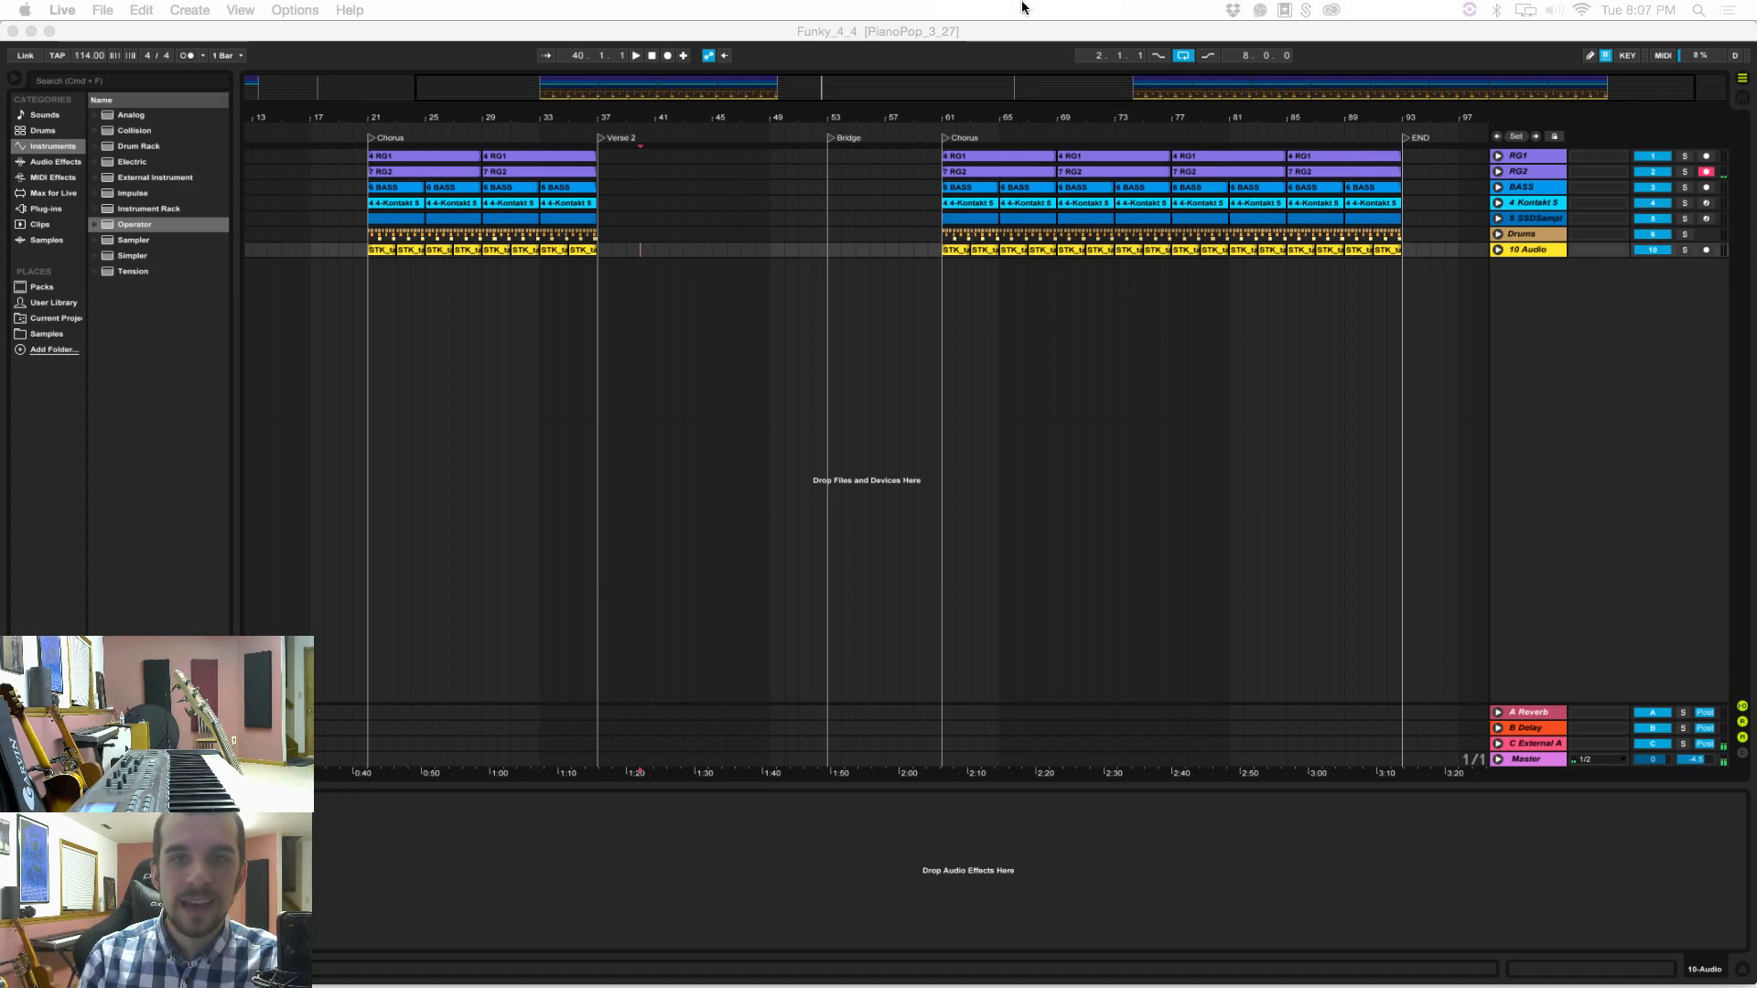
{"action": "left_click", "coordinate": [1004, 117]}
{"action": "left_click_drag", "start_coordinate": [1004, 117], "coordinate": [1046, 117]}
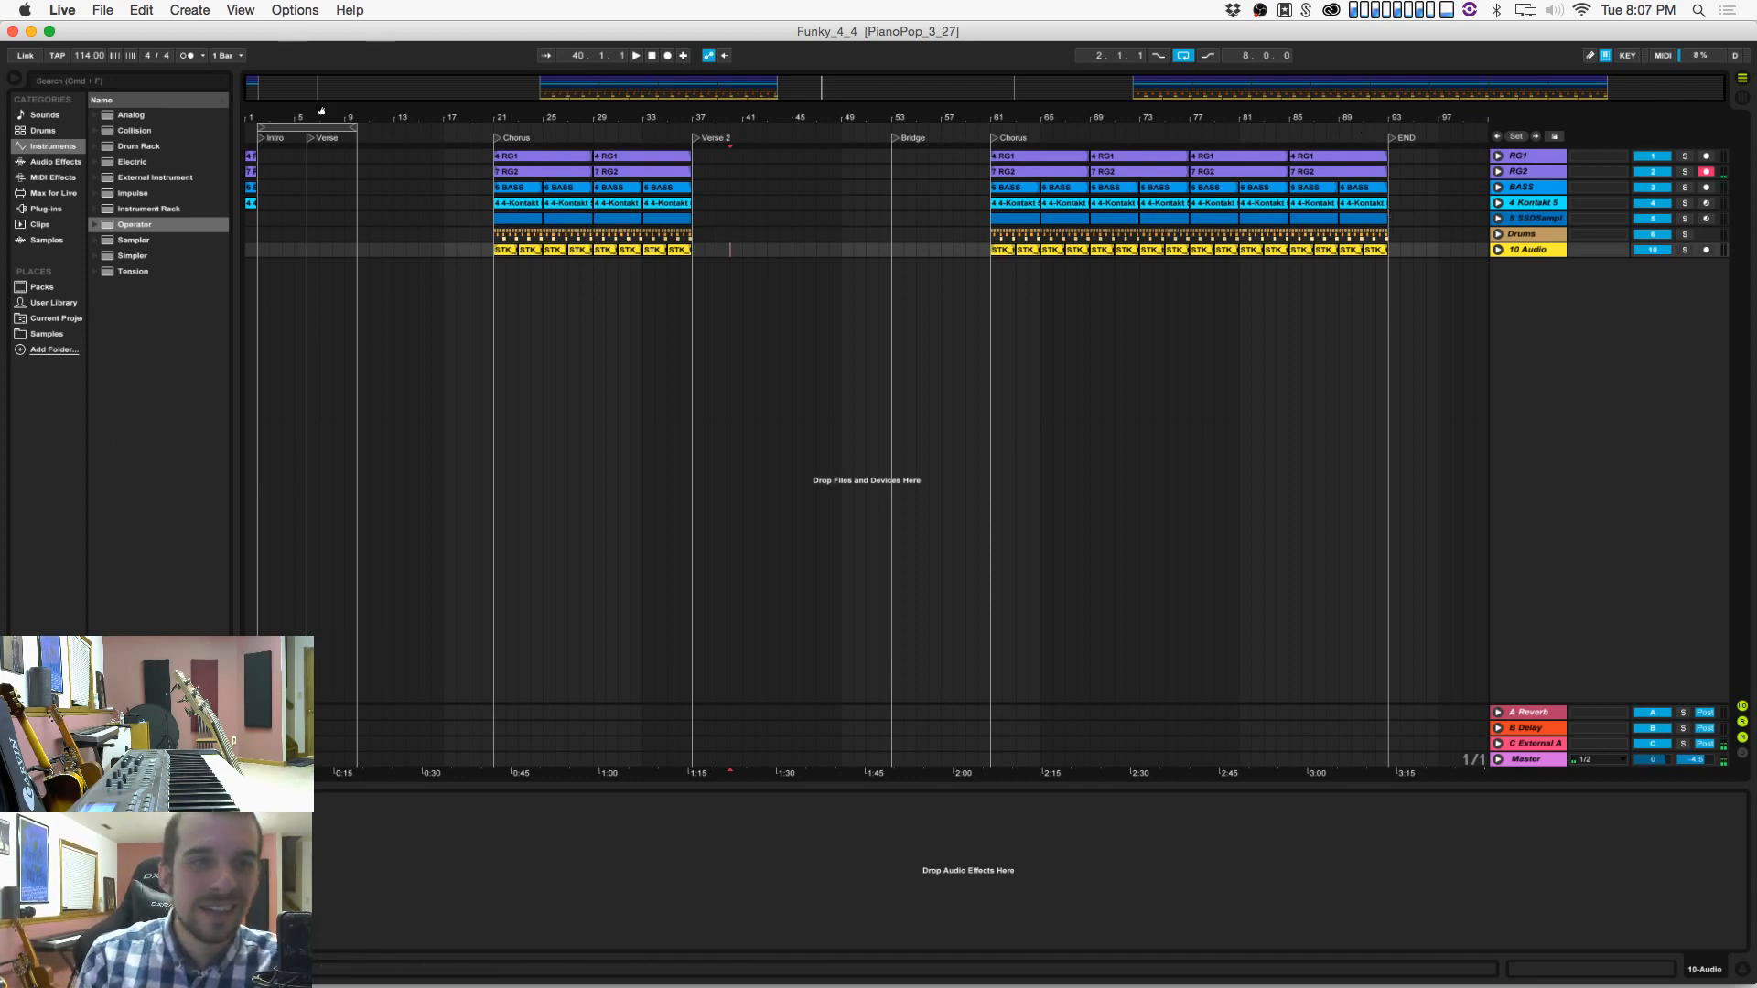
Step: Delete the leftover clips before the Intro locator, save the set, and place the insert marker at bar 2
{"action": "left_click_drag", "start_coordinate": [311, 118], "coordinate": [175, 139]}
{"action": "key", "text": "Delete"}
{"action": "key", "text": "super+s"}
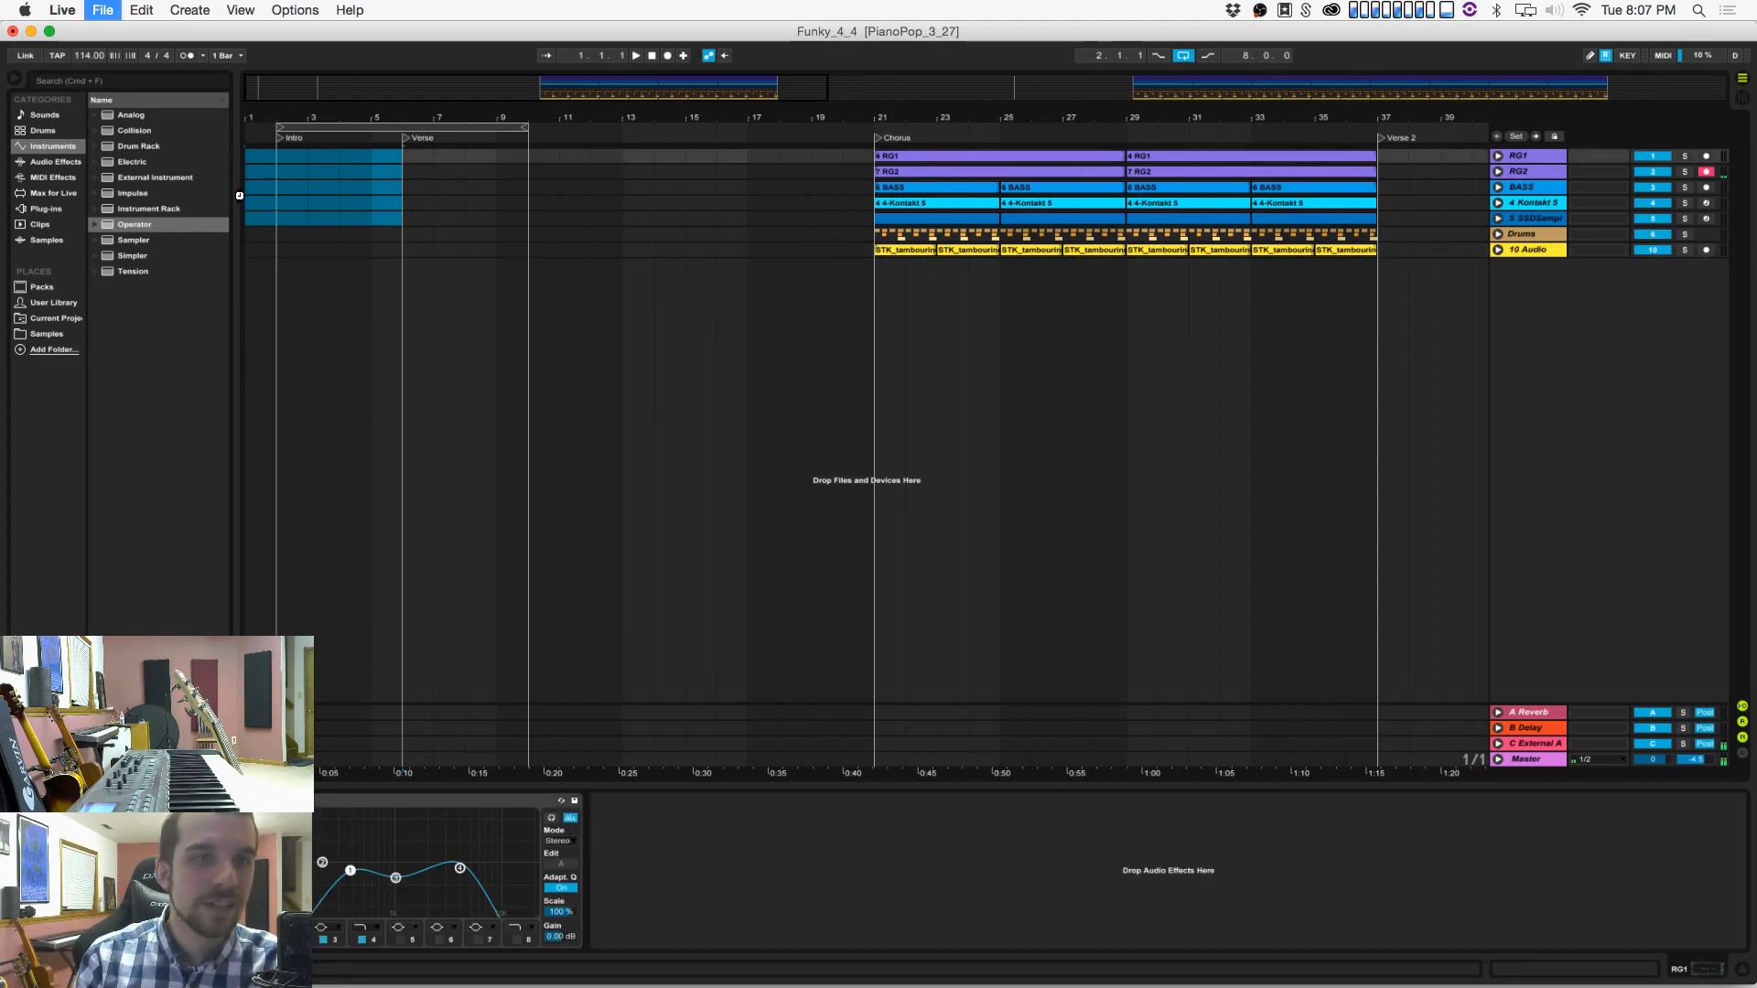
{"action": "left_click", "coordinate": [276, 212]}
{"action": "left_click", "coordinate": [277, 201]}
{"action": "left_click", "coordinate": [275, 154]}
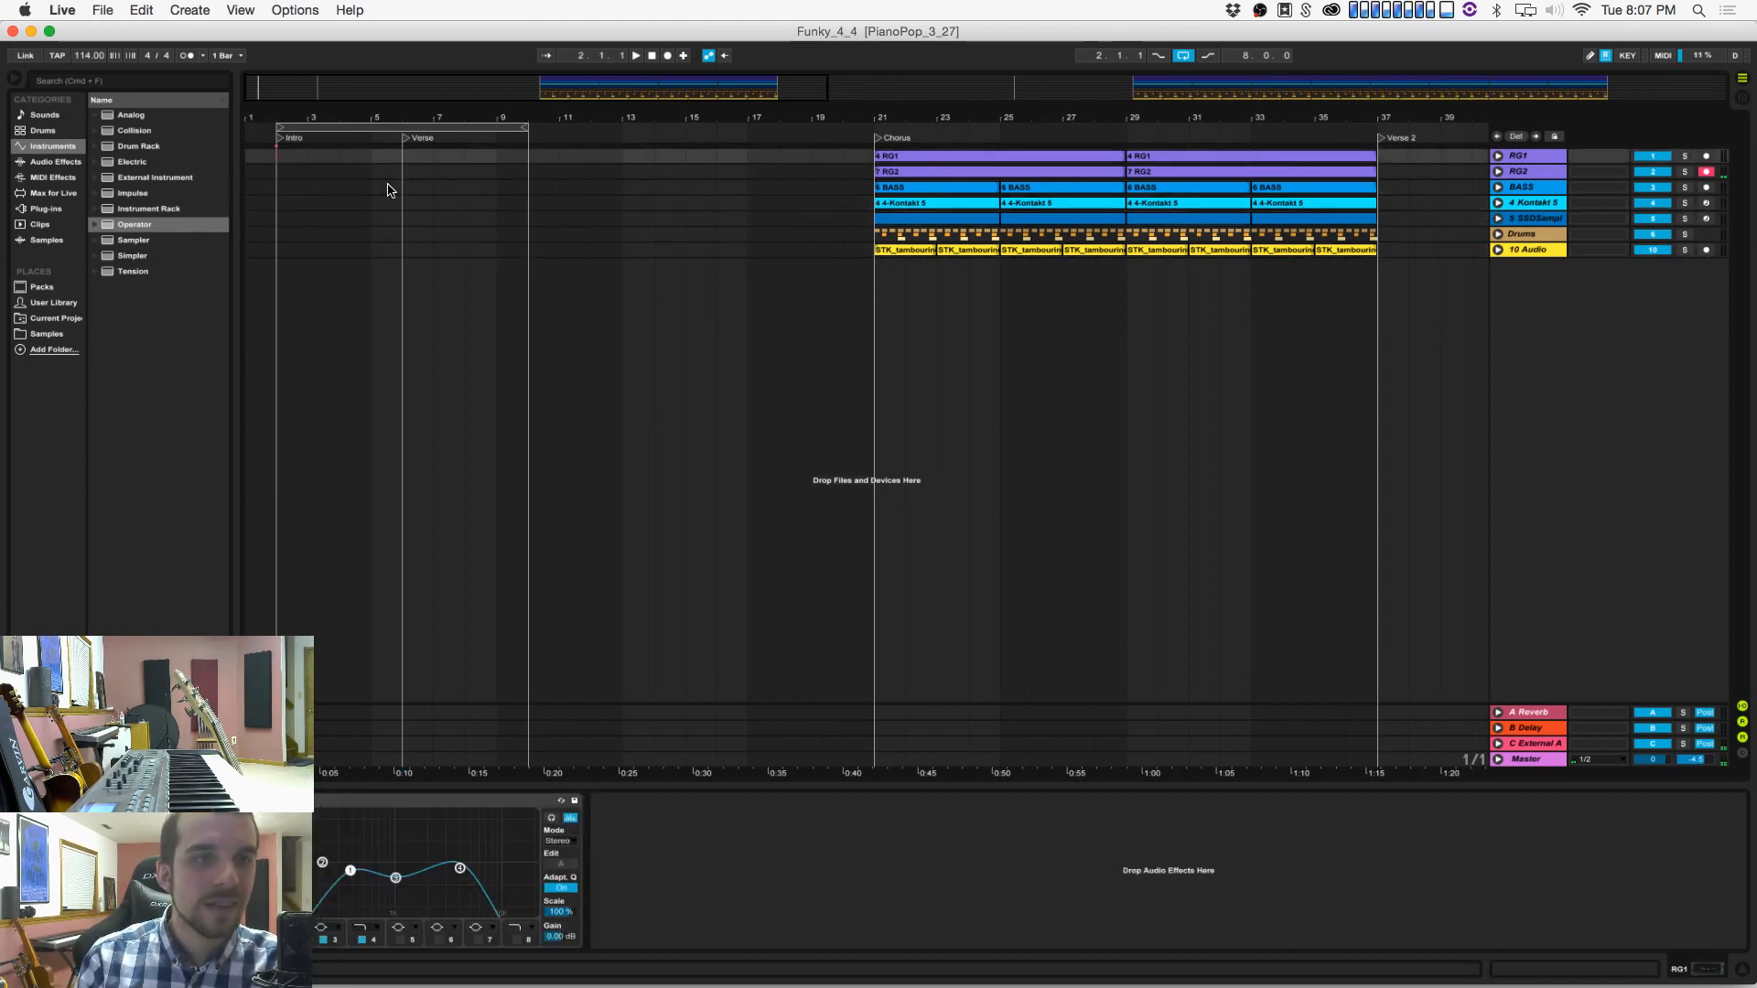
Step: Play the arrangement from the Chorus locator at bar 21, and stop and return the transport to the song start
{"action": "key", "text": "minus"}
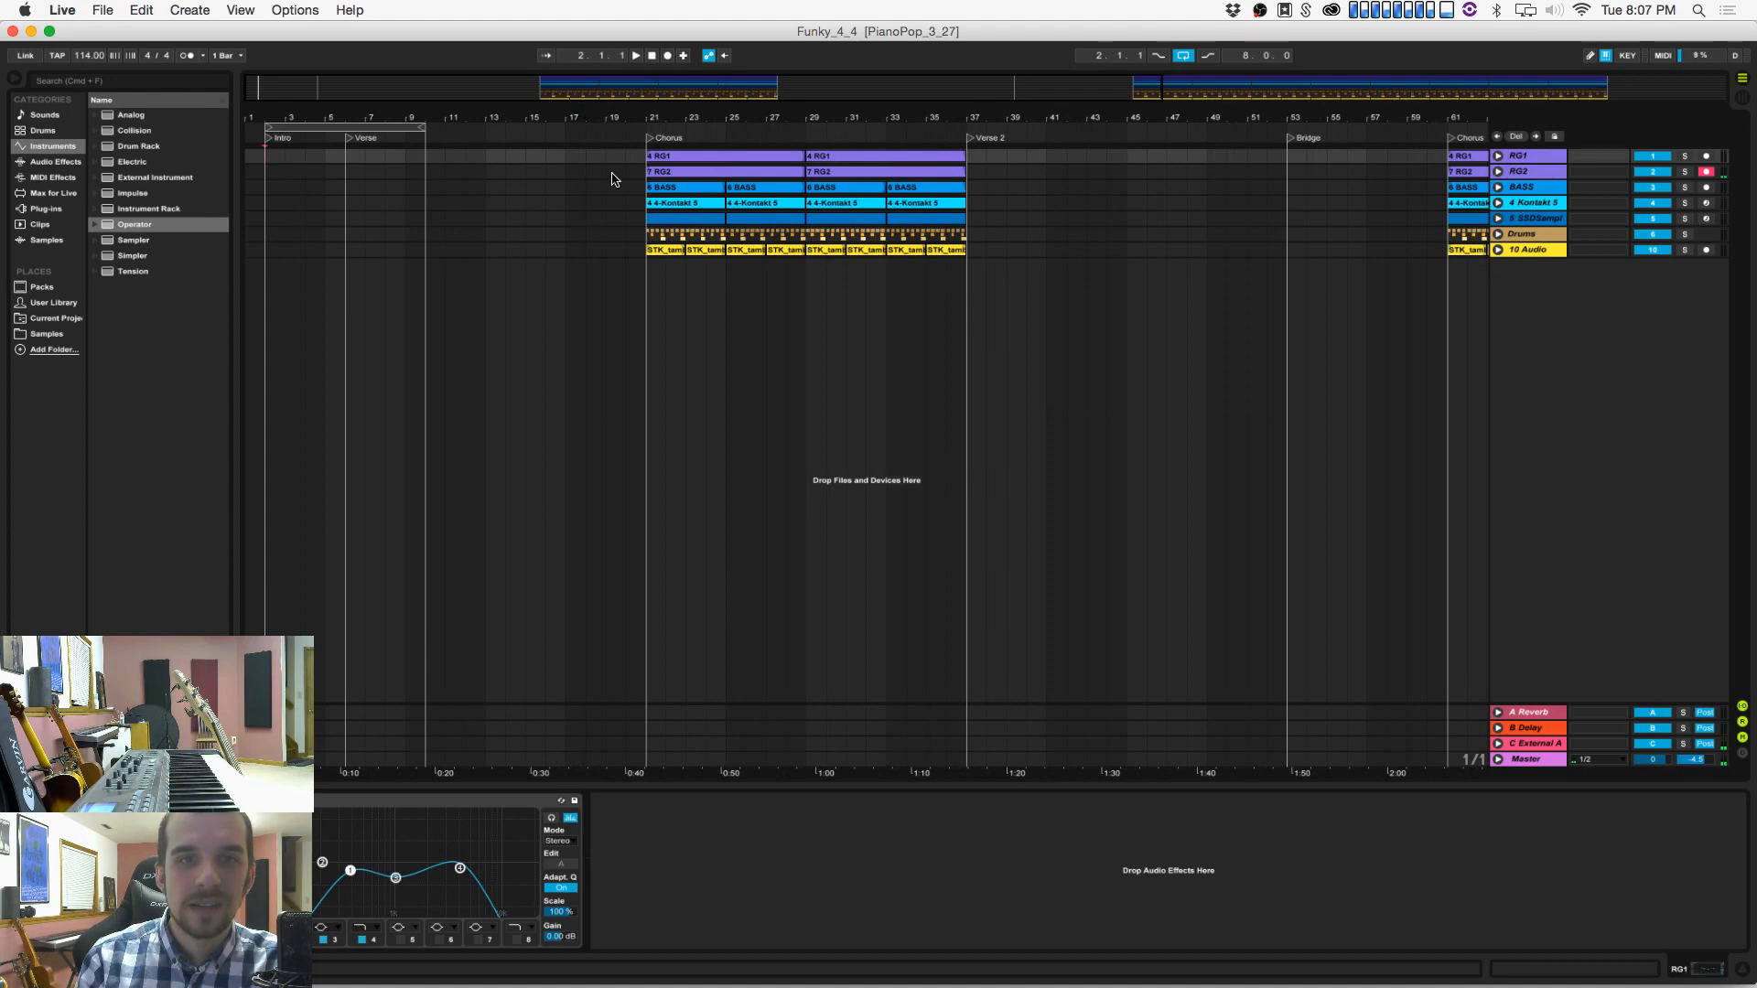
{"action": "left_click", "coordinate": [288, 201]}
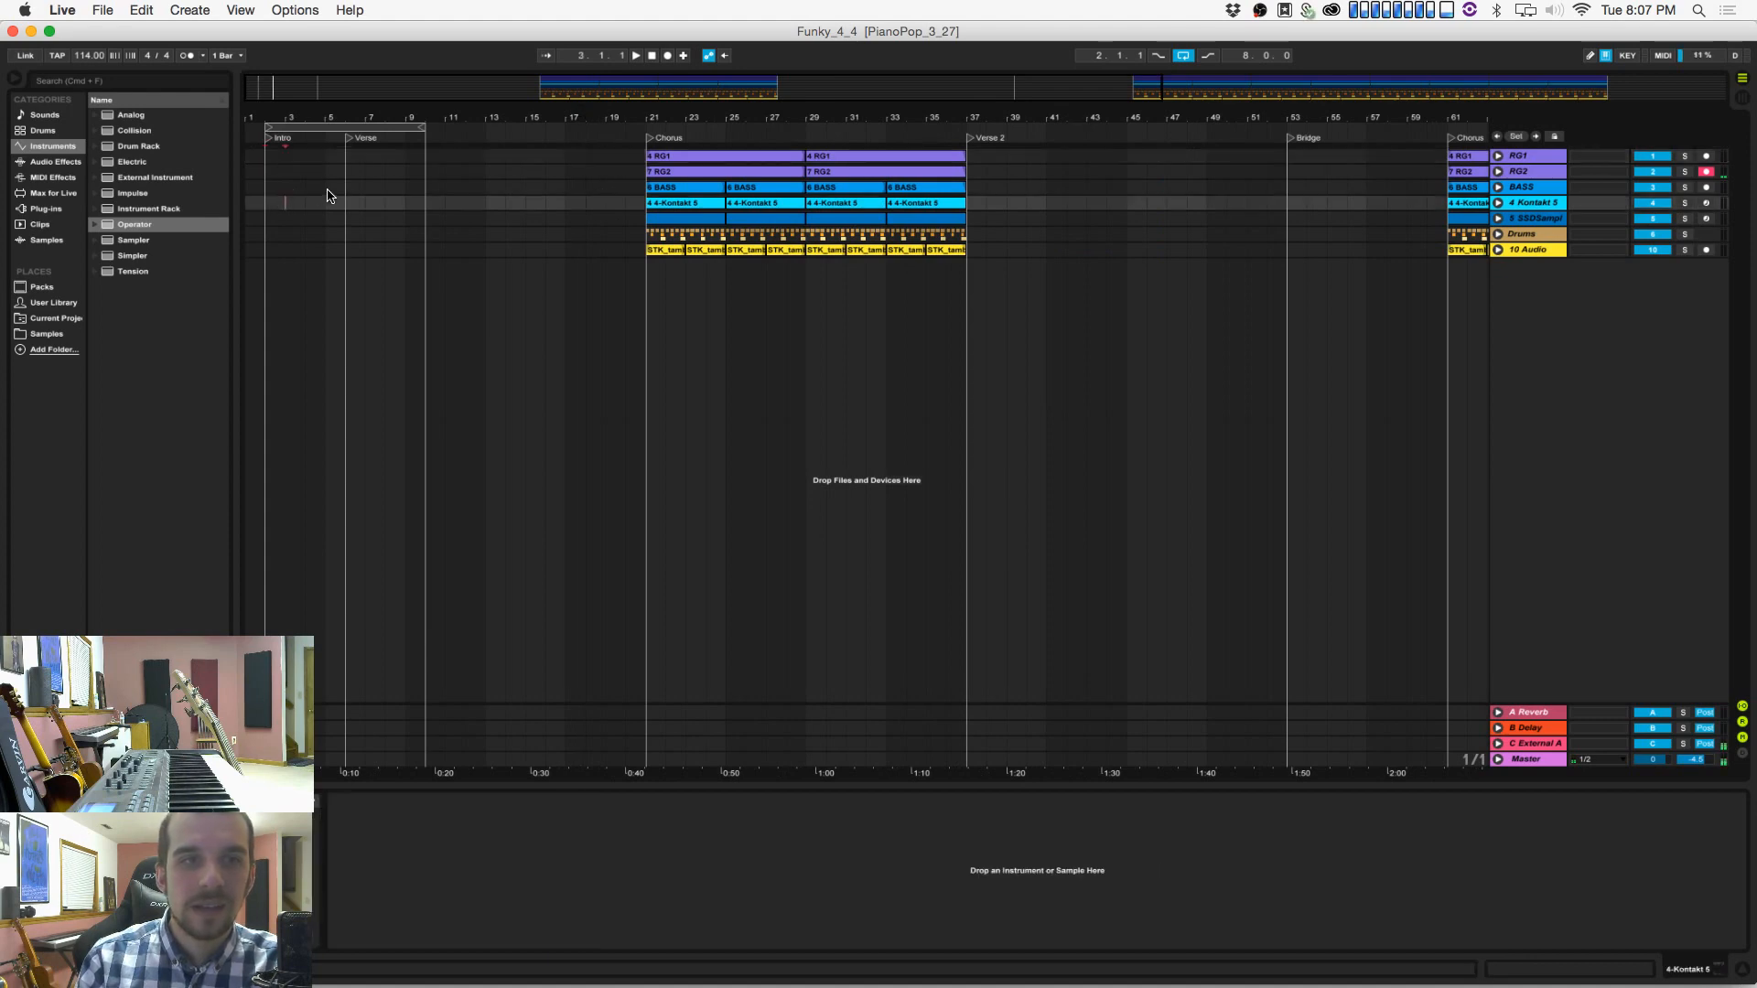
{"action": "left_click", "coordinate": [326, 187]}
{"action": "left_click", "coordinate": [345, 190]}
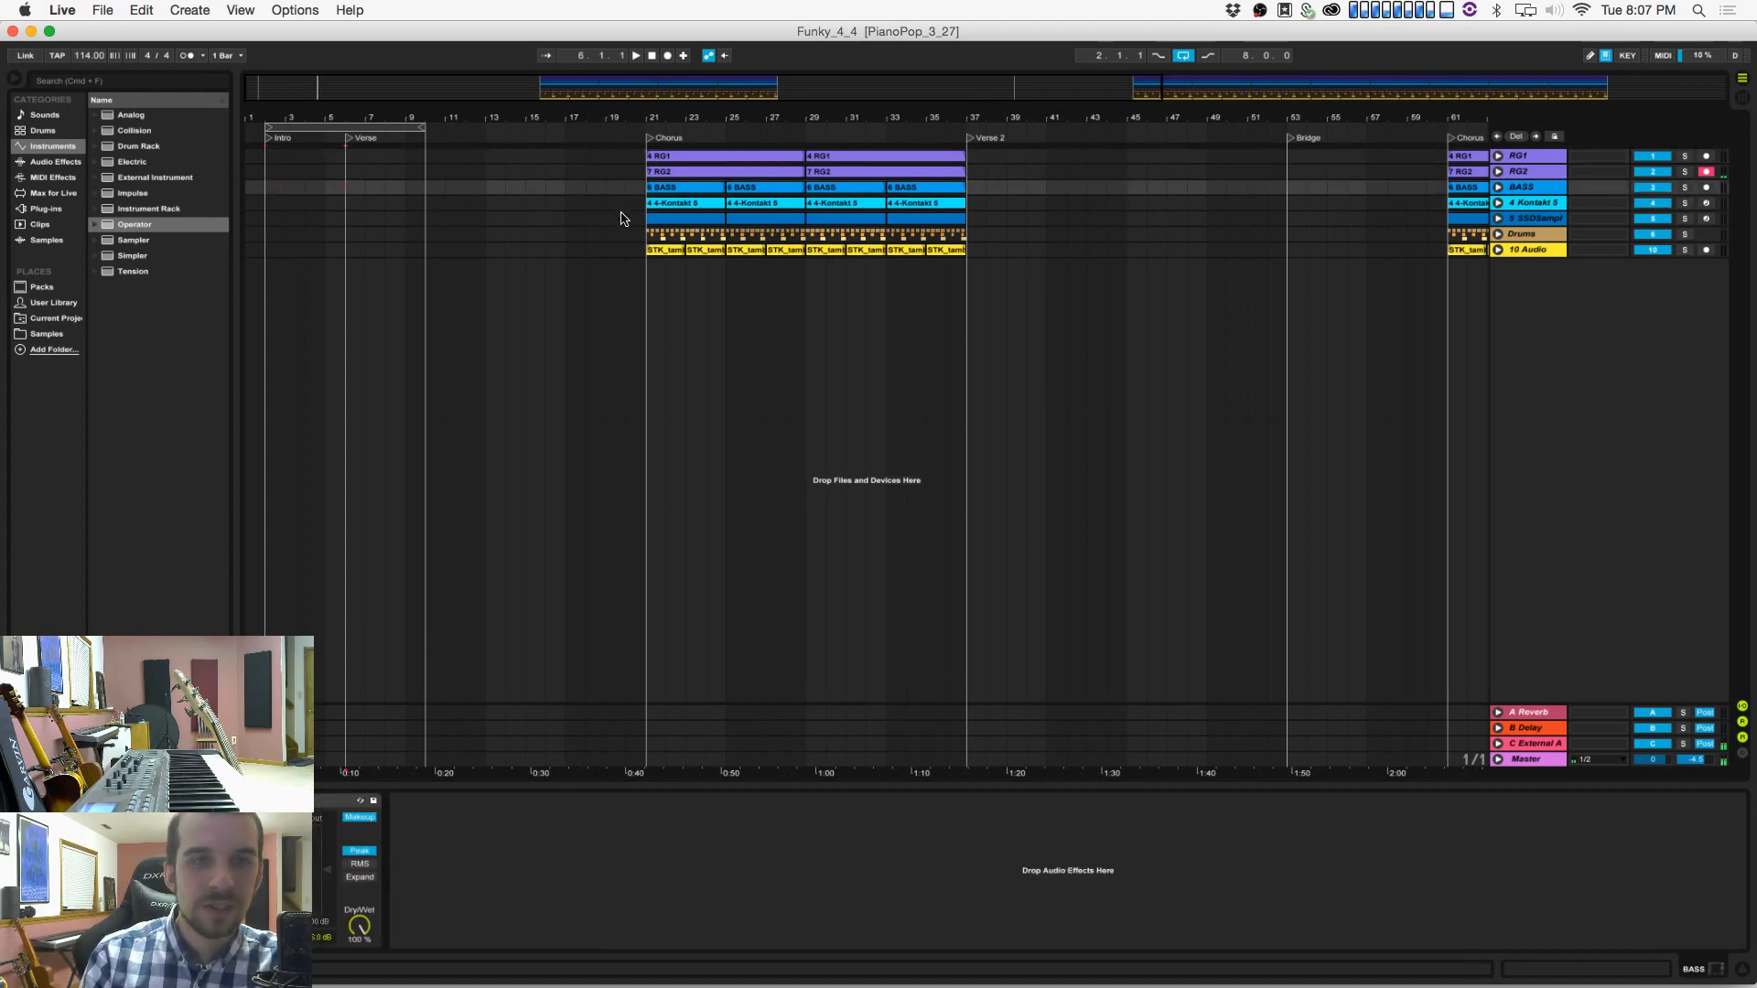
{"action": "left_click", "coordinate": [642, 235]}
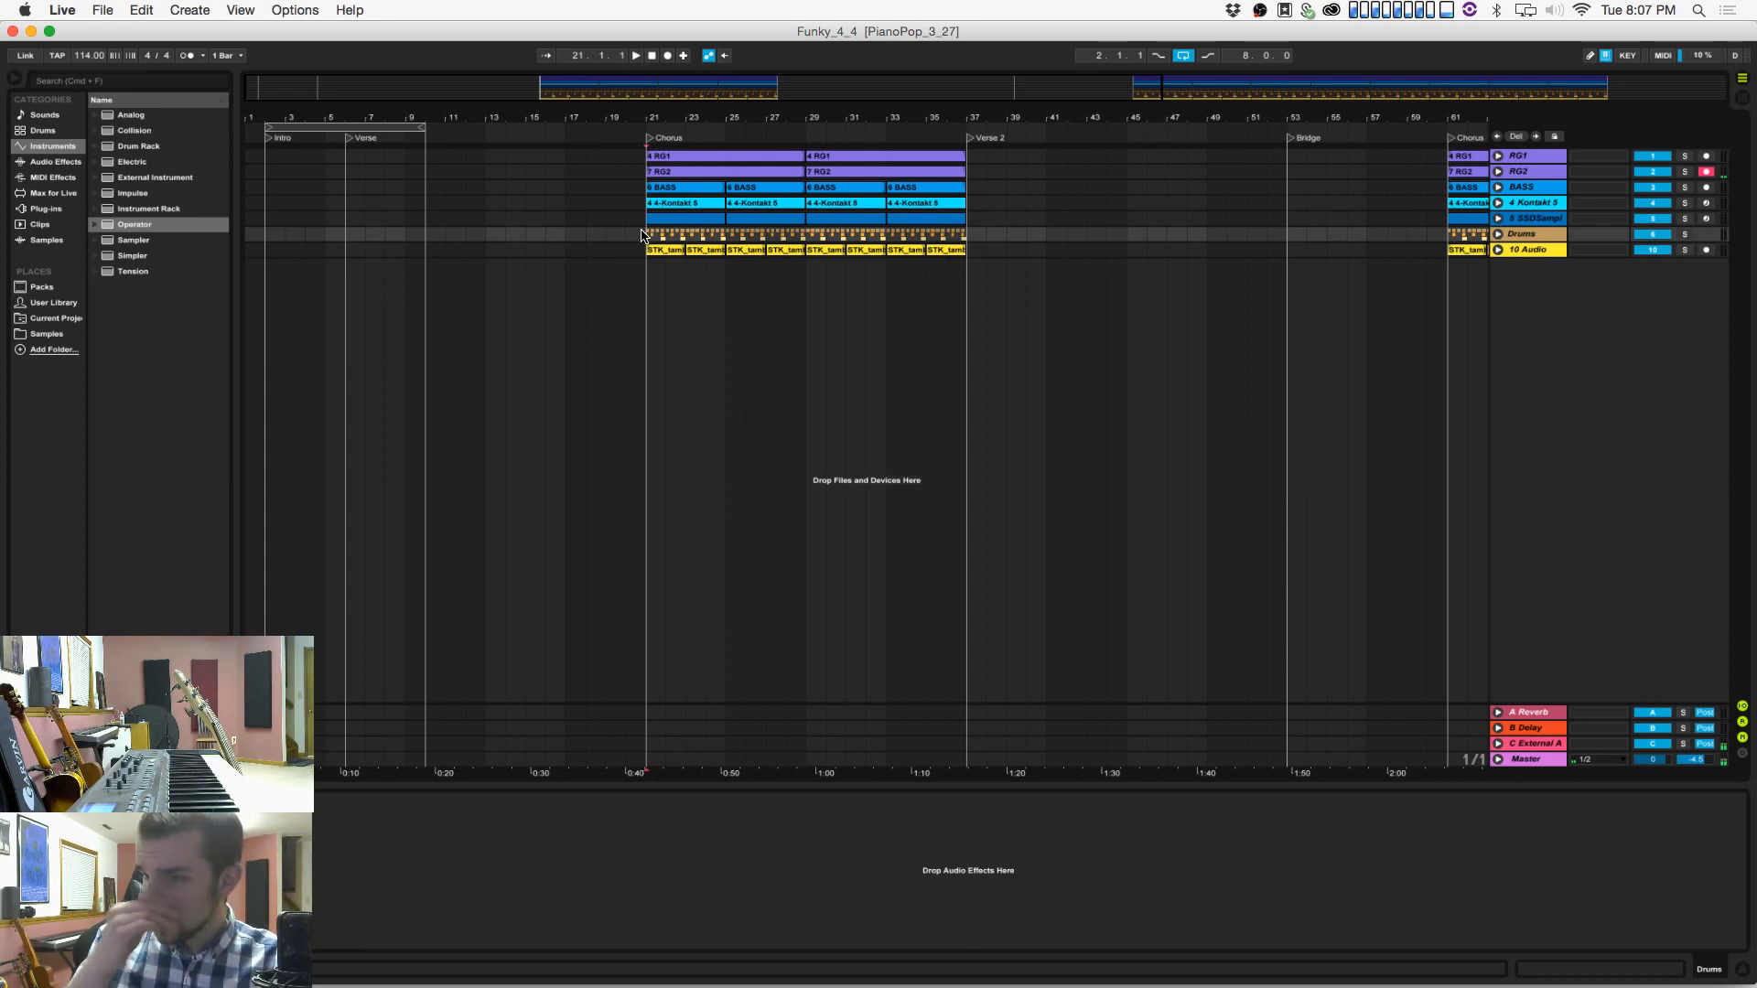
{"action": "key", "text": "space"}
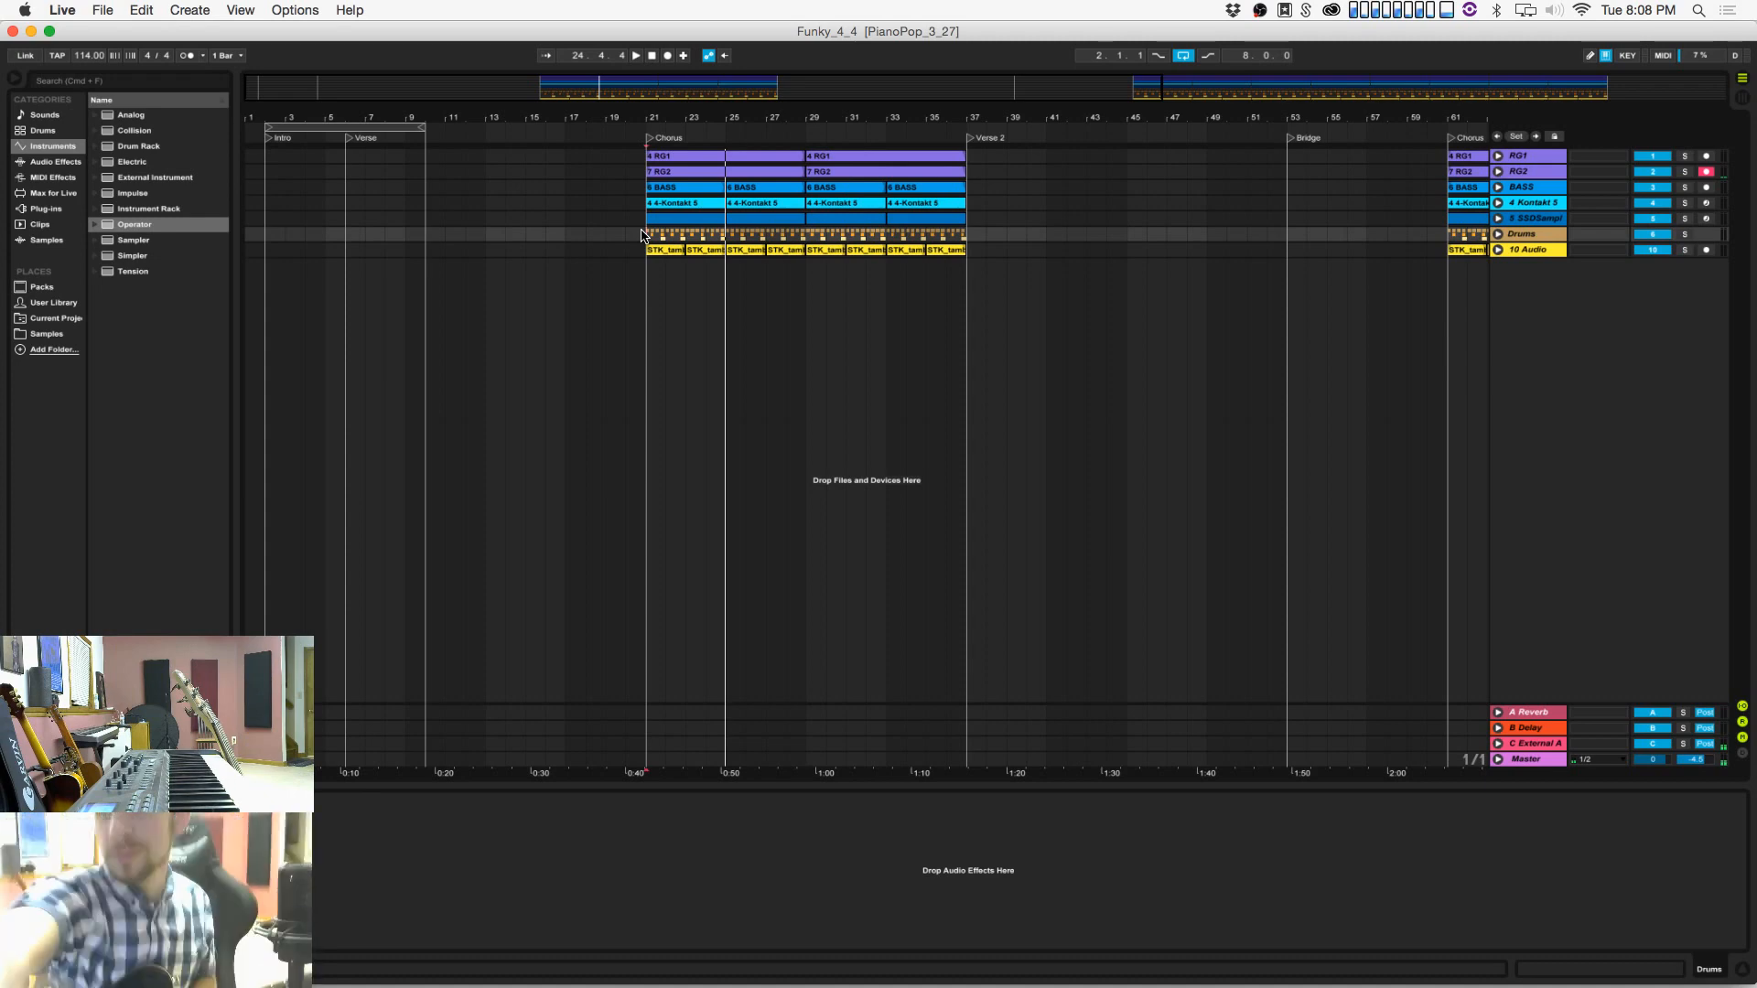
{"action": "key", "text": "super+Tab"}
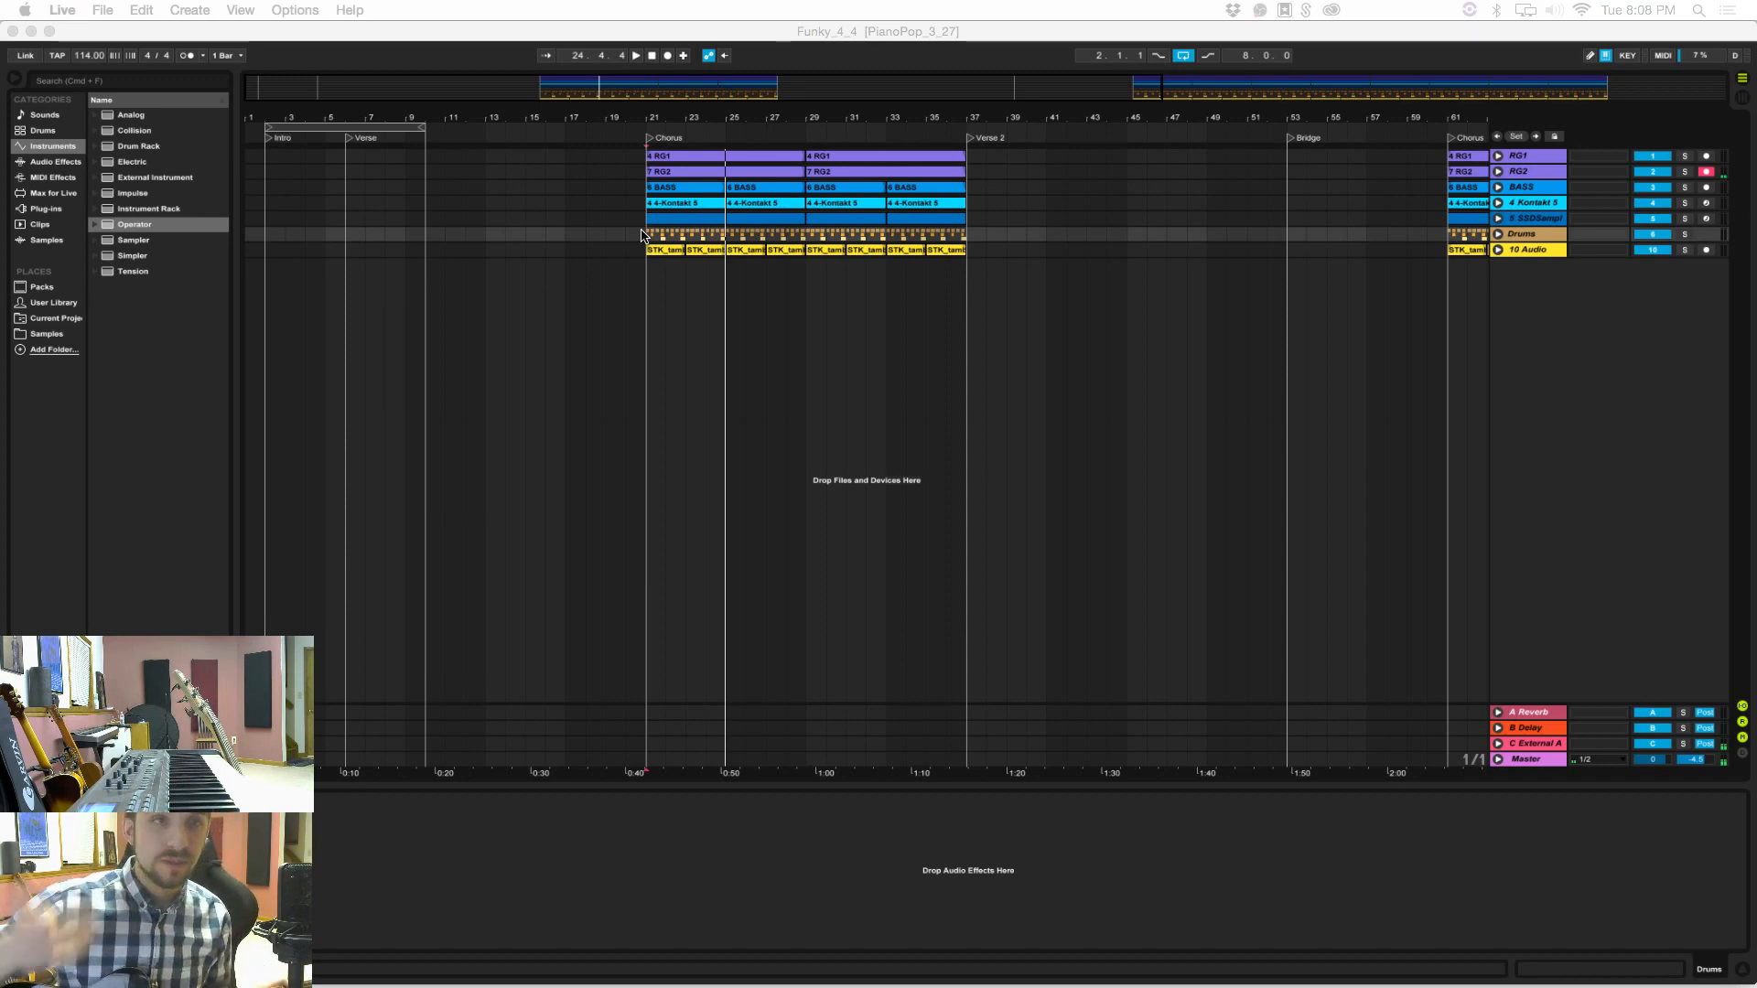
{"action": "left_click", "coordinate": [652, 55]}
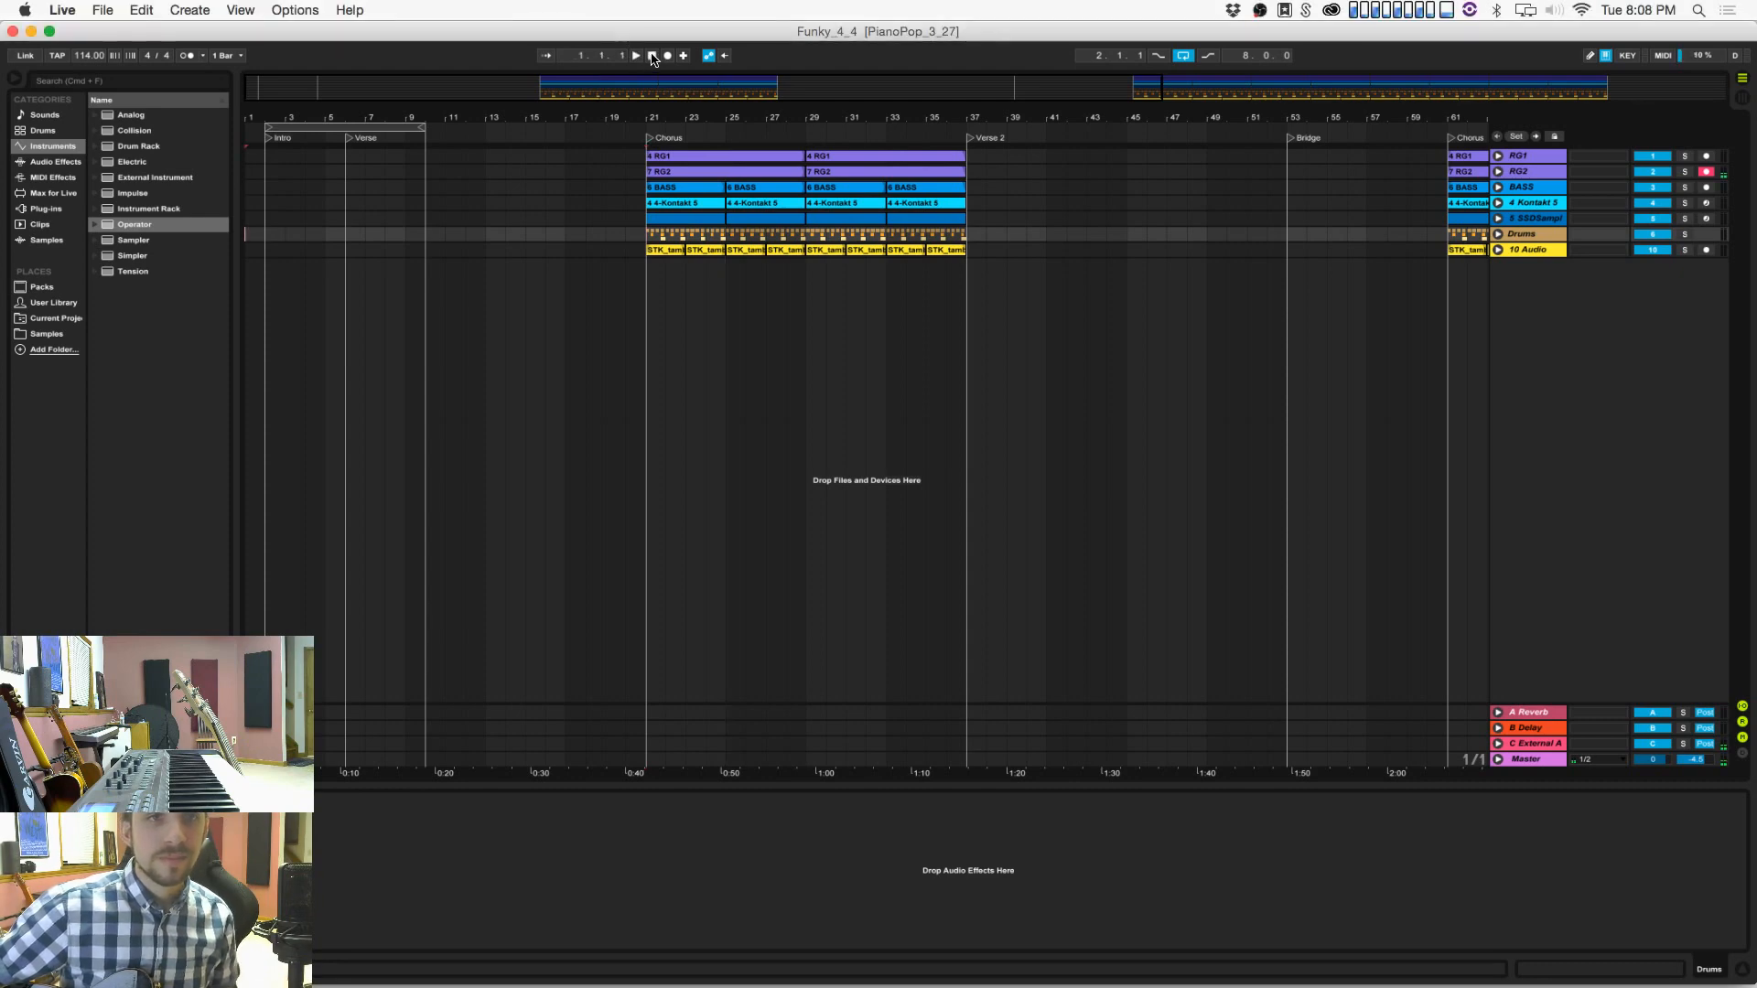
{"action": "left_click", "coordinate": [266, 233]}
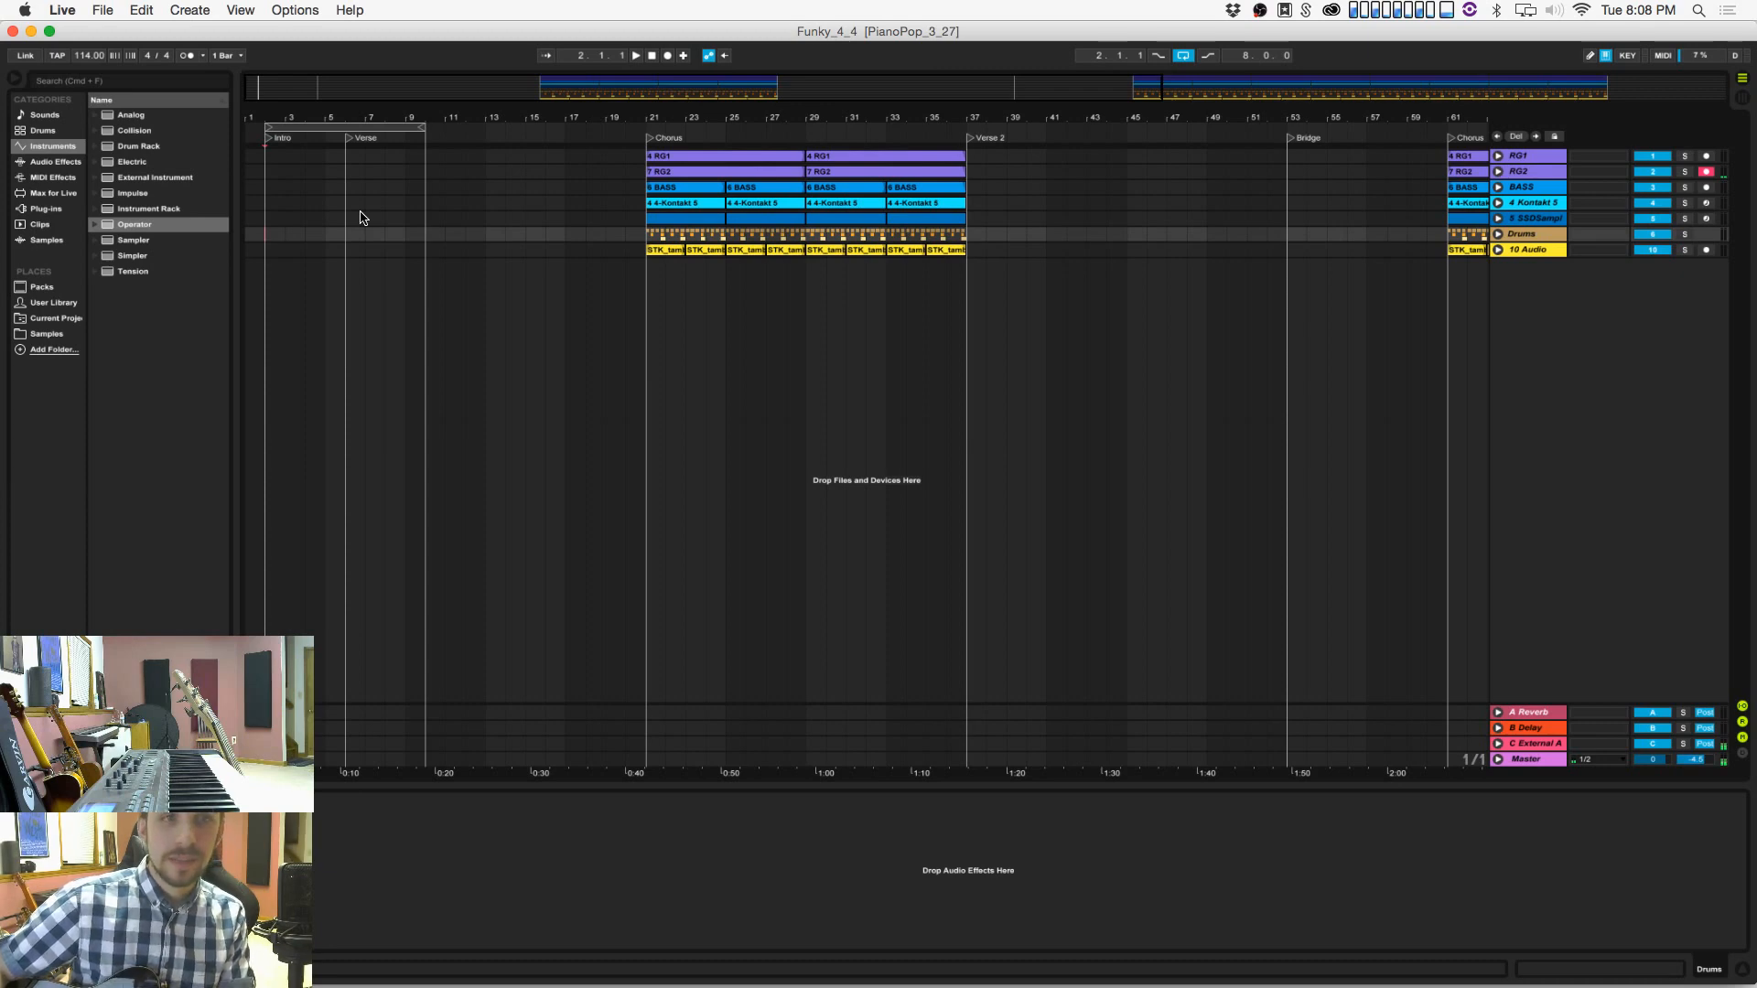
{"action": "left_click", "coordinate": [269, 250]}
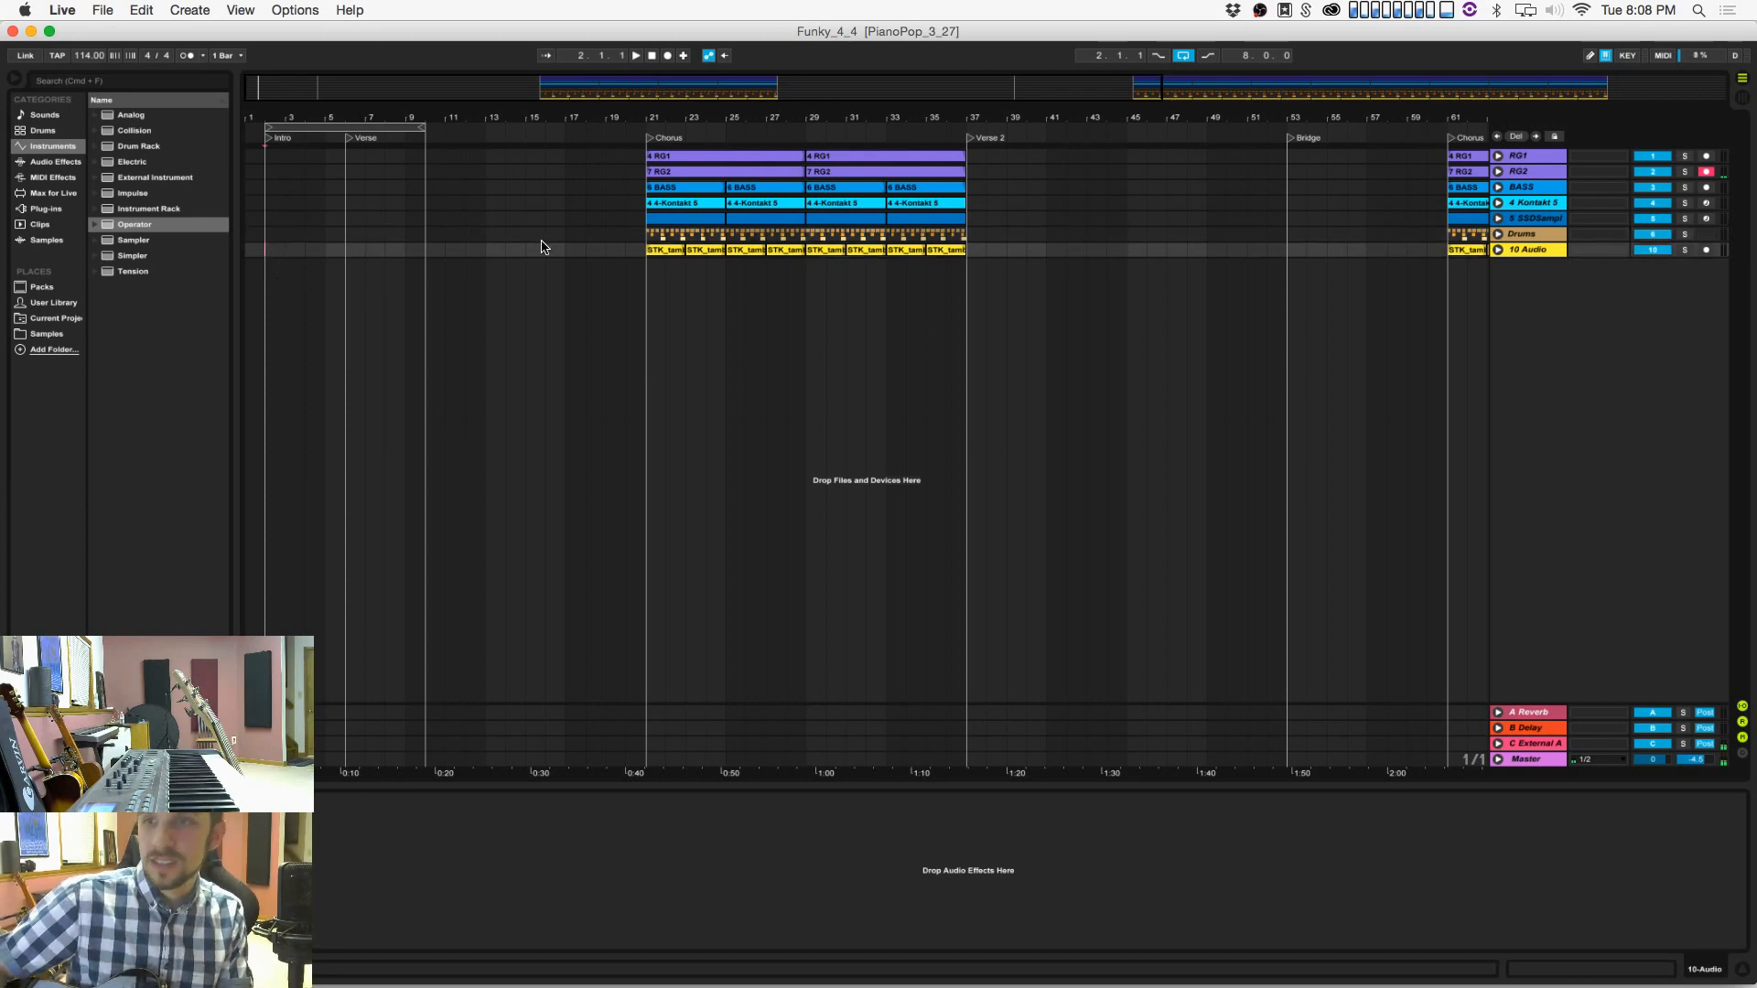
{"action": "left_click", "coordinate": [650, 237]}
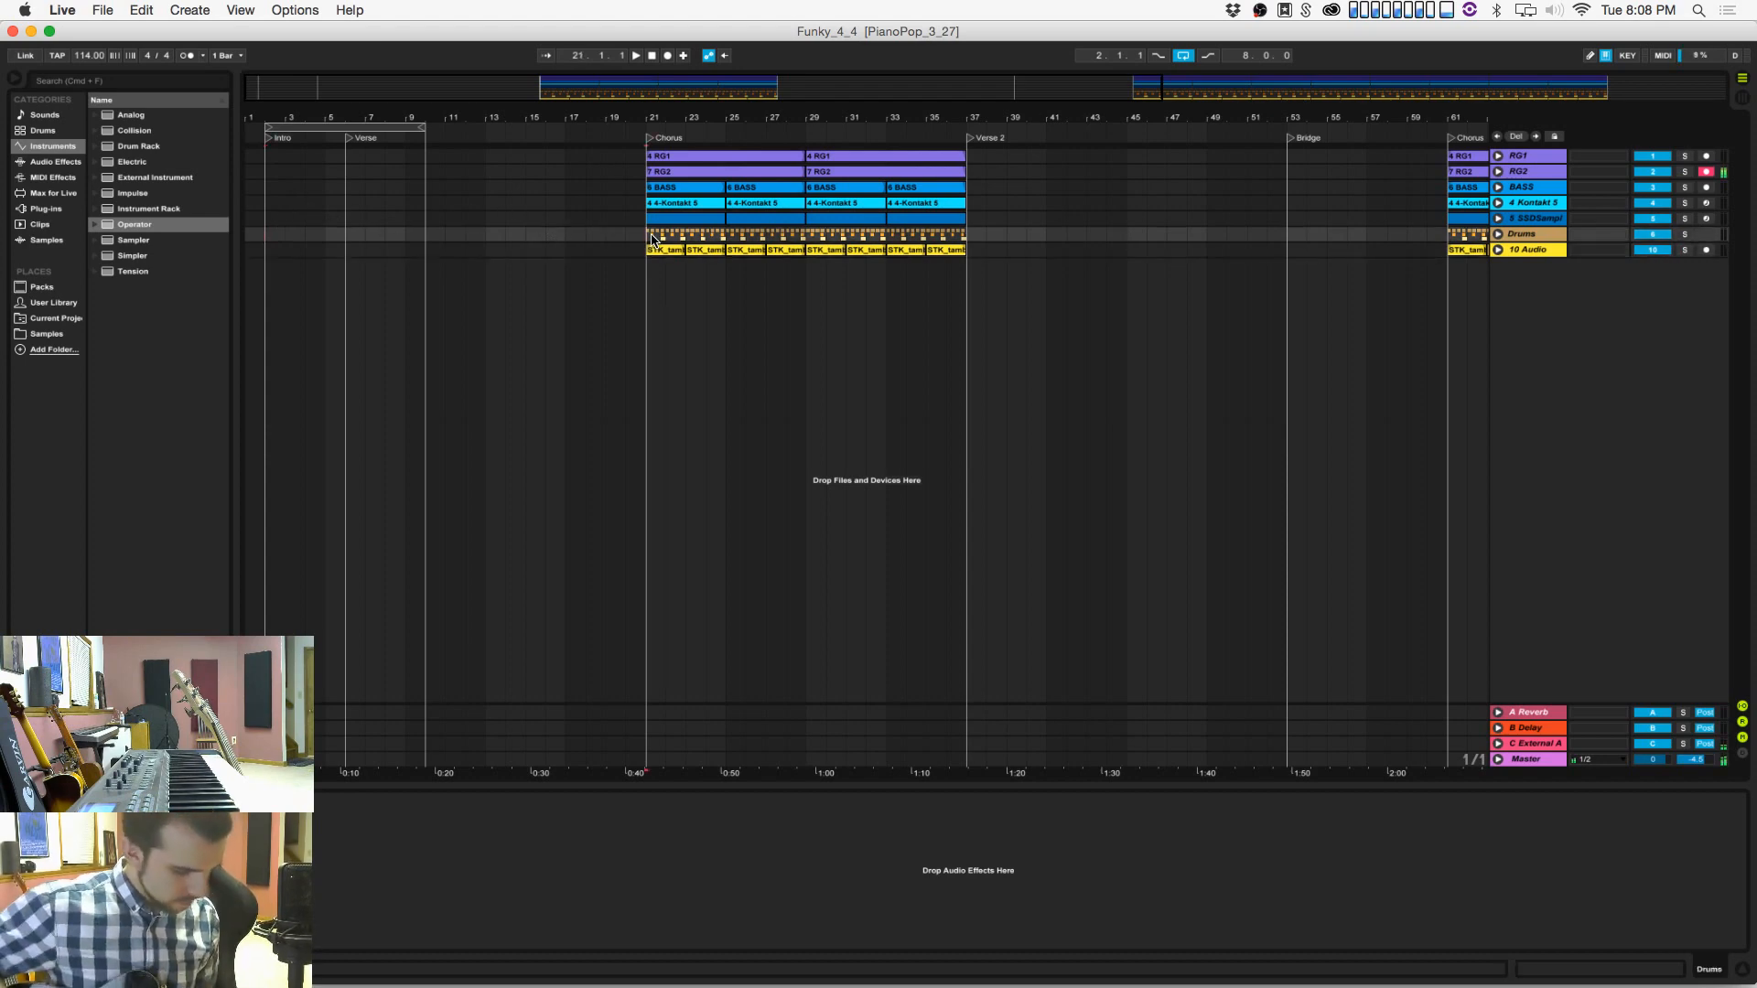
{"action": "left_click", "coordinate": [1498, 235]}
{"action": "left_click", "coordinate": [1497, 236]}
{"action": "left_click", "coordinate": [1497, 251]}
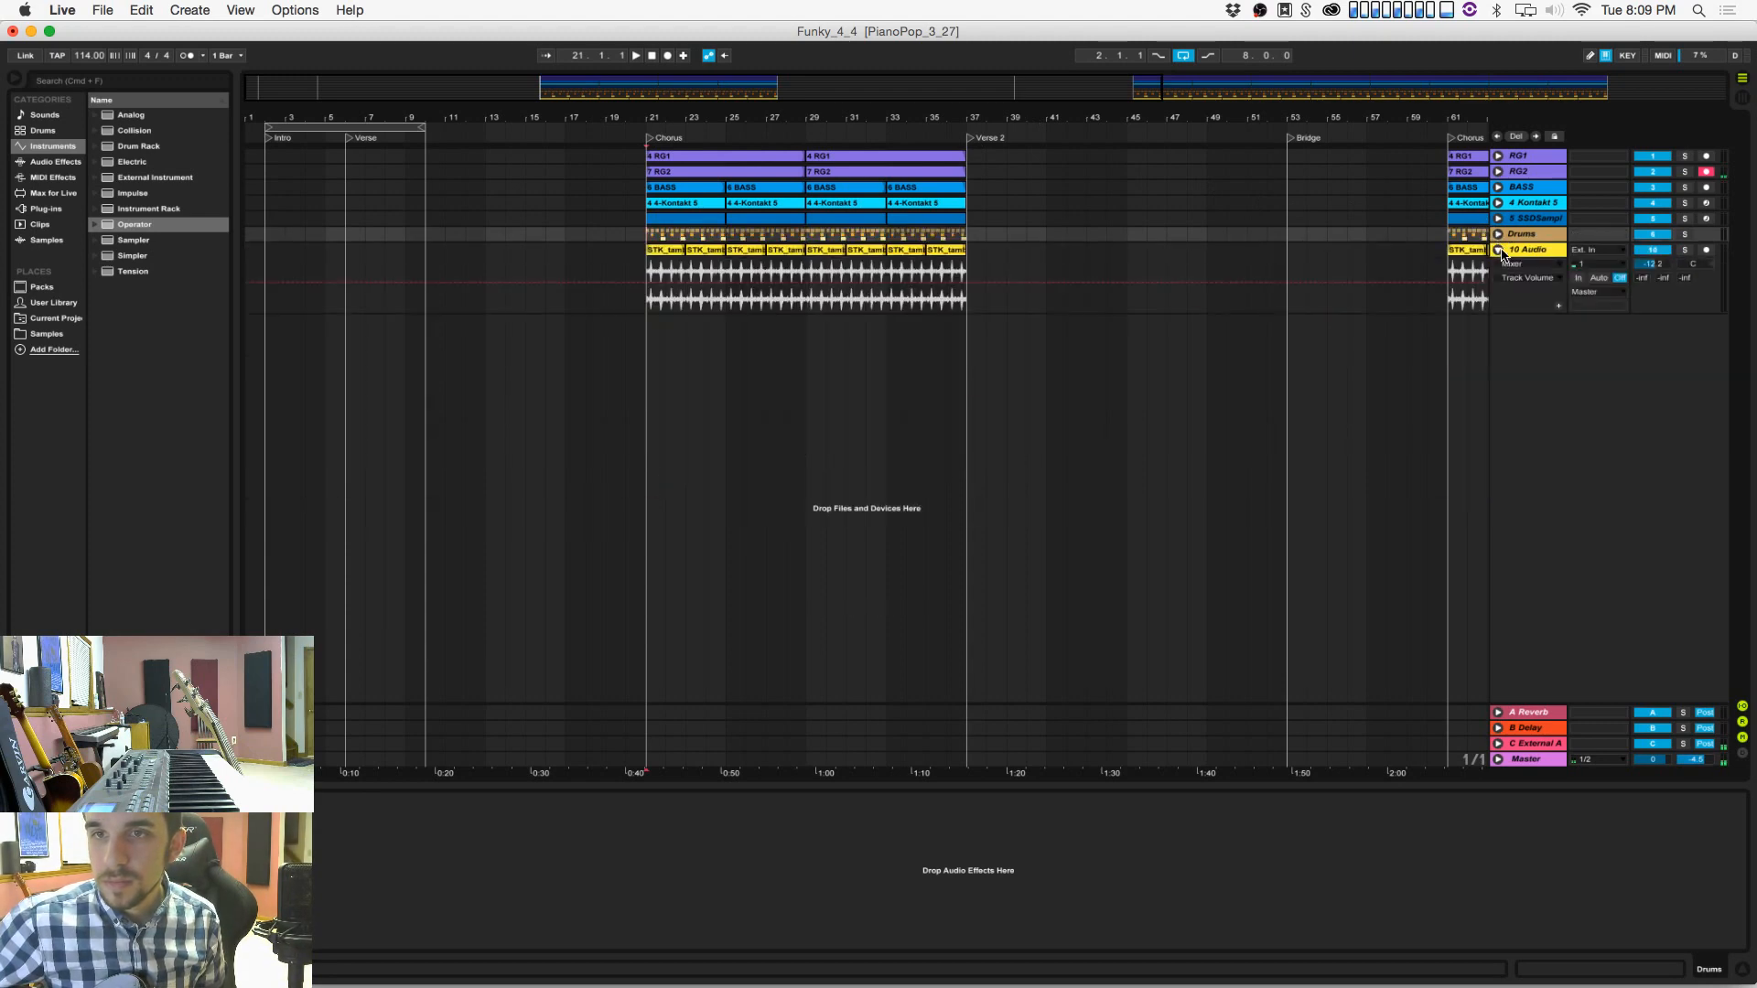
{"action": "left_click", "coordinate": [1497, 251]}
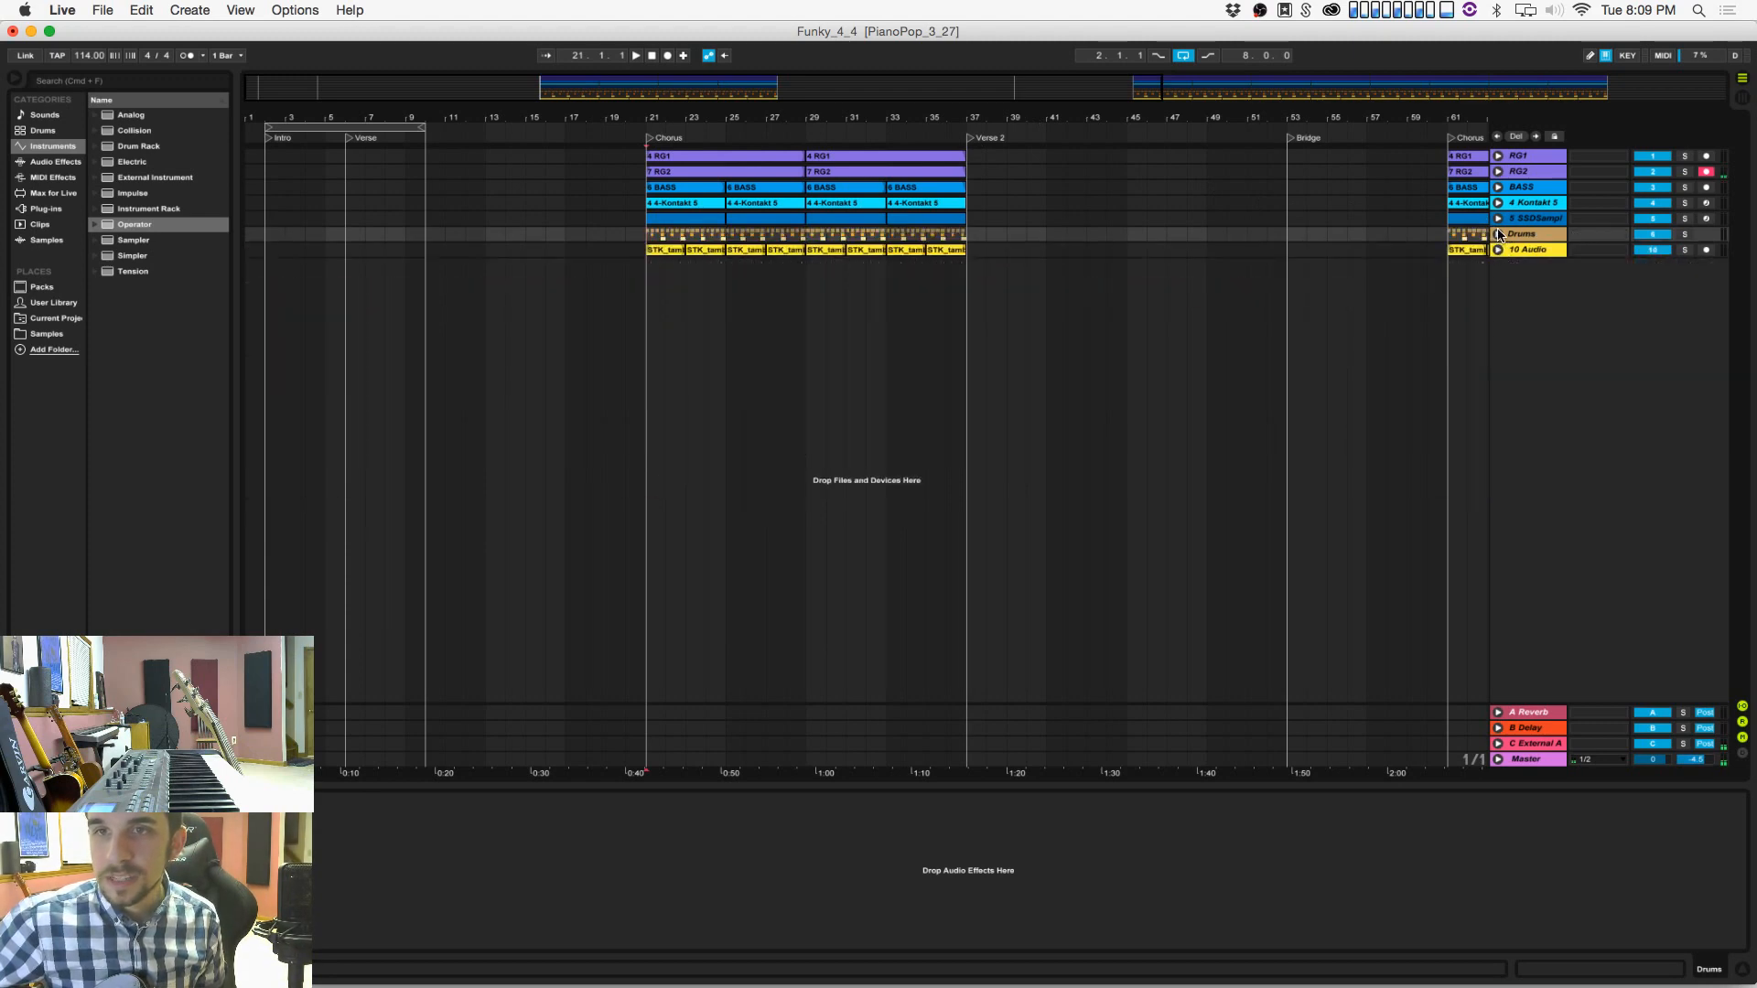
Step: Unfold the RG1 track, arm it for recording, and play along from the chorus at bar 21
{"action": "left_click", "coordinate": [1498, 157]}
{"action": "left_click", "coordinate": [1706, 157]}
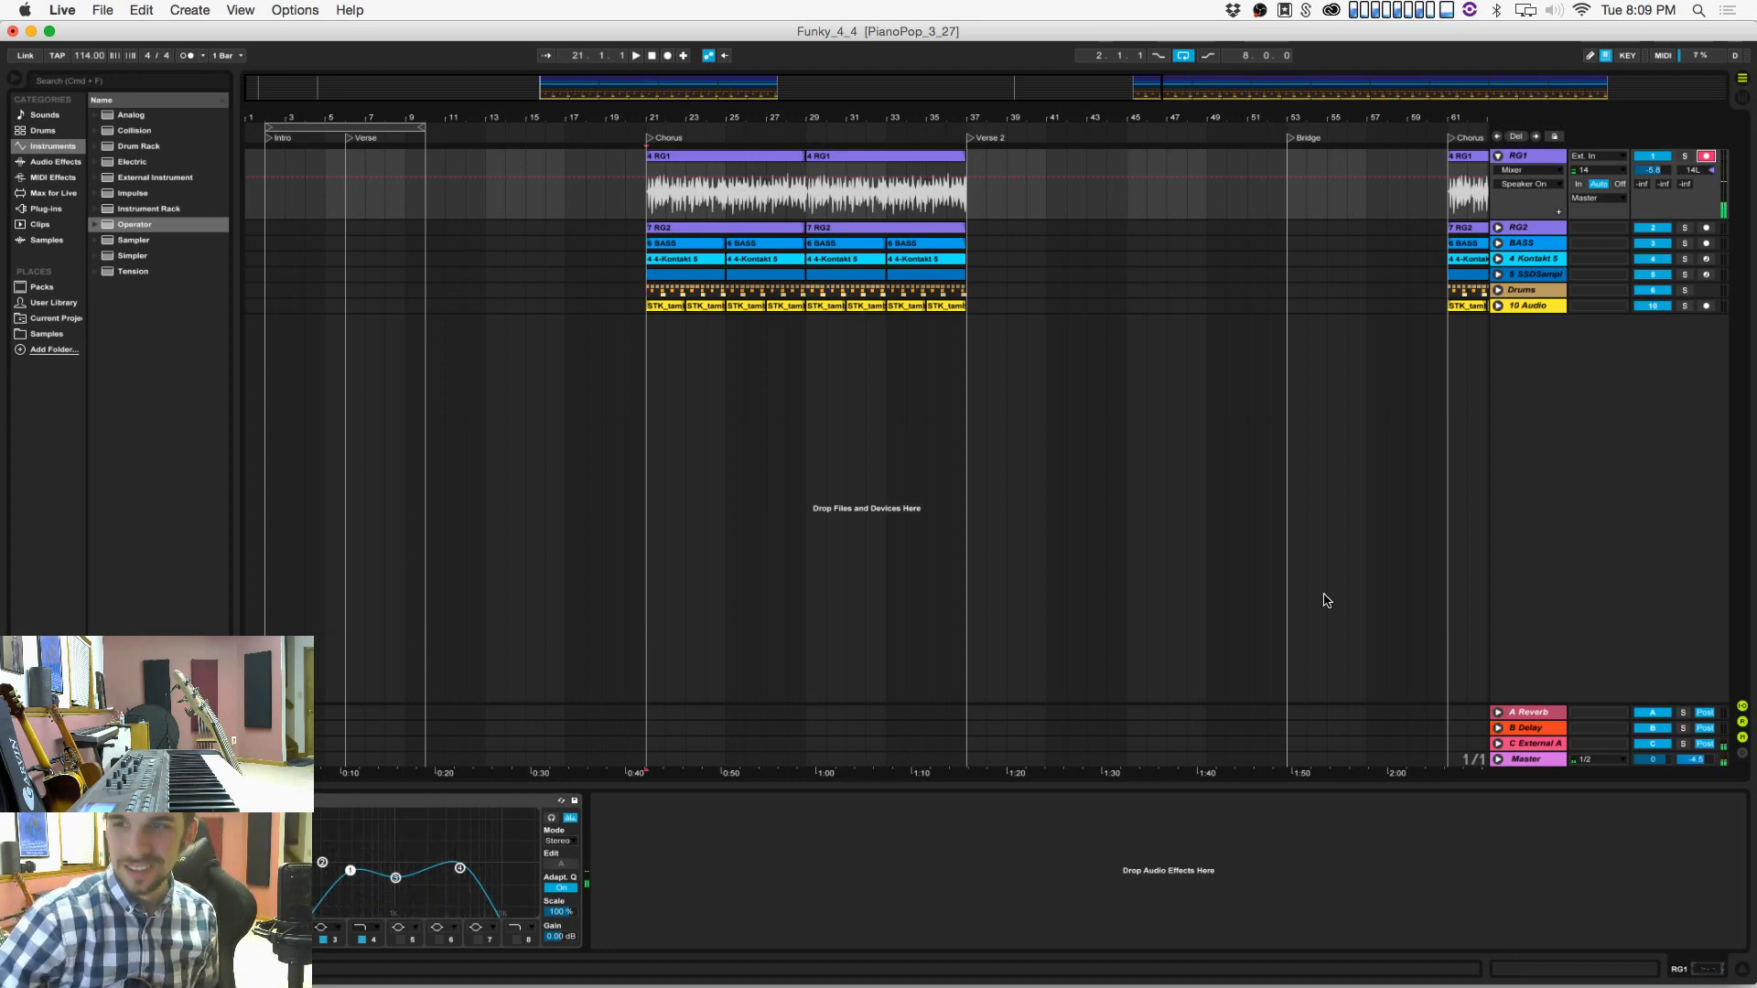
{"action": "key", "text": "space"}
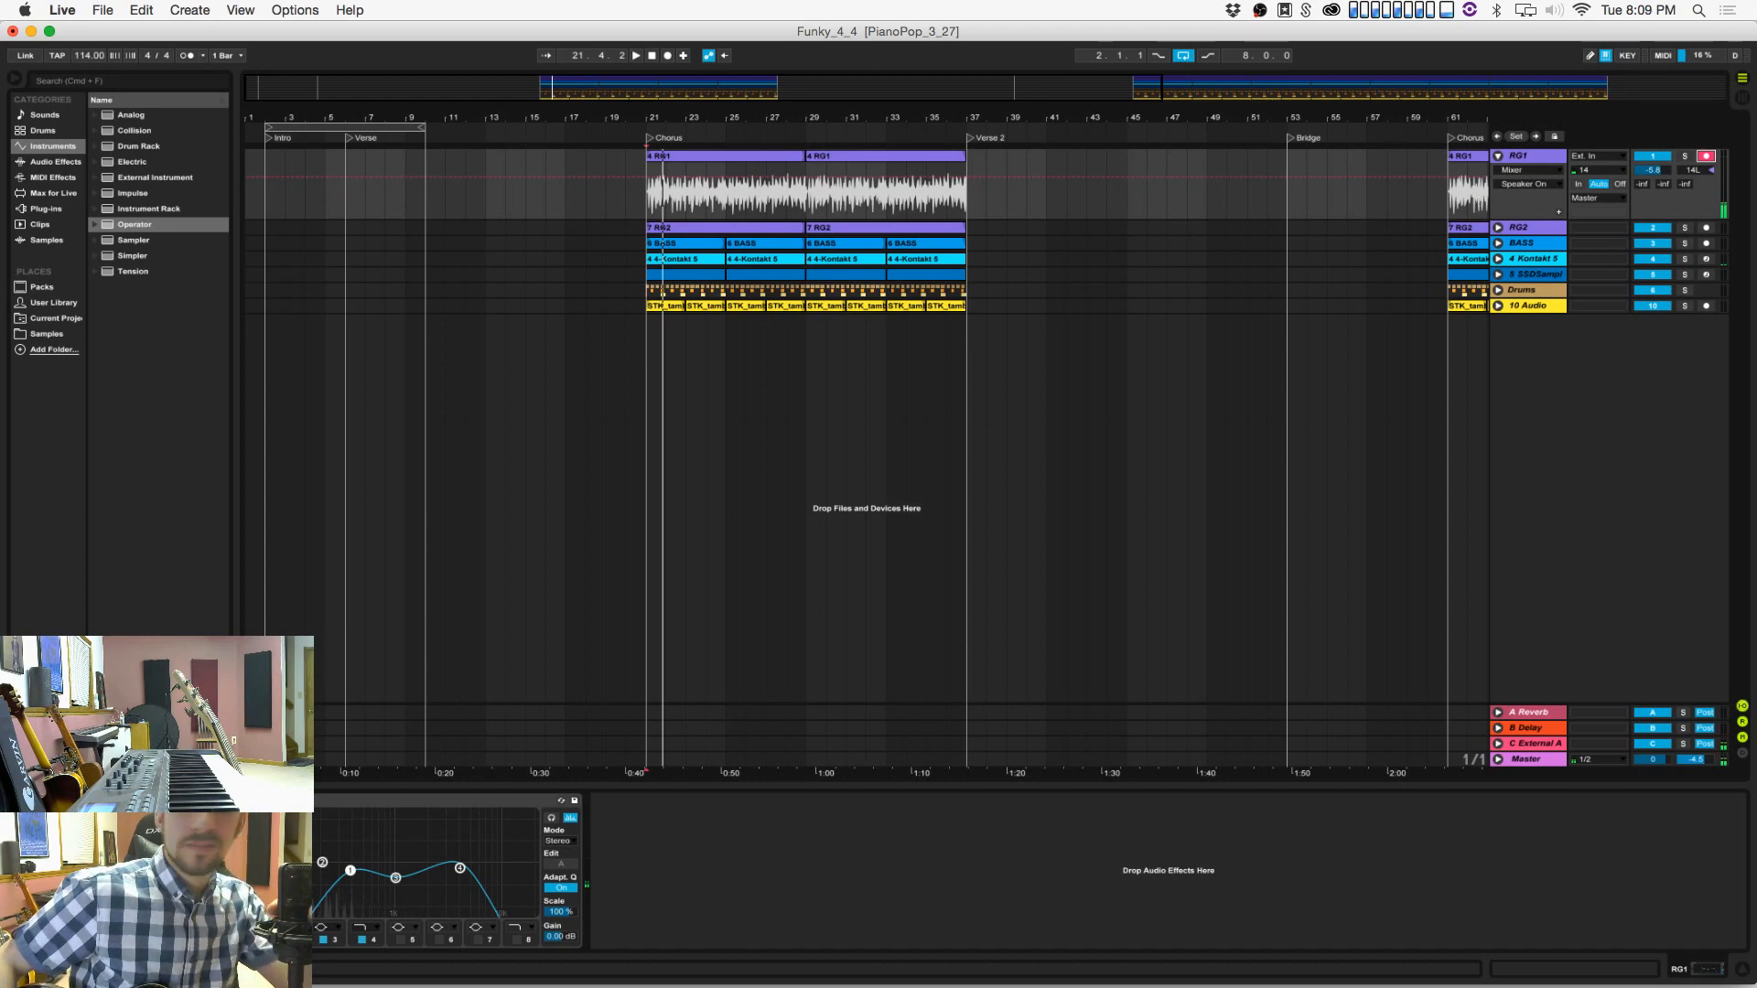
Step: Add a Compressor to the C External Audio Effect return track and adjust its output level
{"action": "left_click", "coordinate": [1537, 744]}
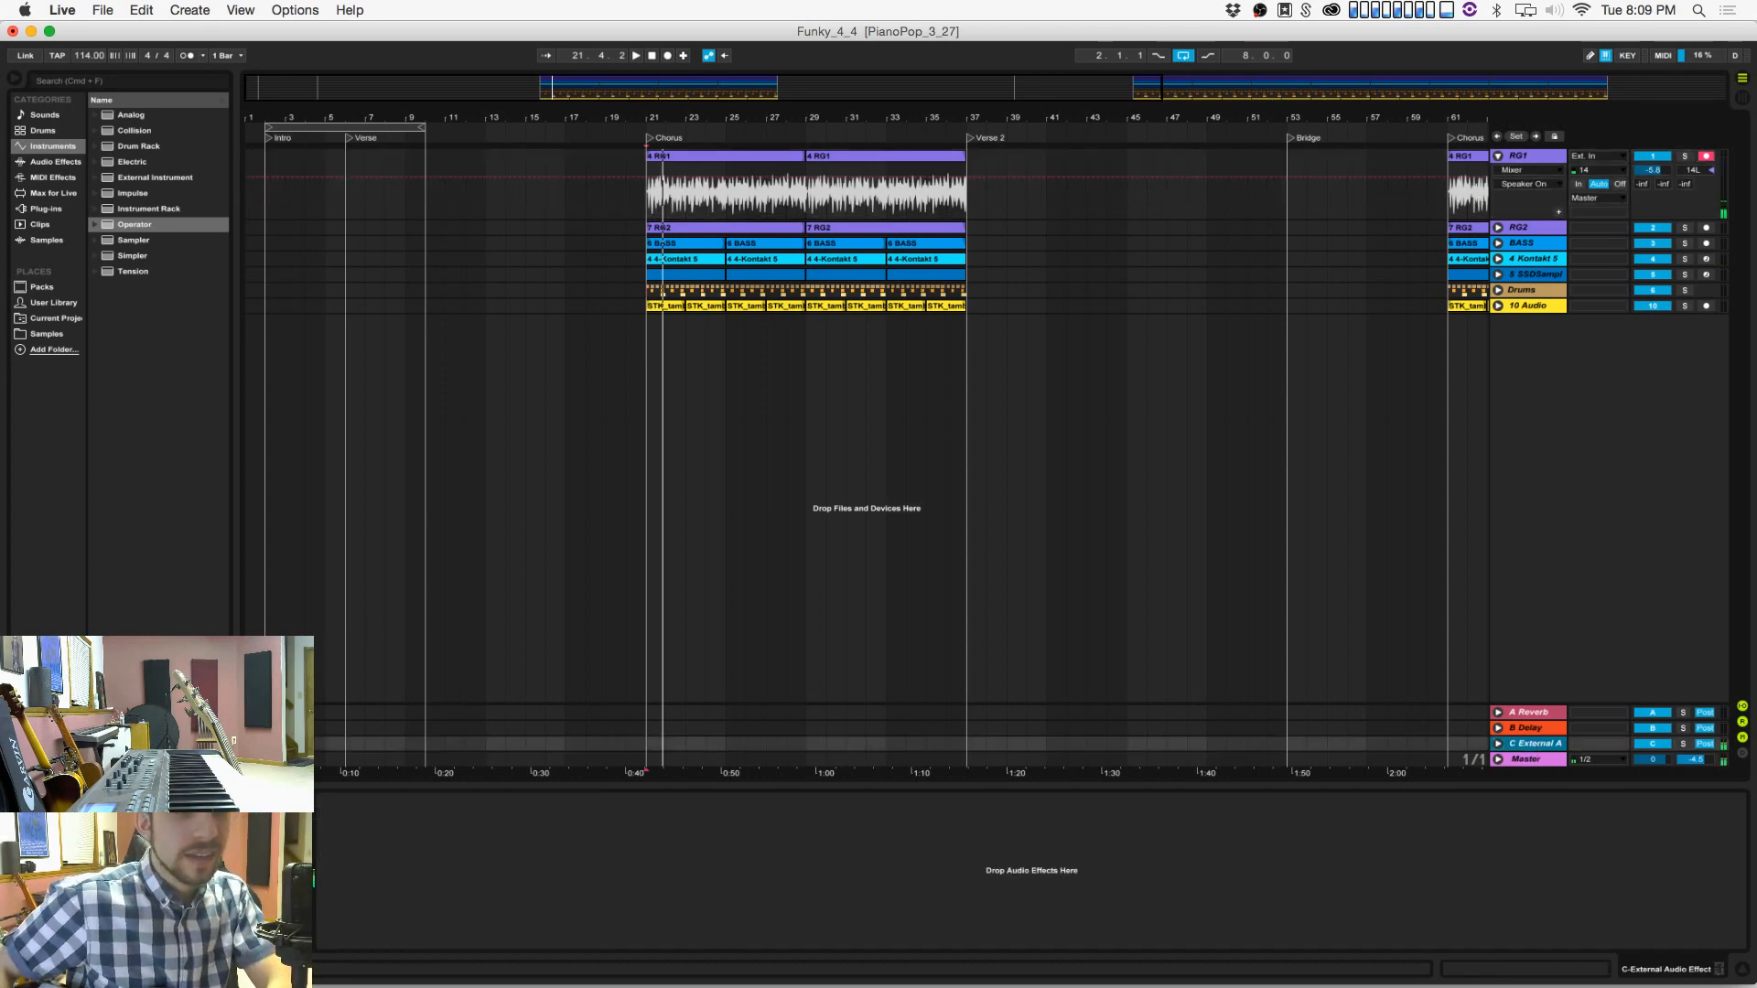
{"action": "left_click", "coordinate": [50, 162]}
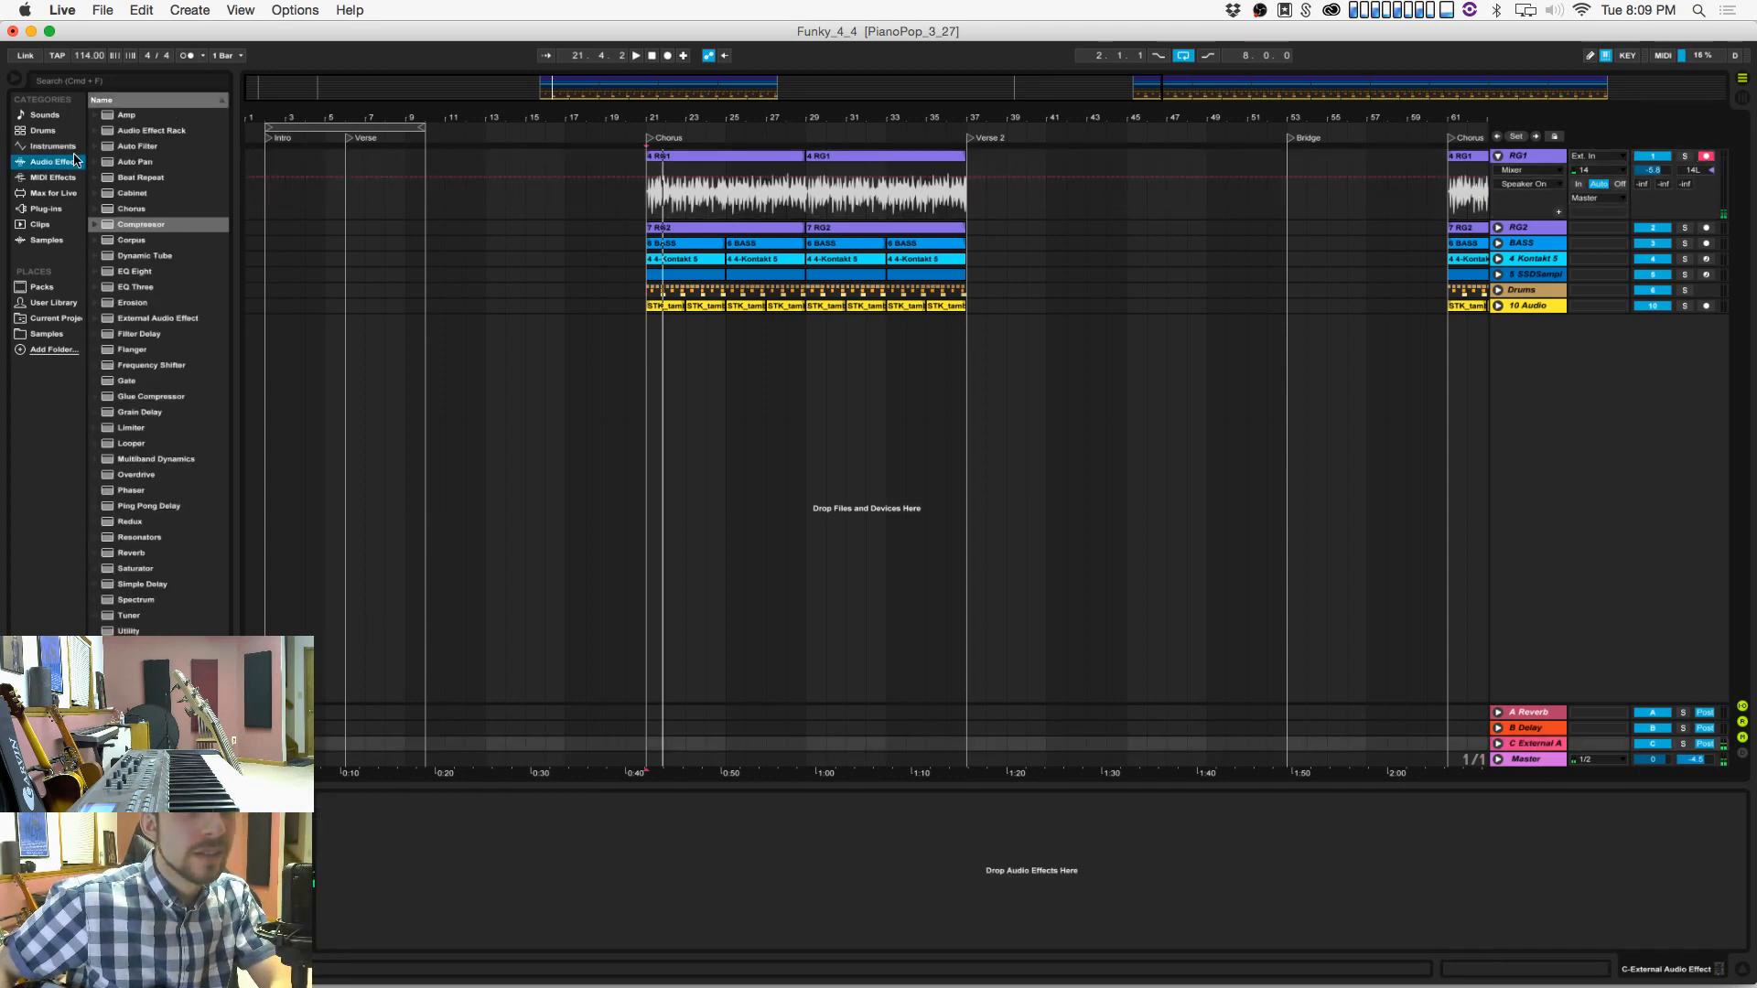
{"action": "left_click_drag", "start_coordinate": [132, 225], "coordinate": [380, 868]}
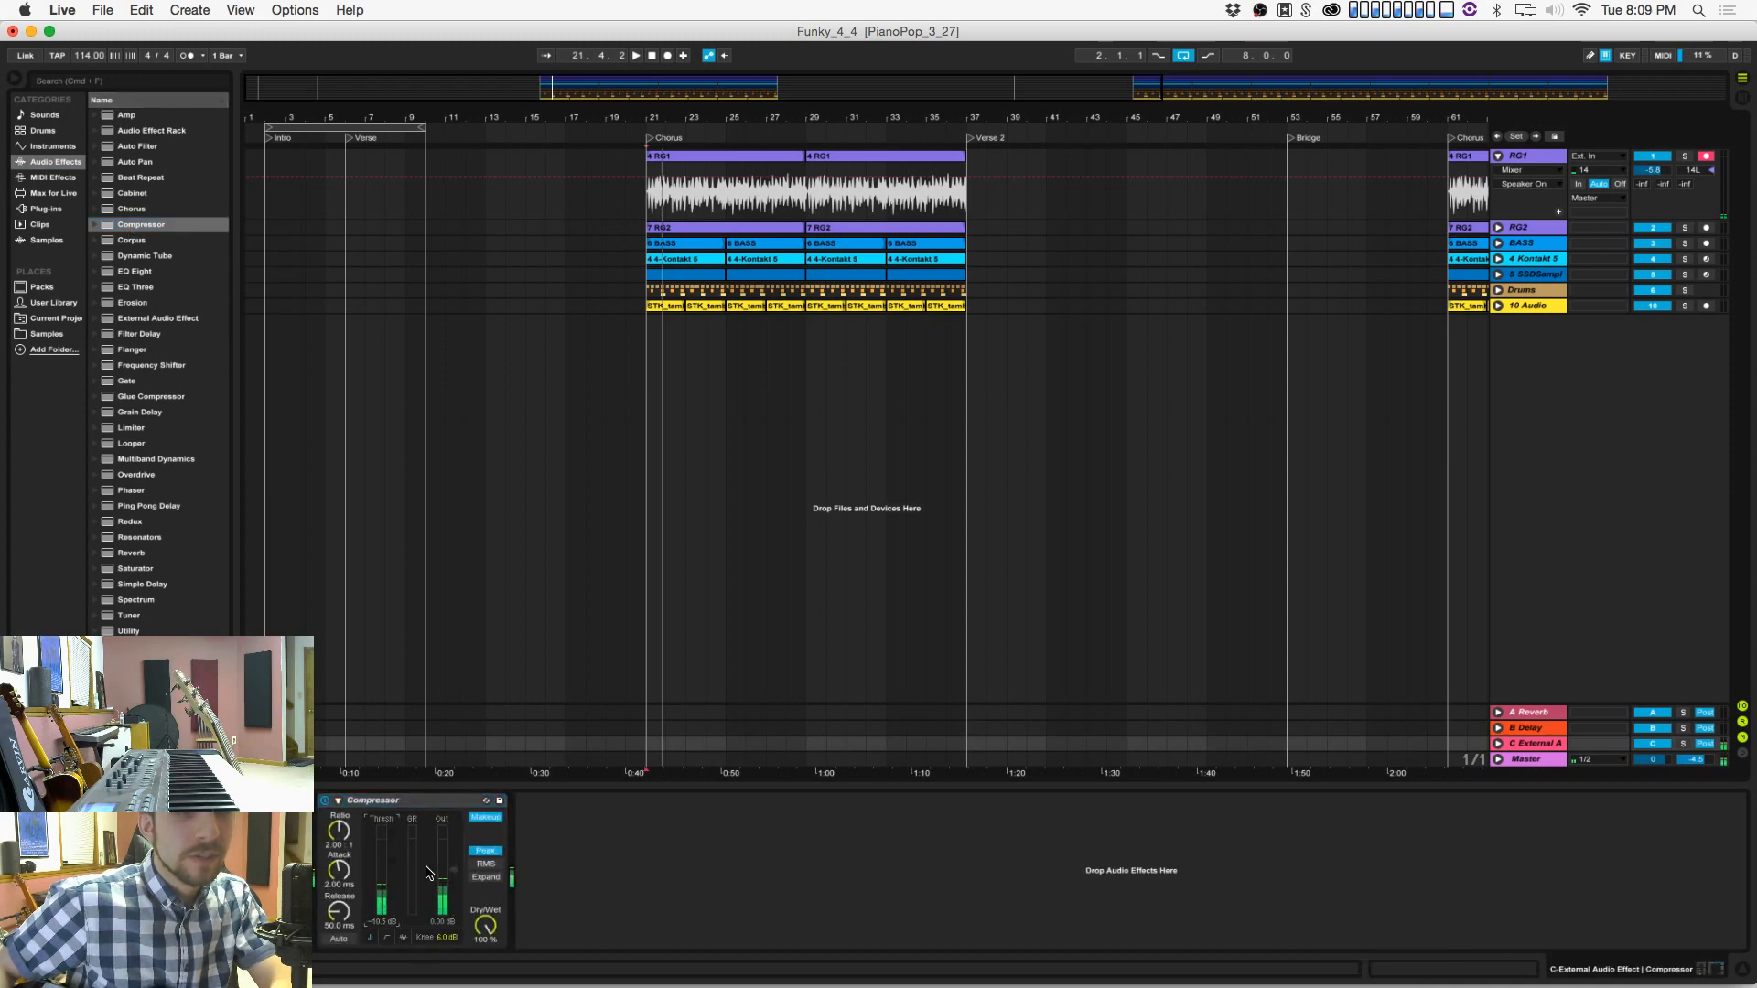
{"action": "mouse_move", "coordinate": [445, 871]}
{"action": "left_mouse_down"}
{"action": "mouse_move", "coordinate": [445, 832]}
{"action": "mouse_move", "coordinate": [446, 856]}
{"action": "left_mouse_up"}
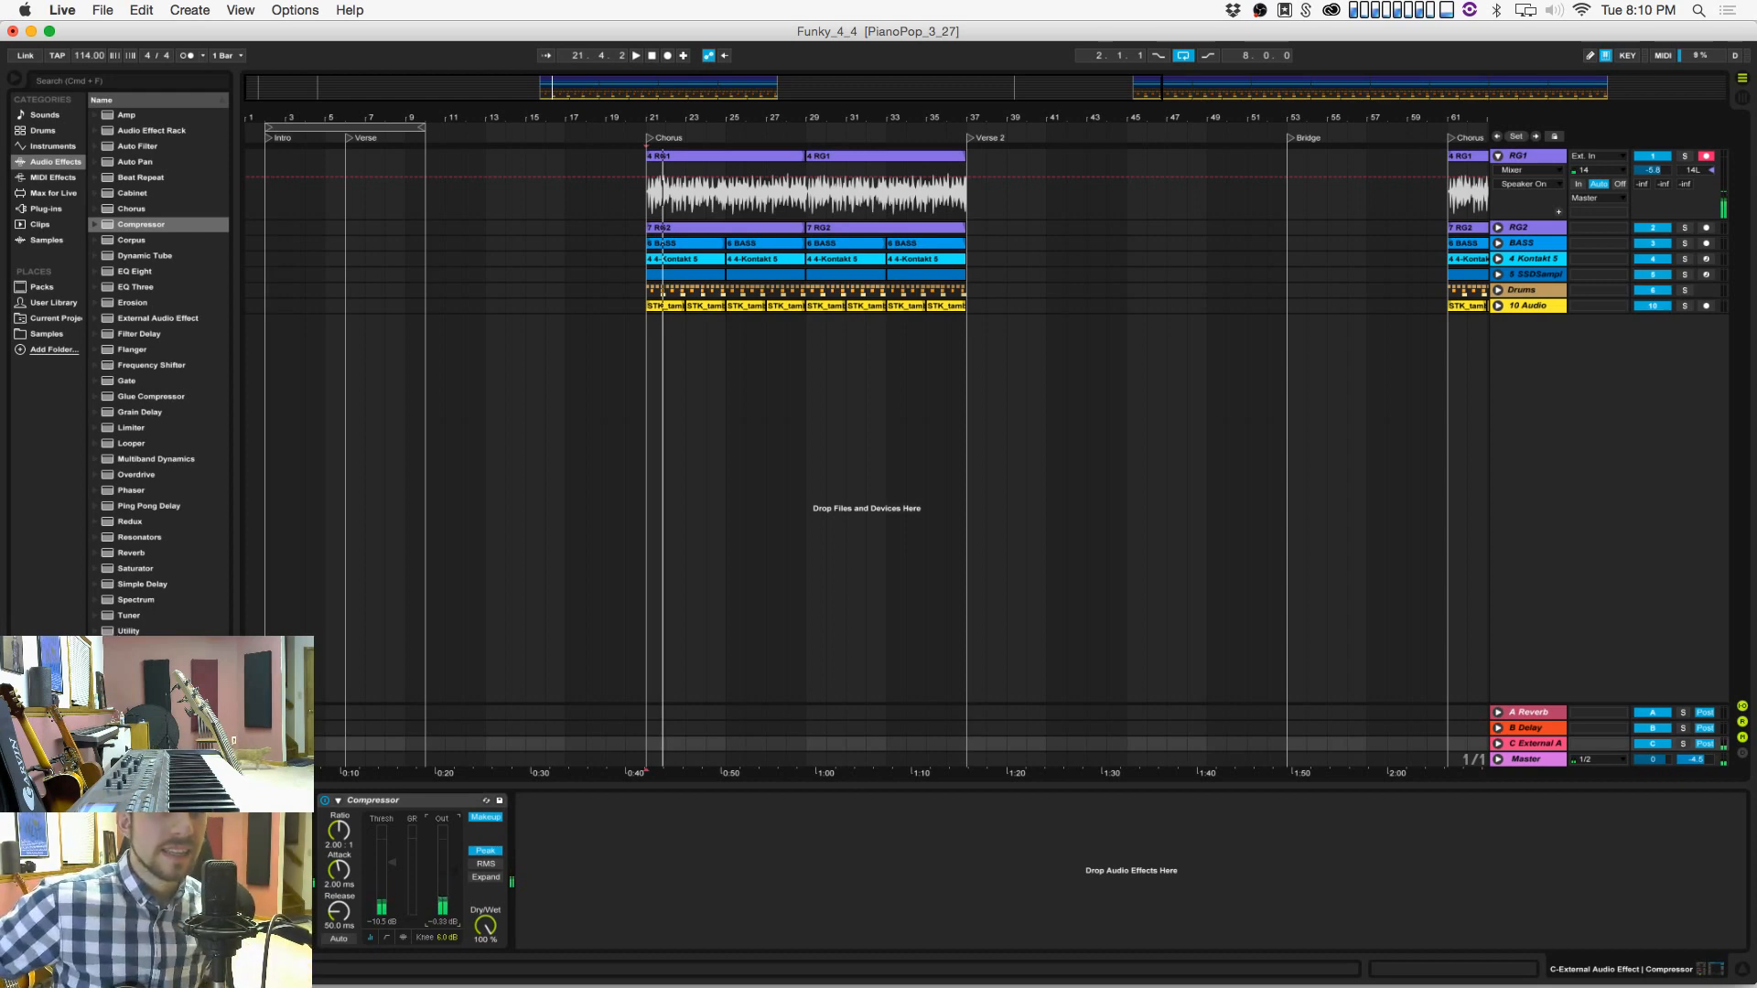
Step: Return to the song start, play the chorus briefly from bar 21, and place the insert marker at the Intro locator
{"action": "left_click", "coordinate": [650, 56]}
{"action": "left_click", "coordinate": [650, 56]}
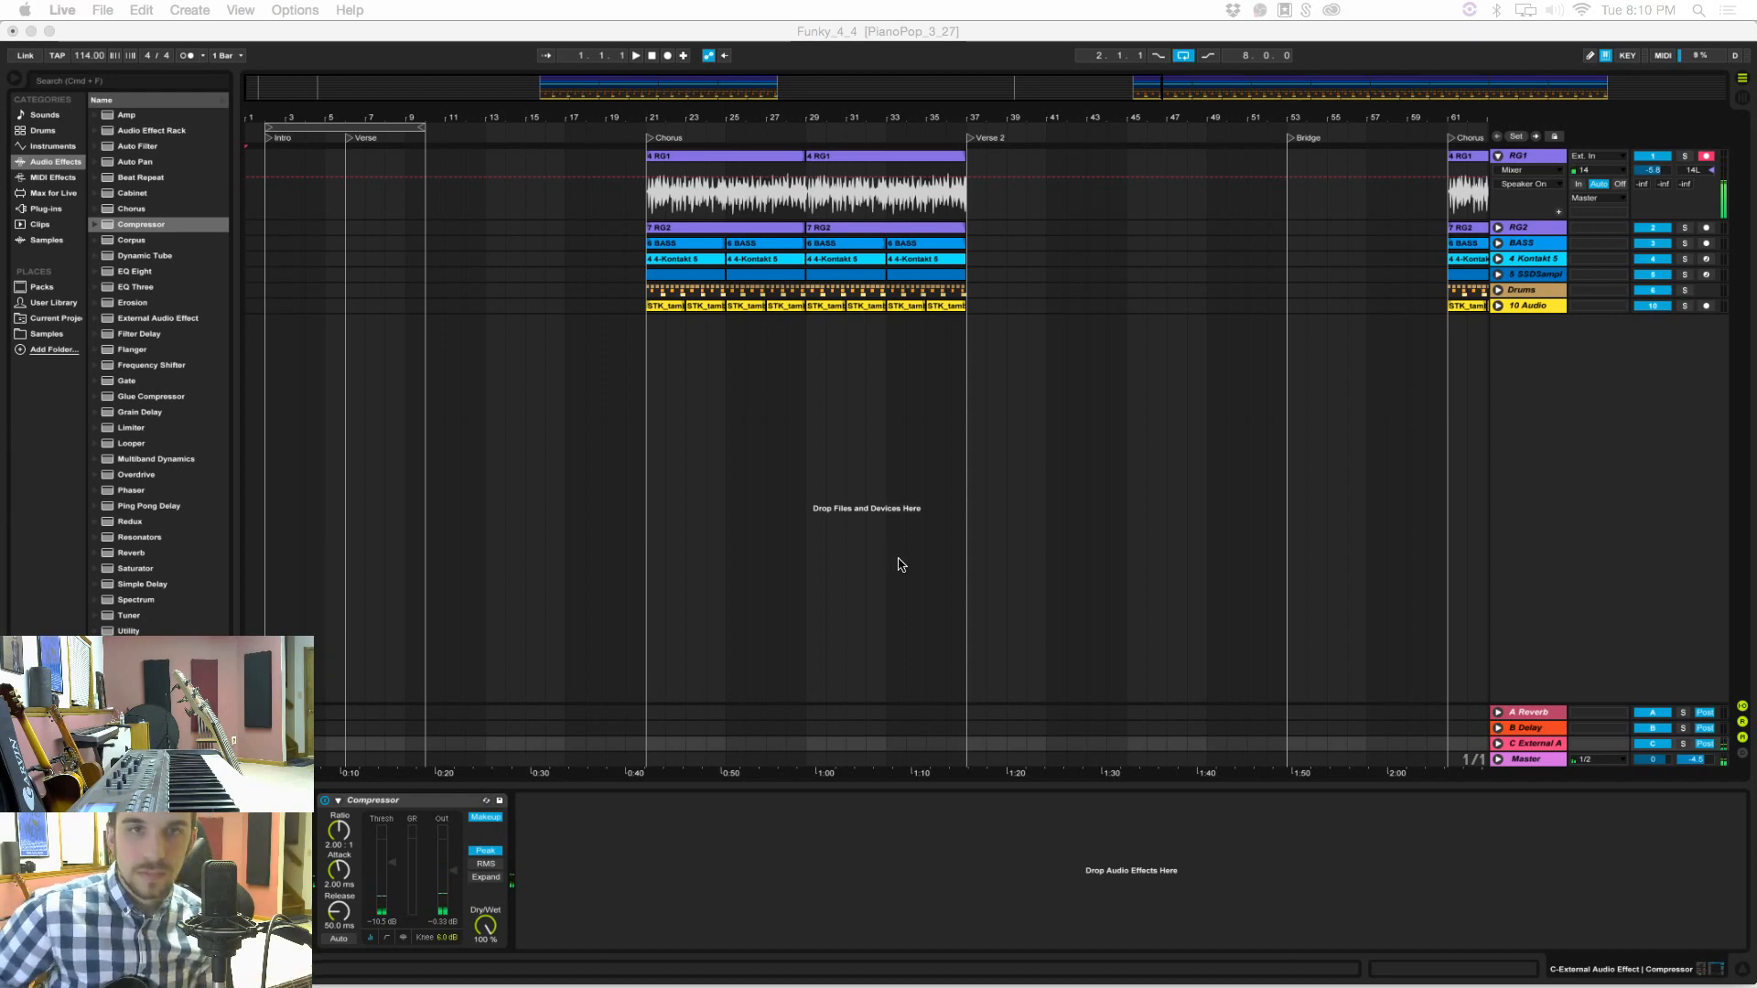
{"action": "left_click", "coordinate": [646, 366]}
{"action": "key", "text": "space"}
{"action": "left_click", "coordinate": [646, 366]}
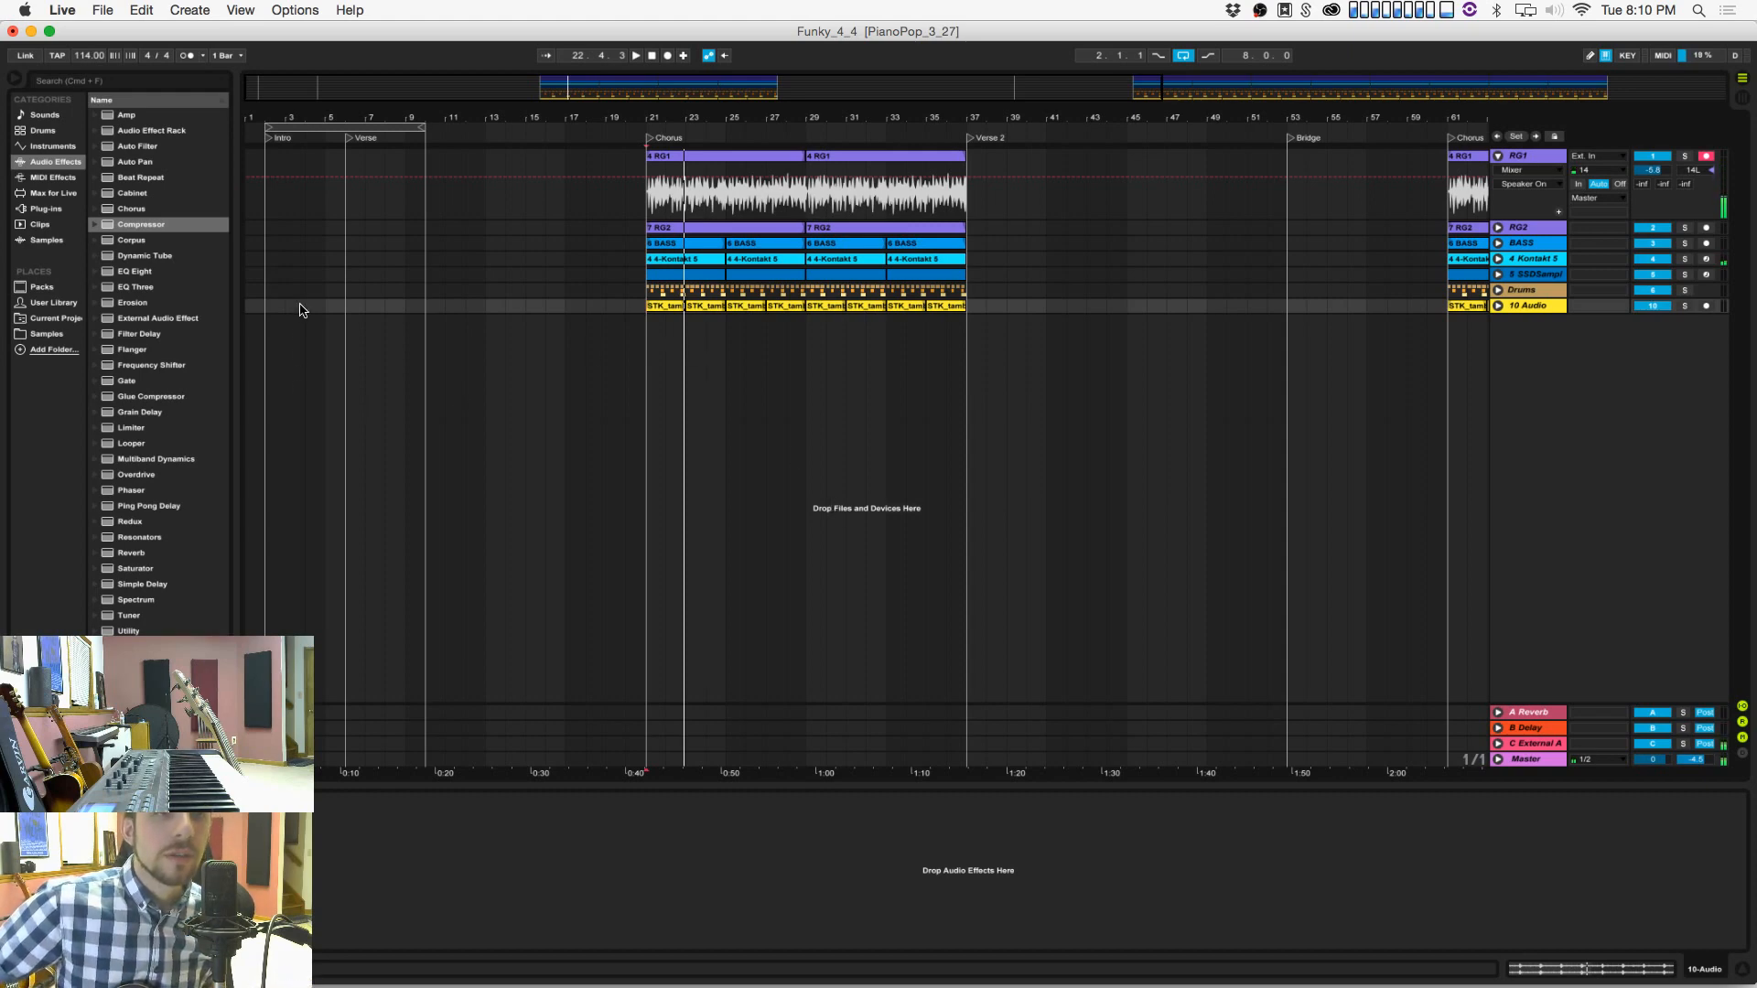
{"action": "left_click", "coordinate": [270, 303]}
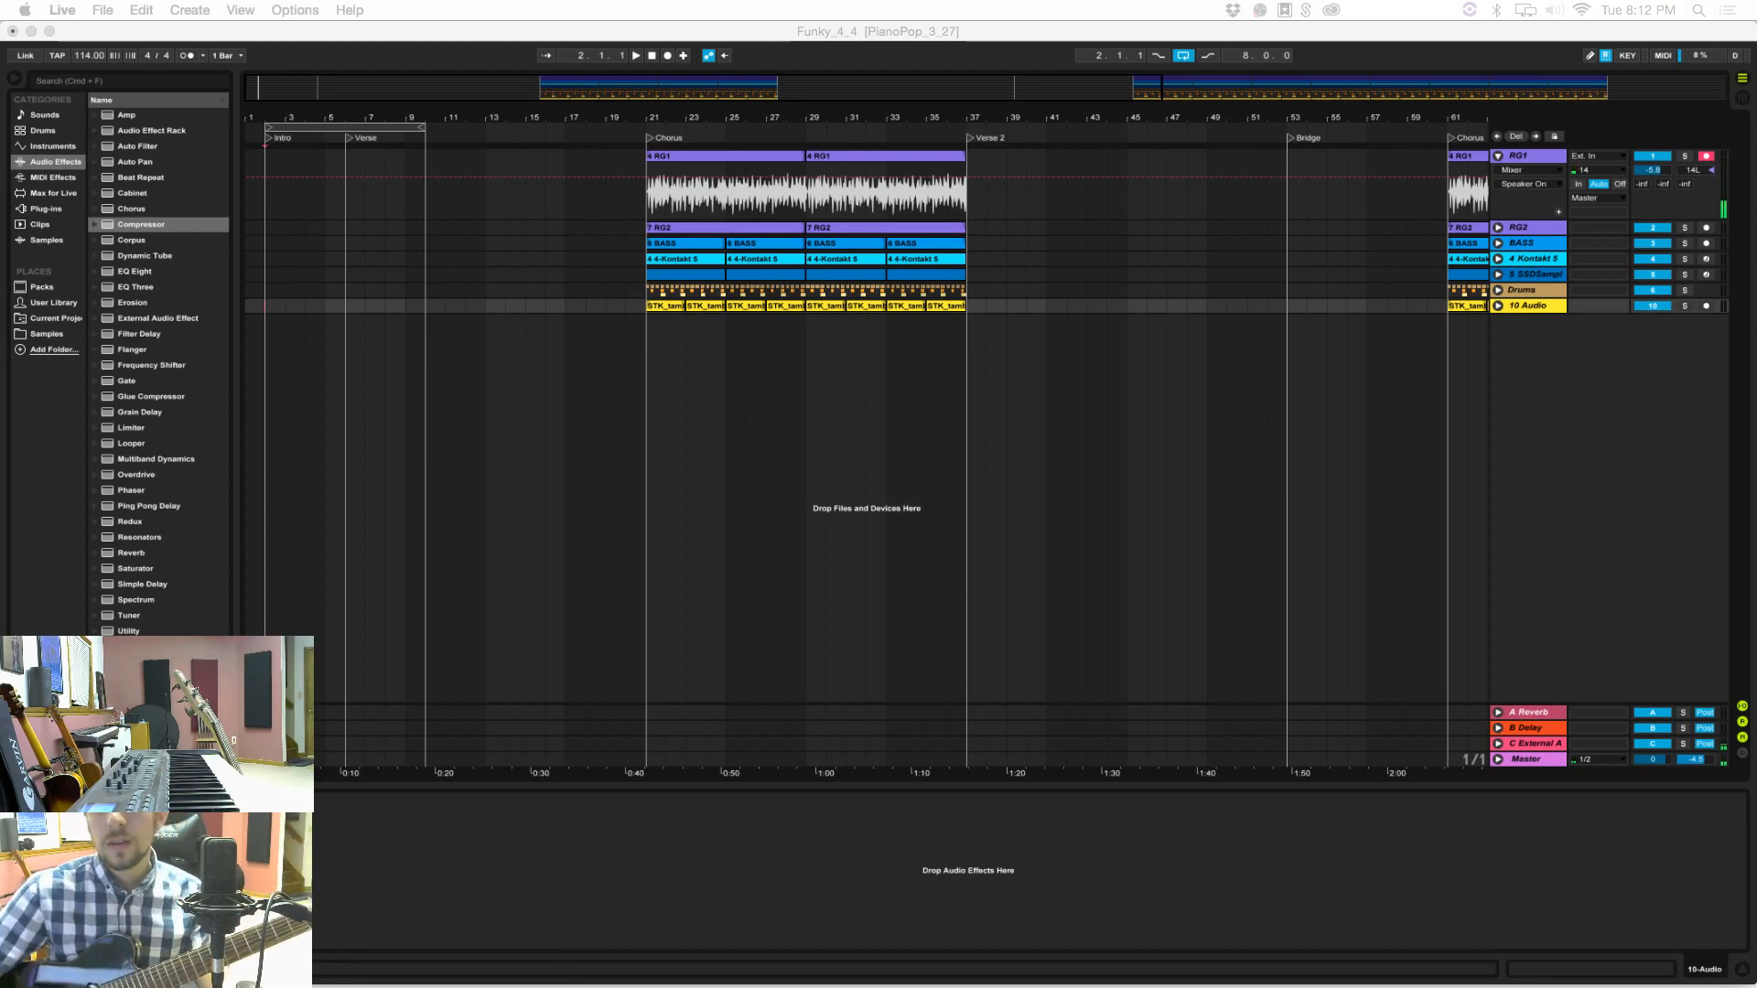
Step: Unfold the Drums group to show its 7 Audio, 8 Audio and 9 Audio tracks across the first chorus
{"action": "left_click", "coordinate": [1503, 290]}
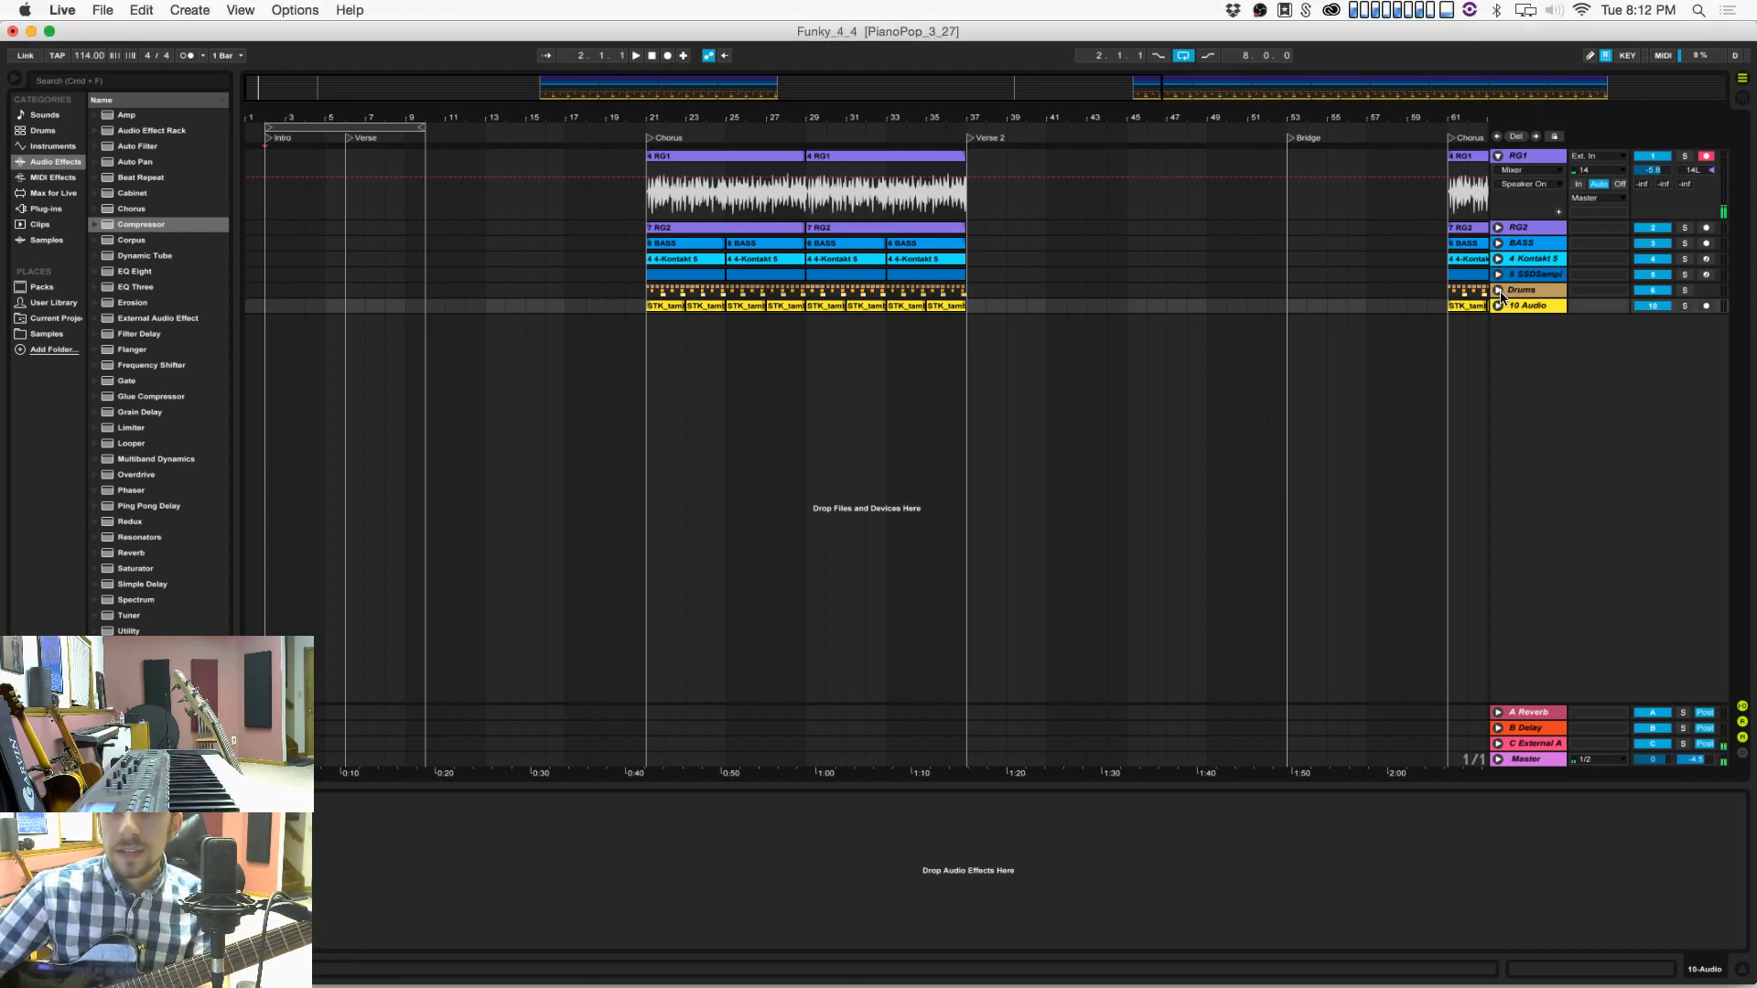
{"action": "left_click", "coordinate": [1499, 291]}
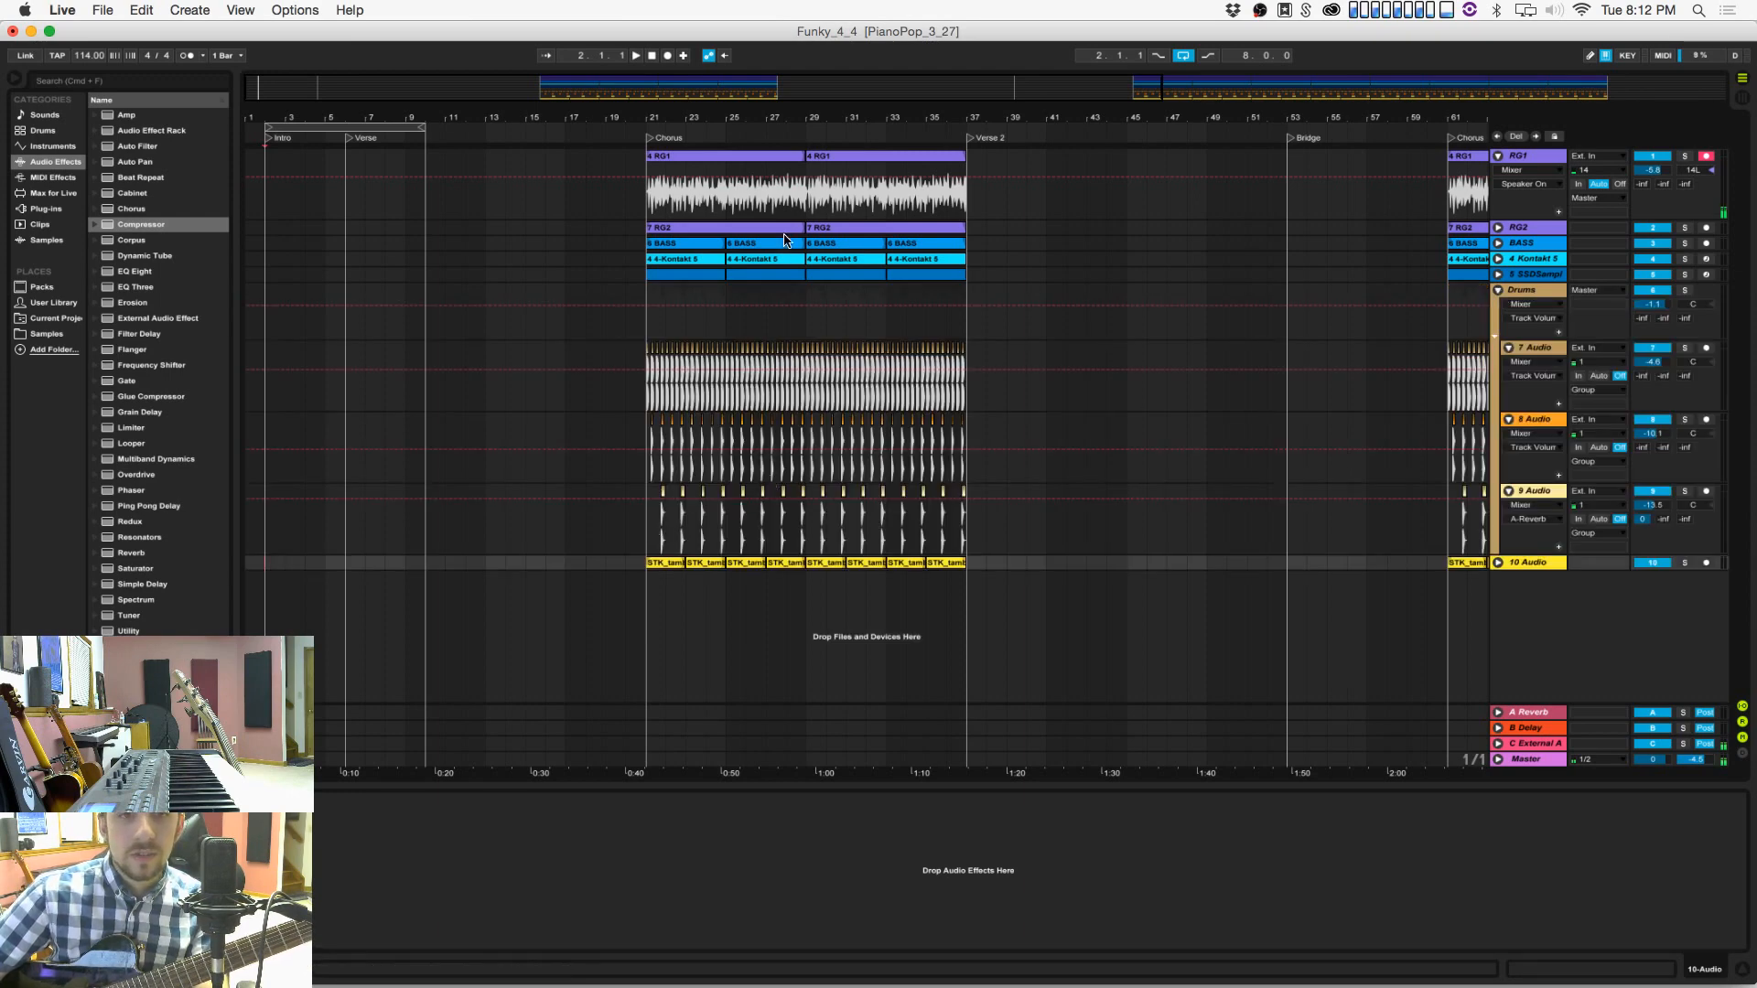
{"action": "left_click_drag", "start_coordinate": [770, 119], "coordinate": [646, 208]}
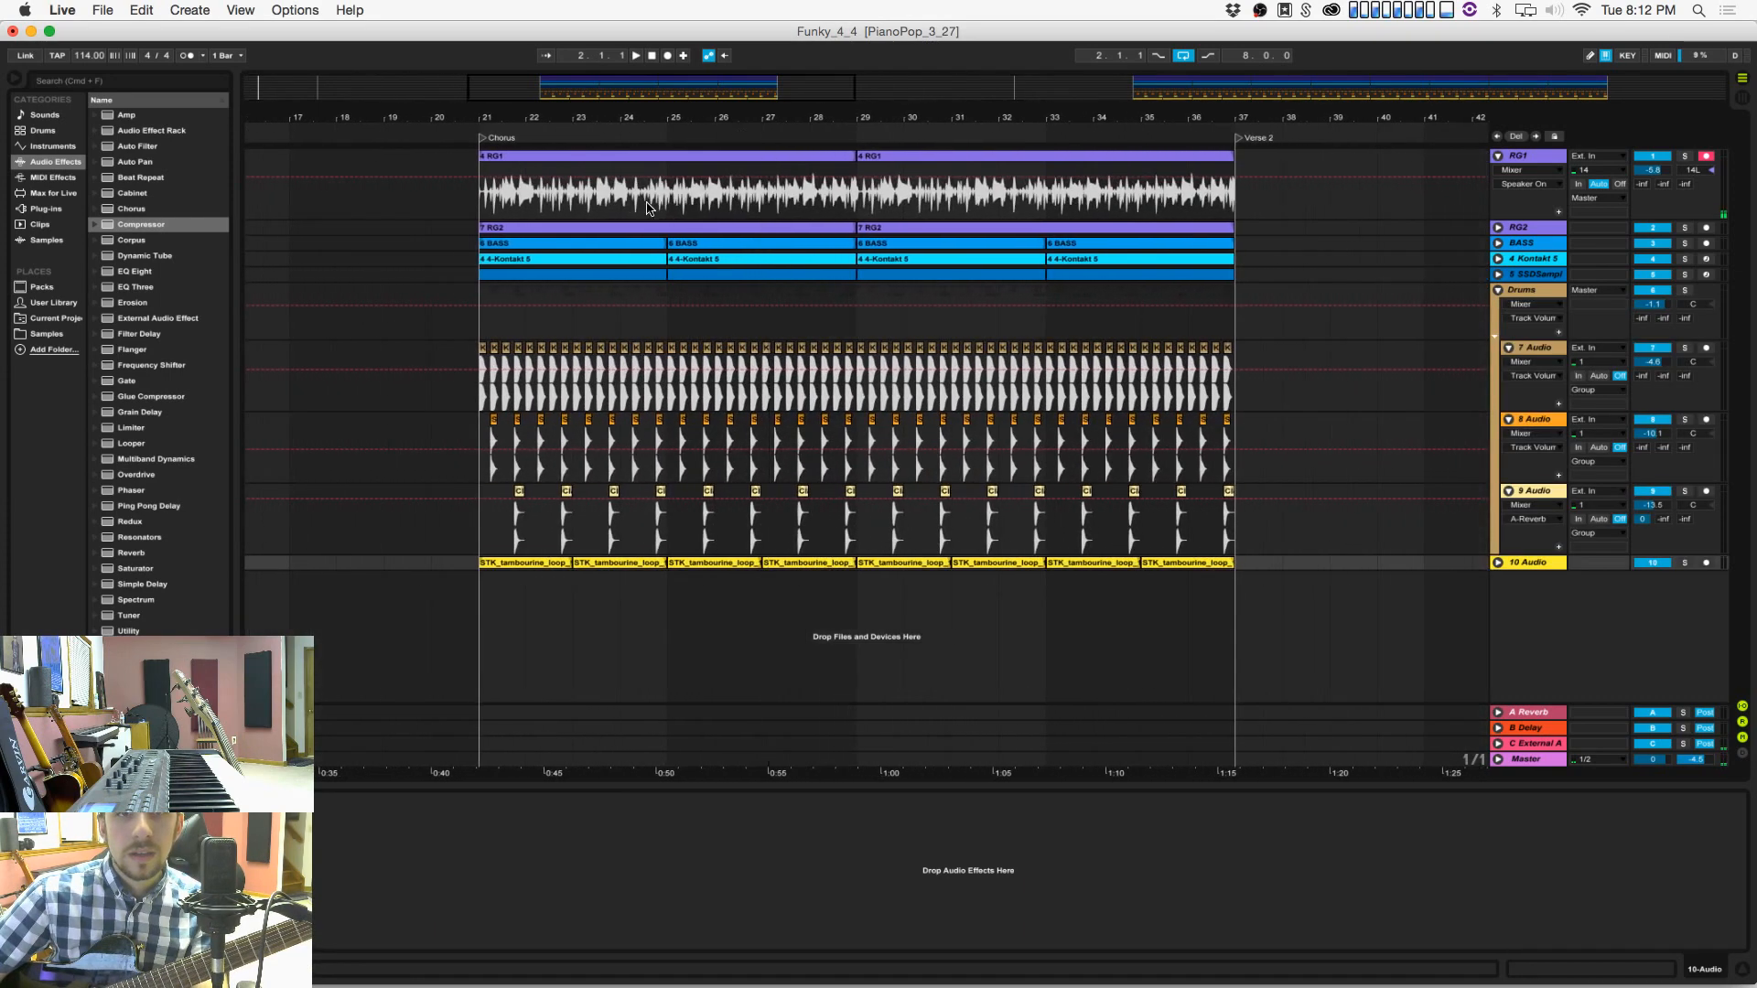
Step: Try to copy the 7 Audio and 8 Audio chorus clips from bars 21 to 37 to the Verse locator, and undo the paste
{"action": "left_click_drag", "start_coordinate": [481, 528], "coordinate": [1224, 381]}
{"action": "key", "text": "super+c"}
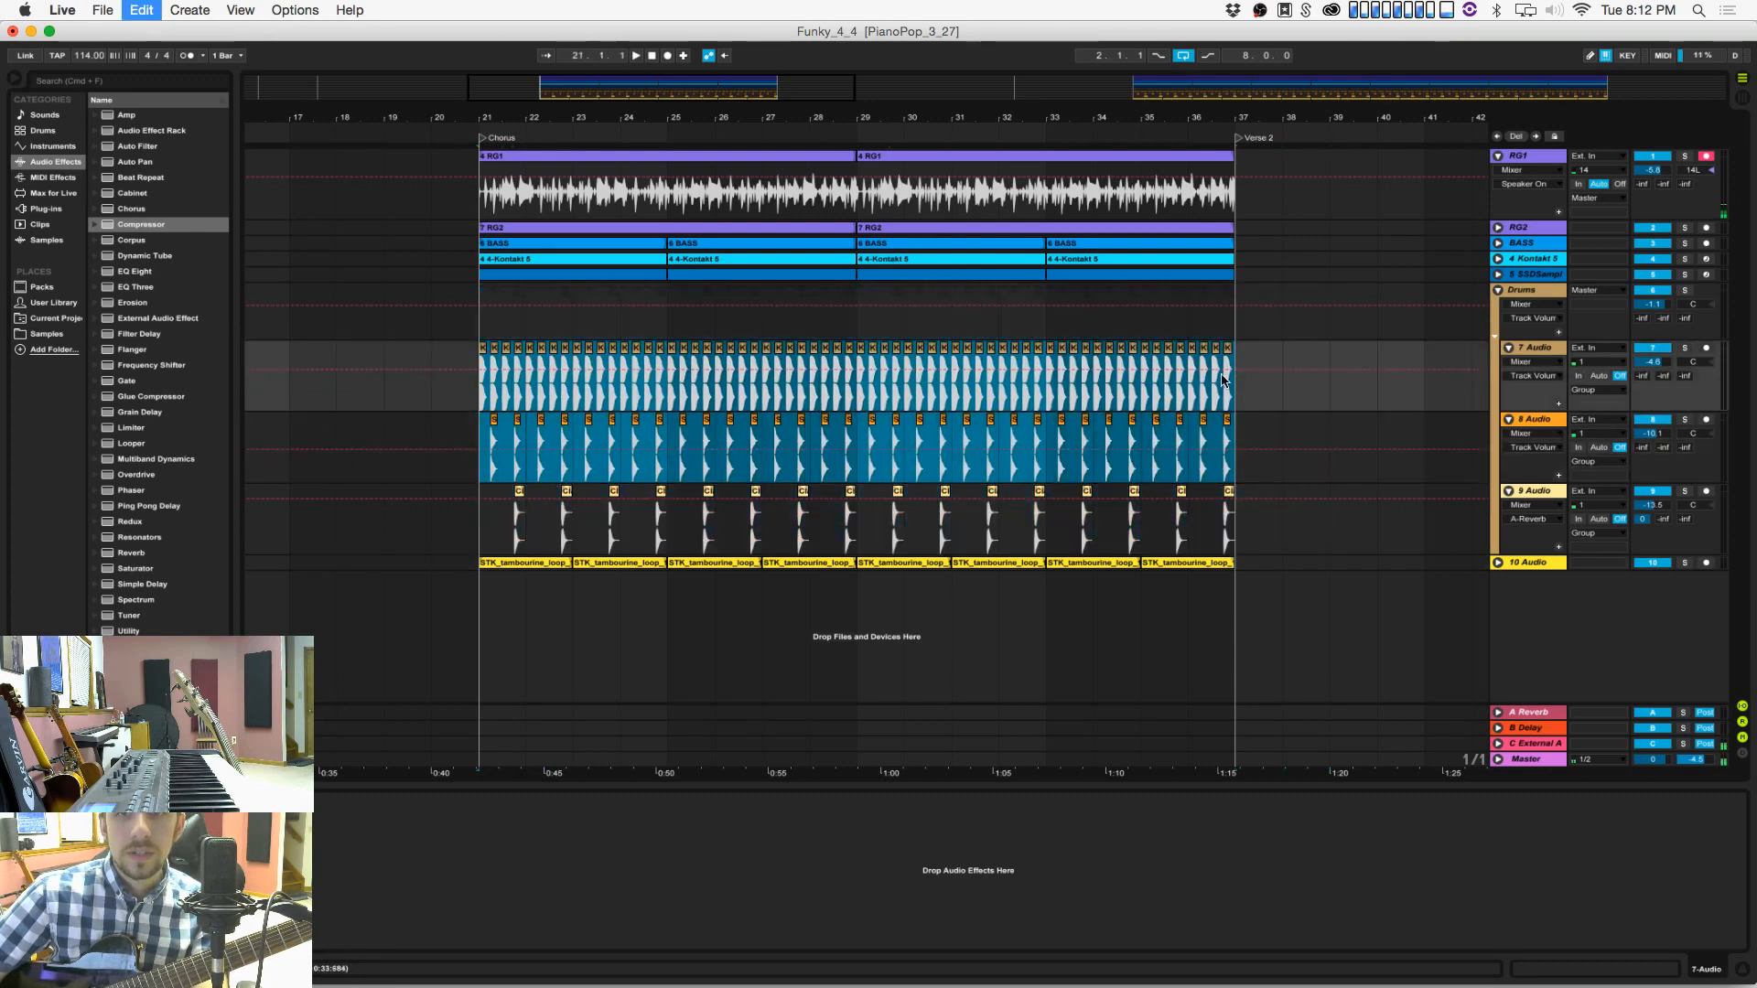
{"action": "scroll", "coordinate": [788, 391], "scroll_direction": "left", "scroll_amount": 10}
{"action": "left_click", "coordinate": [479, 382]}
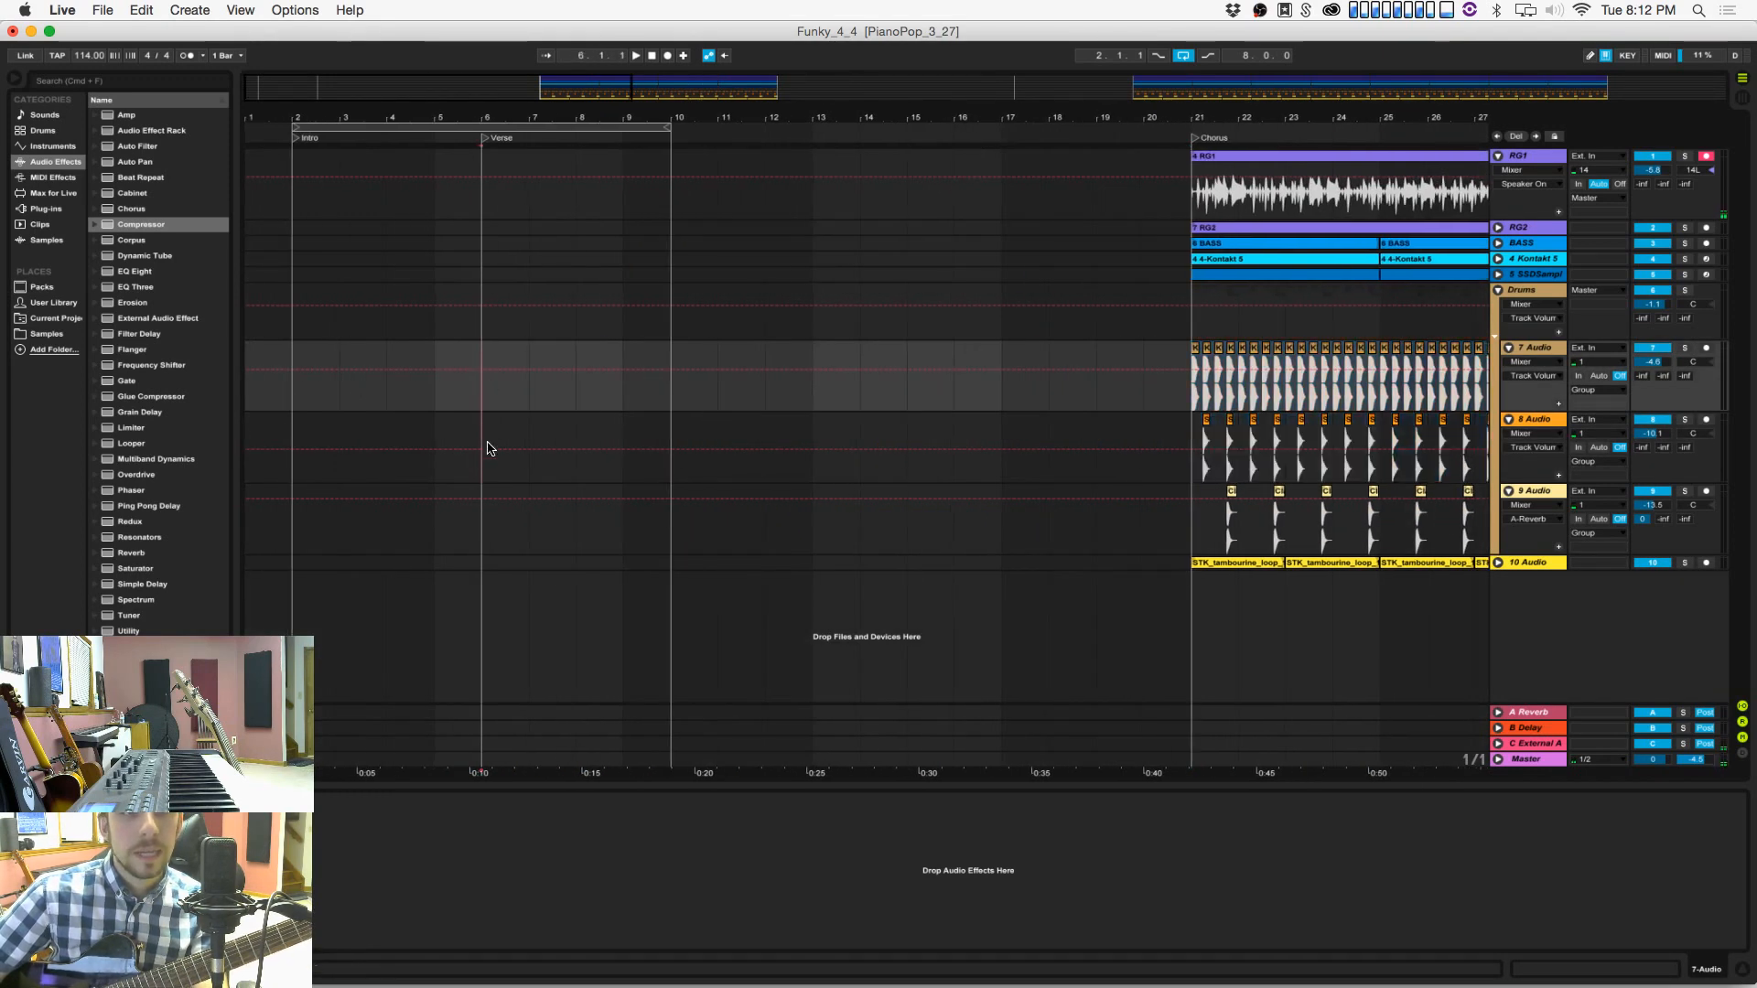
{"action": "left_click", "coordinate": [488, 448]}
{"action": "key", "text": "super+v"}
{"action": "key", "text": "super+z"}
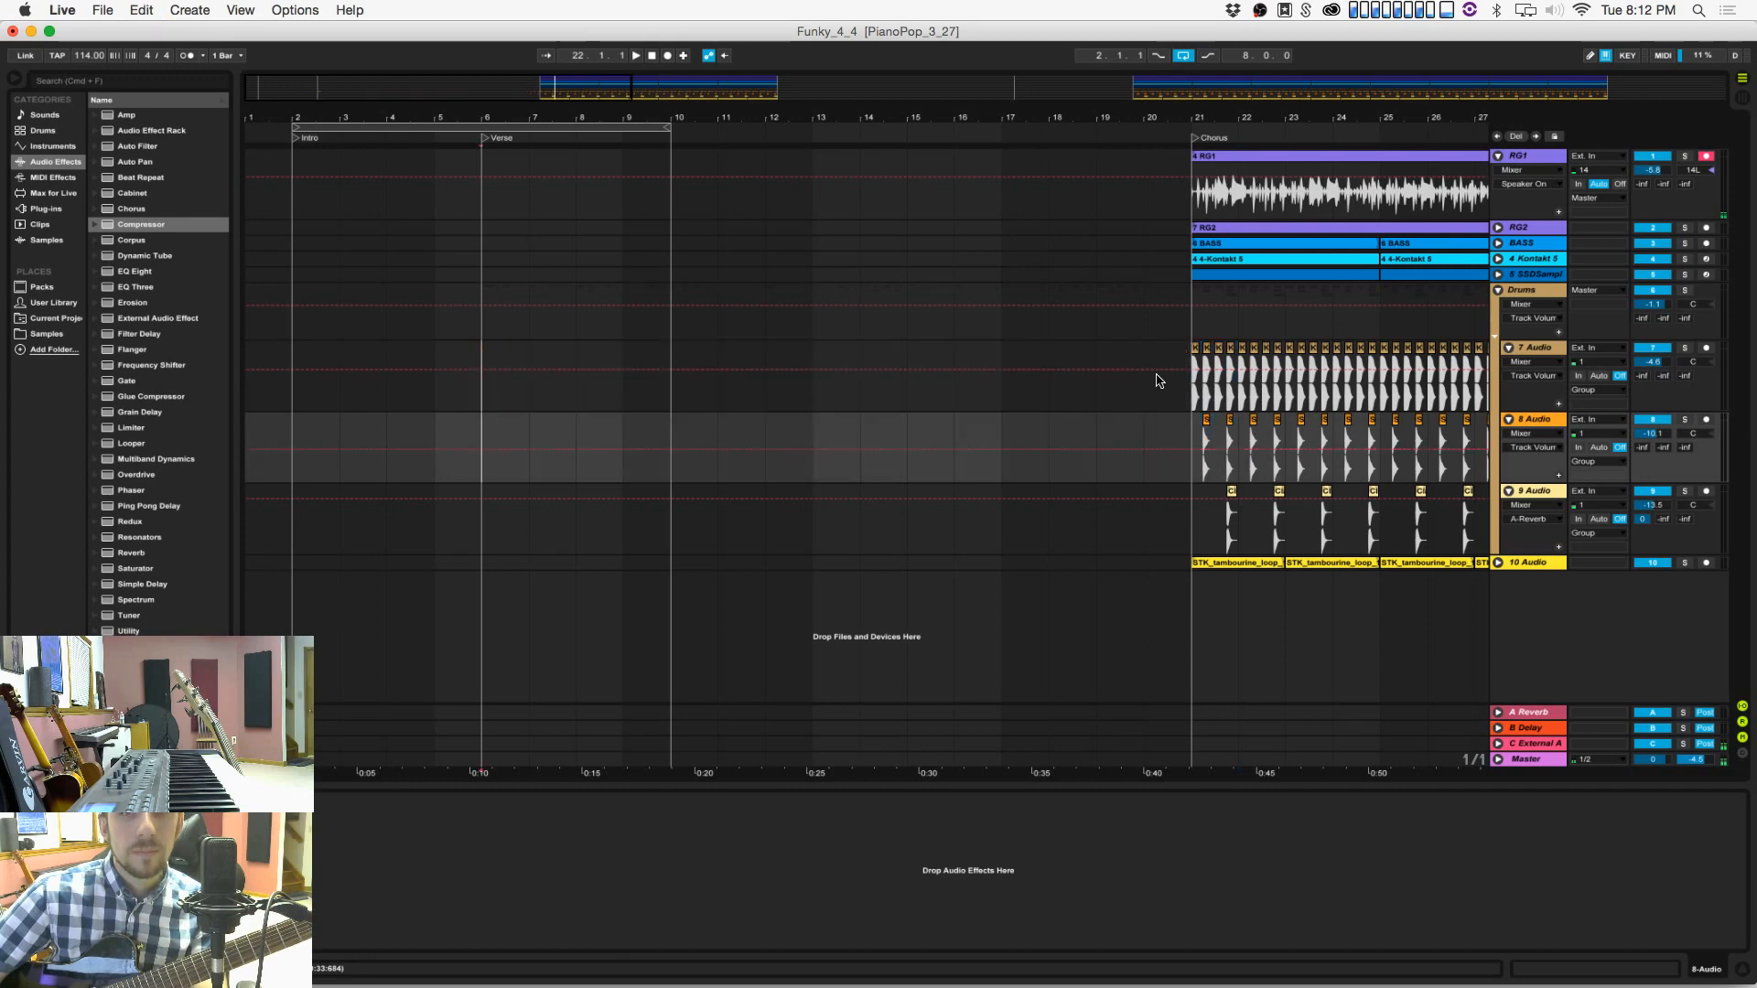
Step: Copy the 7 Audio and 8 Audio clips of the first two chorus bars and paste them at the Verse locator at bar 6
{"action": "left_click_drag", "start_coordinate": [1191, 380], "coordinate": [1290, 428]}
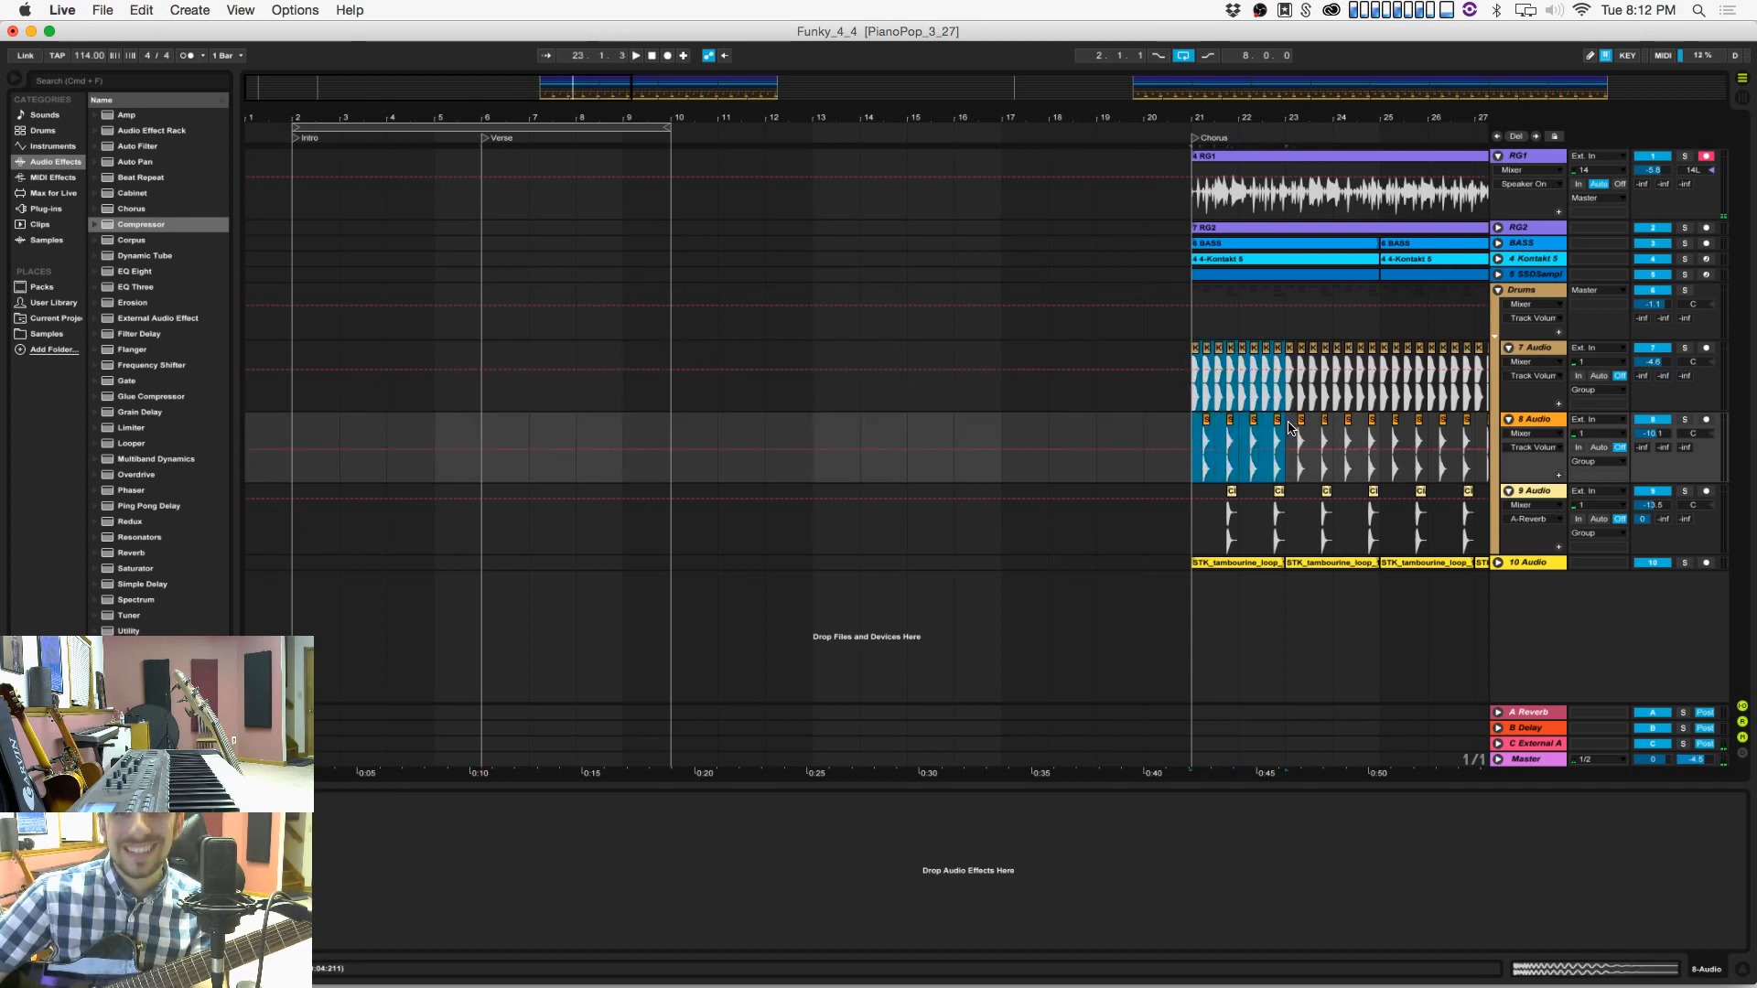
{"action": "left_click", "coordinate": [490, 402]}
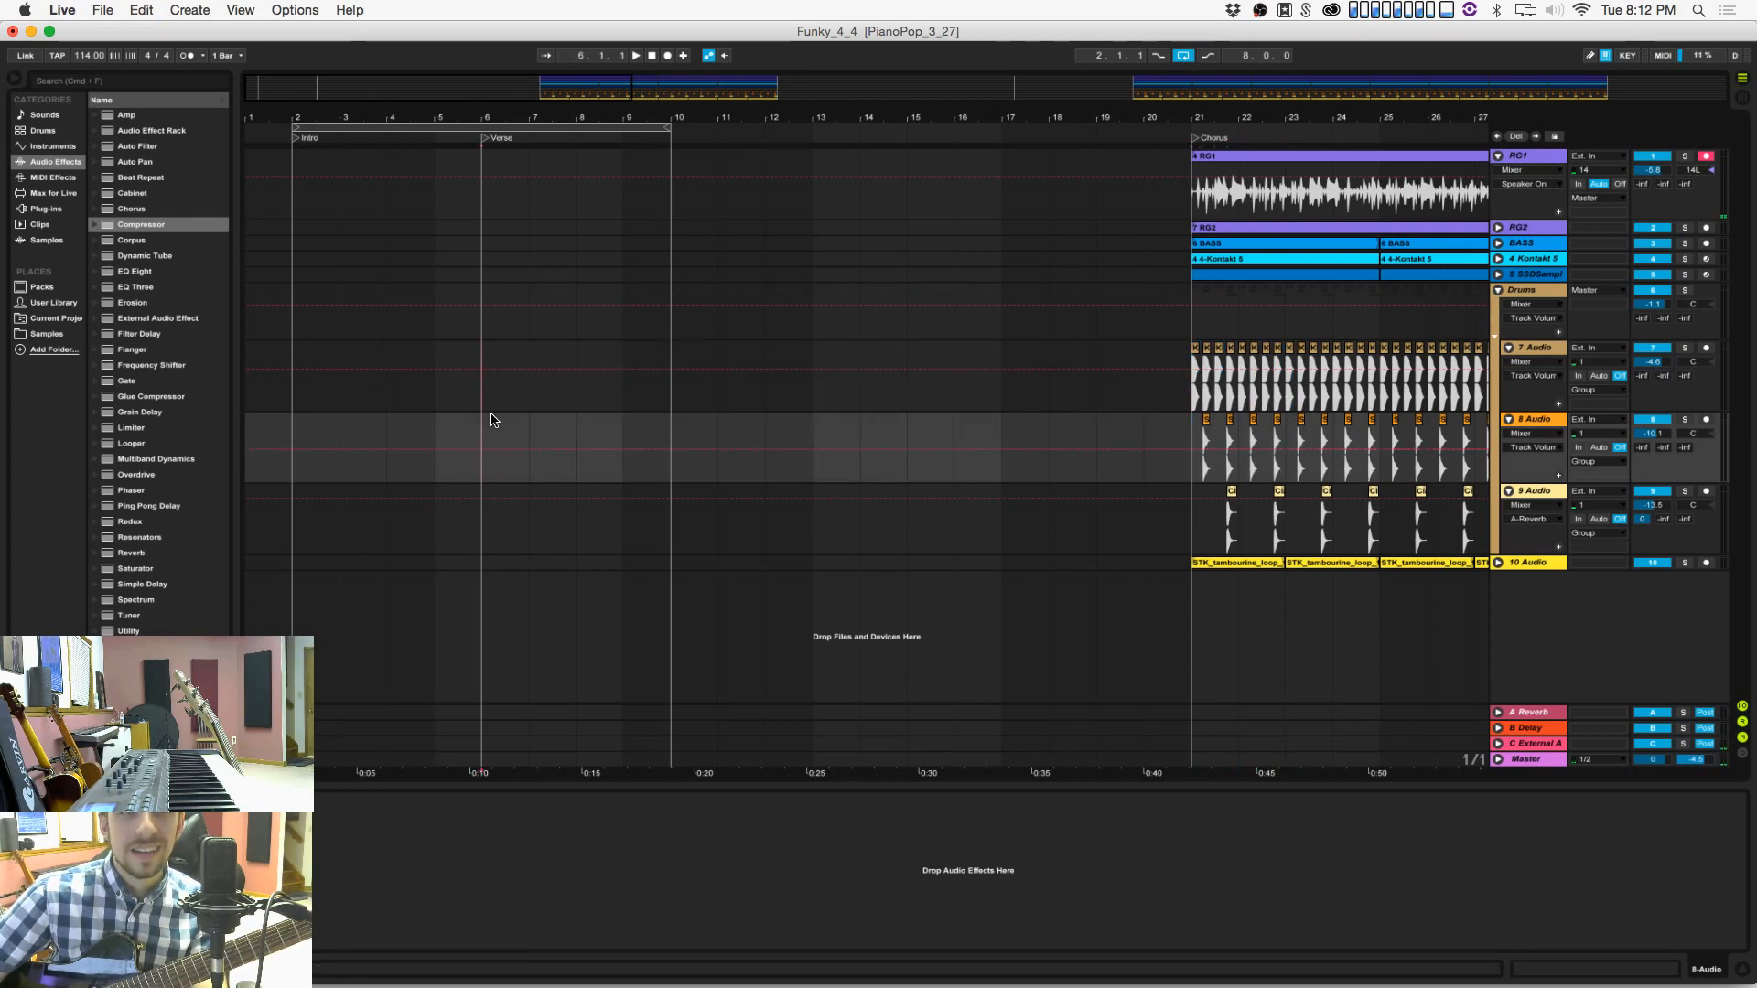
{"action": "key", "text": "super+v"}
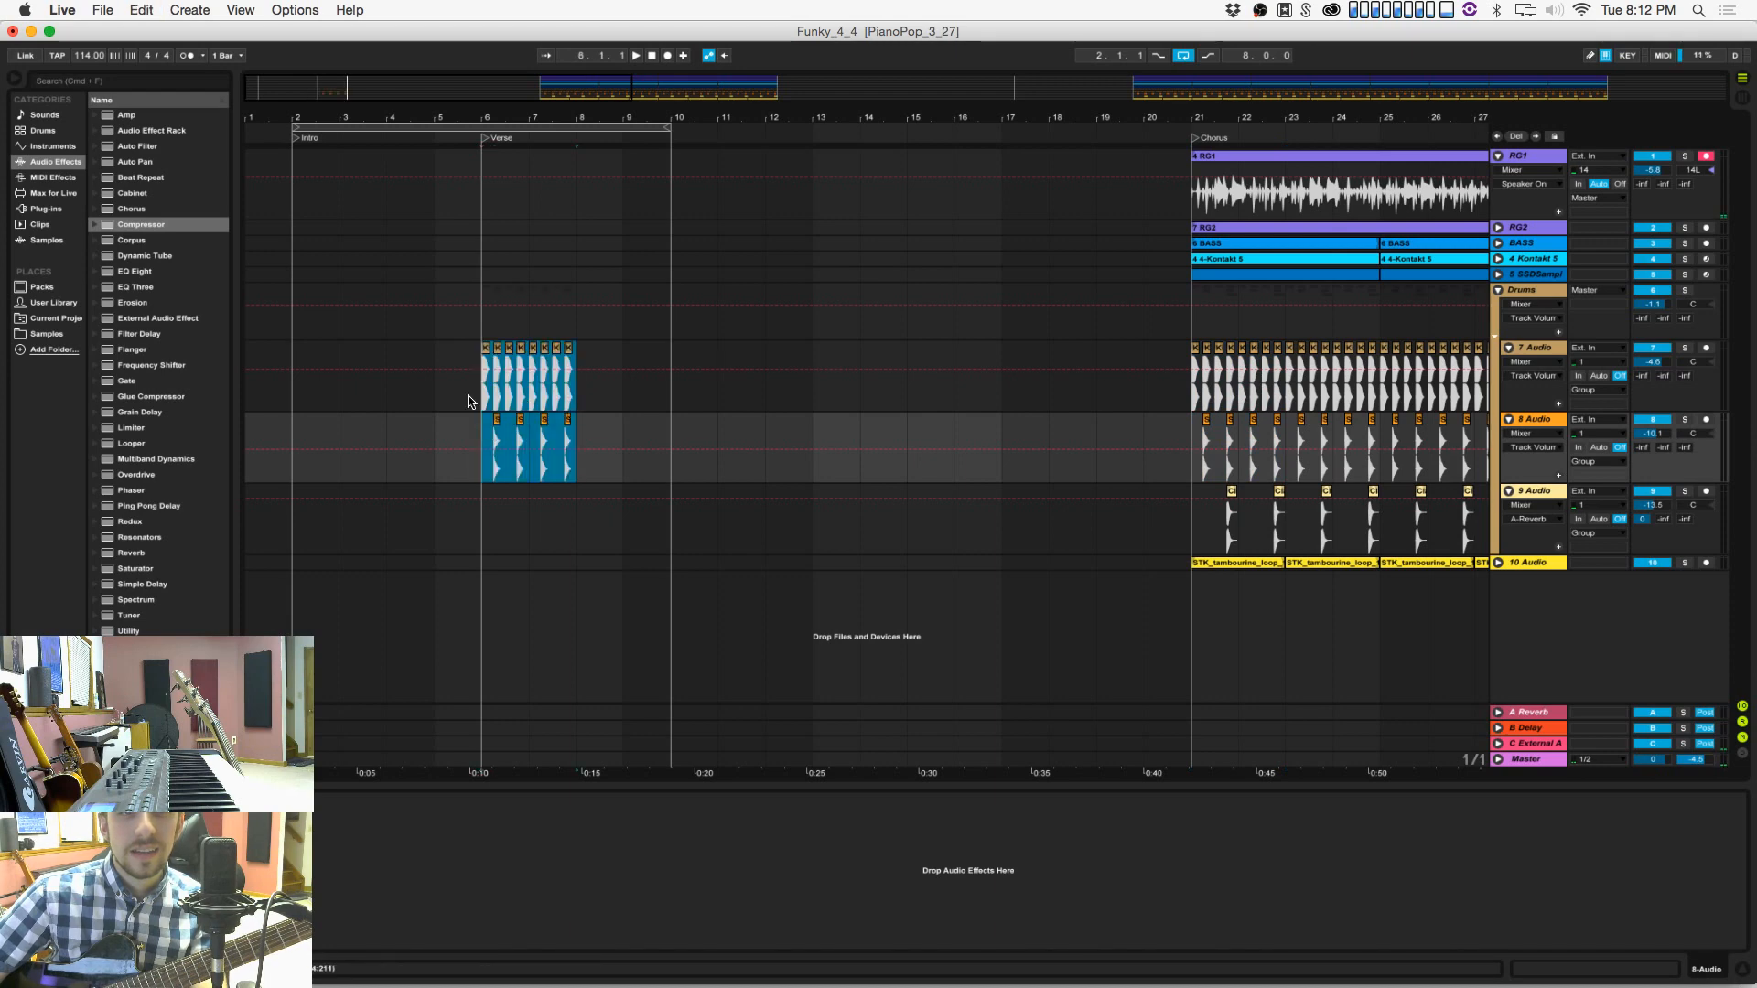
Step: Select the pasted two-bar drum pattern from bars 6 to 8 on 7 Audio and 8 Audio and duplicate it through bar 10
{"action": "left_click_drag", "start_coordinate": [491, 384], "coordinate": [577, 430]}
{"action": "right_click", "coordinate": [583, 404]}
{"action": "left_click", "coordinate": [743, 530]}
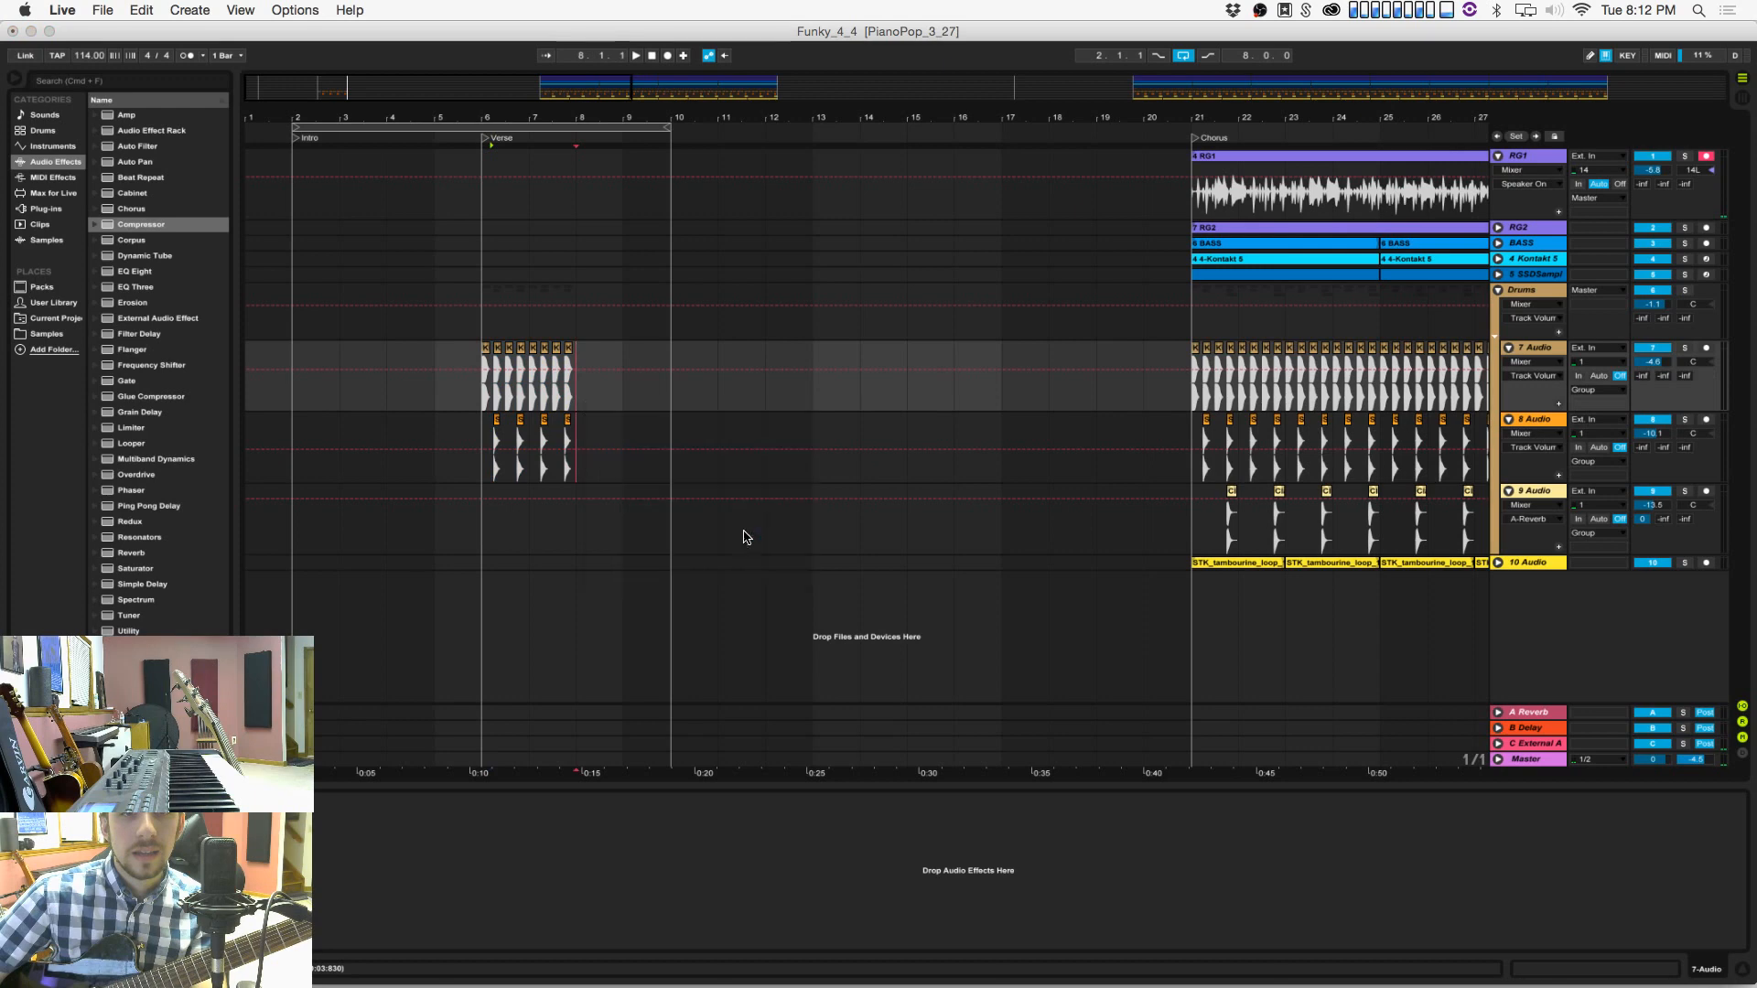
{"action": "left_click_drag", "start_coordinate": [483, 393], "coordinate": [578, 449]}
{"action": "key", "text": "super+d"}
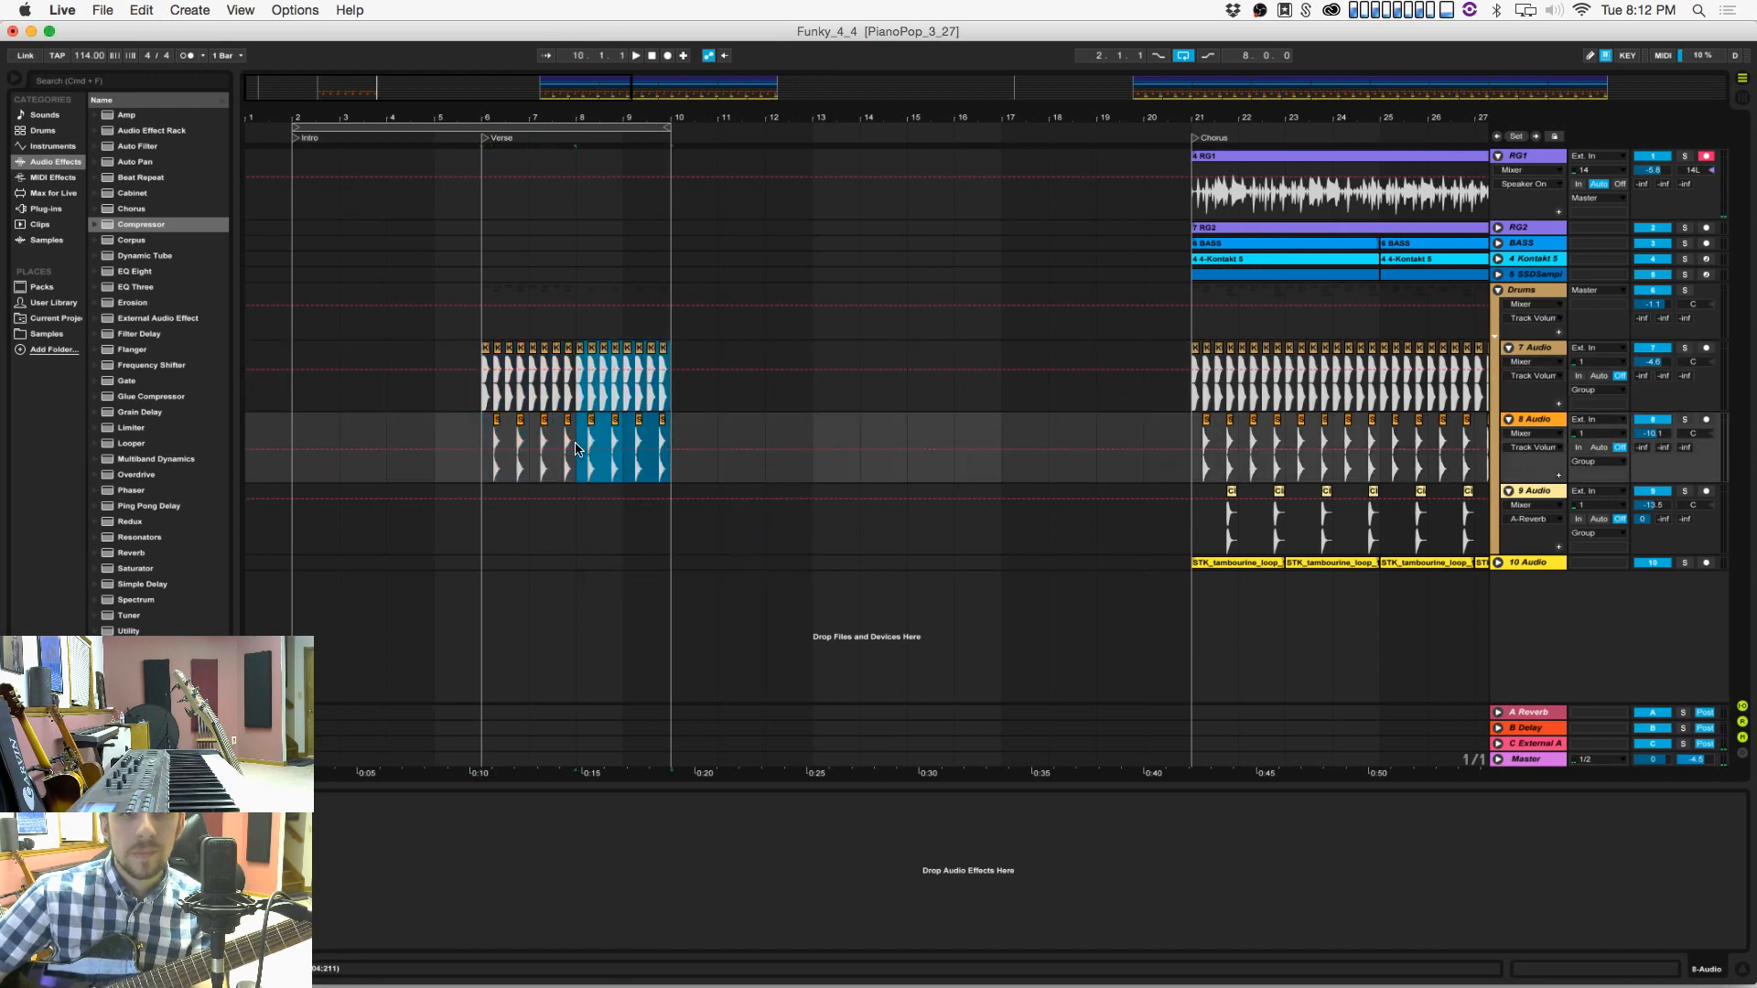
Step: Try repeating the duplicated verse drum pattern up to bar 22, and undo the extra copies past bar 10
{"action": "key", "text": "super+d"}
{"action": "key", "text": "super+d"}
{"action": "key", "text": "super+d"}
{"action": "key", "text": "super+d"}
{"action": "key", "text": "super+d"}
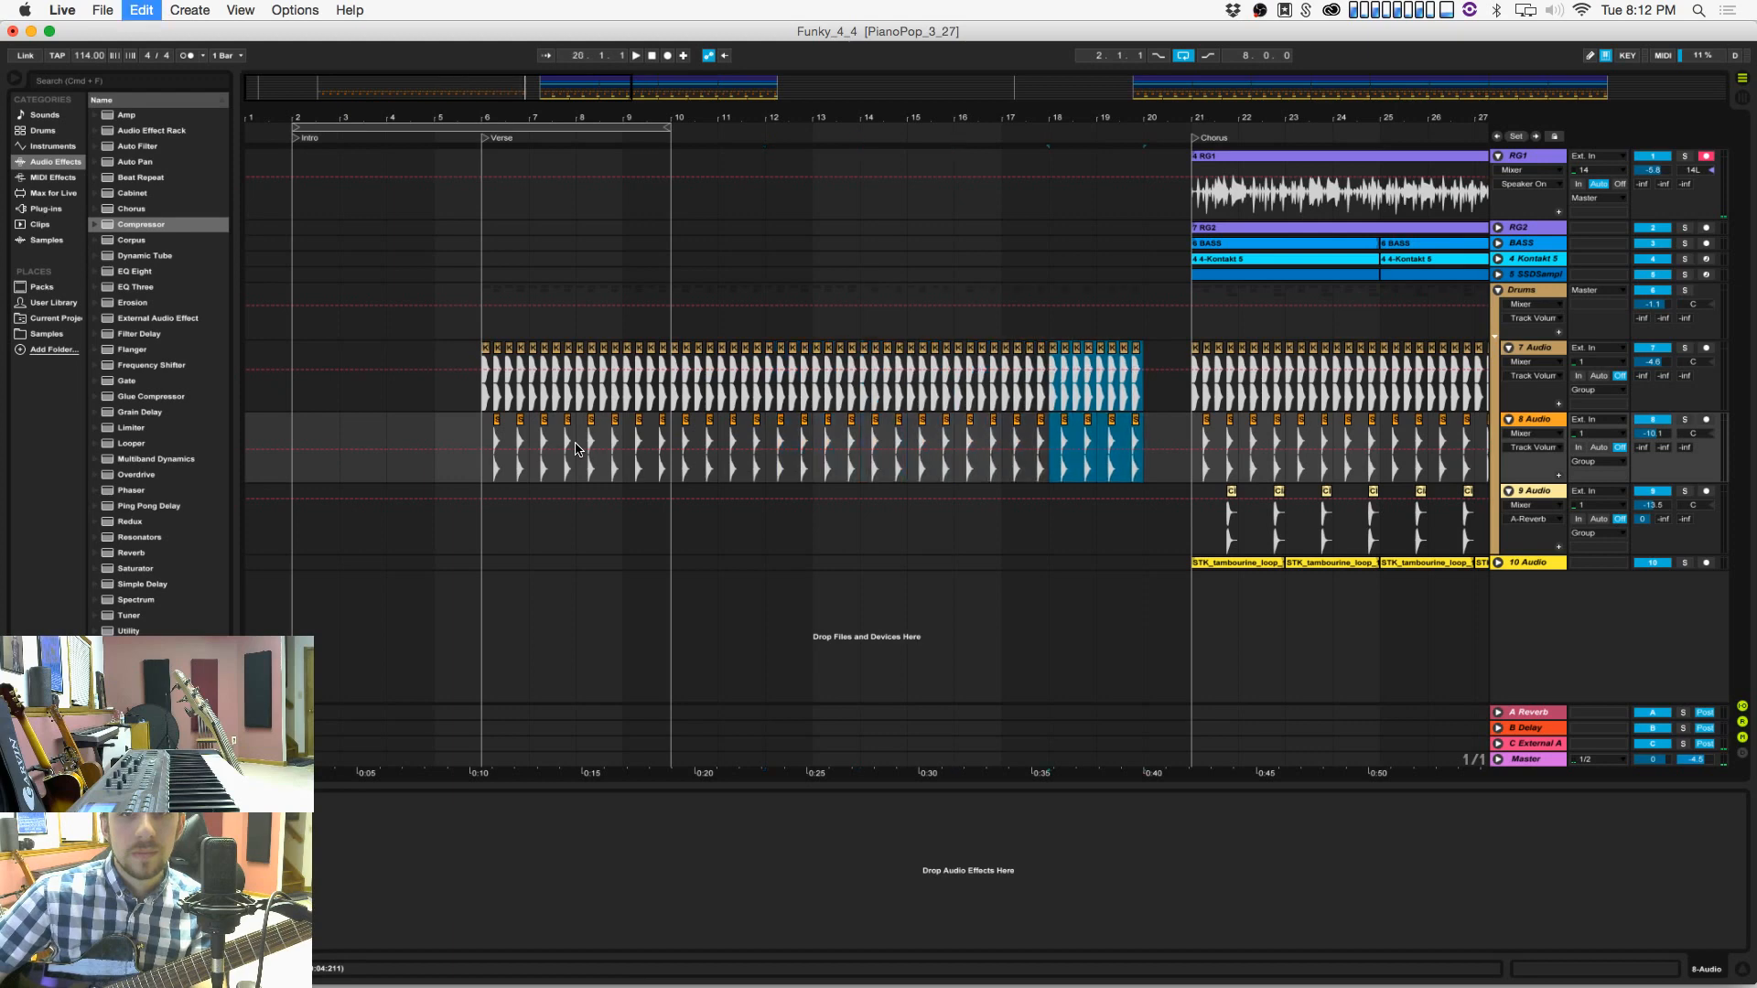
{"action": "key", "text": "super+d"}
{"action": "key", "text": "super+z"}
{"action": "key", "text": "super+z"}
{"action": "key", "text": "super+z"}
{"action": "key", "text": "super+z"}
{"action": "key", "text": "super+z"}
{"action": "key", "text": "super+z"}
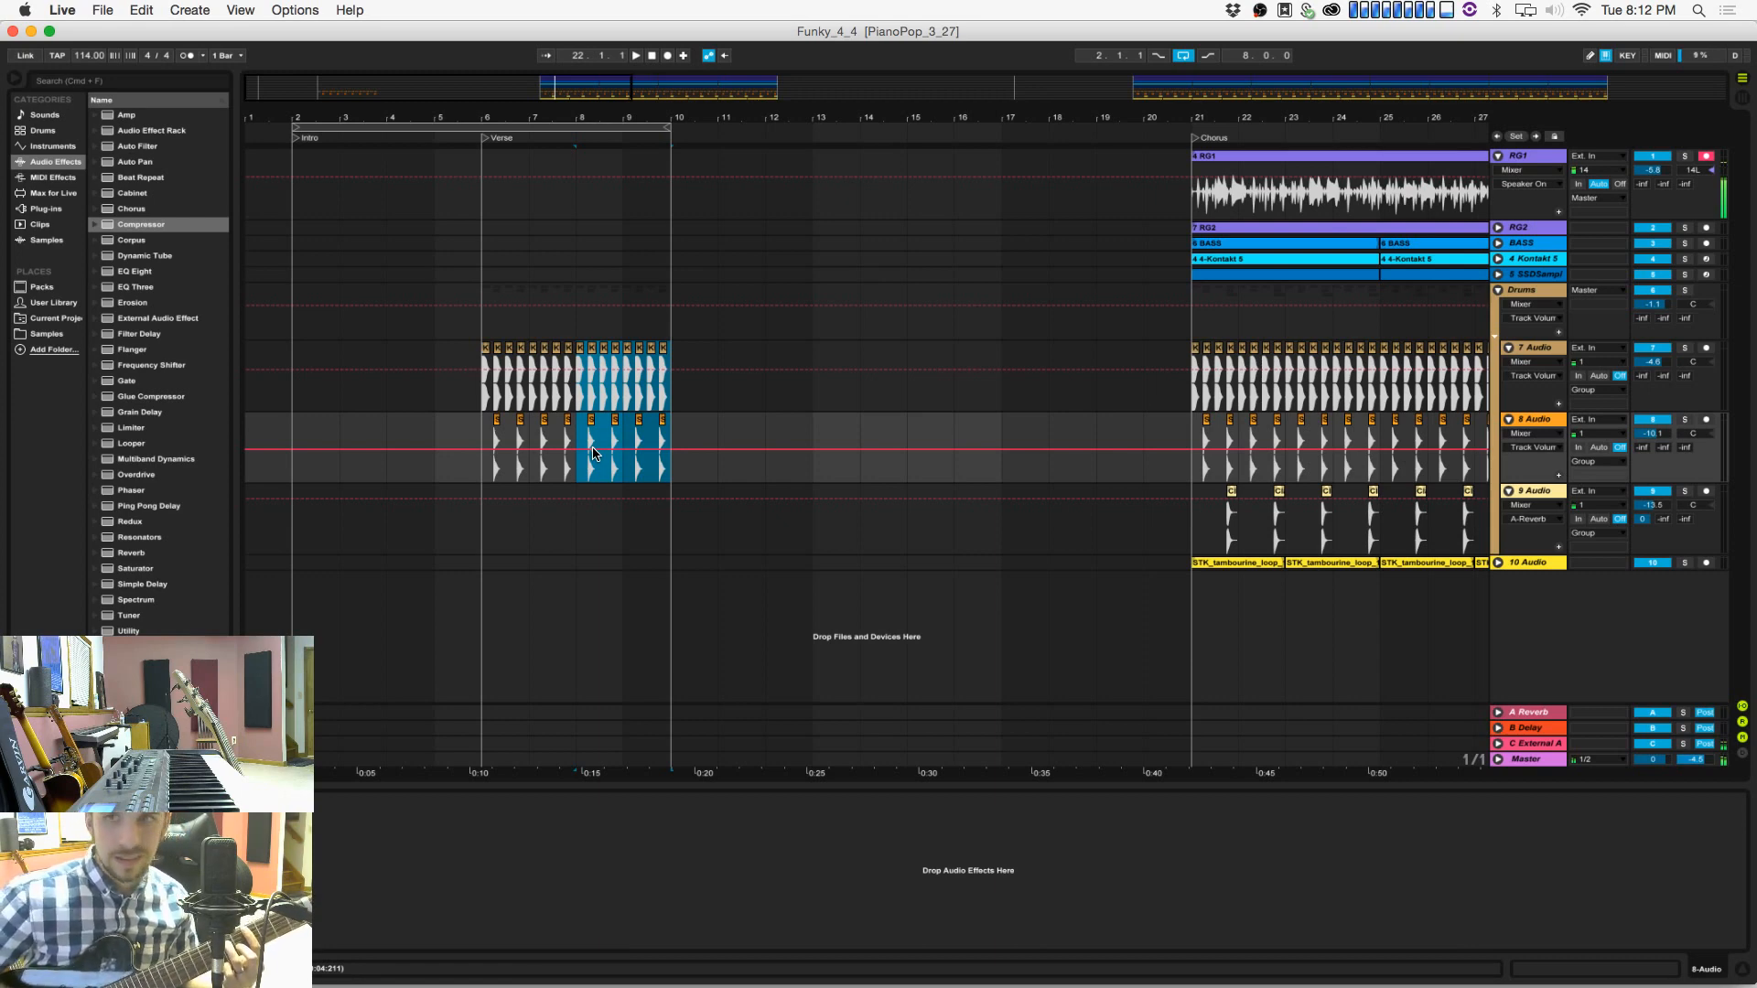
Step: Set the playback start at bar 5 on RG1, turn on the metronome and raise the RG1 volume to -4.0
{"action": "left_click", "coordinate": [433, 214]}
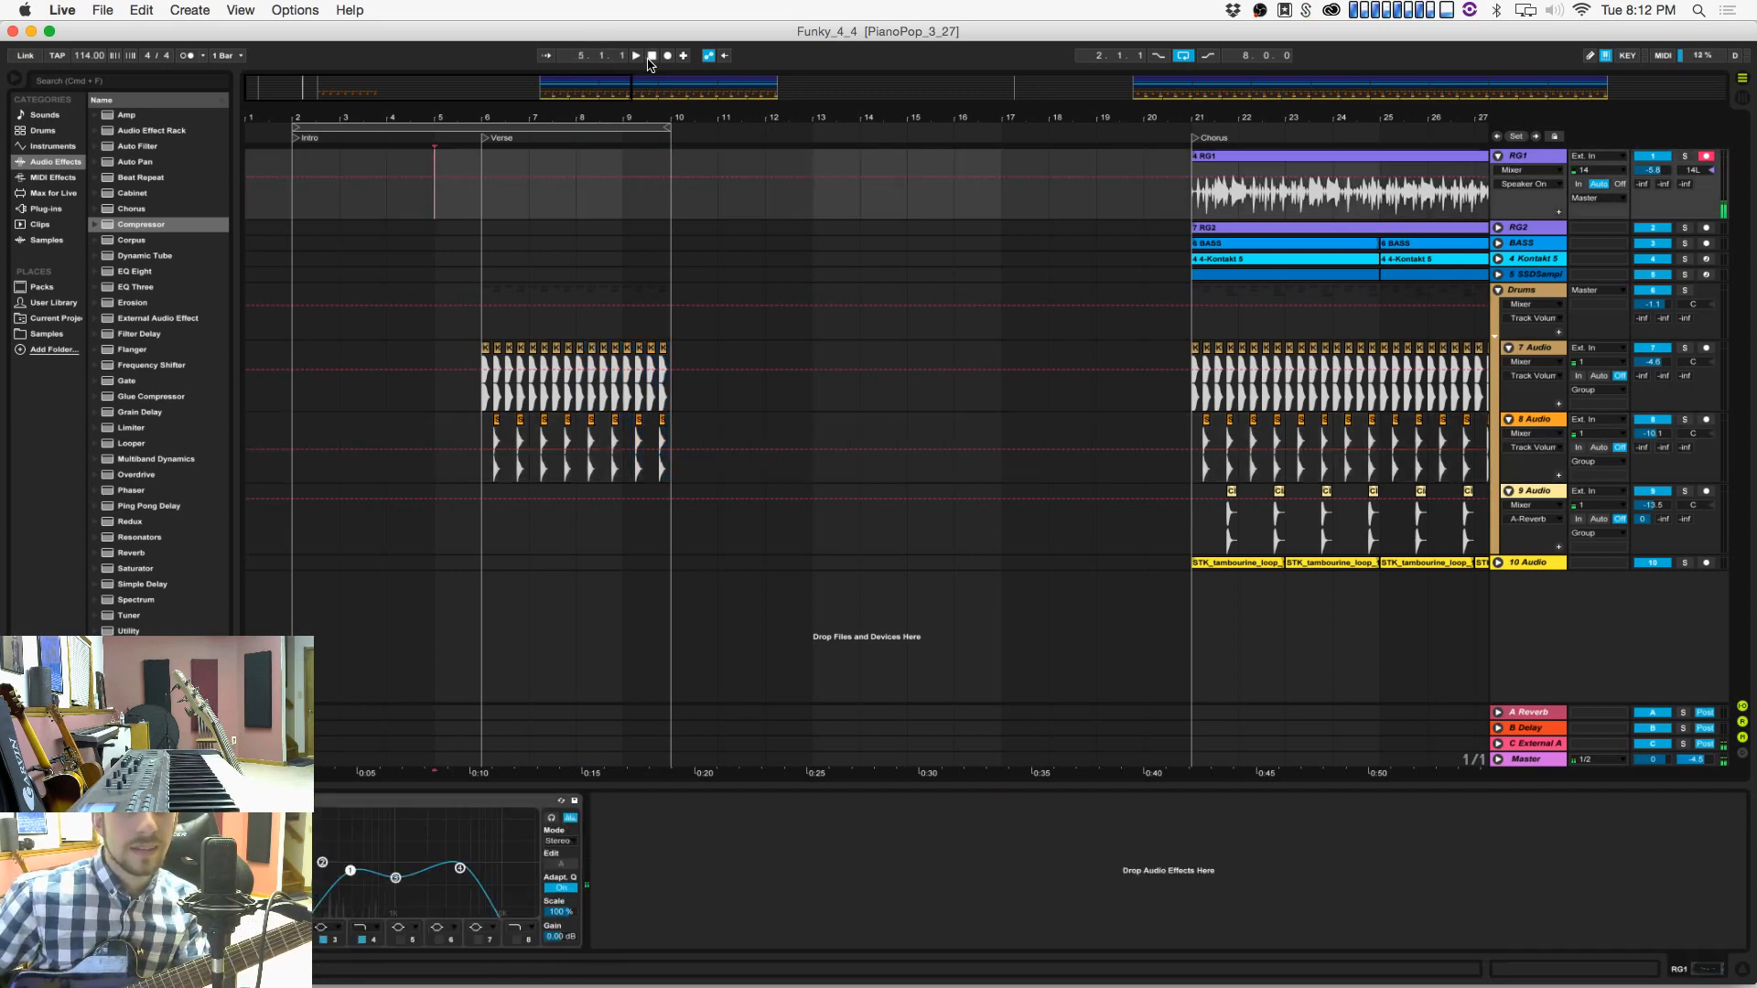
{"action": "left_click", "coordinate": [189, 55]}
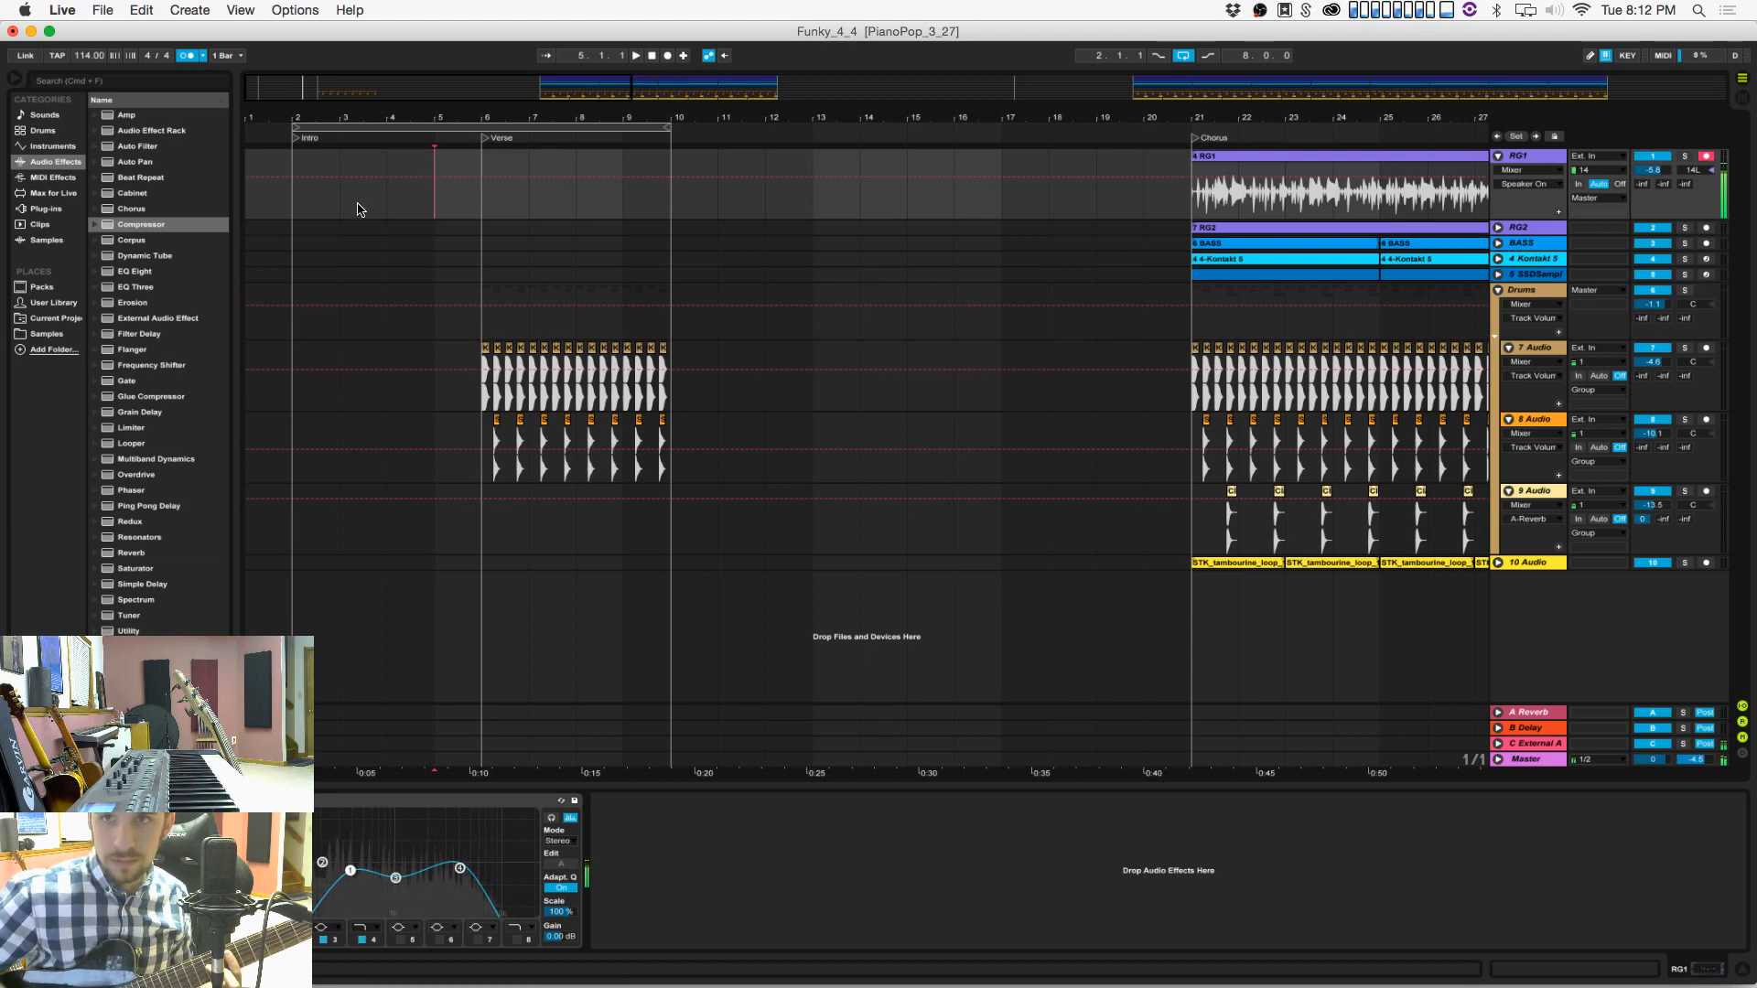
{"action": "left_click_drag", "start_coordinate": [1652, 171], "coordinate": [1652, 161]}
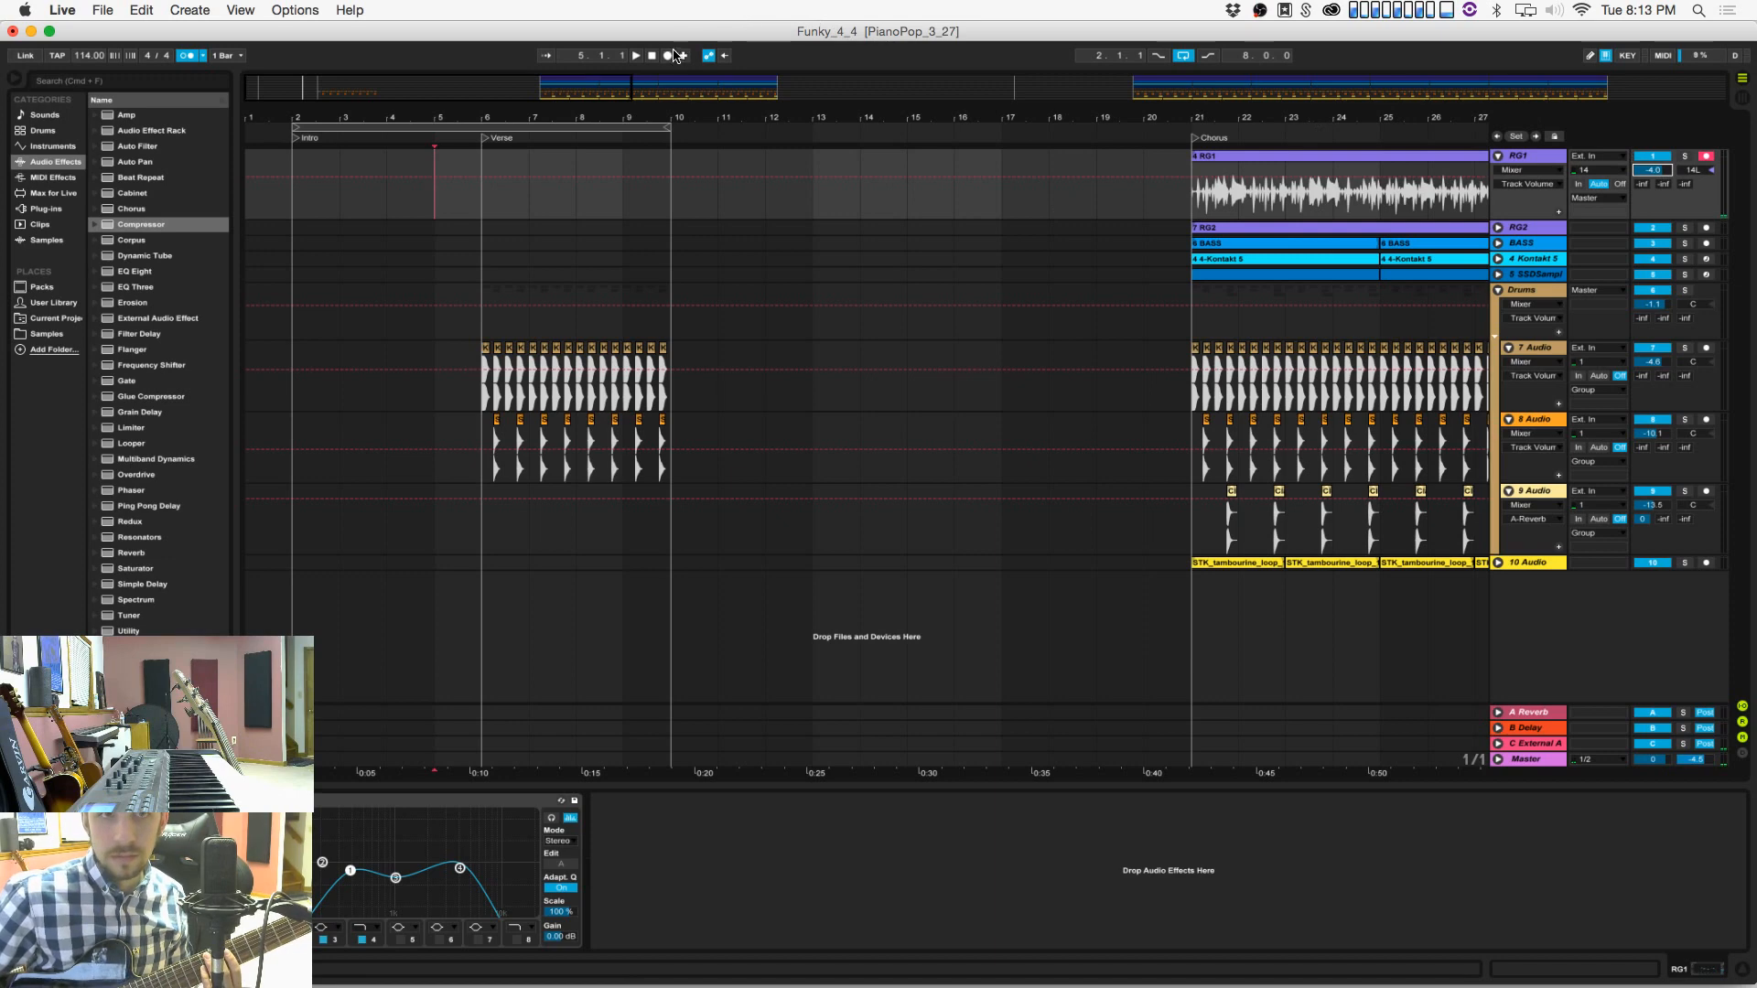
Step: Save the set and try recording guitar on RG1 directly from the Verse locator at bar 6
{"action": "key", "text": "super+Tab"}
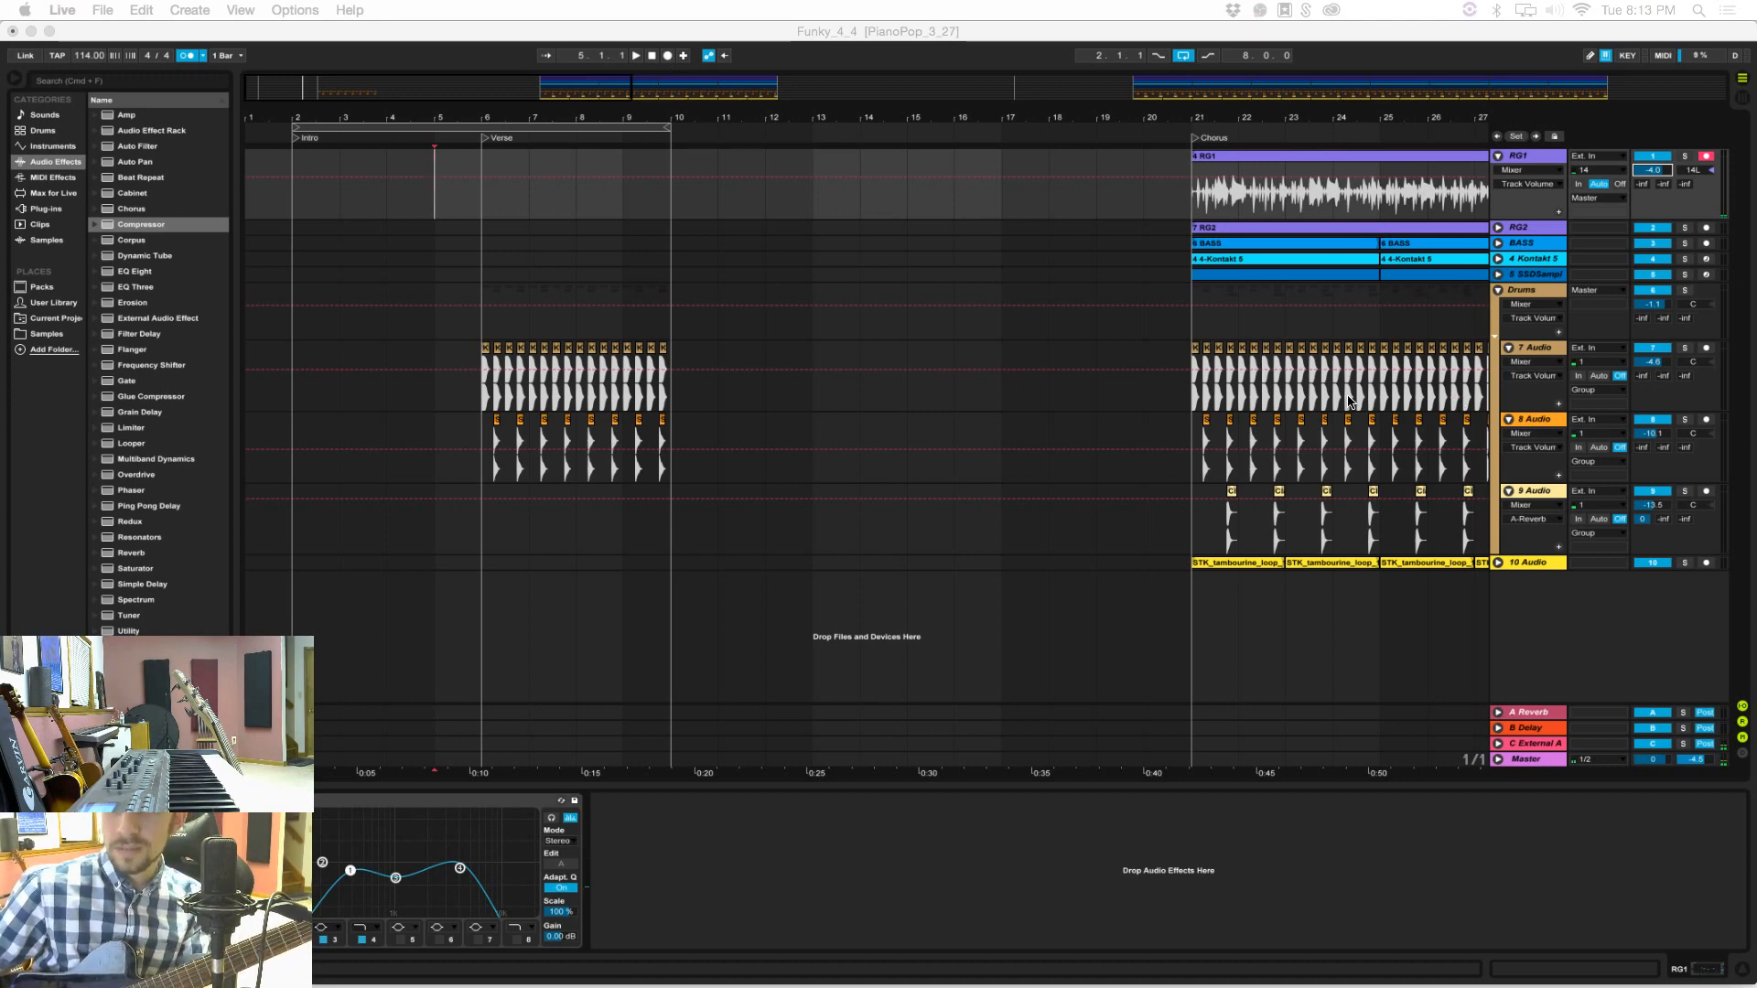
{"action": "left_click", "coordinate": [489, 482]}
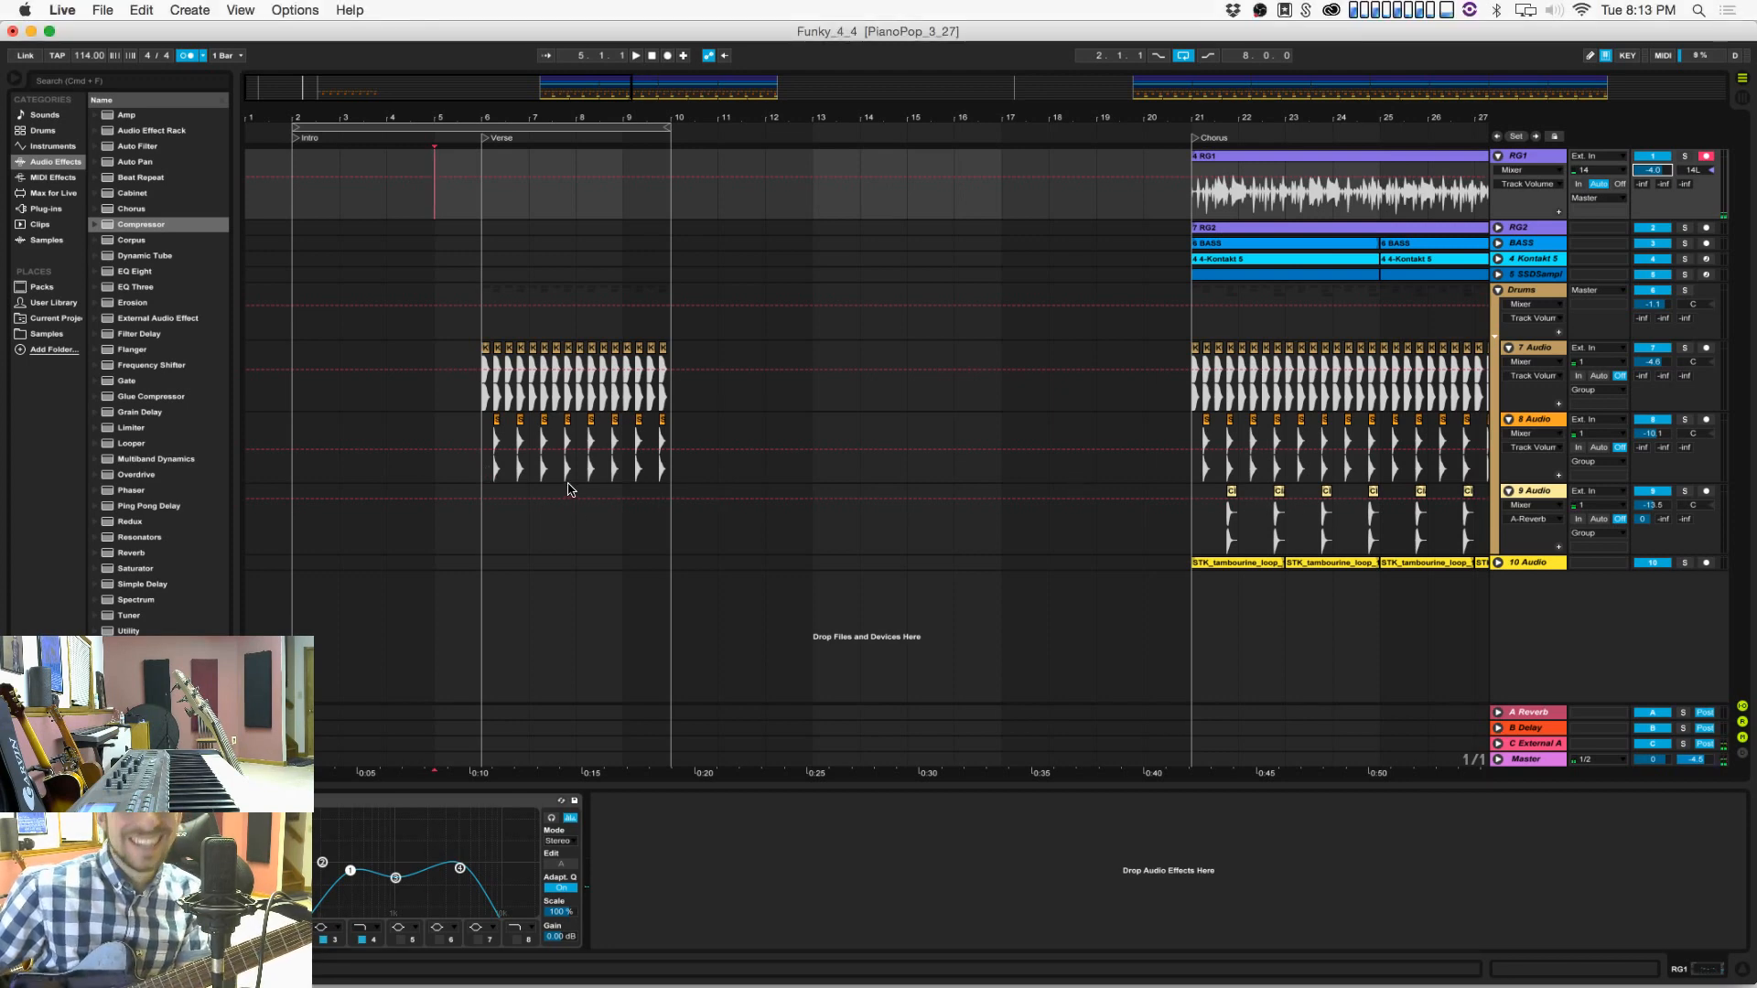
{"action": "left_click", "coordinate": [501, 442]}
{"action": "key", "text": "super+s"}
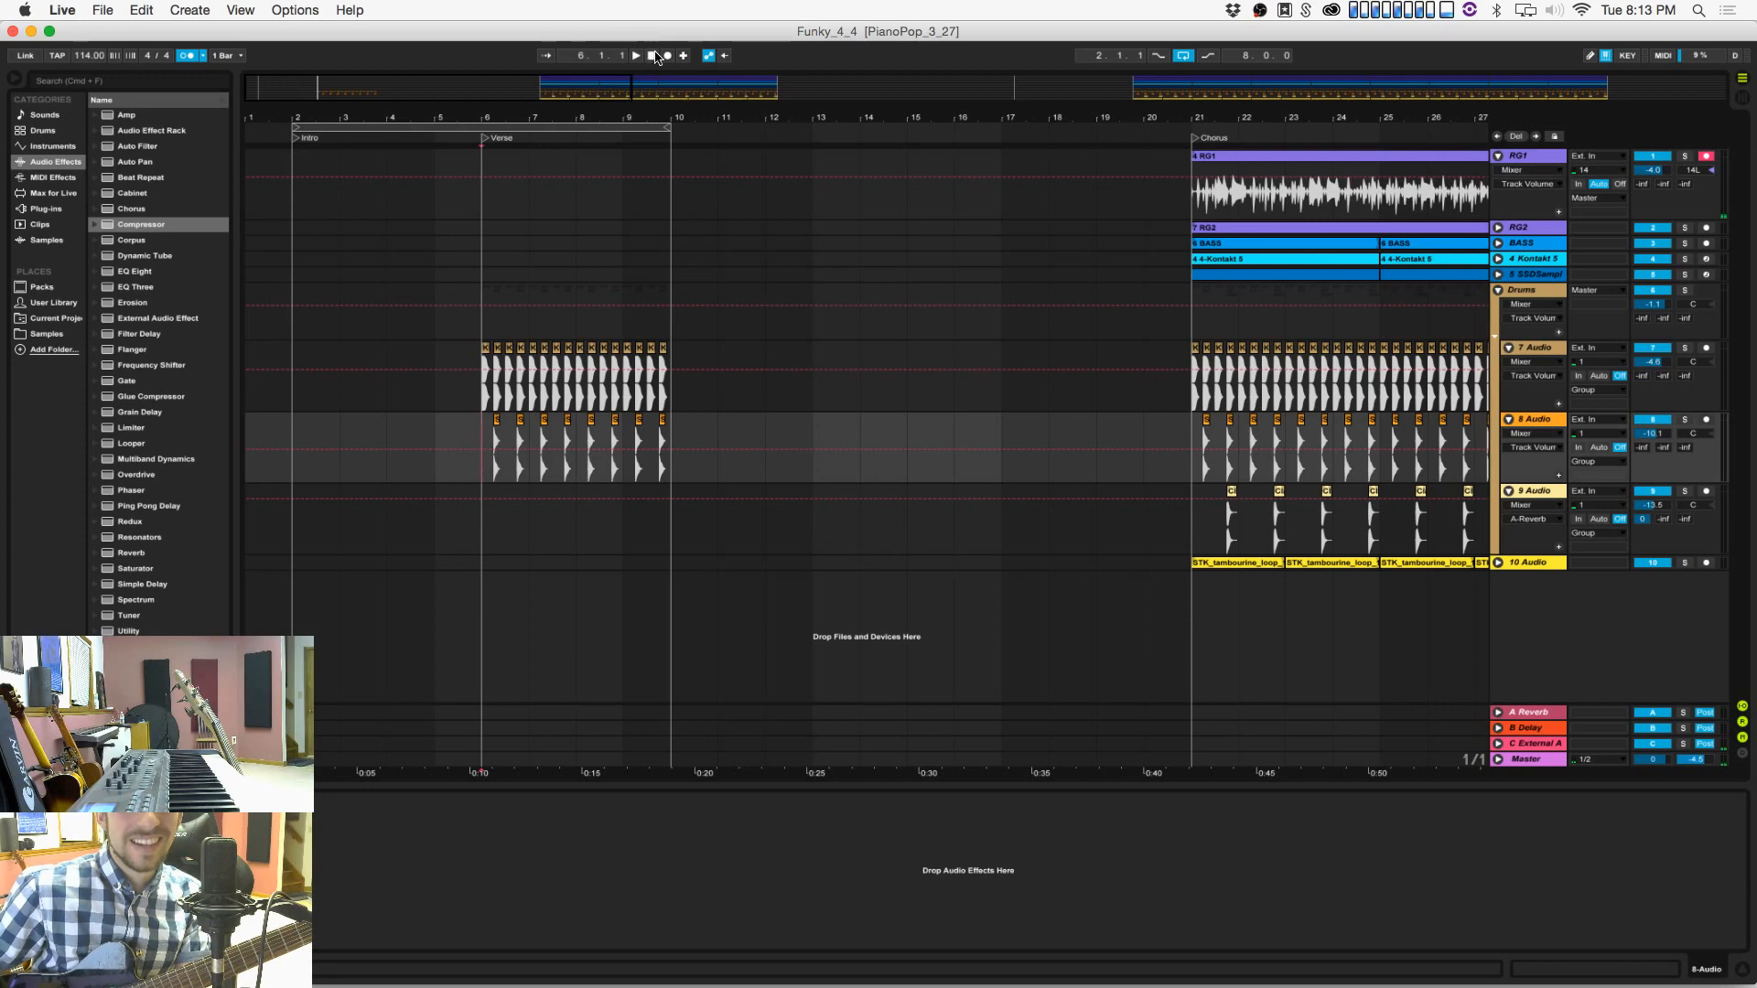
{"action": "left_click", "coordinate": [666, 56]}
{"action": "key", "text": "space"}
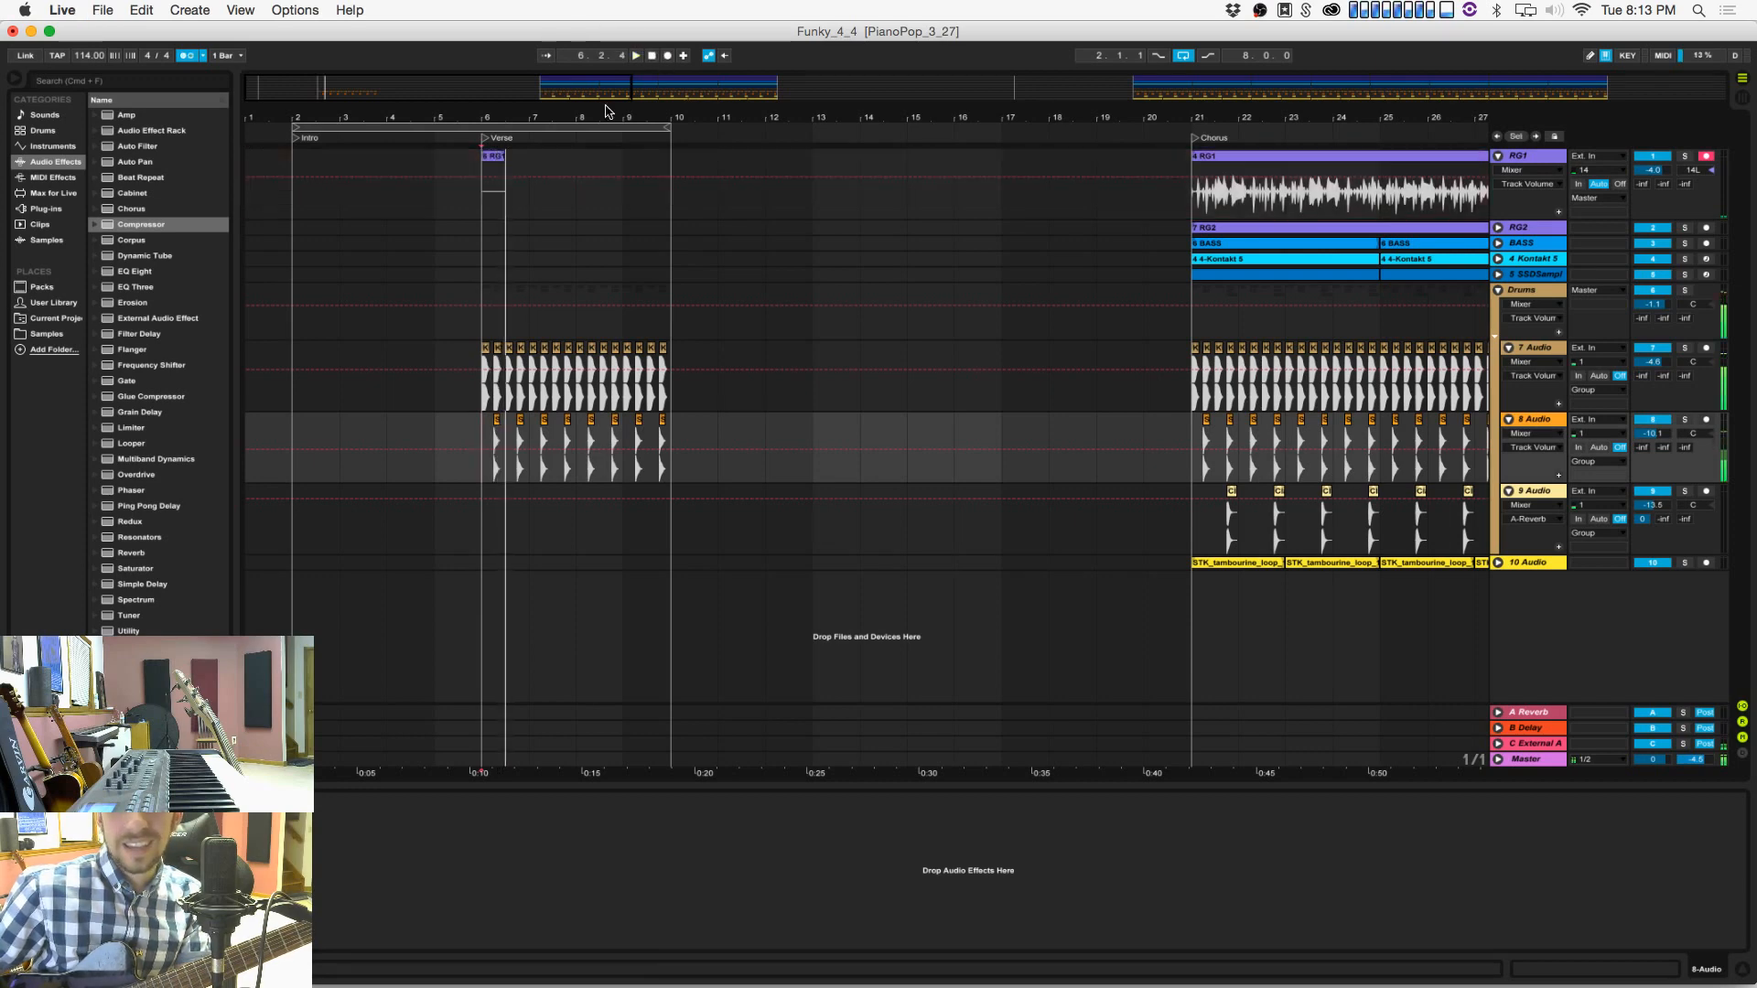
Step: Record a guitar take on RG1 from bar 5 and turn off the arrangement loop
{"action": "left_click", "coordinate": [434, 203]}
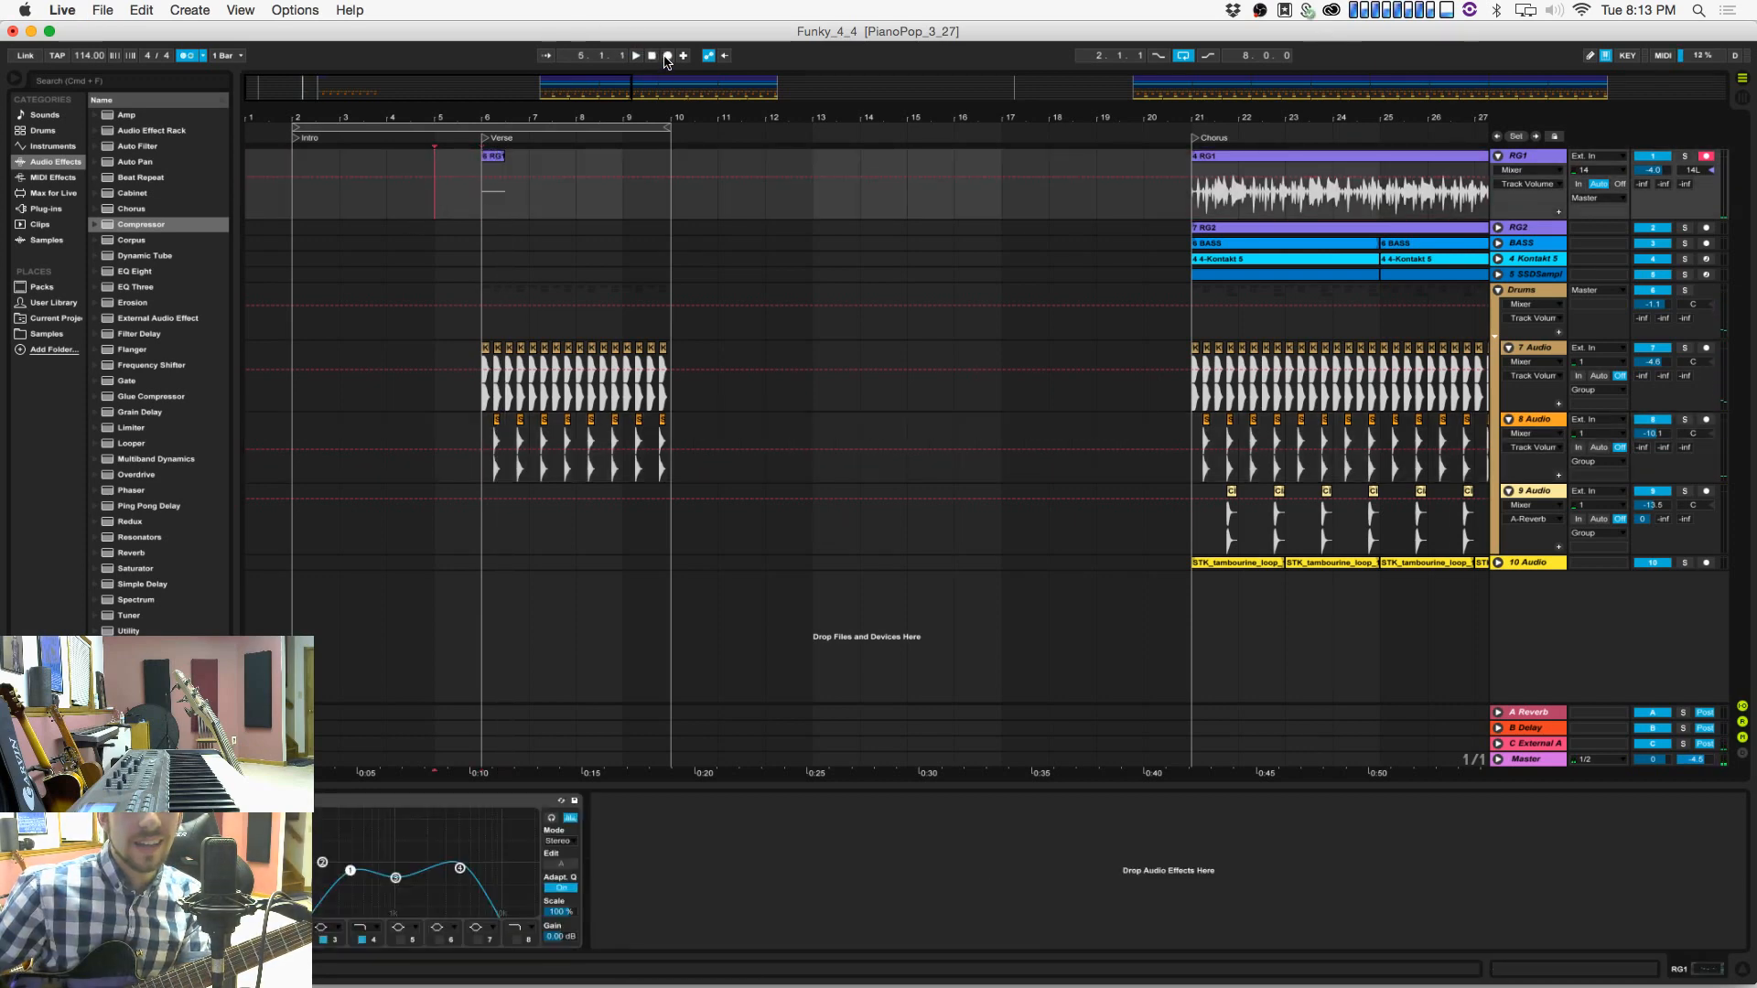
{"action": "left_click", "coordinate": [666, 56]}
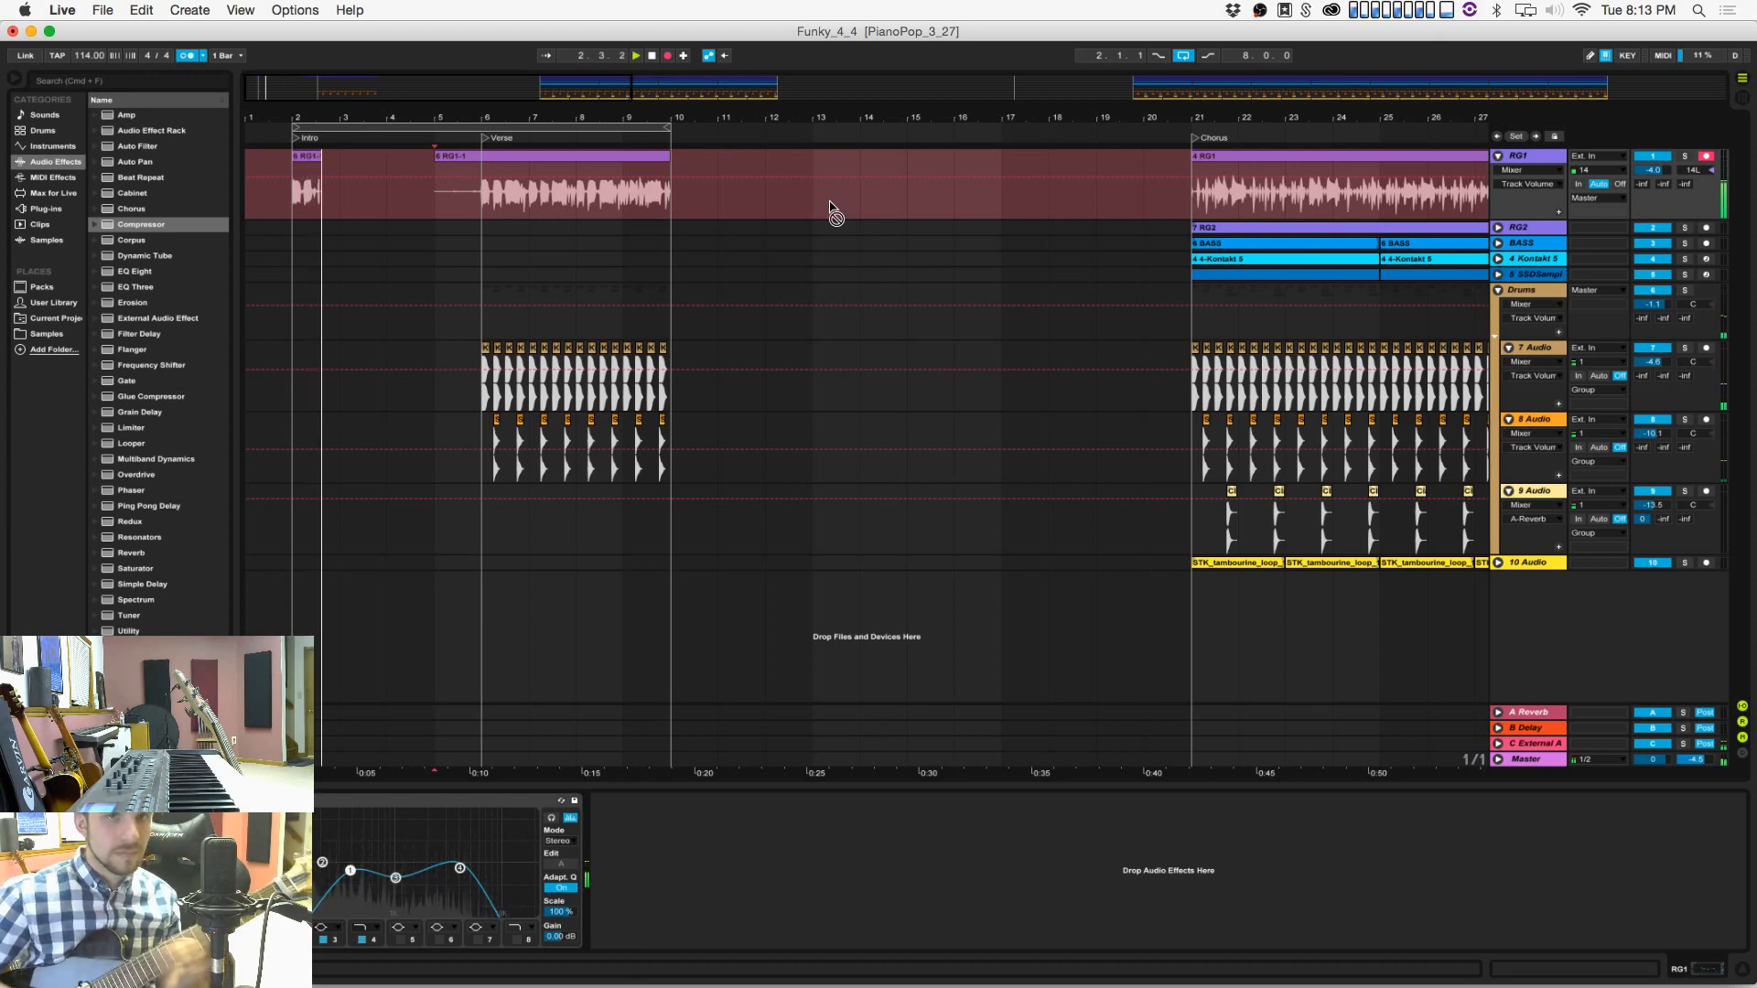
{"action": "key", "text": "space"}
{"action": "left_click", "coordinate": [1183, 55]}
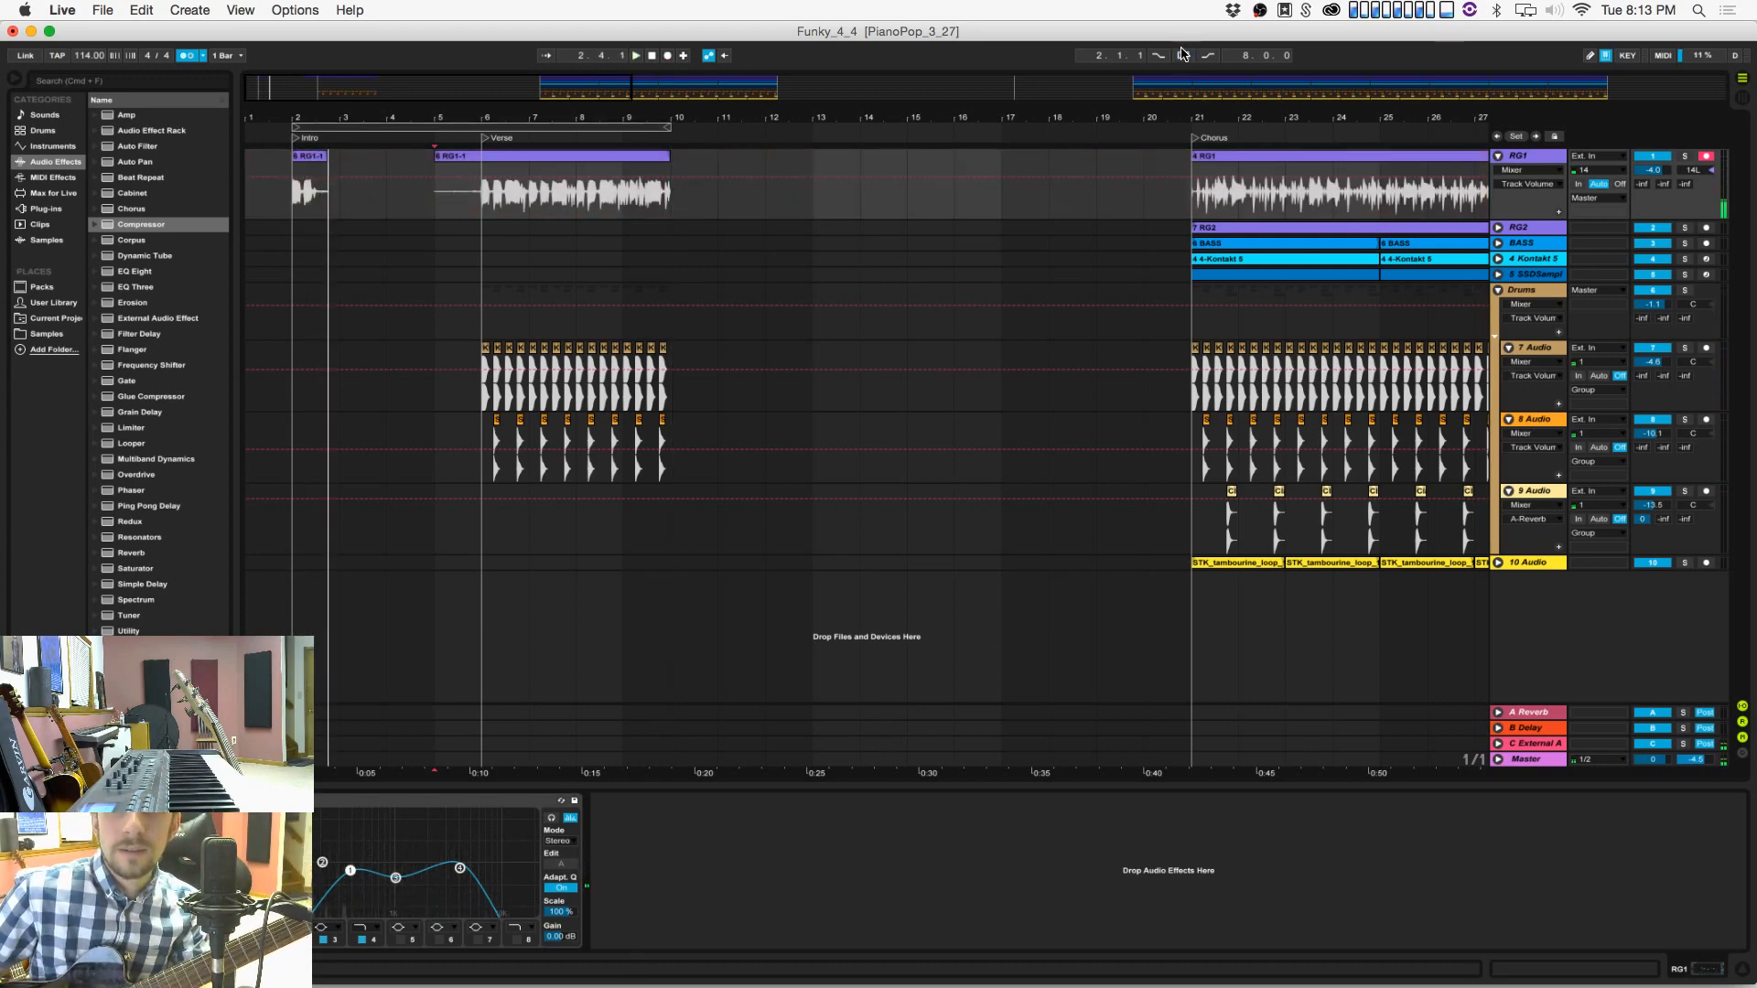
Step: Duplicate the verse drum pattern of bars 6 to 10 on 7 Audio and 8 Audio through bar 14 and save the set
{"action": "left_click", "coordinate": [436, 196]}
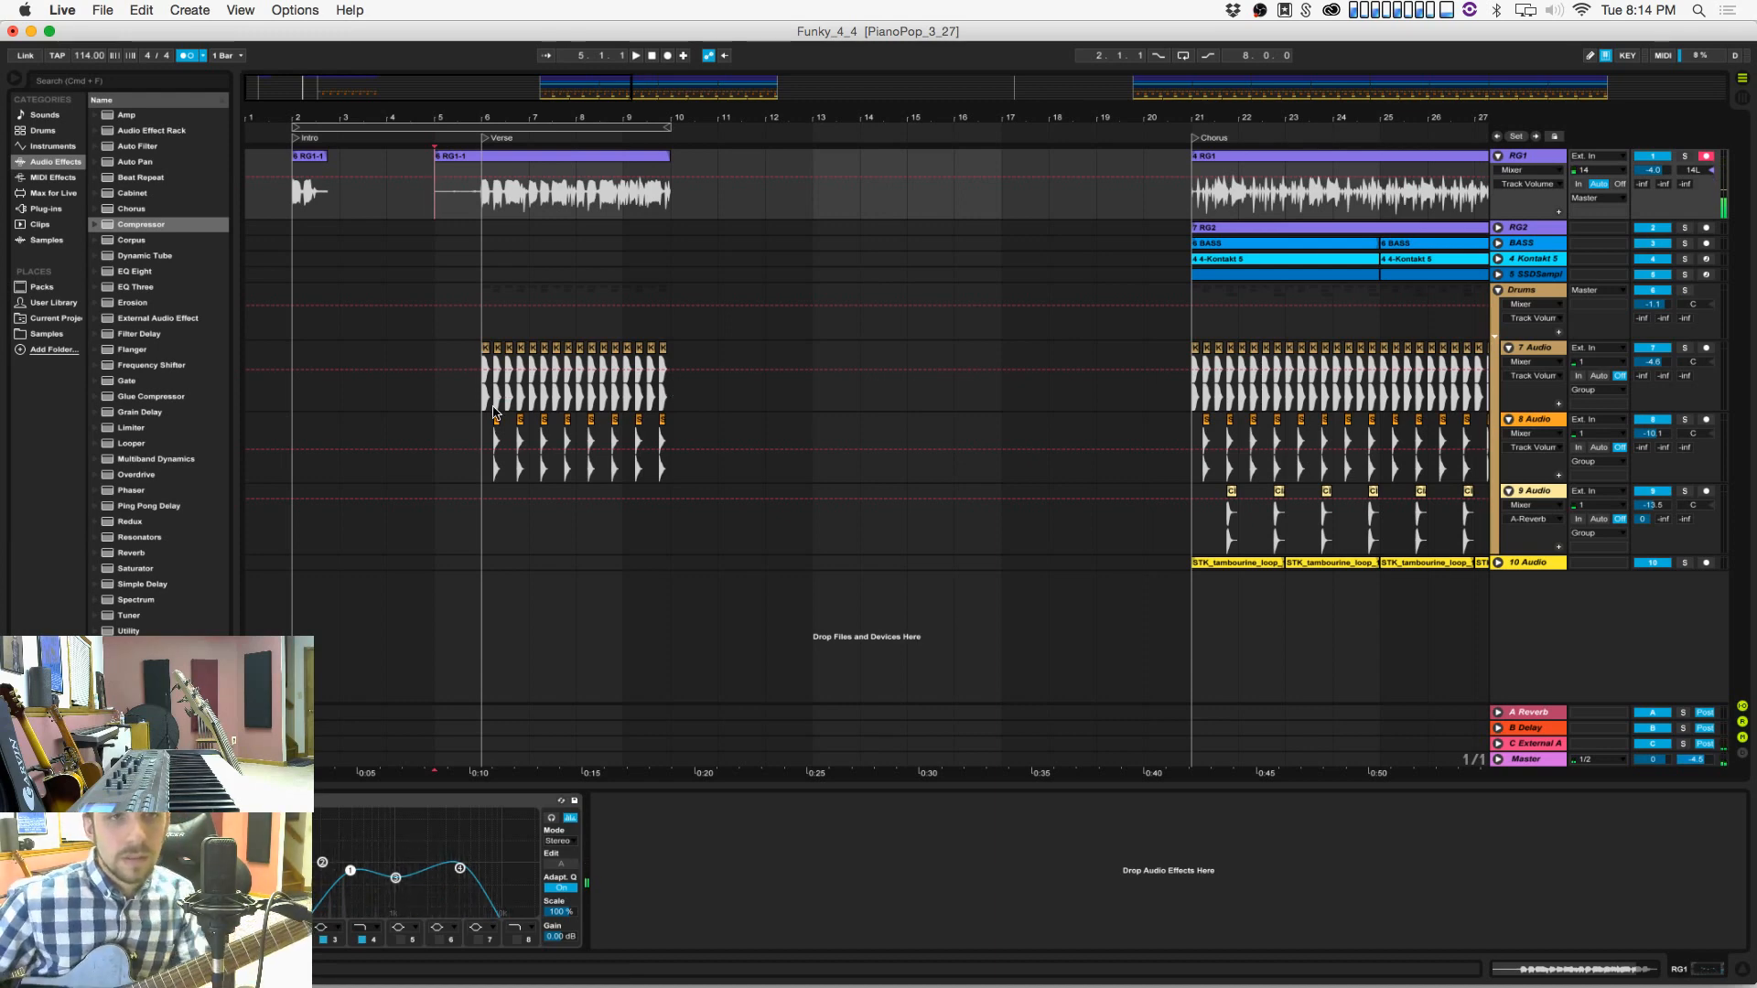
{"action": "left_click_drag", "start_coordinate": [485, 405], "coordinate": [692, 467]}
{"action": "key", "text": "super+d"}
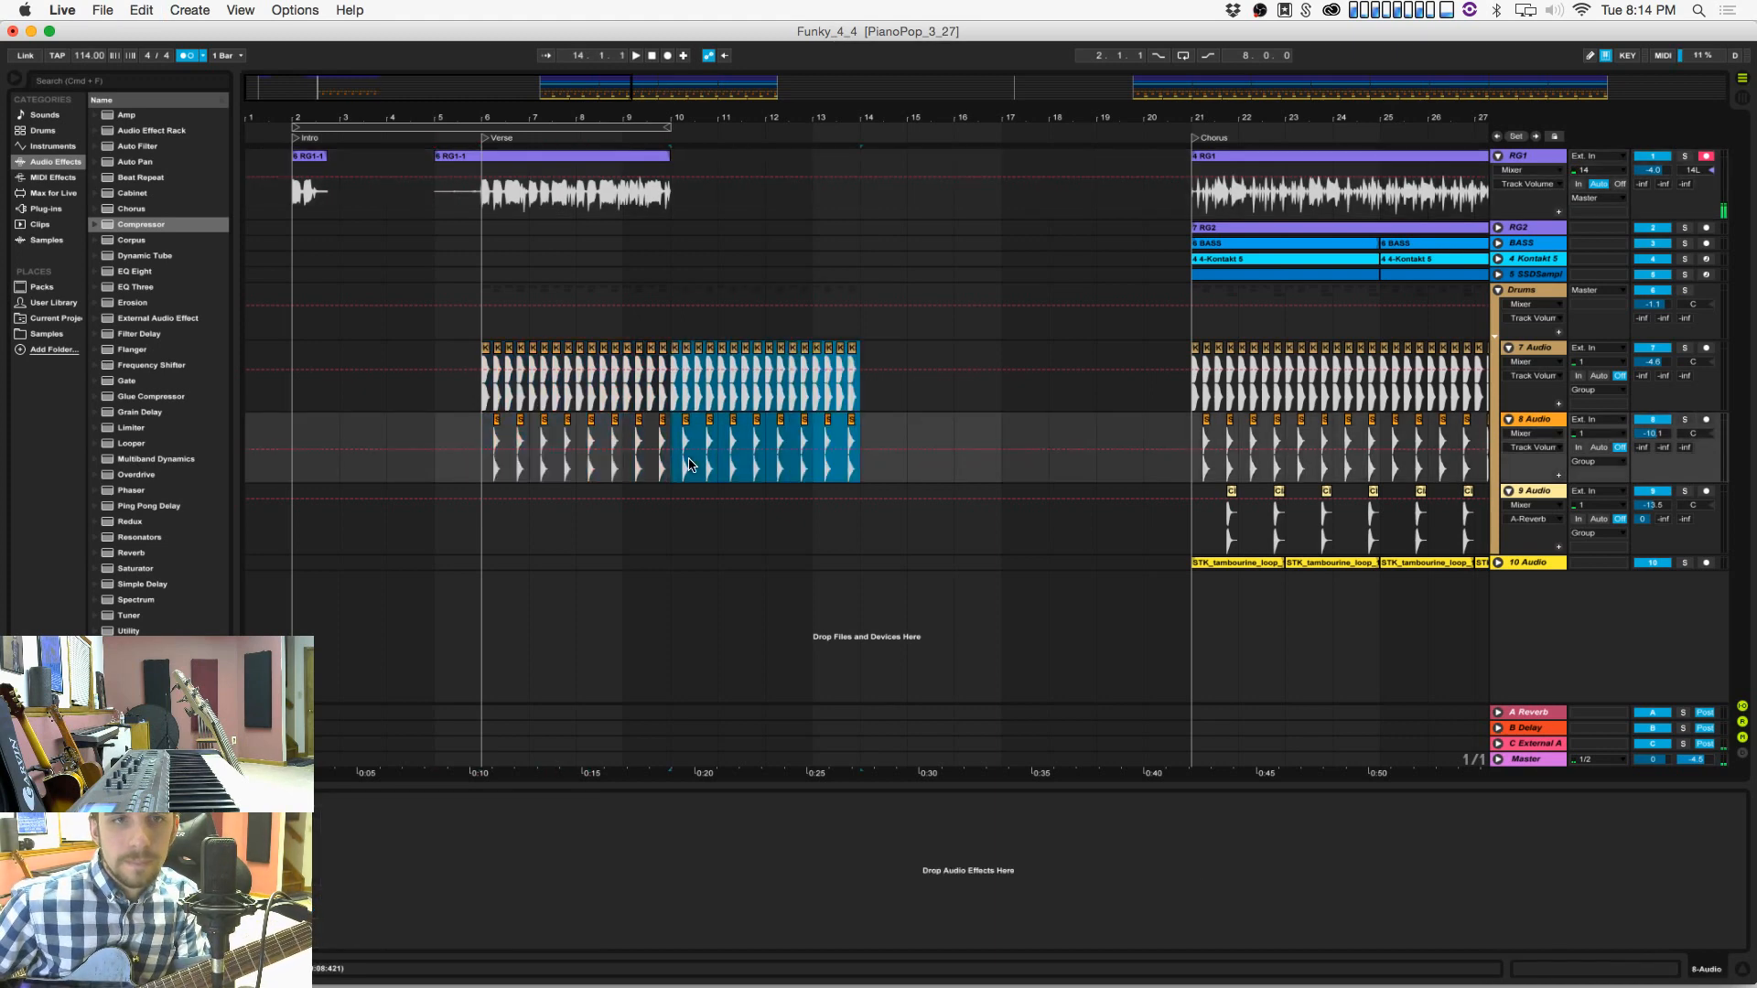
{"action": "left_click", "coordinate": [436, 201]}
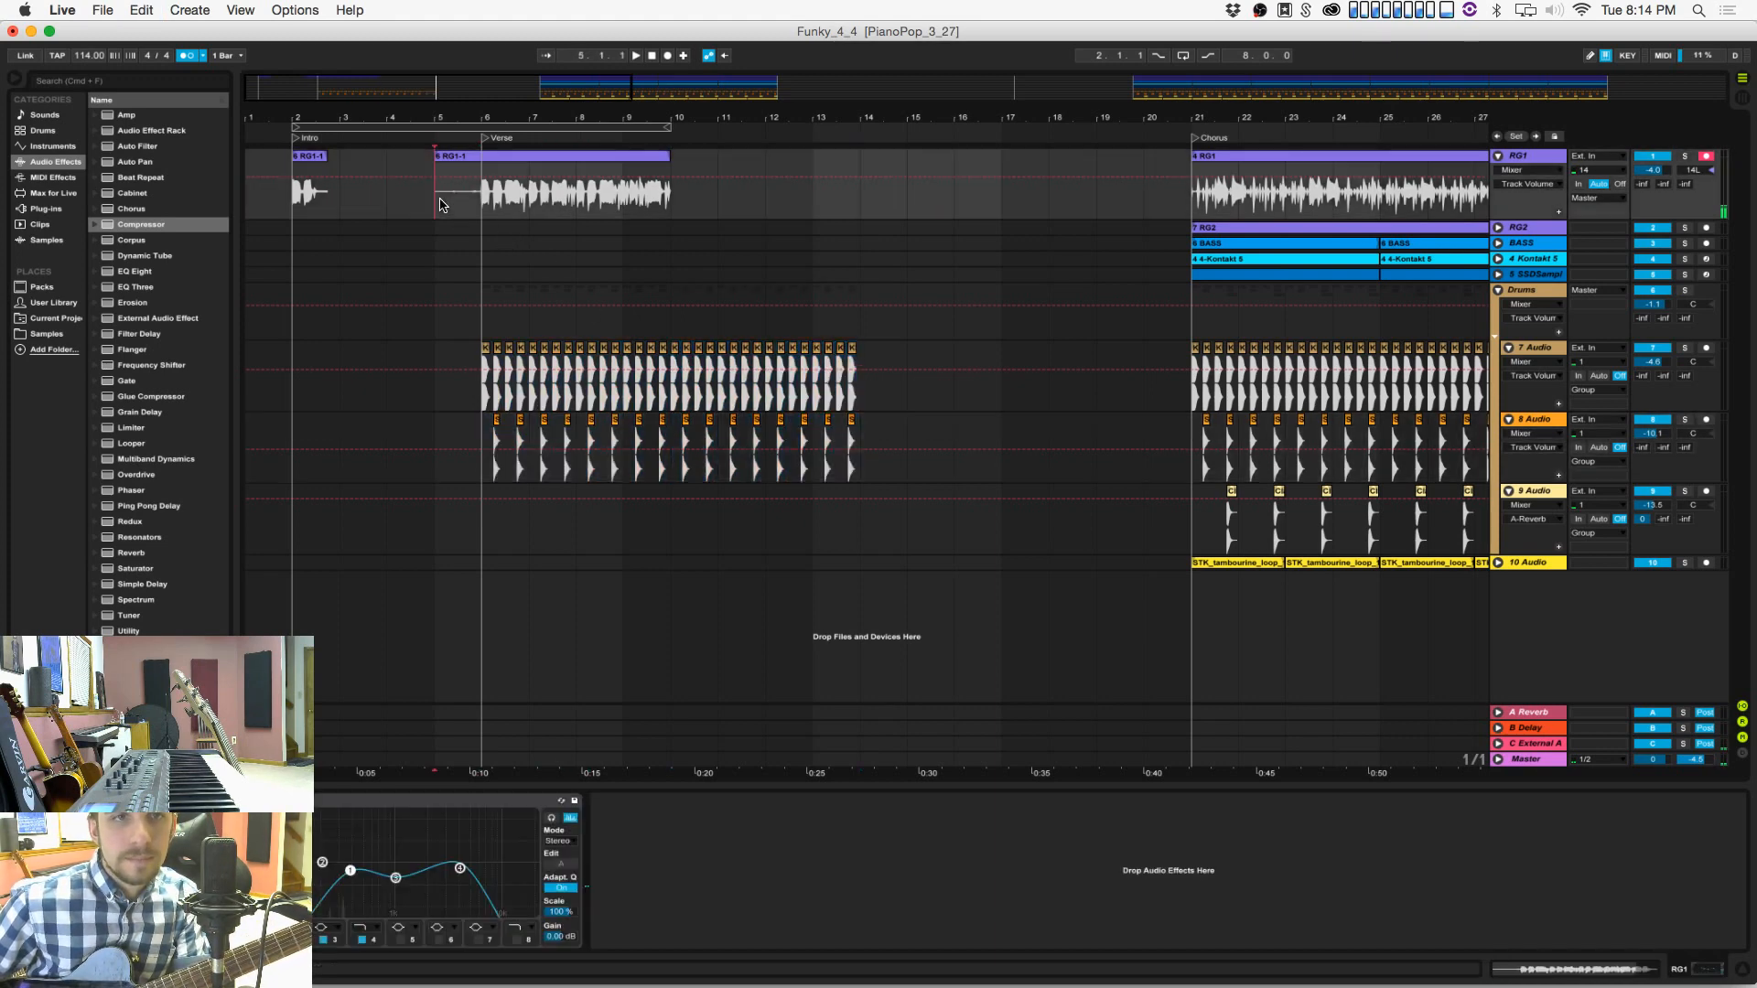
{"action": "key", "text": "super+s"}
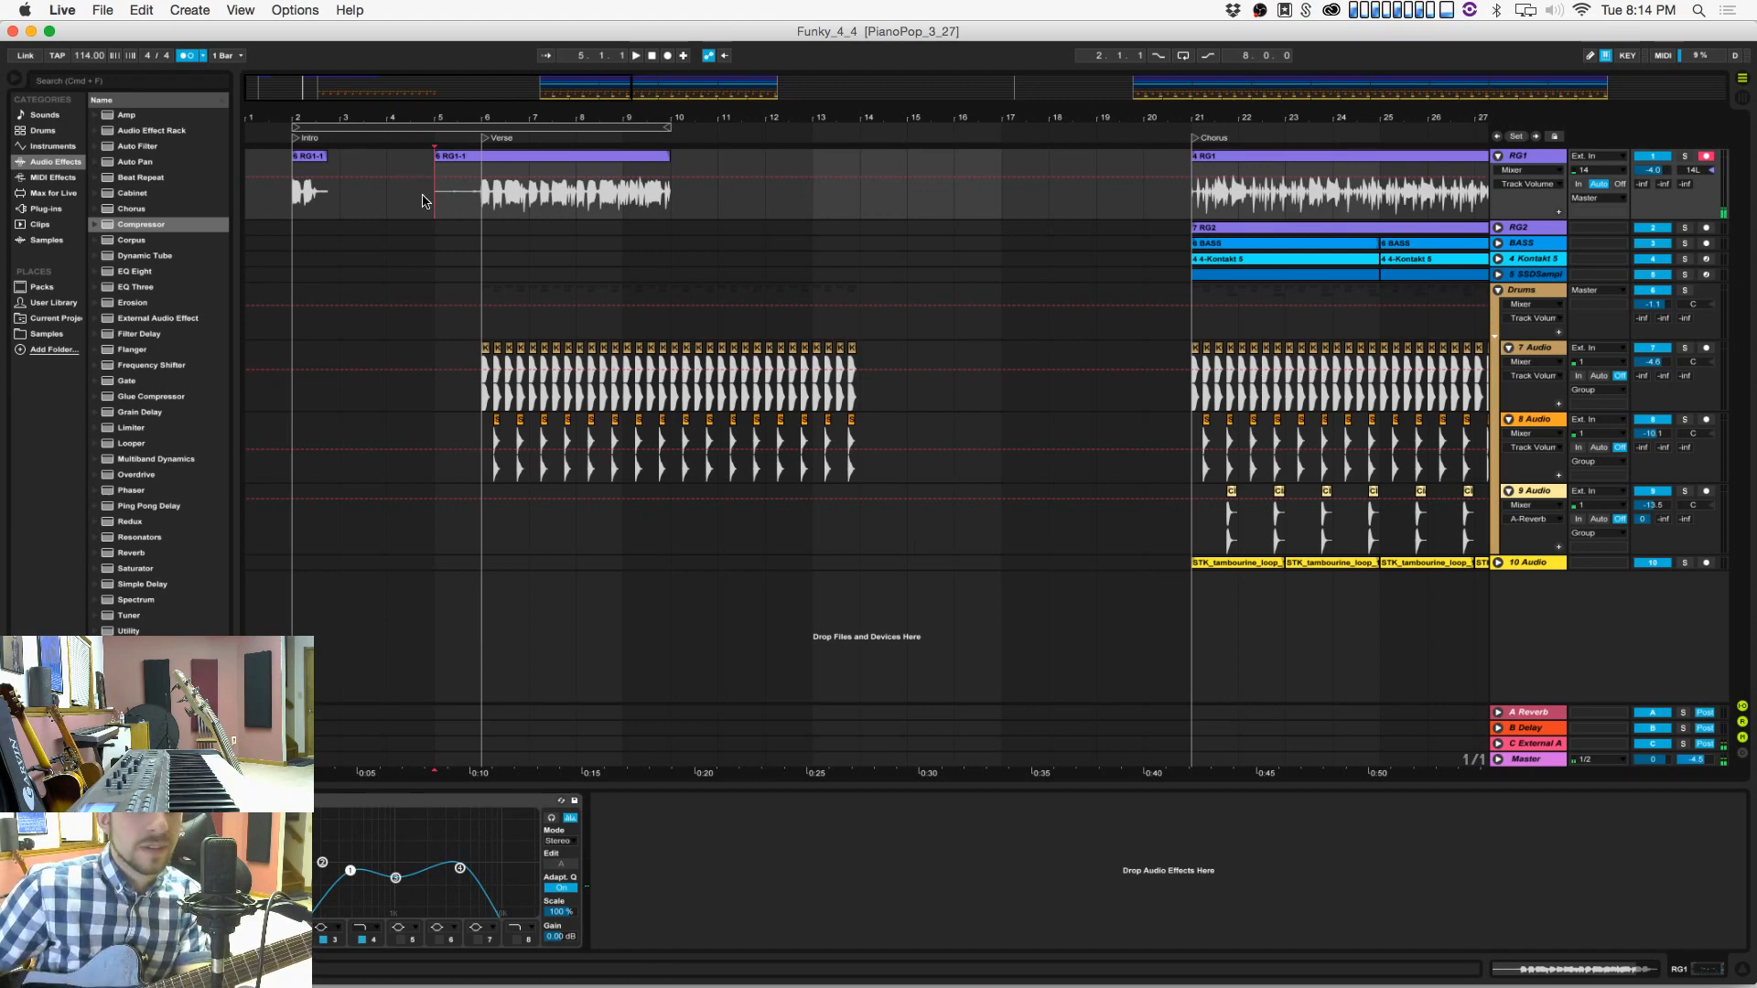
Step: Try recording a new guitar take on RG1 from bar 5, stop it during bar 6 and restart the recording
{"action": "left_click", "coordinate": [667, 57]}
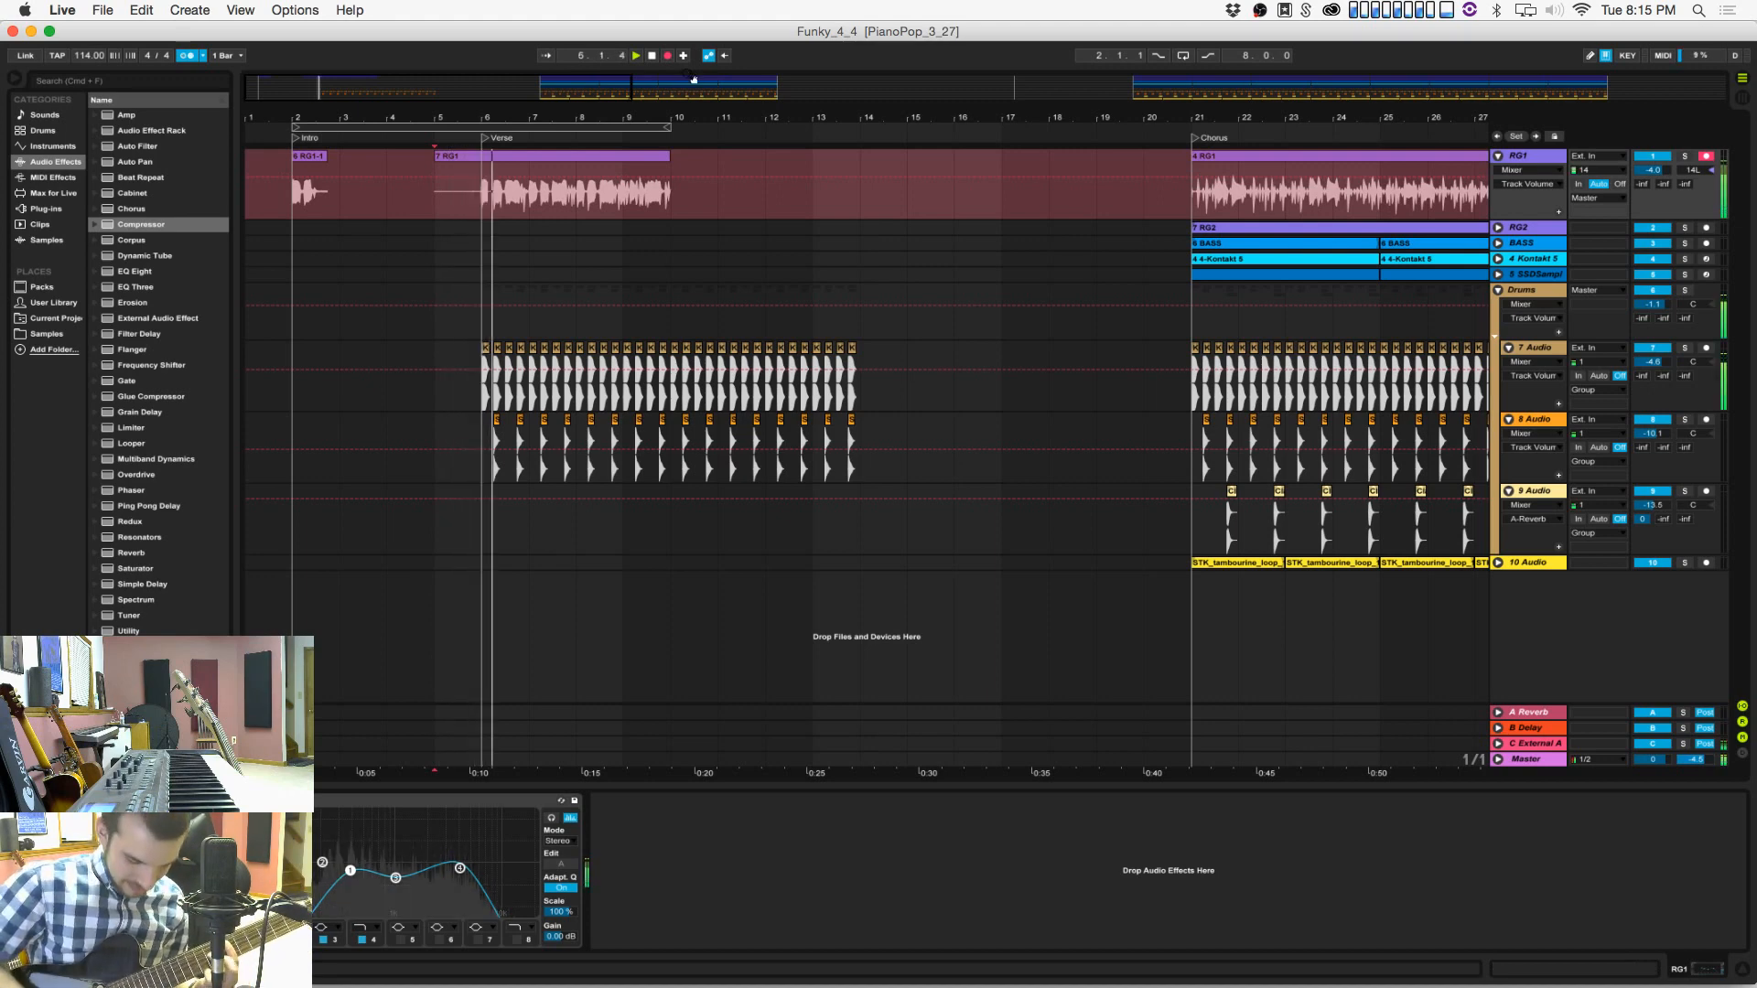
{"action": "key", "text": "space"}
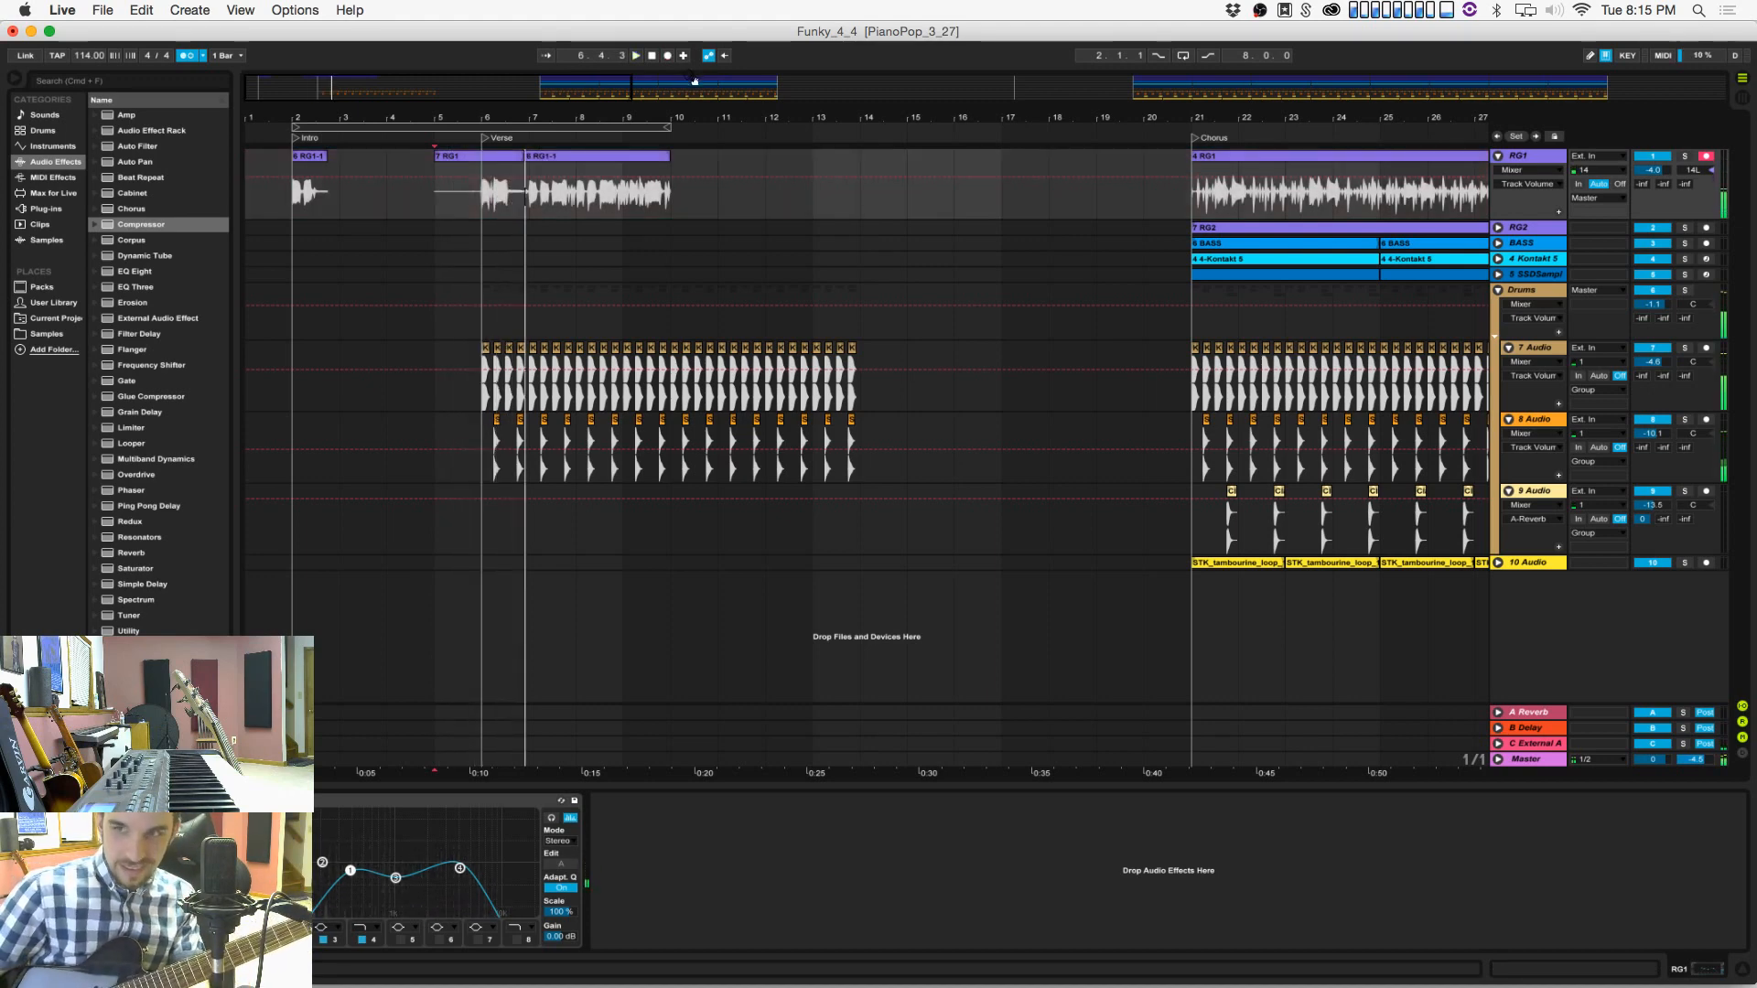
{"action": "left_click", "coordinate": [652, 57]}
{"action": "left_click", "coordinate": [666, 56]}
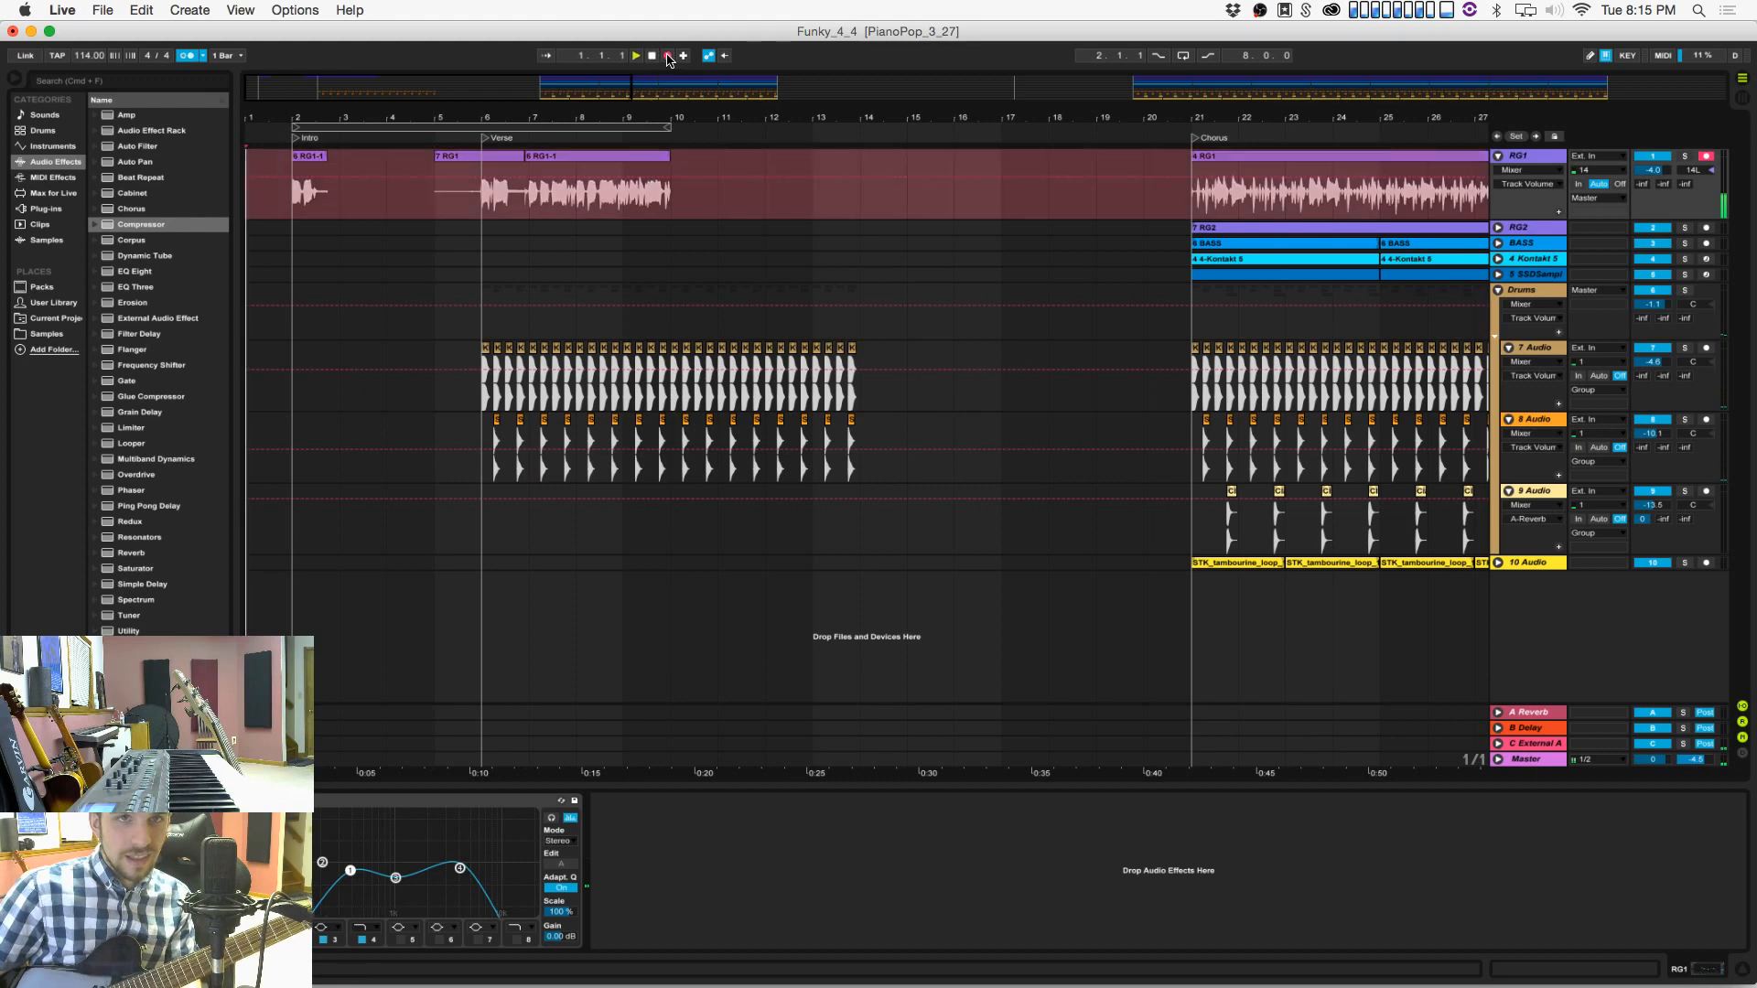
{"action": "key", "text": "space"}
Step: Try recording a longer guitar take on RG1 from bar 5 to about bar 17, and undo the recent recordings
{"action": "left_click", "coordinate": [429, 204]}
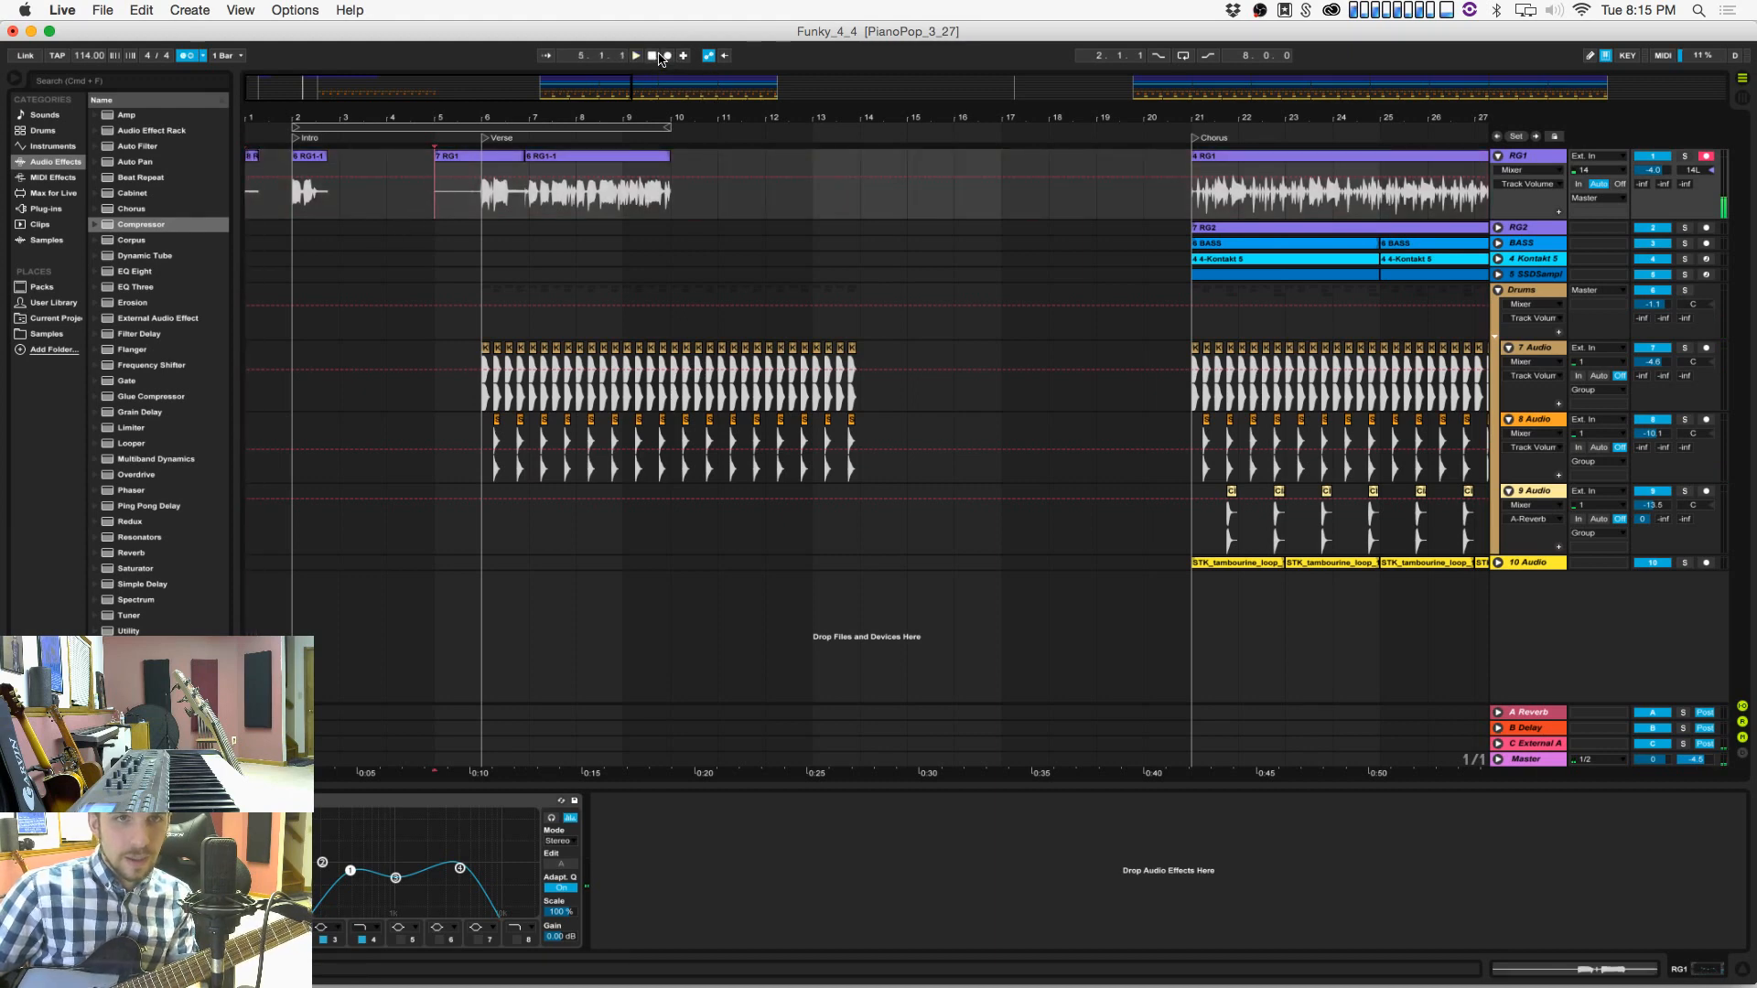
{"action": "left_click", "coordinate": [667, 56]}
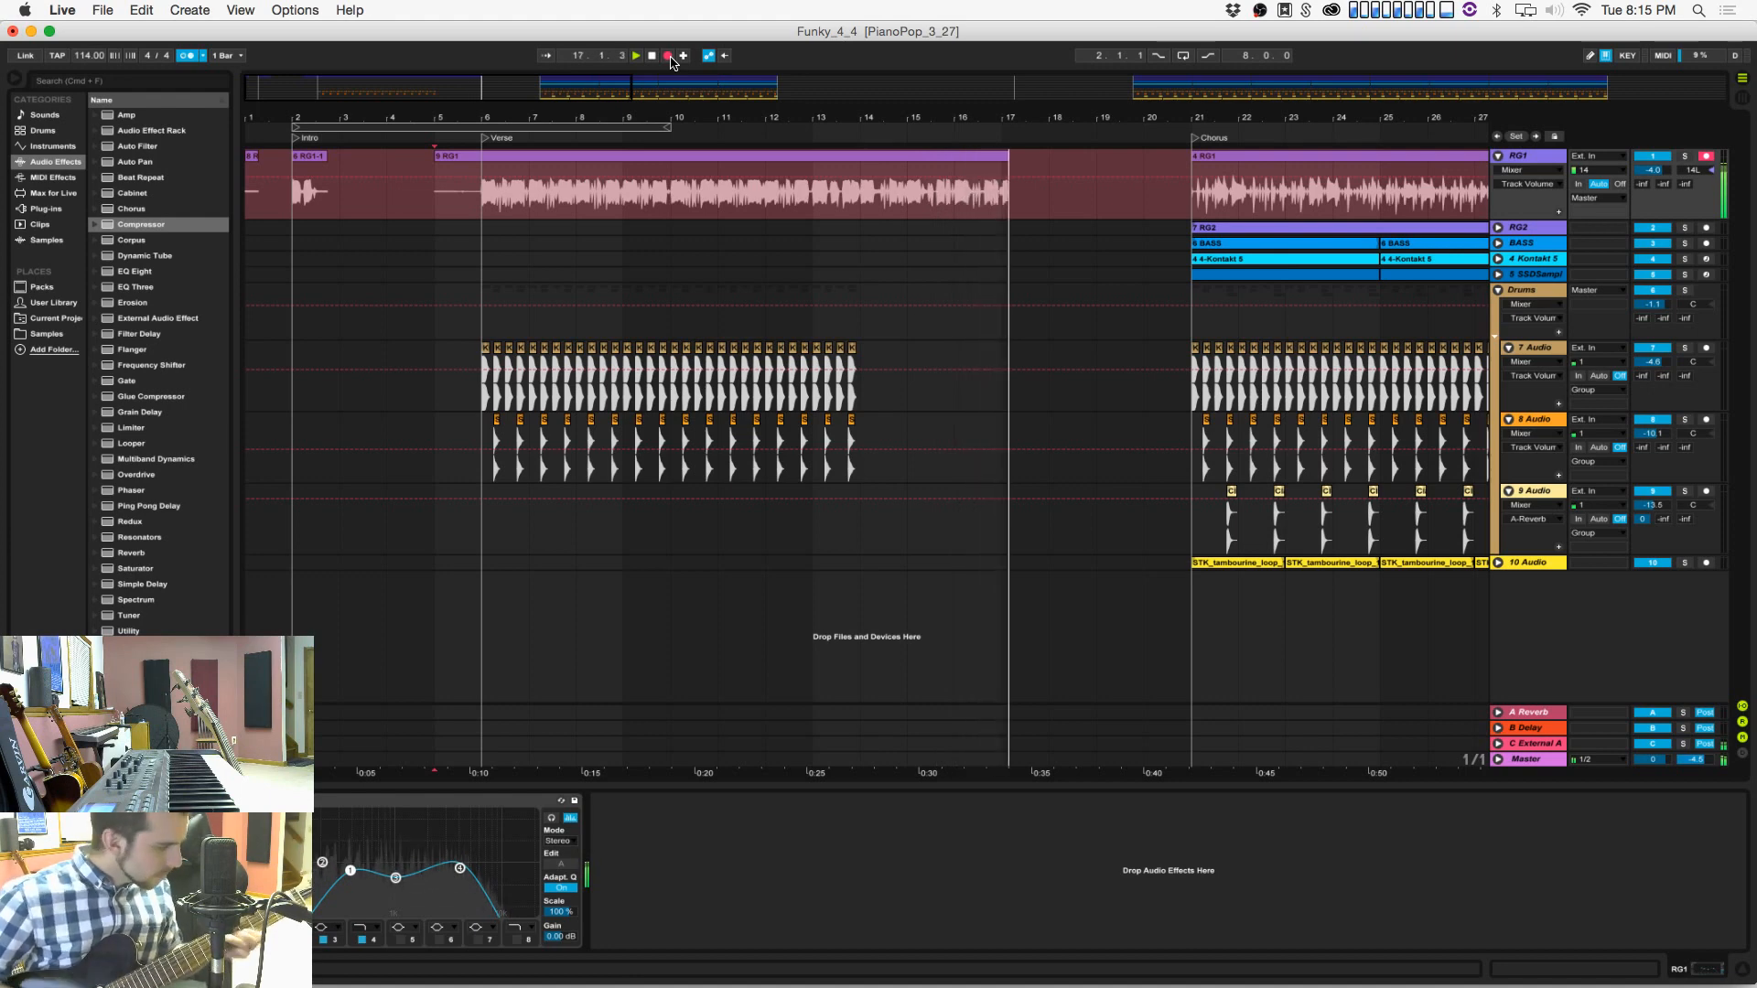
{"action": "left_click", "coordinate": [669, 57]}
{"action": "key", "text": "super+z"}
{"action": "key", "text": "super+z"}
{"action": "key", "text": "super+z"}
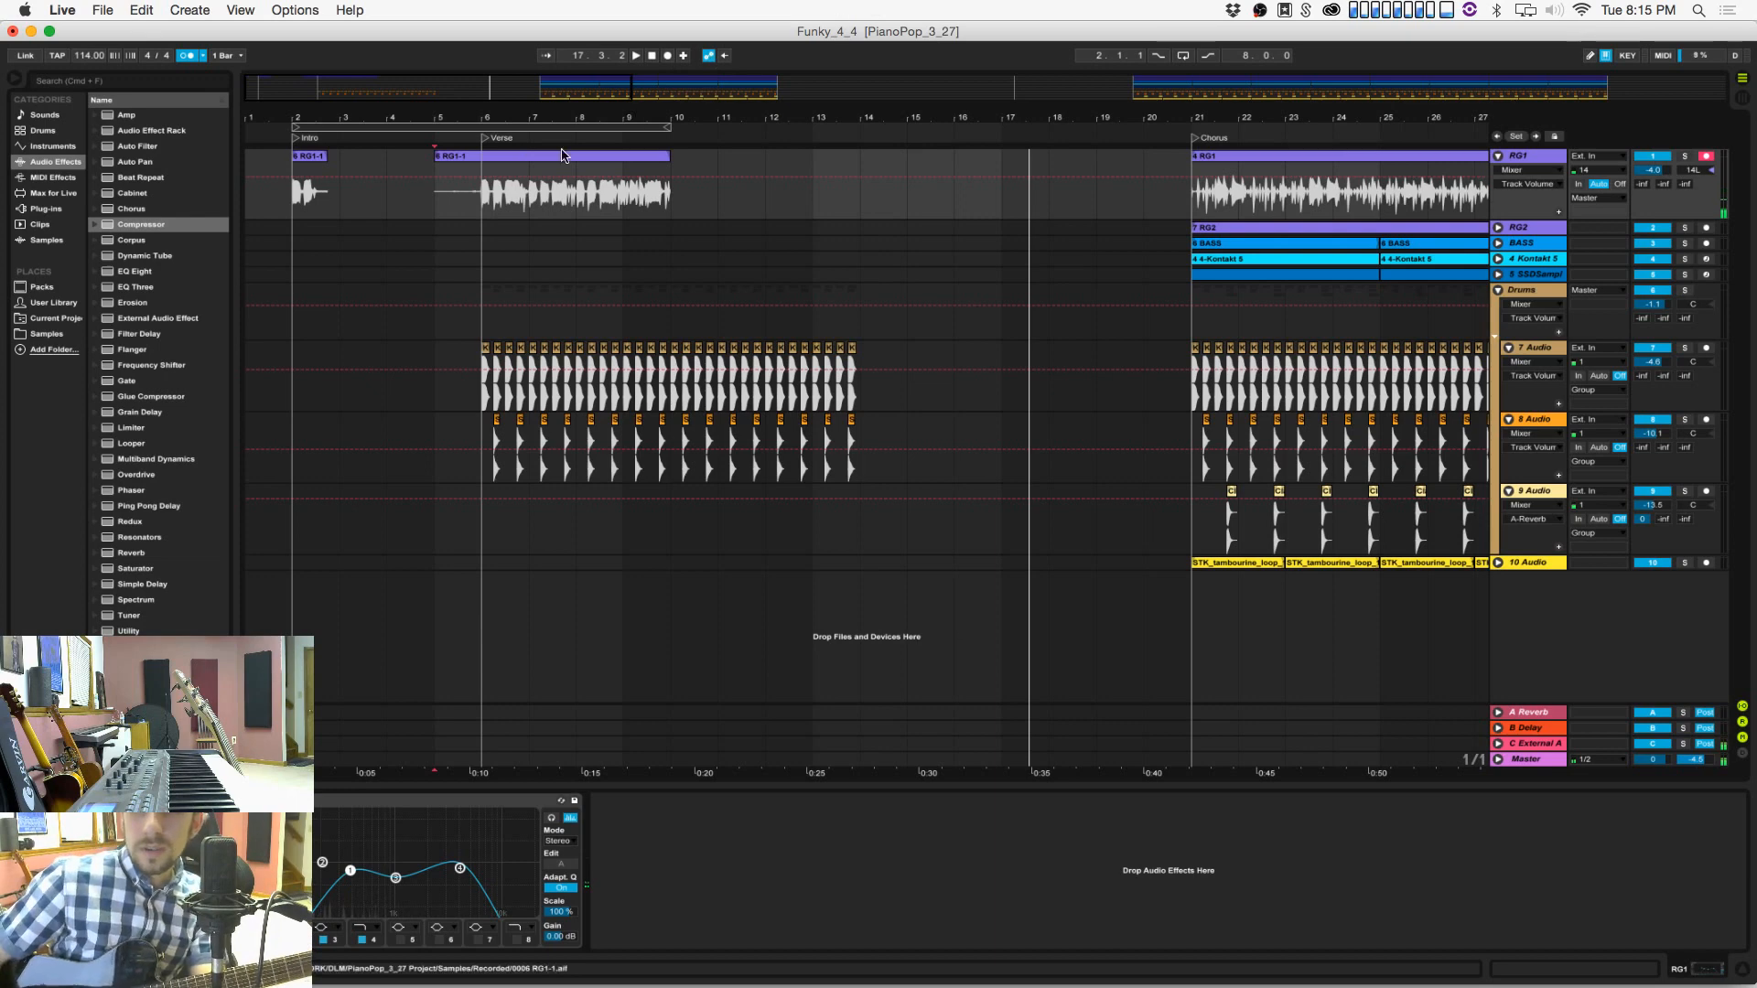
{"action": "key", "text": "super+z"}
Step: Delete the leftover guitar clips on RG1 from bars 5 to 10 and at the Intro locator, and save the set
{"action": "key", "text": "Delete"}
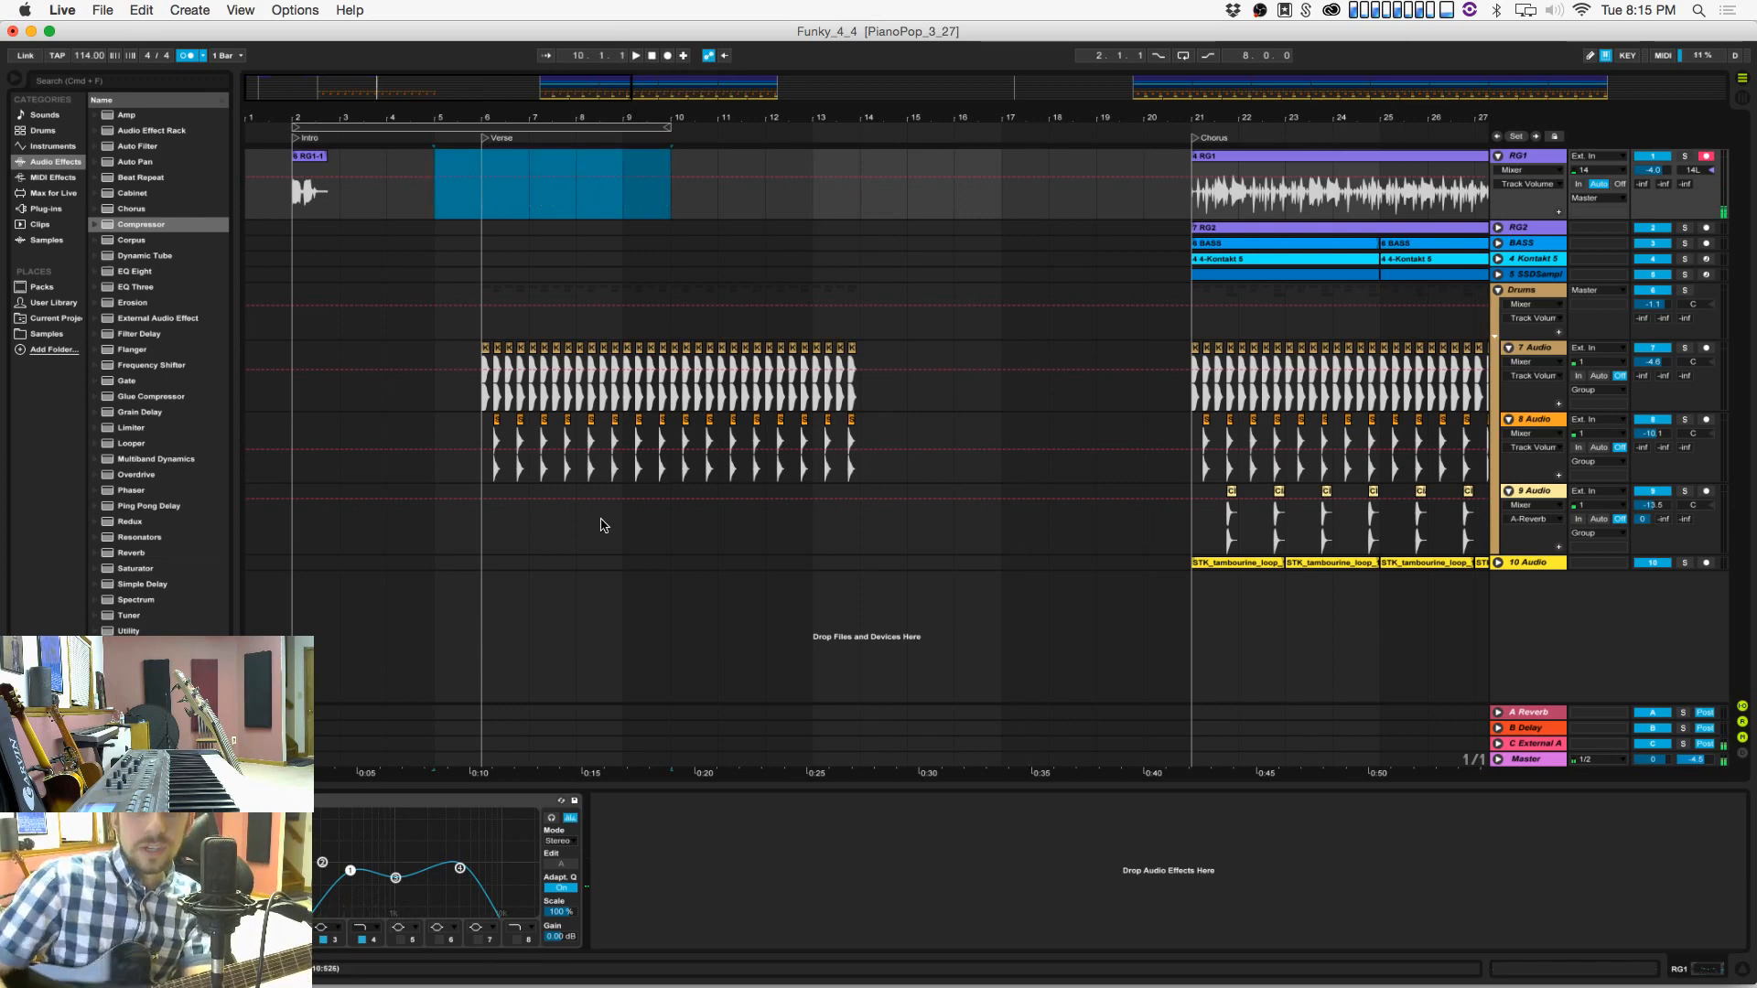
{"action": "left_click", "coordinate": [423, 197]}
{"action": "key", "text": "super+s"}
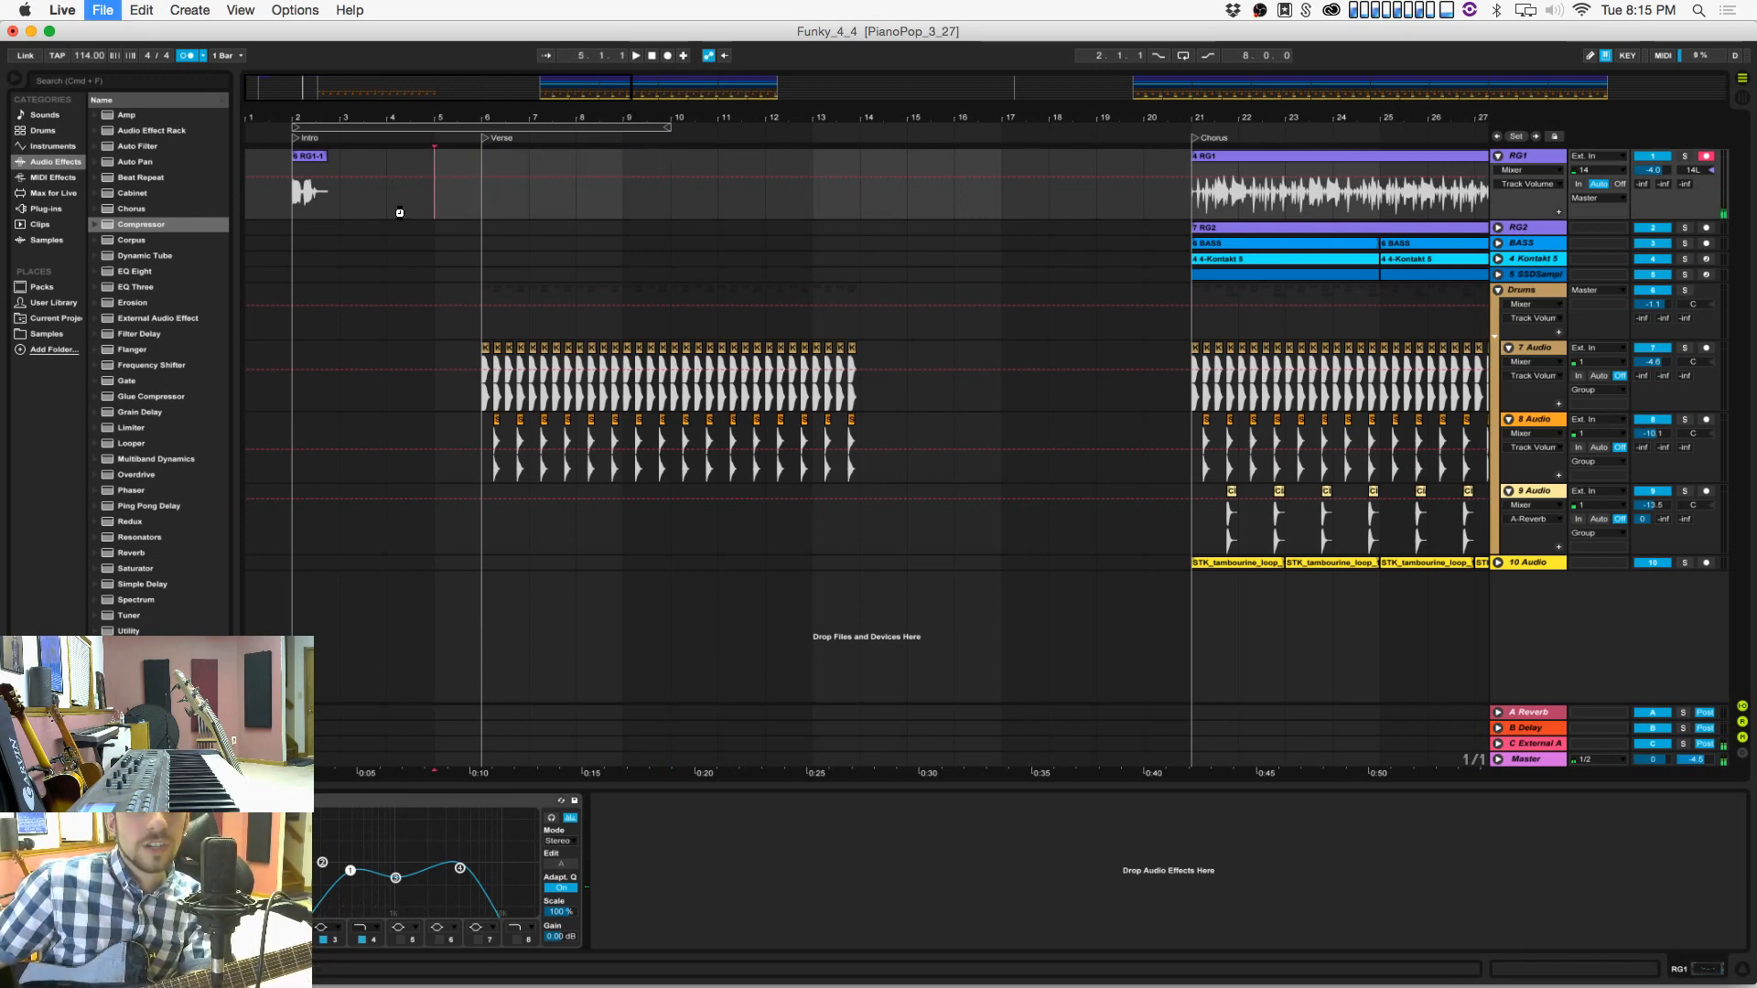
{"action": "left_click_drag", "start_coordinate": [388, 200], "coordinate": [247, 203]}
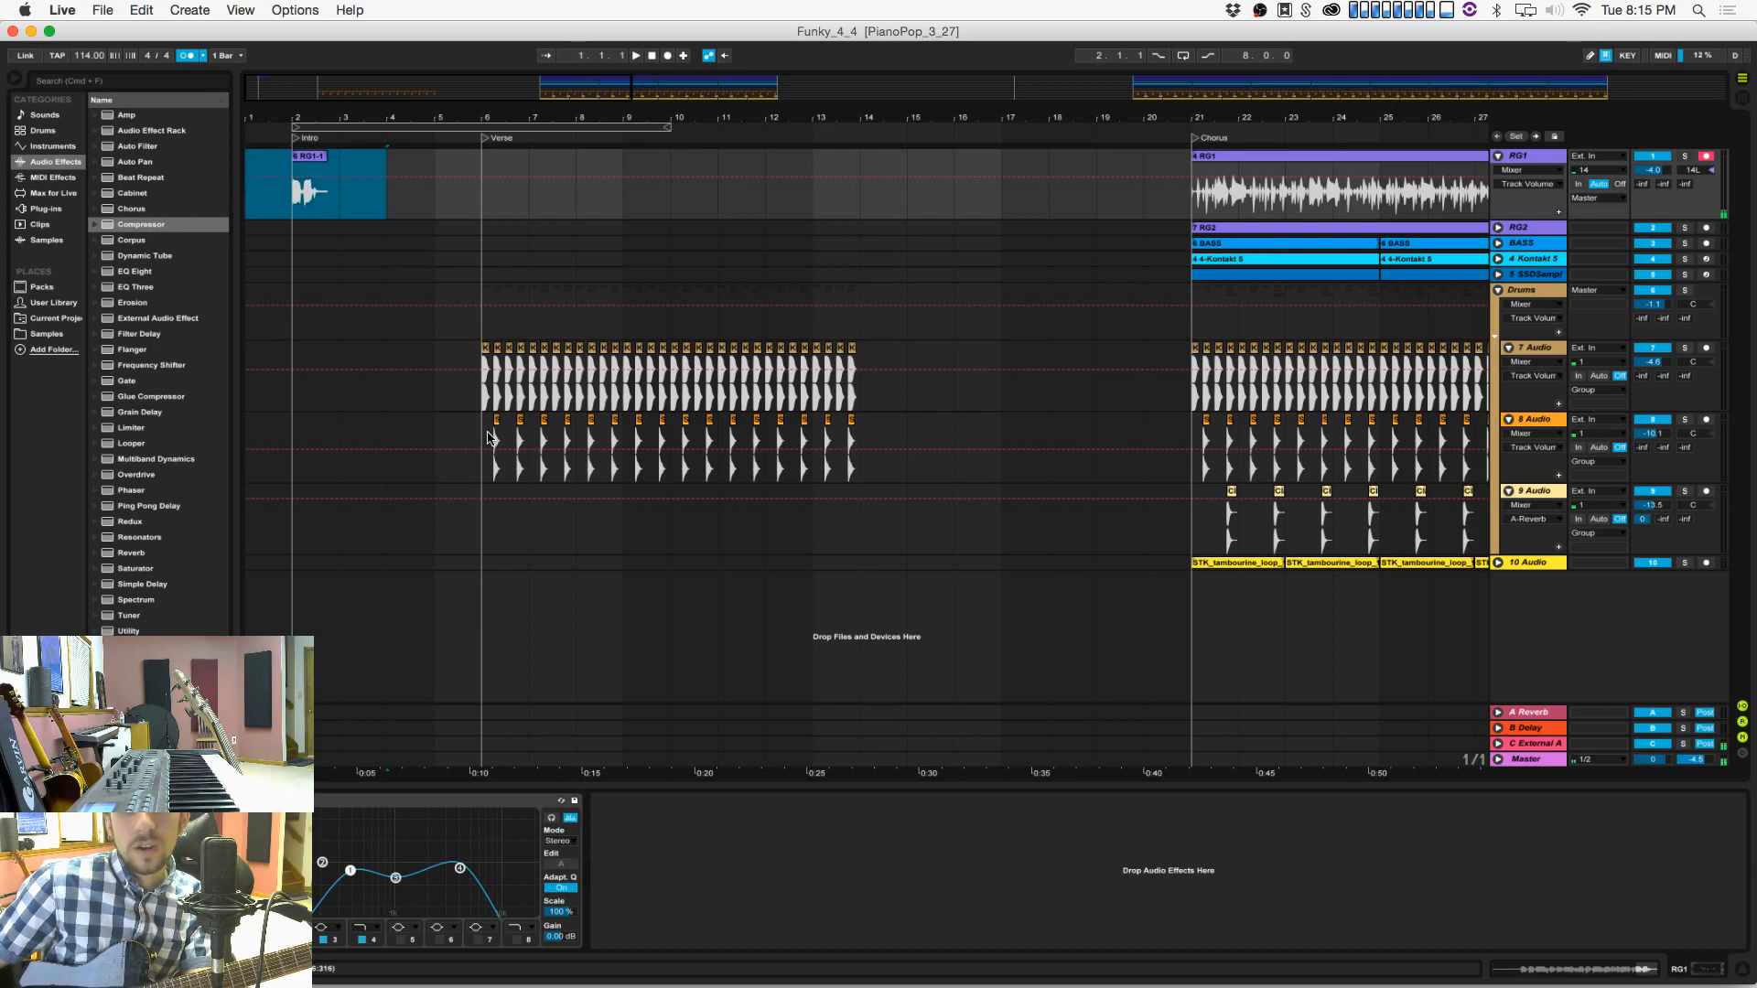
{"action": "key", "text": "Delete"}
{"action": "left_click", "coordinate": [467, 212]}
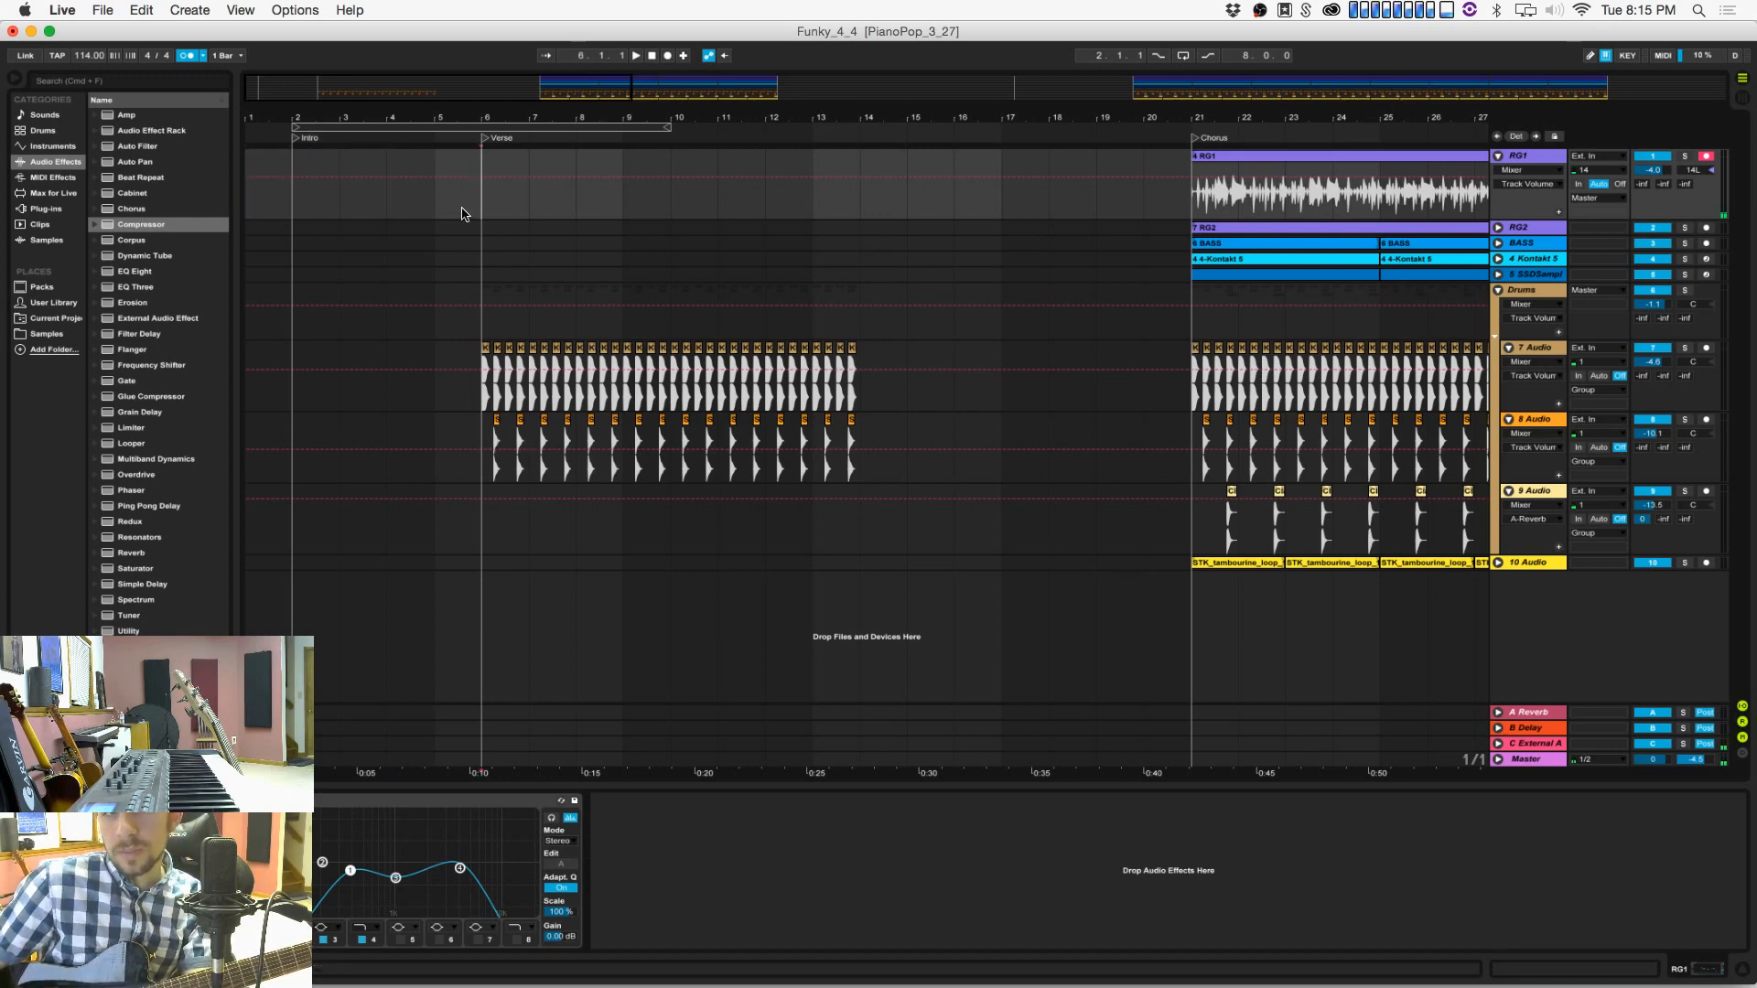
{"action": "key", "text": "super+s"}
Step: Try recording a verse guitar take on RG1 from bar 5 to about bar 15, and delete the recorded clip
{"action": "left_click", "coordinate": [446, 204]}
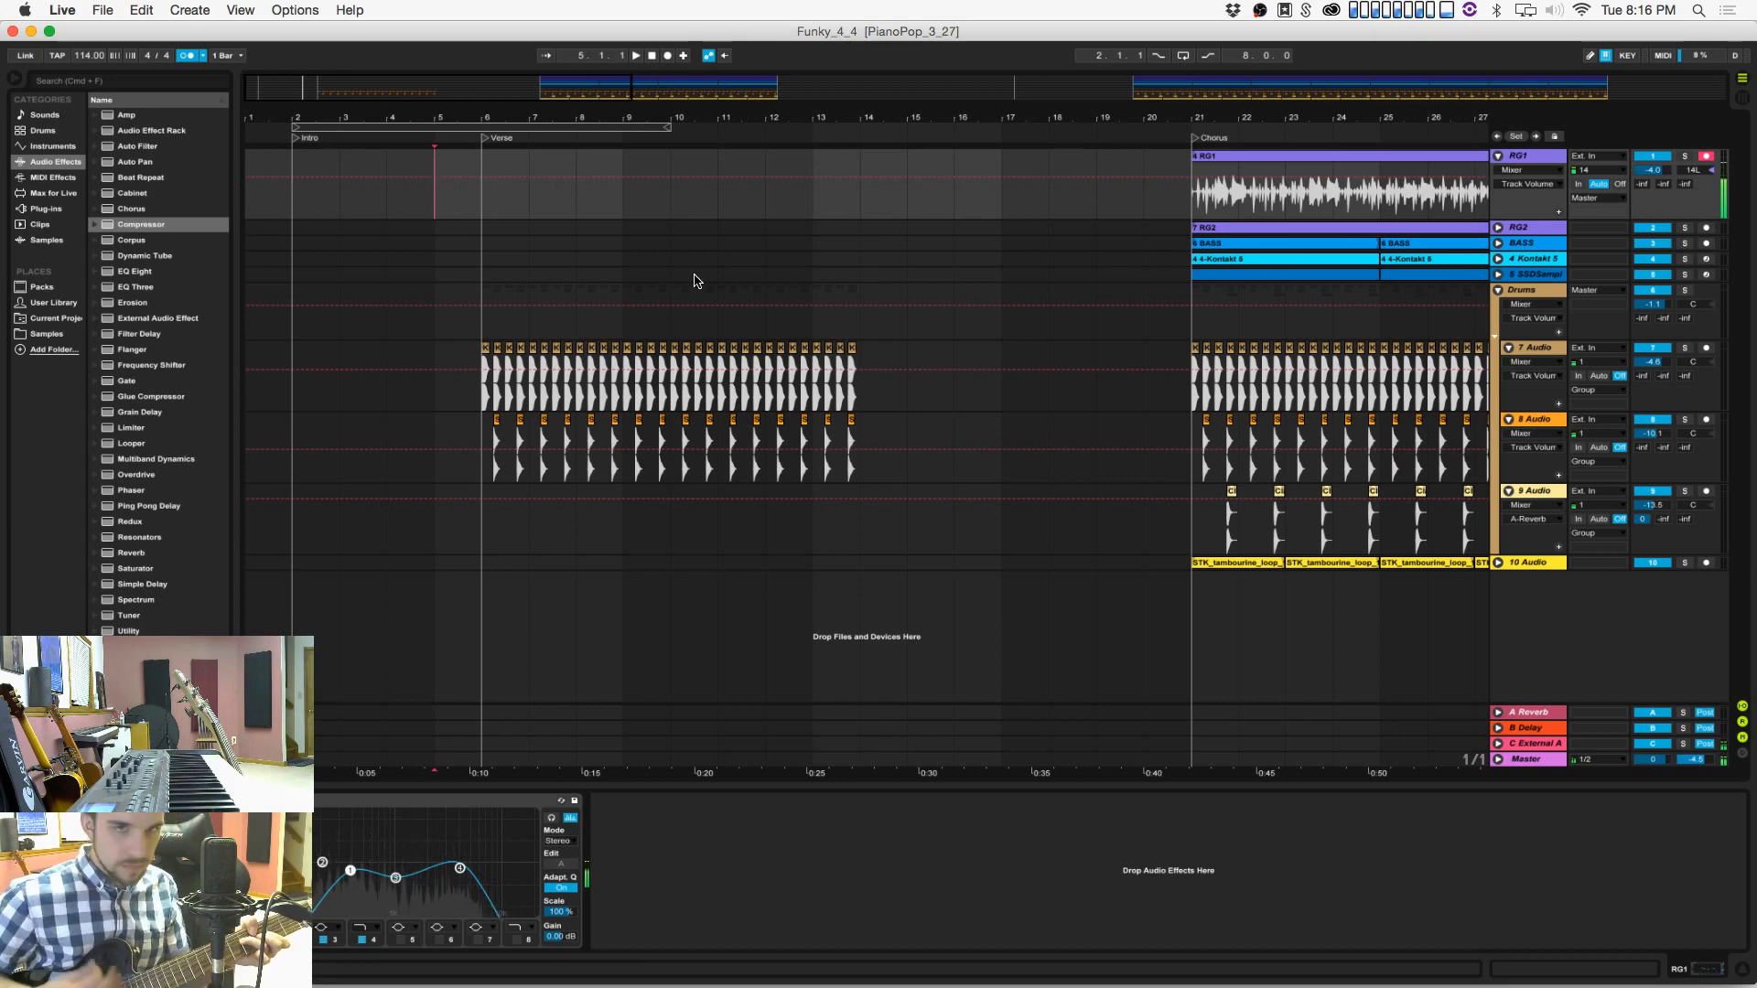
{"action": "left_click", "coordinate": [667, 55]}
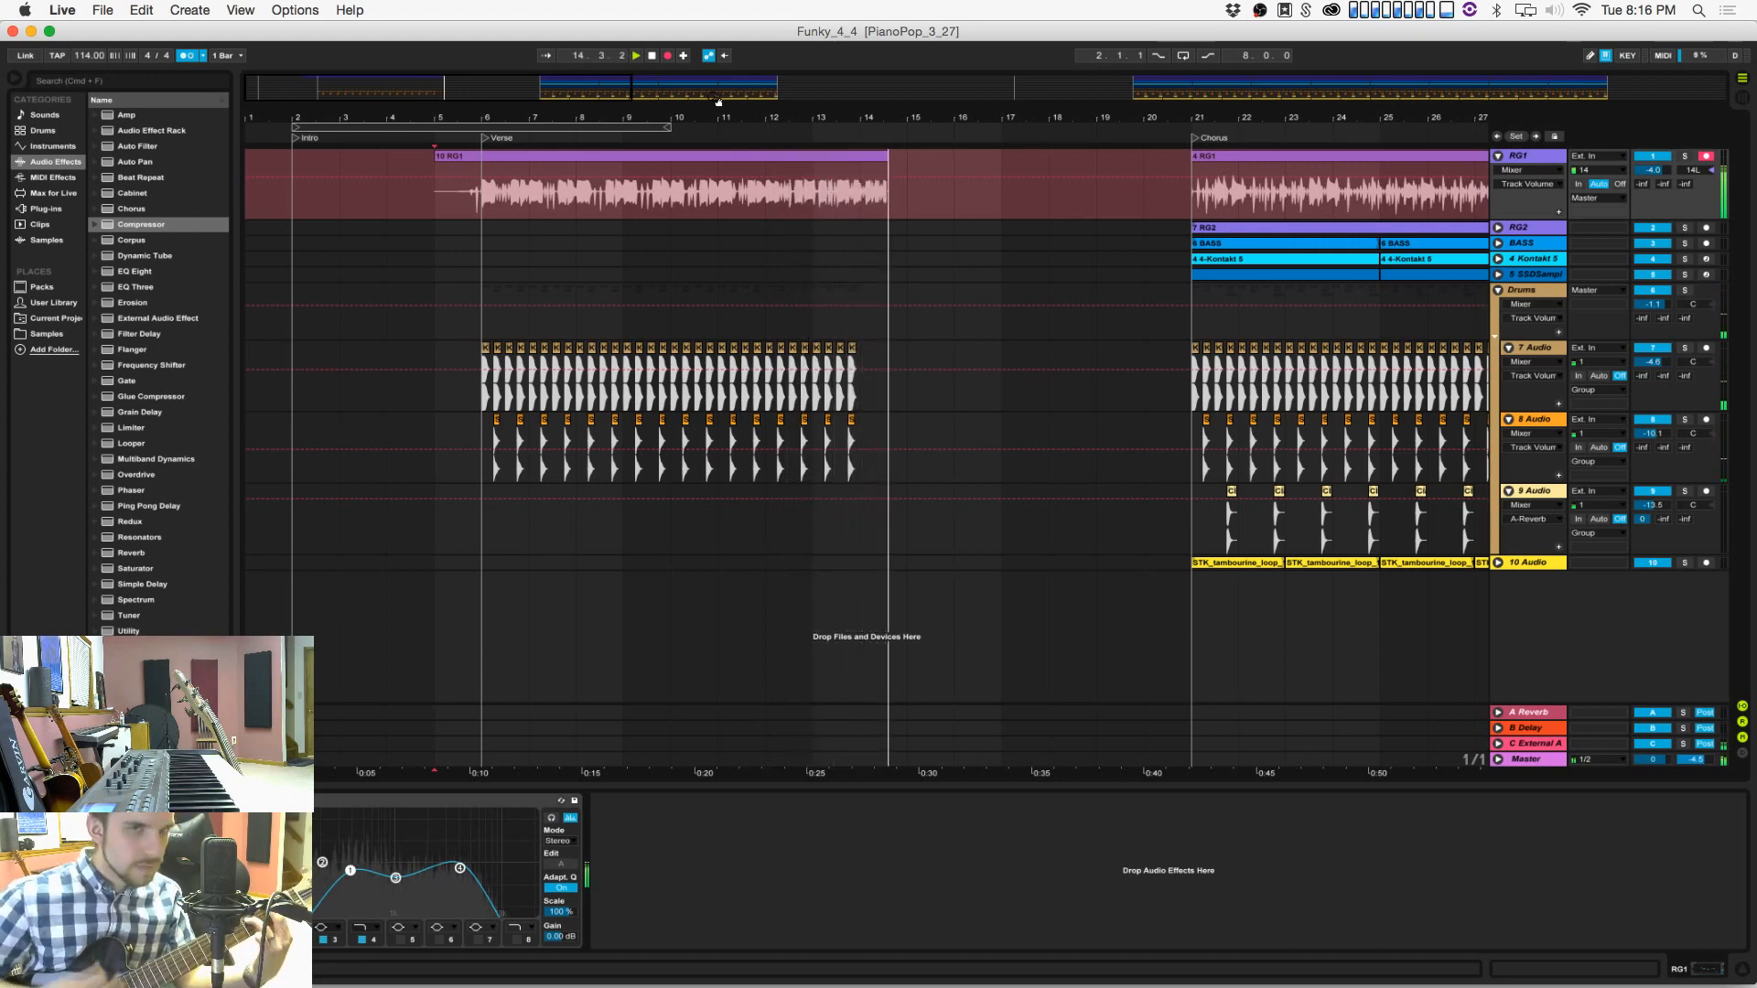
{"action": "key", "text": "space"}
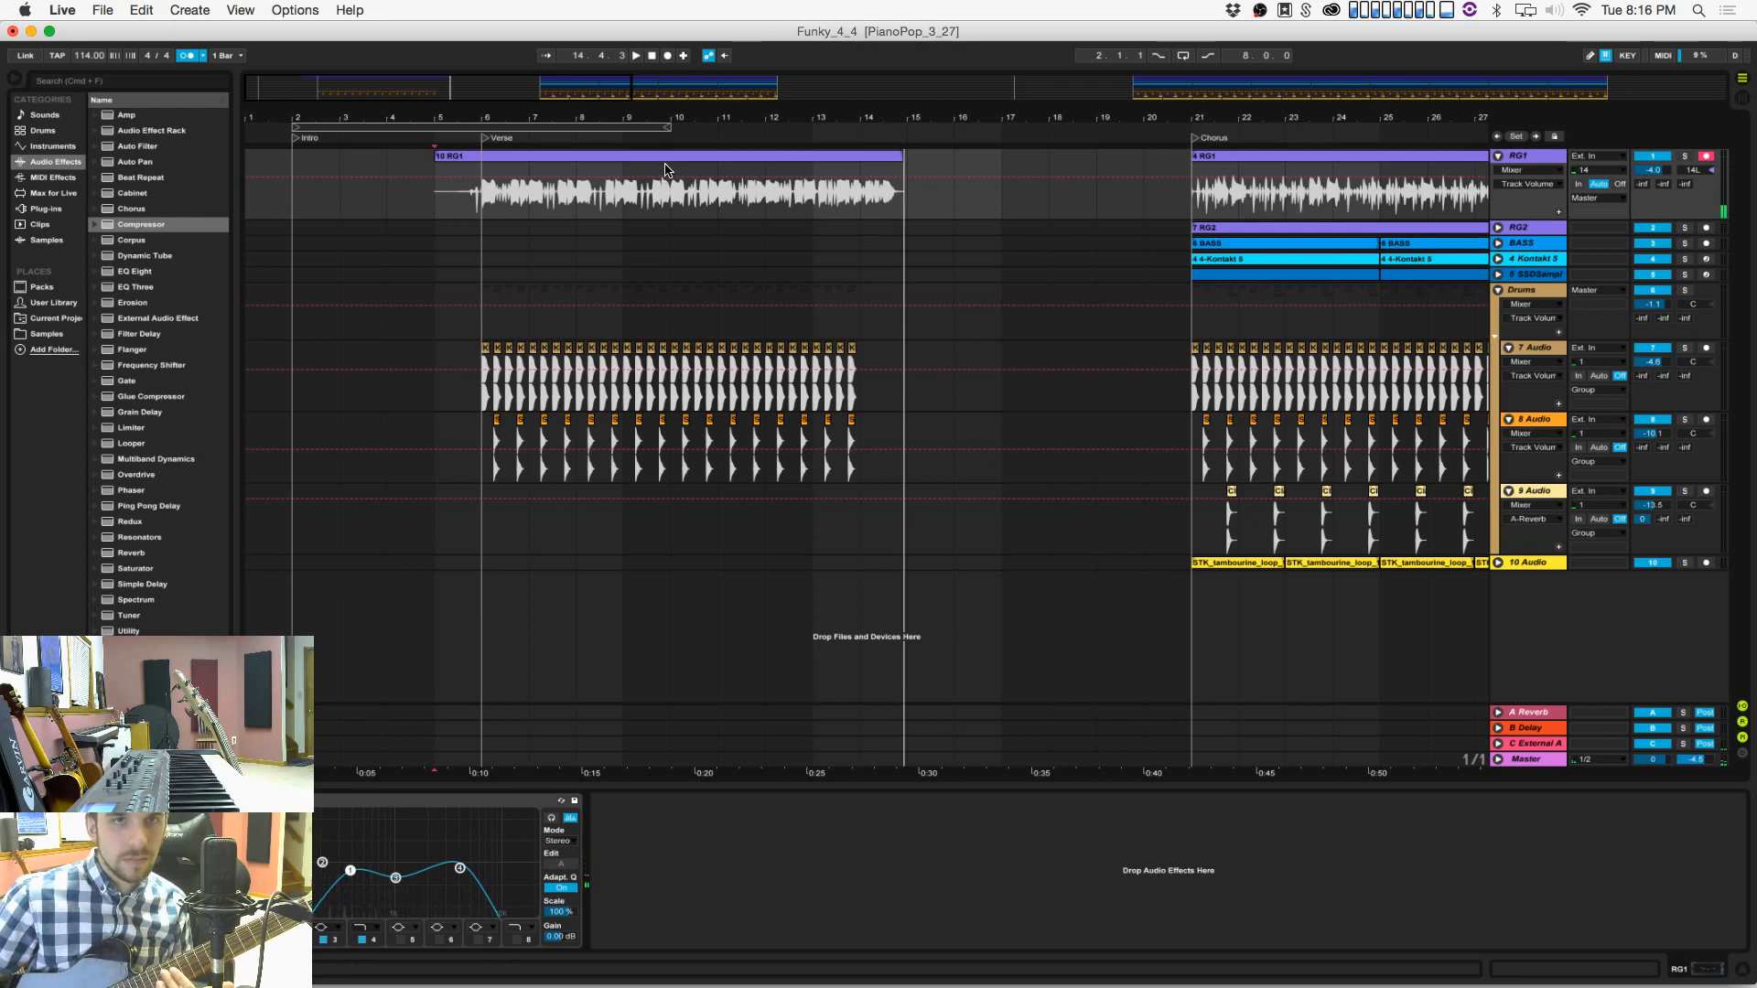
{"action": "left_click", "coordinate": [665, 170]}
{"action": "left_click", "coordinate": [665, 157]}
{"action": "key", "text": "Delete"}
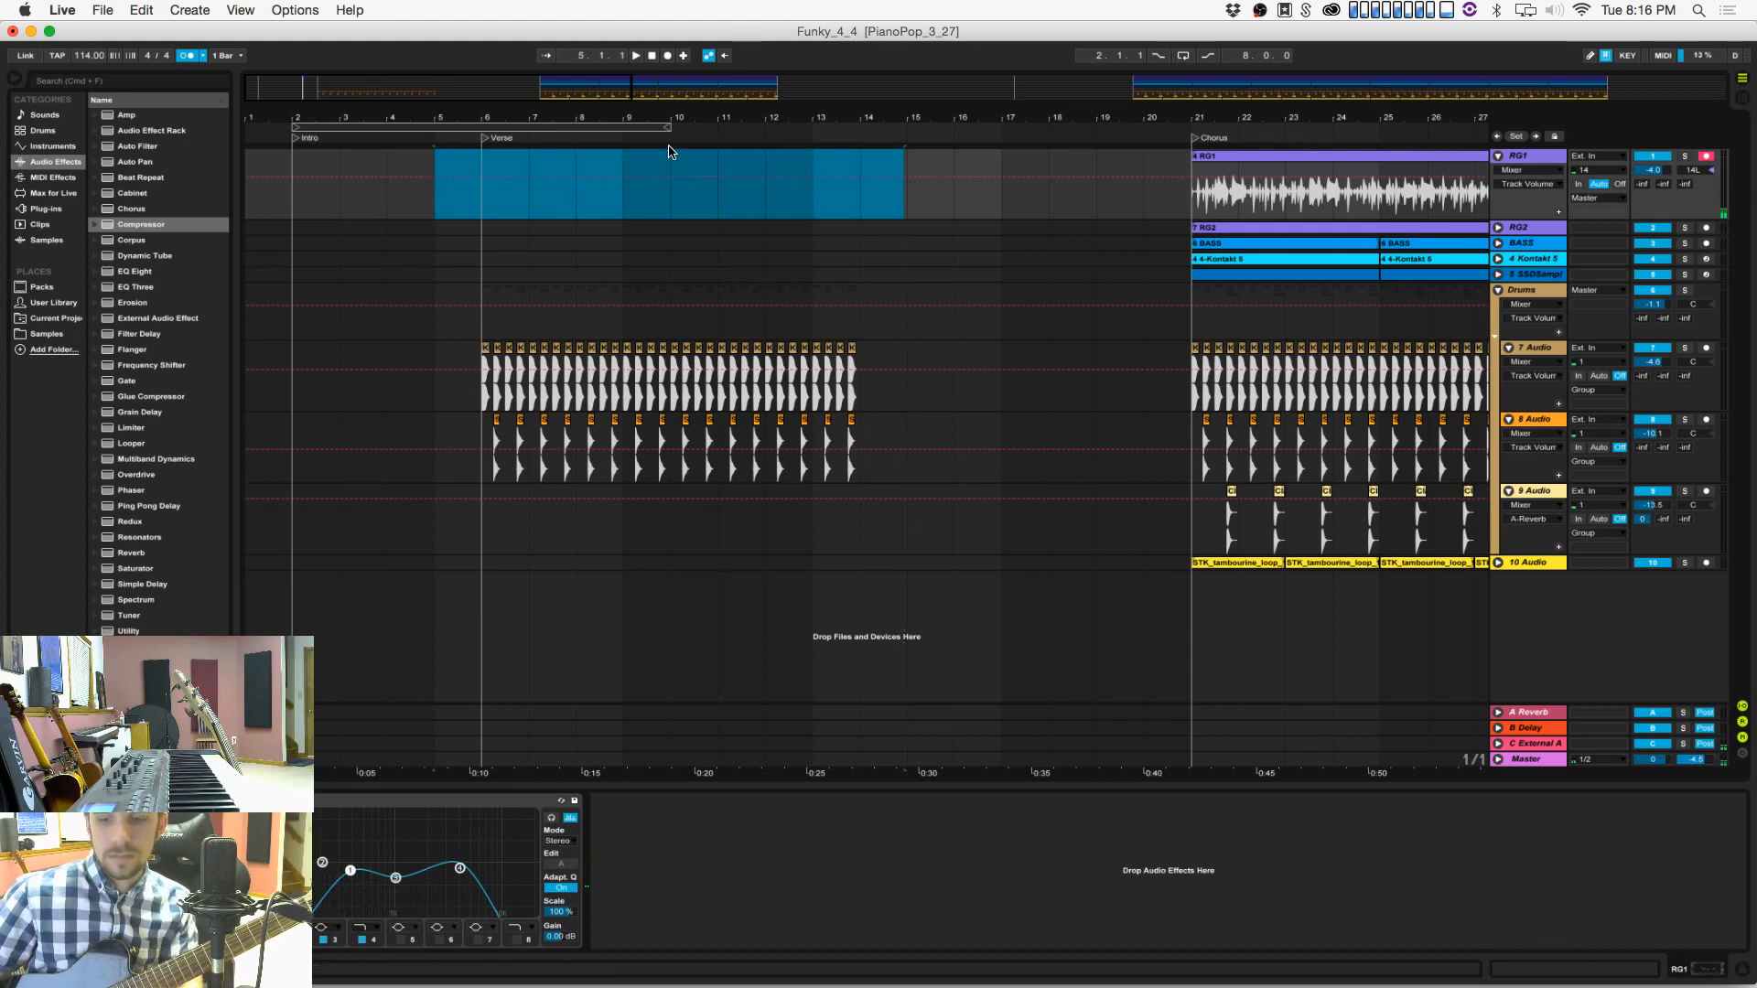
Step: Try another guitar take on RG1 from bar 5, stopping partway through bar 10
{"action": "left_click", "coordinate": [435, 192]}
{"action": "left_click", "coordinate": [667, 55]}
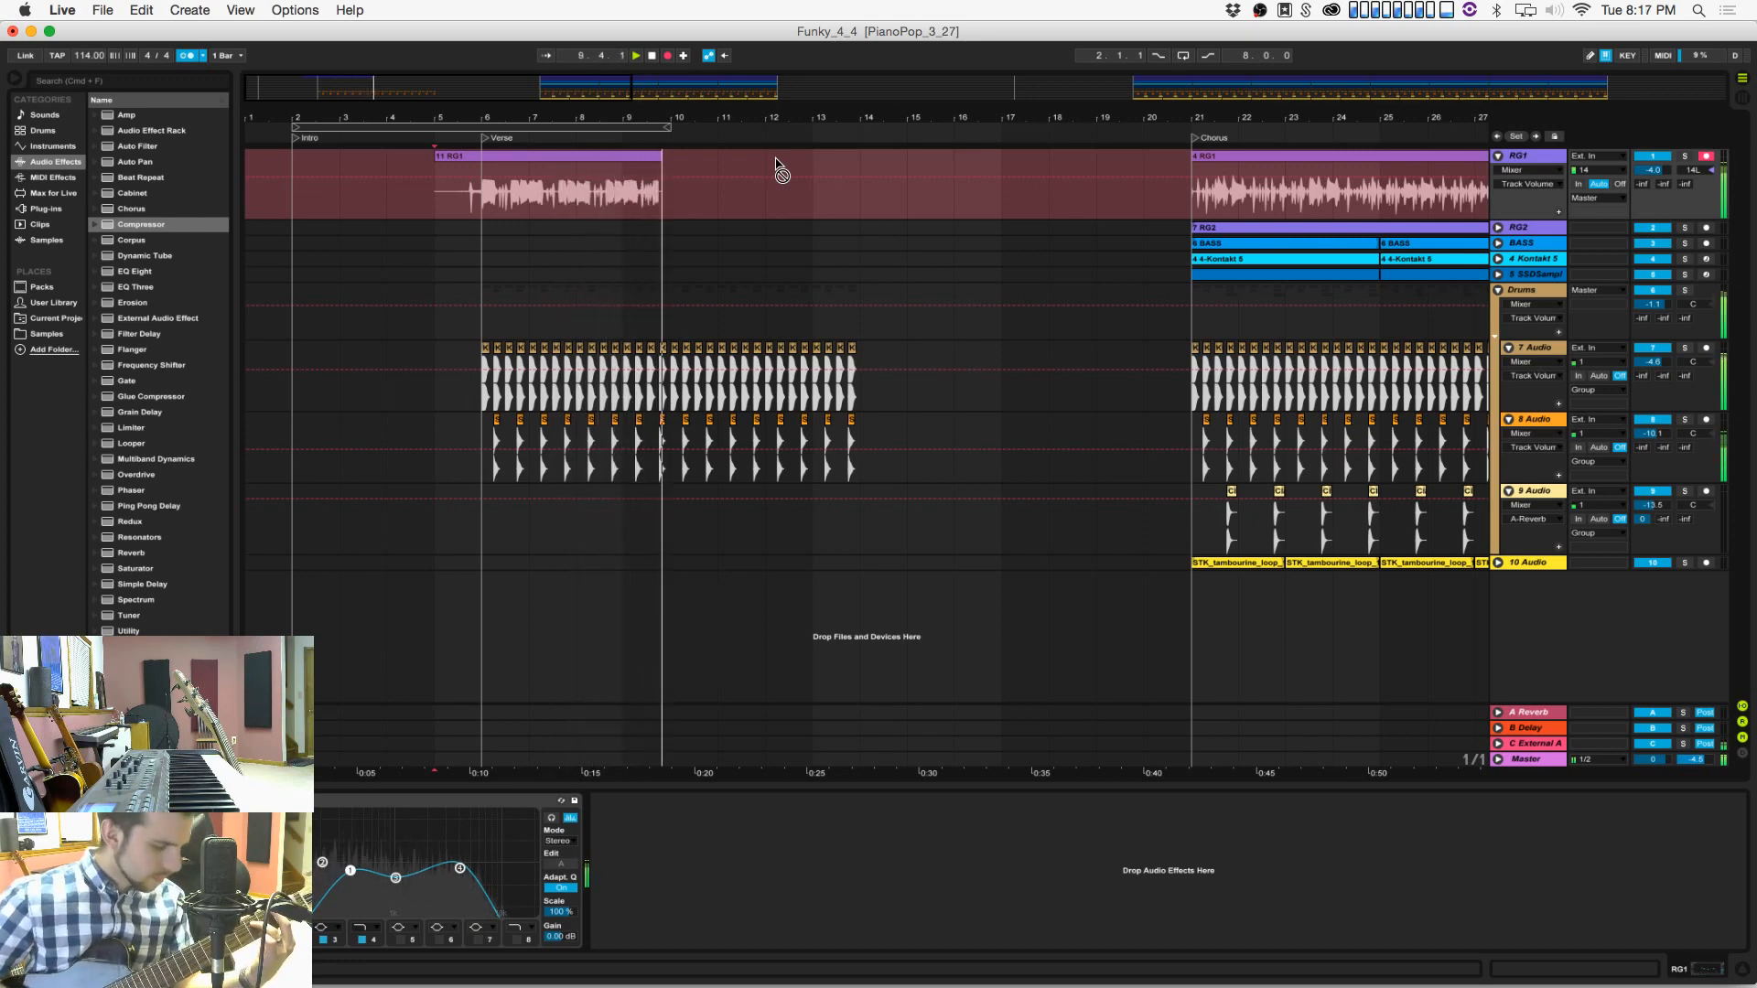
{"action": "key", "text": "F9"}
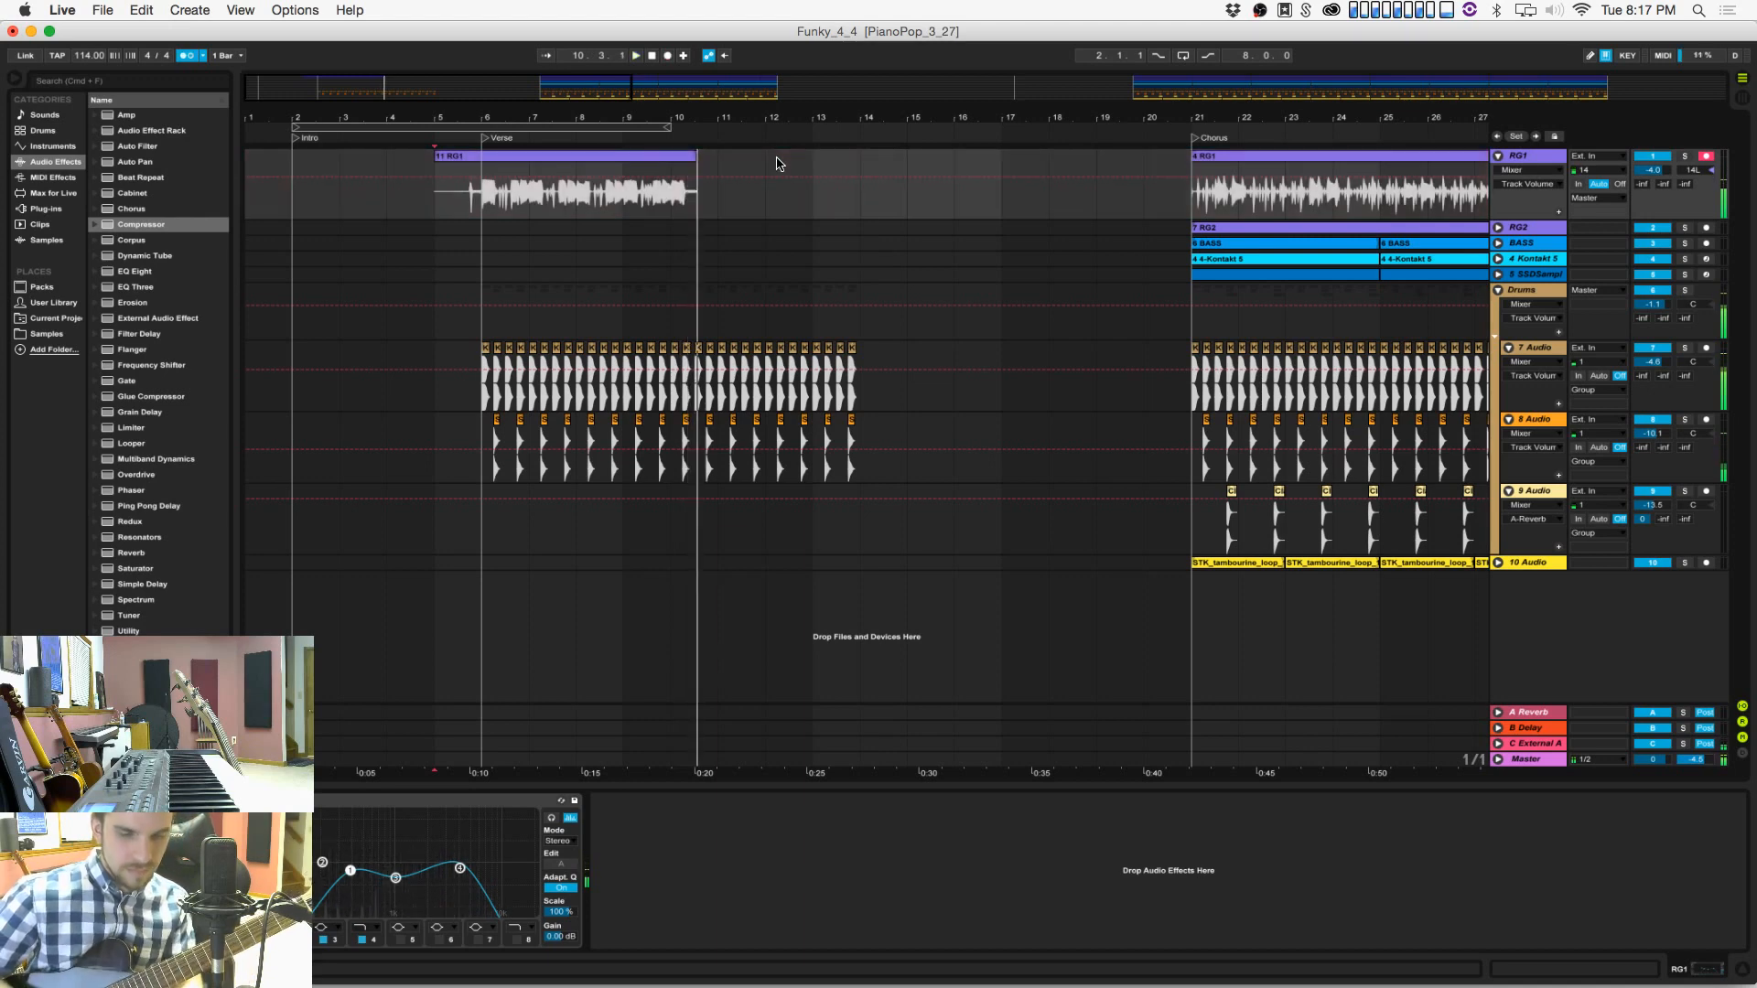
Step: Record the verse guitar on RG1 from bar 5 to about bar 11, replacing the previous take
{"action": "left_click", "coordinate": [668, 56]}
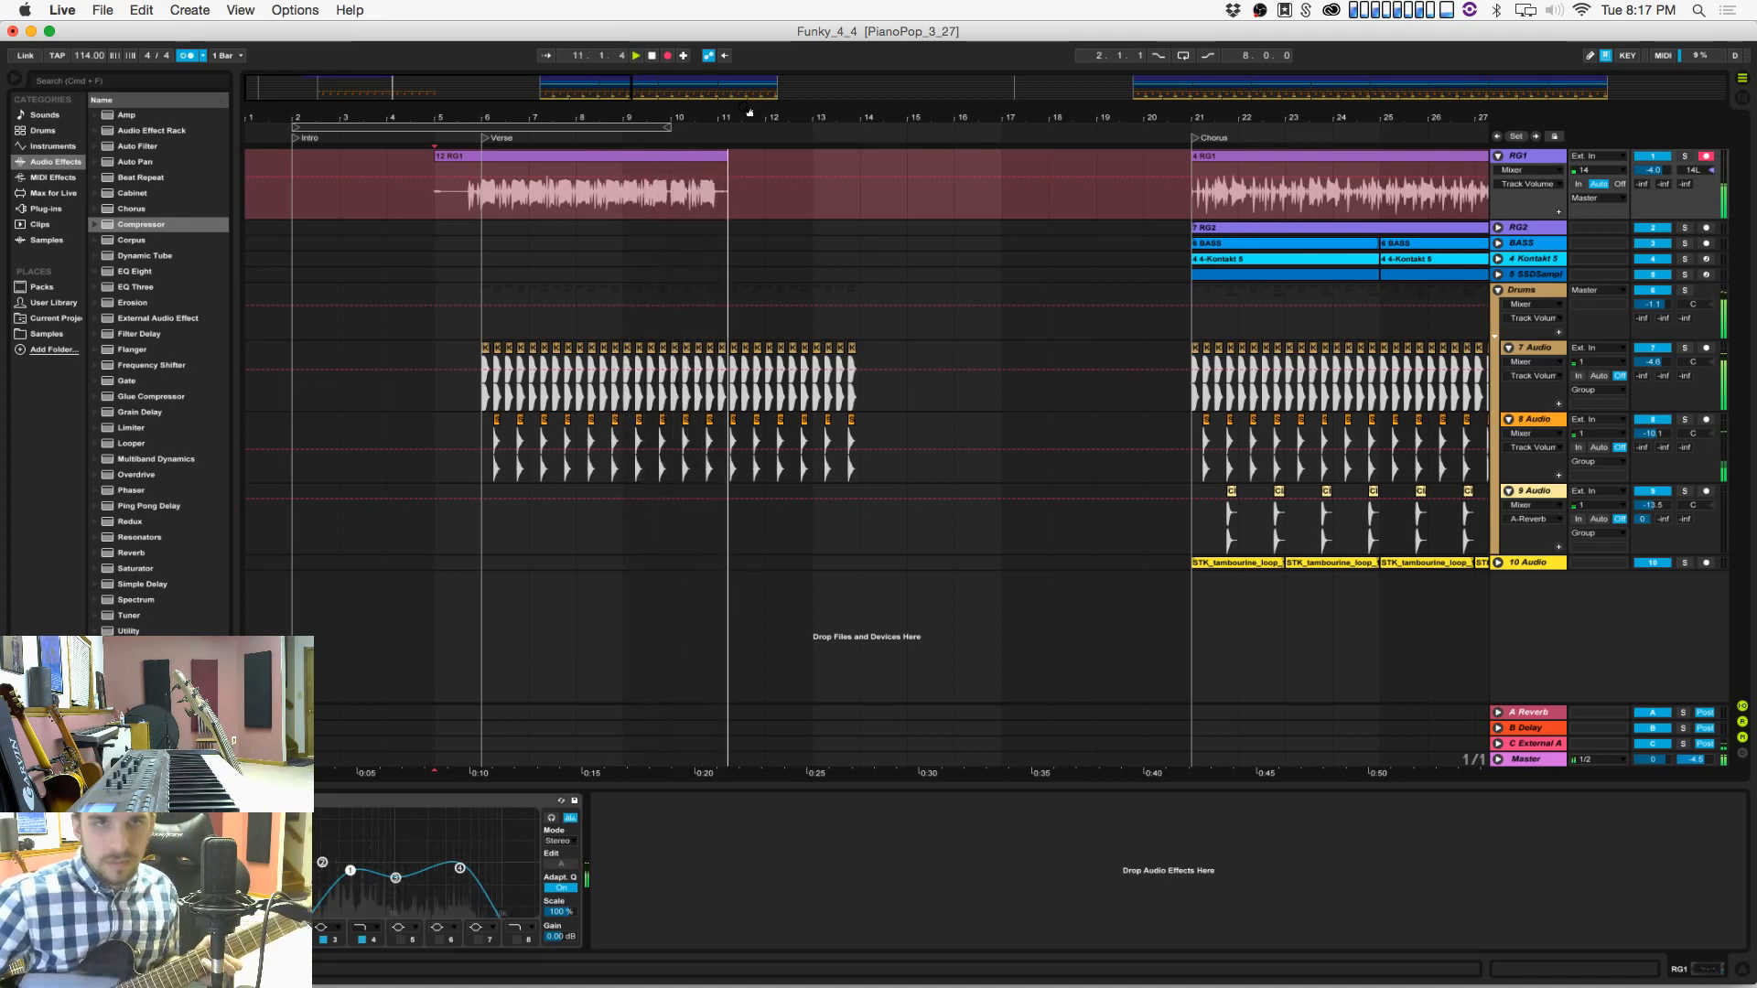
{"action": "left_click", "coordinate": [667, 55]}
{"action": "key", "text": "space"}
Step: Duplicate the four-bar guitar section of bars 6 to 10 on RG1 so it continues through bar 14
{"action": "left_click_drag", "start_coordinate": [670, 196], "coordinate": [520, 196]}
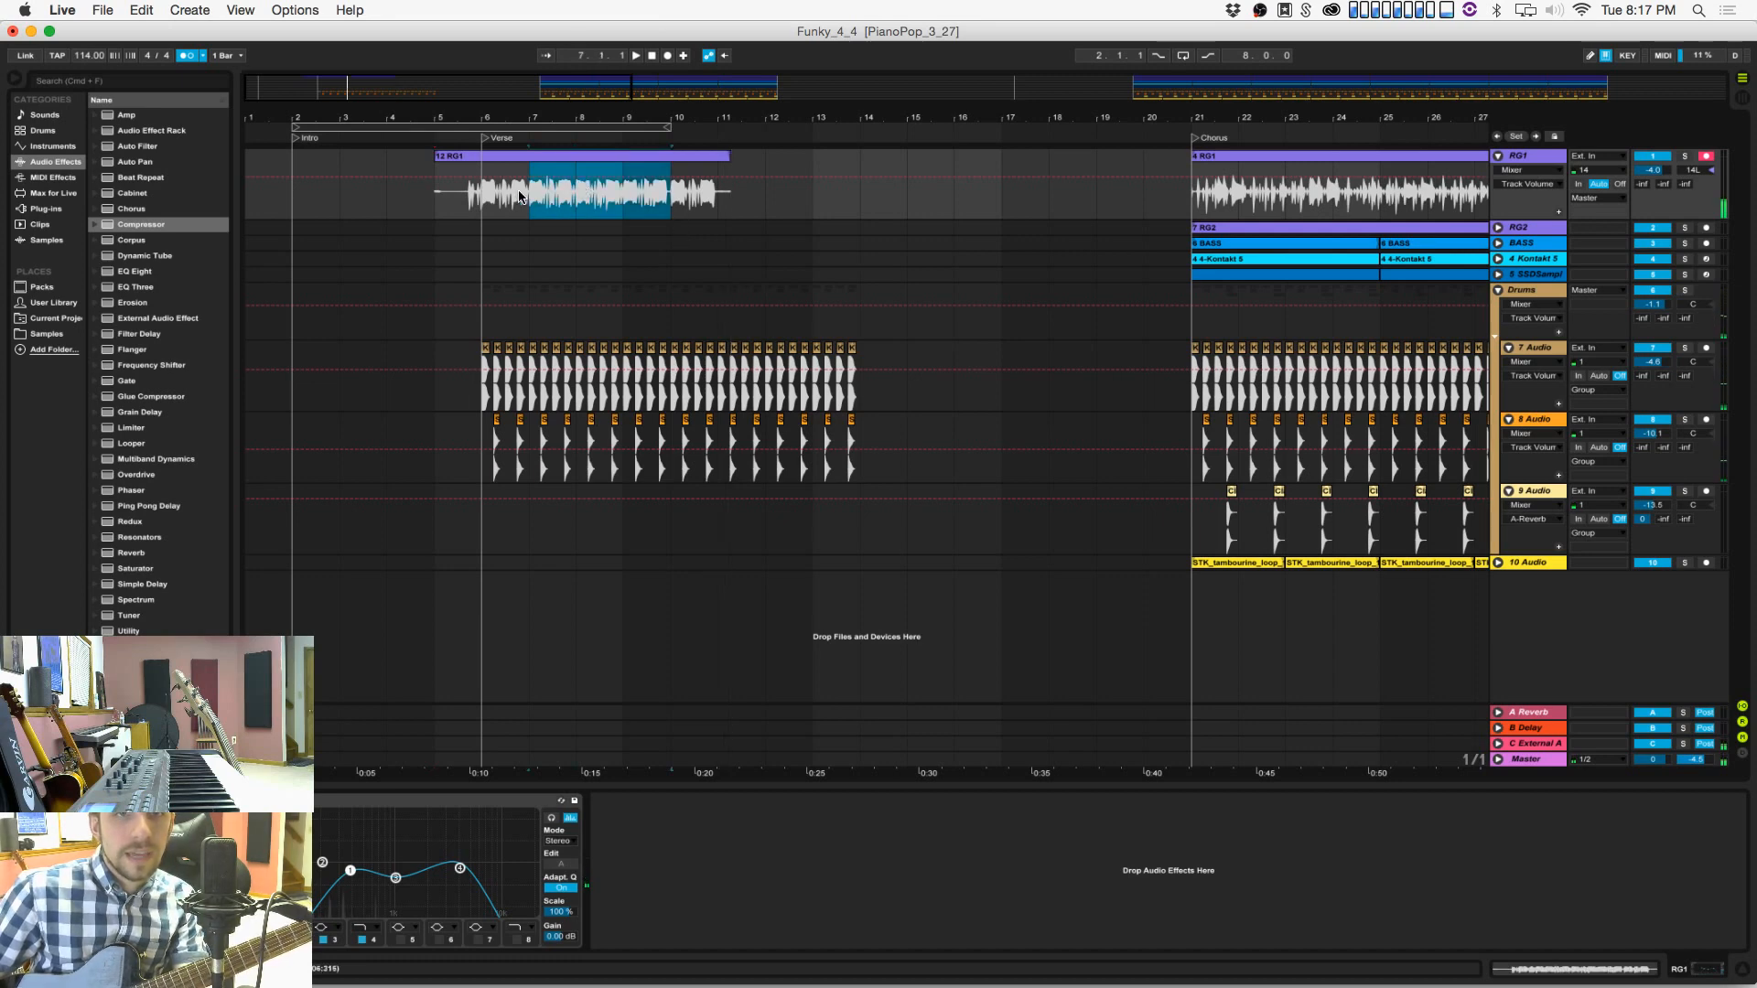
{"action": "key", "text": "super+d"}
{"action": "left_click", "coordinate": [680, 204]}
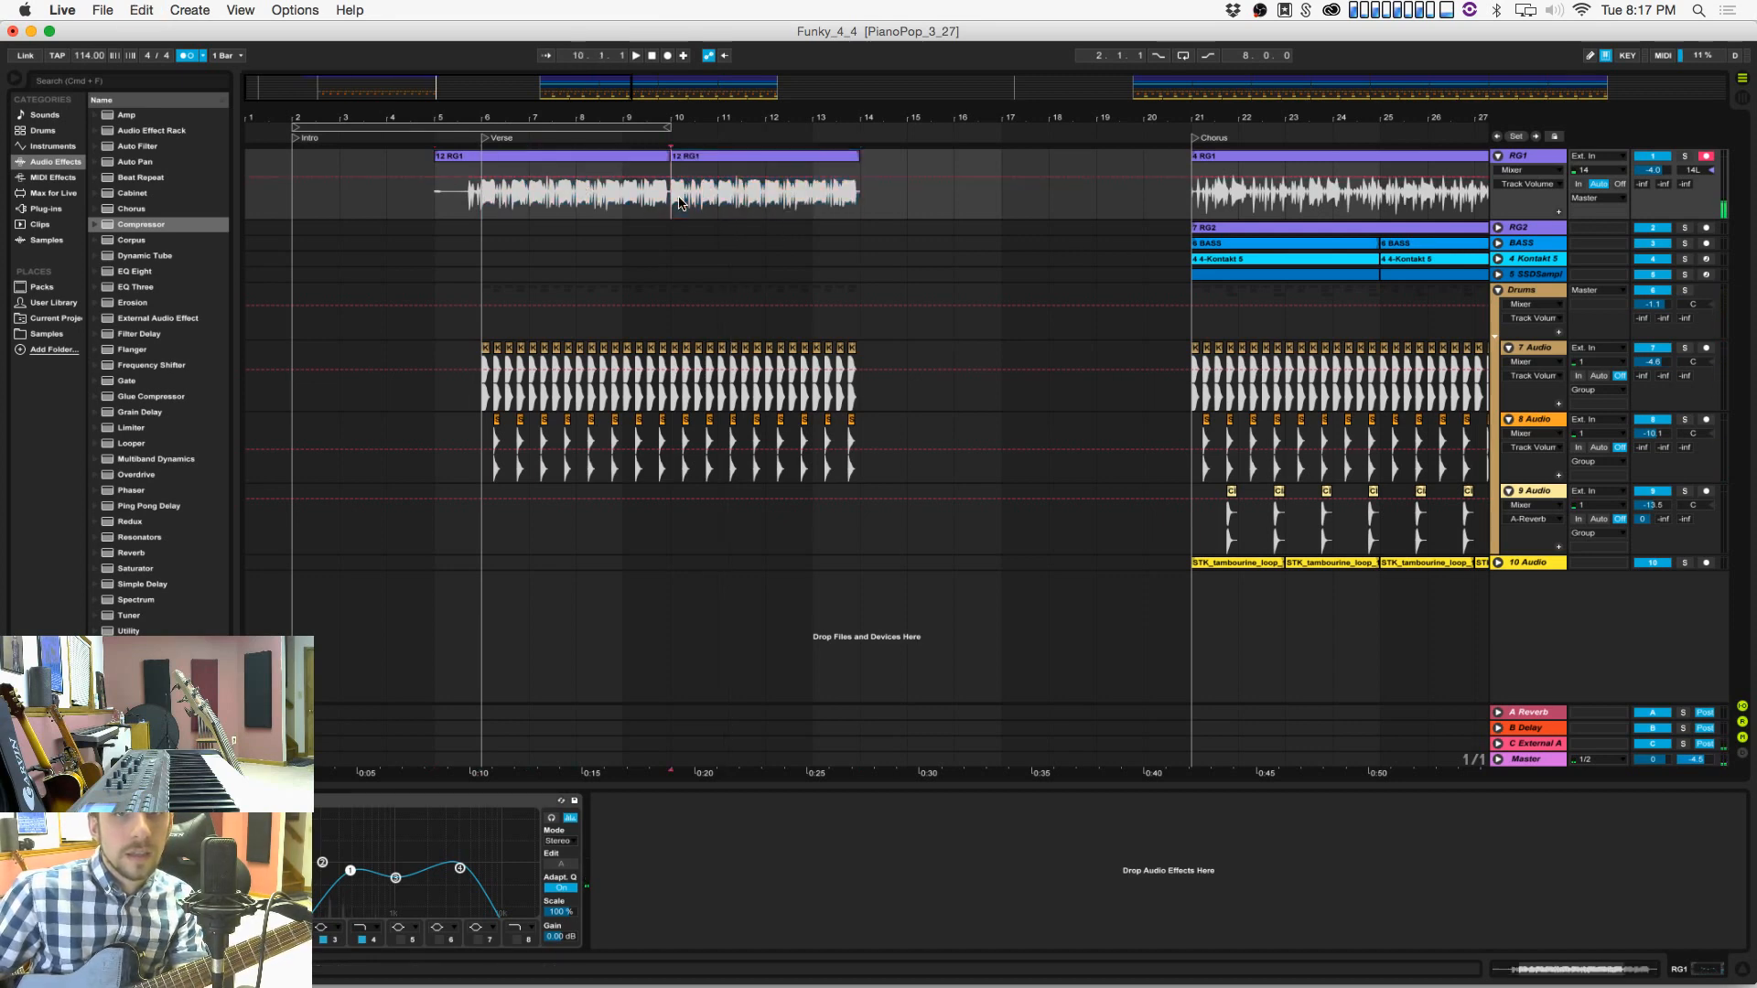
Step: Delete the drum clips between bars 13 and 14 on 7 Audio and 8 Audio
{"action": "left_click_drag", "start_coordinate": [815, 408], "coordinate": [858, 444]}
{"action": "key", "text": "Delete"}
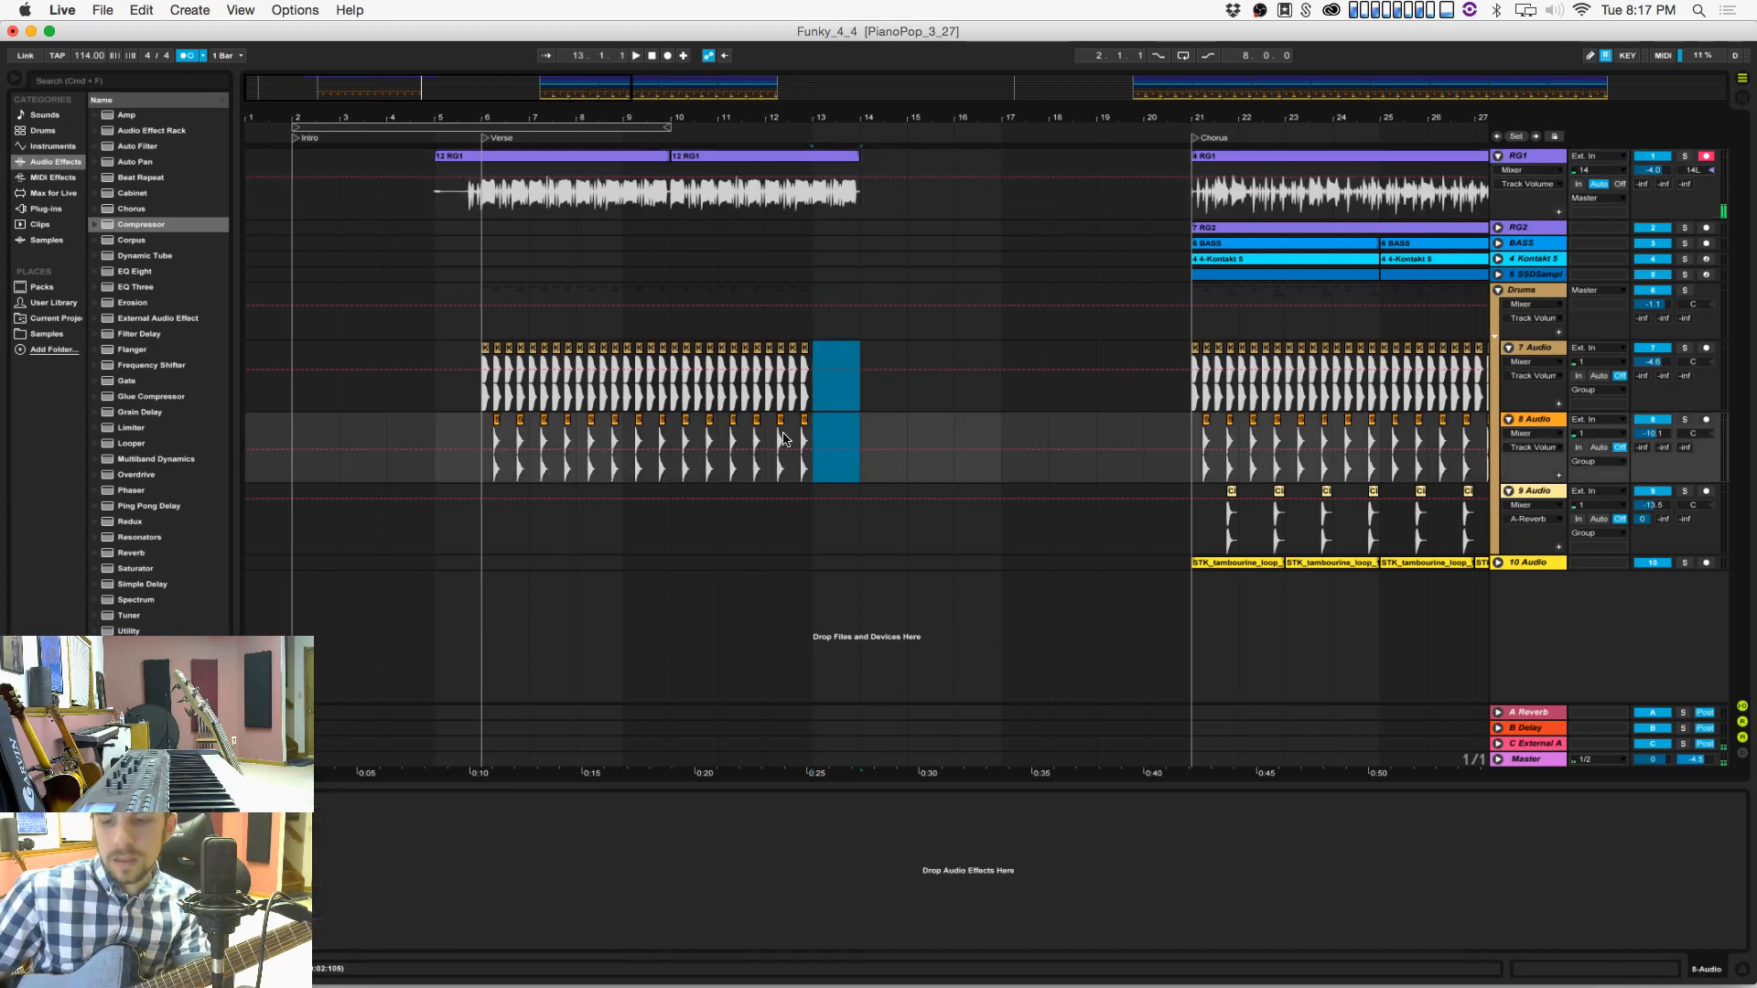
{"action": "left_click", "coordinate": [802, 406]}
Step: Move the whole chorus section on all tracks to start at bar 22 and the Verse 2 locator to bar 38
{"action": "left_click_drag", "start_coordinate": [967, 116], "coordinate": [636, 116]}
{"action": "left_click_drag", "start_coordinate": [754, 197], "coordinate": [1167, 578]}
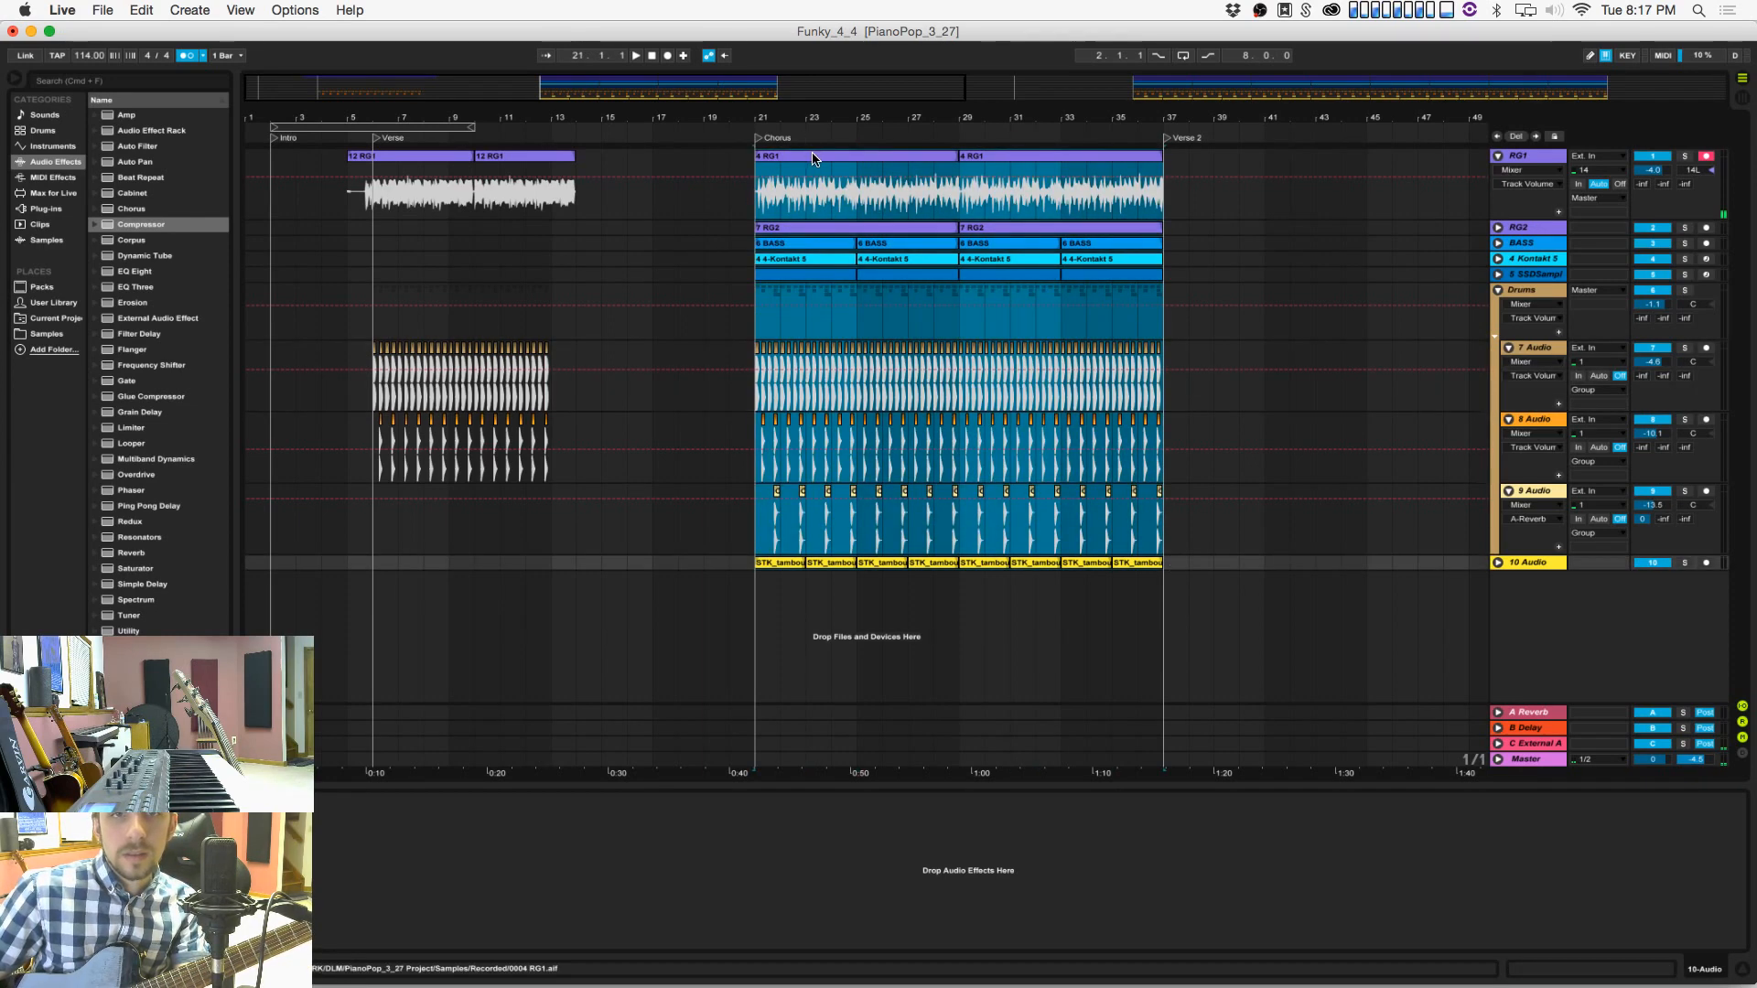
{"action": "left_click_drag", "start_coordinate": [814, 159], "coordinate": [780, 145]}
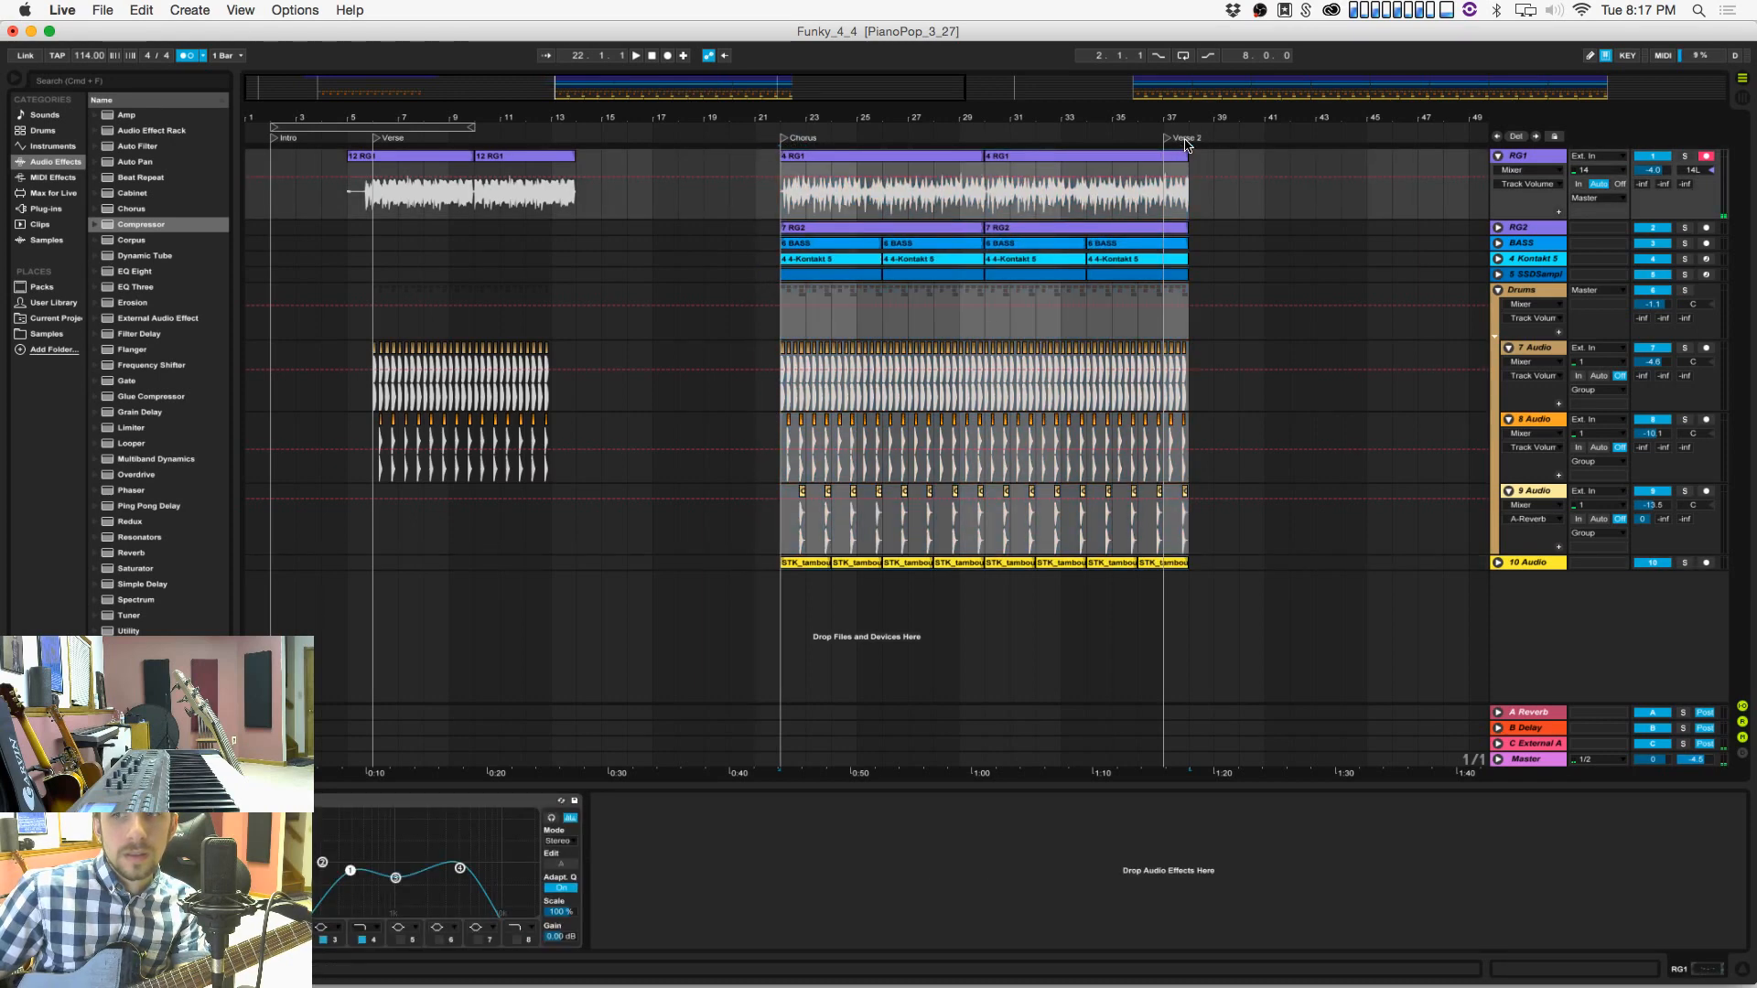
{"action": "left_click_drag", "start_coordinate": [1180, 142], "coordinate": [1195, 141]}
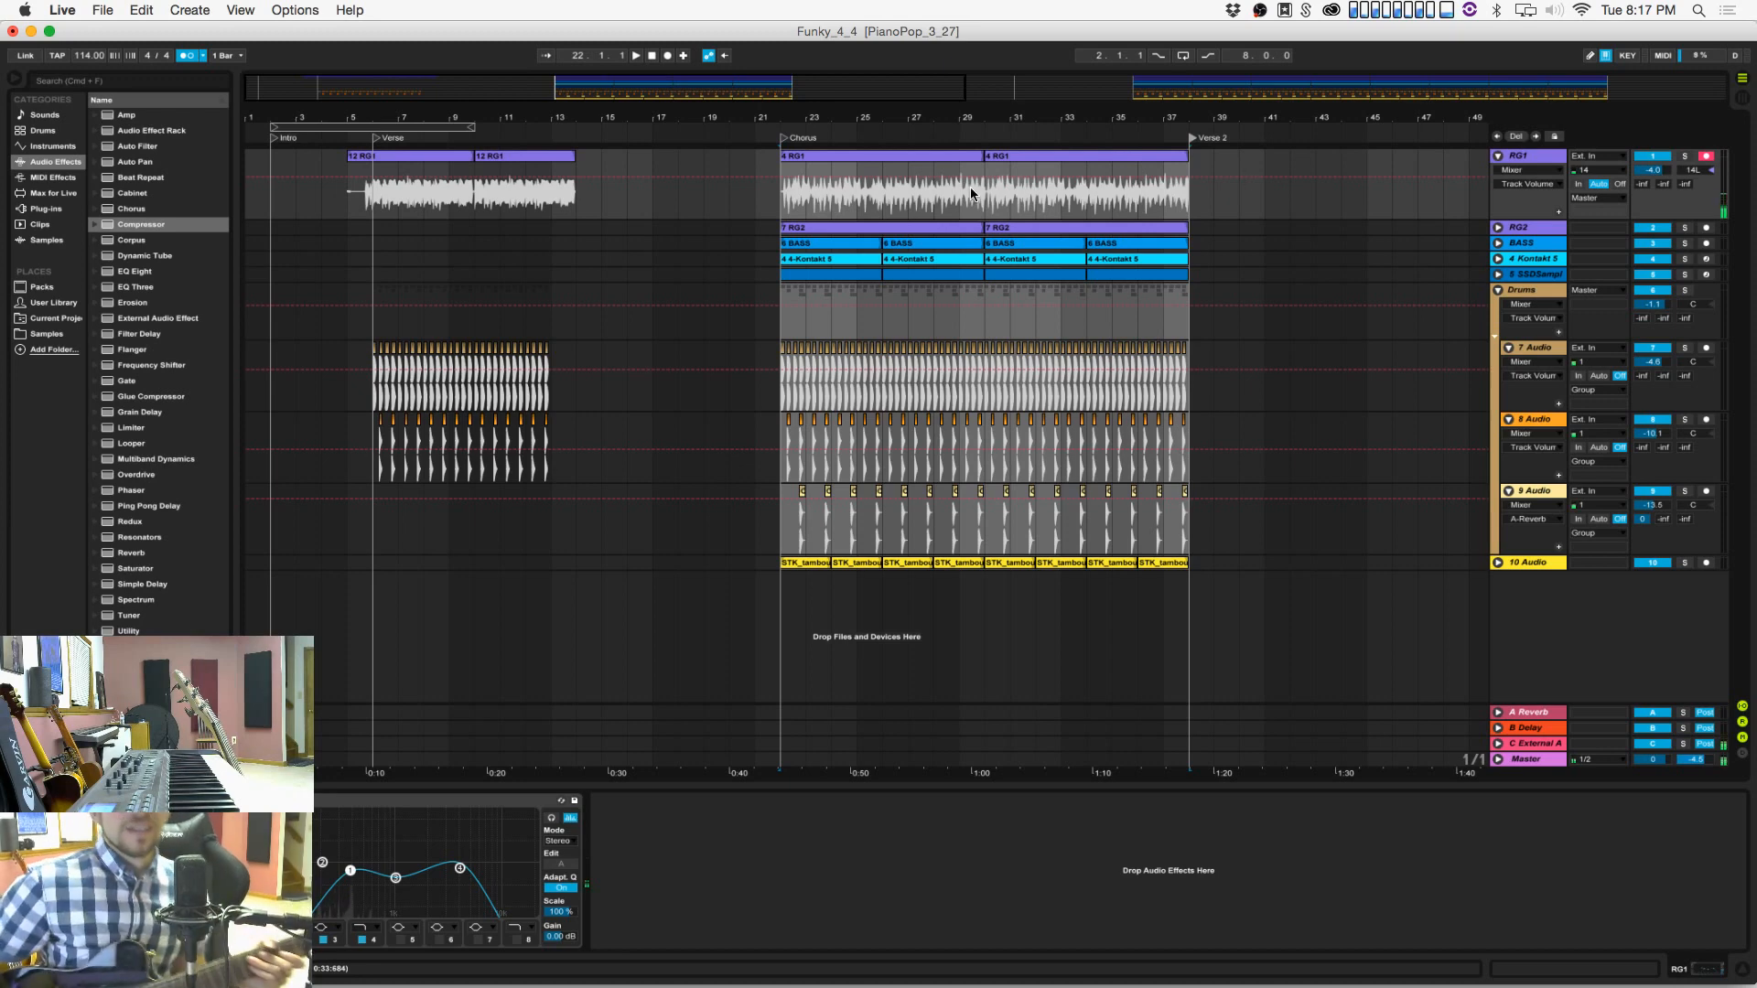
{"action": "left_click", "coordinate": [651, 57]}
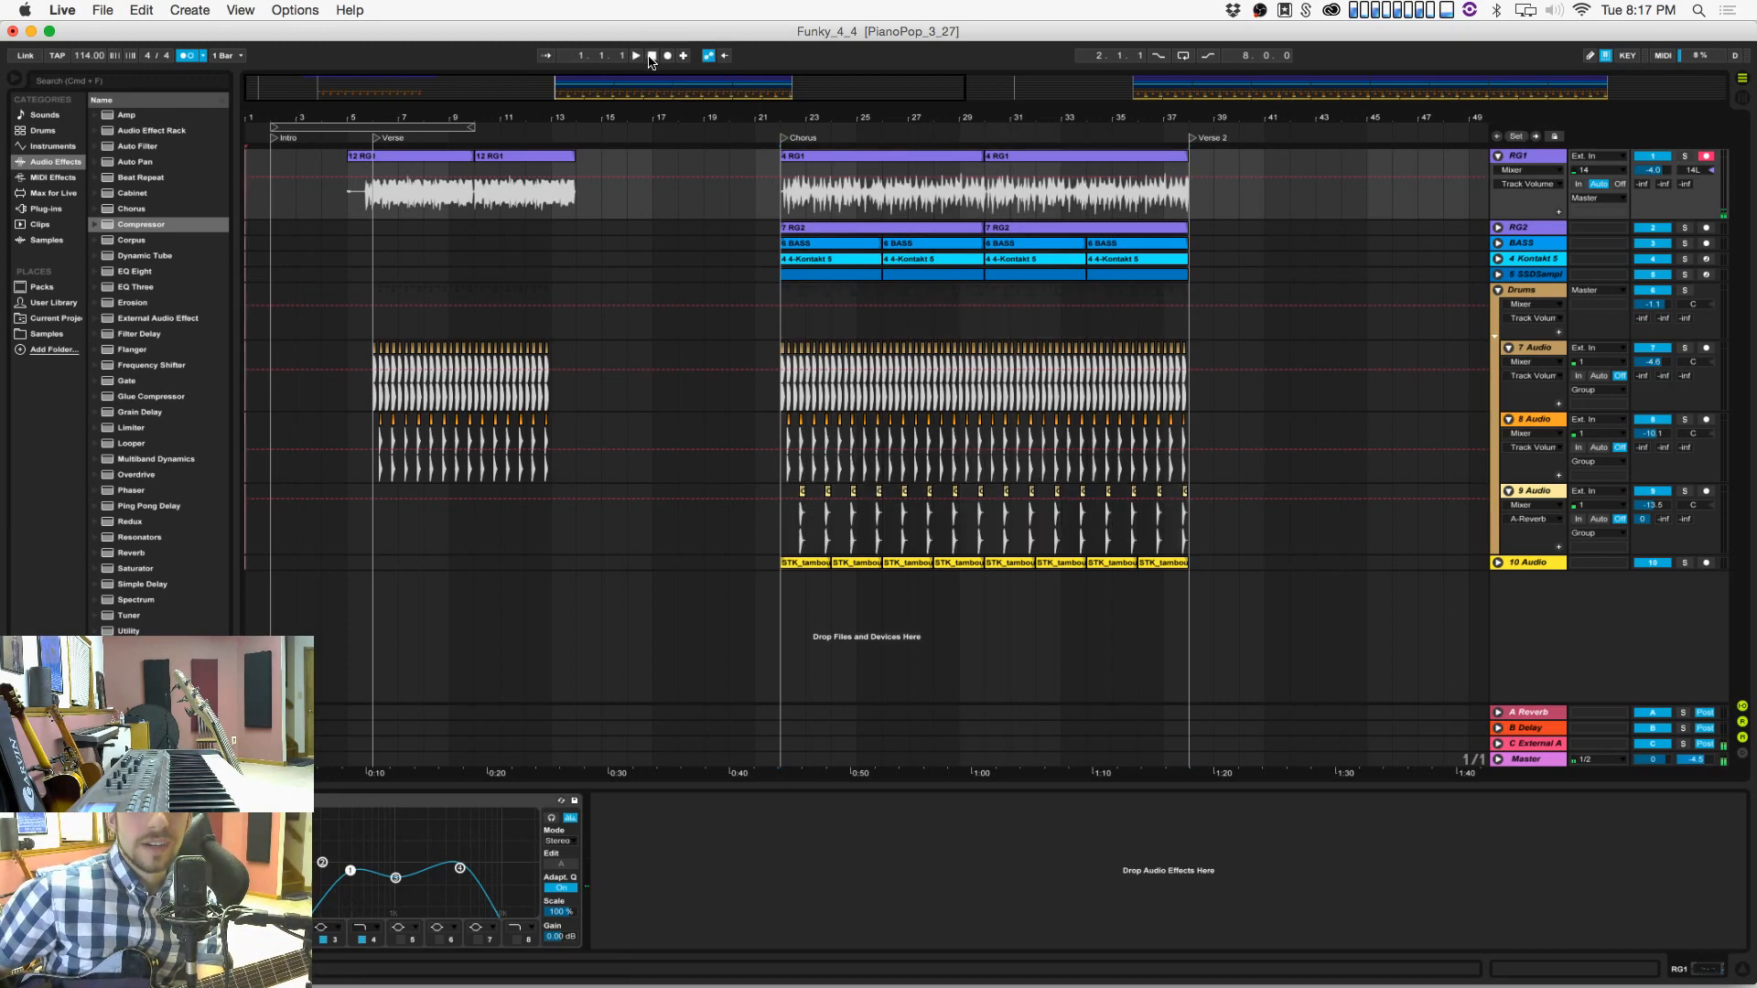
Step: Duplicate the verse guitar and drum clips from bars 6 to 14 so they fill the gap up to the chorus at bar 22
{"action": "left_click", "coordinate": [551, 209]}
{"action": "left_click_drag", "start_coordinate": [368, 207], "coordinate": [582, 449]}
{"action": "key", "text": "super+d"}
{"action": "left_click", "coordinate": [587, 437]}
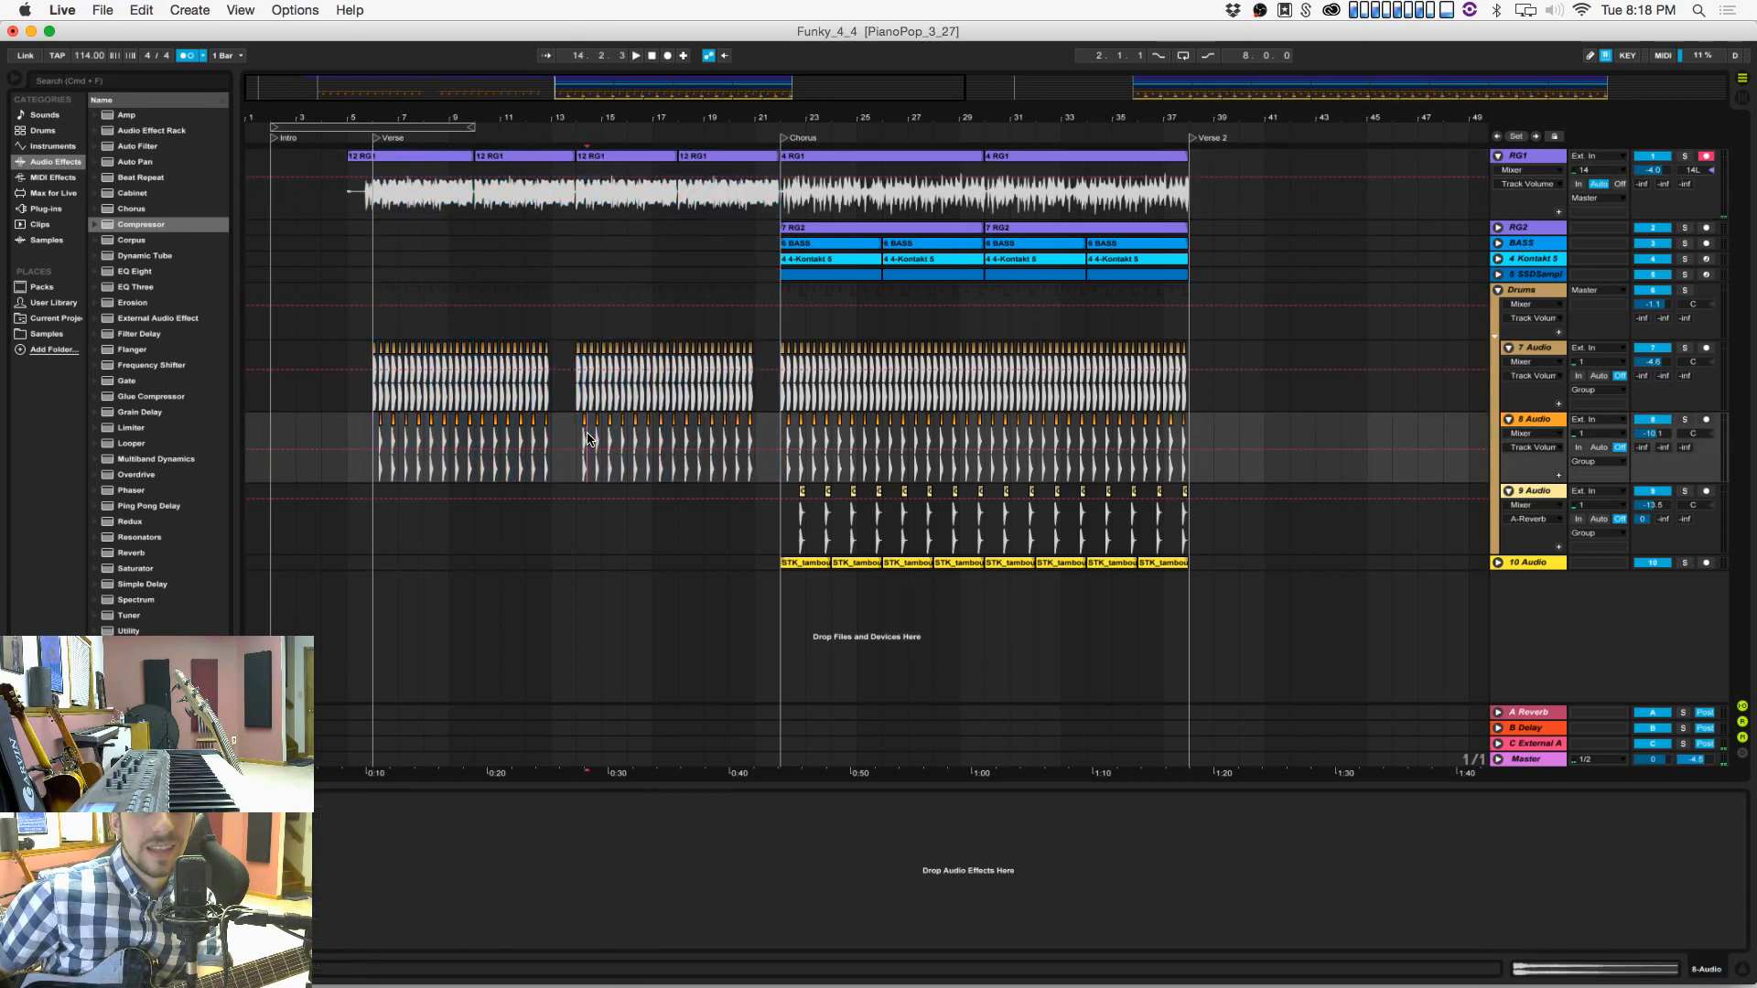
Step: Unfold the RG2 track, arm it for recording and set the start position at bar 13
{"action": "left_click", "coordinate": [1498, 229]}
{"action": "left_click", "coordinate": [1706, 228]}
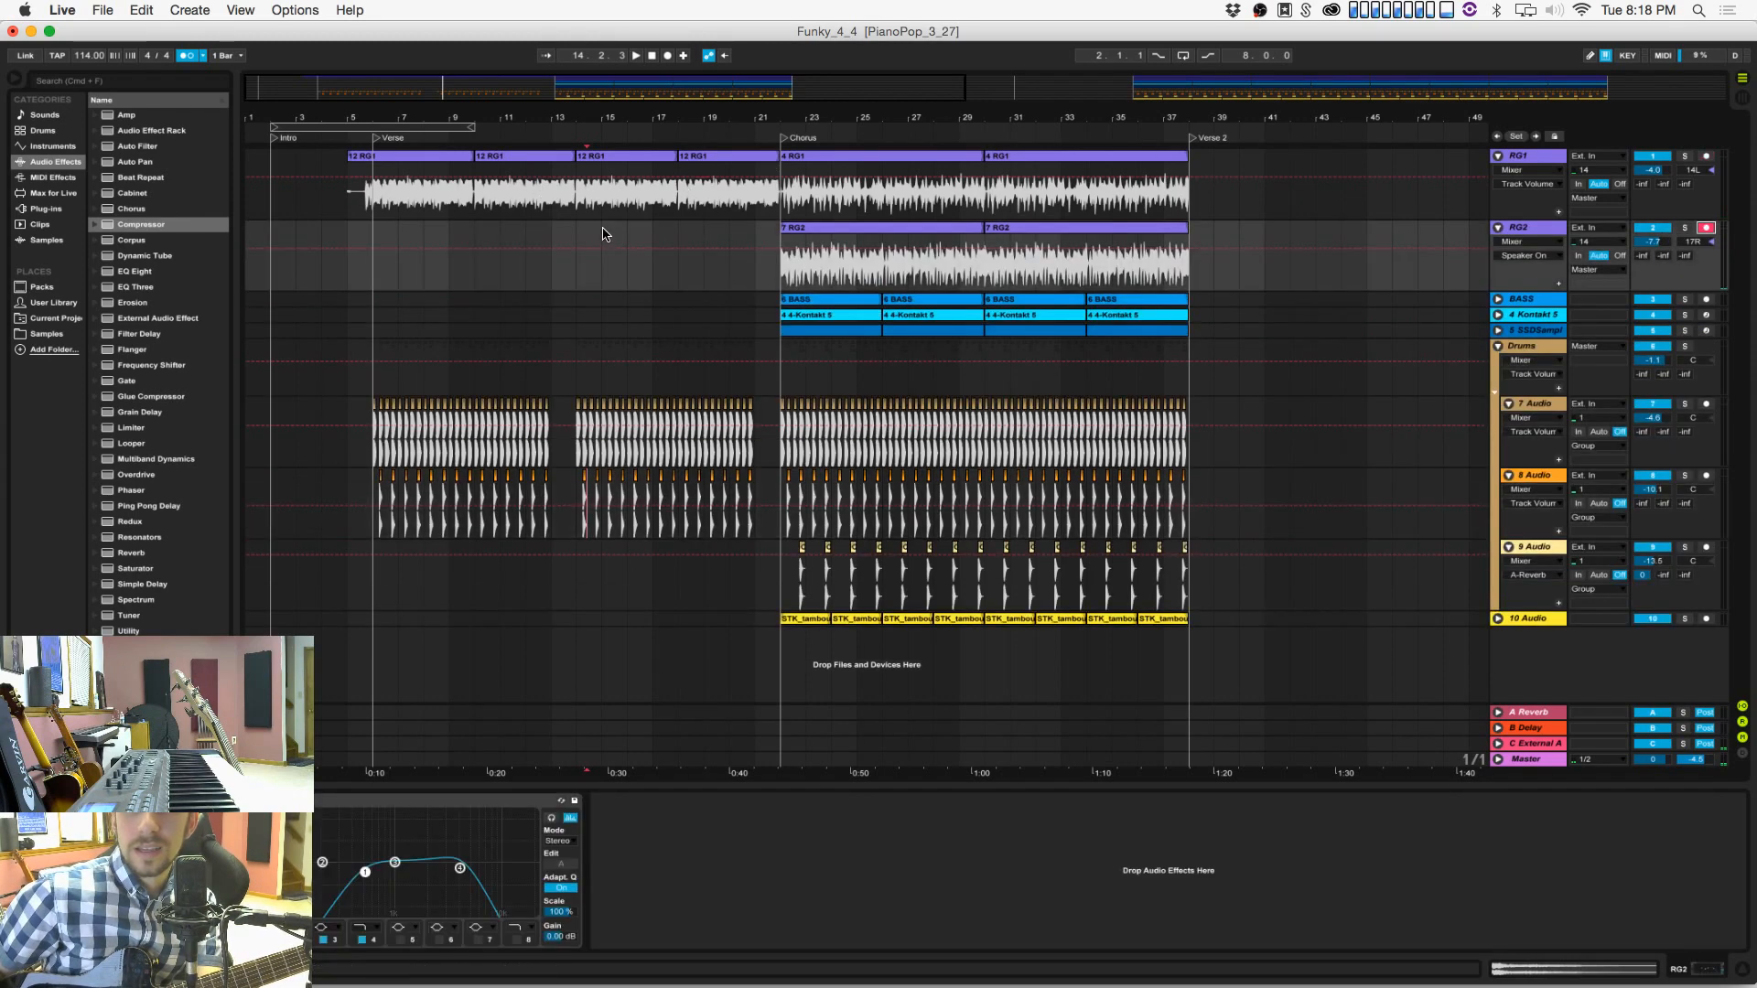
{"action": "left_click", "coordinate": [539, 272]}
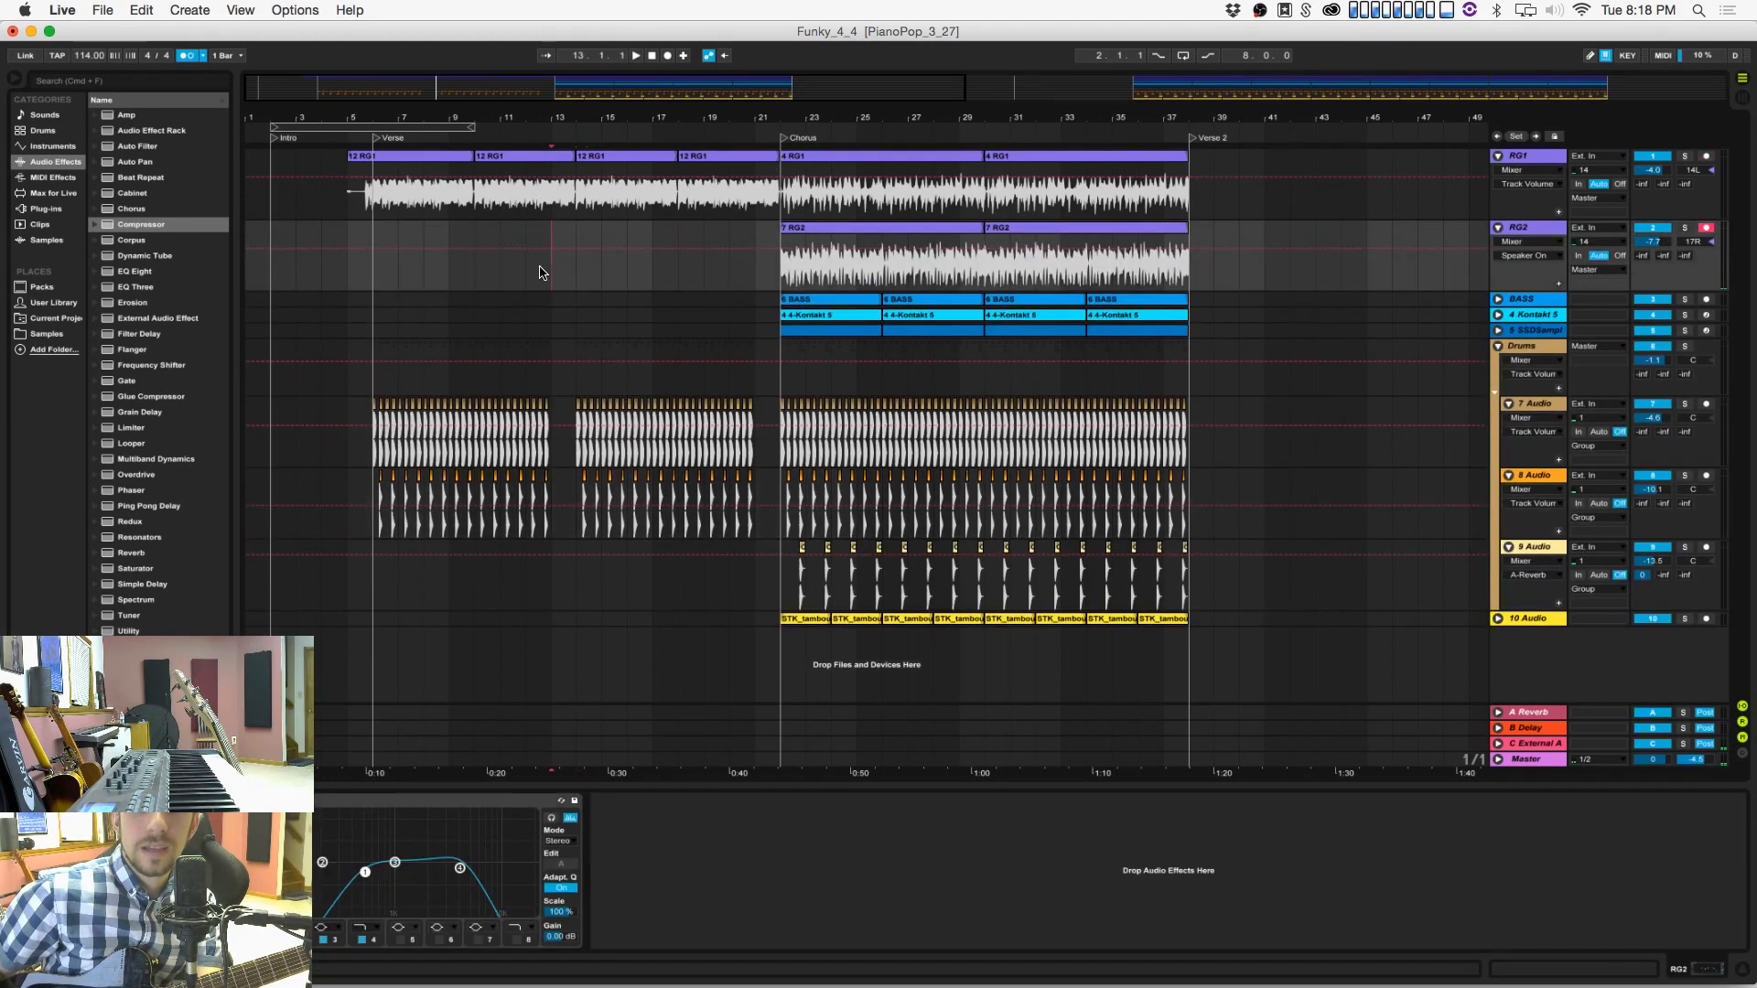
Step: Try two guitar takes on RG2 from bar 13, undoing each recording
{"action": "left_click", "coordinate": [669, 58]}
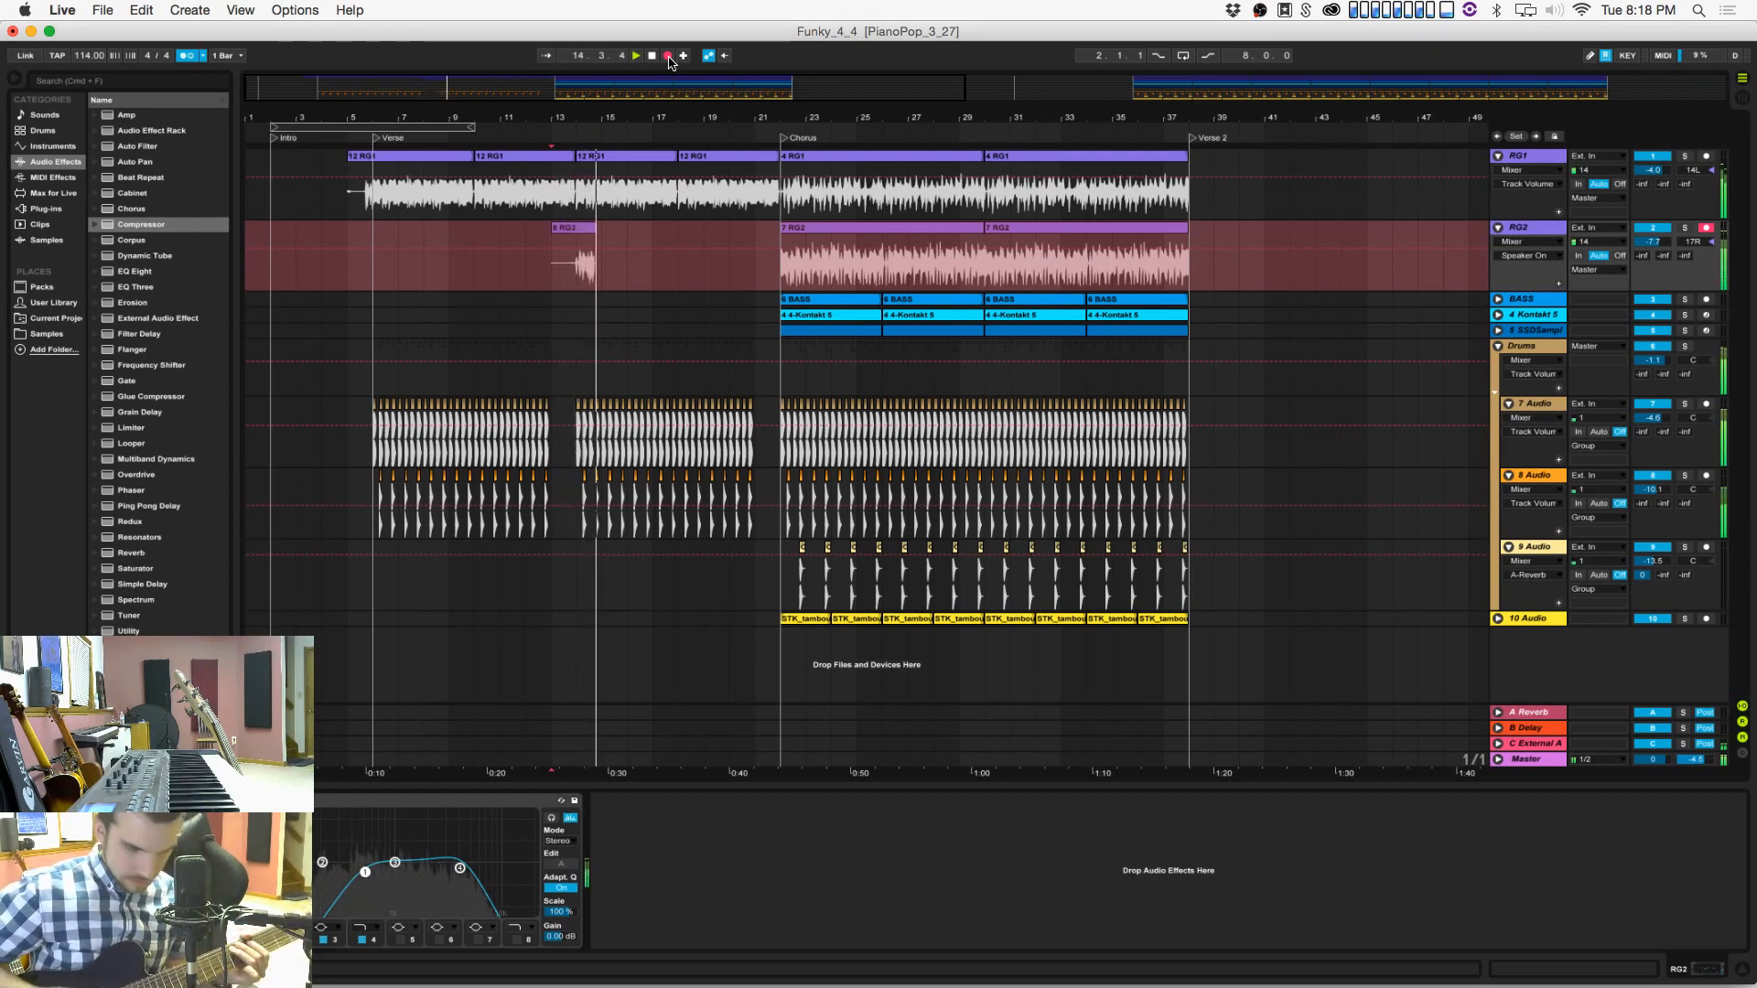
{"action": "left_click", "coordinate": [669, 56]}
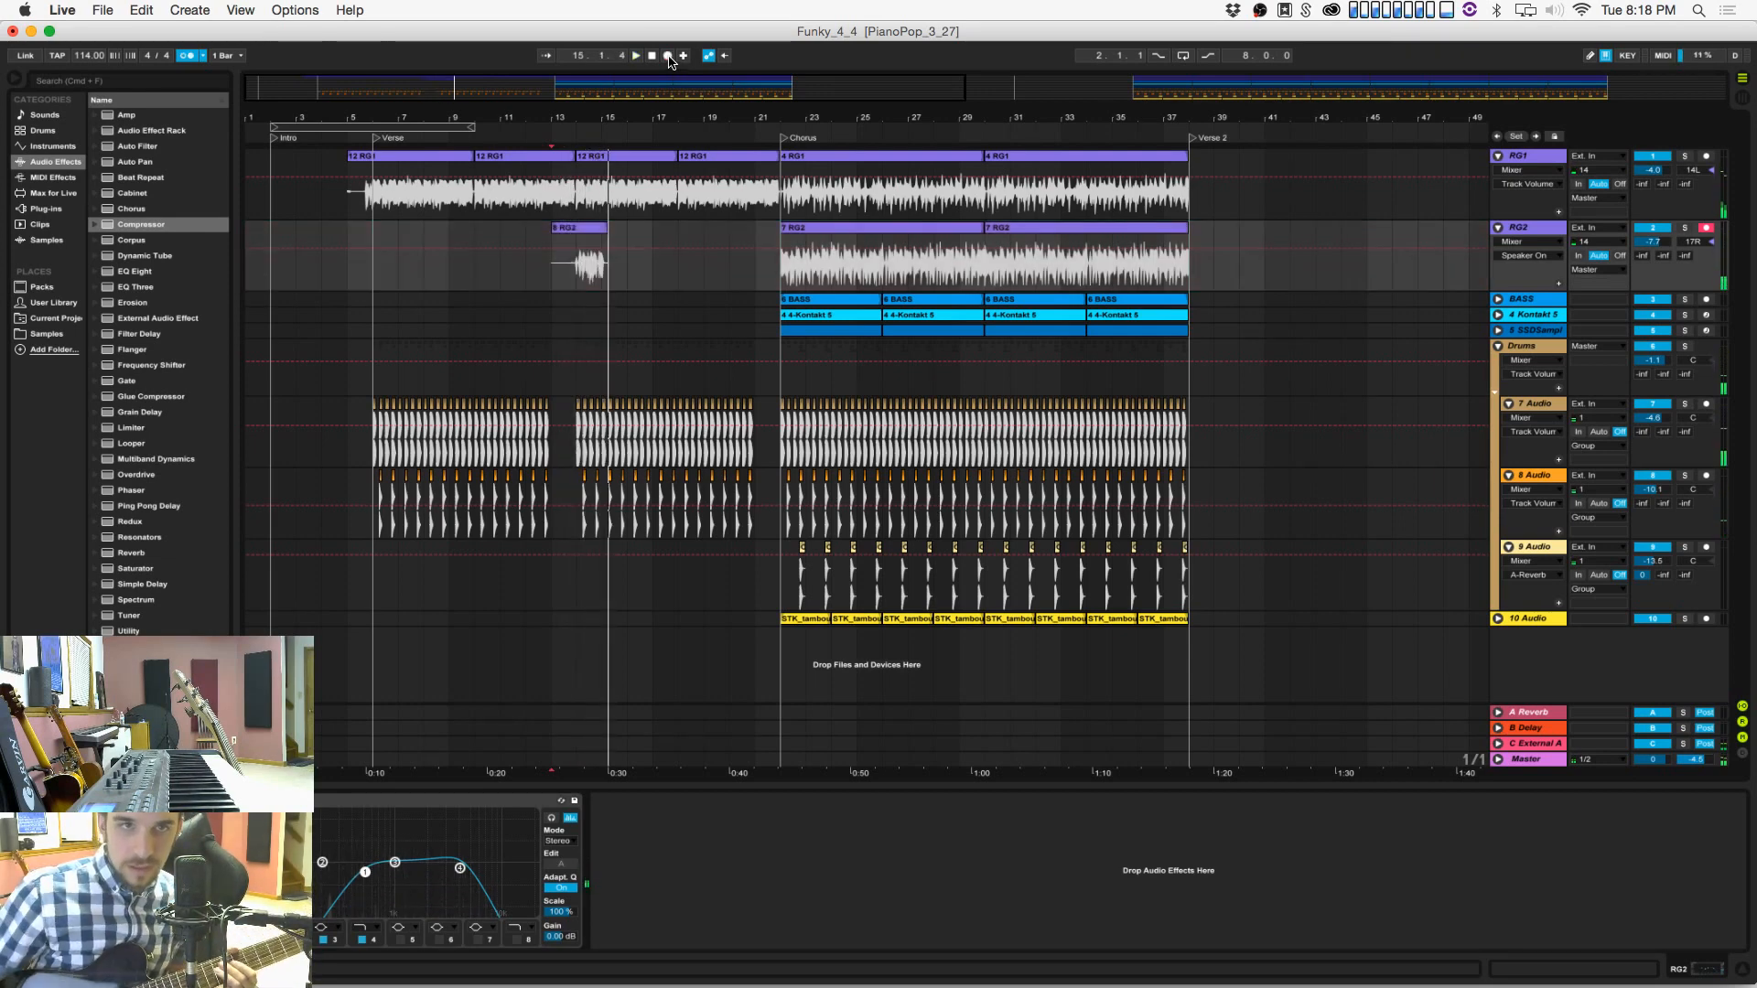
{"action": "key", "text": "super+z"}
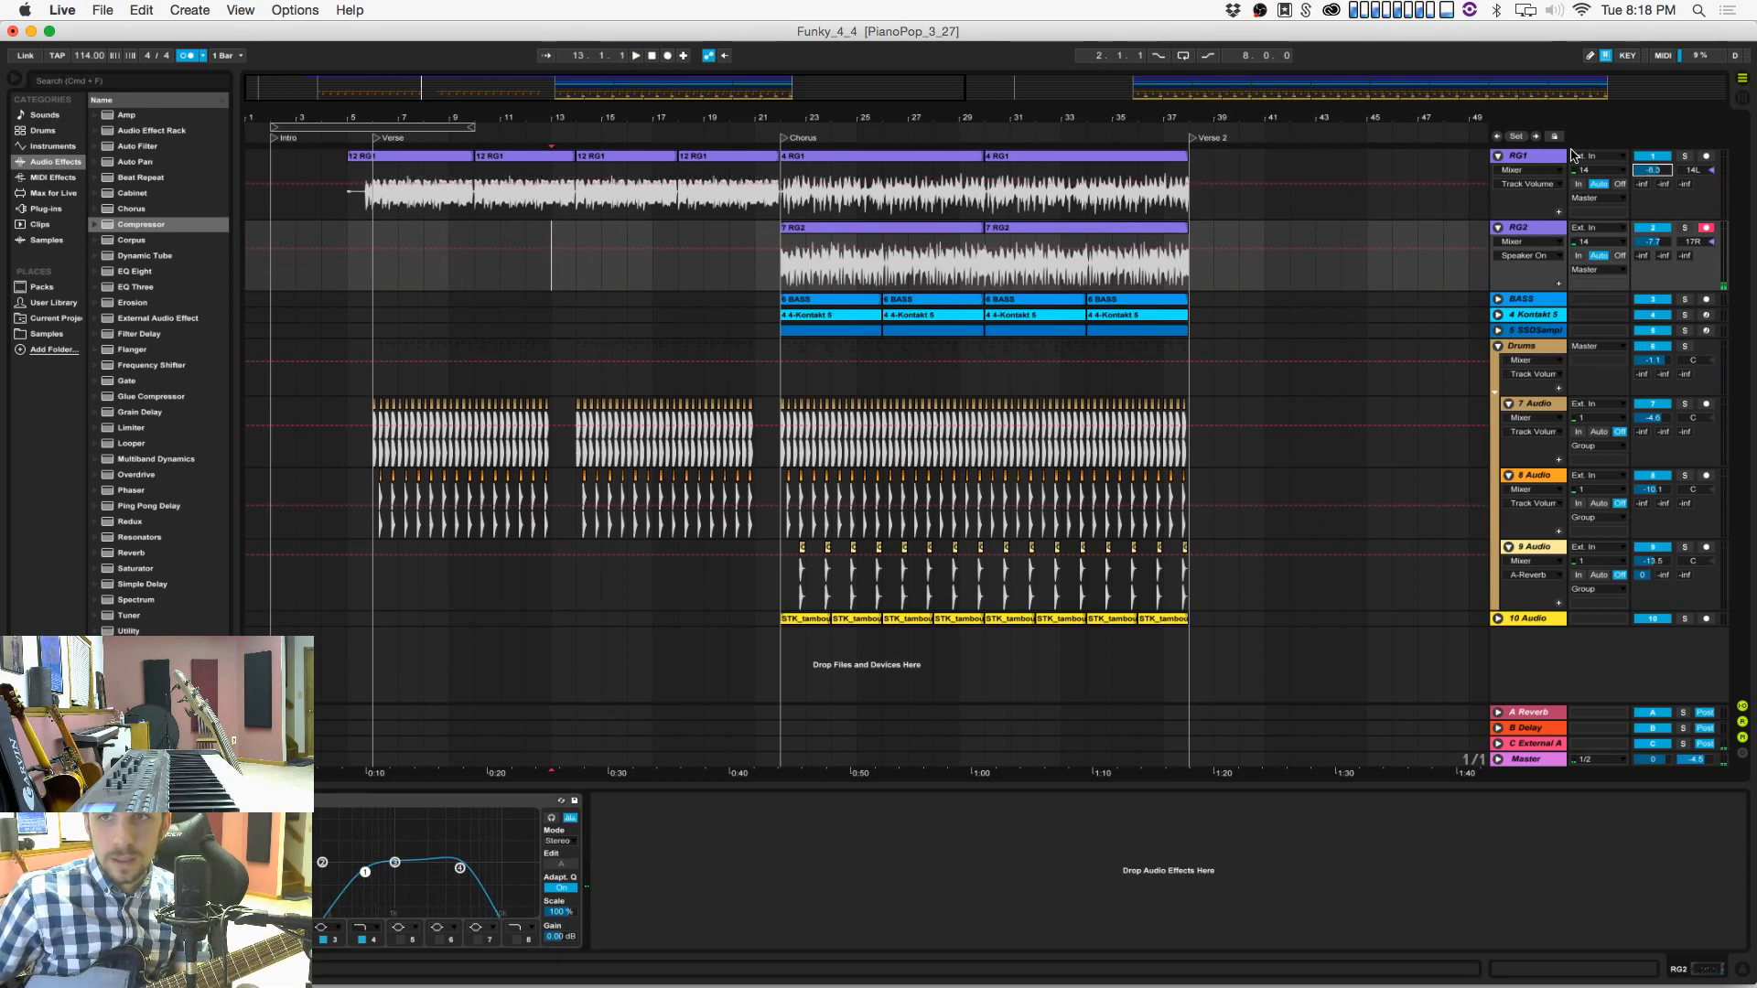
{"action": "left_click", "coordinate": [667, 56]}
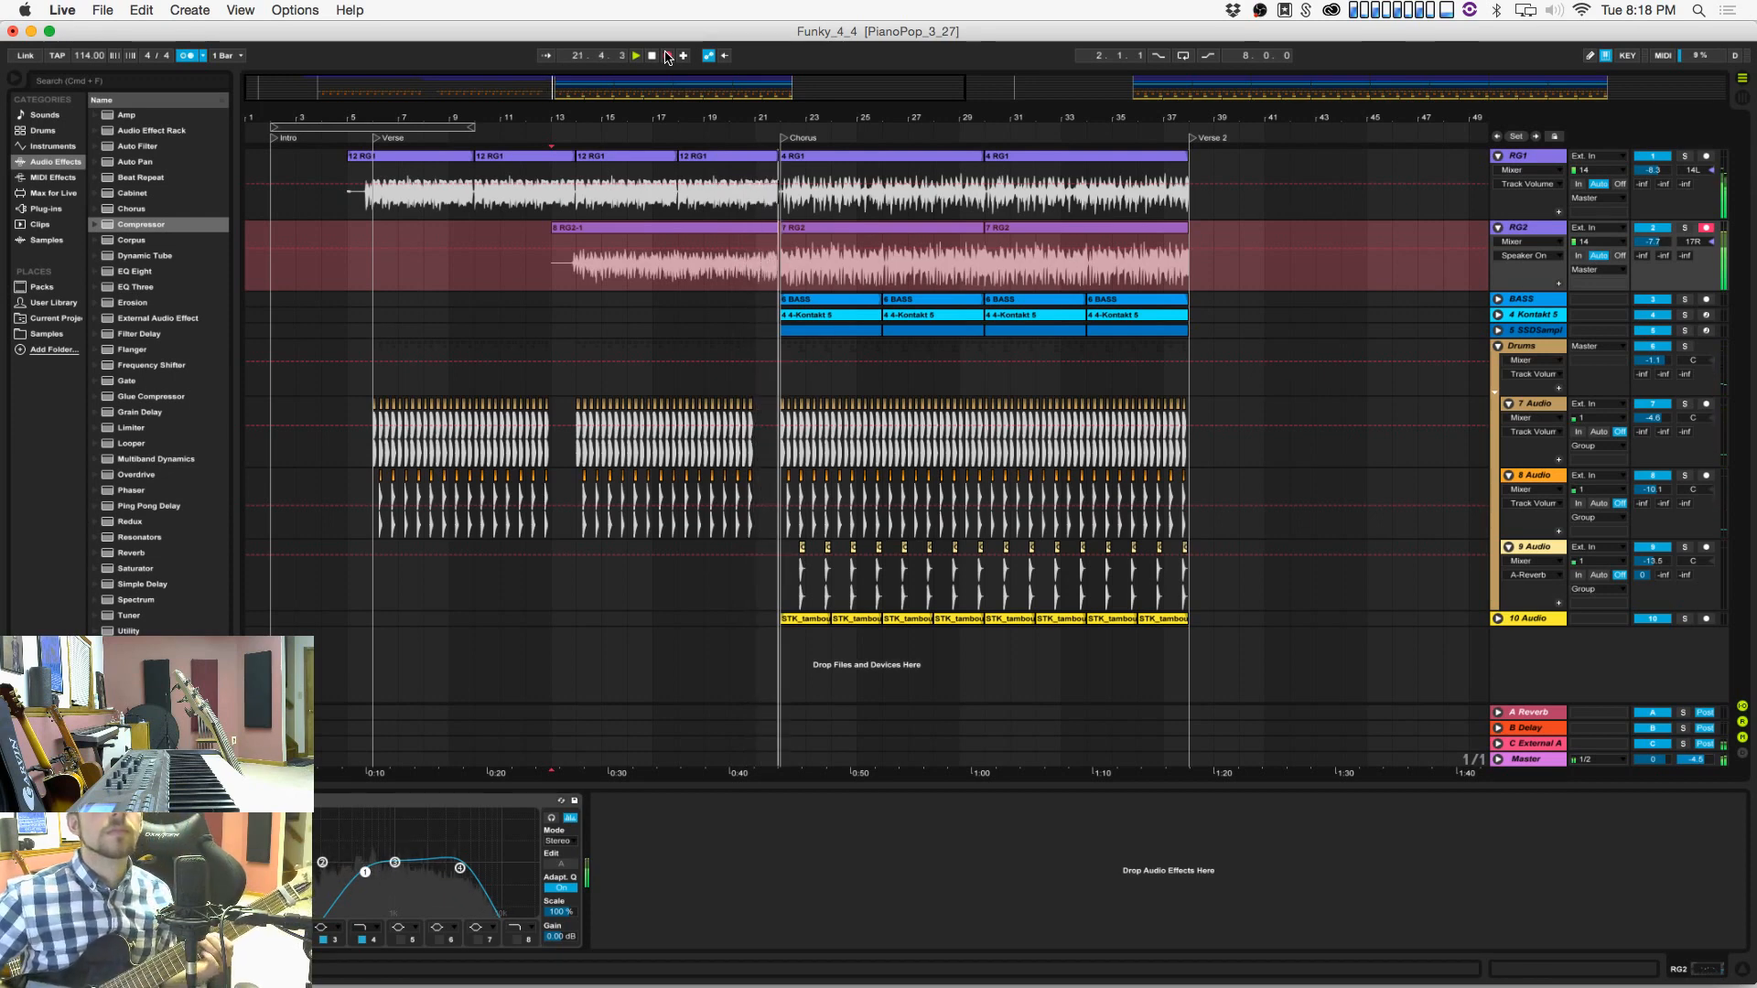
{"action": "key", "text": "space"}
{"action": "key", "text": "super+z"}
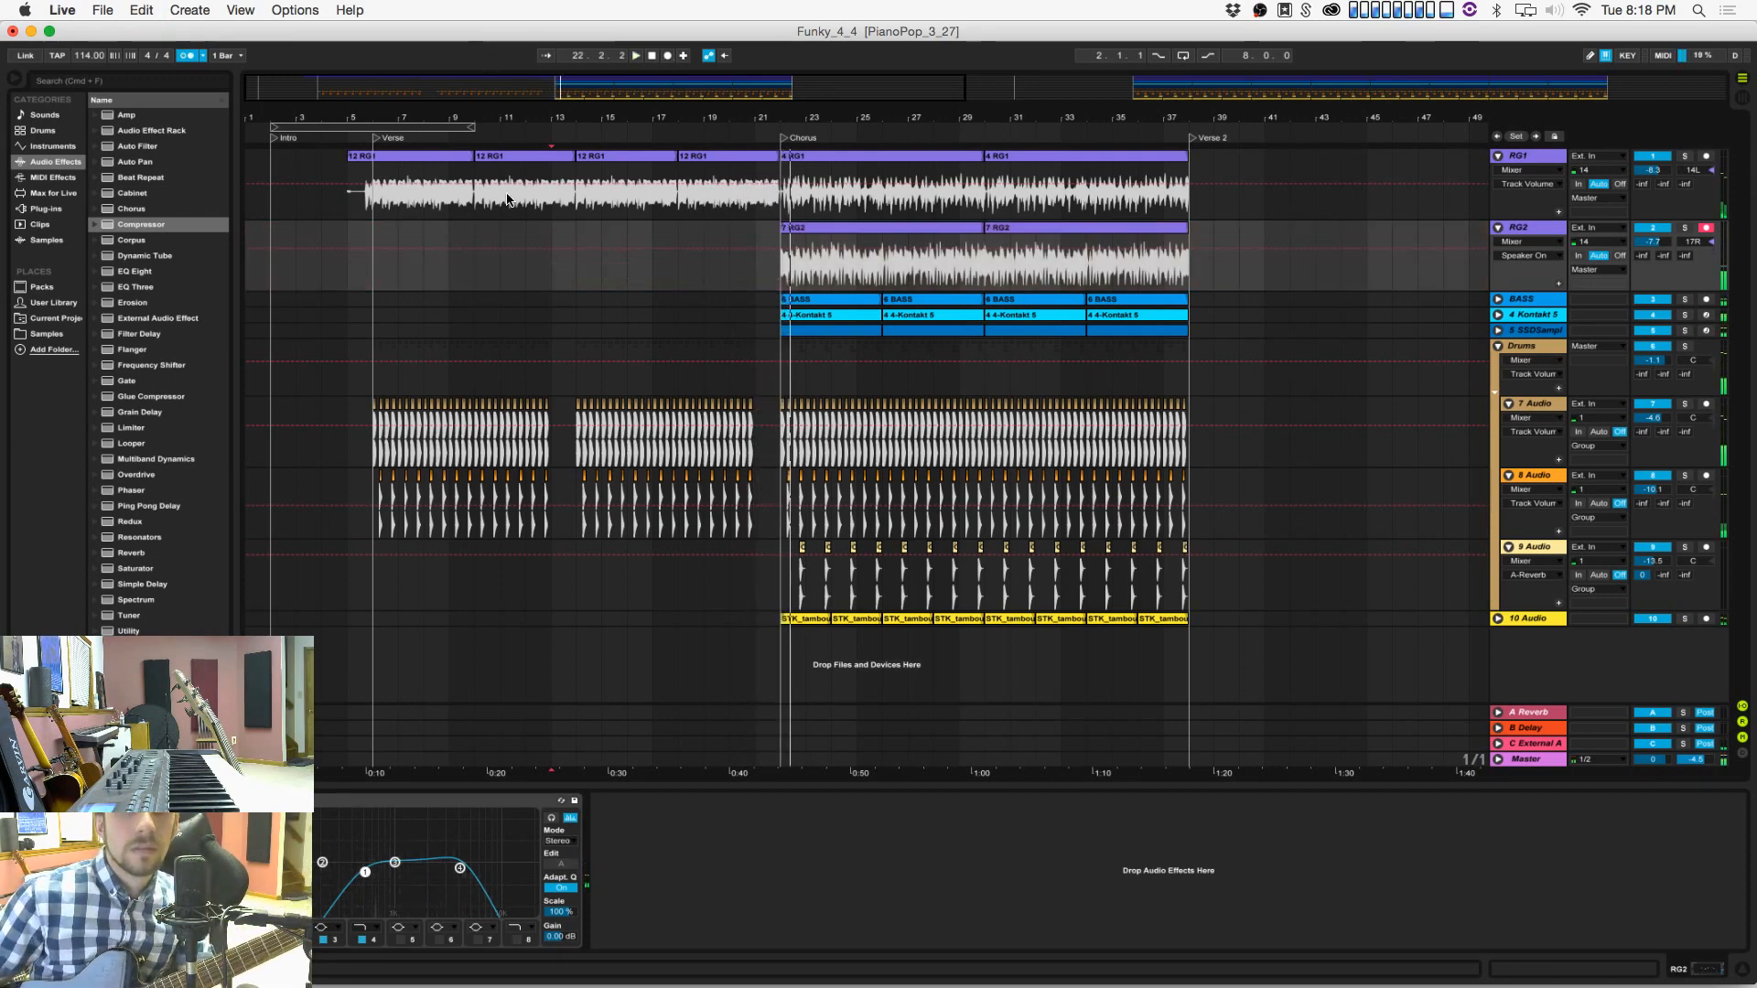
Step: Record the second verse guitar on RG2 from bar 13 into the chorus, and restore the chorus clip's start to bar 22
{"action": "left_click", "coordinate": [667, 55]}
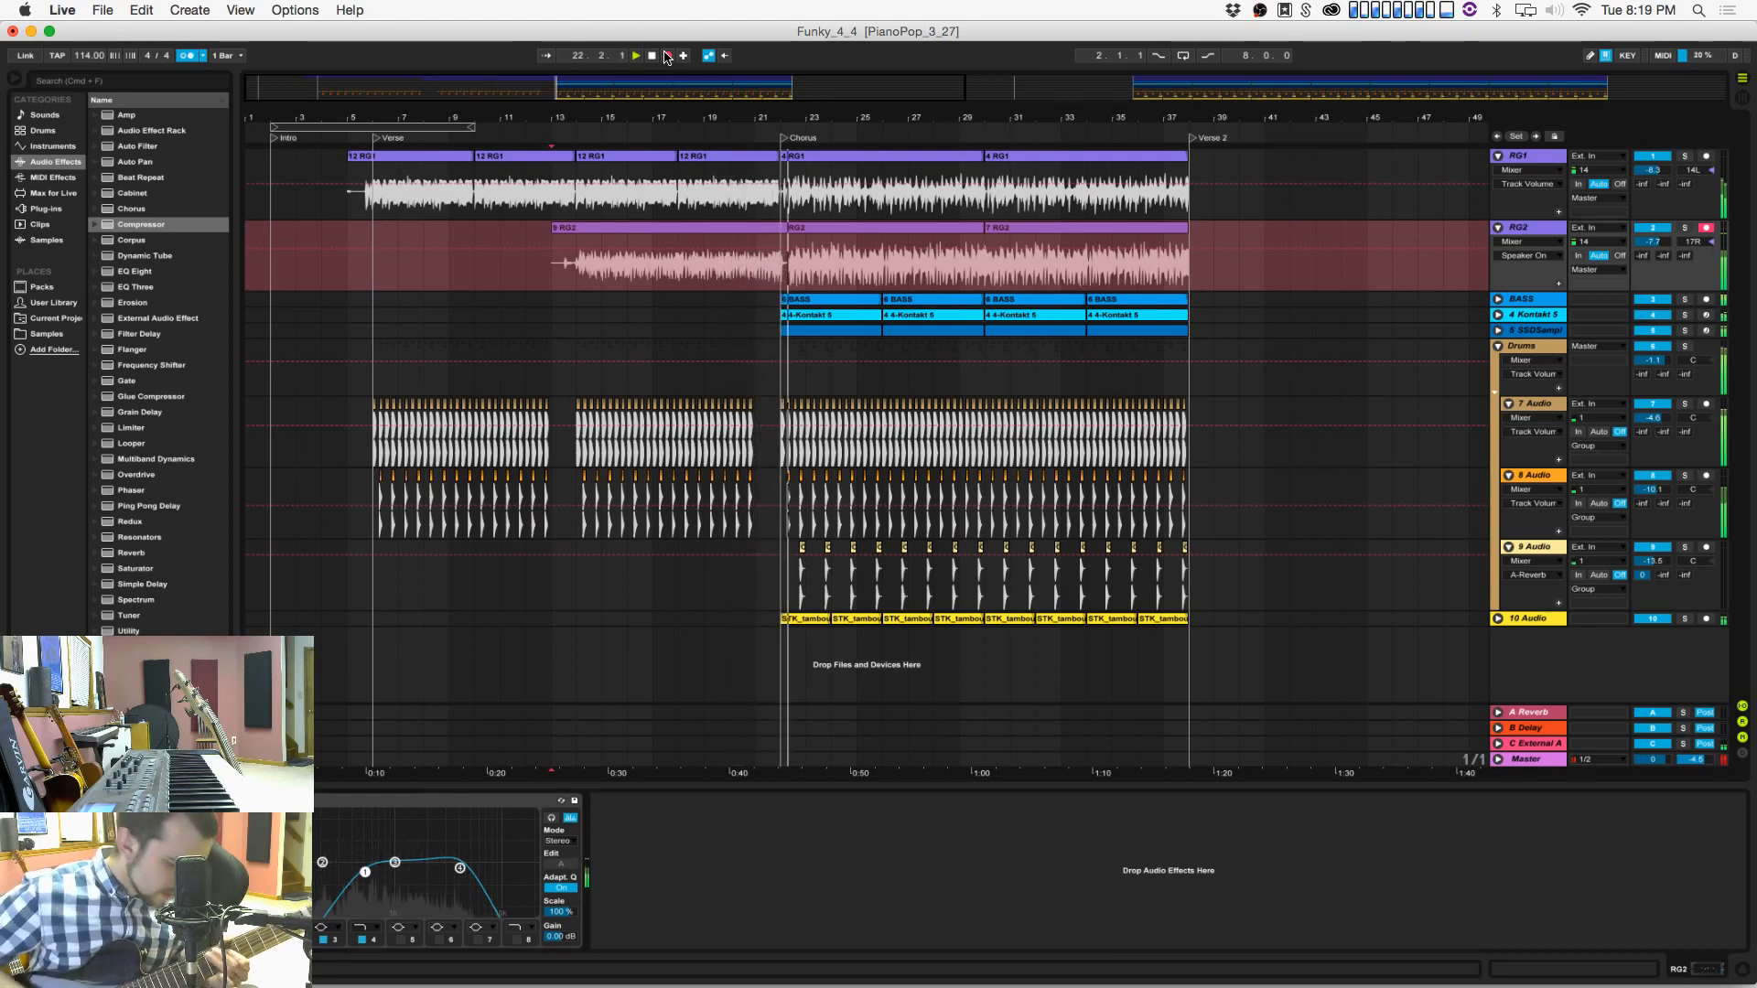
{"action": "key", "text": "space"}
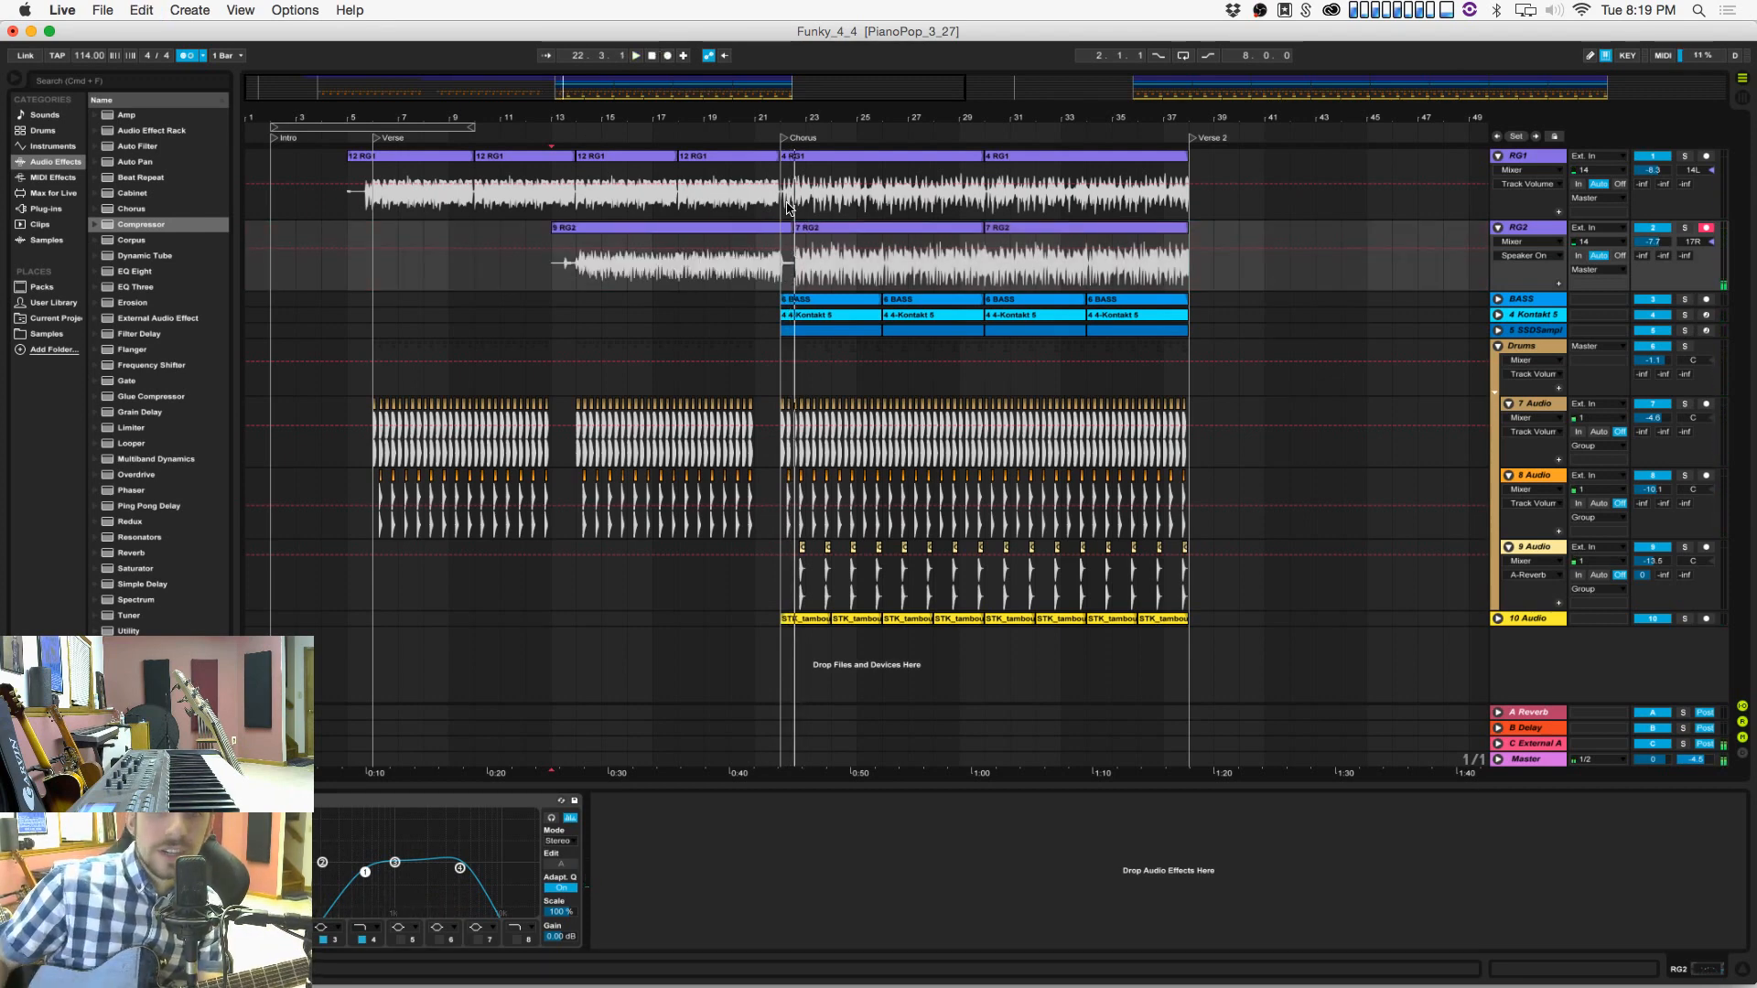
{"action": "left_click", "coordinate": [794, 226]}
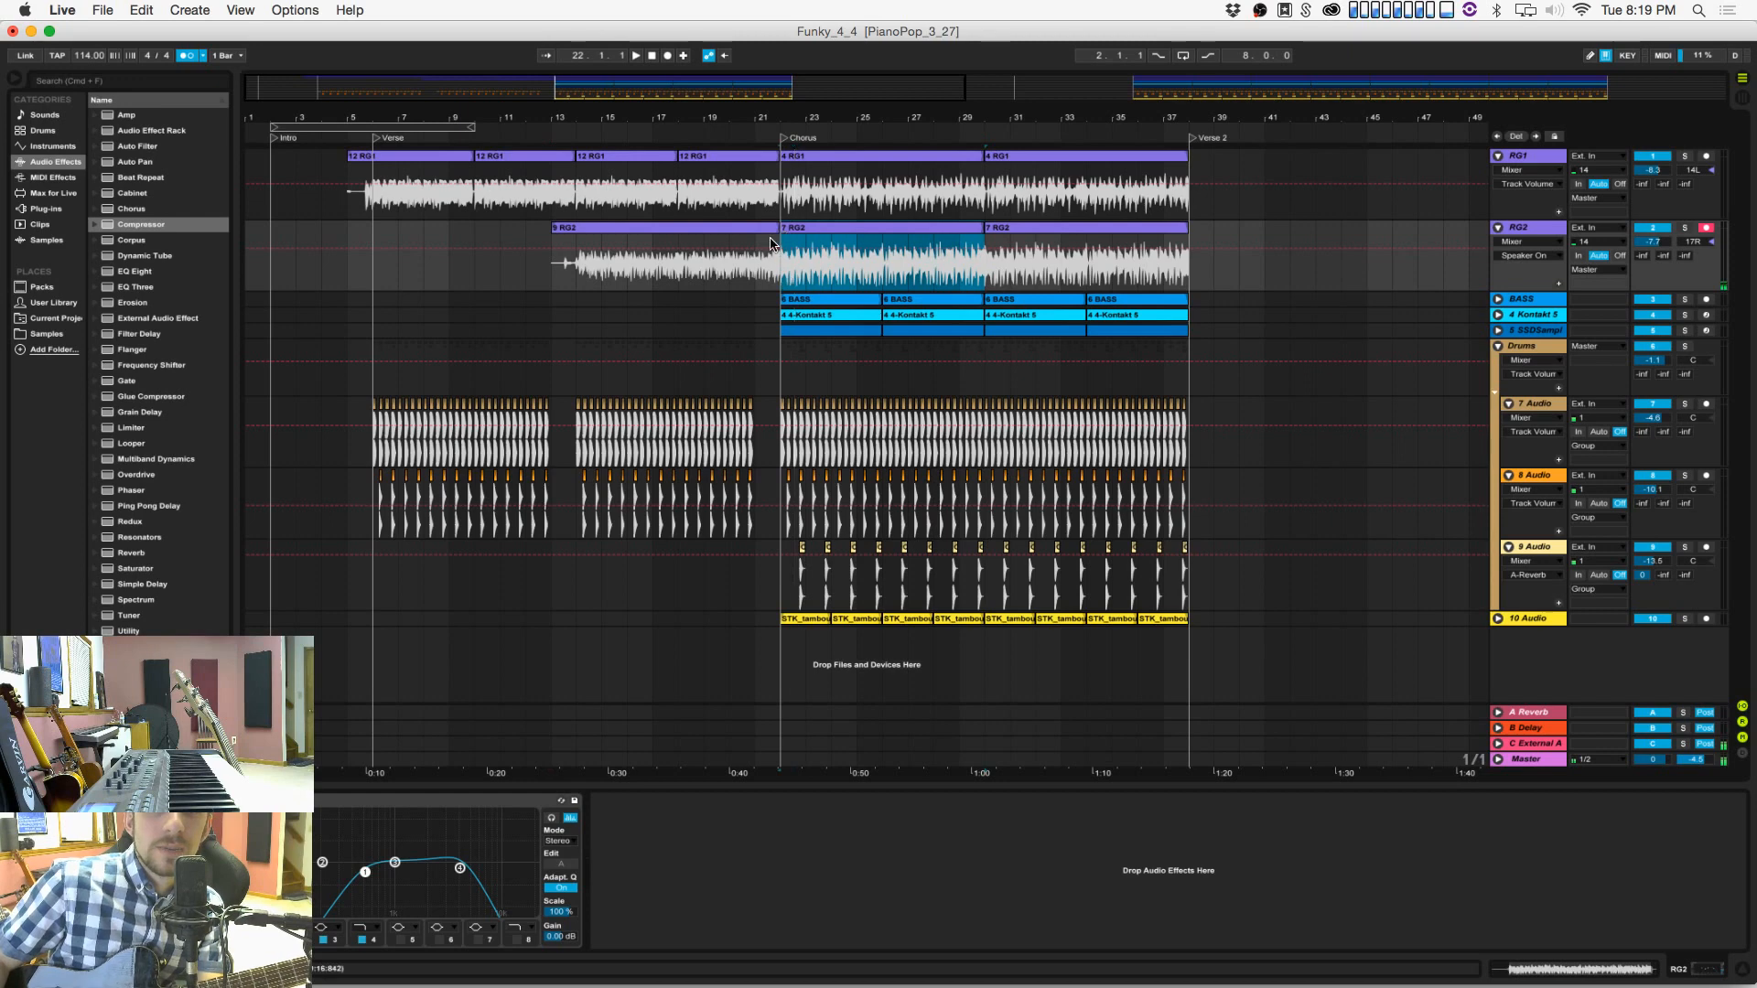
{"action": "left_click", "coordinate": [523, 265]}
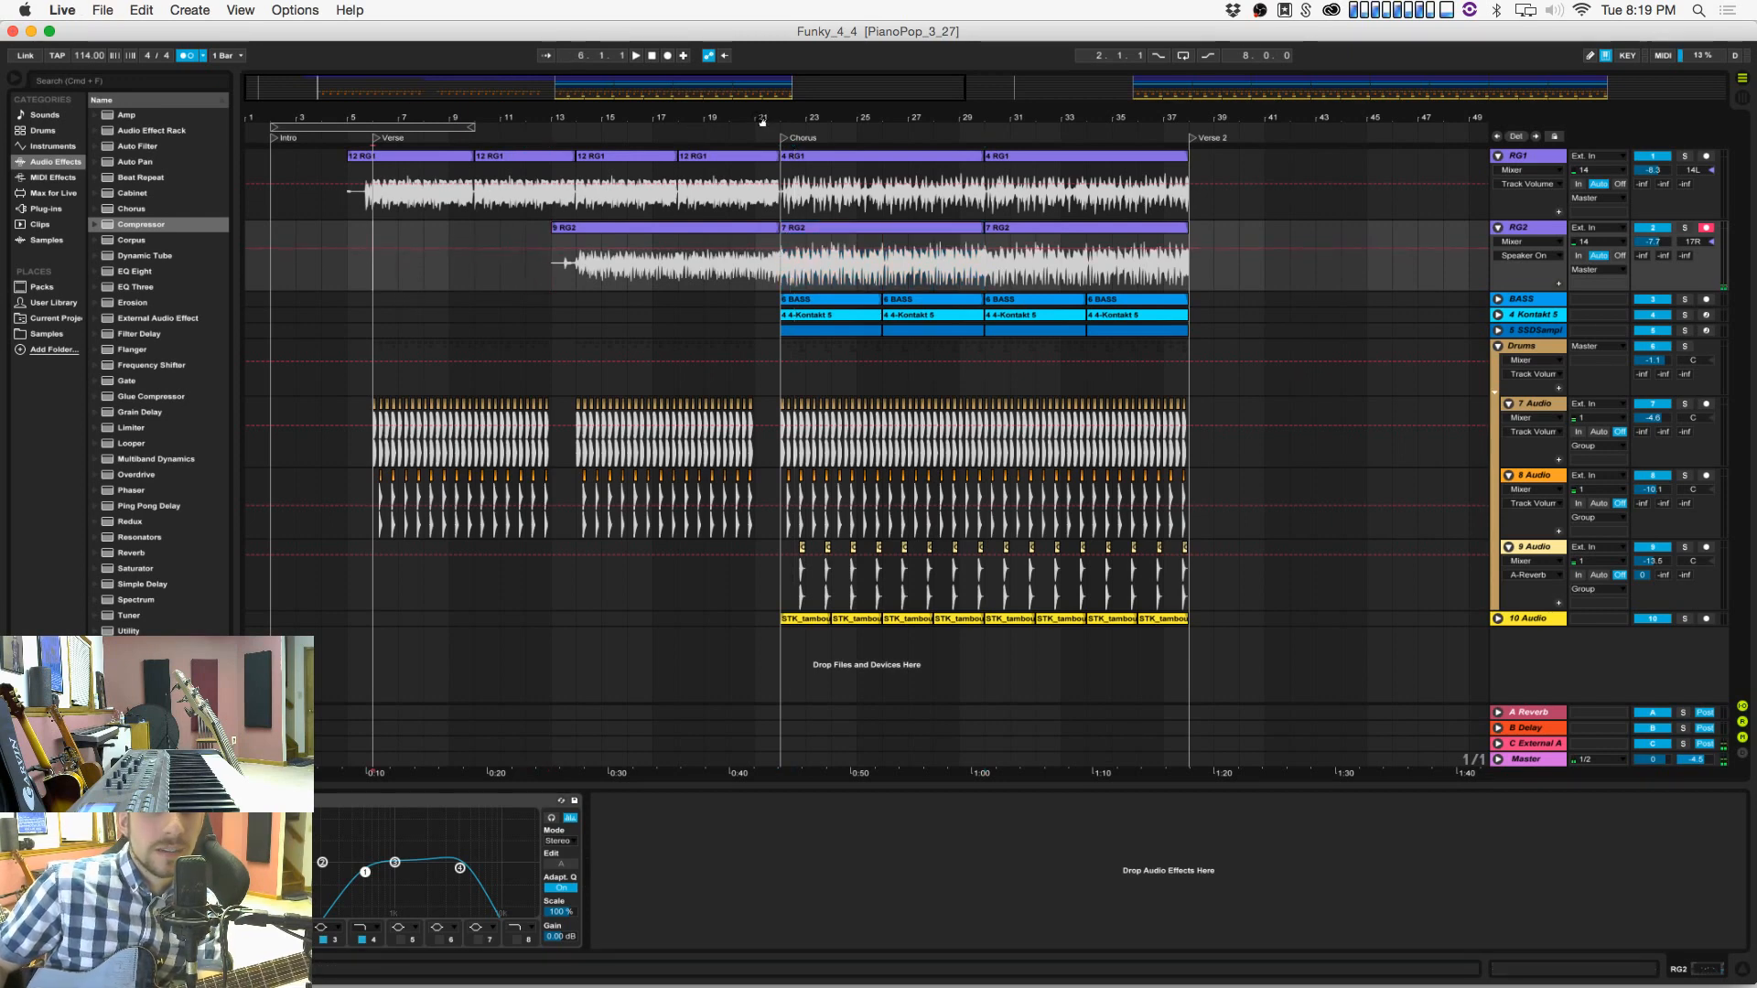
Step: Quantize the entire audio of the first verse guitar clip on RG1
{"action": "left_click", "coordinate": [463, 165]}
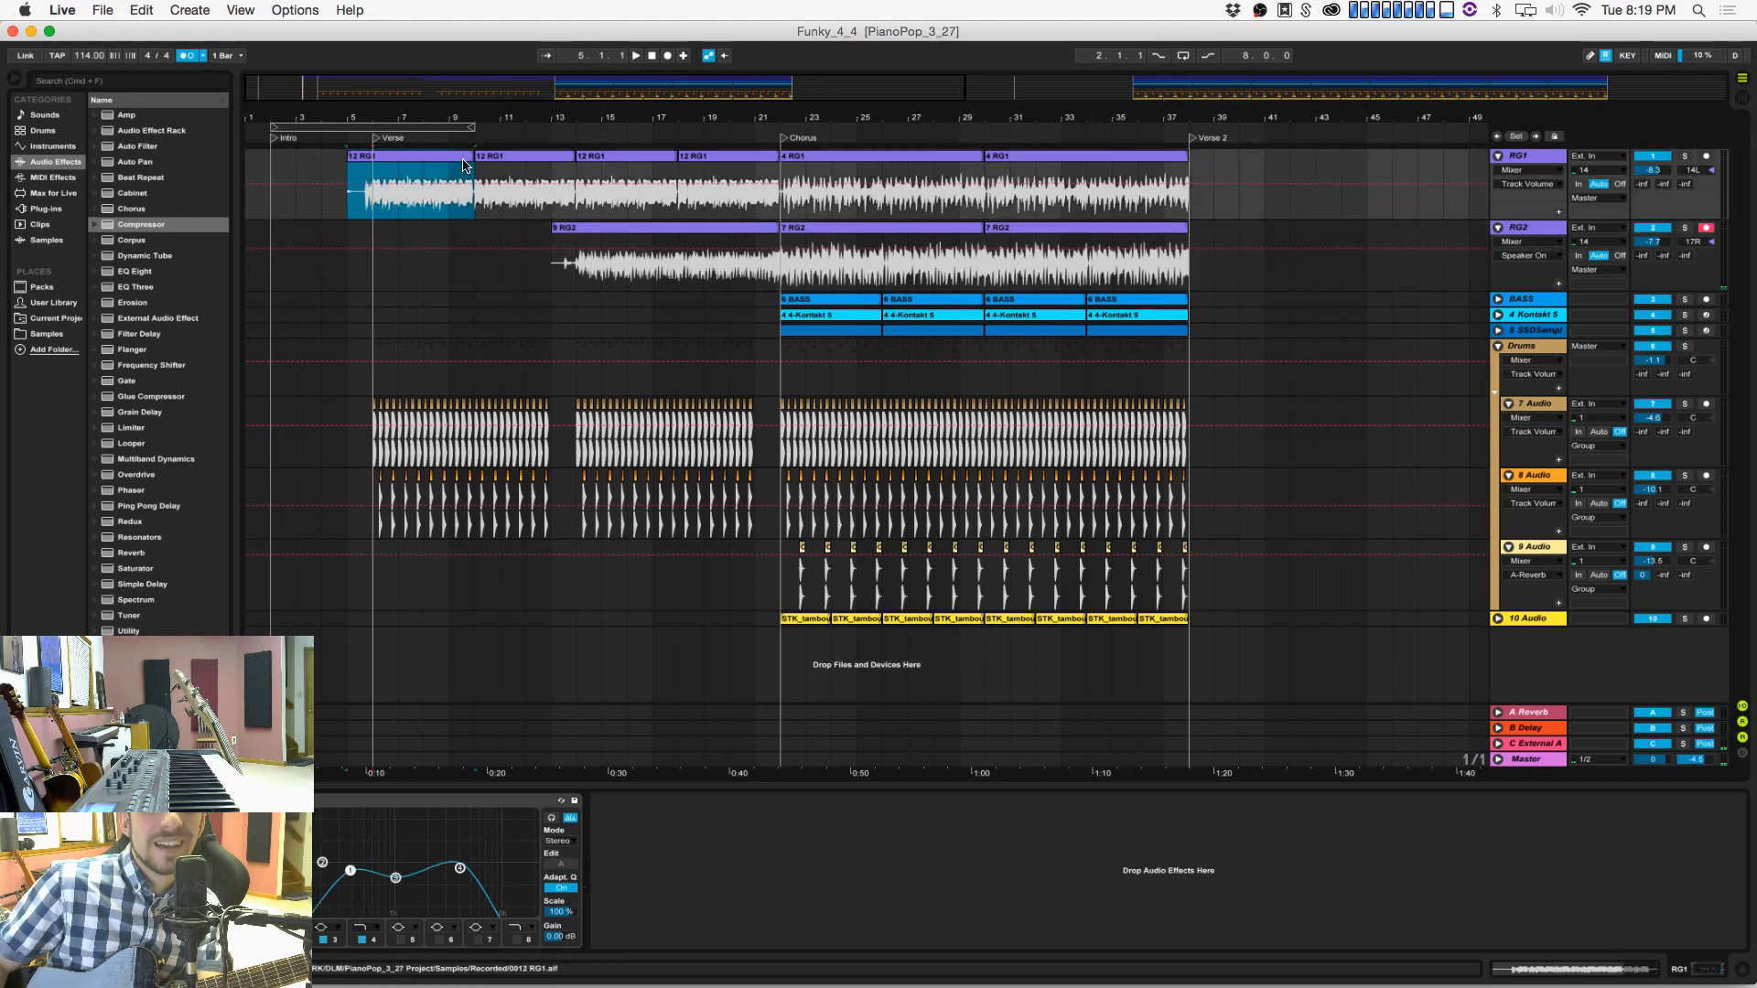
{"action": "double_click", "coordinate": [464, 166]}
{"action": "left_click", "coordinate": [536, 863]}
{"action": "key", "text": "super+a"}
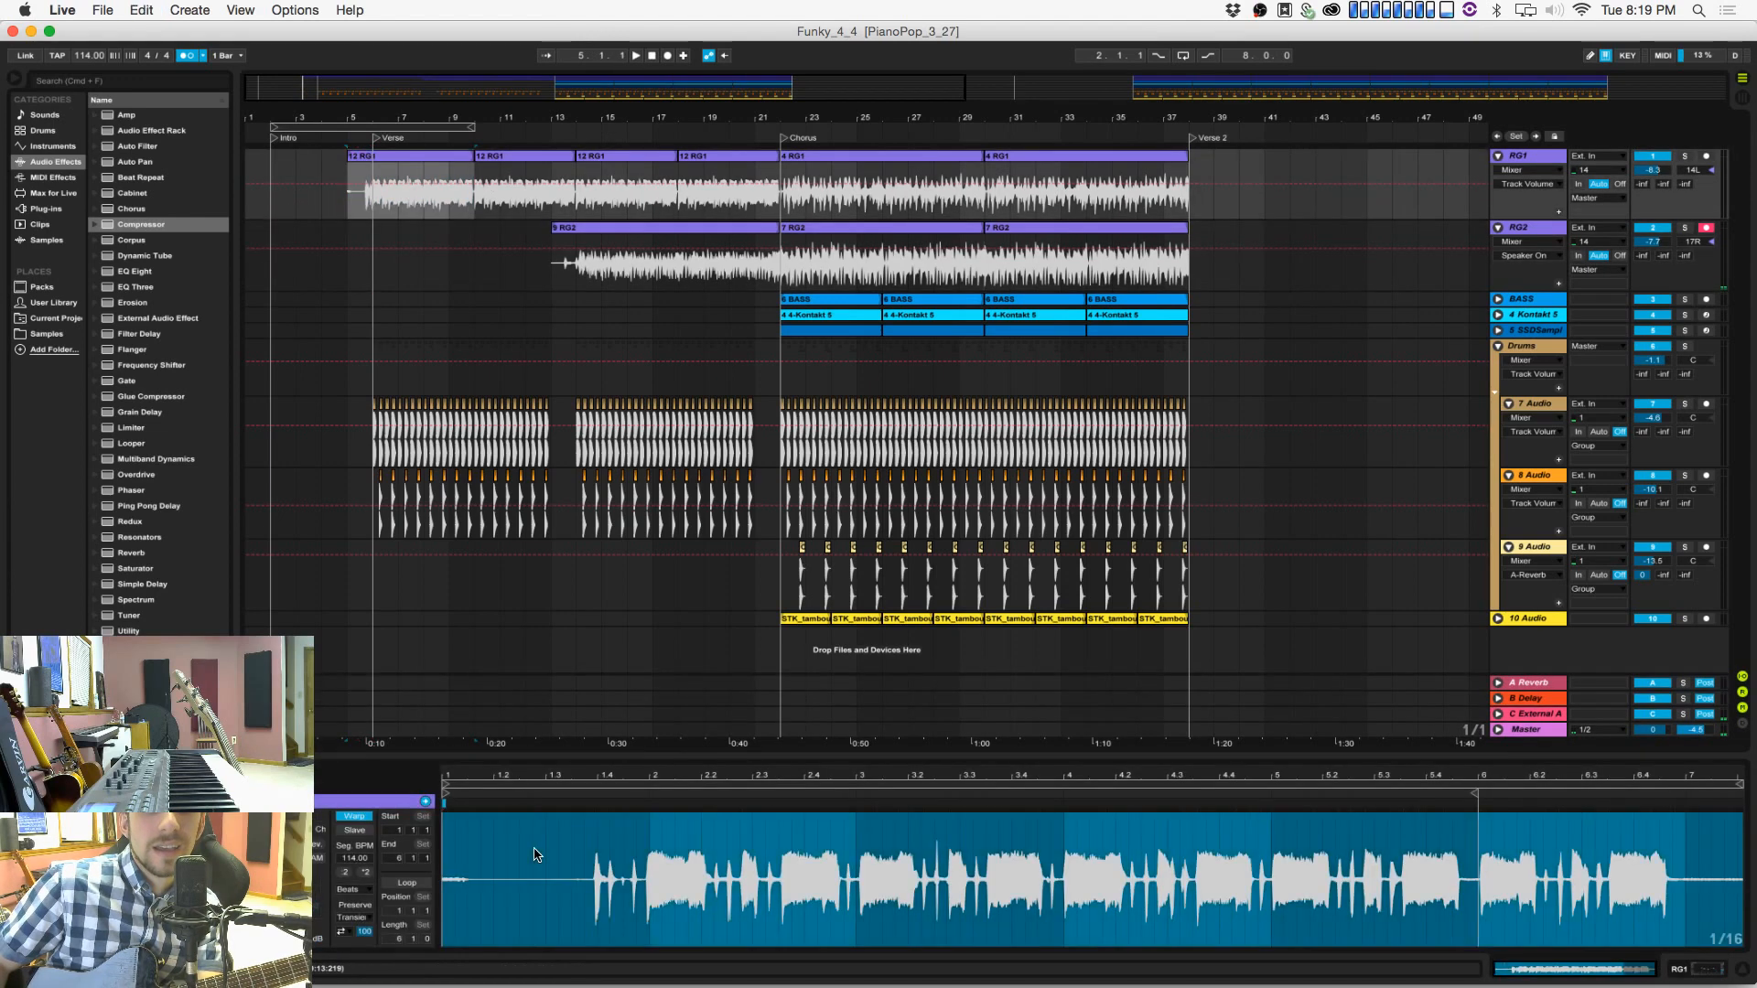
{"action": "key", "text": "super+u"}
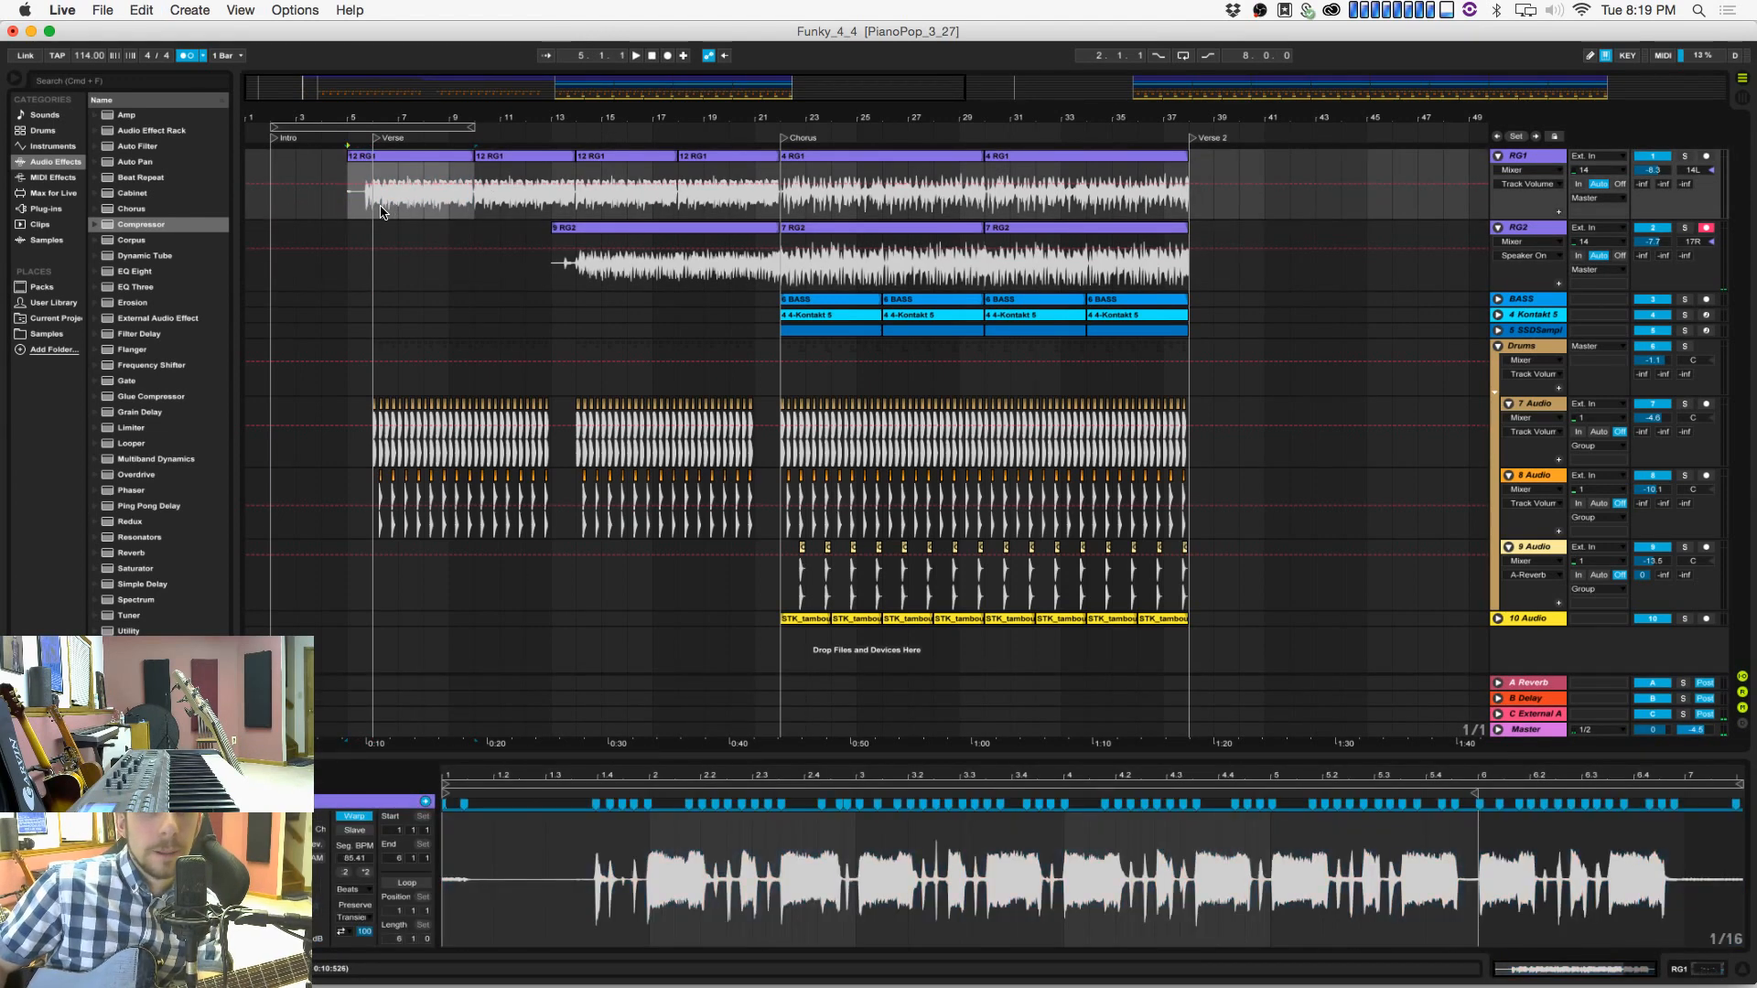
Step: Duplicate the quantized RG1 guitar from bars 6 to 10 three times to fill the verse up to bar 22
{"action": "left_click_drag", "start_coordinate": [381, 212], "coordinate": [441, 213]}
{"action": "key", "text": "super+d"}
{"action": "key", "text": "super+d"}
{"action": "key", "text": "super+d"}
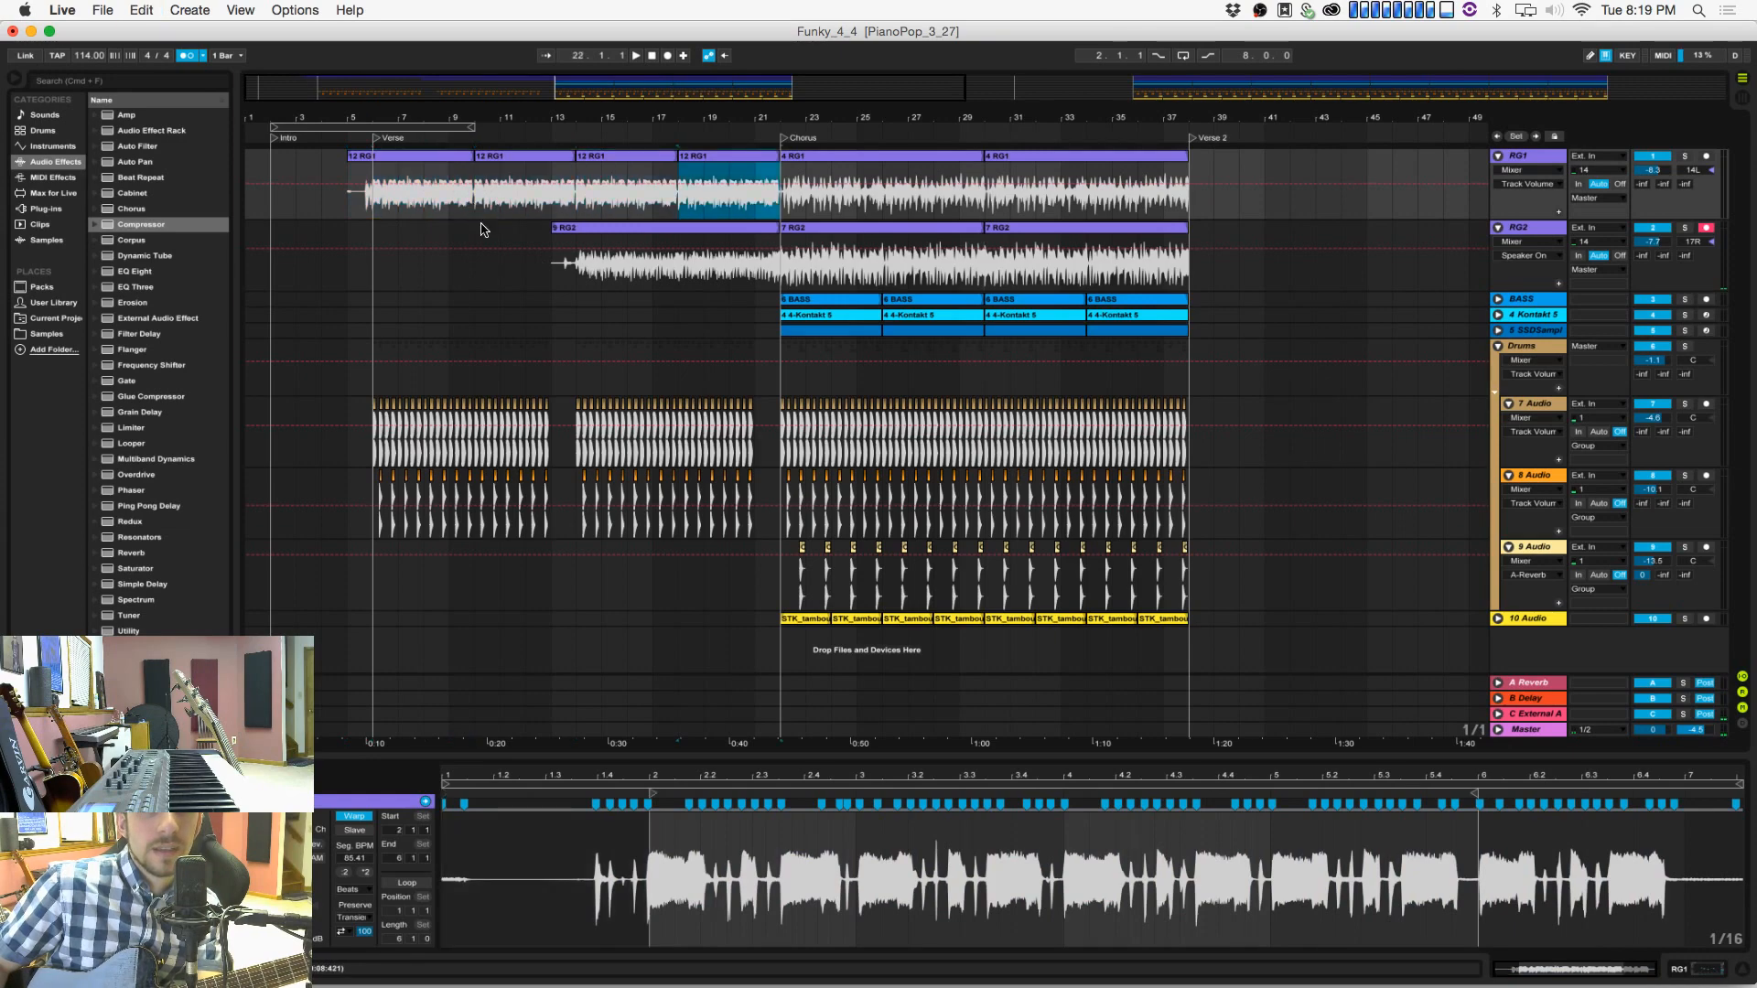
Step: Quantize the whole RG2 verse take, save the set and delete the take's lead-in before bar 14
{"action": "left_click", "coordinate": [562, 227]}
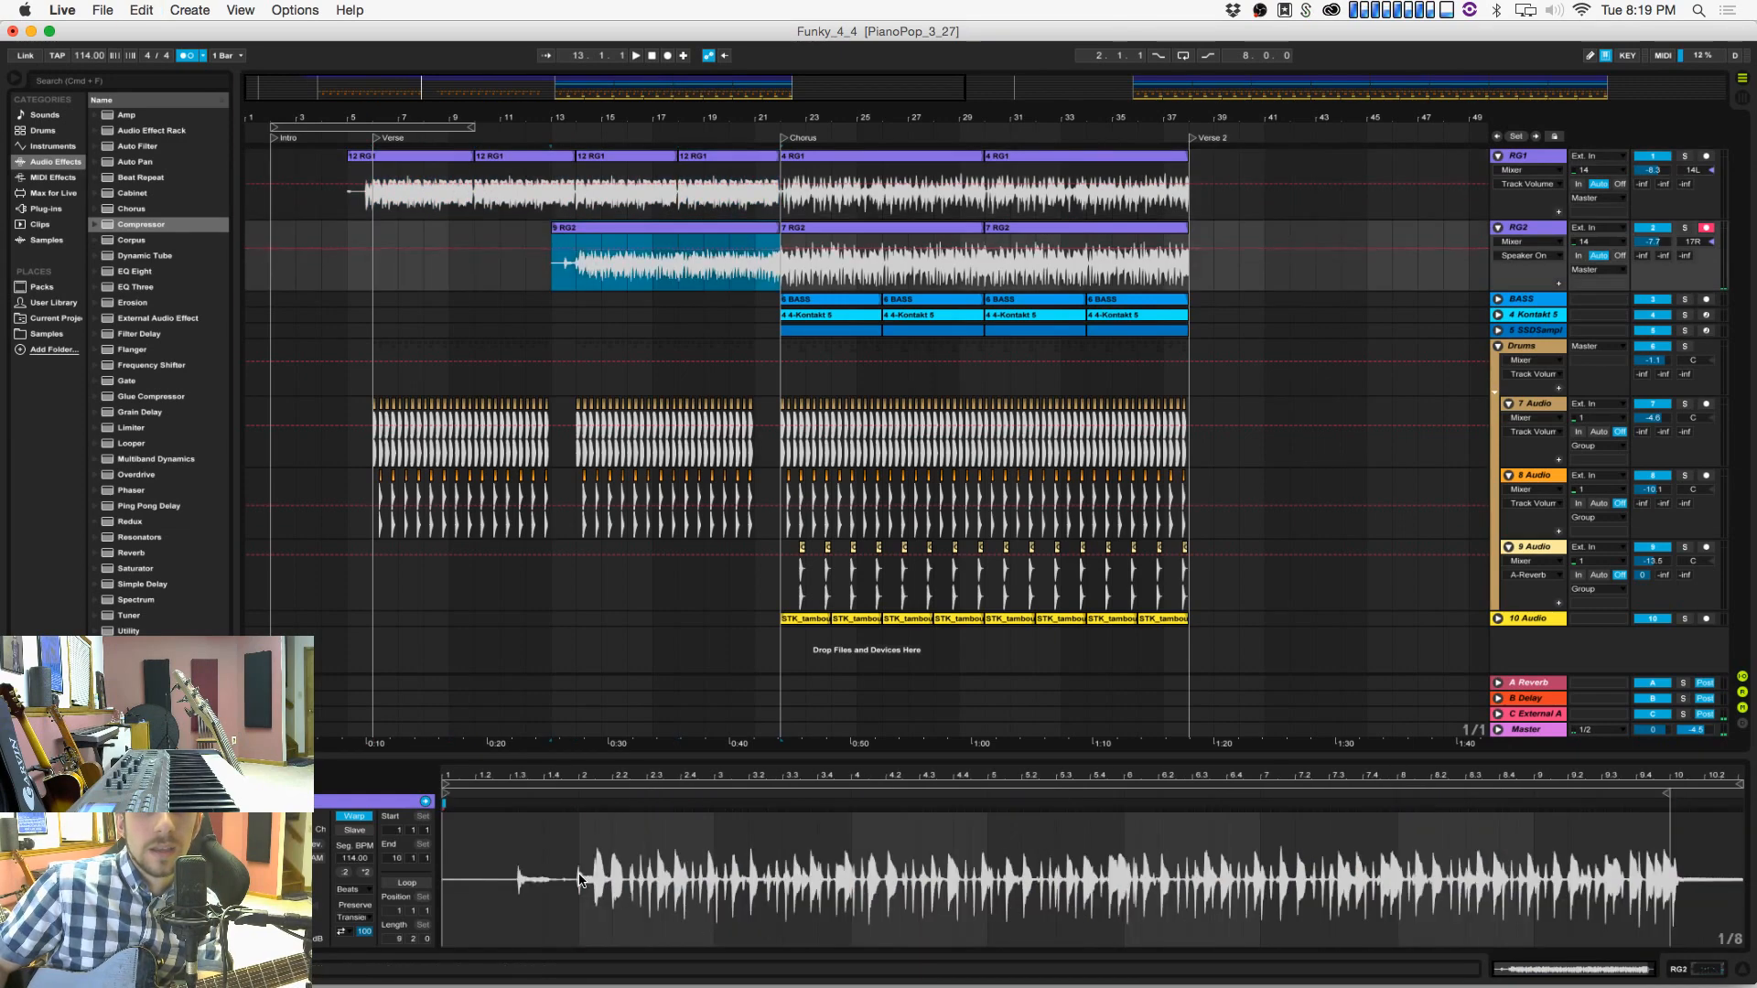
{"action": "left_click", "coordinate": [578, 879]}
{"action": "key", "text": "super+a"}
{"action": "key", "text": "super+u"}
{"action": "key", "text": "super+s"}
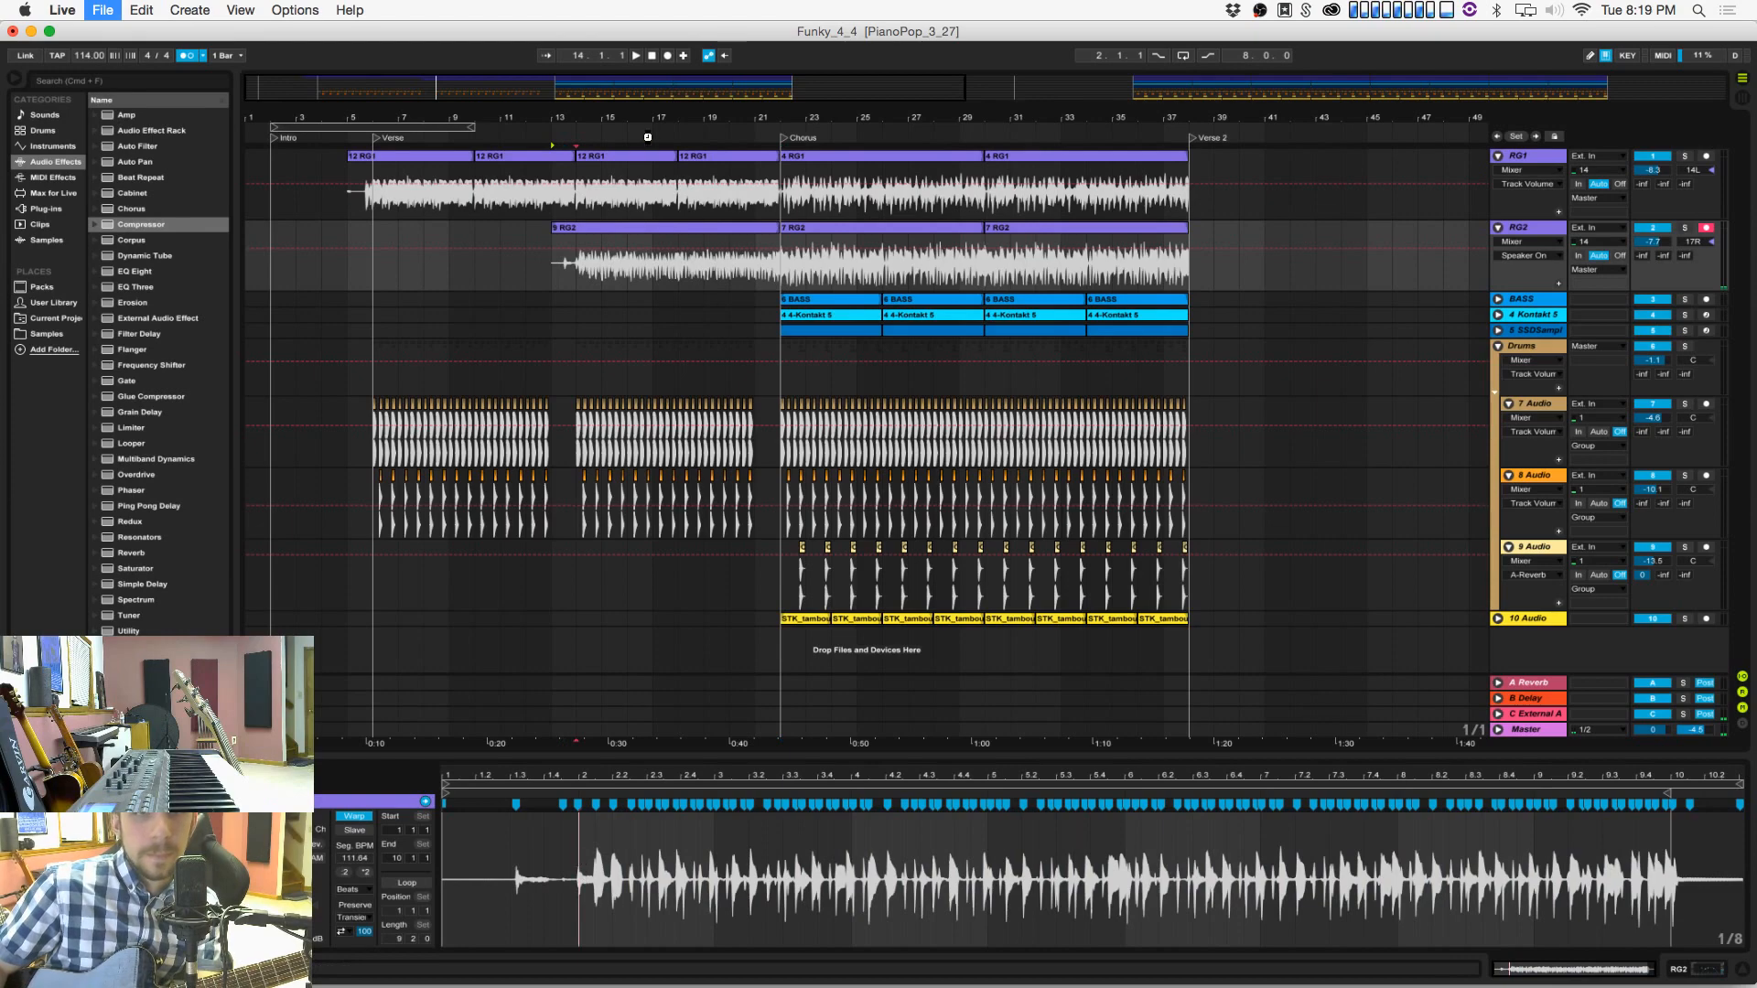
{"action": "key", "text": "Delete"}
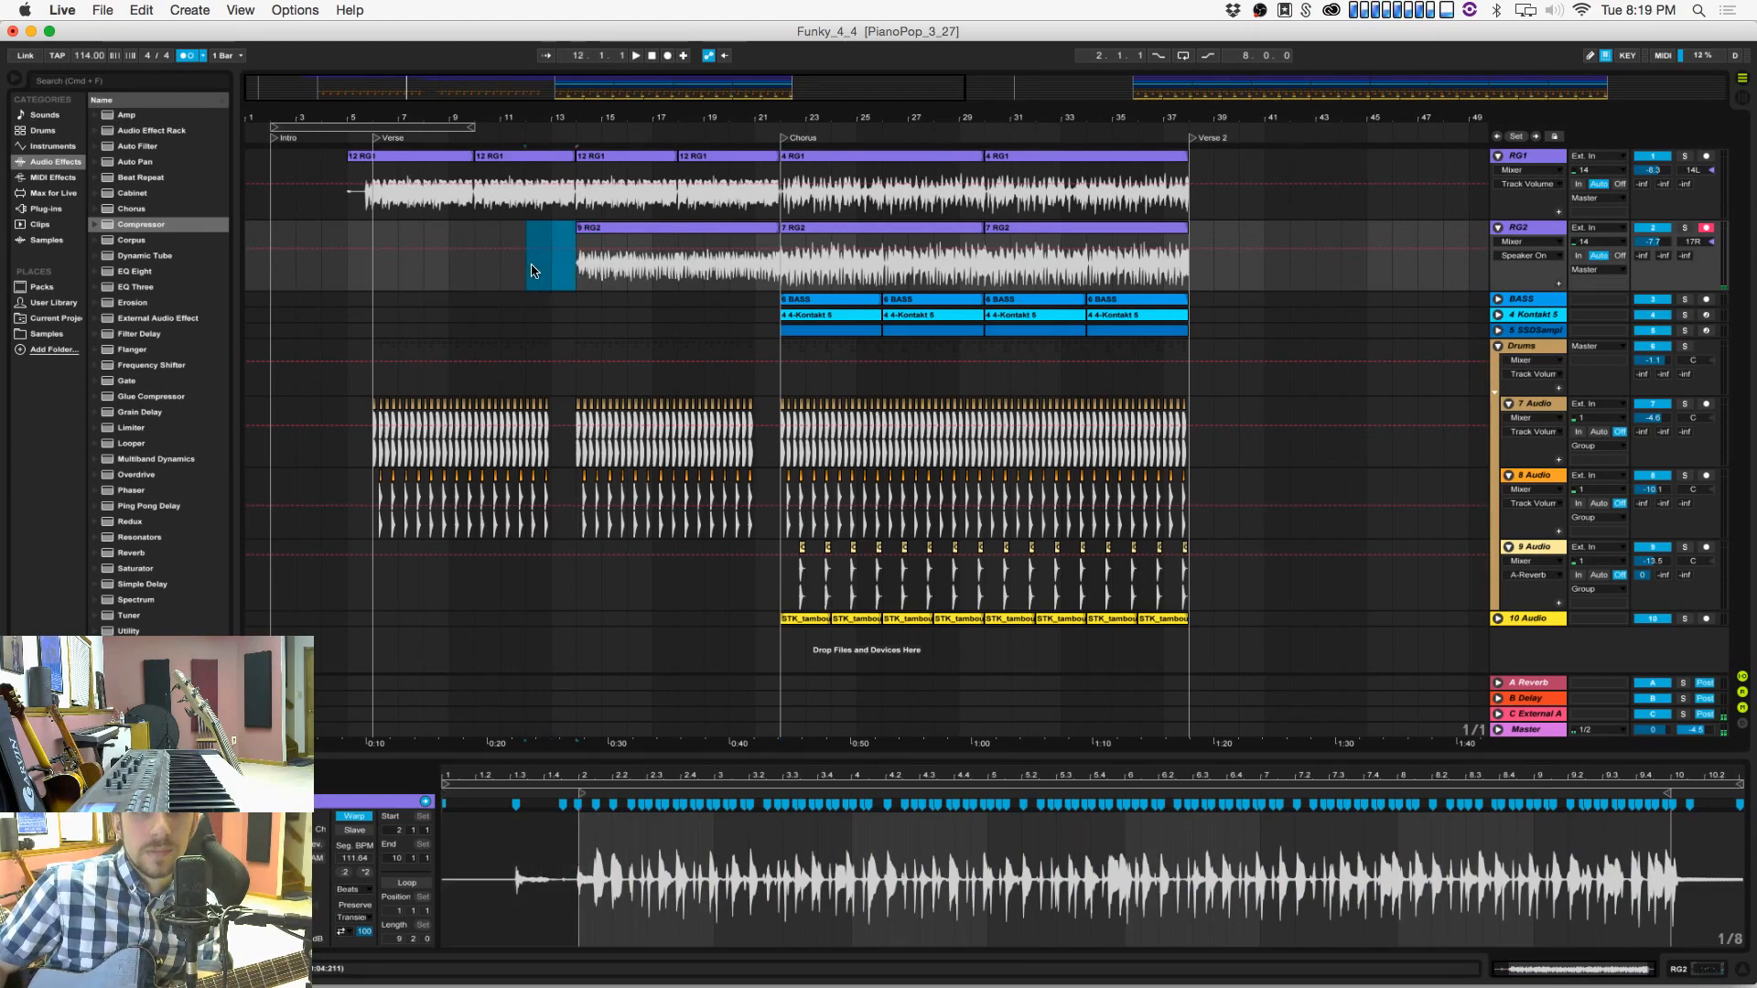
Step: Try deleting the one-bar RG1 lead-in clip before the verse at bar 6, and undo the deletion
{"action": "left_click", "coordinate": [366, 167]}
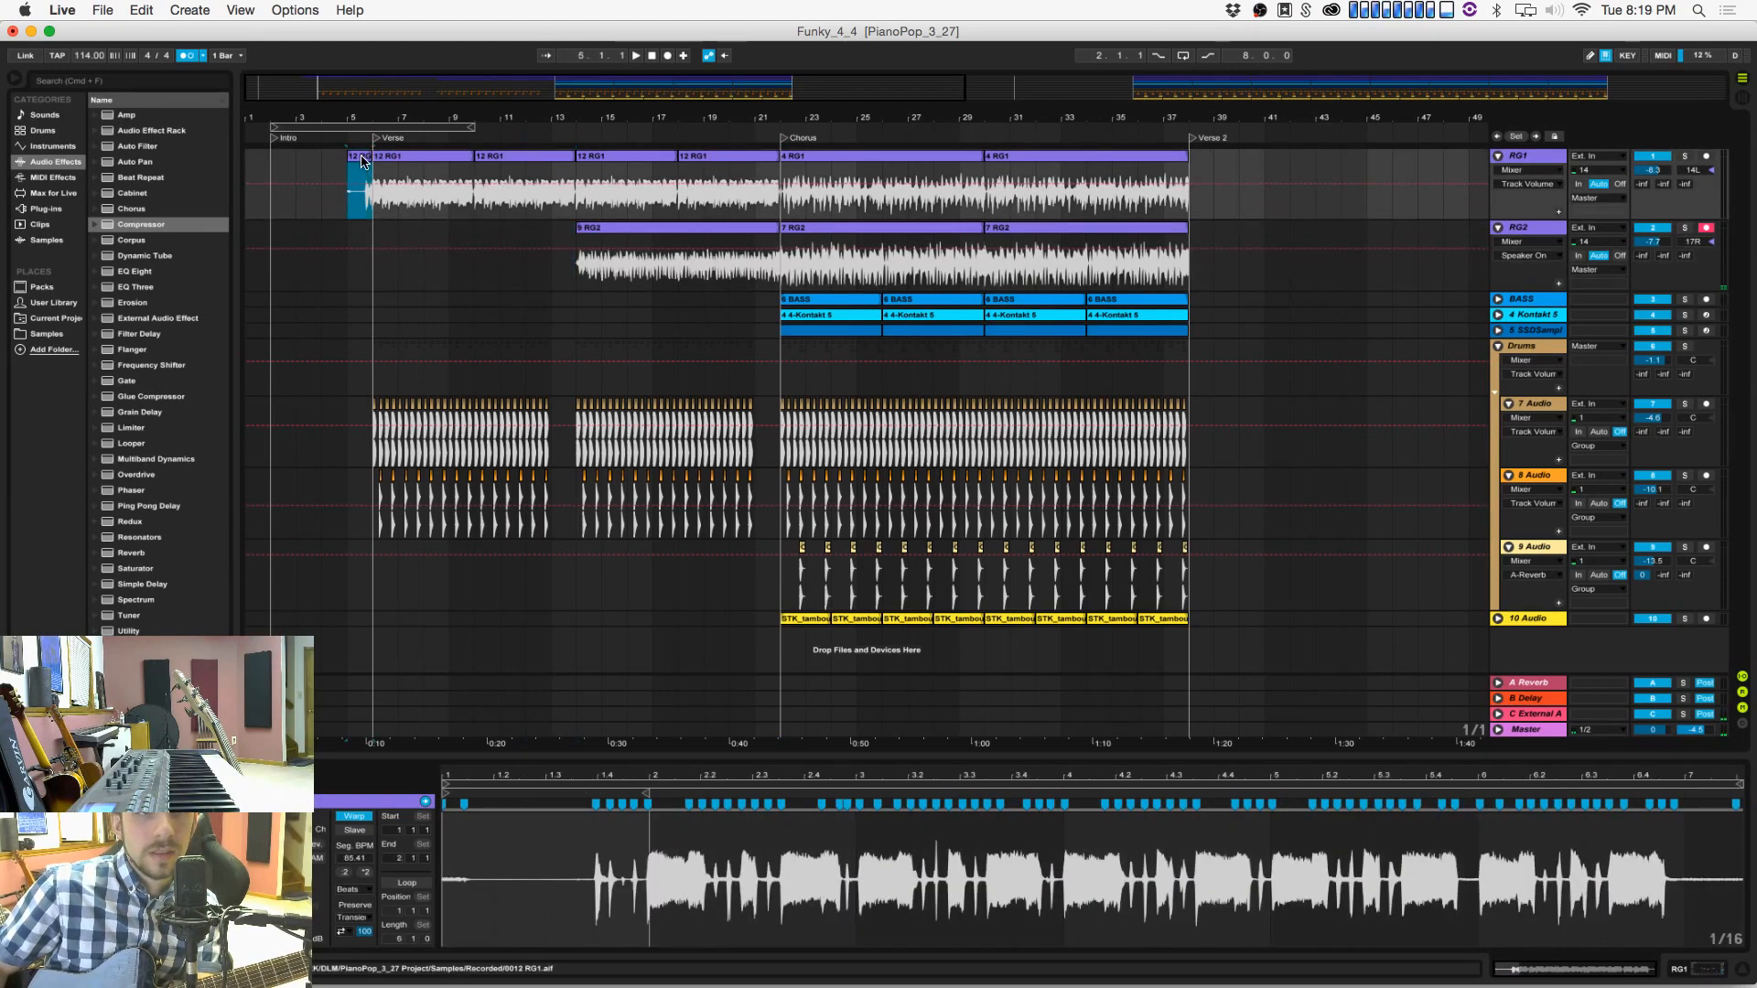
{"action": "key", "text": "Delete"}
{"action": "key", "text": "super+z"}
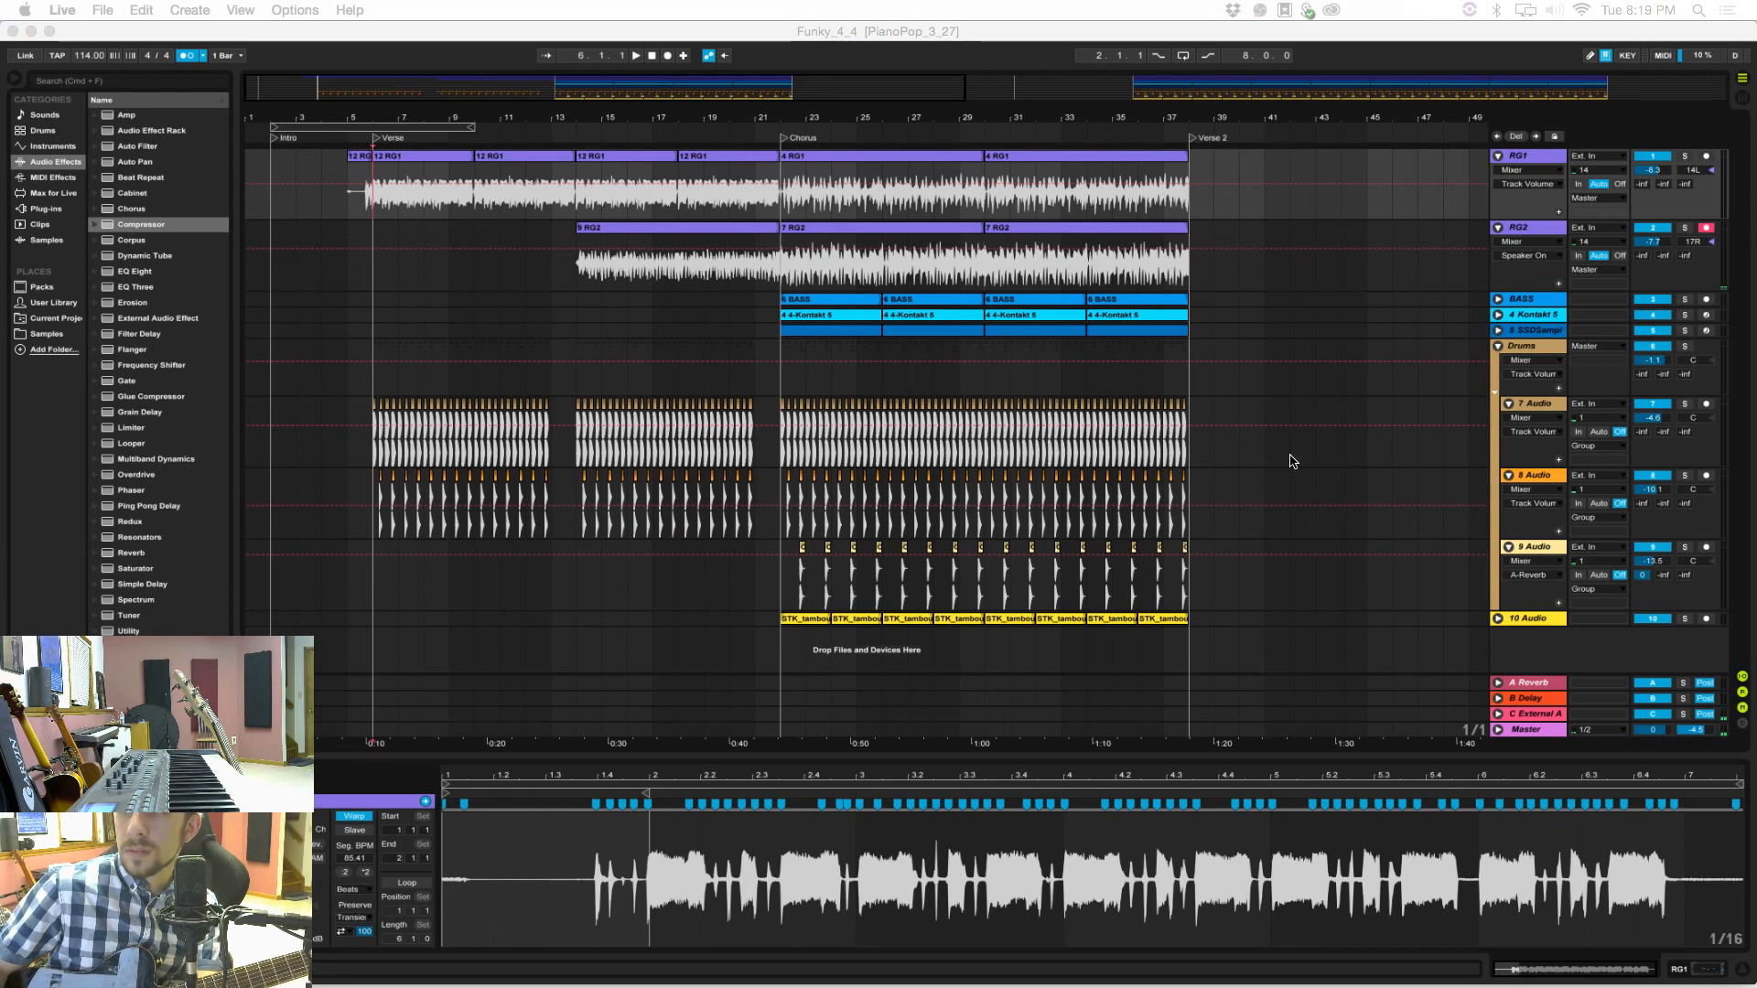
Step: Play the arrangement from bar 5 and turn the metronome off
{"action": "left_click", "coordinate": [651, 57]}
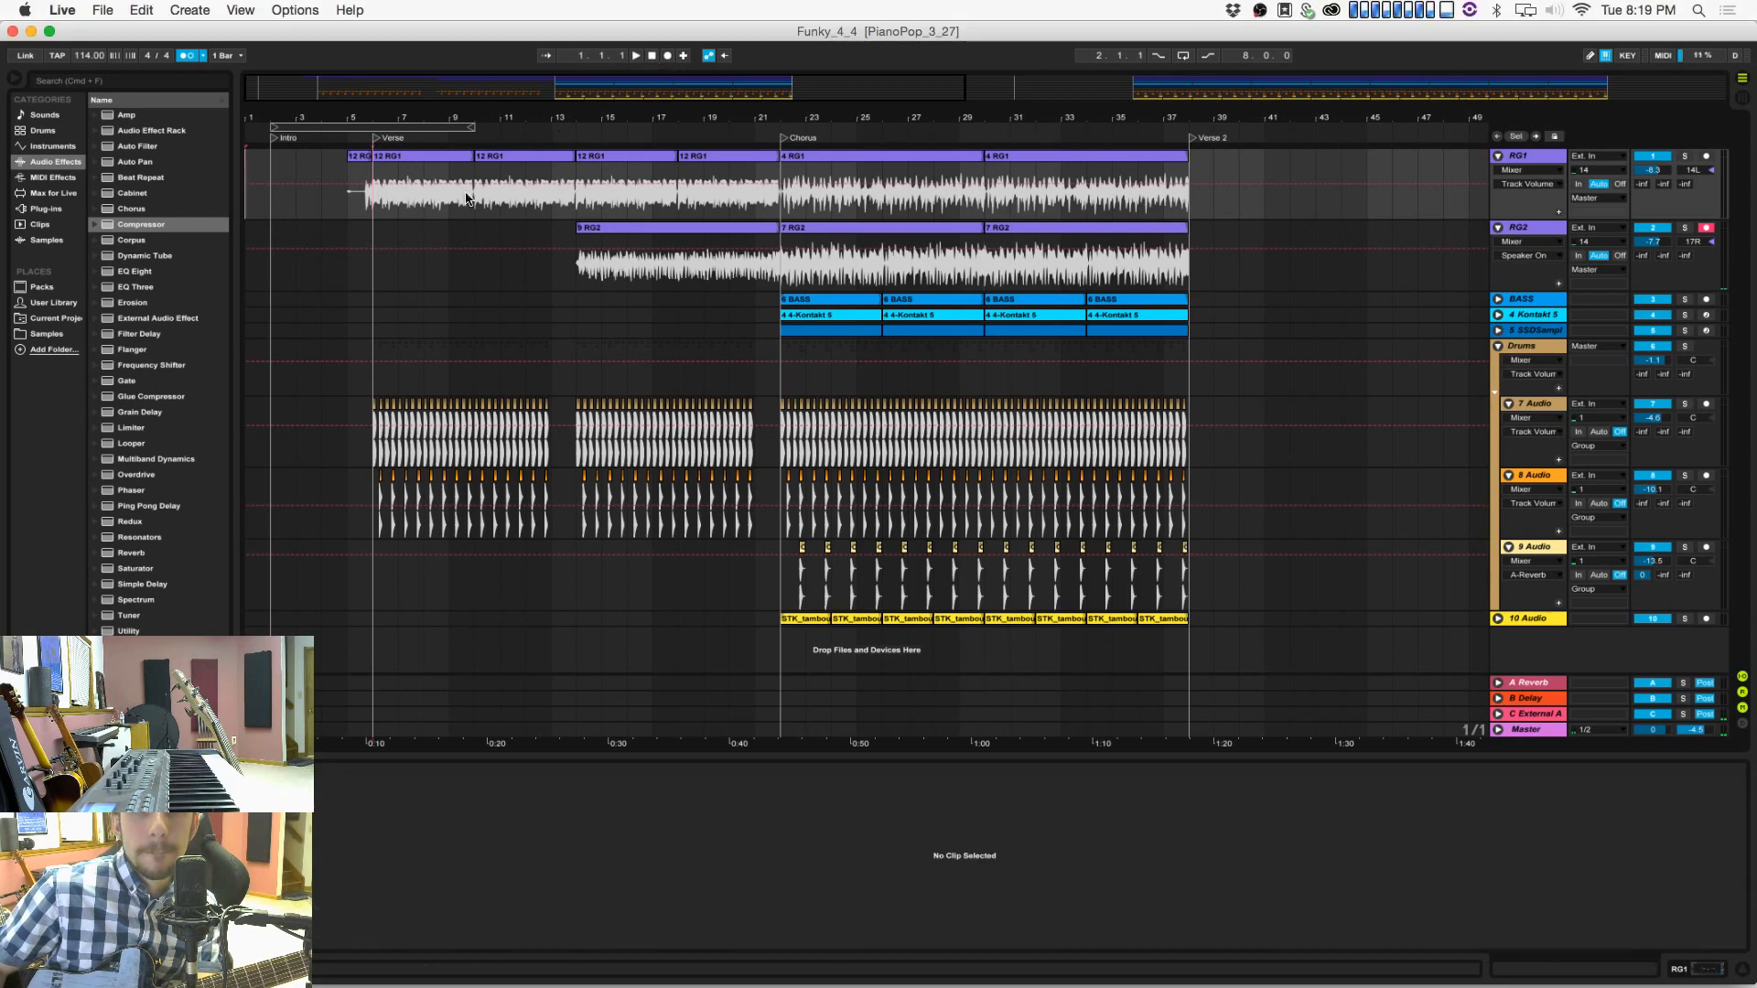
{"action": "left_click", "coordinate": [352, 200]}
{"action": "key", "text": "space"}
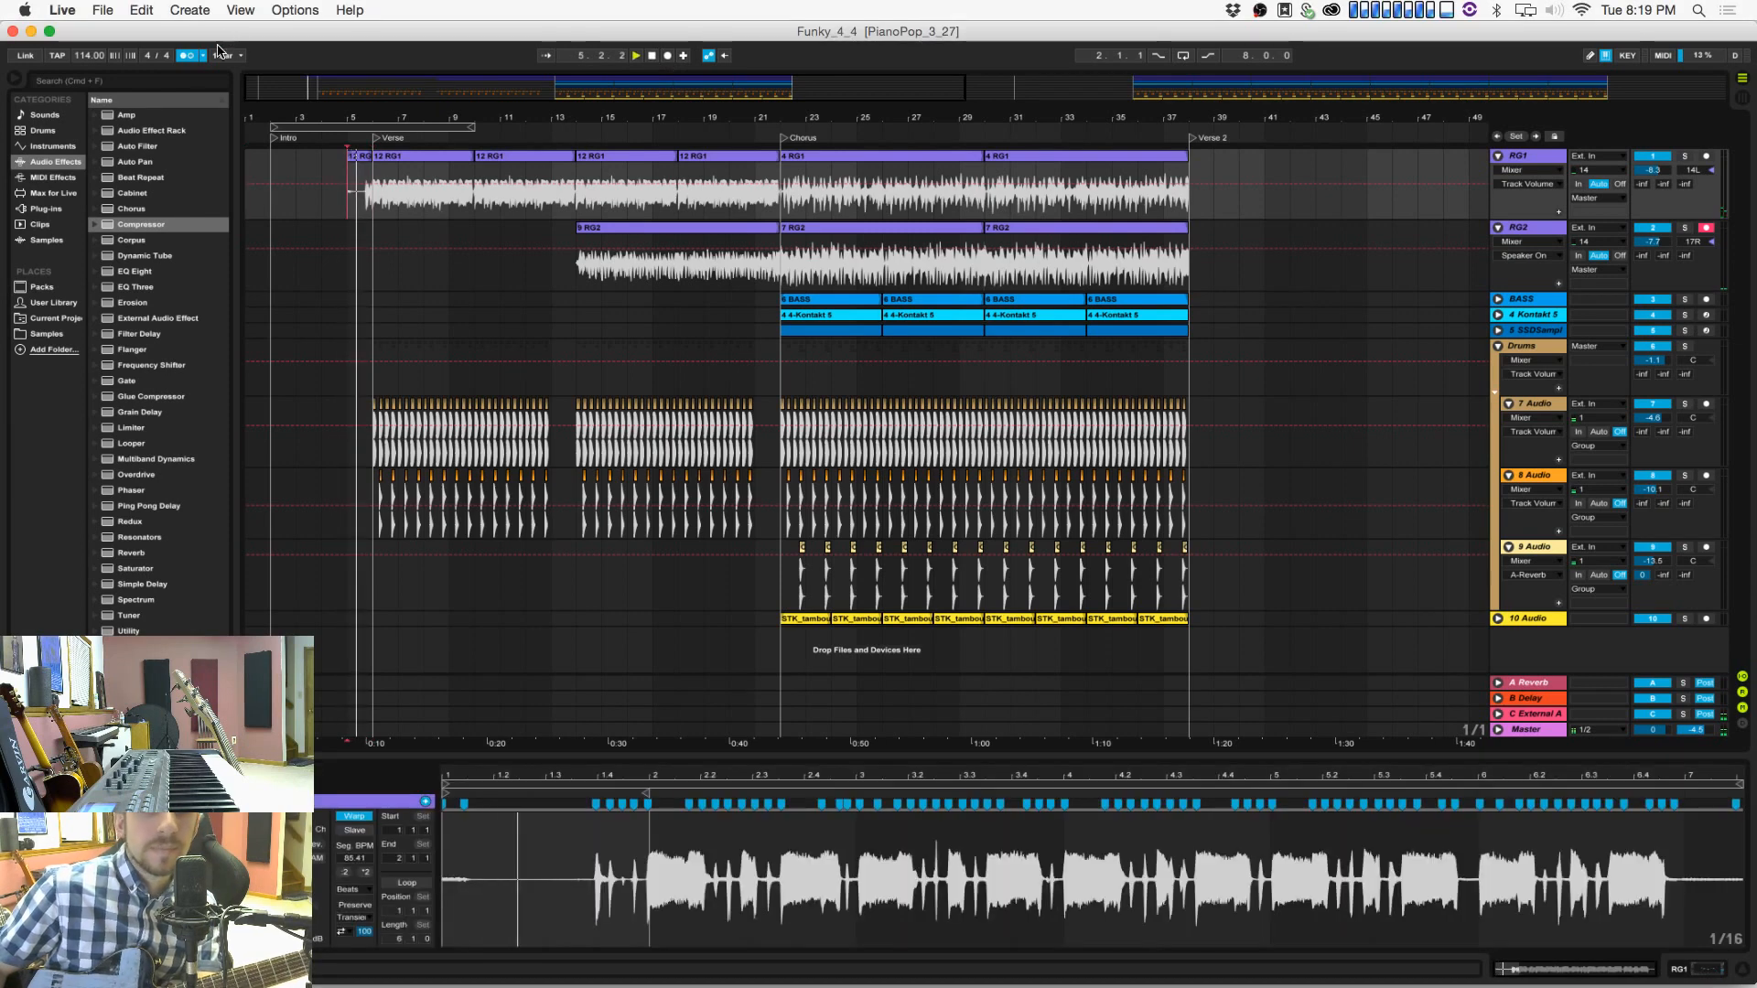
{"action": "left_click", "coordinate": [187, 57]}
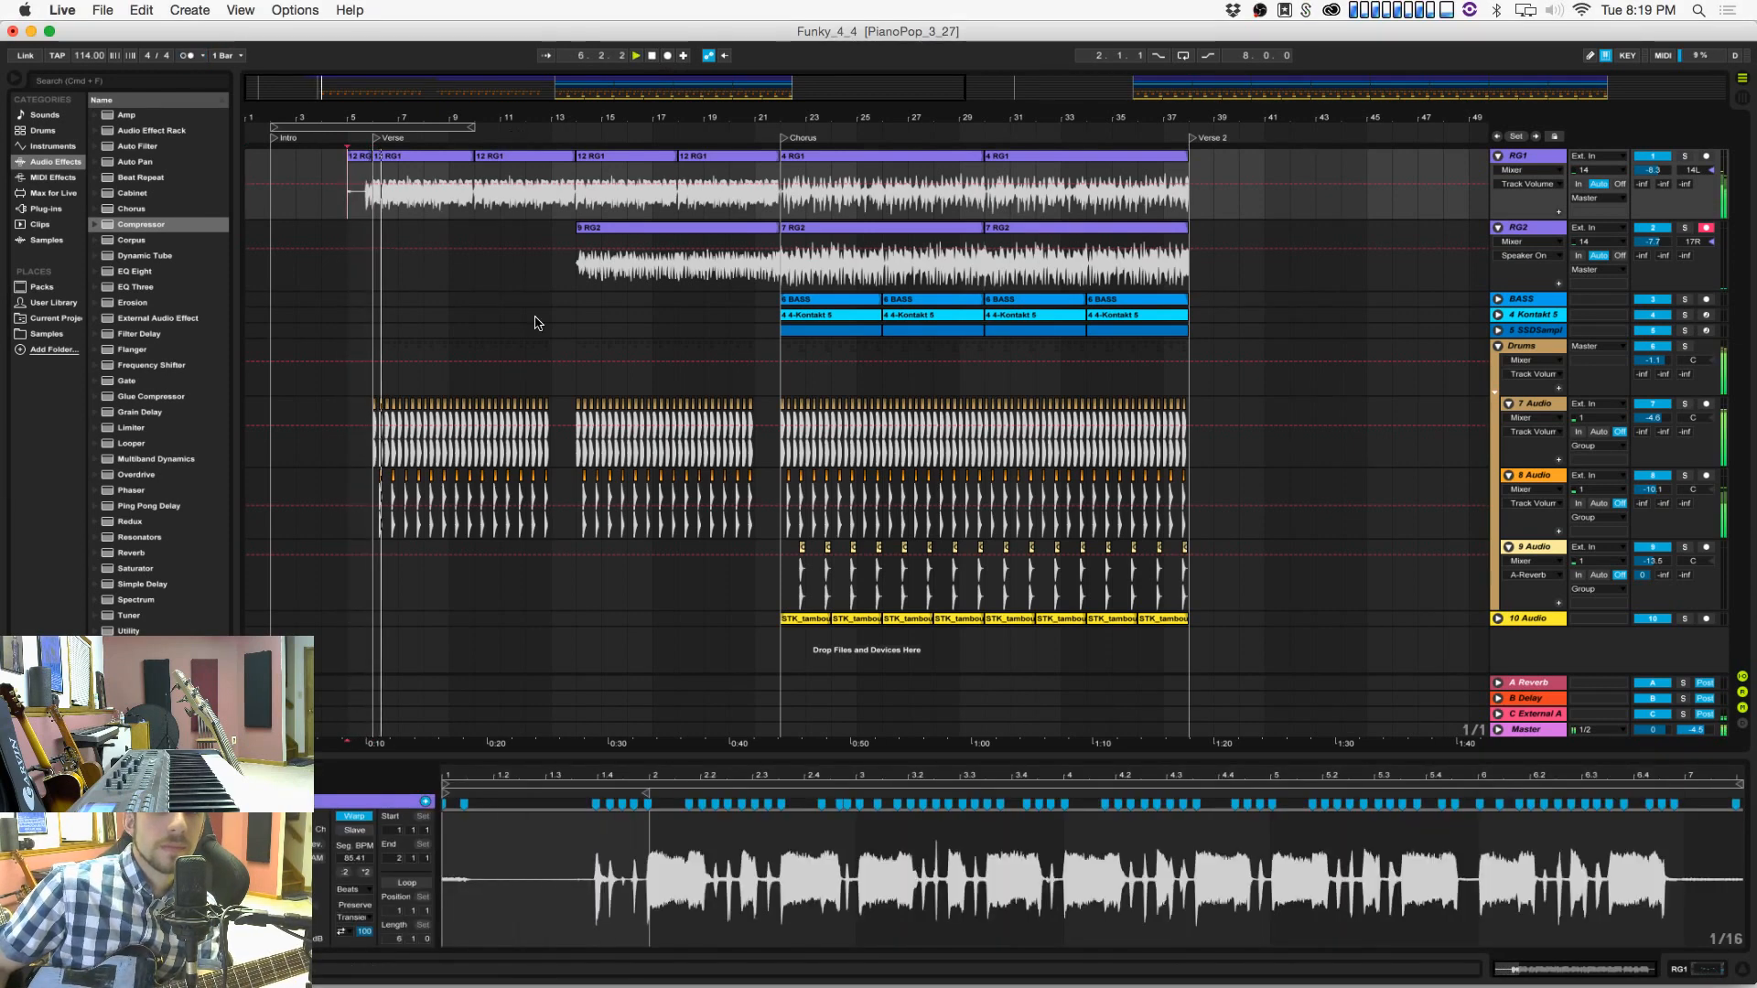
Step: Delete the 8 Audio drum clips in the first half of the verse, up to bar 13
{"action": "left_click_drag", "start_coordinate": [323, 523], "coordinate": [560, 515]}
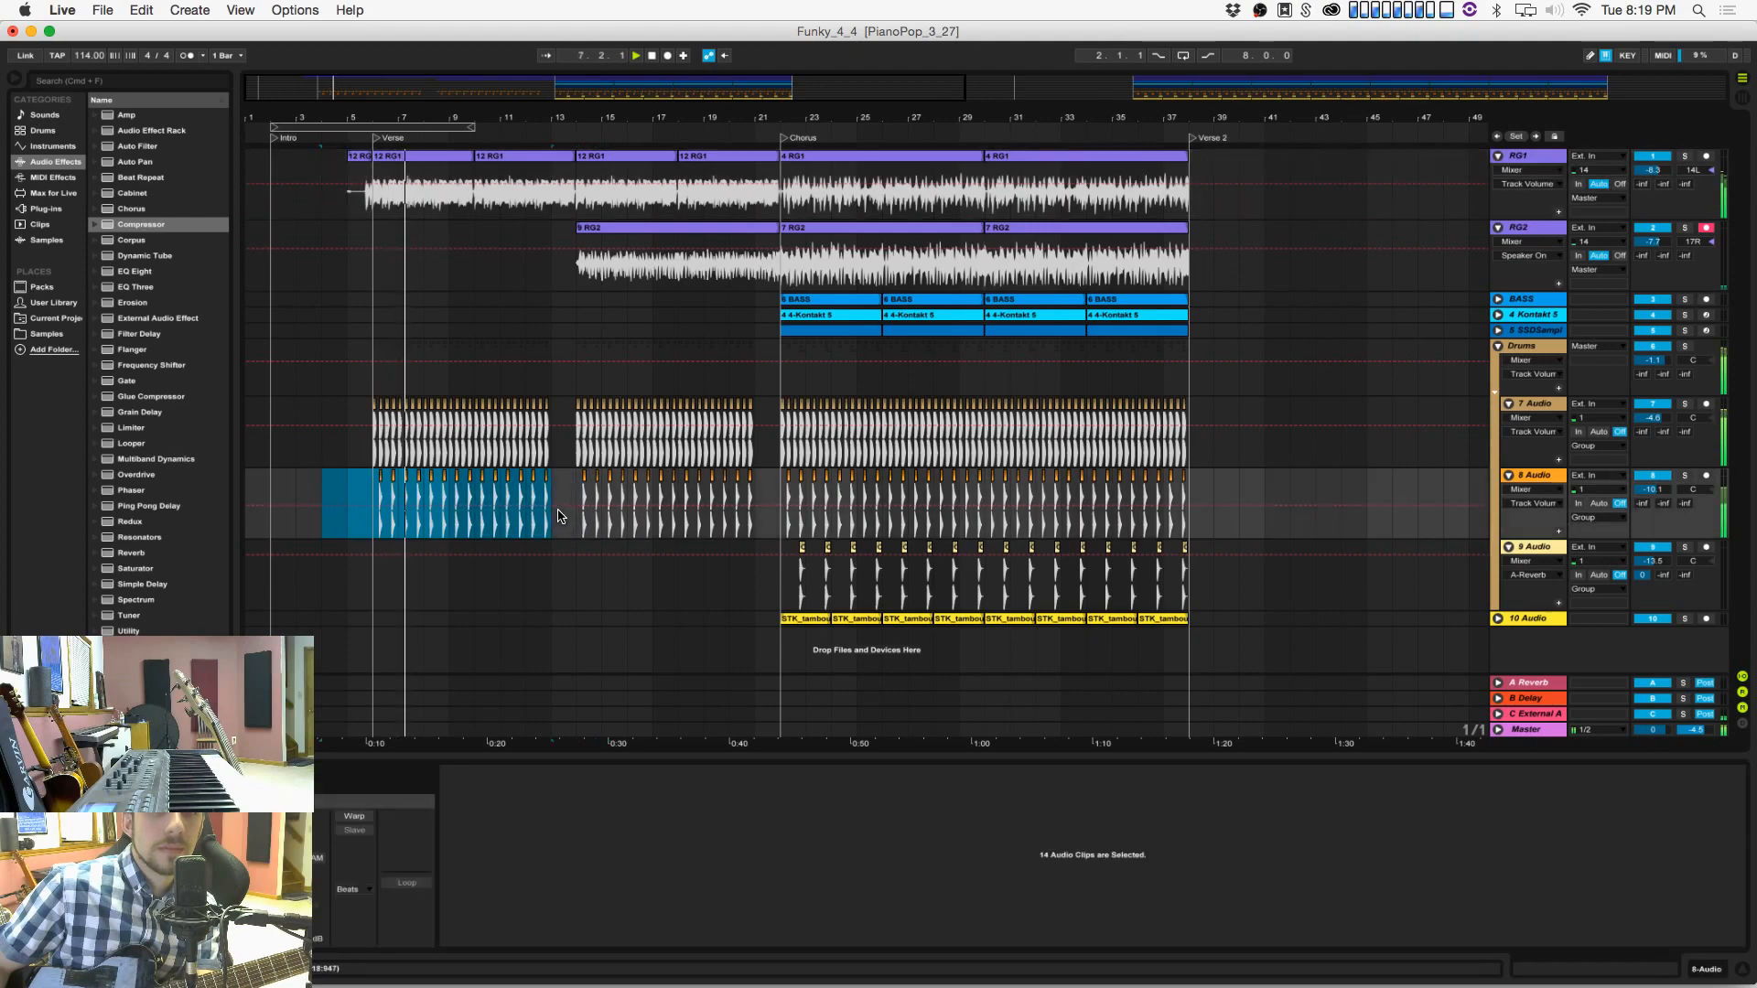
{"action": "key", "text": "Delete"}
{"action": "scroll", "coordinate": [526, 227], "scroll_direction": "up", "scroll_amount": 4}
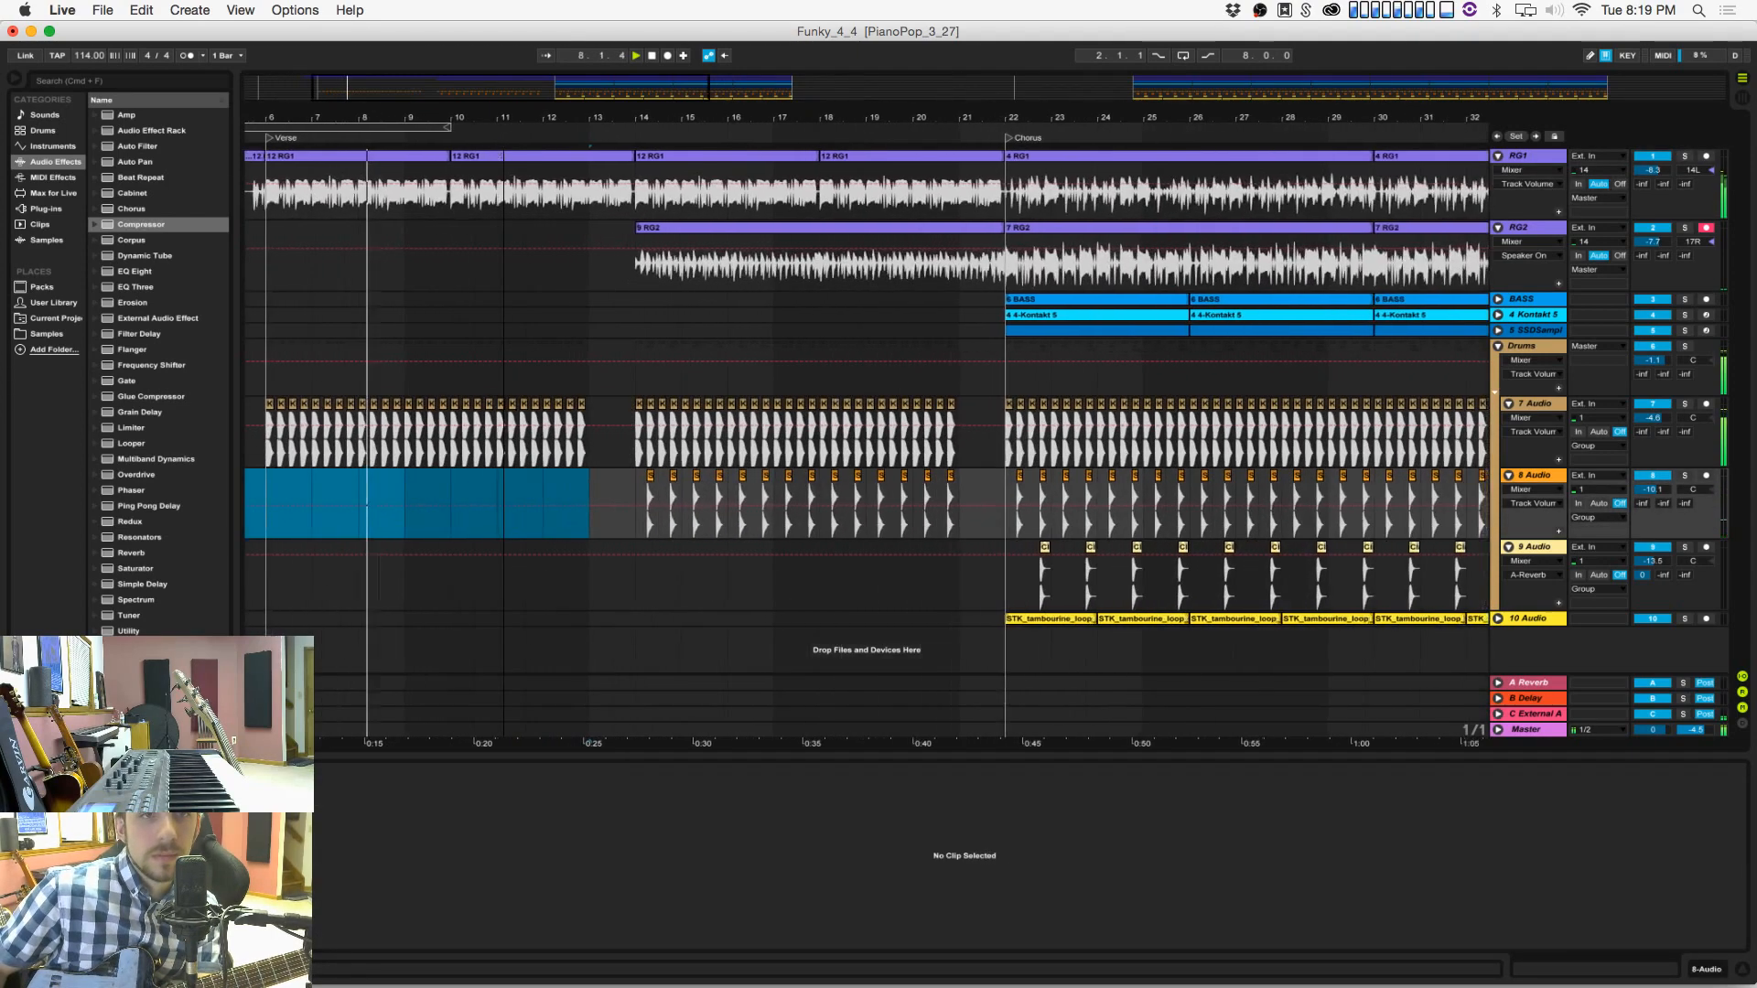
{"action": "left_click_drag", "start_coordinate": [508, 119], "coordinate": [574, 127]}
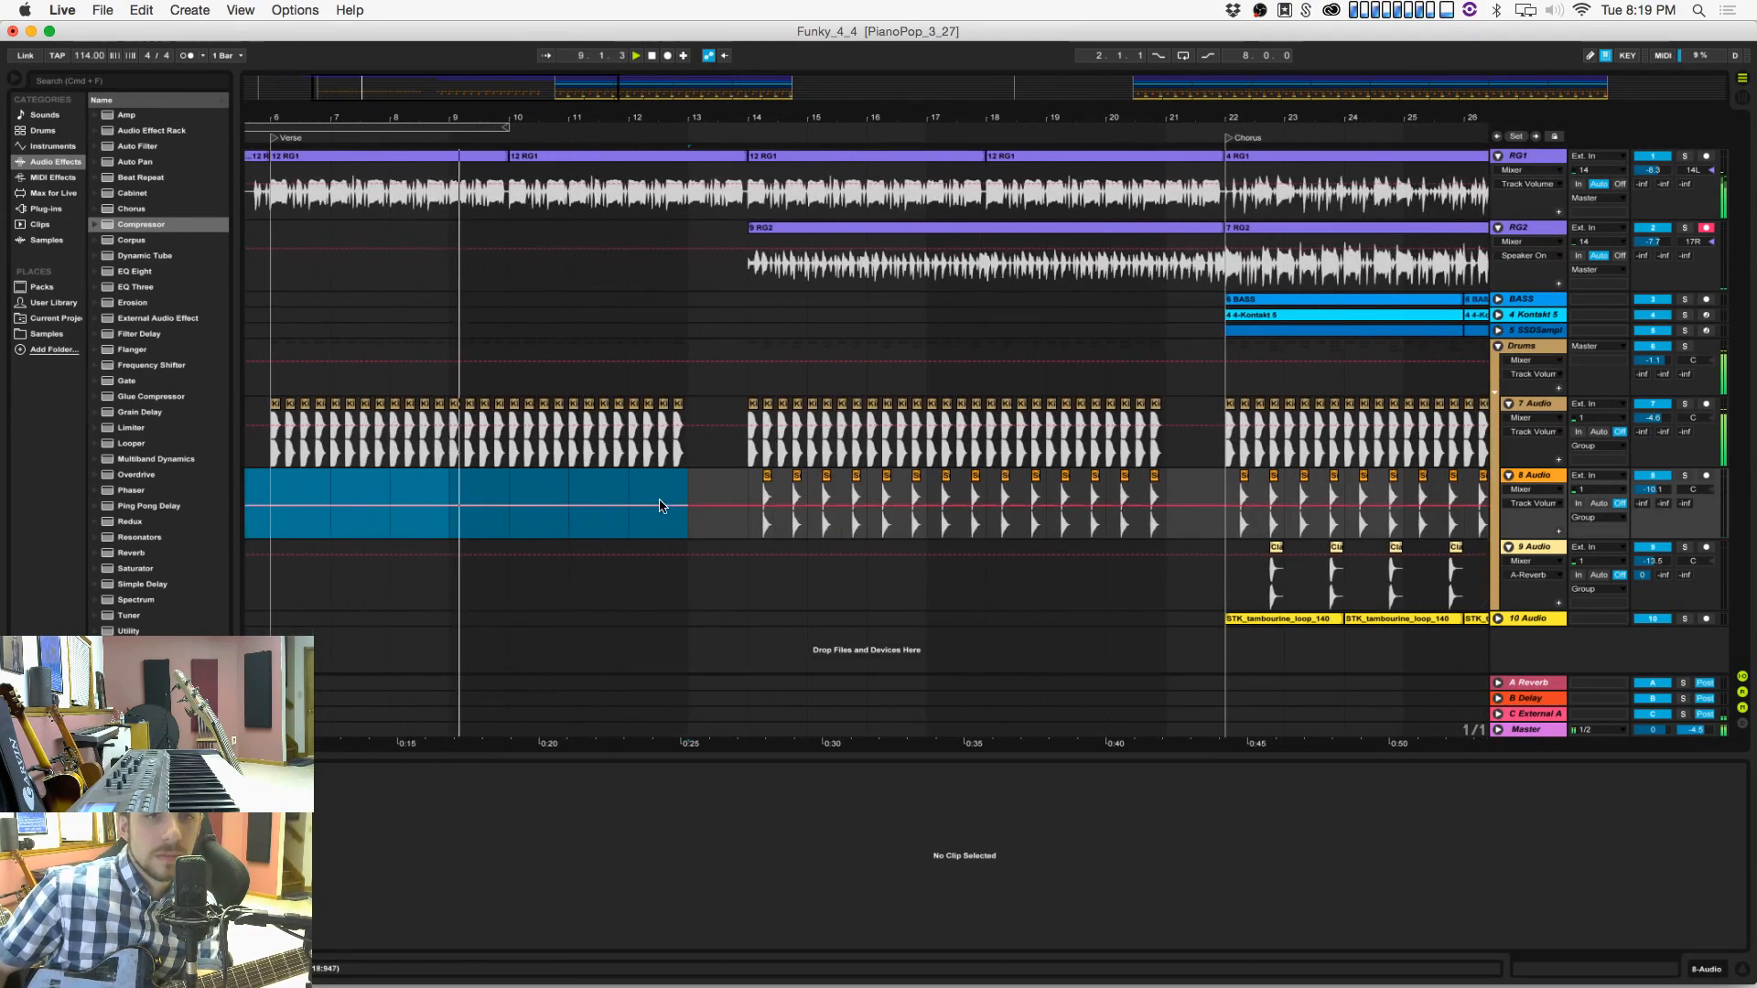
Step: Insert a new audio track directly below 8 Audio in the Drums group and save the set
{"action": "left_click", "coordinate": [687, 475]}
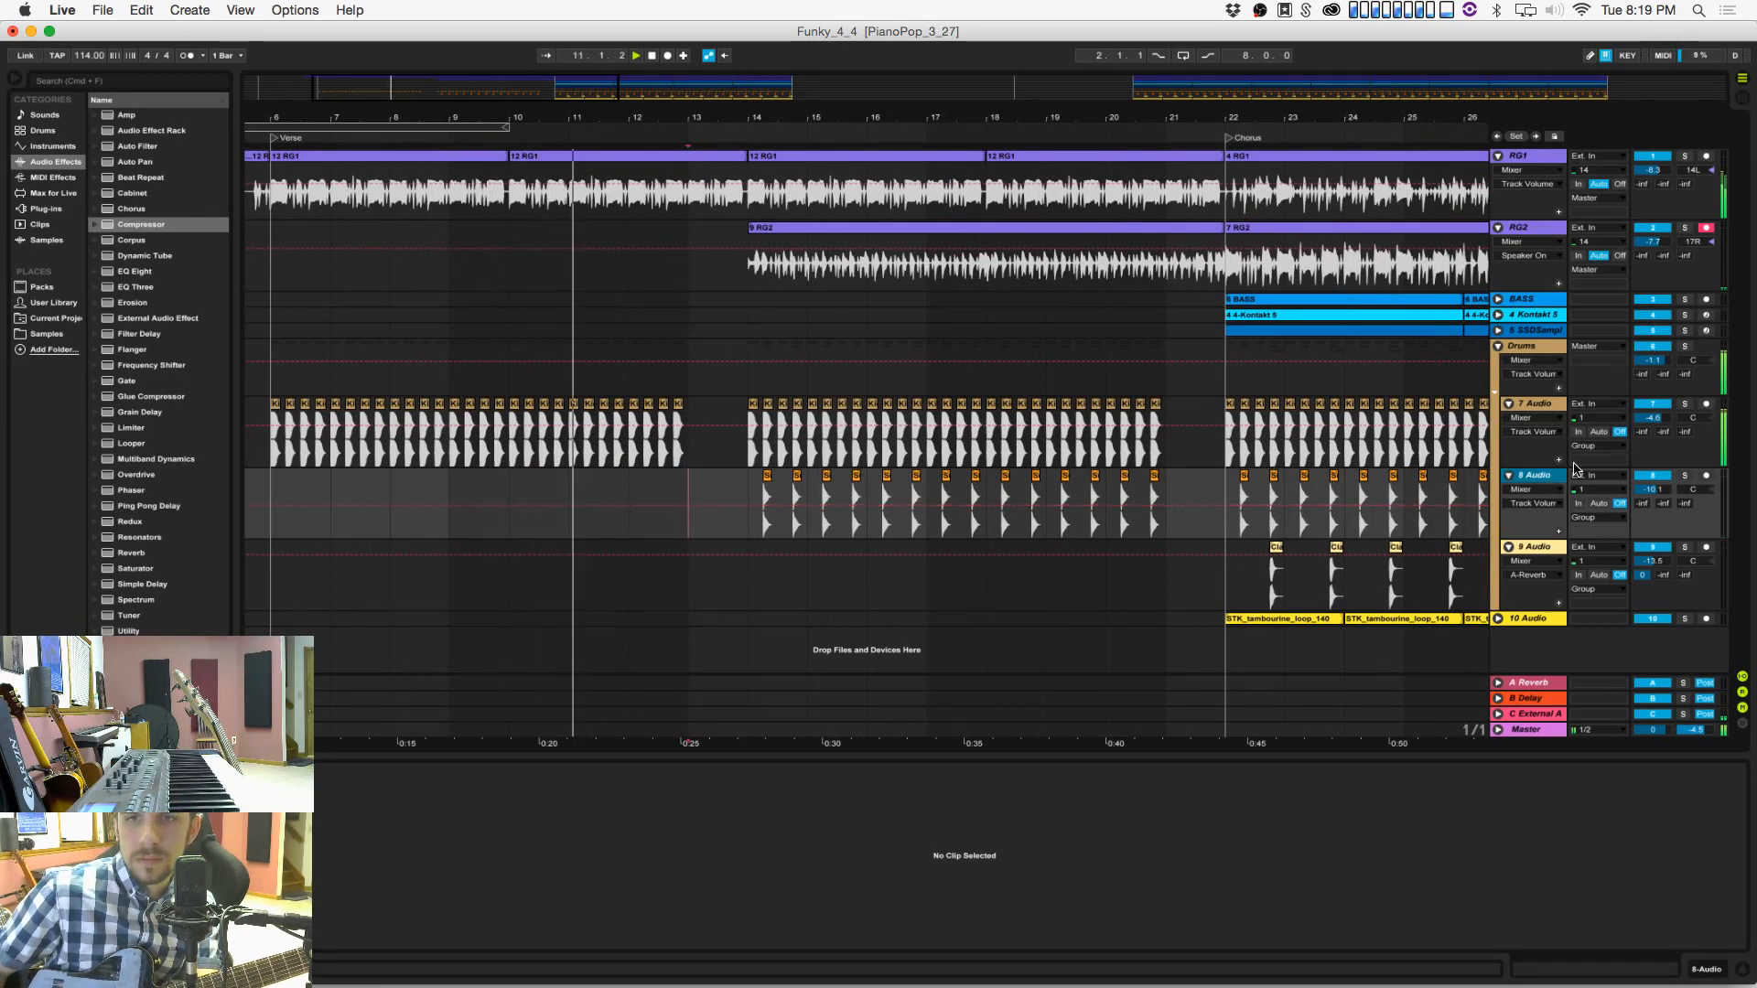
{"action": "key", "text": "super+t"}
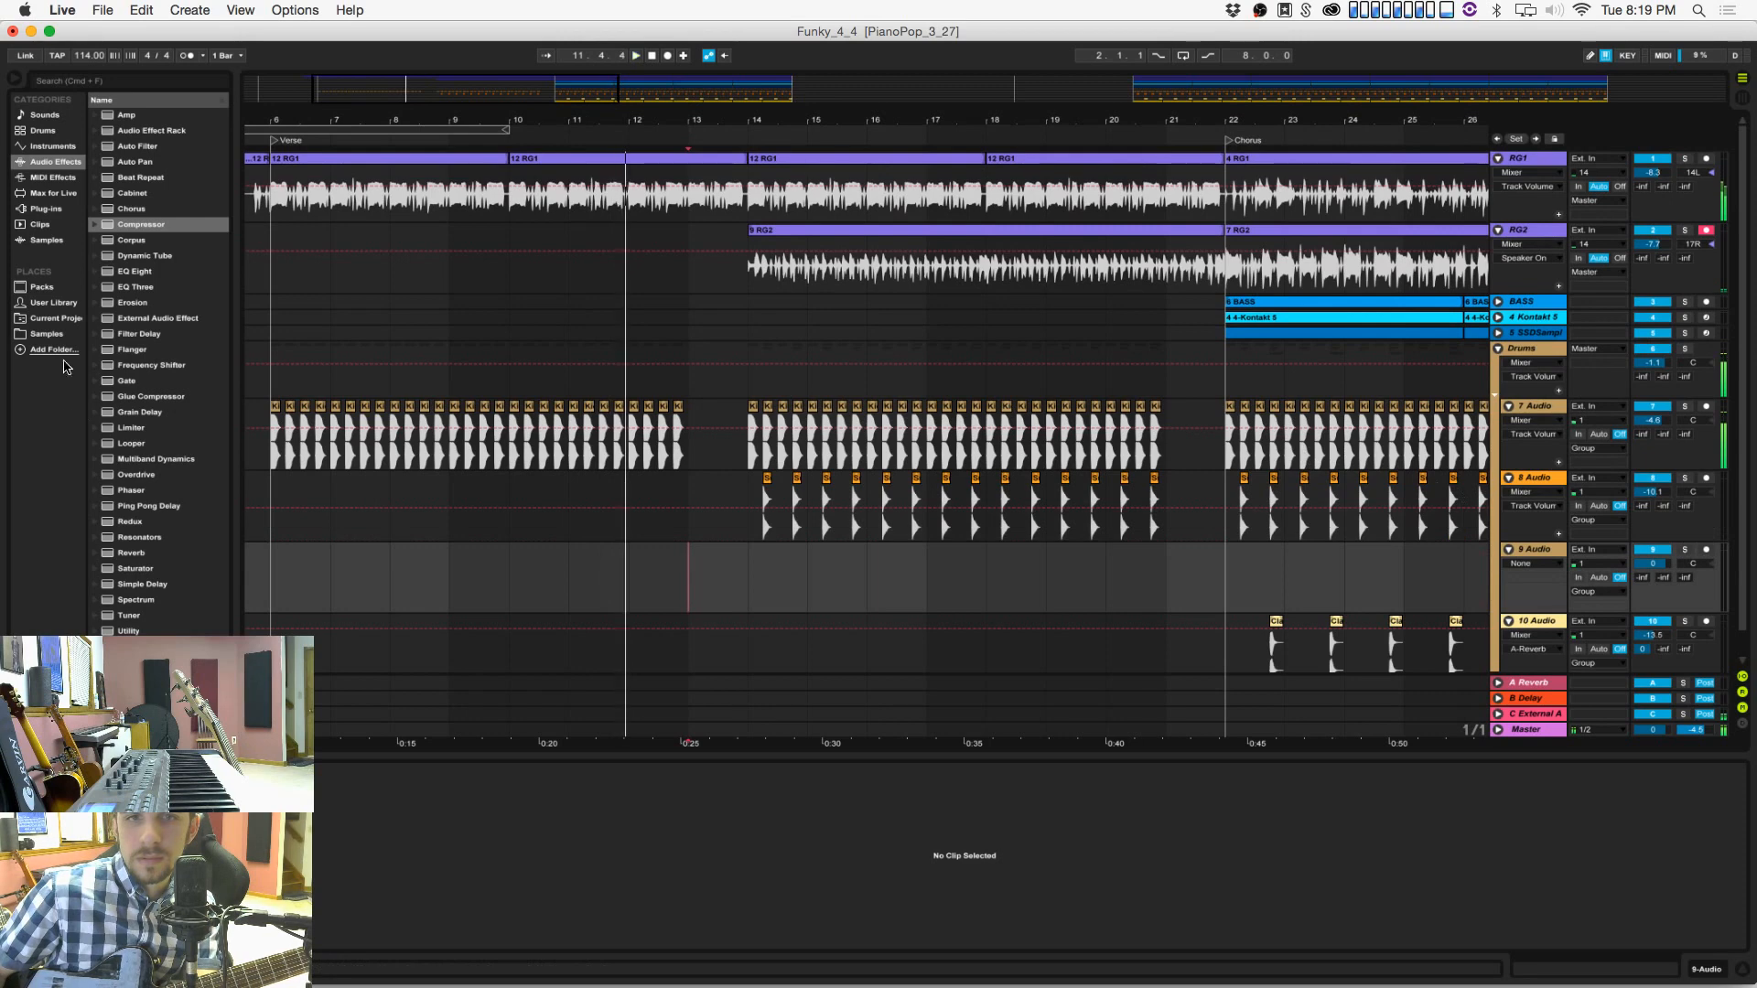
{"action": "key", "text": "super+s"}
Step: Set the audio buffer size to 256 samples in the preferences
{"action": "left_click", "coordinate": [76, 9]}
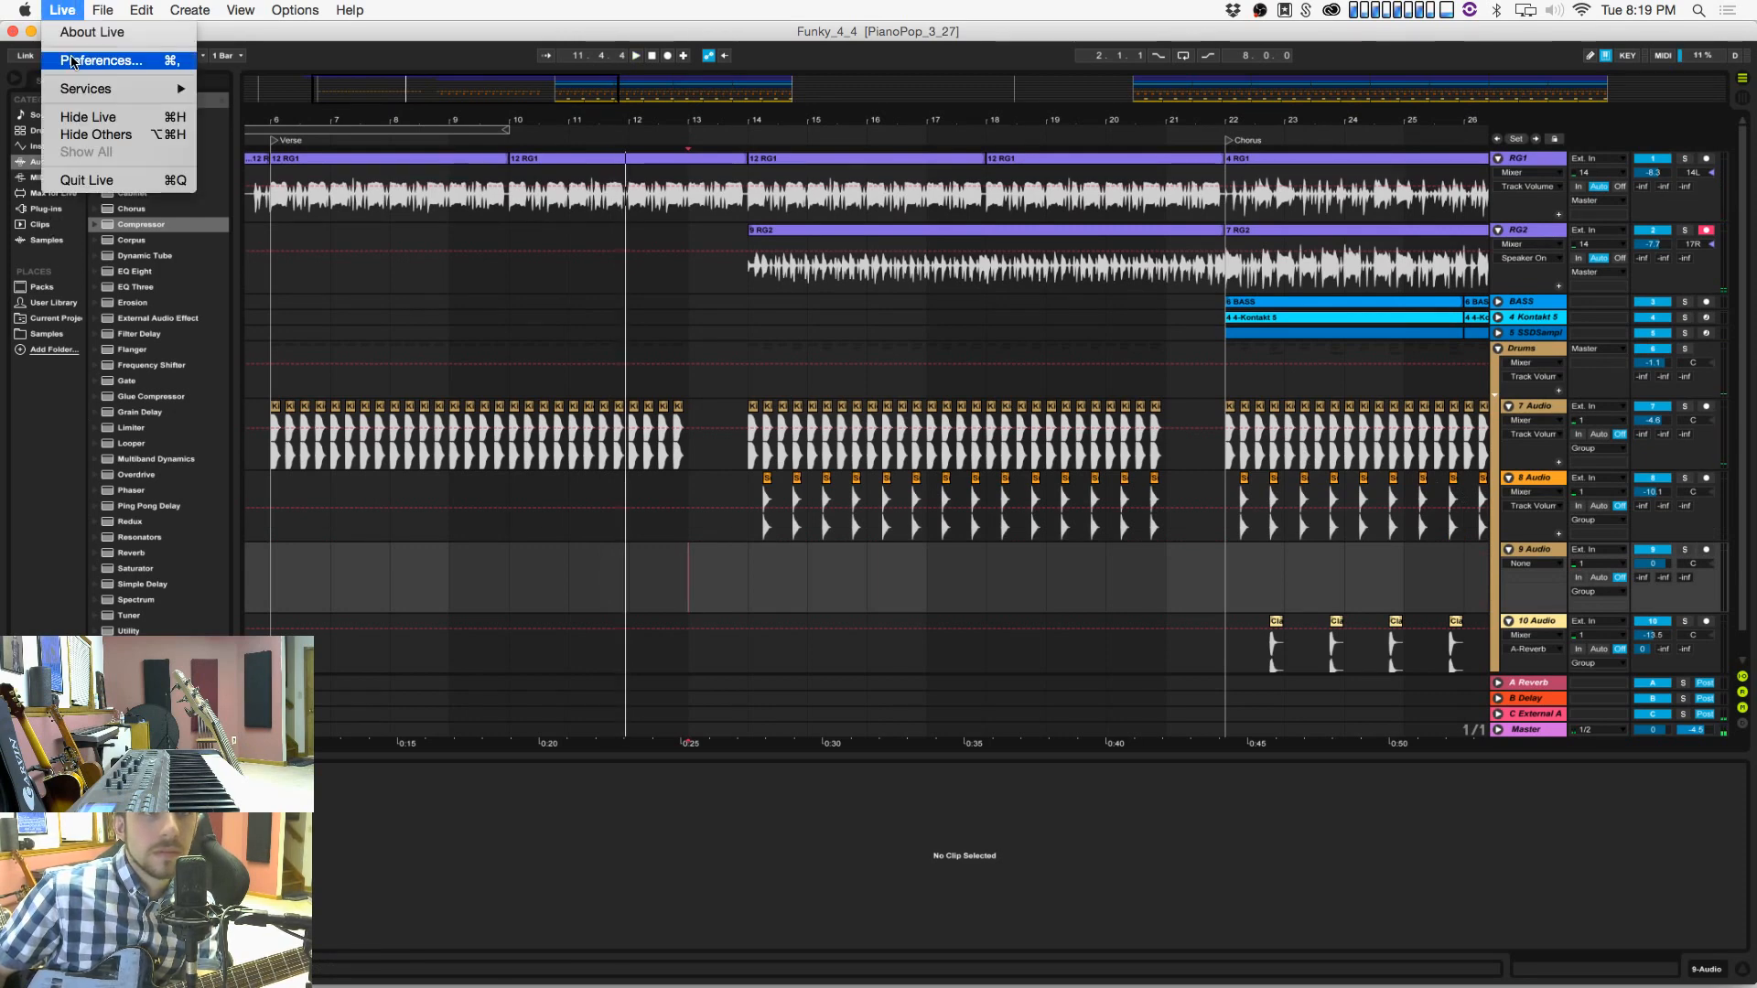
{"action": "left_click", "coordinate": [83, 61]}
{"action": "left_click", "coordinate": [979, 466]}
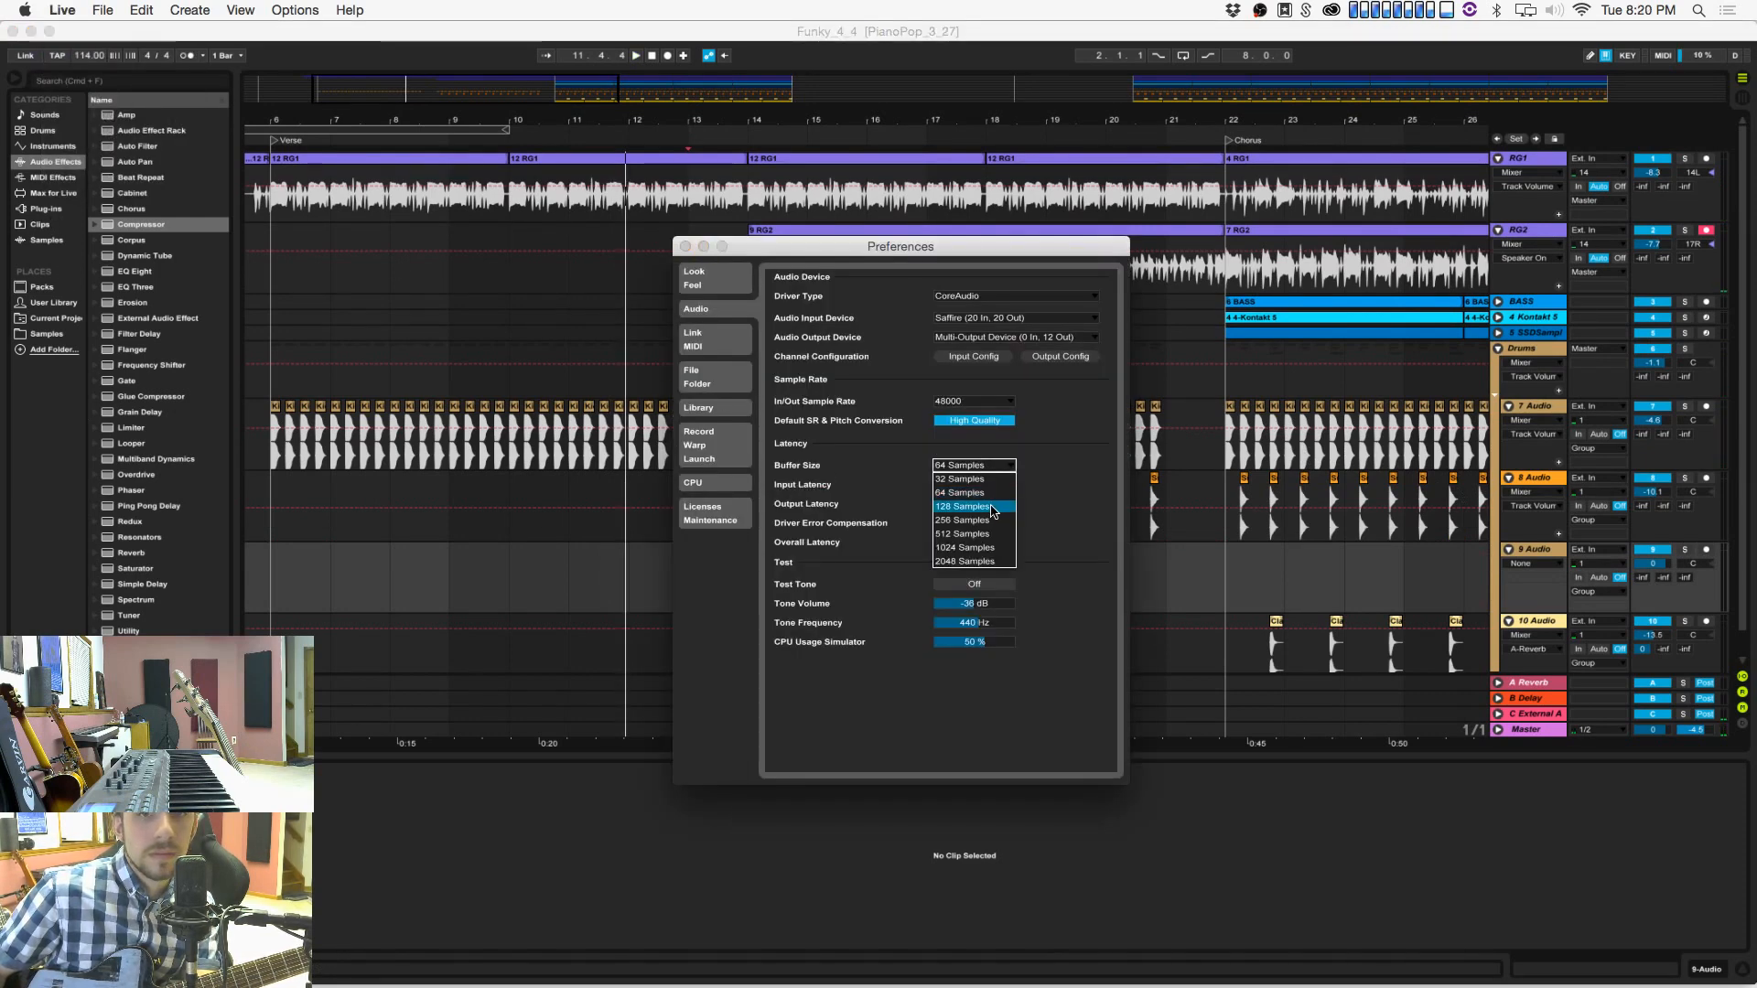
{"action": "key", "text": "Escape"}
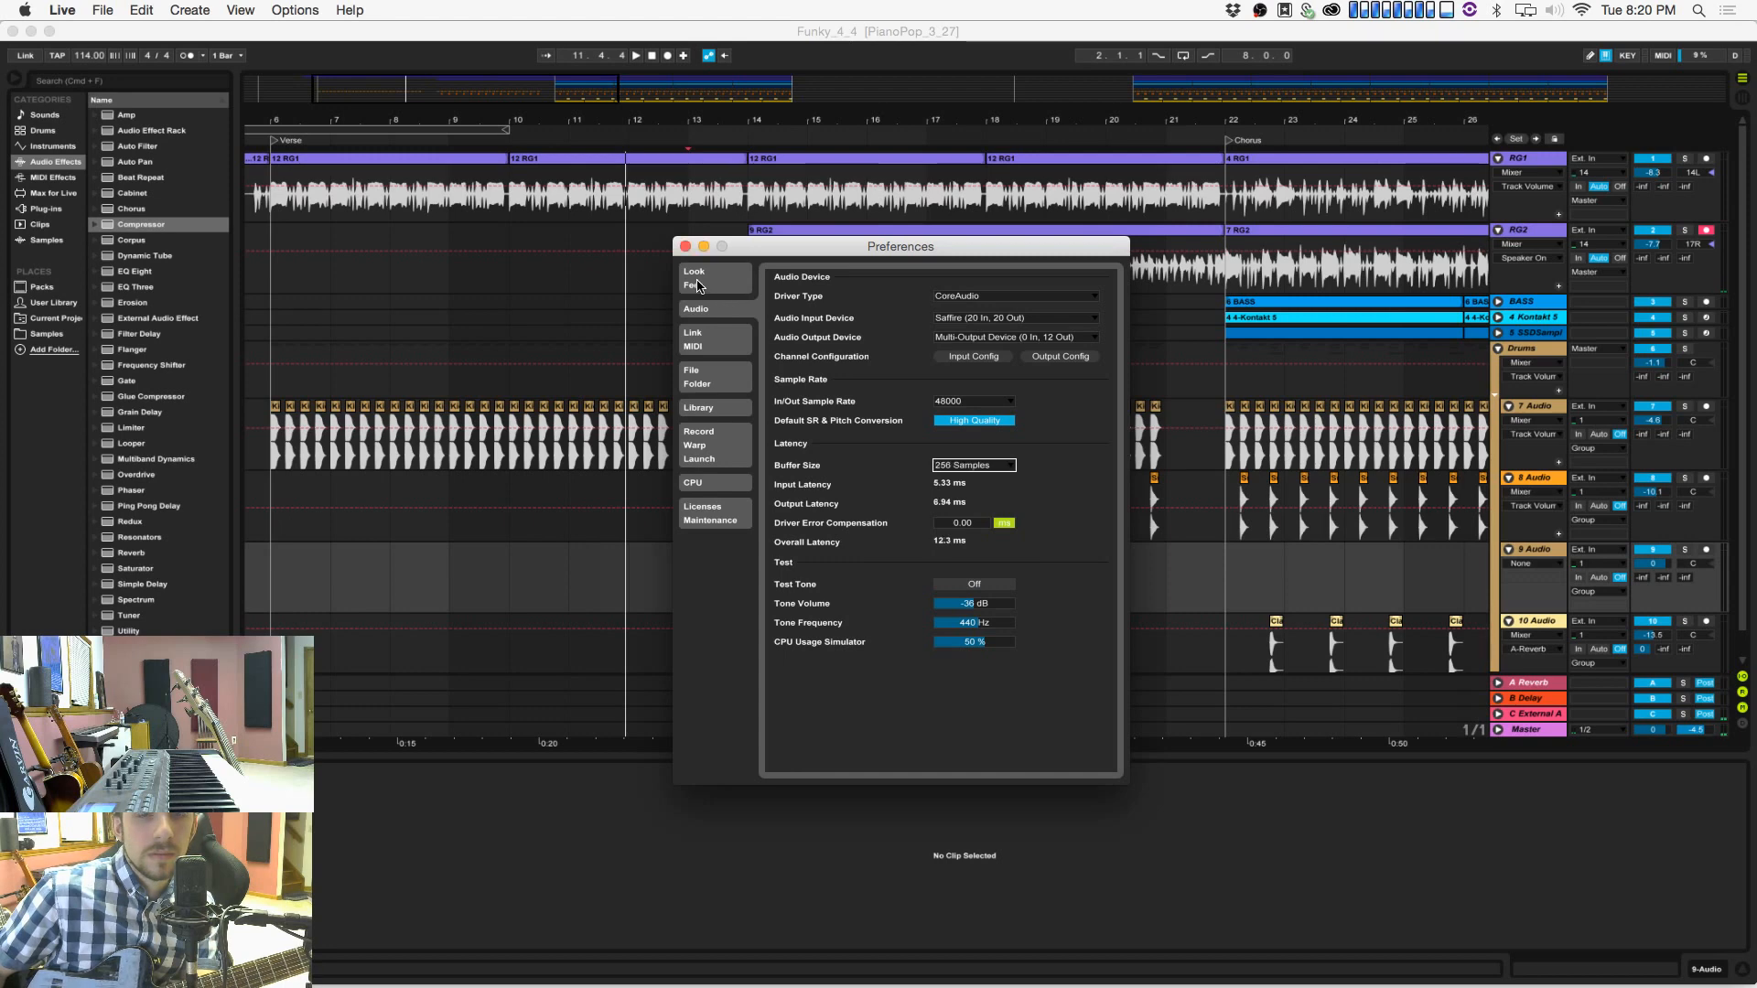
{"action": "left_click", "coordinate": [684, 246]}
Step: Play the verse from bar 14, and set the warp mode of the verse RG2 clip and the RG1 clip at bar 14 to Complex
{"action": "left_click", "coordinate": [747, 575]}
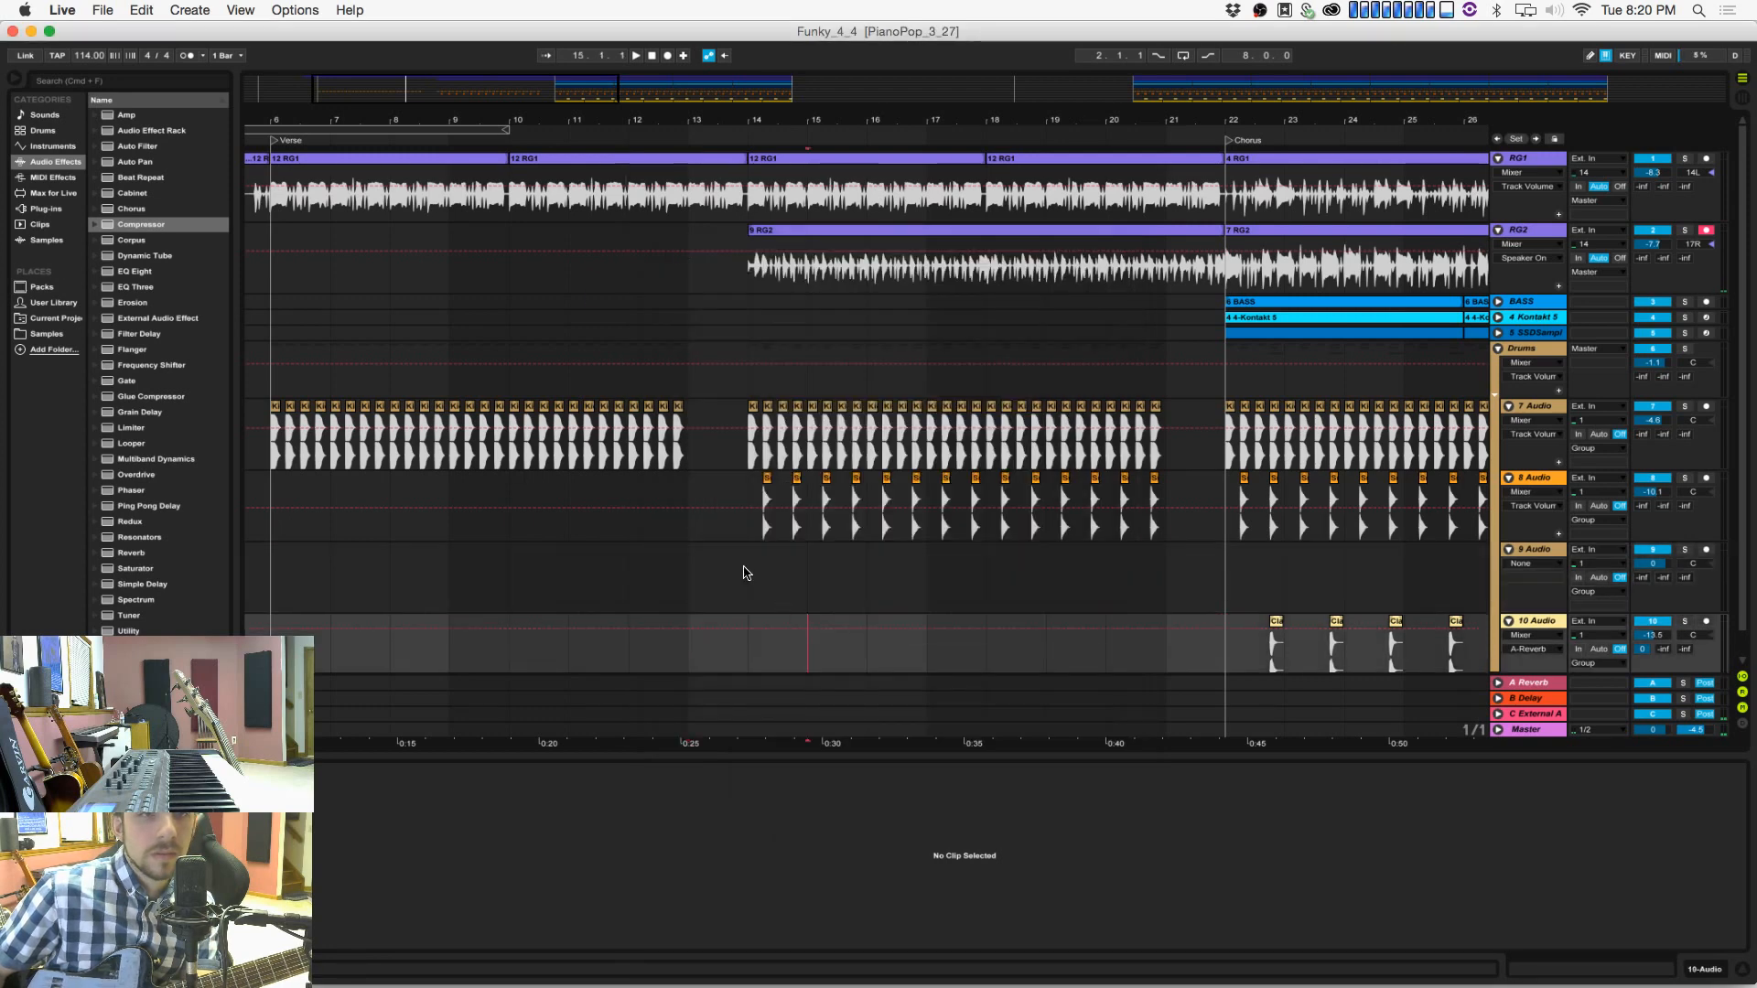
{"action": "key", "text": "space"}
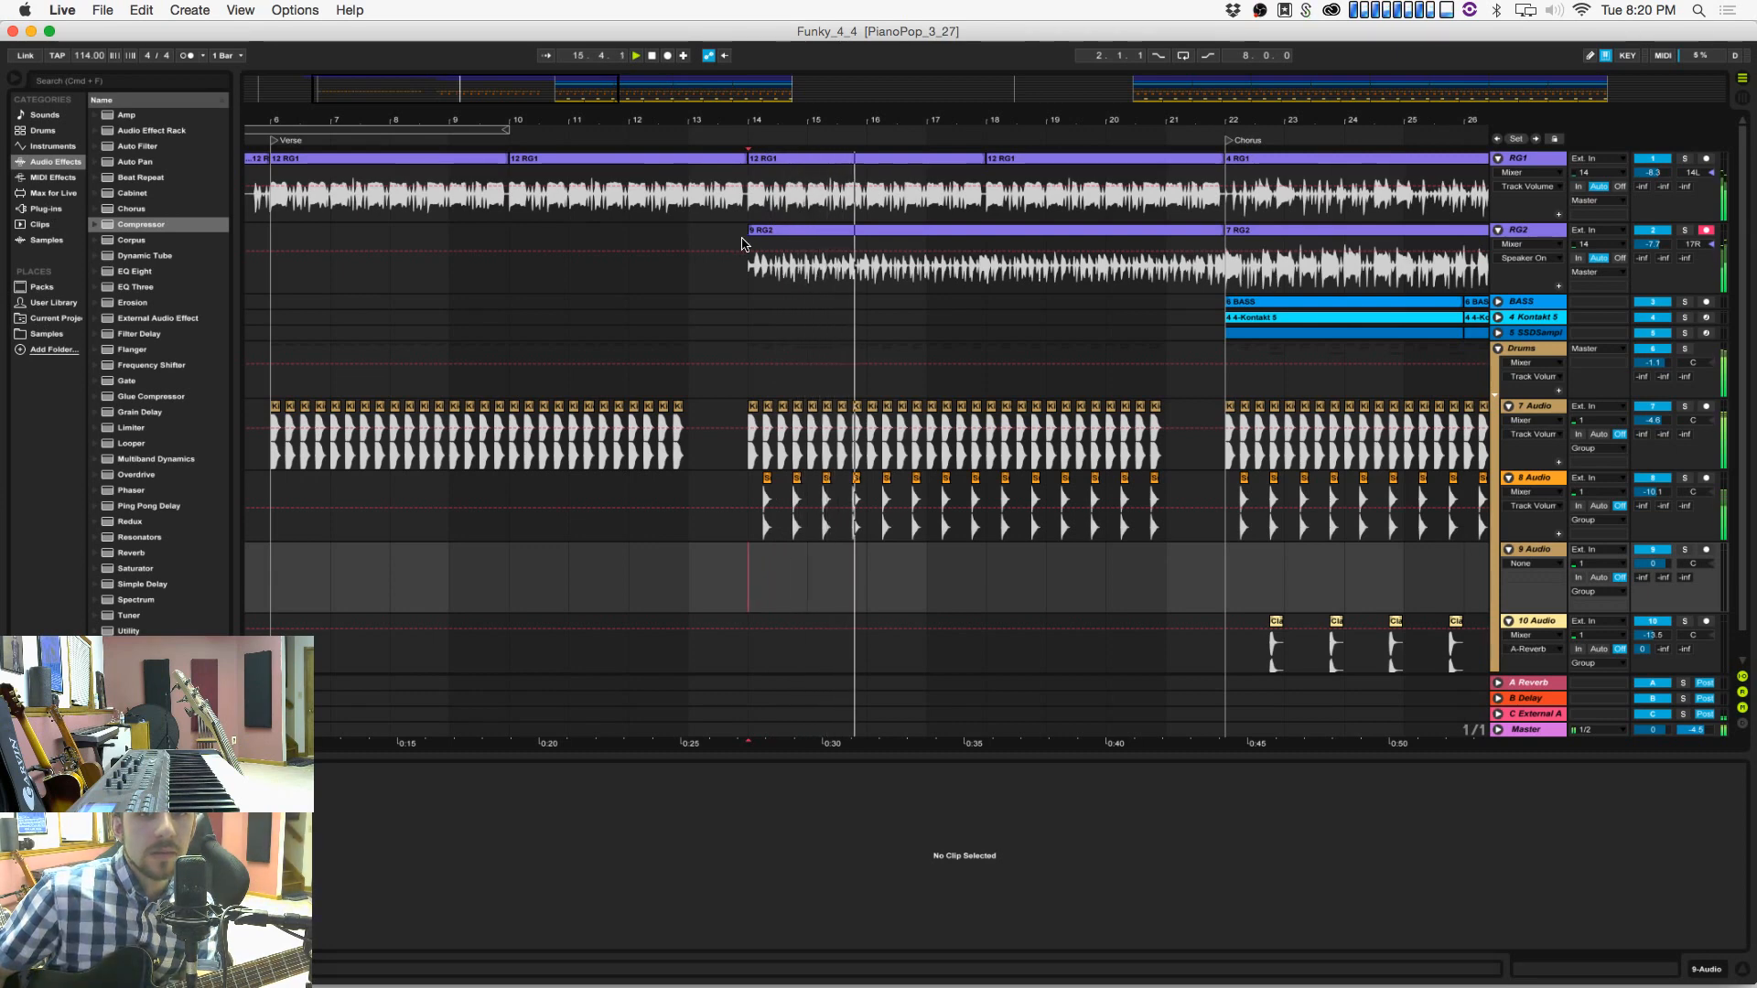
{"action": "left_click", "coordinate": [779, 237]}
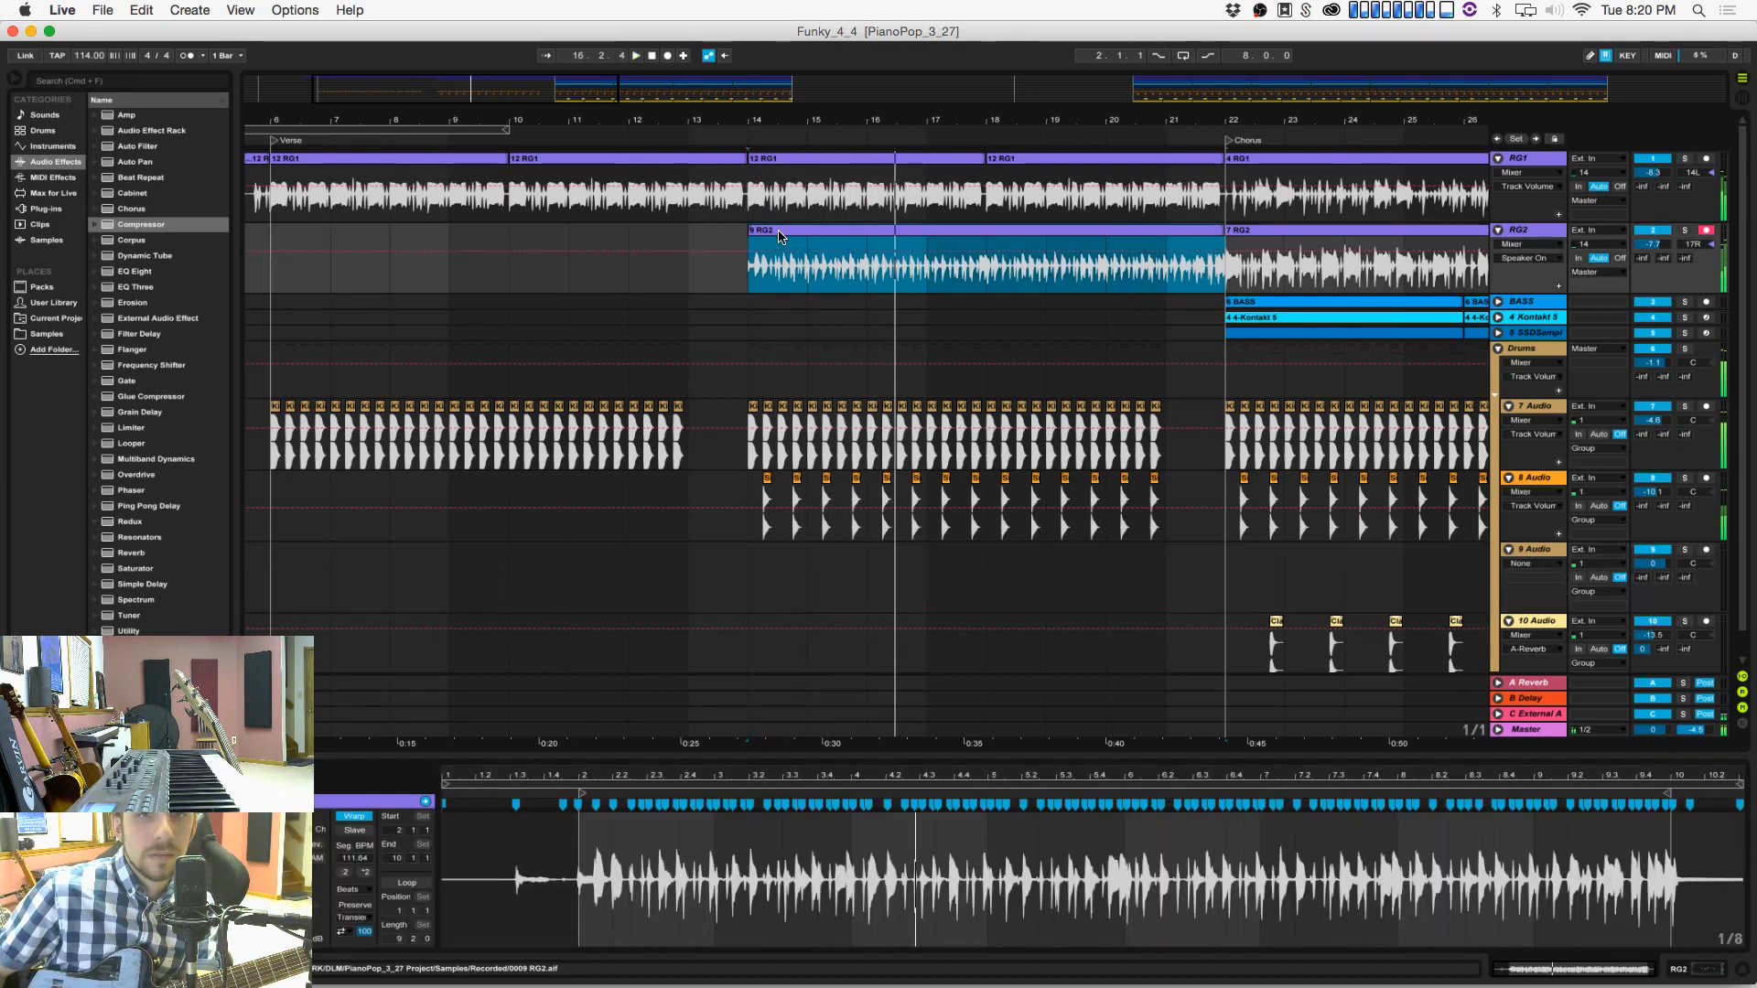
{"action": "left_click", "coordinate": [354, 889]}
{"action": "left_click", "coordinate": [353, 952]}
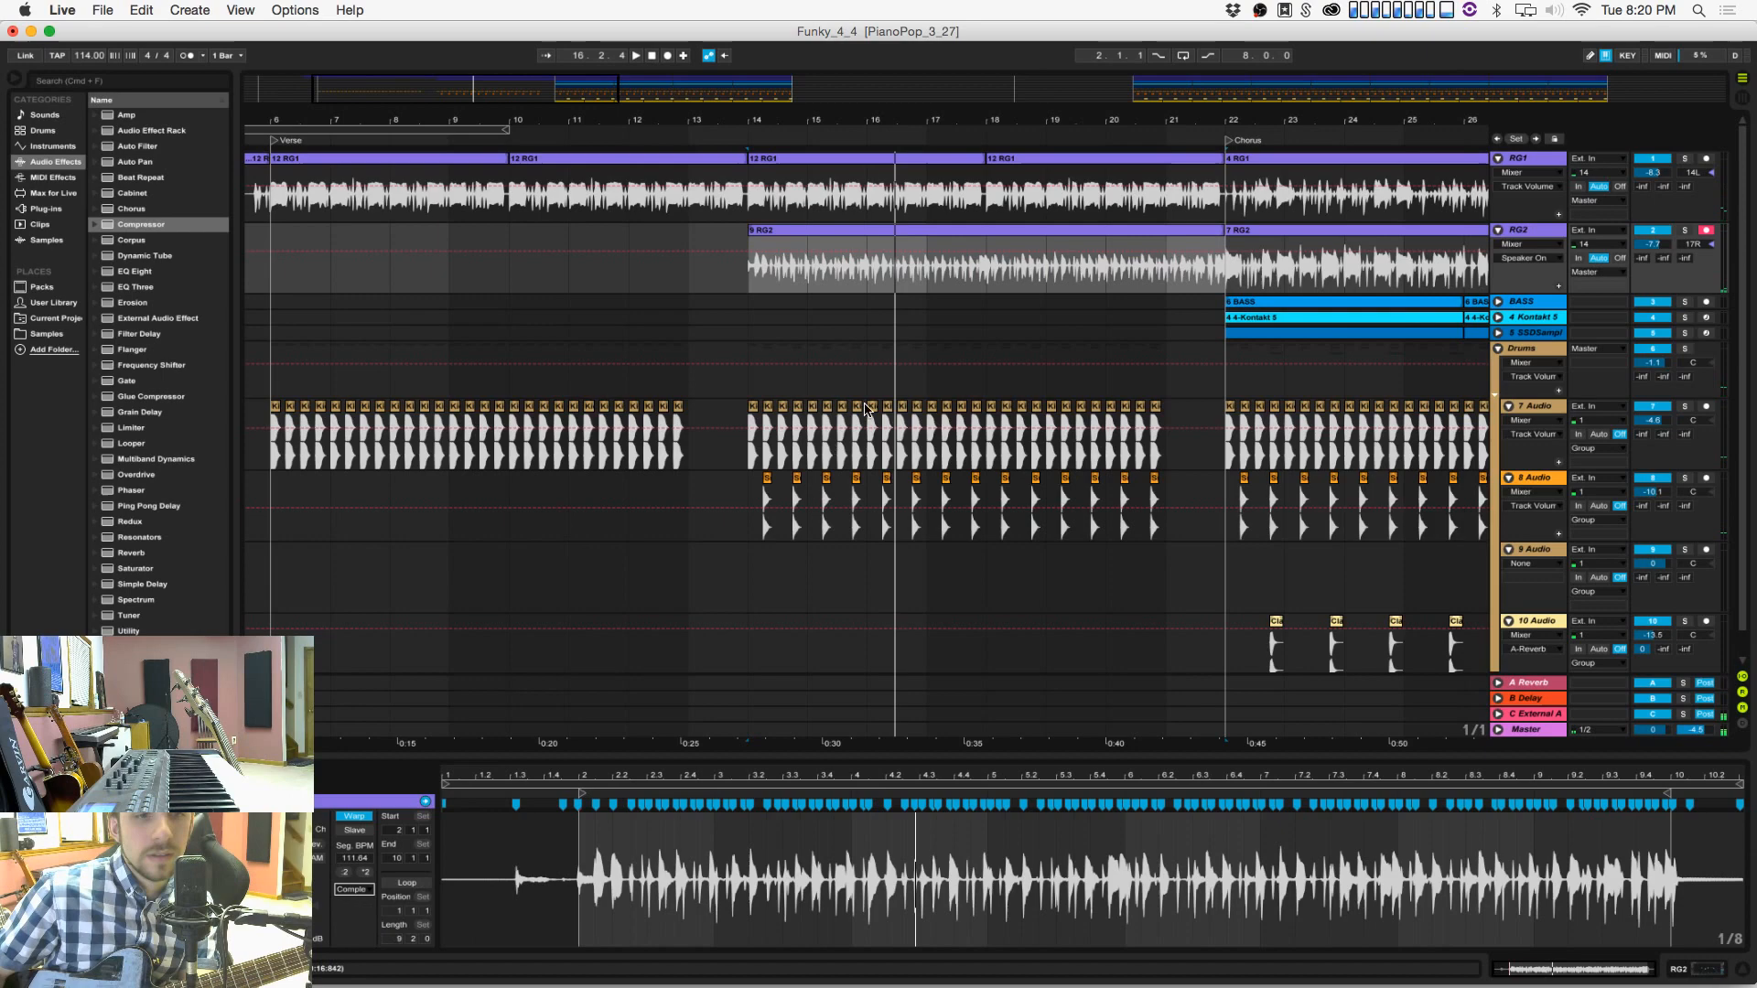
{"action": "left_click", "coordinate": [864, 179]}
{"action": "left_click", "coordinate": [350, 891]}
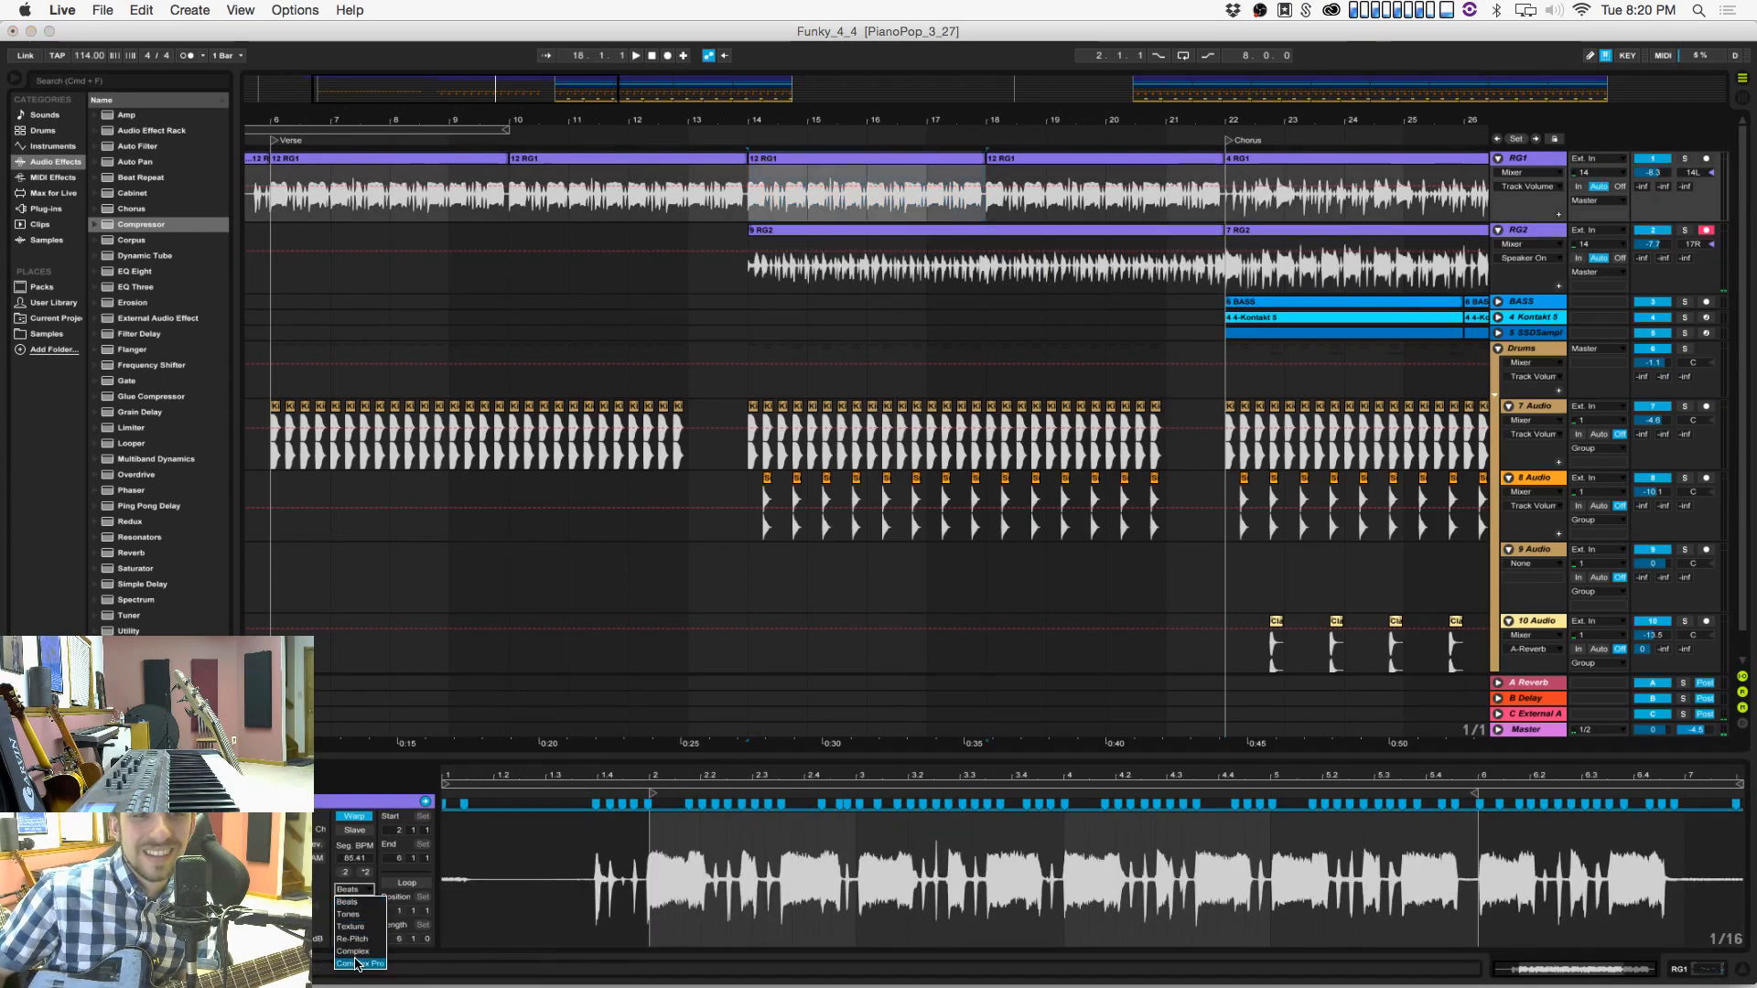
{"action": "left_click", "coordinate": [356, 952]}
Step: Try pasting the copied clips onto RG1 and RG2 at bar 18, and undo the paste
{"action": "left_click", "coordinate": [1039, 169]}
{"action": "key", "text": "Delete"}
{"action": "key", "text": "super+v"}
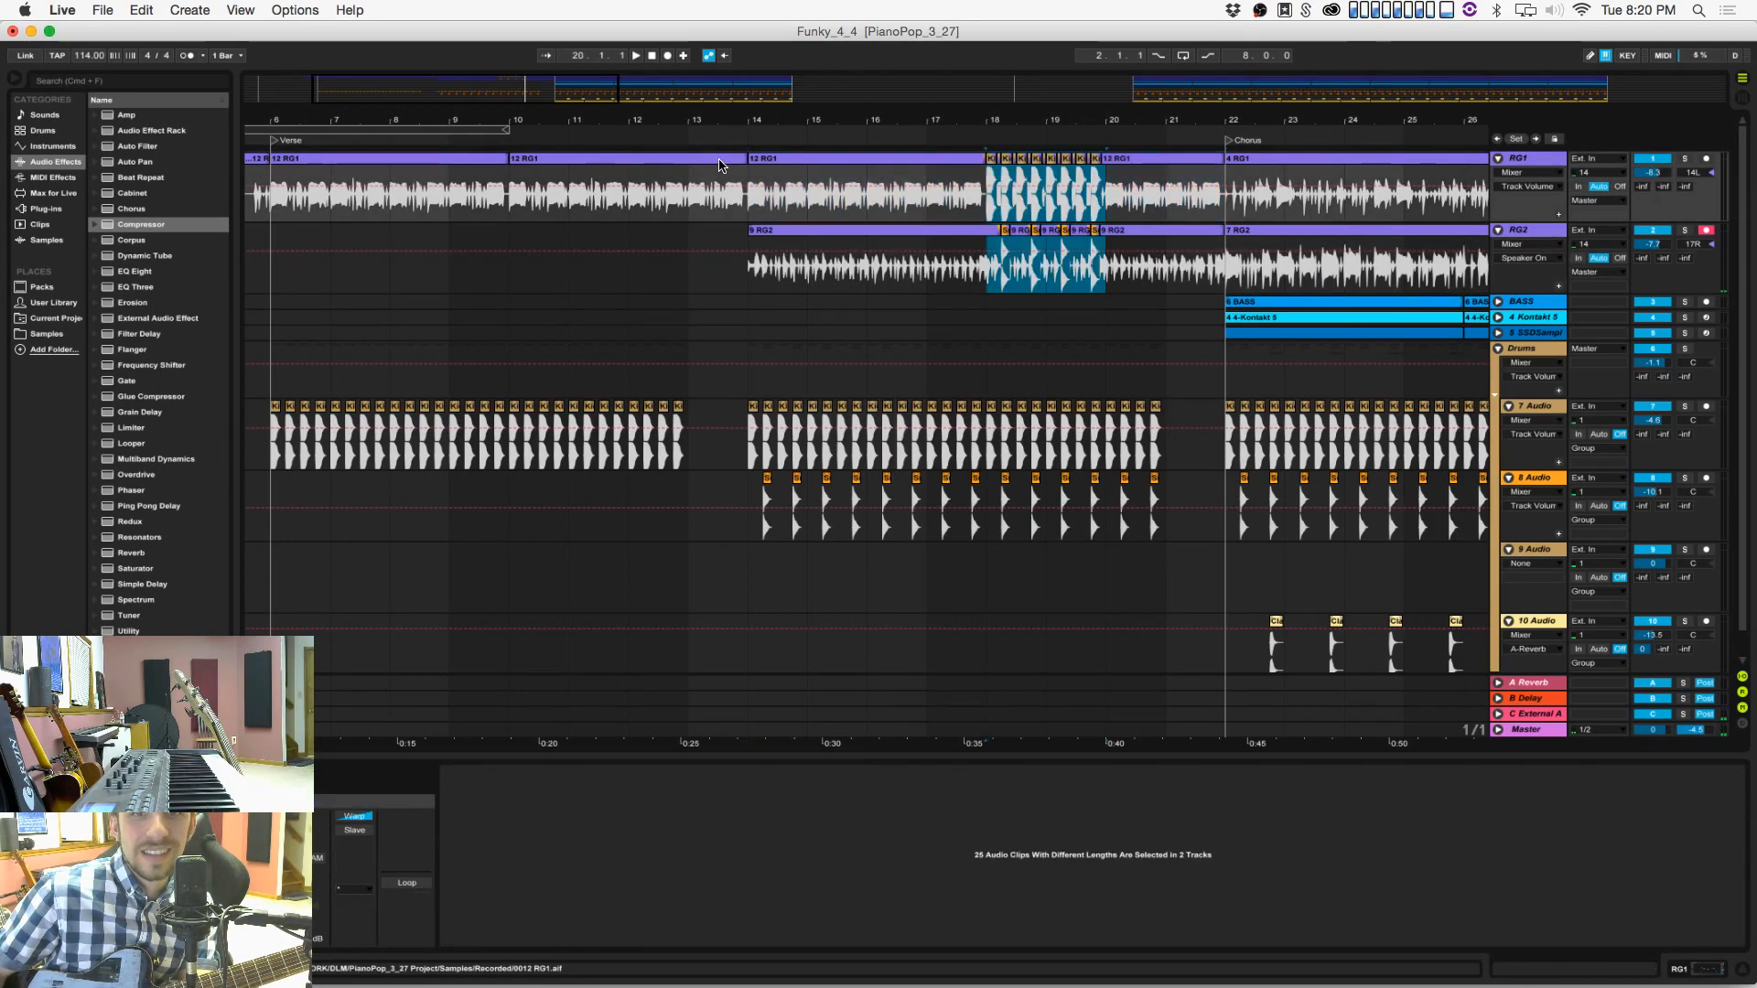
{"action": "key", "text": "super+z"}
Step: Delete all RG1 and RG2 clips from bar 5 up to the chorus at bar 22
{"action": "left_click", "coordinate": [857, 245]}
{"action": "key", "text": "minus"}
{"action": "key", "text": "minus"}
{"action": "key", "text": "minus"}
{"action": "key", "text": "minus"}
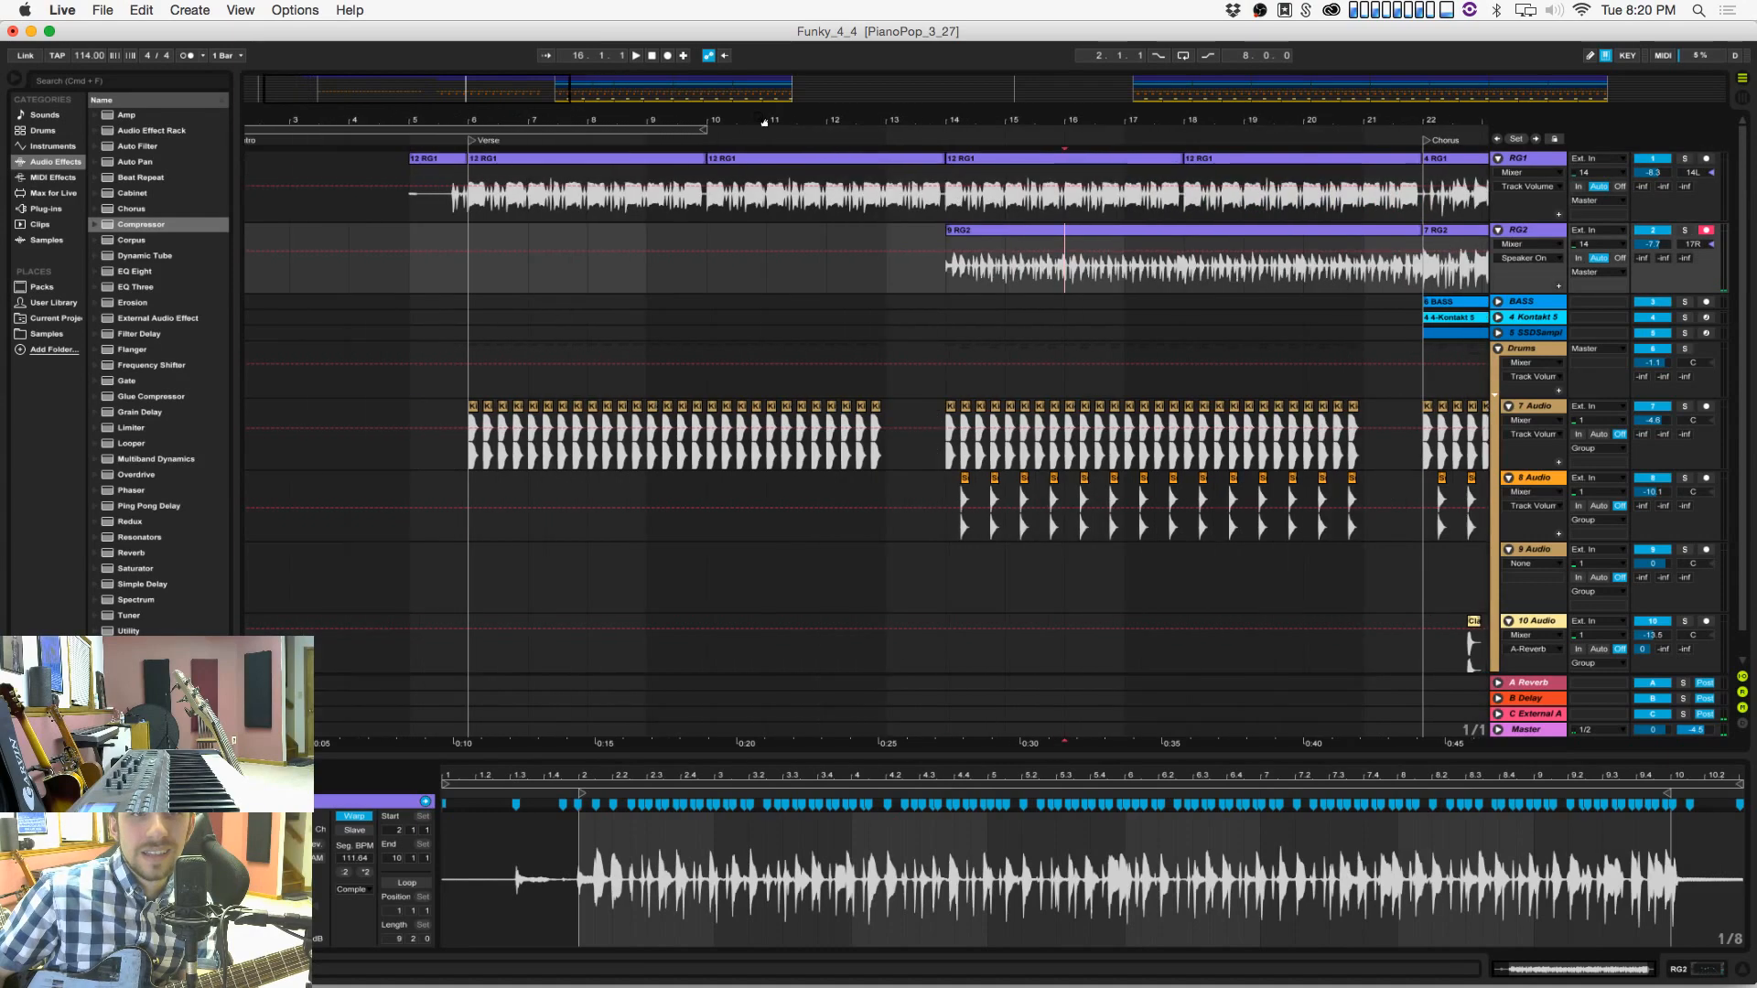
{"action": "left_click", "coordinate": [345, 213]}
{"action": "left_click_drag", "start_coordinate": [346, 213], "coordinate": [727, 261]}
{"action": "key", "text": "Delete"}
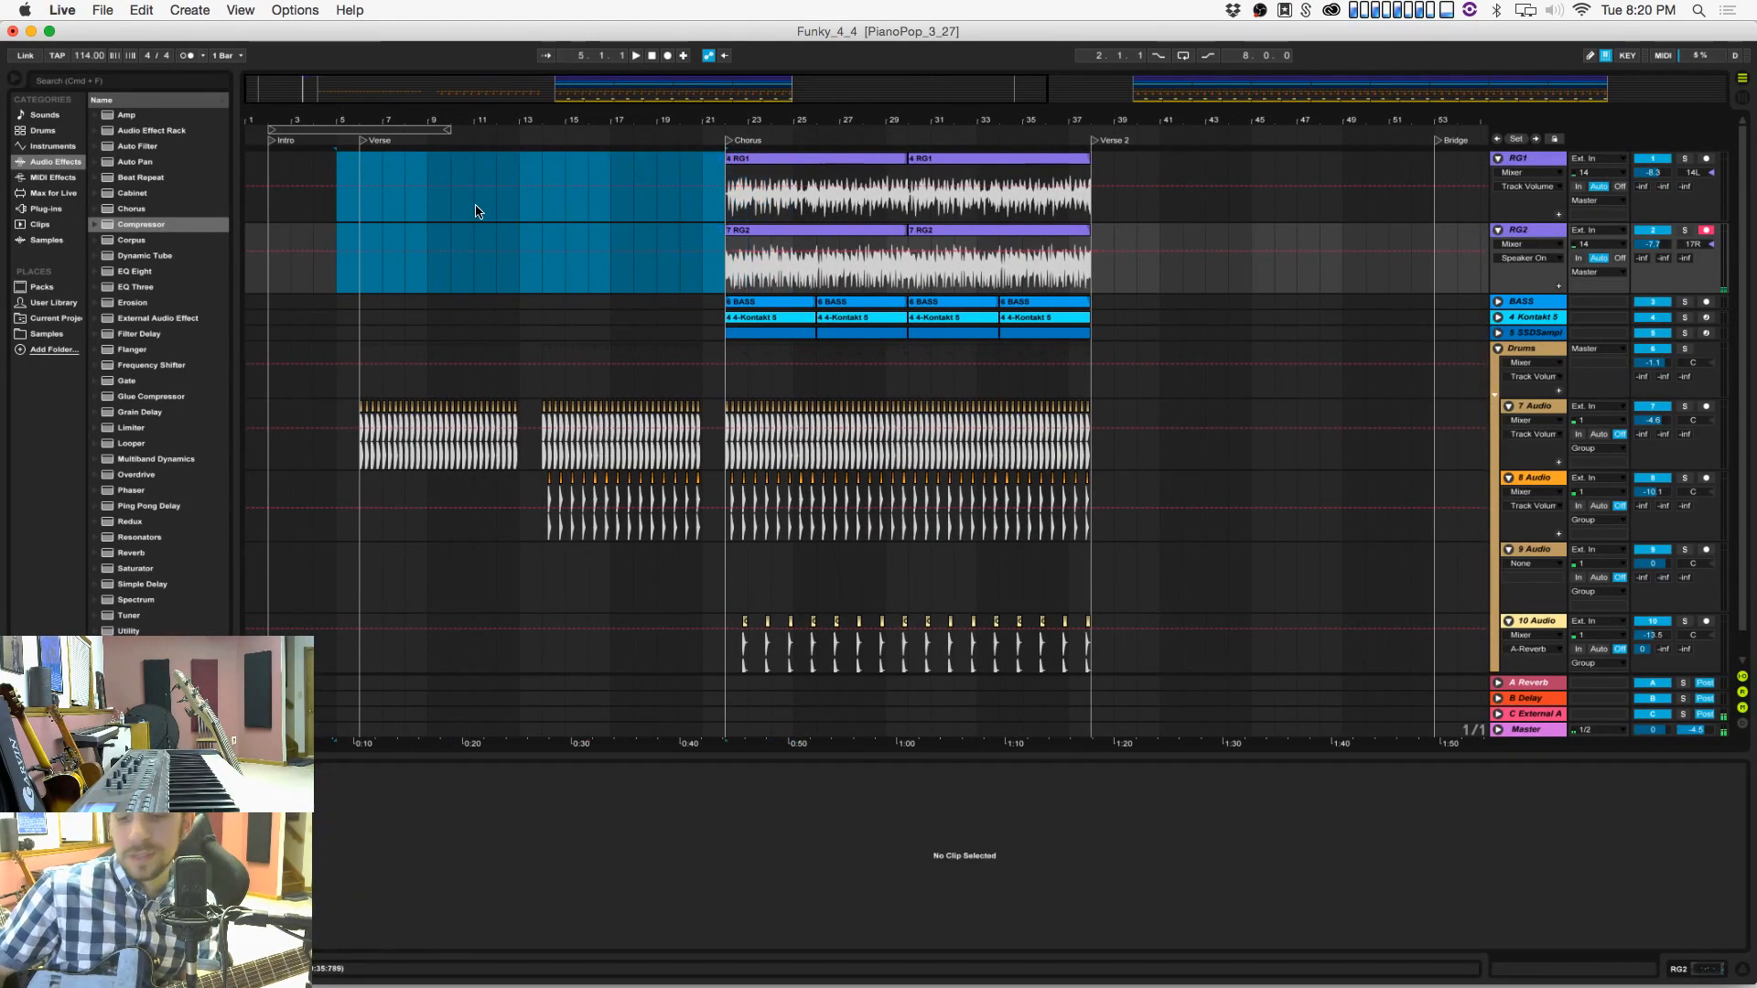
Step: Arm RG1, turn the metronome on and record a short guitar take from bar 5 to bar 7
{"action": "left_click", "coordinate": [355, 213]}
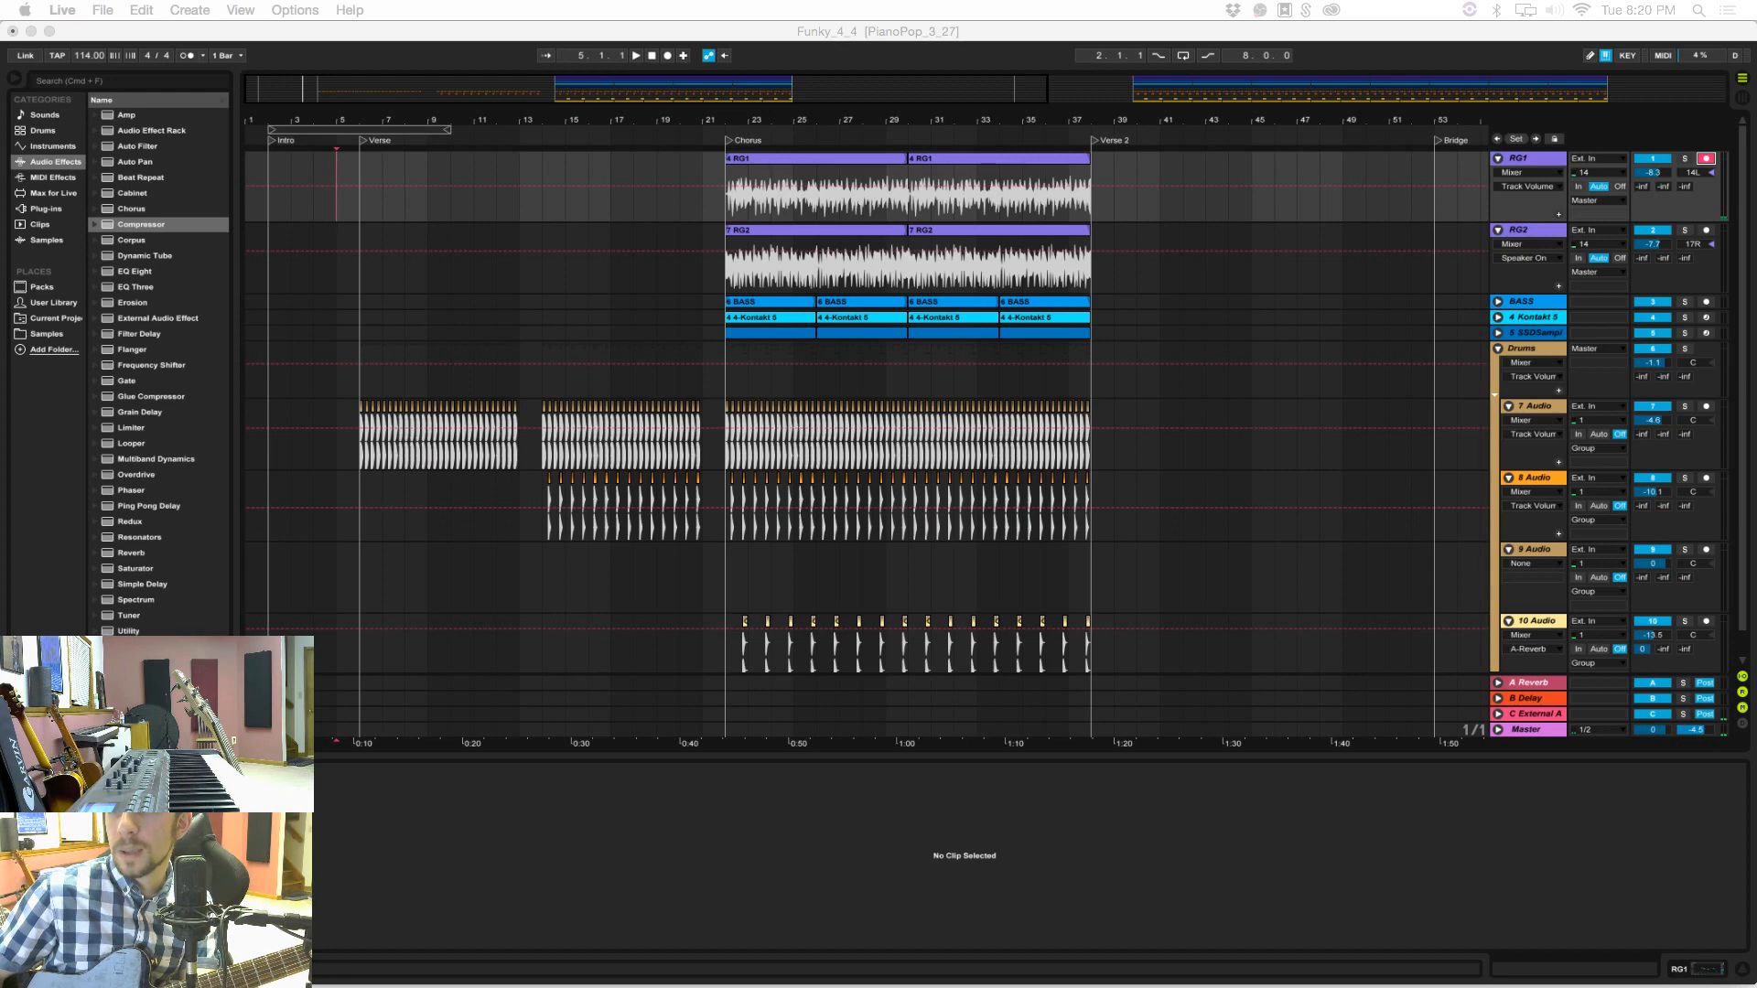
{"action": "left_click", "coordinate": [344, 204]}
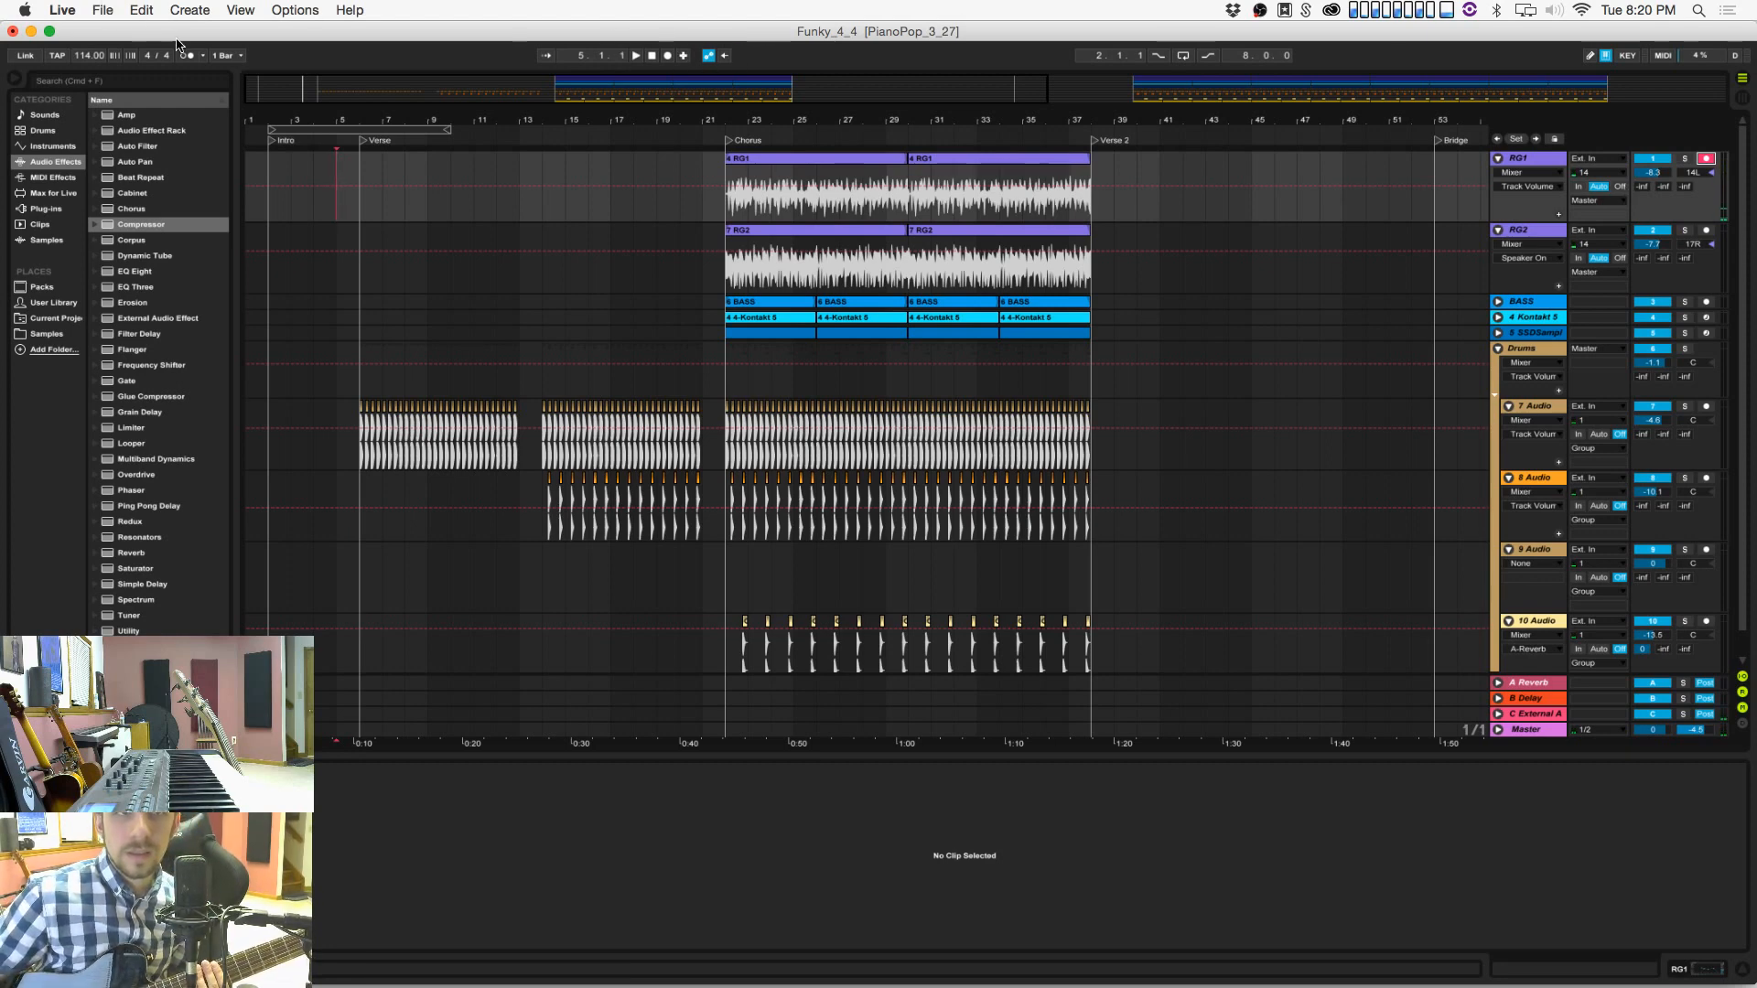
{"action": "left_click", "coordinate": [665, 55]}
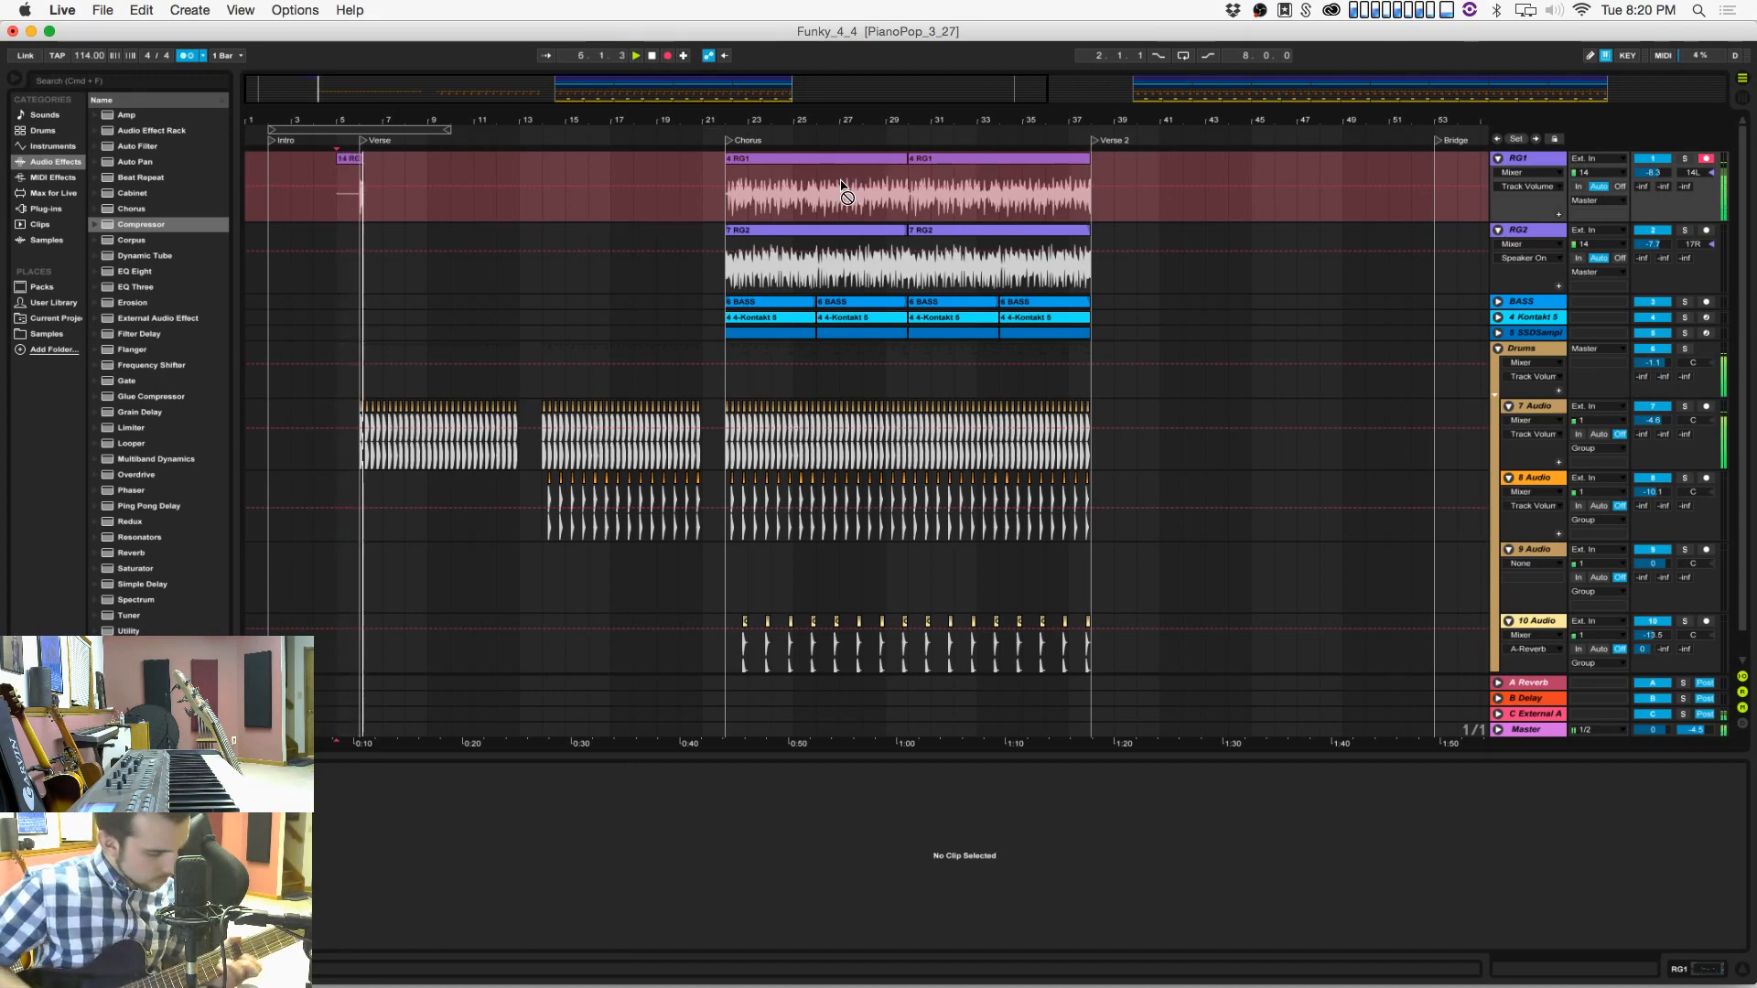
{"action": "key", "text": "space"}
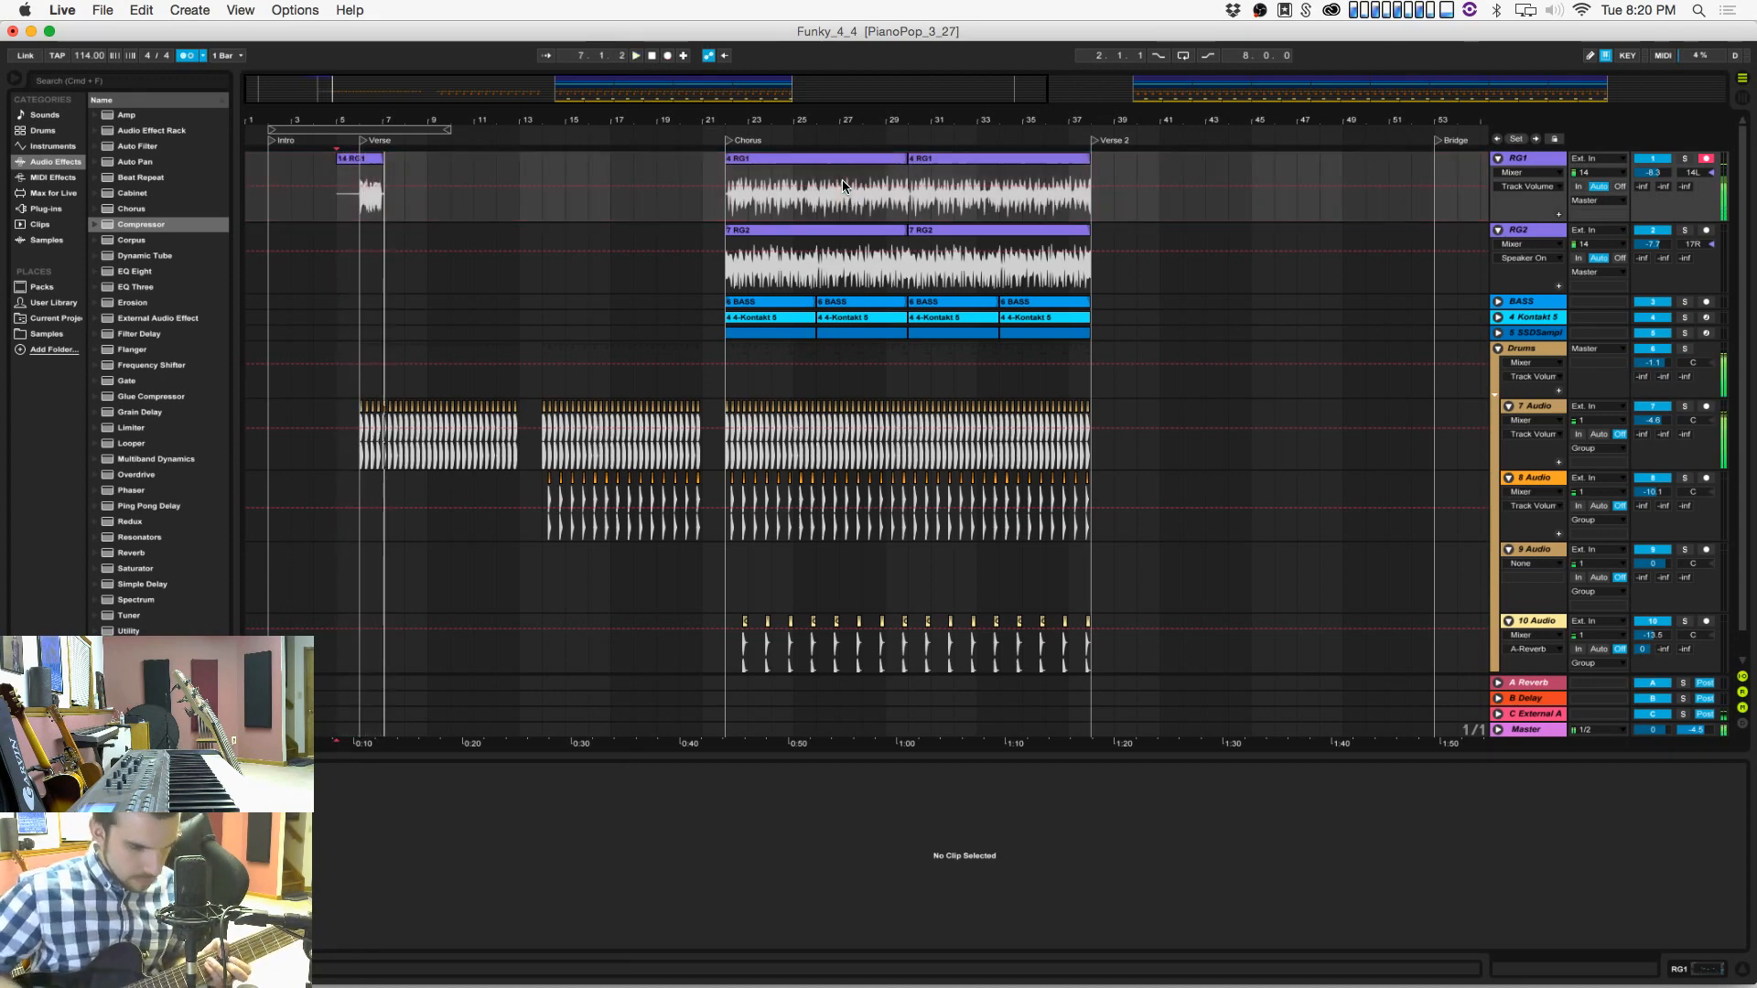
Step: Set the audio buffer size to 128 samples in the preferences
{"action": "left_click", "coordinate": [63, 10]}
{"action": "left_click", "coordinate": [92, 61]}
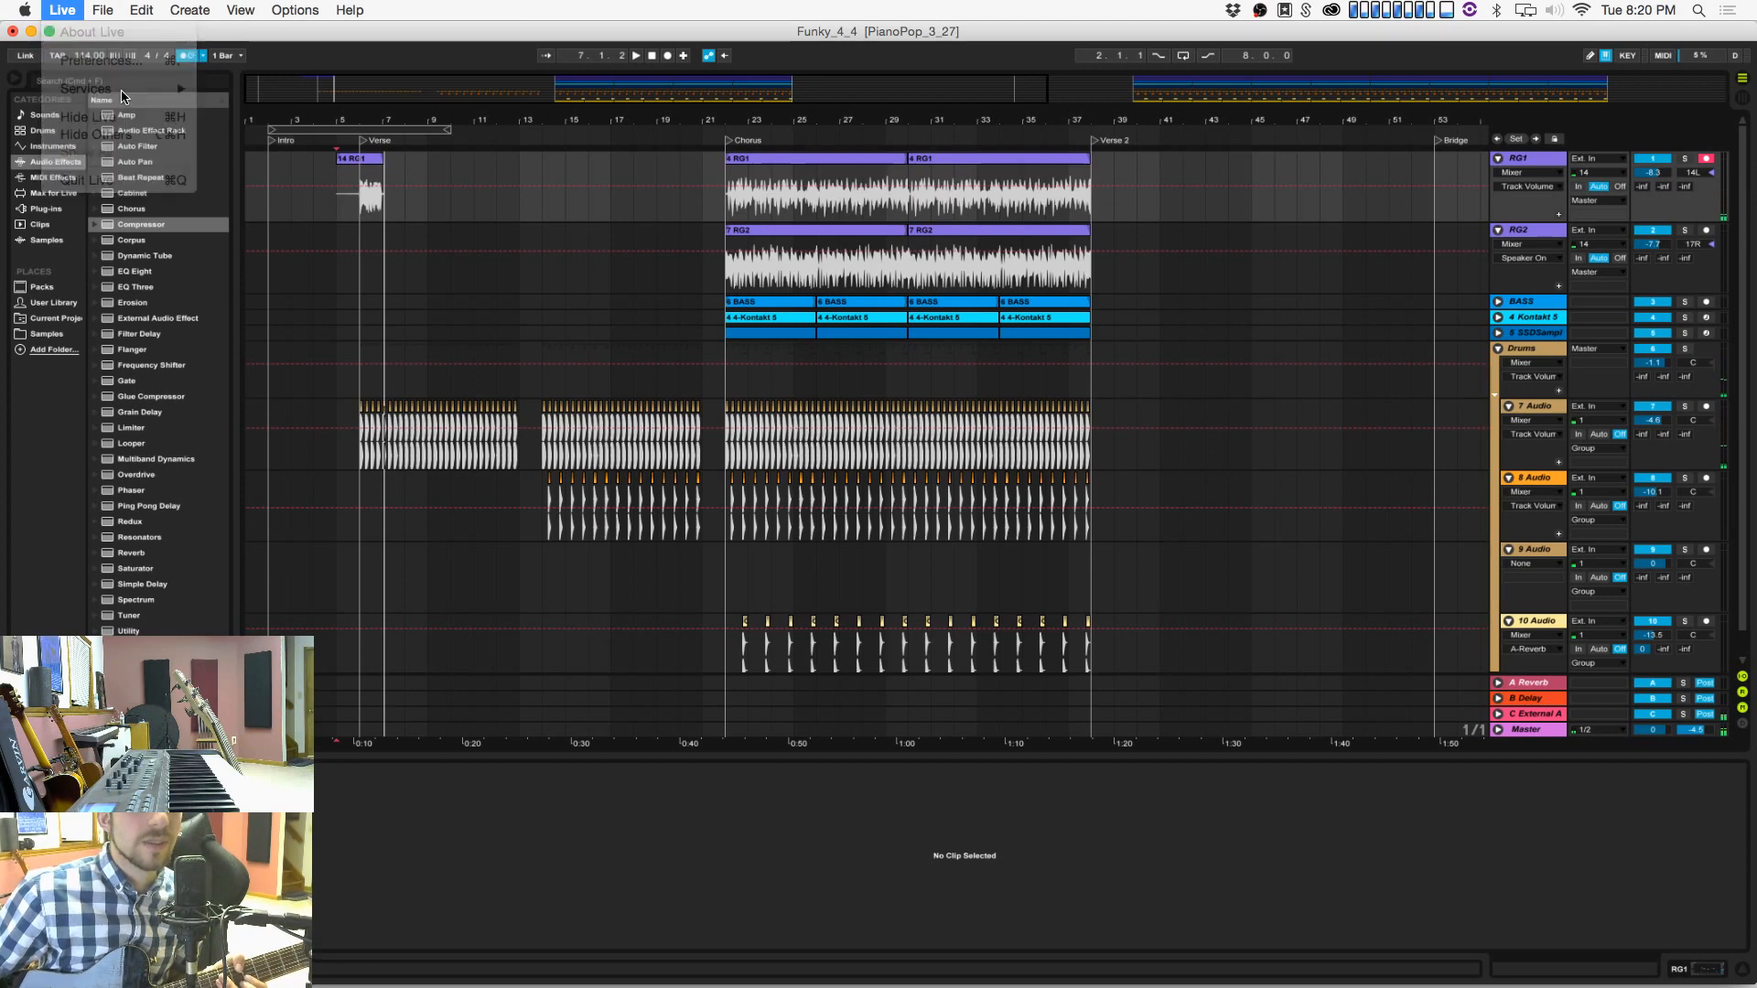
{"action": "left_click", "coordinate": [960, 467]}
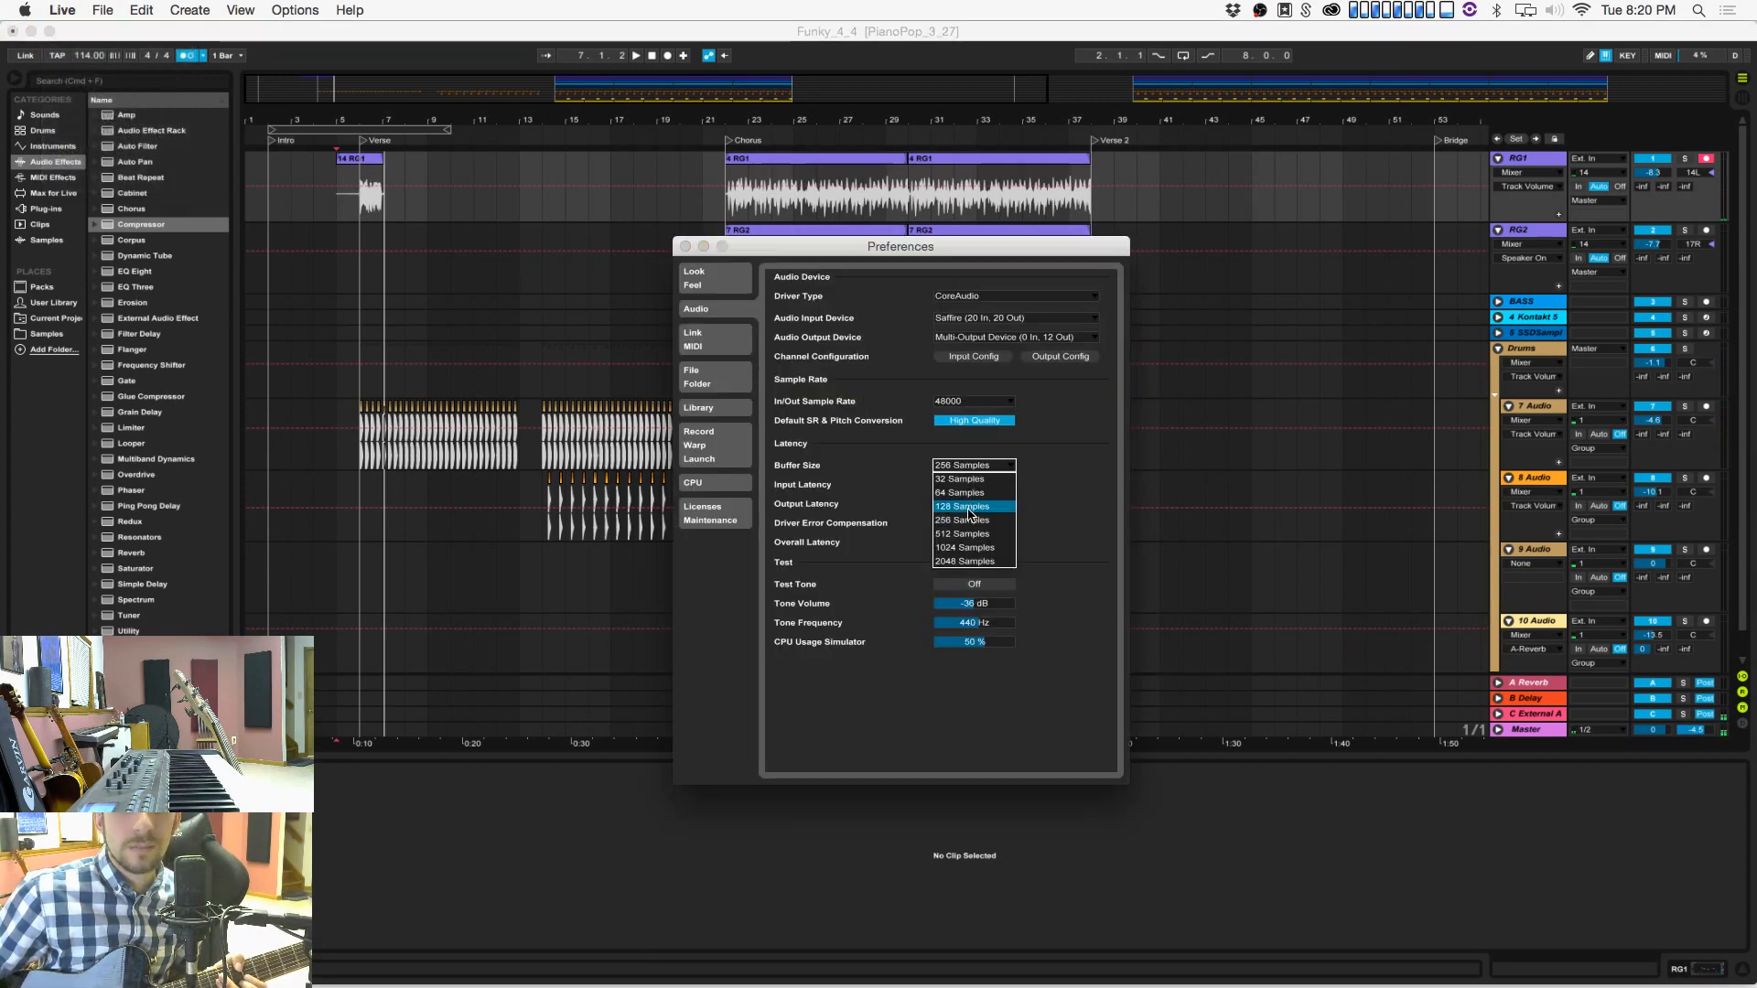
{"action": "left_click", "coordinate": [968, 511]}
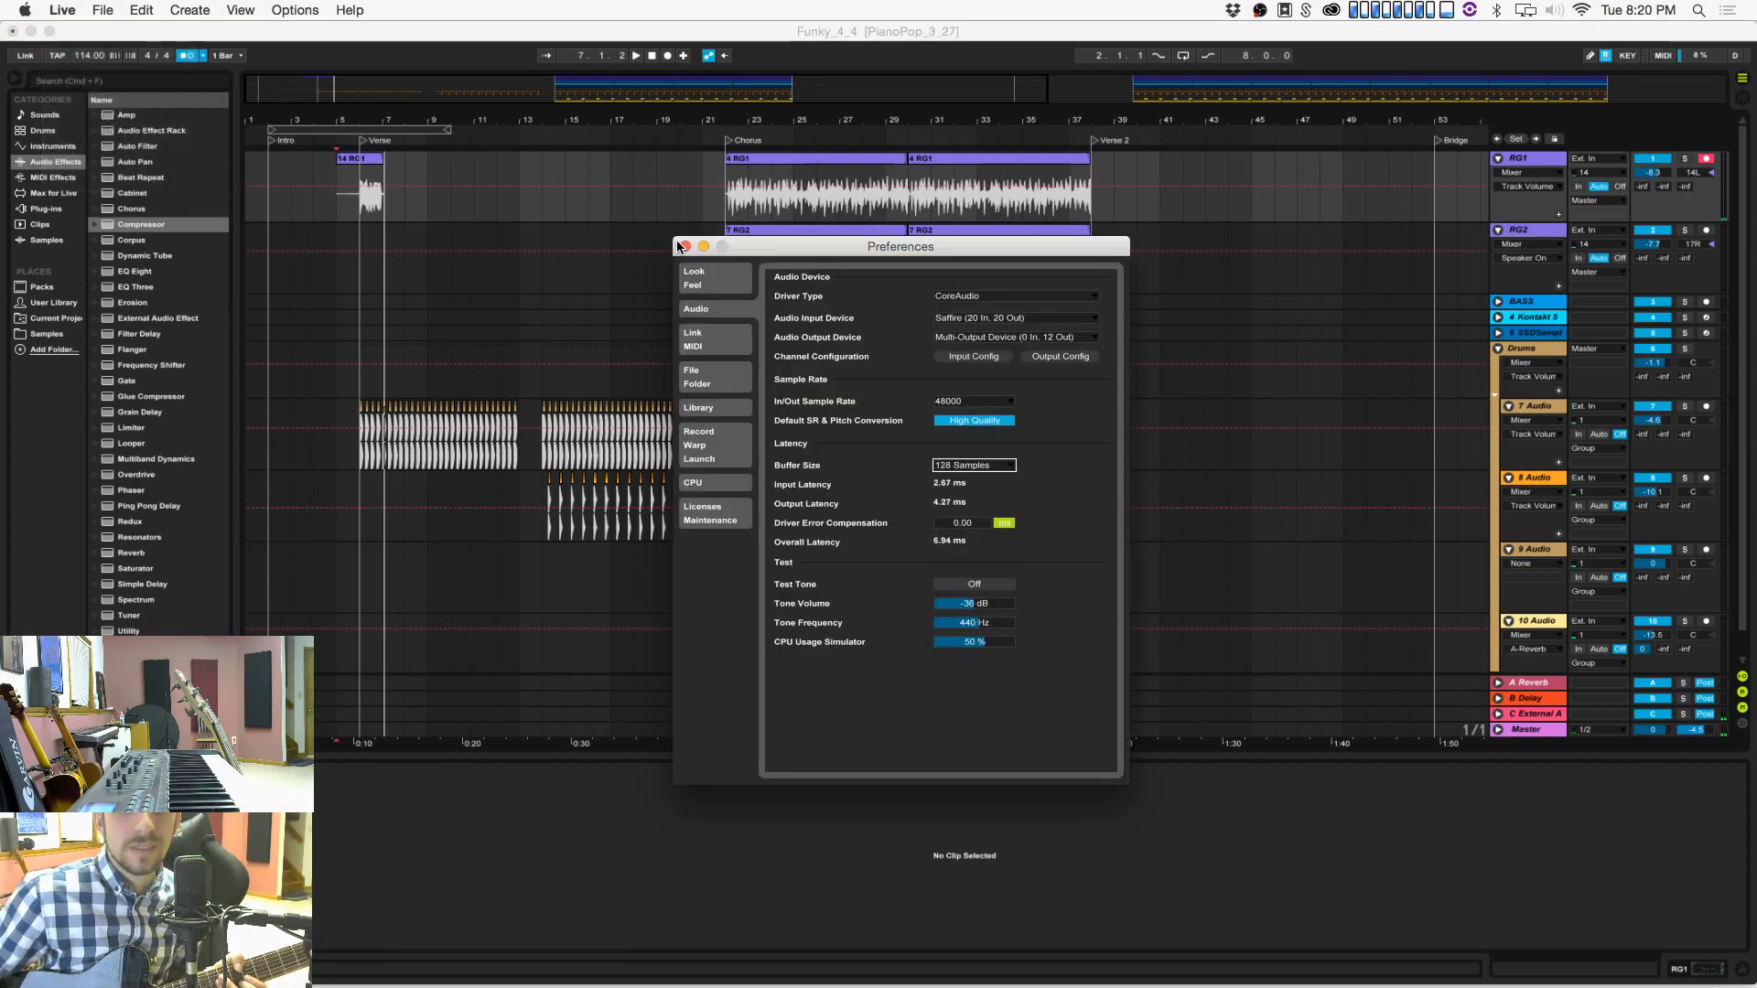
{"action": "left_click", "coordinate": [683, 246]}
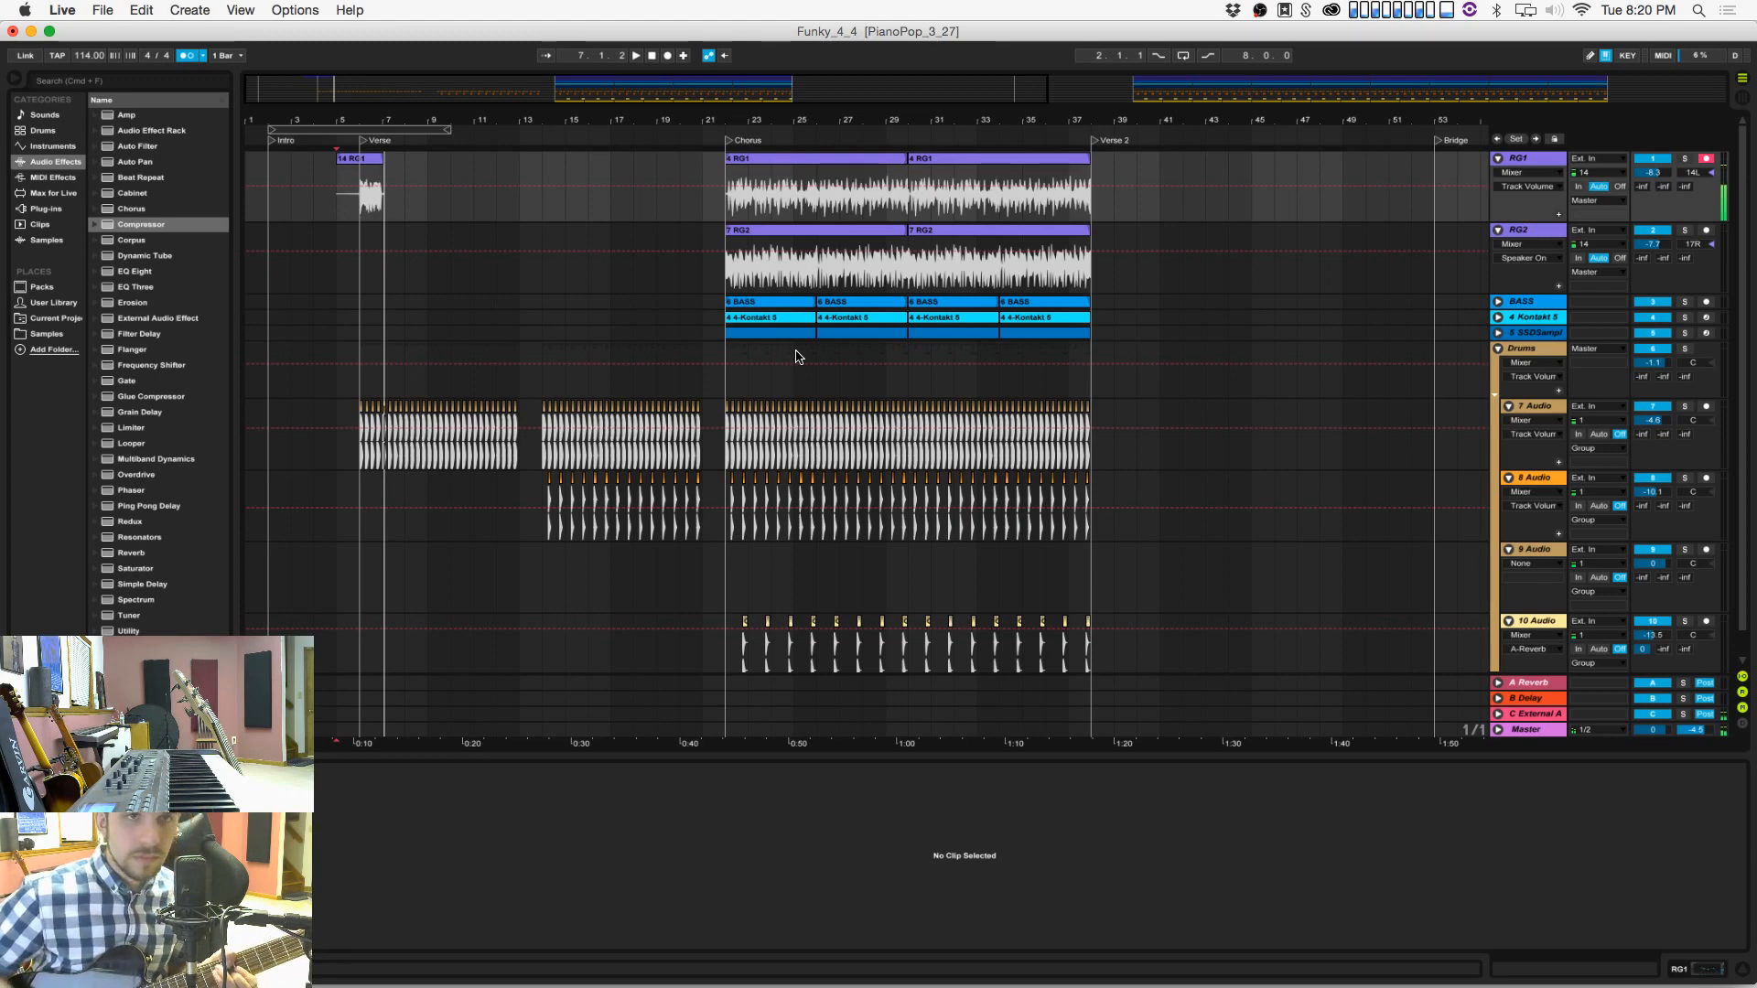
Step: Try recording several RG1 guitar takes from bar 5 over the first half of the verse
{"action": "left_click", "coordinate": [326, 210]}
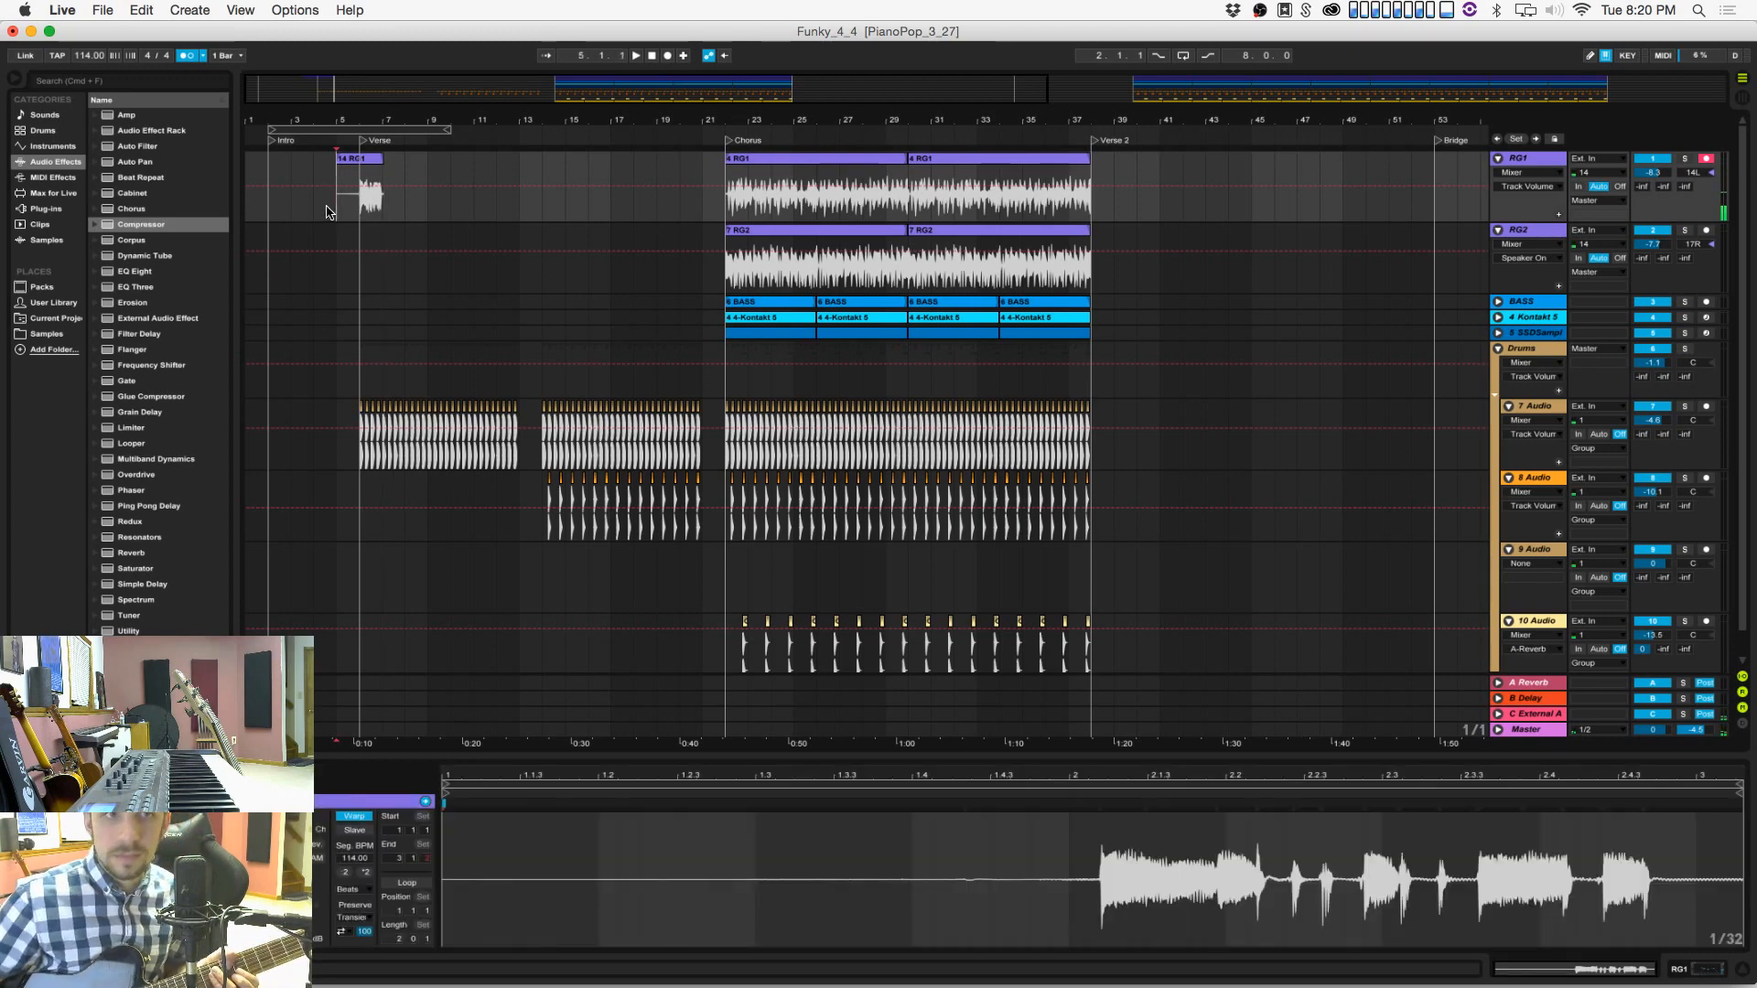
{"action": "left_click", "coordinate": [668, 56]}
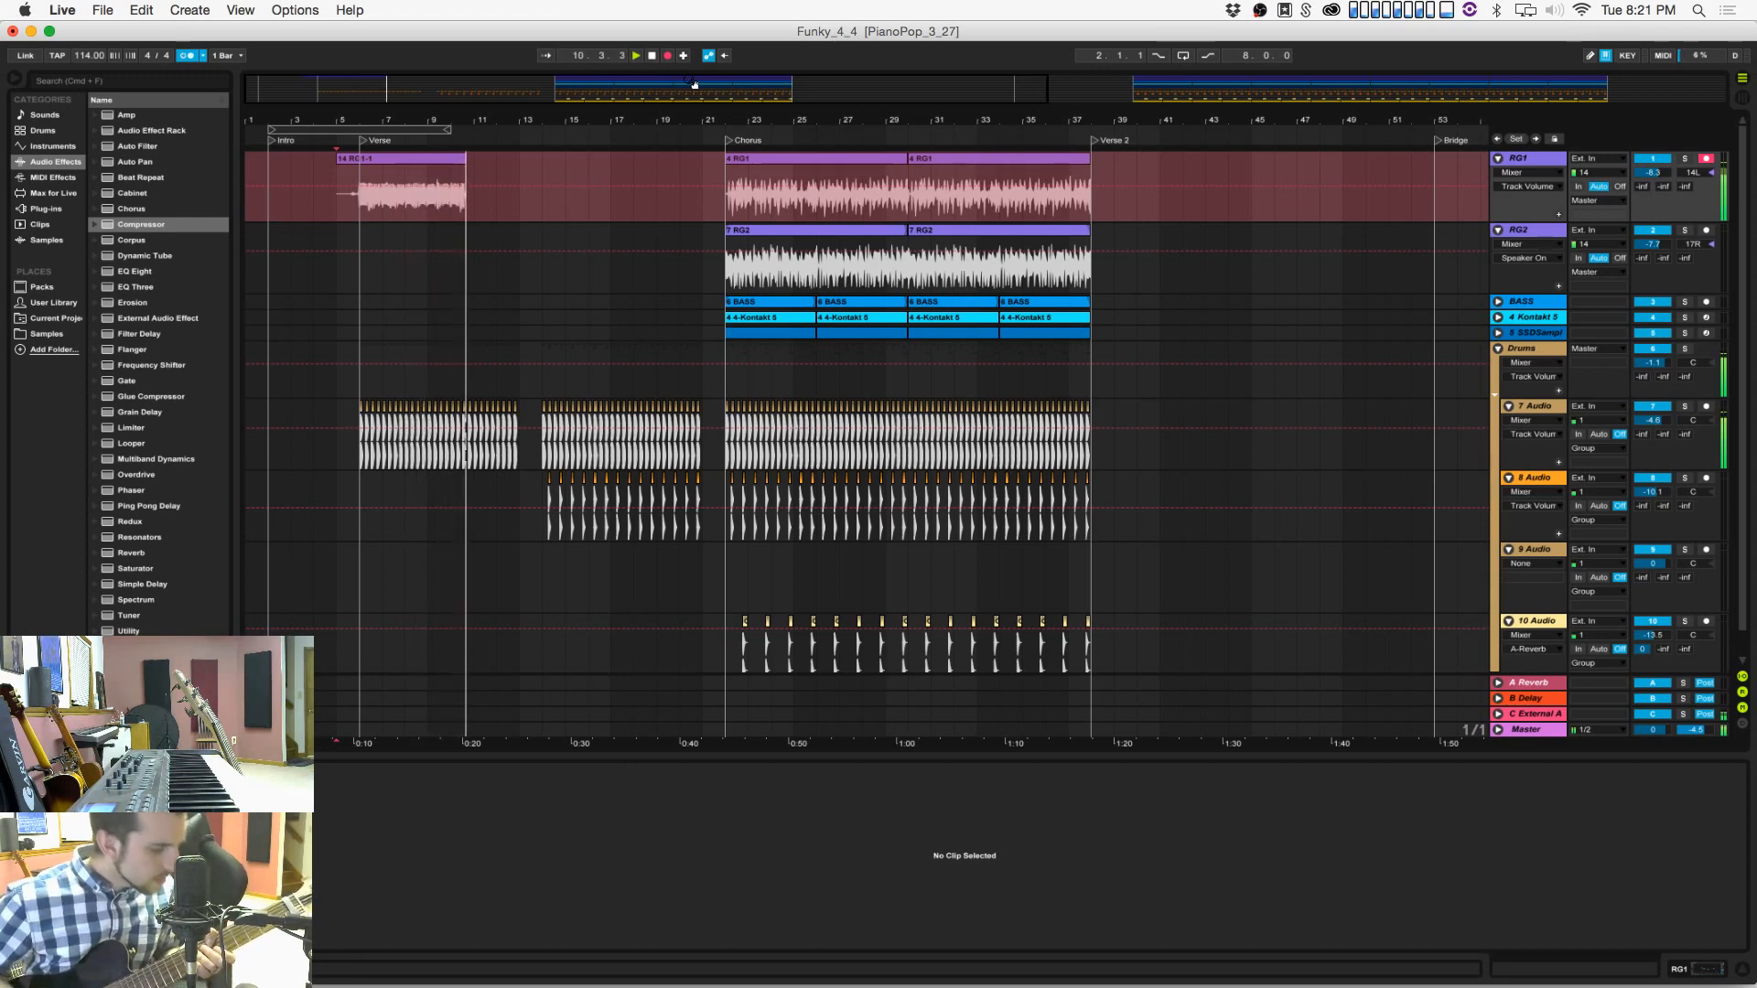
{"action": "key", "text": "space"}
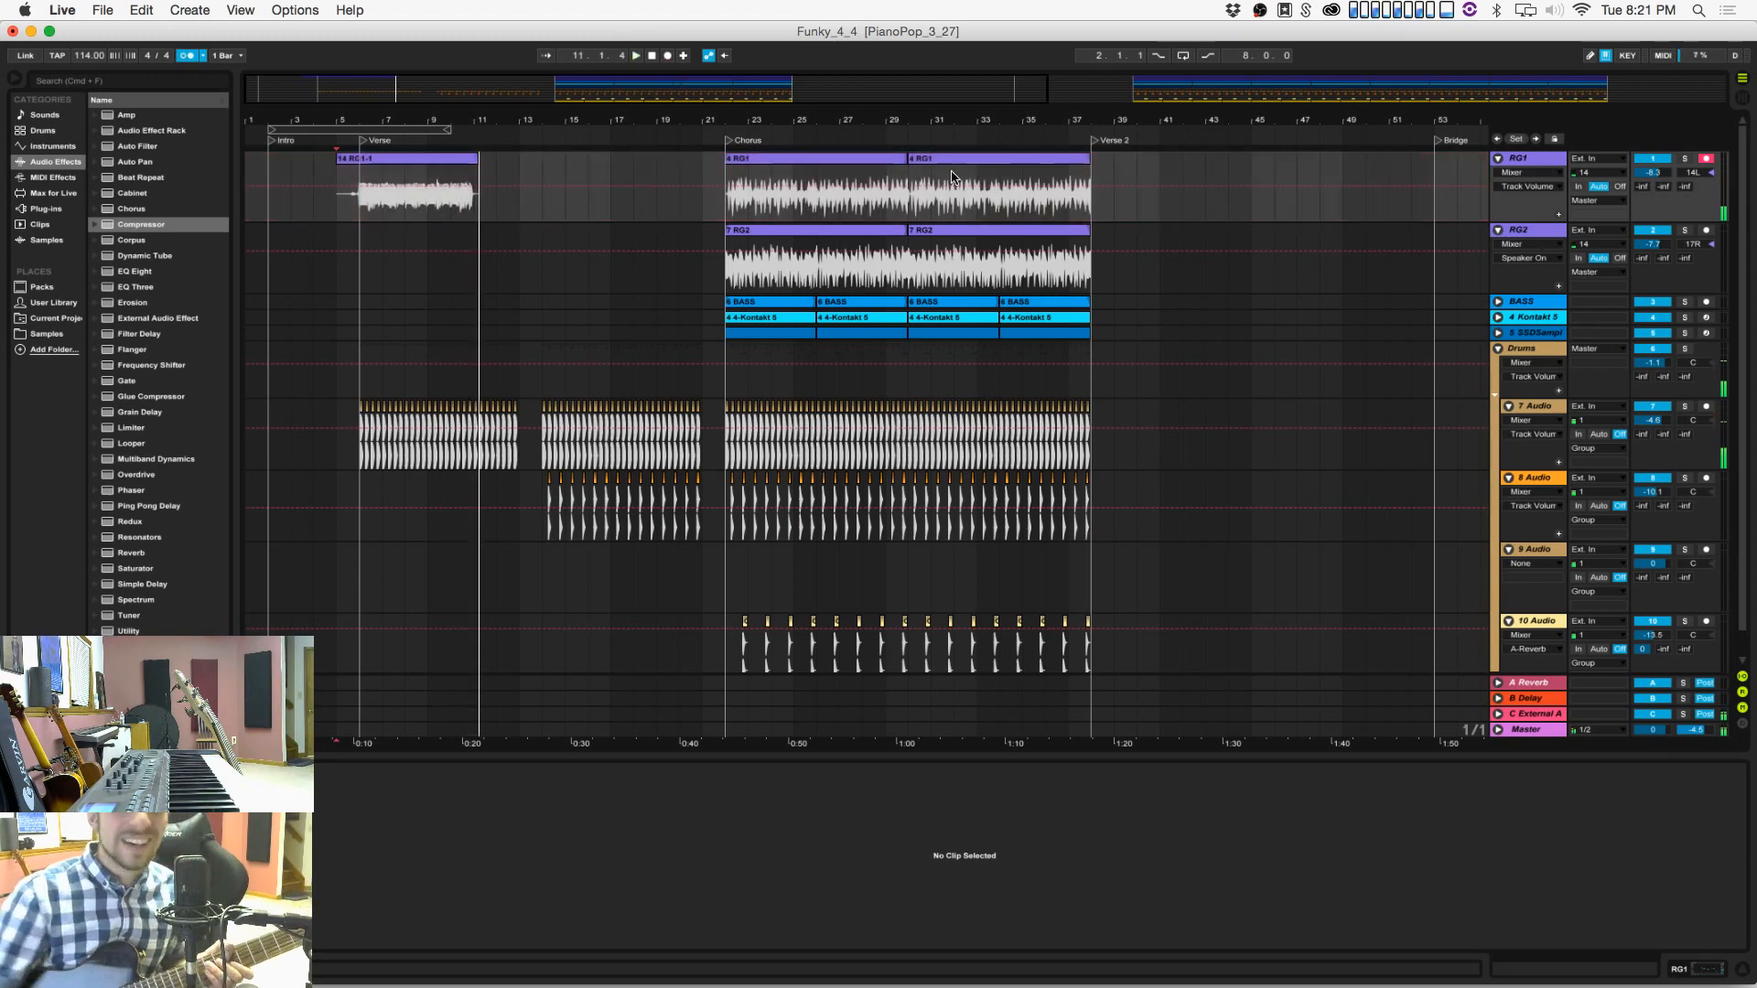
{"action": "left_click", "coordinate": [335, 208]}
{"action": "left_click", "coordinate": [667, 56]}
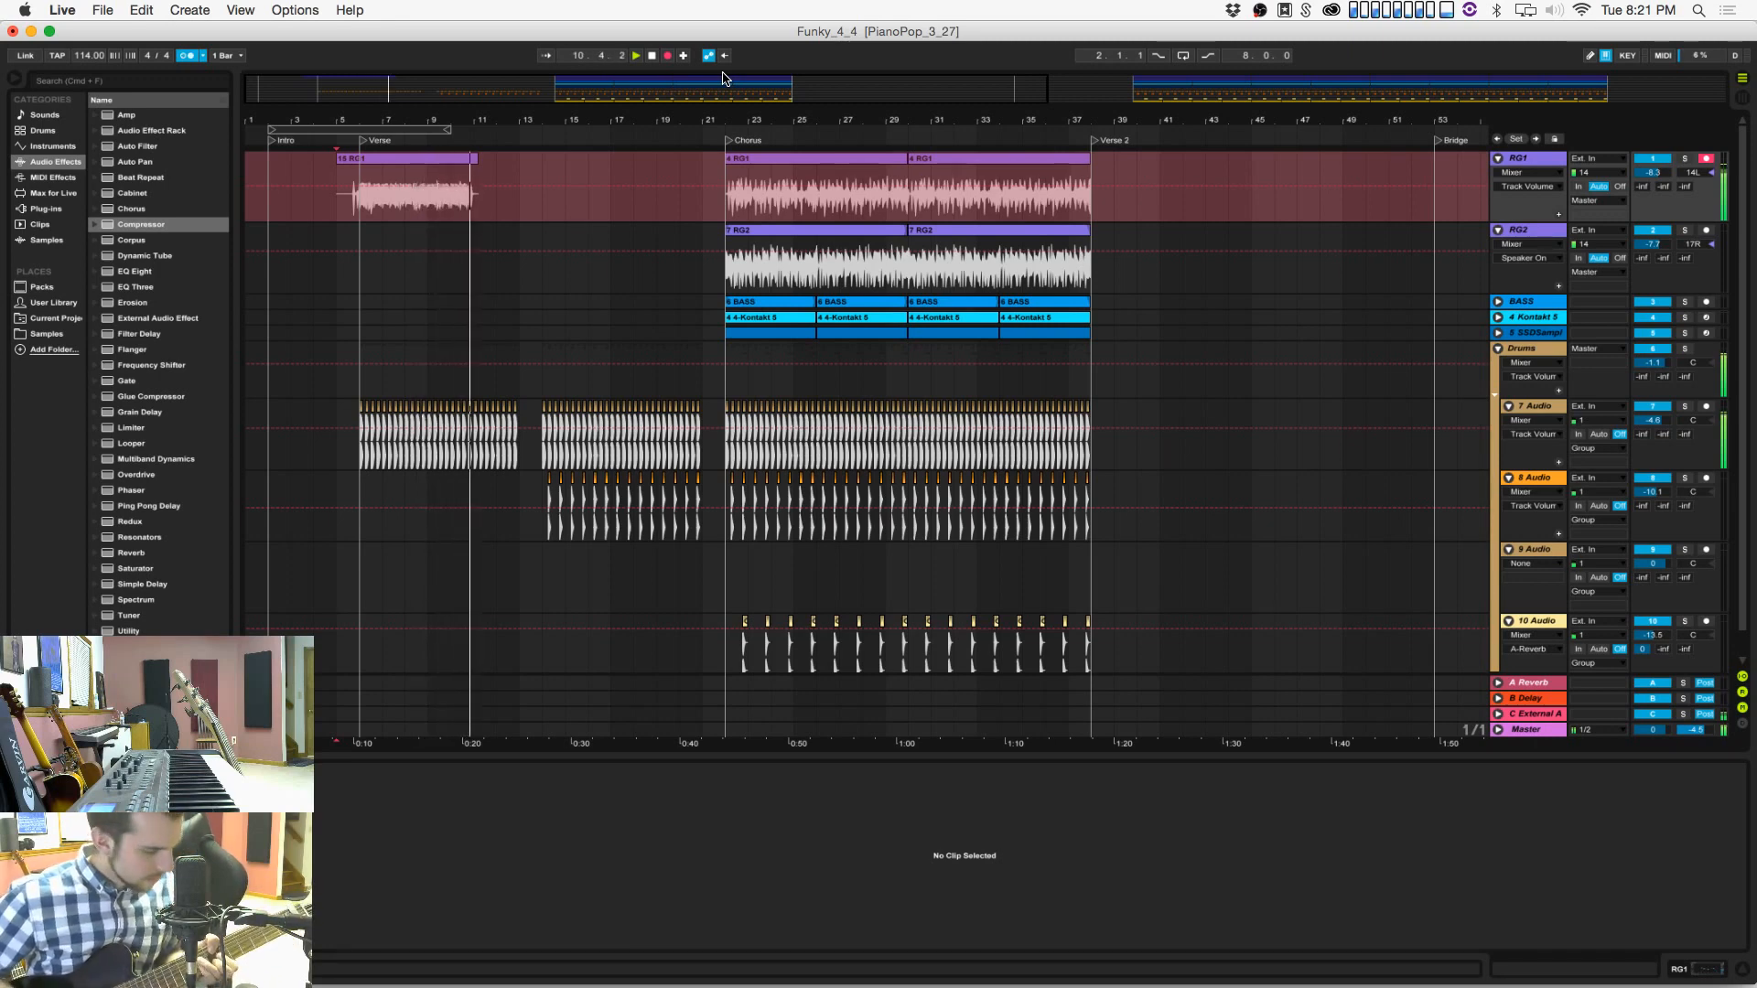
{"action": "key", "text": "space"}
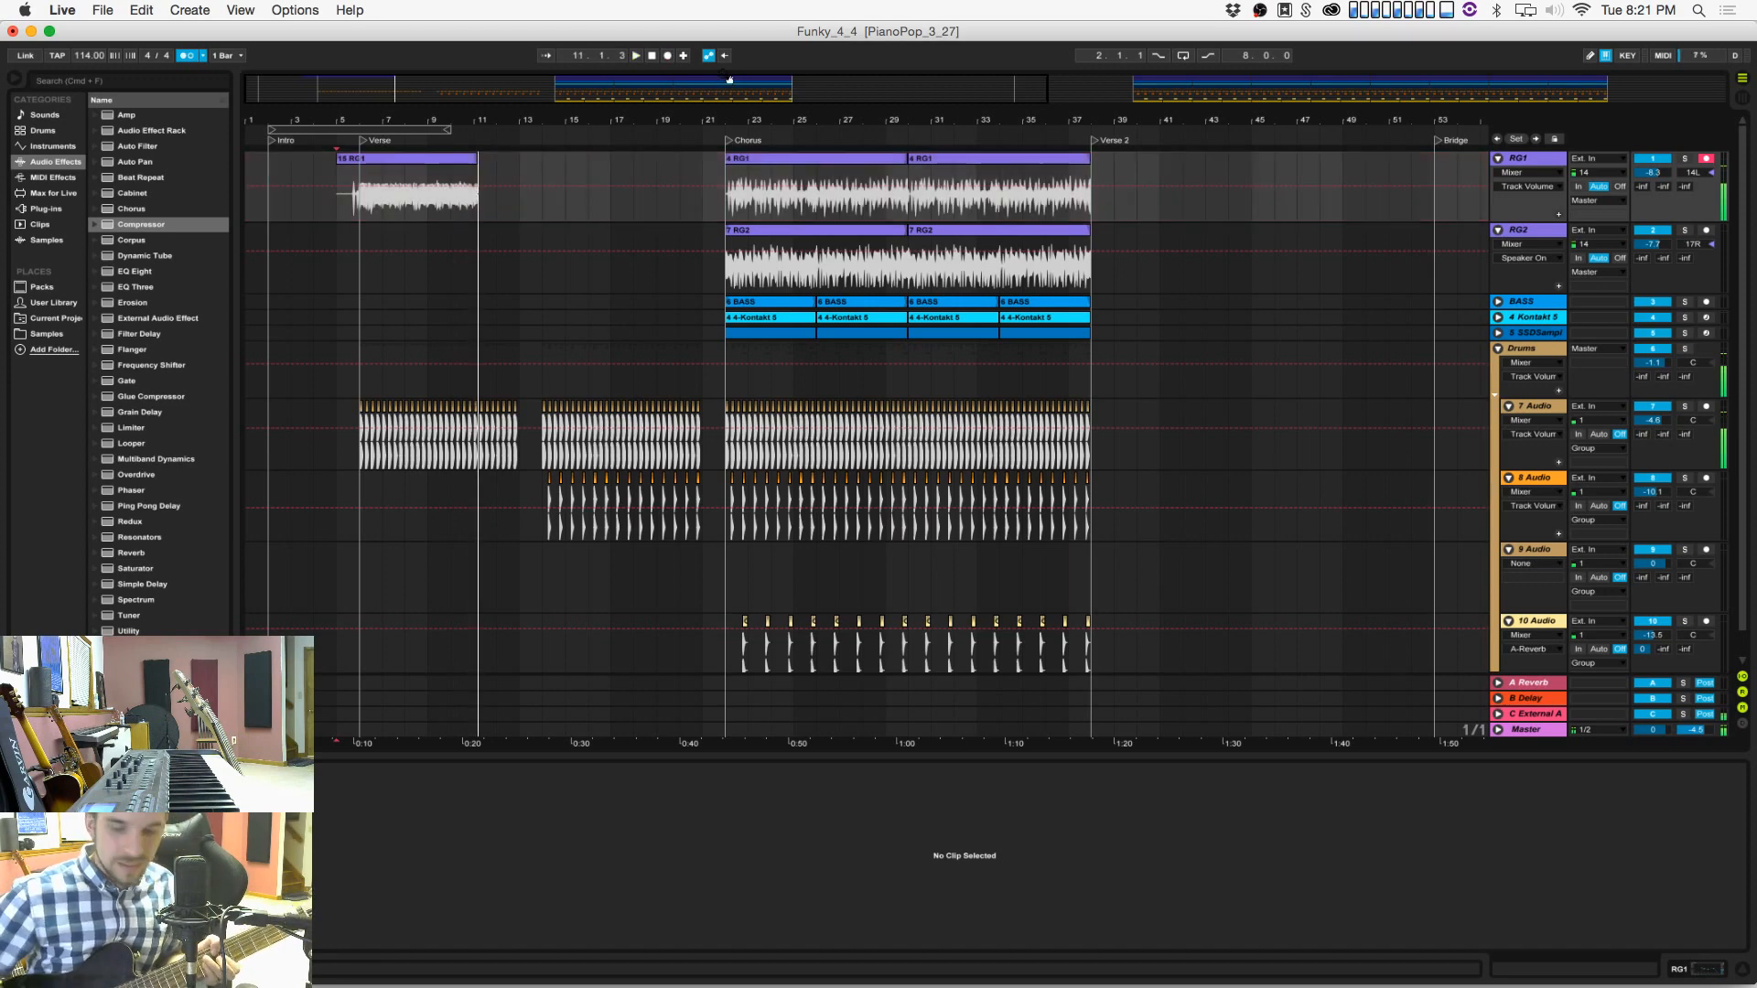
{"action": "left_click", "coordinate": [668, 55]}
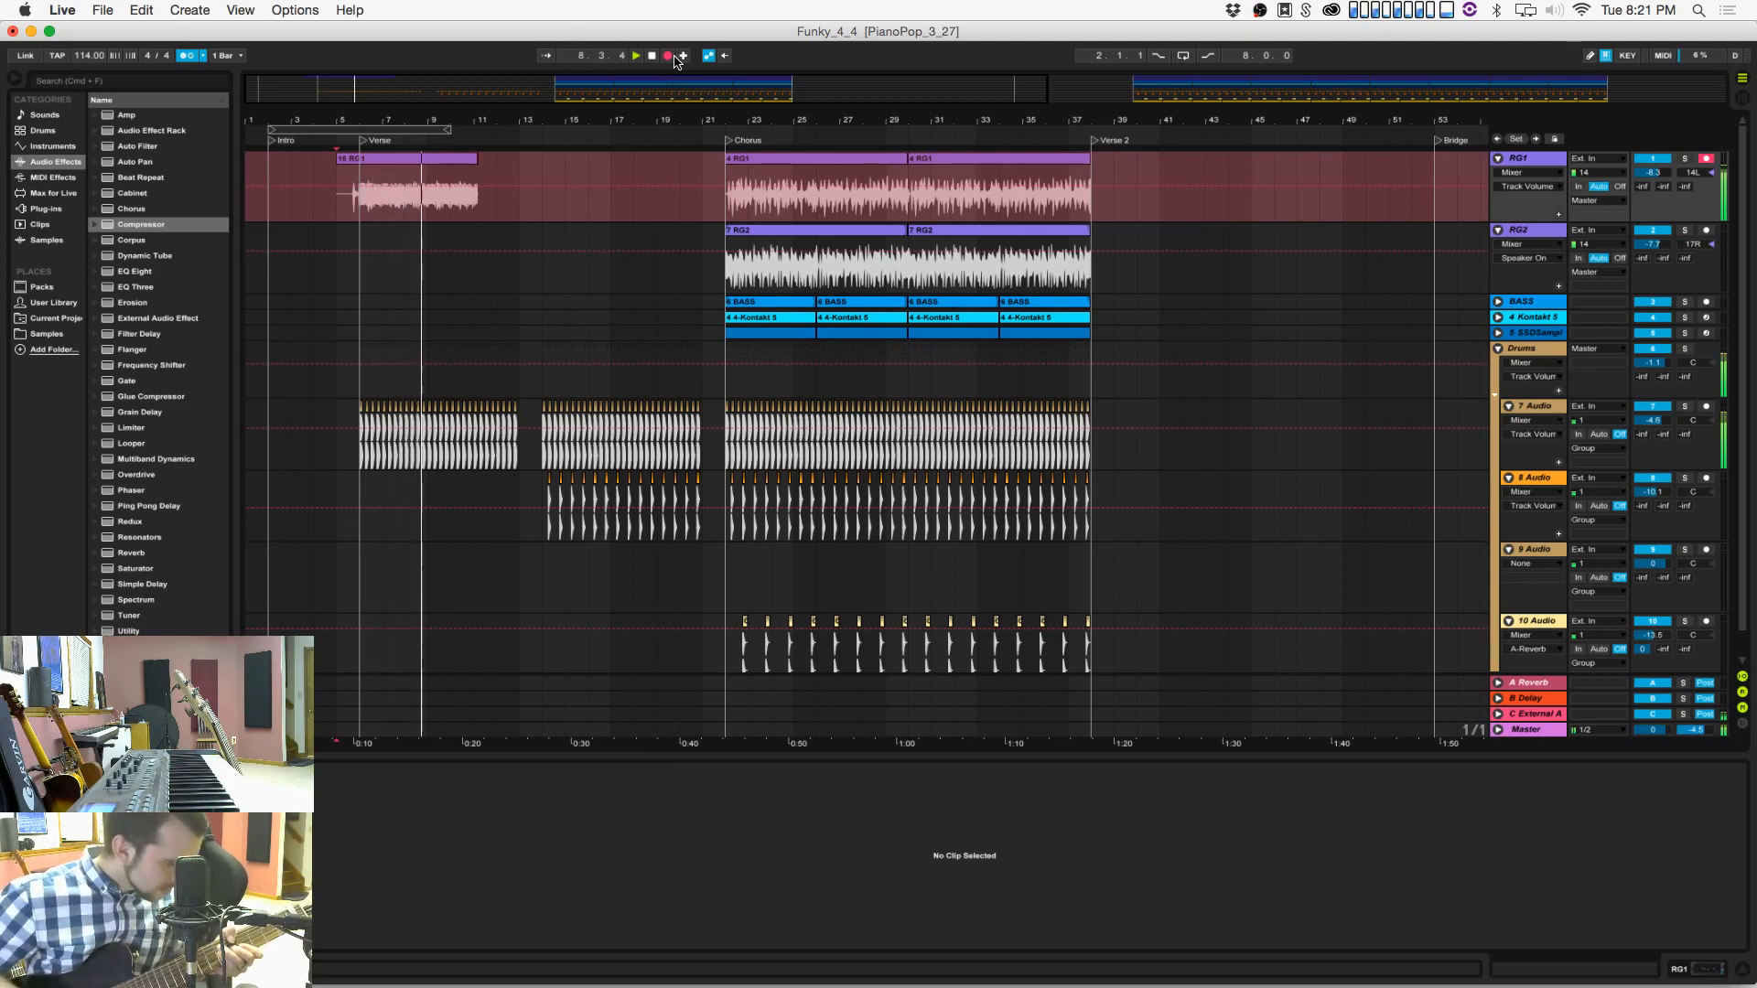
{"action": "left_click", "coordinate": [669, 55]}
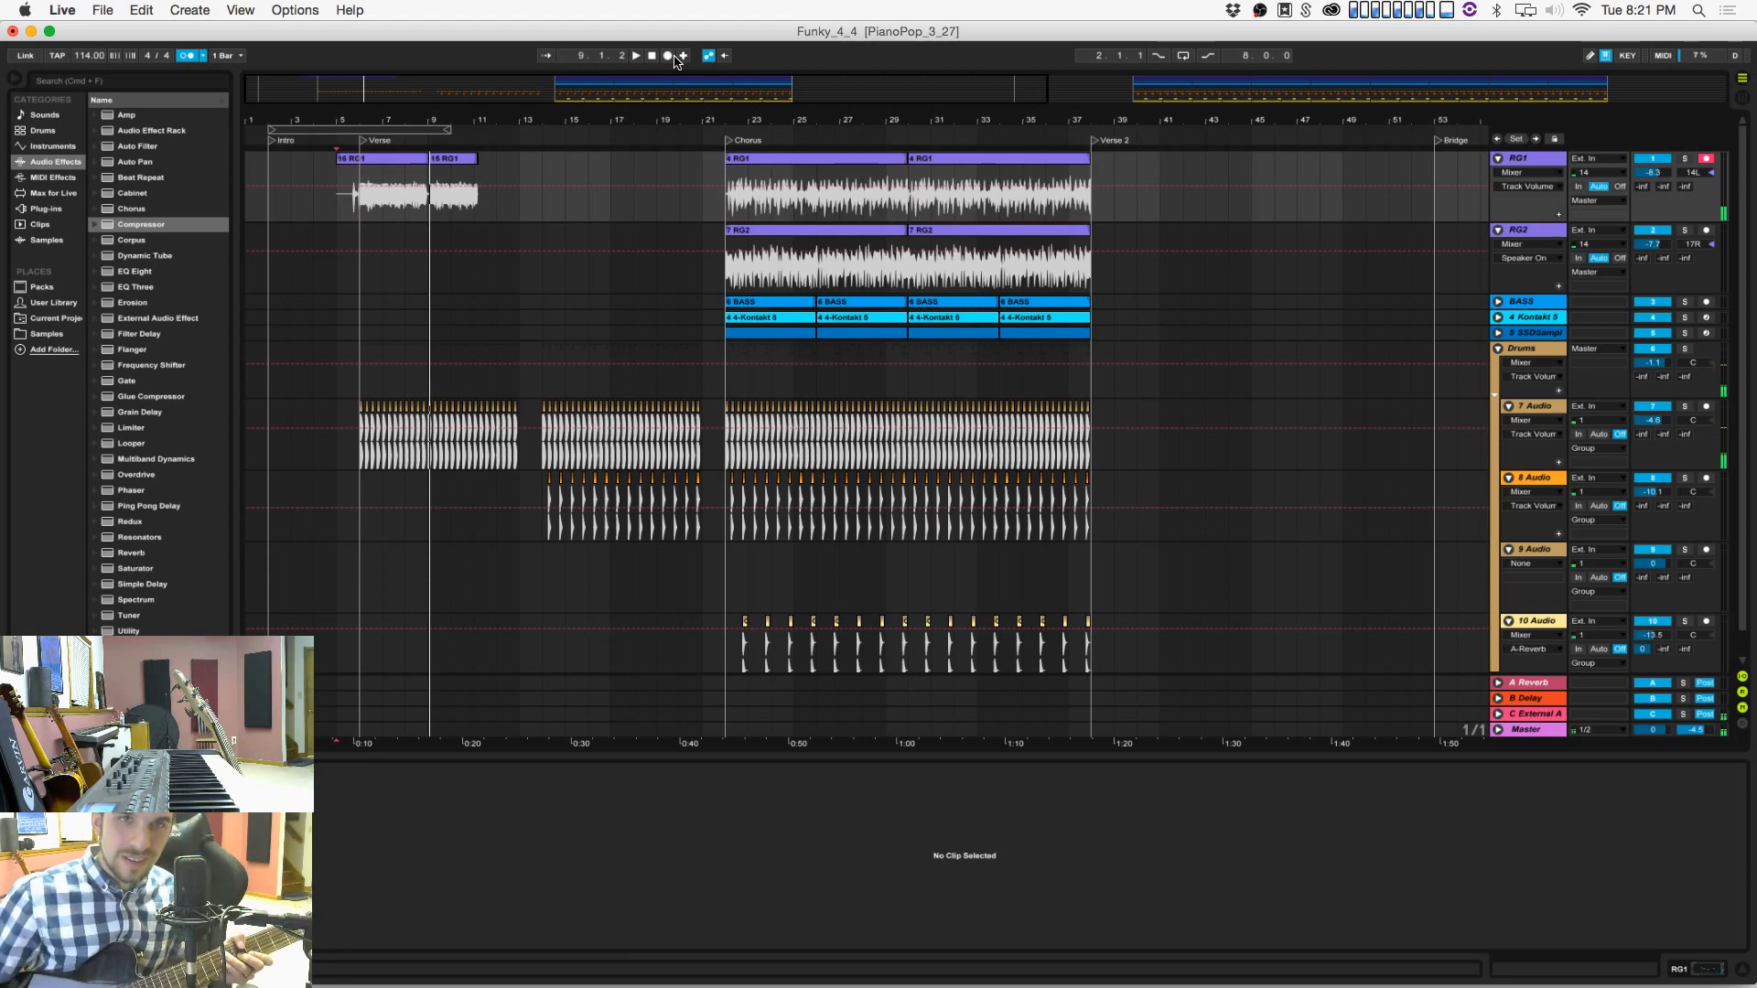
Step: Record the RG1 verse guitar from bar 5 to just past bar 14, and duplicate bars 6 to 14 up to the chorus
{"action": "left_click", "coordinate": [669, 56]}
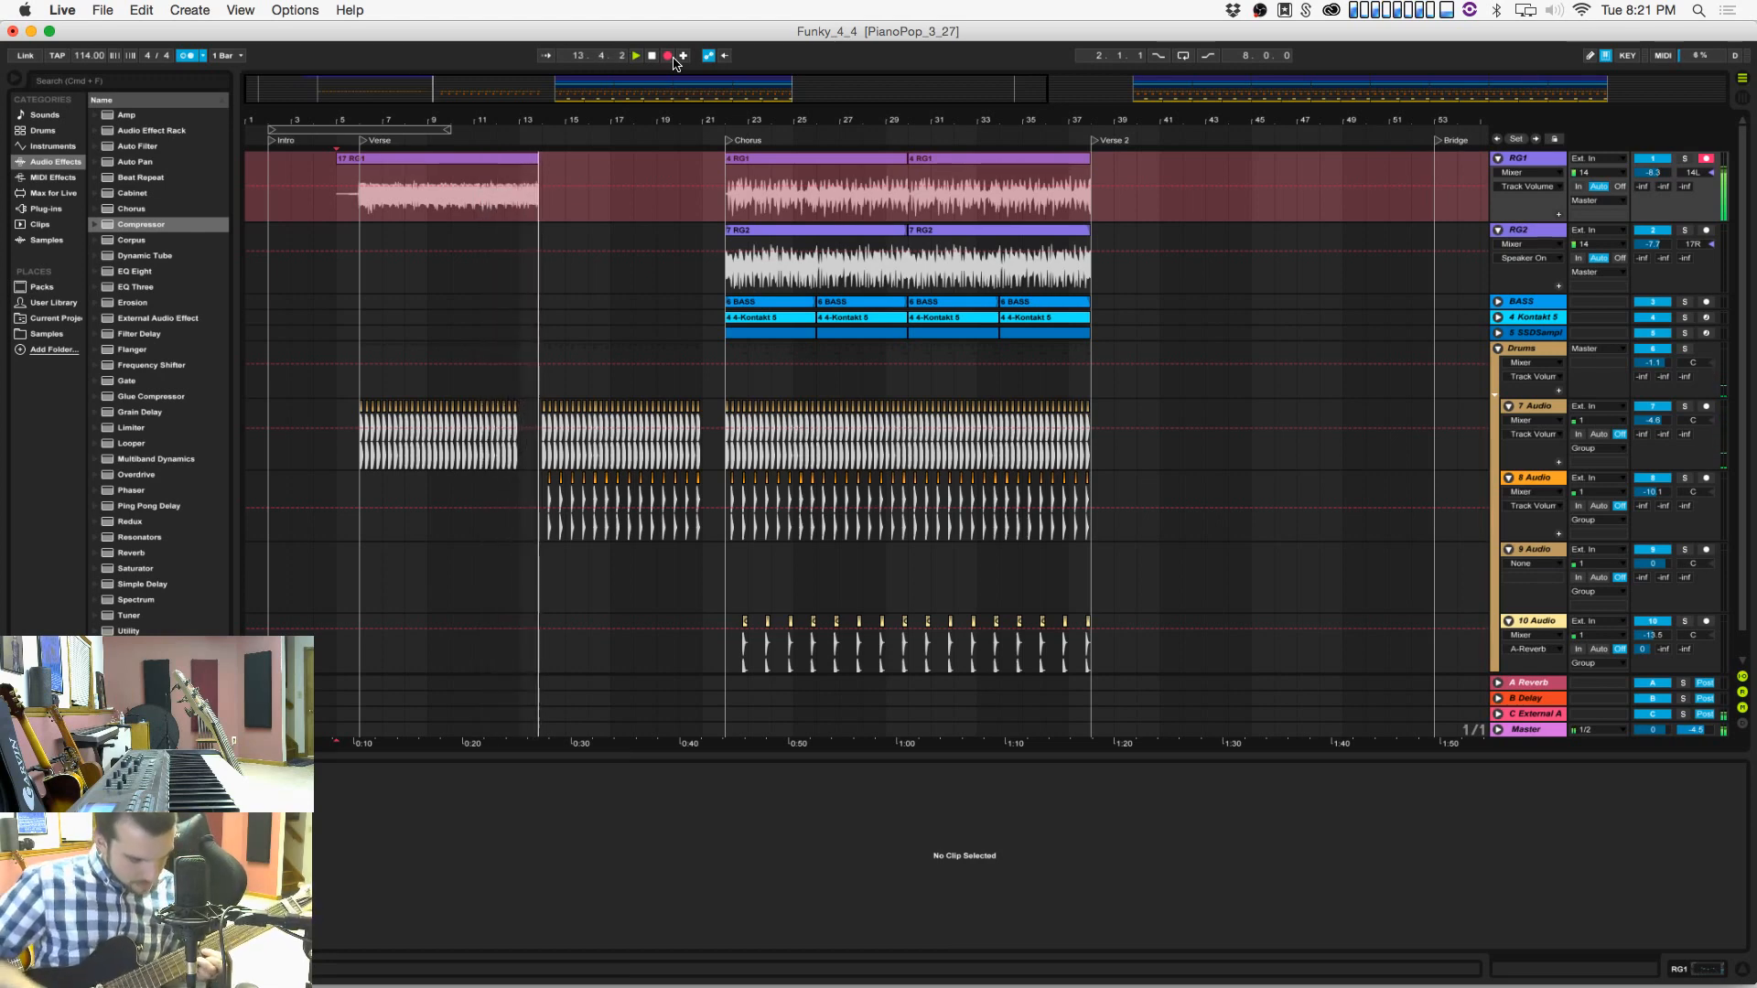
{"action": "left_click", "coordinate": [669, 57]}
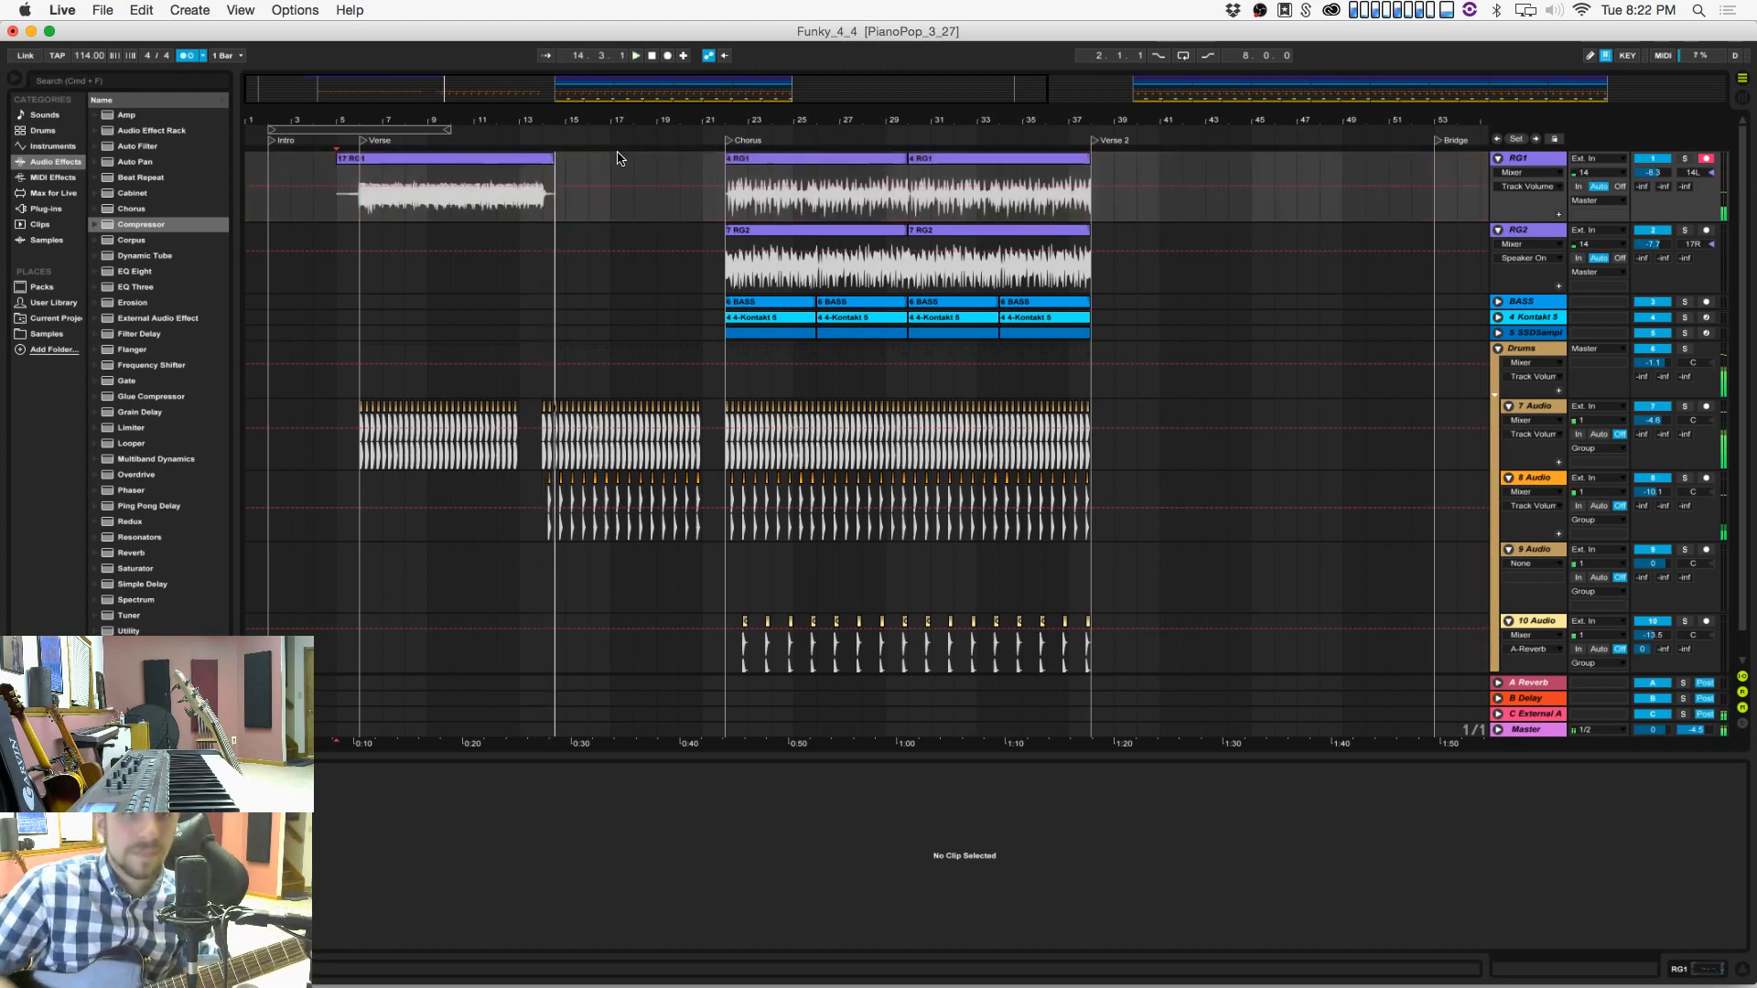
{"action": "left_click", "coordinate": [337, 276]}
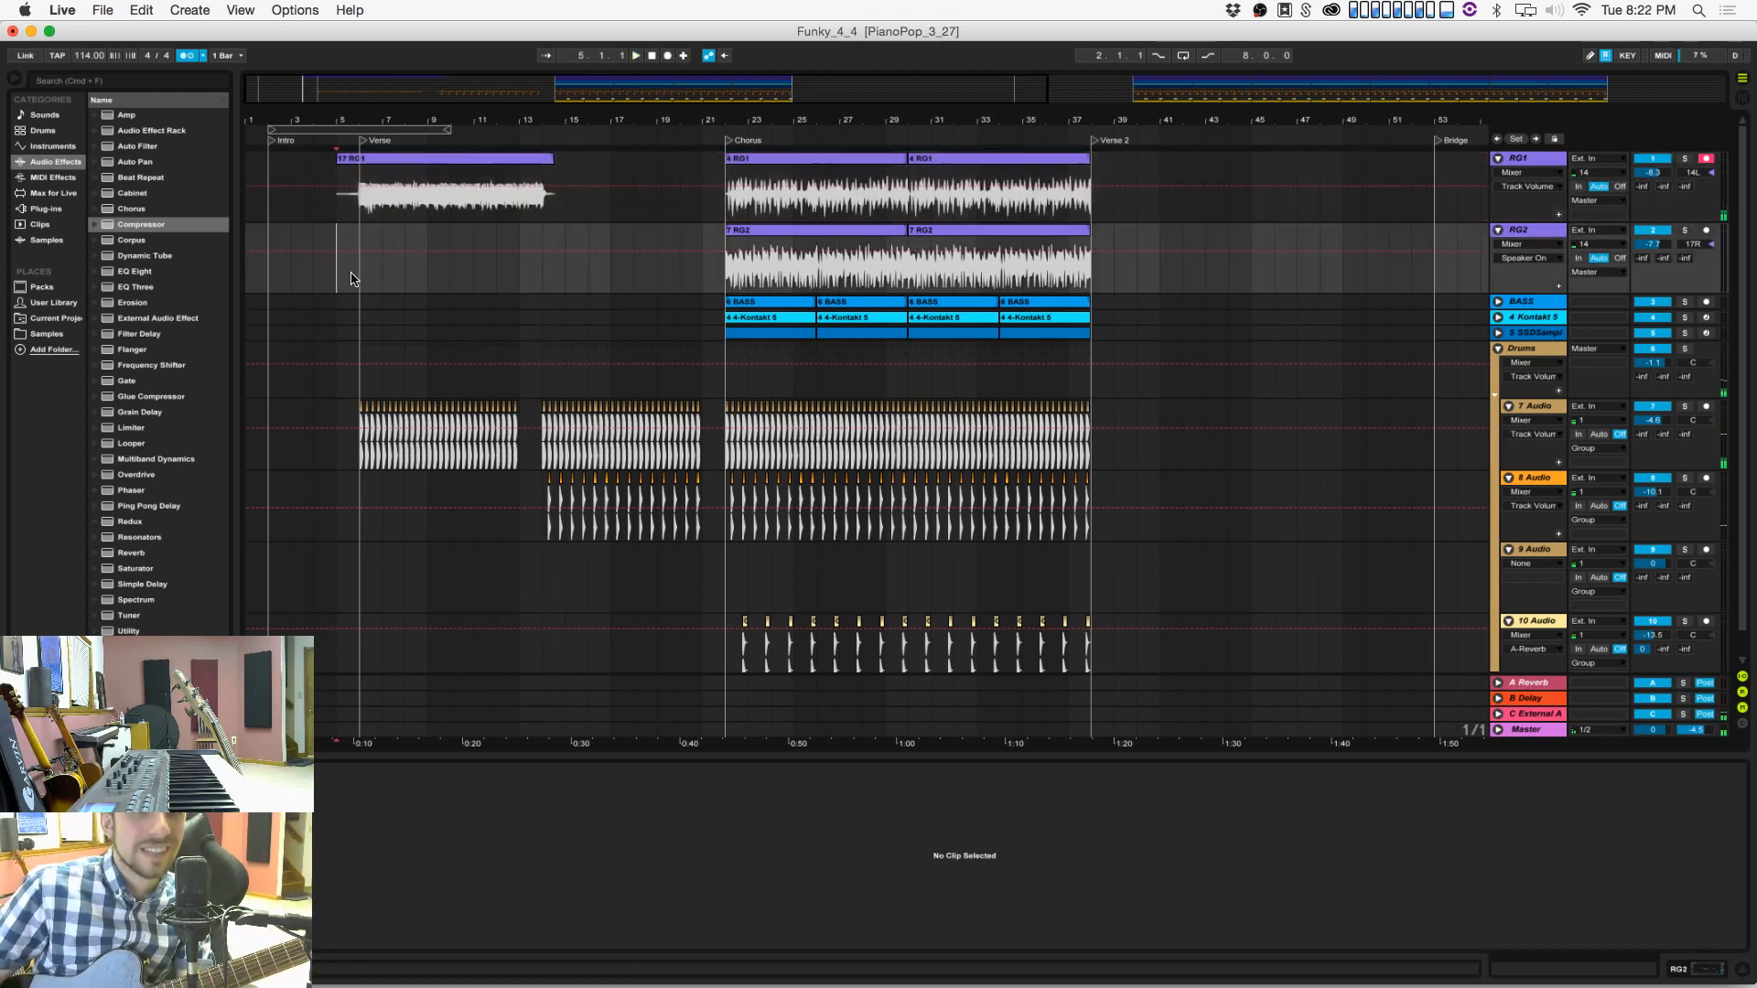
{"action": "left_click", "coordinate": [538, 205]}
{"action": "key", "text": "ctrl+d"}
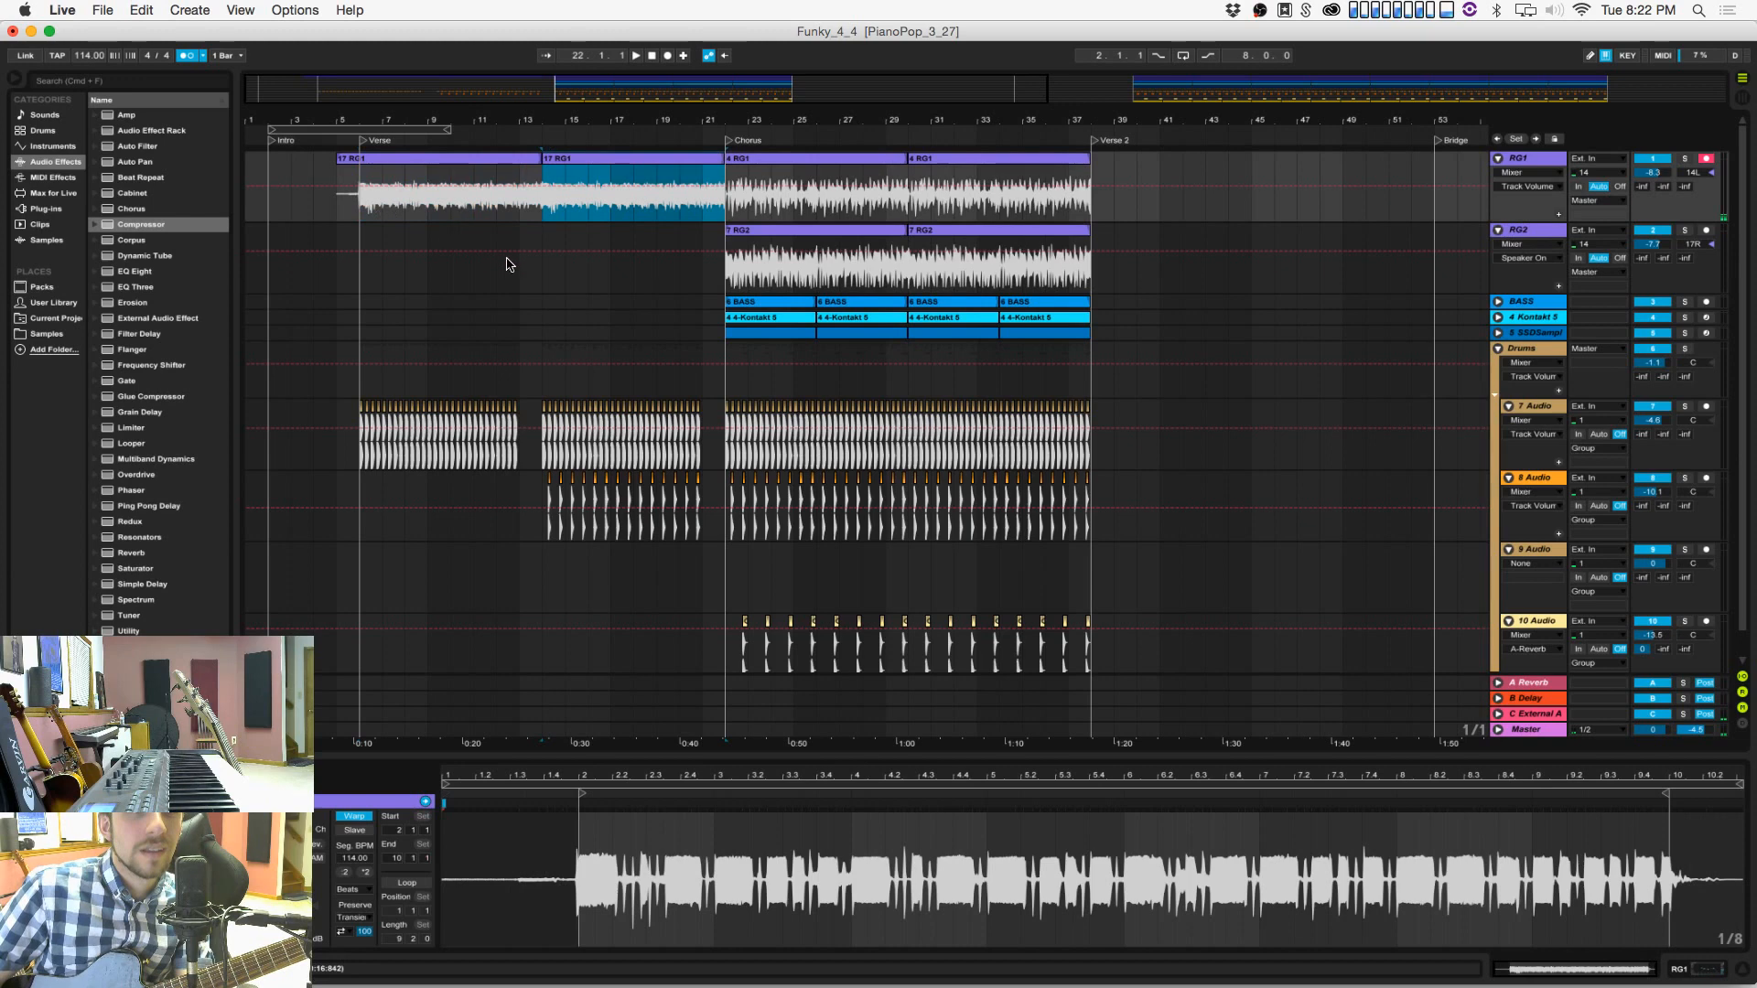
Step: Try recording a short guitar take from bar 13 with RG1 armed
{"action": "left_click", "coordinate": [514, 266]}
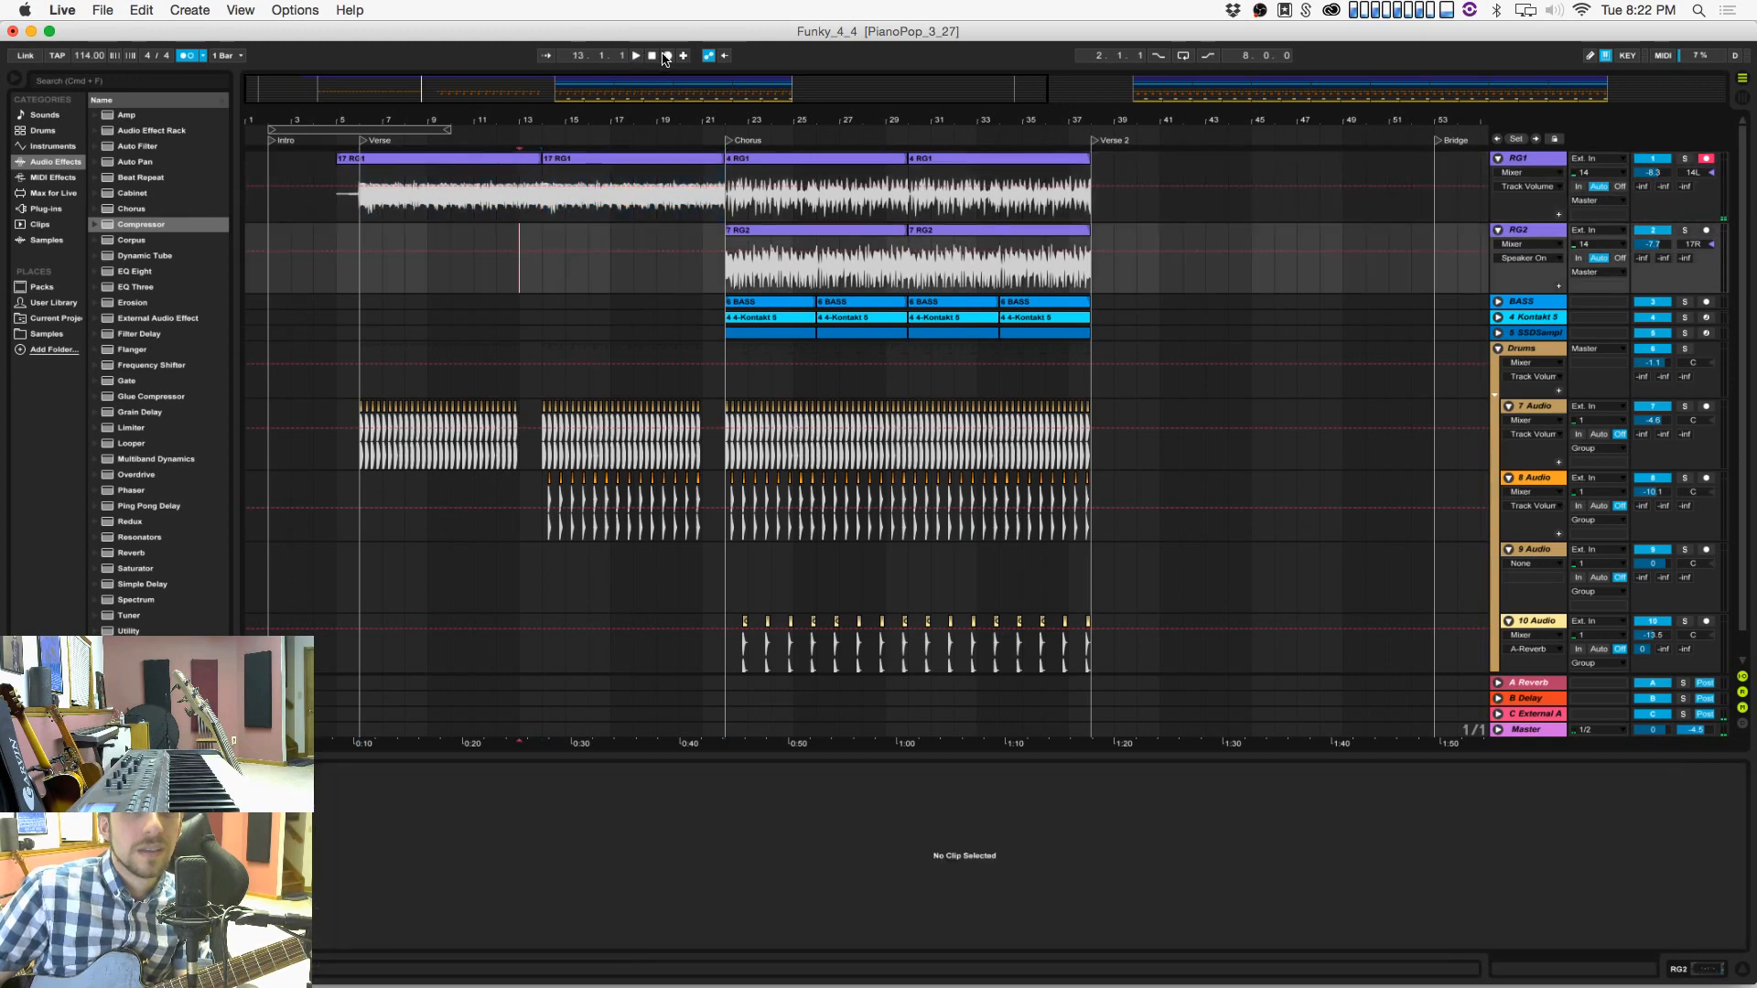
{"action": "left_click", "coordinate": [667, 56]}
{"action": "key", "text": "space"}
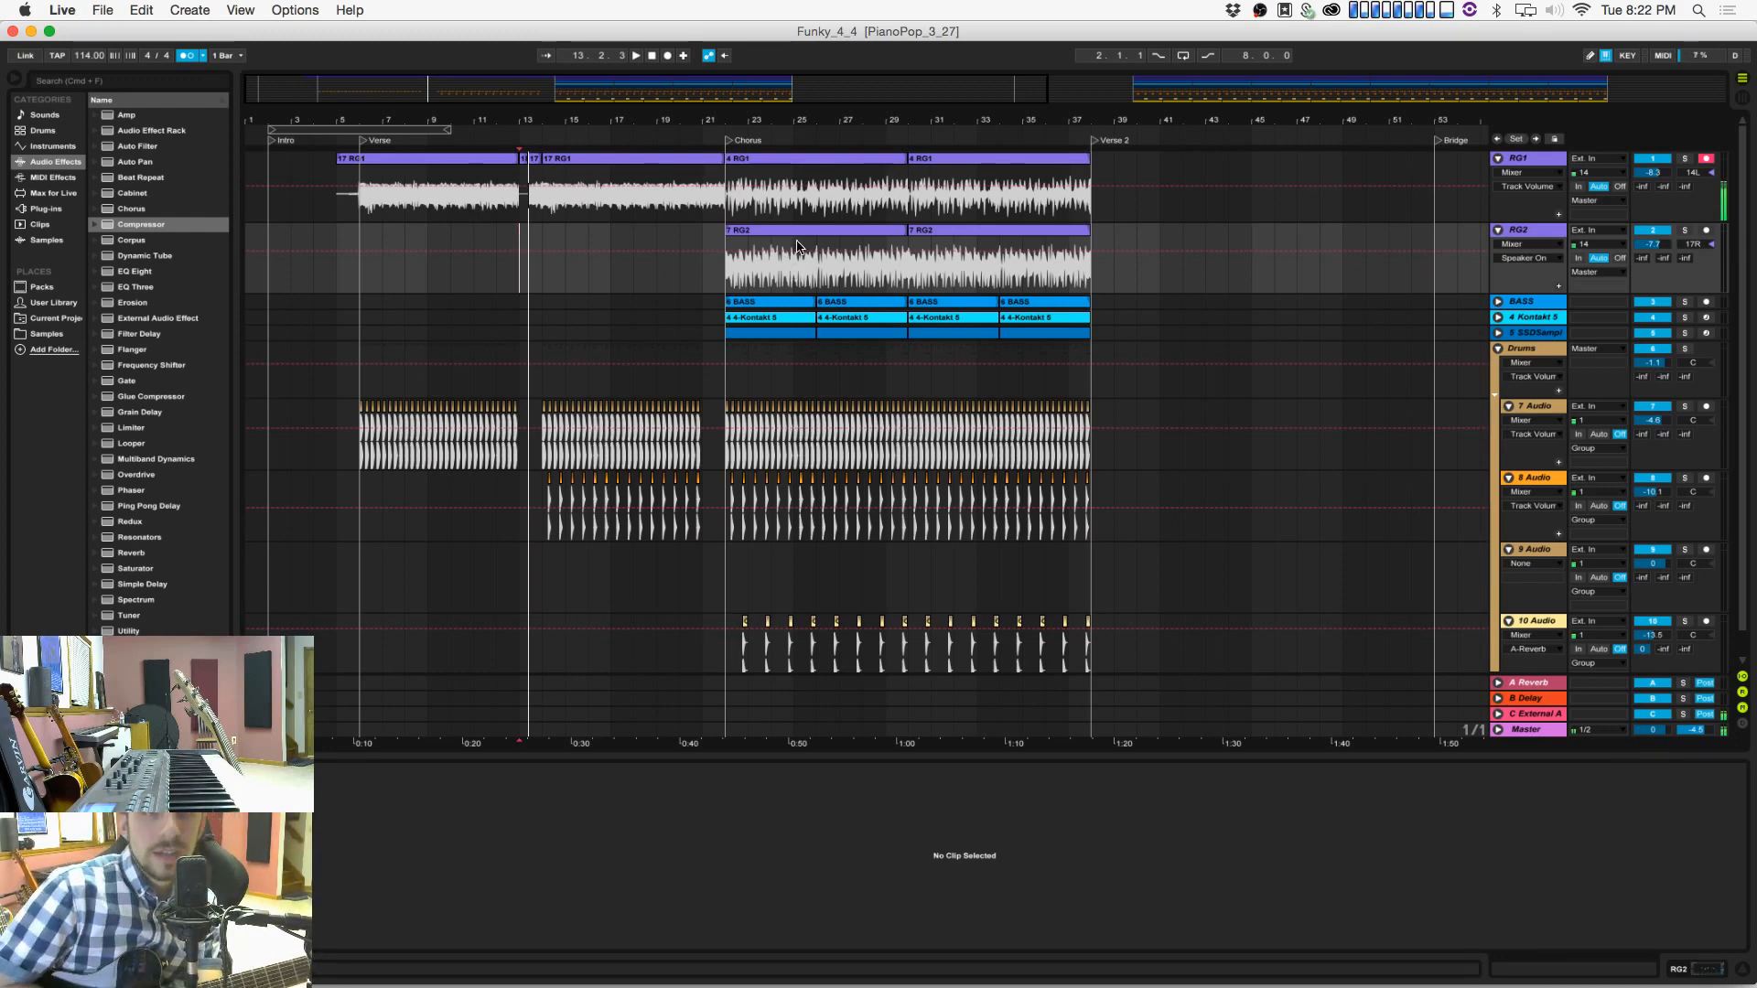
Step: Try recording an RG1 guitar take starting from bar 12
{"action": "left_click_drag", "start_coordinate": [485, 114], "coordinate": [484, 147]}
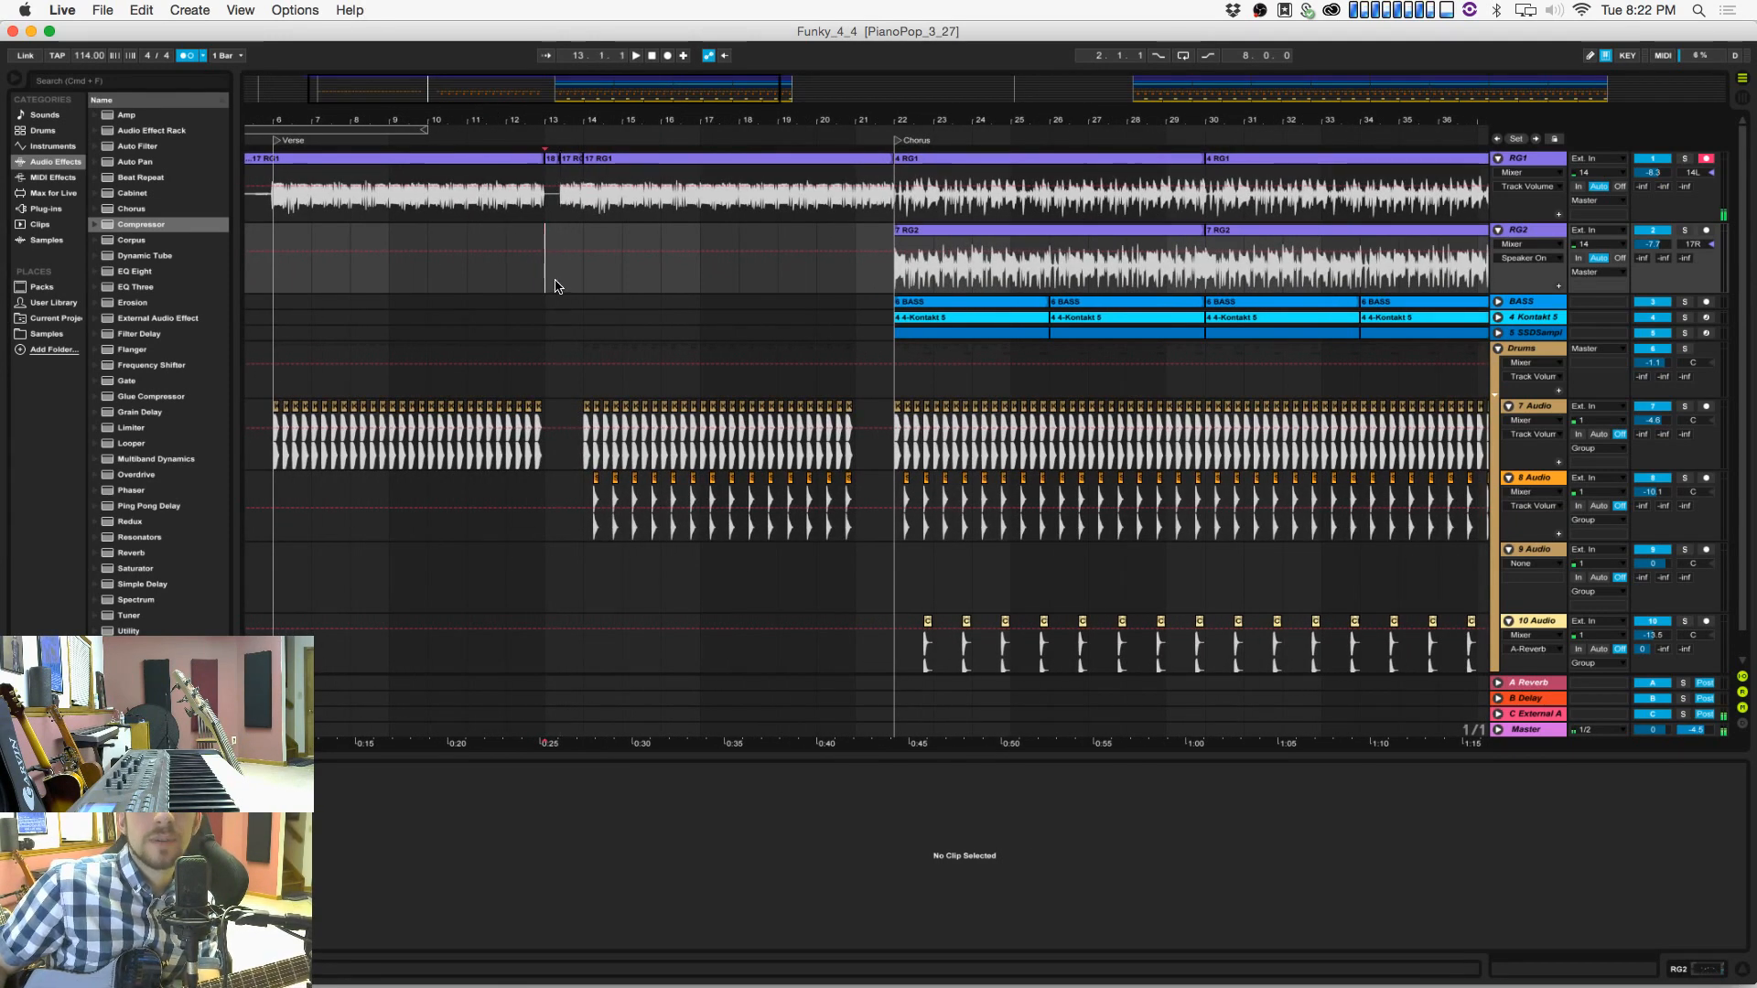
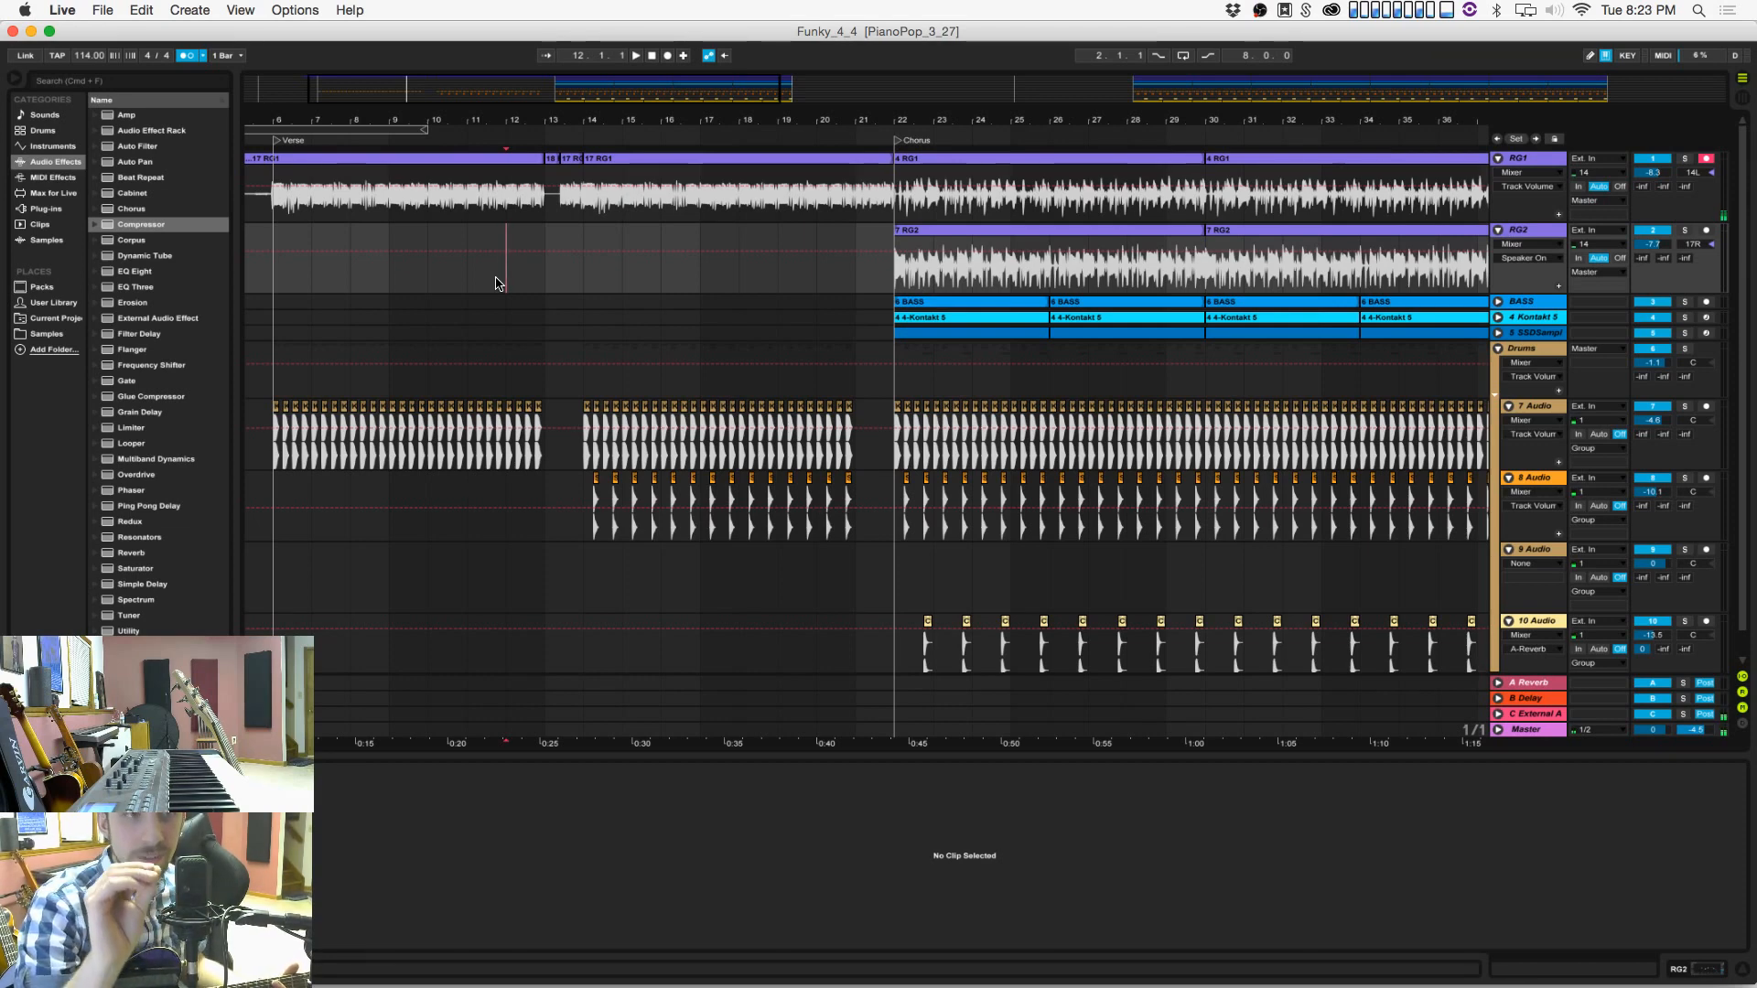
{"action": "left_click", "coordinate": [667, 56]}
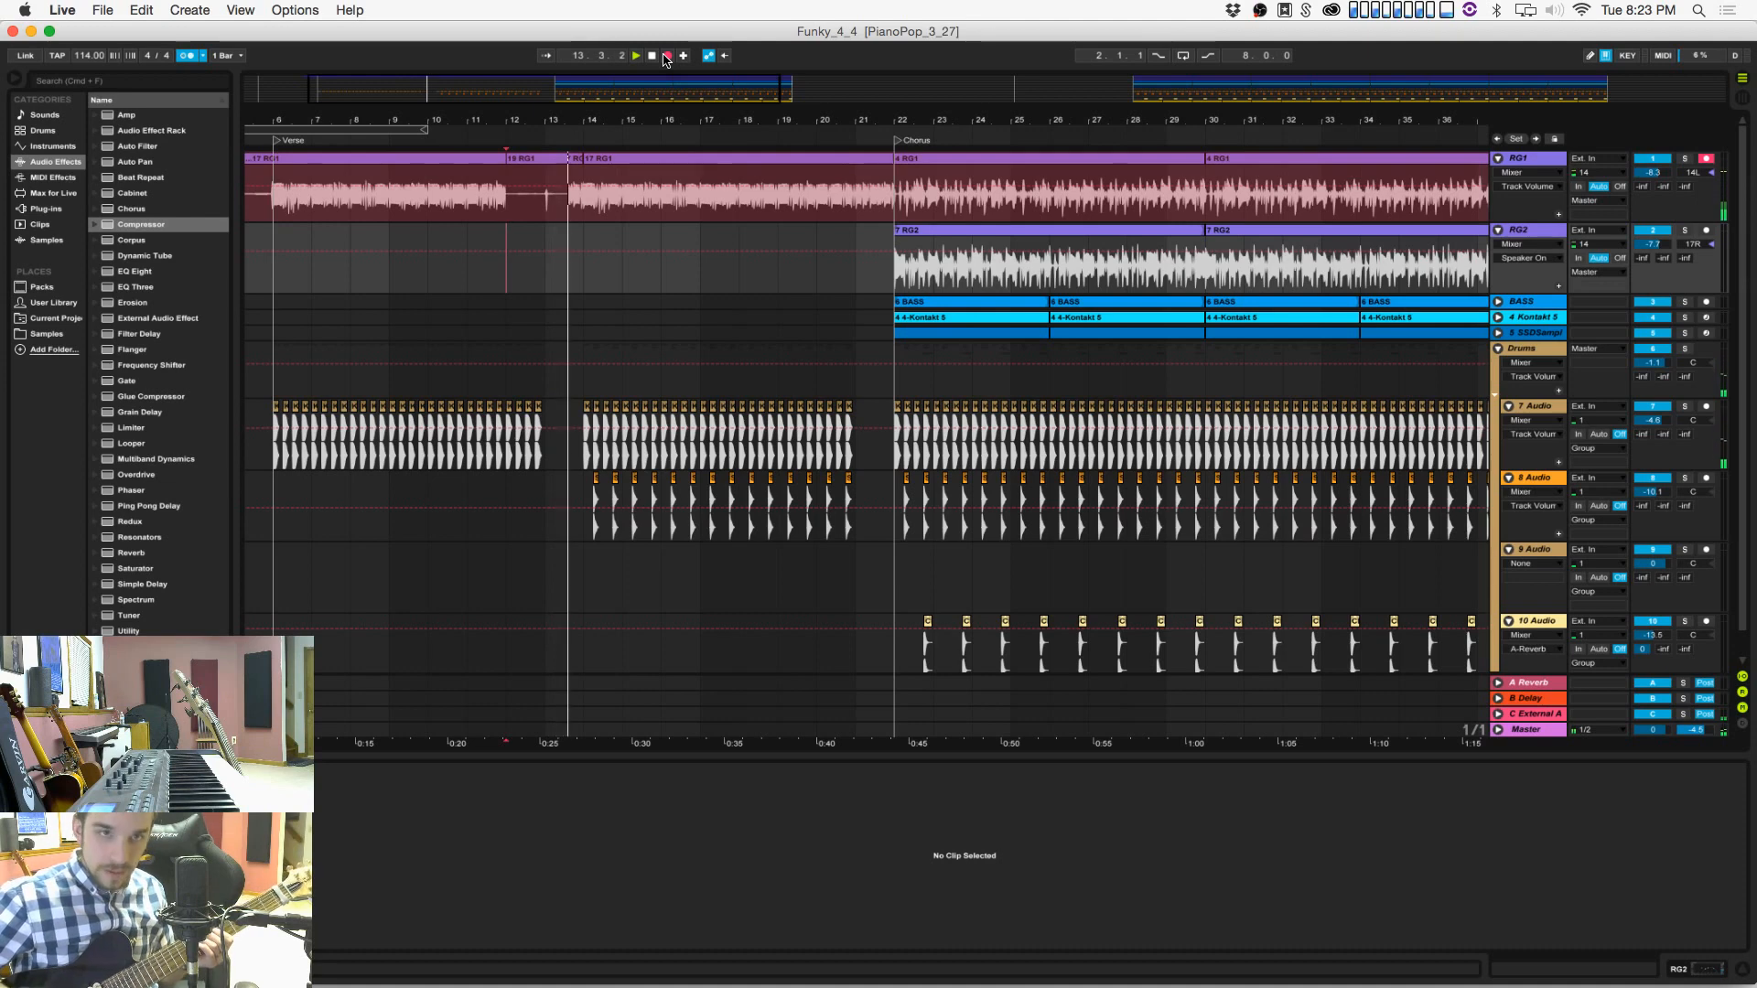
{"action": "left_click", "coordinate": [667, 56]}
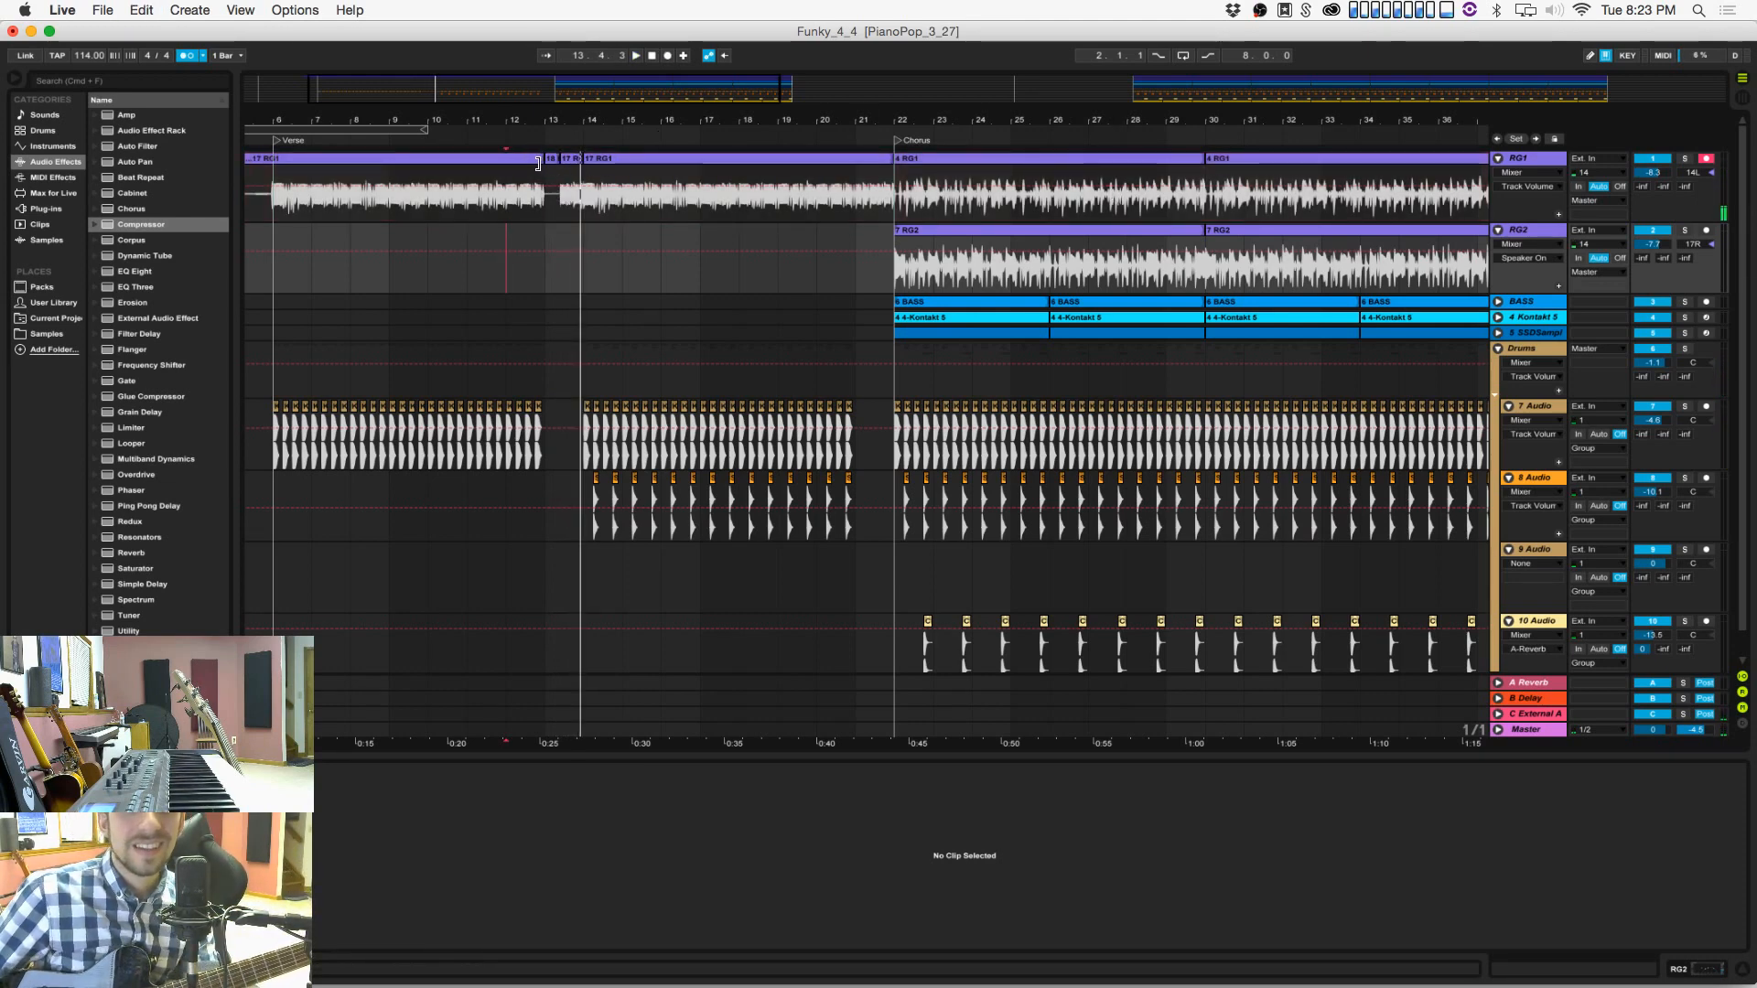
Step: Extend the first RG1 verse clip over the bar 13 gap up to bar 14, and save the set
{"action": "left_click_drag", "start_coordinate": [539, 163], "coordinate": [569, 162]}
{"action": "left_click", "coordinate": [551, 265]}
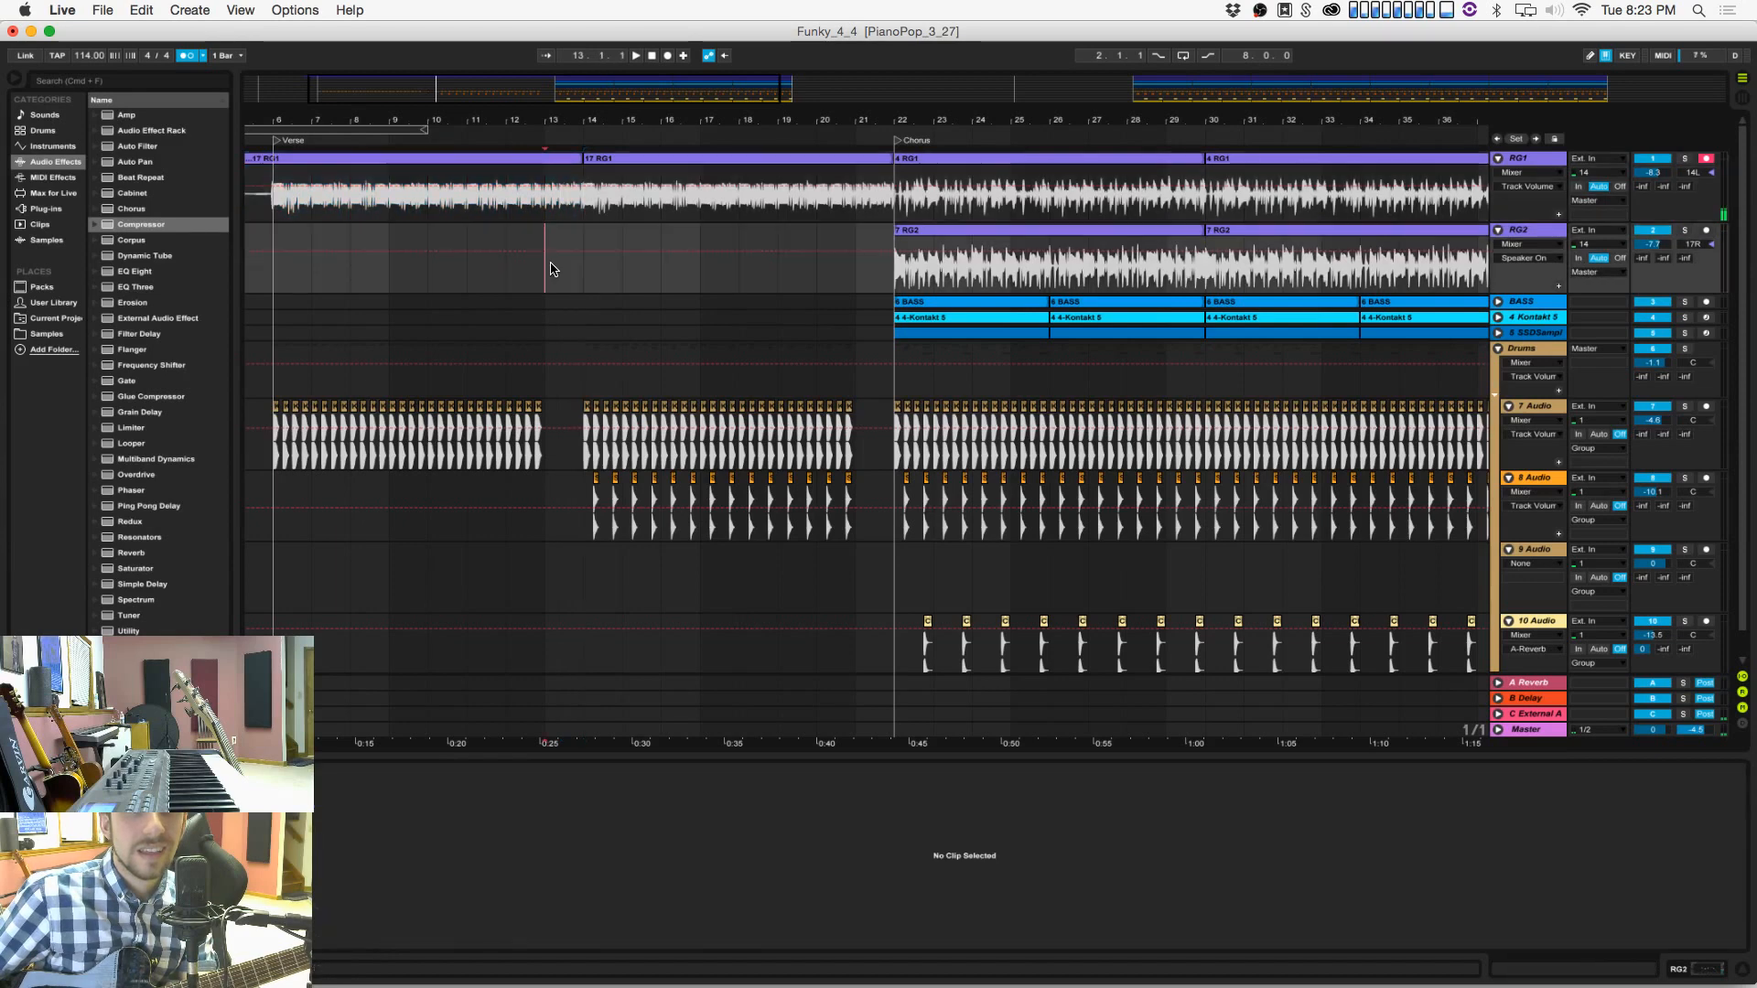
{"action": "key", "text": "super+s"}
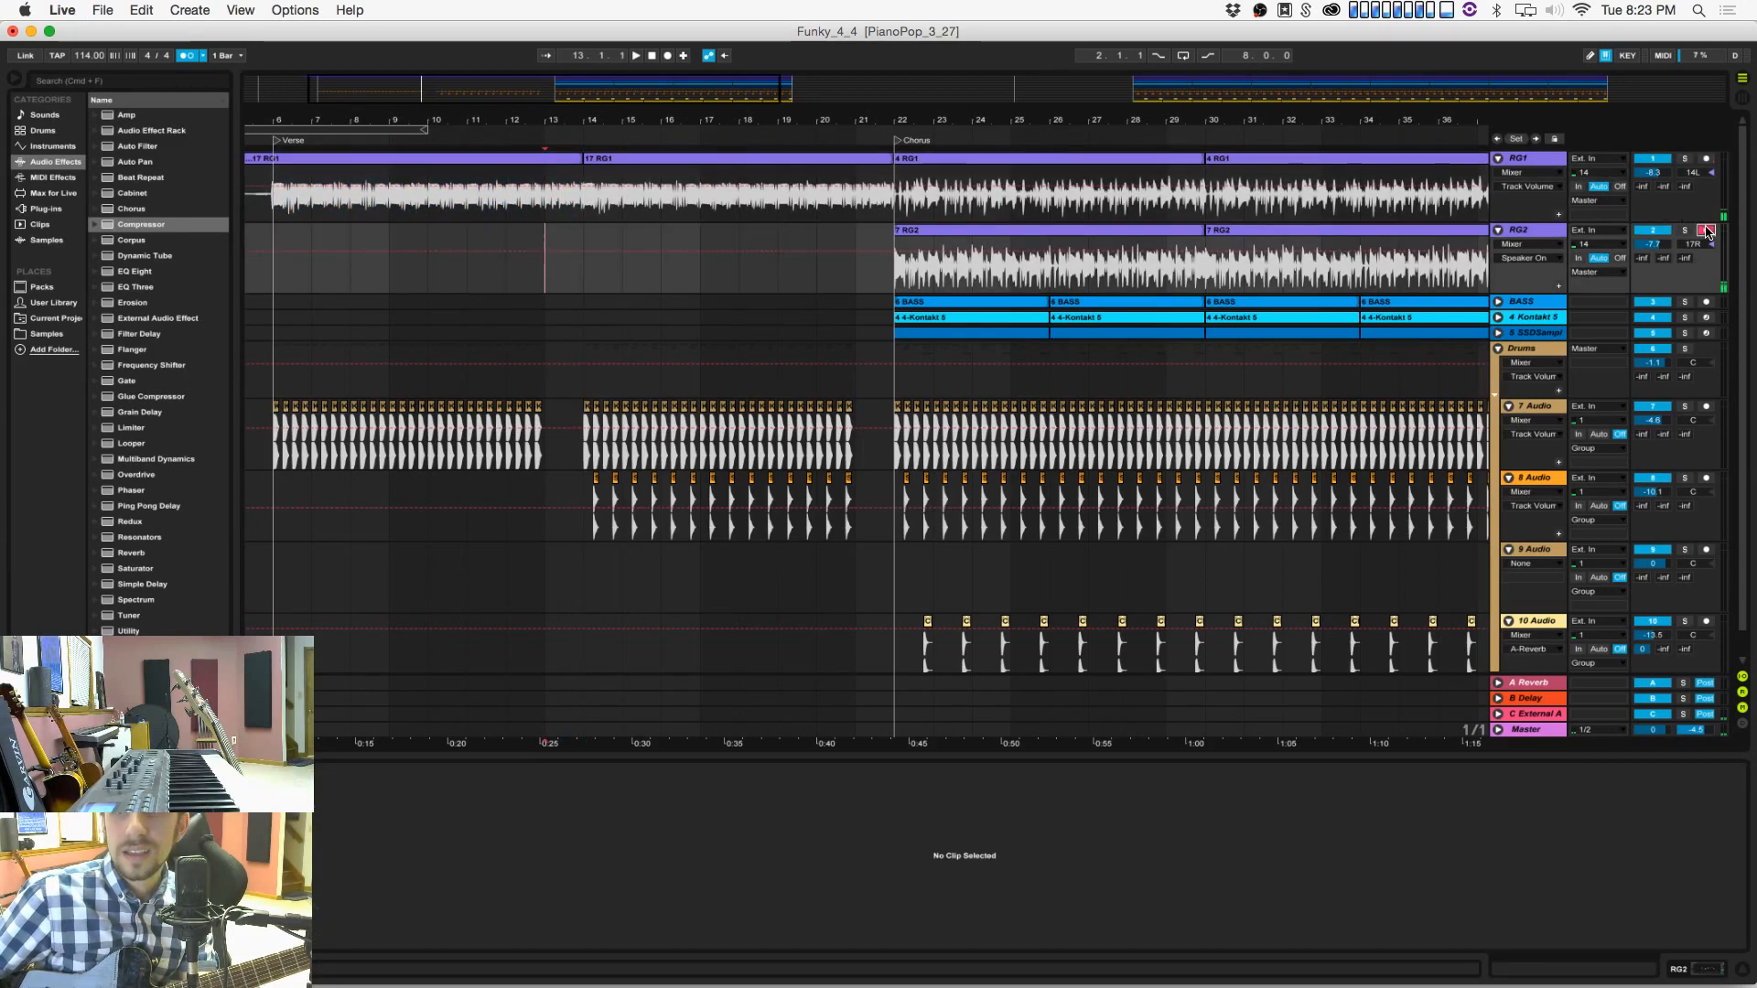
Step: Arm RG2, record its guitar from bar 13 into the start of the chorus, and extend the RG2 chorus clip back to bar 22
{"action": "left_click", "coordinate": [1707, 231]}
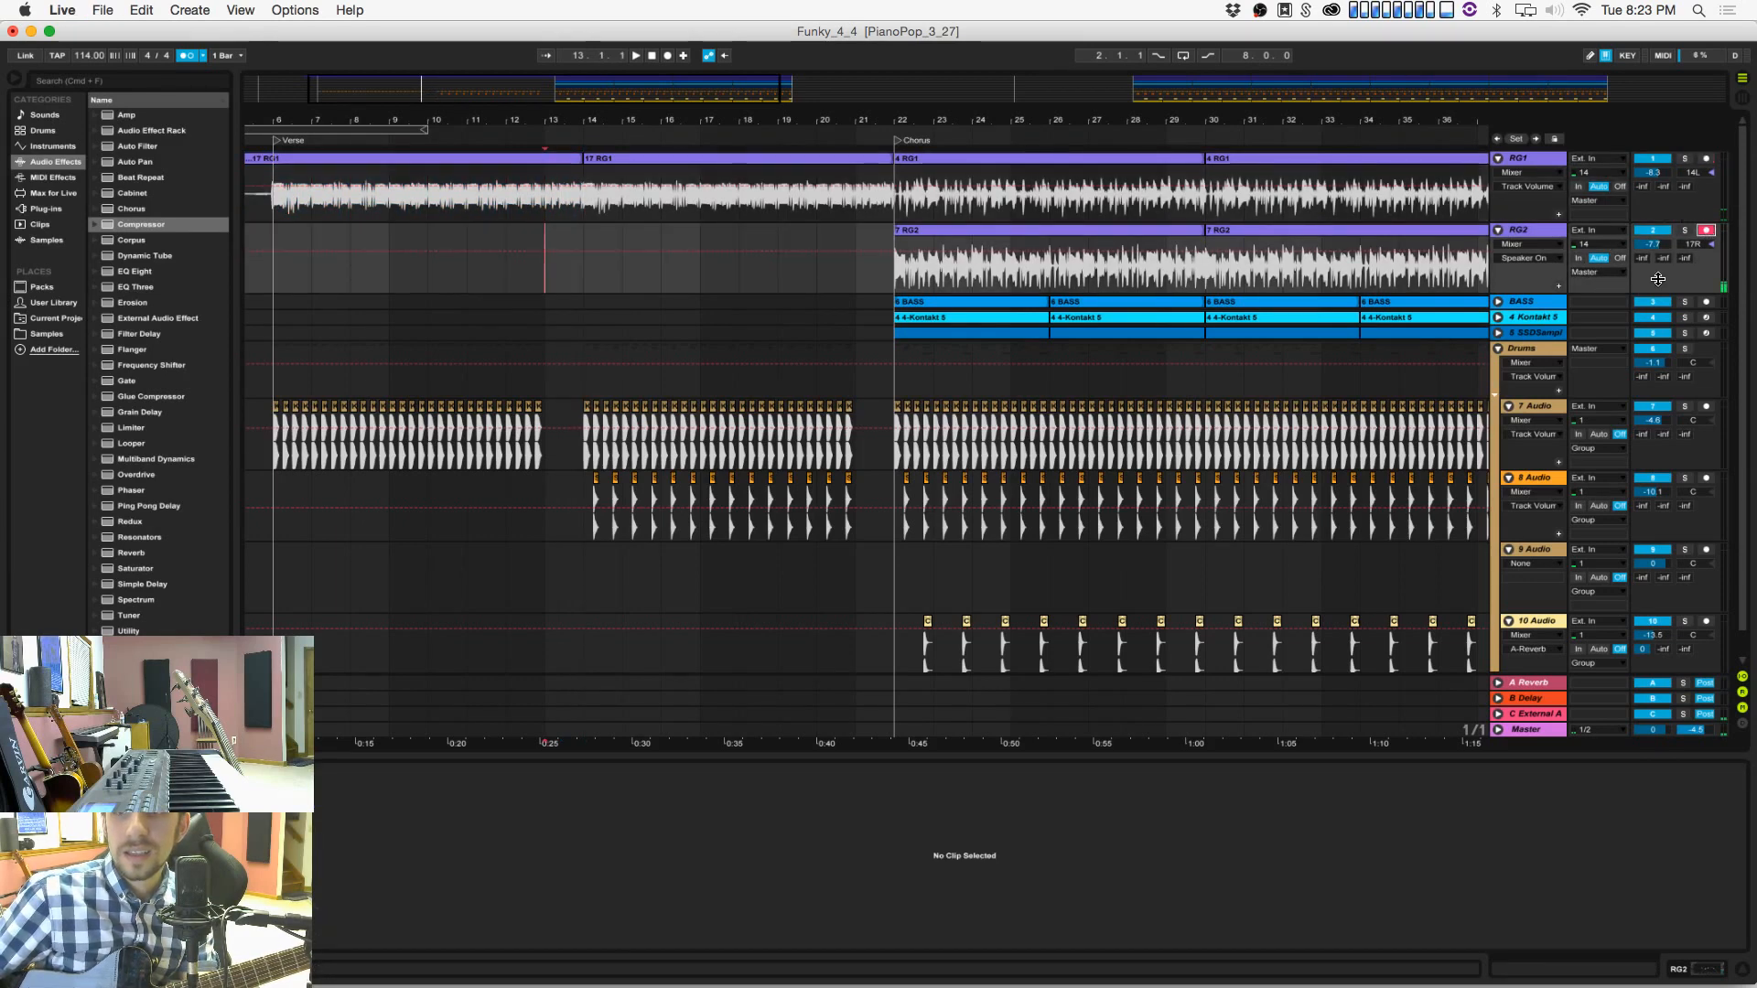
{"action": "left_click", "coordinate": [668, 56]}
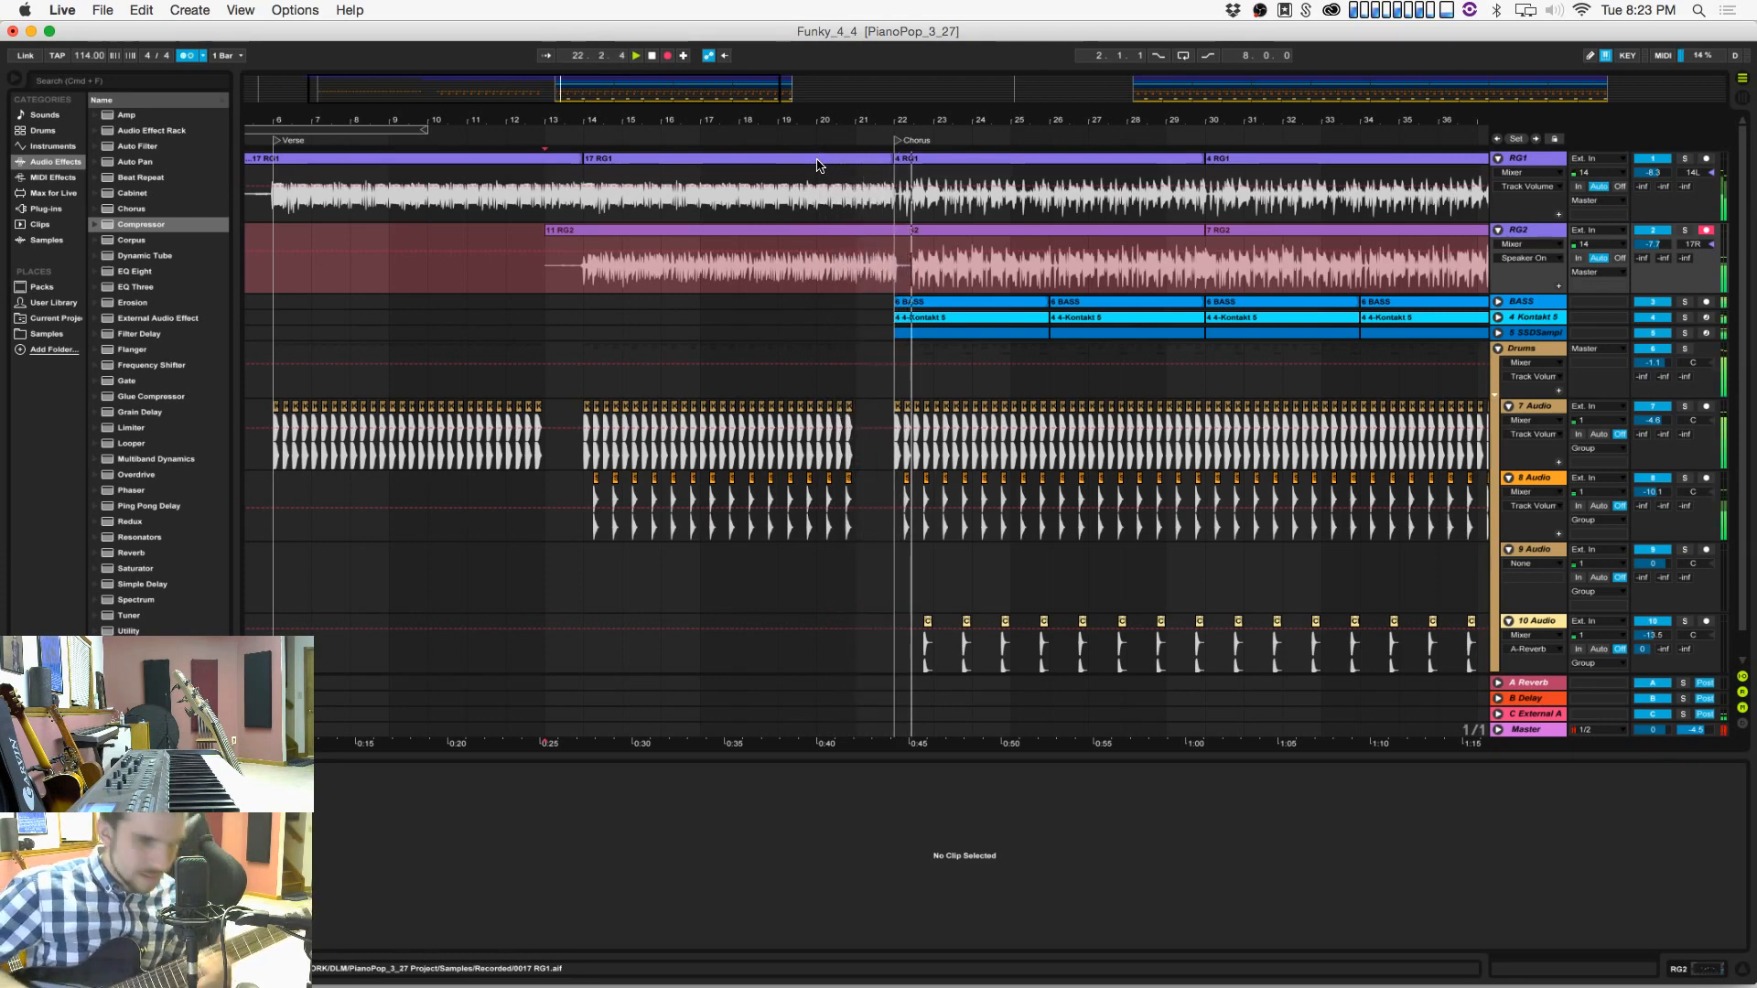
{"action": "key", "text": "F9"}
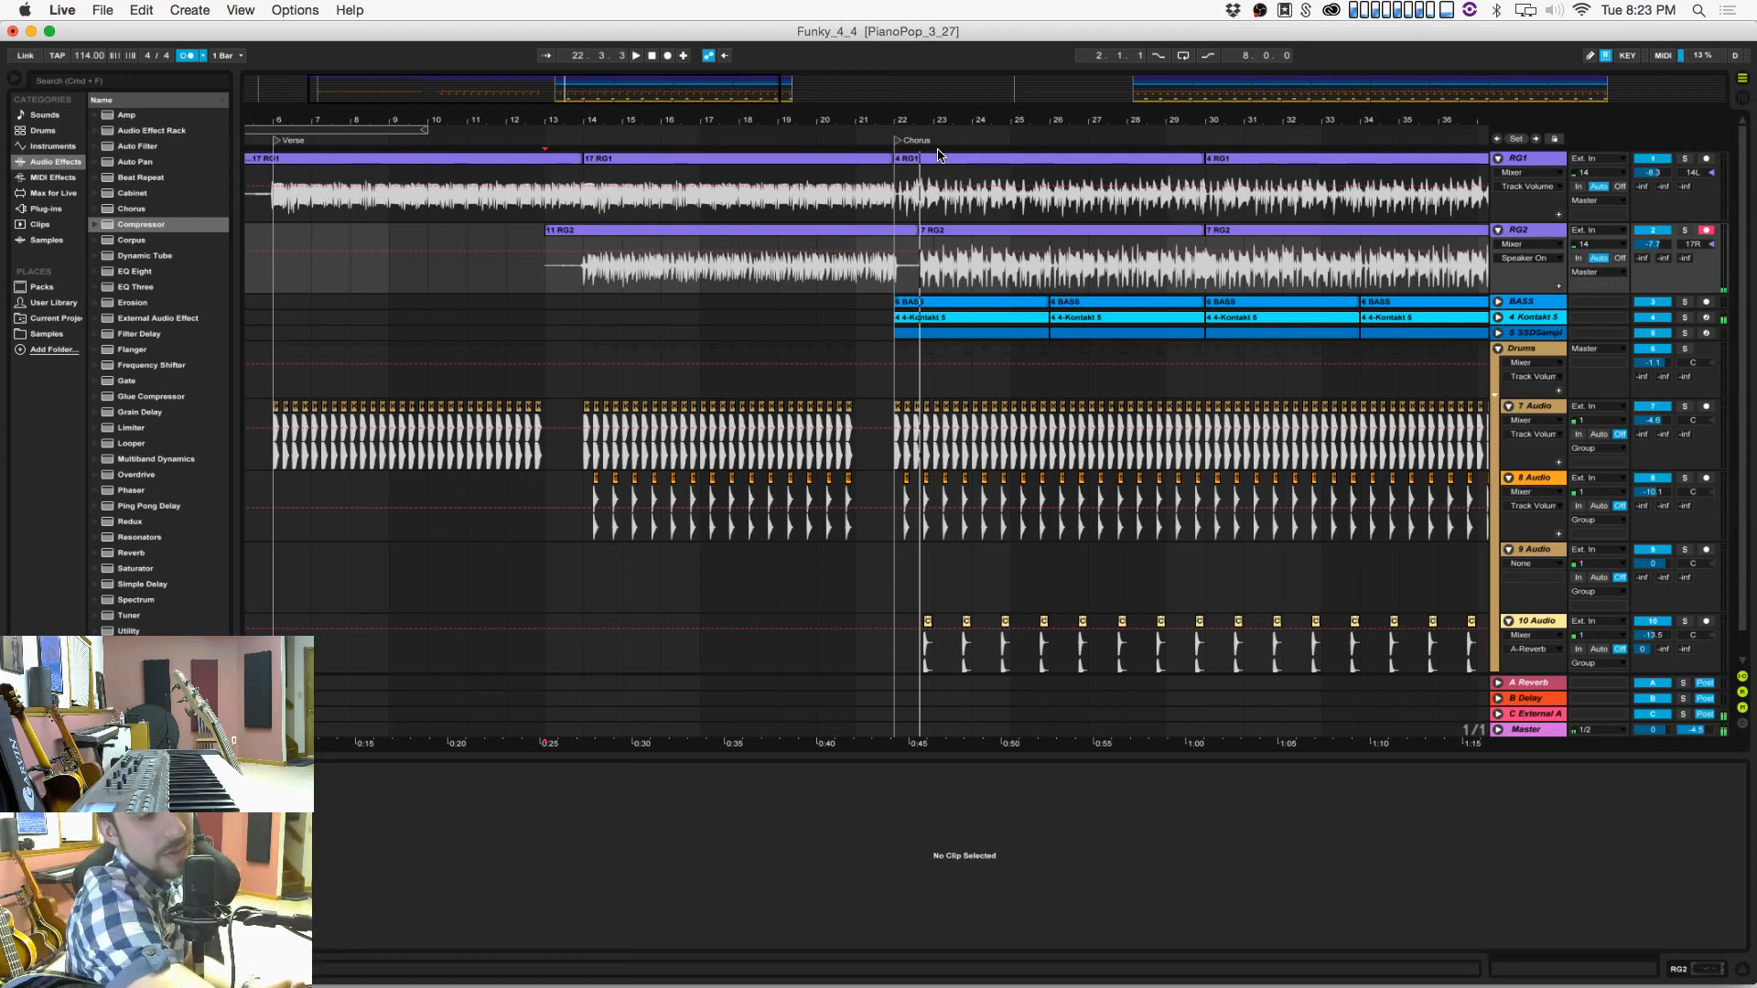
{"action": "key", "text": "space"}
{"action": "left_click", "coordinate": [905, 233]}
{"action": "left_click", "coordinate": [549, 256]}
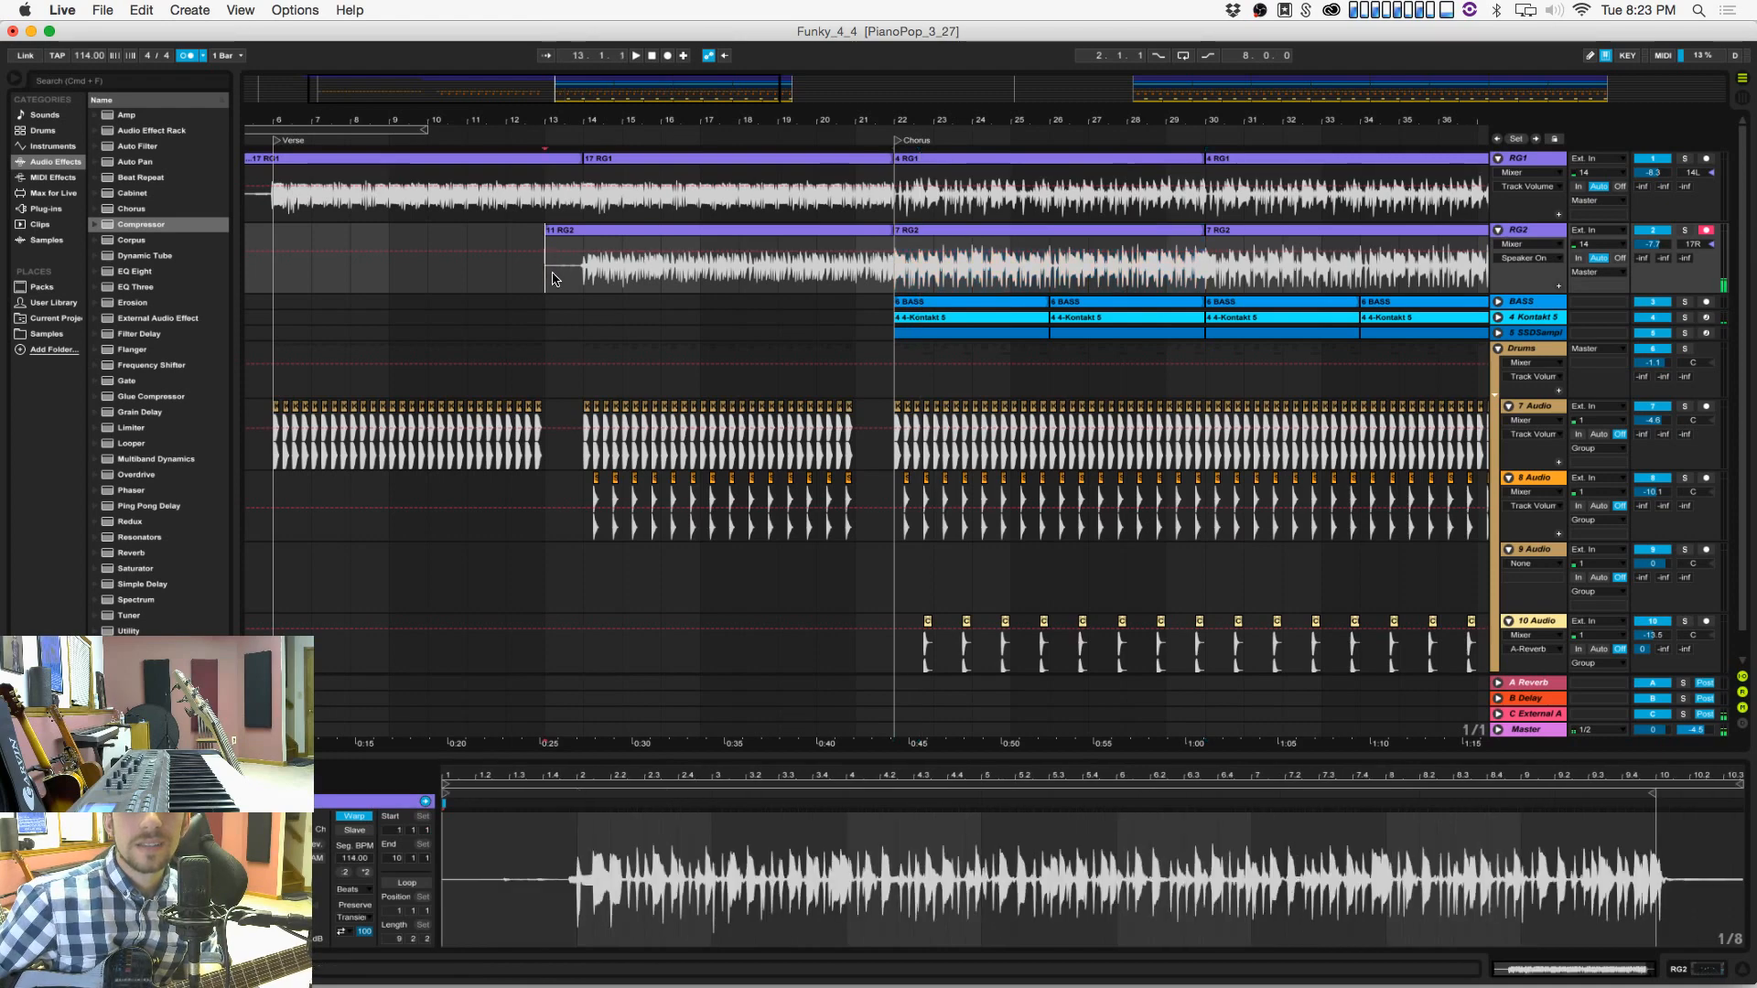
Step: Quantize the new RG2 verse clip with a 1/16 grid and set its warp mode to Complex
{"action": "left_click", "coordinate": [667, 230]}
{"action": "right_click", "coordinate": [491, 836]}
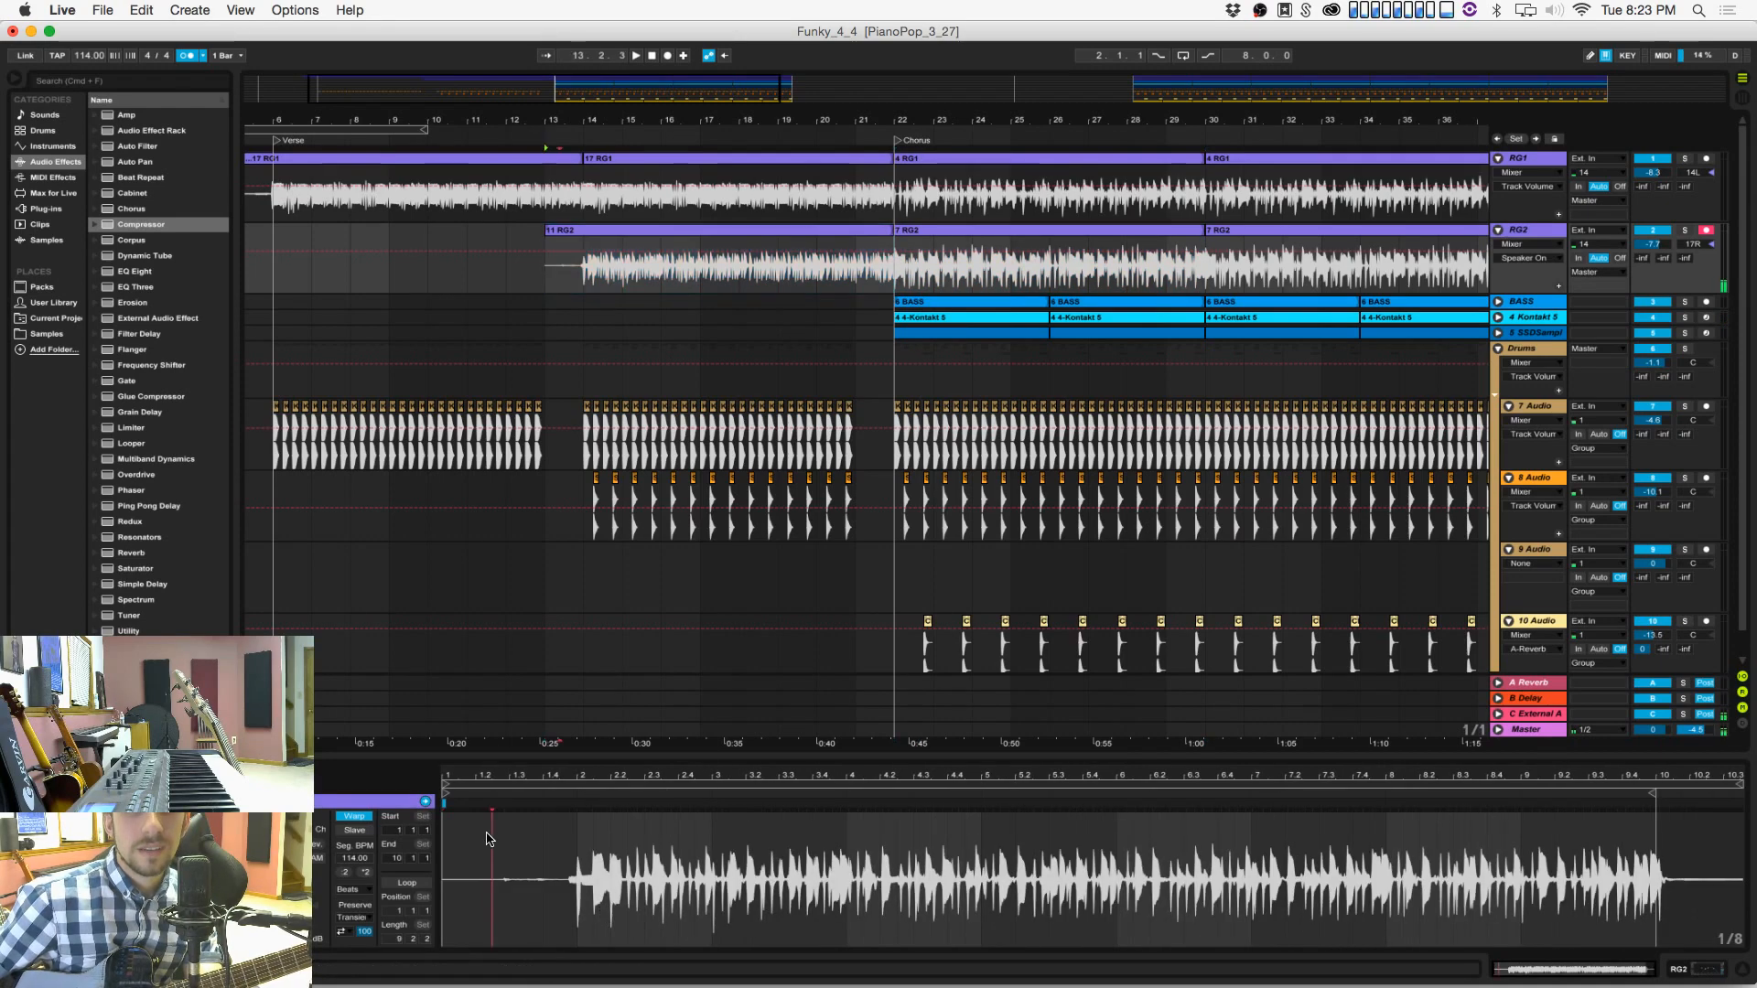
{"action": "left_click", "coordinate": [598, 794]}
{"action": "key", "text": "super+a"}
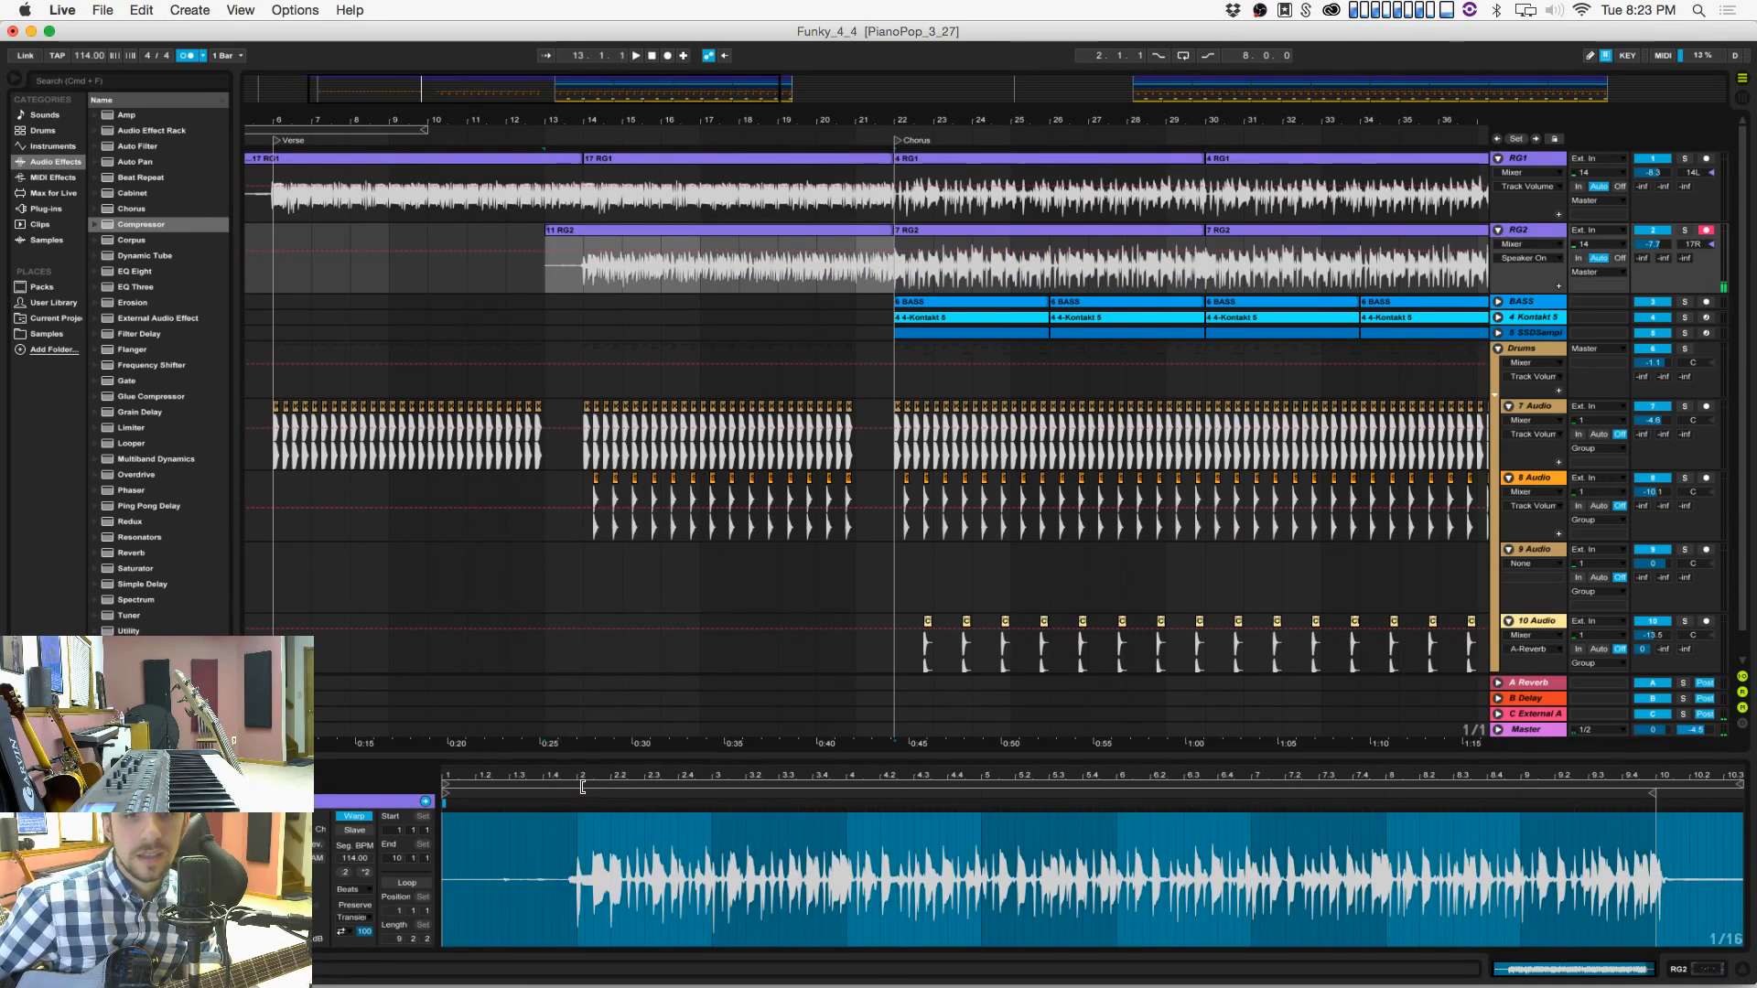
{"action": "key", "text": "super+u"}
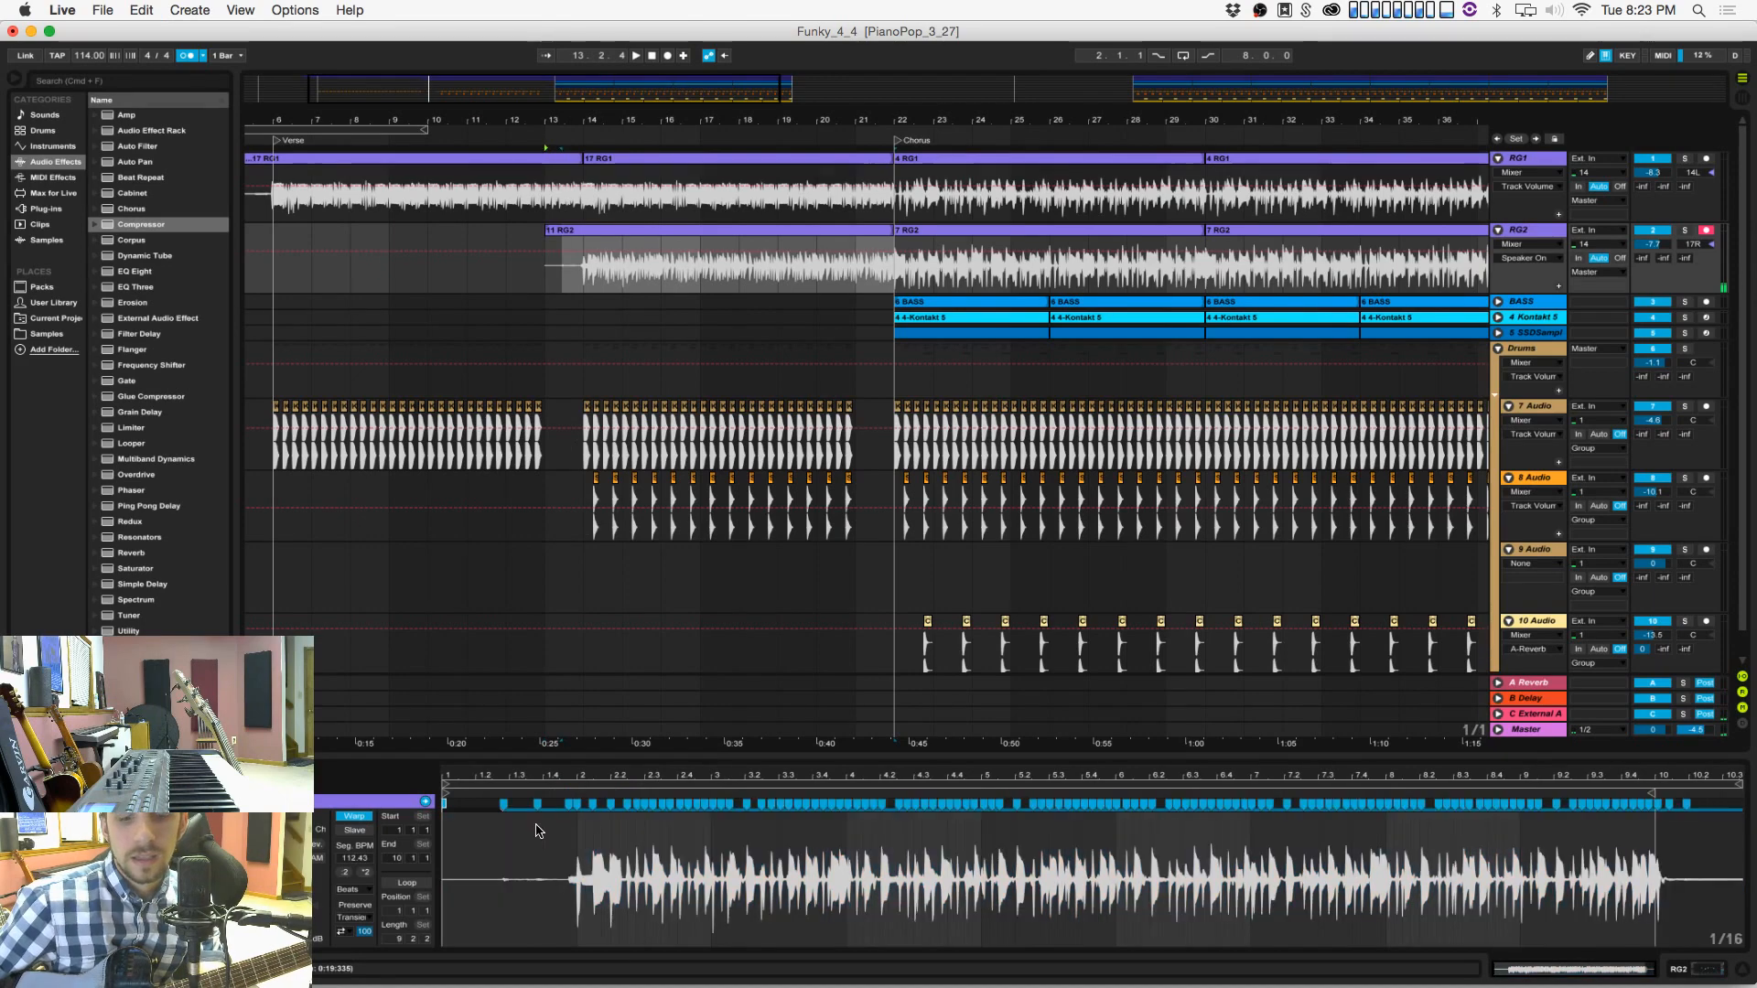
{"action": "left_click", "coordinate": [352, 890]}
{"action": "left_click", "coordinate": [381, 952]}
Step: Set the first RG1 verse clip's warp mode to Complex and quantize it with a 1/16 grid
{"action": "left_click", "coordinate": [578, 203]}
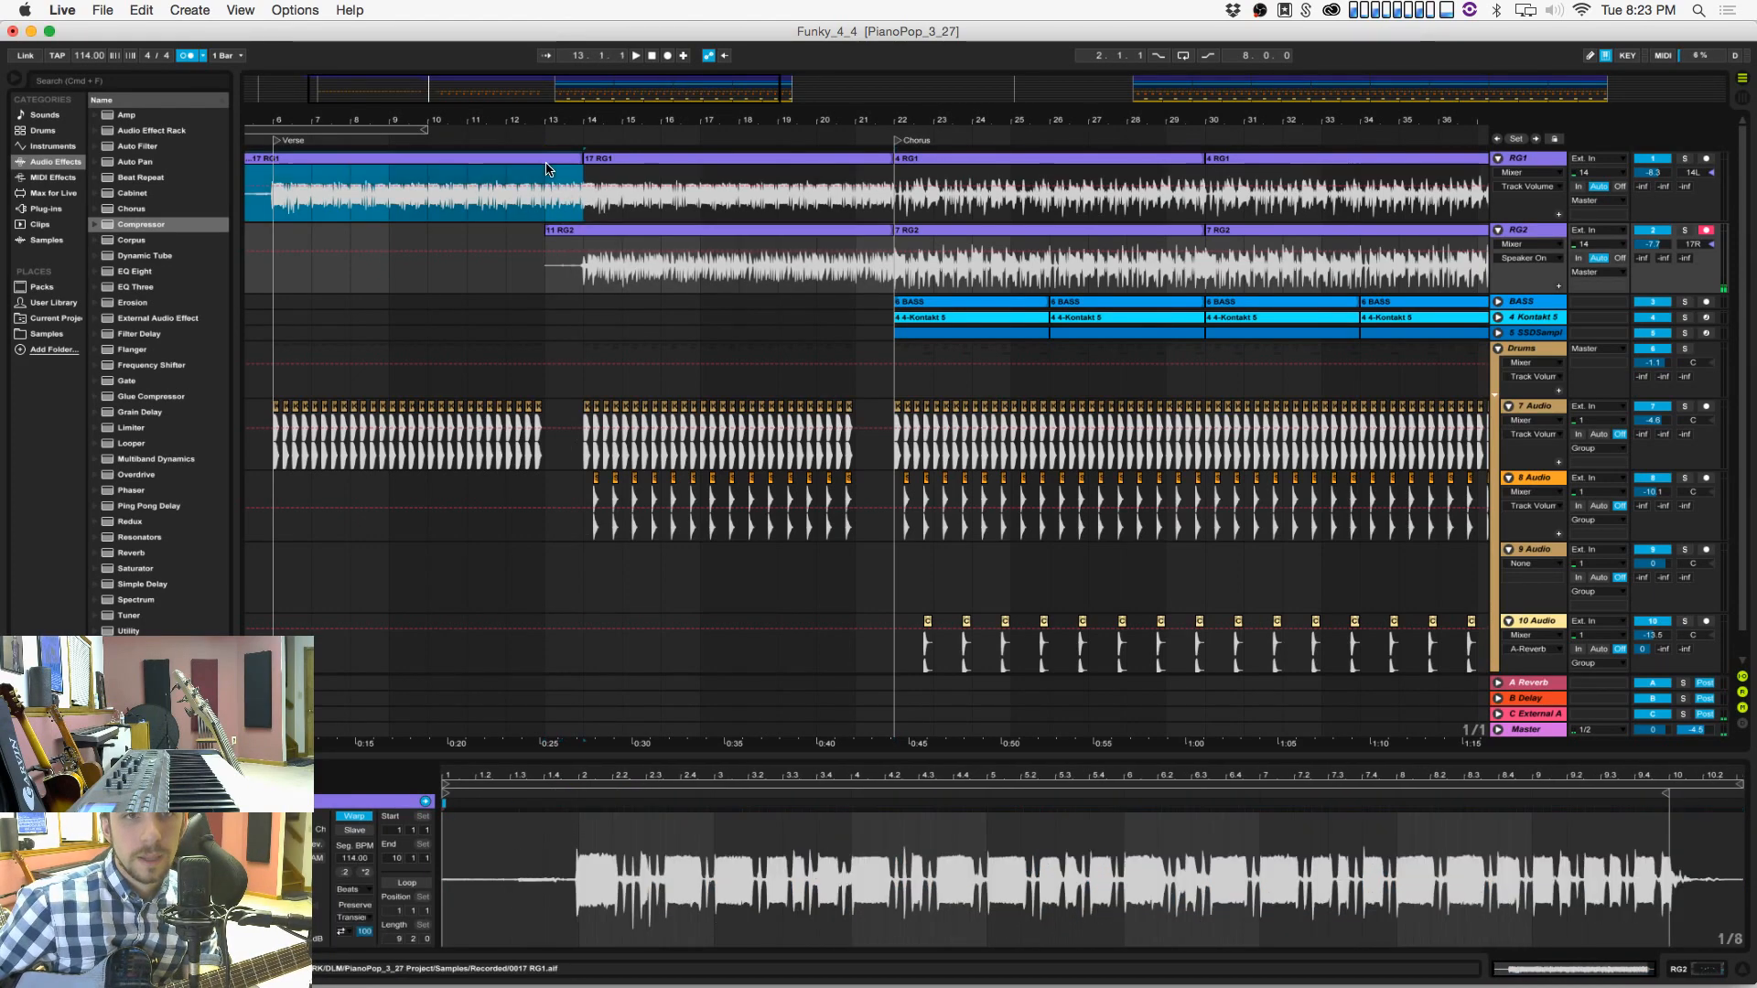
{"action": "left_click", "coordinate": [353, 890]}
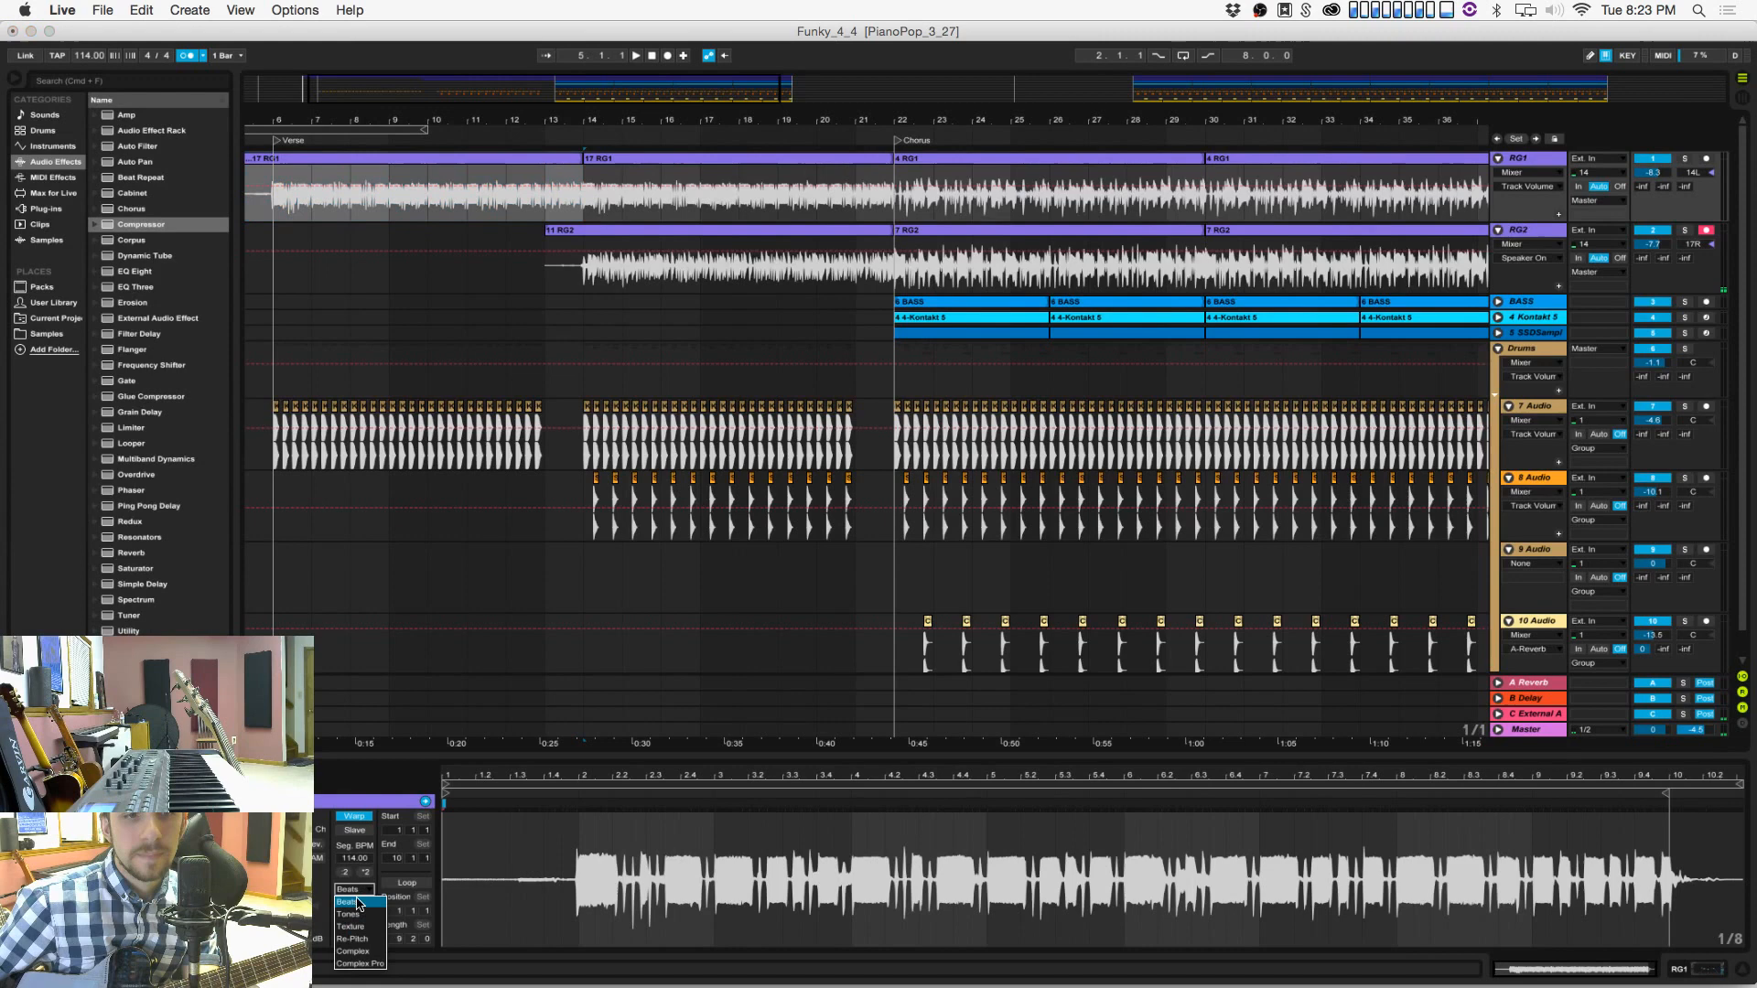
{"action": "left_click", "coordinate": [355, 952]}
{"action": "right_click", "coordinate": [491, 885]}
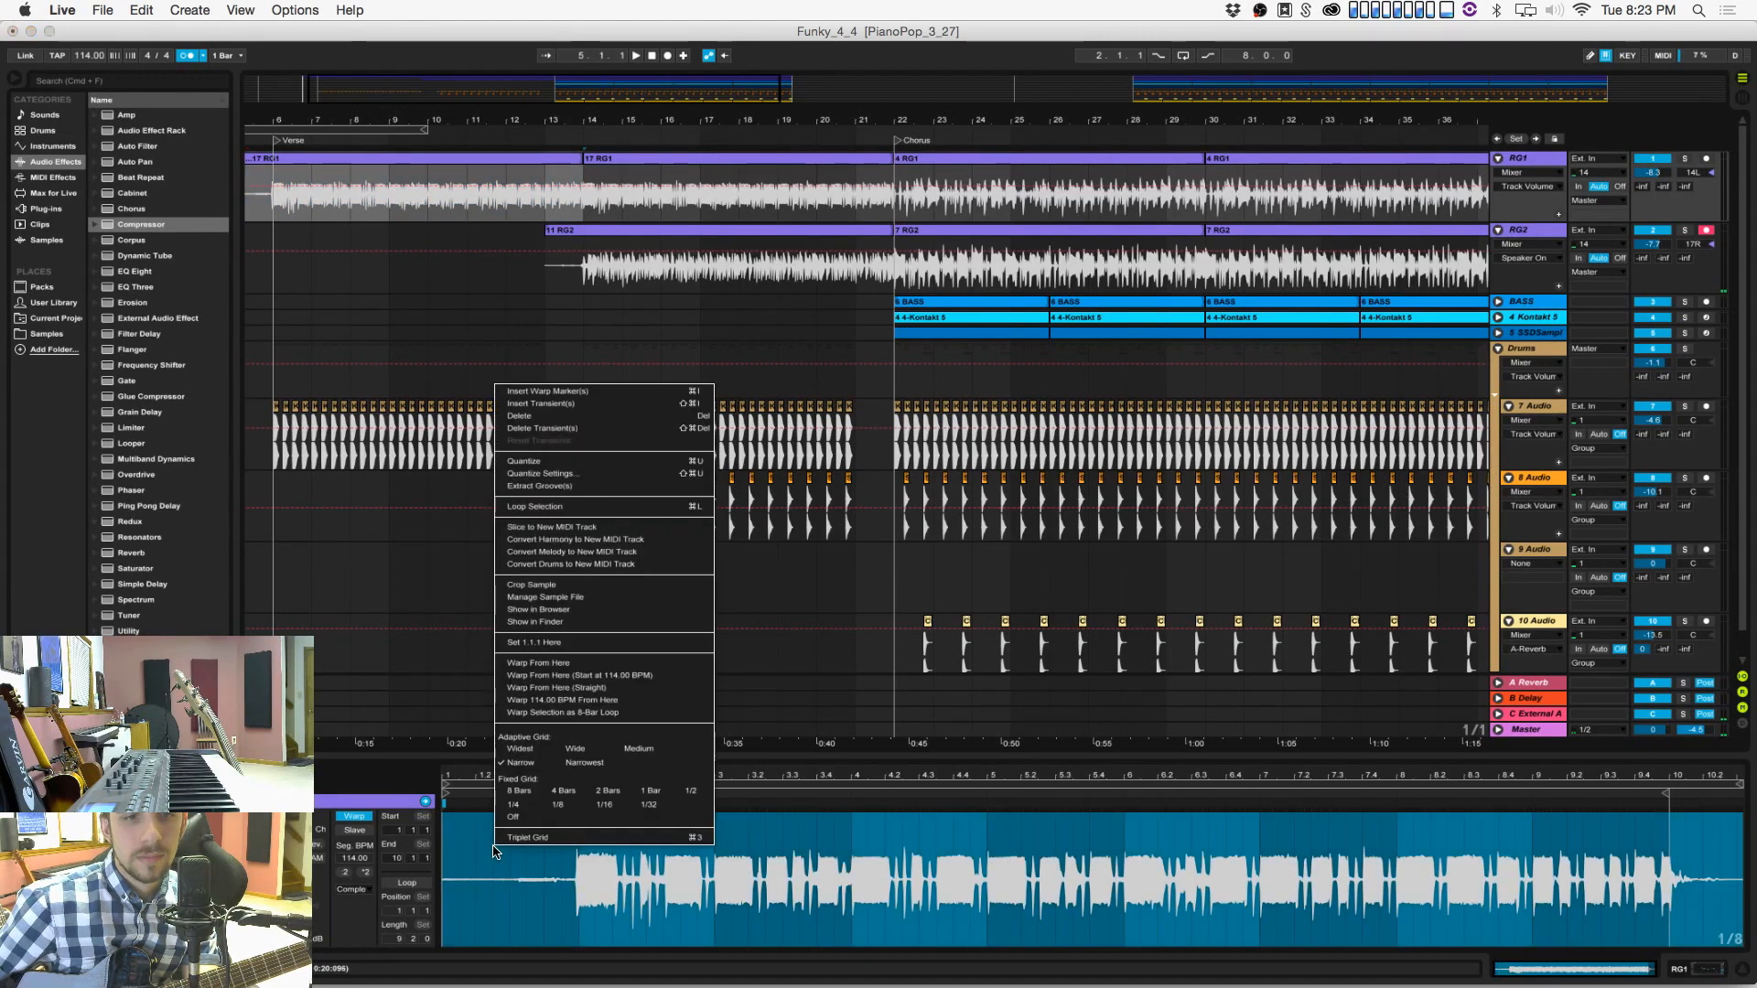
{"action": "left_click", "coordinate": [595, 803]}
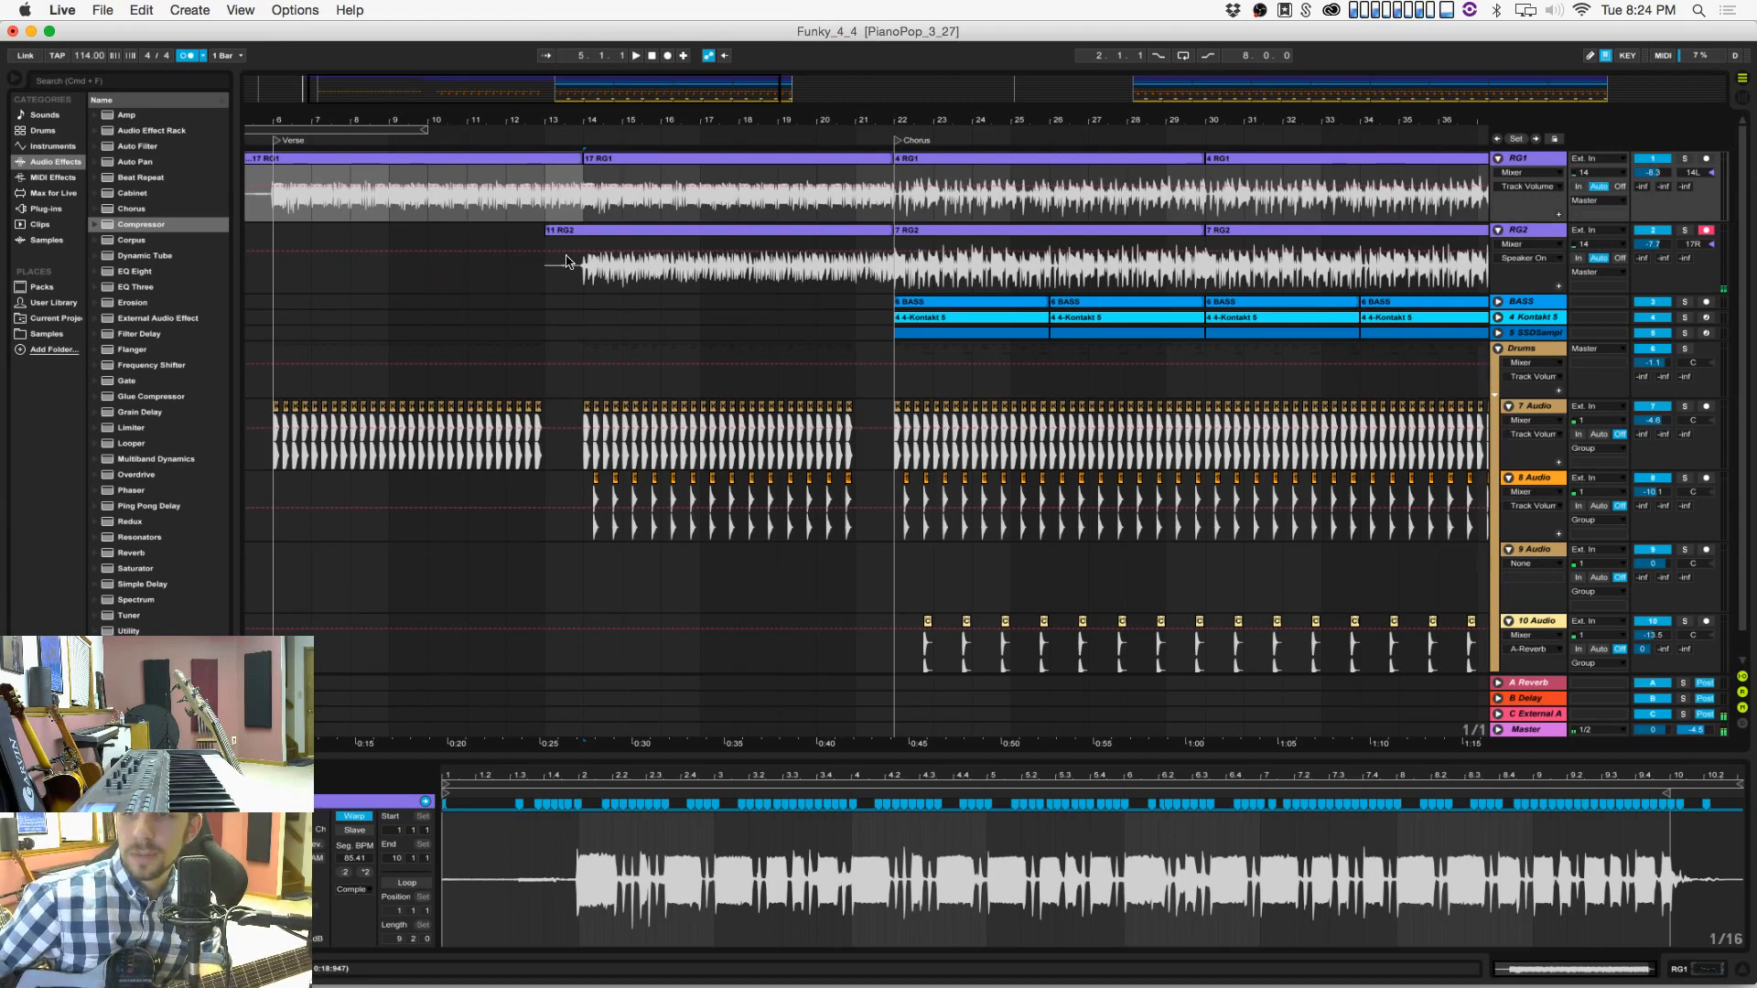
Step: Quantize the second RG1 verse clip with a 1/16 grid in Complex warp mode, and save the set
{"action": "left_click", "coordinate": [715, 173]}
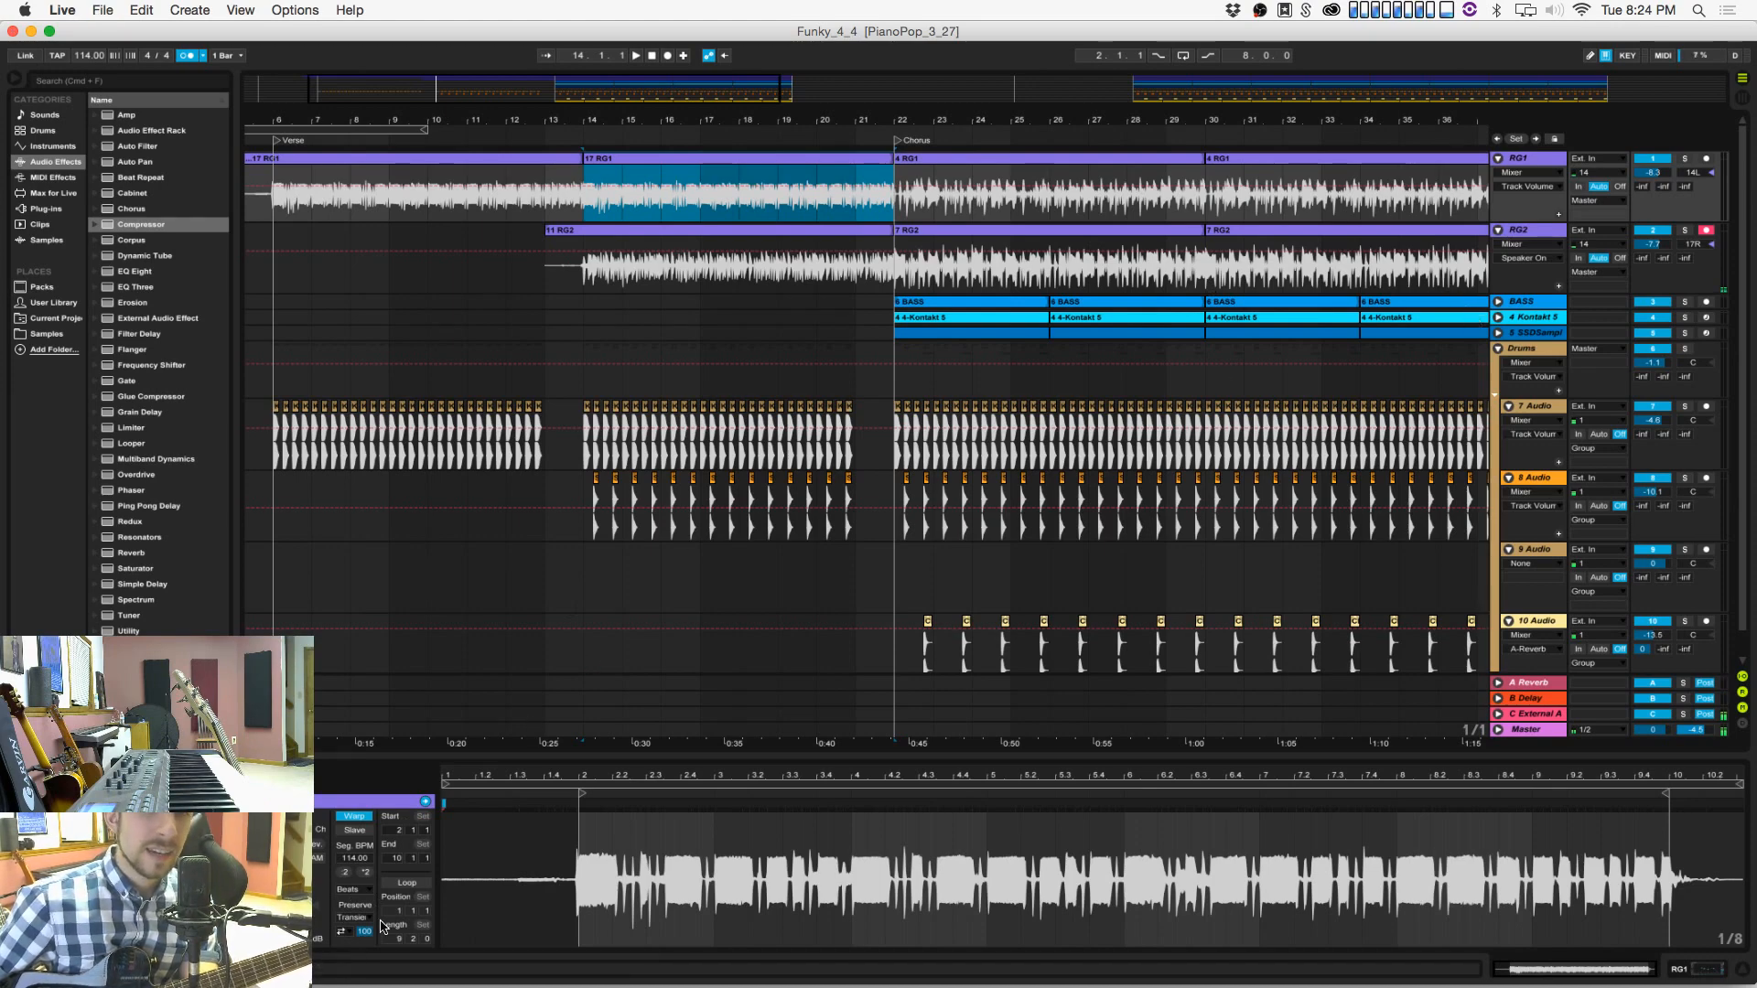
{"action": "right_click", "coordinate": [604, 793]}
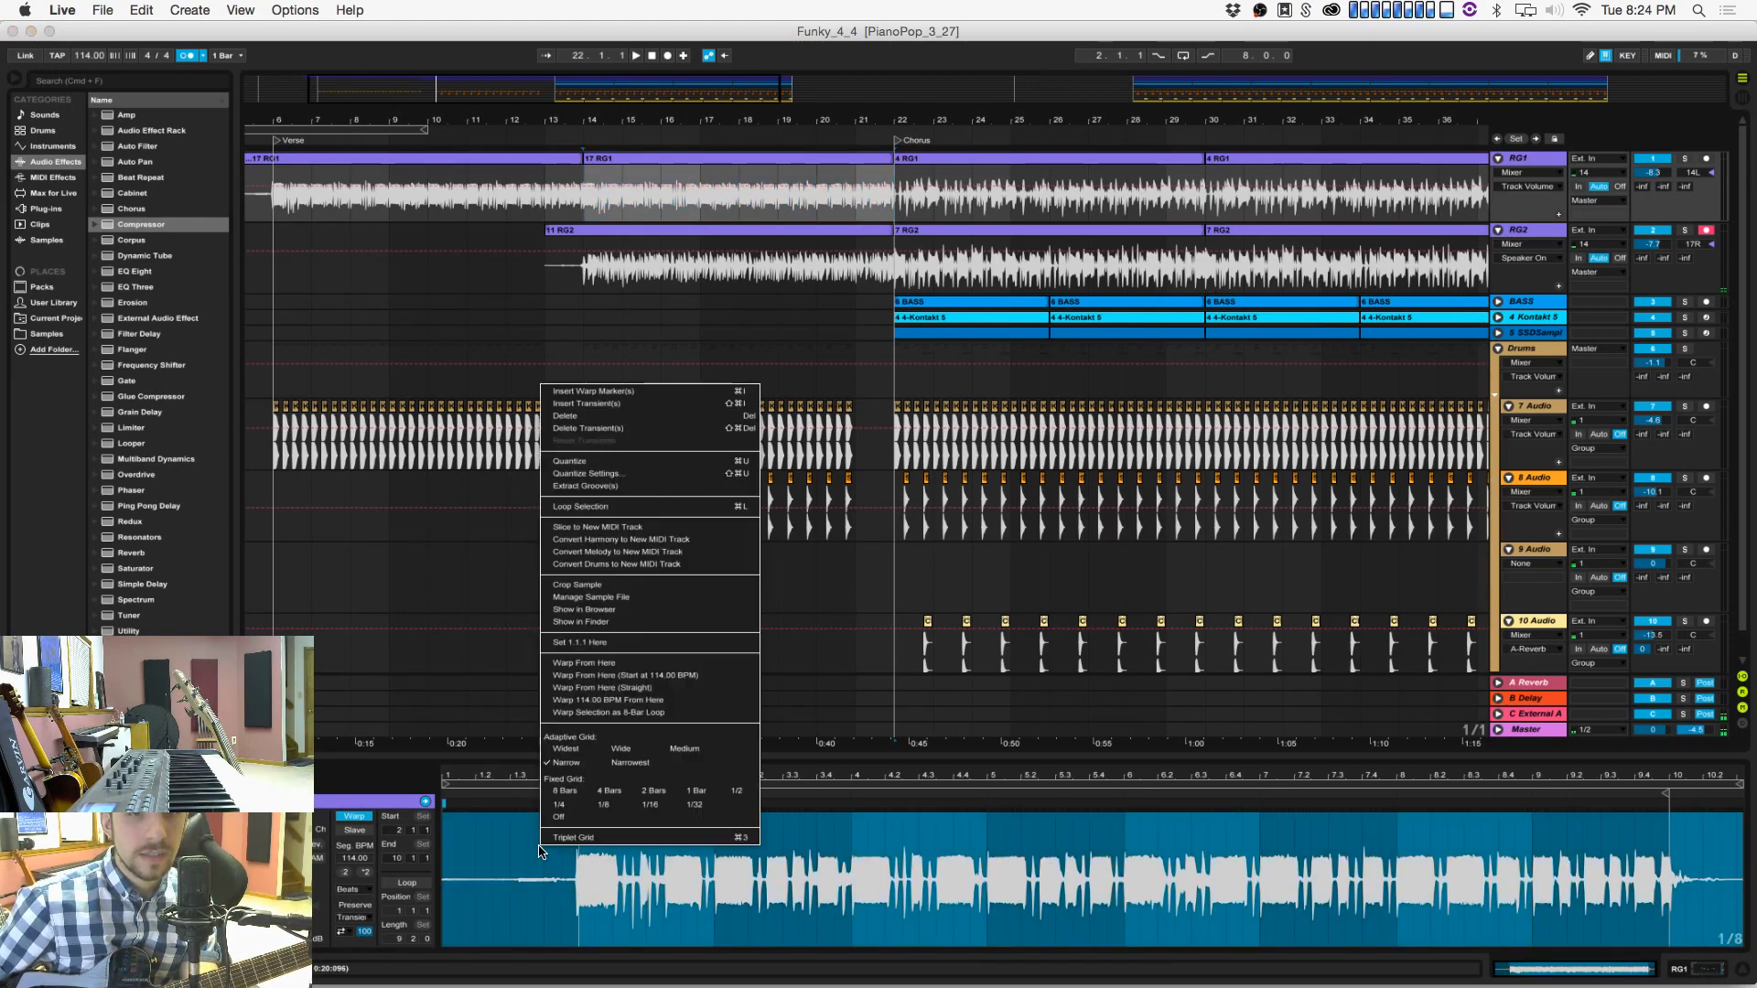
{"action": "left_click", "coordinate": [637, 805]}
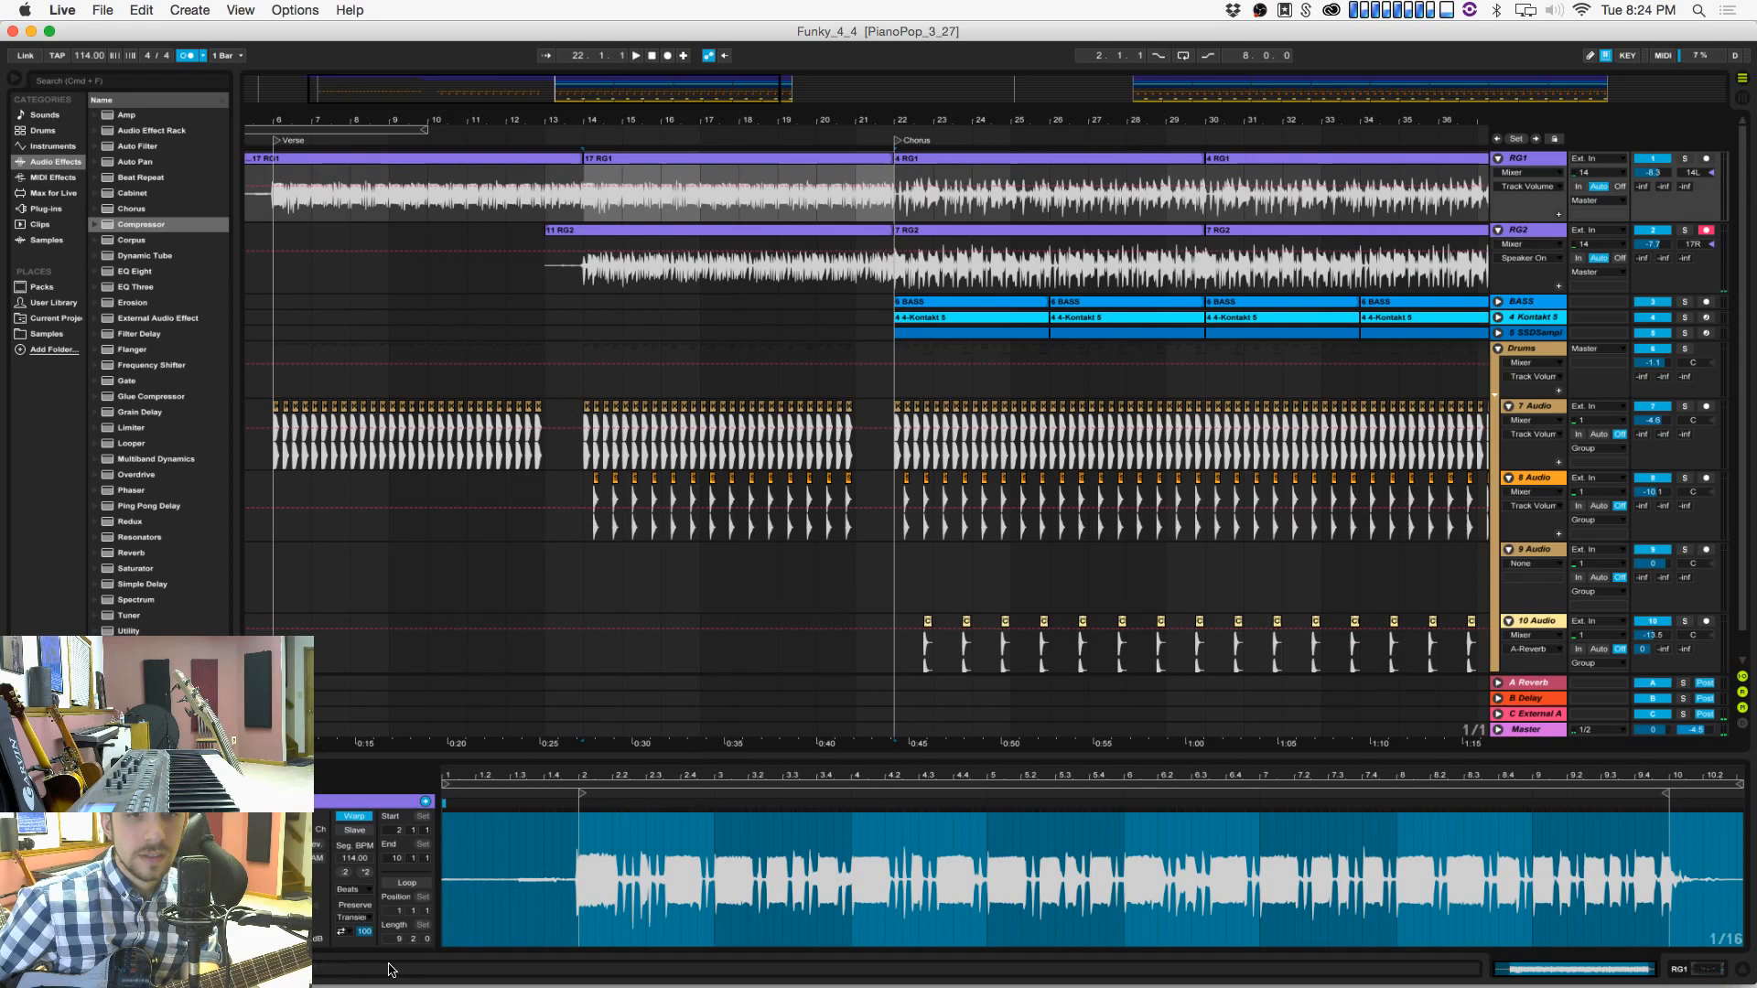
{"action": "left_click", "coordinate": [359, 889]}
{"action": "left_click", "coordinate": [368, 951]}
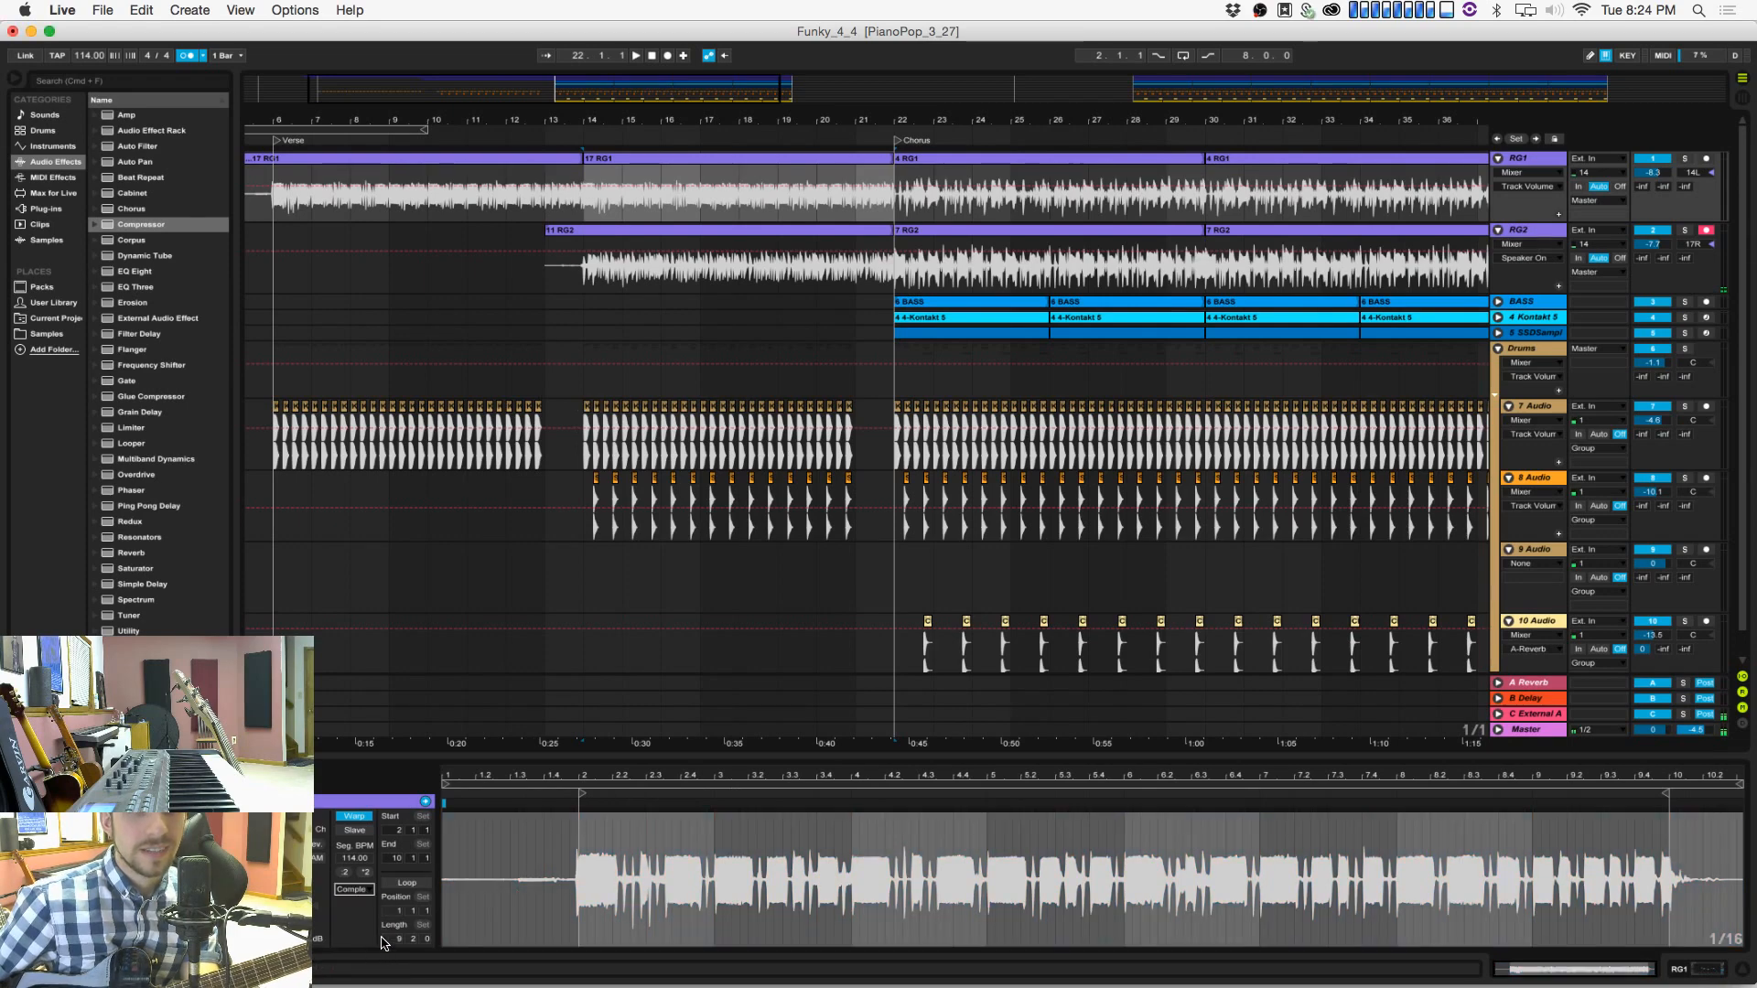
{"action": "key", "text": "super+u"}
{"action": "left_click", "coordinate": [466, 858]}
{"action": "key", "text": "super+s"}
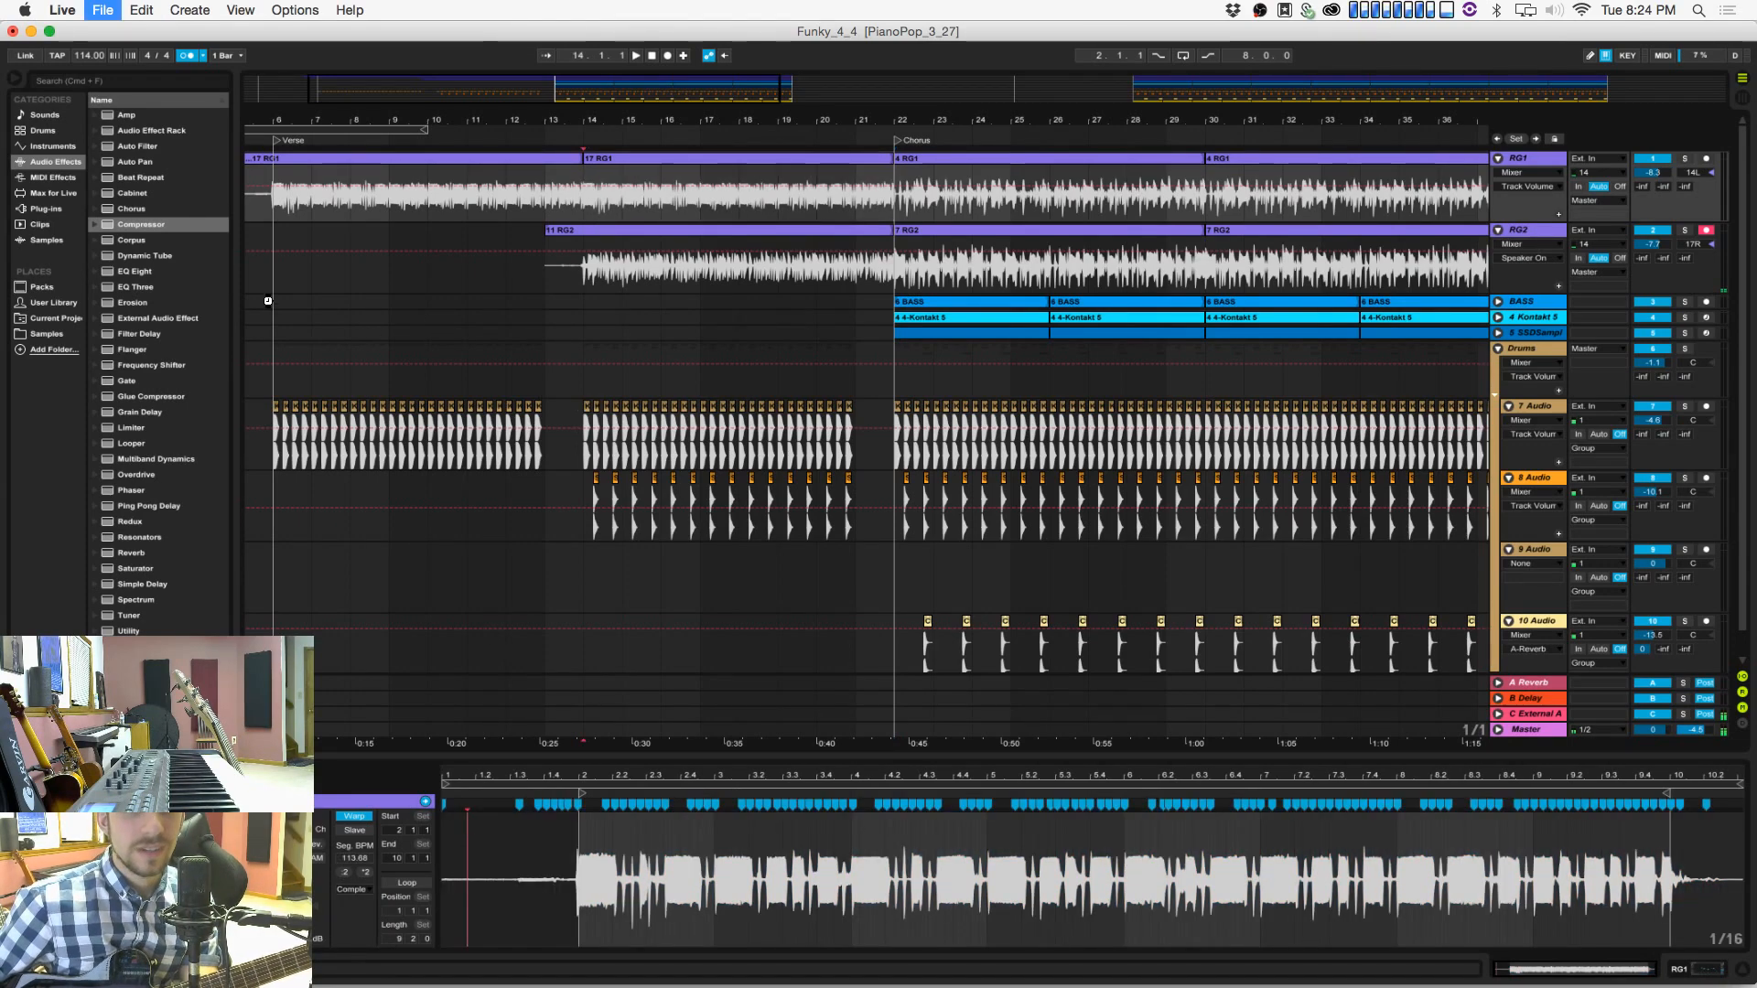
Step: Play the song from the beginning and turn off the metronome
{"action": "left_click", "coordinate": [652, 56]}
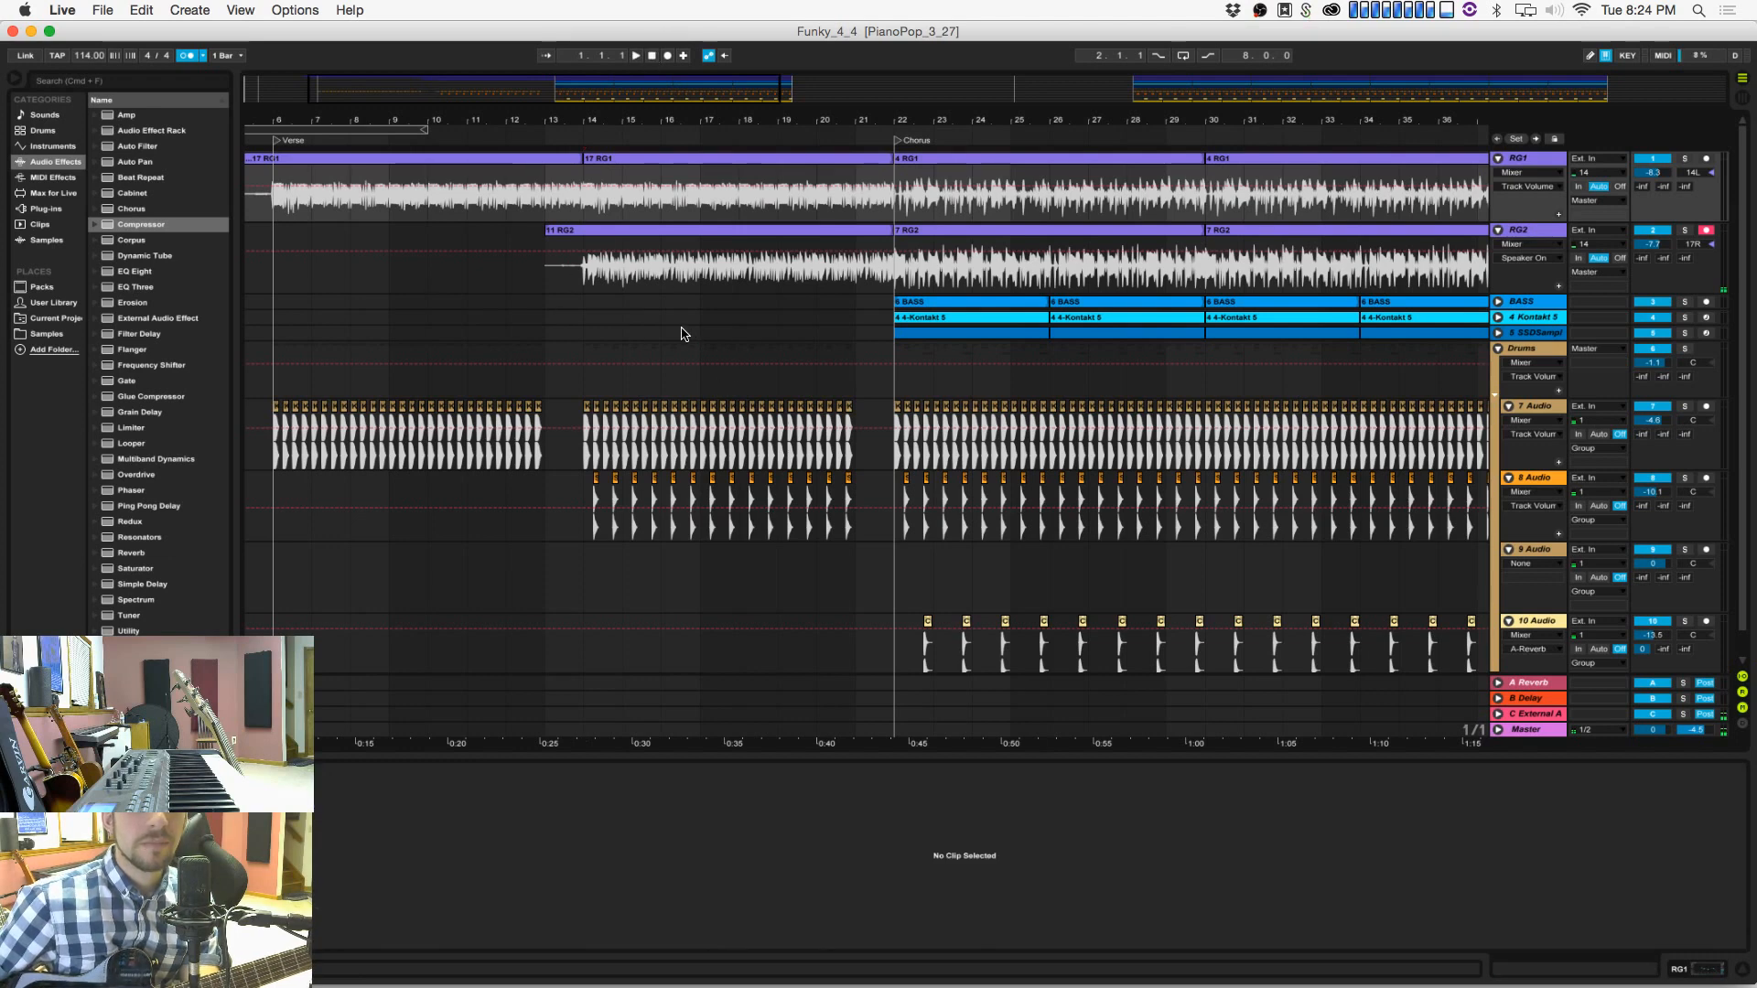
{"action": "left_click", "coordinate": [259, 279]}
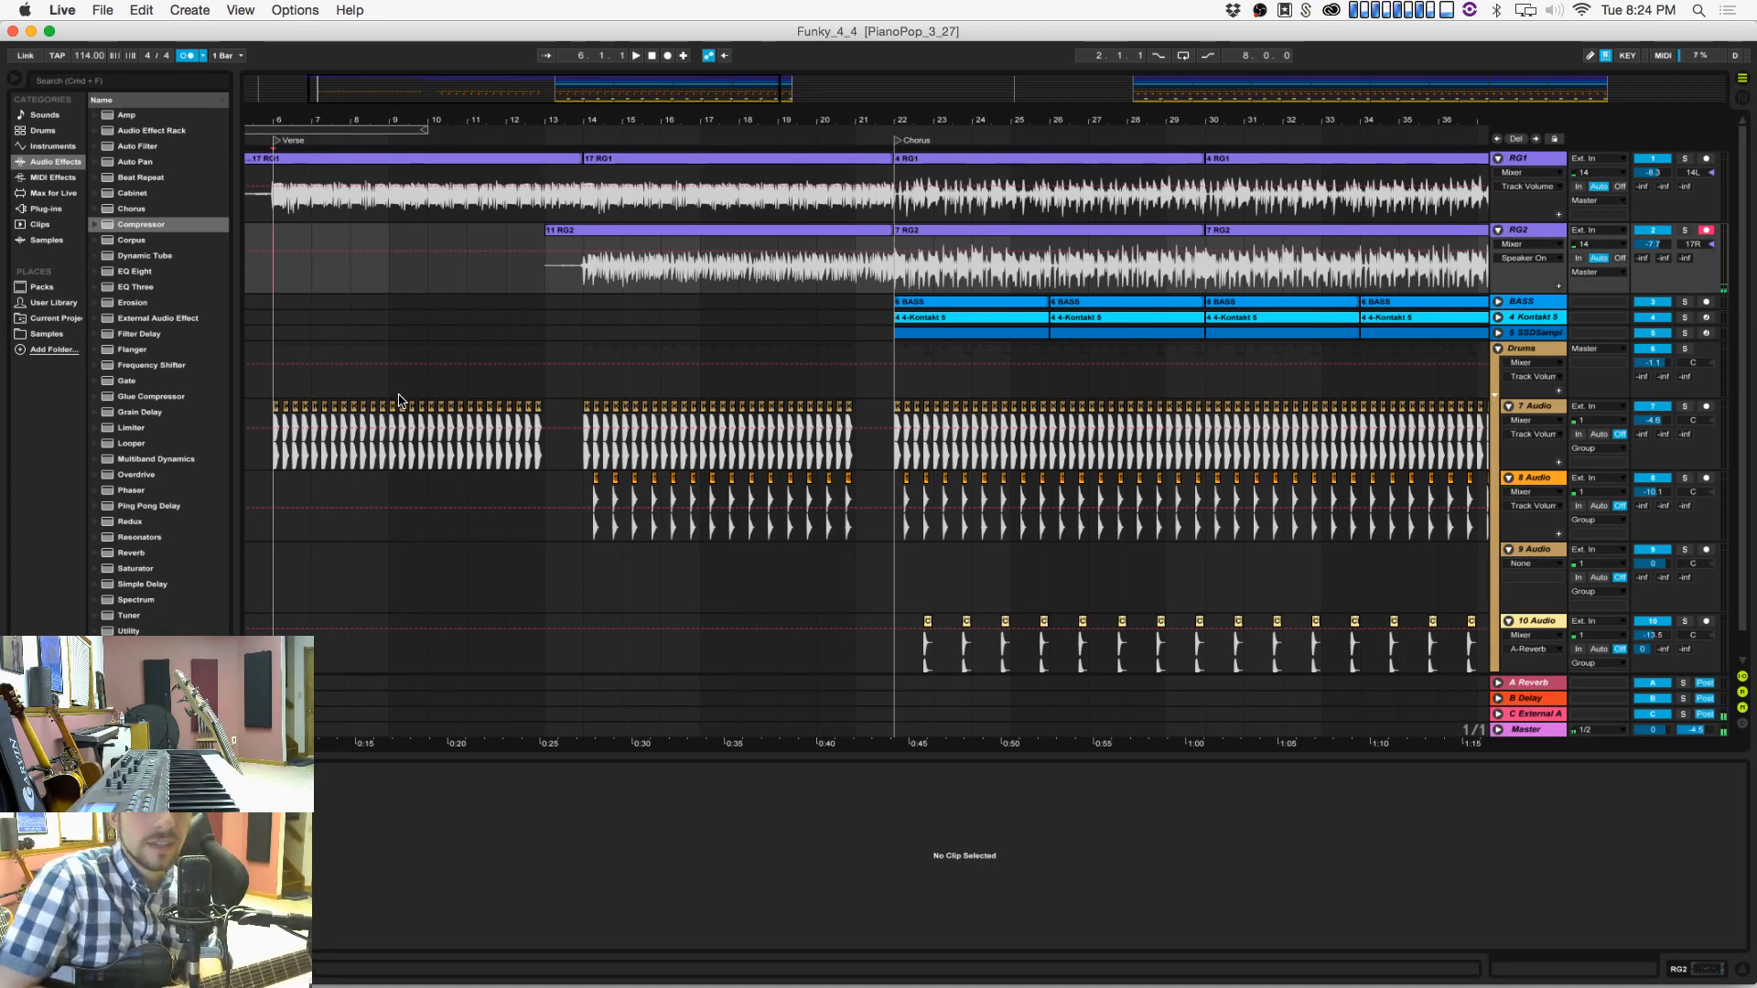
{"action": "left_click", "coordinate": [648, 58]}
{"action": "key", "text": "space"}
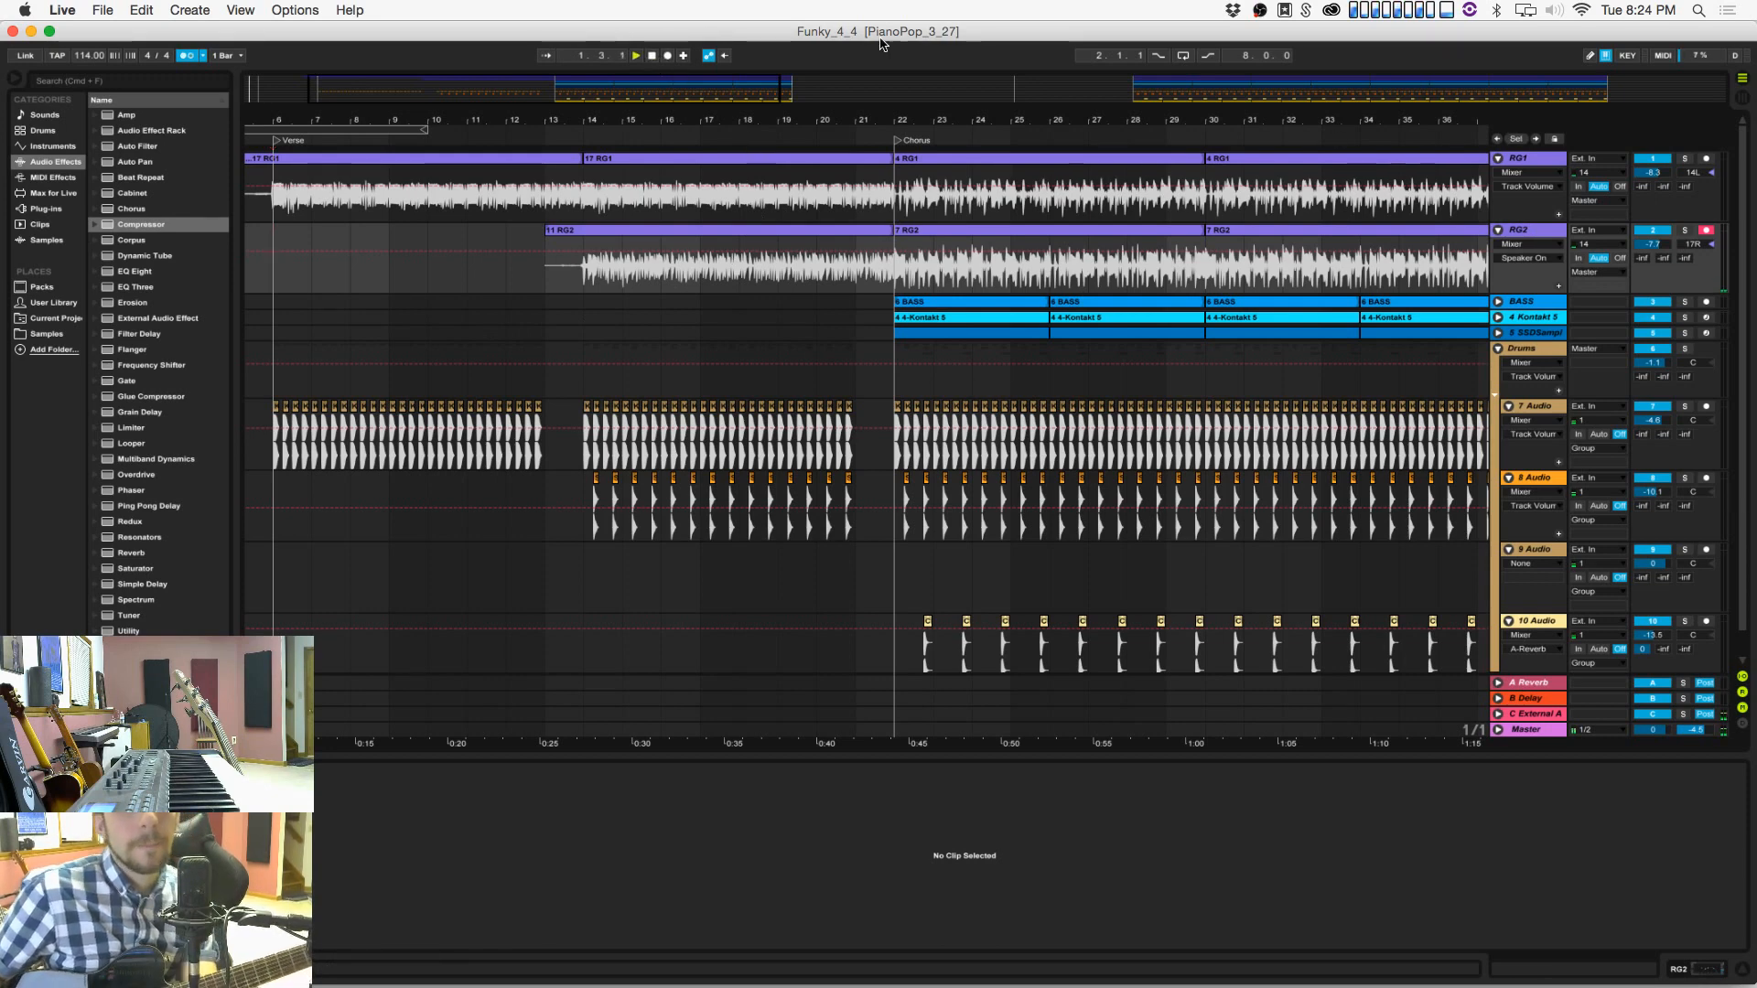
{"action": "left_click", "coordinate": [186, 55]}
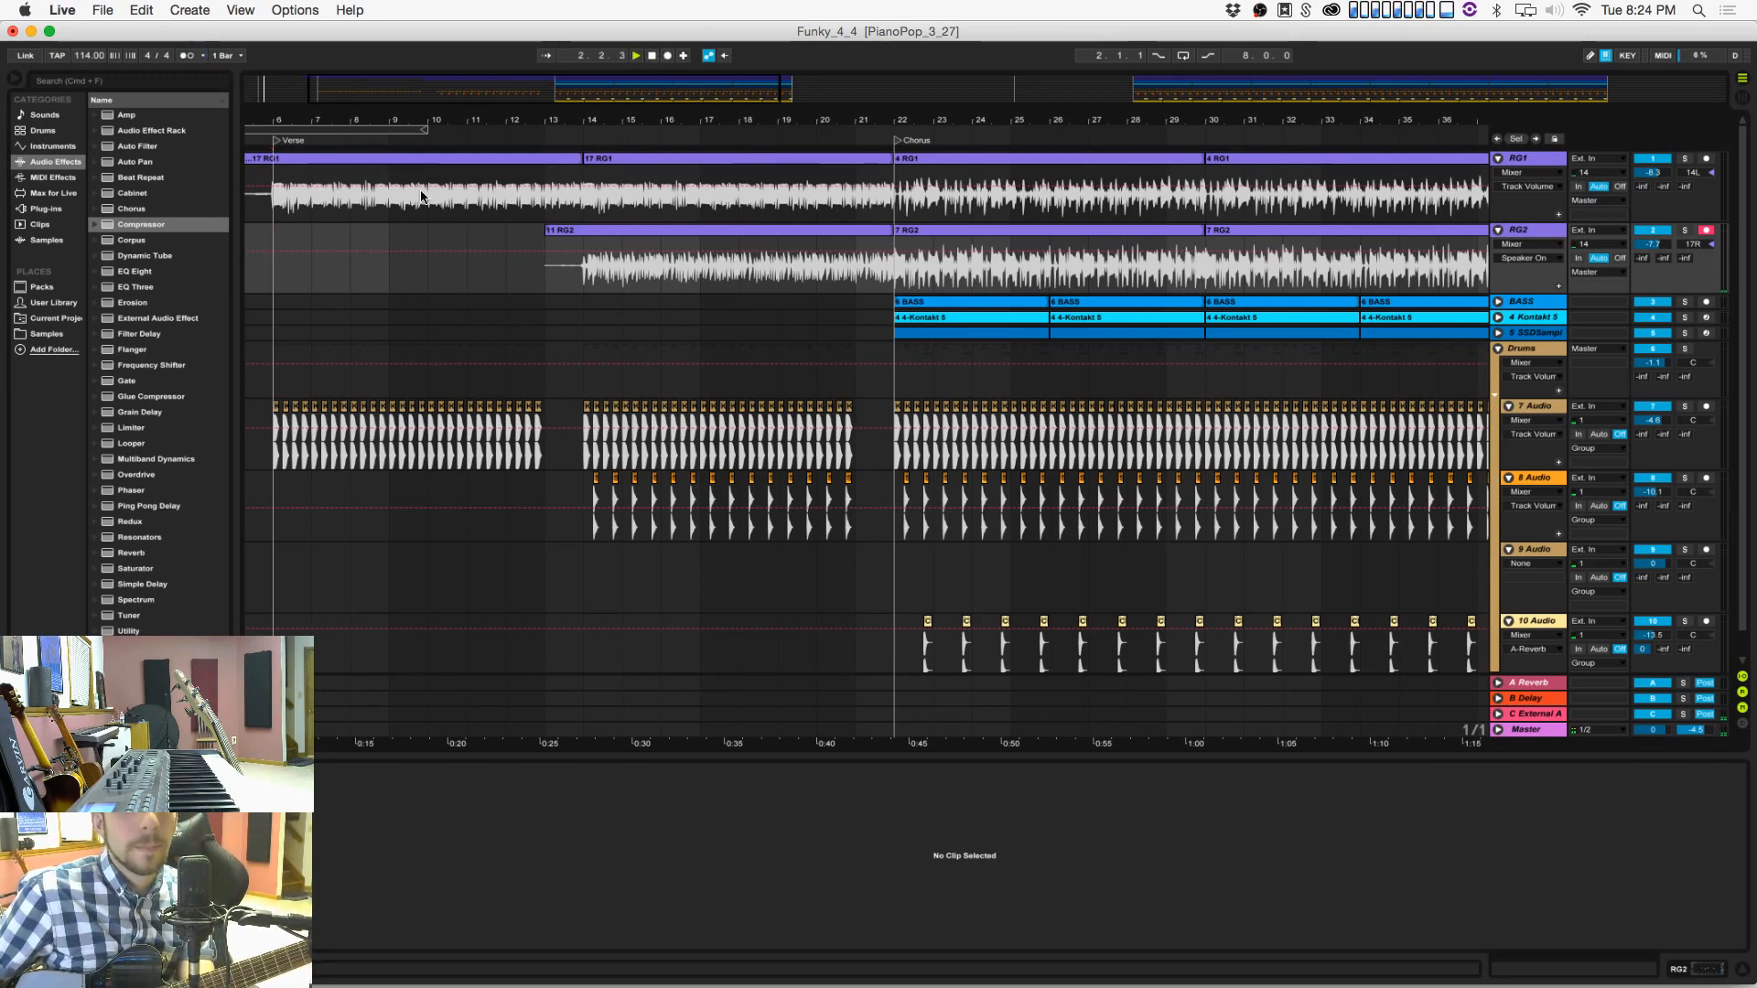
Step: Play back from bar 6 while lowering RG1's volume to about -10.6 dB and raising RG2's to about -6 dB, and save the set
{"action": "scroll", "coordinate": [402, 261], "scroll_direction": "left", "scroll_amount": 5}
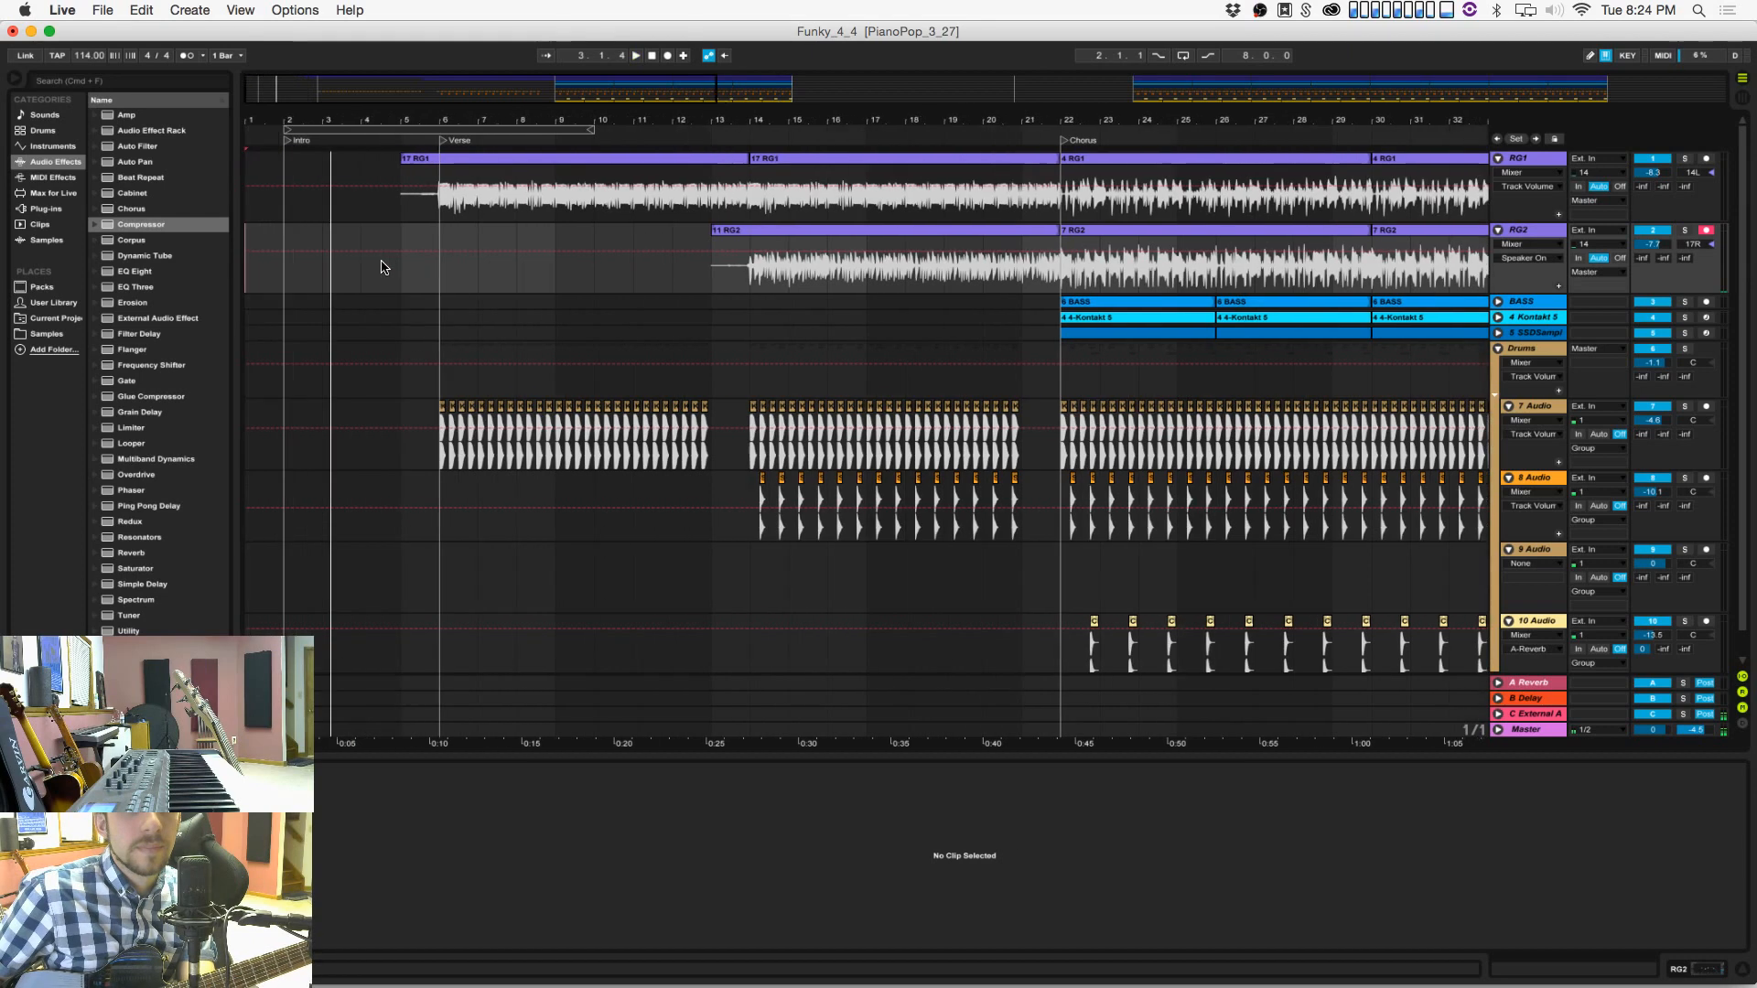
{"action": "left_click", "coordinate": [447, 269]}
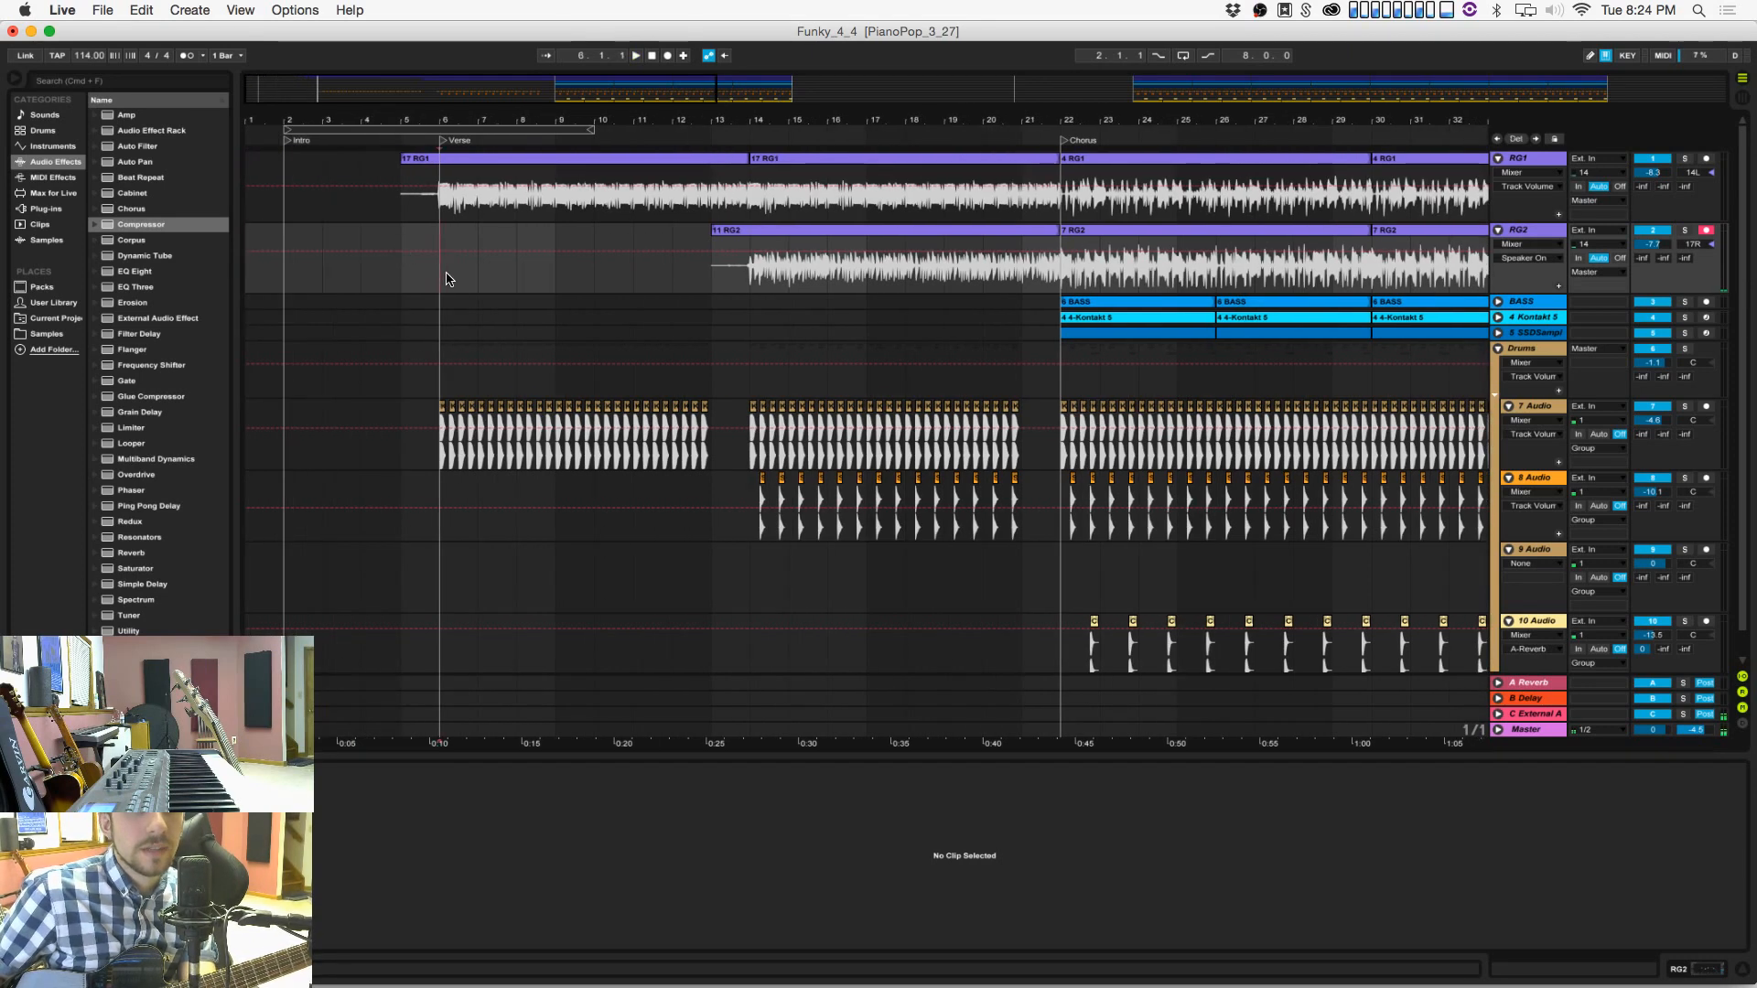
{"action": "key", "text": "space"}
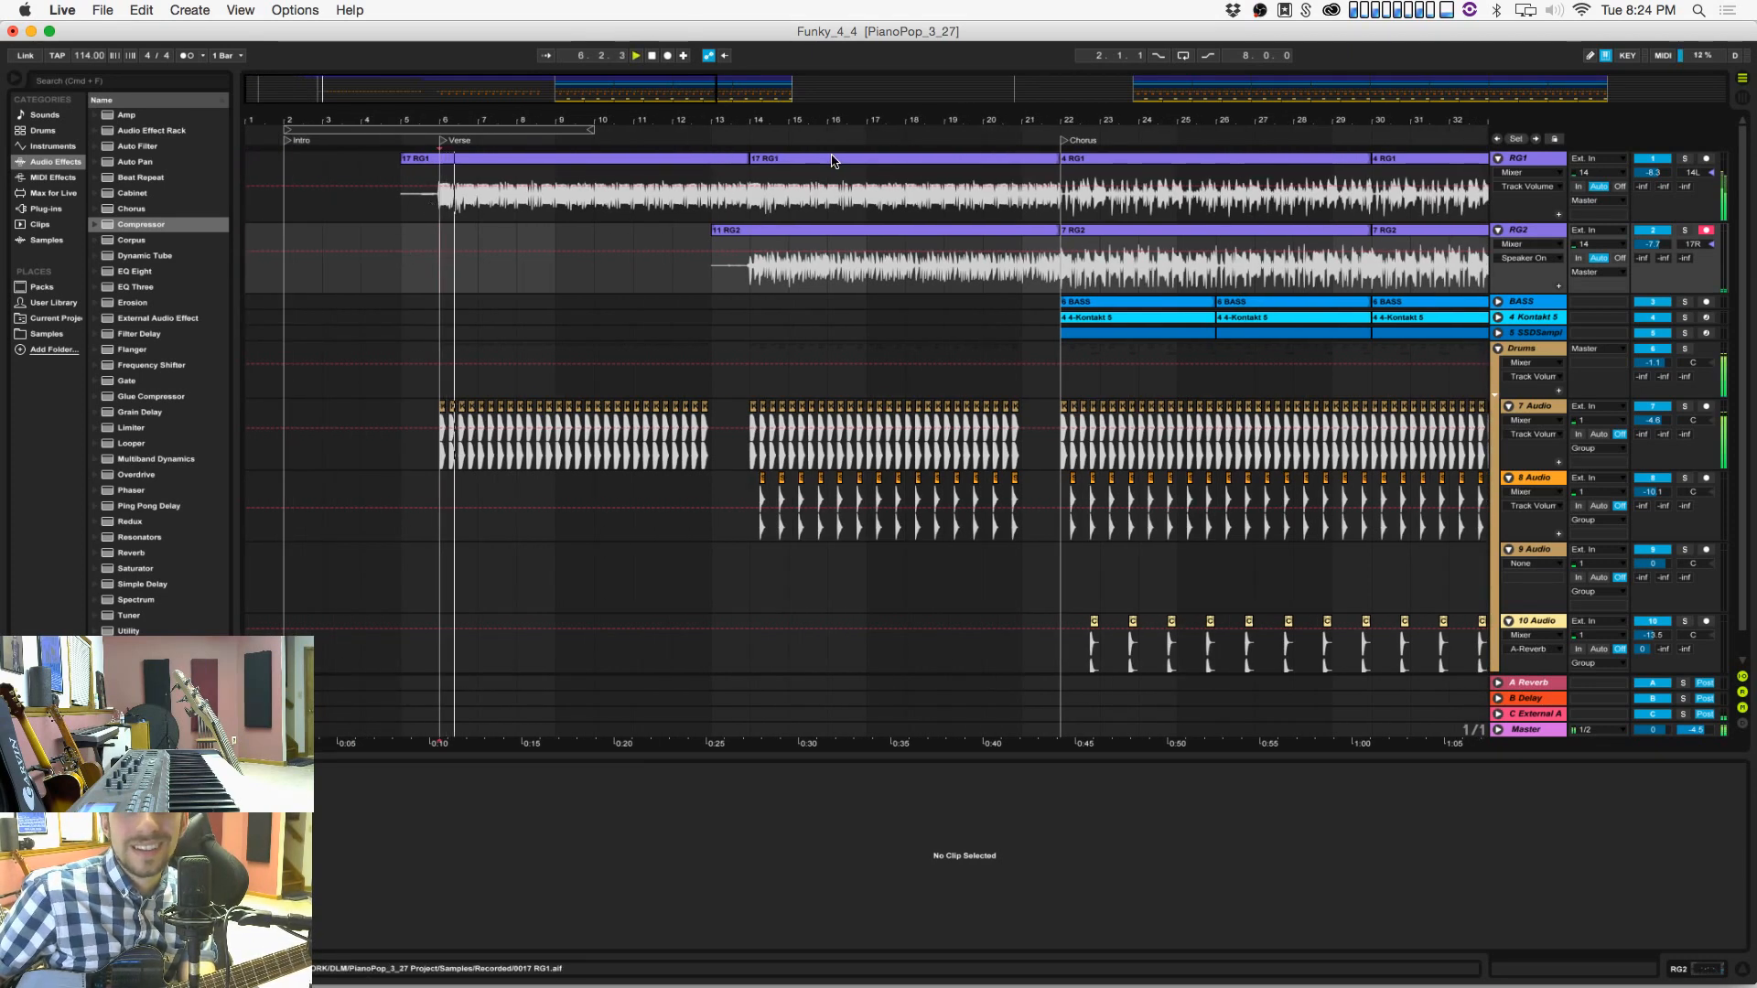
{"action": "left_click_drag", "start_coordinate": [1652, 172], "coordinate": [1652, 269]}
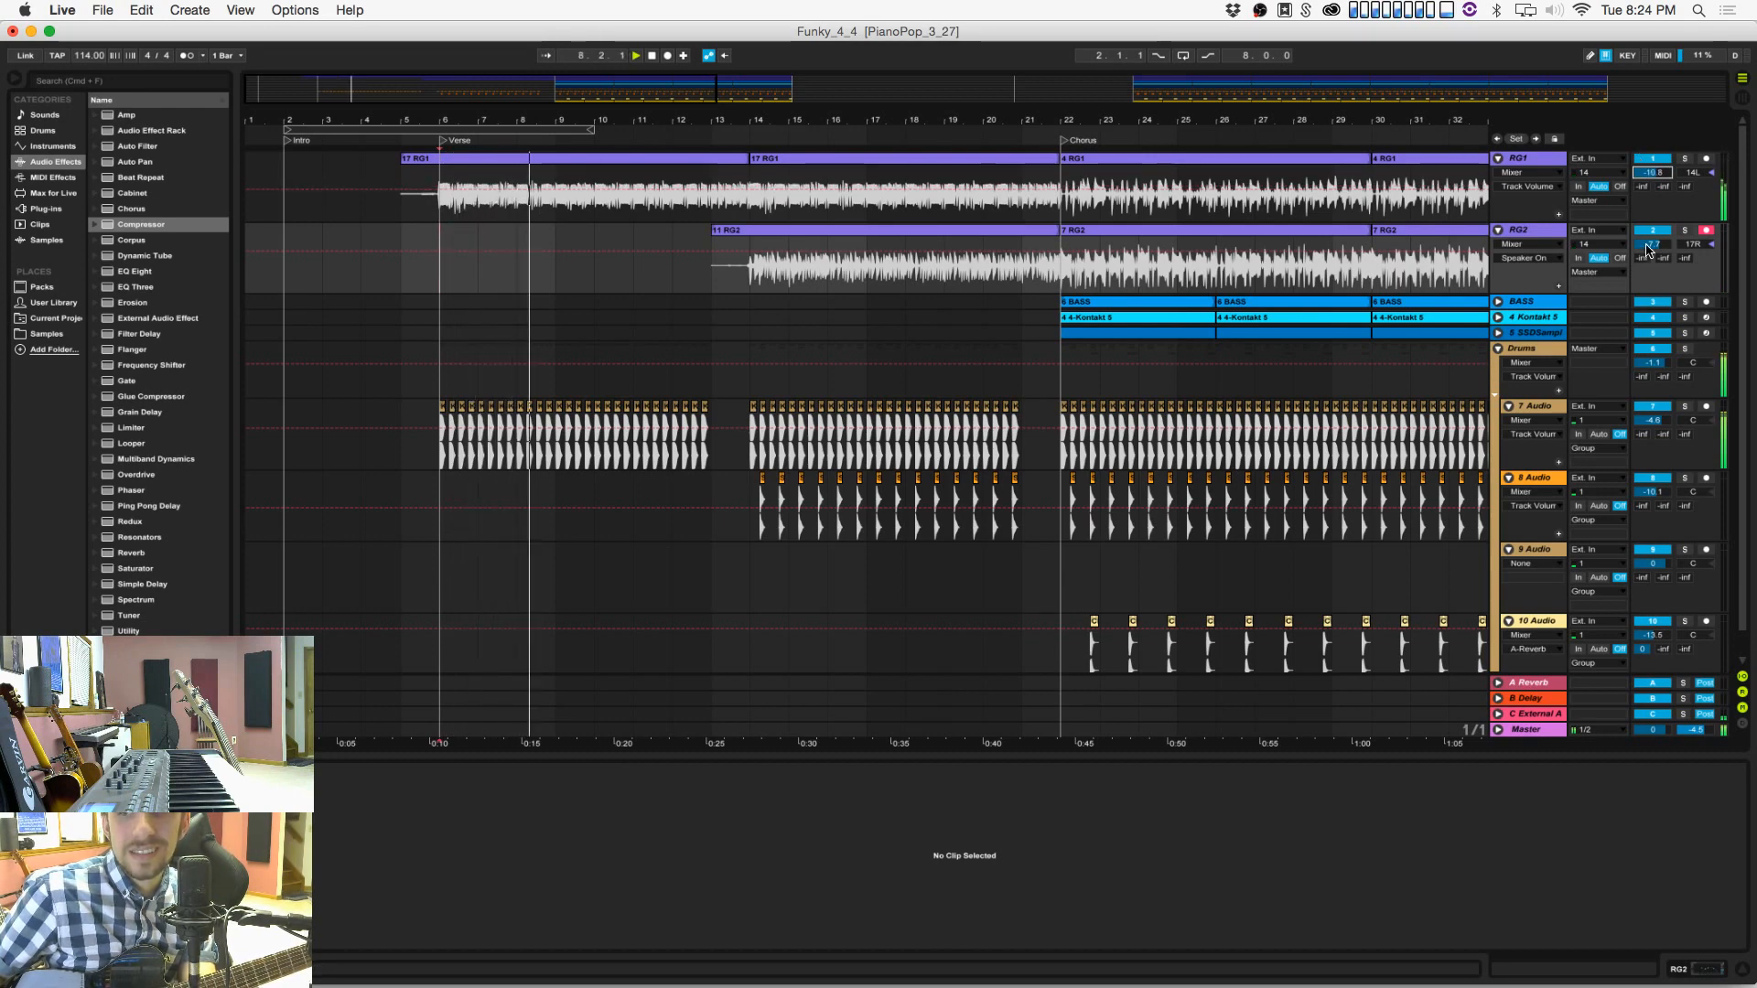
{"action": "left_click", "coordinate": [1650, 244]}
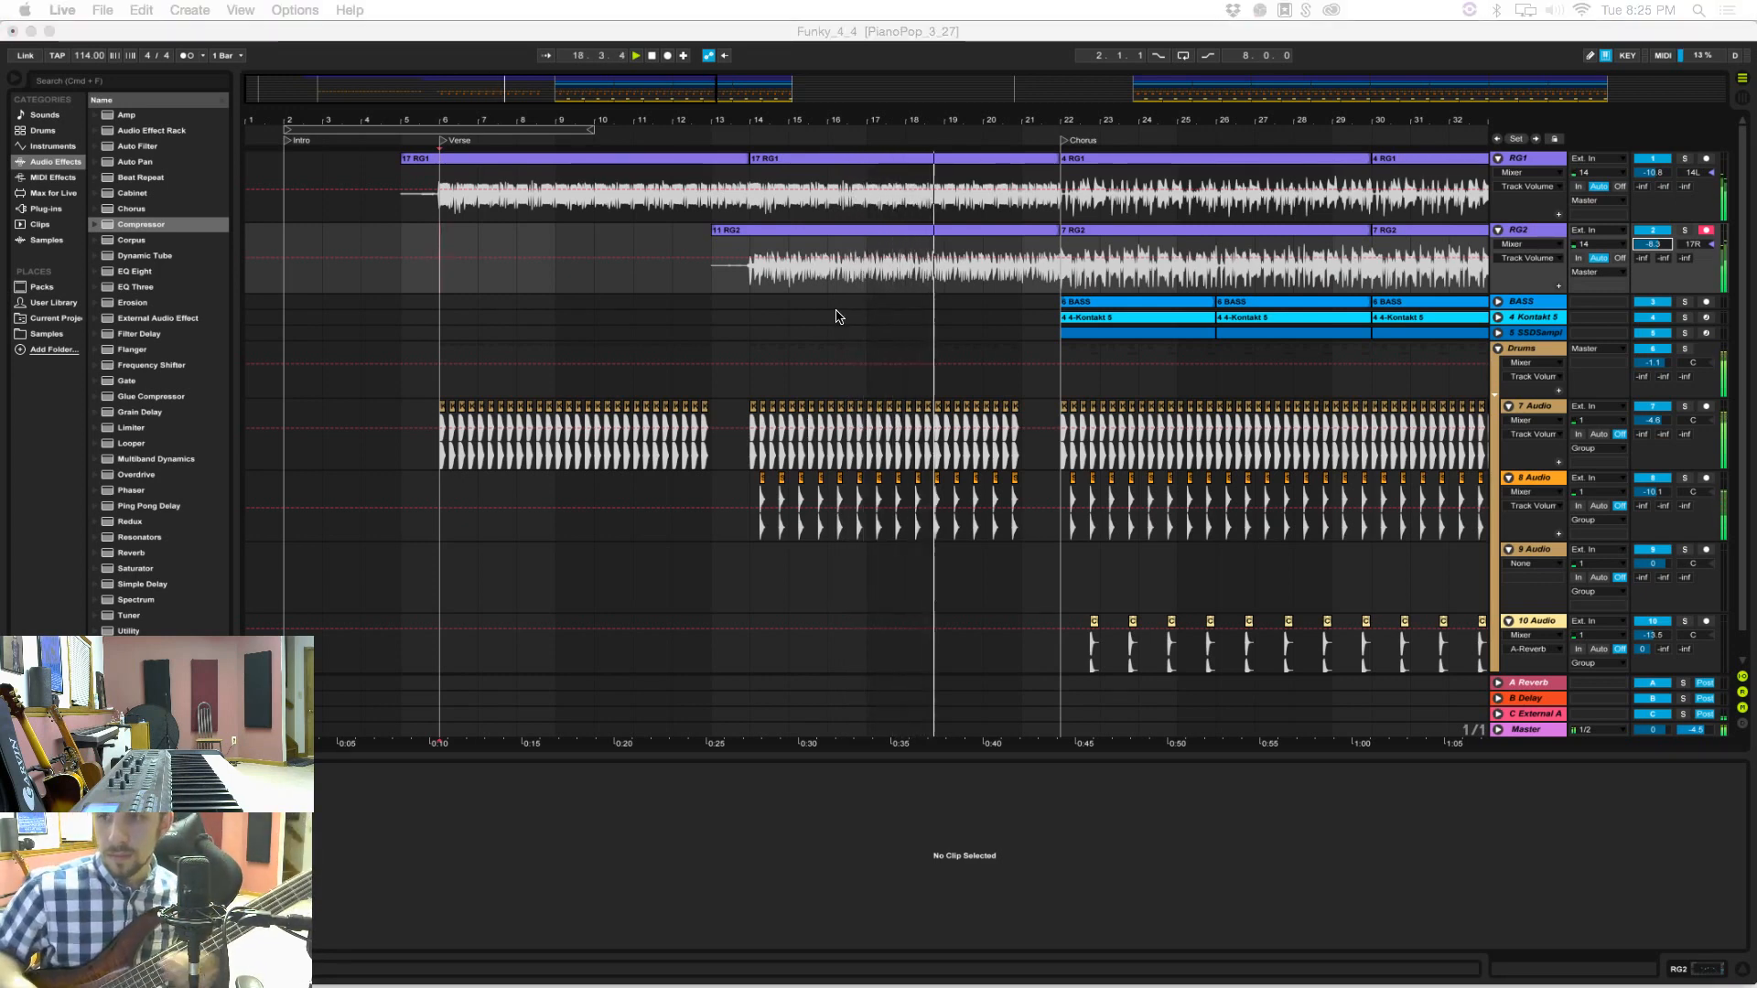
{"action": "left_click", "coordinate": [805, 373]}
{"action": "key", "text": "super+s"}
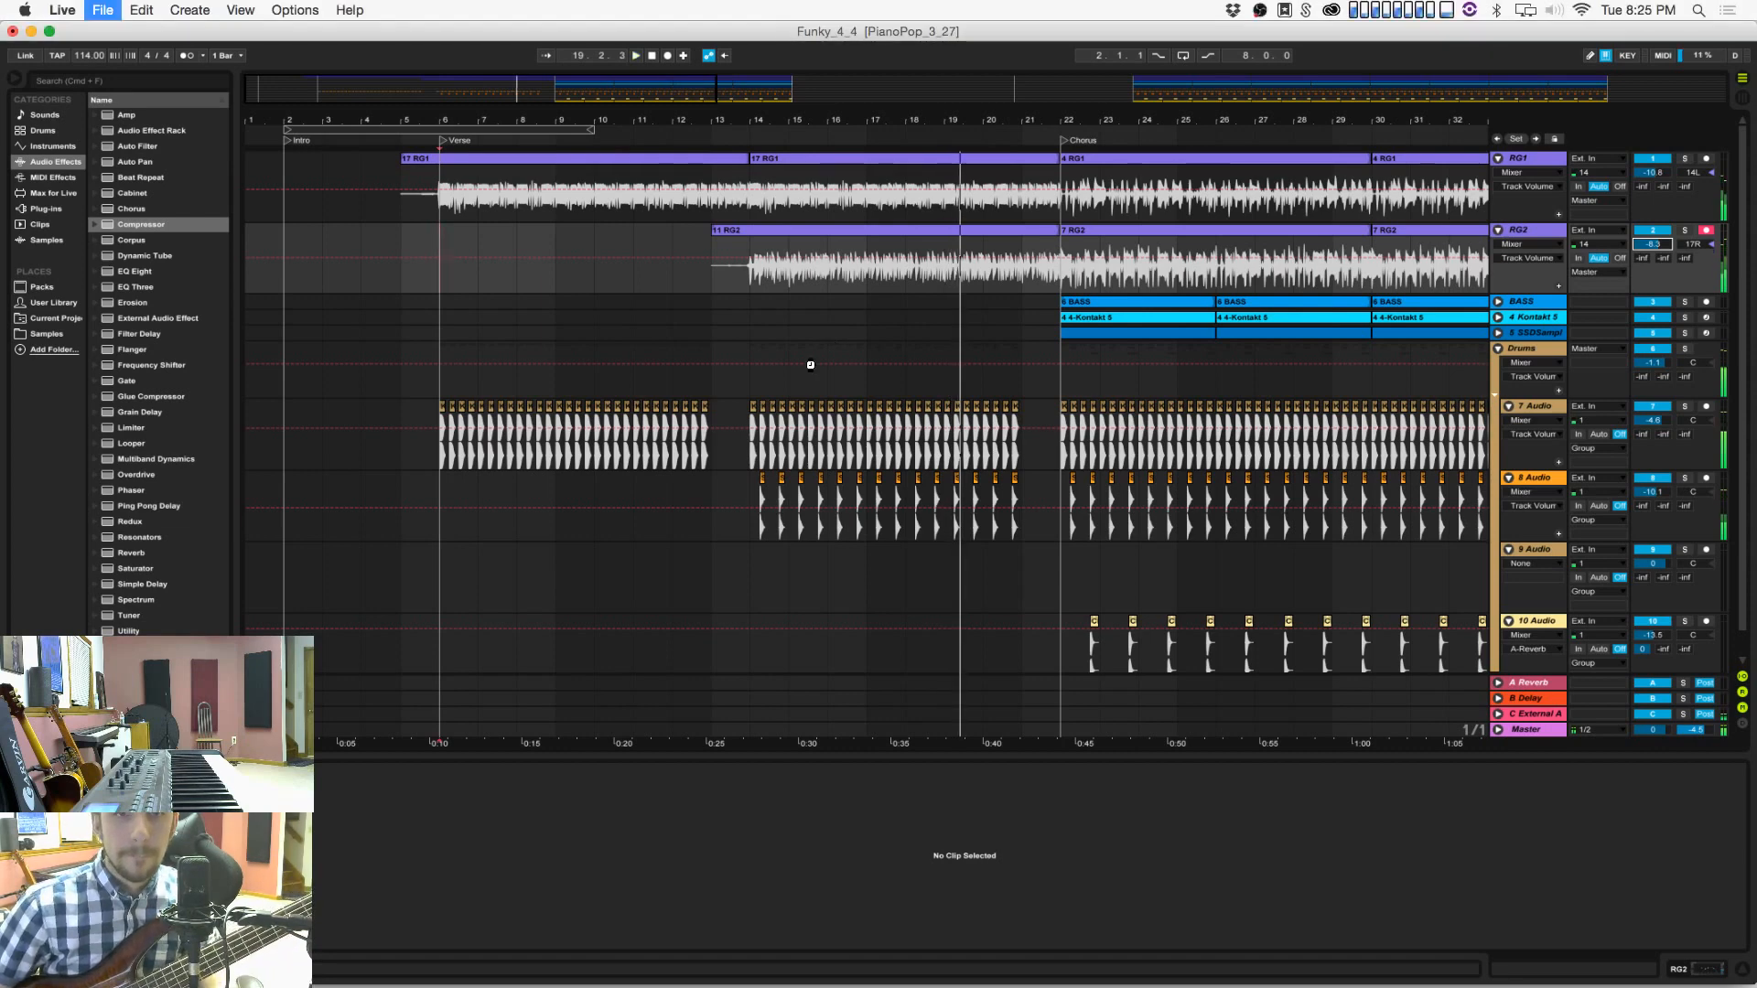
Step: Place the start position at bar 5, expand and arm the BASS track, and add a Tuner to it
{"action": "left_click", "coordinate": [401, 380]}
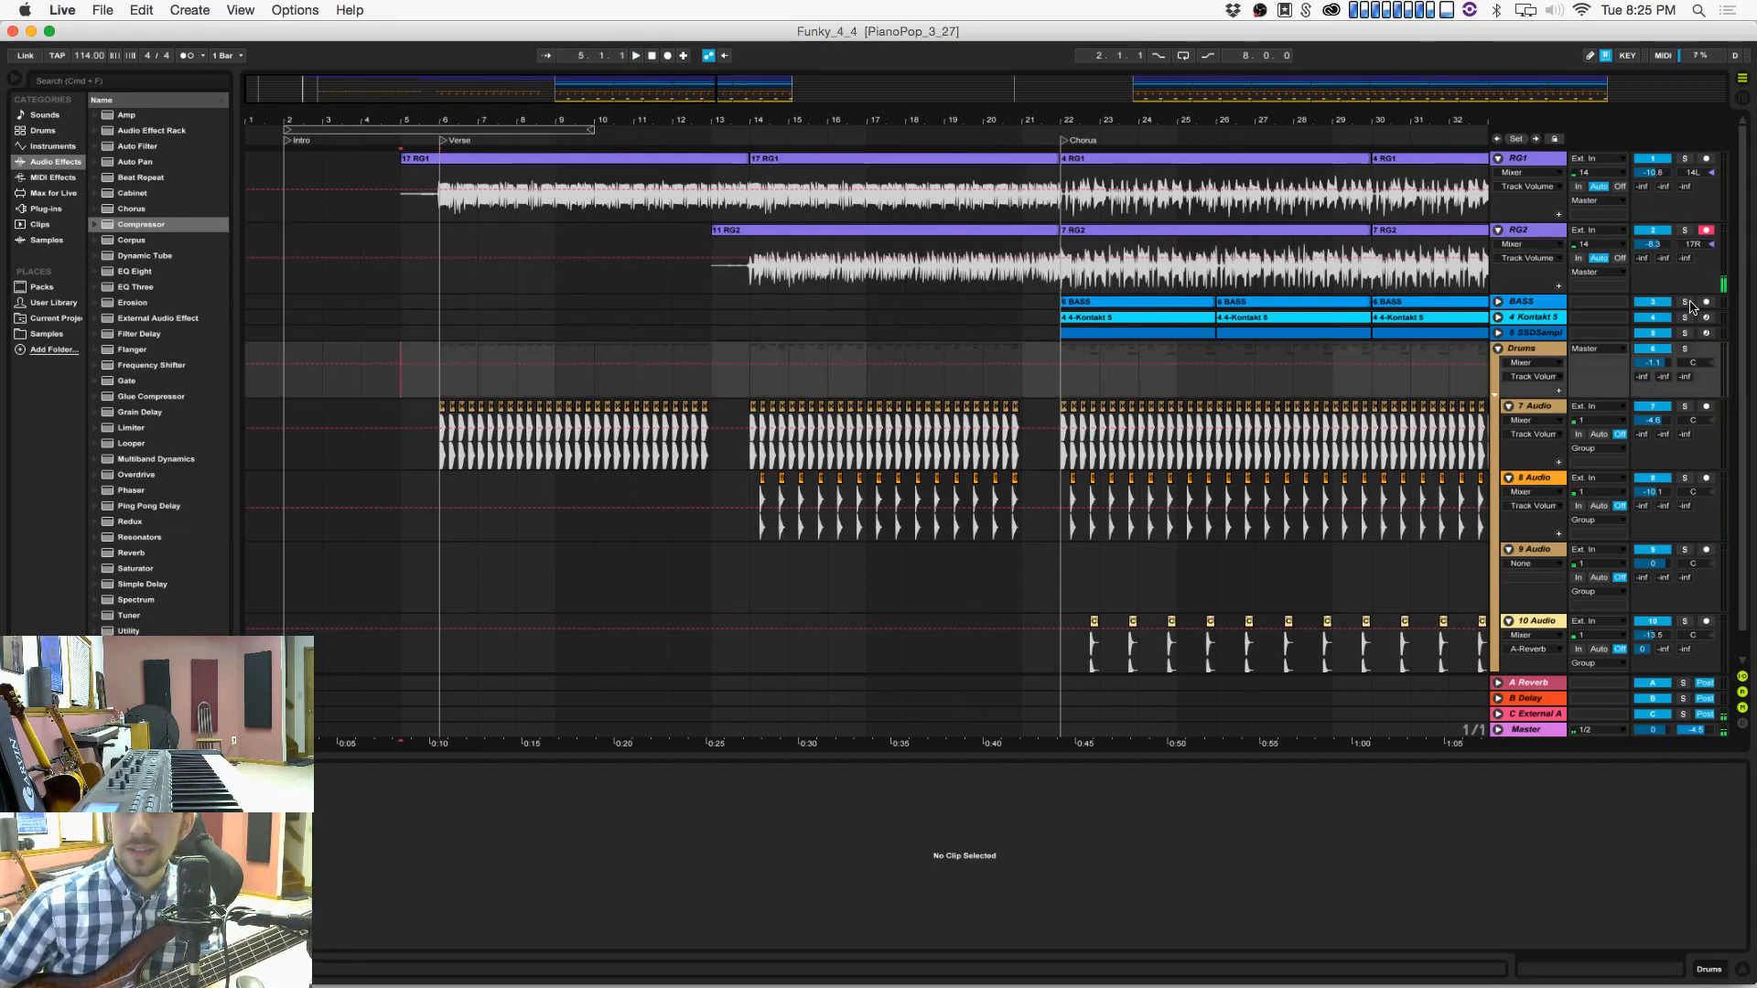
{"action": "left_click", "coordinate": [1521, 301]}
{"action": "left_click", "coordinate": [1499, 302]}
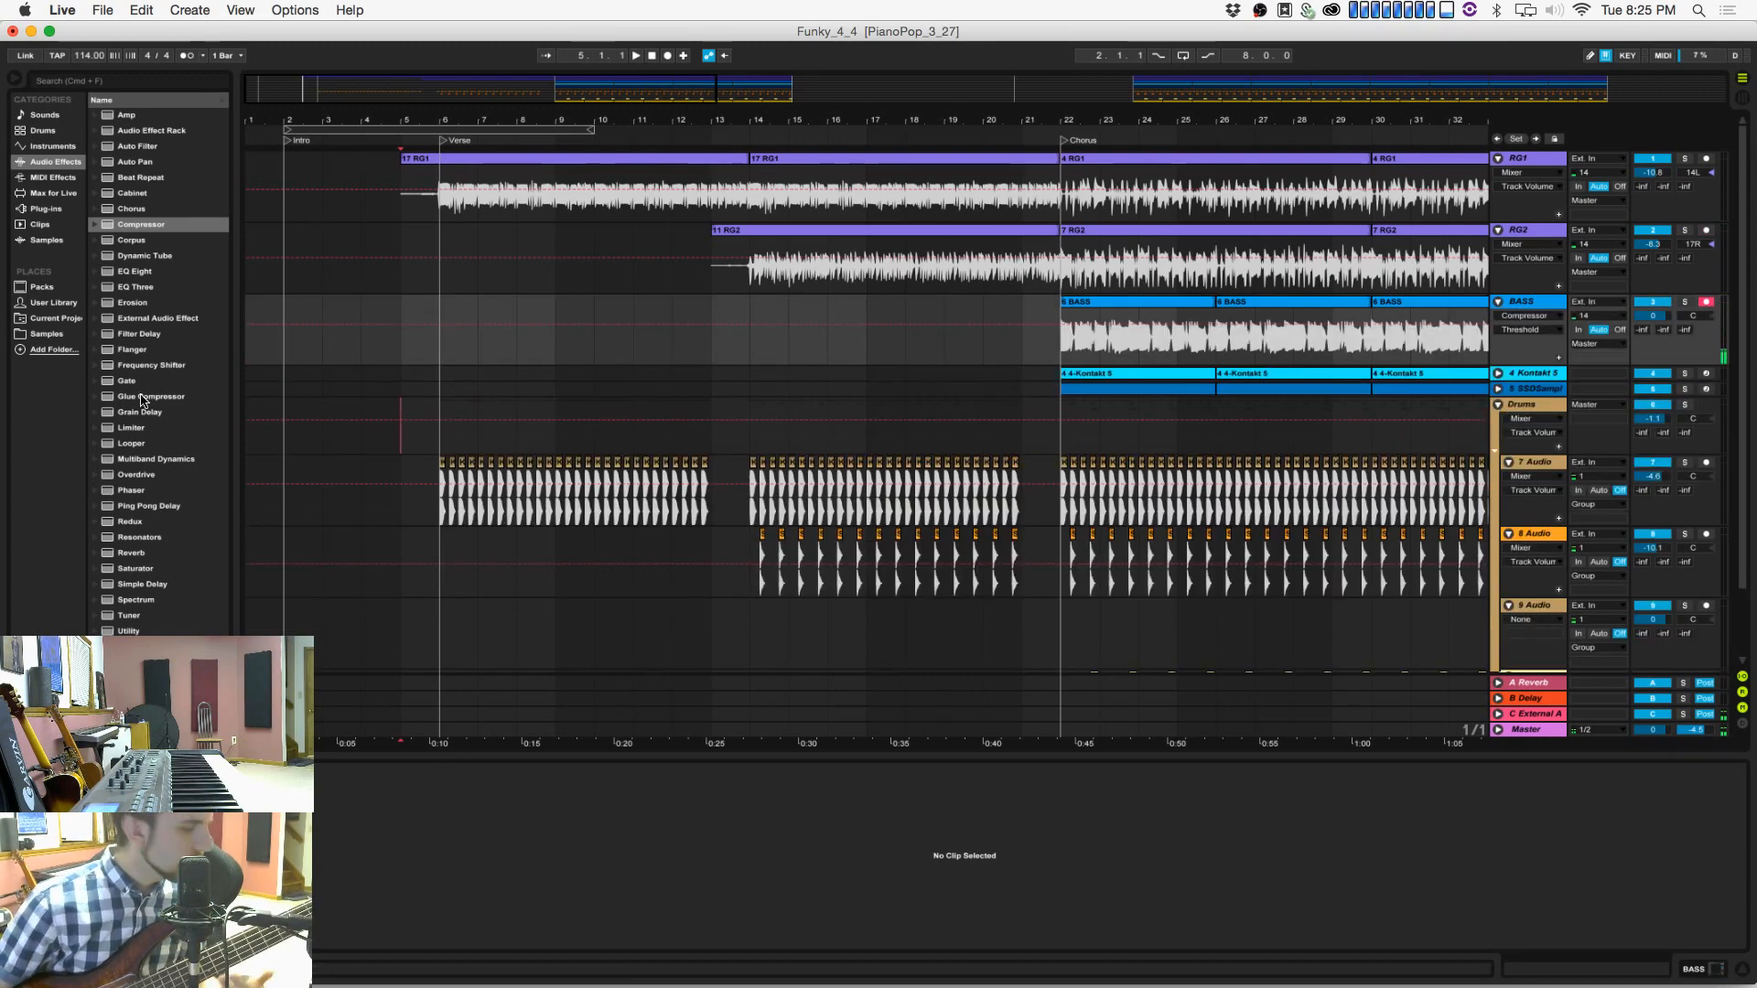
{"action": "left_click_drag", "start_coordinate": [140, 620], "coordinate": [486, 329]}
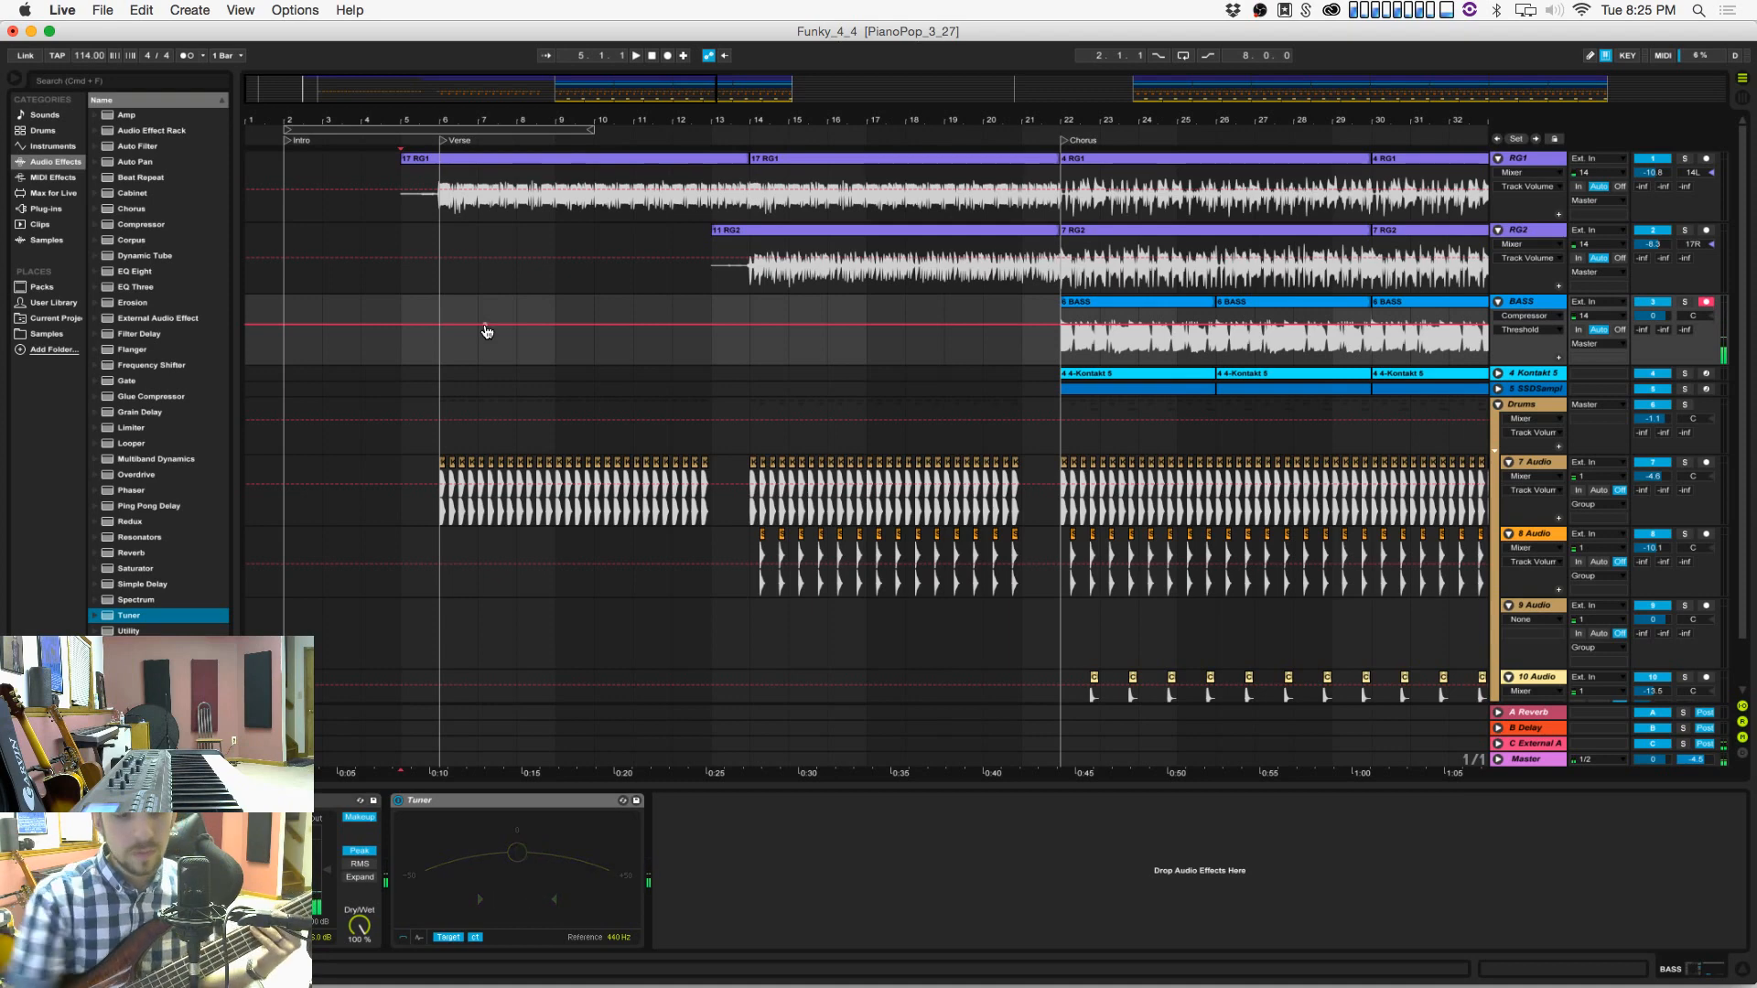
Step: Save the set and record a very short bass take at bar 2 under the Intro marker
{"action": "key", "text": "super+Tab"}
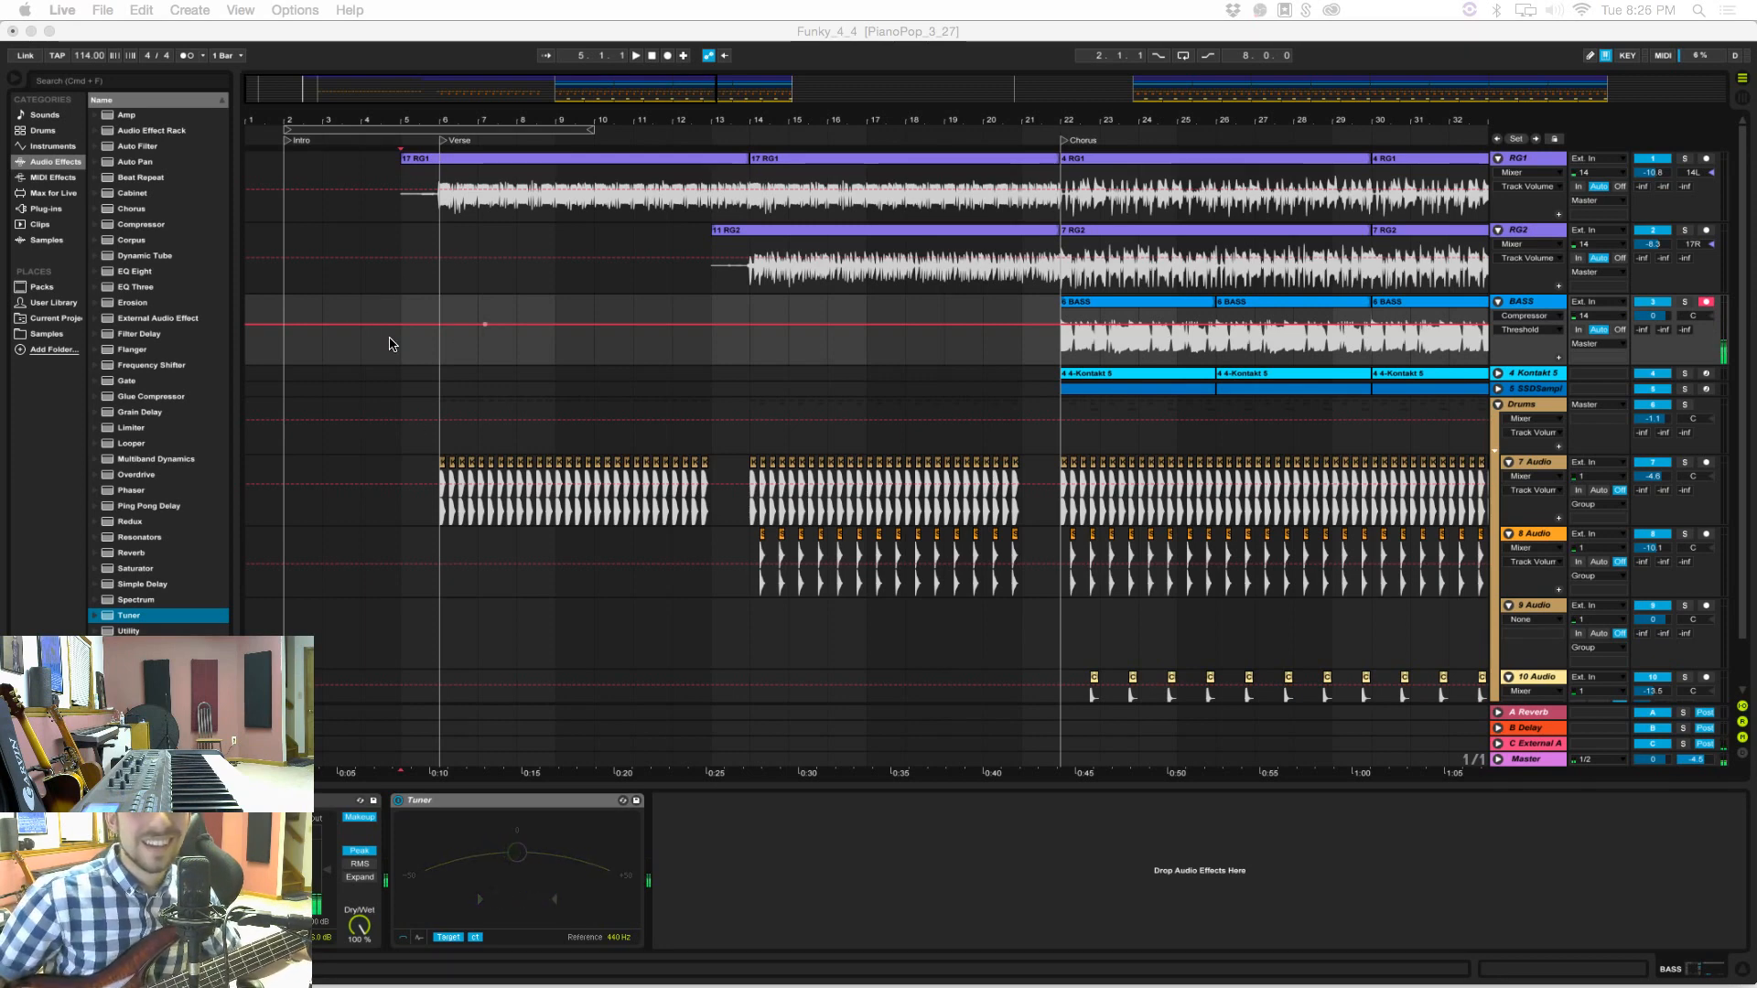
{"action": "left_click", "coordinate": [408, 312]}
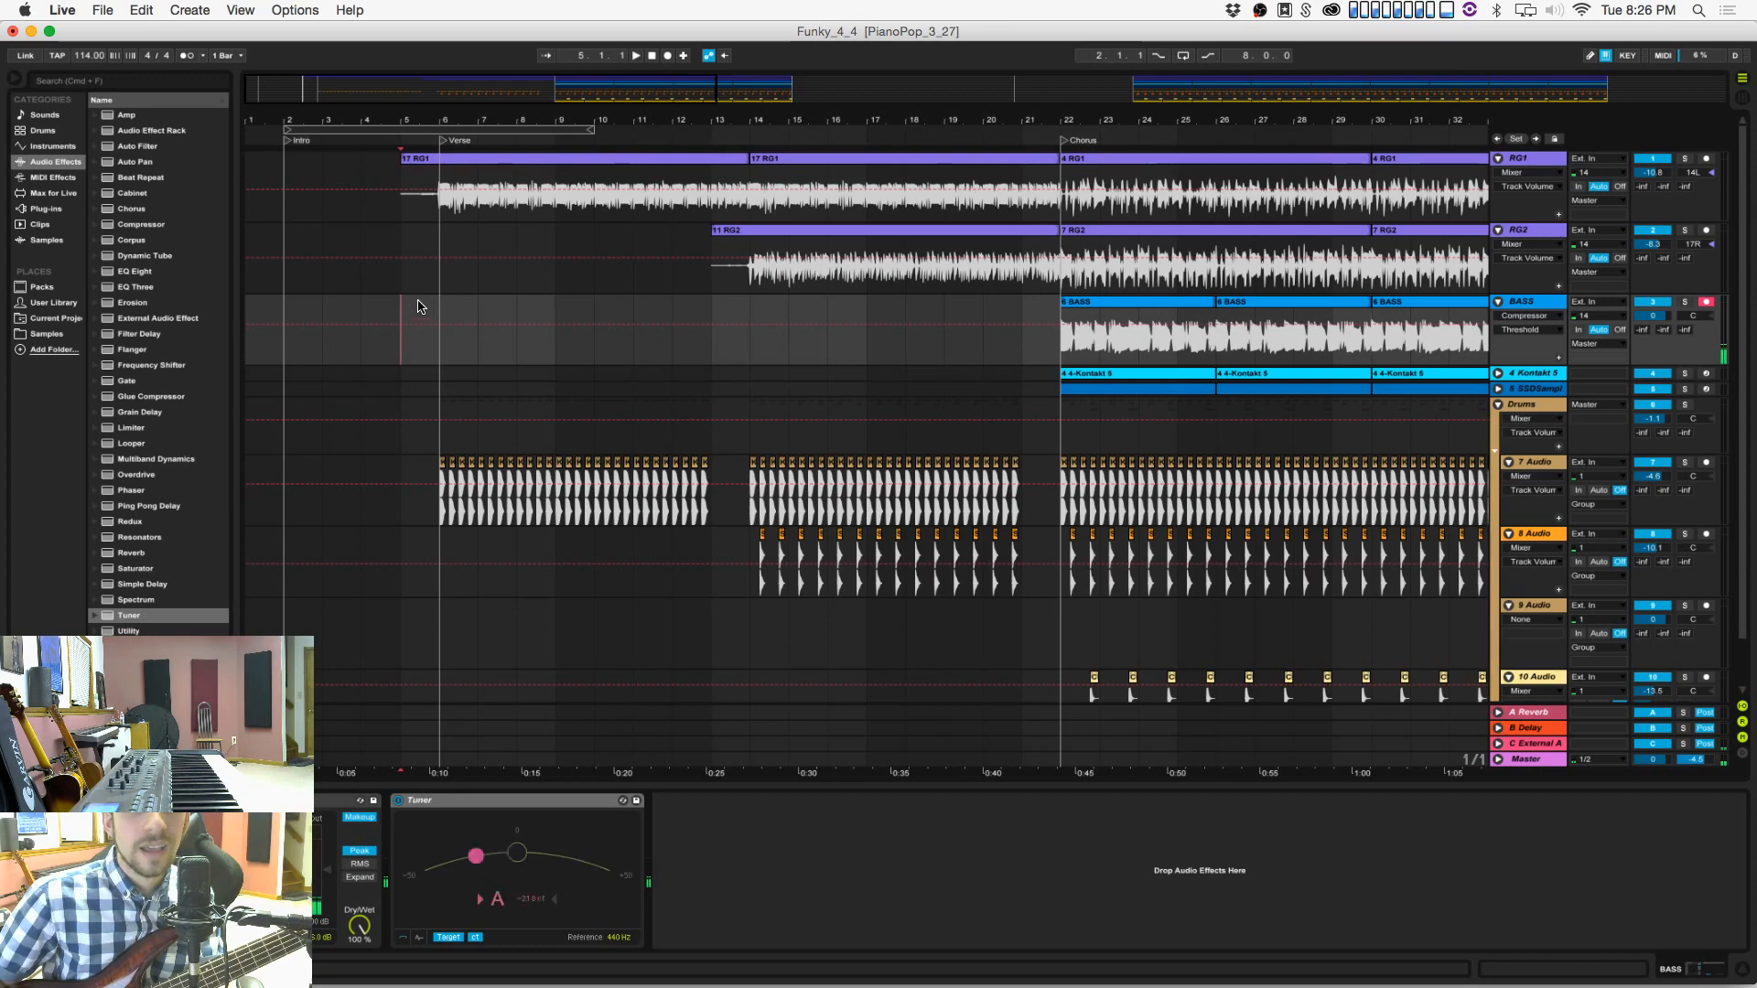
{"action": "key", "text": "super+s"}
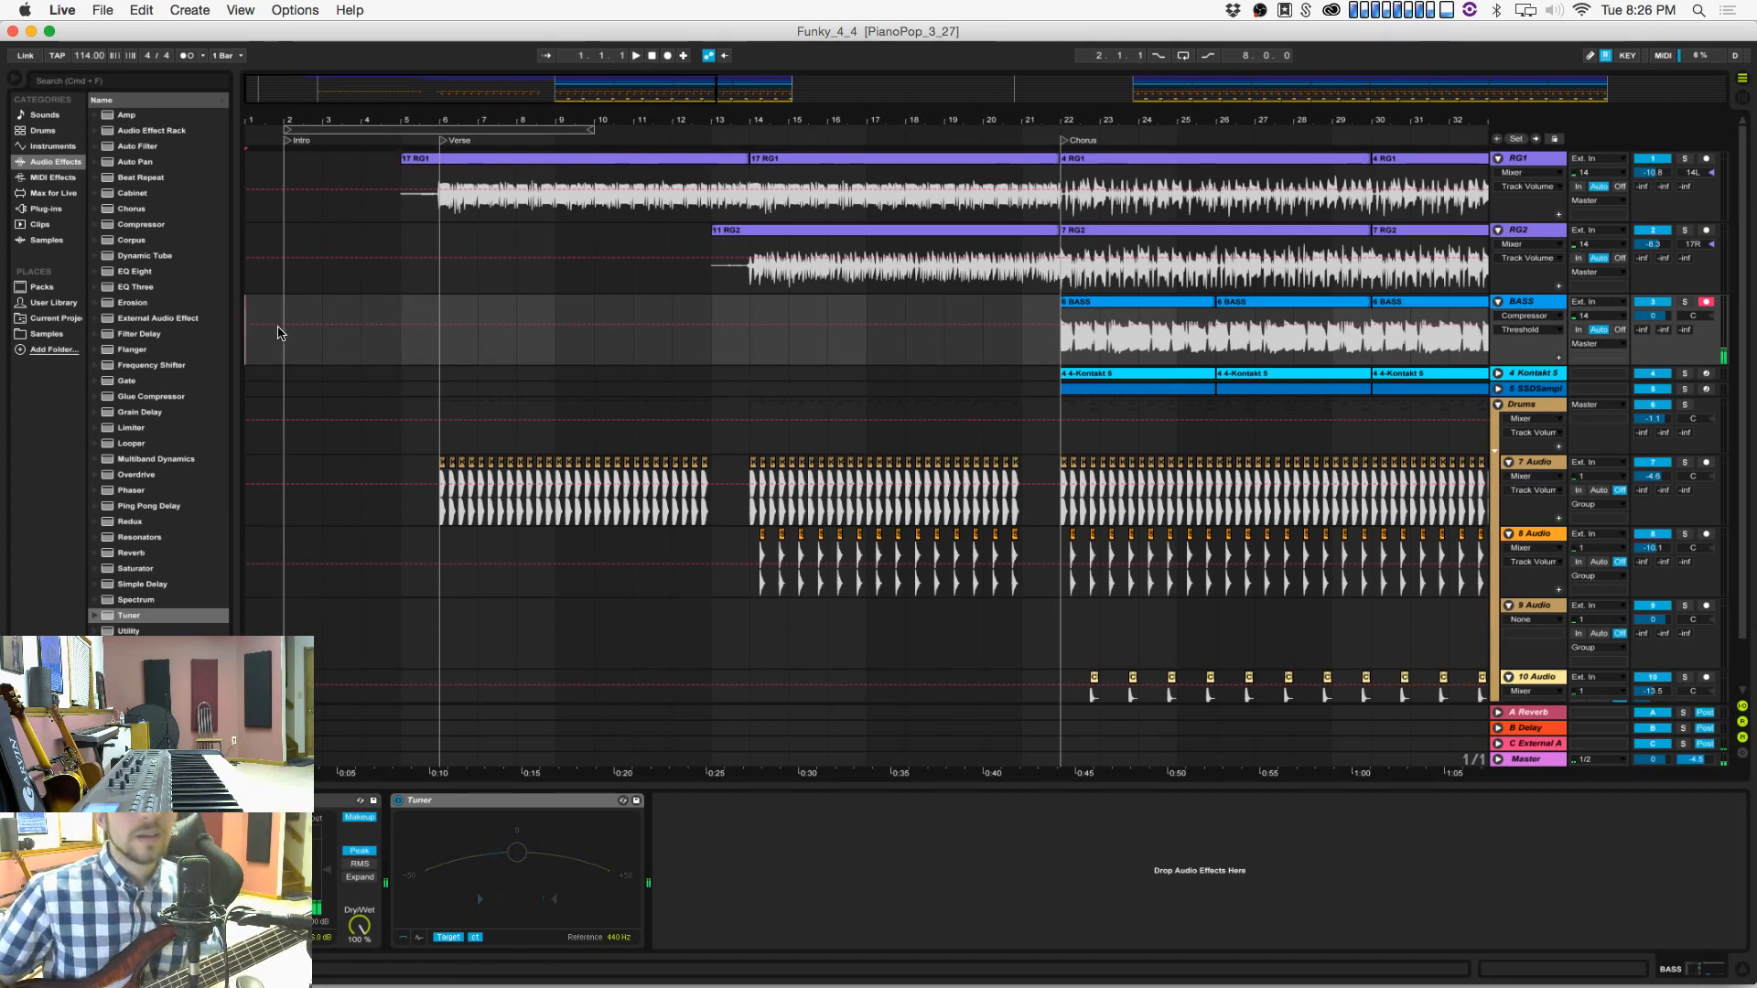
{"action": "left_click", "coordinate": [668, 56]}
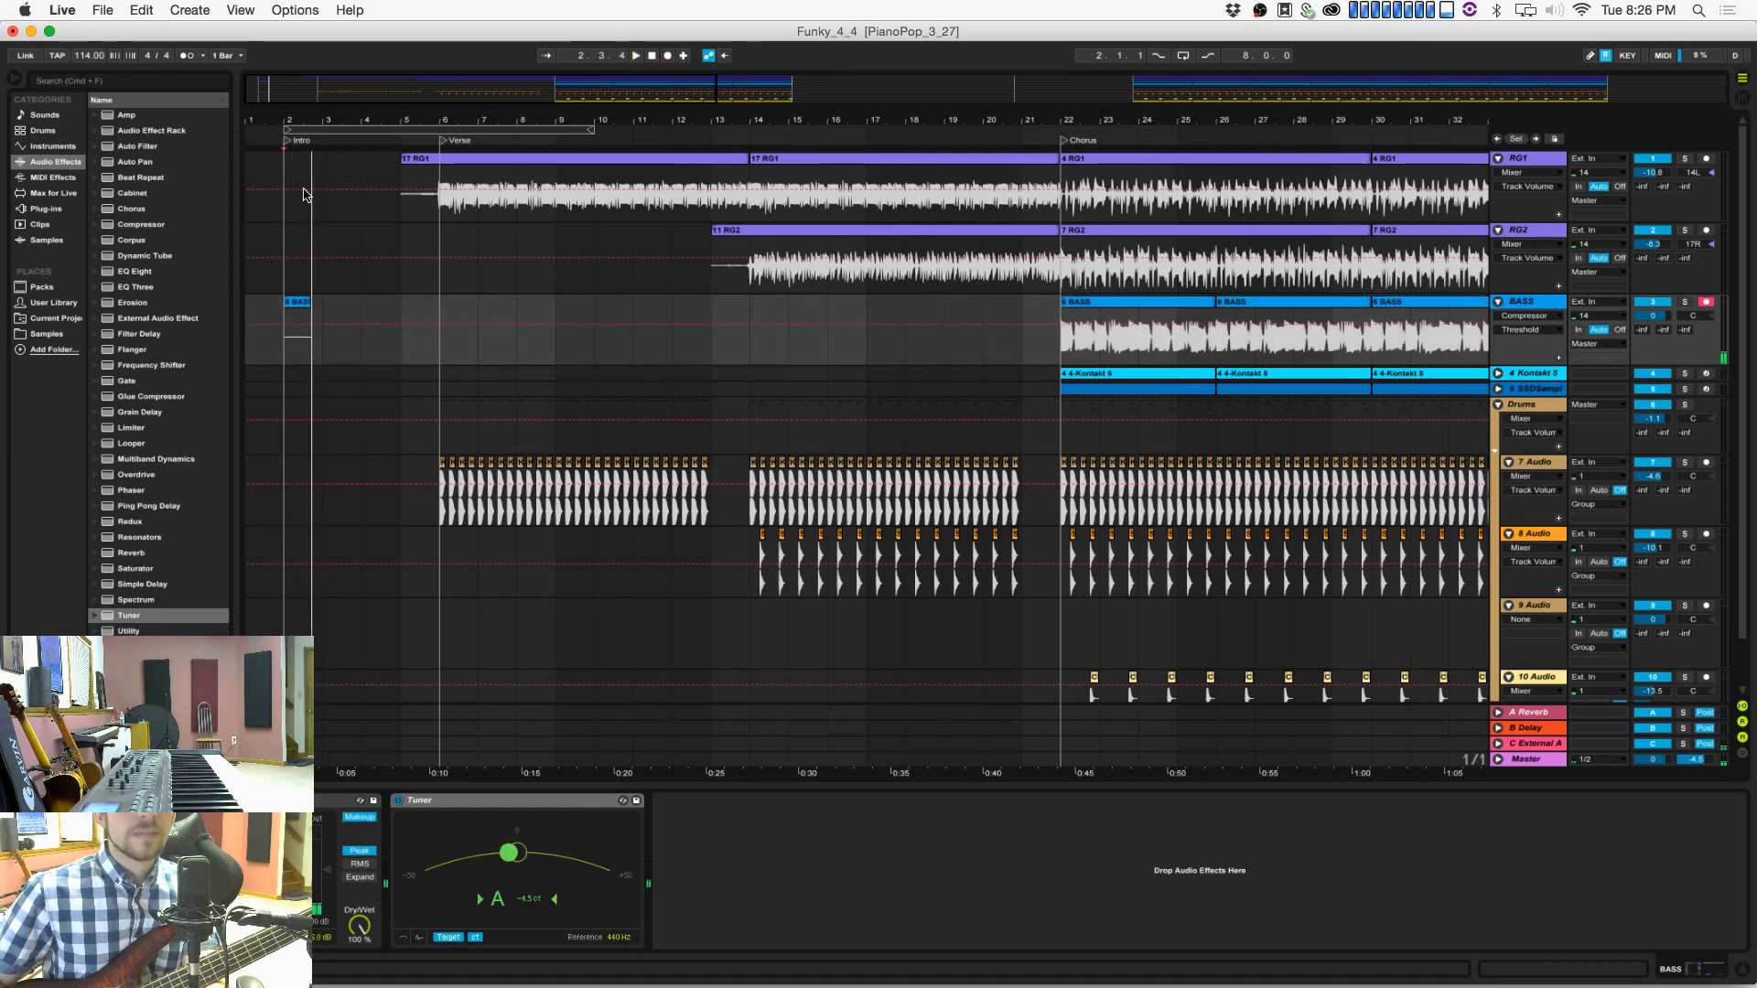
Step: Record a verse bass take from the Verse marker at bar 6, stopping just after bar 14
{"action": "left_click", "coordinate": [443, 141]}
{"action": "left_click", "coordinate": [667, 56]}
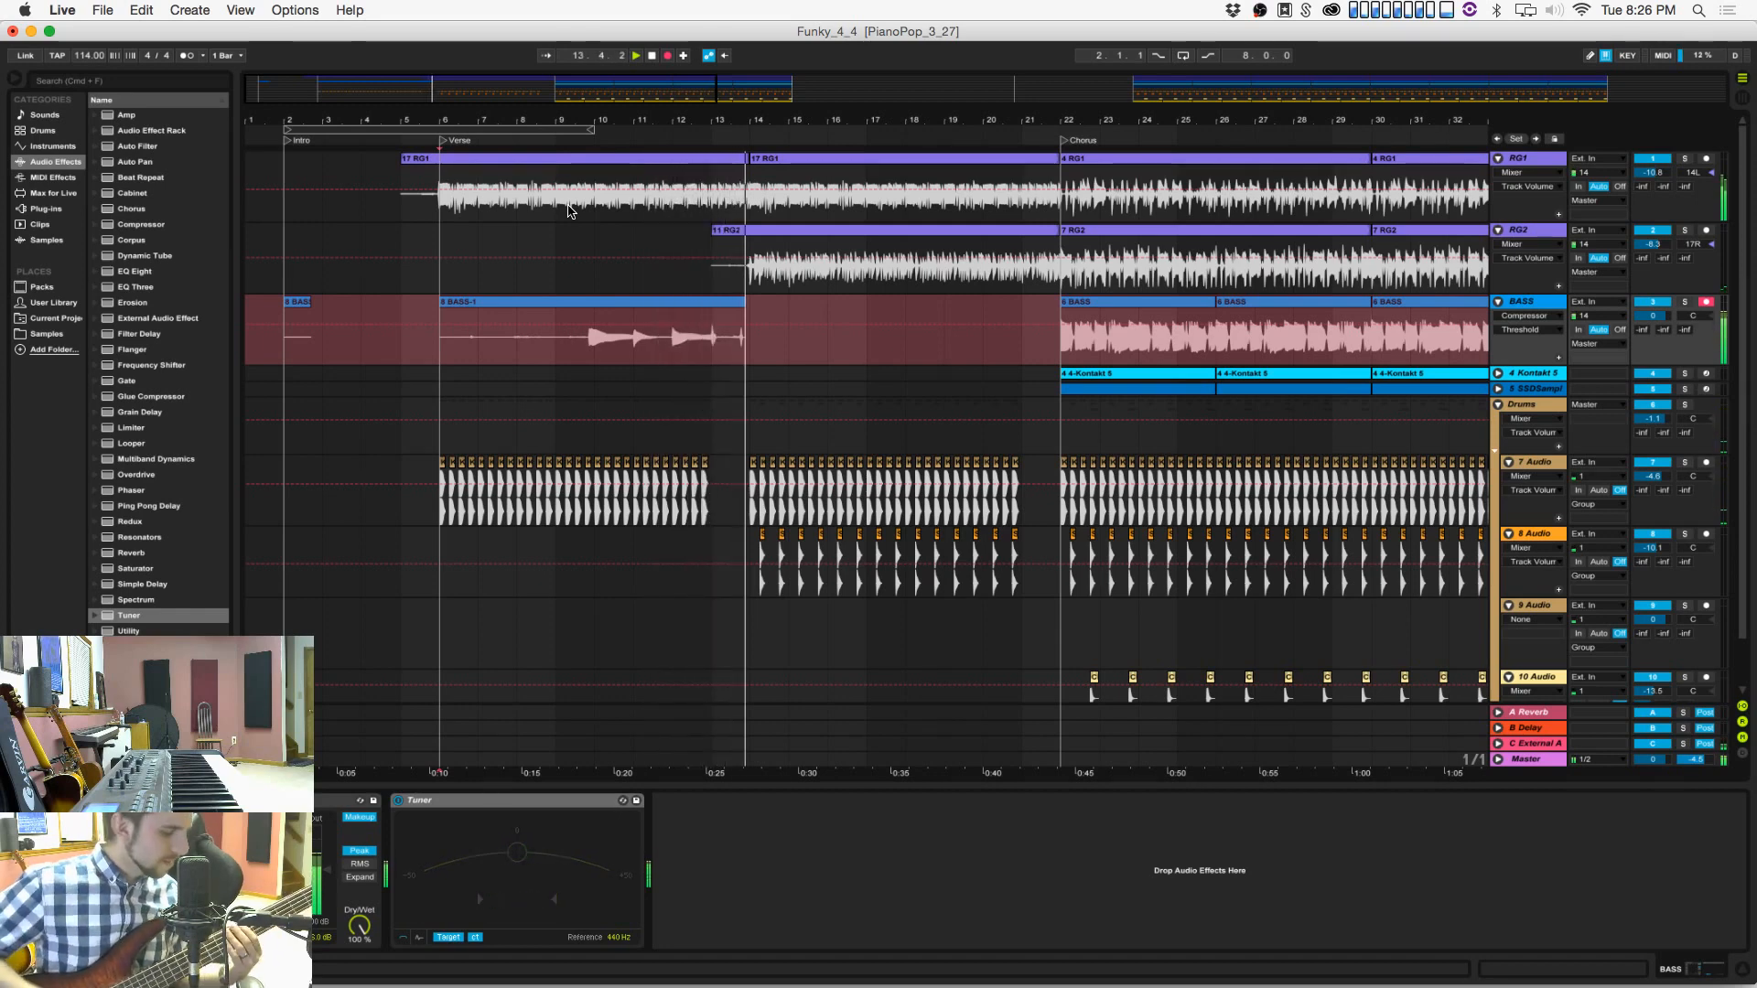
{"action": "key", "text": "space"}
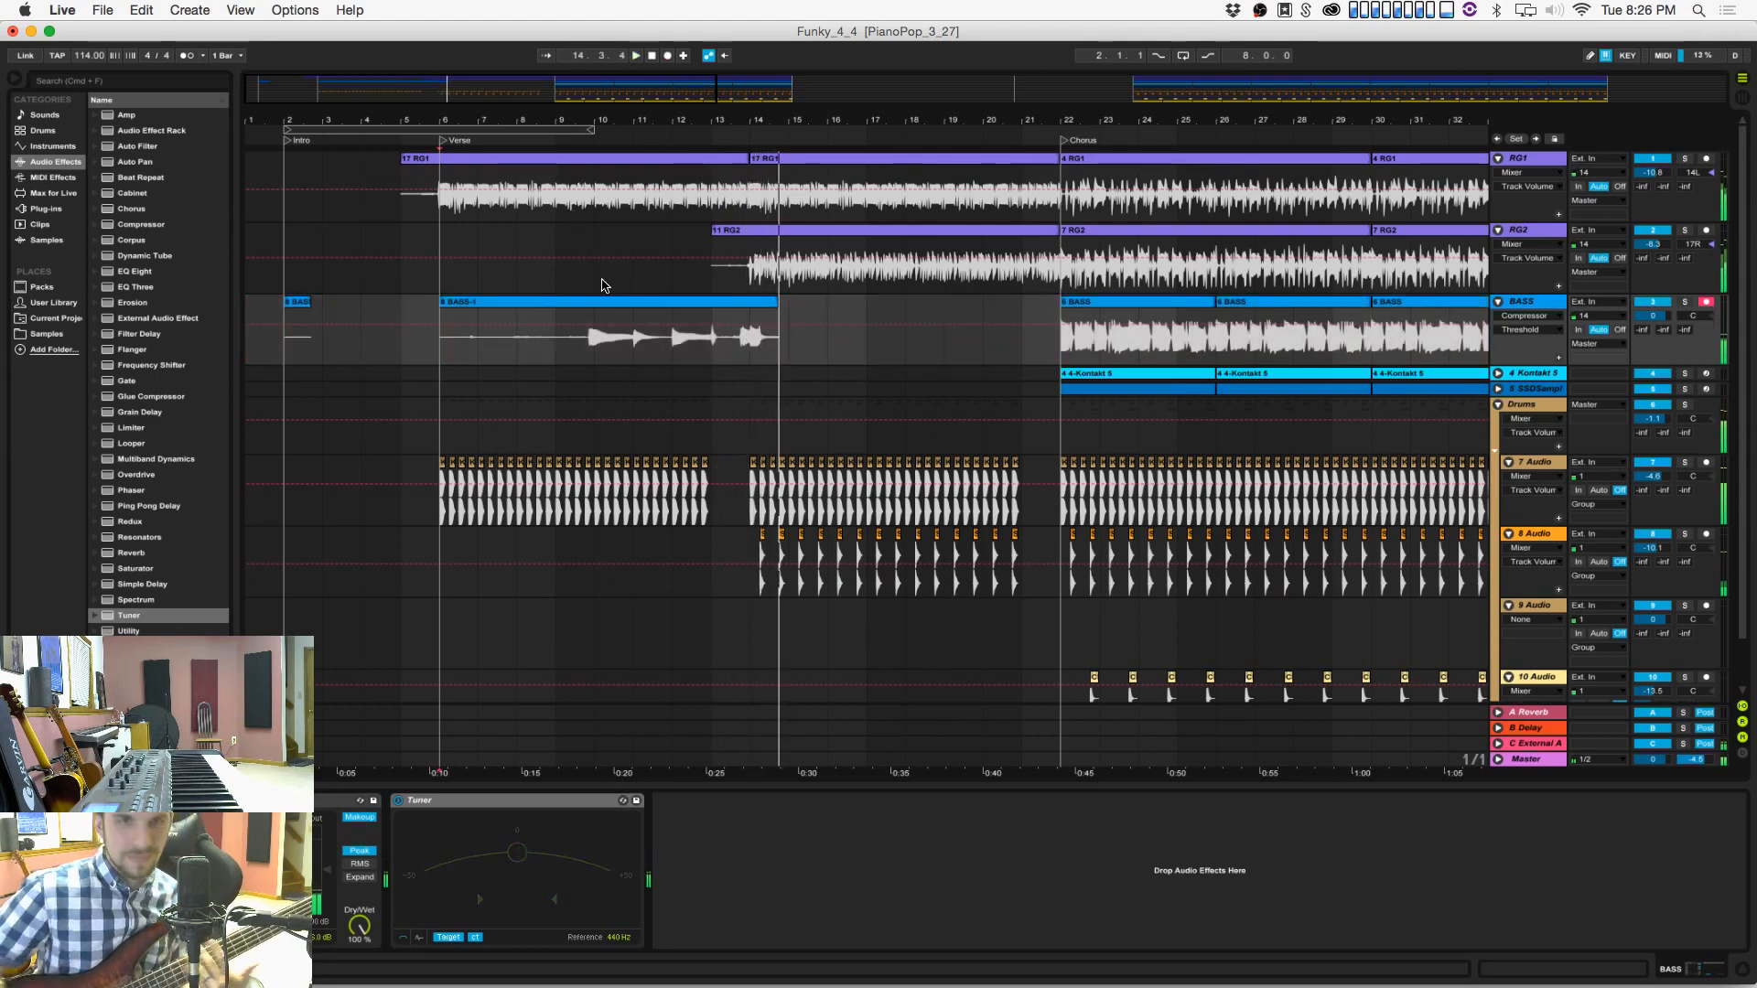
Step: Record the bass from bar 9 through the verse, stopping just inside the chorus at bar 22
{"action": "left_click", "coordinate": [556, 348]}
{"action": "left_click", "coordinate": [674, 53]}
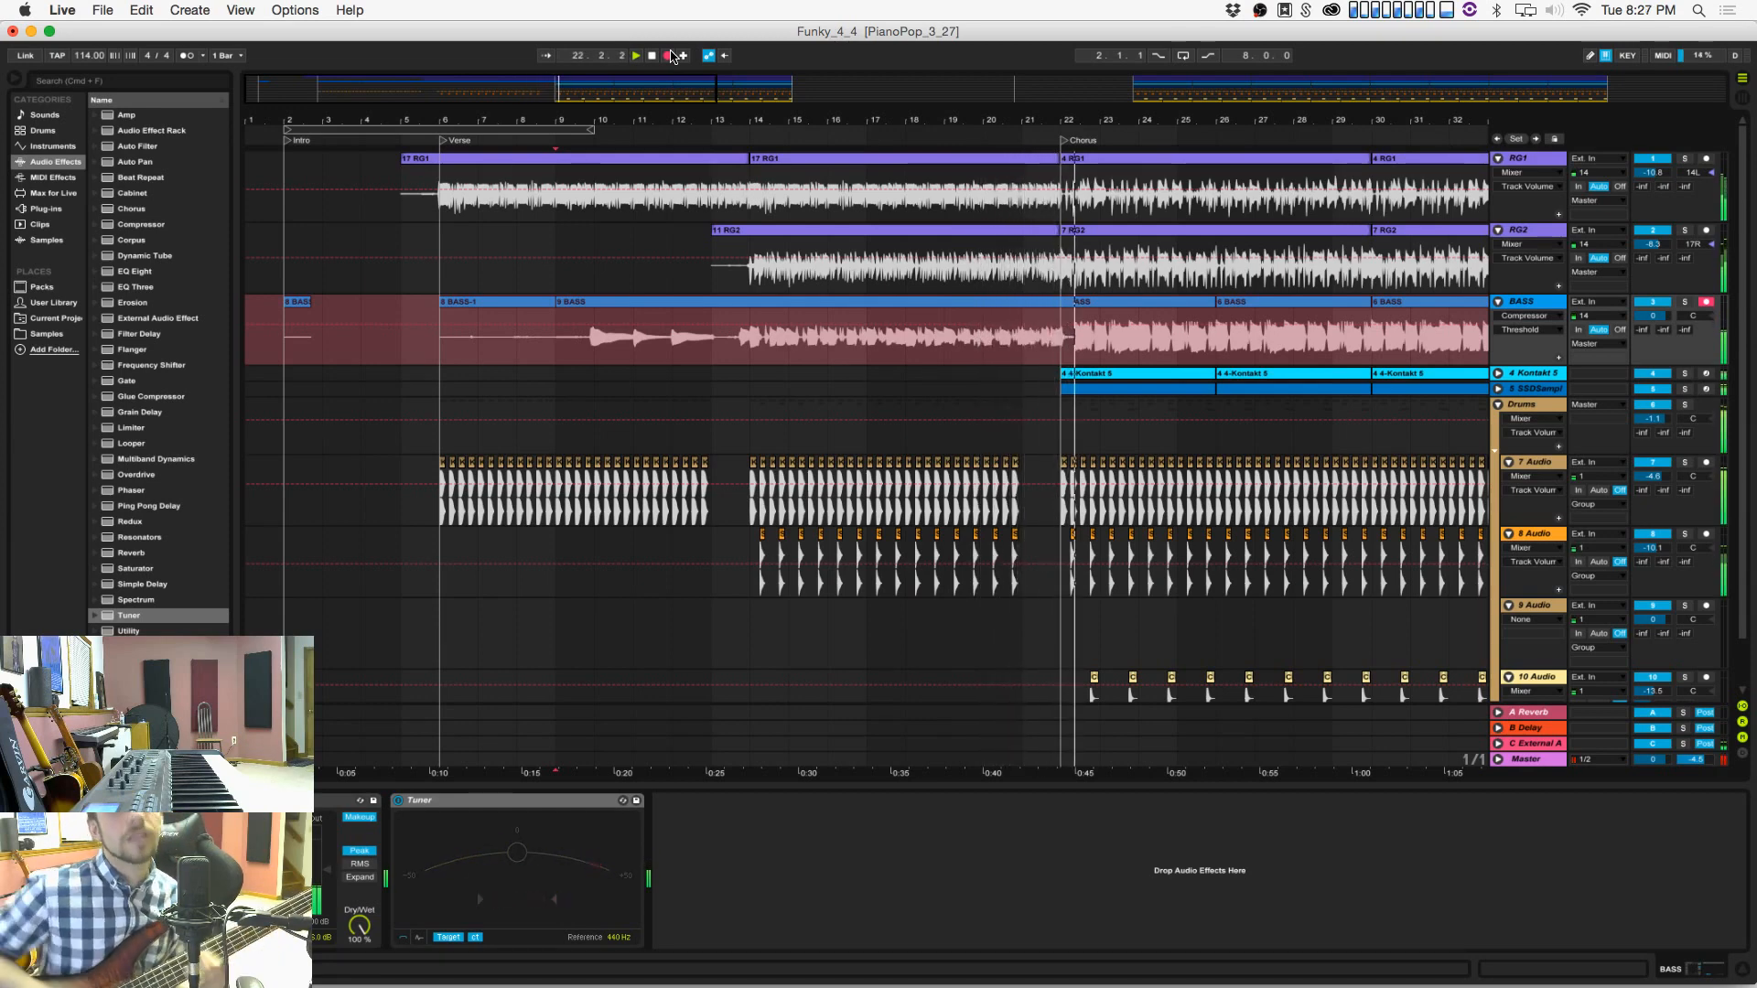
{"action": "key", "text": "space"}
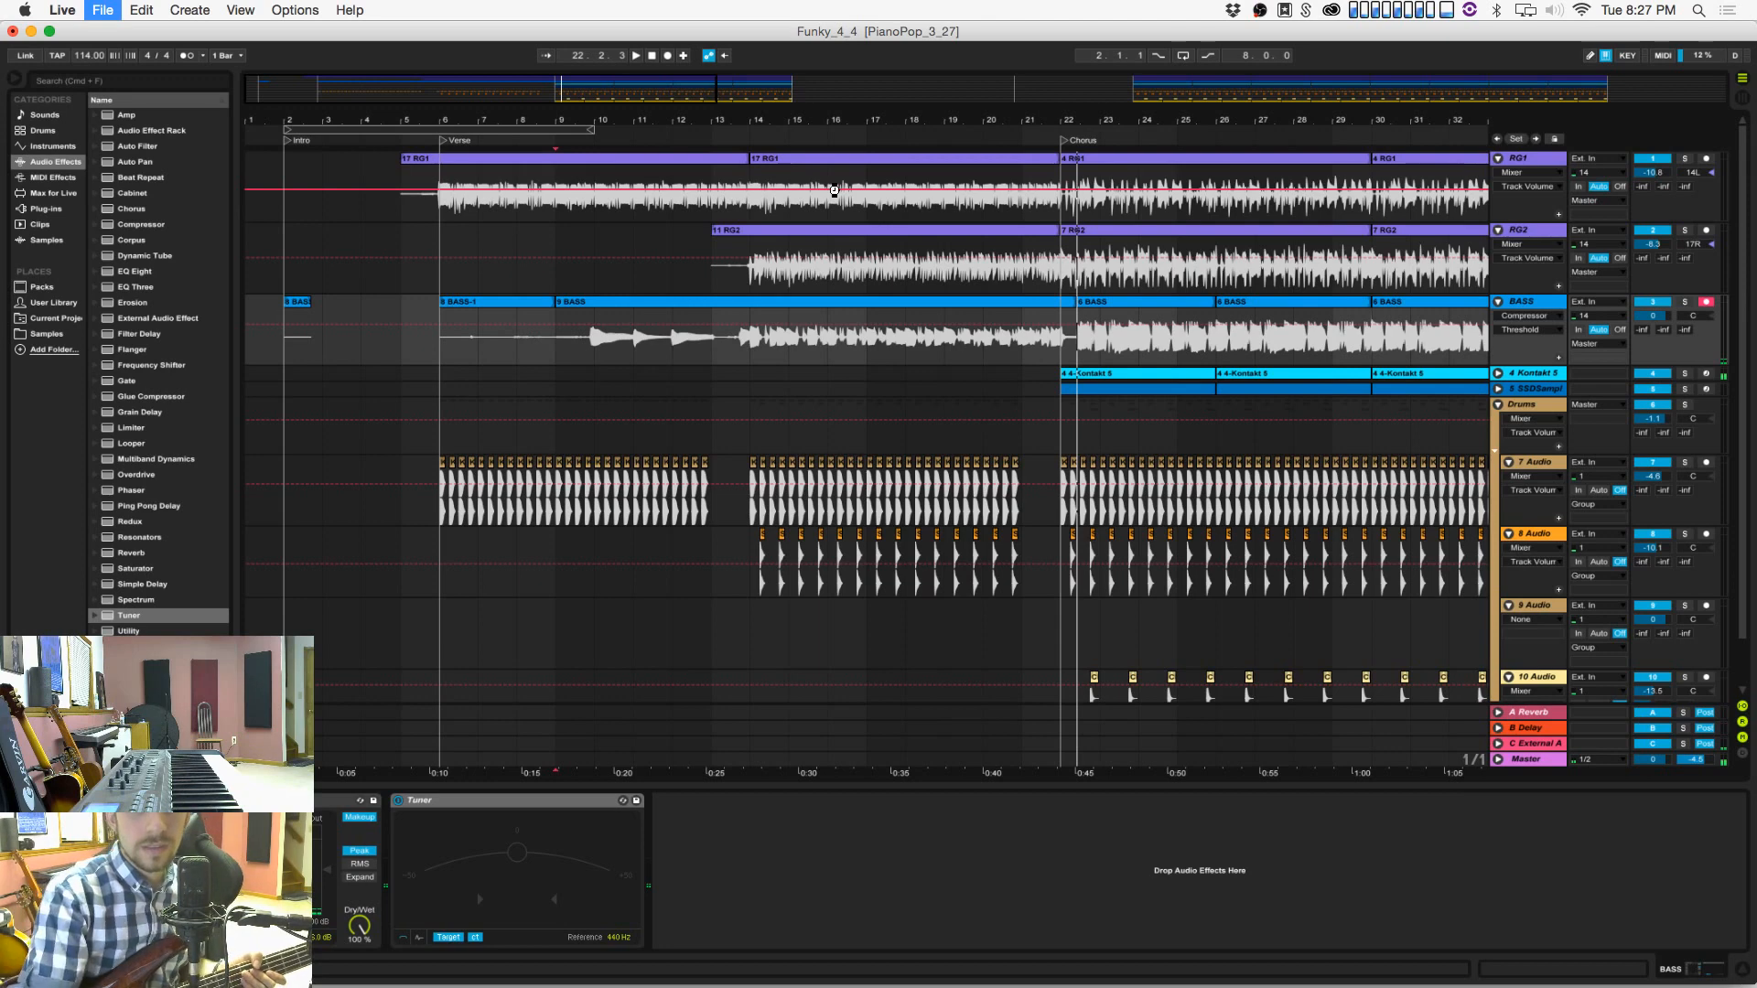
{"action": "left_click", "coordinate": [1590, 882]}
{"action": "left_click", "coordinate": [1701, 831]}
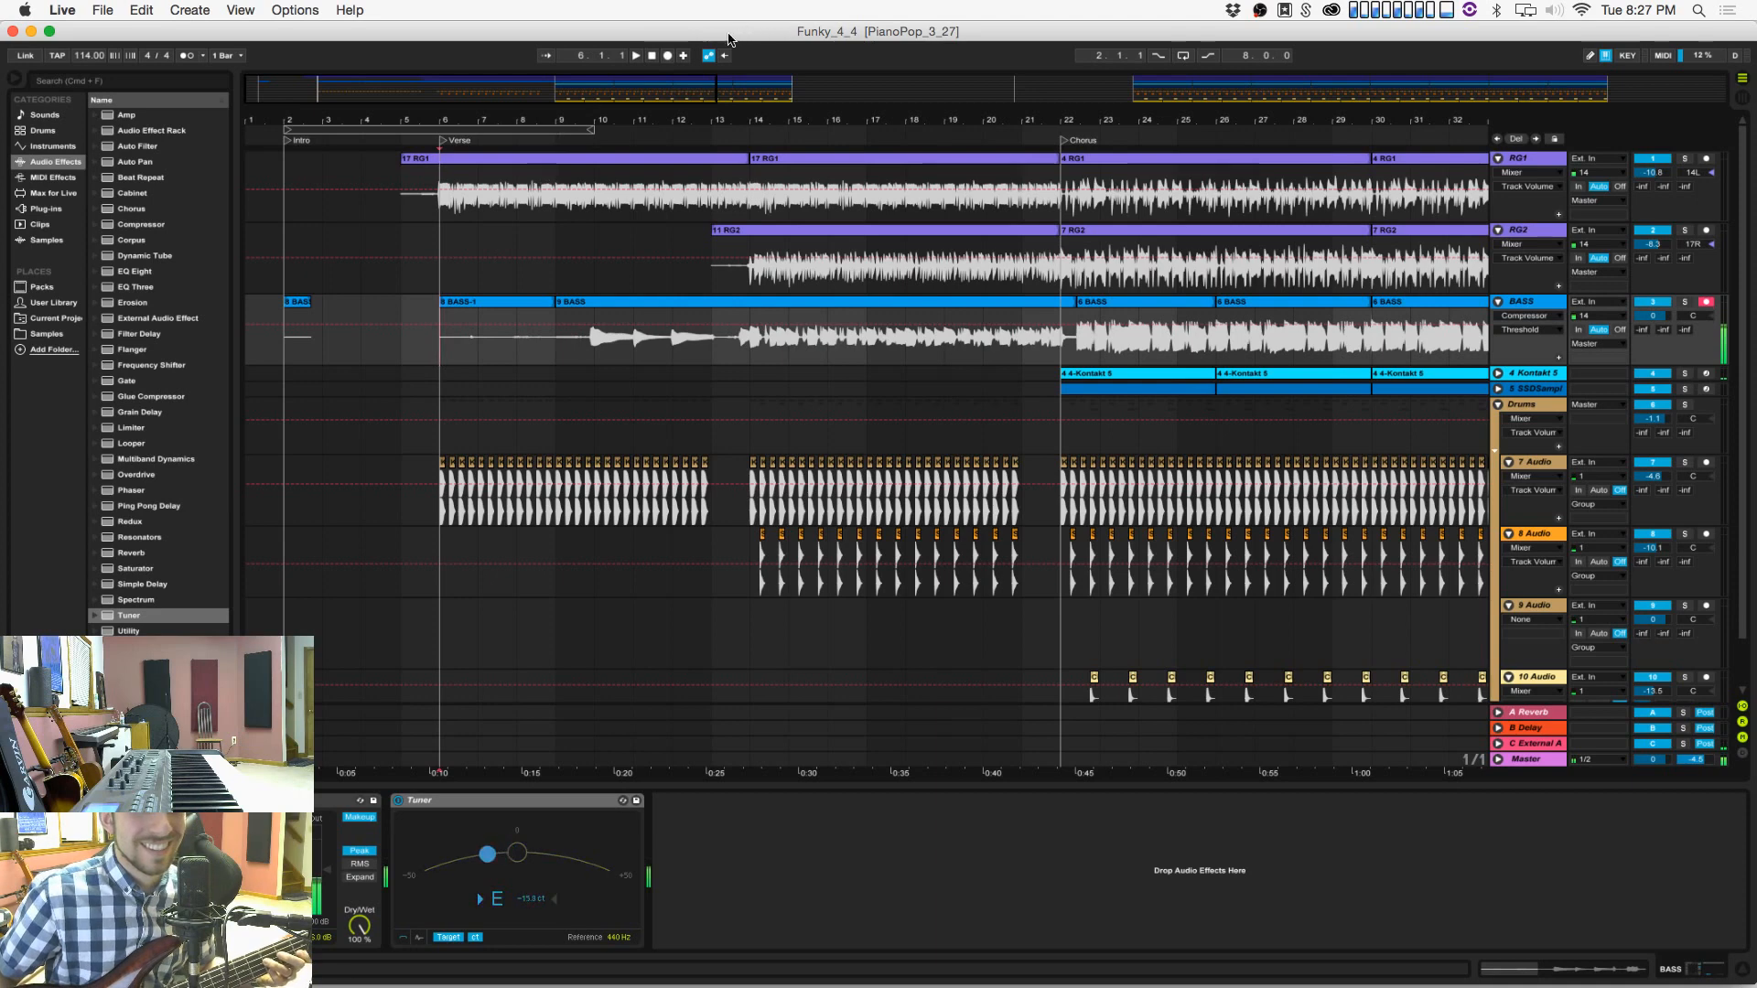
Step: Record the verse bass again from bar 6, and re-record it from bar 9 until just after bar 14
{"action": "left_click", "coordinate": [671, 55]}
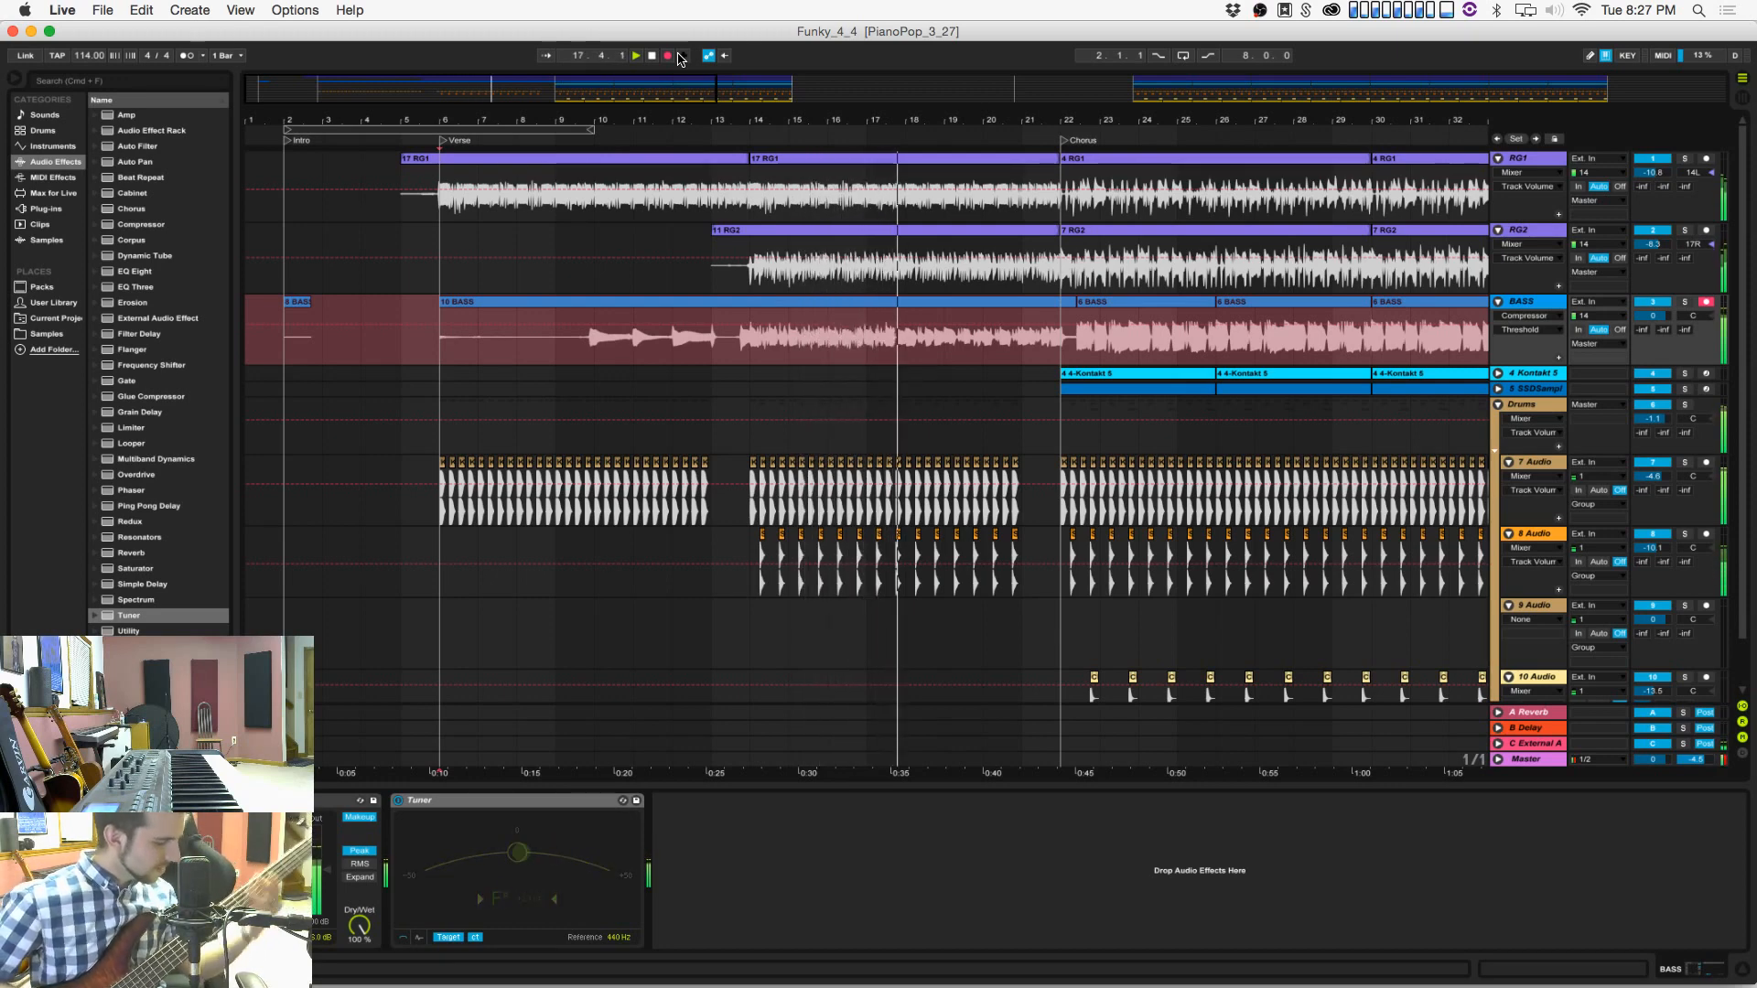
{"action": "left_click", "coordinate": [676, 56]}
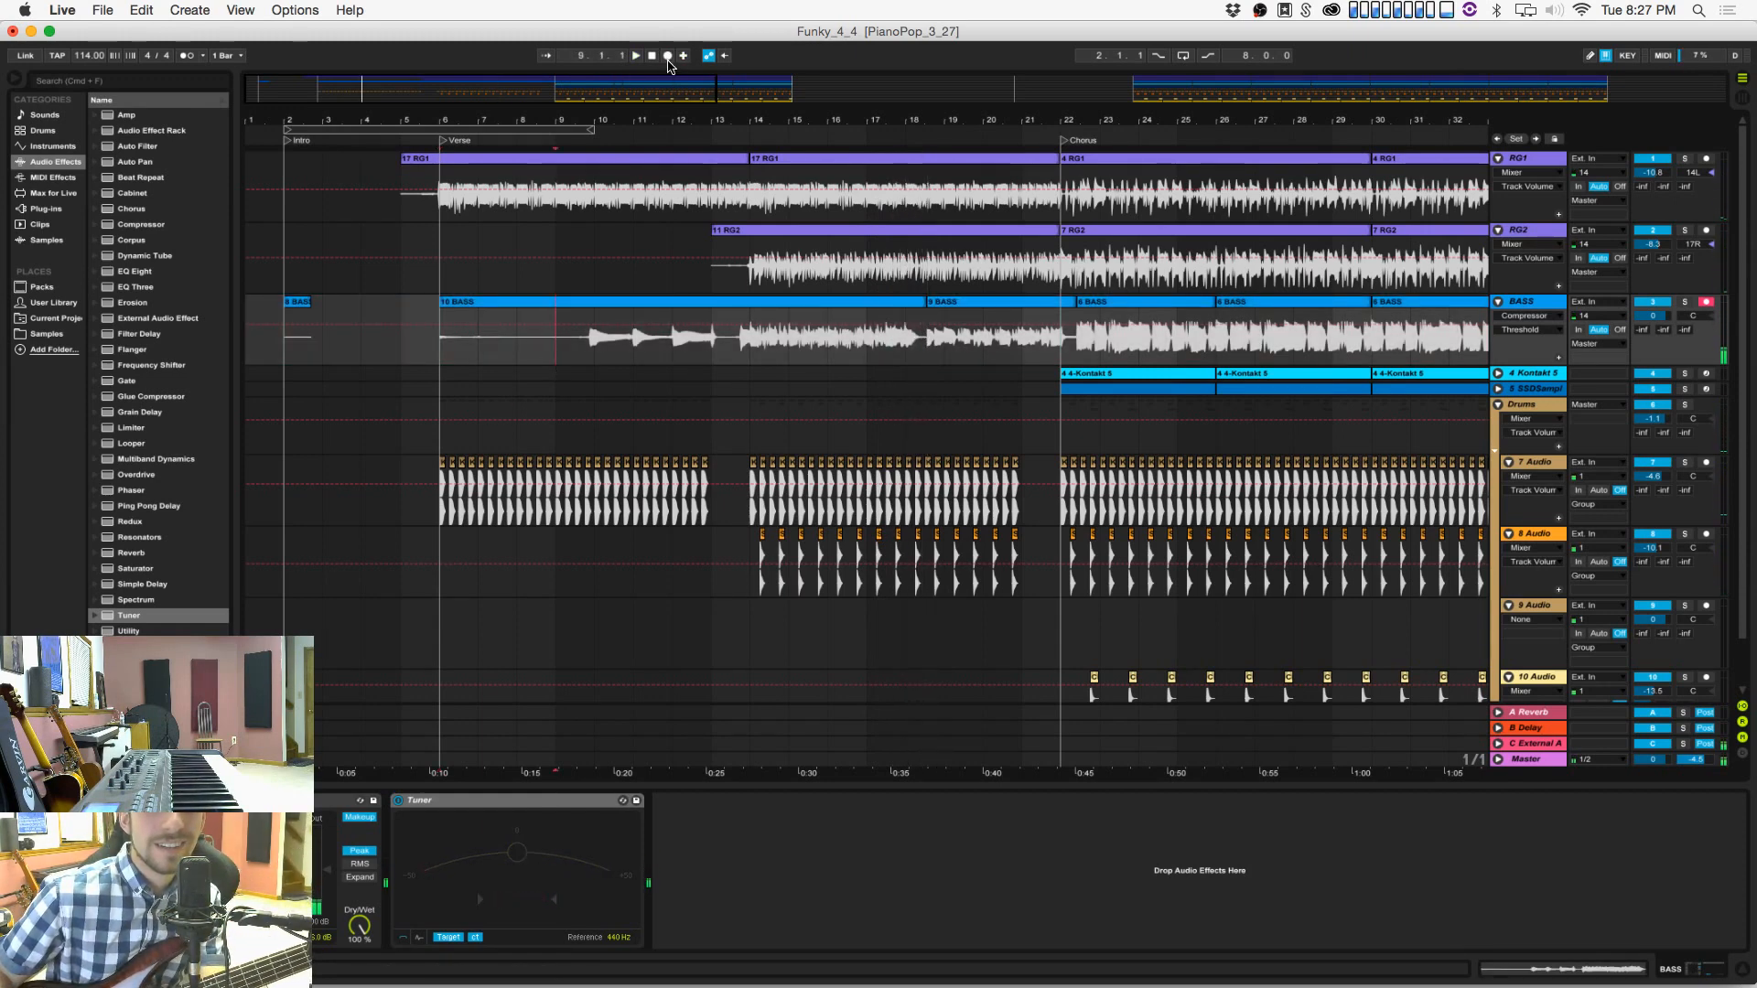
{"action": "left_click", "coordinate": [668, 57]}
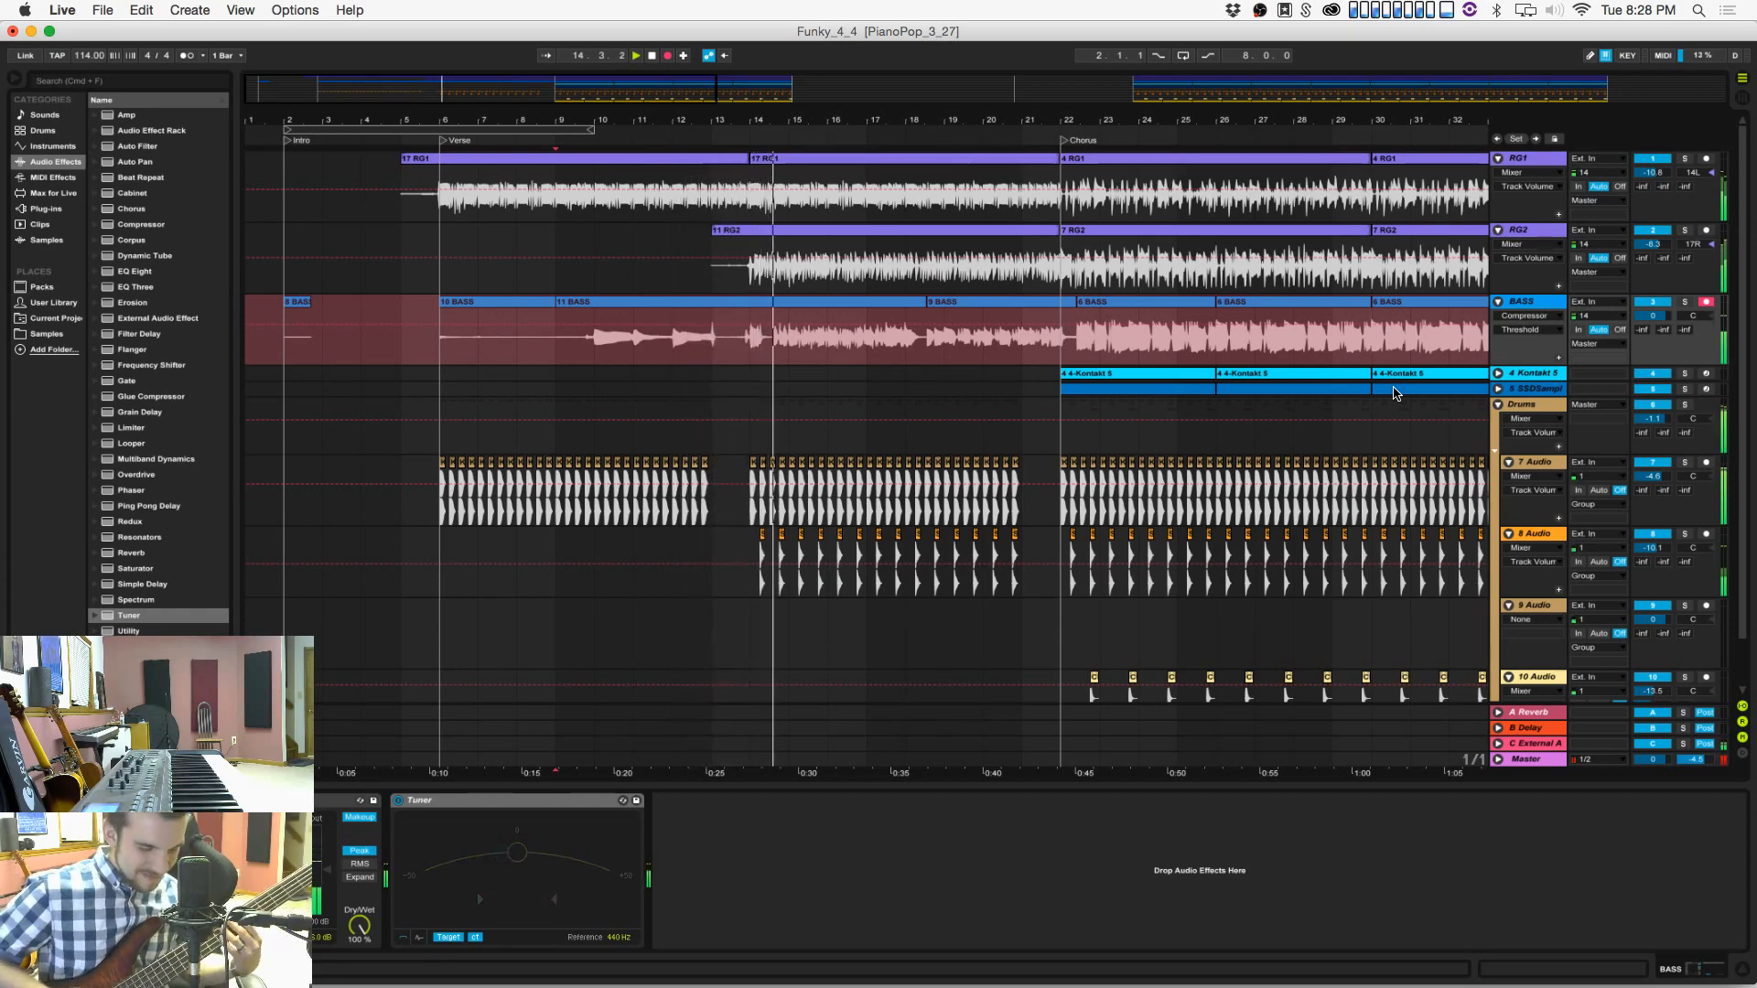
{"action": "key", "text": "space"}
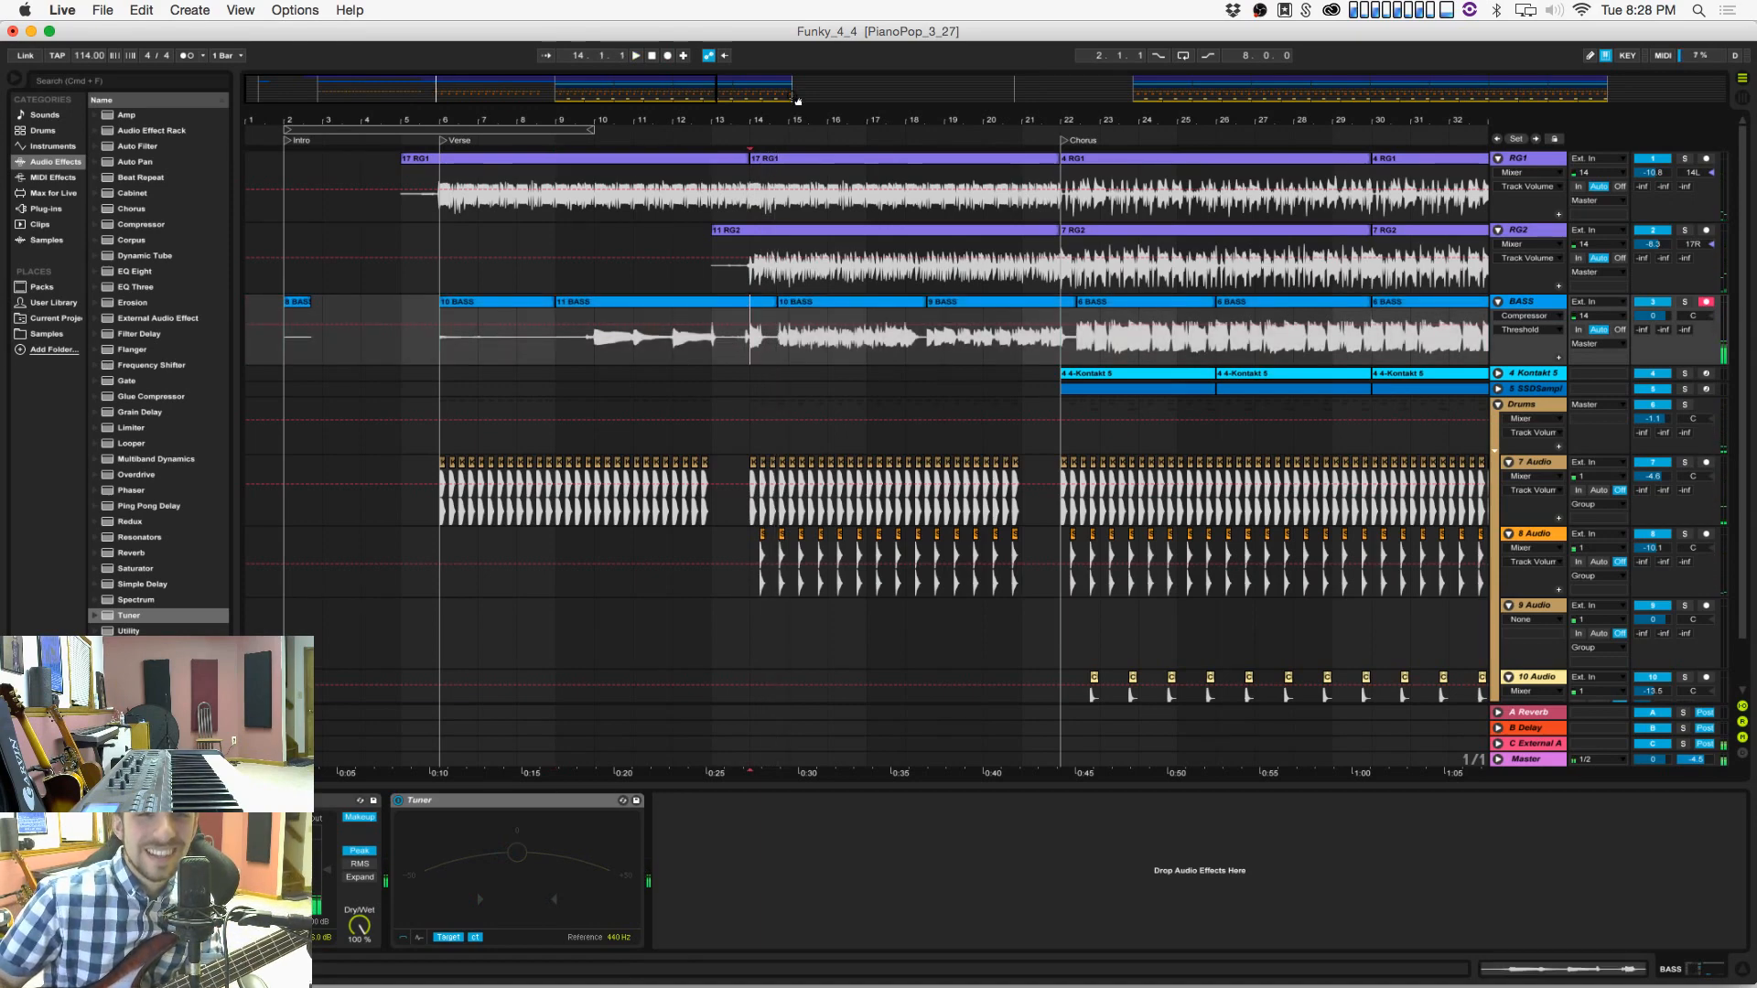
Step: Set the arrangement grid to 1/4 around the bass re-entry at bar 14
{"action": "left_click_drag", "start_coordinate": [779, 119], "coordinate": [773, 256]}
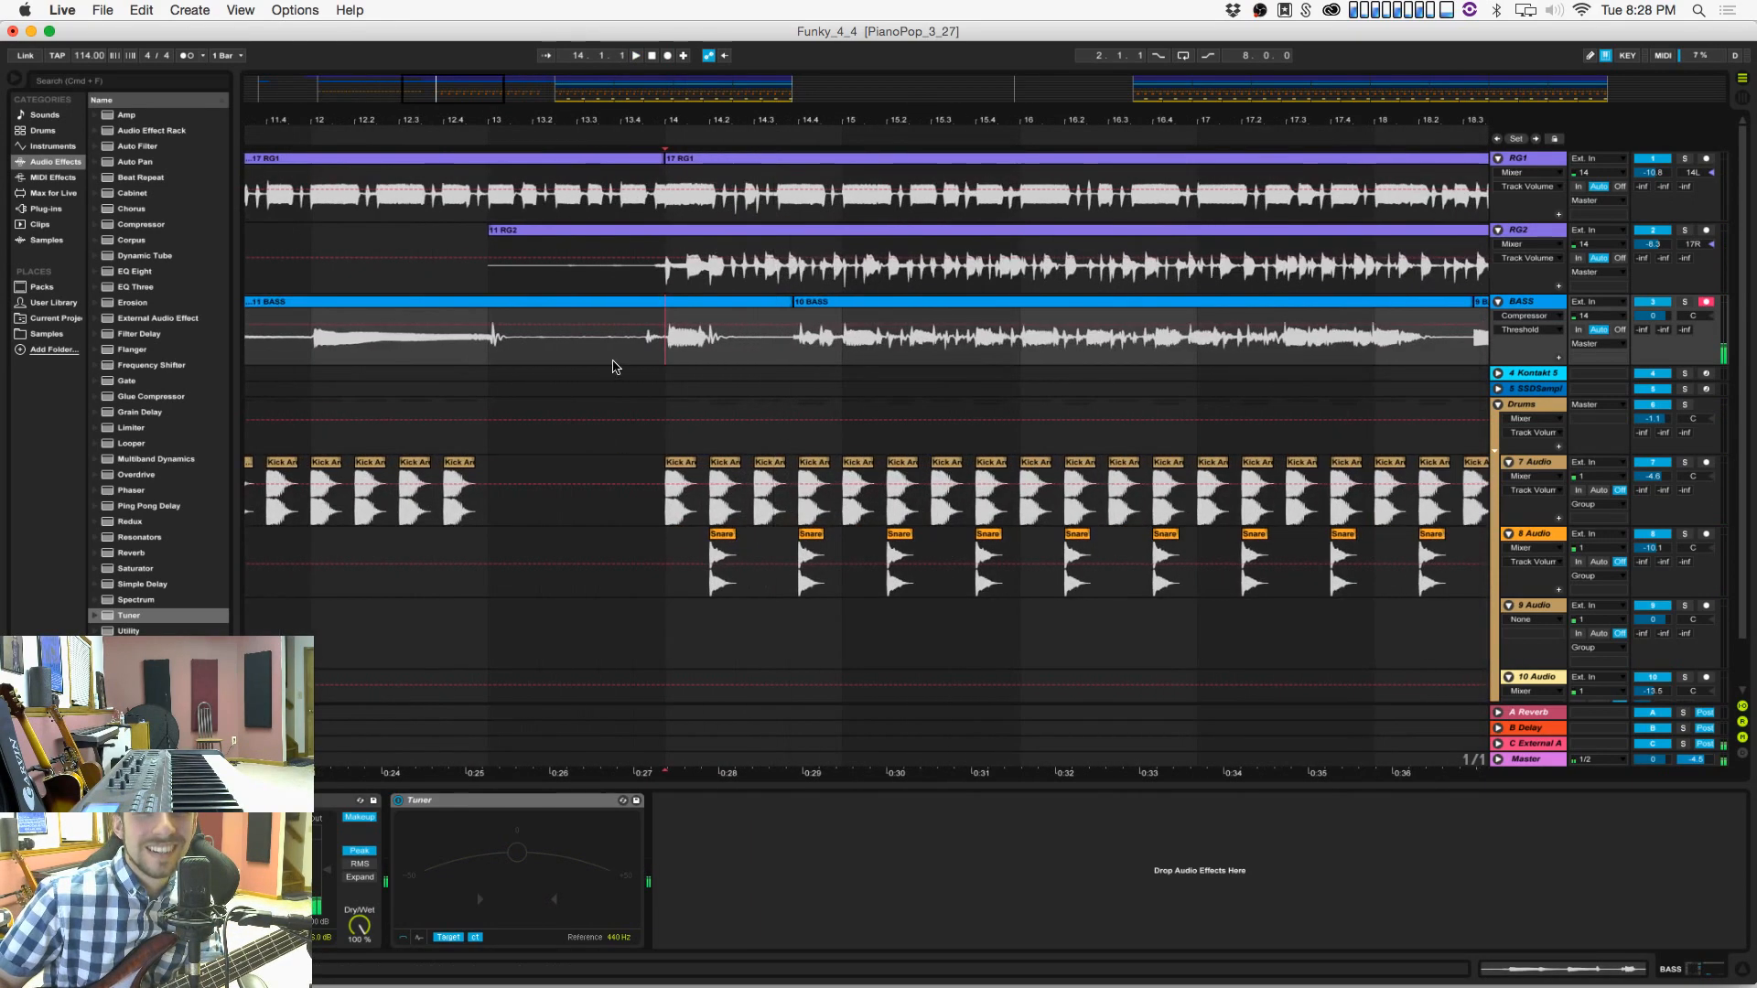
{"action": "right_click", "coordinate": [613, 364]}
{"action": "left_click", "coordinate": [675, 506]}
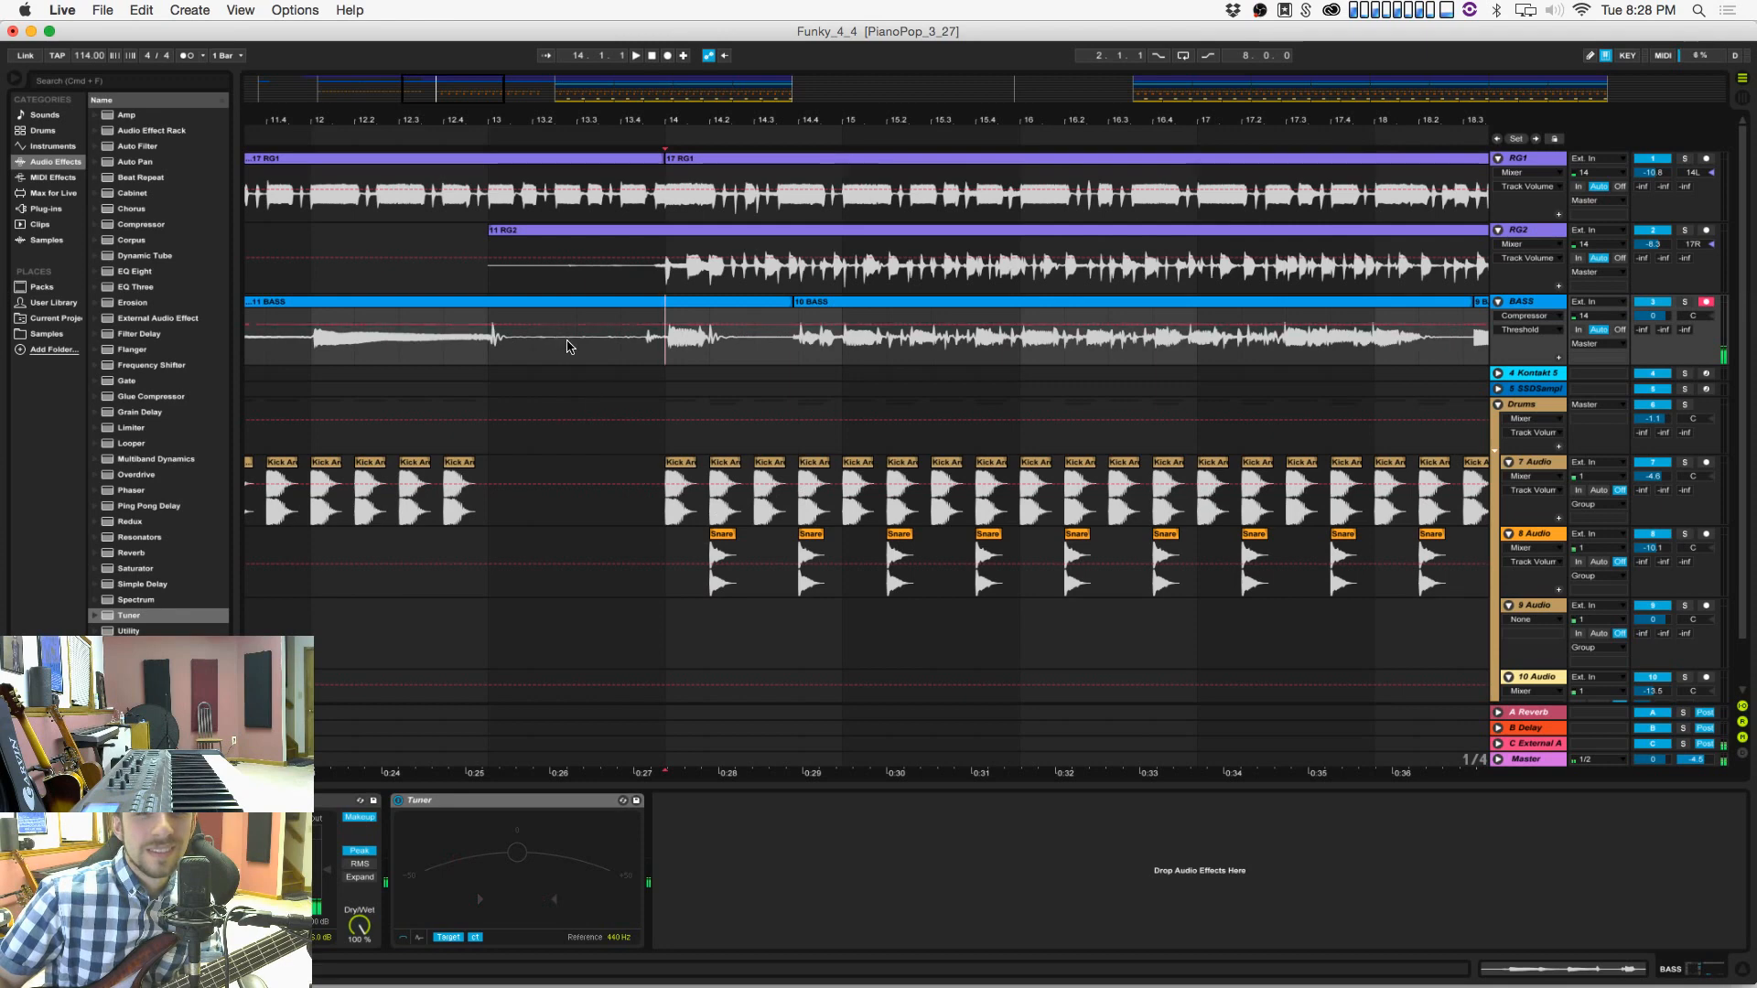
Step: Record a bass punch-in from 13.3, and another from bar 13 through to the chorus at bar 22
{"action": "left_click", "coordinate": [668, 56]}
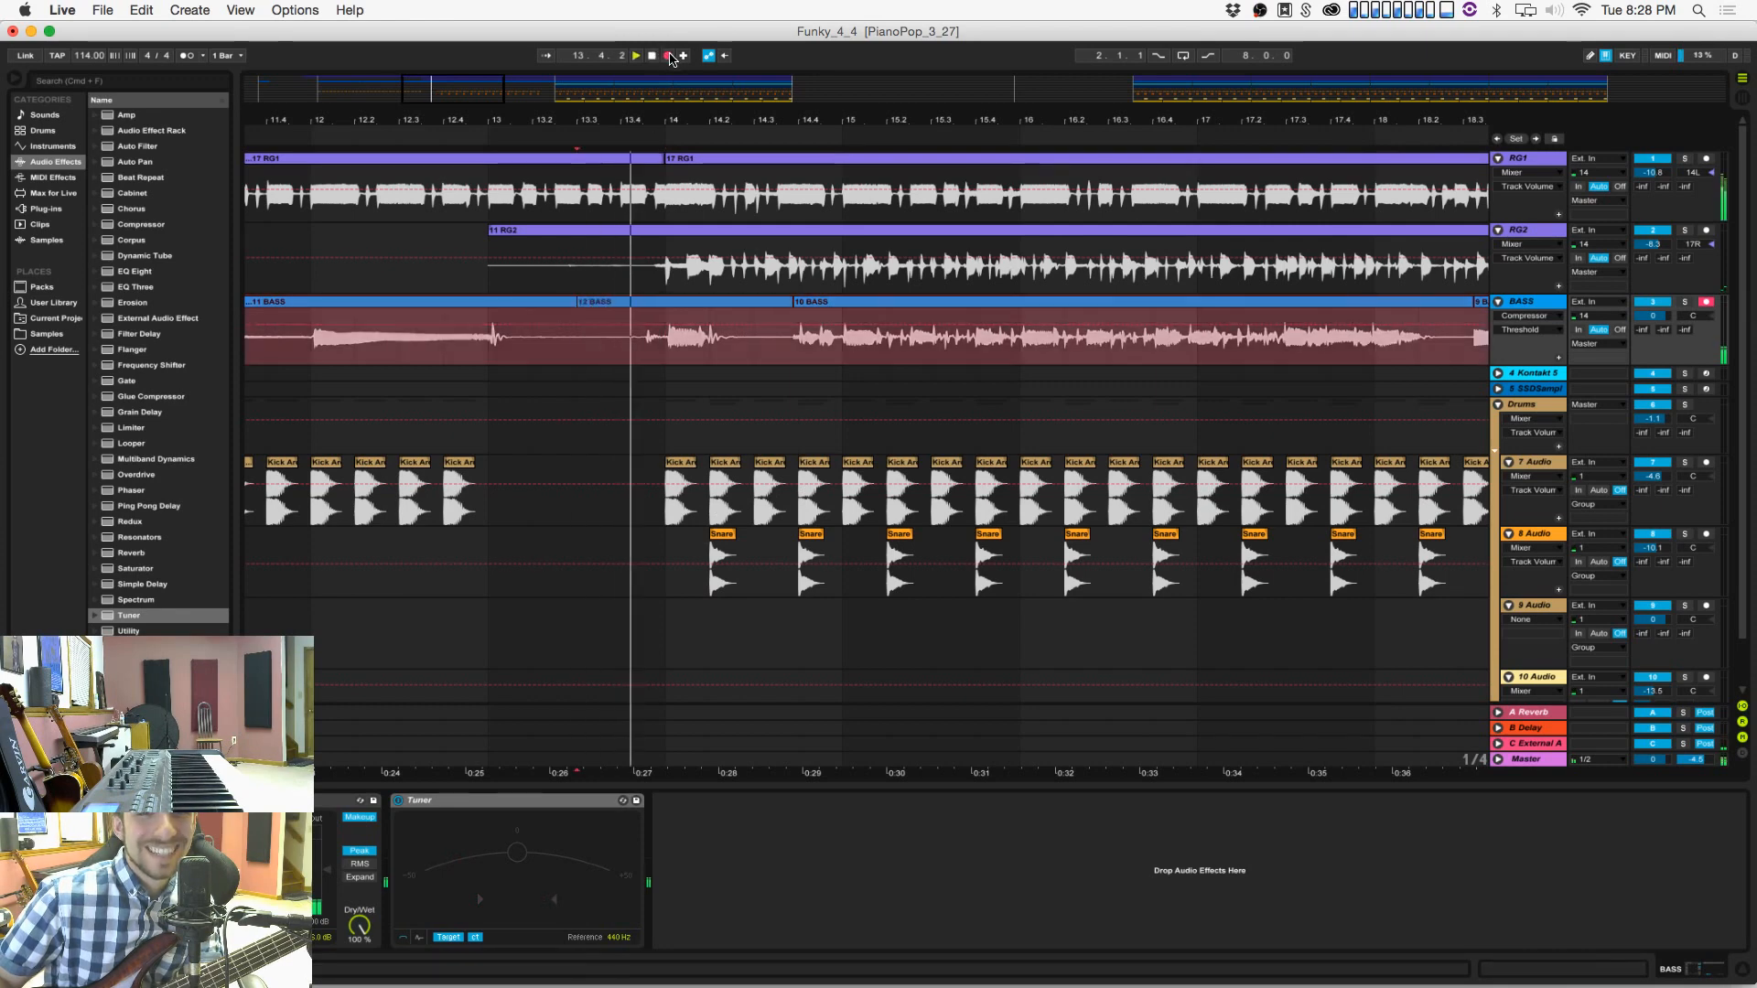
{"action": "key", "text": "space"}
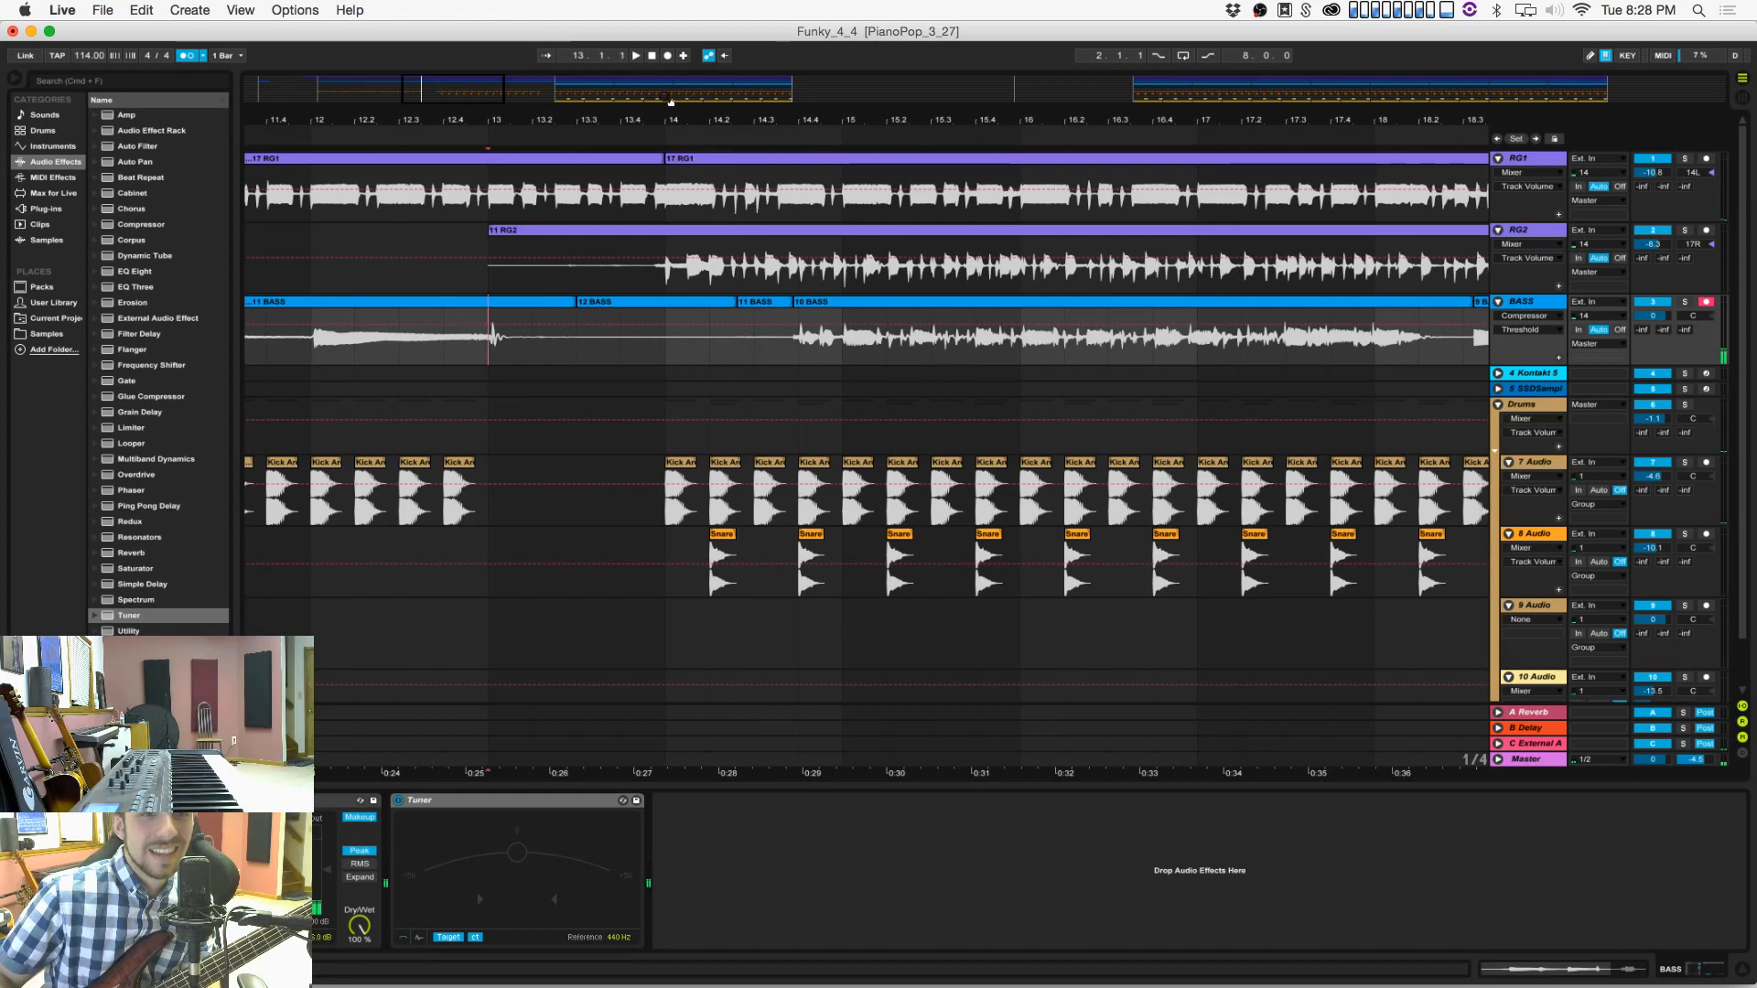
{"action": "left_click", "coordinate": [667, 55]}
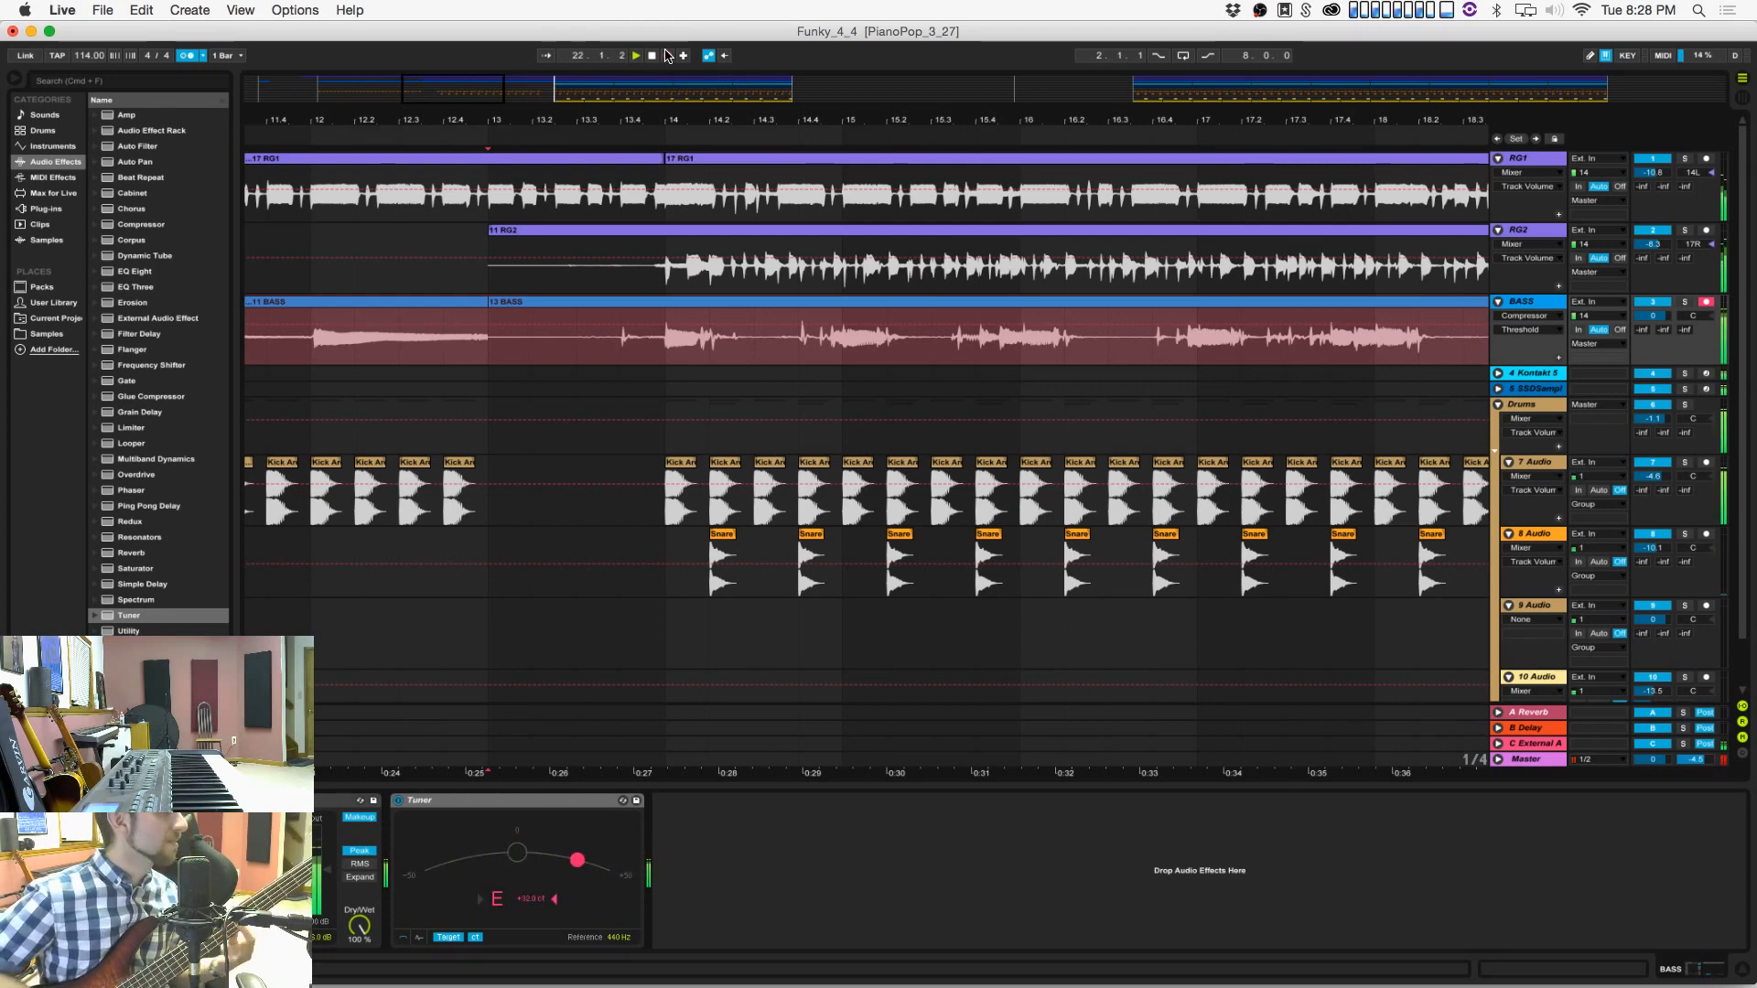
{"action": "key", "text": "space"}
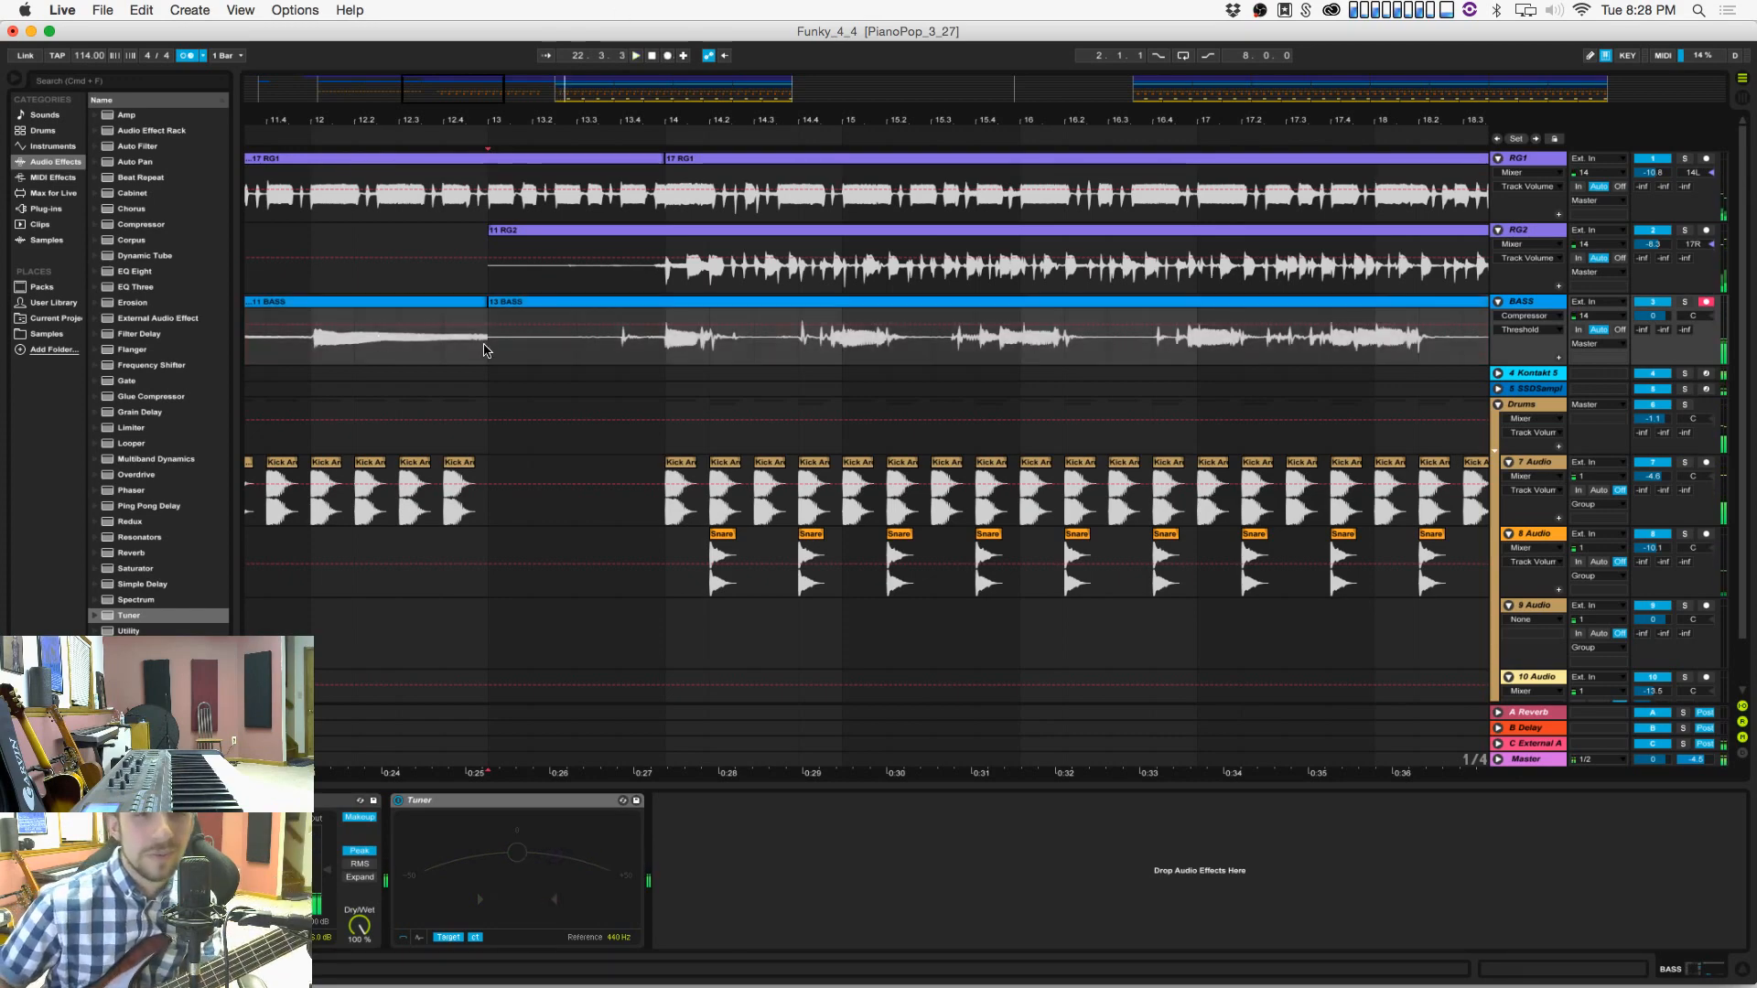
Step: Try to record the bass in one pass from bar 6 through the first bars of the chorus
{"action": "scroll", "coordinate": [484, 347], "scroll_direction": "left", "scroll_amount": 5}
{"action": "left_click_drag", "start_coordinate": [534, 121], "coordinate": [533, 27]}
{"action": "scroll", "coordinate": [455, 321], "scroll_direction": "left", "scroll_amount": 2}
{"action": "left_click", "coordinate": [425, 358]}
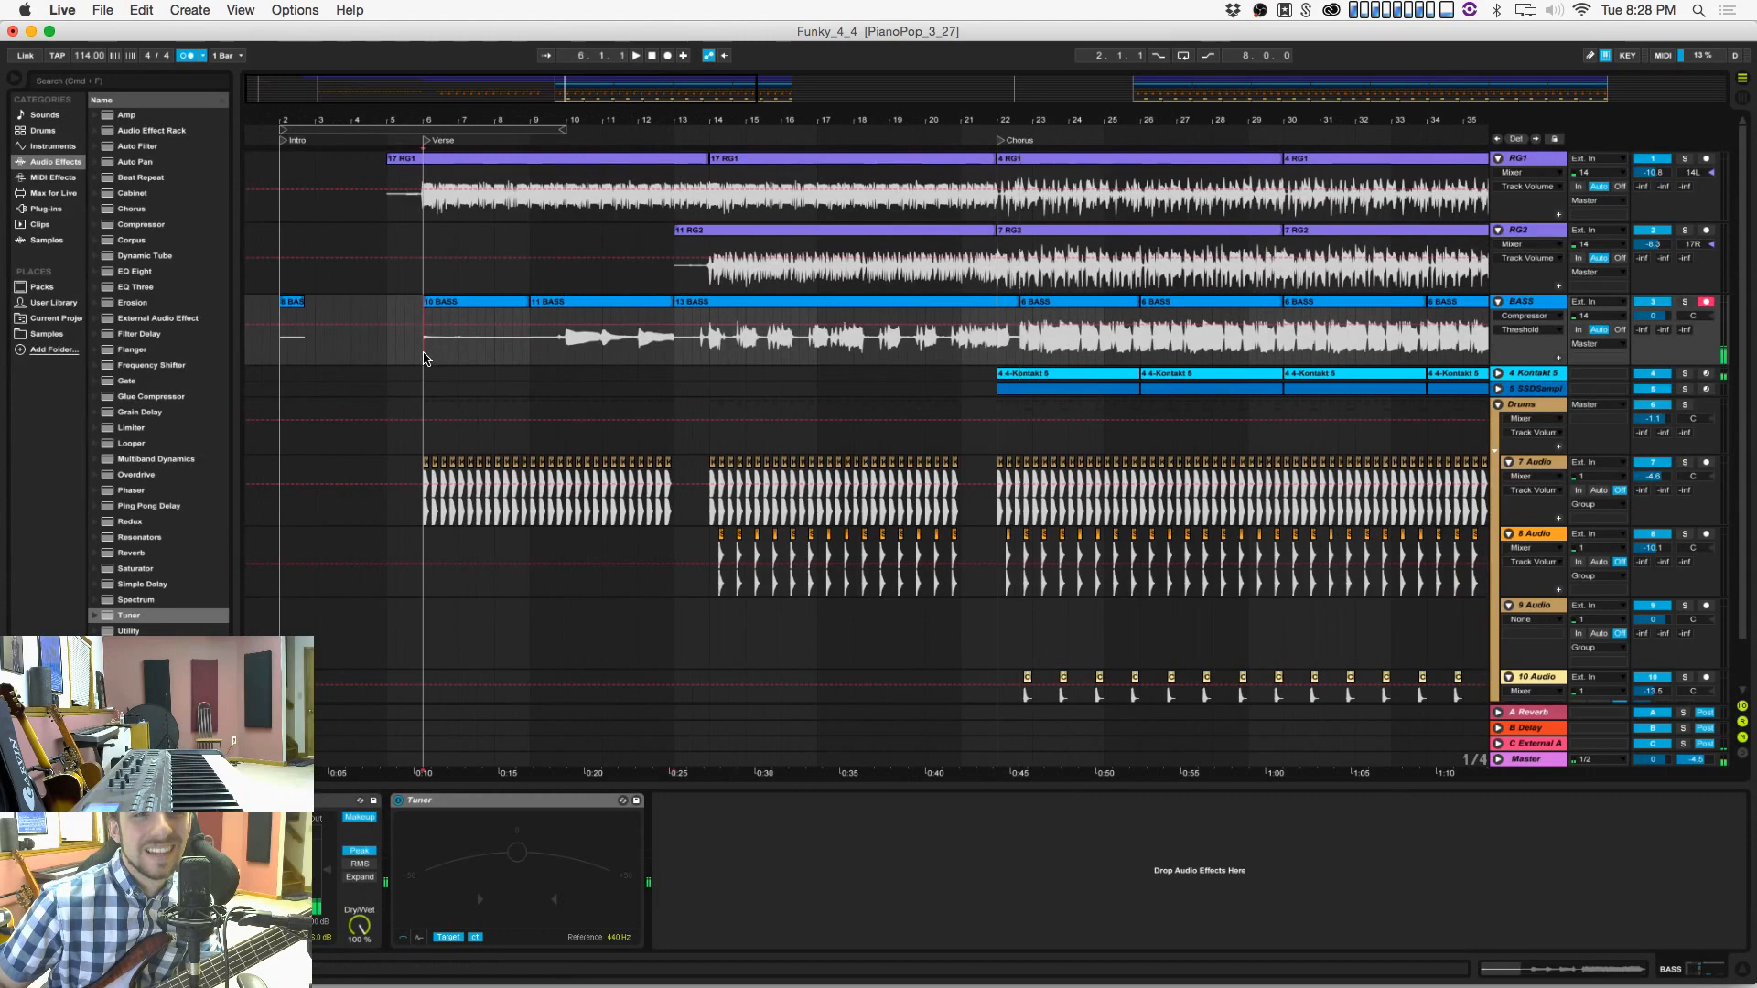
{"action": "left_click", "coordinate": [667, 56]}
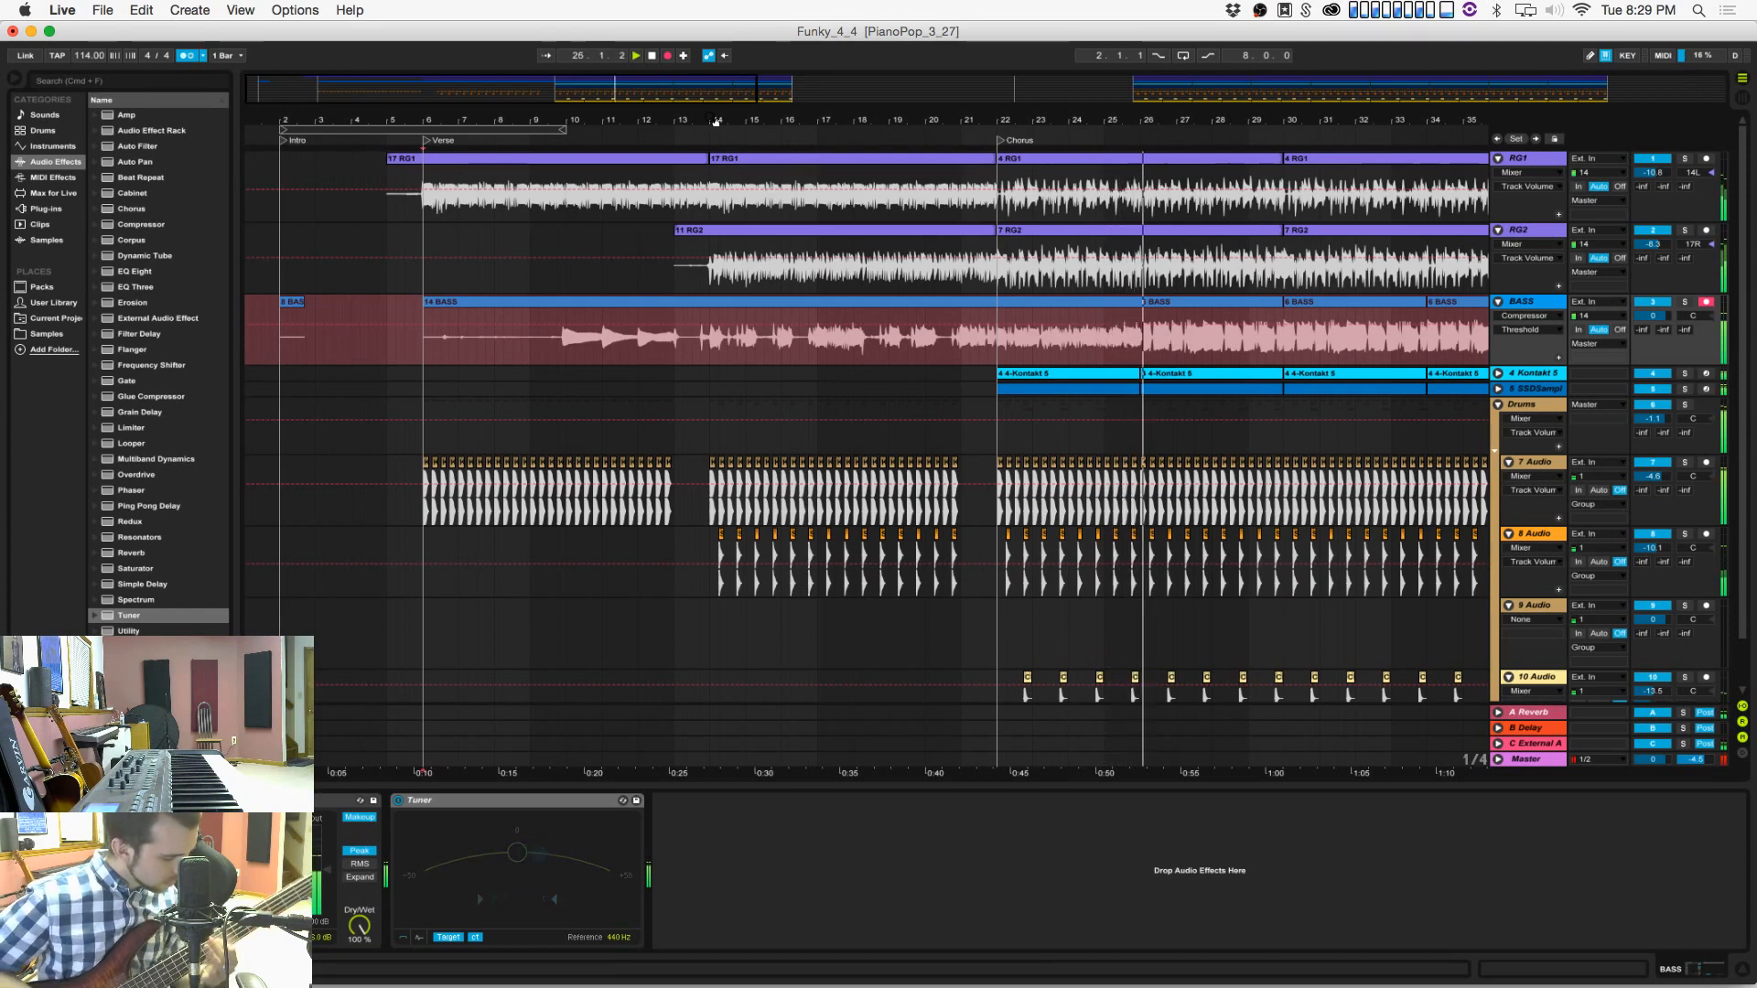
{"action": "key", "text": "space"}
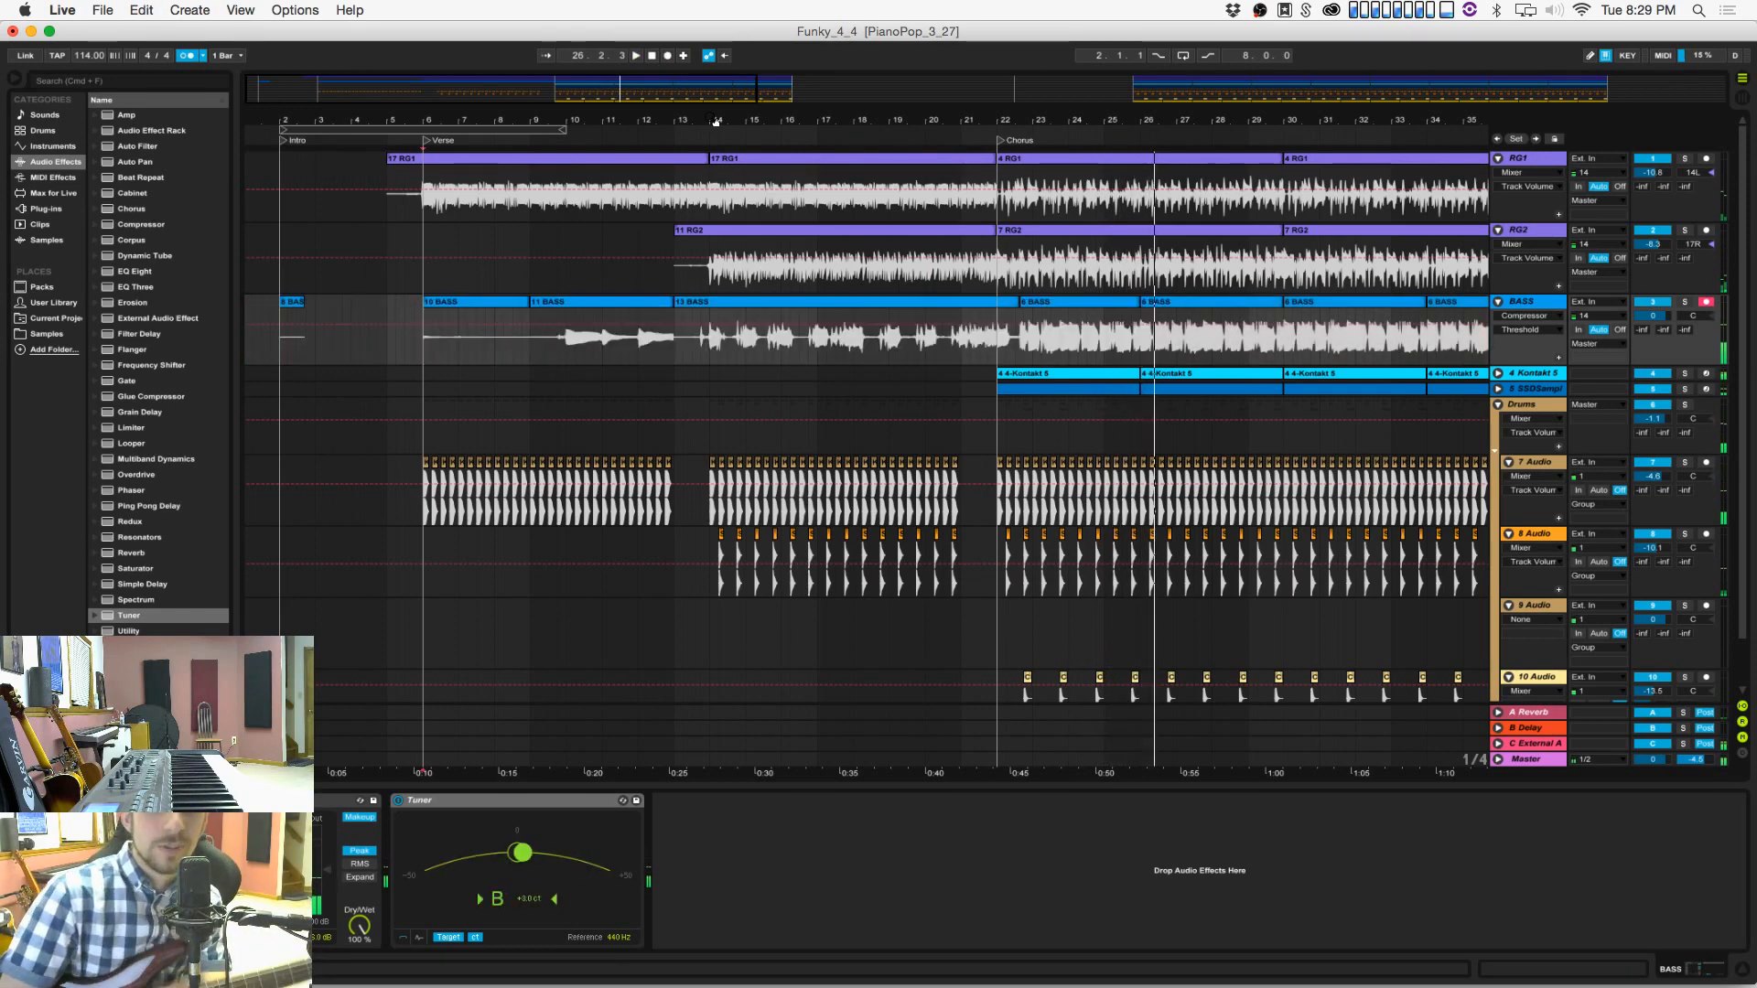
Step: Re-record the second half of the verse bass from bar 13 up to the chorus, restarting the take once
{"action": "left_click", "coordinate": [668, 56]}
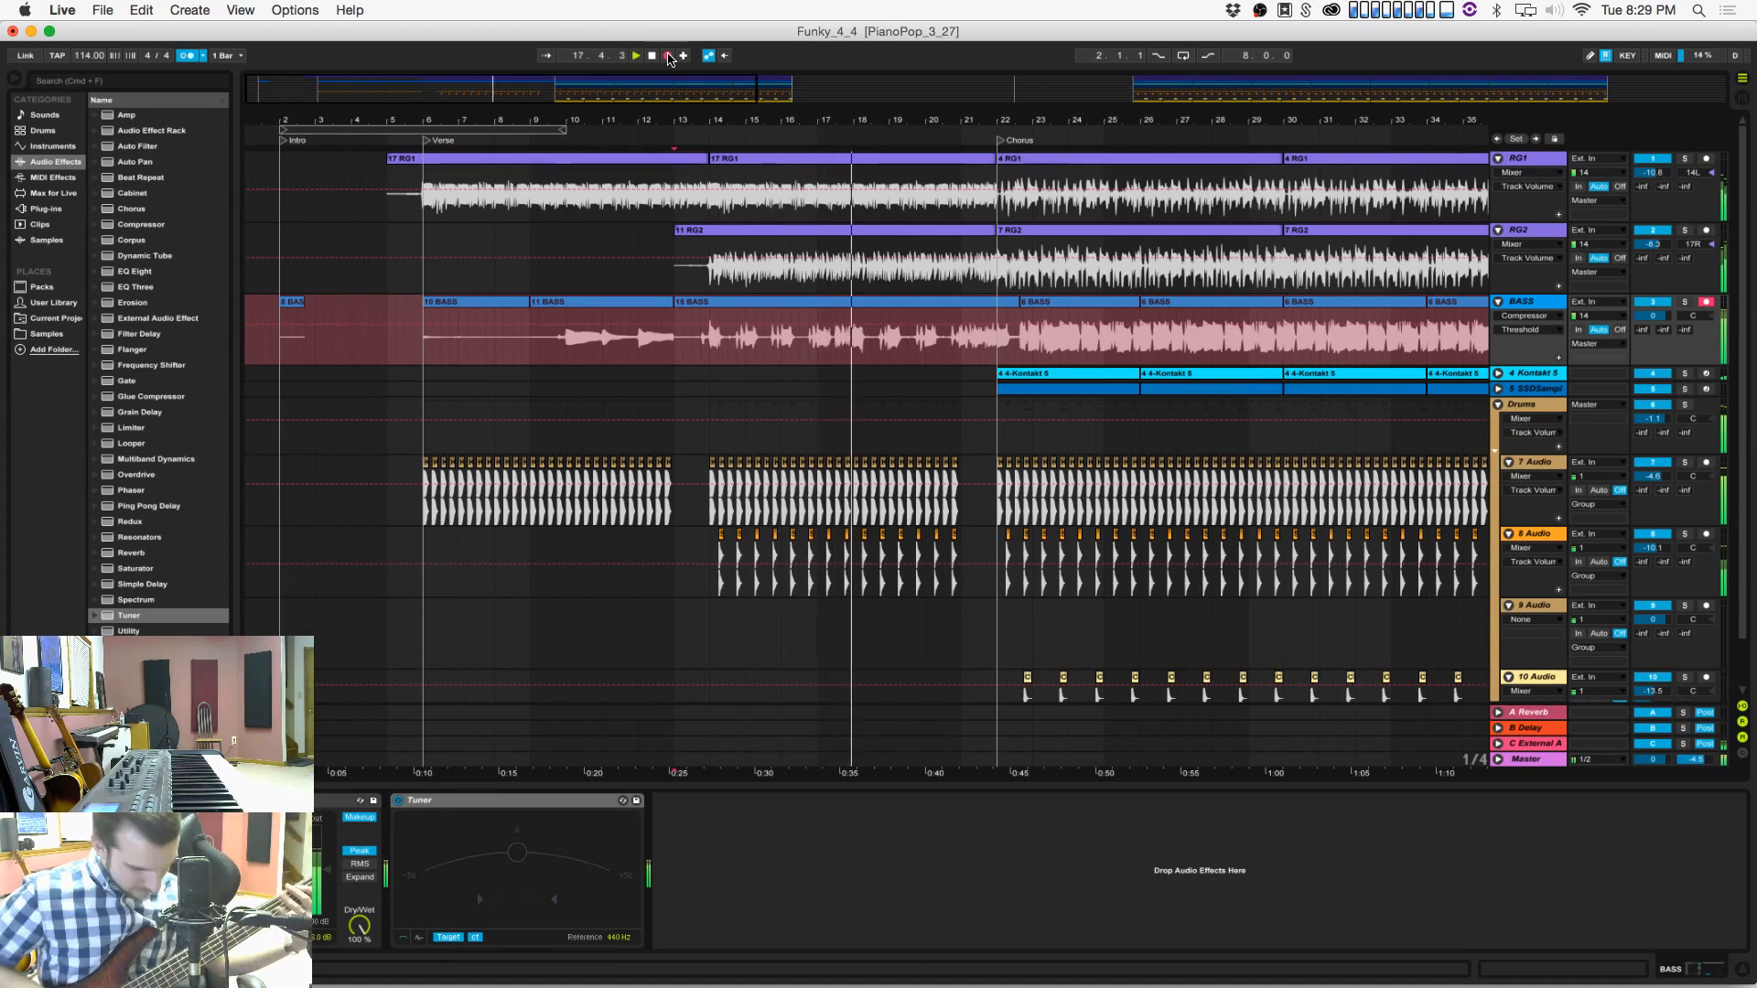
{"action": "left_click", "coordinate": [669, 56]}
{"action": "left_click", "coordinate": [669, 56]}
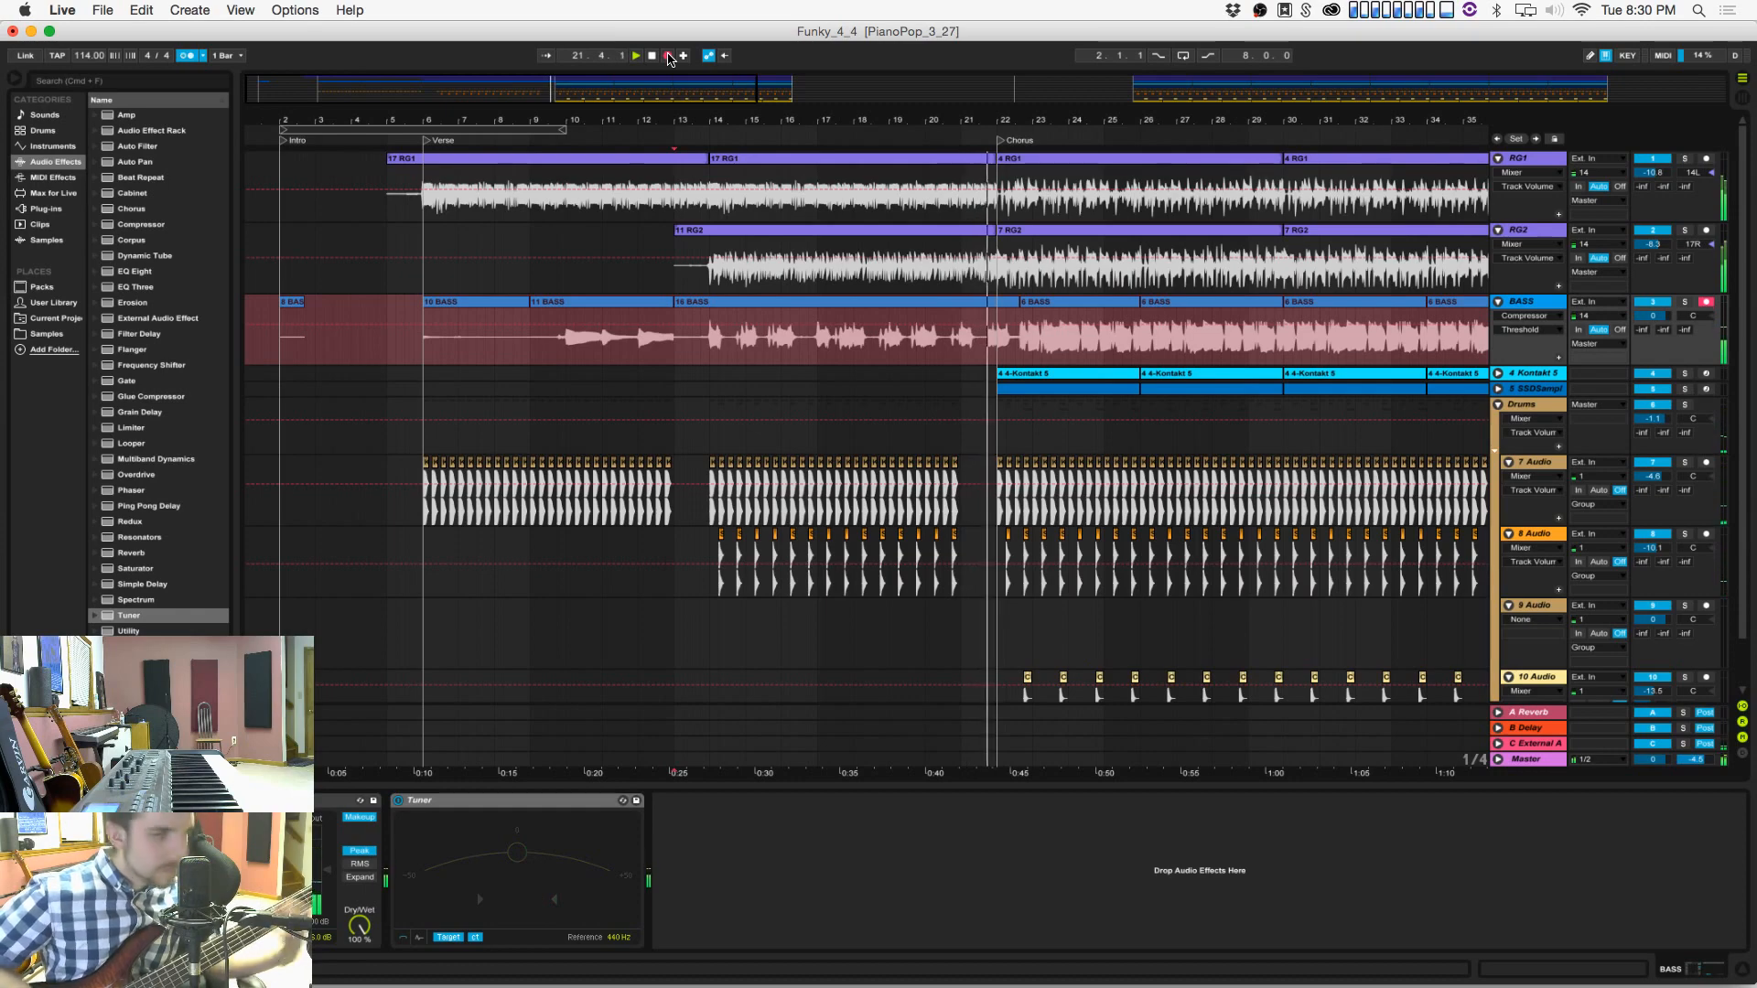
{"action": "key", "text": "space"}
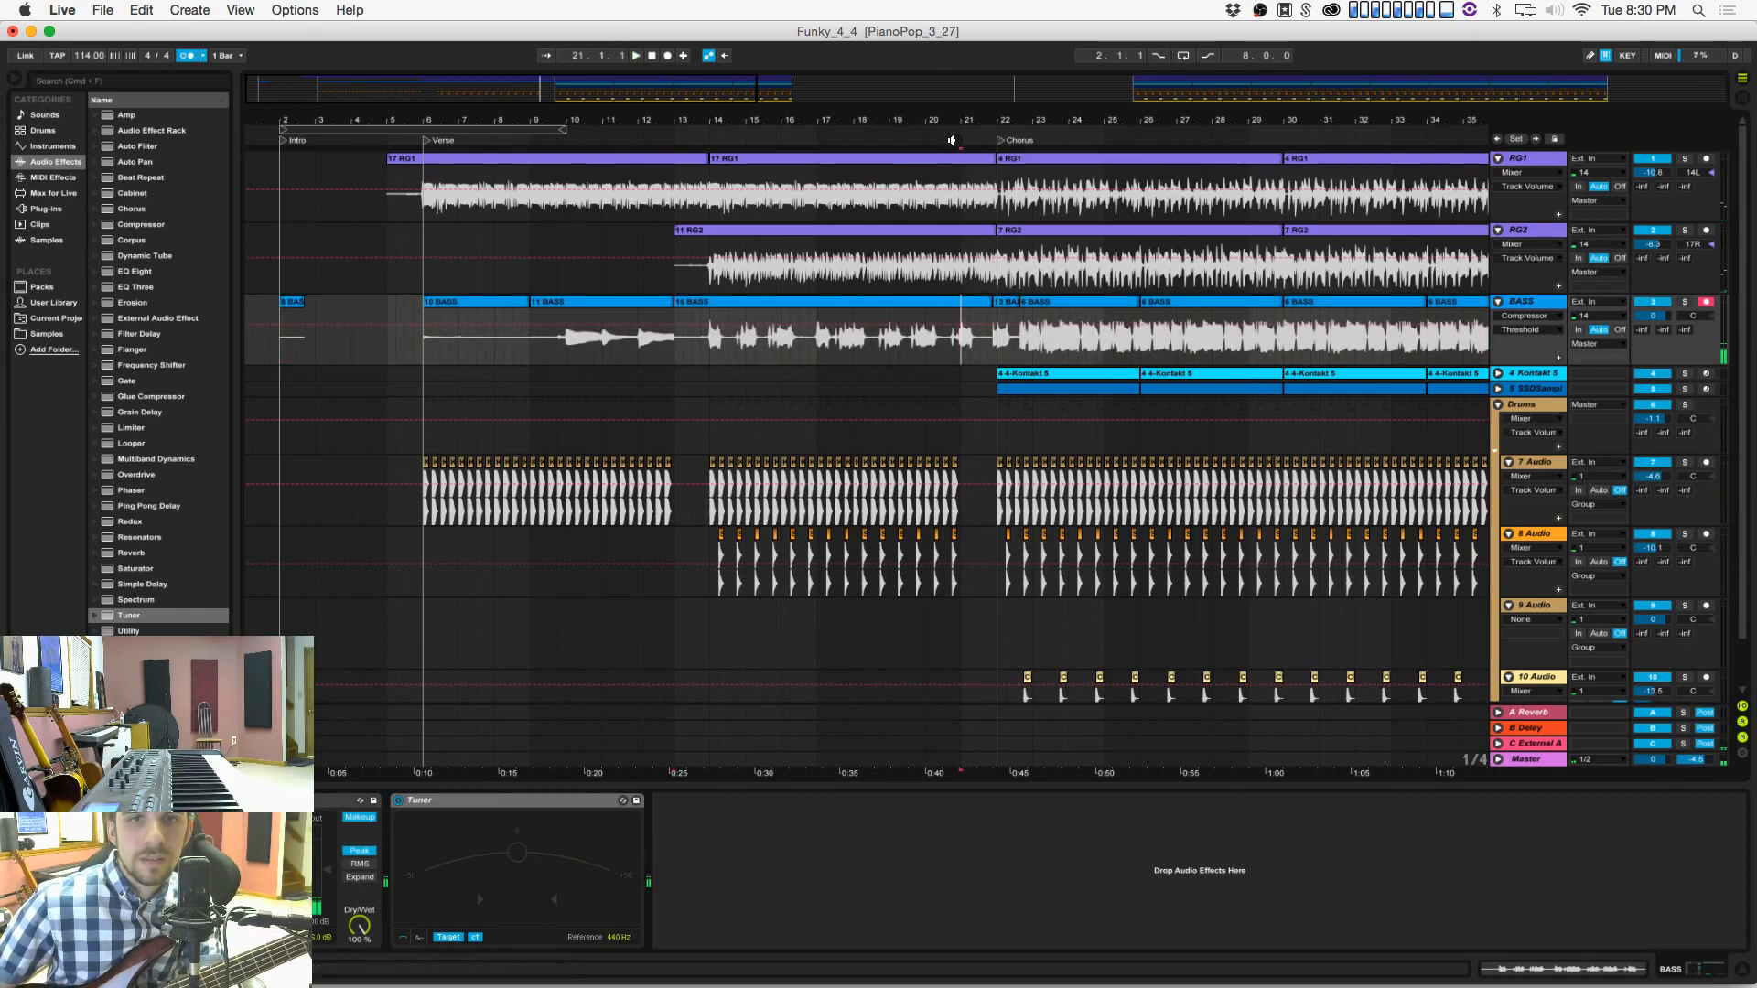
Step: Set the metronome's count-in to 1 Bar for recording the transition at bar 21
{"action": "left_click_drag", "start_coordinate": [973, 119], "coordinate": [924, 351]}
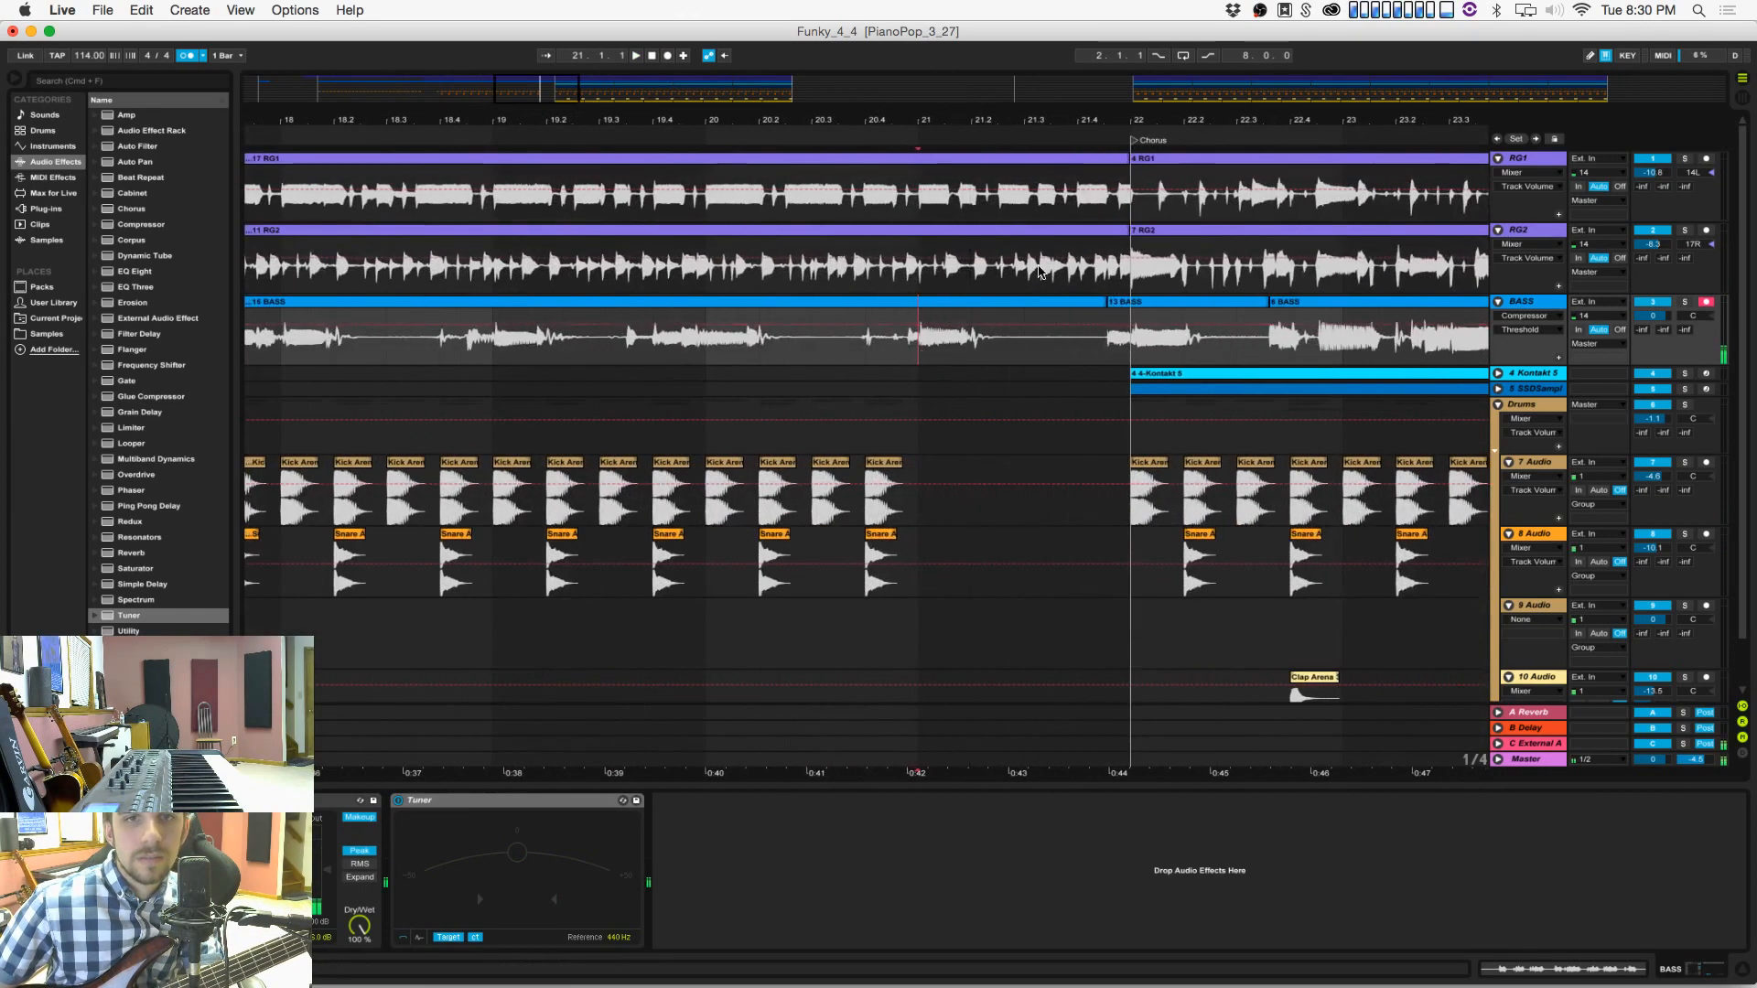
{"action": "left_click", "coordinate": [205, 56]}
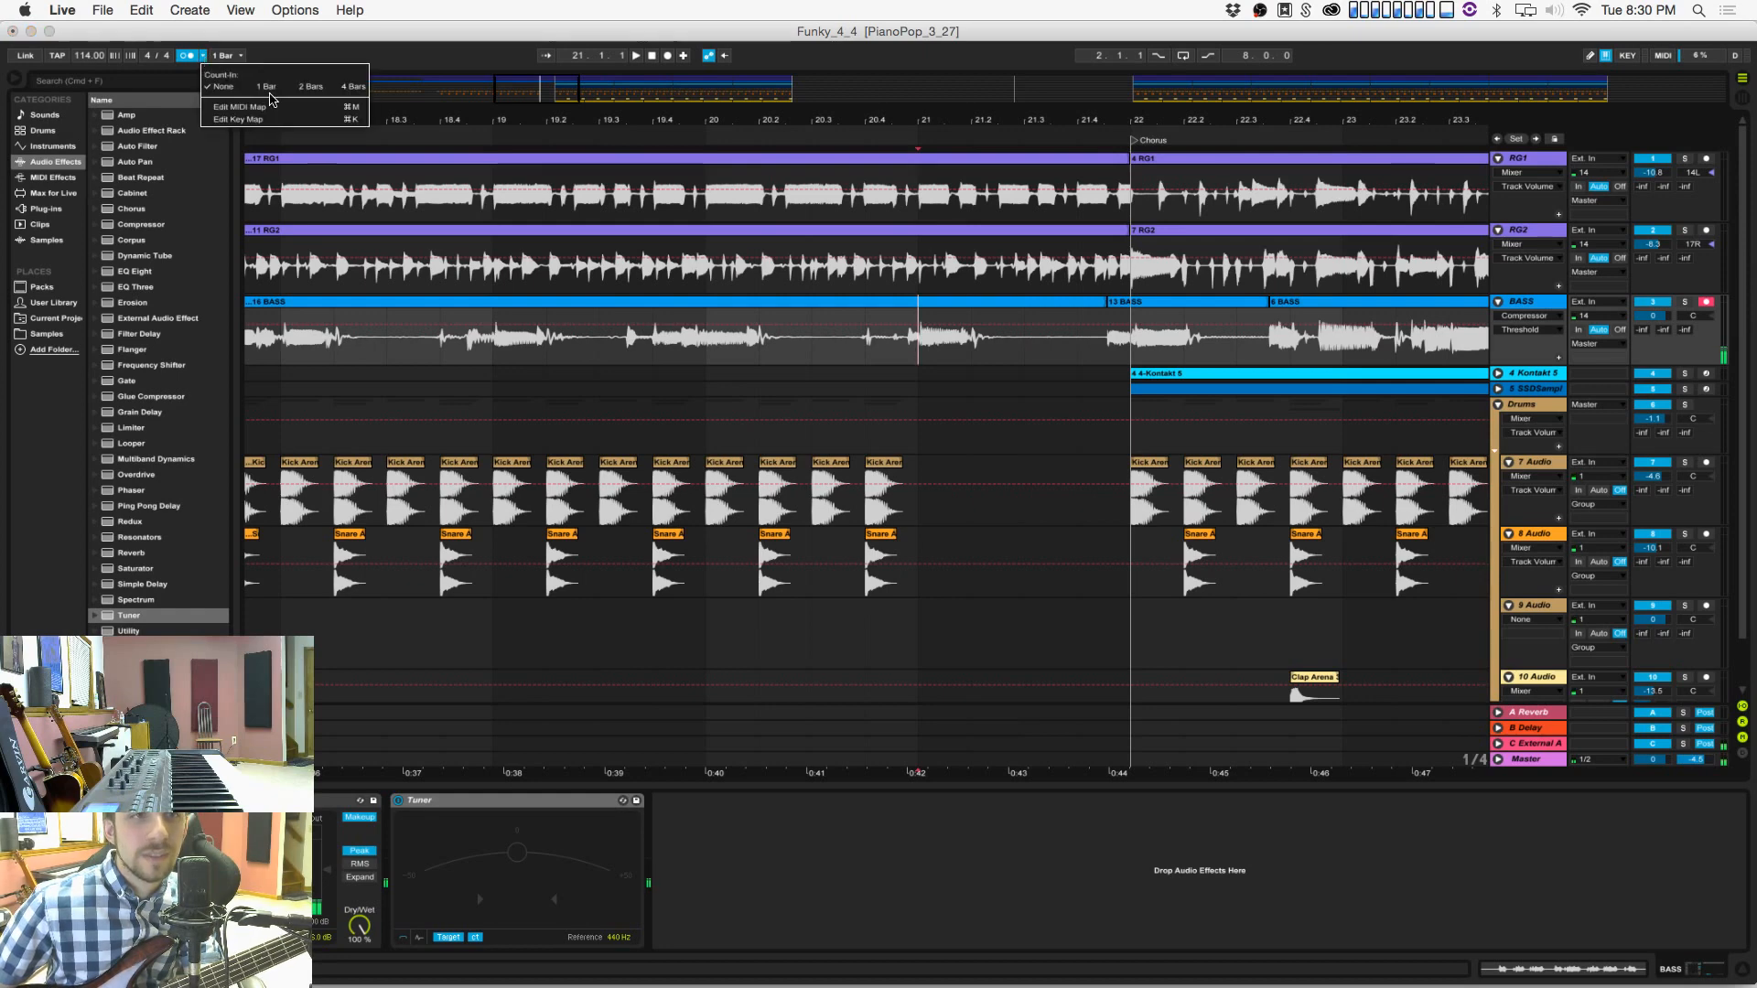
{"action": "left_click", "coordinate": [272, 91]}
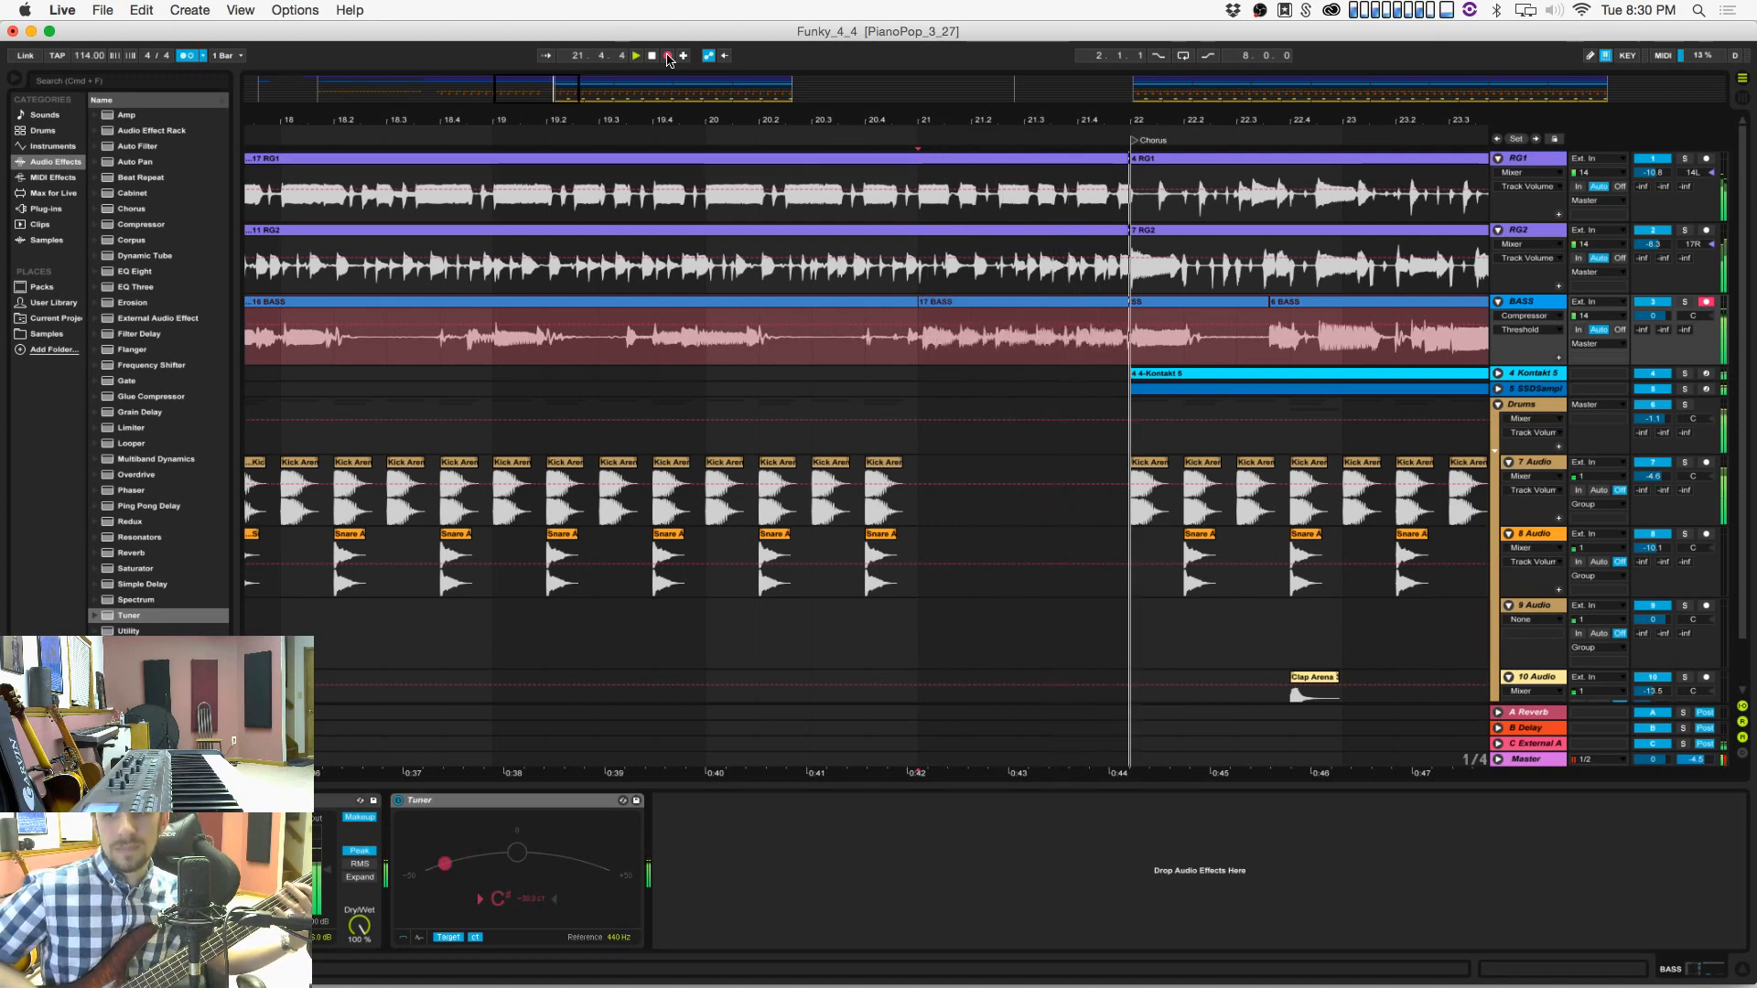
Step: Record the bass transition from bar 21 into the chorus, undo that take, and record it again
{"action": "left_click", "coordinate": [668, 56]}
{"action": "key", "text": "super+z"}
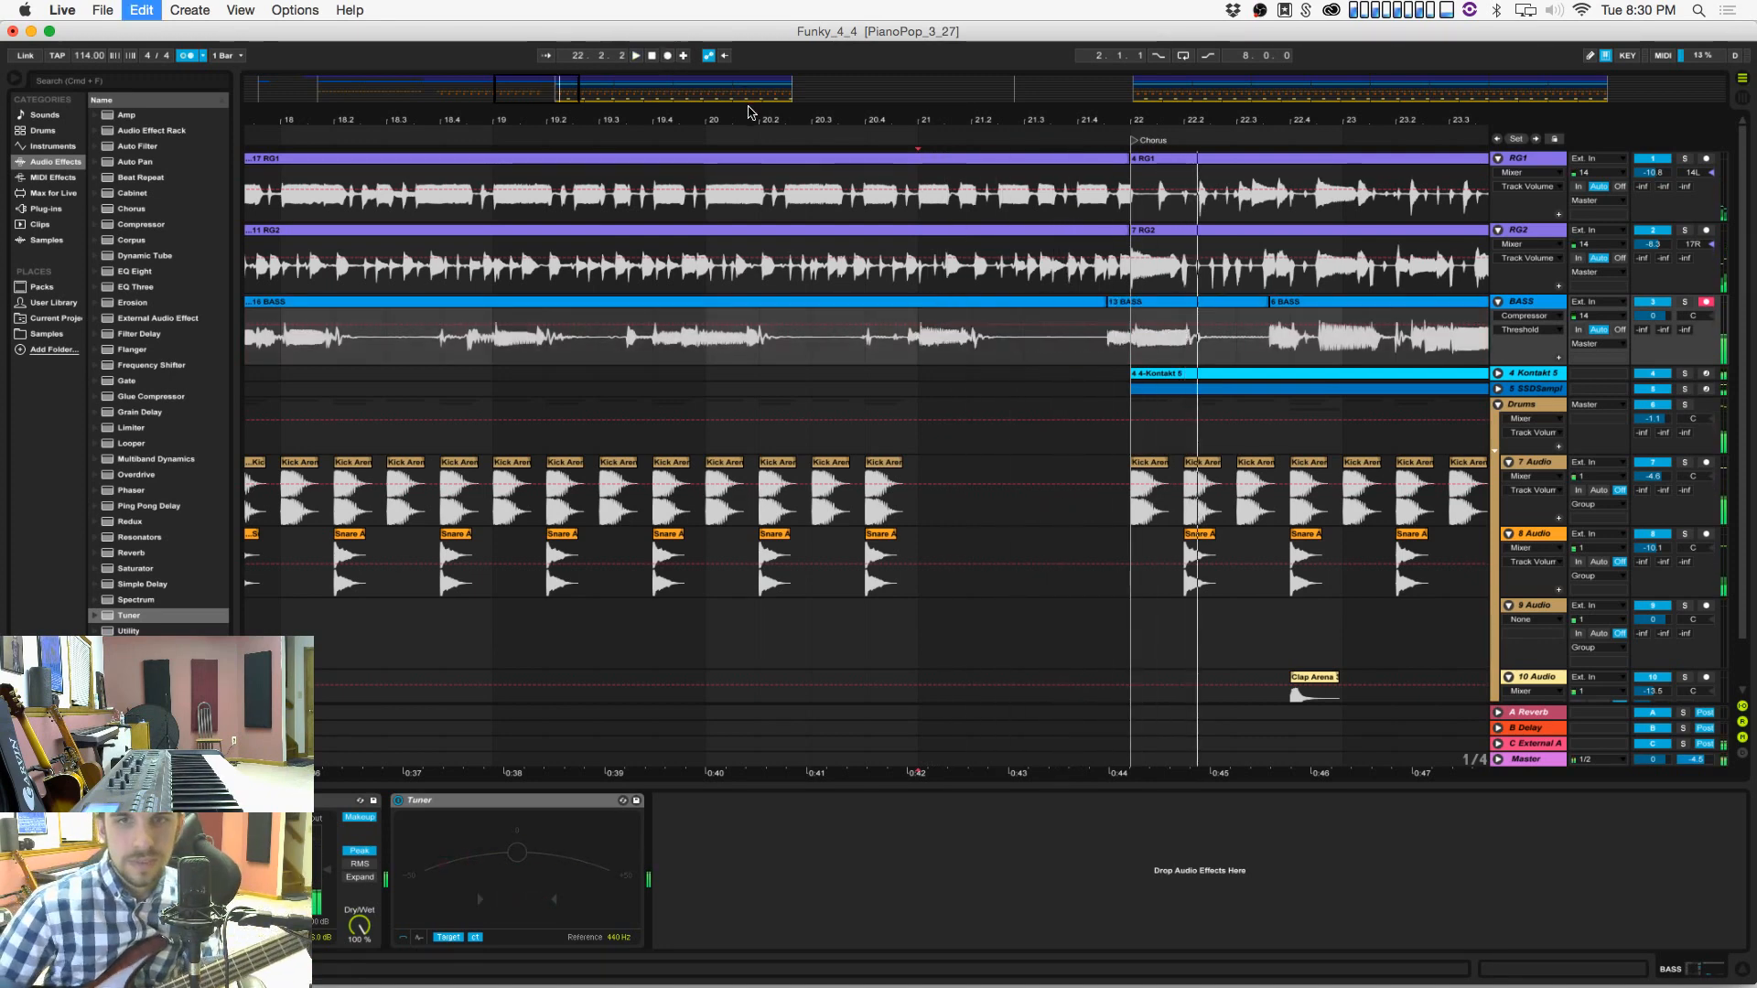
{"action": "left_click", "coordinate": [667, 57]}
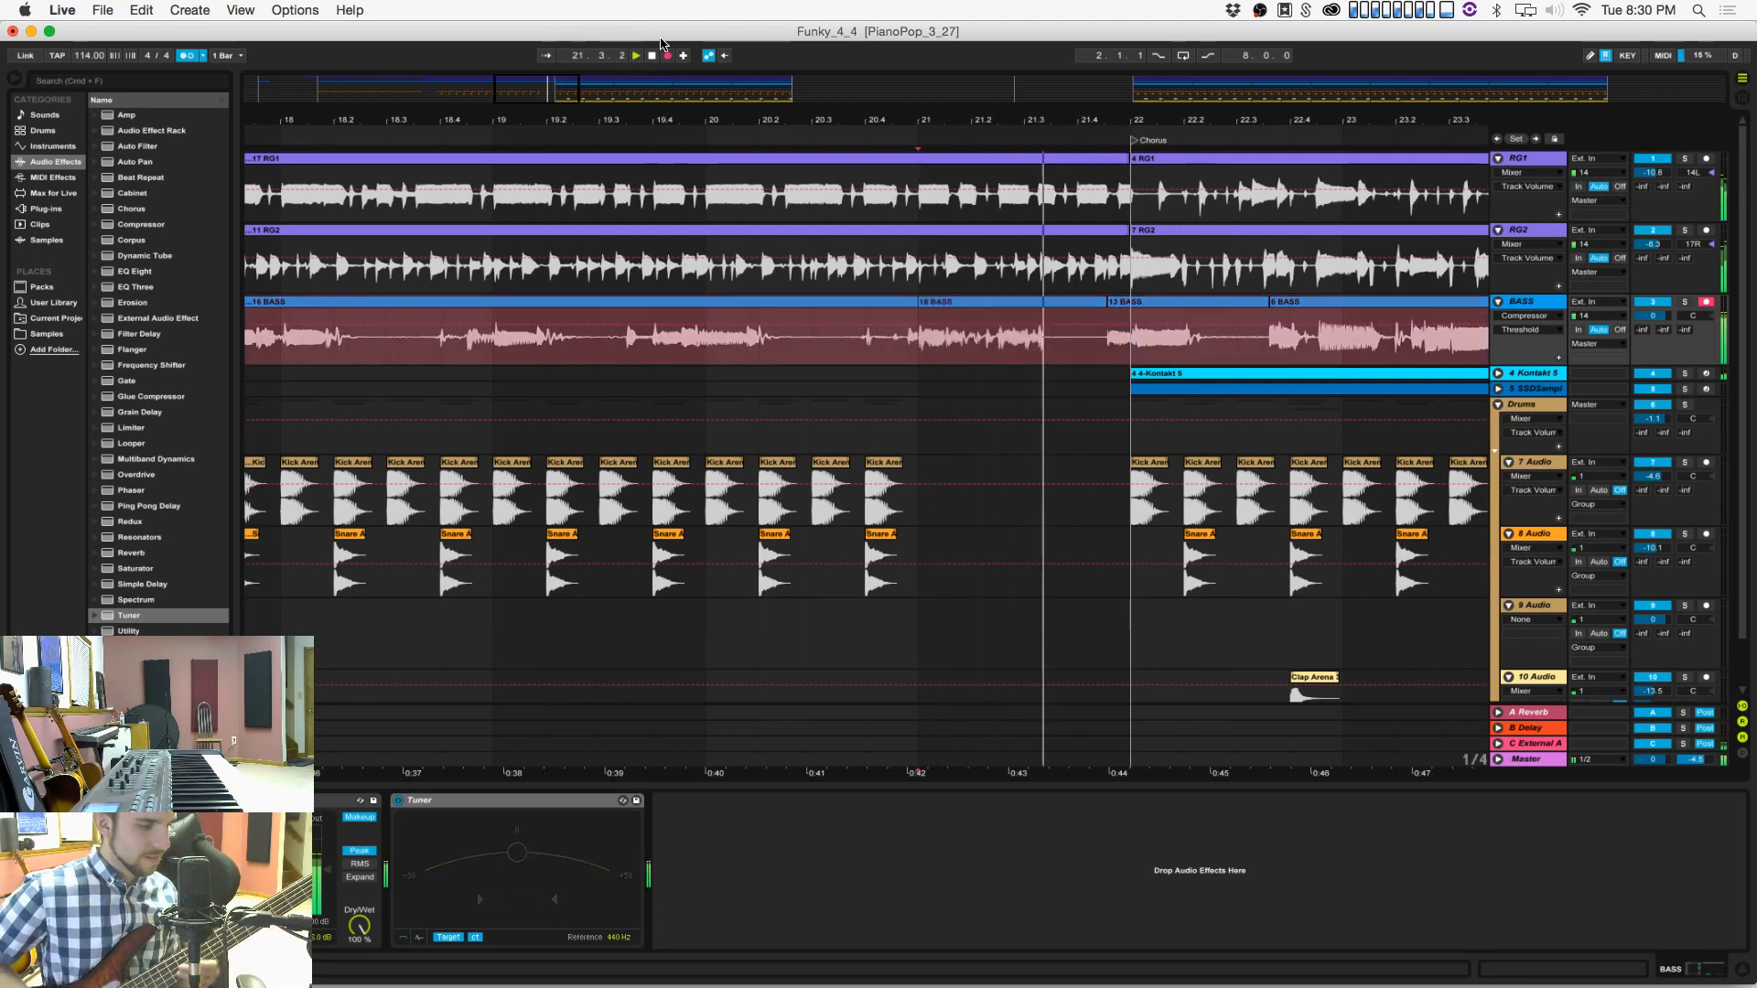
{"action": "key", "text": "space"}
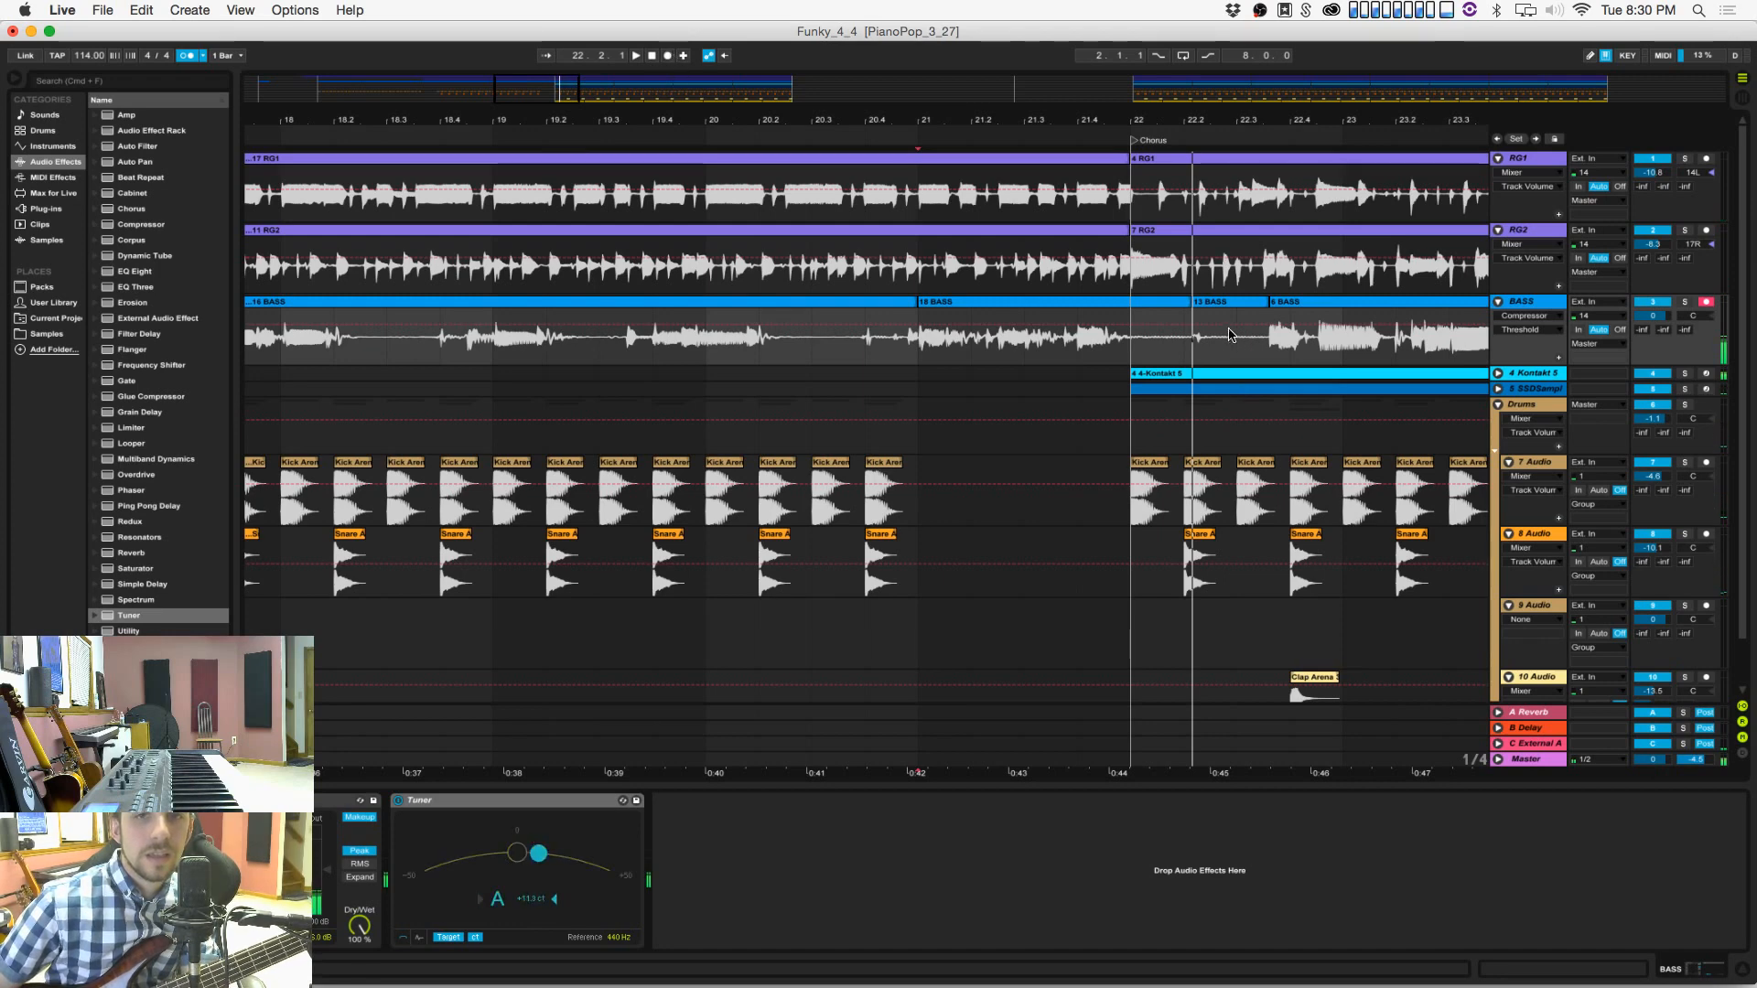
Step: Extend the first chorus BASS clip back to start at bar 22, save the set, and place the start position at bar 21
{"action": "left_click_drag", "start_coordinate": [1279, 304], "coordinate": [1132, 297]}
{"action": "key", "text": "super+s"}
{"action": "left_click", "coordinate": [913, 337]}
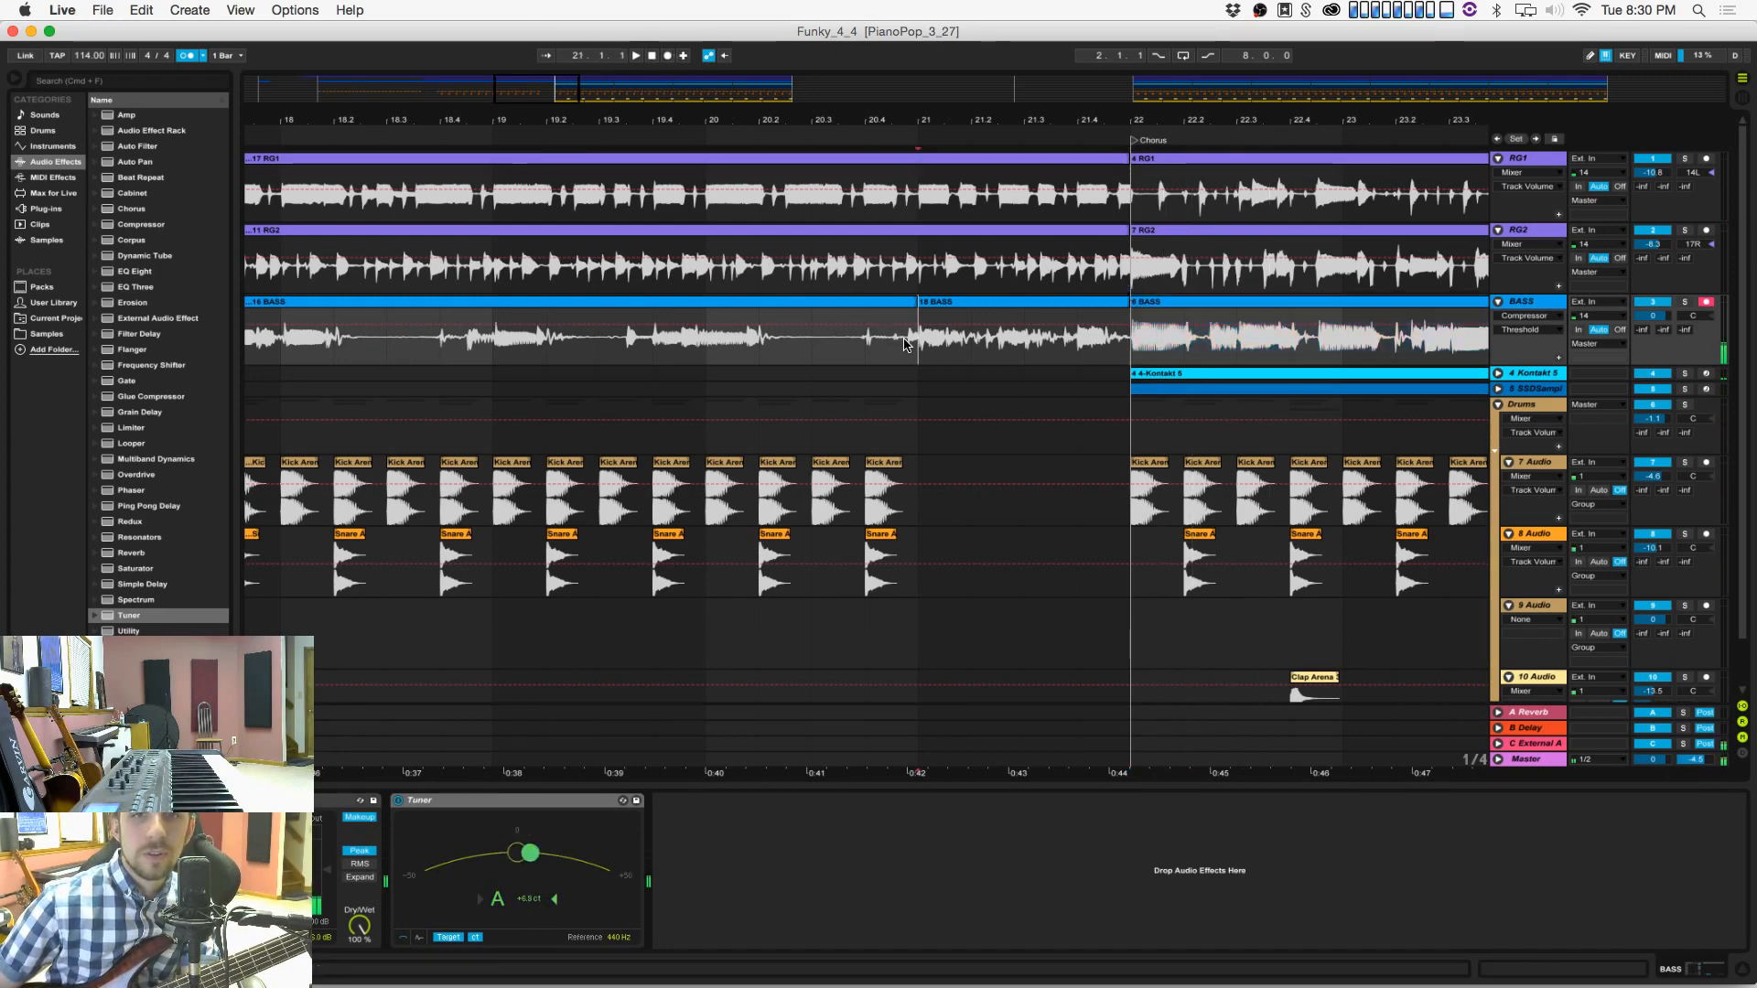
Step: Delete everything on the BASS track before about bar 9, disarm the track, and switch the metronome off
{"action": "left_click_drag", "start_coordinate": [882, 123], "coordinate": [666, 119]}
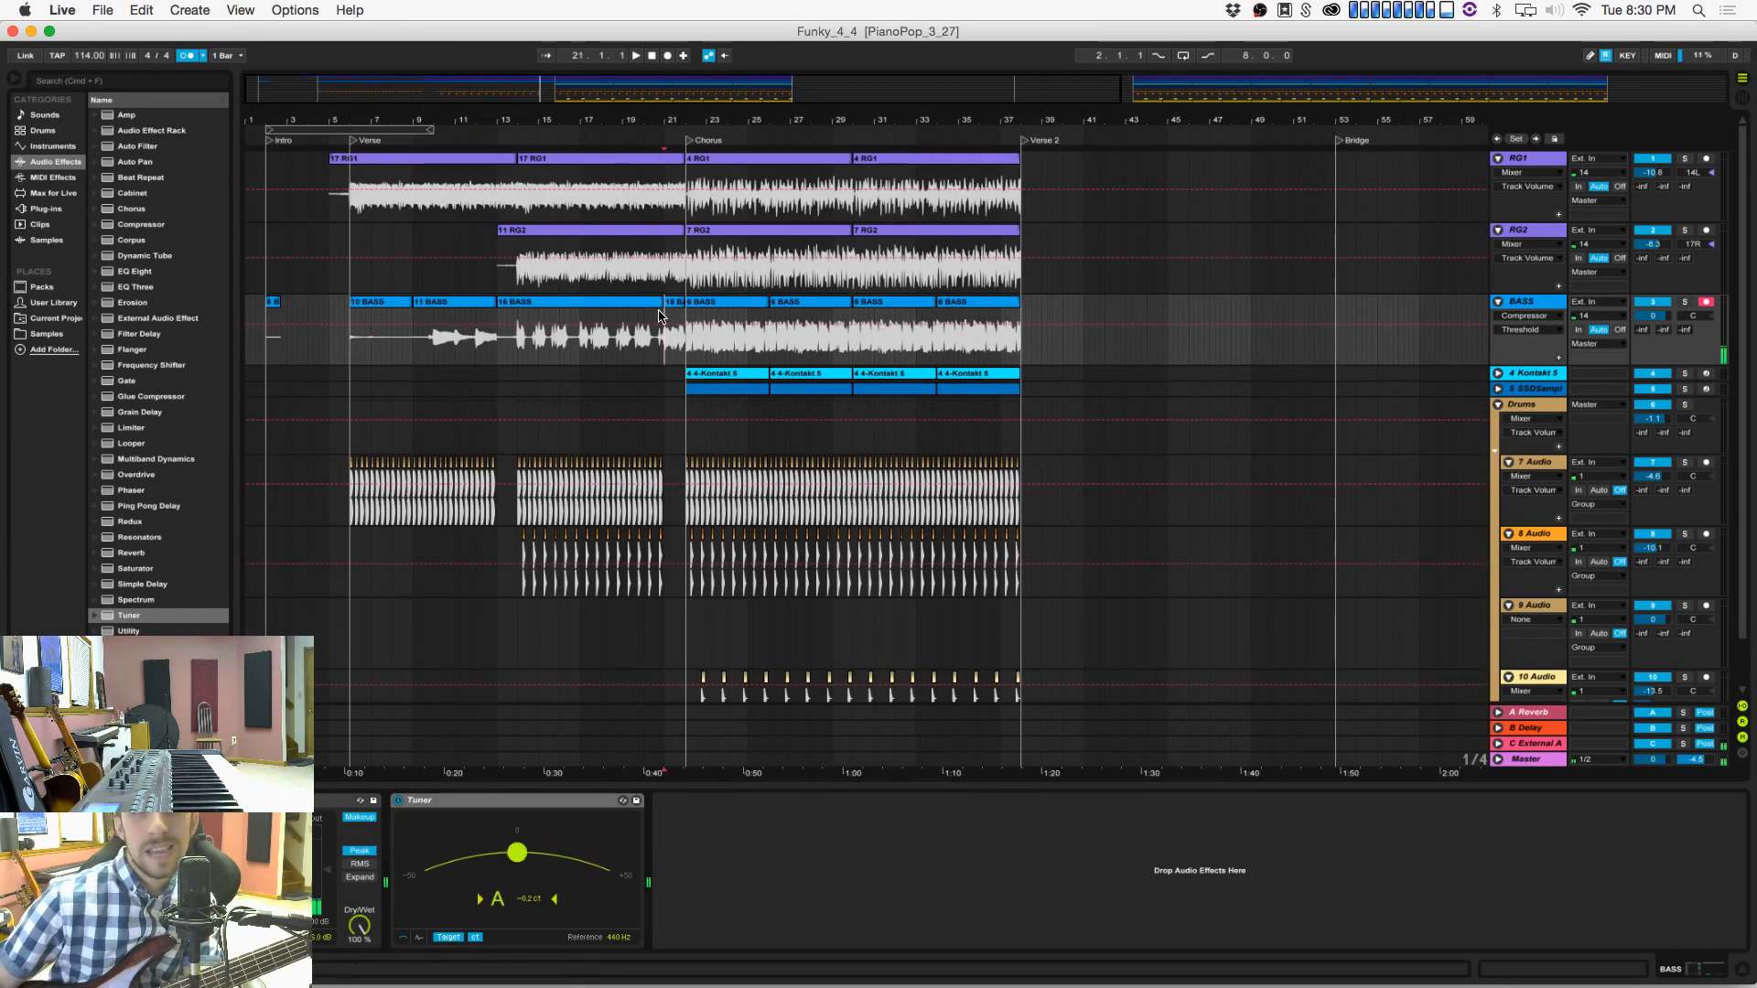
{"action": "left_click", "coordinate": [637, 338]}
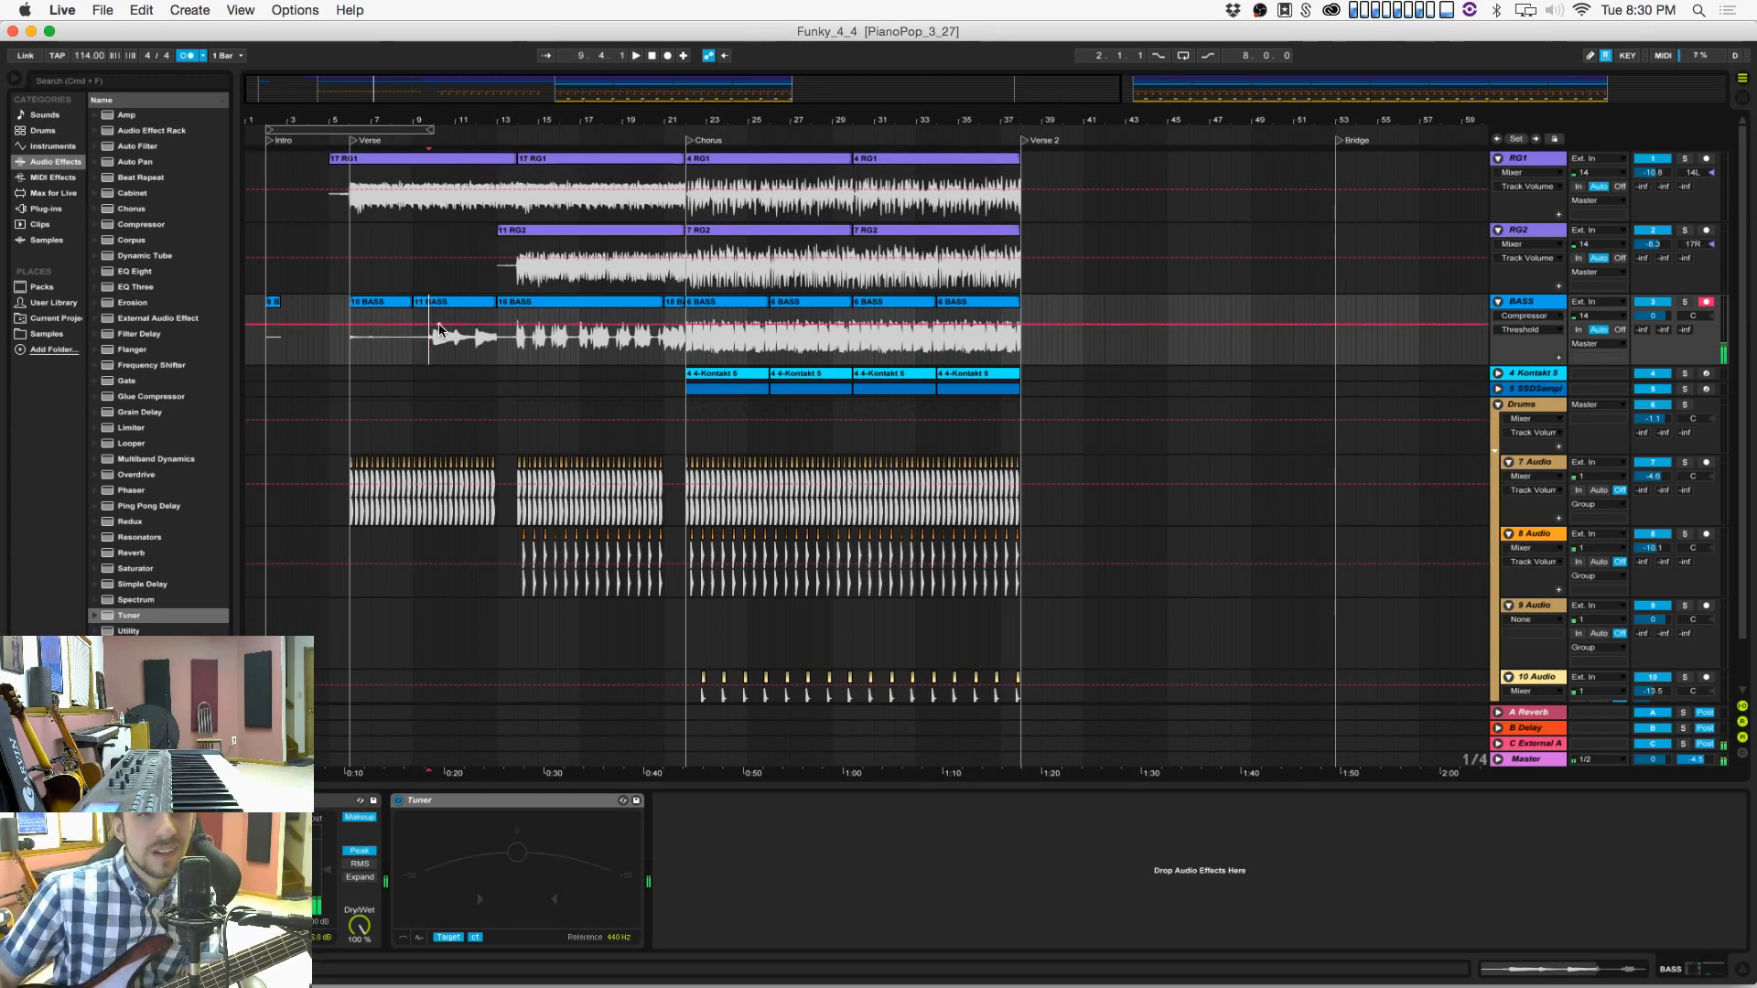
{"action": "left_click", "coordinate": [409, 363]}
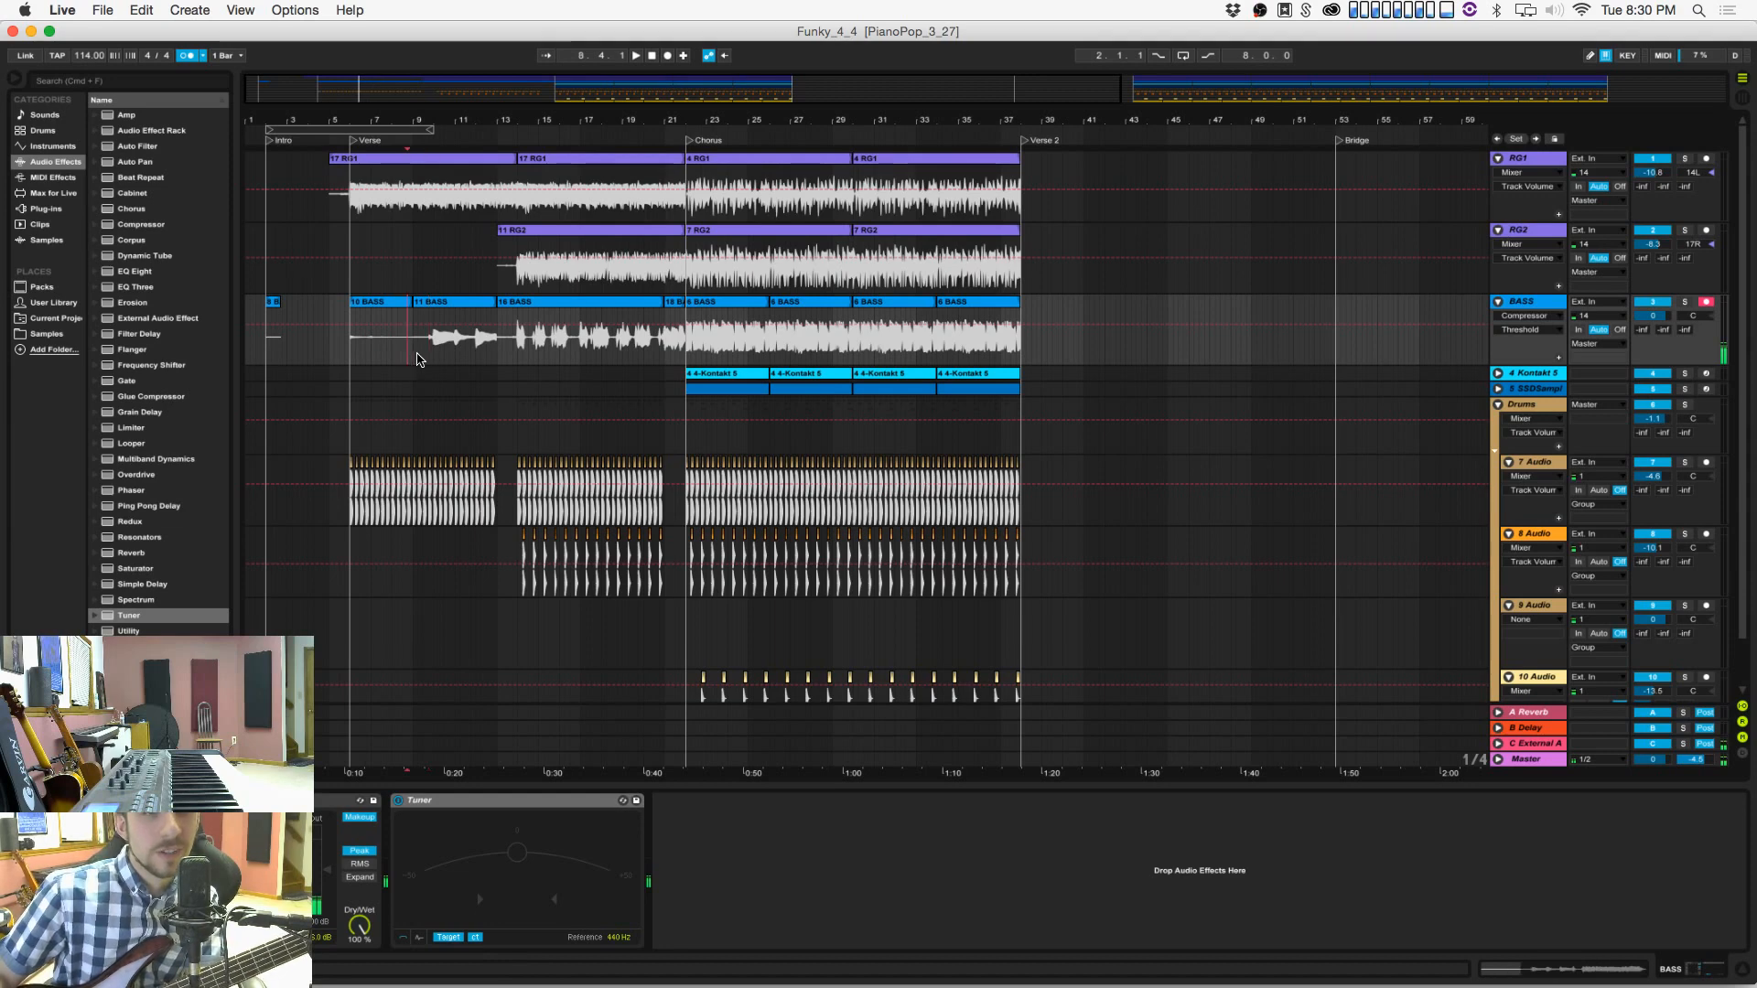
{"action": "left_click_drag", "start_coordinate": [418, 358], "coordinate": [247, 352]}
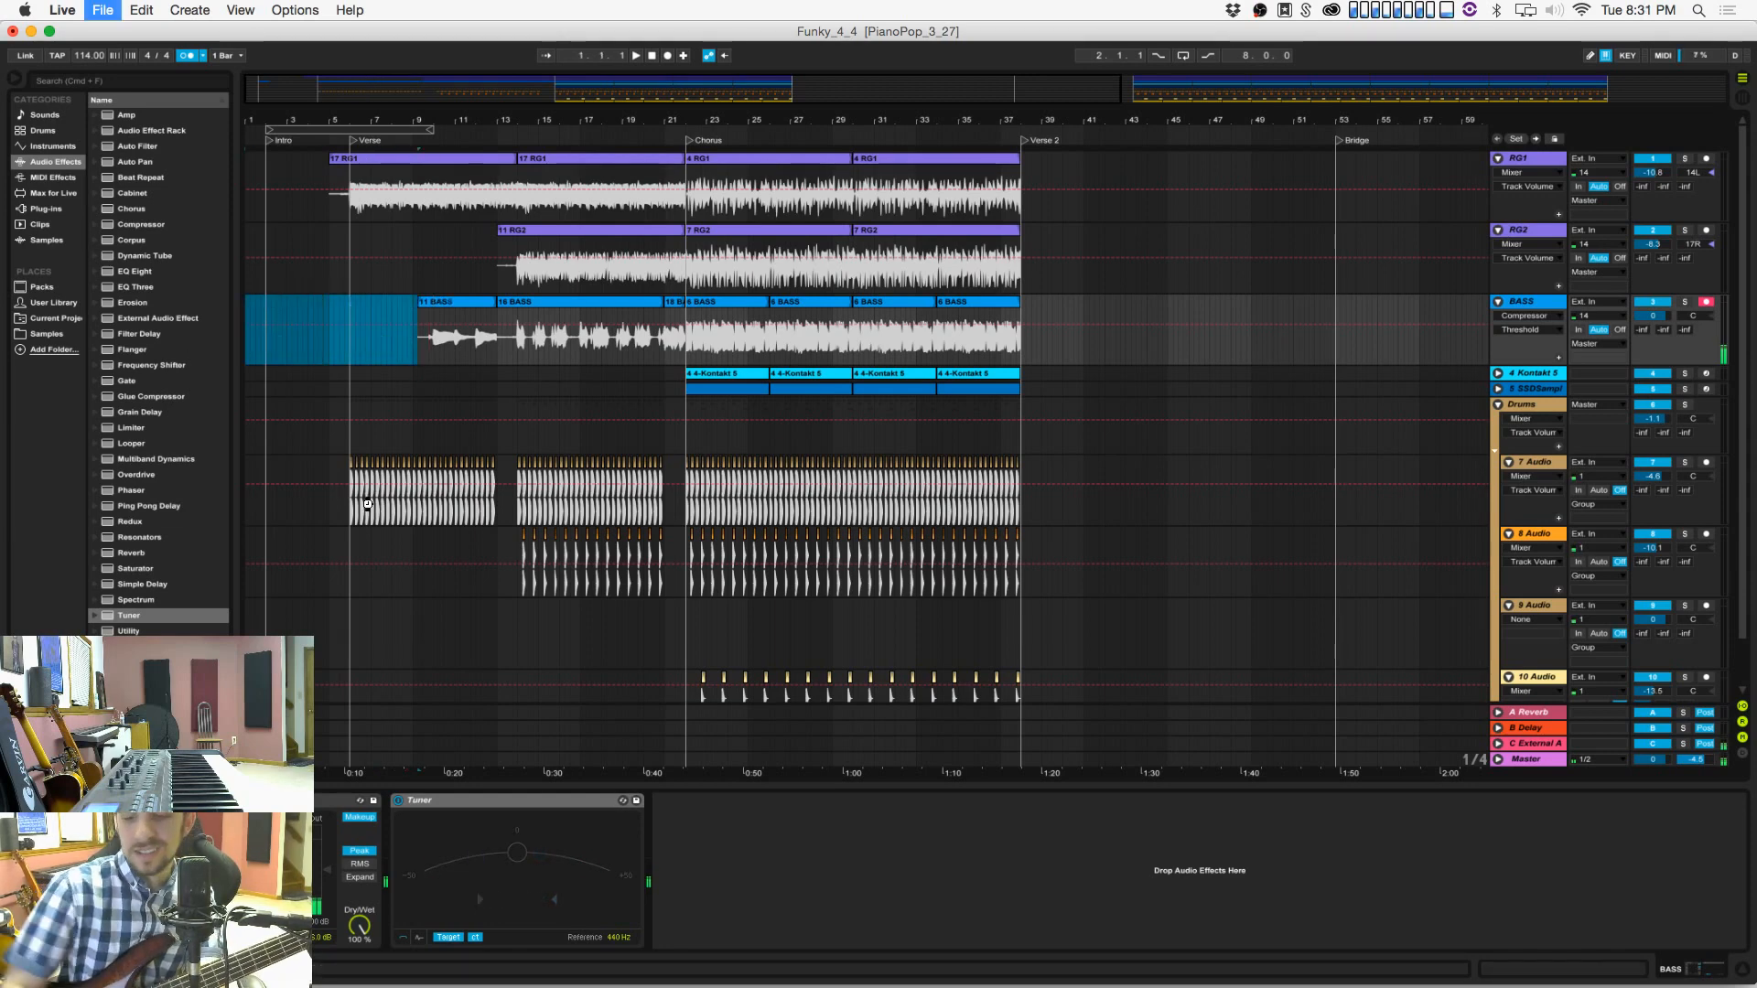
{"action": "left_click", "coordinate": [361, 375]}
{"action": "left_click", "coordinate": [363, 349]}
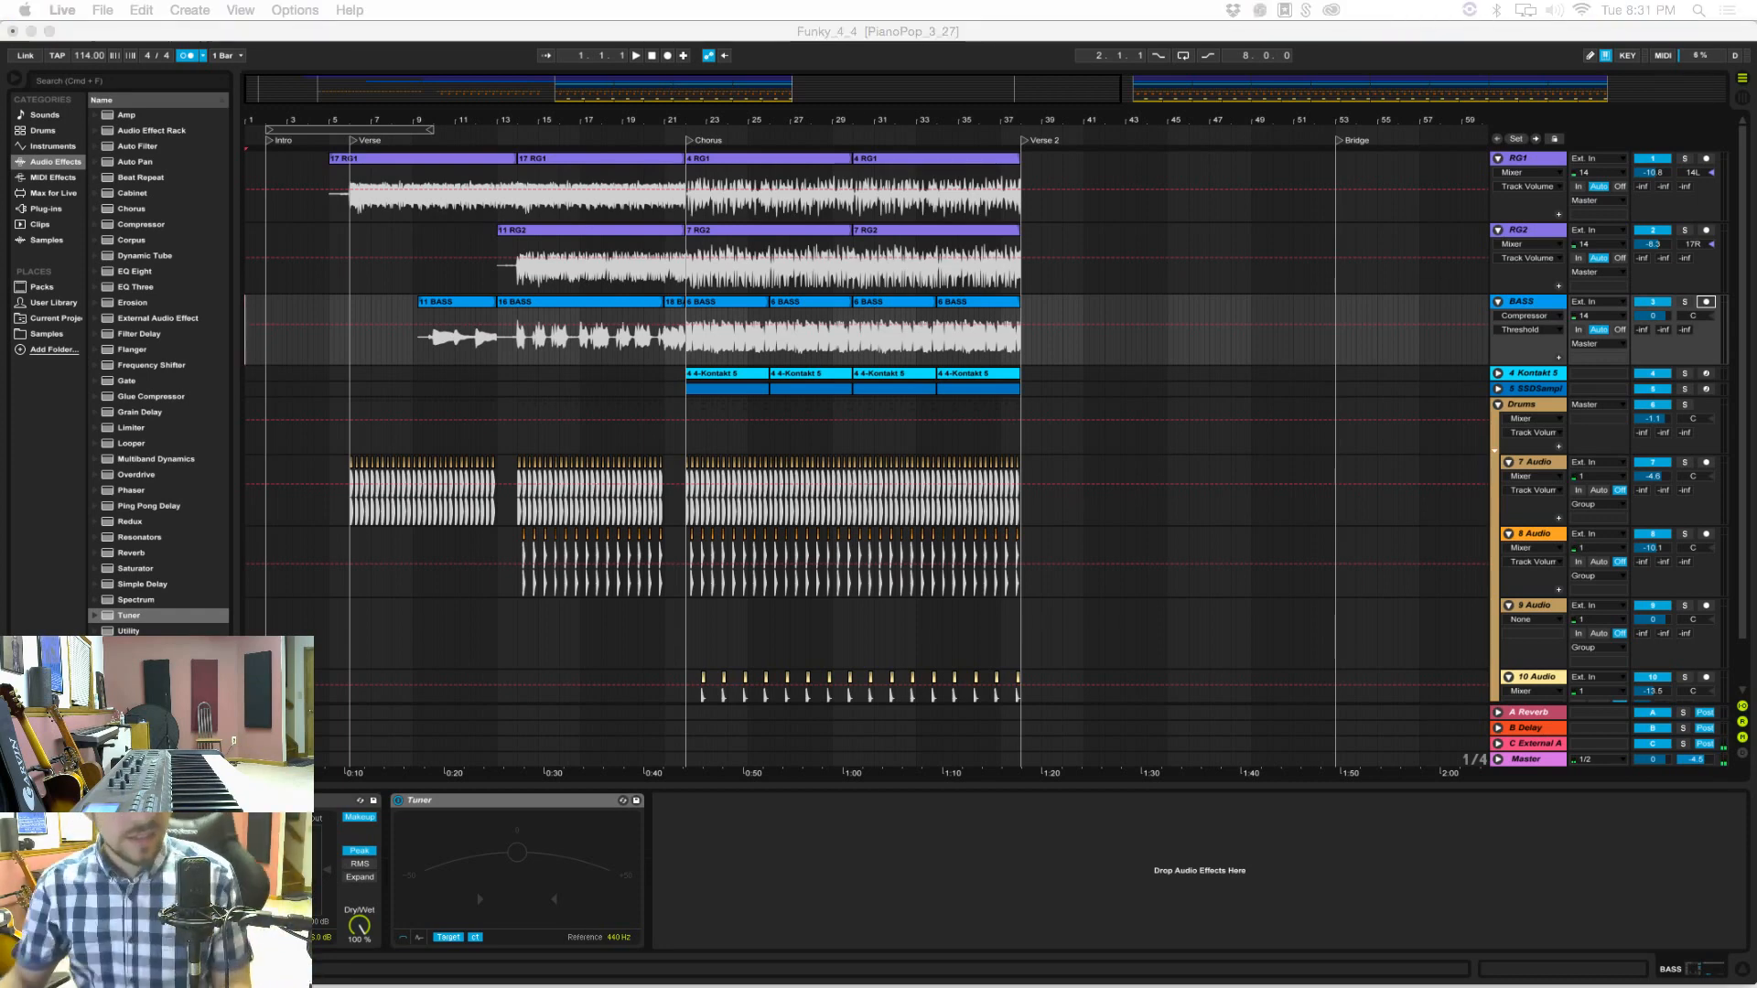
{"action": "left_click", "coordinate": [1292, 350]}
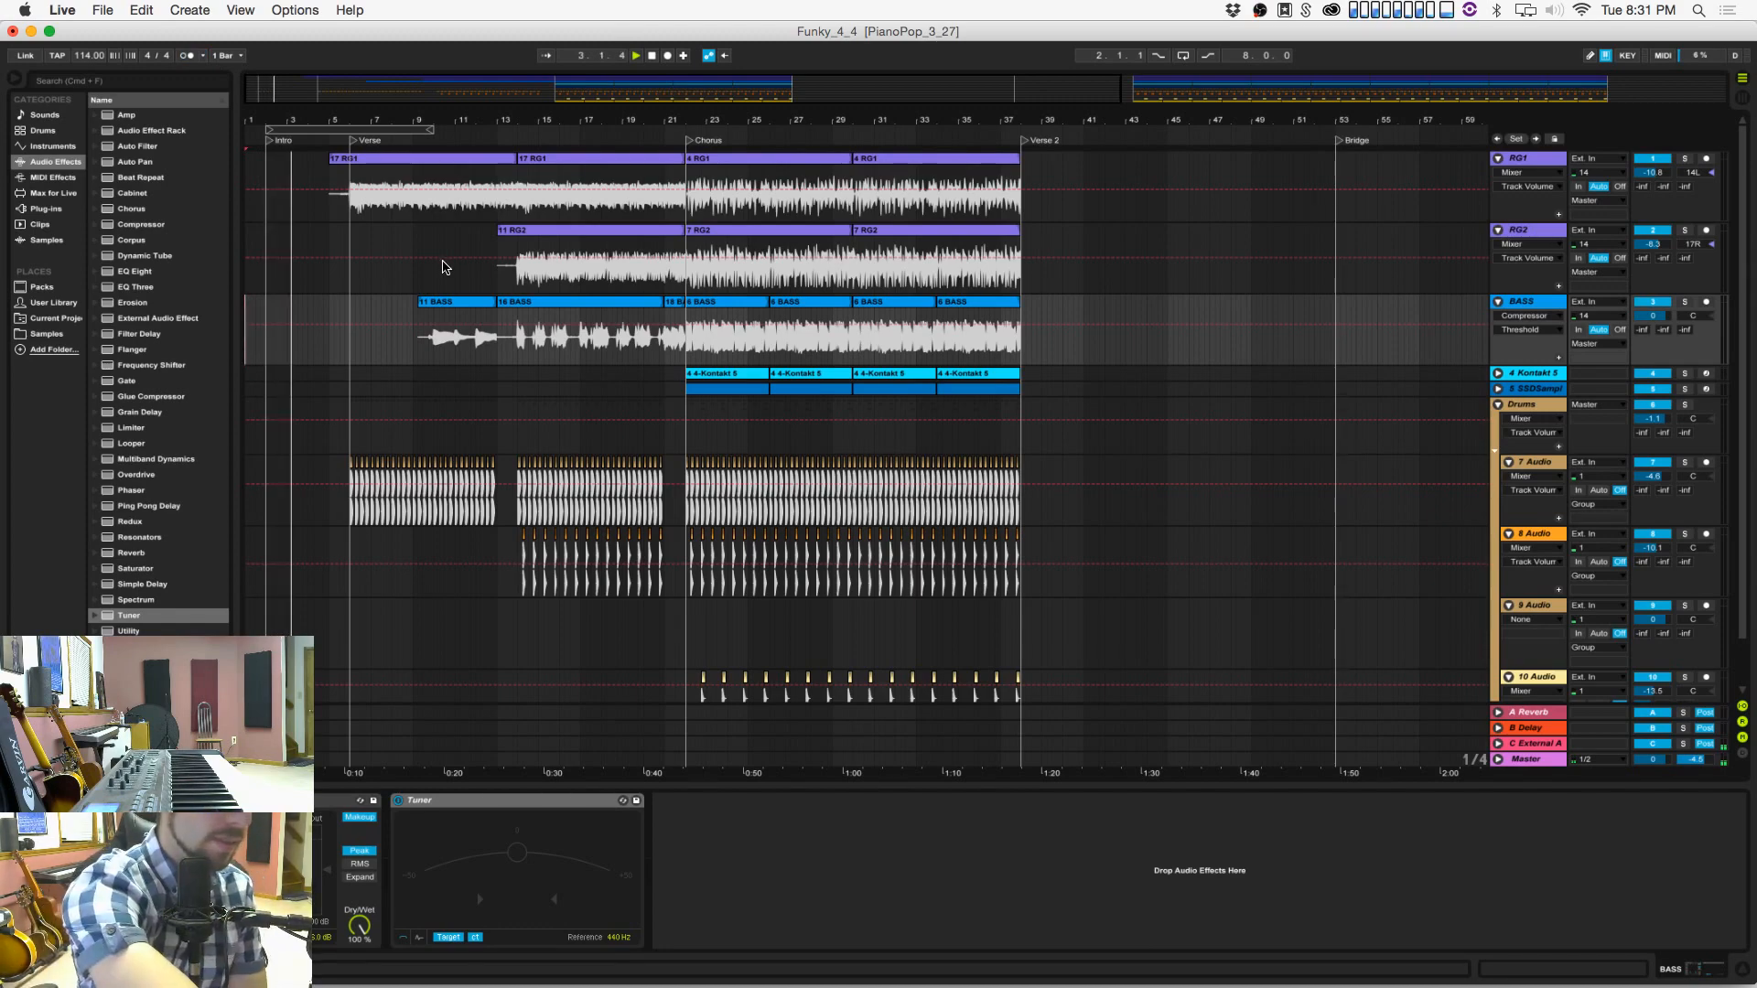
Step: Copy the first four bars of the chorus on RG1, from bar 22 to bar 26
{"action": "left_click_drag", "start_coordinate": [320, 126], "coordinate": [389, 149]}
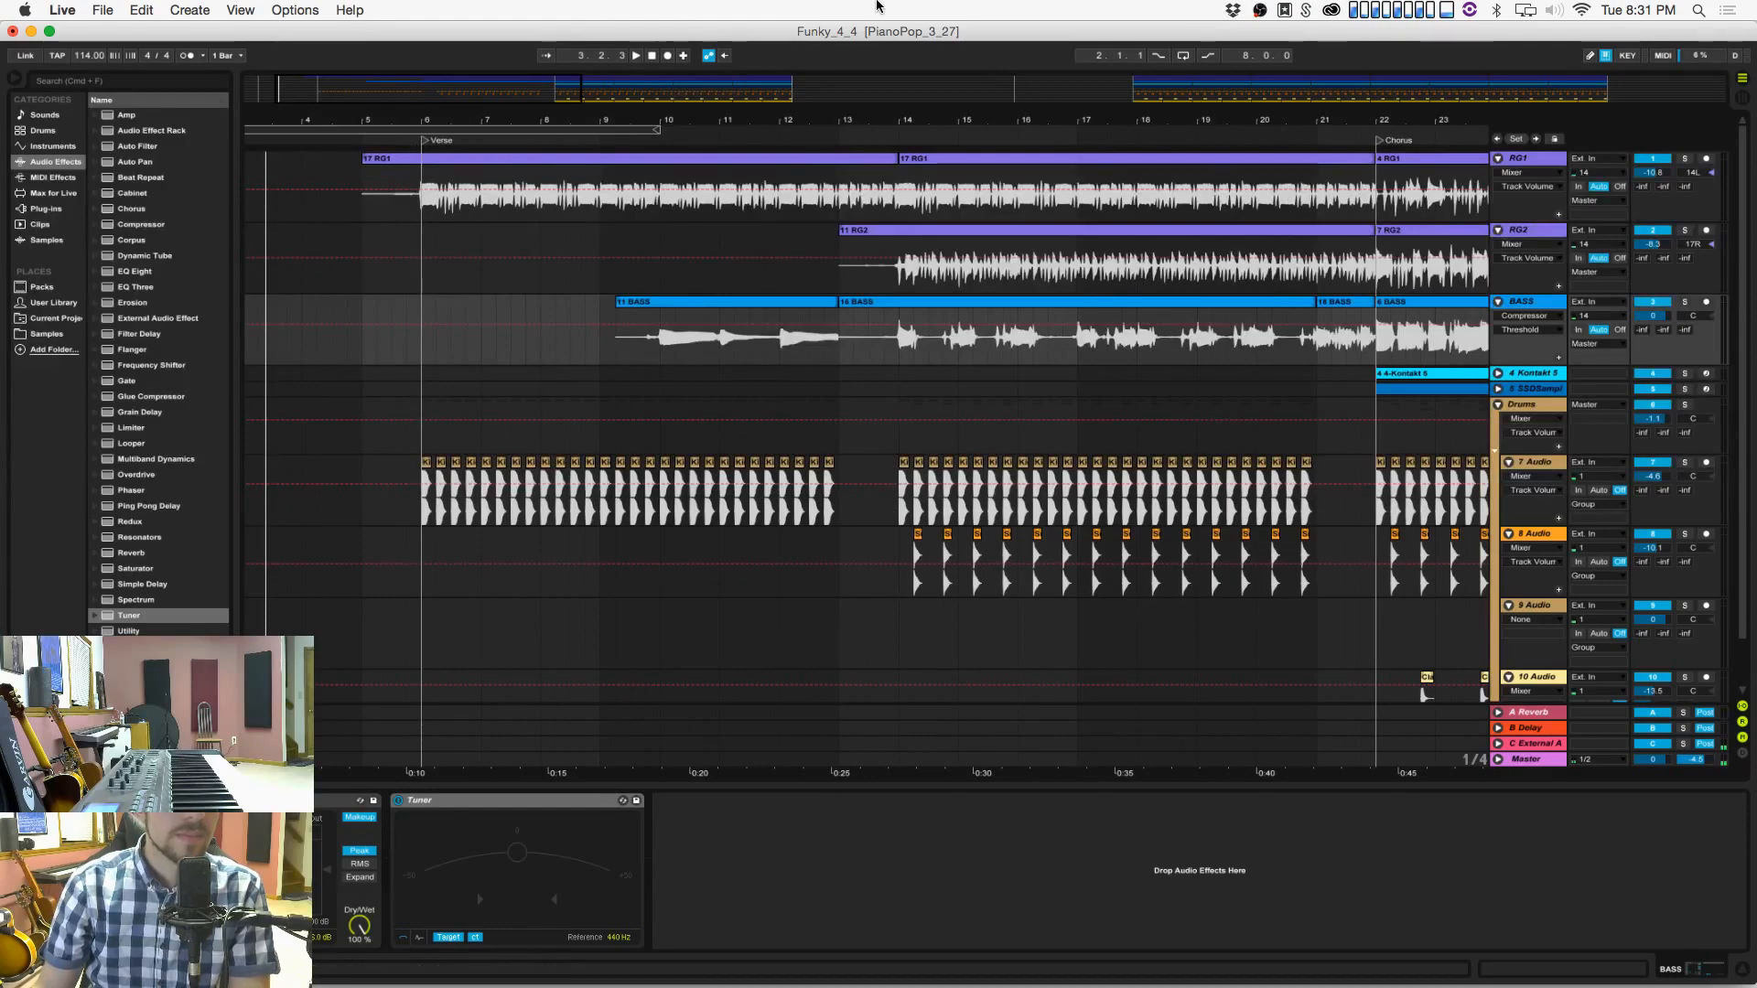
{"action": "left_click_drag", "start_coordinate": [904, 129], "coordinate": [796, 109]}
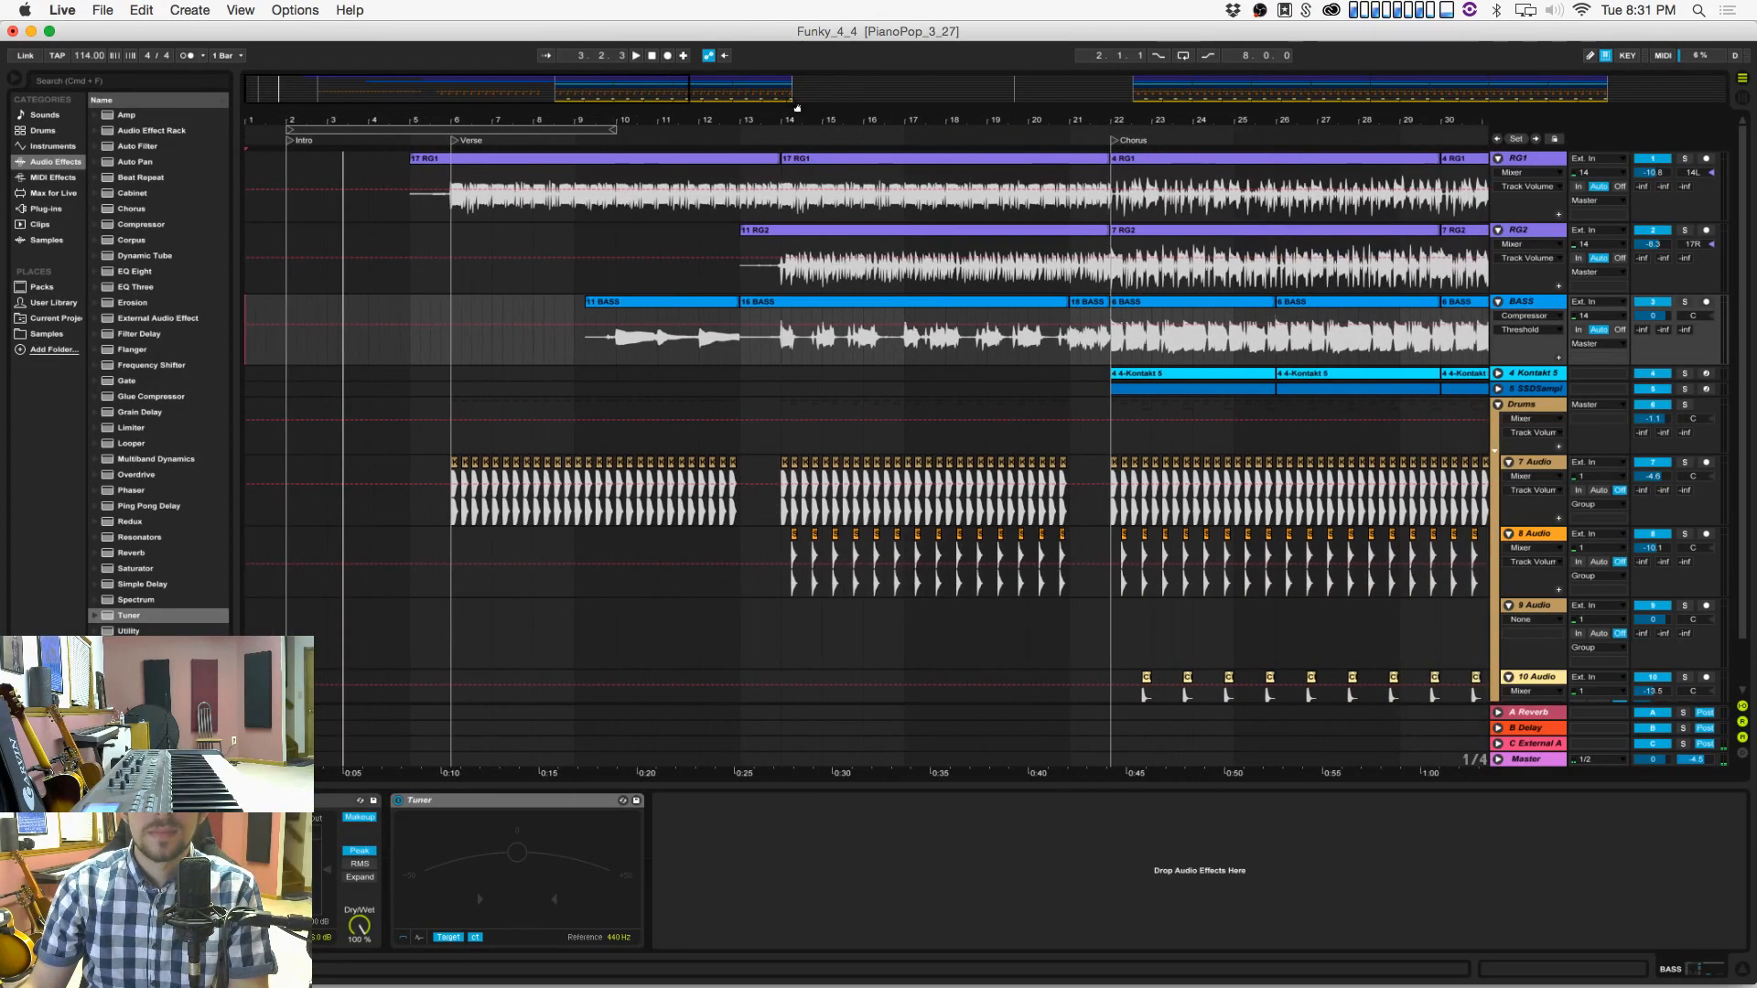
{"action": "scroll", "coordinate": [1085, 192], "scroll_direction": "right", "scroll_amount": 7}
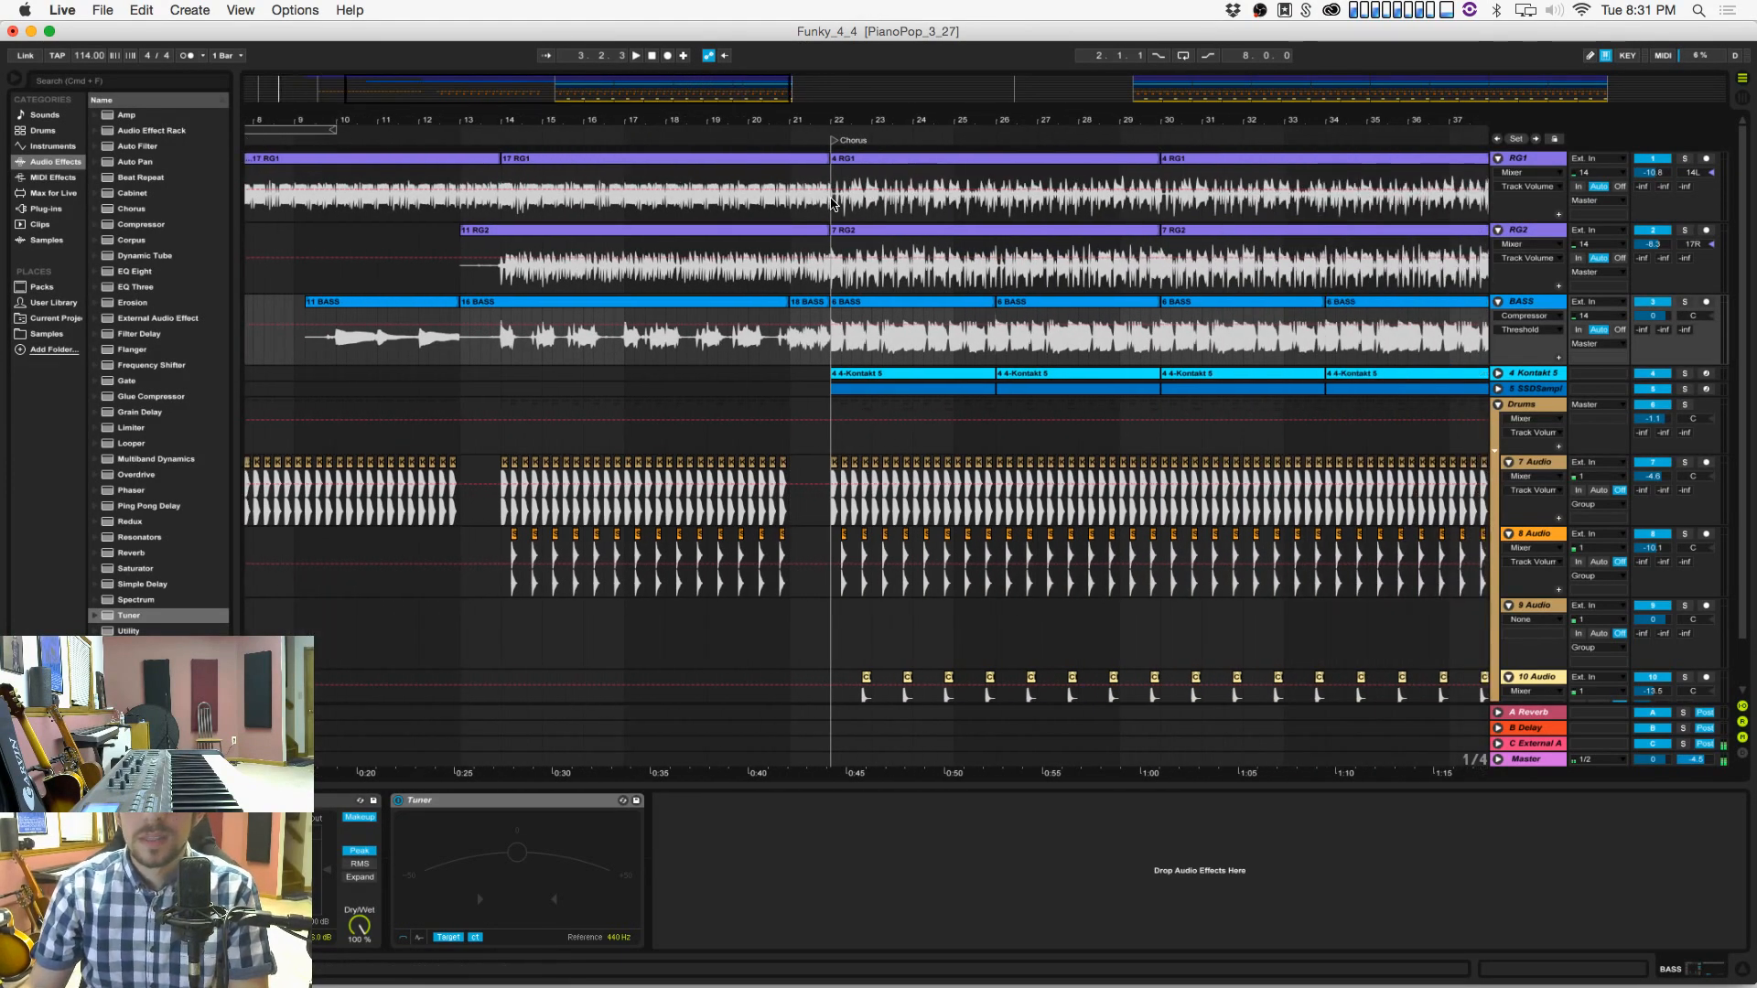
{"action": "right_click", "coordinate": [841, 213]}
{"action": "left_click", "coordinate": [991, 351]}
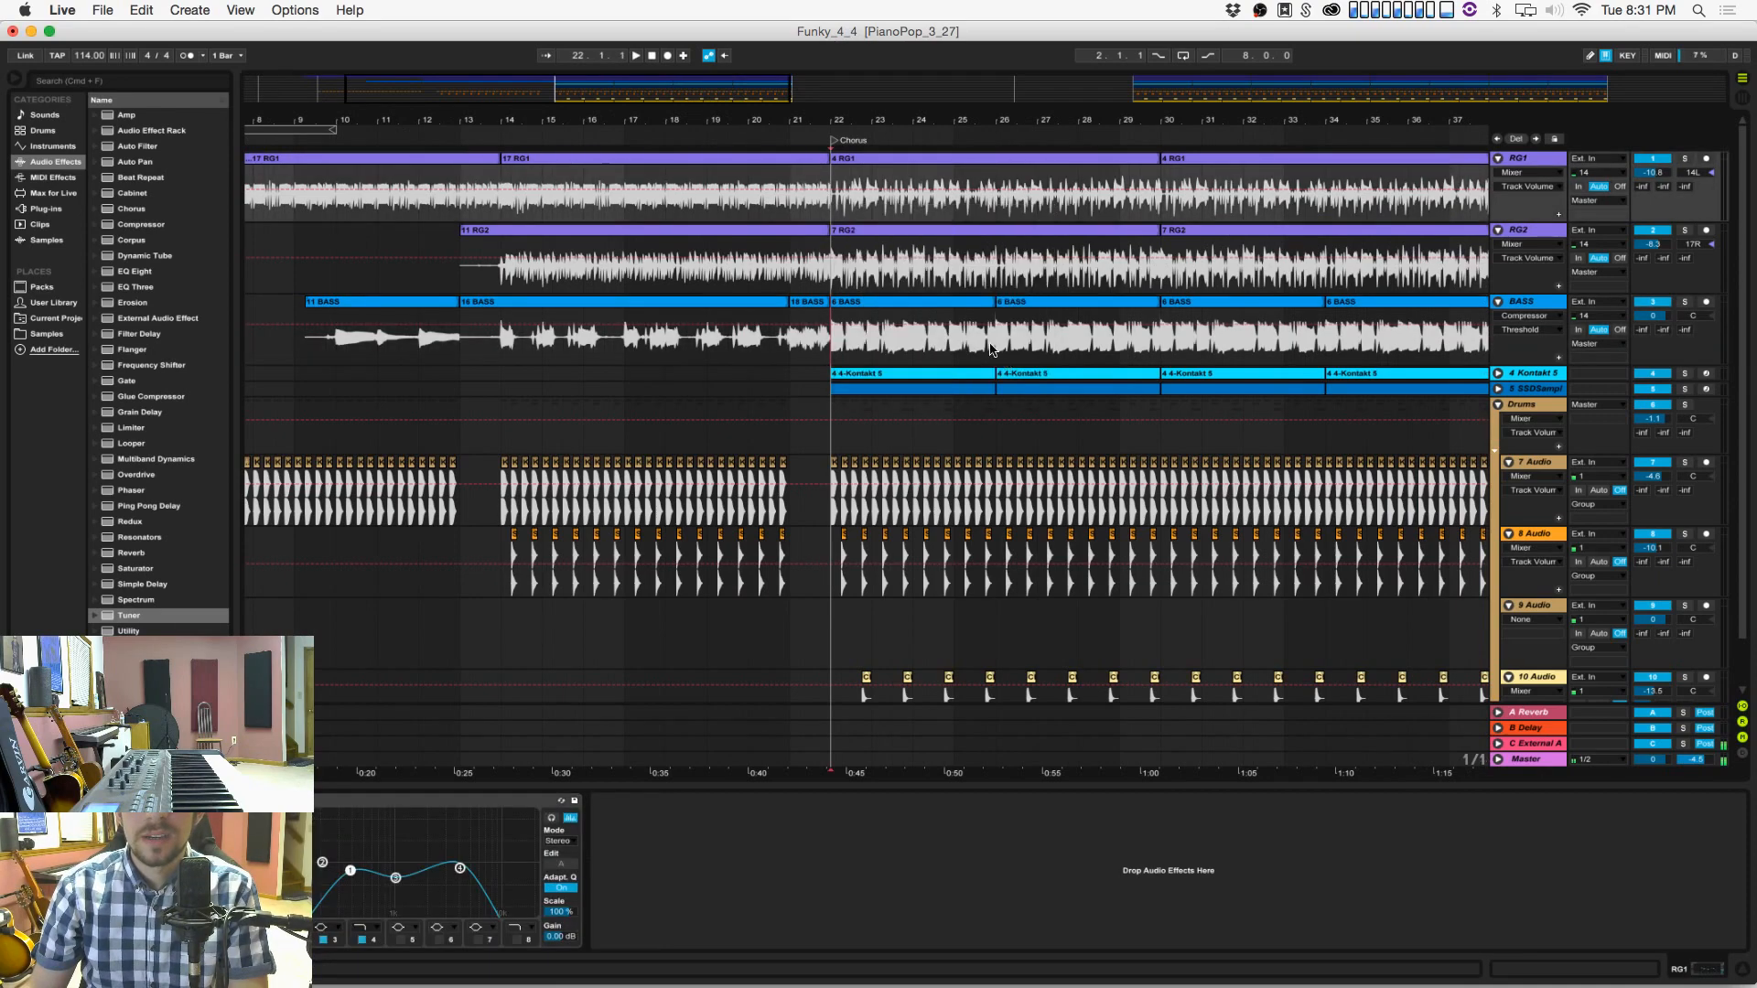
{"action": "left_click_drag", "start_coordinate": [833, 206], "coordinate": [995, 195]}
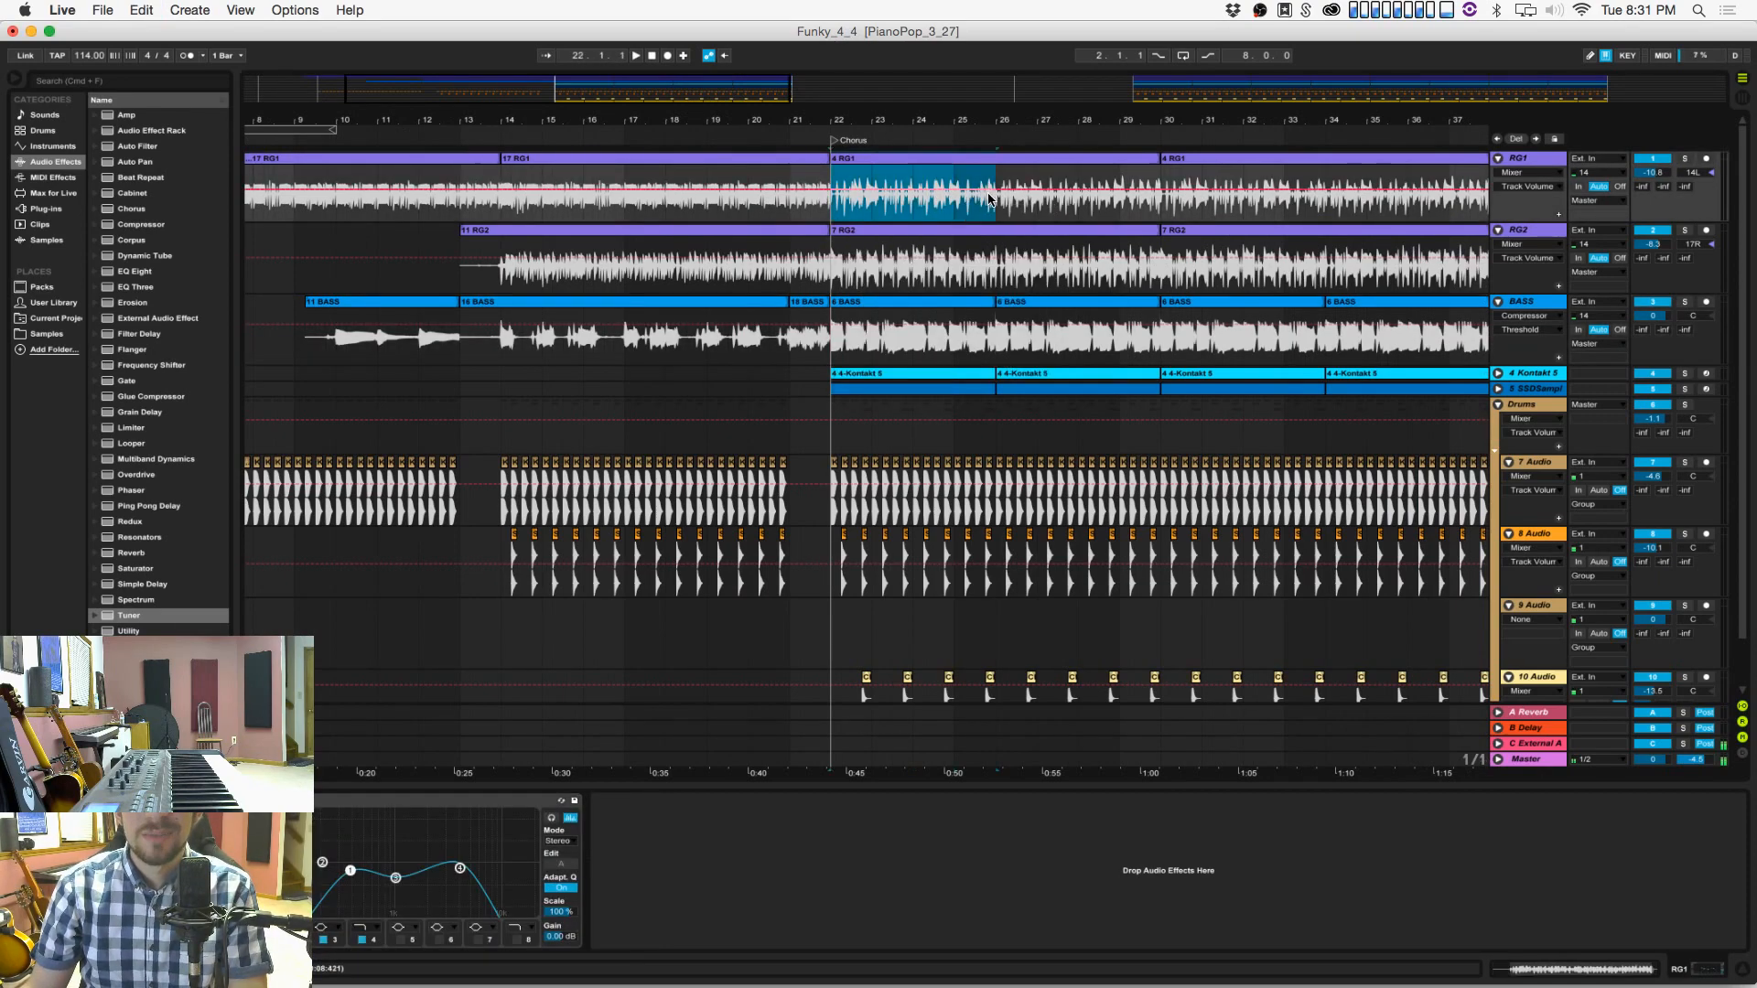
Step: Add a new audio track above RG1 and paste the copied four-bar guitar part at the Intro marker, bar 2
{"action": "scroll", "coordinate": [835, 291], "scroll_direction": "left", "scroll_amount": 7}
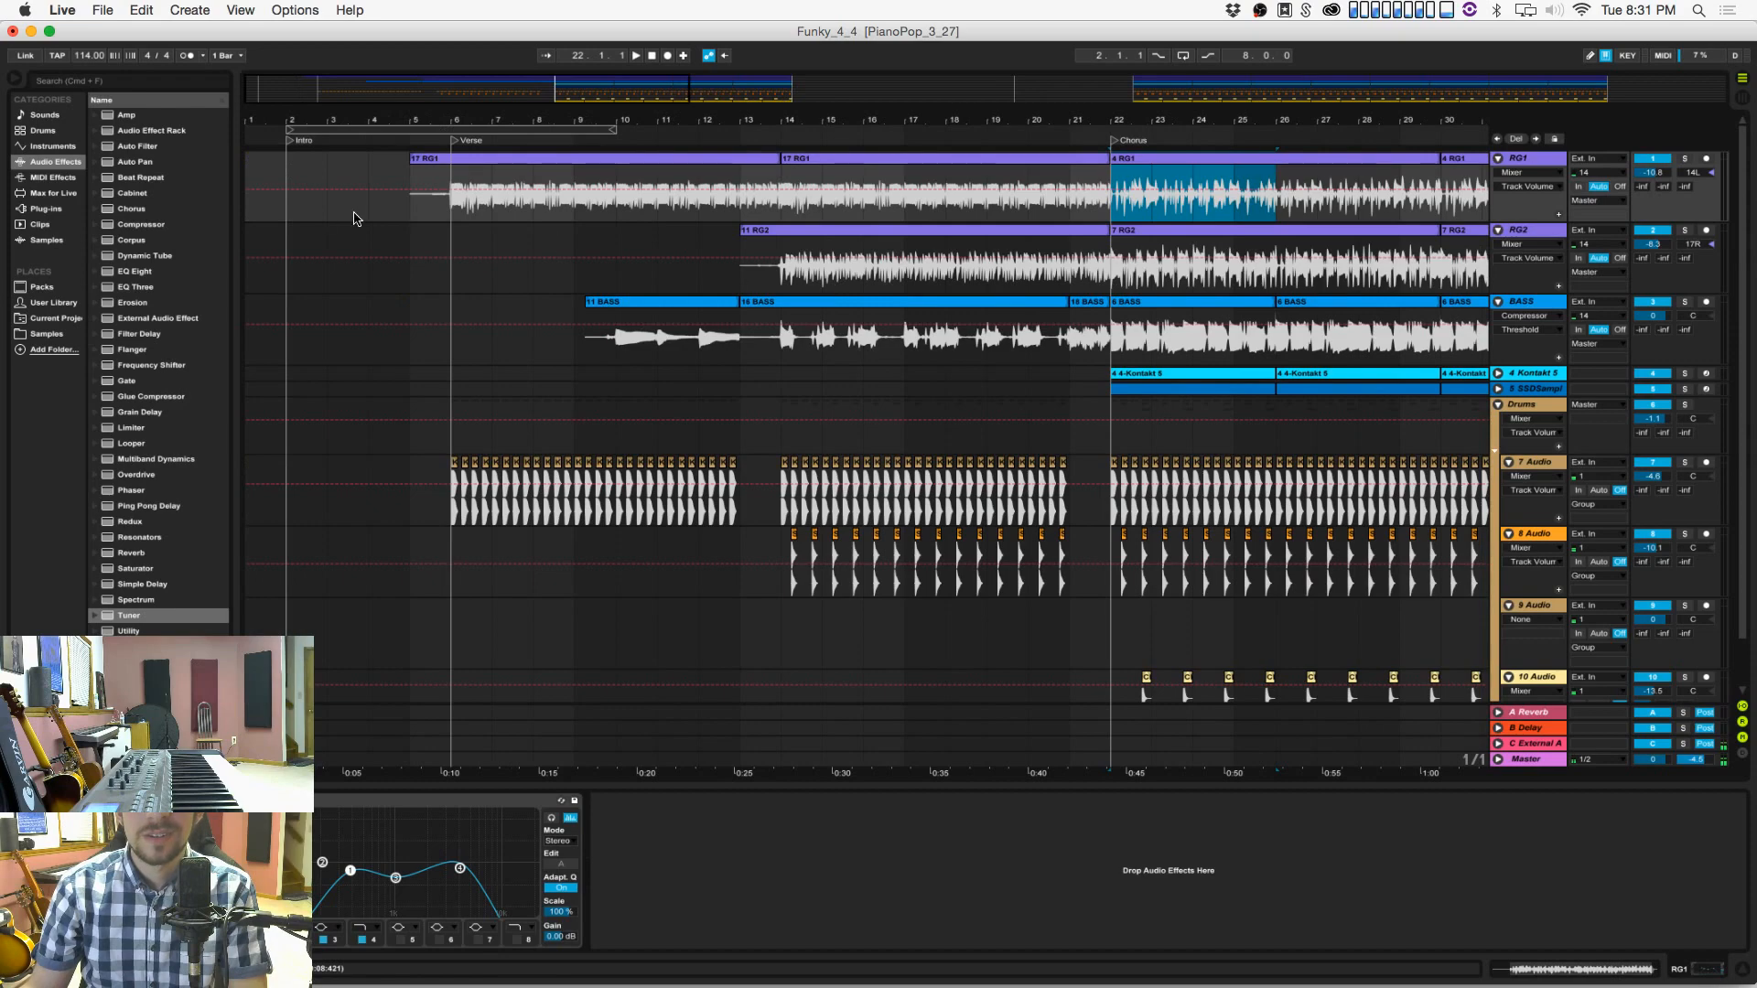
{"action": "left_click", "coordinate": [291, 208]}
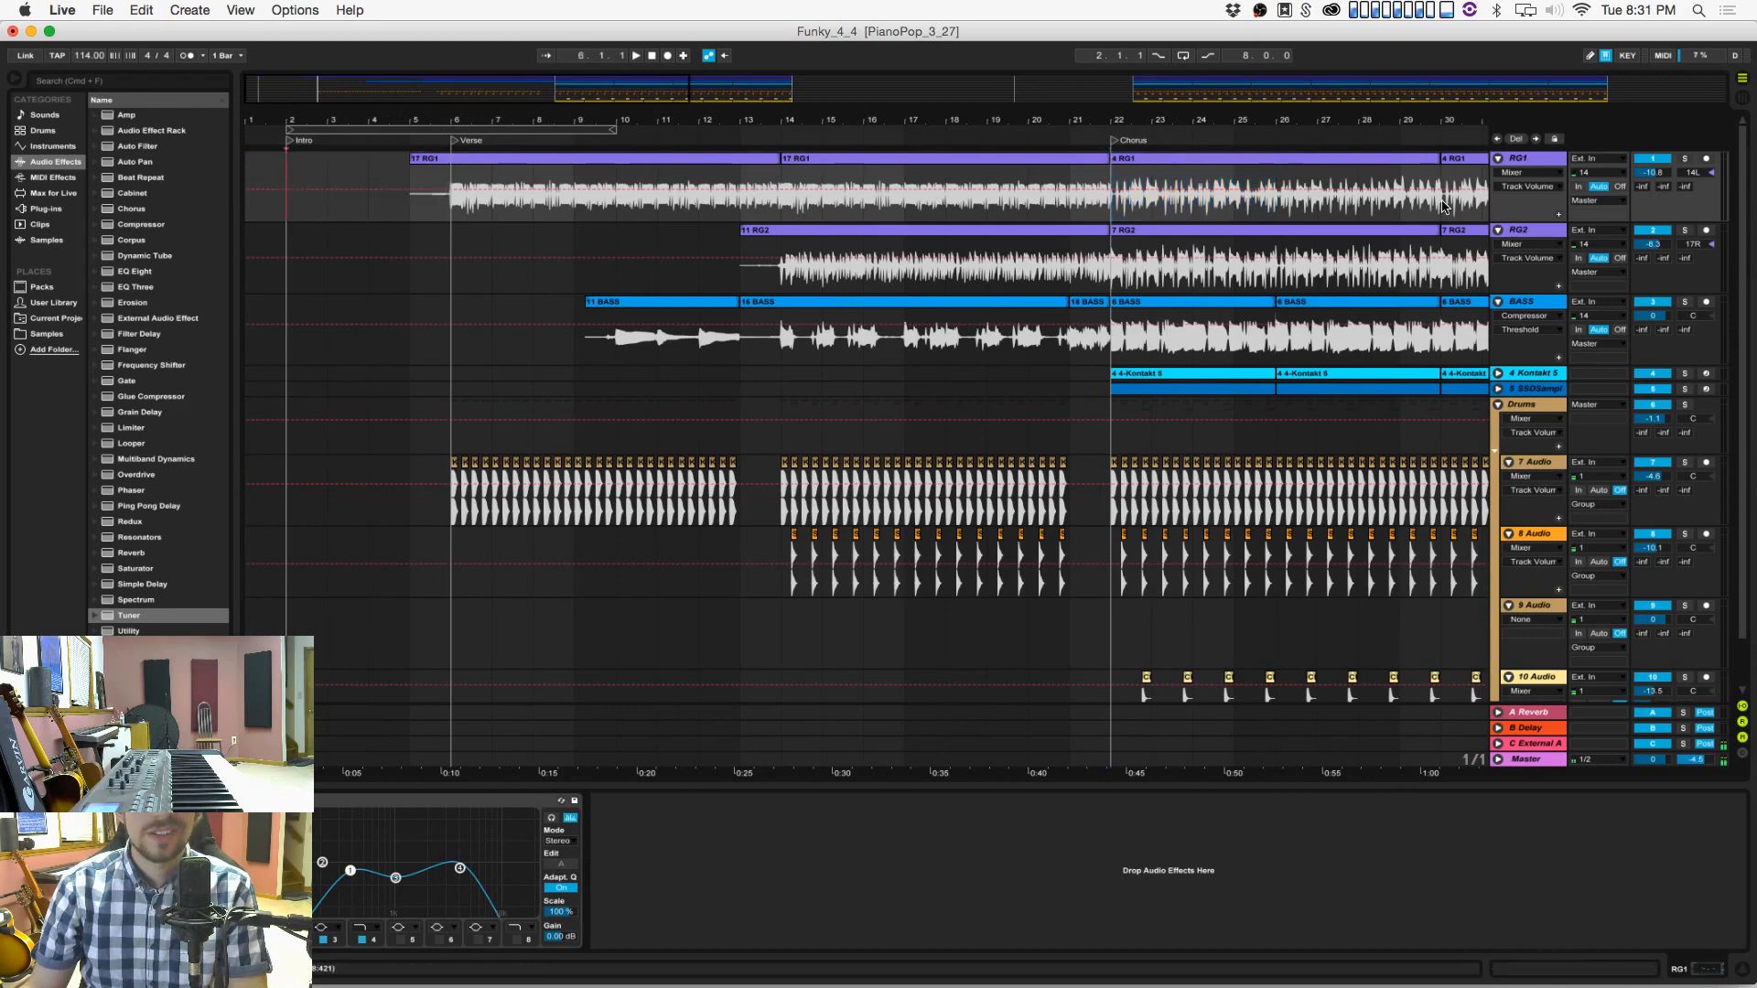
{"action": "key", "text": "super+t"}
{"action": "left_click_drag", "start_coordinate": [1525, 233], "coordinate": [1528, 165]}
{"action": "left_click", "coordinate": [283, 199]}
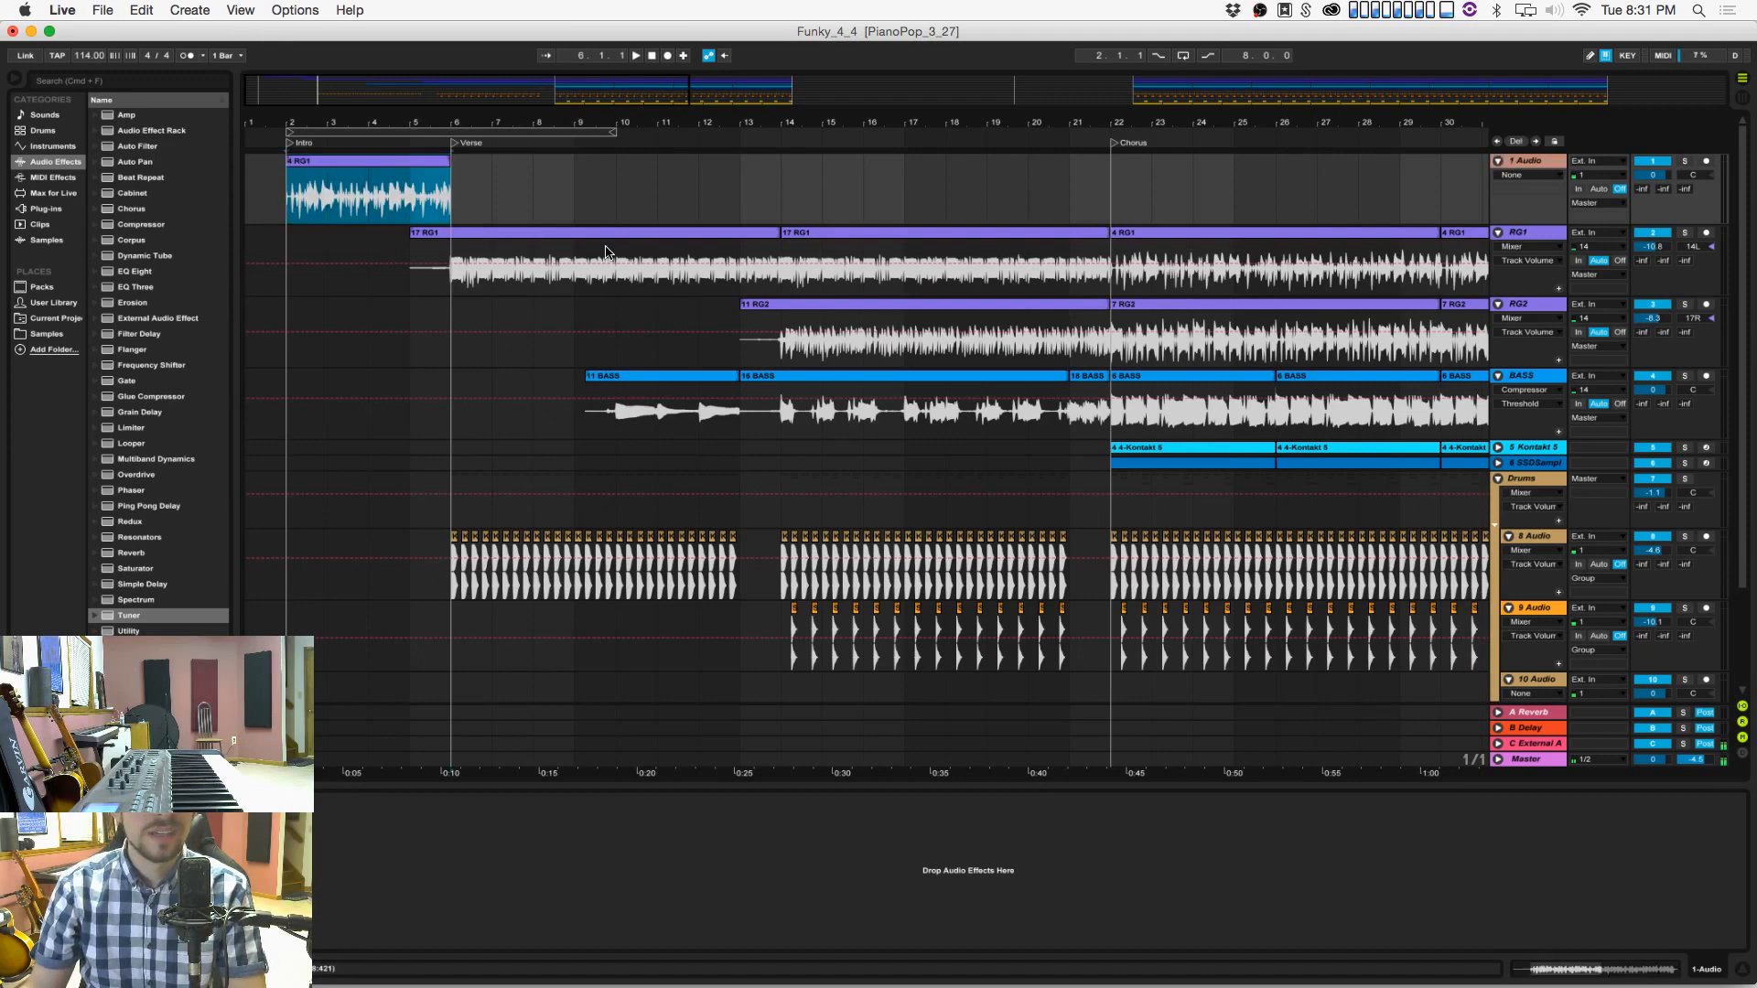
{"action": "key", "text": "super+v"}
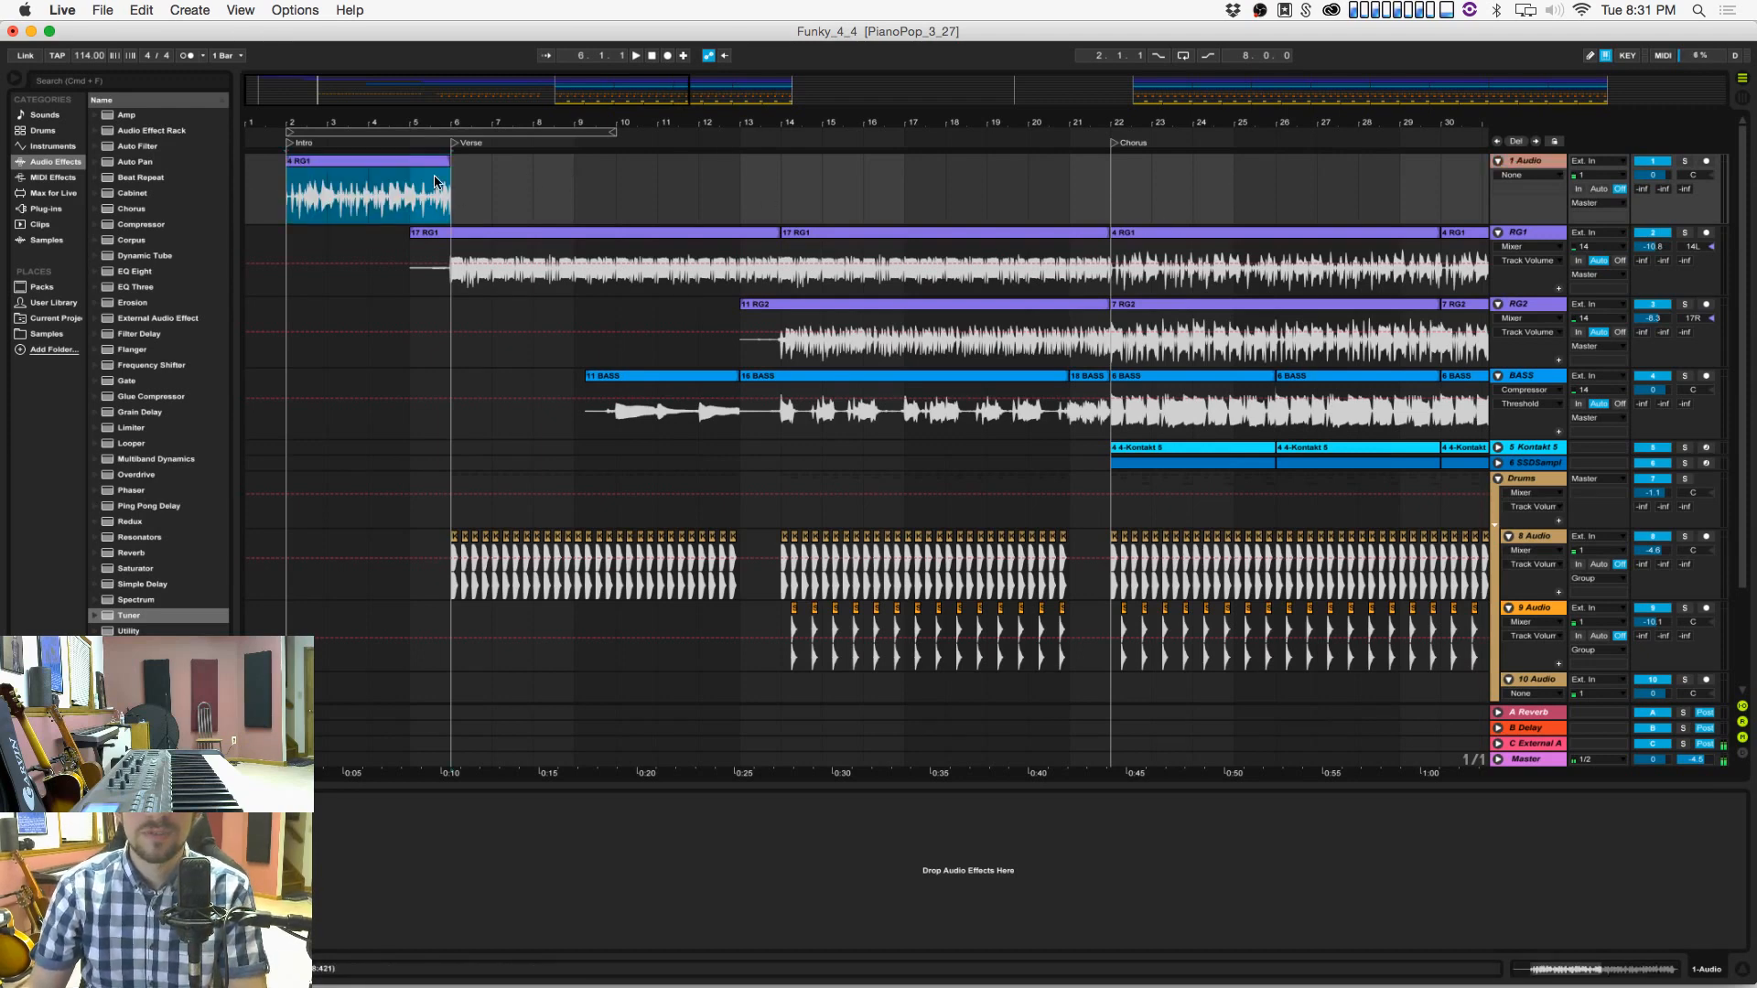
Step: Put an Auto Filter on the new intro track and automate its Frequency to rise, dip, and reach about 8 kHz at bar 6
{"action": "left_click_drag", "start_coordinate": [140, 148], "coordinate": [316, 187]}
{"action": "left_click_drag", "start_coordinate": [381, 889], "coordinate": [361, 869]}
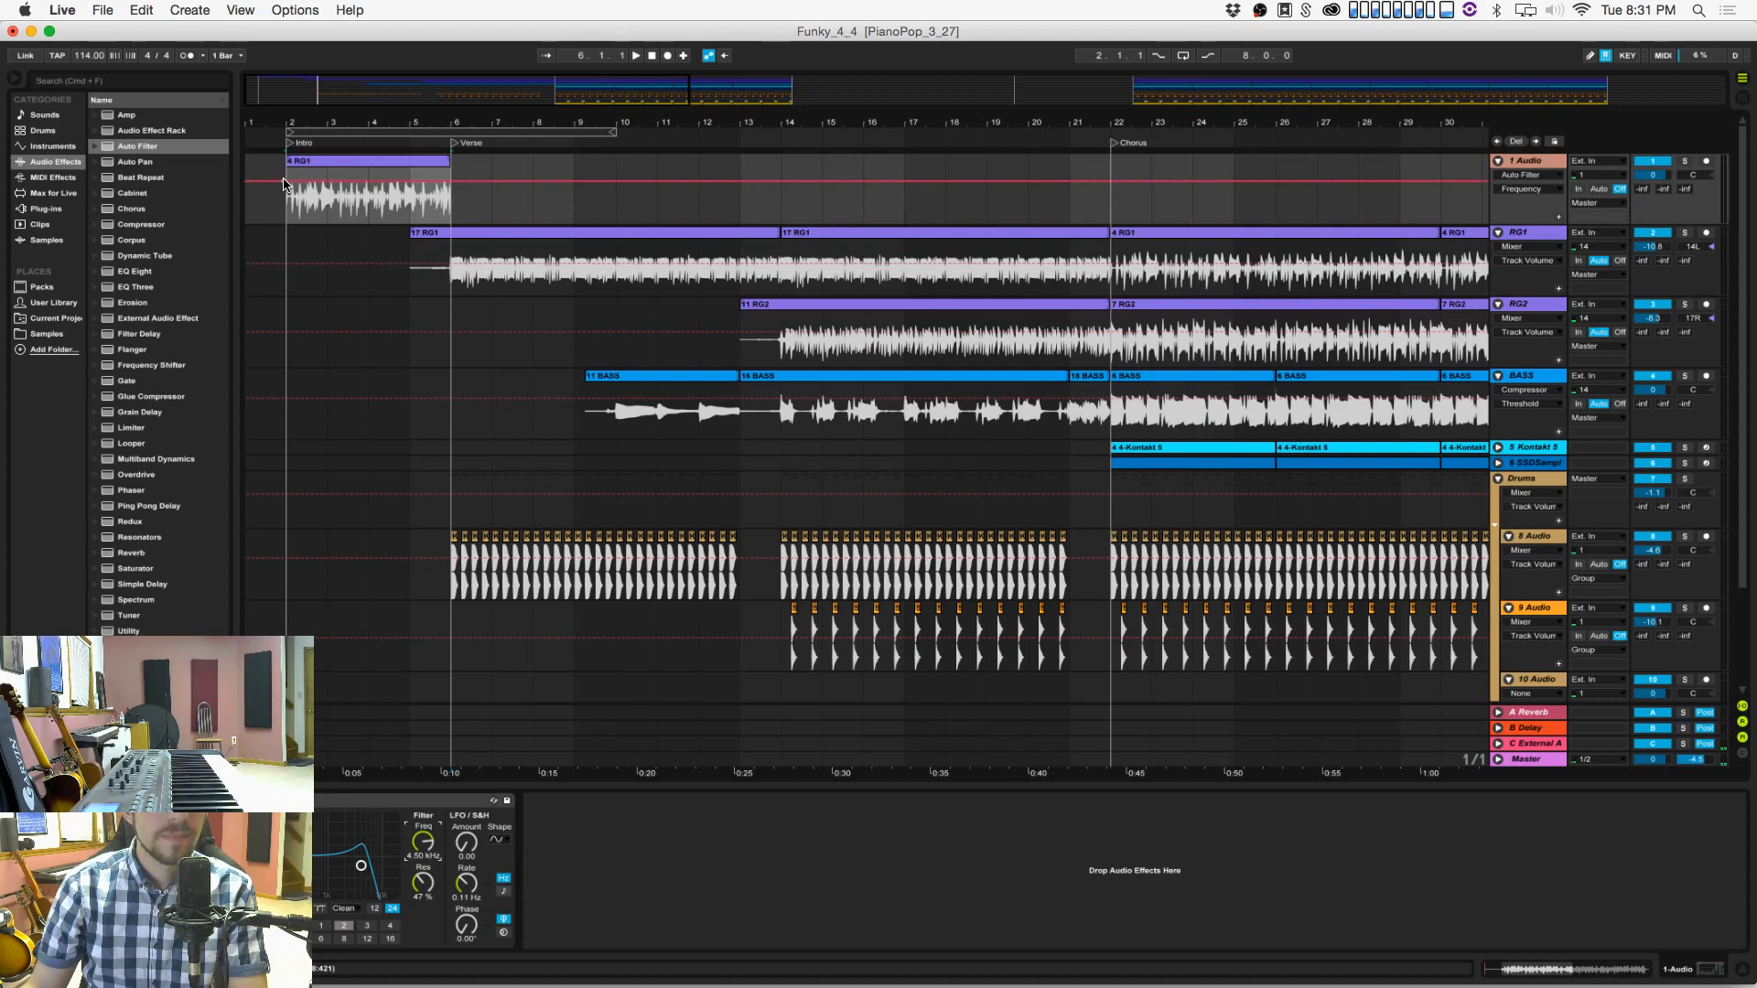
{"action": "left_click_drag", "start_coordinate": [285, 181], "coordinate": [450, 177]}
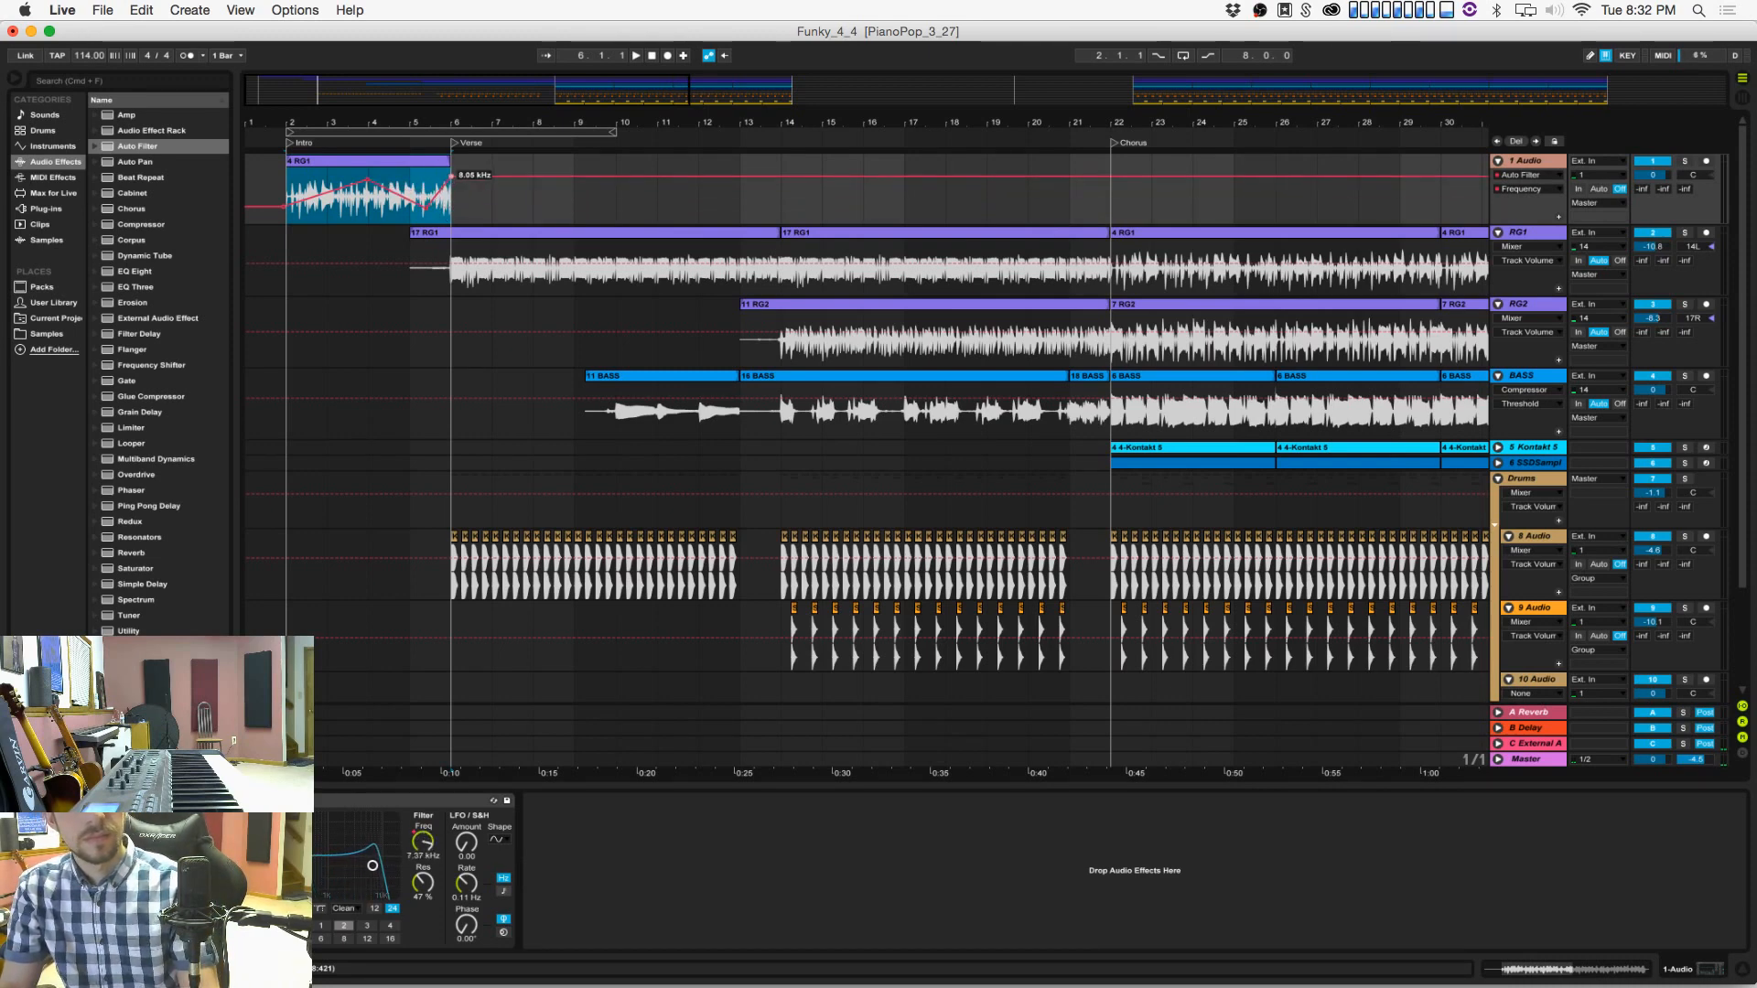
{"action": "left_click", "coordinate": [649, 57]}
{"action": "key", "text": "space"}
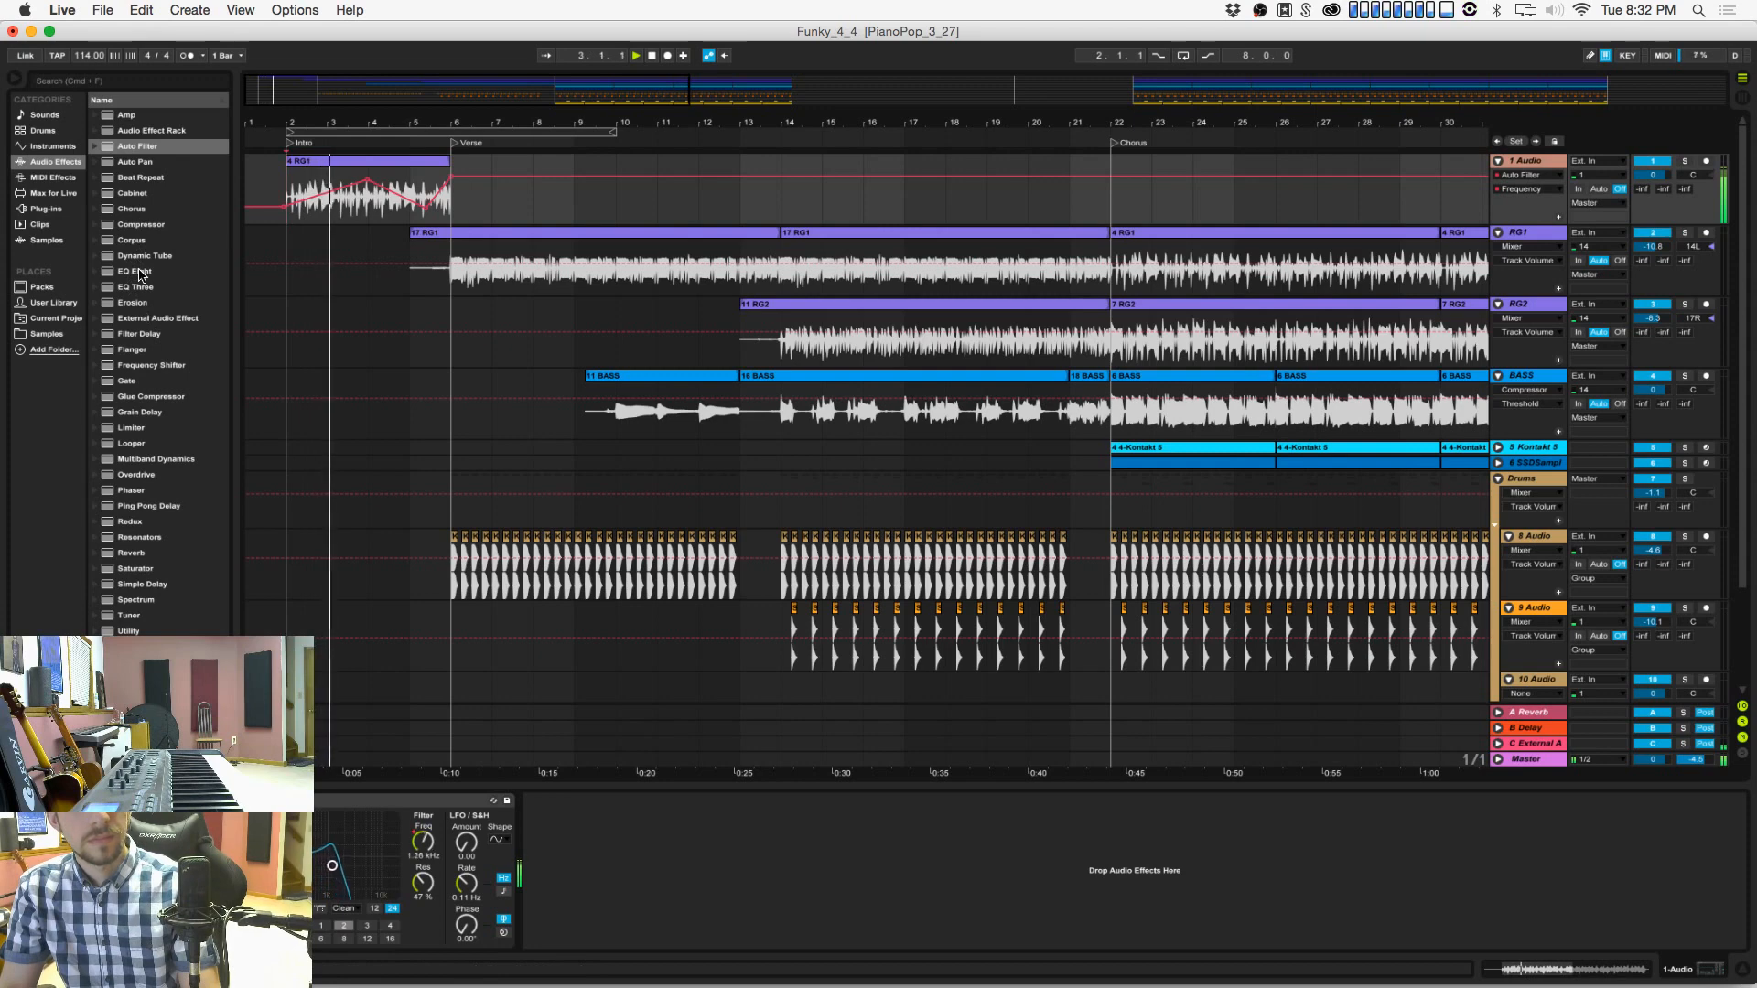
Step: Add an EQ Eight after the Auto Filter and set band 1 as a low cut at about 224 Hz
{"action": "left_click_drag", "start_coordinate": [135, 272], "coordinate": [655, 843]}
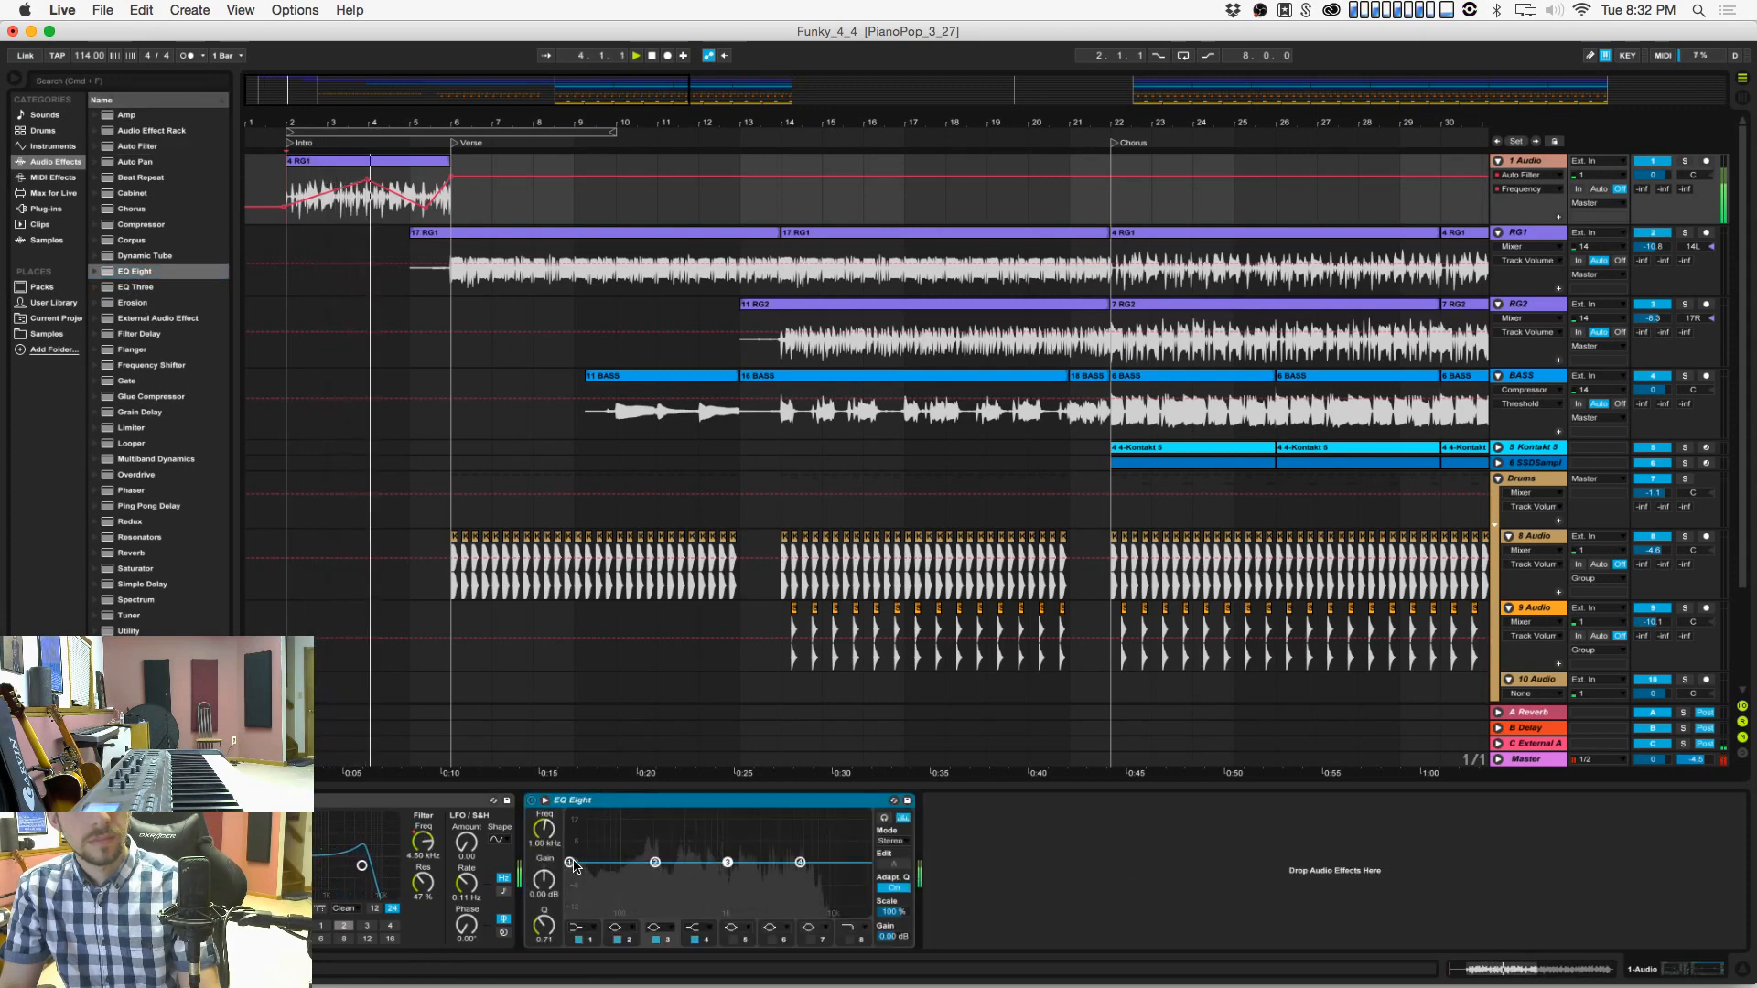
{"action": "left_click", "coordinate": [569, 862]}
{"action": "left_click", "coordinate": [578, 926]}
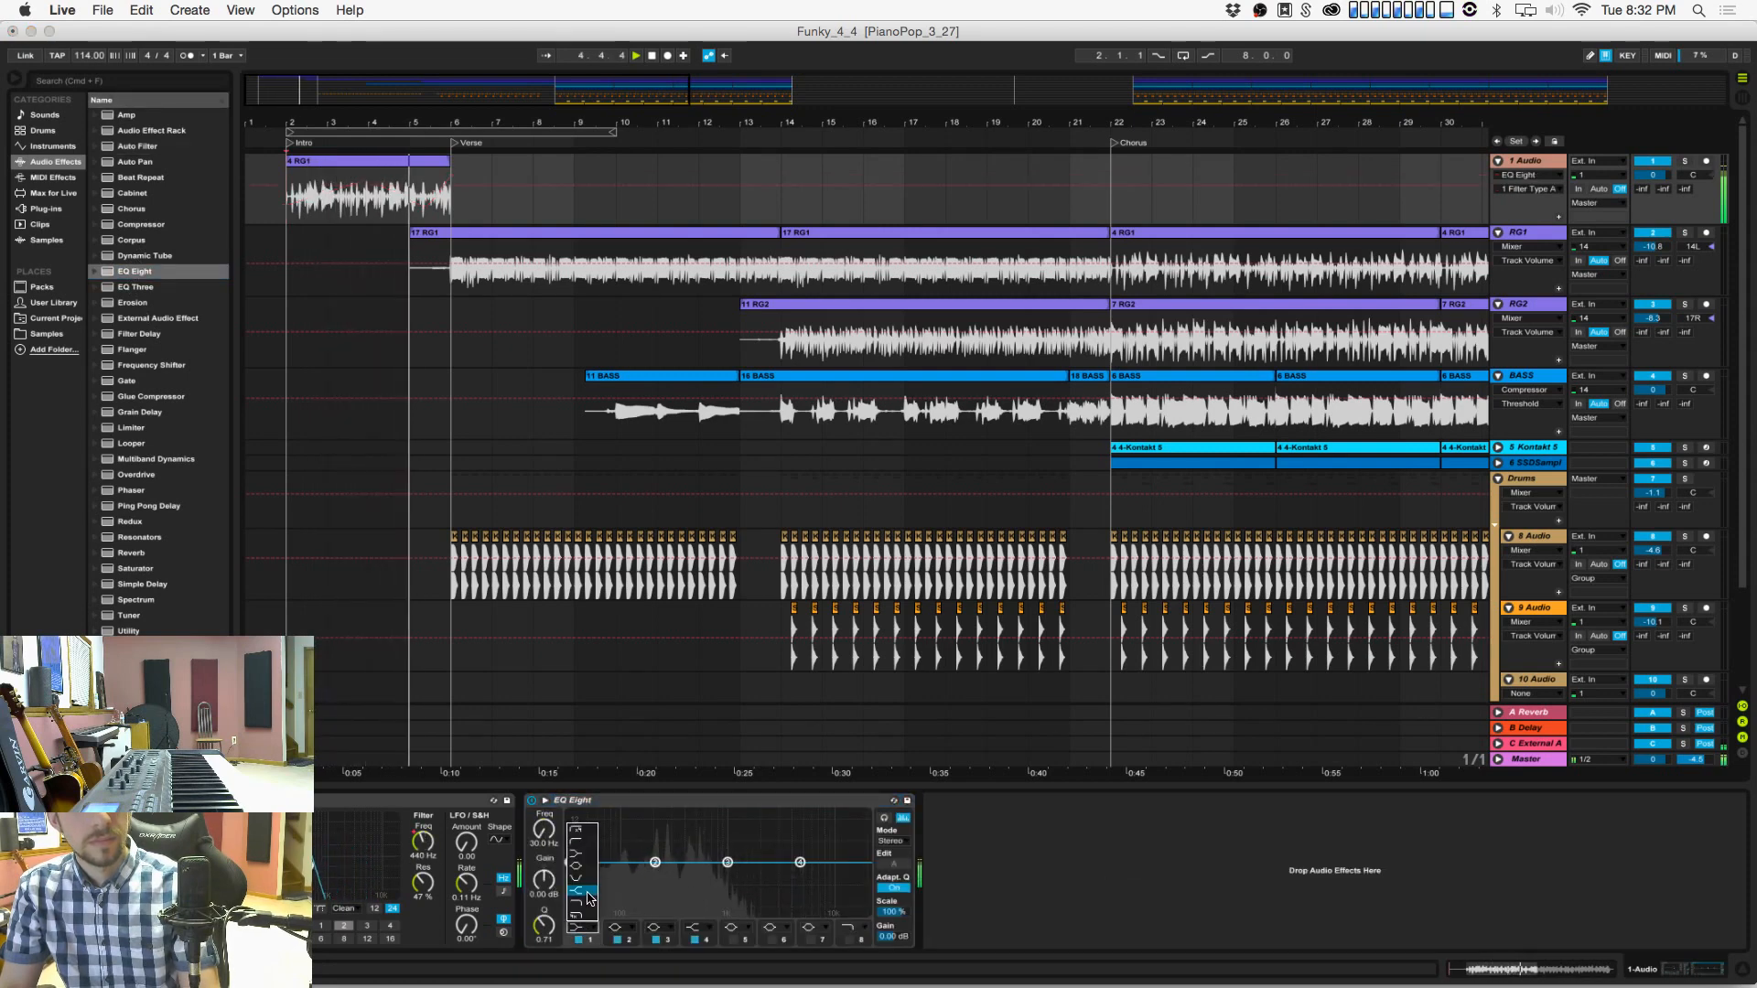
{"action": "left_click", "coordinate": [582, 835]}
{"action": "left_click_drag", "start_coordinate": [569, 874], "coordinate": [660, 874]}
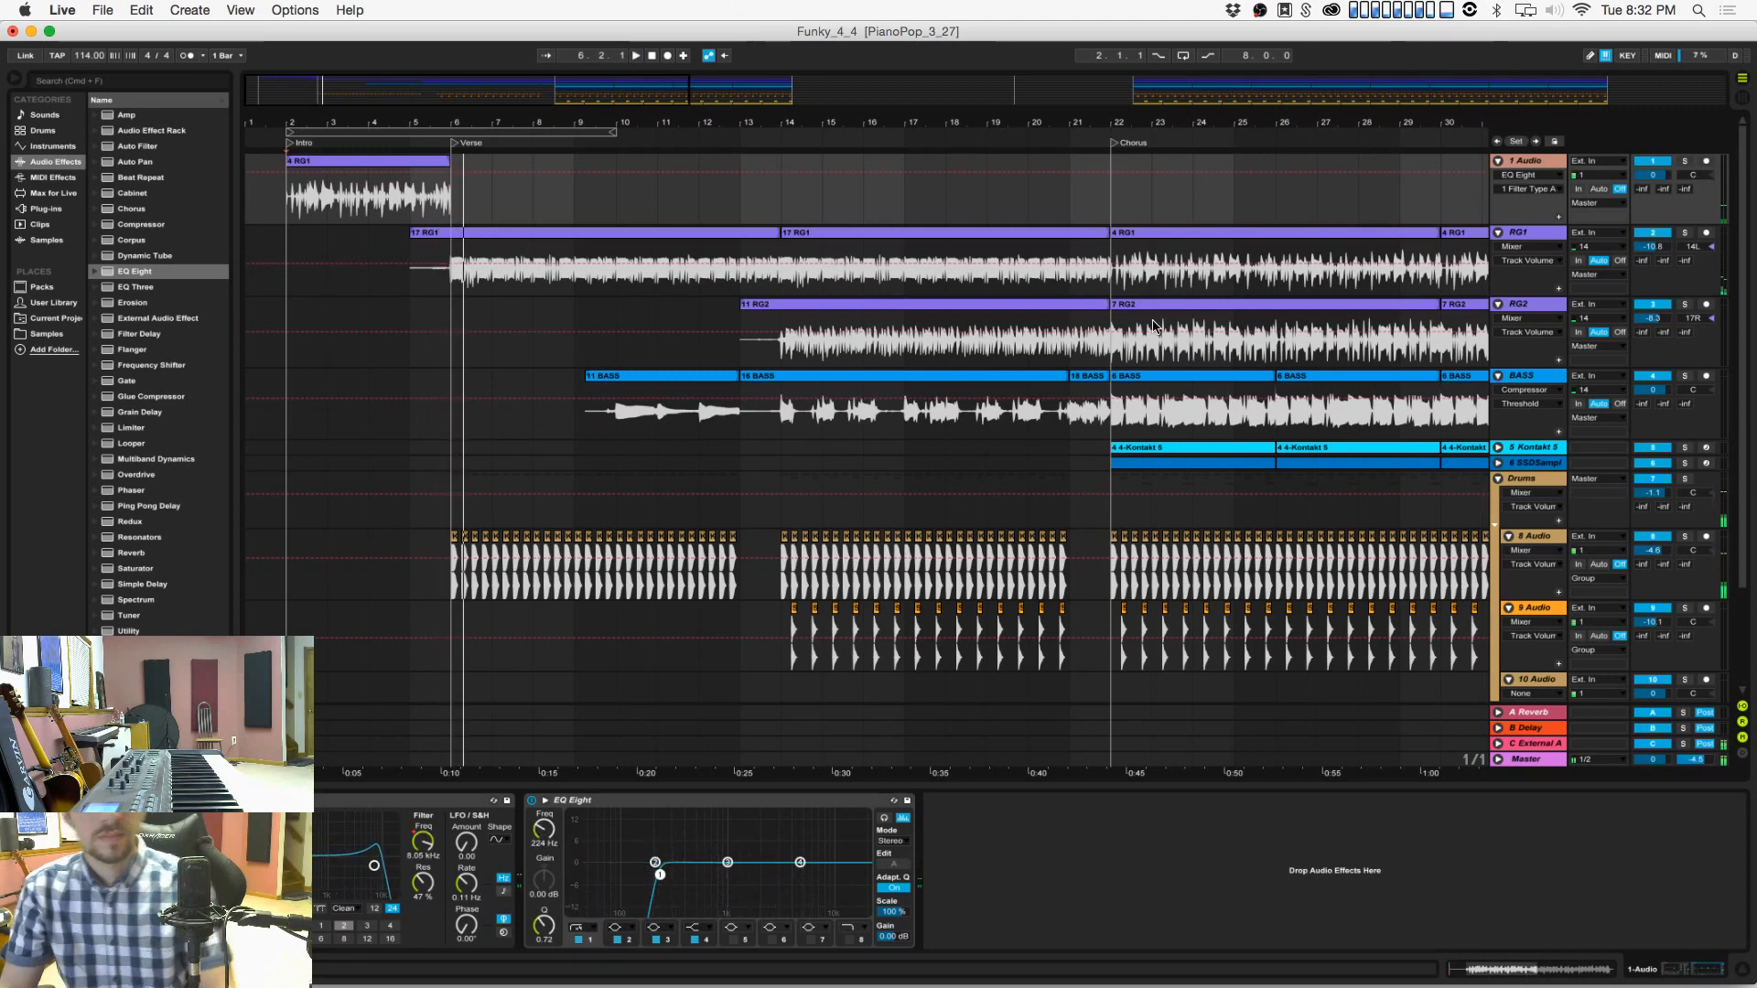
Step: Replace the intro guitar clip at bar 2 with a copy of RG2's first four chorus bars and play it
{"action": "left_click_drag", "start_coordinate": [1118, 329], "coordinate": [1275, 335]}
{"action": "key", "text": "space"}
{"action": "left_click", "coordinate": [295, 205]}
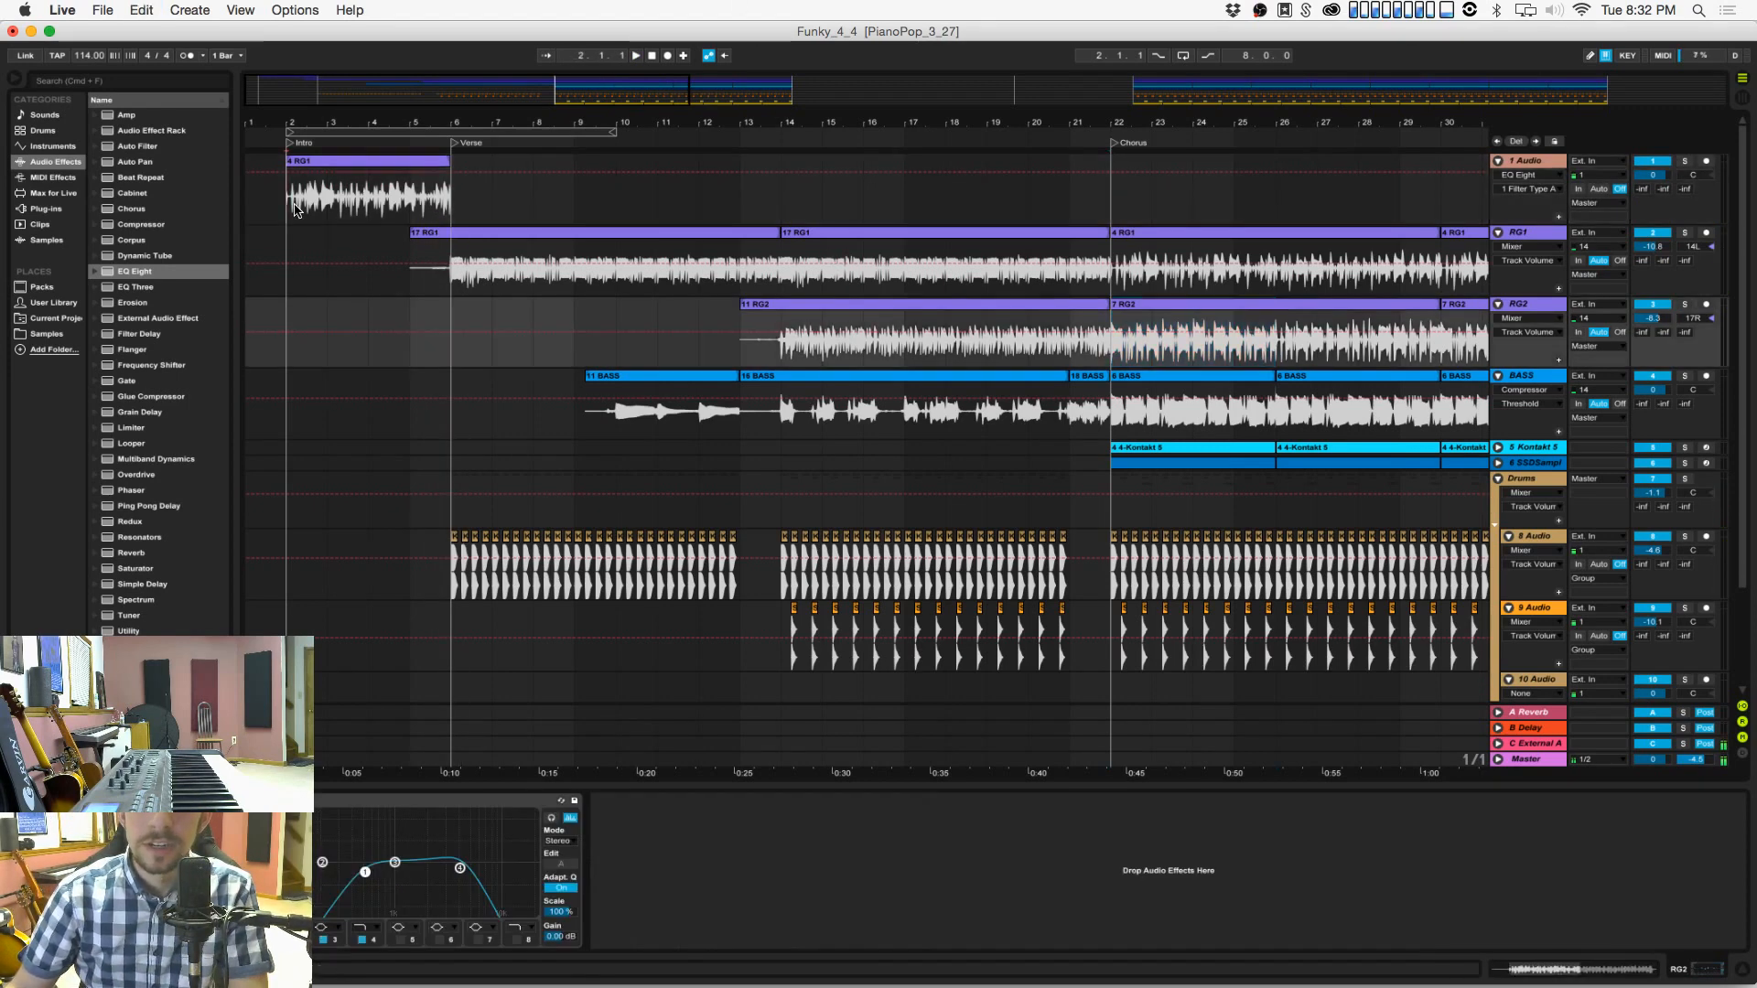
{"action": "left_click", "coordinate": [294, 209]}
{"action": "key", "text": "space"}
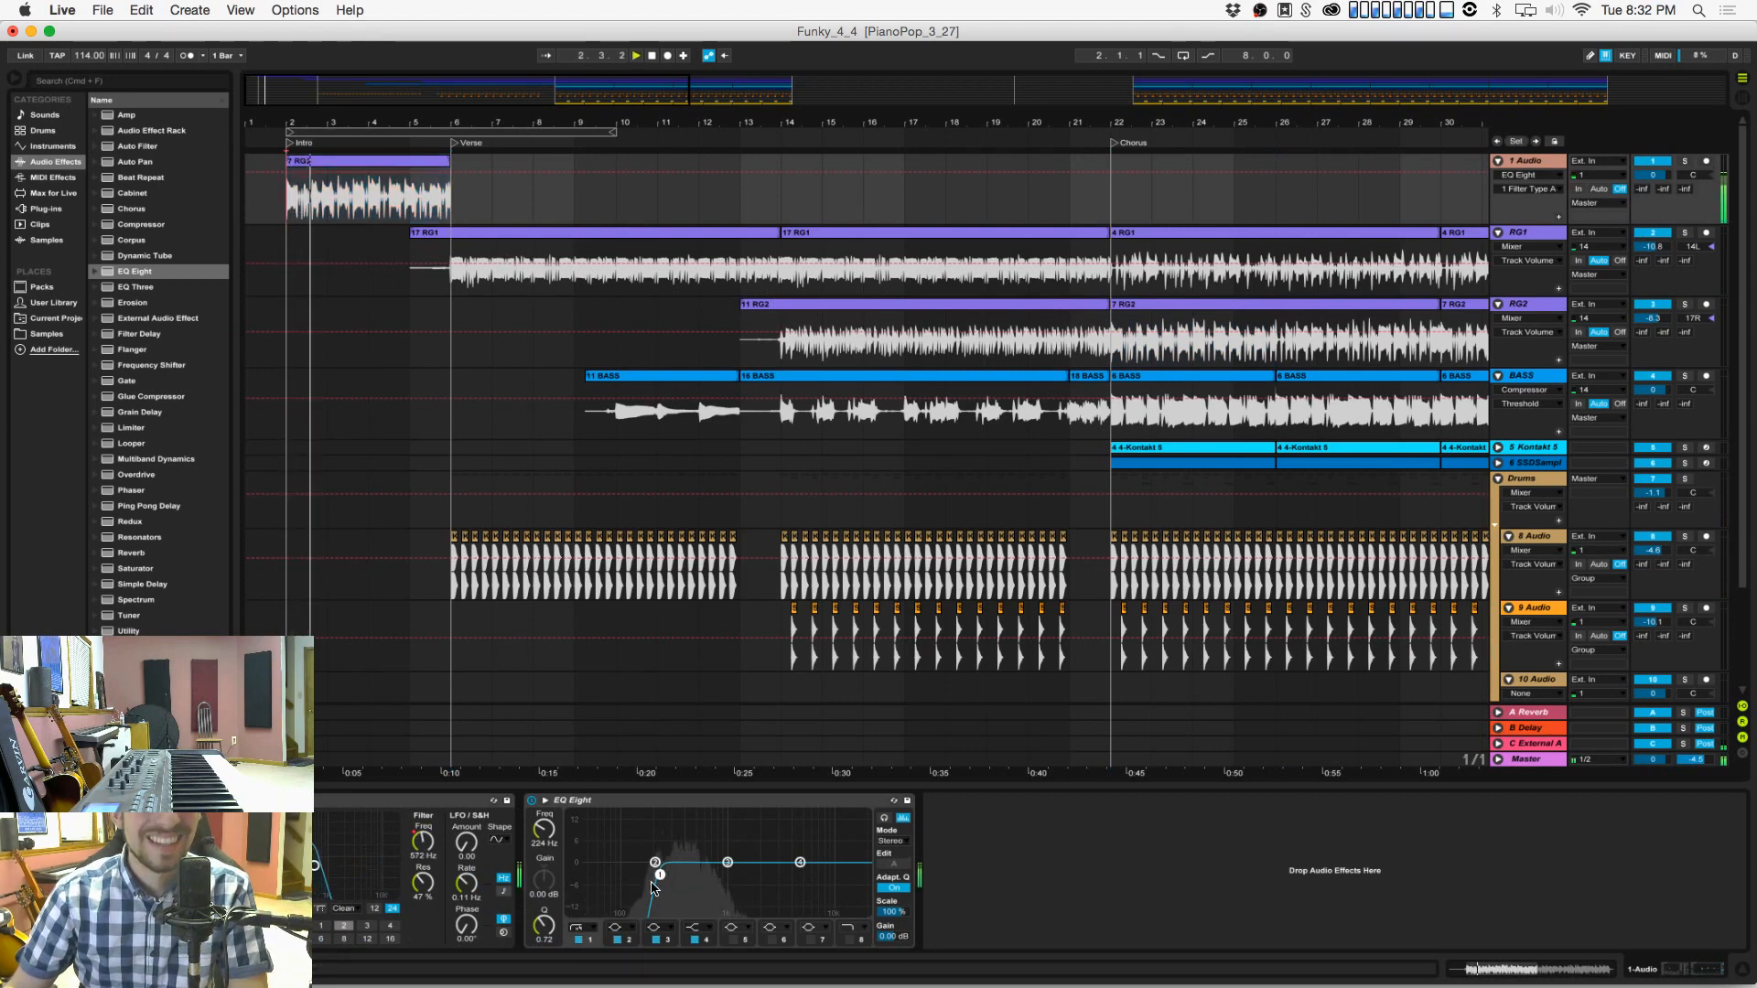
Step: Move the EQ Eight low cut slightly higher and lower band 4's high shelf by about 2 dB
{"action": "left_click_drag", "start_coordinate": [659, 875], "coordinate": [676, 875]}
{"action": "left_click_drag", "start_coordinate": [800, 863], "coordinate": [799, 869]}
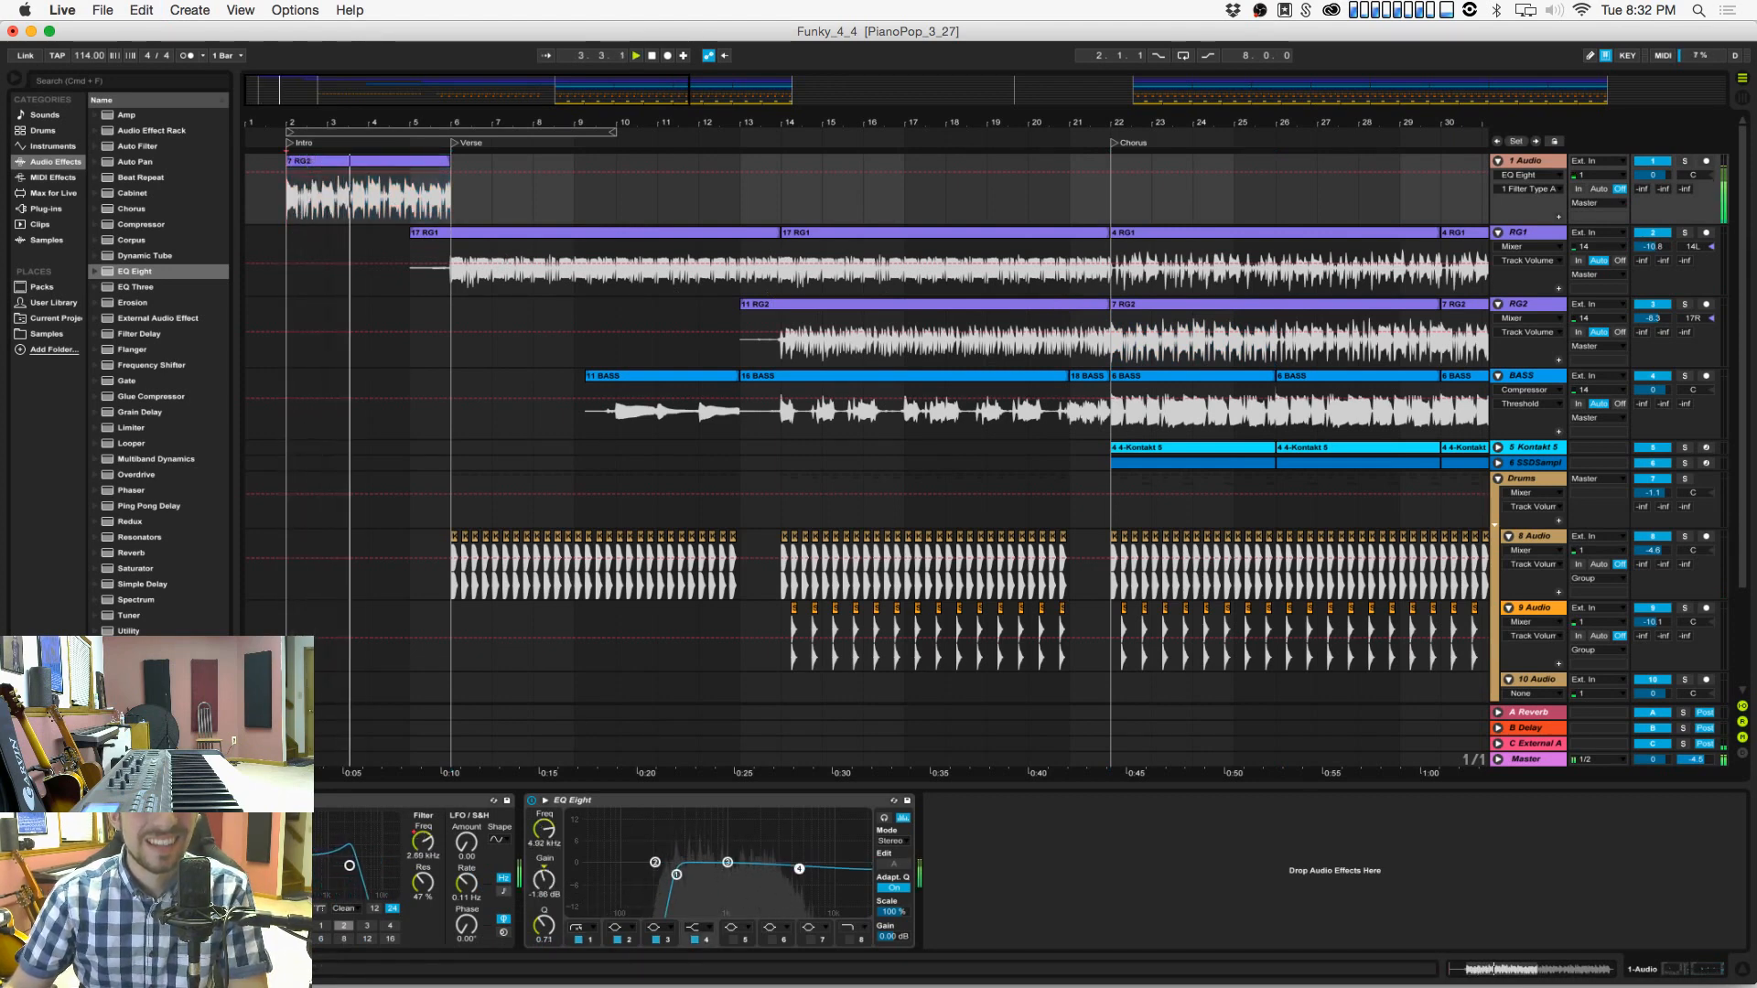
{"action": "key", "text": "space"}
Step: Set EQ Eight band 1 to about 374 Hz and change it to the gentler low-cut filter type
{"action": "left_click_drag", "start_coordinate": [676, 875], "coordinate": [691, 885]}
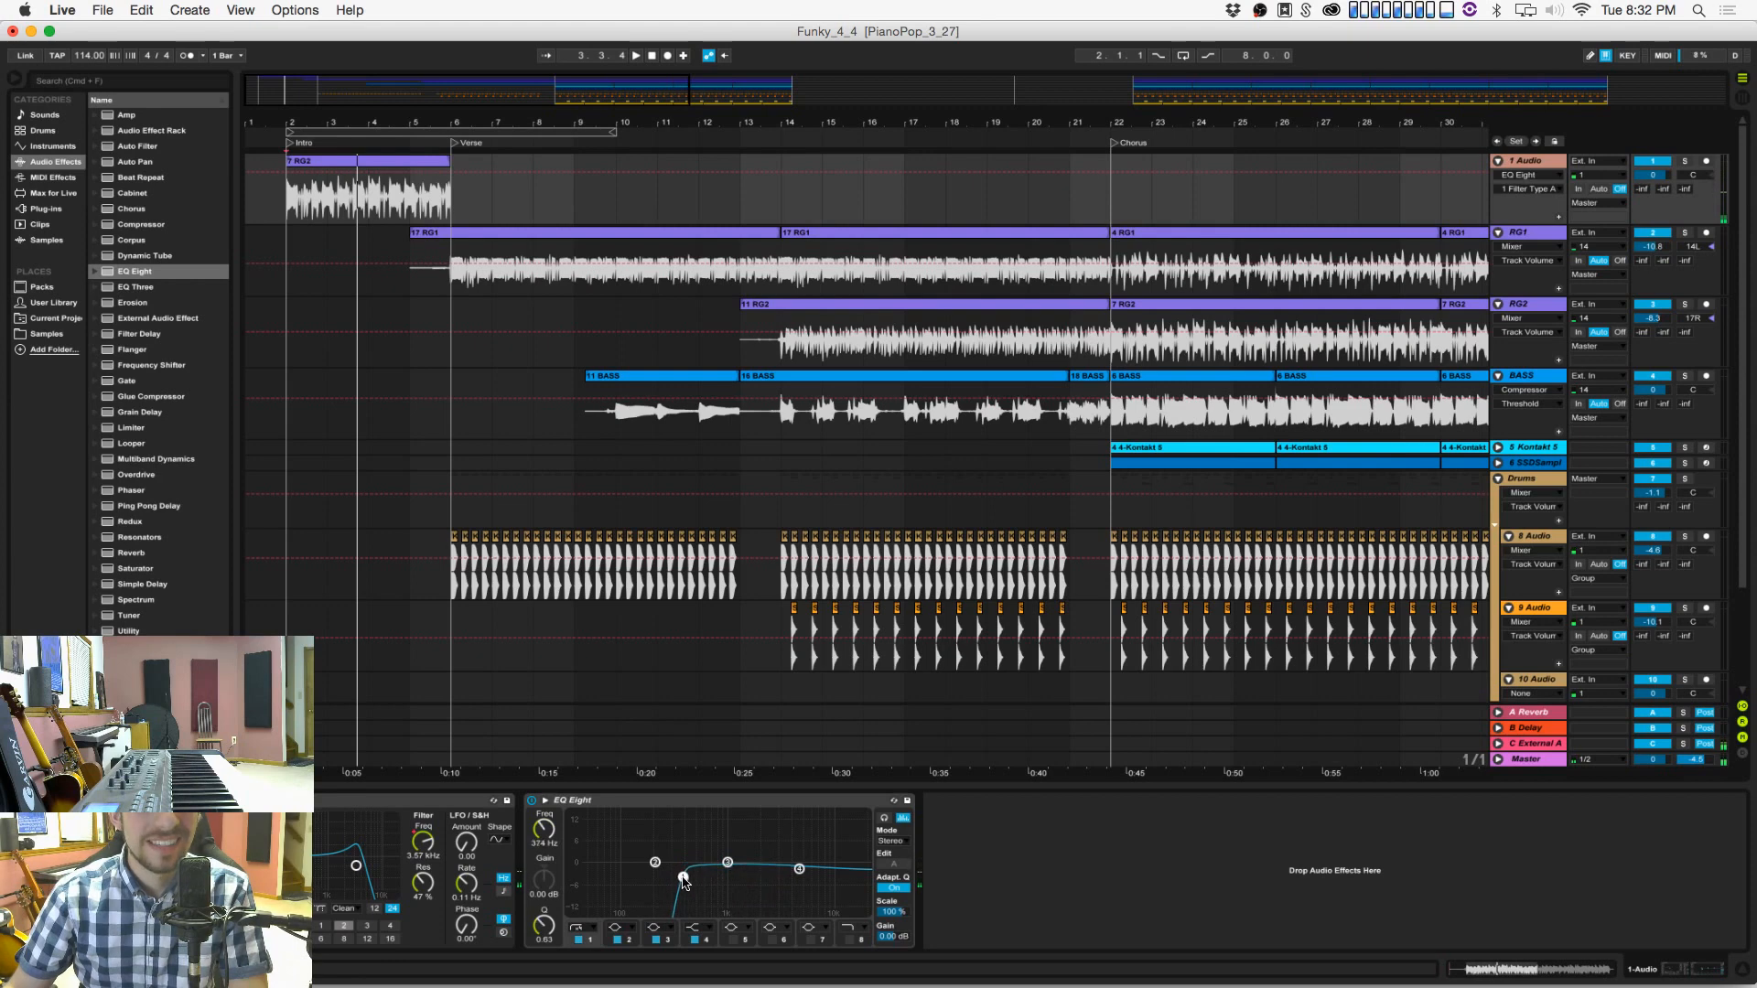
{"action": "left_click", "coordinate": [575, 926]}
{"action": "left_click", "coordinate": [590, 853]}
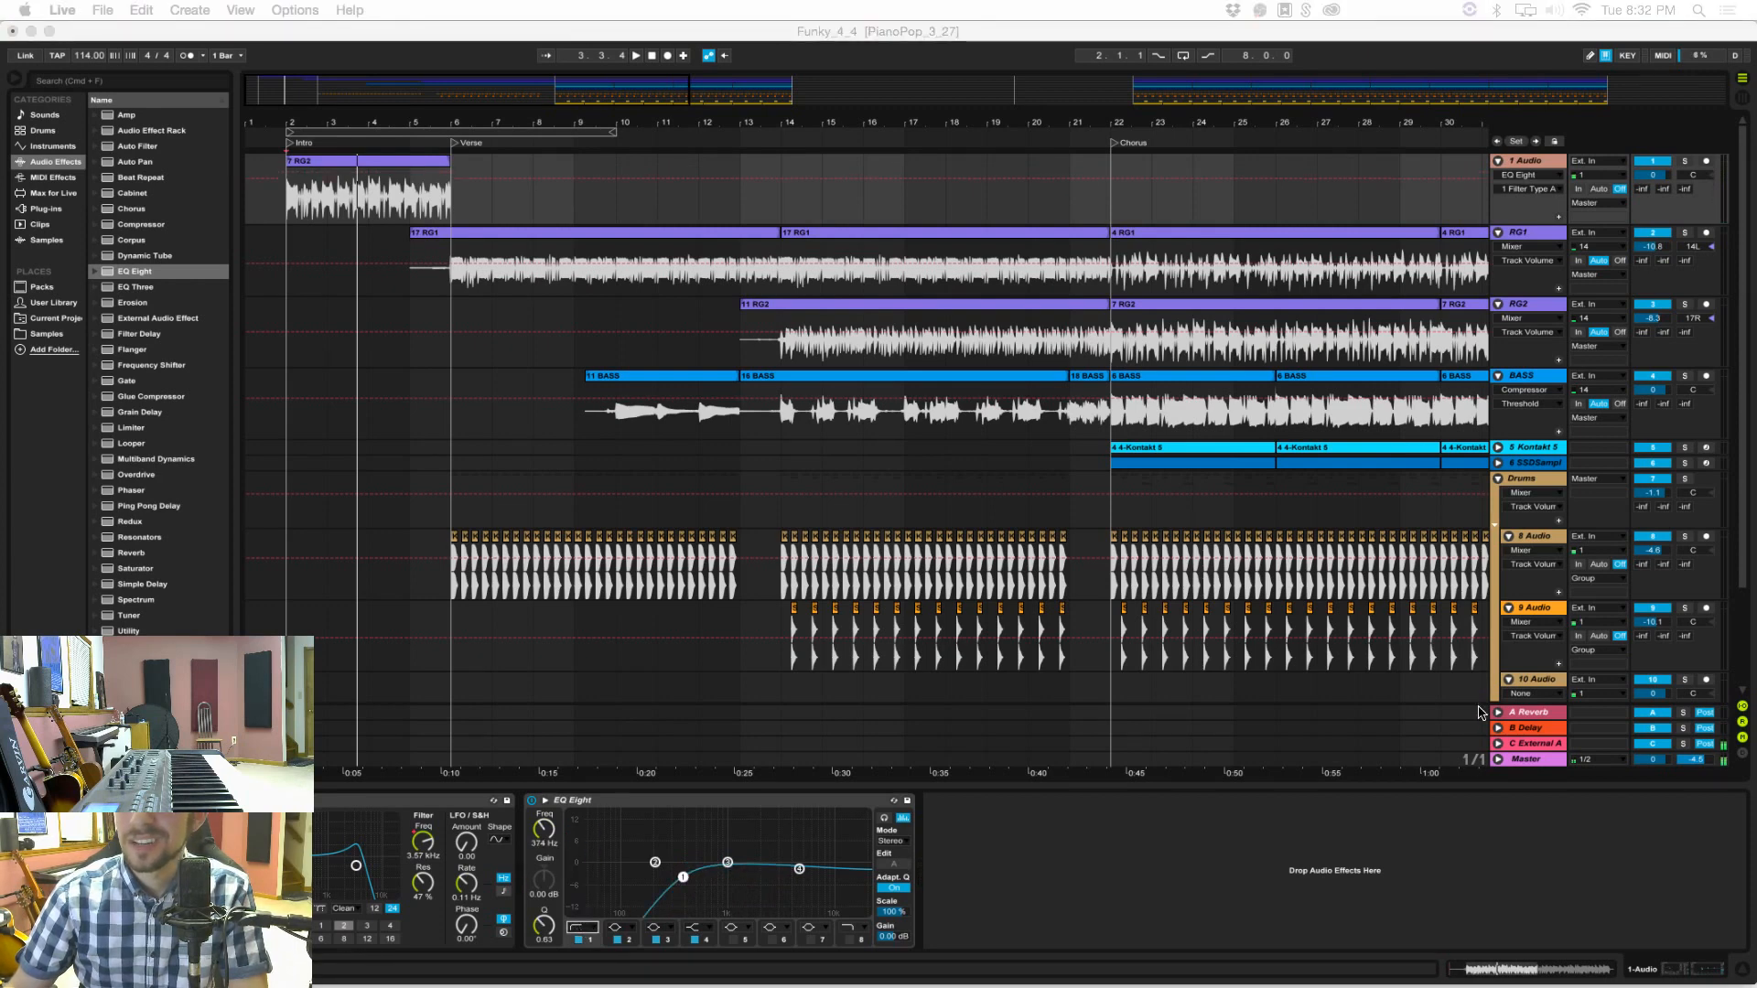
Step: Boost EQ Eight band 4's high shelf by about 5 dB and raise band 1's low cut to 776 Hz
{"action": "left_click", "coordinate": [803, 858]}
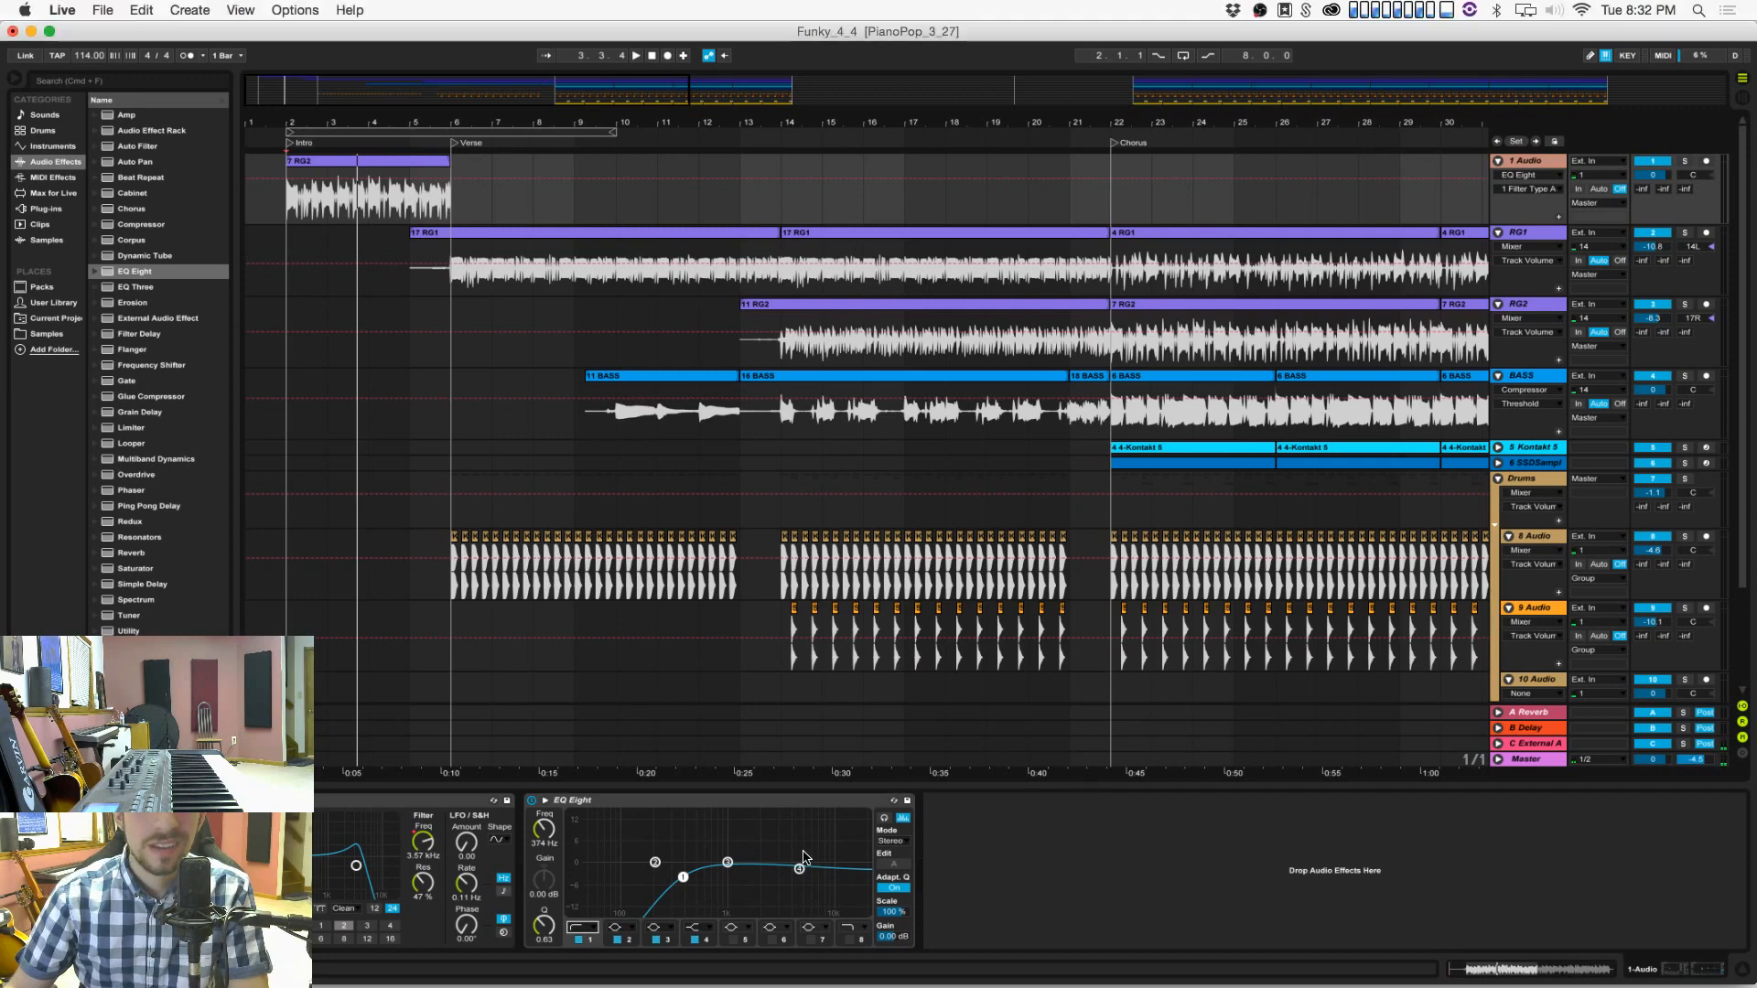
{"action": "left_click_drag", "start_coordinate": [800, 872], "coordinate": [802, 850]}
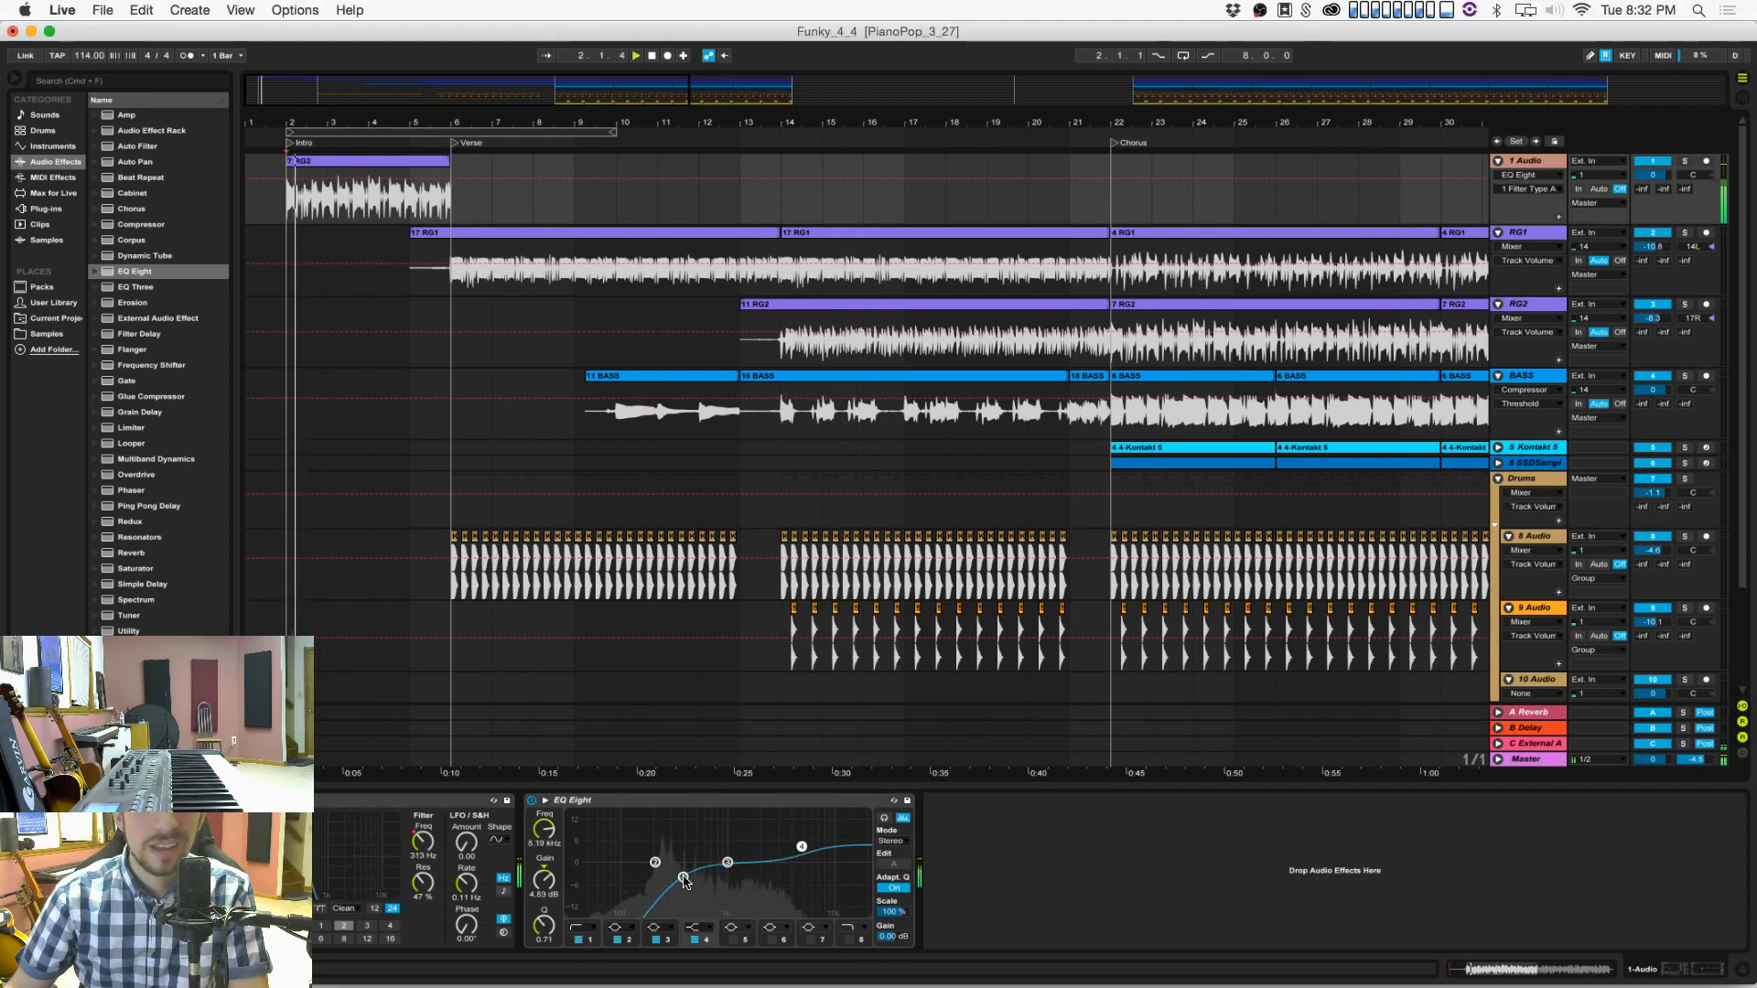
{"action": "left_click_drag", "start_coordinate": [683, 878], "coordinate": [715, 878]}
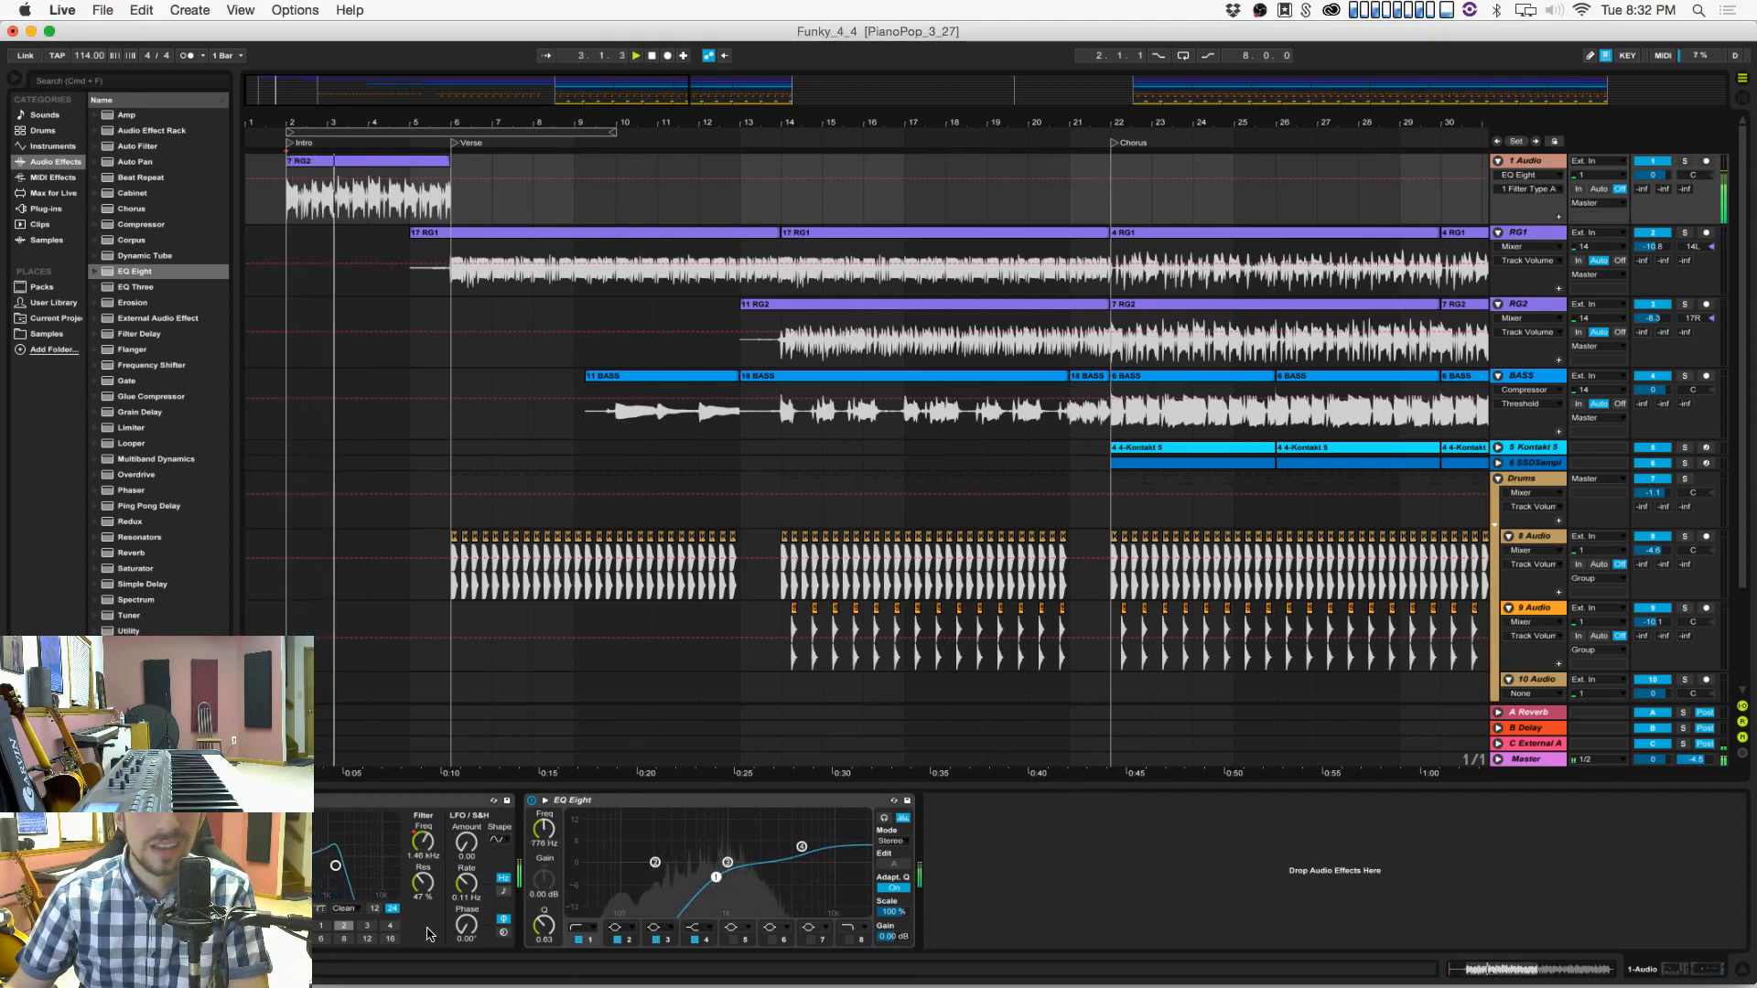
Step: Switch the intro track's Auto Filter to band-pass while playing the intro, and display its Frequency automation
{"action": "left_click", "coordinate": [285, 908]}
{"action": "key", "text": "space"}
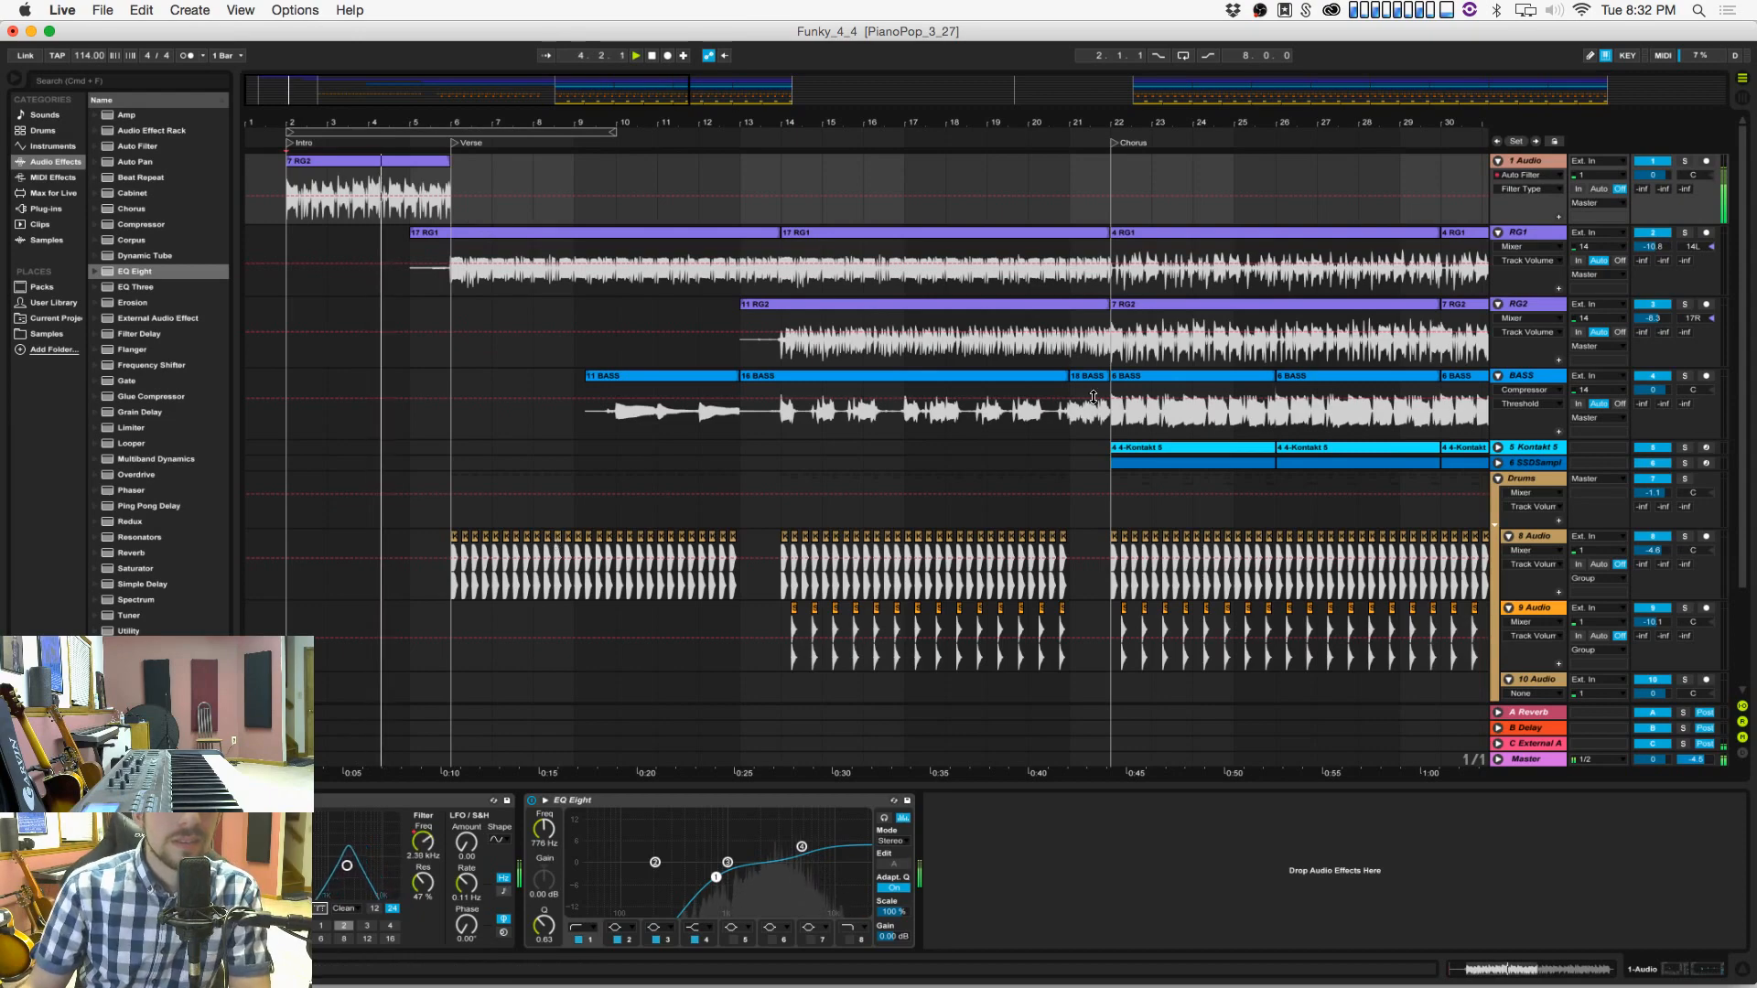
{"action": "left_click", "coordinate": [419, 840]}
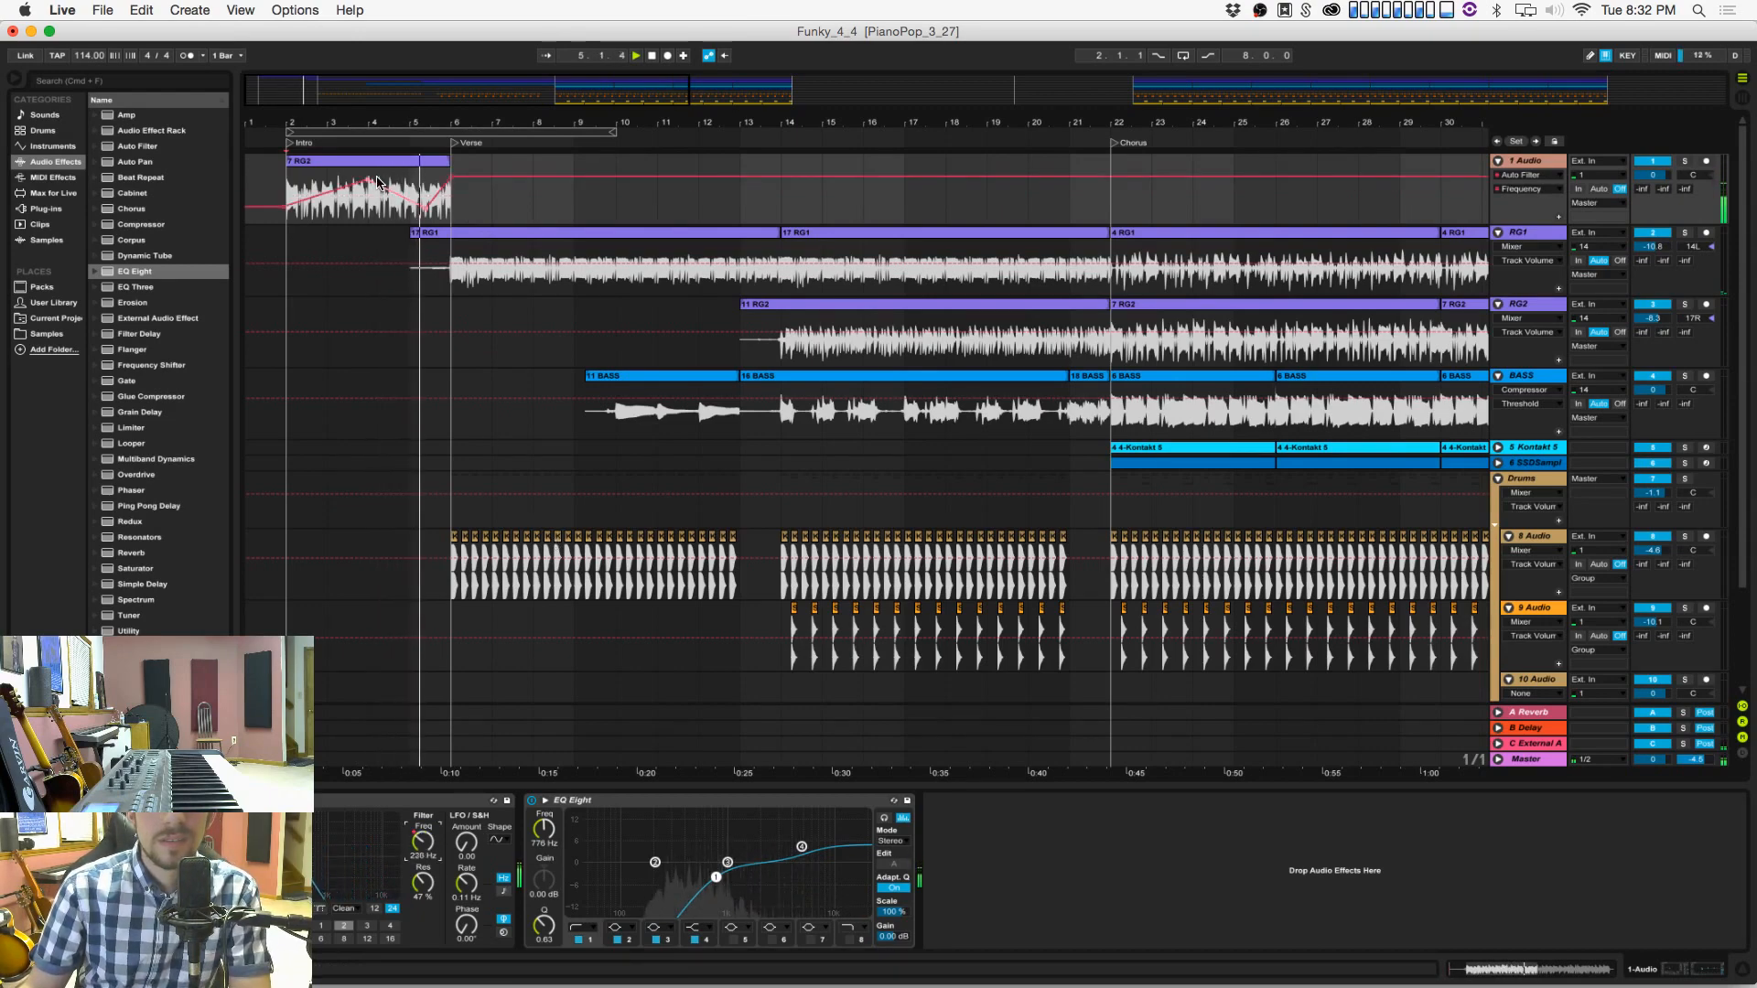
{"action": "key", "text": "space"}
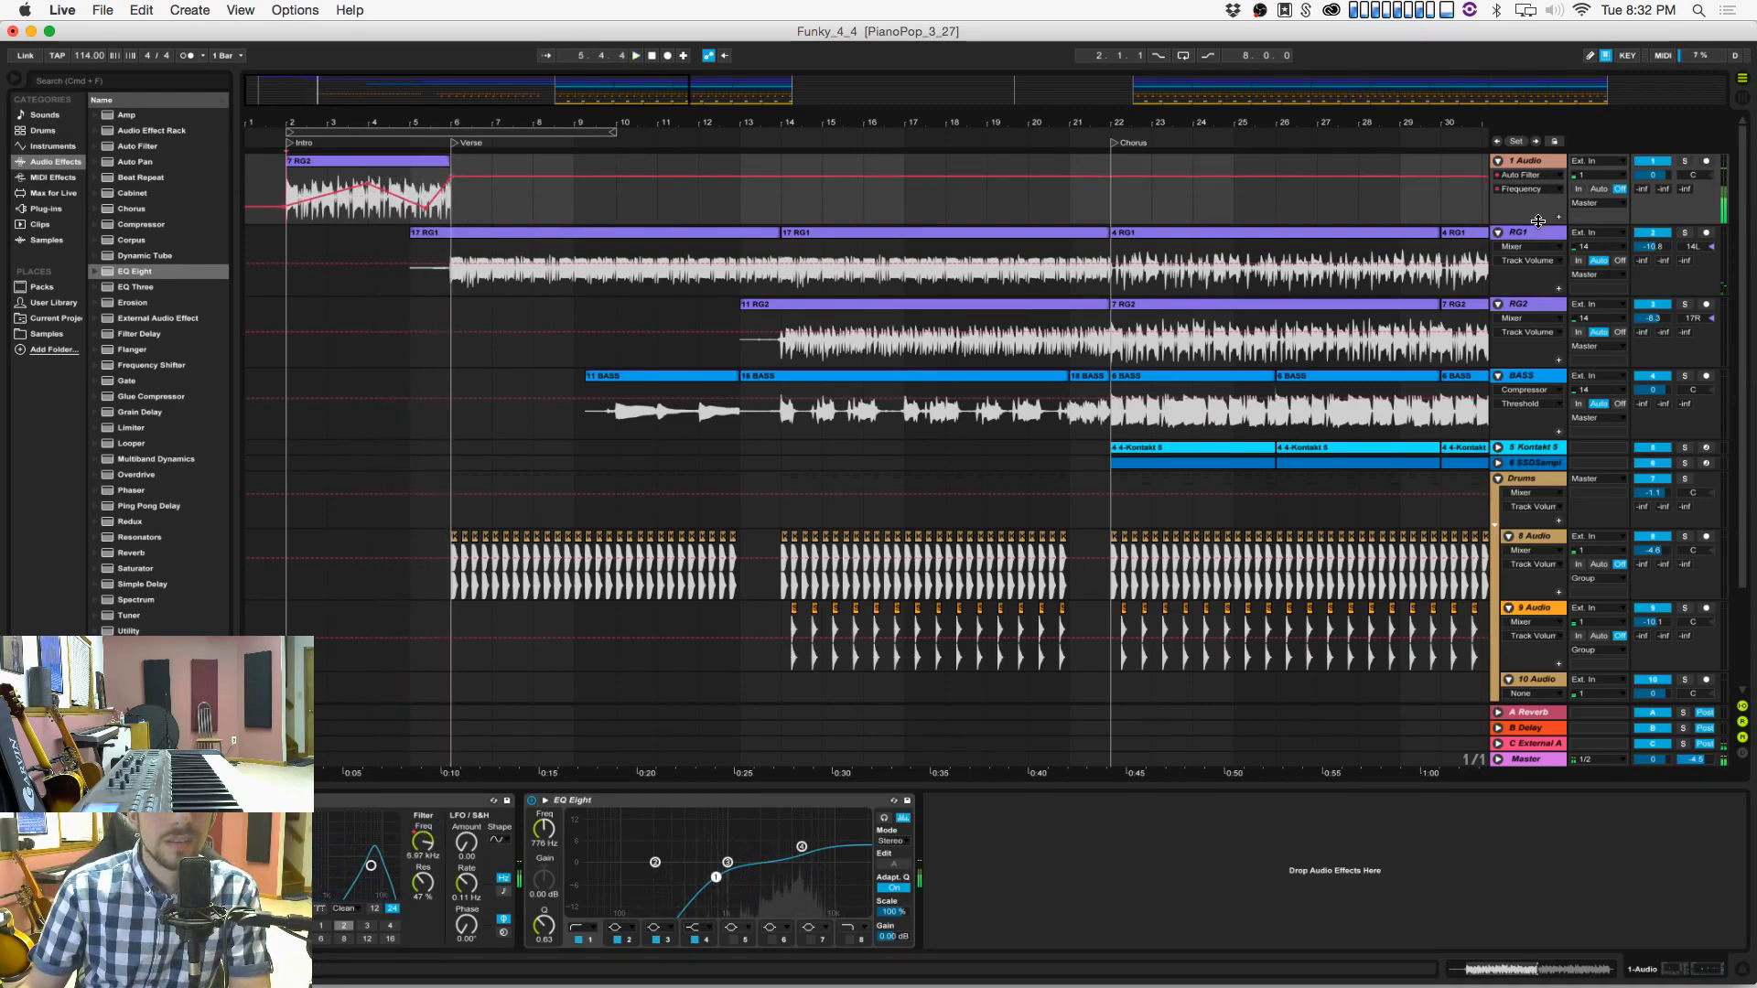
Step: Enlarge the intro track and lower its Frequency automation point at bar 6 to roughly the height of the bar 4 peak, then replay the intro
{"action": "left_click_drag", "start_coordinate": [1528, 224], "coordinate": [1528, 504]}
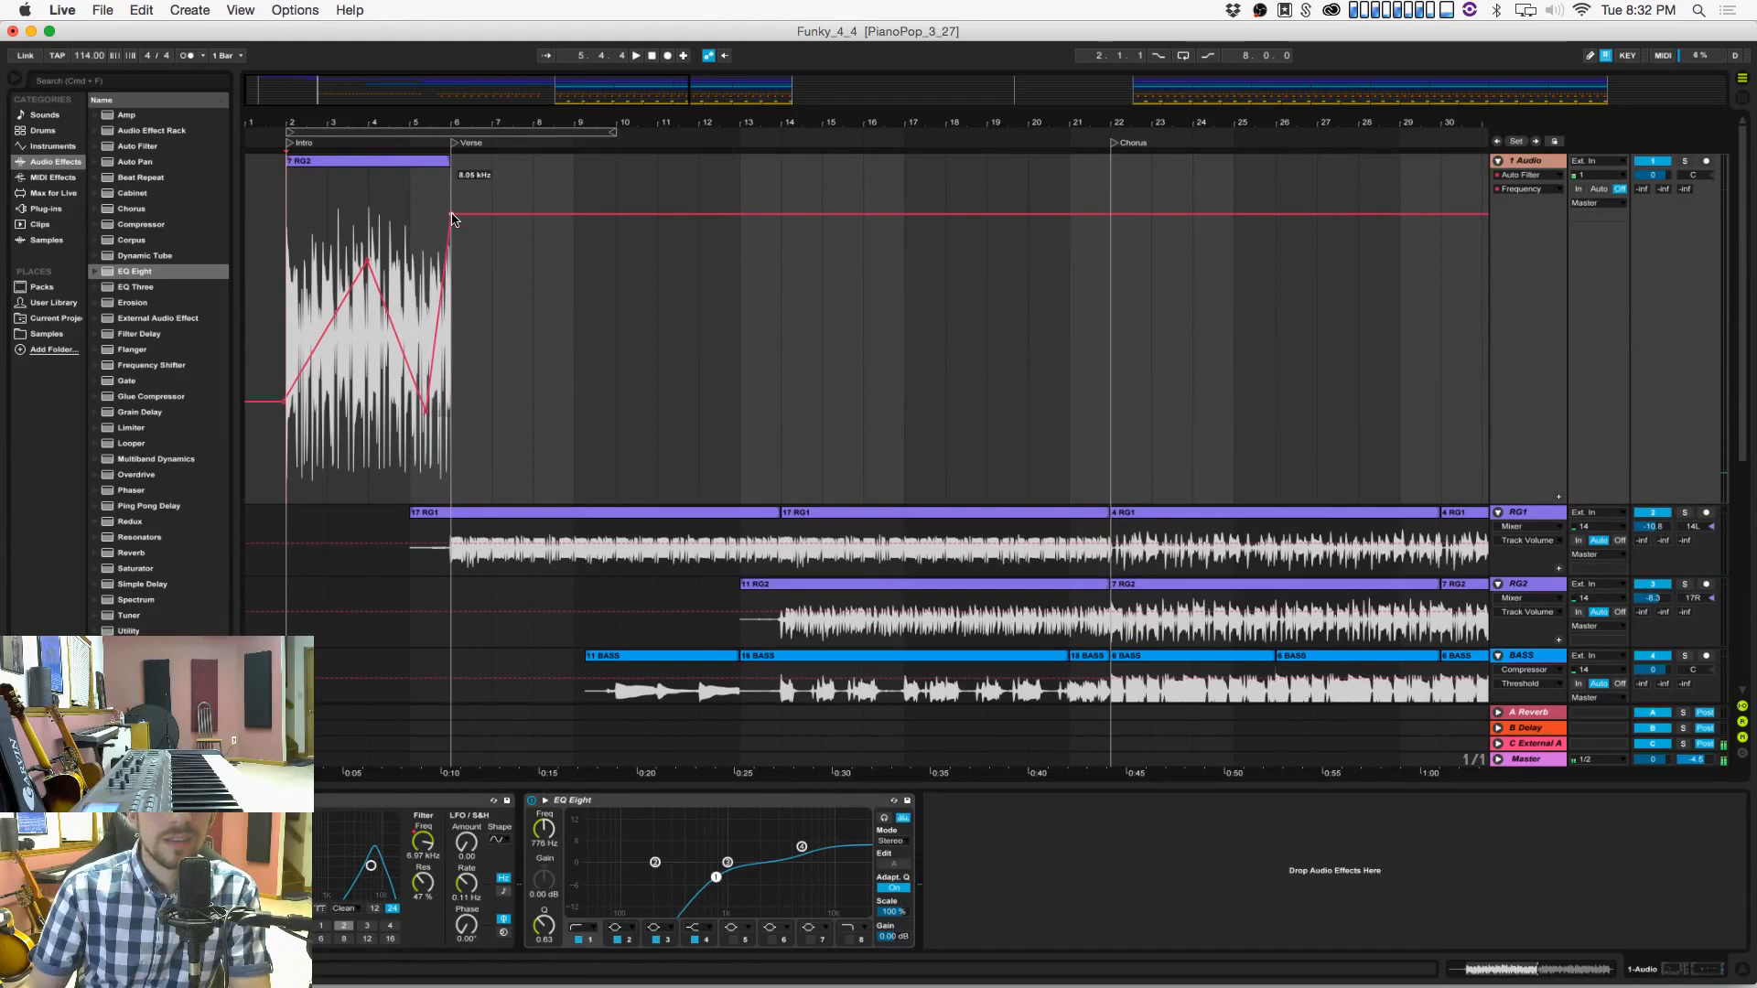
{"action": "left_click_drag", "start_coordinate": [452, 216], "coordinate": [454, 247]}
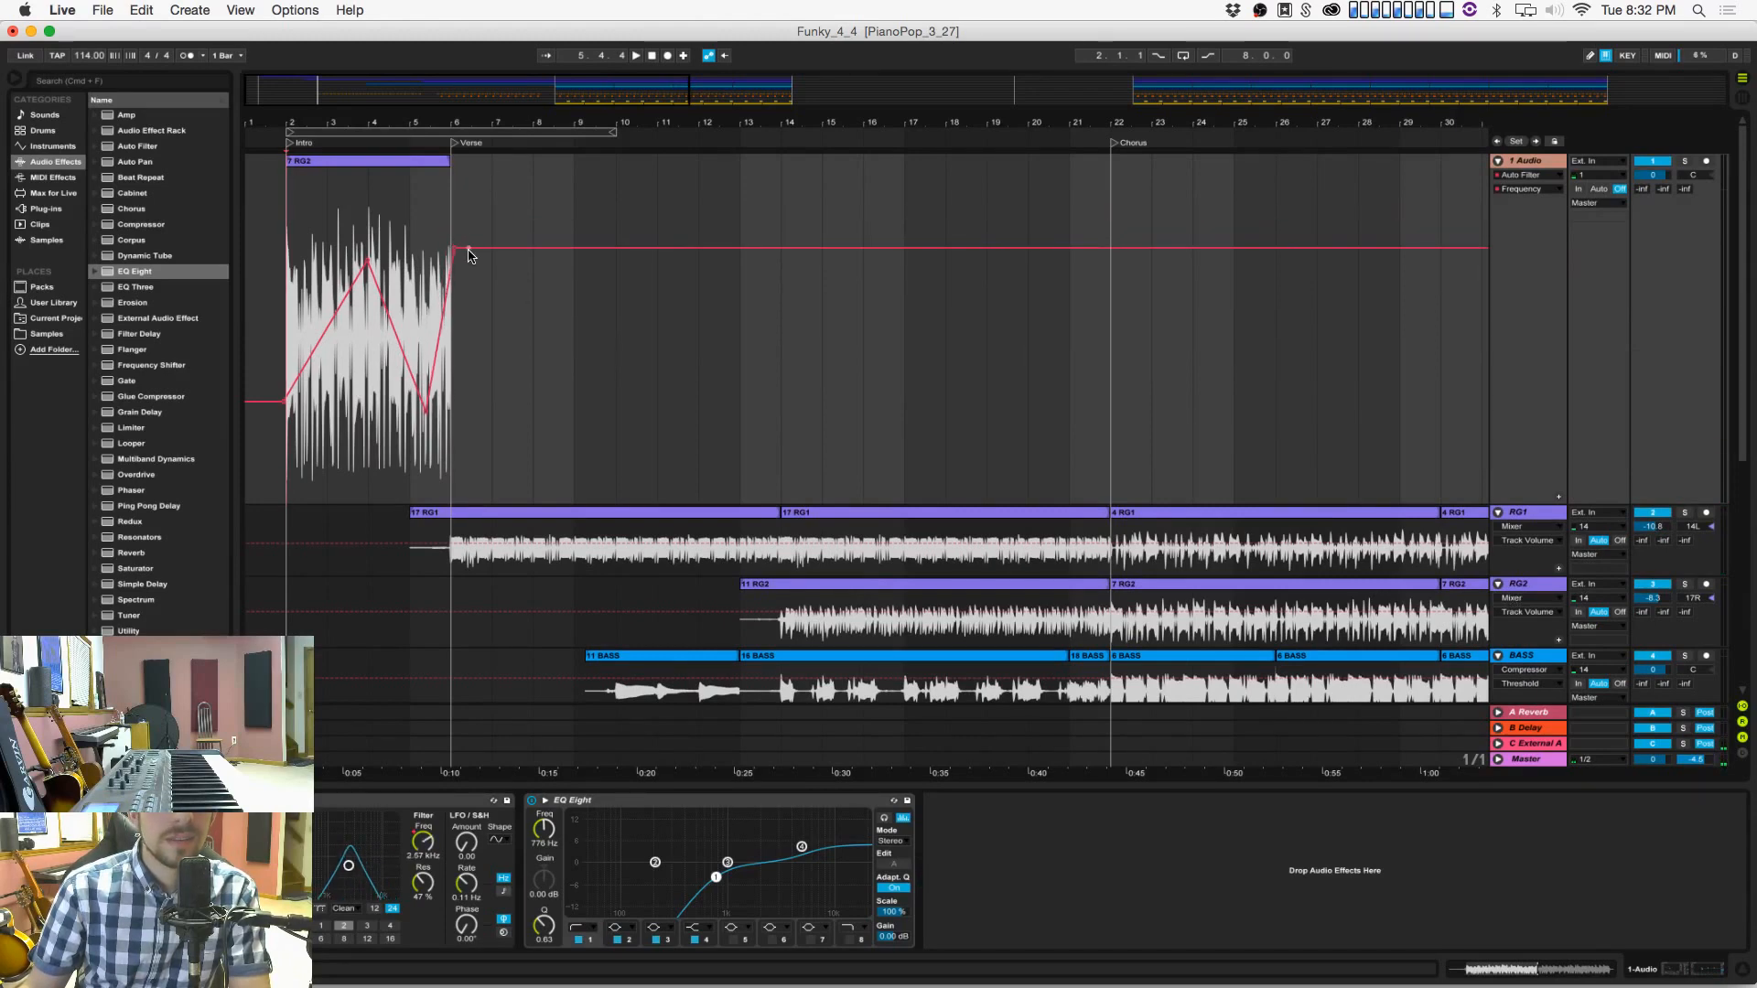
{"action": "left_click", "coordinate": [287, 274]}
{"action": "key", "text": "space"}
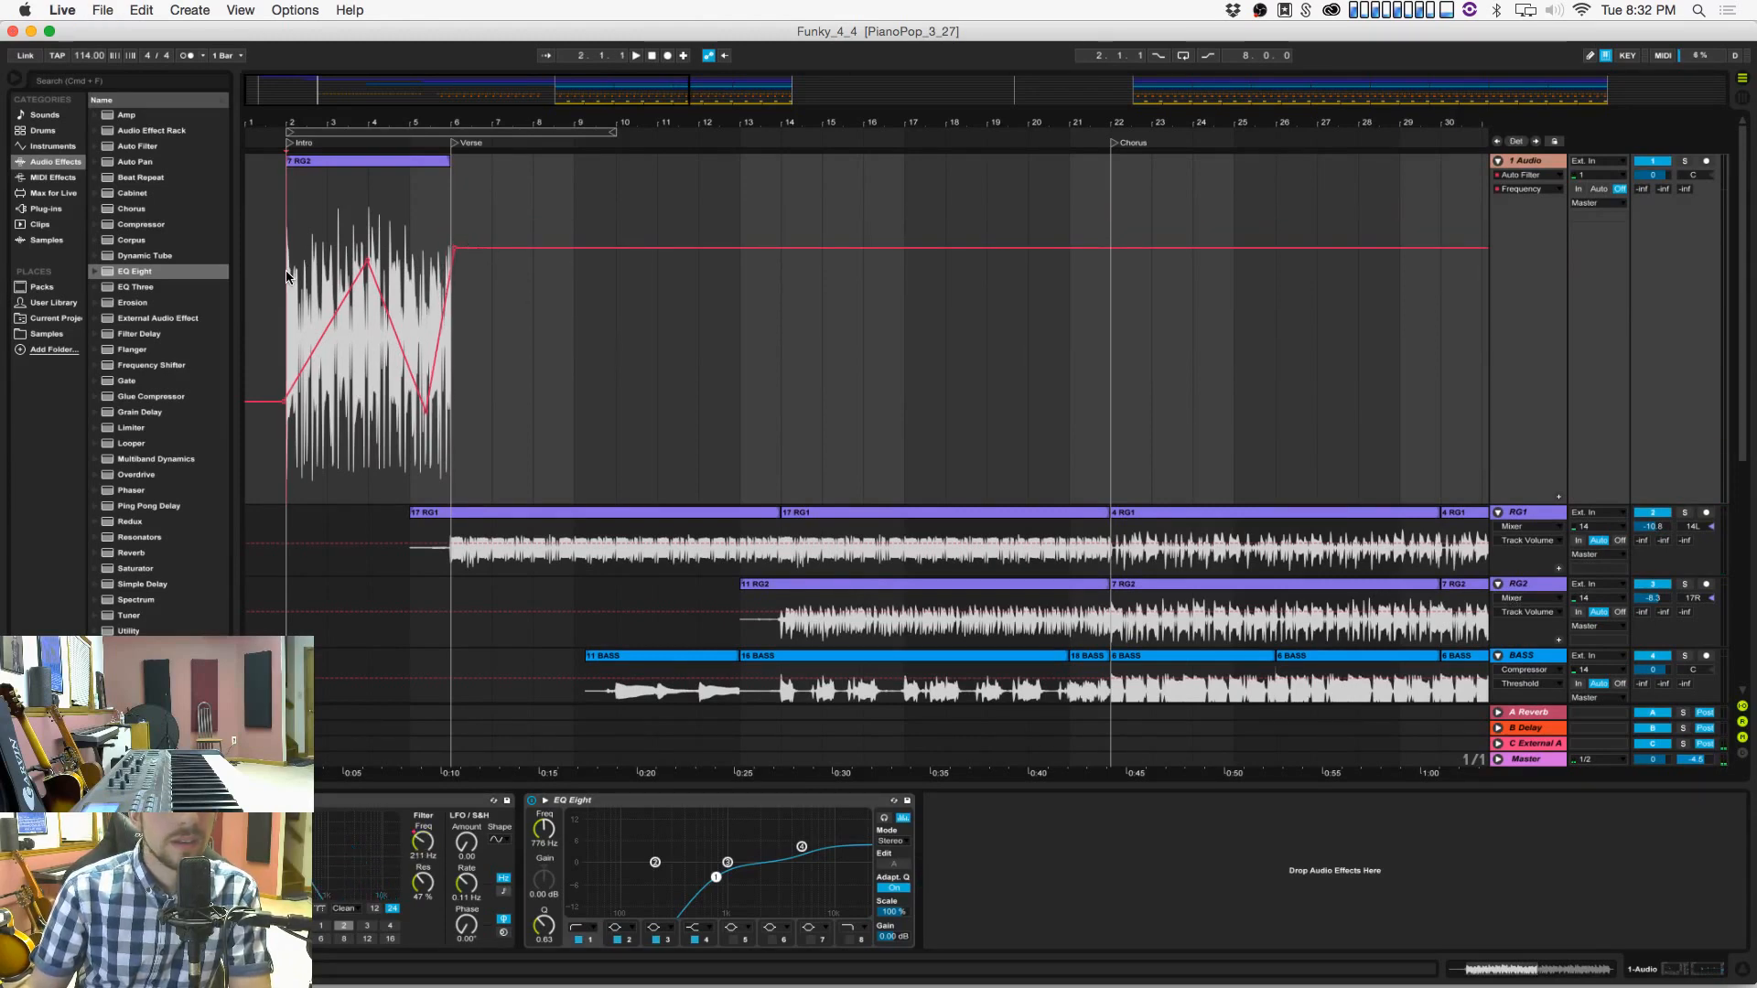
Step: Raise the song tempo to 118 BPM and replay the intro from the start
{"action": "key", "text": "space"}
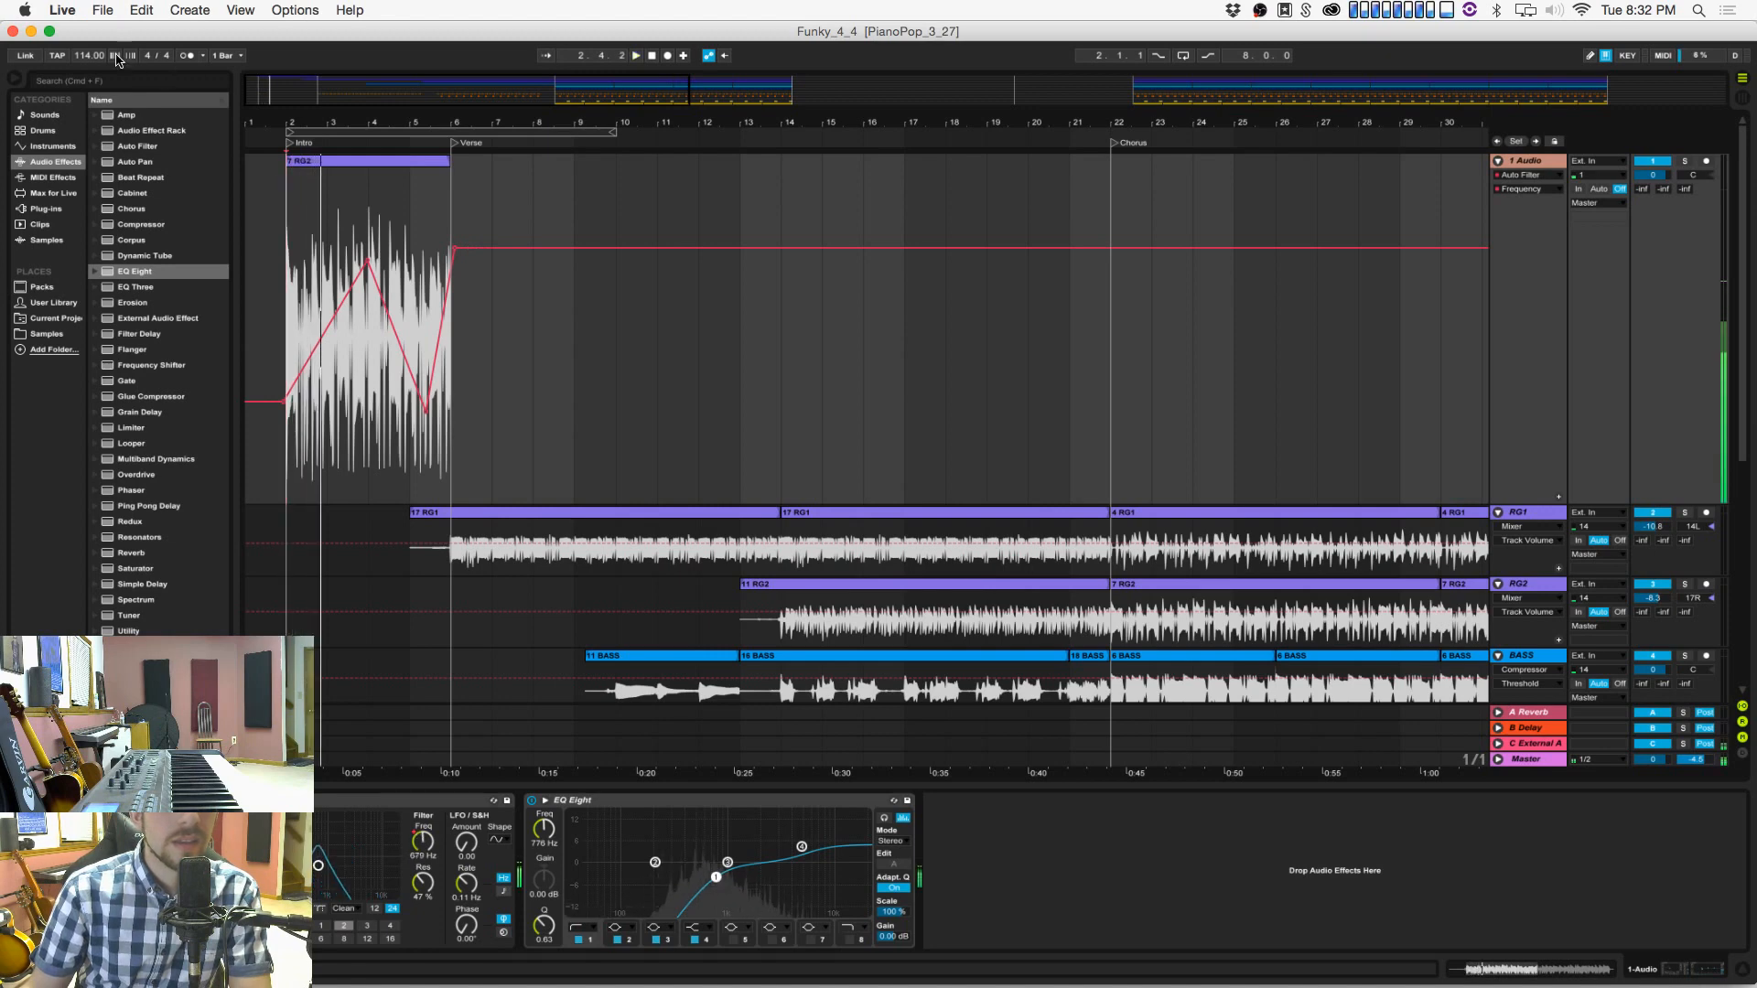
{"action": "left_click_drag", "start_coordinate": [95, 57], "coordinate": [95, 50]}
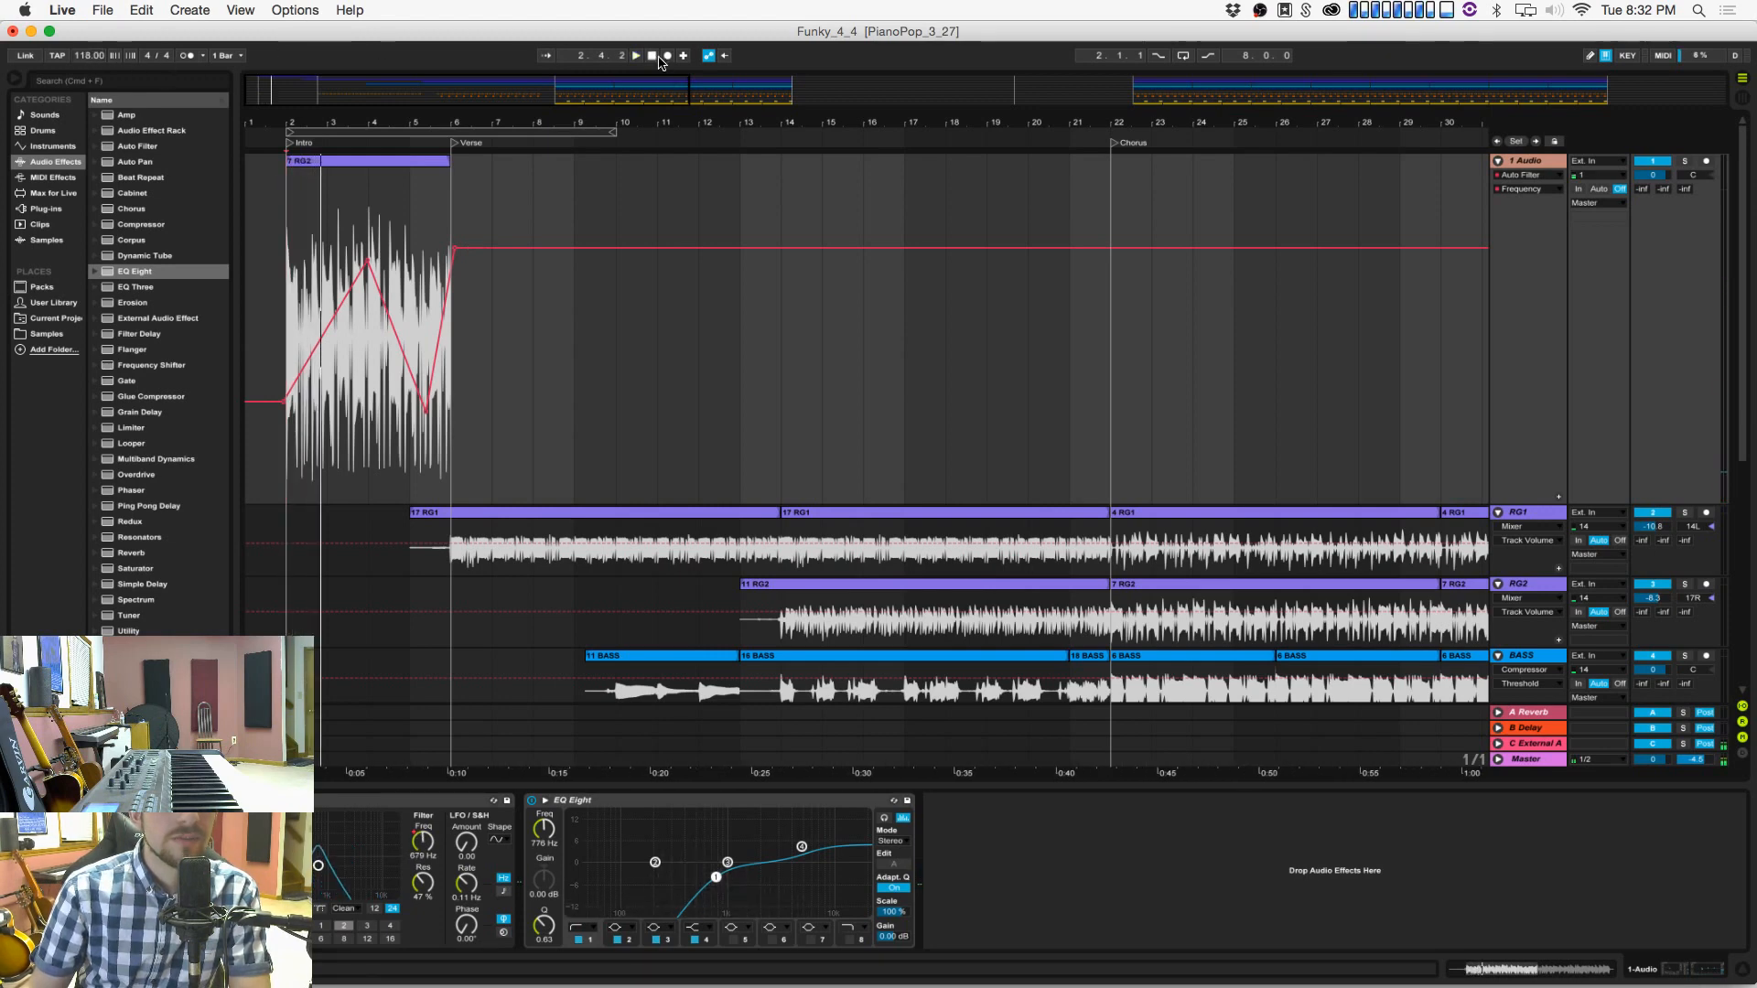
{"action": "left_click", "coordinate": [656, 57]}
{"action": "key", "text": "space"}
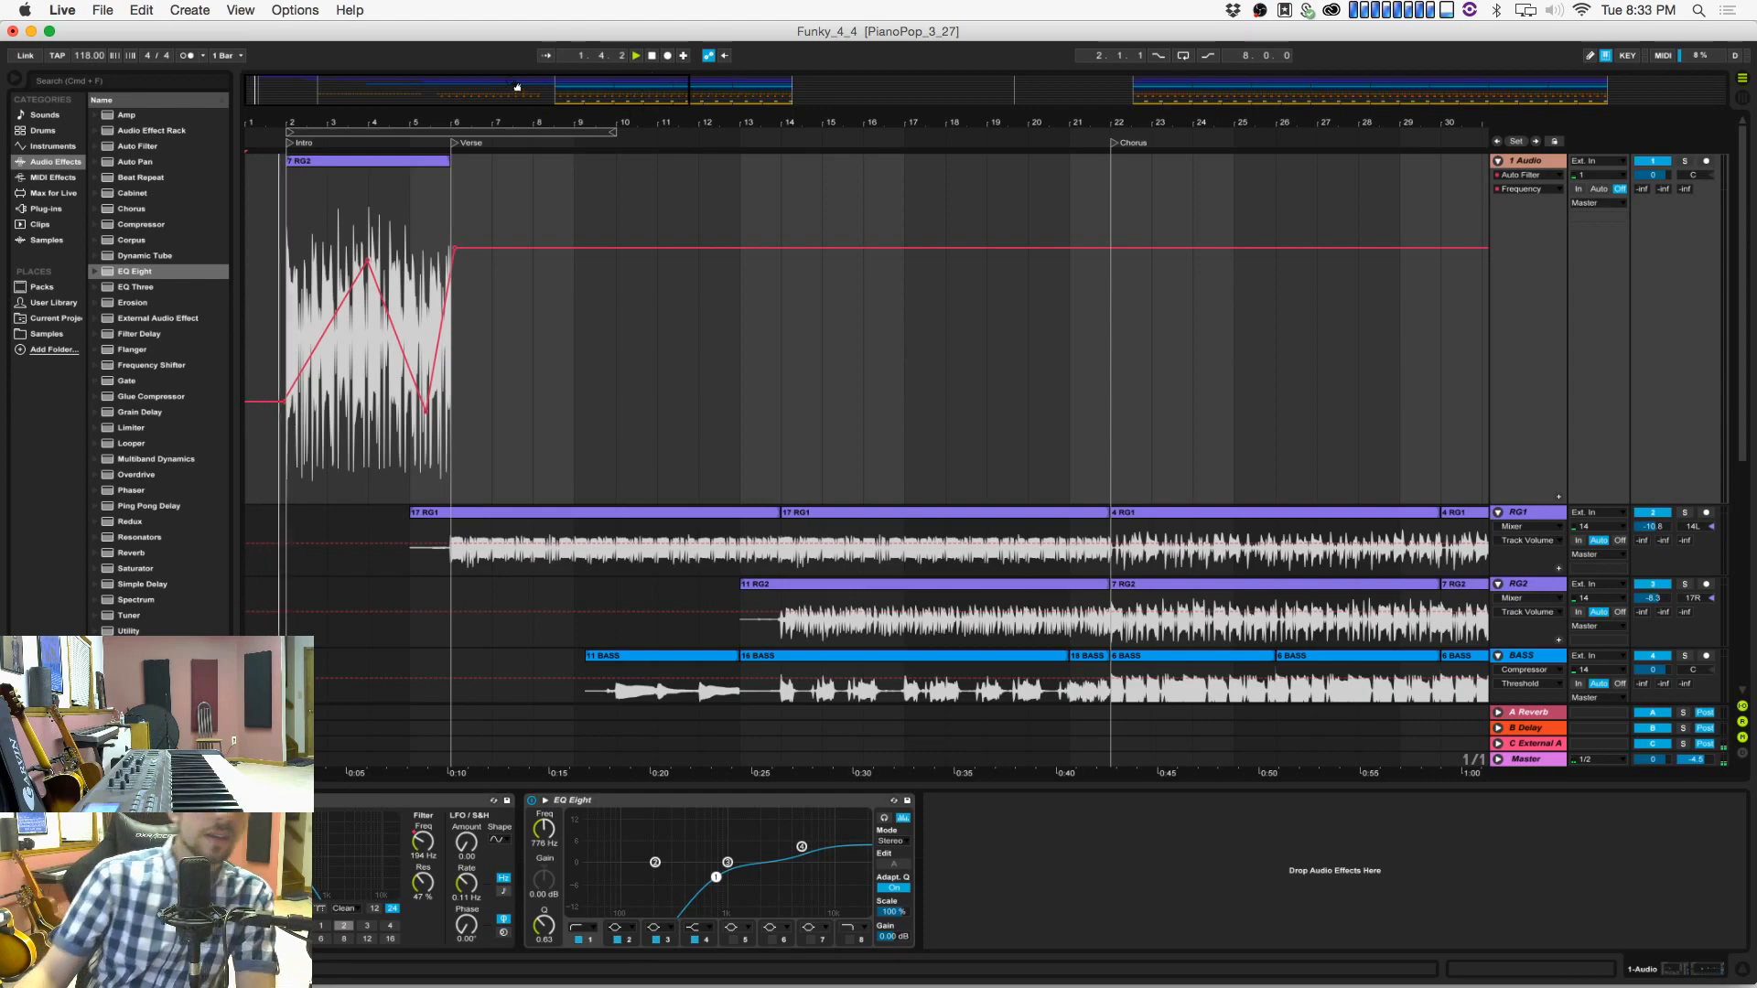
Step: Unfold the SSDSampler track and insert an empty MIDI clip spanning the intro from bar 2 to bar 6
{"action": "scroll", "coordinate": [450, 371], "scroll_direction": "down", "scroll_amount": 8}
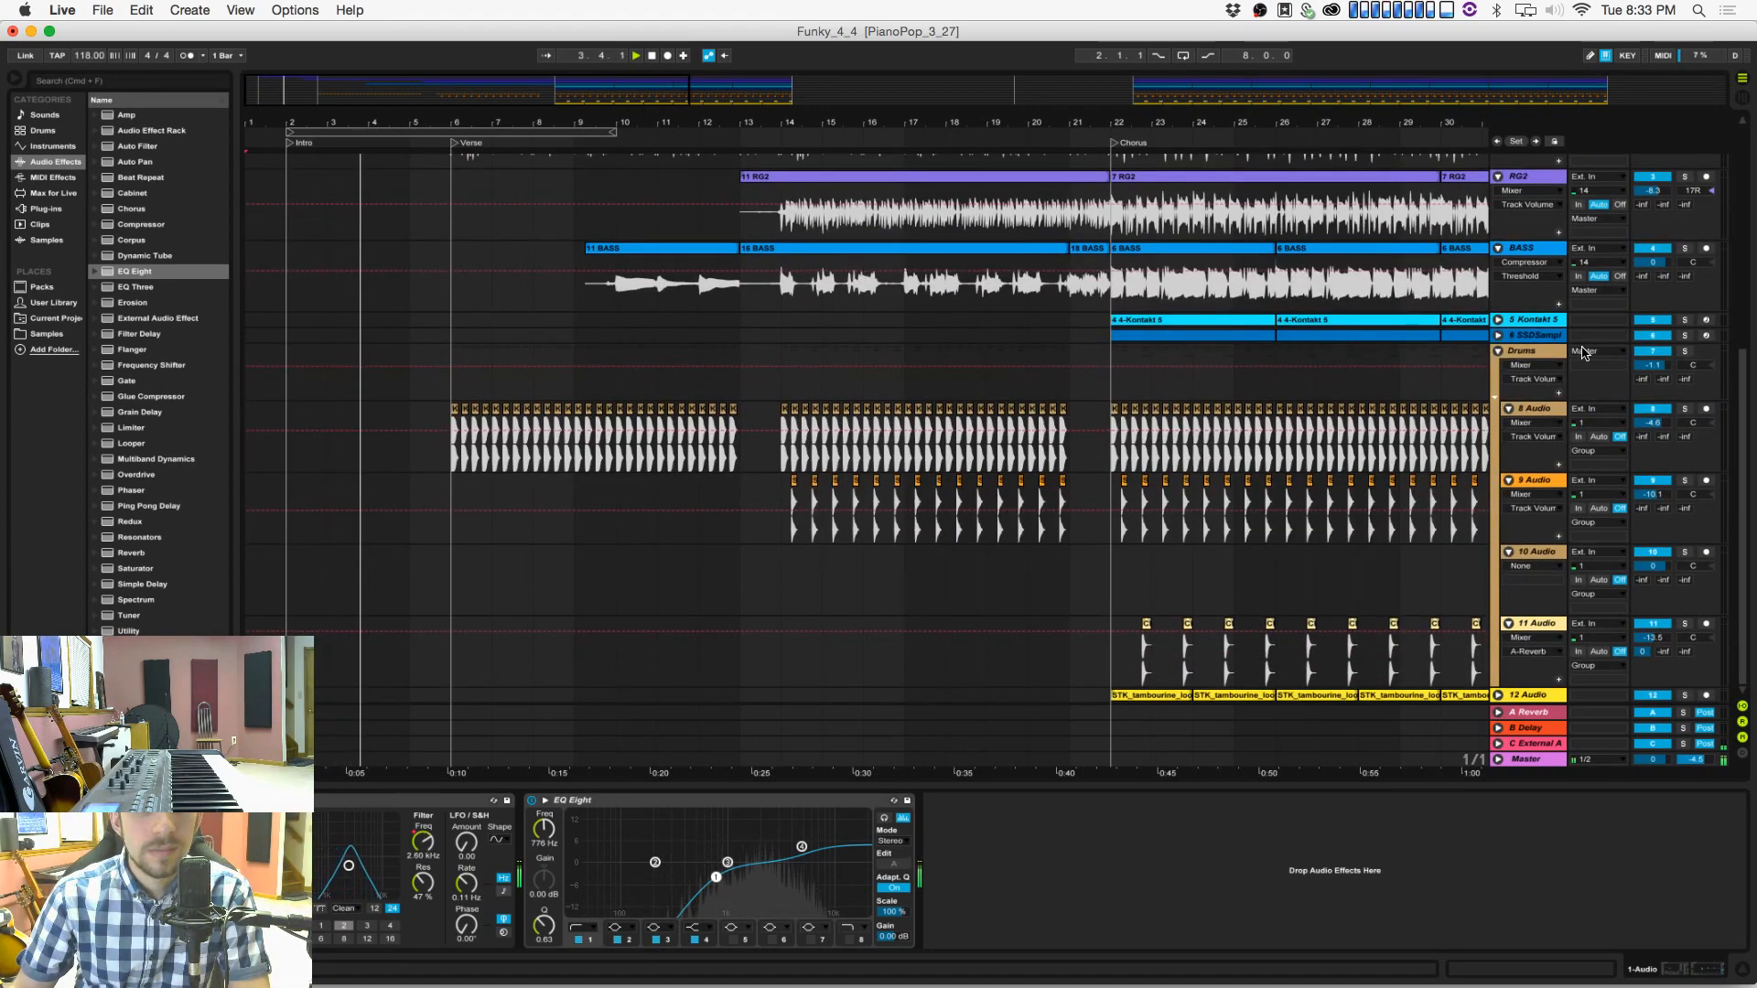
{"action": "left_click", "coordinate": [1517, 336]}
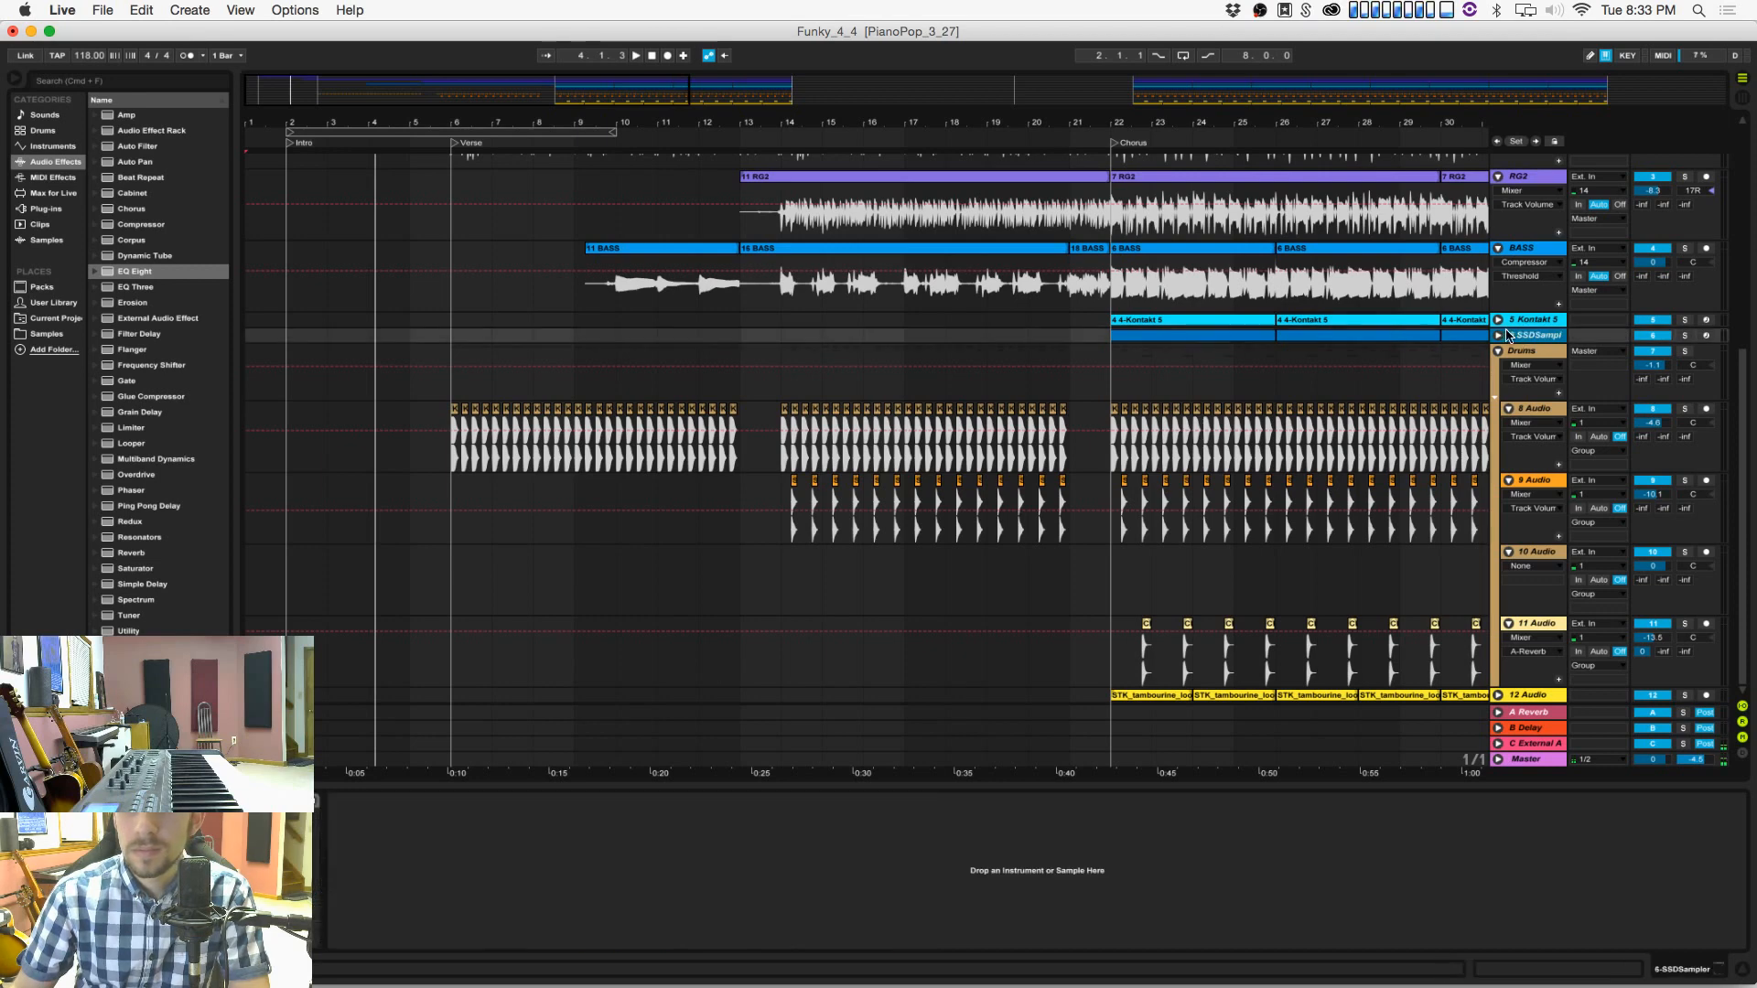
{"action": "left_click", "coordinate": [1497, 335]}
{"action": "left_click_drag", "start_coordinate": [300, 448], "coordinate": [440, 419]}
{"action": "right_click", "coordinate": [403, 339]}
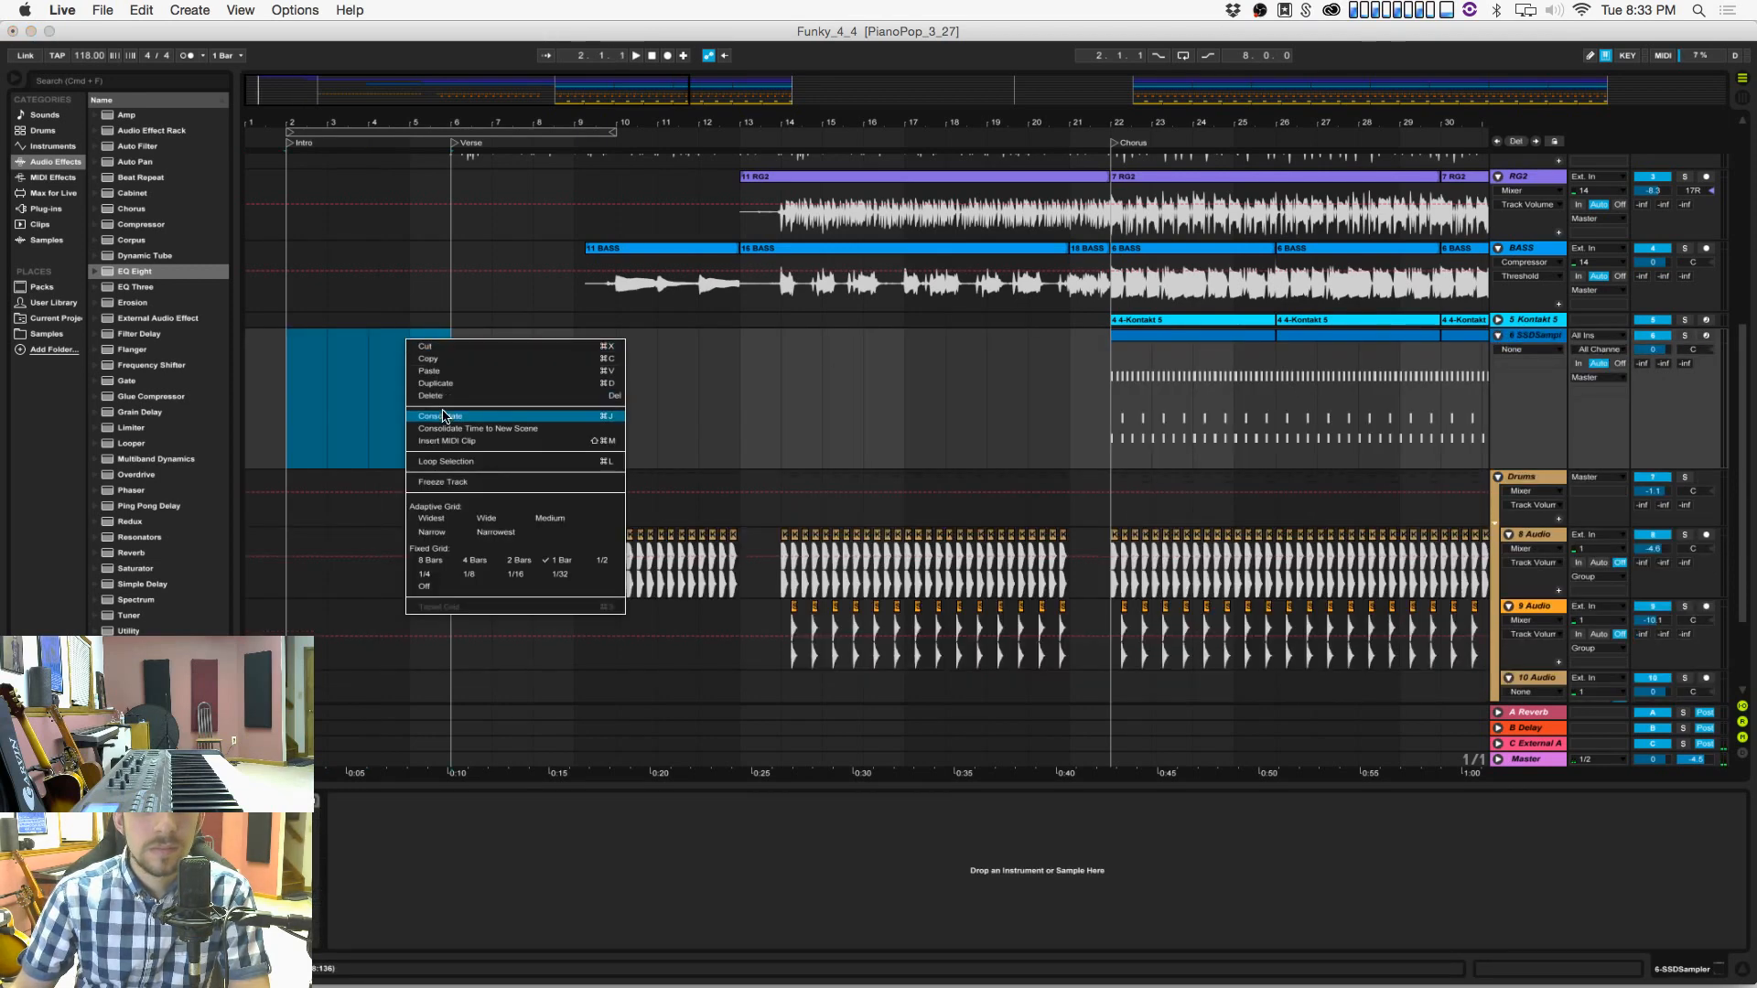
{"action": "left_click", "coordinate": [467, 421]}
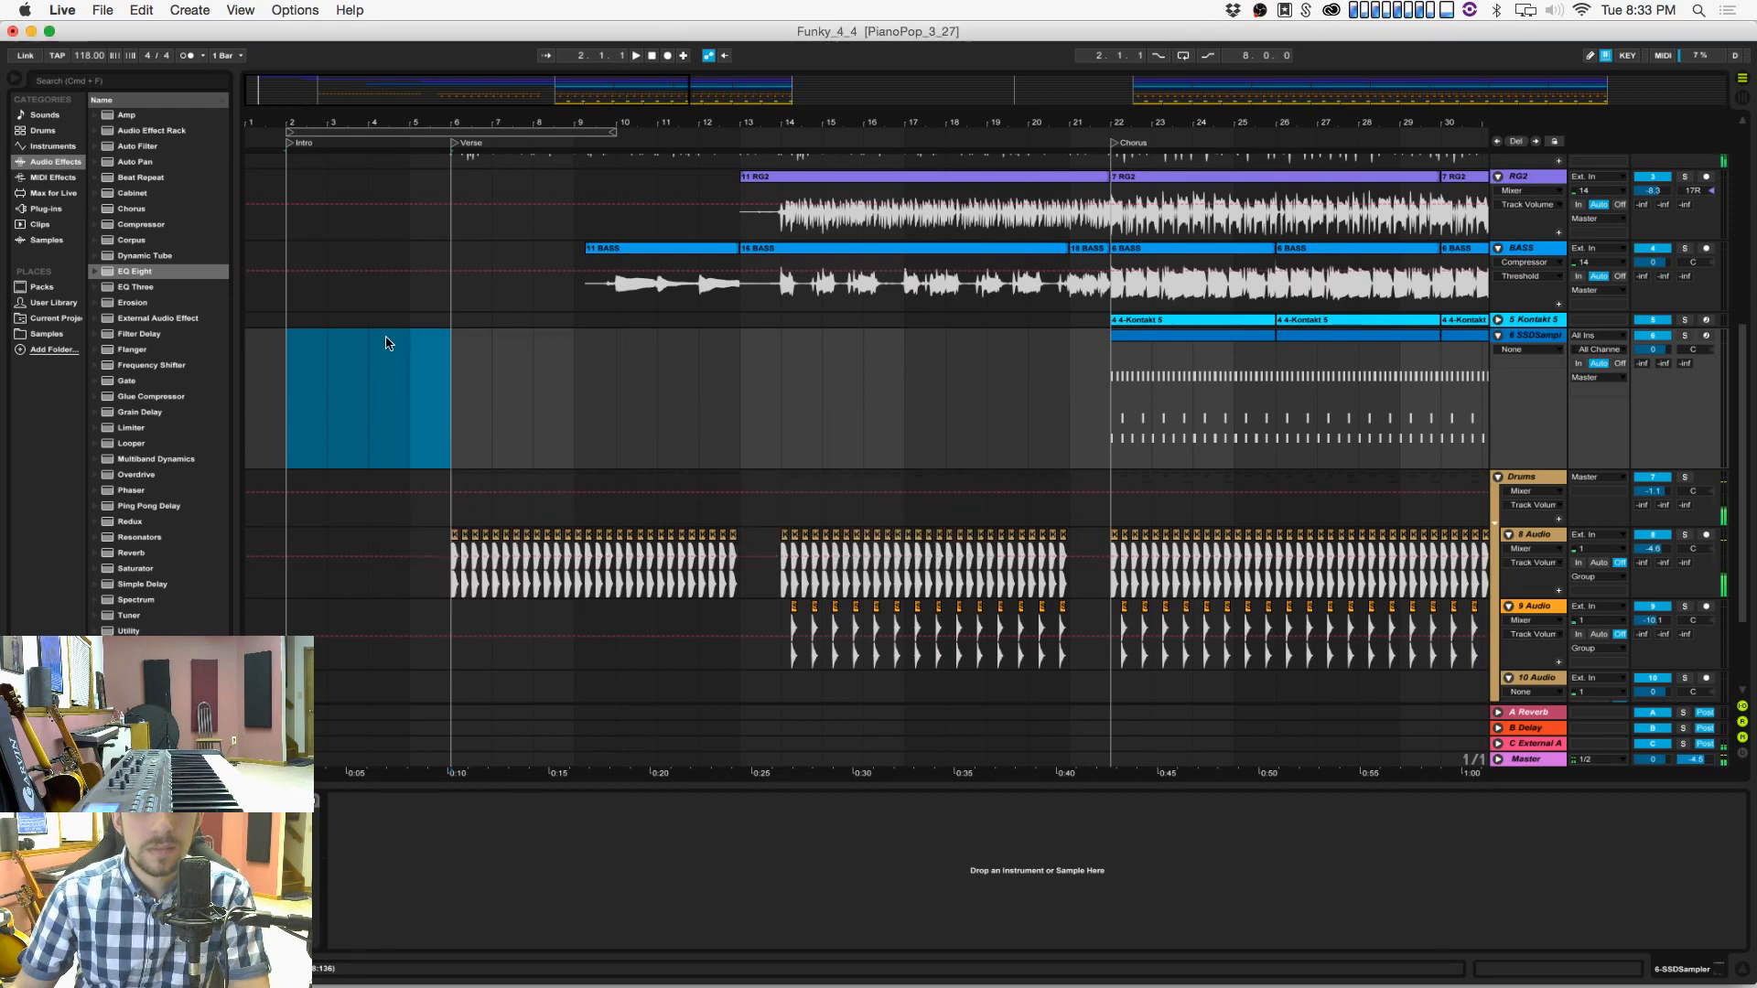
{"action": "right_click", "coordinate": [385, 340]}
{"action": "left_click", "coordinate": [460, 443]}
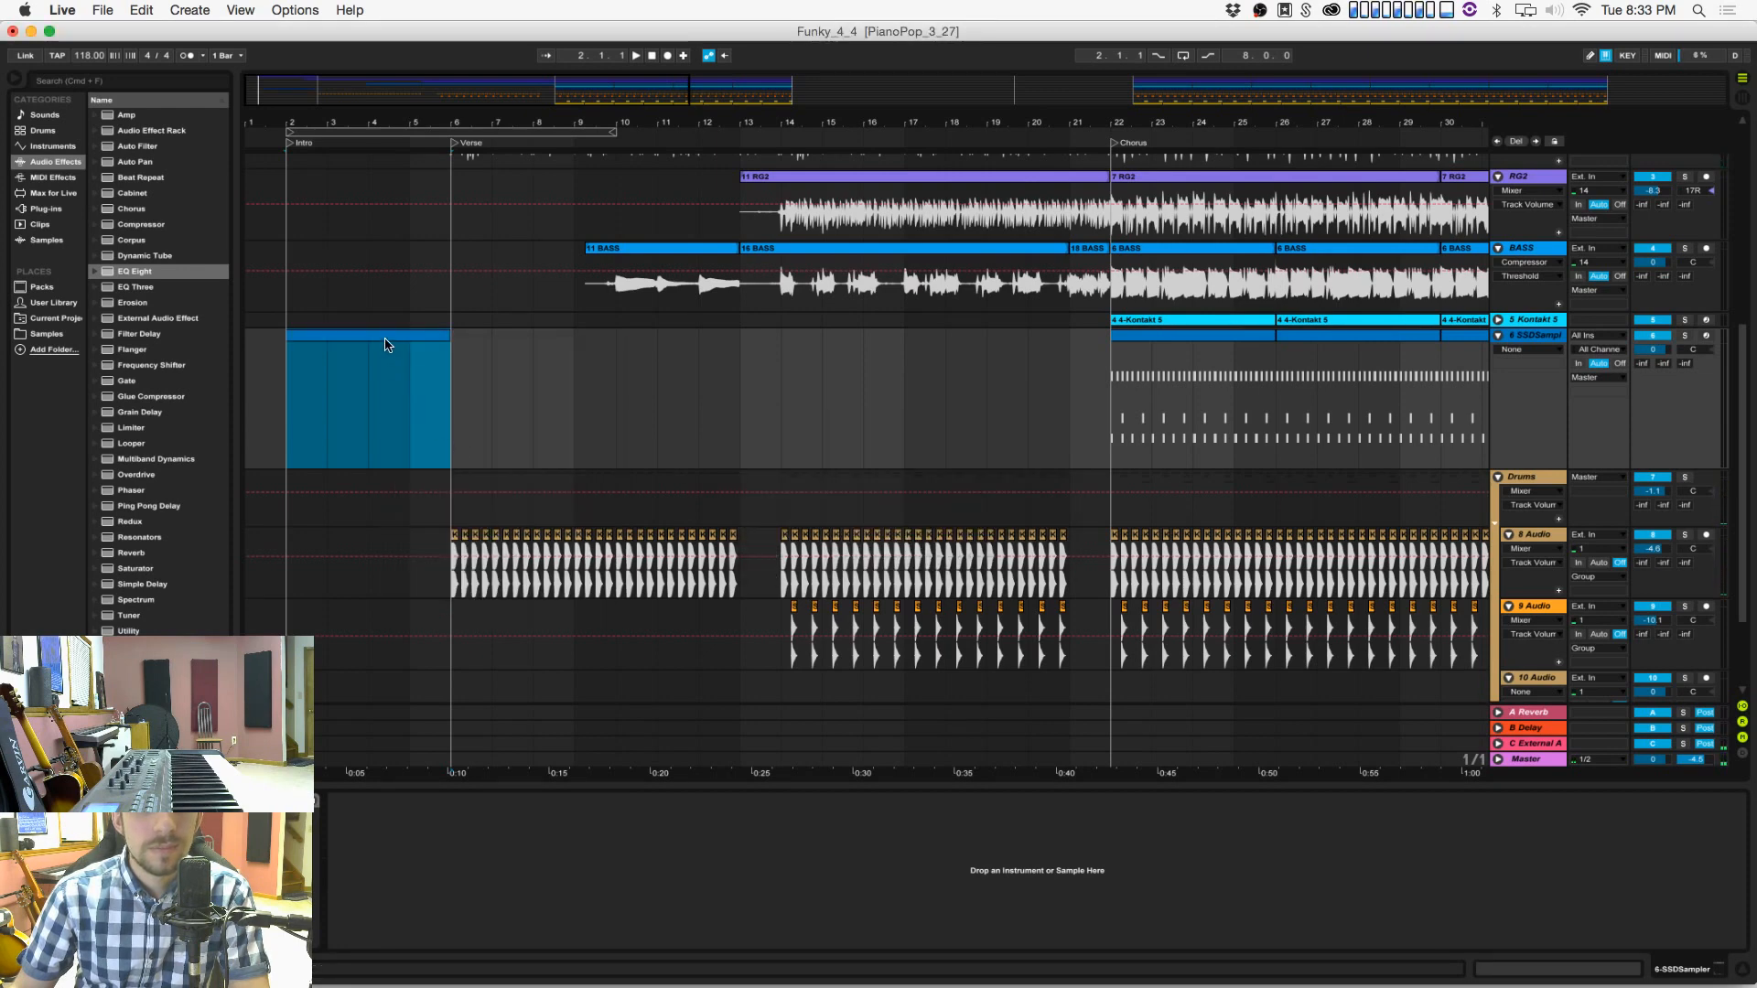
Step: Open the new clip in an enlarged note editor and draw seven sixteenth F#1 notes across its first two beats, leaving one sixteenth empty after the fifth
{"action": "left_click", "coordinate": [386, 336]}
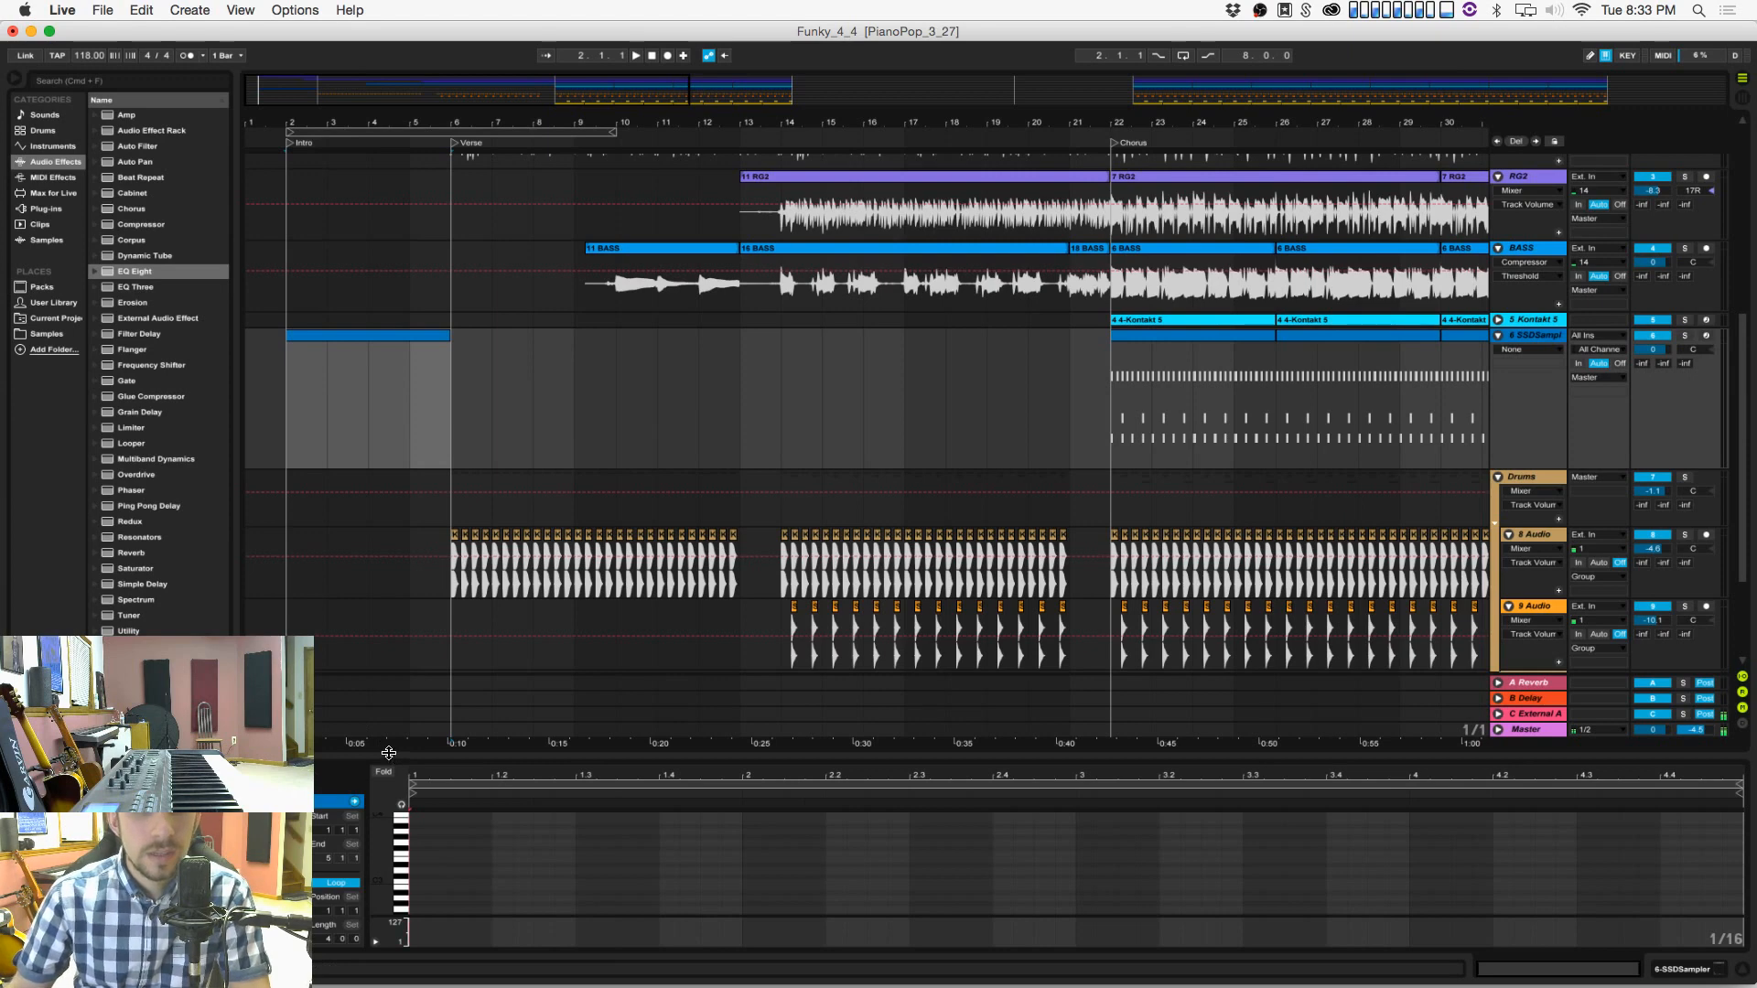
{"action": "left_click_drag", "start_coordinate": [391, 757], "coordinate": [394, 373]}
{"action": "left_click_drag", "start_coordinate": [380, 675], "coordinate": [457, 673]}
{"action": "key", "text": "b"}
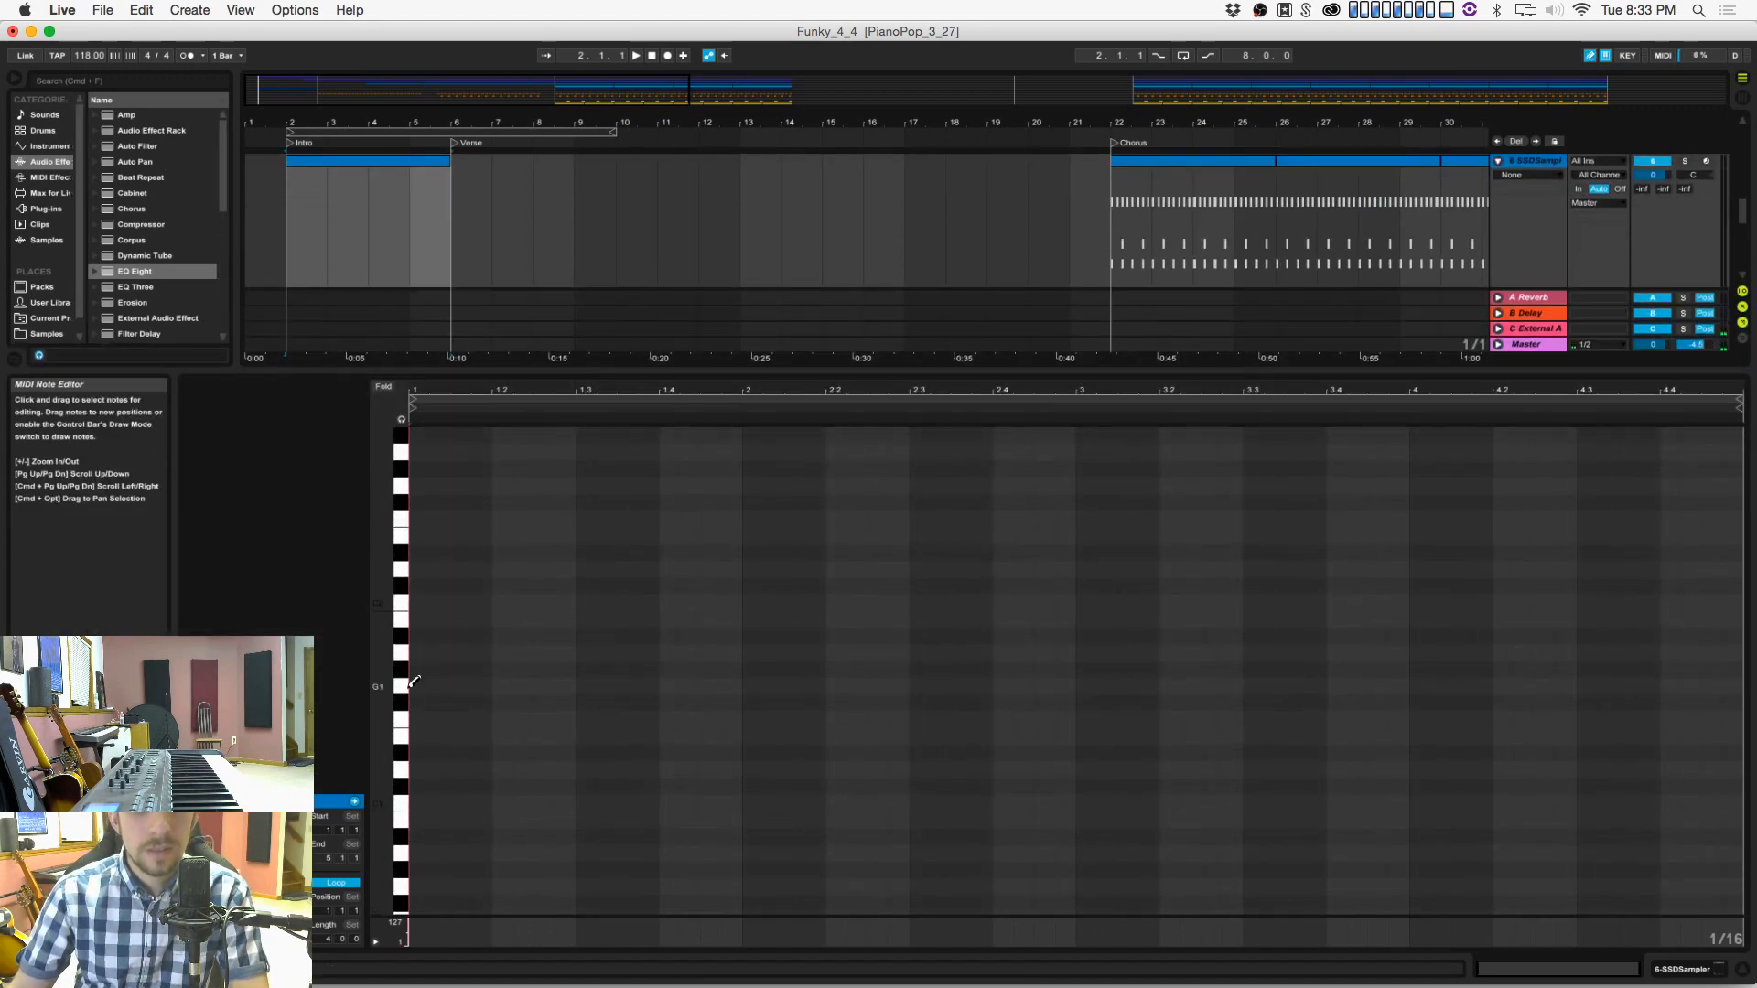
{"action": "left_click", "coordinate": [420, 702]}
{"action": "left_click", "coordinate": [459, 702]}
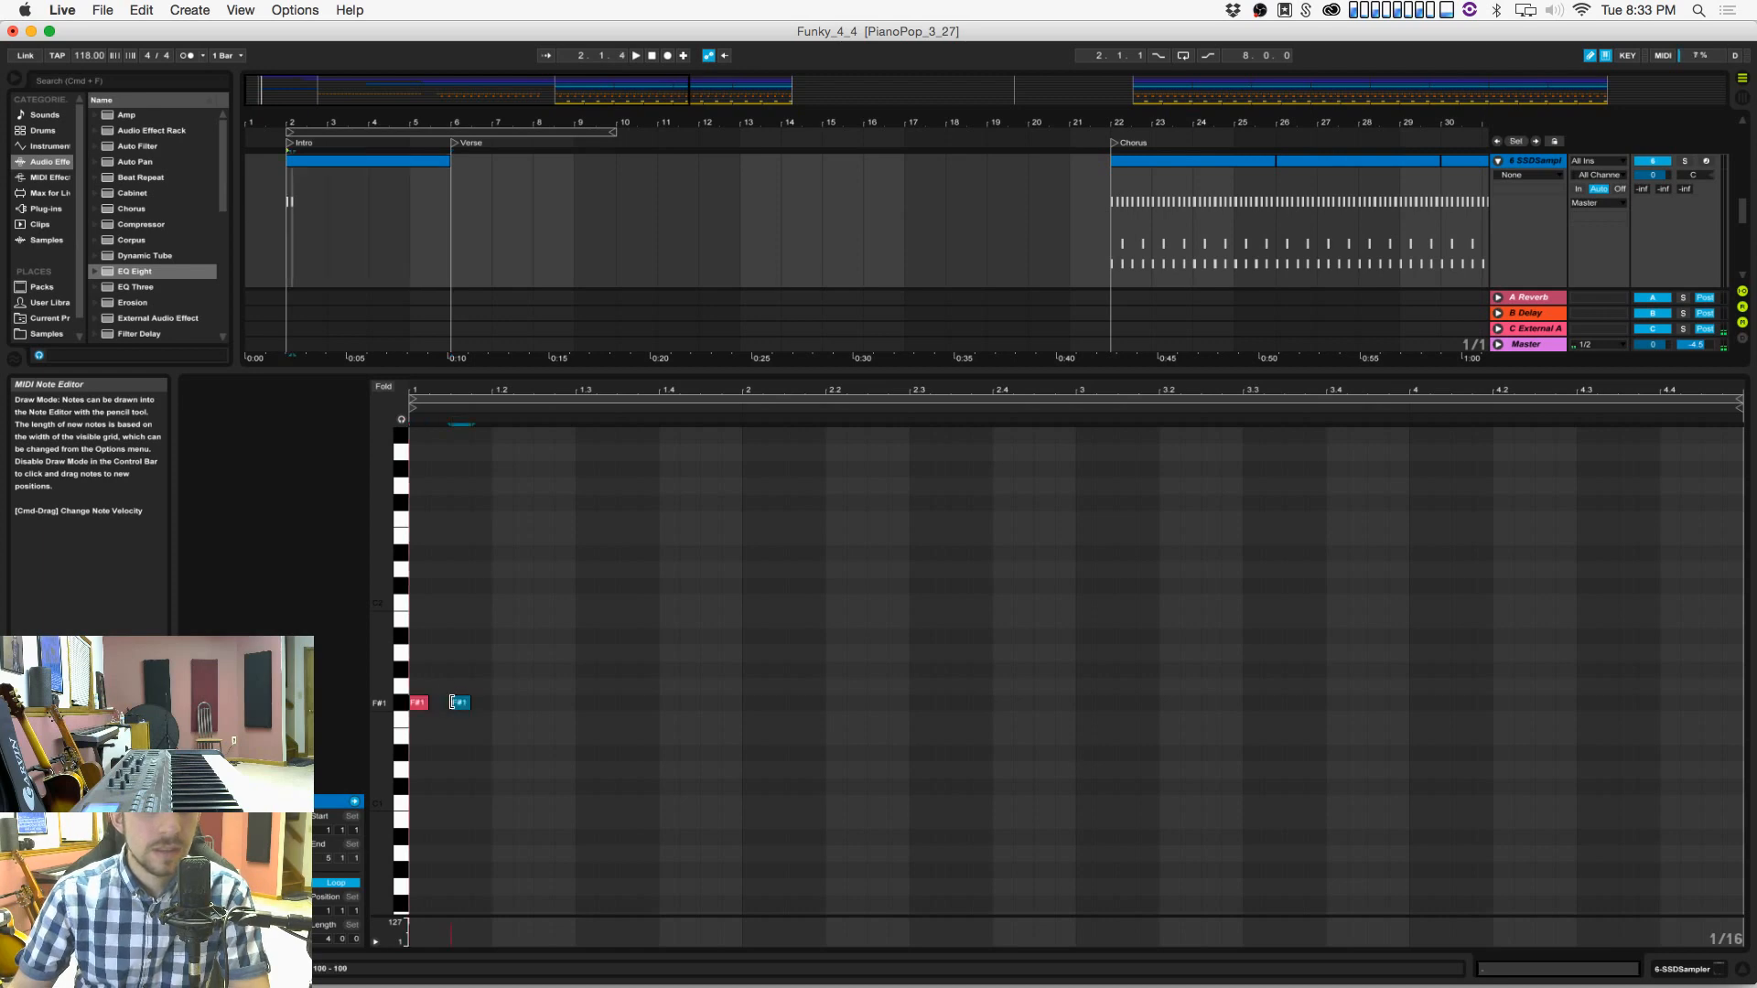
{"action": "left_click", "coordinate": [439, 701]}
{"action": "left_click", "coordinate": [461, 701]}
{"action": "left_click", "coordinate": [480, 701]}
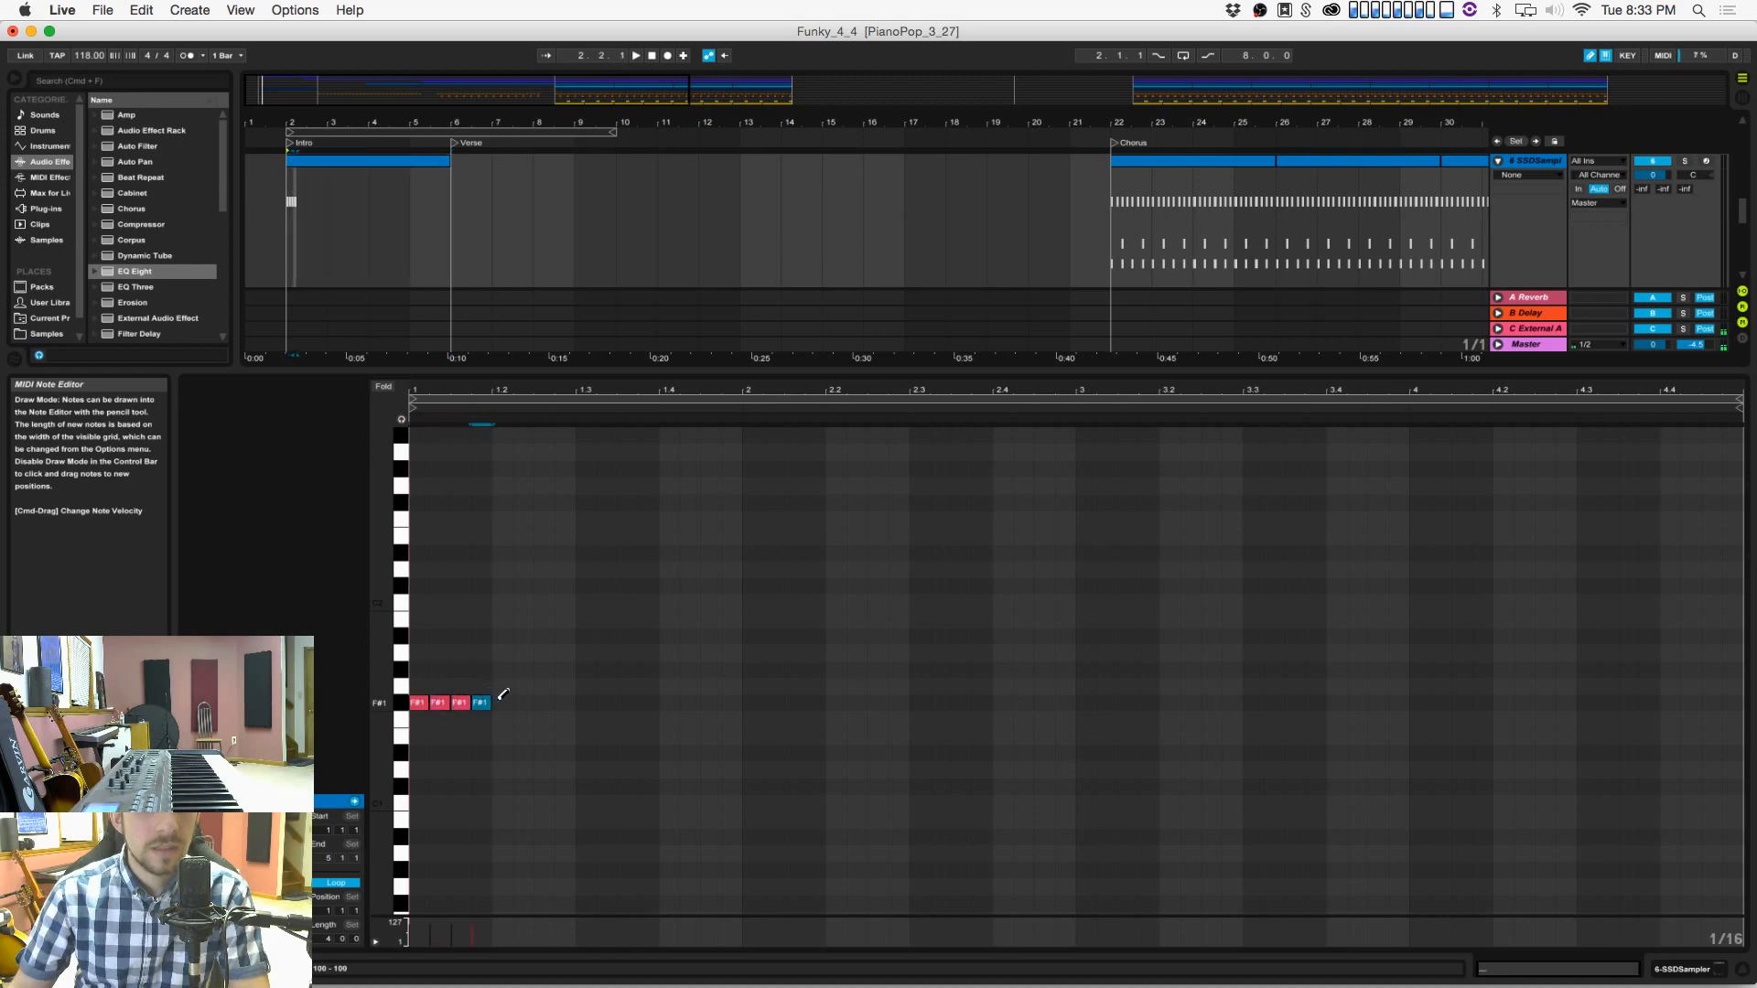
{"action": "left_click", "coordinate": [502, 701]}
{"action": "left_click", "coordinate": [543, 702]}
{"action": "left_click", "coordinate": [564, 702]}
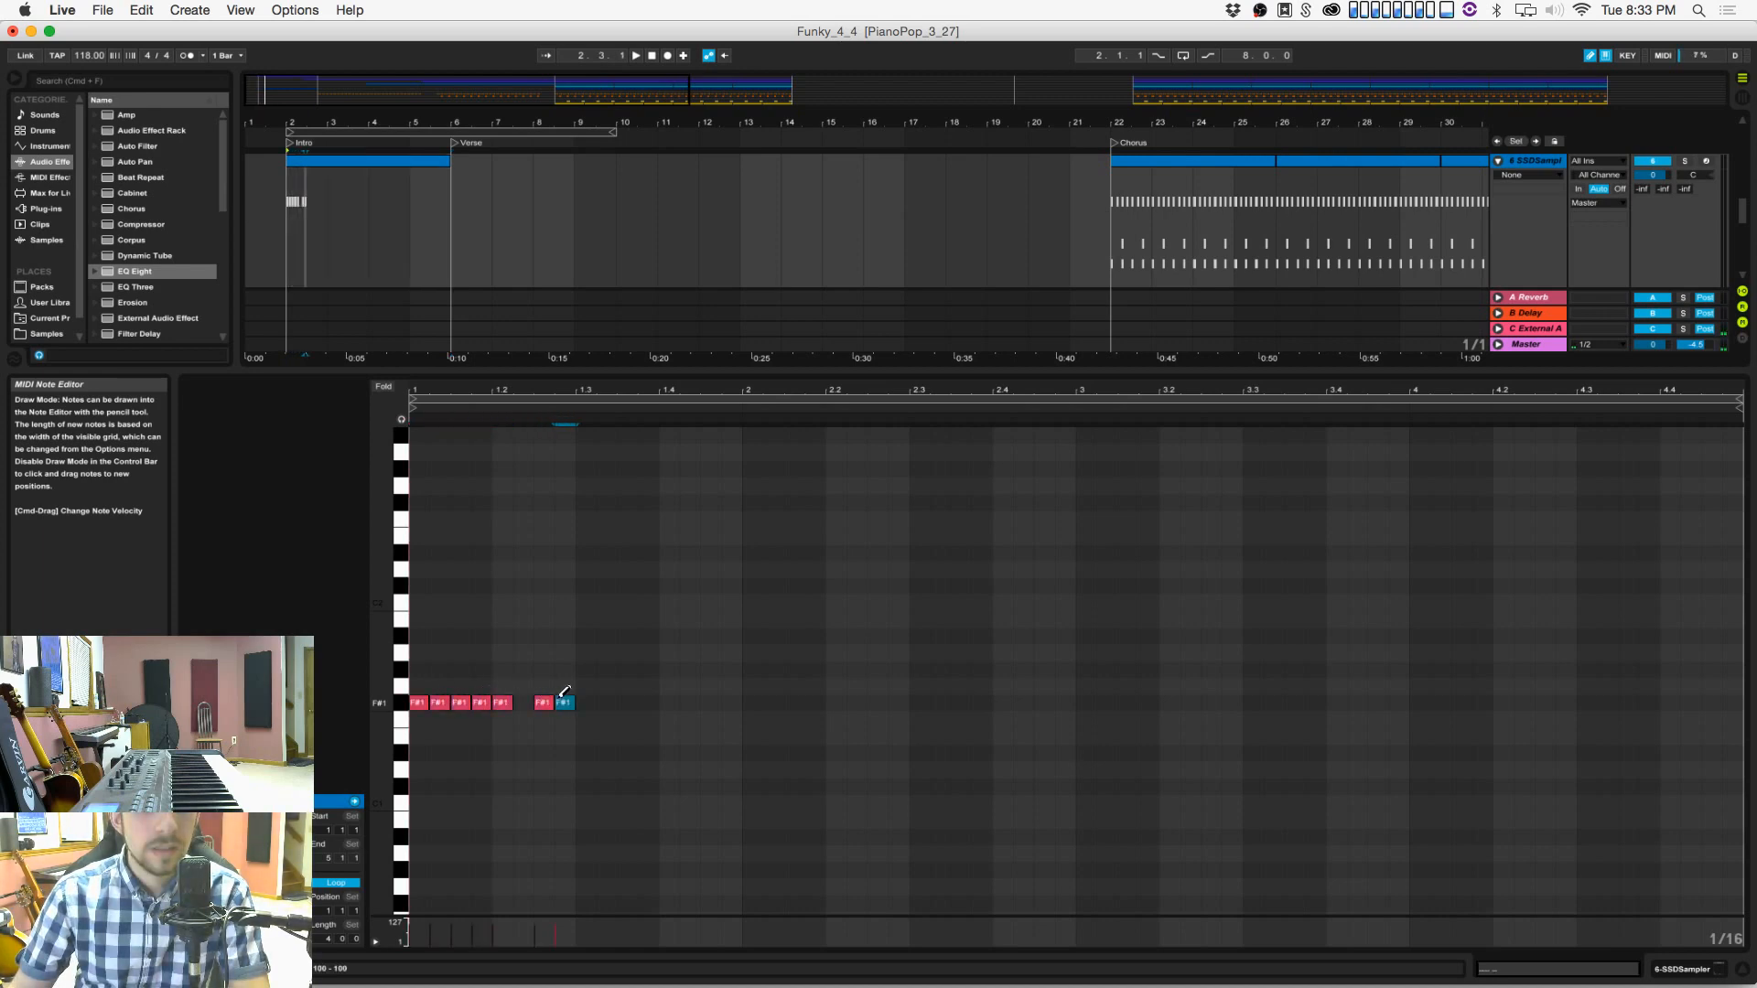
{"action": "key", "text": "b"}
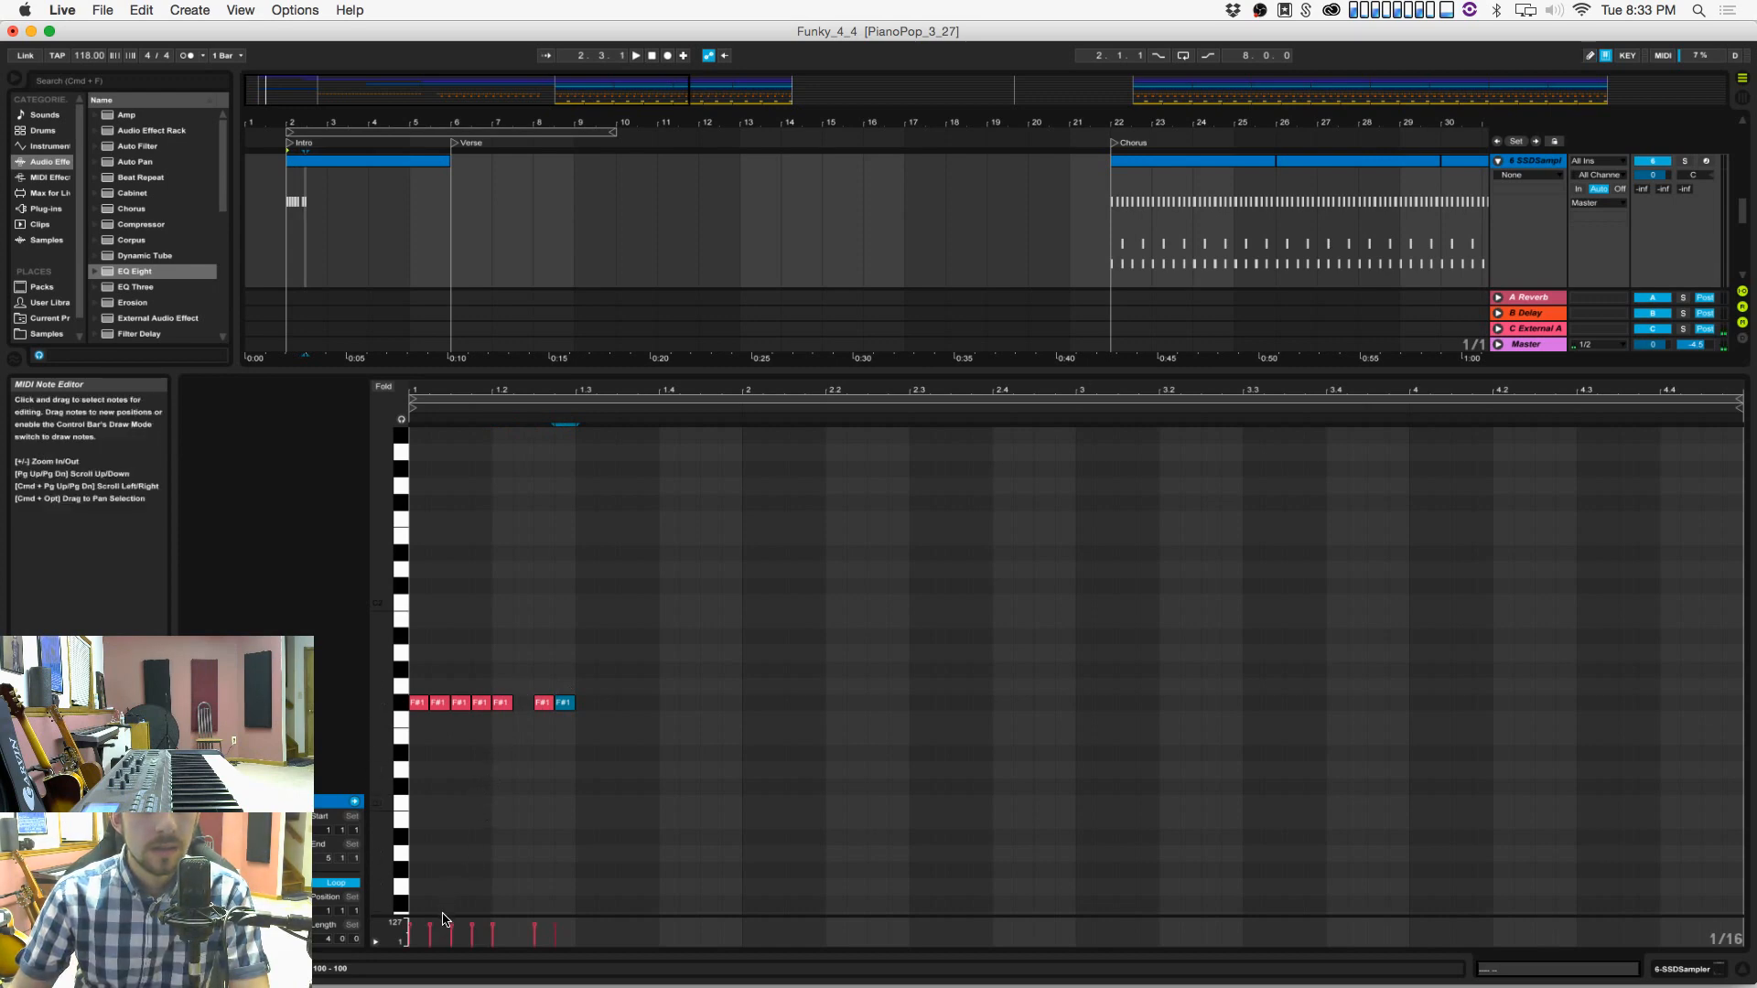
Step: Enlarge the velocity lane and lower the second, third and fourth notes to velocities of about 58, 70 and 36
{"action": "left_click_drag", "start_coordinate": [443, 920], "coordinate": [469, 759]}
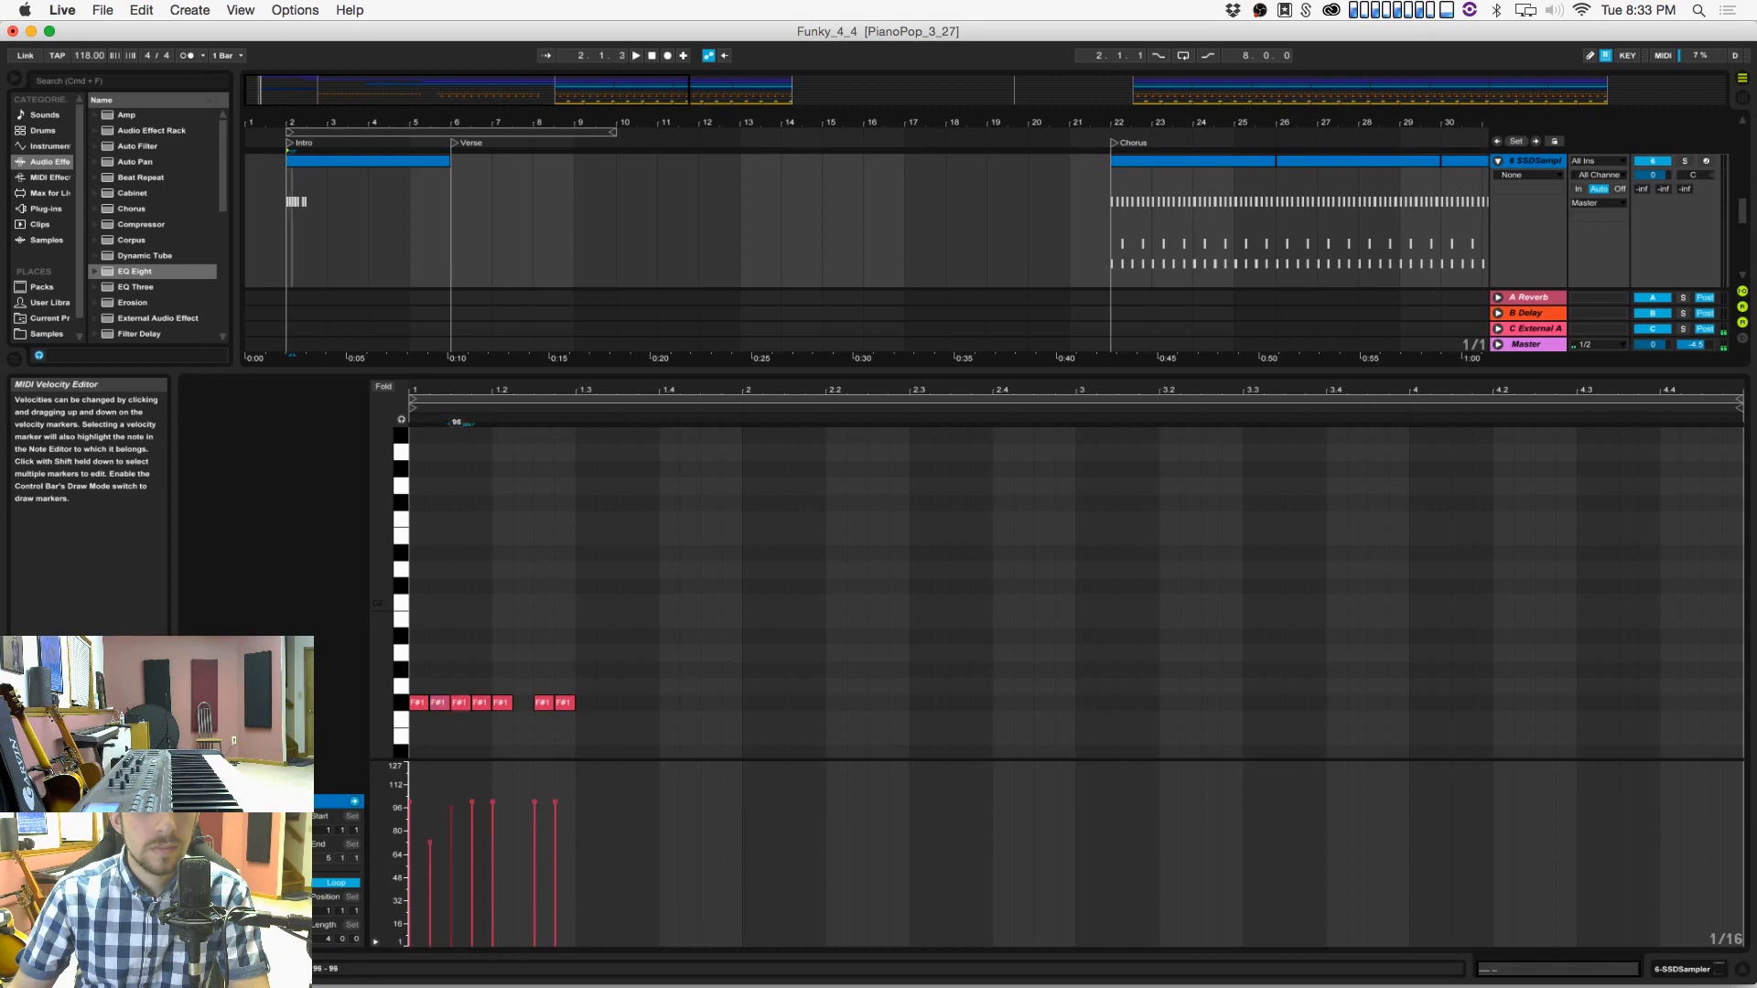
{"action": "right_click", "coordinate": [432, 848]}
{"action": "left_click", "coordinate": [453, 851]}
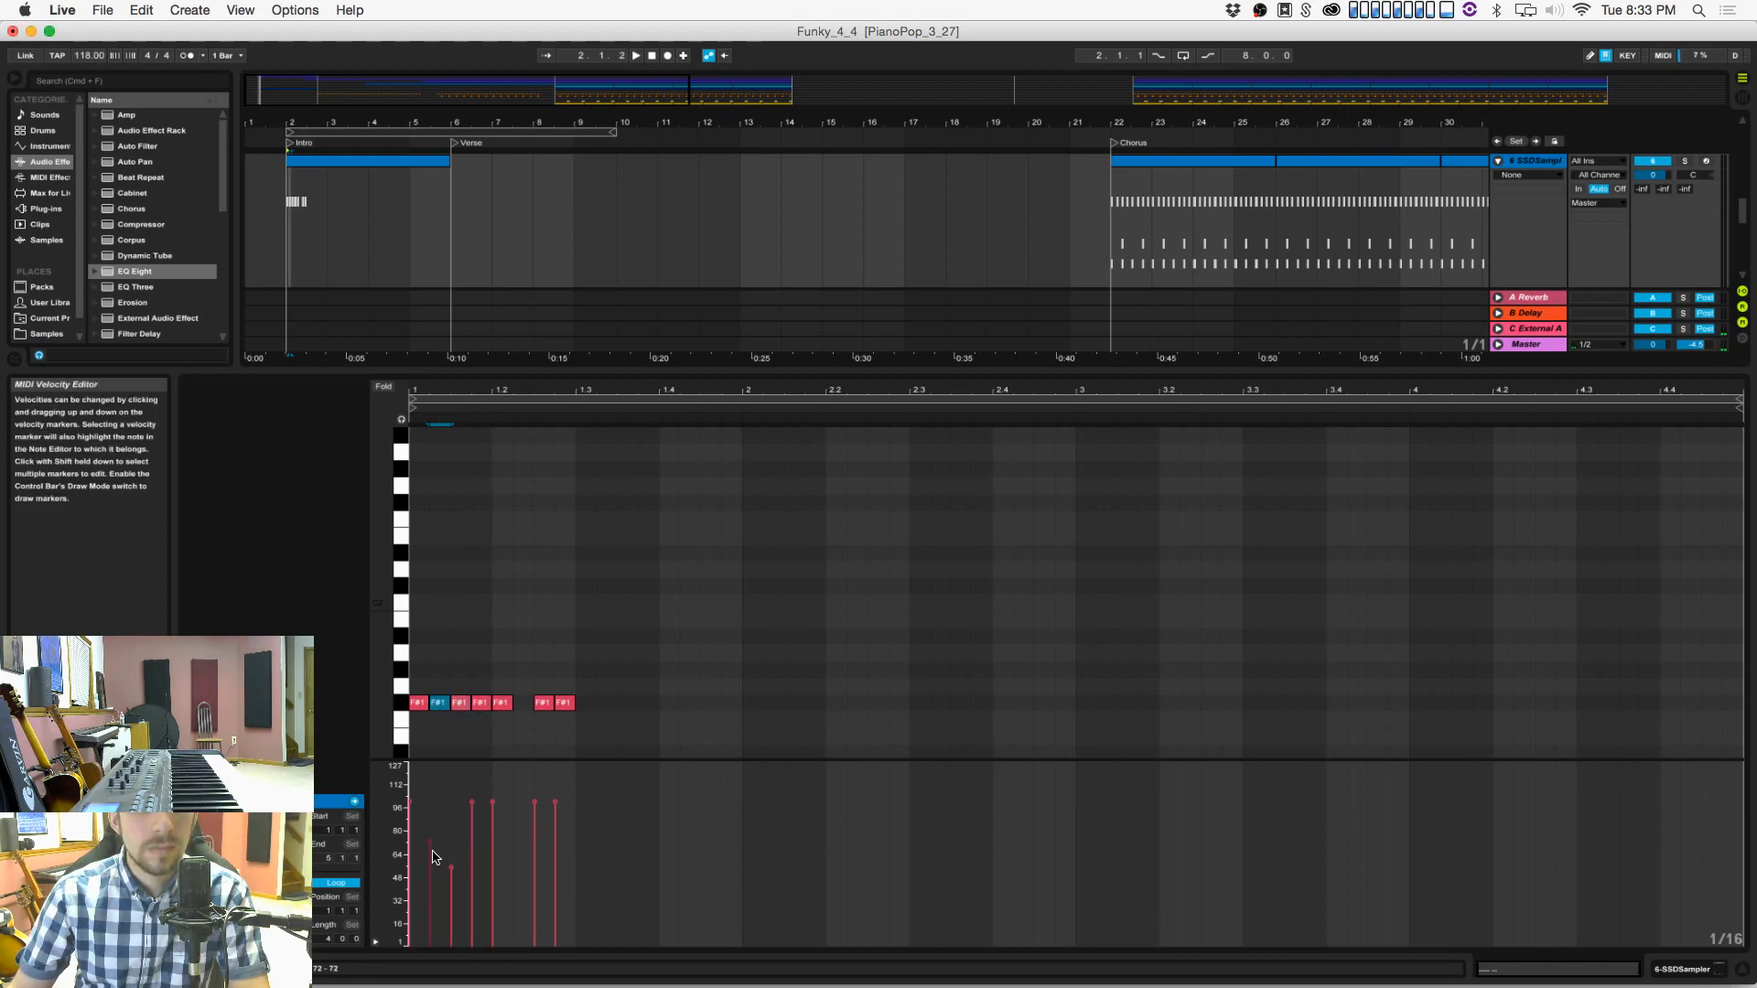
{"action": "mouse_move", "coordinate": [430, 840]}
{"action": "left_mouse_down"}
{"action": "mouse_move", "coordinate": [430, 863]}
{"action": "mouse_move", "coordinate": [451, 865]}
{"action": "mouse_move", "coordinate": [451, 846]}
{"action": "mouse_move", "coordinate": [471, 861]}
{"action": "left_mouse_up"}
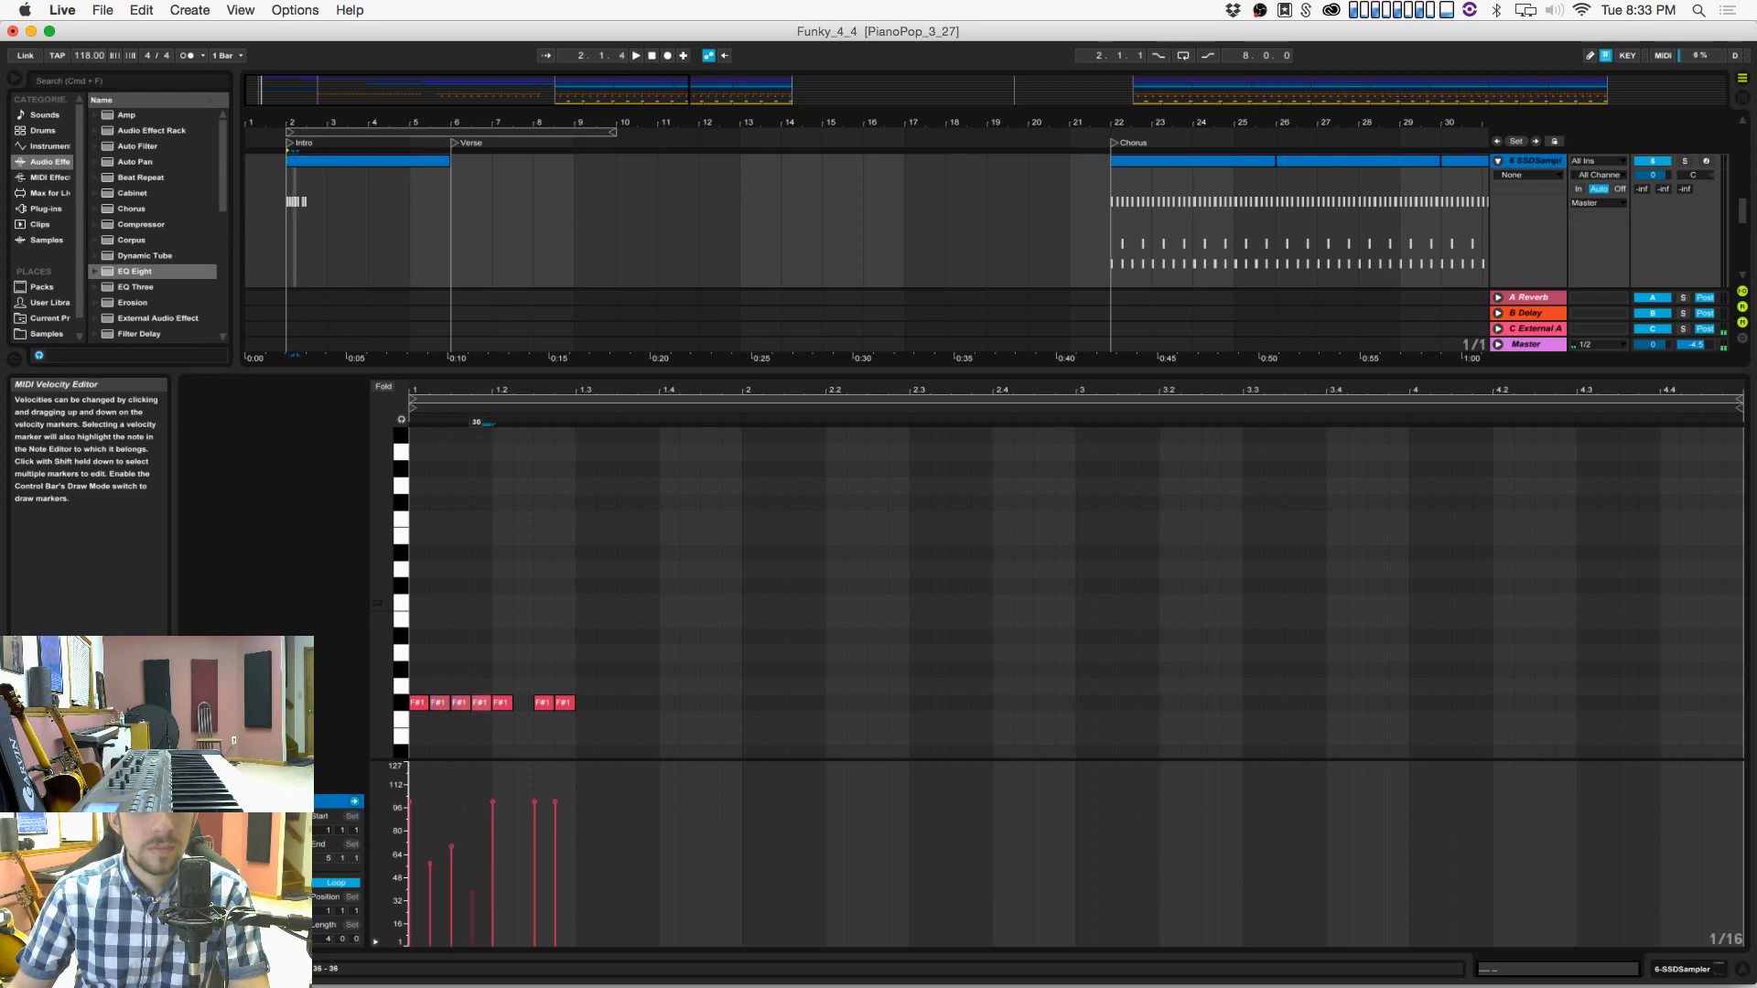
Step: Raise the fifth note's velocity to 127, lower the sixth slightly and the seventh to about 66, and audition the pattern
{"action": "left_click", "coordinate": [493, 802]}
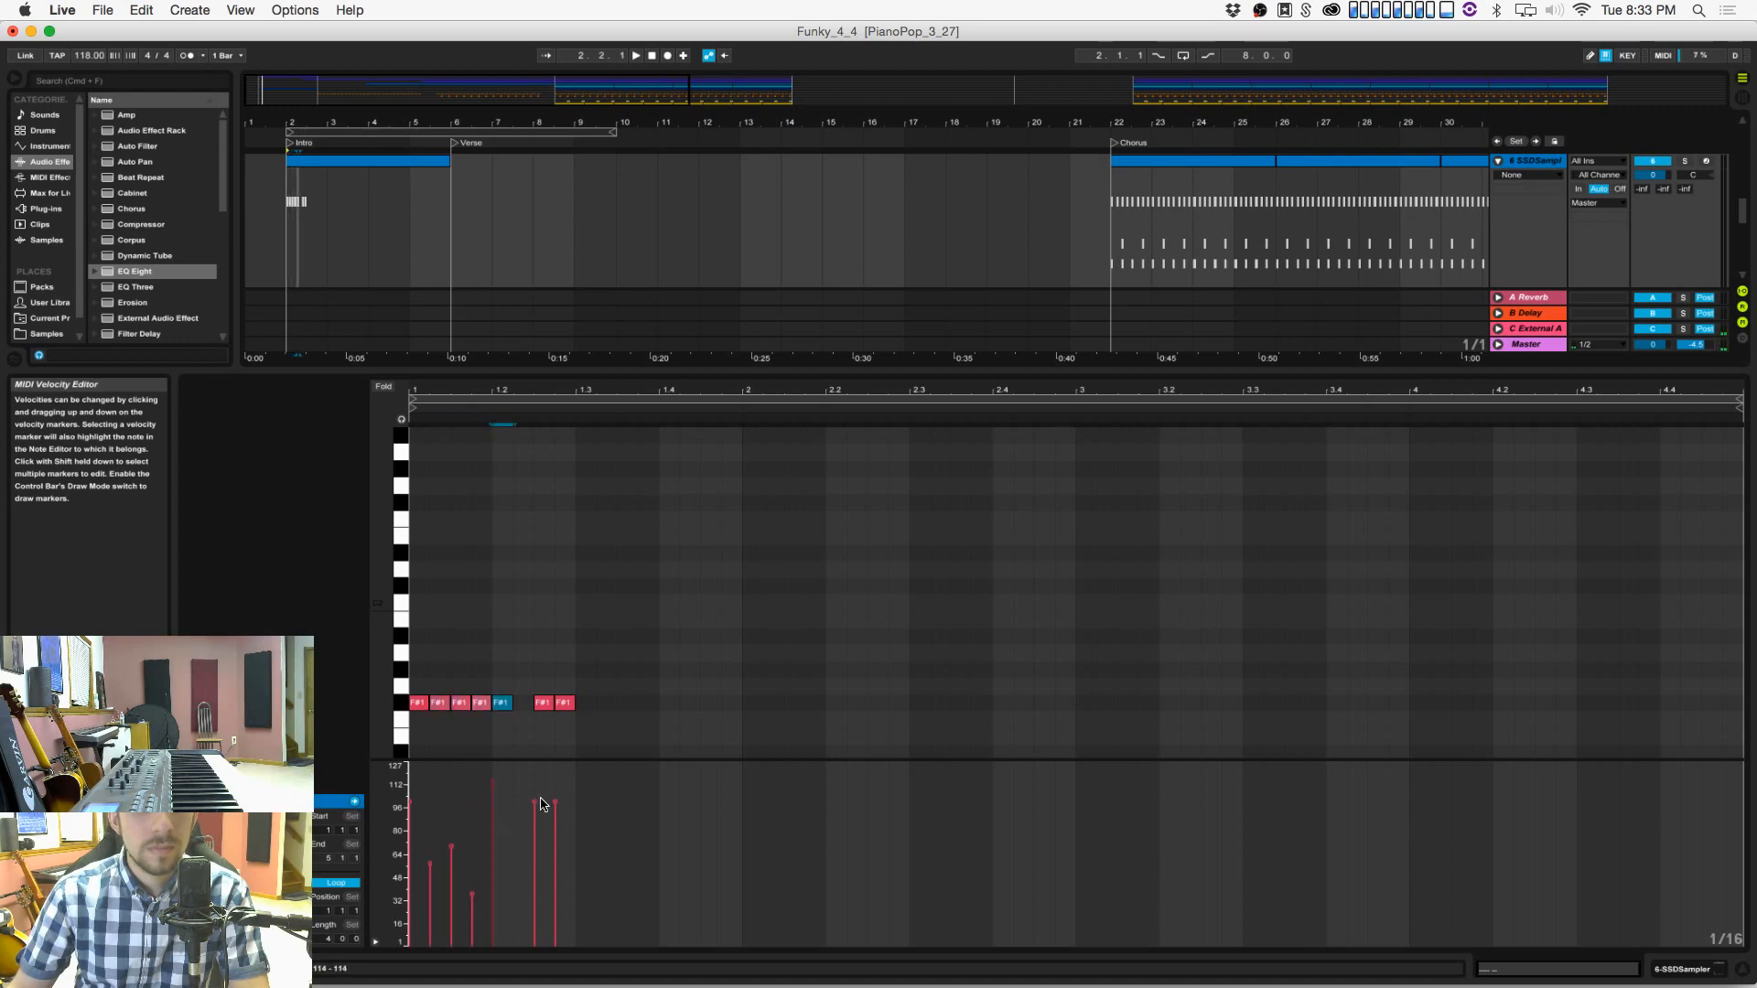
{"action": "left_click", "coordinate": [535, 803]}
{"action": "left_click", "coordinate": [554, 805]}
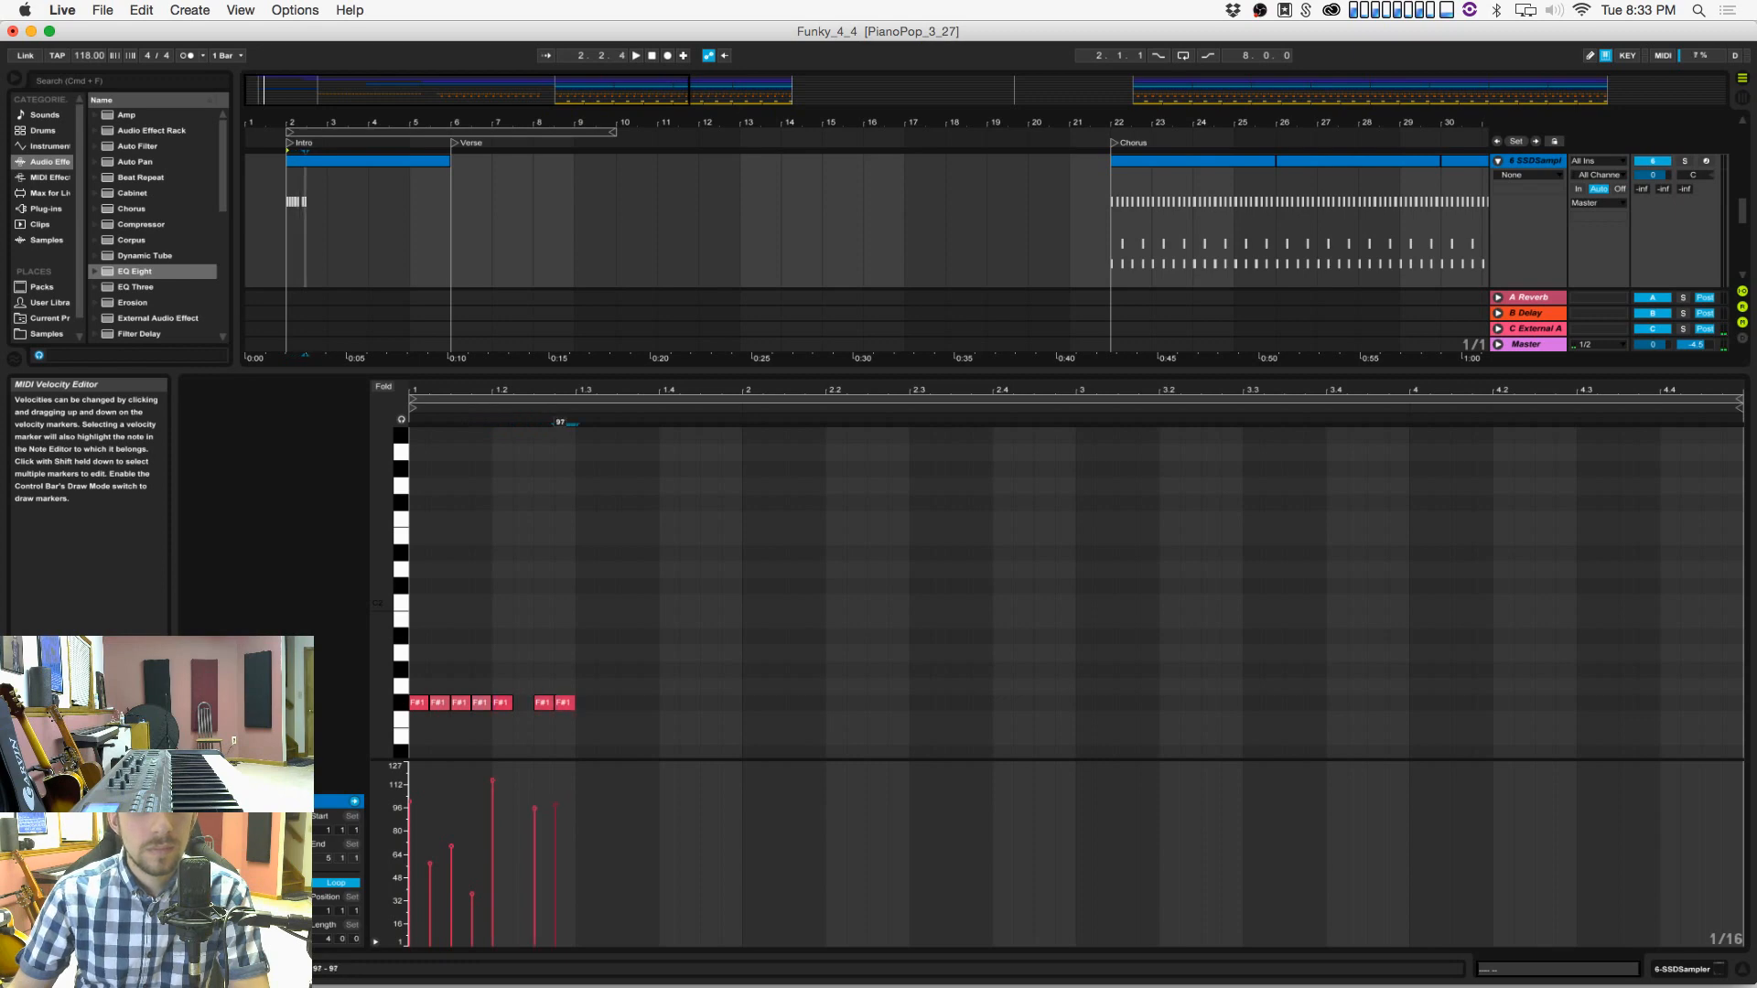
{"action": "key", "text": "space"}
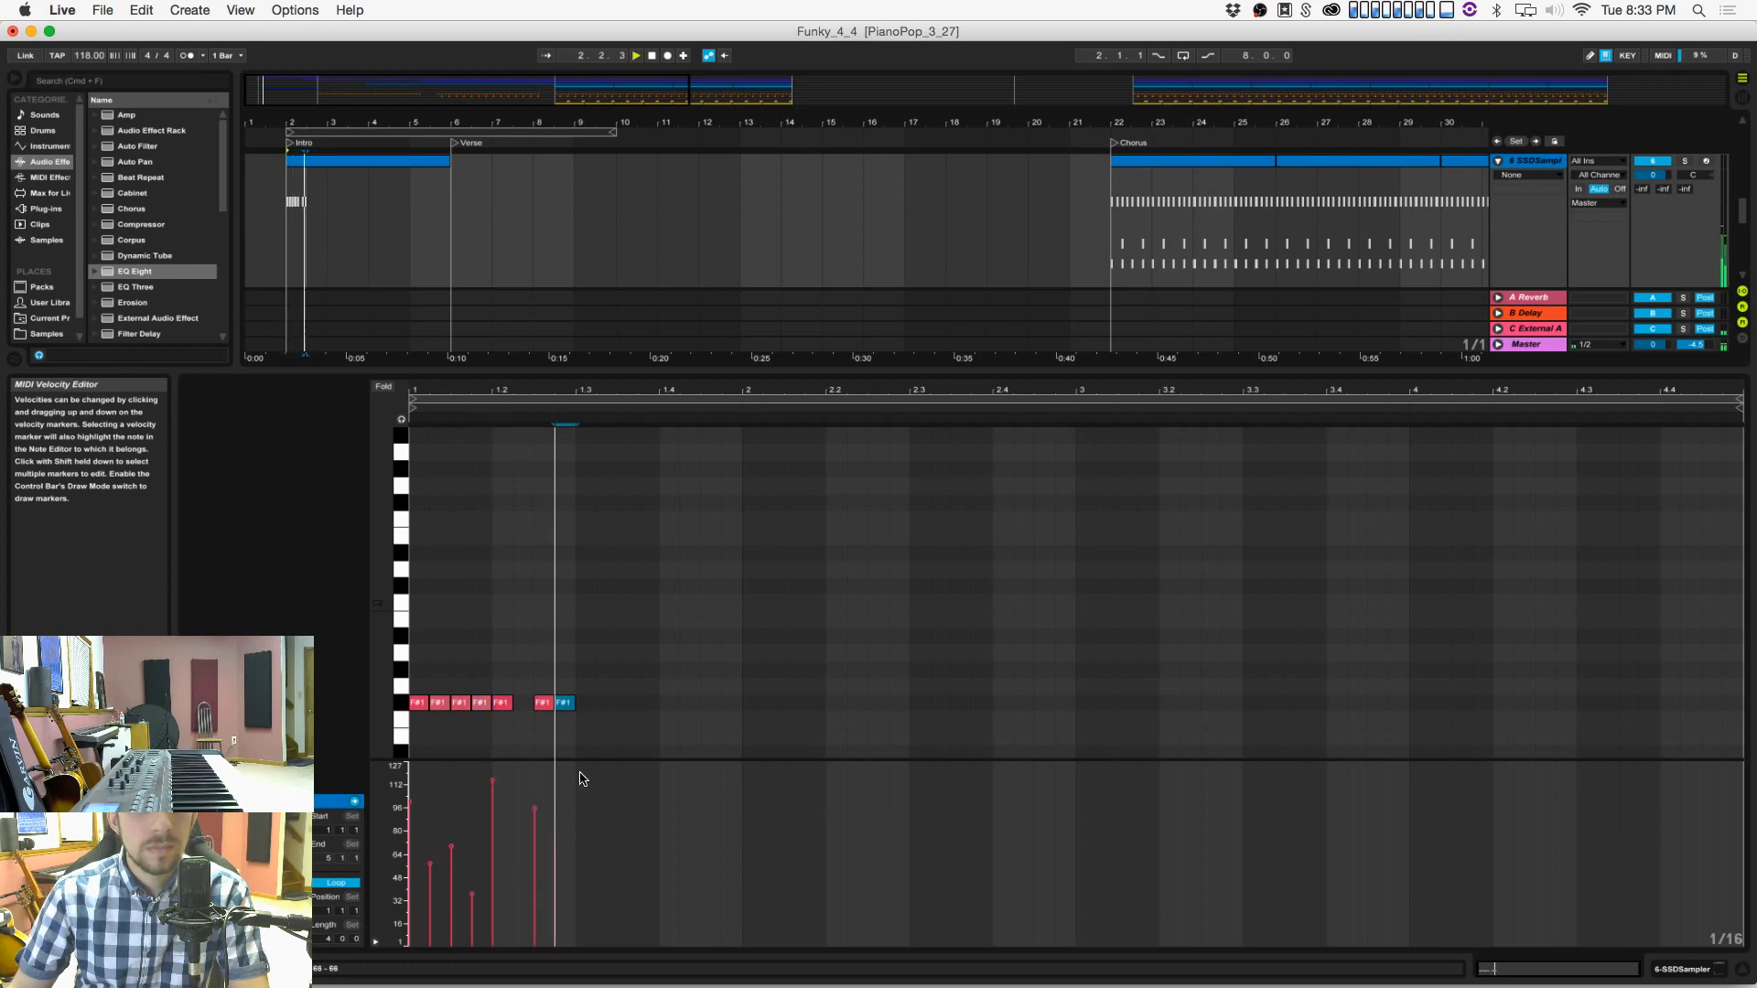
{"action": "key", "text": "space"}
{"action": "left_click_drag", "start_coordinate": [499, 792], "coordinate": [514, 663]}
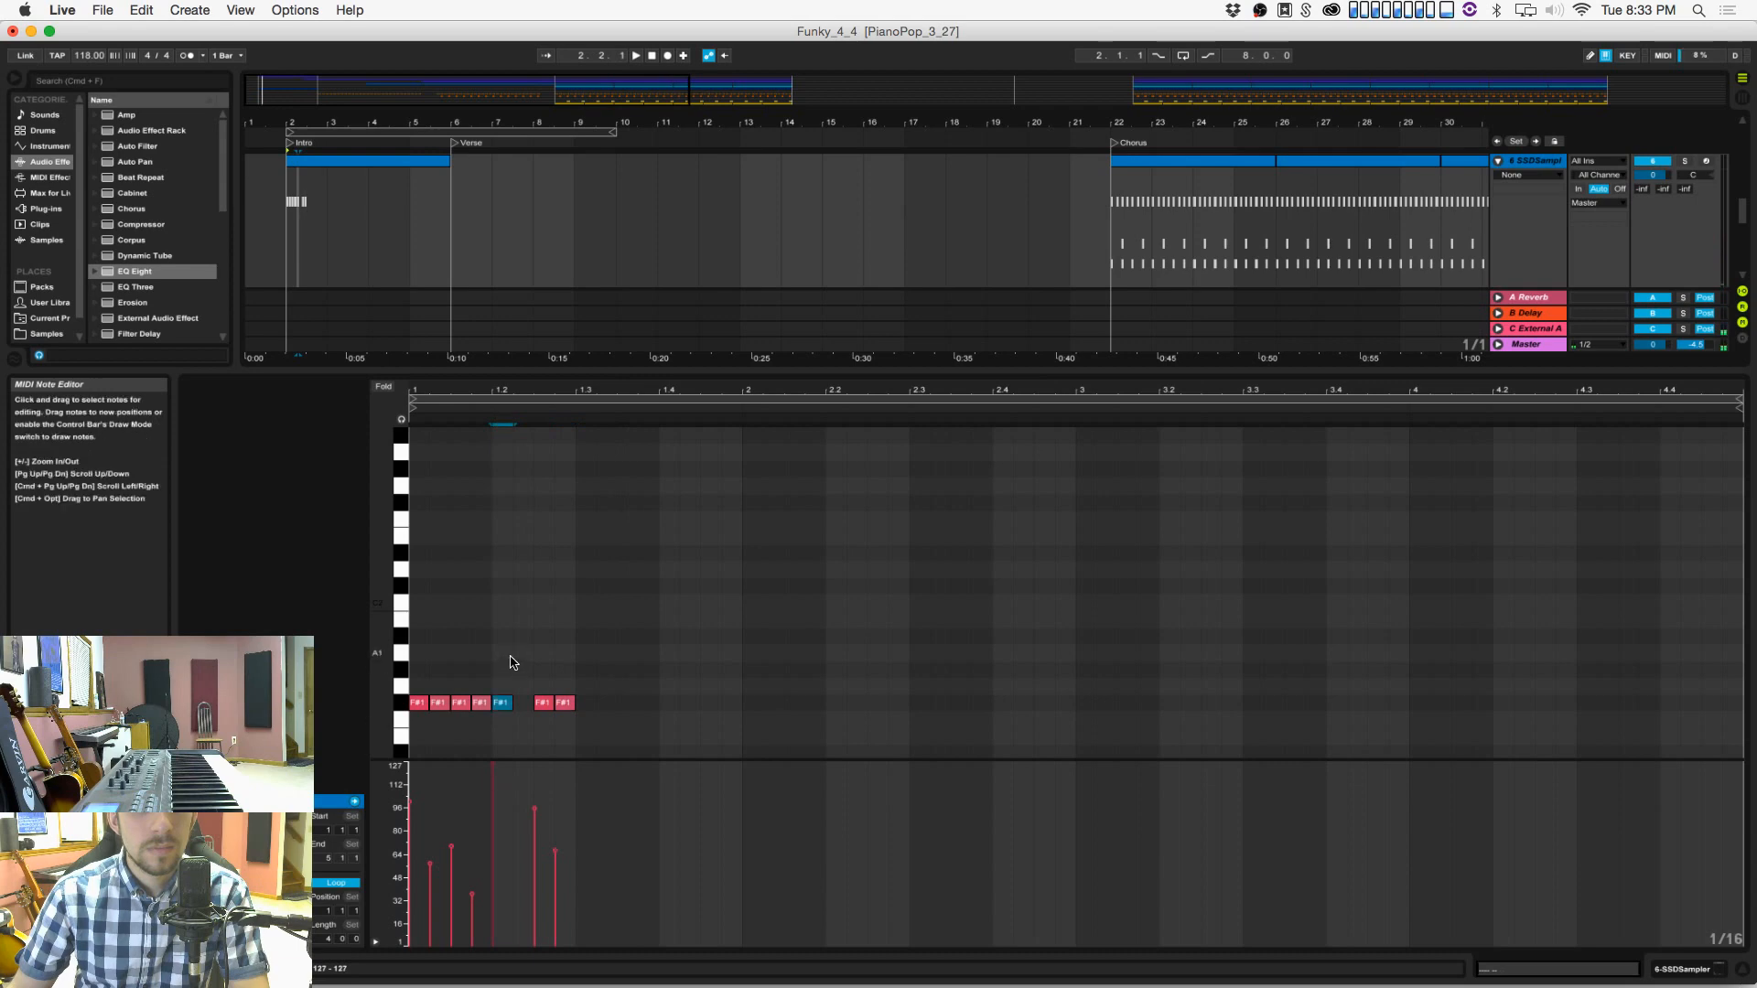
Step: Arm the SSDSampler track so its sounds can be played live from the keyboard
{"action": "scroll", "coordinate": [509, 681], "scroll_direction": "down", "scroll_amount": 4}
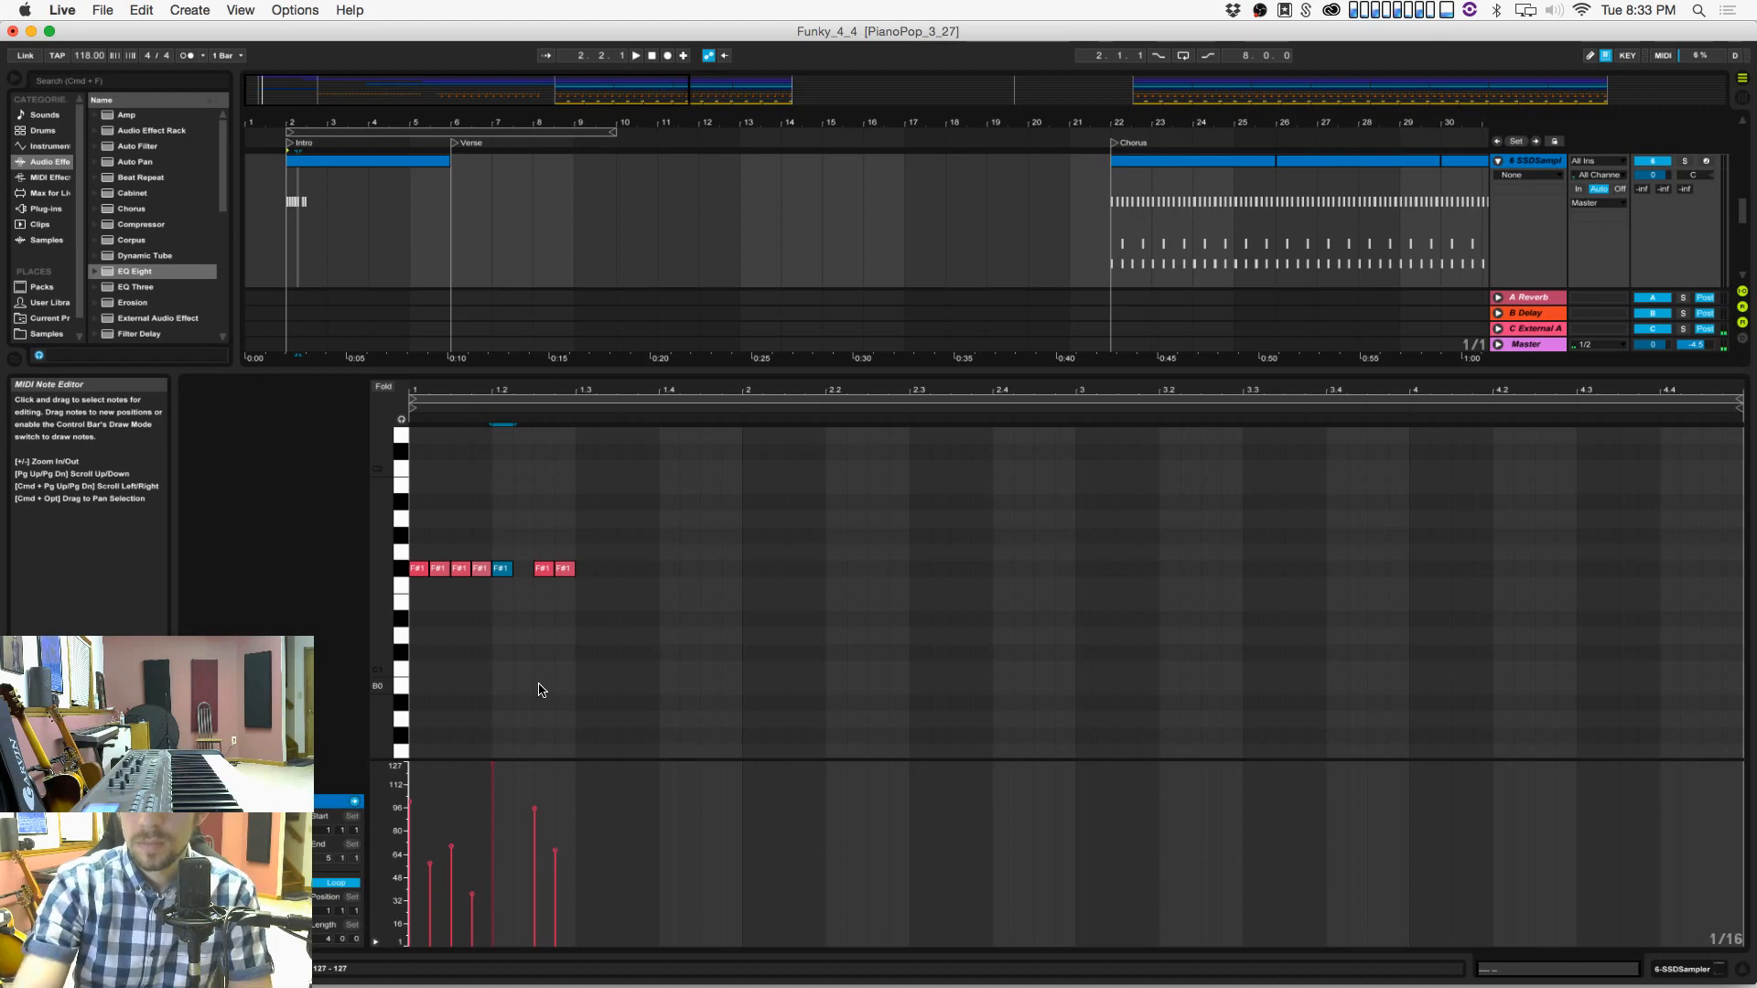
{"action": "left_click", "coordinate": [1705, 161]}
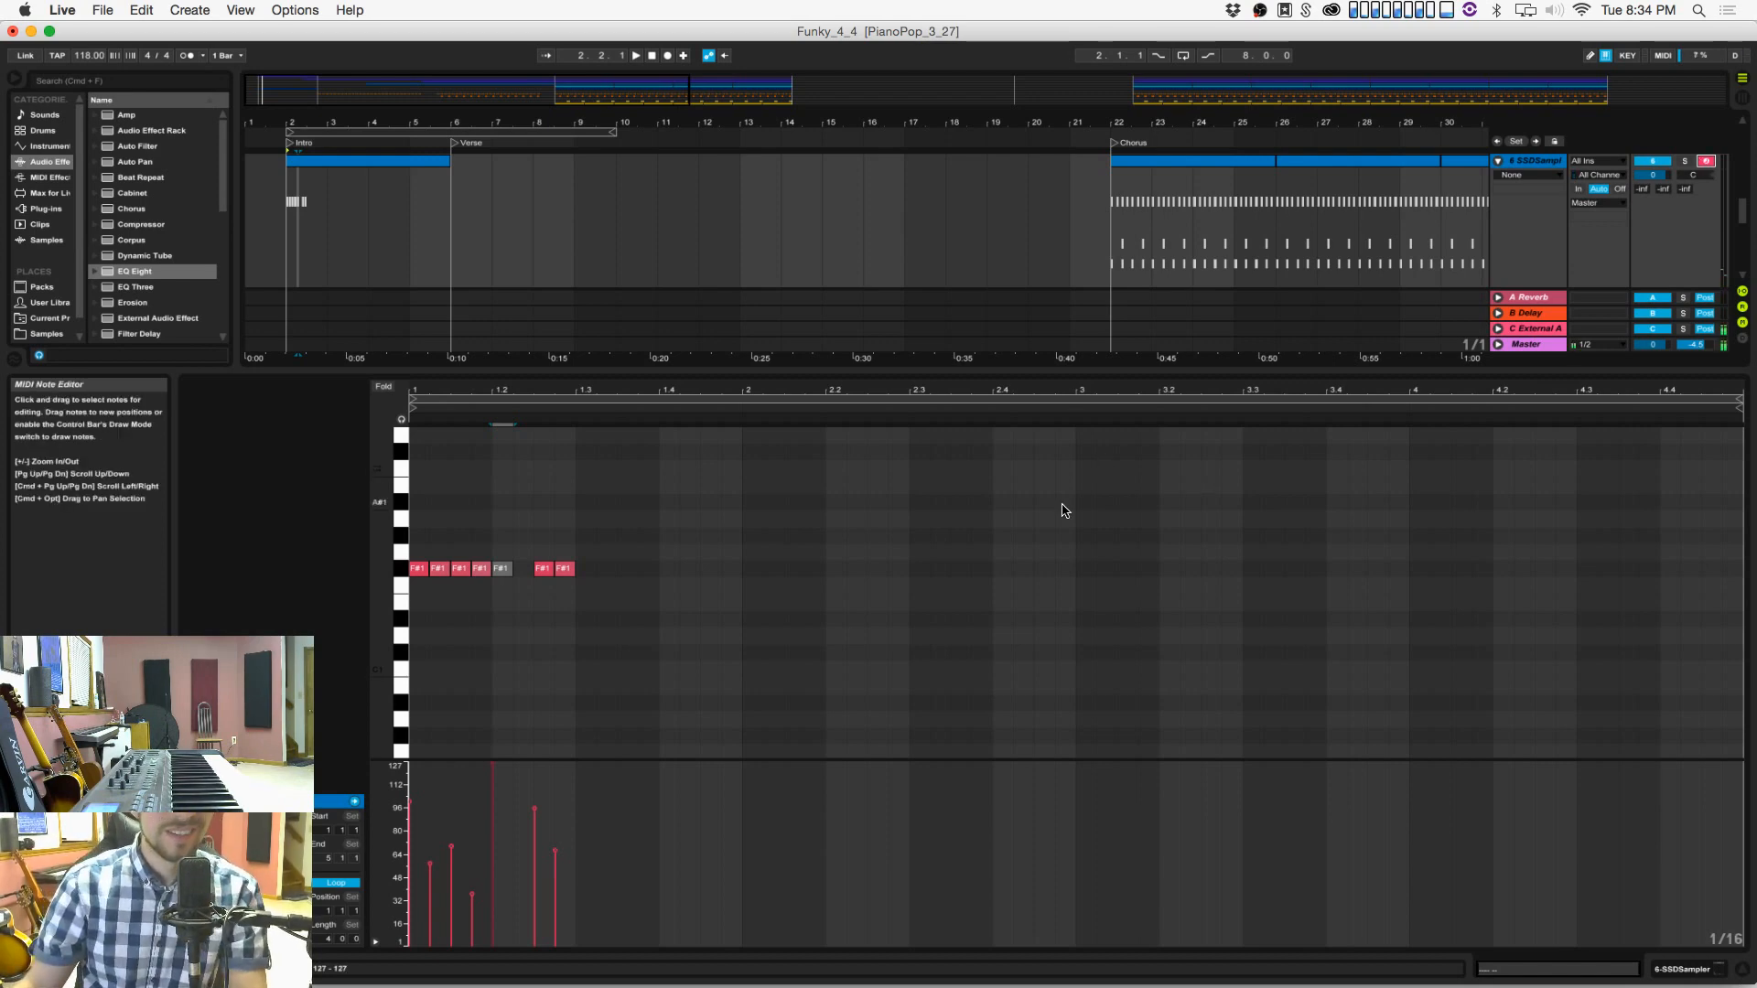
{"action": "key", "text": "super+Tab"}
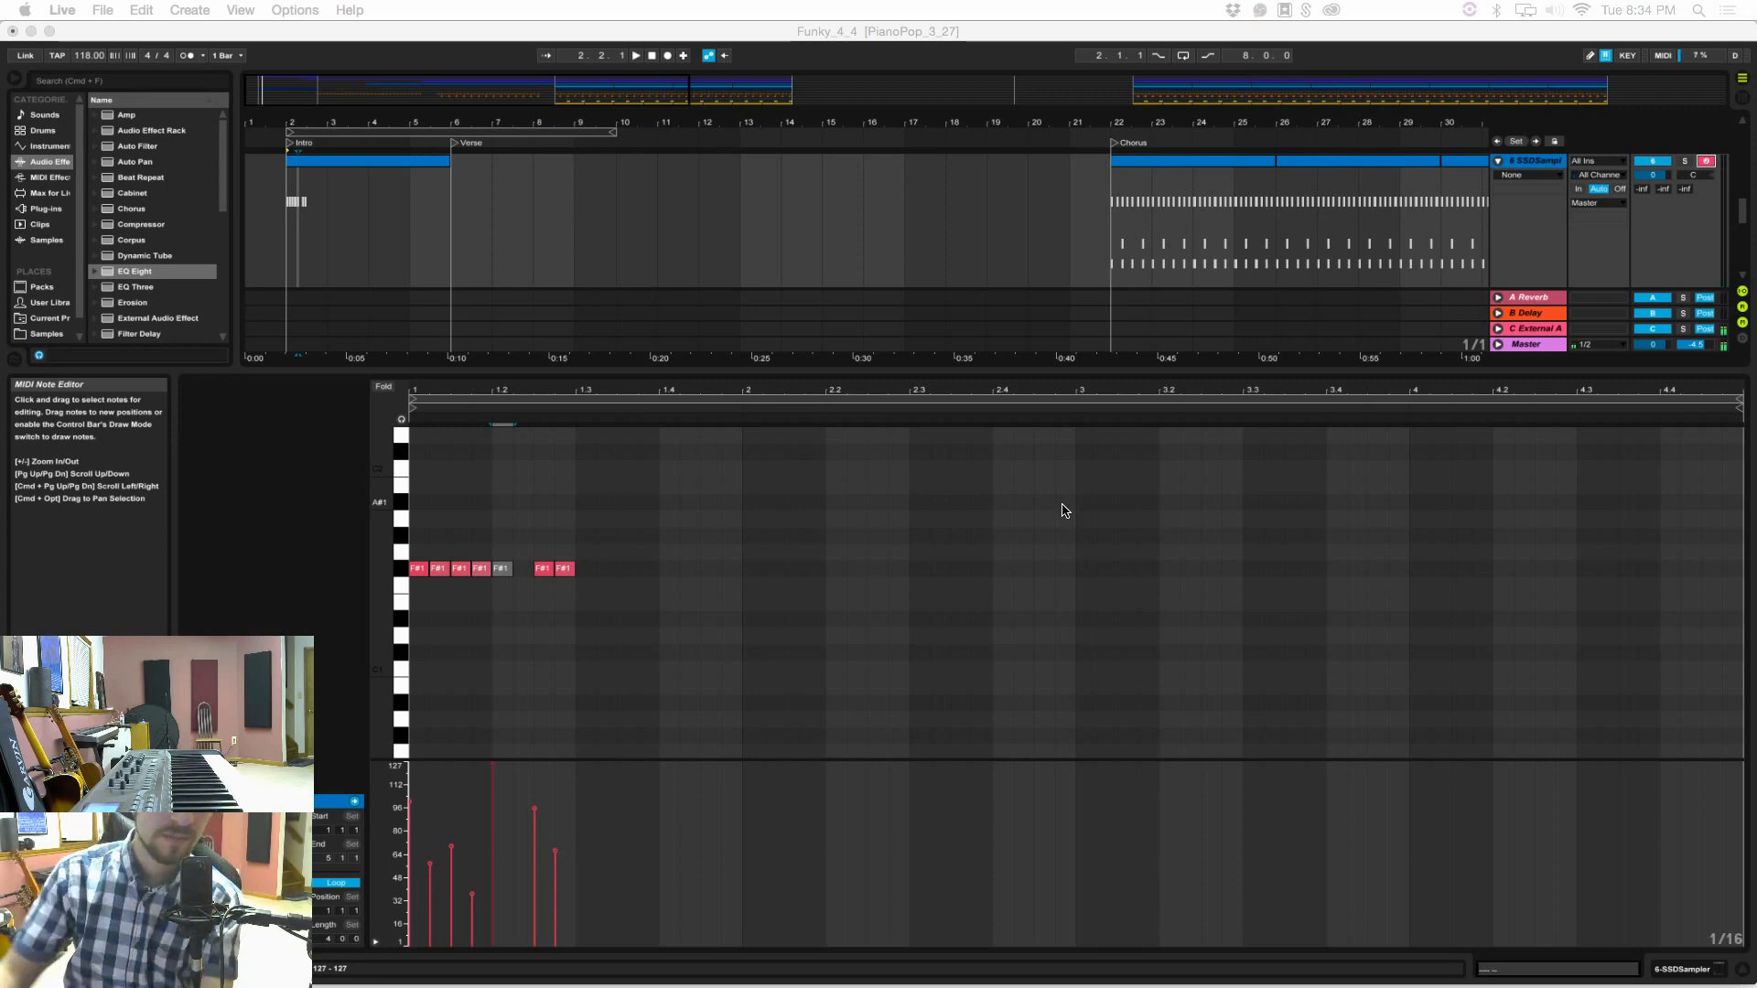
{"action": "left_click", "coordinate": [666, 545]}
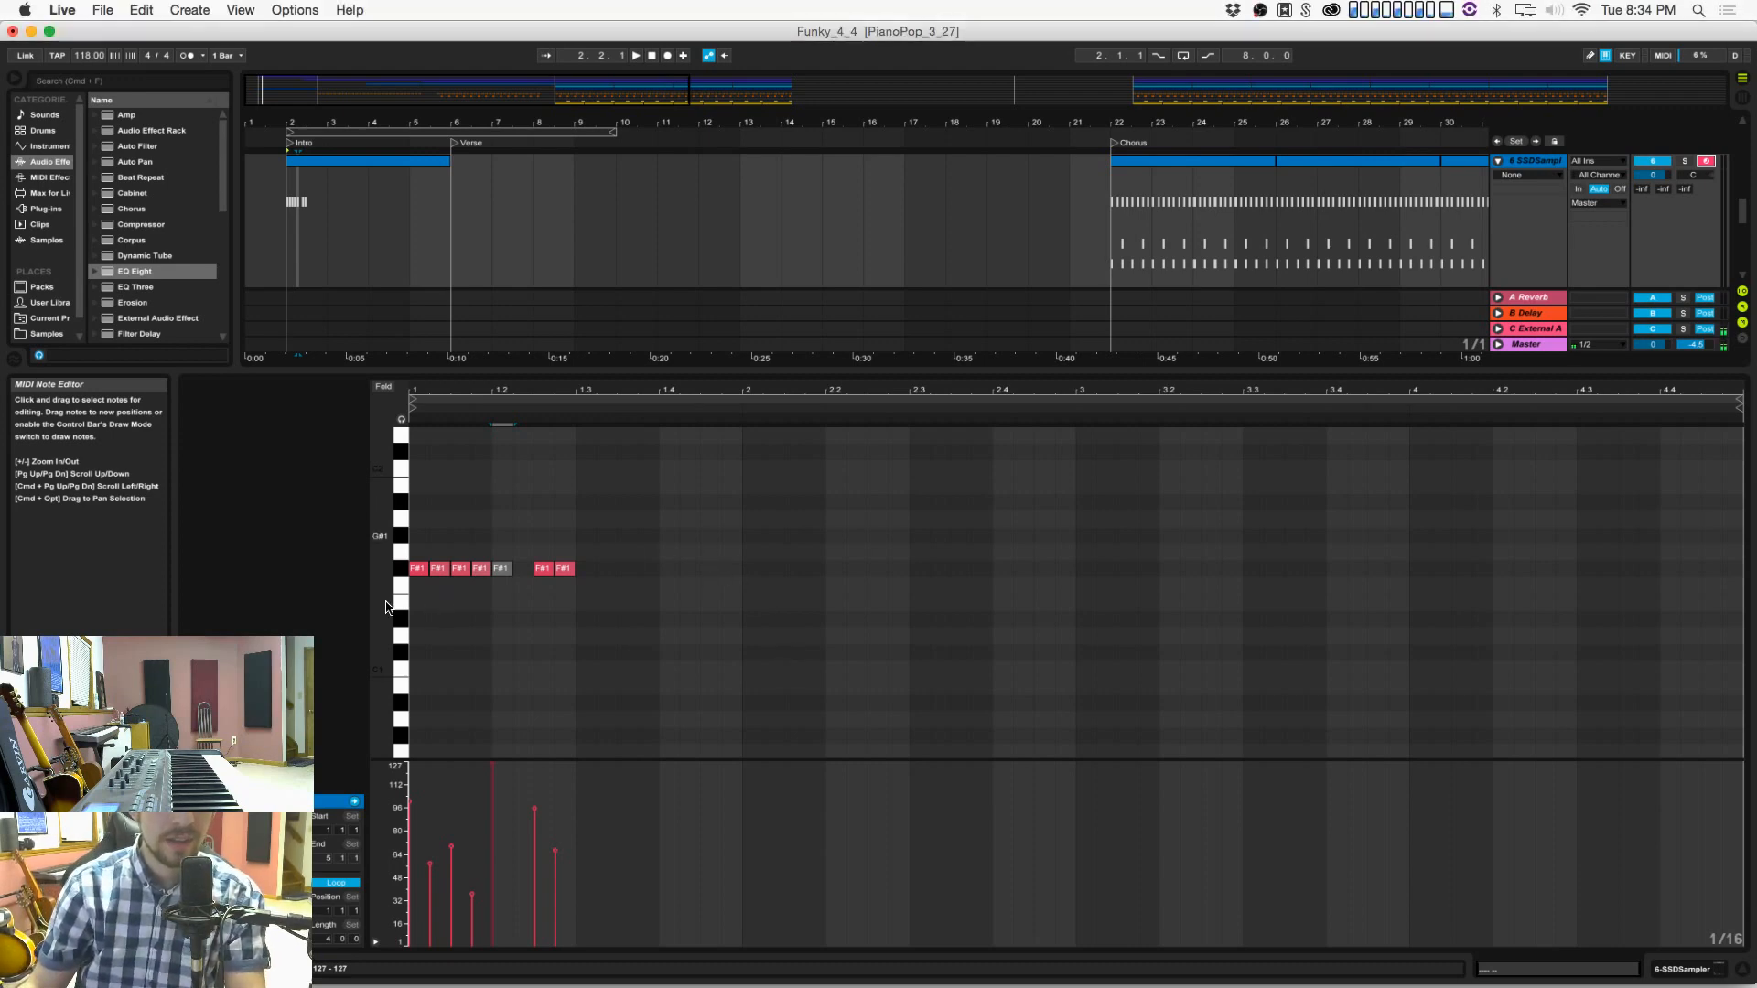
Step: Select all the drawn notes in the clip and move them up from F#1 to C3
{"action": "left_click_drag", "start_coordinate": [660, 503], "coordinate": [358, 603]}
{"action": "scroll", "coordinate": [451, 580], "scroll_direction": "up", "scroll_amount": 3}
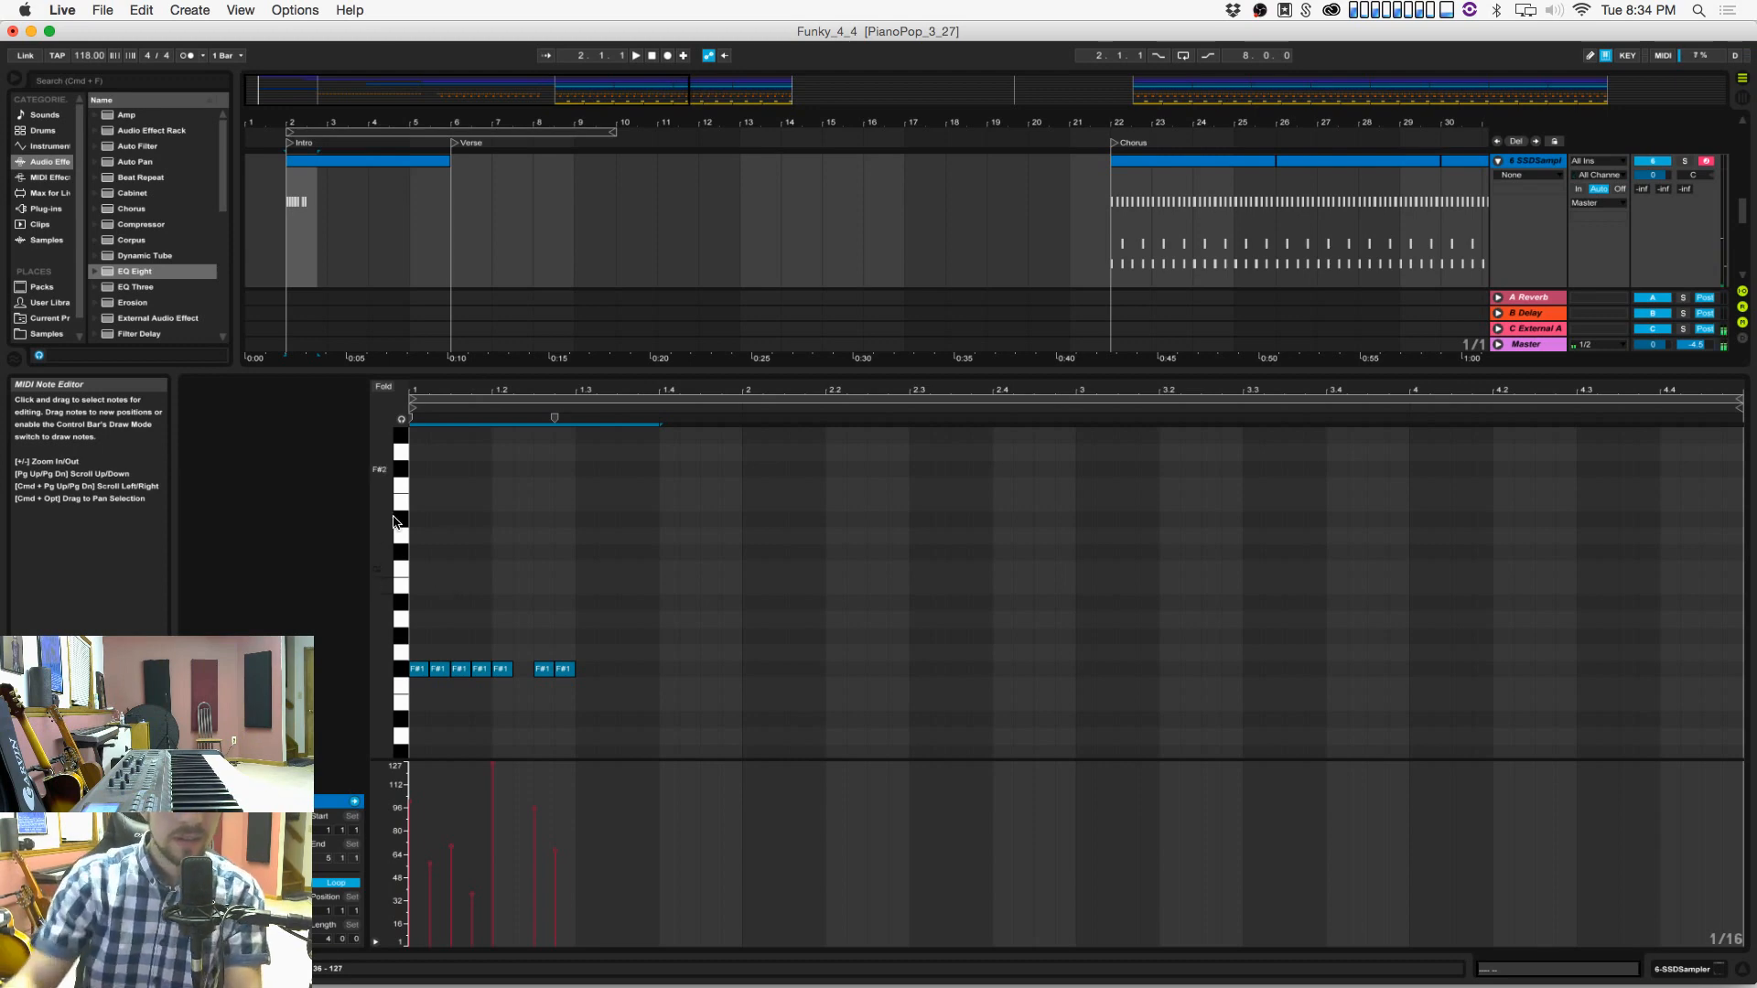
{"action": "left_click_drag", "start_coordinate": [380, 569], "coordinate": [344, 629]}
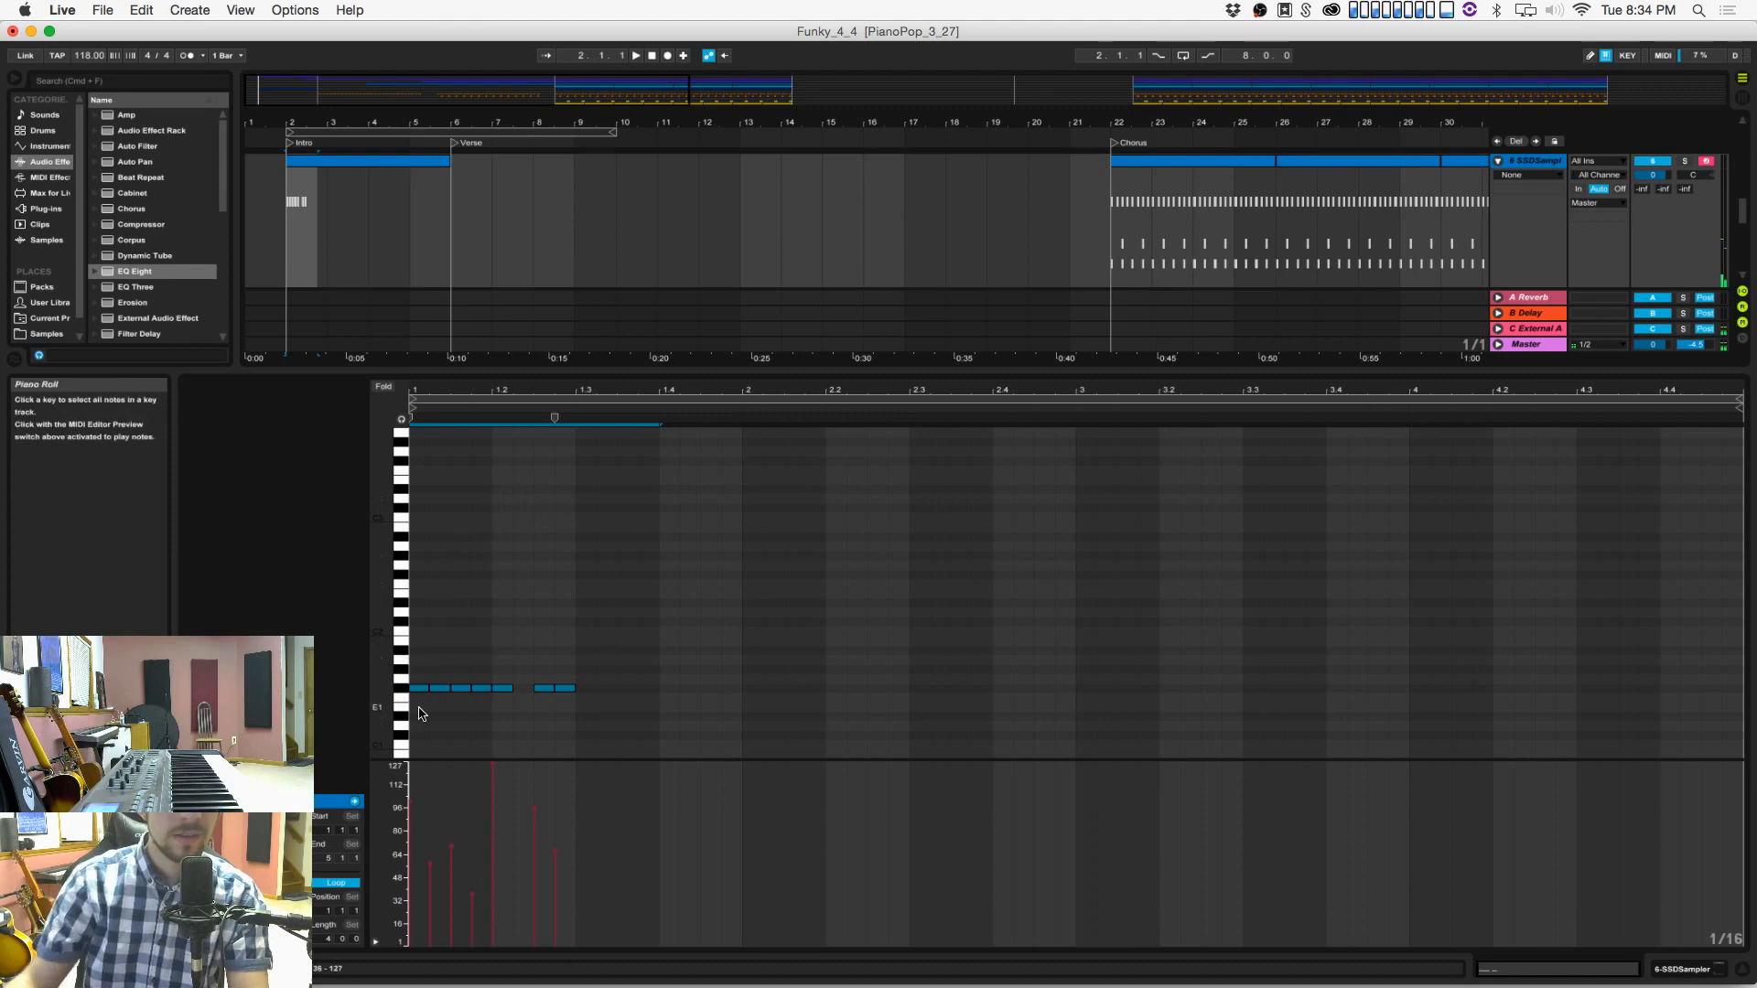
{"action": "left_click_drag", "start_coordinate": [429, 688], "coordinate": [425, 523]}
Step: Shape the first four sixteenth notes into a rising C3, C3, C#3, D#3 pattern and delete the notes after them
{"action": "left_click", "coordinate": [430, 498]}
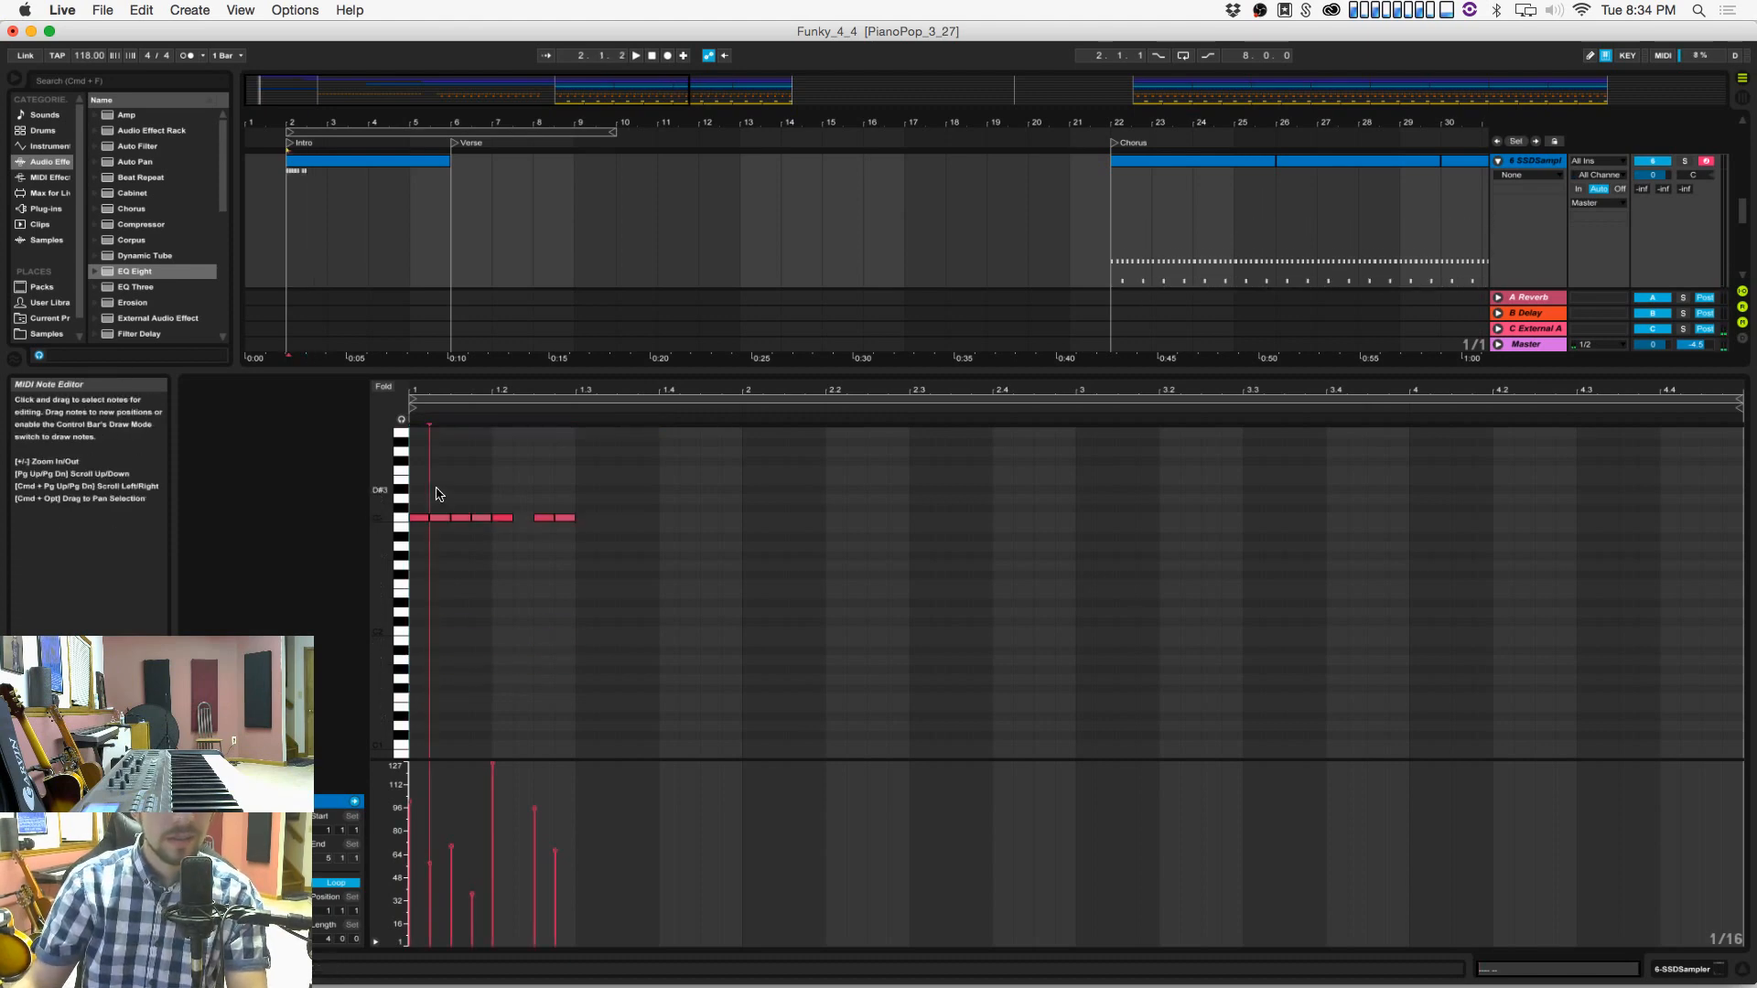
{"action": "left_click", "coordinate": [443, 518]}
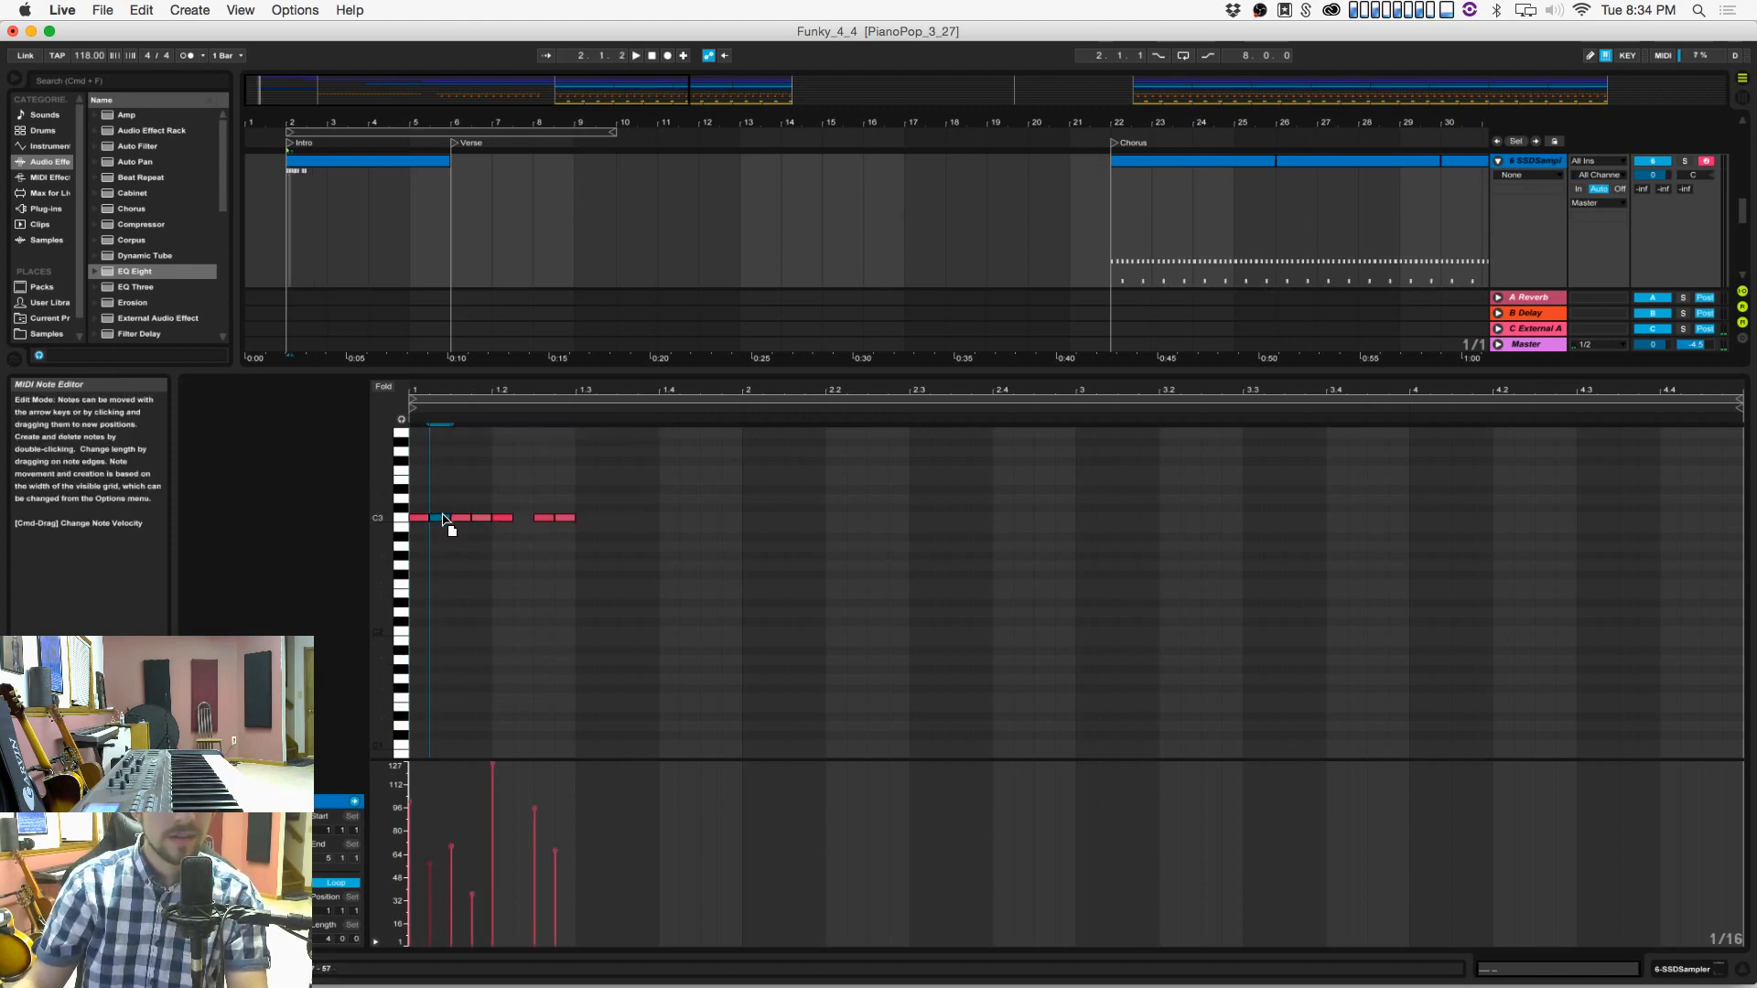
{"action": "left_click_drag", "start_coordinate": [443, 518], "coordinate": [632, 531]}
{"action": "left_click", "coordinate": [443, 507]}
{"action": "key", "text": "Delete"}
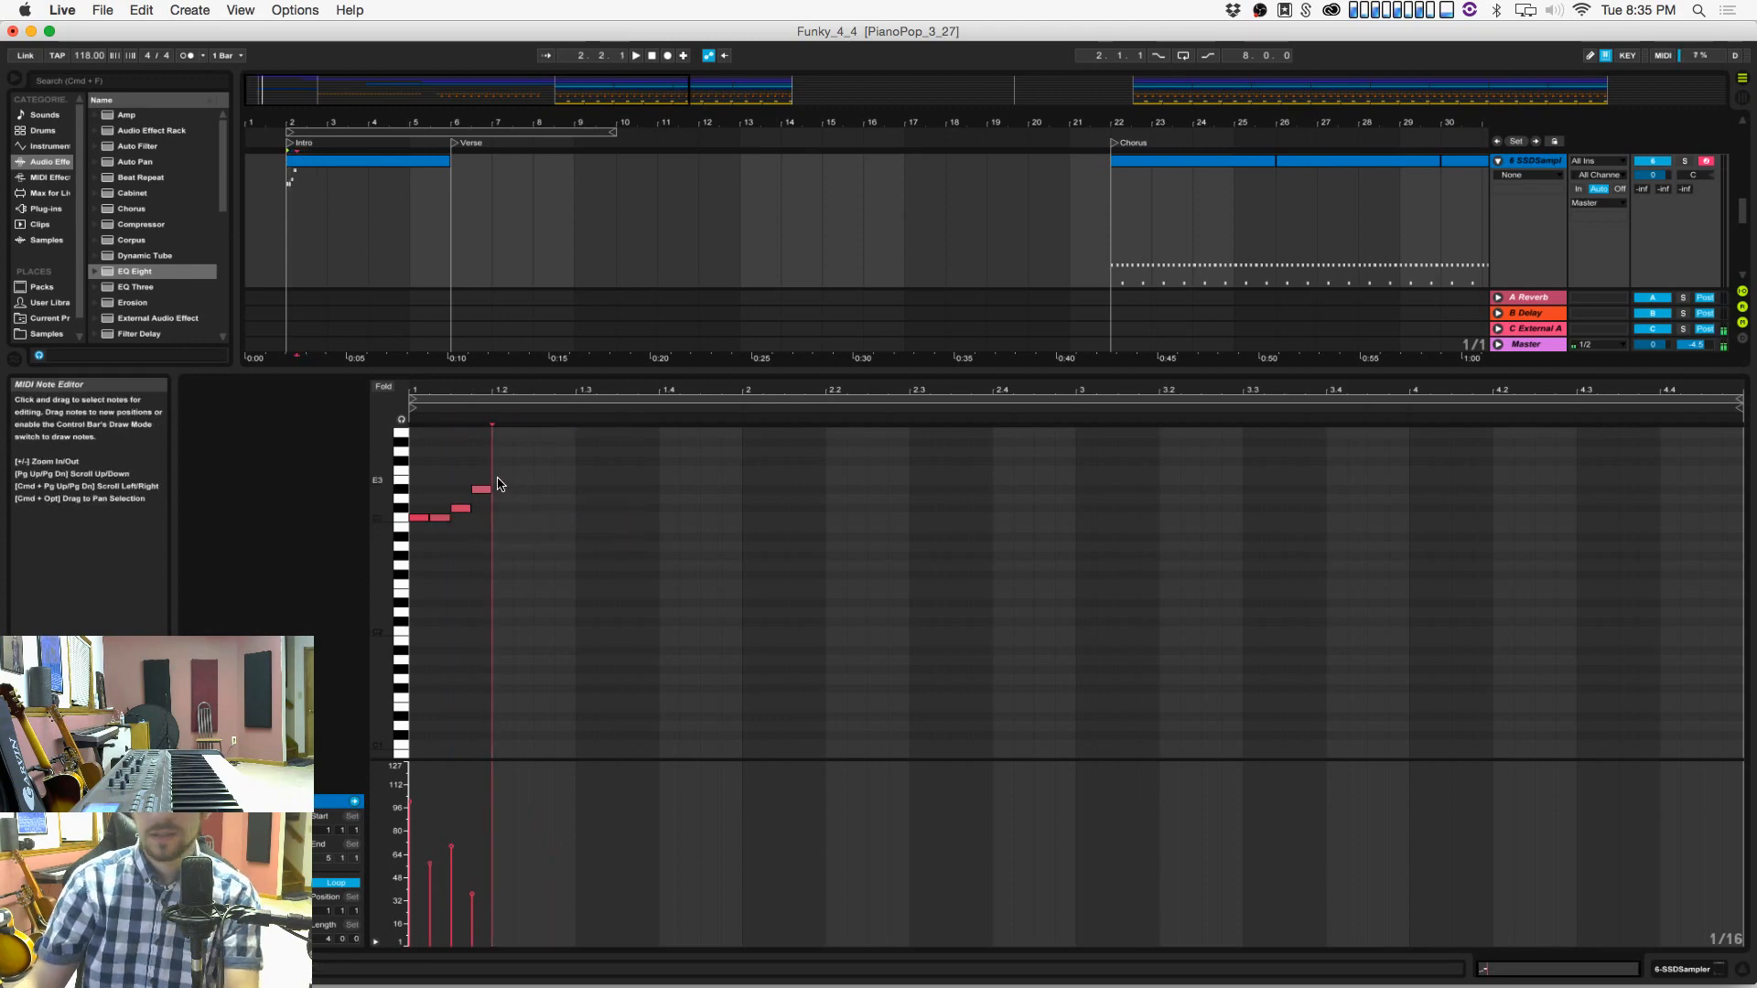
Step: Duplicate the four-note pattern three times to fill the clip's first bar and play it back from the song start
{"action": "left_click_drag", "start_coordinate": [498, 485], "coordinate": [421, 537]}
{"action": "key", "text": "super+d"}
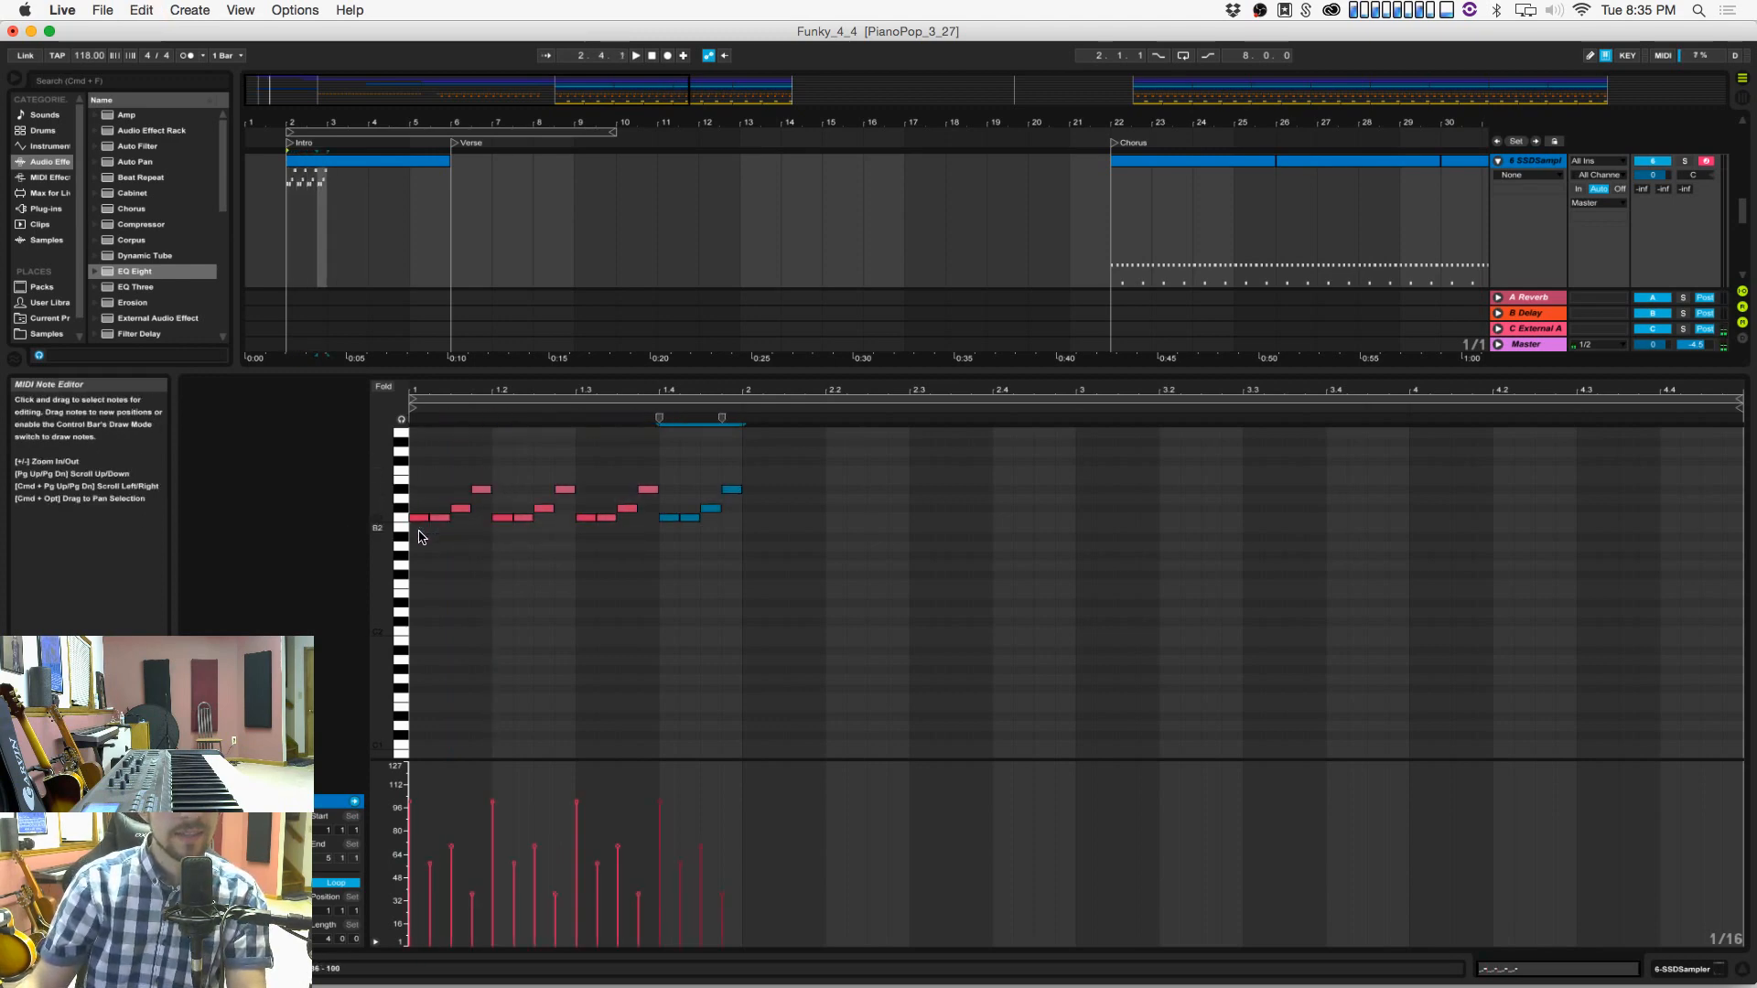
{"action": "double_click", "coordinate": [650, 56]}
{"action": "key", "text": "space"}
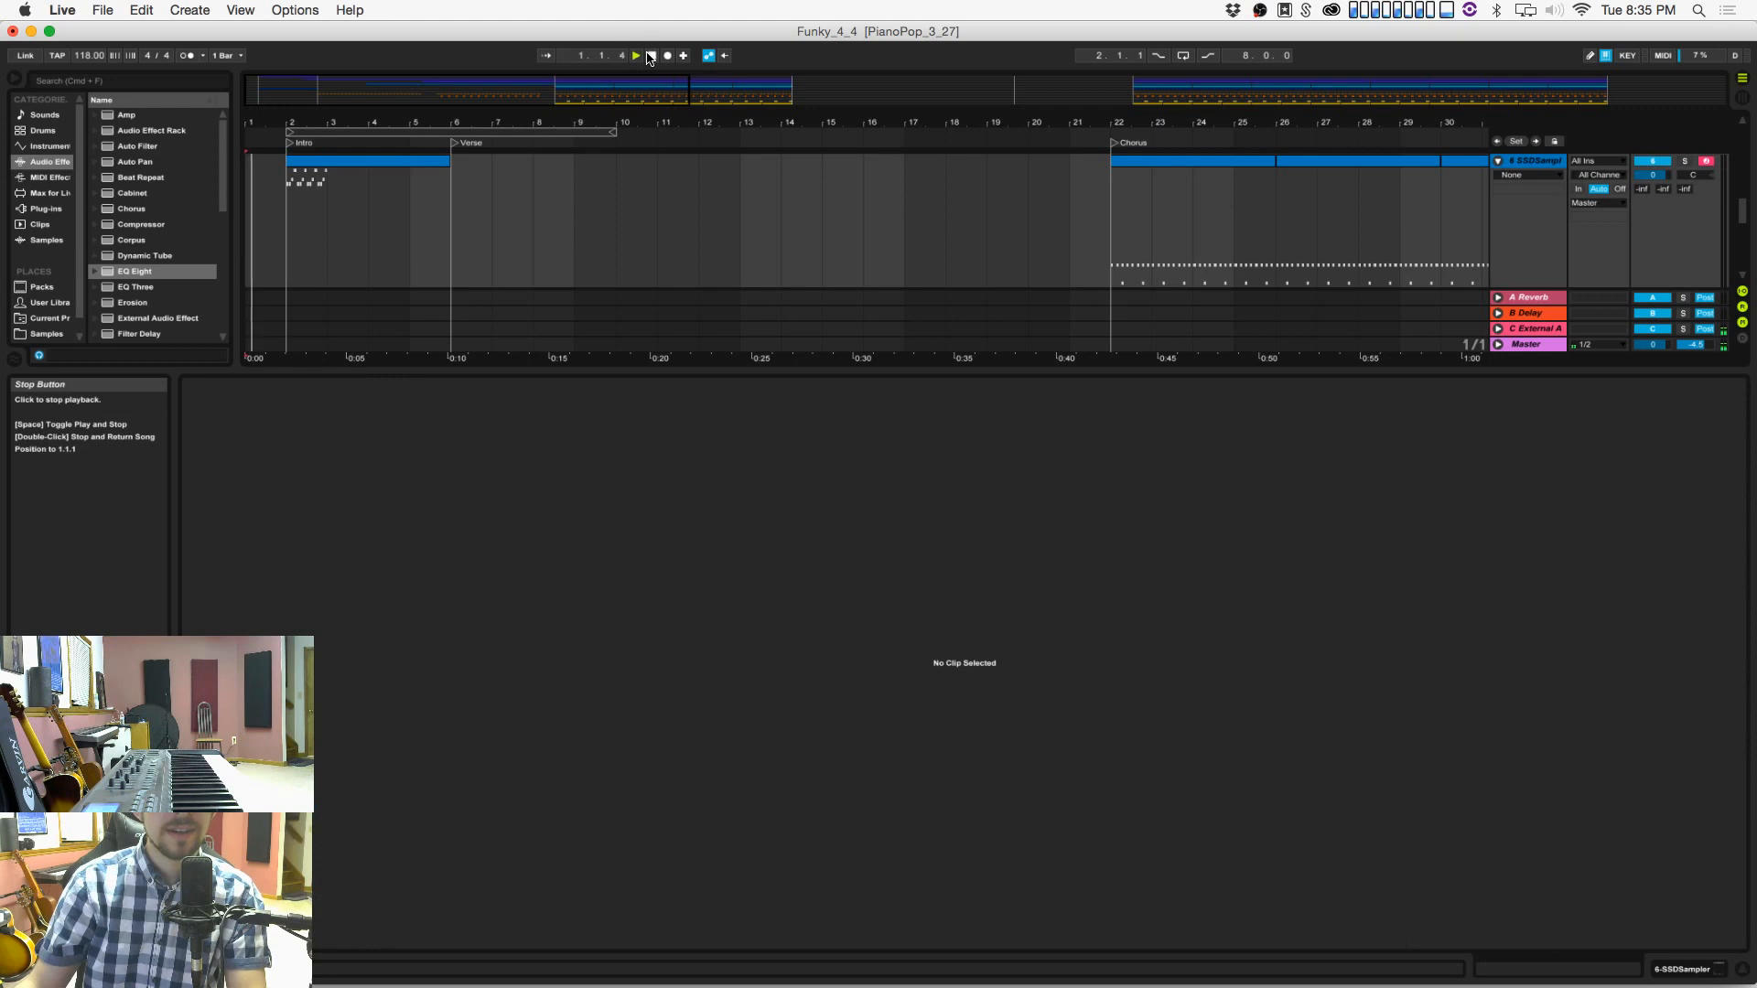
{"action": "key", "text": "super+Tab"}
{"action": "key", "text": "super+Tab"}
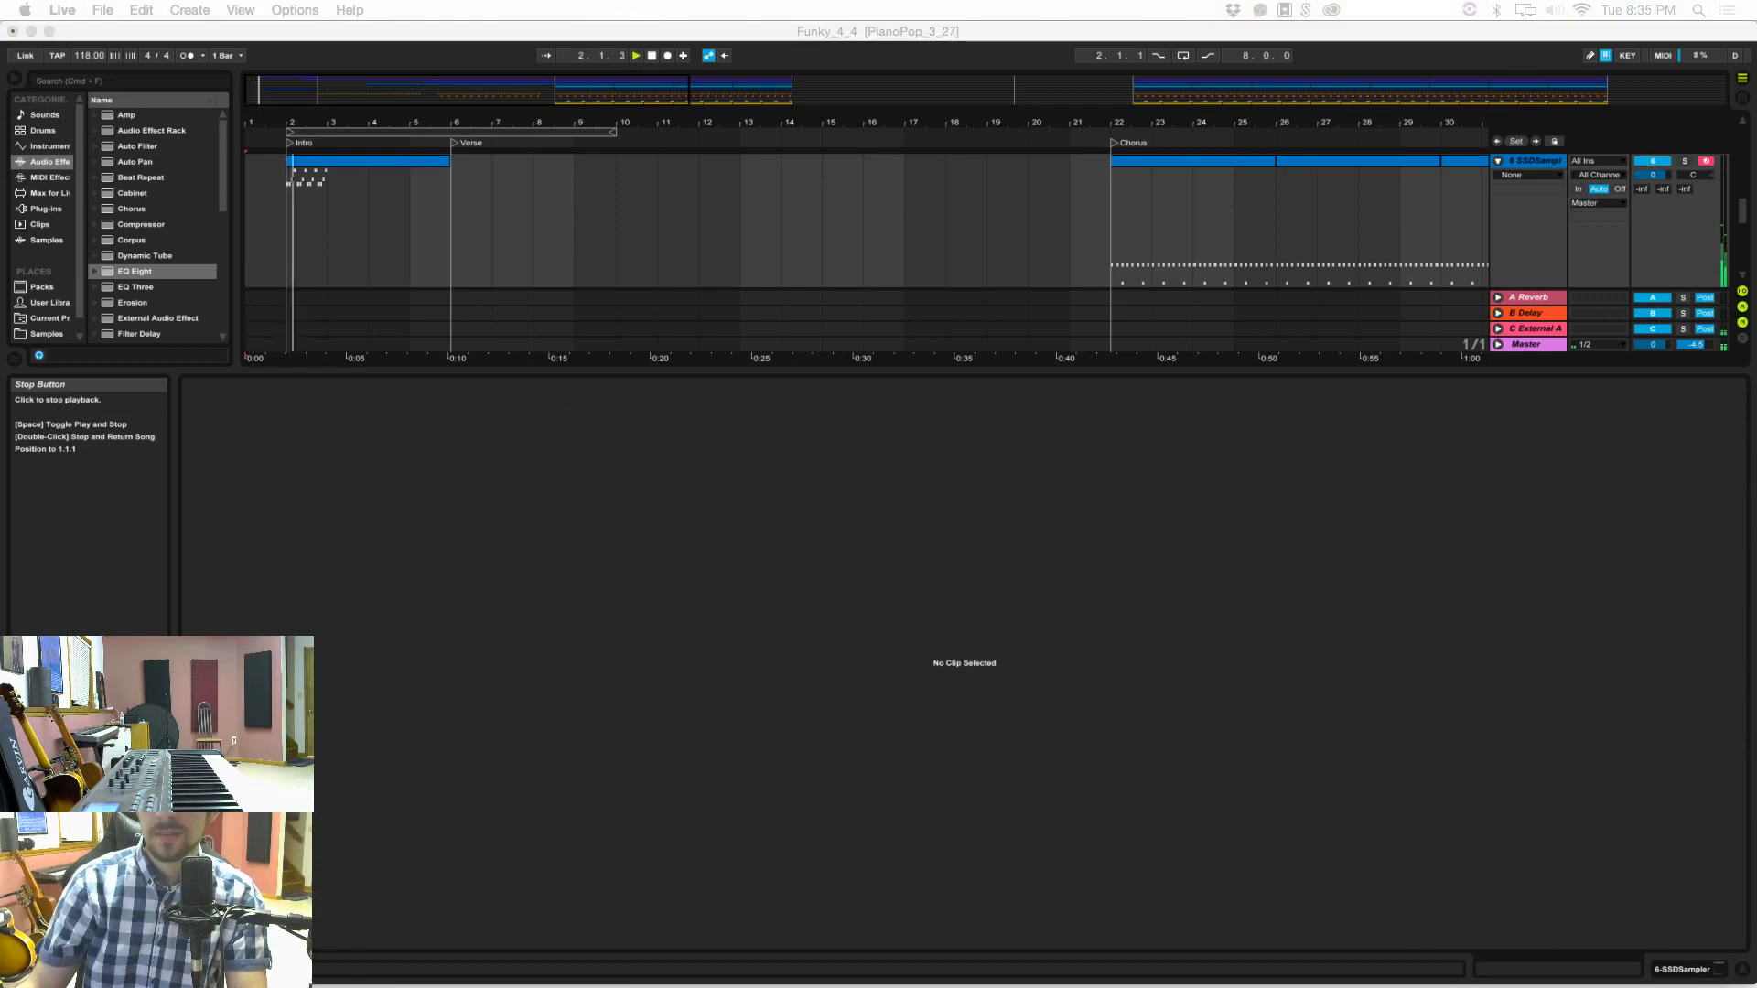
{"action": "left_click", "coordinate": [328, 205]}
{"action": "key", "text": "space"}
Step: Duplicate the first bar of the SSDSampler clip three times to fill the intro up to bar 6
{"action": "left_click_drag", "start_coordinate": [315, 210], "coordinate": [295, 223]}
{"action": "key", "text": "super+d"}
{"action": "key", "text": "super+d"}
{"action": "key", "text": "super+d"}
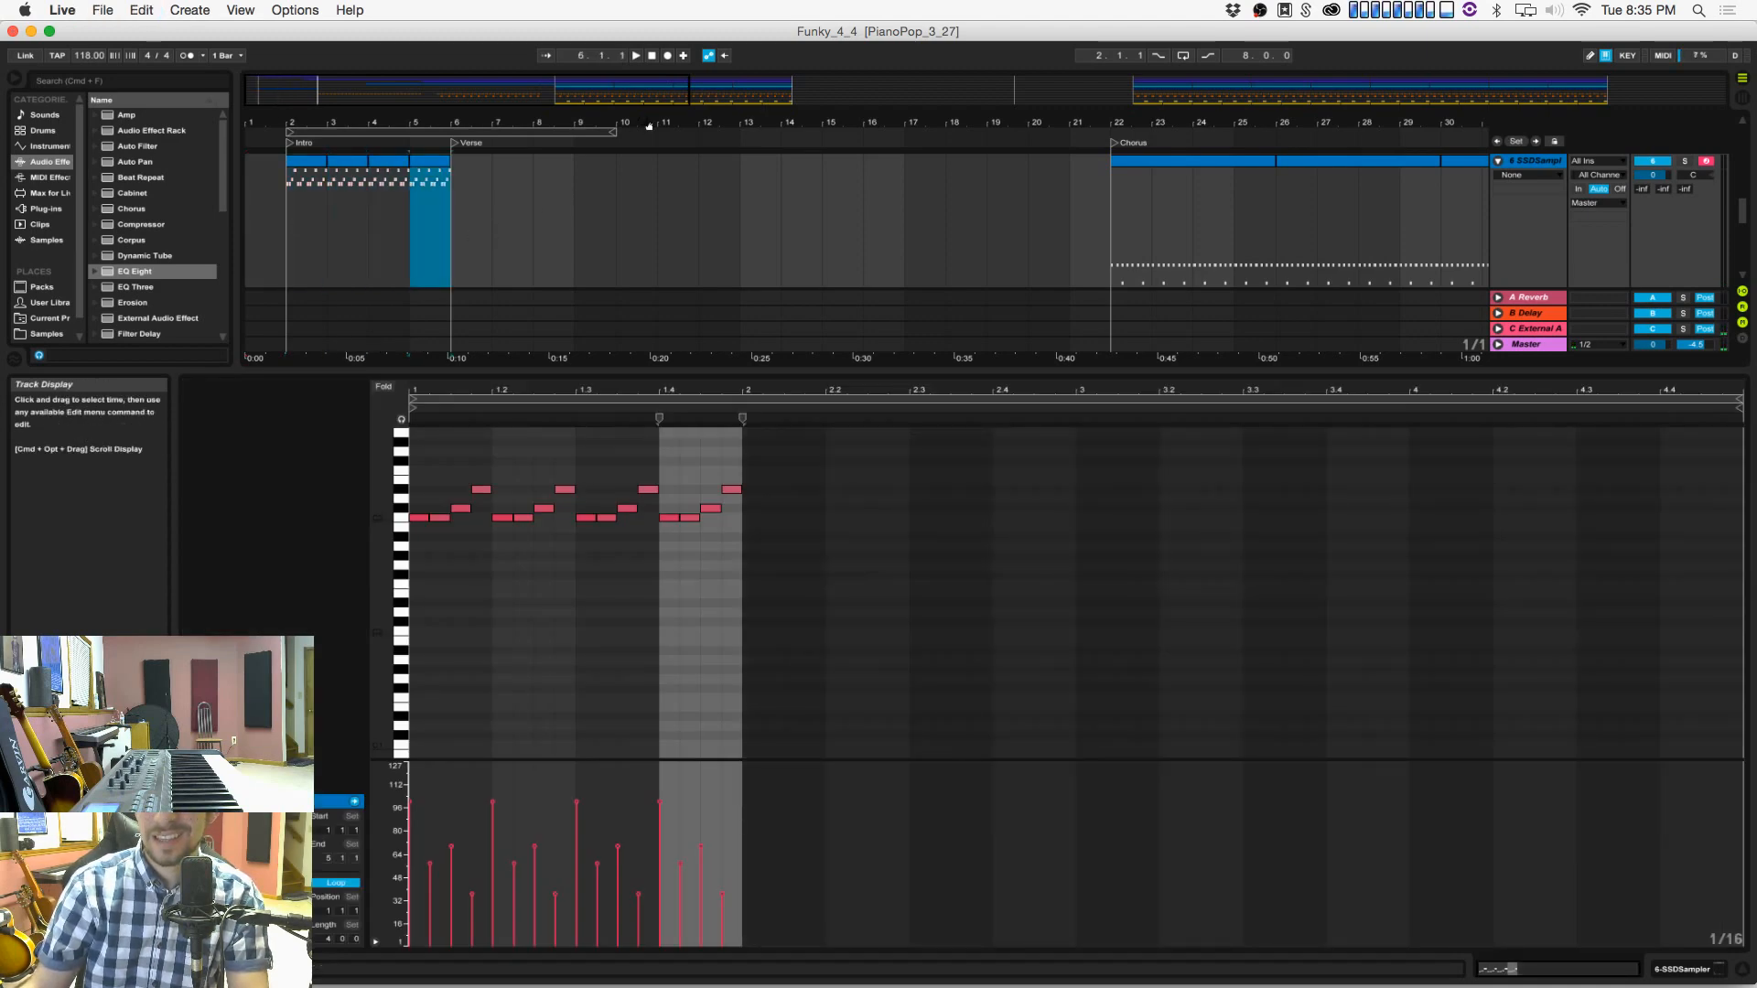
Step: Replay the intro from bar 2 and enlarge the arrangement view to follow the sampler part alongside the other tracks
{"action": "left_click", "coordinate": [654, 57]}
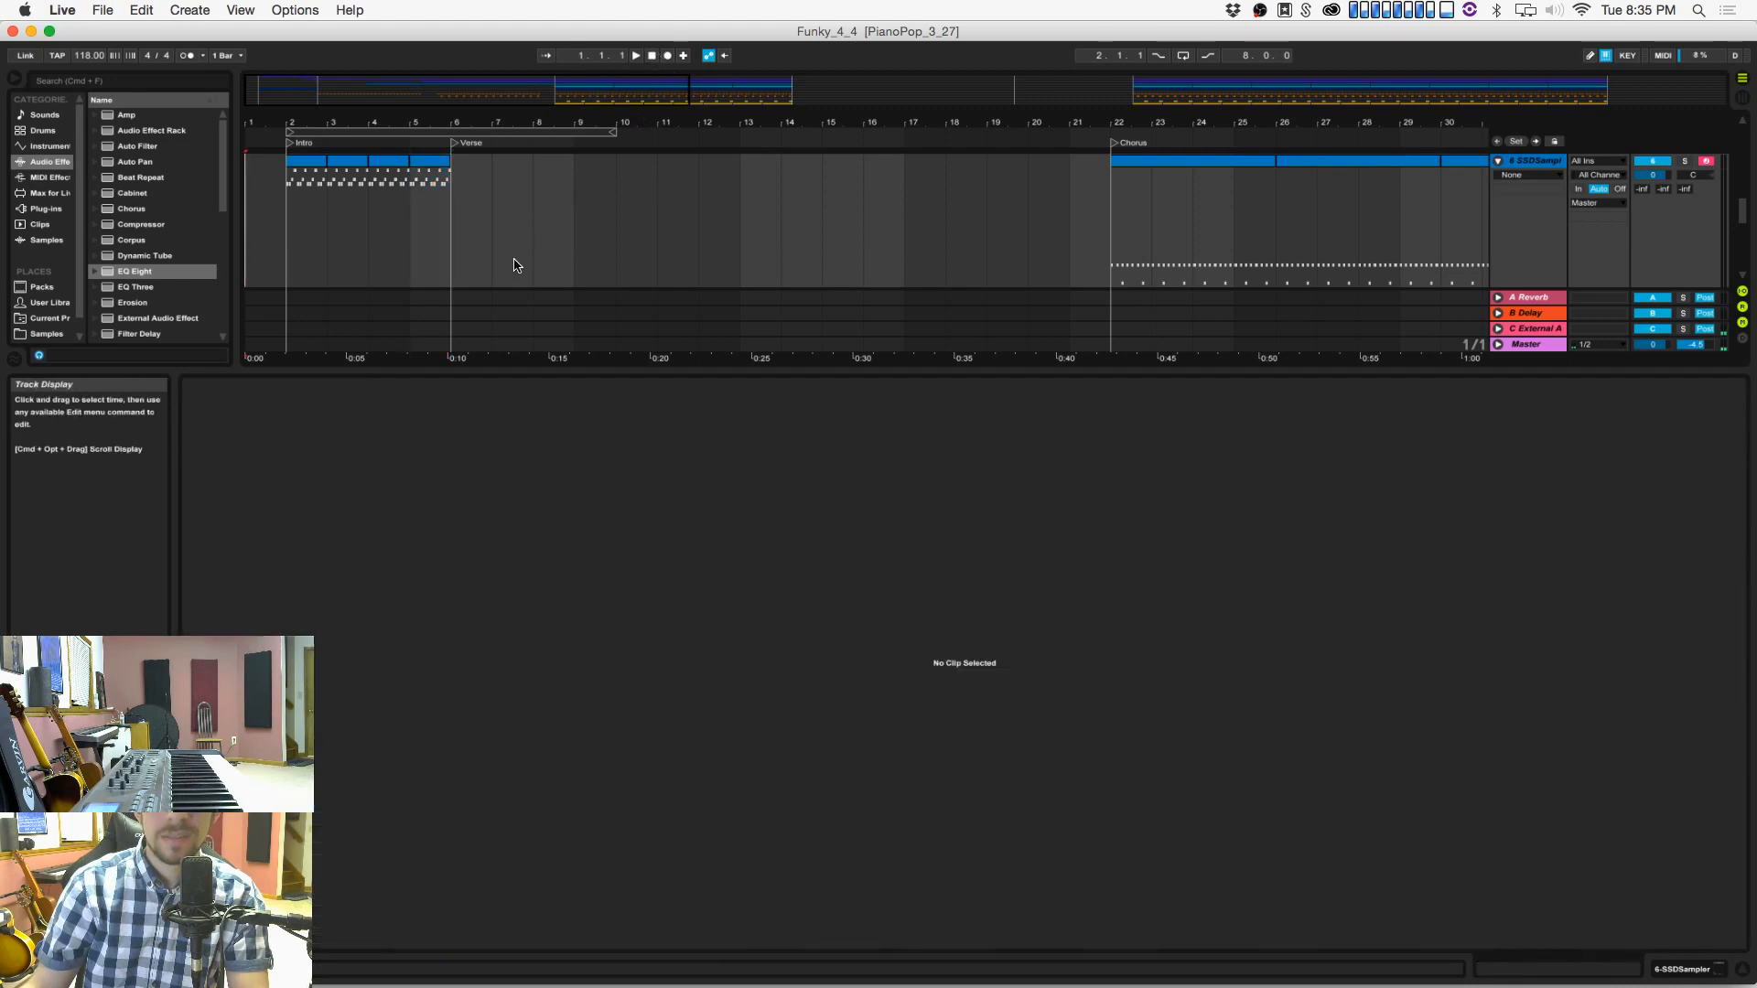
{"action": "left_click", "coordinate": [283, 236]}
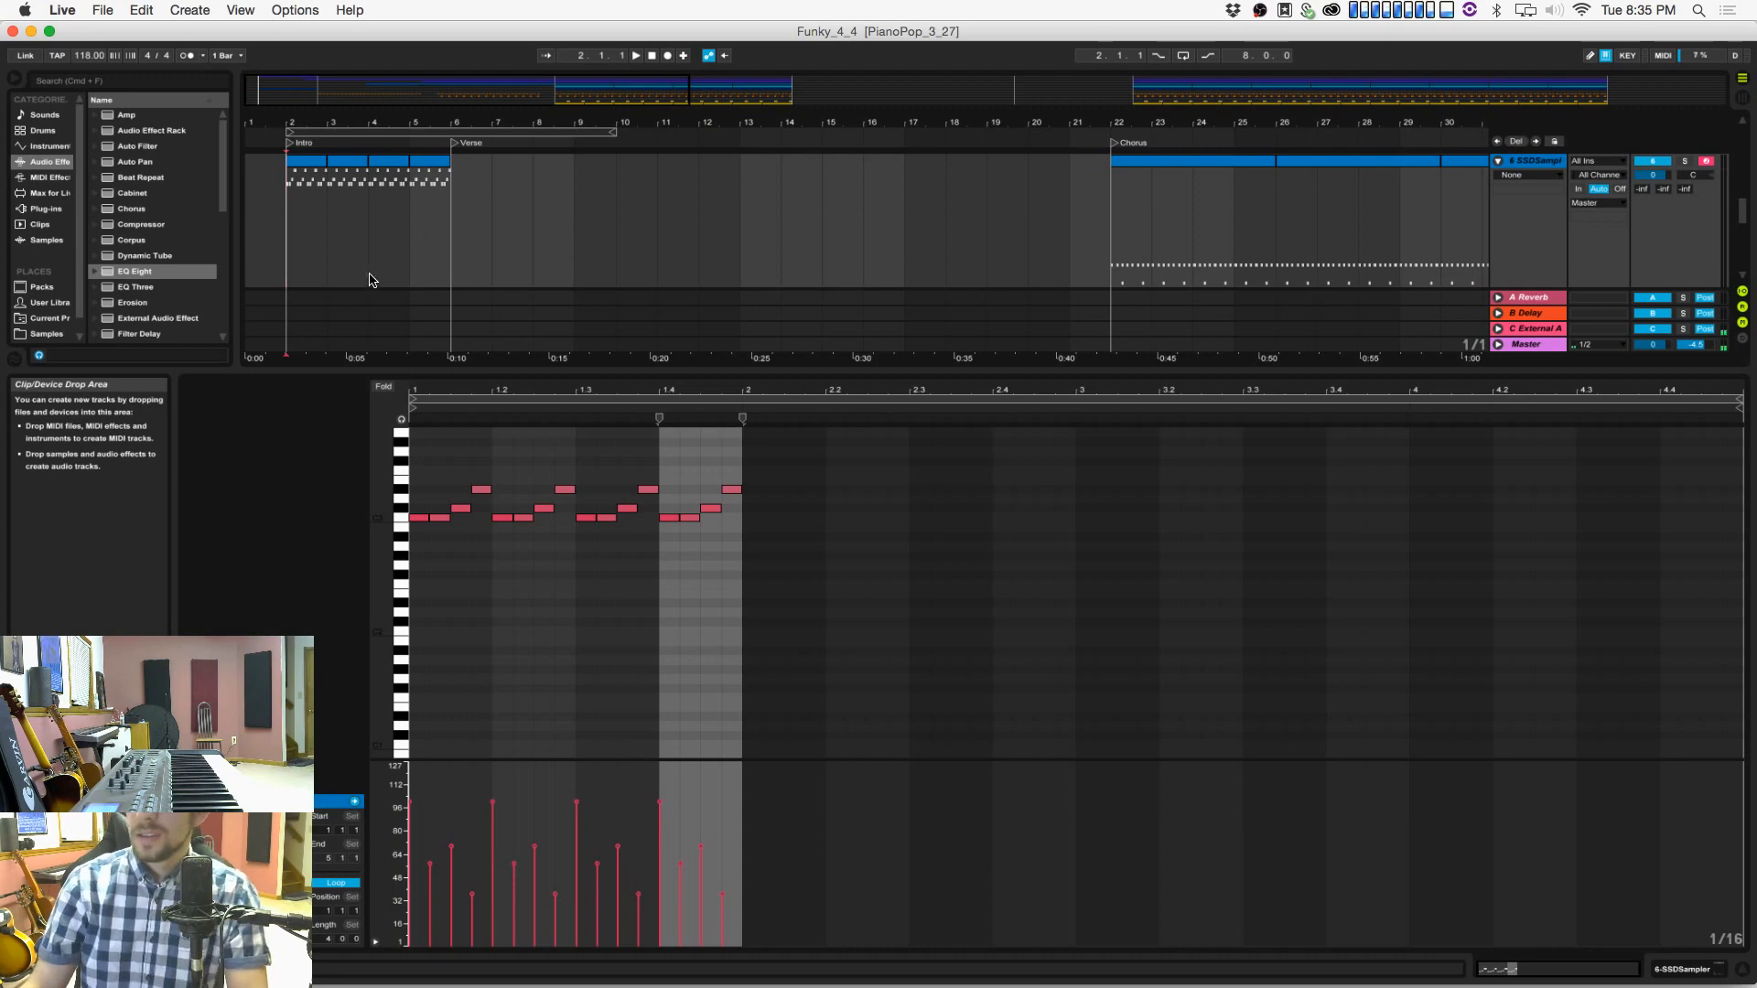
{"action": "key", "text": "space"}
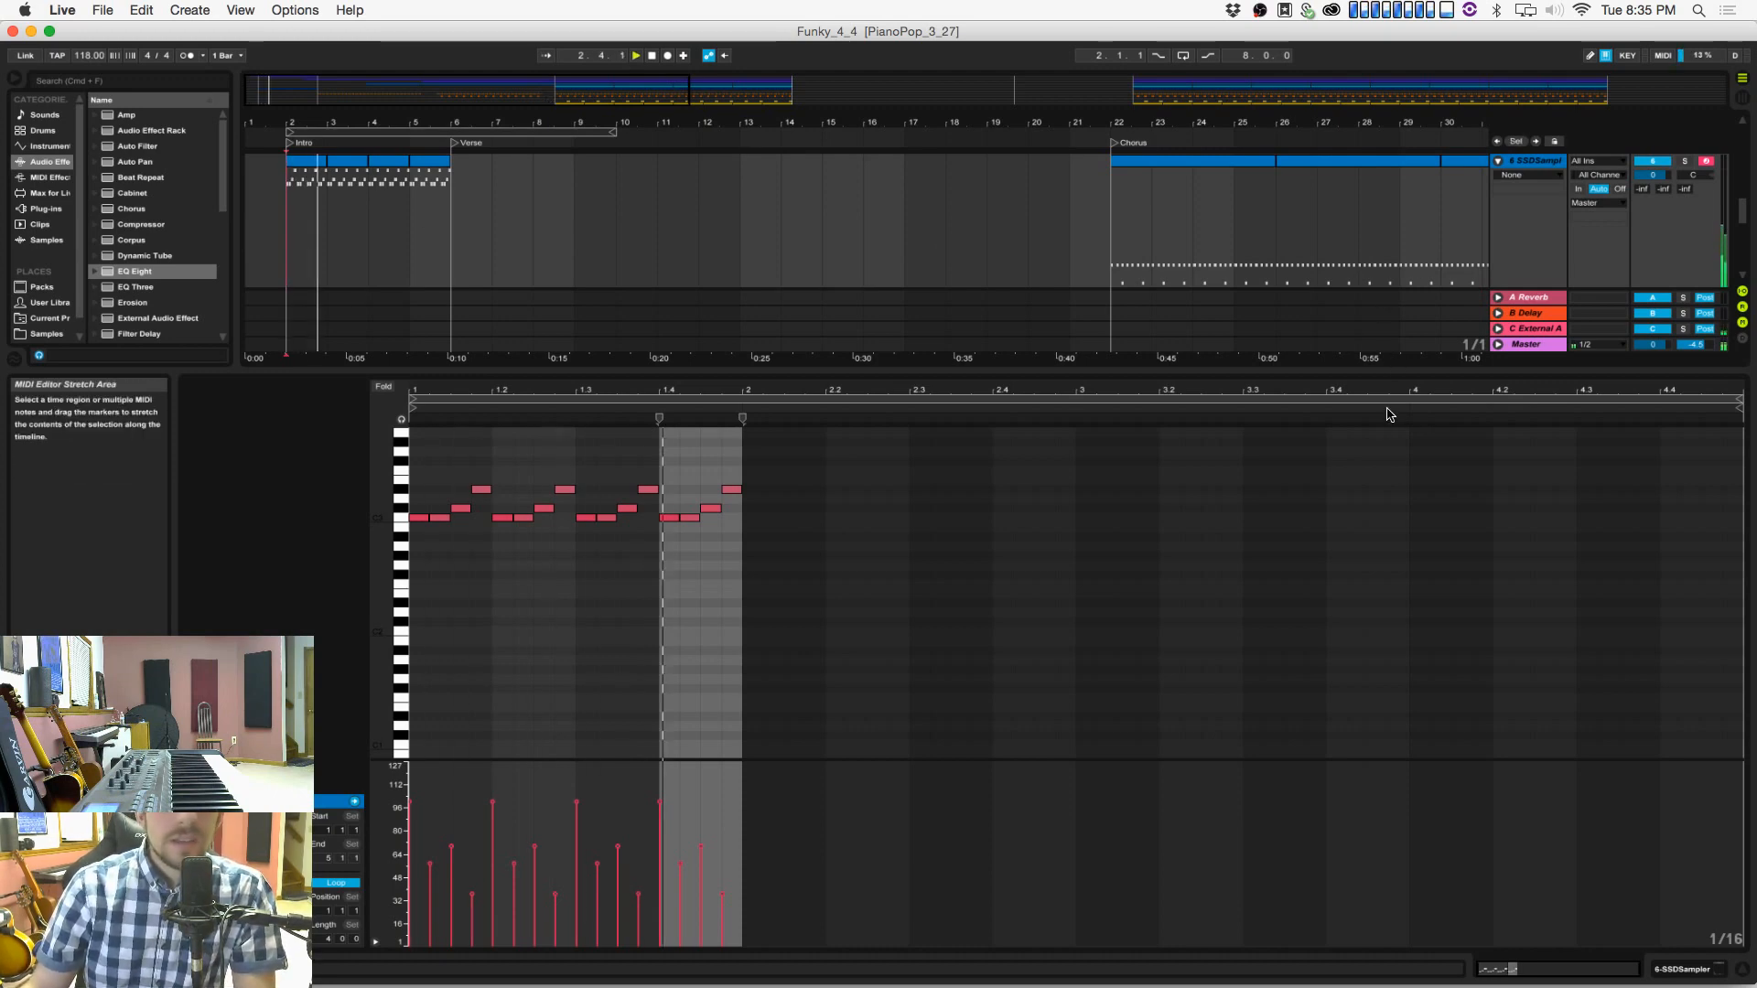
{"action": "left_click_drag", "start_coordinate": [1378, 369], "coordinate": [1370, 621]}
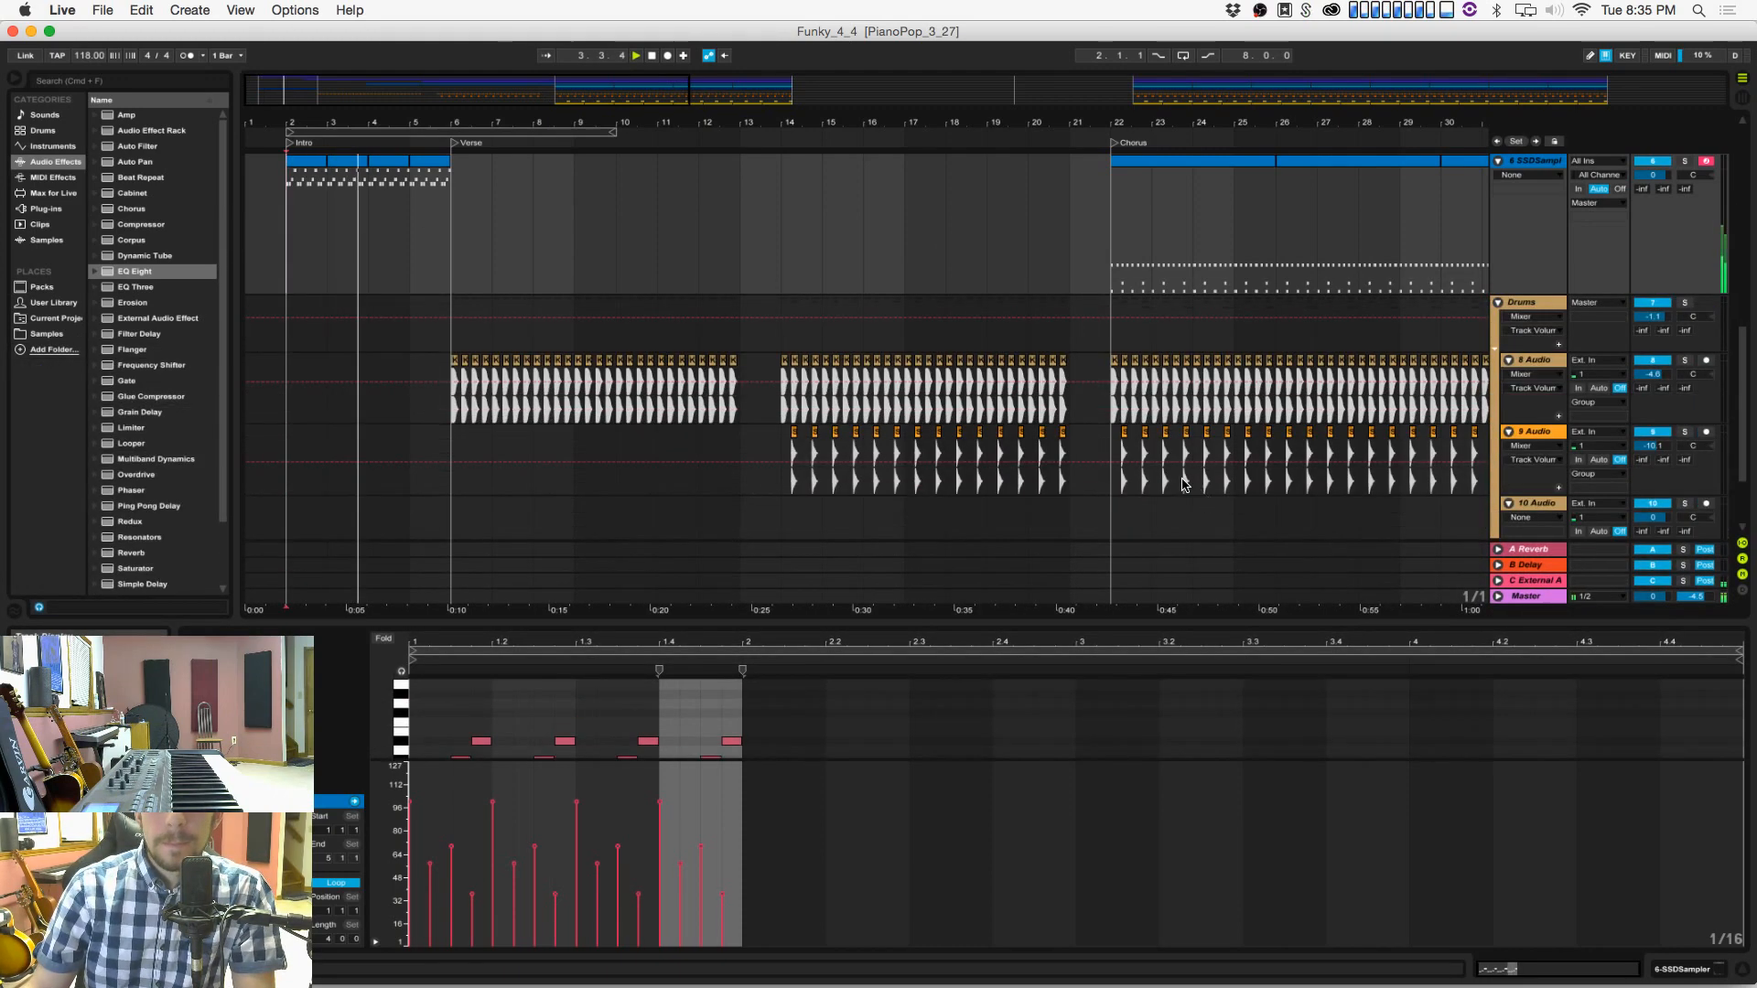
{"action": "scroll", "coordinate": [617, 287], "scroll_direction": "up", "scroll_amount": 6}
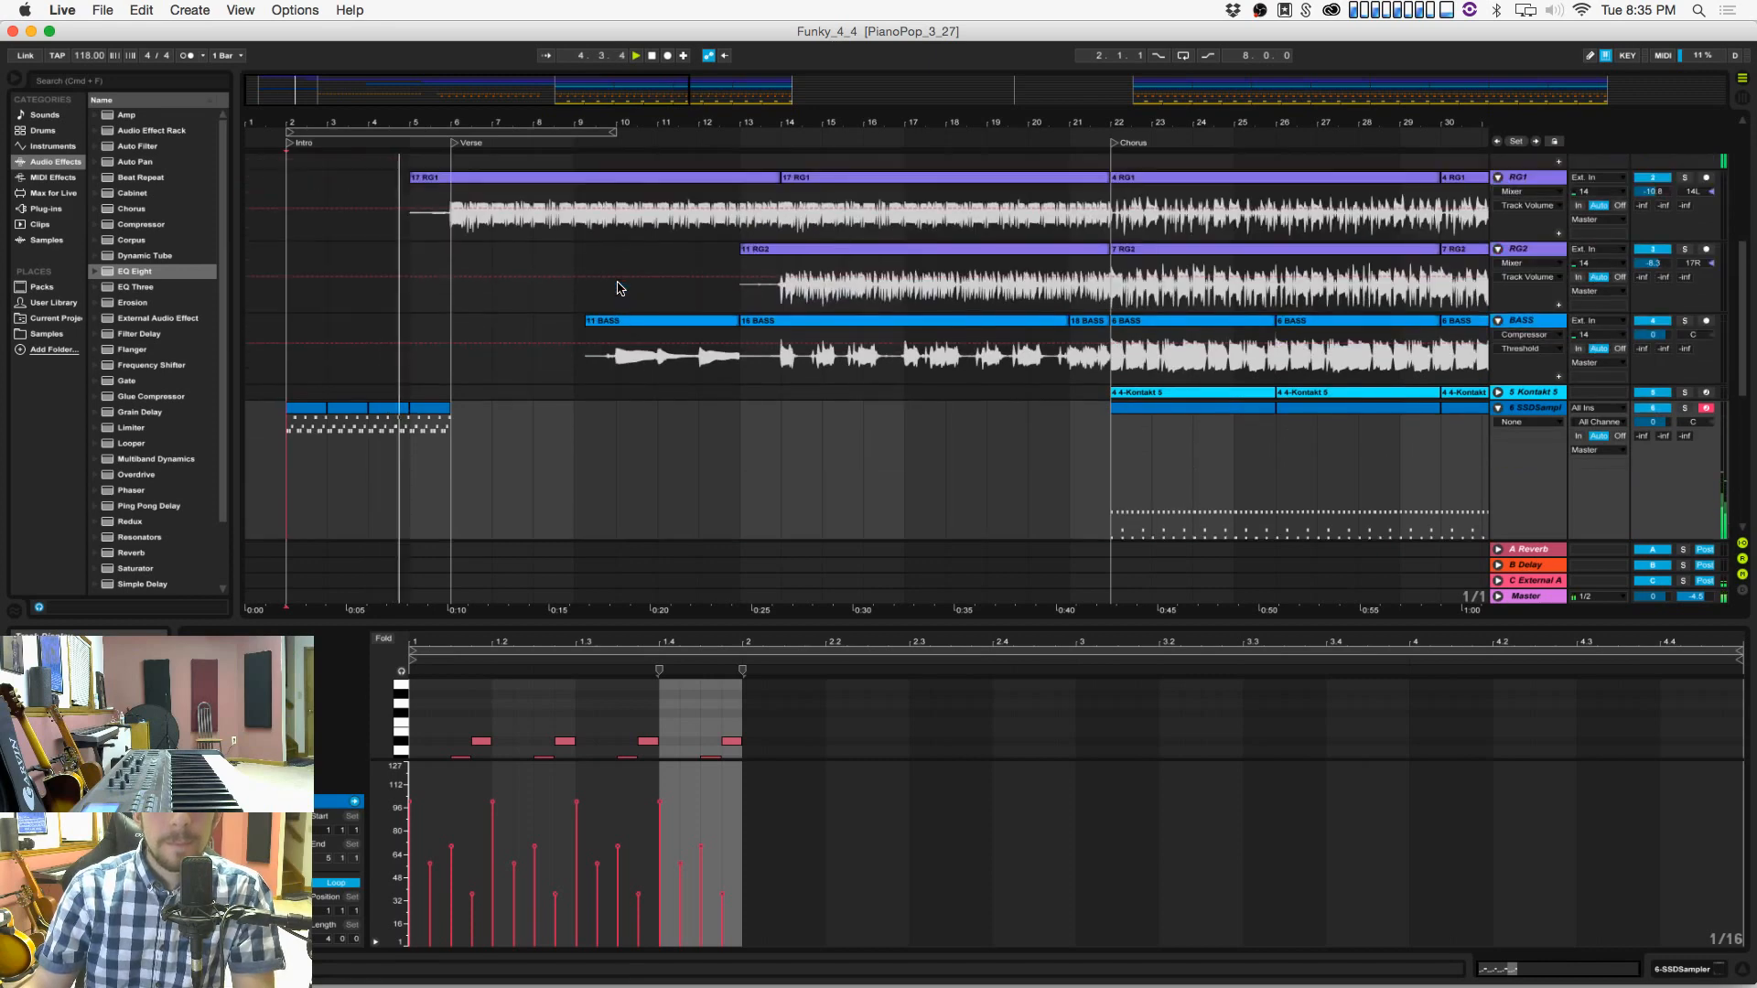
{"action": "scroll", "coordinate": [621, 288], "scroll_direction": "down", "scroll_amount": 2}
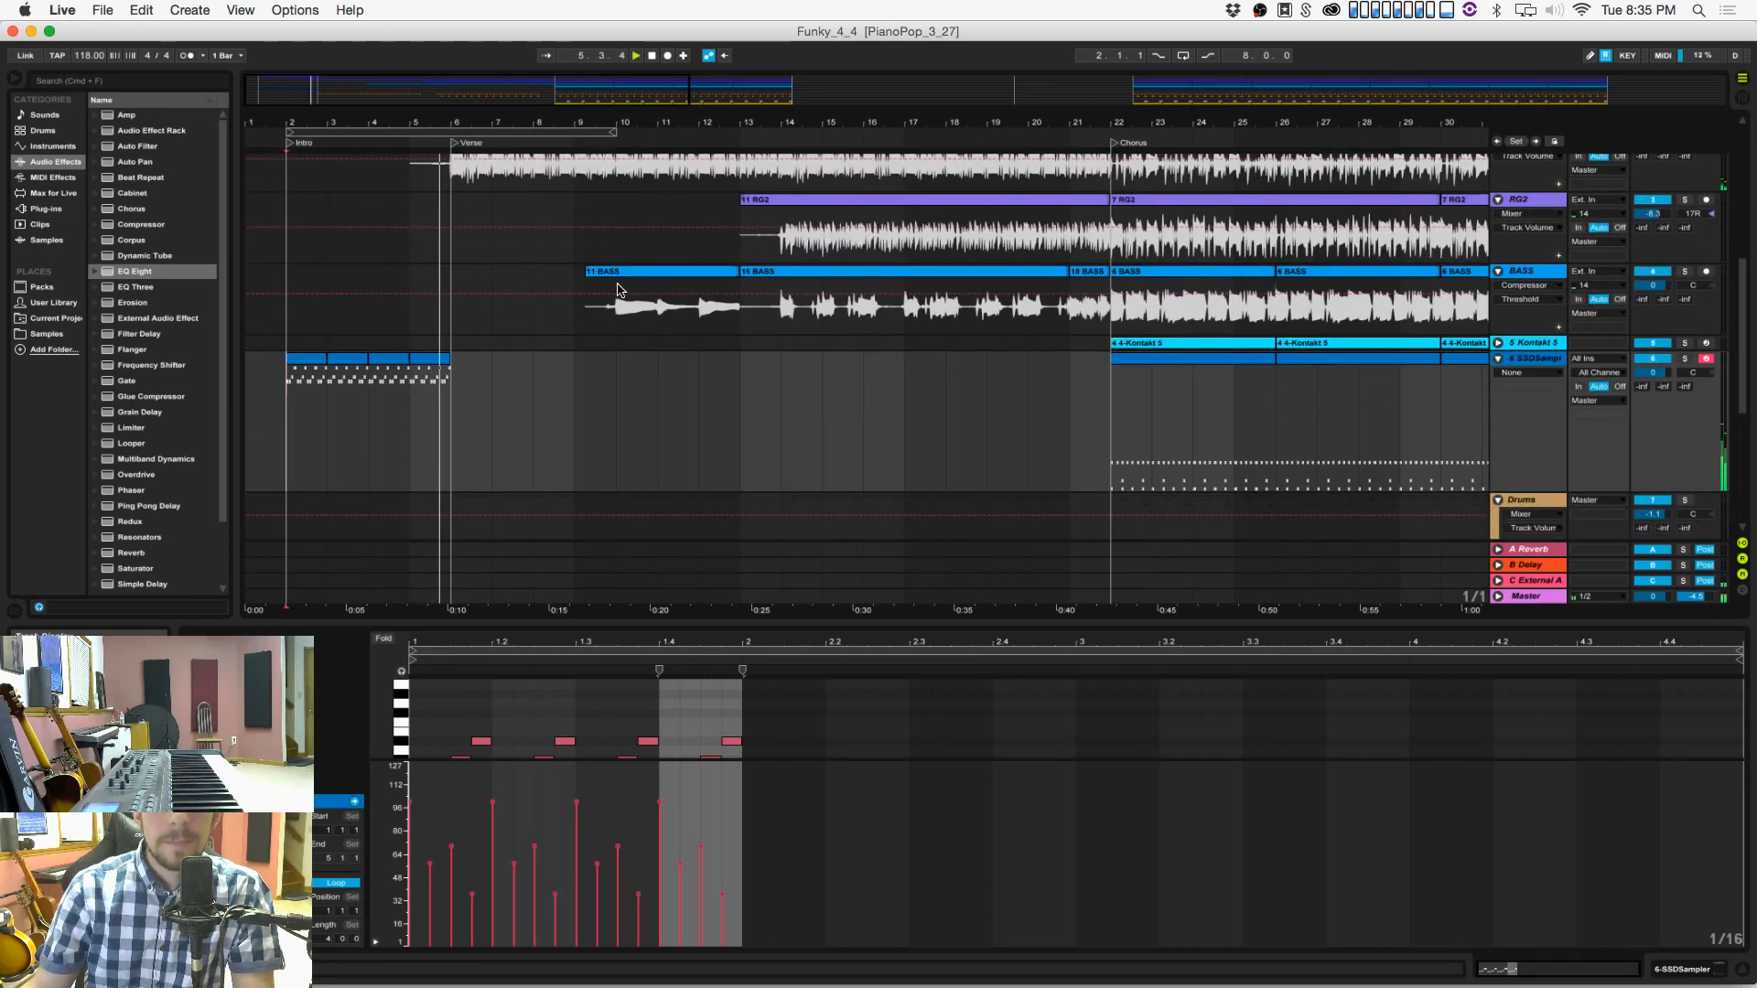
Step: Add a single low drum note at beat 1.4 of the last Intro clip on the SSDSampler track and play it back
{"action": "left_click", "coordinate": [411, 443]}
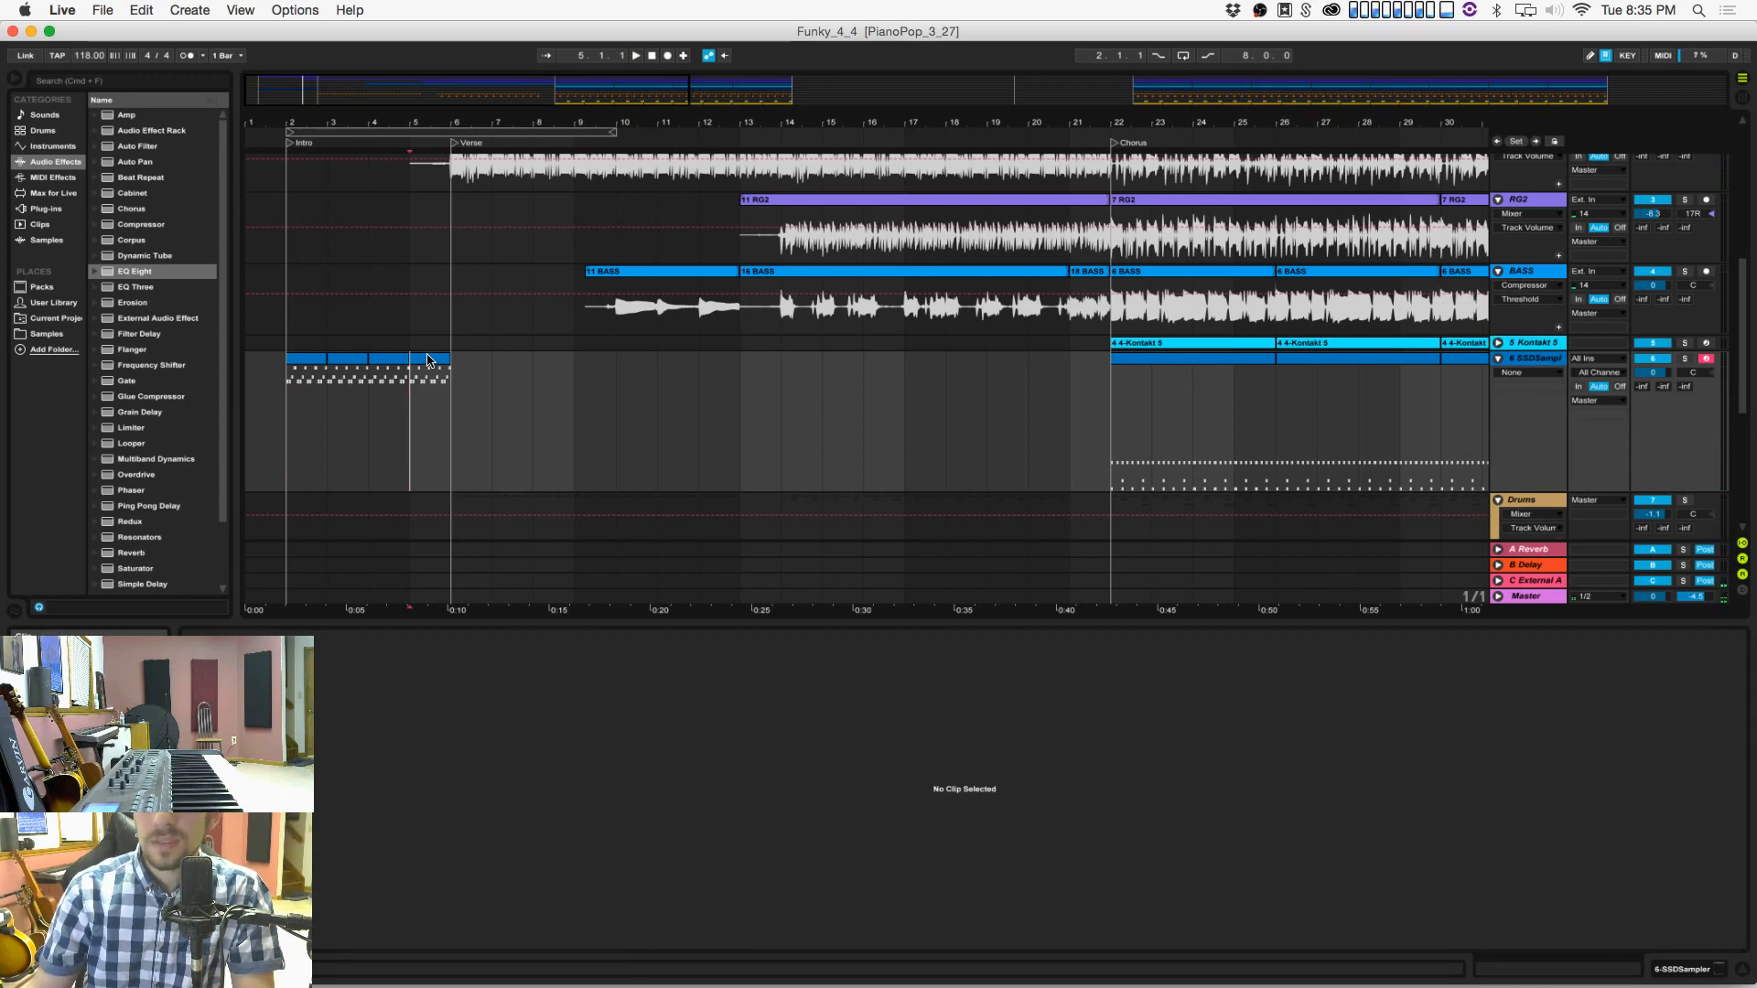
{"action": "left_click", "coordinate": [430, 358]}
{"action": "left_click_drag", "start_coordinate": [786, 625], "coordinate": [786, 366]}
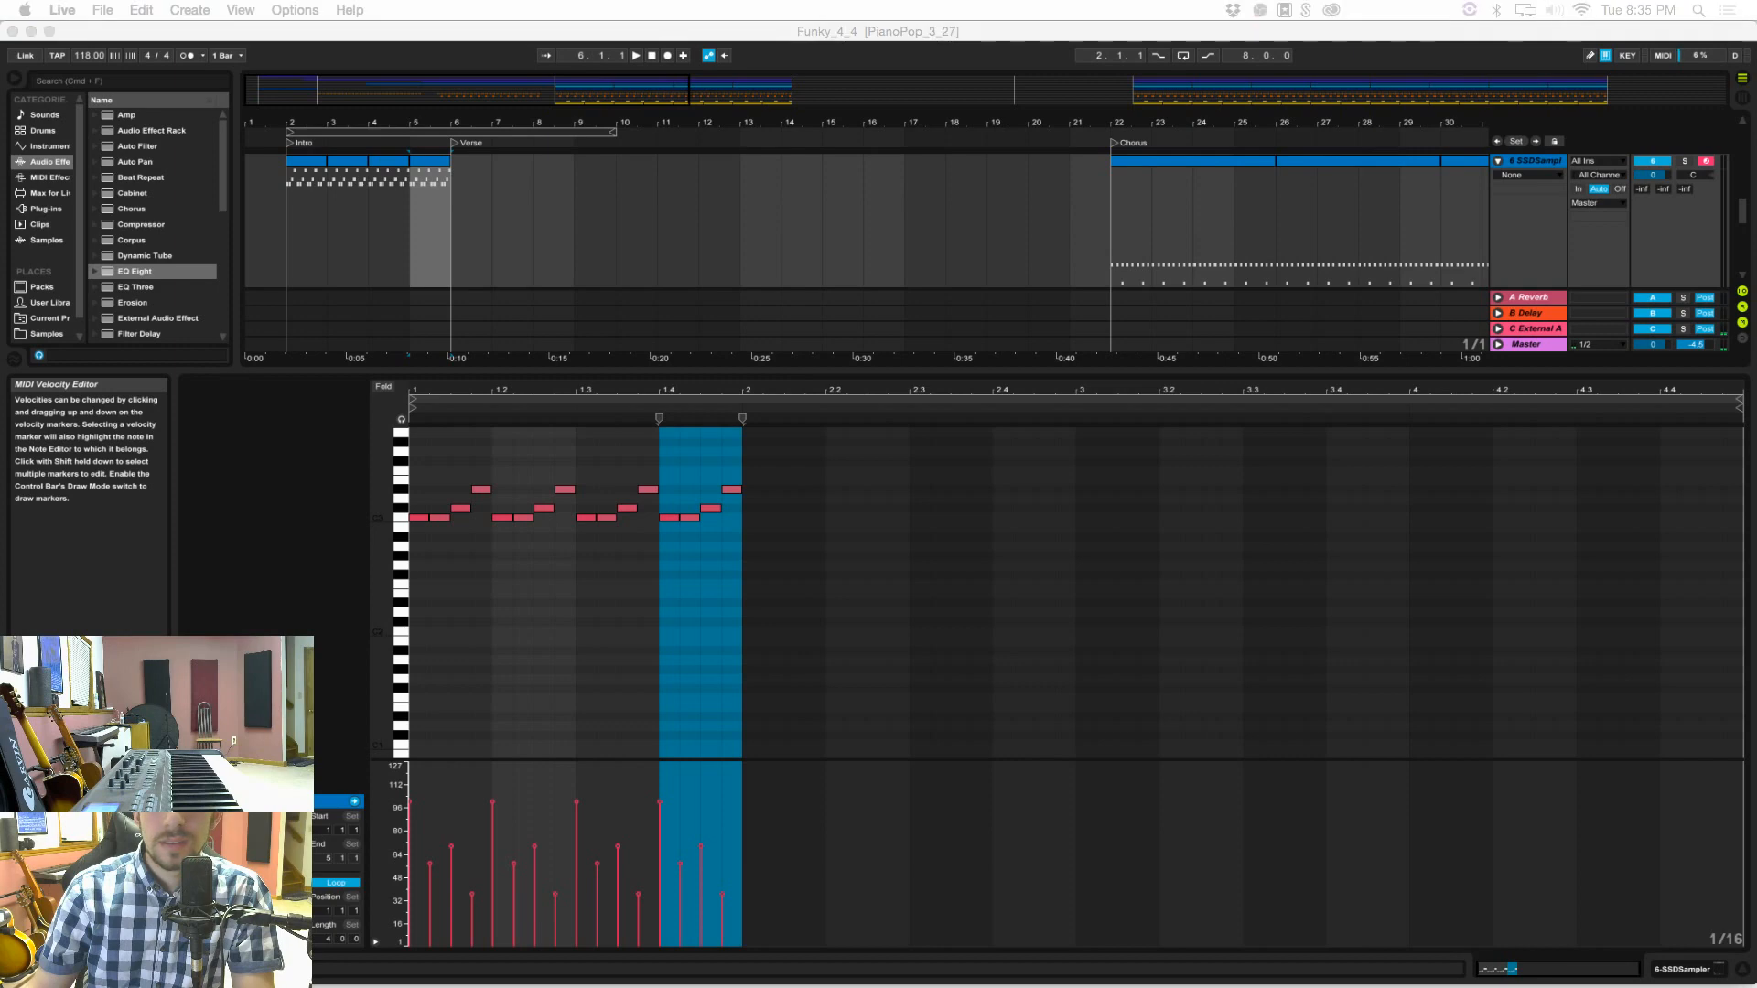
{"action": "left_click", "coordinate": [691, 579]}
{"action": "left_click", "coordinate": [700, 583]}
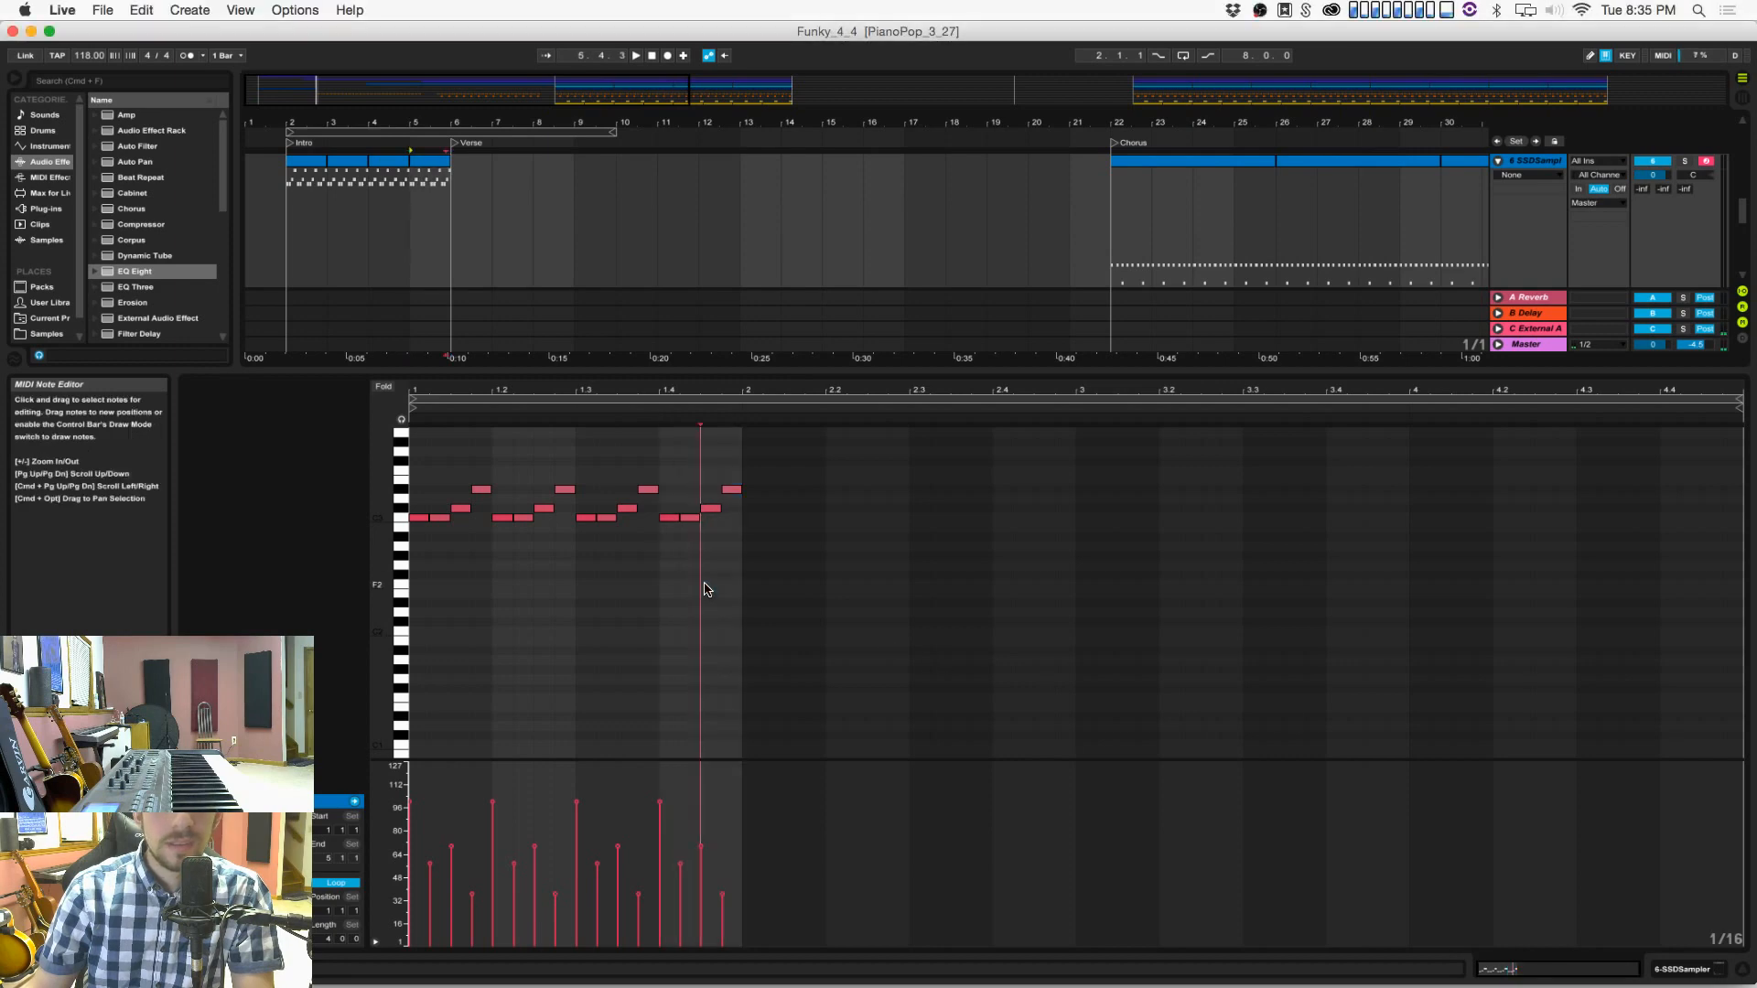
{"action": "scroll", "coordinate": [693, 590], "scroll_direction": "down", "scroll_amount": 2}
{"action": "scroll", "coordinate": [691, 586], "scroll_direction": "down", "scroll_amount": 3}
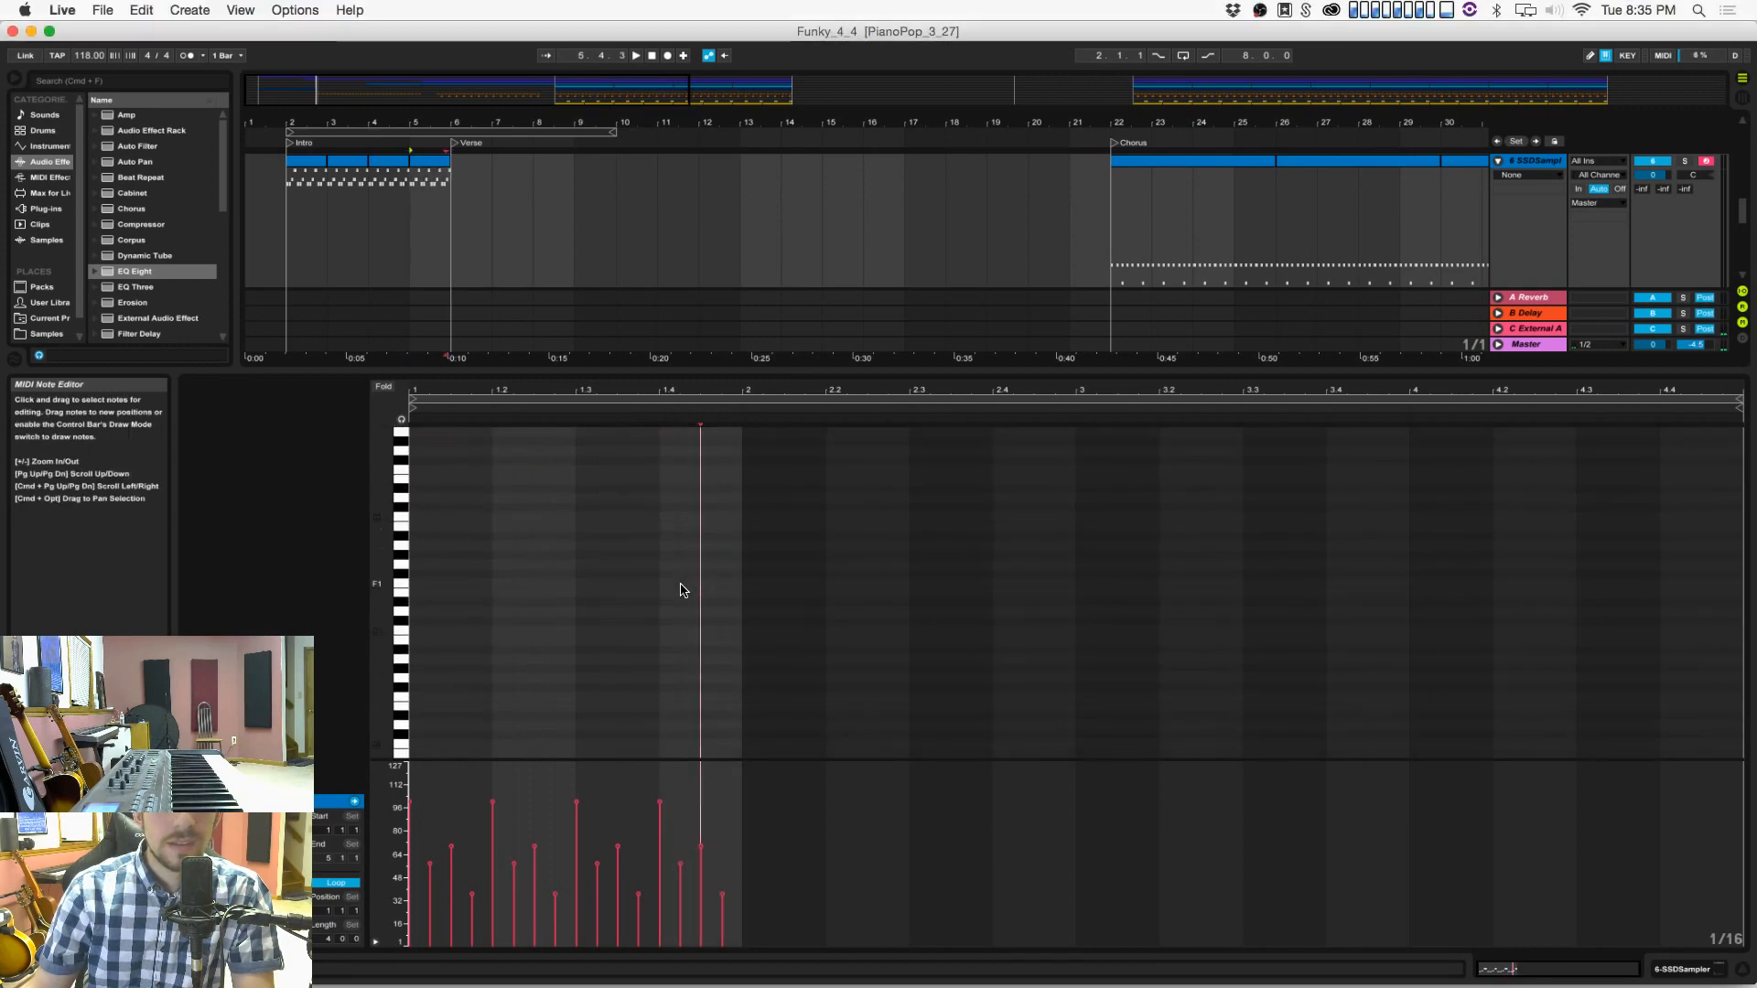
{"action": "left_click", "coordinate": [671, 613]}
{"action": "key", "text": "space"}
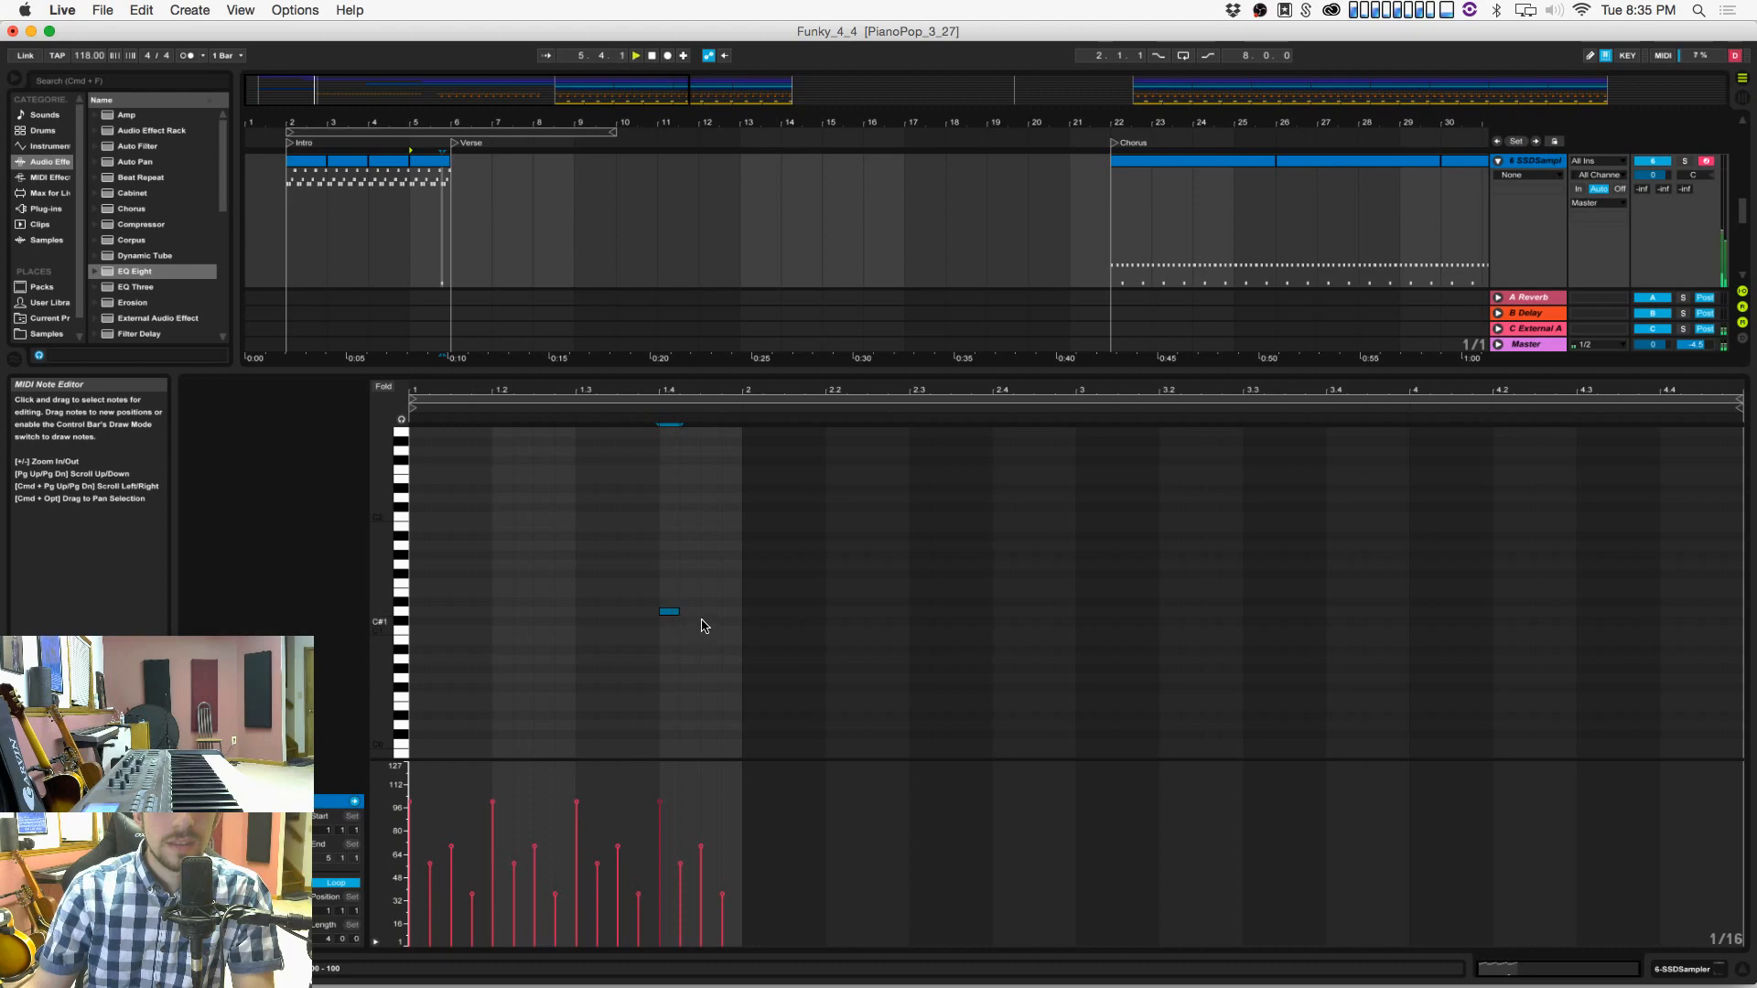
Step: Raise the velocity of the new low note at beat 1.4 to 127 and save the set
{"action": "left_click", "coordinate": [707, 583]}
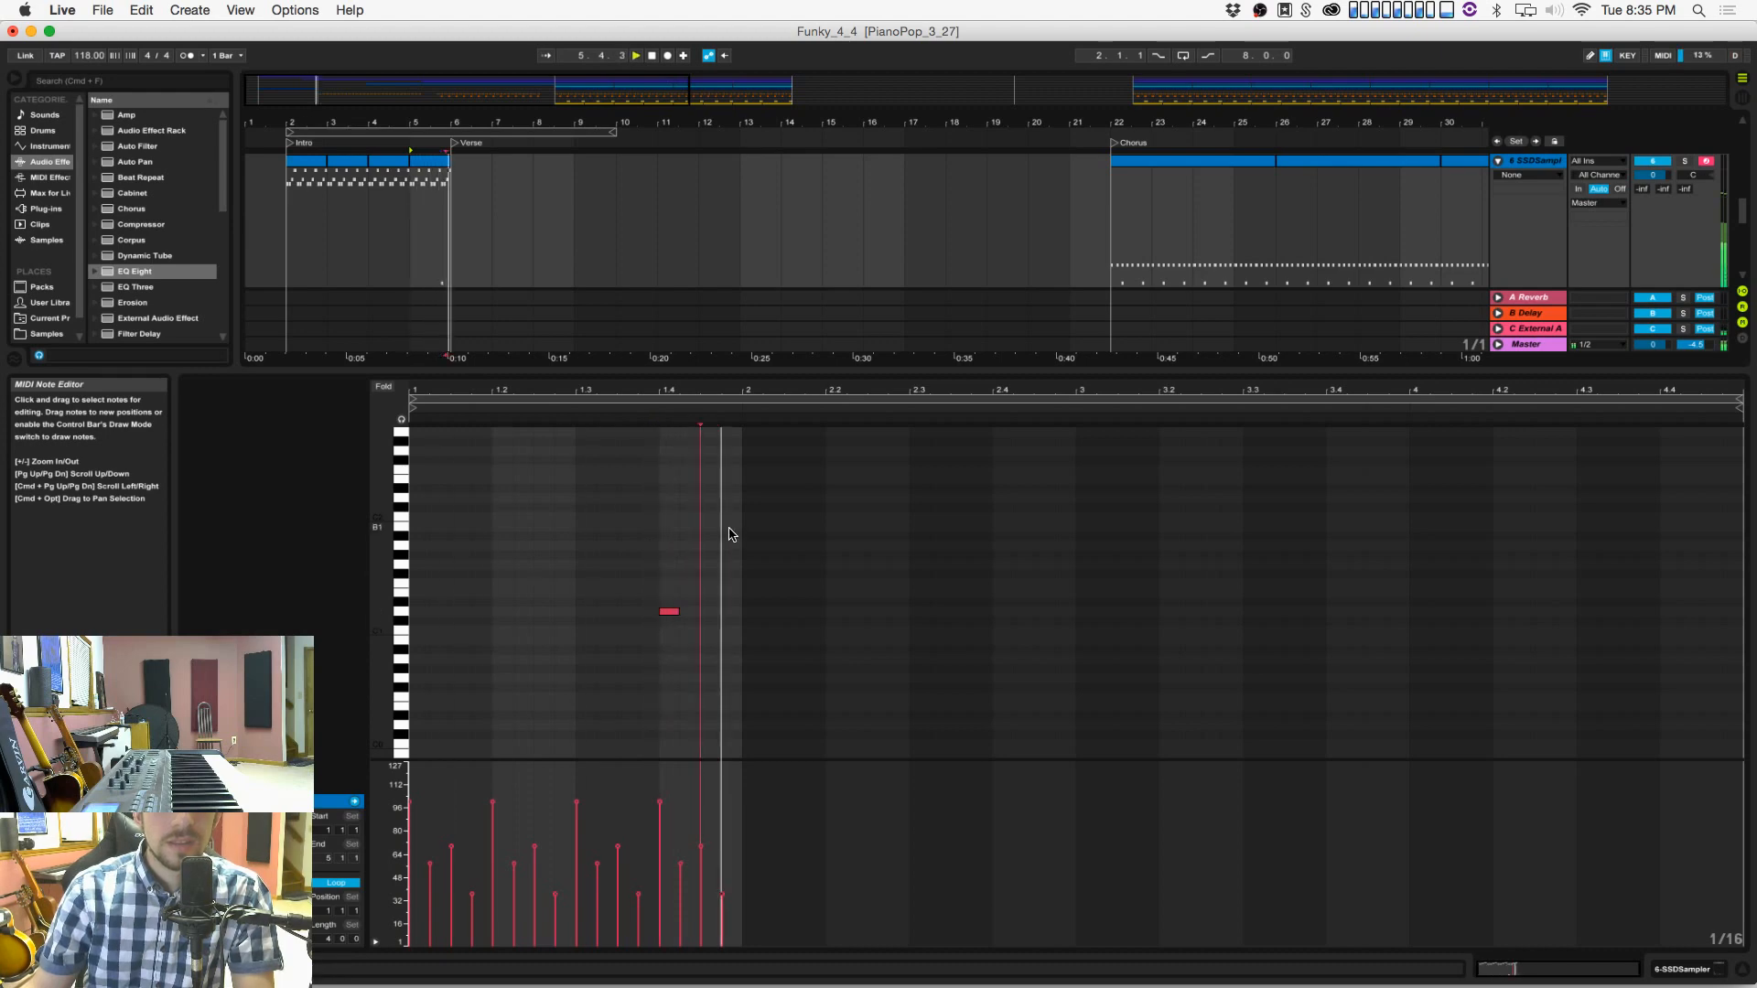
{"action": "mouse_move", "coordinate": [731, 517]}
{"action": "left_mouse_down"}
{"action": "mouse_move", "coordinate": [626, 704]}
{"action": "mouse_move", "coordinate": [650, 796]}
{"action": "left_mouse_up"}
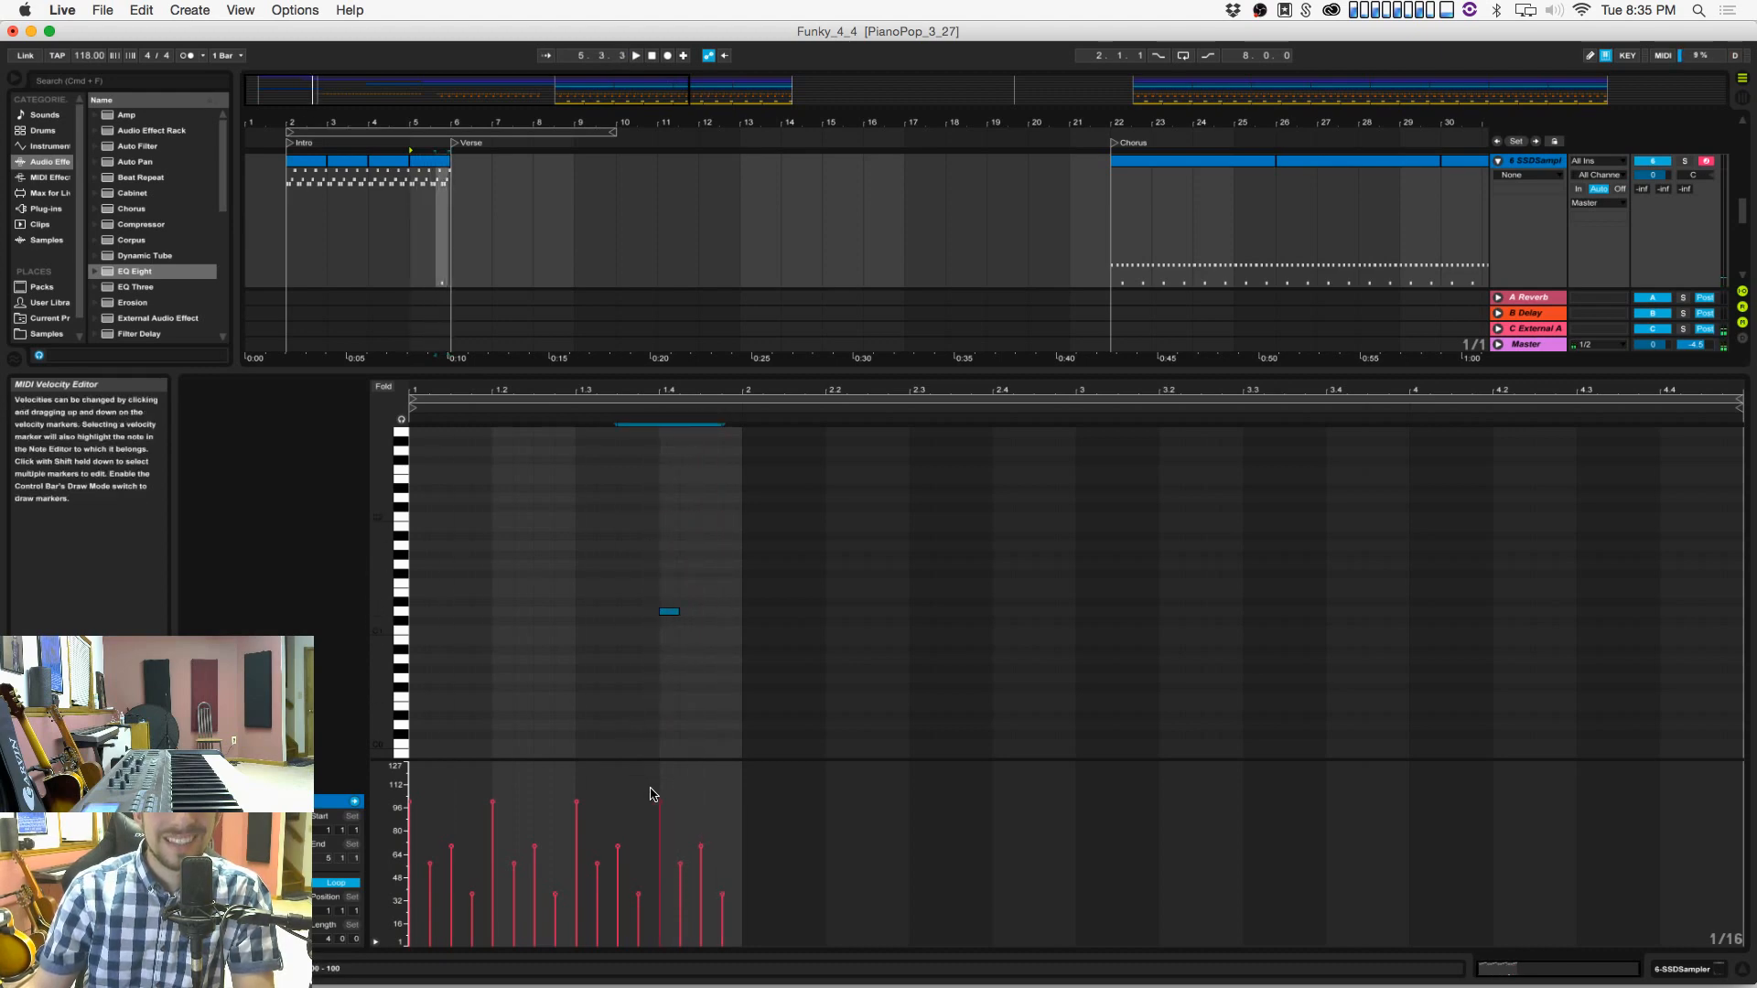
{"action": "left_click", "coordinate": [665, 697]}
{"action": "key", "text": "super+s"}
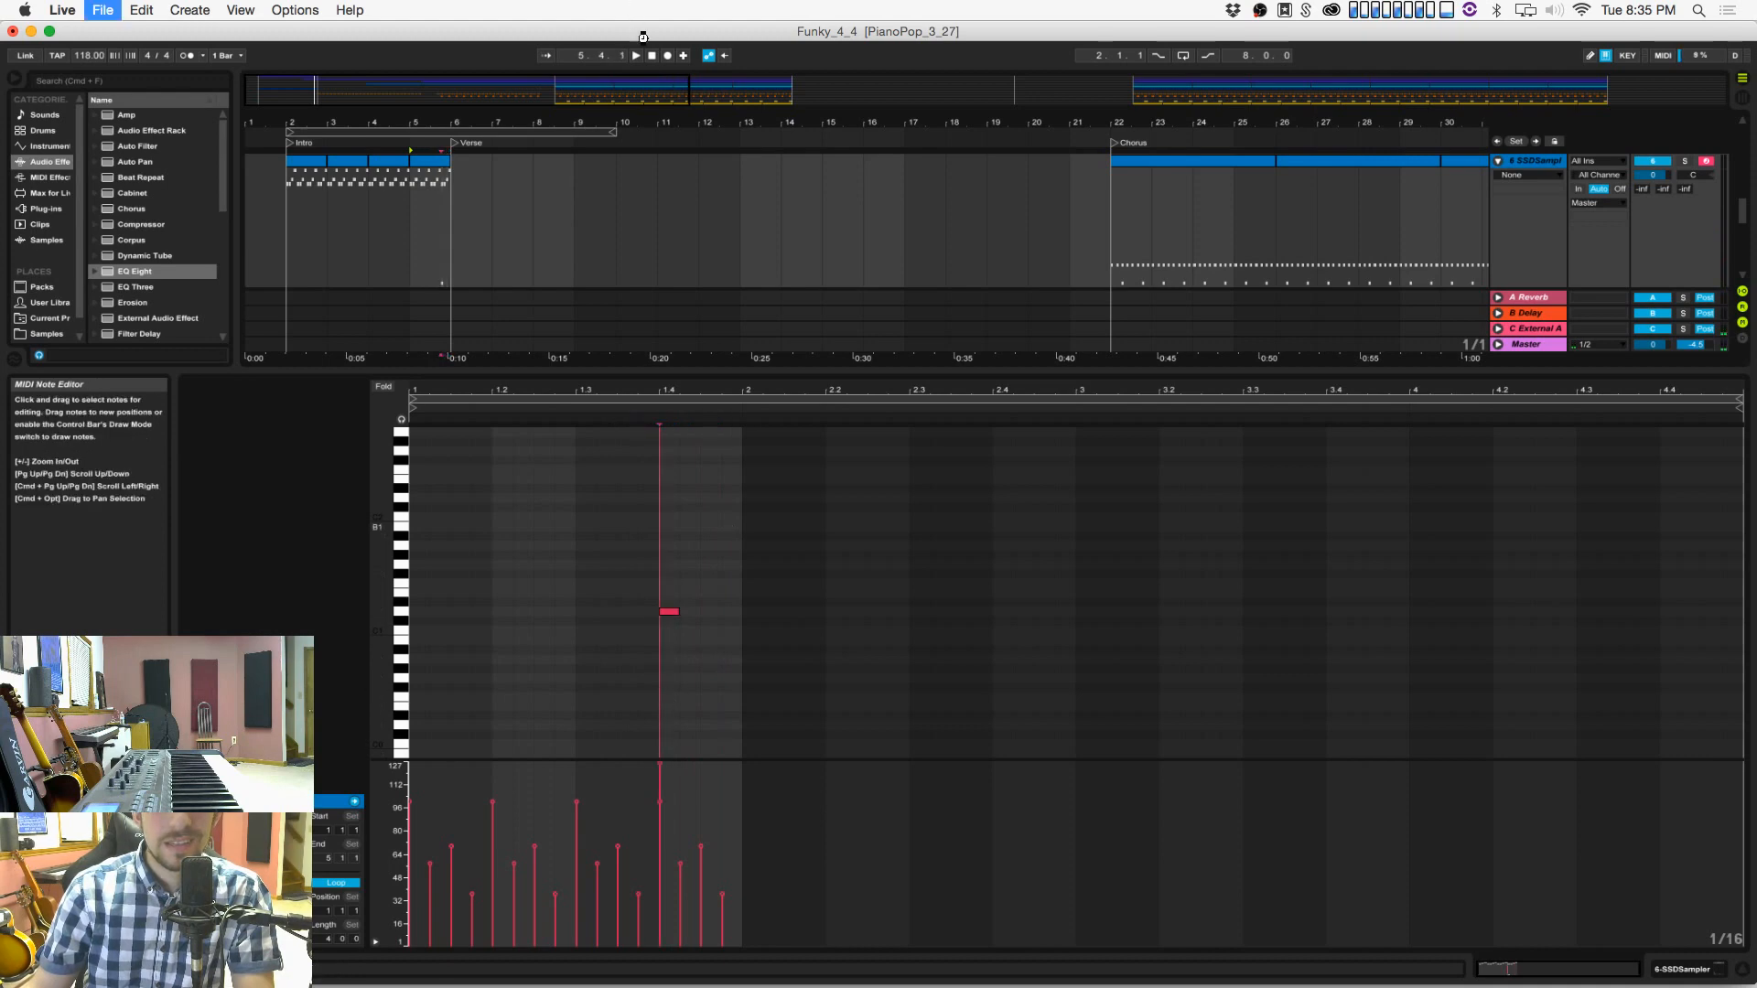
Step: Play back the Intro into the start of the Verse, and stop playback
{"action": "left_click", "coordinate": [653, 56]}
{"action": "key", "text": "space"}
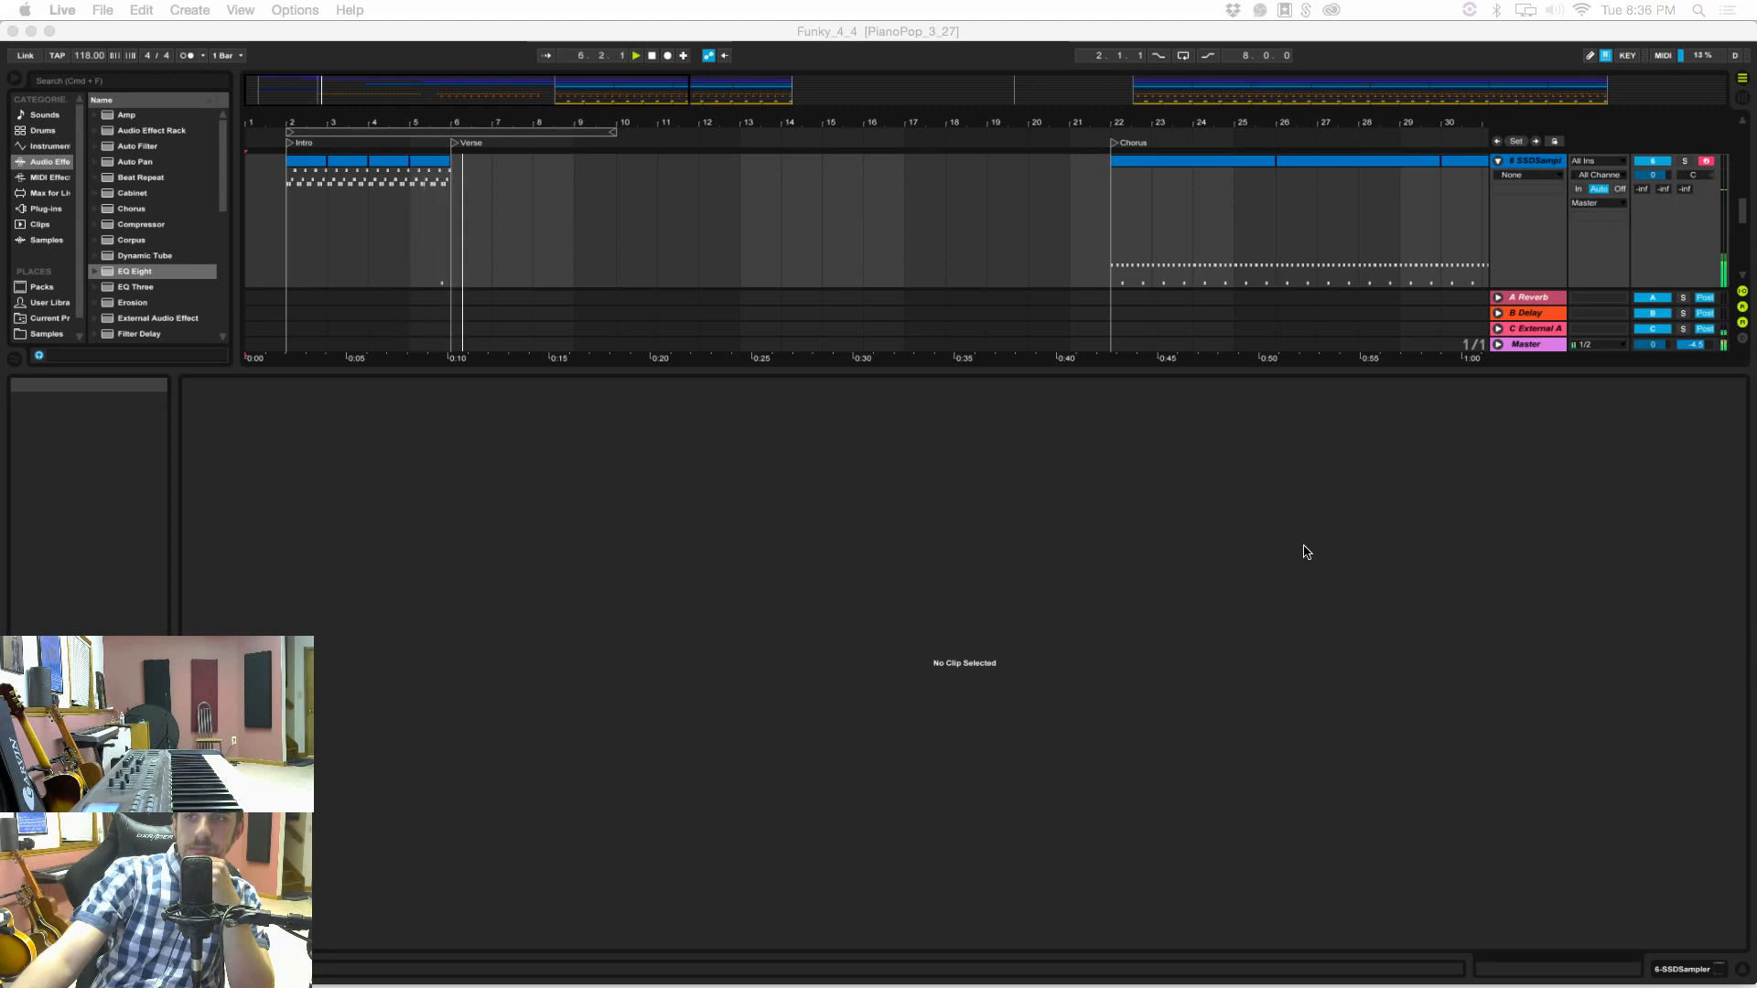
{"action": "left_click", "coordinate": [466, 206]}
{"action": "key", "text": "space"}
Step: Insert an empty MIDI clip on the SSDSampler track from bar 6 to bar 10, at the start of the Verse
{"action": "left_click_drag", "start_coordinate": [453, 224], "coordinate": [600, 187]}
{"action": "right_click", "coordinate": [583, 159]}
{"action": "left_click", "coordinate": [609, 270]}
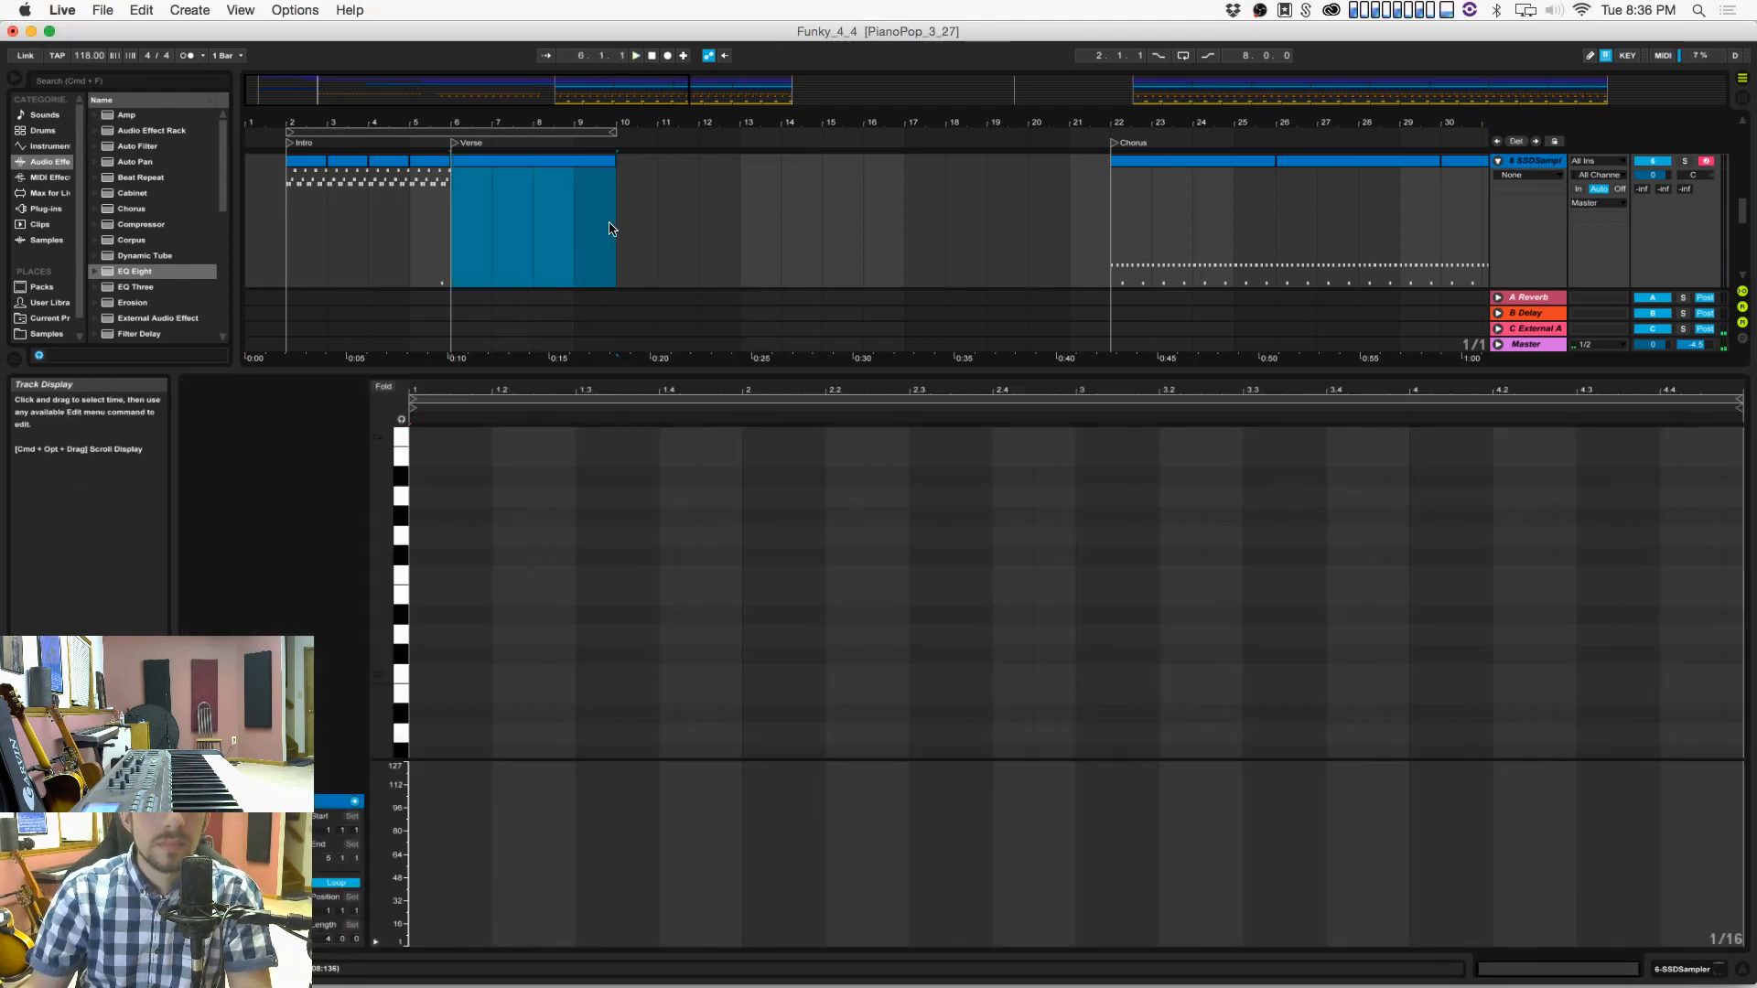
Step: Draw sixteenth-length C1 notes on all four beats of the new Verse clip's first bar and raise their velocities to 127
{"action": "left_click", "coordinate": [486, 678]}
{"action": "scroll", "coordinate": [486, 678], "scroll_direction": "down", "scroll_amount": 10}
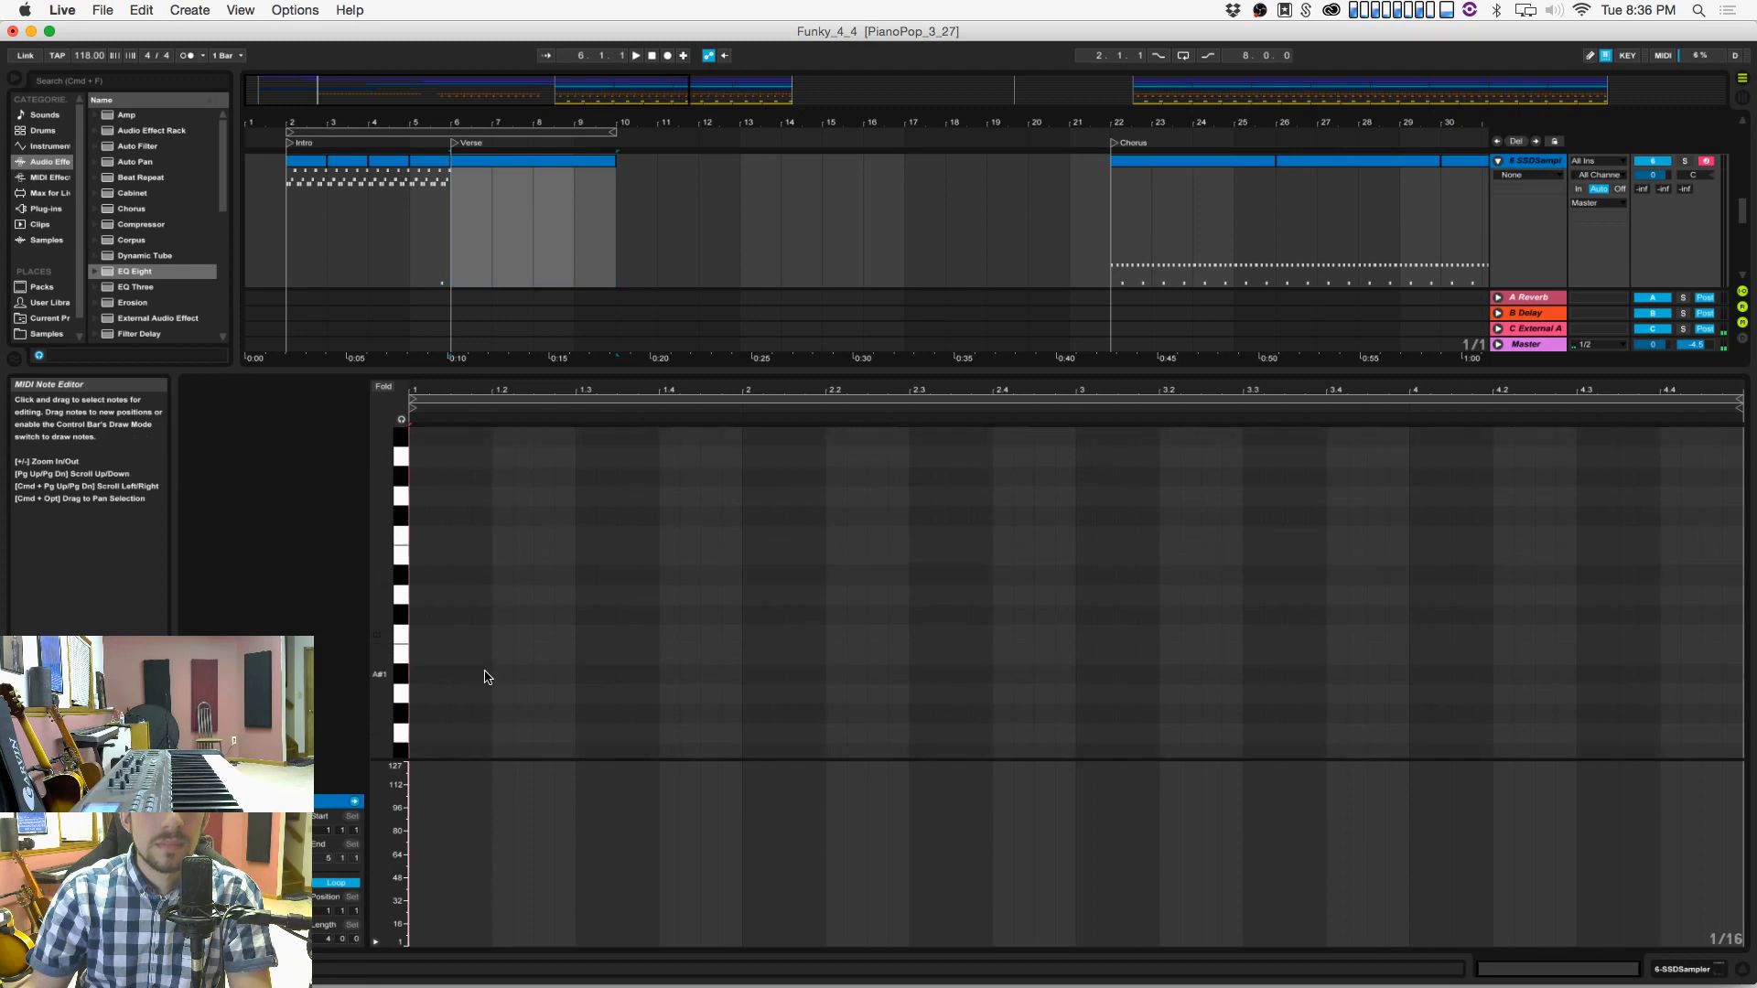
{"action": "double_click", "coordinate": [419, 576]}
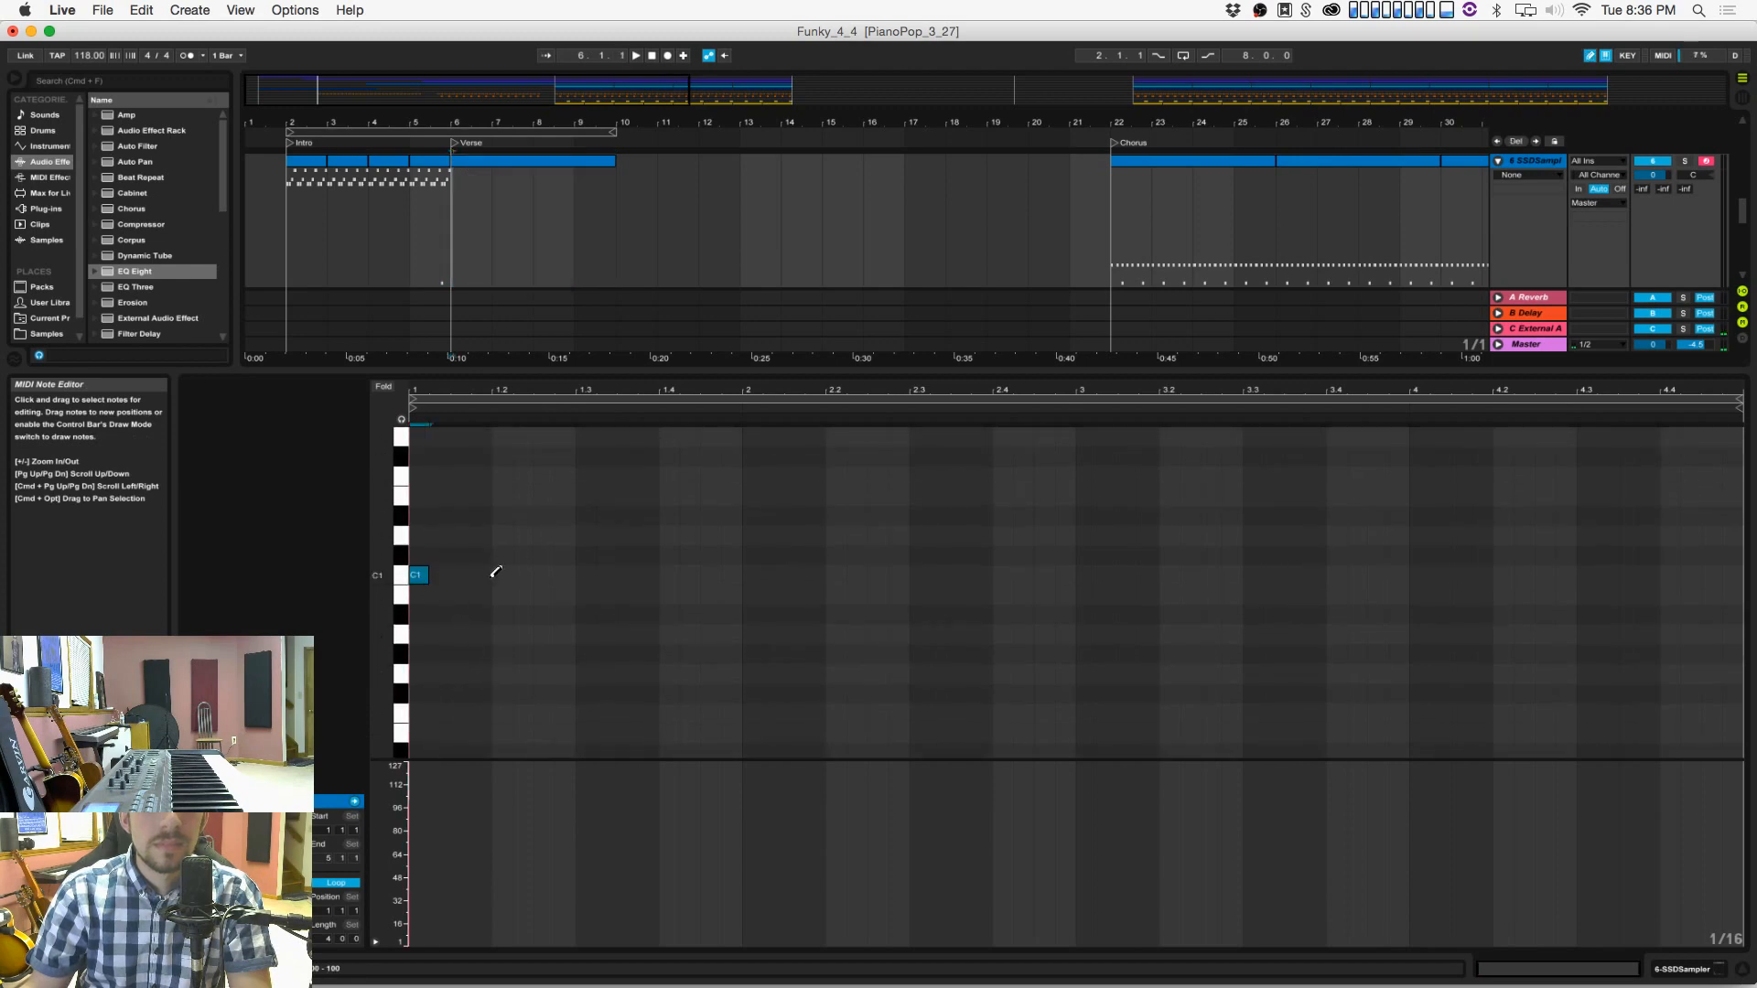
{"action": "left_click", "coordinate": [496, 573]}
{"action": "left_click", "coordinate": [588, 571]}
{"action": "left_click", "coordinate": [665, 570]}
{"action": "key", "text": "b"}
{"action": "mouse_move", "coordinate": [752, 544]}
{"action": "left_mouse_down"}
{"action": "mouse_move", "coordinate": [560, 593]}
{"action": "mouse_move", "coordinate": [408, 591]}
{"action": "left_mouse_up"}
{"action": "left_click_drag", "start_coordinate": [494, 805], "coordinate": [494, 723]}
Step: Delete the drum audio clips on tracks 8 Audio and 9 Audio between bars 5 and 14
{"action": "left_click_drag", "start_coordinate": [696, 370], "coordinate": [695, 681]}
{"action": "left_click_drag", "start_coordinate": [450, 250], "coordinate": [482, 251]}
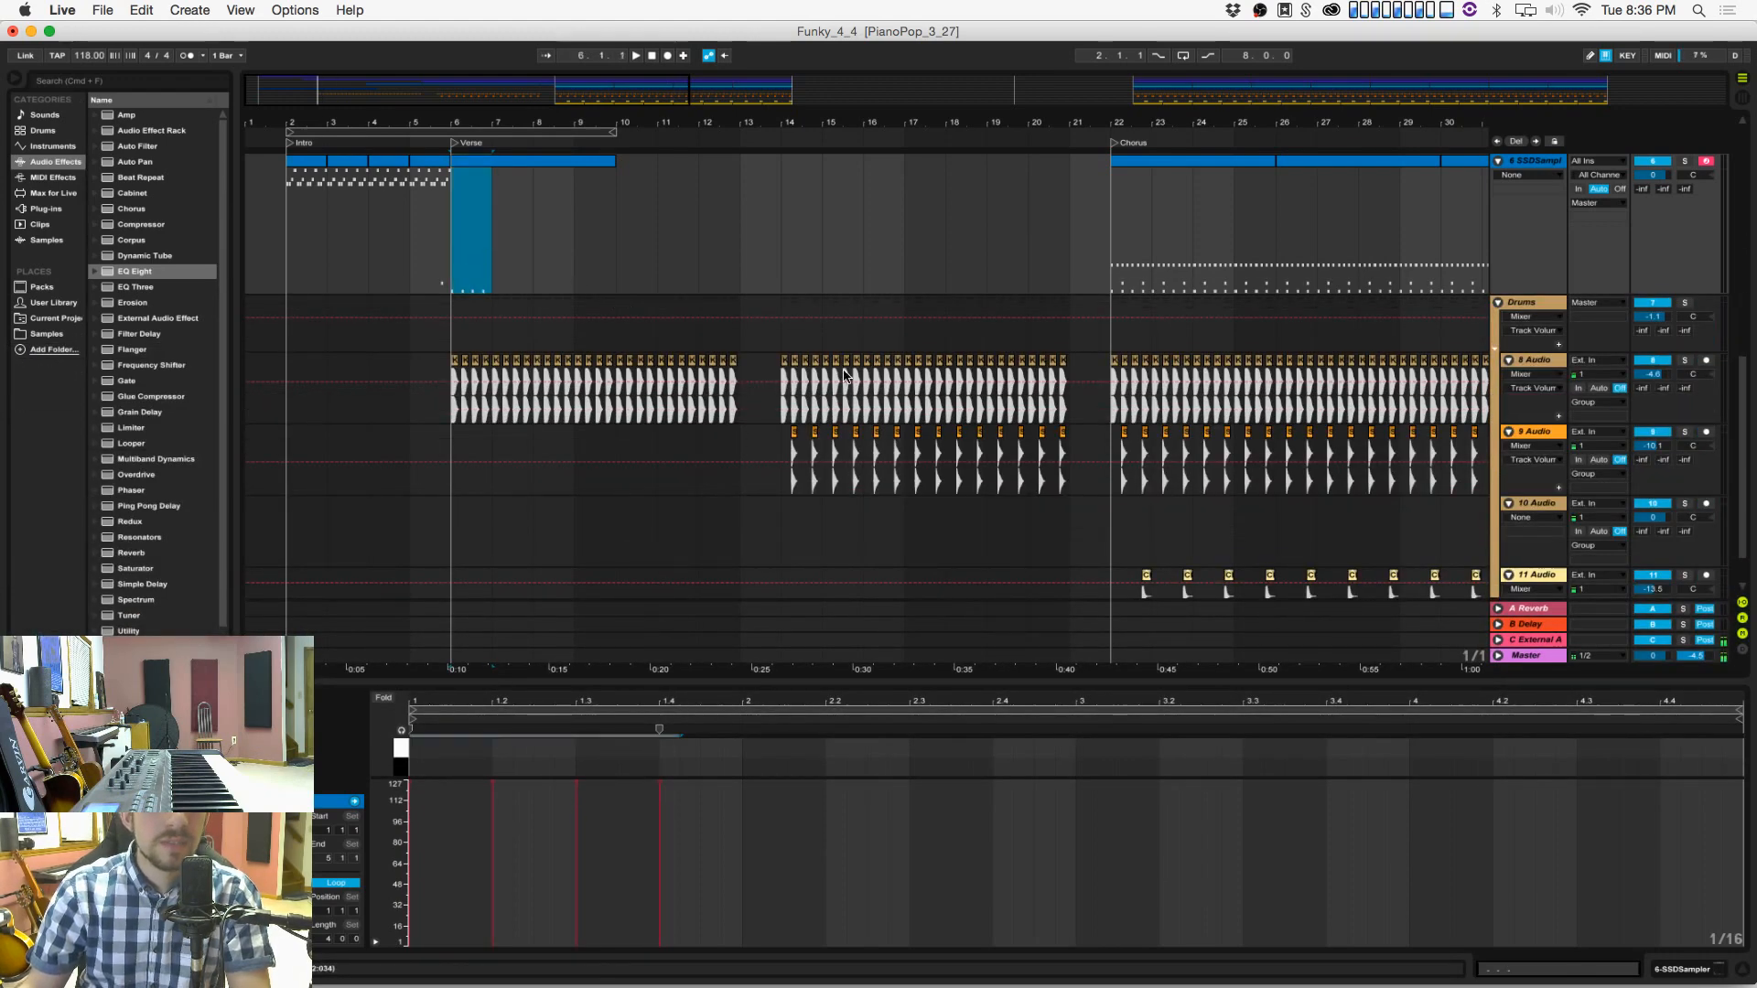
{"action": "left_click_drag", "start_coordinate": [423, 431], "coordinate": [764, 385]}
{"action": "key", "text": "Delete"}
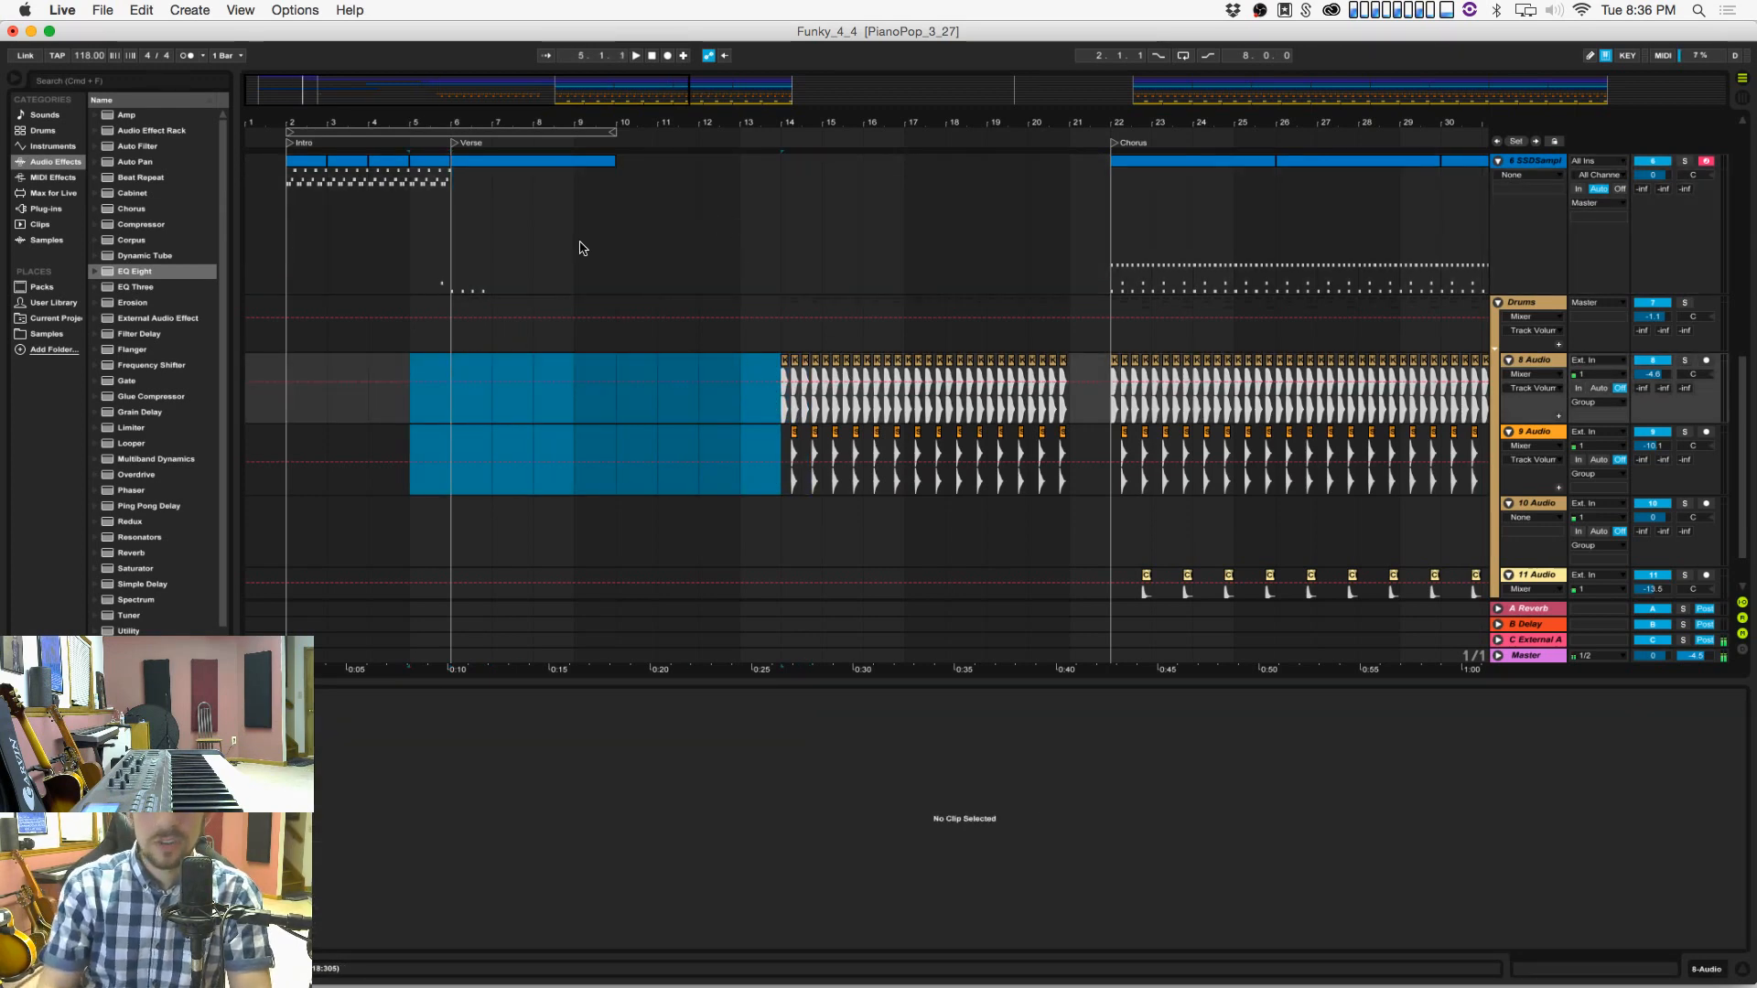
Step: Duplicate the one-bar C1 pattern at bar 6 six times to fill the Verse up to bar 13, and save the set
{"action": "left_click", "coordinate": [462, 243]}
{"action": "key", "text": "super+d"}
{"action": "key", "text": "super+d"}
{"action": "key", "text": "super+d"}
{"action": "key", "text": "super+d"}
{"action": "key", "text": "super+d"}
{"action": "key", "text": "super+d"}
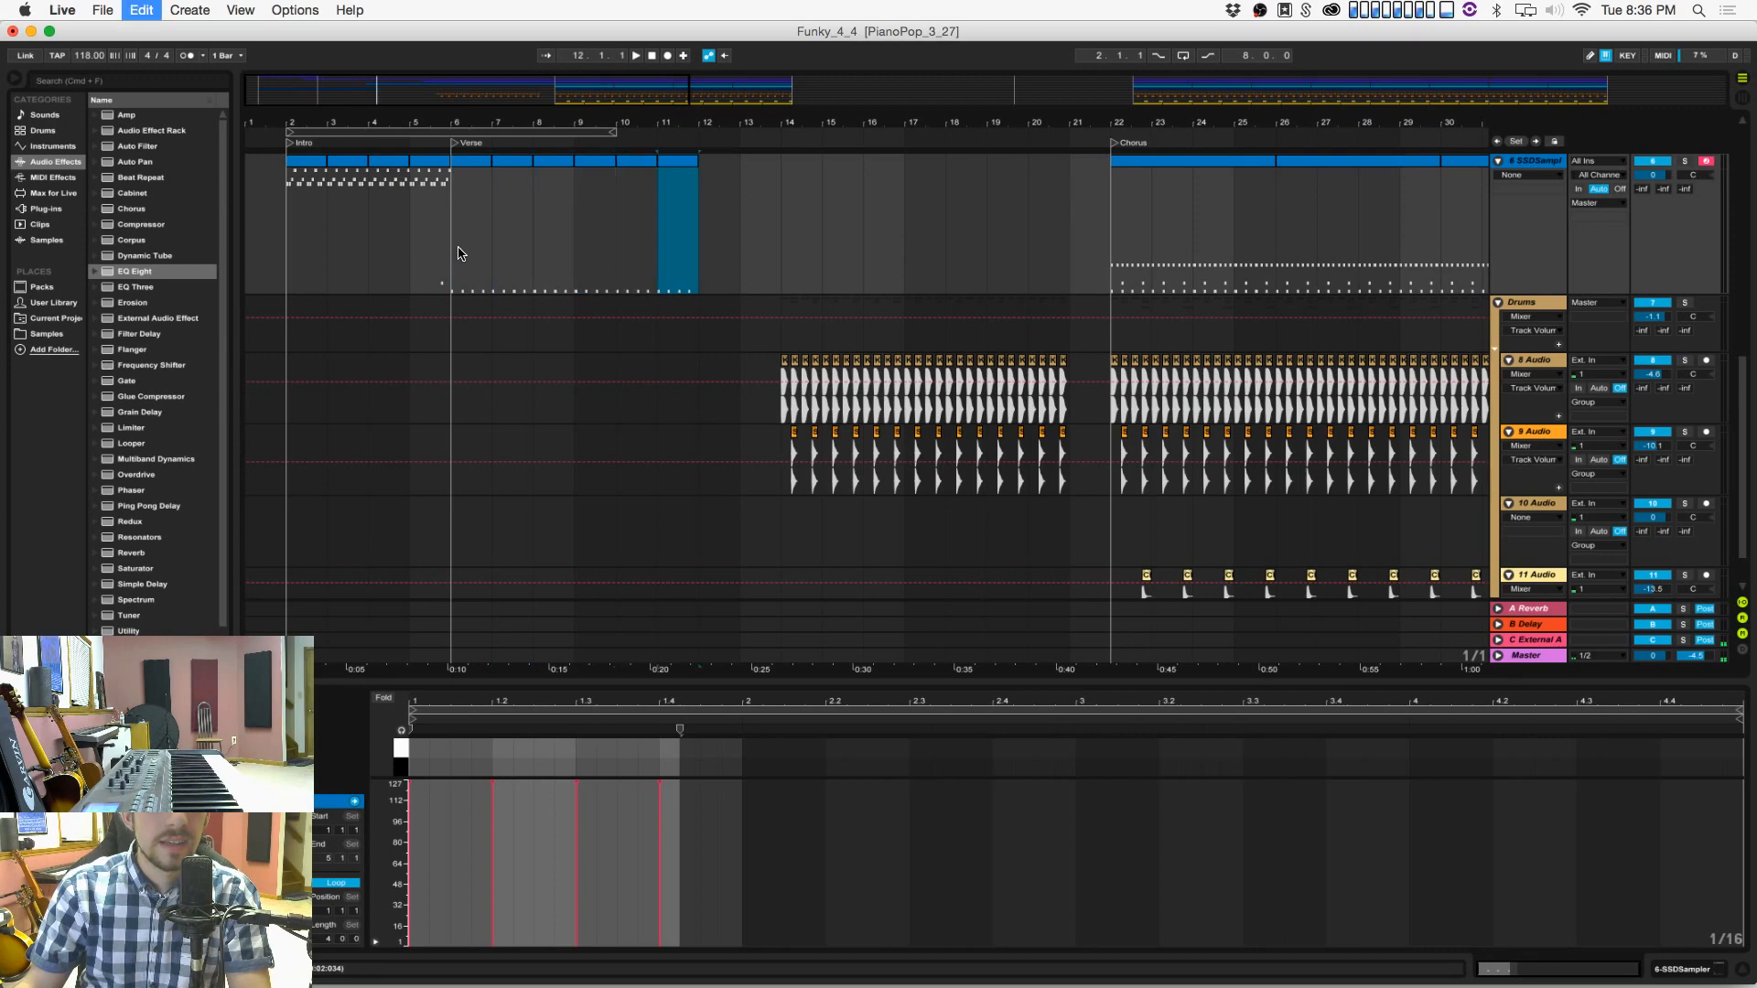
{"action": "key", "text": "super+s"}
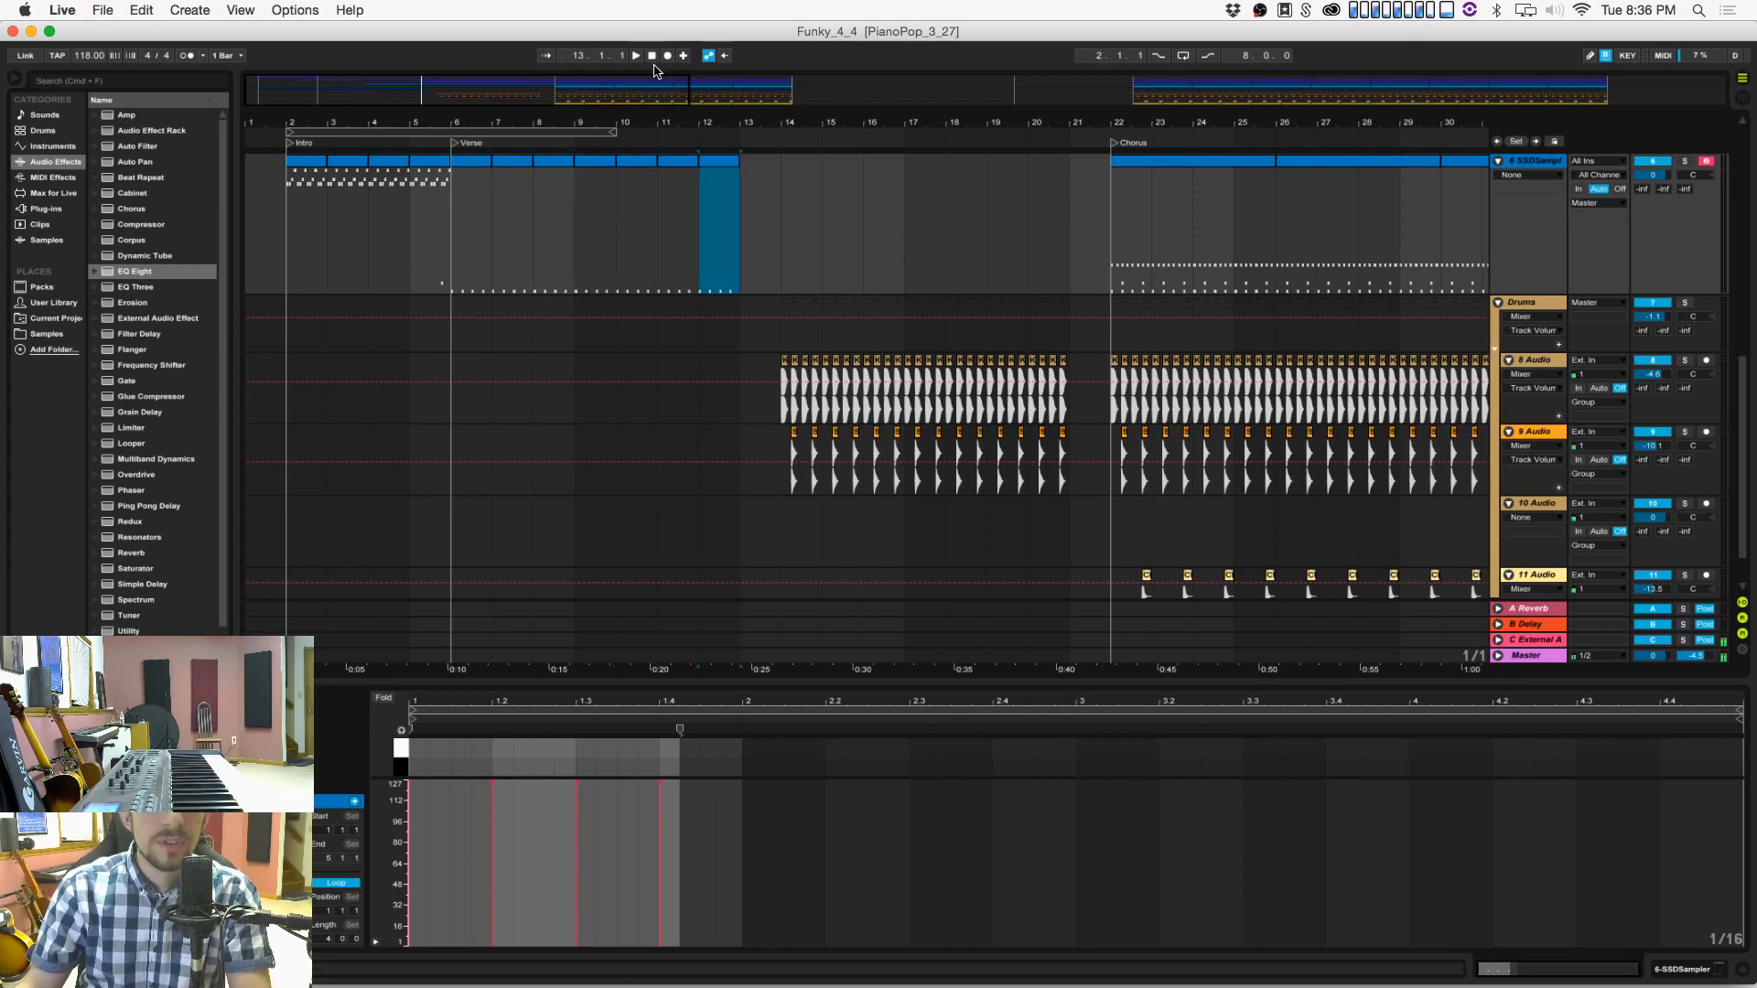
{"action": "left_click", "coordinate": [651, 56]}
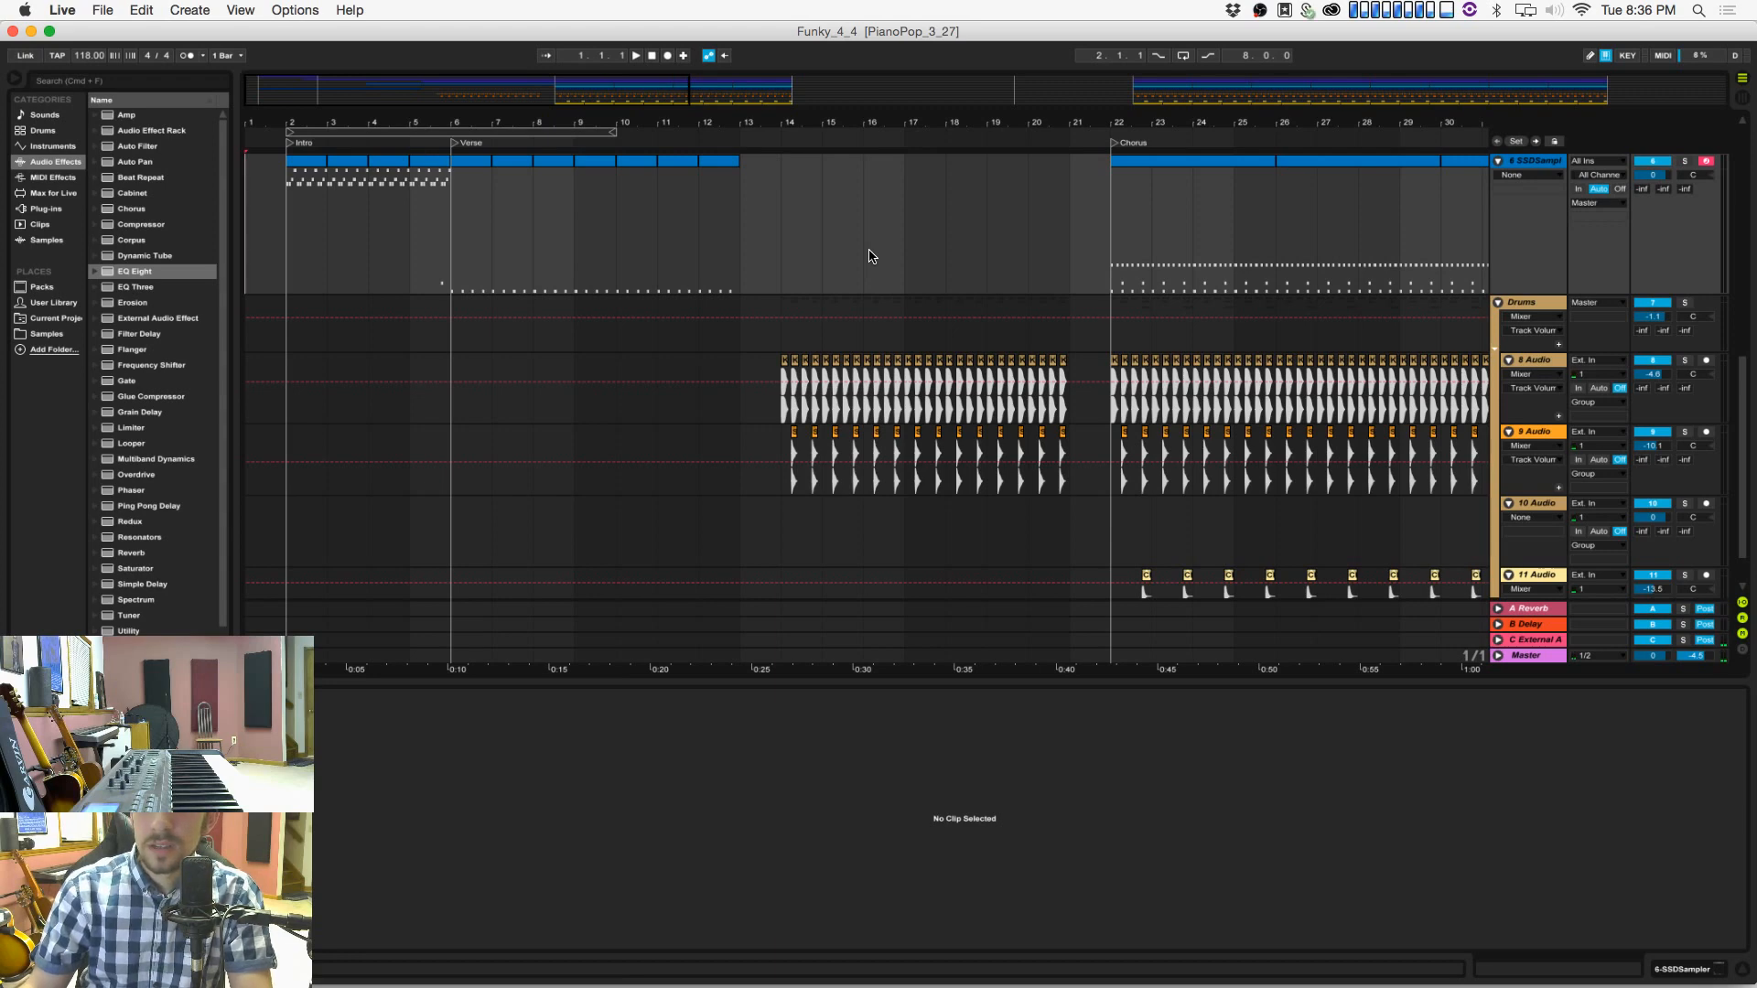
Step: Audition the arrangement from the start of the Intro and from the start of the Chorus
{"action": "left_click", "coordinate": [282, 255]}
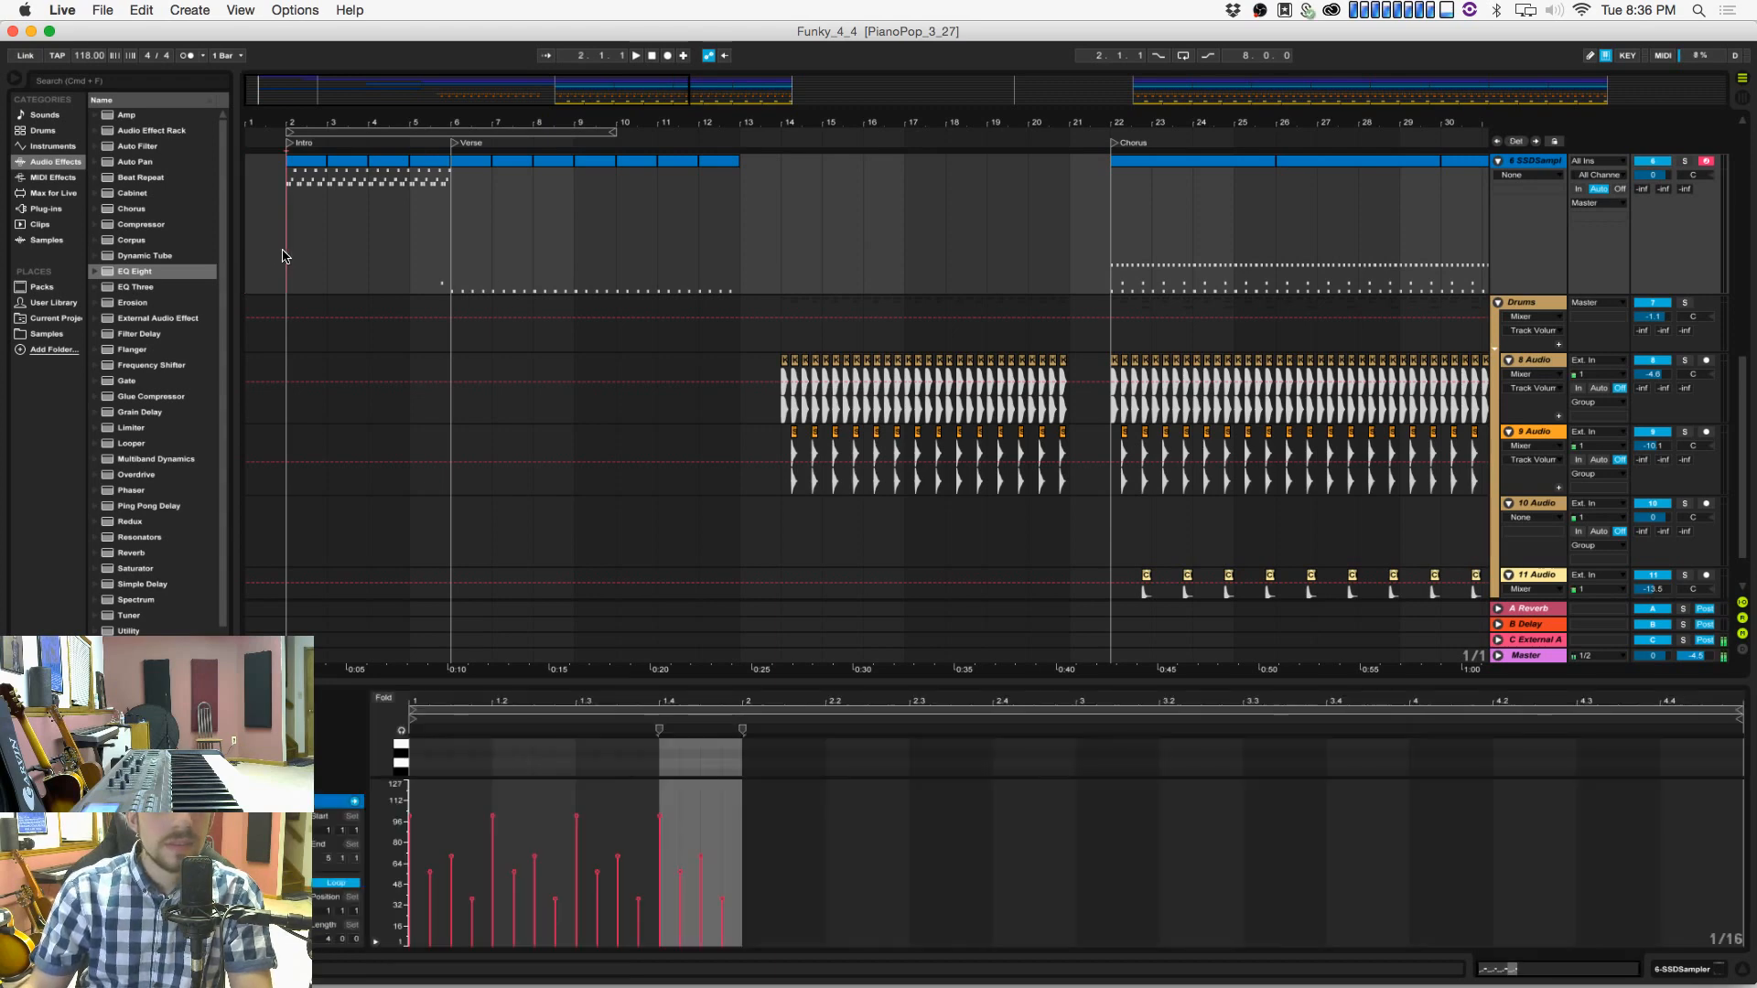
{"action": "key", "text": "super+Tab"}
{"action": "key", "text": "super+shift+Tab"}
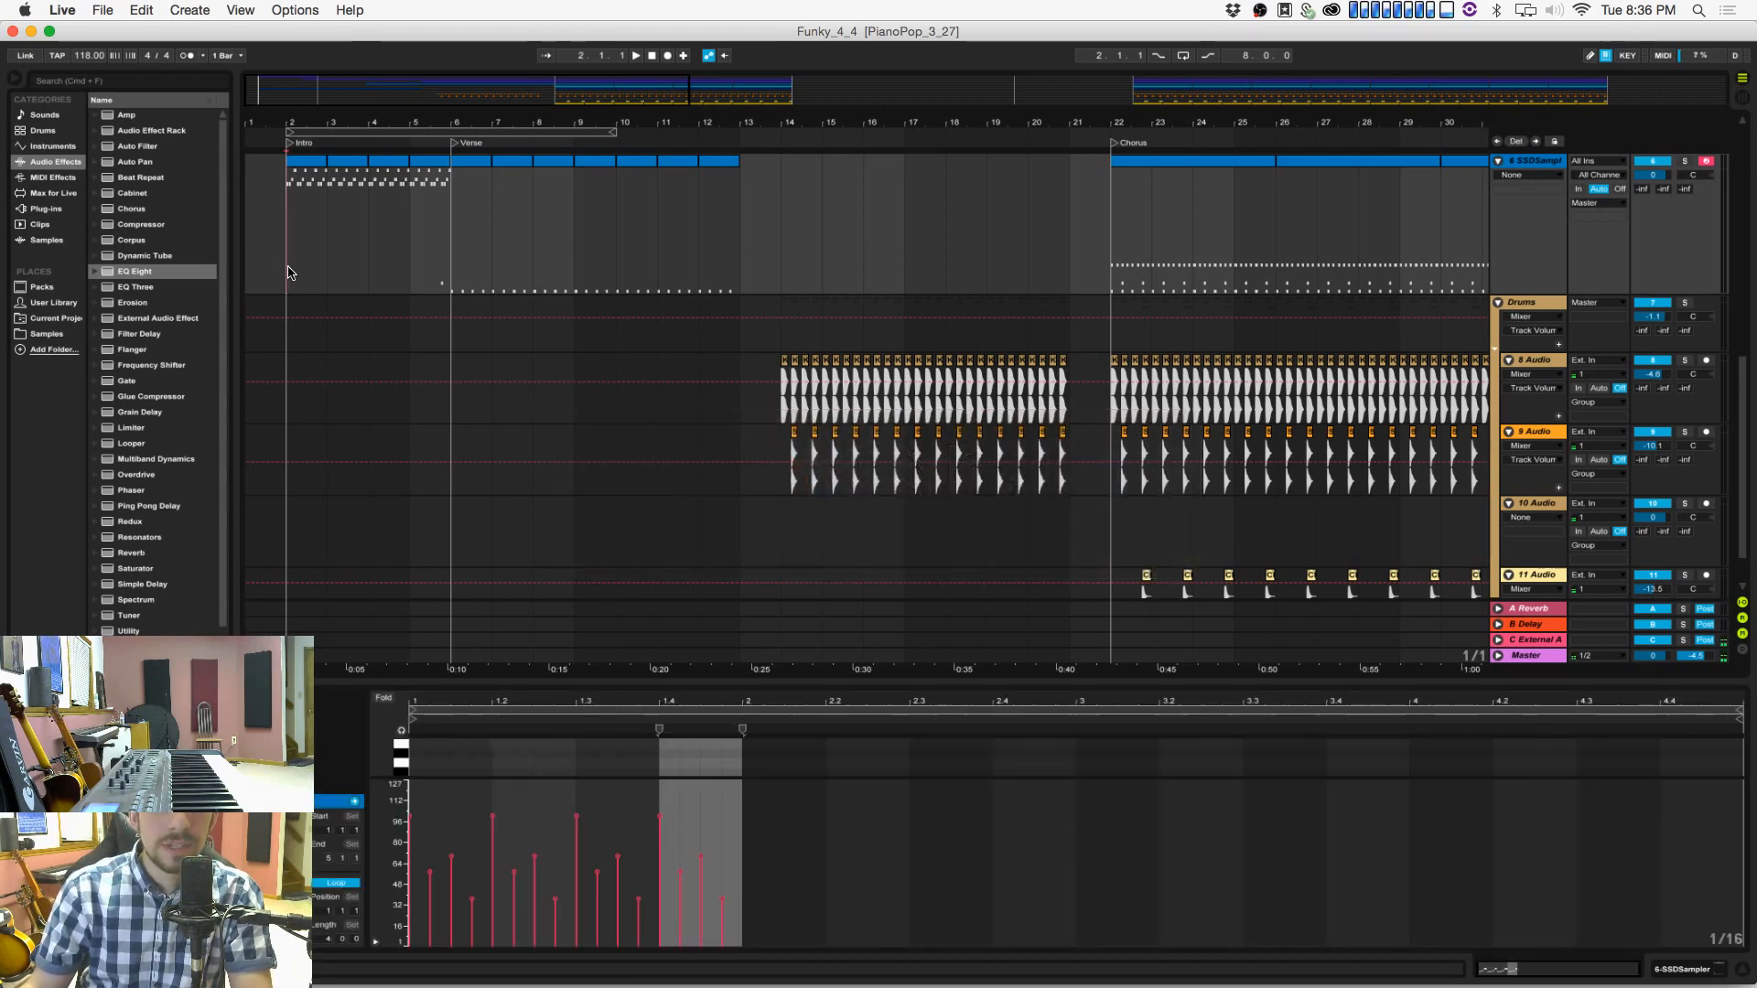
{"action": "key", "text": "super+Tab"}
{"action": "key", "text": "super+Tab"}
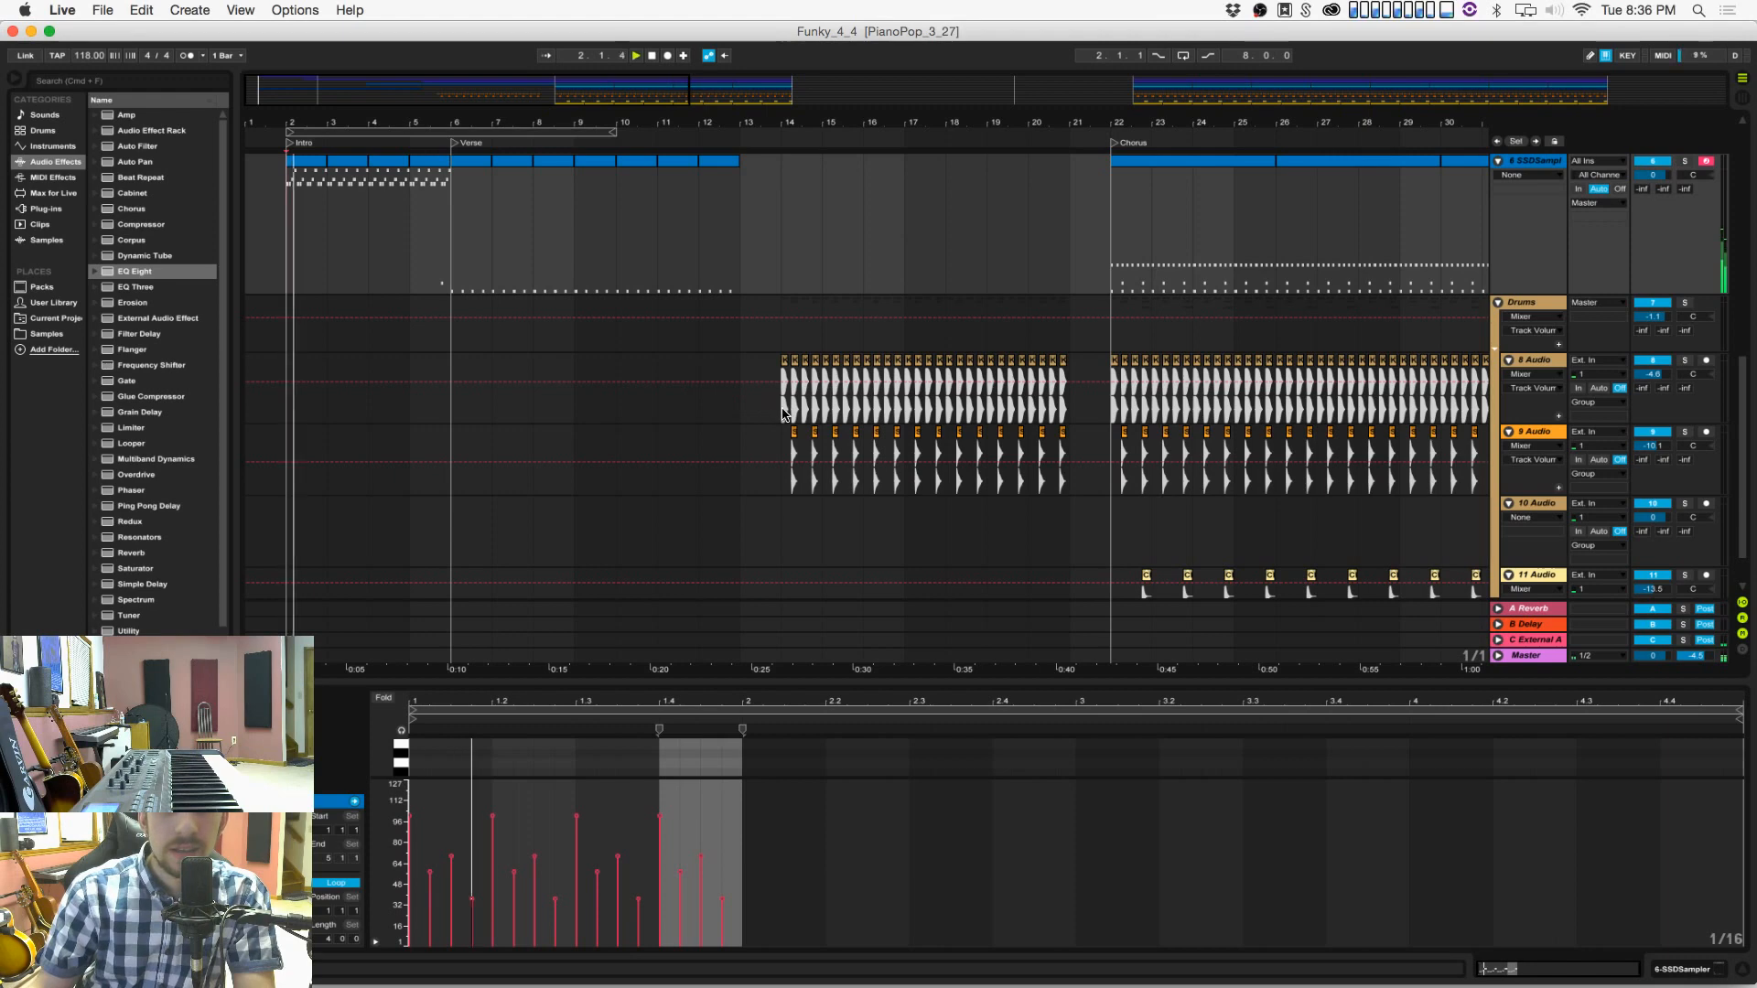
{"action": "left_click", "coordinate": [1110, 421]}
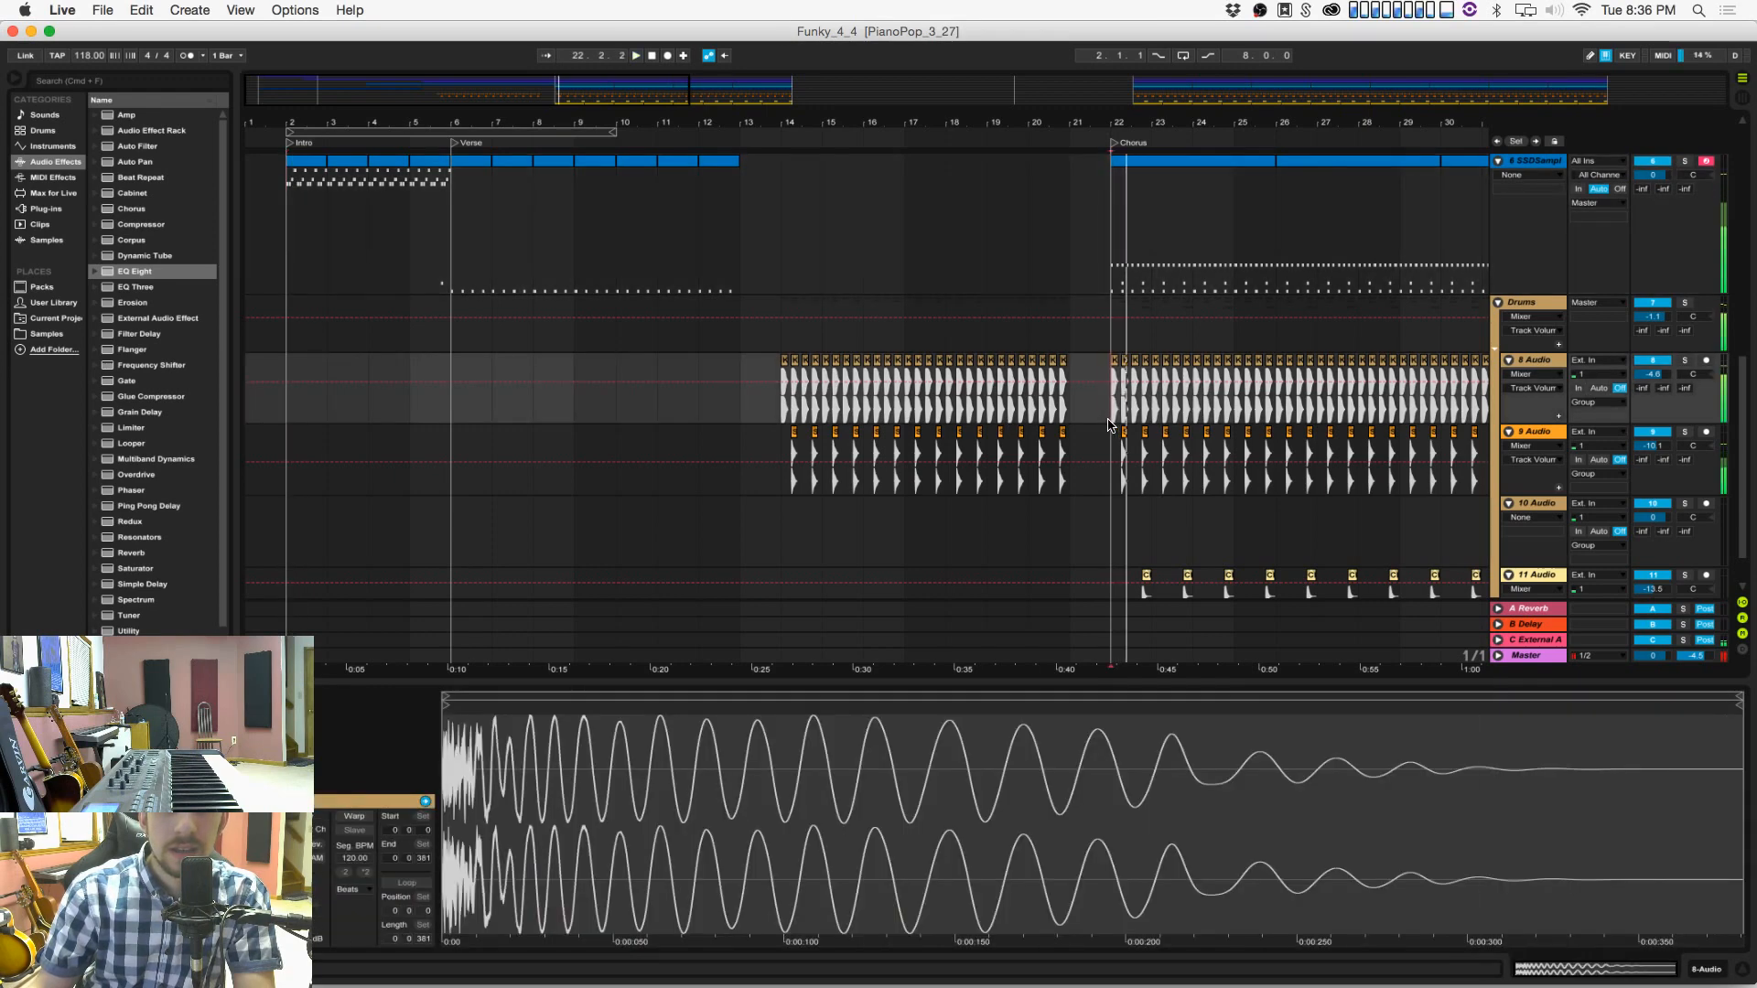
{"action": "left_click", "coordinate": [590, 398]}
{"action": "key", "text": "super+Tab"}
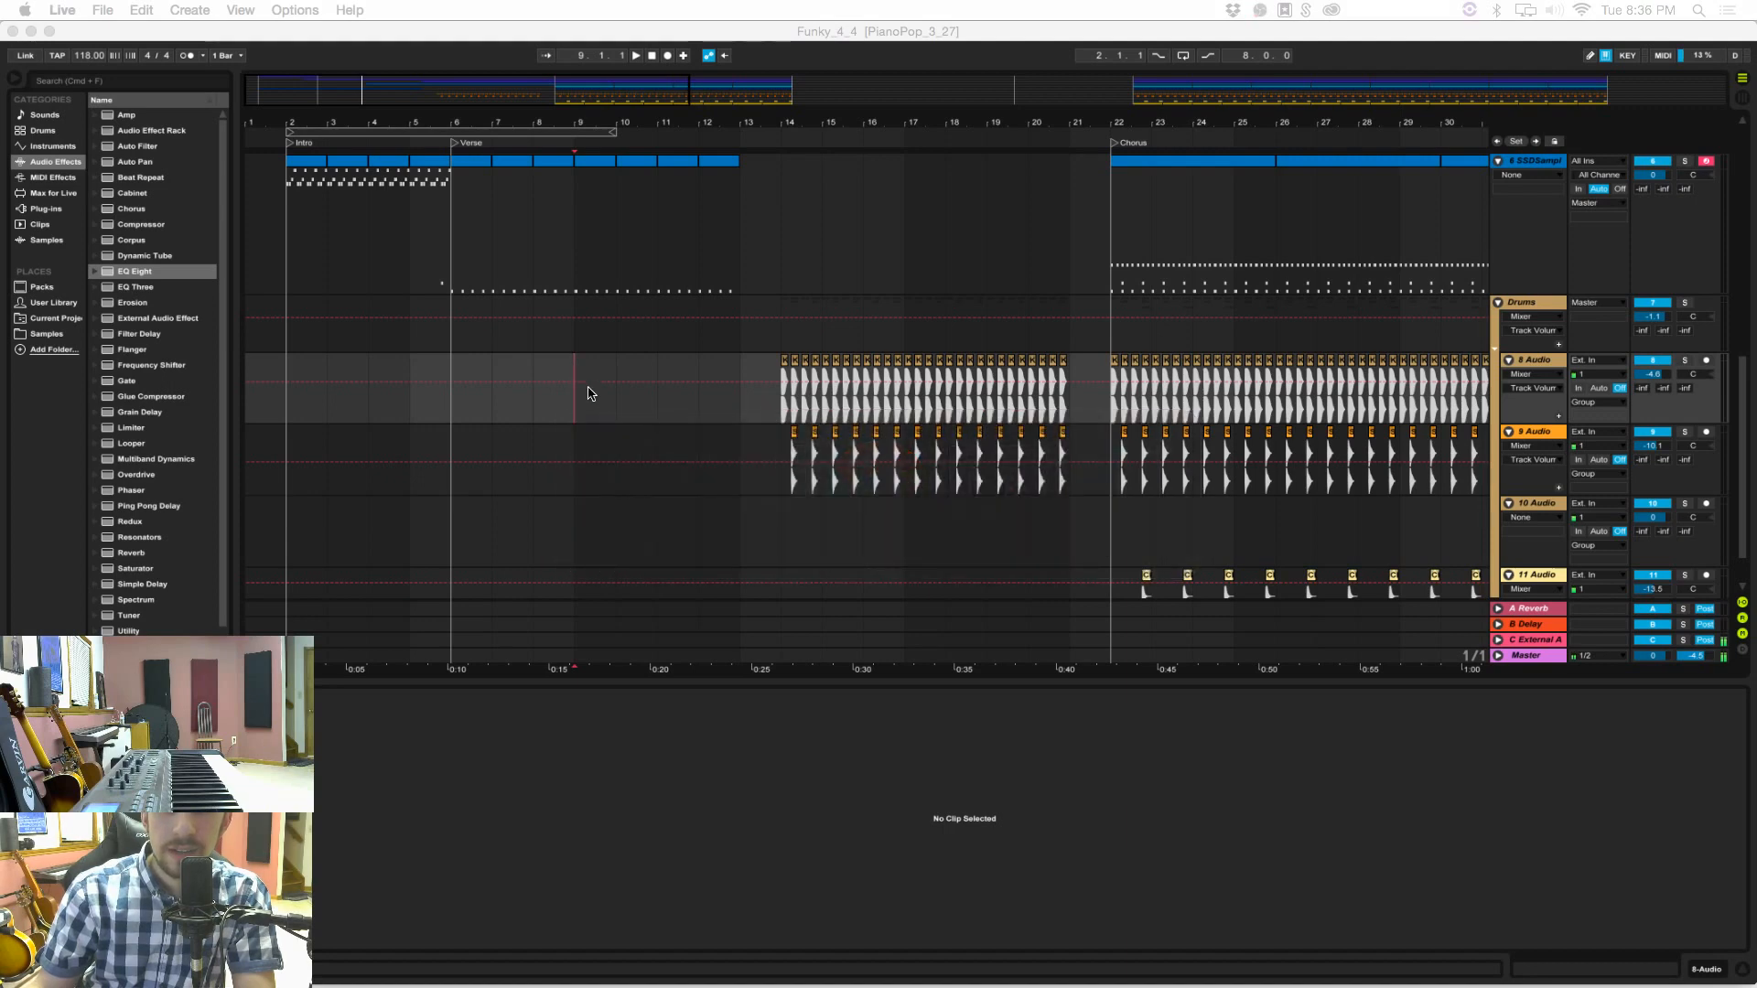
{"action": "left_click", "coordinate": [287, 376]}
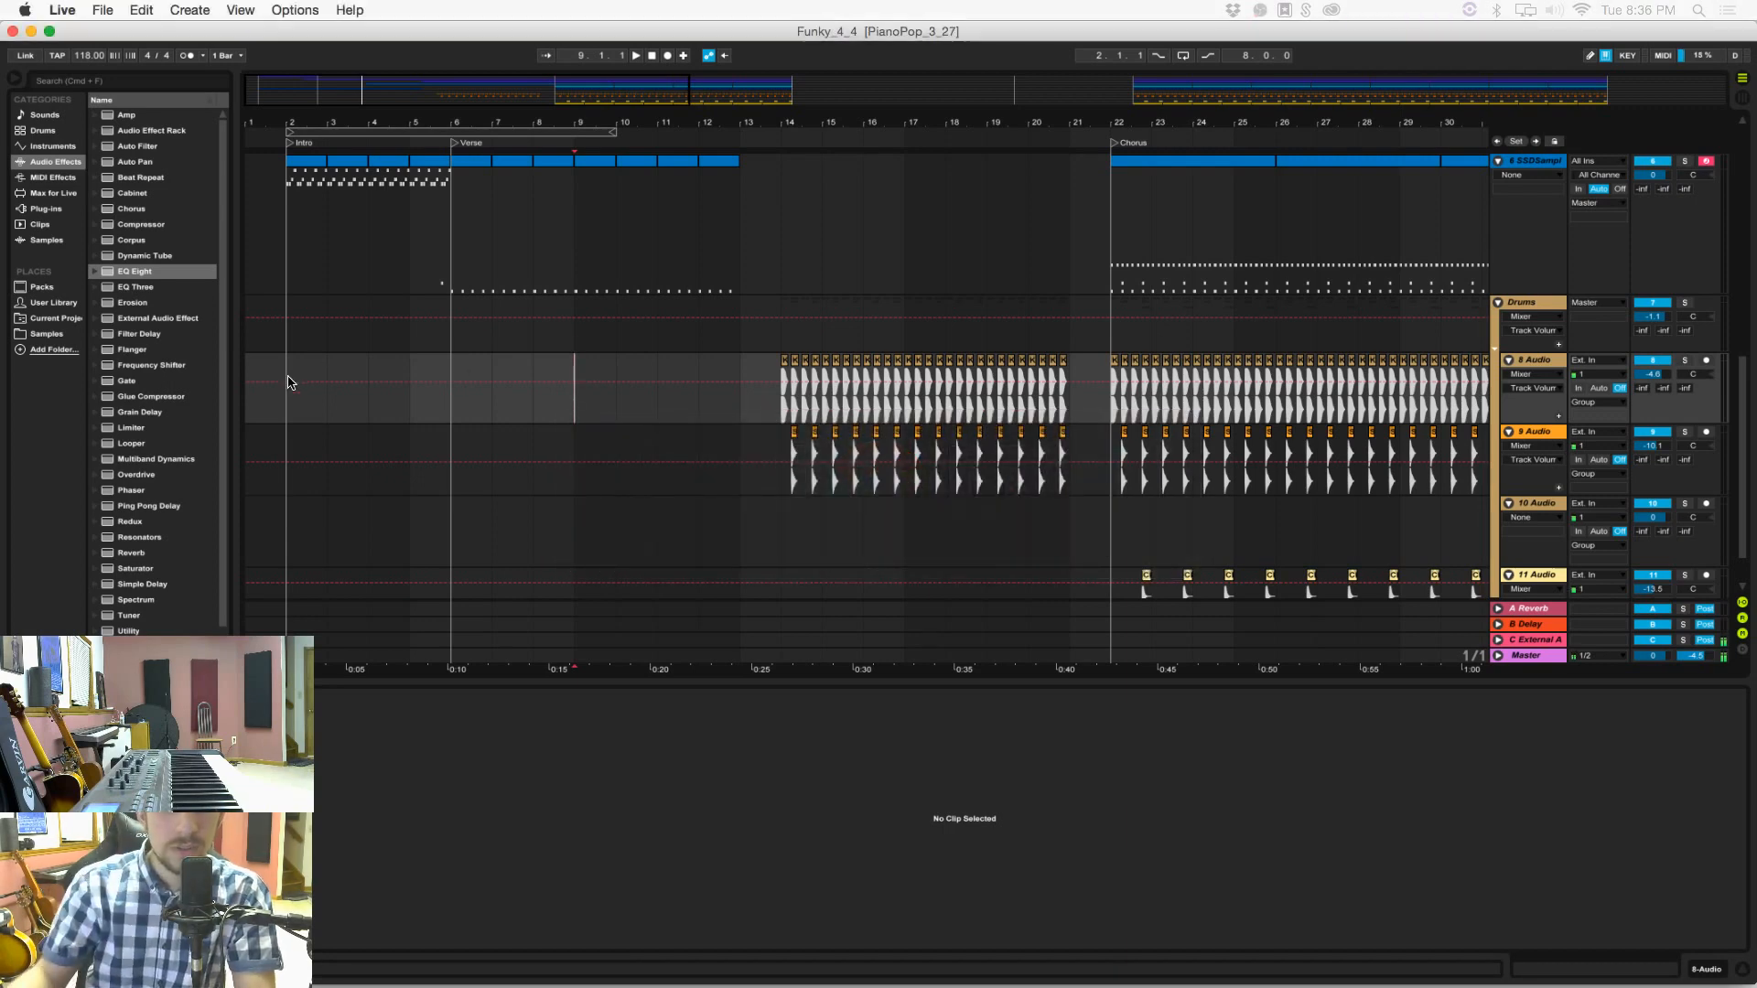
{"action": "key", "text": "super+Tab"}
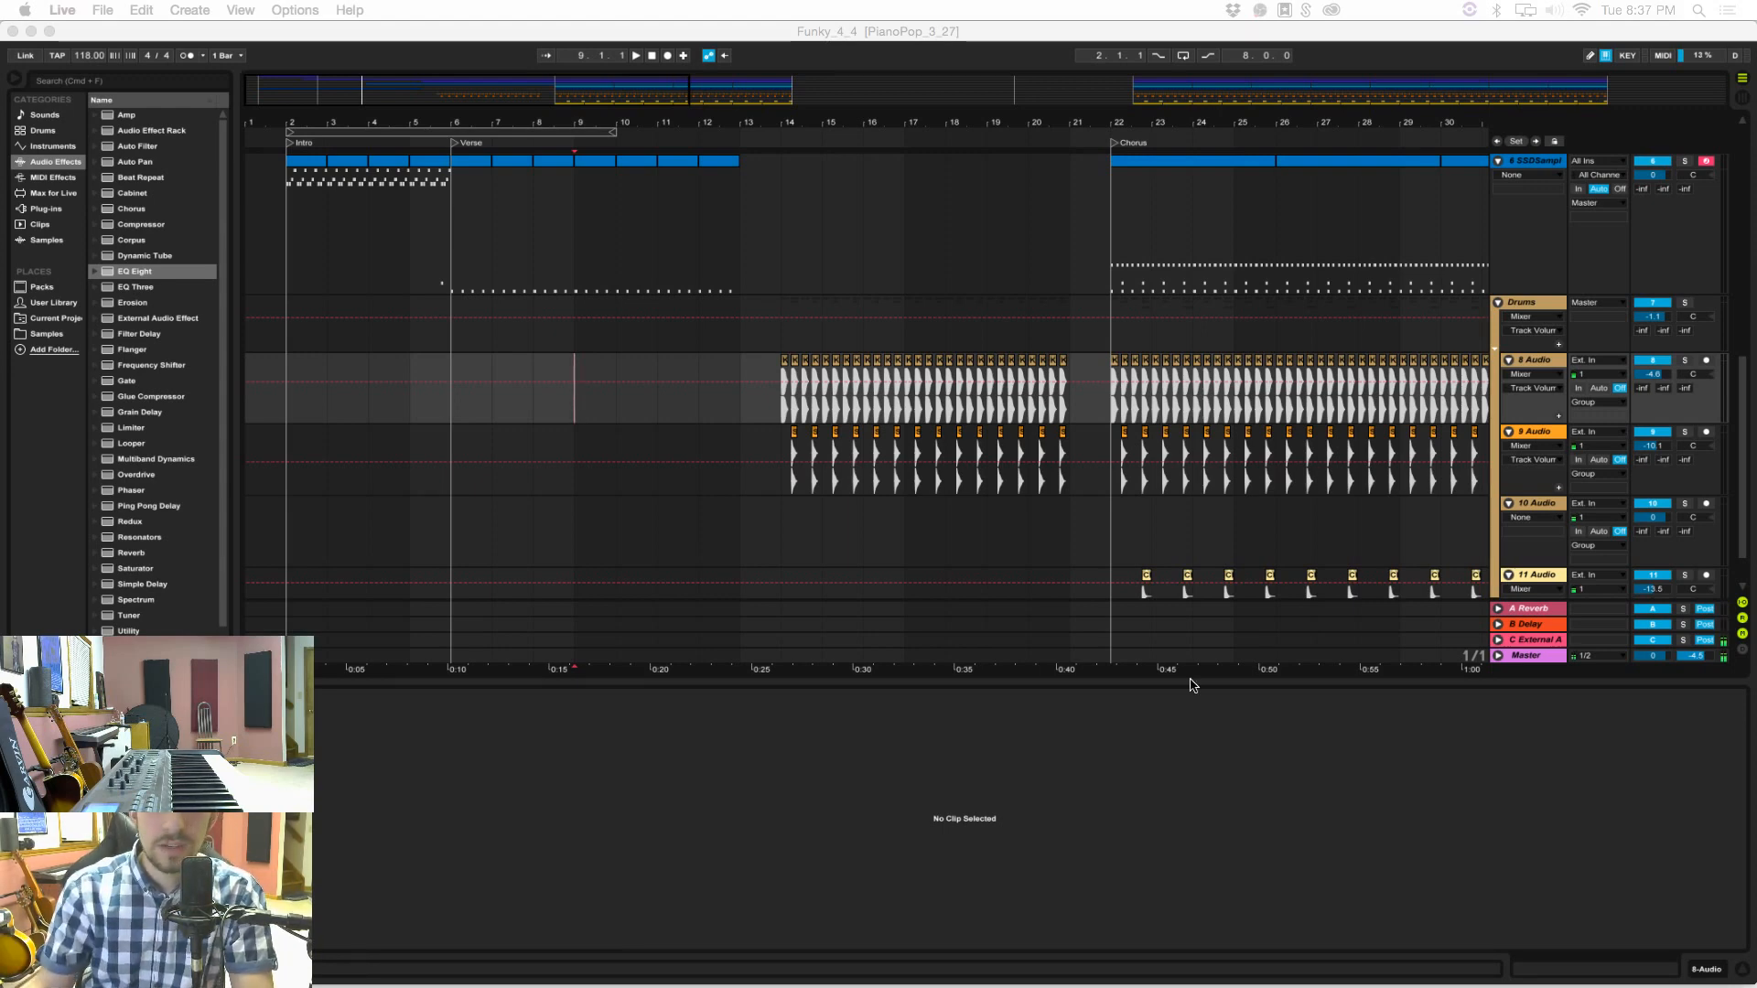
Step: Play back the arrangement from bar 9 and restart it from the beginning of the Intro
{"action": "left_click", "coordinate": [1102, 717]}
{"action": "key", "text": "space"}
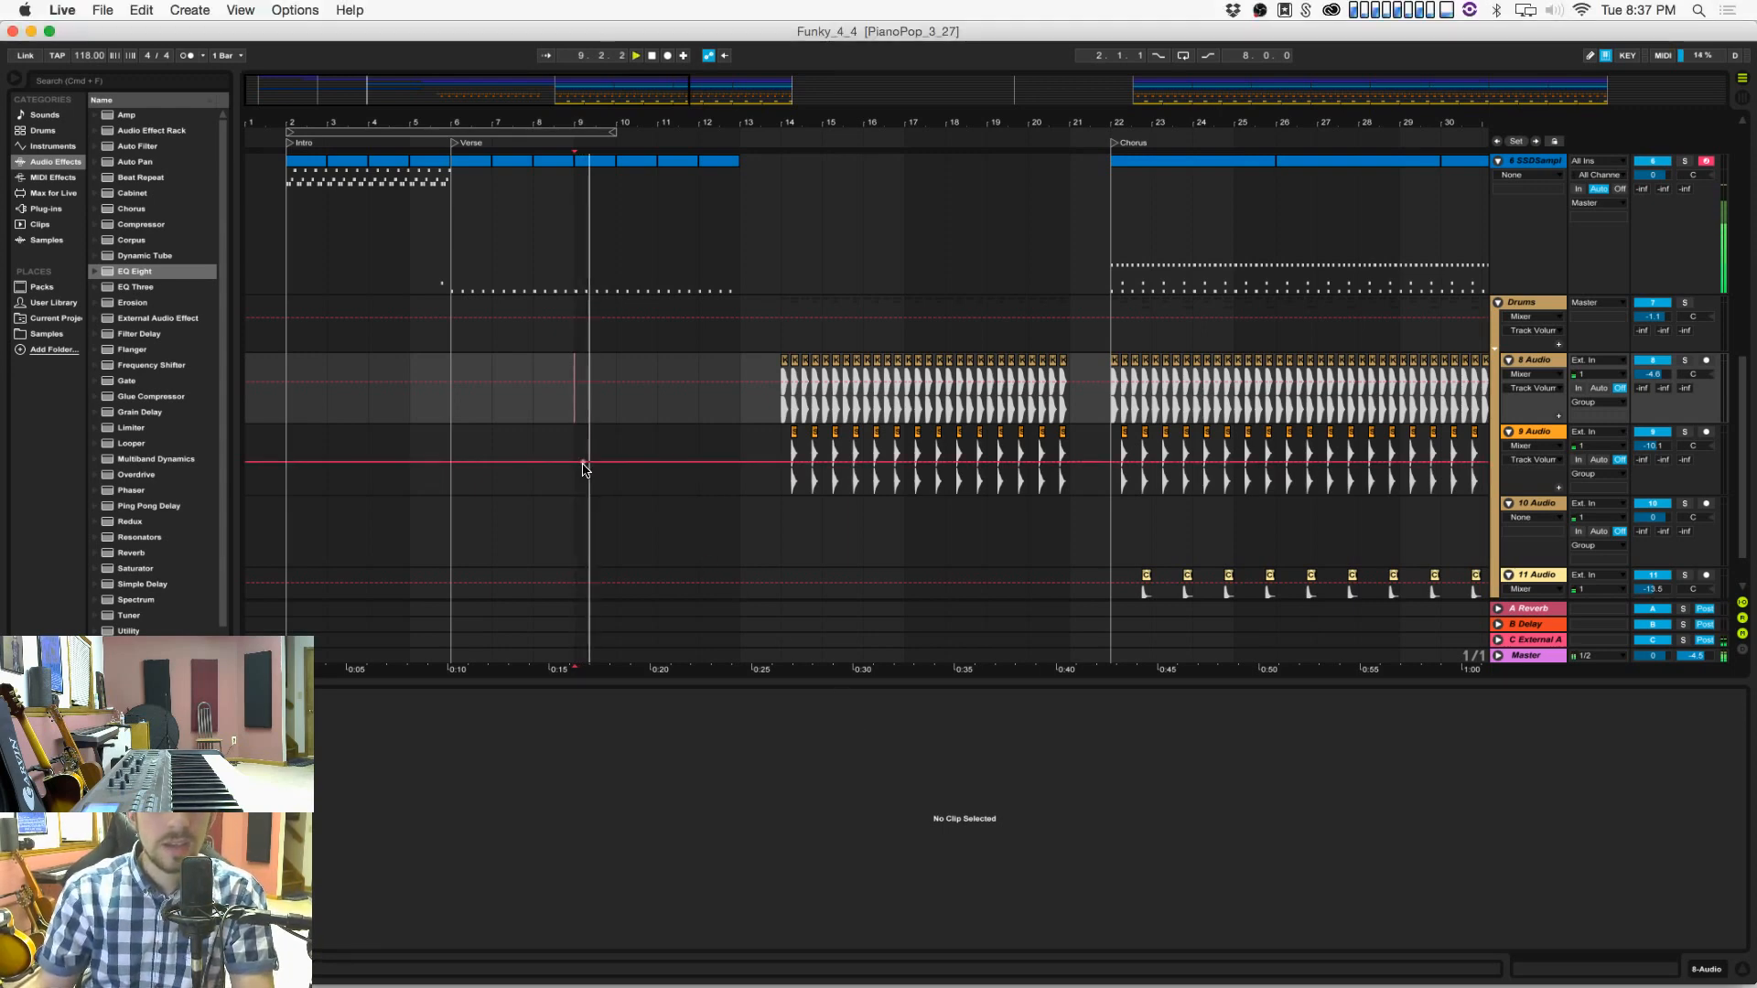
{"action": "left_click", "coordinate": [286, 372]}
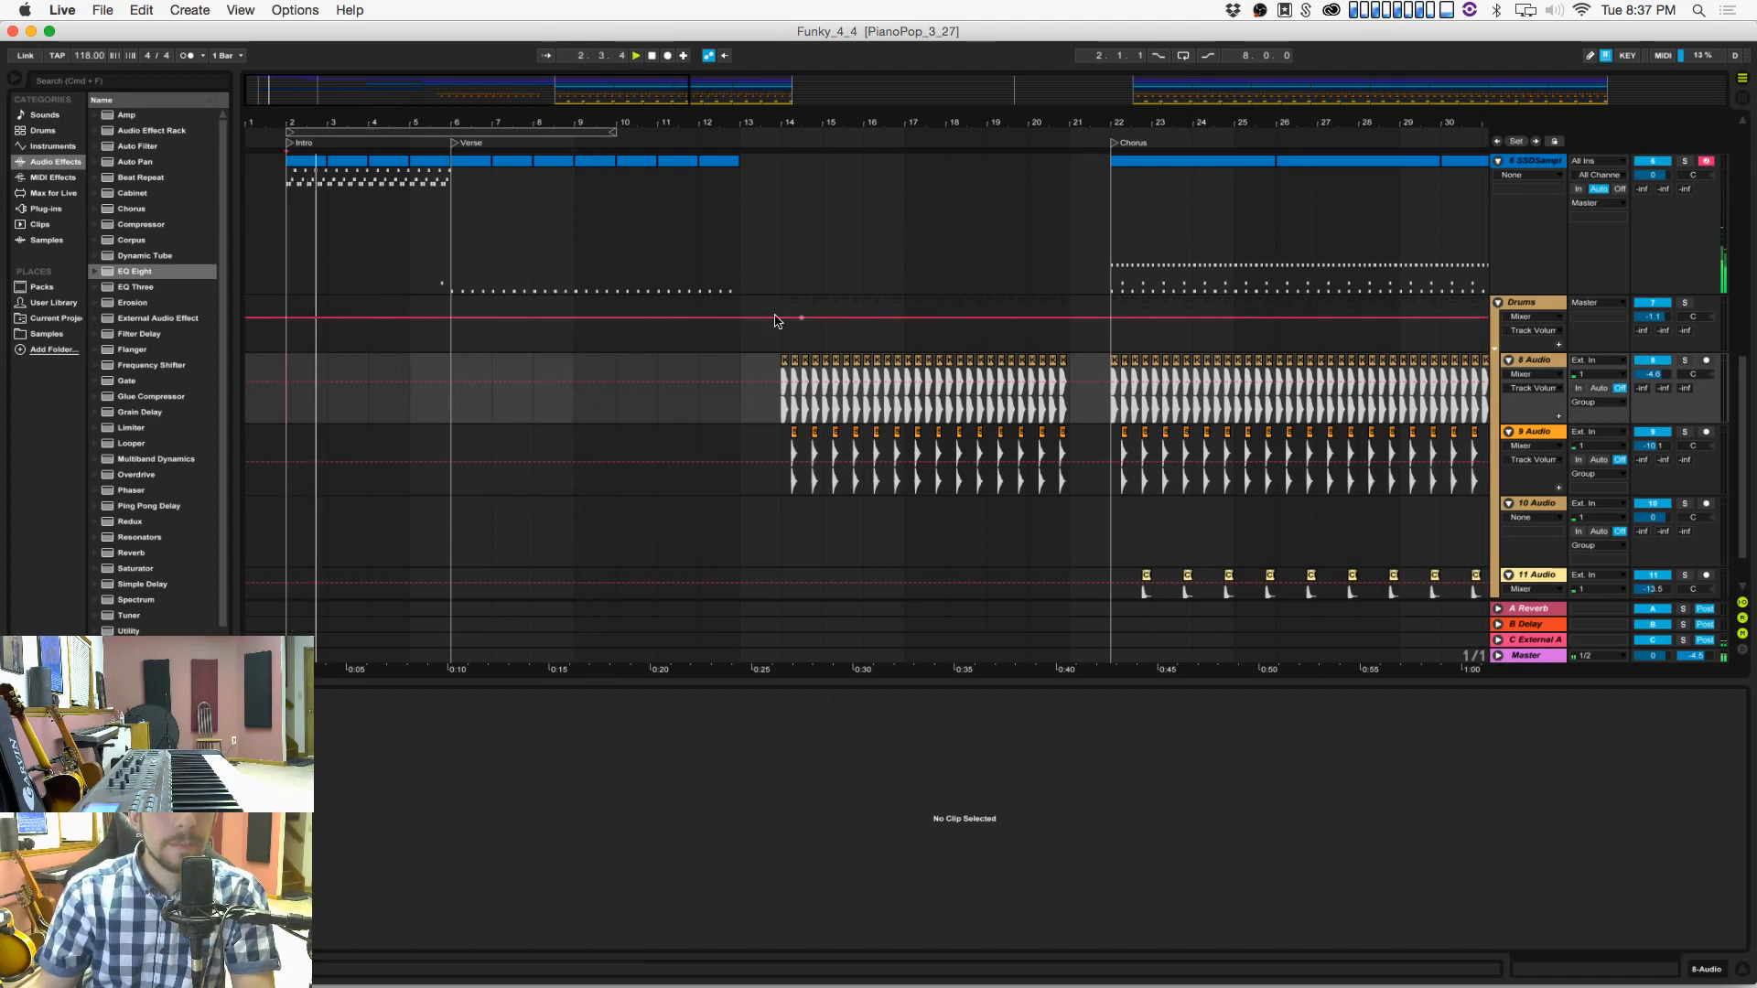
Step: Fold all the arrangement tracks, unfold only the BASS track and set its volume to -4.0
{"action": "scroll", "coordinate": [776, 302], "scroll_direction": "up", "scroll_amount": 10}
{"action": "scroll", "coordinate": [678, 304], "scroll_direction": "down", "scroll_amount": 10}
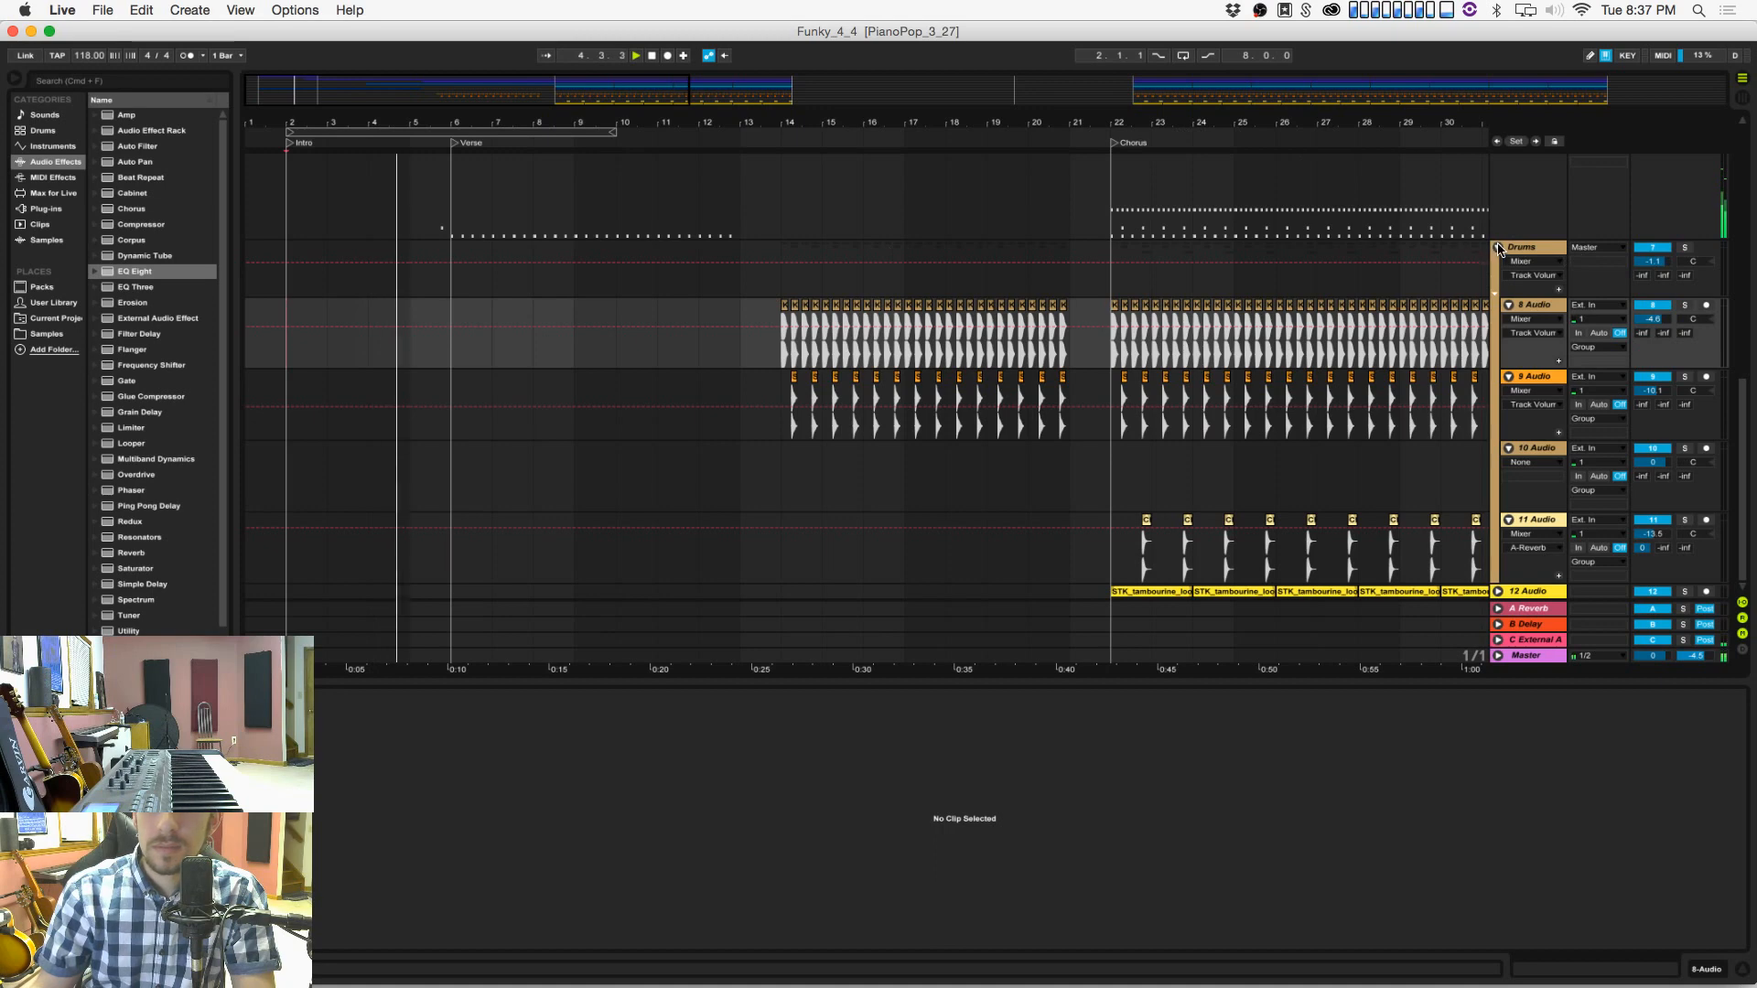
{"action": "left_click", "coordinate": [1497, 247], "text": "alt"}
{"action": "left_click", "coordinate": [565, 351]}
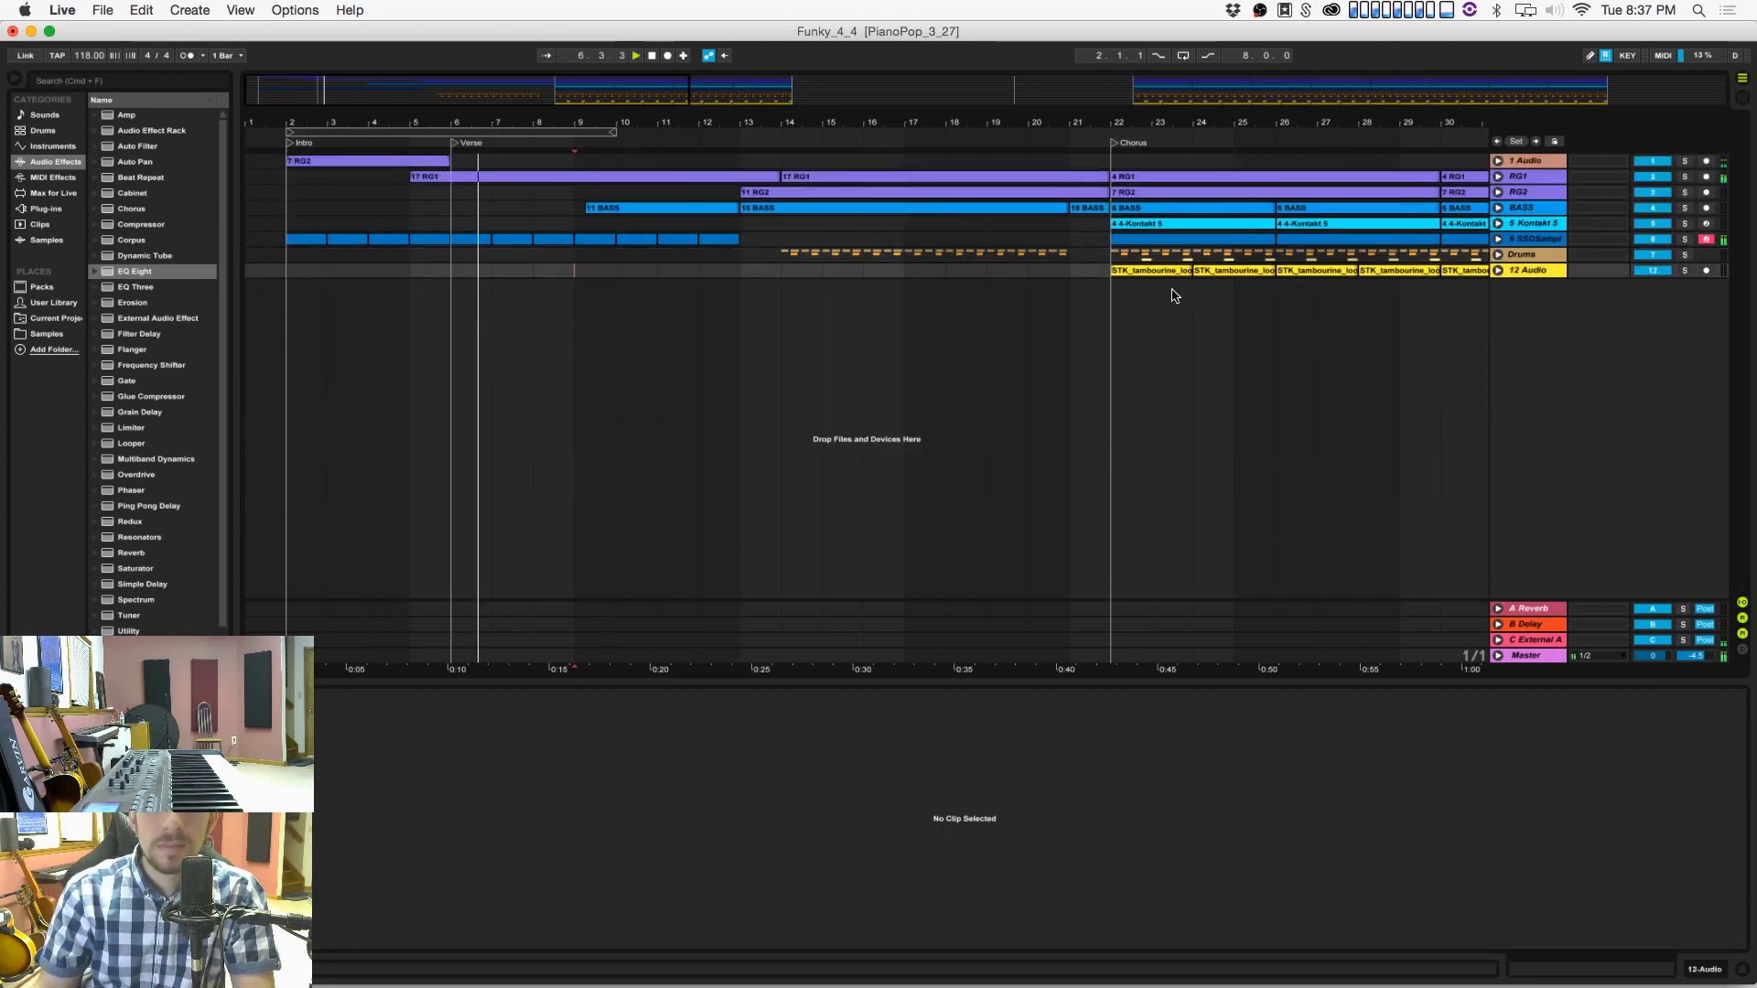
{"action": "left_click", "coordinate": [1498, 208]}
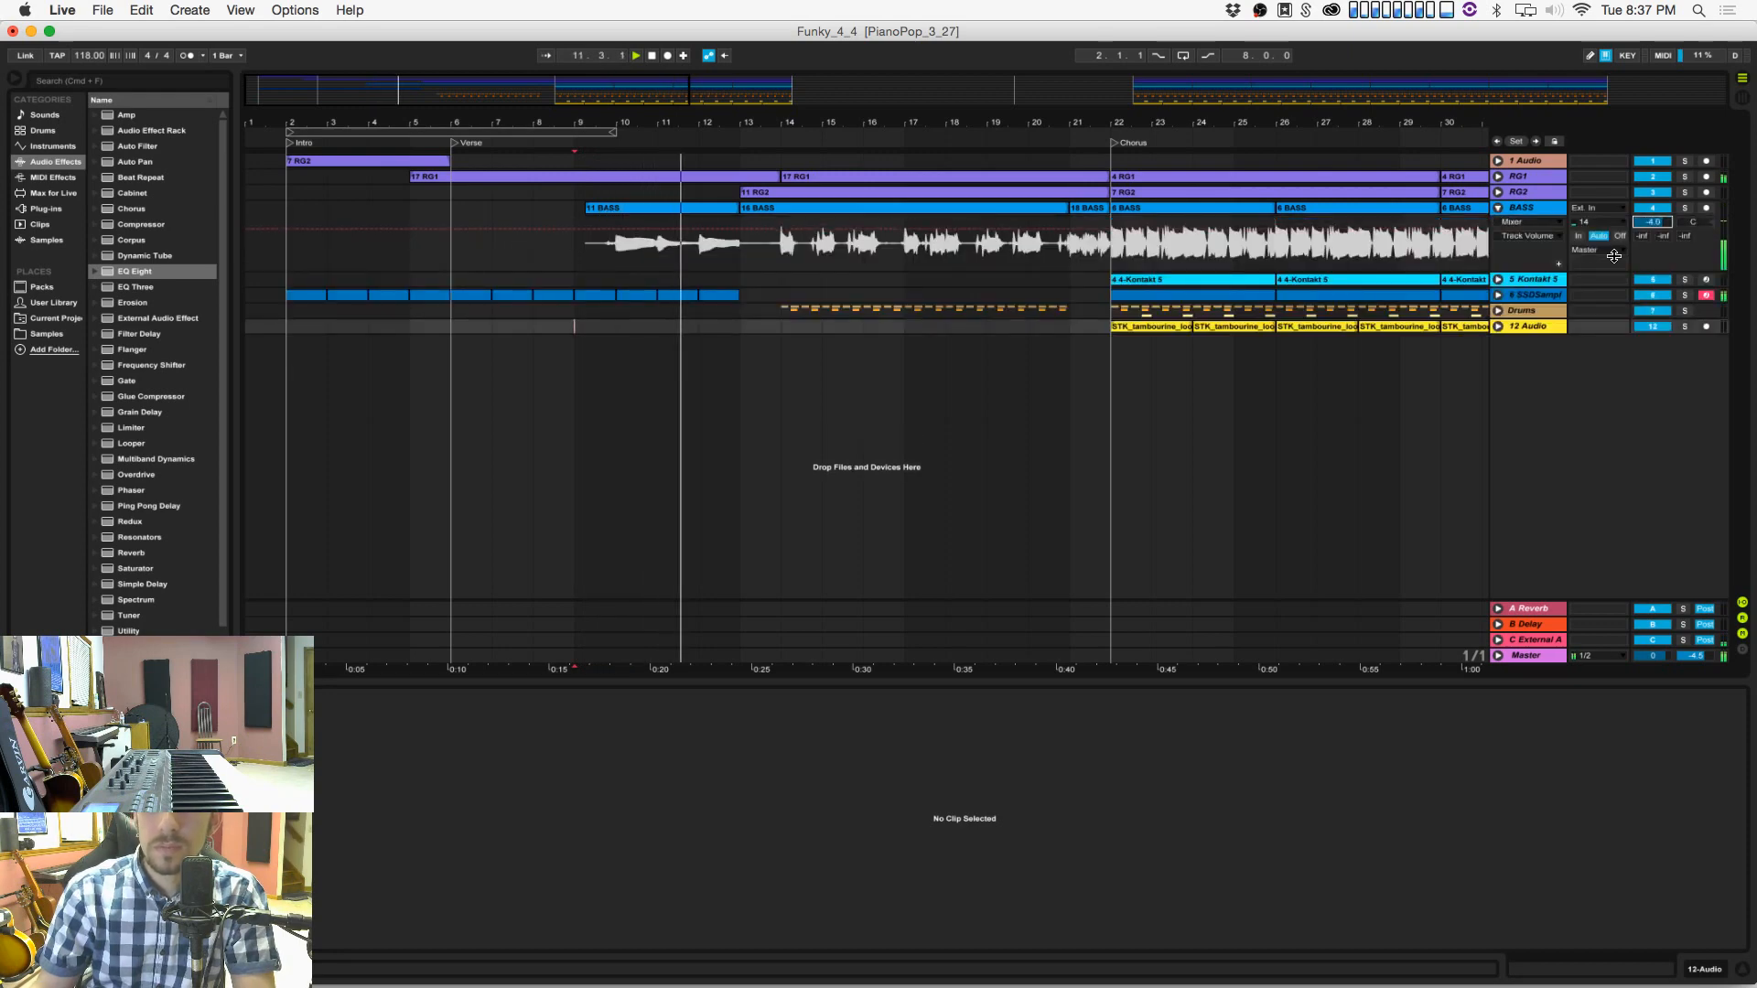
Step: Add a Limiter audio effect to the Master track
{"action": "left_click", "coordinate": [1498, 655]}
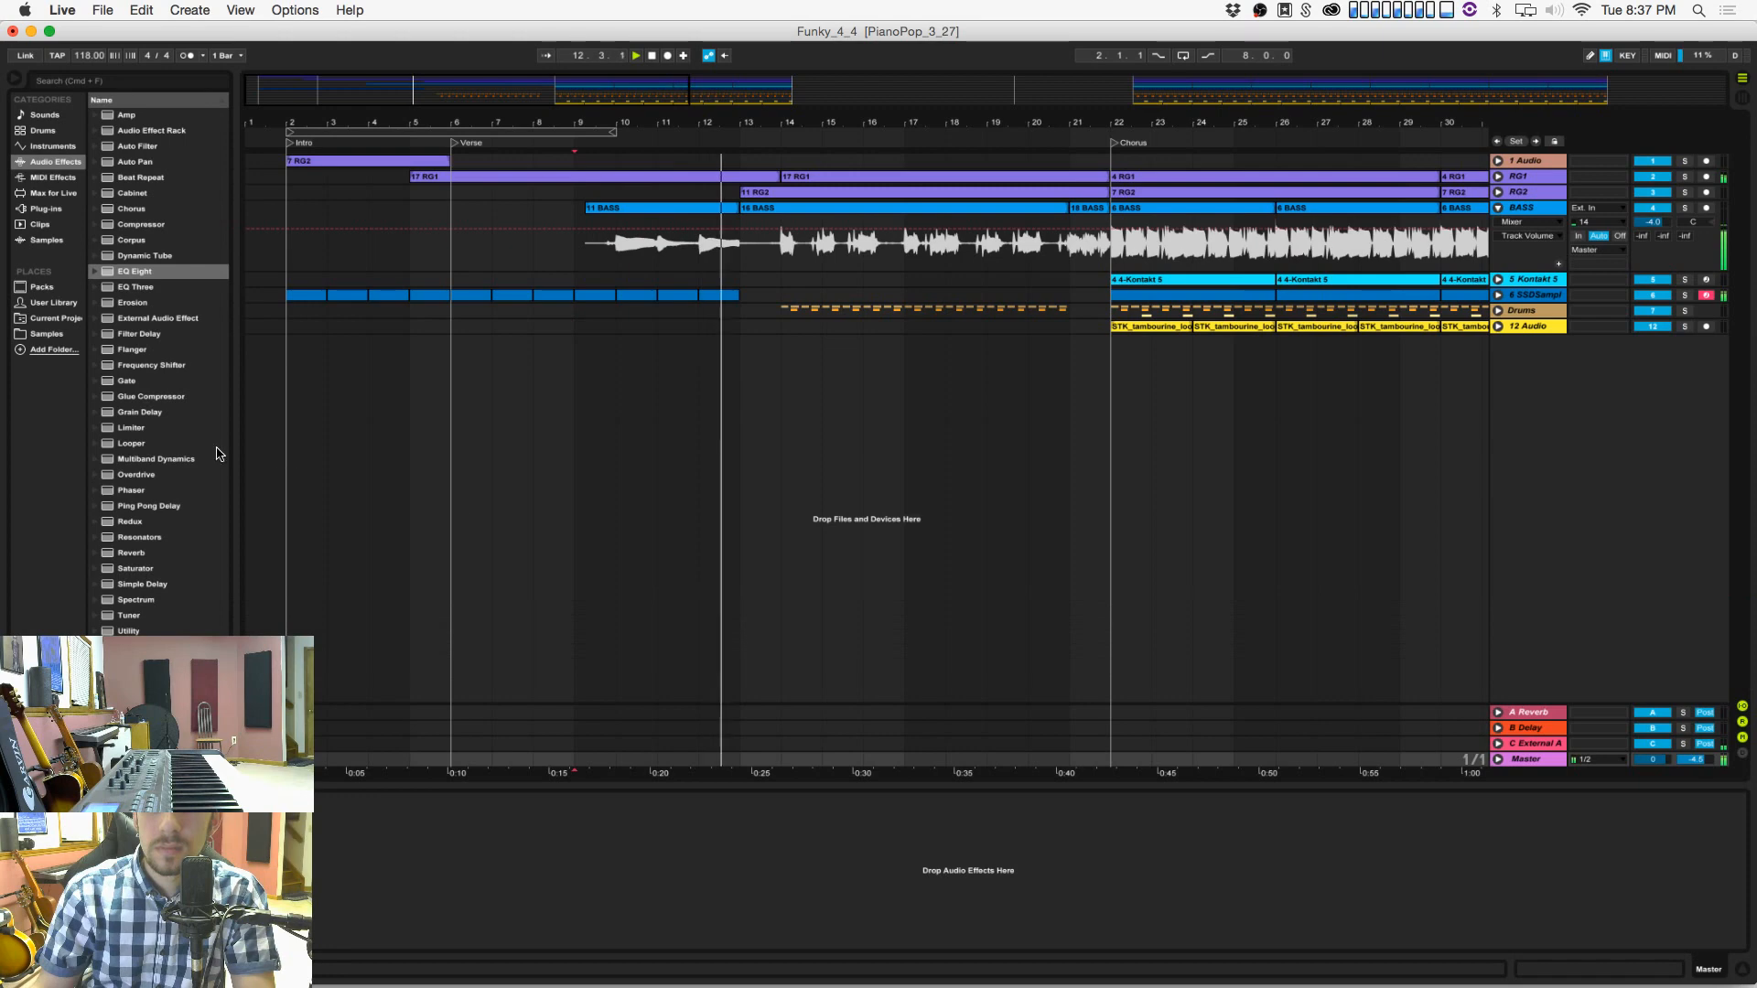
{"action": "left_click", "coordinate": [137, 427]}
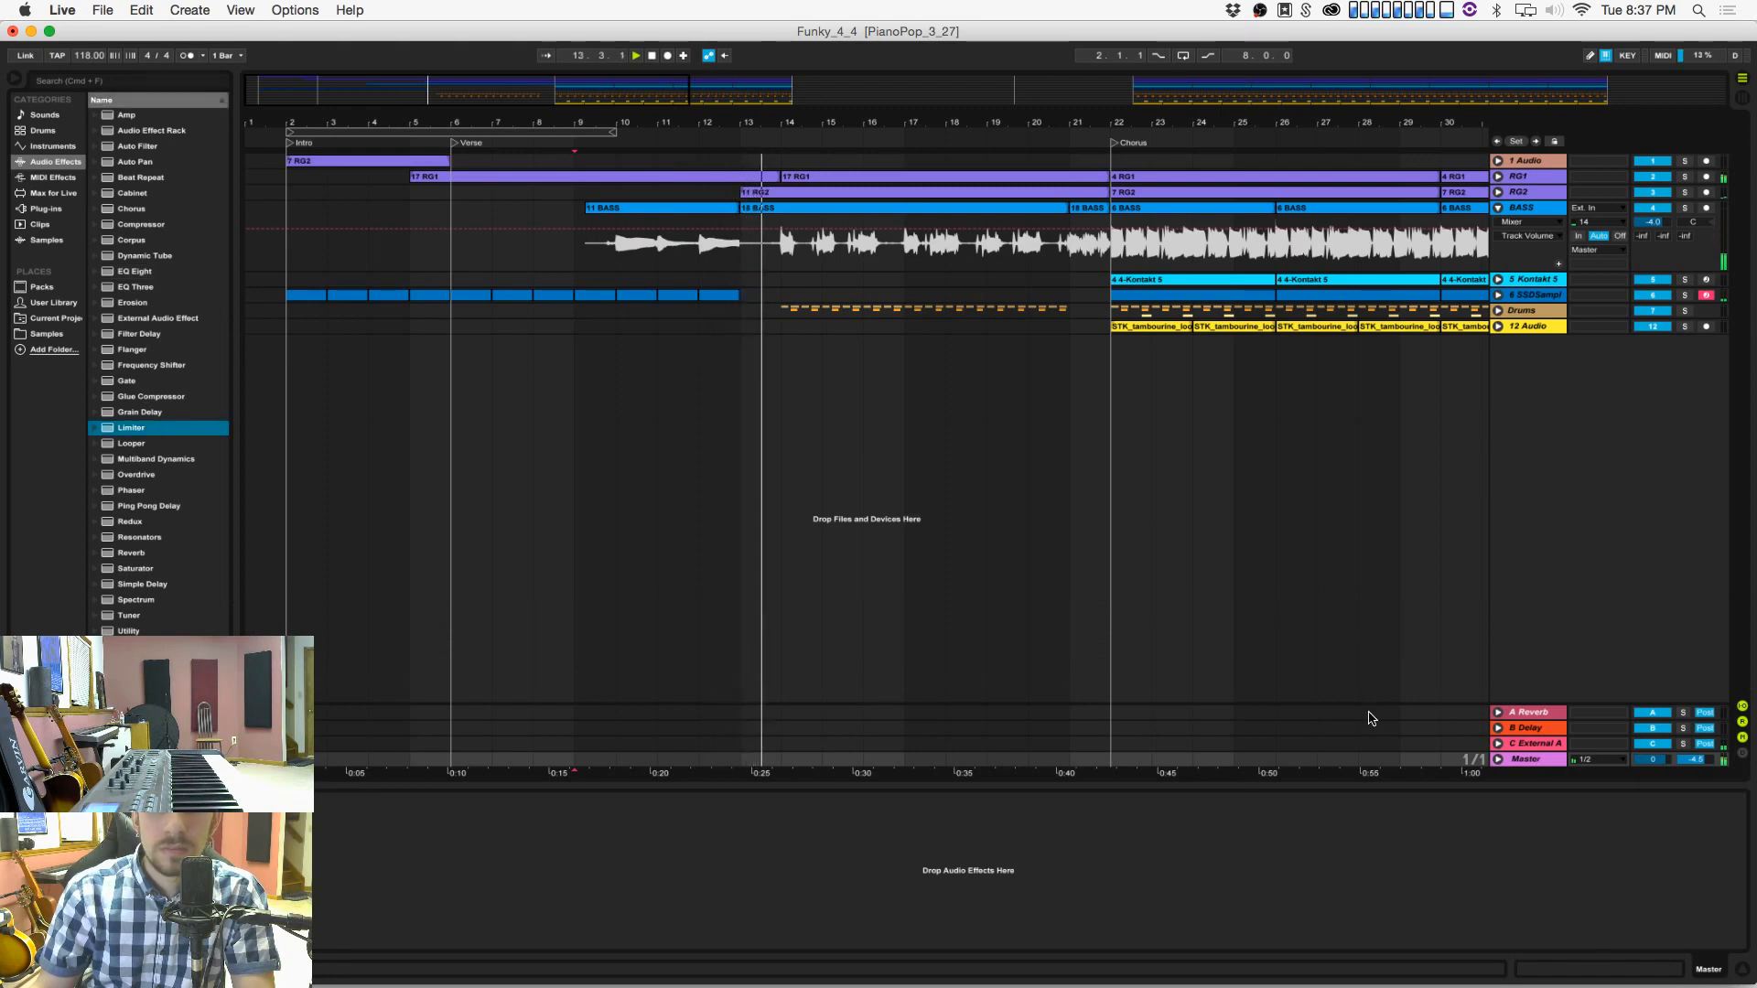
{"action": "left_click_drag", "start_coordinate": [139, 429], "coordinate": [1528, 759]}
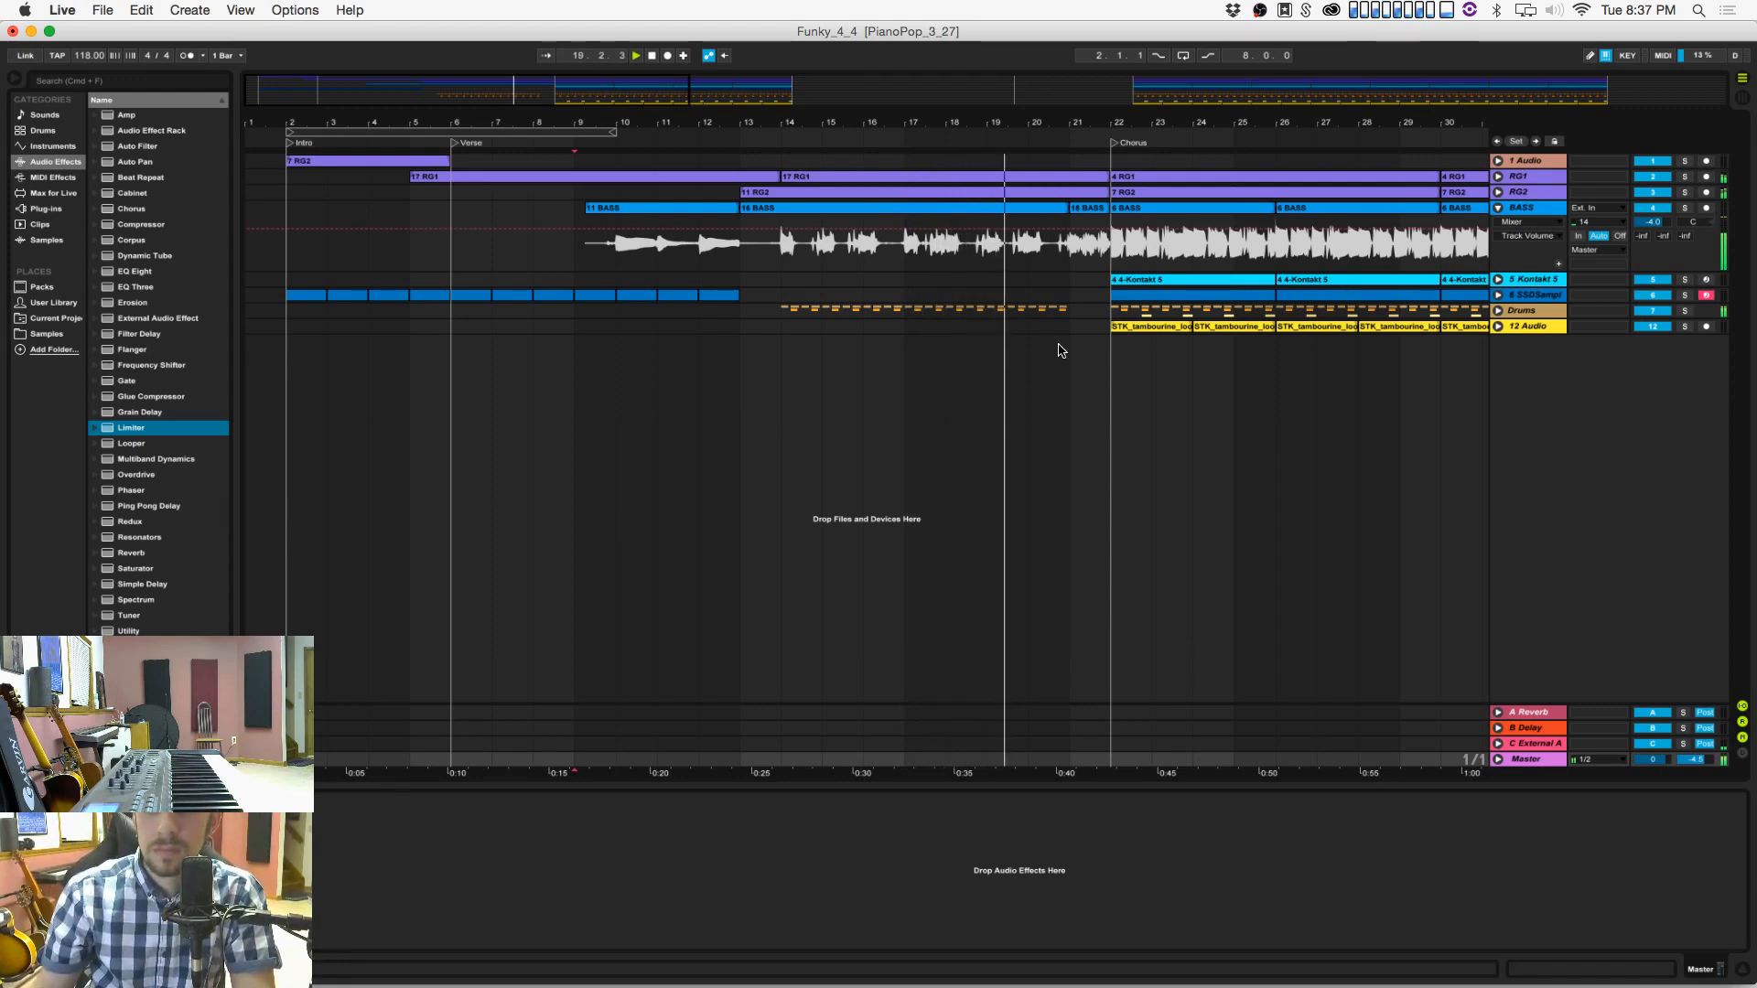
Step: Restart playback from bar 21, just before the Chorus, and save the set
{"action": "left_click", "coordinate": [1063, 333]}
{"action": "key", "text": "super+s"}
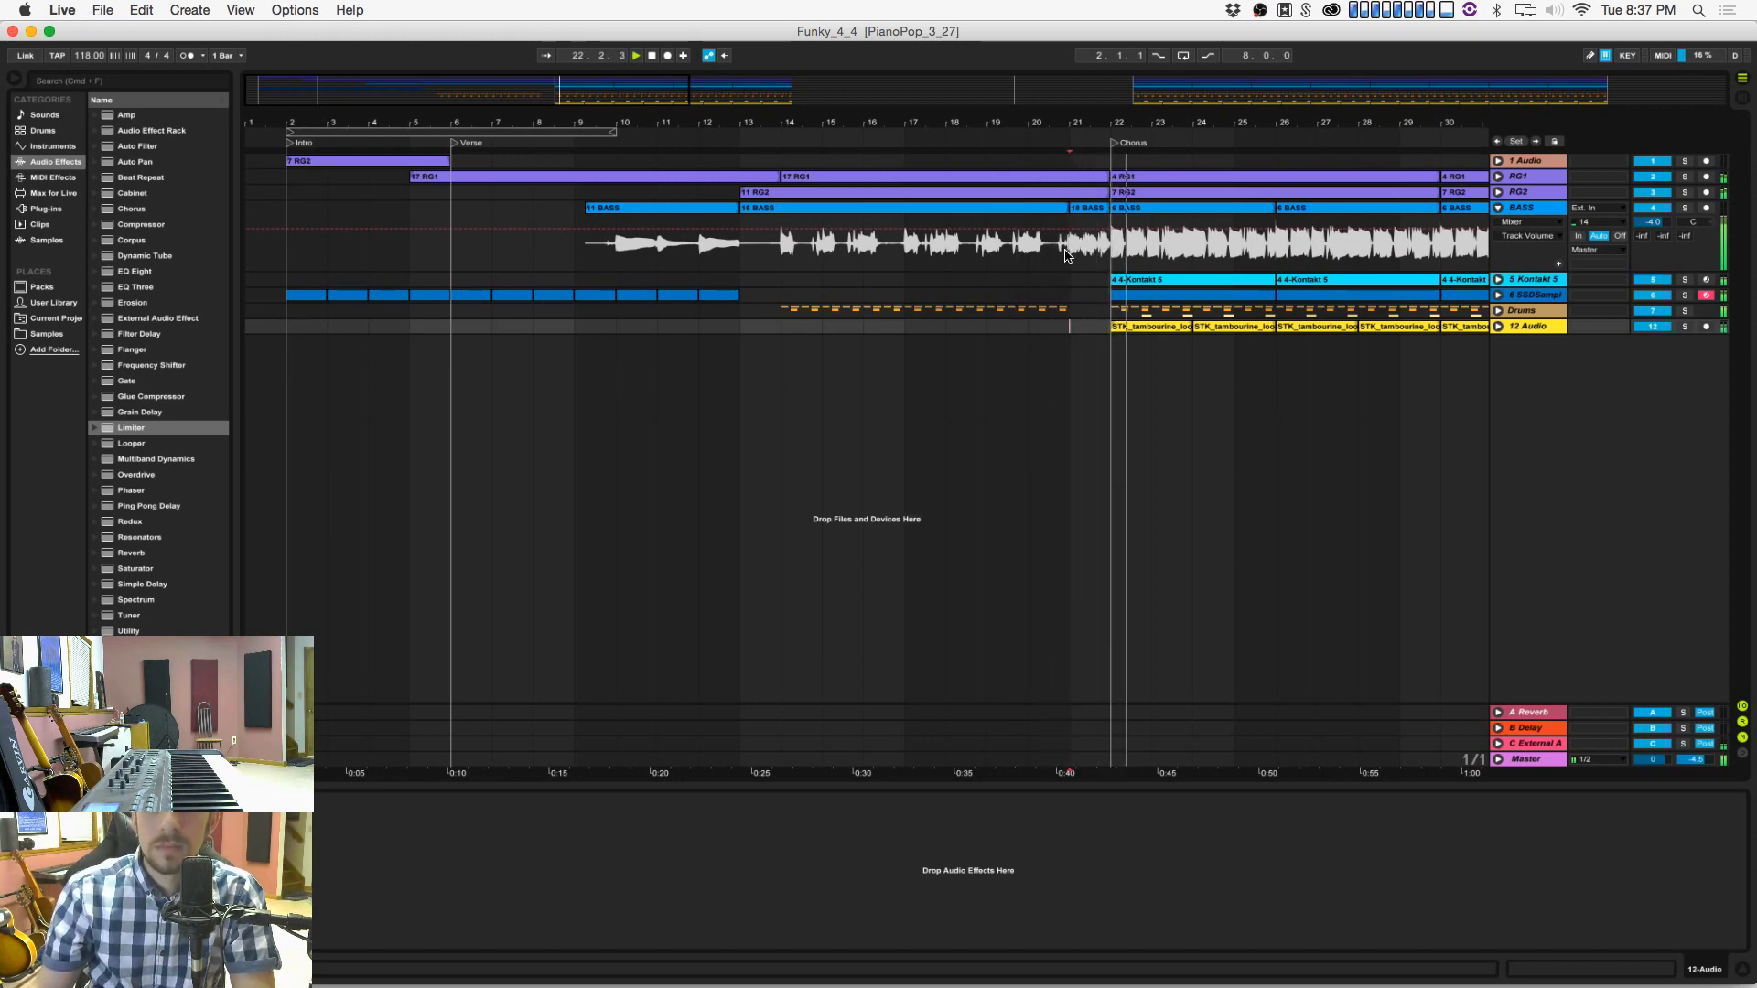
Step: Zoom the arrangement out to include Verse 2 and lower the song tempo to 114.00 BPM
{"action": "left_click_drag", "start_coordinate": [1055, 128], "coordinate": [1047, 55]}
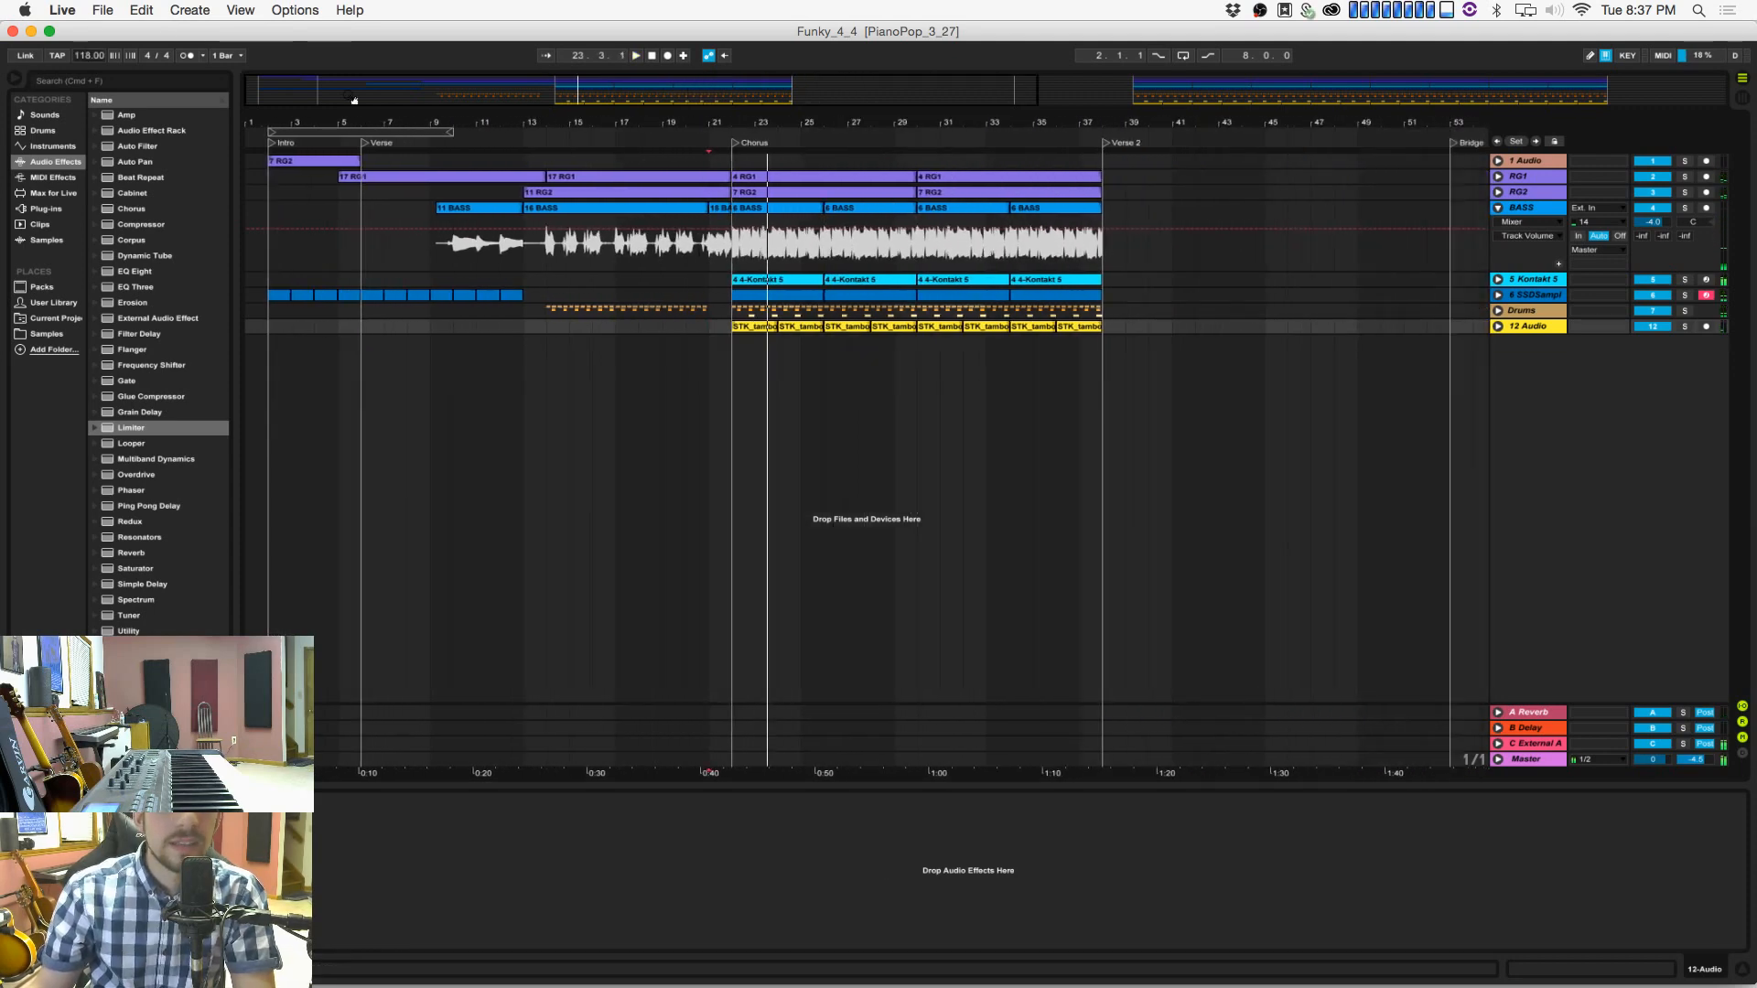
{"action": "key", "text": "Down"}
{"action": "key", "text": "Down"}
{"action": "key", "text": "Down"}
{"action": "key", "text": "Down"}
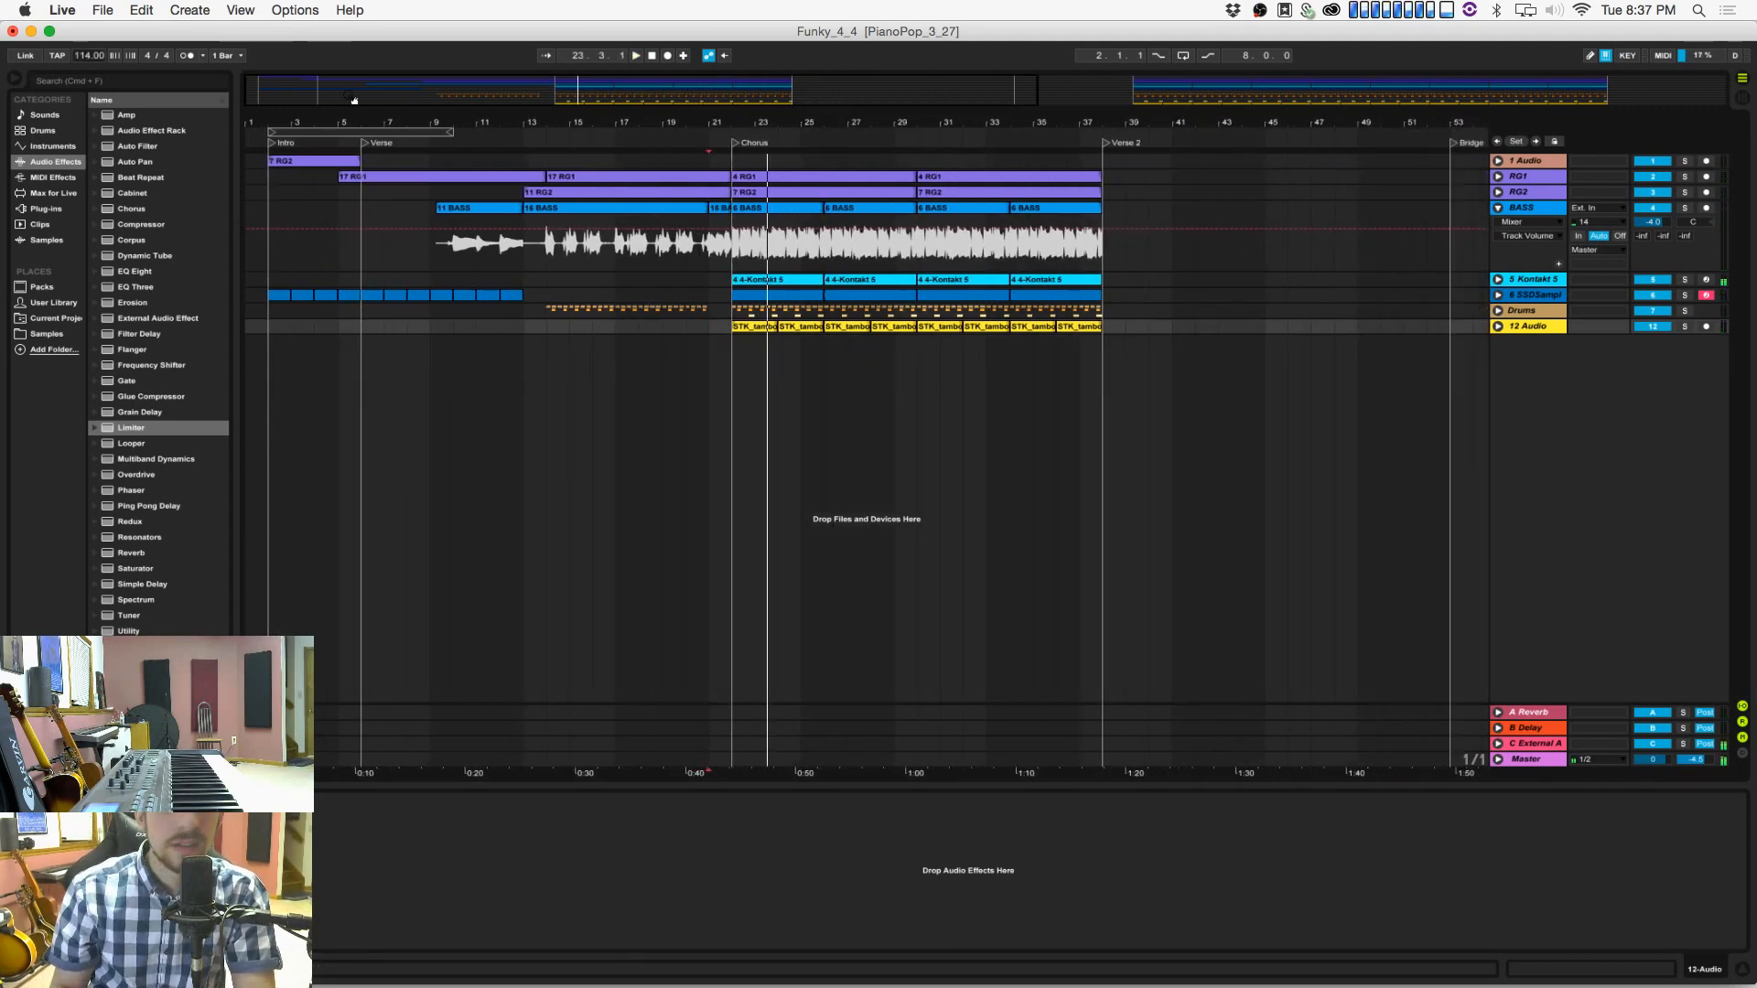
Step: Stop playback and play the whole arrangement from its beginning
{"action": "left_click", "coordinate": [638, 378]}
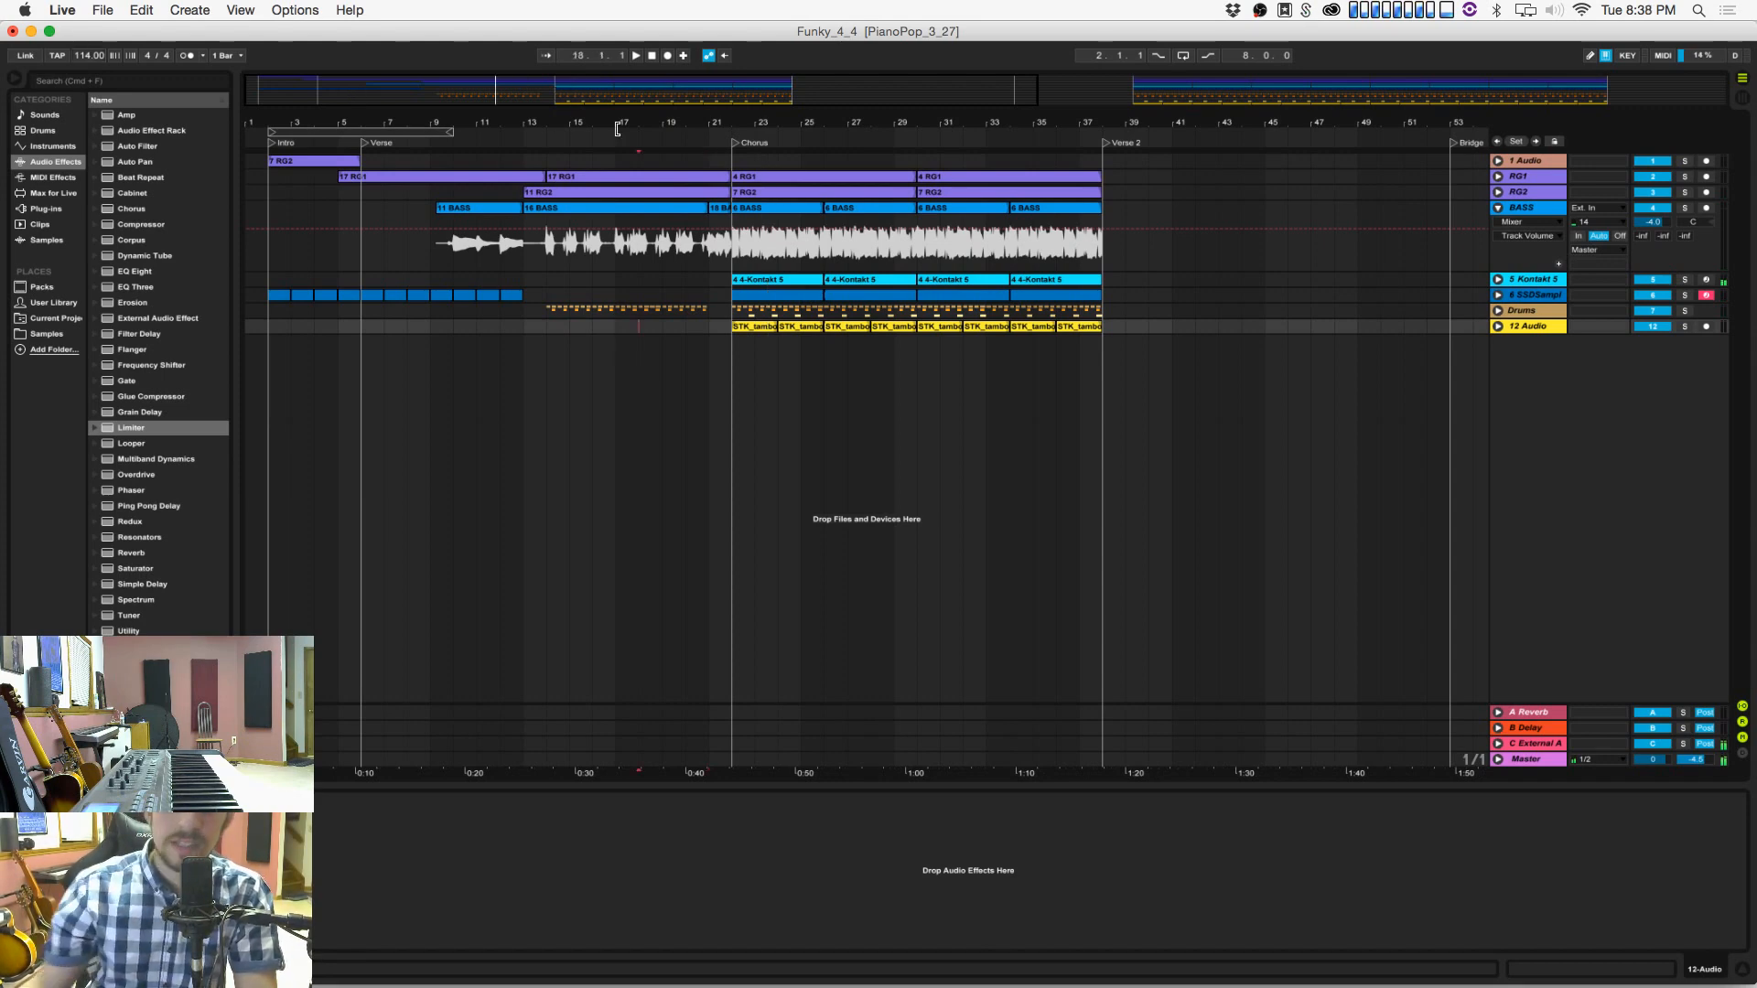
{"action": "left_click", "coordinate": [650, 56]}
{"action": "key", "text": "space"}
{"action": "left_click_drag", "start_coordinate": [640, 125], "coordinate": [479, 126]}
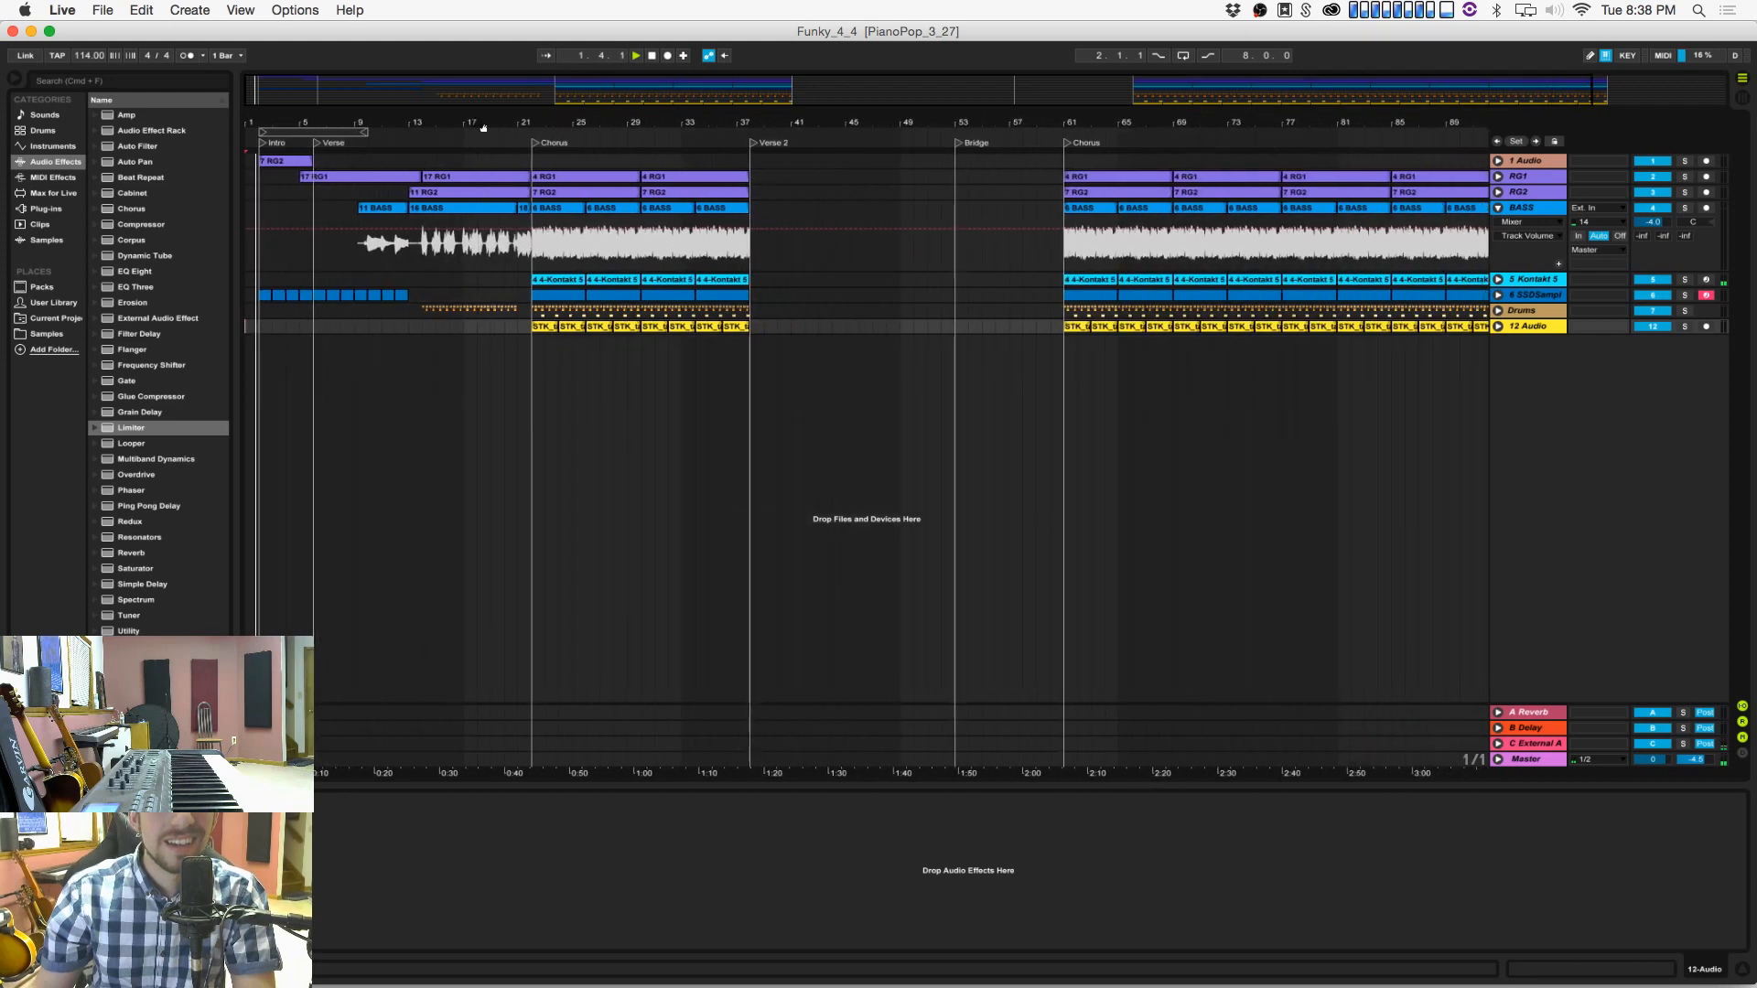
{"action": "left_click", "coordinate": [491, 393]}
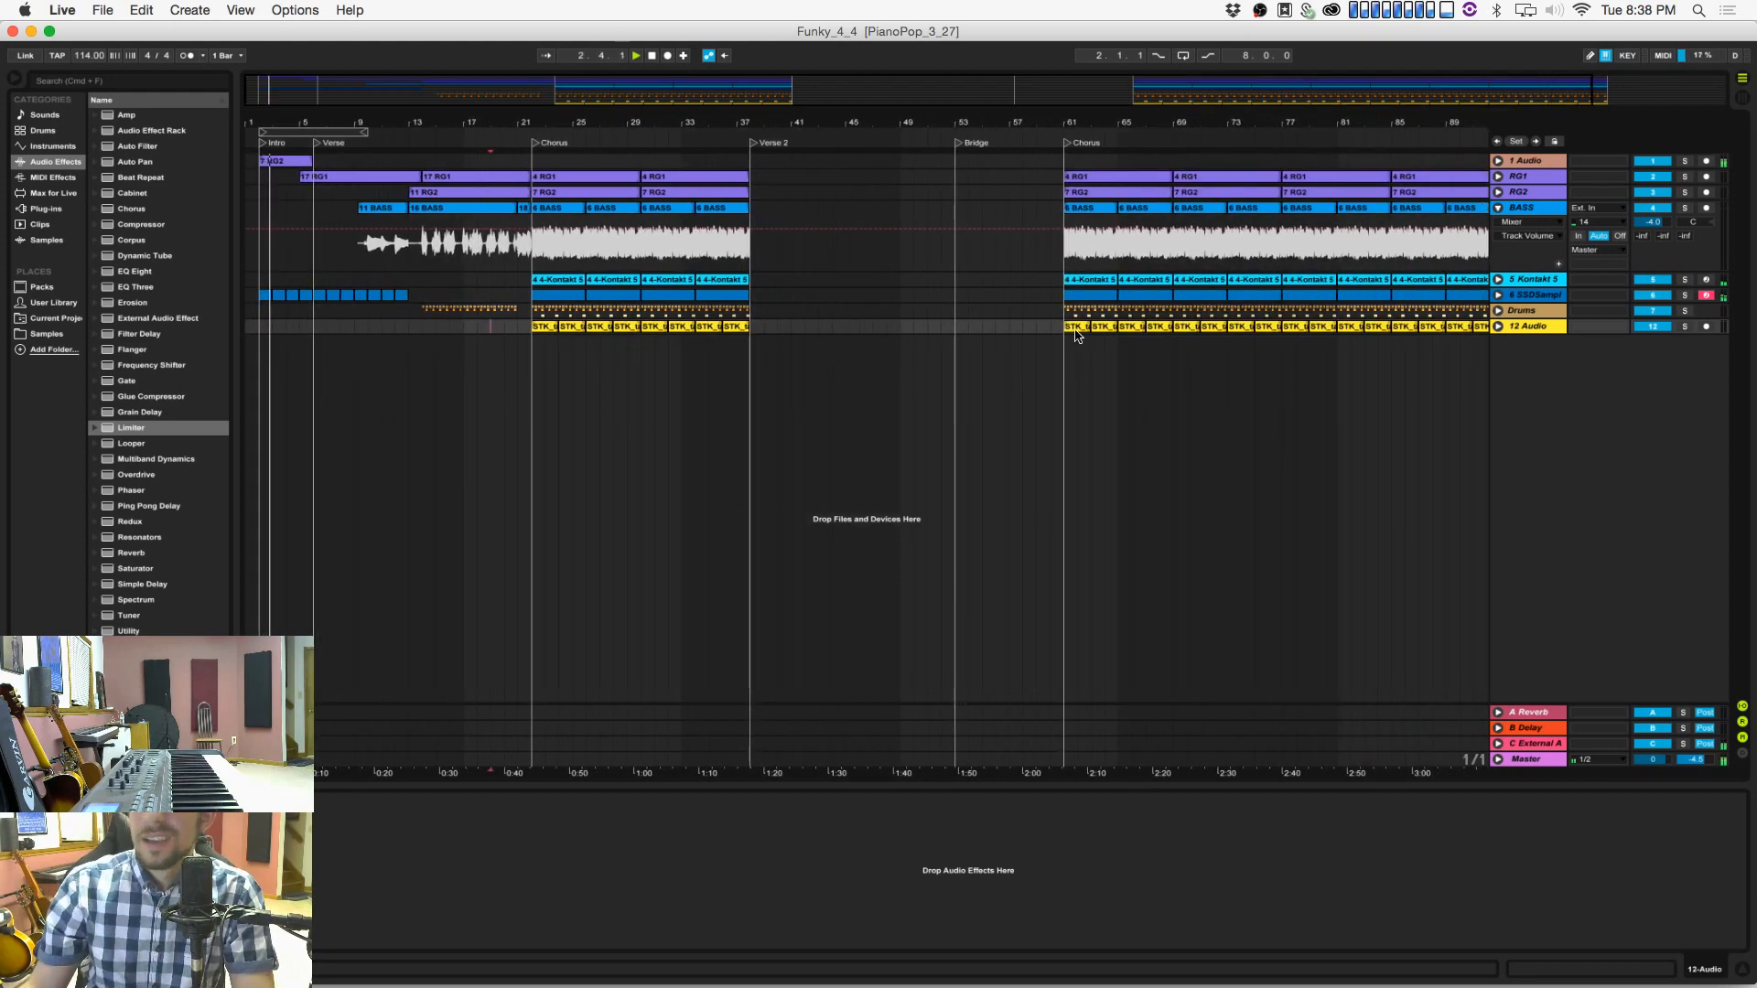
Step: Add a new MIDI track below the 12 Audio track and load the Operator instrument onto it
{"action": "left_click", "coordinate": [1526, 327]}
{"action": "key", "text": "super+shift+t"}
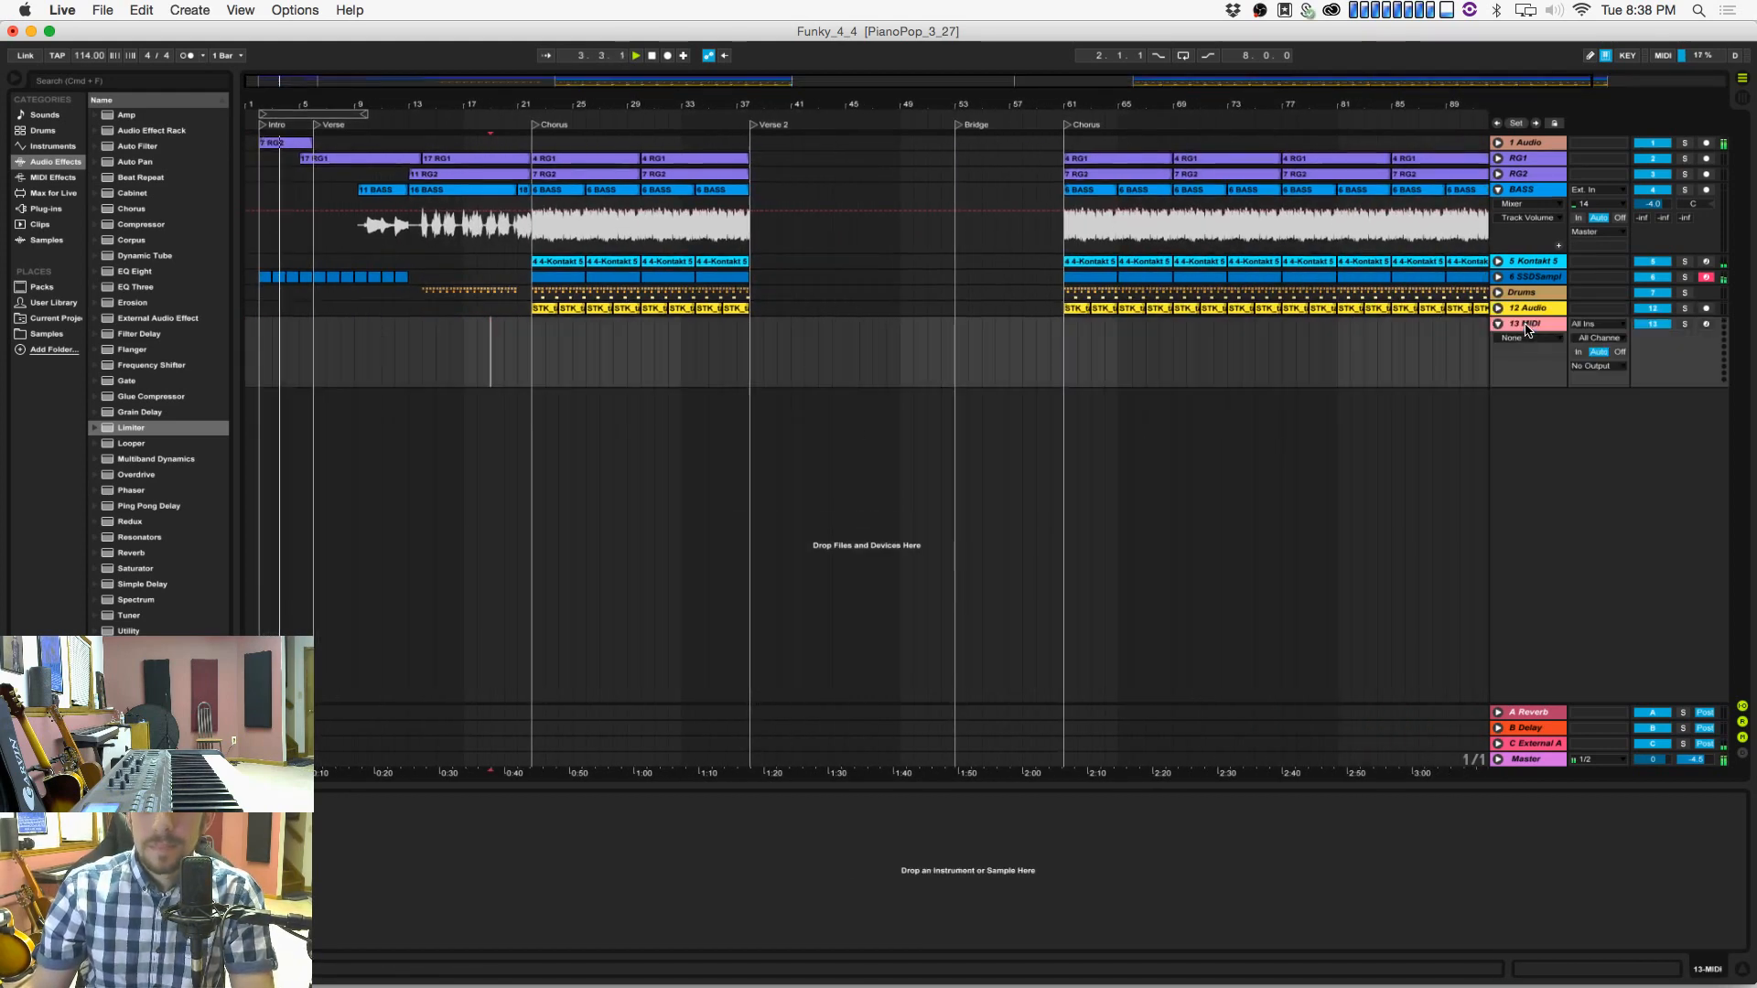
{"action": "left_click", "coordinate": [46, 210]}
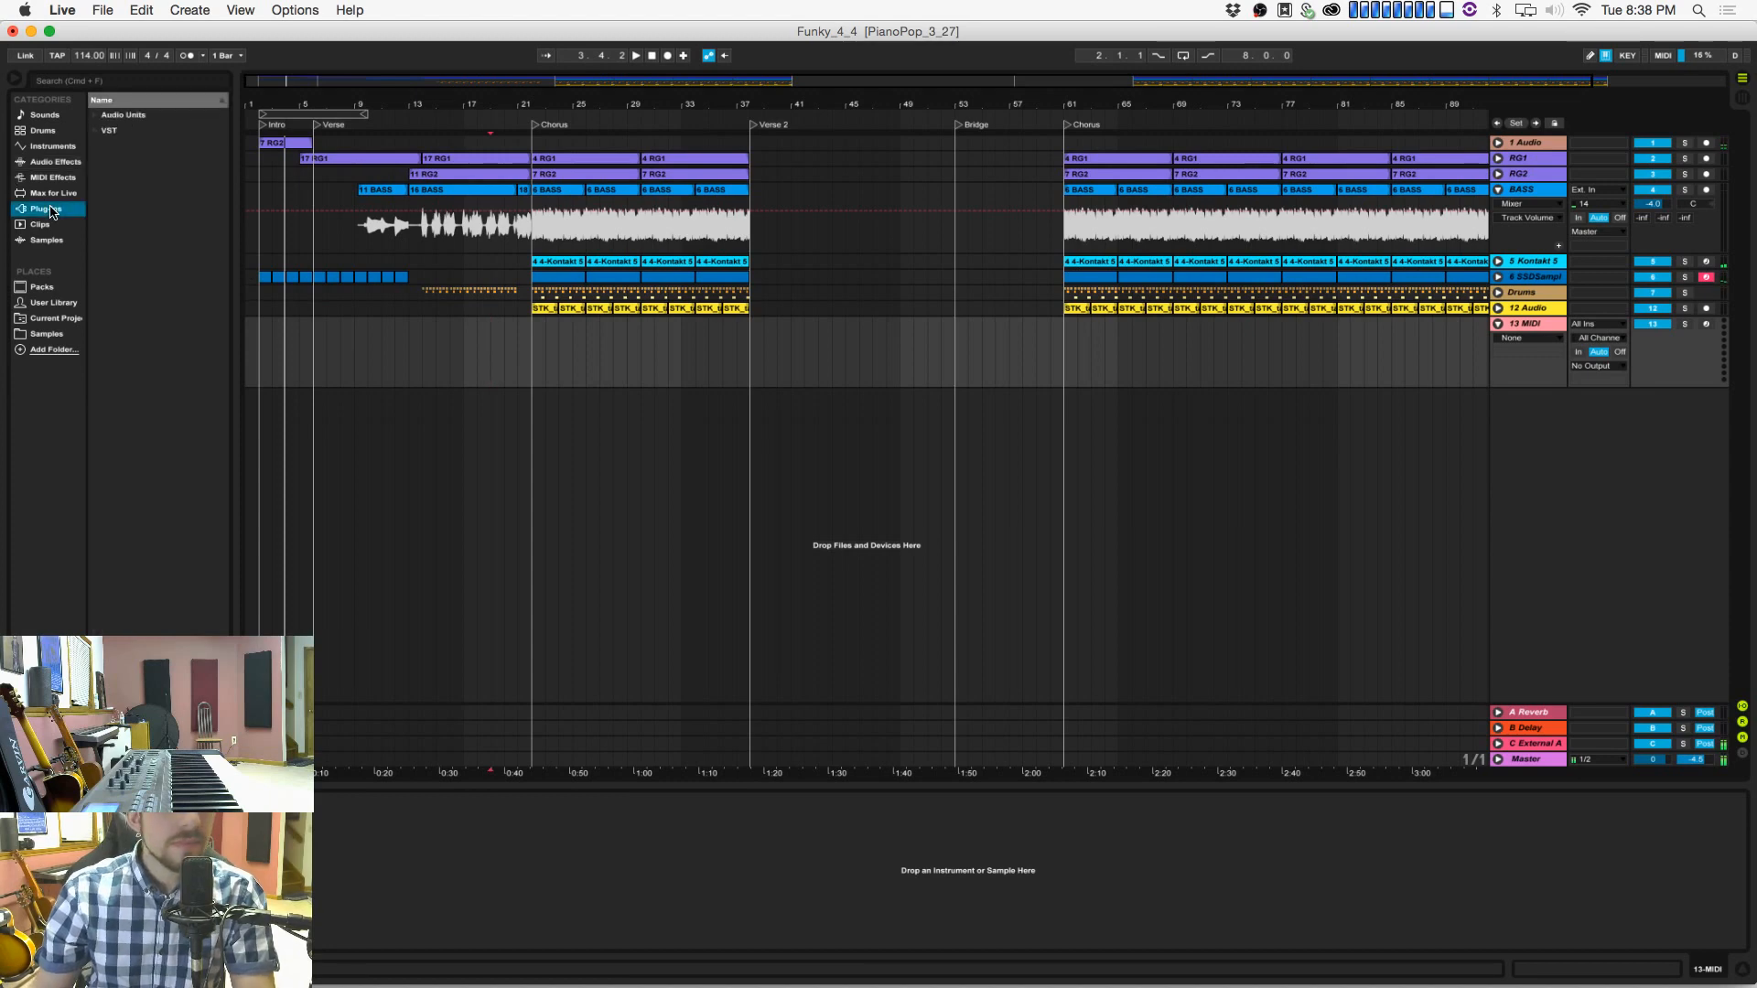
{"action": "left_click", "coordinate": [77, 147]}
{"action": "left_click", "coordinate": [73, 162]}
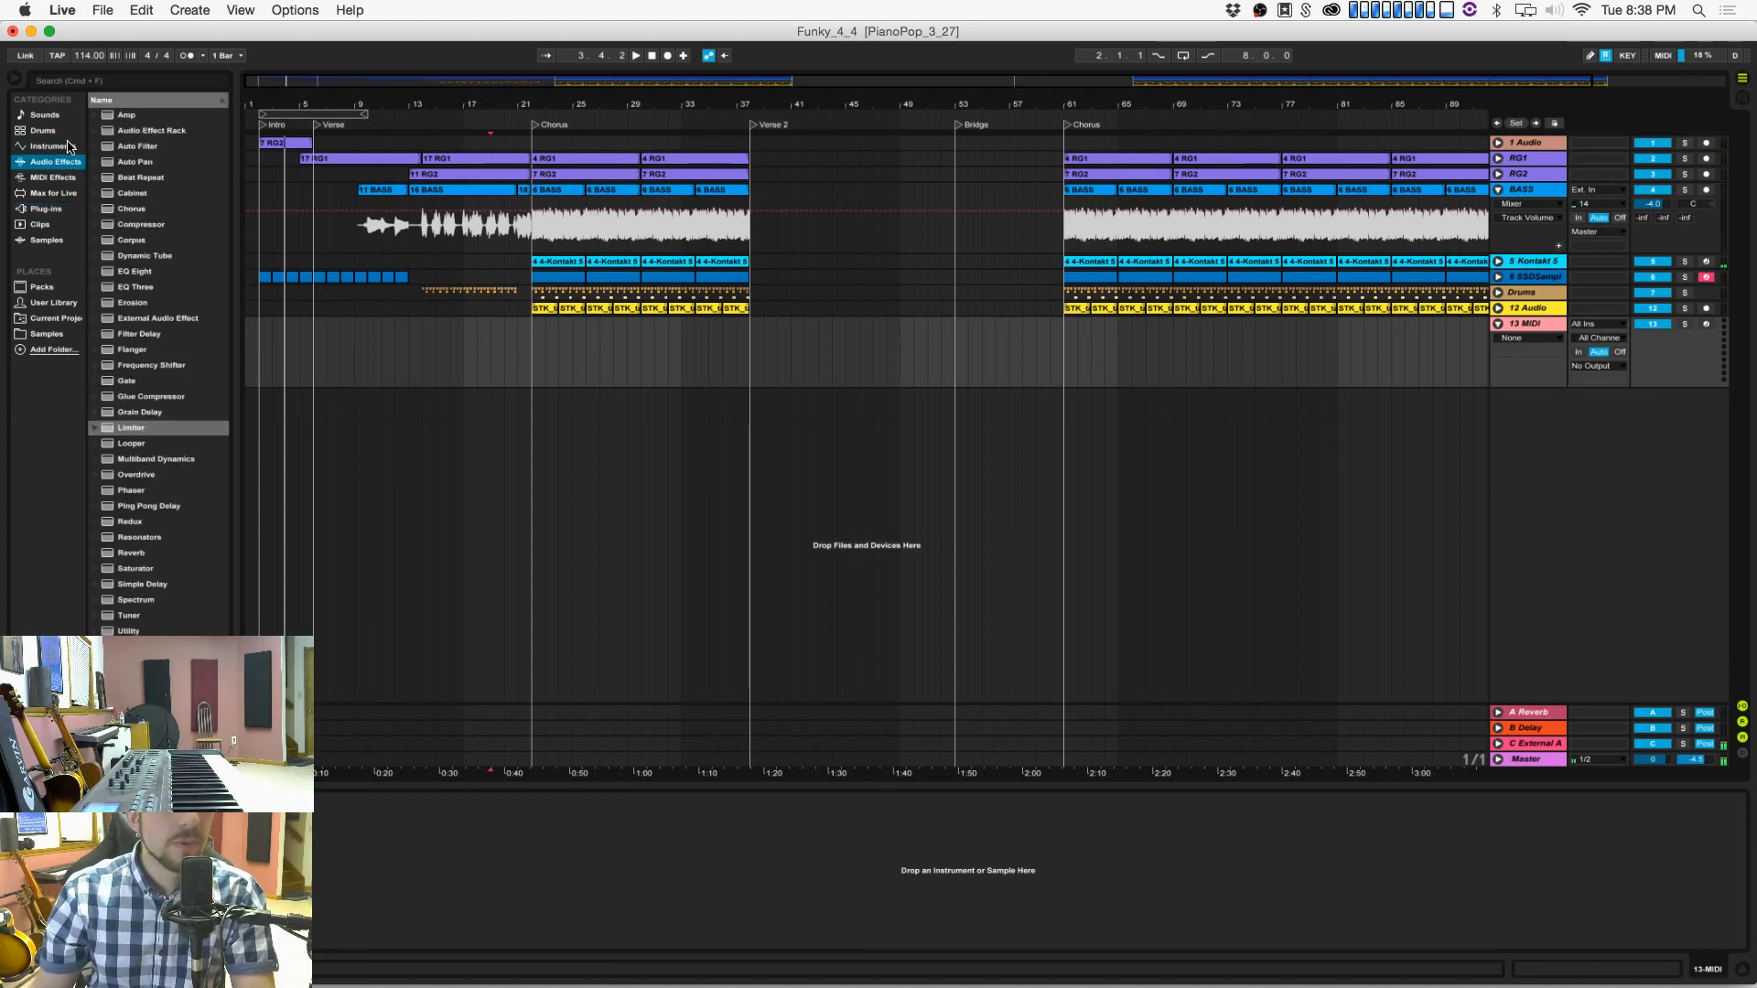
{"action": "left_click", "coordinate": [73, 131]}
{"action": "left_click", "coordinate": [73, 117]}
{"action": "left_click", "coordinate": [73, 163]}
{"action": "left_click", "coordinate": [73, 178]}
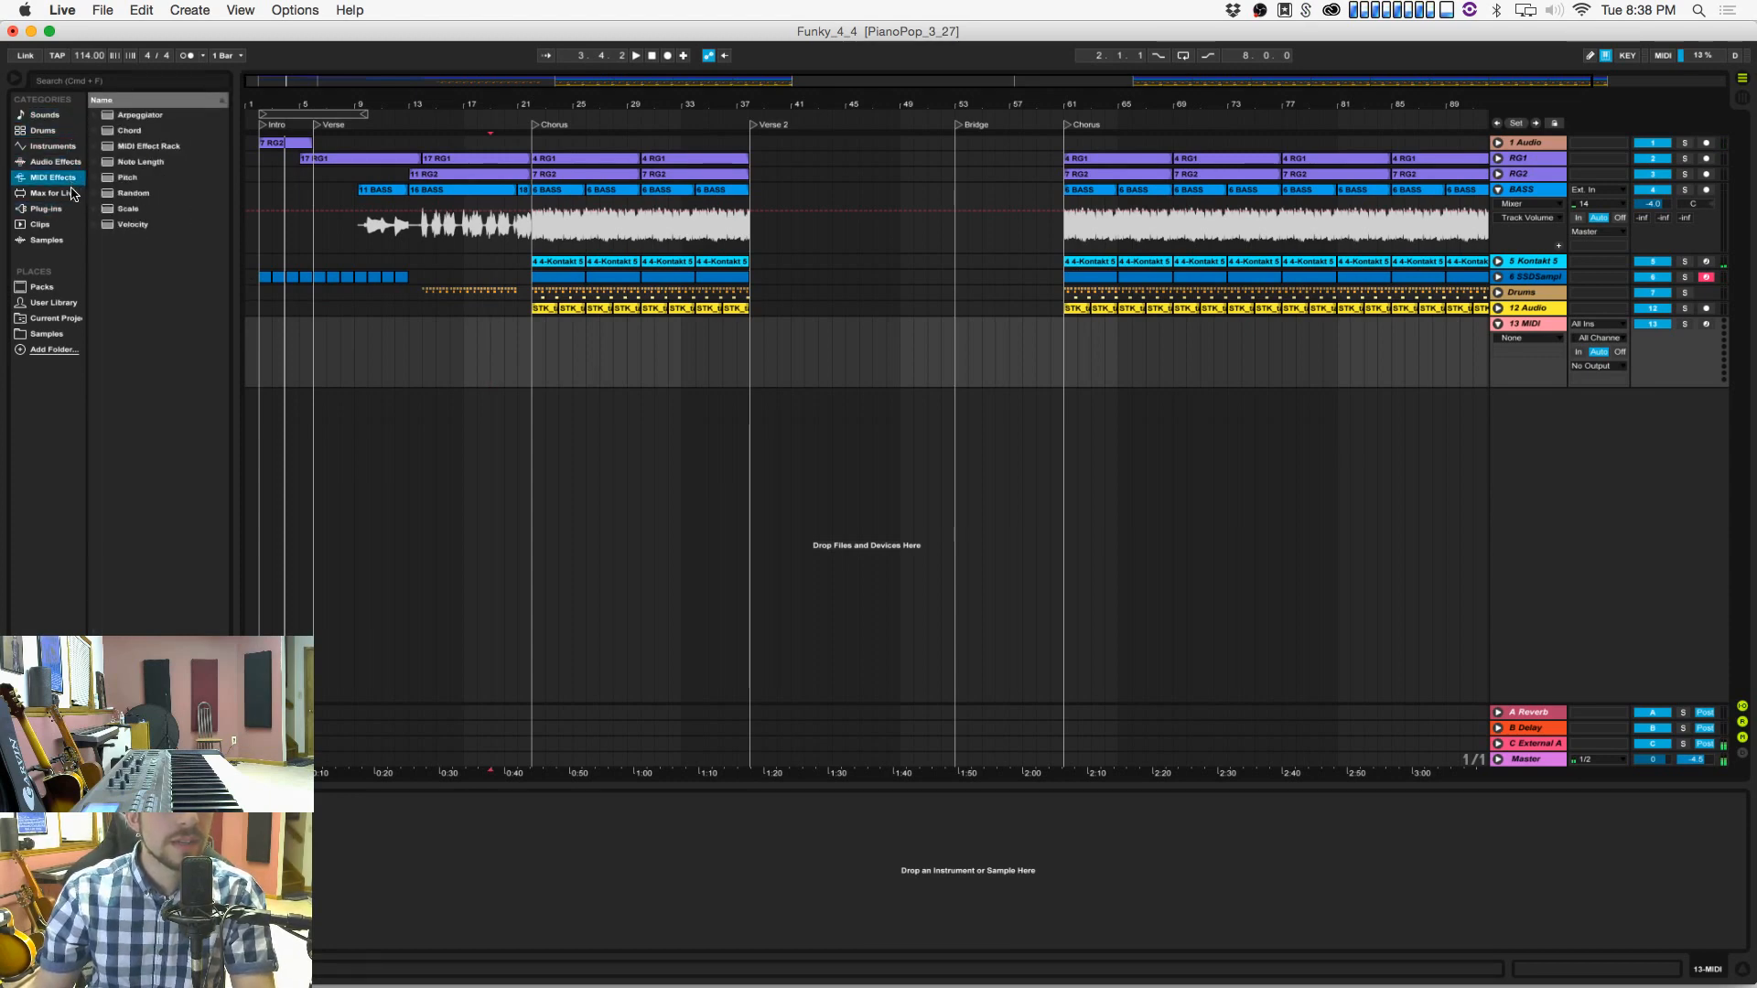
{"action": "left_click", "coordinate": [71, 211]}
{"action": "left_click", "coordinate": [75, 147]}
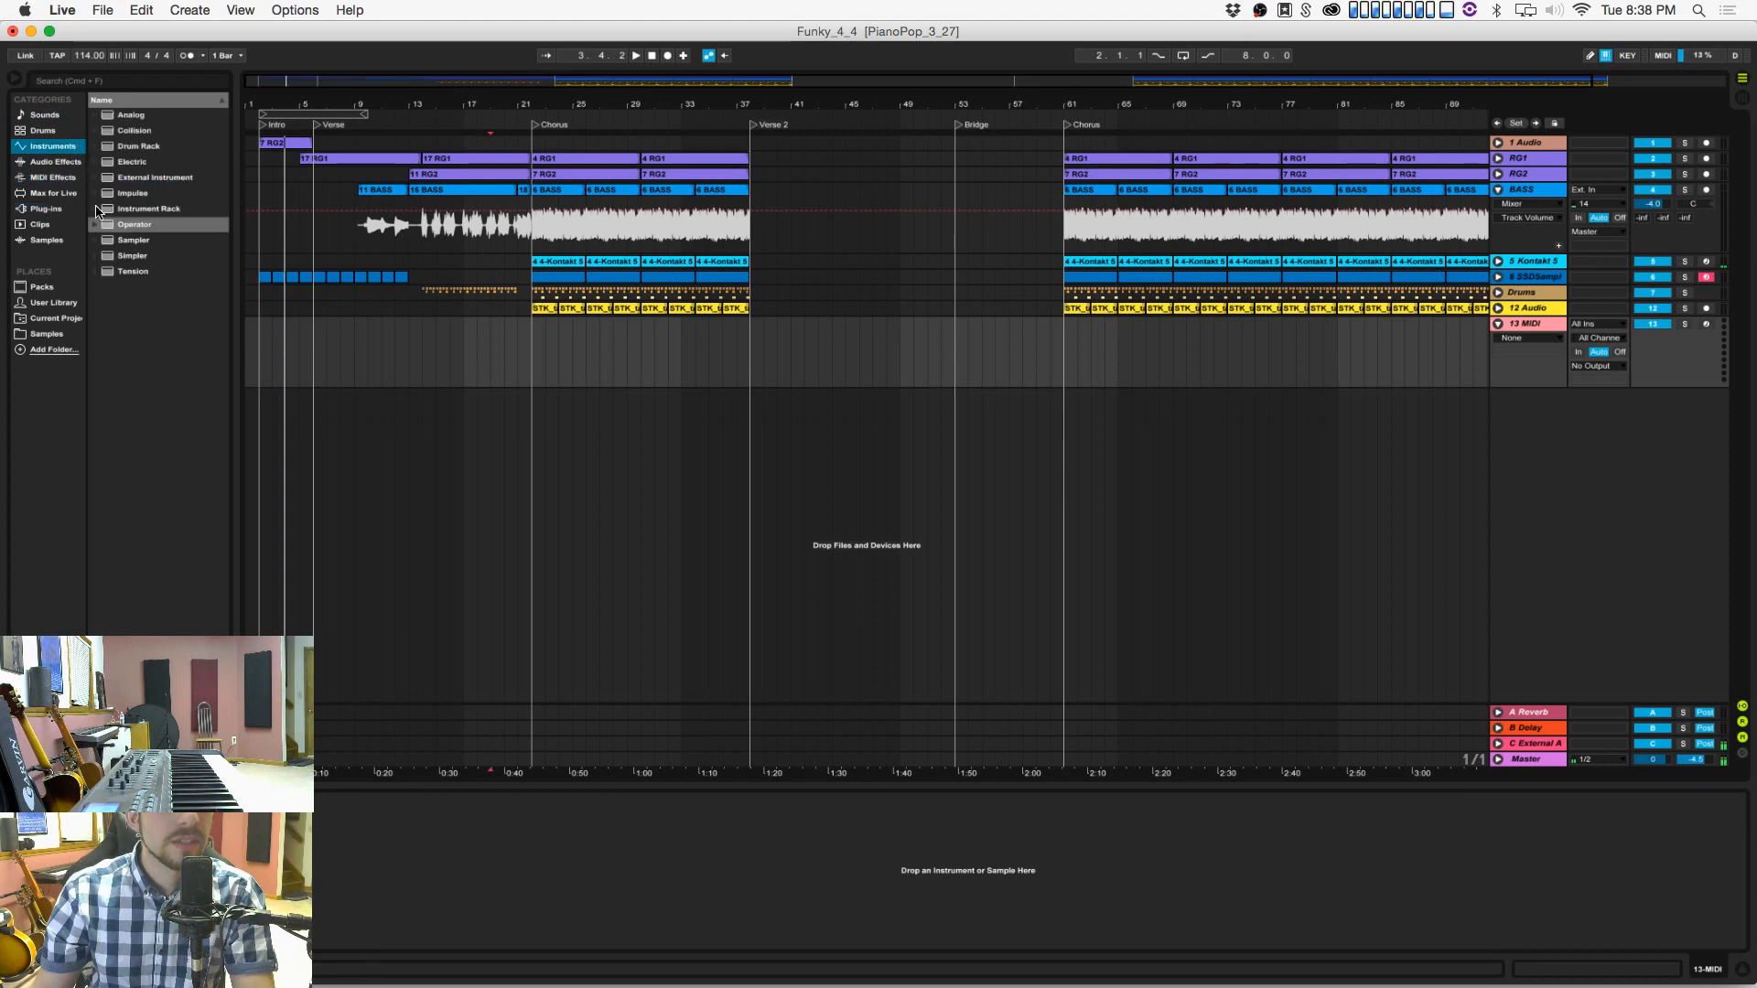
{"action": "left_click_drag", "start_coordinate": [113, 221], "coordinate": [153, 227]}
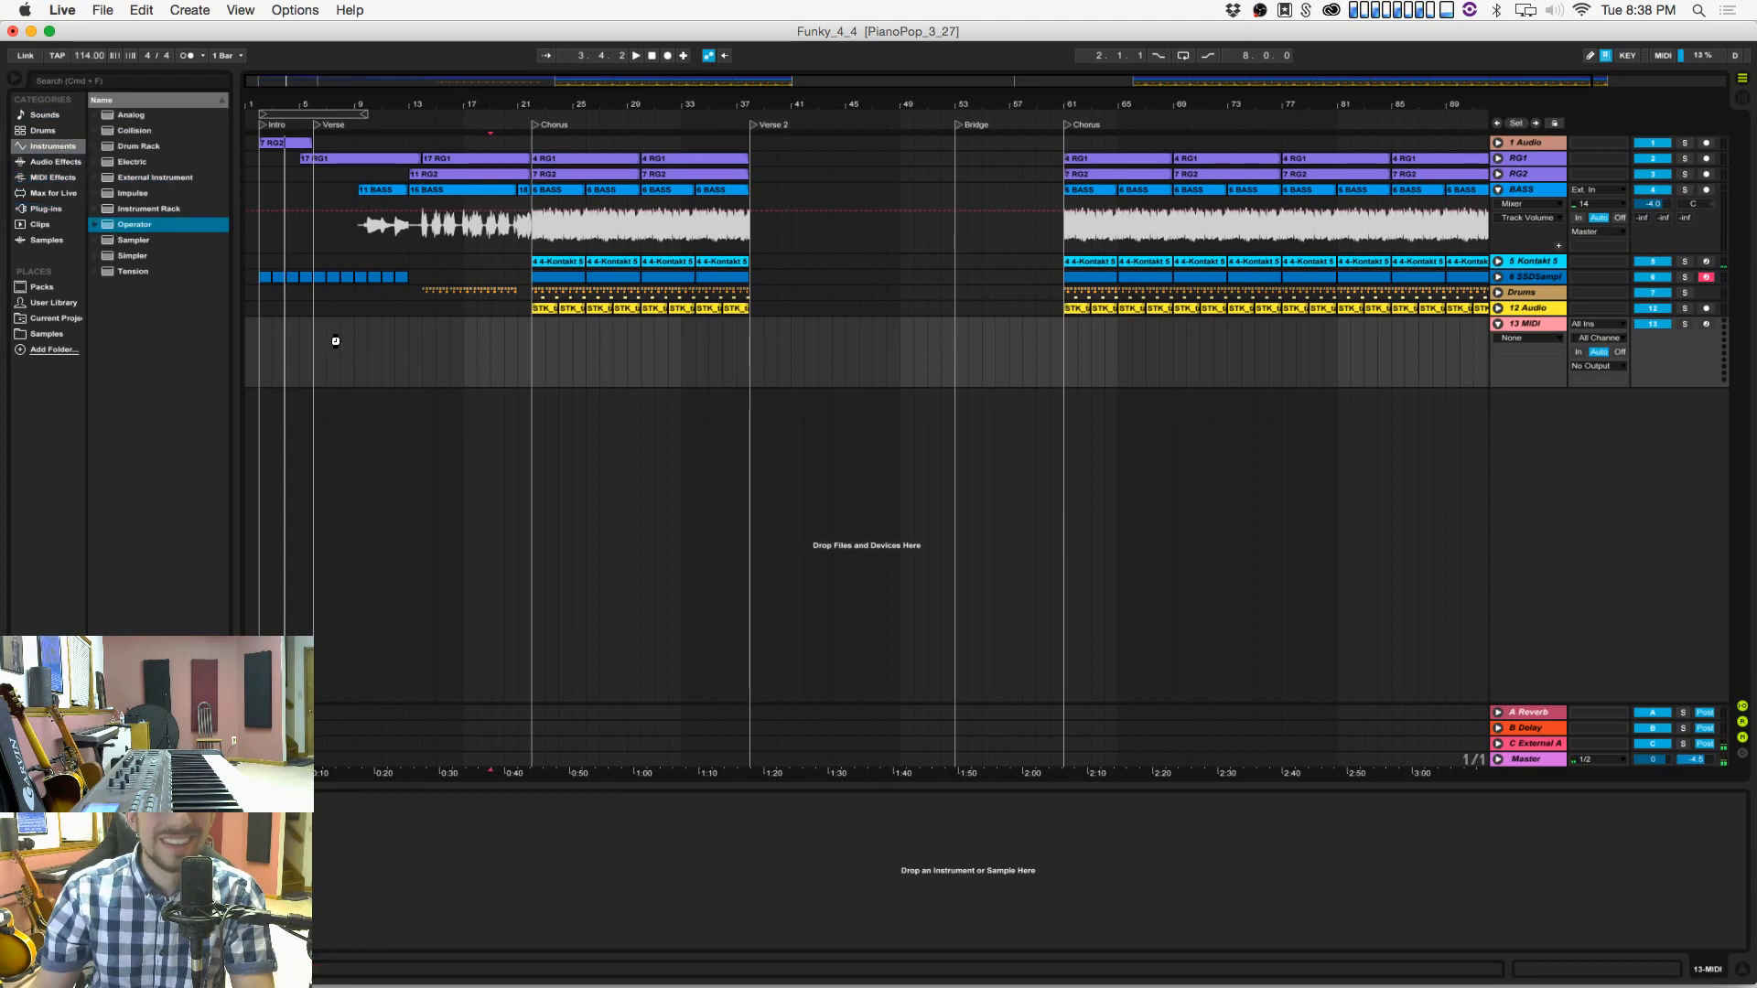
{"action": "left_click_drag", "start_coordinate": [335, 341], "coordinate": [333, 338]}
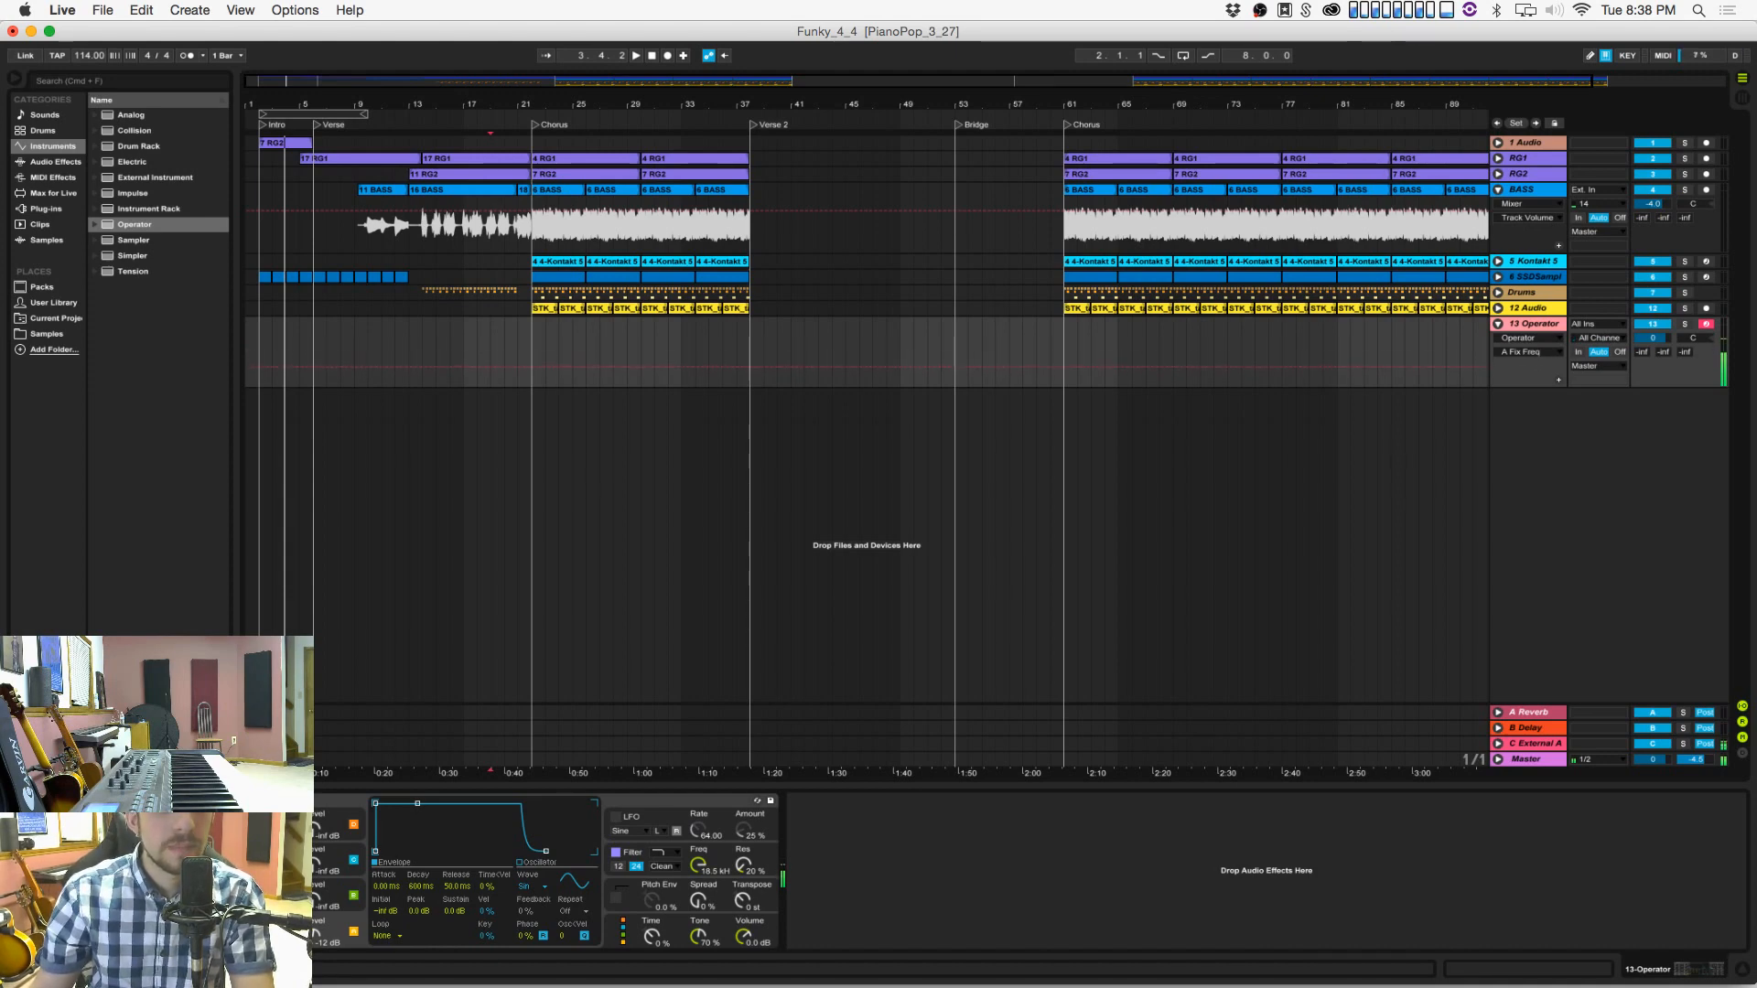
Step: Set the arrangement's fixed grid to 1/8 around the Intro and make the 13 Operator track taller
{"action": "left_click_drag", "start_coordinate": [269, 107], "coordinate": [313, 266]}
{"action": "right_click", "coordinate": [655, 310]}
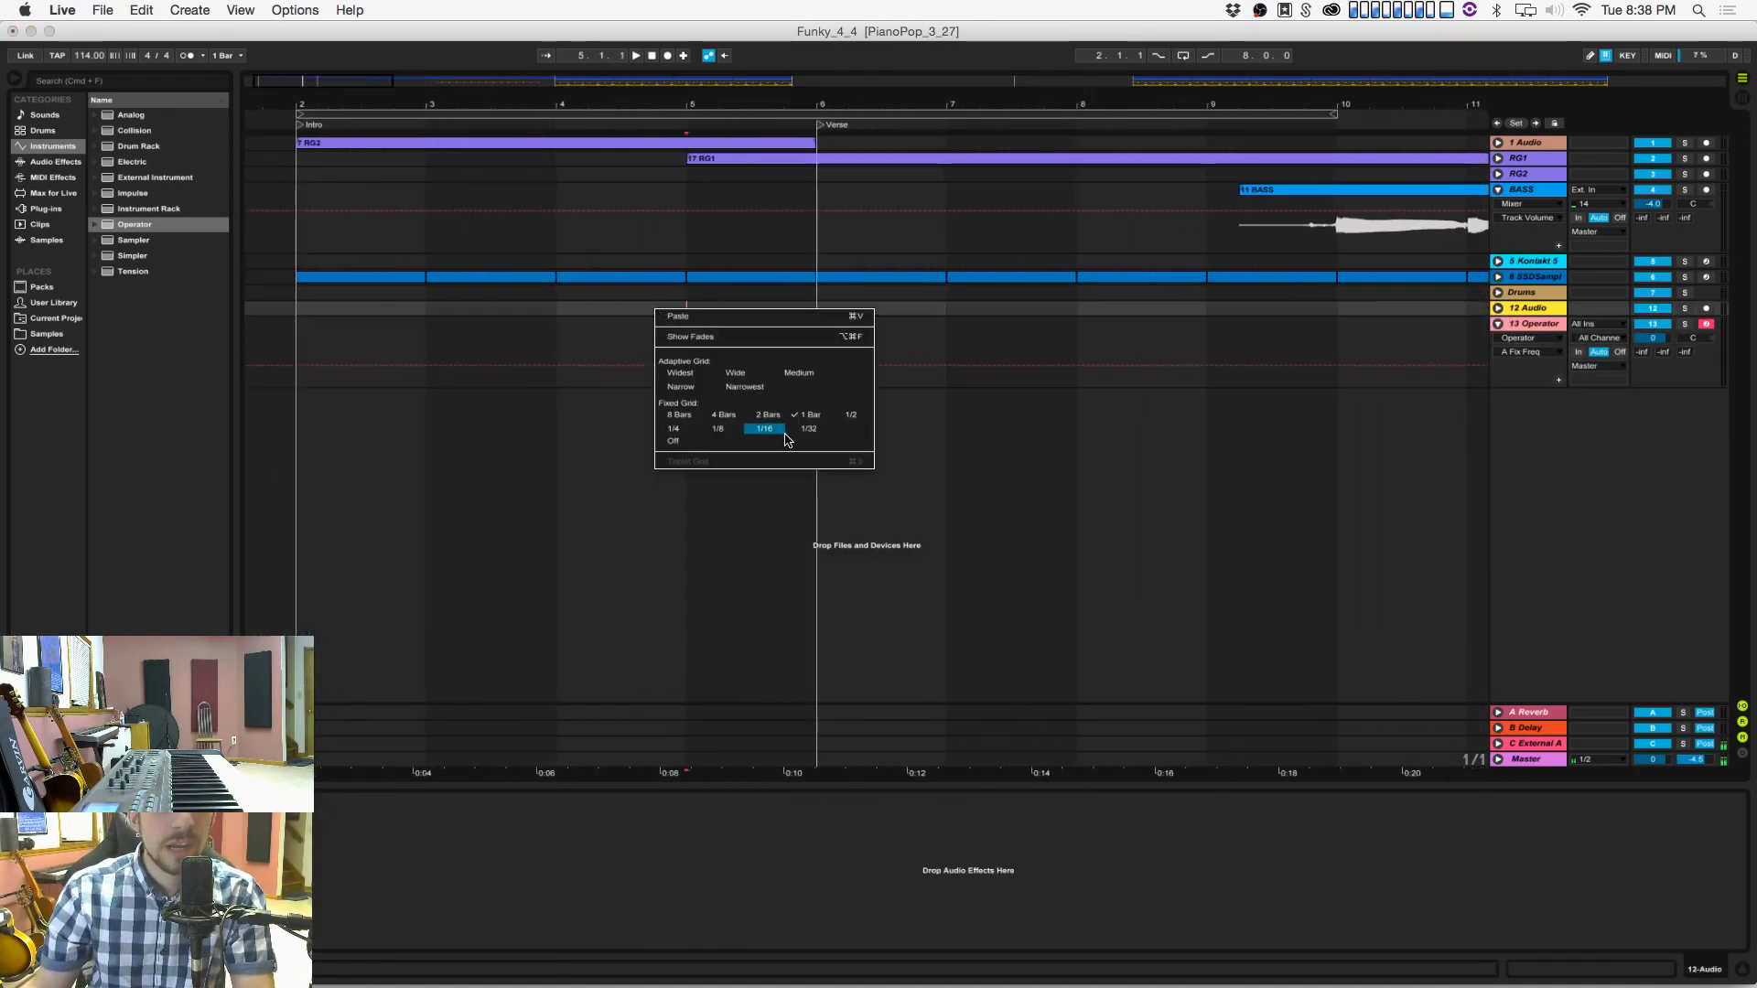
{"action": "left_click", "coordinate": [719, 428]}
{"action": "left_click", "coordinate": [552, 336]}
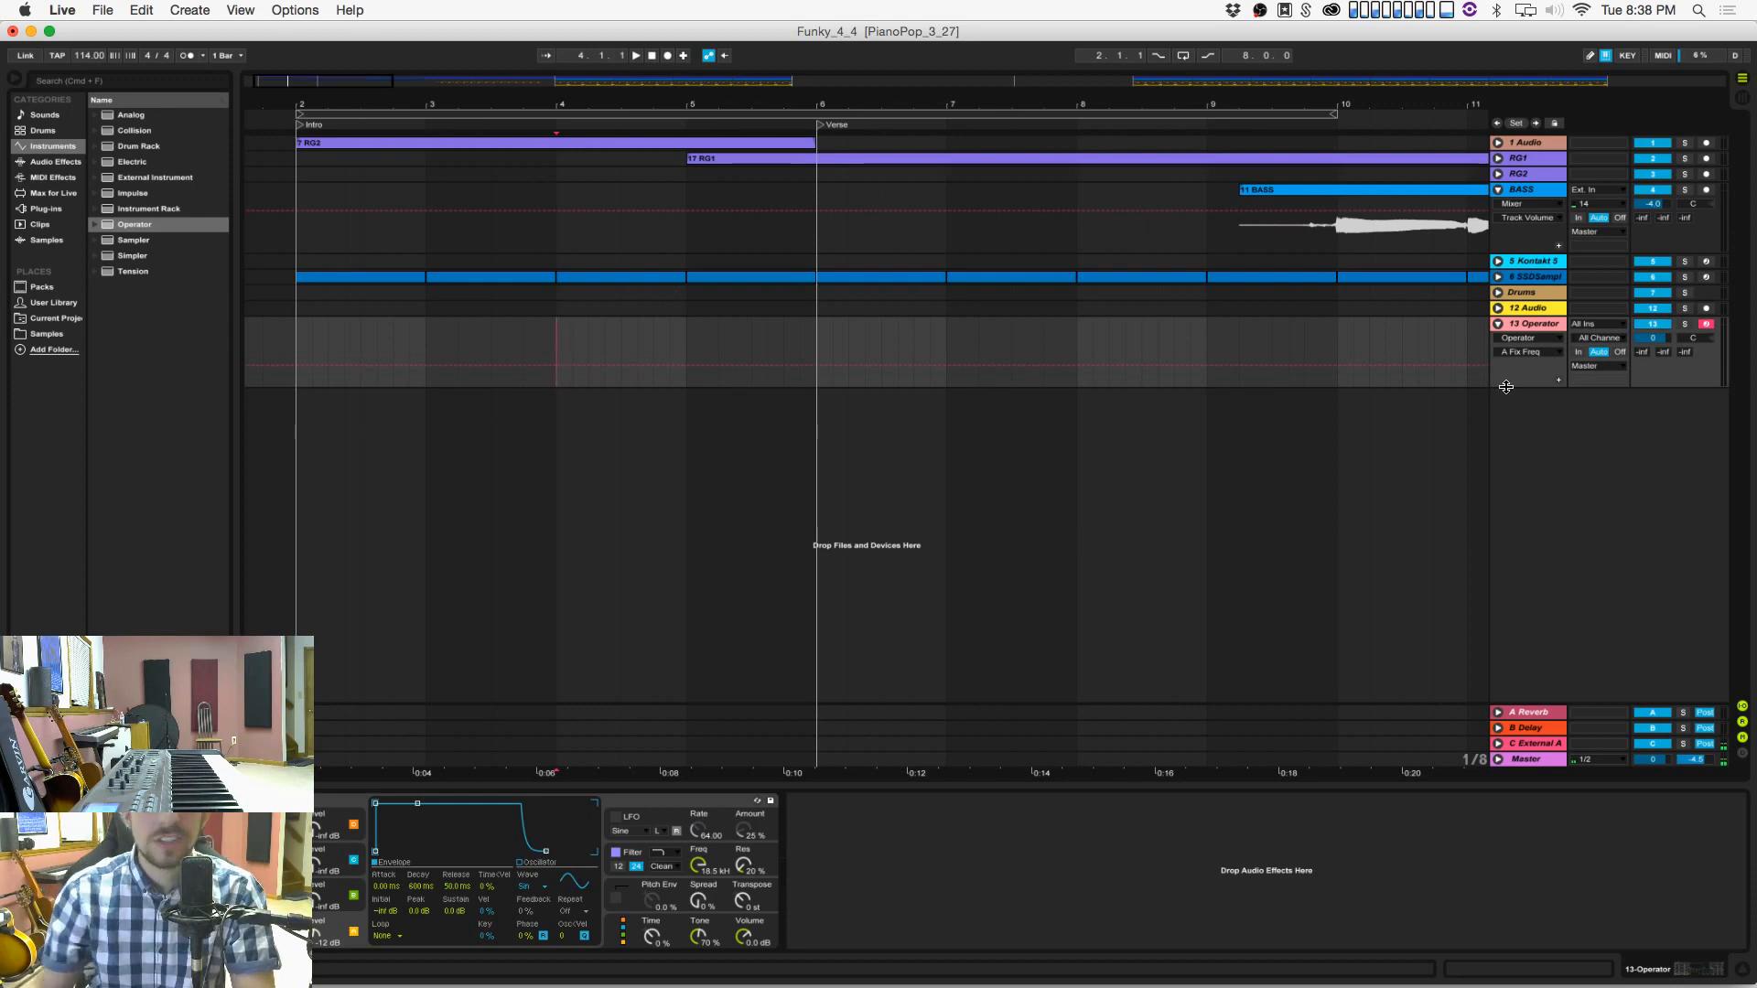
{"action": "left_click_drag", "start_coordinate": [1506, 386], "coordinate": [1505, 444]}
{"action": "left_click", "coordinate": [686, 351]}
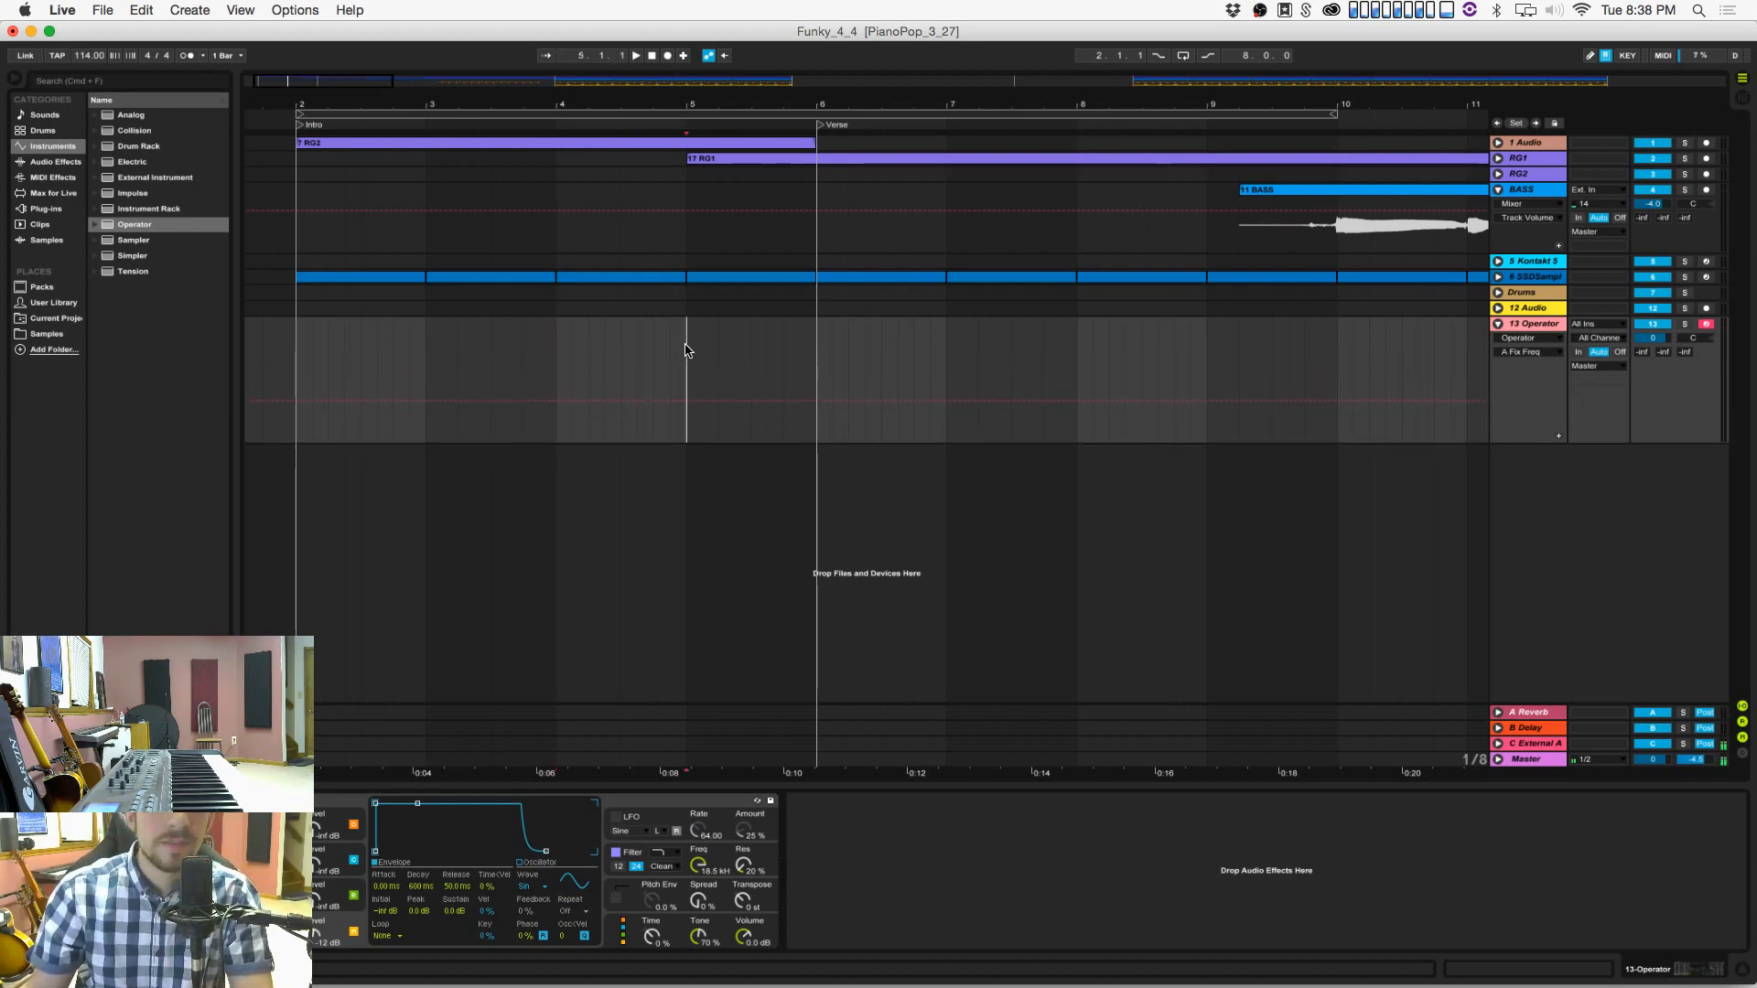
Step: Save the set and lower the 13 Operator track's volume to about -5 dB
{"action": "left_click", "coordinate": [586, 339]}
{"action": "key", "text": "super+s"}
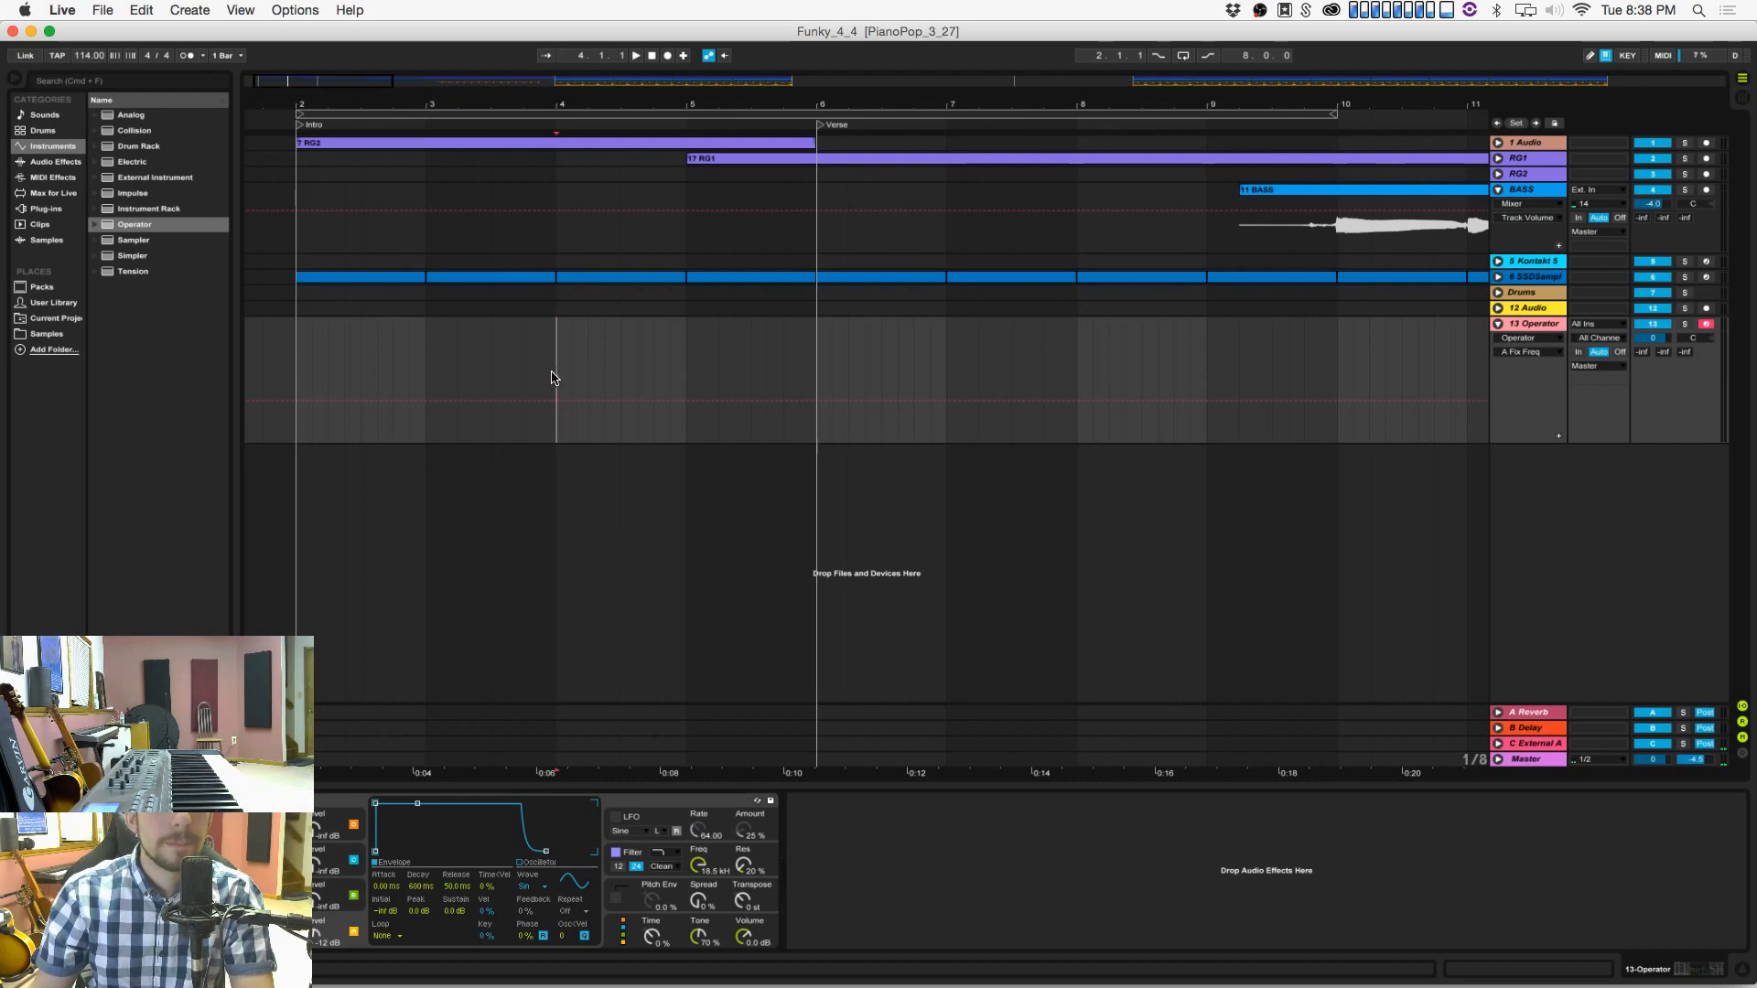
{"action": "left_click_drag", "start_coordinate": [1652, 338], "coordinate": [1652, 347]}
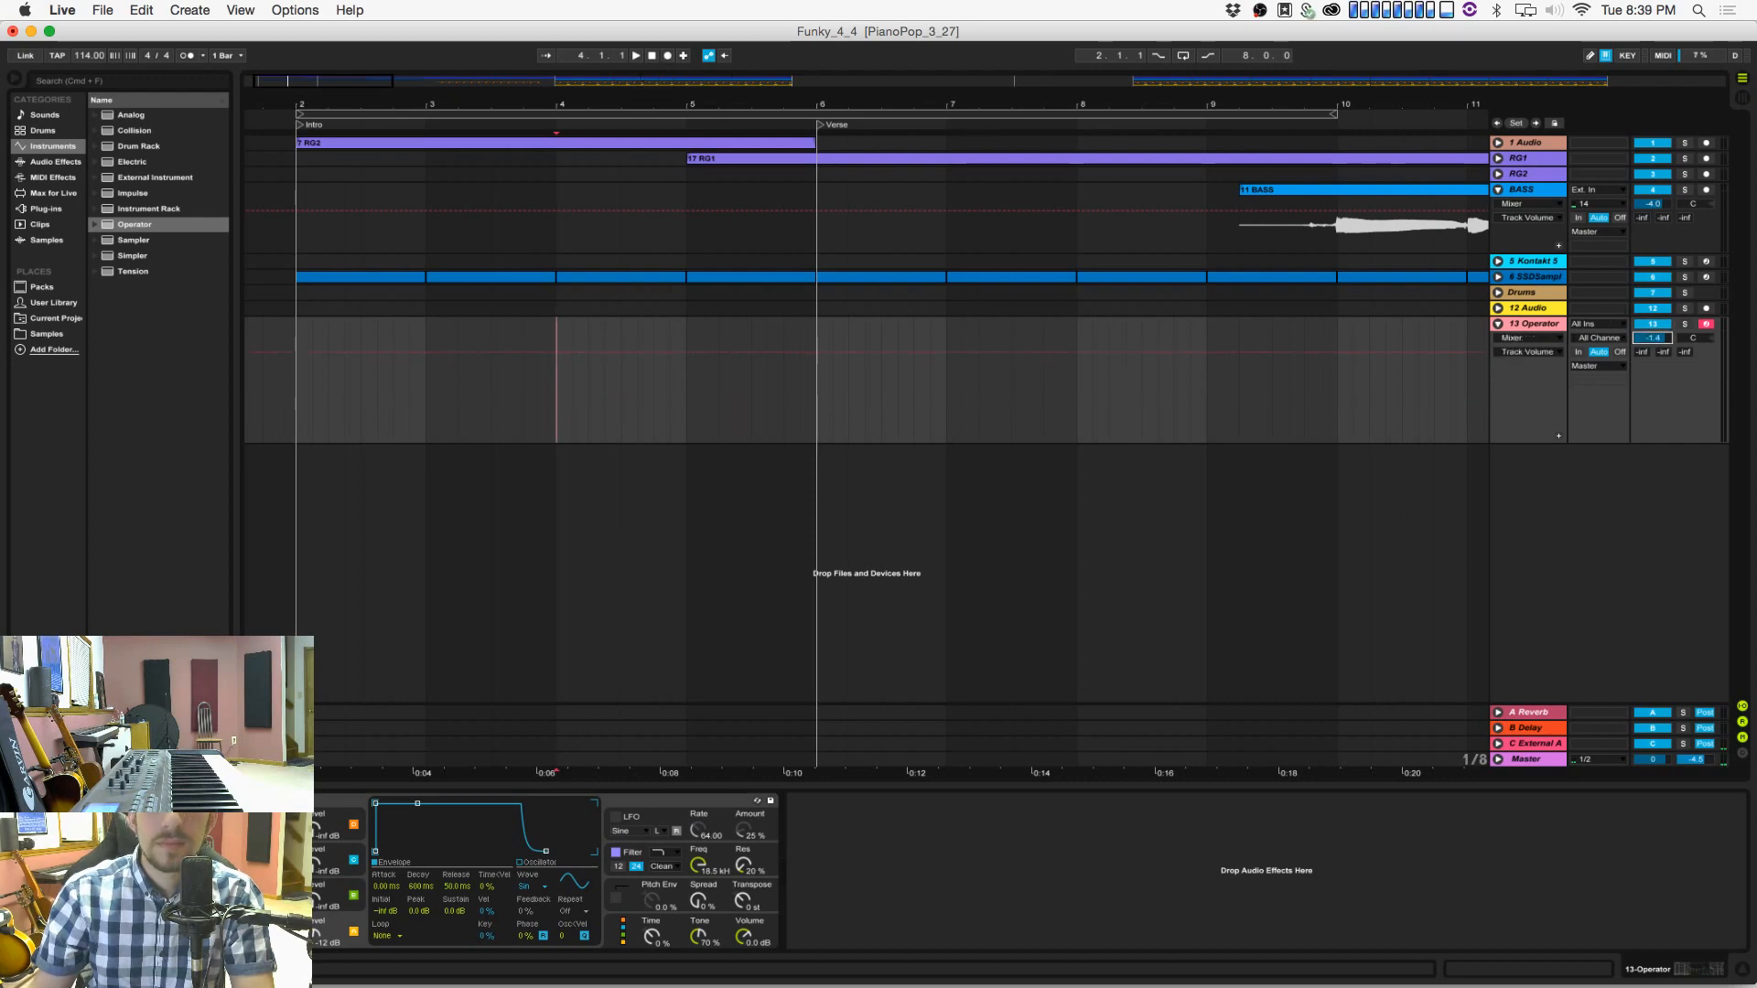
Step: Record onto the Operator track from bar 2, holding an F2 note through bar 5, the last bar of the Intro
{"action": "left_click", "coordinate": [309, 335]}
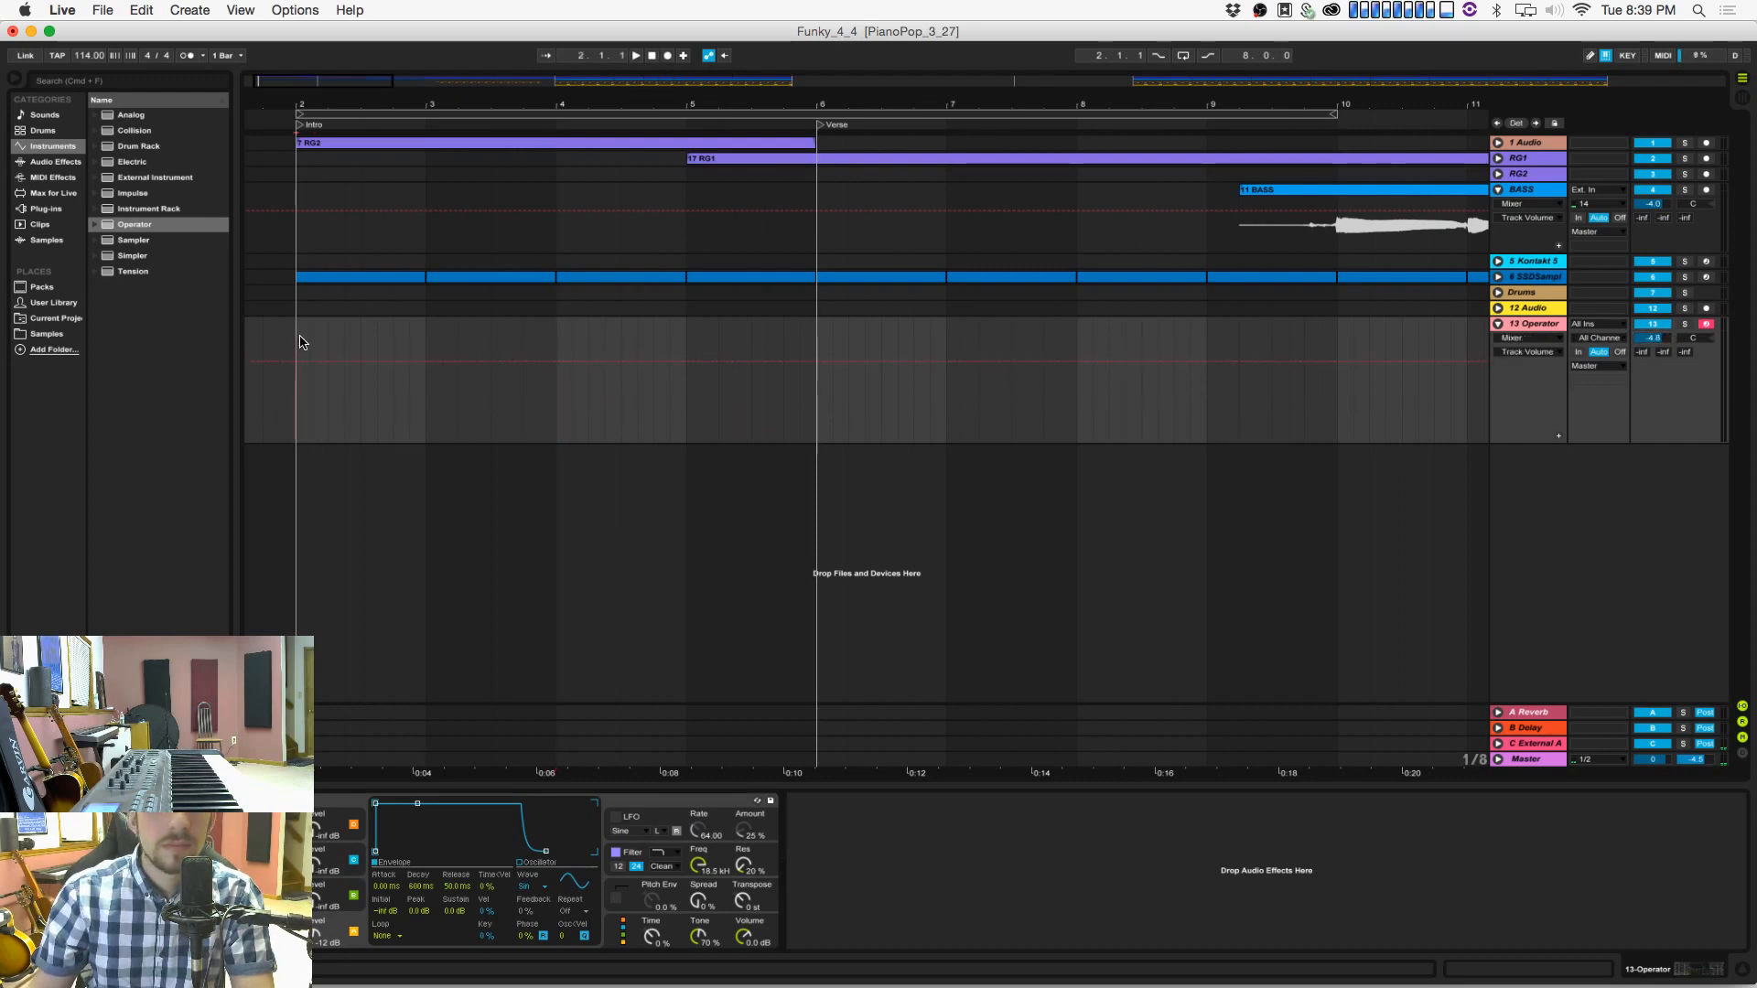
{"action": "left_click", "coordinate": [667, 56]}
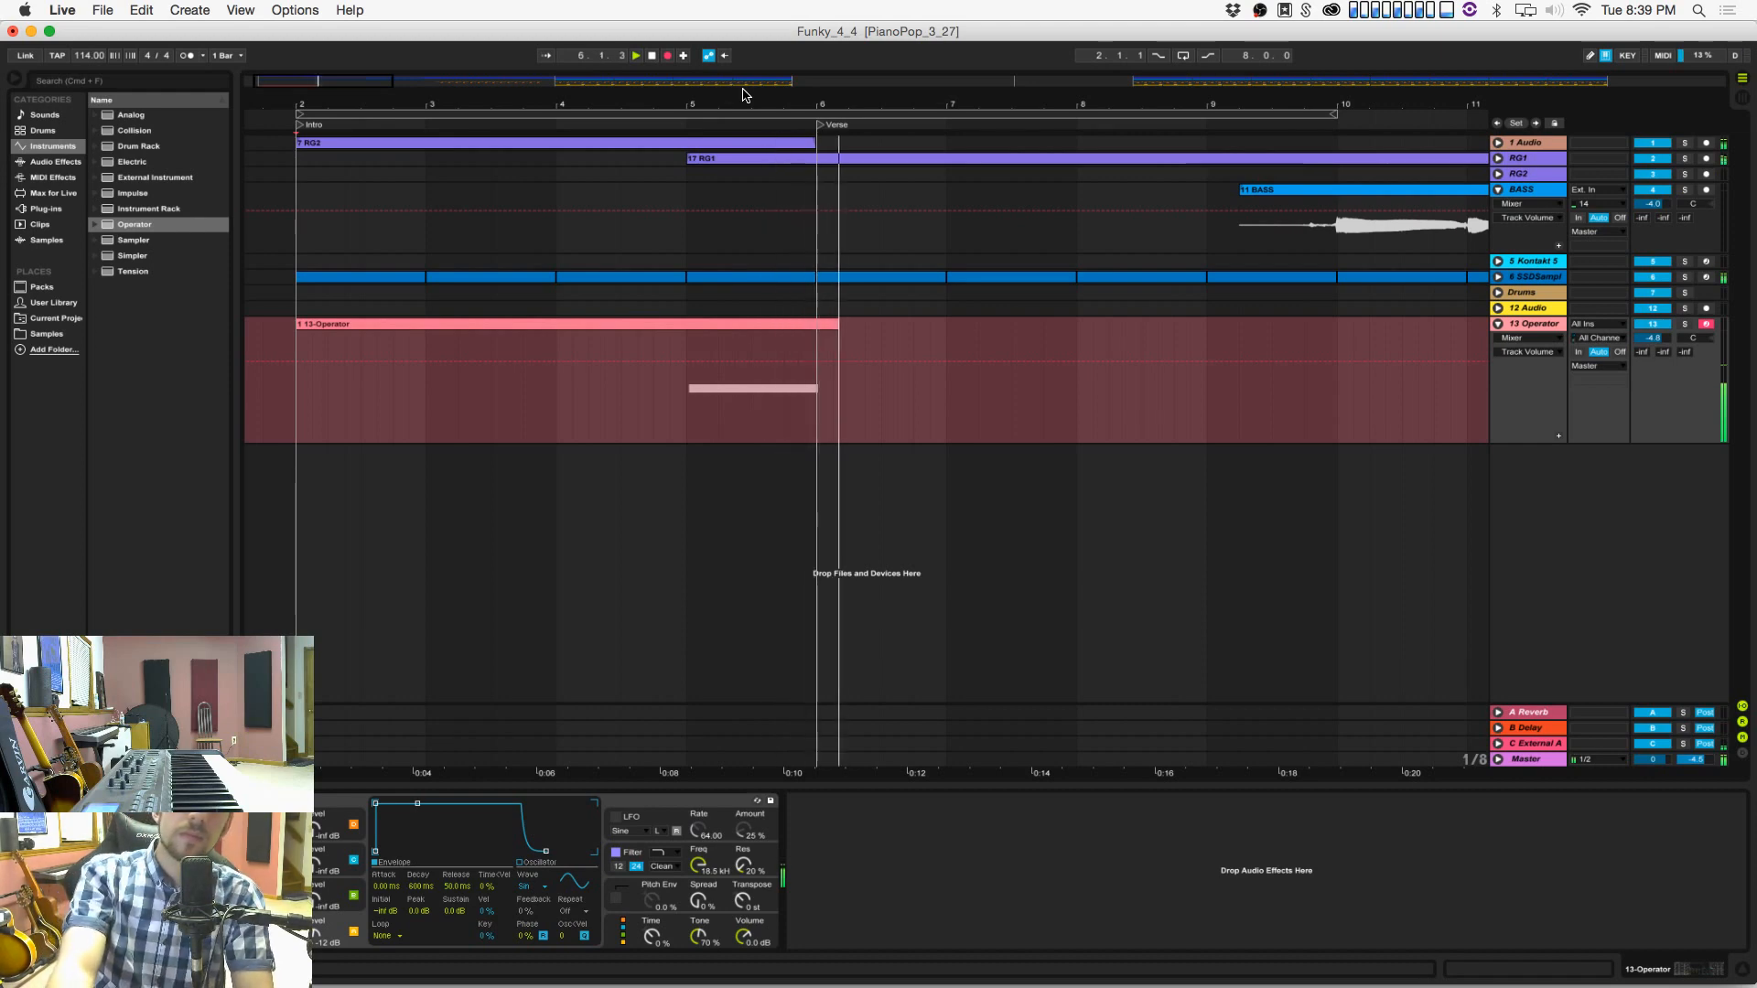
{"action": "key", "text": "space"}
Step: Open the recorded Operator clip, quantize its F2 note and align the note exactly with the full bar
{"action": "left_click", "coordinate": [730, 324]}
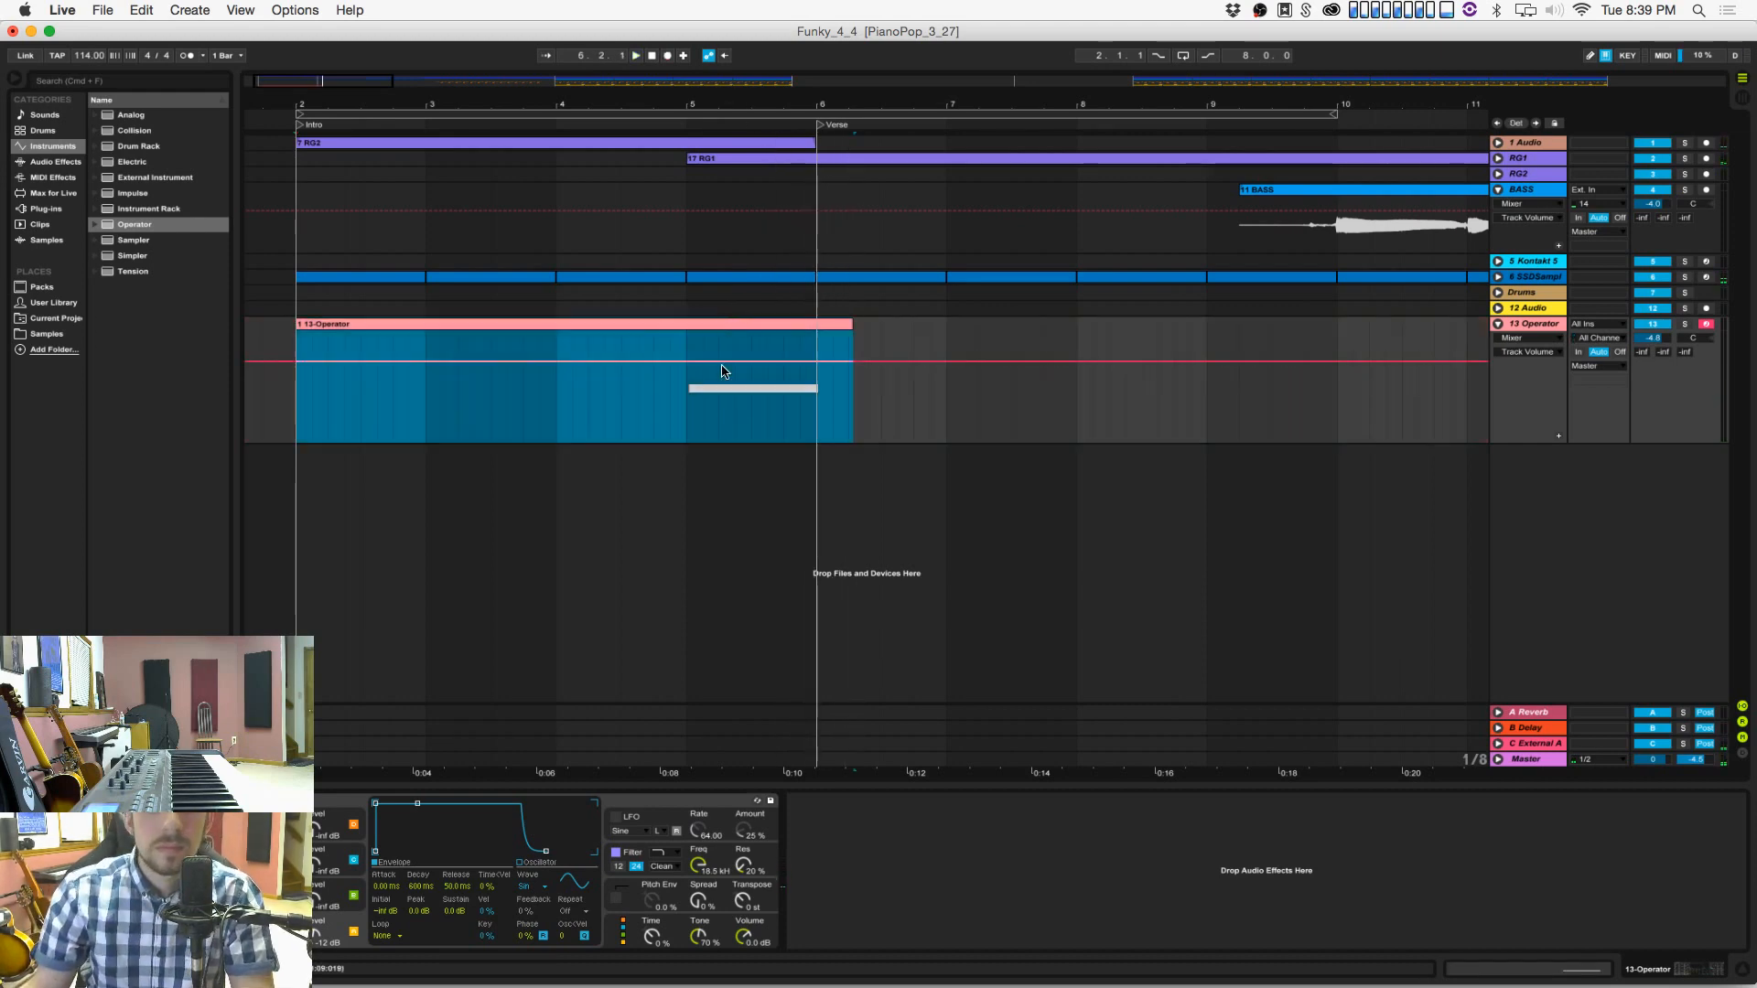
{"action": "double_click", "coordinate": [729, 331]}
{"action": "left_click", "coordinate": [997, 849]}
{"action": "key", "text": "super+a"}
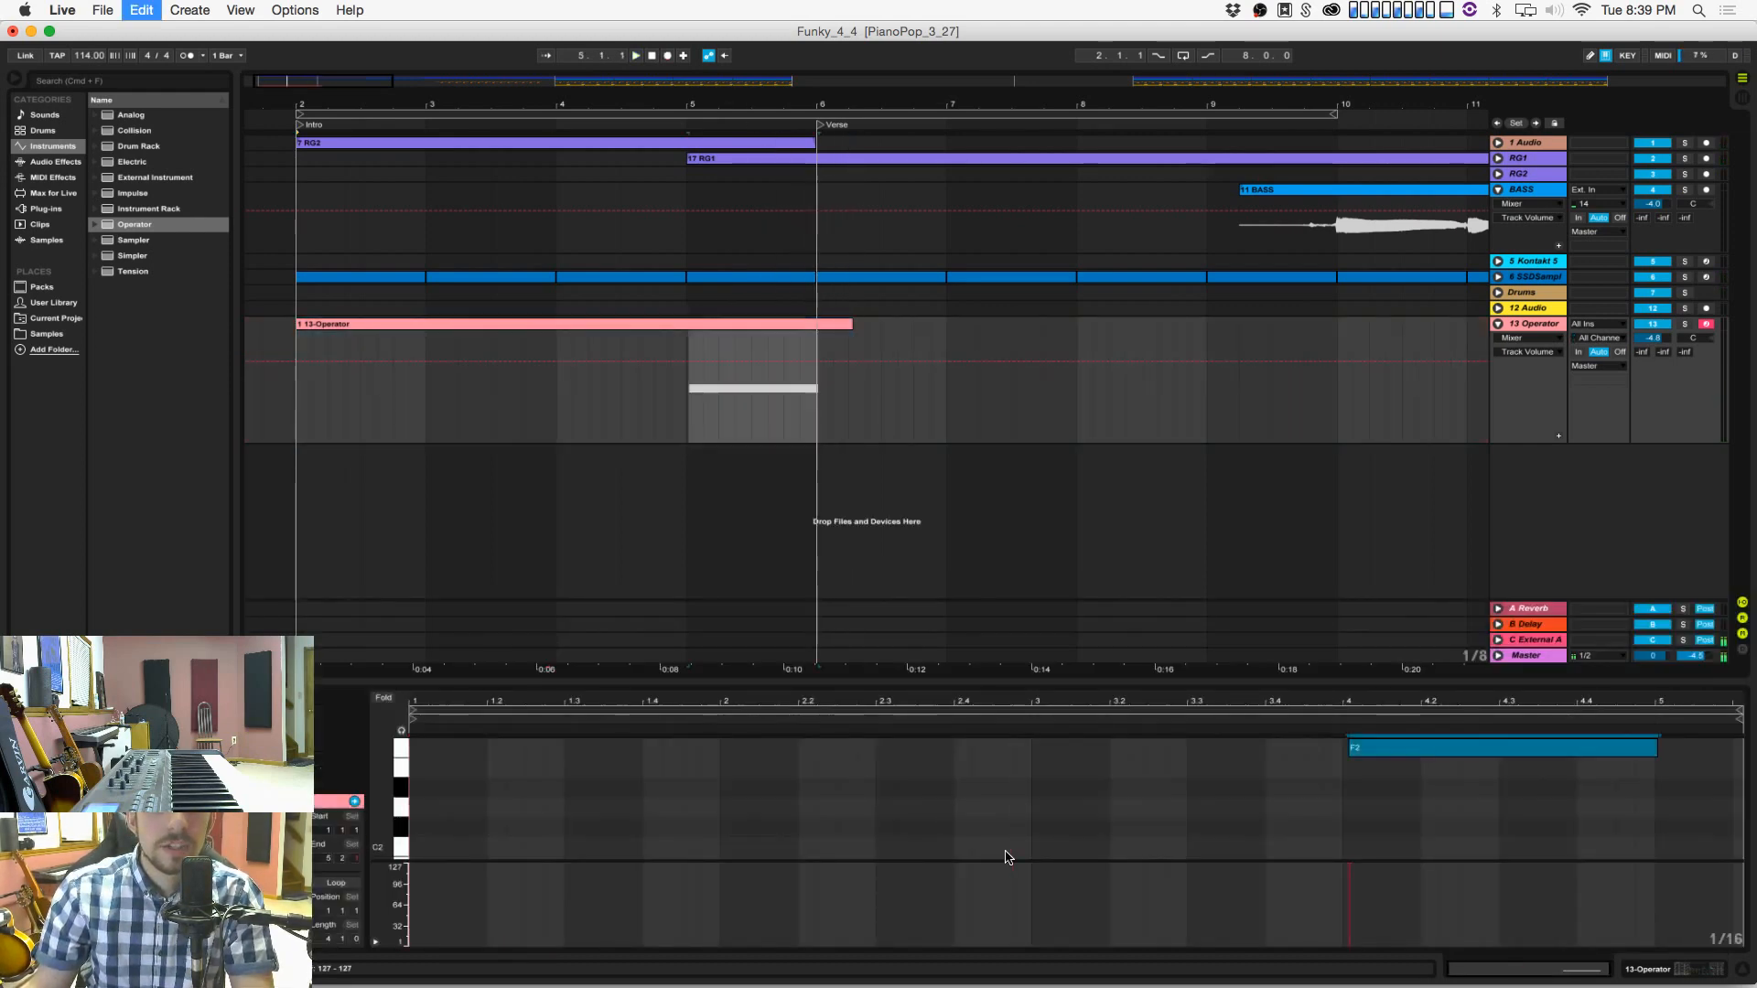
{"action": "key", "text": "super+u"}
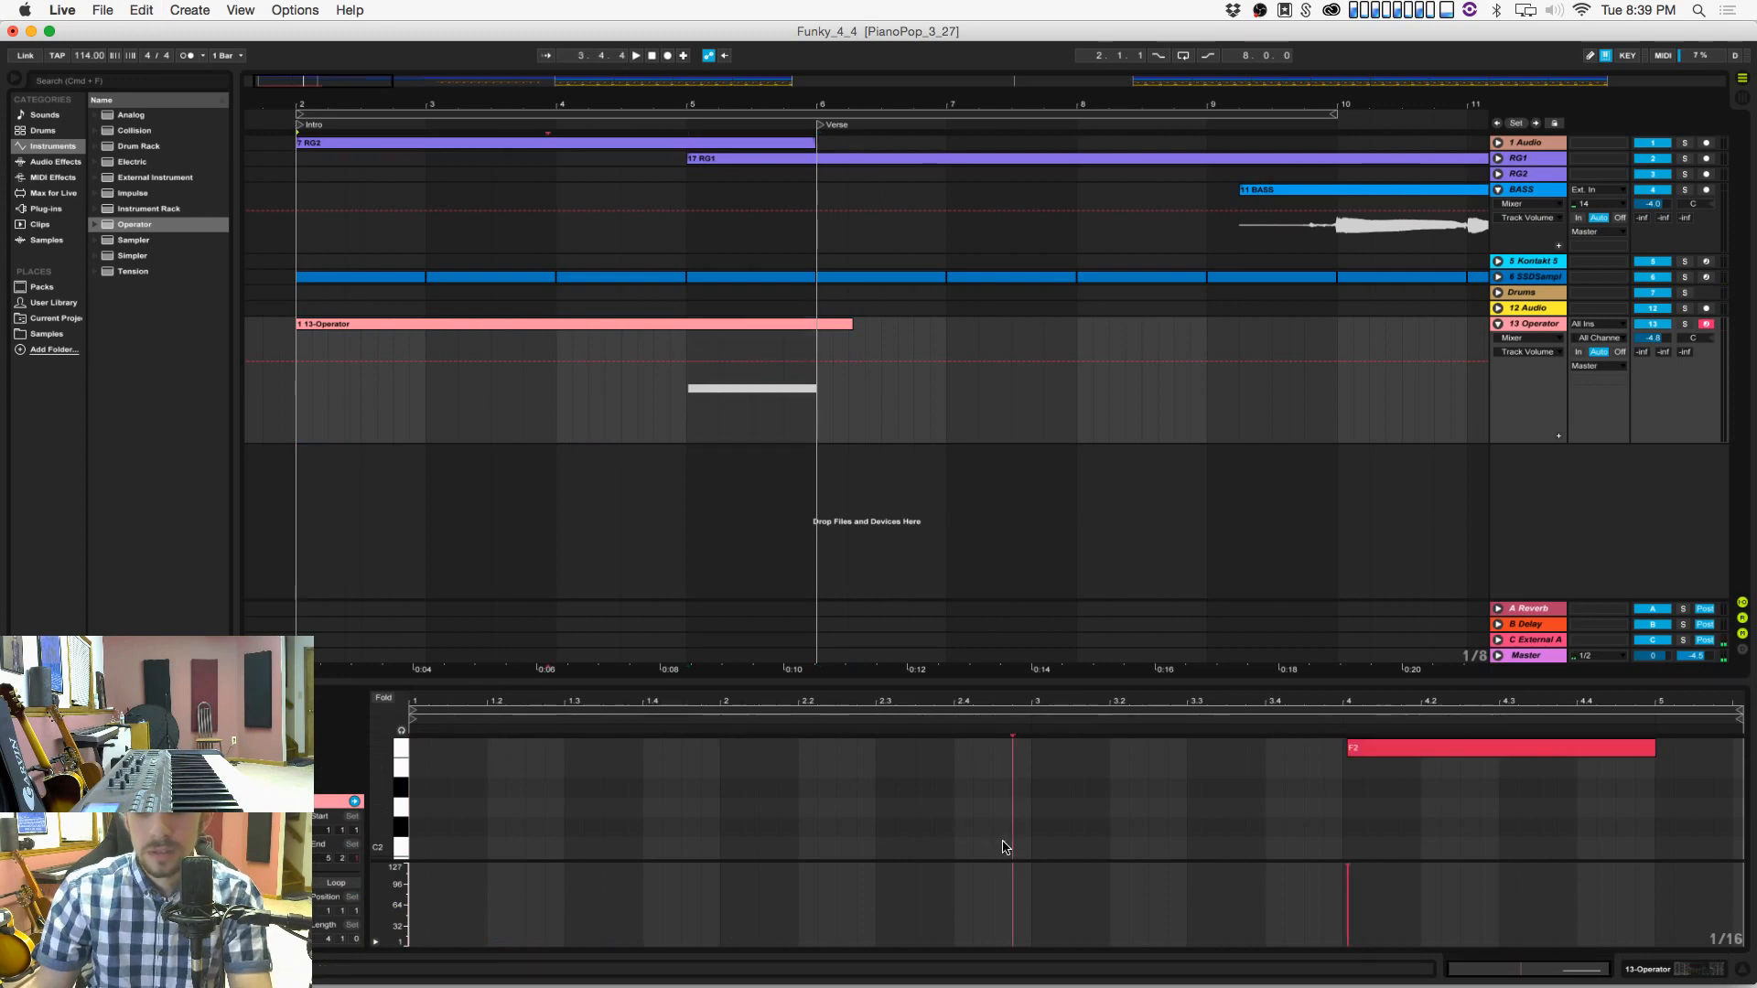
{"action": "left_click", "coordinate": [1417, 750]}
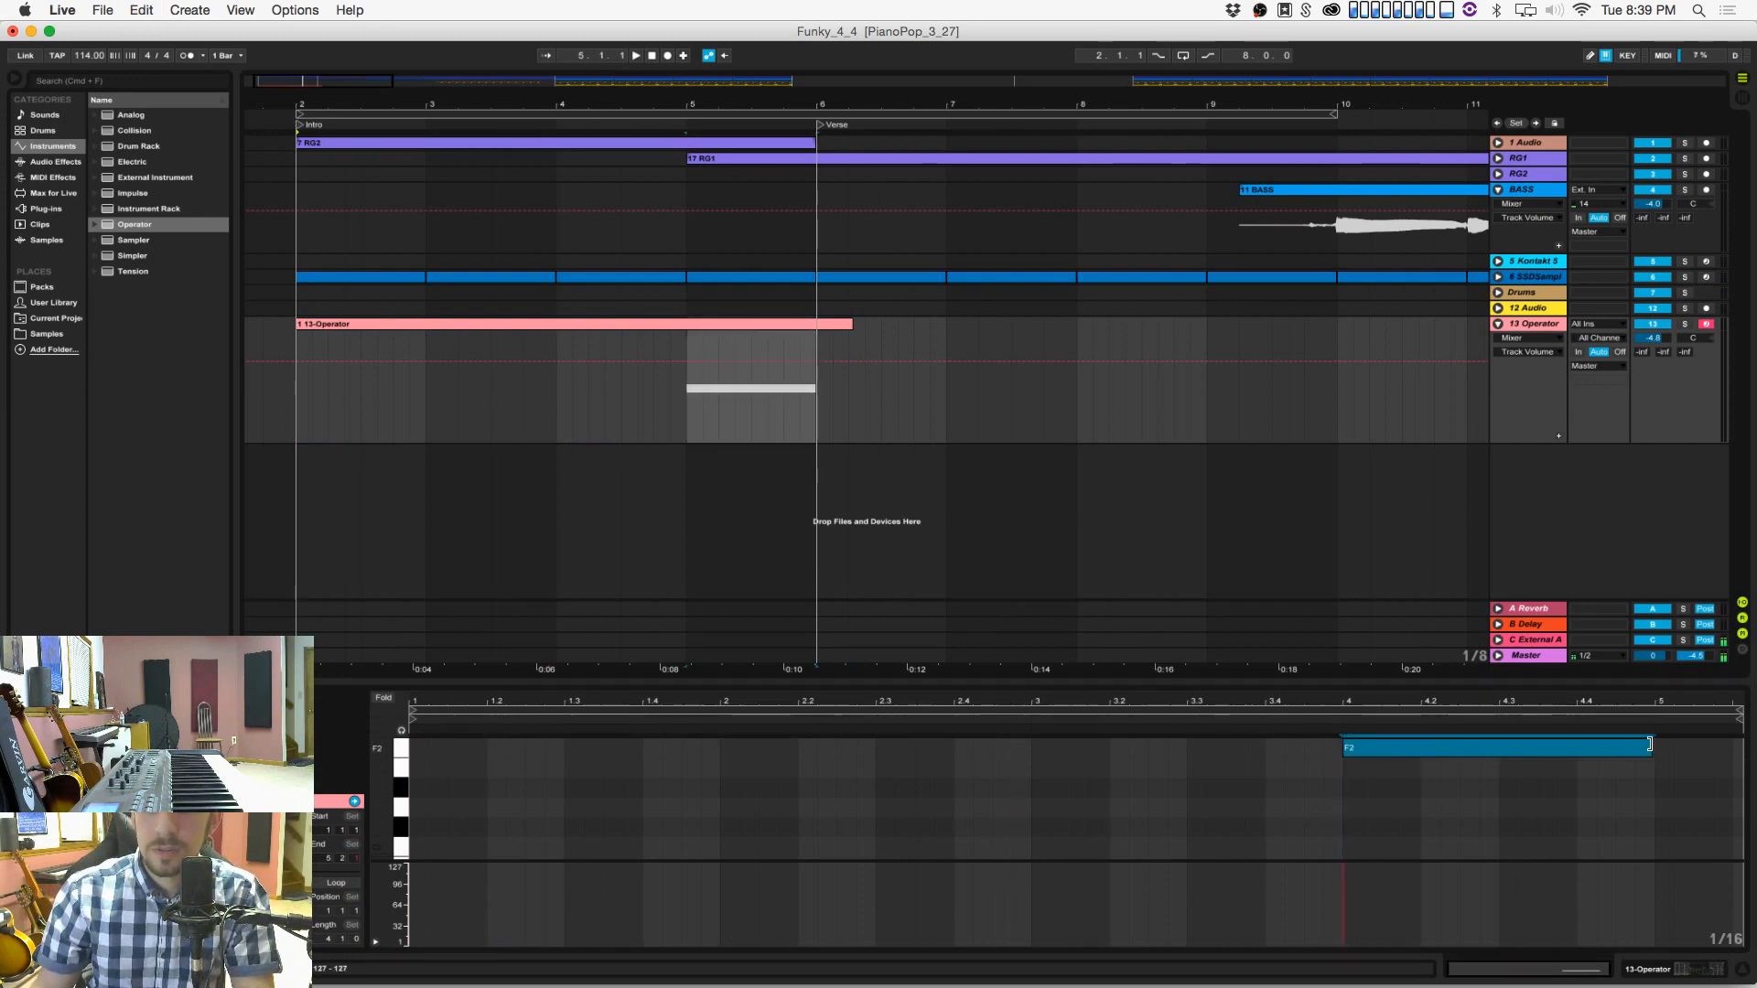
{"action": "left_click", "coordinate": [1615, 769]}
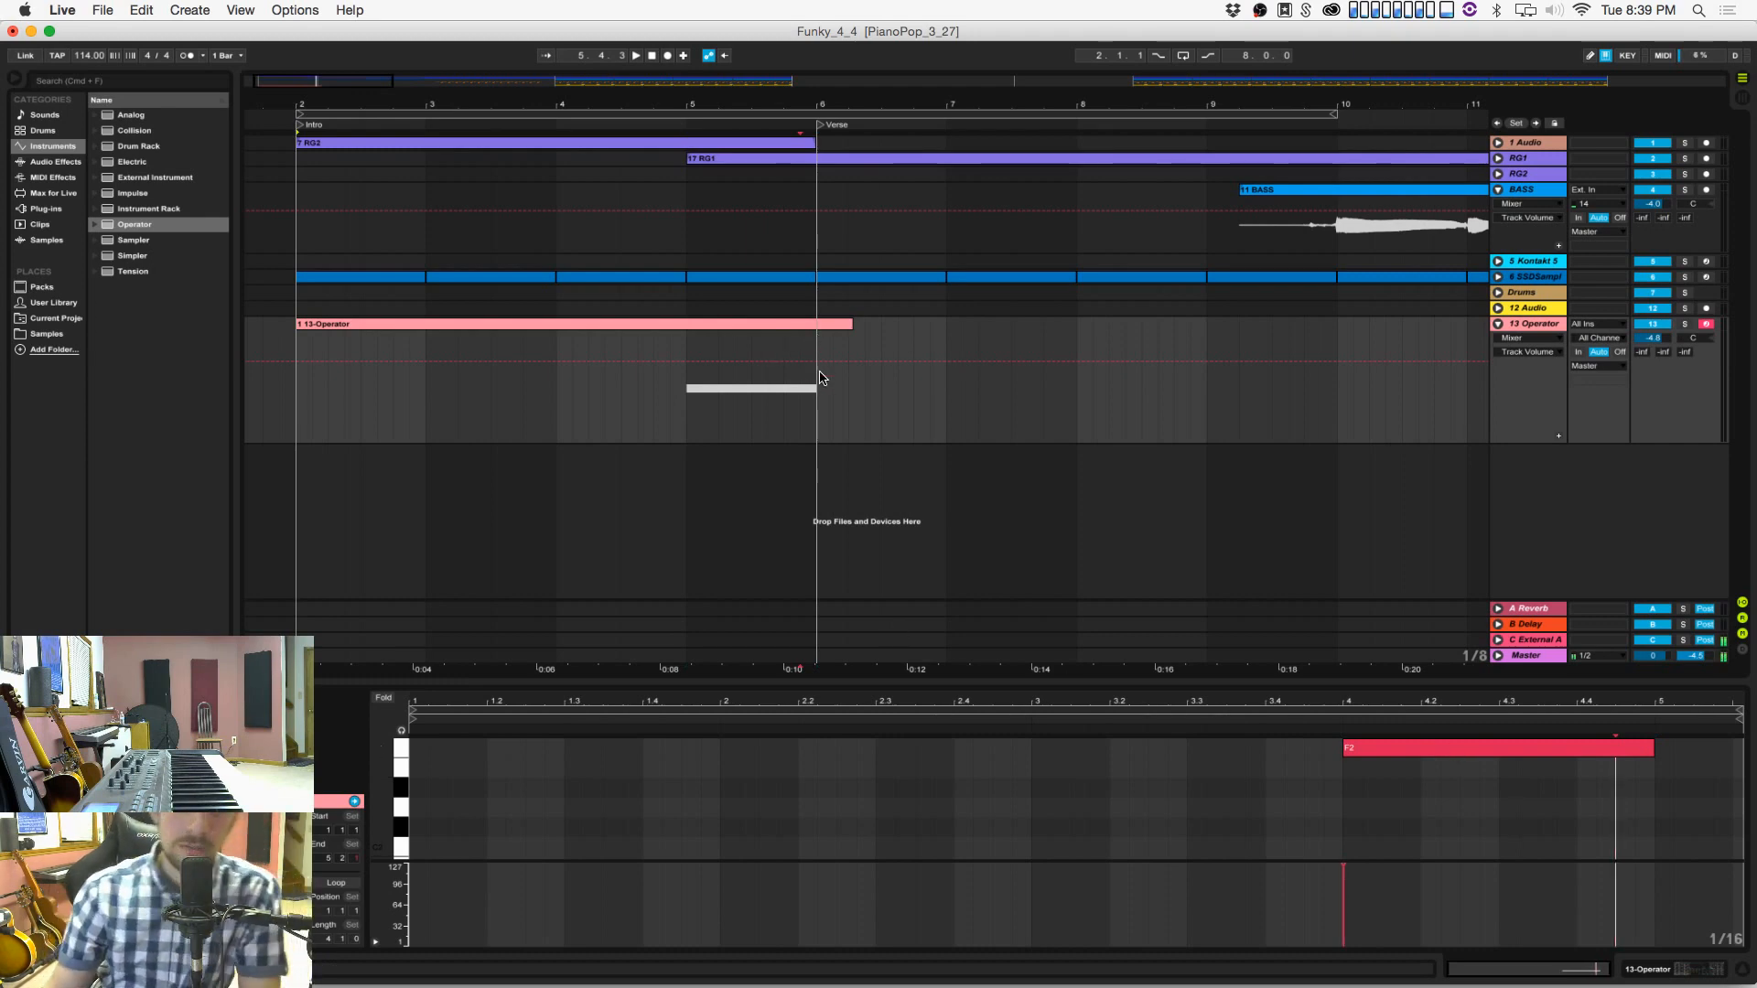
Step: Delete the empty parts of the Operator clip before bar 5 and after the Verse start, leaving only the one-bar note
{"action": "left_click_drag", "start_coordinate": [817, 340], "coordinate": [971, 370]}
{"action": "key", "text": "Delete"}
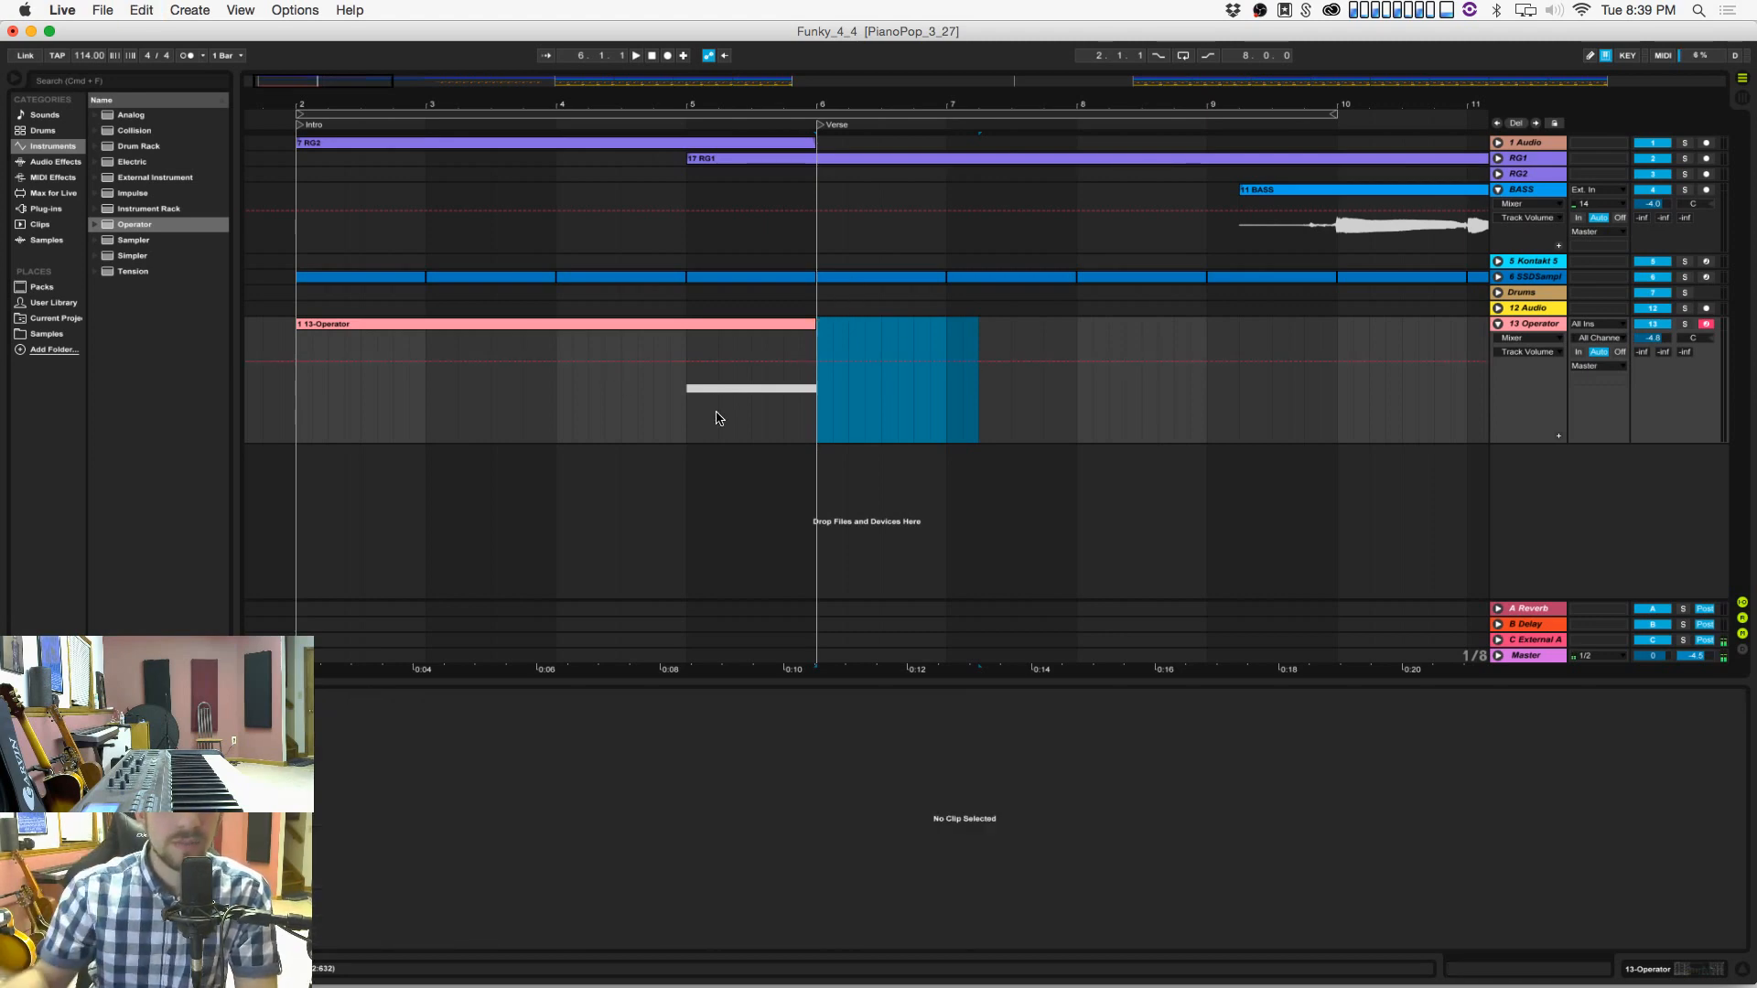
{"action": "left_click_drag", "start_coordinate": [686, 375], "coordinate": [304, 350]}
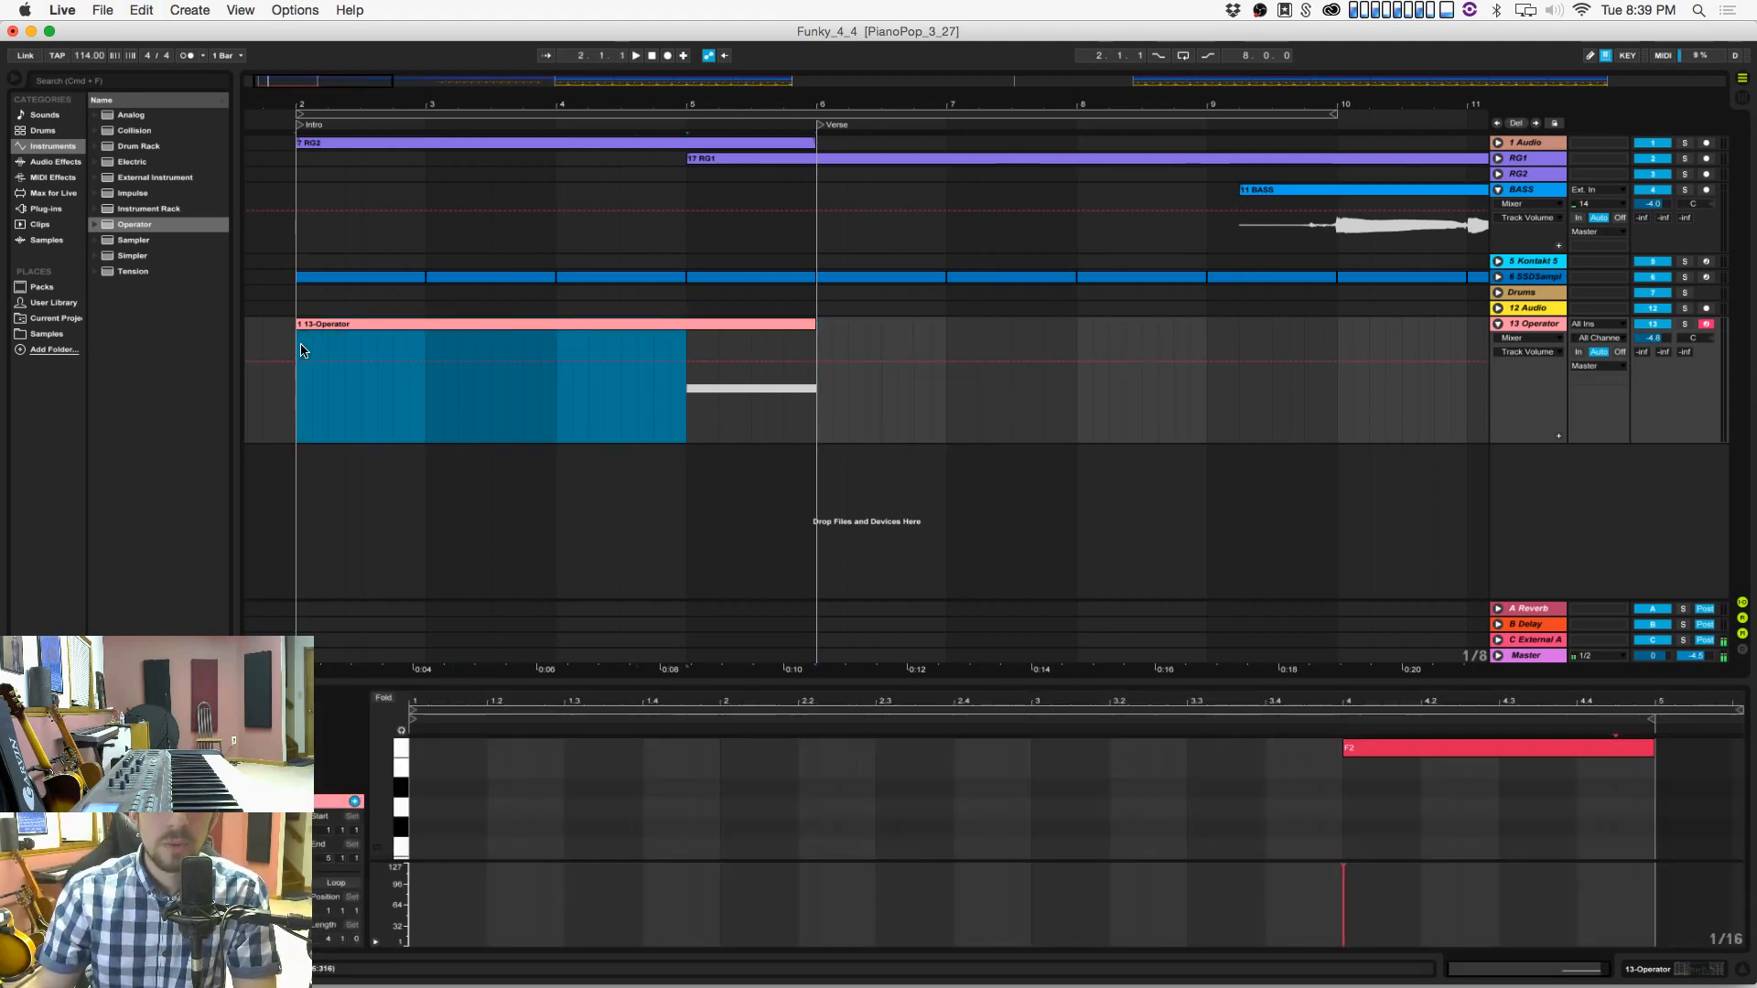
{"action": "key", "text": "Delete"}
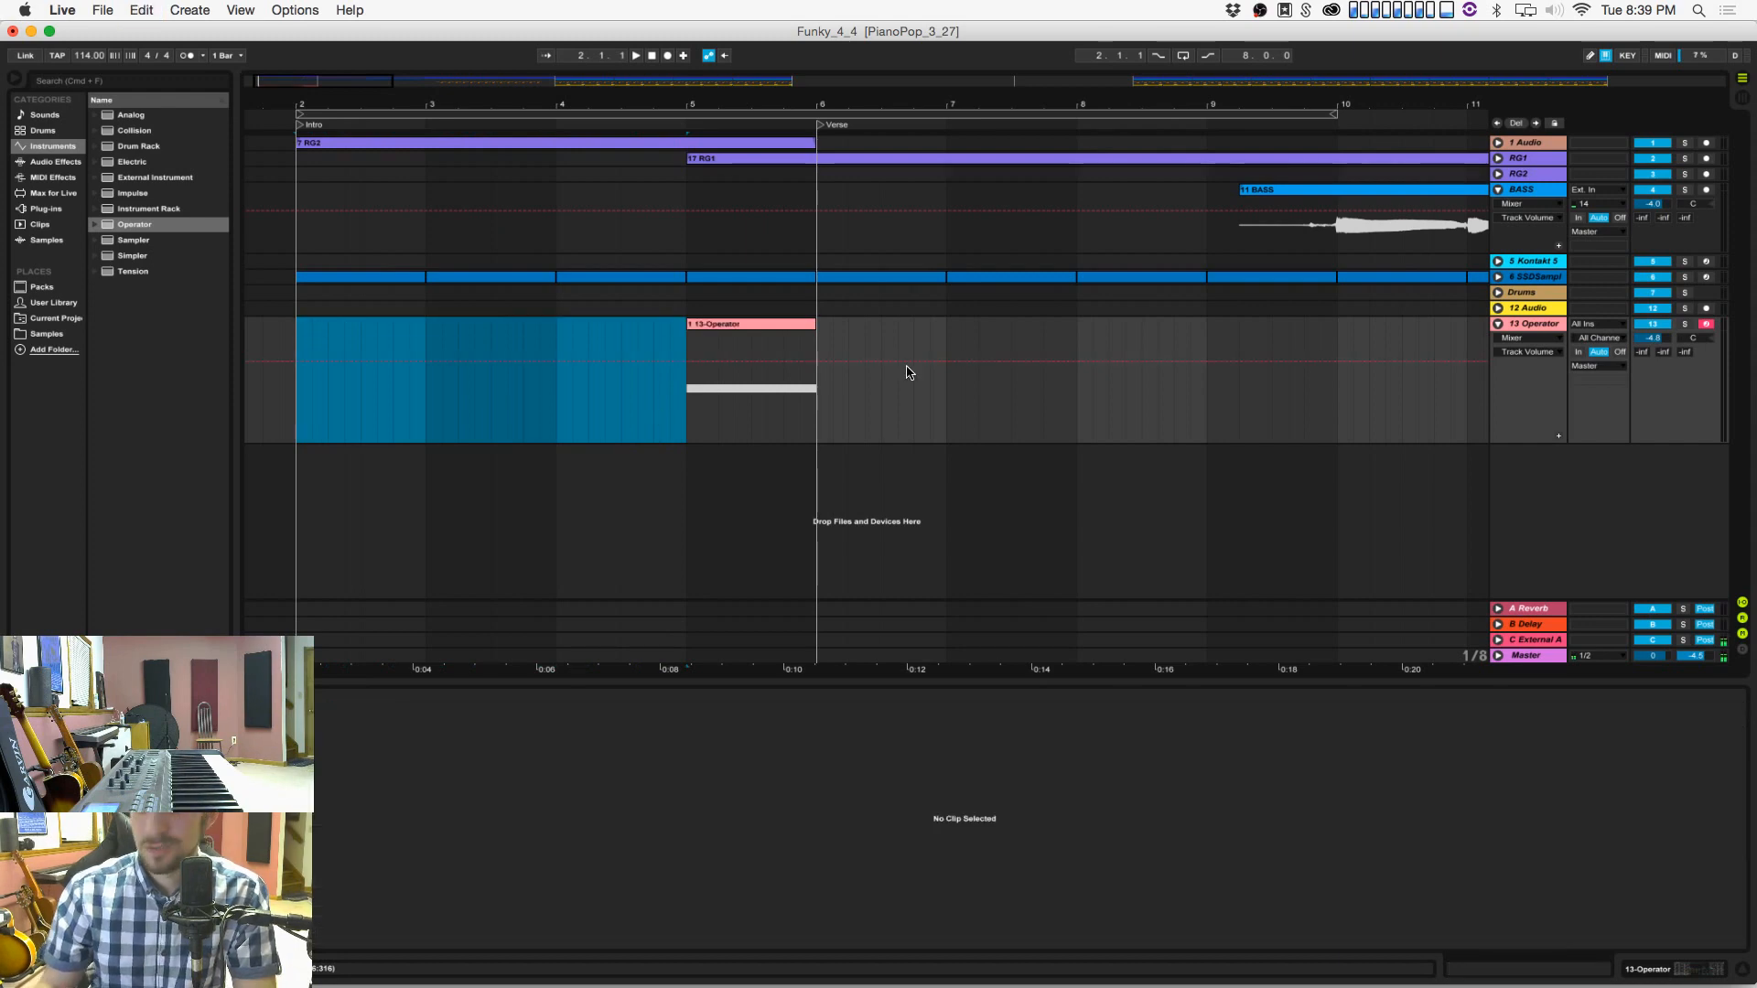
Step: Show Operator's Osc-A Fixed Frequency Value automation and draw a ramp falling to the minimum late in bar 5, returning up at bar 6
{"action": "left_click", "coordinate": [714, 325]}
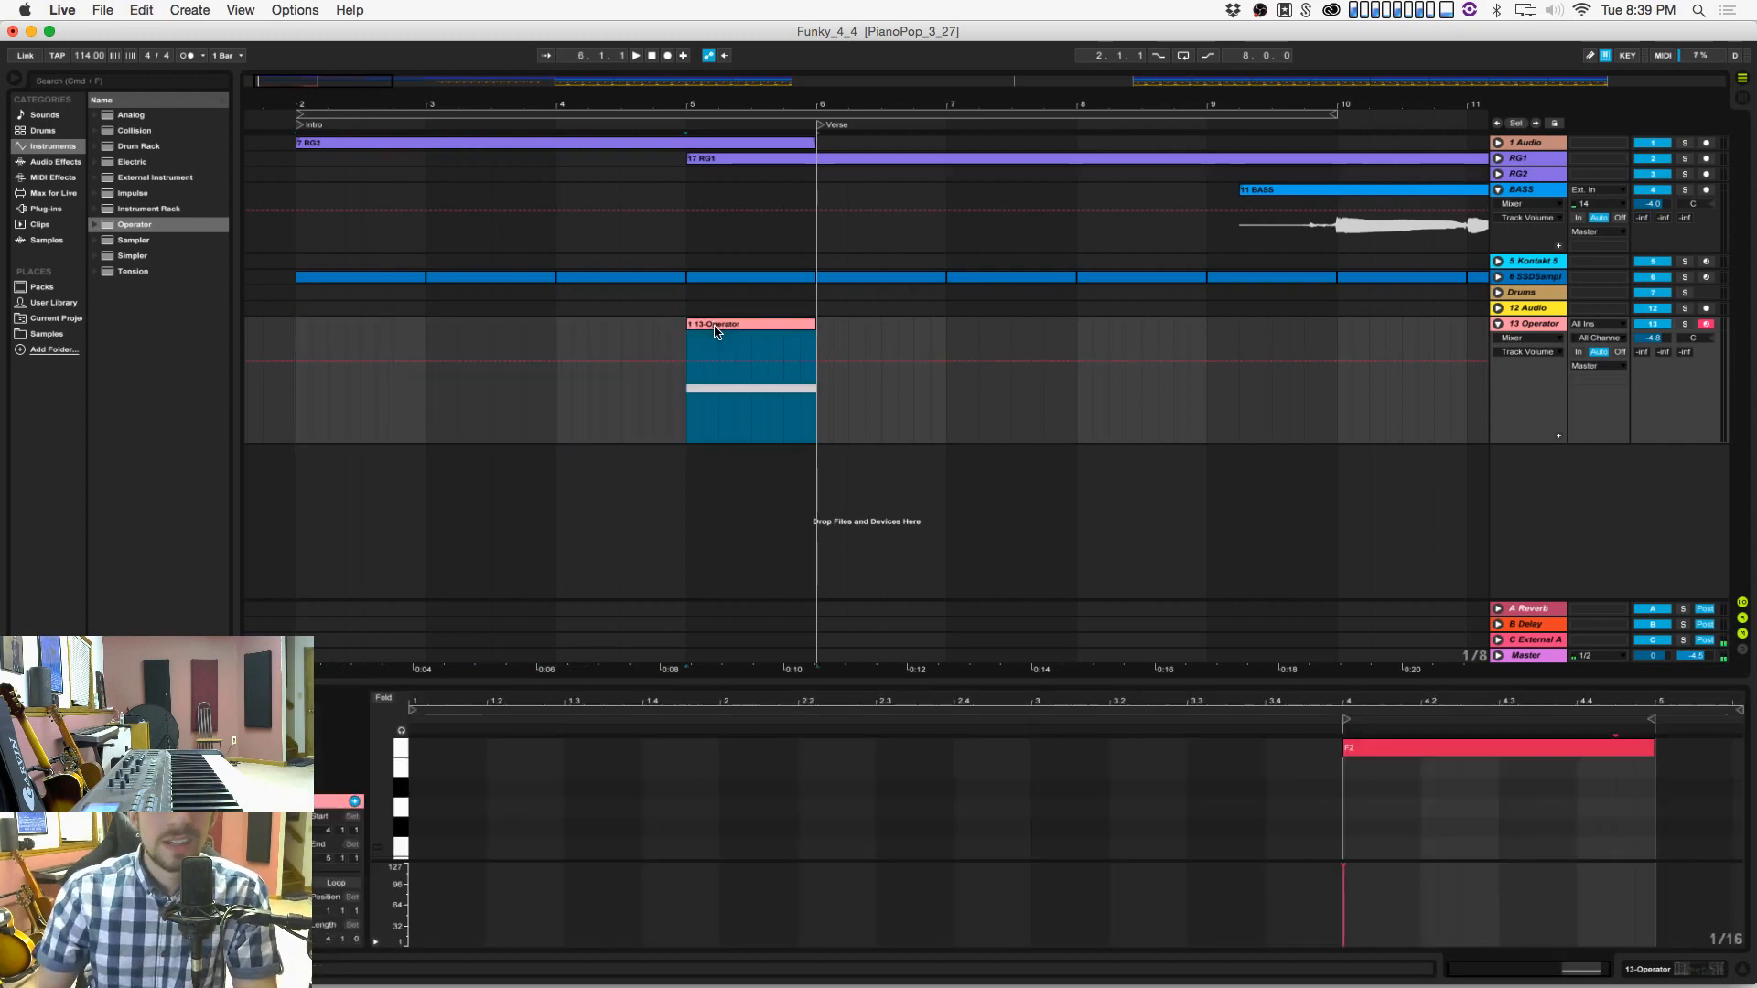
{"action": "left_click", "coordinate": [1563, 344]}
{"action": "left_click", "coordinate": [1548, 342]}
{"action": "left_click", "coordinate": [1553, 364]}
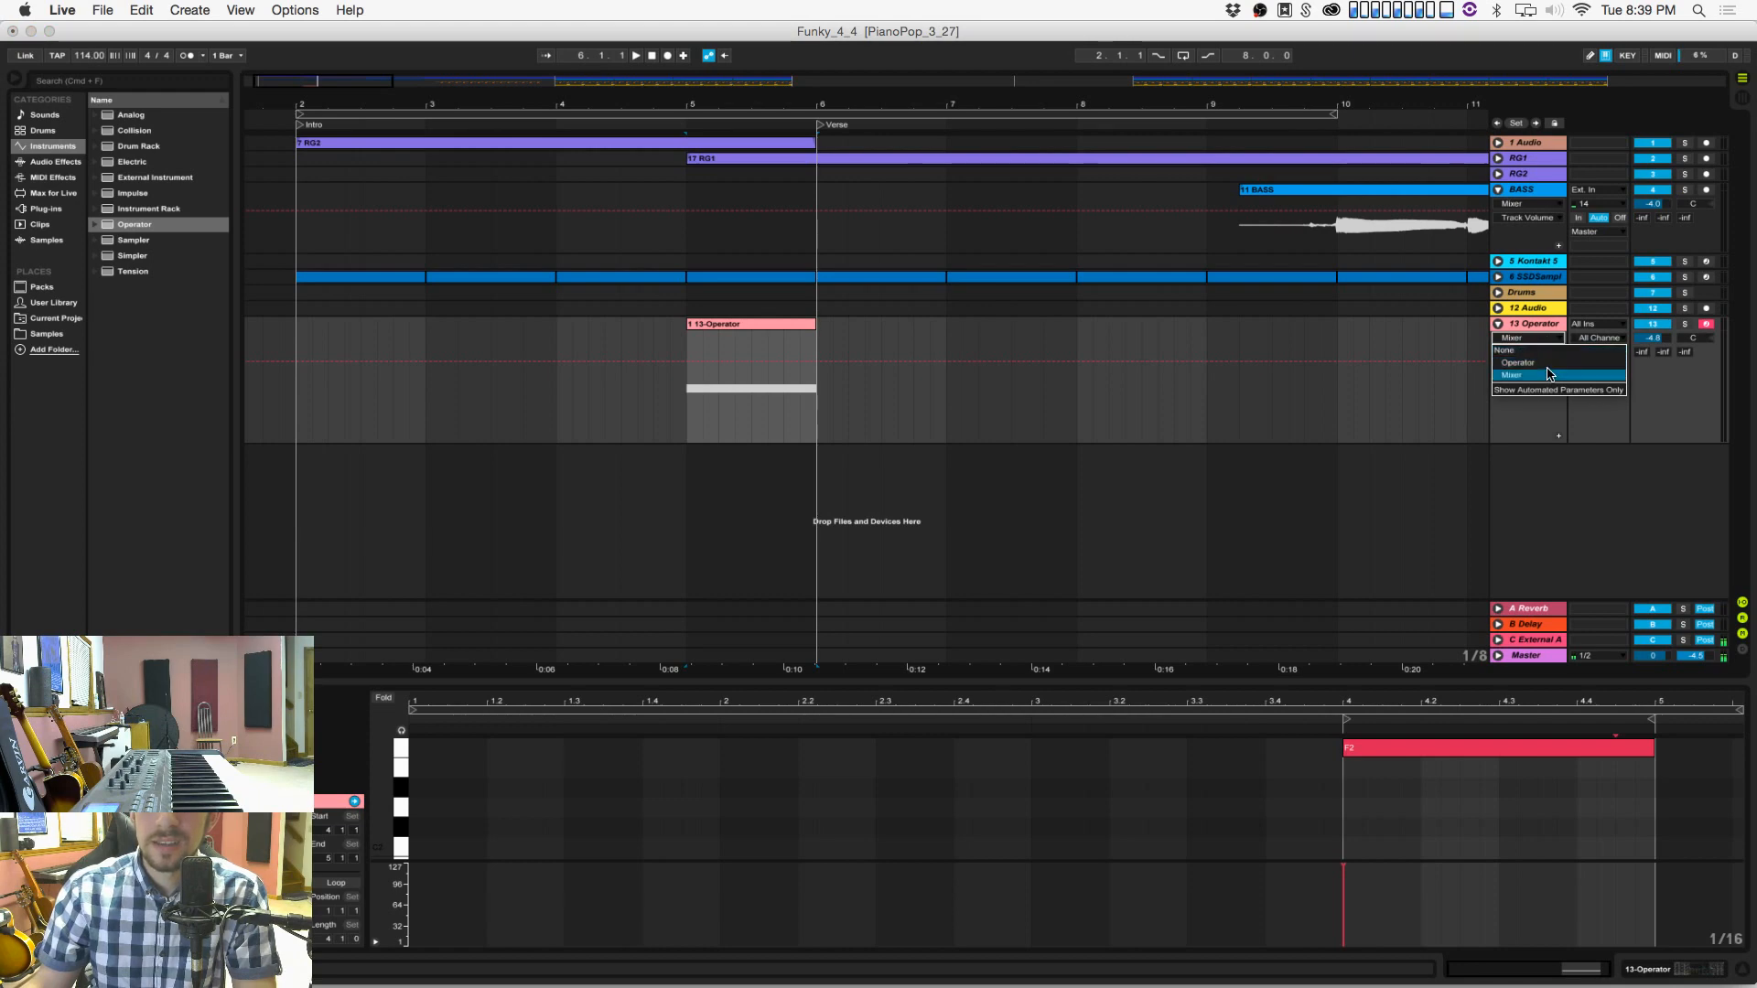
{"action": "left_click", "coordinate": [1548, 353]}
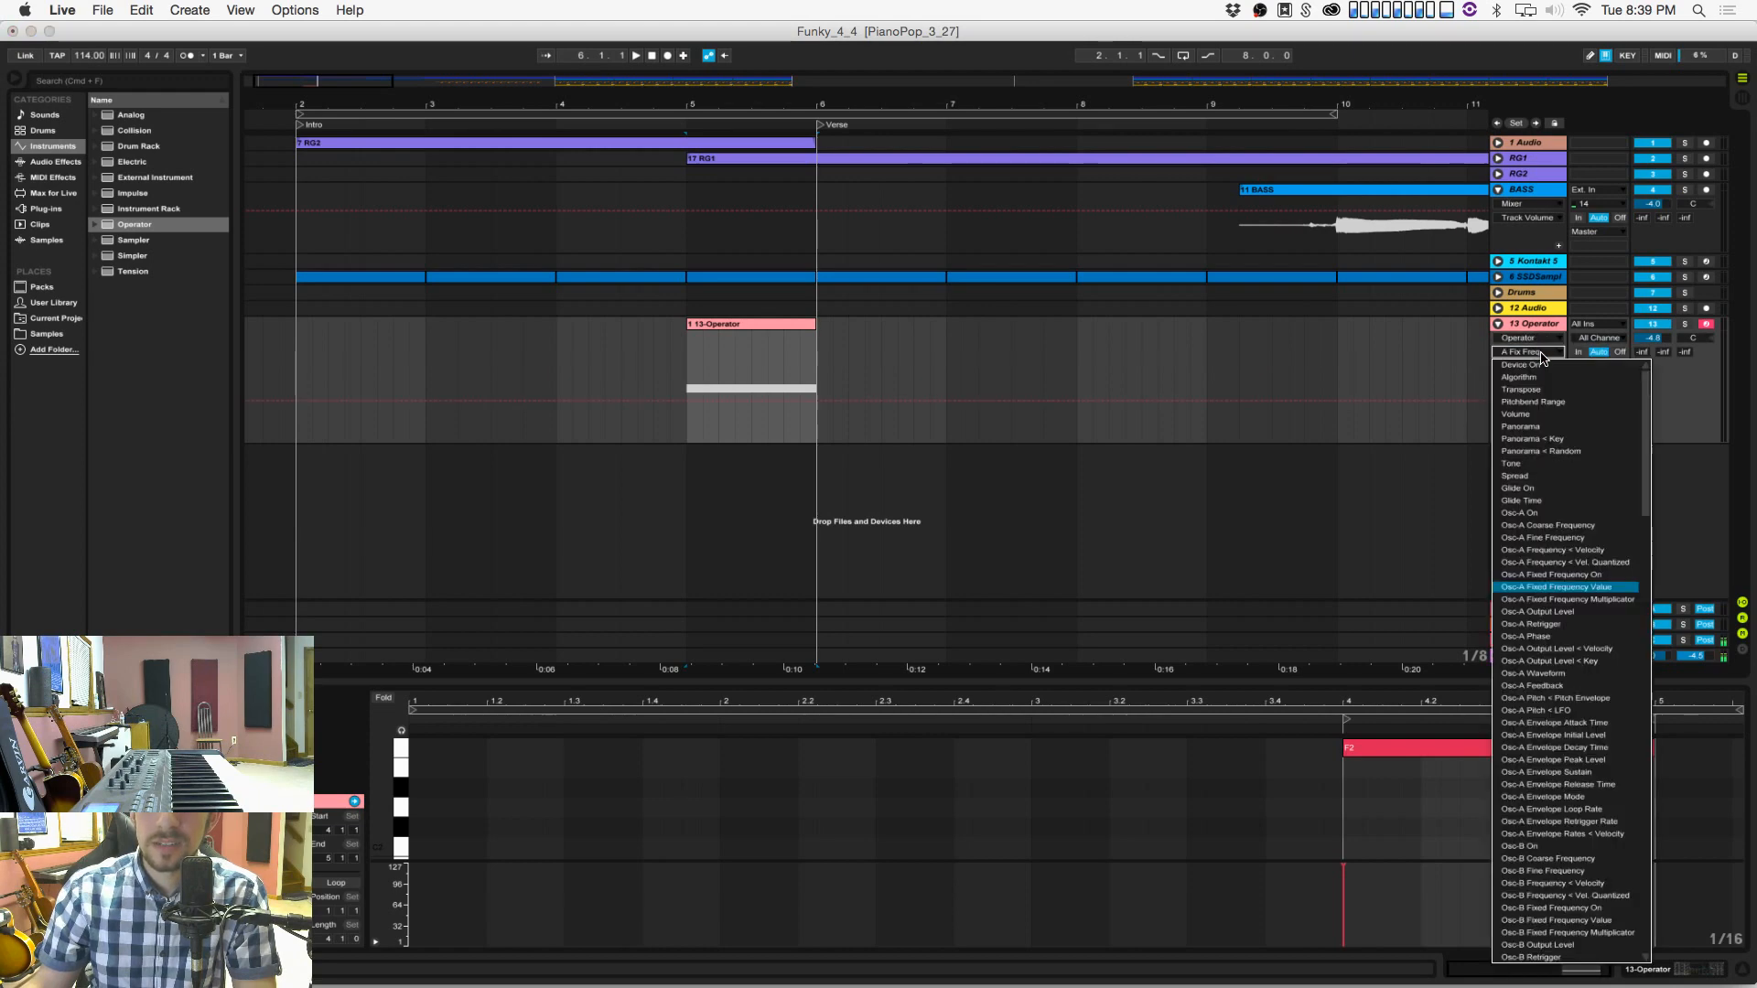
{"action": "left_click", "coordinate": [1527, 590]}
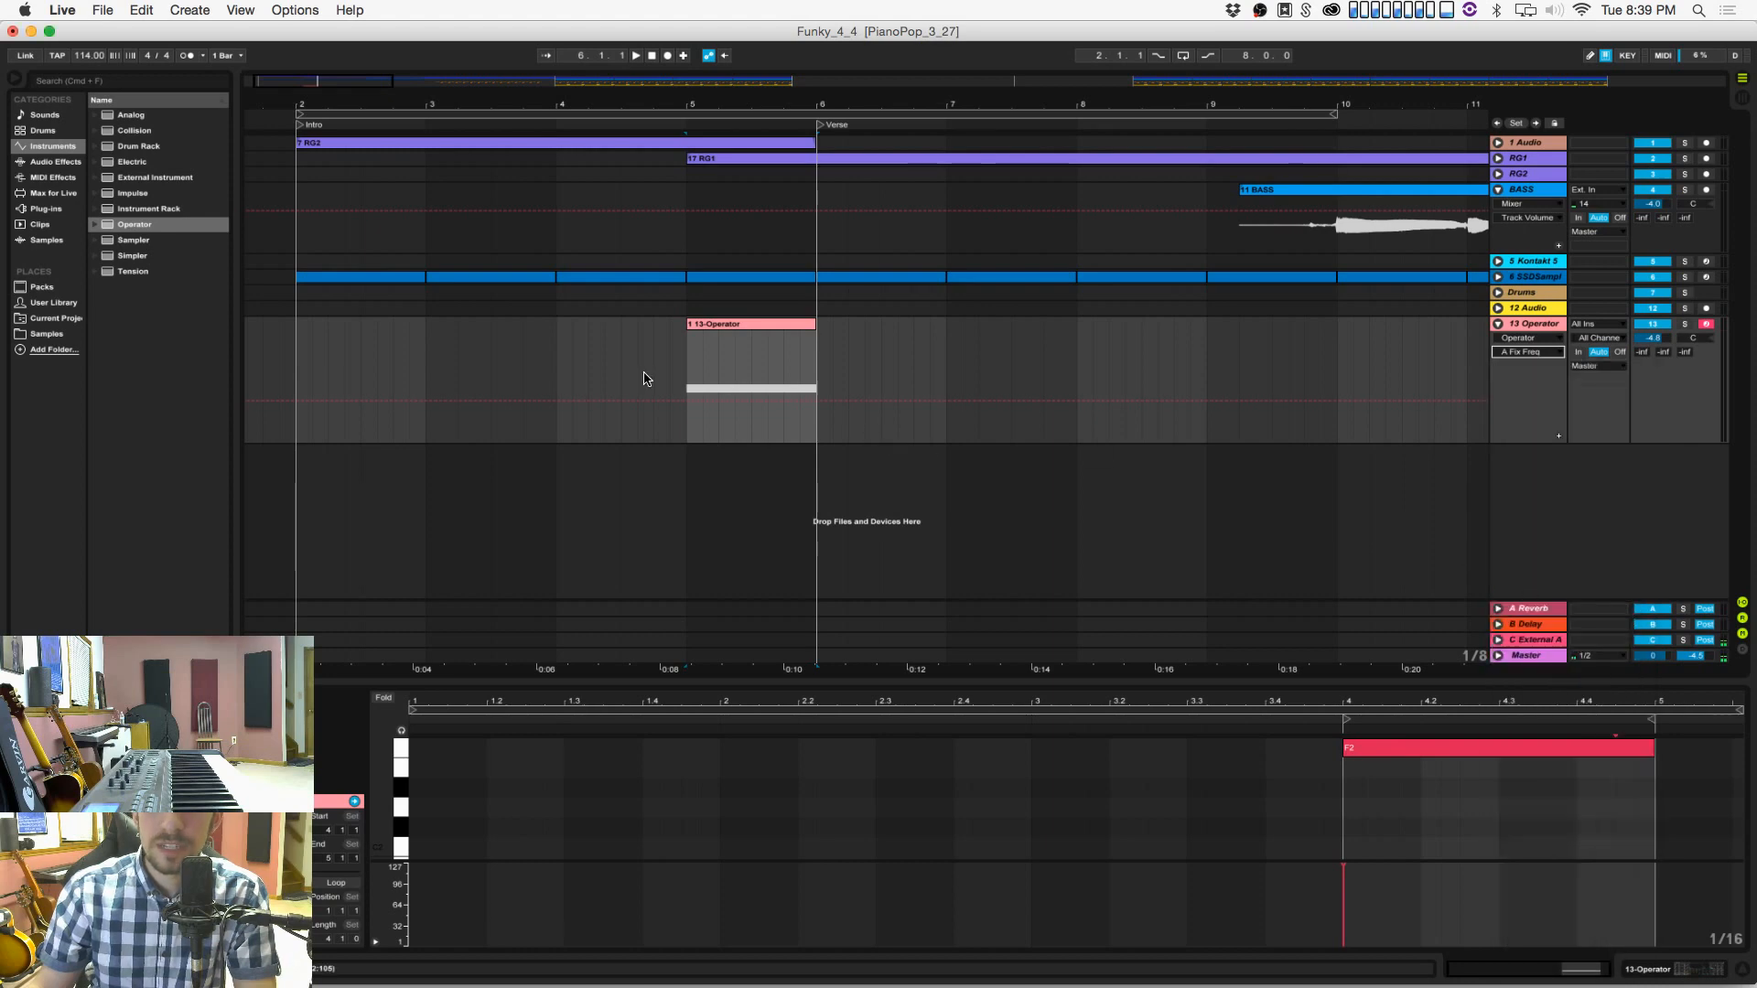
{"action": "left_click_drag", "start_coordinate": [686, 401], "coordinate": [816, 394]}
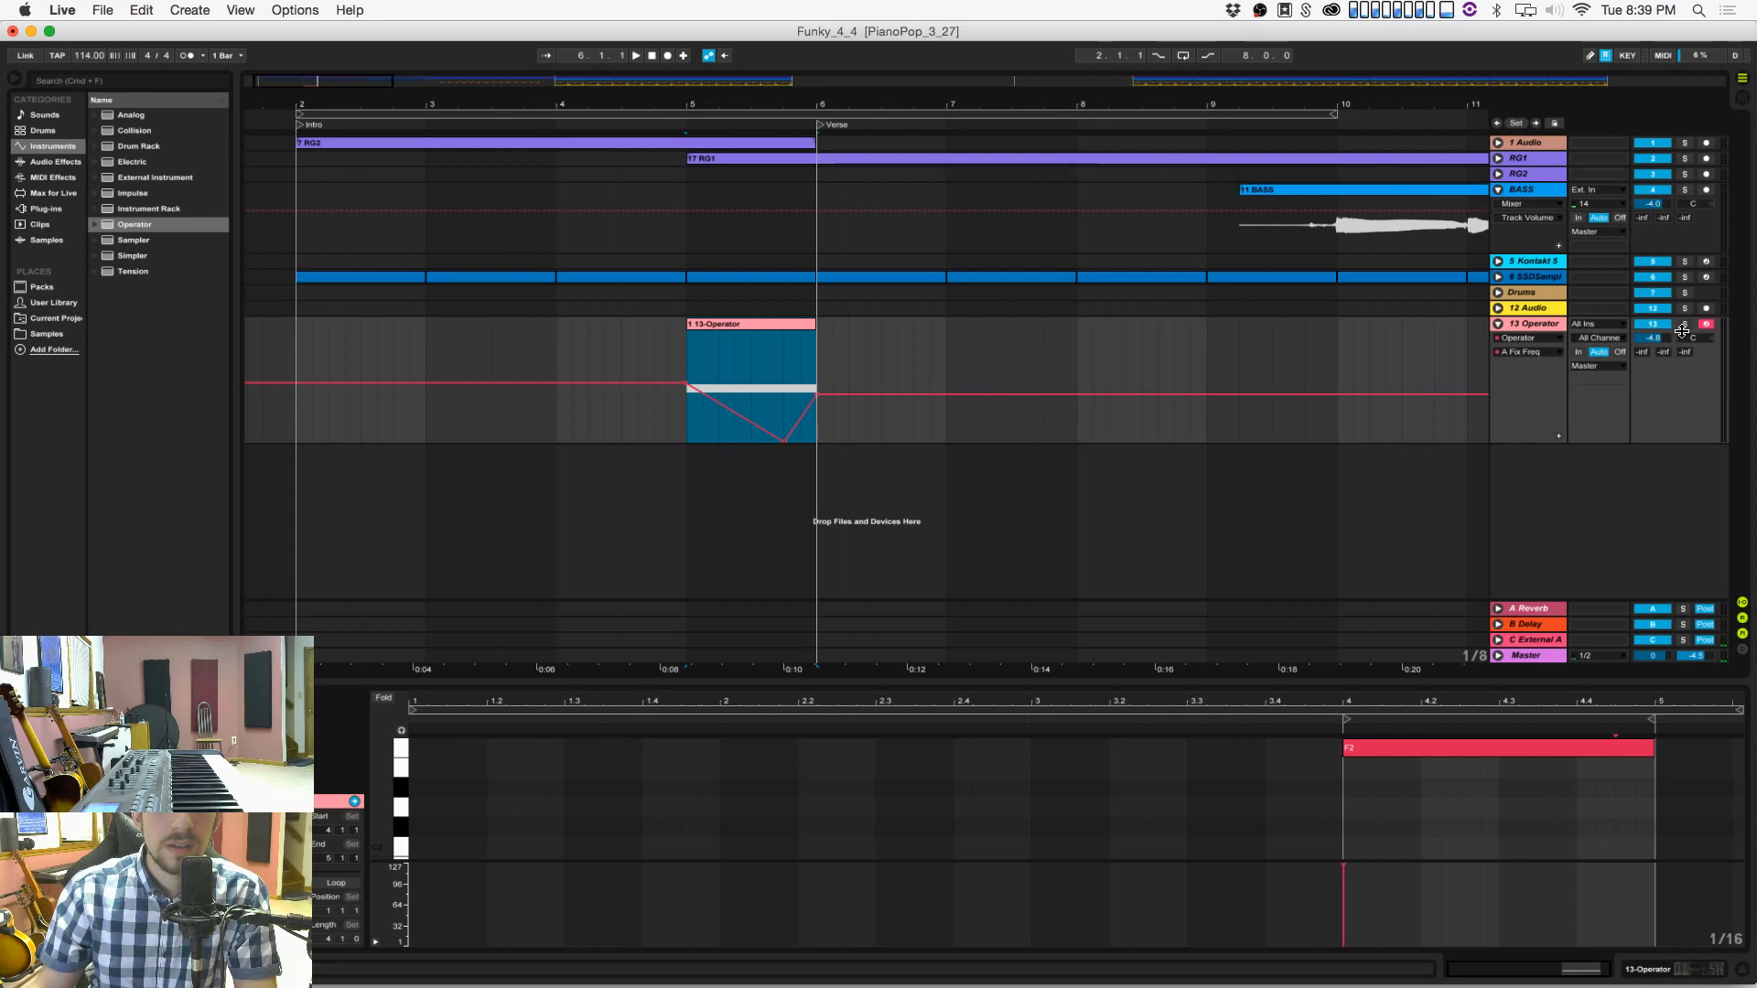
Step: Lower the 13 Operator track's volume slightly and add a Saturator with about 9 dB drive and -8.72 dB output
{"action": "left_click_drag", "start_coordinate": [1653, 337], "coordinate": [1652, 343]}
{"action": "left_click", "coordinate": [43, 162]}
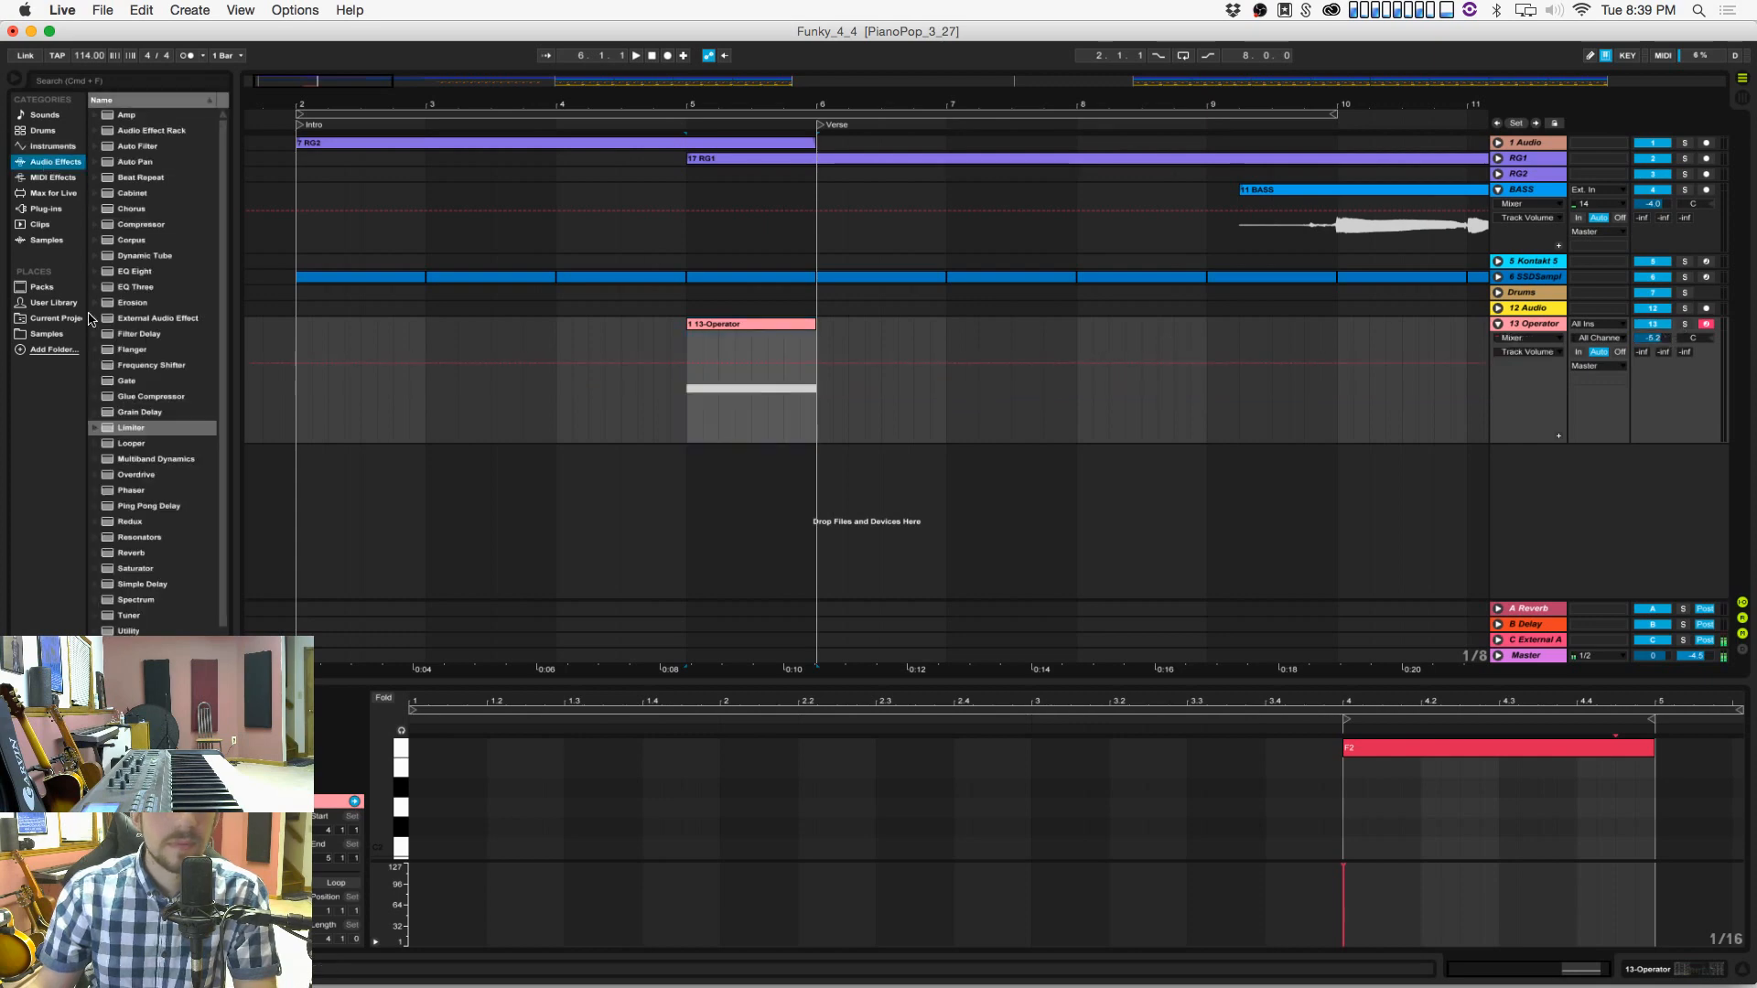
{"action": "left_click_drag", "start_coordinate": [135, 551], "coordinate": [425, 455]}
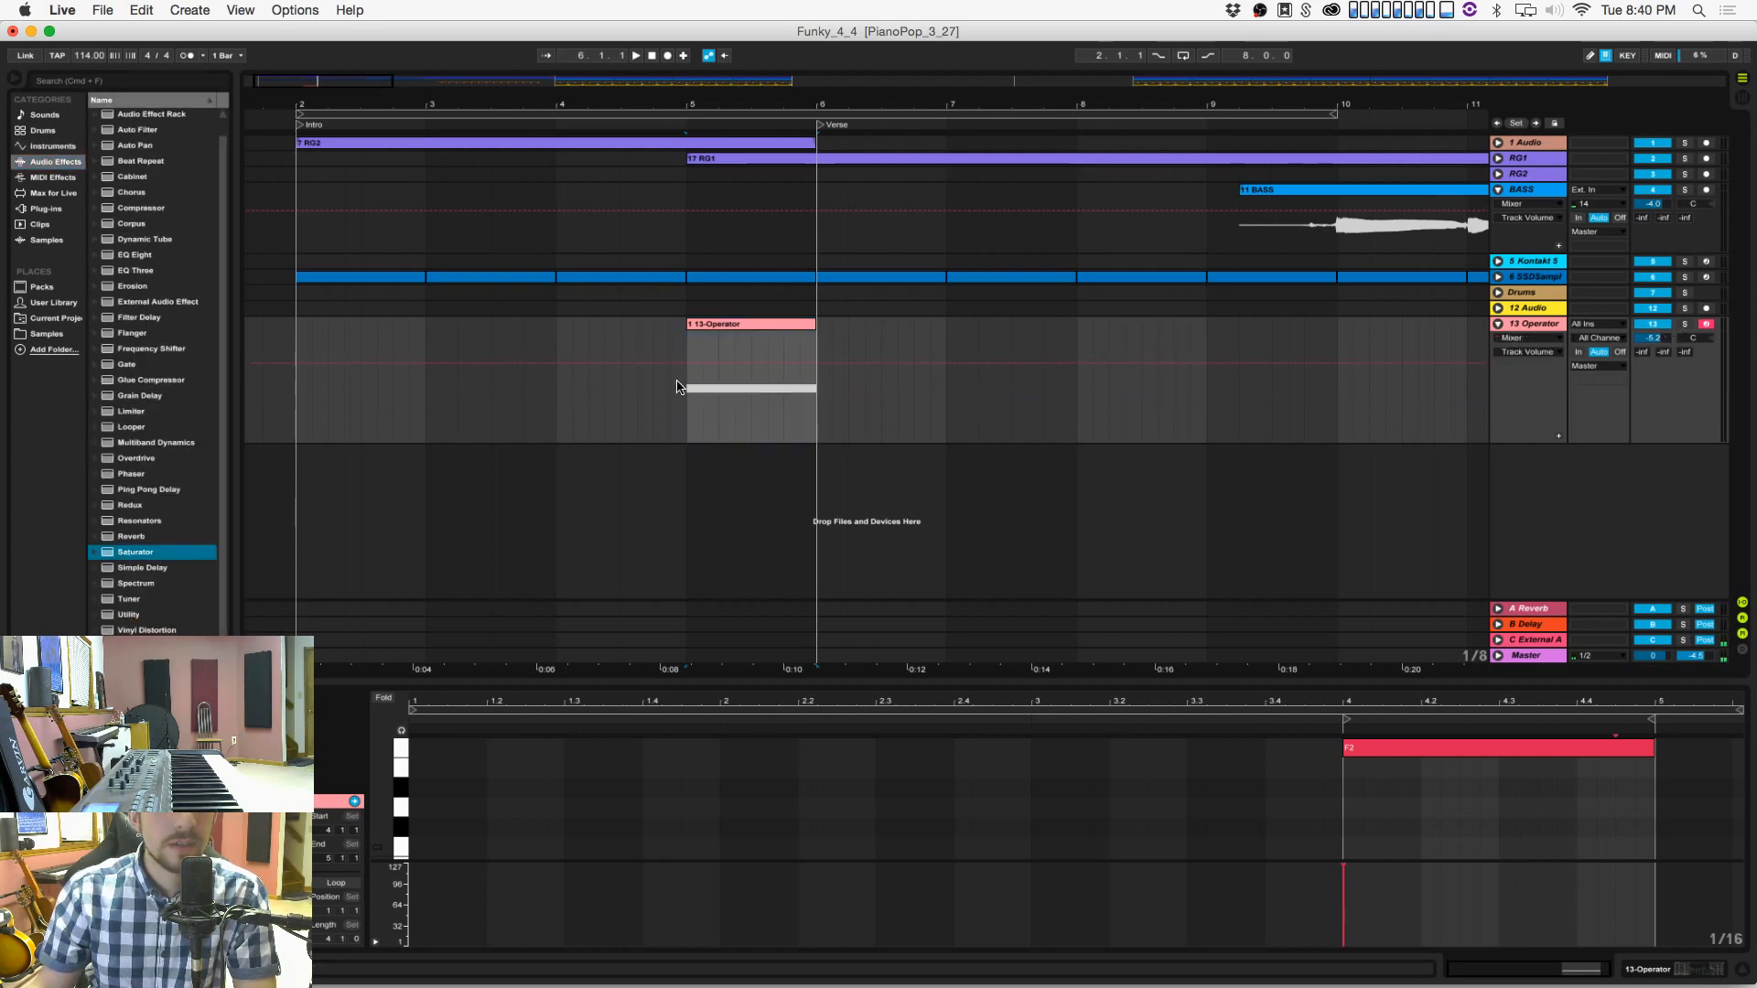
{"action": "left_click_drag", "start_coordinate": [678, 386], "coordinate": [684, 353]}
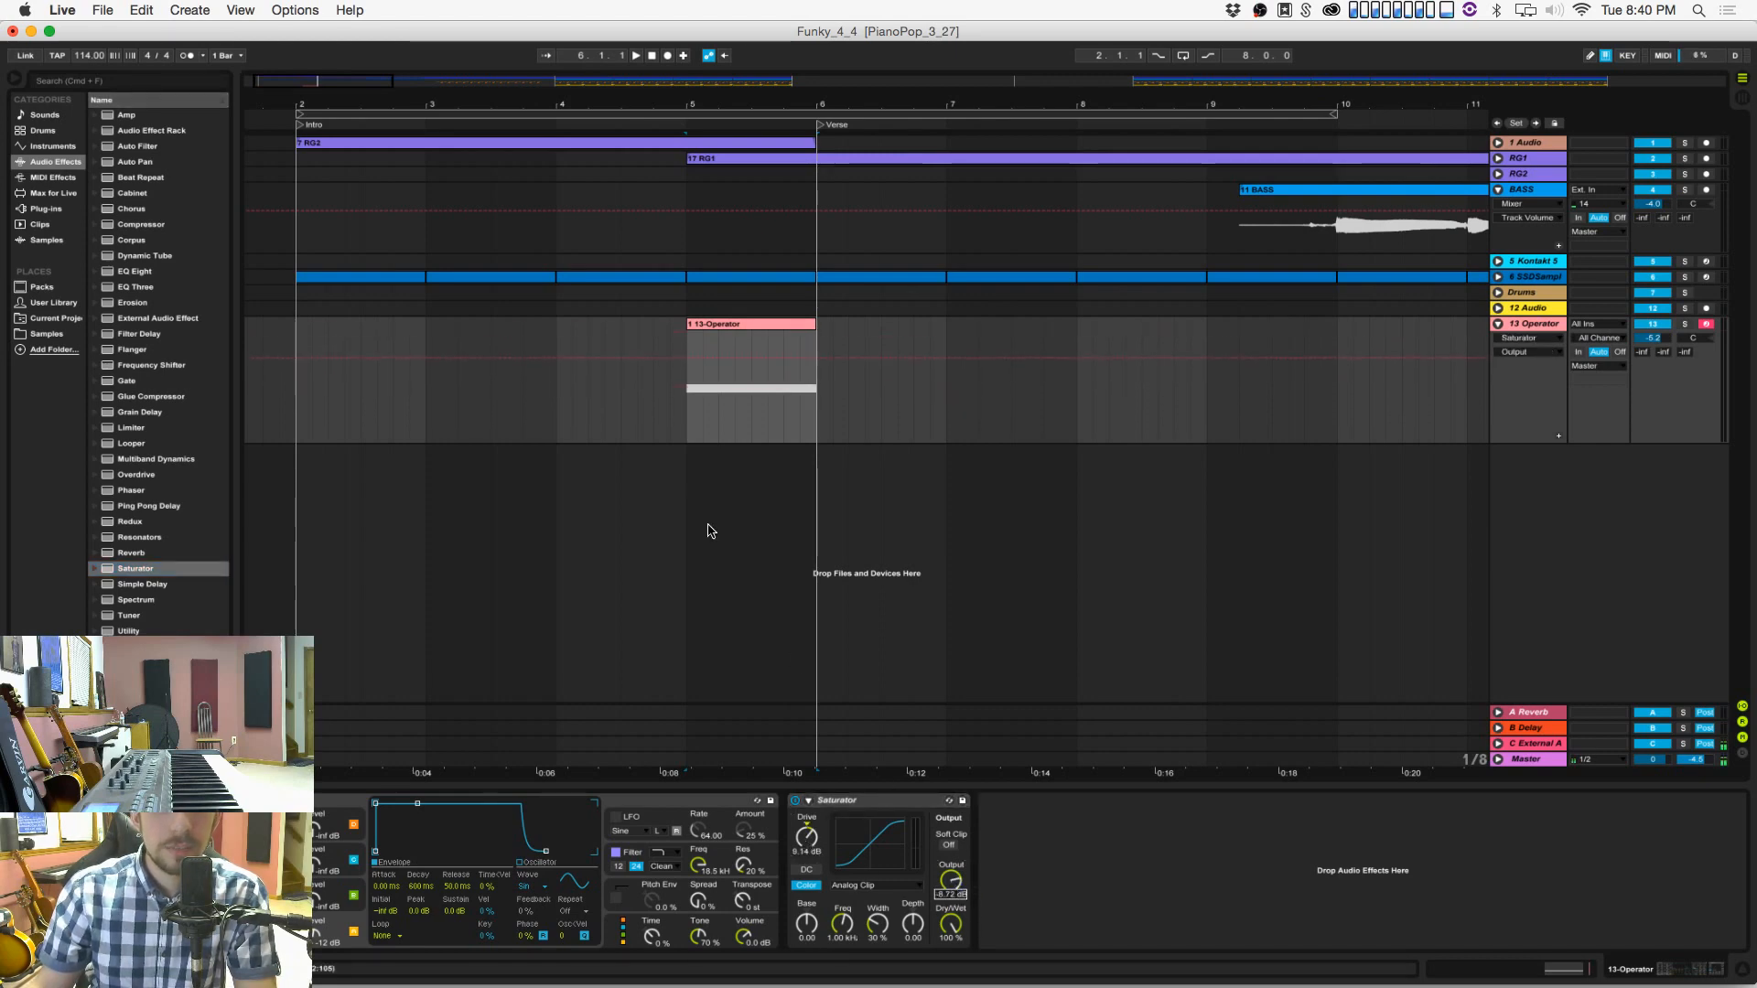
Step: Play the Operator clip from bar 5 to hear the saturated note, stop, and place the insert marker near the Intro's start
{"action": "left_click", "coordinate": [698, 428]}
{"action": "key", "text": "space"}
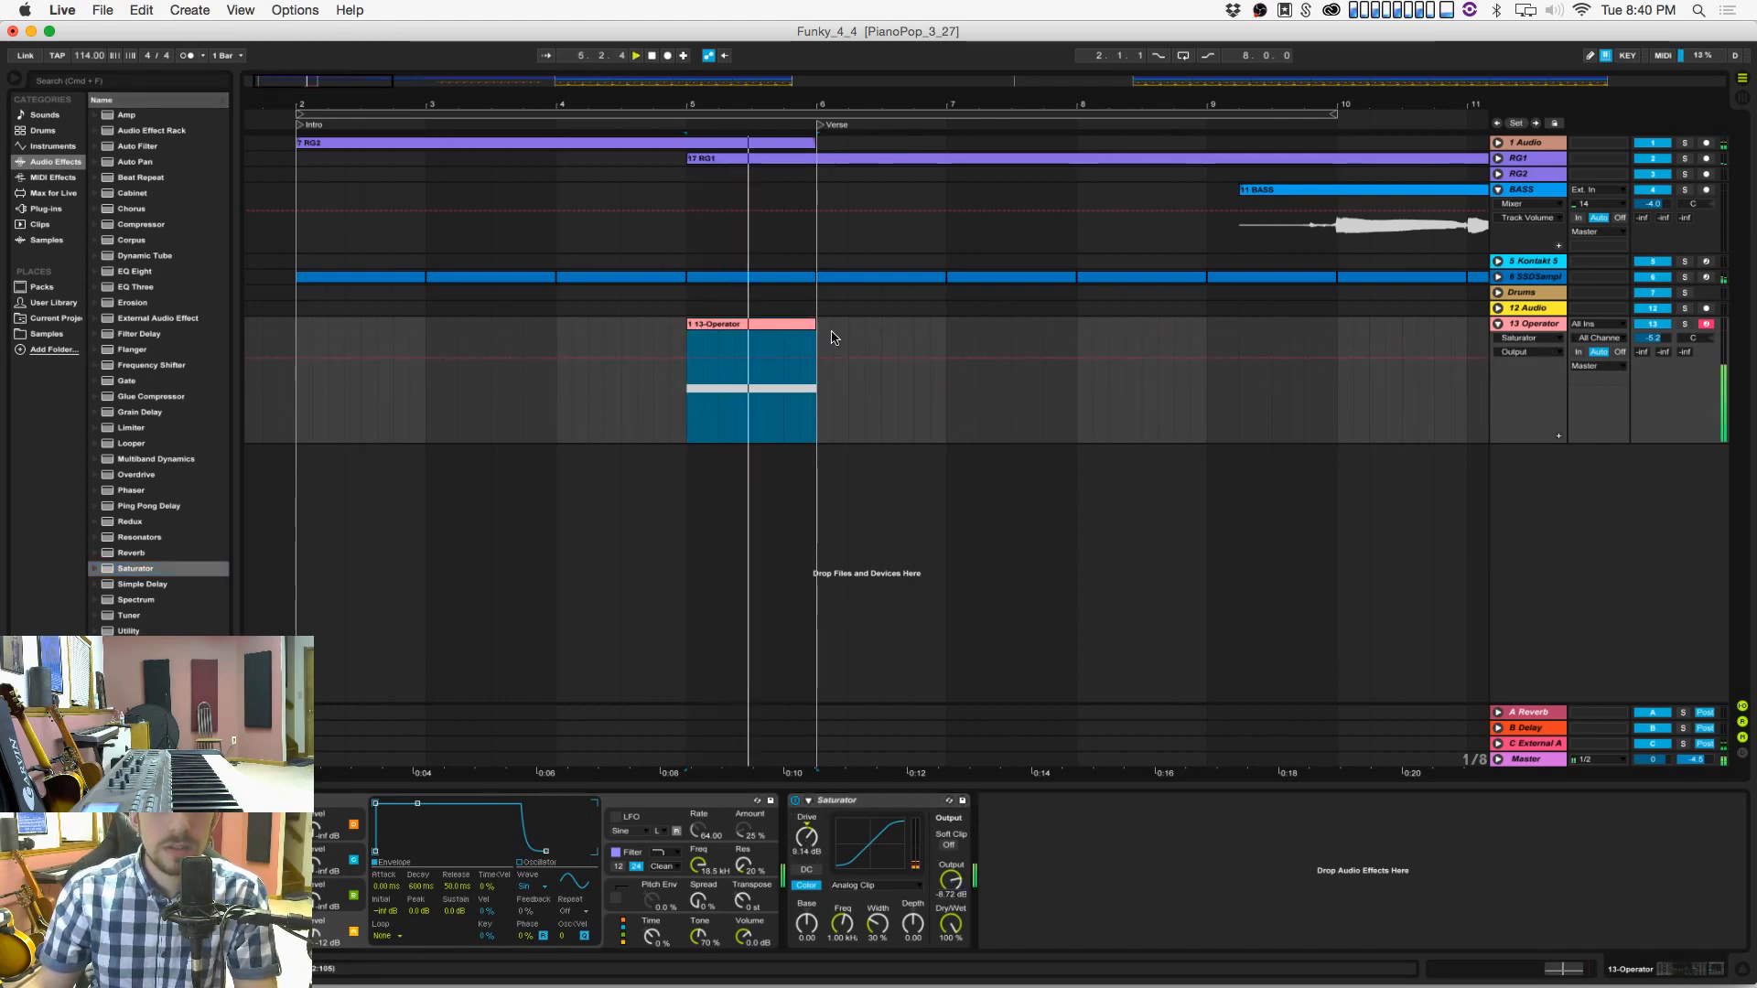
{"action": "key", "text": "space"}
{"action": "left_click", "coordinate": [312, 385]}
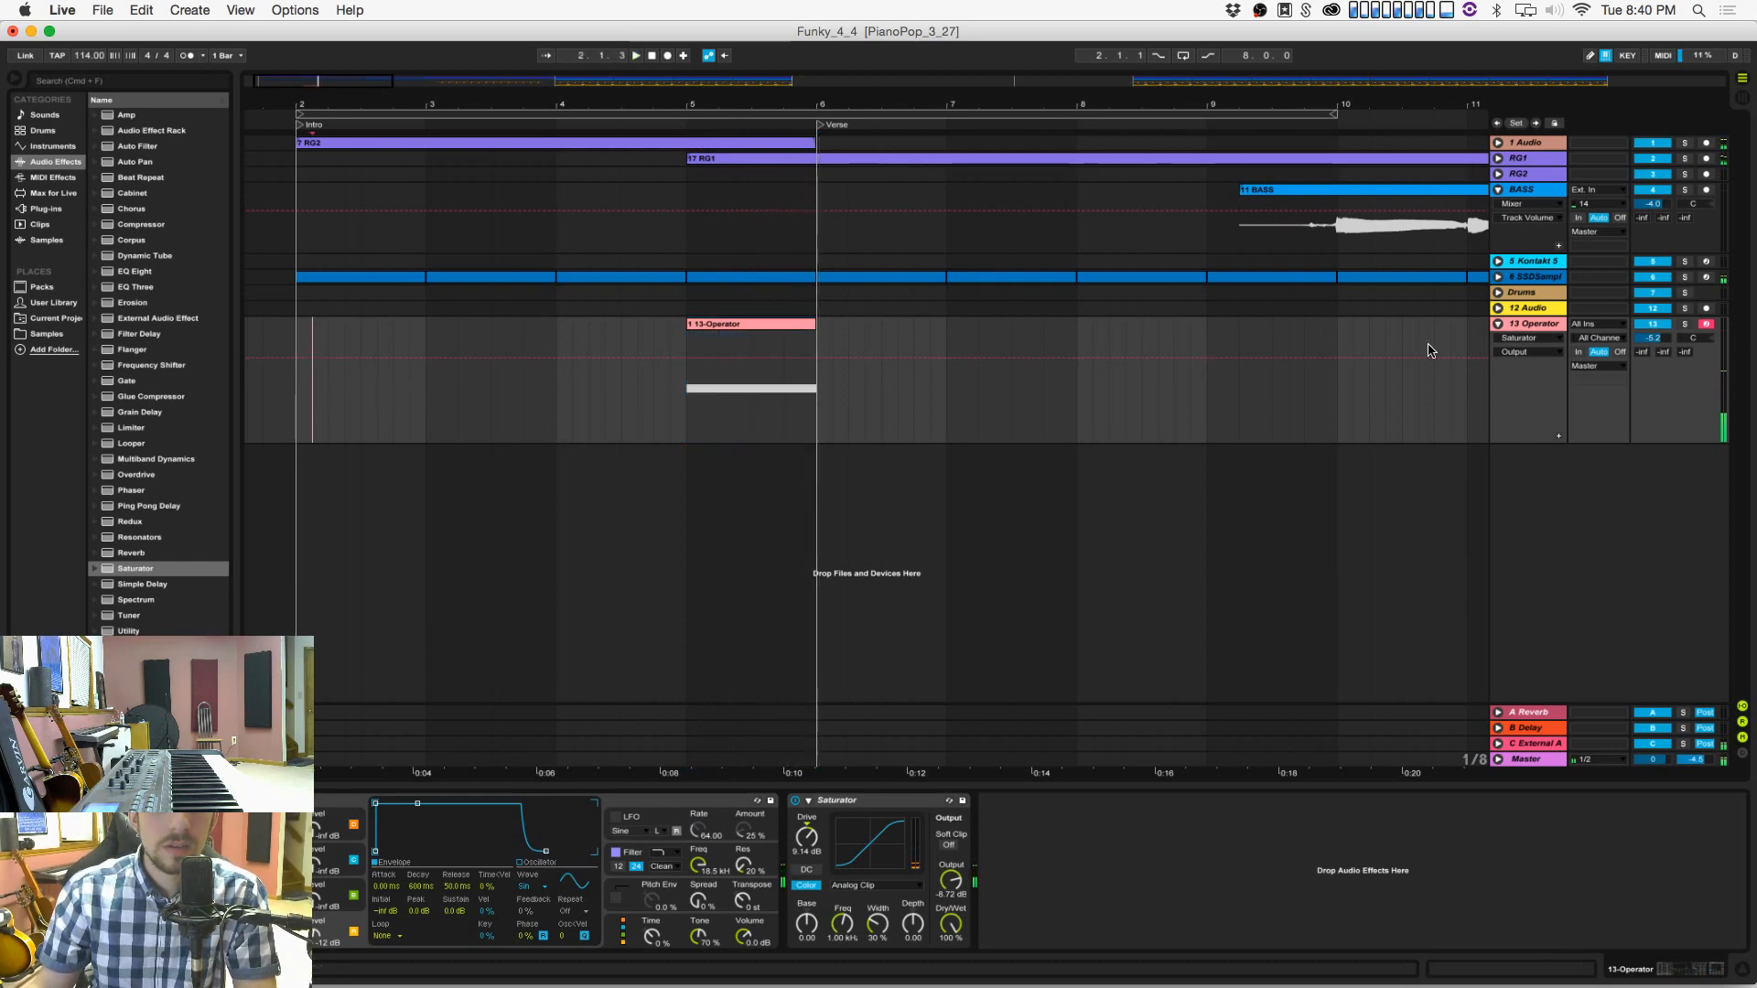
Step: Show the 13 Operator track's Osc-A fixed frequency automation and raise the ramp's lowest point late in bar 5 slightly above the minimum
{"action": "left_click", "coordinate": [1542, 338]}
{"action": "left_click", "coordinate": [1542, 342]}
{"action": "left_click", "coordinate": [1542, 341]}
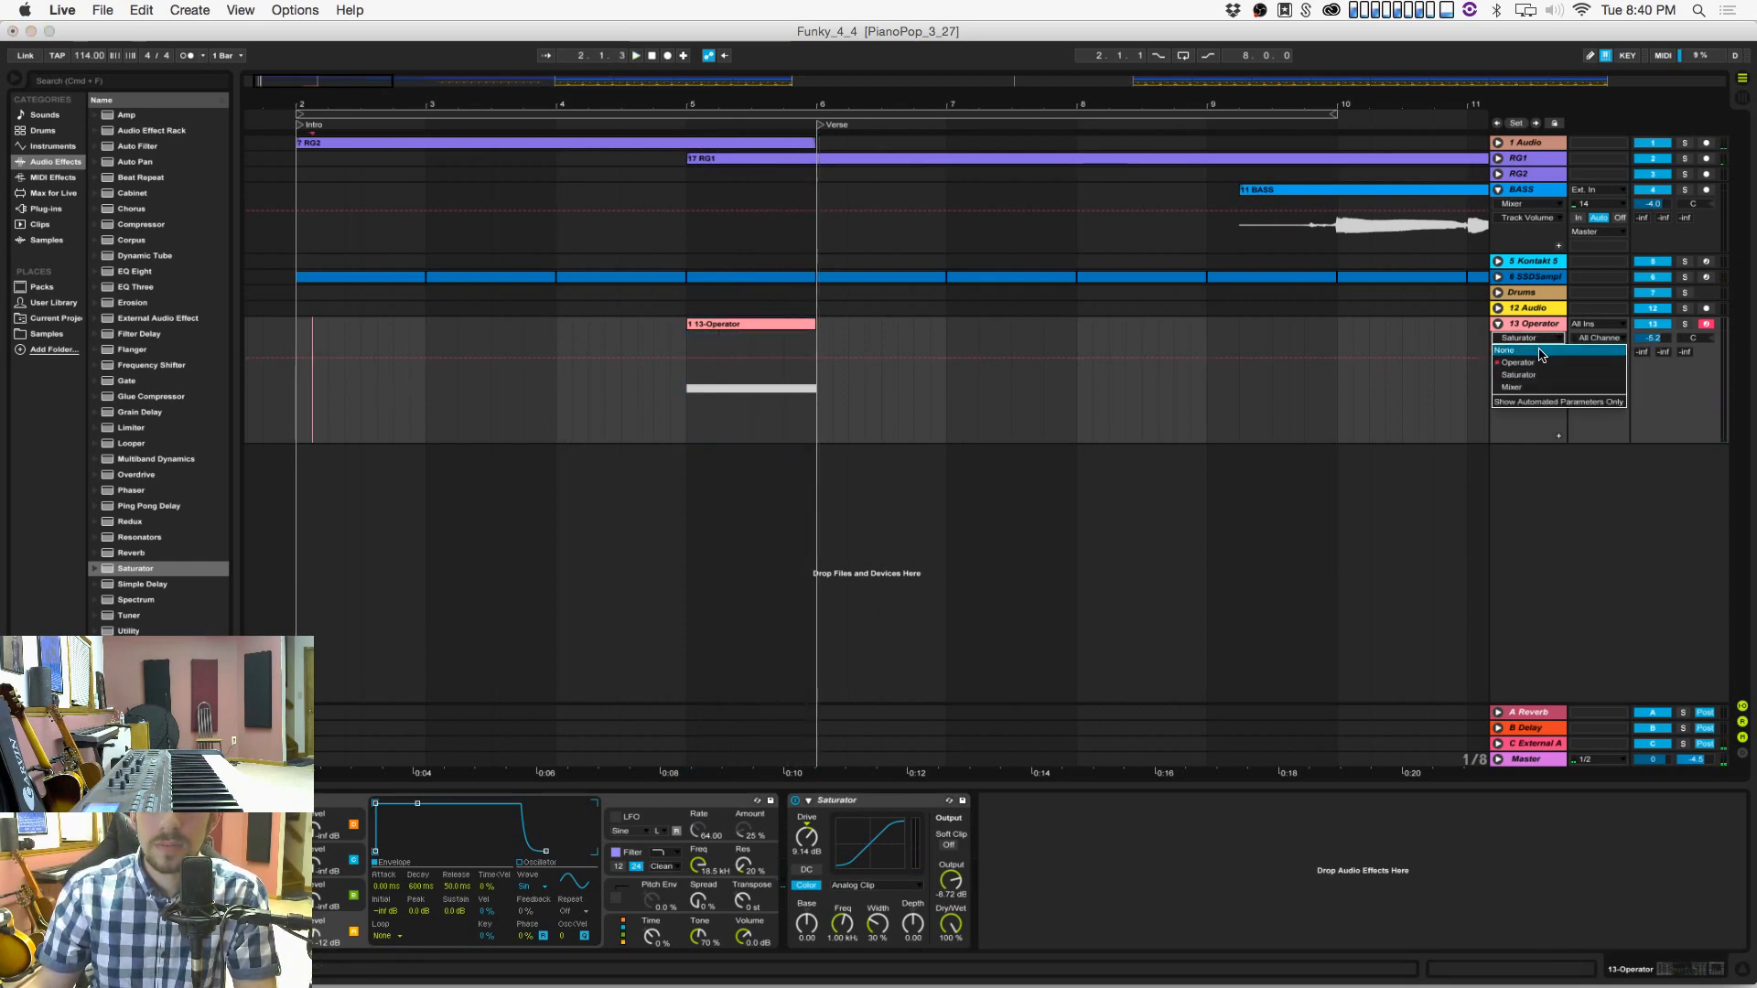
{"action": "left_click", "coordinate": [1535, 361]}
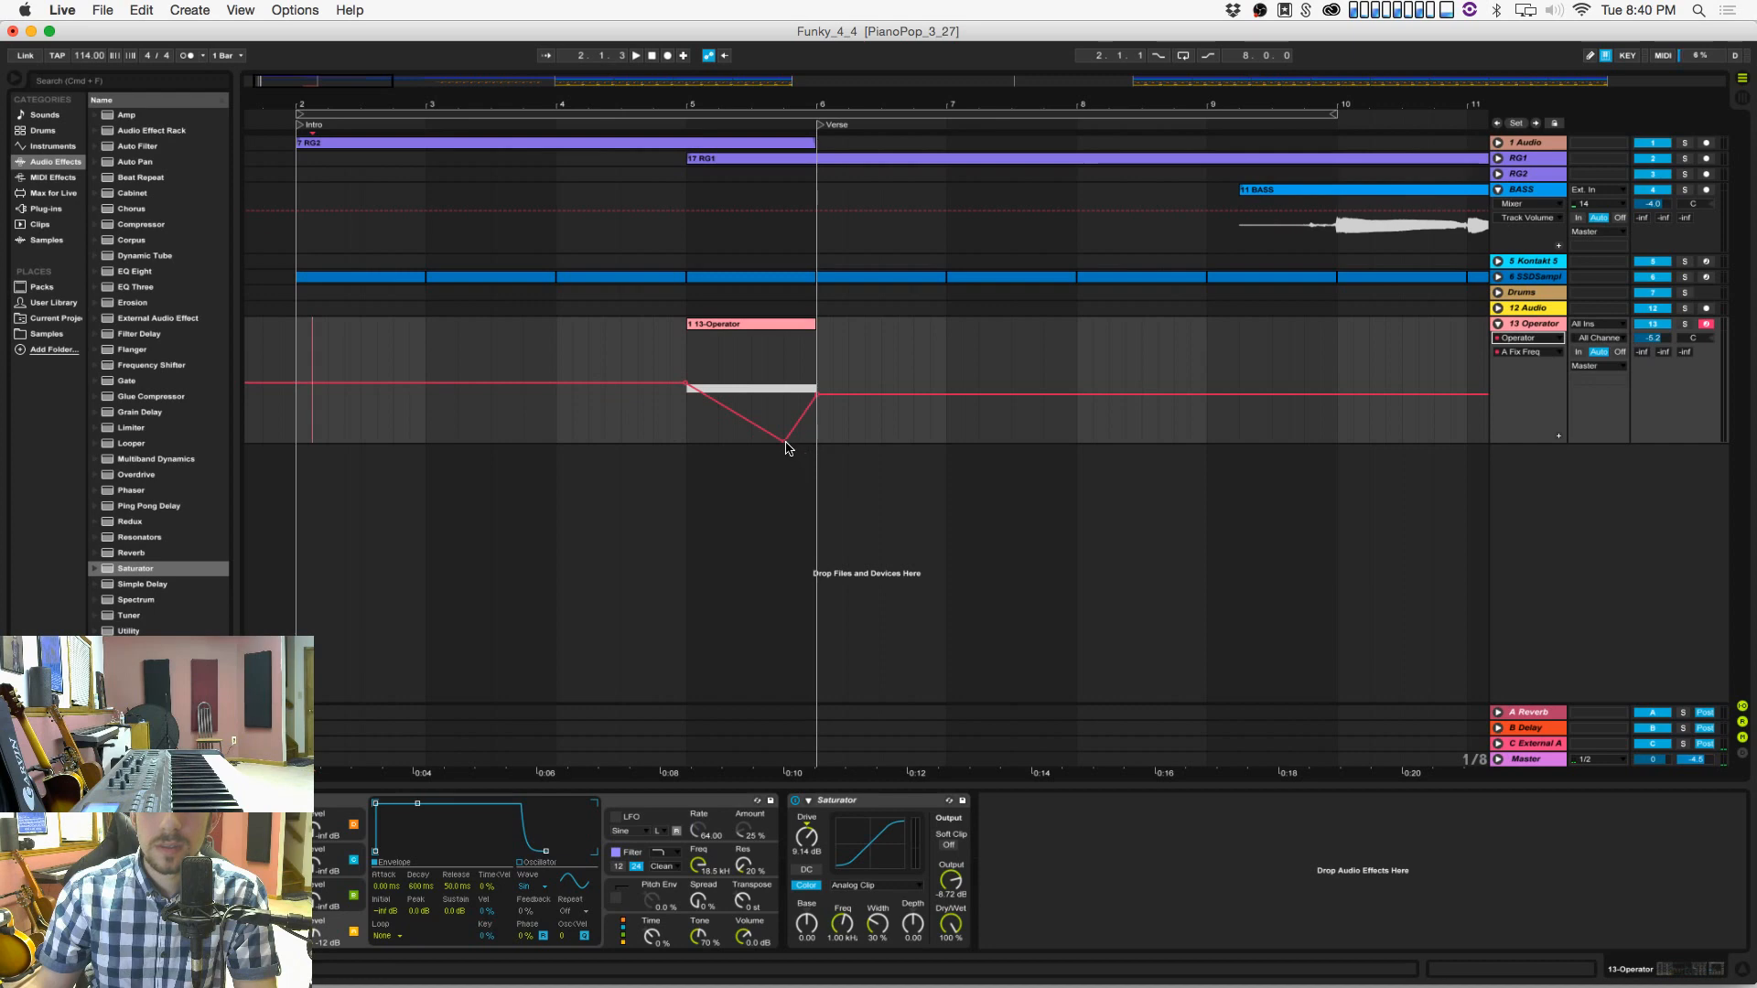
{"action": "left_click_drag", "start_coordinate": [785, 443], "coordinate": [782, 420]}
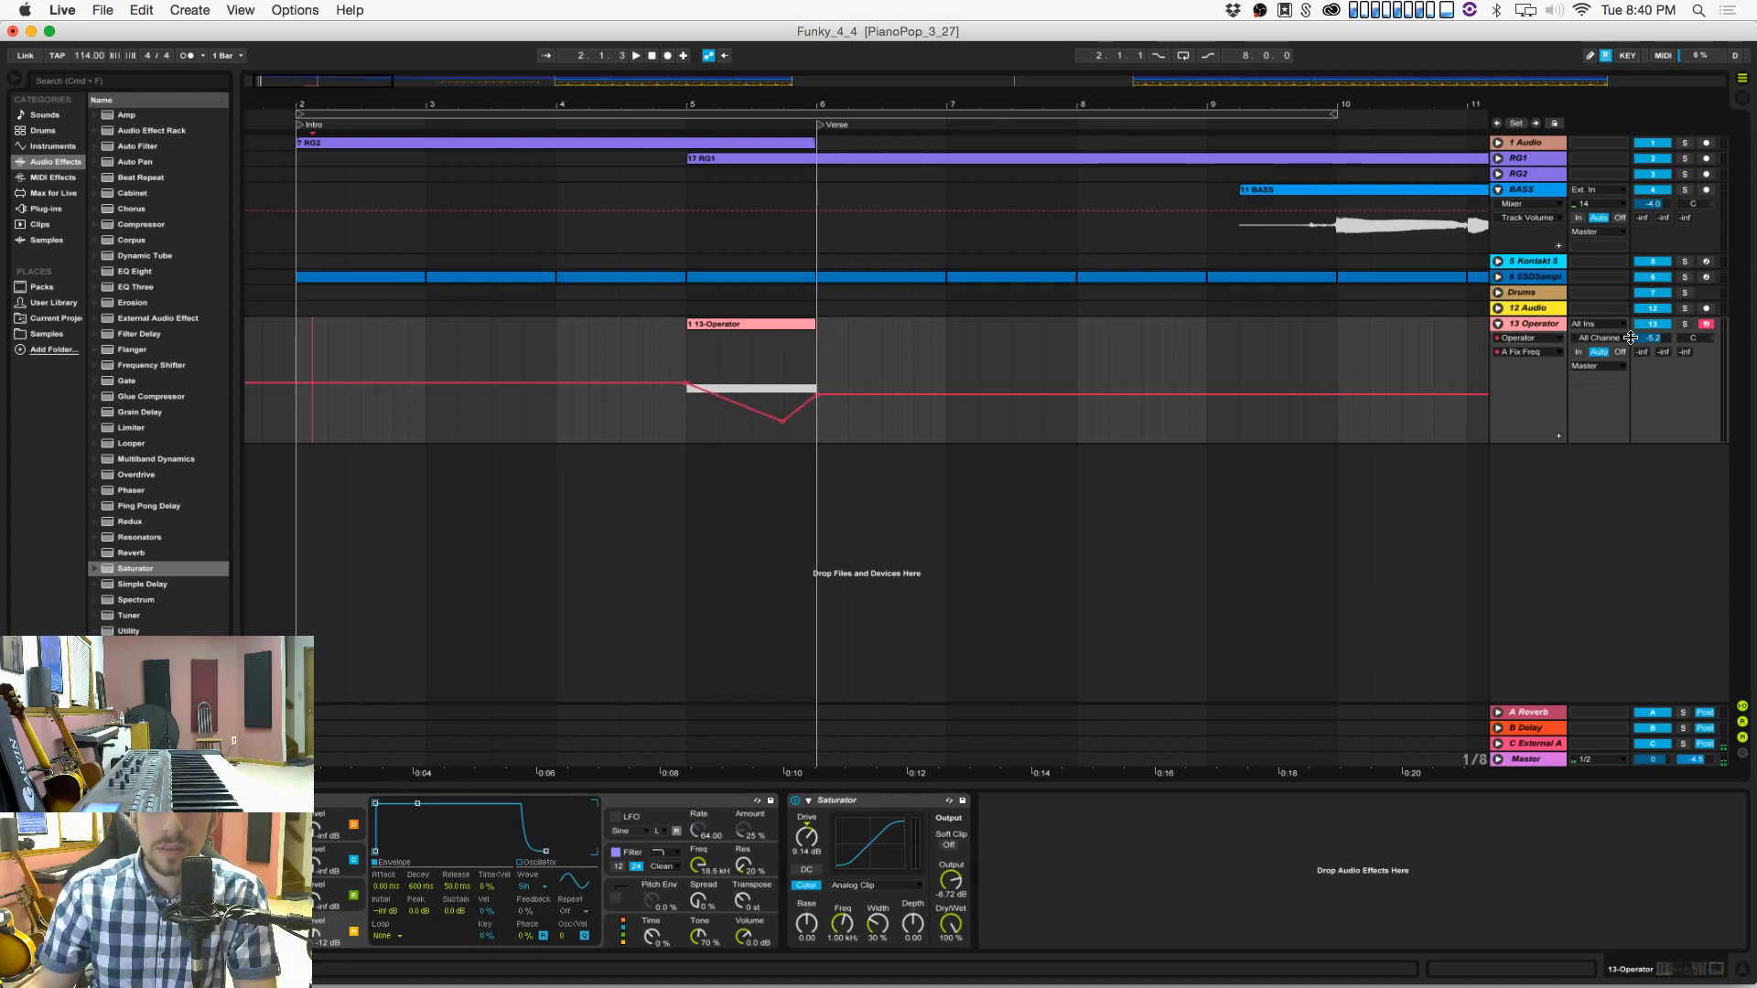
Step: Set the 13 Operator track's volume to -2.2 dB, save the set, and play the Intro into the Verse
{"action": "left_click_drag", "start_coordinate": [1648, 338], "coordinate": [1648, 322]}
{"action": "key", "text": "super+s"}
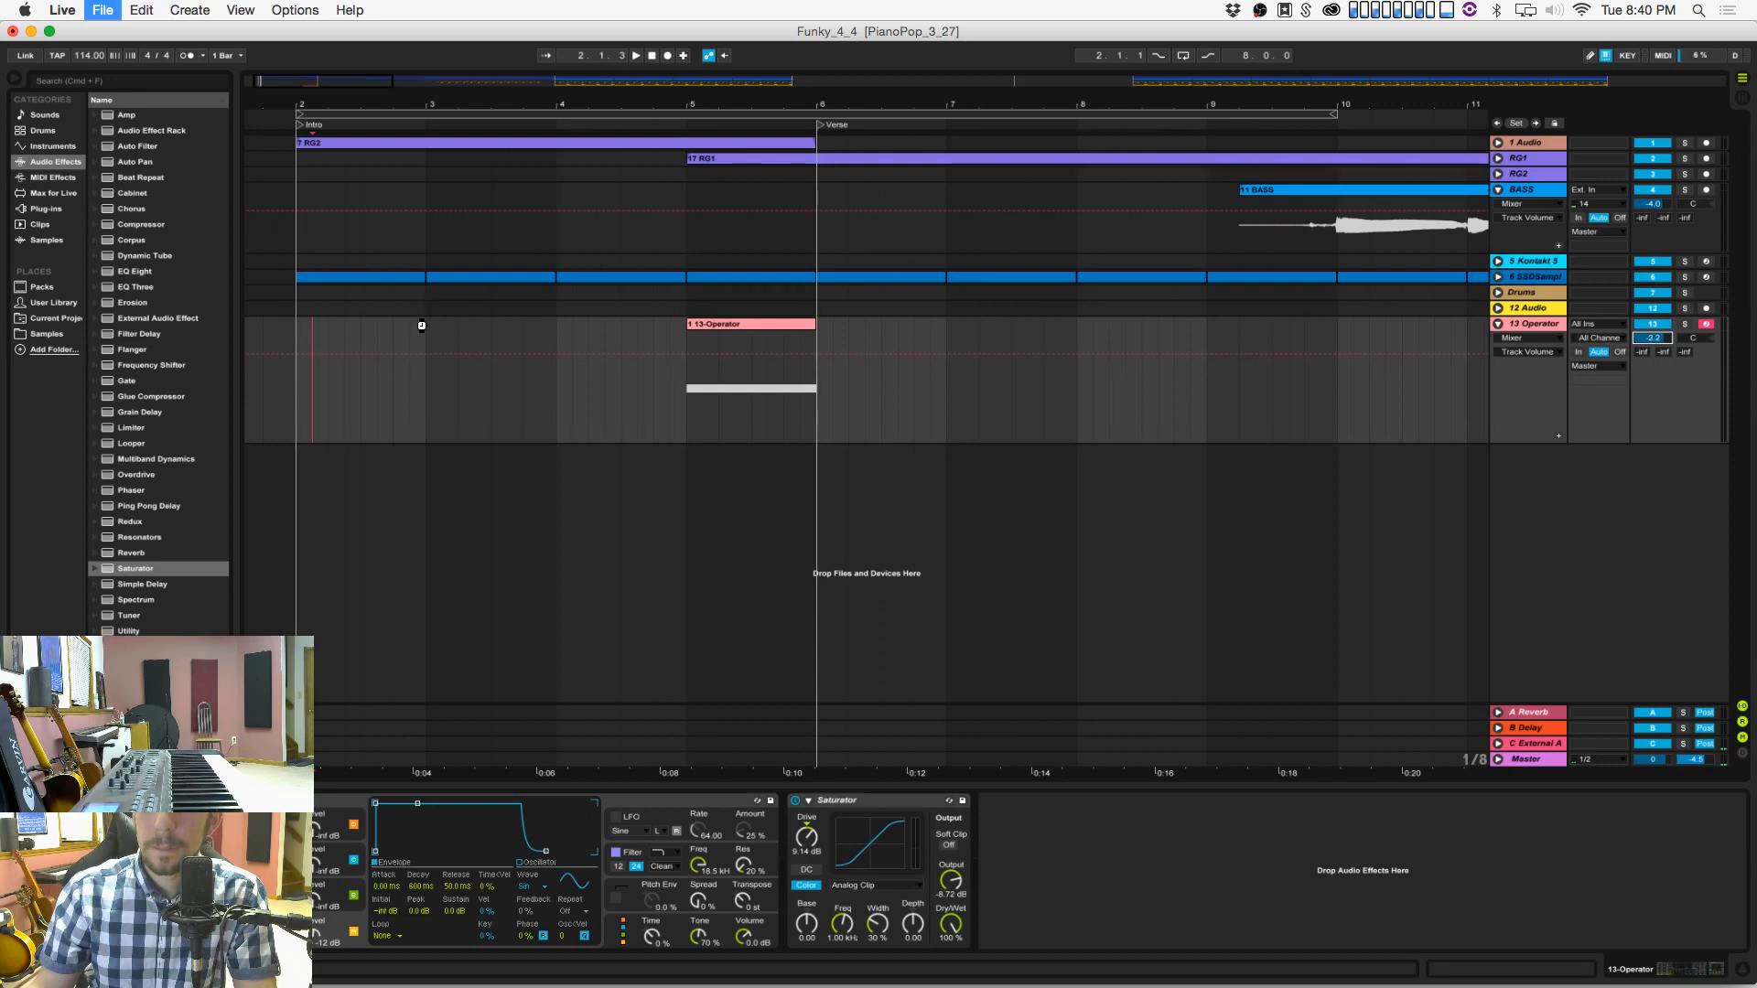
{"action": "left_click", "coordinate": [299, 410]}
{"action": "key", "text": "space"}
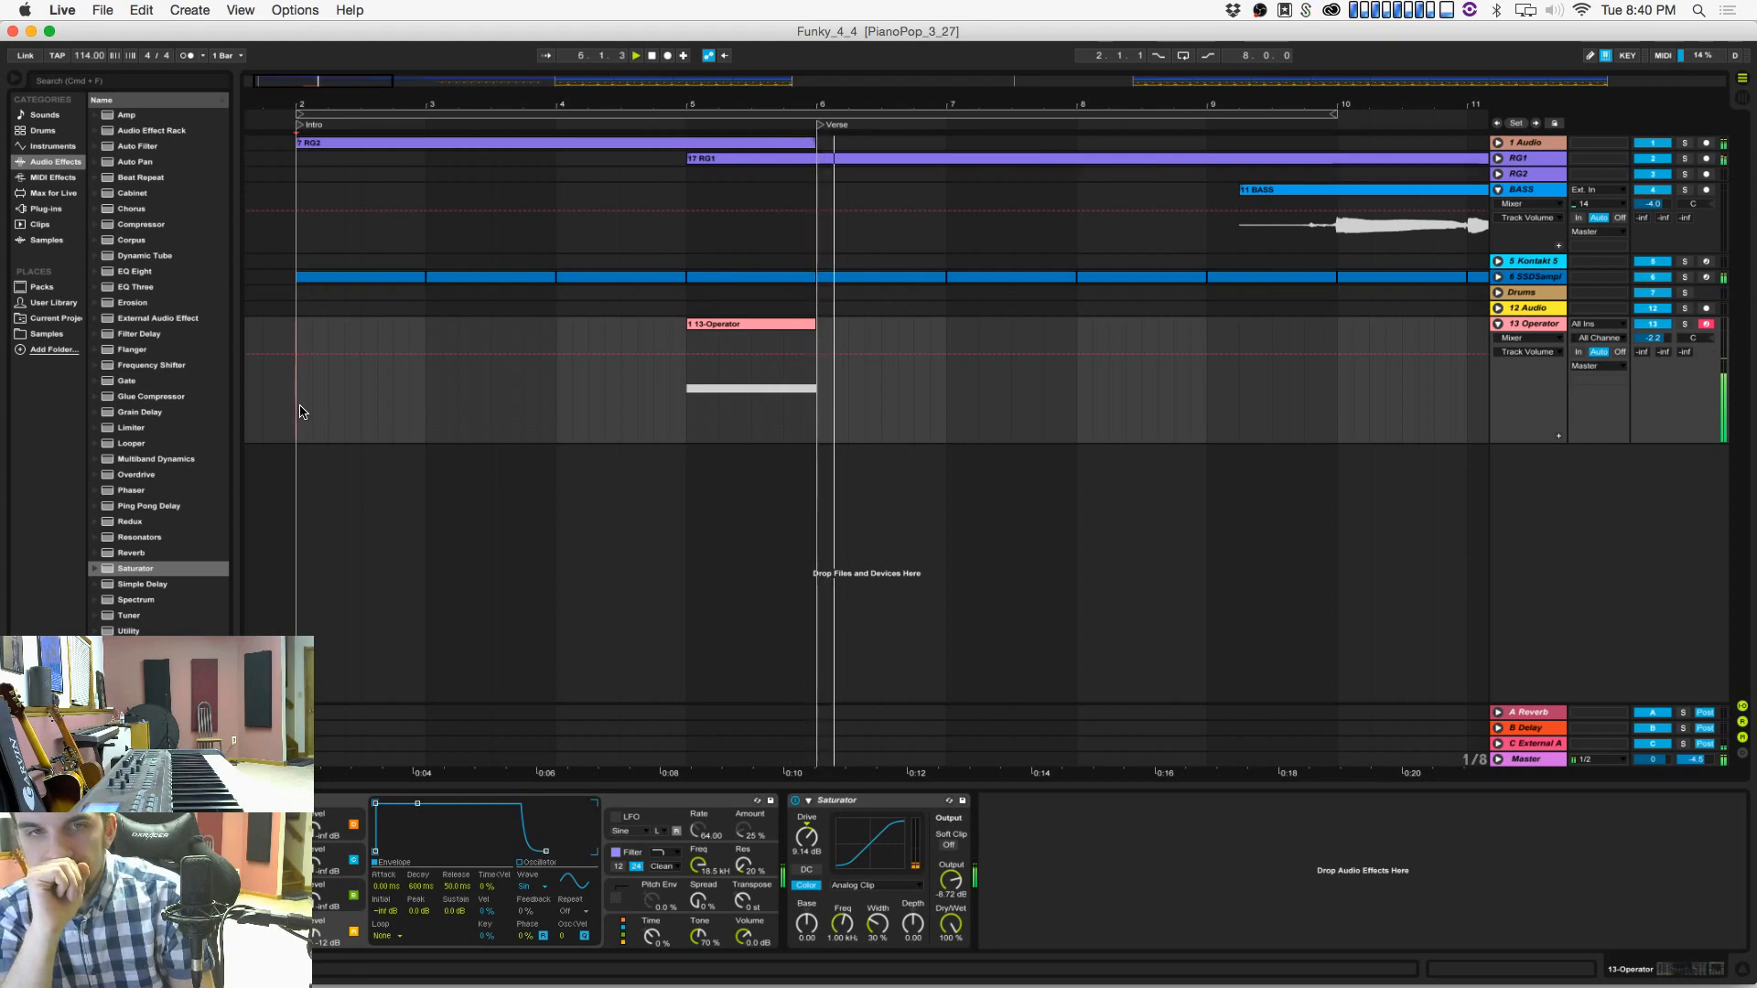
{"action": "key", "text": "space"}
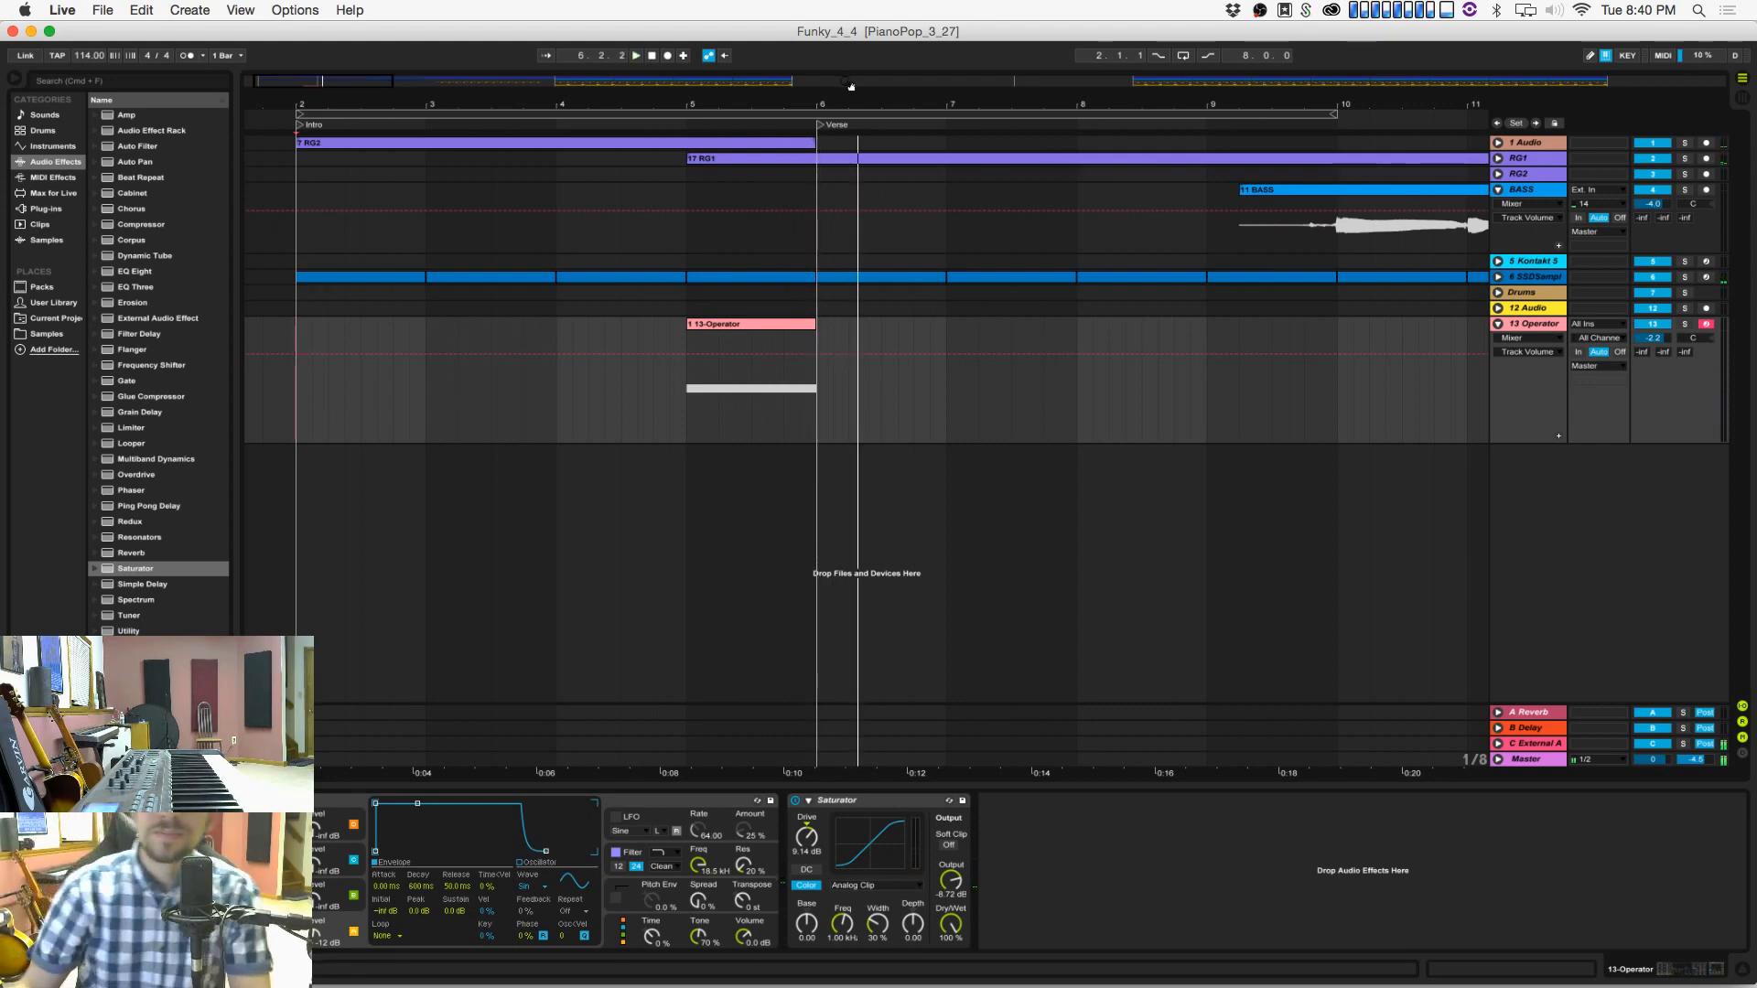
Step: Unfold the Drums group and set the arrangement's fixed grid to 1/4
{"action": "left_click_drag", "start_coordinate": [851, 86], "coordinate": [846, 47]}
{"action": "left_click", "coordinate": [600, 281]}
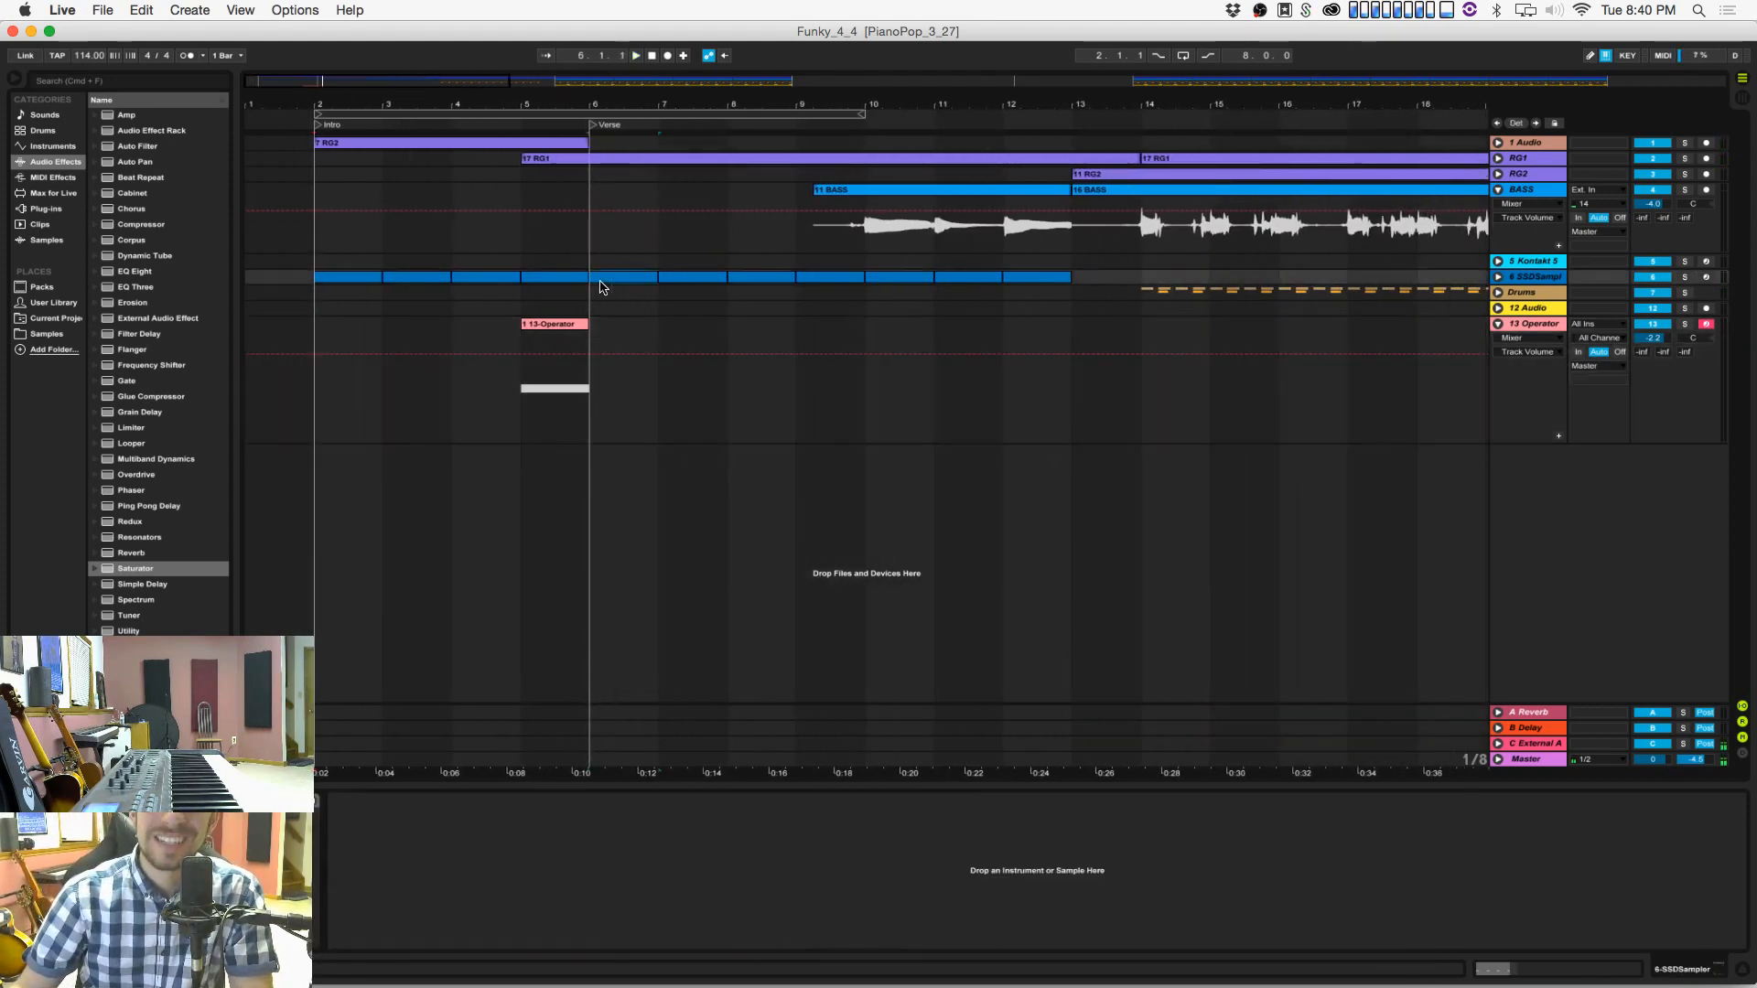
{"action": "left_click", "coordinate": [1497, 292]}
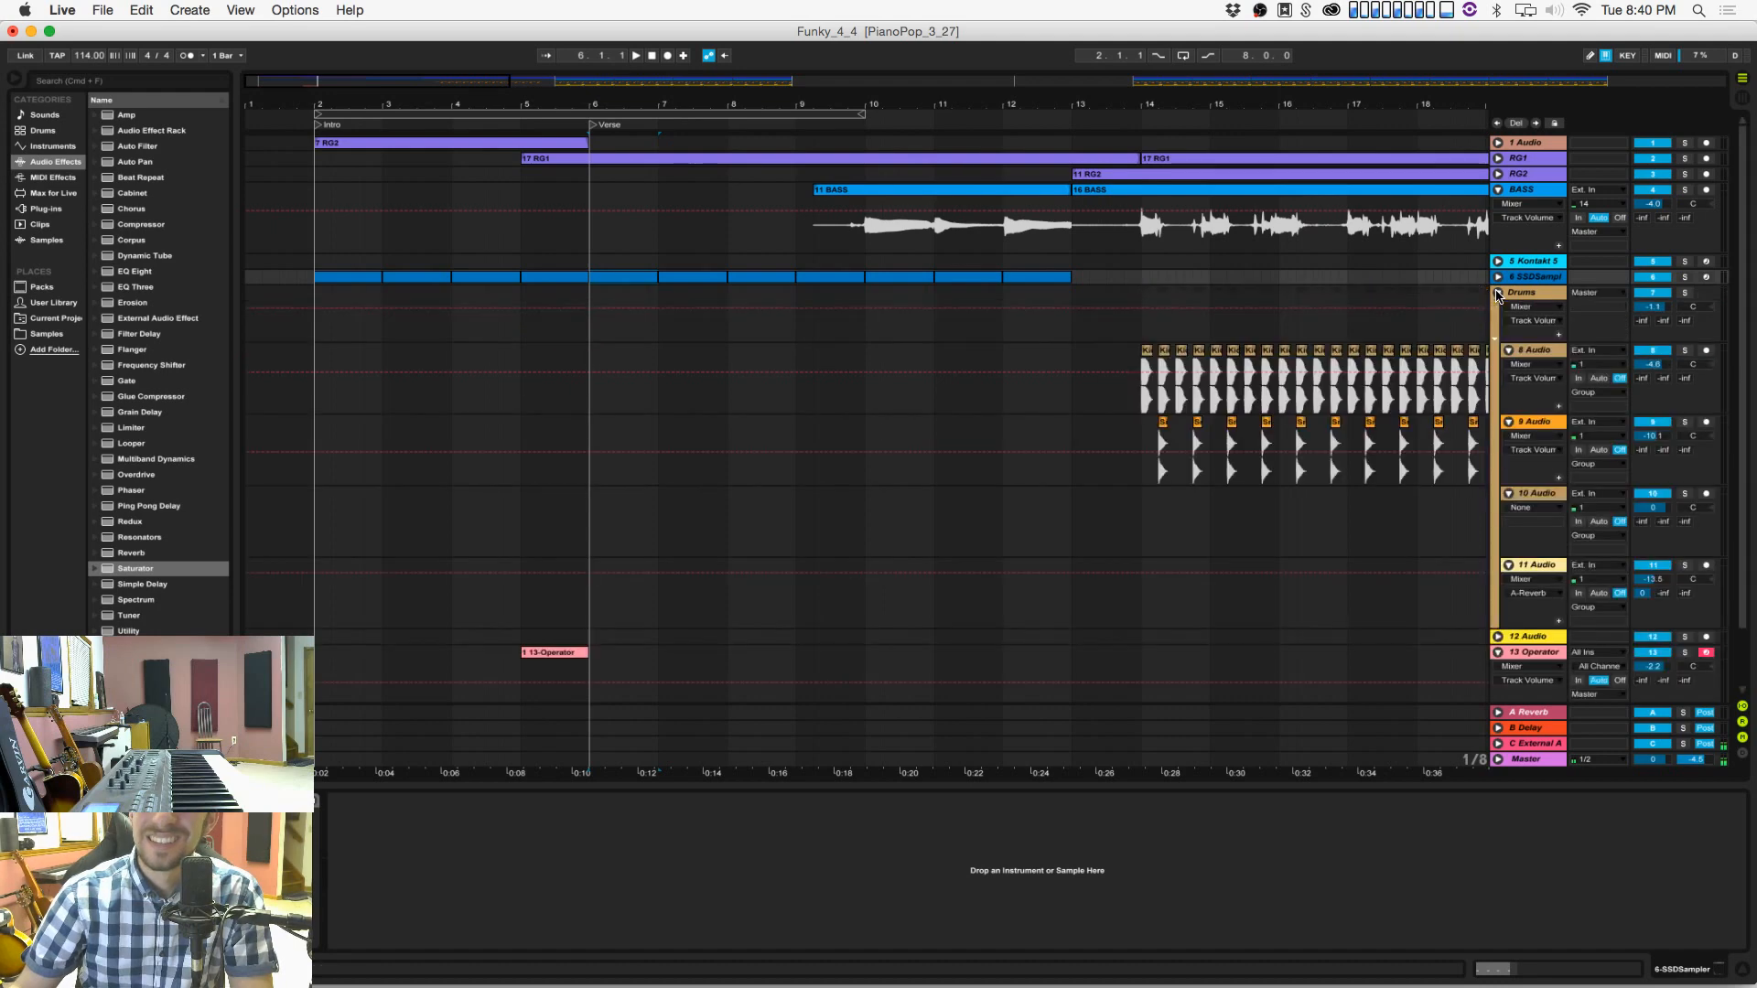
{"action": "left_click_drag", "start_coordinate": [1141, 382], "coordinate": [1181, 396]}
{"action": "right_click", "coordinate": [1182, 396]}
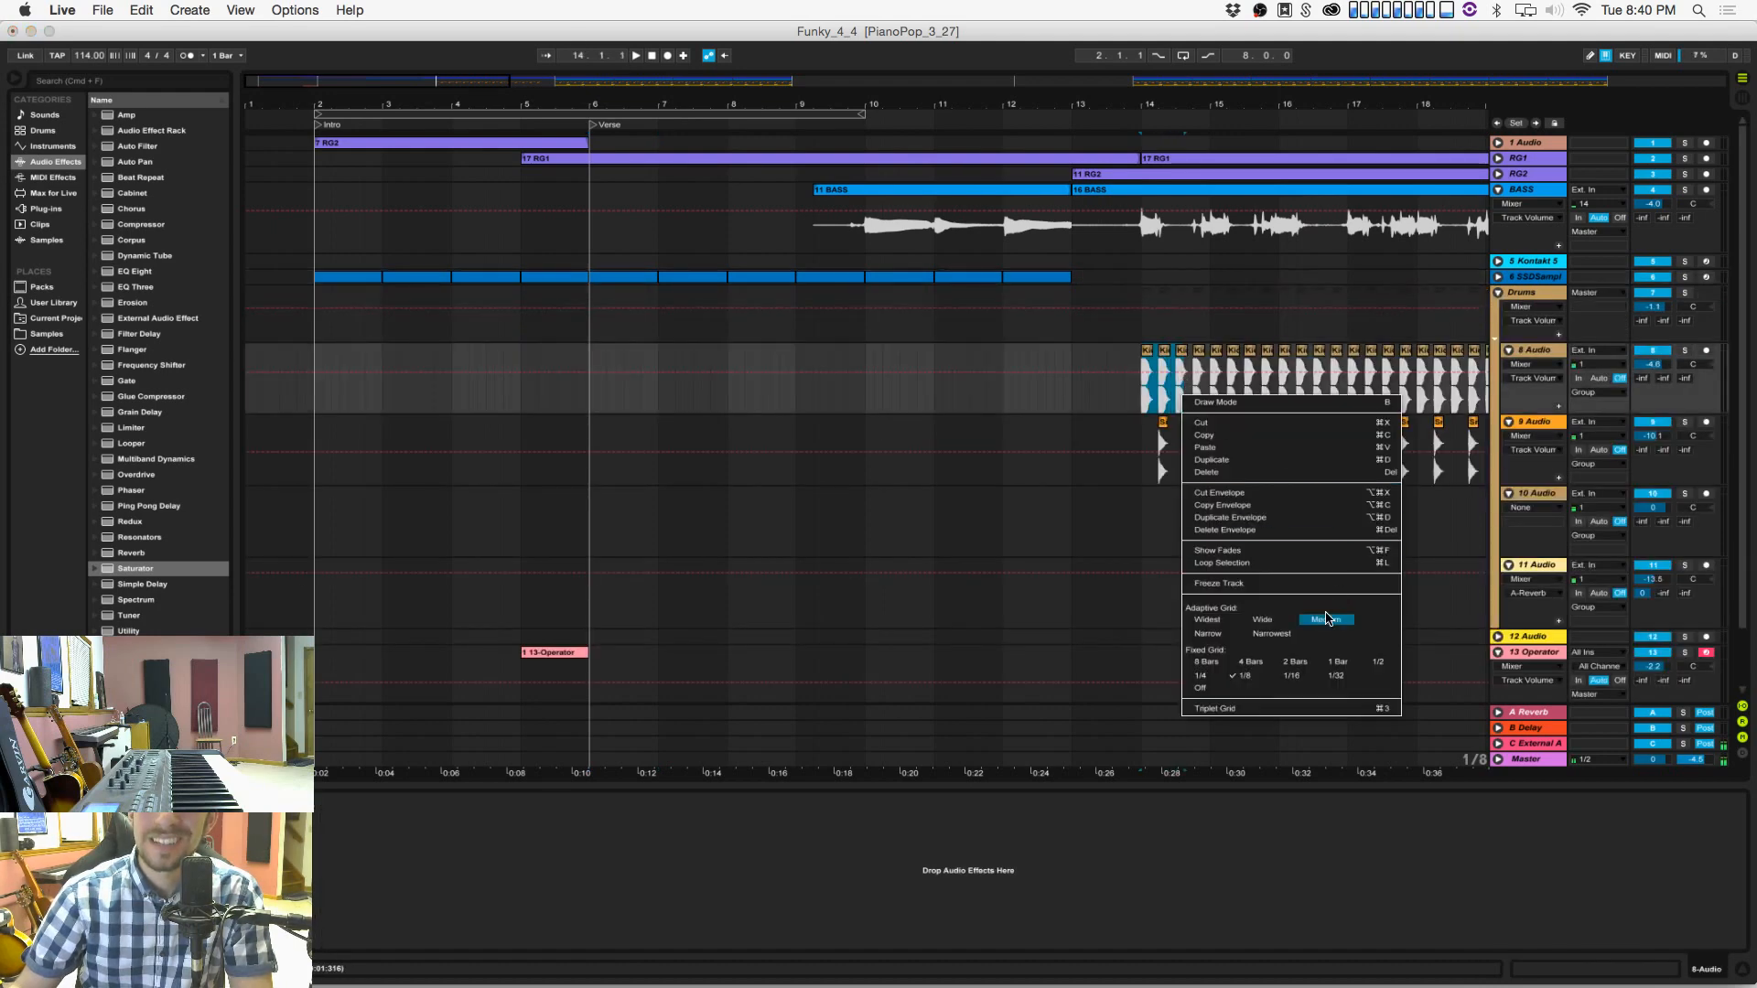
{"action": "left_click", "coordinate": [1200, 676]}
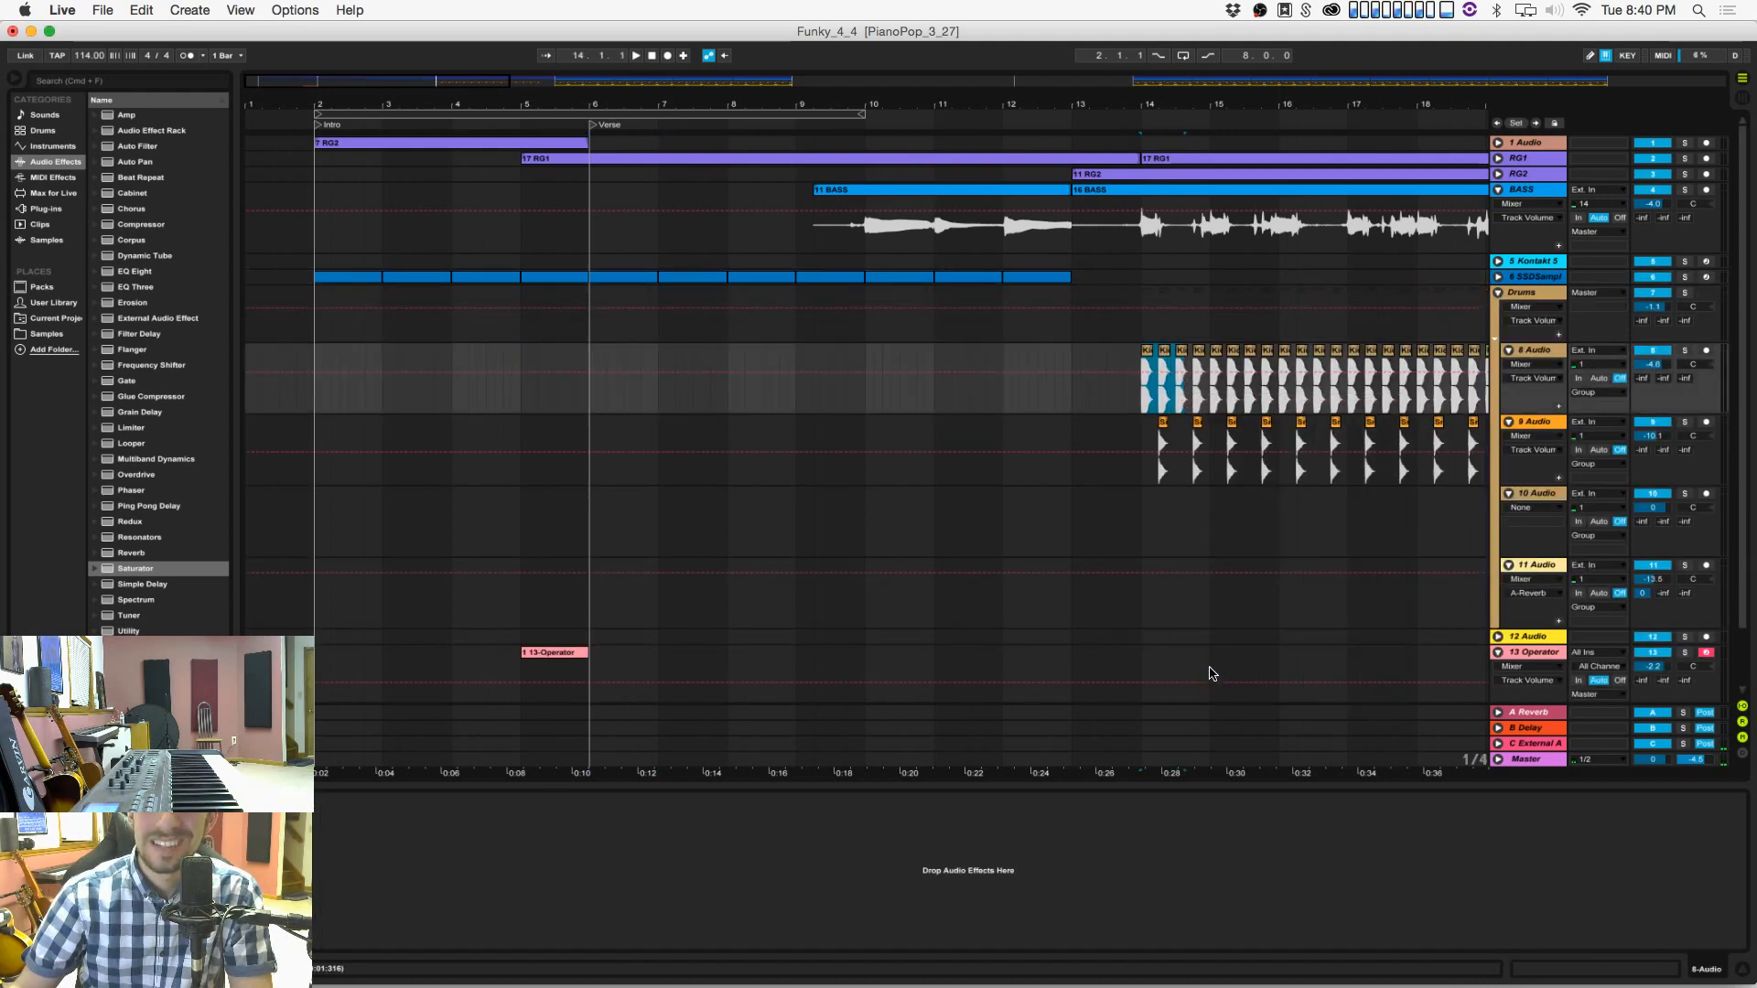
Step: Copy the one-bar kick pattern at bar 14 of 8 Audio to the Verse start, repeat it up to bar 13, and save
{"action": "left_click_drag", "start_coordinate": [1144, 405], "coordinate": [1204, 397]}
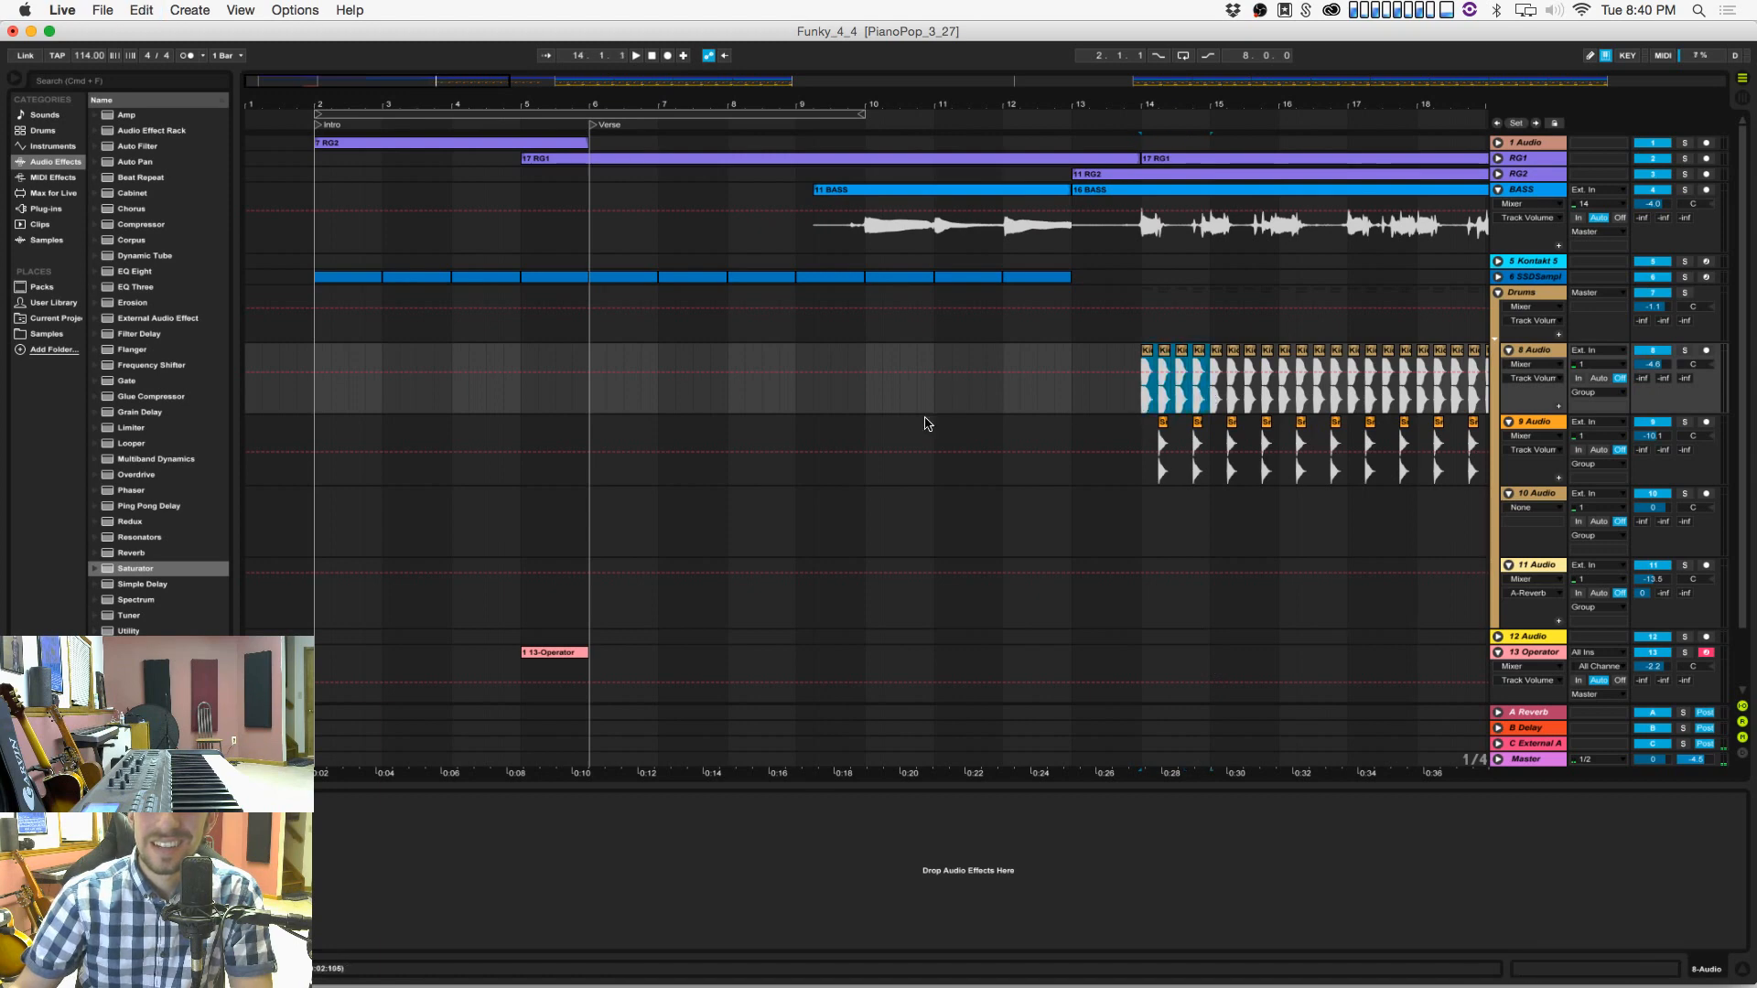
{"action": "left_click", "coordinate": [590, 391]}
{"action": "key", "text": "super+v"}
{"action": "key", "text": "super+d"}
{"action": "key", "text": "super+d"}
{"action": "key", "text": "super+d"}
{"action": "key", "text": "super+d"}
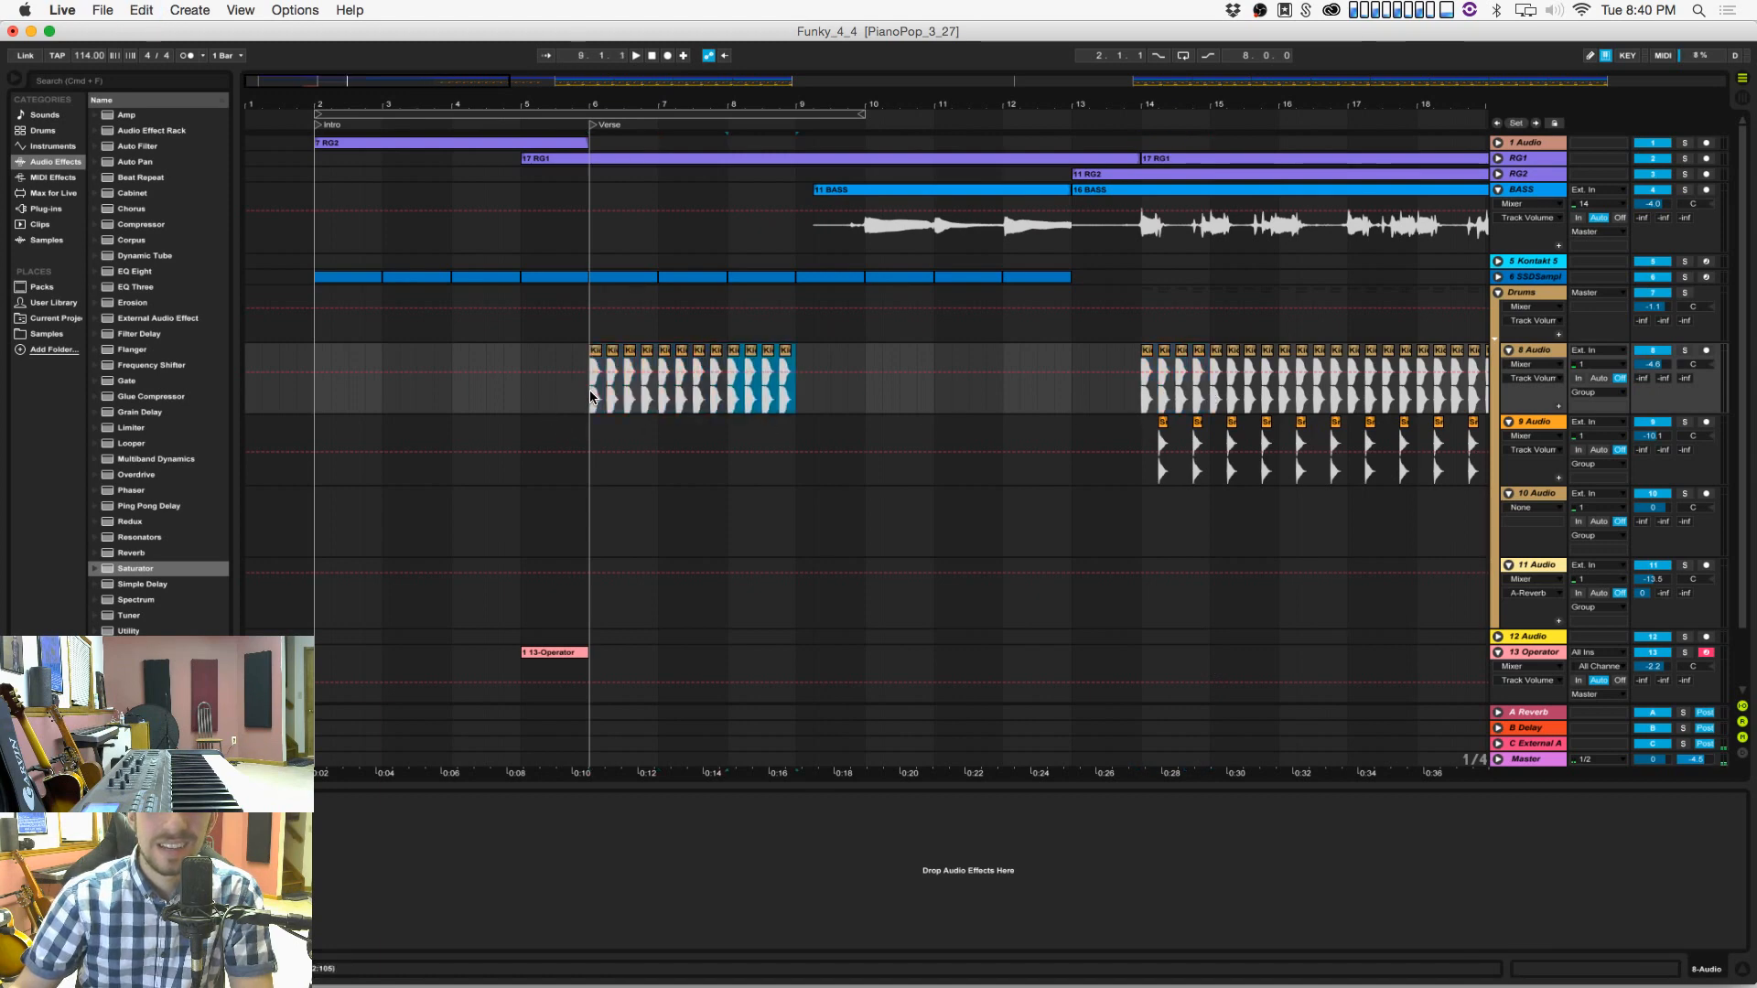
{"action": "key", "text": "super+d"}
{"action": "key", "text": "super+d"}
{"action": "key", "text": "super+s"}
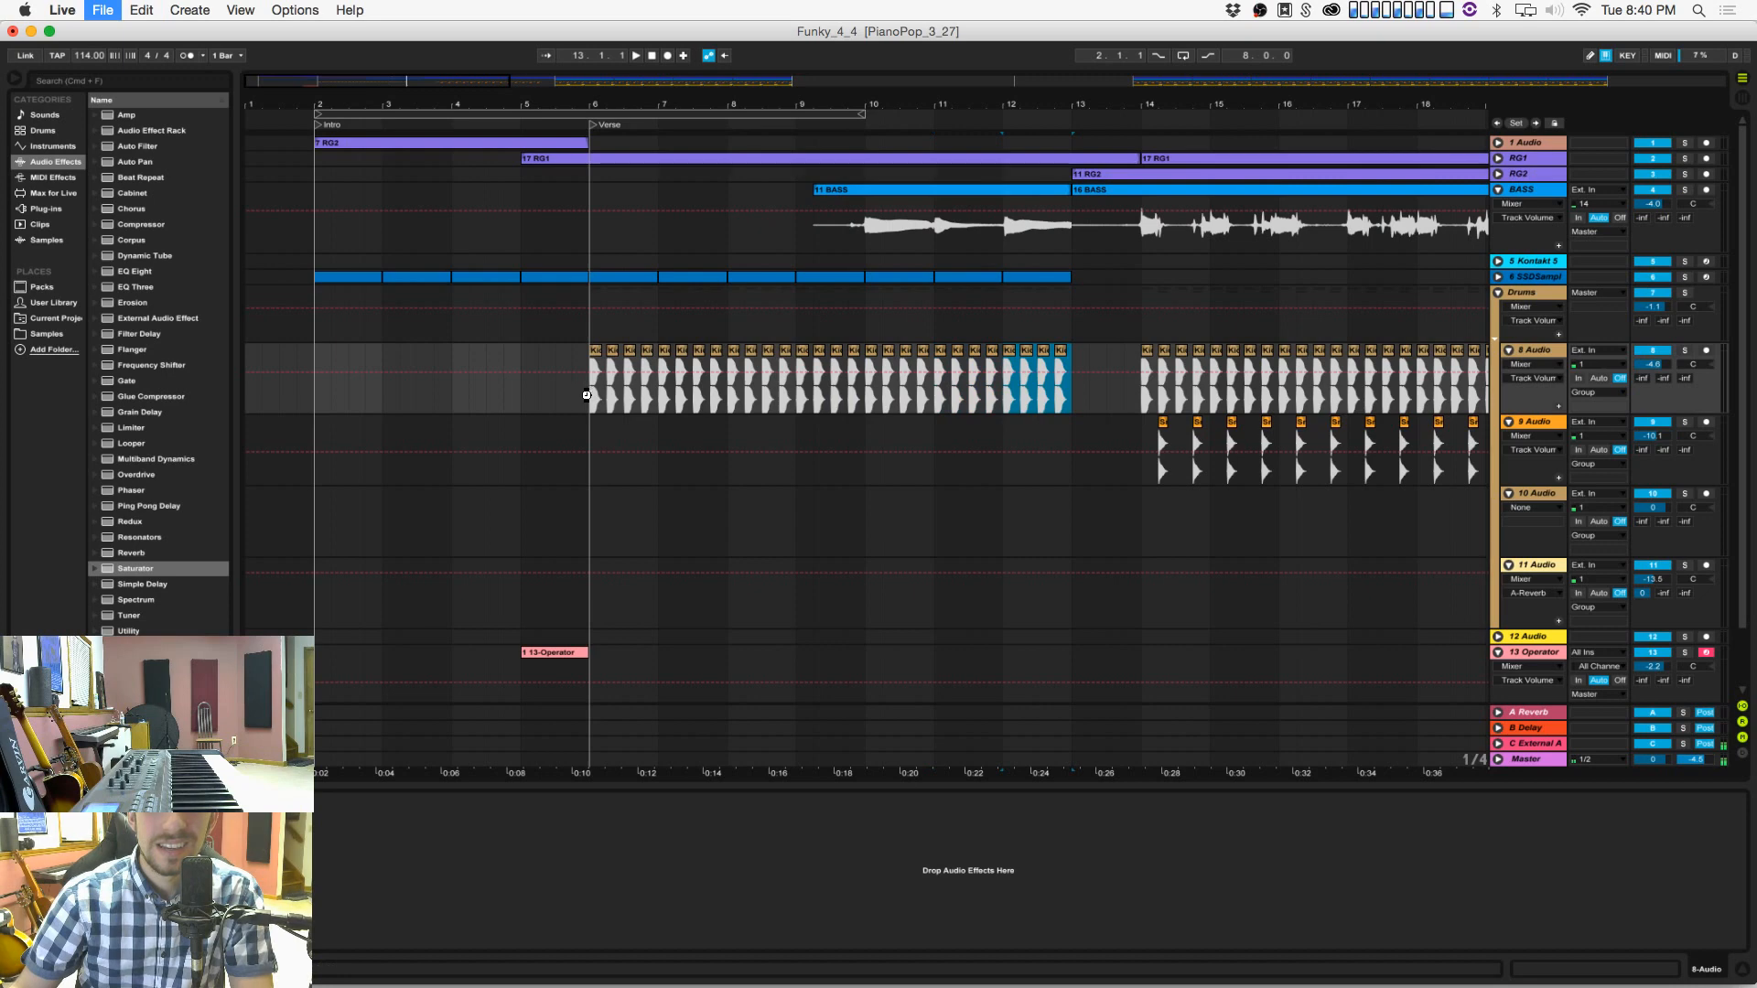
Step: Lower the clip gain of all the new kick clips between bars 6 and 13 and audition them from the Verse start
{"action": "left_click_drag", "start_coordinate": [1073, 408], "coordinate": [582, 408]}
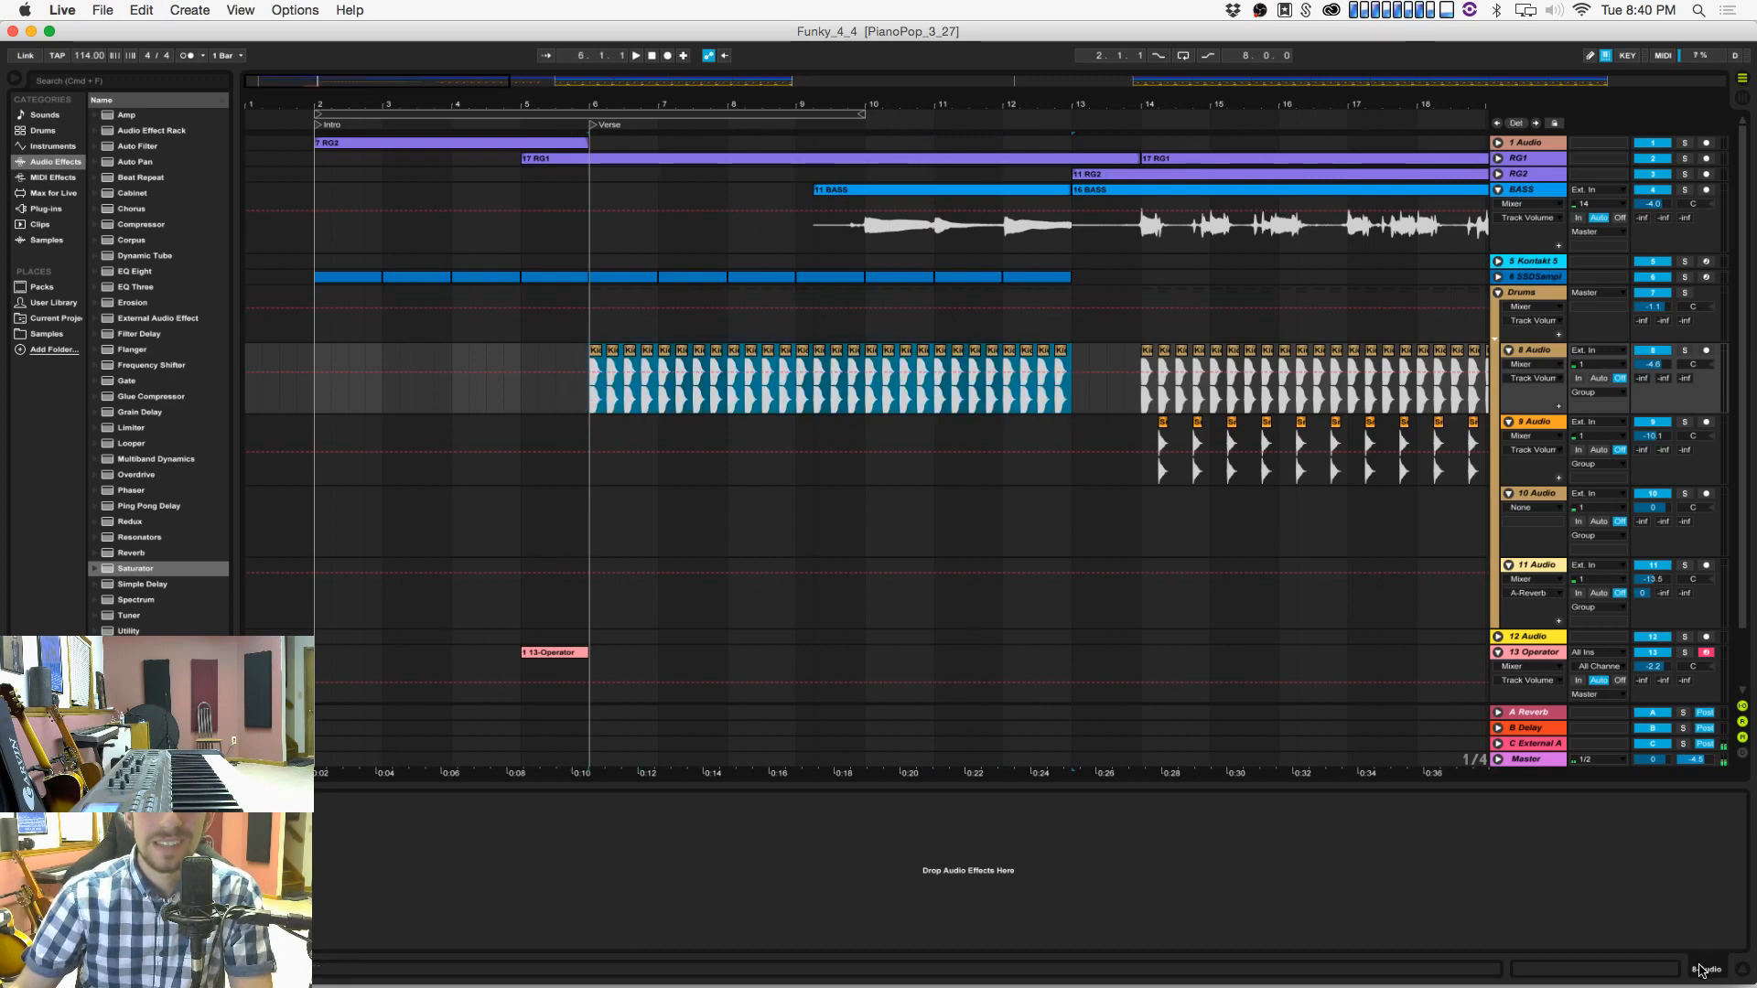
{"action": "left_click", "coordinate": [1669, 970]}
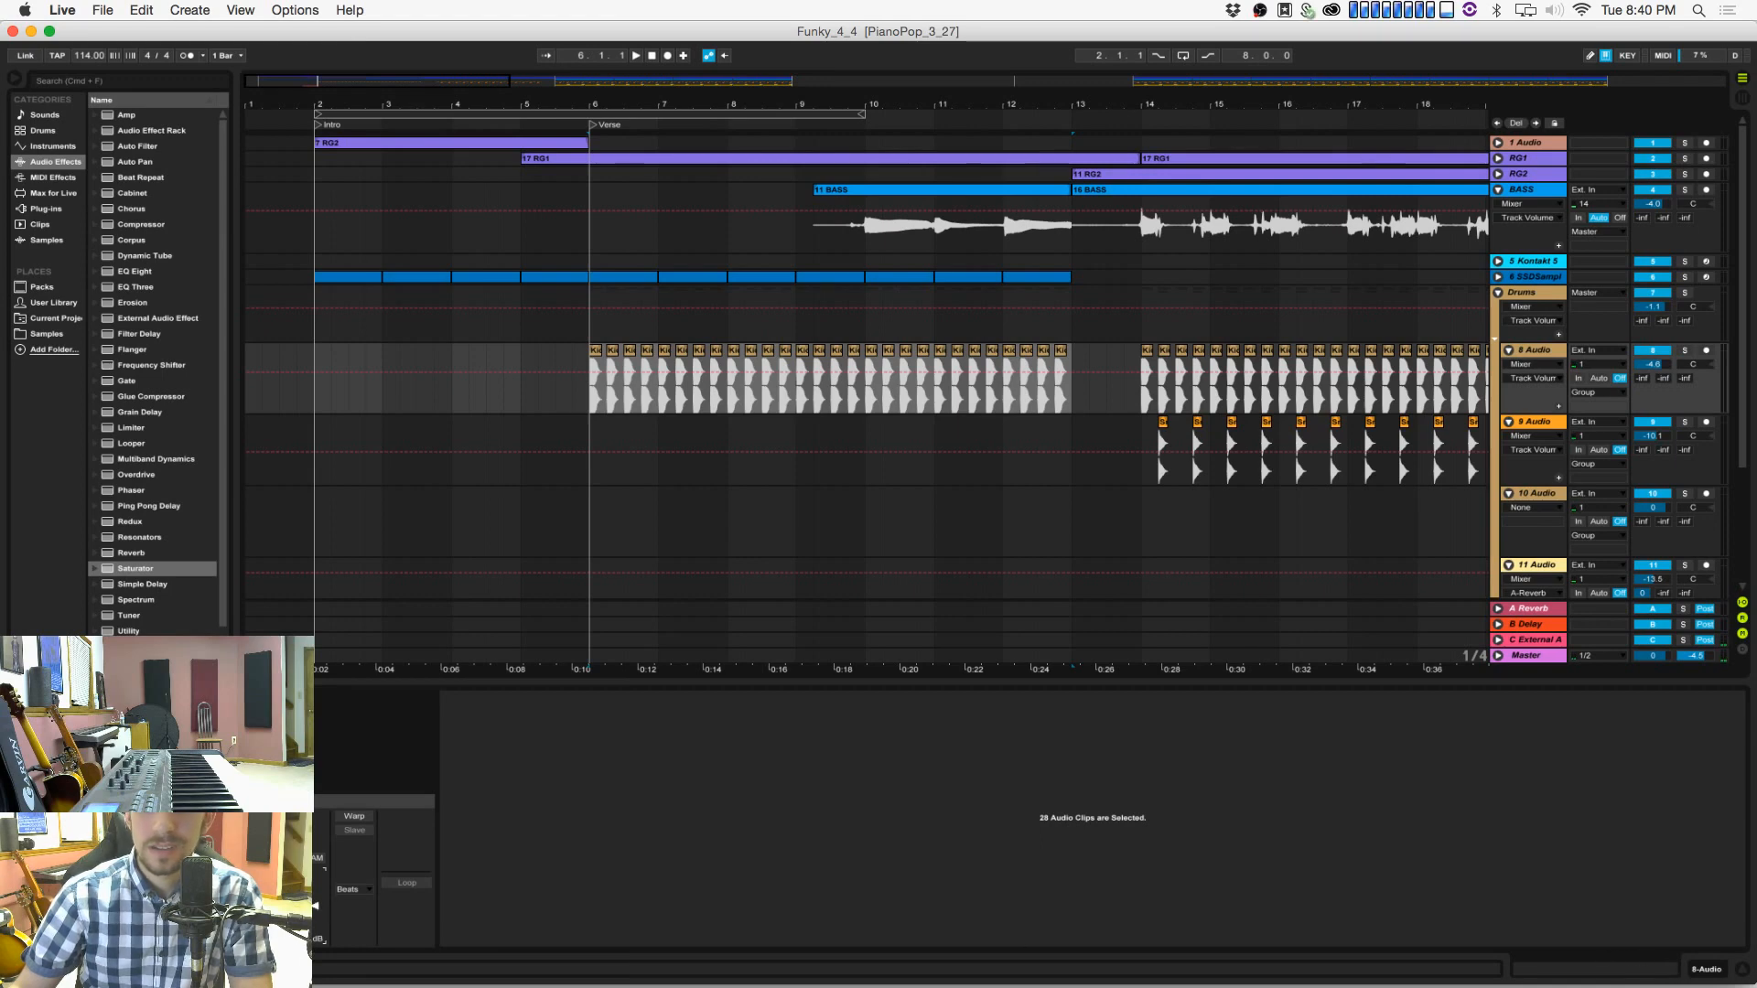
{"action": "left_click_drag", "start_coordinate": [315, 905], "coordinate": [315, 910]}
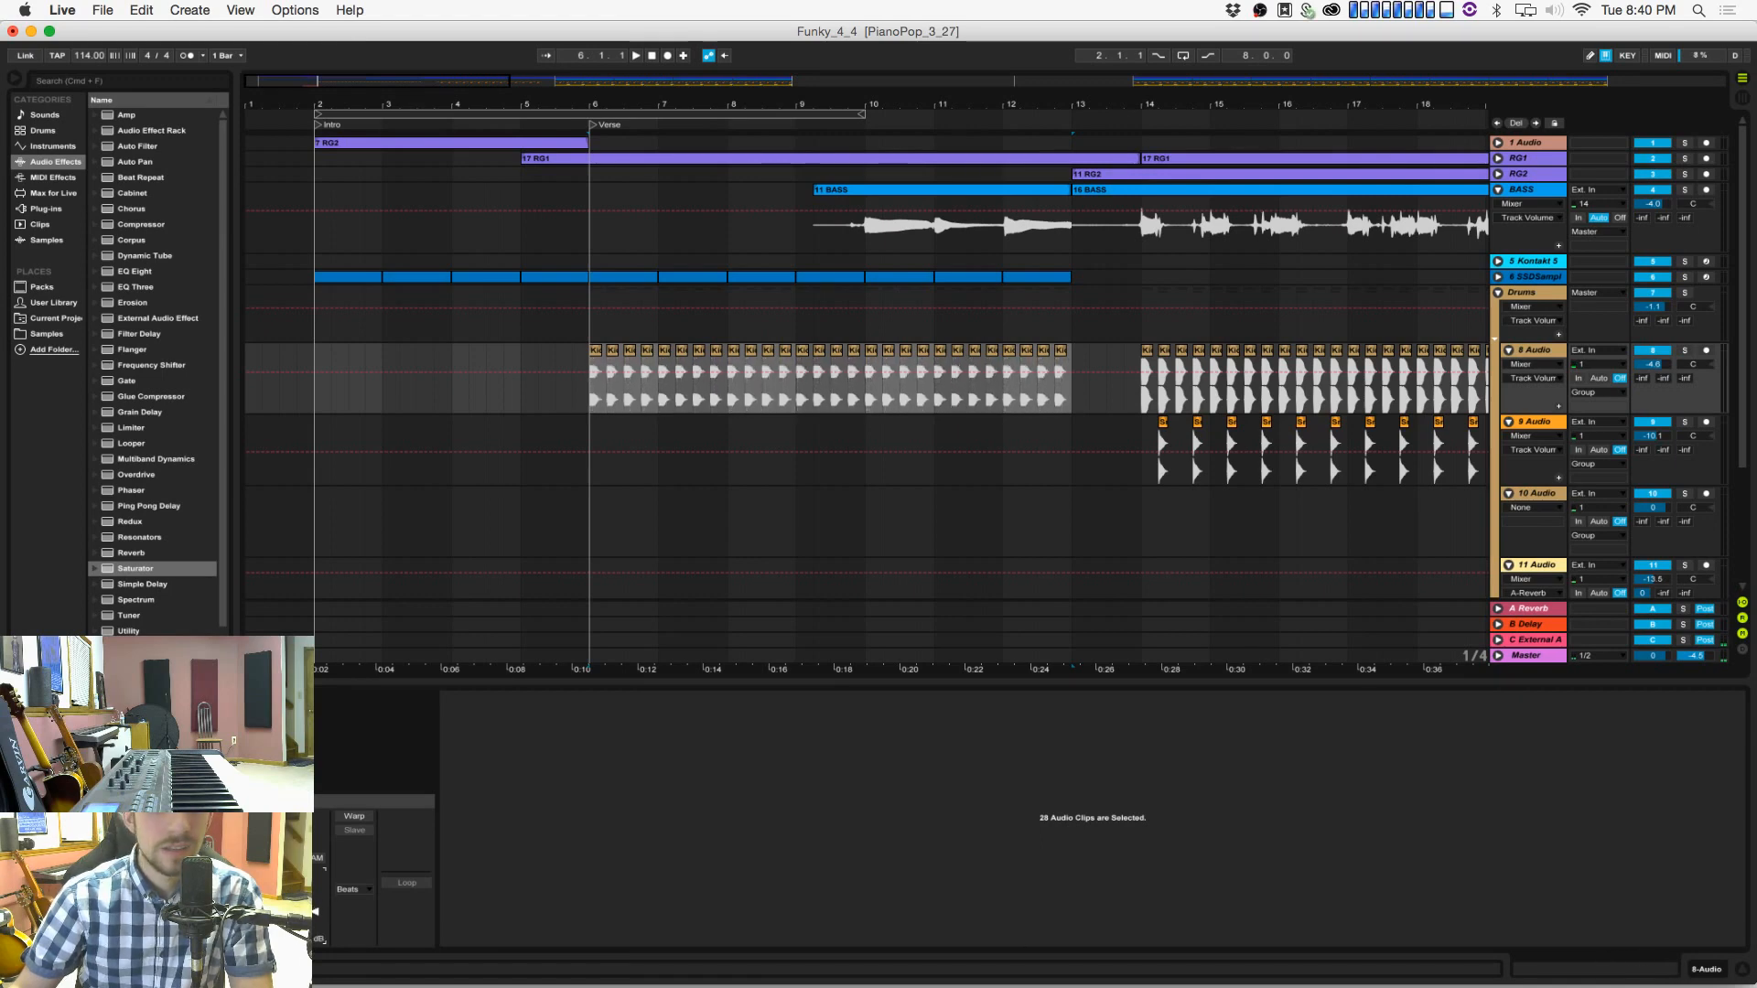
{"action": "left_click", "coordinate": [585, 399]}
{"action": "key", "text": "space"}
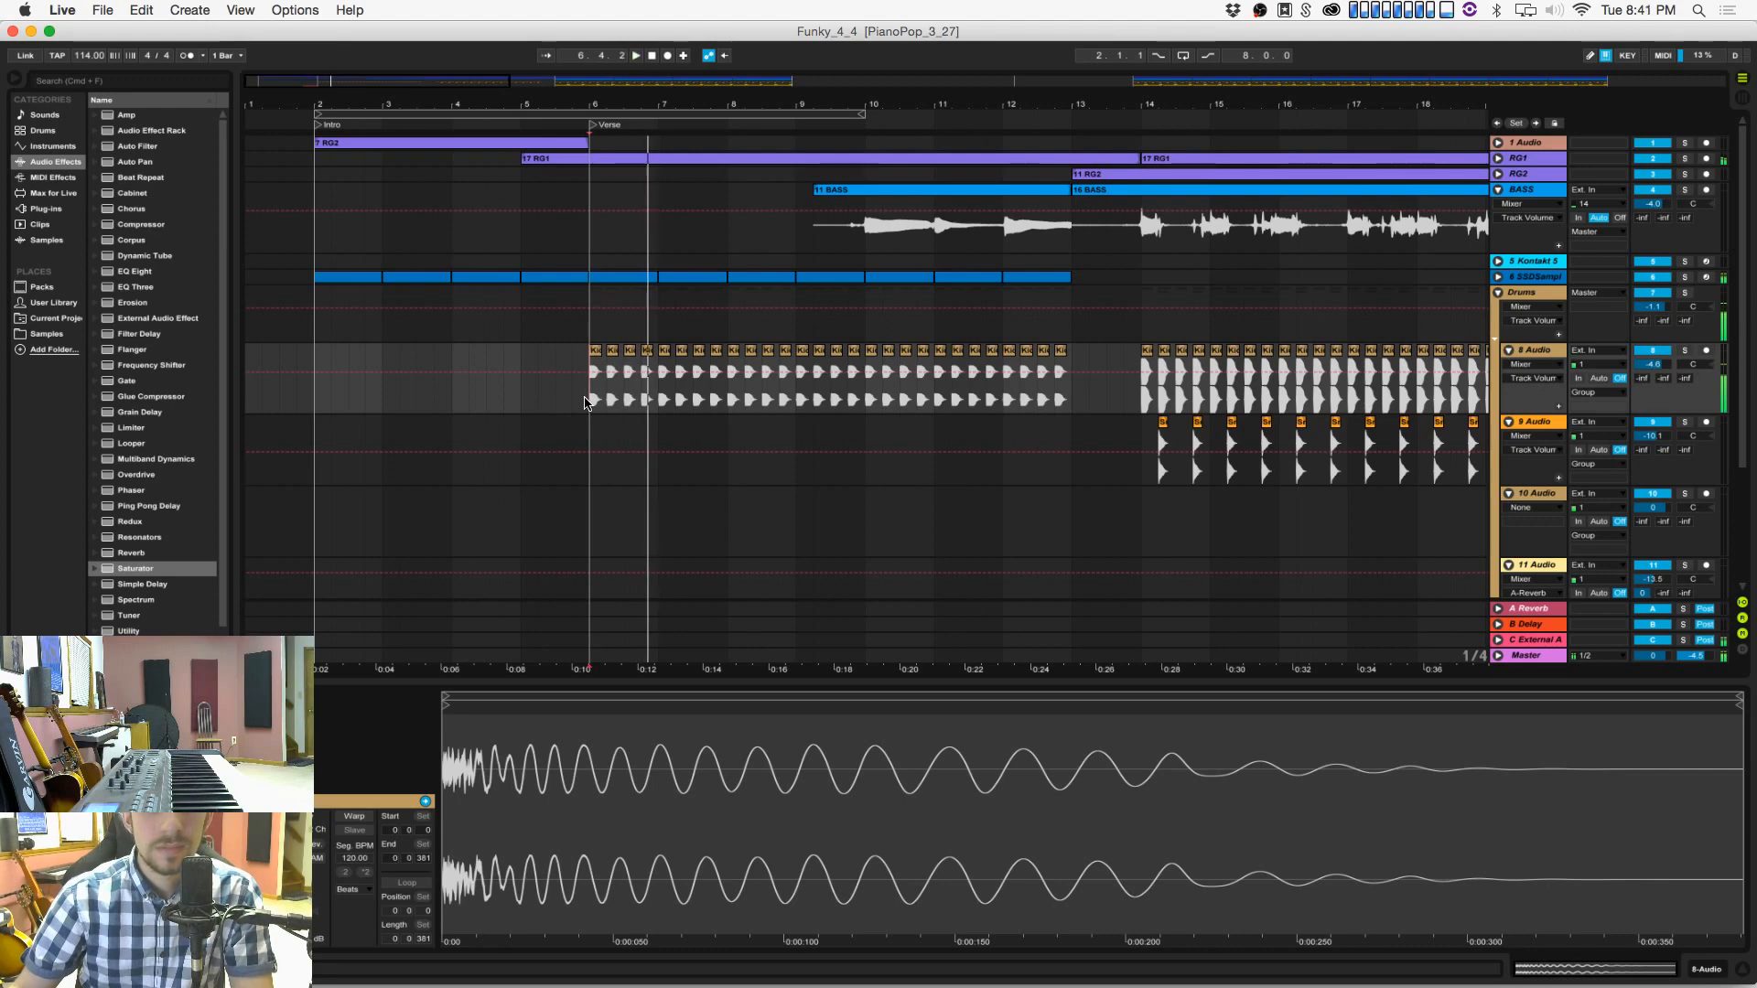
{"action": "key", "text": "space"}
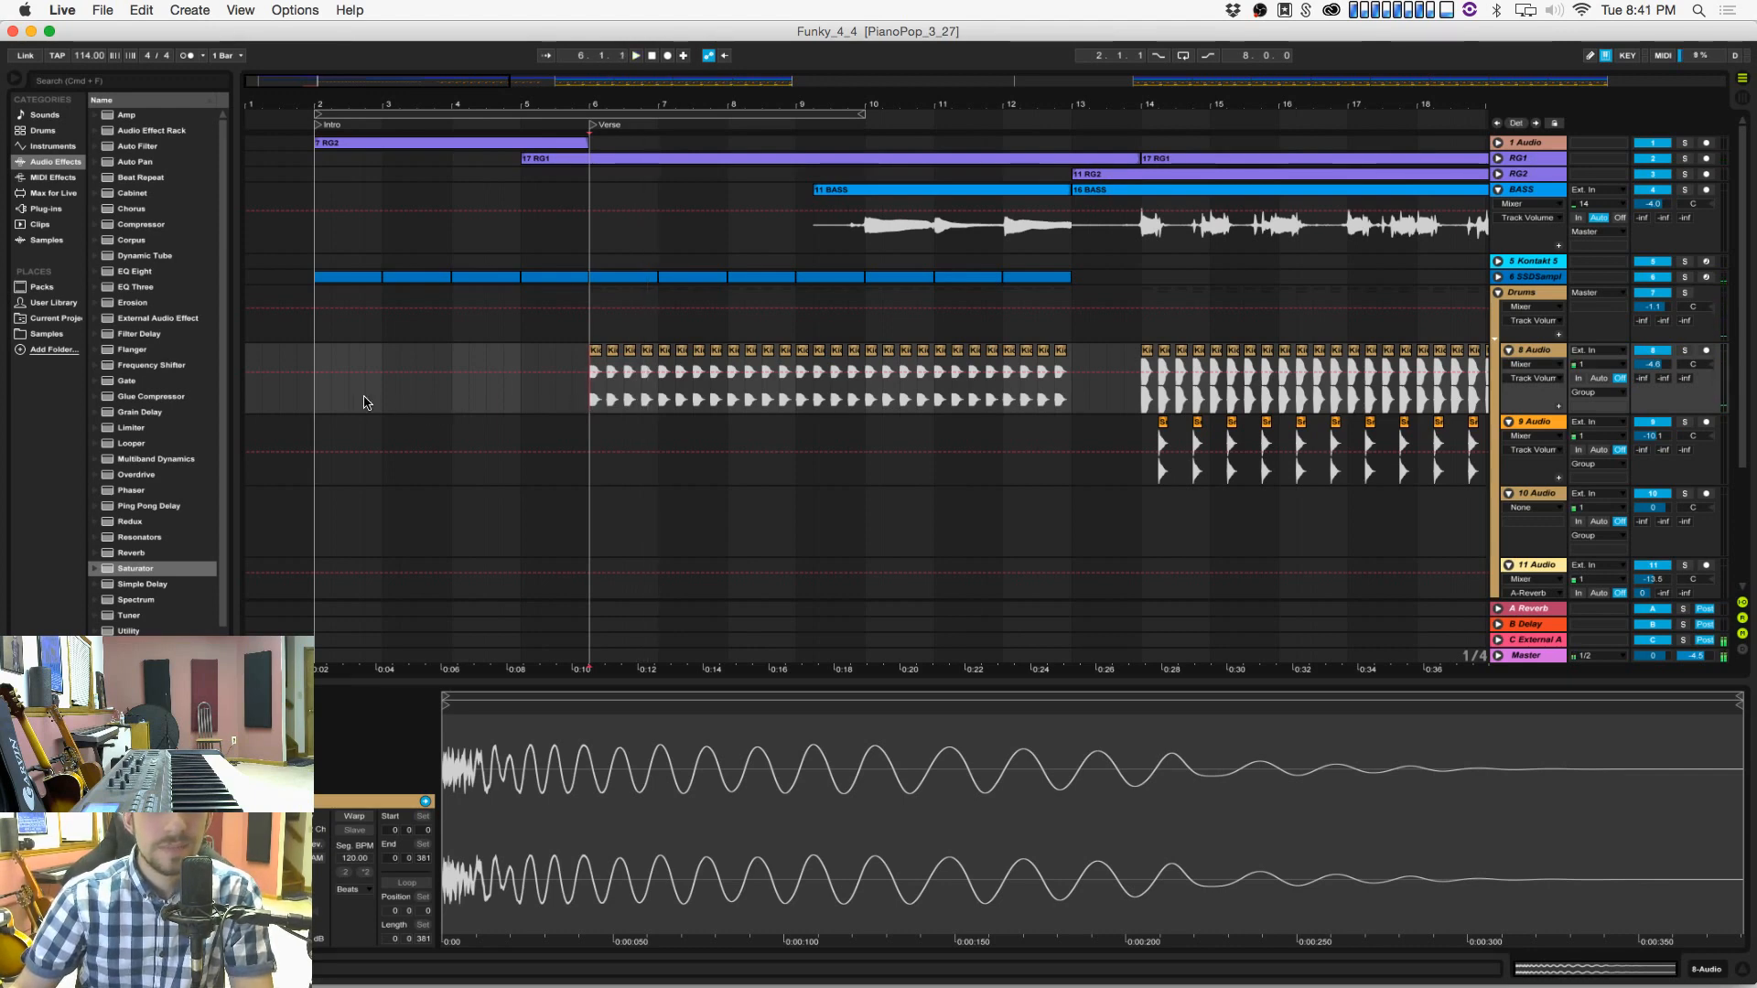
Step: Play the arrangement from the Intro start into the Verse and inspect the Operator clip in bar 5
{"action": "left_click", "coordinate": [317, 395]}
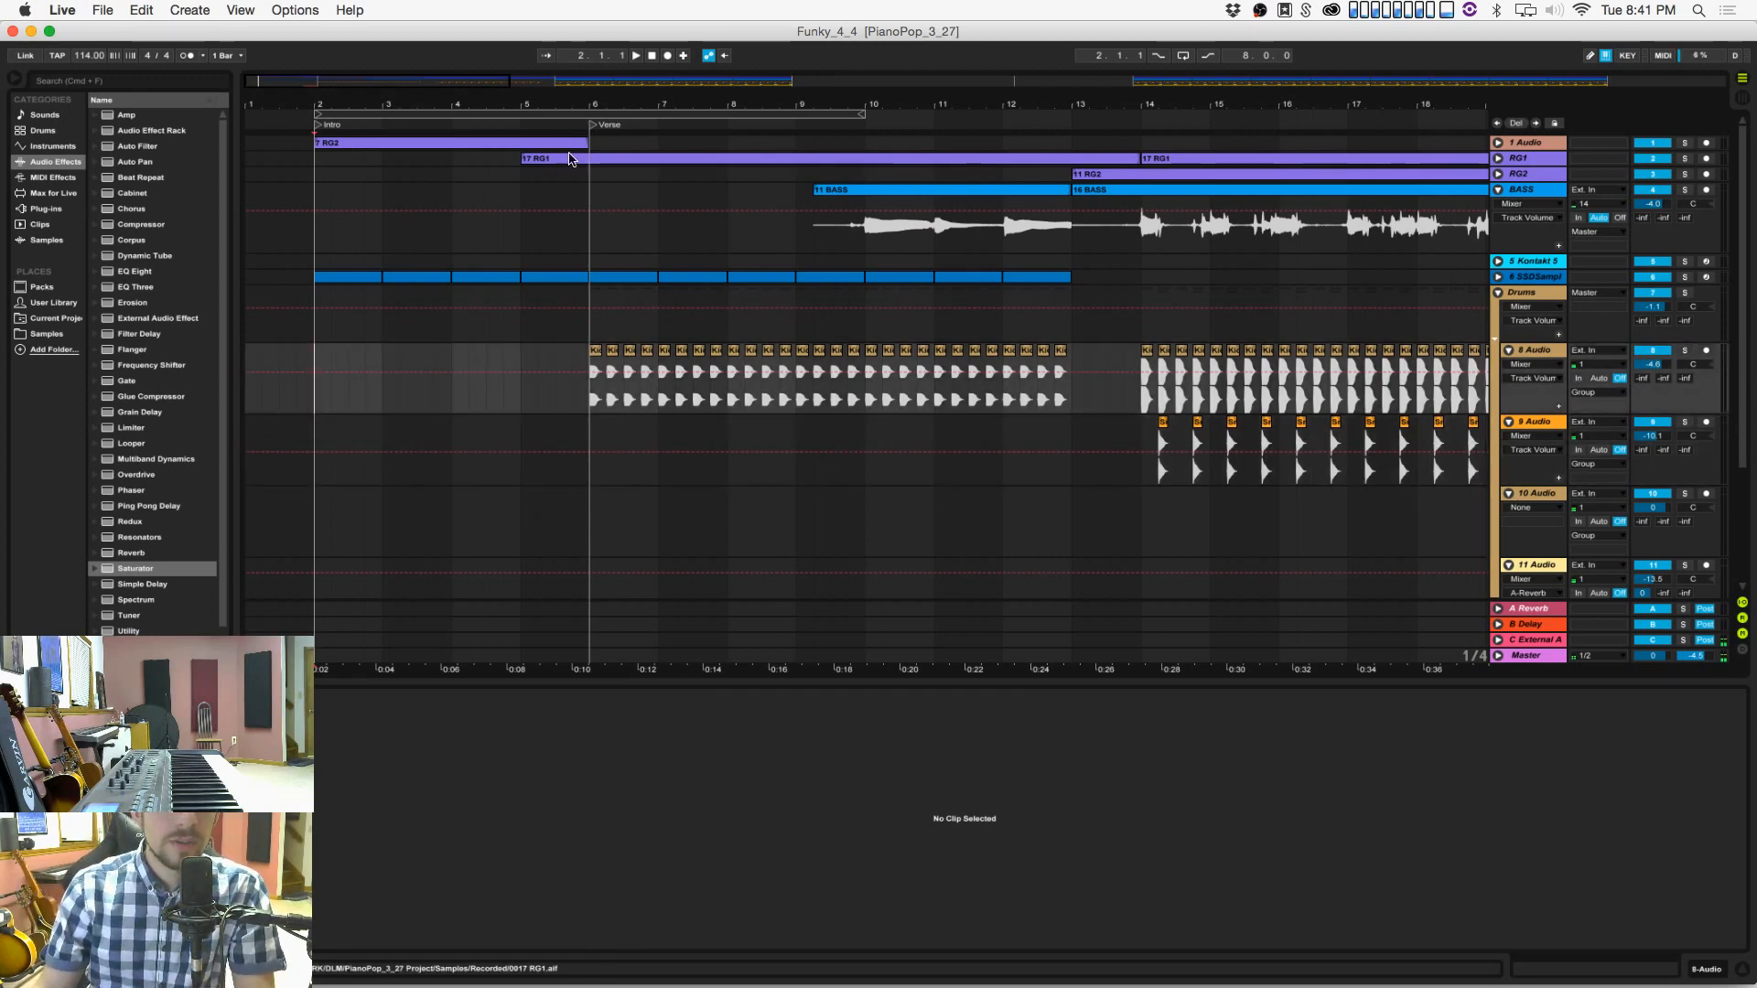
{"action": "key", "text": "space"}
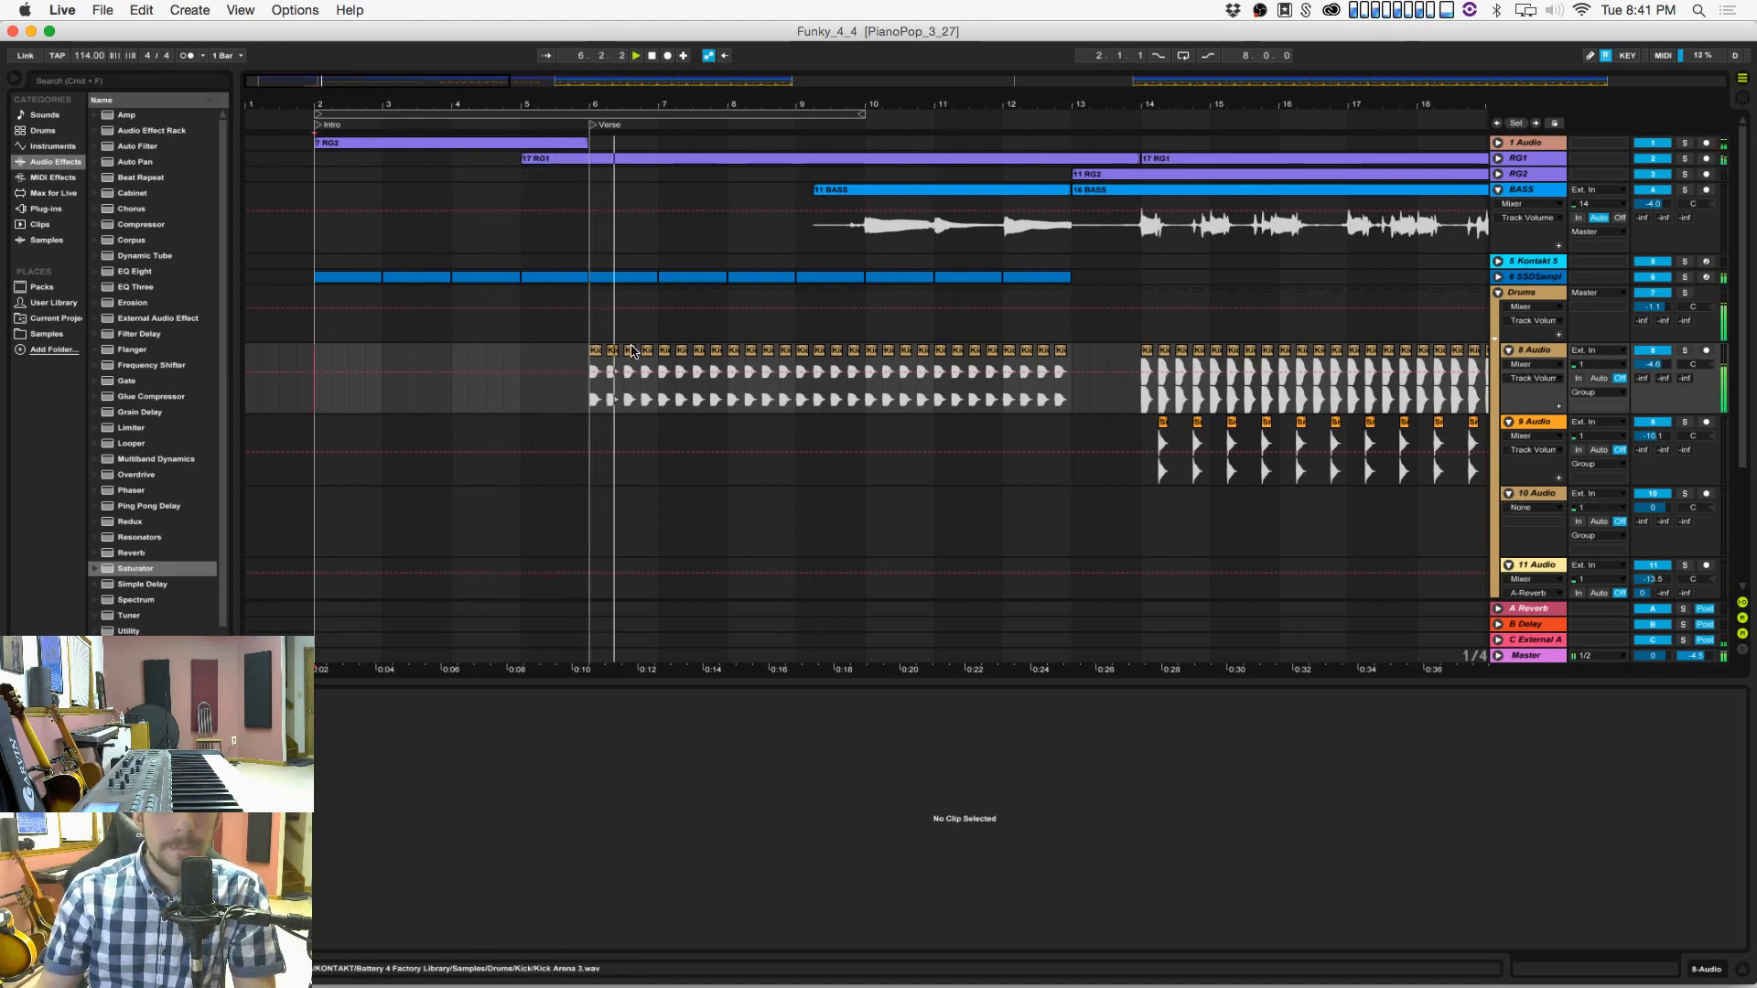
{"action": "scroll", "coordinate": [754, 439], "scroll_direction": "down", "scroll_amount": 5}
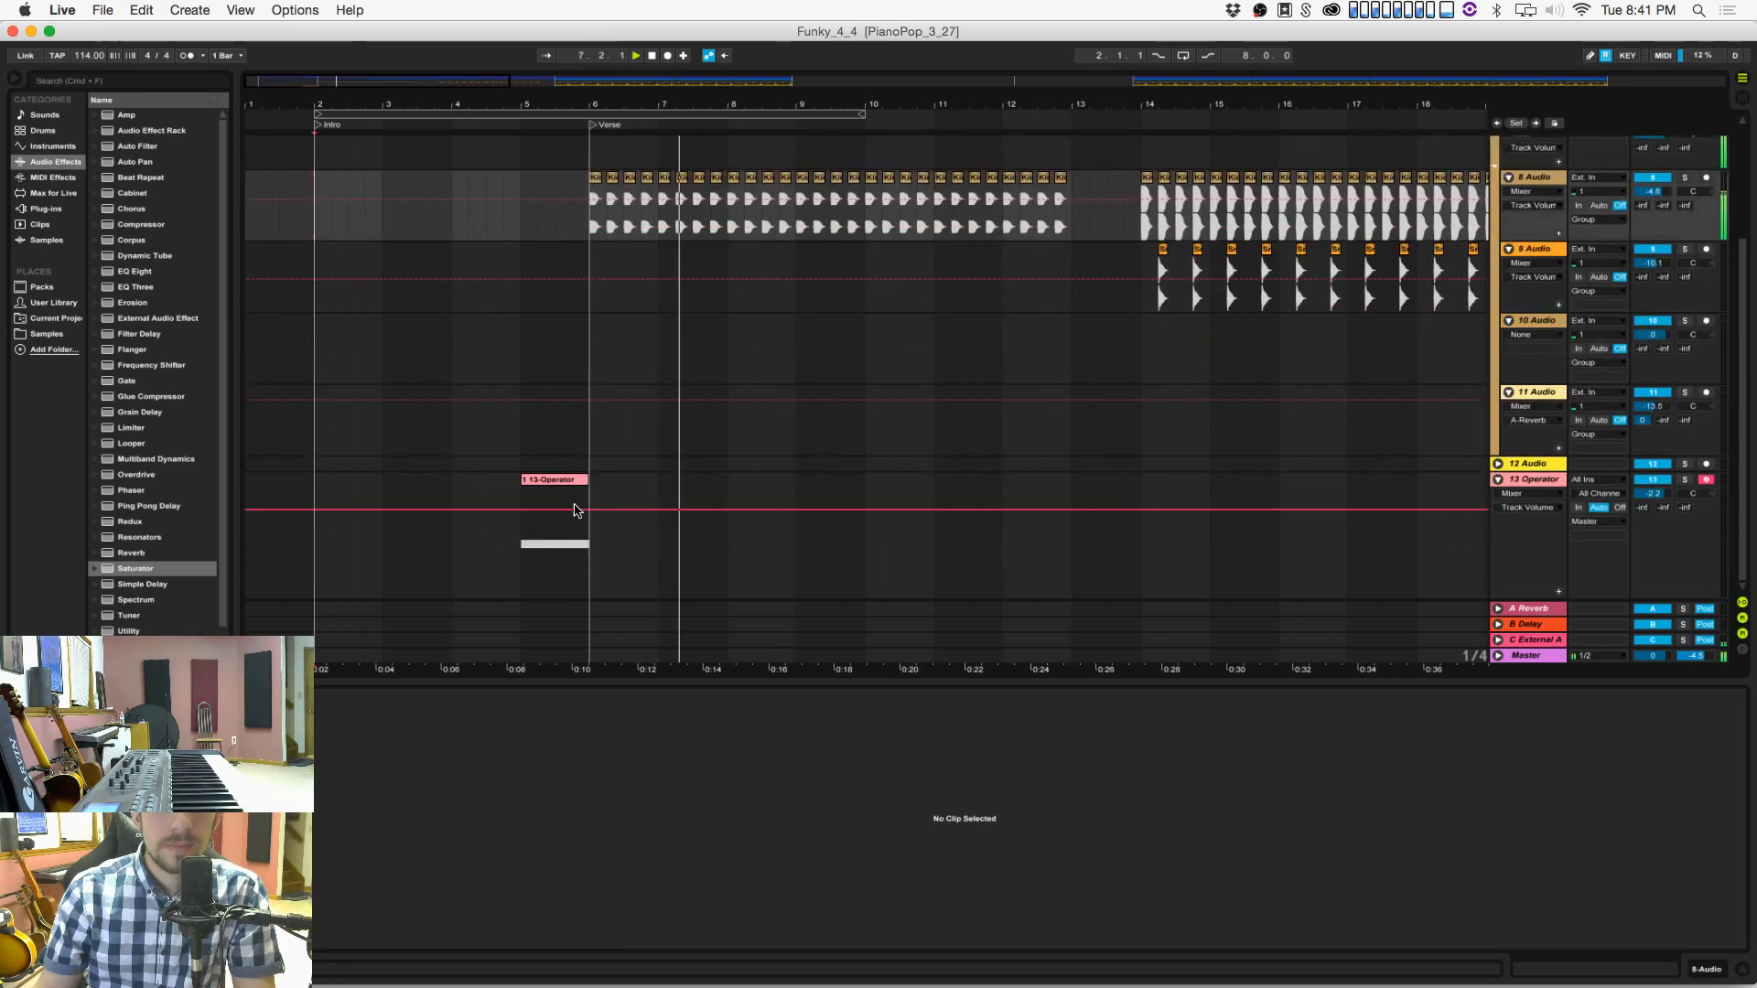
{"action": "left_click", "coordinate": [577, 506]}
{"action": "scroll", "coordinate": [569, 487], "scroll_direction": "up", "scroll_amount": 5}
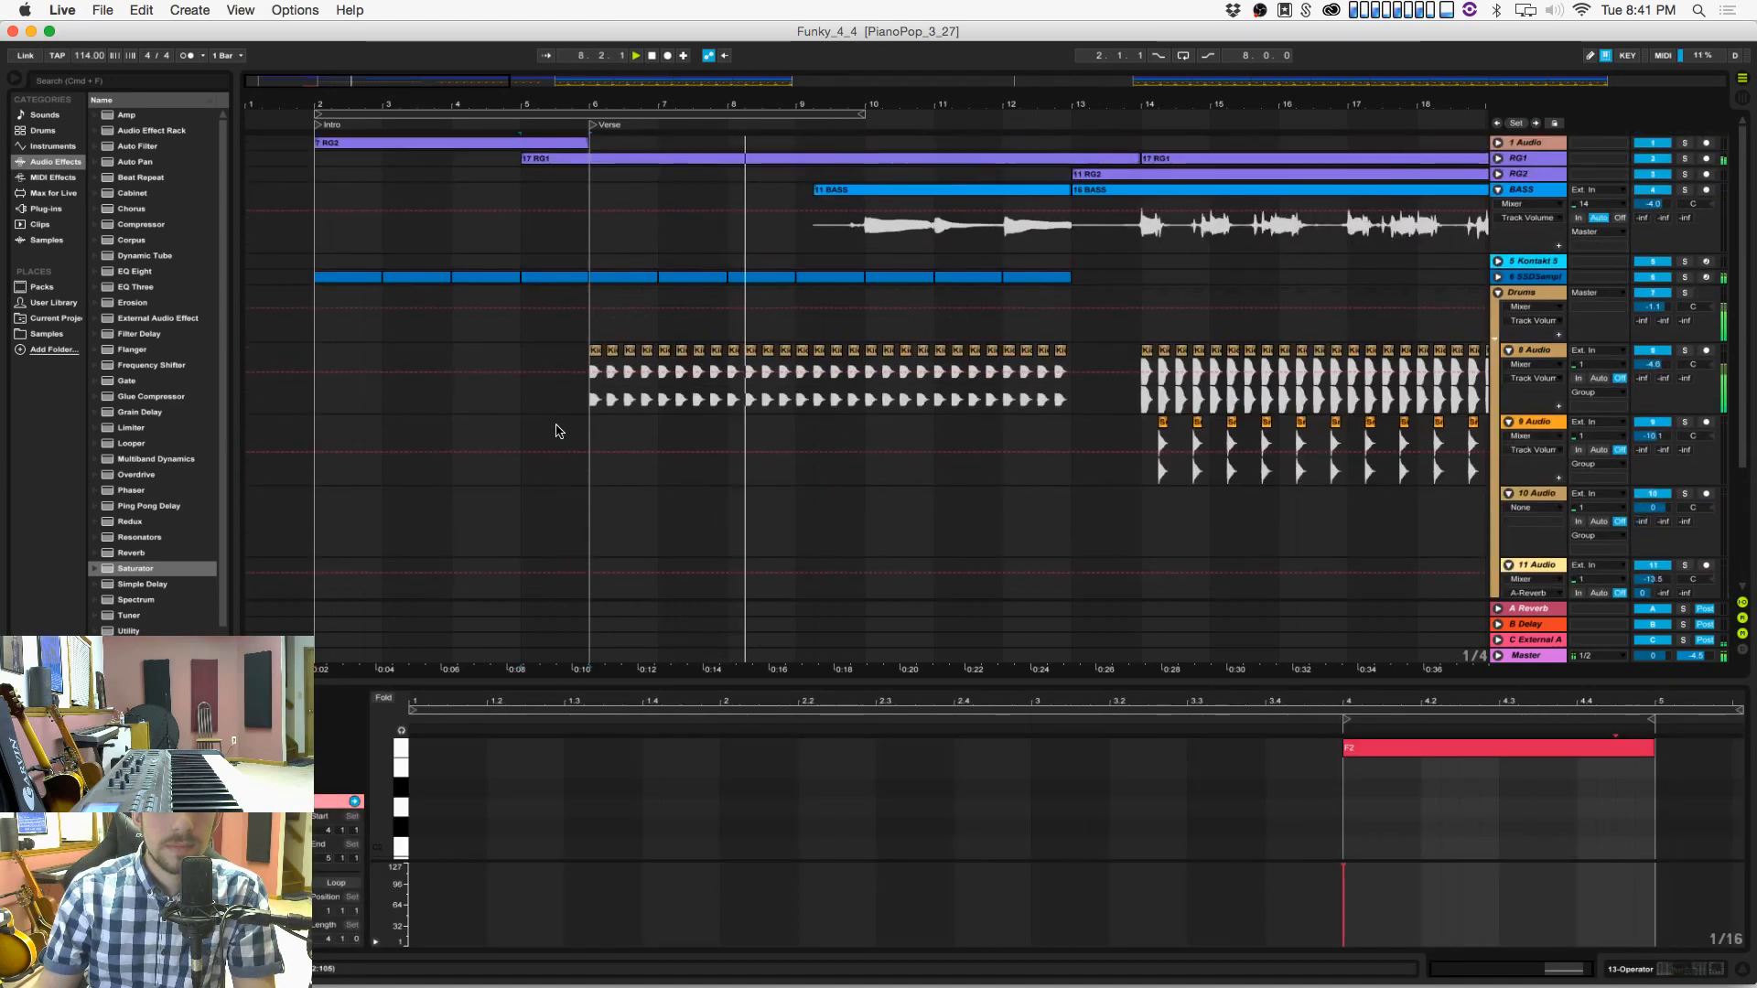
Step: Add an Auto Pan to the 1 Audio track with about 66.7% amount and 0.34 Hz rate while listening, and save the set
{"action": "left_click", "coordinate": [1548, 159]}
{"action": "left_click", "coordinate": [1530, 142]}
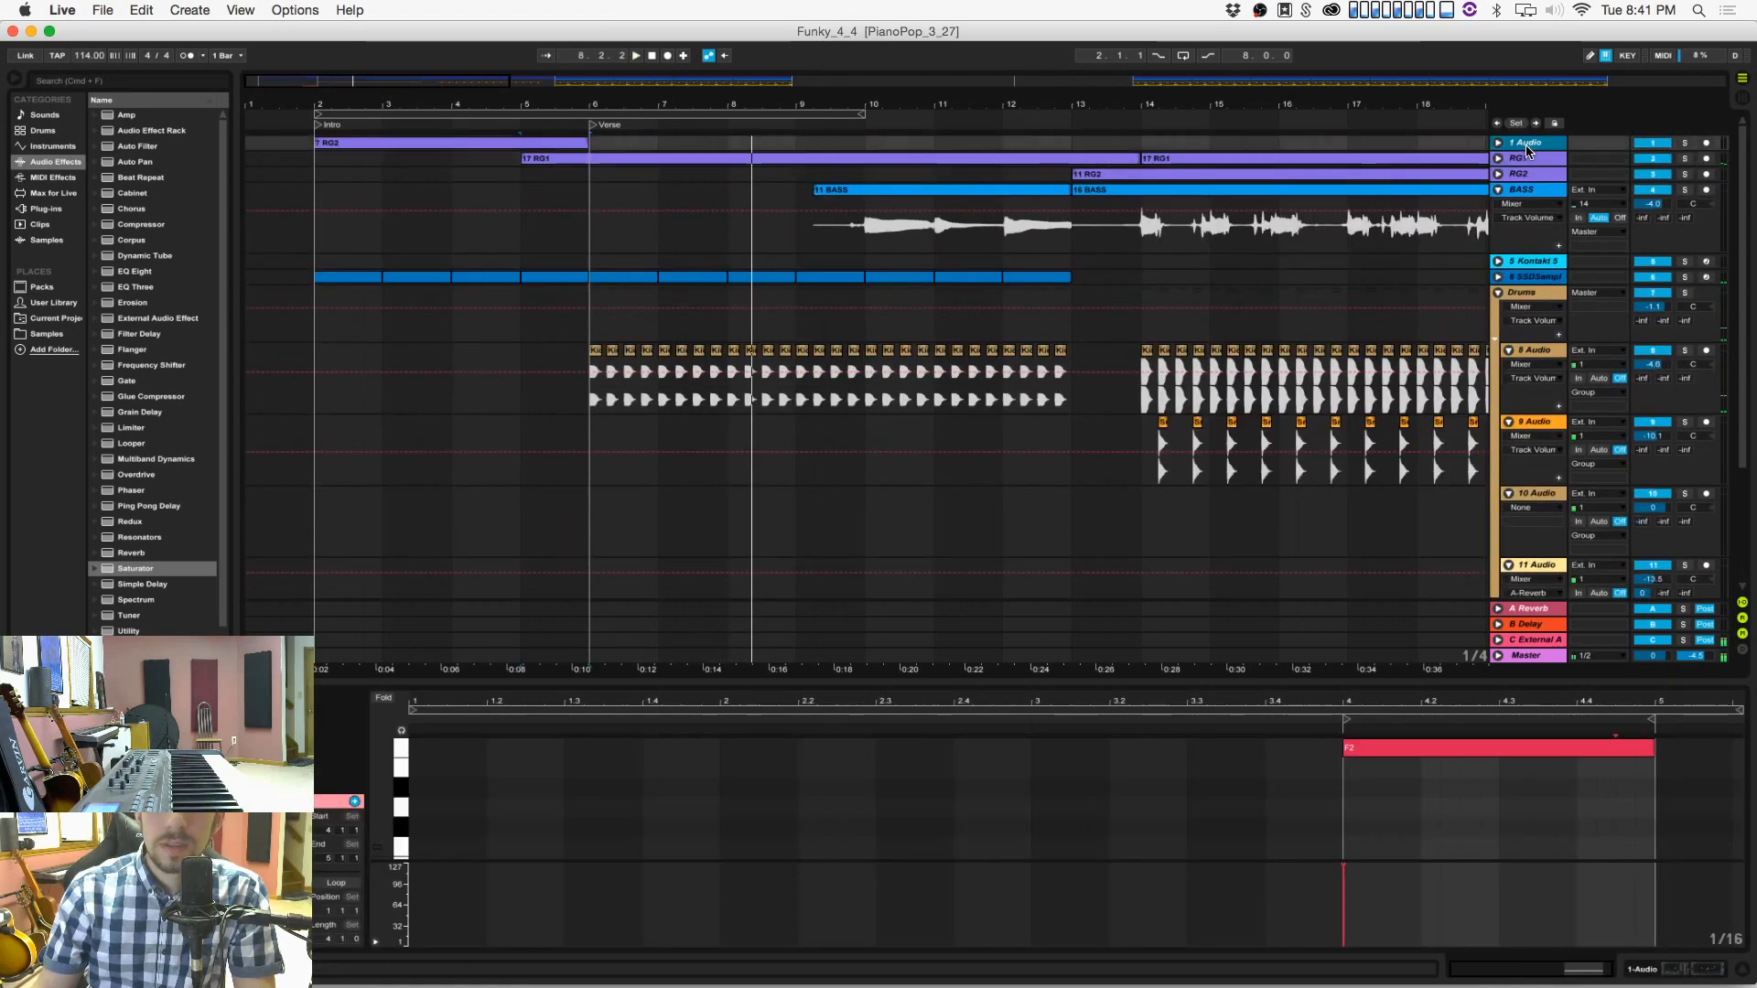
{"action": "left_click_drag", "start_coordinate": [135, 162], "coordinate": [359, 156]}
{"action": "left_click", "coordinate": [651, 56]}
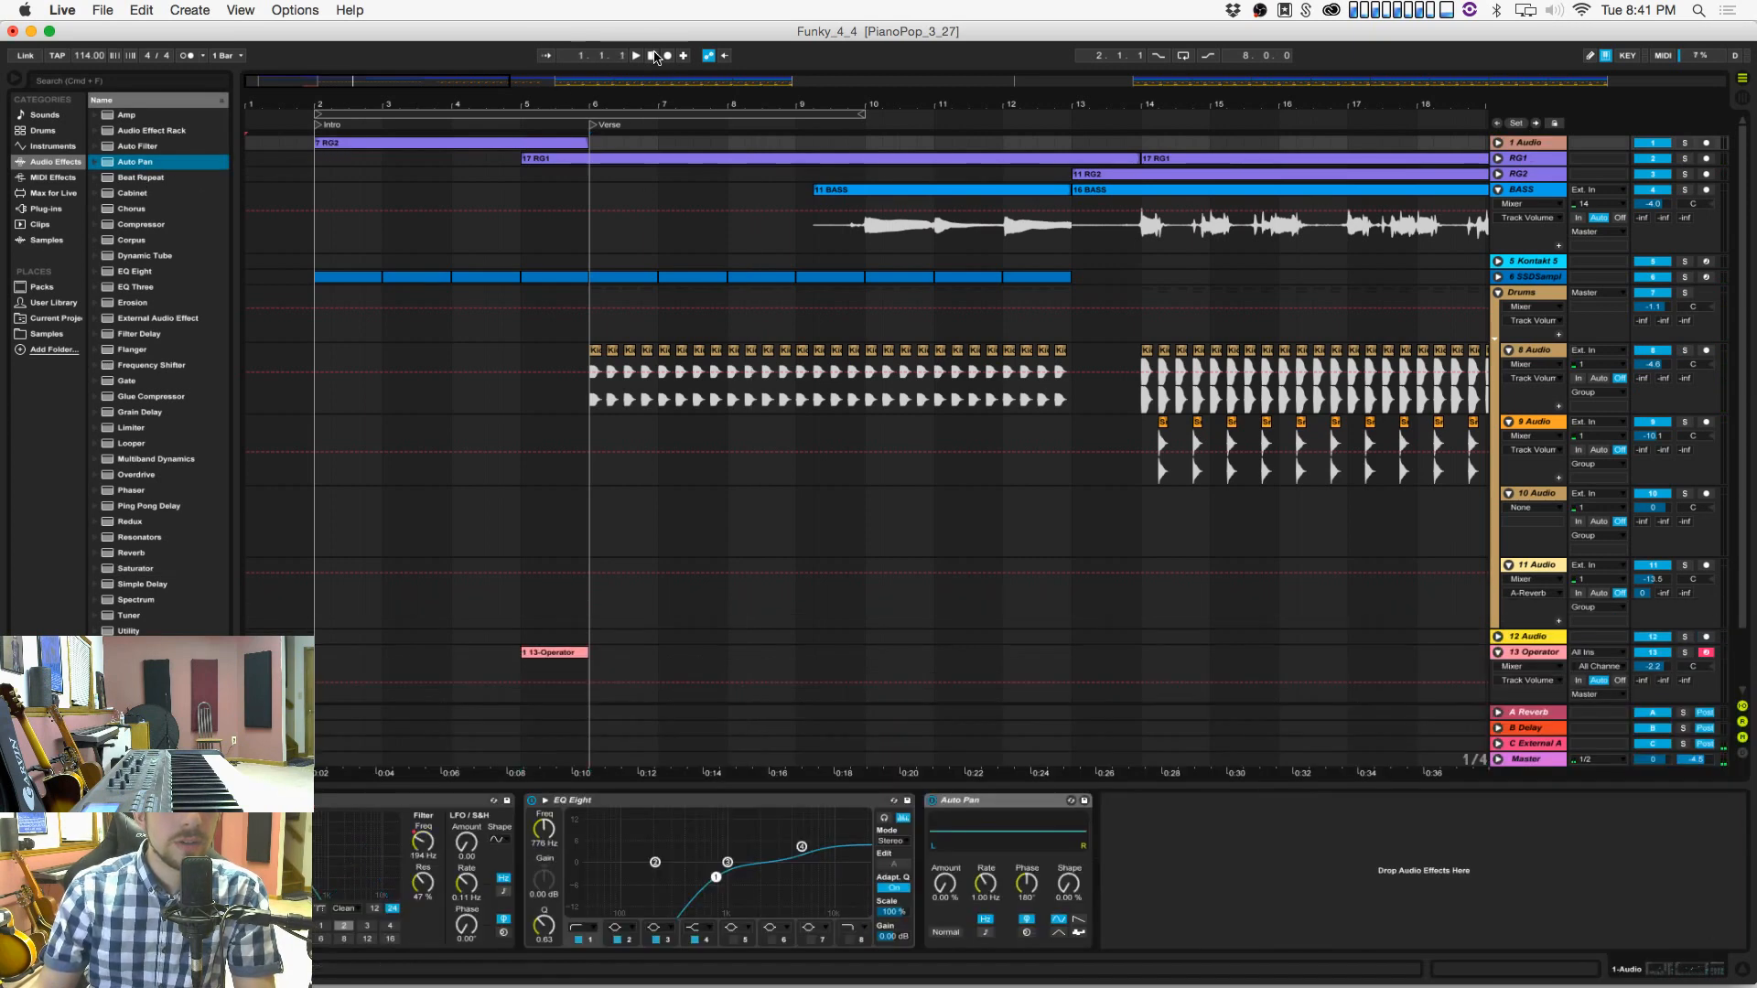
{"action": "left_click_drag", "start_coordinate": [945, 883], "coordinate": [945, 826]}
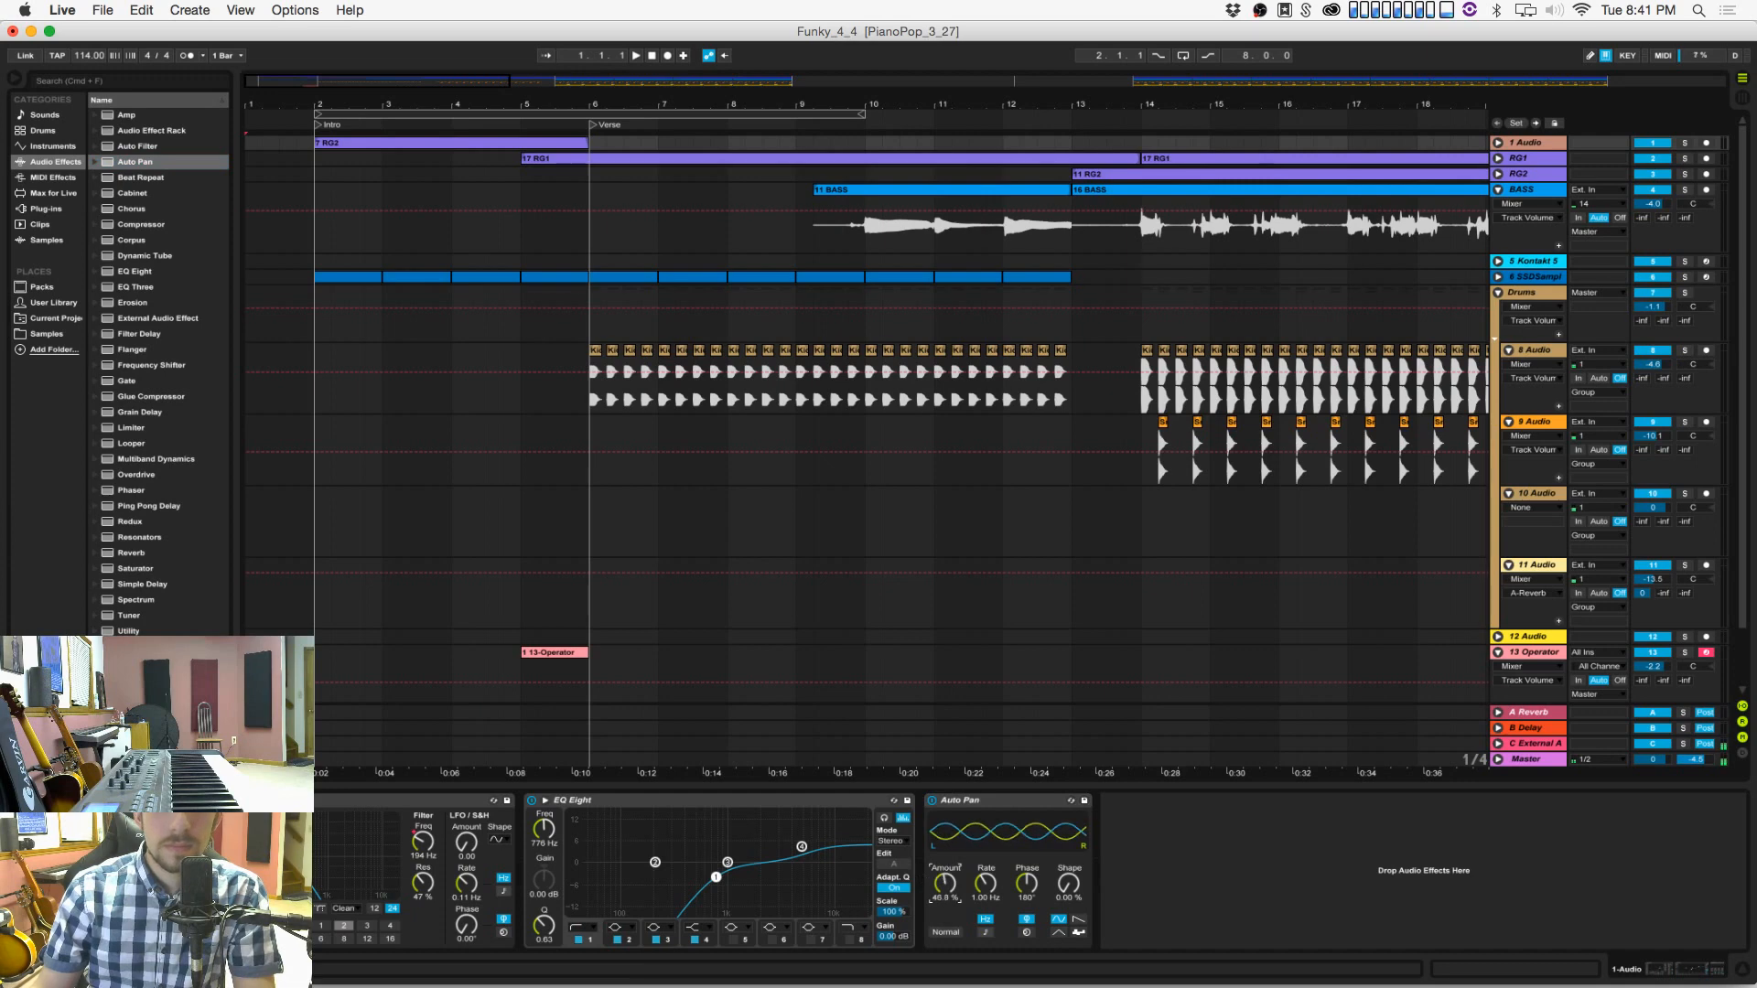
{"action": "key", "text": "space"}
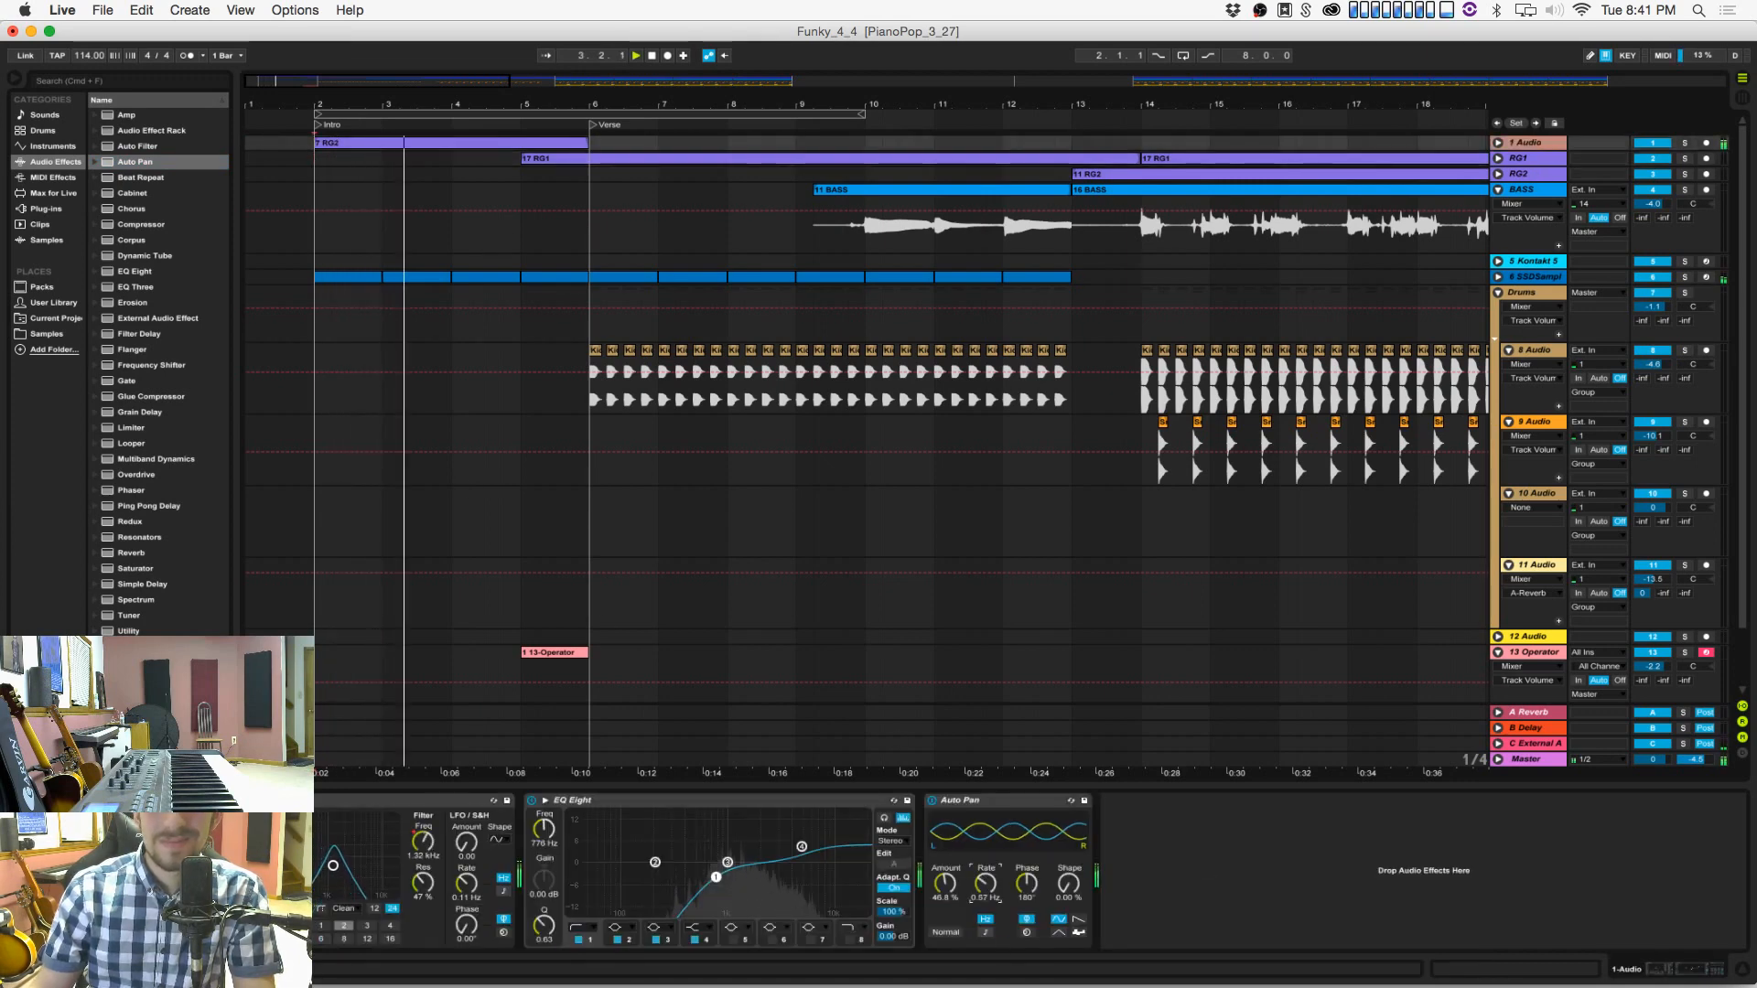
{"action": "left_click_drag", "start_coordinate": [985, 884], "coordinate": [946, 843]}
{"action": "key", "text": "space"}
{"action": "key", "text": "super+s"}
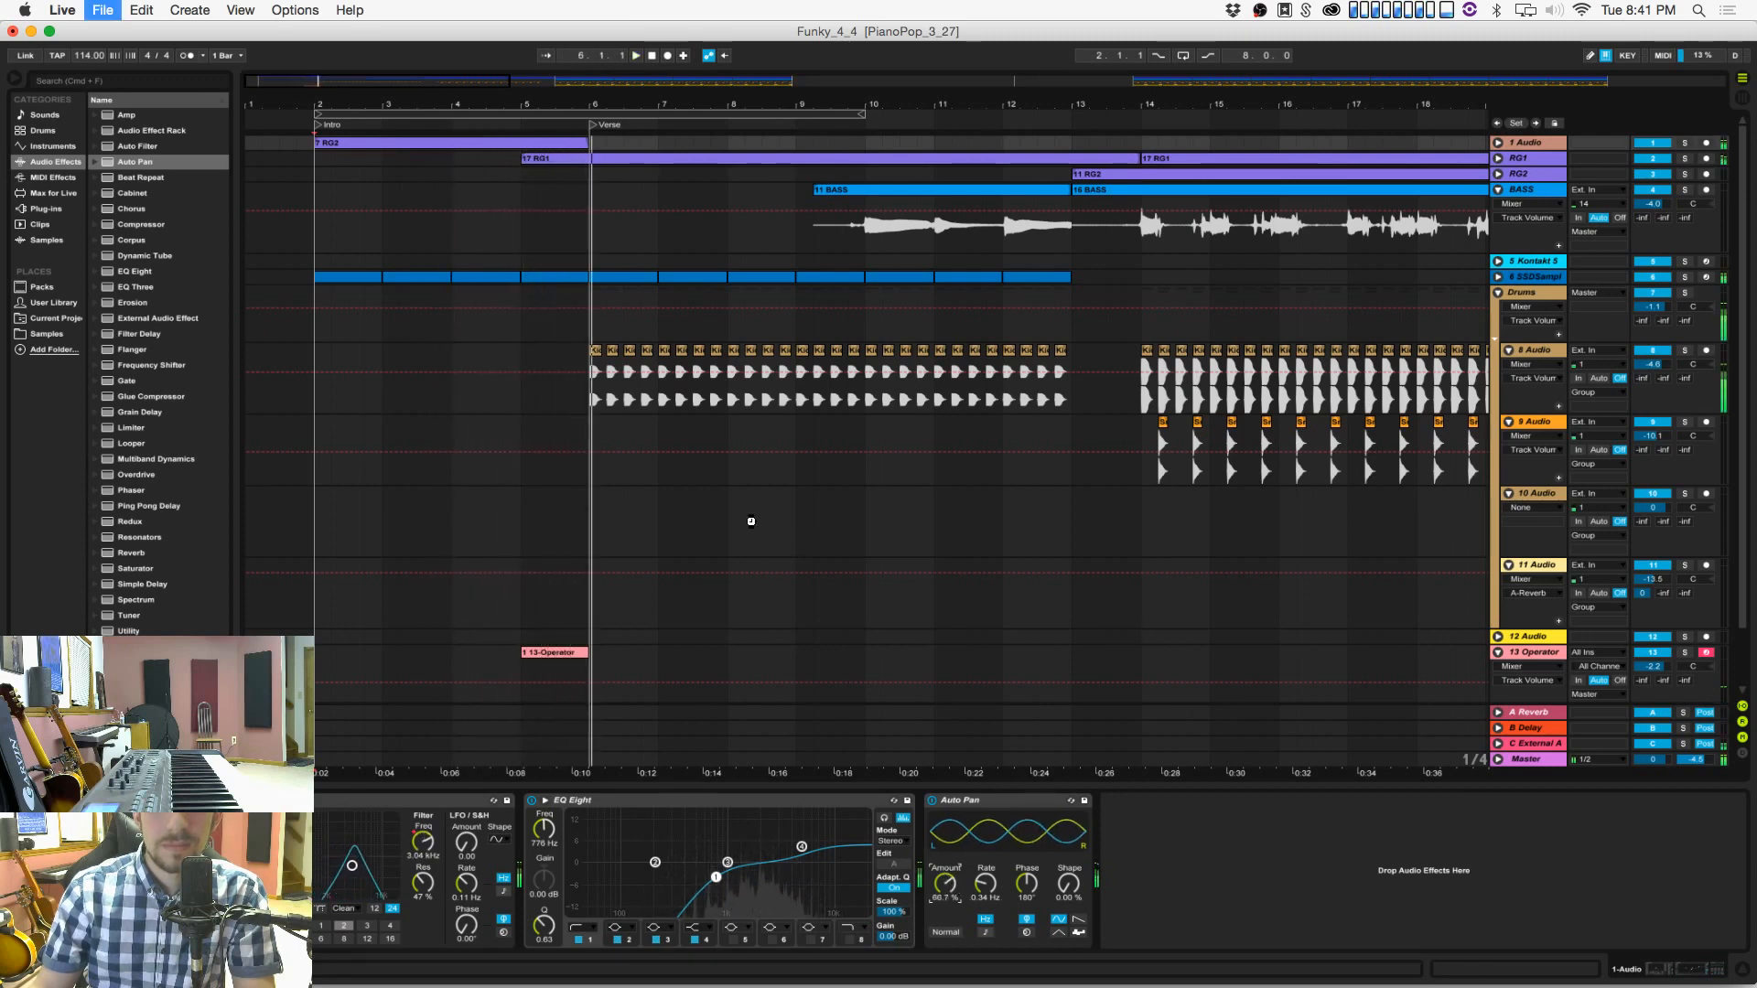
Step: Duplicate the 13 Operator track together with its clip
{"action": "scroll", "coordinate": [613, 405], "scroll_direction": "down", "scroll_amount": 2}
{"action": "left_click", "coordinate": [27, 209]}
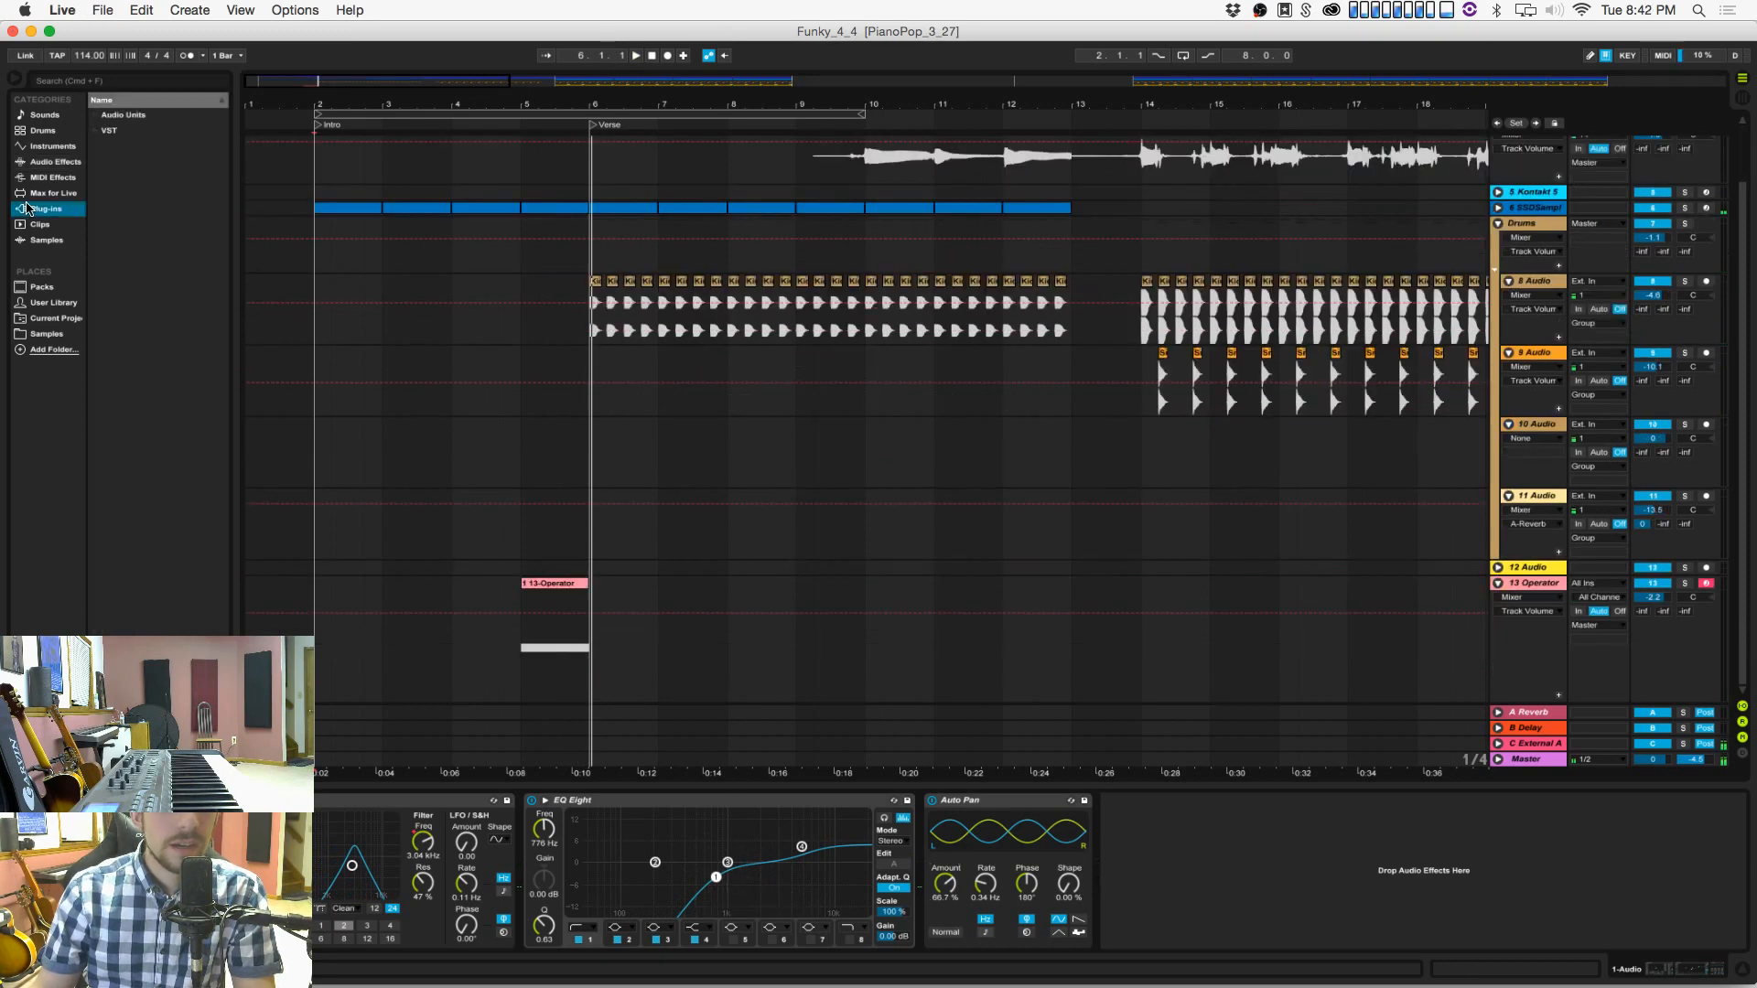
{"action": "left_click", "coordinate": [1560, 608]}
{"action": "key", "text": "super+d"}
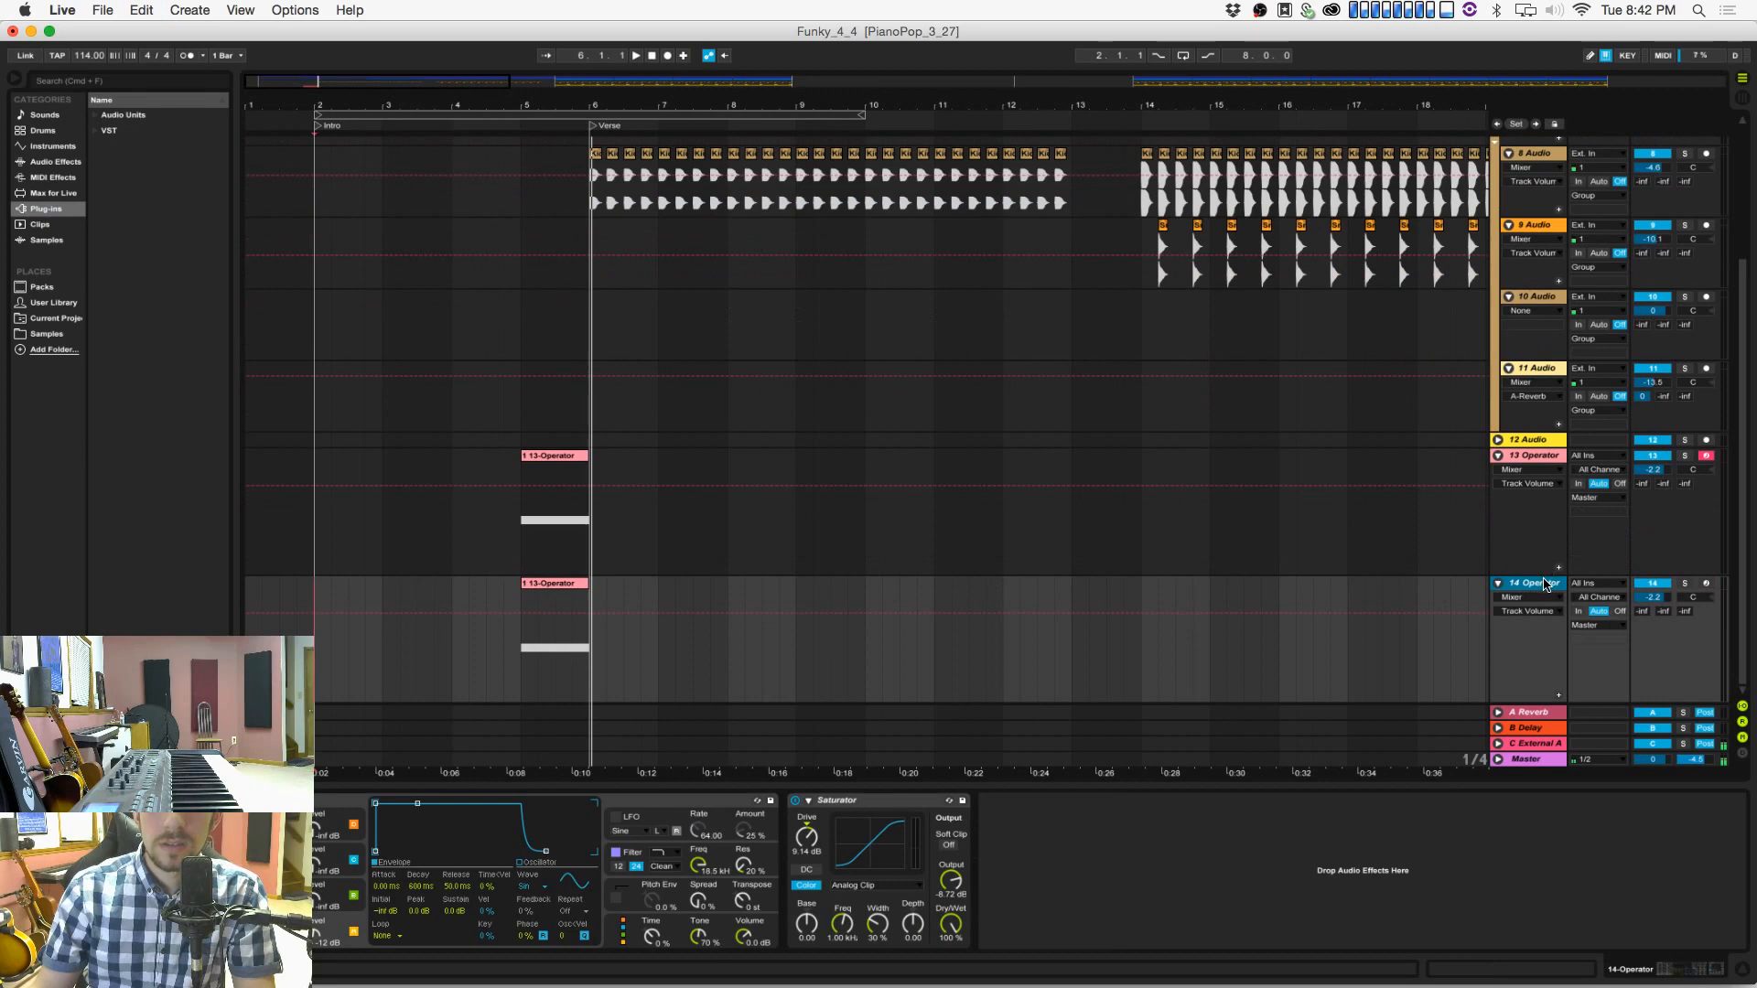
Step: Rename the original Operator track SUBDROP and its duplicate WhiteNoise
{"action": "left_click", "coordinate": [1497, 584]}
{"action": "left_click", "coordinate": [1525, 455]}
{"action": "key", "text": "super+r"}
{"action": "type", "text": "SUBDROP"}
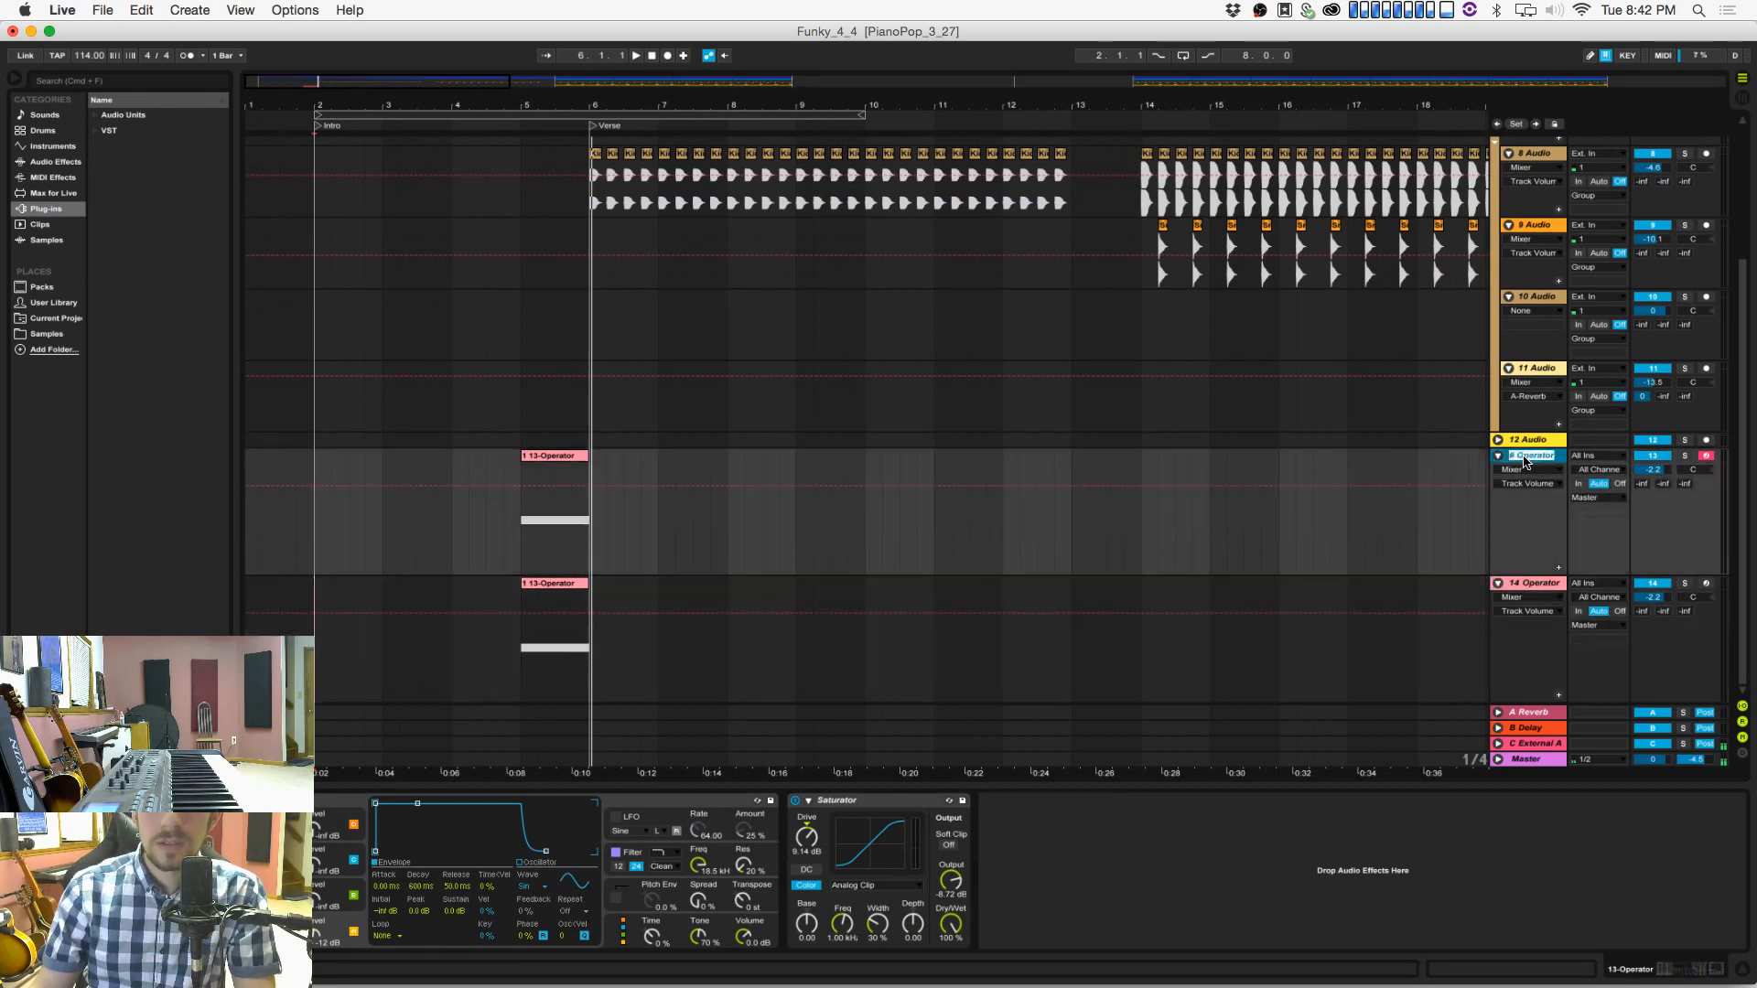
{"action": "key", "text": "Return"}
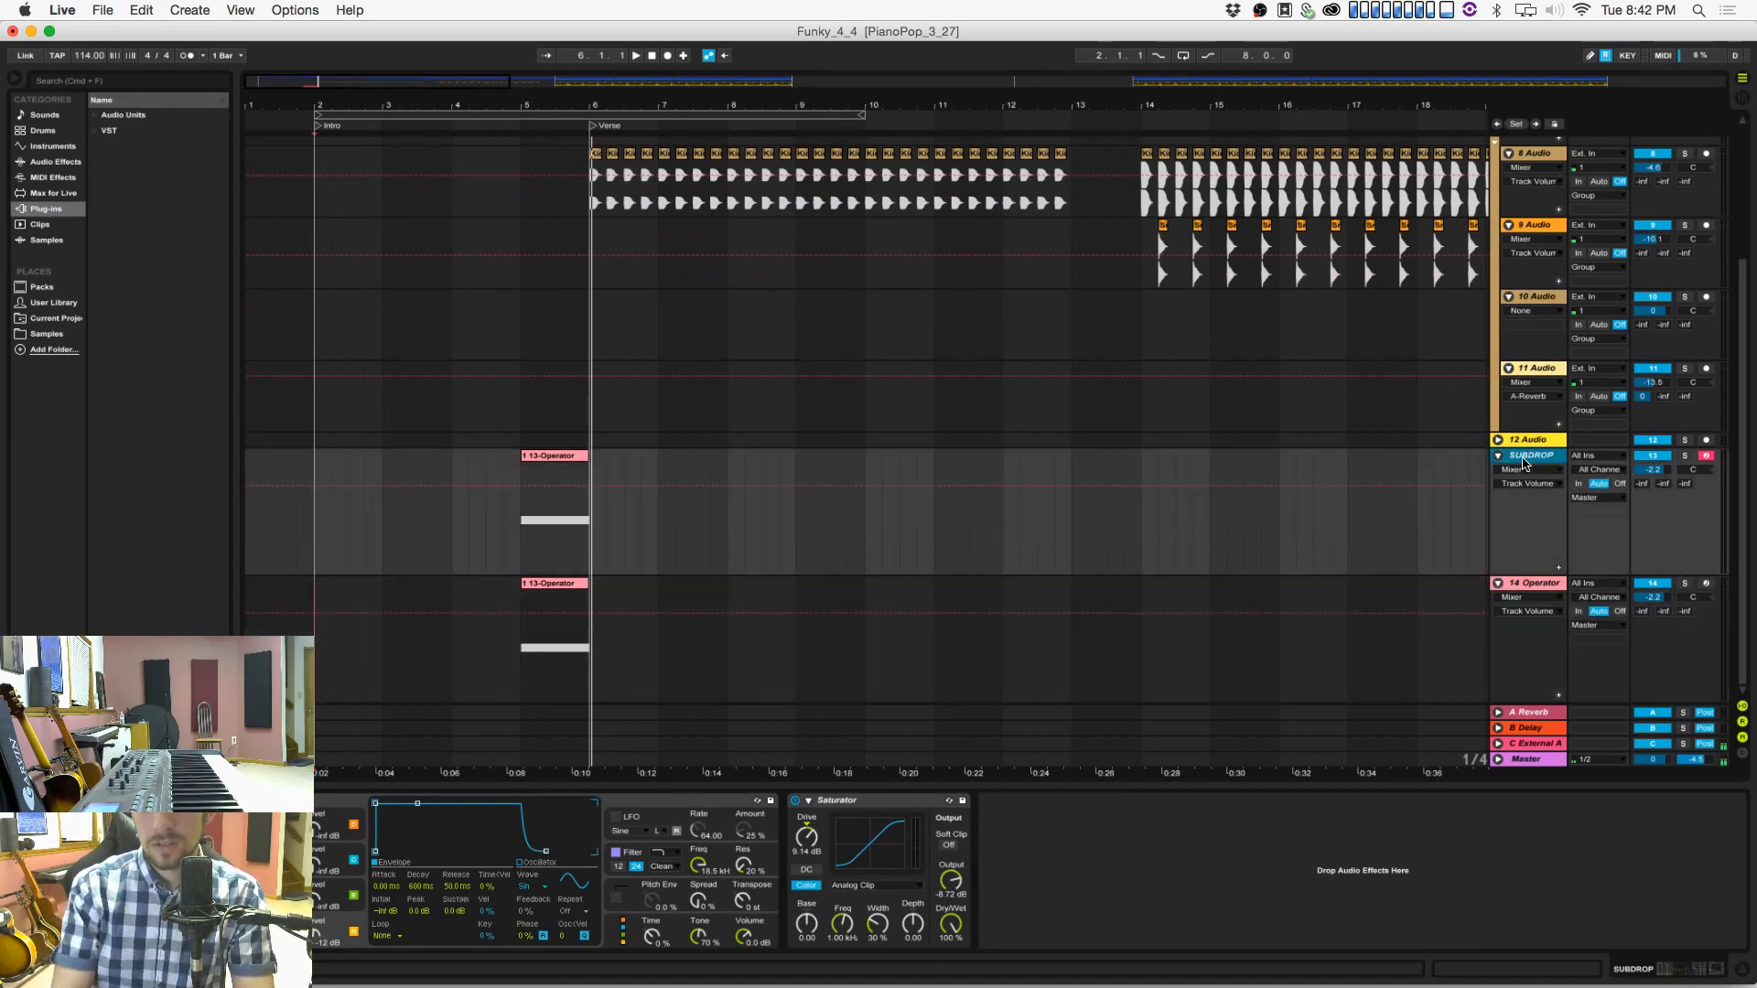
{"action": "left_click", "coordinate": [1553, 585]}
{"action": "key", "text": "super+r"}
{"action": "type", "text": "Wh"}
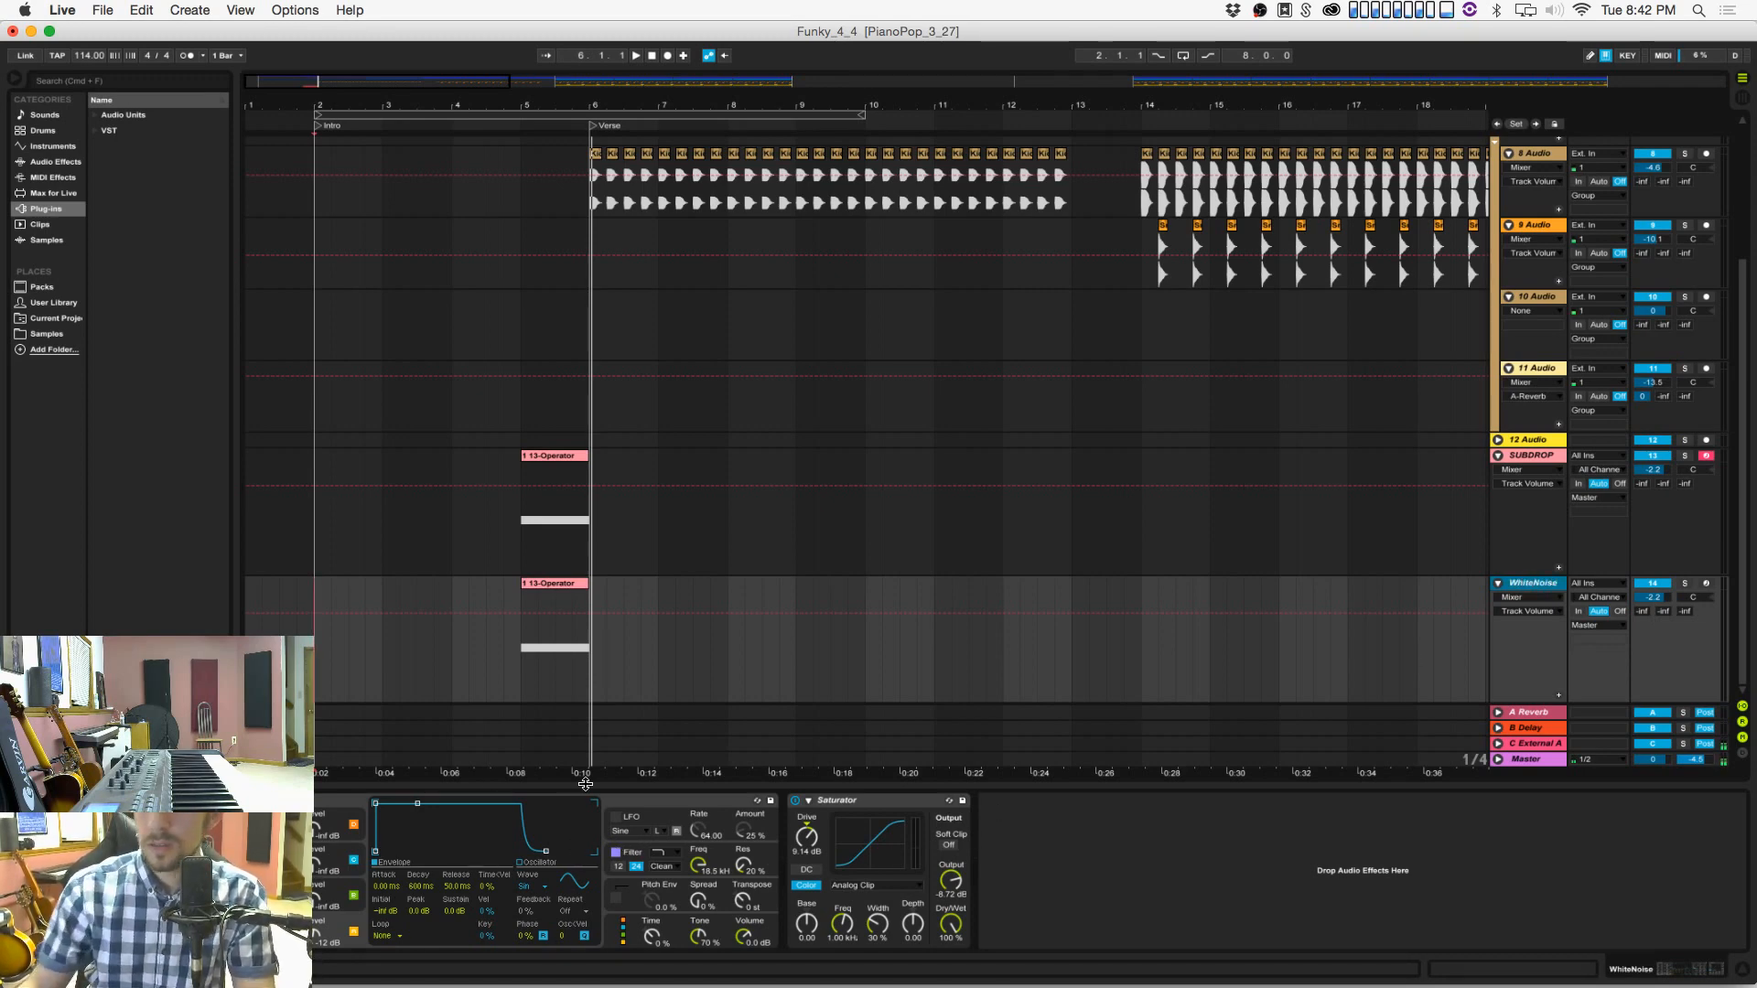
Step: Delete the Saturator from the WhiteNoise track and change Operator's oscillator A waveform to noise
{"action": "left_click", "coordinate": [897, 801]}
{"action": "key", "text": "Delete"}
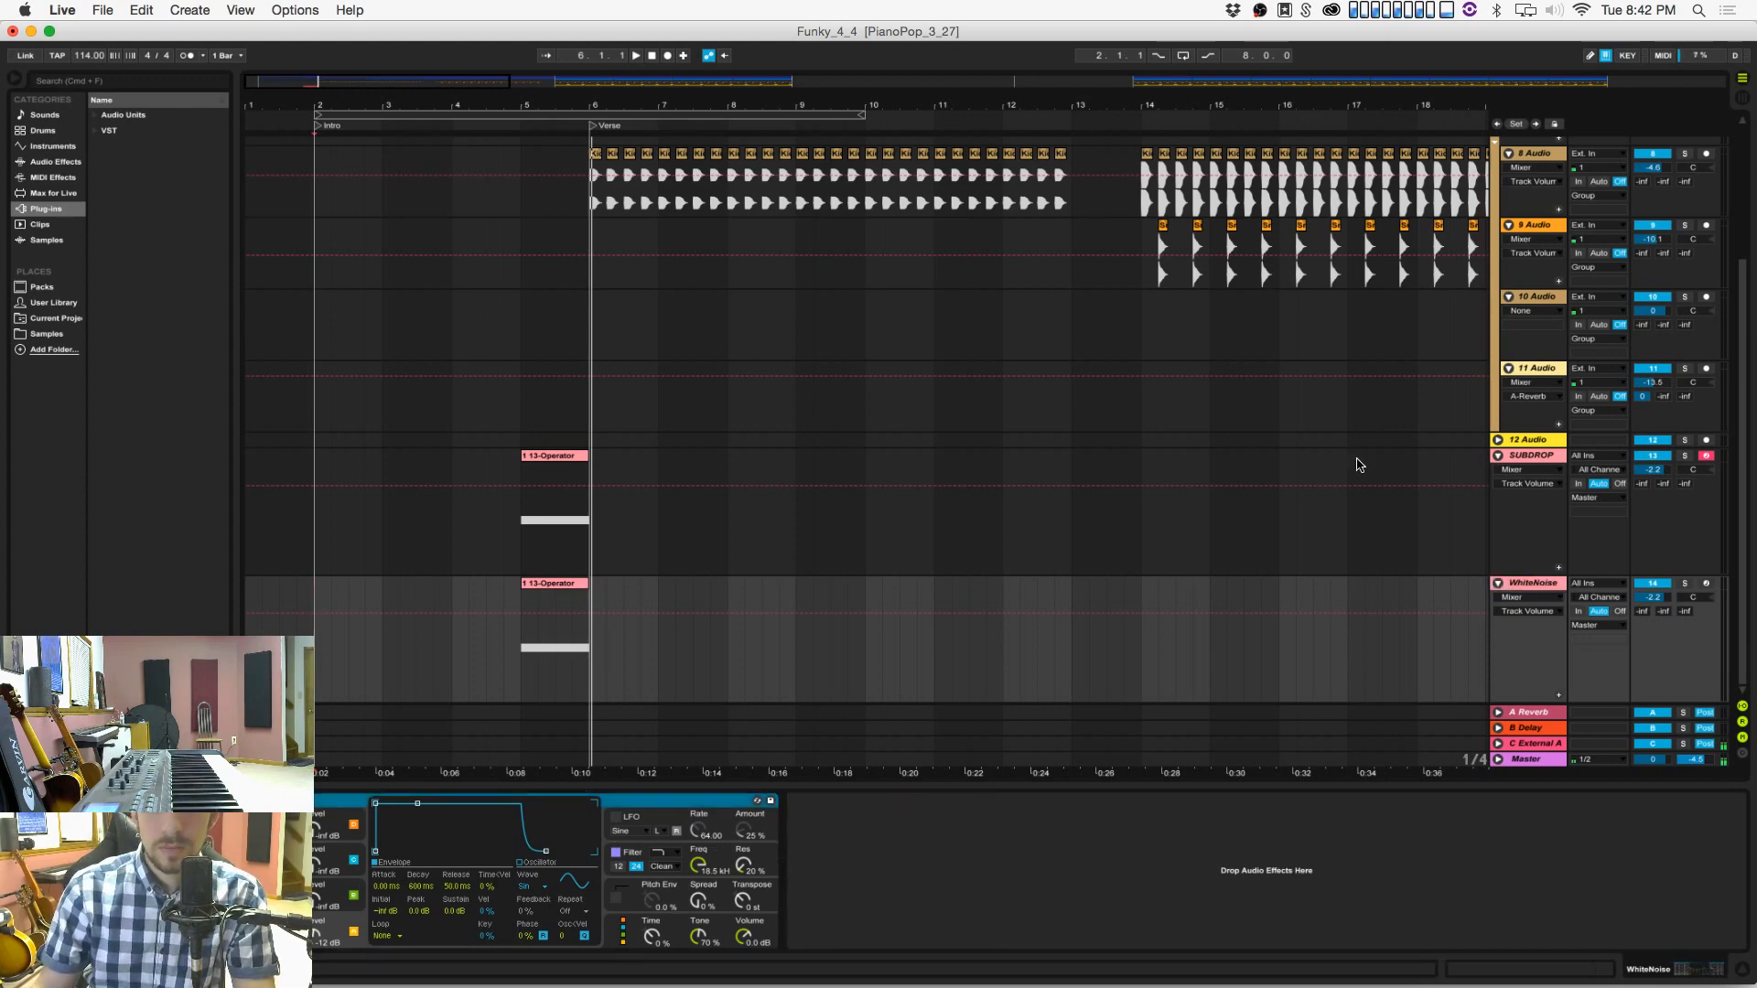
{"action": "left_click", "coordinate": [1528, 583]}
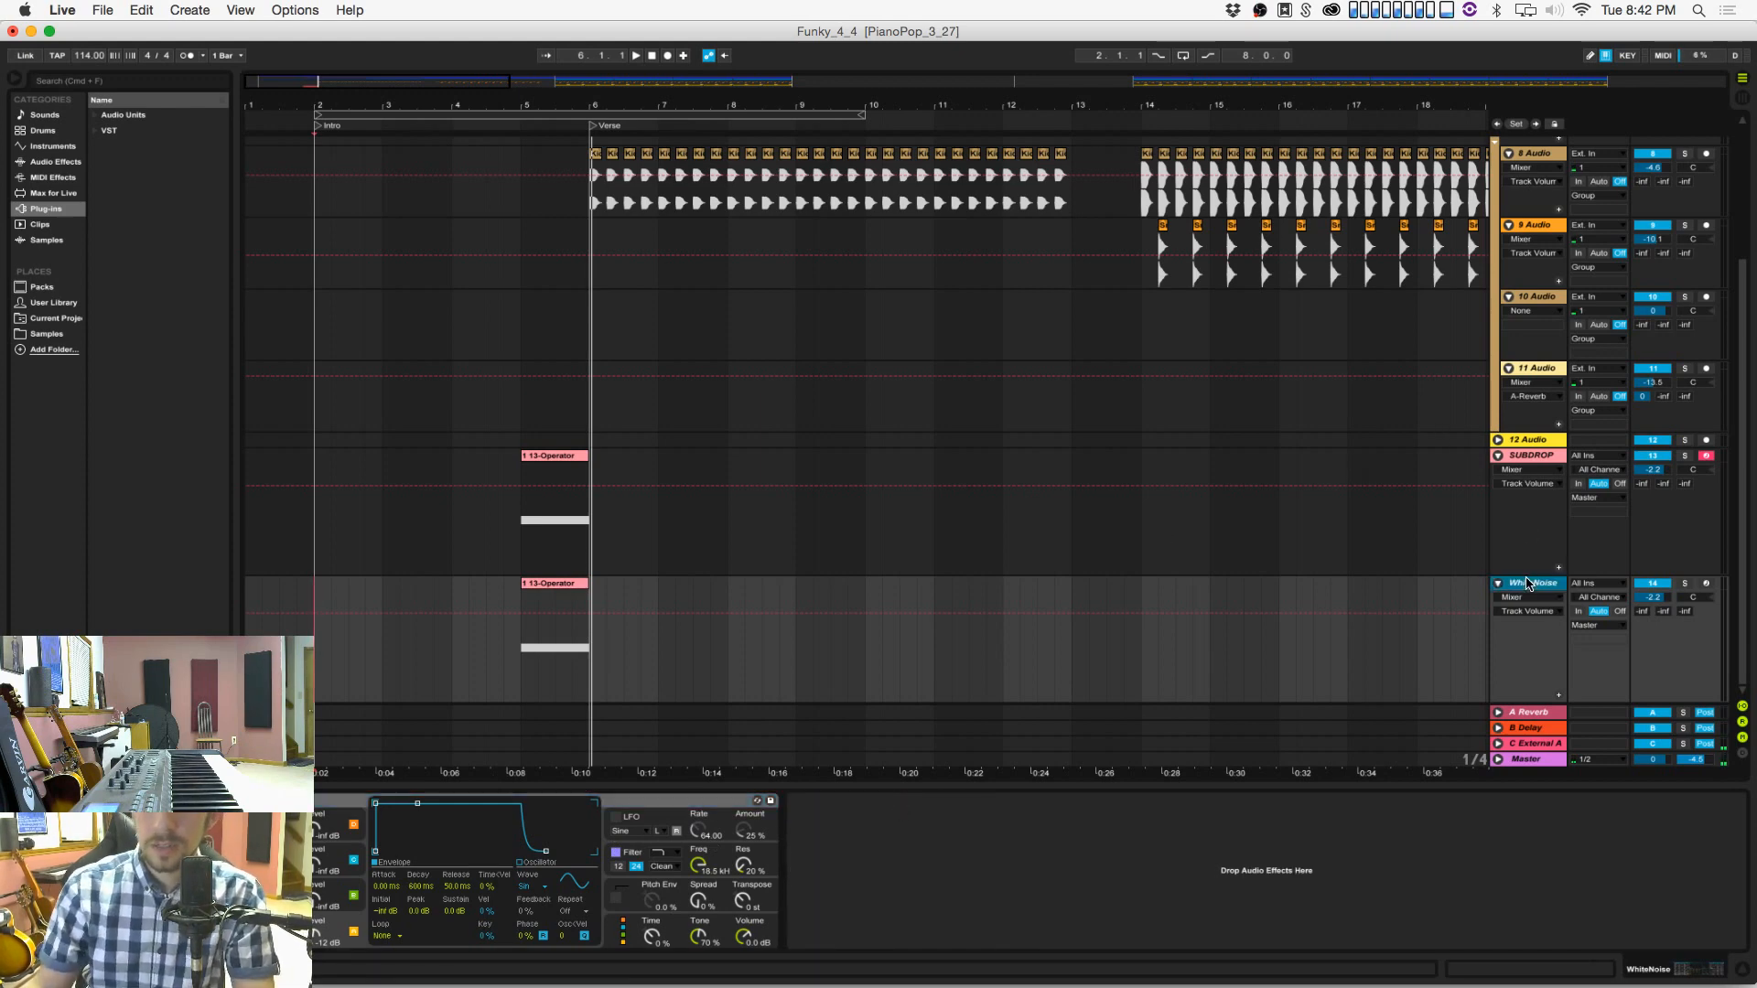
{"action": "left_click", "coordinate": [534, 886]}
{"action": "left_click", "coordinate": [542, 860]}
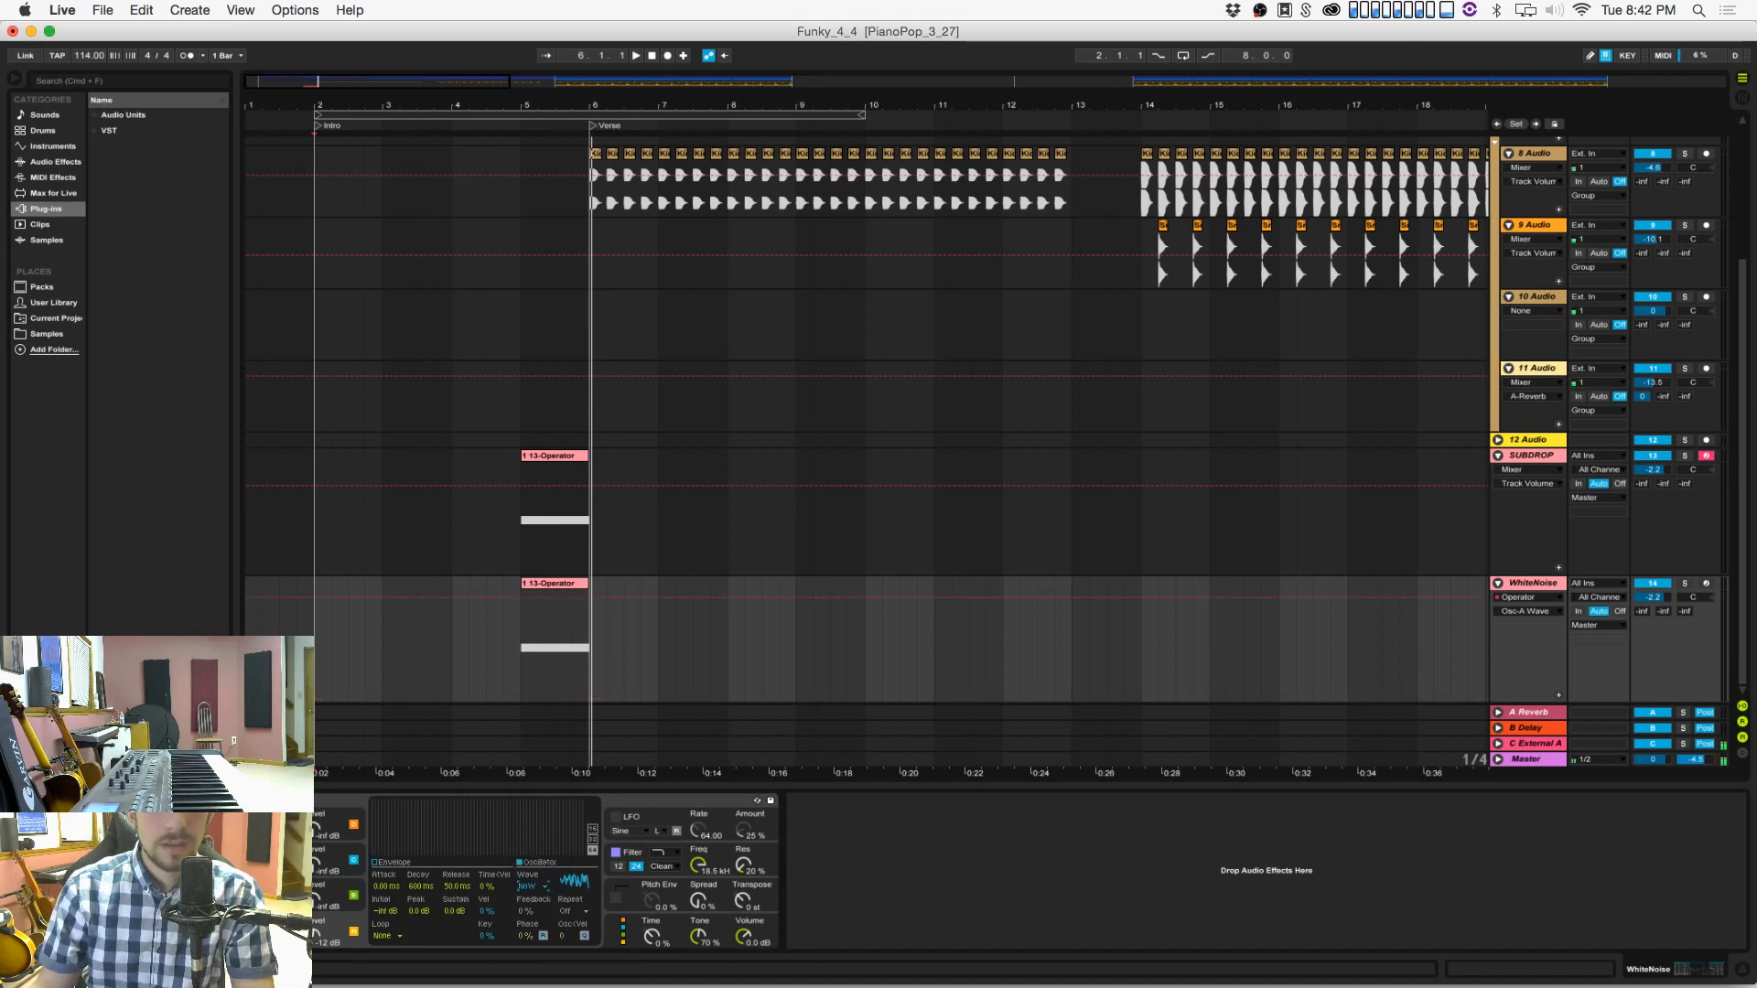
Step: Try the looped noise waveform on Operator's oscillator in the WhiteNoise track and settle on Noise White
{"action": "left_click", "coordinate": [534, 892]}
{"action": "left_click", "coordinate": [547, 848]}
{"action": "left_click", "coordinate": [540, 888]}
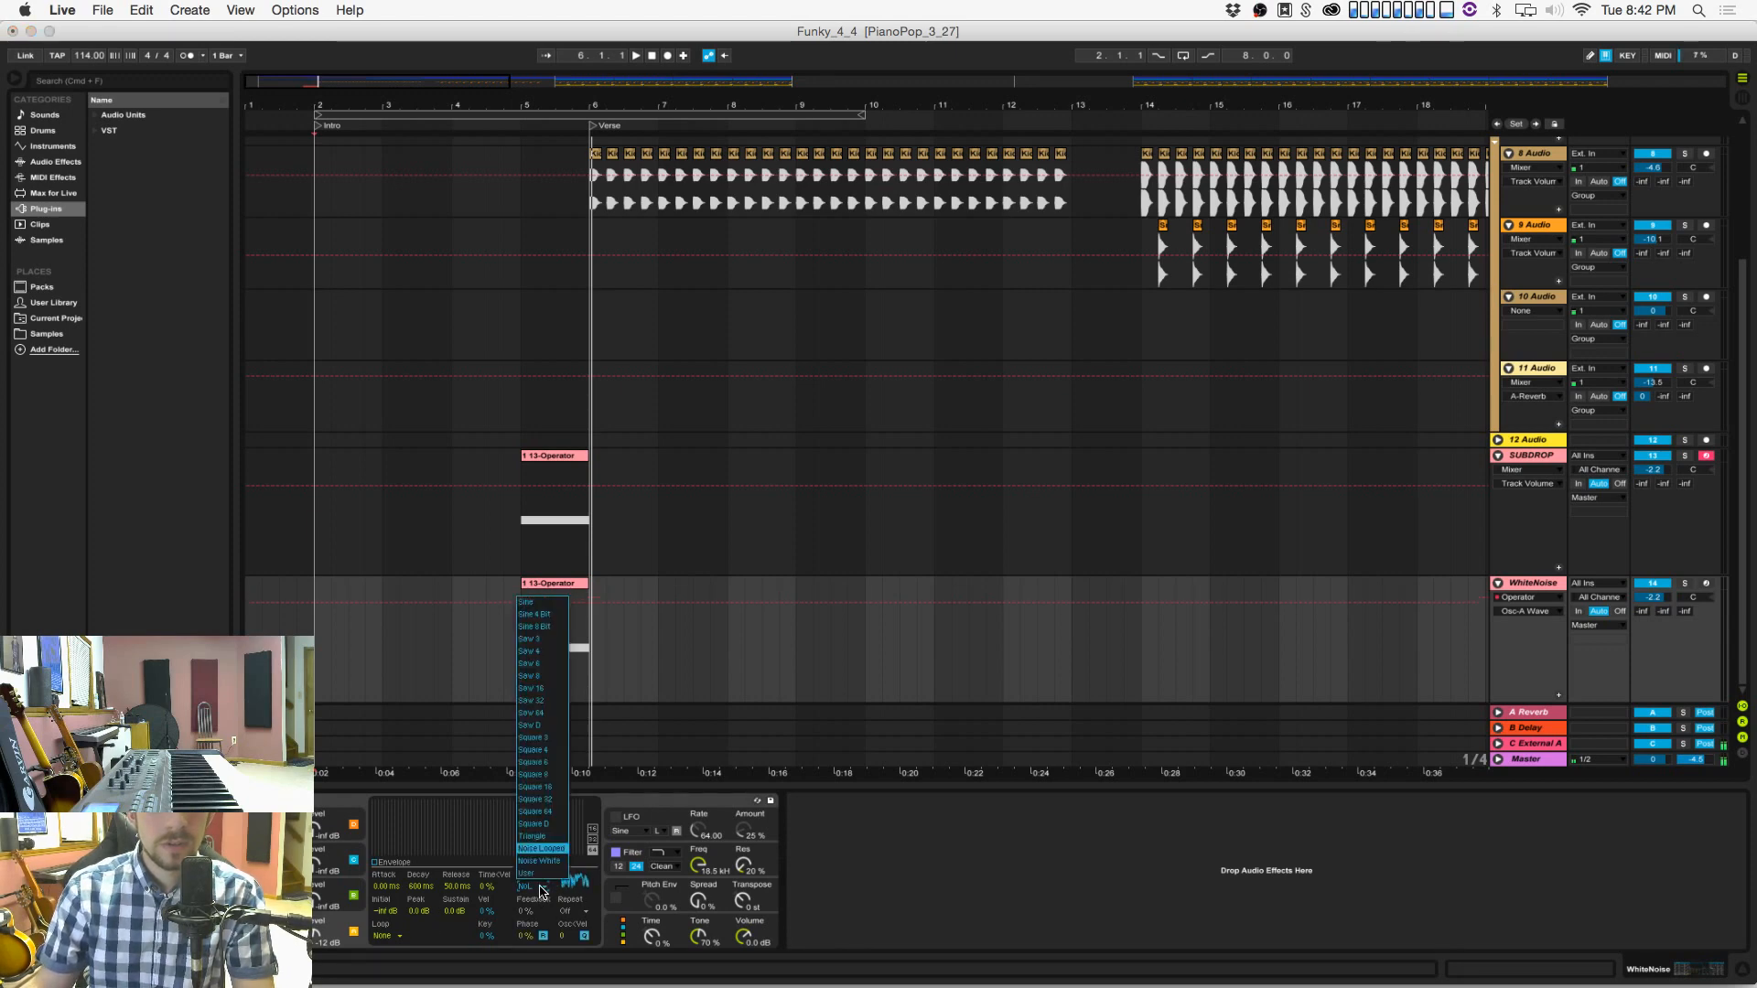
{"action": "left_click", "coordinate": [540, 861]}
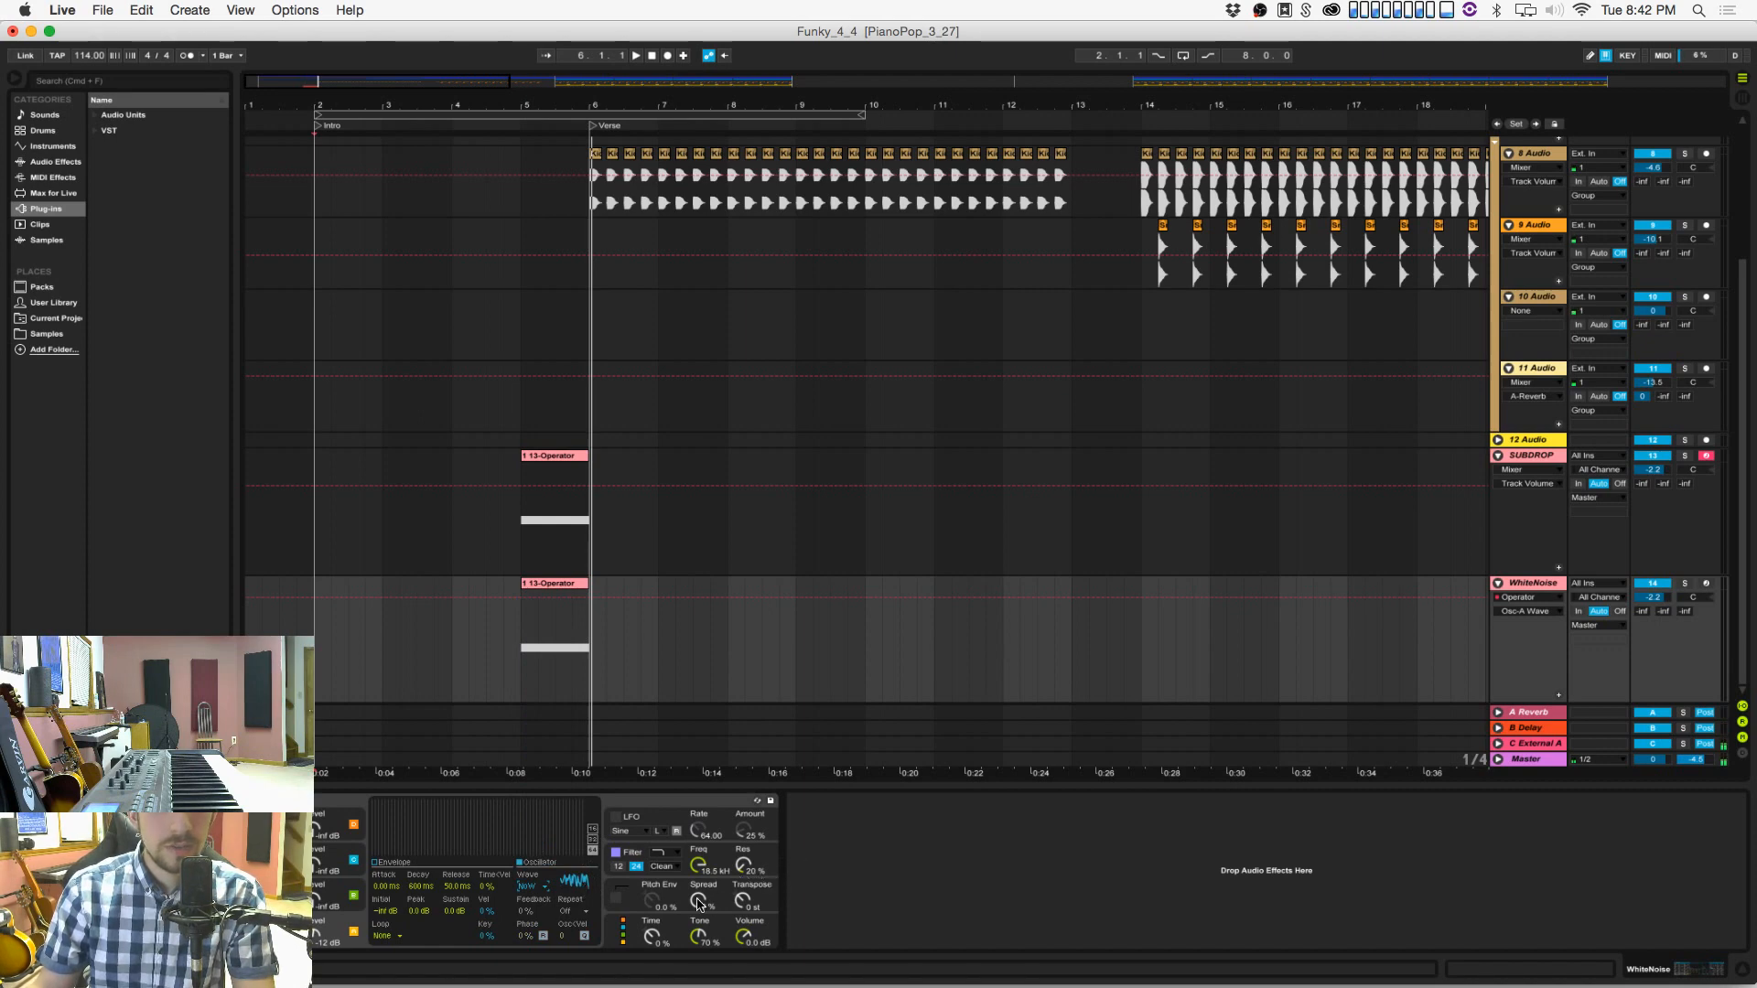
Step: Lower the WhiteNoise track's volume to about -7.8 dB and adjust Operator's filter frequency while listening from bar 5
{"action": "left_click", "coordinate": [529, 694]}
{"action": "left_click_drag", "start_coordinate": [1652, 596], "coordinate": [1652, 622]}
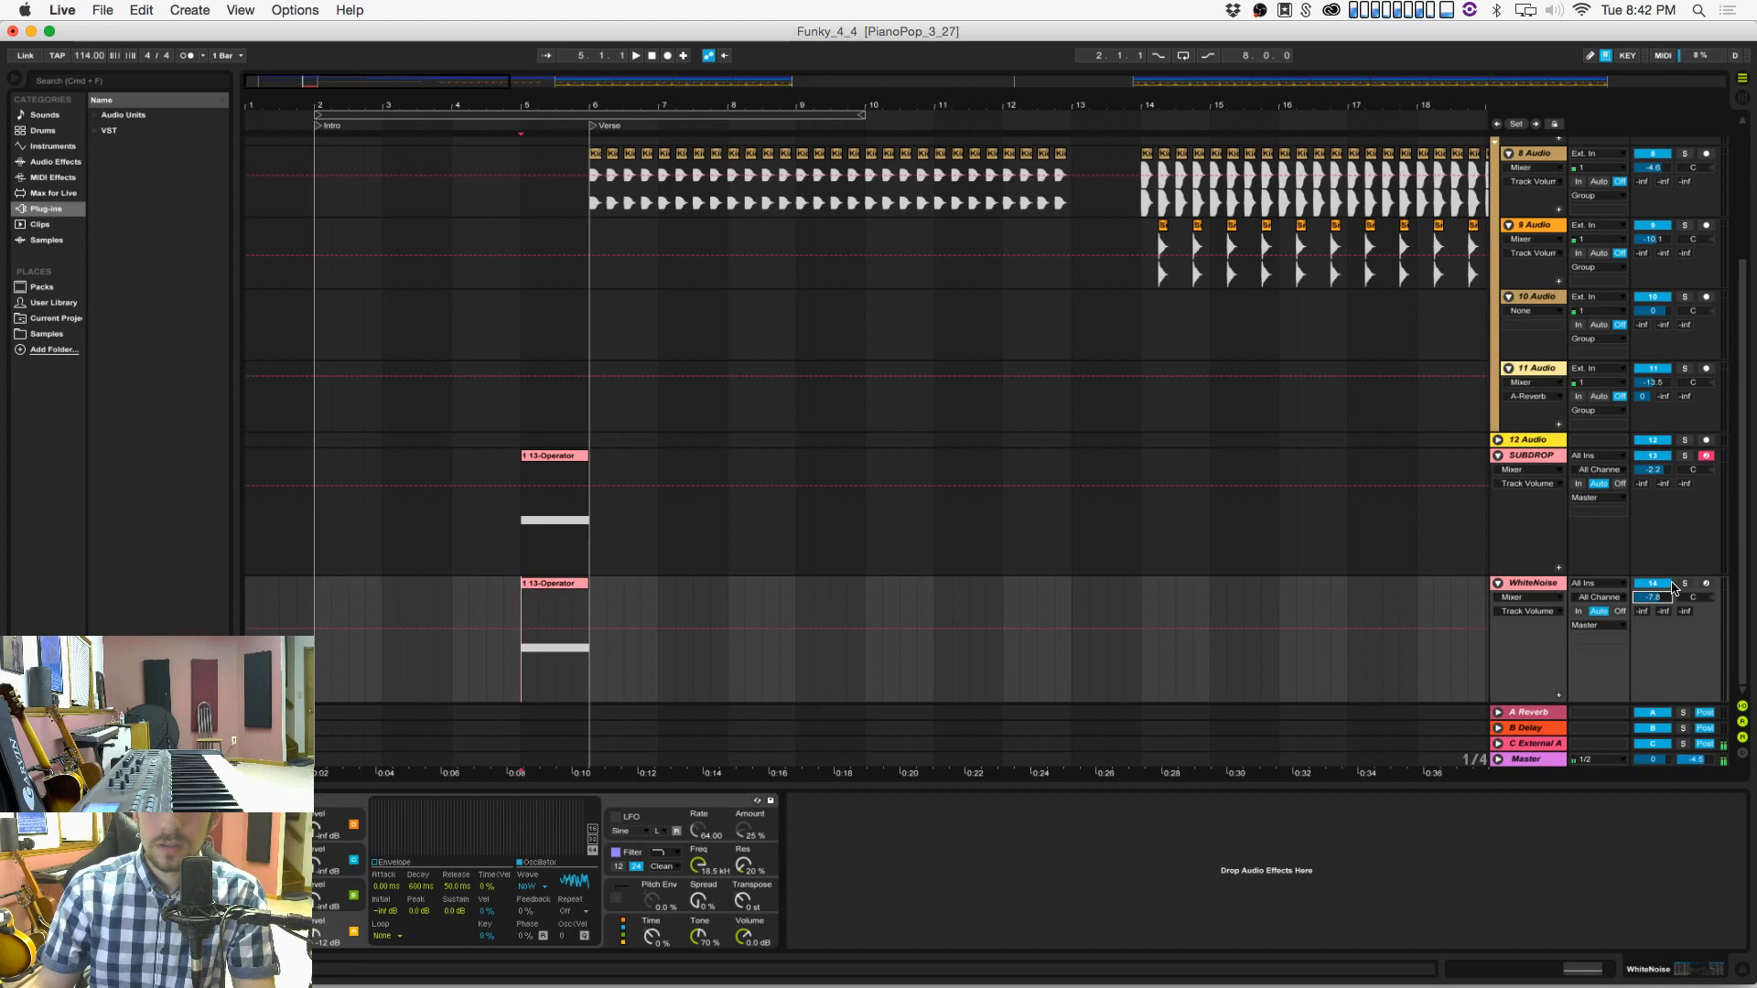
{"action": "key", "text": "space"}
{"action": "key", "text": "space"}
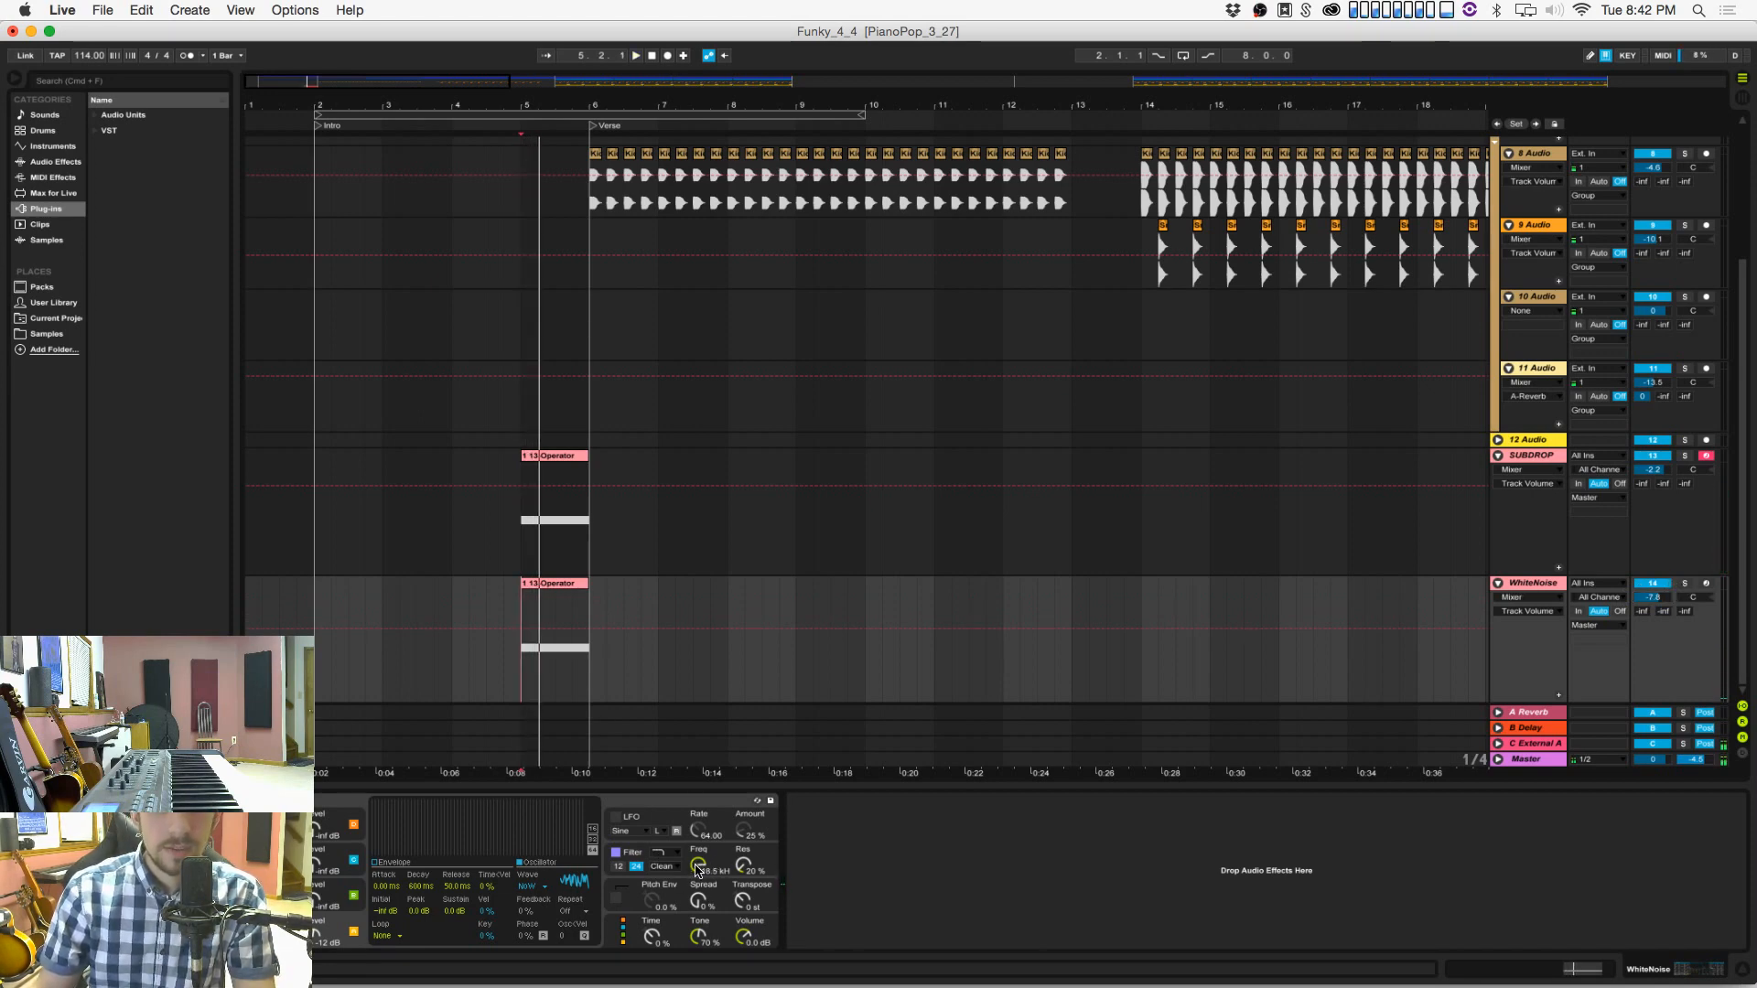
{"action": "left_click_drag", "start_coordinate": [703, 901], "coordinate": [697, 860]}
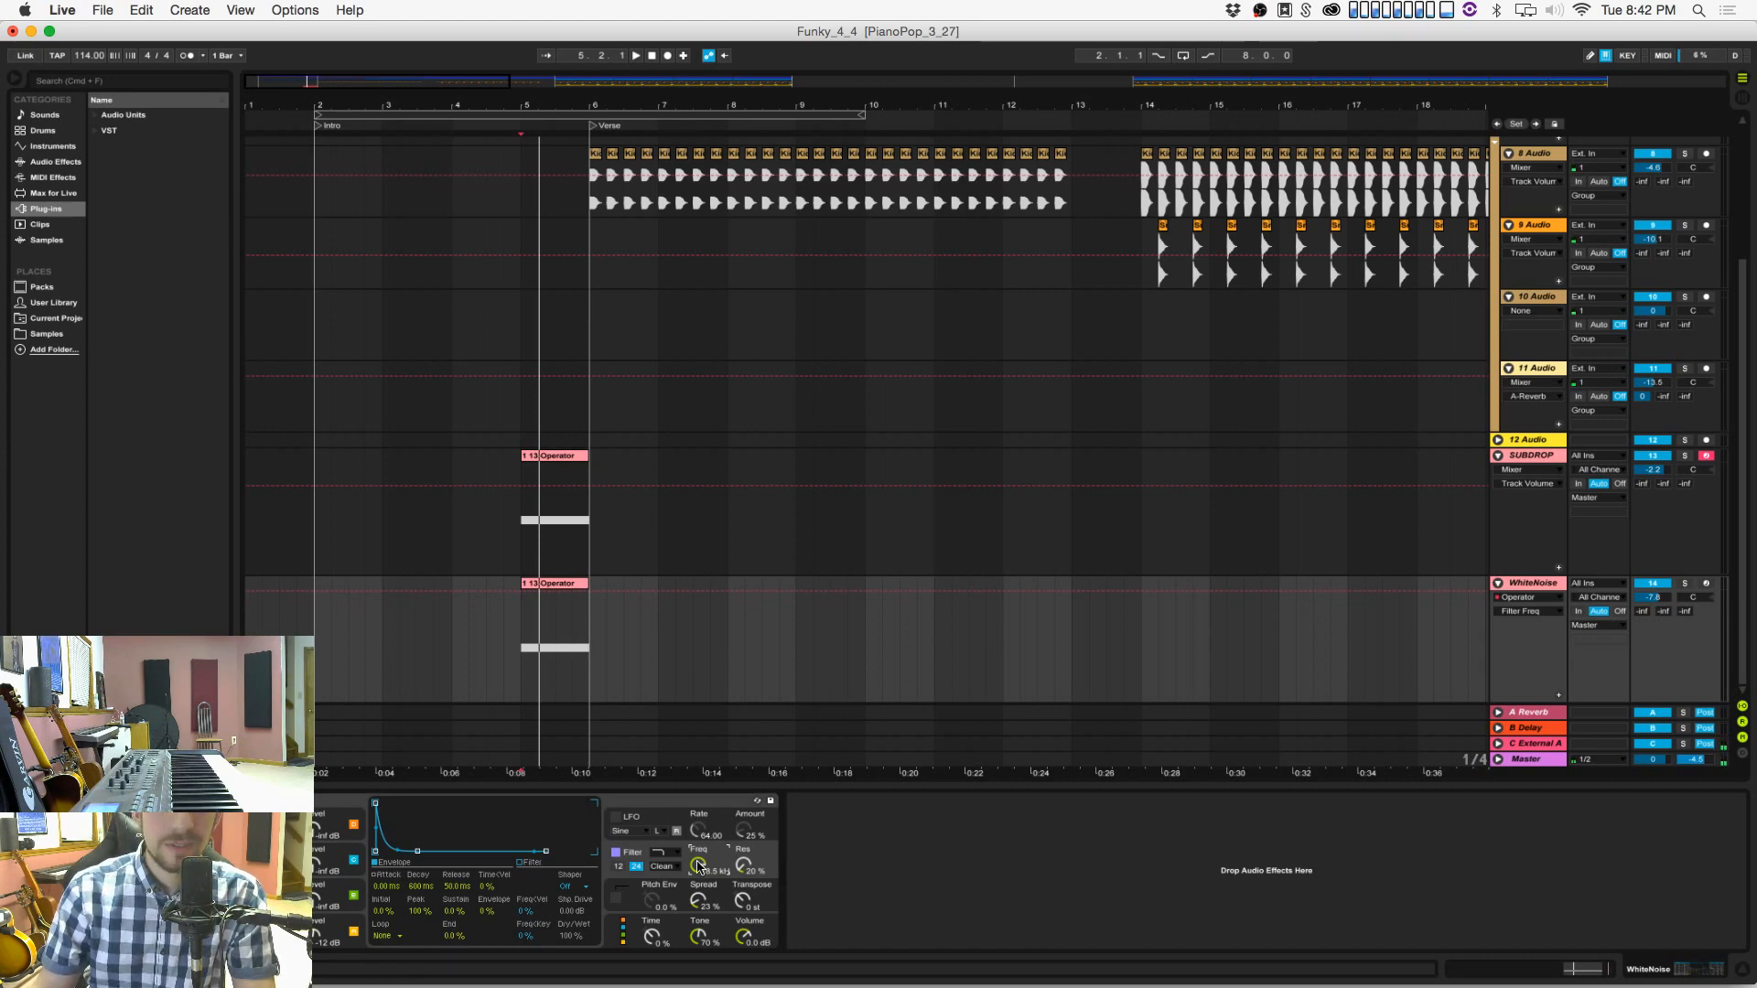
{"action": "key", "text": "space"}
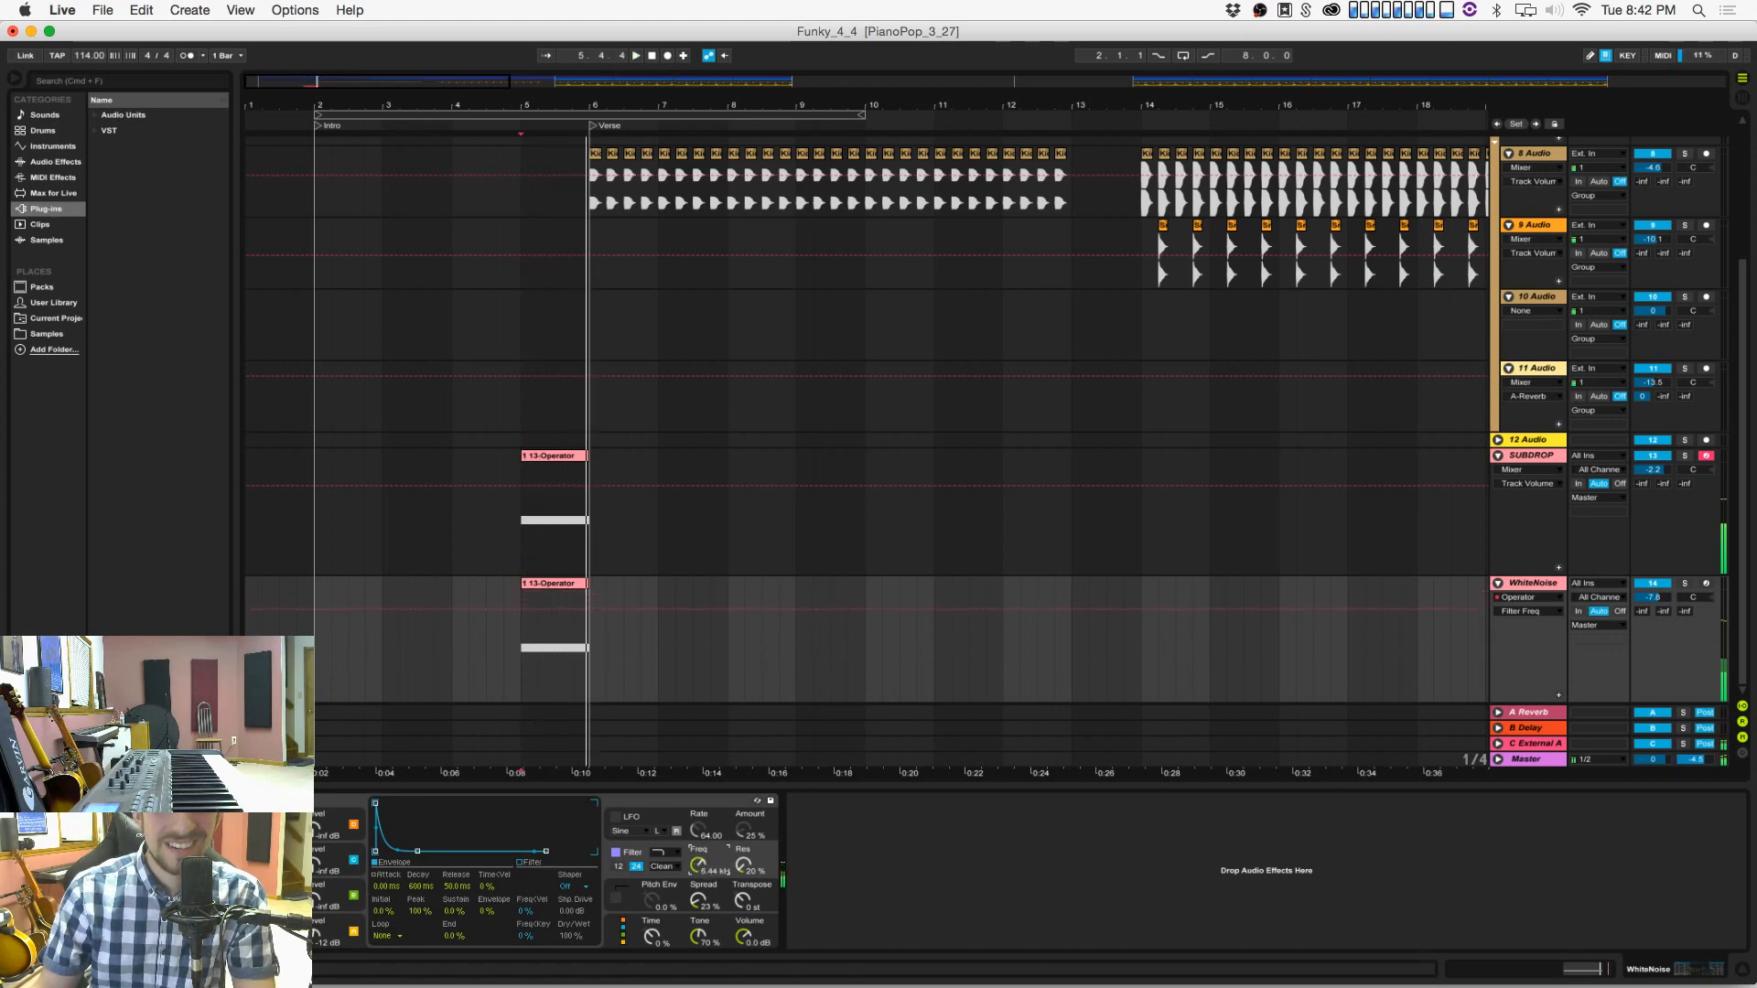
Step: Automate the WhiteNoise filter frequency with a curved rise from 30 Hz at bar 5 to about 16 kHz at bar 6, and save the set
{"action": "left_click", "coordinate": [520, 702]}
{"action": "left_click_drag", "start_coordinate": [586, 702], "coordinate": [590, 604]}
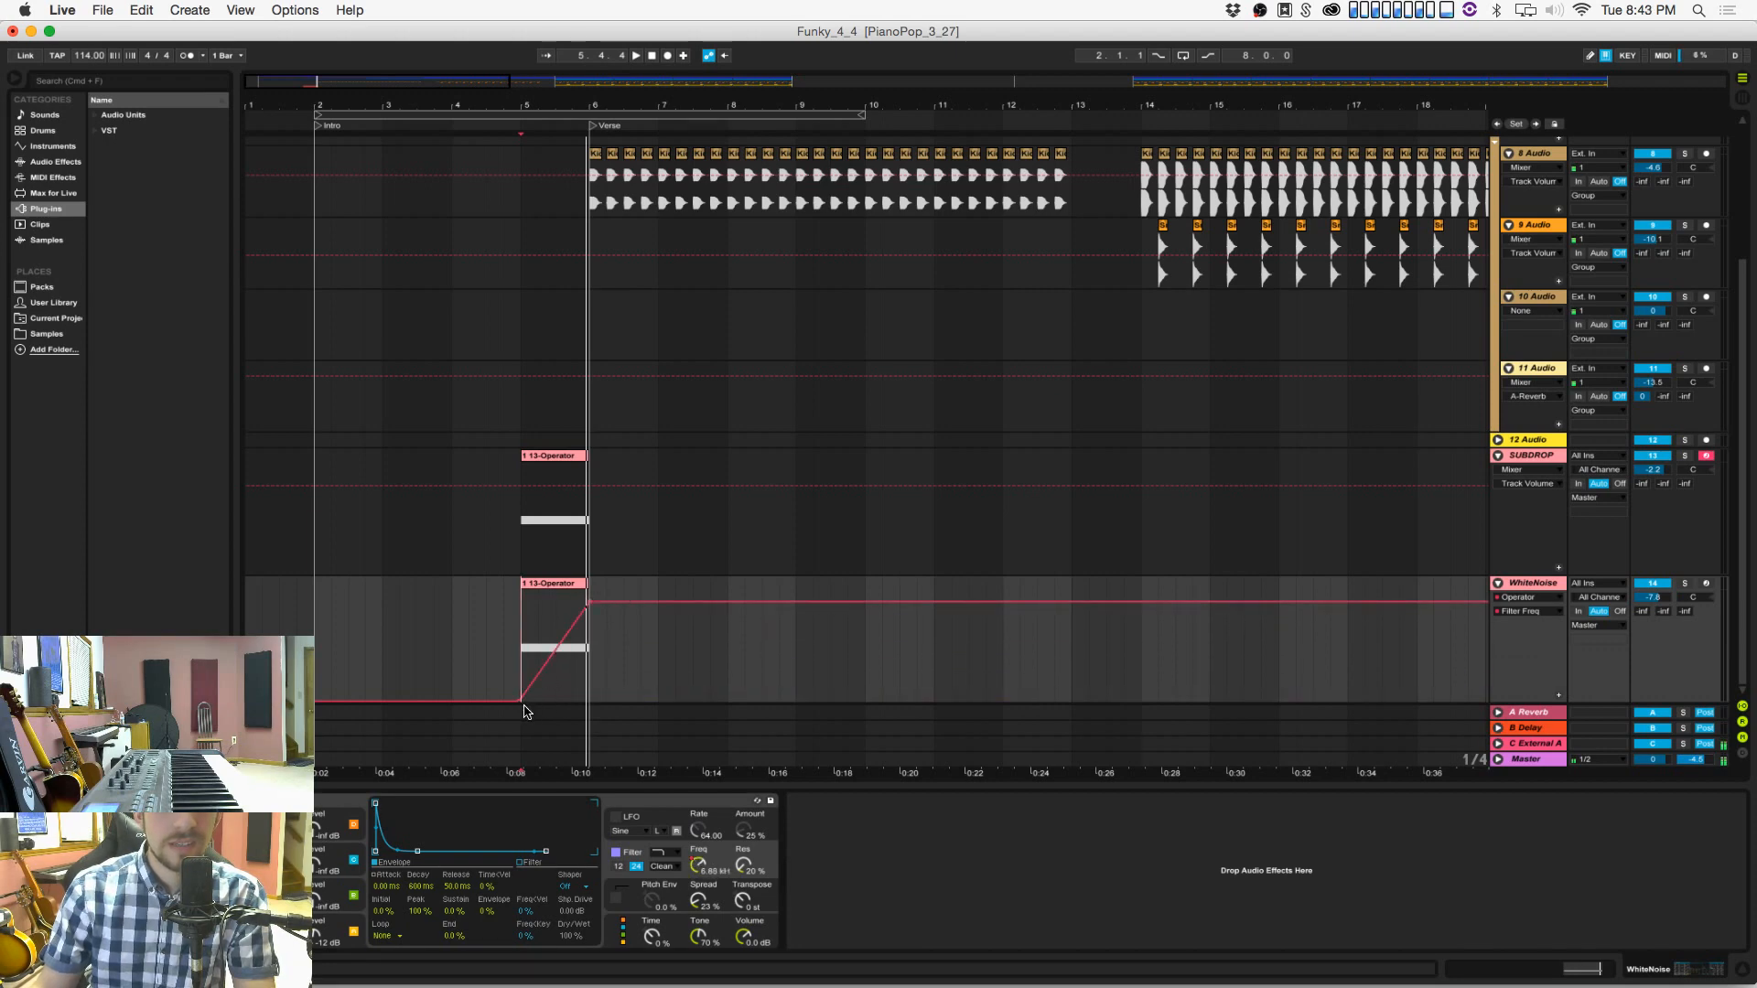
{"action": "left_click_drag", "start_coordinate": [587, 601], "coordinate": [588, 592]}
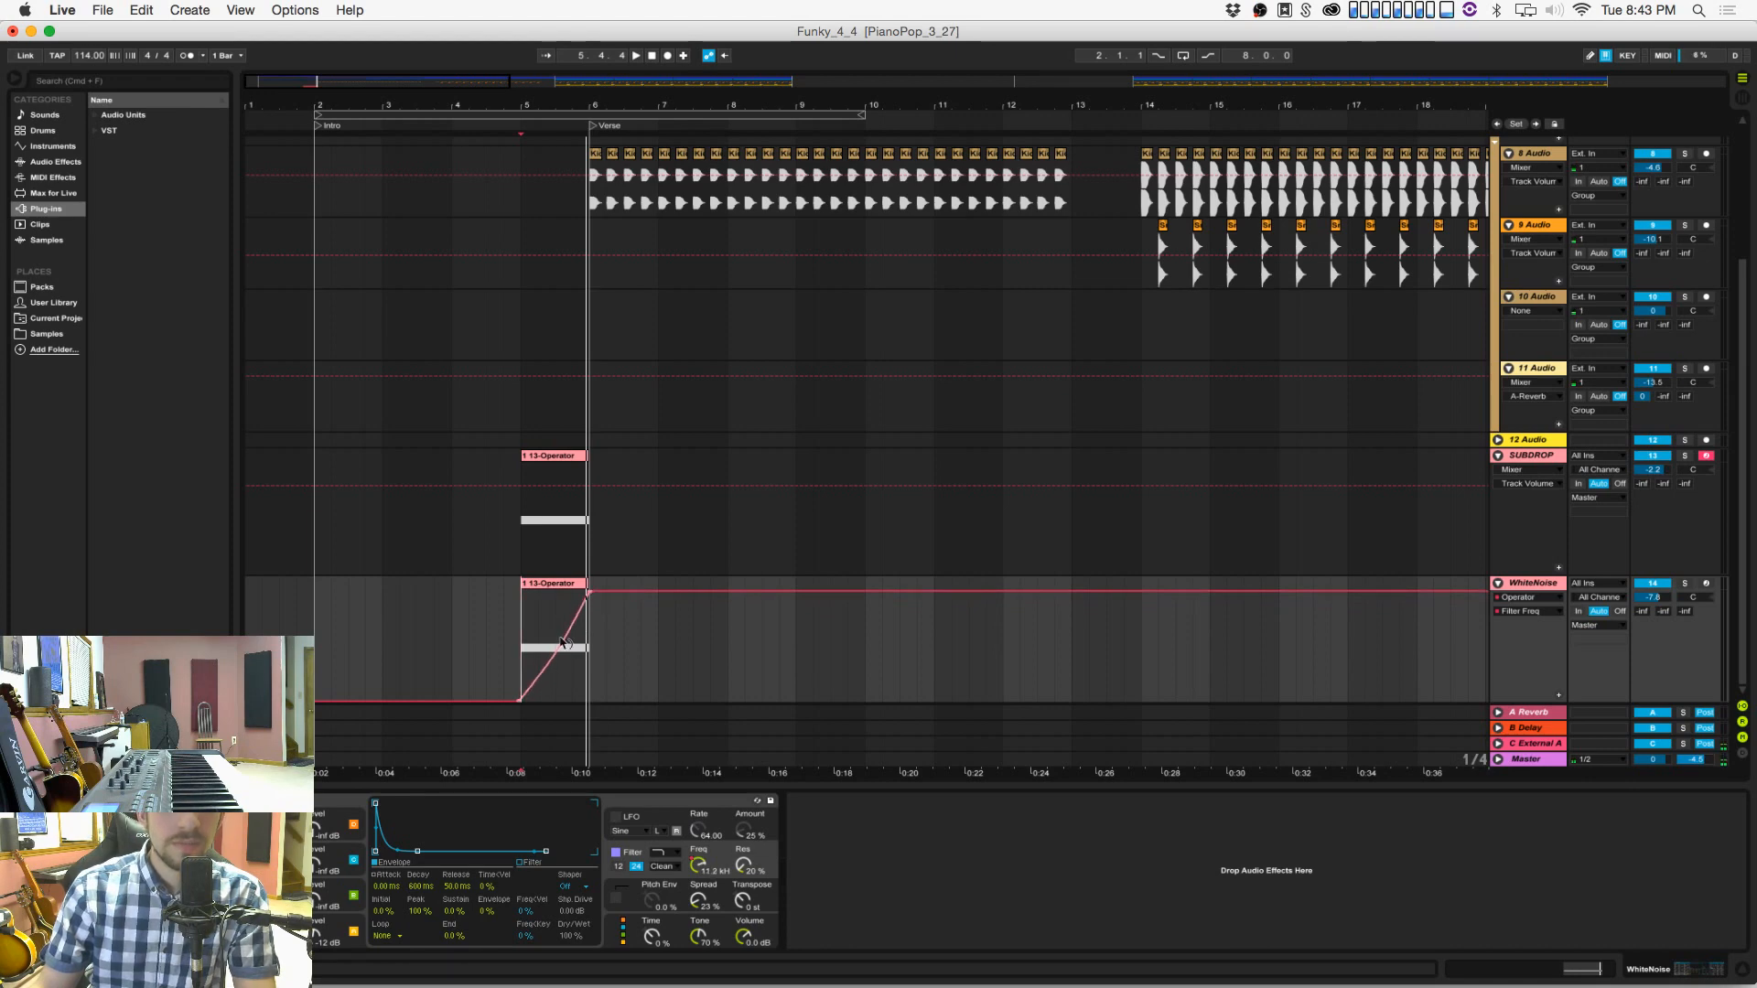
{"action": "left_click", "coordinate": [527, 661]}
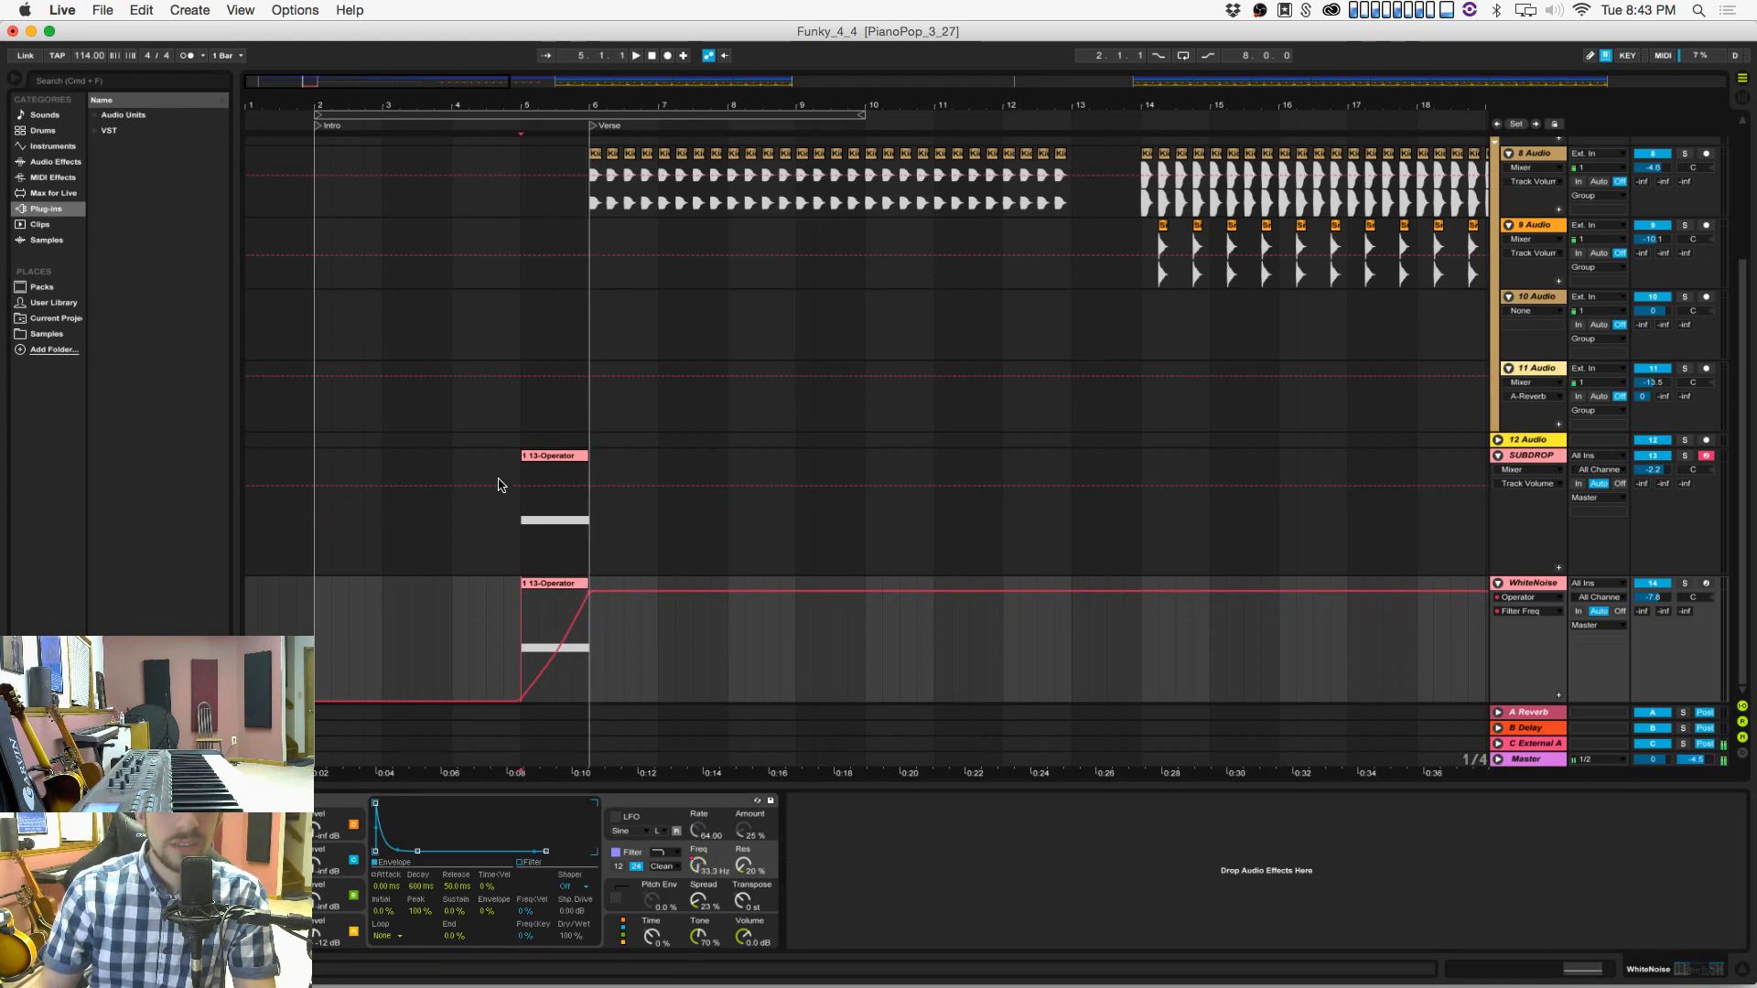
{"action": "key", "text": "space"}
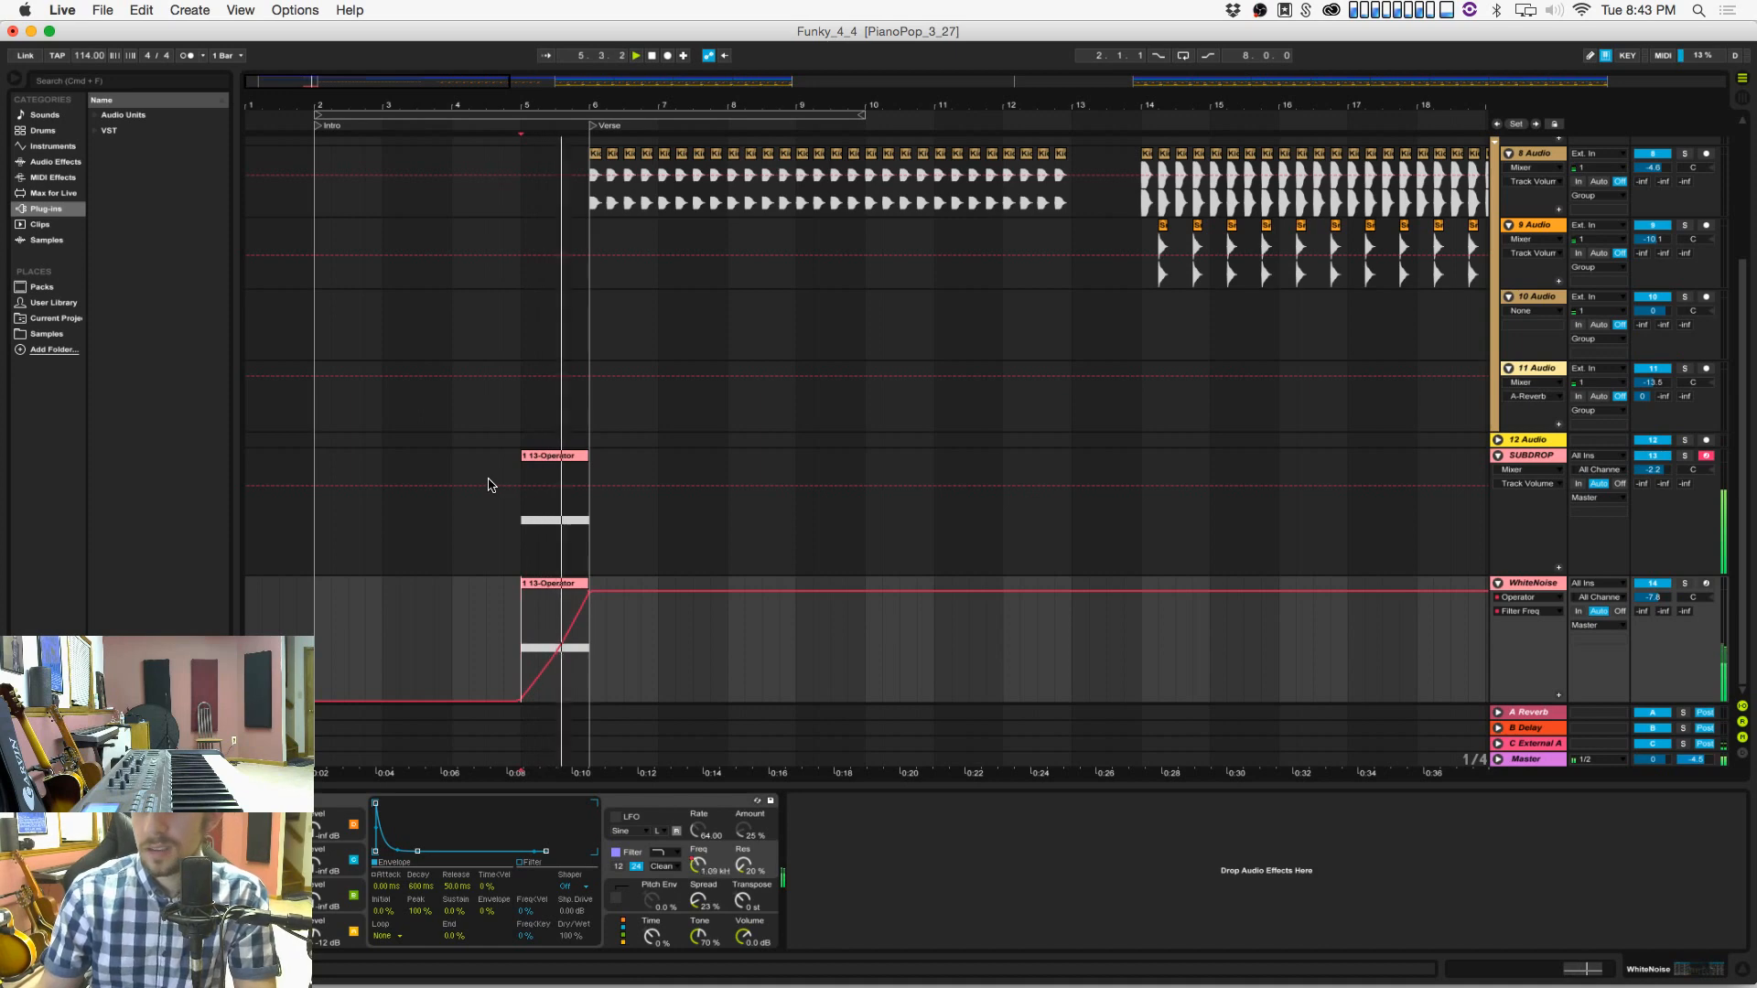
{"action": "key", "text": "space"}
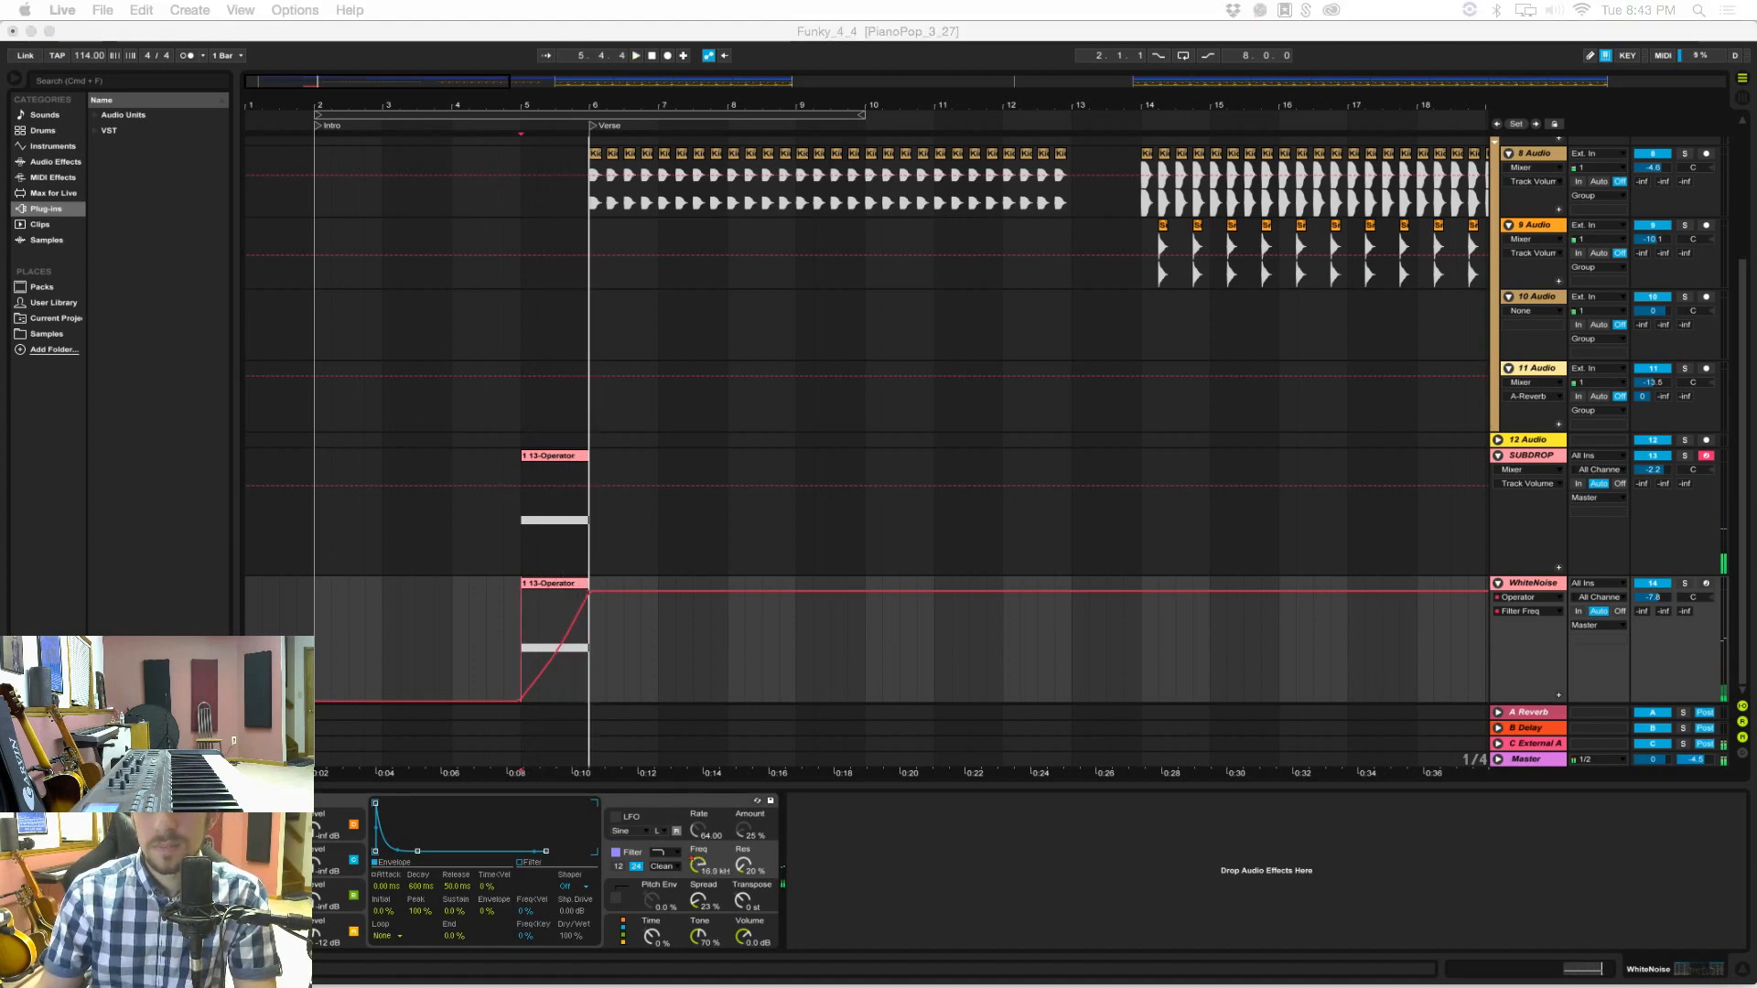
{"action": "left_click", "coordinate": [521, 638]}
{"action": "key", "text": "super+s"}
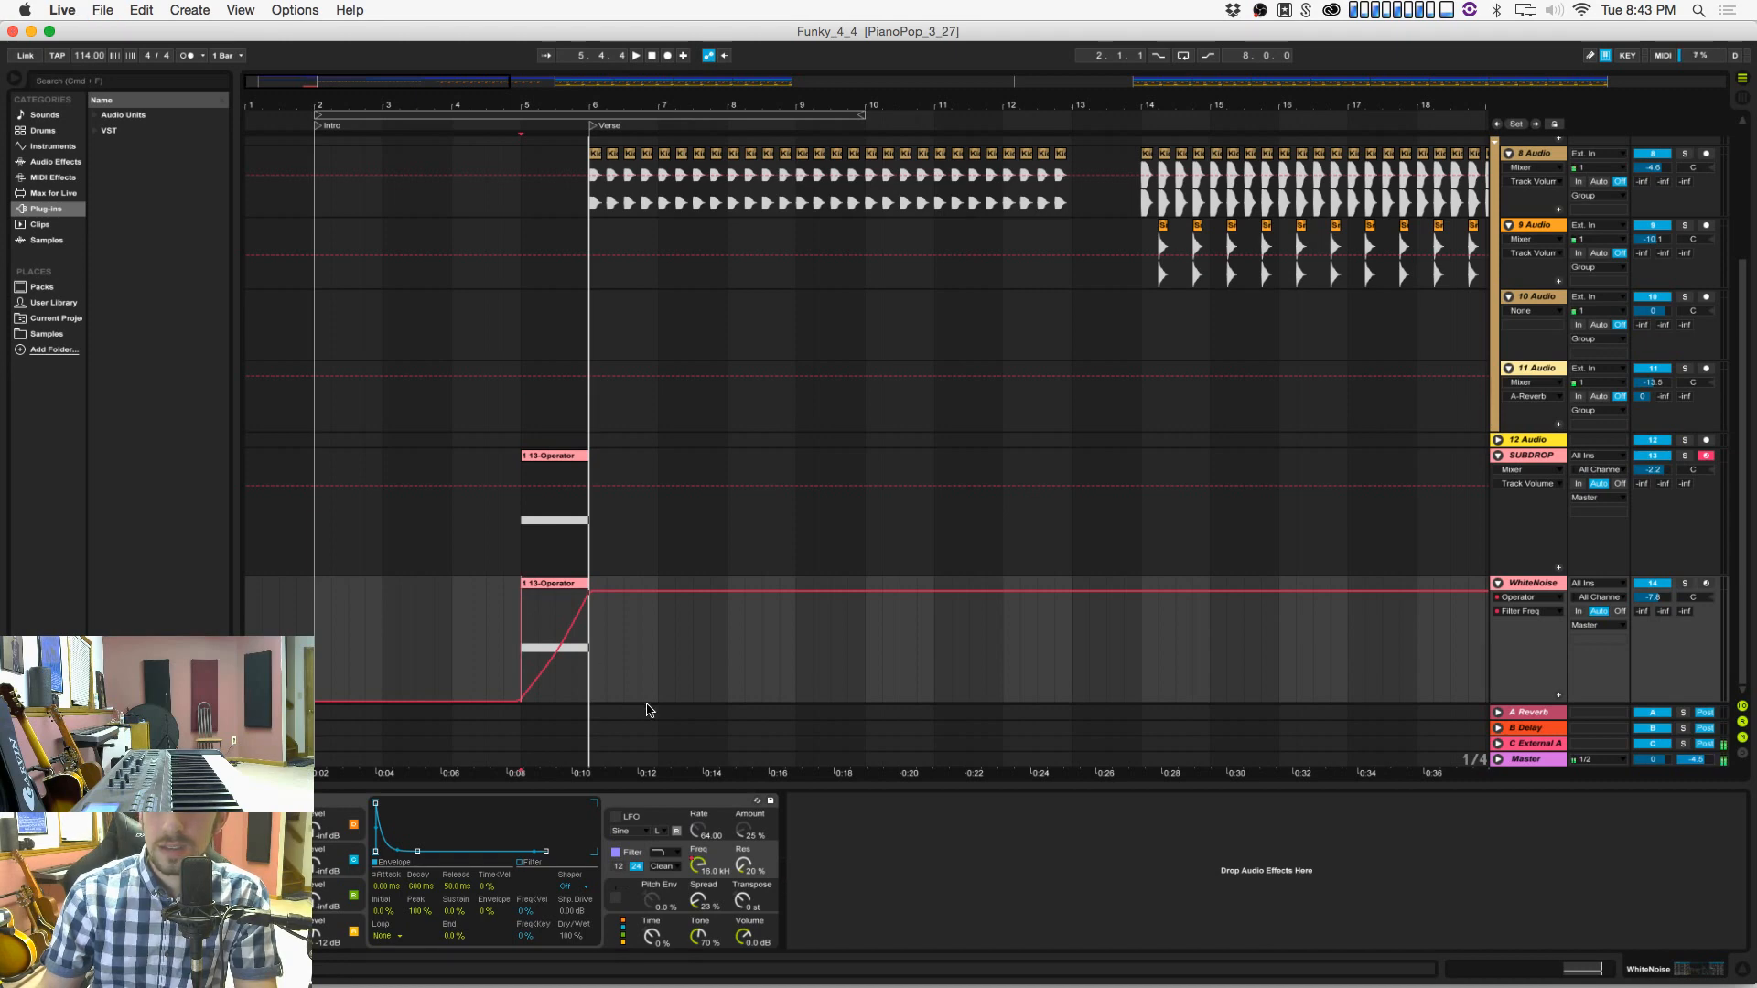
{"action": "left_click", "coordinate": [445, 607]}
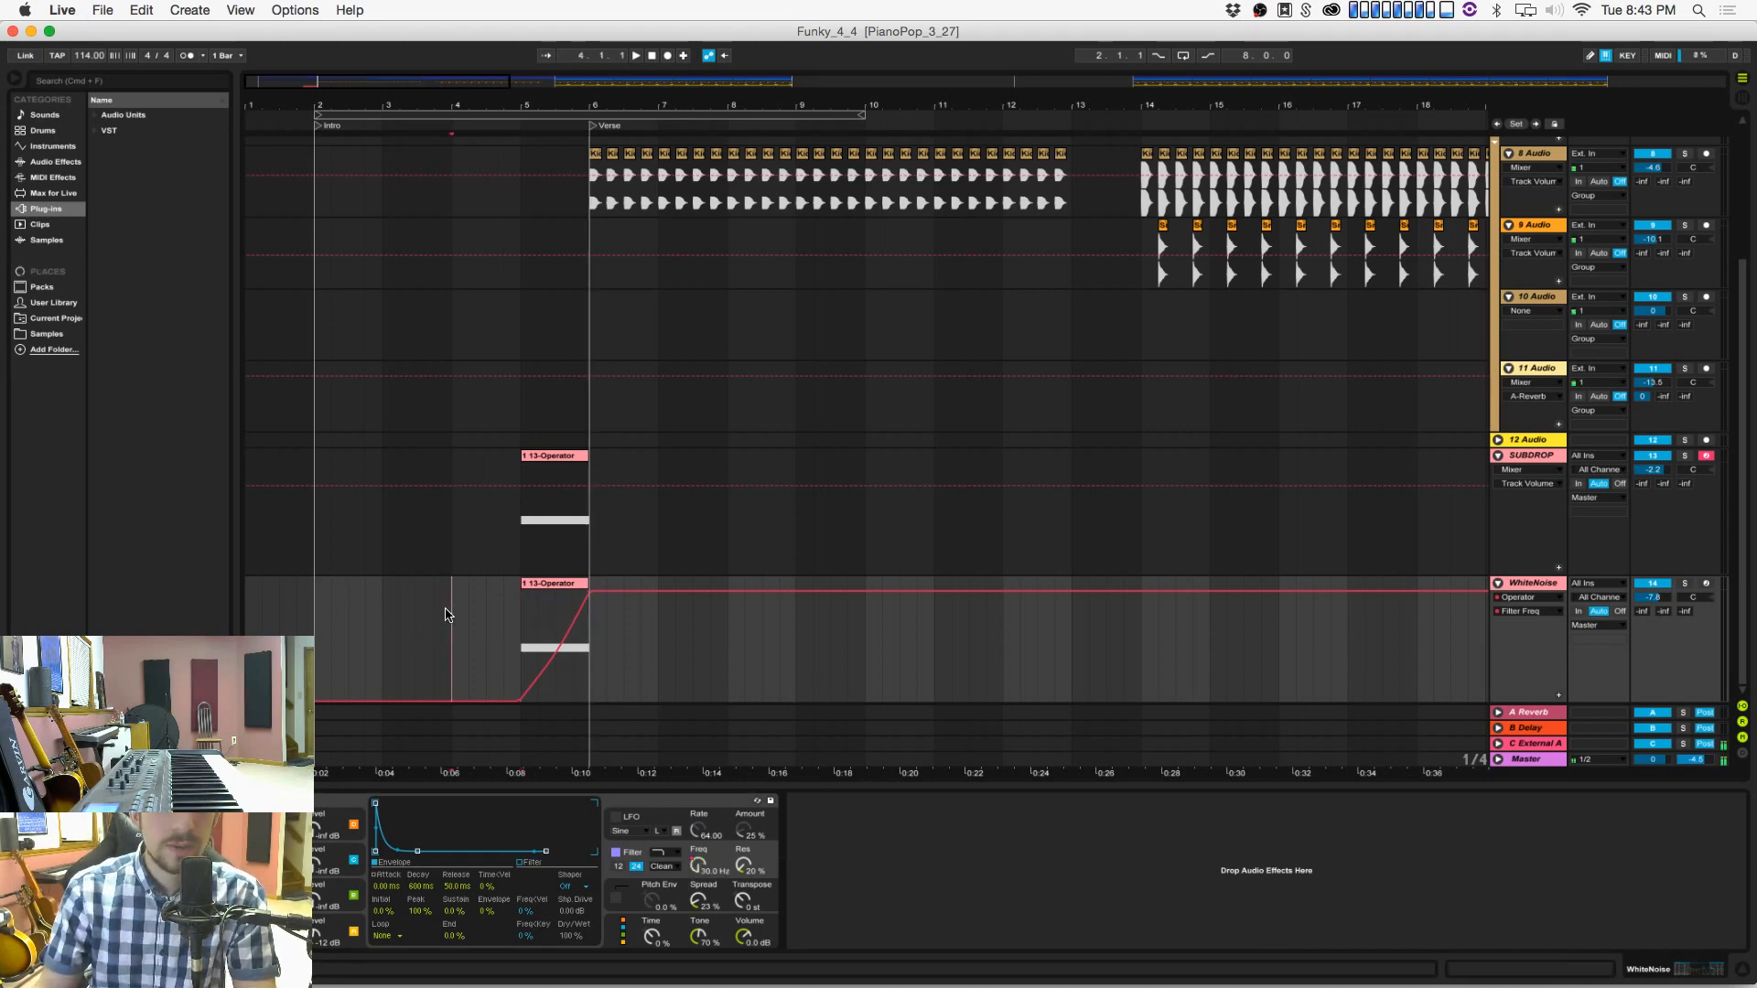
{"action": "left_click", "coordinate": [520, 644]}
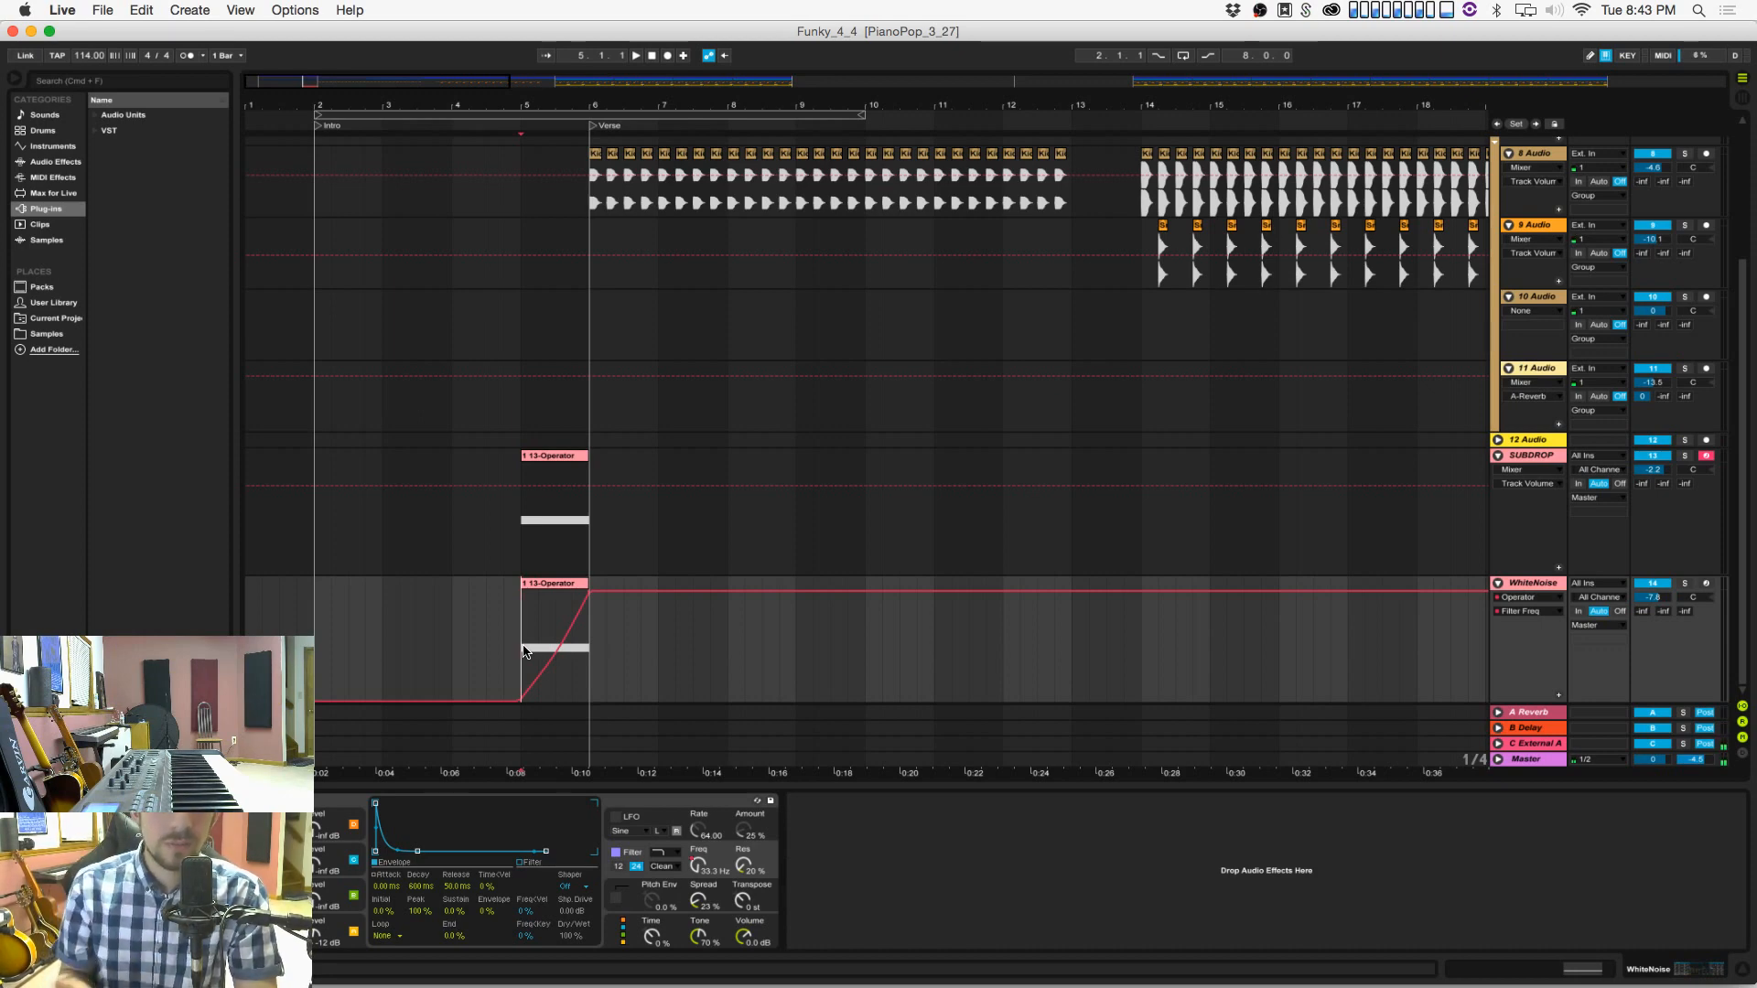
{"action": "left_click", "coordinate": [518, 549]}
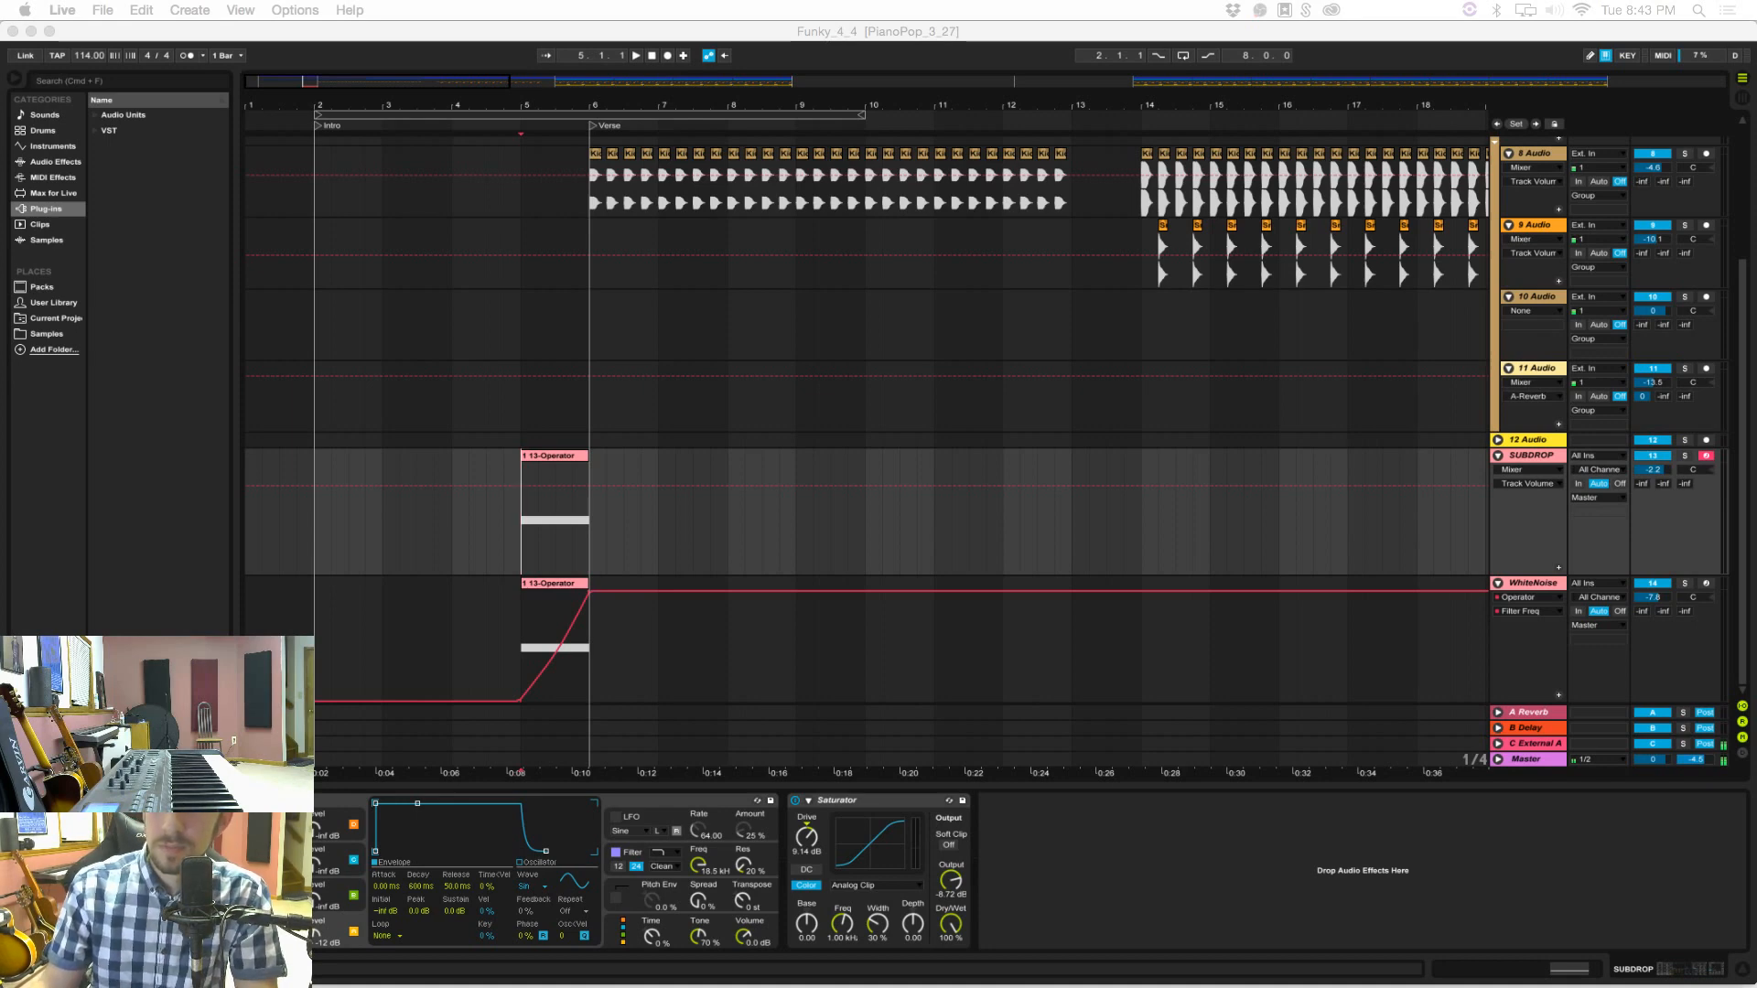
{"action": "left_click", "coordinate": [1642, 9]}
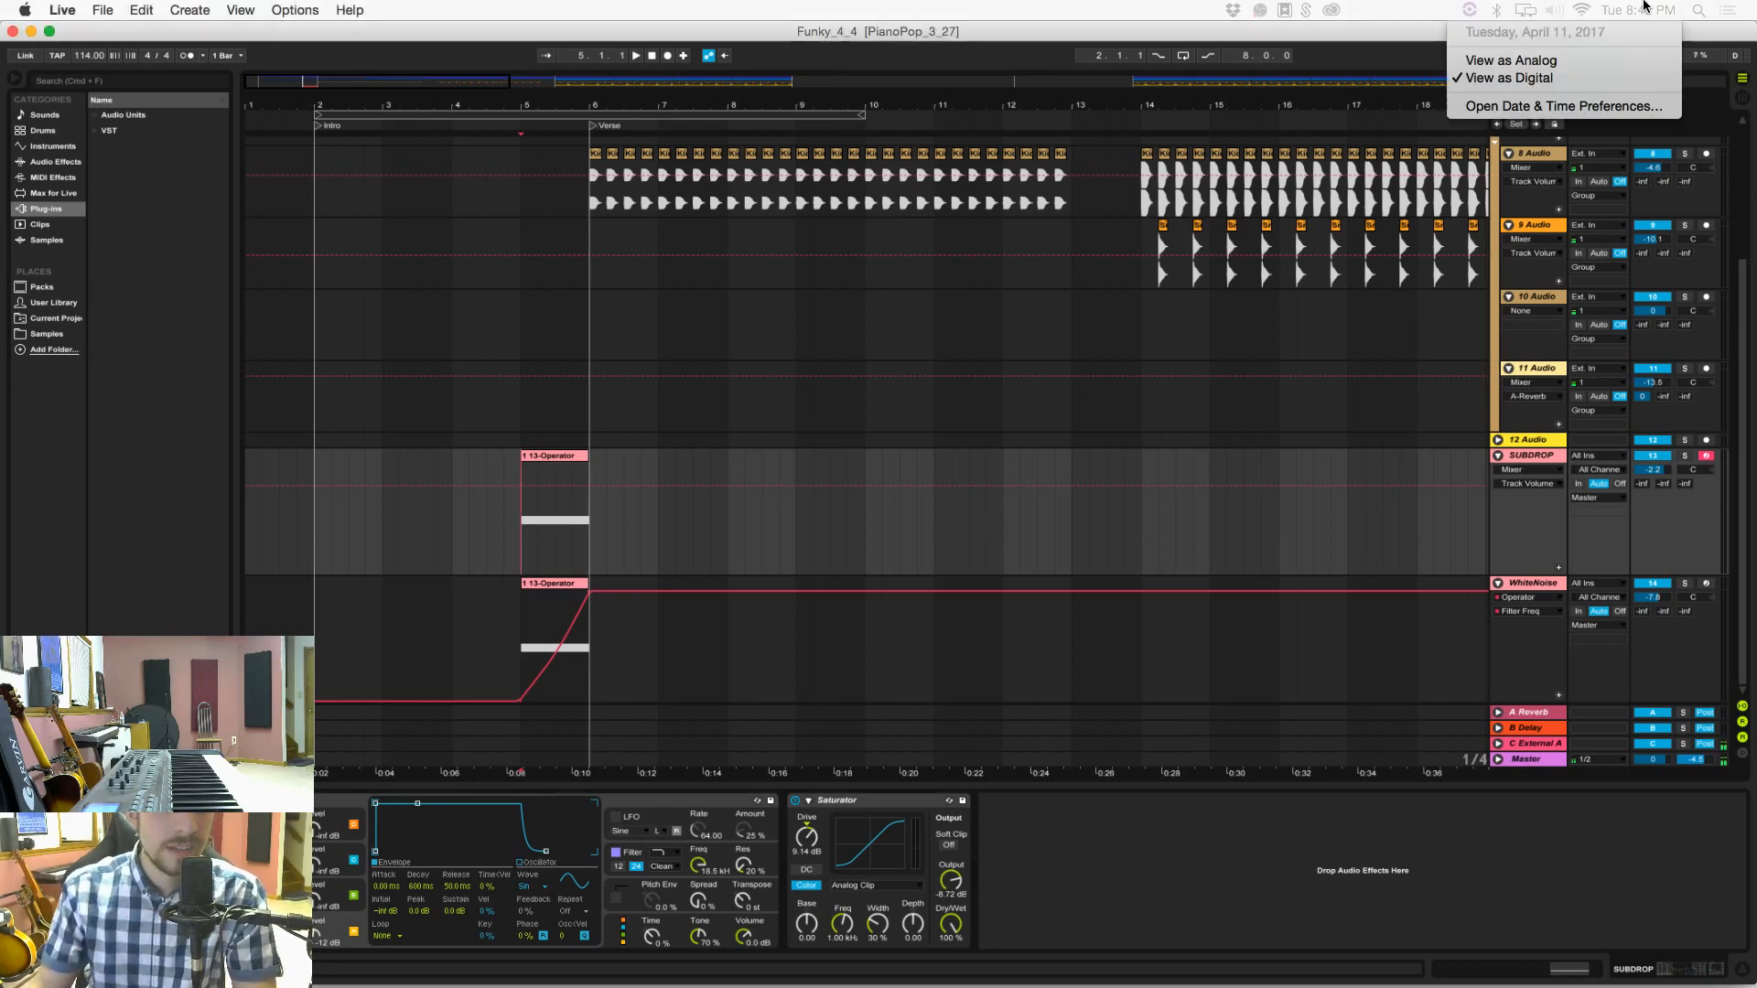
{"action": "left_click", "coordinate": [1632, 49]}
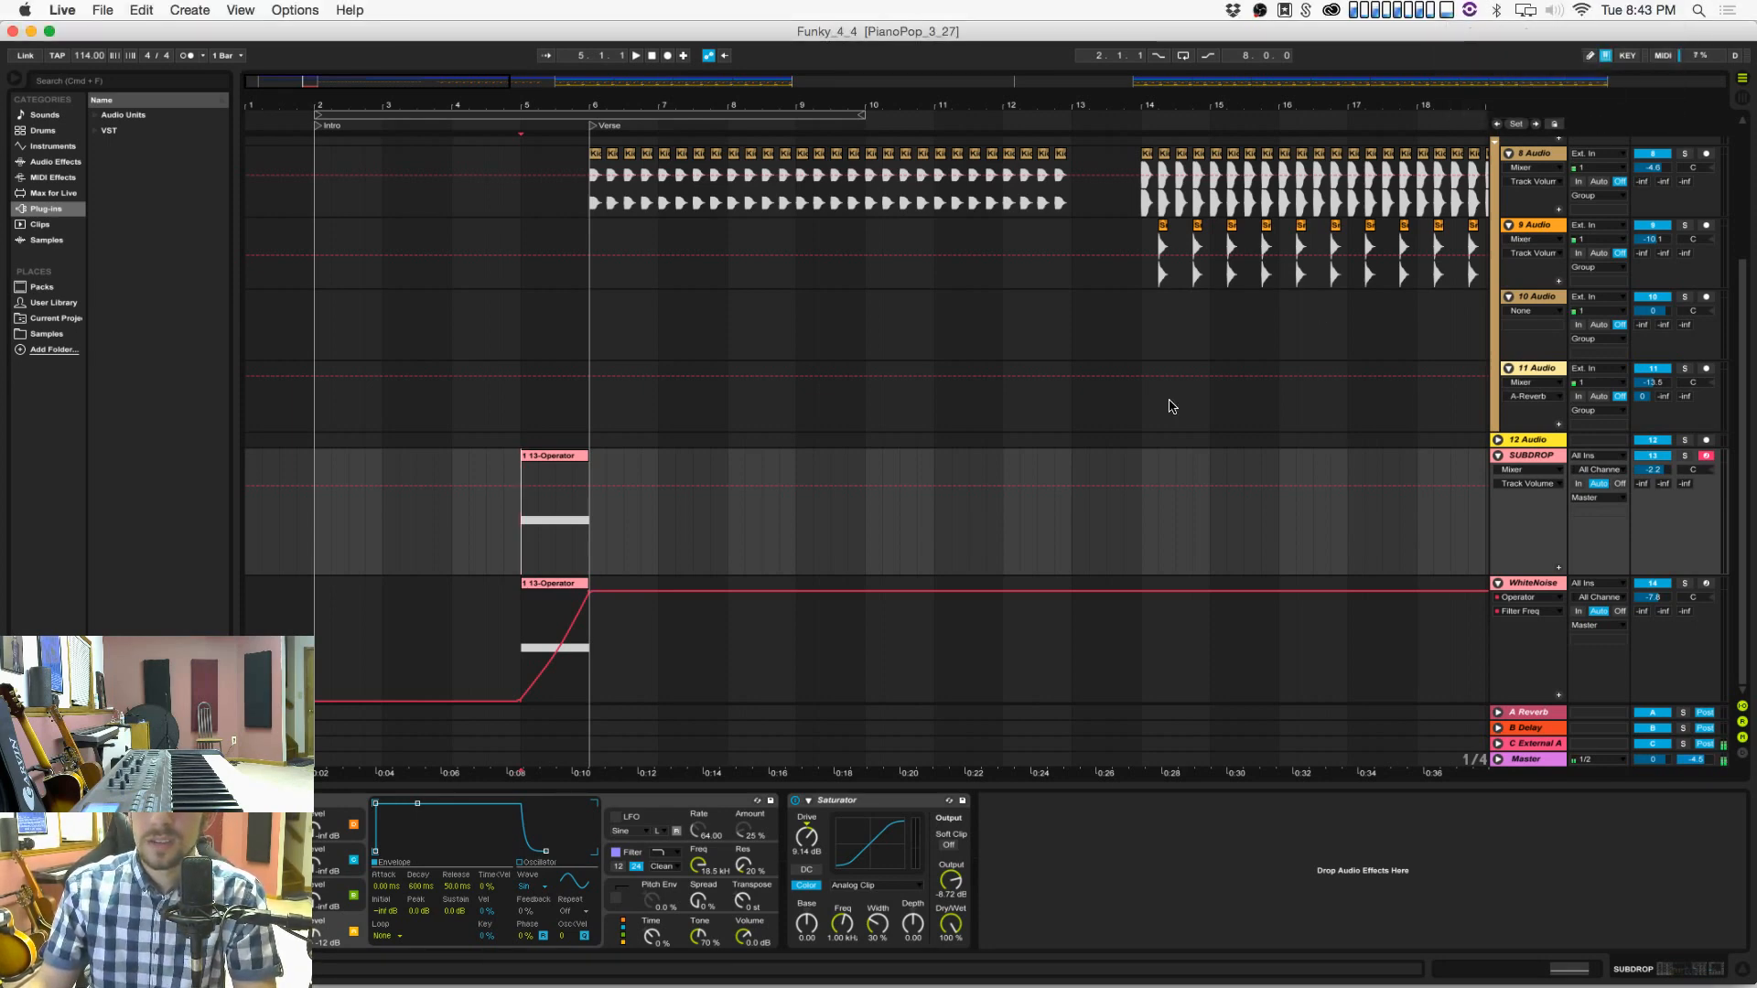
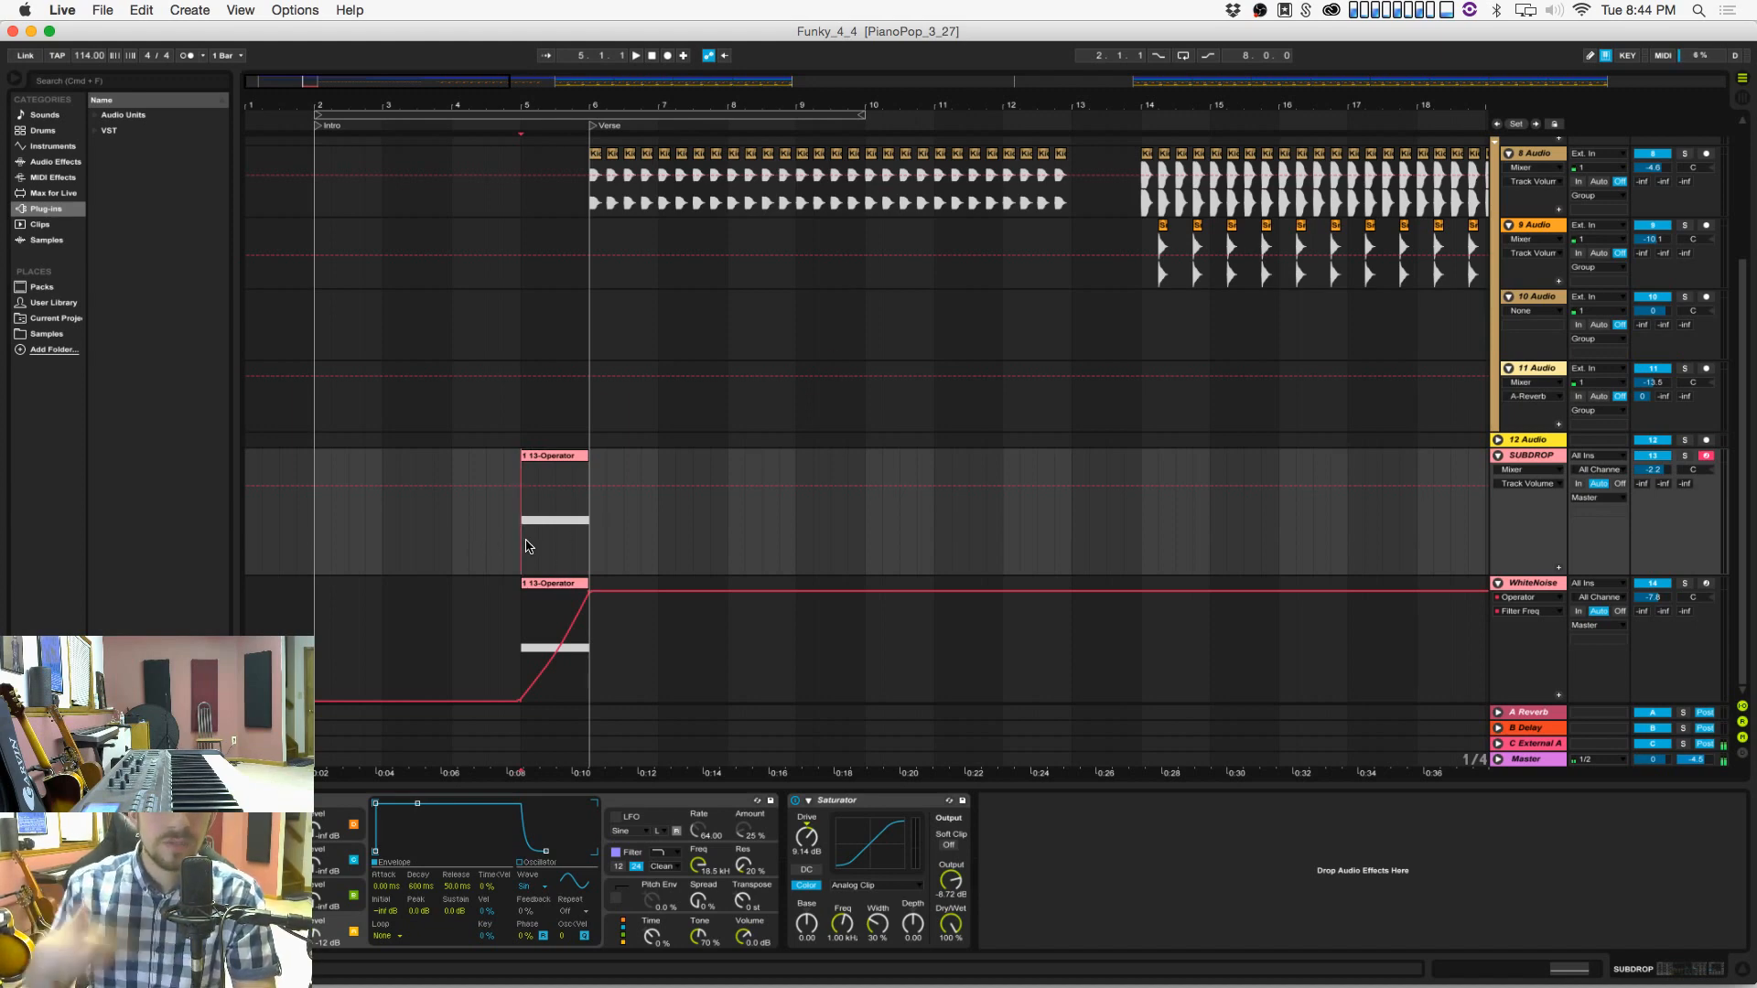
Step: Lower the WhiteNoise track's volume to about -9.0 dB while playing the song from bar 5 through the Verse
{"action": "left_click", "coordinate": [530, 622]}
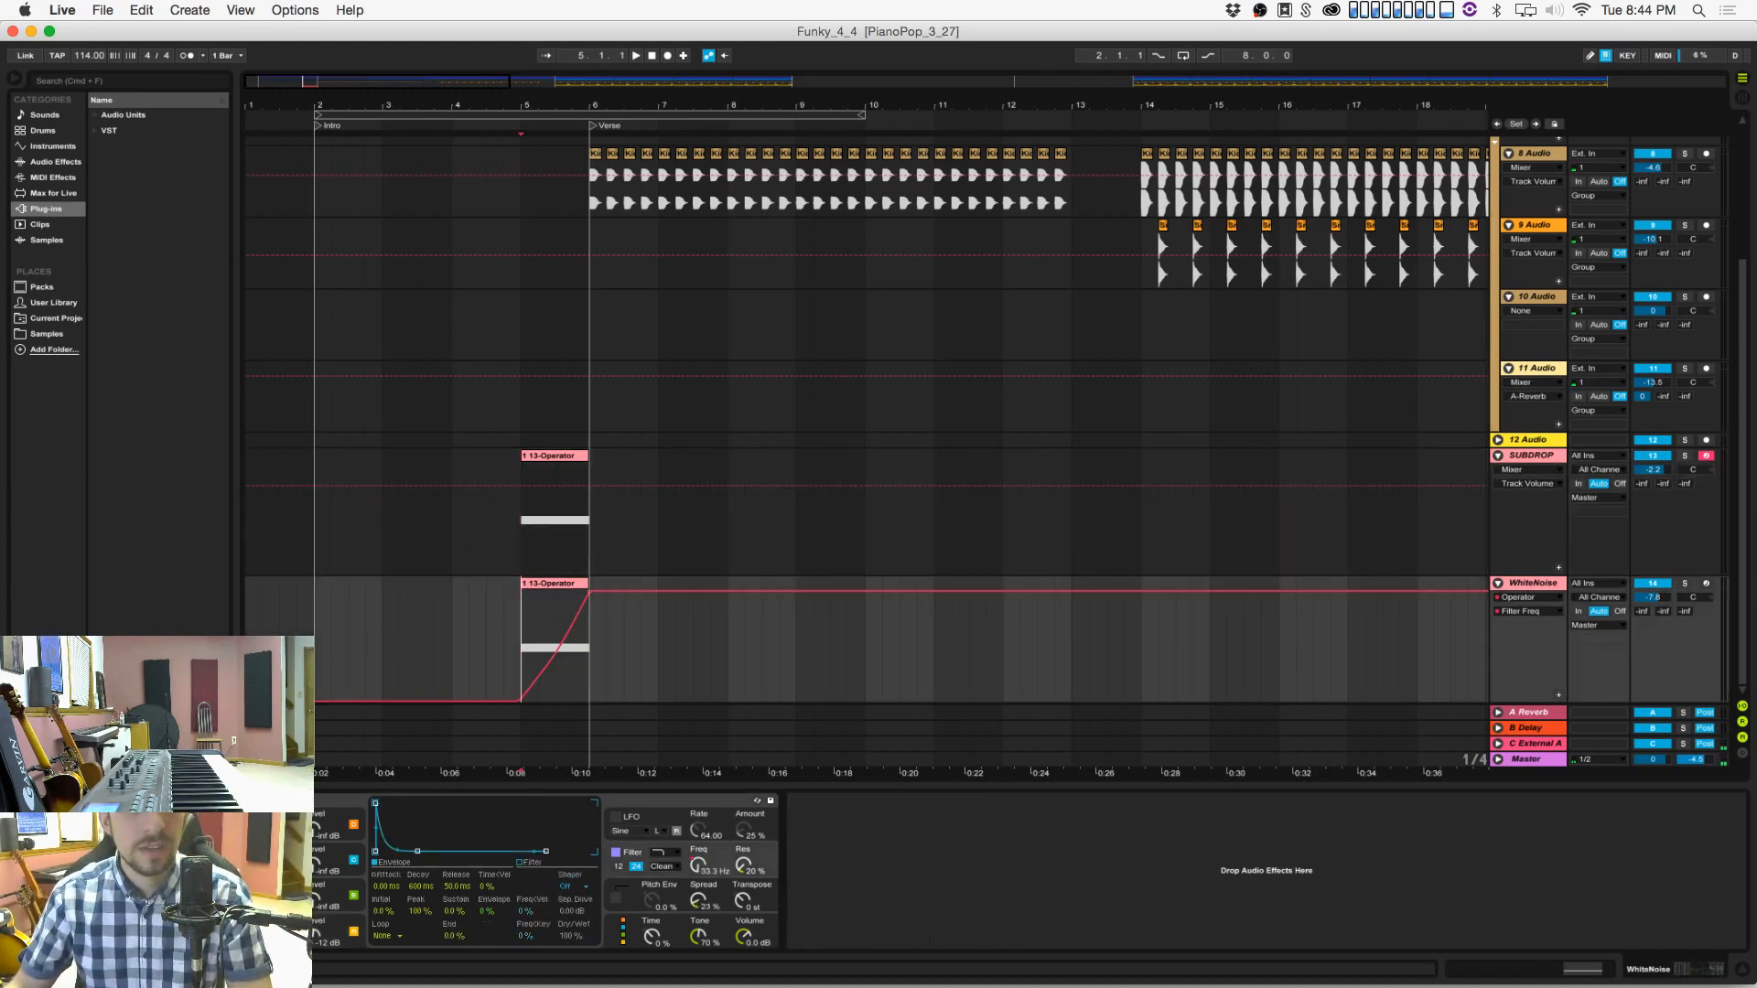
{"action": "key", "text": "space"}
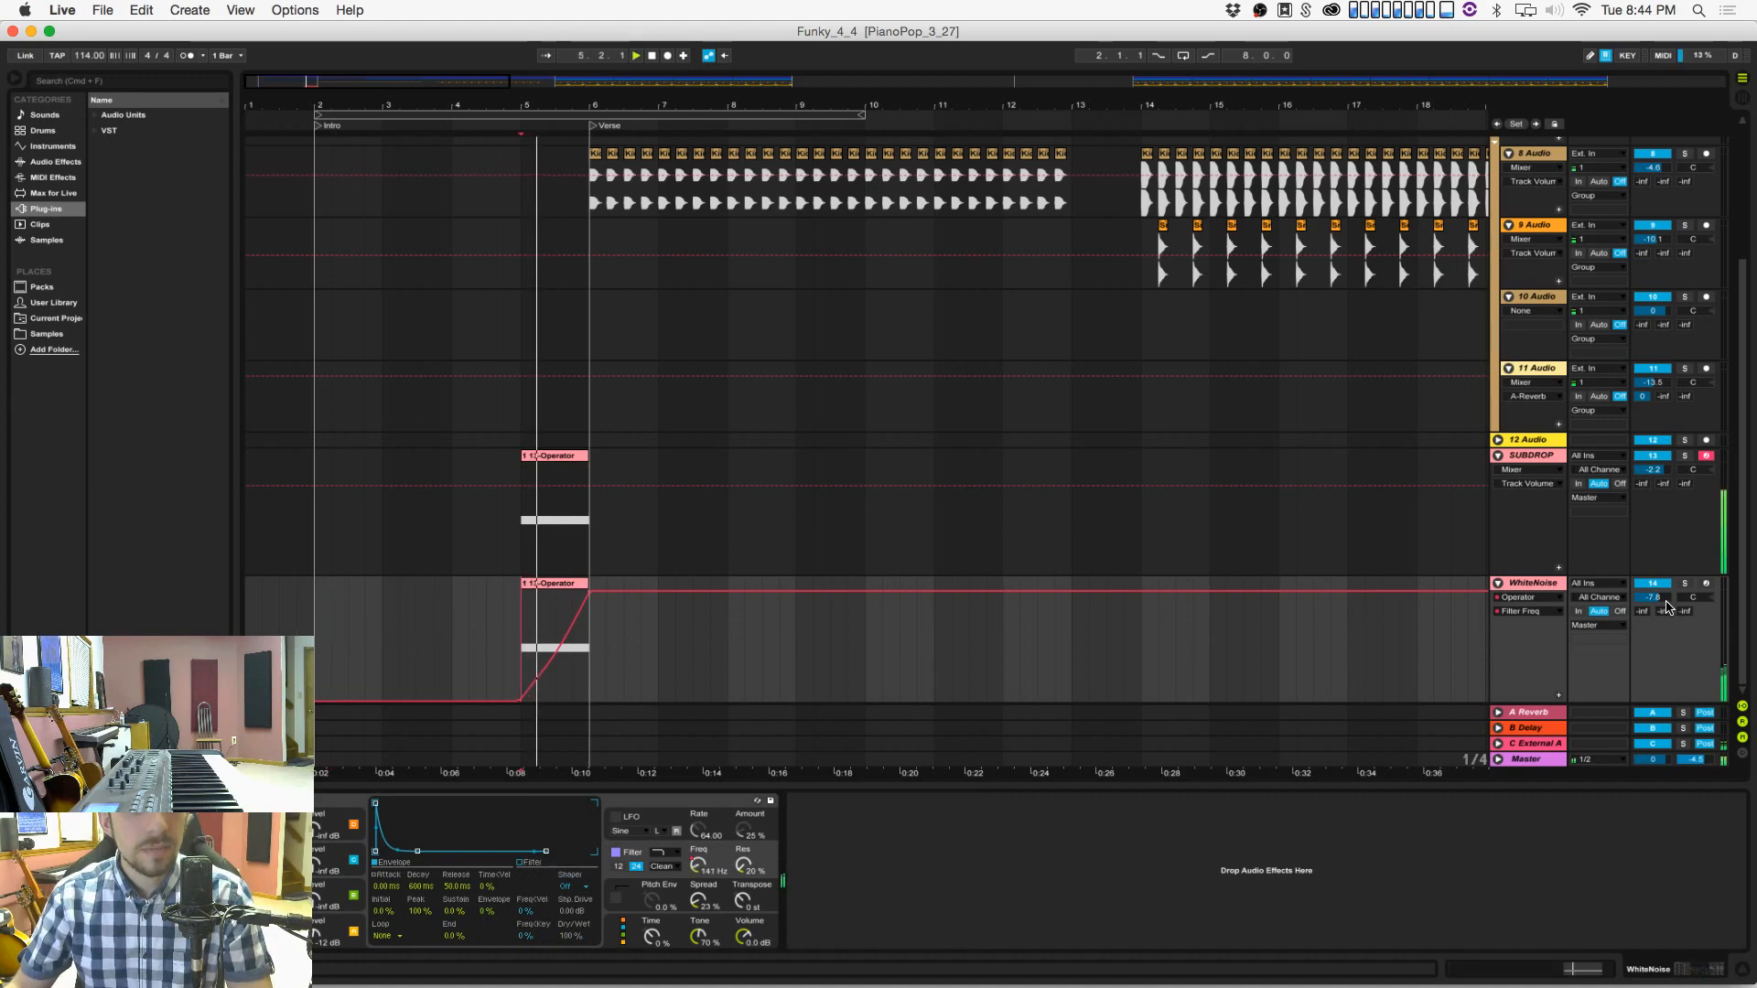
{"action": "left_click_drag", "start_coordinate": [1656, 597], "coordinate": [1656, 605]}
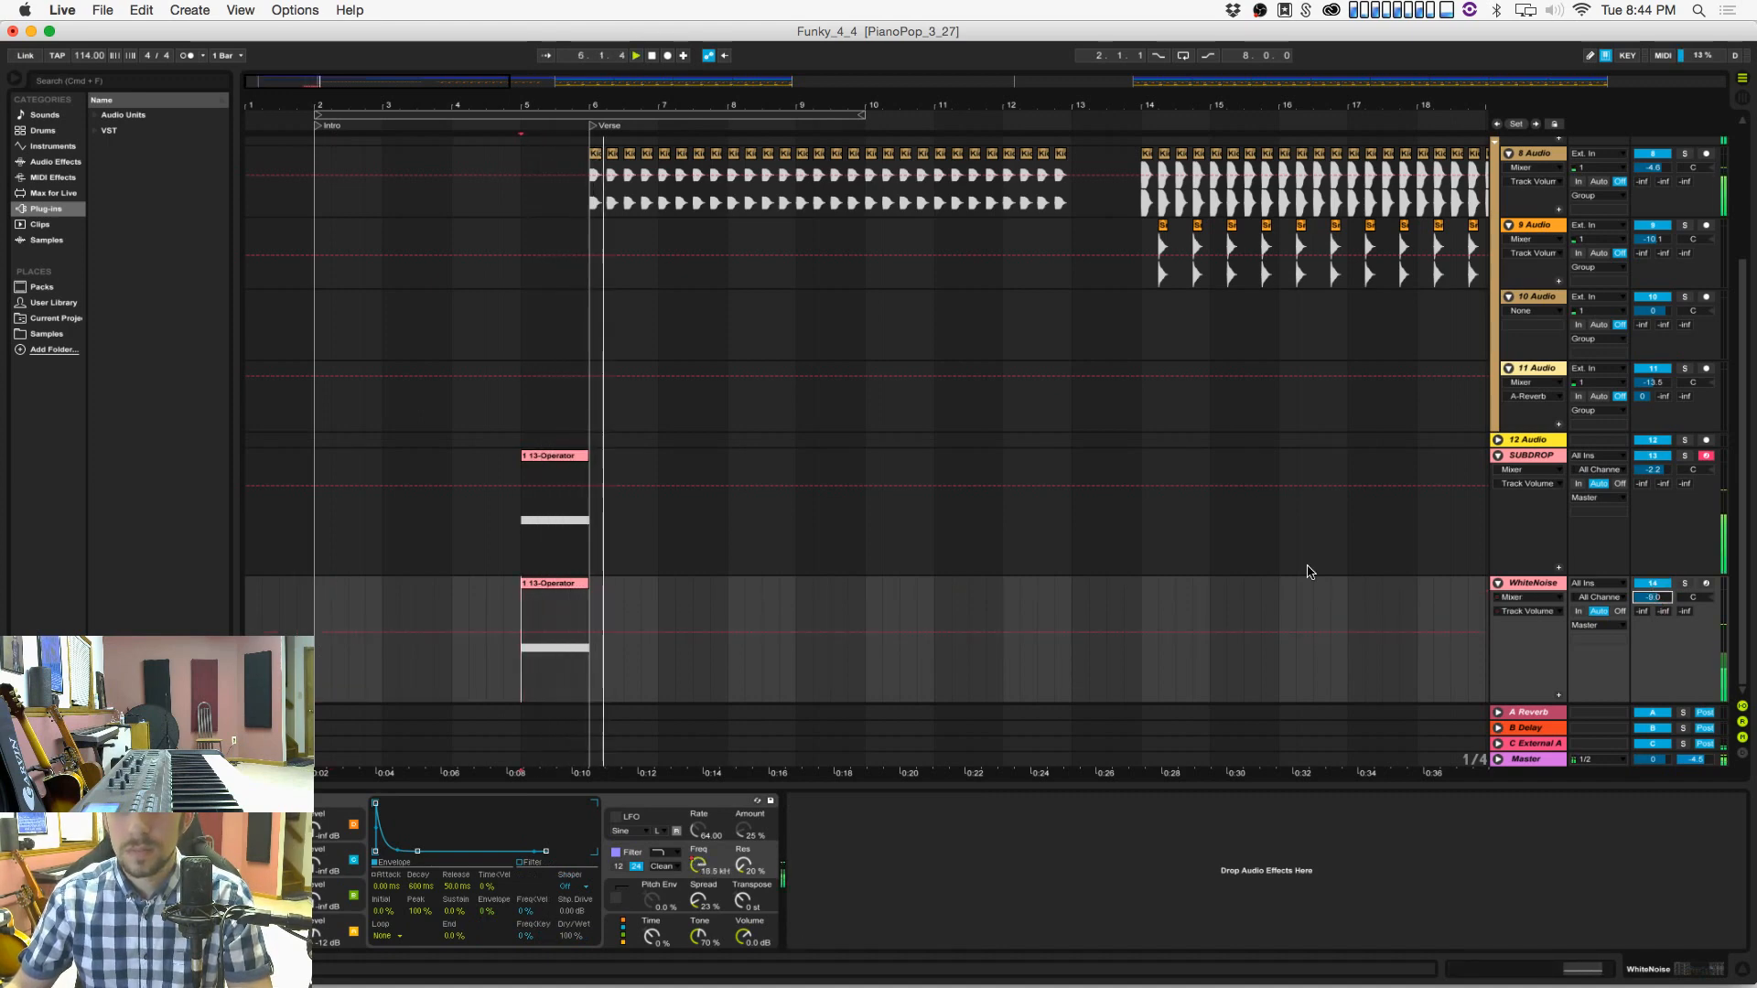
{"action": "scroll", "coordinate": [769, 601], "scroll_direction": "up", "scroll_amount": 5}
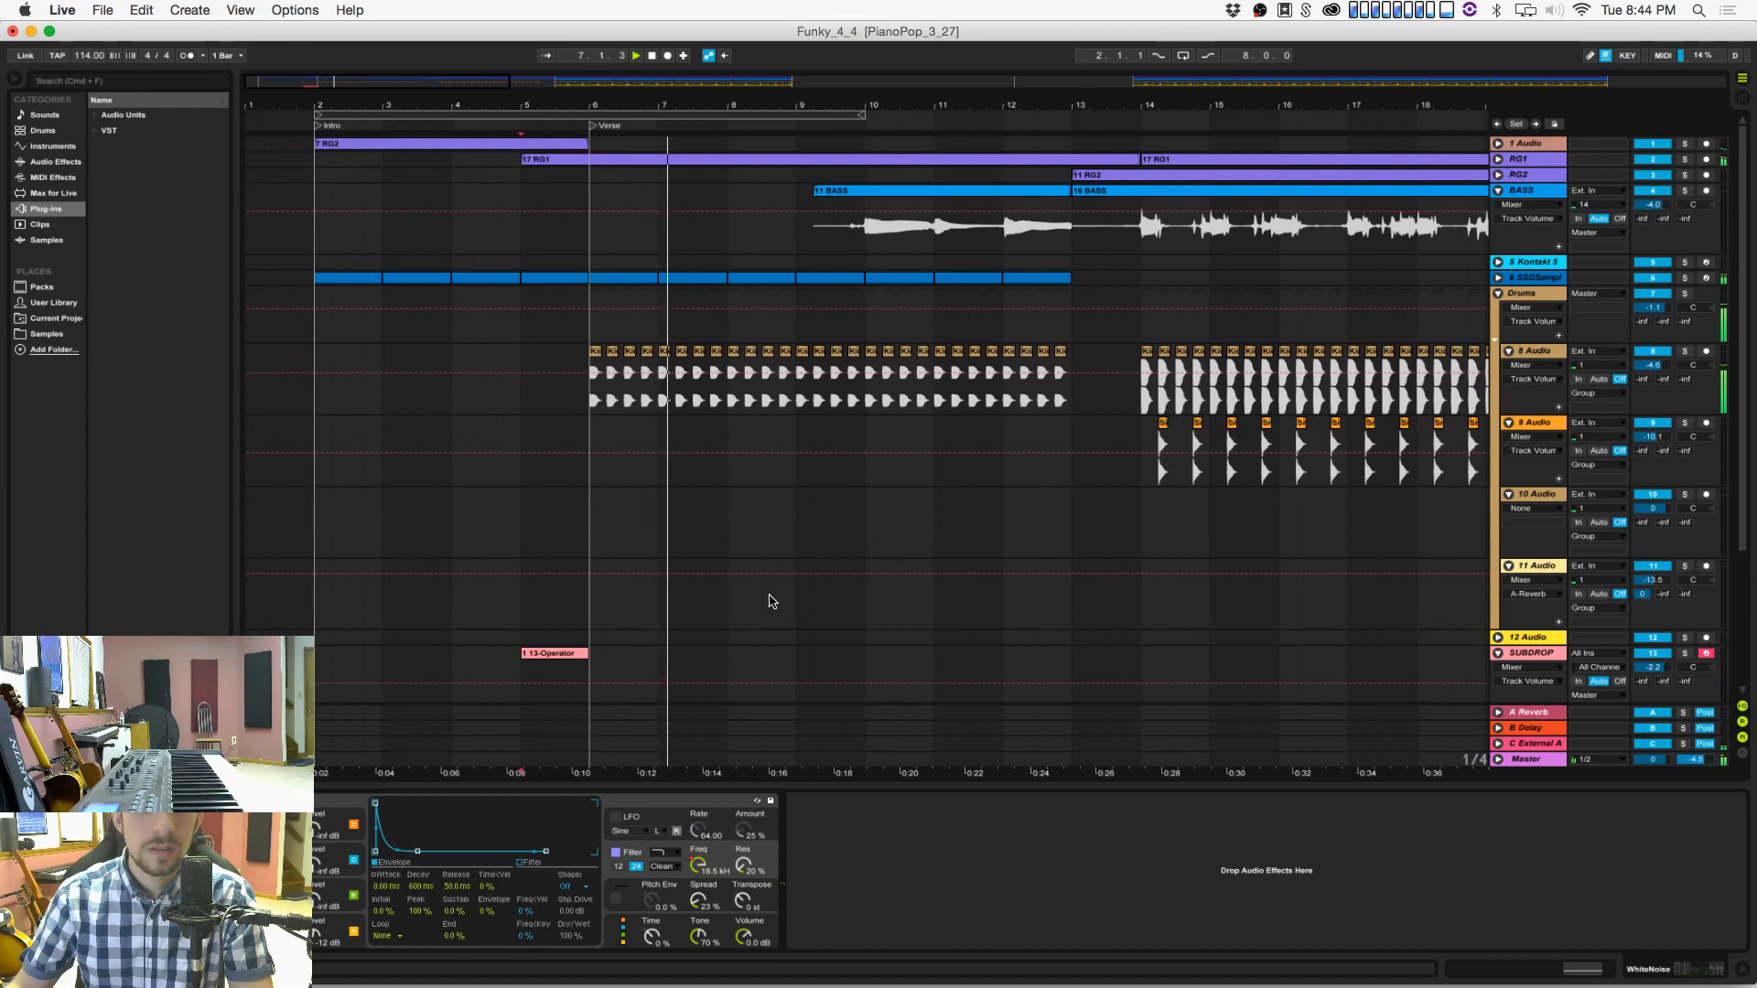
{"action": "scroll", "coordinate": [770, 600], "scroll_direction": "down", "scroll_amount": 5}
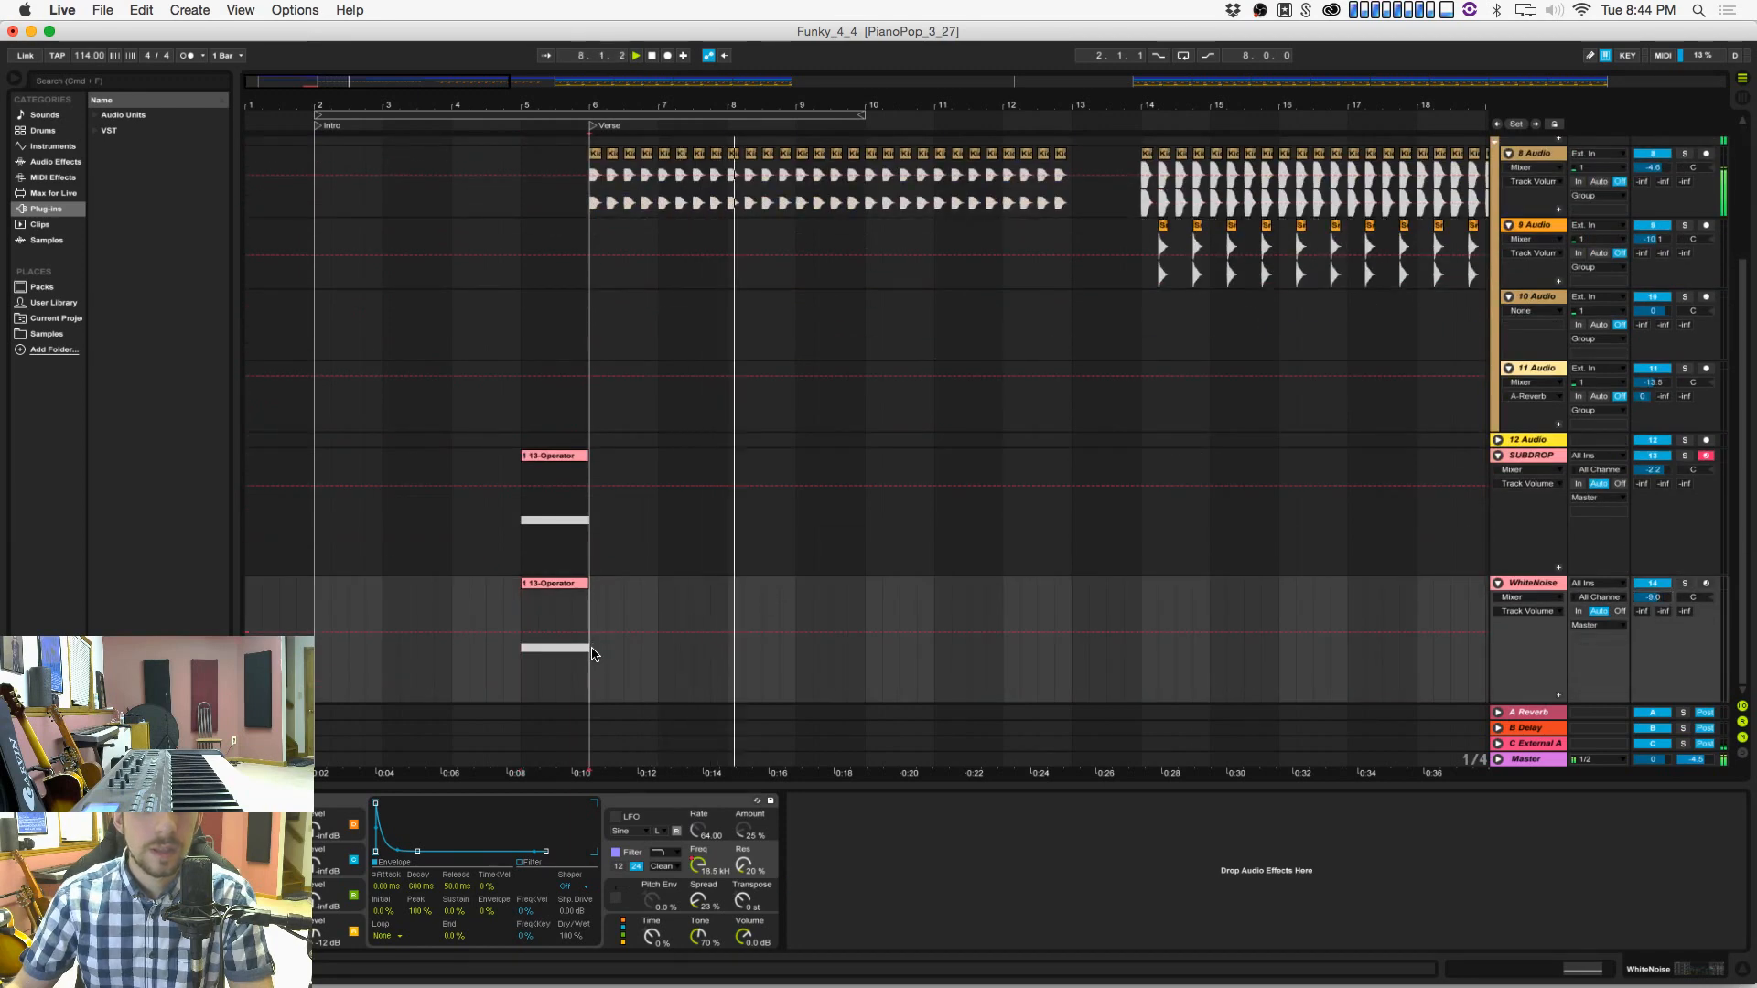
{"action": "left_click", "coordinate": [593, 565]}
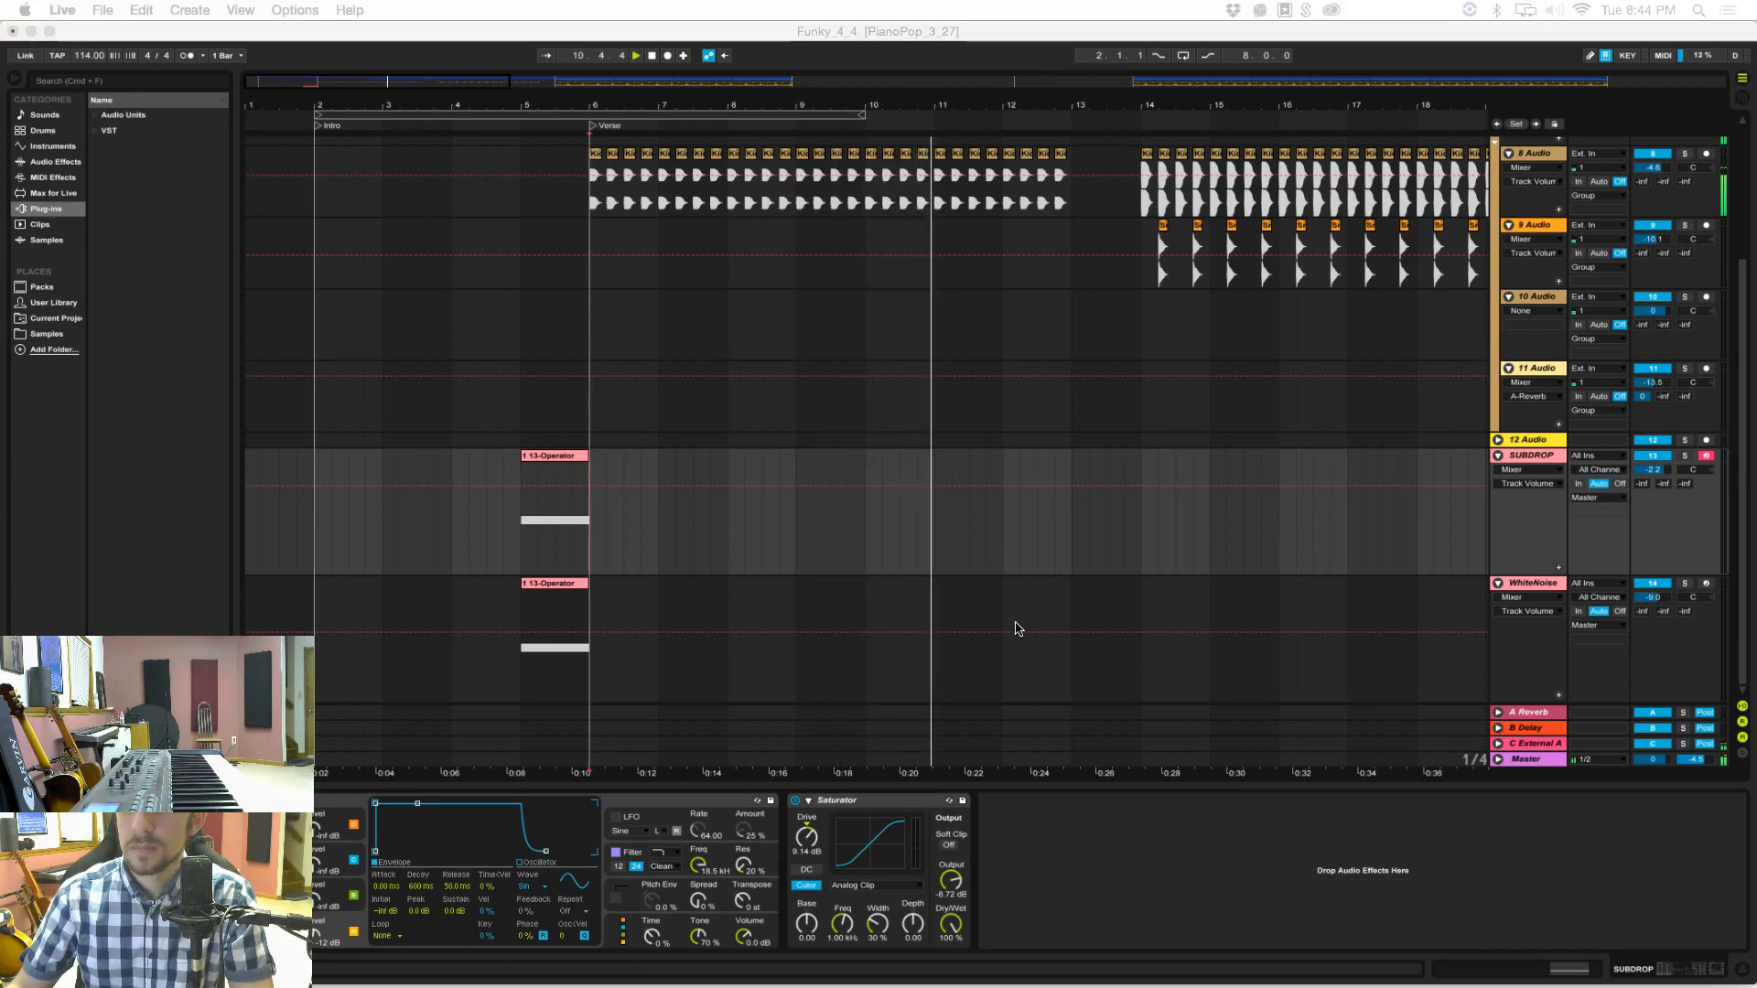
{"action": "left_click", "coordinate": [922, 549]}
{"action": "scroll", "coordinate": [951, 507], "scroll_direction": "up", "scroll_amount": 5}
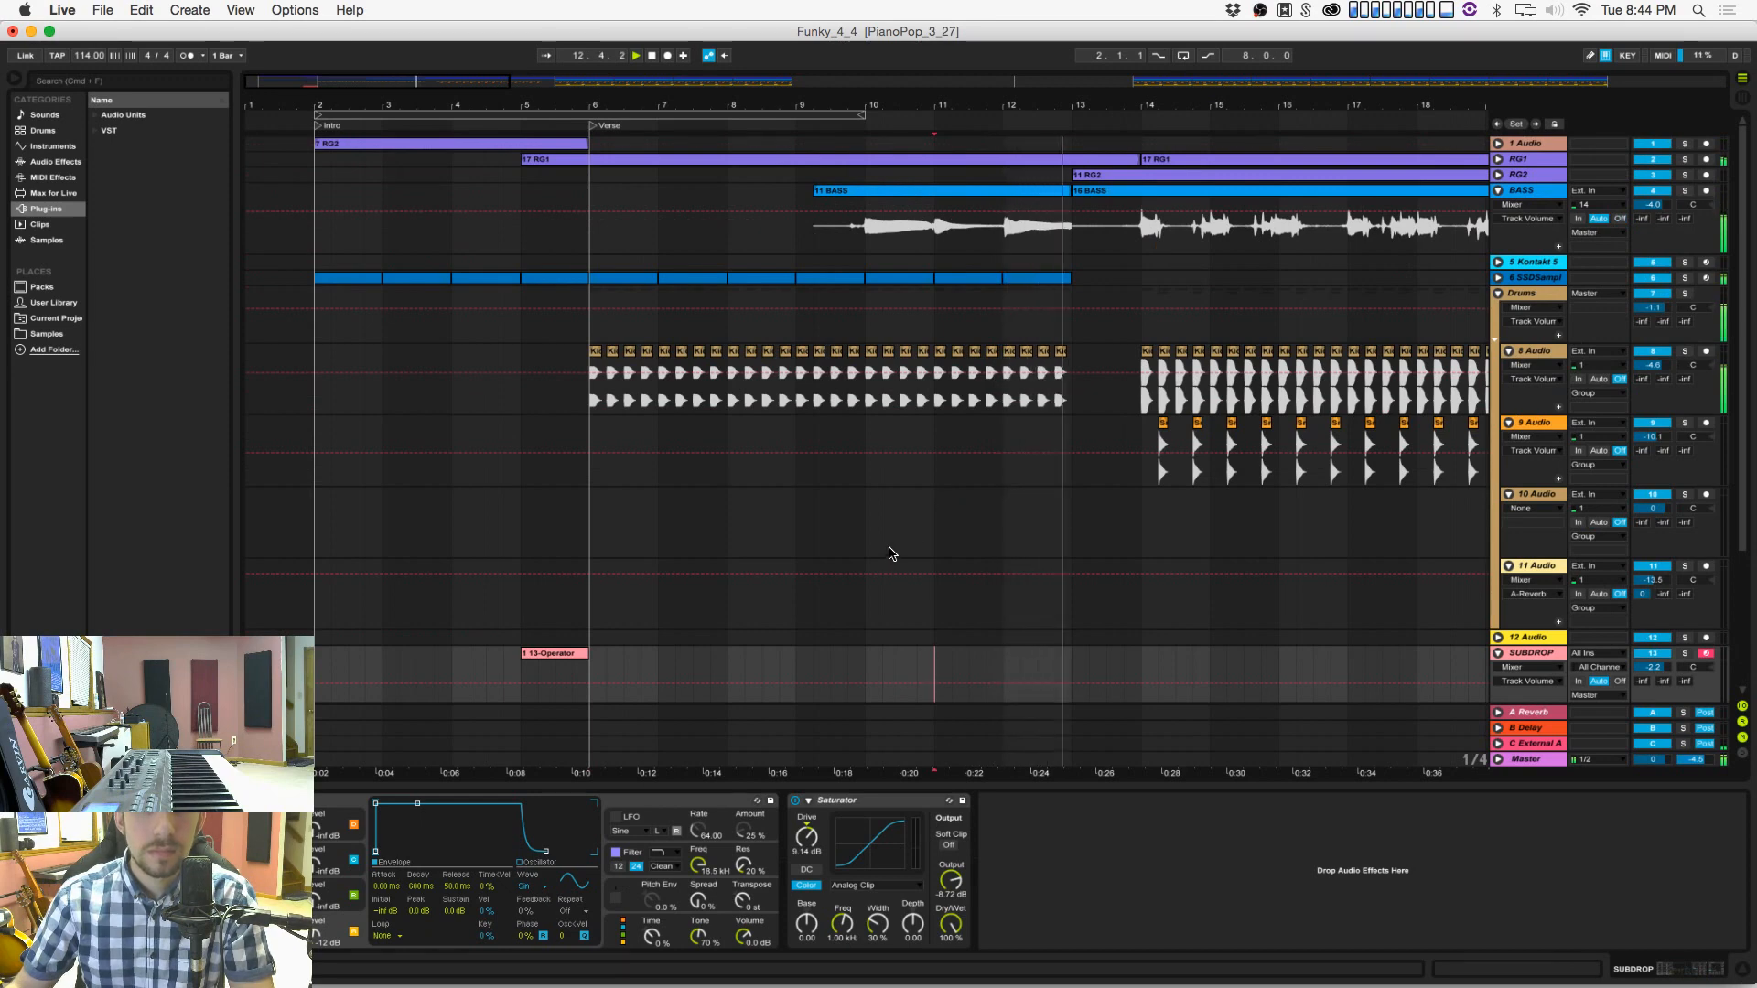
{"action": "scroll", "coordinate": [887, 550], "scroll_direction": "down", "scroll_amount": 4}
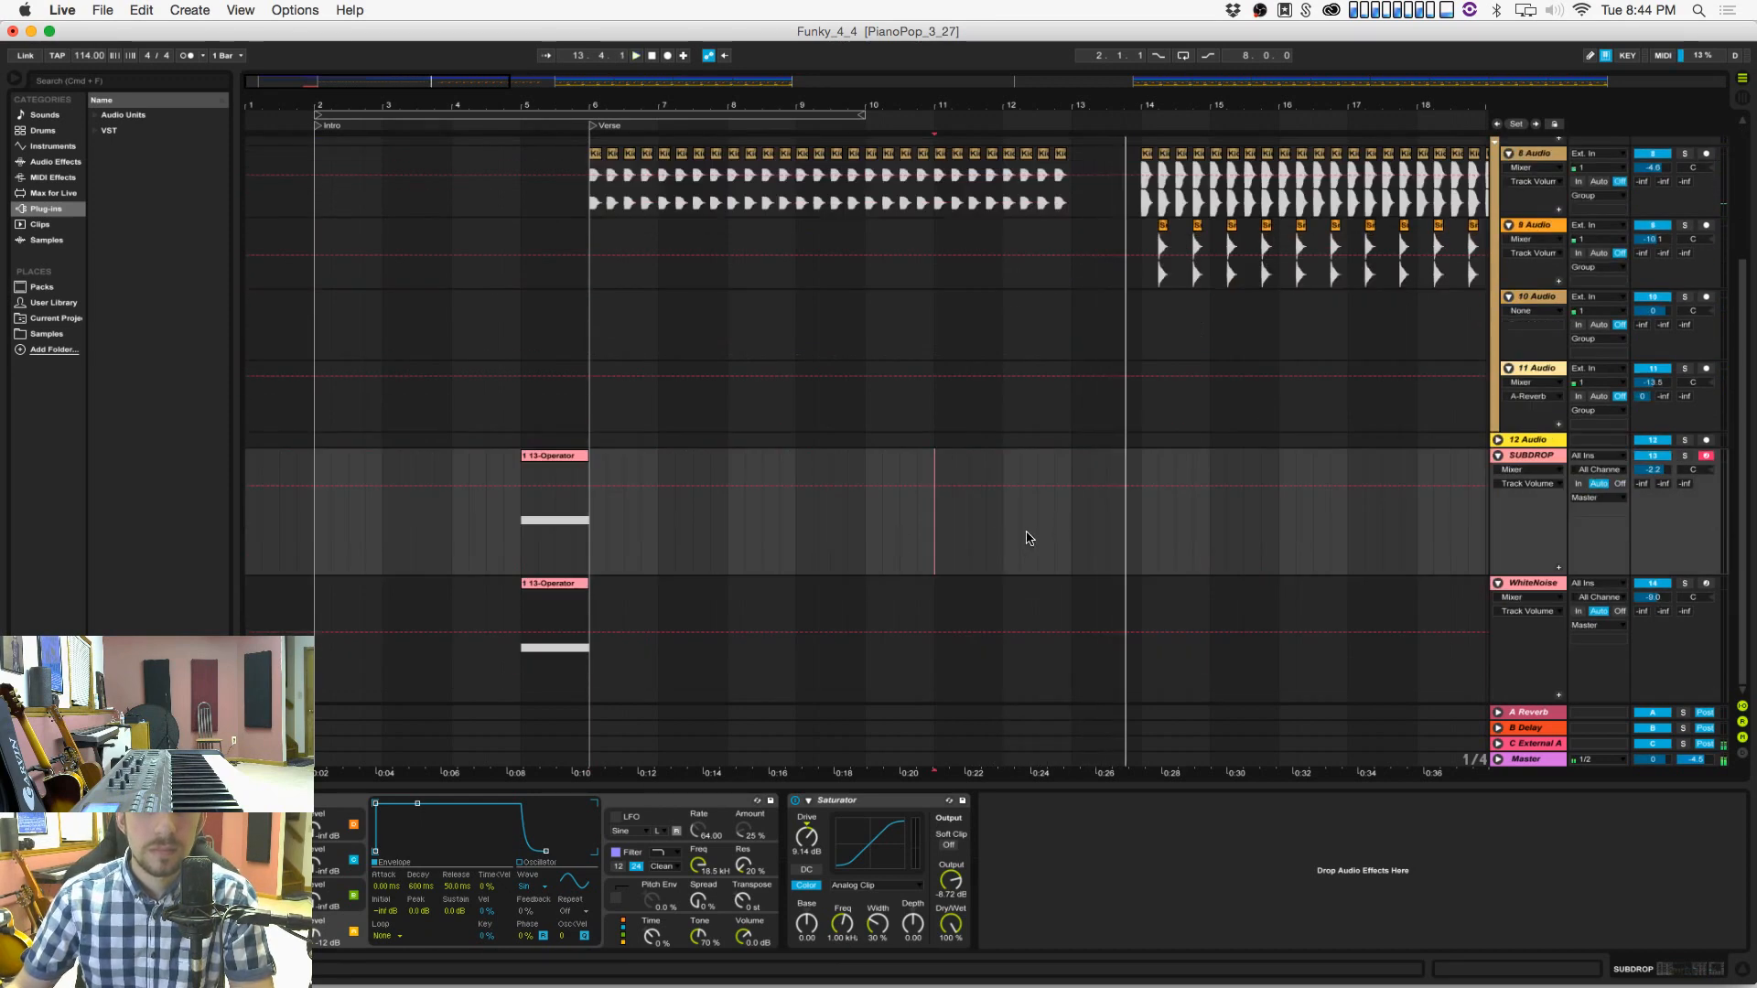
Step: Copy the SUBDROP and WhiteNoise clips from bar 5 to bar 13, save the set and play the transition from bar 12
{"action": "key", "text": "space"}
{"action": "left_click_drag", "start_coordinate": [531, 549], "coordinate": [586, 640]}
{"action": "left_click", "coordinate": [1070, 549]}
{"action": "key", "text": "super+v"}
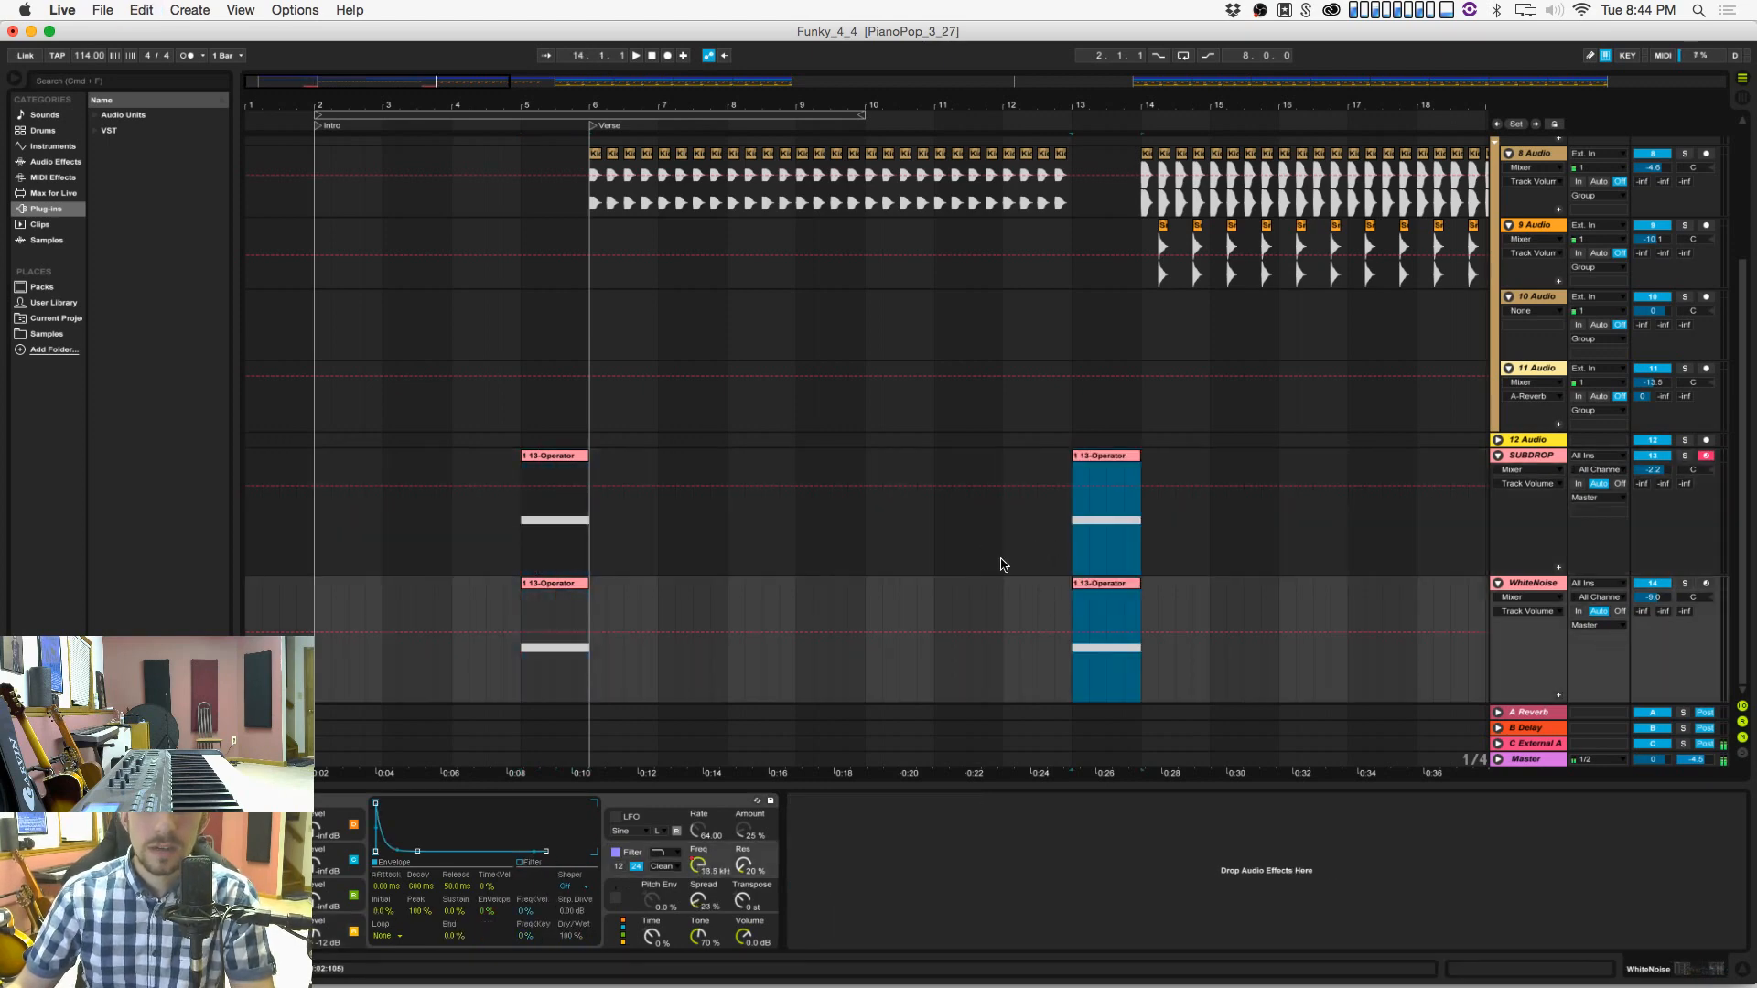
{"action": "left_click", "coordinate": [1000, 559]}
{"action": "key", "text": "super+s"}
{"action": "key", "text": "space"}
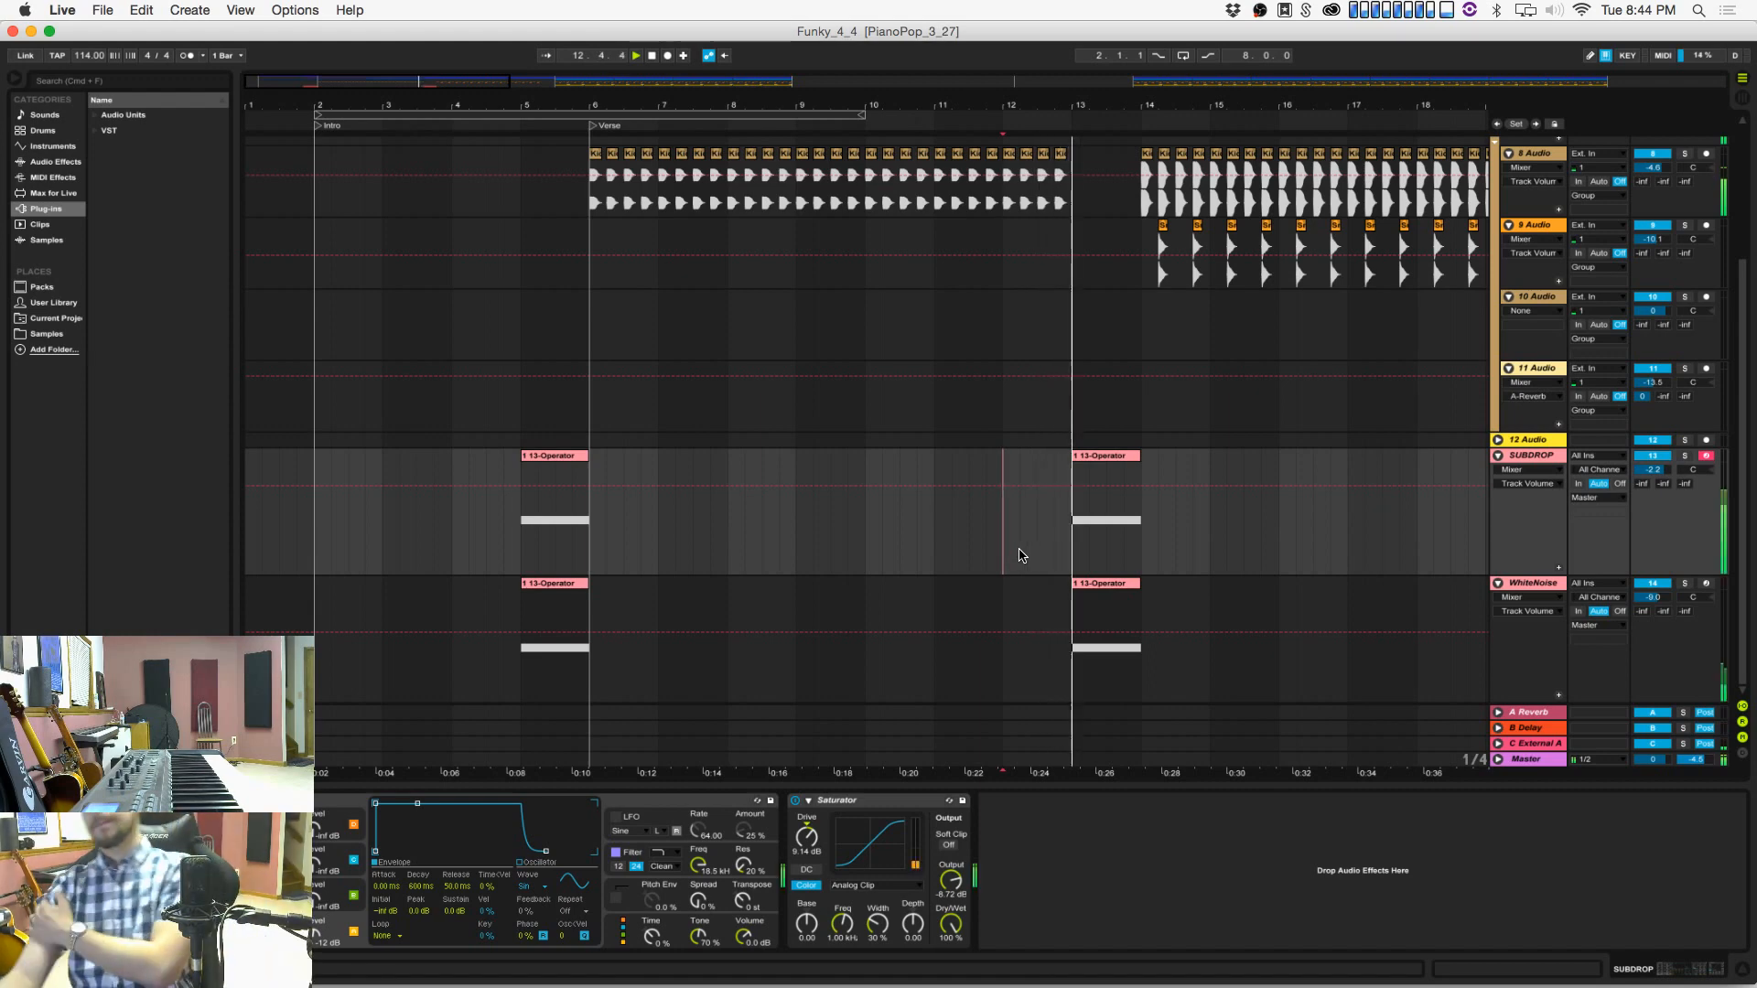
{"action": "scroll", "coordinate": [1083, 518], "scroll_direction": "up", "scroll_amount": 5}
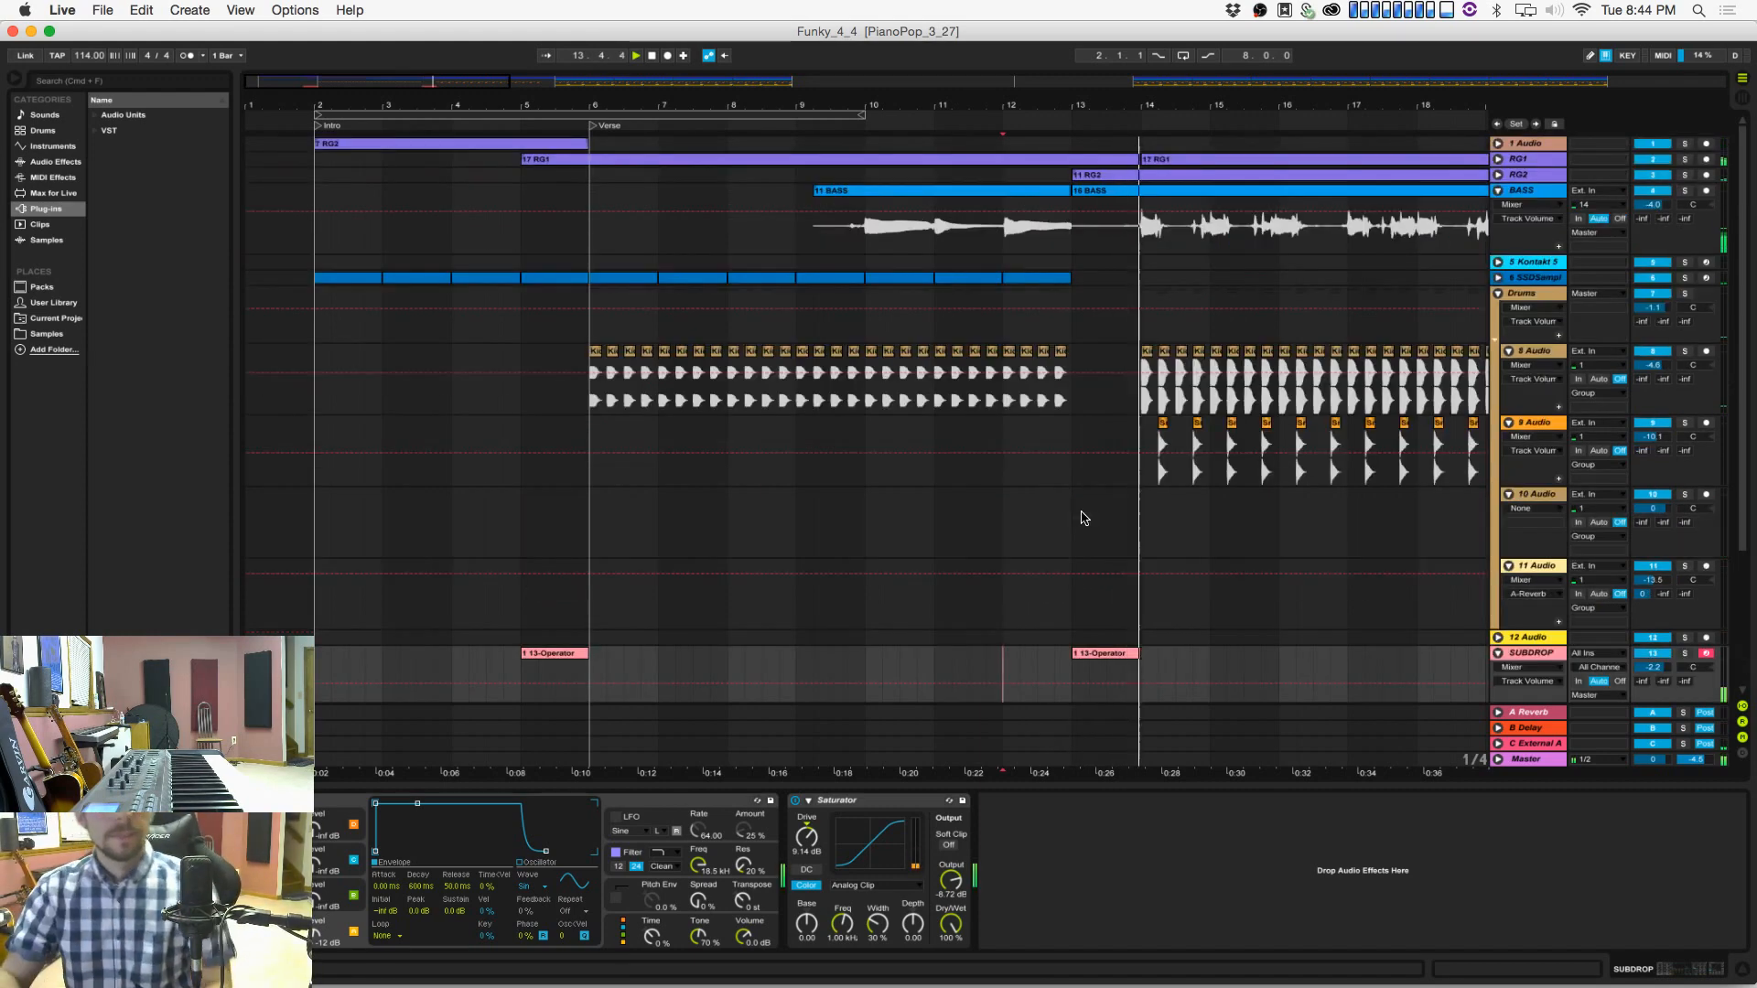
{"action": "scroll", "coordinate": [1115, 419], "scroll_direction": "right", "scroll_amount": 5}
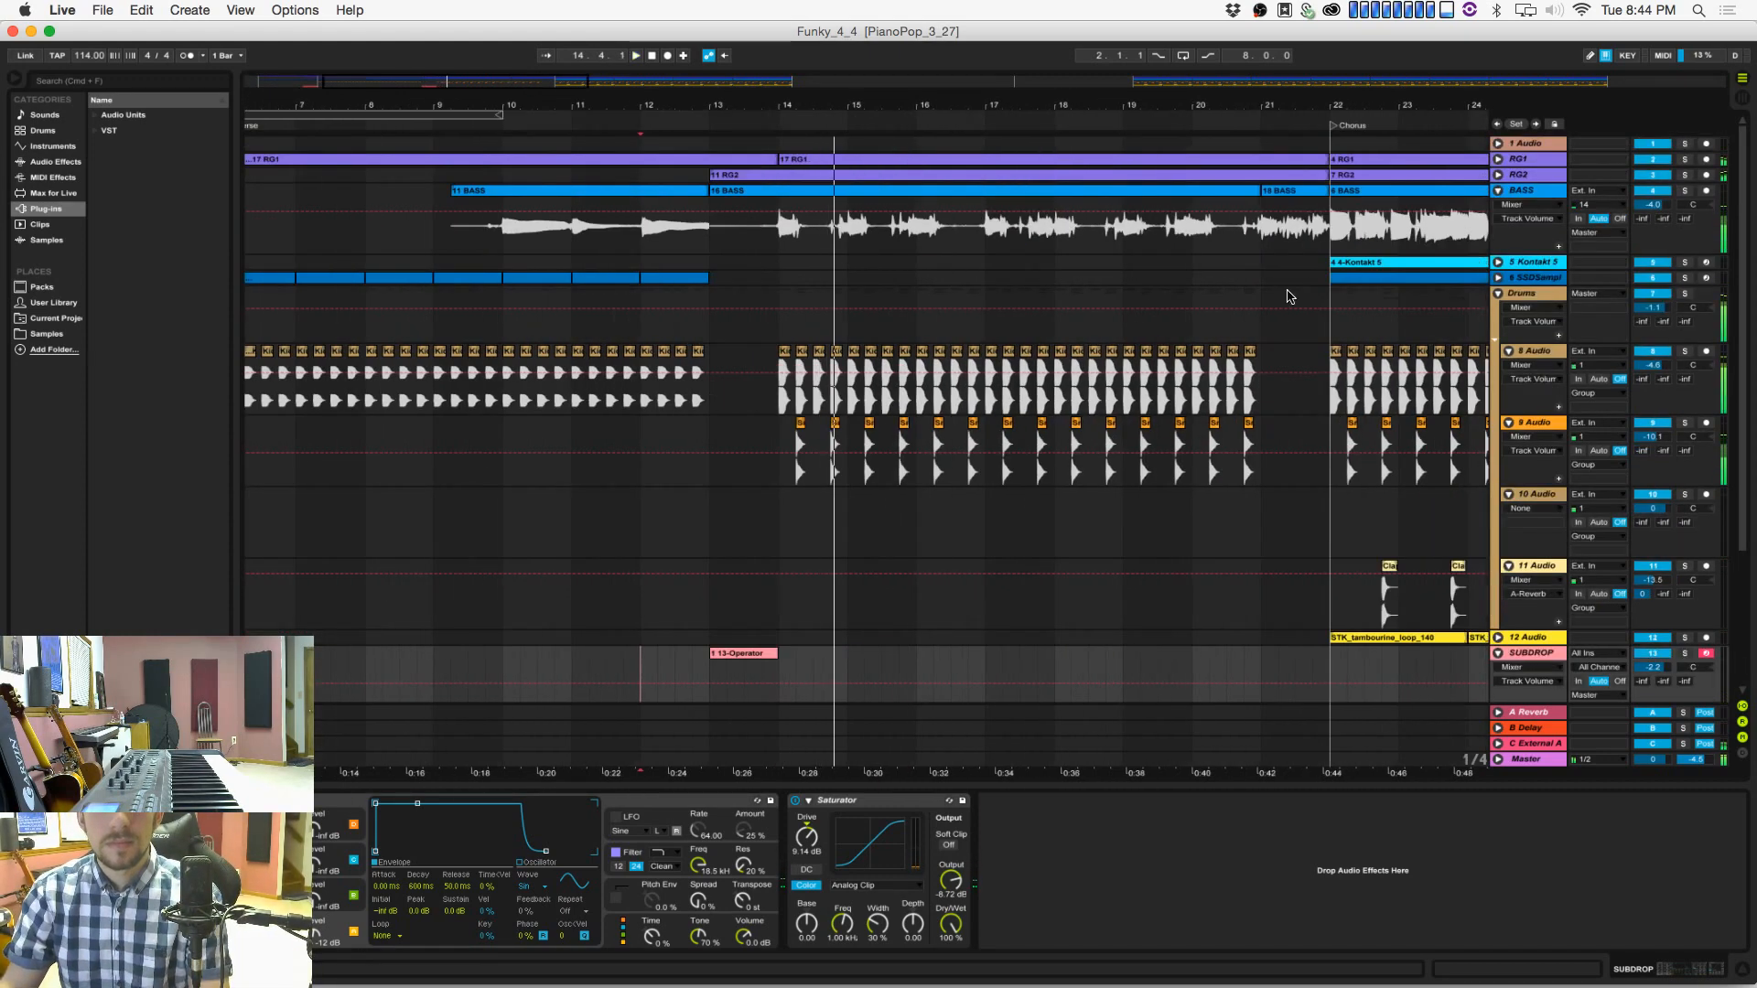
Step: Unfold the SSDSampler track and insert an empty MIDI clip spanning bar 13 to the Chorus at bar 22
{"action": "left_click", "coordinate": [1543, 277]}
{"action": "left_click", "coordinate": [1499, 278]}
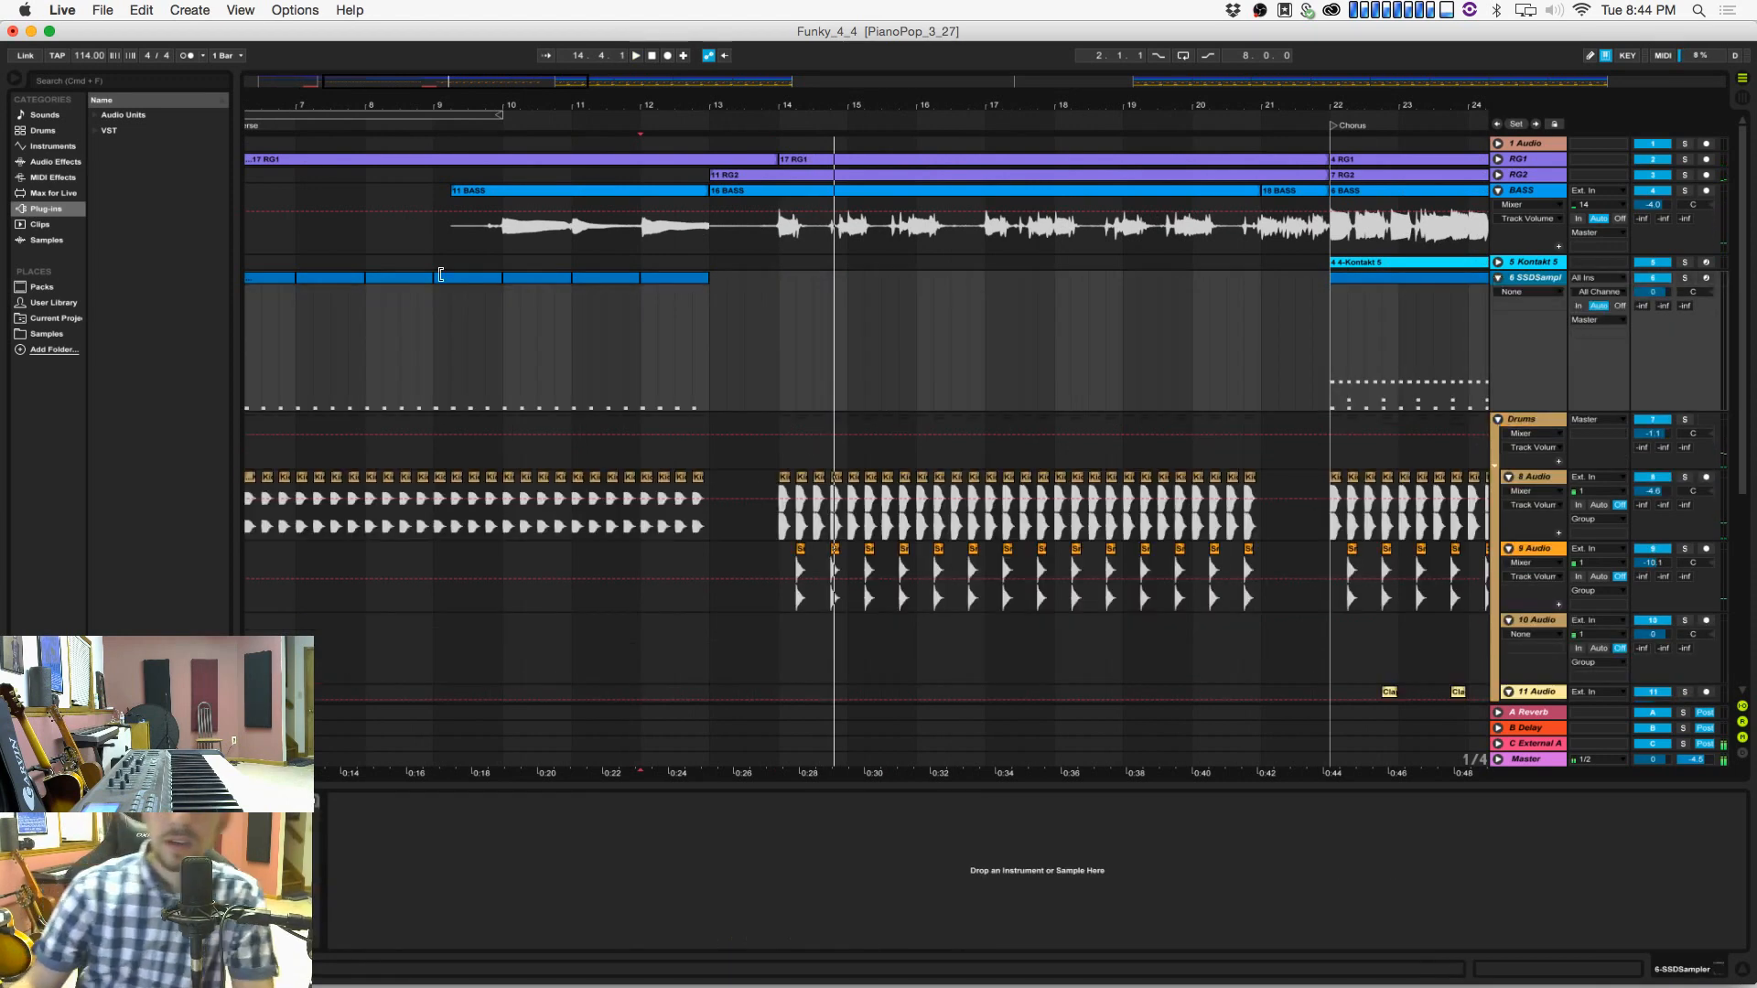
{"action": "left_click_drag", "start_coordinate": [704, 336], "coordinate": [1331, 348]}
{"action": "right_click", "coordinate": [1139, 284]}
{"action": "left_click", "coordinate": [1180, 372]}
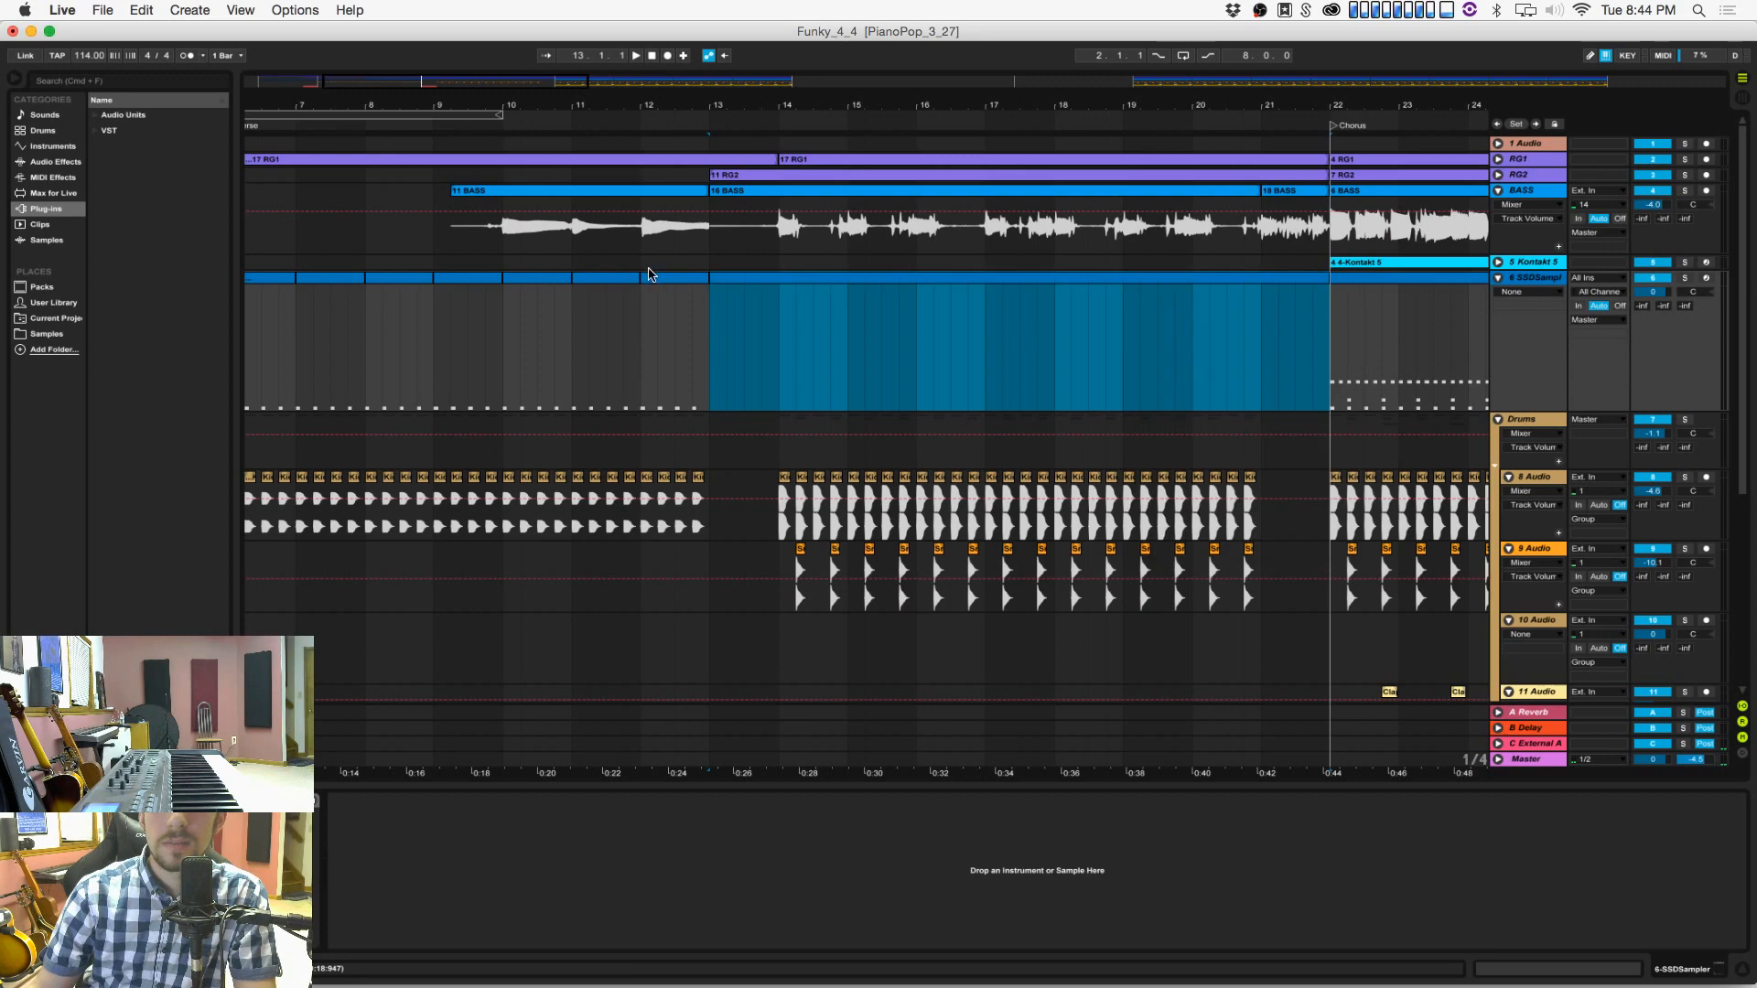
Step: Delete the SSDSampler clips in the Verse from bar 6 to bar 13
{"action": "left_click", "coordinate": [649, 280]}
{"action": "scroll", "coordinate": [622, 290], "scroll_direction": "left", "scroll_amount": 5}
{"action": "left_click", "coordinate": [618, 279], "text": "shift"}
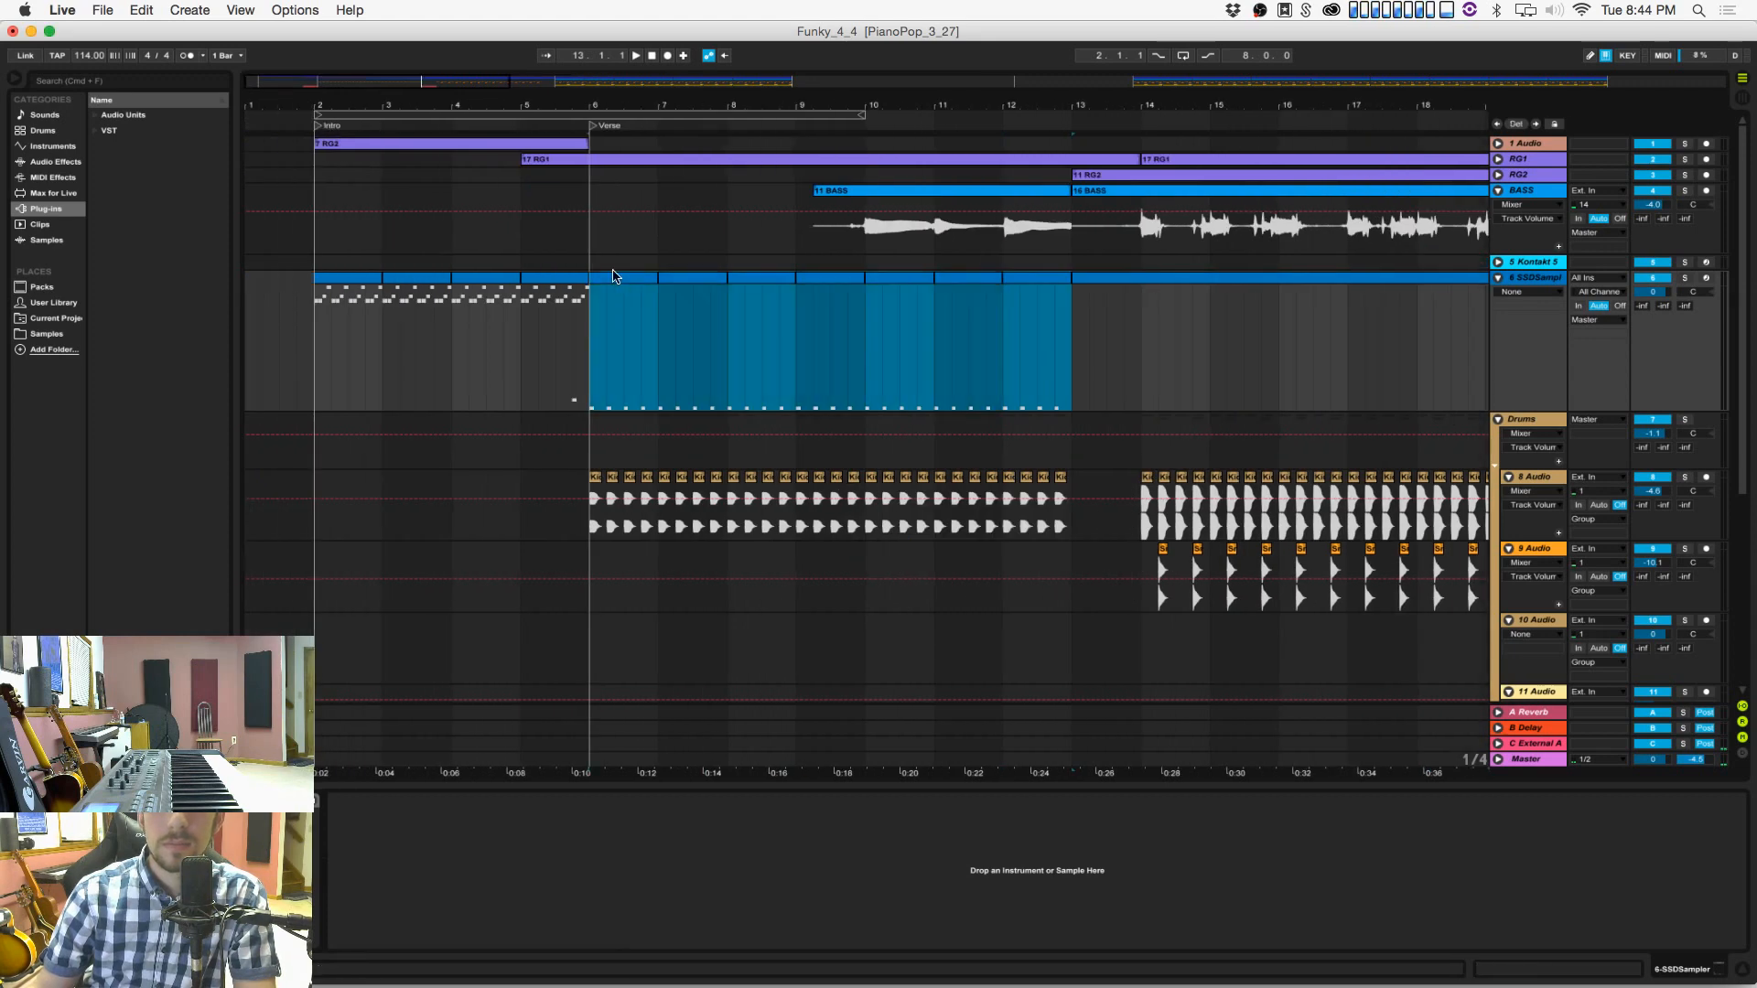
Step: Open the empty SSDSampler clip between bar 13 and bar 22 for note editing
{"action": "left_click", "coordinate": [1103, 293]}
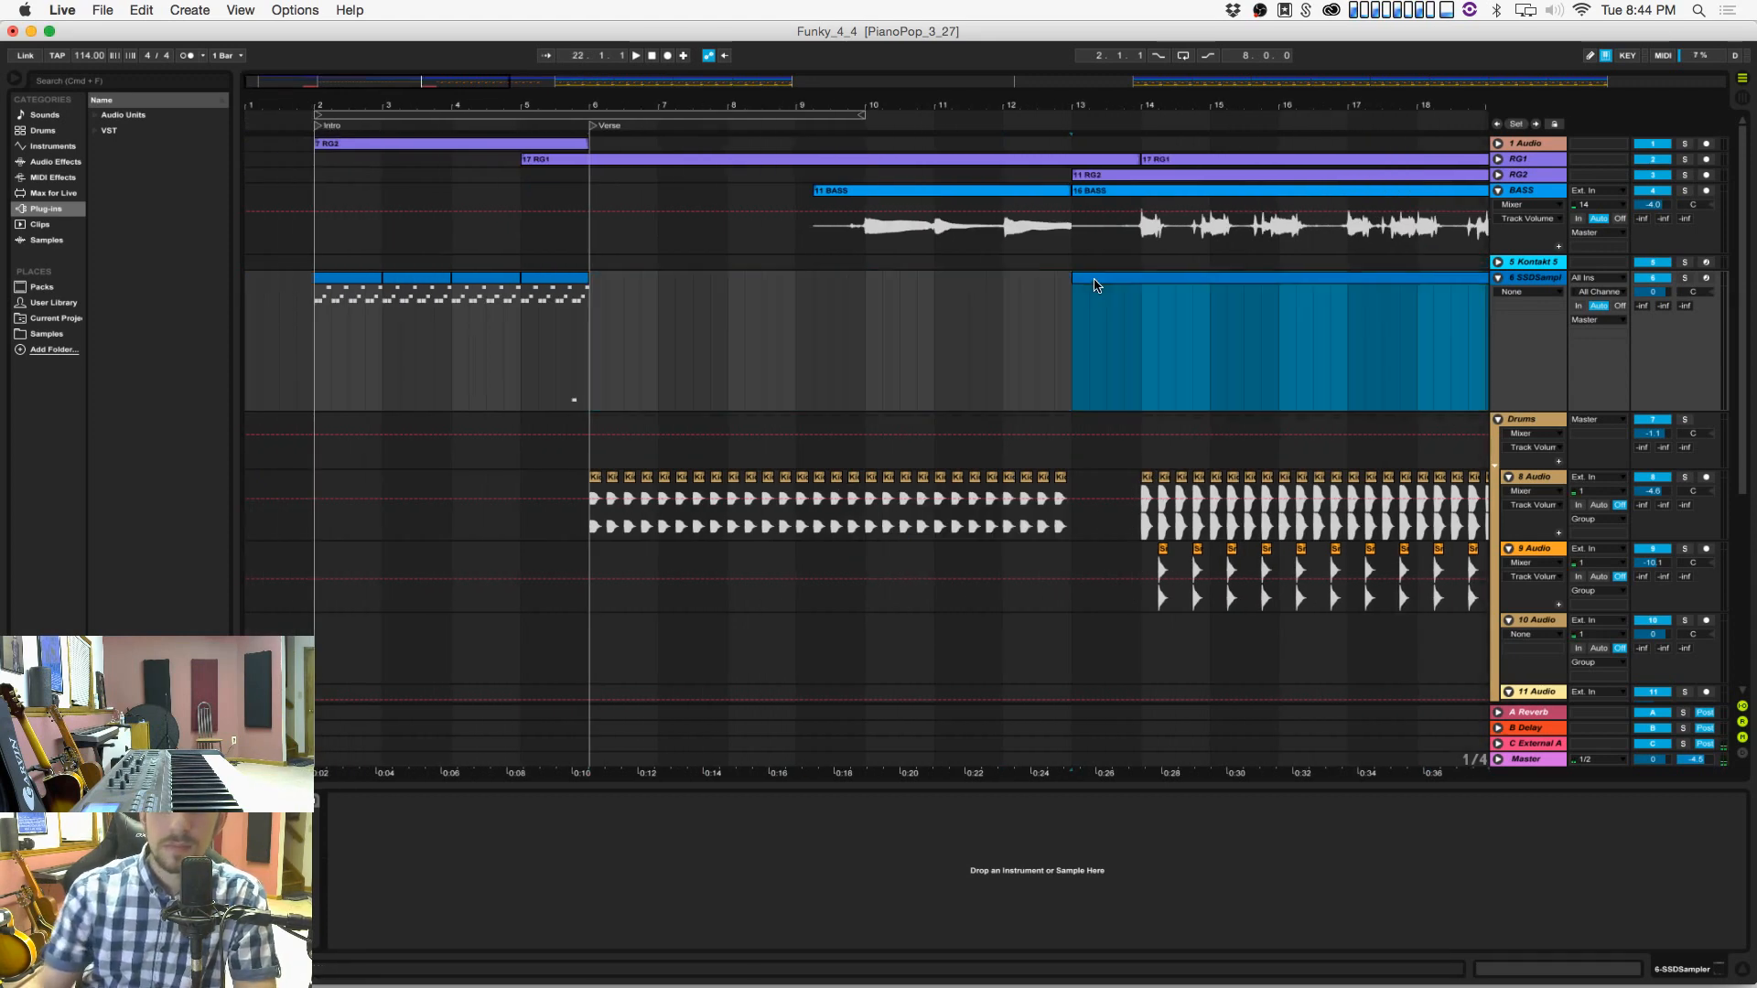
{"action": "scroll", "coordinate": [1088, 286], "scroll_direction": "right", "scroll_amount": 4}
{"action": "double_click", "coordinate": [868, 281]}
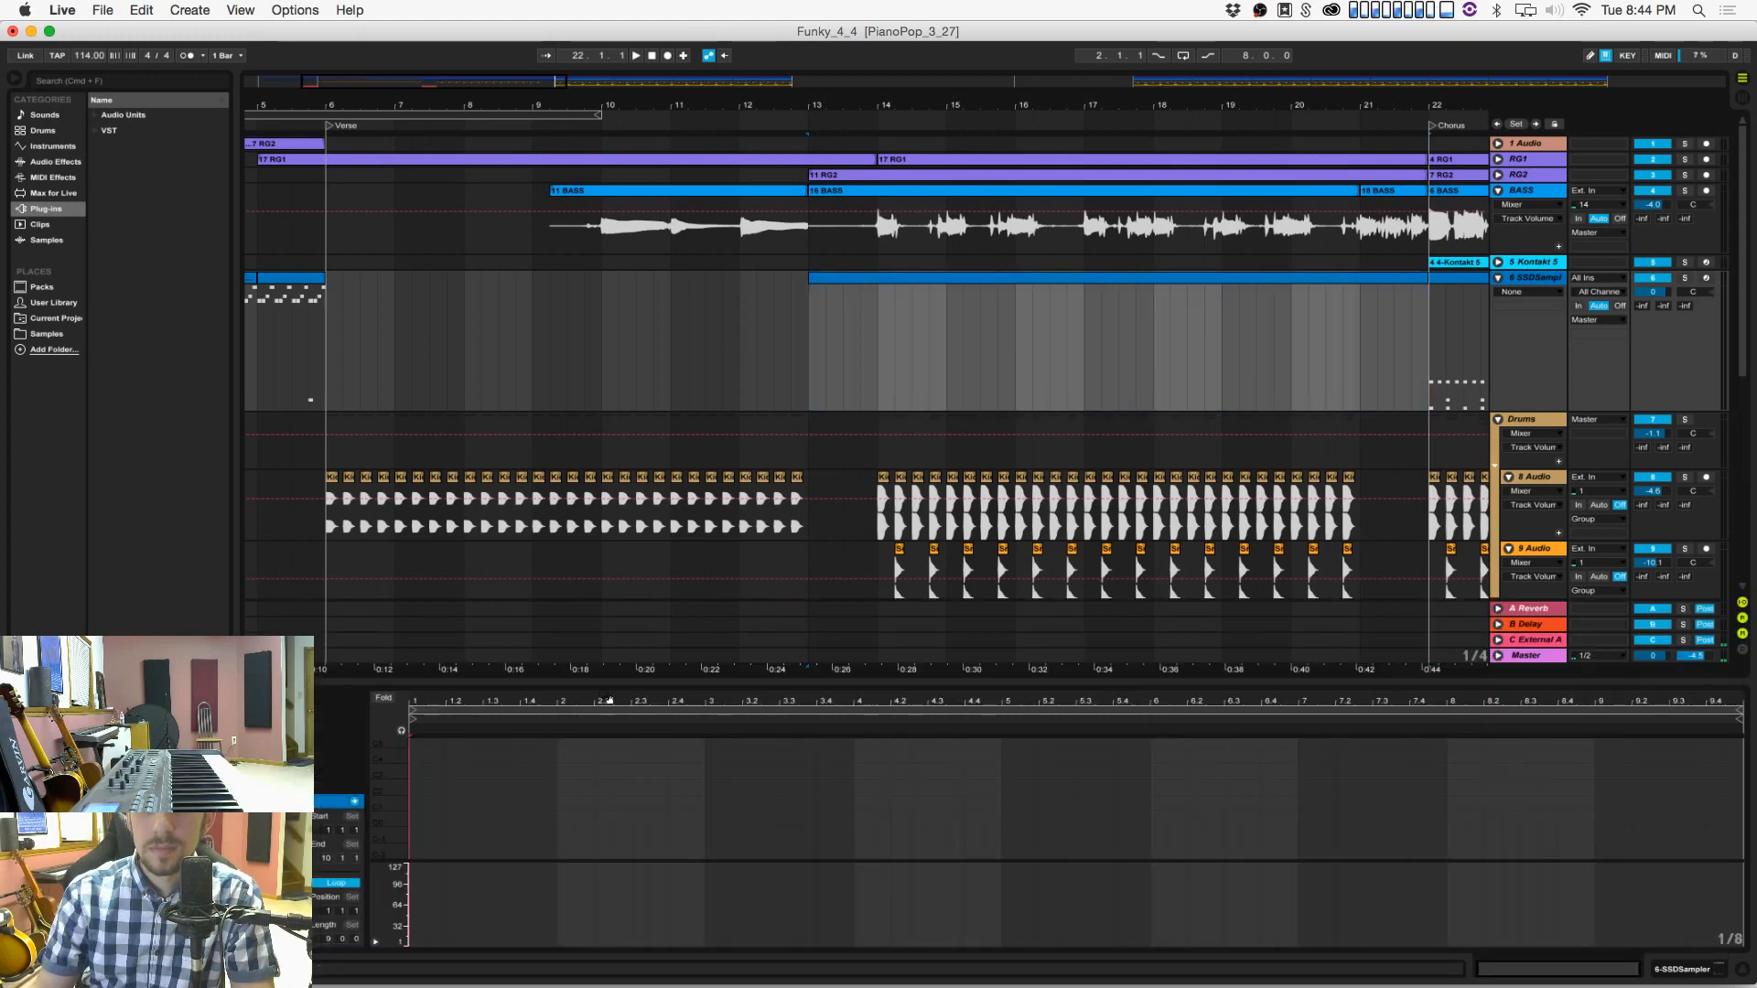
Step: Enlarge the note editor for the empty SSDSampler clip and set its grid to 1/16
{"action": "left_click_drag", "start_coordinate": [599, 682], "coordinate": [599, 533]}
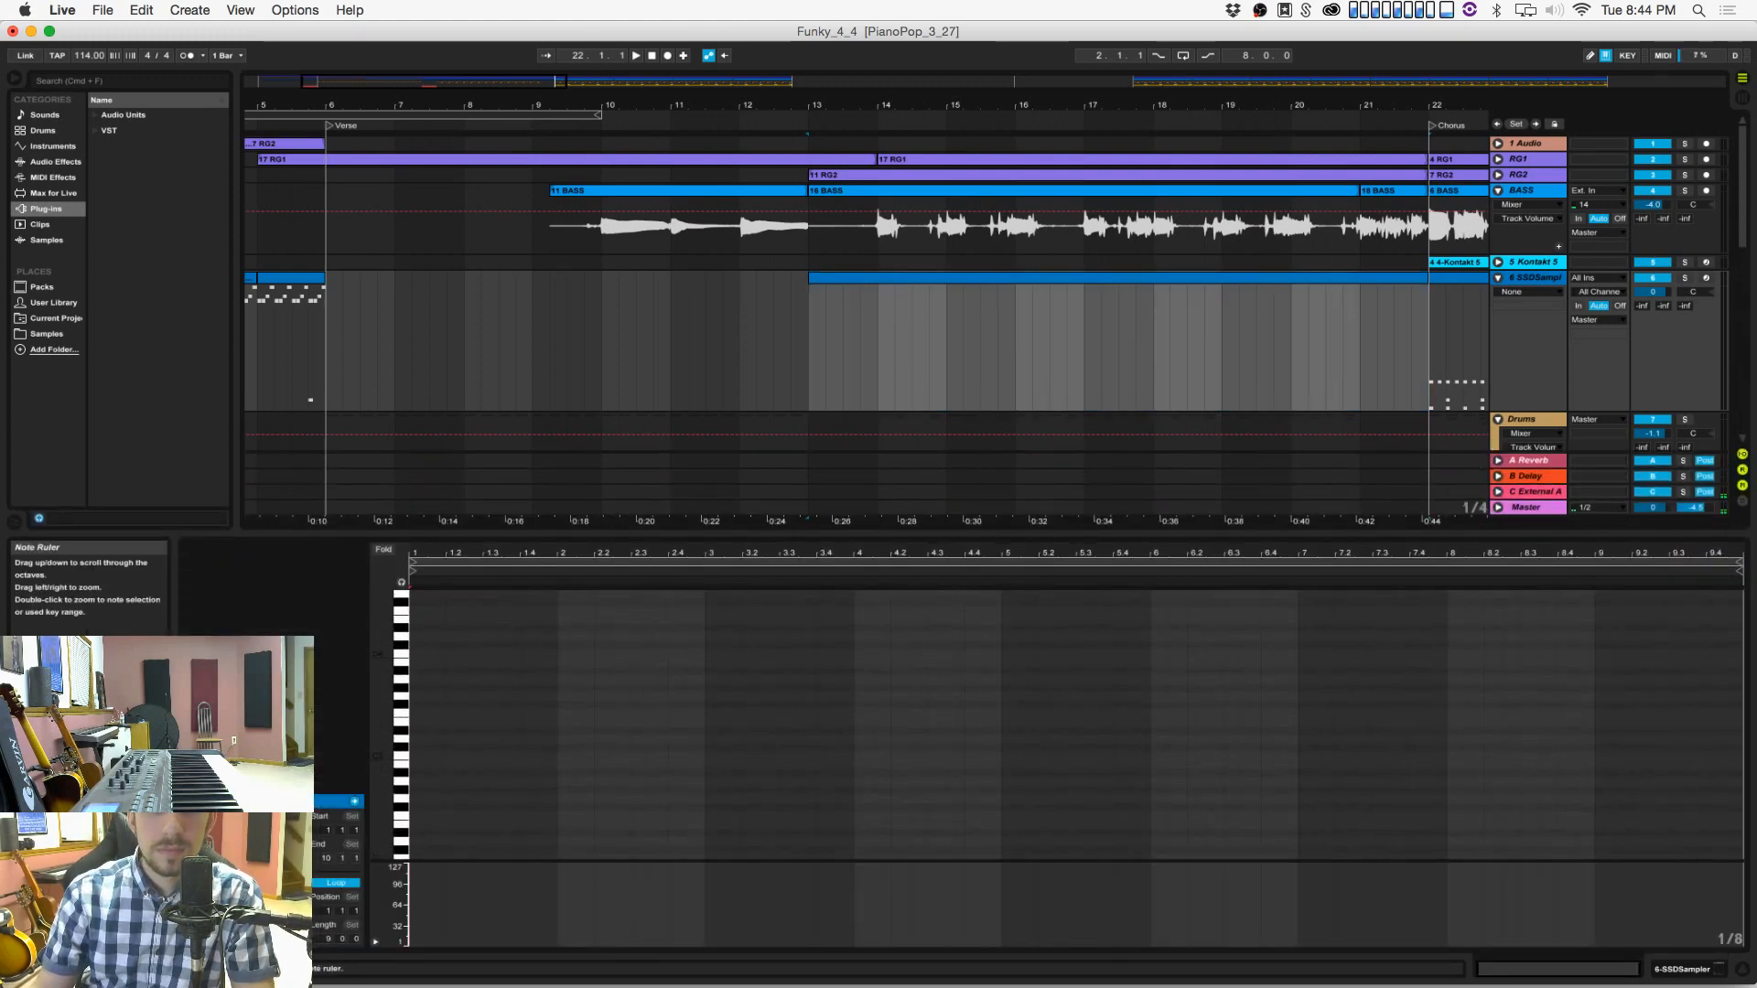
{"action": "left_click_drag", "start_coordinate": [381, 718], "coordinate": [394, 744]}
{"action": "key", "text": "b"}
{"action": "left_click", "coordinate": [531, 782]}
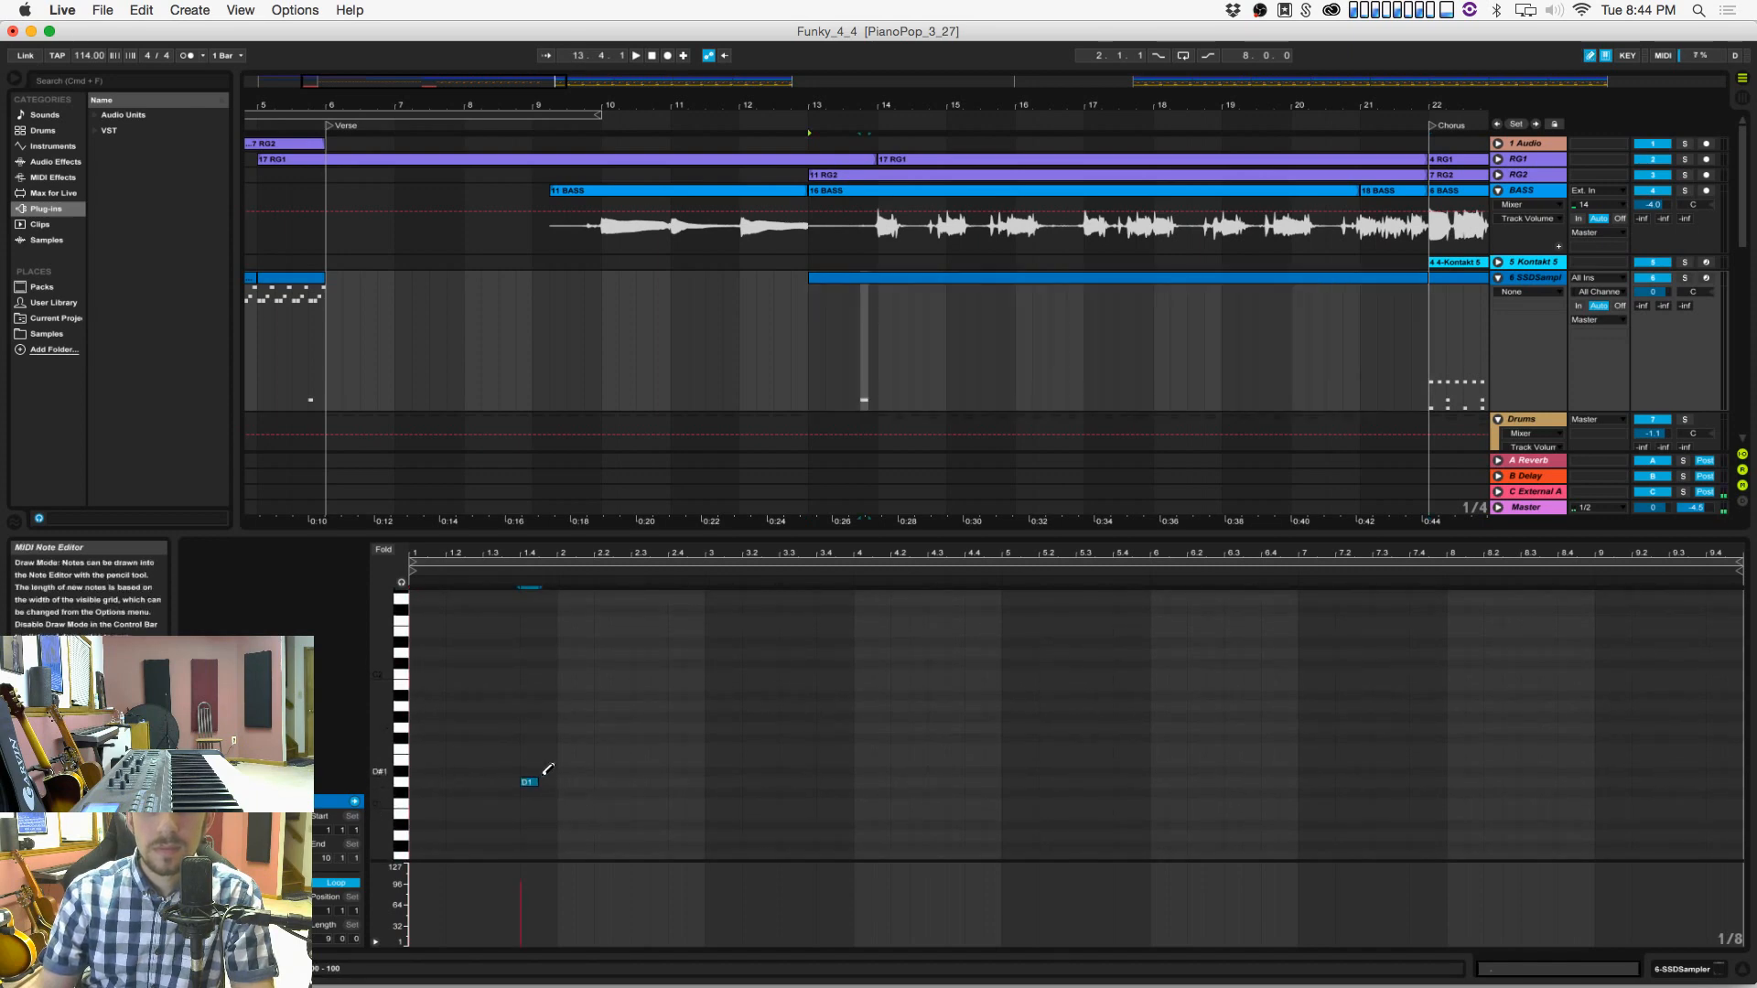
{"action": "left_click", "coordinate": [536, 779]}
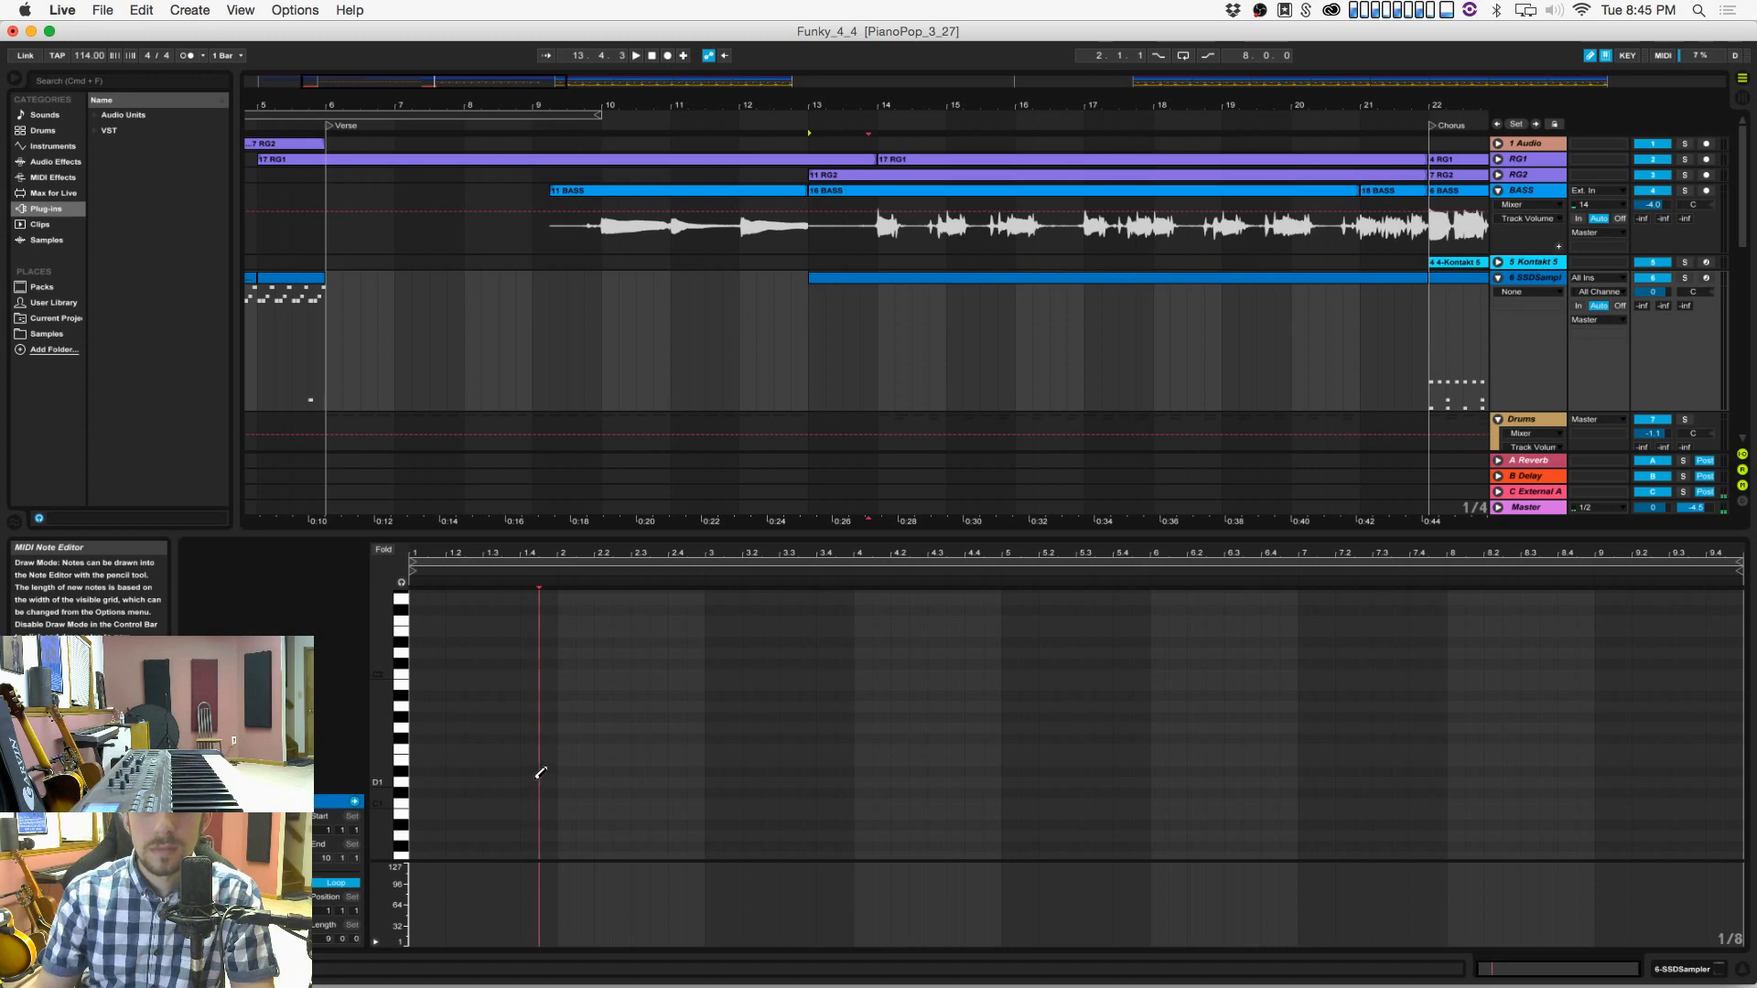
{"action": "right_click", "coordinate": [540, 773]}
{"action": "left_click", "coordinate": [646, 721]}
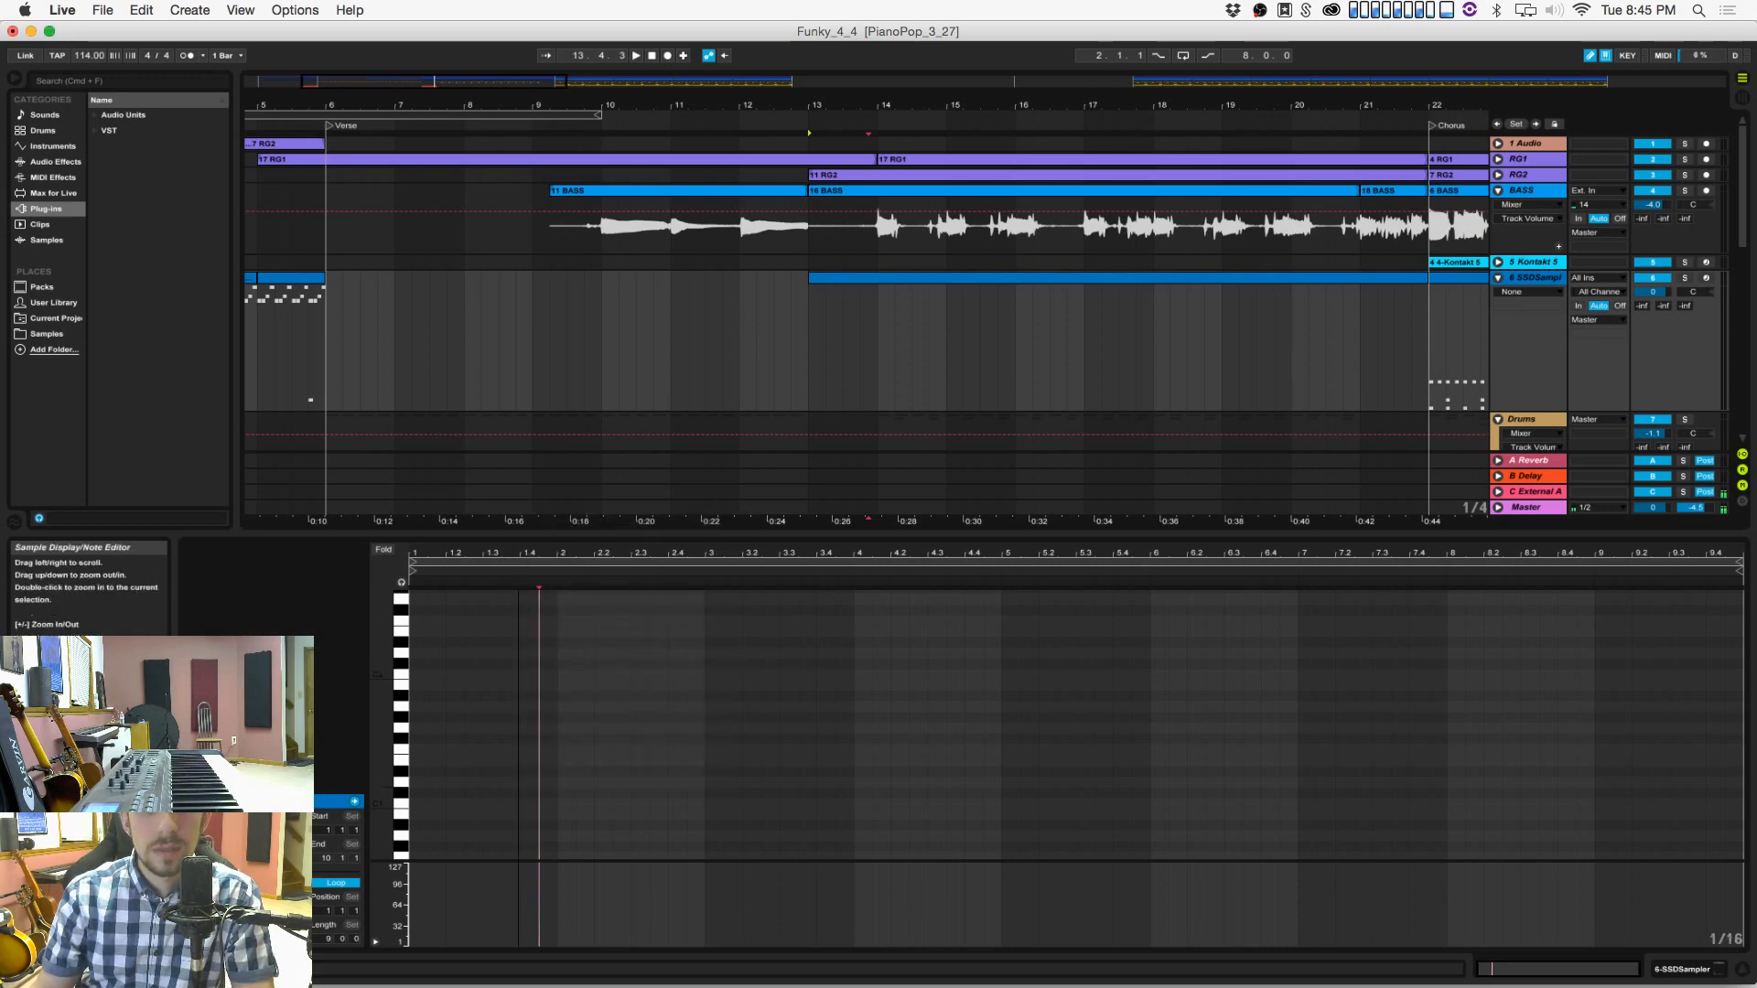
{"action": "left_click_drag", "start_coordinate": [540, 553], "coordinate": [540, 594]}
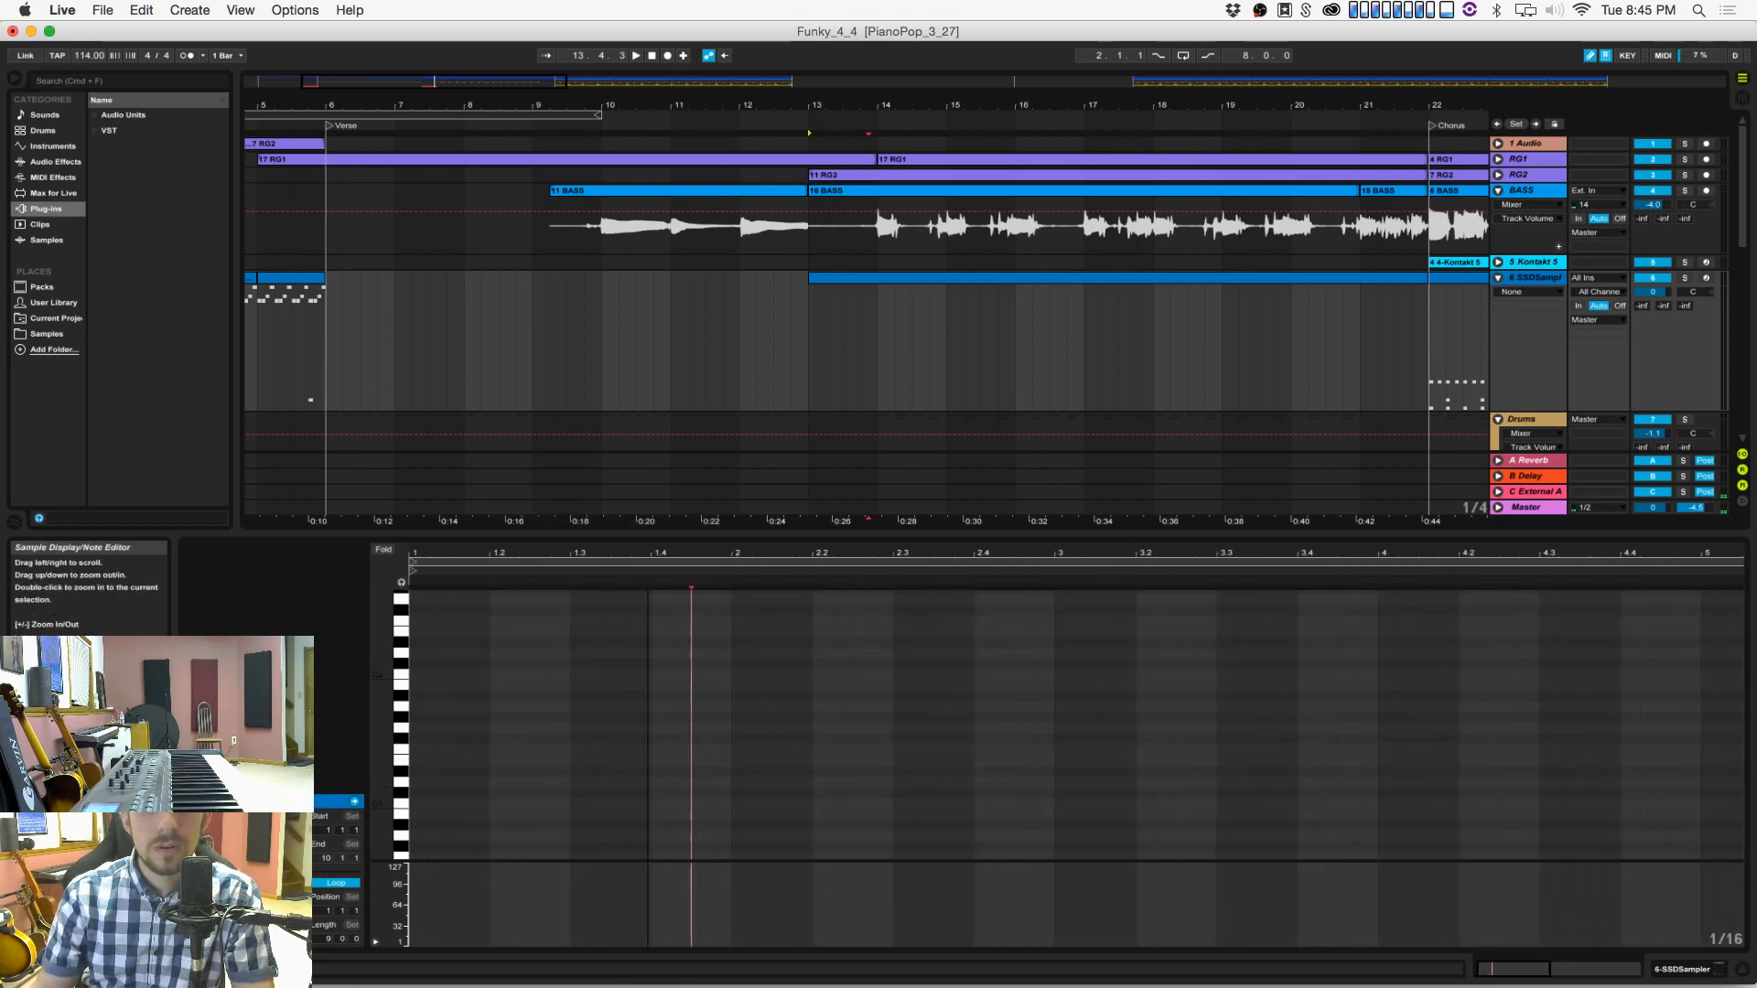
Step: Draw a sixteenth-note fill with D1 and E1 together at 1.4, D1 at 1.4.2 and A#1 at 1.4.3
{"action": "left_click", "coordinate": [660, 782]}
{"action": "left_click", "coordinate": [661, 760]}
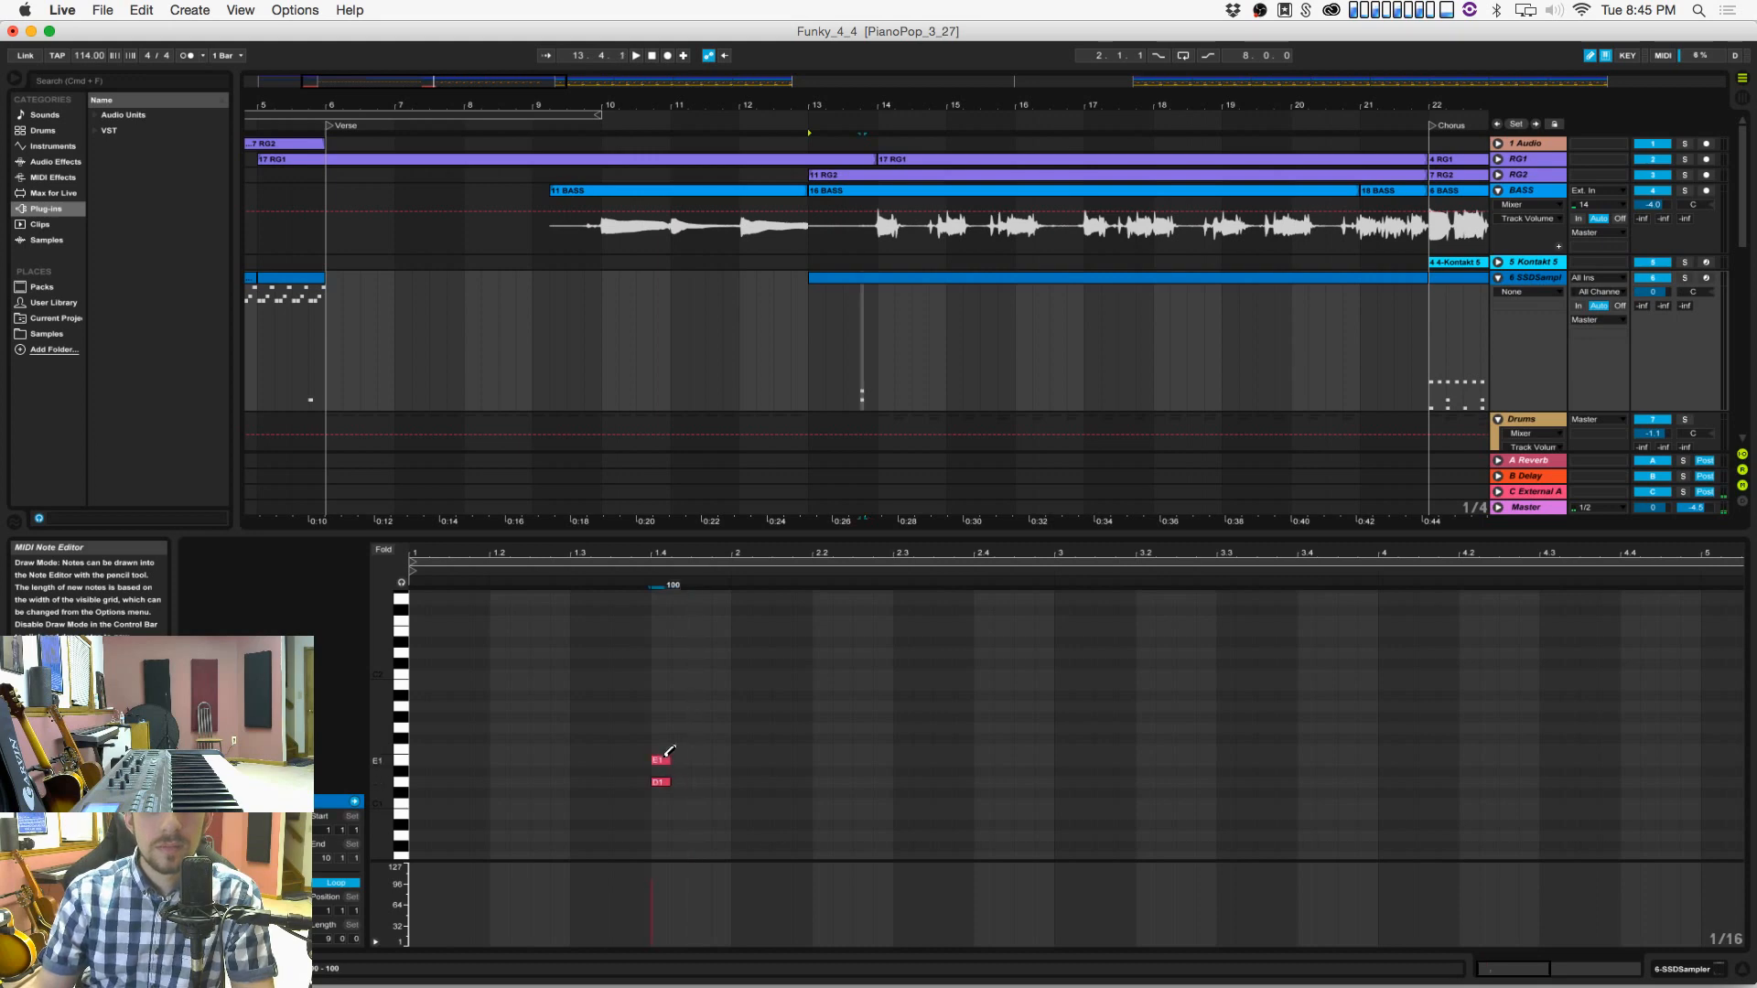
{"action": "left_click", "coordinate": [680, 781]}
{"action": "left_click", "coordinate": [702, 695]}
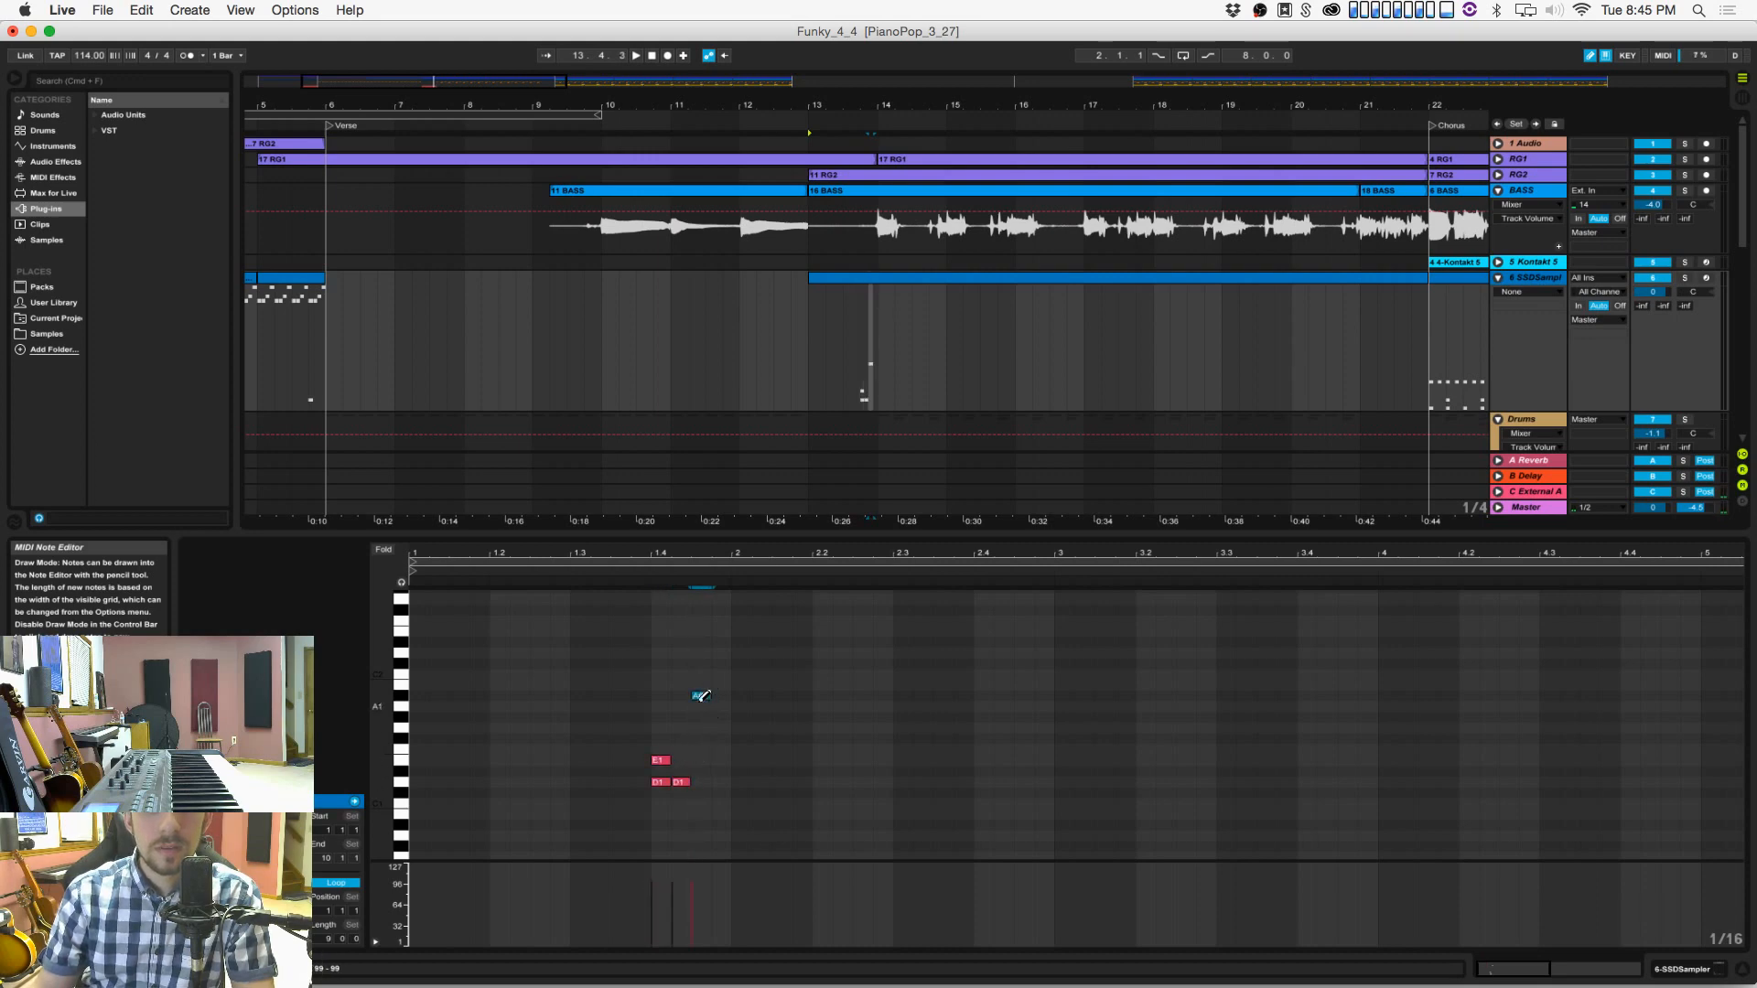
{"action": "key", "text": "b"}
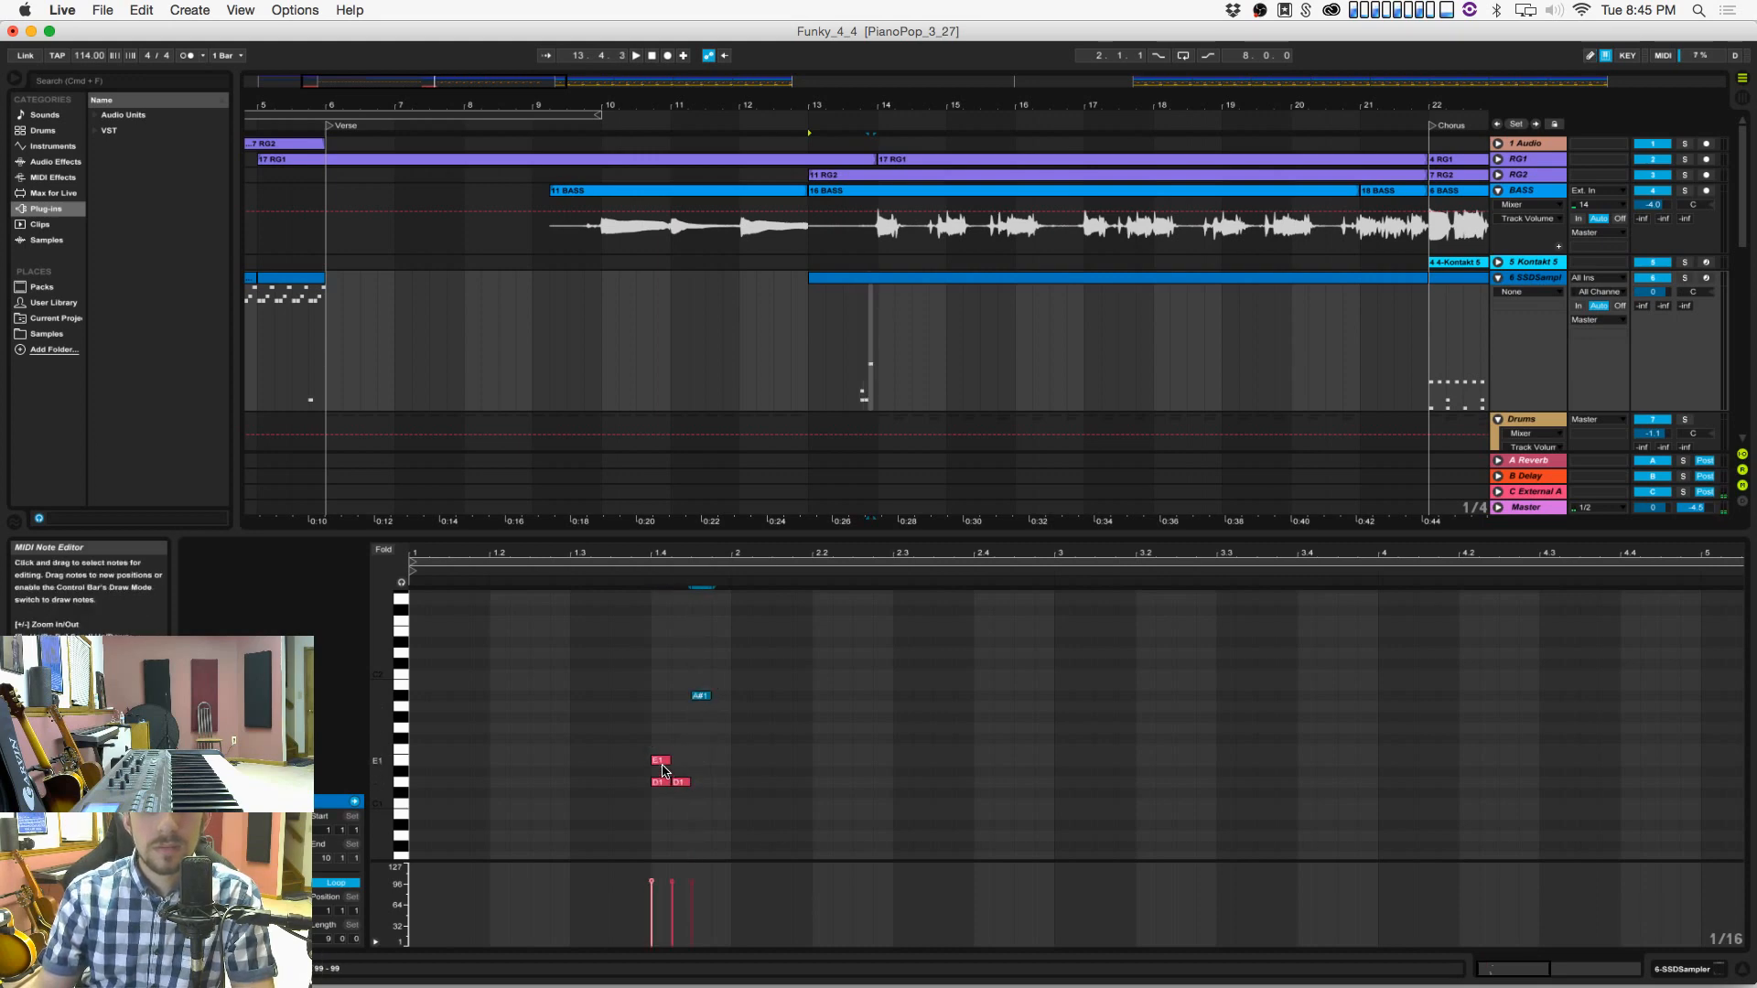
Step: Lower the second D1 note's velocity, shift the E1 note slightly ahead of 1.4 and reduce its velocity
{"action": "left_click", "coordinate": [663, 762]}
{"action": "left_click_drag", "start_coordinate": [670, 551], "coordinate": [672, 555]}
{"action": "left_click", "coordinate": [674, 899]}
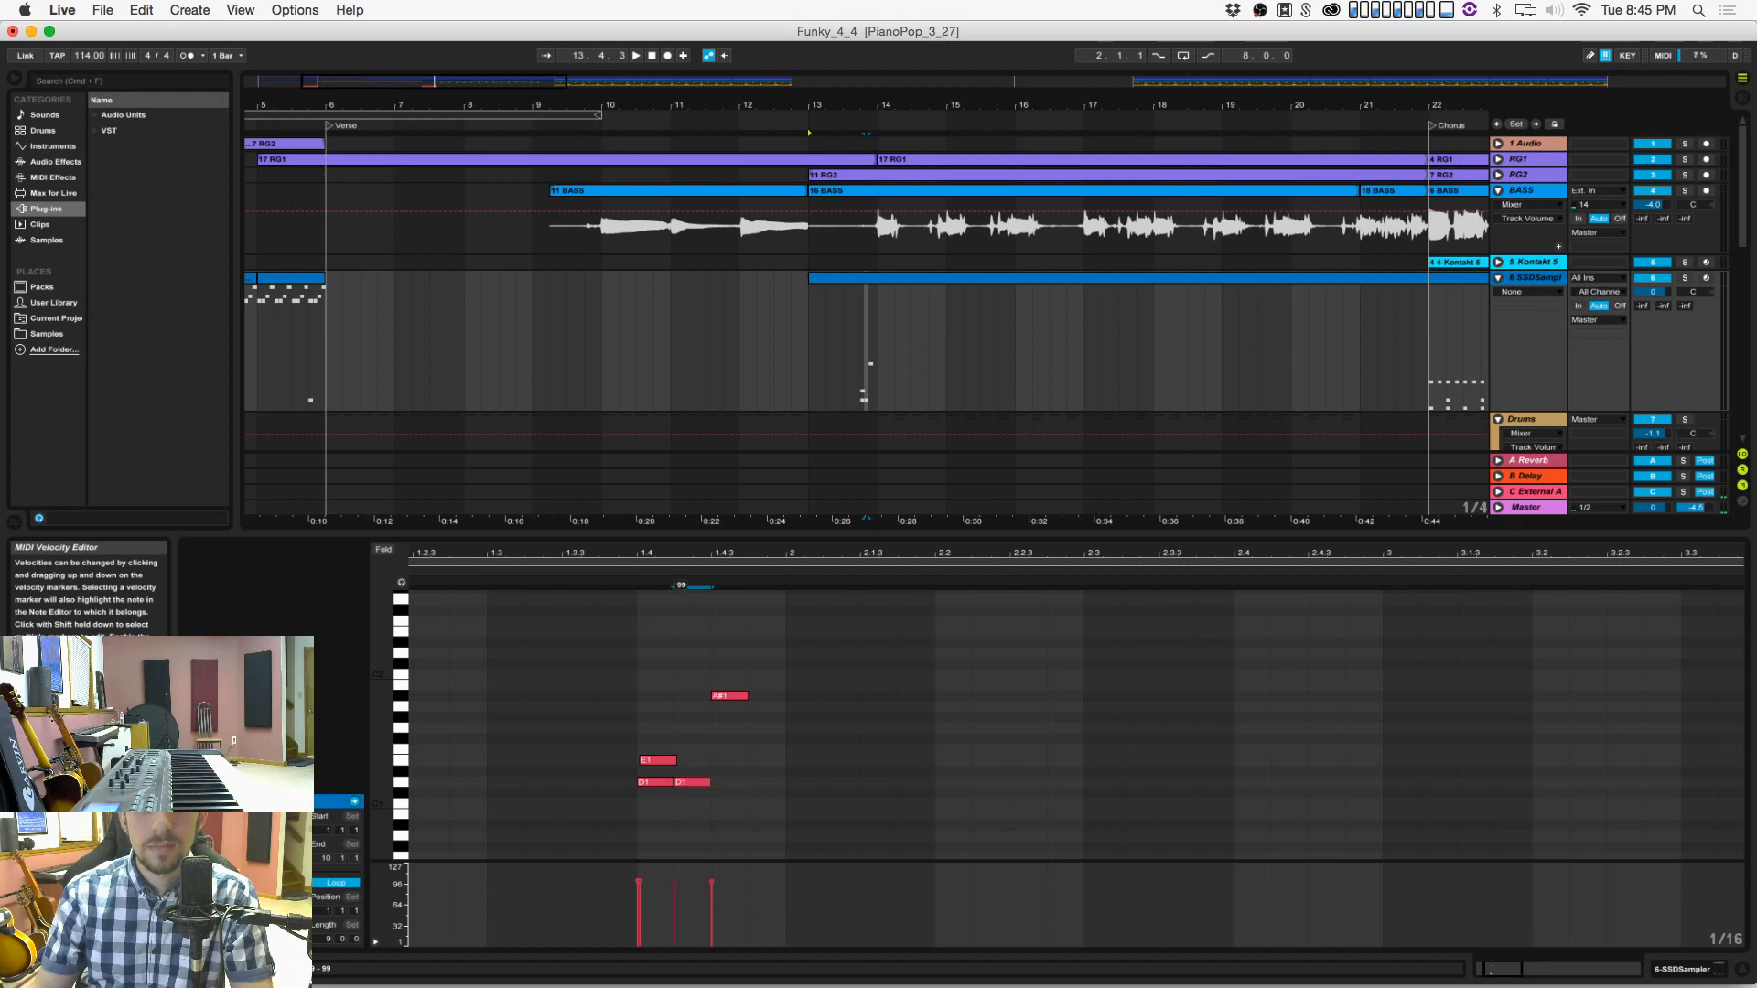
{"action": "left_click_drag", "start_coordinate": [615, 558], "coordinate": [638, 587]}
{"action": "left_click_drag", "start_coordinate": [623, 760], "coordinate": [610, 766]}
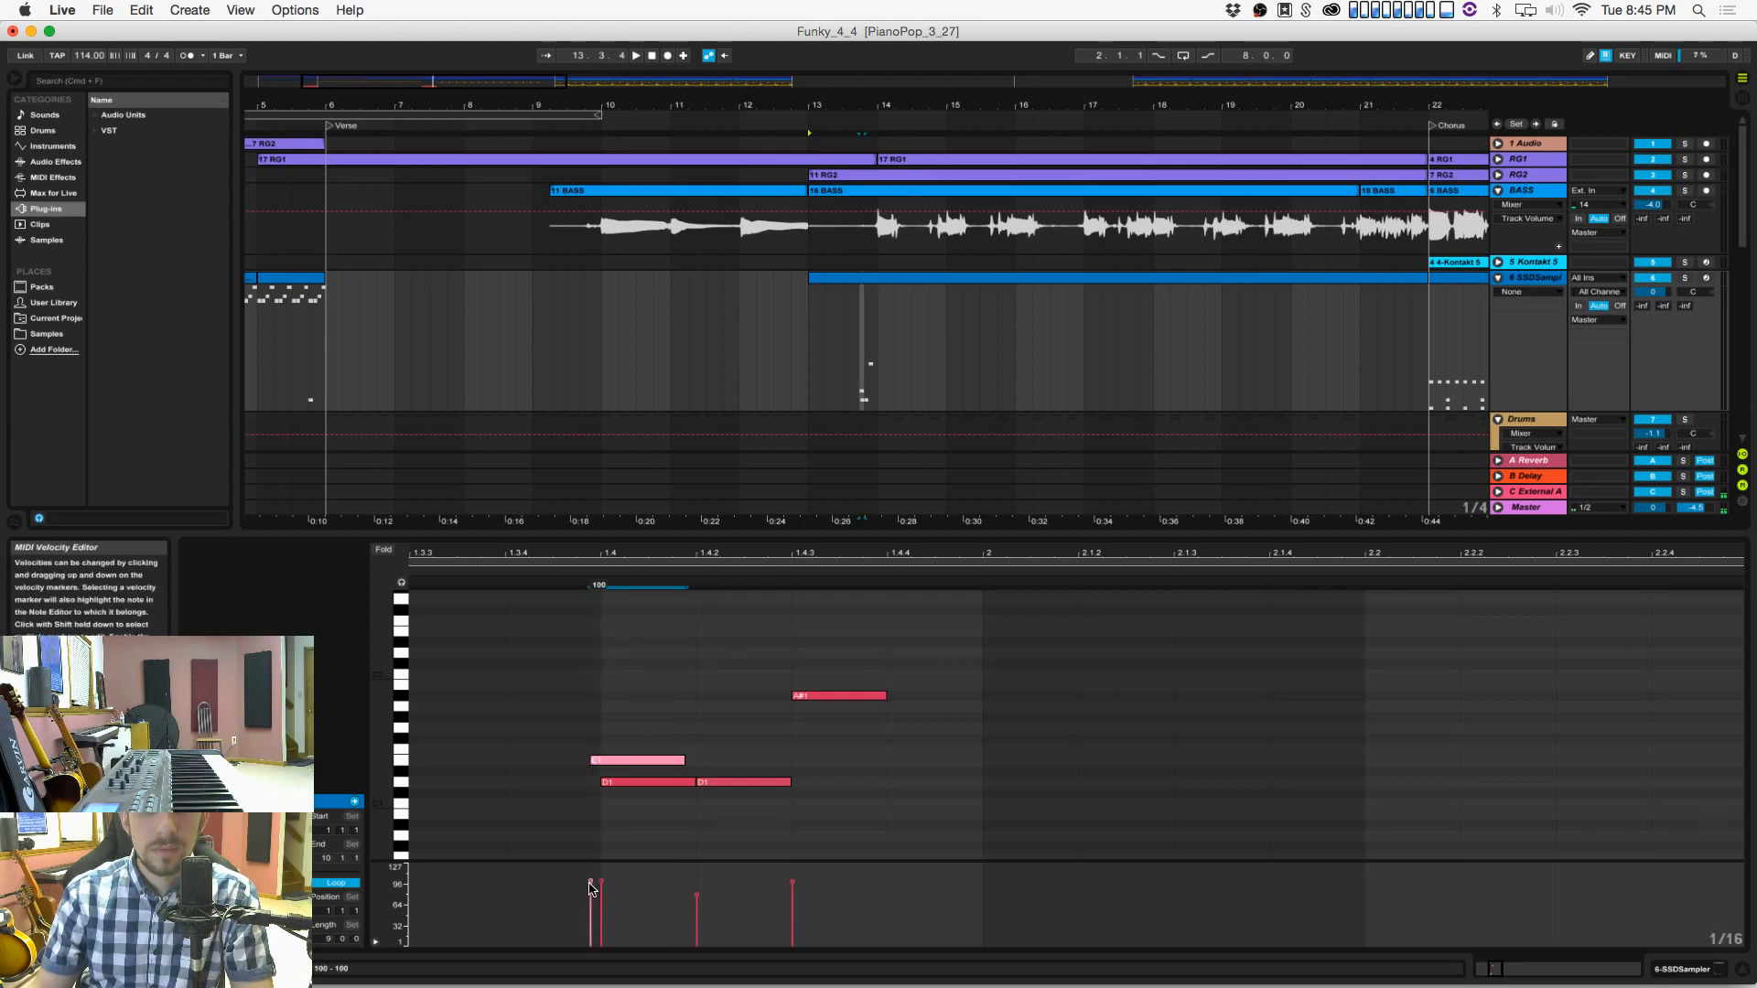
{"action": "left_click_drag", "start_coordinate": [590, 882], "coordinate": [590, 919]}
{"action": "left_click", "coordinate": [521, 563]}
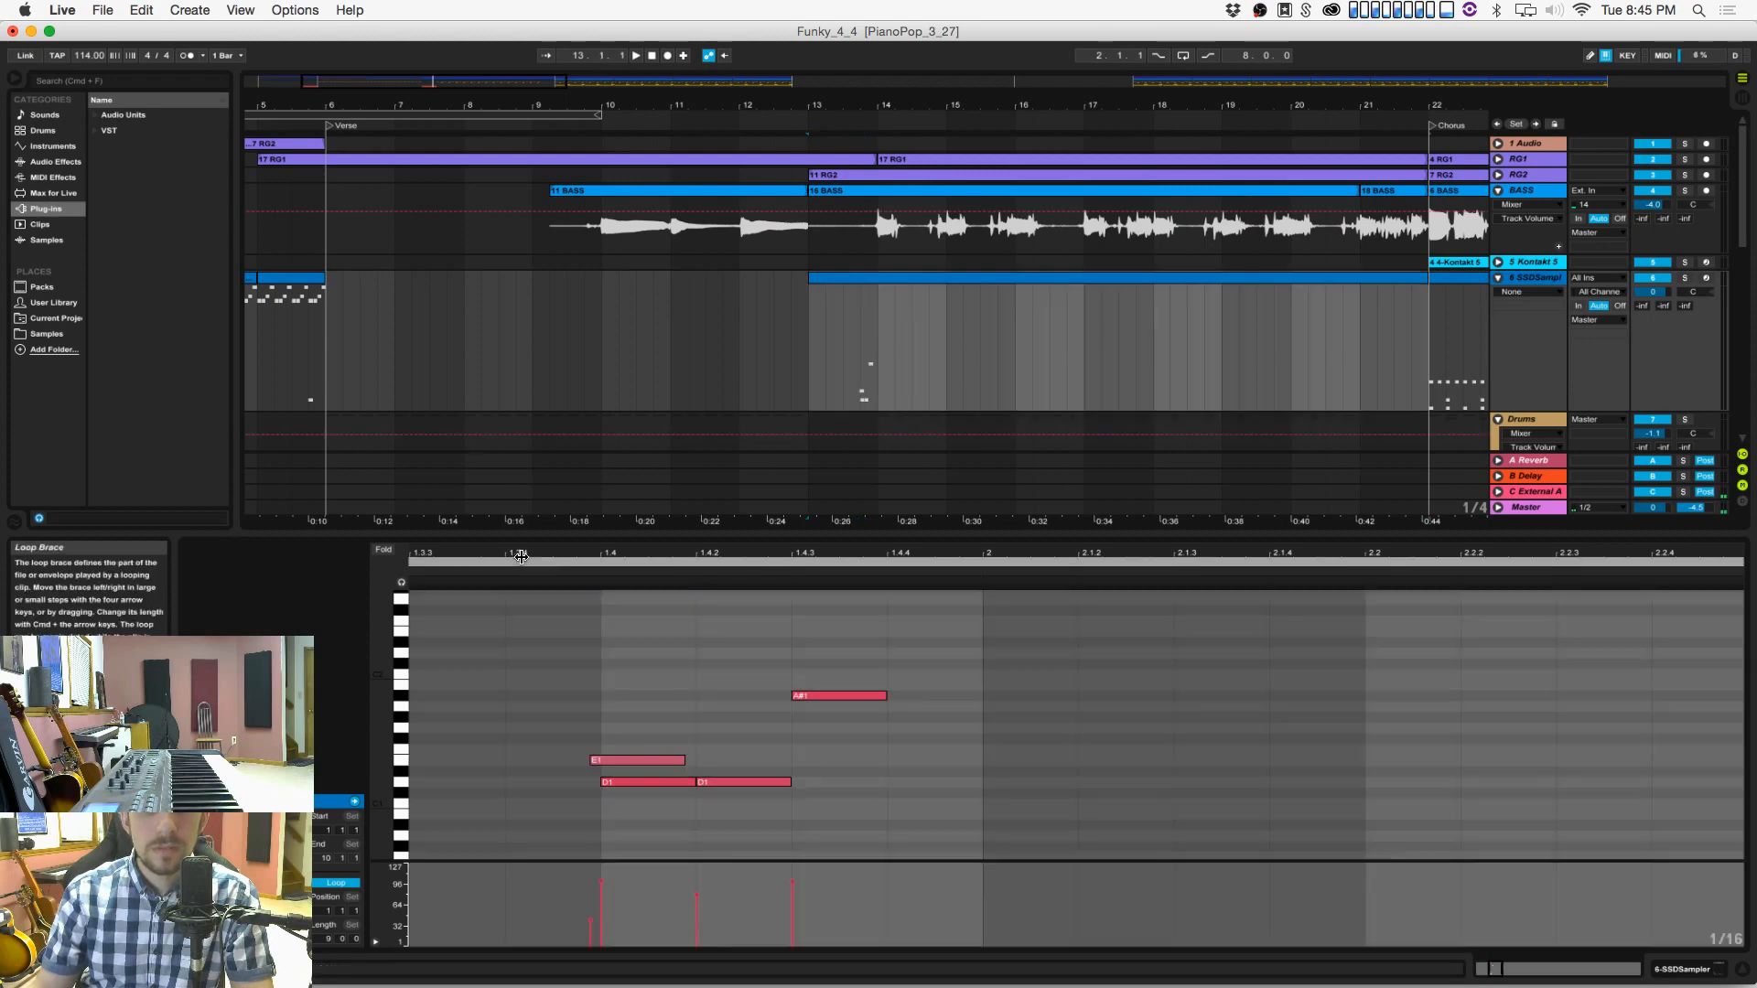
Step: Play the fill from bar 13, stop playback and save the set
{"action": "left_click", "coordinate": [808, 351]}
{"action": "key", "text": "space"}
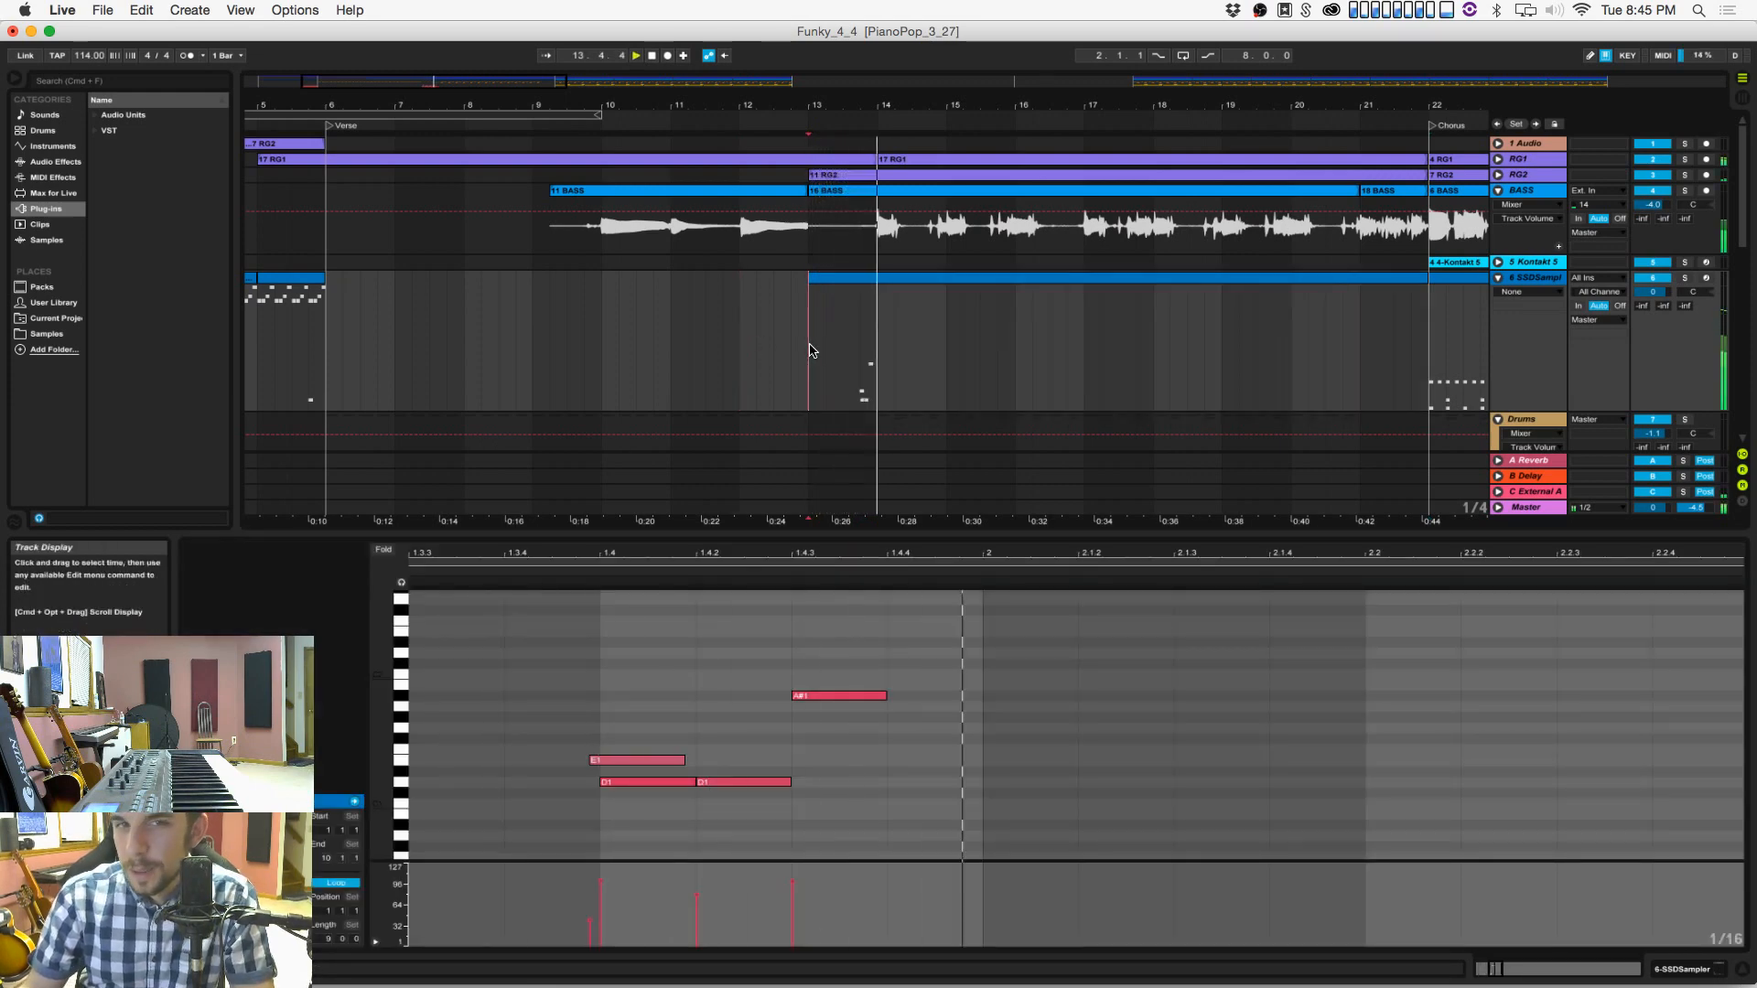
{"action": "left_click", "coordinate": [1653, 292]}
{"action": "left_click", "coordinate": [1513, 279]}
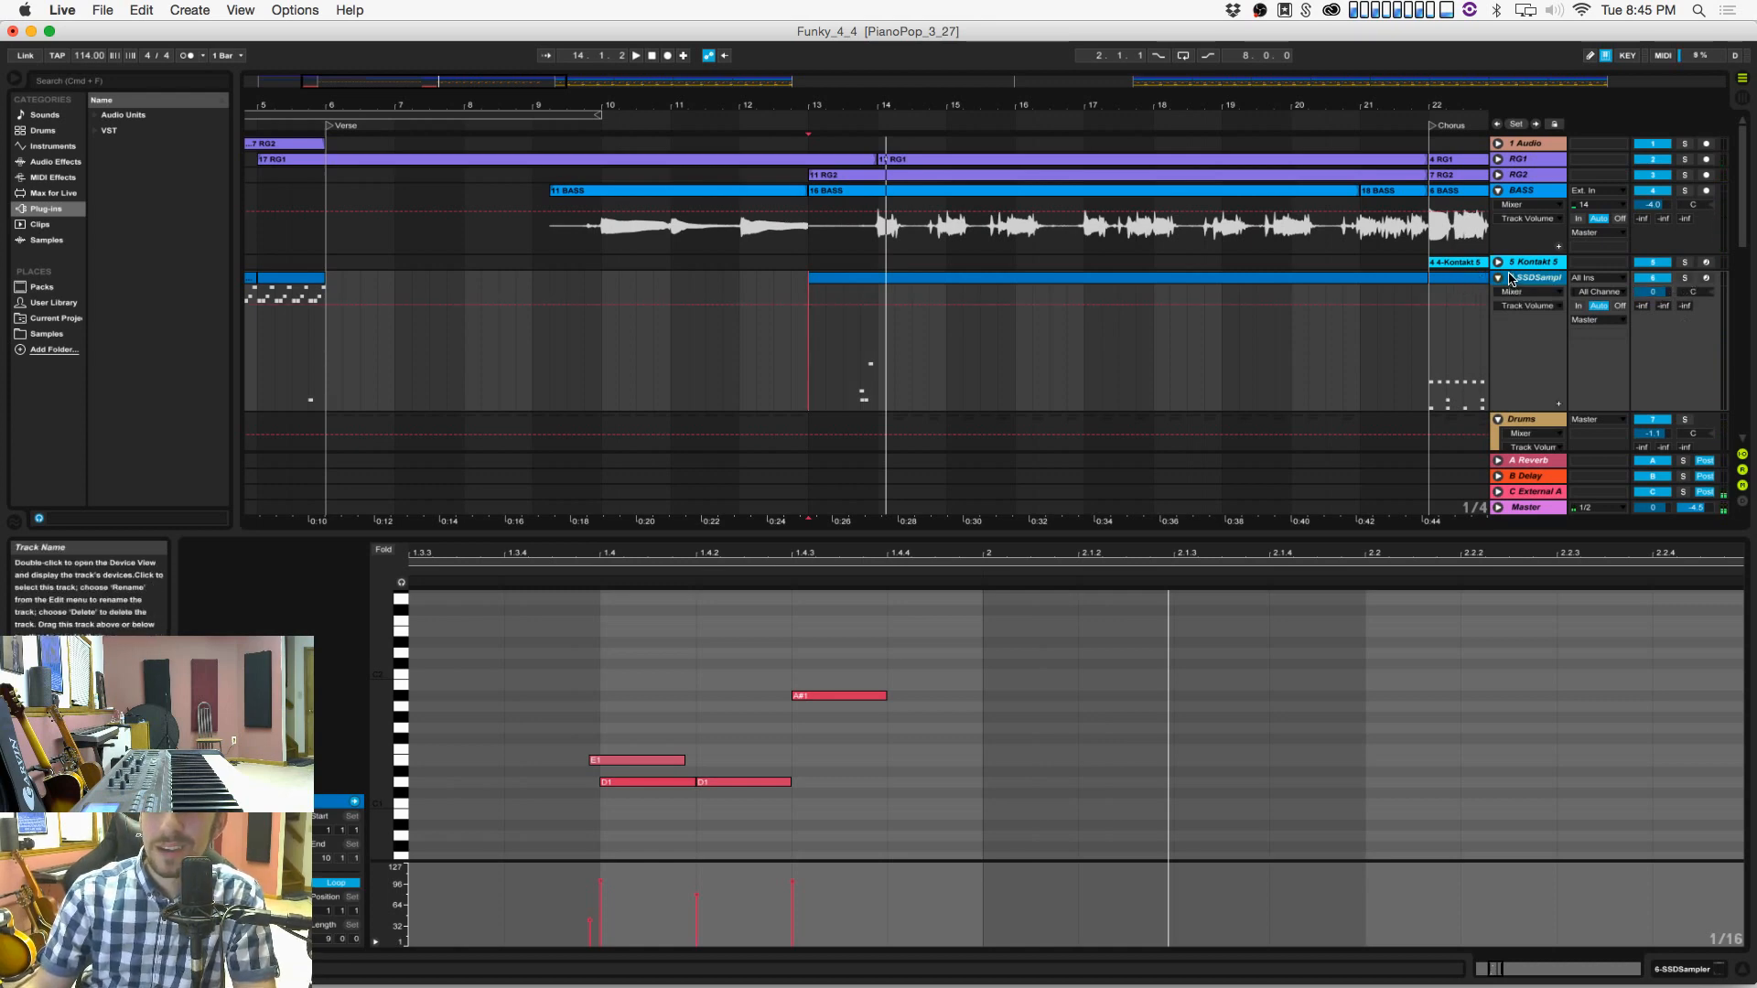
{"action": "key", "text": "super+s"}
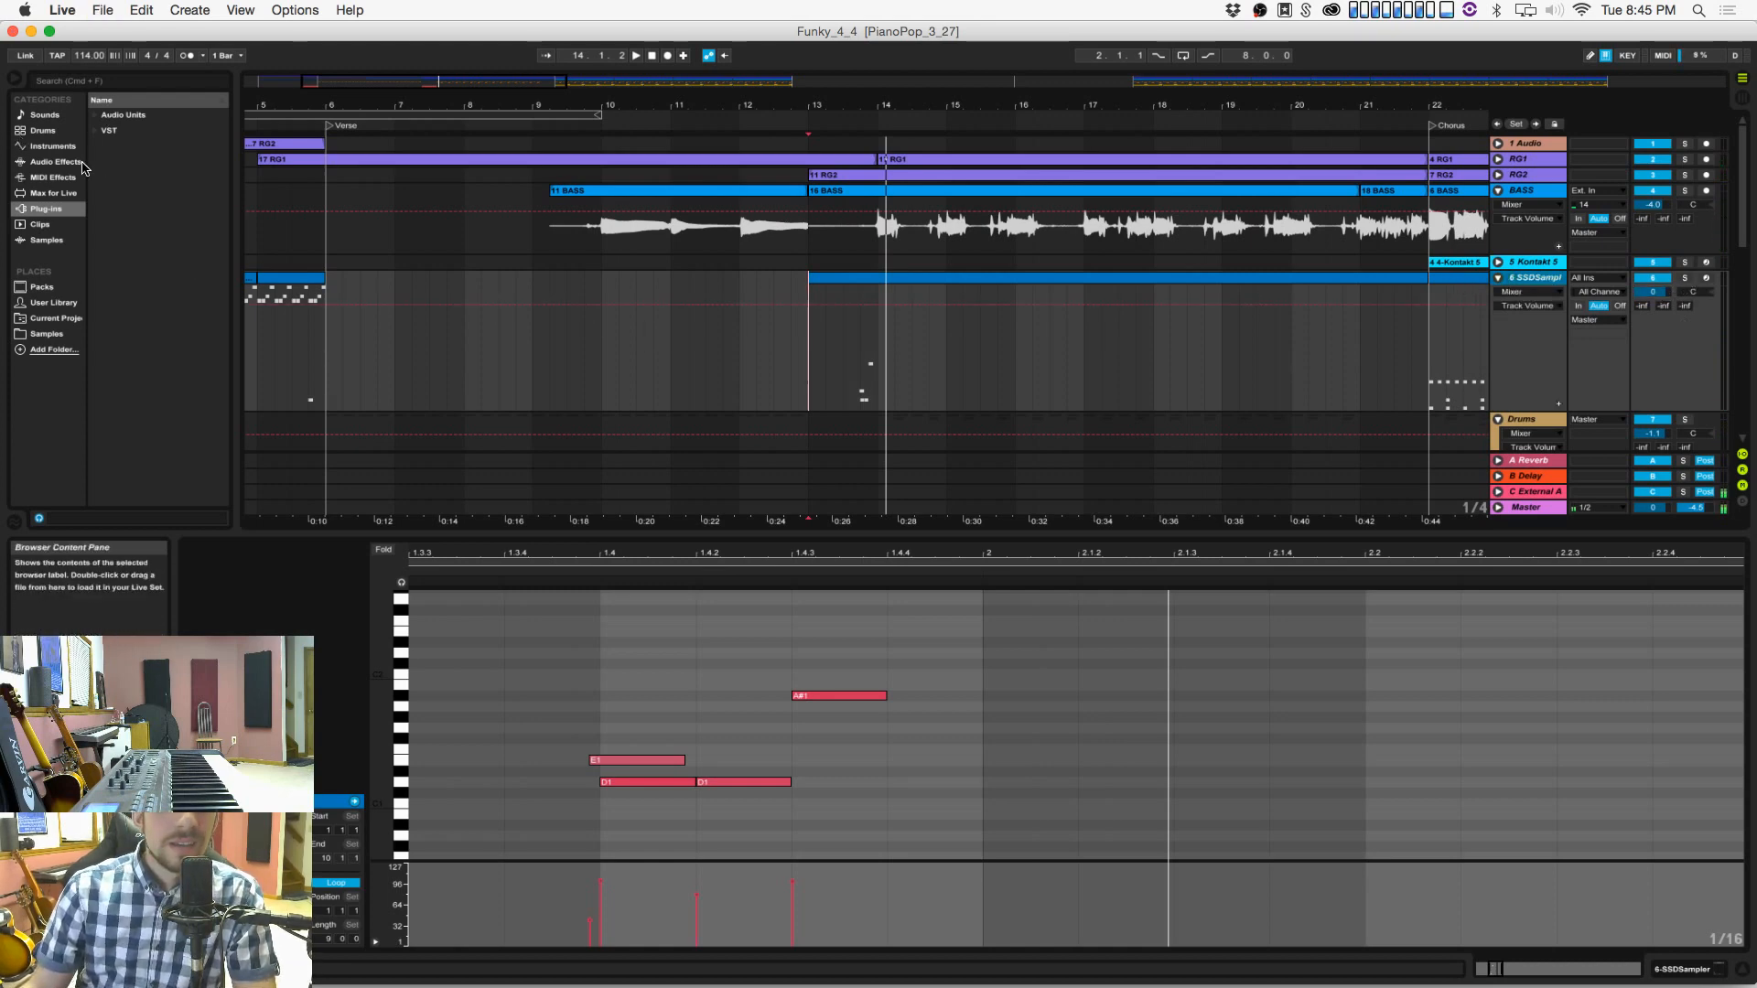
Step: Open the SSDSampler plug-in, move its window clear of the track controls and arm the SSDSampler track
{"action": "double_click", "coordinate": [1538, 282]}
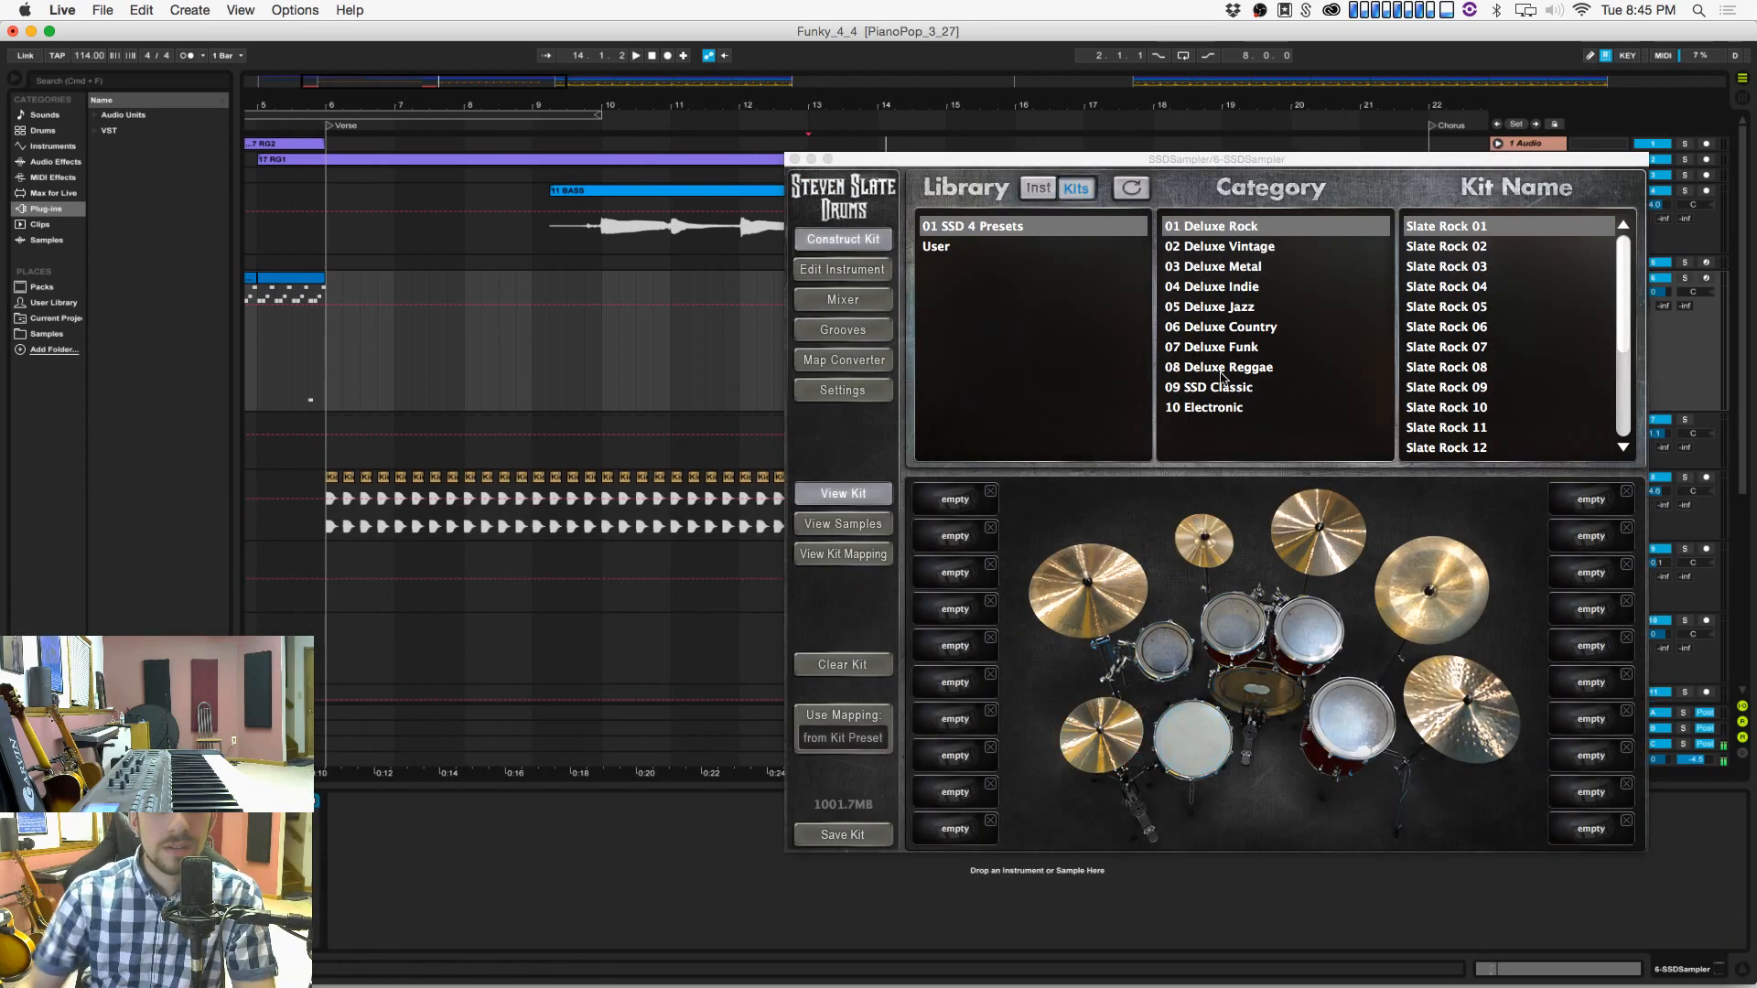
{"action": "left_click", "coordinate": [1180, 746]}
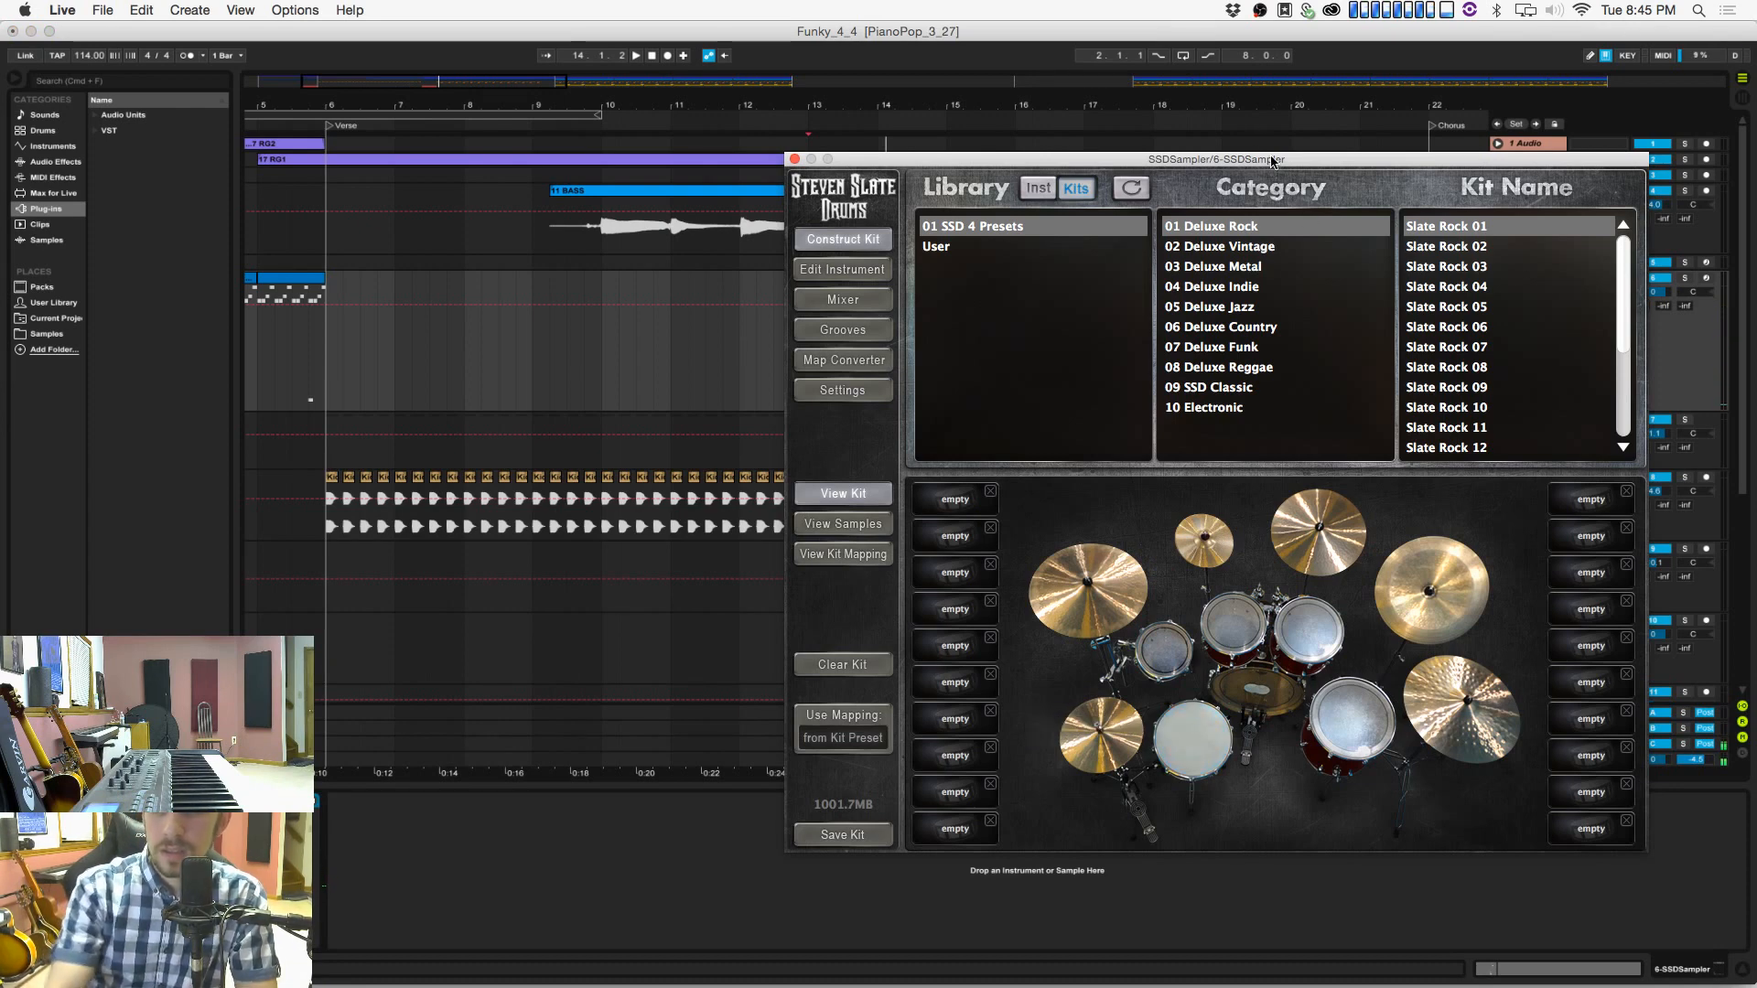
{"action": "left_click_drag", "start_coordinate": [1271, 162], "coordinate": [1122, 153]}
{"action": "left_click", "coordinate": [1705, 279]}
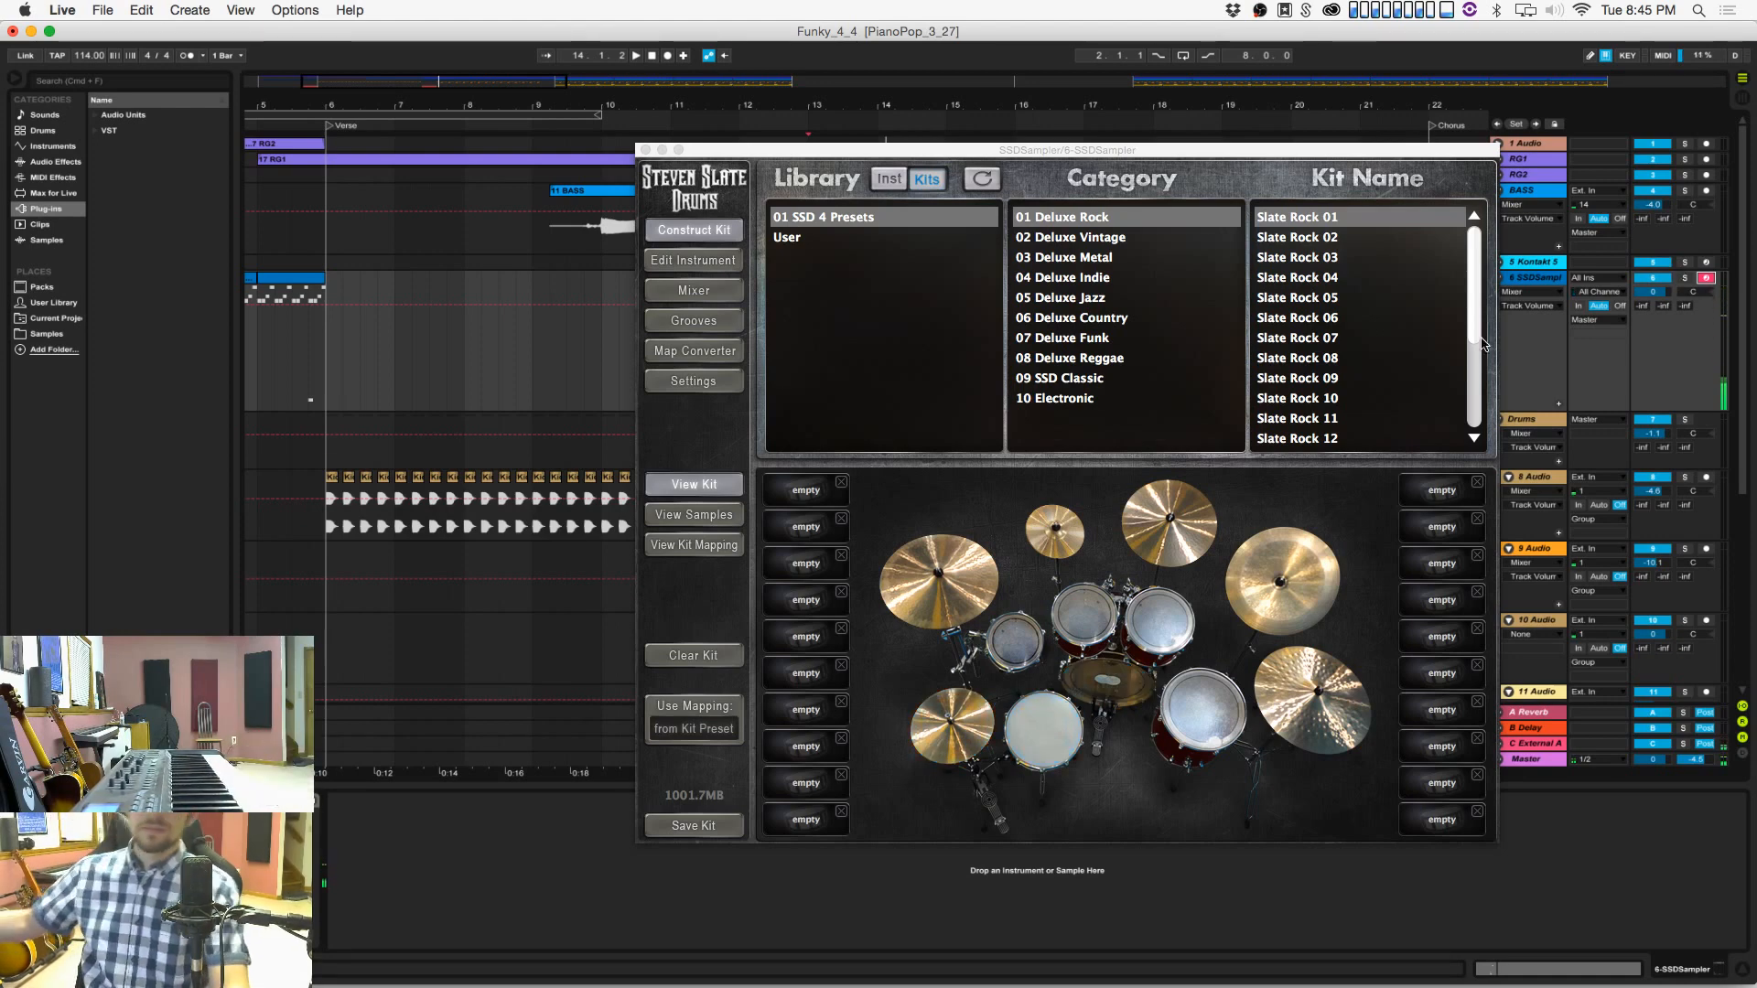
Step: Load the Classic Pop kit from the 09 SSD Classic category
{"action": "left_click", "coordinate": [1094, 259]}
{"action": "left_click", "coordinate": [1100, 281]}
{"action": "left_click", "coordinate": [1095, 315]}
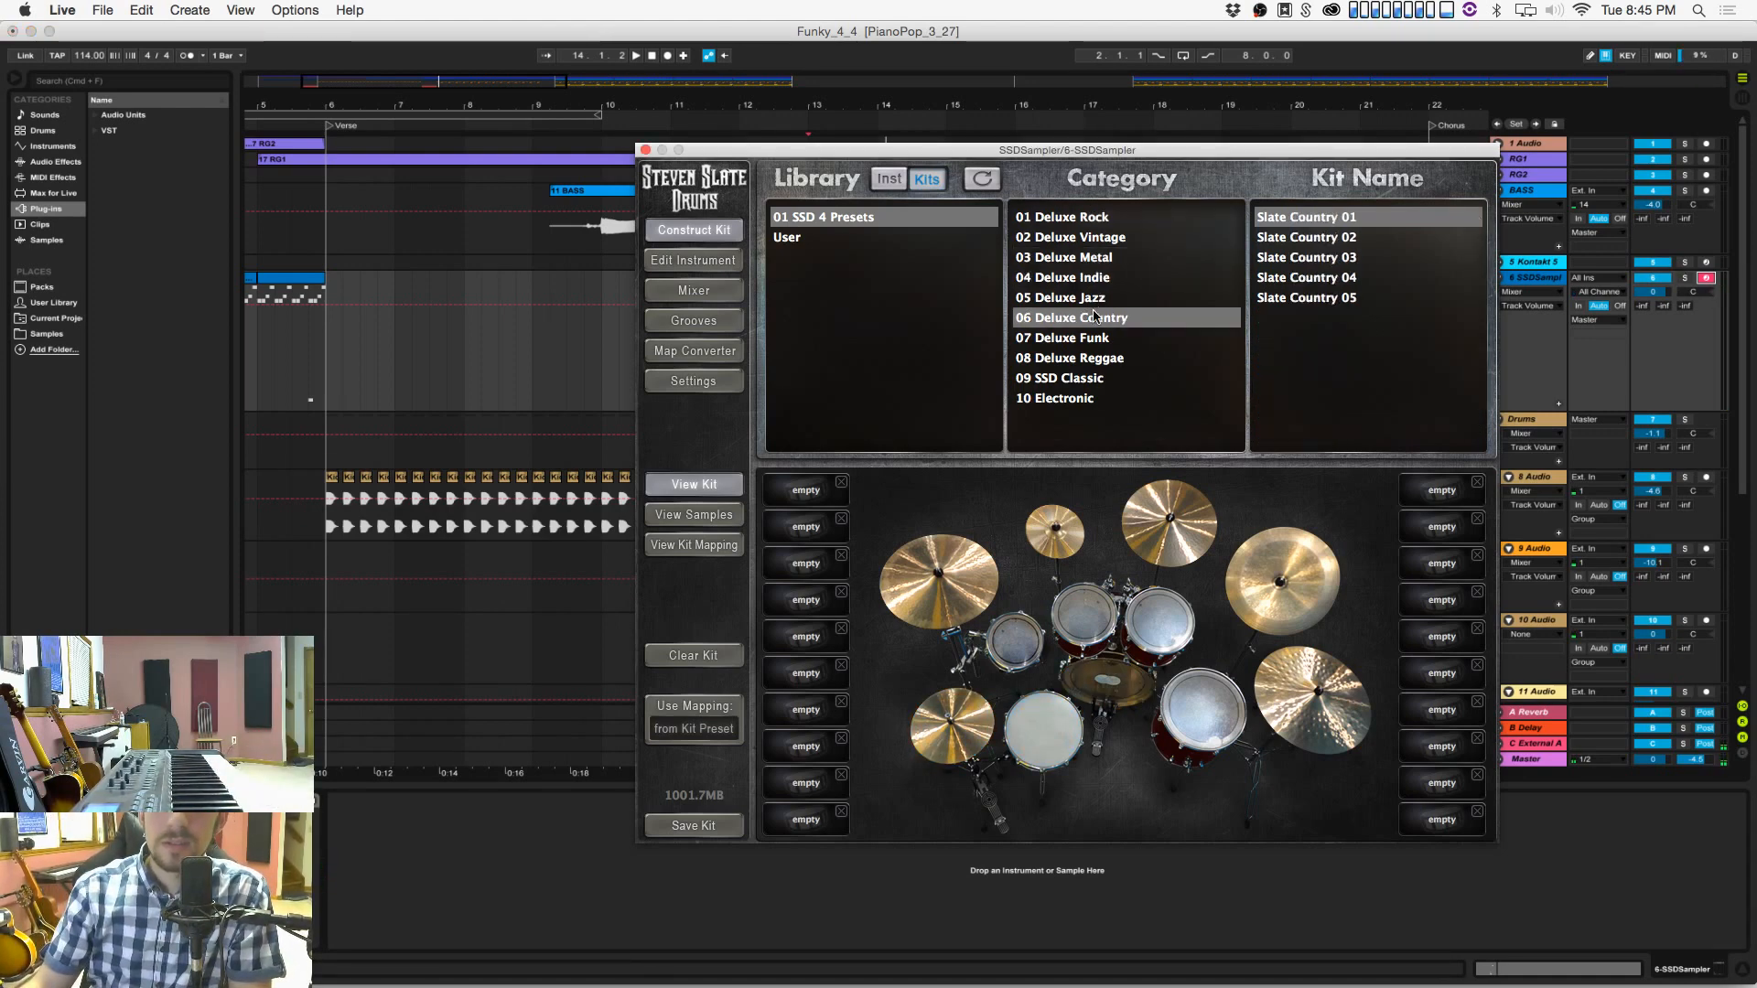
{"action": "left_click", "coordinate": [1089, 377]}
{"action": "scroll", "coordinate": [1427, 292], "scroll_direction": "down", "scroll_amount": 5}
{"action": "scroll", "coordinate": [1354, 306], "scroll_direction": "up", "scroll_amount": 2}
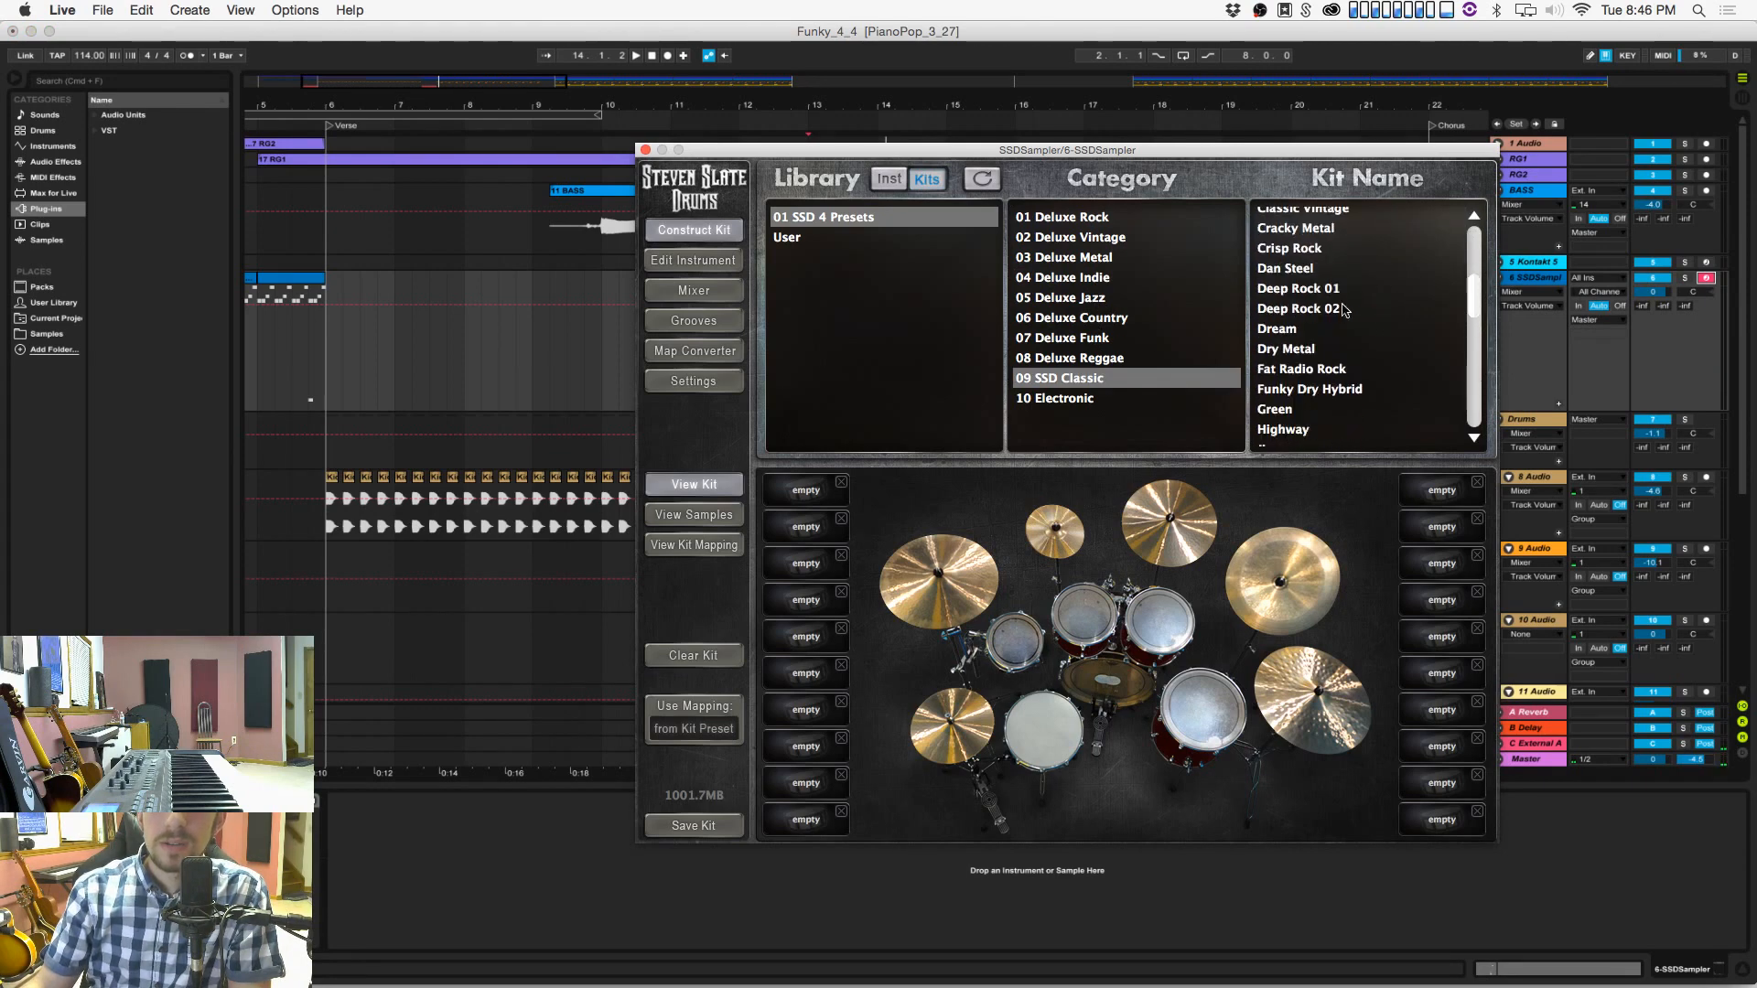
{"action": "scroll", "coordinate": [1338, 298], "scroll_direction": "up", "scroll_amount": 2}
{"action": "left_click", "coordinate": [1323, 276]}
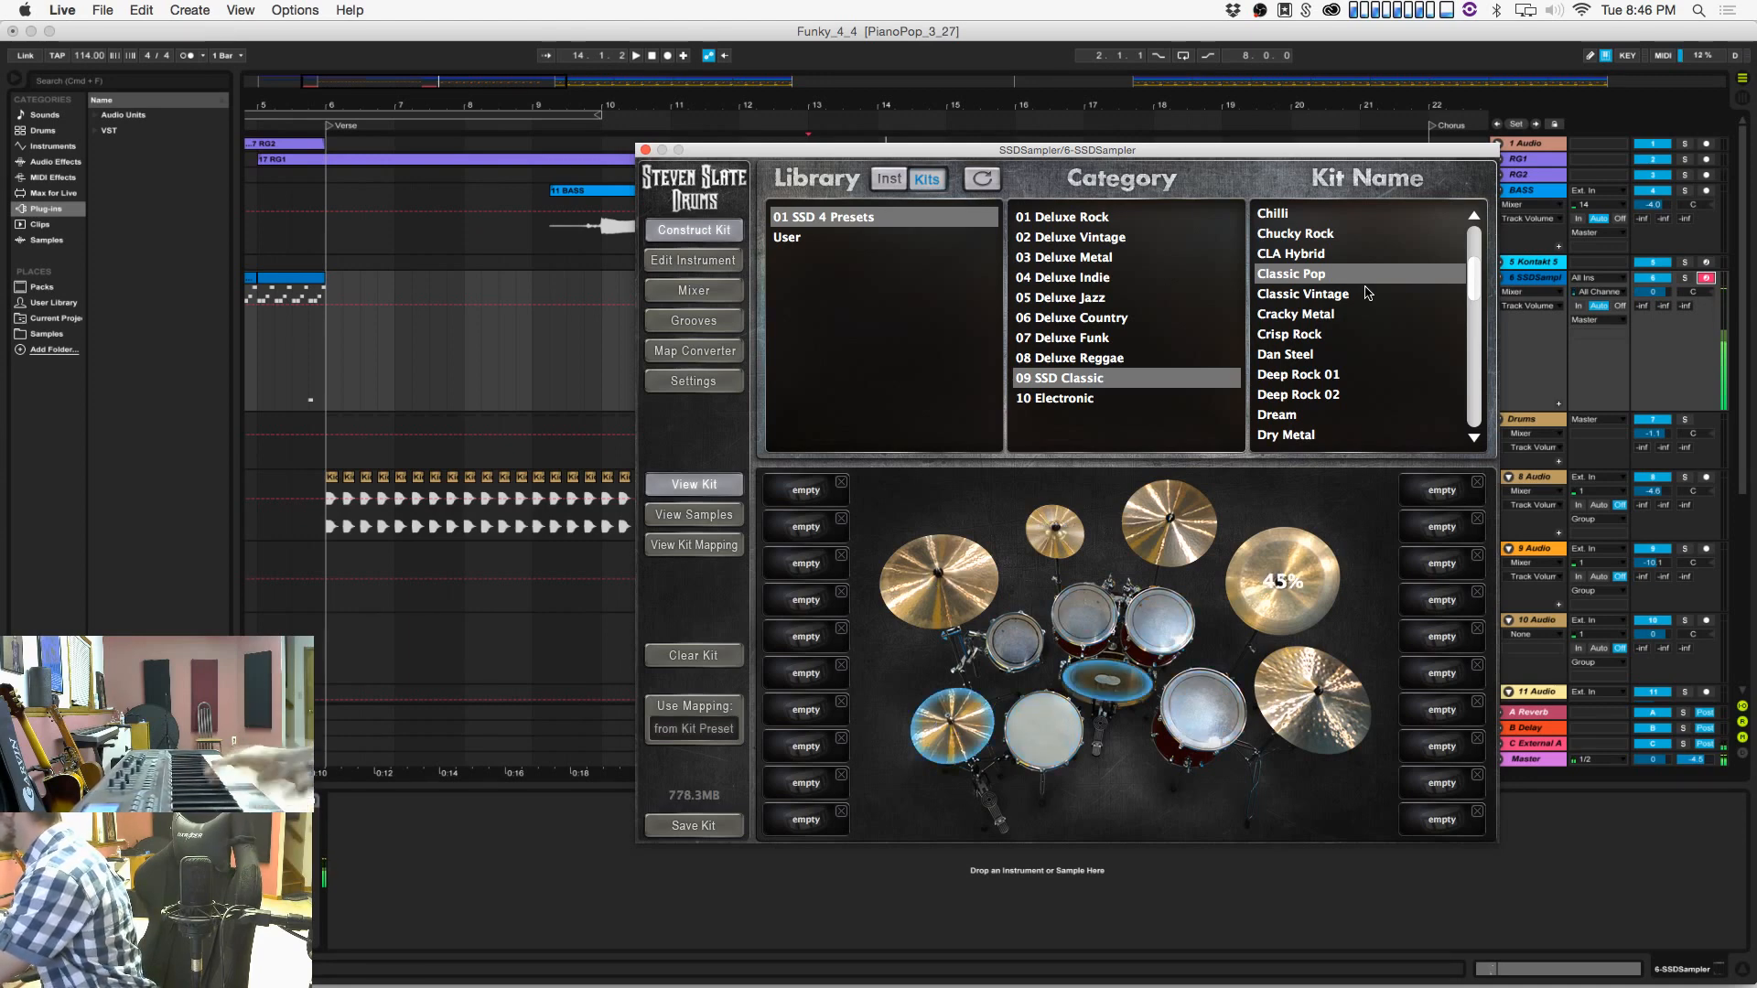
Step: Lower the kit mixer's Room channel to -20.20 and Overhead channel to -20.77, and close the plug-in window
{"action": "left_click", "coordinate": [730, 284]}
{"action": "scroll", "coordinate": [1390, 640], "scroll_direction": "right", "scroll_amount": 5}
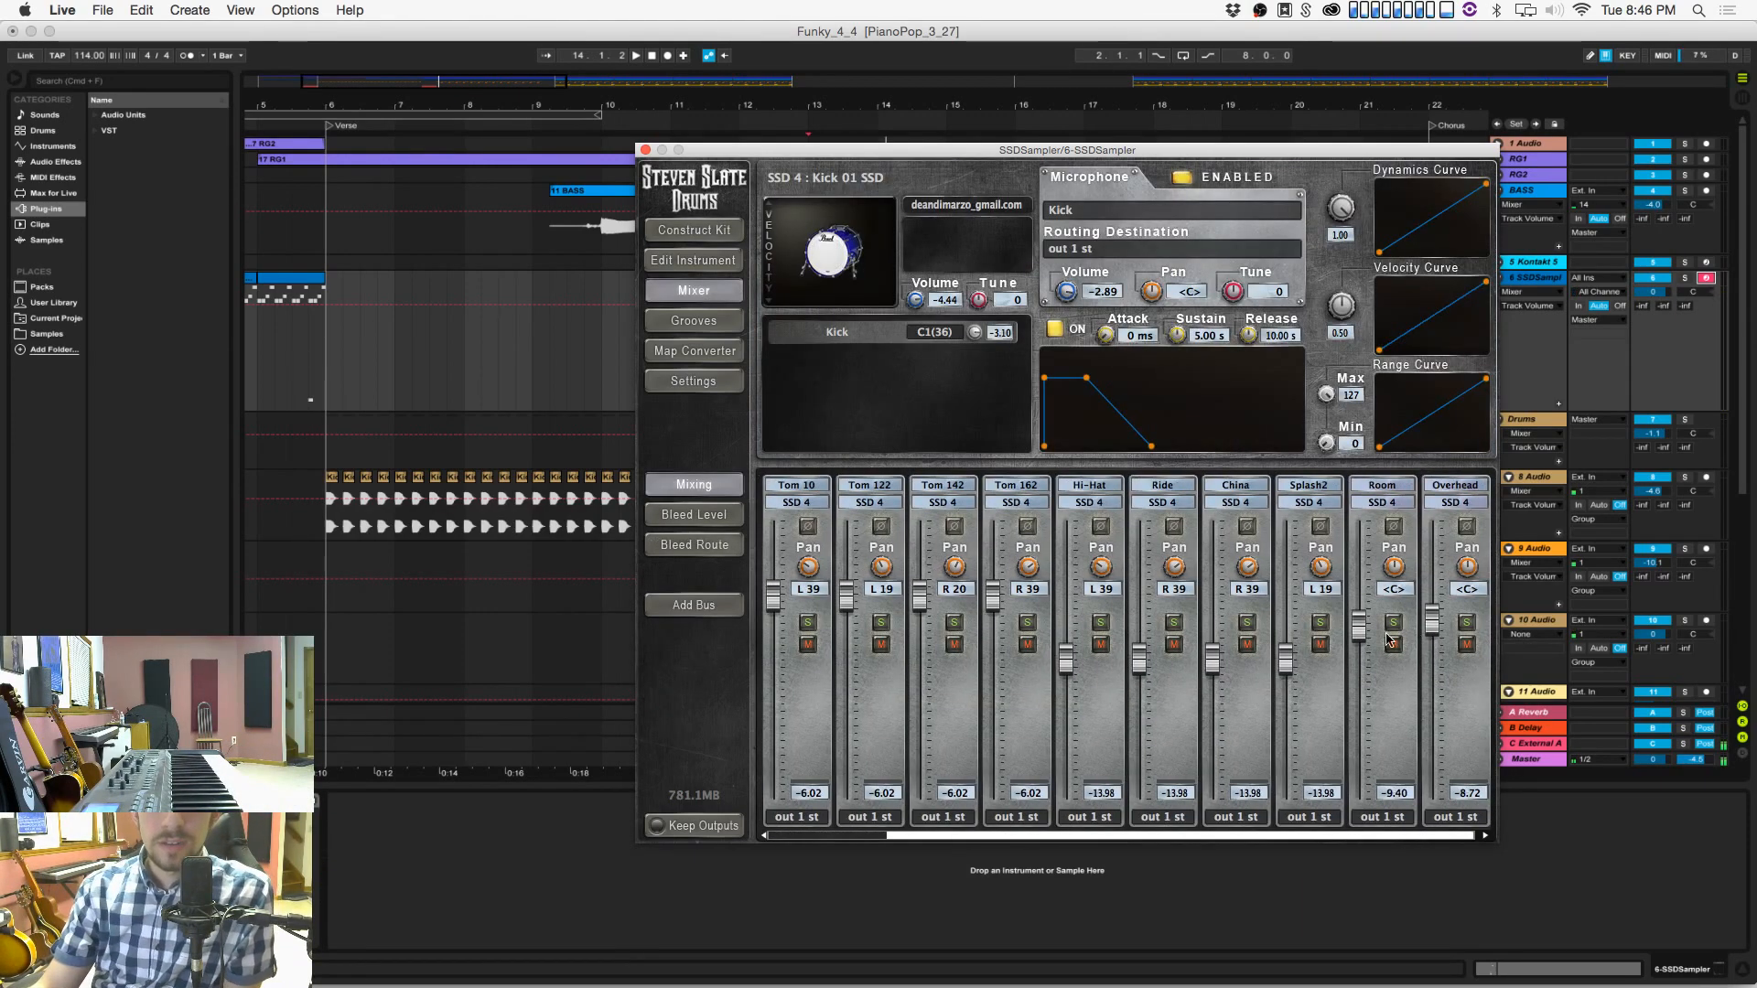
{"action": "left_click_drag", "start_coordinate": [1358, 622], "coordinate": [1367, 677]}
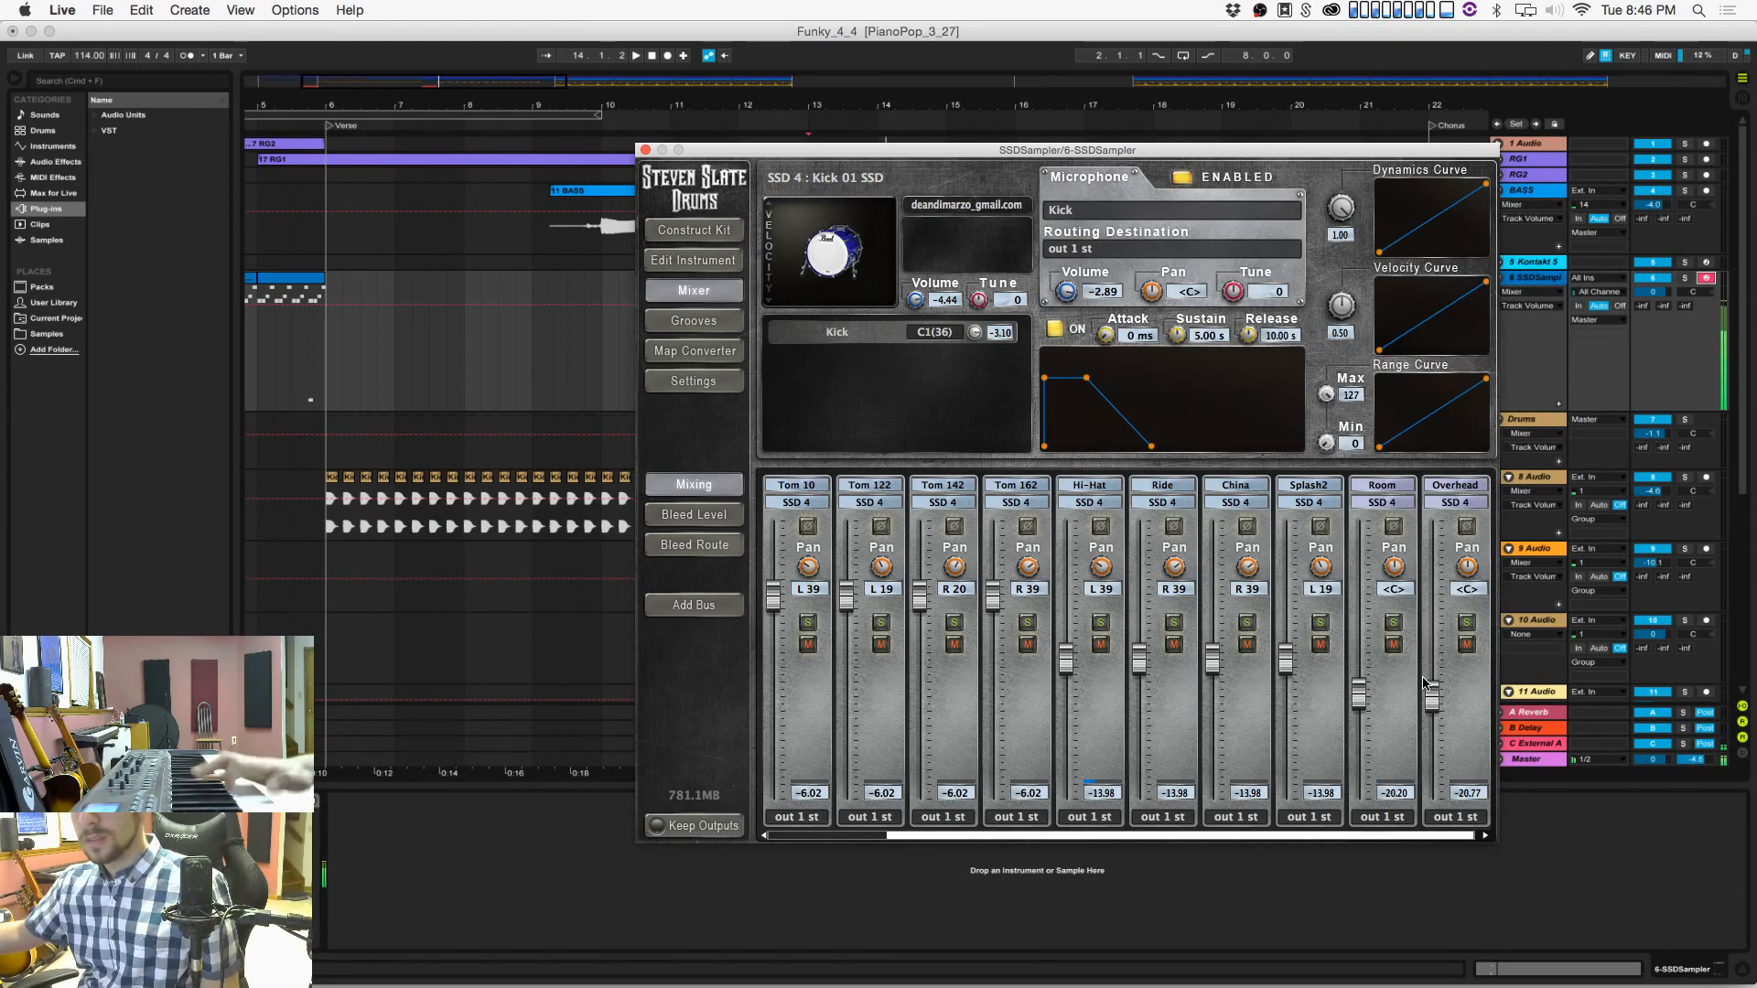
{"action": "left_click", "coordinate": [645, 149]}
Step: Add a Compressor to the SSDSampler track and play the fill from bar 13
{"action": "left_click", "coordinate": [55, 161]}
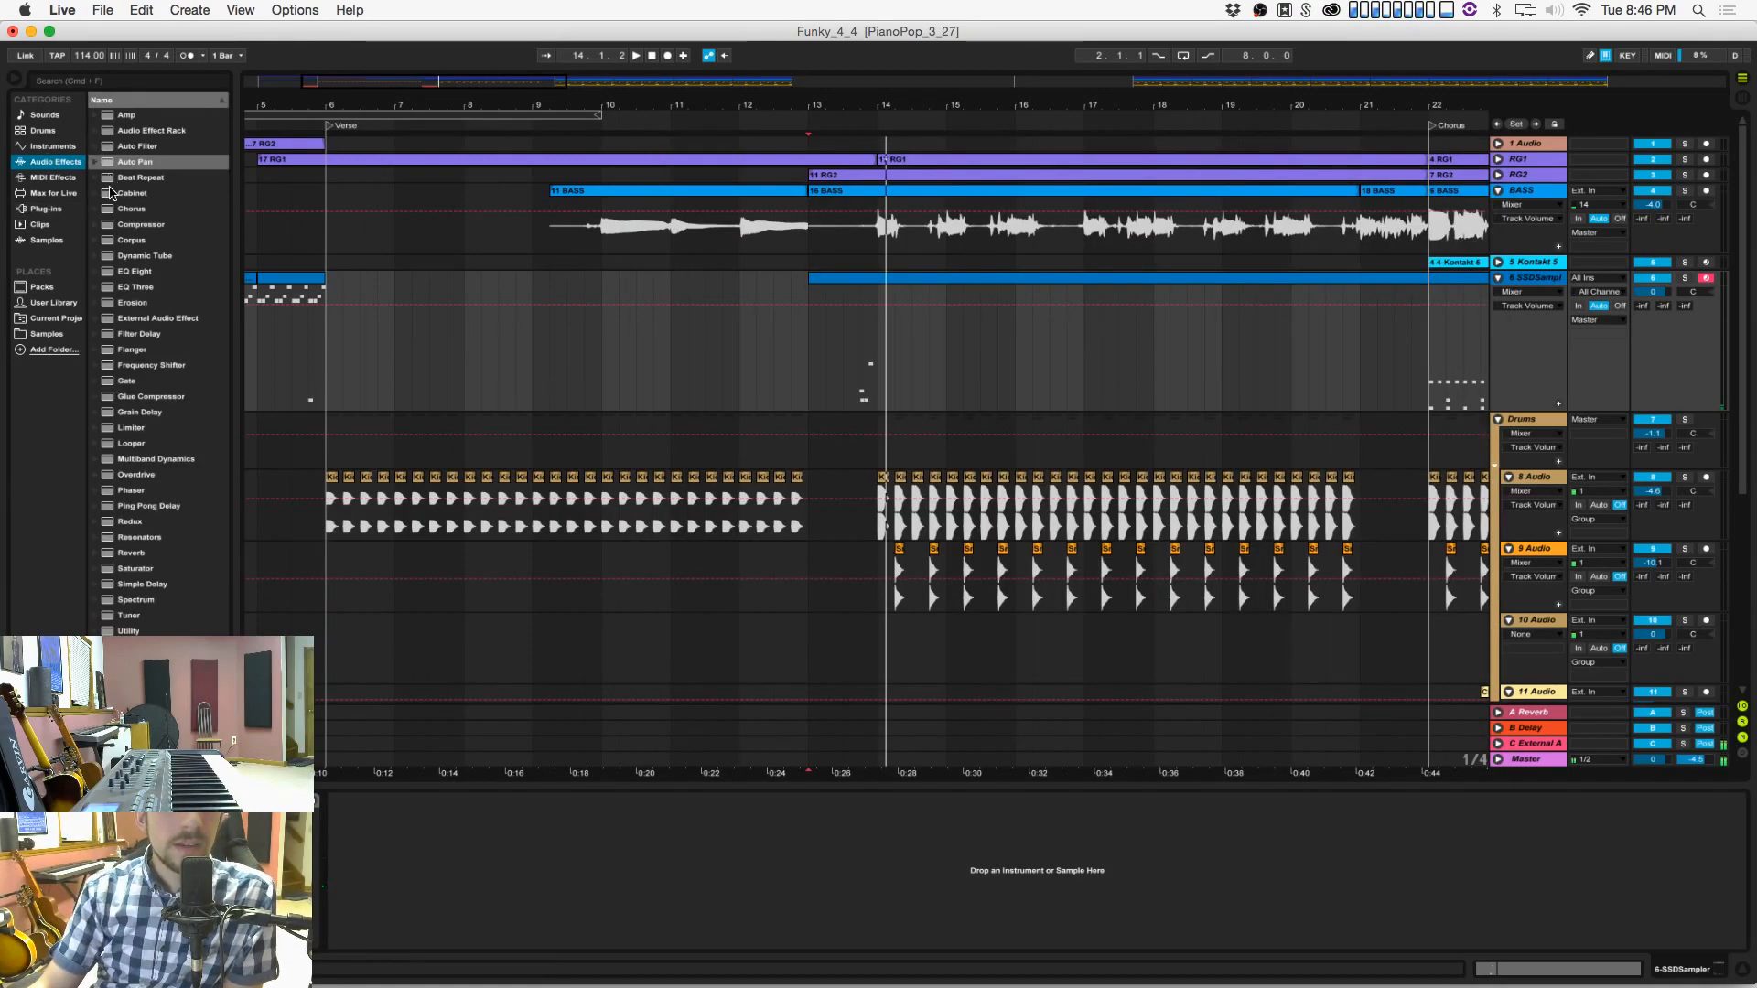
{"action": "left_click", "coordinate": [120, 226]}
{"action": "left_click_drag", "start_coordinate": [822, 372], "coordinate": [388, 874]}
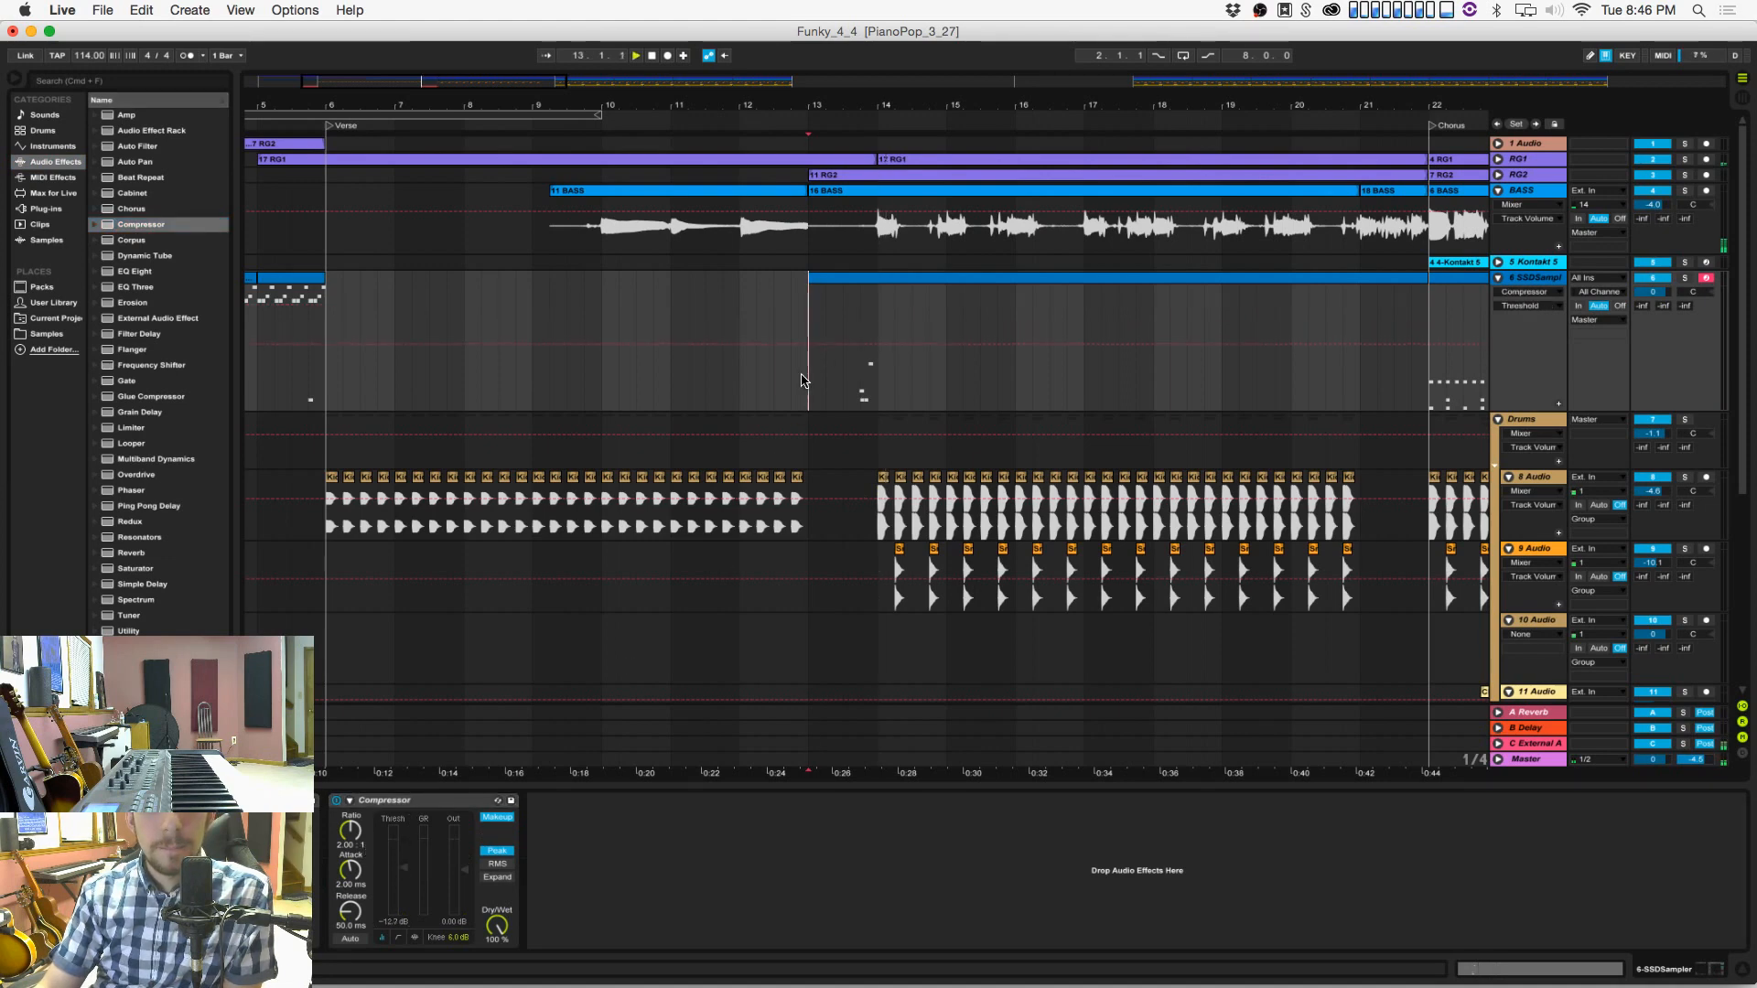
{"action": "key", "text": "space"}
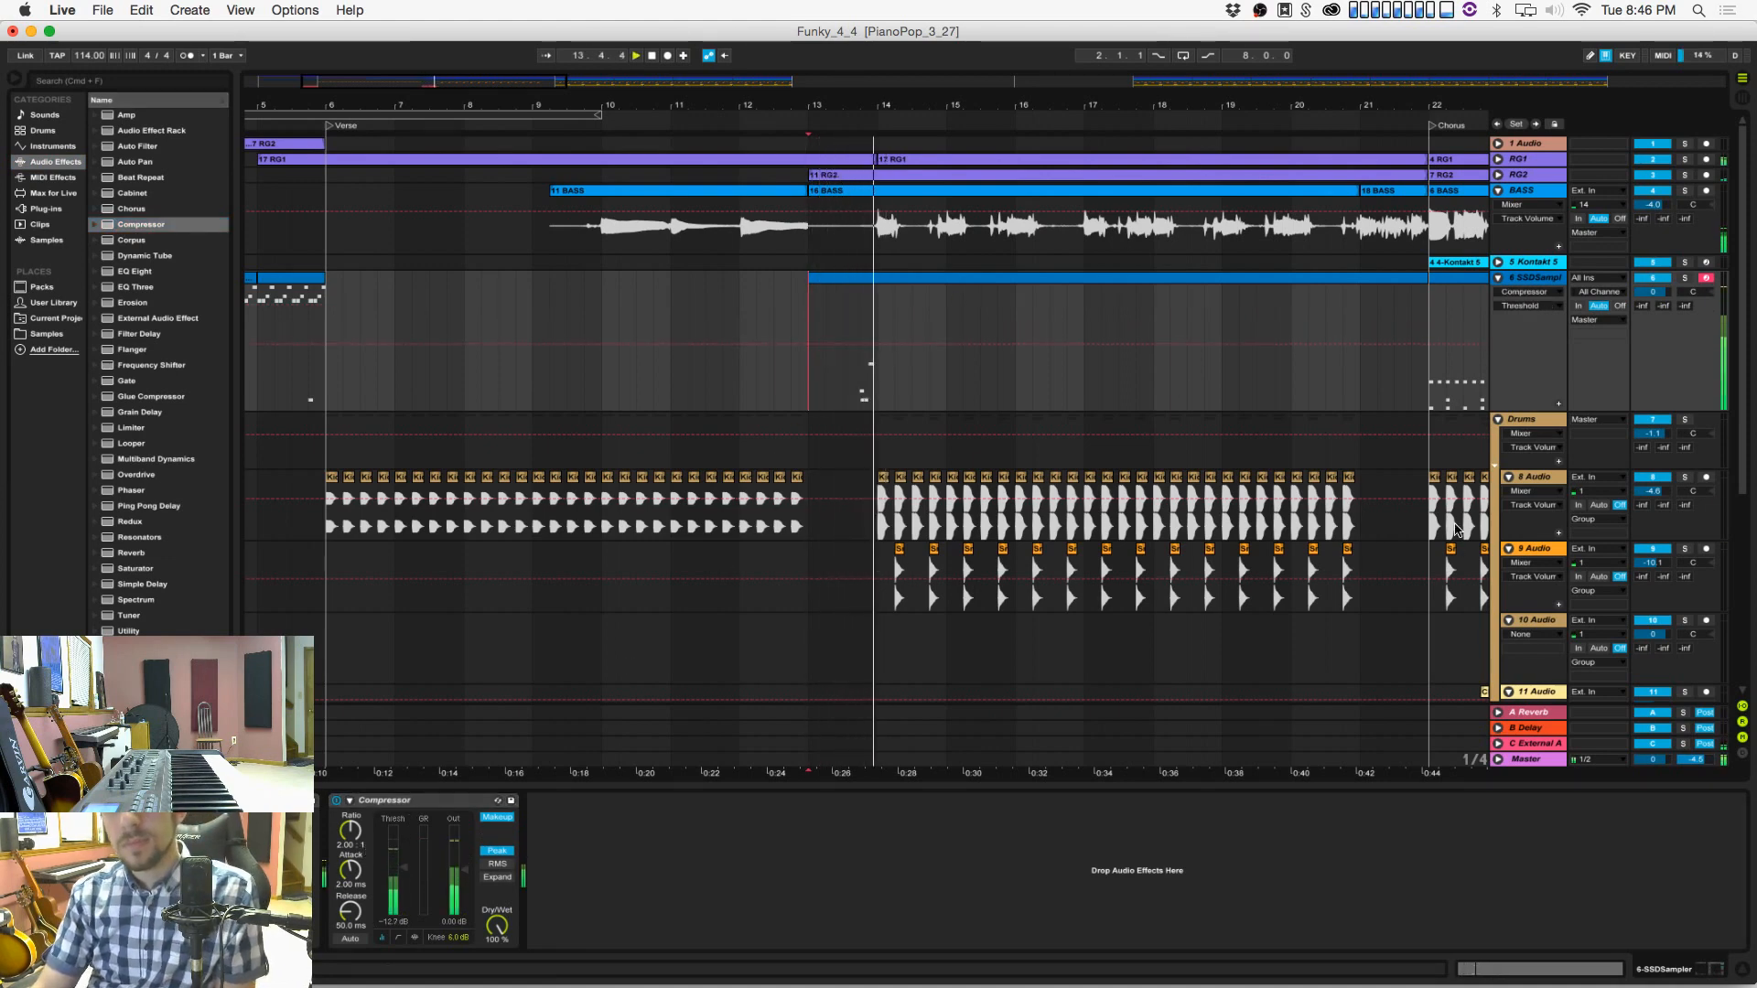
{"action": "key", "text": "space"}
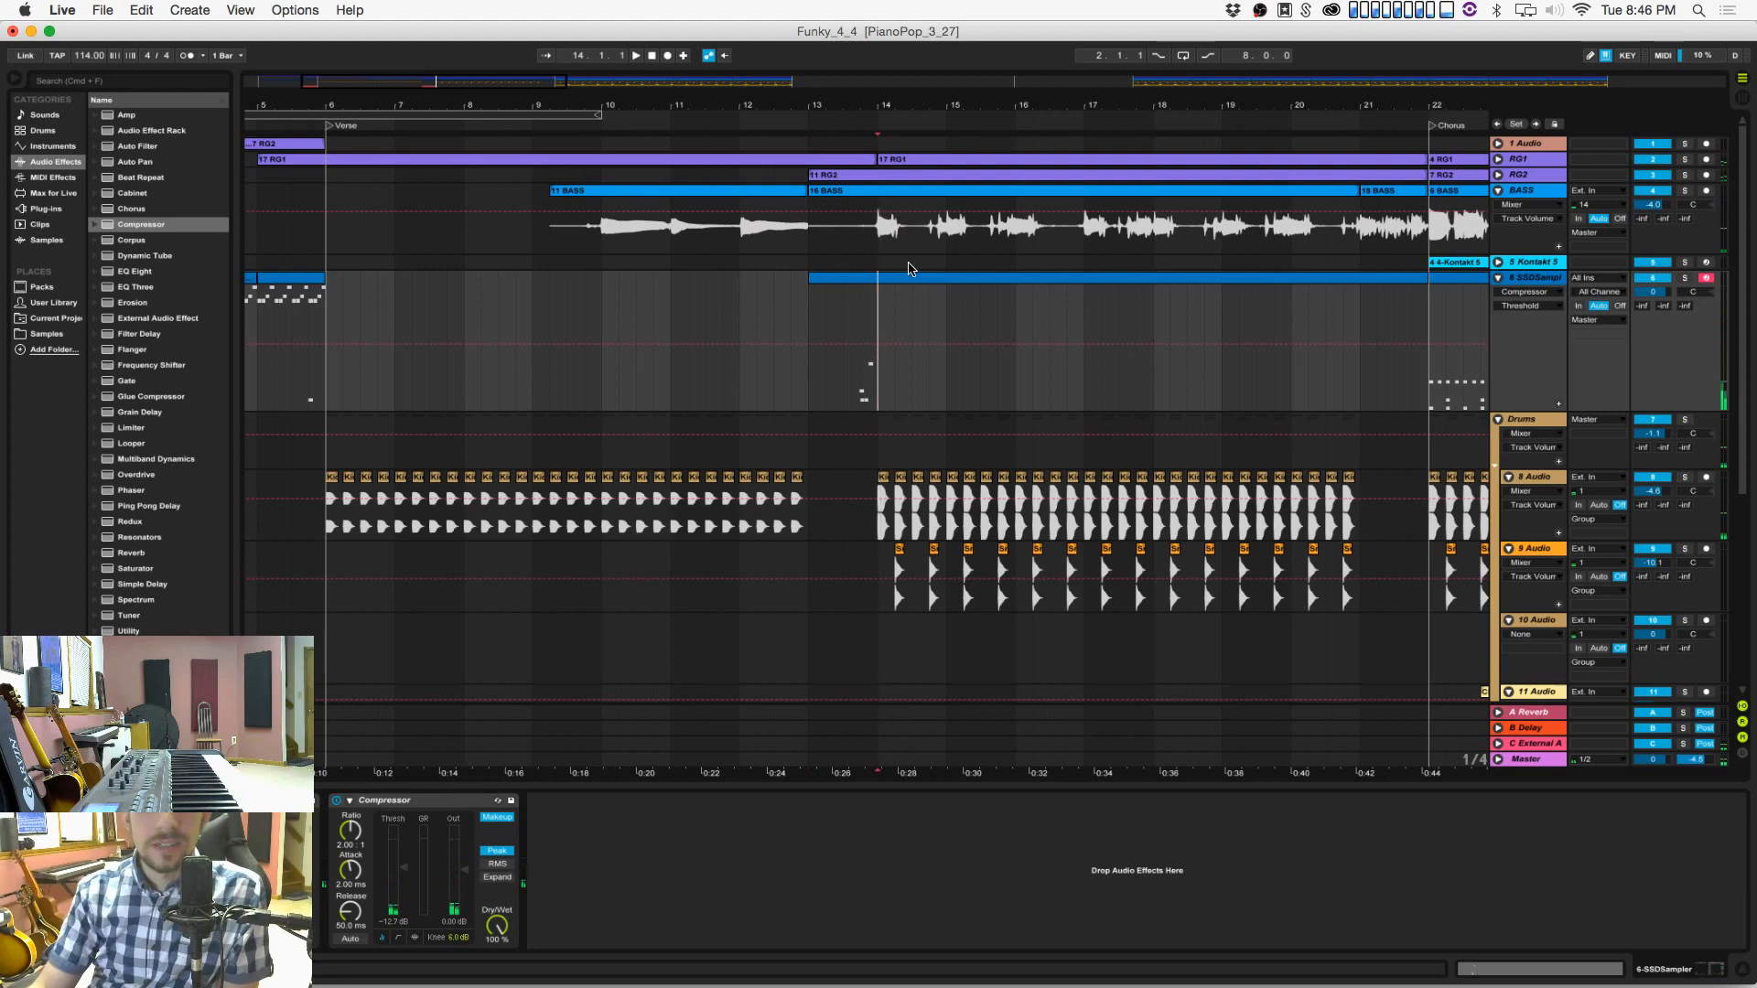
Step: Draw C1 notes on all four beats of the SSDSampler clip's second bar and D1 notes on beats 2 and 4
{"action": "double_click", "coordinate": [911, 278]}
{"action": "left_click", "coordinate": [886, 790]}
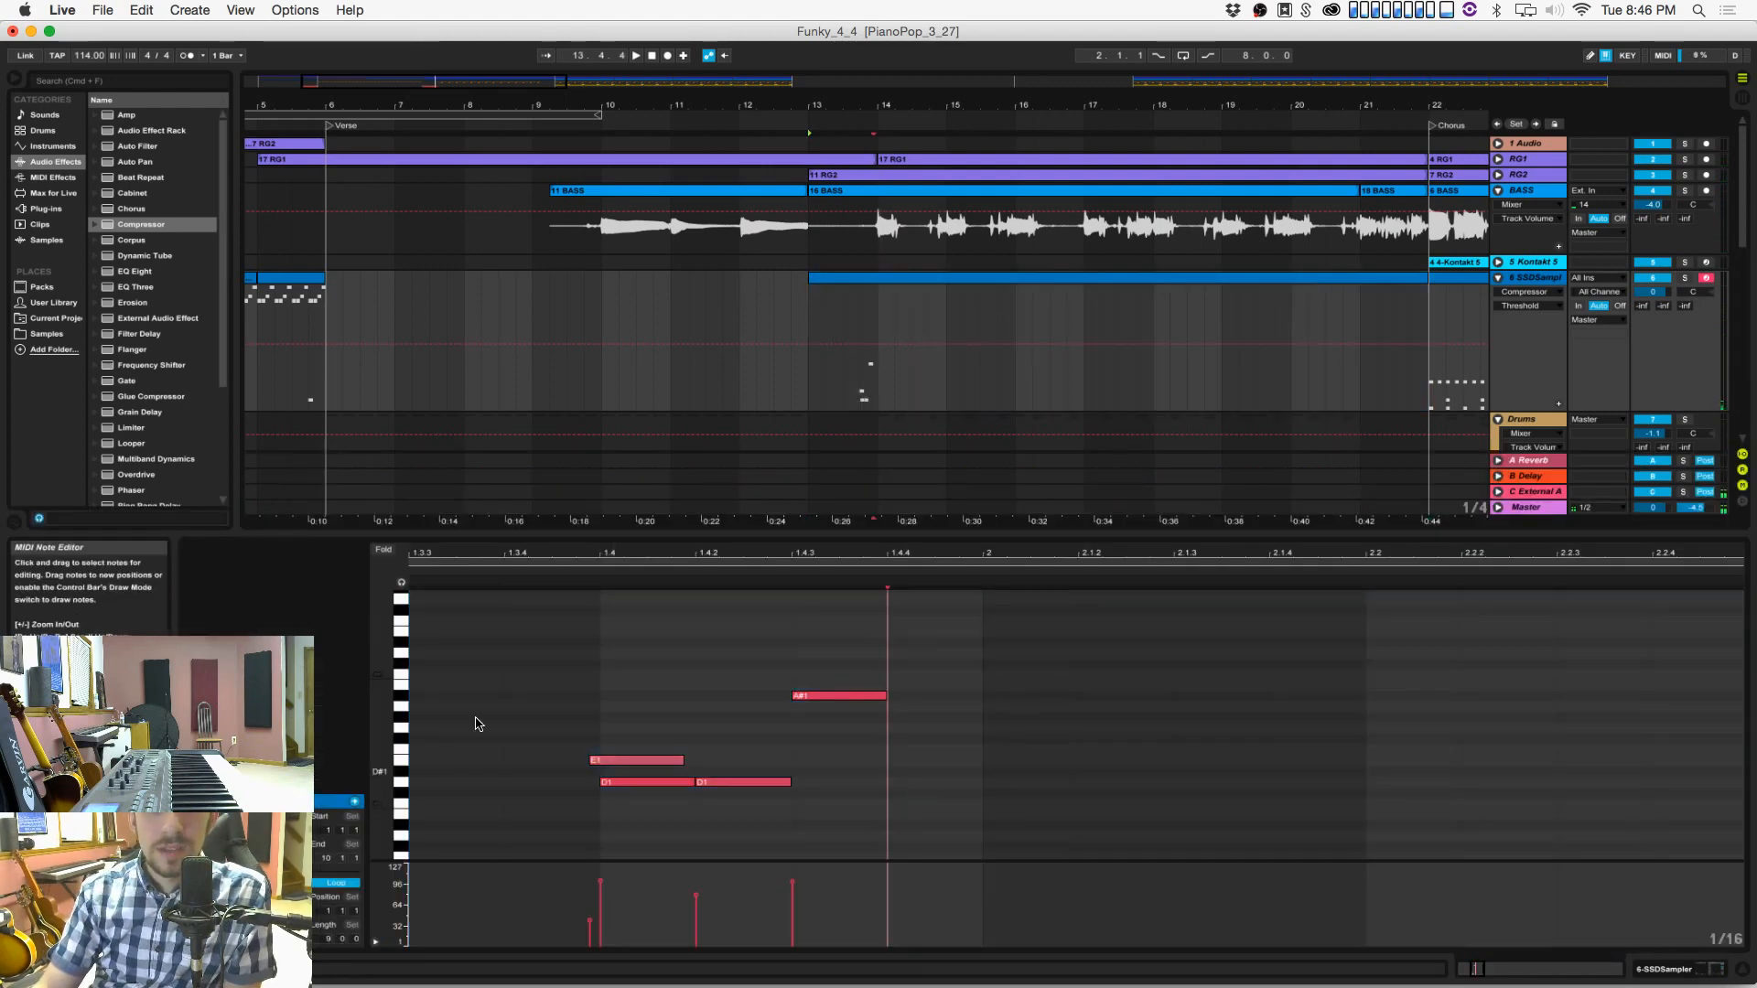
{"action": "left_click_drag", "start_coordinate": [1040, 553], "coordinate": [622, 503]}
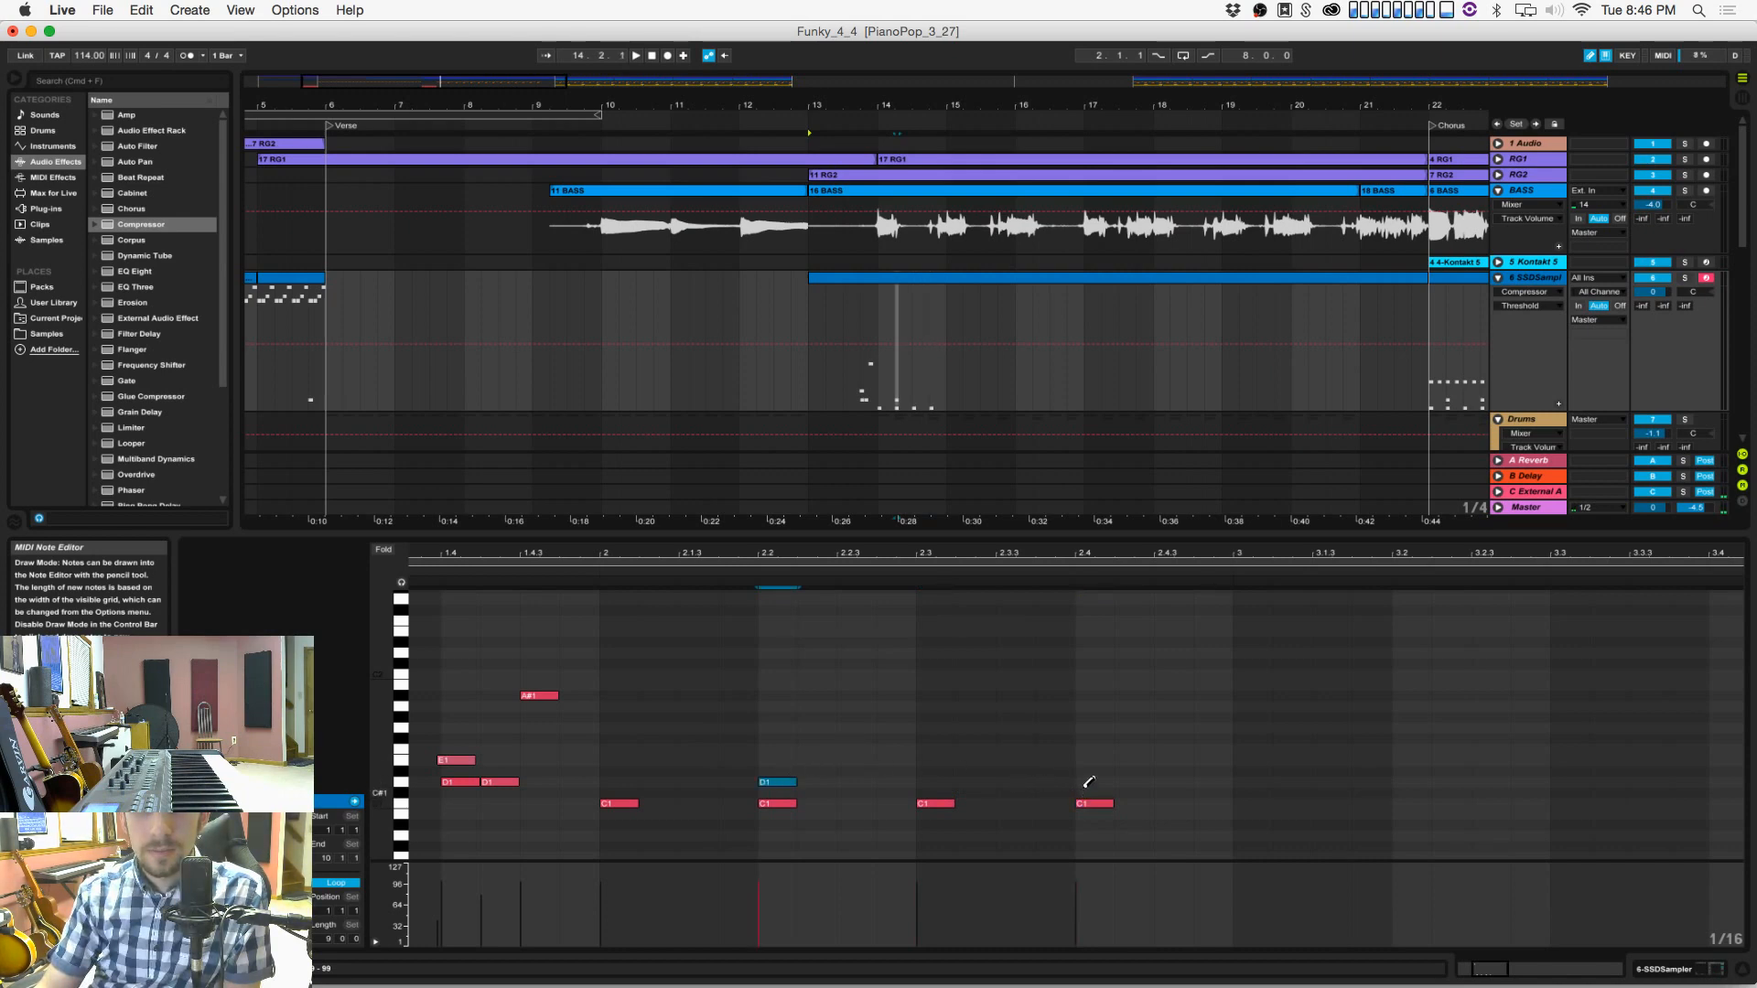
{"action": "left_click_drag", "start_coordinate": [1189, 744], "coordinate": [631, 851]}
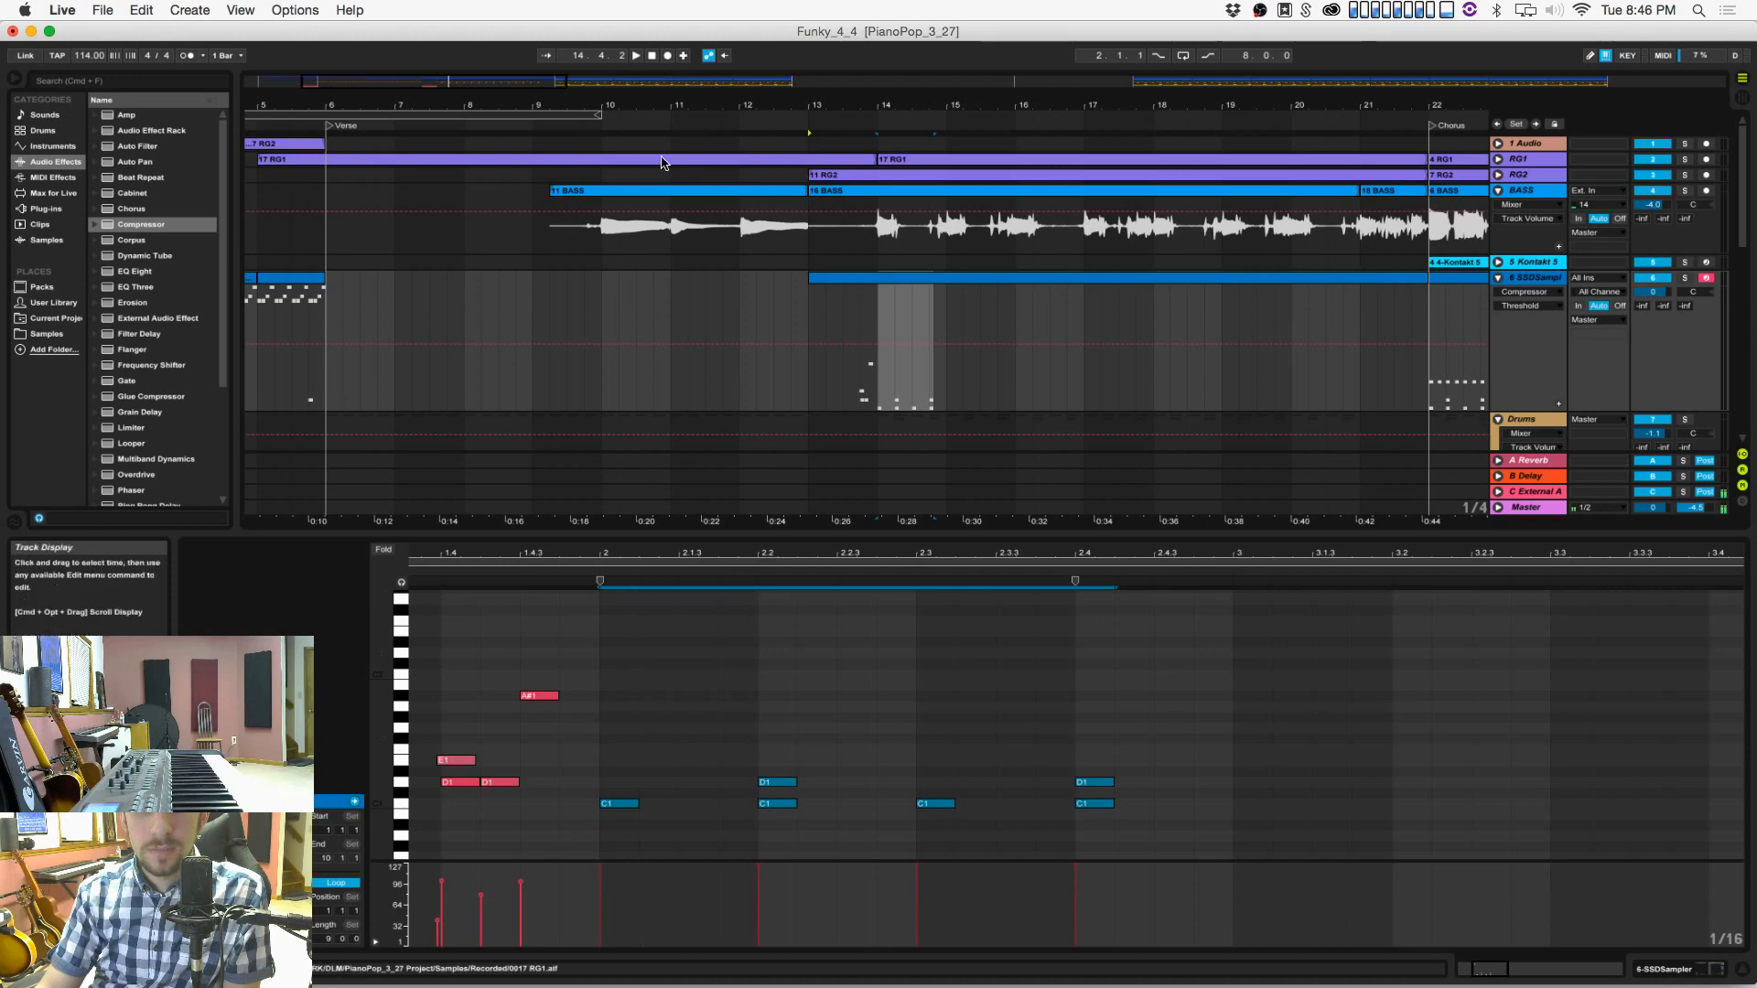
Step: Try to paste the Intro's bar 3 SSDSampler clip at bar 14
{"action": "left_click", "coordinate": [667, 395]}
{"action": "scroll", "coordinate": [594, 320], "scroll_direction": "left", "scroll_amount": 5}
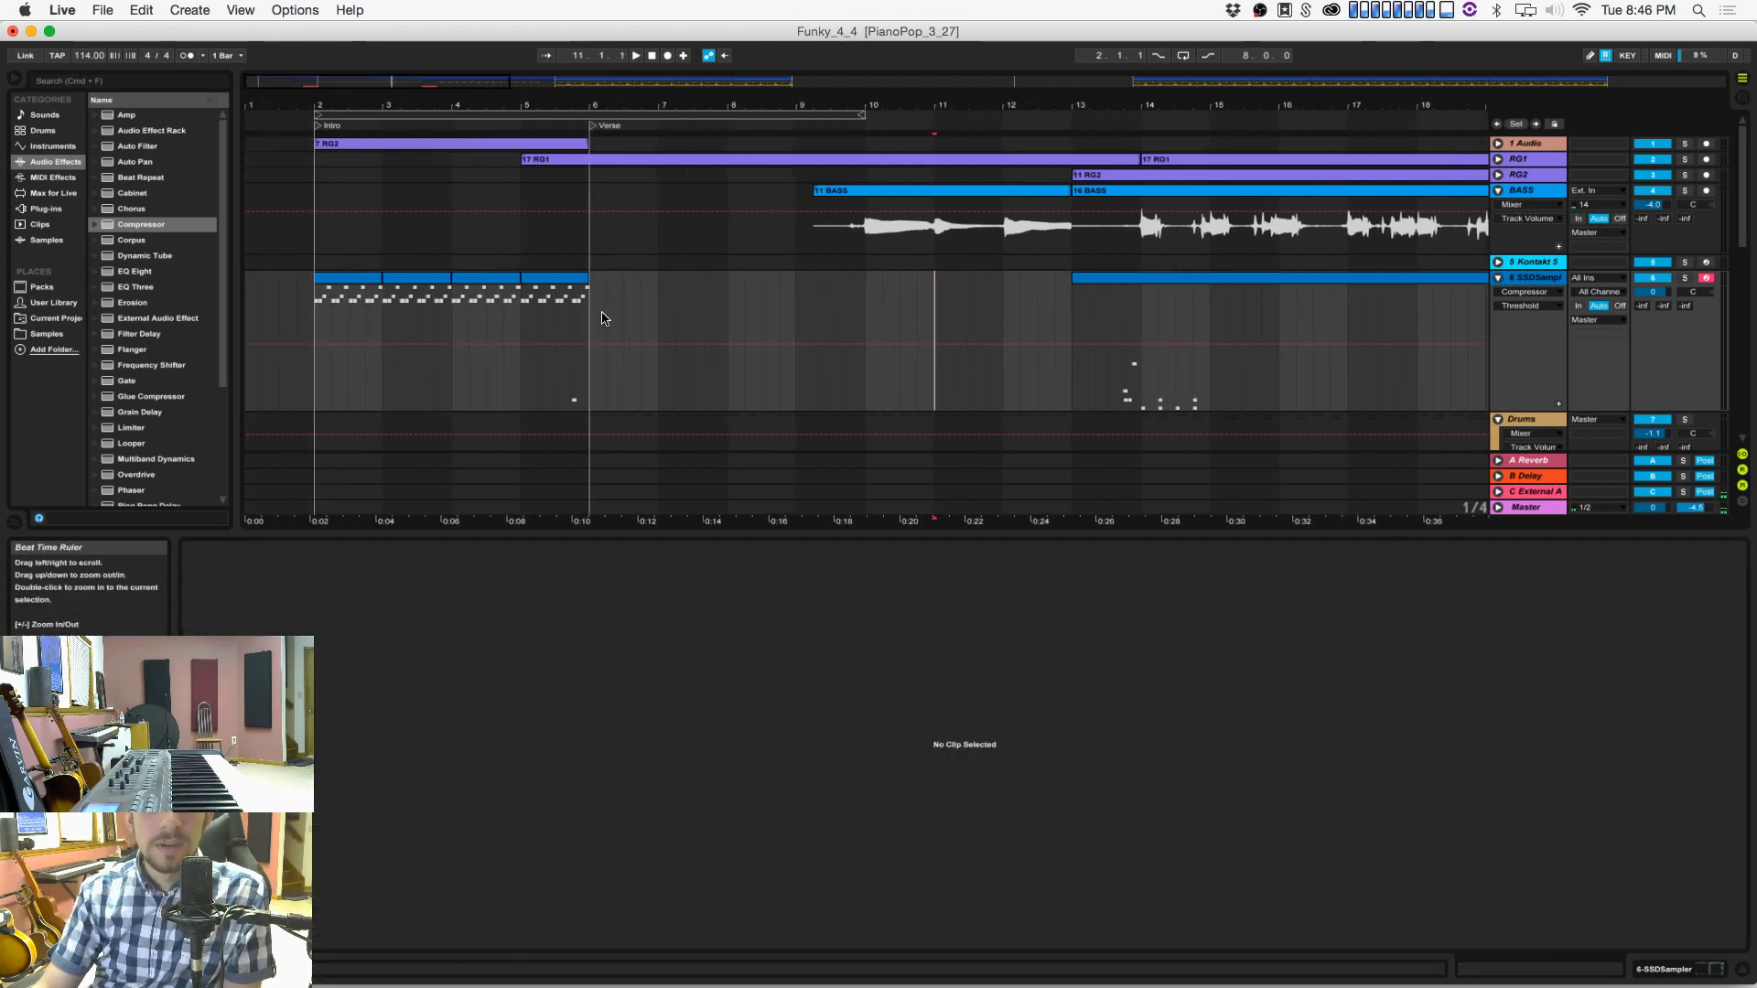
{"action": "left_click_drag", "start_coordinate": [404, 393], "coordinate": [451, 396]}
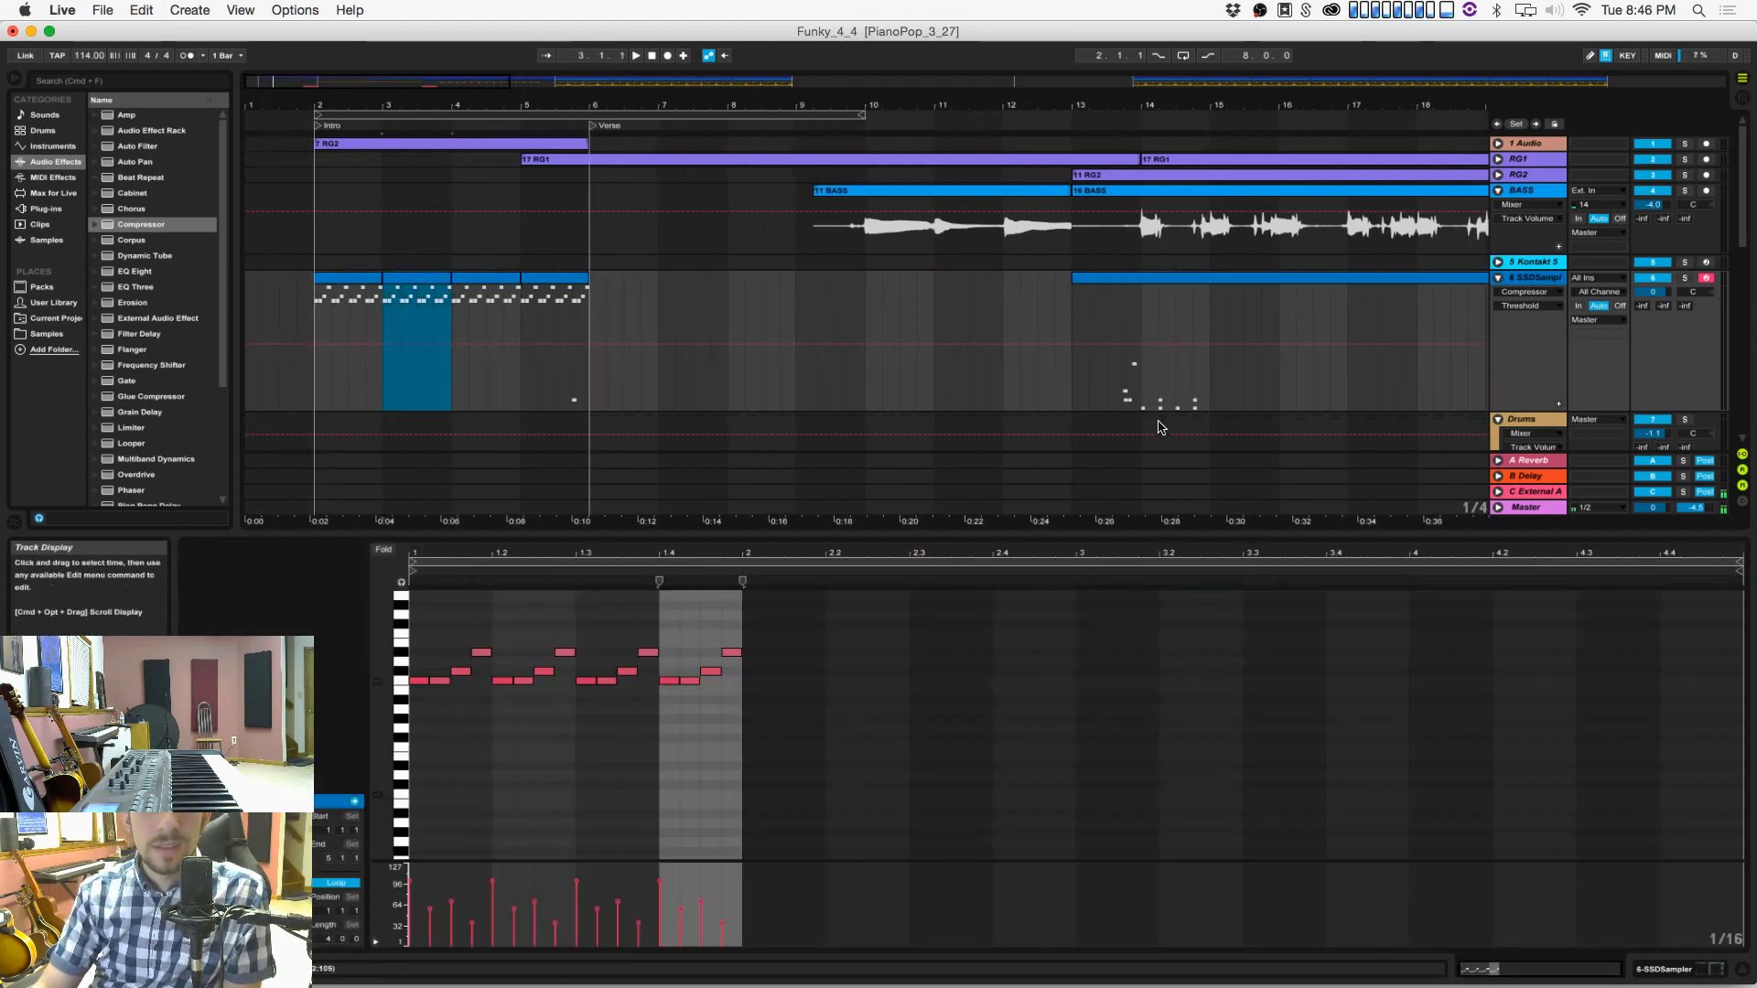
{"action": "left_click", "coordinate": [1147, 369]}
{"action": "key", "text": "super+v"}
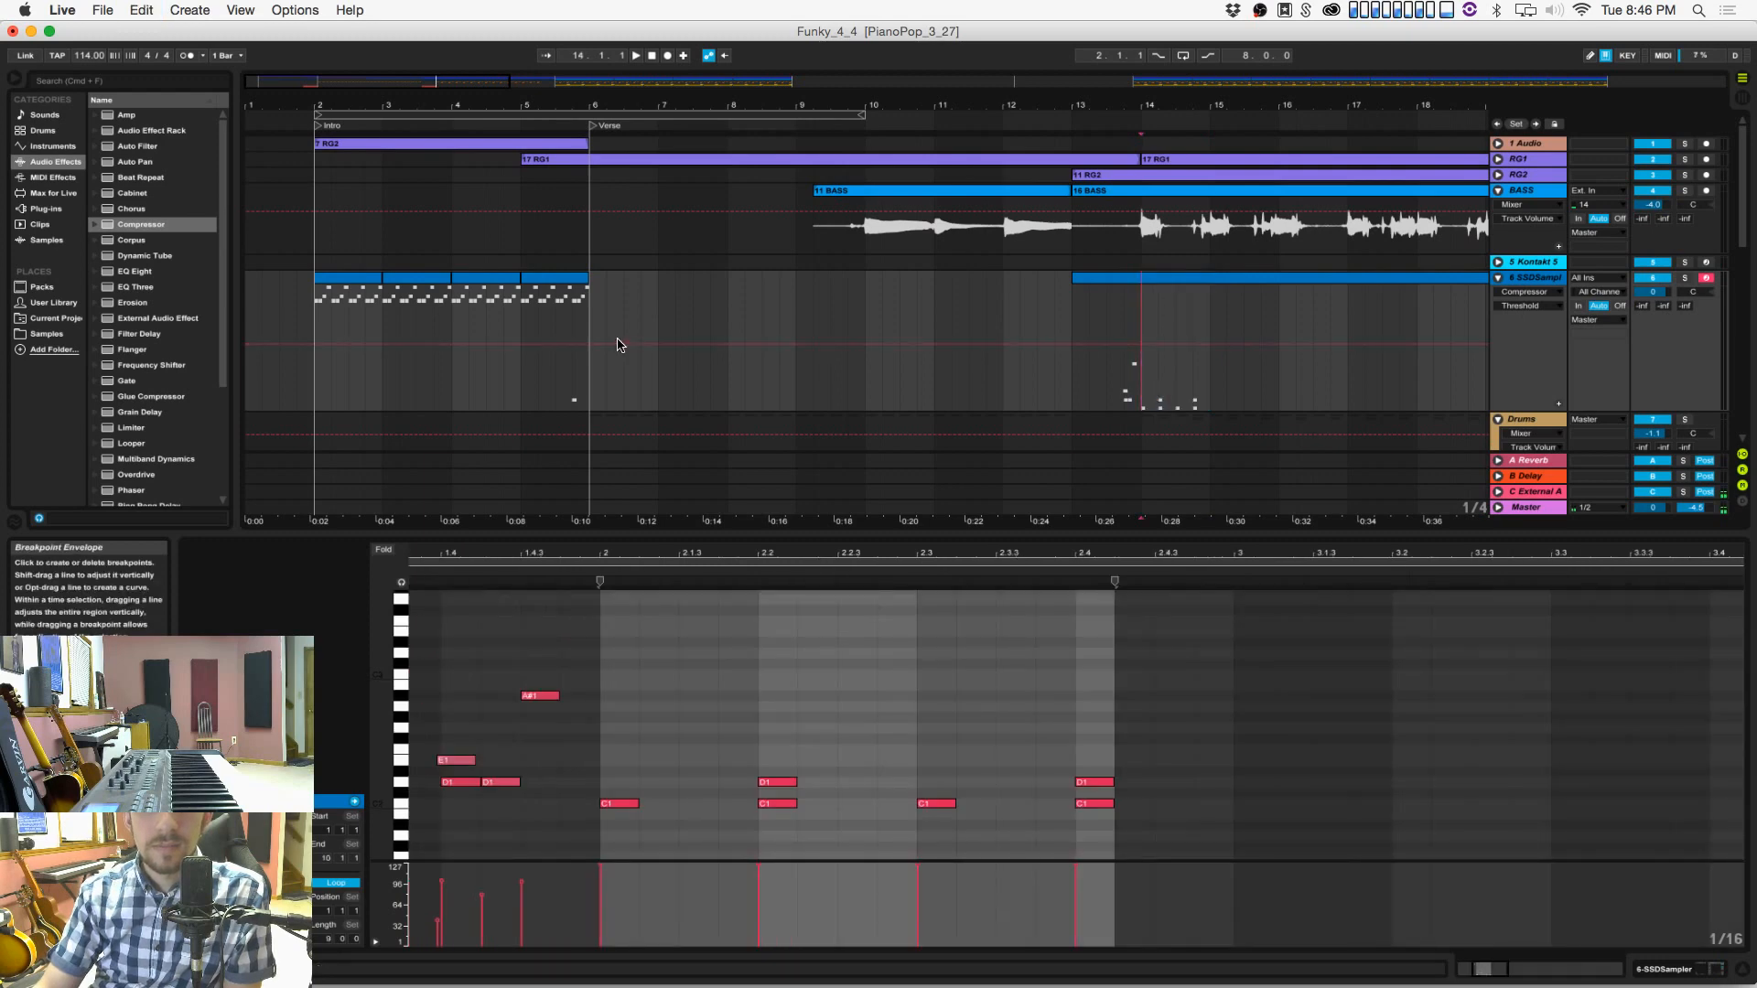
Step: Copy all notes from the Intro's bar 3 SSDSampler clip into the Verse SSDSampler clip at bar 14 and save the set
{"action": "left_click", "coordinate": [436, 280]}
{"action": "left_click_drag", "start_coordinate": [791, 729], "coordinate": [413, 612]}
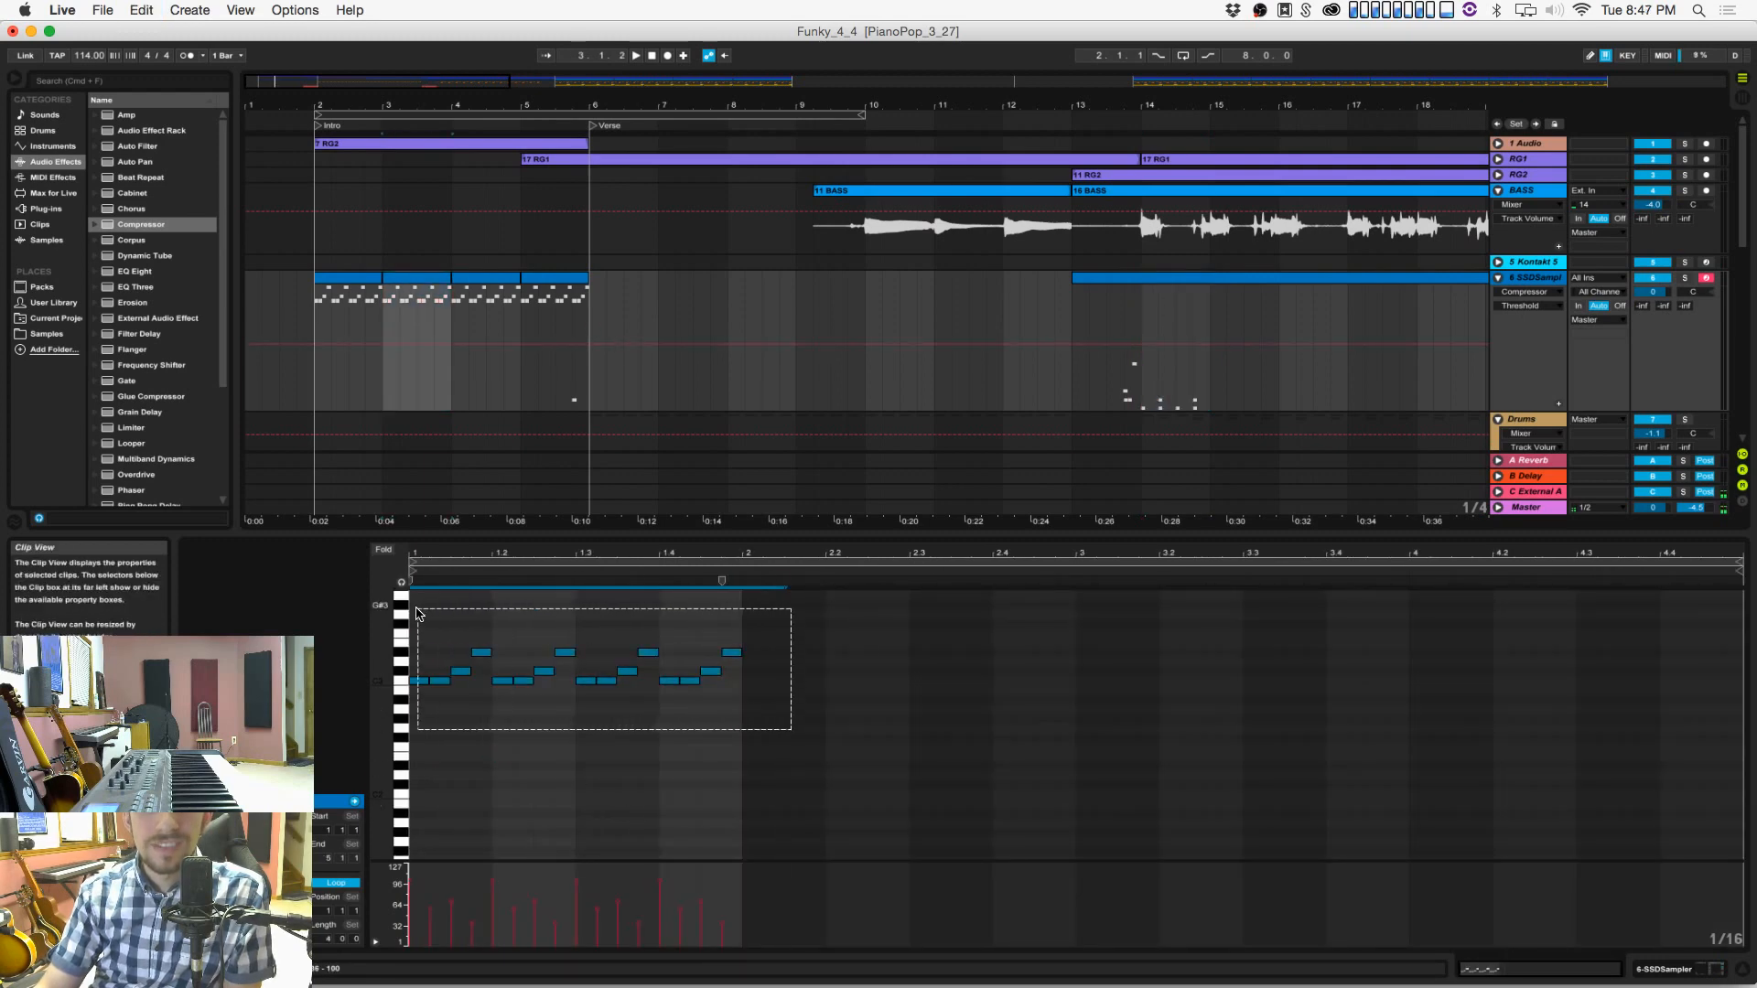
{"action": "key", "text": "super+c"}
{"action": "left_click", "coordinate": [1175, 283]}
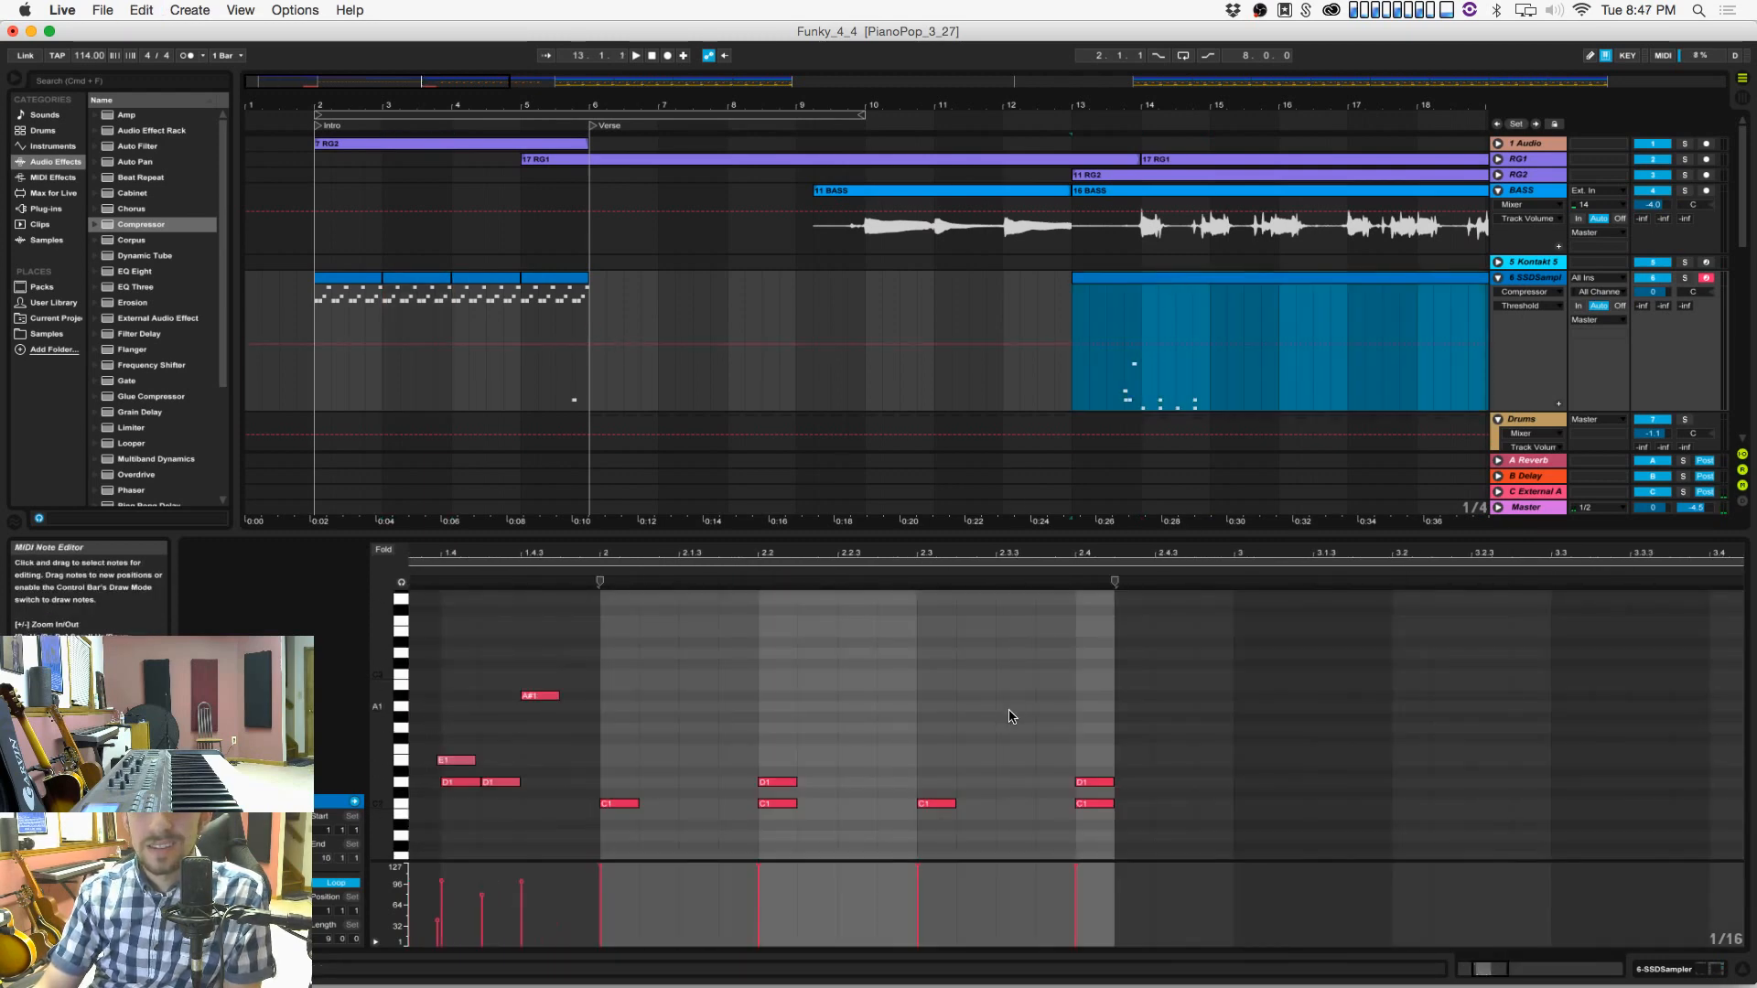
{"action": "key", "text": "super+a"}
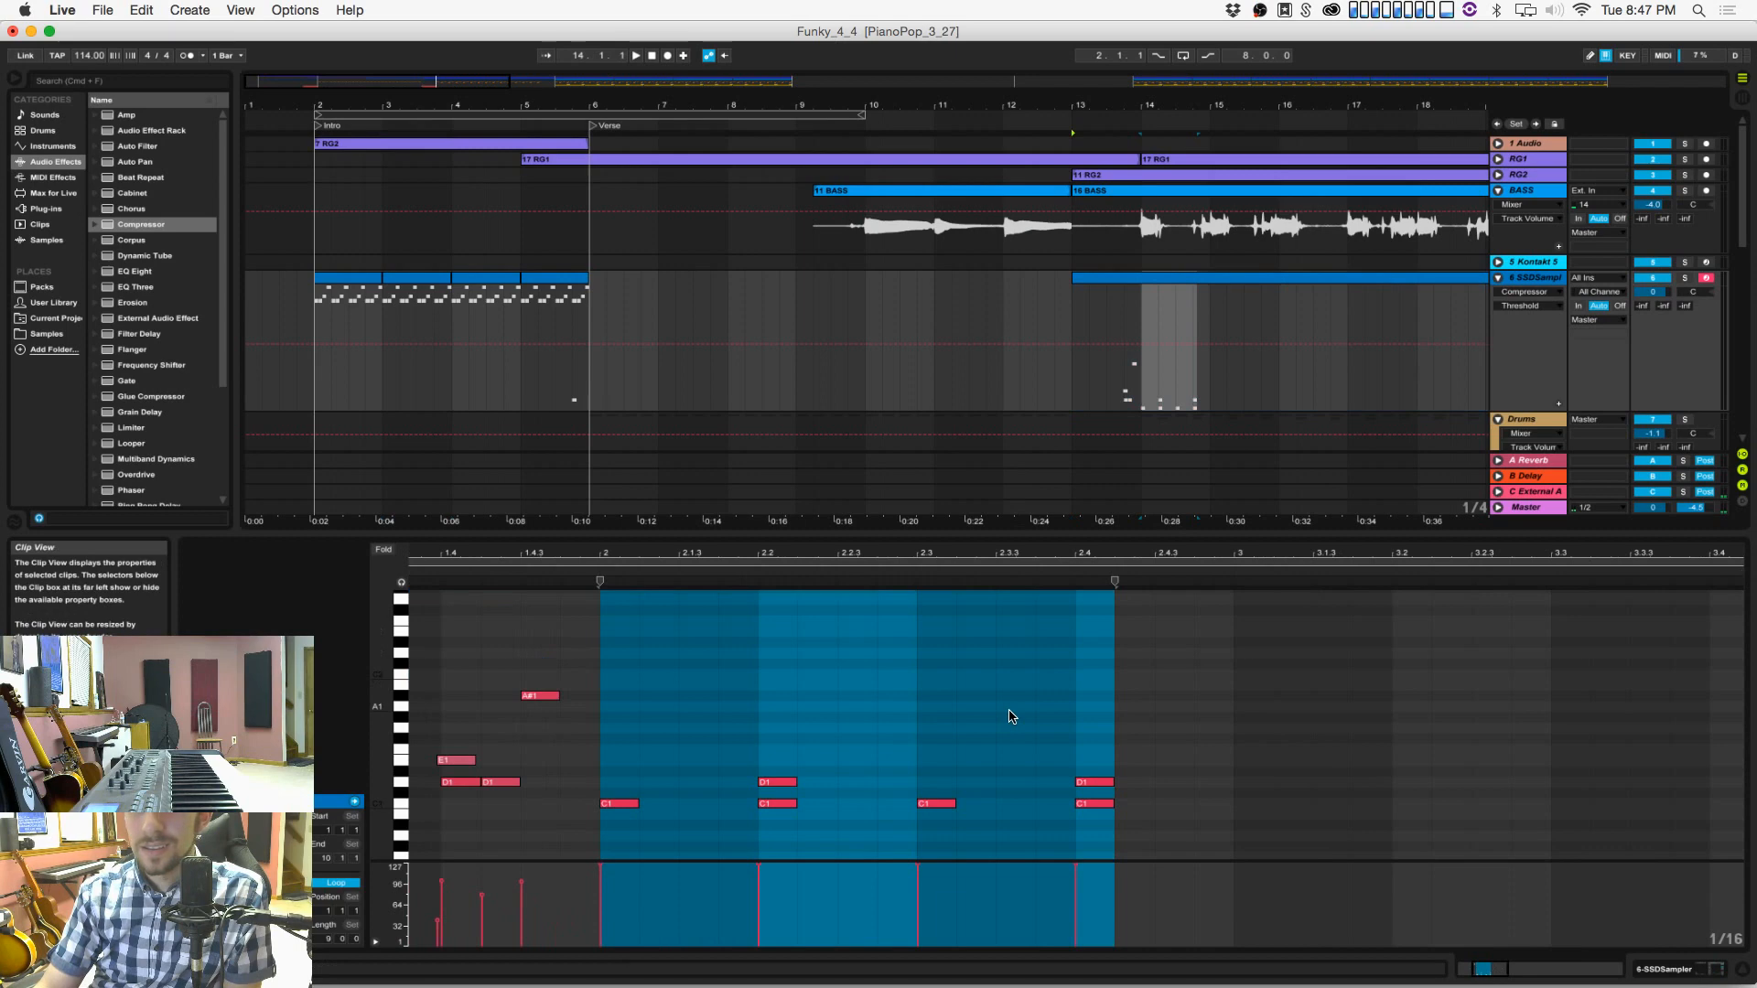
{"action": "left_click", "coordinate": [602, 748]}
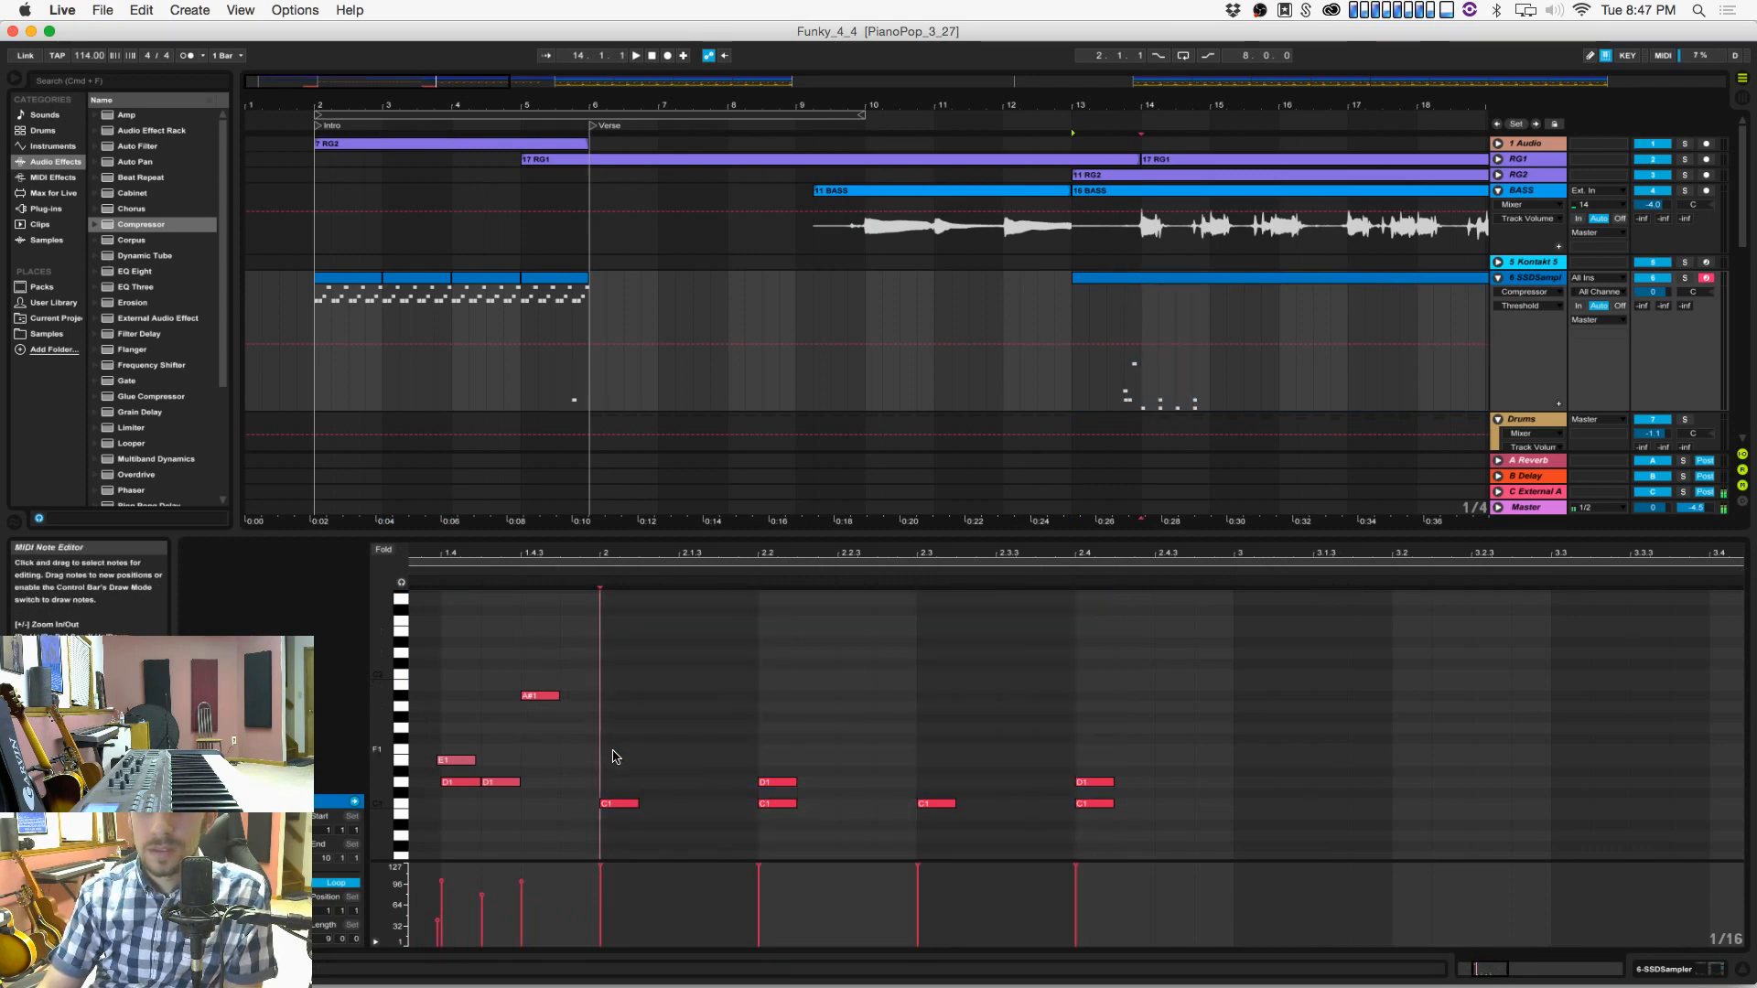
{"action": "key", "text": "super+v"}
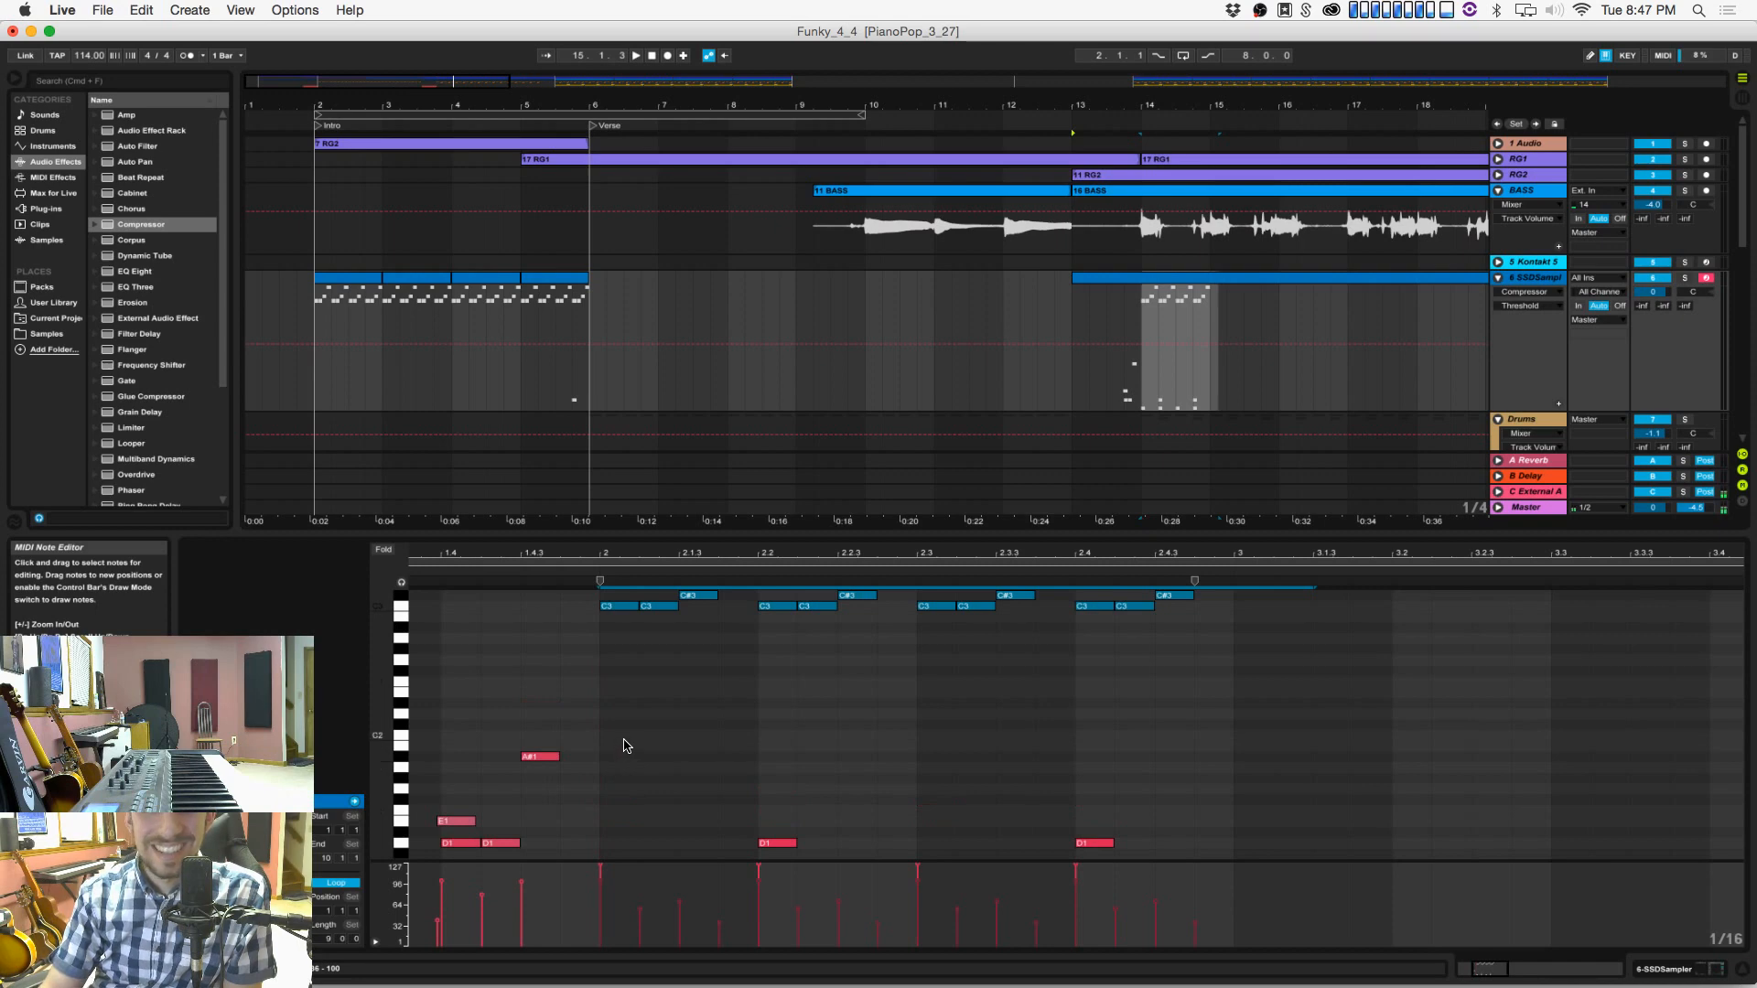
{"action": "scroll", "coordinate": [632, 737], "scroll_direction": "down", "scroll_amount": 4}
{"action": "left_click", "coordinate": [640, 696]}
{"action": "key", "text": "super+s"}
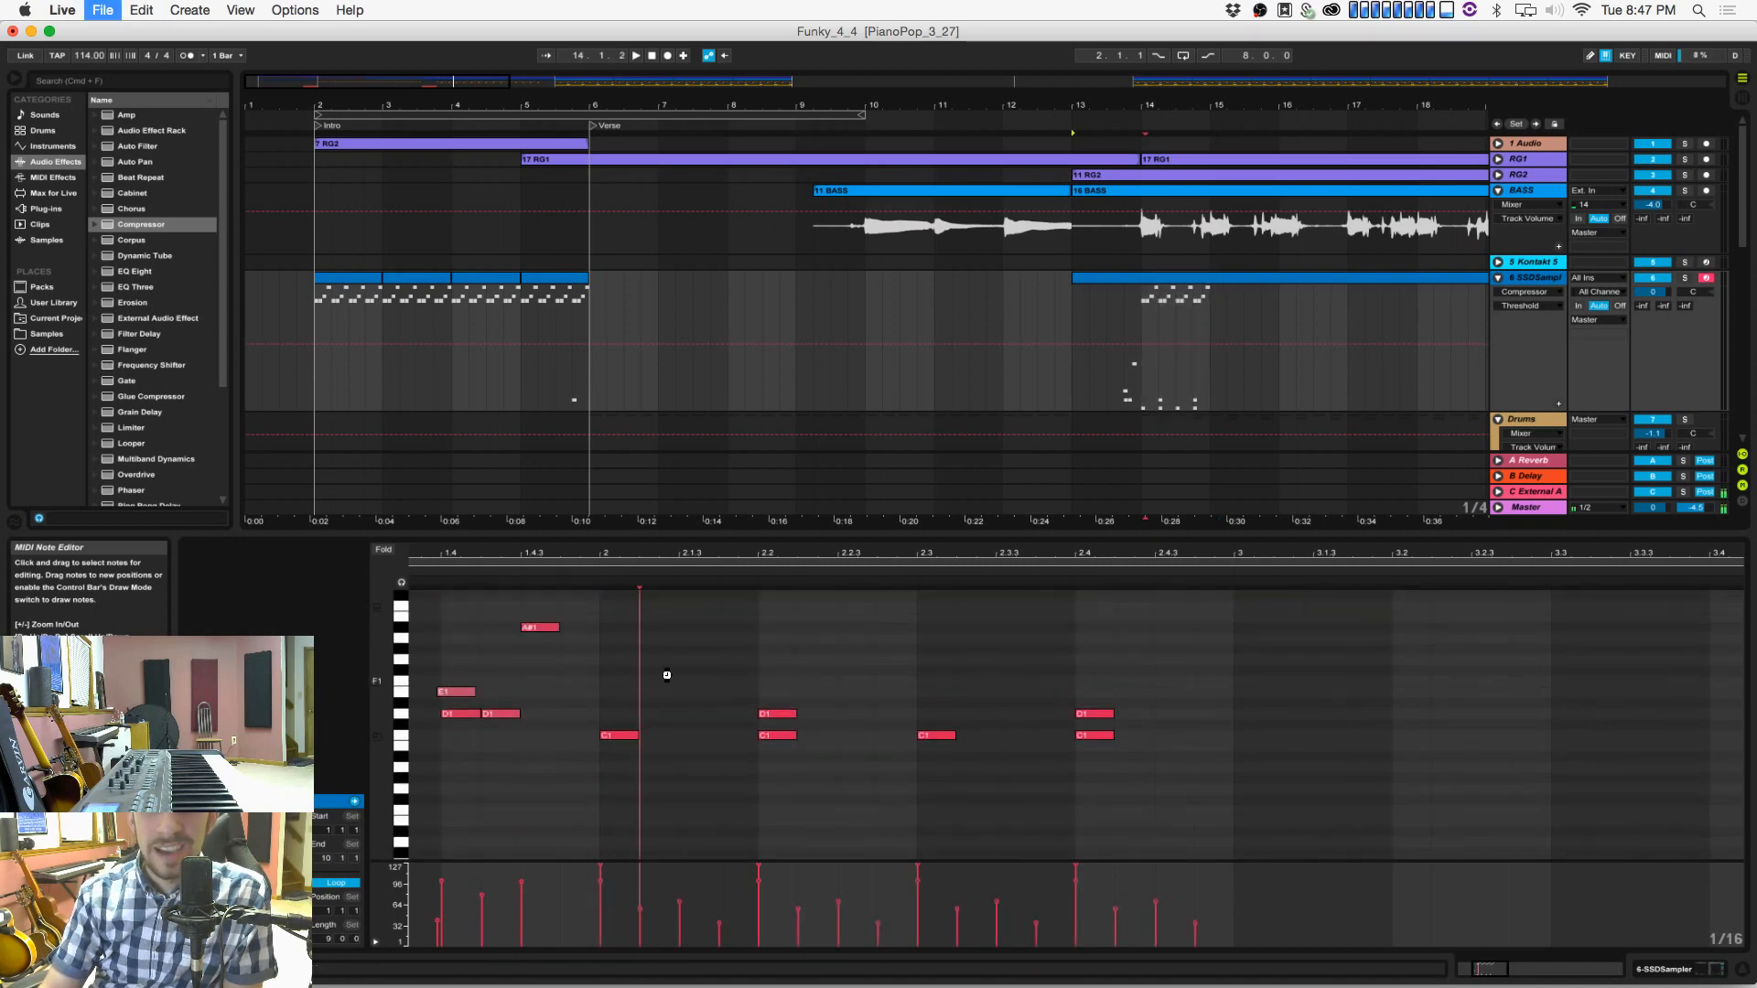
Step: Examine the fill and combined beat in the Verse SSDSampler clip and play them back
{"action": "scroll", "coordinate": [666, 642], "scroll_direction": "up", "scroll_amount": 2}
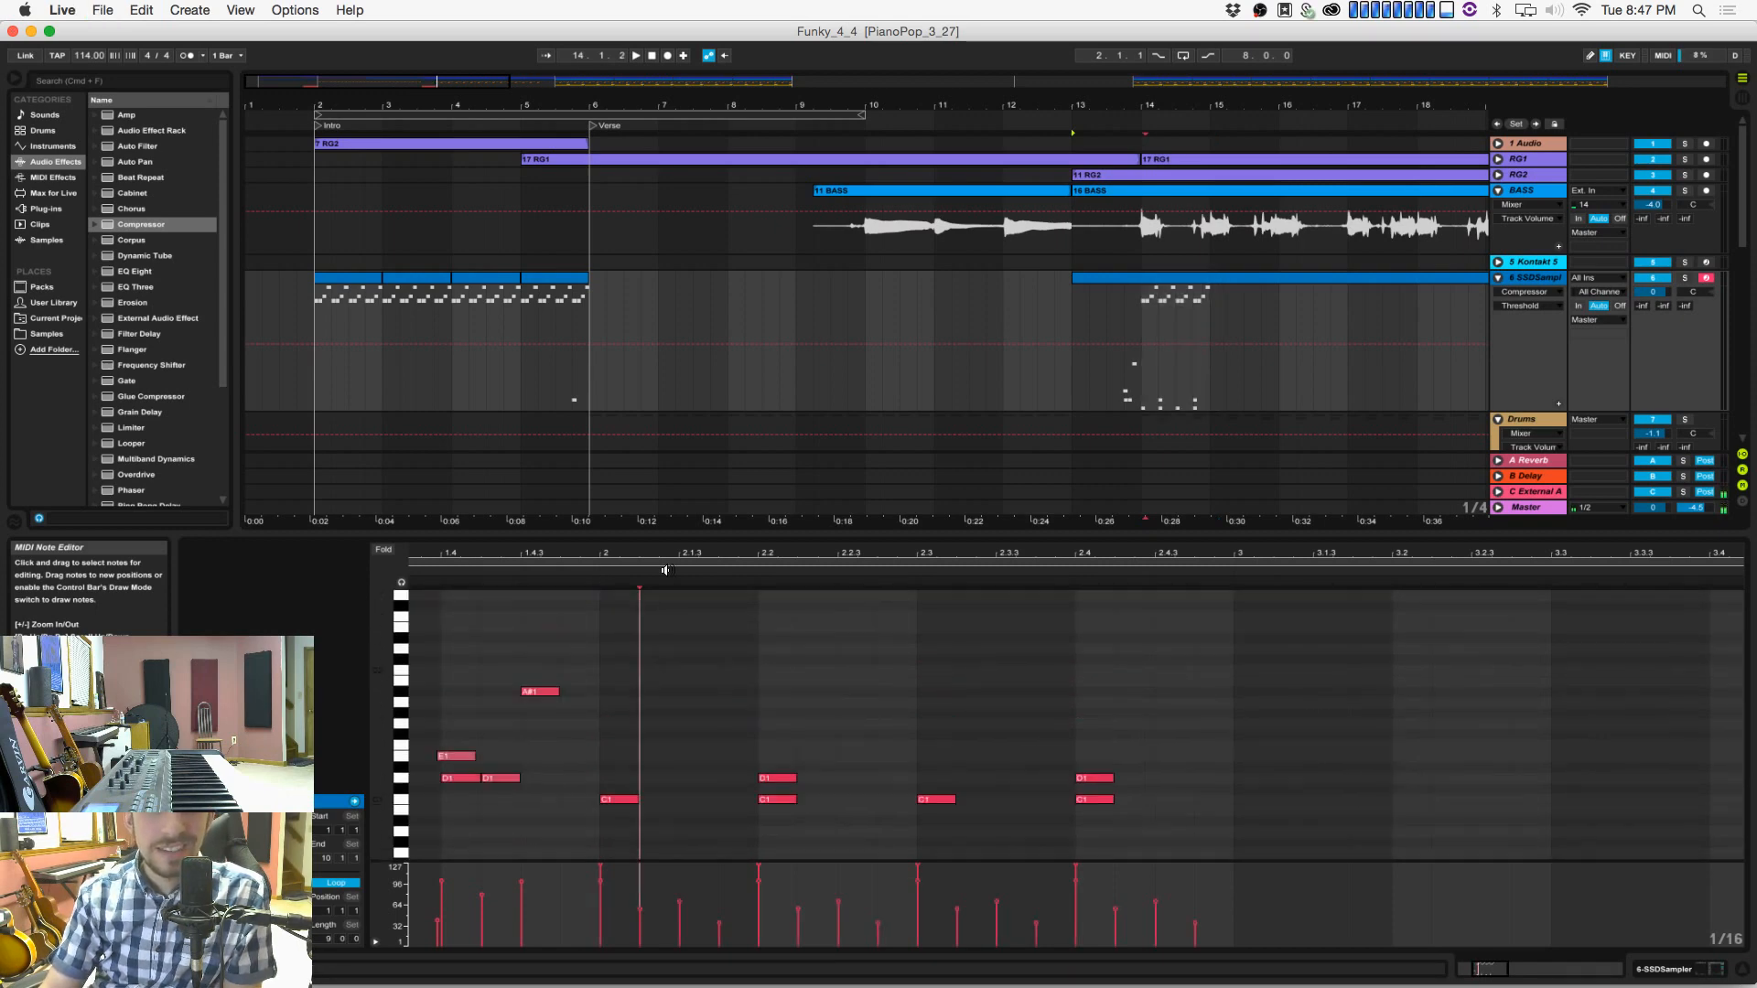
{"action": "scroll", "coordinate": [661, 602], "scroll_direction": "up", "scroll_amount": 3}
{"action": "left_click_drag", "start_coordinate": [699, 556], "coordinate": [699, 545]}
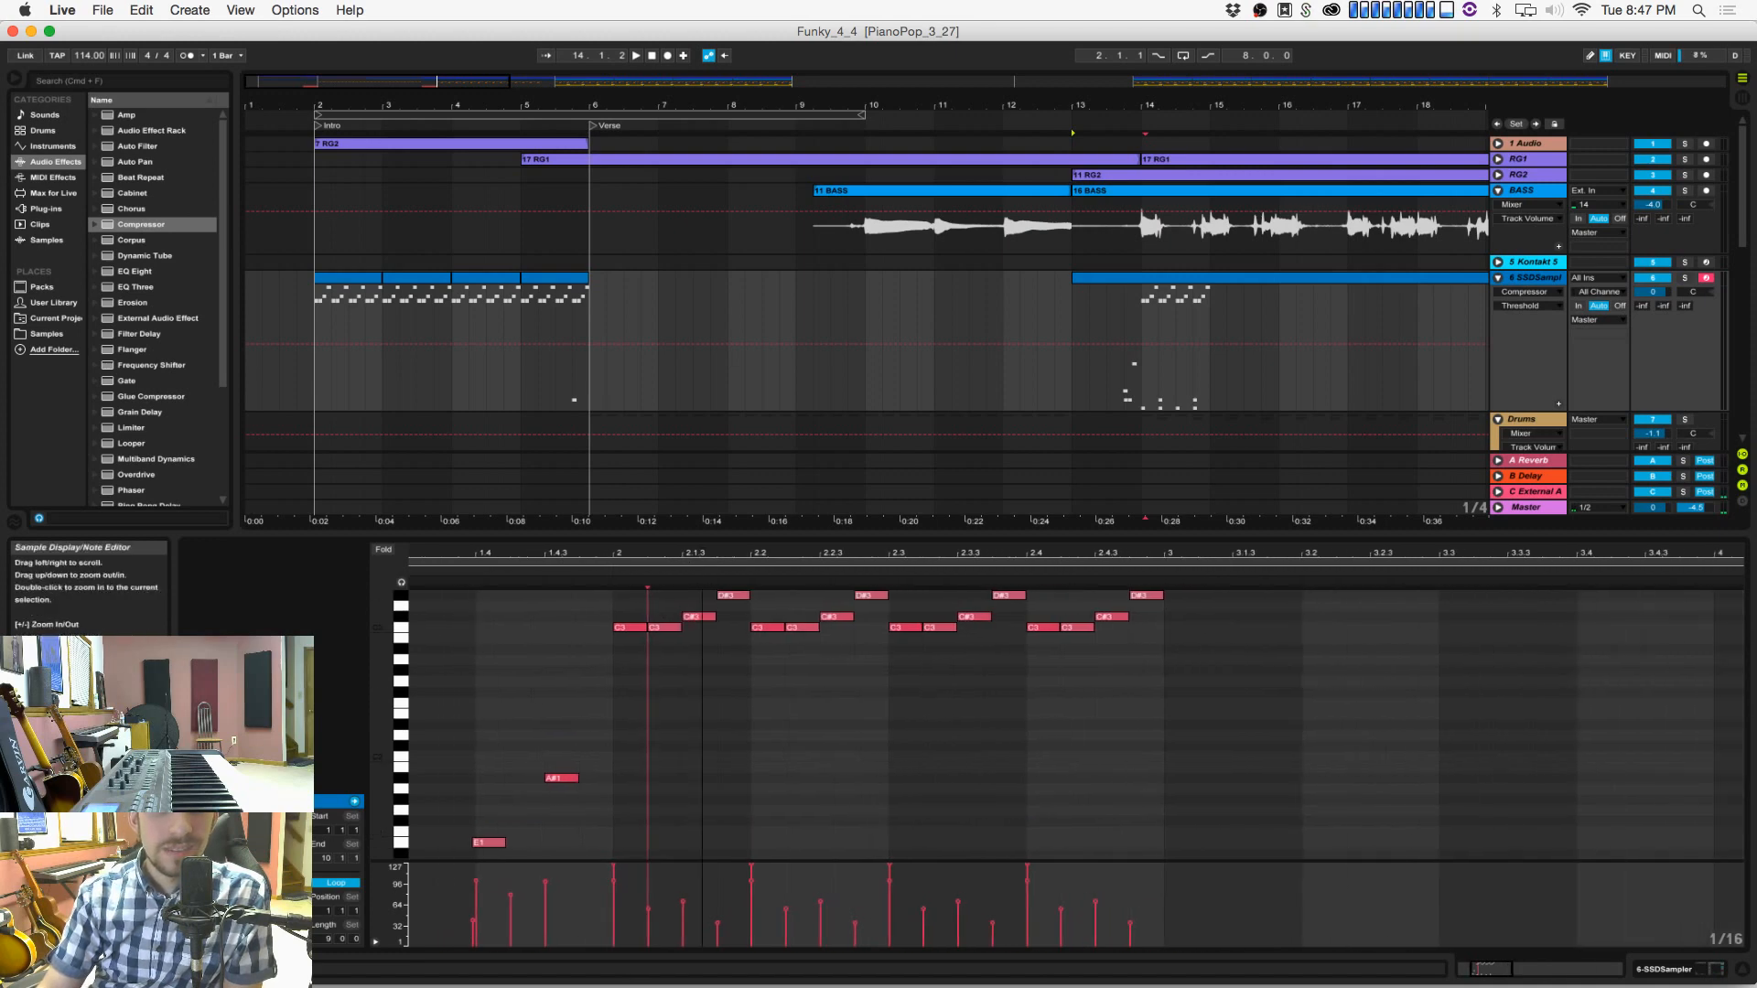
{"action": "left_click_drag", "start_coordinate": [385, 655], "coordinate": [352, 654]}
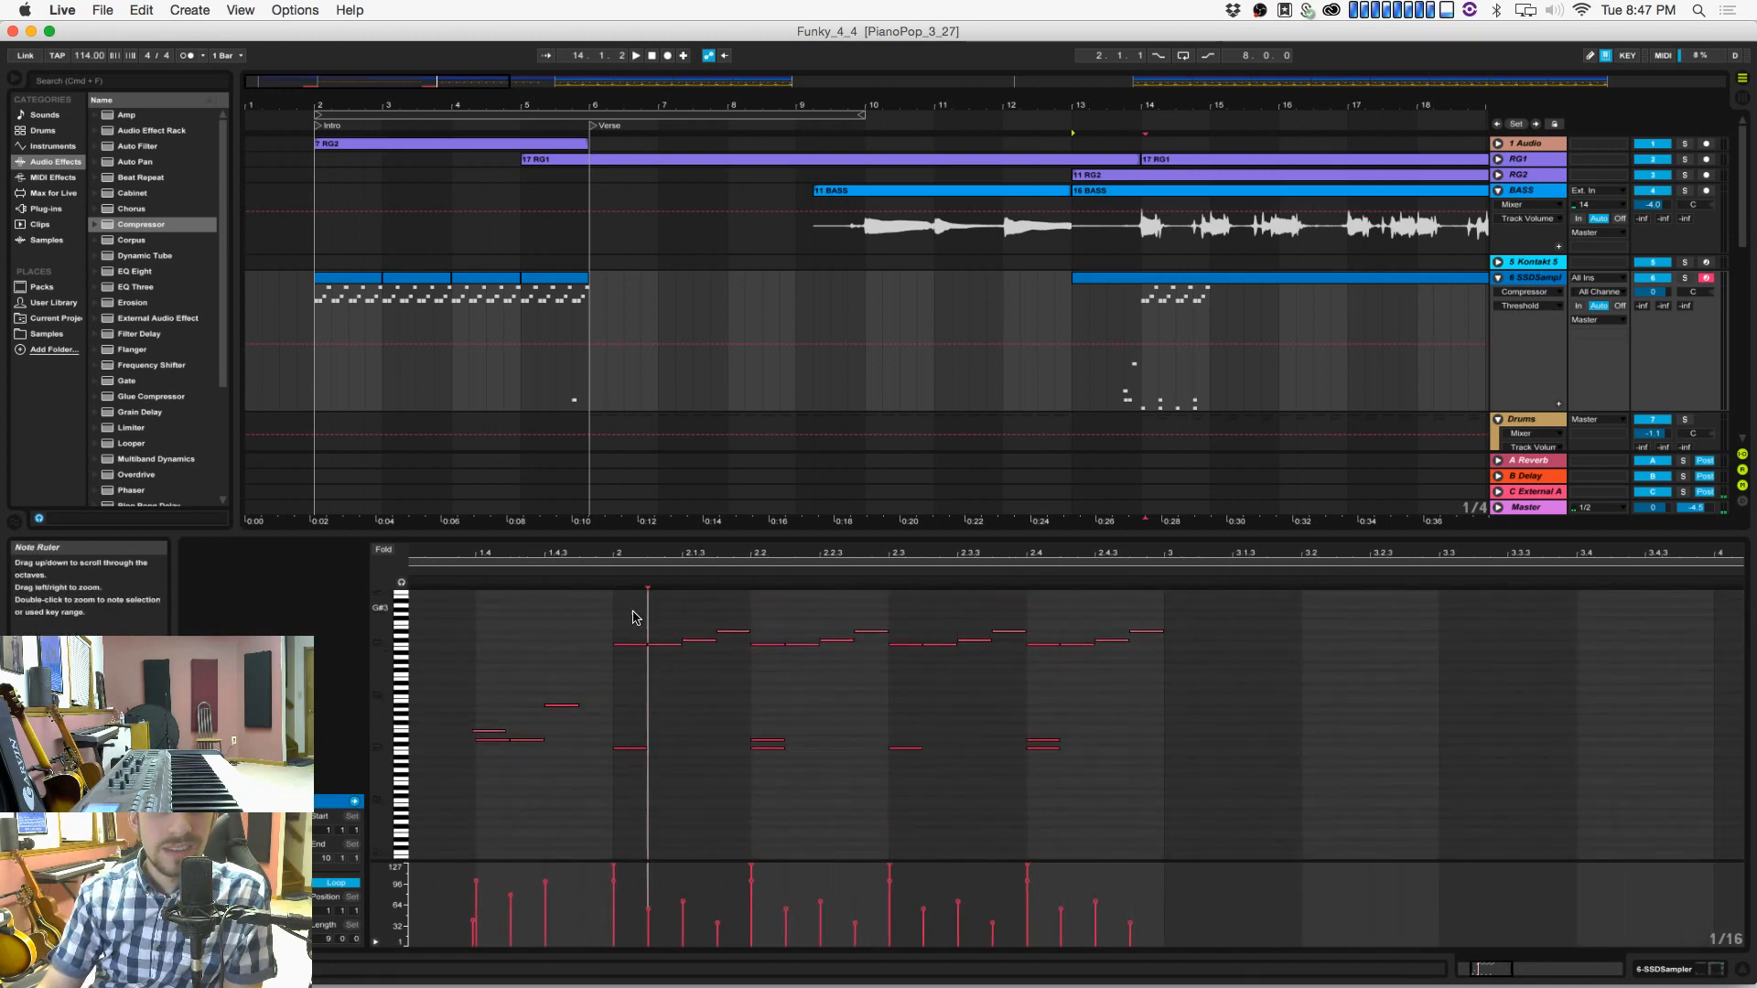
{"action": "left_click_drag", "start_coordinate": [590, 555], "coordinate": [590, 498]}
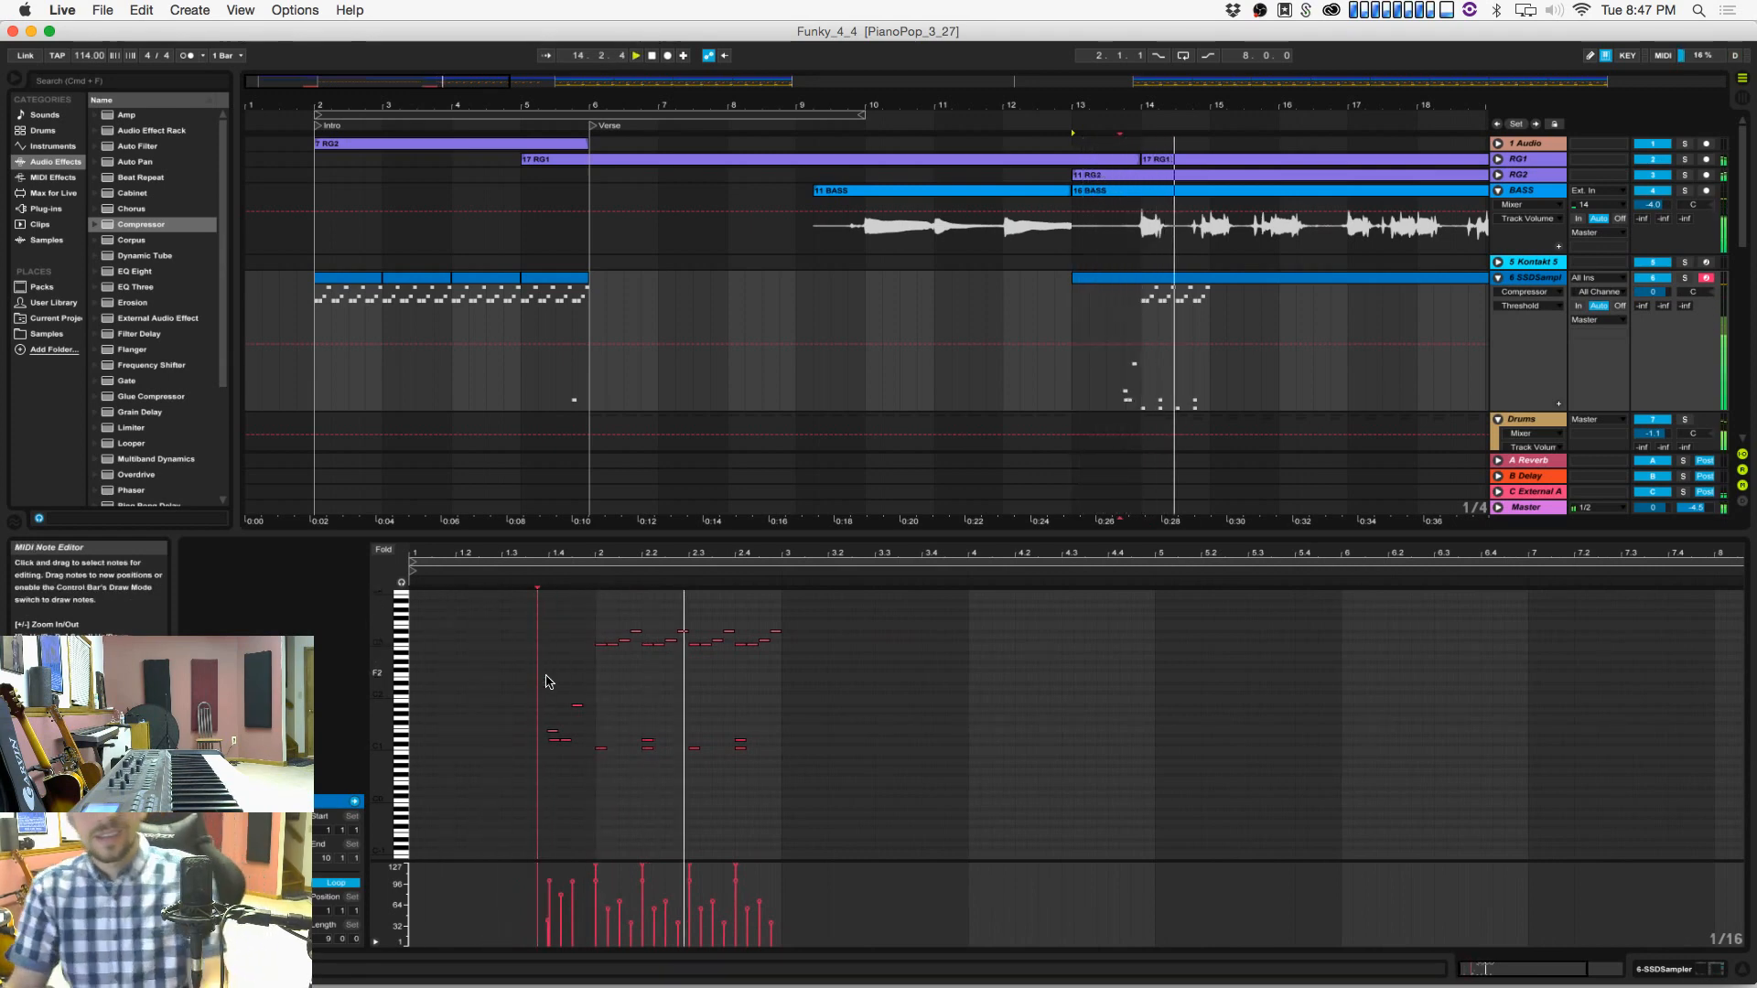
{"action": "key", "text": "space"}
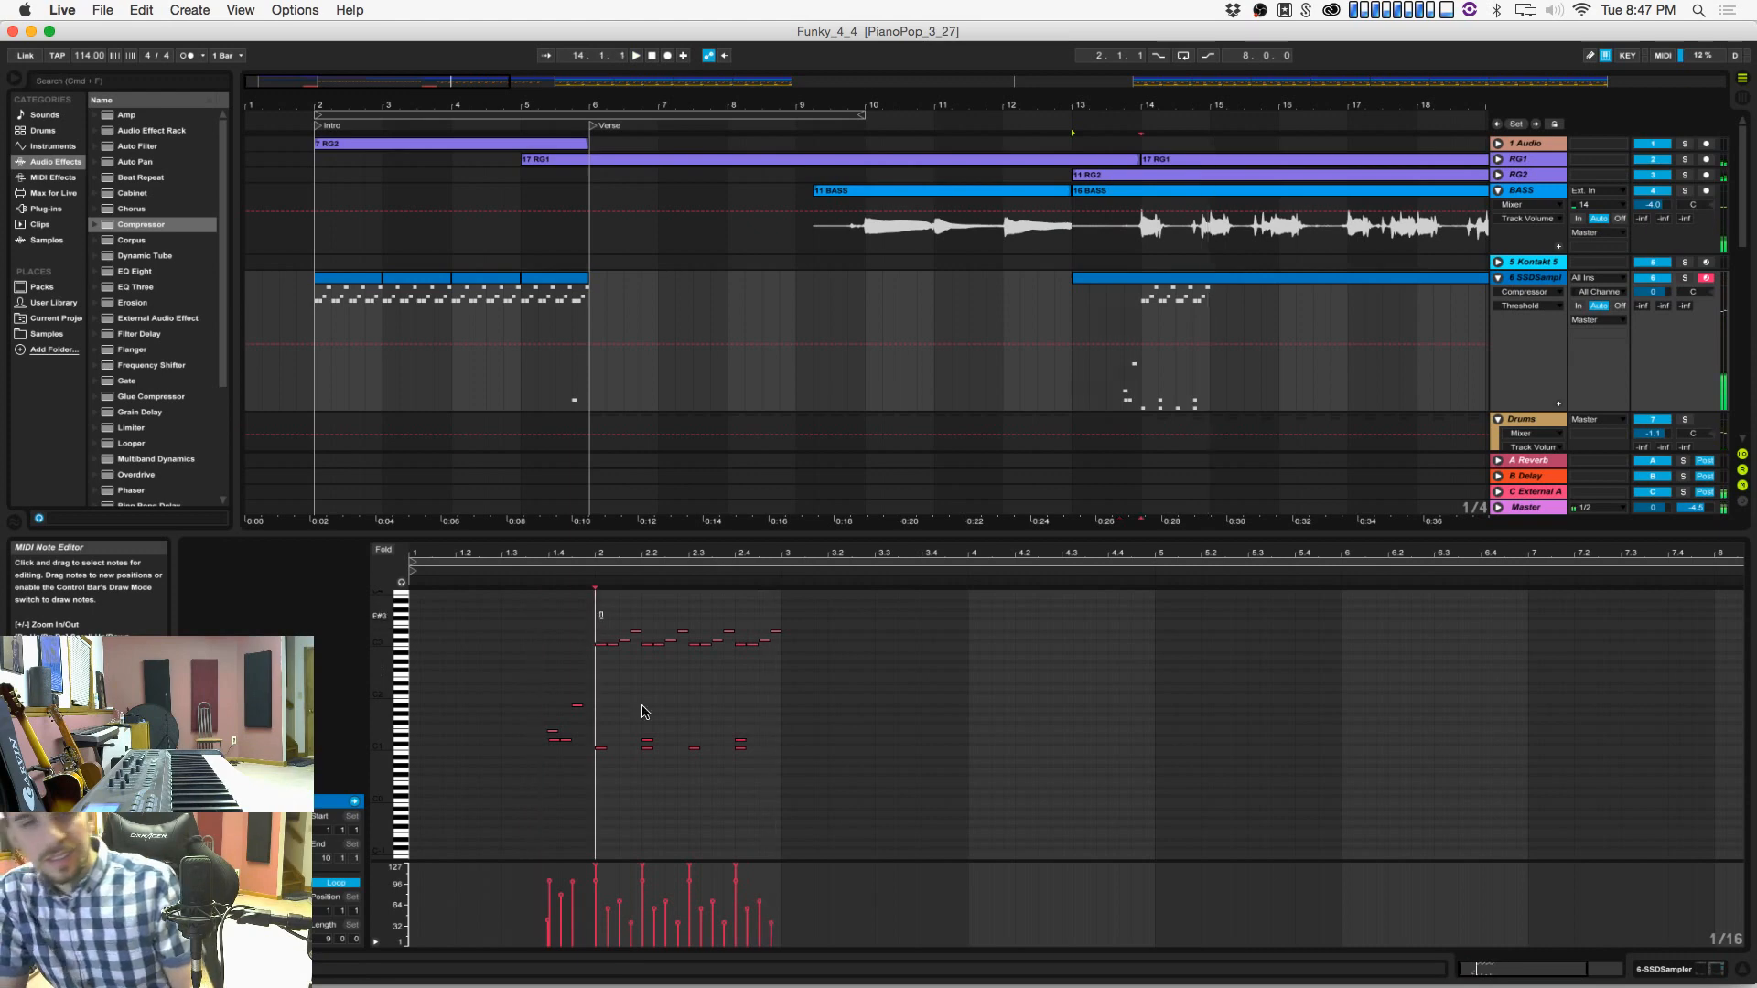
Step: Duplicate all notes in the Verse SSDSampler clip's second bar three times to continue the beat through bar 17
{"action": "left_click_drag", "start_coordinate": [599, 611], "coordinate": [780, 827]}
{"action": "key", "text": "super+d"}
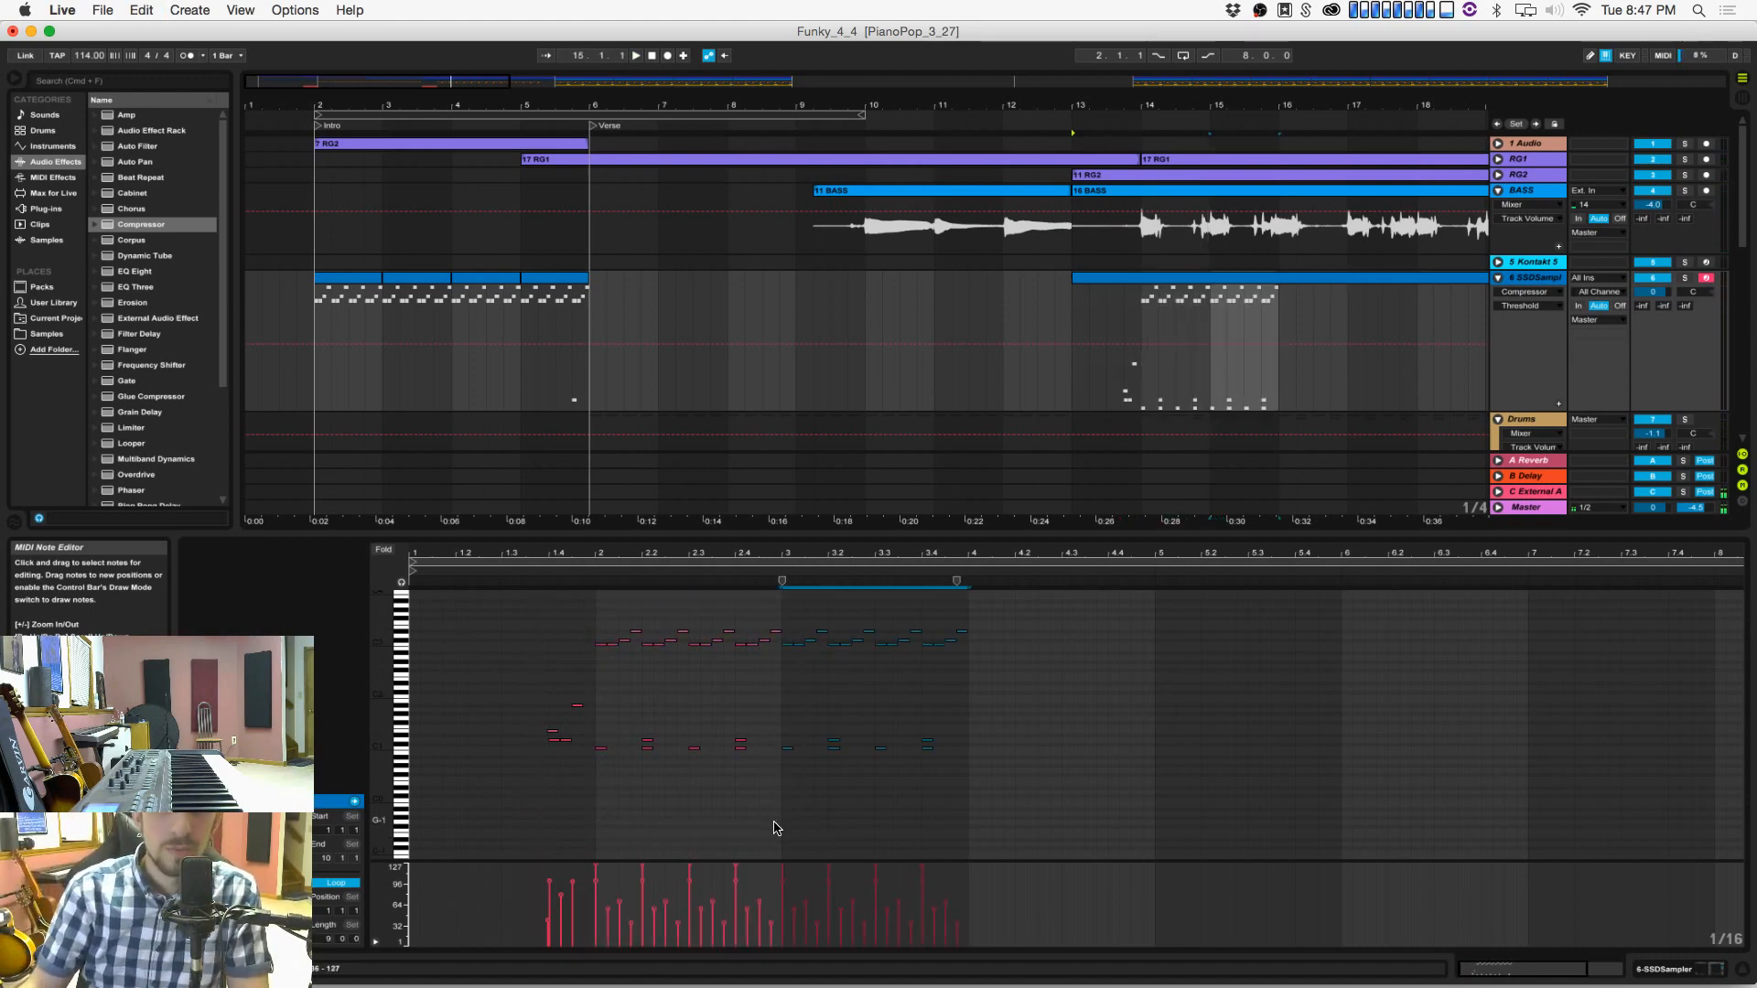
{"action": "key", "text": "super+d"}
{"action": "key", "text": "super+d"}
{"action": "scroll", "coordinate": [947, 314], "scroll_direction": "right", "scroll_amount": 5}
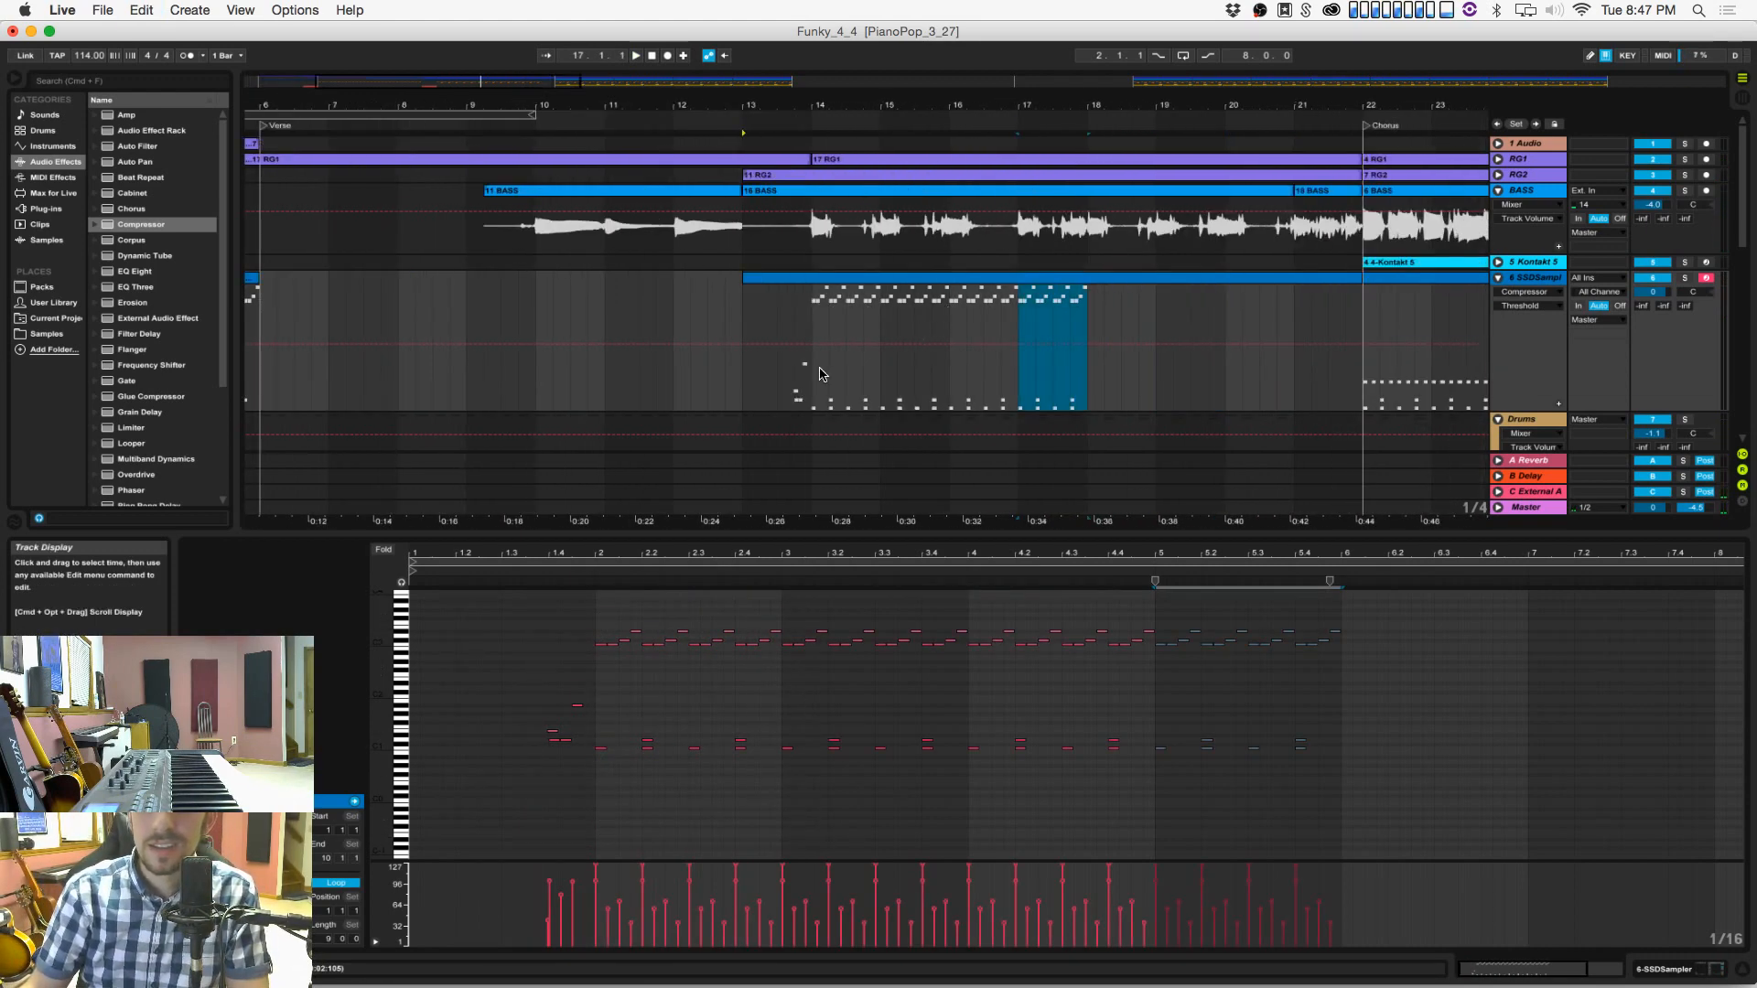
Step: Play the arrangement from the beginning and lower the RG1 track's volume slightly
{"action": "left_click_drag", "start_coordinate": [821, 373], "coordinate": [1078, 371]}
{"action": "left_click", "coordinate": [709, 371]}
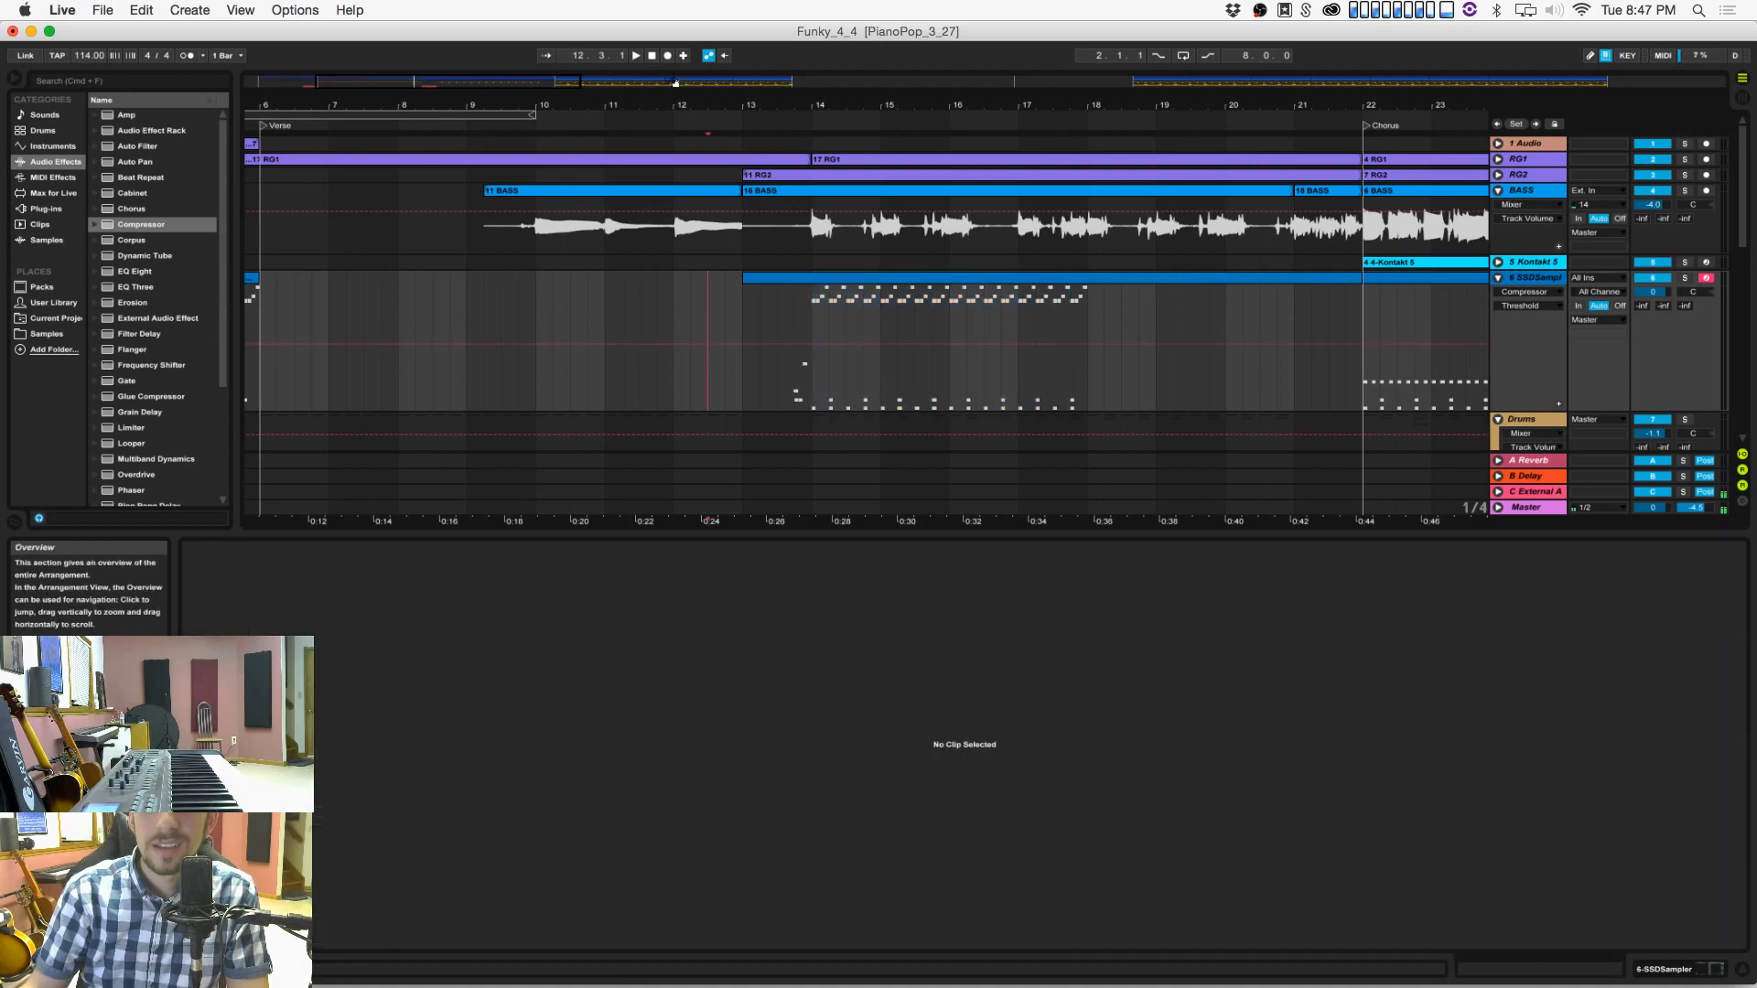
{"action": "left_click", "coordinate": [653, 55]}
{"action": "key", "text": "space"}
{"action": "left_click_drag", "start_coordinate": [677, 108], "coordinate": [677, 42]}
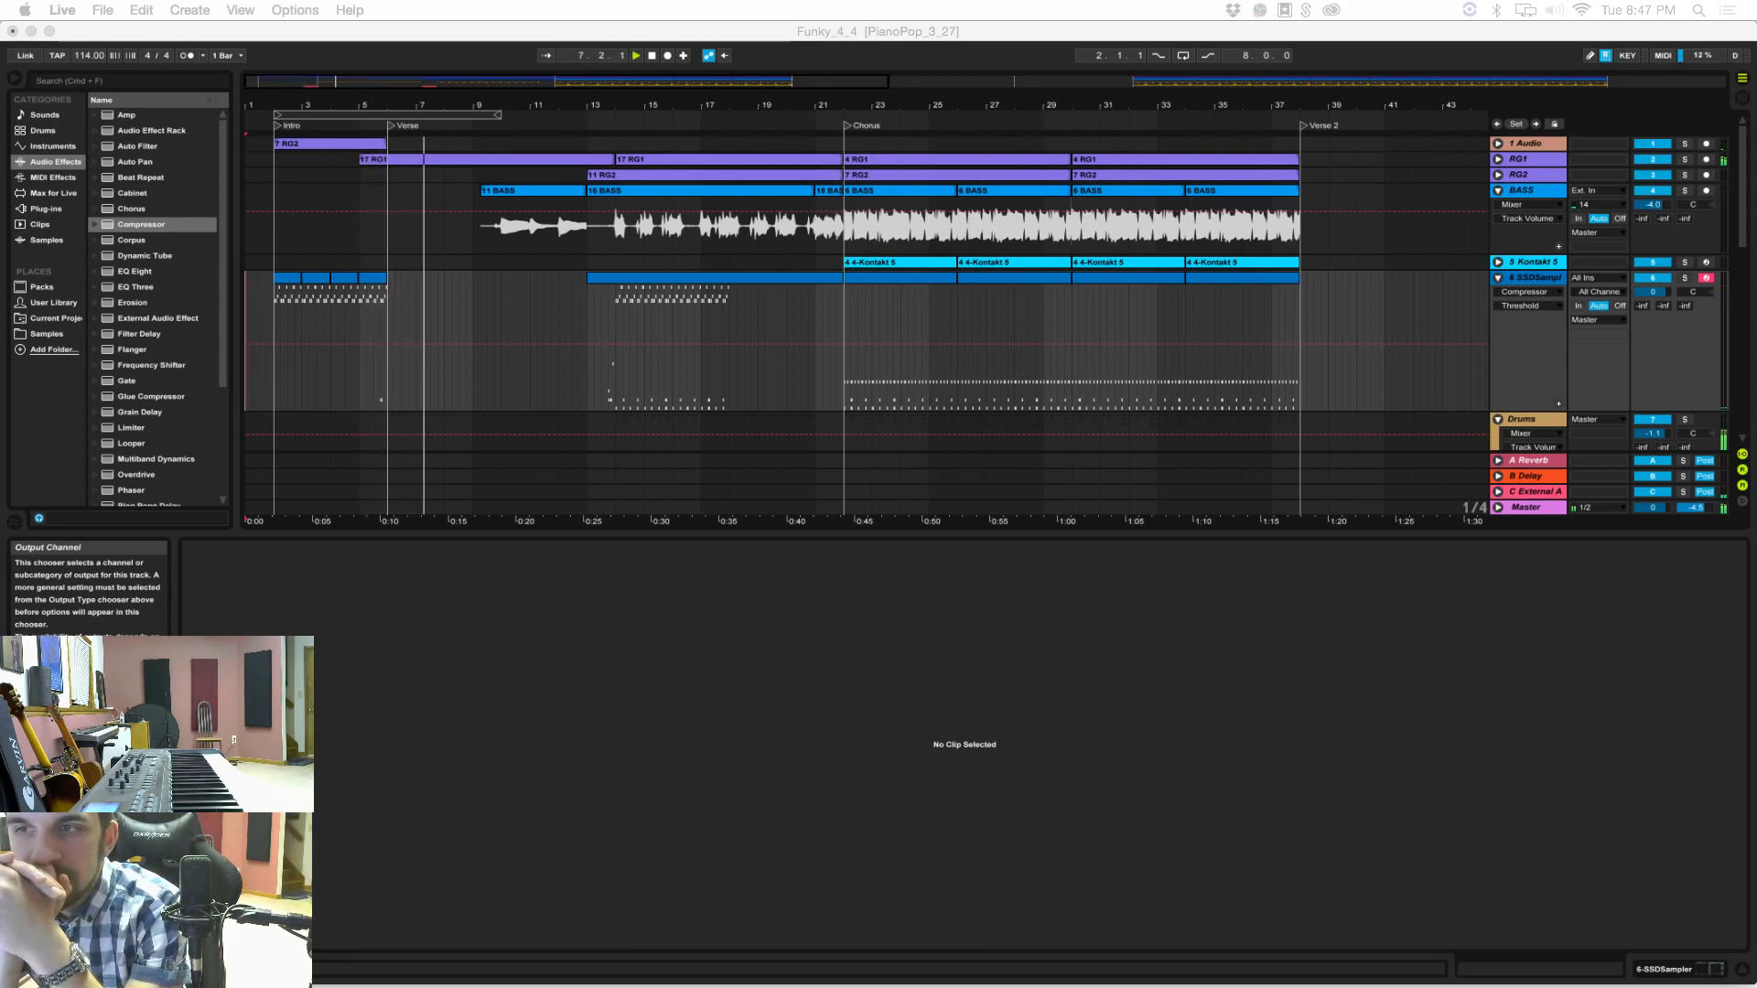
{"action": "left_click", "coordinate": [1498, 158]}
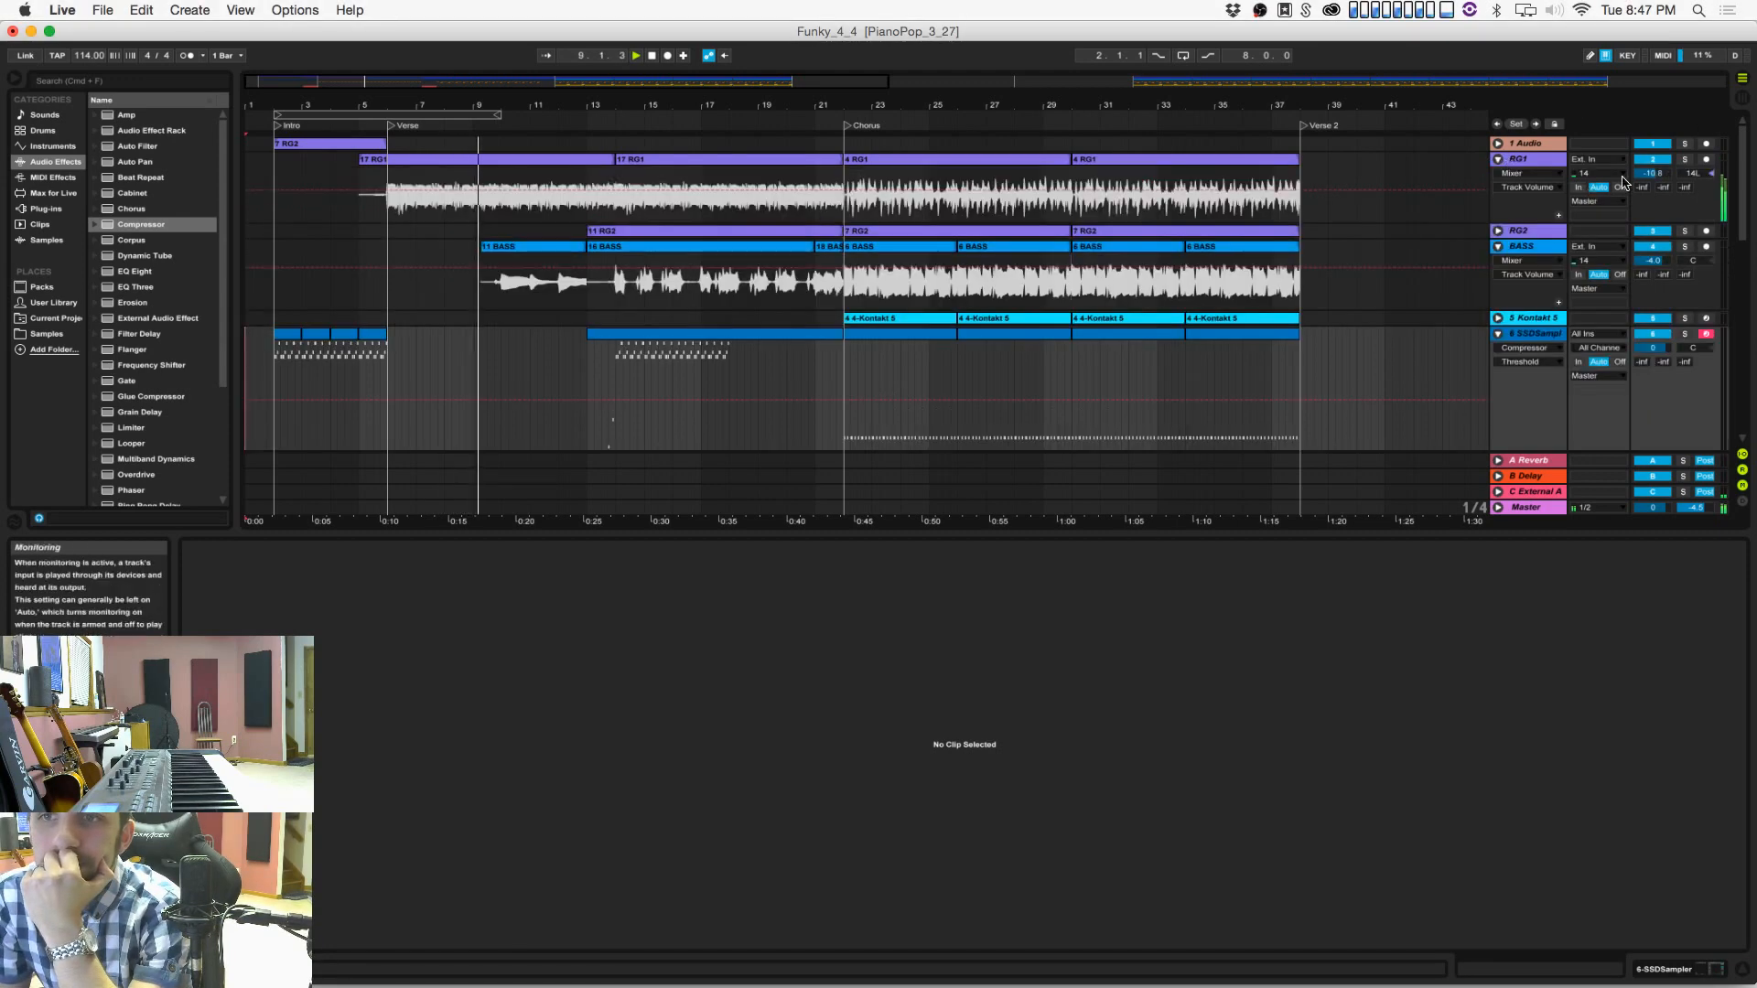
{"action": "left_click_drag", "start_coordinate": [1653, 173], "coordinate": [1652, 180]}
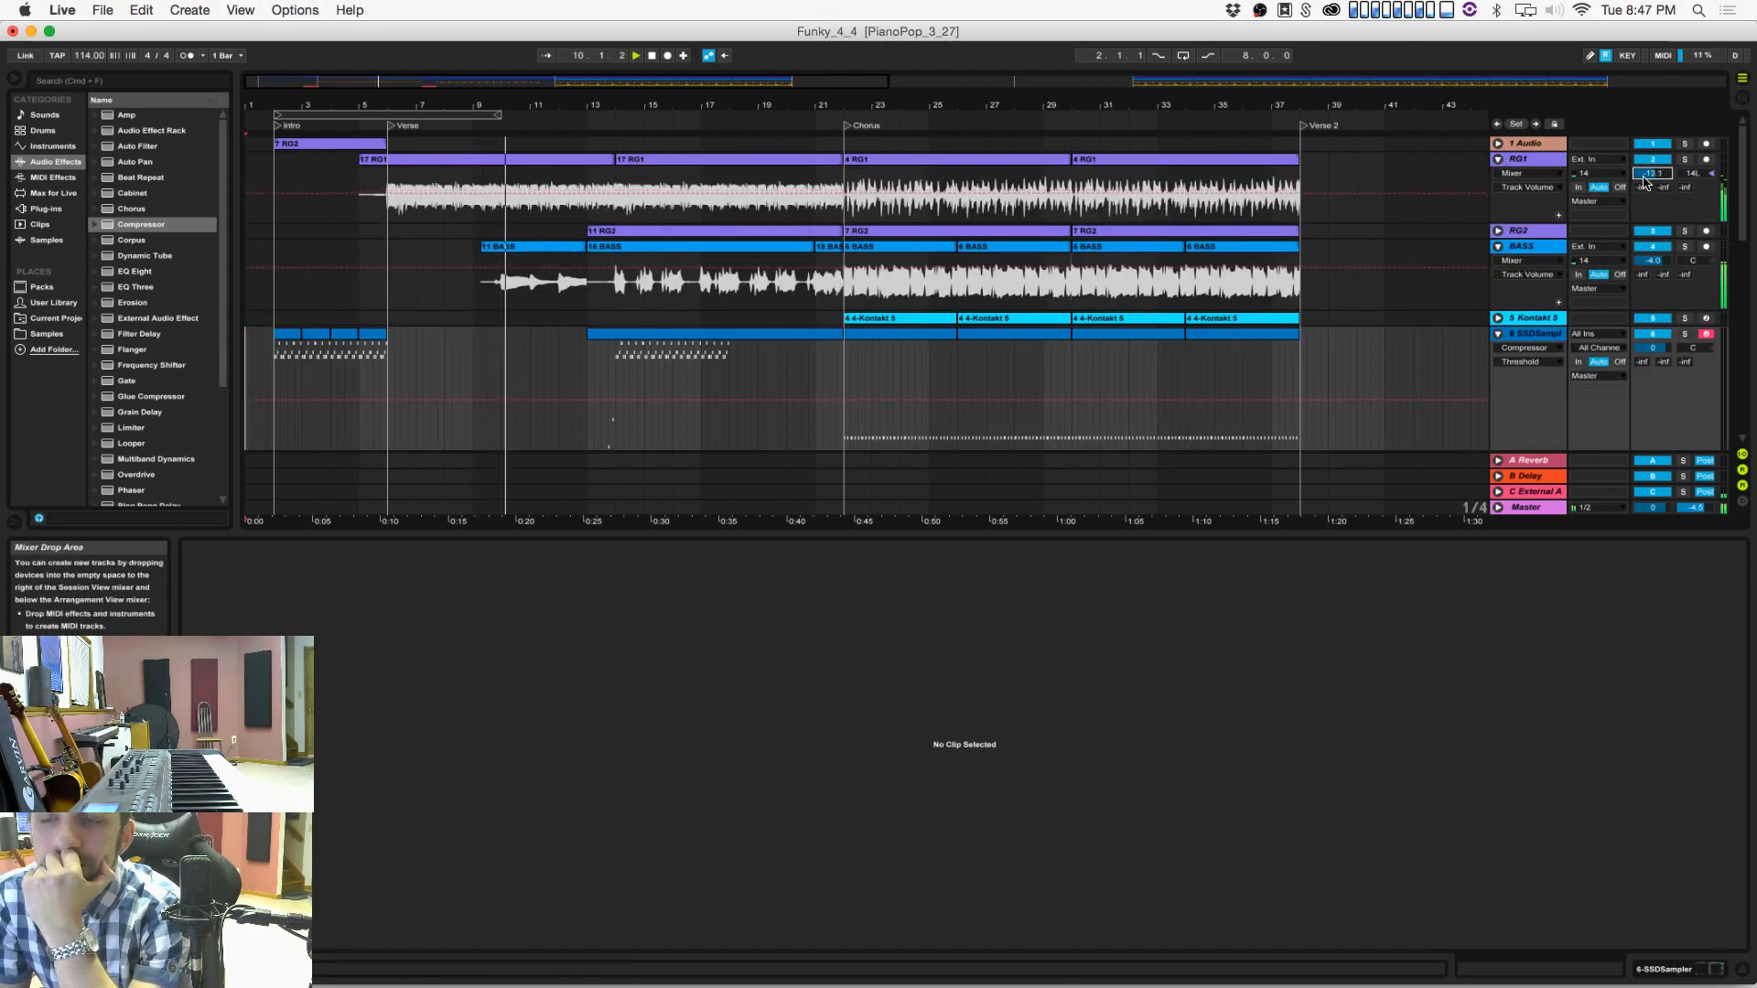
Step: Locate the tambourine loops on the 12 Audio track and open the first Chorus clip
{"action": "scroll", "coordinate": [732, 341], "scroll_direction": "down", "scroll_amount": 2}
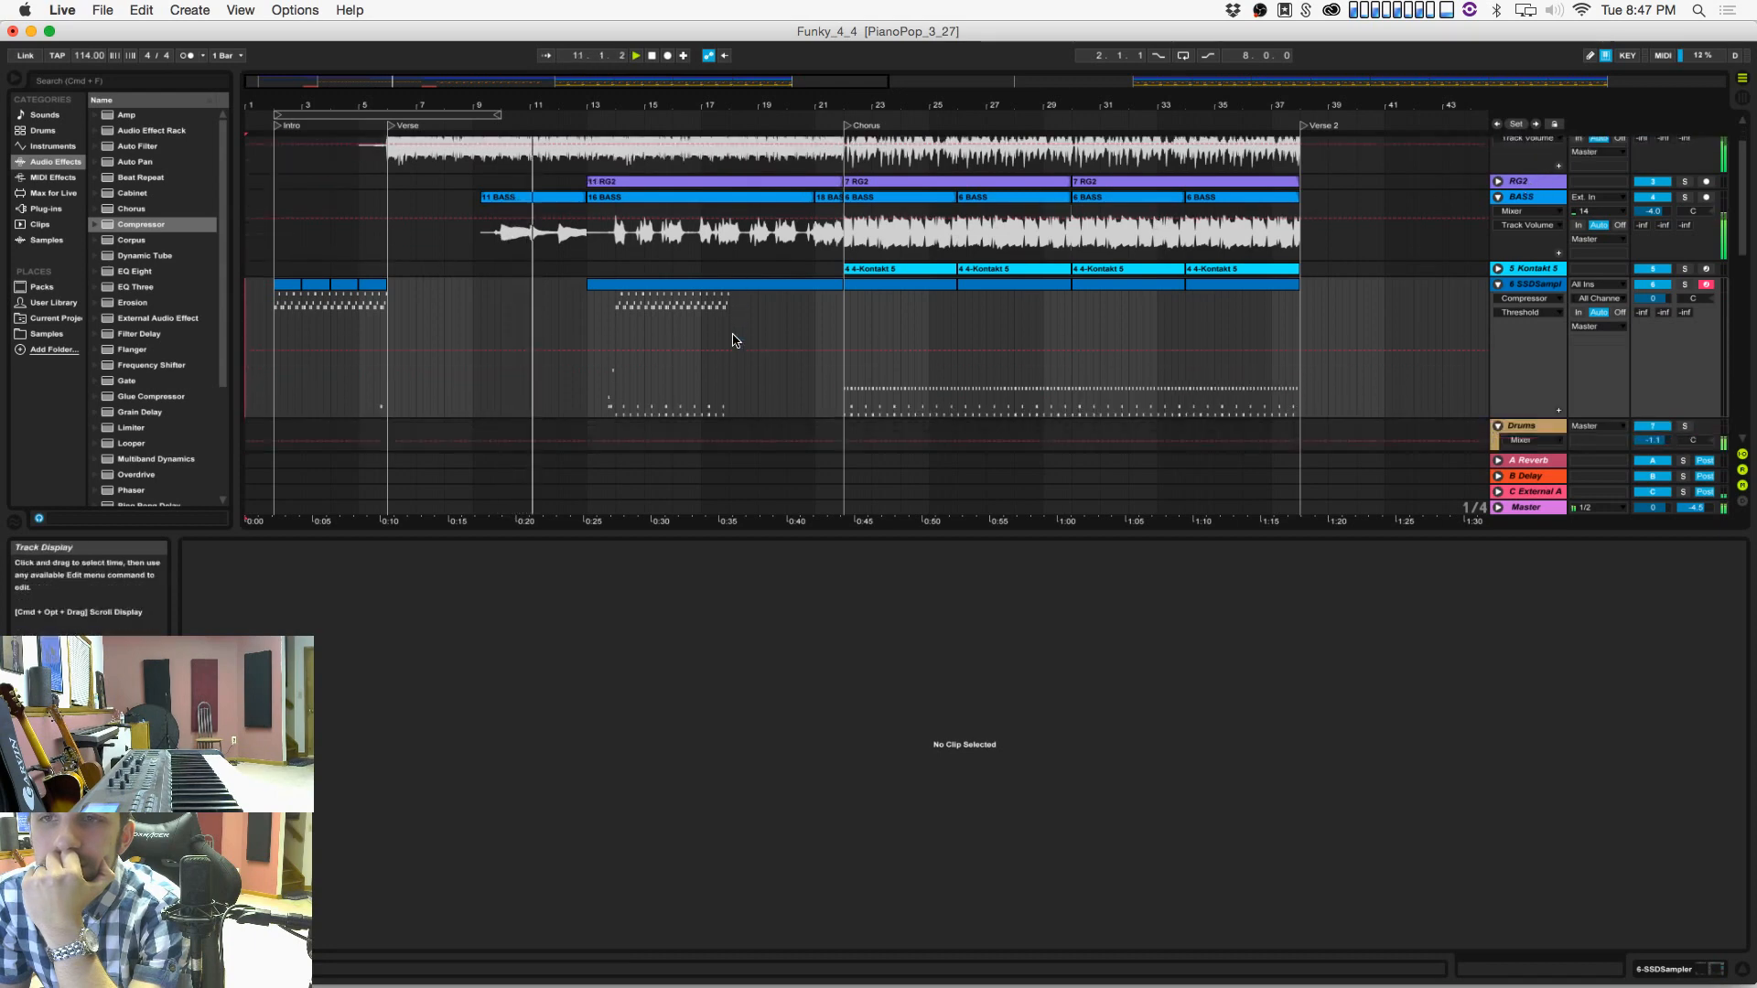
{"action": "scroll", "coordinate": [792, 343], "scroll_direction": "down", "scroll_amount": 15}
{"action": "scroll", "coordinate": [792, 341], "scroll_direction": "up", "scroll_amount": 8}
{"action": "scroll", "coordinate": [793, 341], "scroll_direction": "down", "scroll_amount": 2}
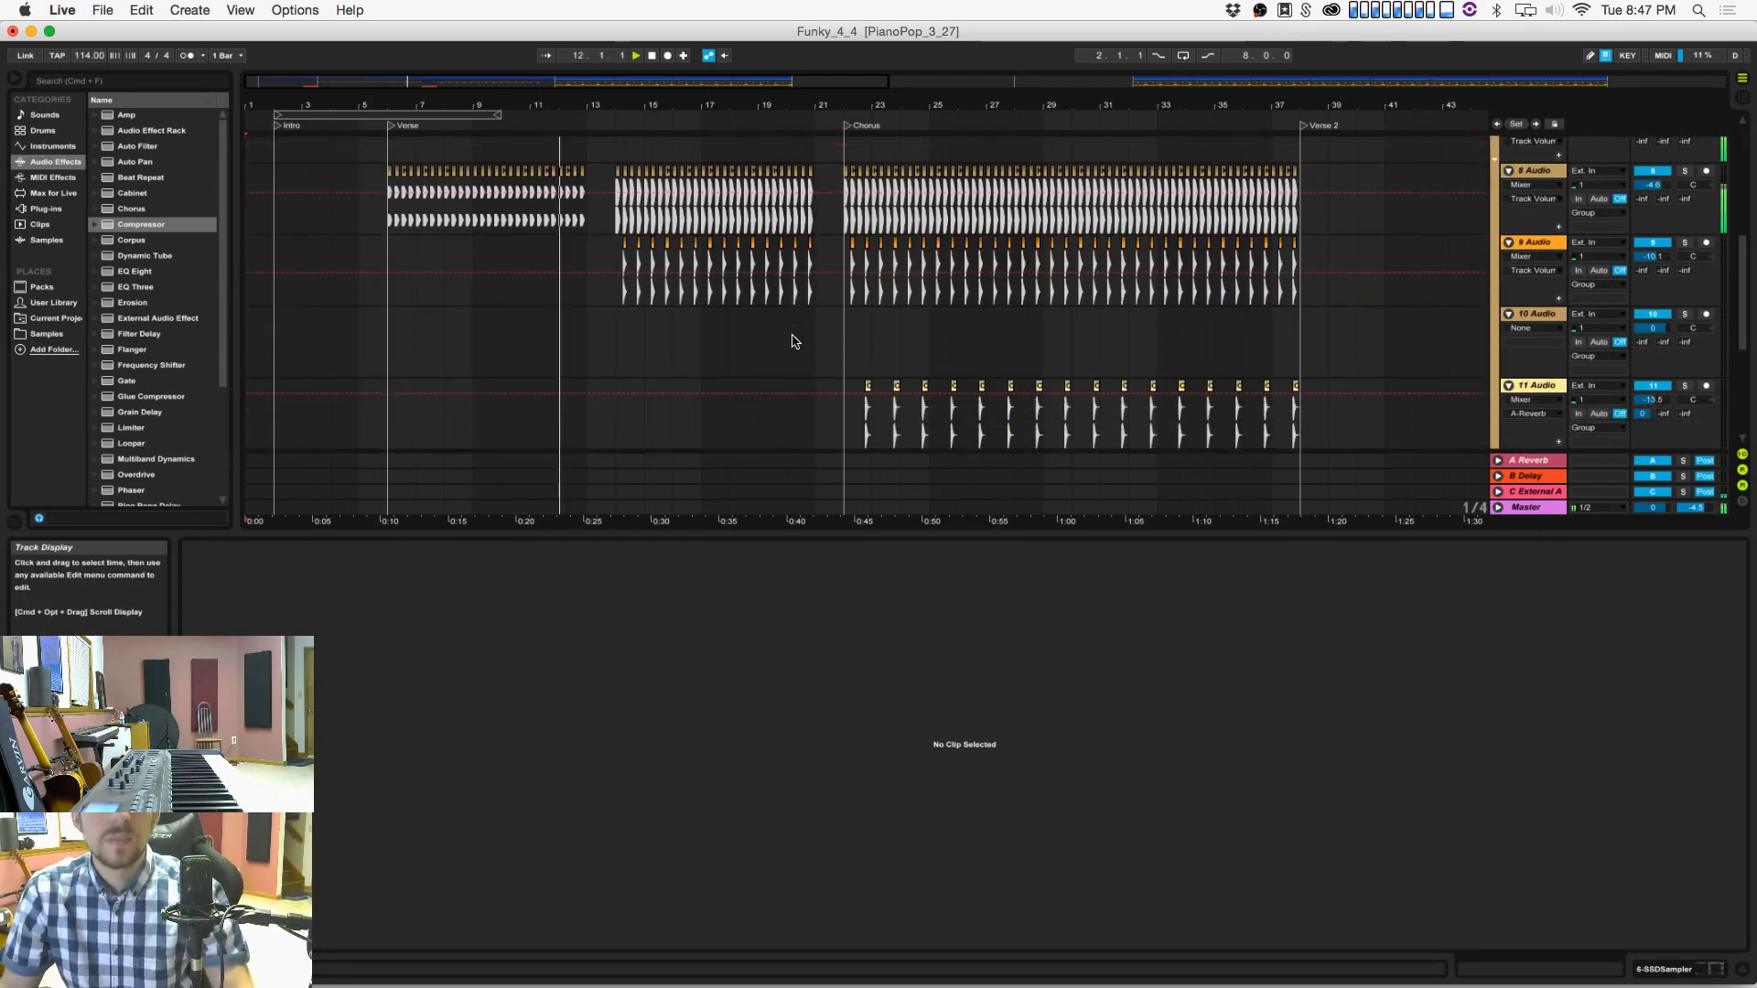
{"action": "scroll", "coordinate": [793, 341], "scroll_direction": "down", "scroll_amount": 8}
{"action": "left_click", "coordinate": [880, 262]}
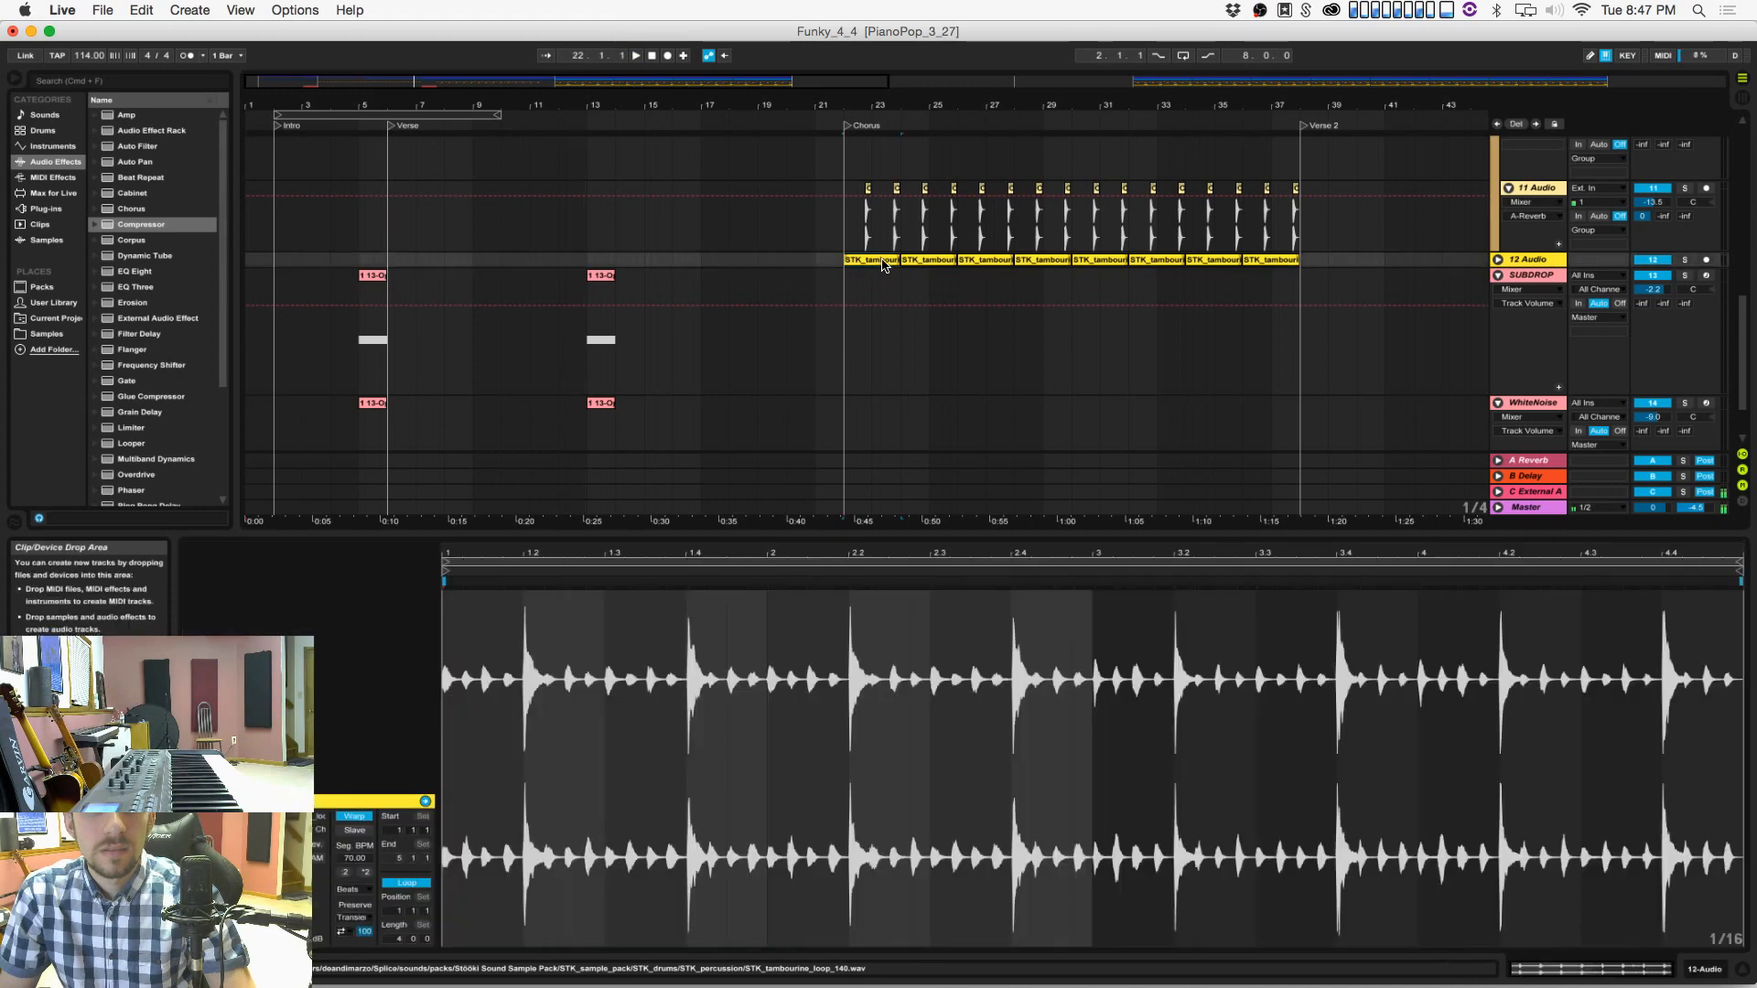
Step: Play the arrangement from the start of the Verse at bar 6
{"action": "left_click_drag", "start_coordinate": [531, 106], "coordinate": [549, 170]}
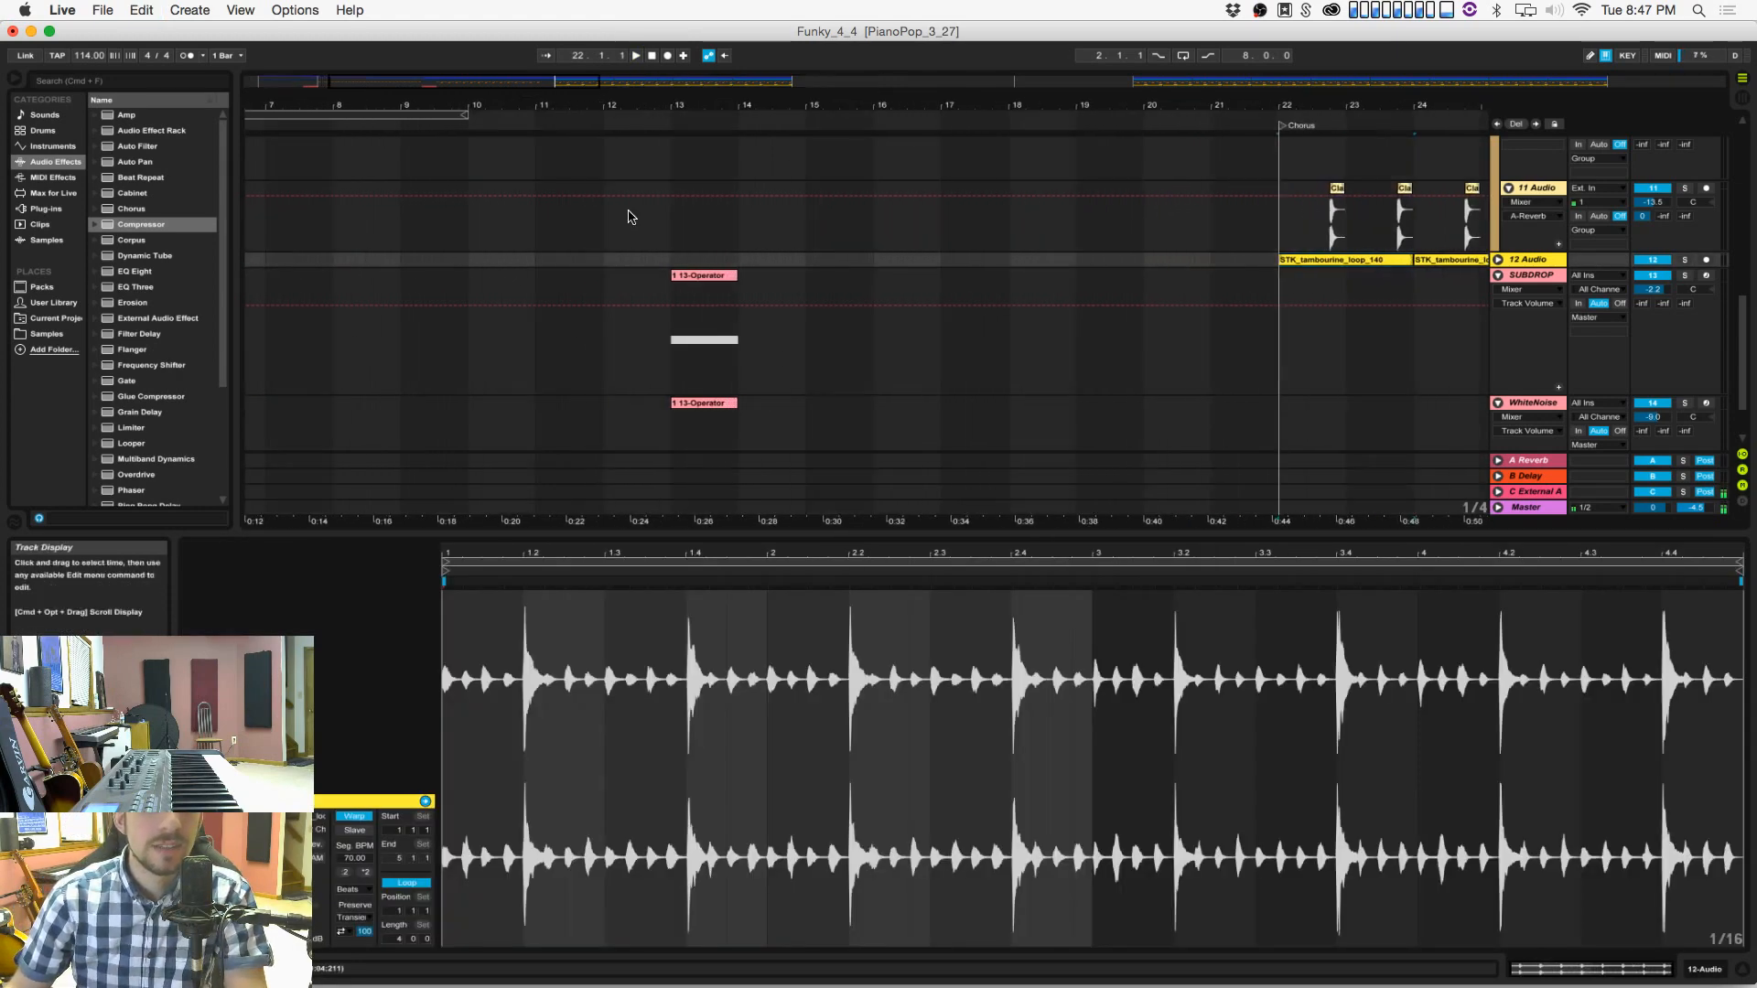
{"action": "scroll", "coordinate": [631, 219], "scroll_direction": "left", "scroll_amount": 10}
{"action": "scroll", "coordinate": [659, 241], "scroll_direction": "up", "scroll_amount": 20}
{"action": "scroll", "coordinate": [659, 241], "scroll_direction": "down", "scroll_amount": 15}
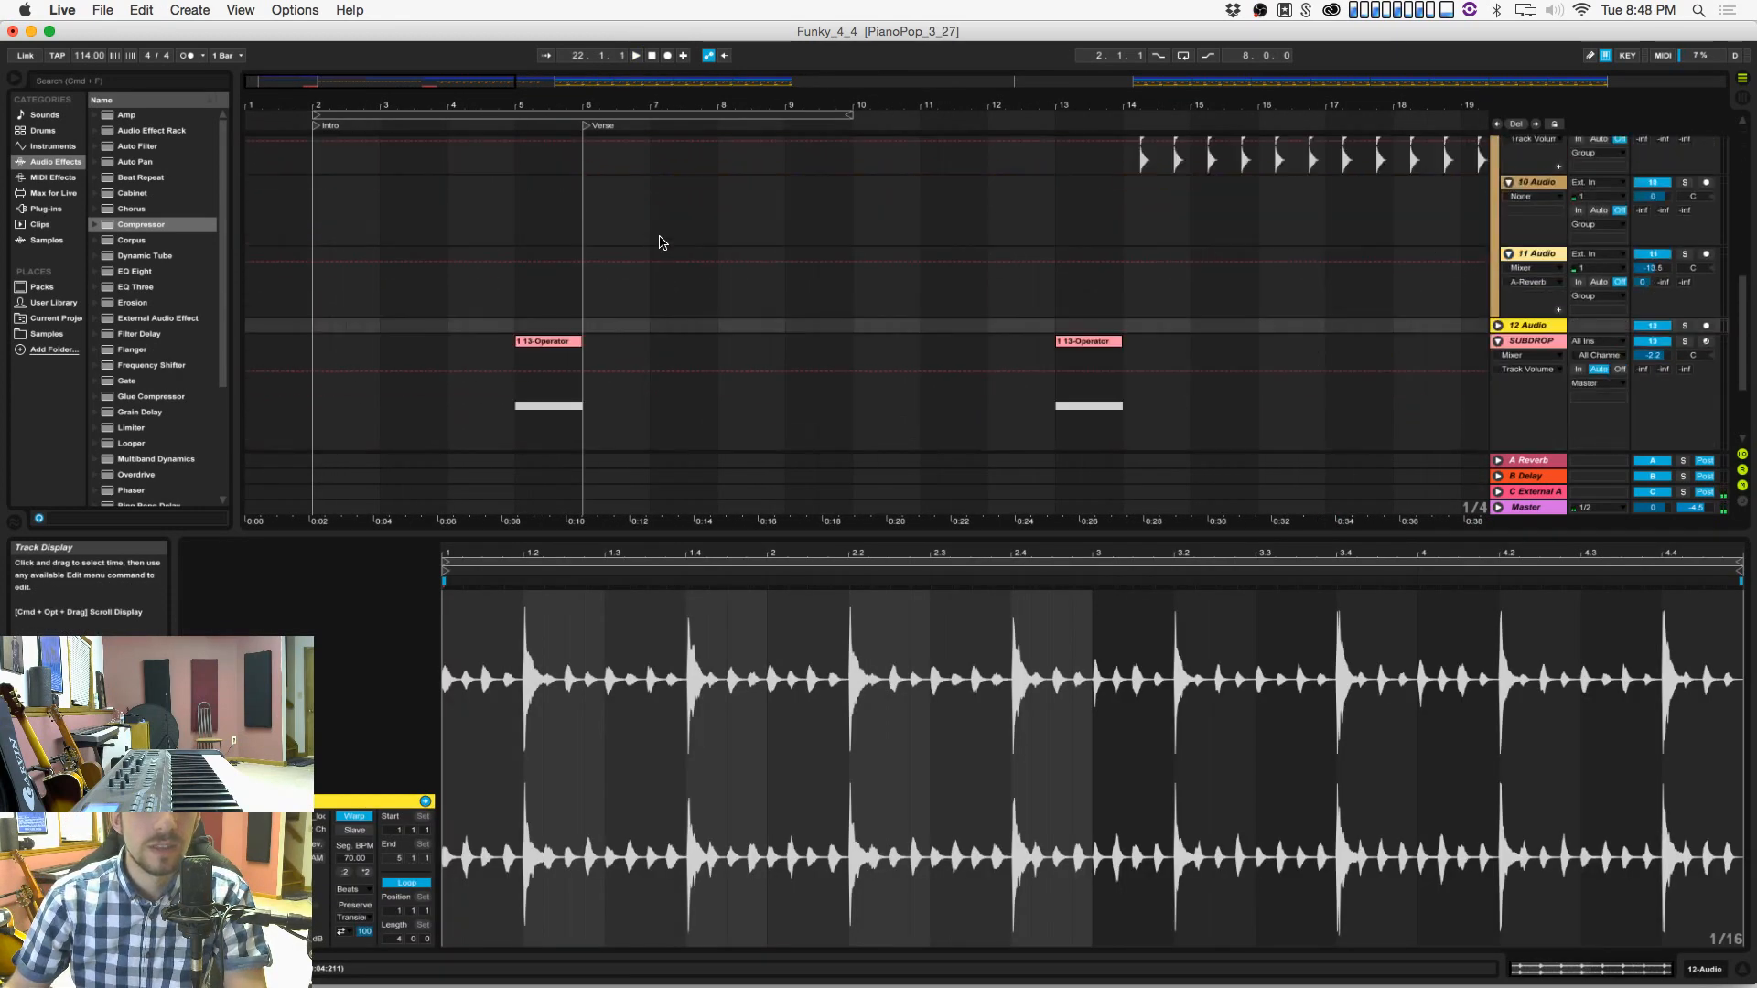
{"action": "left_click", "coordinate": [588, 314]}
{"action": "key", "text": "space"}
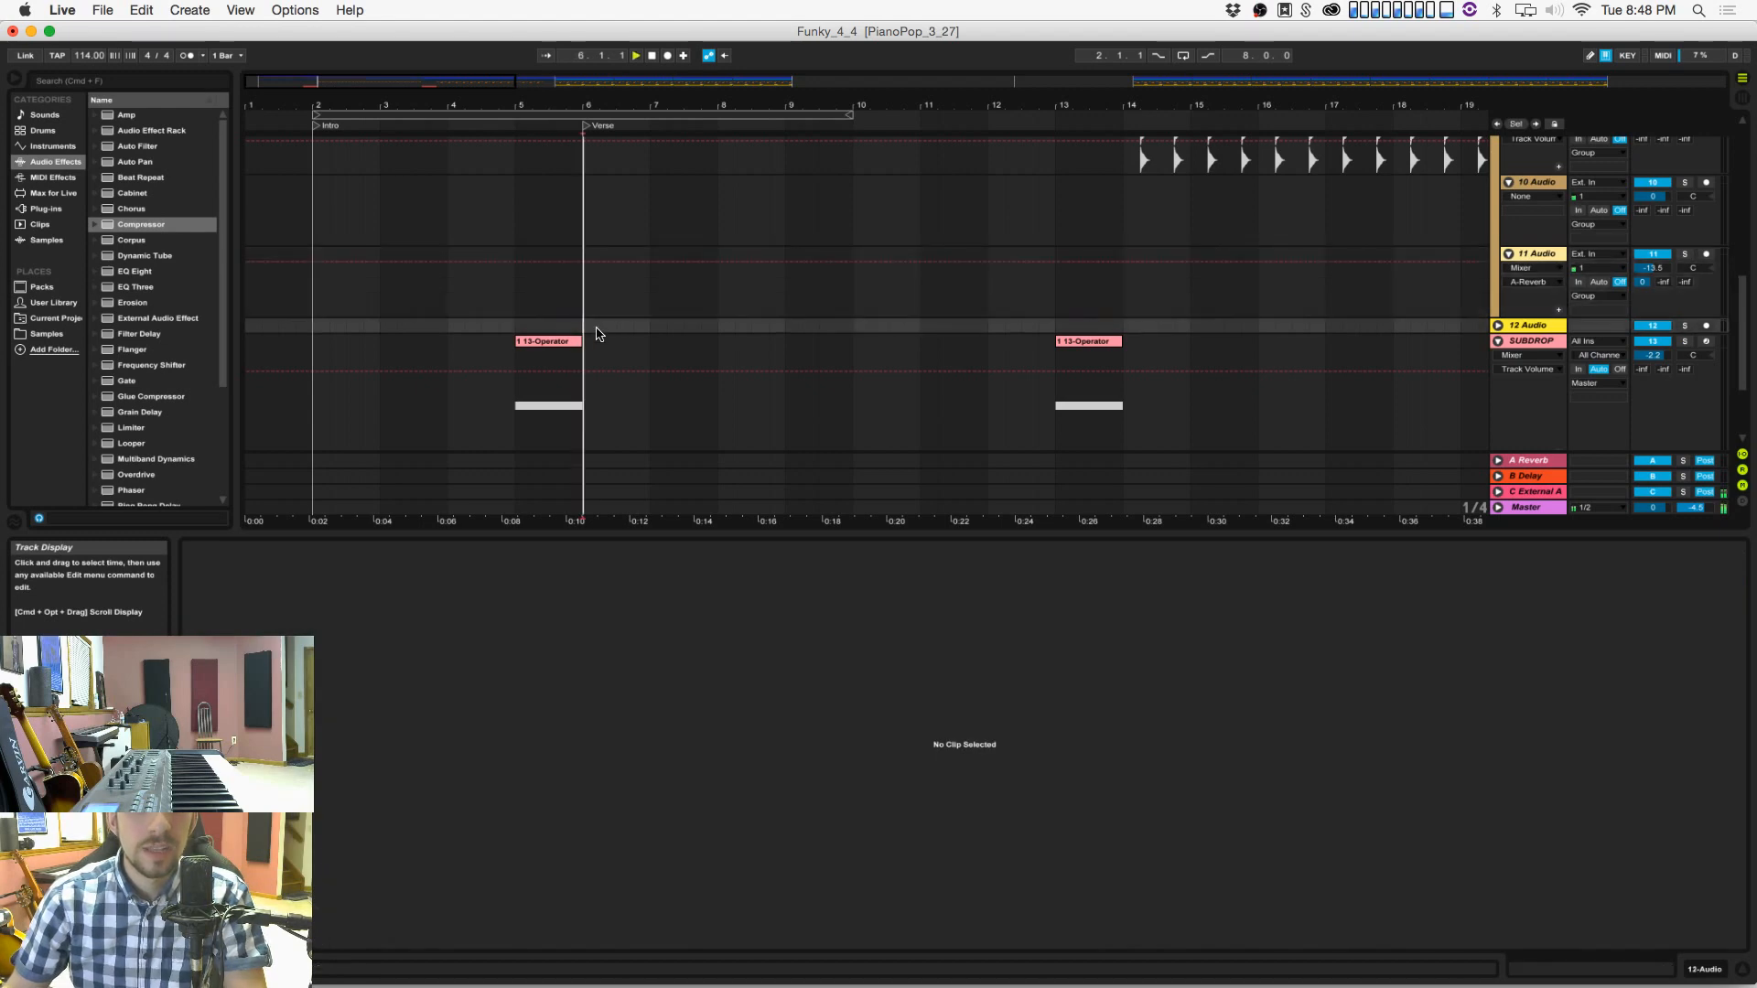
Step: Rename the 12 Audio track as TAMB
{"action": "left_click_drag", "start_coordinate": [856, 85], "coordinate": [699, 137]}
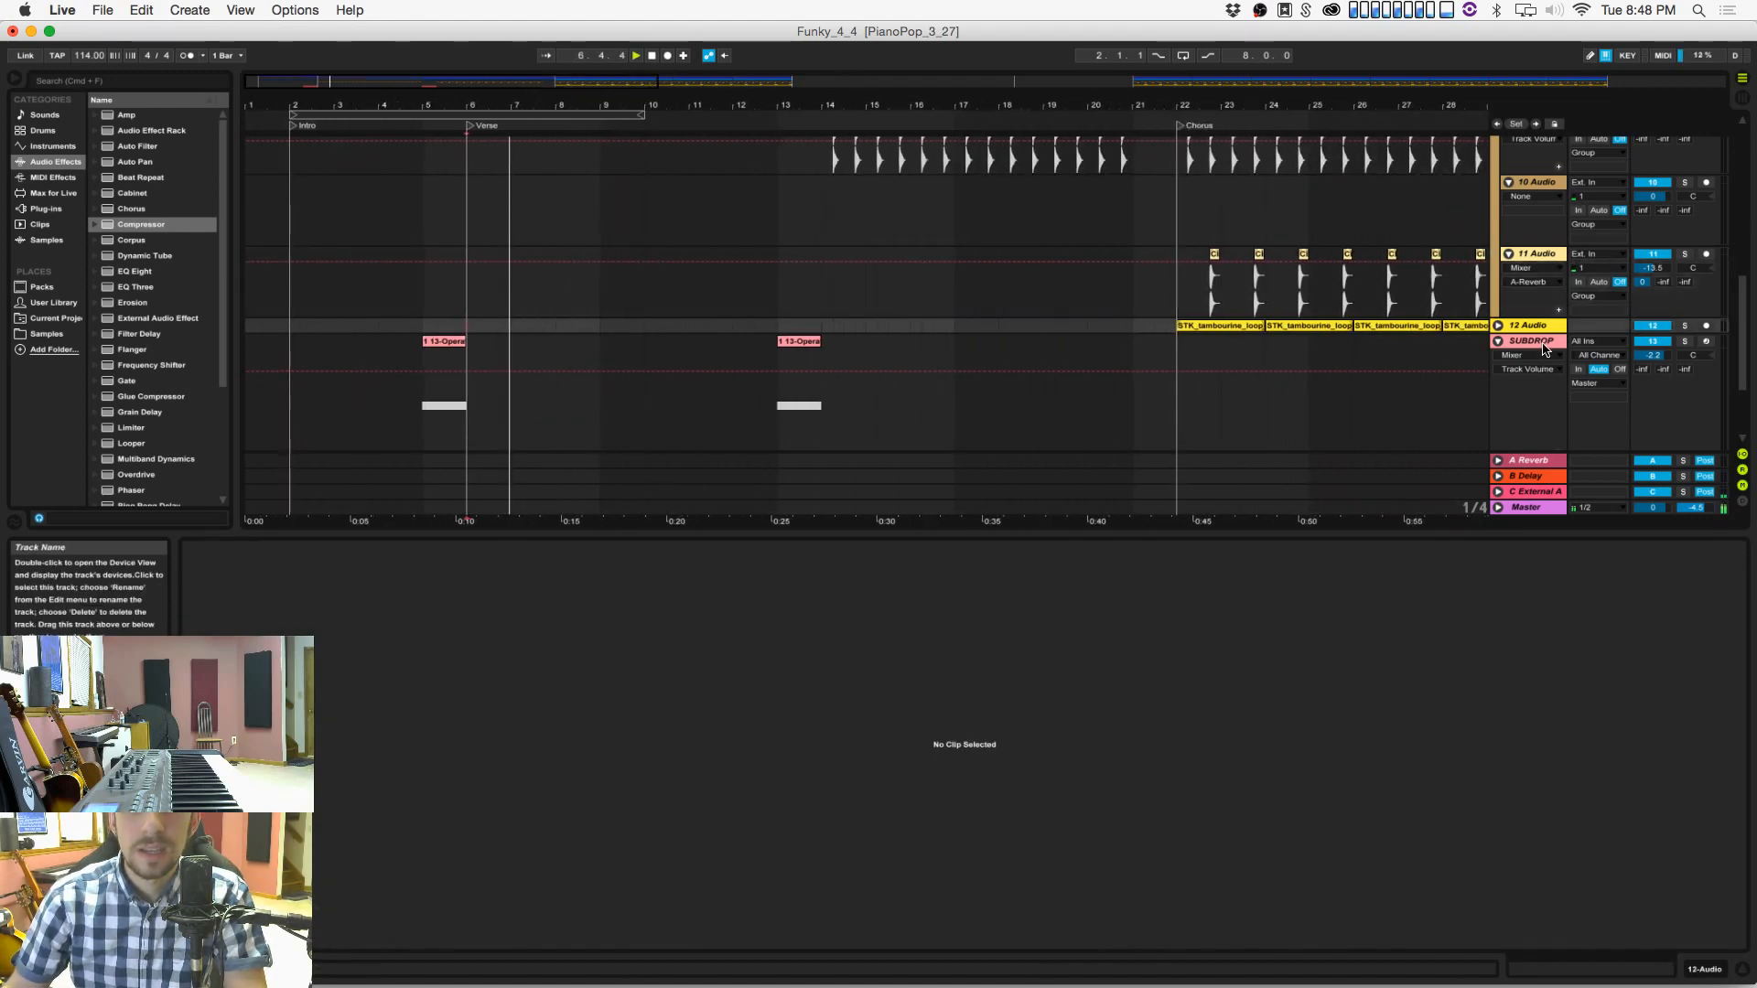
{"action": "key", "text": "super+r"}
{"action": "type", "text": "TAMB"}
{"action": "key", "text": "Return"}
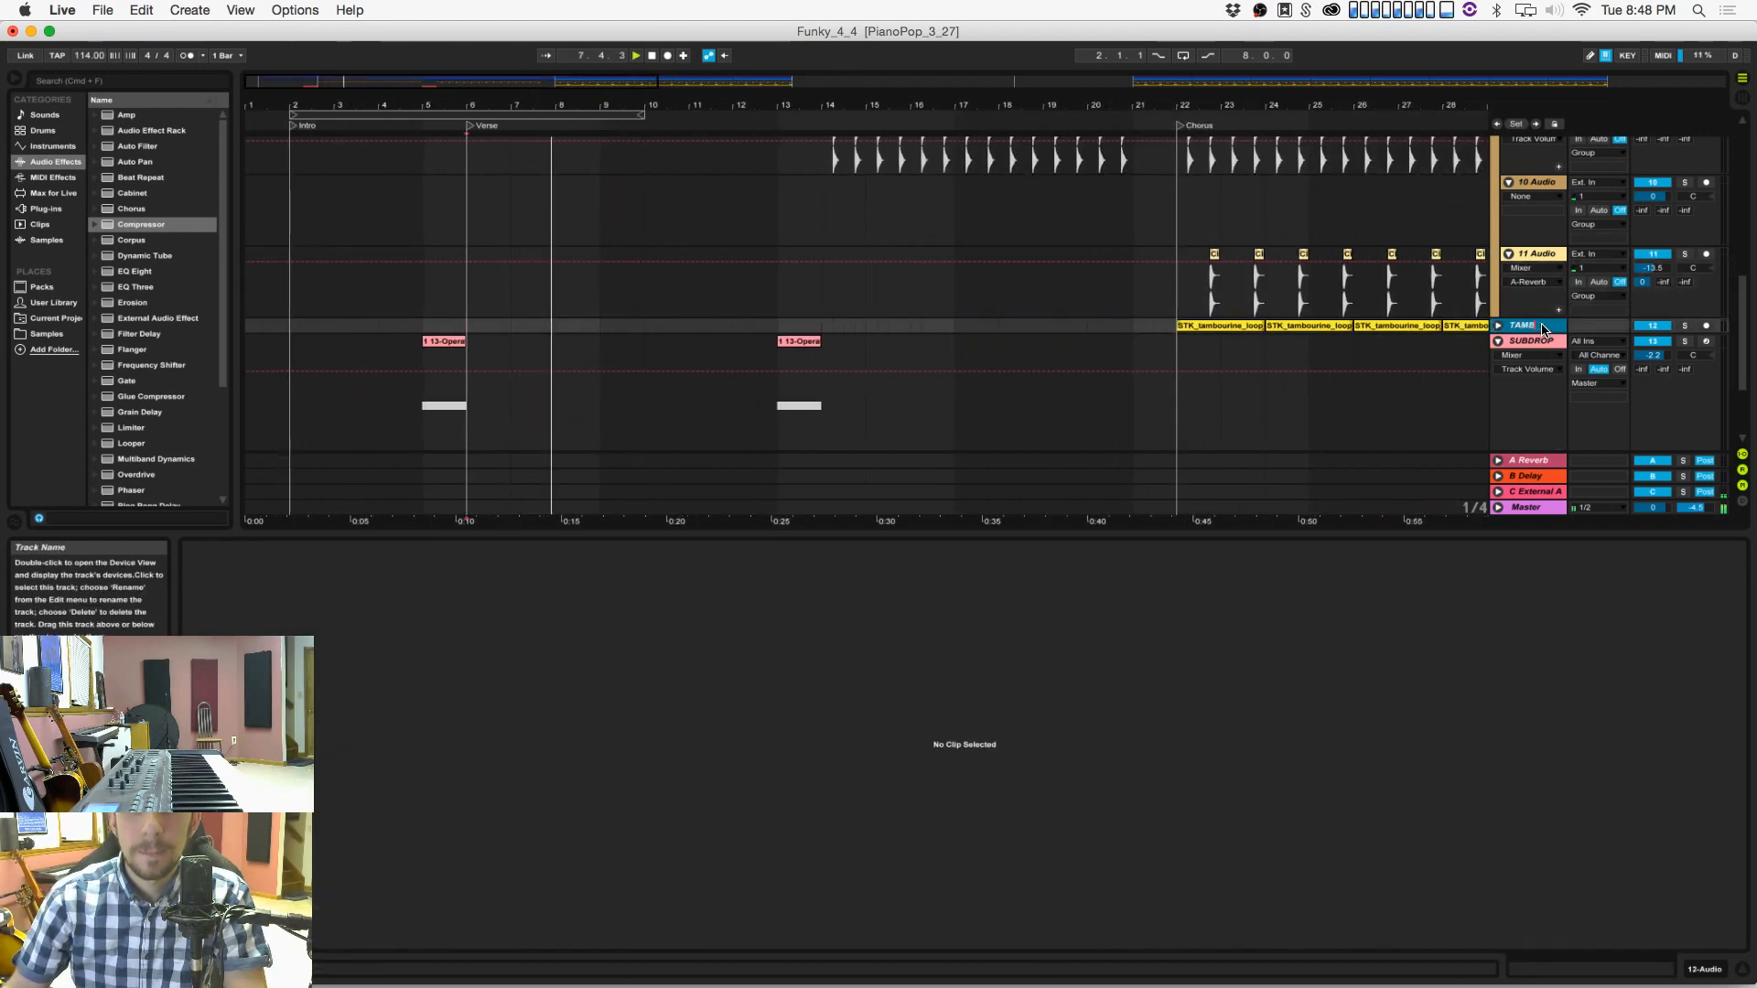
Step: Paste six copies of the Chorus tambourine loop from bar 10 up to the Chorus and shorten the second copy to end at bar 13
{"action": "left_click", "coordinate": [1204, 326]}
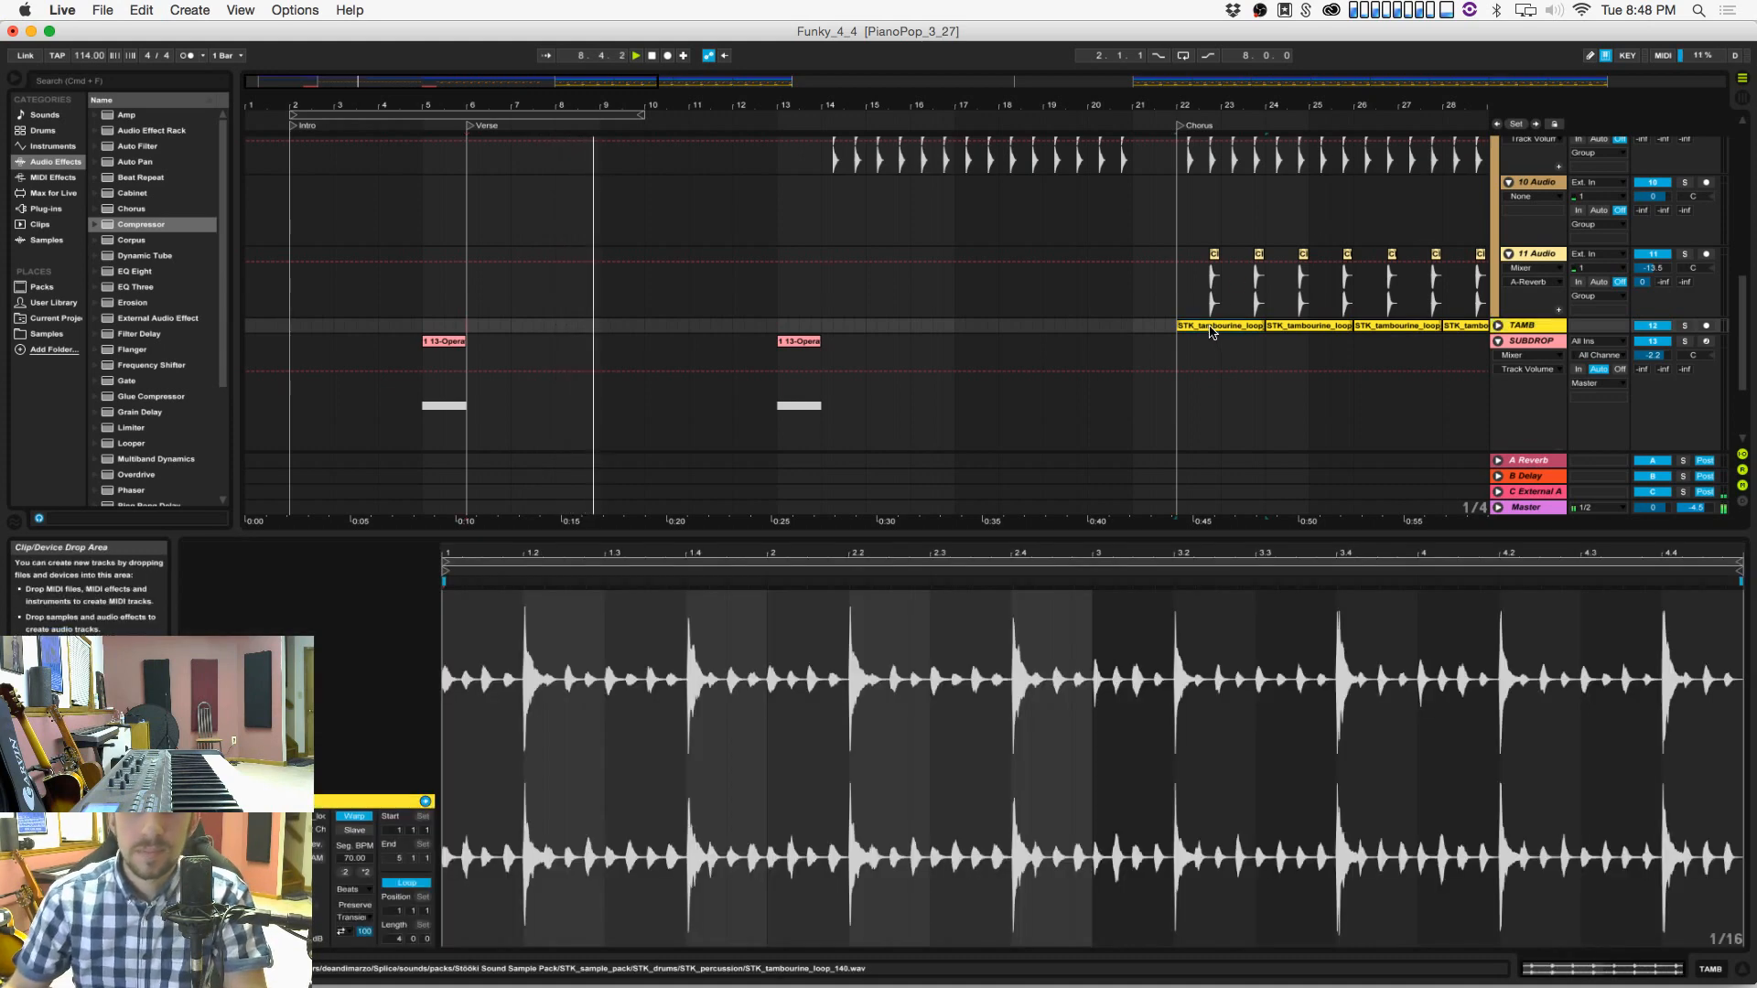
{"action": "key", "text": "super+c"}
{"action": "left_click", "coordinate": [644, 327]}
{"action": "key", "text": "super+v"}
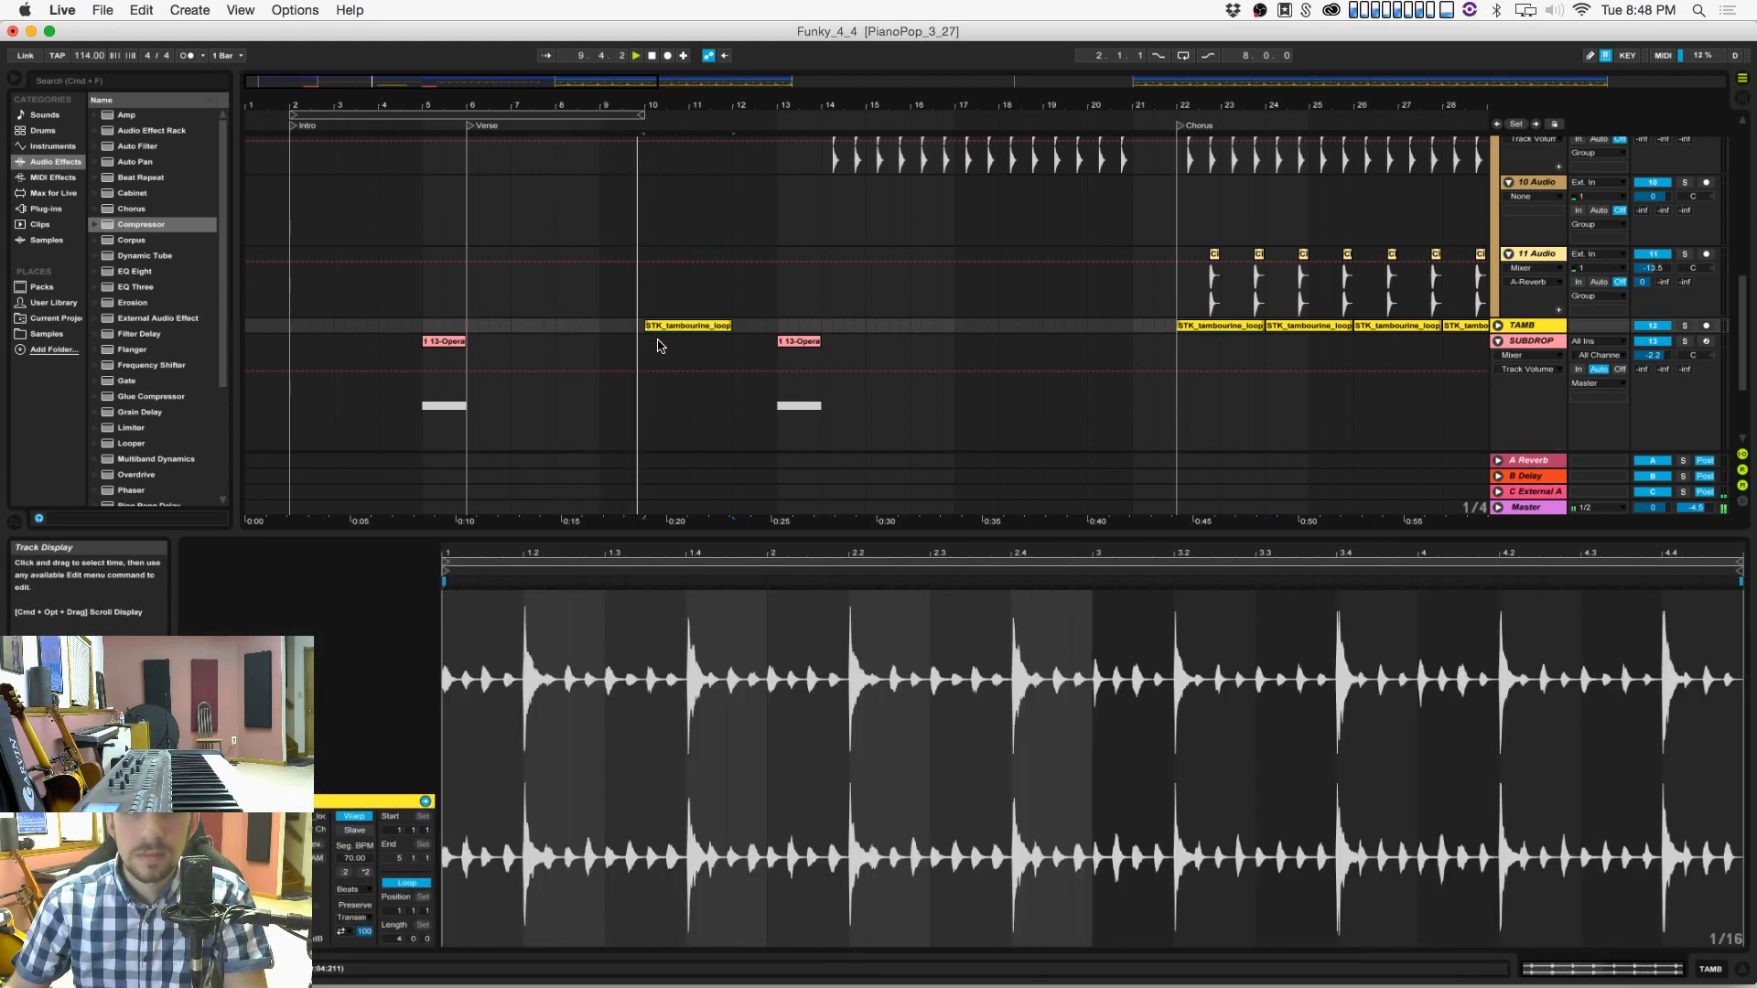
{"action": "key", "text": "super+v"}
{"action": "key", "text": "super+v"}
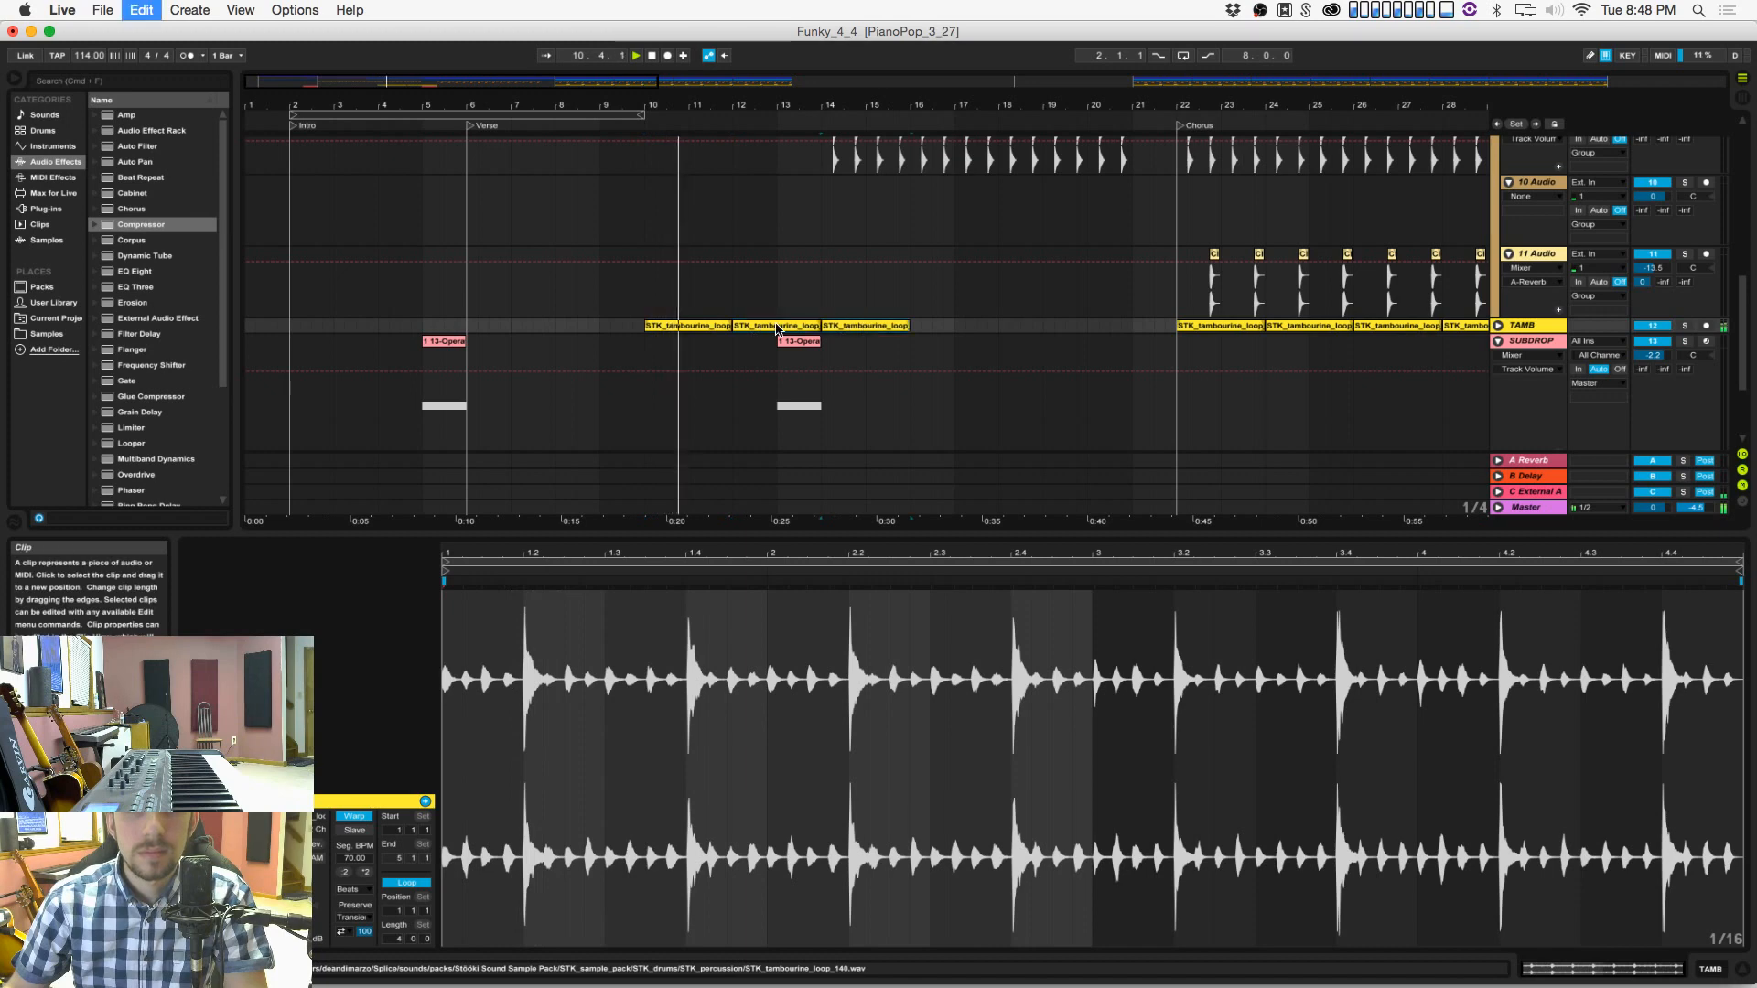
{"action": "key", "text": "super+v"}
{"action": "key", "text": "super+v"}
{"action": "key", "text": "super+v"}
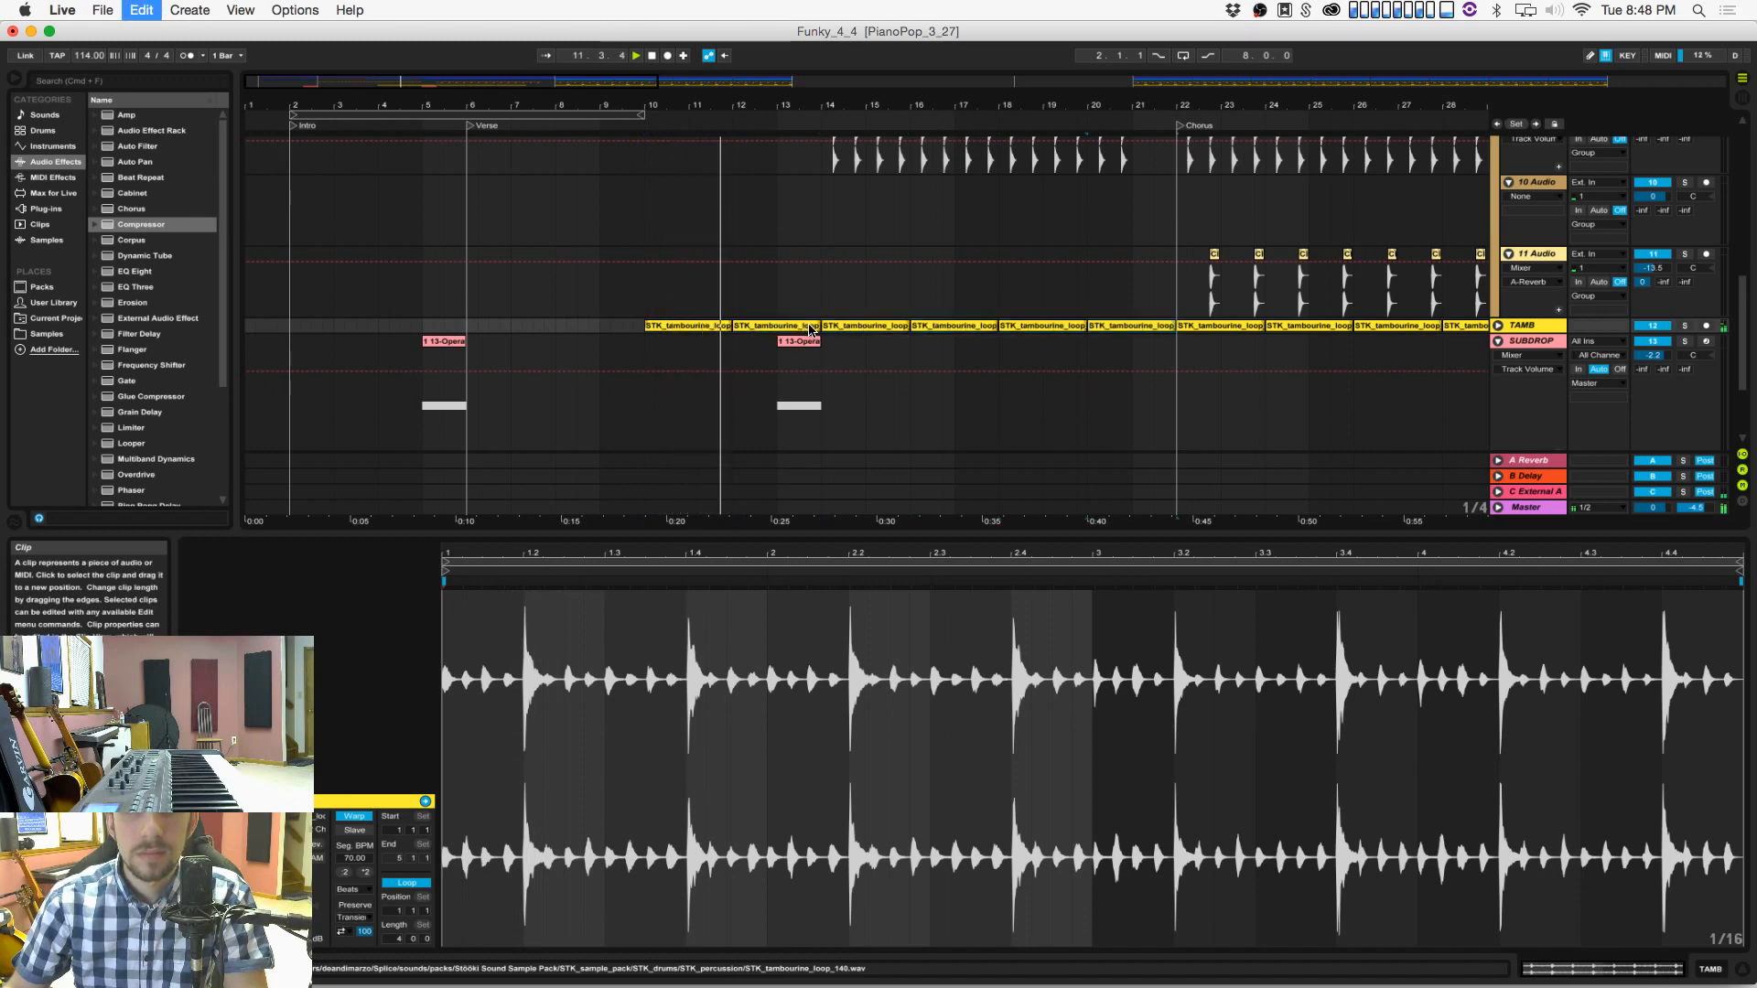
{"action": "left_click_drag", "start_coordinate": [814, 325], "coordinate": [776, 325]}
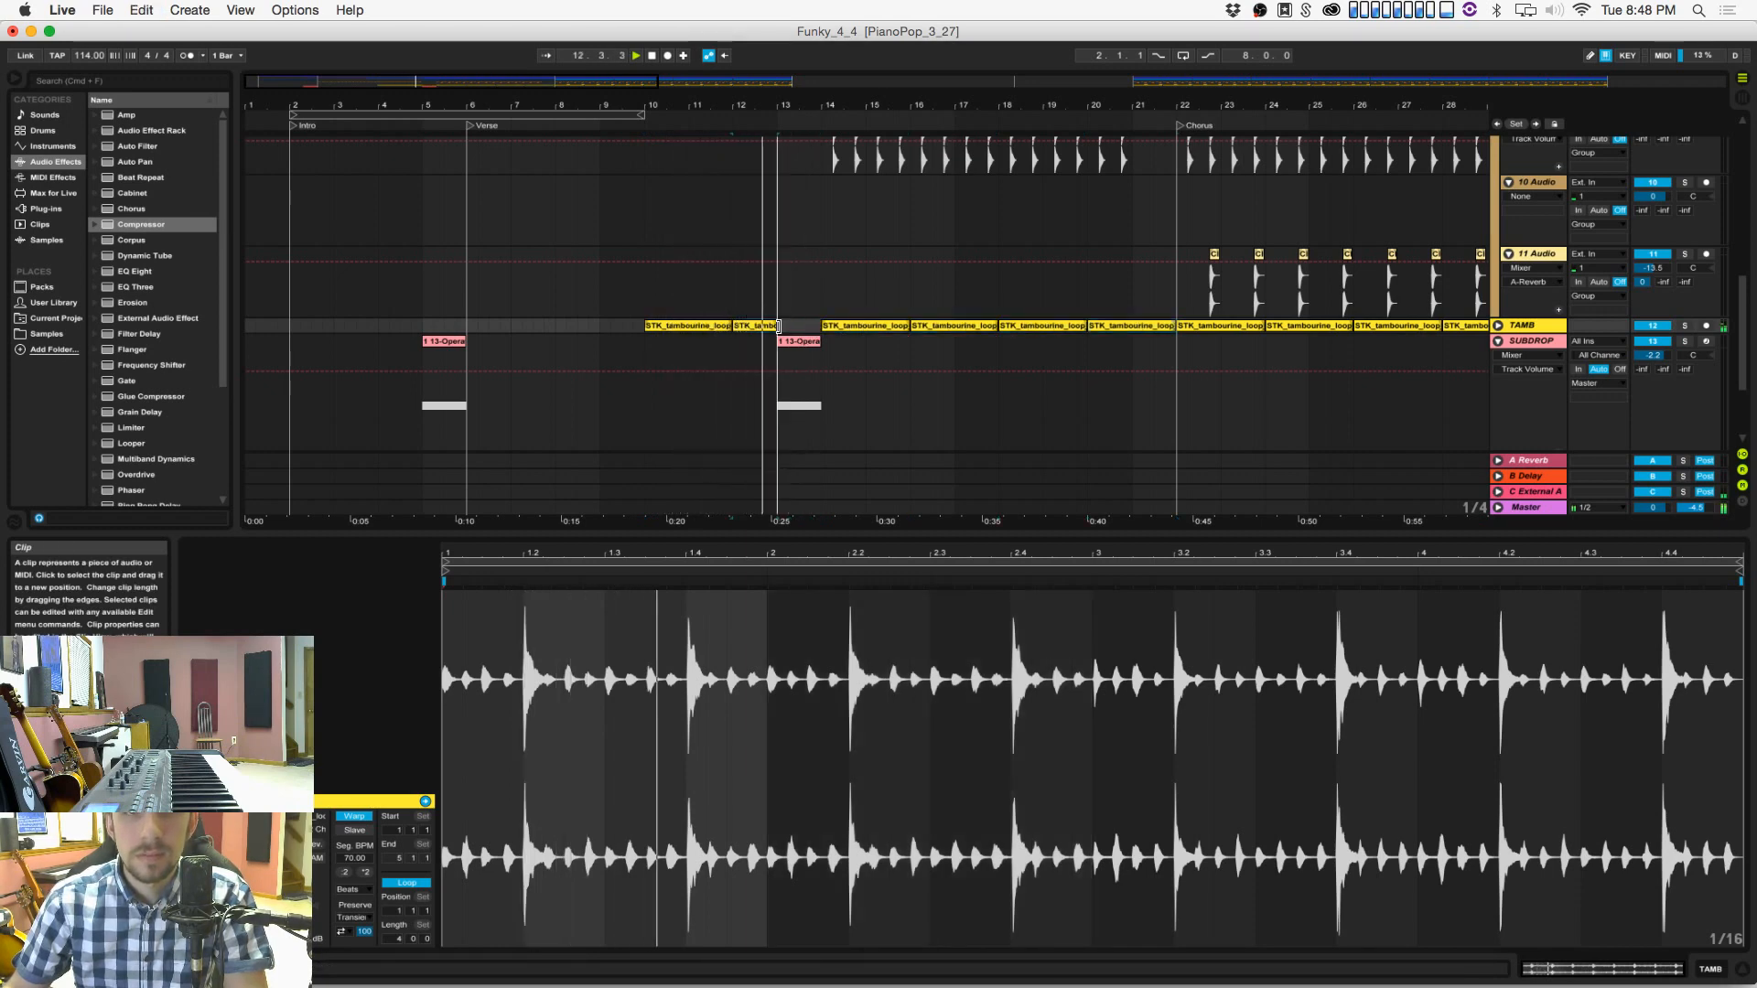
Step: Lower the clip gain of the two tambourine clips between bars 10 and 13
{"action": "left_click", "coordinate": [1498, 325]}
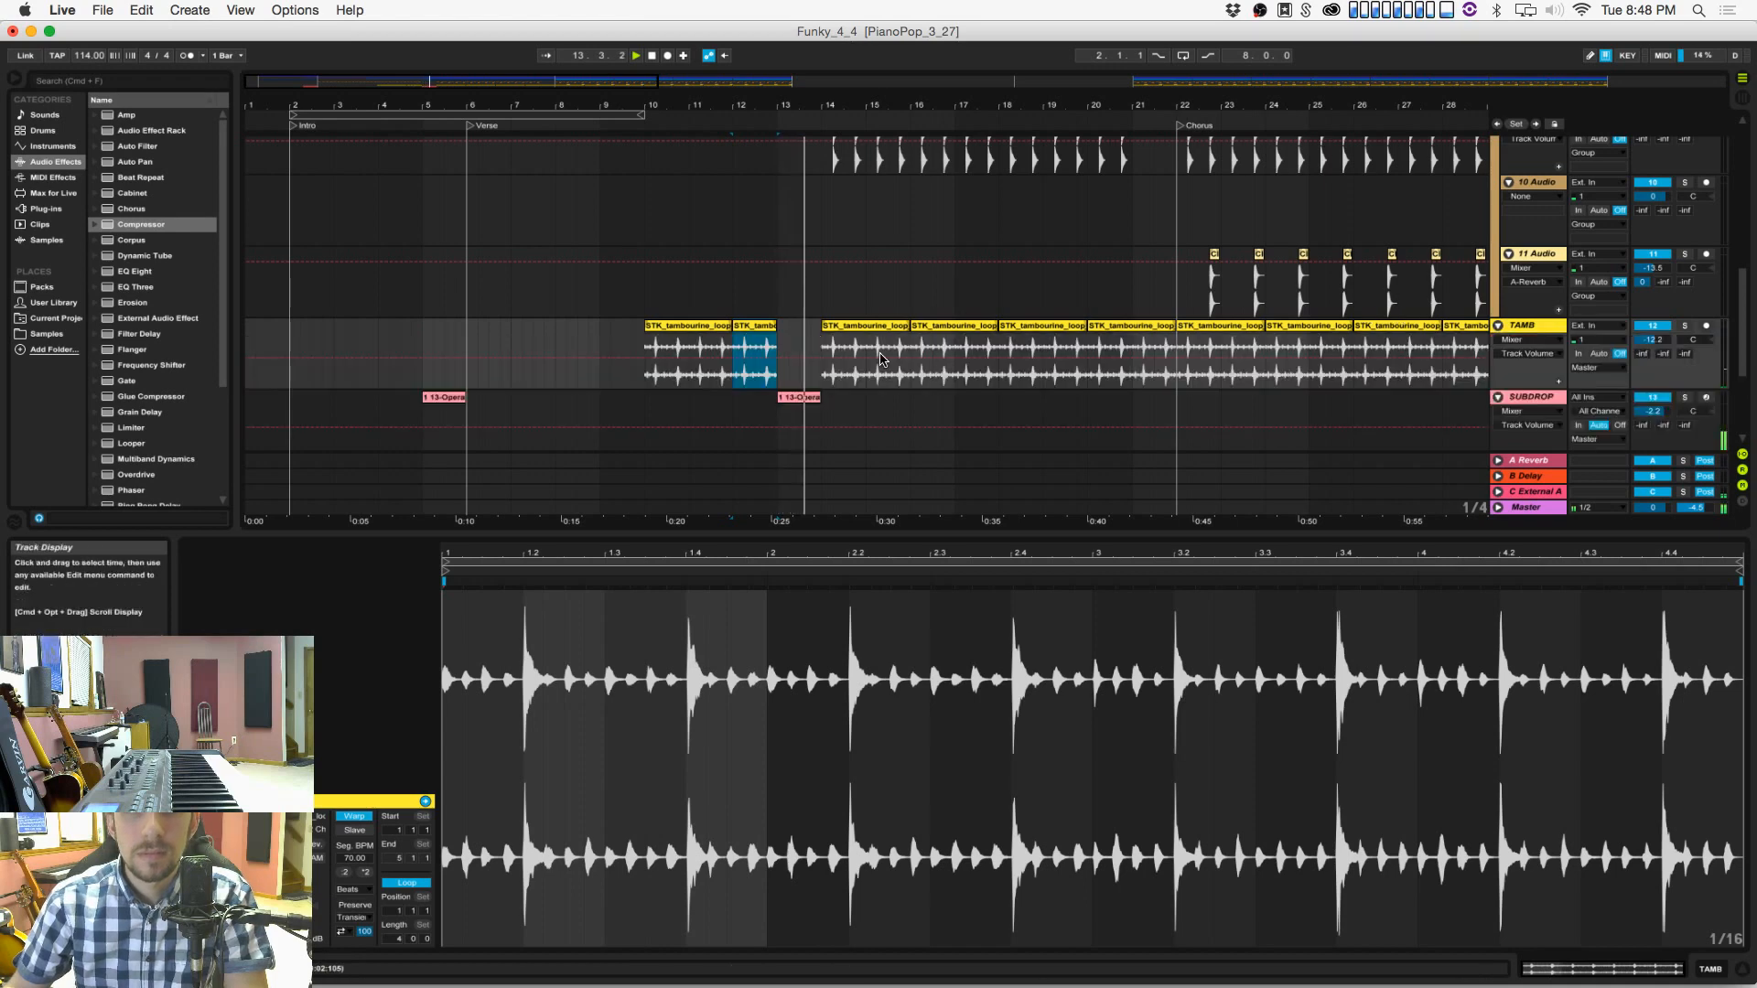
{"action": "left_click", "coordinate": [677, 327], "text": "shift"}
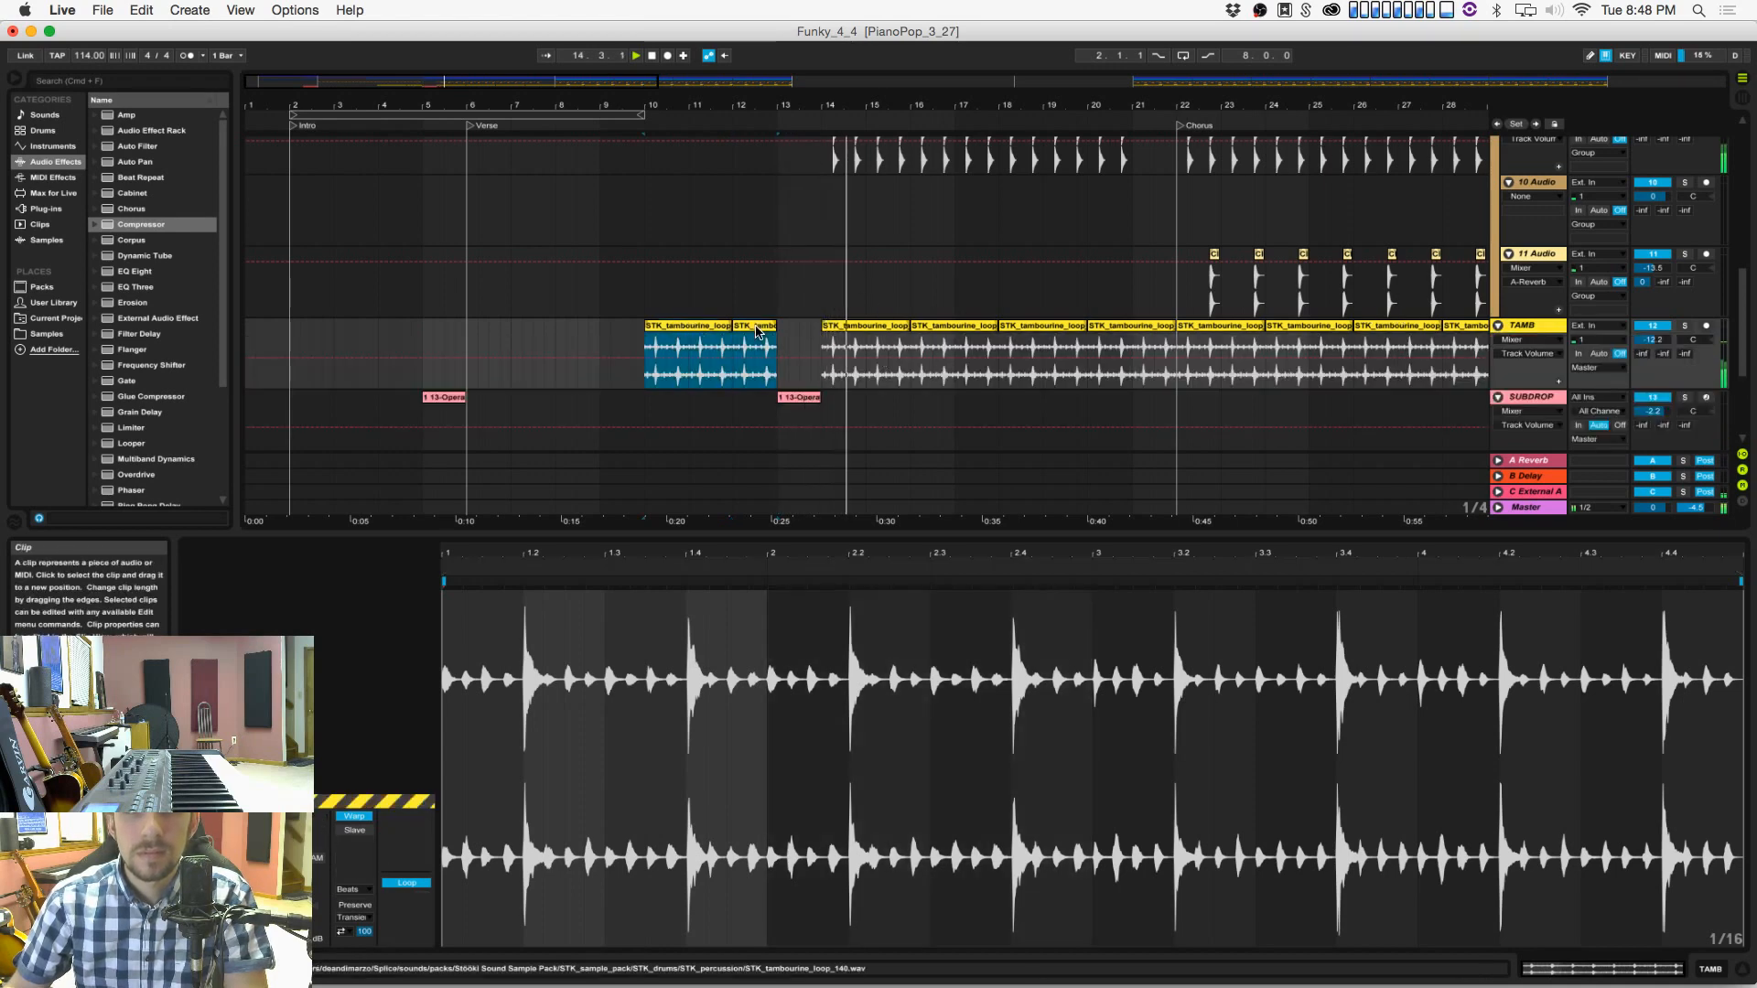
{"action": "left_click", "coordinate": [315, 905]}
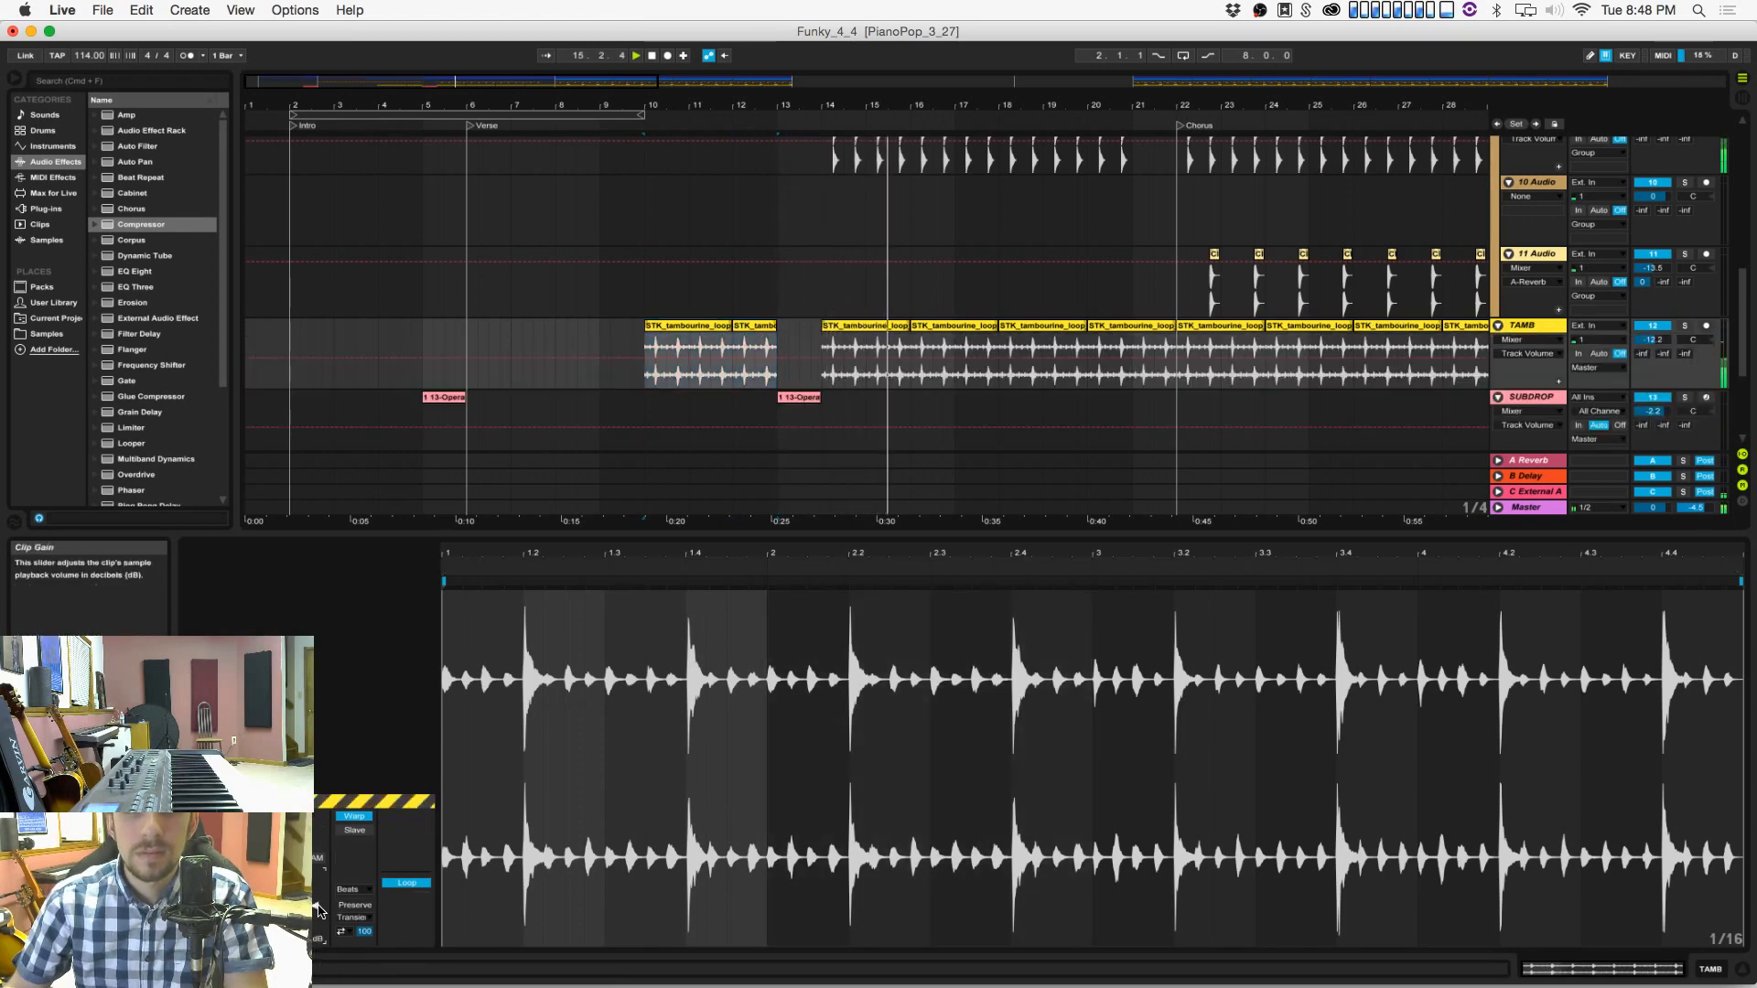
{"action": "left_click_drag", "start_coordinate": [315, 906], "coordinate": [315, 912]}
Step: Lower the clip gain of the four tambourine clips from bar 14 to the Chorus
{"action": "left_click", "coordinate": [864, 357]}
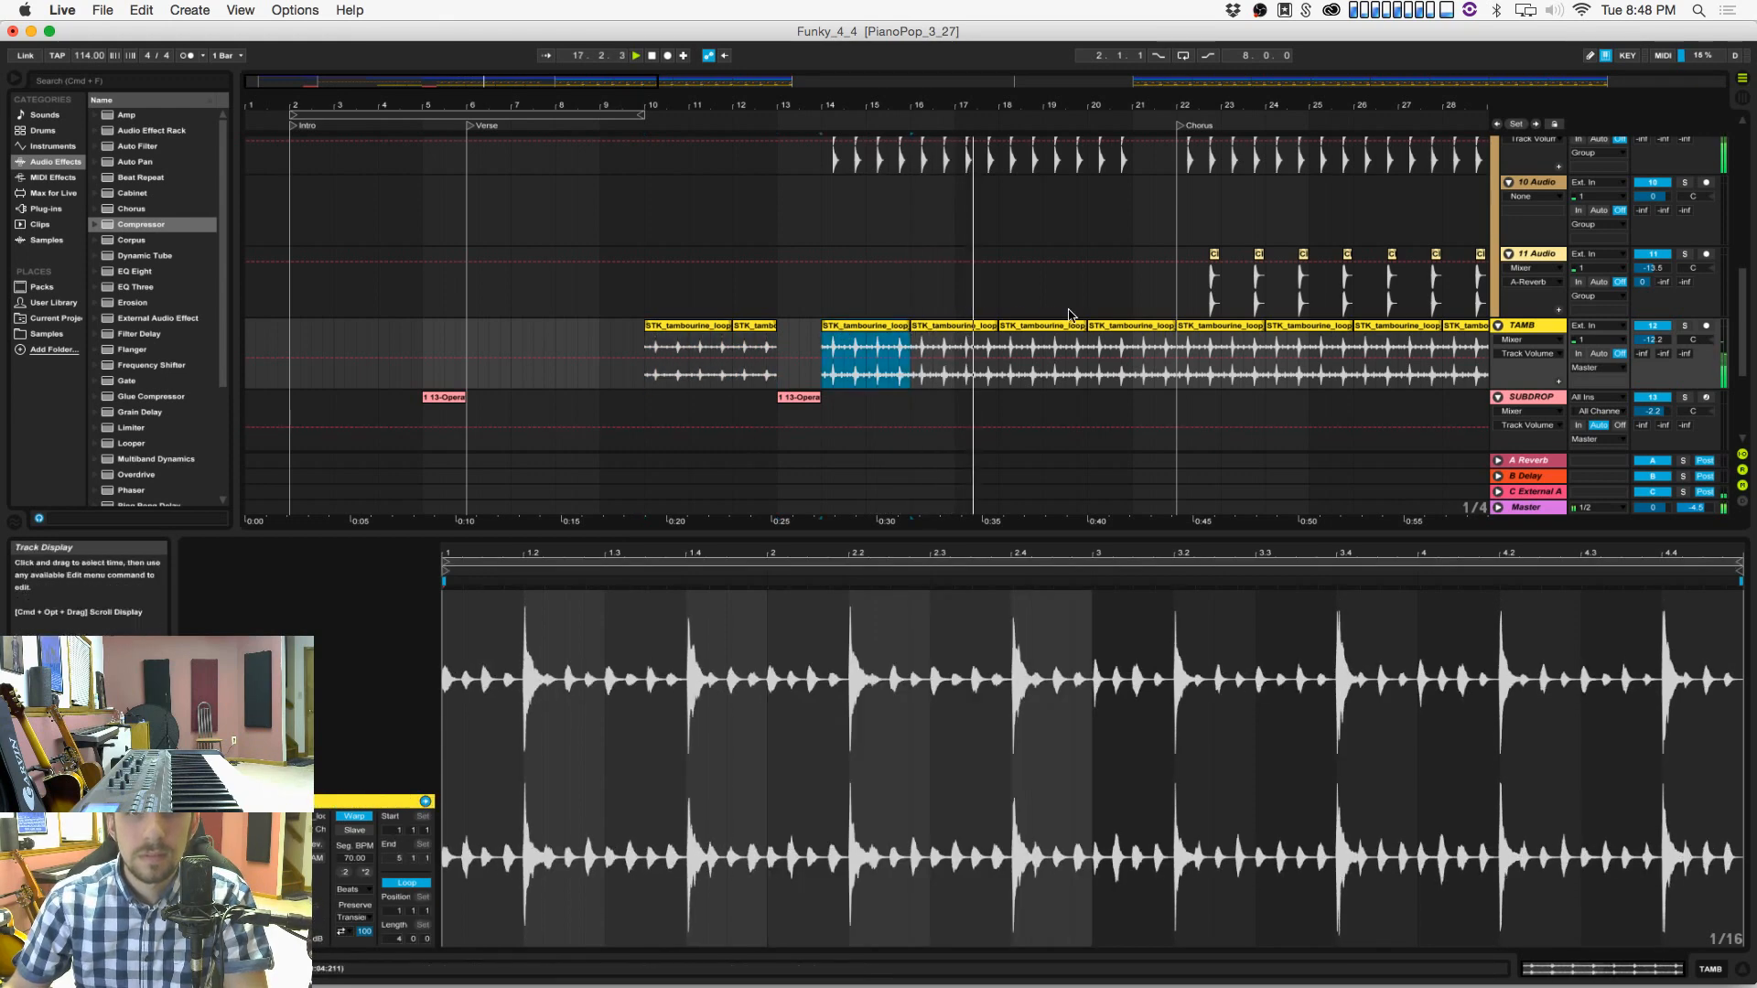
{"action": "left_click", "coordinate": [1130, 357], "text": "shift"}
{"action": "left_click_drag", "start_coordinate": [315, 905], "coordinate": [315, 911]}
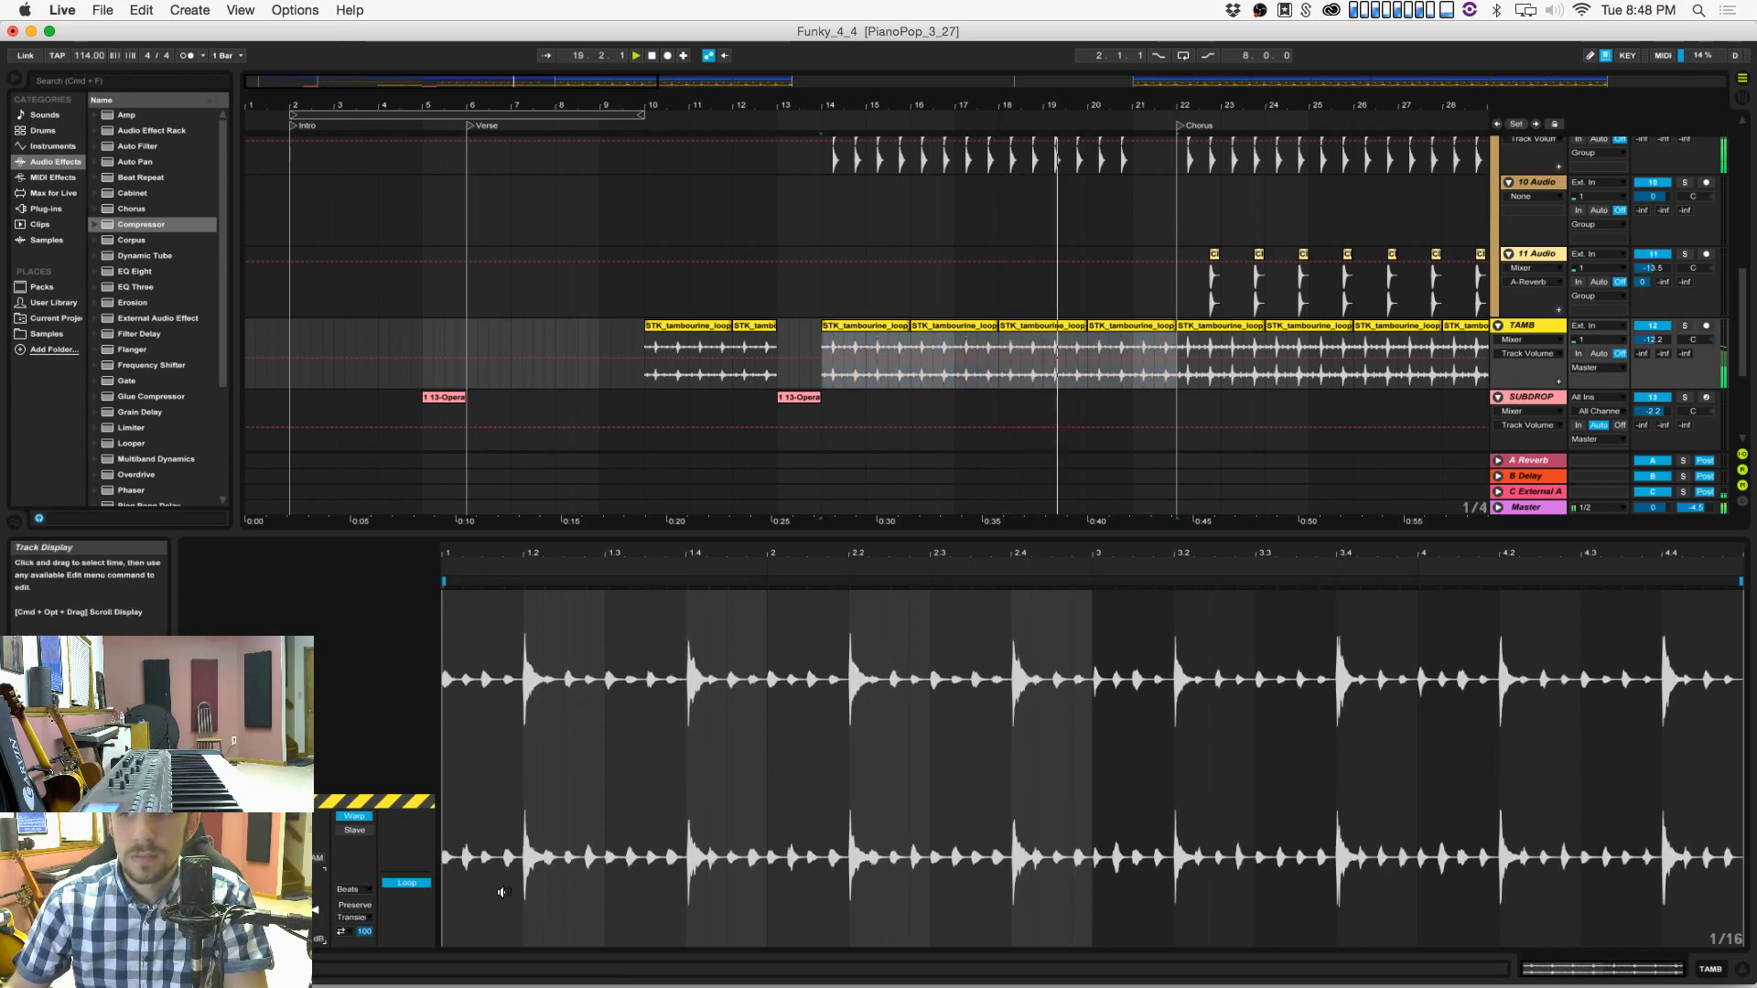
Step: Duplicate the one-bar SSDSampler beat at bar 17 three times so it continues up to bar 21
{"action": "scroll", "coordinate": [1027, 290], "scroll_direction": "up", "scroll_amount": 5}
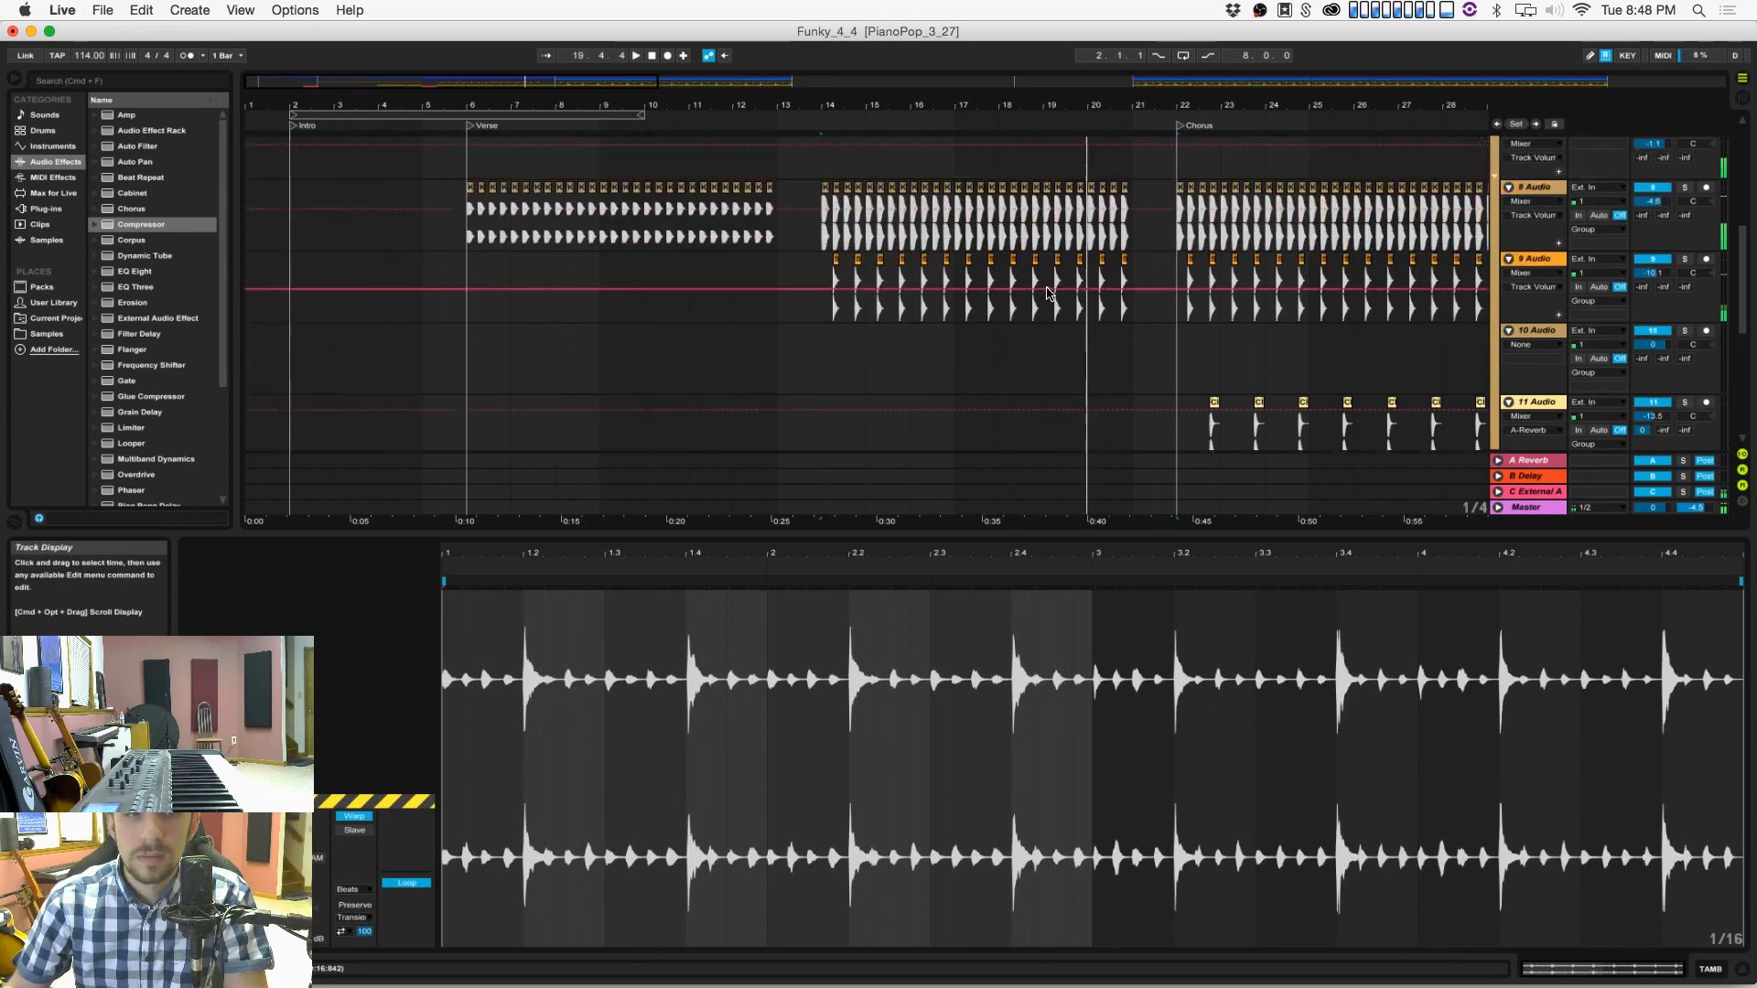
{"action": "scroll", "coordinate": [1028, 290], "scroll_direction": "up", "scroll_amount": 3}
{"action": "left_click_drag", "start_coordinate": [944, 330], "coordinate": [997, 333]}
{"action": "left_click_drag", "start_coordinate": [1031, 105], "coordinate": [1031, 160]}
{"action": "left_click_drag", "start_coordinate": [812, 331], "coordinate": [938, 322]}
{"action": "key", "text": "super+d"}
{"action": "key", "text": "super+d"}
{"action": "key", "text": "super+d"}
{"action": "scroll", "coordinate": [956, 311], "scroll_direction": "right", "scroll_amount": 5}
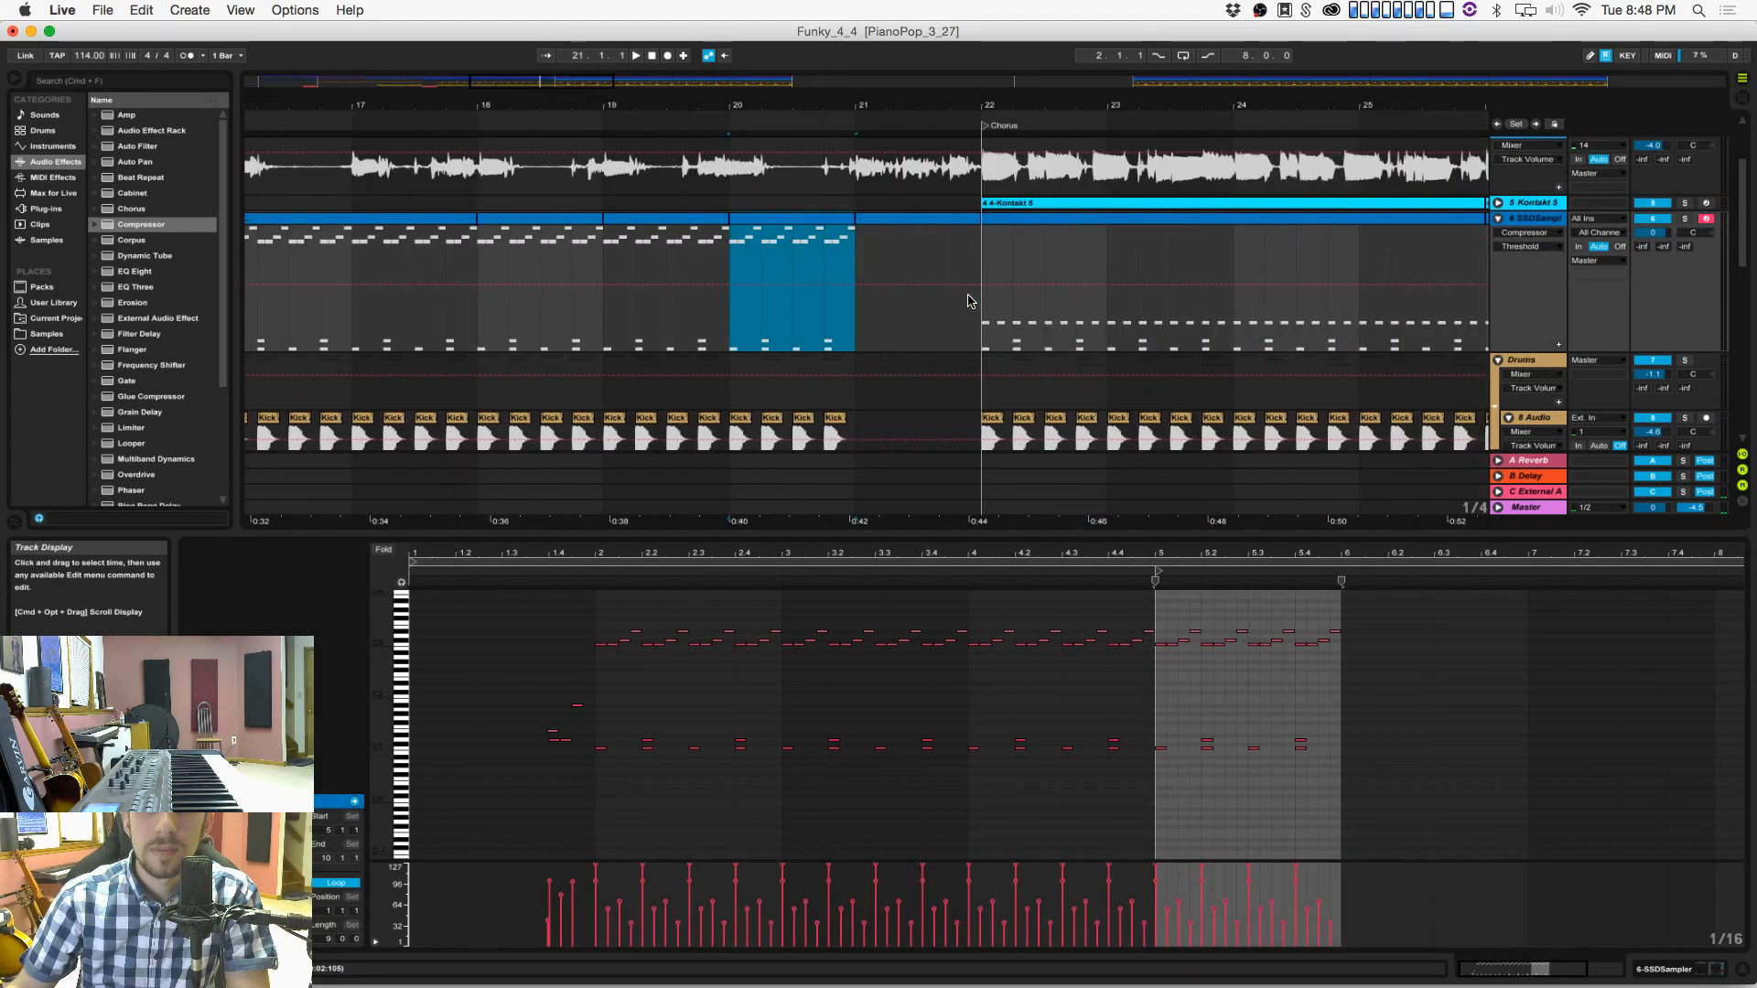
Step: Consolidate the empty bar 21 before the Chorus into its own SSDSampler clip and set its note grid to 1/16
{"action": "left_click", "coordinate": [852, 332]}
{"action": "key", "text": "space"}
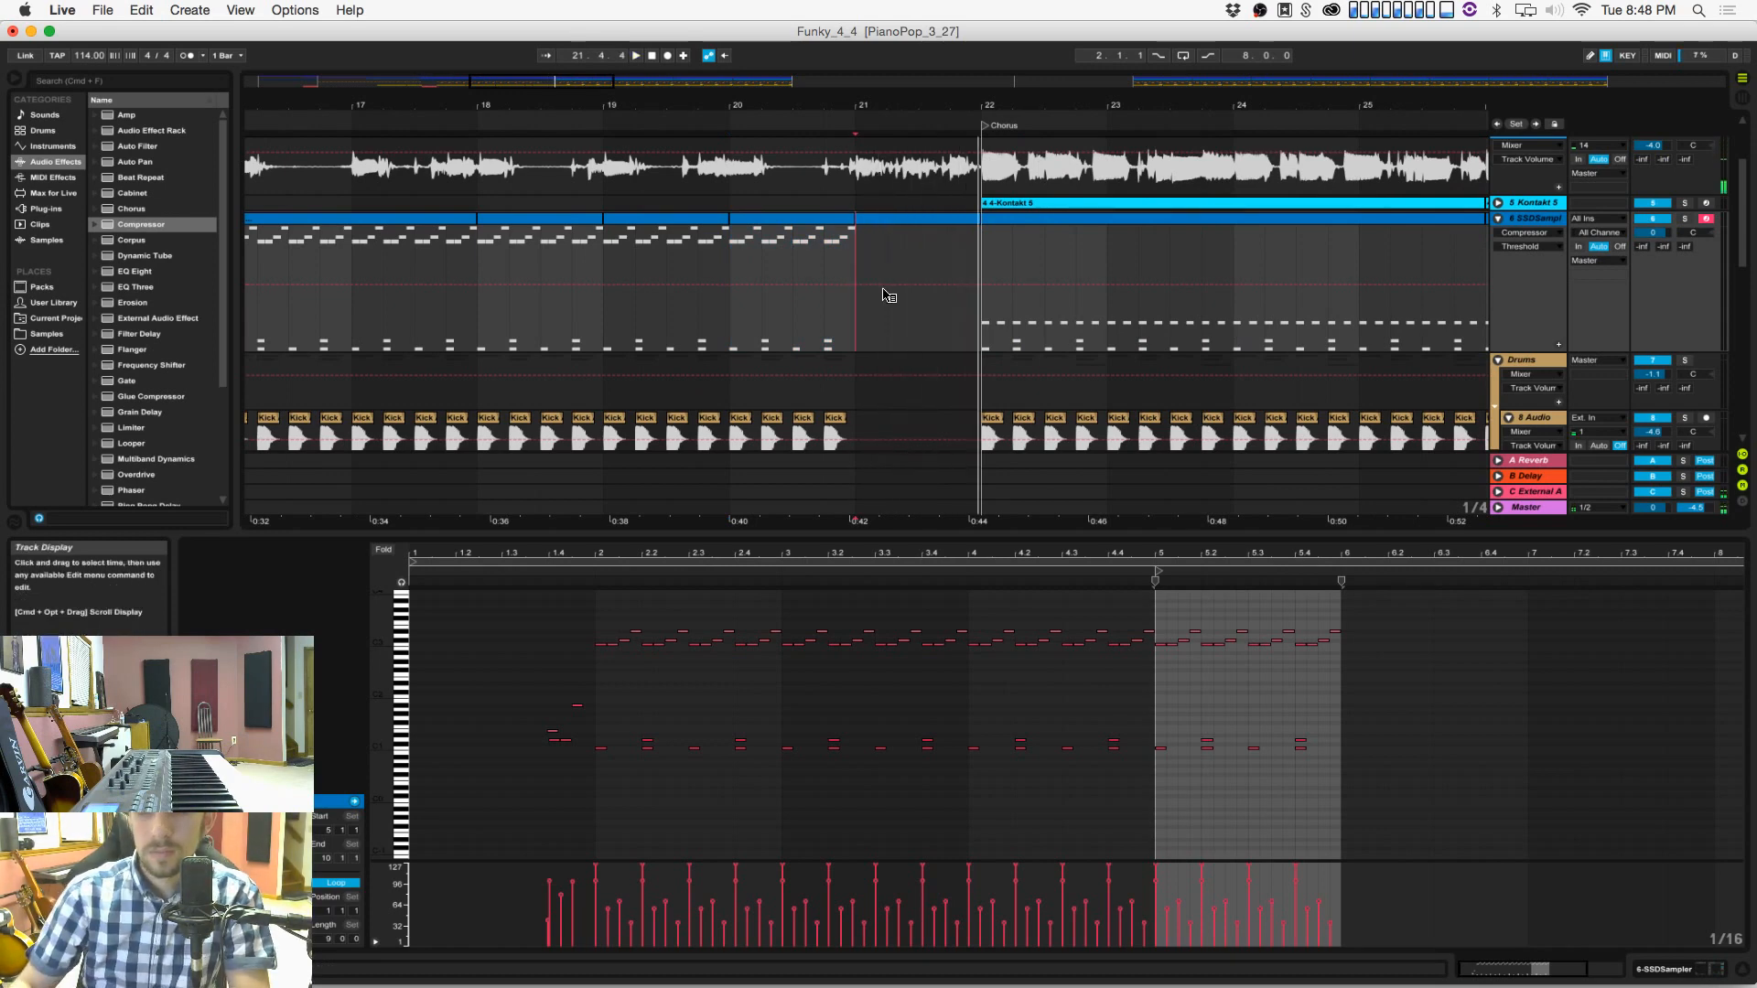
{"action": "key", "text": "space"}
{"action": "left_click", "coordinate": [943, 222]}
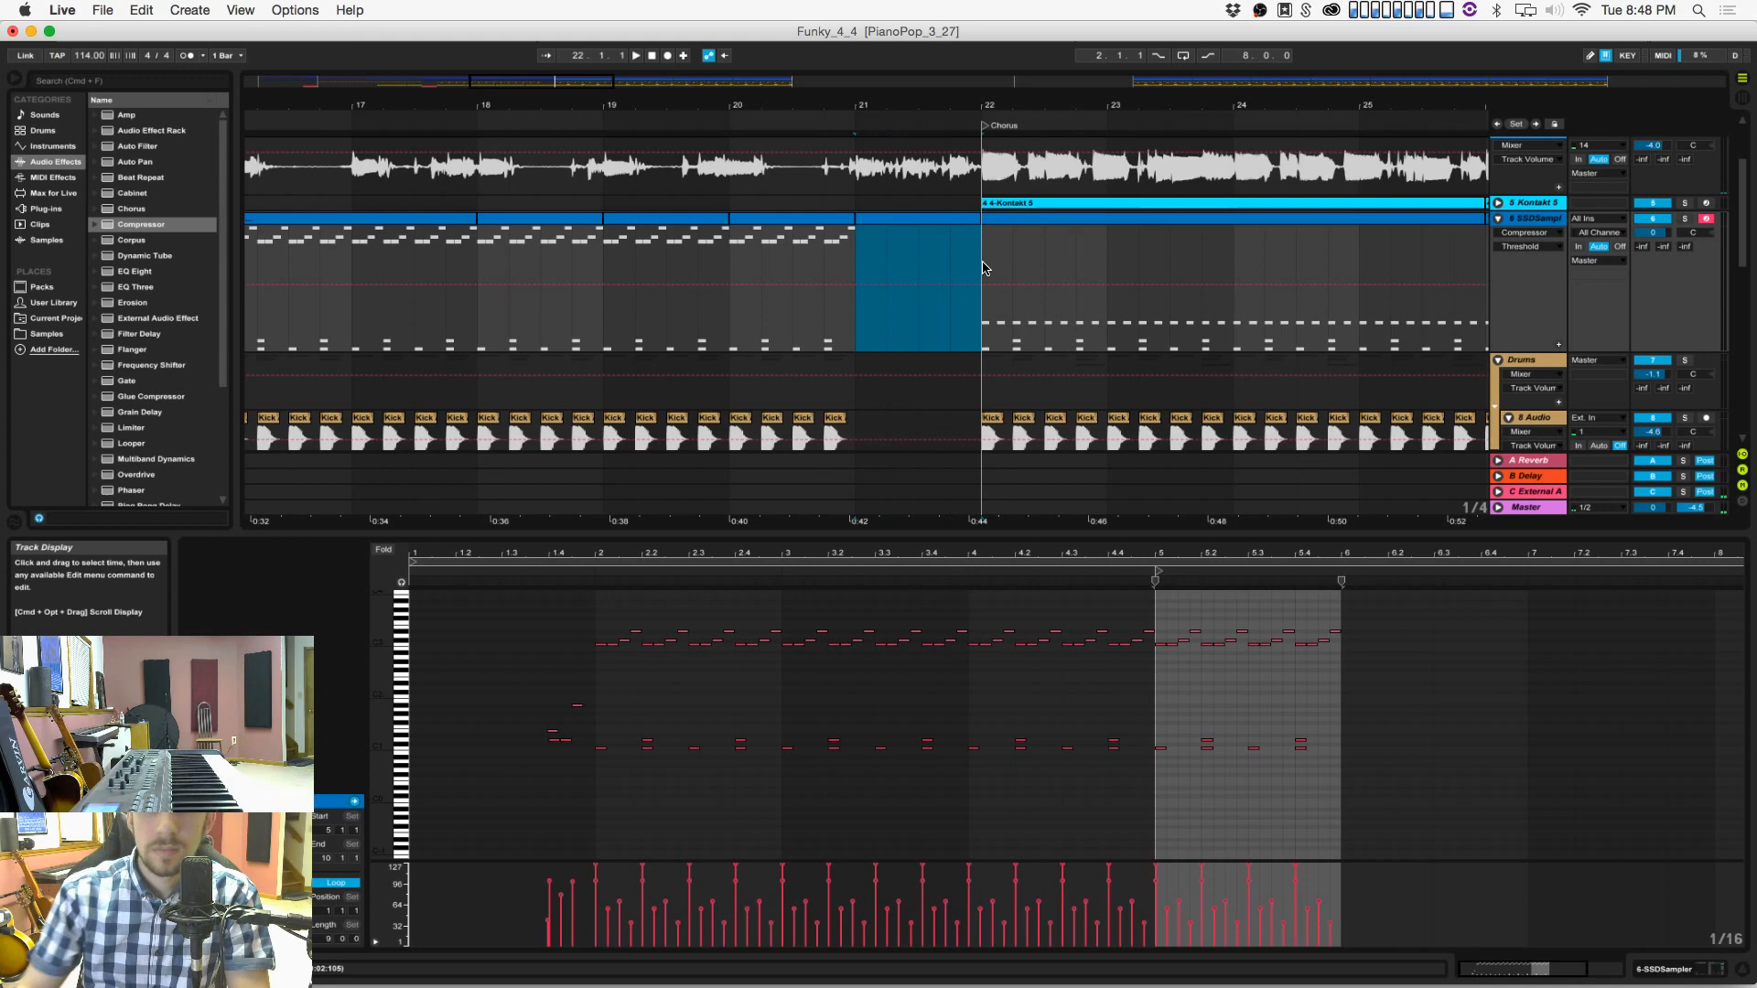
{"action": "left_click", "coordinate": [930, 221]}
{"action": "key", "text": "super+j"}
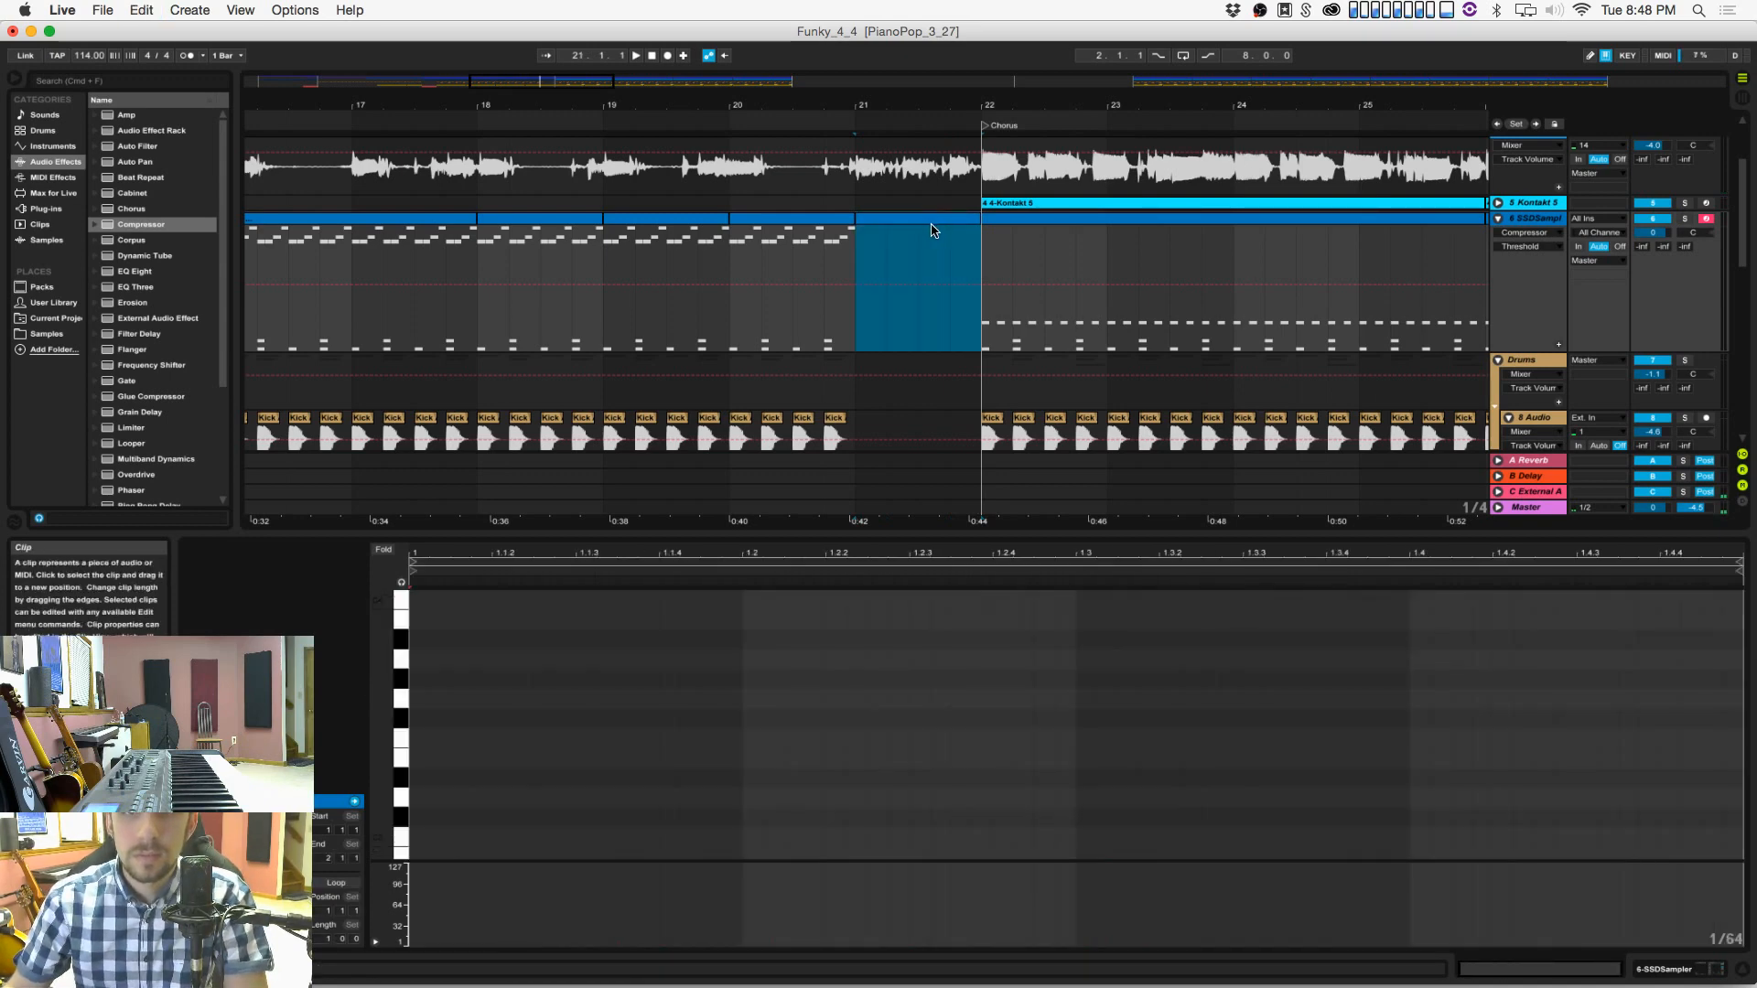
{"action": "right_click", "coordinate": [647, 640]}
{"action": "left_click", "coordinate": [748, 840]}
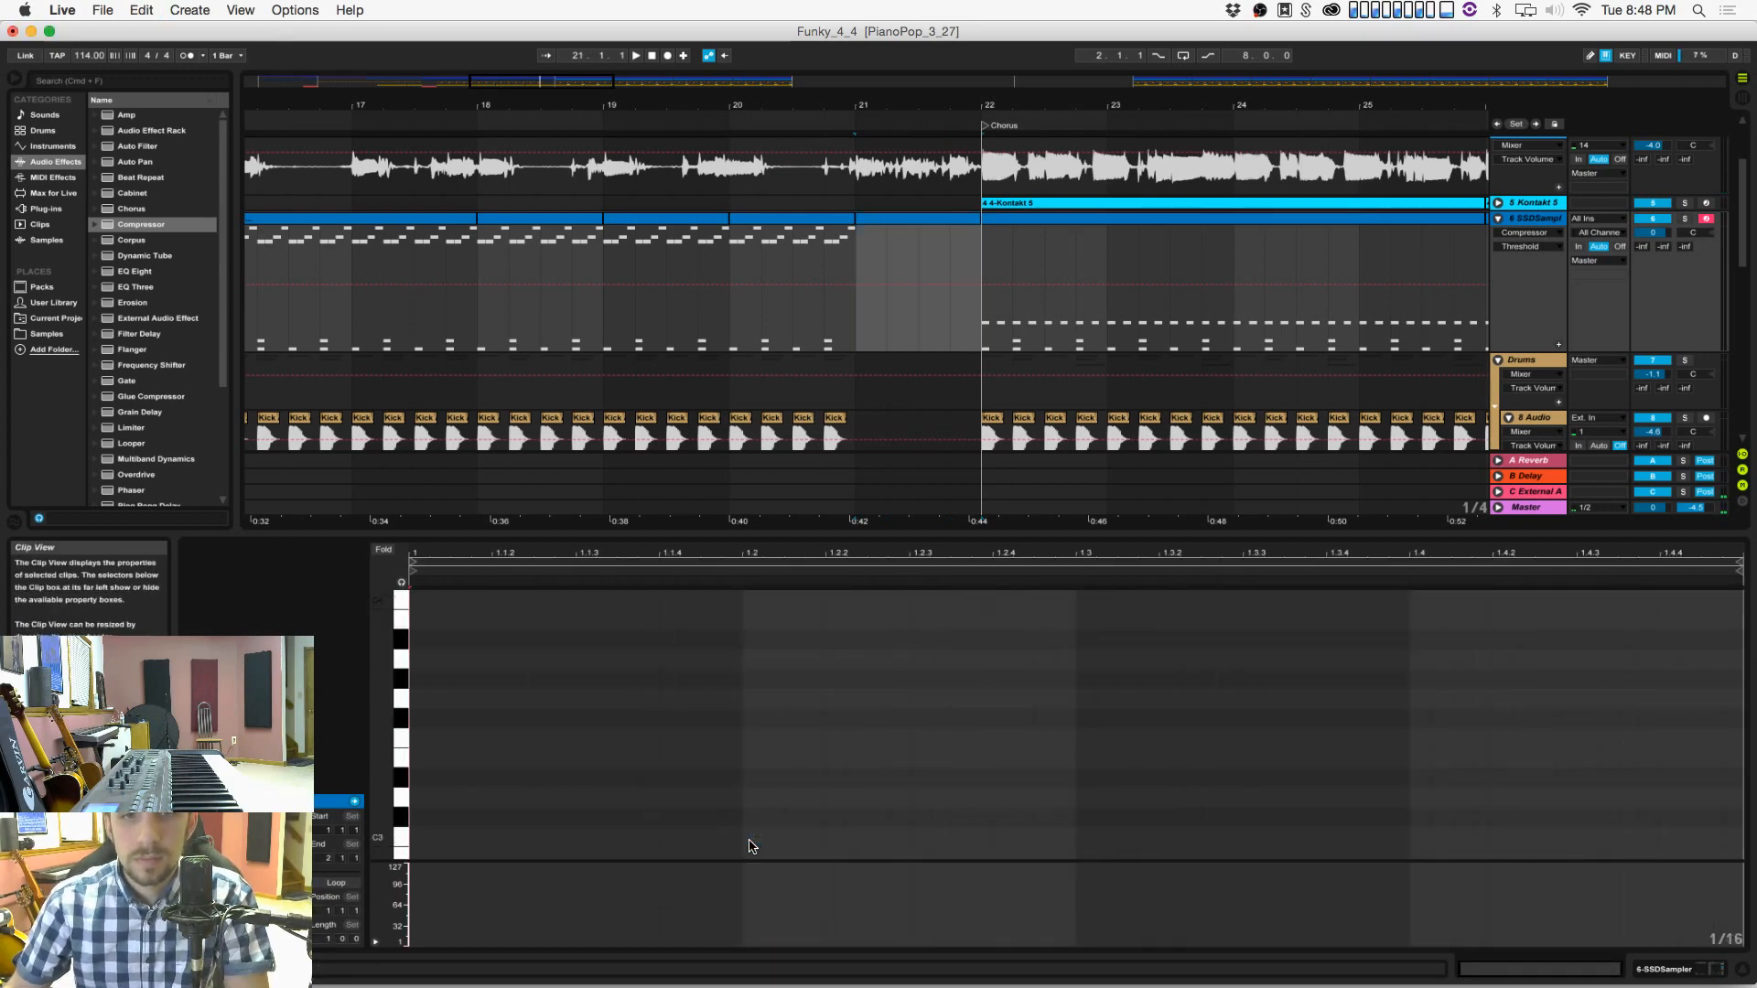
{"action": "key", "text": "b"}
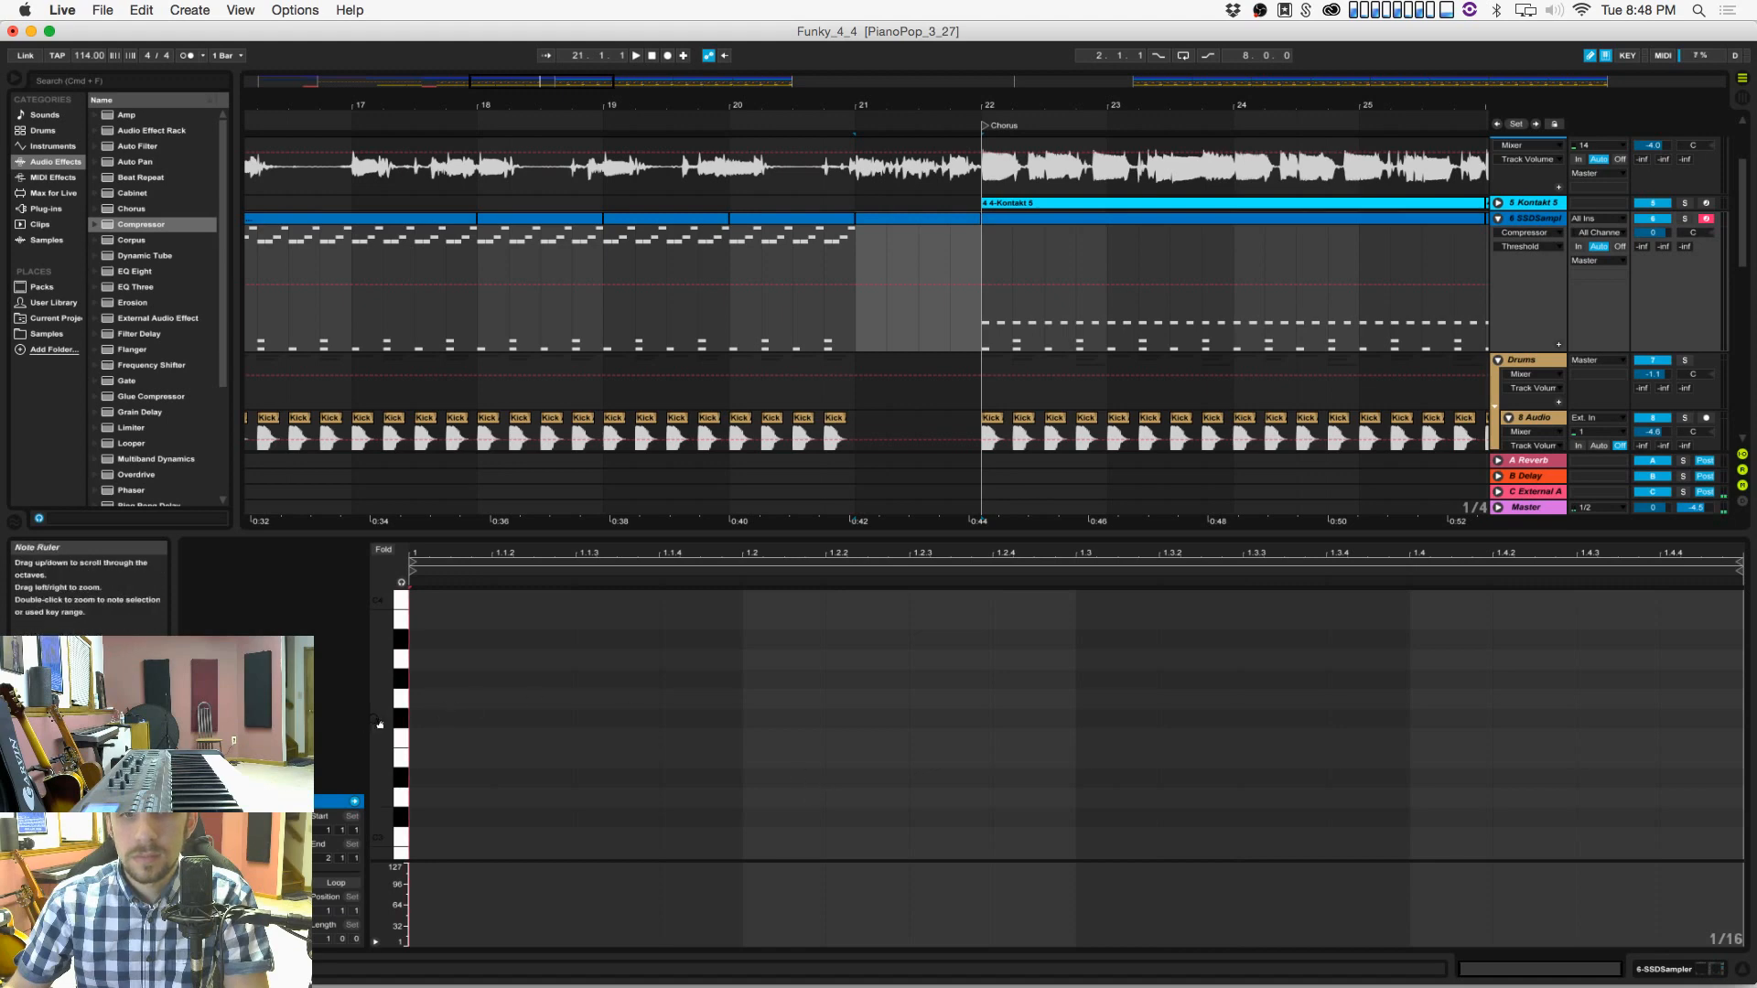
{"action": "left_click_drag", "start_coordinate": [381, 723], "coordinate": [366, 727]}
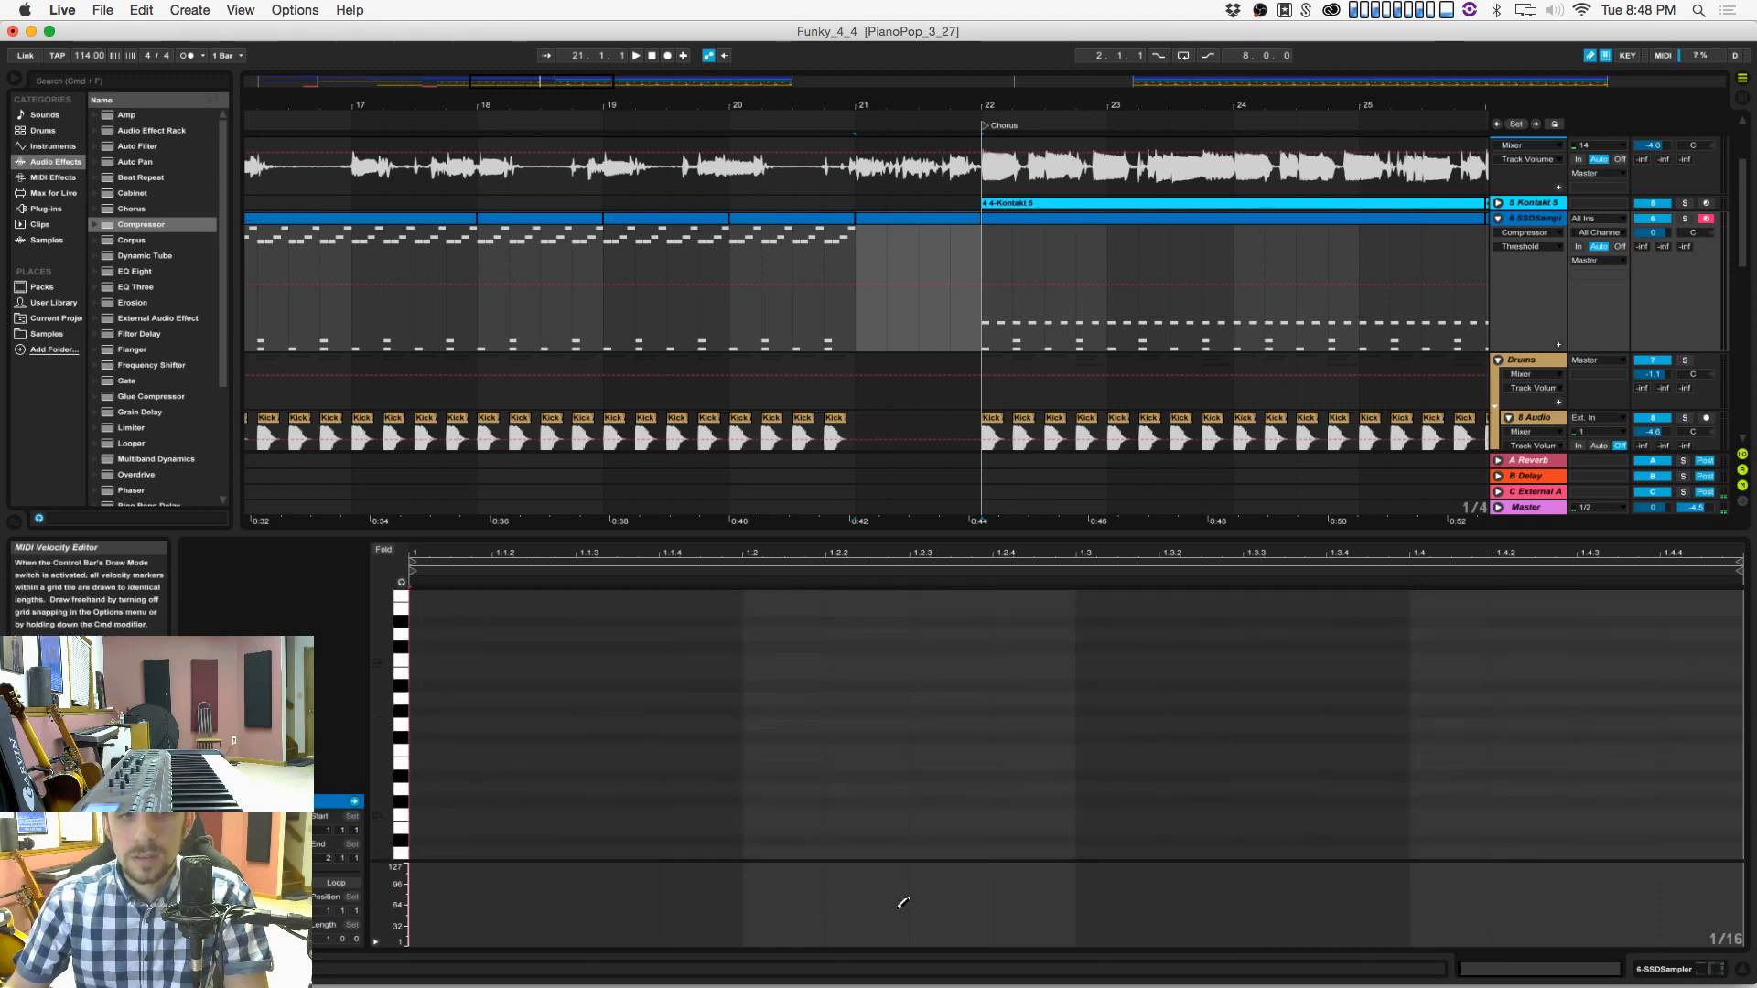
Step: Draw a sixteenth-note drum fill over beats 3 and 4 of the bar 21 clip, using D1, A#1, G#1 and C1 notes
{"action": "left_click", "coordinate": [1131, 787]}
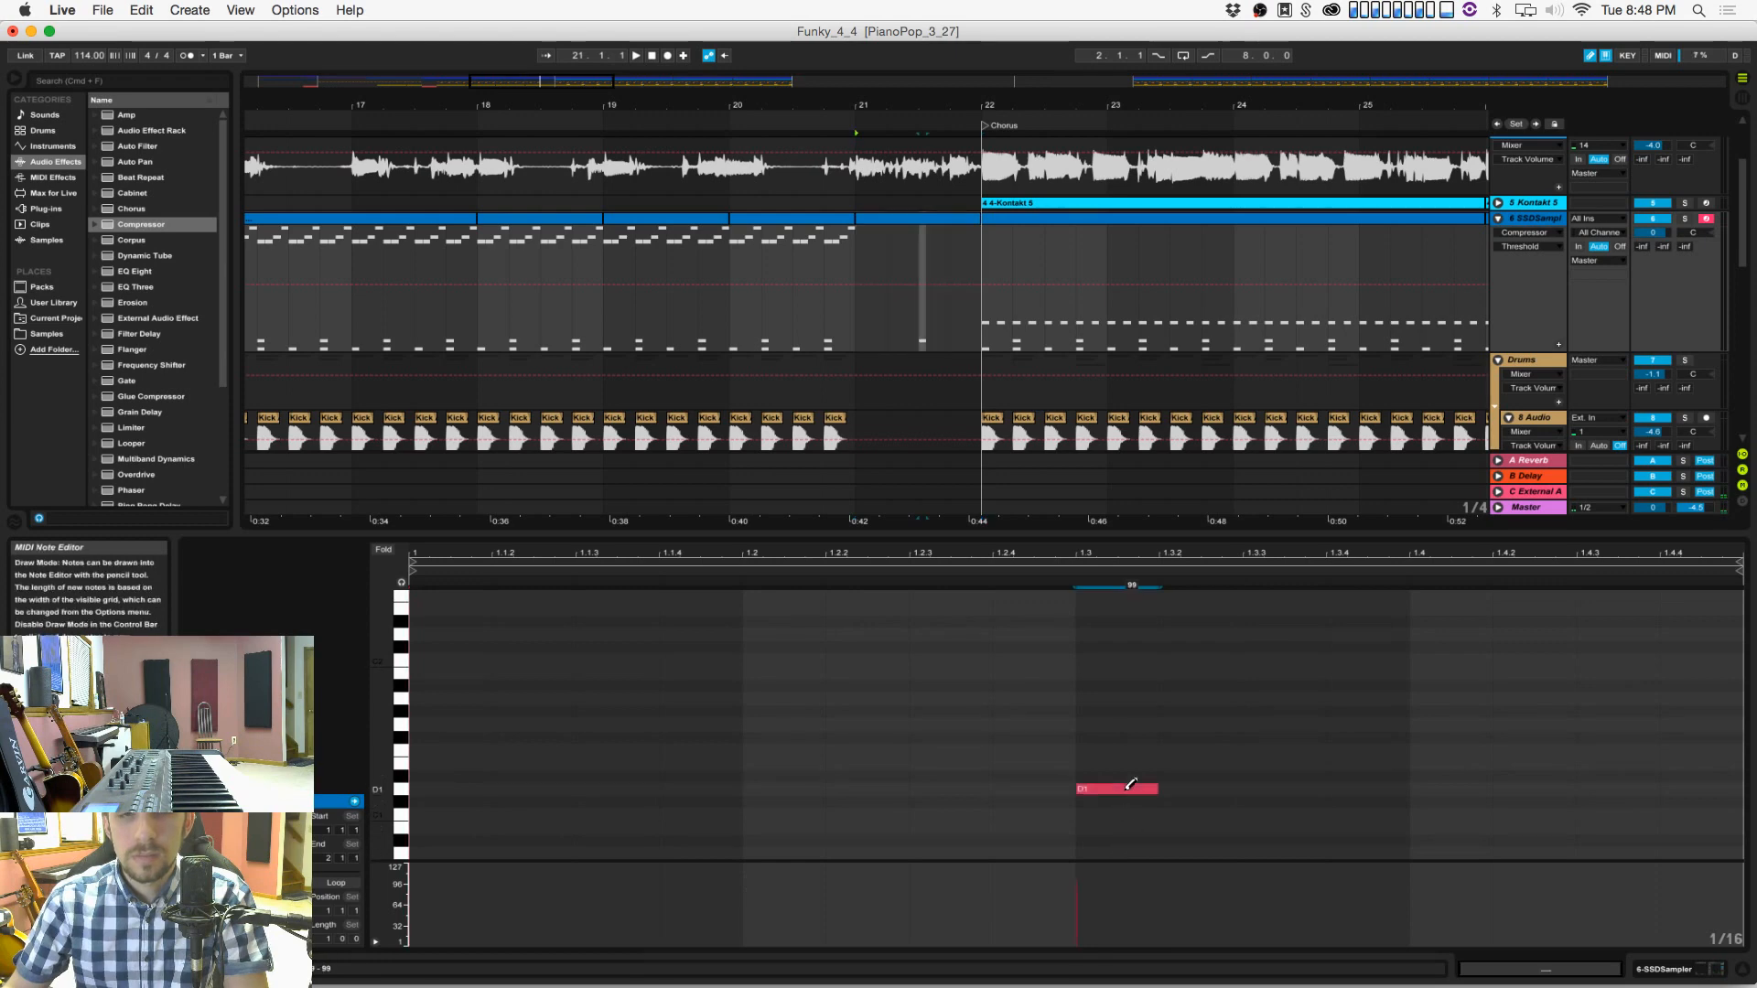
{"action": "left_click", "coordinate": [1190, 685]}
{"action": "left_click", "coordinate": [1267, 711]}
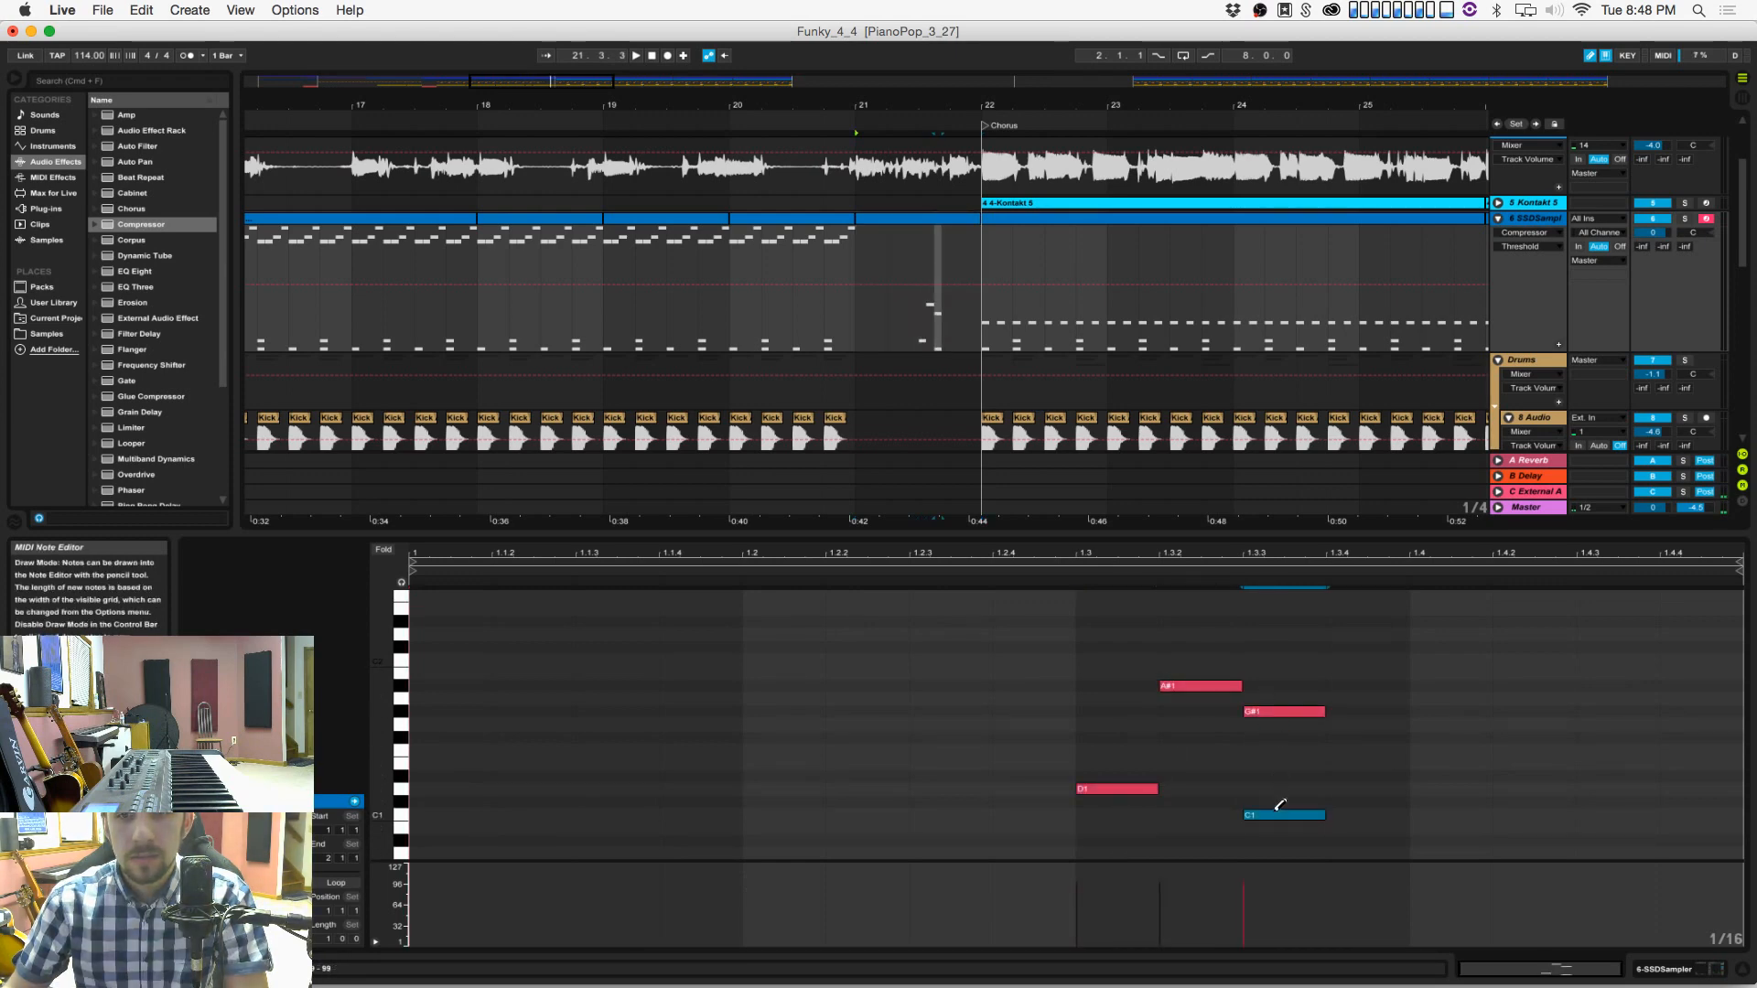
{"action": "left_click_drag", "start_coordinate": [1101, 665], "coordinate": [1306, 828]}
{"action": "key", "text": "super+d"}
{"action": "left_click", "coordinate": [1559, 798]}
{"action": "left_click", "coordinate": [1589, 792]}
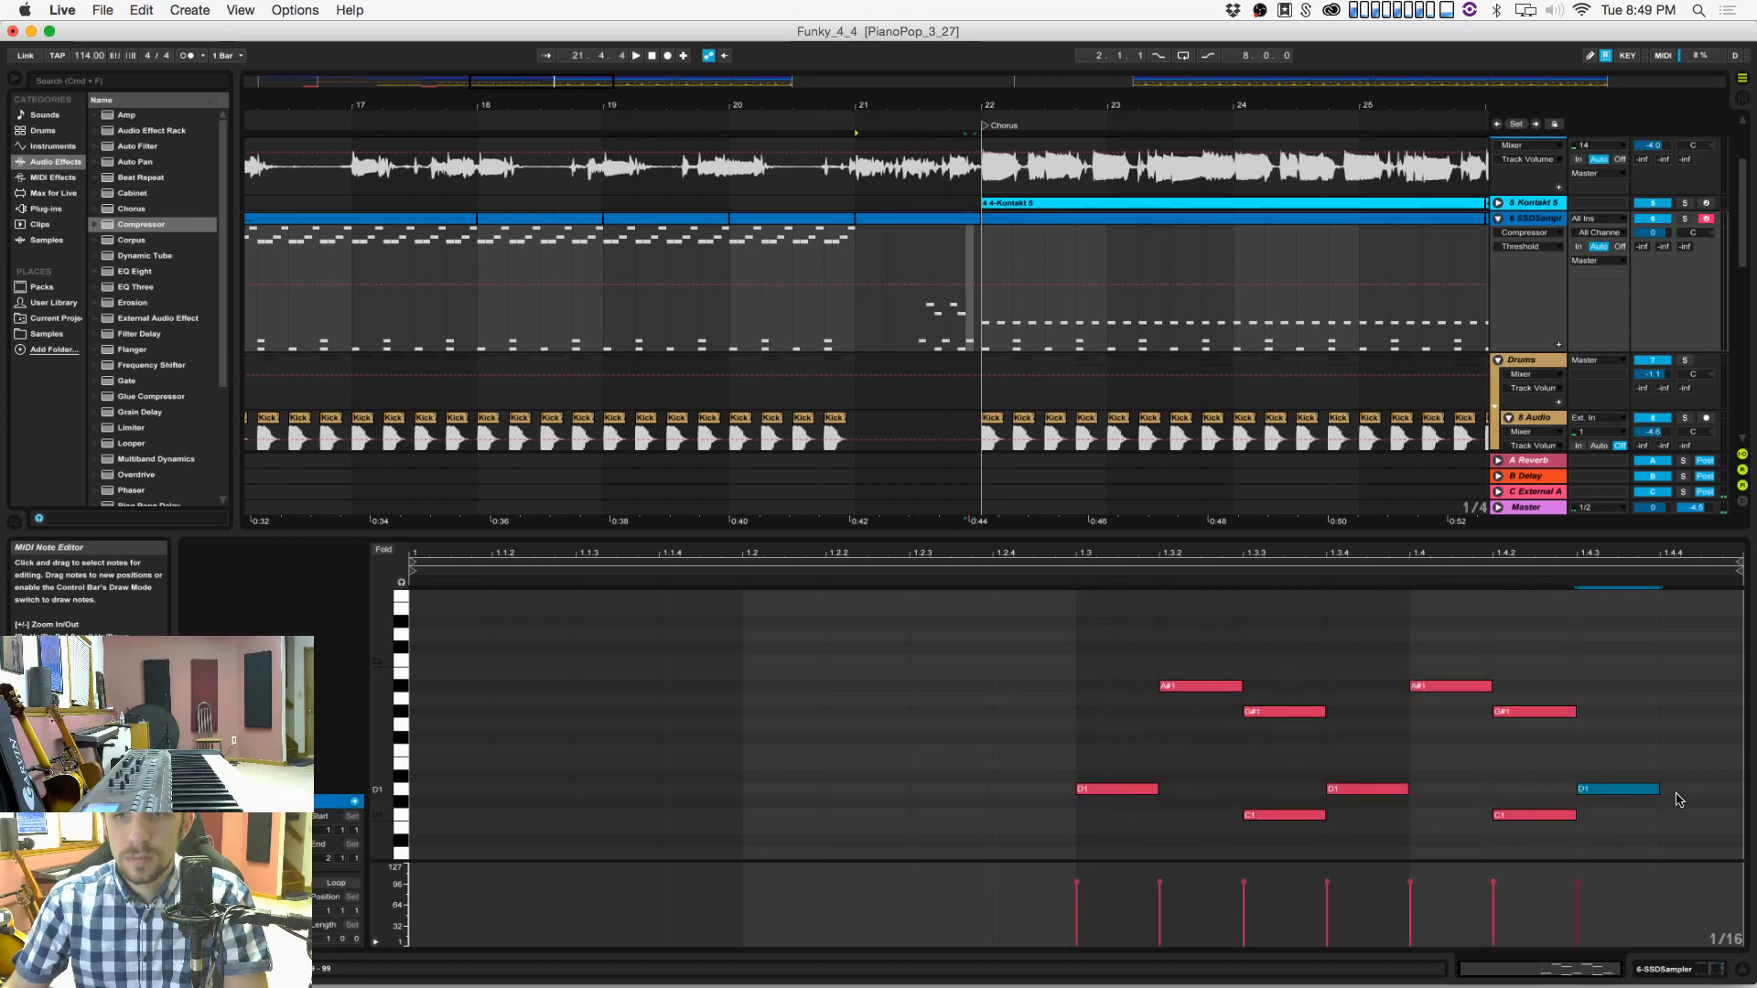
{"action": "left_click", "coordinate": [1679, 793]}
Step: Raise all velocities of the bar 21 fill to the maximum and play the transition into the Chorus
{"action": "left_click_drag", "start_coordinate": [1039, 893], "coordinate": [1743, 862]}
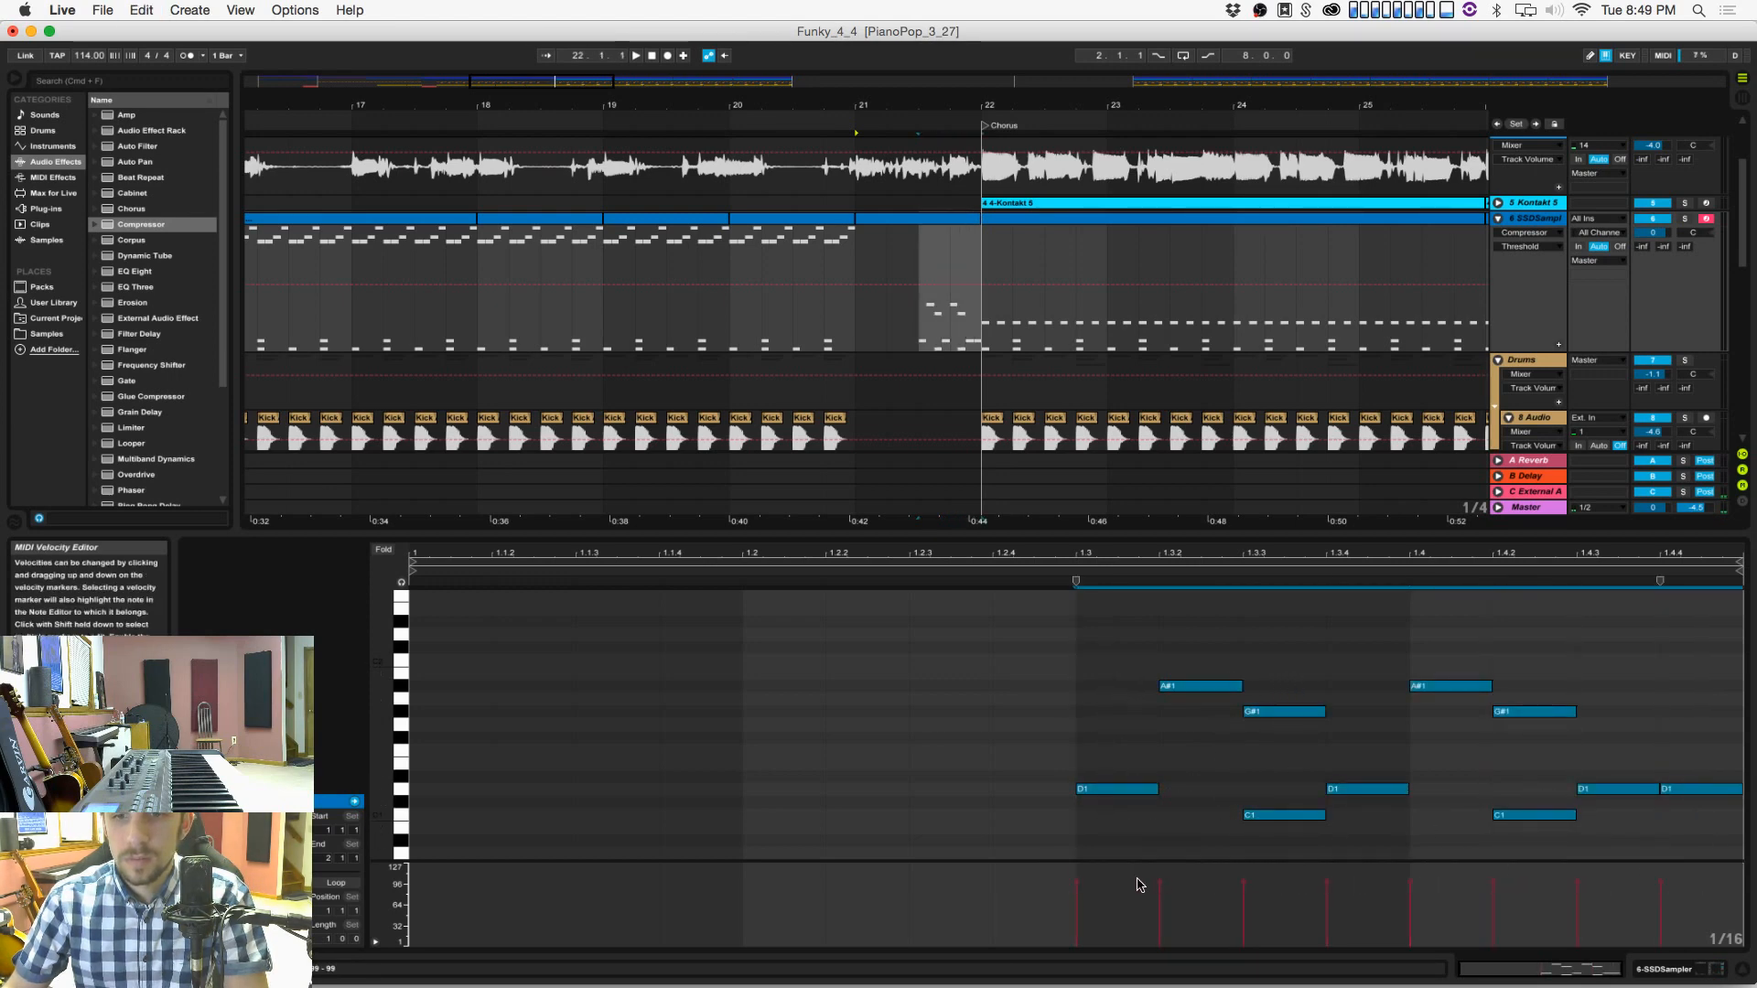
{"action": "left_click_drag", "start_coordinate": [1076, 884], "coordinate": [1071, 865]}
{"action": "left_click", "coordinate": [1069, 857]}
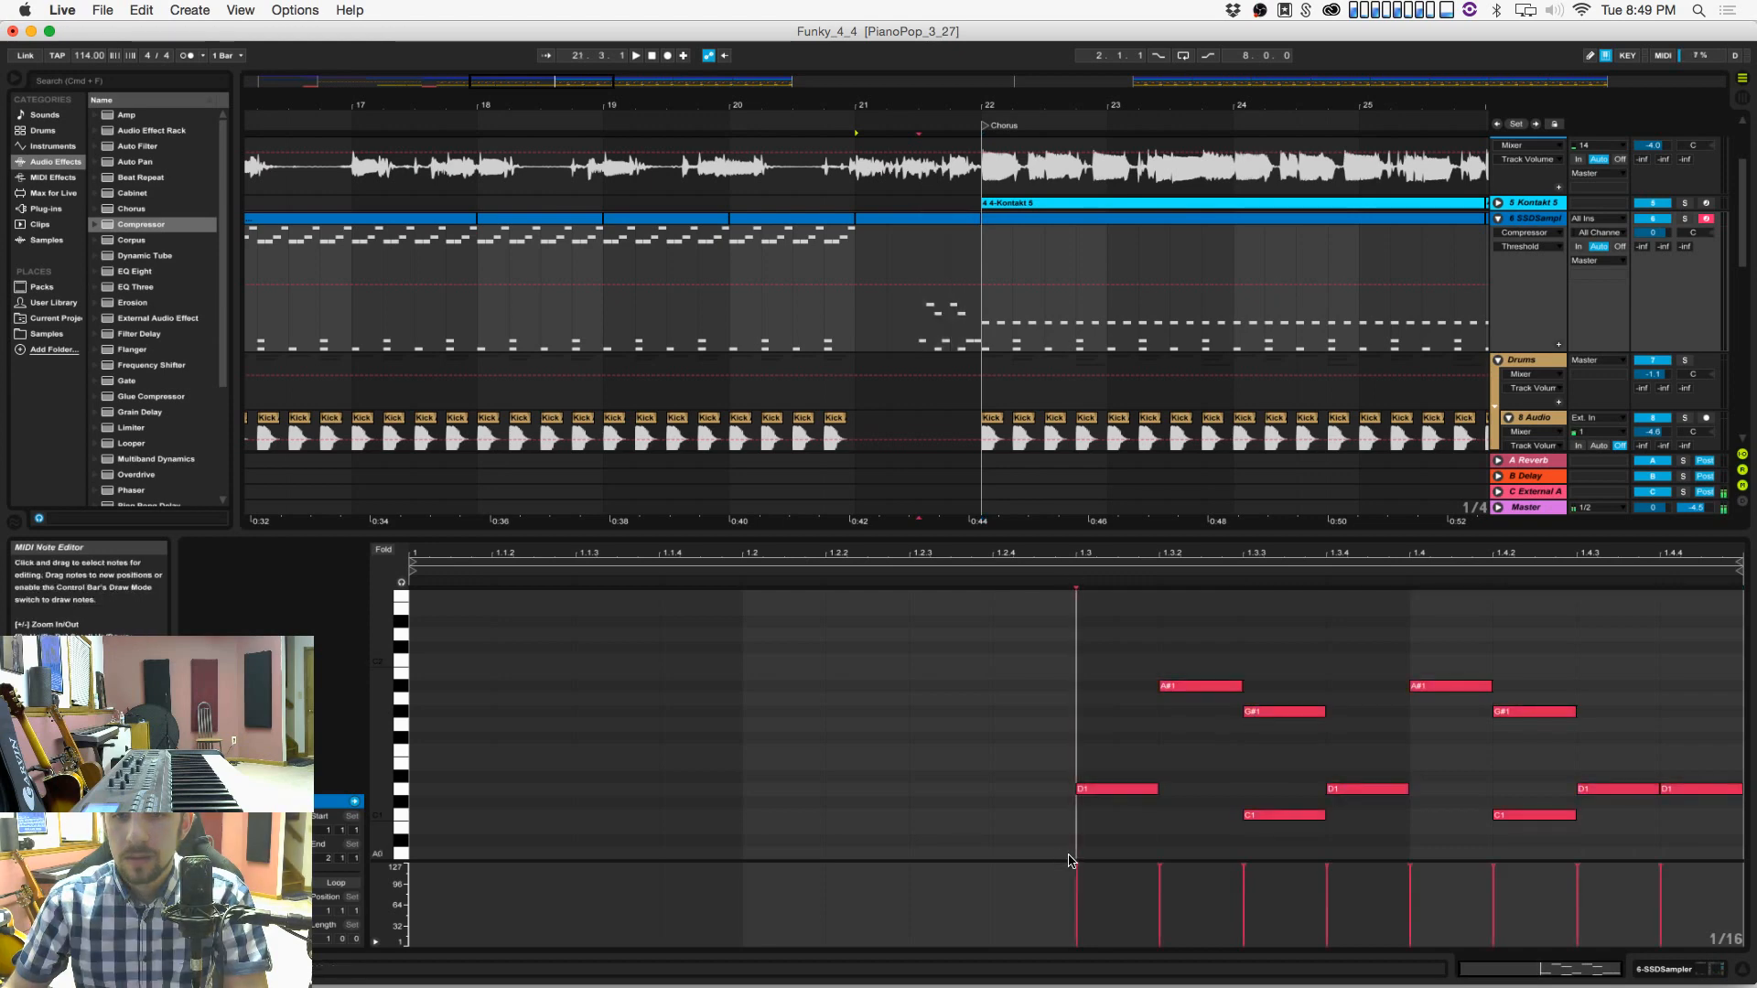
{"action": "key", "text": "space"}
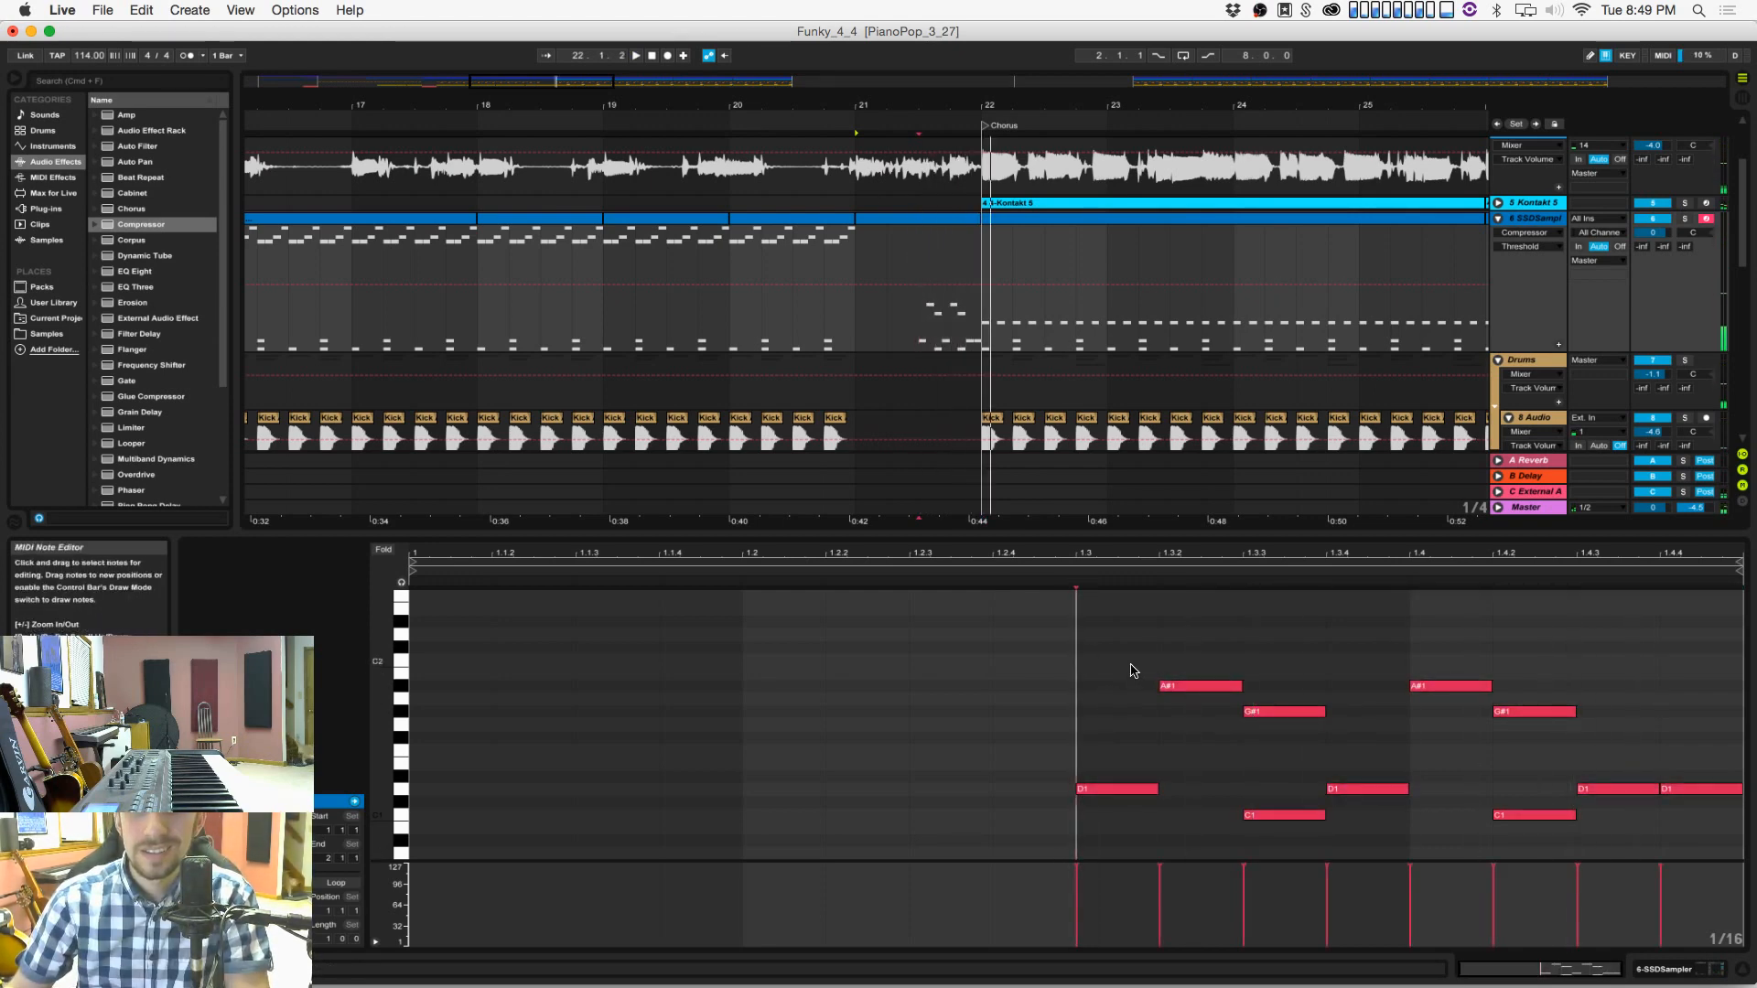
{"action": "left_click", "coordinate": [605, 283]}
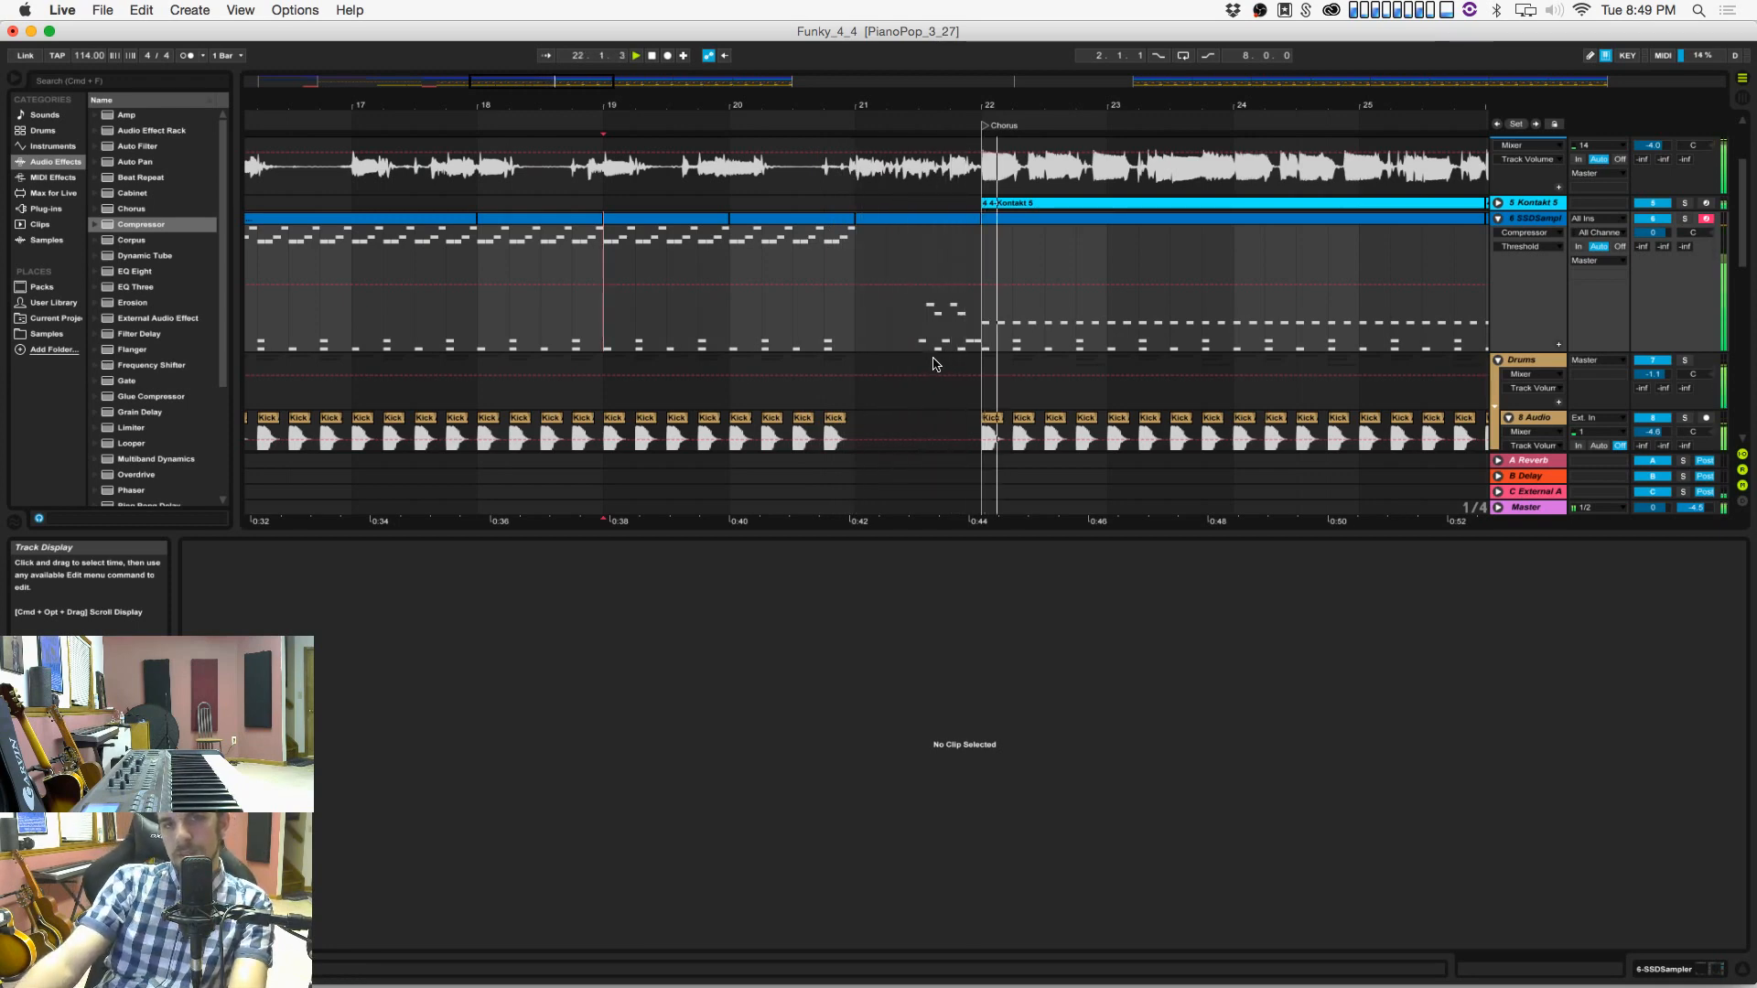
{"action": "left_click_drag", "start_coordinate": [974, 105], "coordinate": [661, 55]}
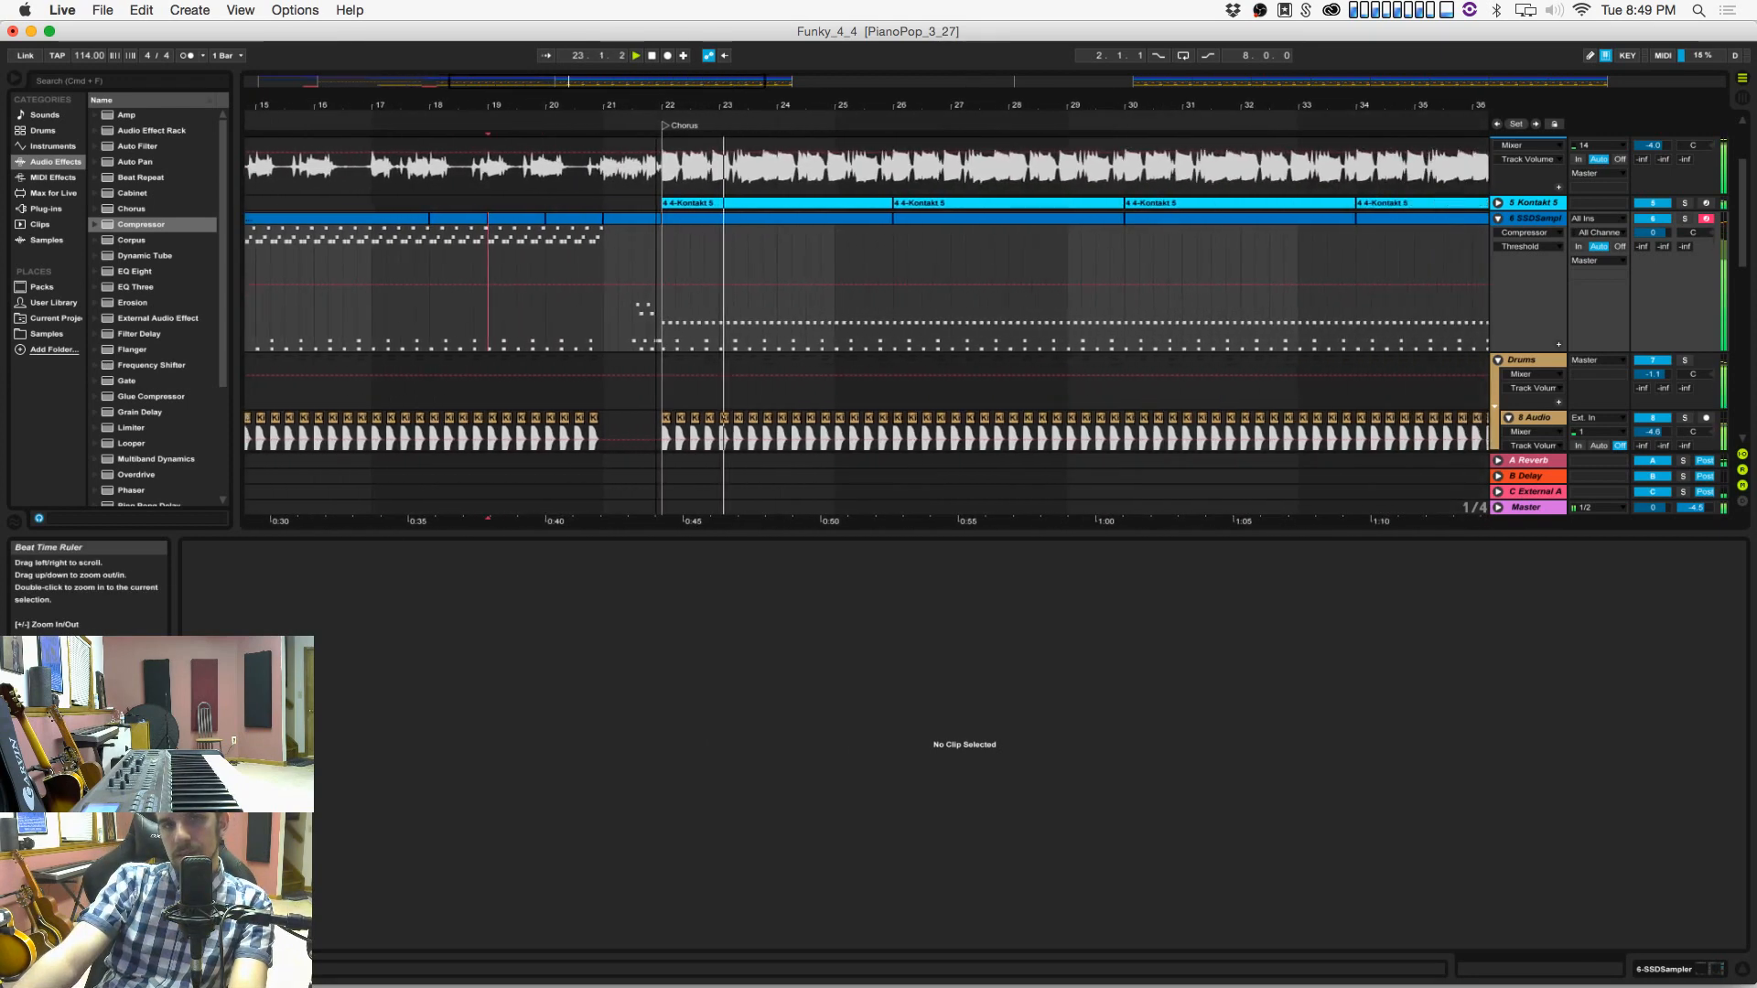
{"action": "key", "text": "space"}
Step: Consolidate the first four-bar SSDSampler clip of the Chorus and delete all its F#1 notes
{"action": "left_click", "coordinate": [711, 220]}
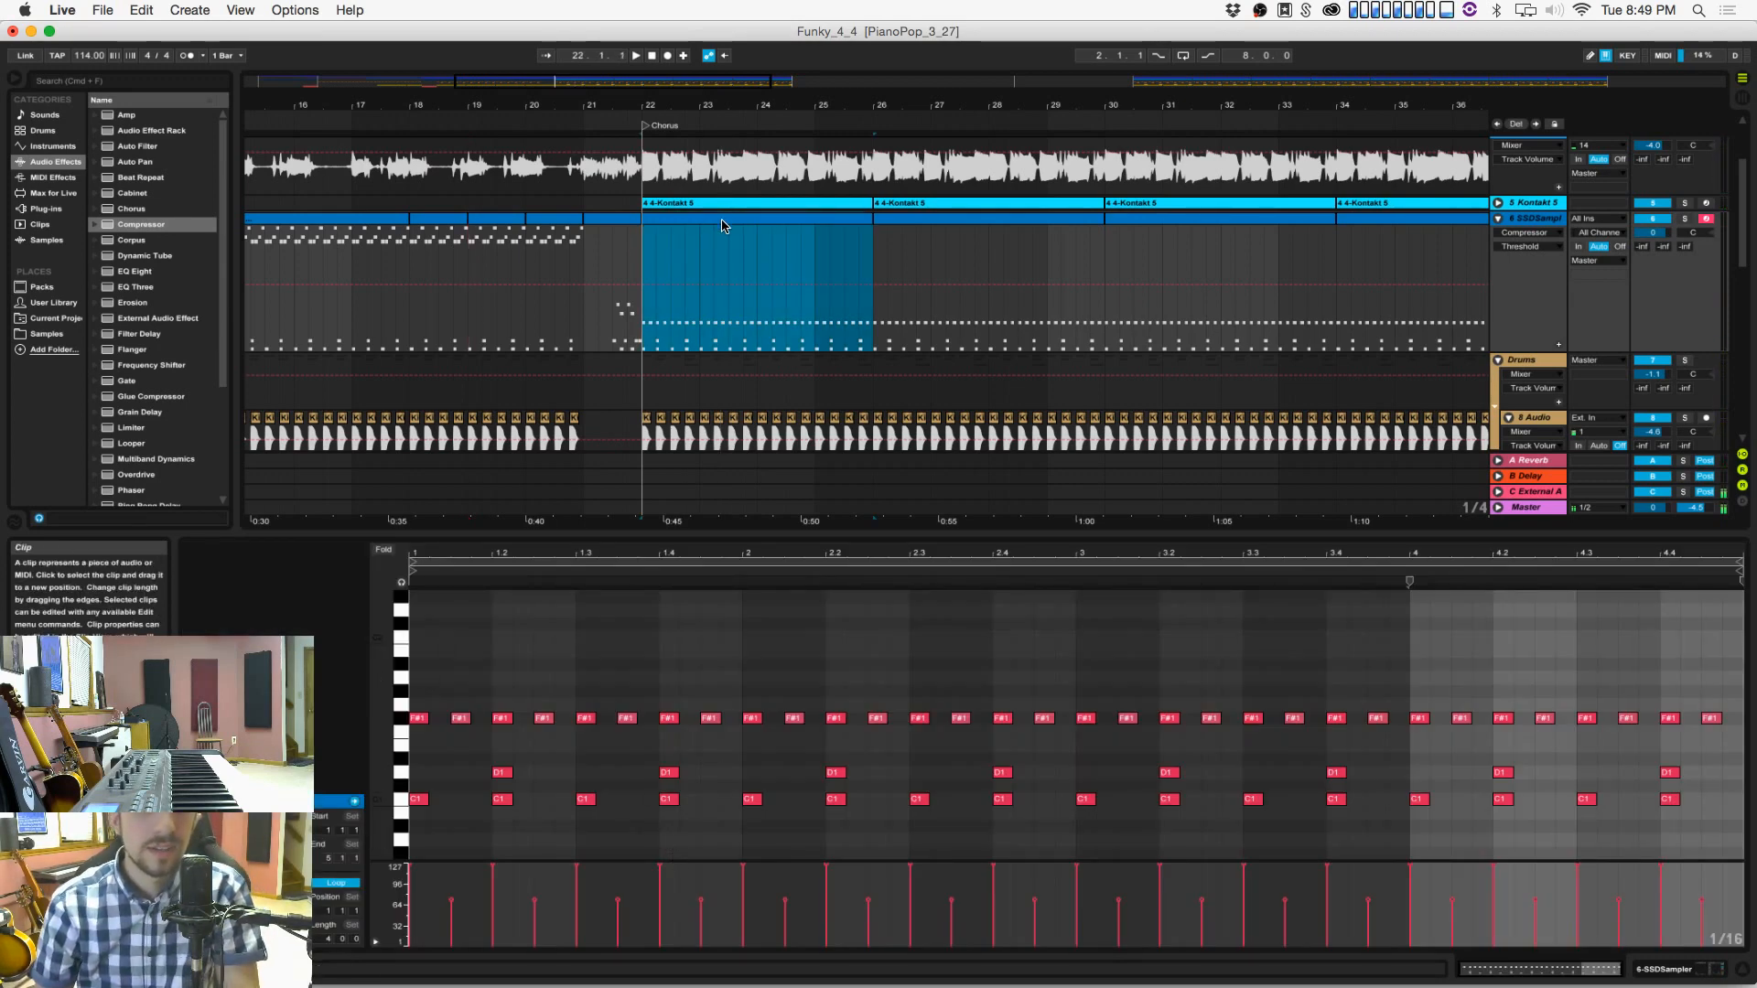
{"action": "key", "text": "super+j"}
{"action": "scroll", "coordinate": [490, 670], "scroll_direction": "up", "scroll_amount": 5}
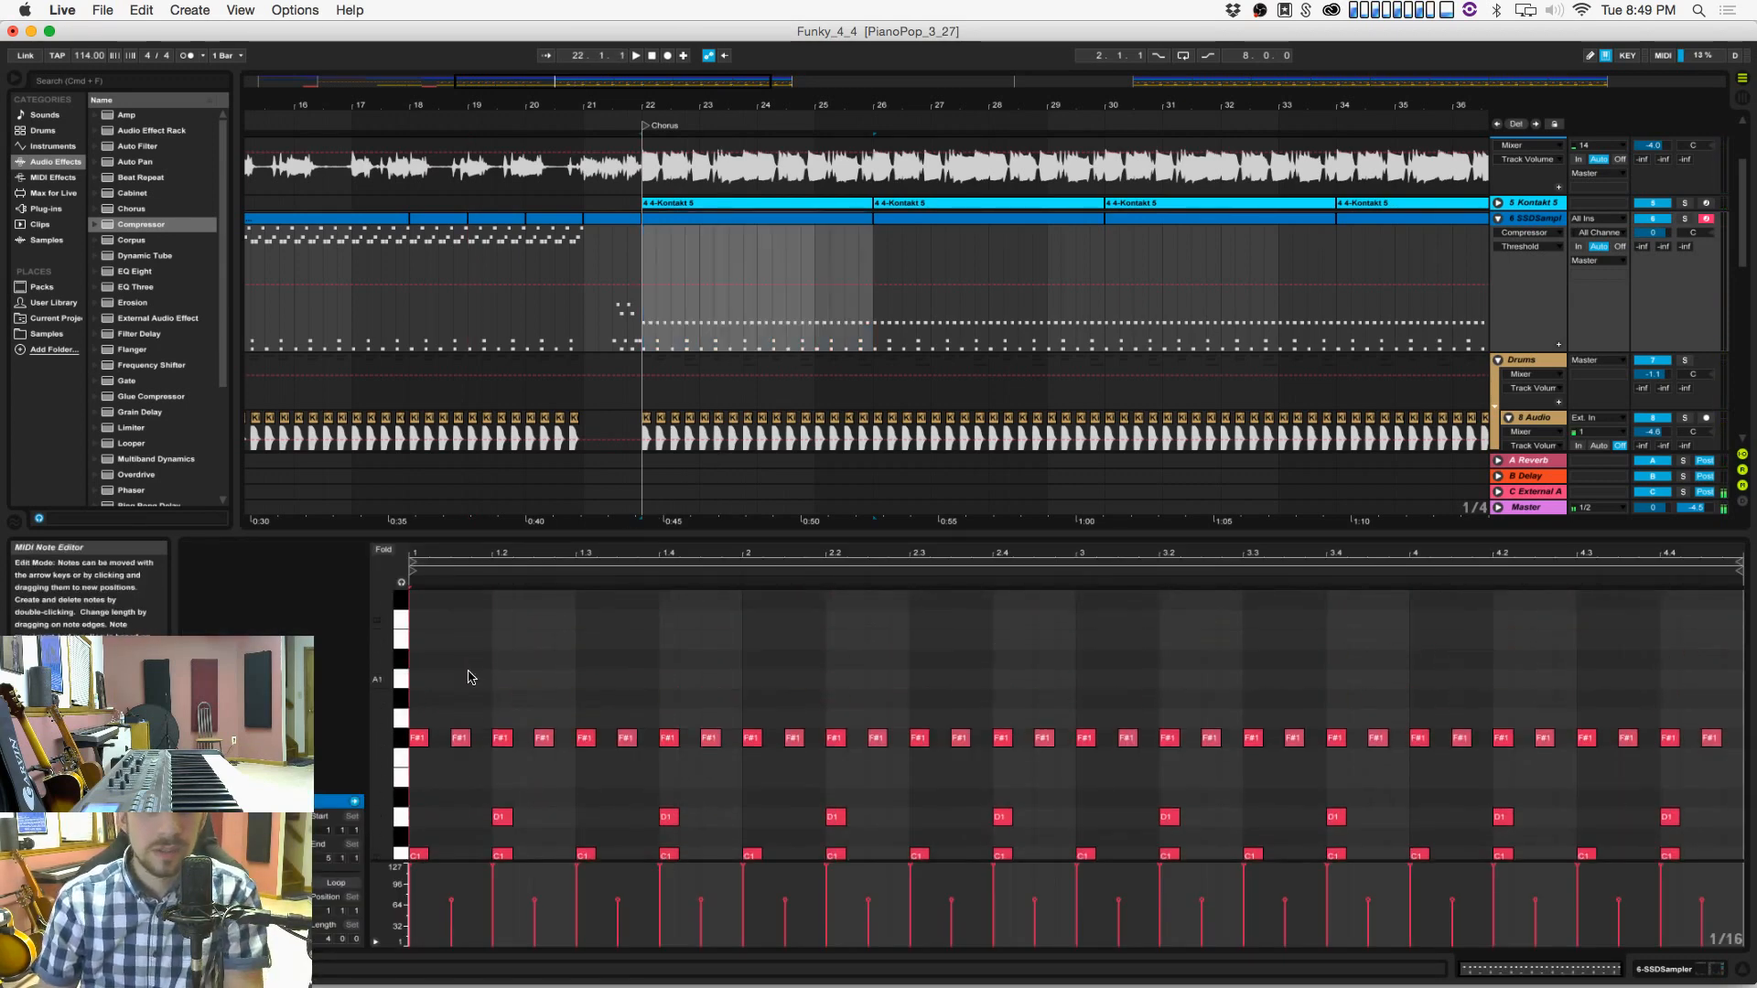
{"action": "left_click_drag", "start_coordinate": [377, 680], "coordinate": [1741, 759]}
{"action": "key", "text": "Delete"}
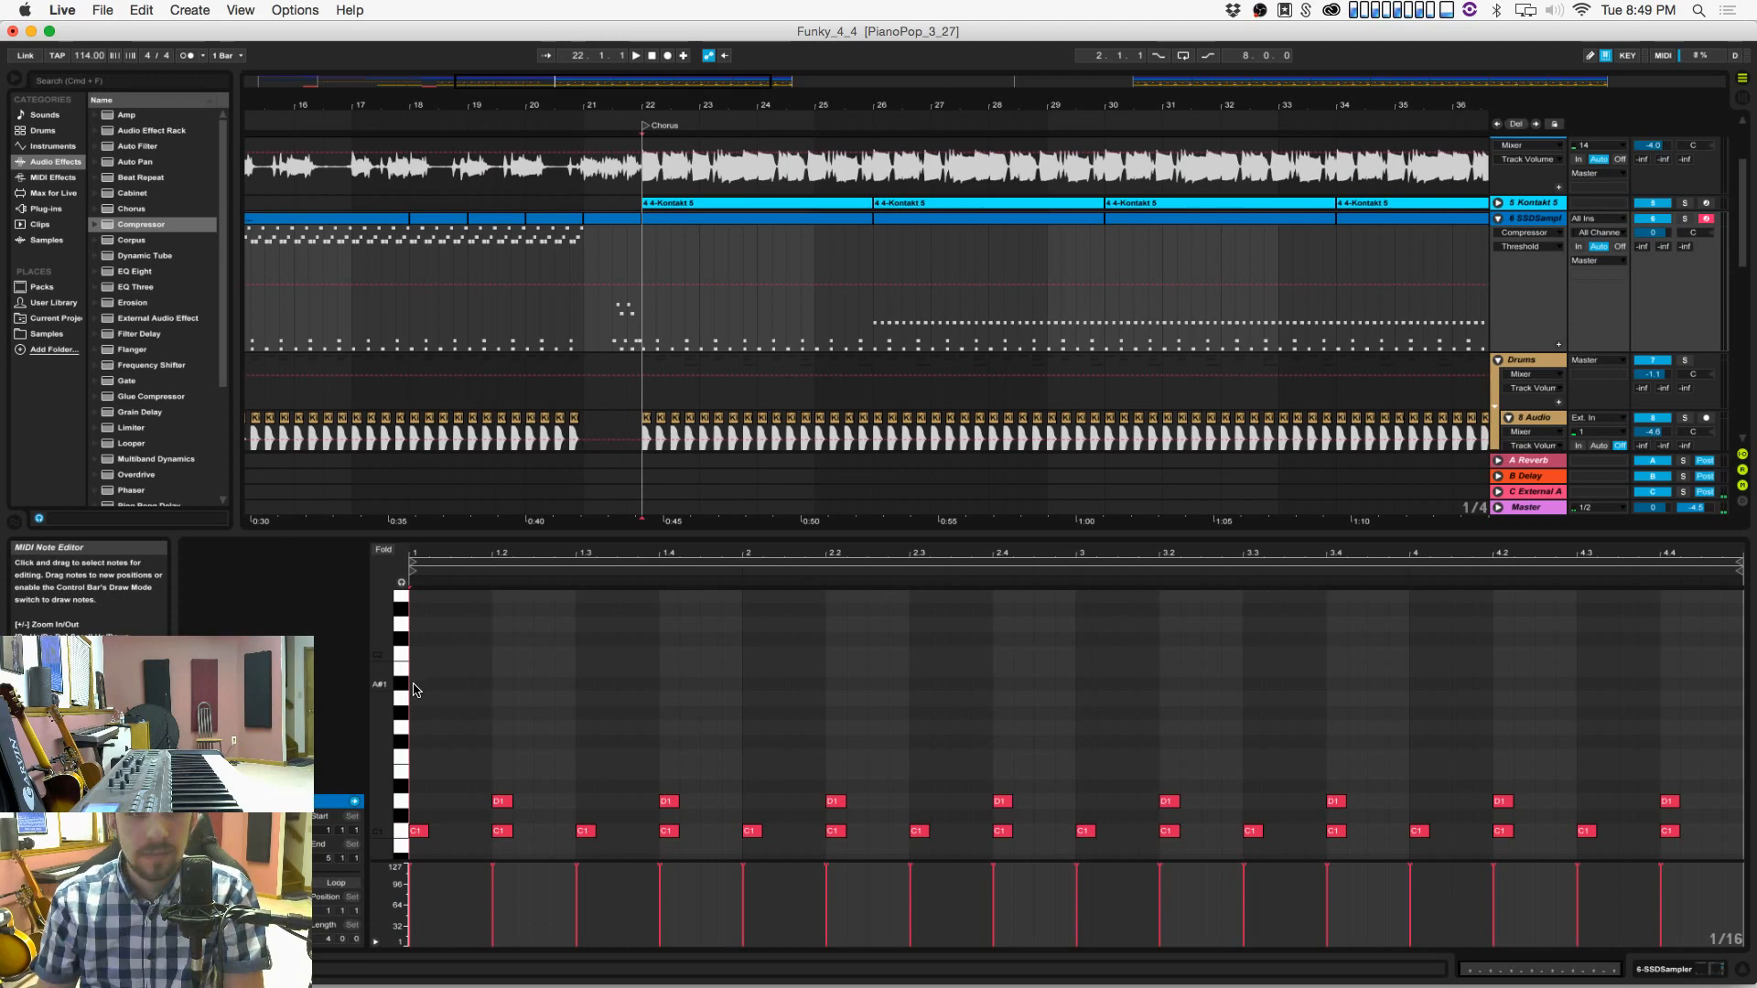
Step: Copy the high hi-hat notes from the SSDSampler clip at bar 20 into the start of the first Chorus clip
{"action": "left_click", "coordinate": [547, 206]}
{"action": "left_click", "coordinate": [545, 218]}
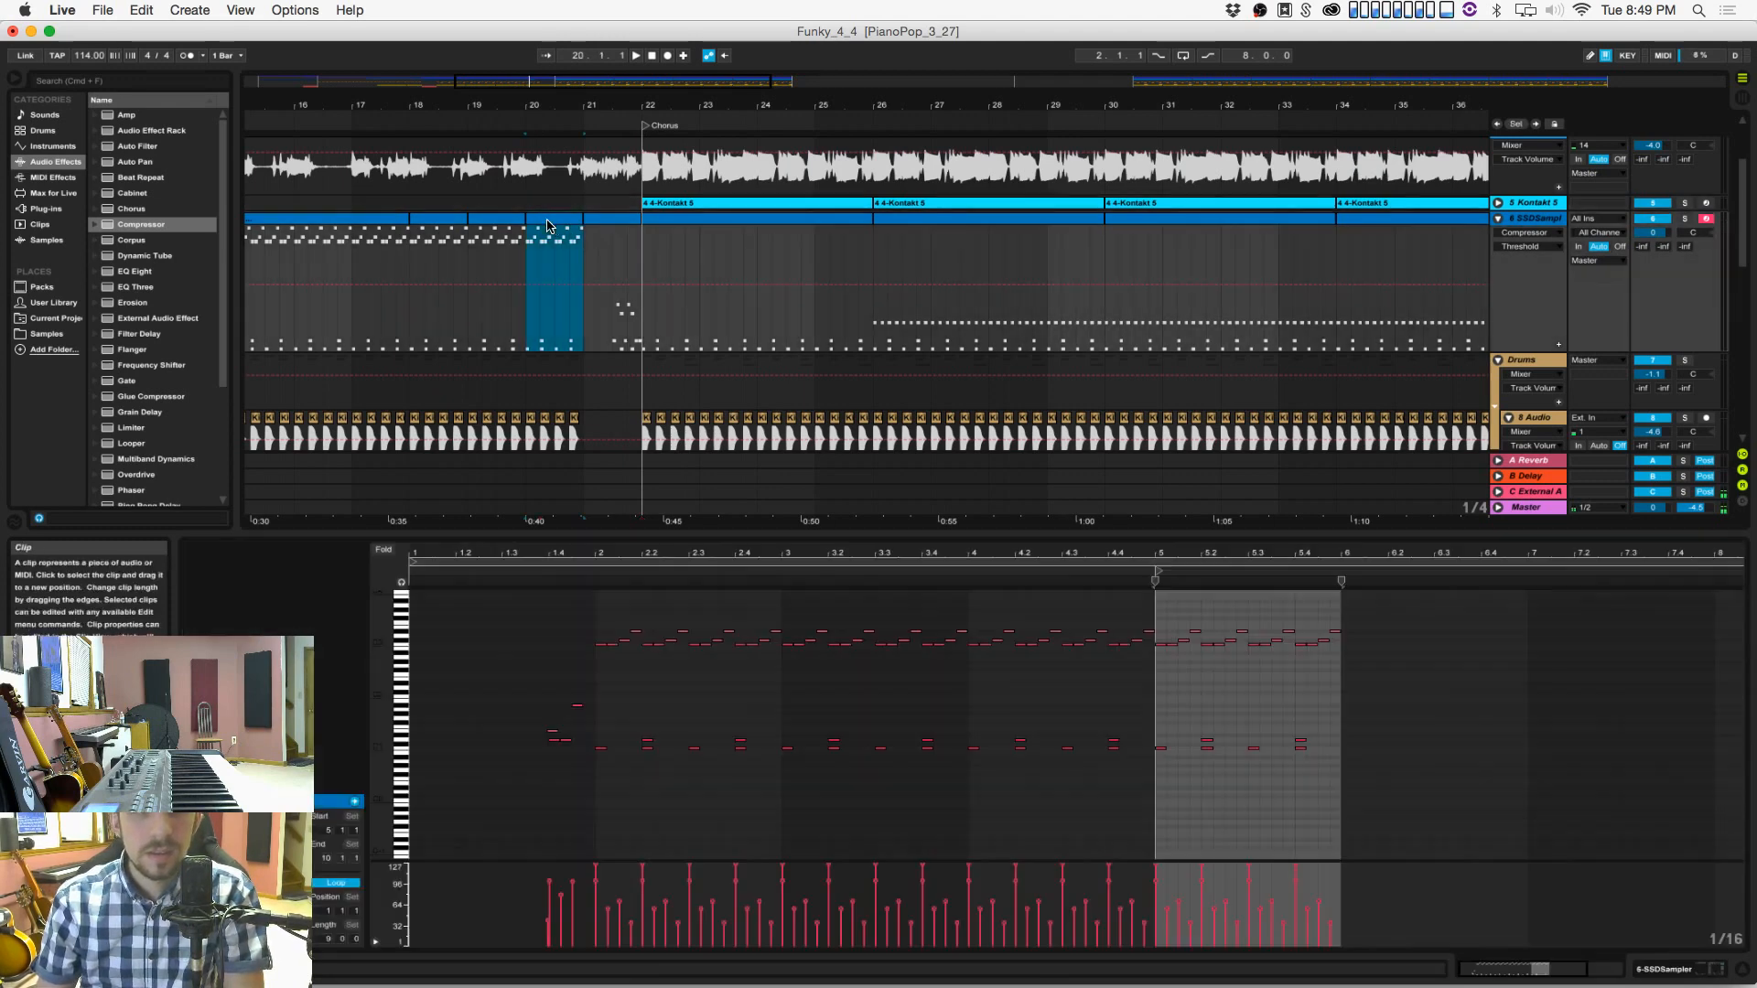
{"action": "left_click_drag", "start_coordinate": [1161, 668], "coordinate": [1337, 612]}
{"action": "left_click", "coordinate": [725, 227]}
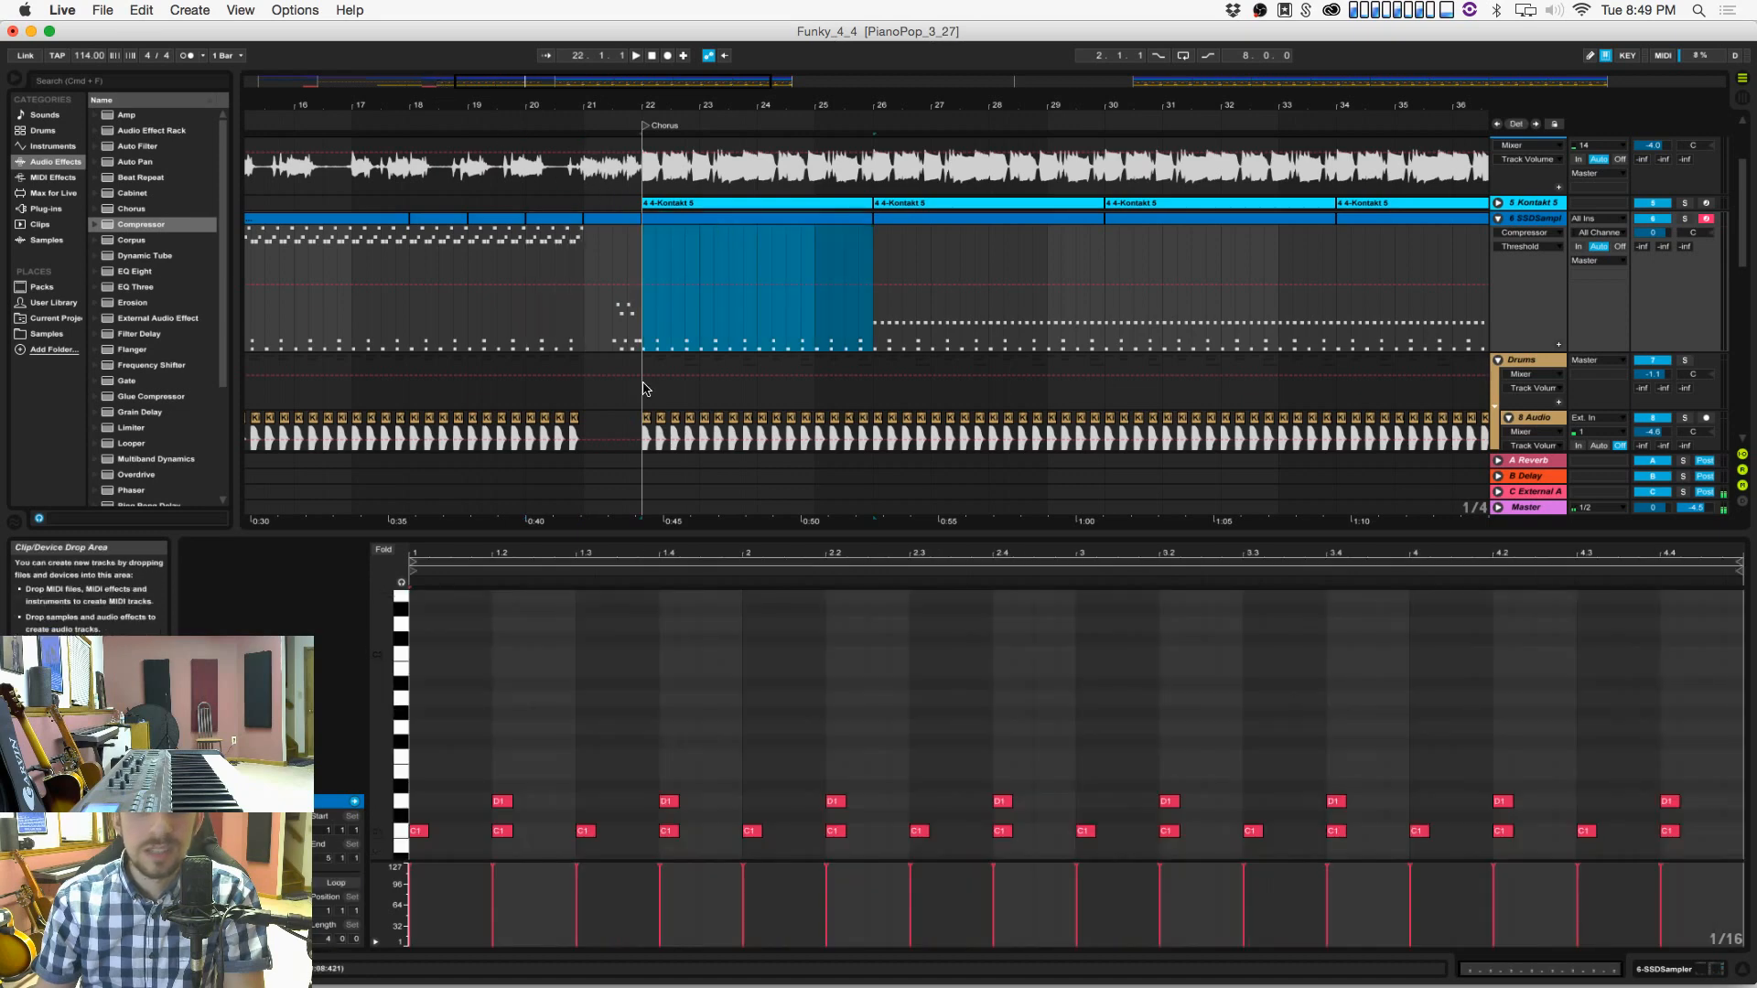
{"action": "left_click", "coordinate": [411, 684]}
{"action": "scroll", "coordinate": [460, 677], "scroll_direction": "up", "scroll_amount": 3}
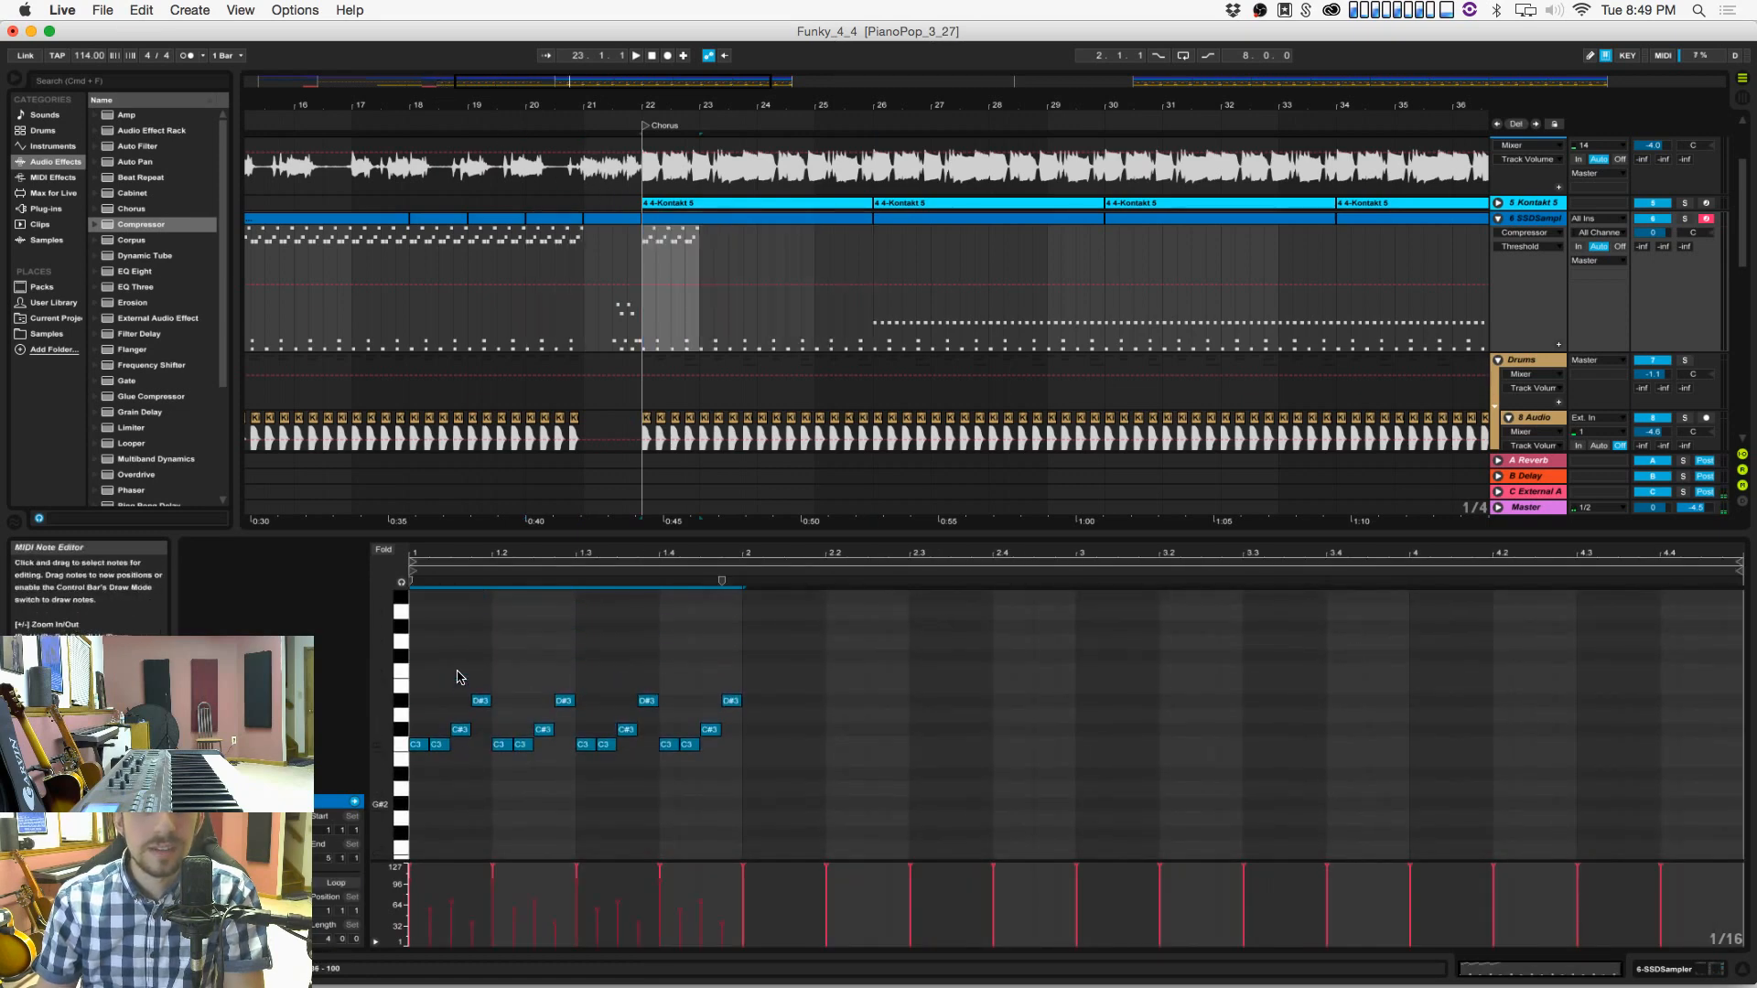
Step: Move the pasted notes down to start on D#2, rework the first beat as D#2, D#2, F2, D#2, and delete the other beats
{"action": "scroll", "coordinate": [439, 748], "scroll_direction": "down", "scroll_amount": 1}
{"action": "left_click_drag", "start_coordinate": [418, 716], "coordinate": [428, 794]}
{"action": "scroll", "coordinate": [485, 743], "scroll_direction": "down", "scroll_amount": 5}
{"action": "left_click_drag", "start_coordinate": [424, 634], "coordinate": [463, 662]}
{"action": "scroll", "coordinate": [436, 746], "scroll_direction": "down", "scroll_amount": 2}
{"action": "scroll", "coordinate": [435, 746], "scroll_direction": "up", "scroll_amount": 2}
{"action": "left_click", "coordinate": [440, 706]}
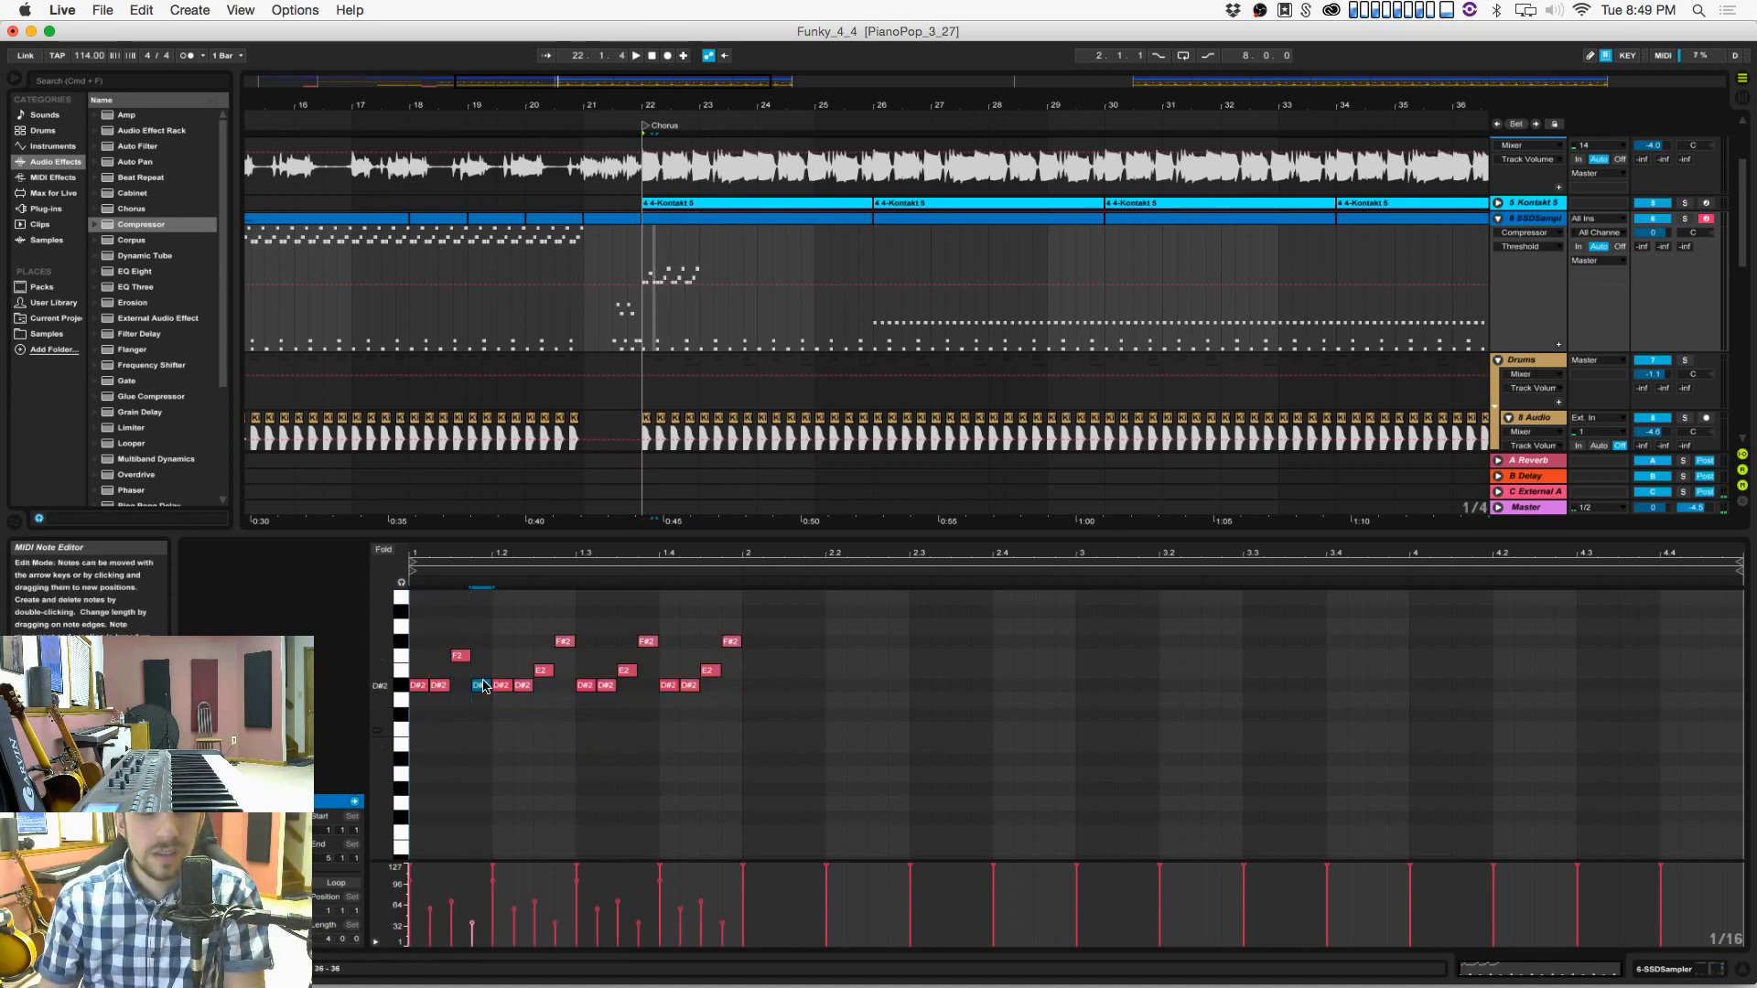
{"action": "left_click_drag", "start_coordinate": [505, 632], "coordinate": [749, 707]}
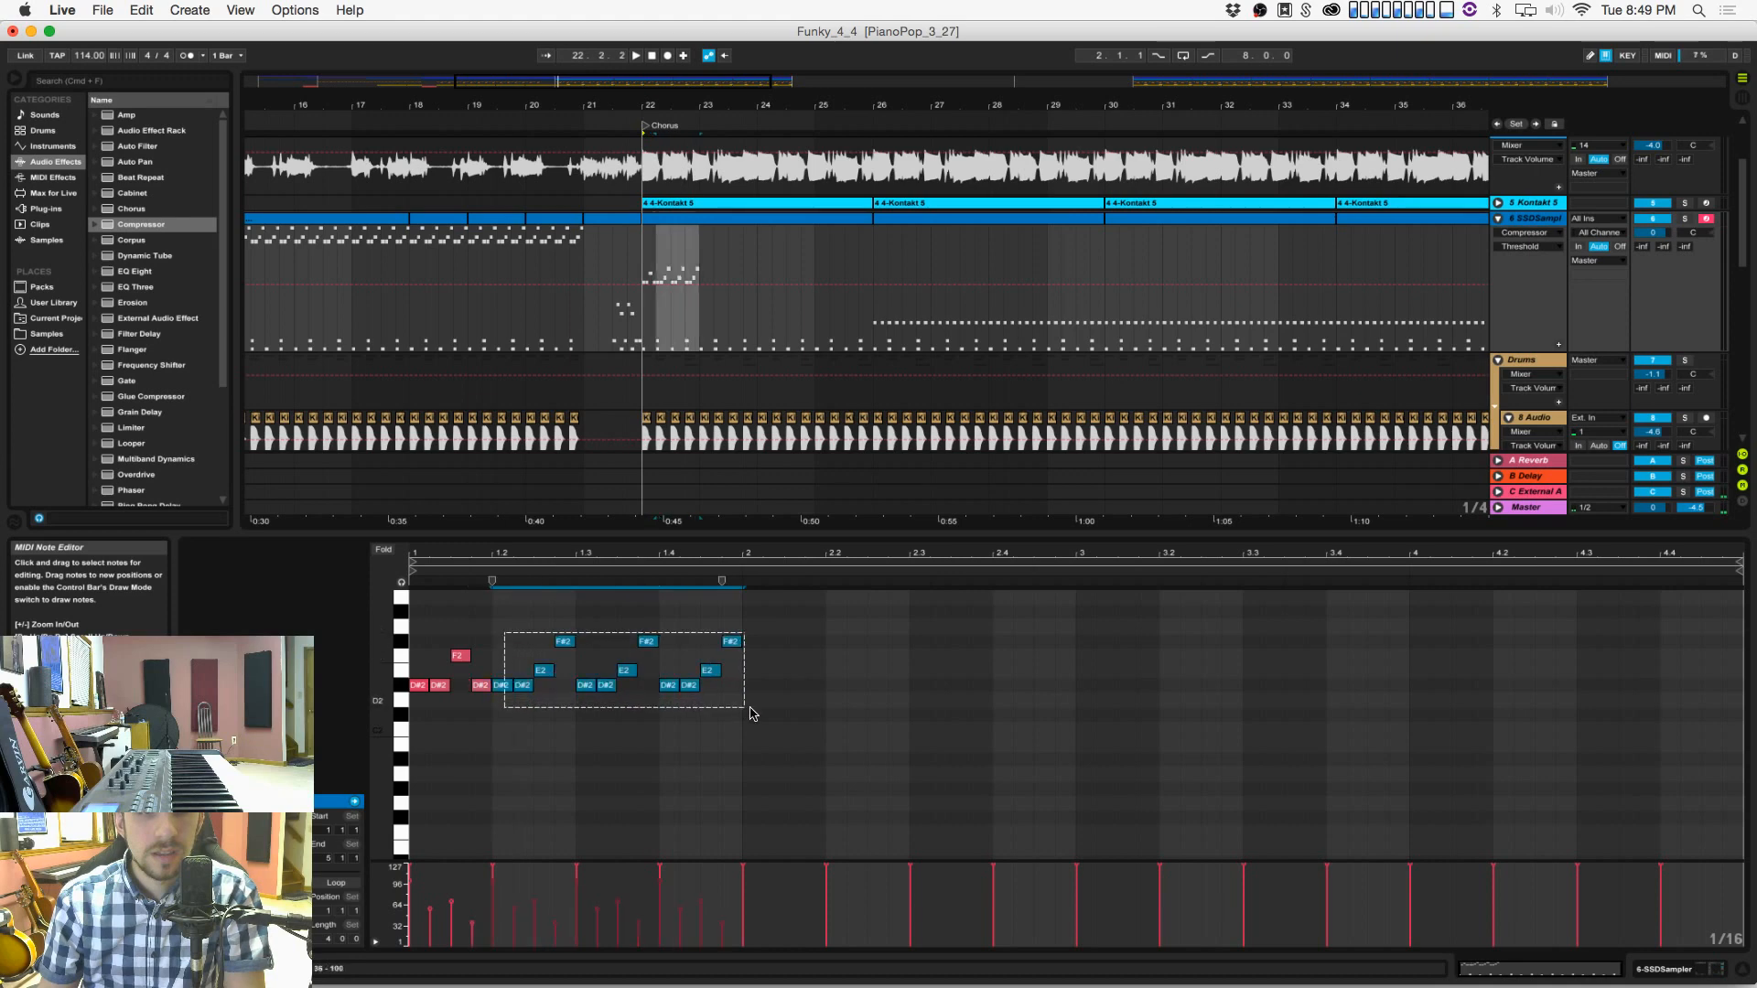
{"action": "key", "text": "Delete"}
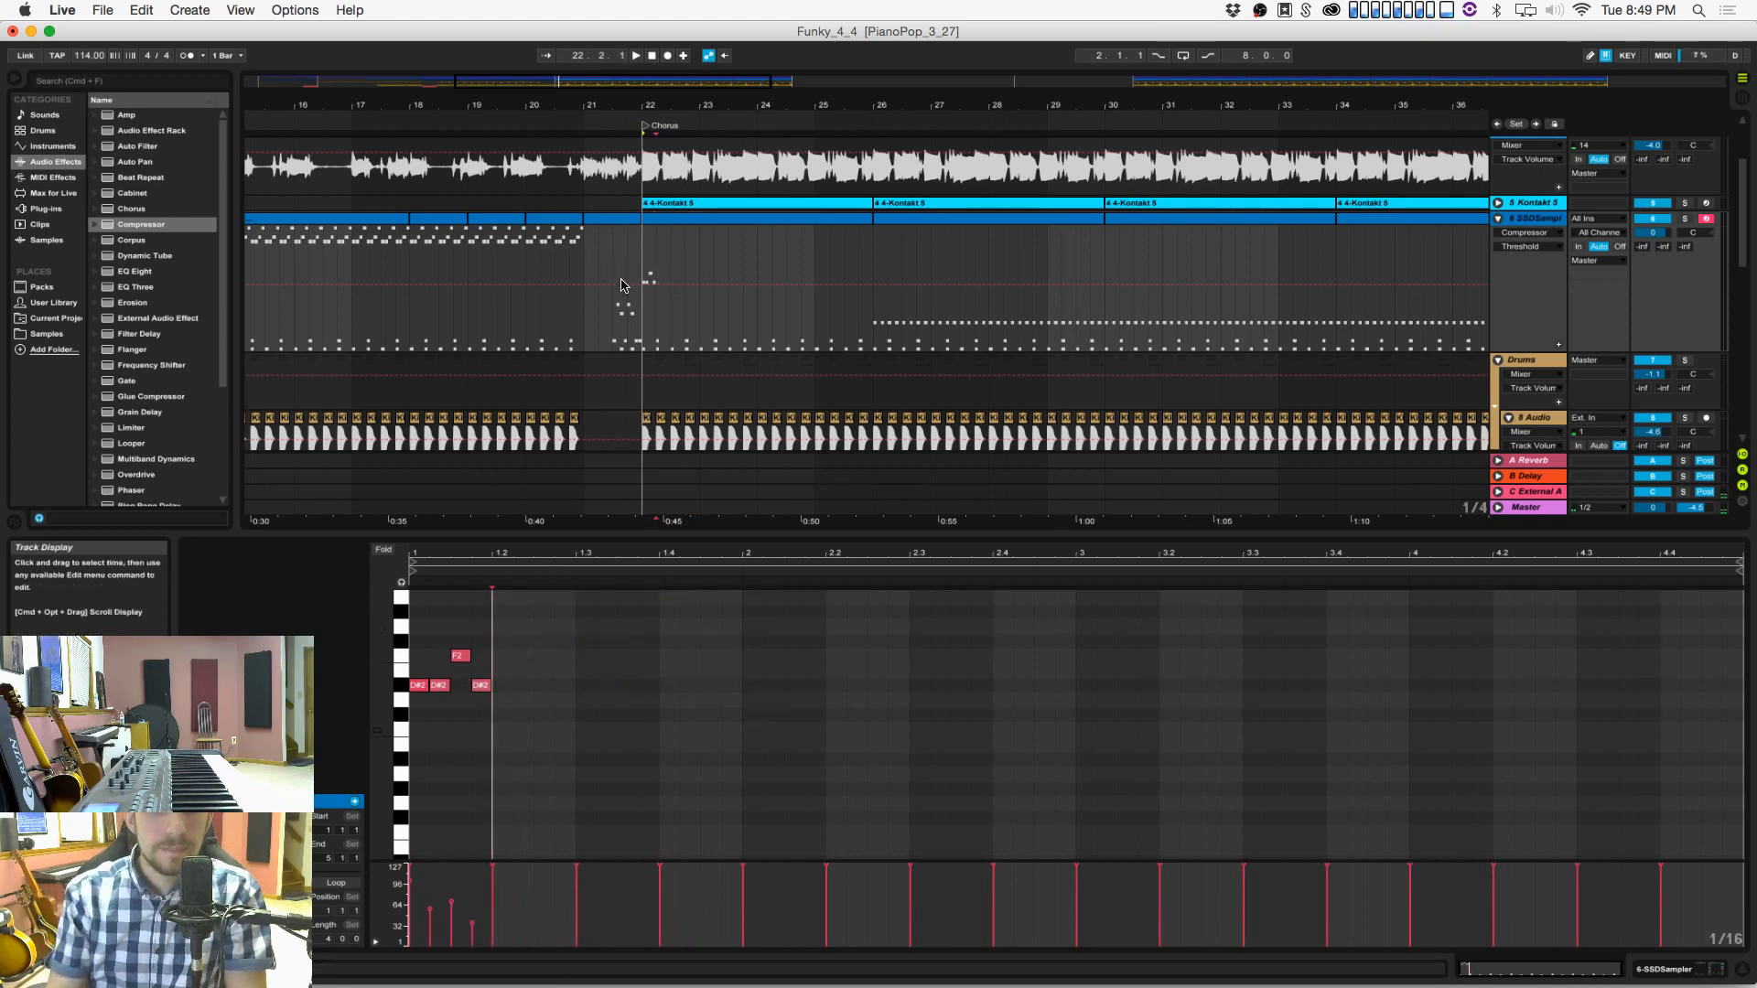
Step: Raise the velocities of the four first-beat notes and duplicate them three times to fill the bar
{"action": "key", "text": "space"}
{"action": "key", "text": "space"}
{"action": "left_click_drag", "start_coordinate": [536, 633], "coordinate": [425, 715]}
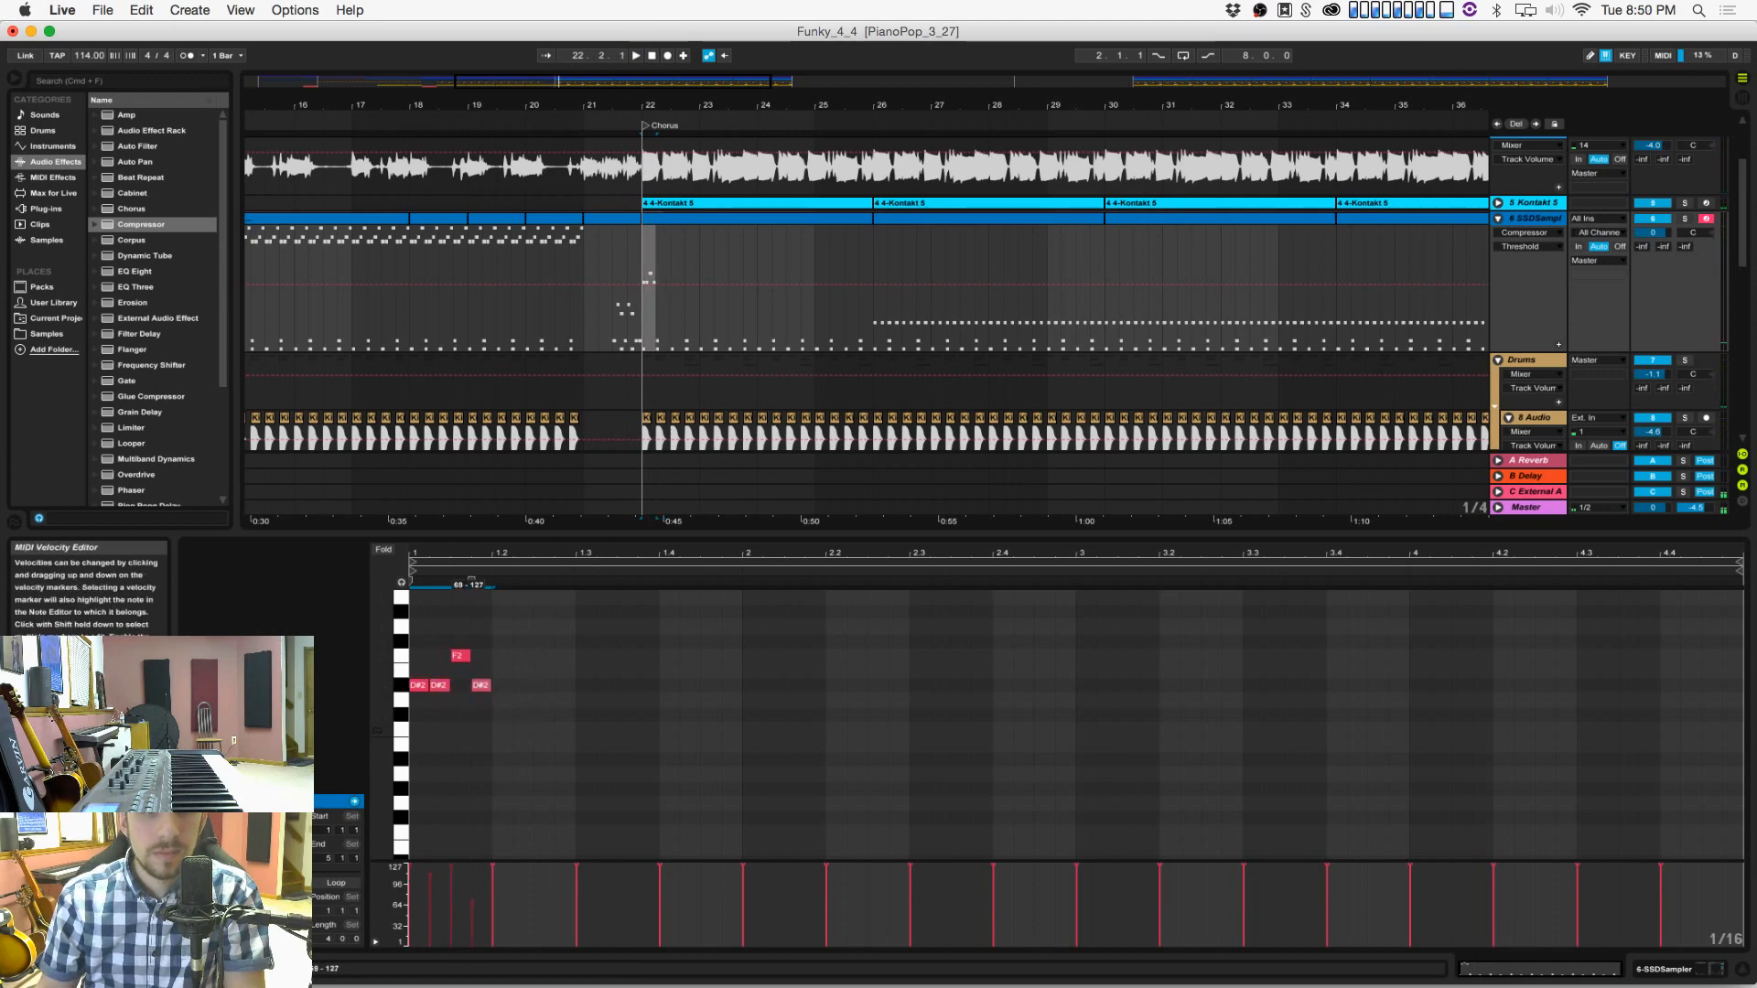
{"action": "key", "text": "space"}
{"action": "key", "text": "space"}
{"action": "left_click_drag", "start_coordinate": [486, 644], "coordinate": [413, 723]}
{"action": "key", "text": "super+d"}
{"action": "key", "text": "super+d"}
{"action": "key", "text": "super+d"}
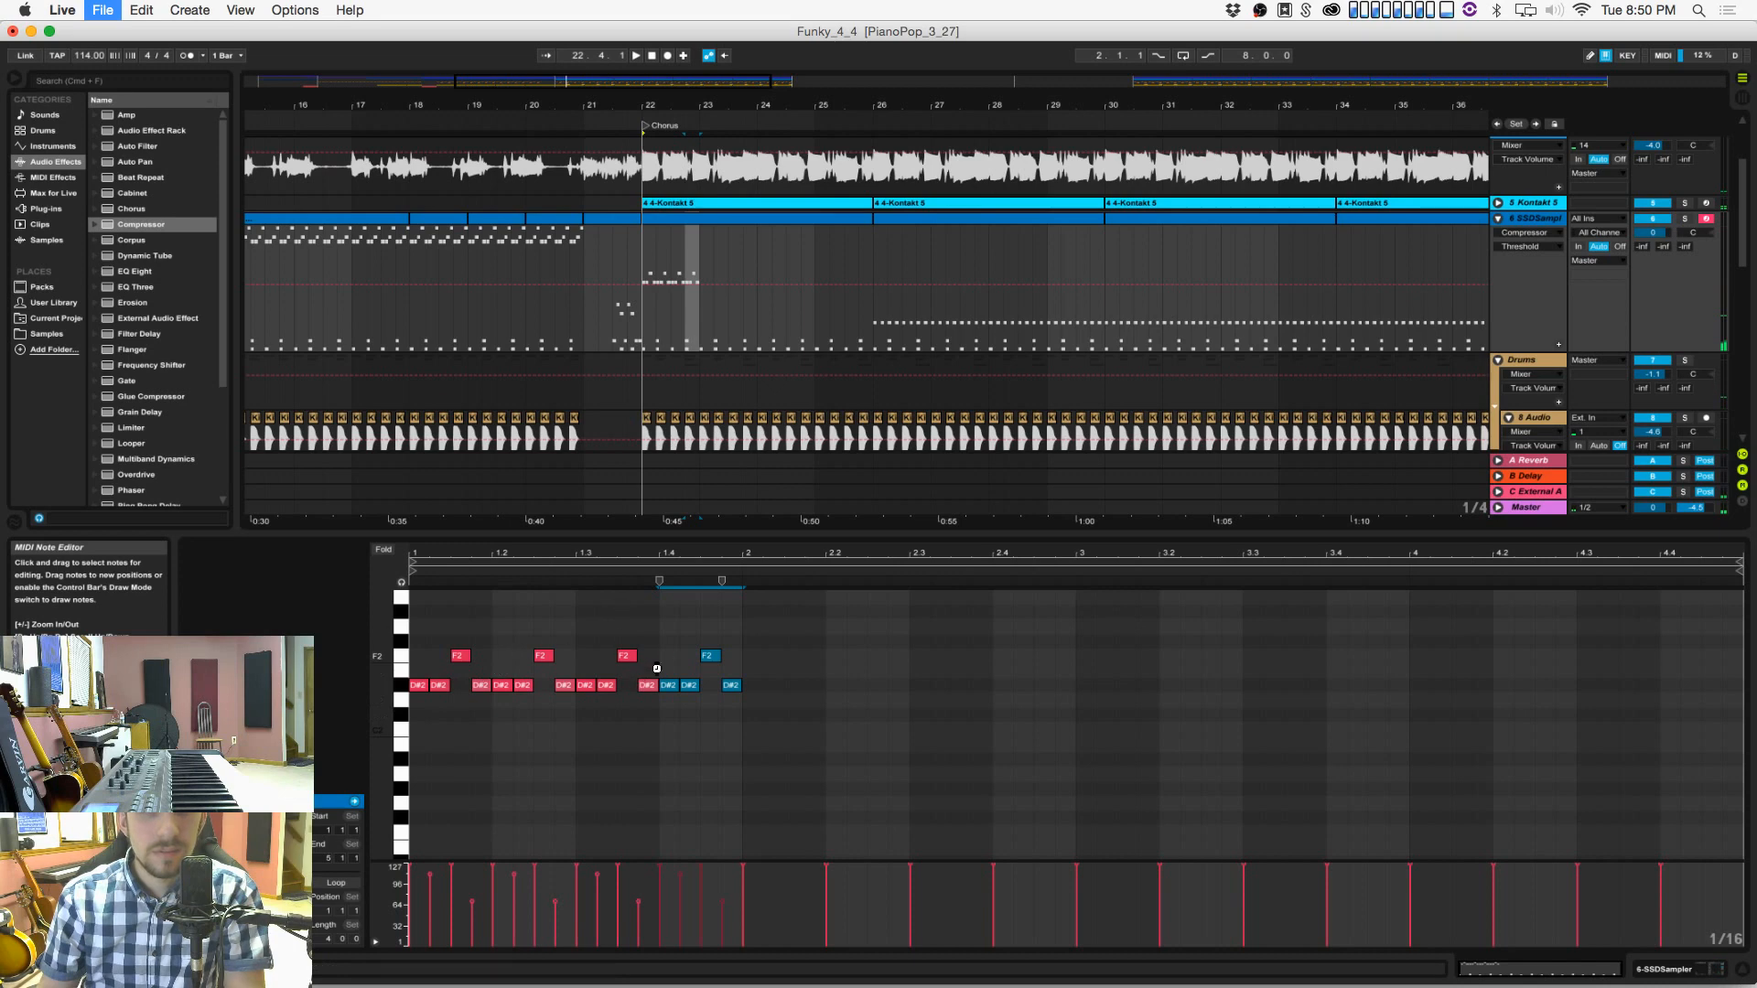
Step: Duplicate the bar of D#2 and F2 notes three times across the Chorus clip and play it from bar 20
{"action": "key", "text": "super+a"}
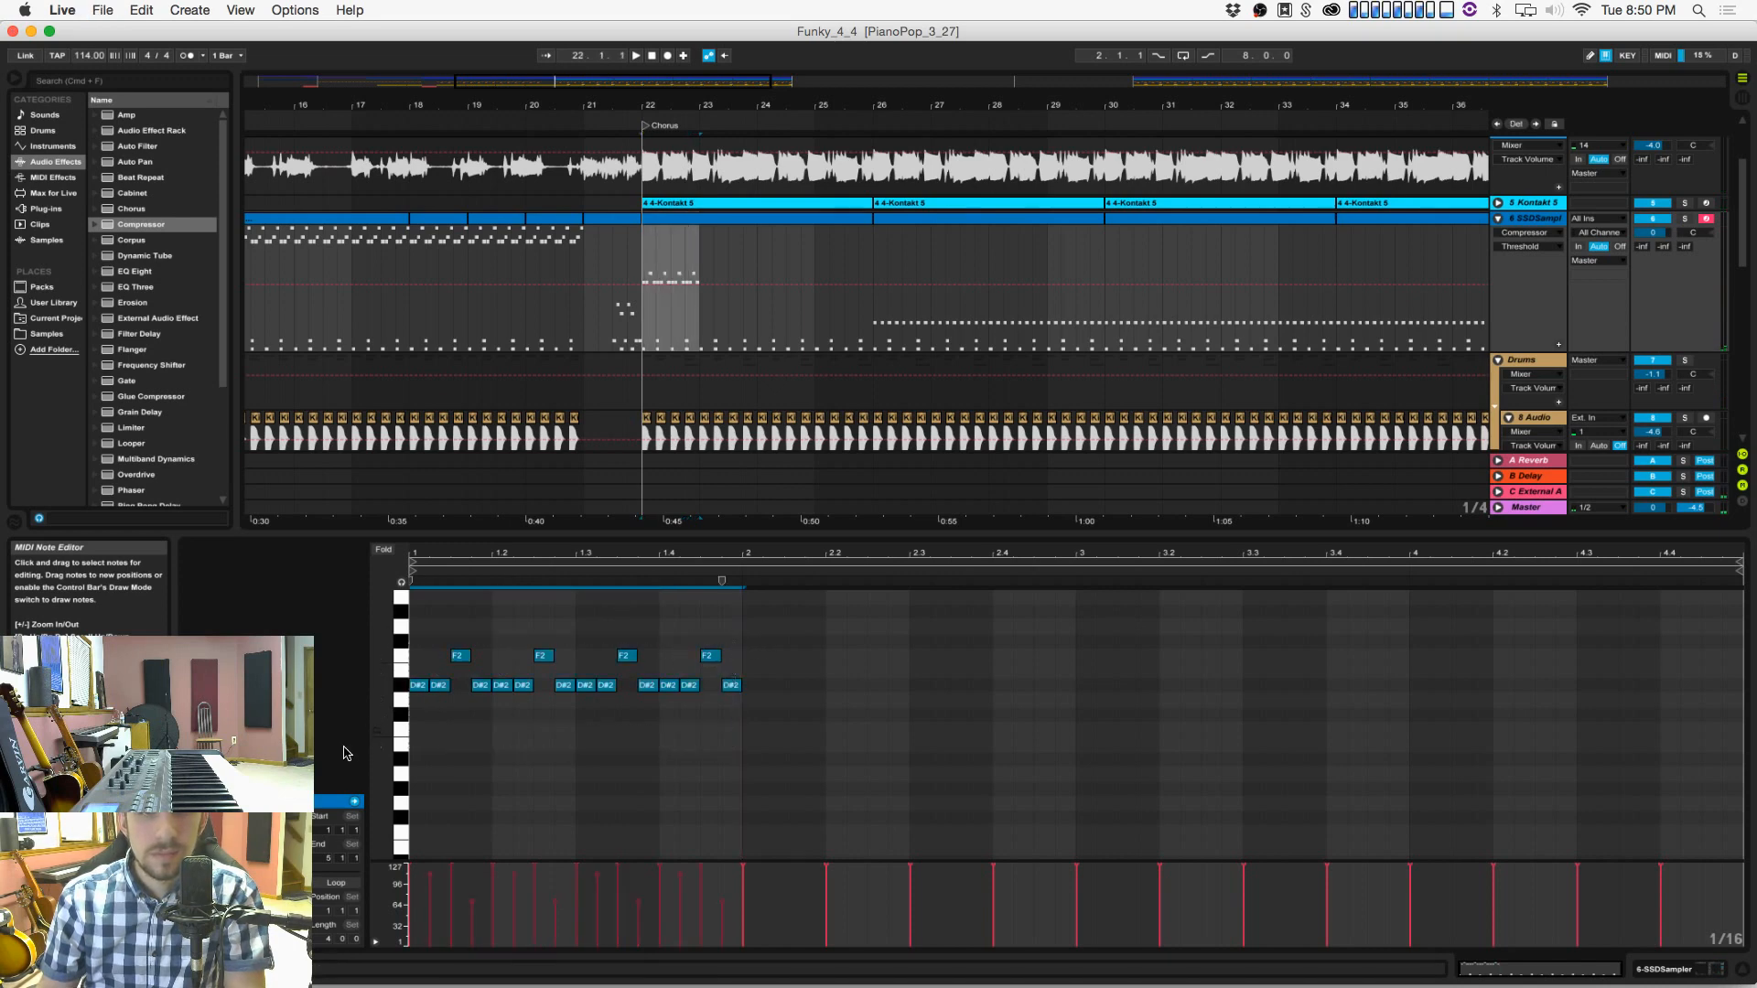
{"action": "key", "text": "super+d"}
{"action": "key", "text": "super+d"}
{"action": "key", "text": "super+d"}
{"action": "left_click", "coordinate": [527, 304]}
{"action": "key", "text": "space"}
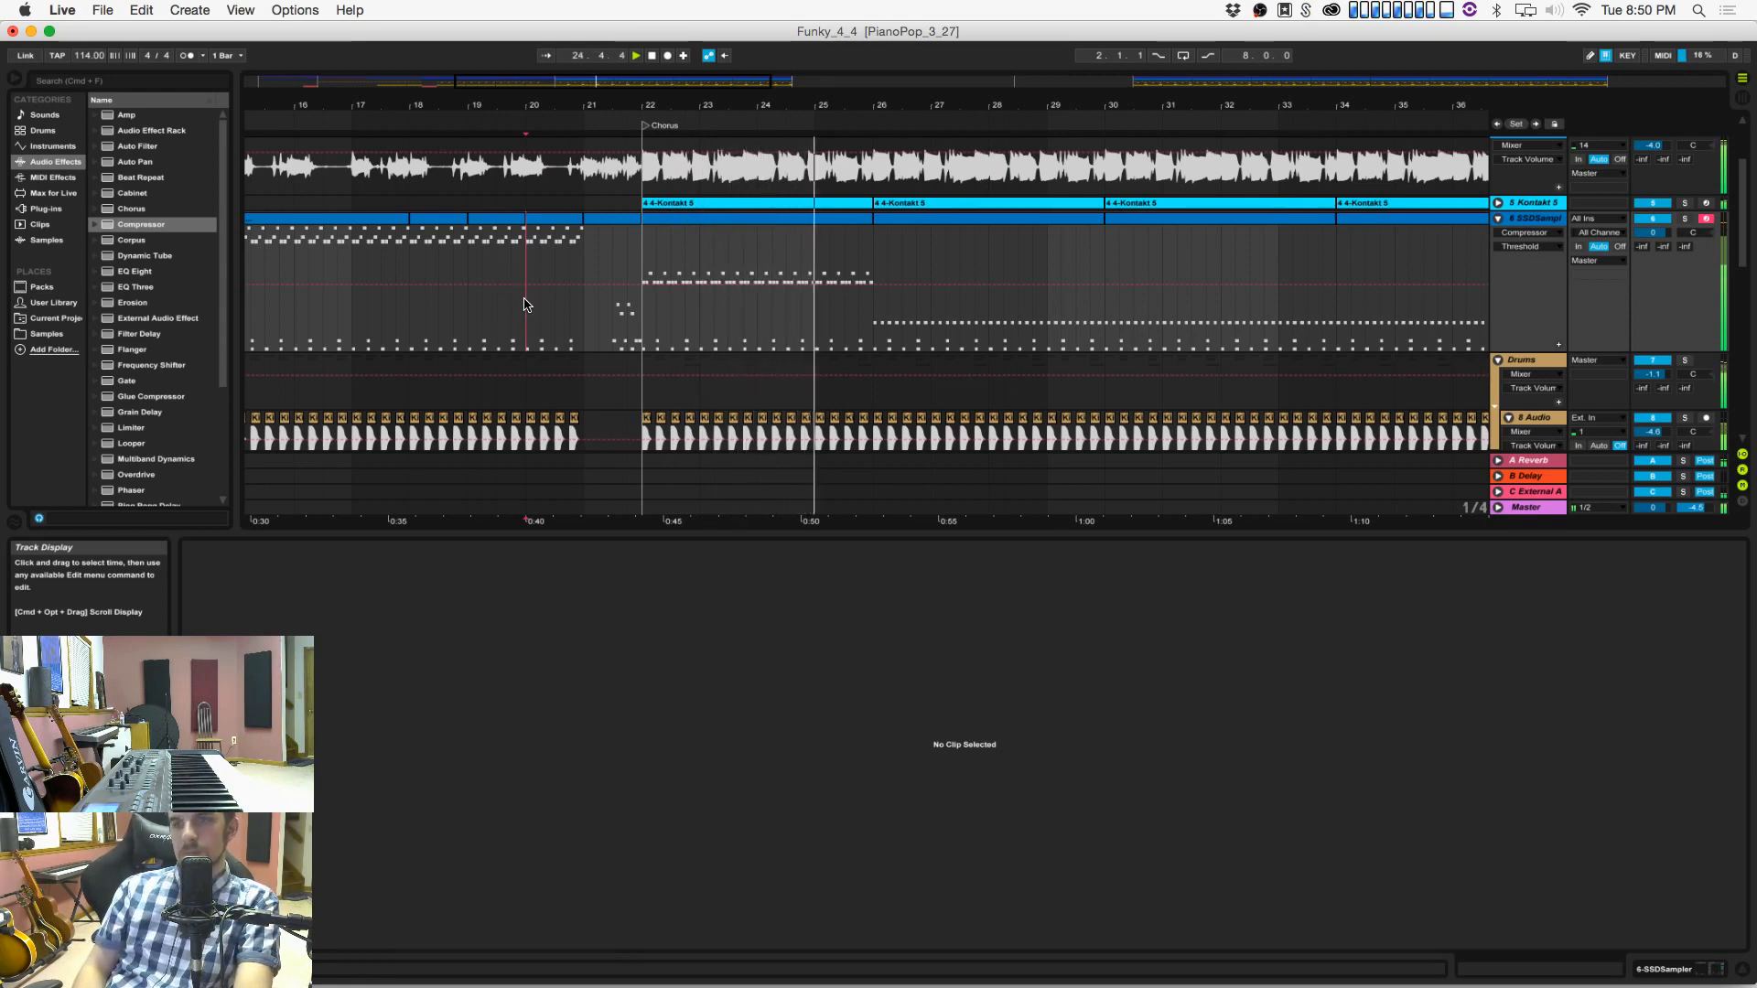
Step: Undo the duplication of the D#2 and F2 pattern across the first Chorus clip
{"action": "left_click", "coordinate": [680, 220]}
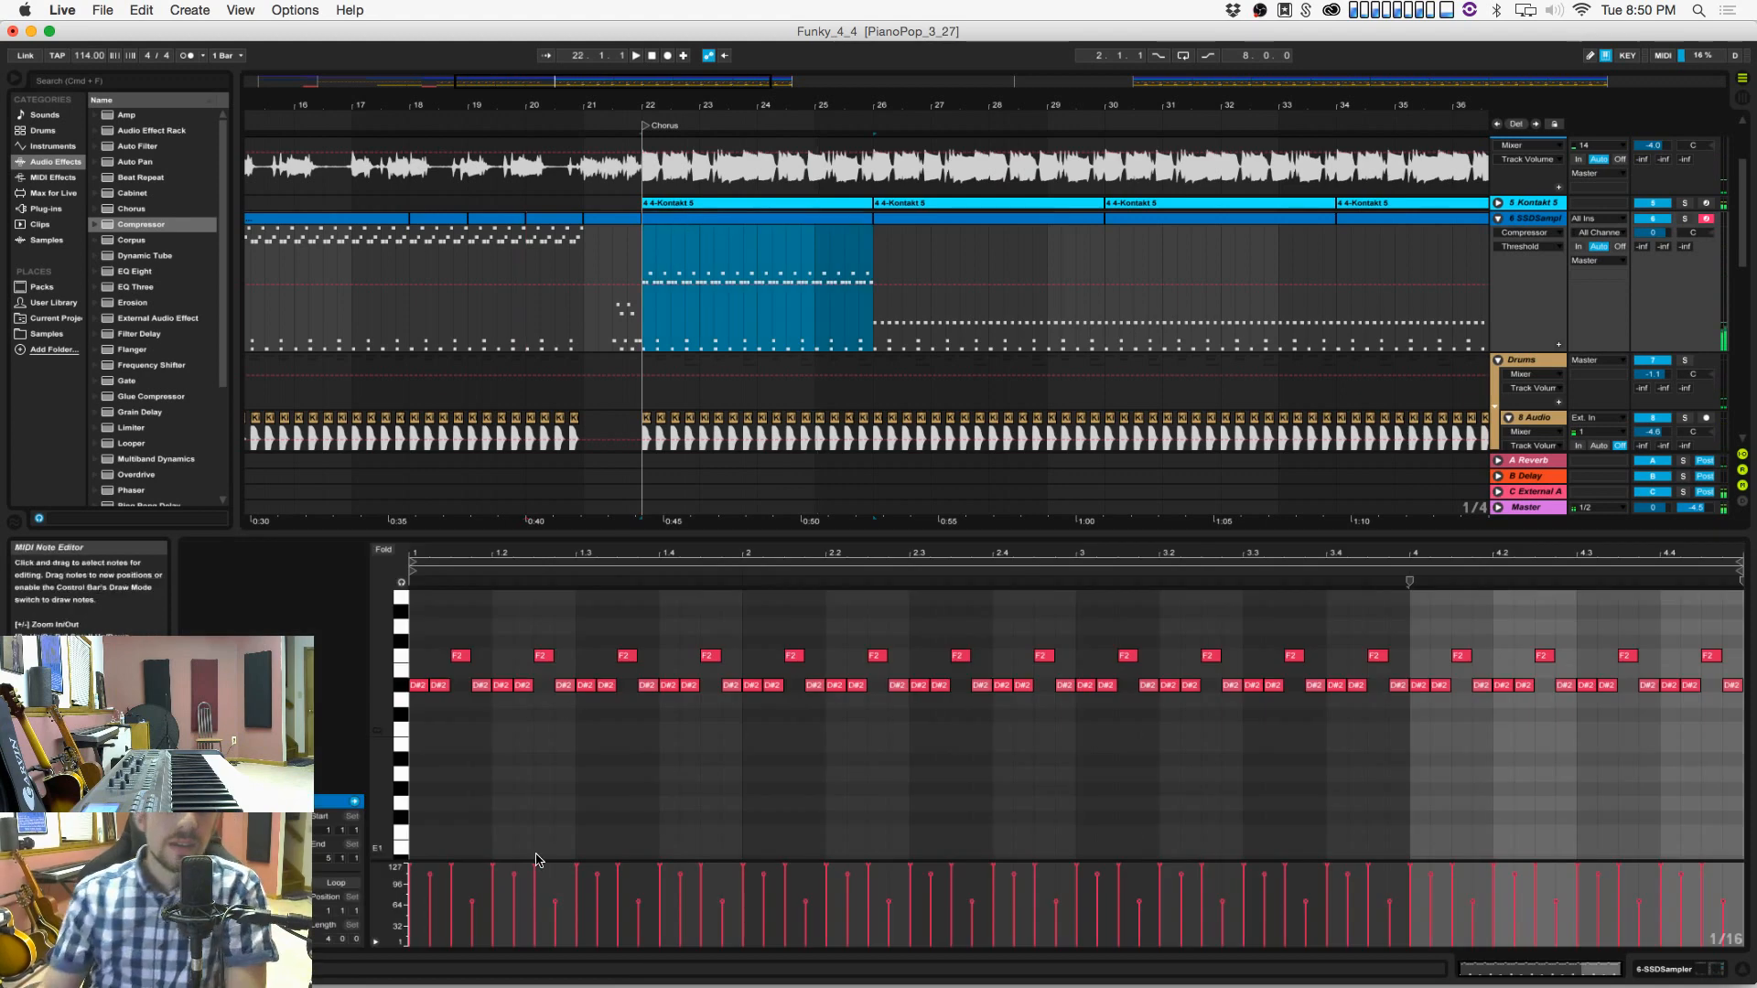
{"action": "key", "text": "super+z"}
{"action": "key", "text": "super+z"}
{"action": "key", "text": "super+z"}
{"action": "key", "text": "super+z"}
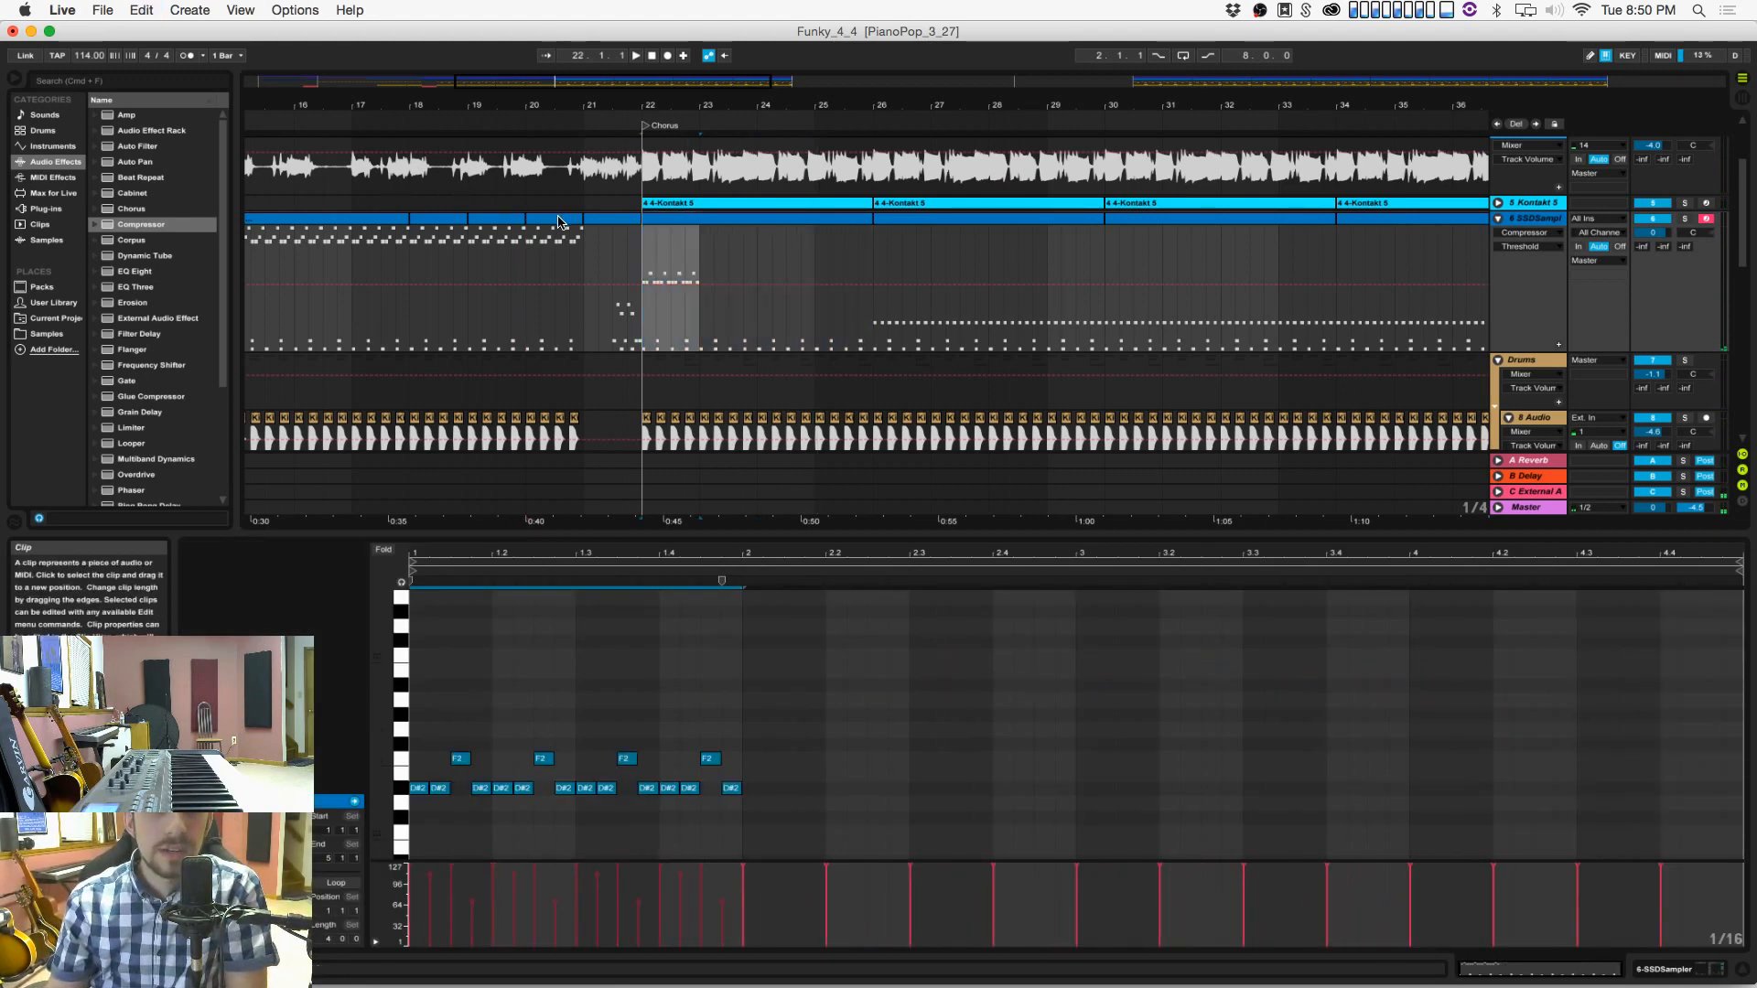
Step: Copy the one-bar SSDSampler clip at bar 20 to the start of the Chorus at bar 22 and consolidate it
{"action": "left_click", "coordinate": [555, 221]}
{"action": "left_click", "coordinate": [643, 229]}
{"action": "key", "text": "super+v"}
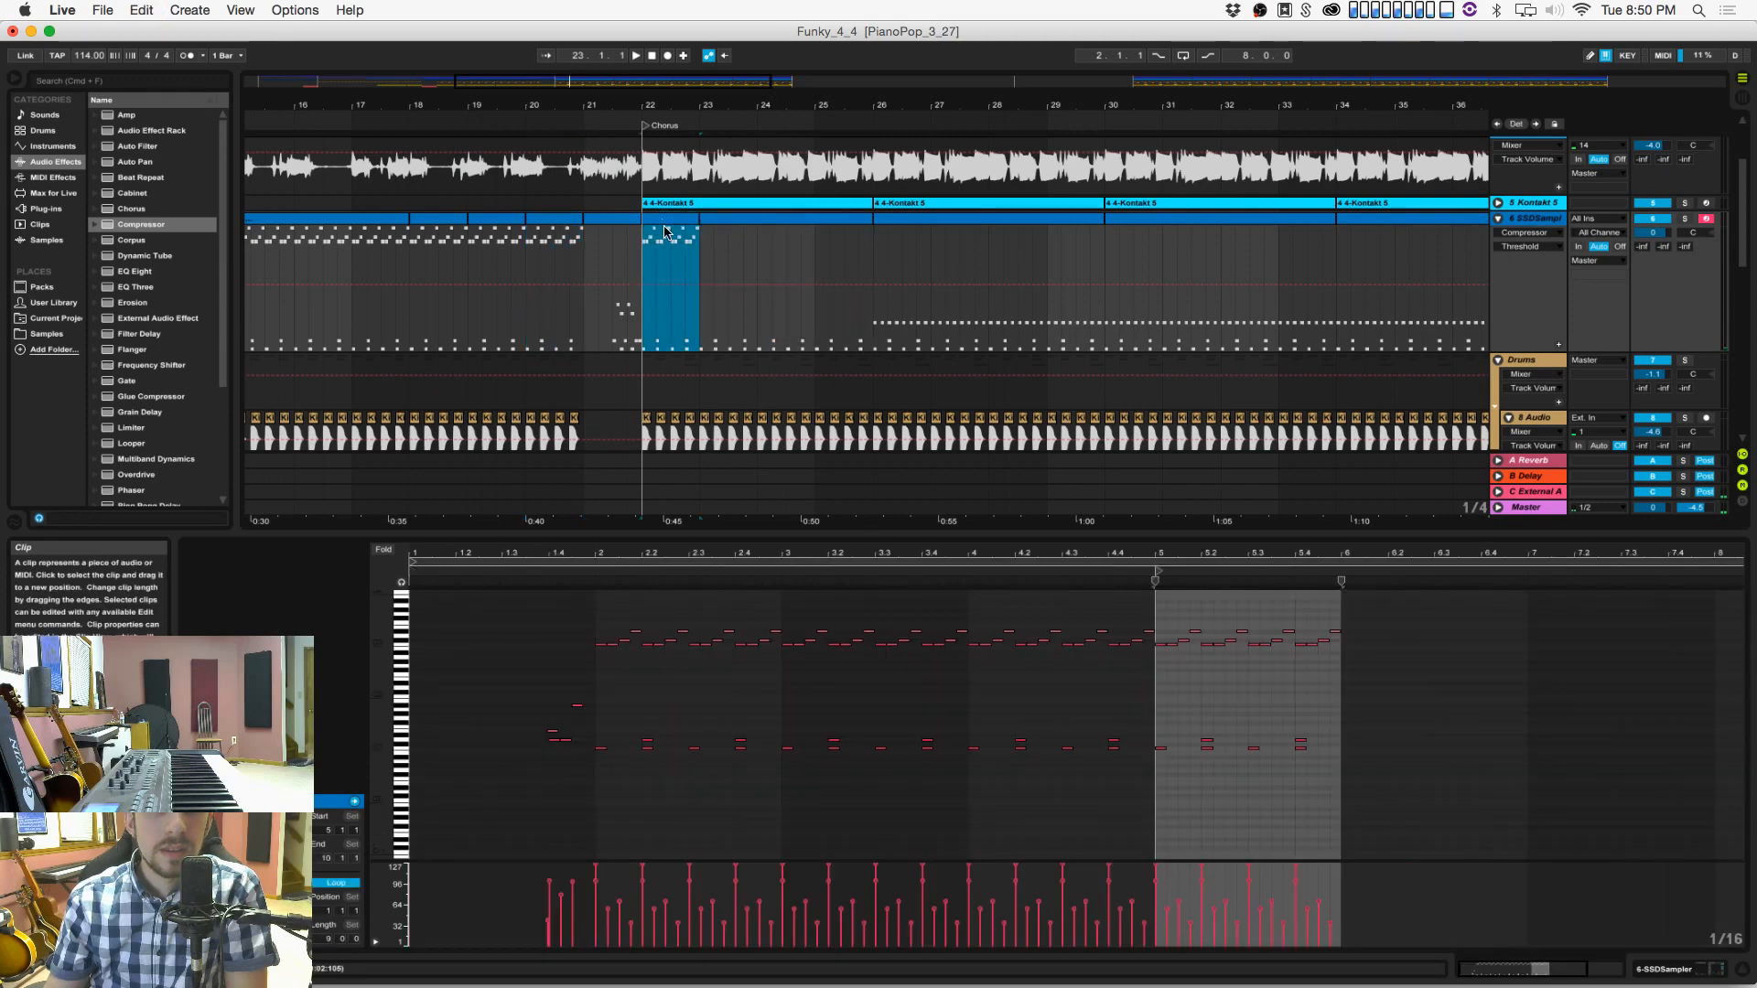
{"action": "key", "text": "super+j"}
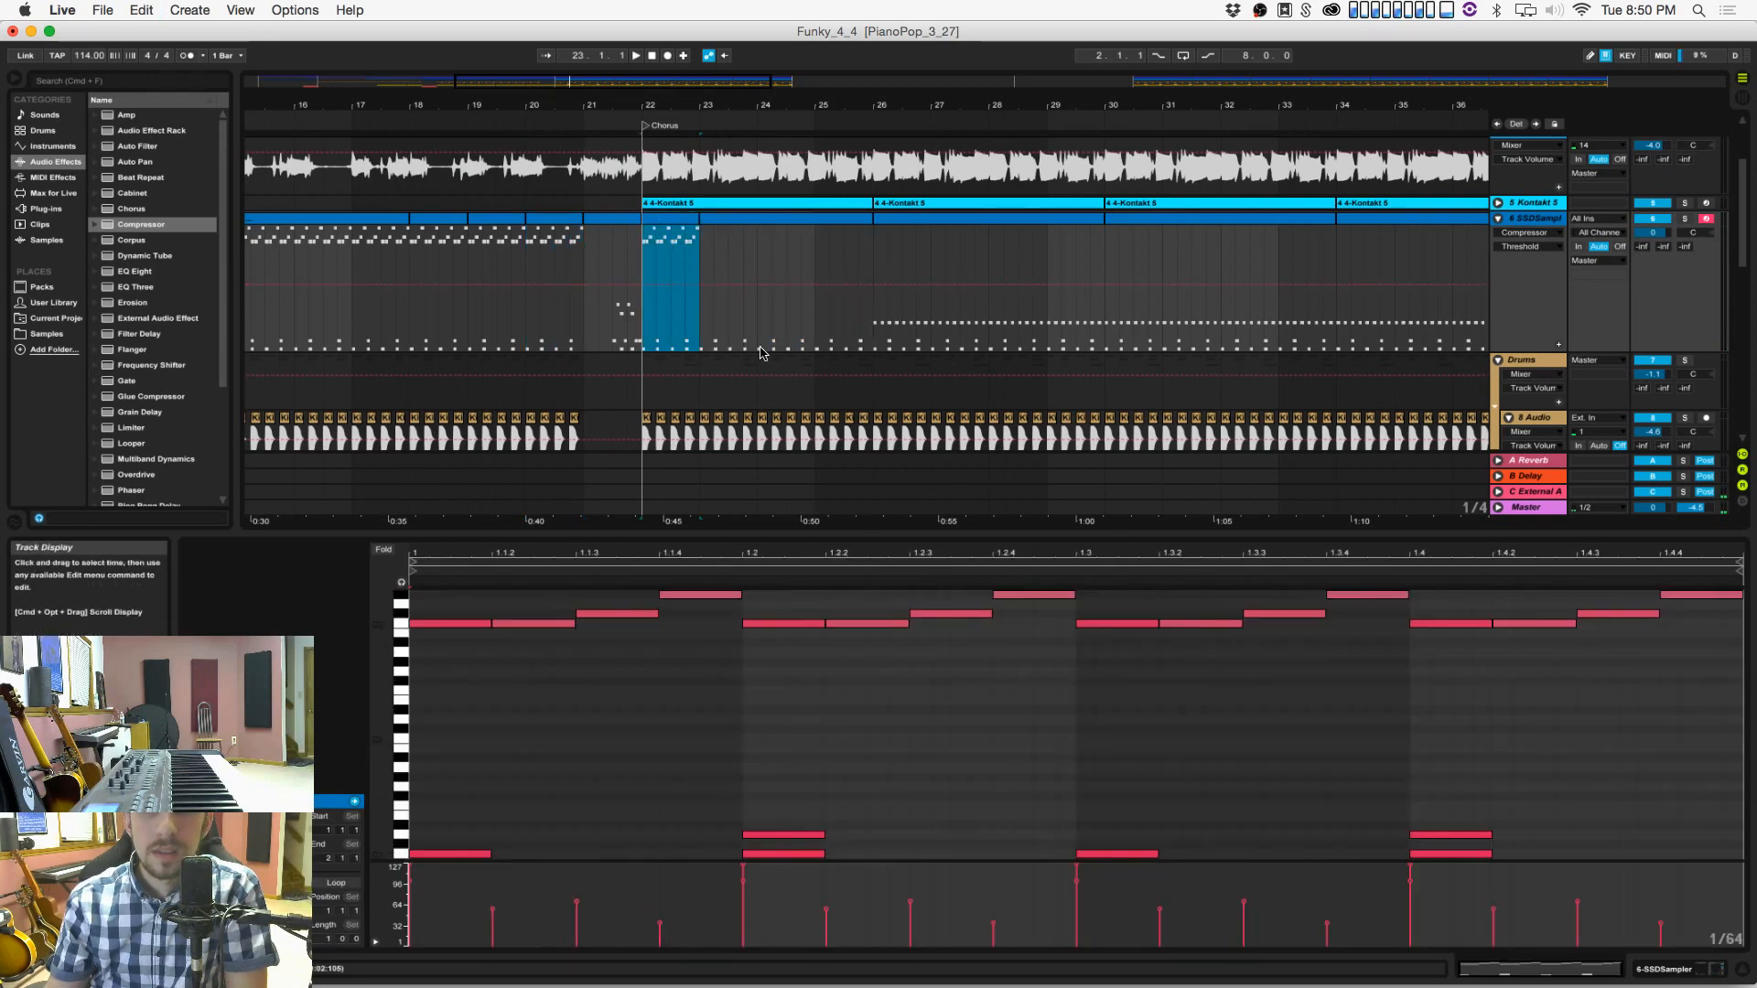
Step: Set the note grid of the SSDSampler clip at bar 22 to 1/16
{"action": "left_click", "coordinate": [540, 709]}
{"action": "scroll", "coordinate": [531, 705], "scroll_direction": "up", "scroll_amount": 1}
{"action": "left_click_drag", "start_coordinate": [376, 633], "coordinate": [357, 633]}
{"action": "left_click_drag", "start_coordinate": [563, 551], "coordinate": [563, 553]}
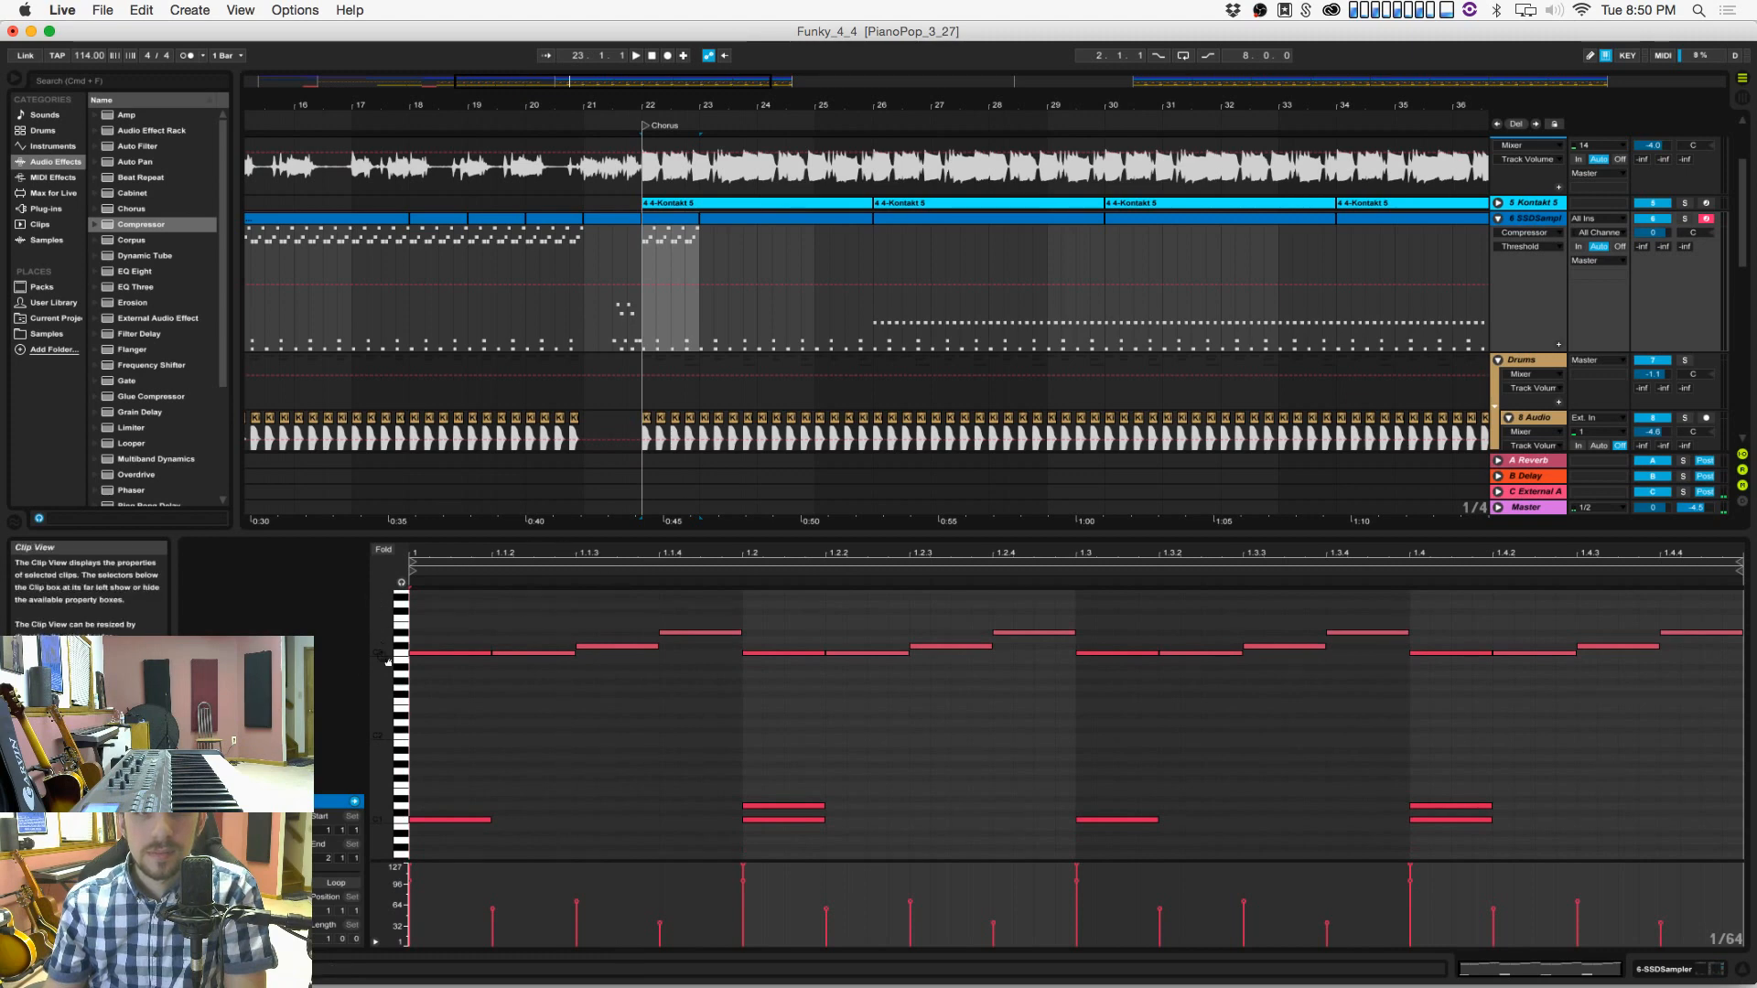
{"action": "right_click", "coordinate": [519, 681]}
{"action": "left_click", "coordinate": [637, 883]}
{"action": "scroll", "coordinate": [538, 725], "scroll_direction": "up", "scroll_amount": 2}
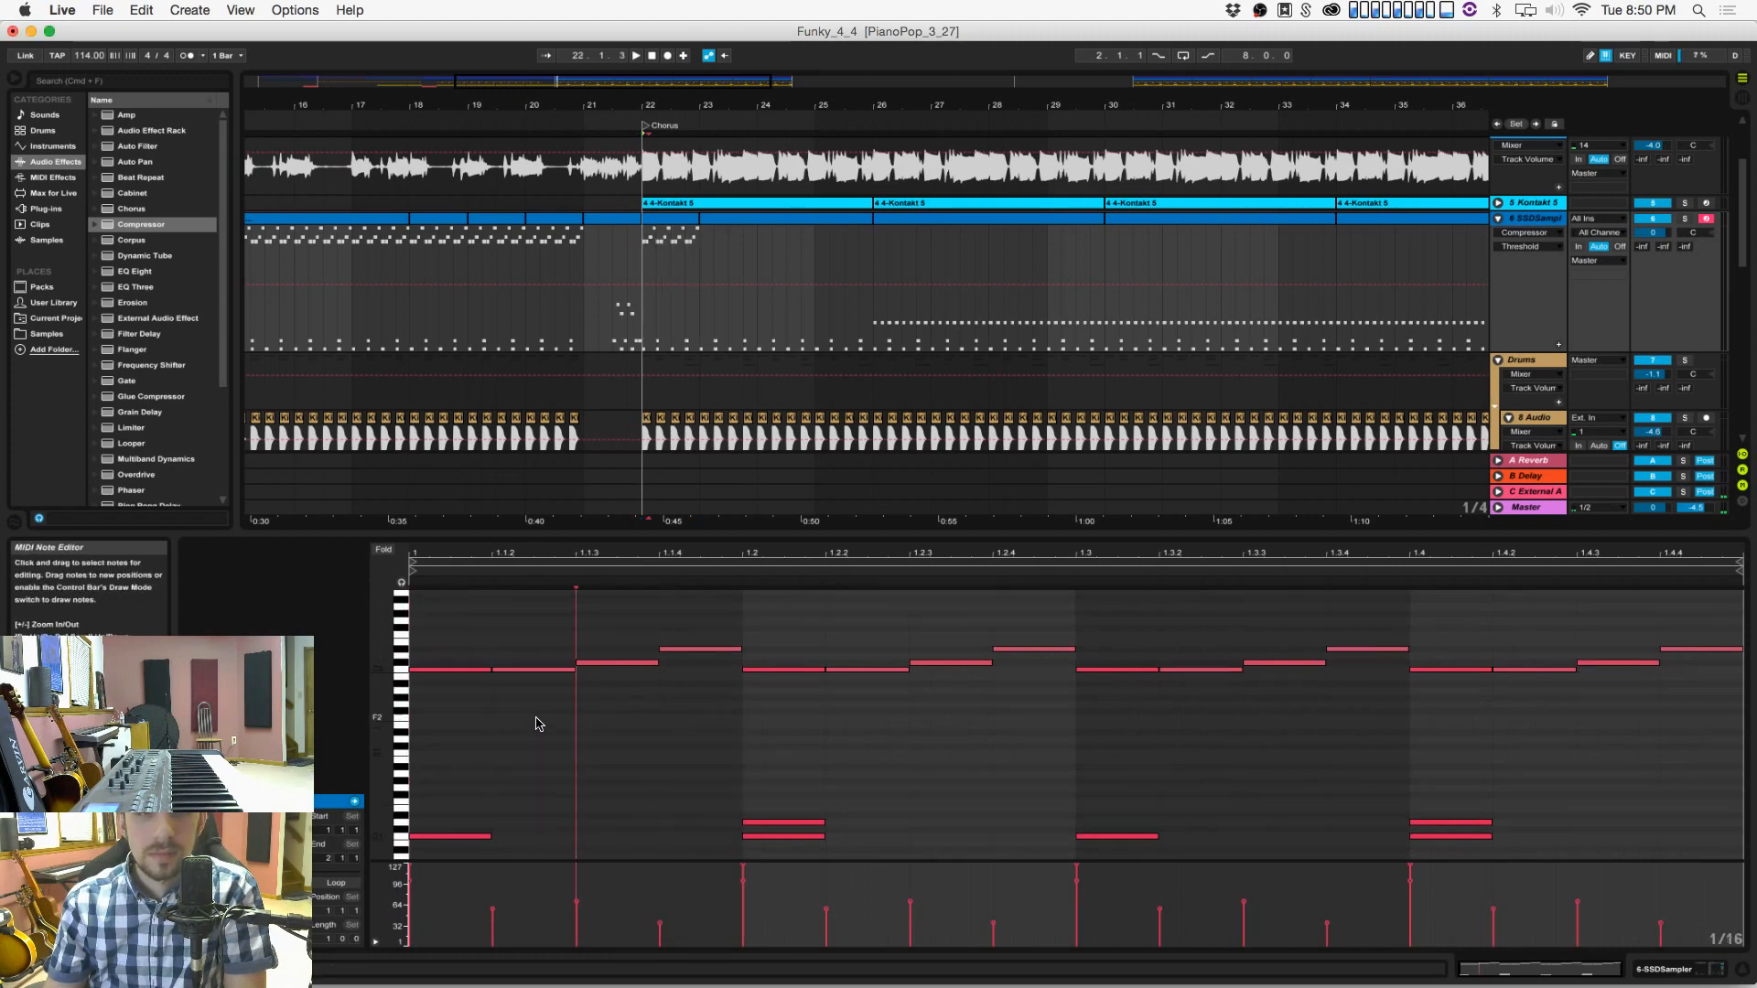
Step: Raise the first-beat hi-hat notes by one semitone and delete the hi-hat notes in beats 2 to 4 of the SSDSampler clip
{"action": "left_click_drag", "start_coordinate": [439, 665], "coordinate": [667, 732]}
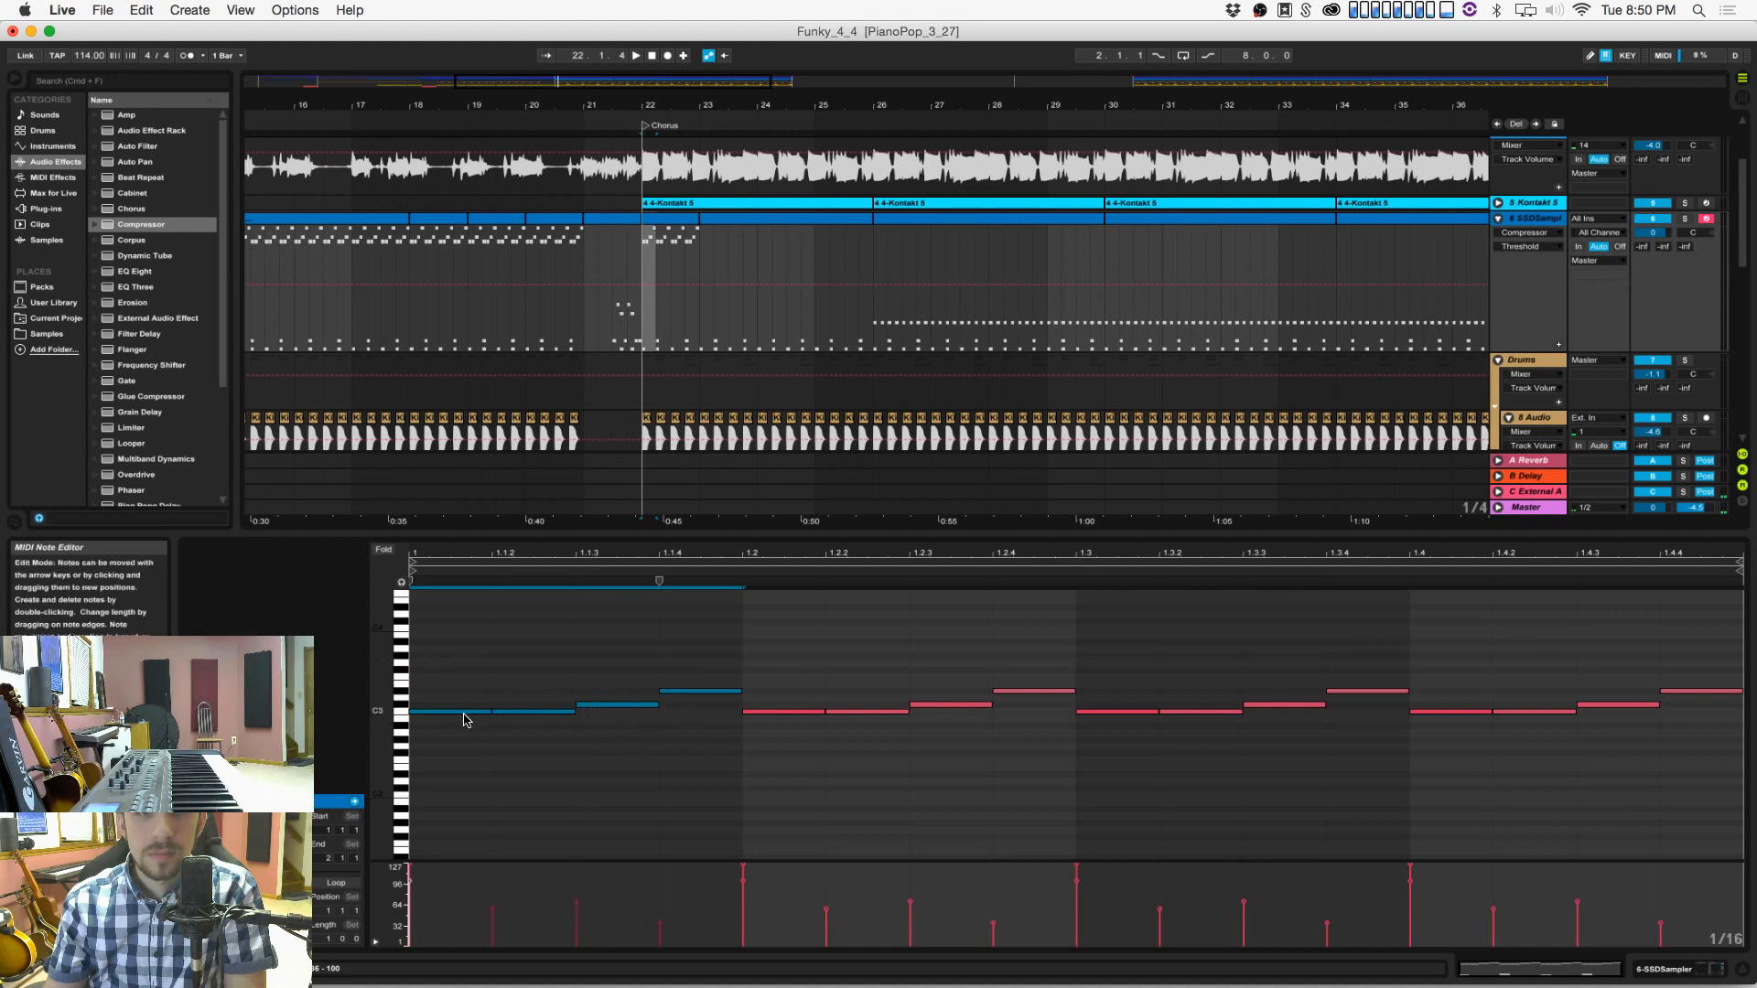
{"action": "left_click_drag", "start_coordinate": [463, 718], "coordinate": [465, 714]}
{"action": "key", "text": "space"}
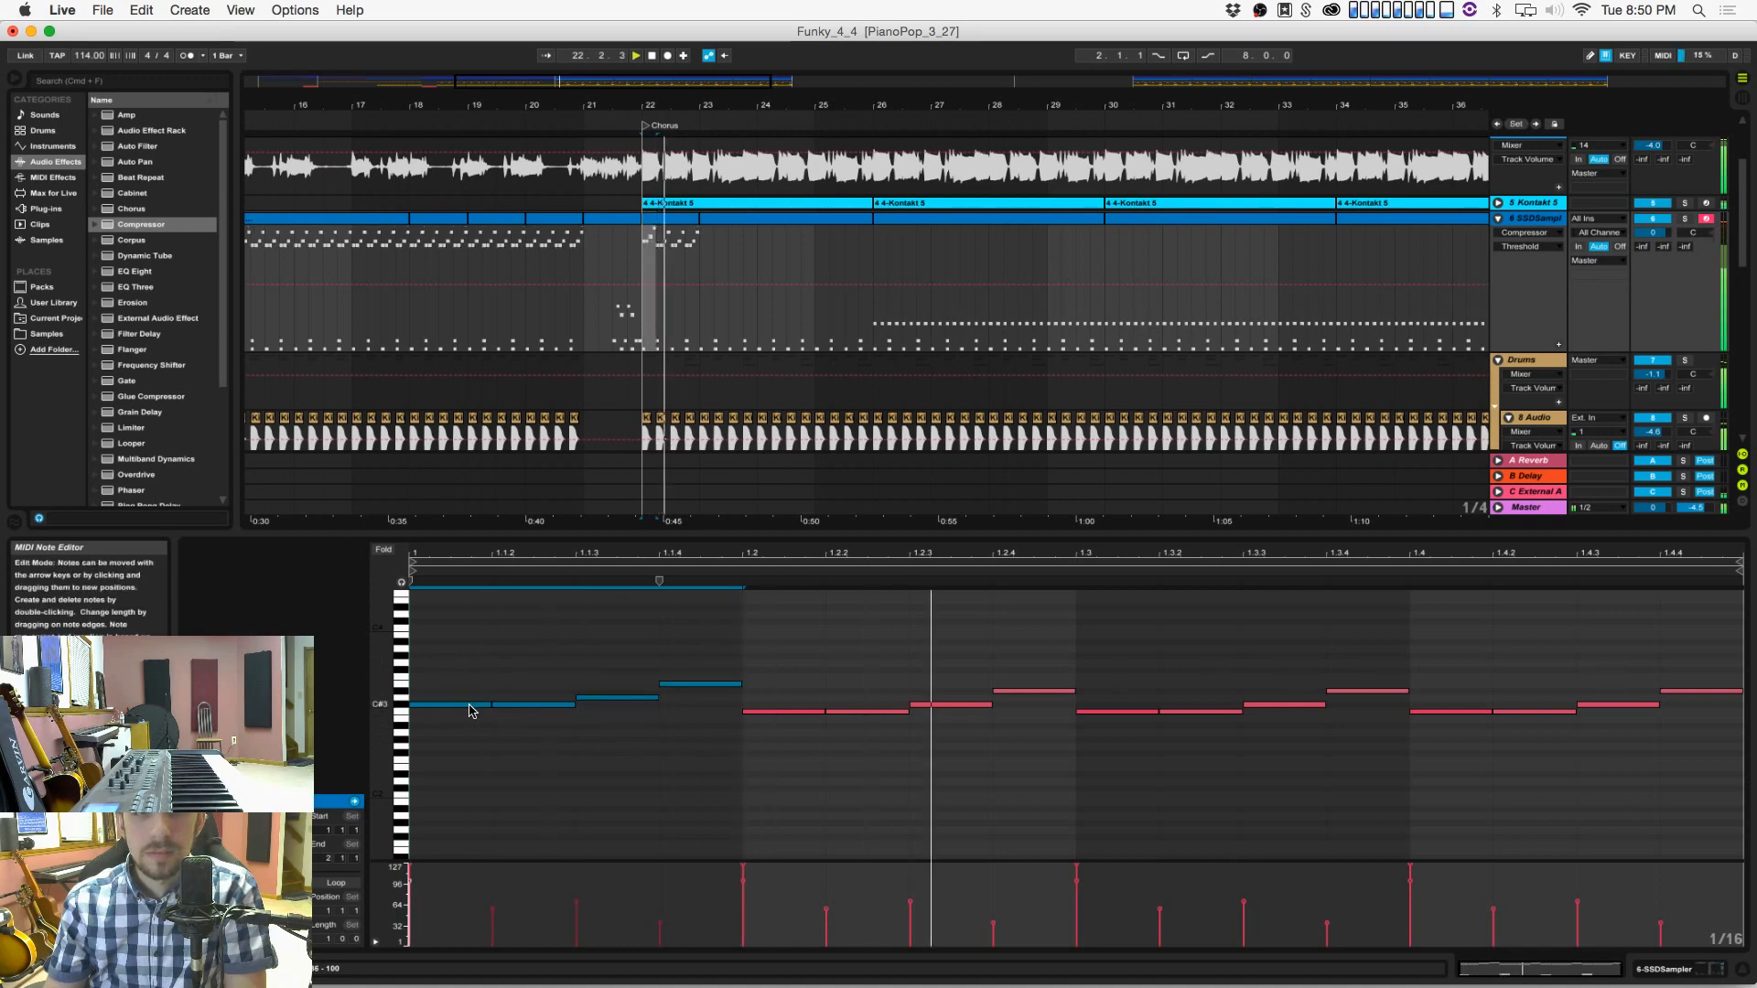
{"action": "left_click_drag", "start_coordinate": [754, 634], "coordinate": [1613, 714]}
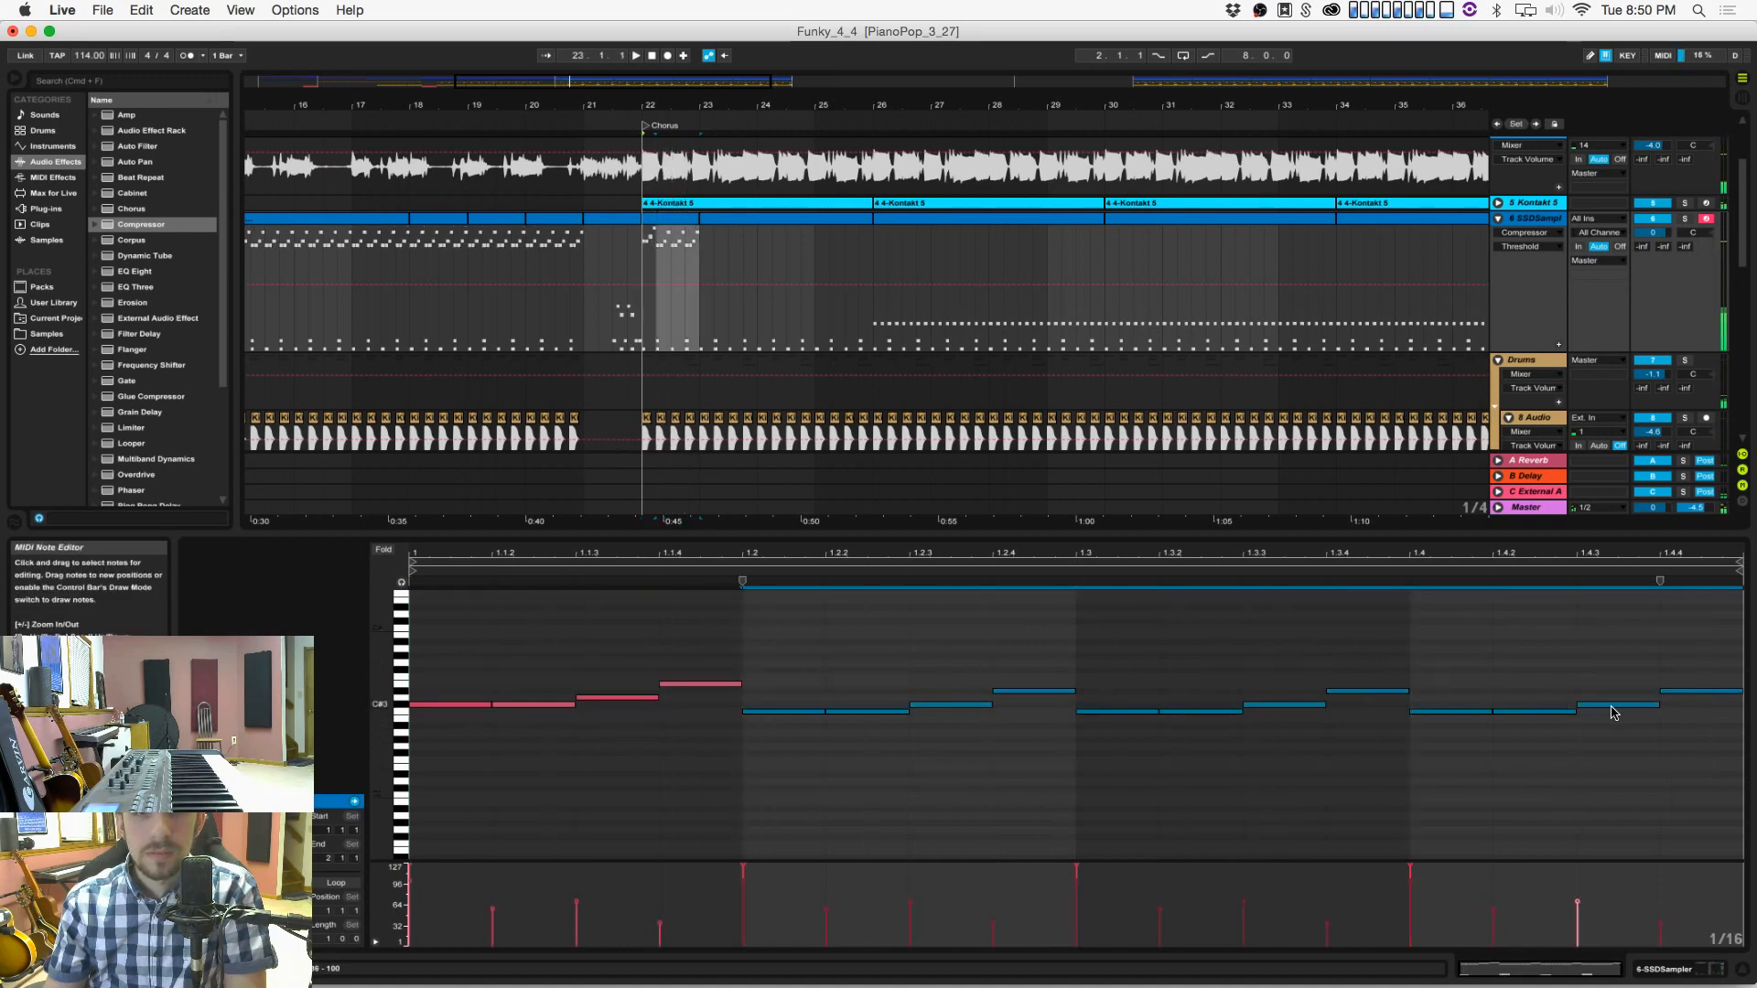
{"action": "key", "text": "Delete"}
Step: Raise the velocities of the first-beat hi-hat notes and duplicate them three times to fill the bar
{"action": "left_click_drag", "start_coordinate": [784, 643], "coordinate": [441, 765]}
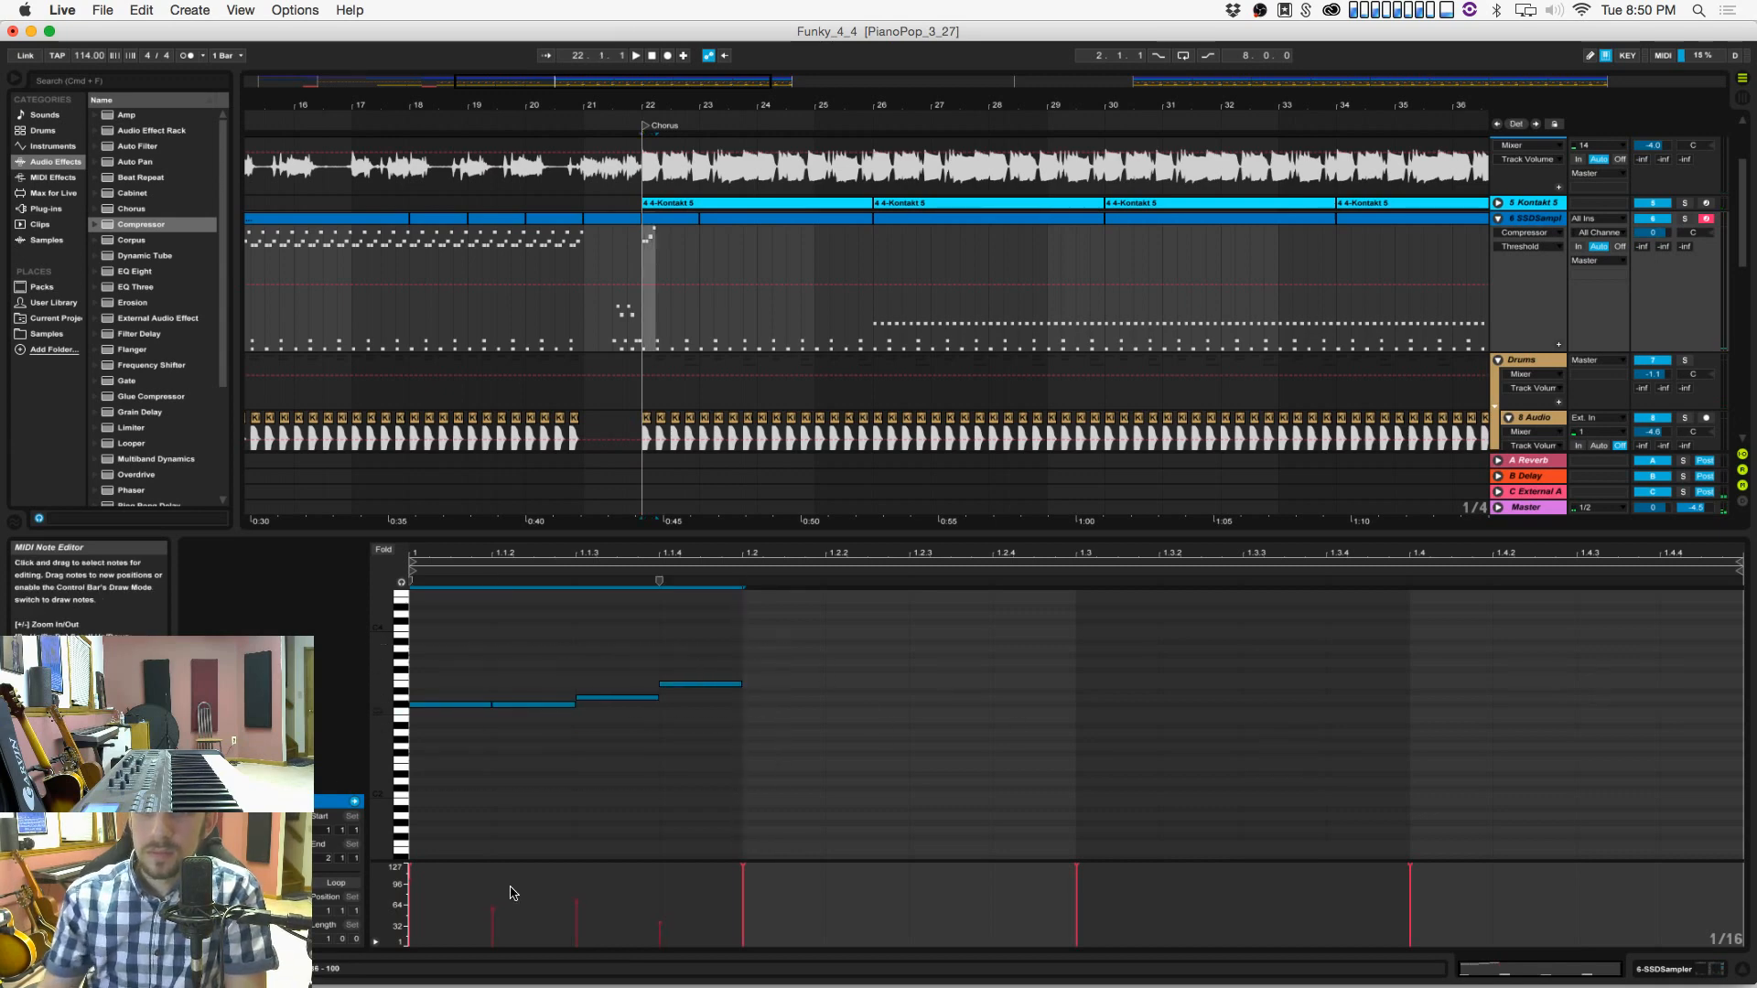
{"action": "left_click_drag", "start_coordinate": [580, 906], "coordinate": [583, 875]}
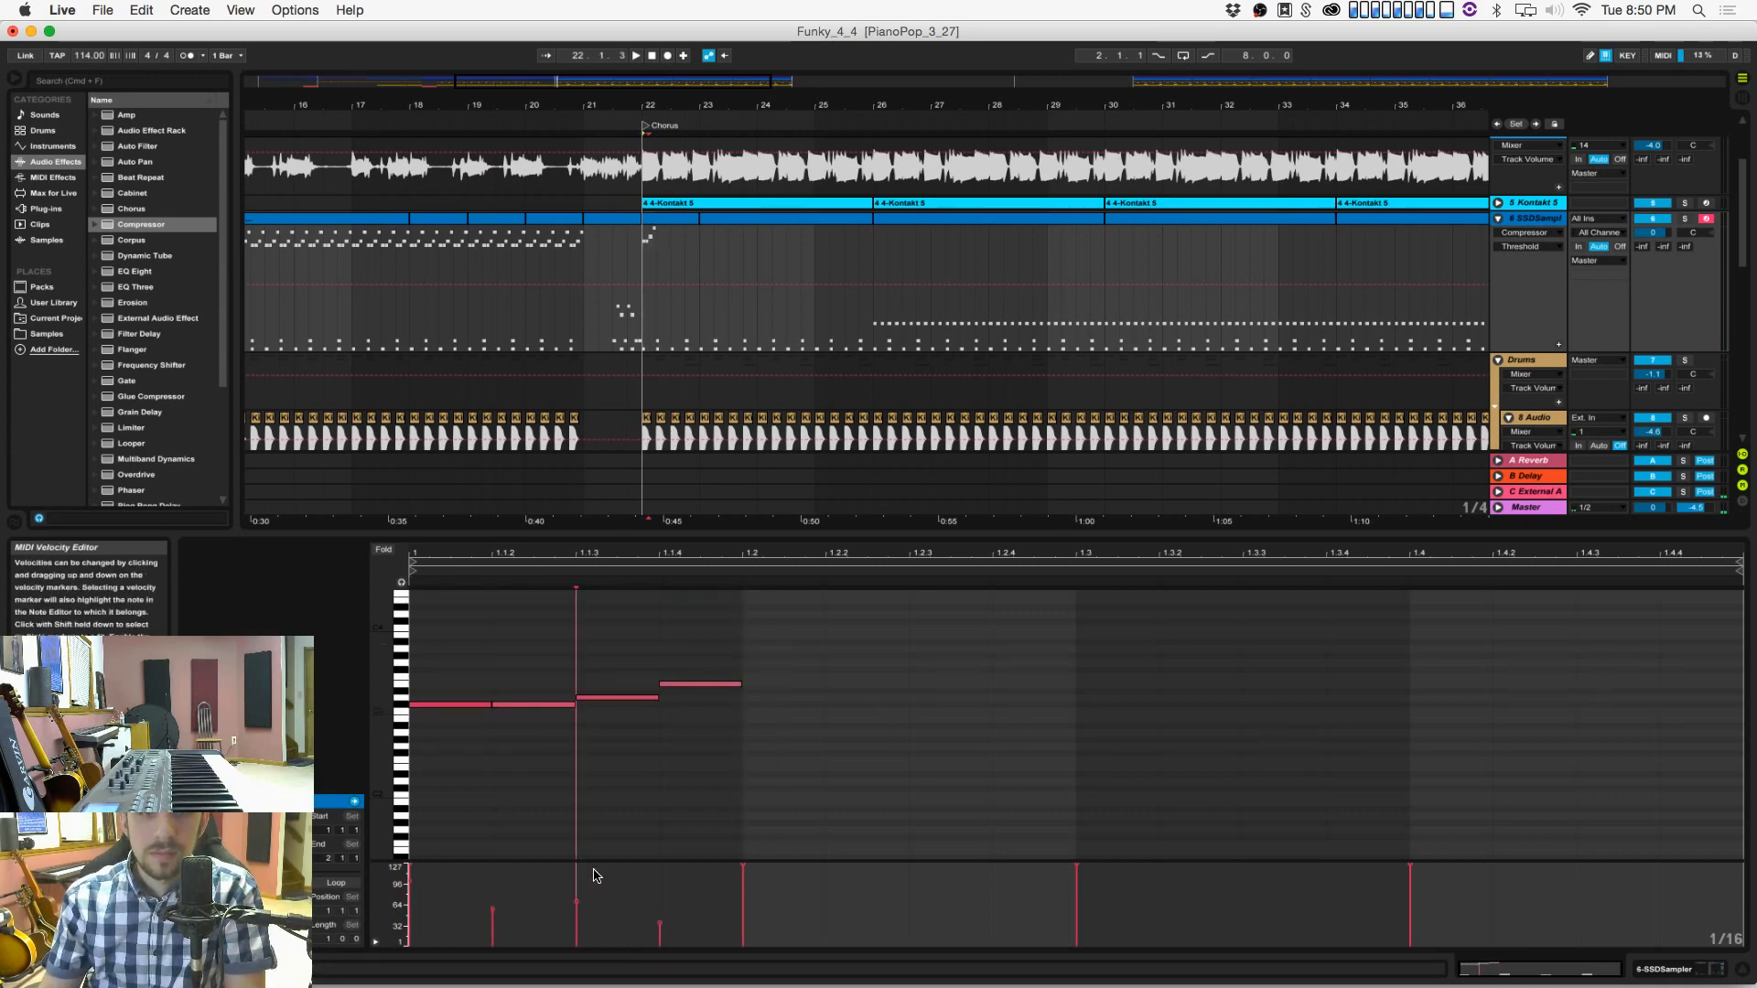
{"action": "left_click_drag", "start_coordinate": [797, 597], "coordinate": [463, 804]}
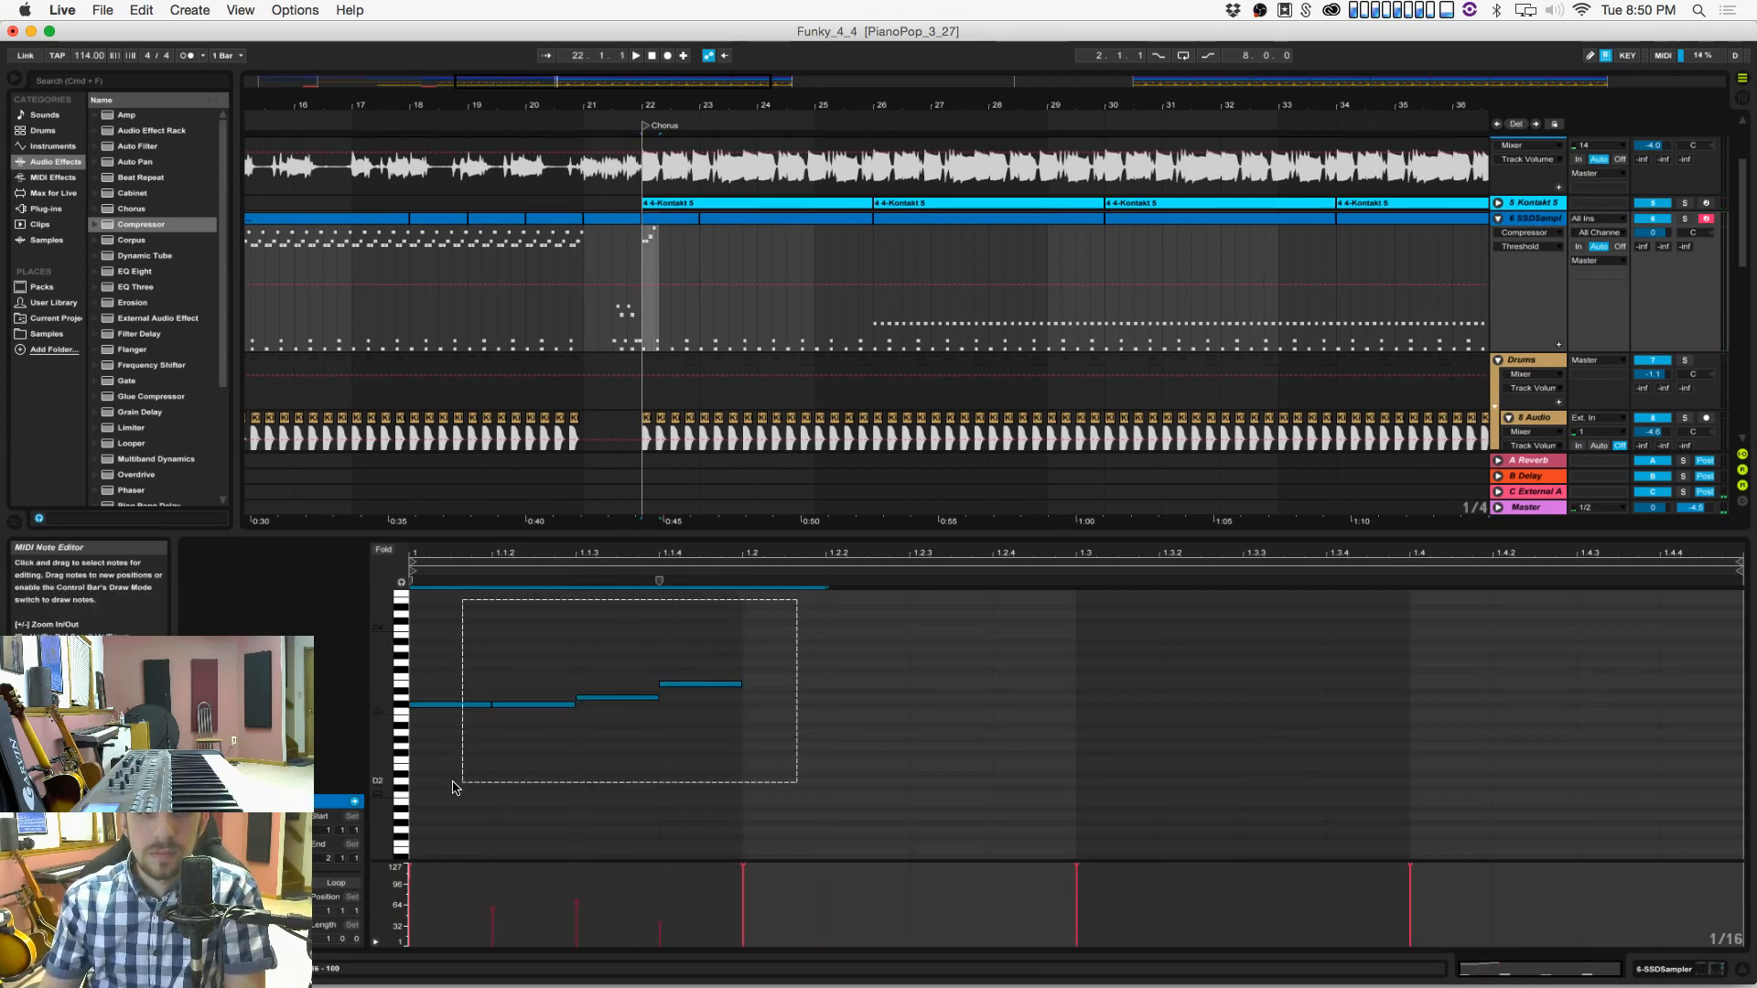
{"action": "left_click", "coordinate": [580, 906]}
{"action": "left_click_drag", "start_coordinate": [718, 757], "coordinate": [398, 624]}
{"action": "key", "text": "super+d"}
{"action": "key", "text": "super+d"}
{"action": "key", "text": "super+d"}
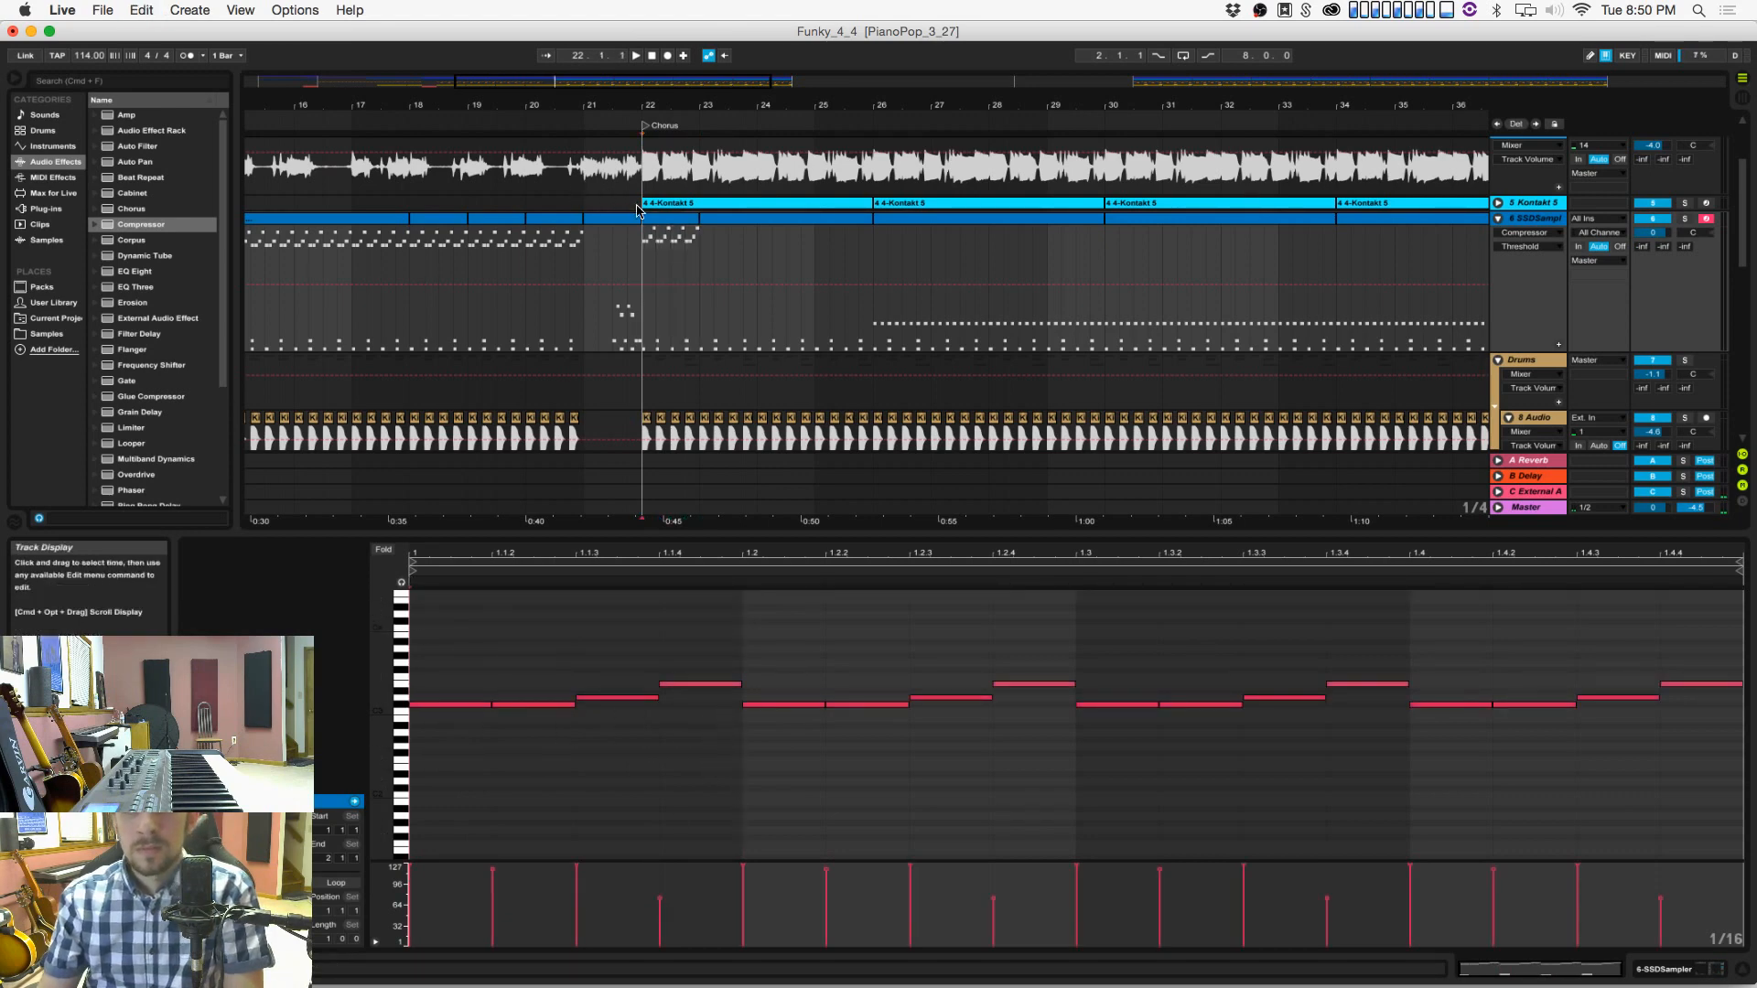
Step: Duplicate the one-bar SSDSampler clip at bar 22 three times, filling bars 23 to 25
{"action": "left_click", "coordinate": [695, 242]}
{"action": "key", "text": "super+d"}
{"action": "key", "text": "super+d"}
{"action": "key", "text": "super+d"}
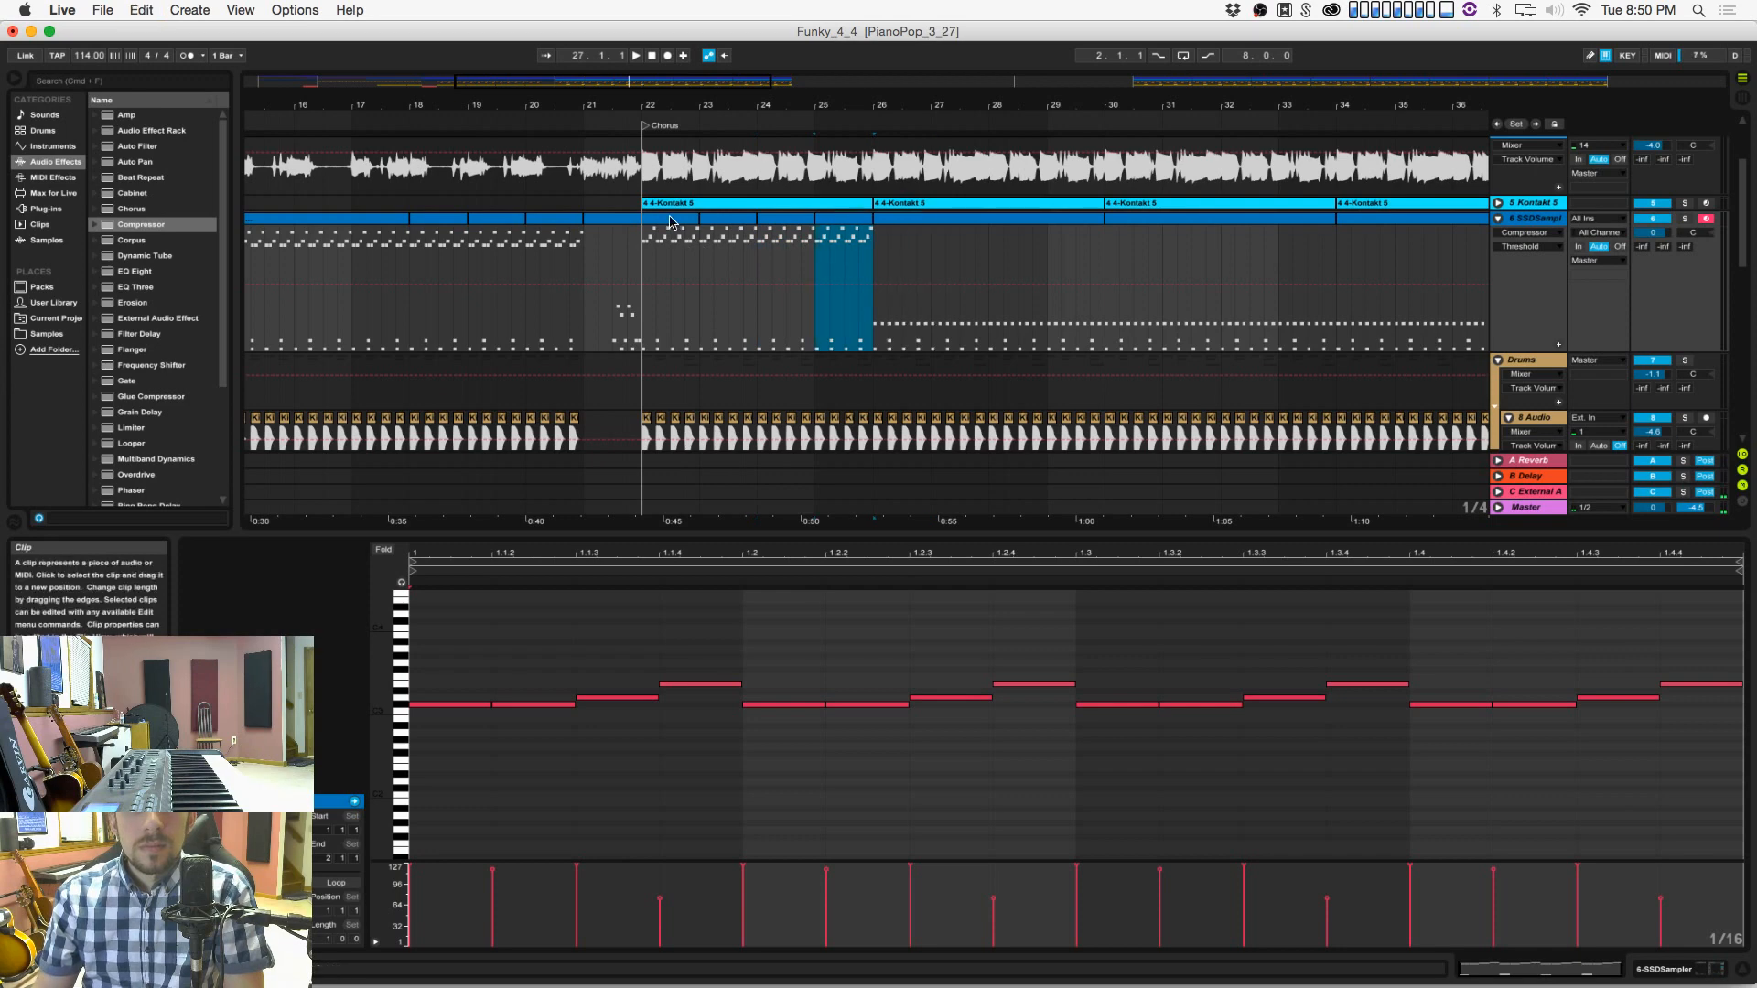
Step: Consolidate and repeat the SSDSampler clips of bars 22 to 25 up to Verse 2, and save the set
{"action": "left_click", "coordinate": [671, 221], "text": "shift"}
{"action": "key", "text": "super+j"}
{"action": "key", "text": "super+d"}
{"action": "key", "text": "super+d"}
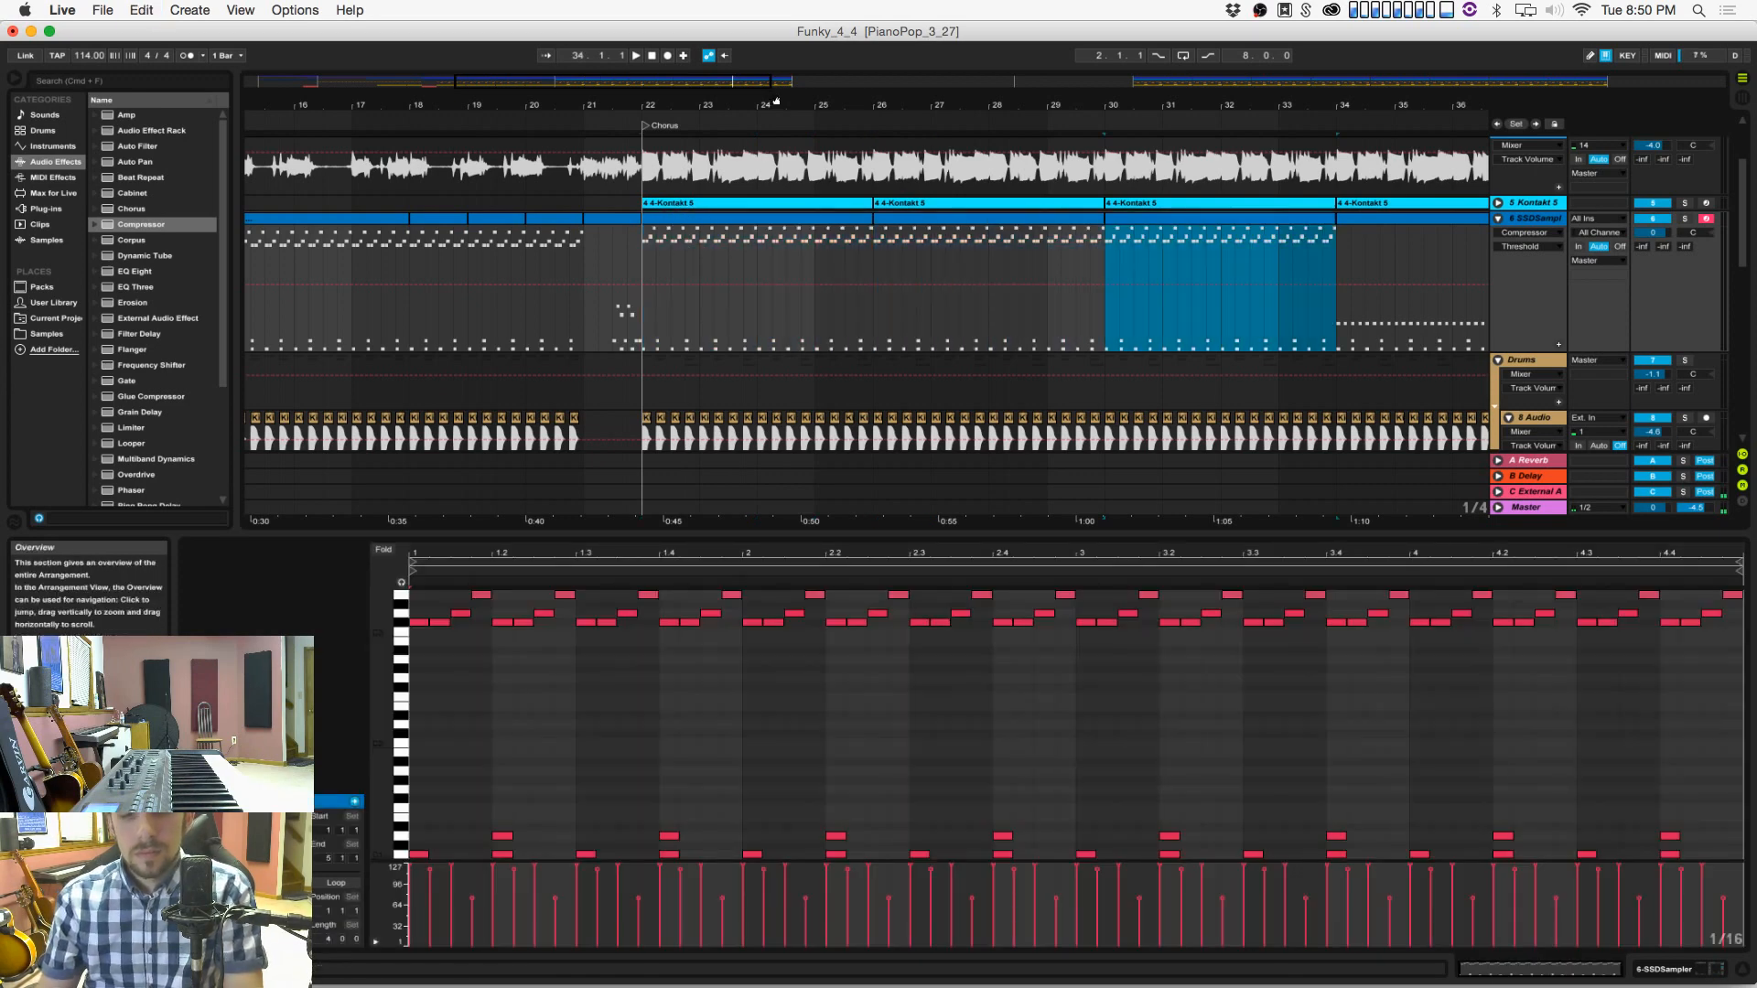
{"action": "left_click_drag", "start_coordinate": [770, 102], "coordinate": [739, 62]}
{"action": "key", "text": "super+d"}
{"action": "key", "text": "super+s"}
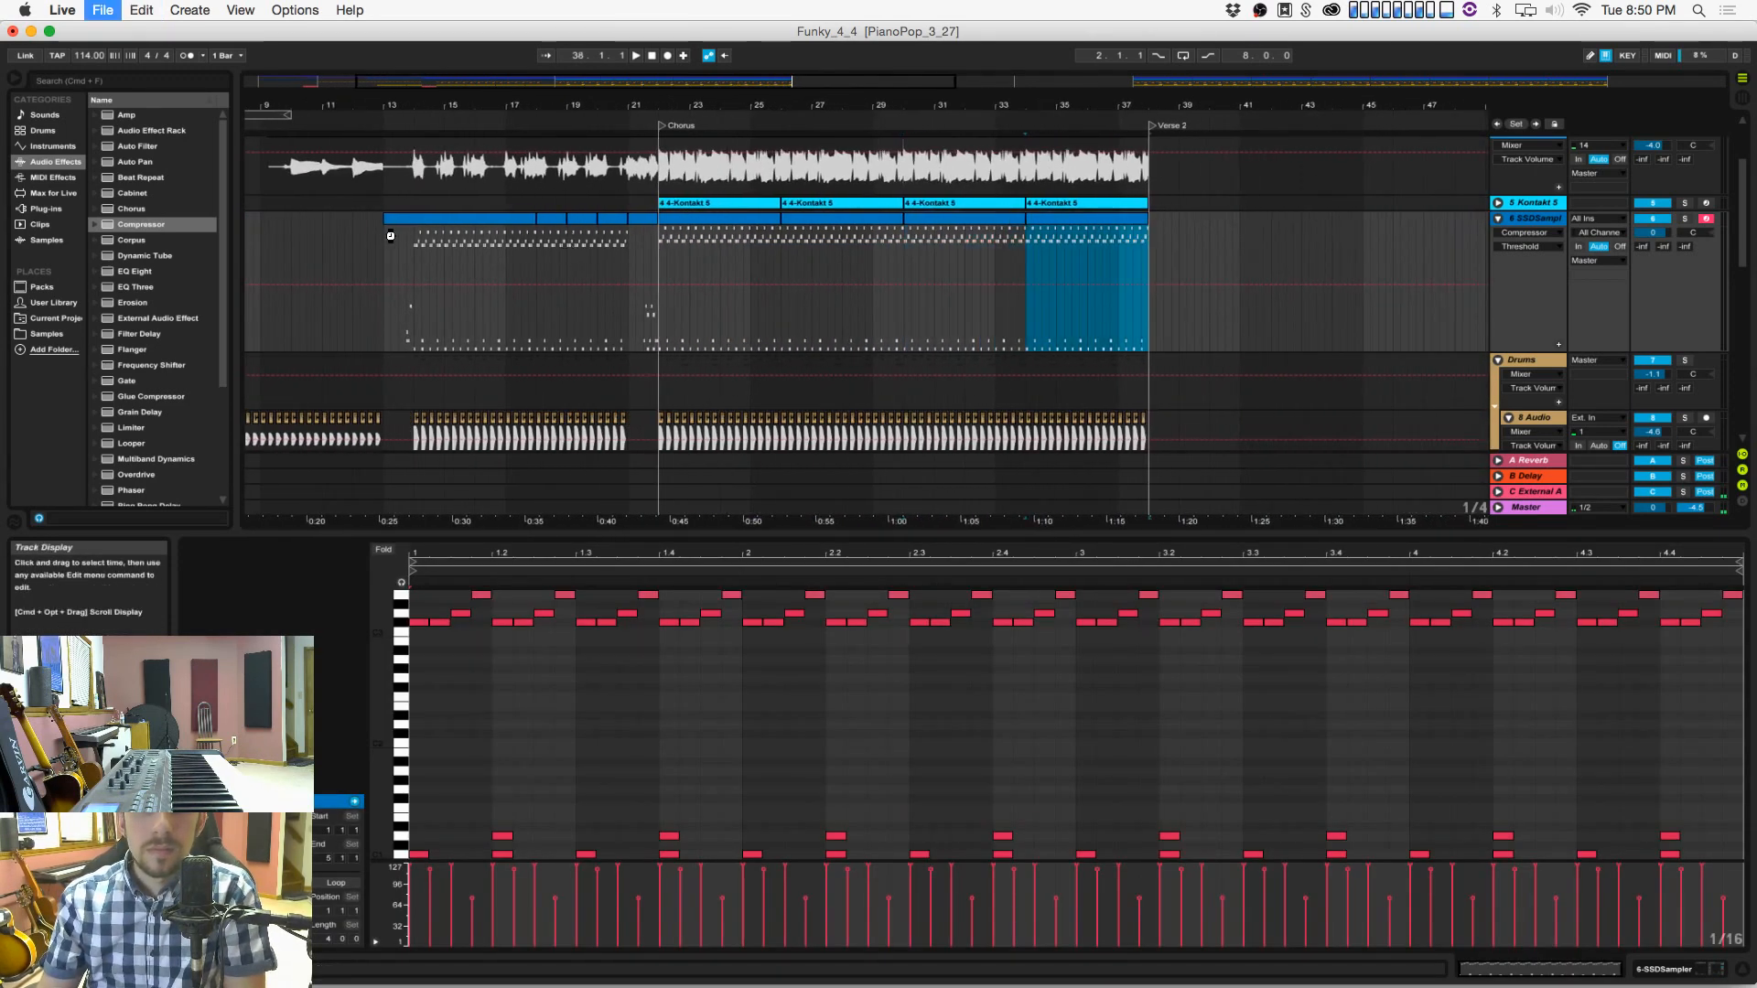
Step: Play the arrangement from just before bar 13 into the Chorus and lower the BASS track volume to -5.5 dB
{"action": "left_click", "coordinate": [373, 261]}
{"action": "key", "text": "space"}
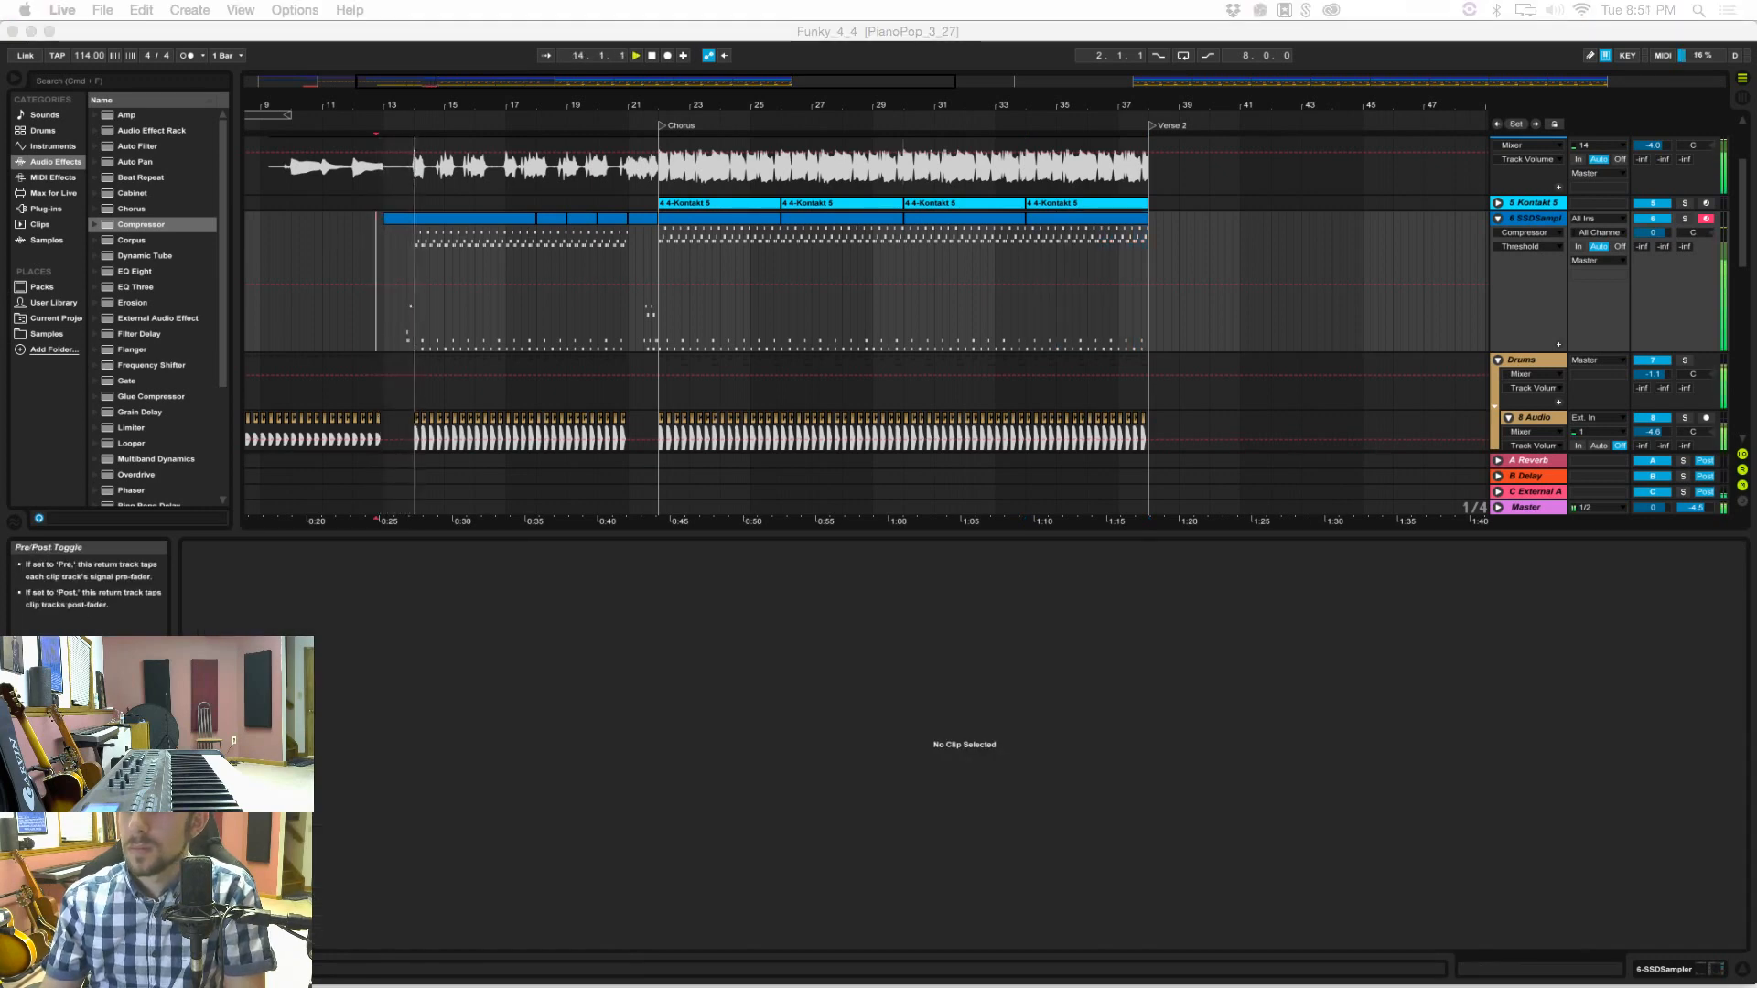
{"action": "scroll", "coordinate": [1177, 342], "scroll_direction": "down", "scroll_amount": 5}
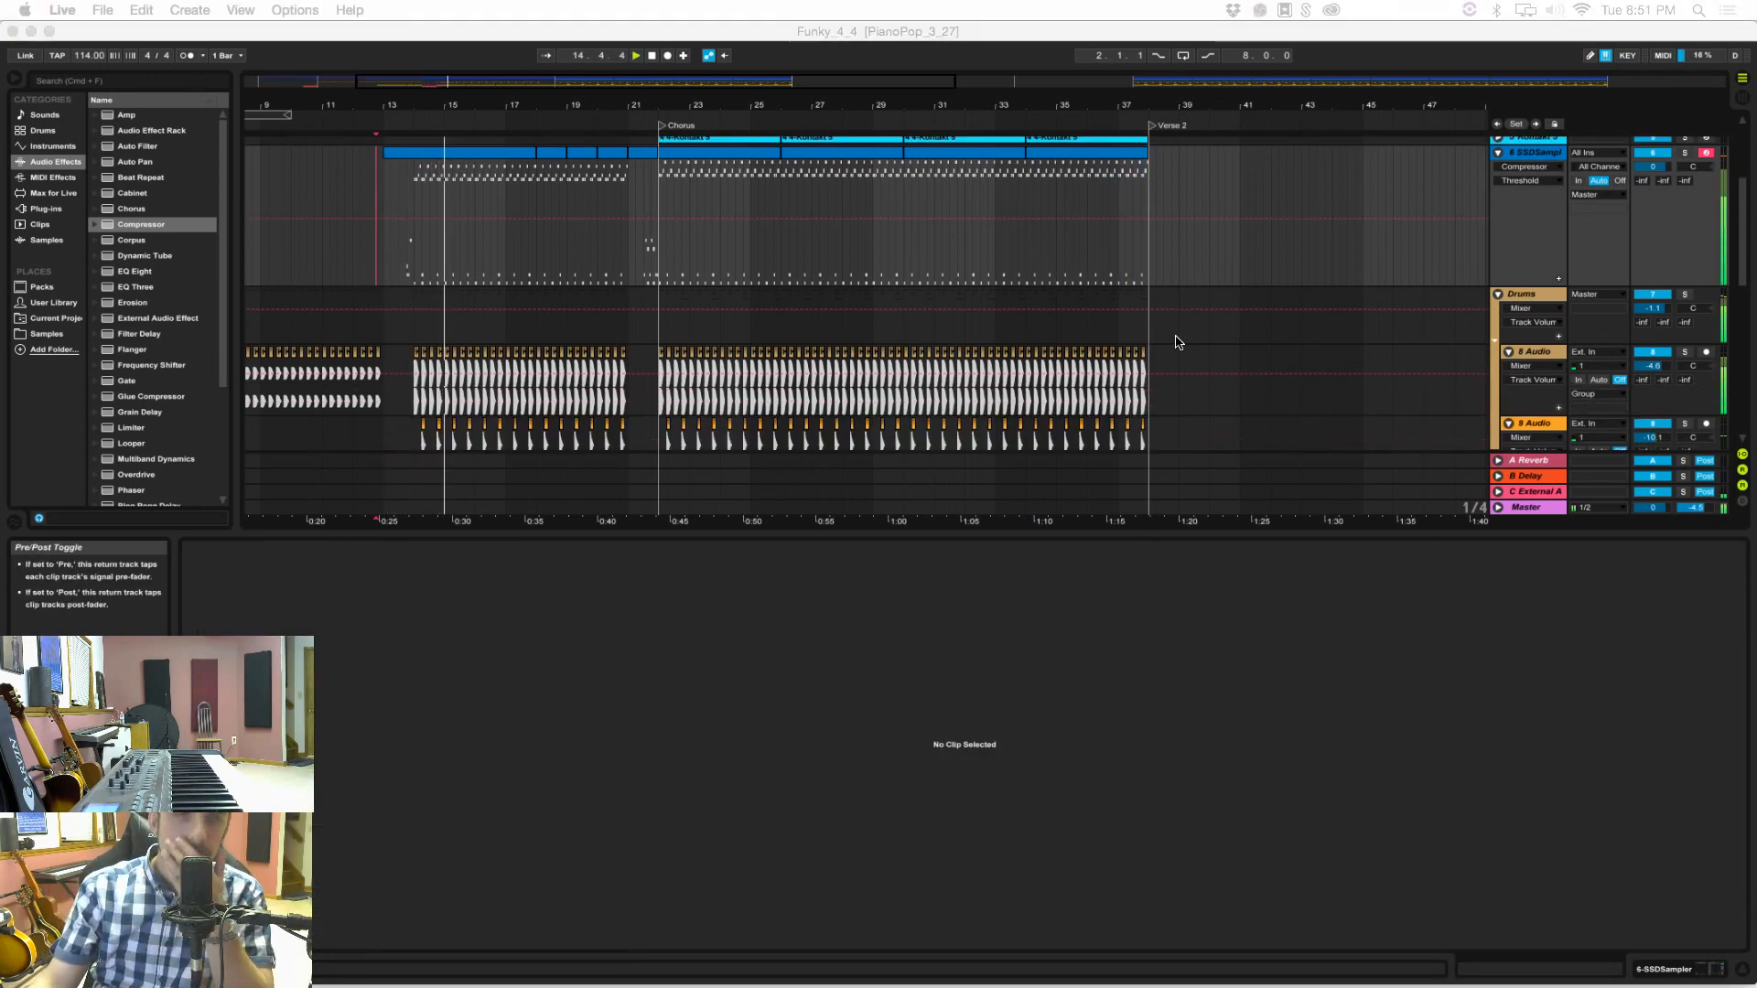
{"action": "scroll", "coordinate": [1534, 295], "scroll_direction": "down", "scroll_amount": 5}
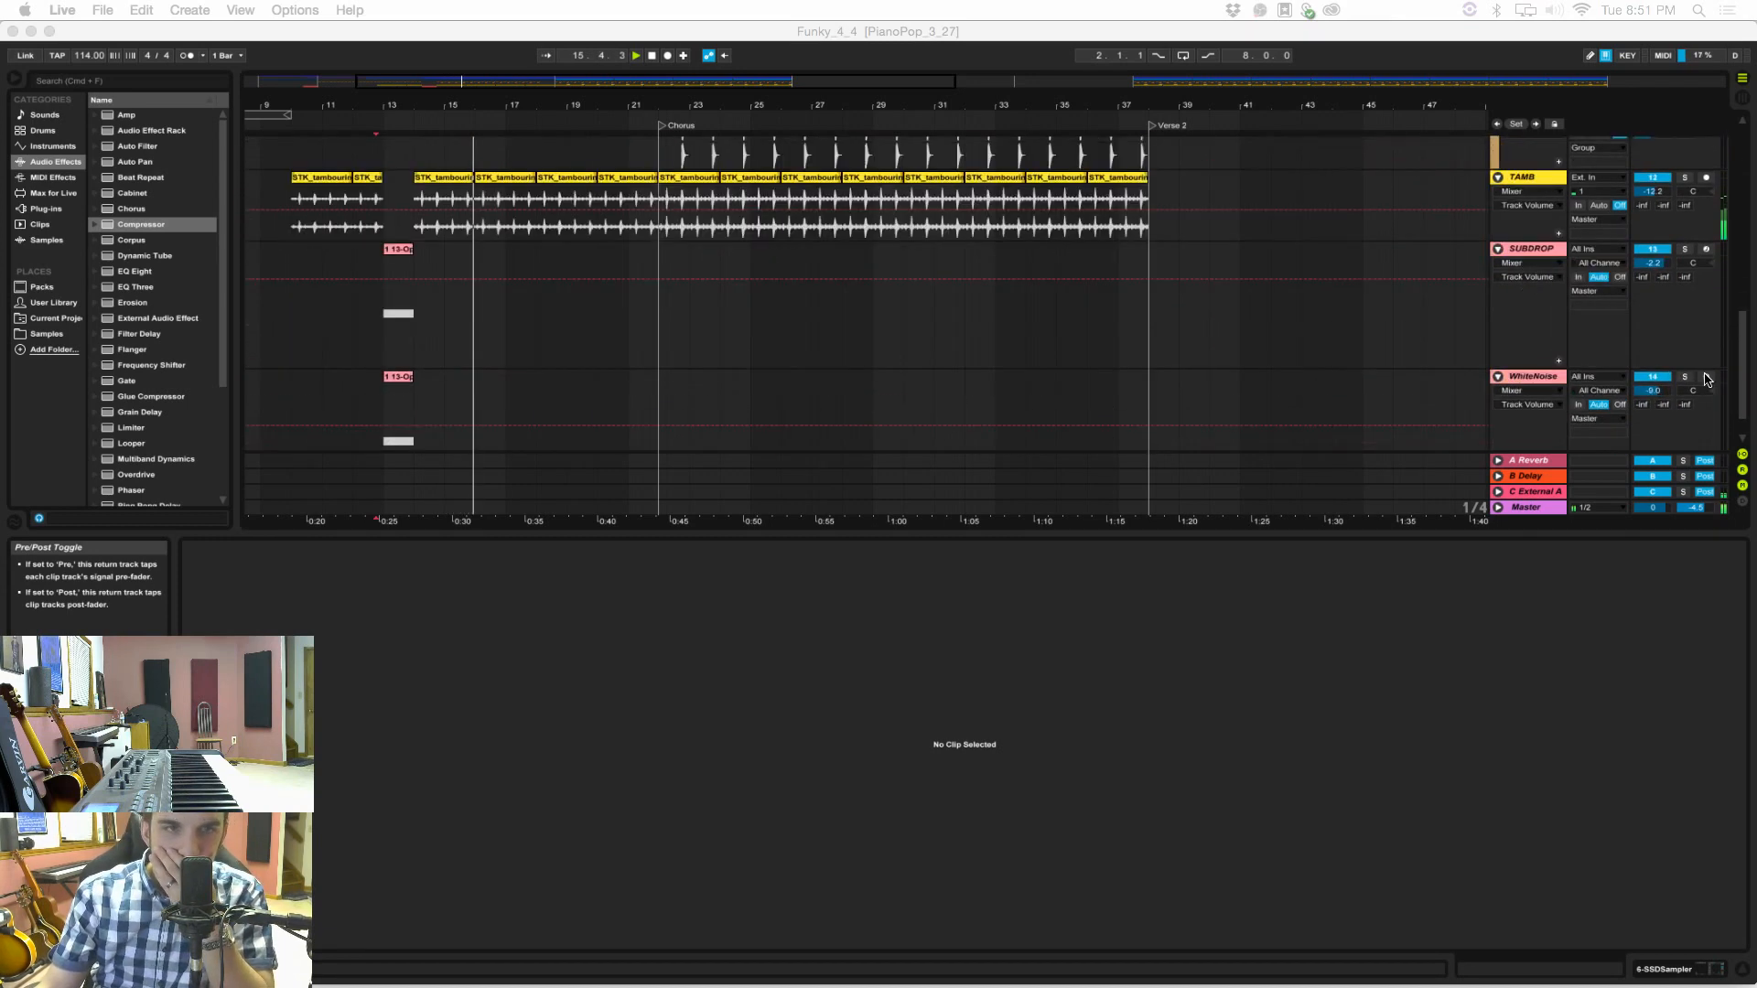
{"action": "scroll", "coordinate": [1681, 283], "scroll_direction": "up", "scroll_amount": 5}
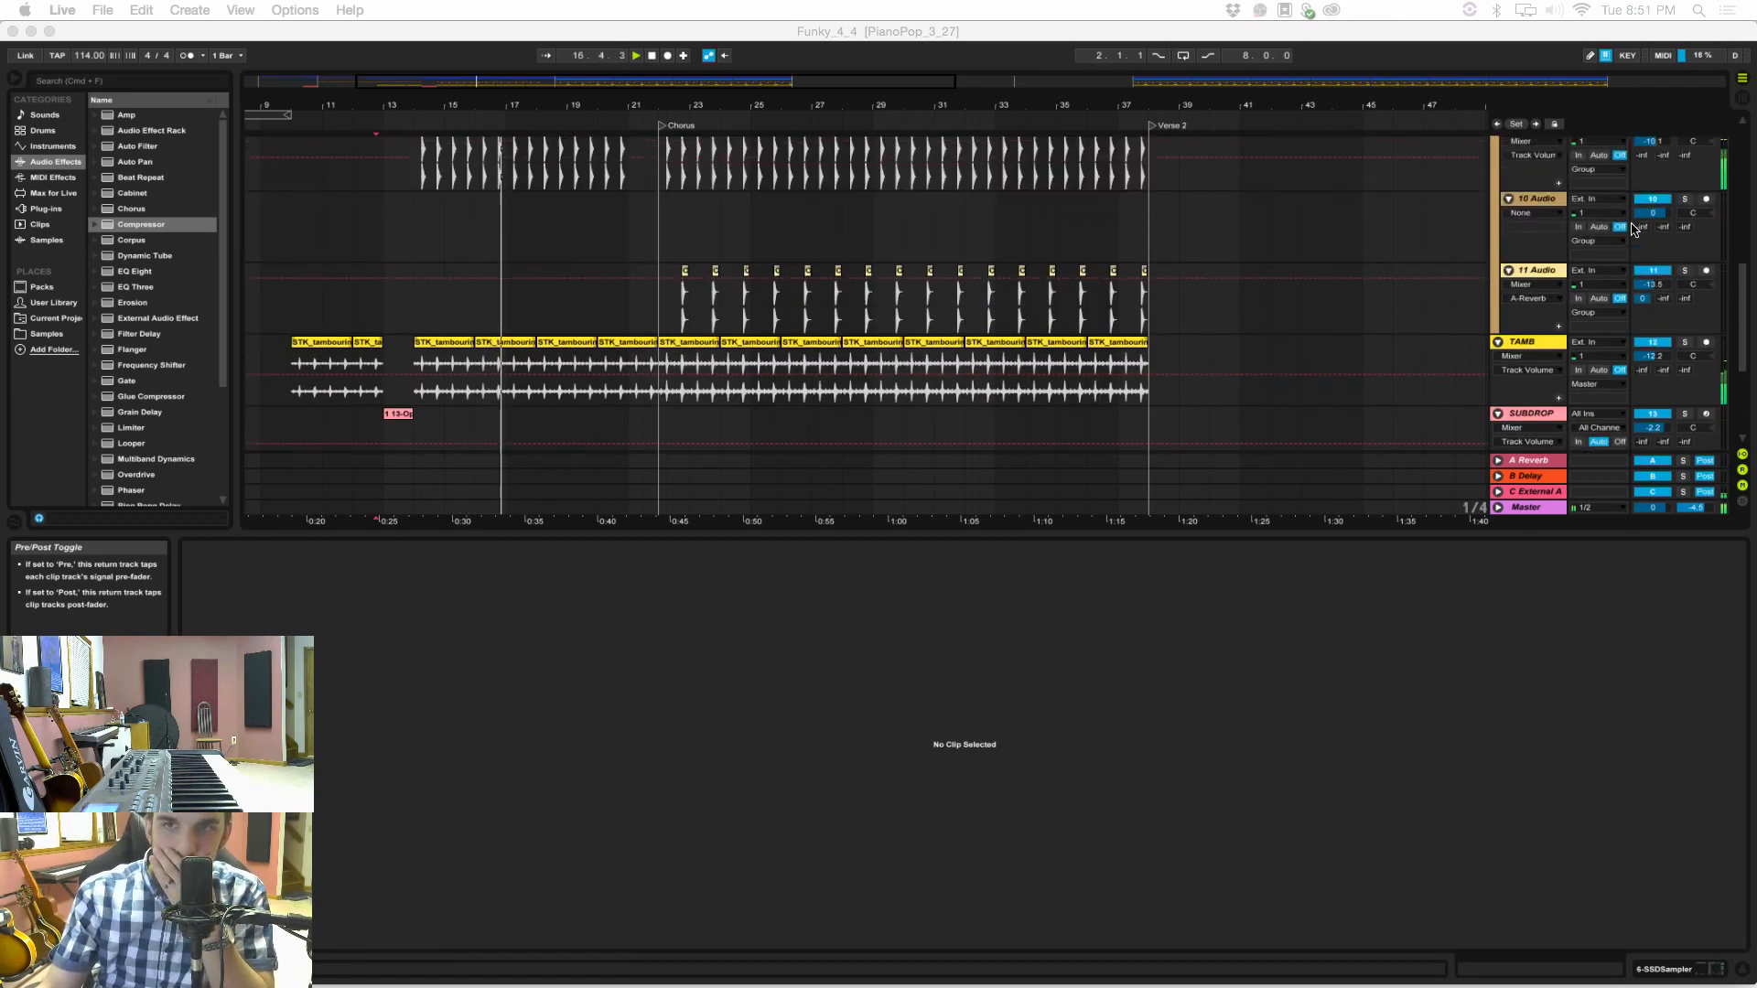
{"action": "scroll", "coordinate": [1634, 229], "scroll_direction": "down", "scroll_amount": 1}
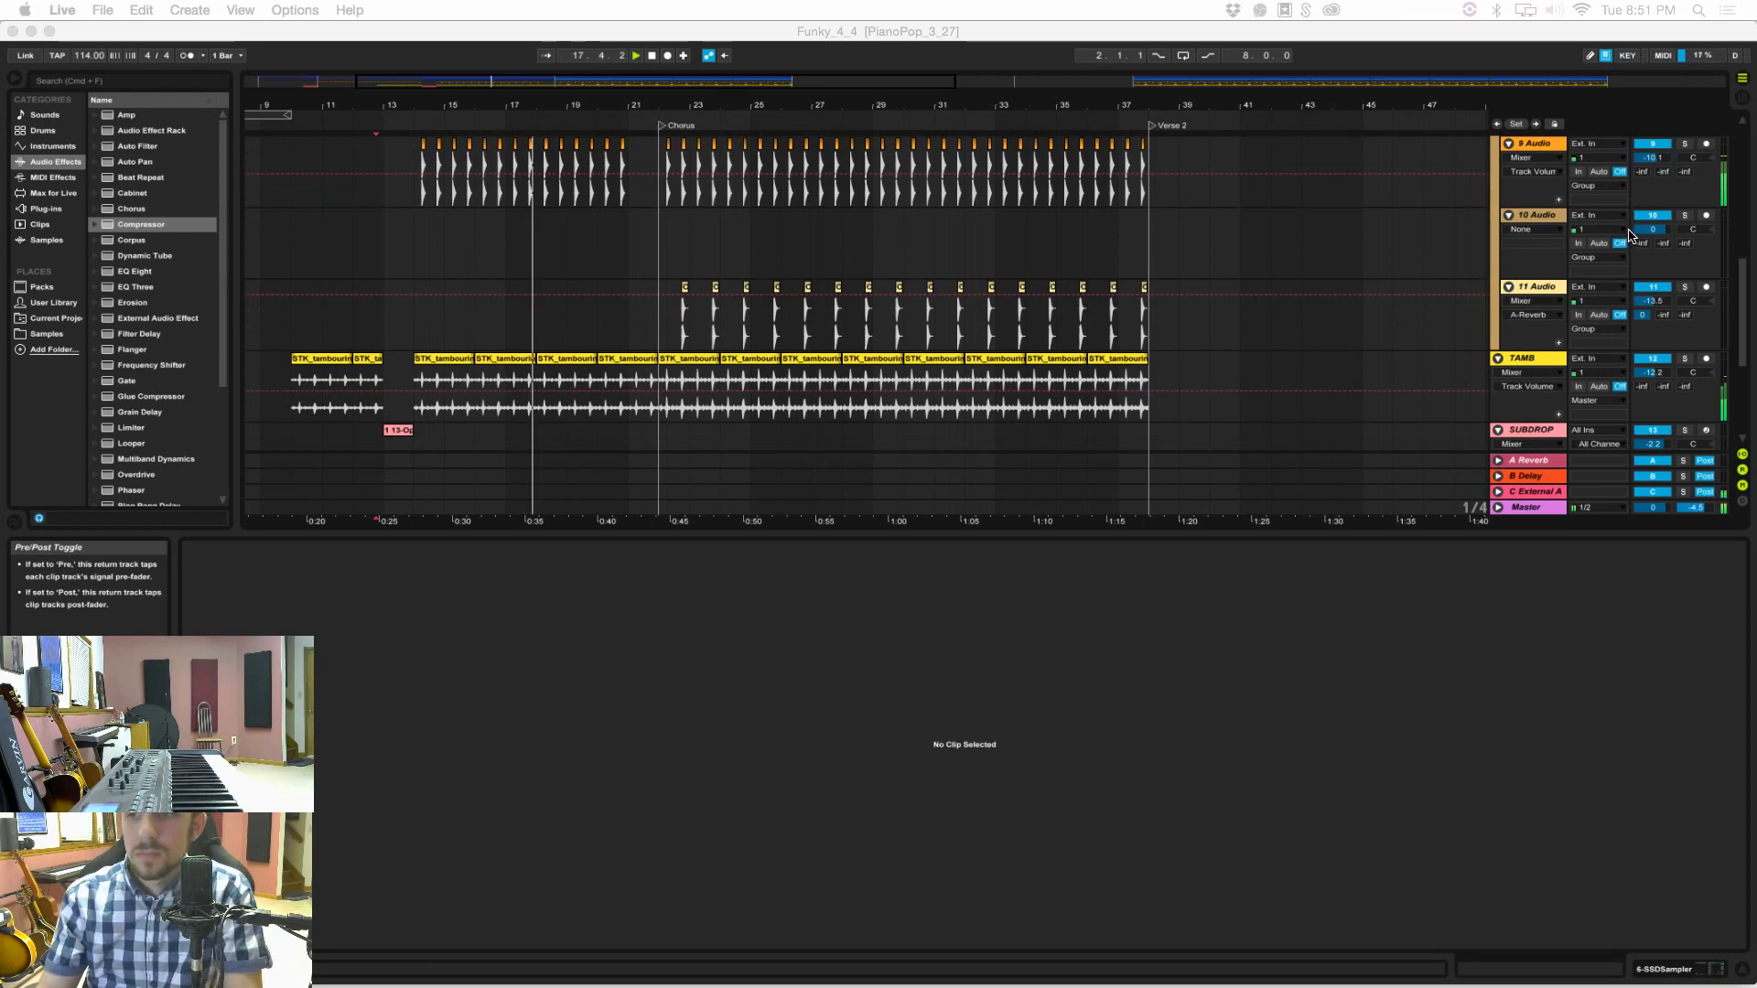
{"action": "scroll", "coordinate": [1573, 256], "scroll_direction": "down", "scroll_amount": 1}
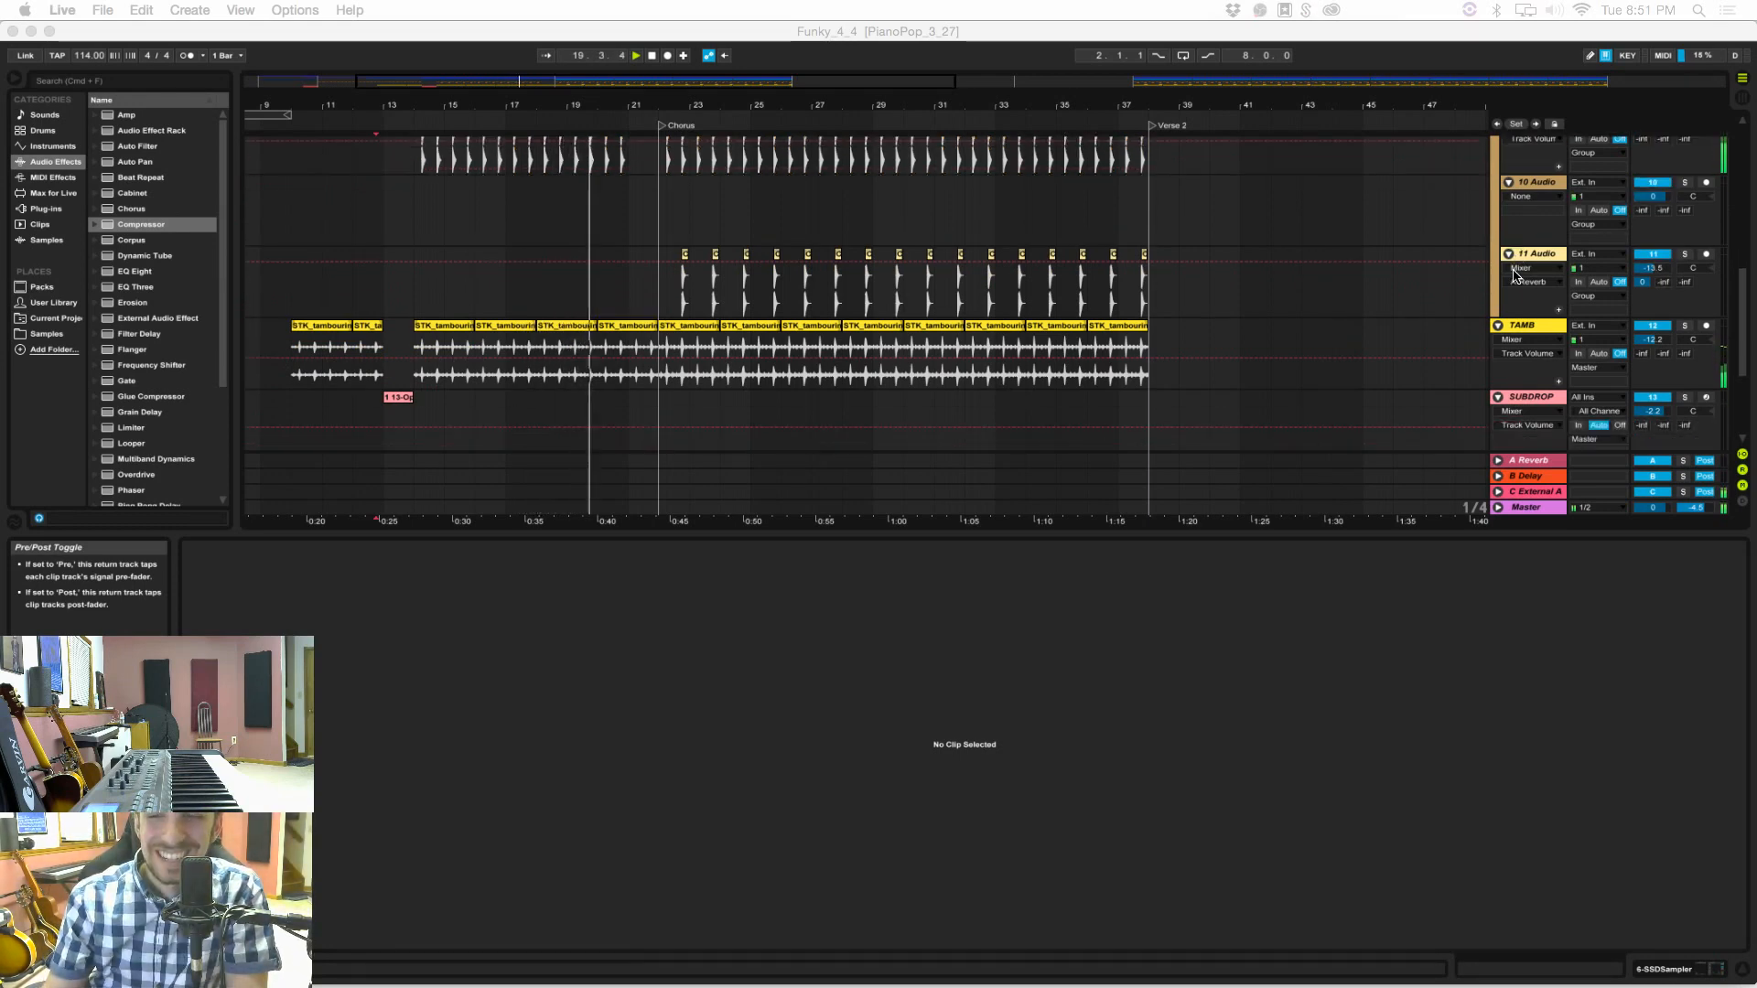
{"action": "scroll", "coordinate": [1520, 272], "scroll_direction": "down", "scroll_amount": 1}
{"action": "scroll", "coordinate": [1528, 273], "scroll_direction": "up", "scroll_amount": 7}
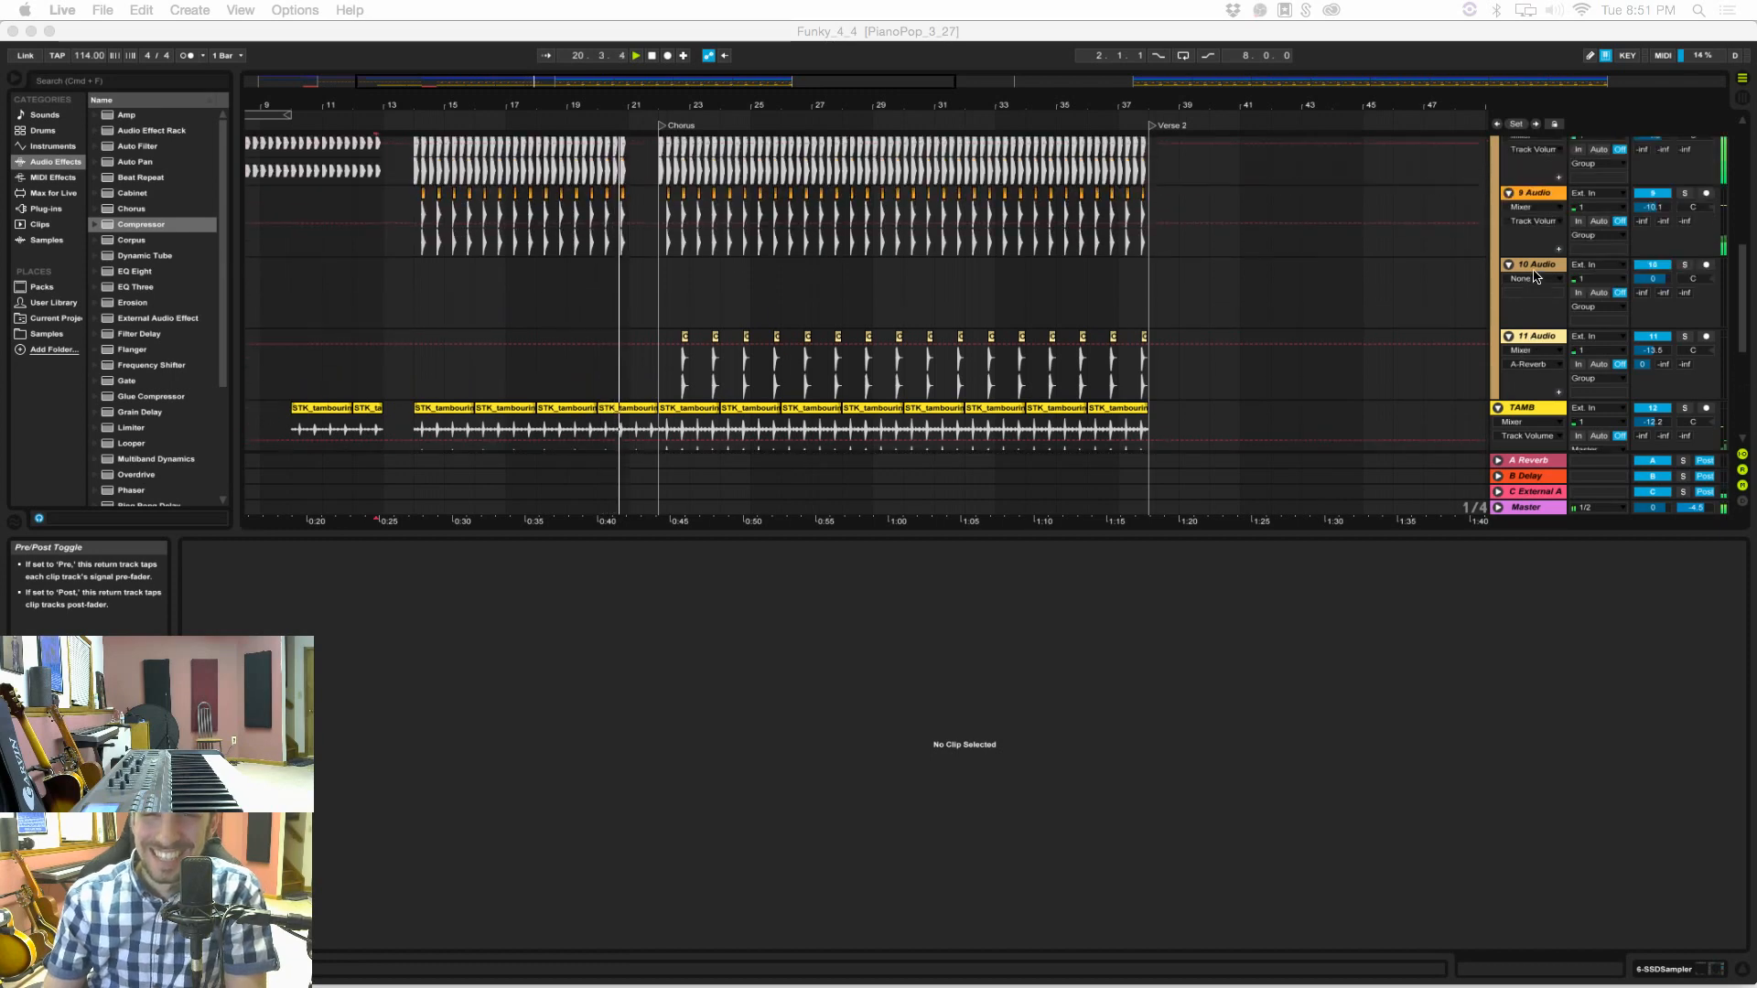
{"action": "scroll", "coordinate": [1547, 266], "scroll_direction": "up", "scroll_amount": 7}
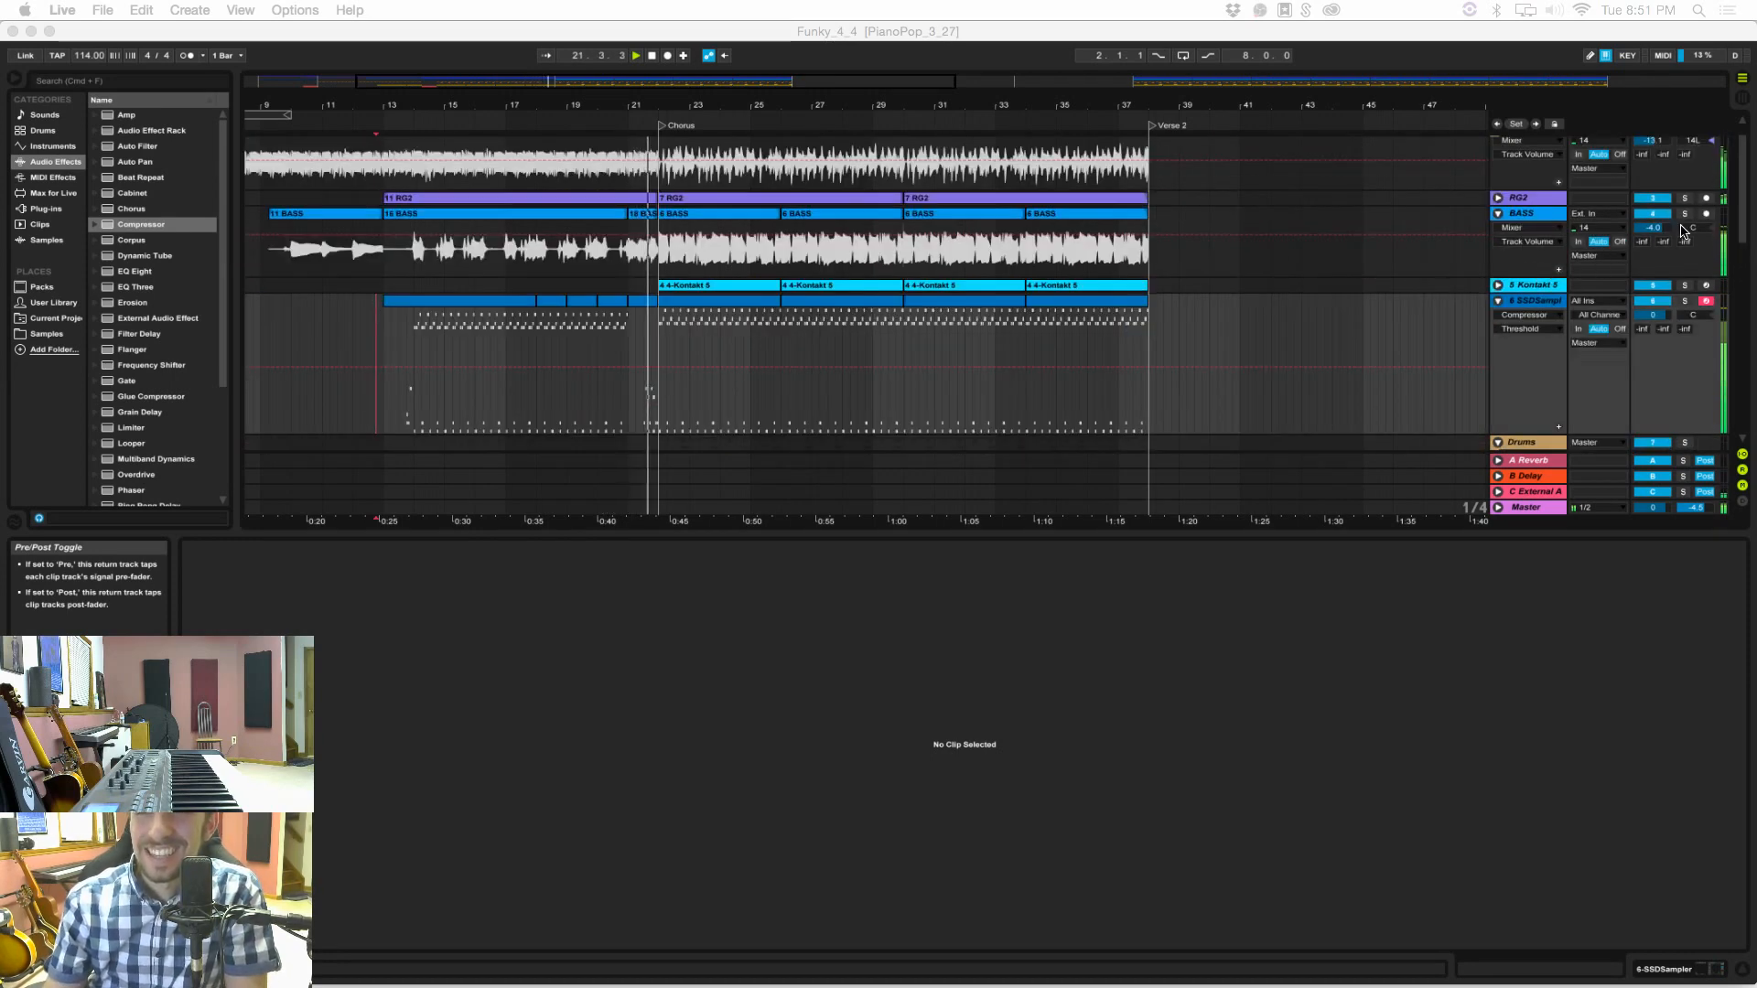
{"action": "left_click_drag", "start_coordinate": [1655, 228], "coordinate": [1654, 254]}
Step: Copy the one-bar SSDSampler clip at bar 18 to the start of the Chorus at bar 22
{"action": "left_click", "coordinate": [700, 301]}
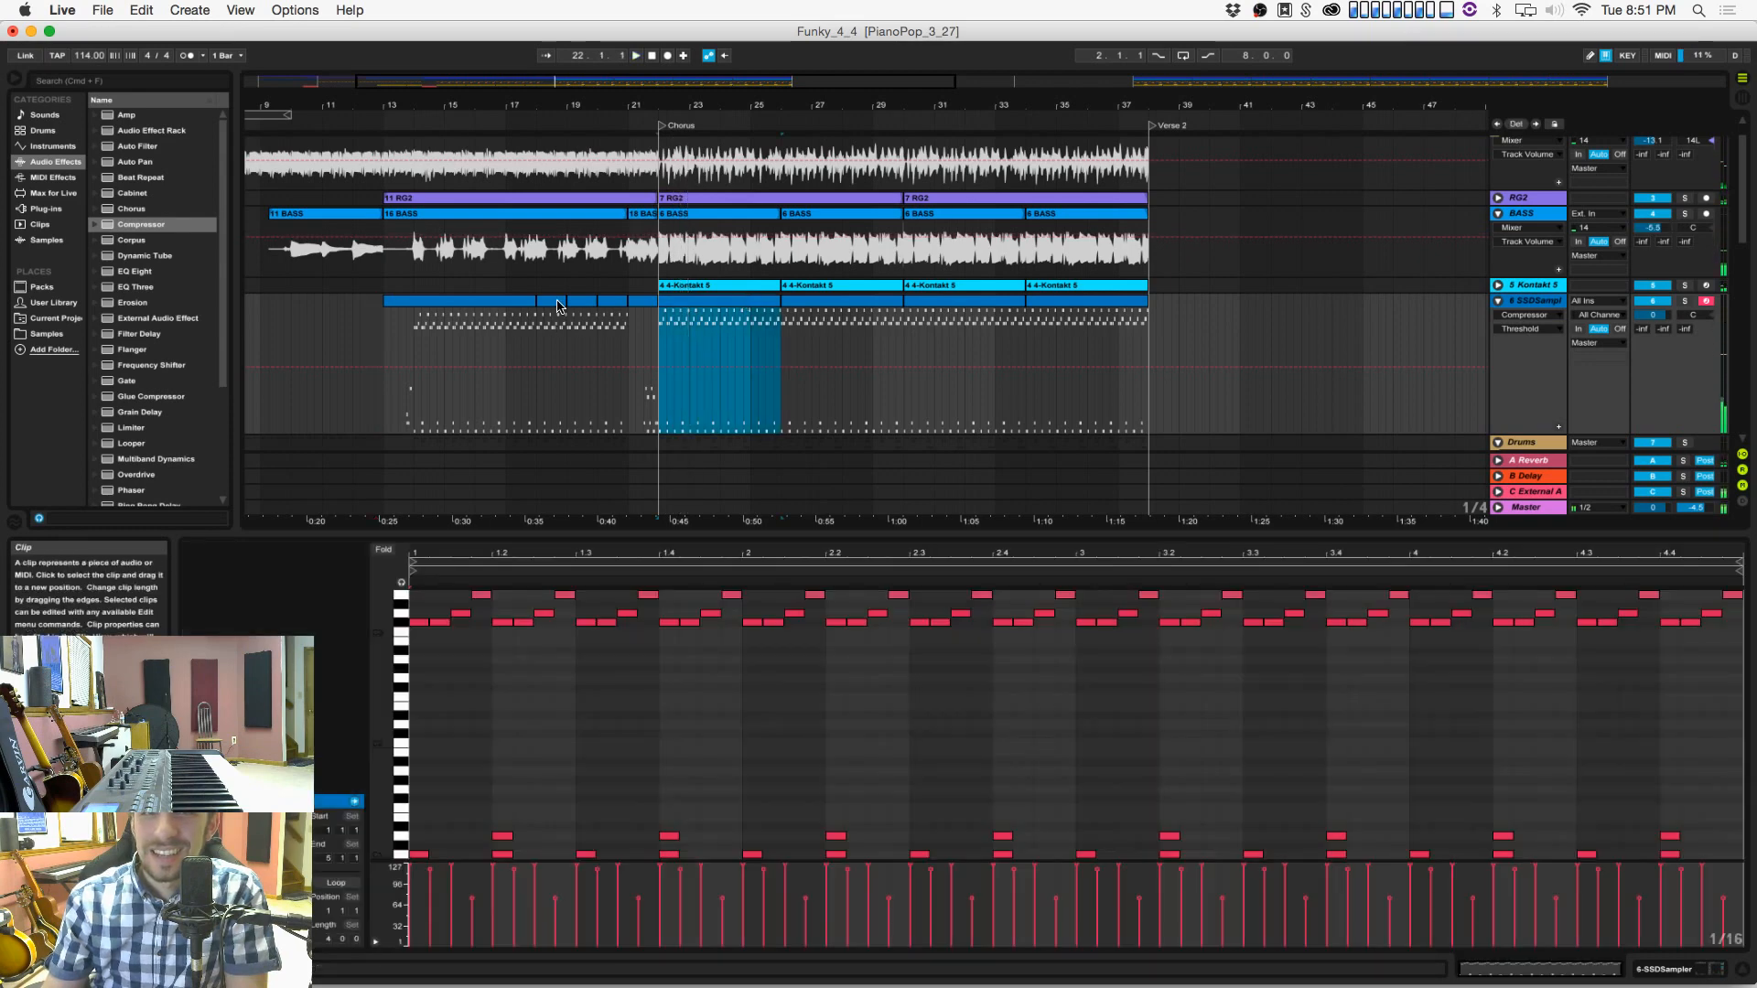
{"action": "left_click", "coordinate": [551, 301]}
{"action": "key", "text": "space"}
{"action": "left_click", "coordinate": [736, 302]}
{"action": "key", "text": "super+v"}
Step: Duplicate the pasted one-bar SSDSampler clip across the whole Chorus up to Verse 2 at bar 38
{"action": "key", "text": "super+d"}
{"action": "key", "text": "super+d"}
{"action": "key", "text": "super+d"}
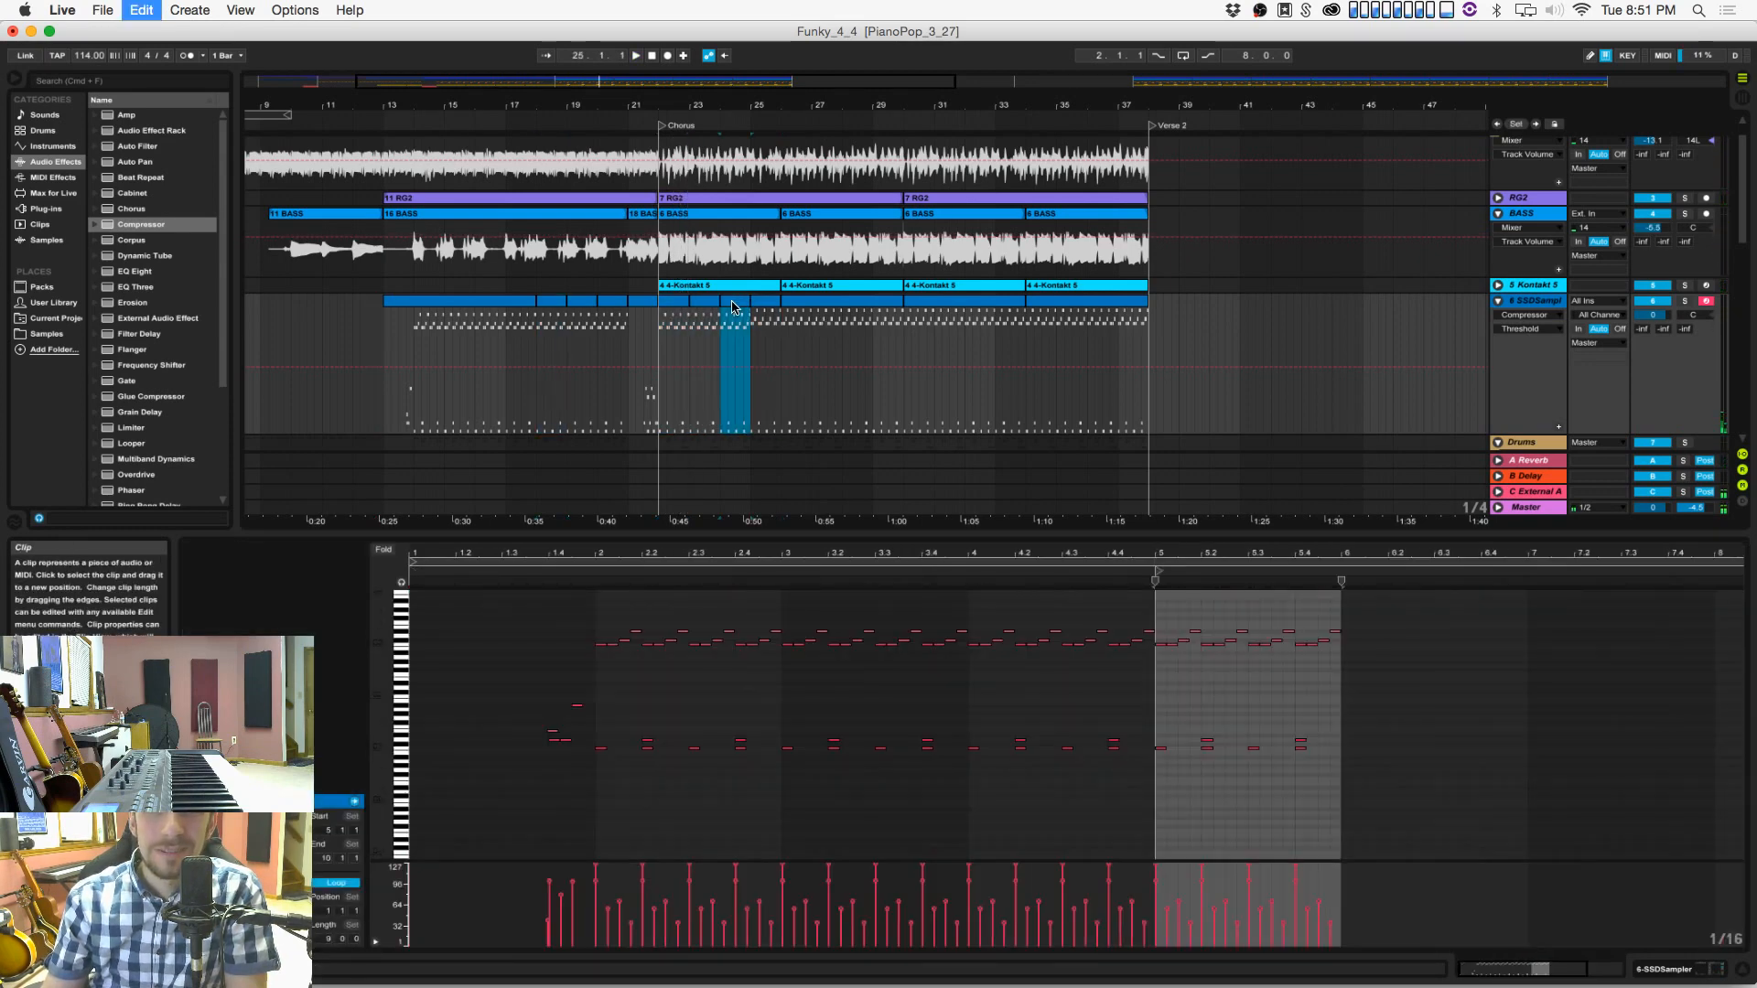
{"action": "key", "text": "super+d"}
{"action": "key", "text": "super+d"}
{"action": "key", "text": "super+d"}
{"action": "key", "text": "super+d"}
{"action": "key", "text": "super+d"}
{"action": "key", "text": "super+d"}
{"action": "key", "text": "super+d"}
{"action": "key", "text": "super+d"}
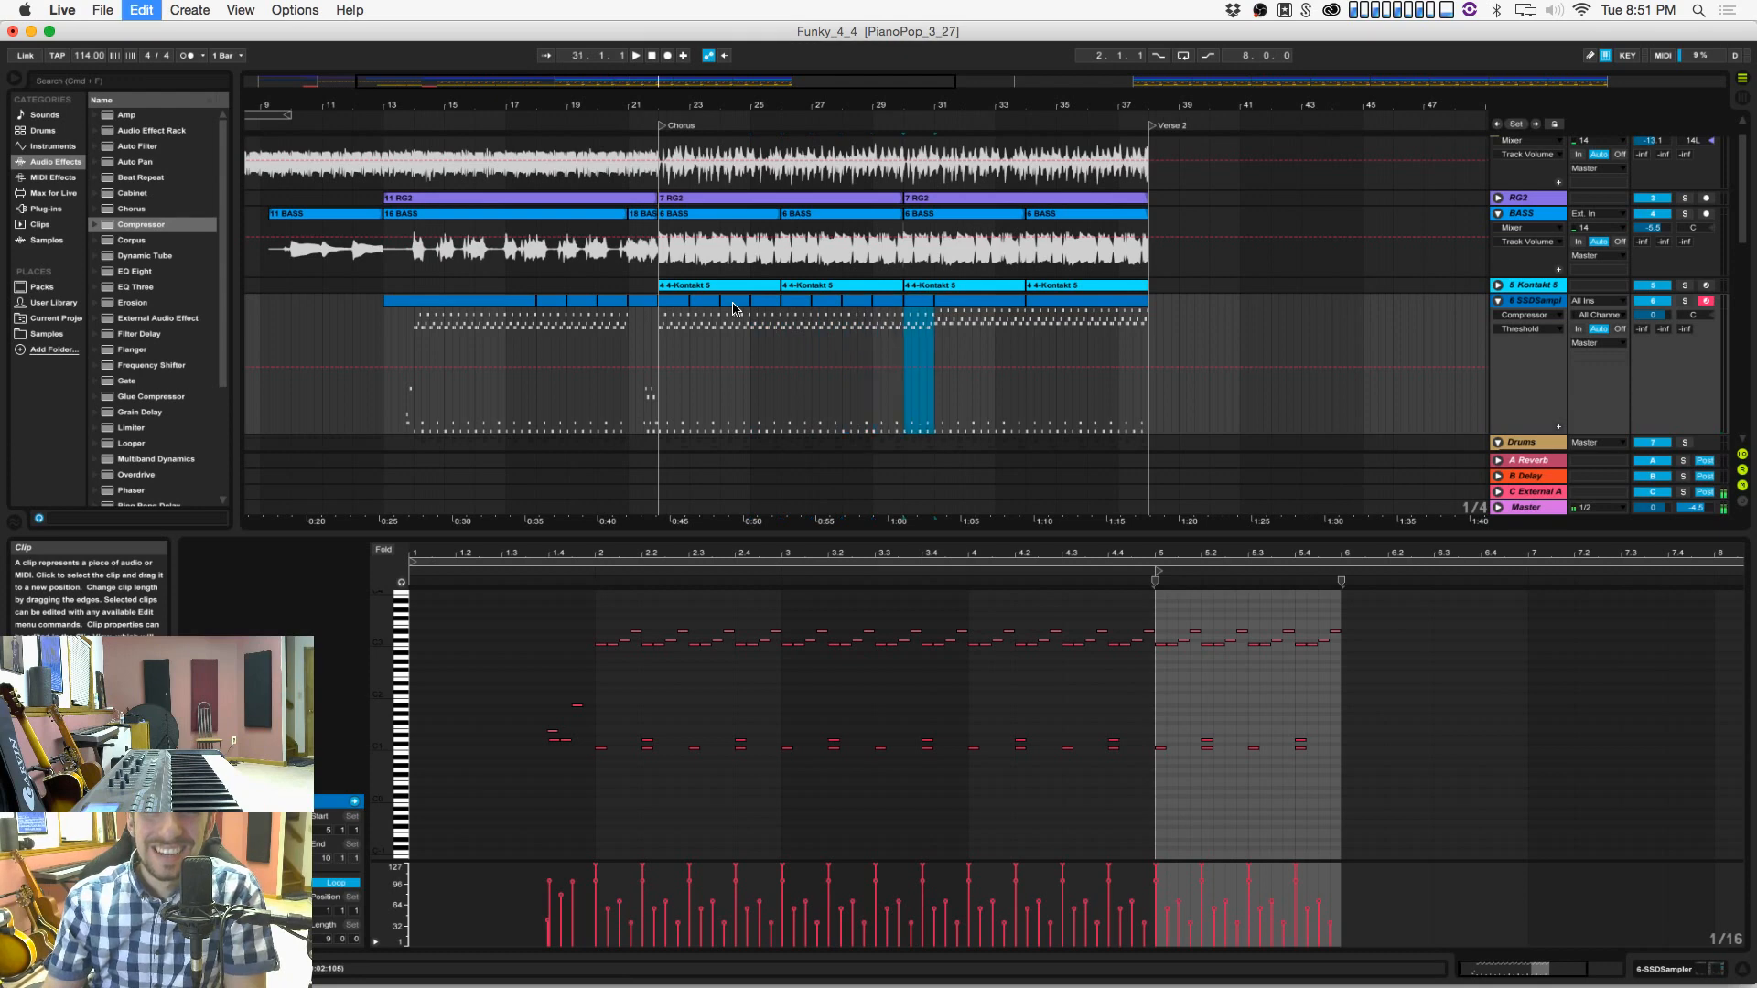
{"action": "key", "text": "super+d"}
{"action": "key", "text": "super+d"}
{"action": "key", "text": "super+d"}
{"action": "key", "text": "super+d"}
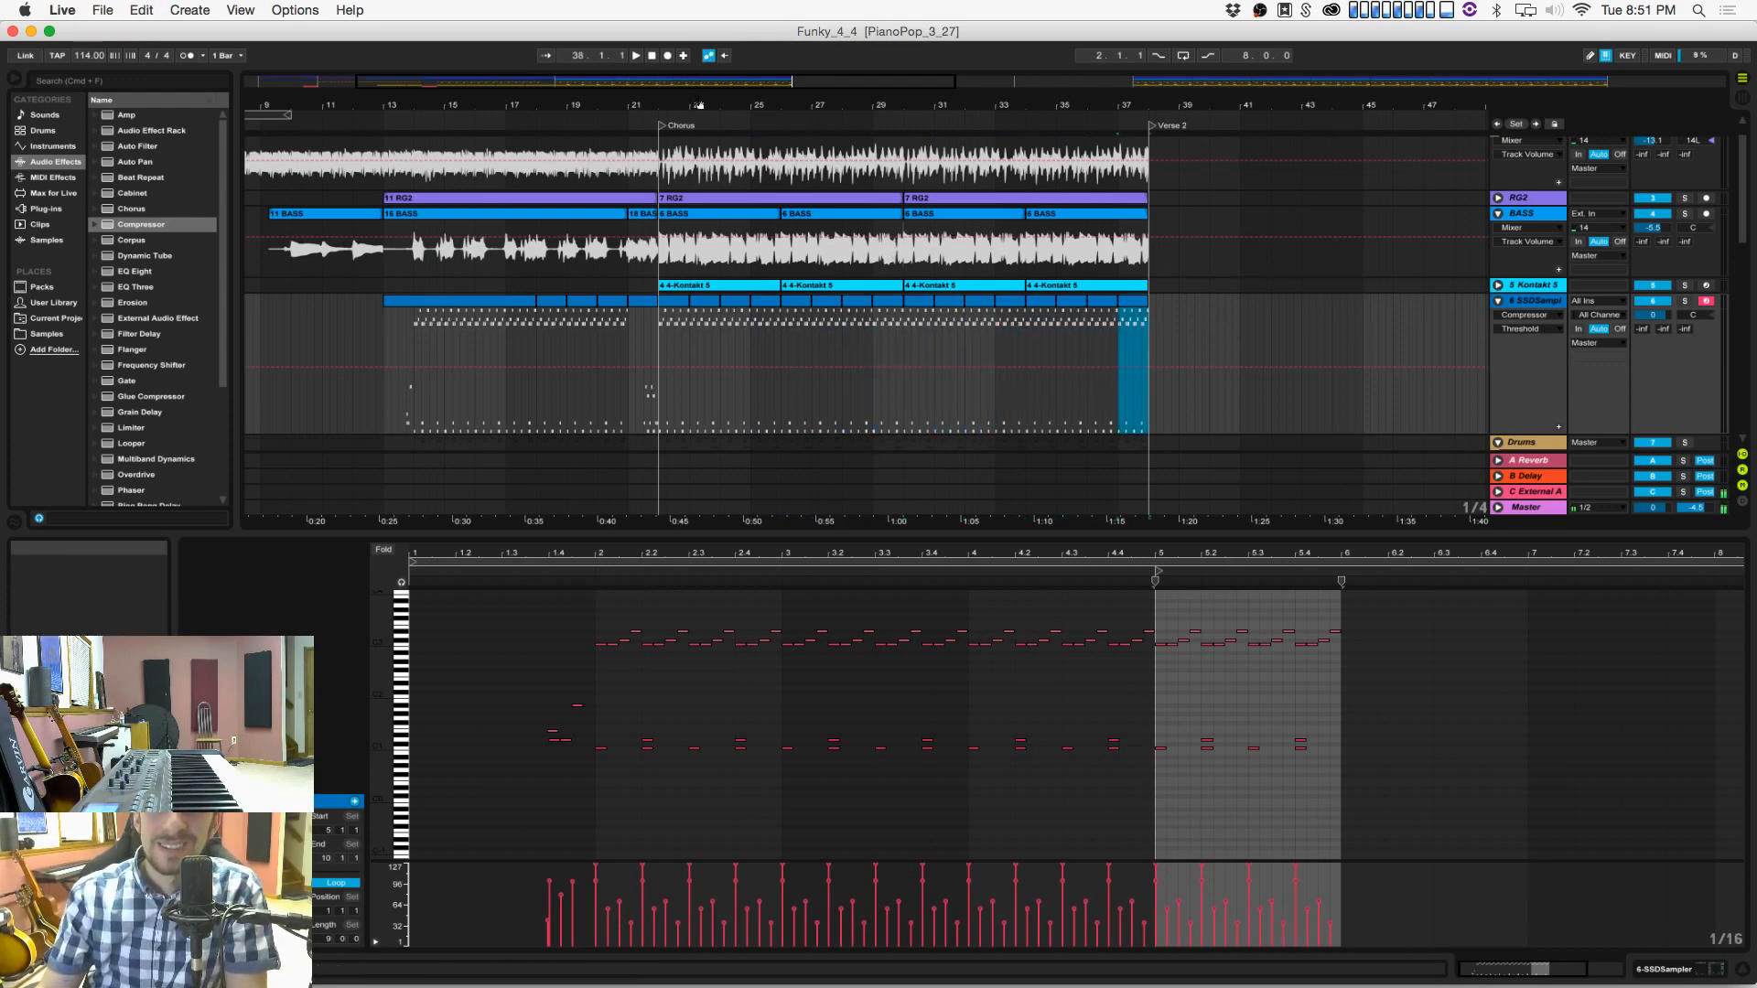
Step: Play the song from the beginning with the whole arrangement in view and dismiss the YouTube notification
{"action": "left_click", "coordinate": [651, 56]}
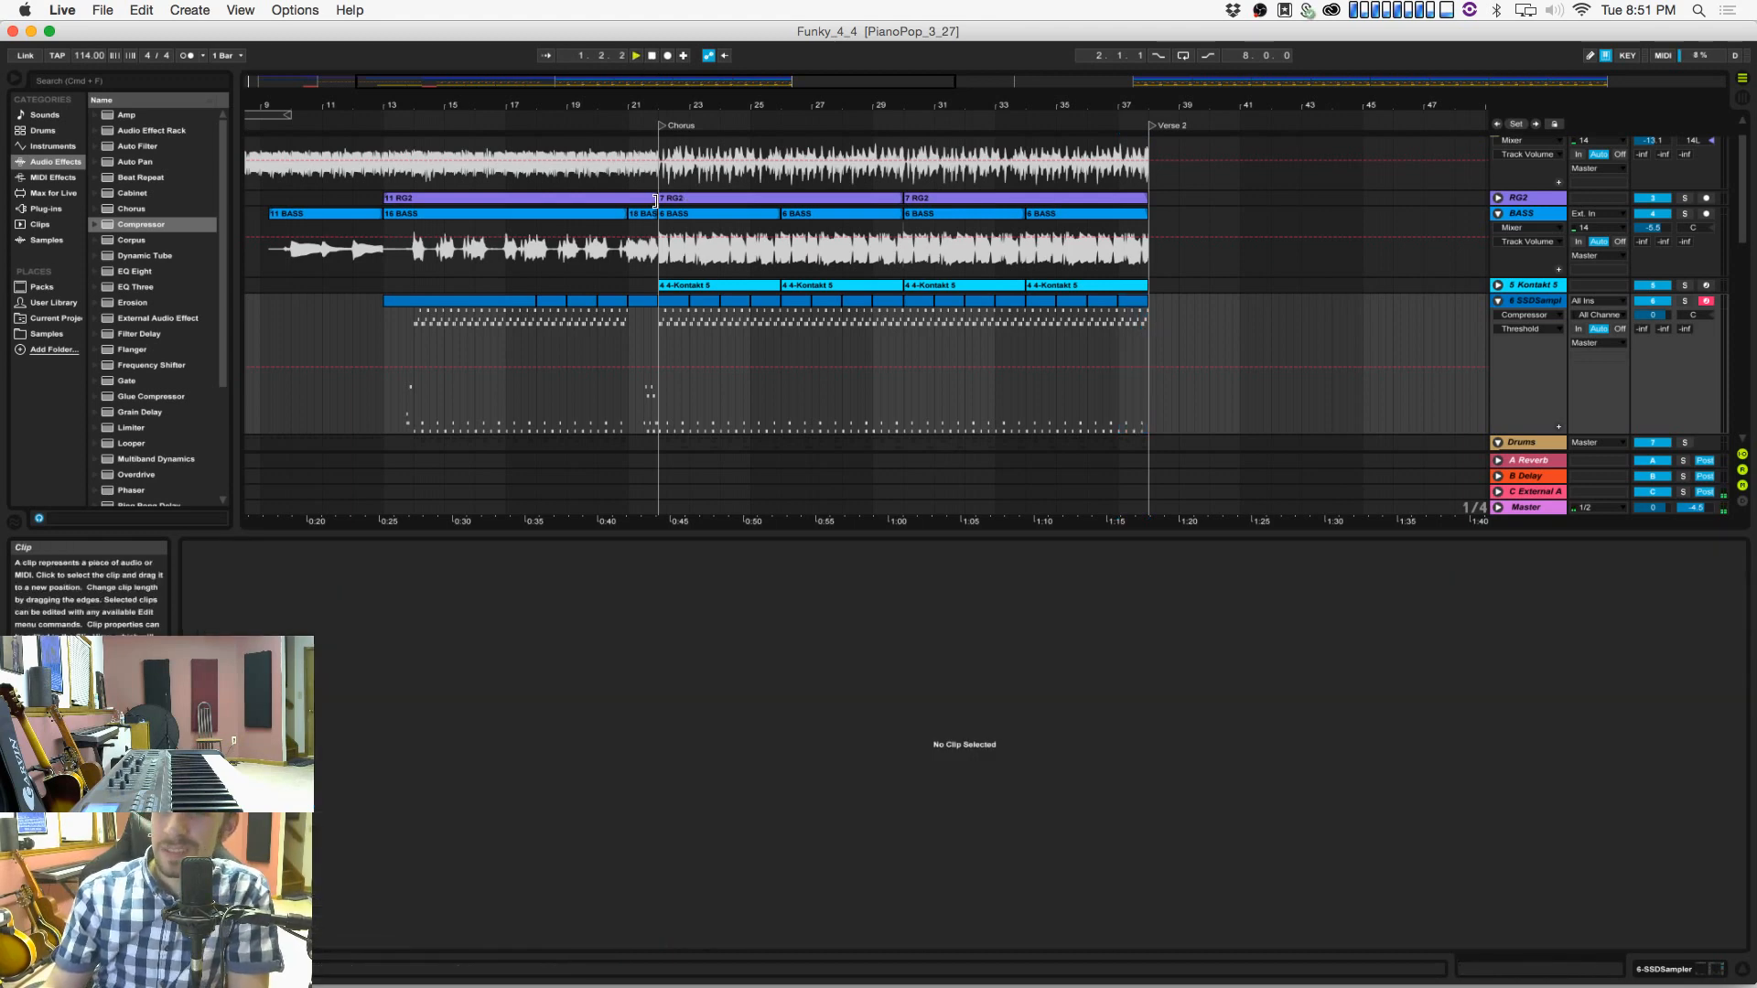
{"action": "left_click_drag", "start_coordinate": [496, 109], "coordinate": [696, 54]}
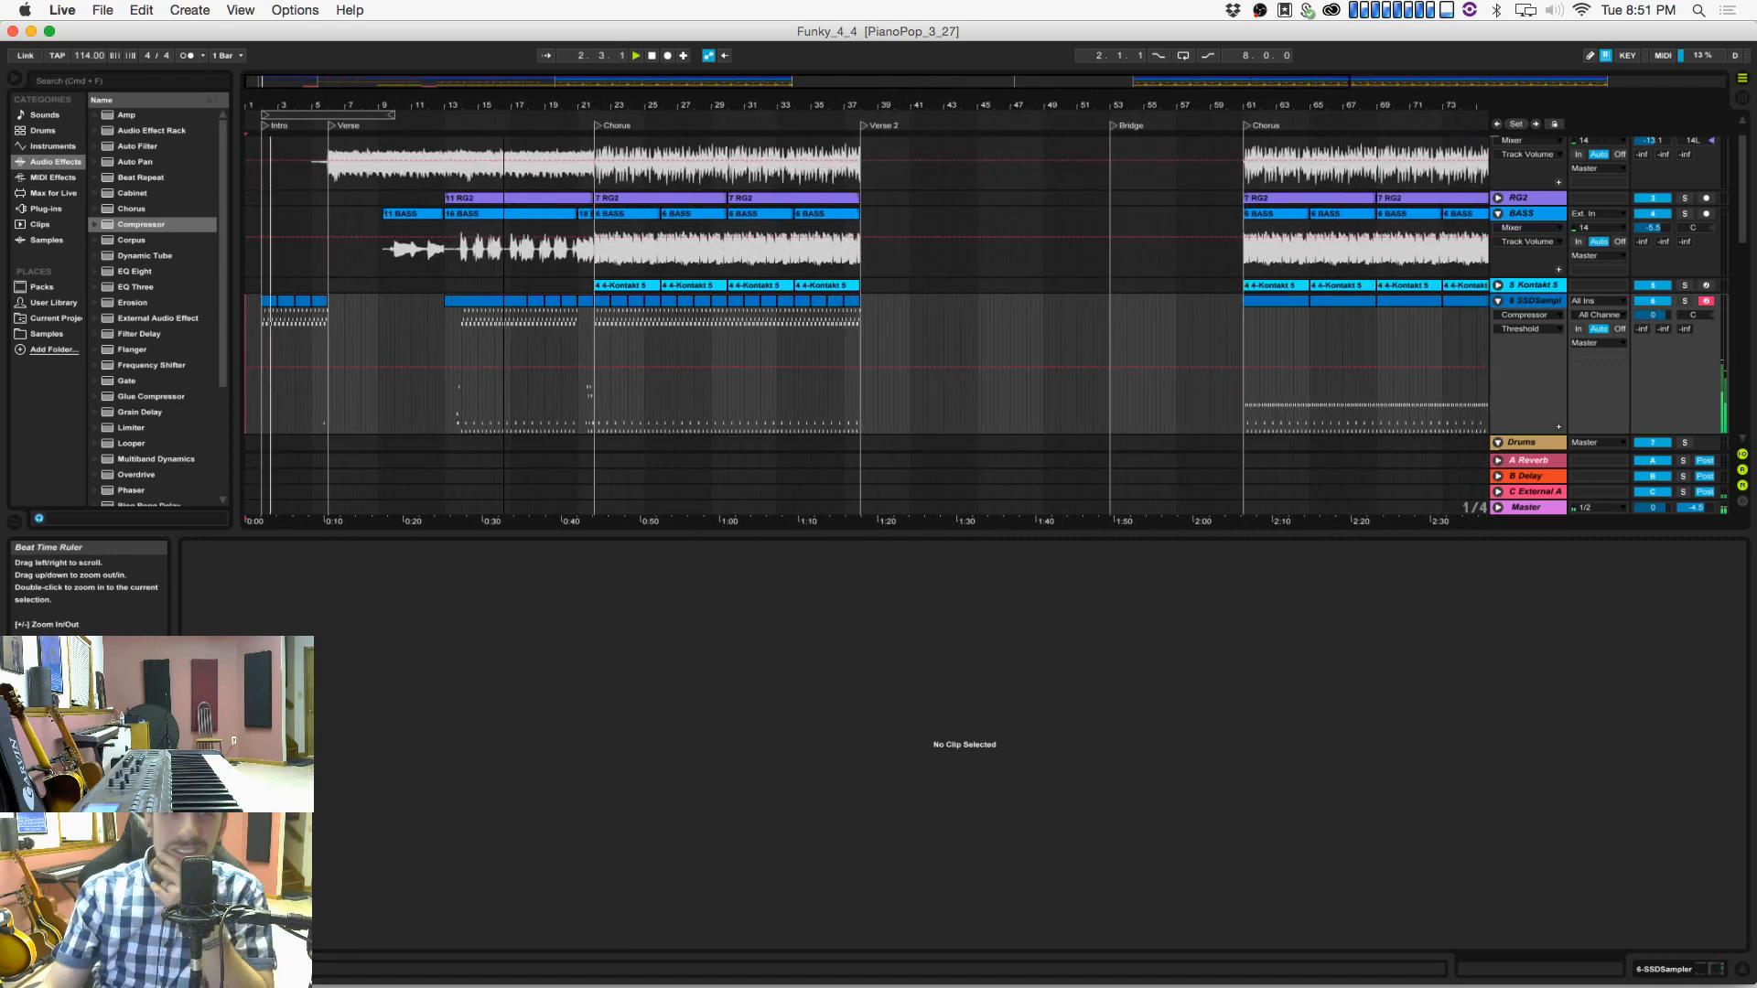
{"action": "left_click", "coordinate": [1533, 506]}
{"action": "double_click", "coordinate": [1530, 507]}
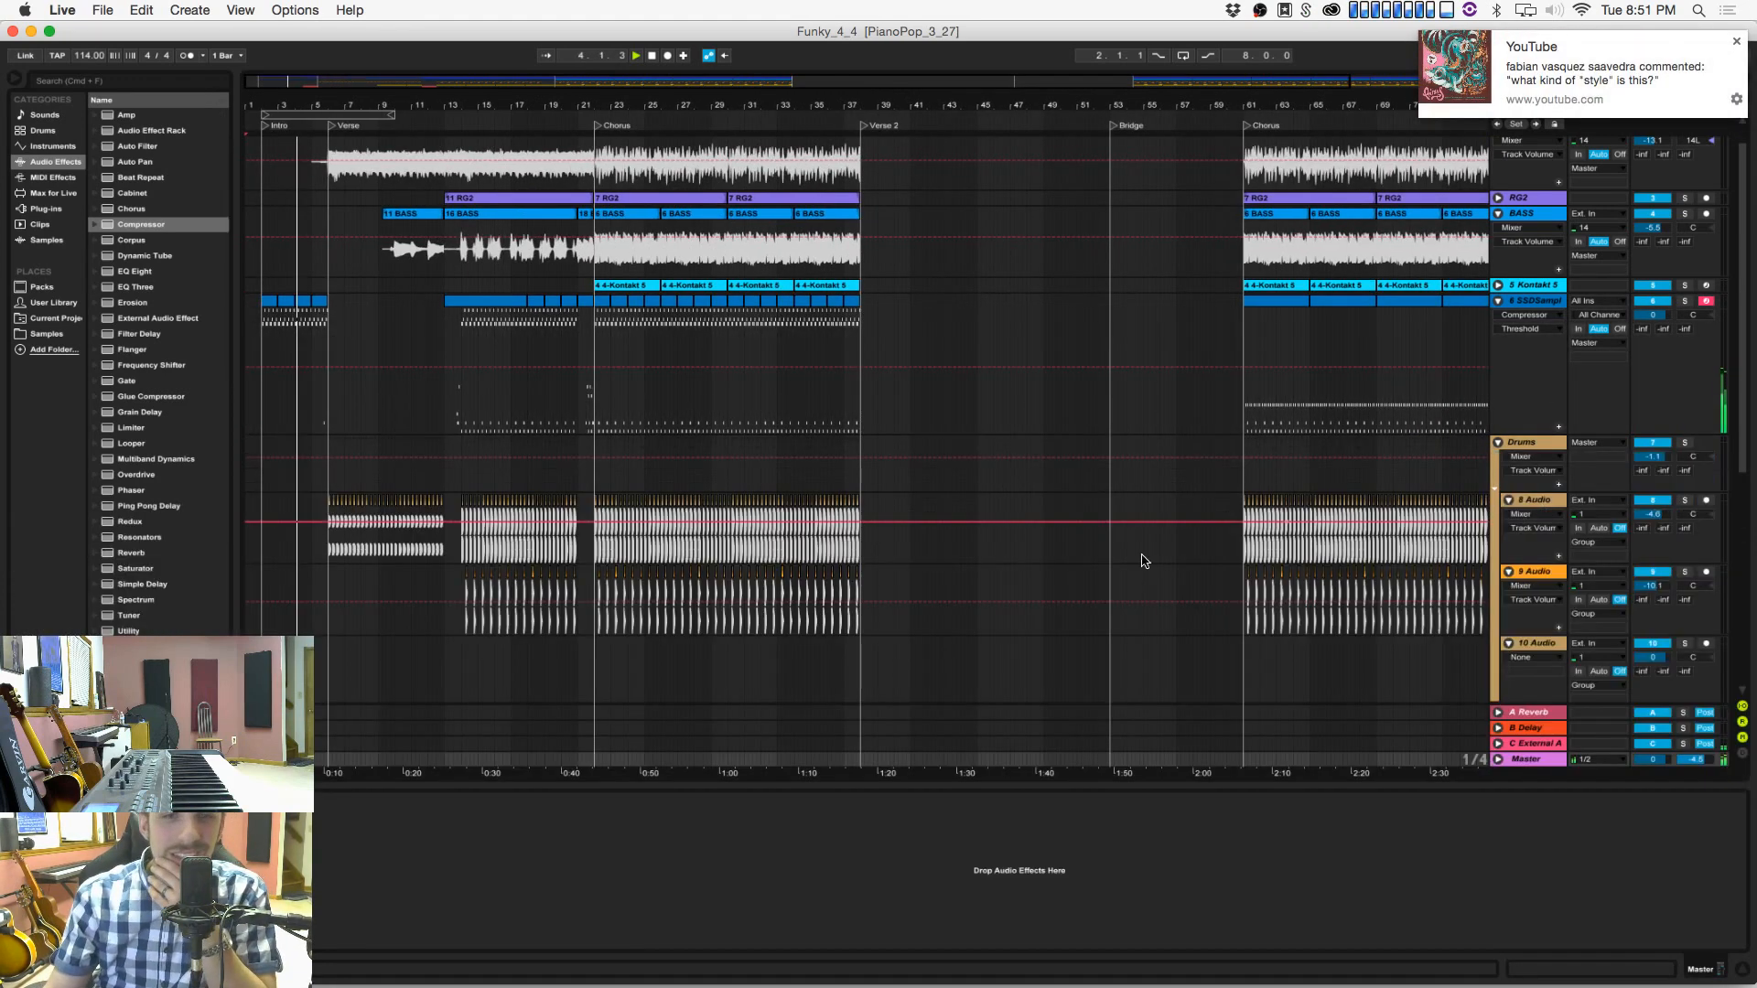
{"action": "left_click", "coordinate": [1737, 41]}
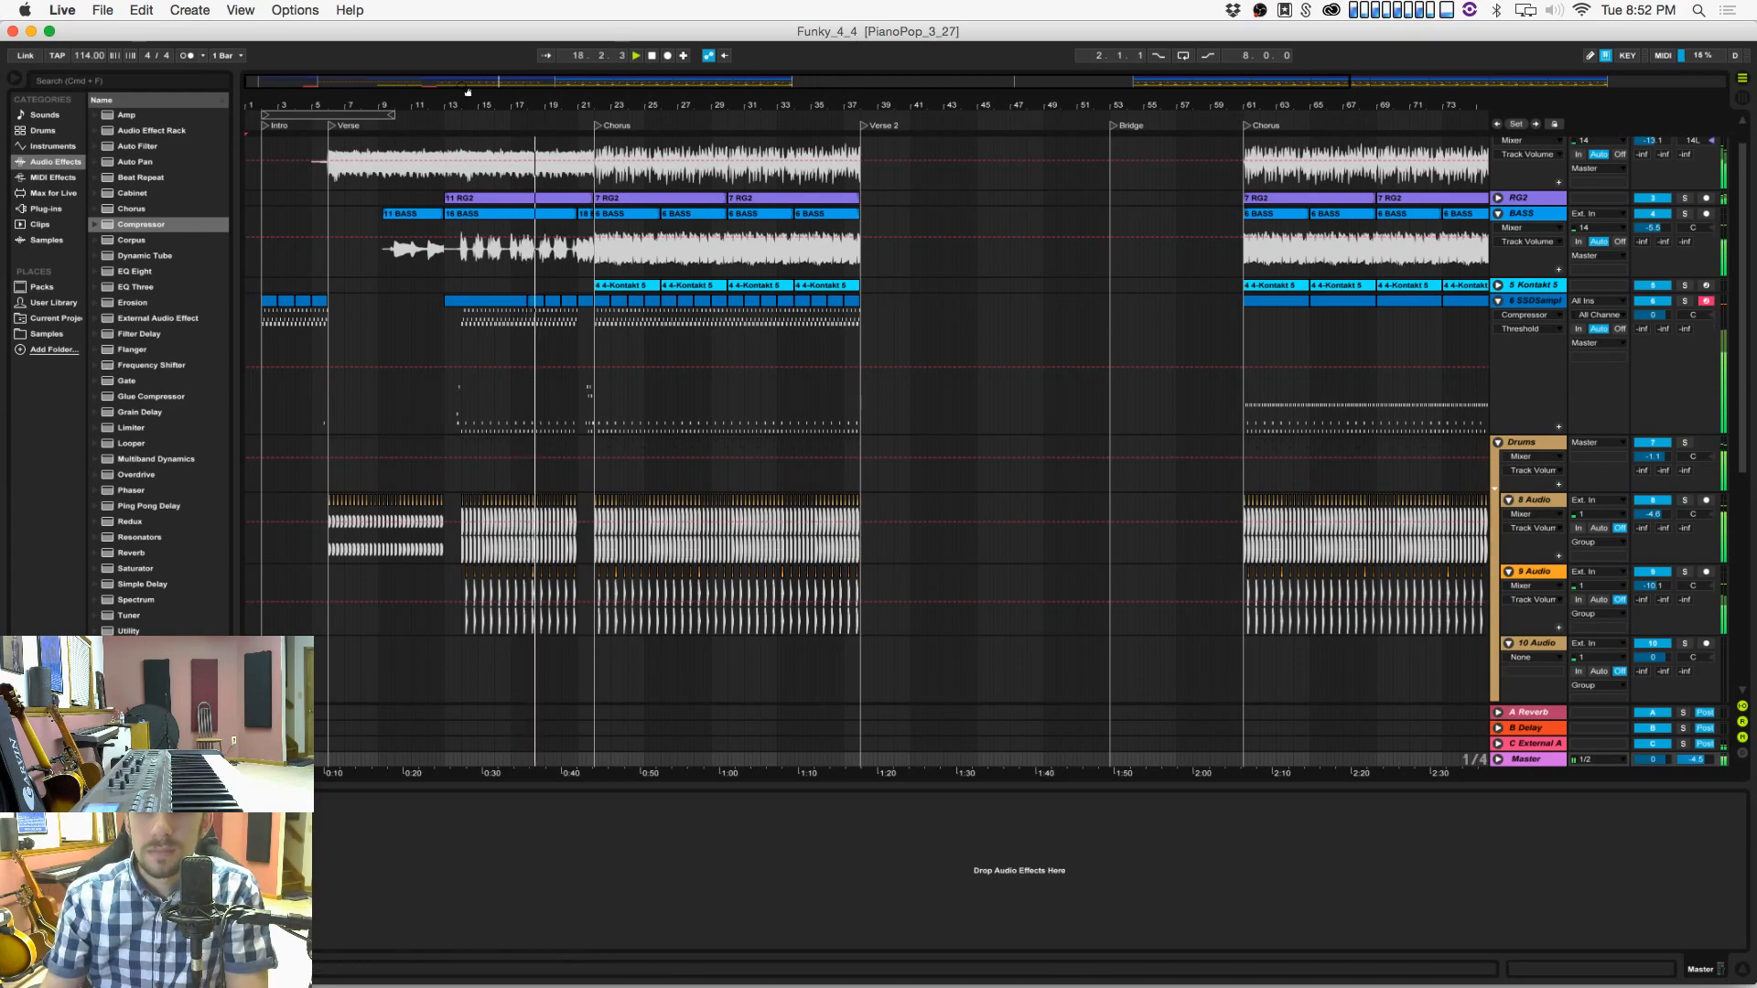
Step: Unfold the RG2 track and lower its volume to -11.3 dB
{"action": "left_click_drag", "start_coordinate": [470, 101], "coordinate": [419, 101]}
{"action": "scroll", "coordinate": [1545, 236], "scroll_direction": "up", "scroll_amount": 1}
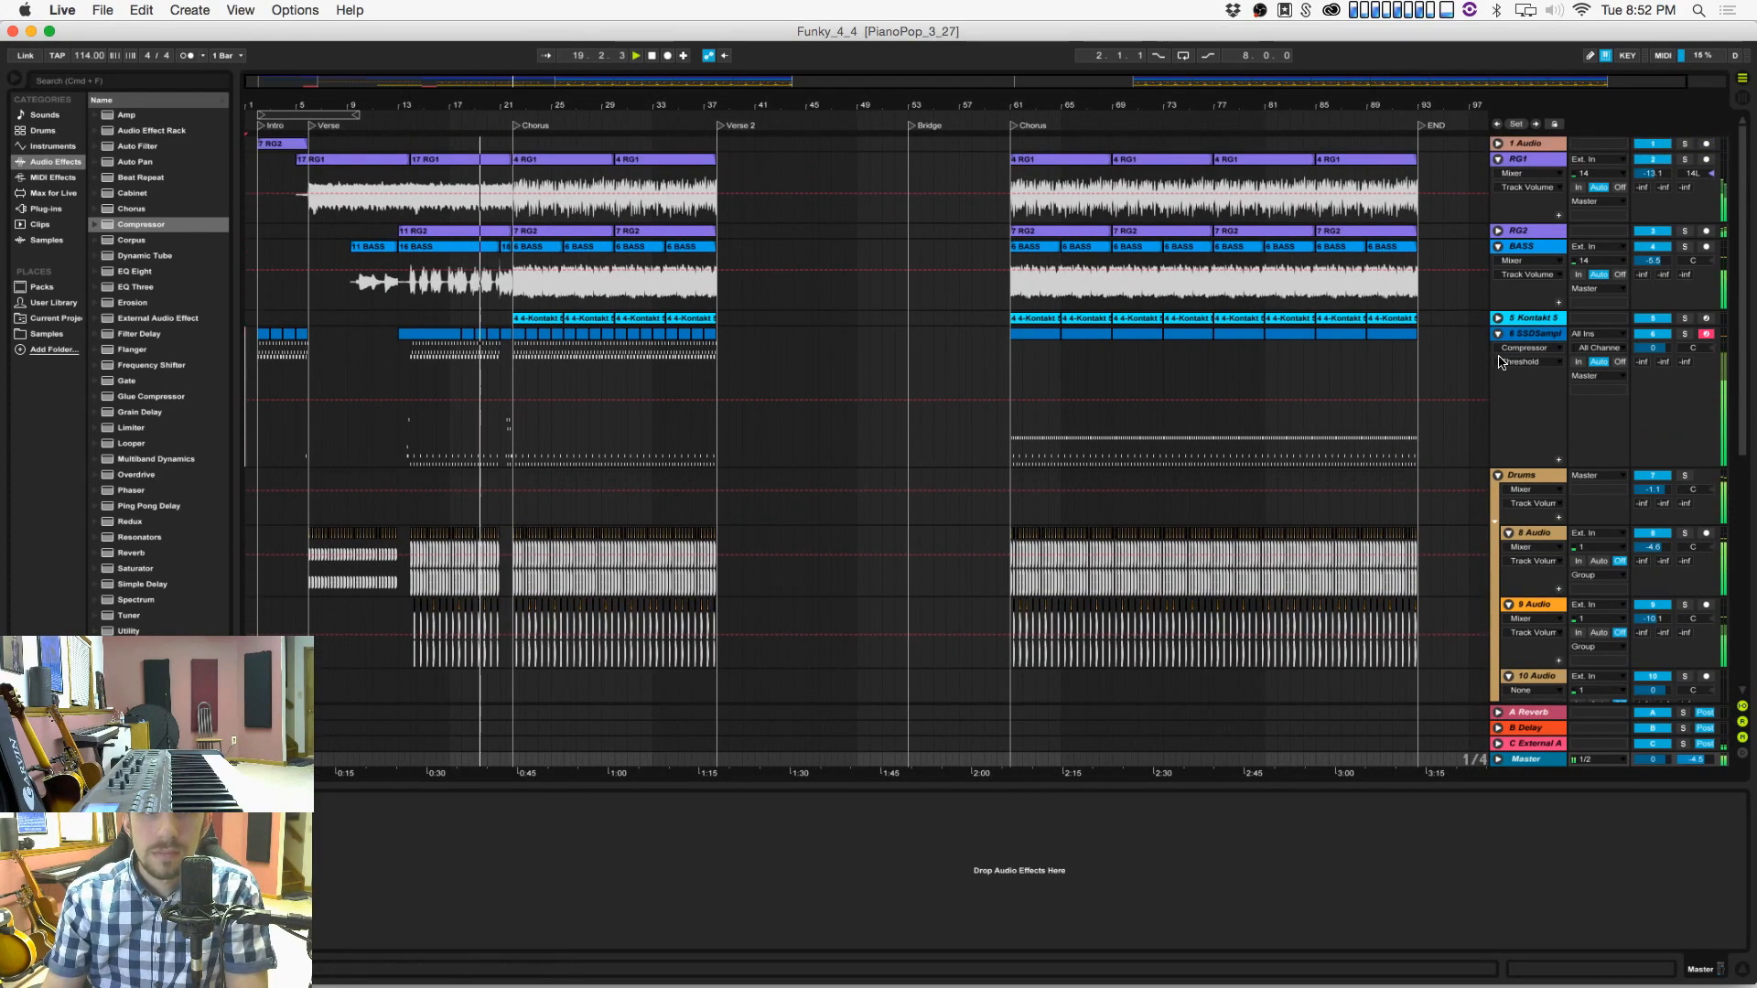
{"action": "left_click", "coordinate": [1498, 231]}
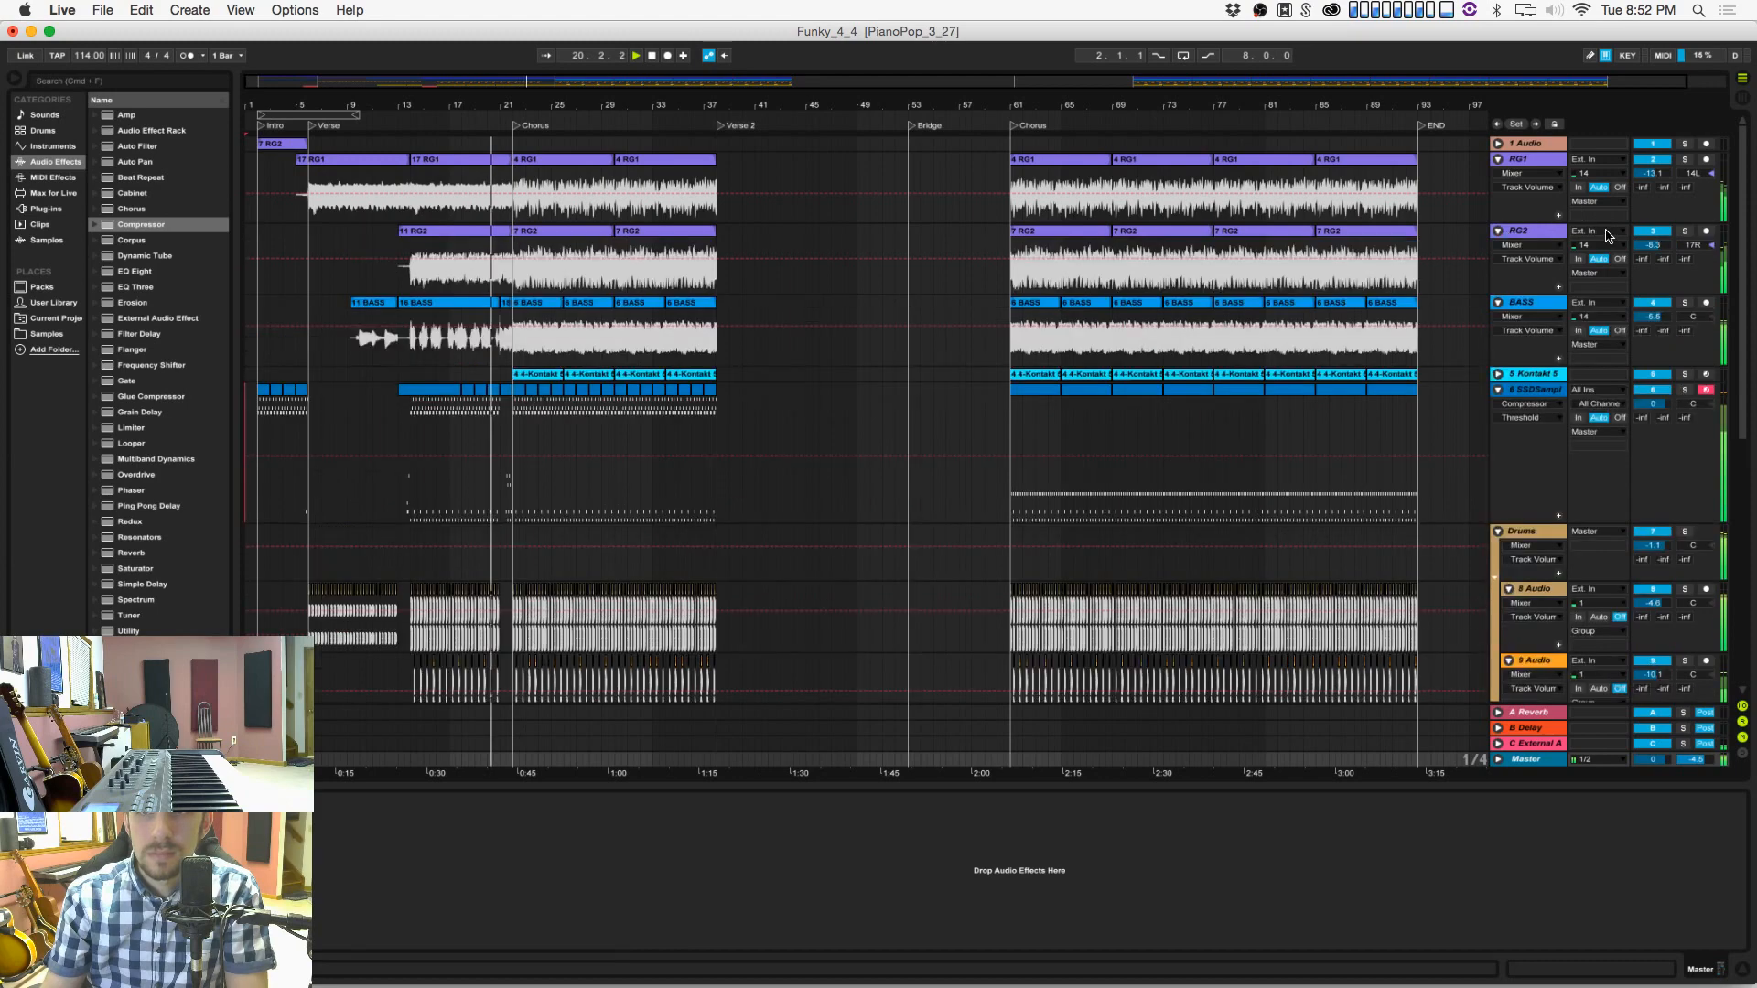
{"action": "left_click_drag", "start_coordinate": [1651, 243], "coordinate": [1651, 246]}
Step: Copy the SUBDROP and WhiteNoise clips at bar 13 to bar 21, just before the Chorus
{"action": "scroll", "coordinate": [481, 494], "scroll_direction": "down", "scroll_amount": 12}
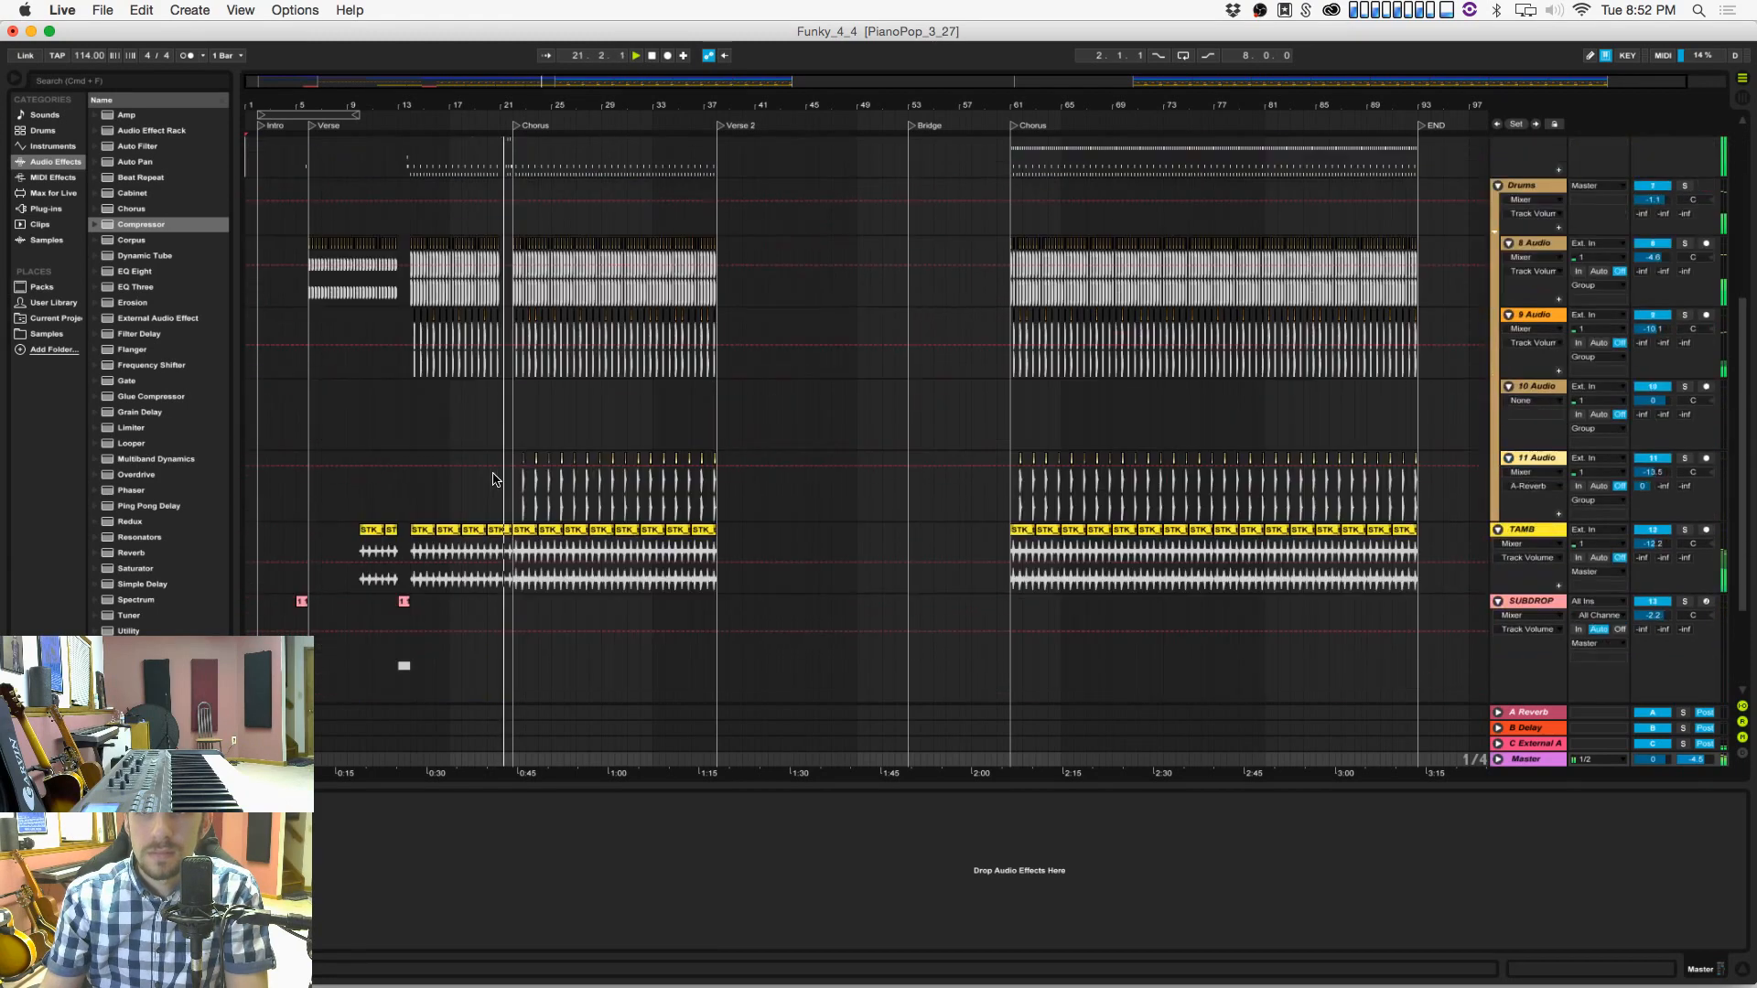
{"action": "left_click_drag", "start_coordinate": [495, 104], "coordinate": [755, 155]}
{"action": "key", "text": "space"}
{"action": "left_click", "coordinate": [464, 456]}
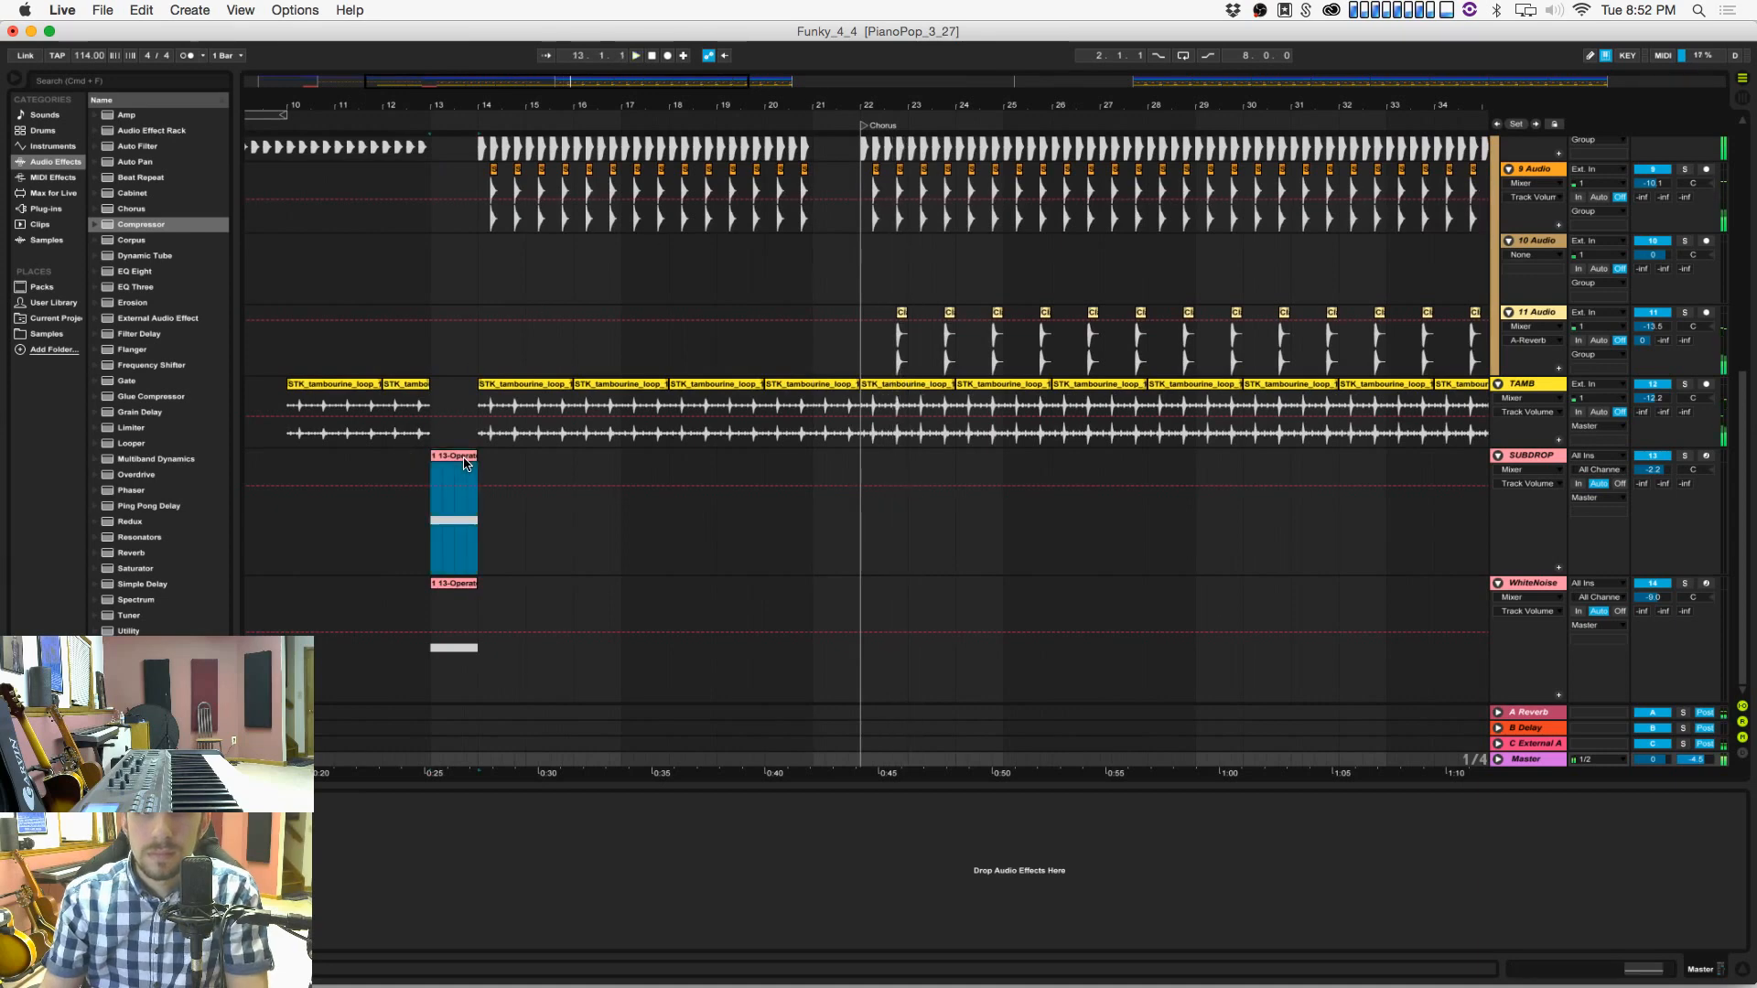
{"action": "left_click", "coordinate": [458, 584], "text": "shift"}
{"action": "key", "text": "super+c"}
{"action": "left_click", "coordinate": [814, 549]}
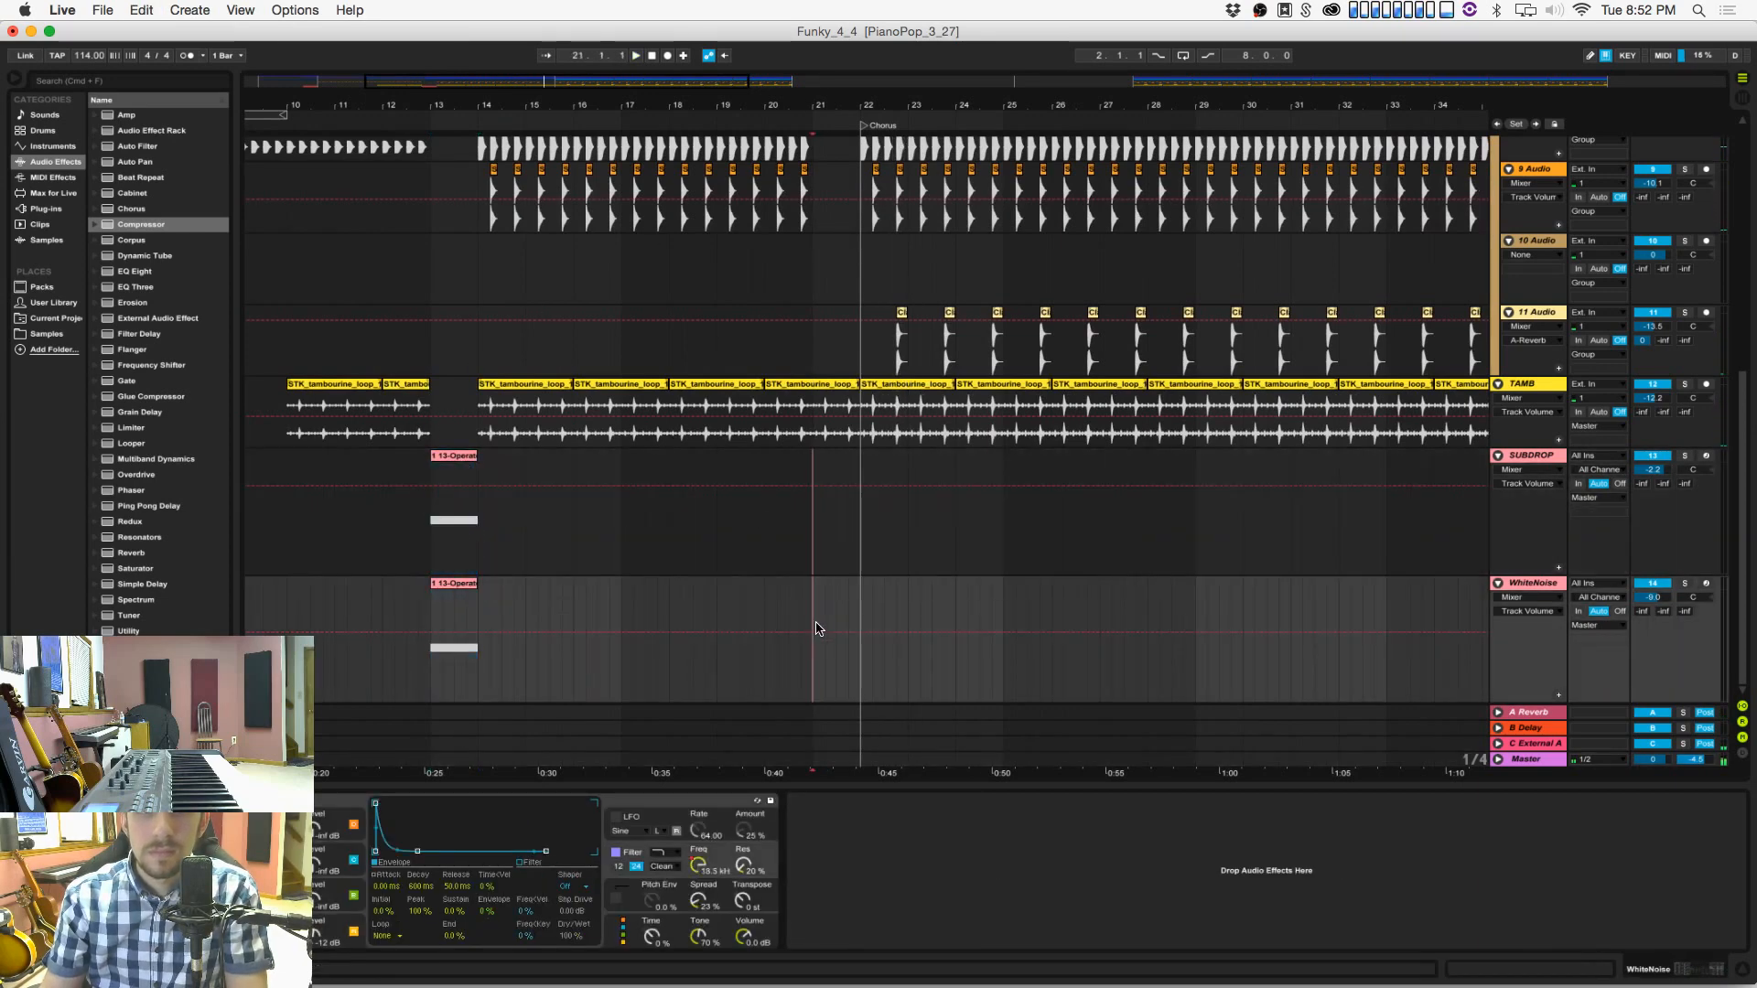
{"action": "key", "text": "super+v"}
Step: Play the transition into the Chorus from shortly before bar 19
{"action": "left_click", "coordinate": [704, 552]}
{"action": "key", "text": "space"}
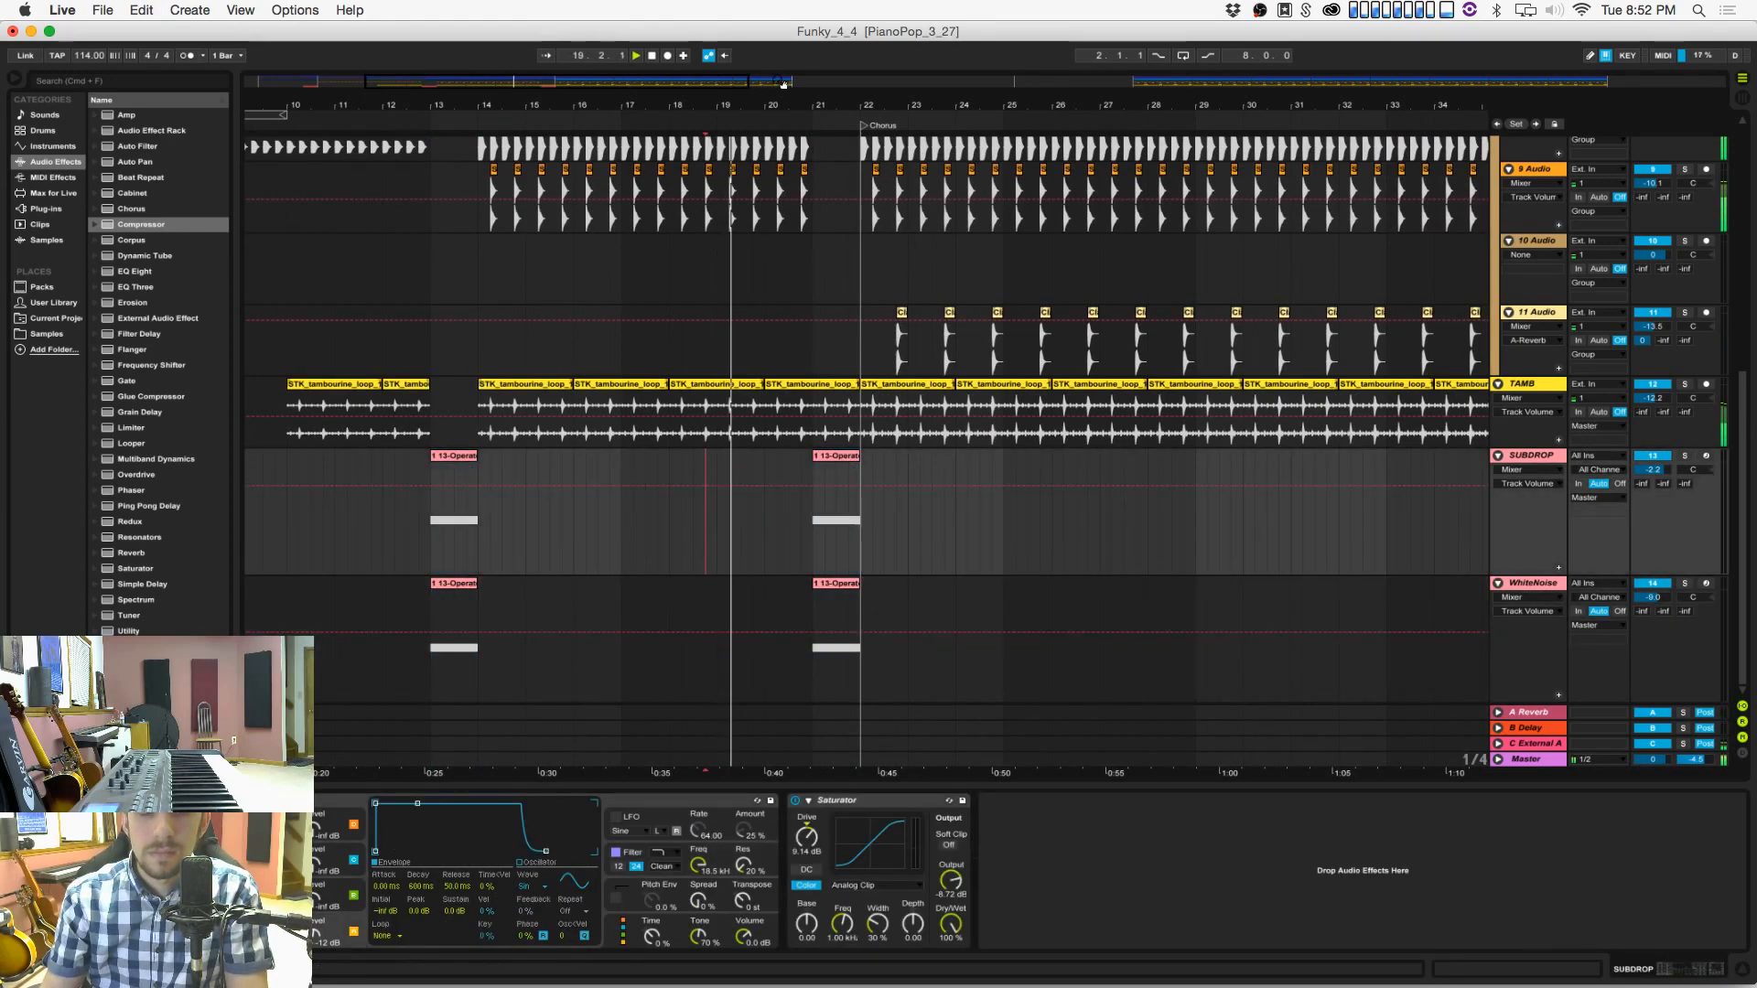
{"action": "left_click_drag", "start_coordinate": [802, 101], "coordinate": [802, 107]}
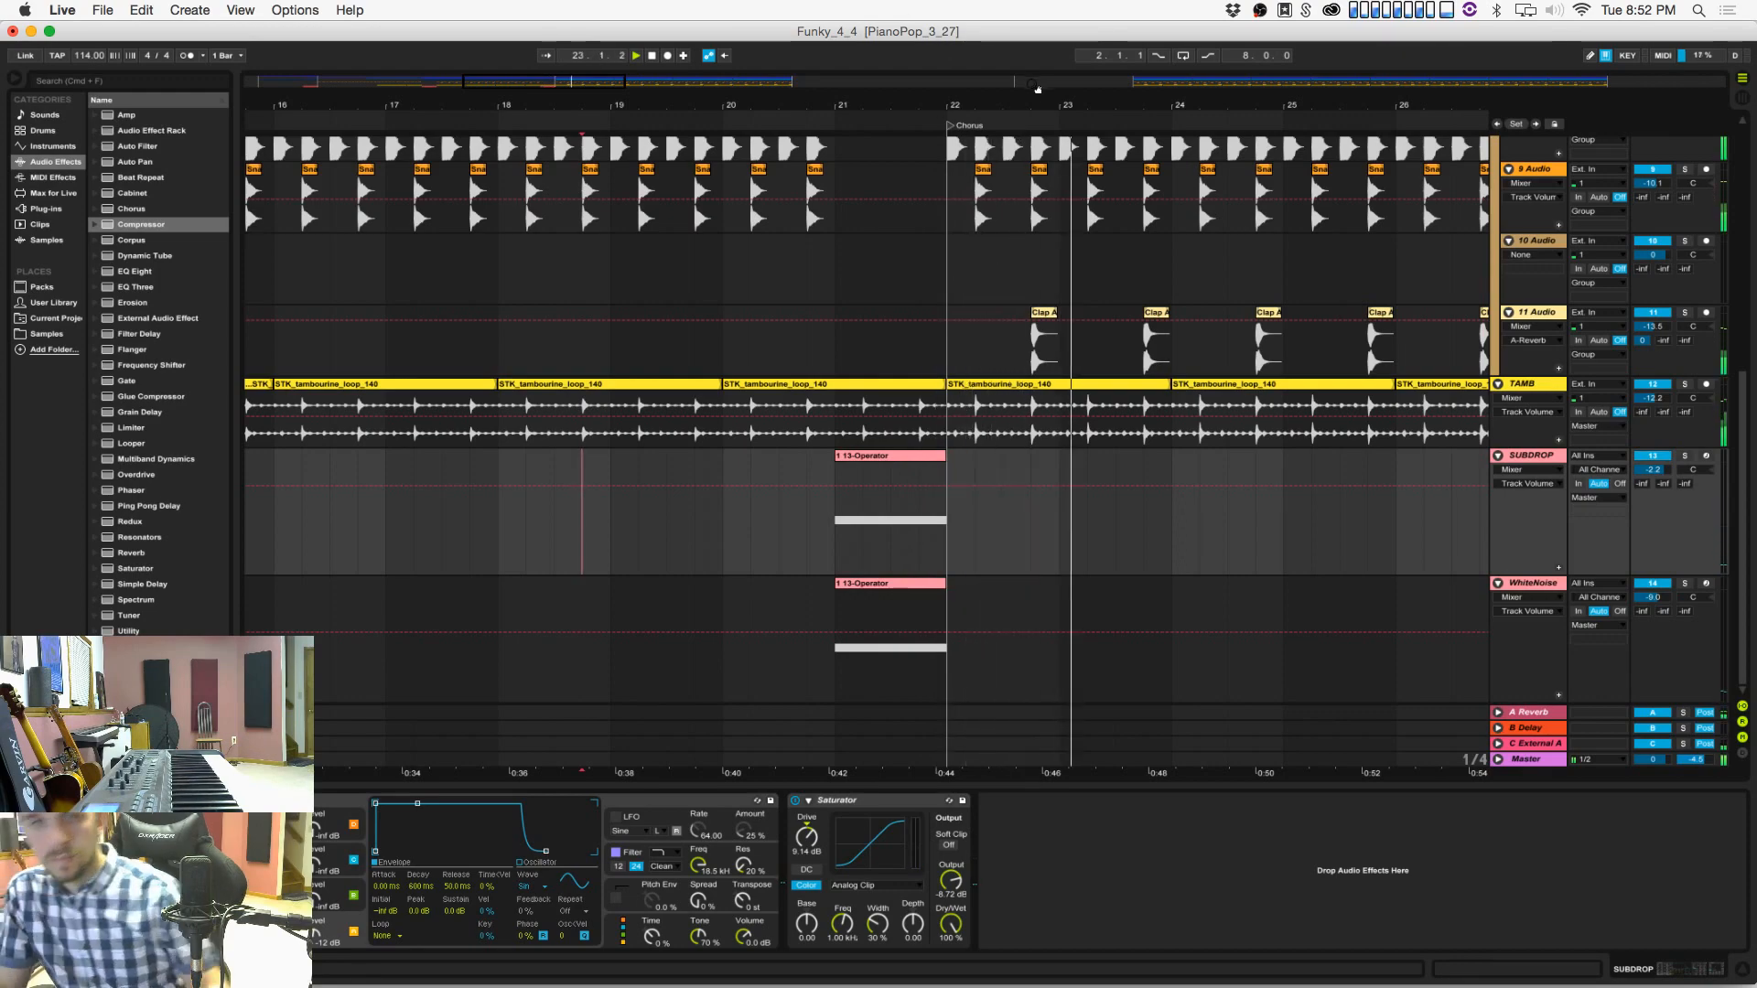
Step: Consolidate the first four bars of the Chorus on the SSDSampler track, bars 22 to 26, into one MIDI clip
{"action": "left_click_drag", "start_coordinate": [1037, 102], "coordinate": [1037, 64]}
{"action": "scroll", "coordinate": [1072, 267], "scroll_direction": "up", "scroll_amount": 5}
{"action": "scroll", "coordinate": [1071, 267], "scroll_direction": "up", "scroll_amount": 3}
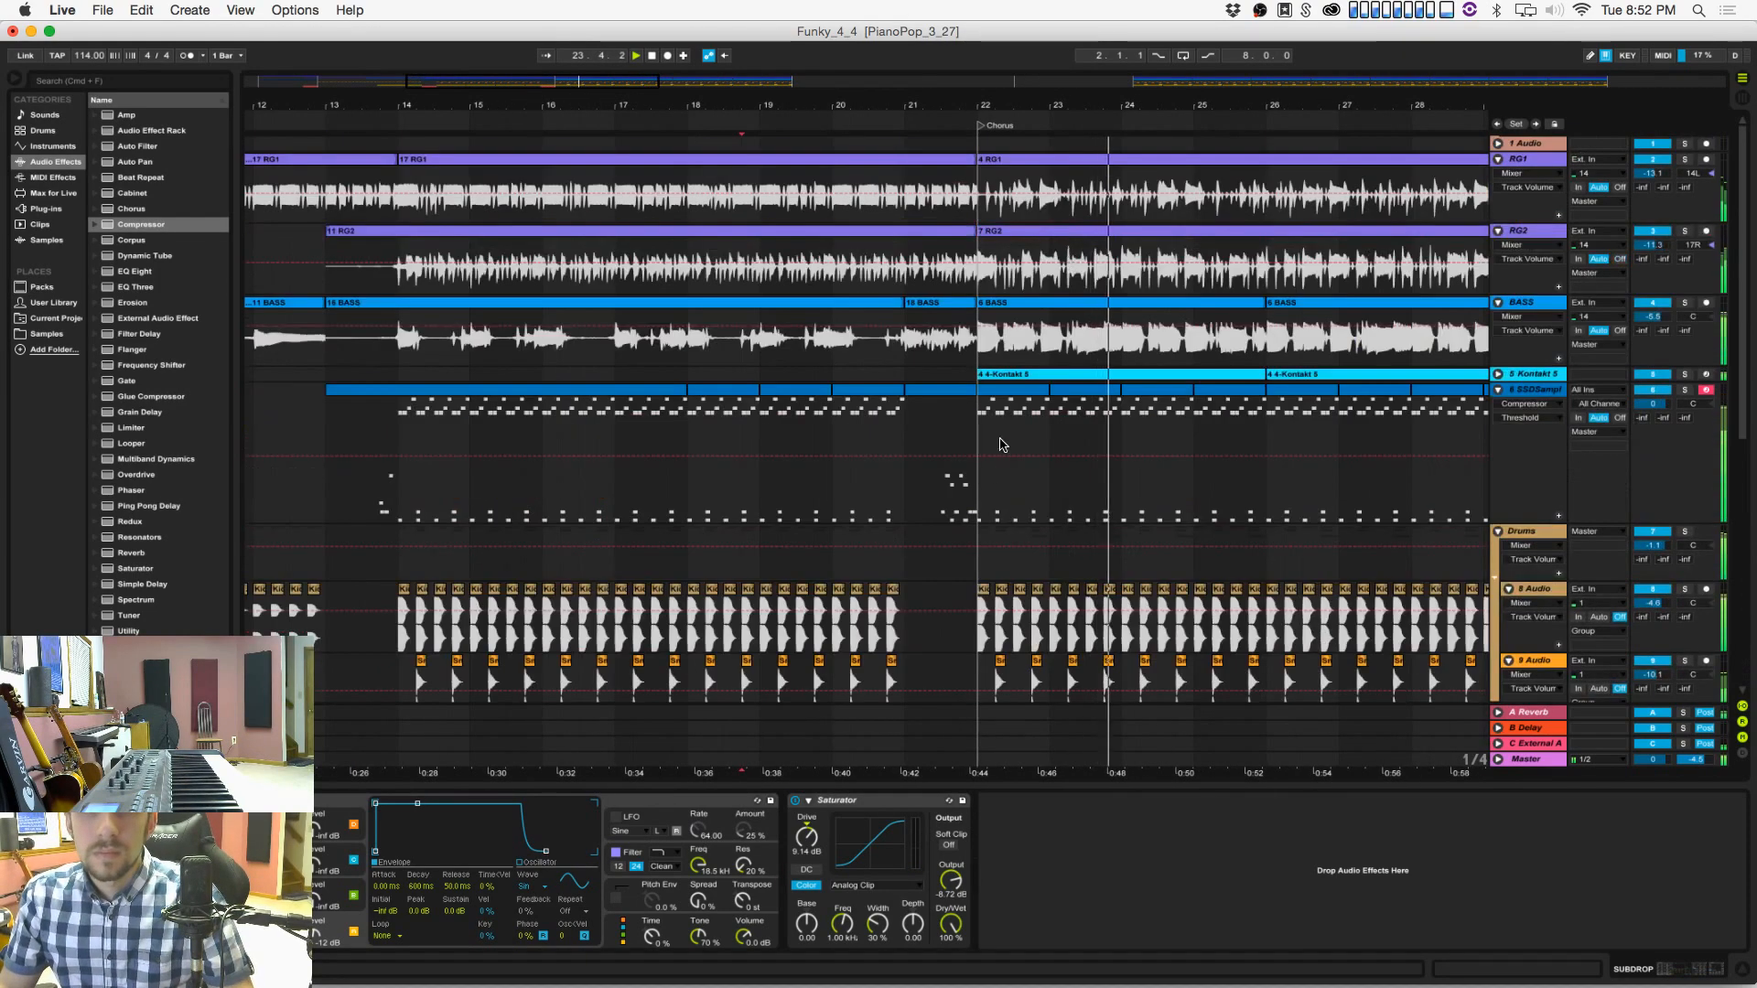
{"action": "left_click", "coordinate": [1013, 393]}
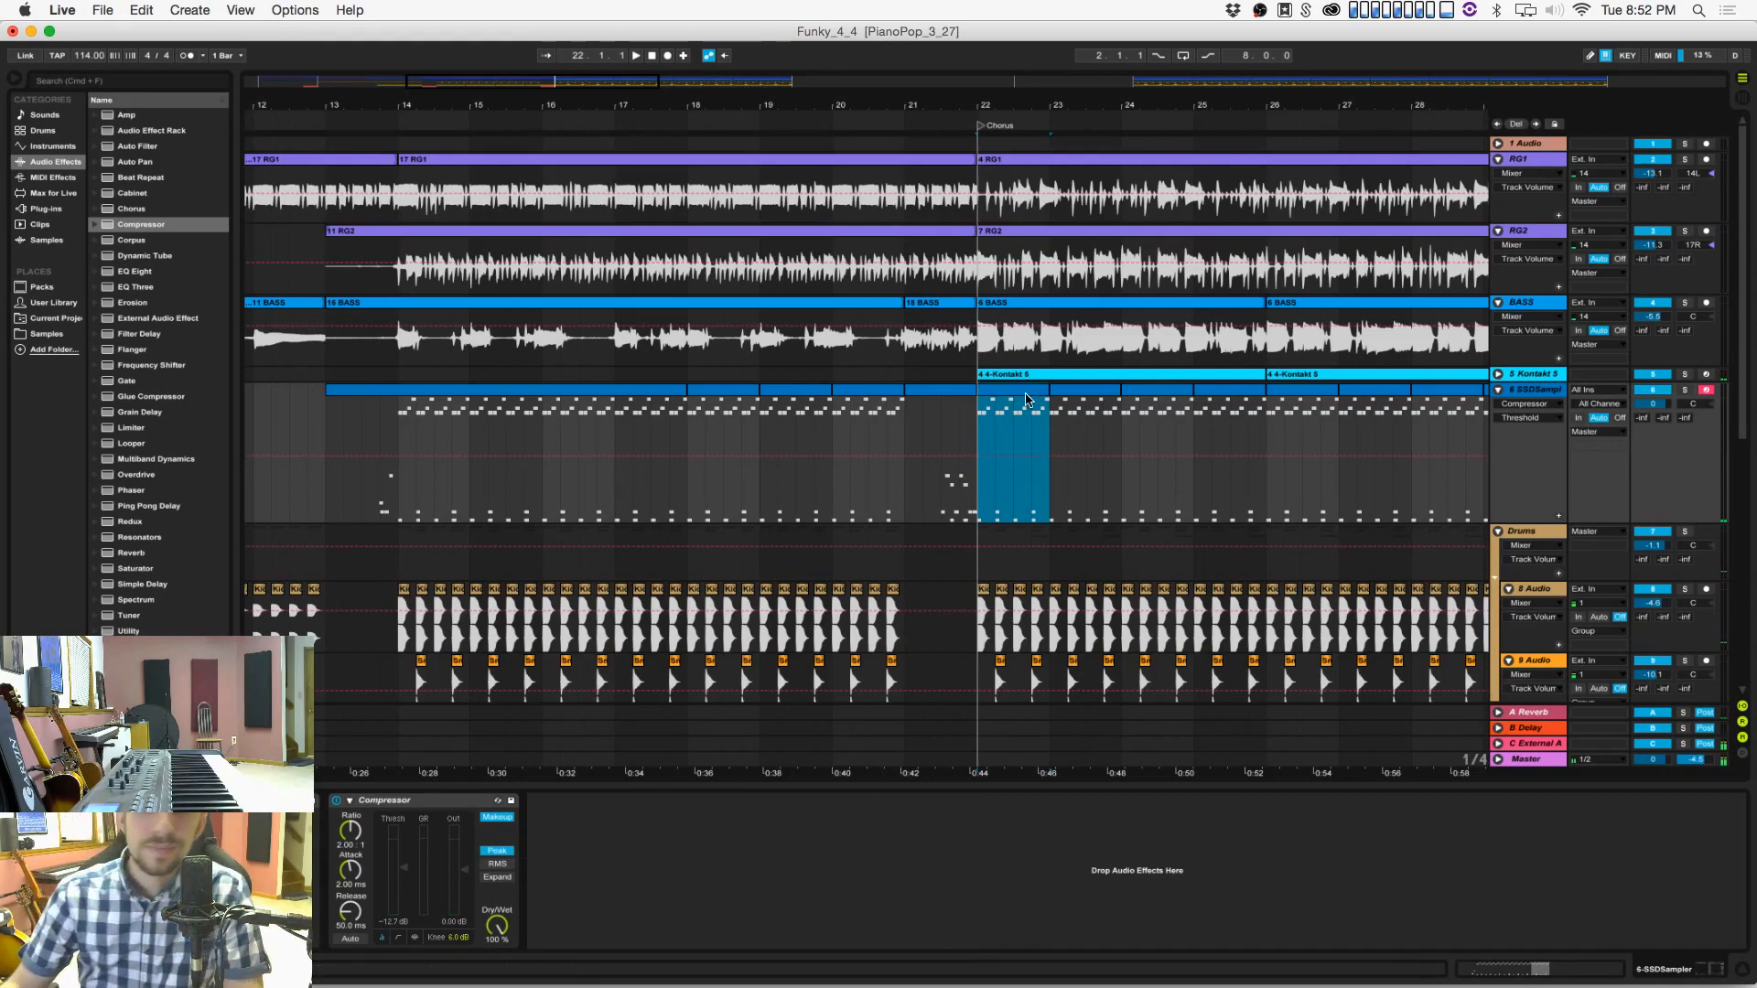
{"action": "double_click", "coordinate": [1025, 398]}
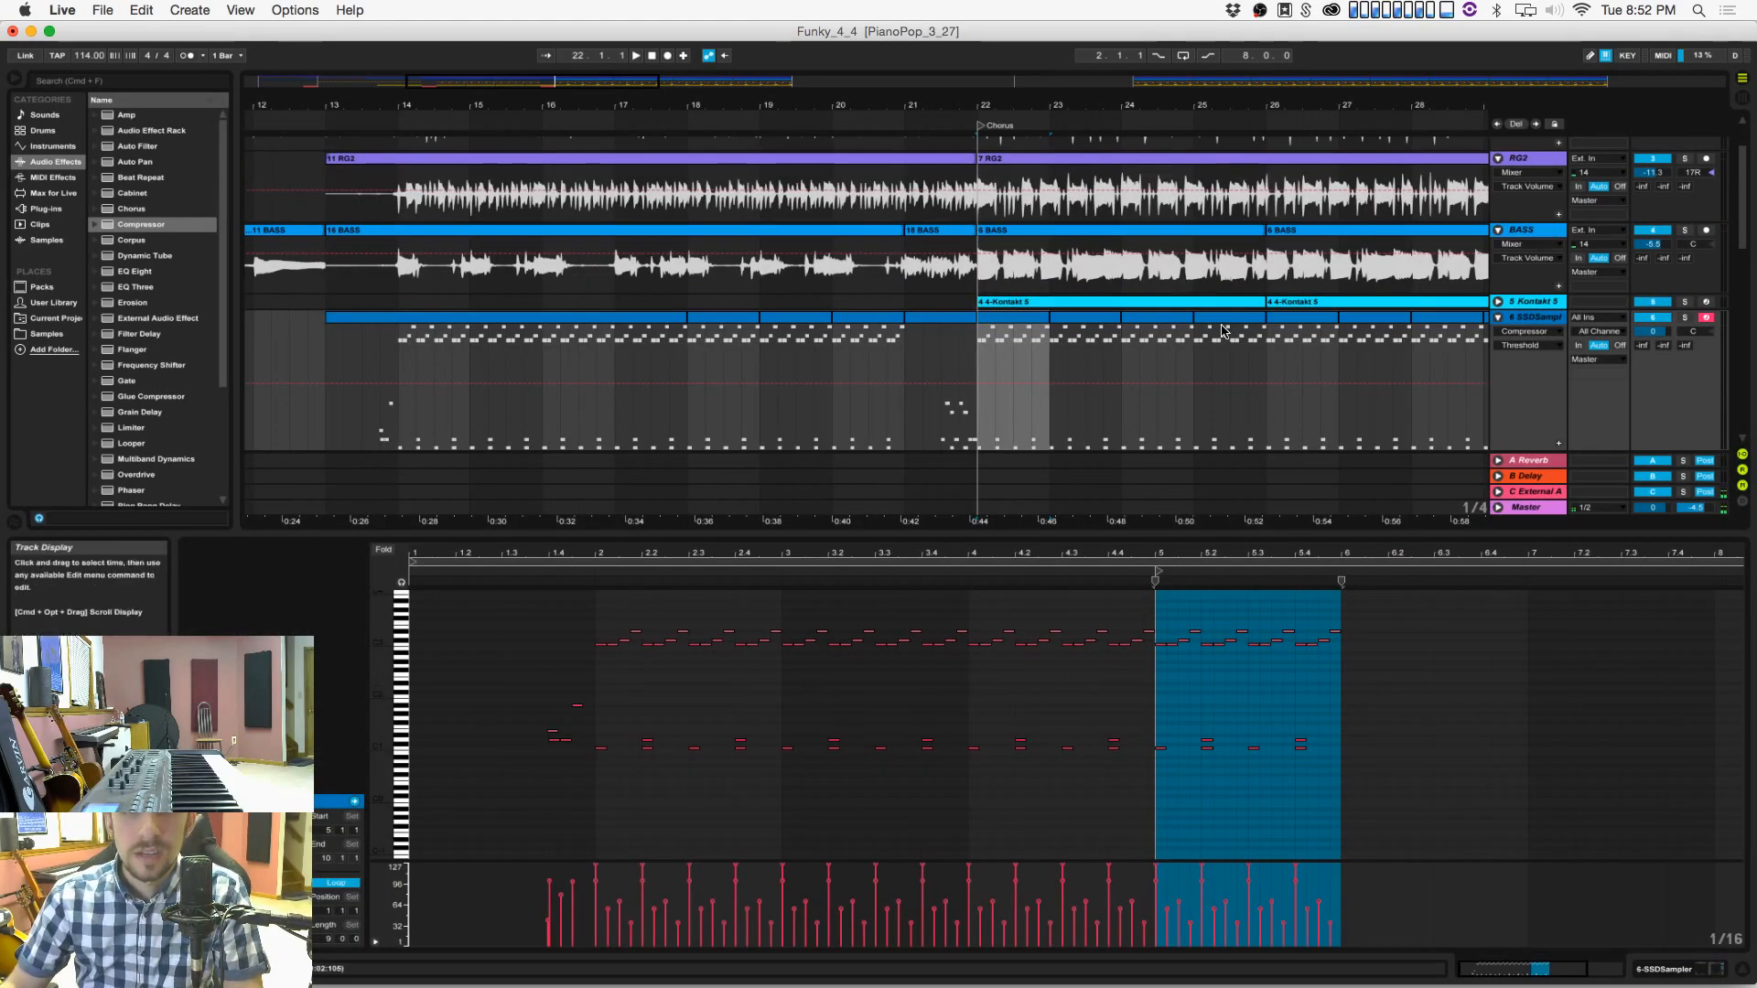
{"action": "left_click_drag", "start_coordinate": [1265, 402], "coordinate": [978, 408]}
{"action": "key", "text": "super+j"}
{"action": "left_click", "coordinate": [451, 660]}
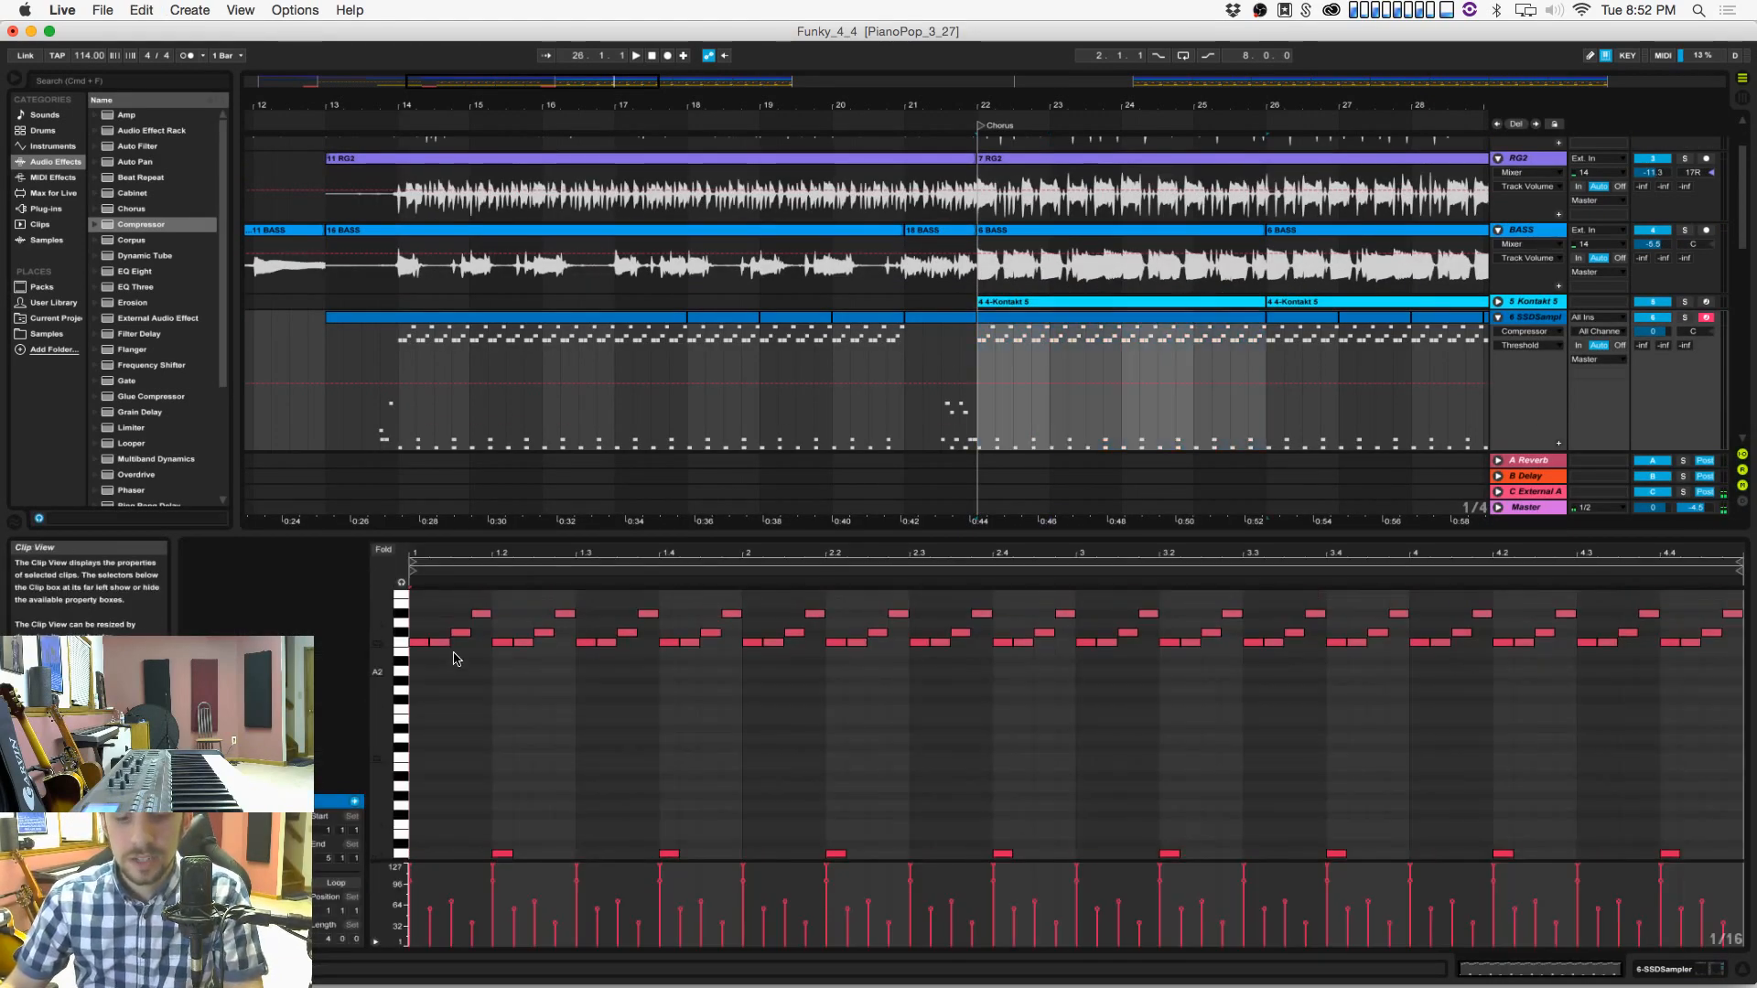
Step: Add one-bar E2 and G2 notes at the start of the Chorus drum clip and play them back
{"action": "double_click", "coordinate": [424, 704]}
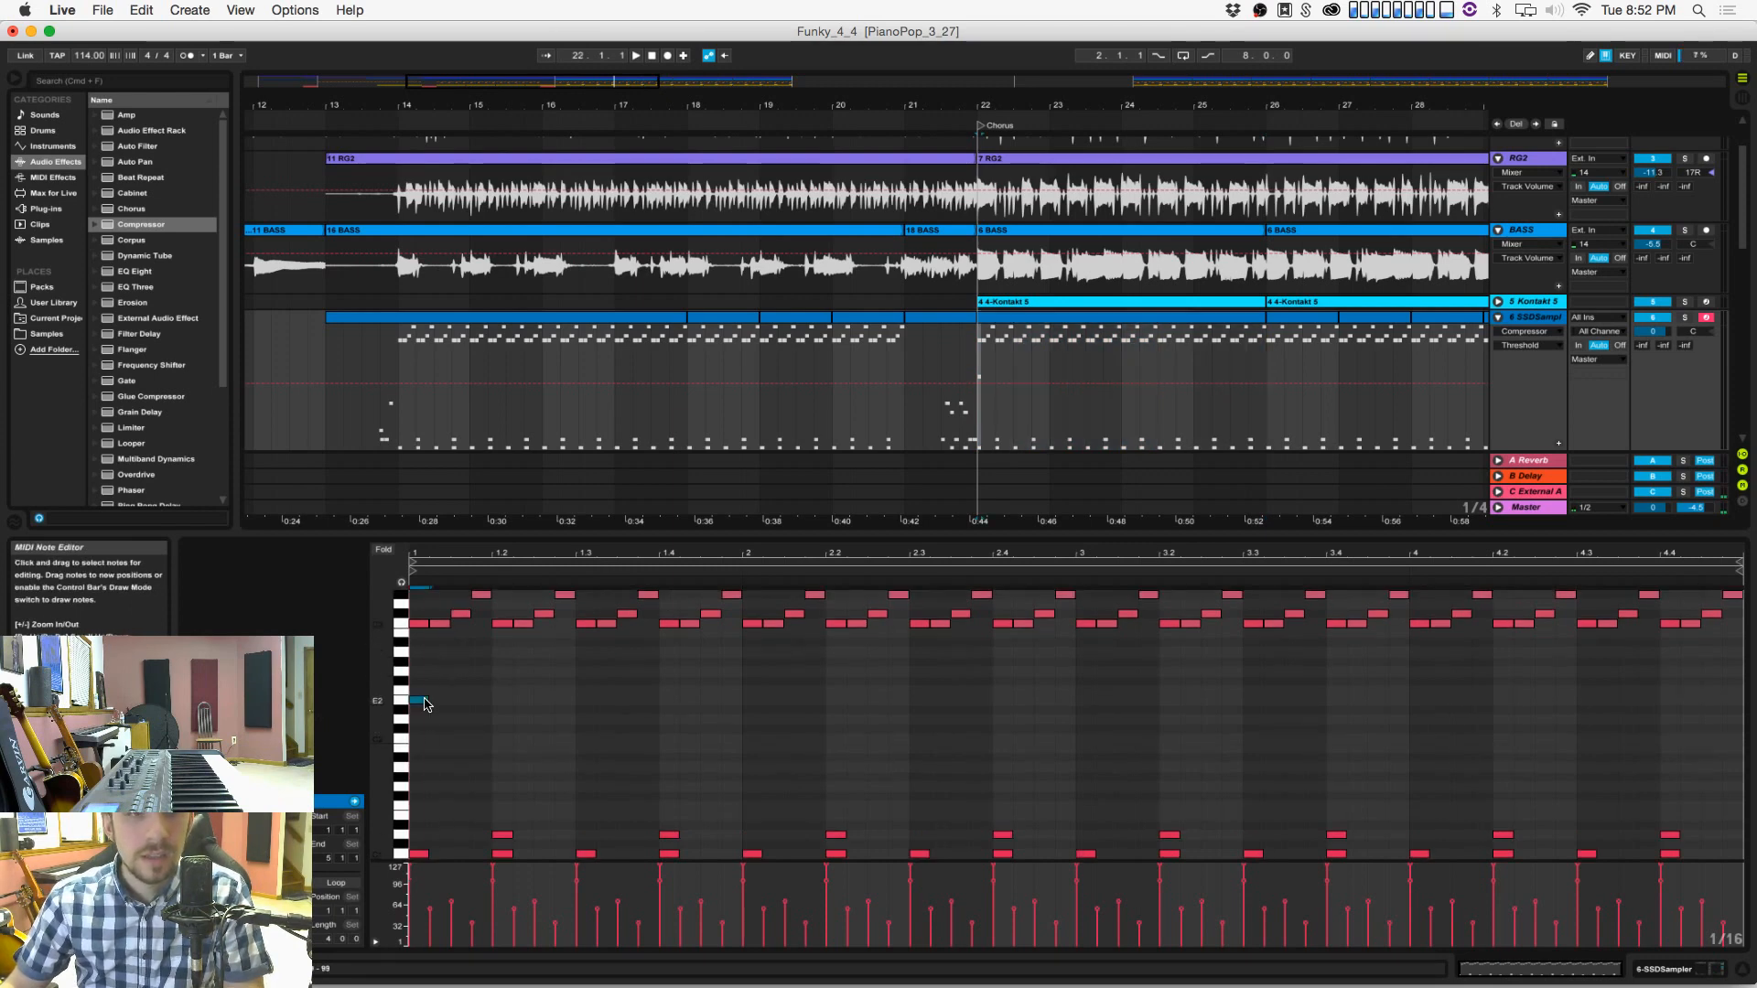
{"action": "left_click_drag", "start_coordinate": [426, 700], "coordinate": [737, 708]}
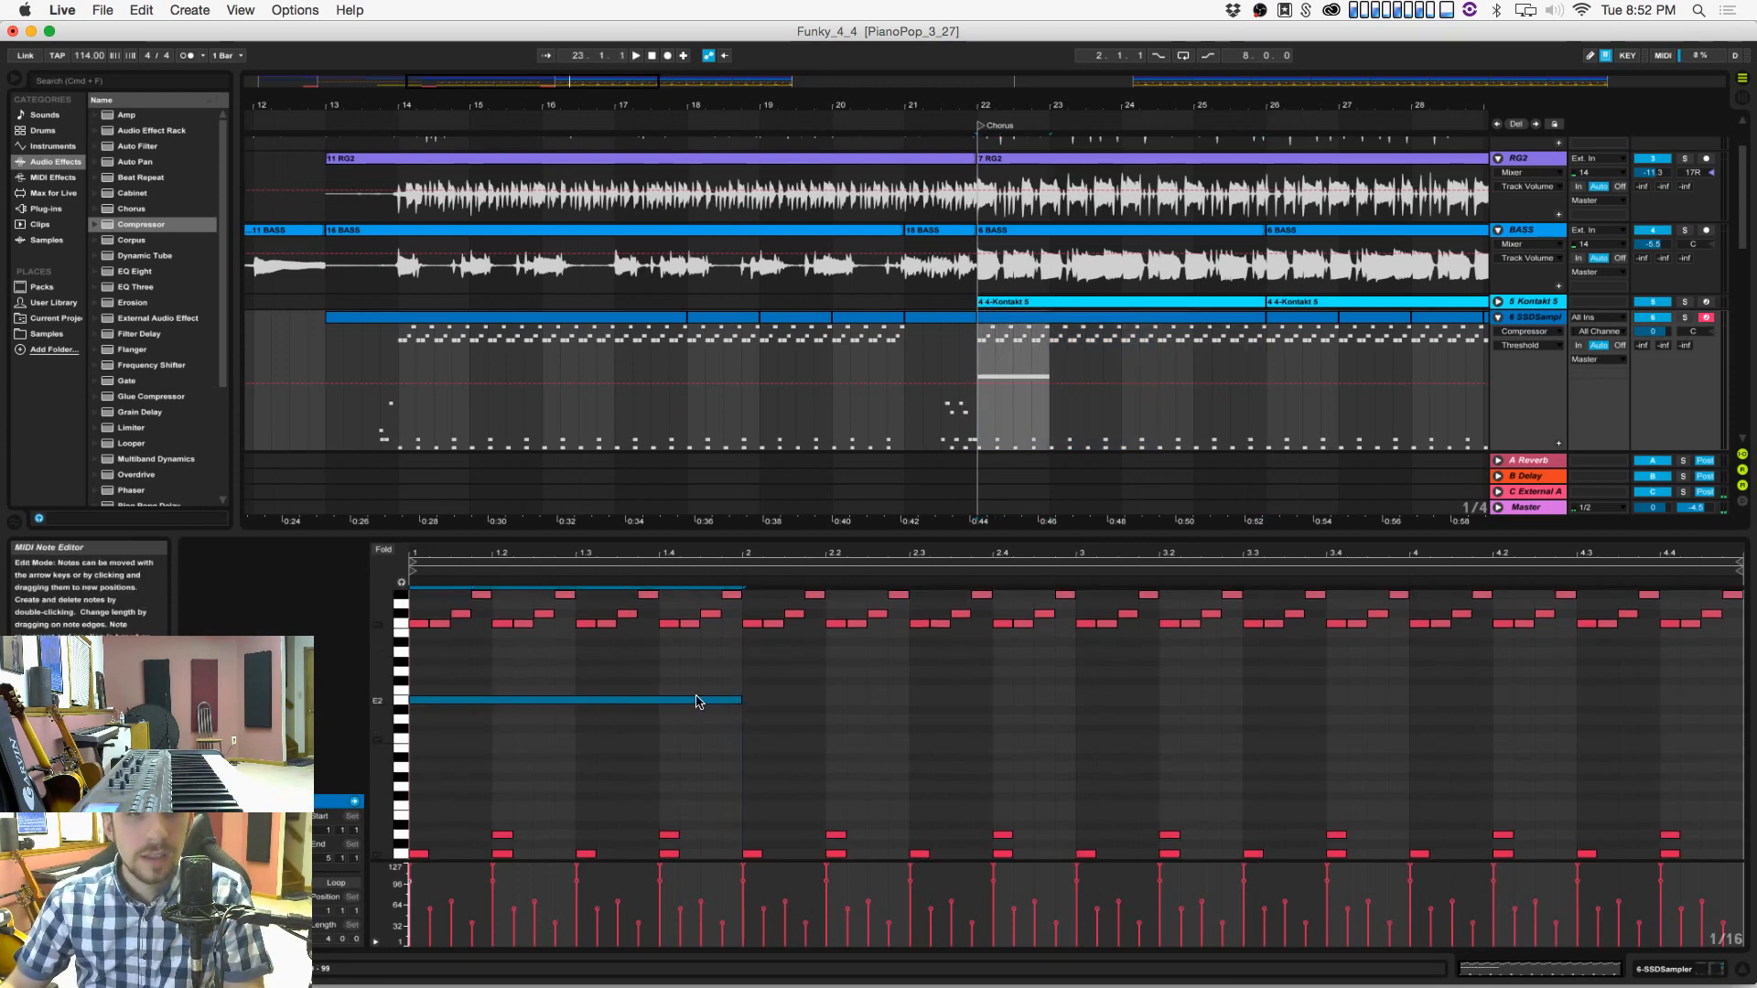
{"action": "key", "text": "space"}
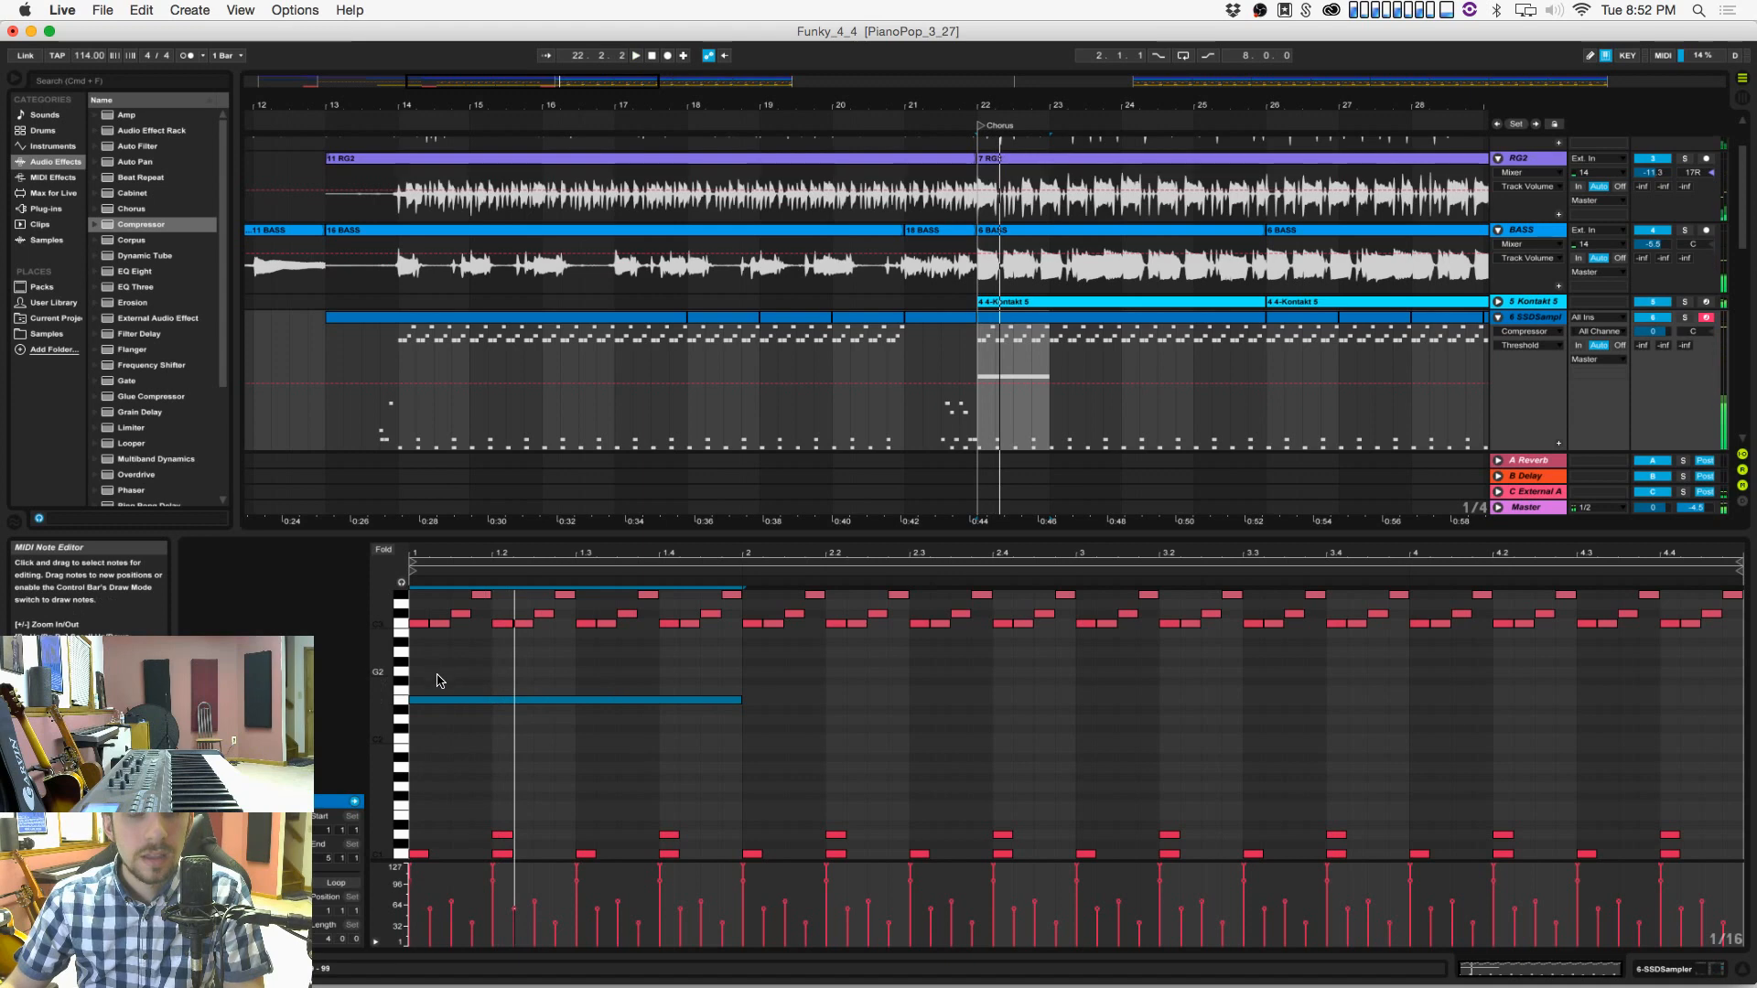
{"action": "left_click_drag", "start_coordinate": [433, 701], "coordinate": [433, 675]}
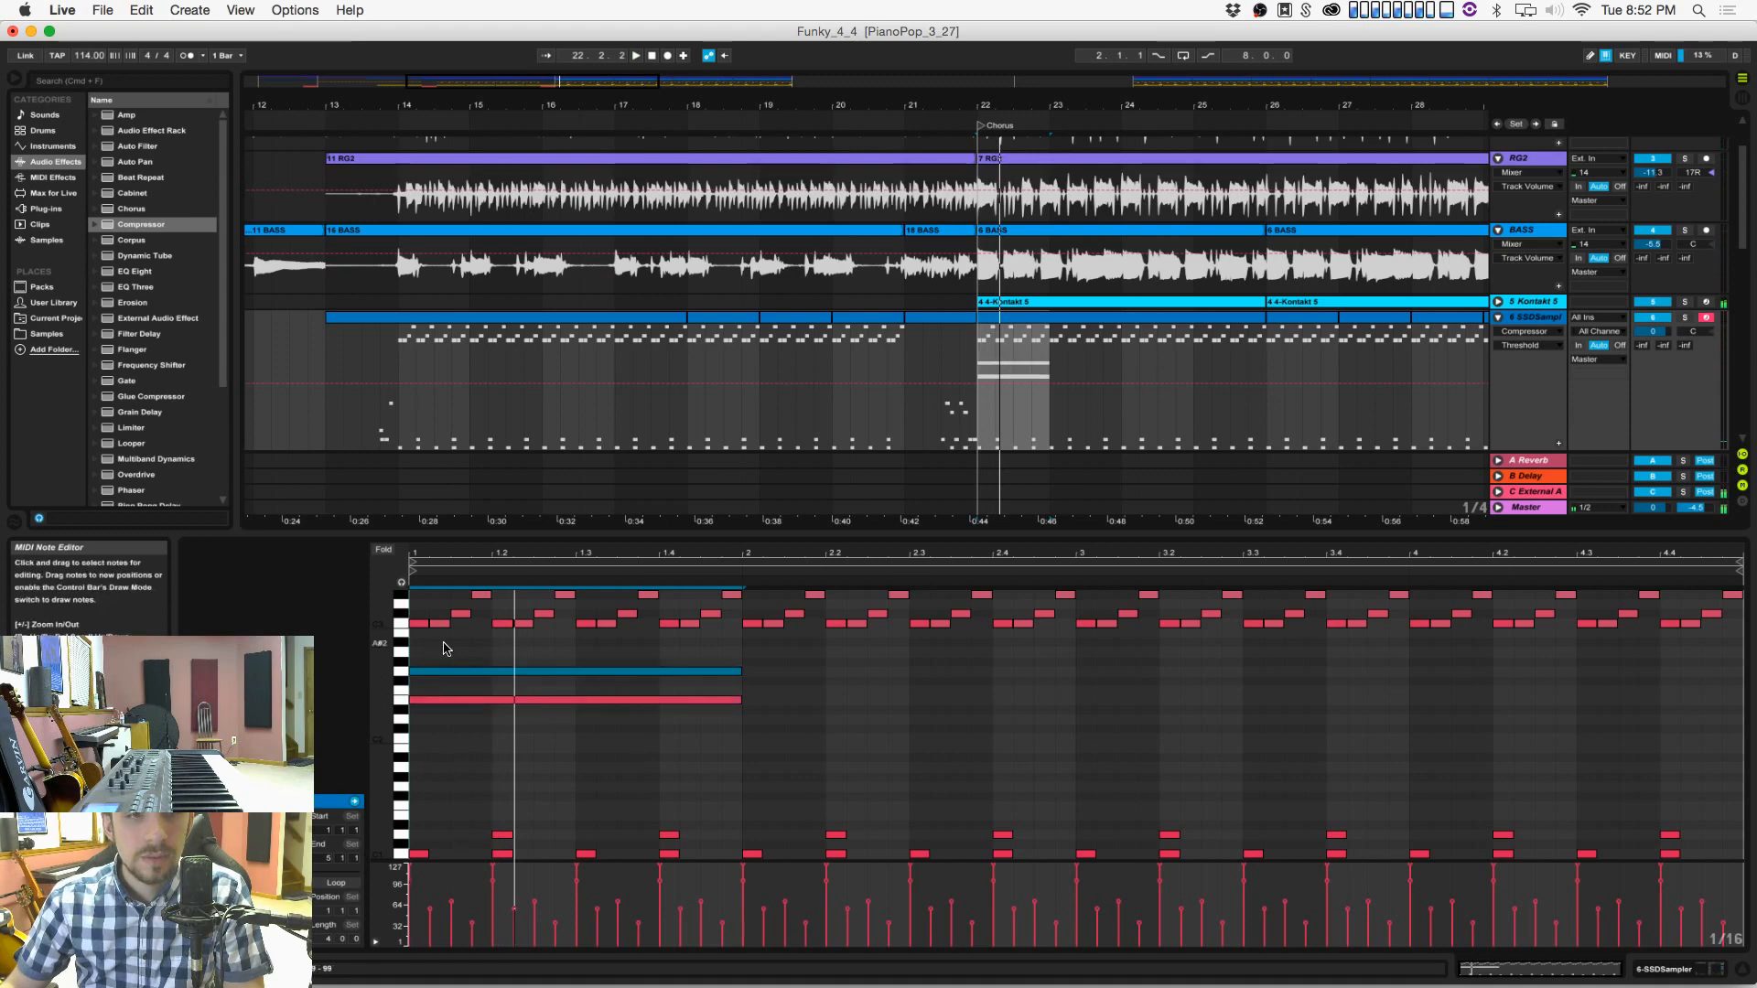
{"action": "left_click", "coordinate": [443, 644]}
{"action": "key", "text": "space"}
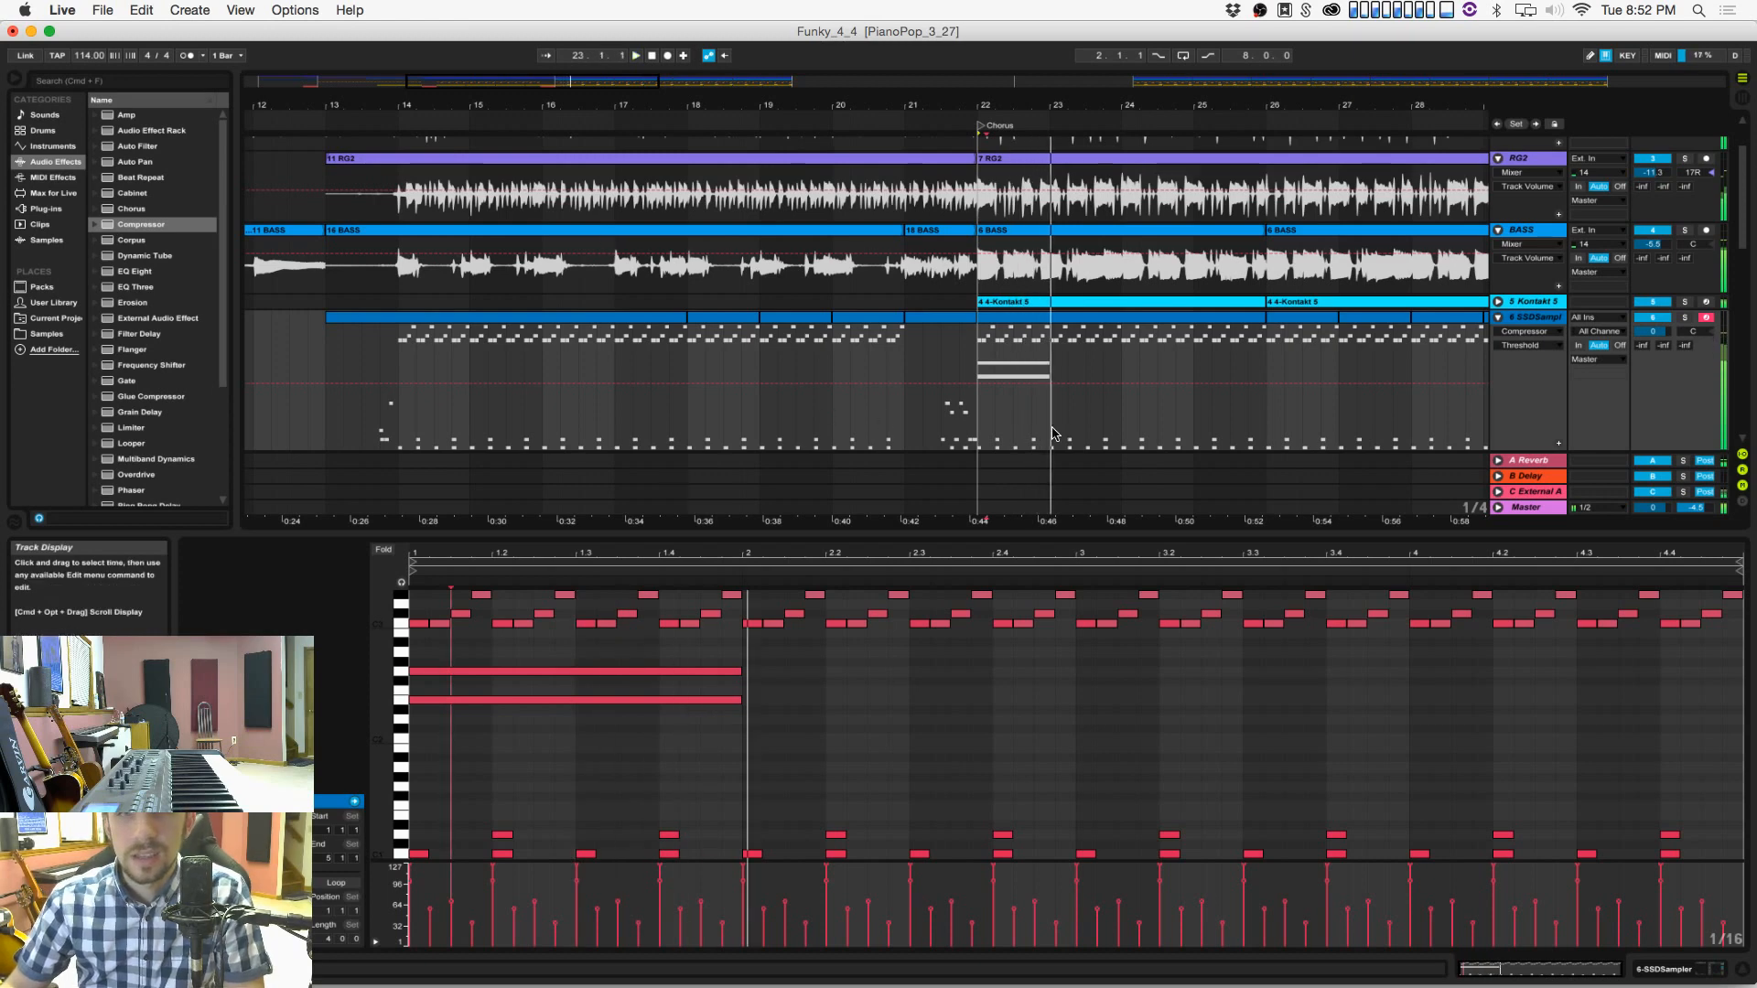
Step: Set the SSDSampler Compressor's output gain to 3.63 dB and listen to the section leading into the Chorus
{"action": "double_click", "coordinate": [1556, 322]}
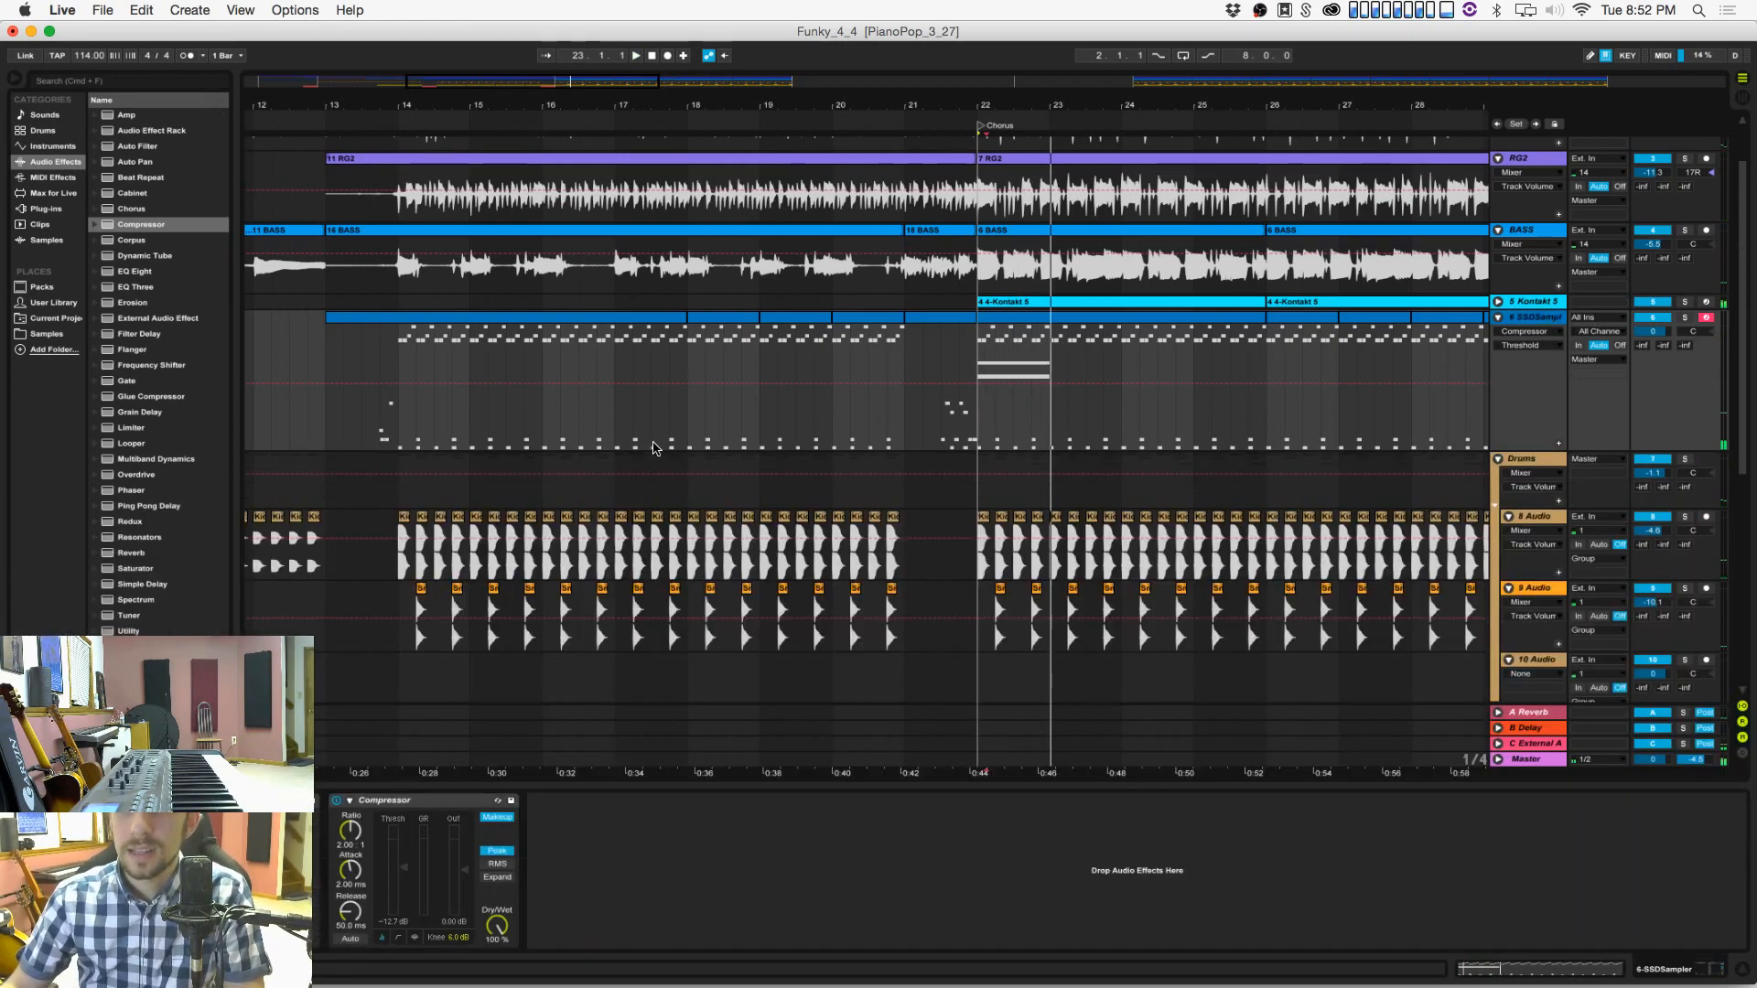
{"action": "key", "text": "space"}
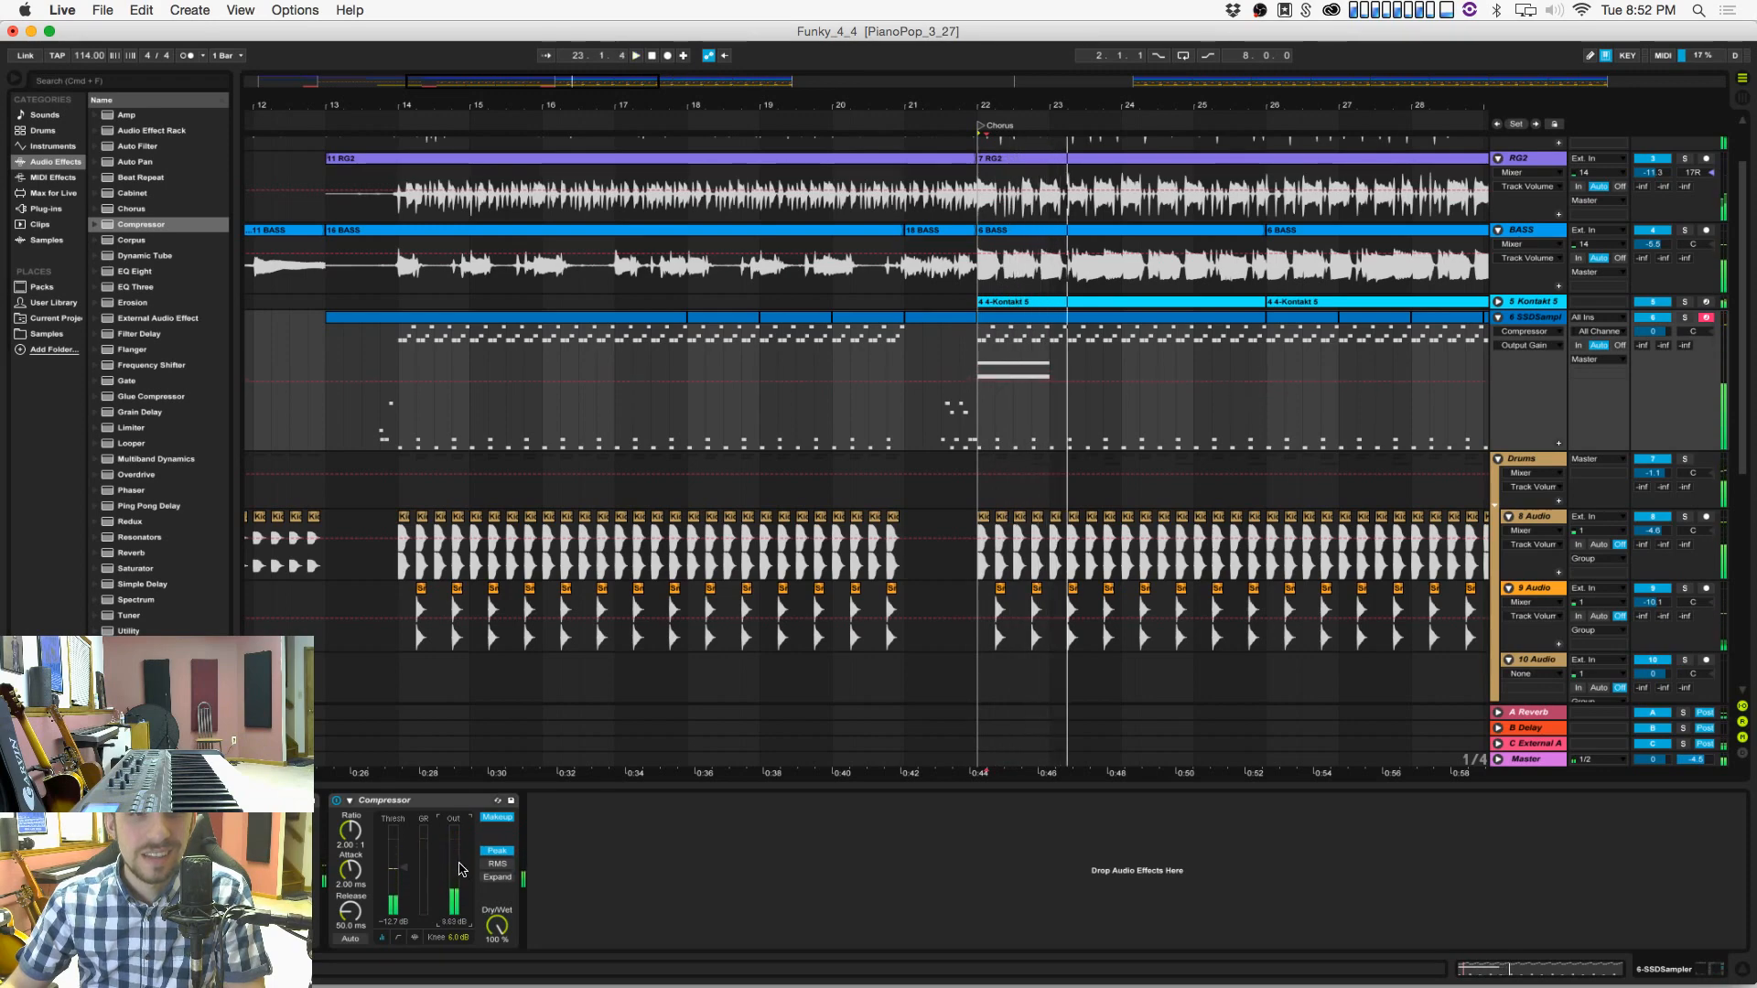
{"action": "left_click_drag", "start_coordinate": [577, 108], "coordinate": [577, 41]}
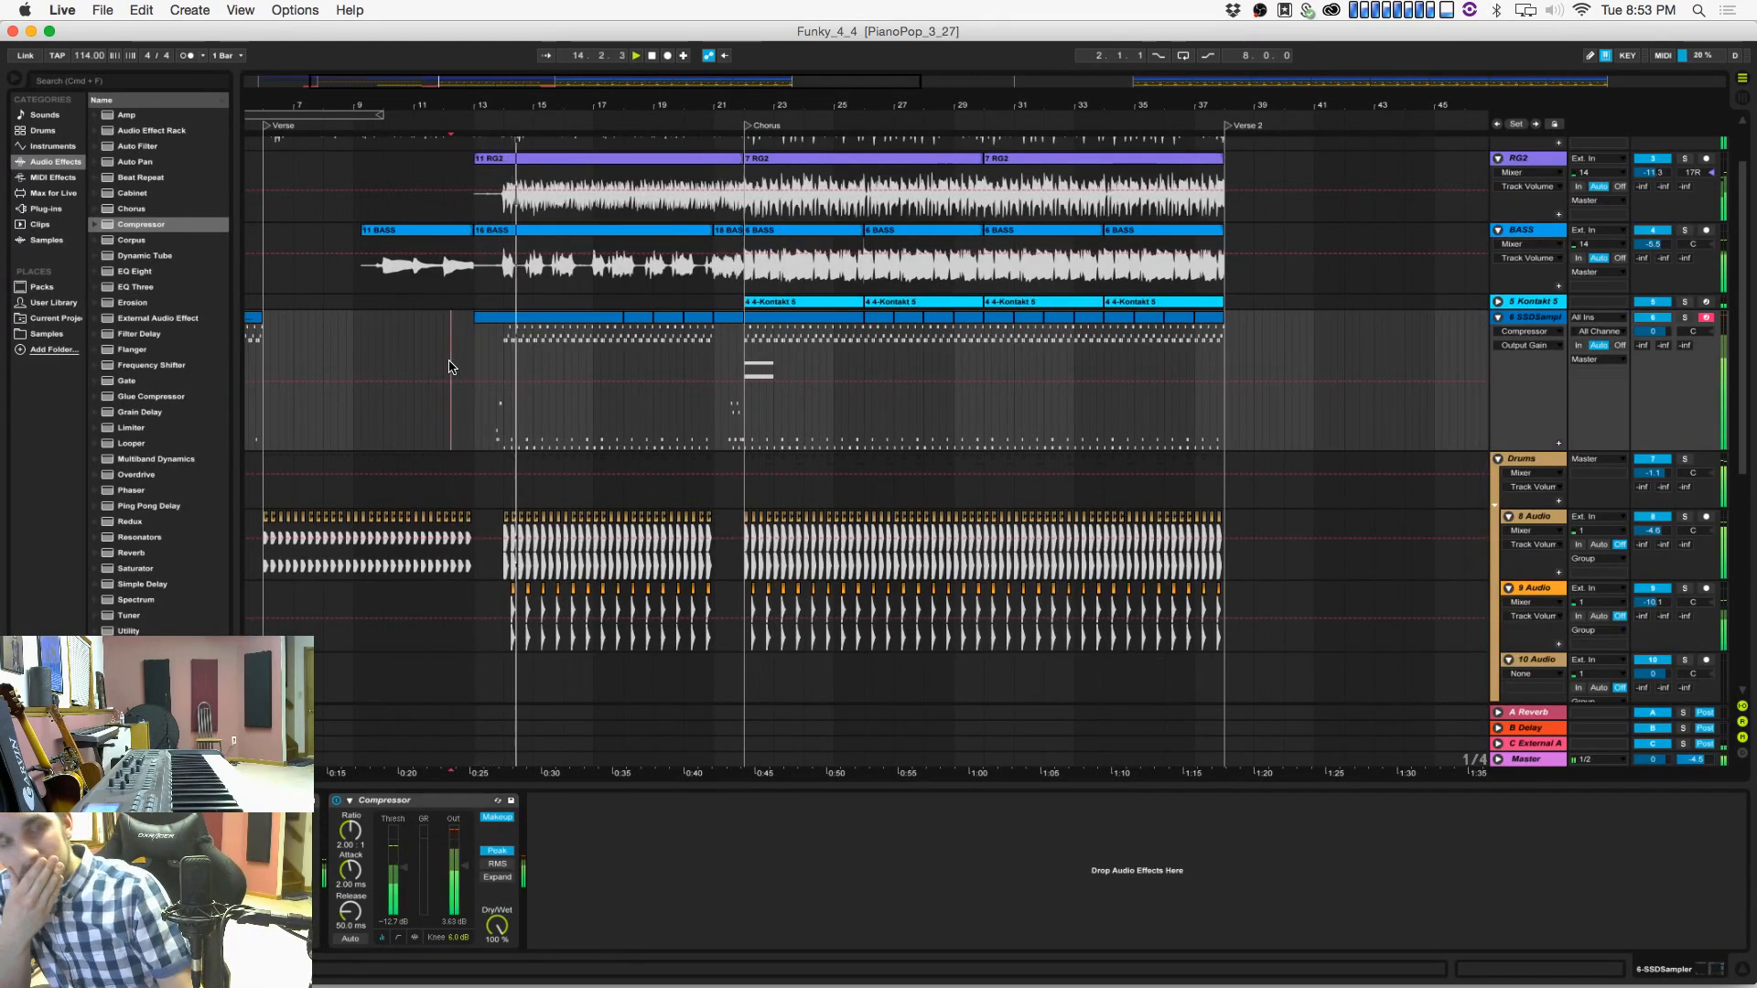
Step: Quantize the BASS clip that starts at bar 13, using a fixed 1/16 grid
{"action": "left_click", "coordinate": [652, 229]}
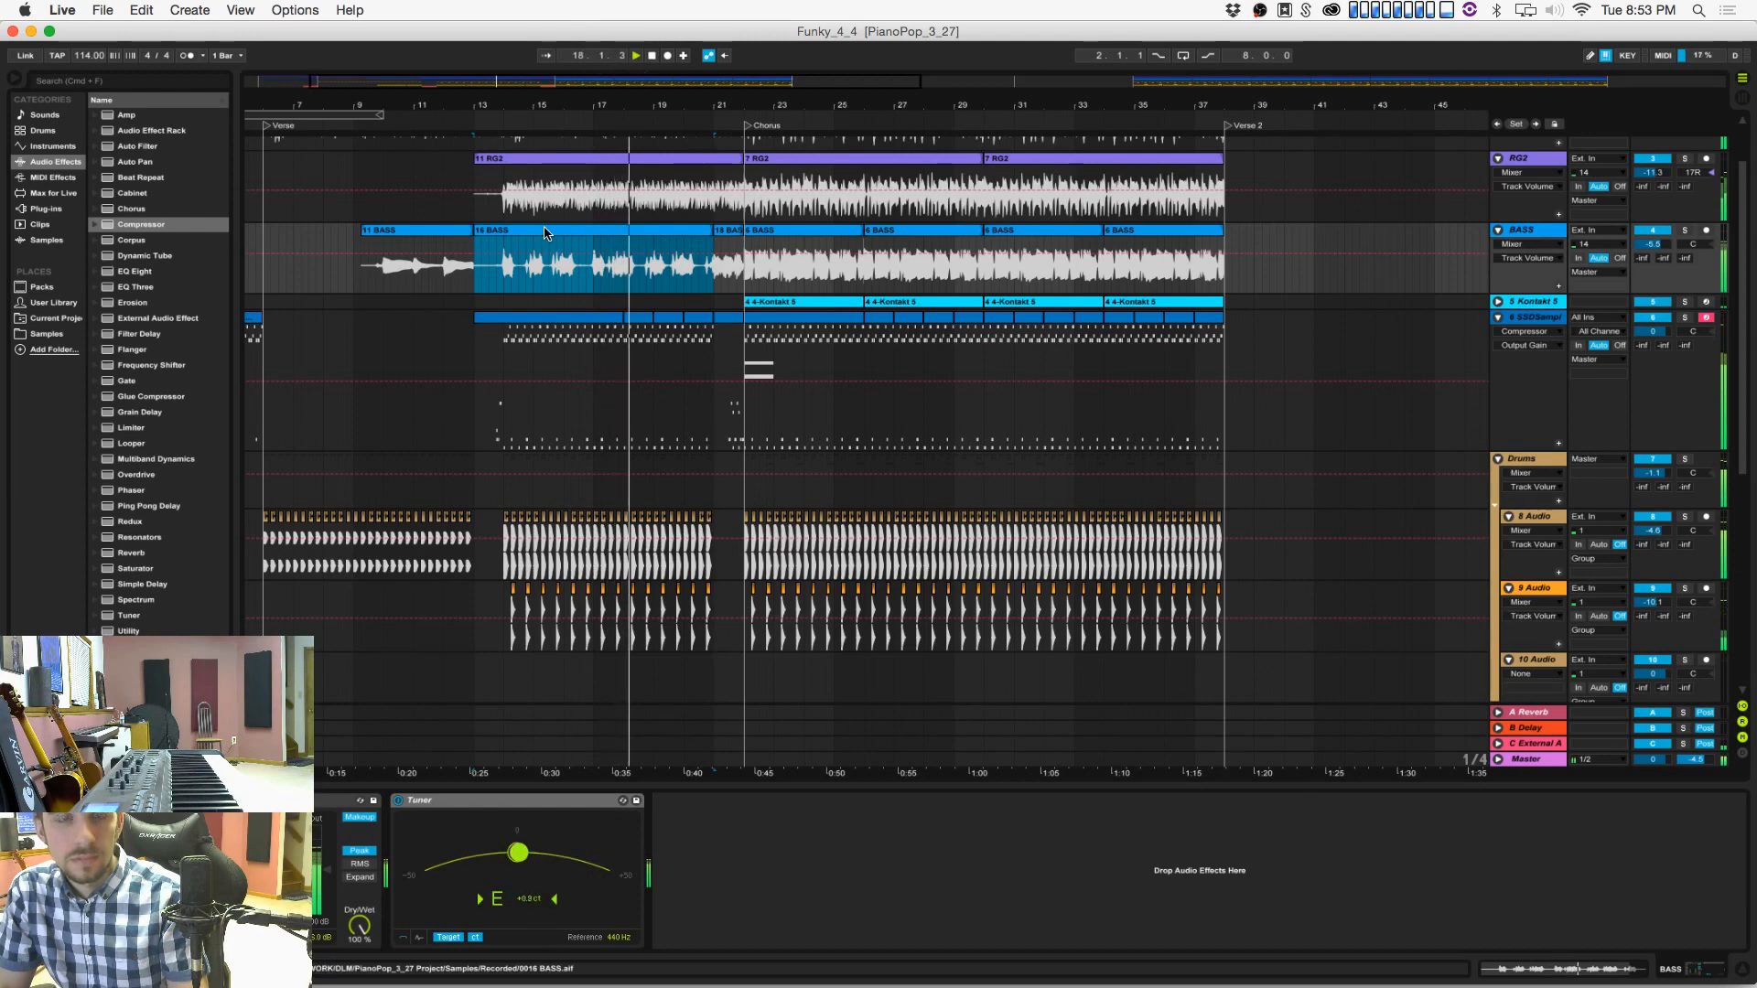
{"action": "double_click", "coordinate": [518, 272]}
{"action": "right_click", "coordinate": [815, 669]}
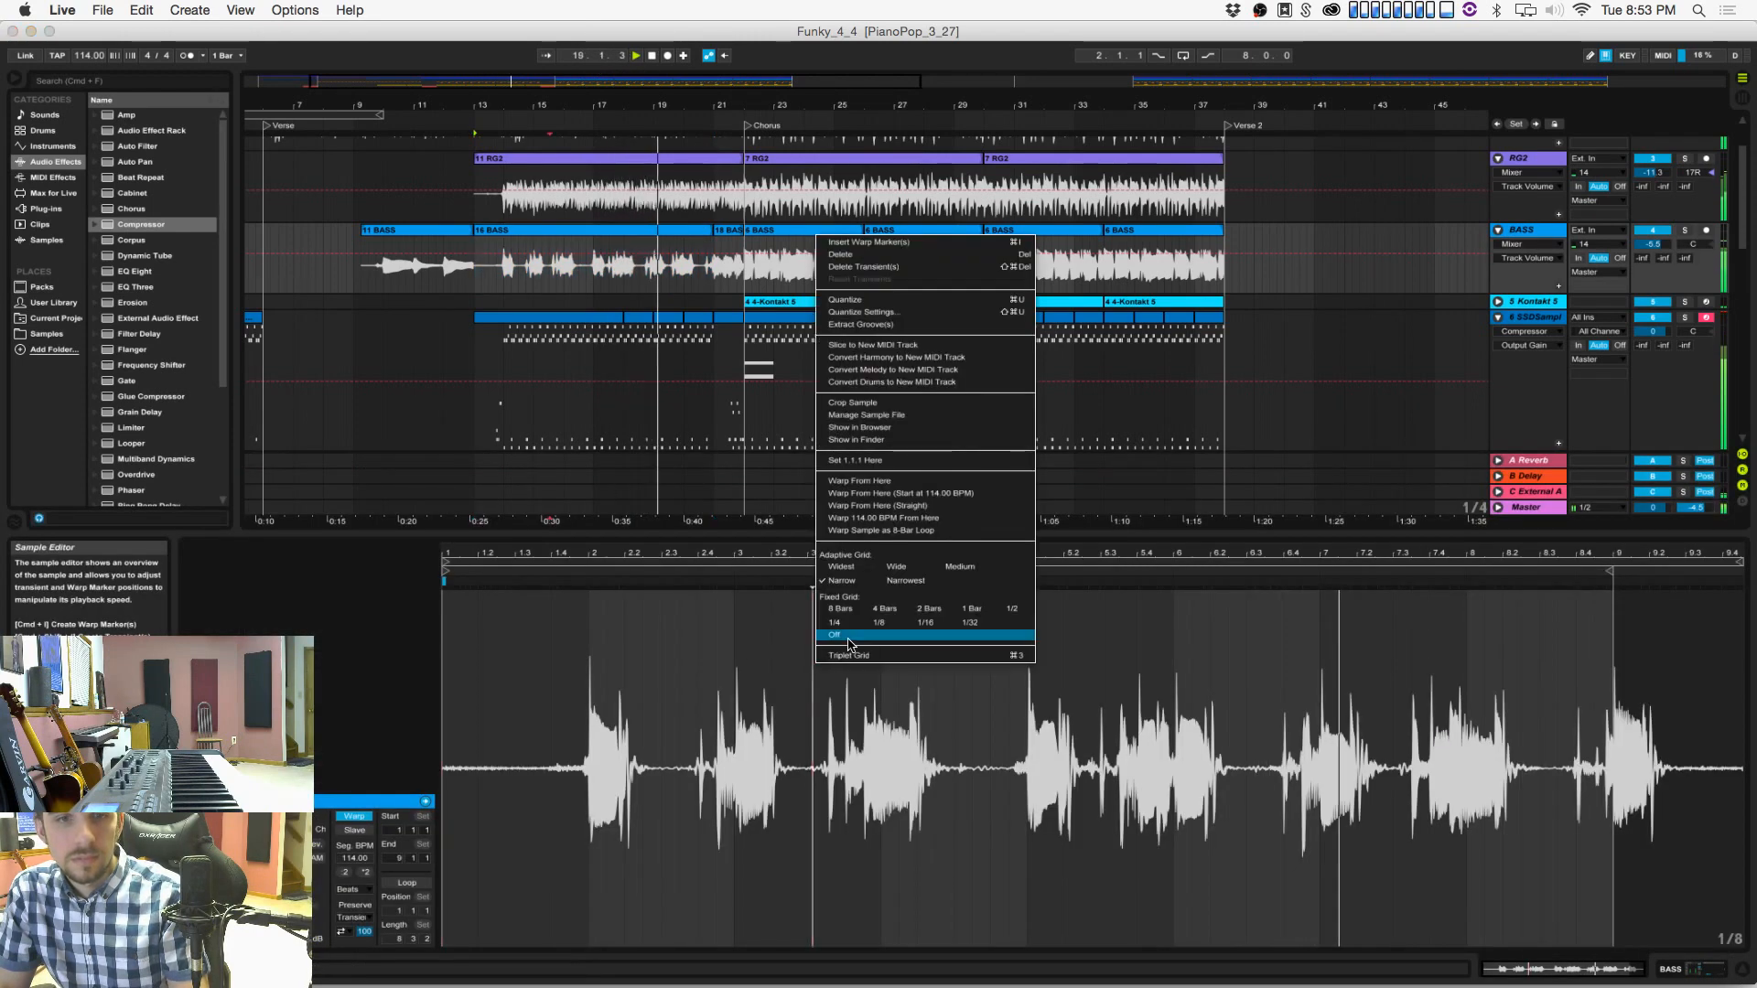
{"action": "left_click", "coordinate": [942, 619]}
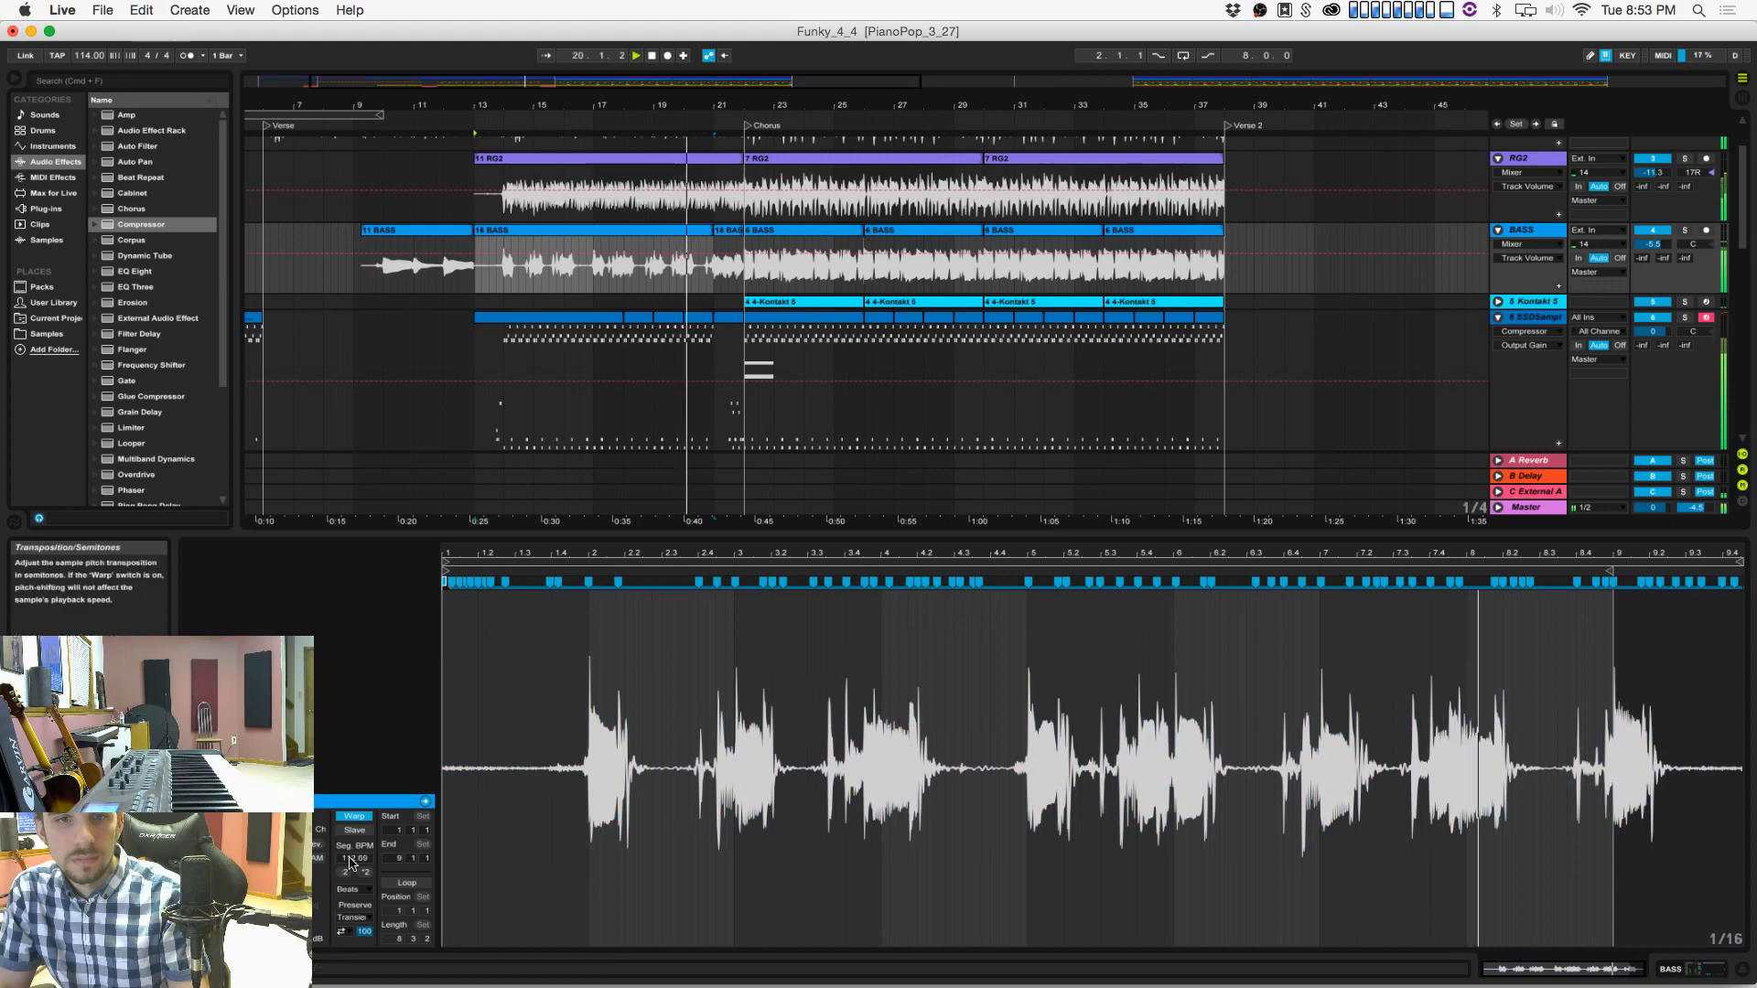
Step: Set the bar 13 BASS clip's warp mode to Complex and select its whole waveform
{"action": "left_click", "coordinate": [353, 889]}
{"action": "left_click", "coordinate": [365, 954]}
{"action": "left_click", "coordinate": [353, 890]}
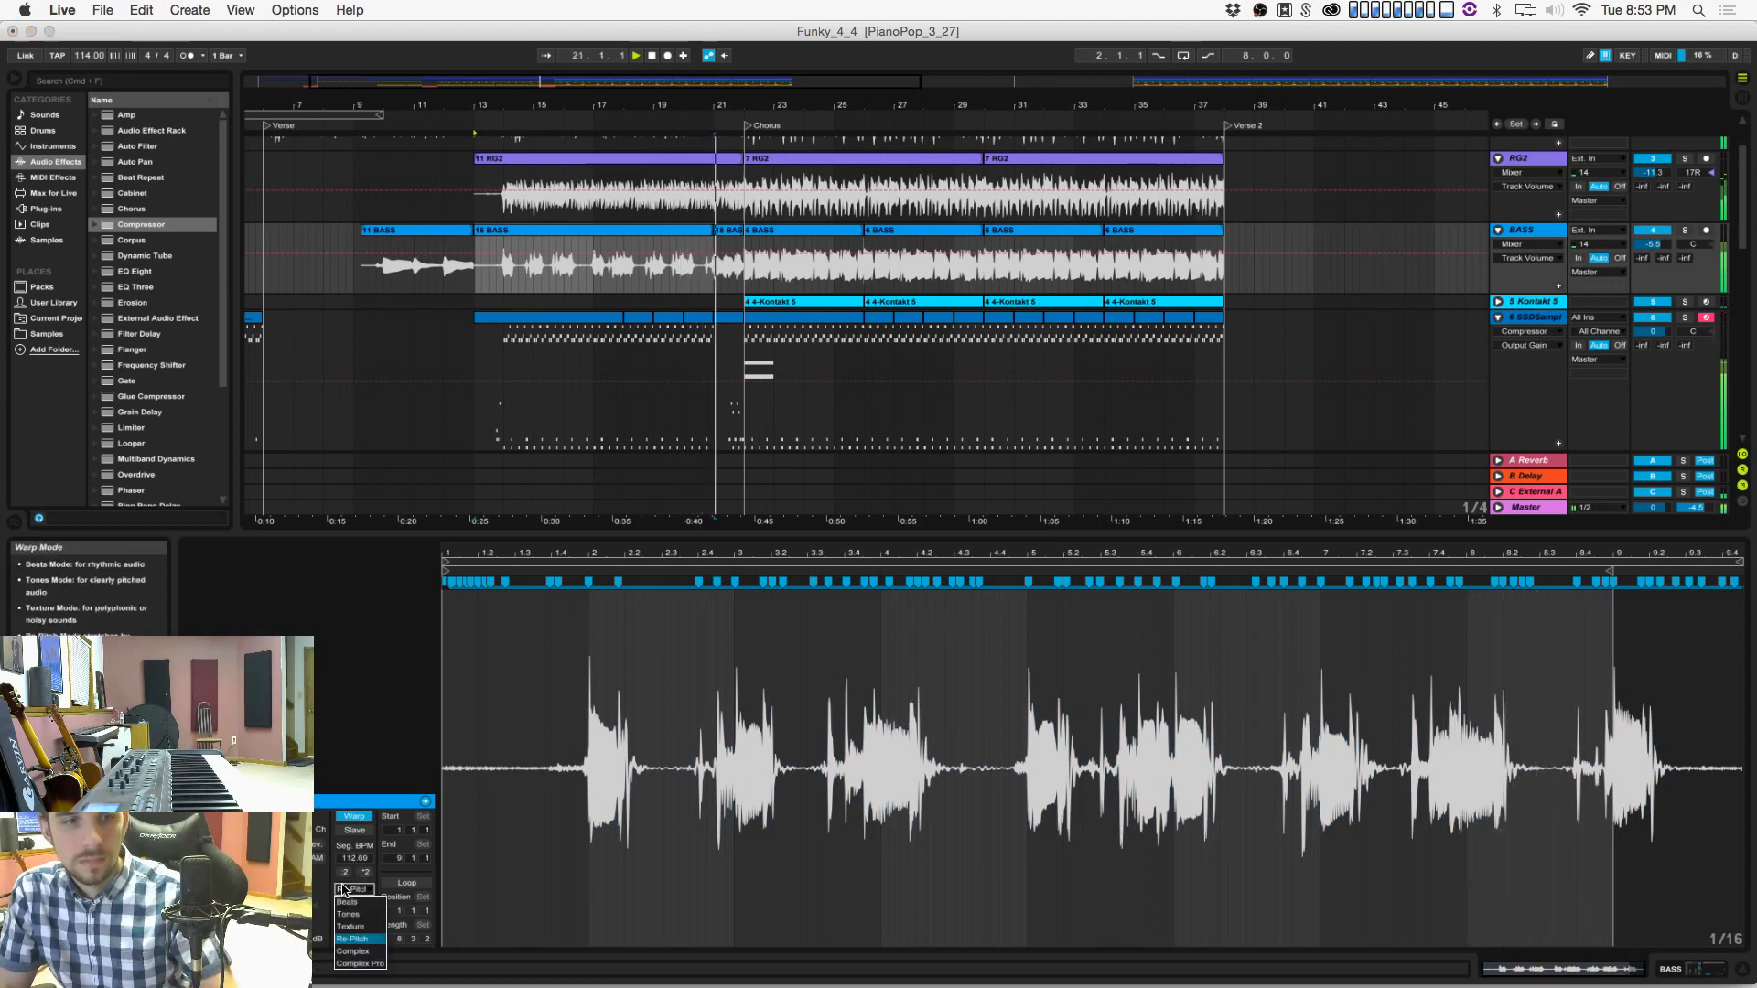
{"action": "left_click", "coordinate": [364, 965]}
{"action": "left_click", "coordinate": [511, 736]}
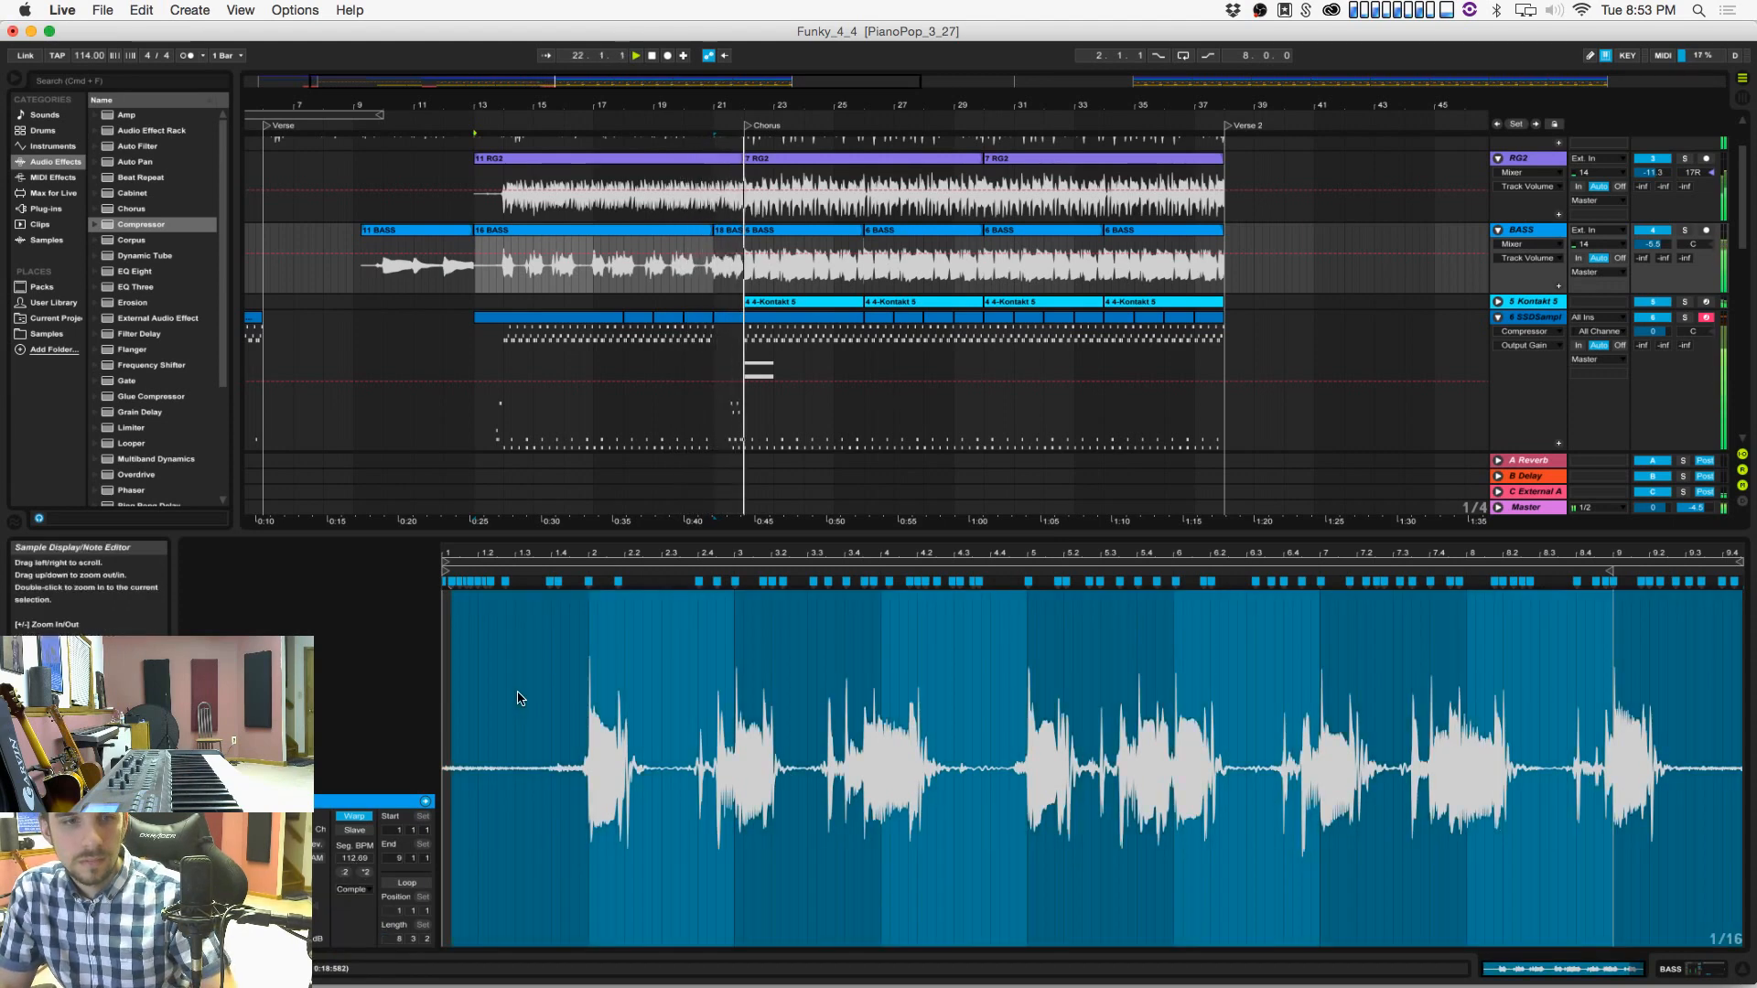
Step: Play the song from the beginning and shrink the clip detail area to see more of the arrangement
{"action": "double_click", "coordinate": [655, 57]}
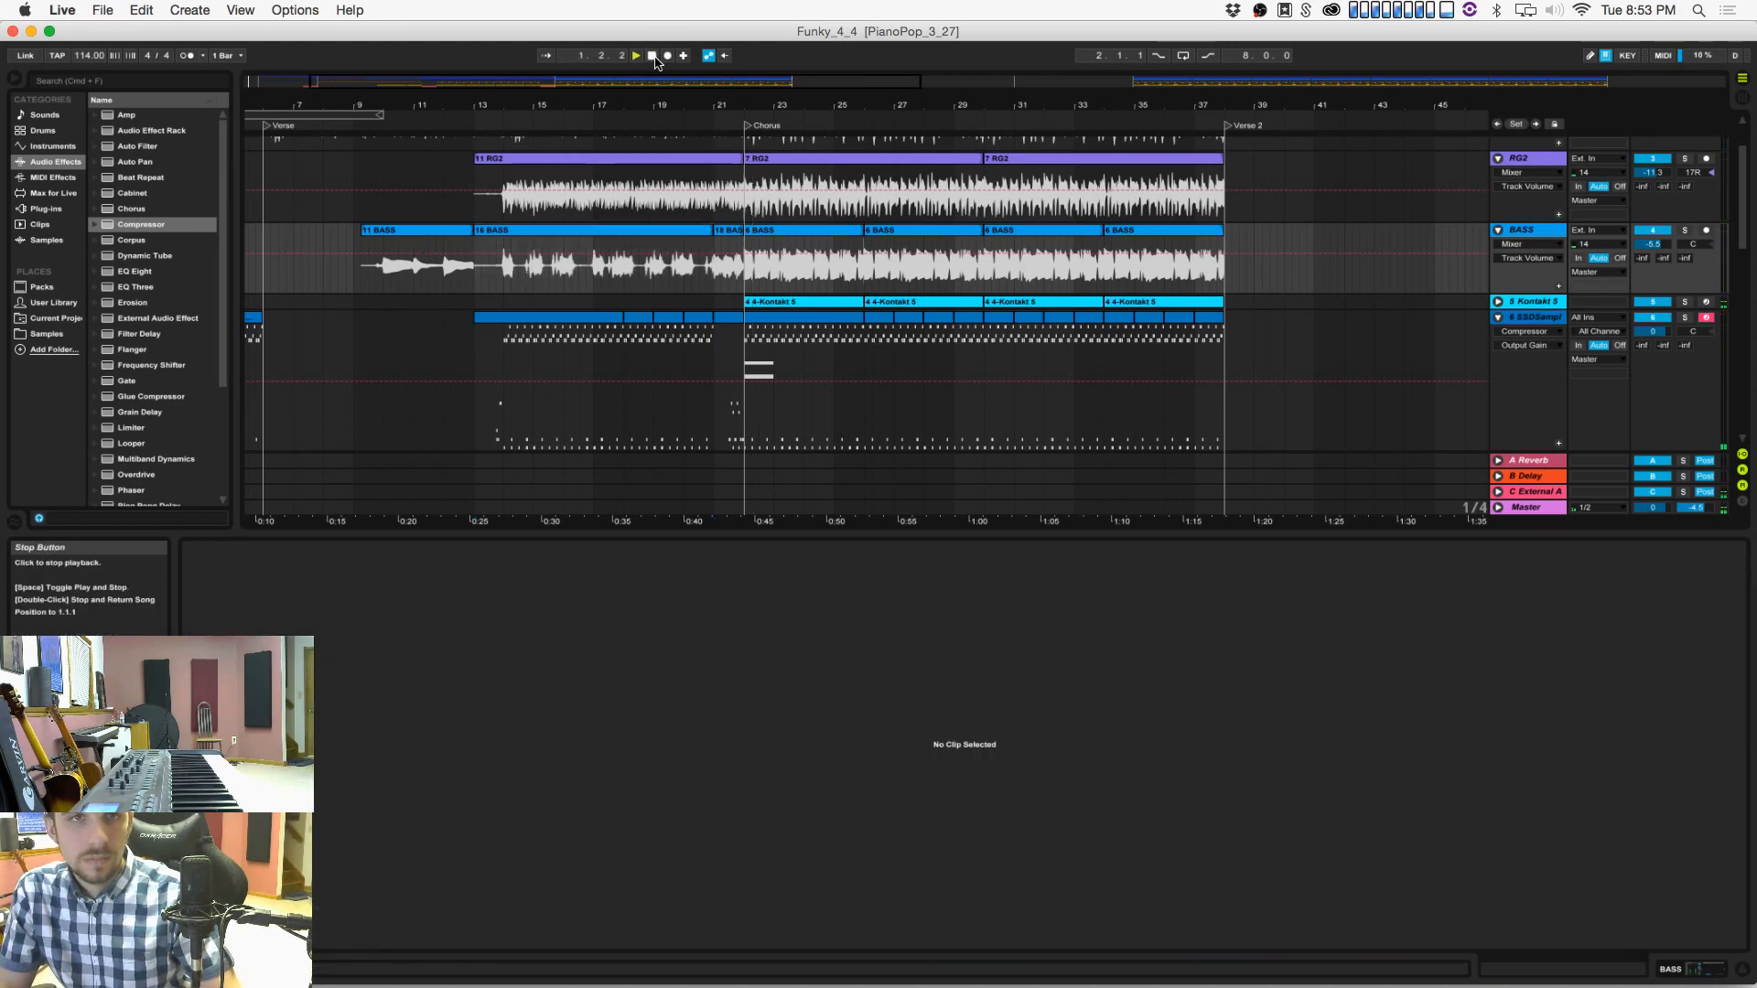
{"action": "left_click_drag", "start_coordinate": [464, 106], "coordinate": [584, 106]}
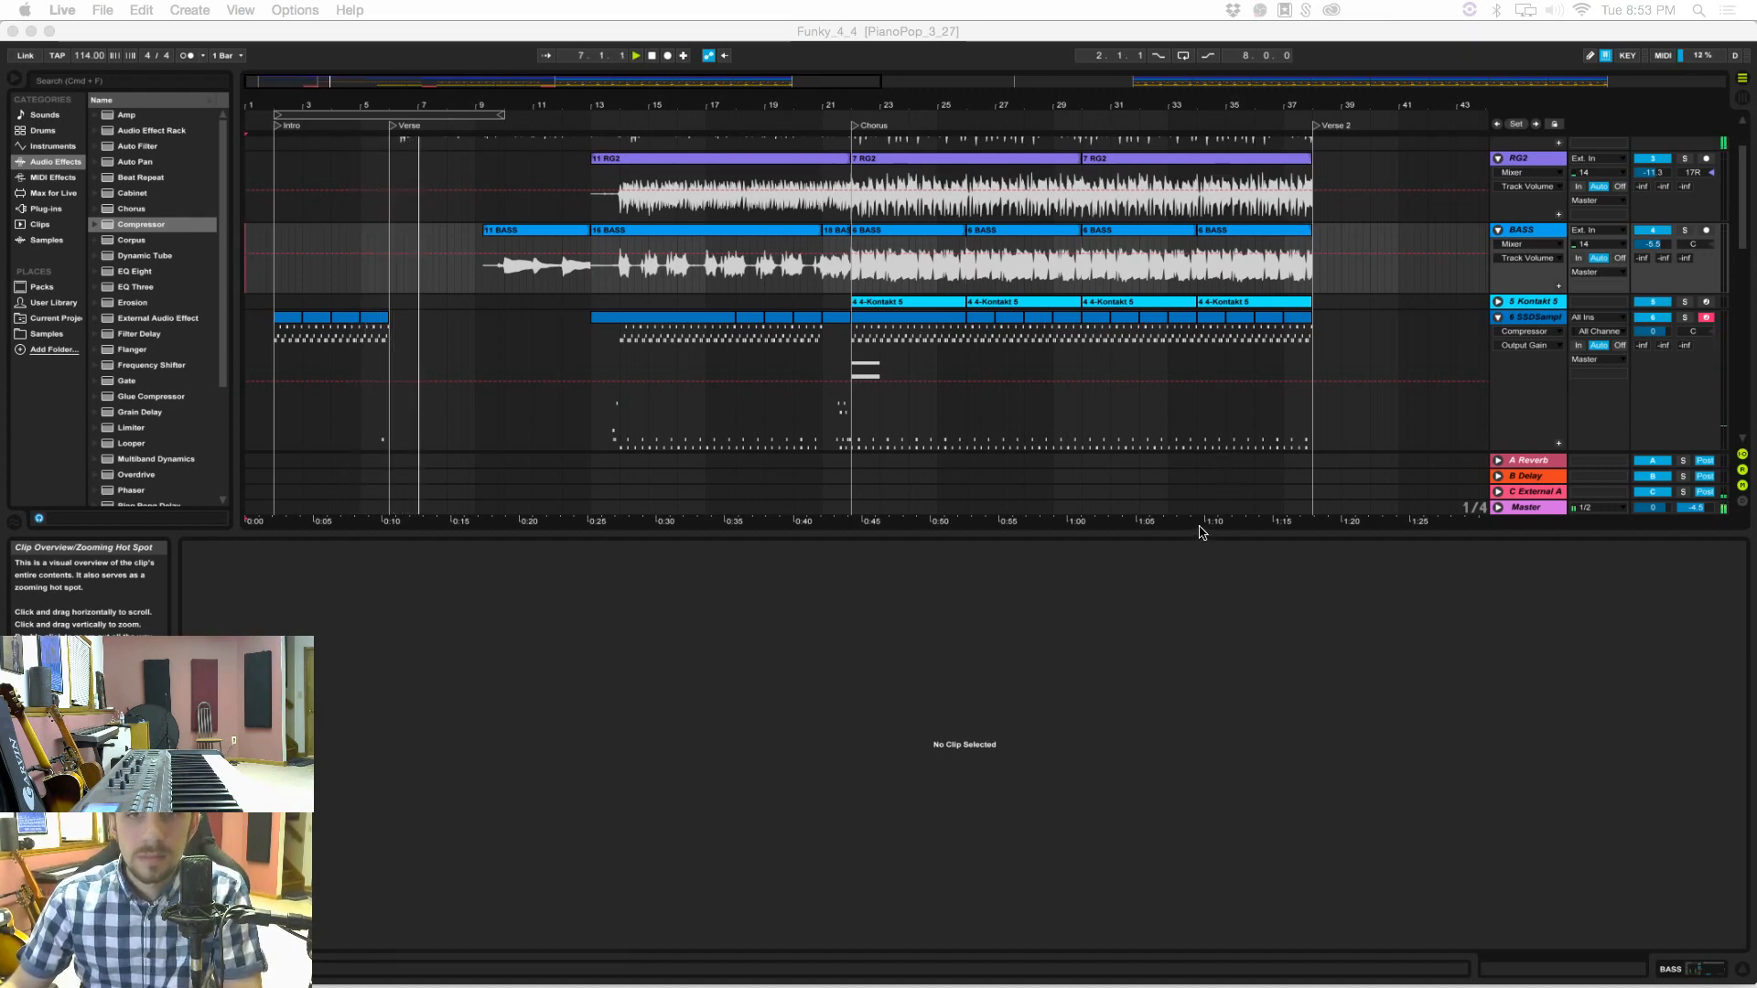
{"action": "left_click_drag", "start_coordinate": [1198, 535], "coordinate": [1180, 745]}
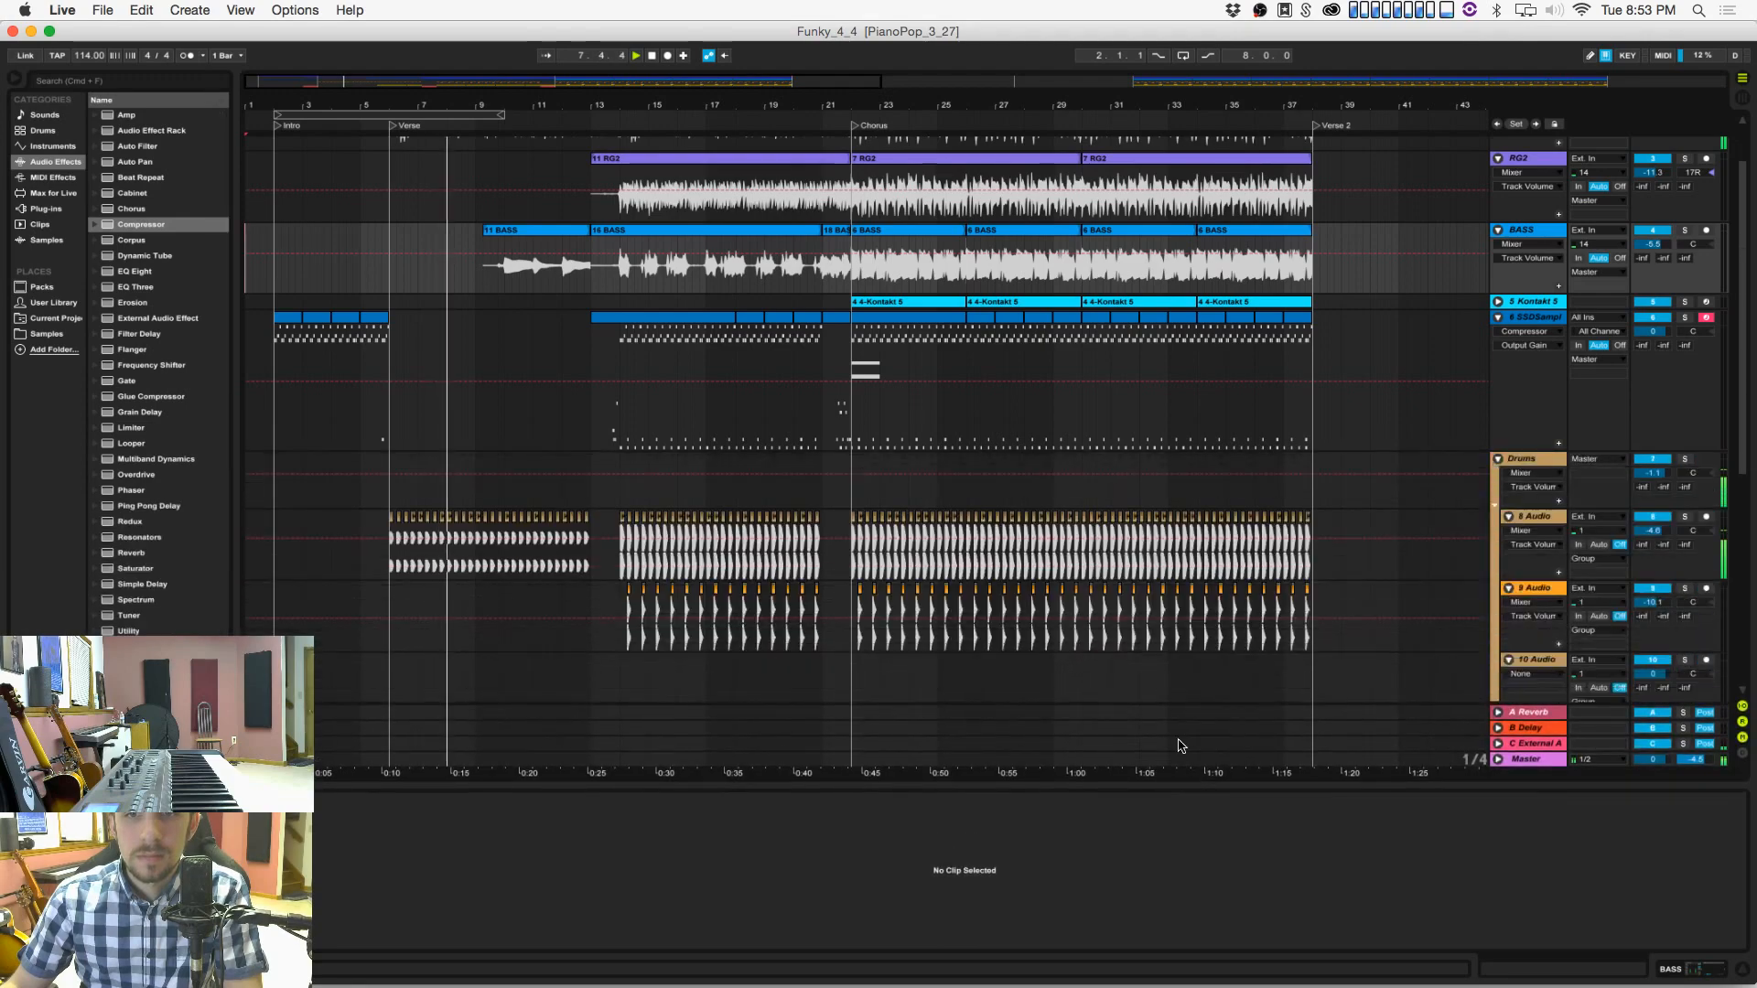
{"action": "scroll", "coordinate": [961, 494], "scroll_direction": "down", "scroll_amount": 5}
{"action": "scroll", "coordinate": [958, 491], "scroll_direction": "up", "scroll_amount": 8}
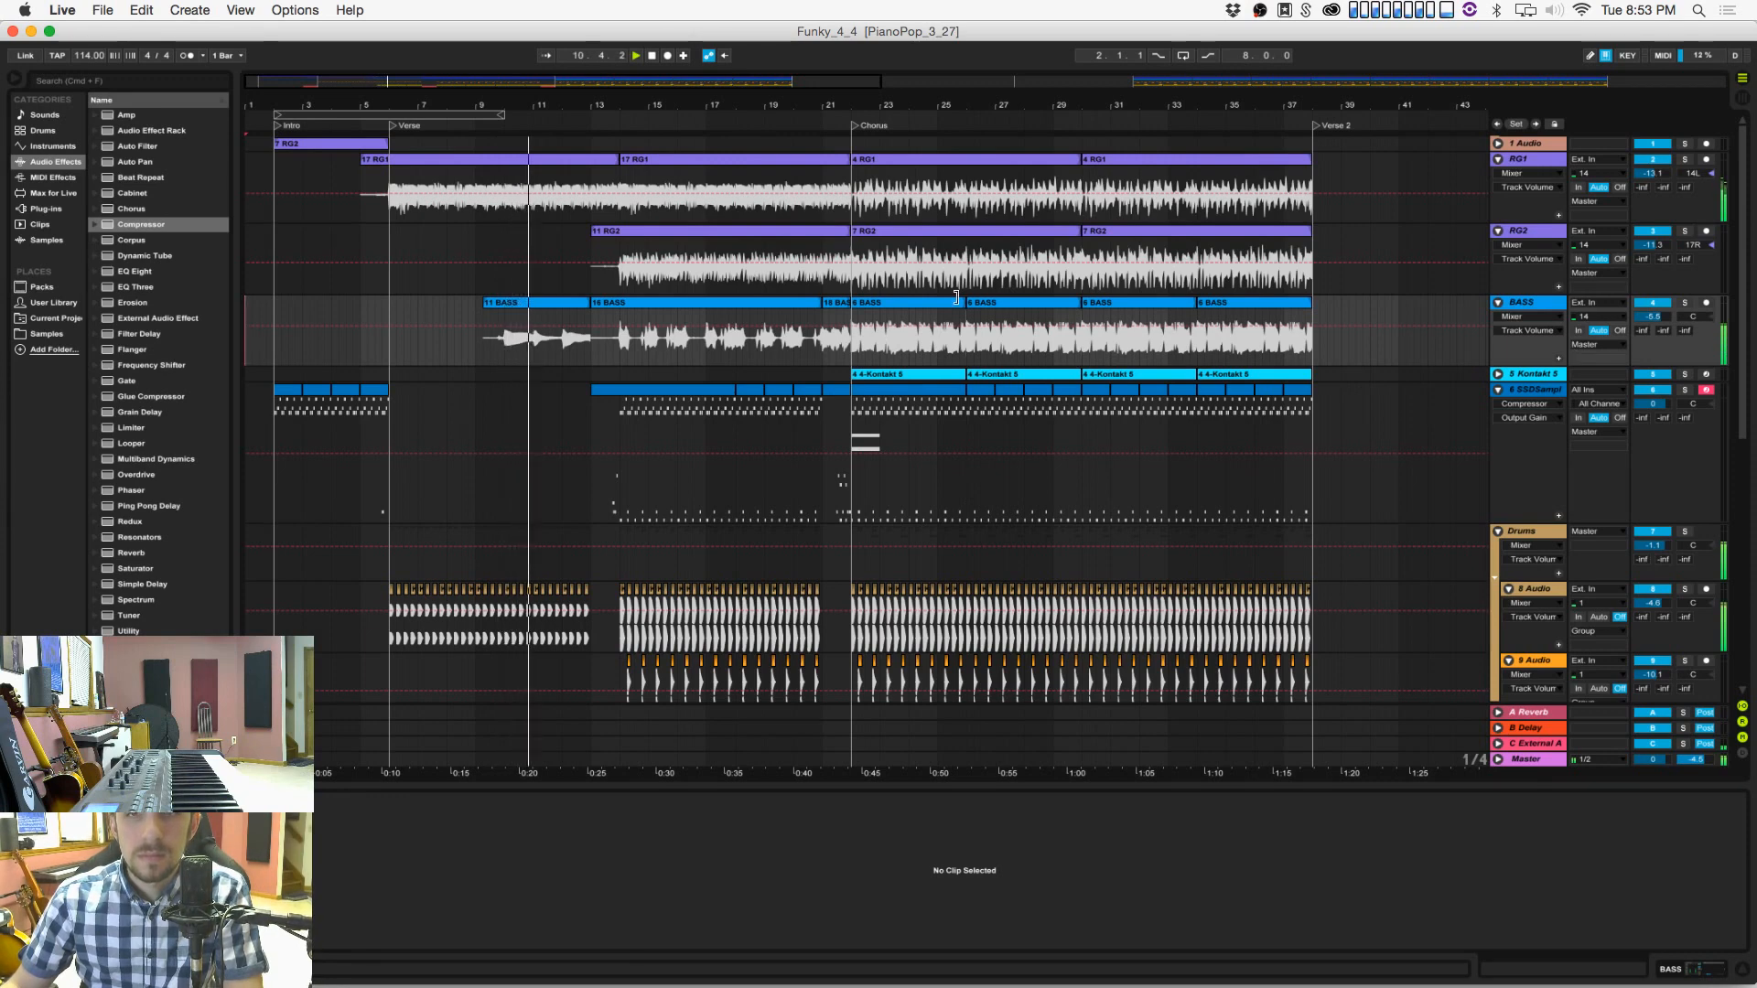
Step: Save the set and remove the Tuner device from the BASS track
{"action": "left_click", "coordinate": [527, 303]}
{"action": "left_click_drag", "start_coordinate": [314, 901], "coordinate": [314, 909]}
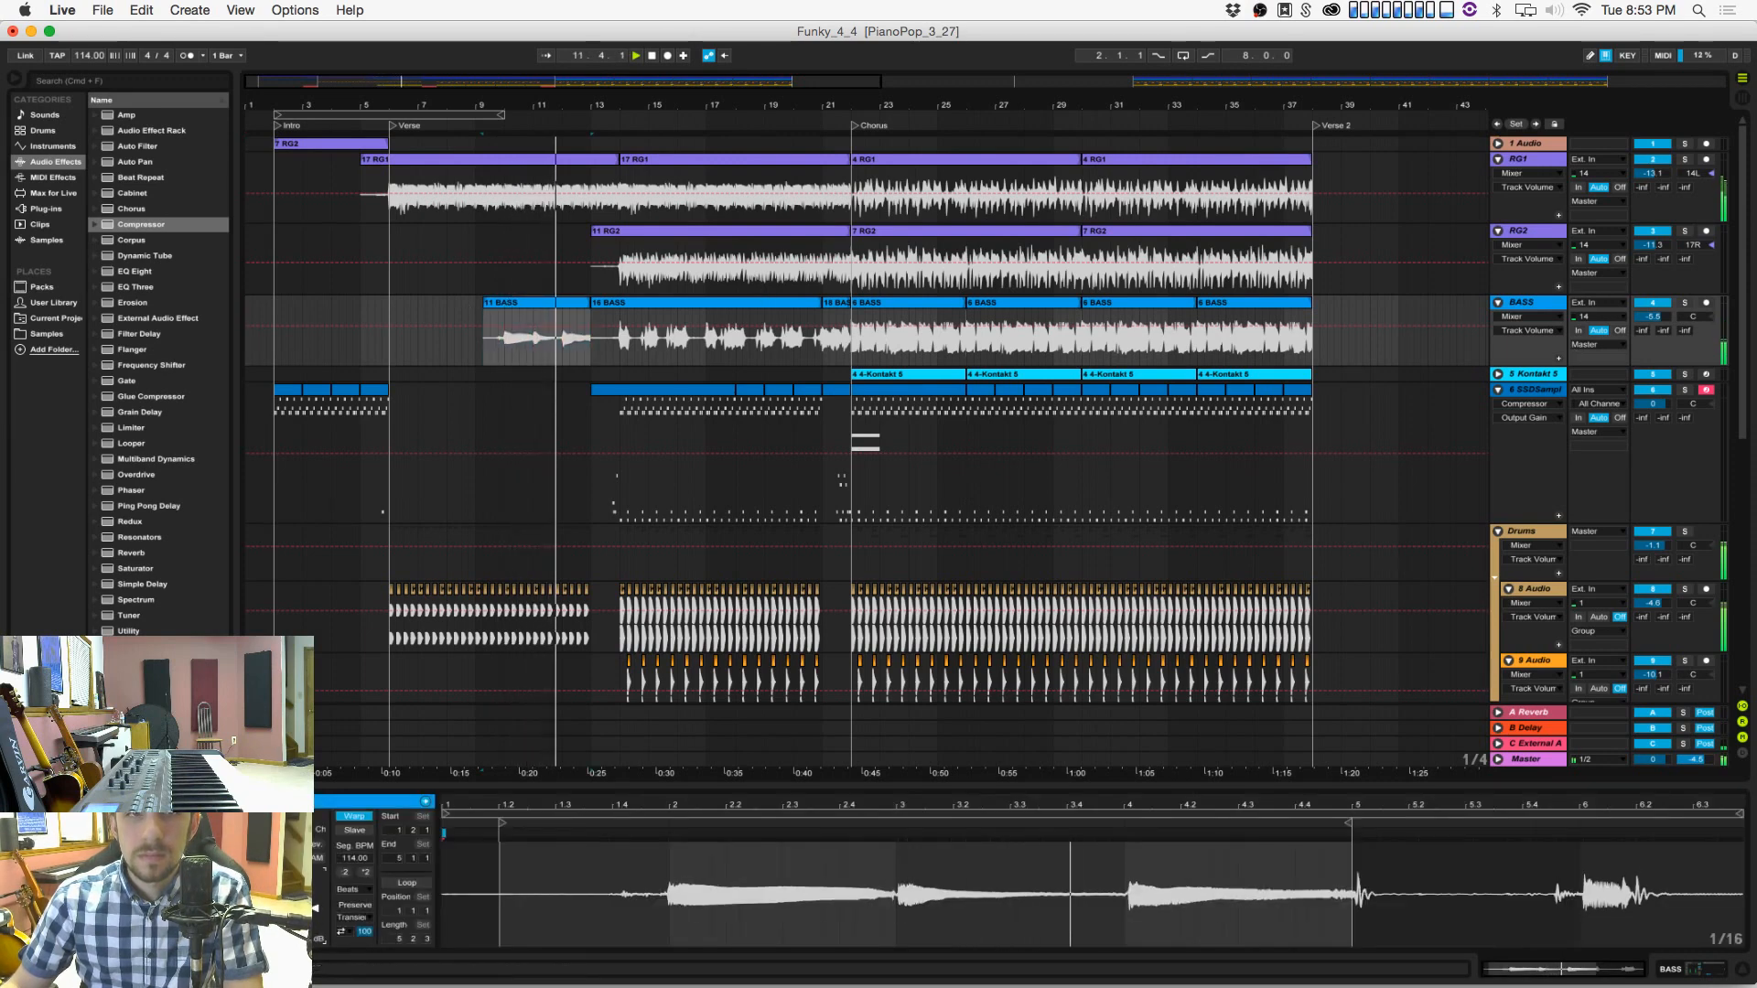
{"action": "double_click", "coordinate": [1546, 303]}
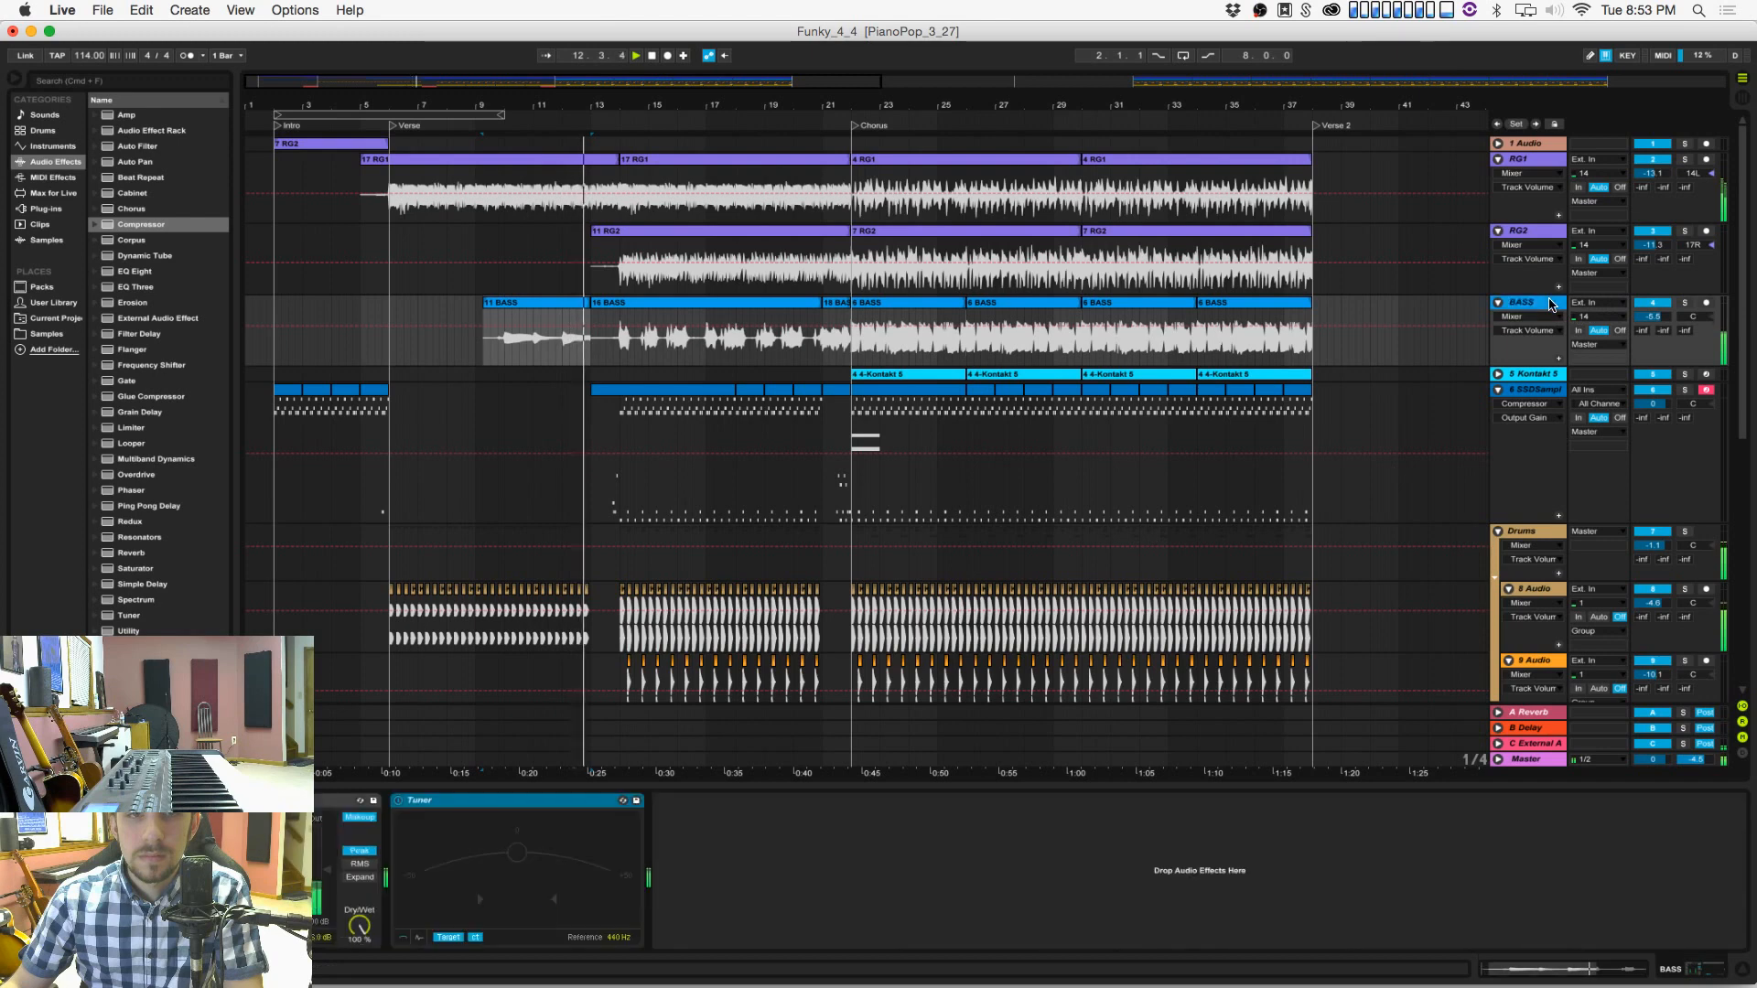
{"action": "key", "text": "super+s"}
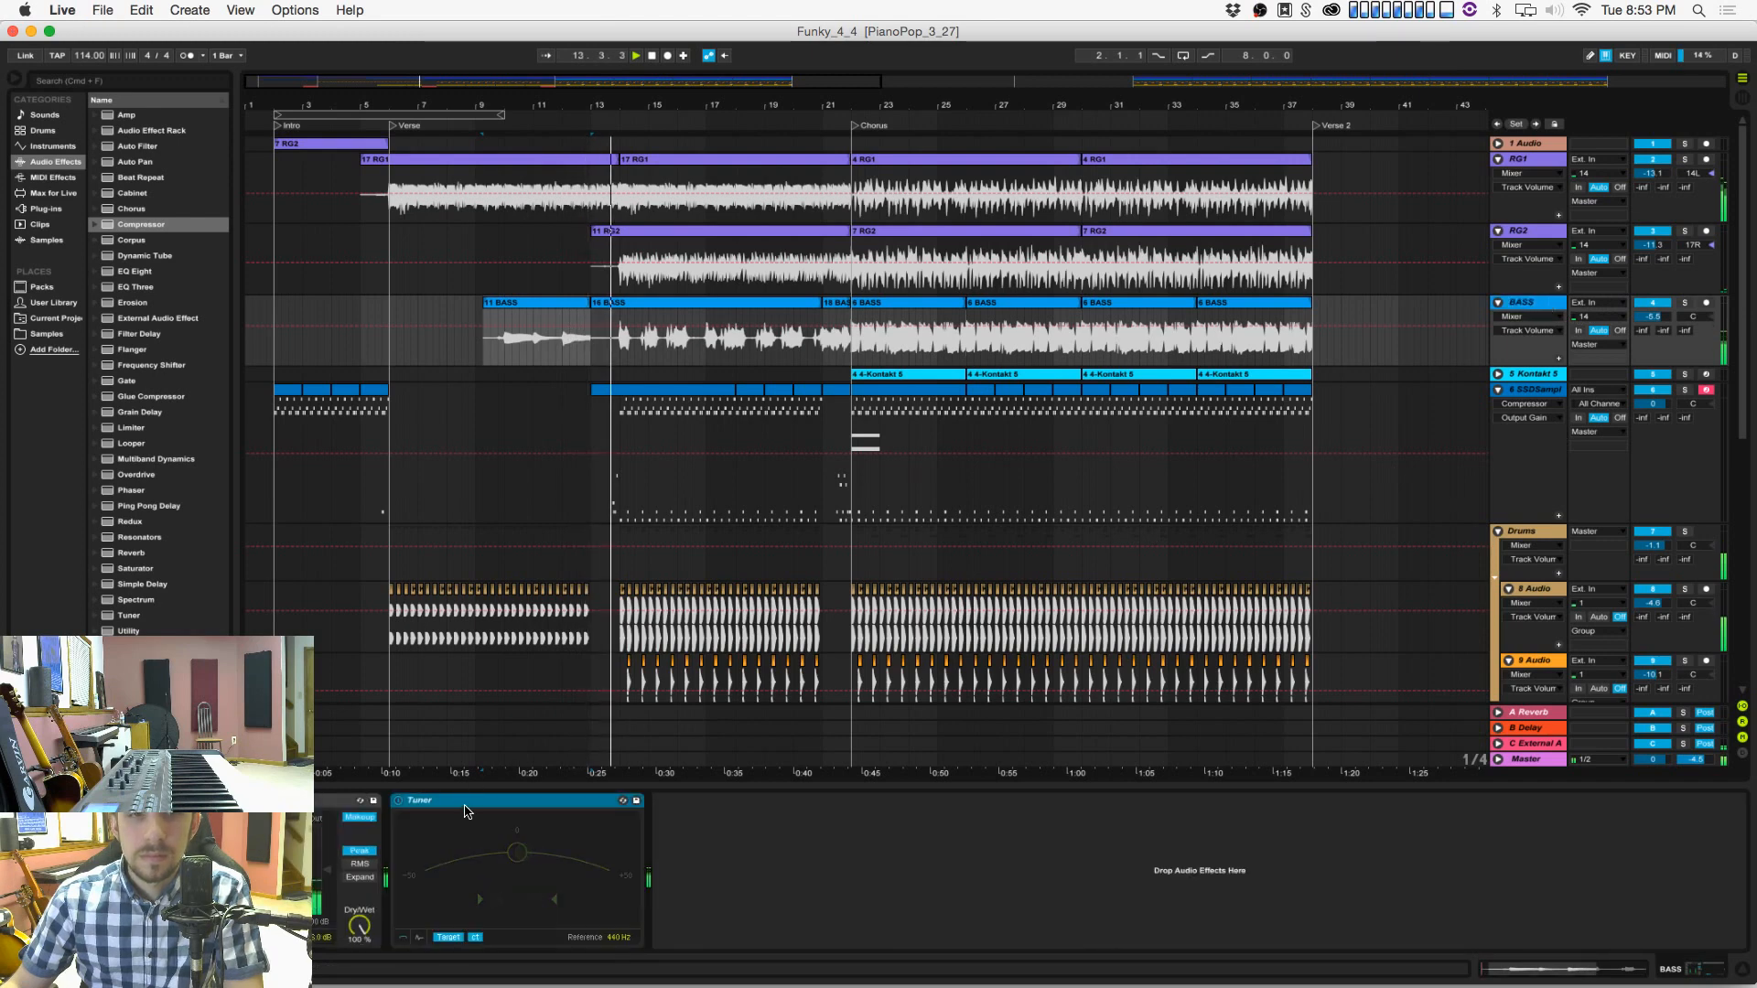
{"action": "key", "text": "Delete"}
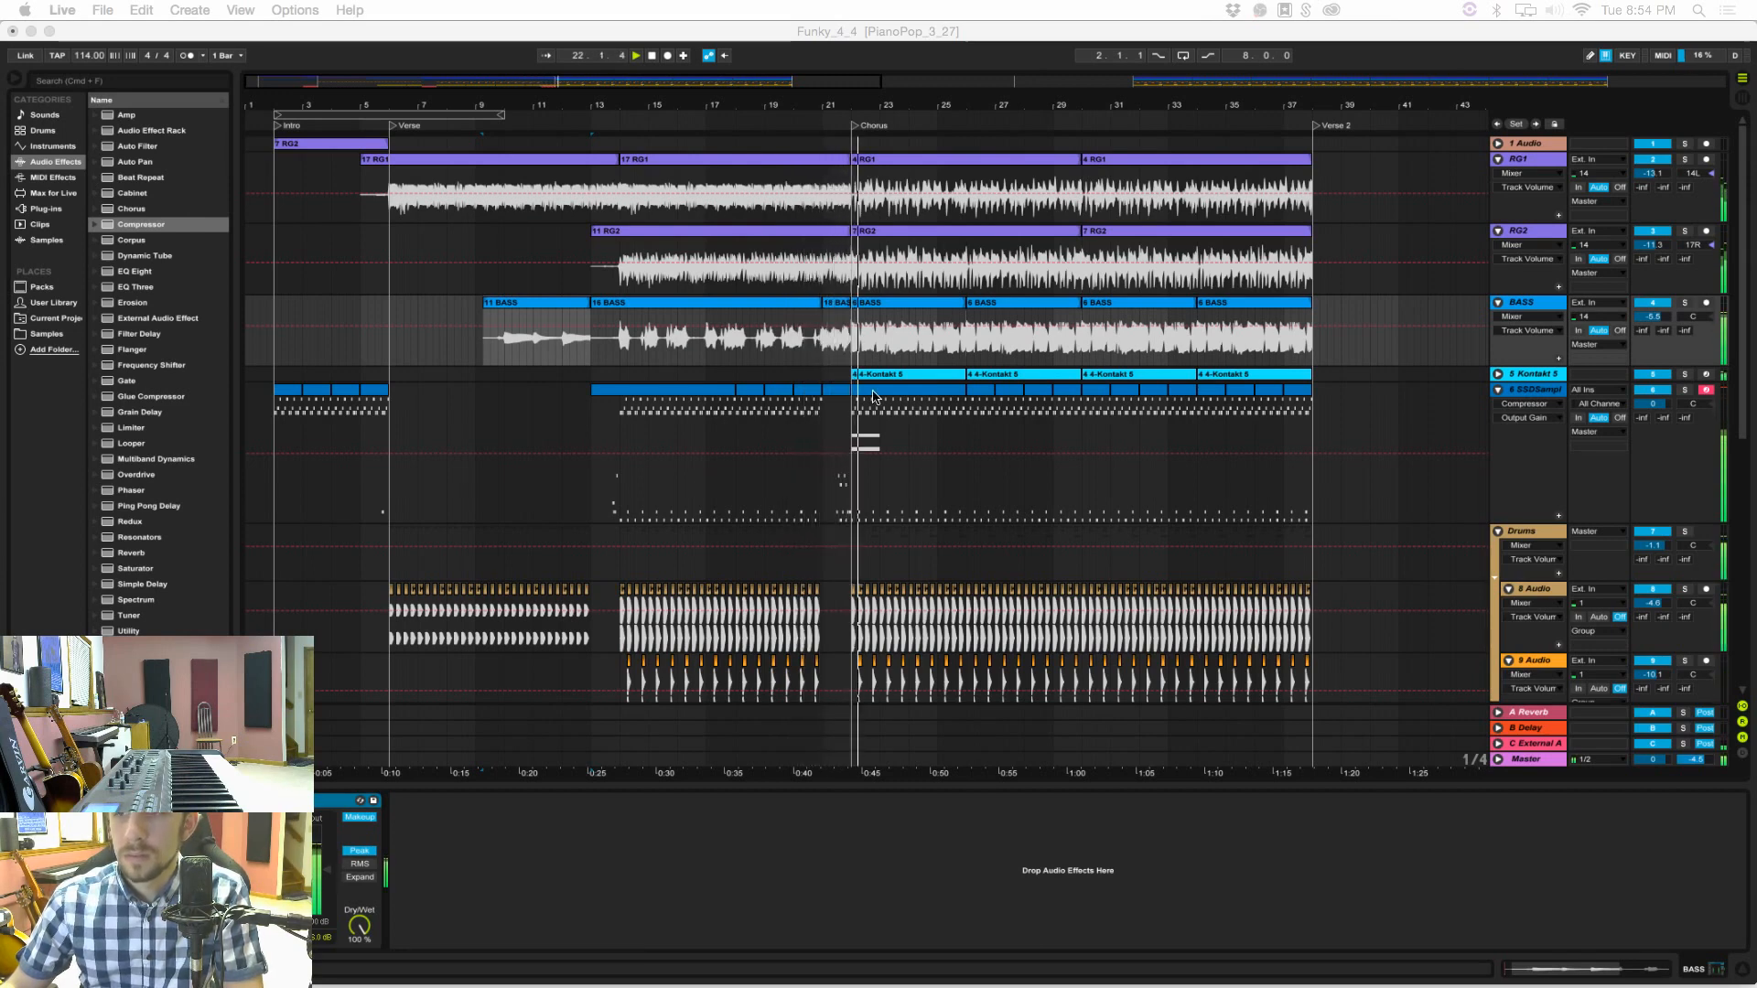
Step: Try duplicating the consolidated four-bar SSDSampler clip from the start of the Chorus to bar 26
{"action": "left_click", "coordinate": [837, 462]}
{"action": "scroll", "coordinate": [860, 425], "scroll_direction": "right", "scroll_amount": 1}
{"action": "scroll", "coordinate": [863, 420], "scroll_direction": "right", "scroll_amount": 2}
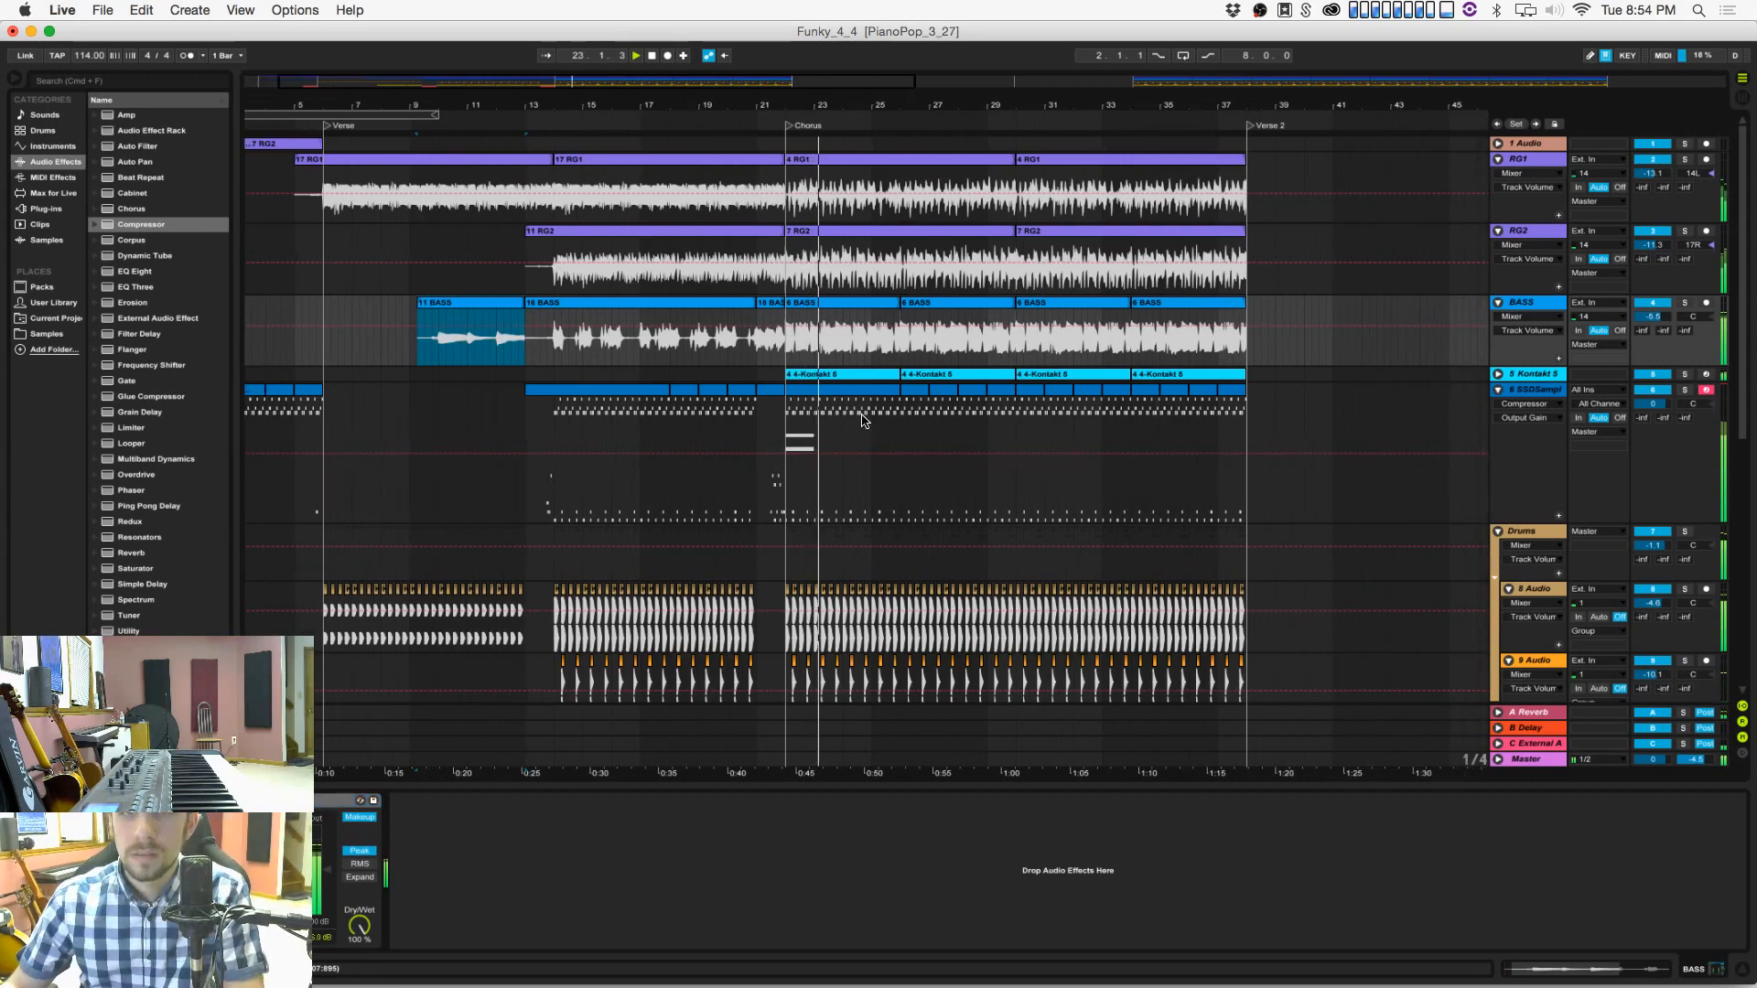
{"action": "scroll", "coordinate": [858, 414], "scroll_direction": "left", "scroll_amount": 3}
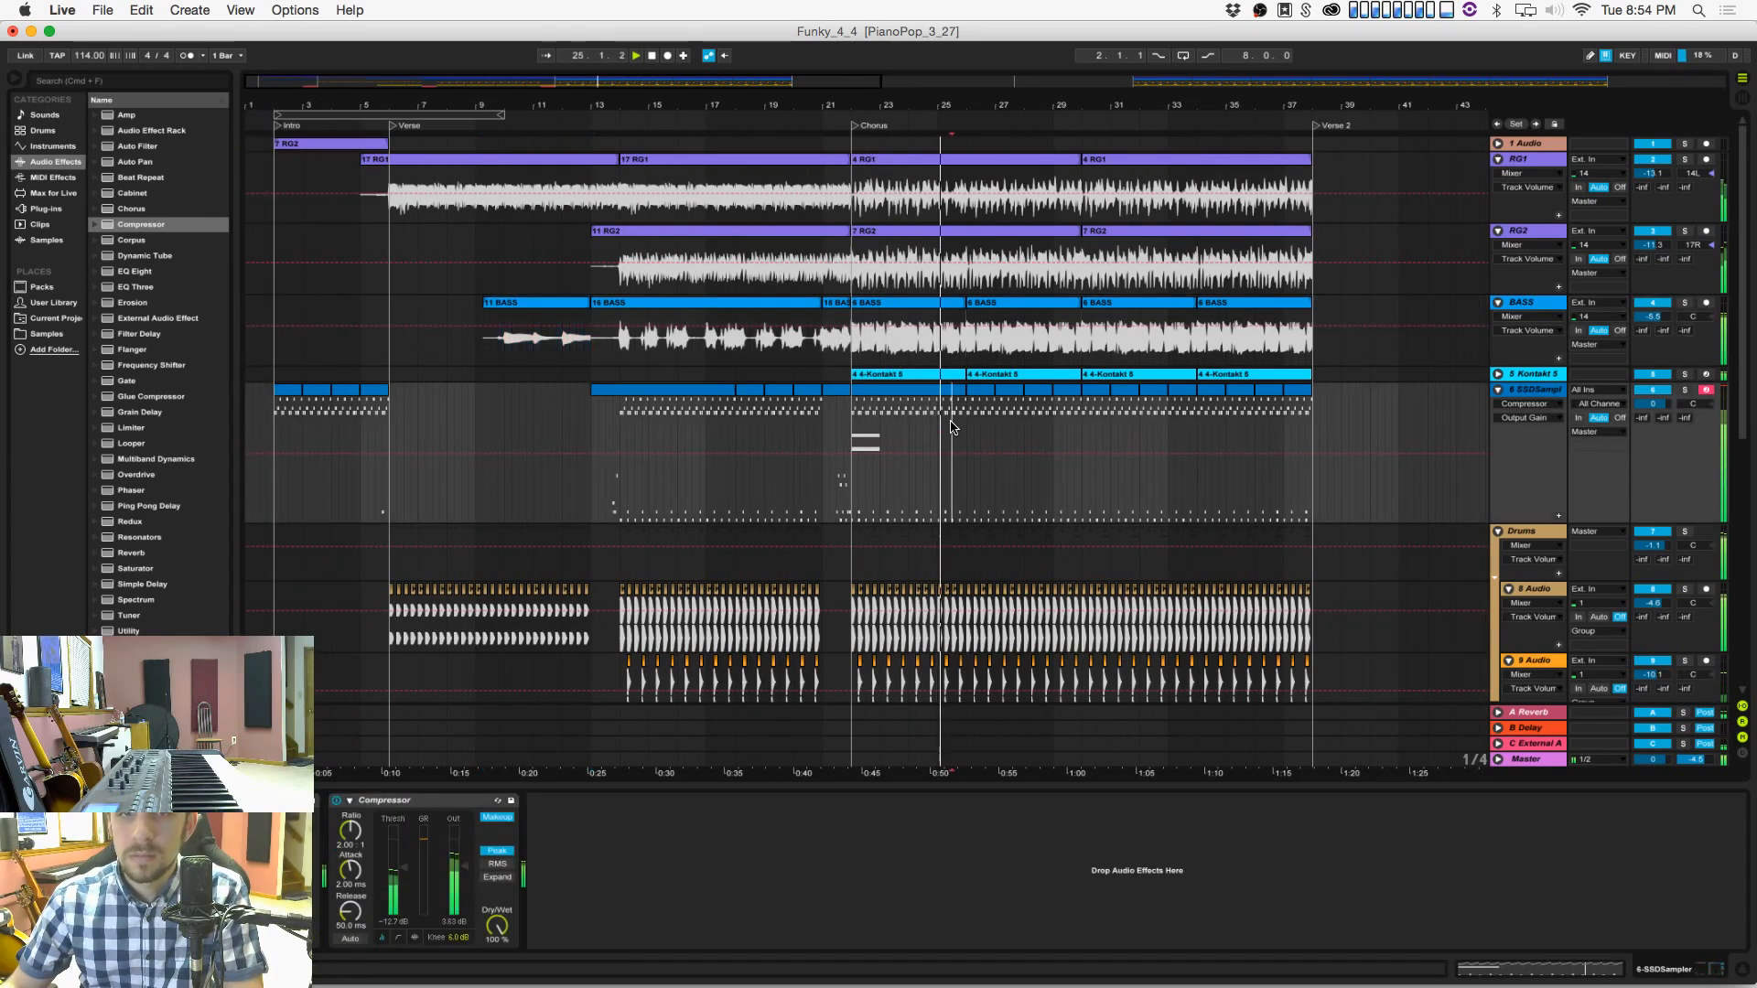
{"action": "left_click", "coordinate": [918, 403]}
{"action": "left_click", "coordinate": [945, 397]}
{"action": "key", "text": "super+d"}
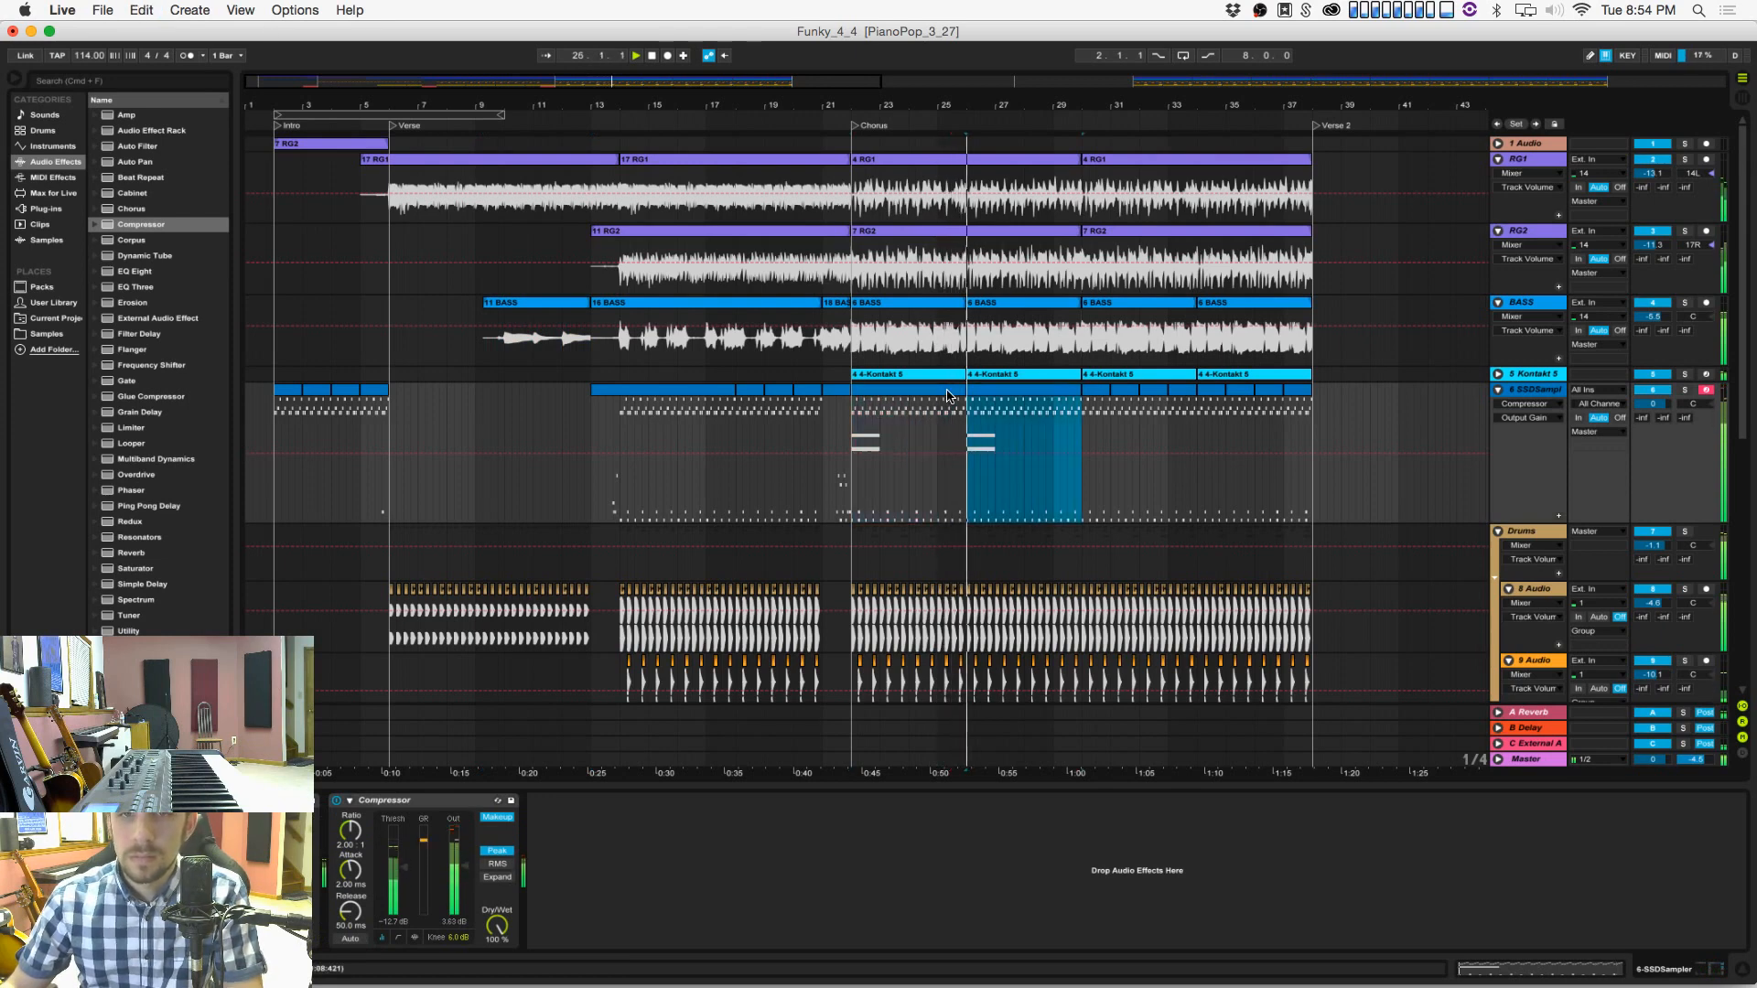
{"action": "key", "text": "super+z"}
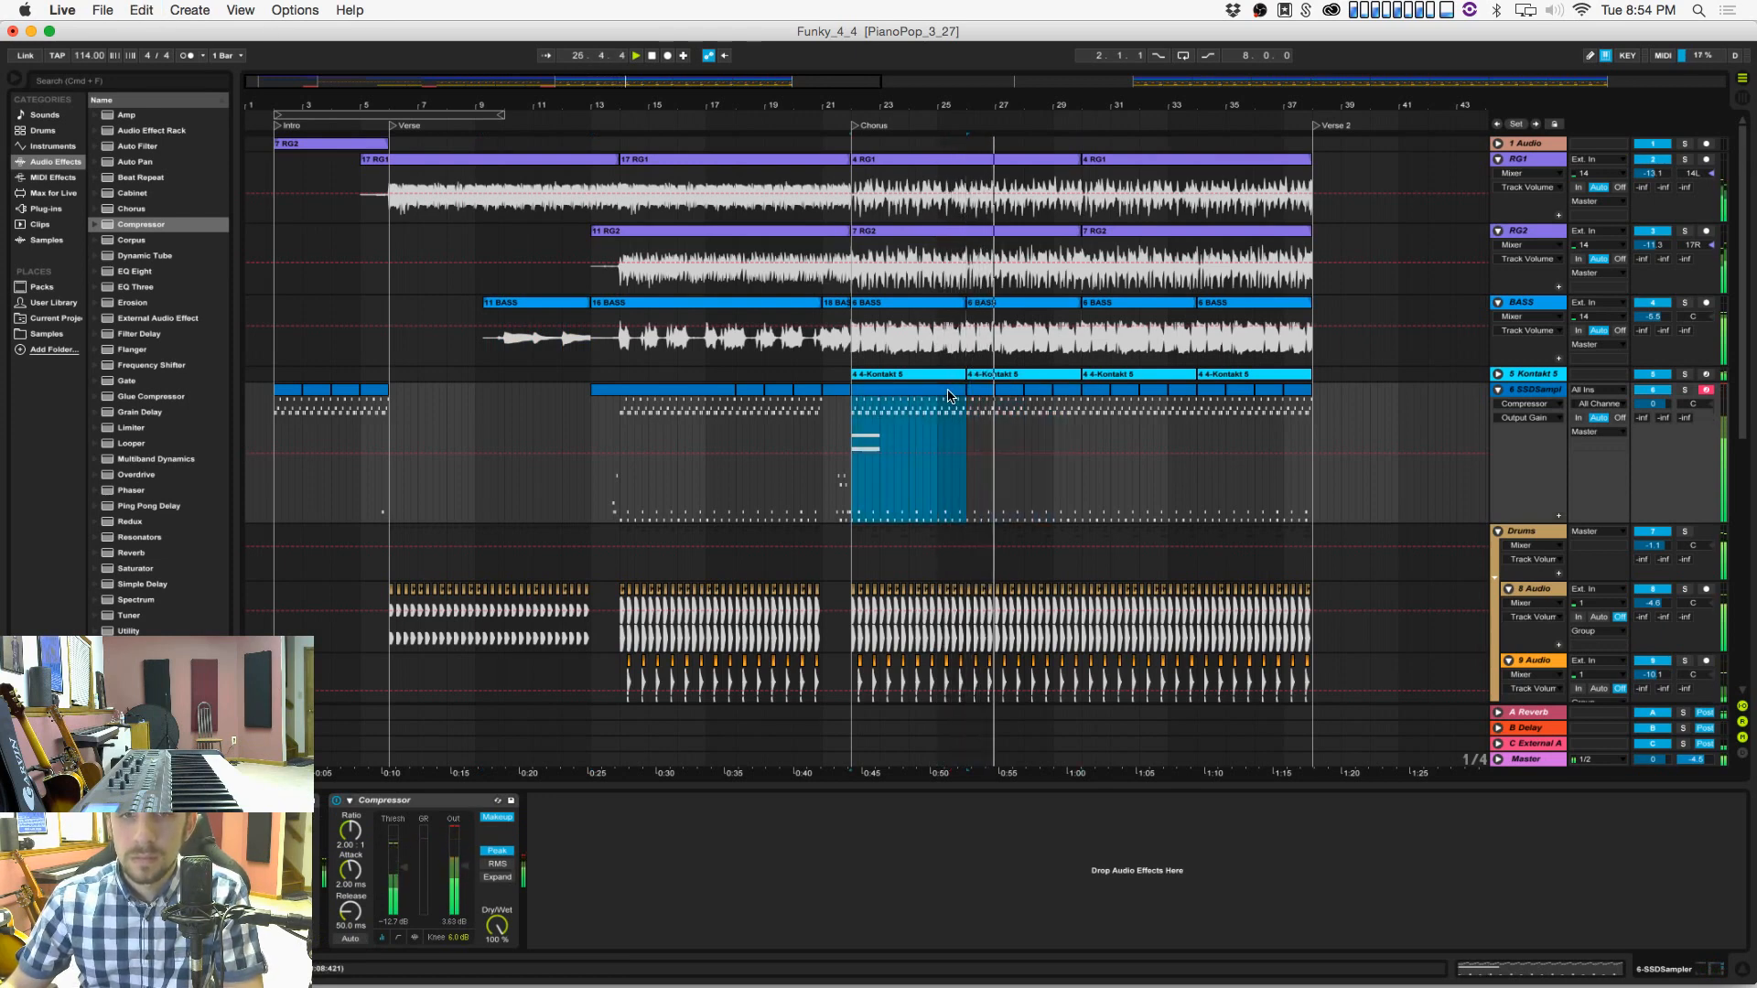
Step: Add an extra snare note a sixteenth before beat 4.4 in the Chorus drum clip and play from the Chorus
{"action": "double_click", "coordinate": [948, 396]}
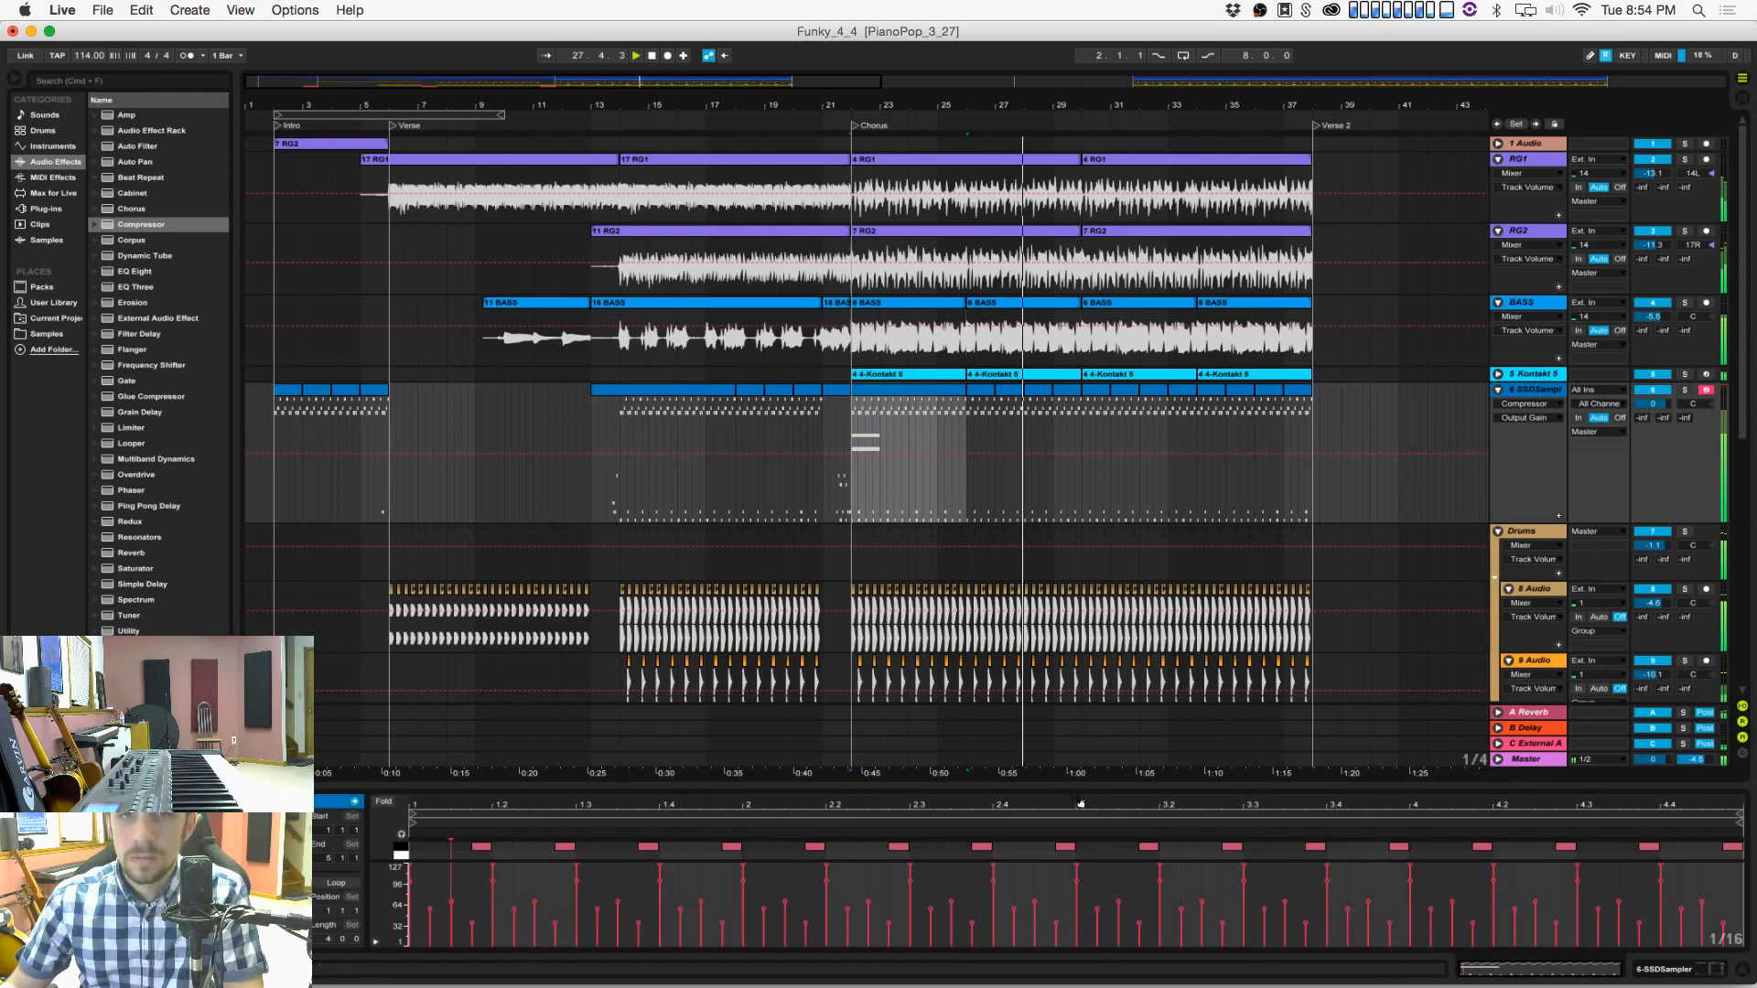
{"action": "left_click_drag", "start_coordinate": [1077, 794], "coordinate": [1080, 353]}
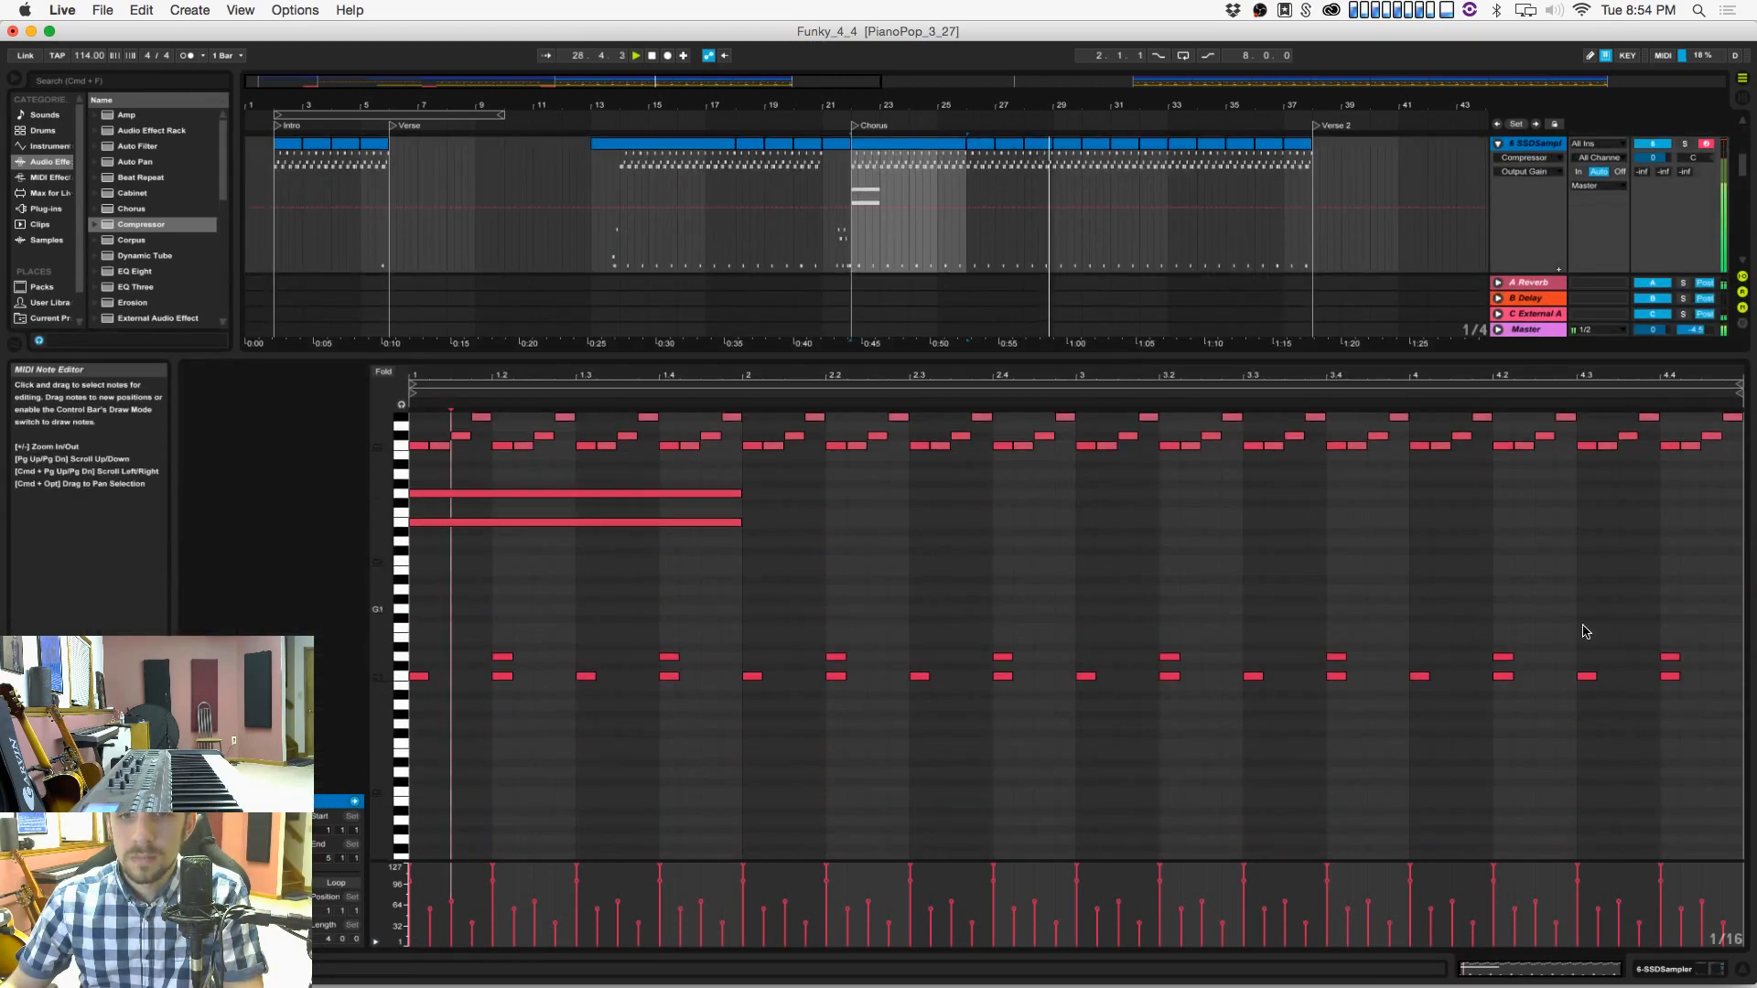
{"action": "double_click", "coordinate": [1653, 659]}
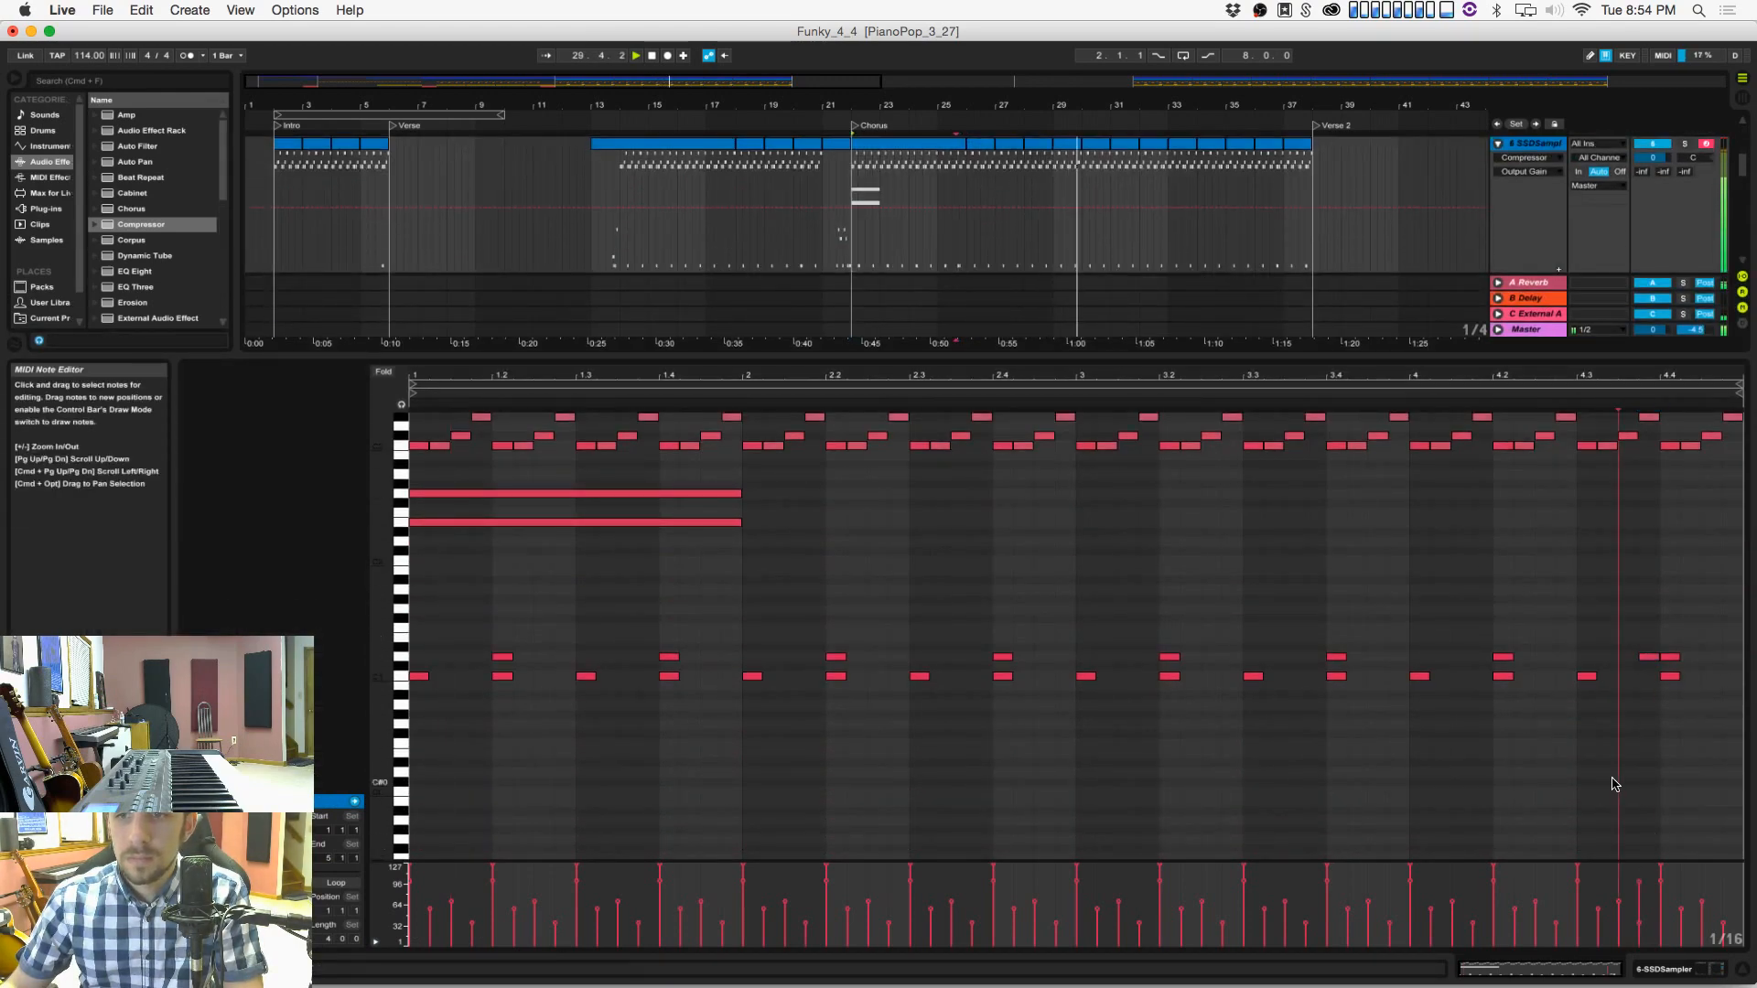
{"action": "left_click_drag", "start_coordinate": [1001, 383], "coordinate": [1005, 561]}
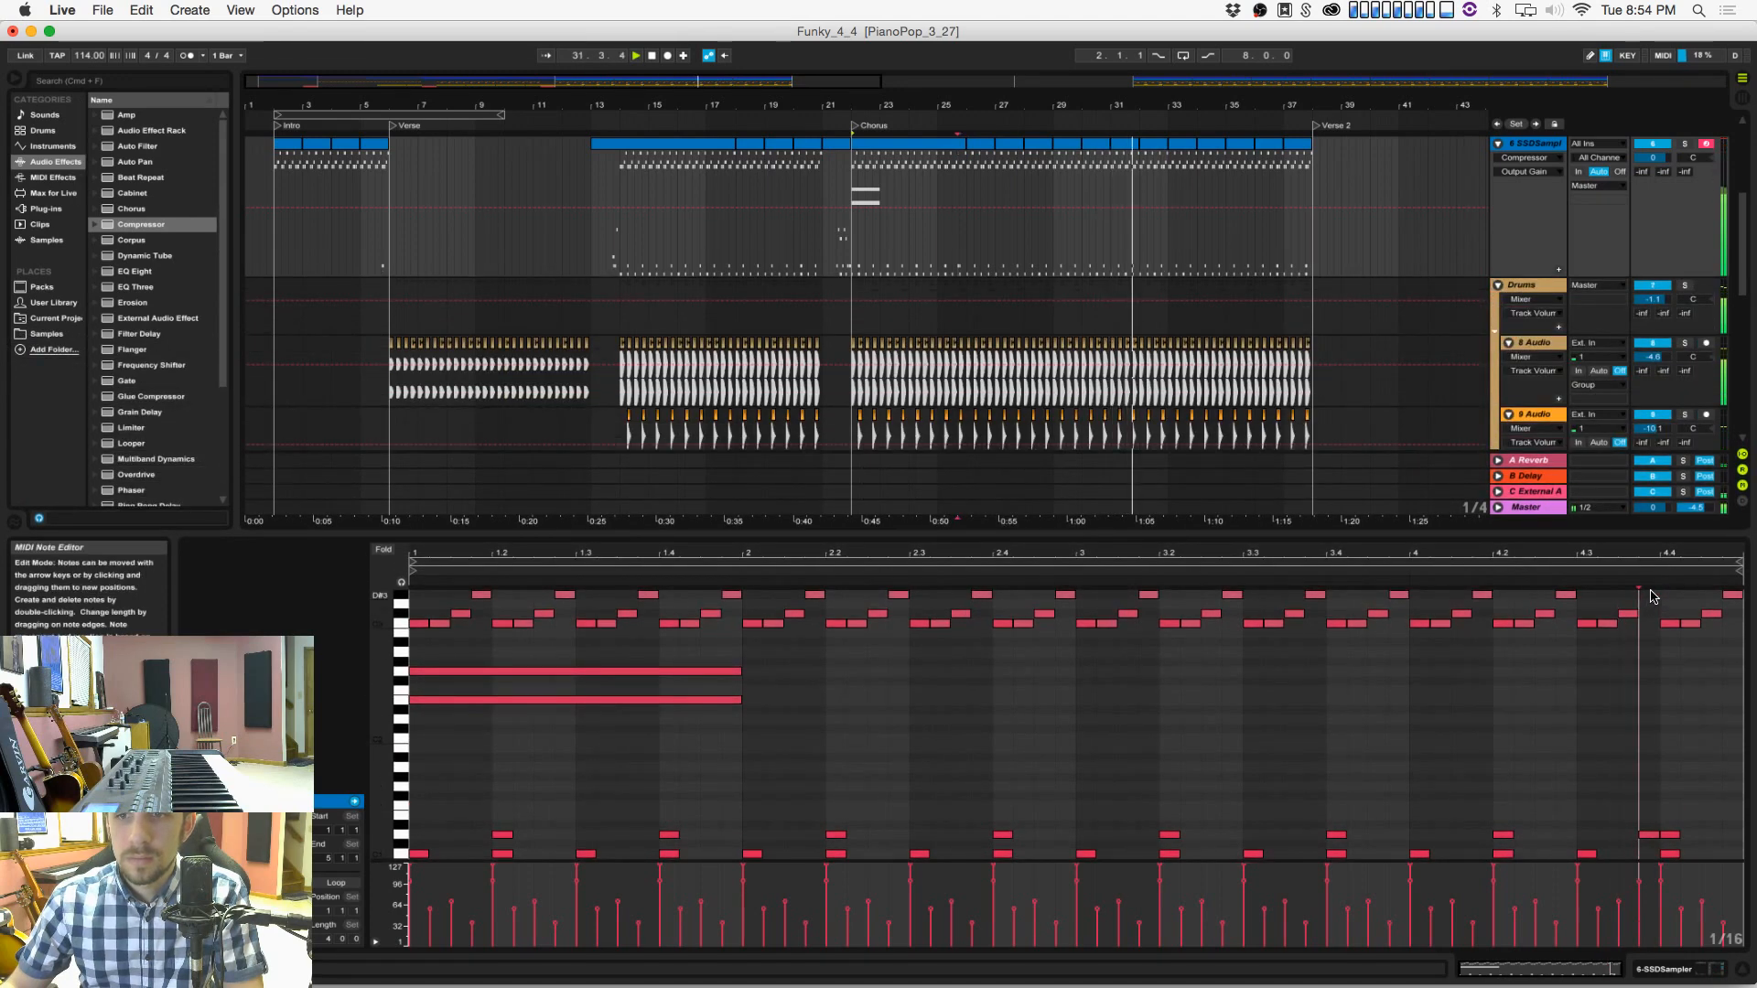
{"action": "left_click", "coordinate": [848, 399]}
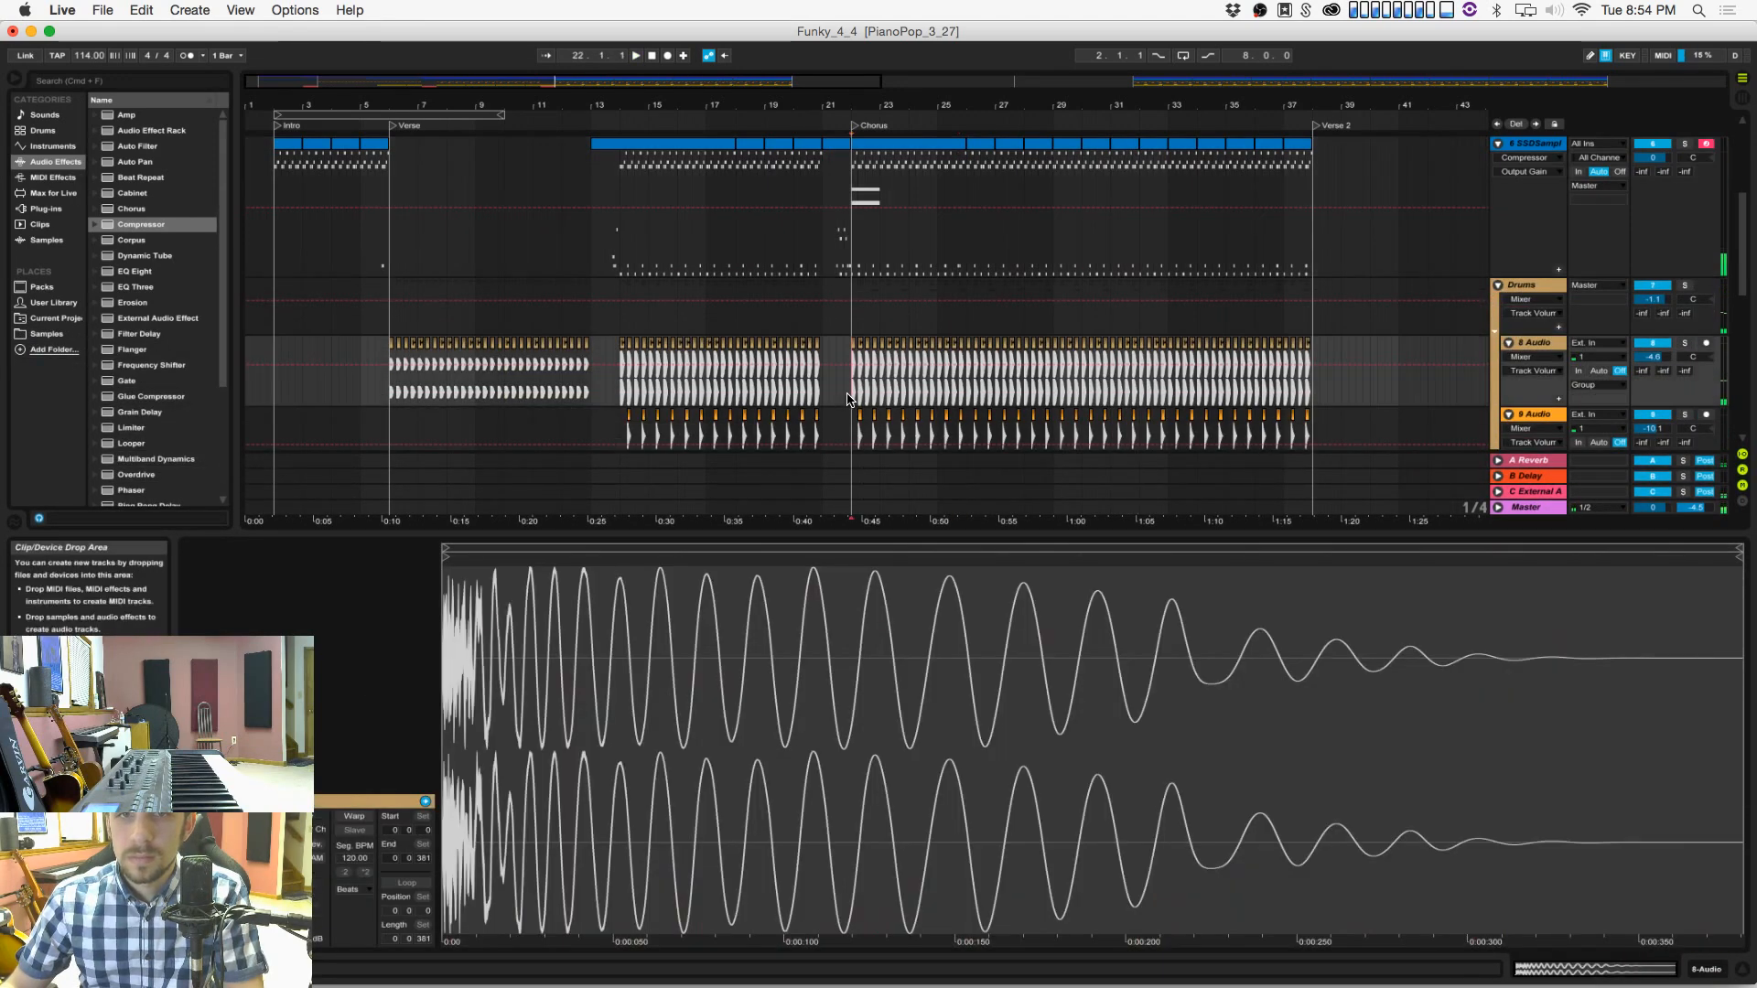
{"action": "key", "text": "space"}
Step: Duplicate the edited four-bar SSDSampler clip over the next four Chorus bars, starting at bar 26
{"action": "scroll", "coordinate": [925, 226], "scroll_direction": "up", "scroll_amount": 2}
{"action": "left_click", "coordinate": [946, 194]}
{"action": "key", "text": "super+d"}
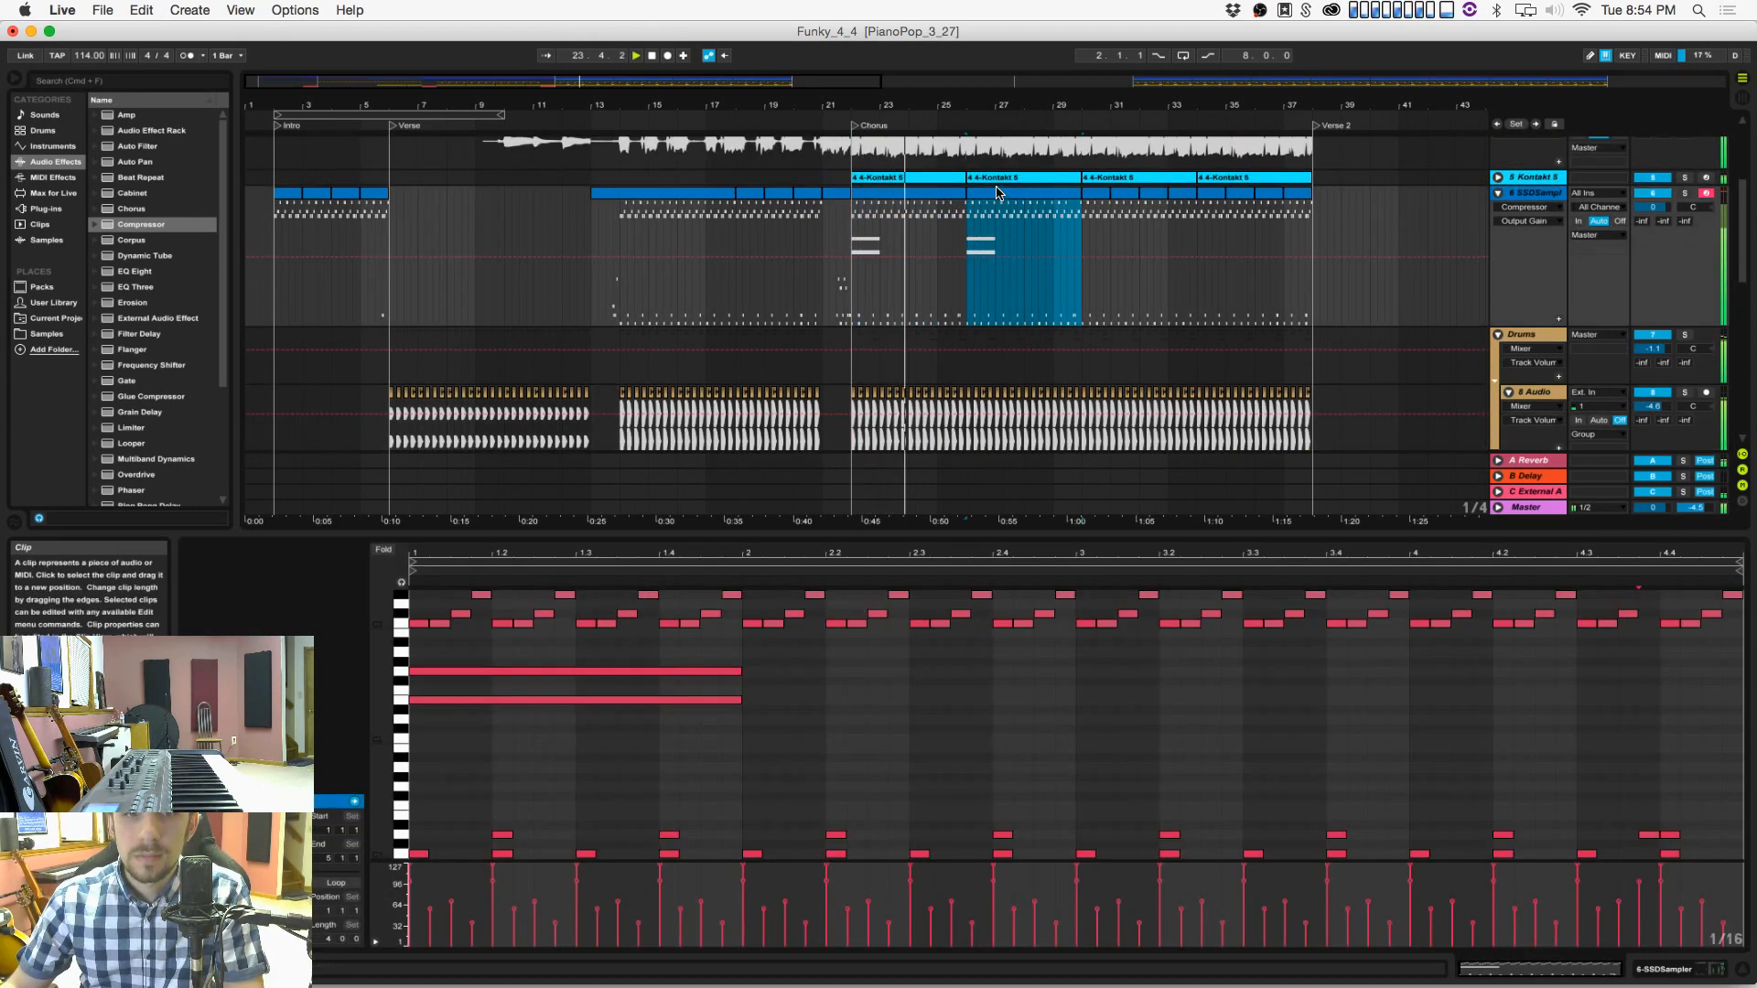
Step: Delete the two long crash notes in the first bar of the SSDSampler drum clip that starts at bar 26
{"action": "left_click_drag", "start_coordinate": [756, 671], "coordinate": [666, 754]}
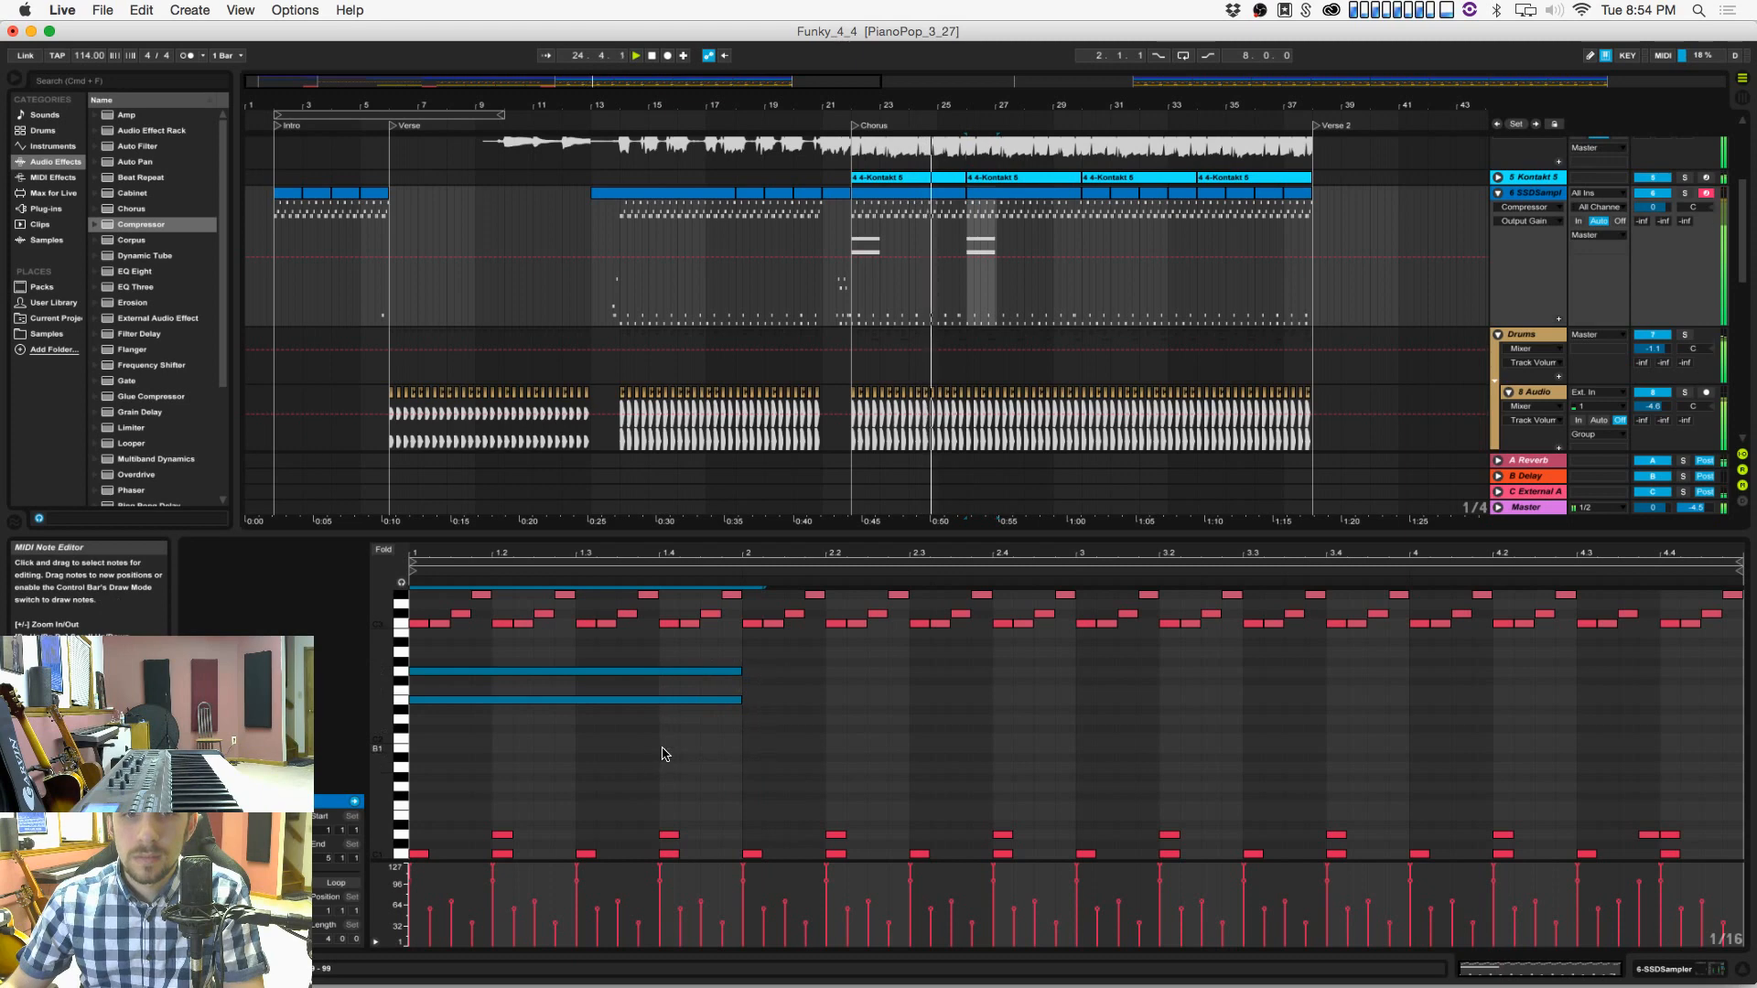
{"action": "key", "text": "Delete"}
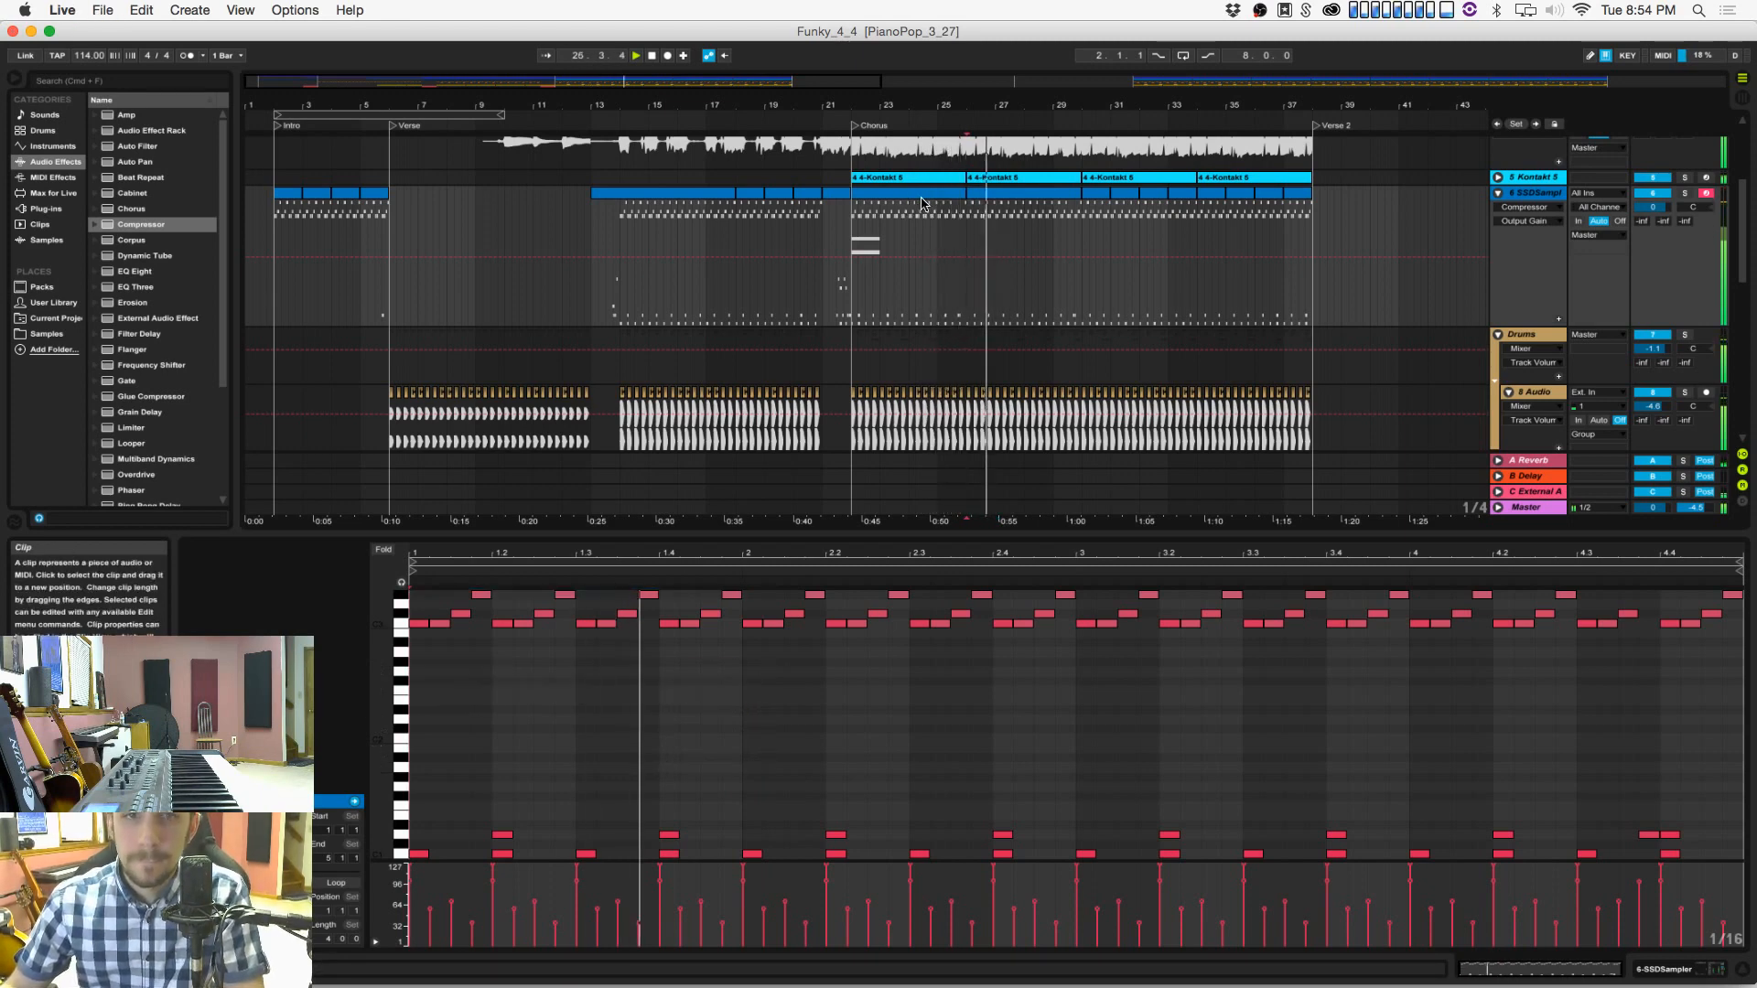
{"action": "left_click", "coordinate": [979, 198]}
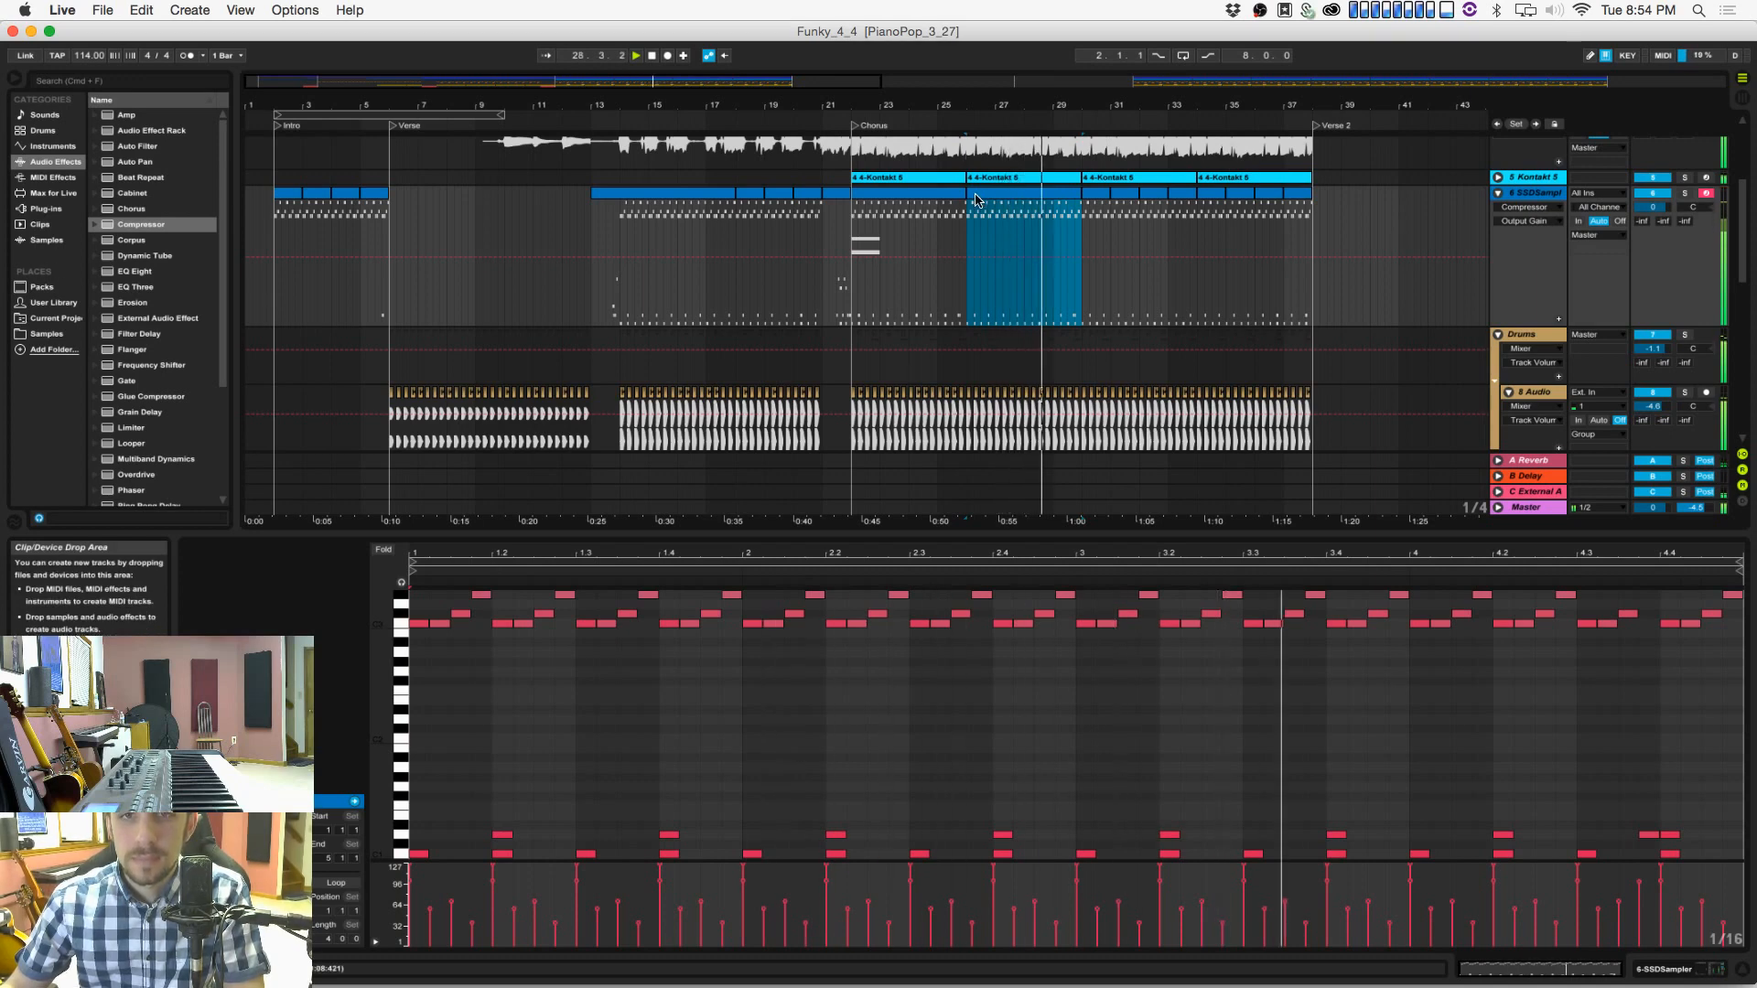
Step: Fold all tracks, clear them from bar 30 to bar 40, and move the Verse 2 locator to bar 30
{"action": "scroll", "coordinate": [980, 199], "scroll_direction": "up", "scroll_amount": 3}
{"action": "scroll", "coordinate": [1007, 229], "scroll_direction": "up", "scroll_amount": 2}
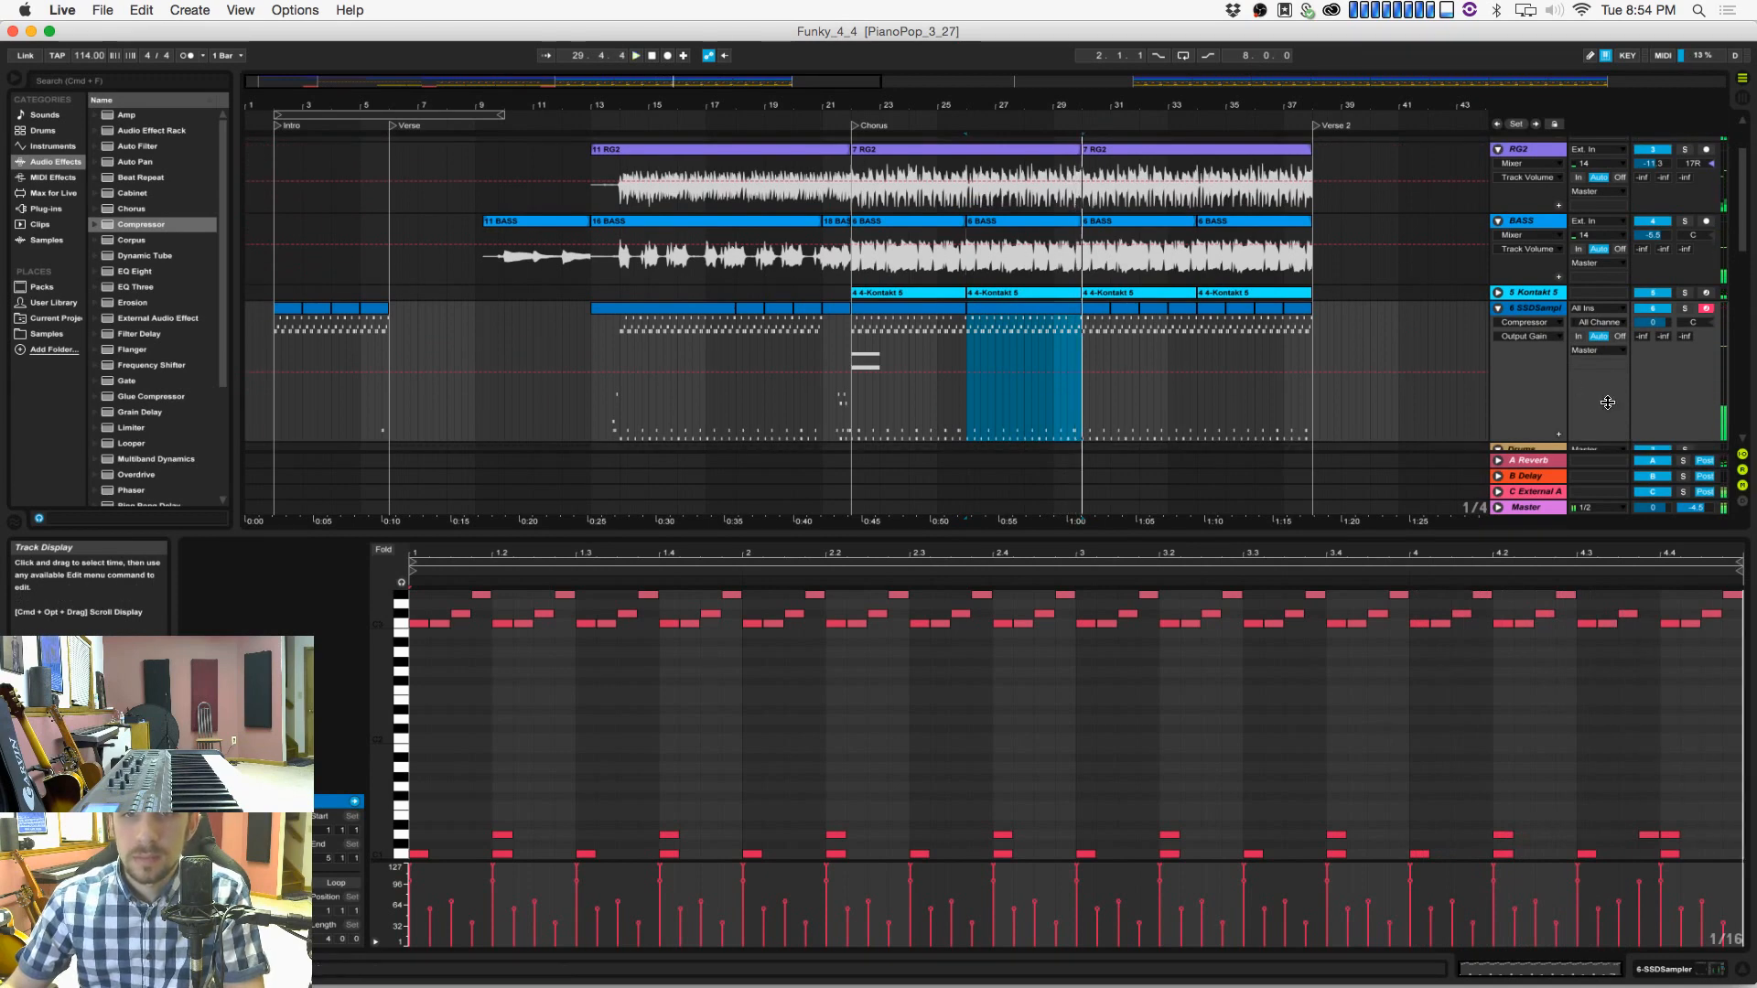
{"action": "left_click", "coordinate": [1498, 308], "text": "alt"}
{"action": "left_click_drag", "start_coordinate": [1363, 289], "coordinate": [1081, 139]}
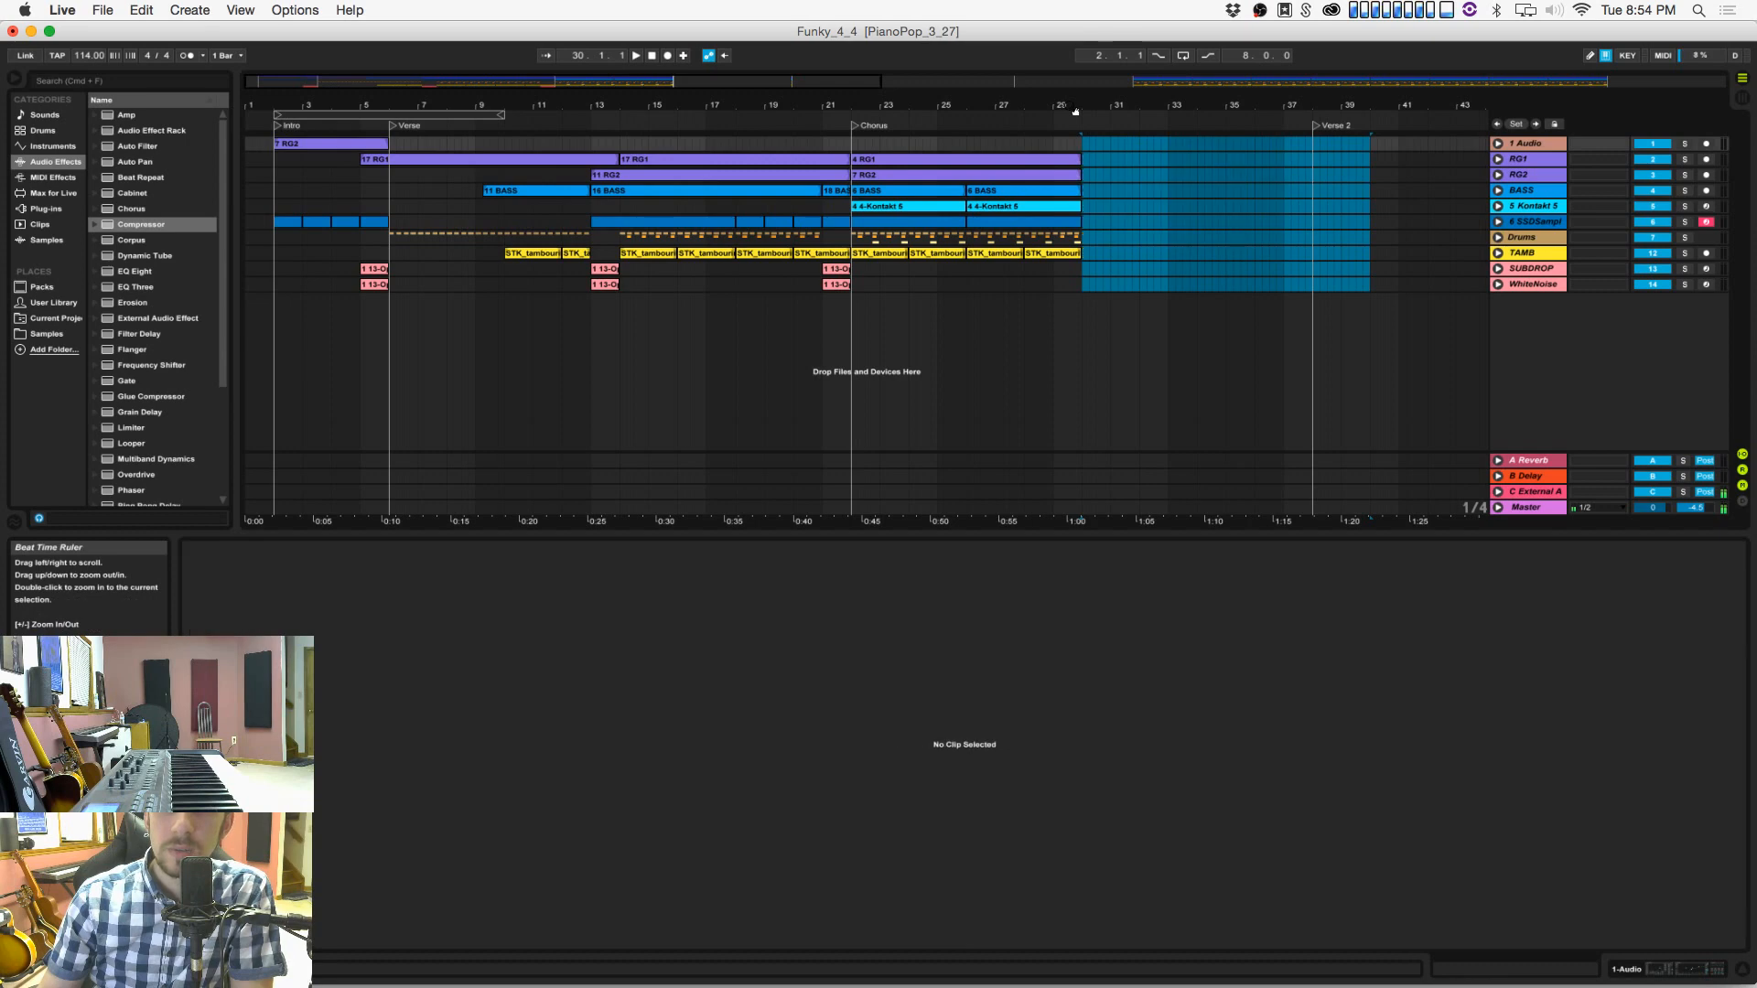
{"action": "key", "text": "Delete"}
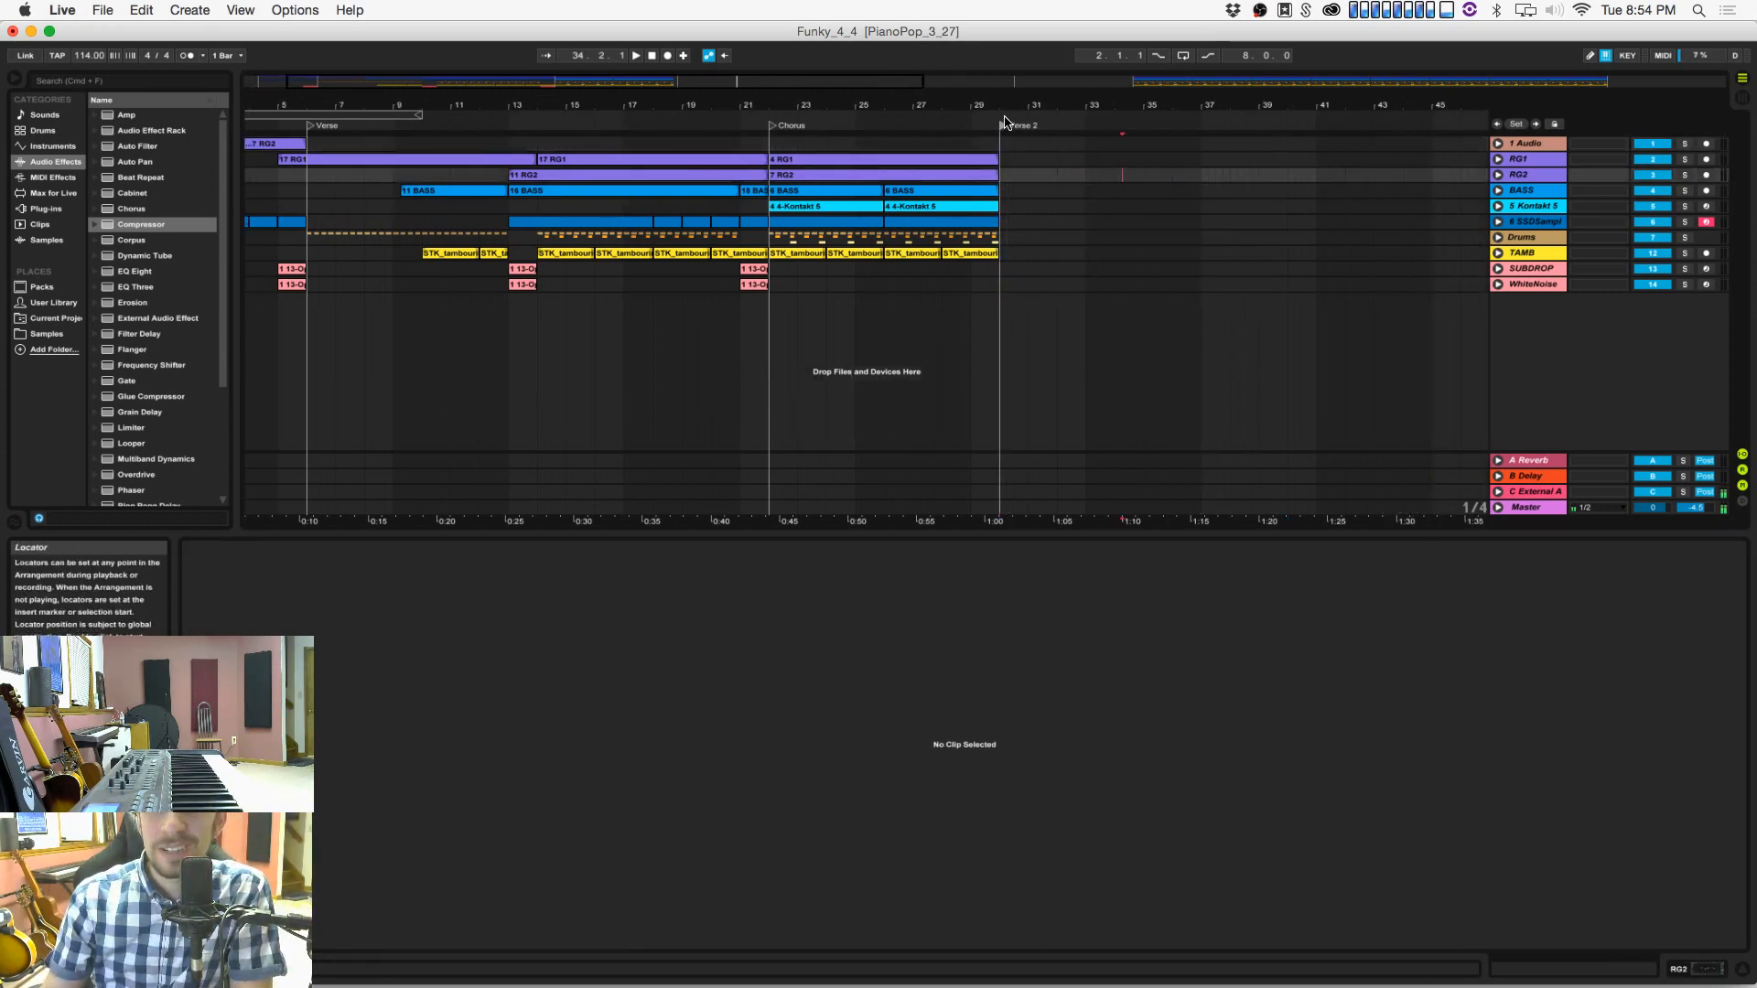
{"action": "left_click", "coordinate": [1064, 221]}
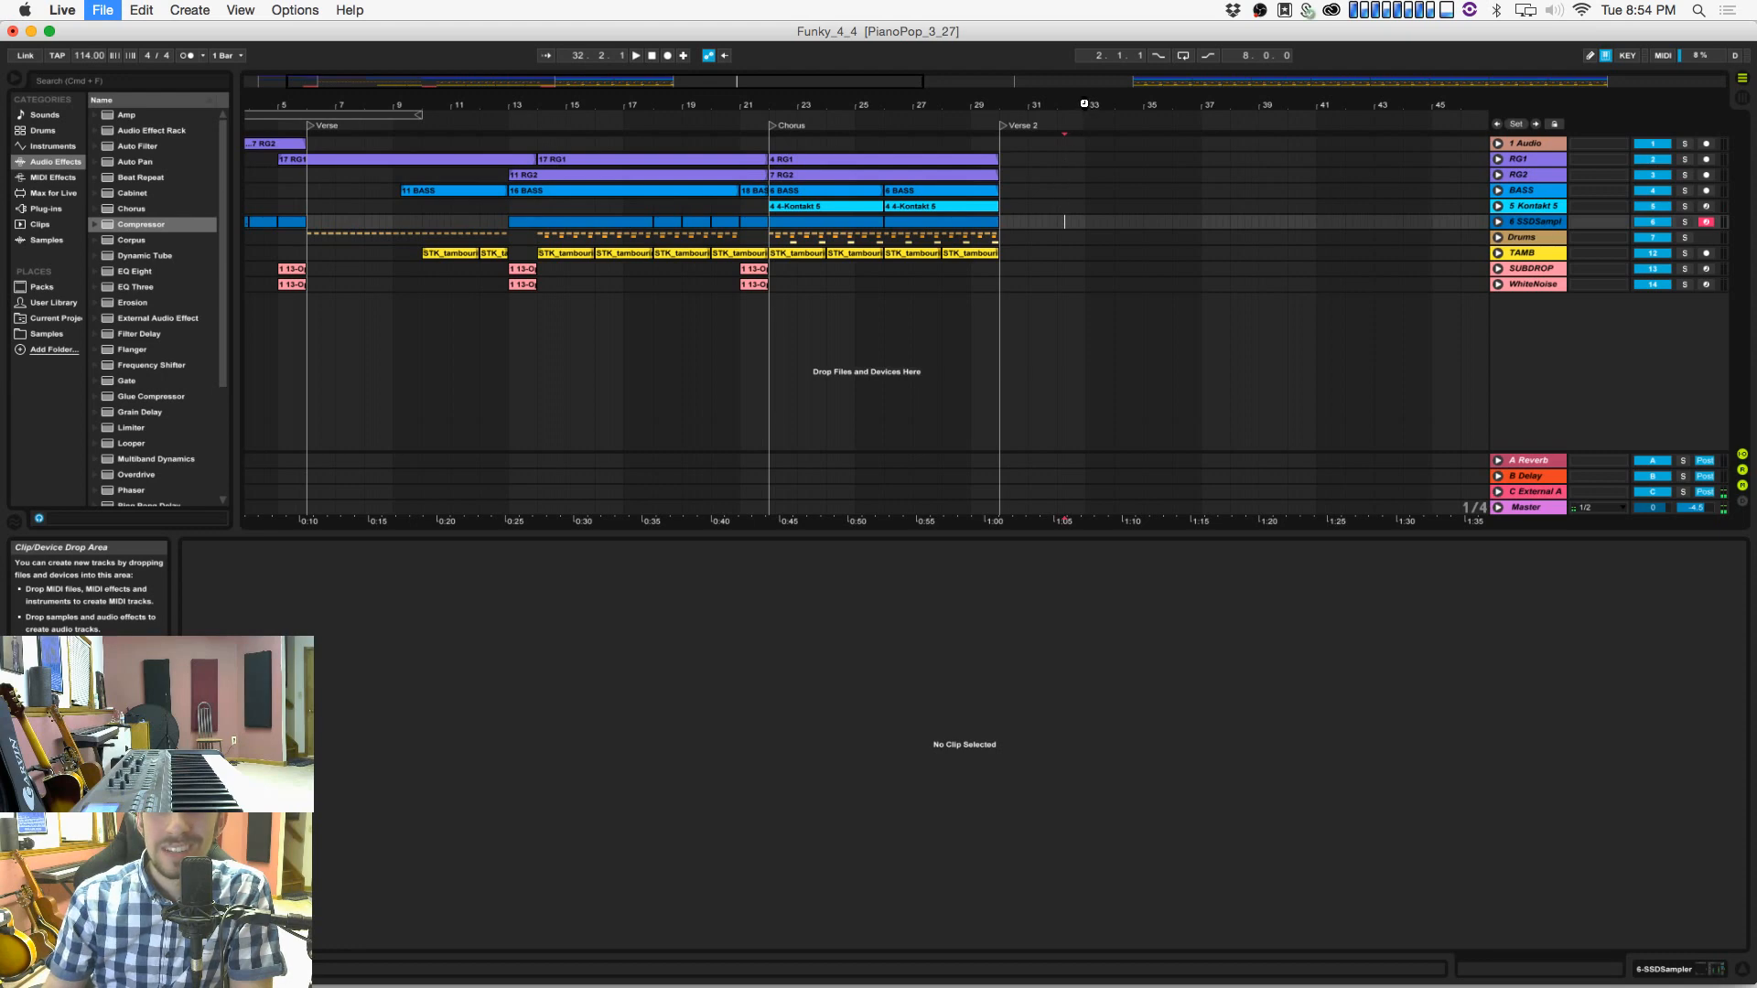
Step: Set the arrangement's fixed grid to 1 Bar and move the Bridge locator to bar 47
{"action": "left_click_drag", "start_coordinate": [1084, 104], "coordinate": [1084, 32]}
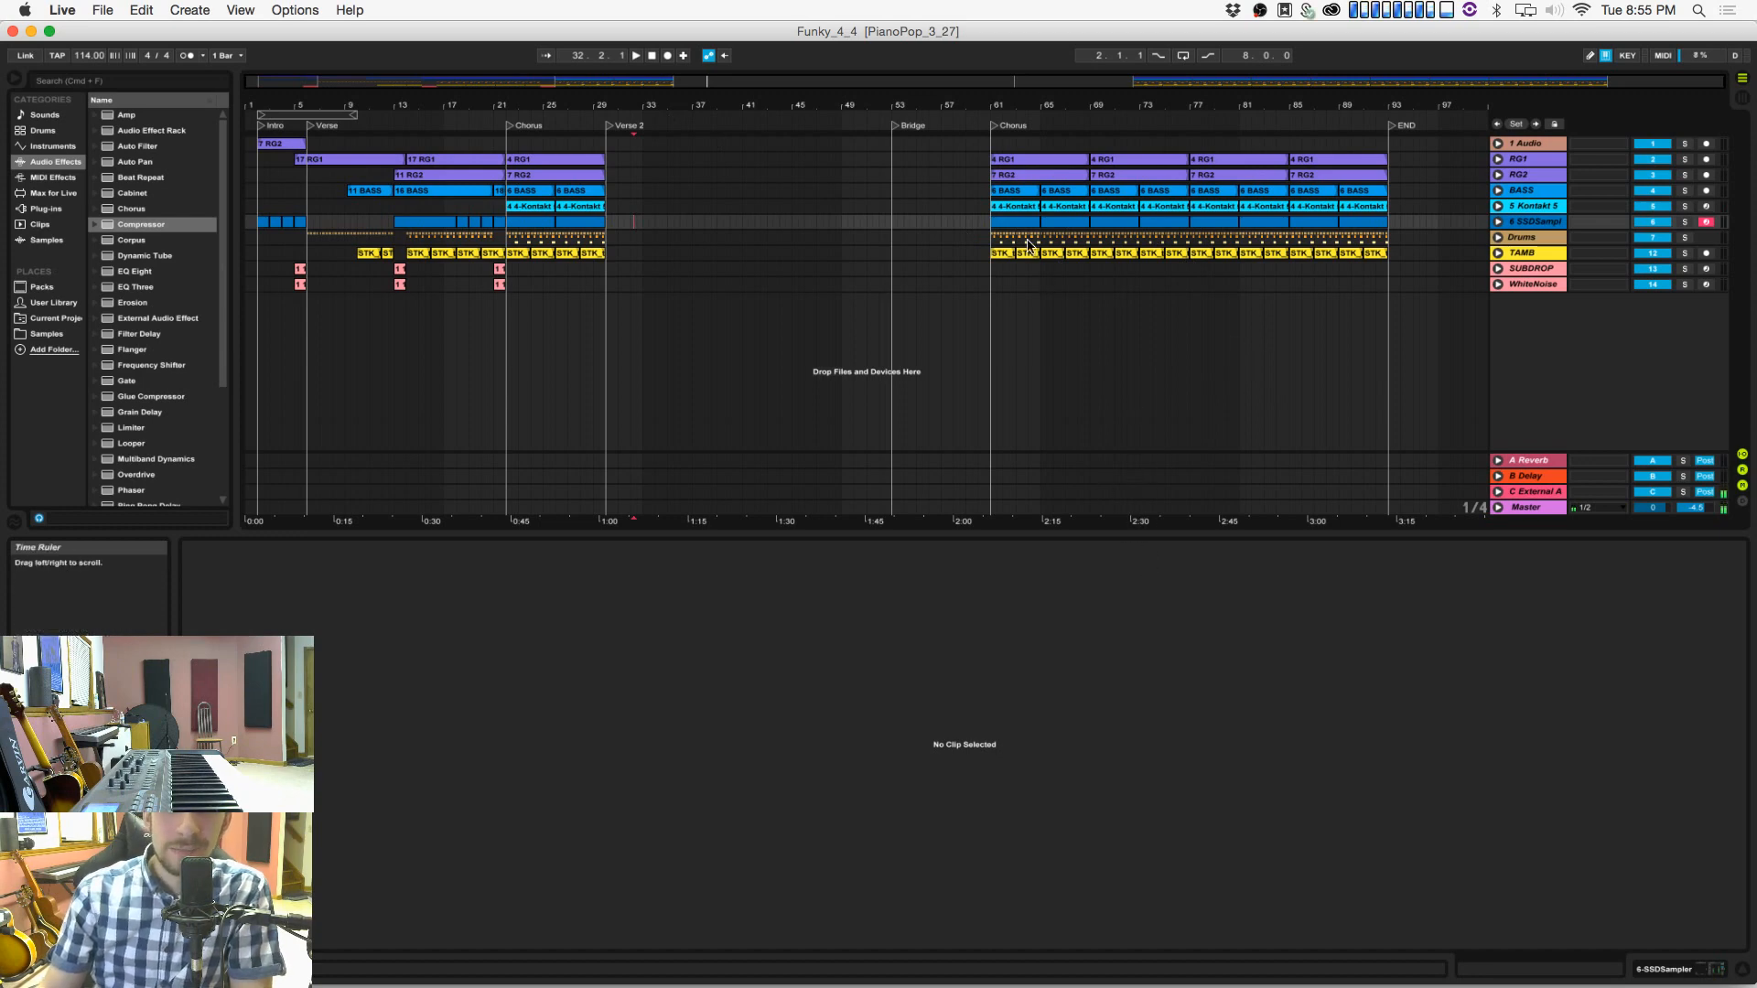
{"action": "left_click_drag", "start_coordinate": [798, 101], "coordinate": [799, 137]}
{"action": "right_click", "coordinate": [546, 160]}
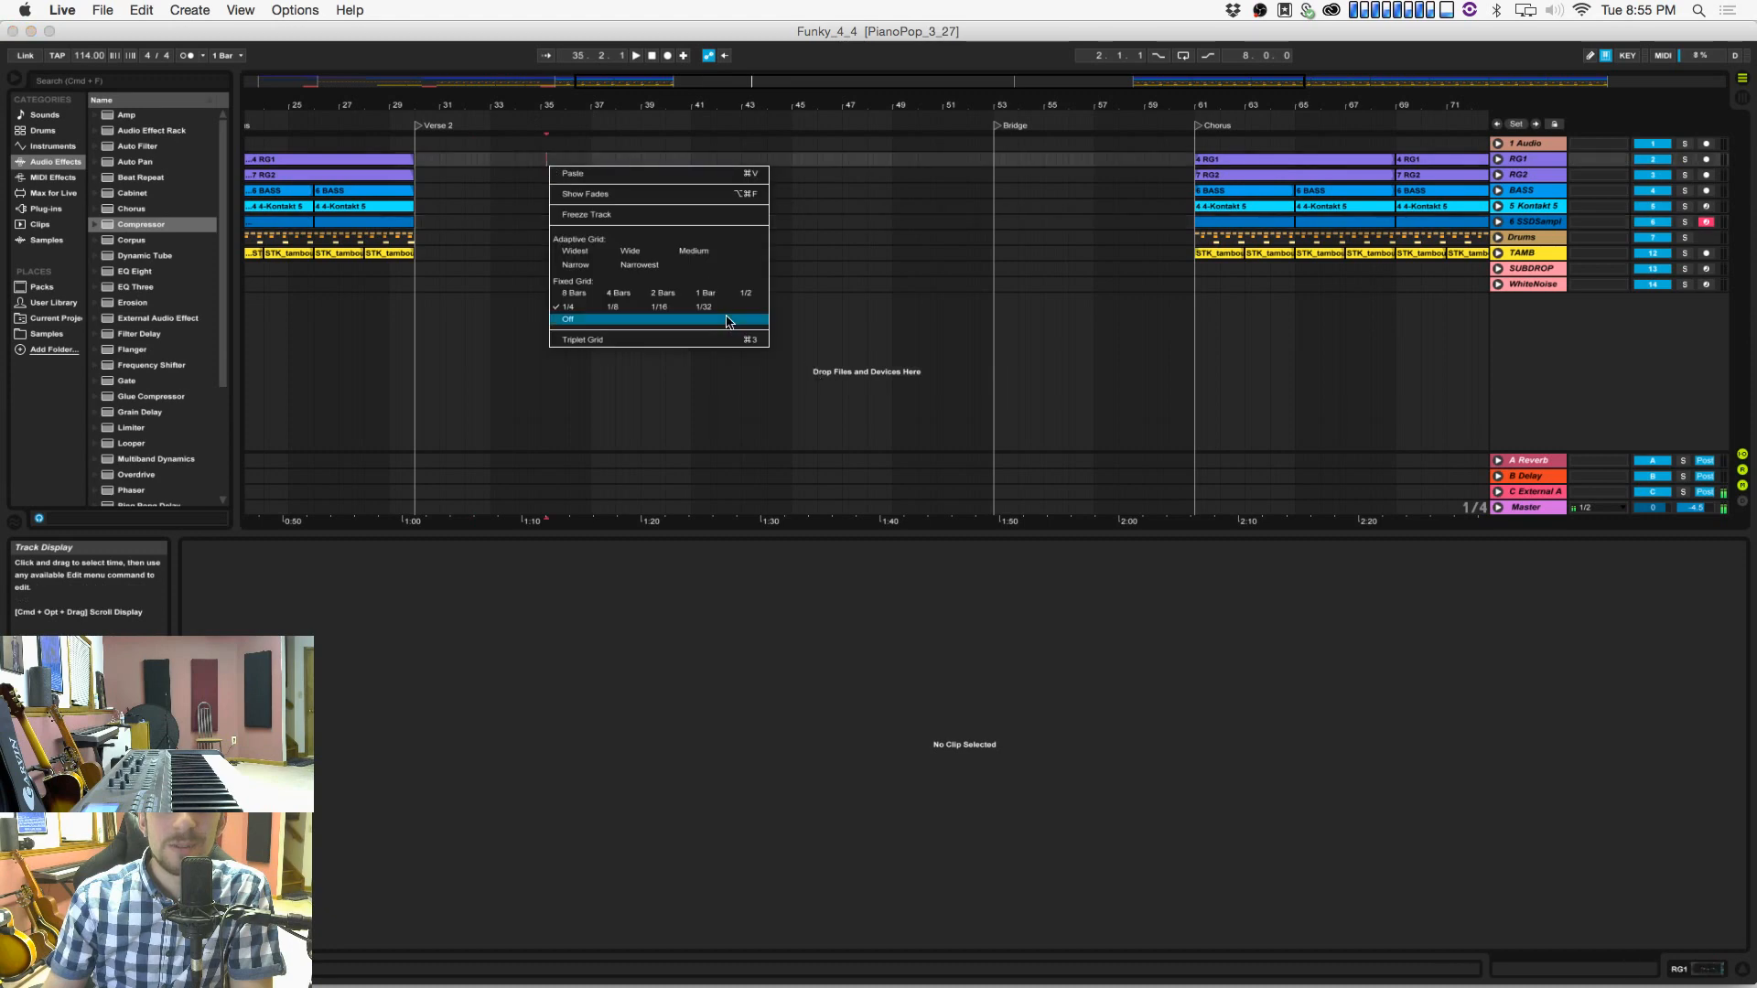
{"action": "left_click", "coordinate": [705, 297]}
{"action": "left_click", "coordinate": [692, 274]}
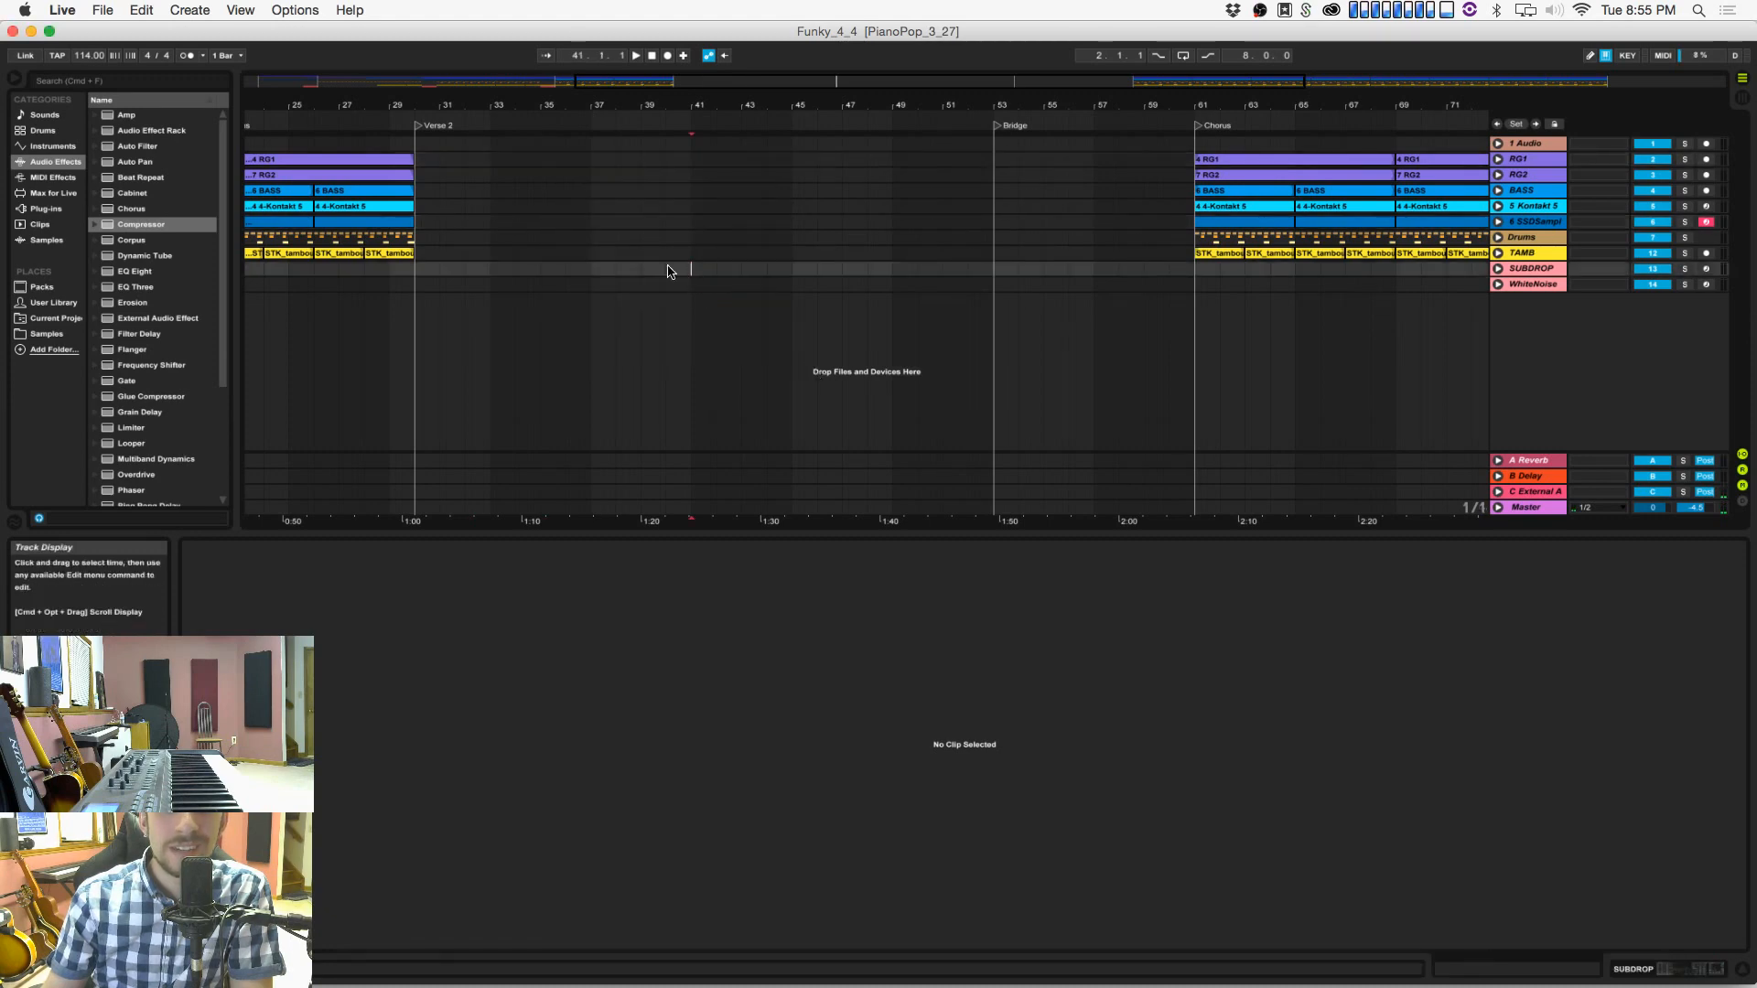
{"action": "left_click", "coordinate": [424, 149]}
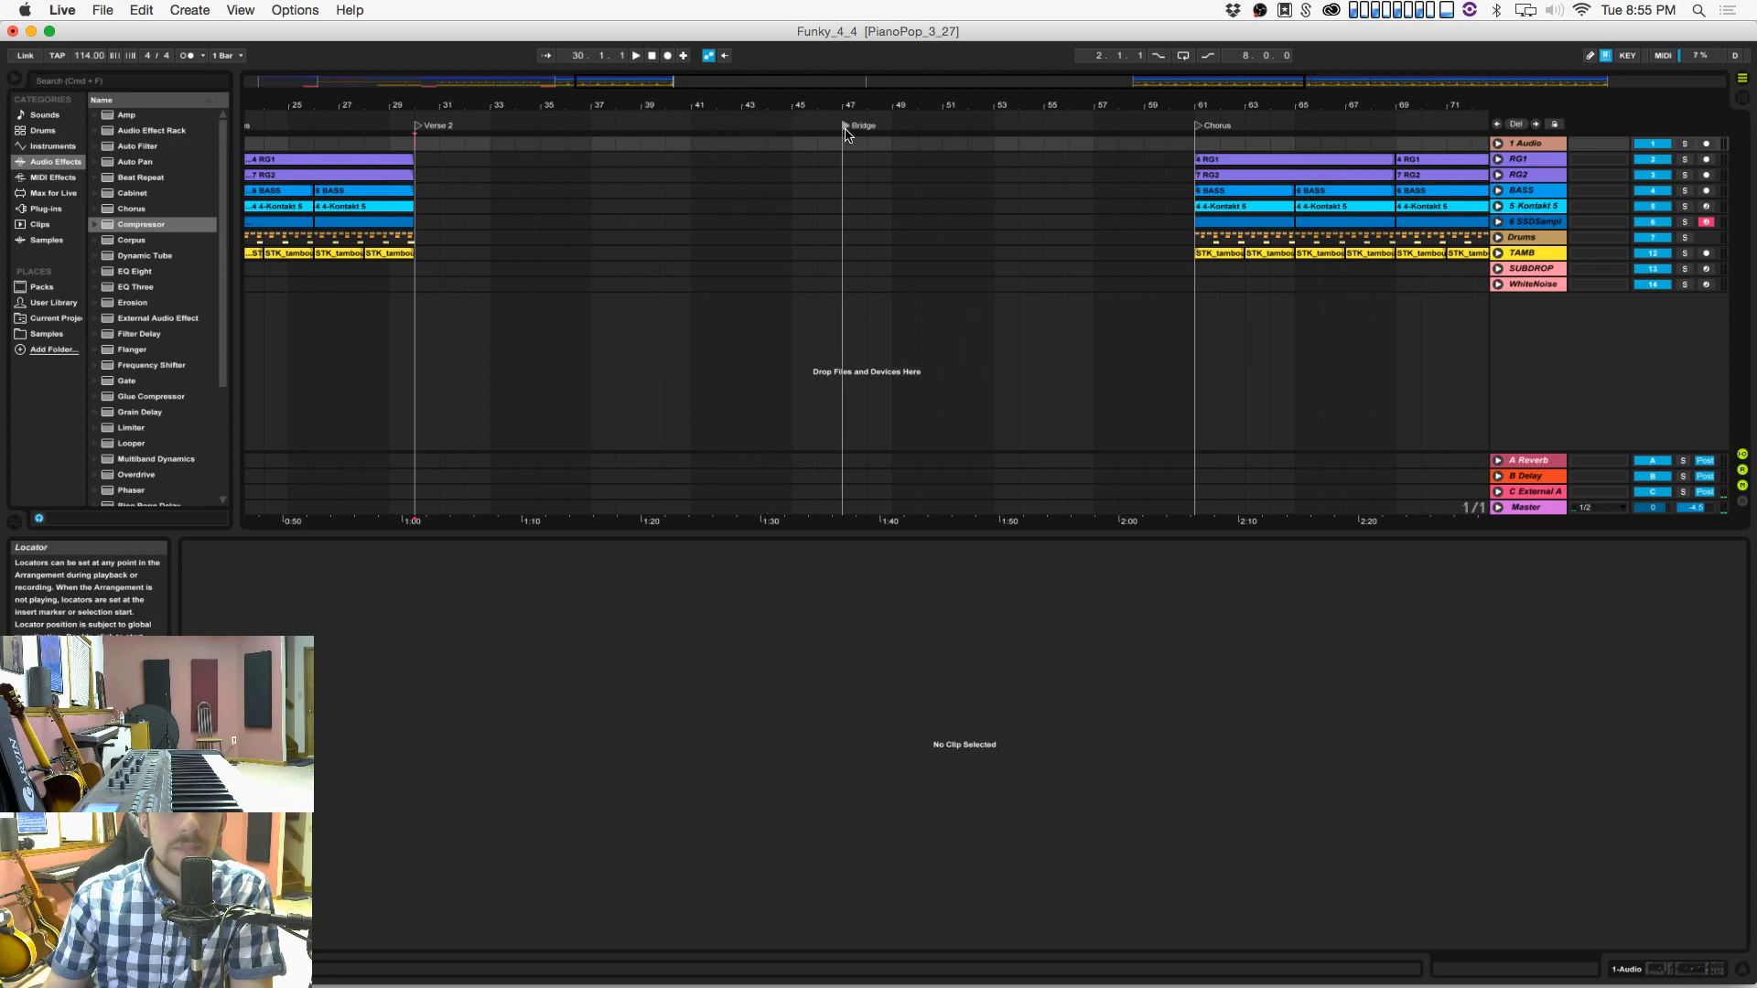
Step: Copy the Verse section on all tracks from bar 6 to bar 22 and paste it at the Verse 2 locator, bar 30
{"action": "scroll", "coordinate": [765, 224], "scroll_direction": "left", "scroll_amount": 10}
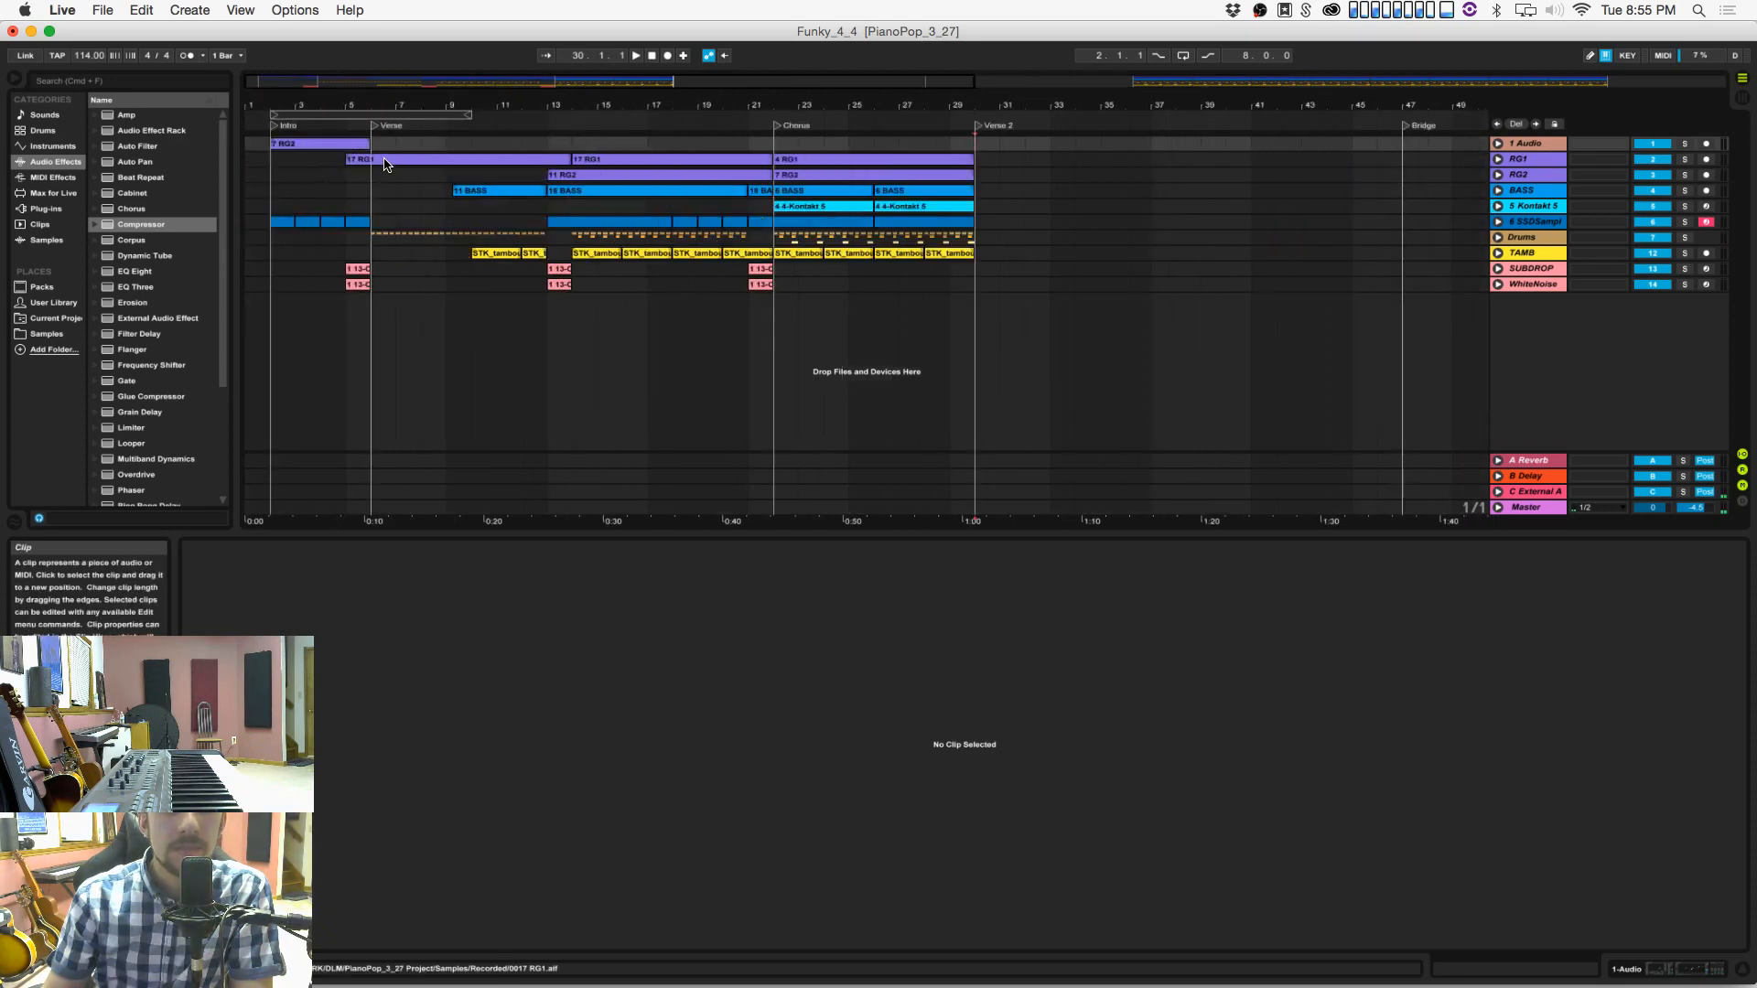
{"action": "mouse_move", "coordinate": [384, 164]}
{"action": "left_mouse_down"}
{"action": "mouse_move", "coordinate": [519, 227]}
{"action": "mouse_move", "coordinate": [796, 286]}
{"action": "mouse_move", "coordinate": [776, 286]}
{"action": "left_mouse_up"}
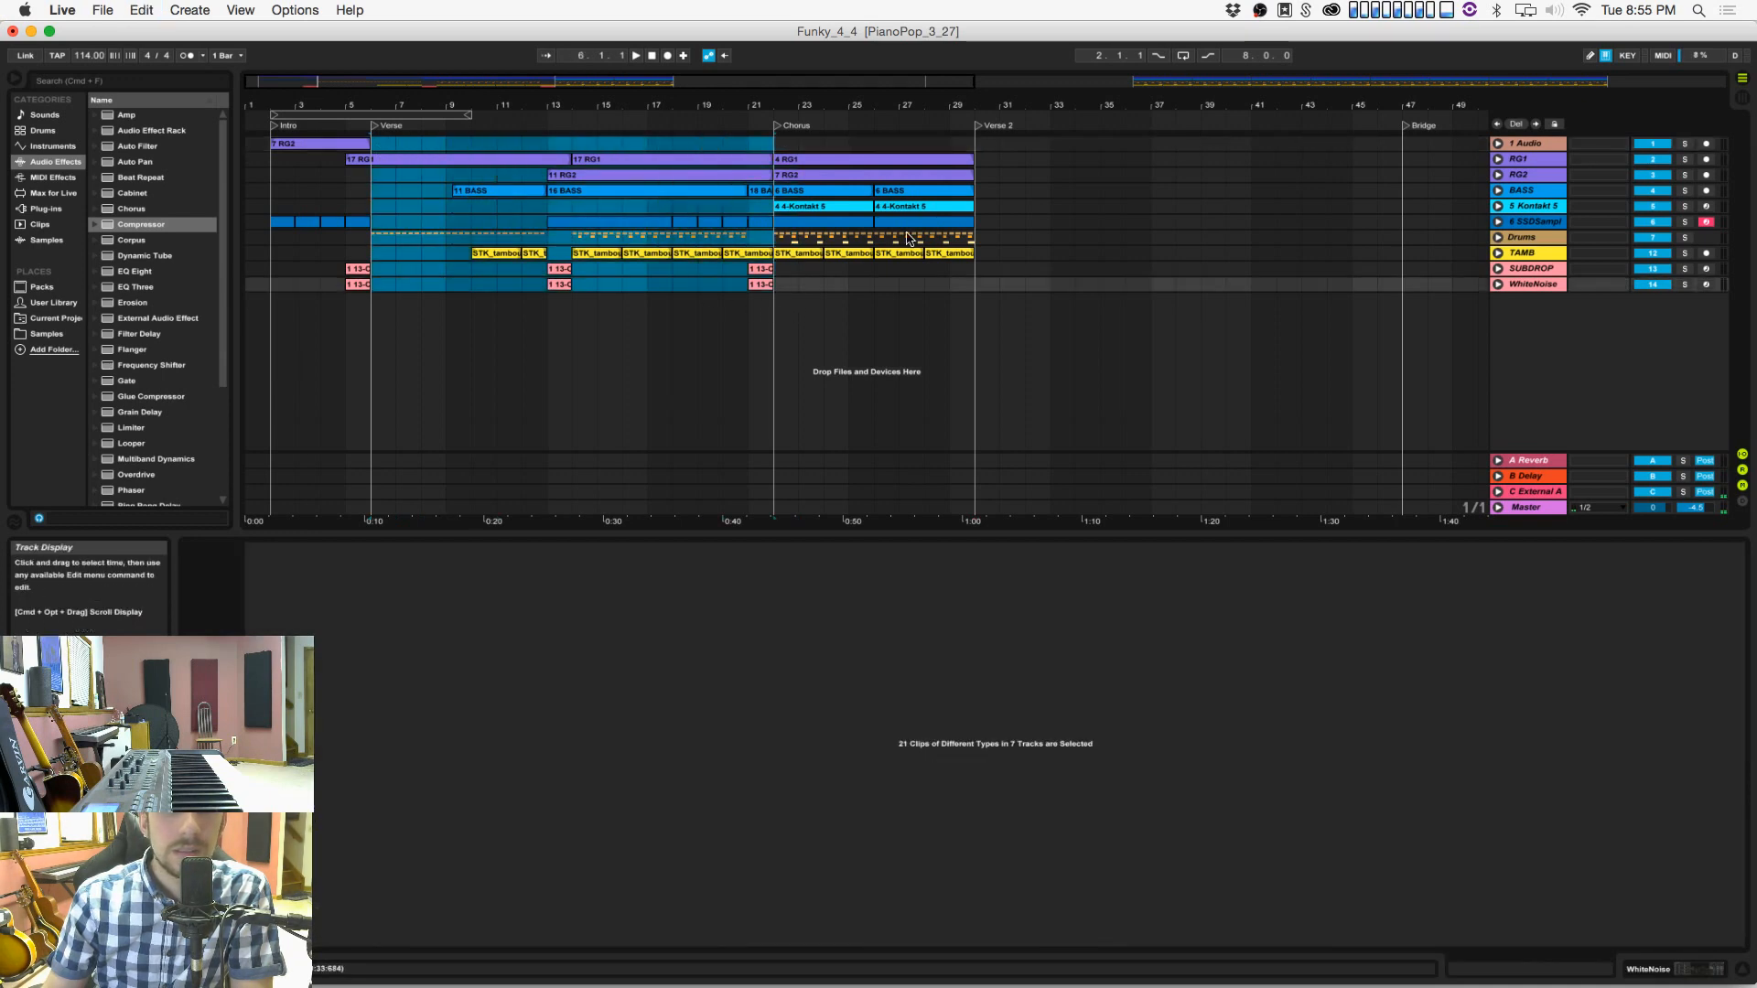
{"action": "left_click", "coordinate": [979, 247]}
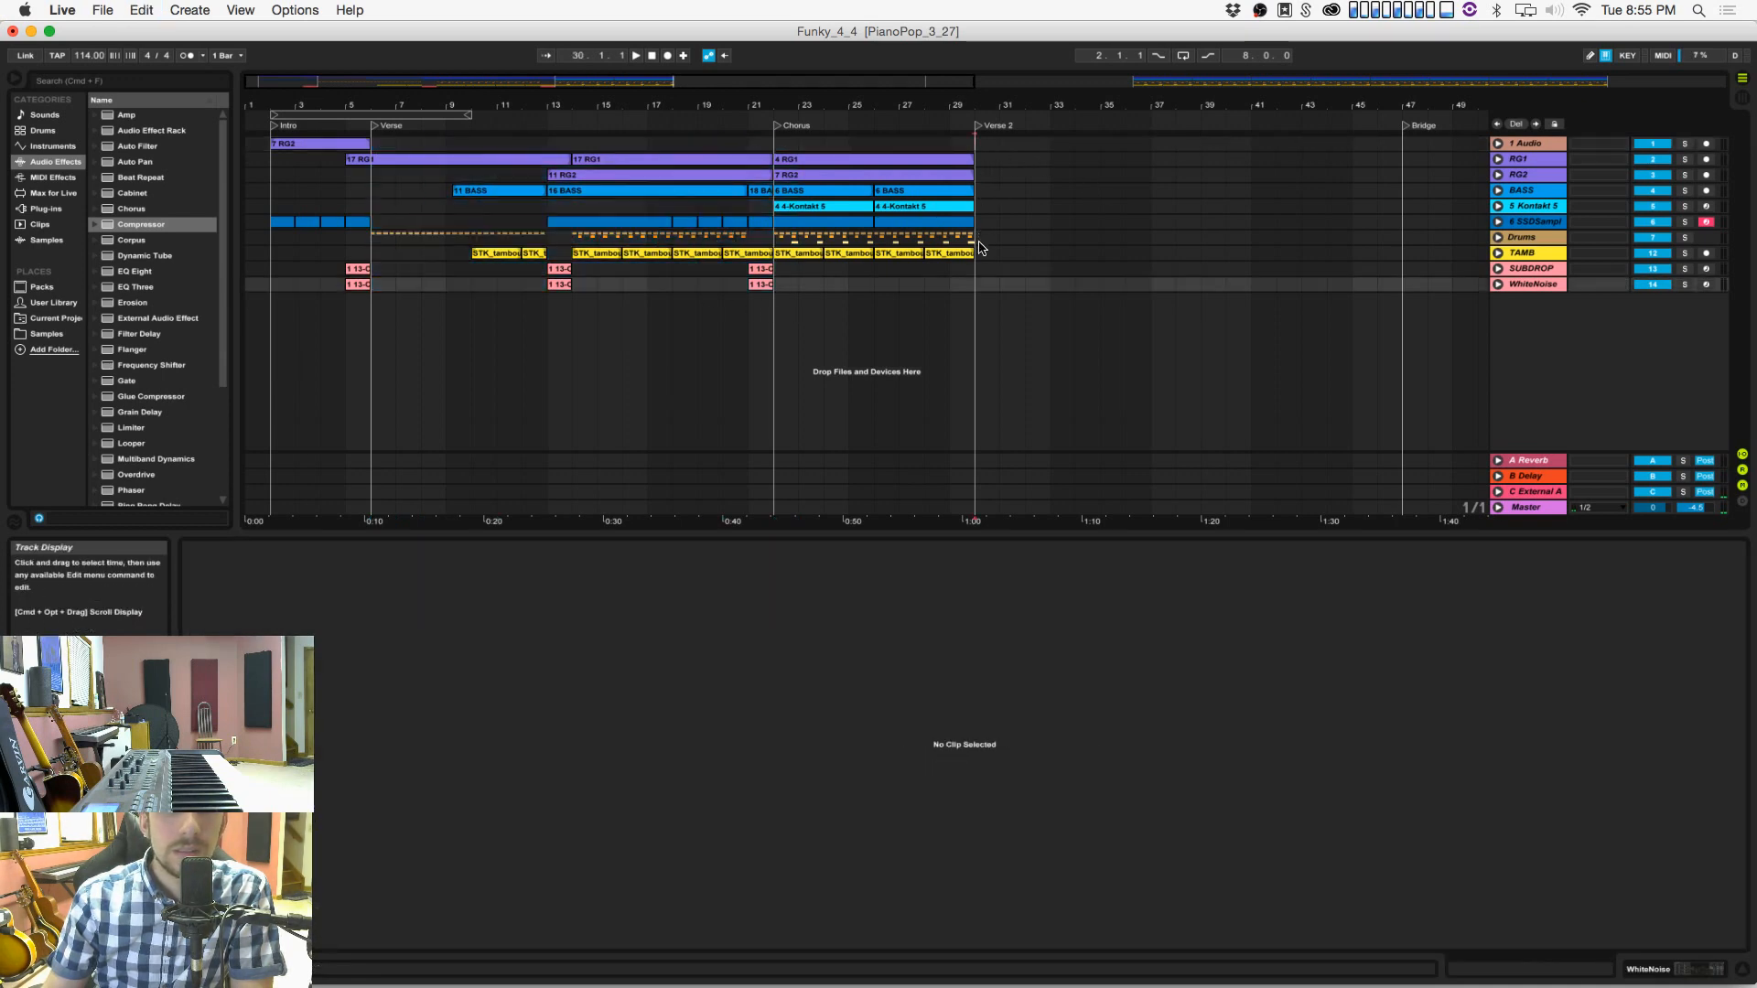
{"action": "key", "text": "super+v"}
{"action": "left_click", "coordinate": [977, 291]}
{"action": "scroll", "coordinate": [984, 262], "scroll_direction": "right", "scroll_amount": 10}
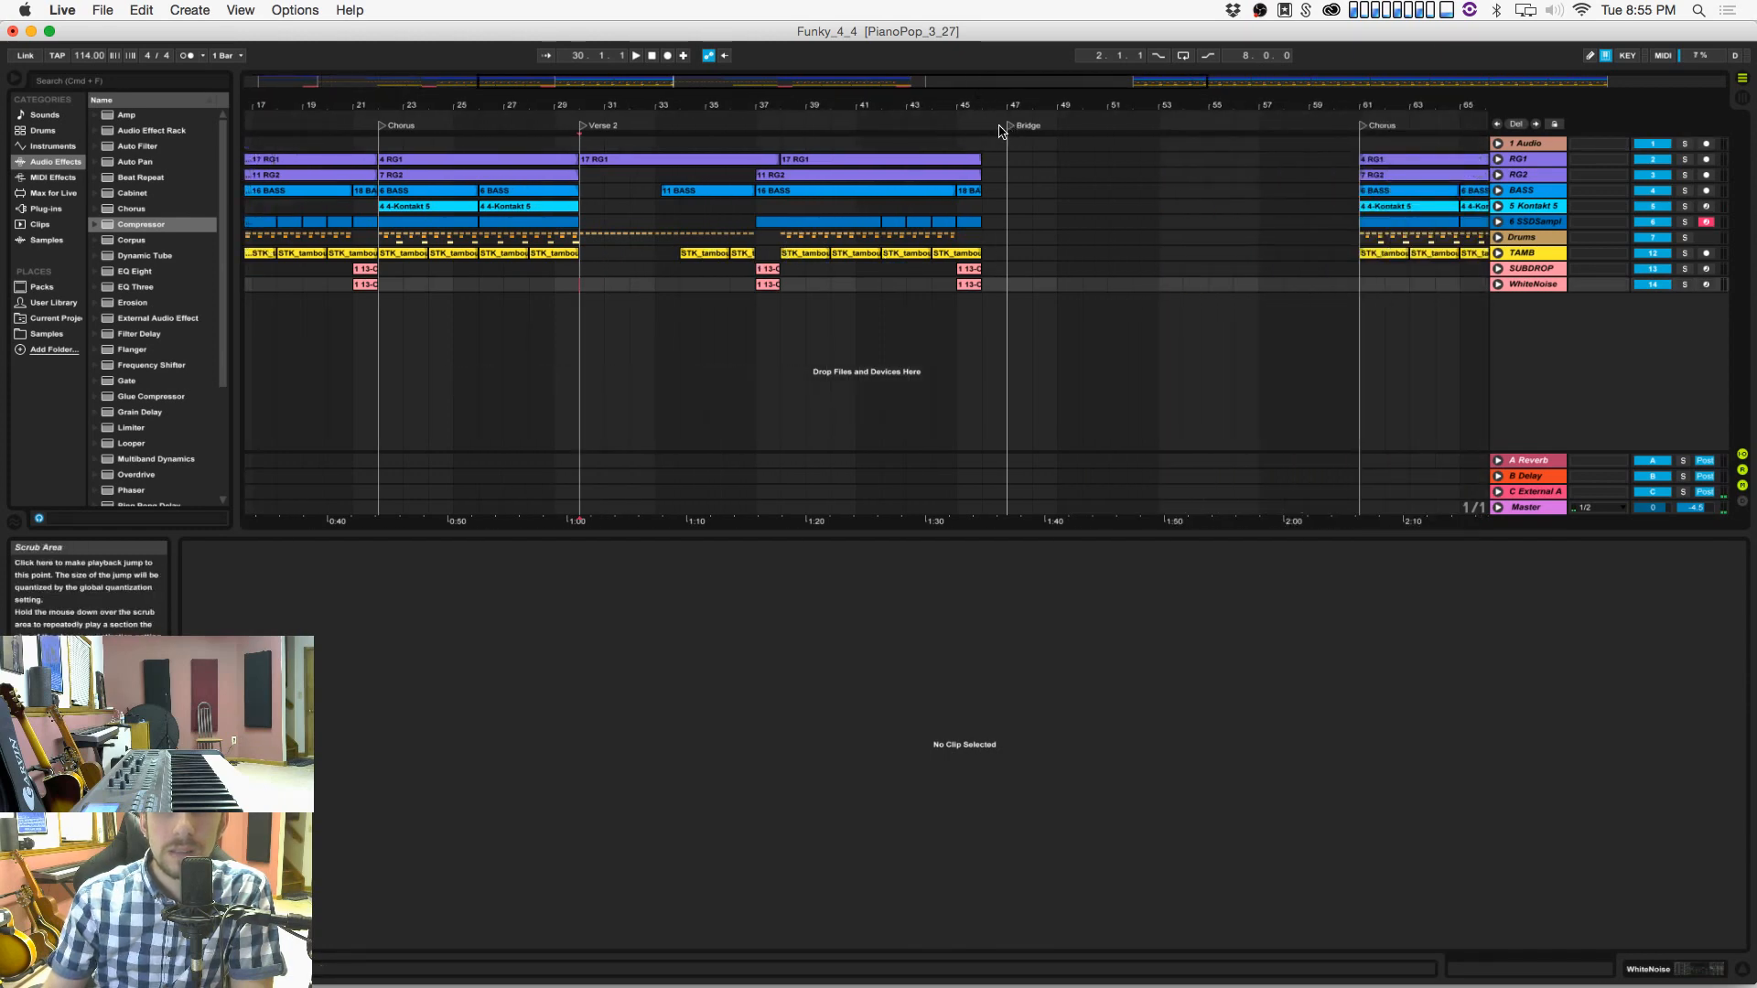
Step: Move the Bridge locator to bar 46 and set an eight-bar loop starting there
{"action": "left_click_drag", "start_coordinate": [986, 161], "coordinate": [1061, 164]}
{"action": "left_click_drag", "start_coordinate": [1215, 166], "coordinate": [1233, 165]}
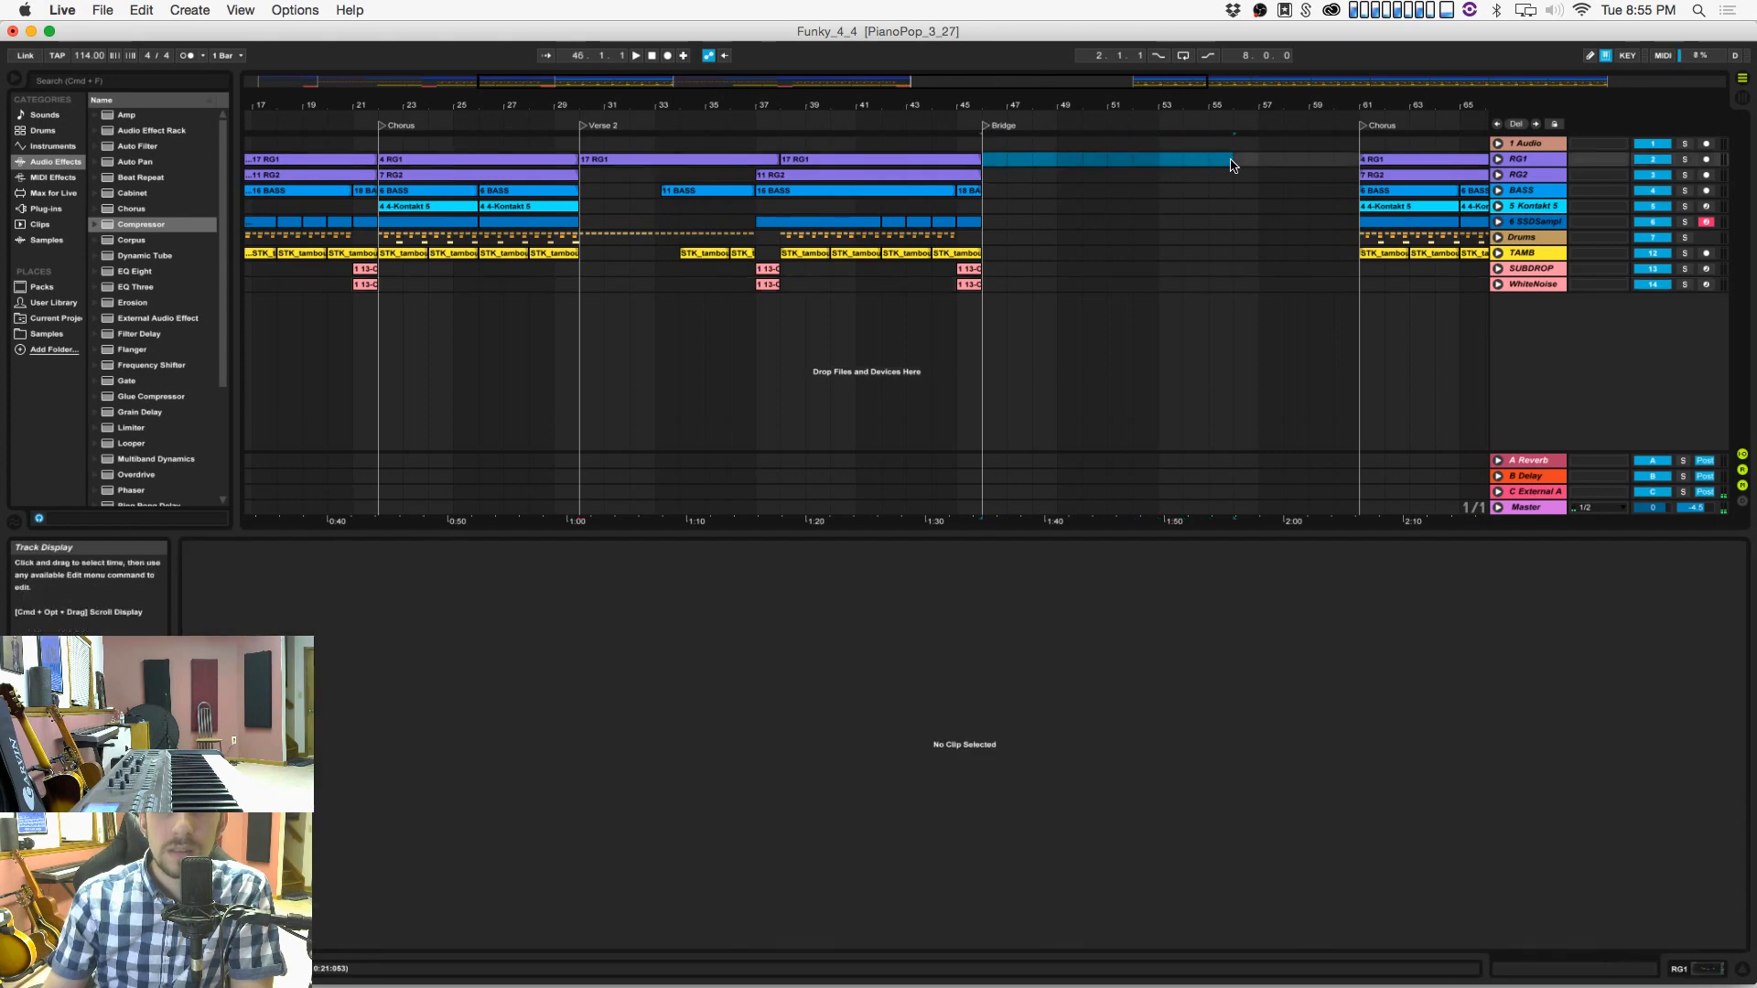
{"action": "key", "text": "super+l"}
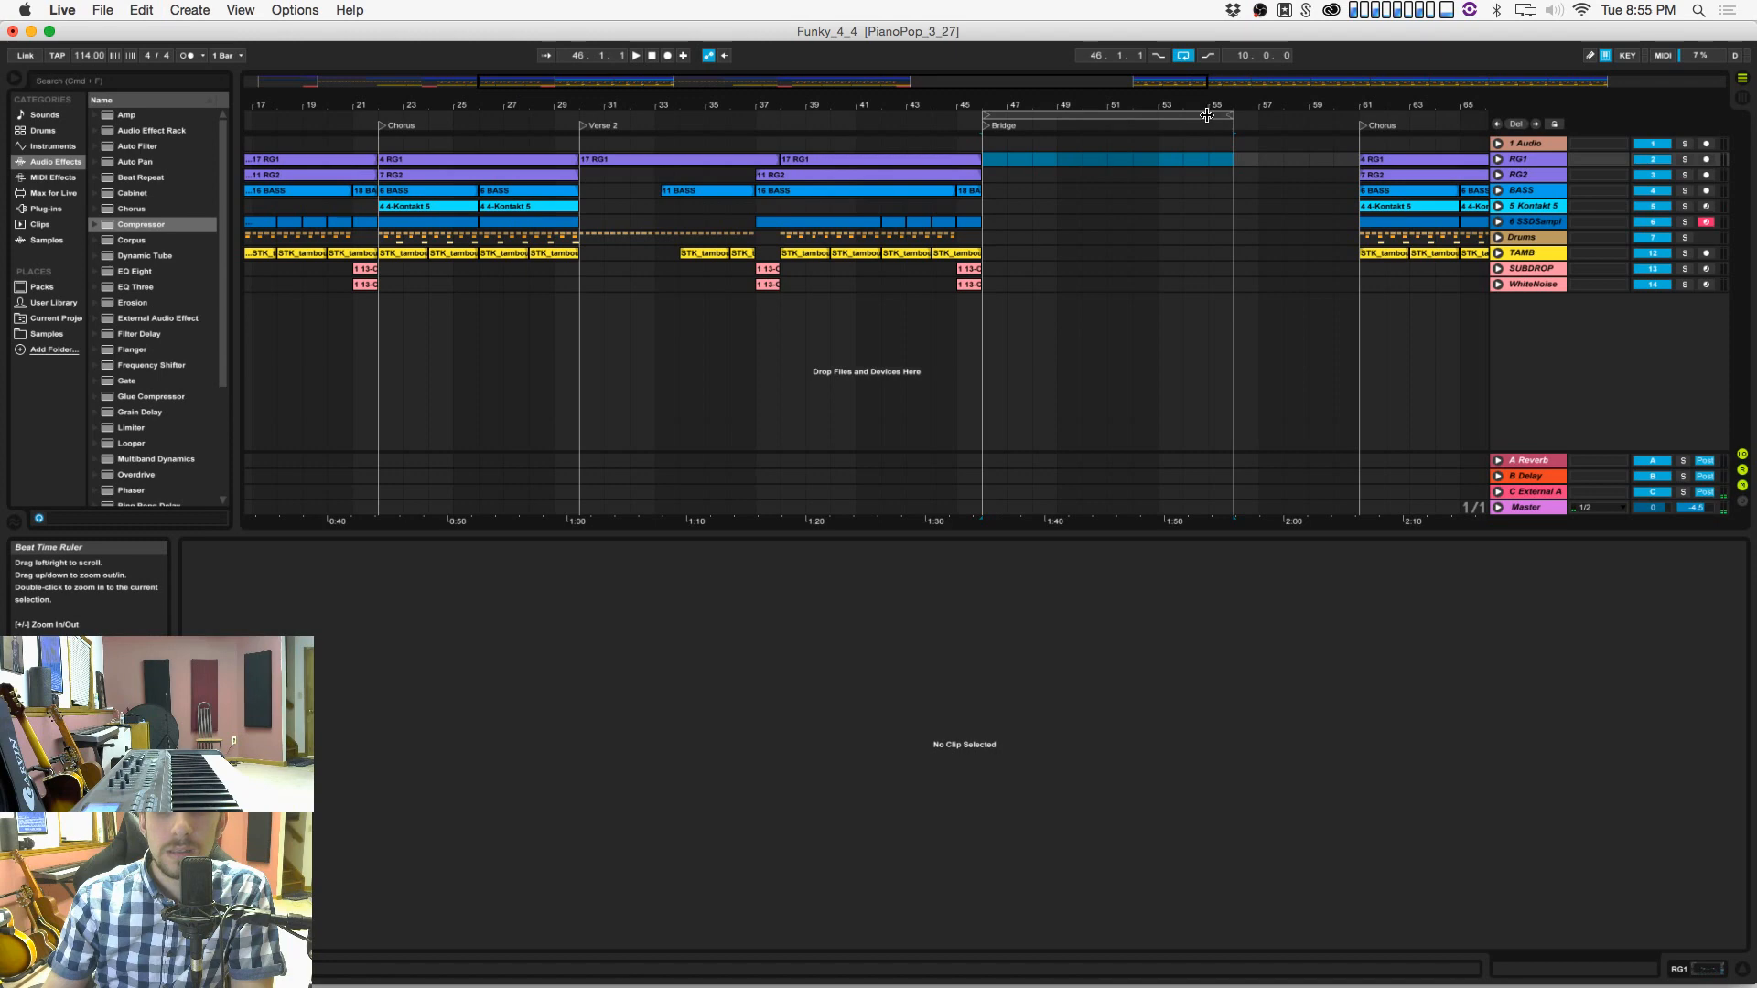
{"action": "mouse_move", "coordinate": [1230, 112]}
{"action": "left_mouse_down"}
{"action": "mouse_move", "coordinate": [1351, 91]}
{"action": "mouse_move", "coordinate": [1244, 97]}
{"action": "left_mouse_up"}
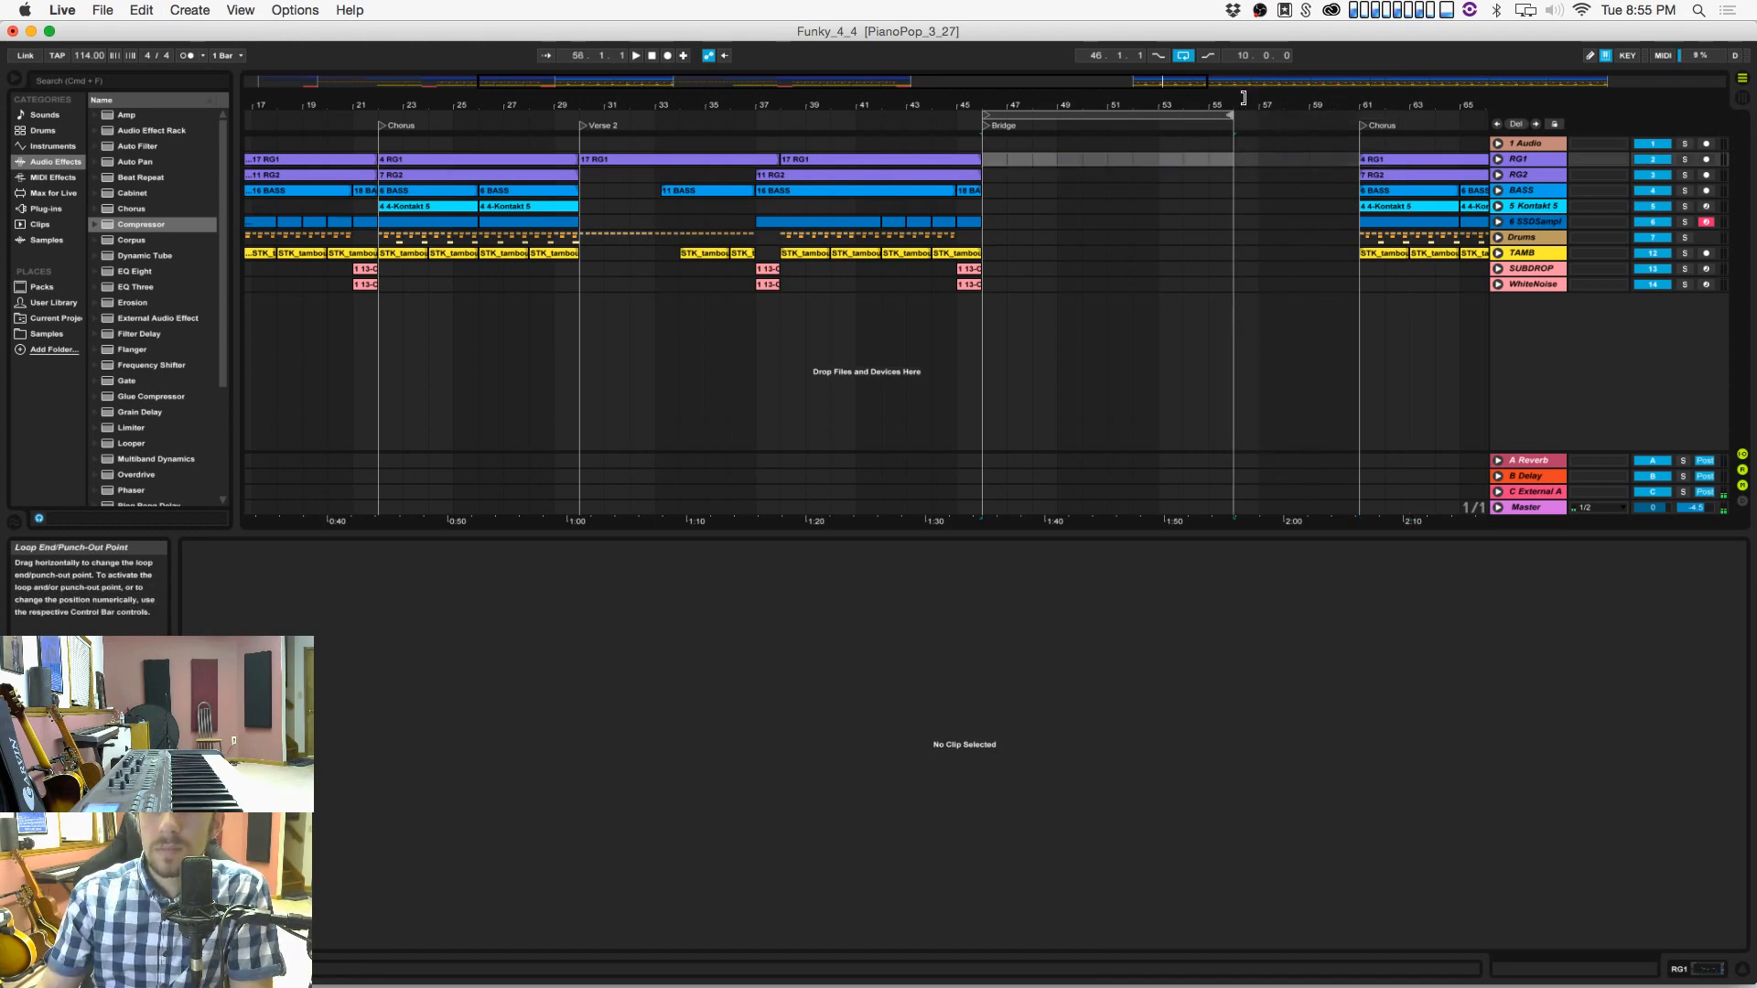
{"action": "scroll", "coordinate": [1176, 168], "scroll_direction": "right", "scroll_amount": 10}
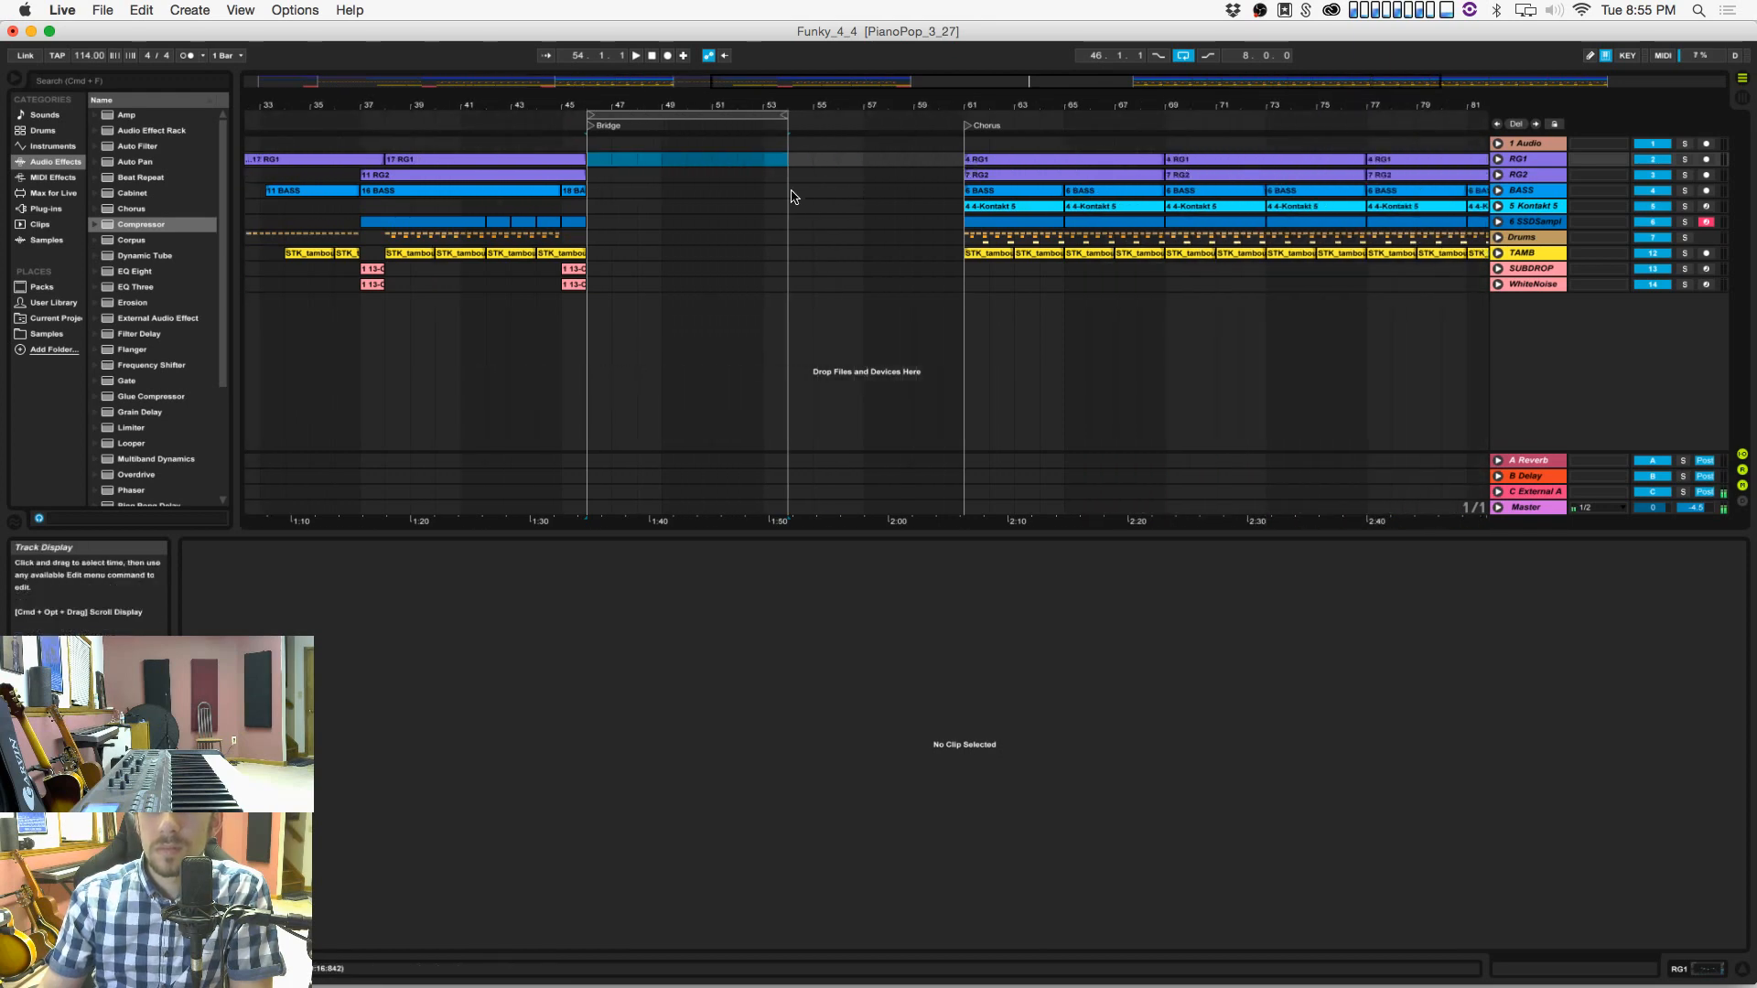
Step: Move all the last Chorus clips earlier so they start at bar 54, right after the Bridge
{"action": "scroll", "coordinate": [820, 211], "scroll_direction": "right", "scroll_amount": 6}
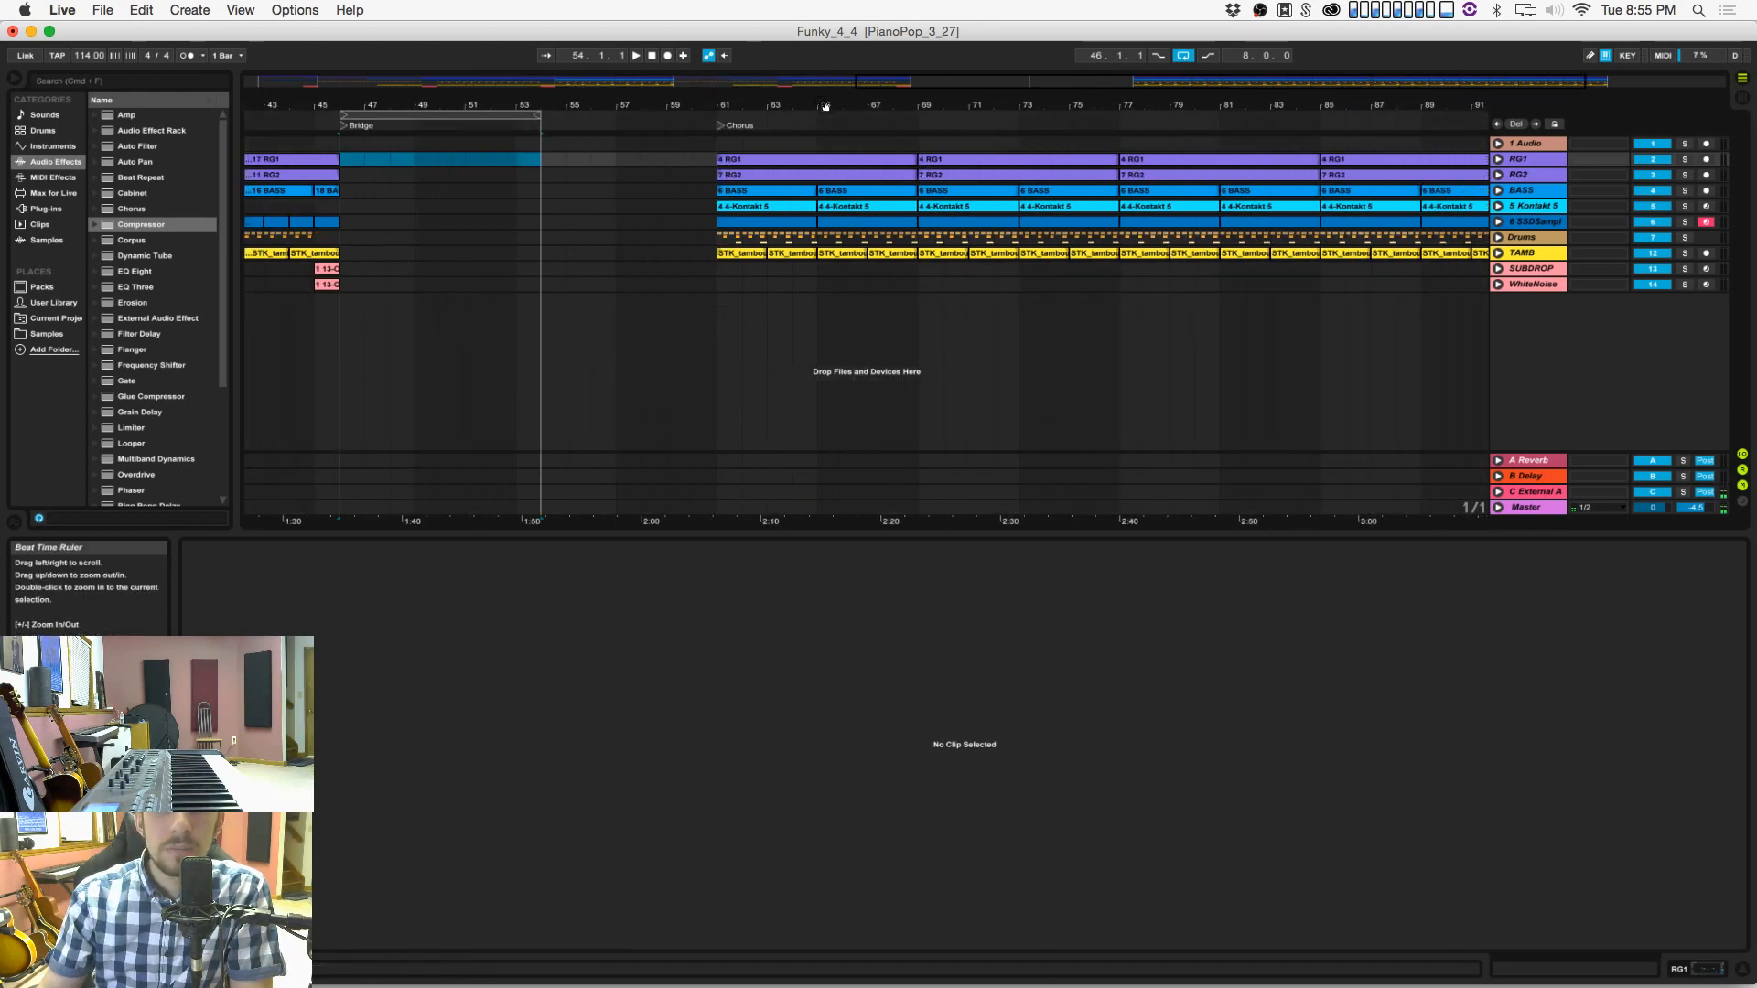
{"action": "left_click_drag", "start_coordinate": [827, 106], "coordinate": [979, 106]}
{"action": "mouse_move", "coordinate": [926, 287]}
{"action": "left_mouse_down"}
{"action": "mouse_move", "coordinate": [1285, 145]}
{"action": "mouse_move", "coordinate": [1444, 145]}
{"action": "mouse_move", "coordinate": [845, 217]}
{"action": "mouse_move", "coordinate": [893, 288]}
{"action": "mouse_move", "coordinate": [836, 253]}
{"action": "mouse_move", "coordinate": [874, 270]}
{"action": "left_mouse_up"}
{"action": "left_click", "coordinate": [1422, 176]}
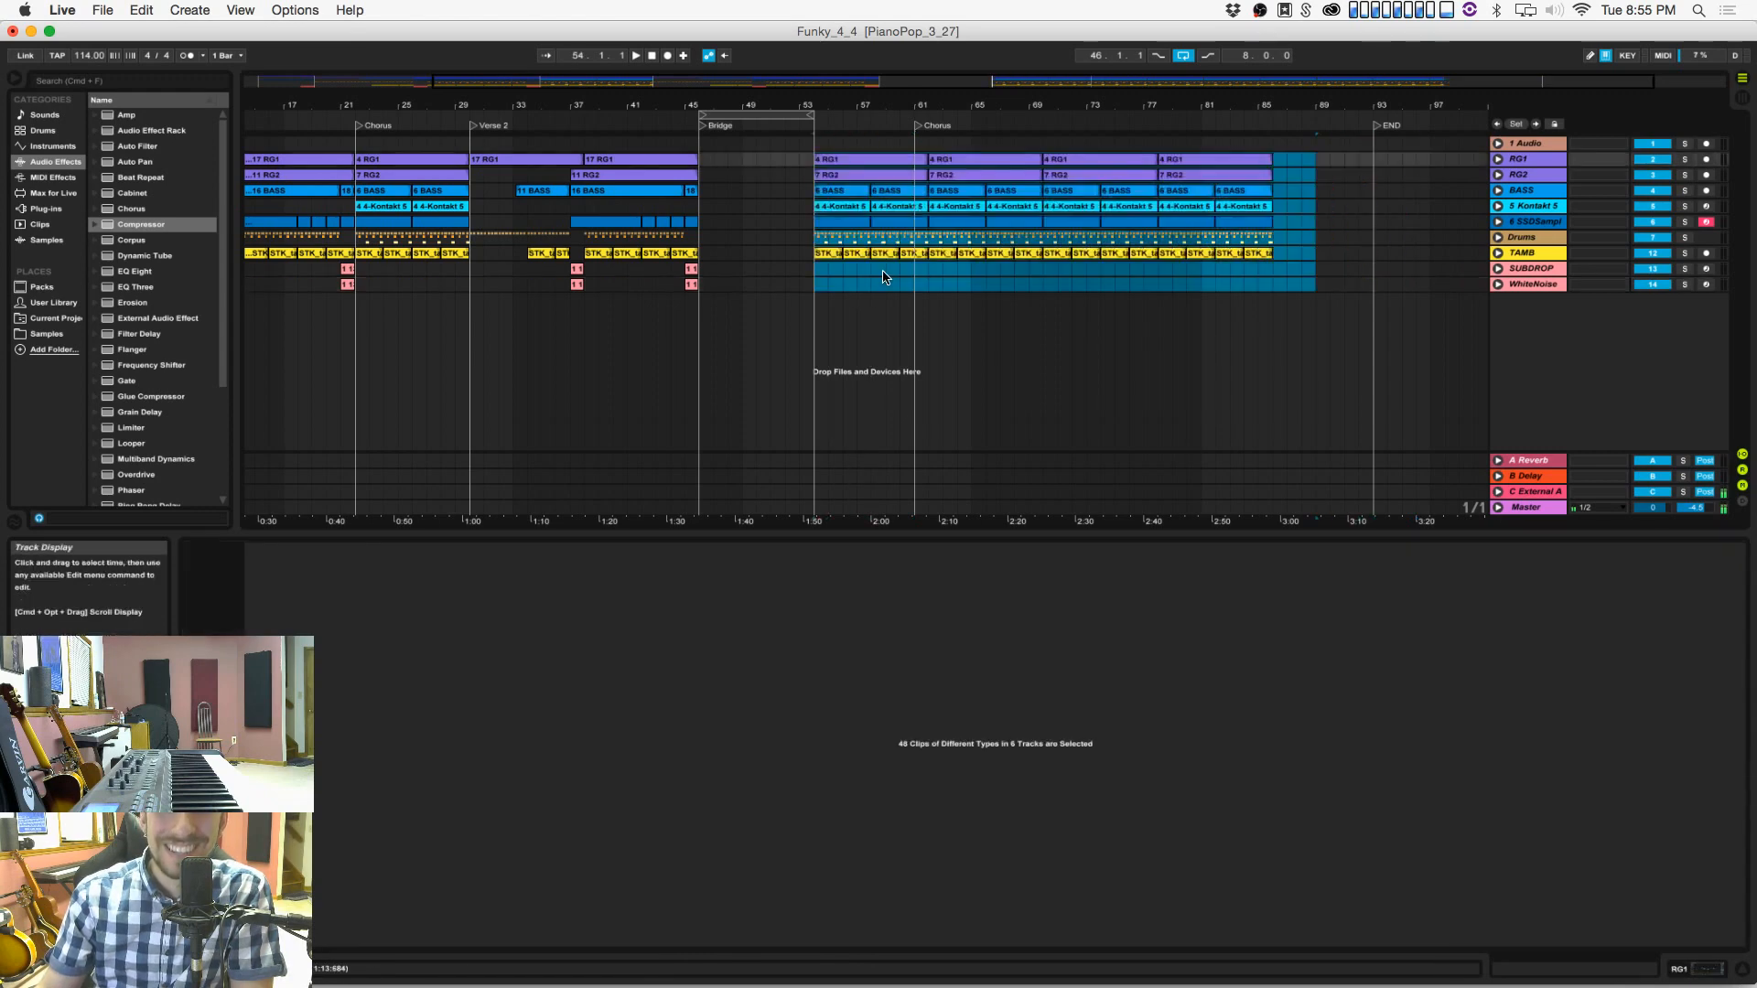
Step: Move the last Chorus locator to bar 54 and the END locator to bar 86 to match the shifted clips
{"action": "left_click", "coordinate": [906, 285]}
{"action": "left_click_drag", "start_coordinate": [922, 131], "coordinate": [910, 127]}
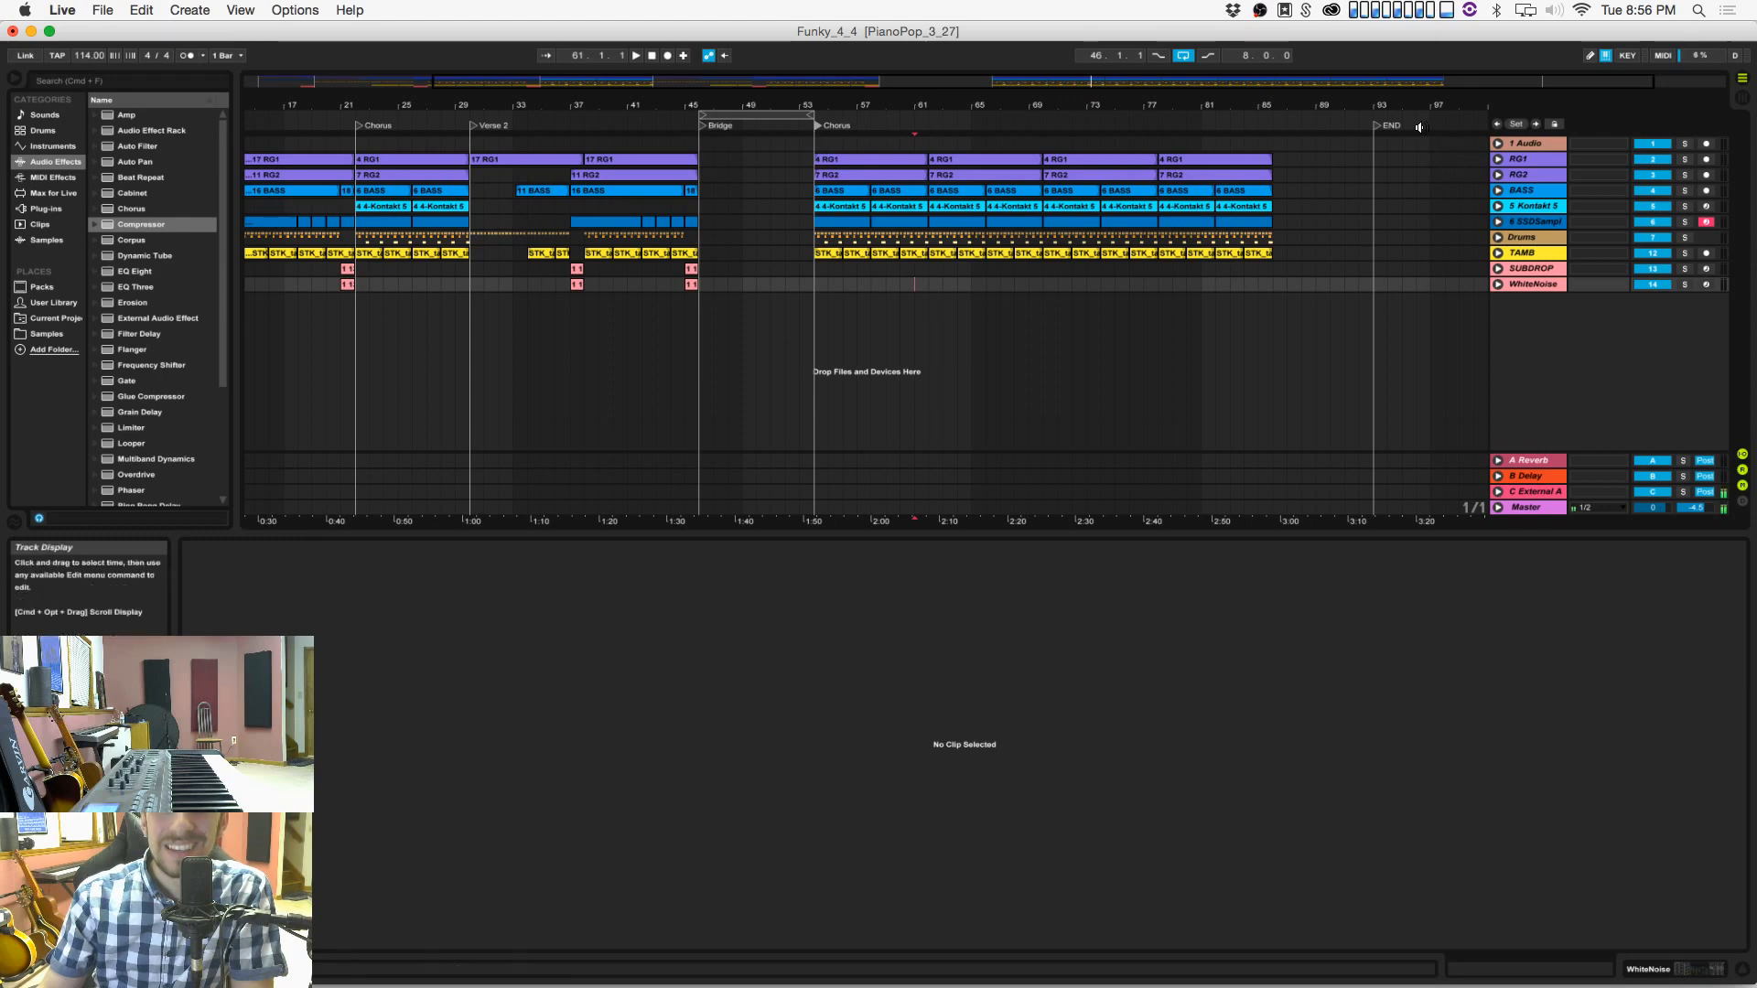
{"action": "left_click_drag", "start_coordinate": [1197, 135], "coordinate": [1271, 137]}
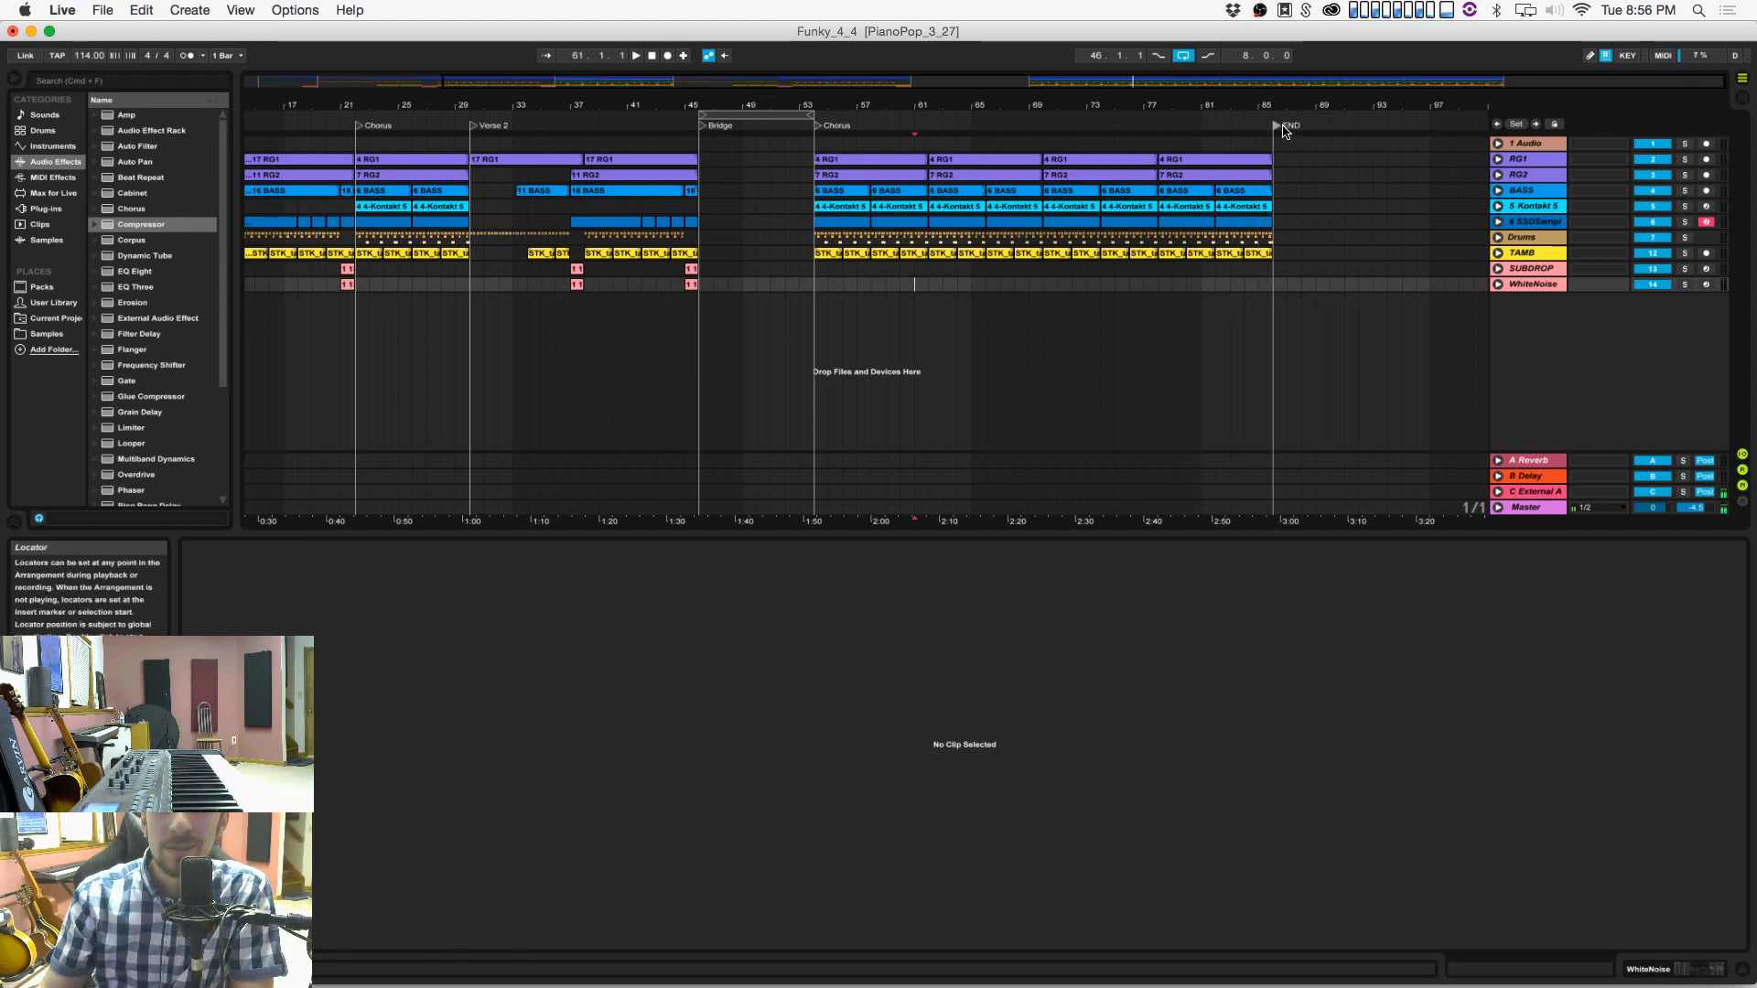
Step: Play the arrangement from bar 21 to check the transition from the first Chorus into Verse 2
{"action": "scroll", "coordinate": [574, 256], "scroll_direction": "left", "scroll_amount": 5}
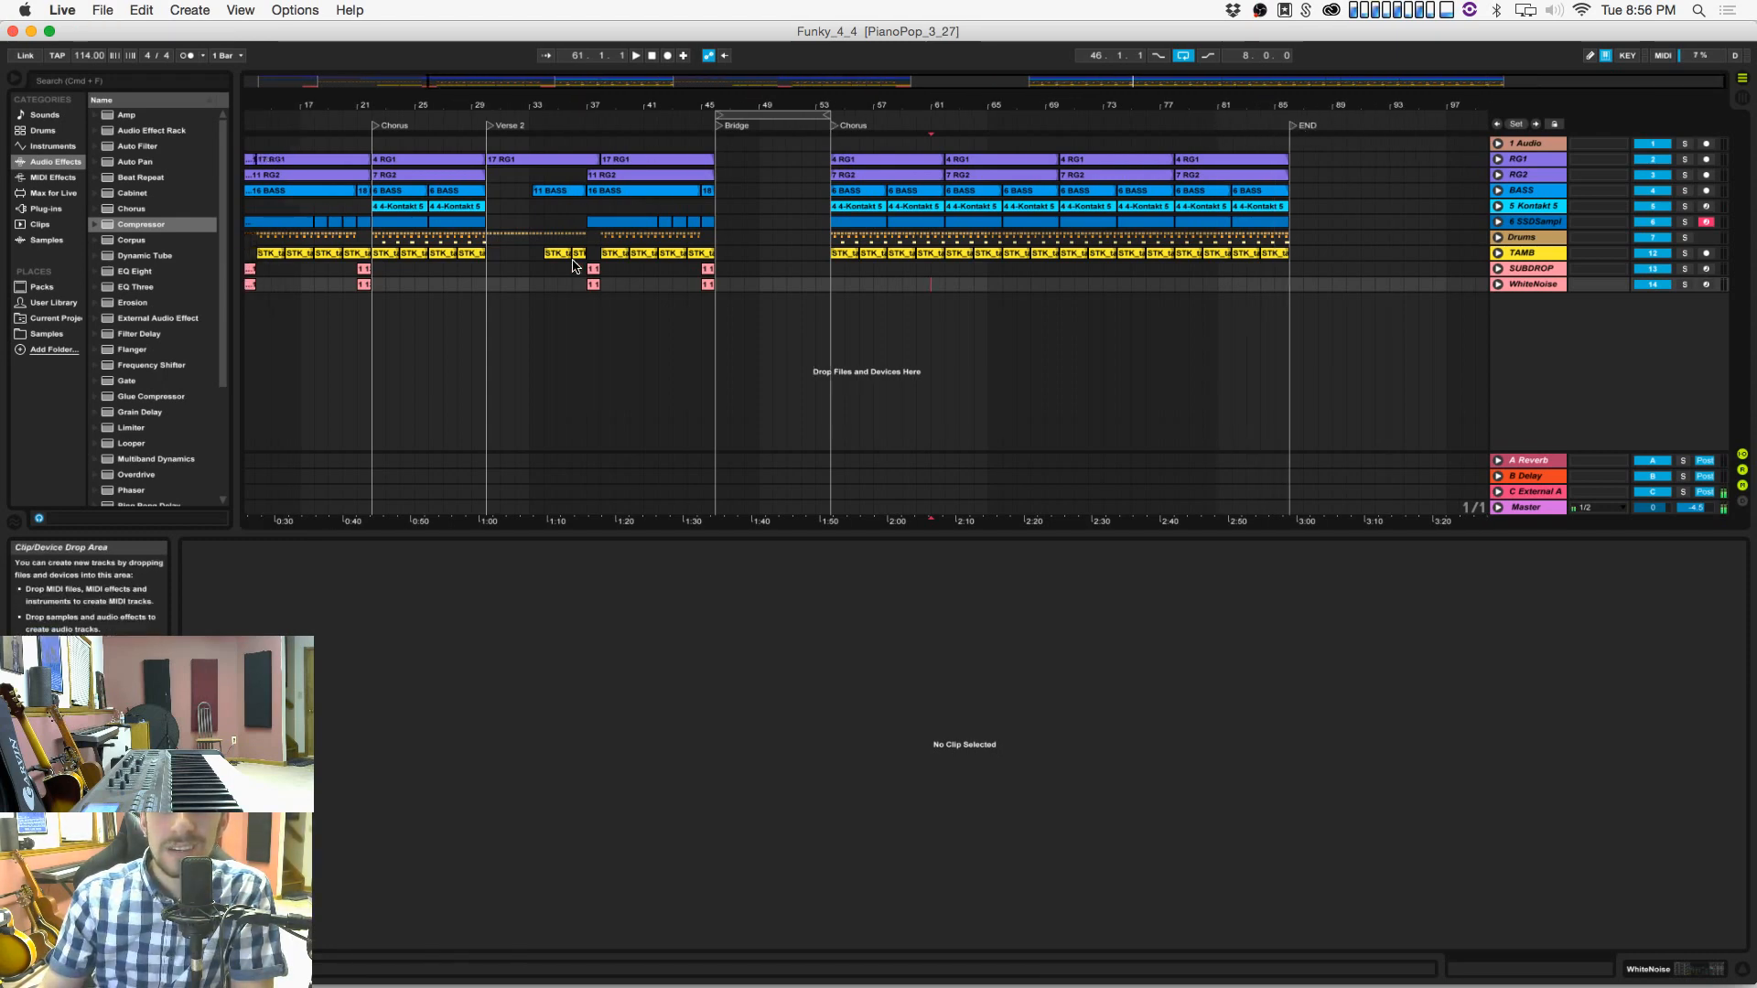
{"action": "scroll", "coordinate": [576, 249], "scroll_direction": "right", "scroll_amount": 3}
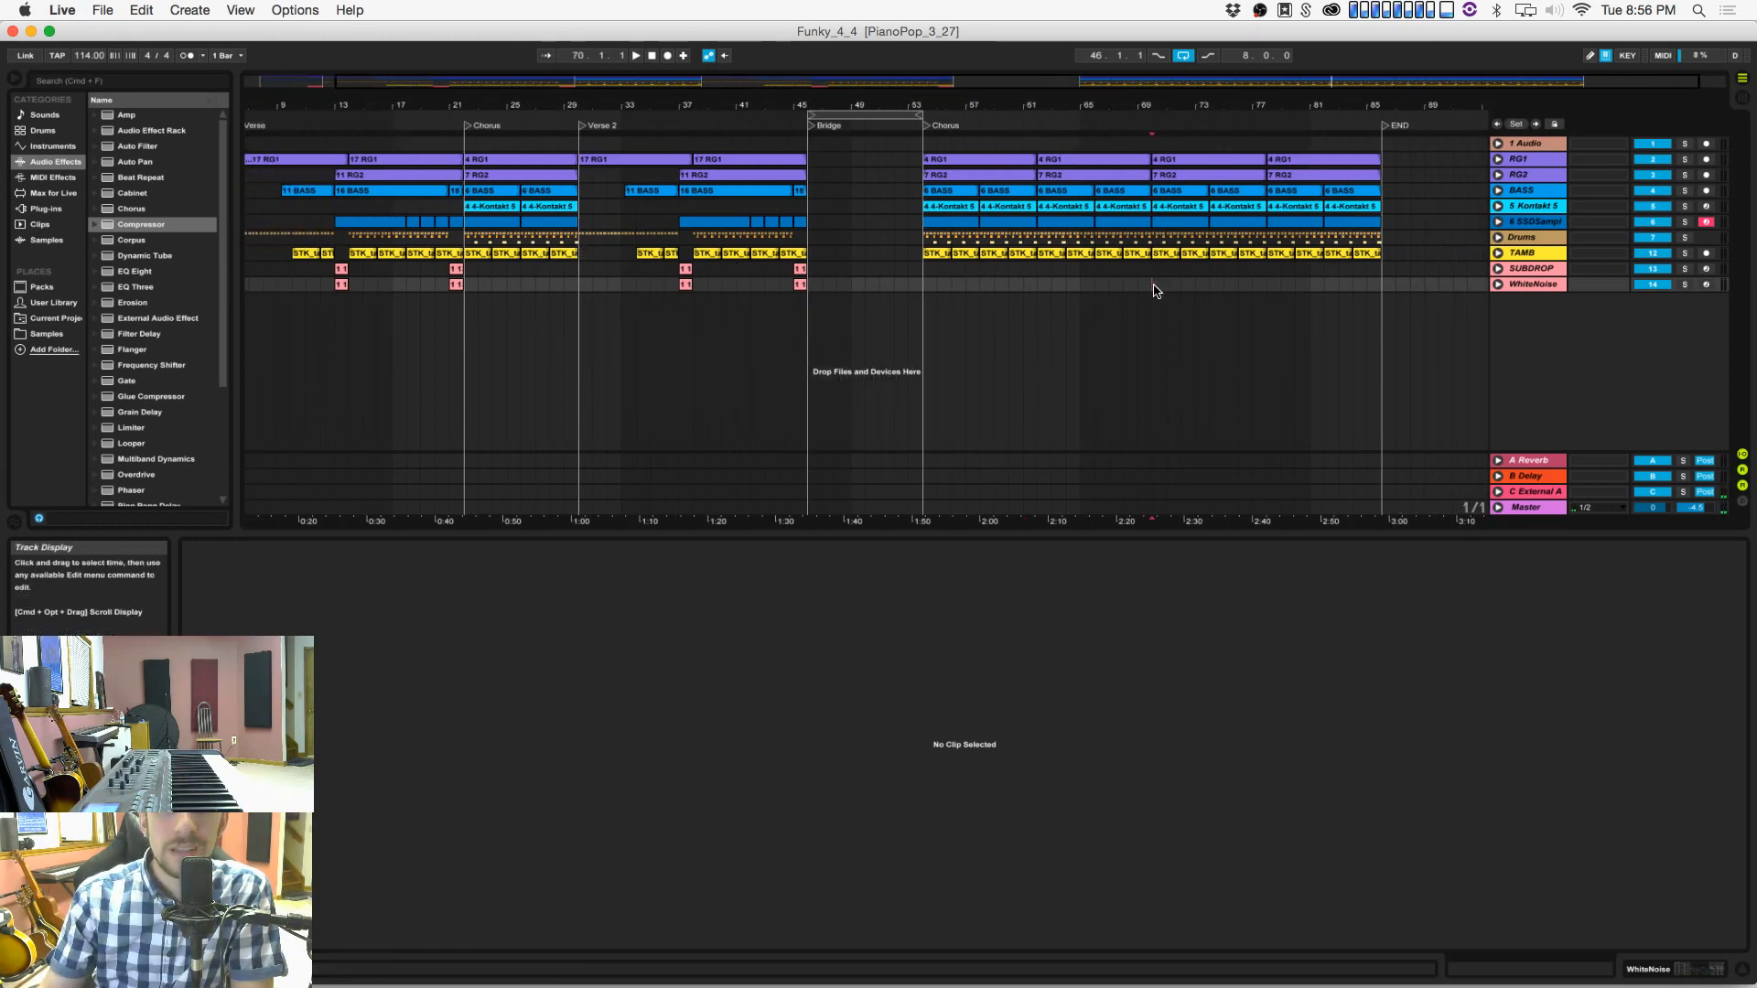
{"action": "left_click", "coordinate": [1178, 400]}
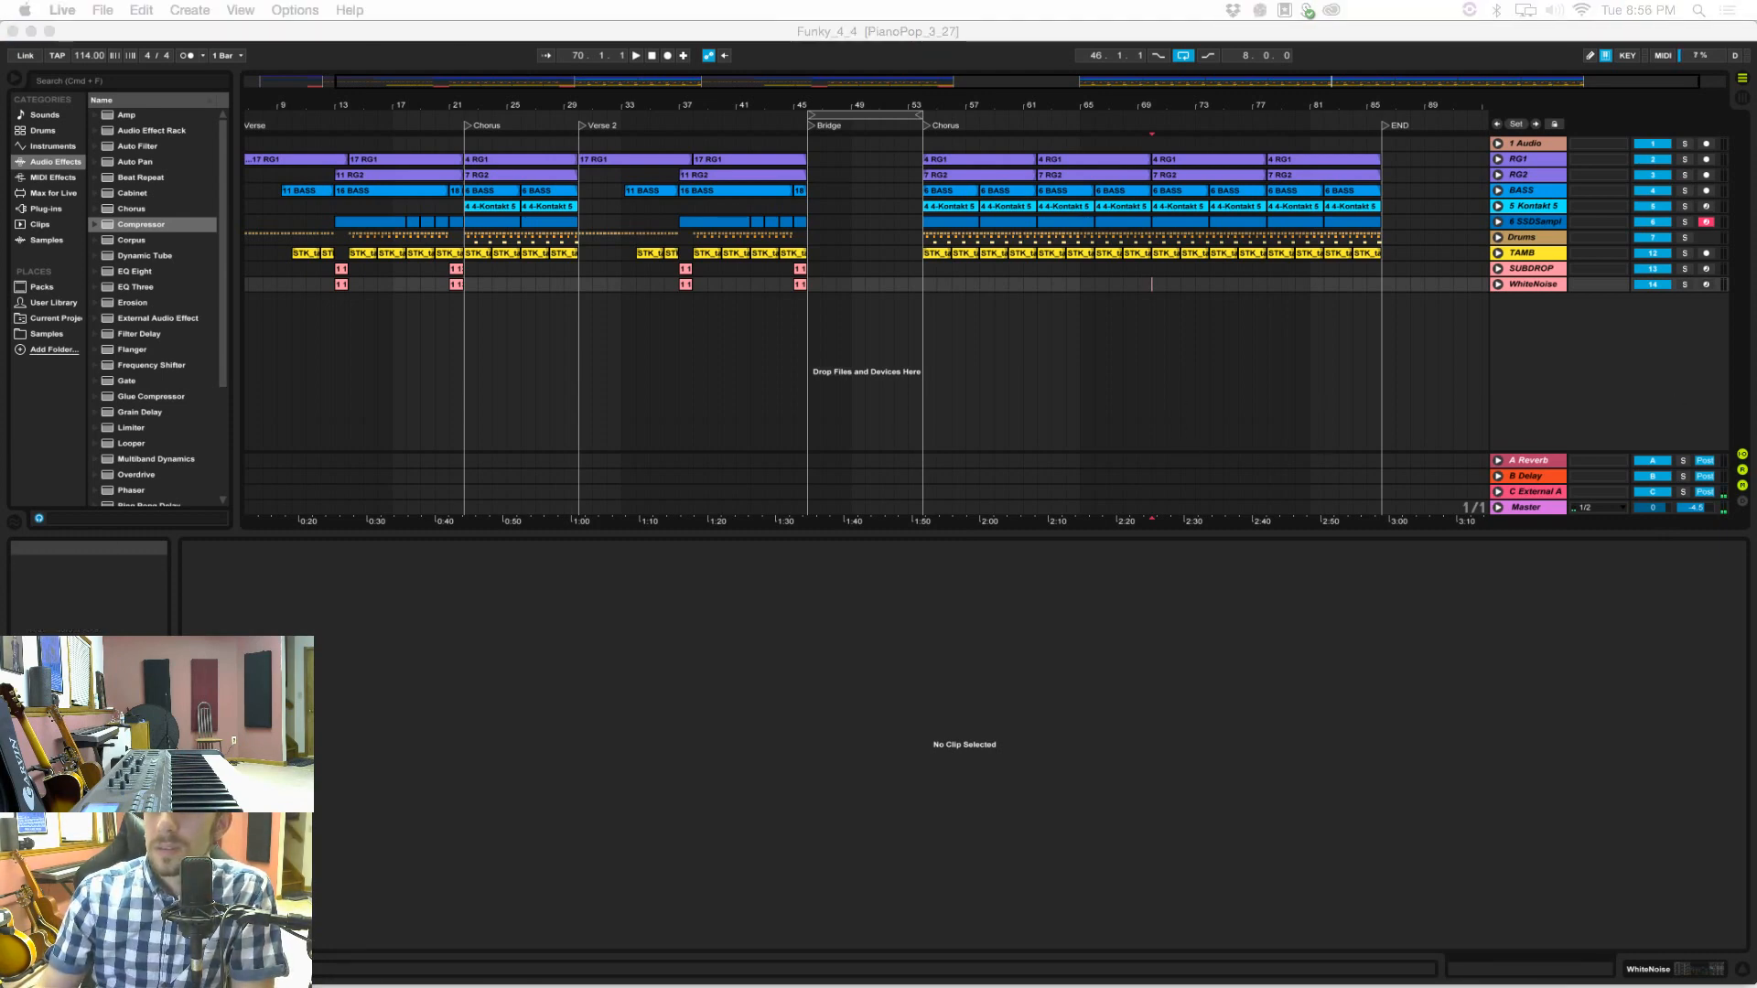
{"action": "left_click", "coordinate": [1216, 363]}
{"action": "left_click", "coordinate": [652, 56]}
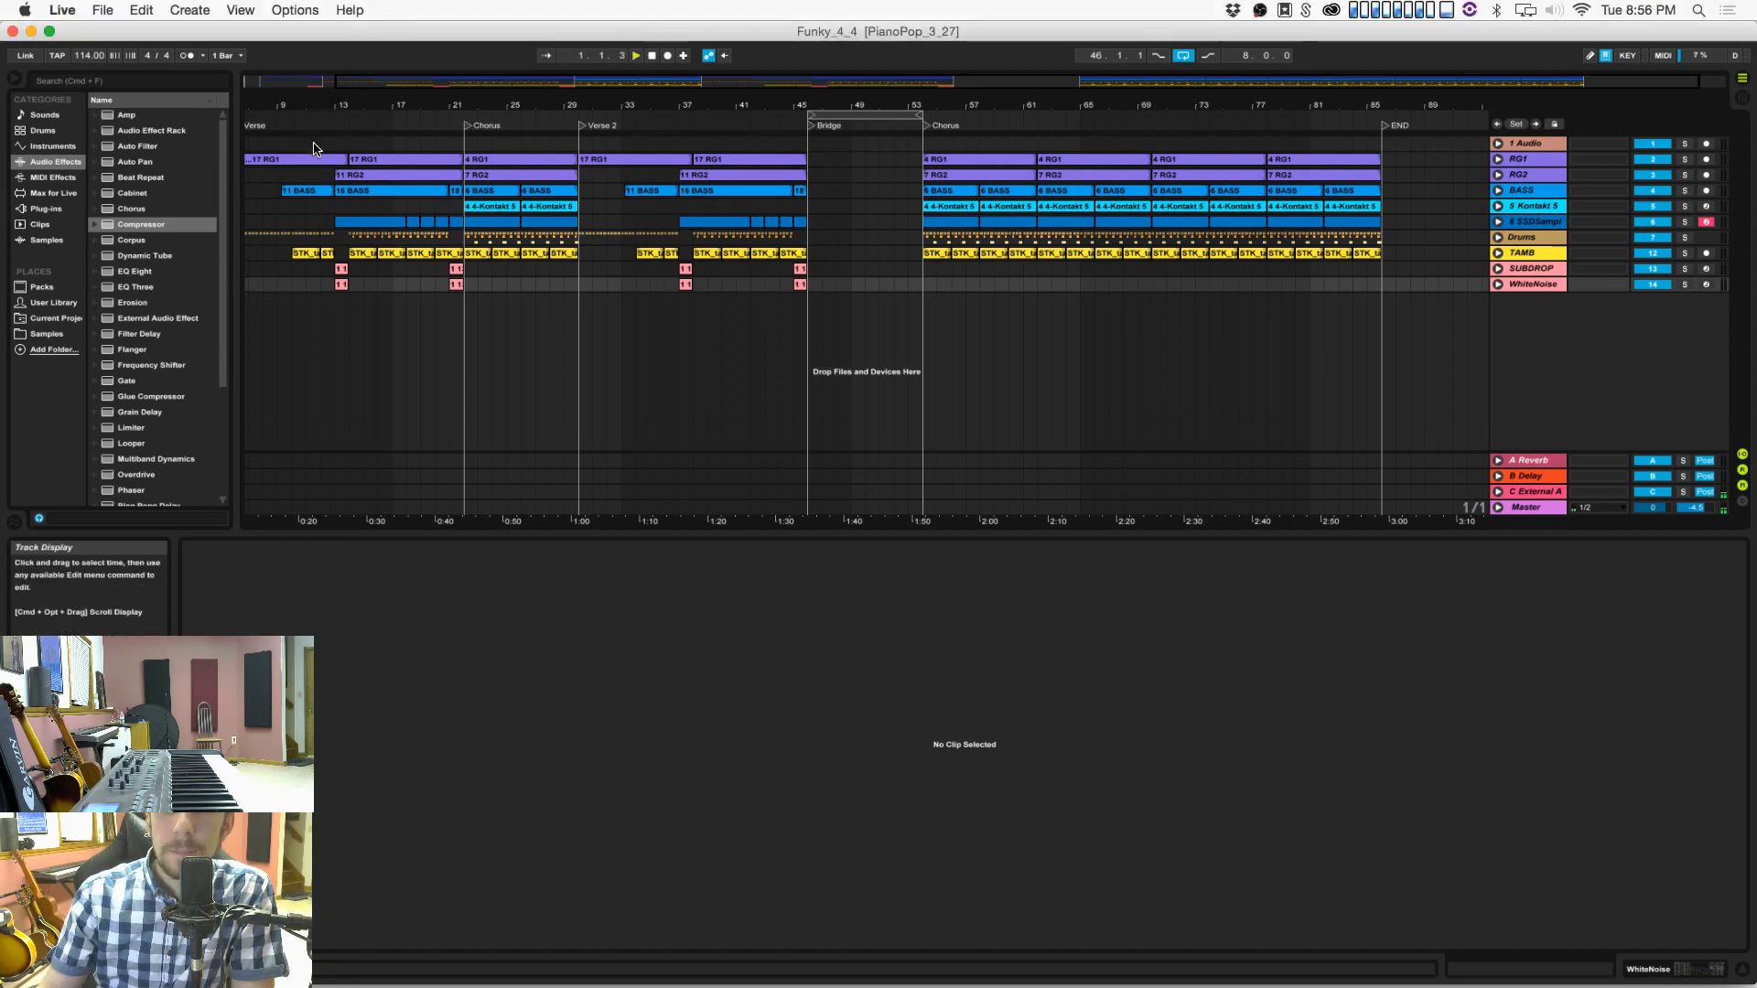
{"action": "left_click", "coordinate": [435, 143]}
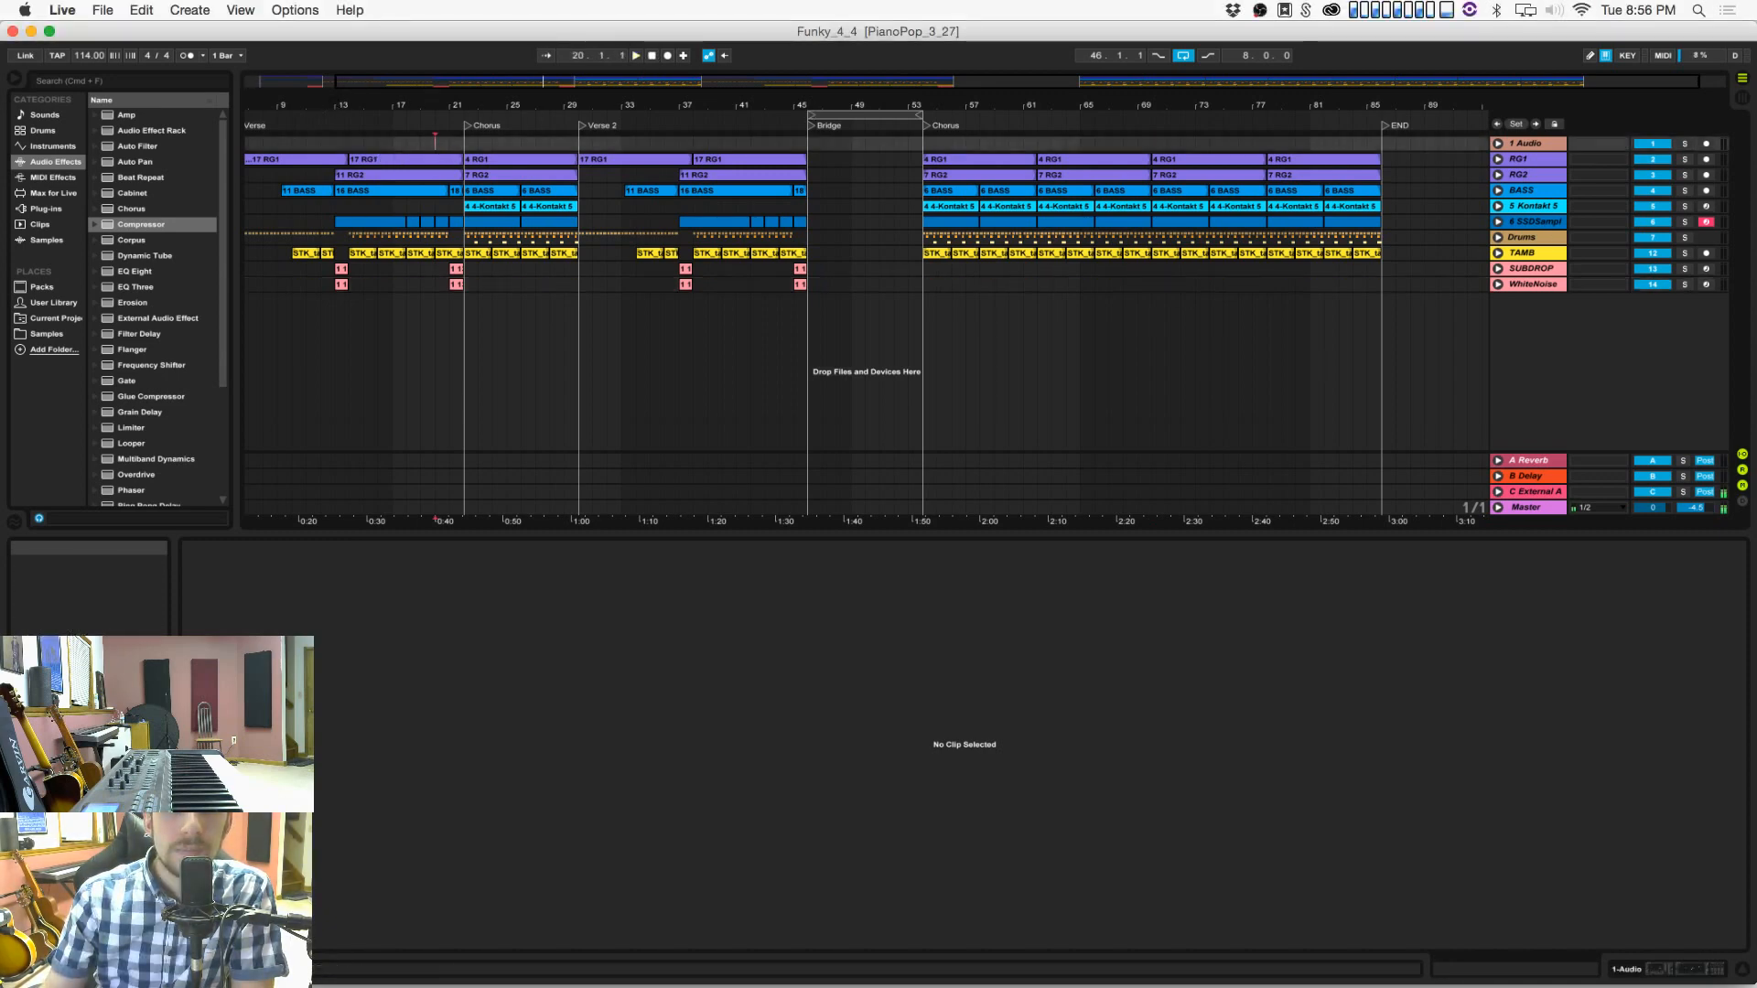
{"action": "left_click", "coordinate": [452, 146]}
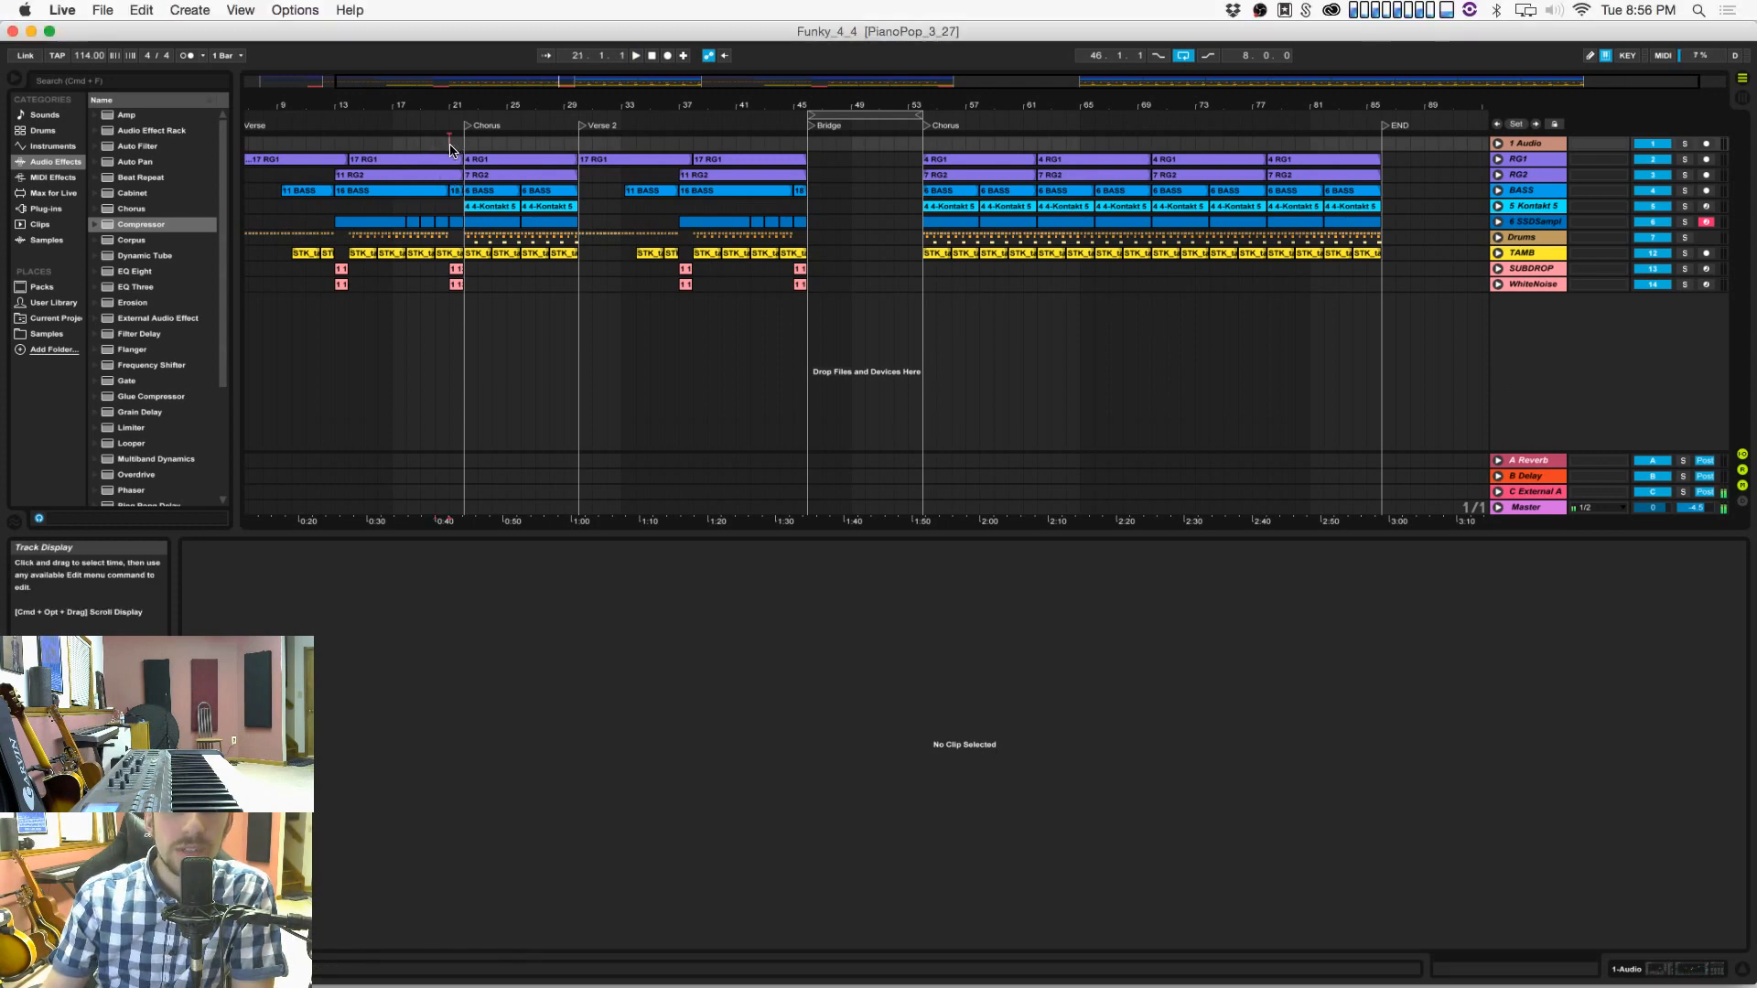
{"action": "key", "text": "space"}
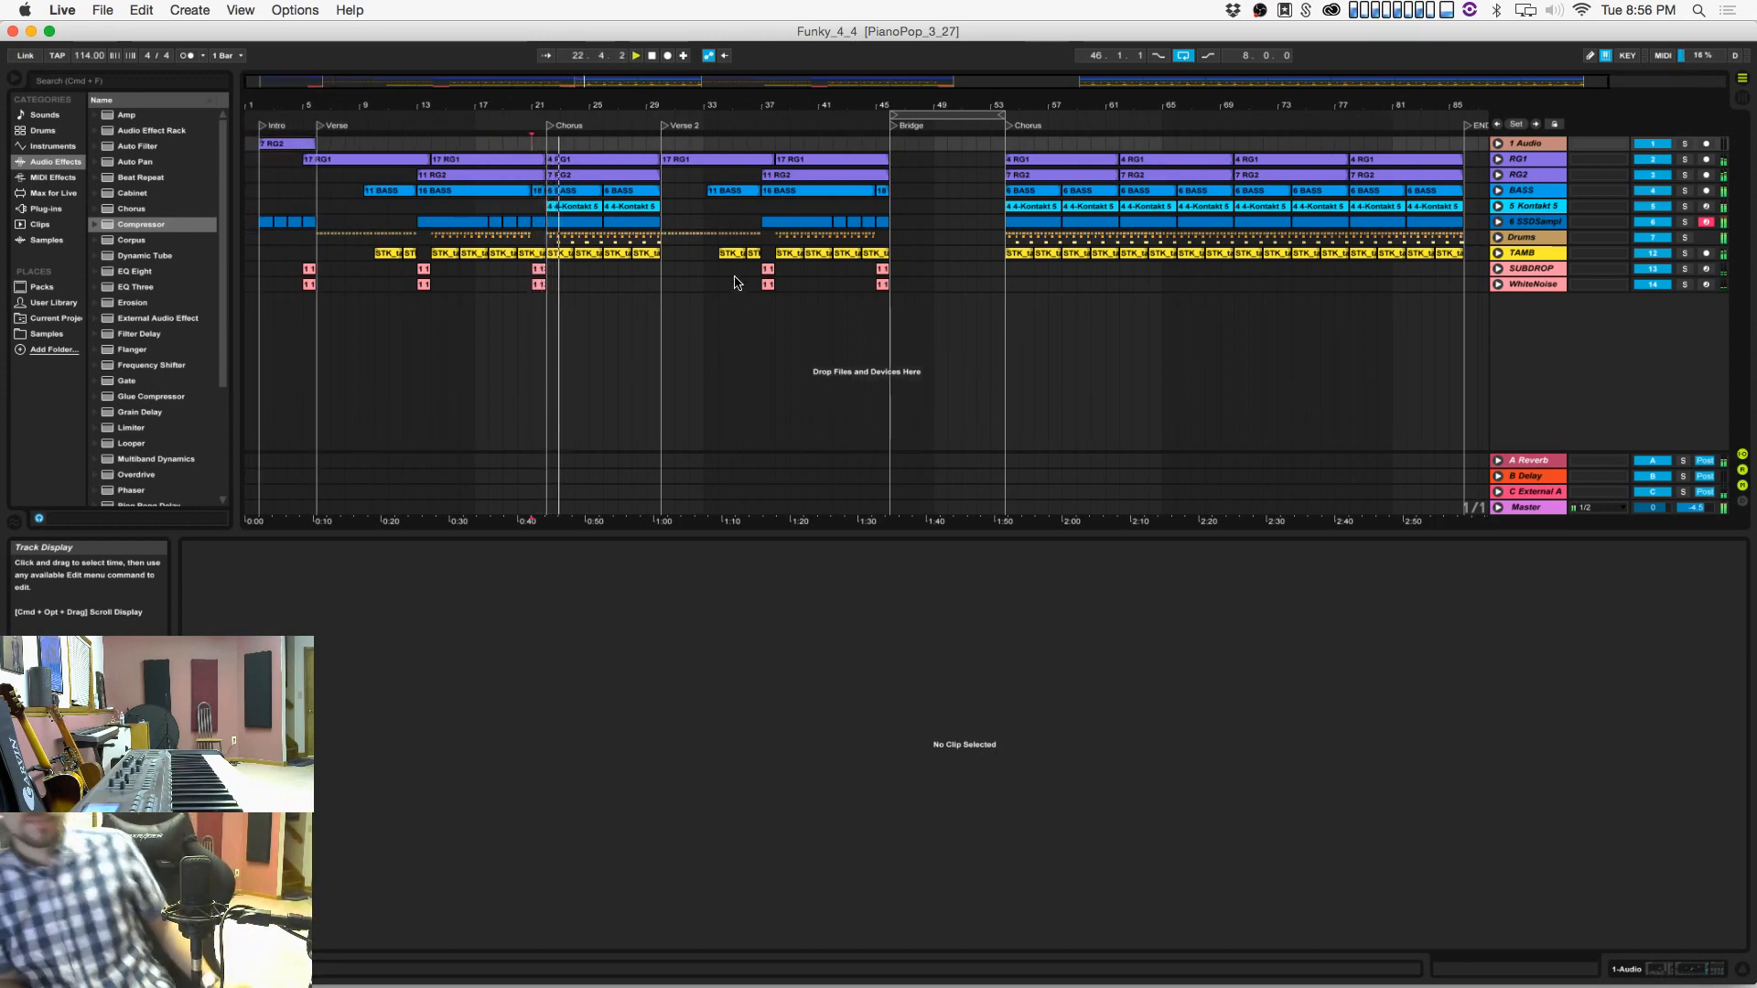
{"action": "mouse_move", "coordinate": [685, 113]}
{"action": "left_mouse_down"}
{"action": "mouse_move", "coordinate": [686, 128]}
{"action": "mouse_move", "coordinate": [688, 109]}
{"action": "left_mouse_up"}
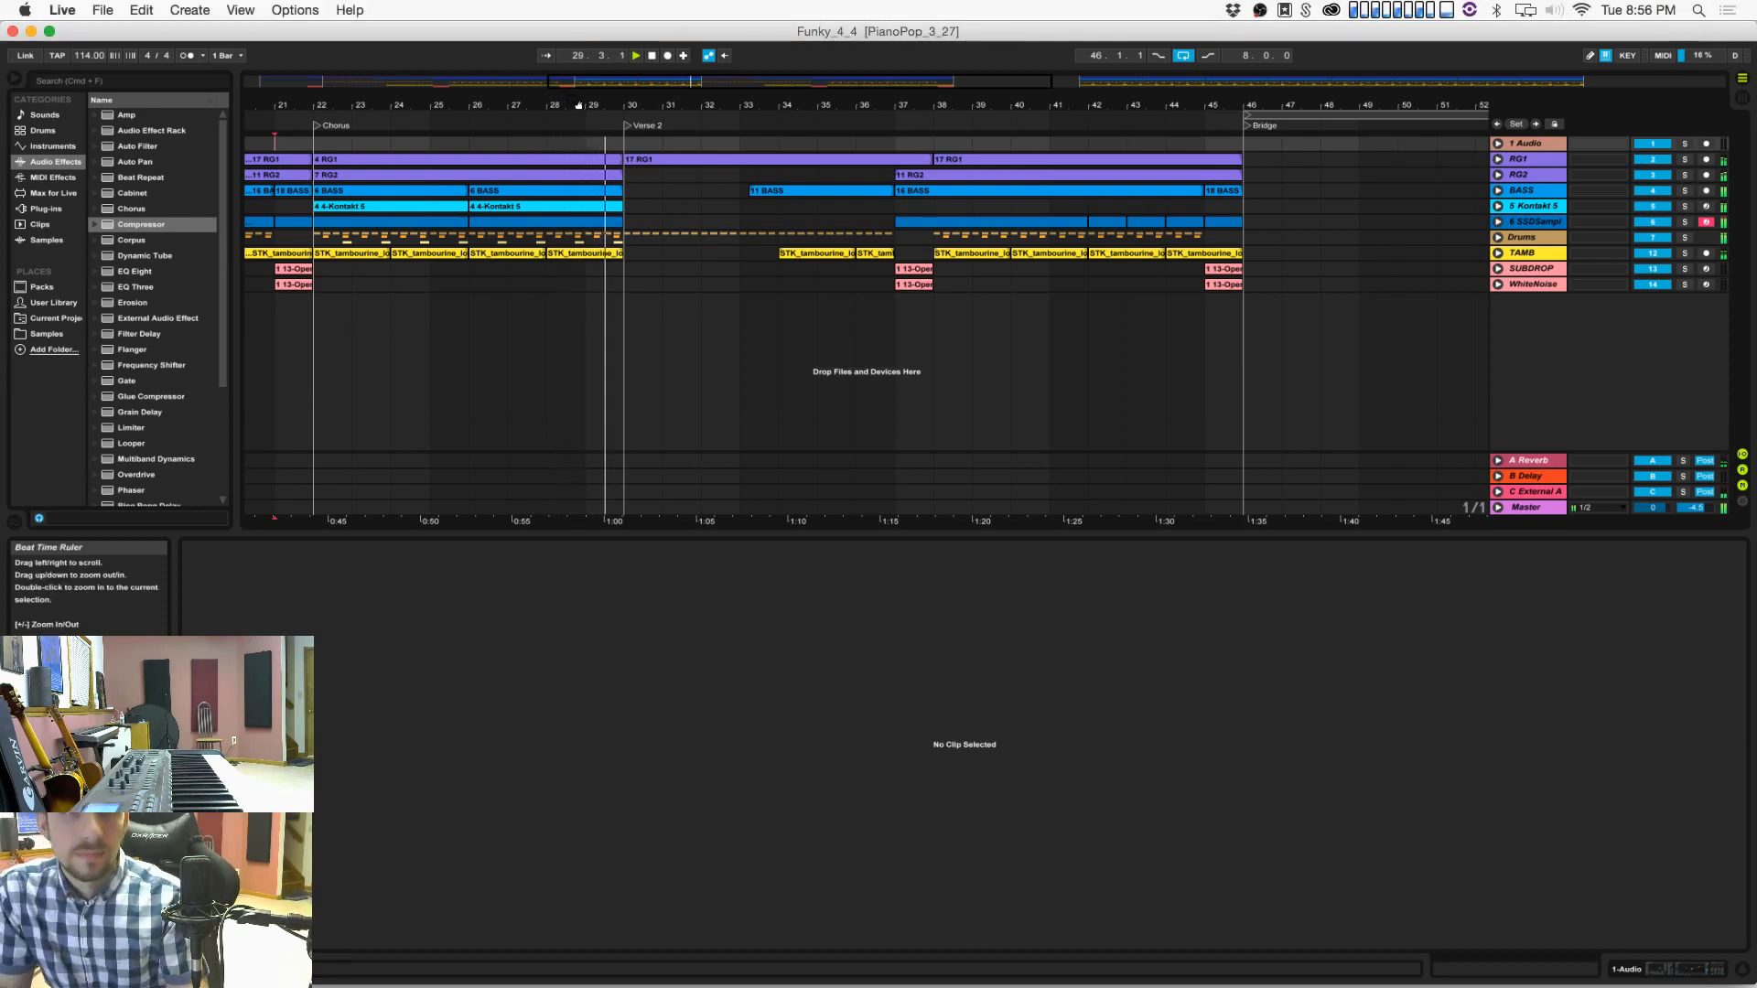
{"action": "left_click_drag", "start_coordinate": [561, 97], "coordinate": [565, 105]}
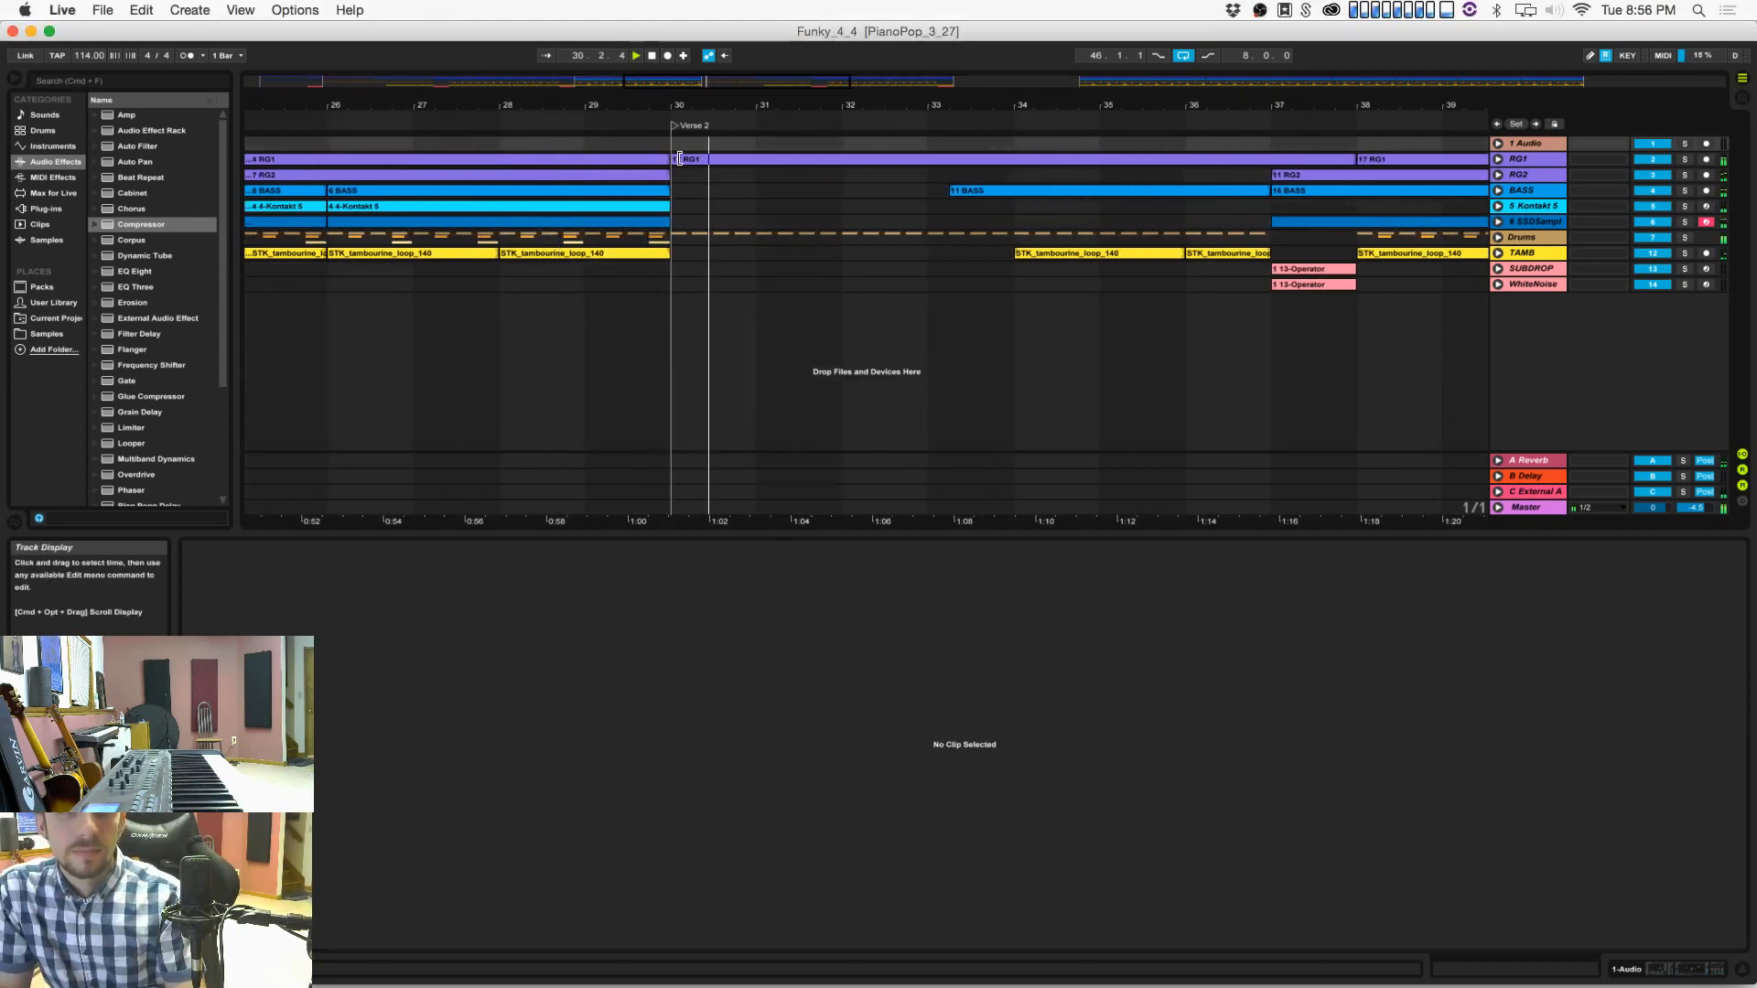
Step: Unfold the RG1 and RG2 tracks, stop playback, and select bar 33 from the SSDSampler track through TAMB
{"action": "left_click", "coordinate": [1500, 161]}
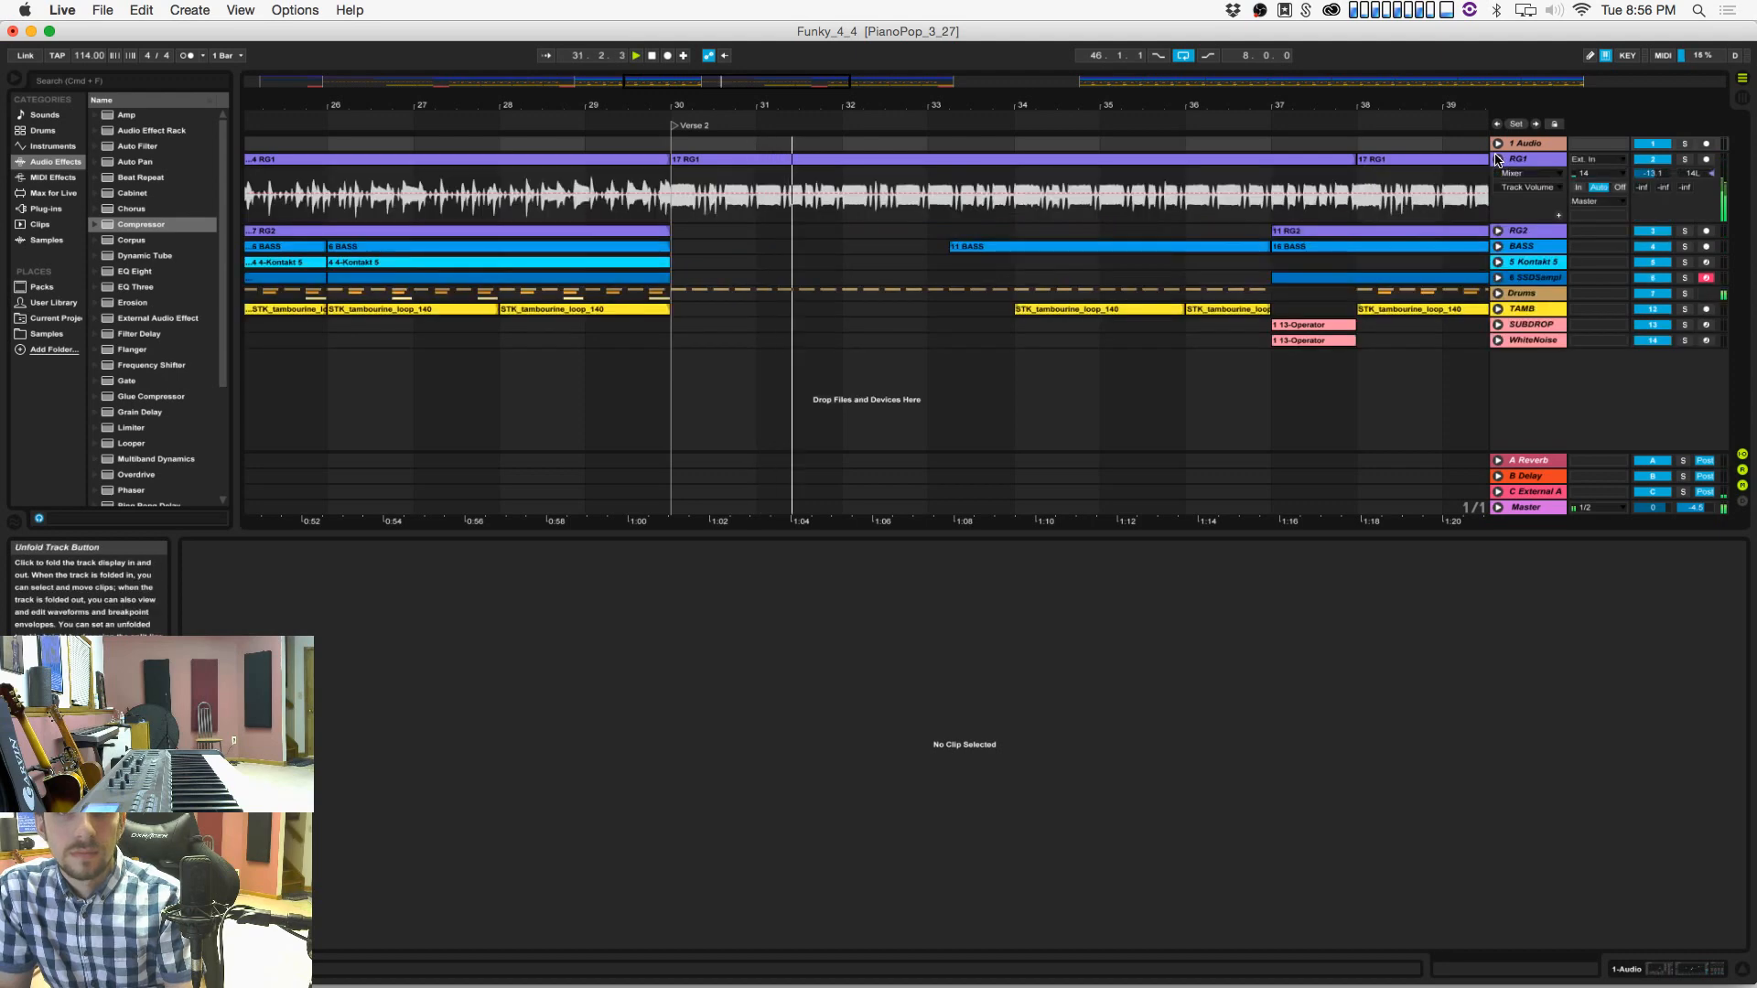
{"action": "left_click", "coordinate": [1498, 231]}
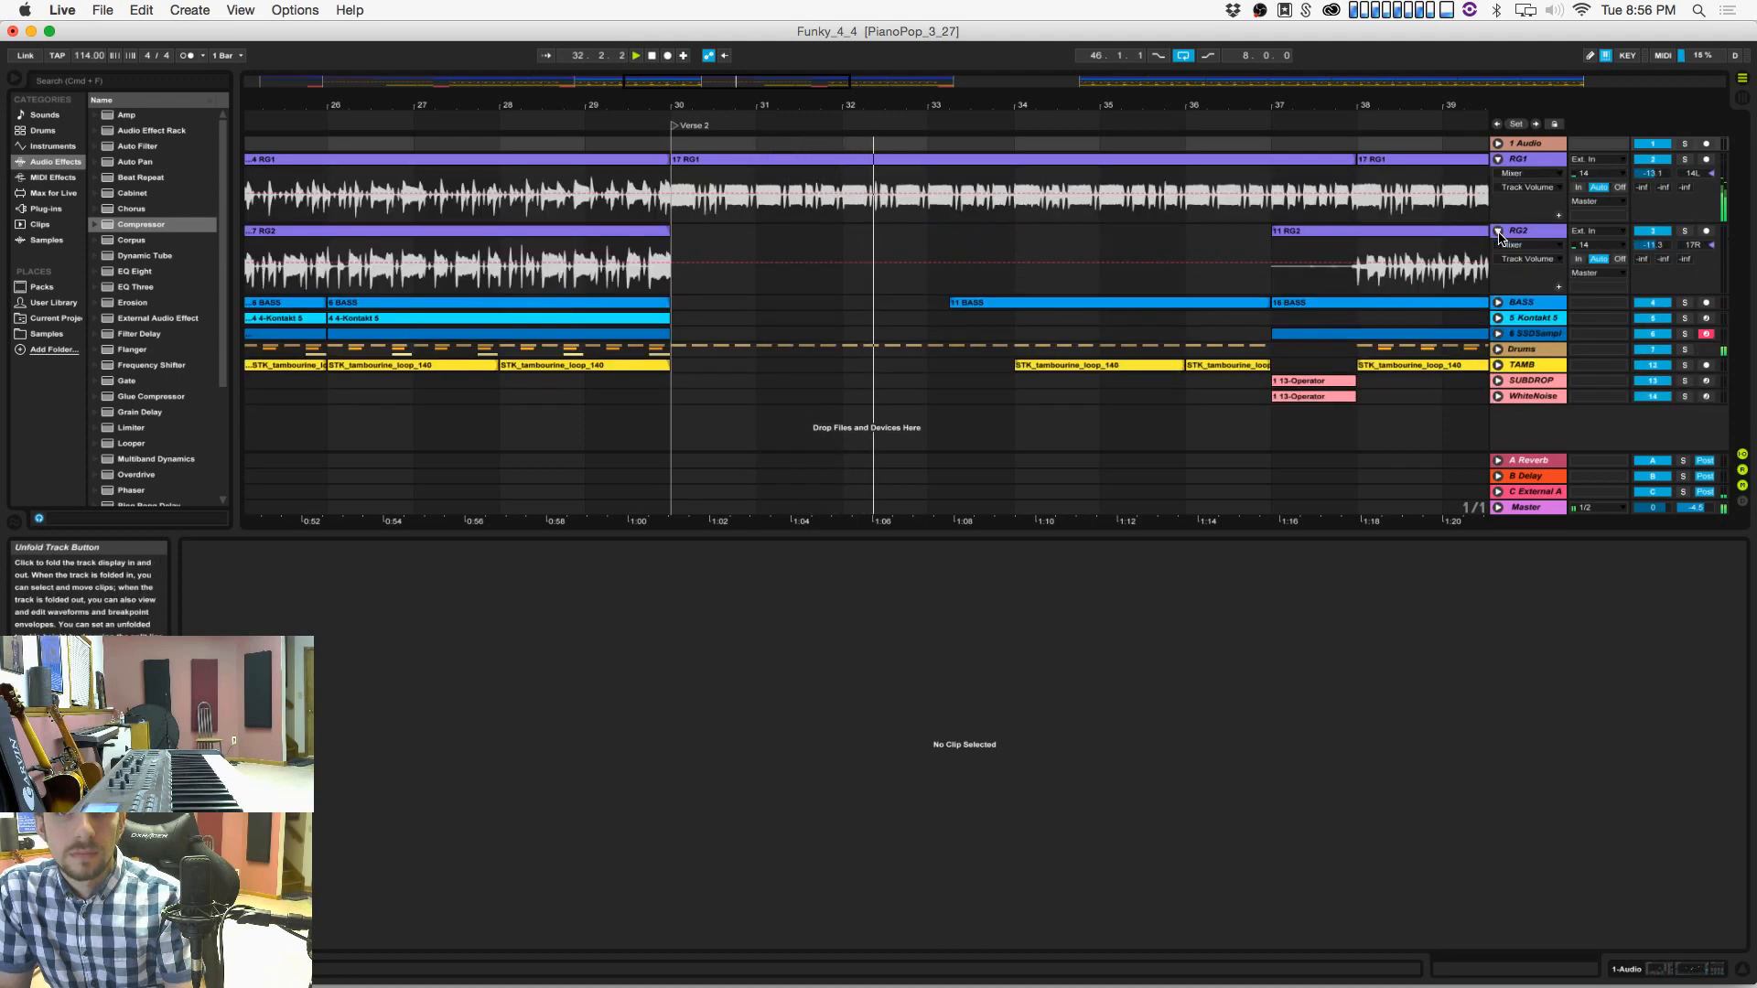
{"action": "left_click", "coordinate": [928, 361]}
{"action": "key", "text": "space"}
{"action": "left_click_drag", "start_coordinate": [963, 354], "coordinate": [1000, 342]}
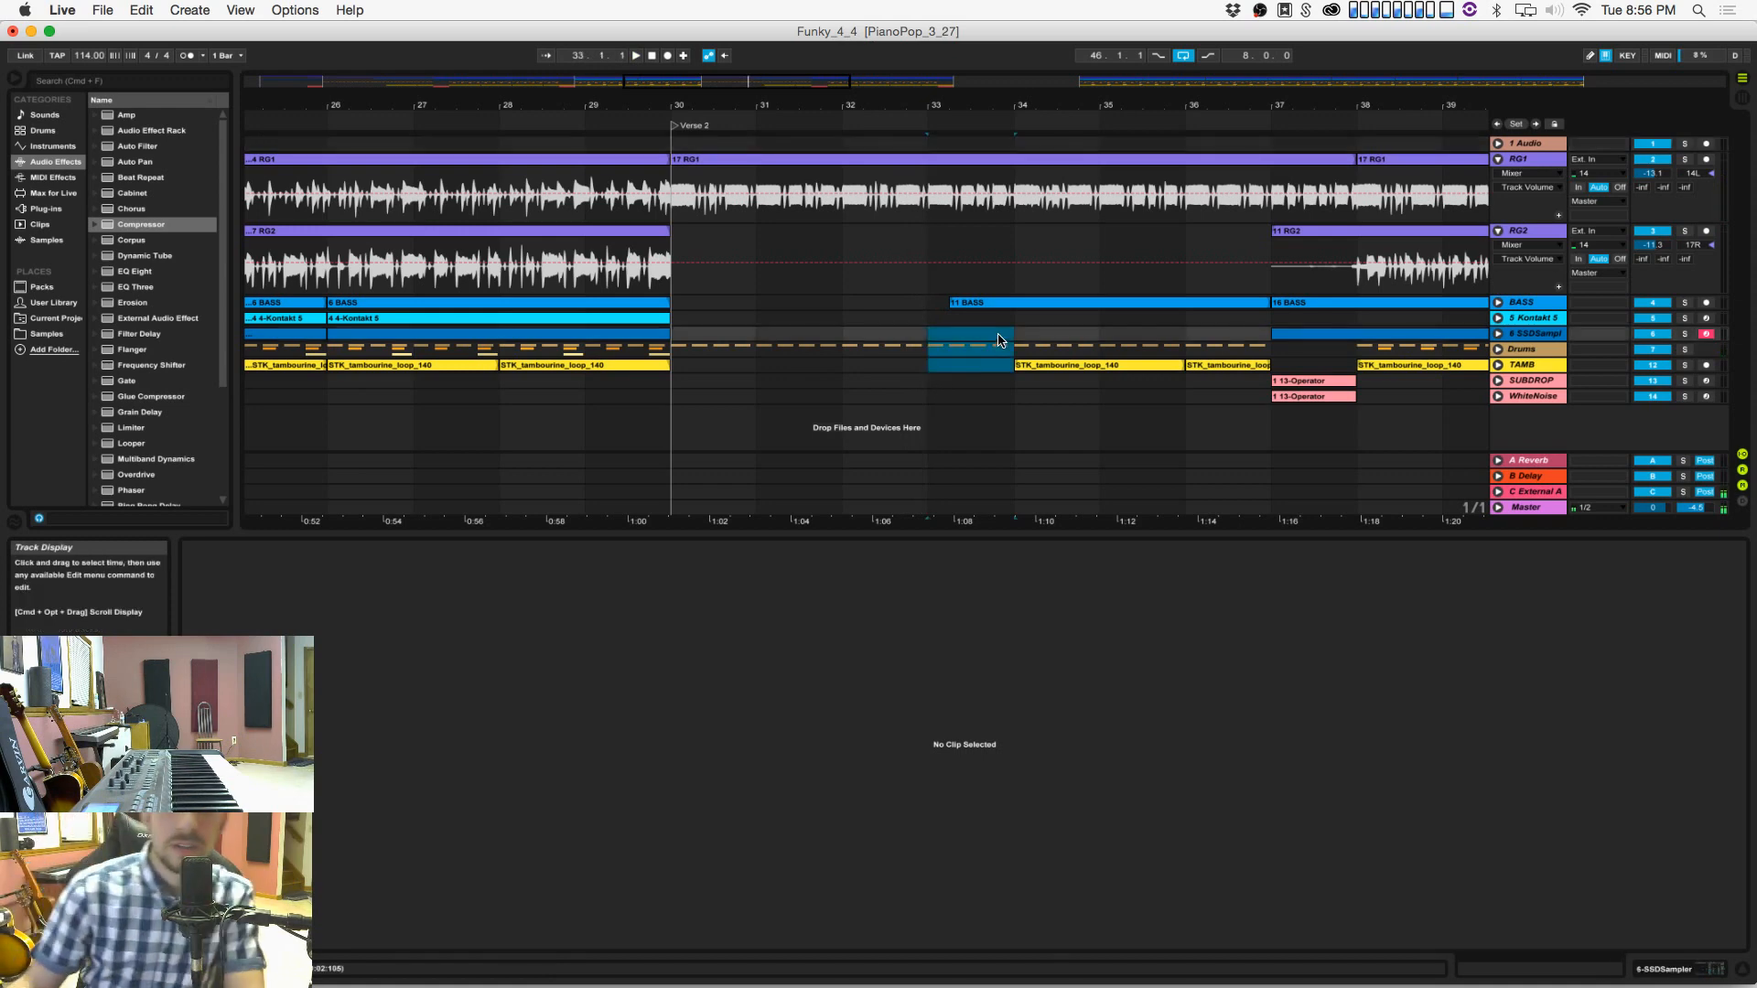
Step: Trim the start of the Verse 2 bass clip to bar 34 and play the passage around bars 33 and 34
{"action": "left_click", "coordinate": [925, 305]}
{"action": "key", "text": "space"}
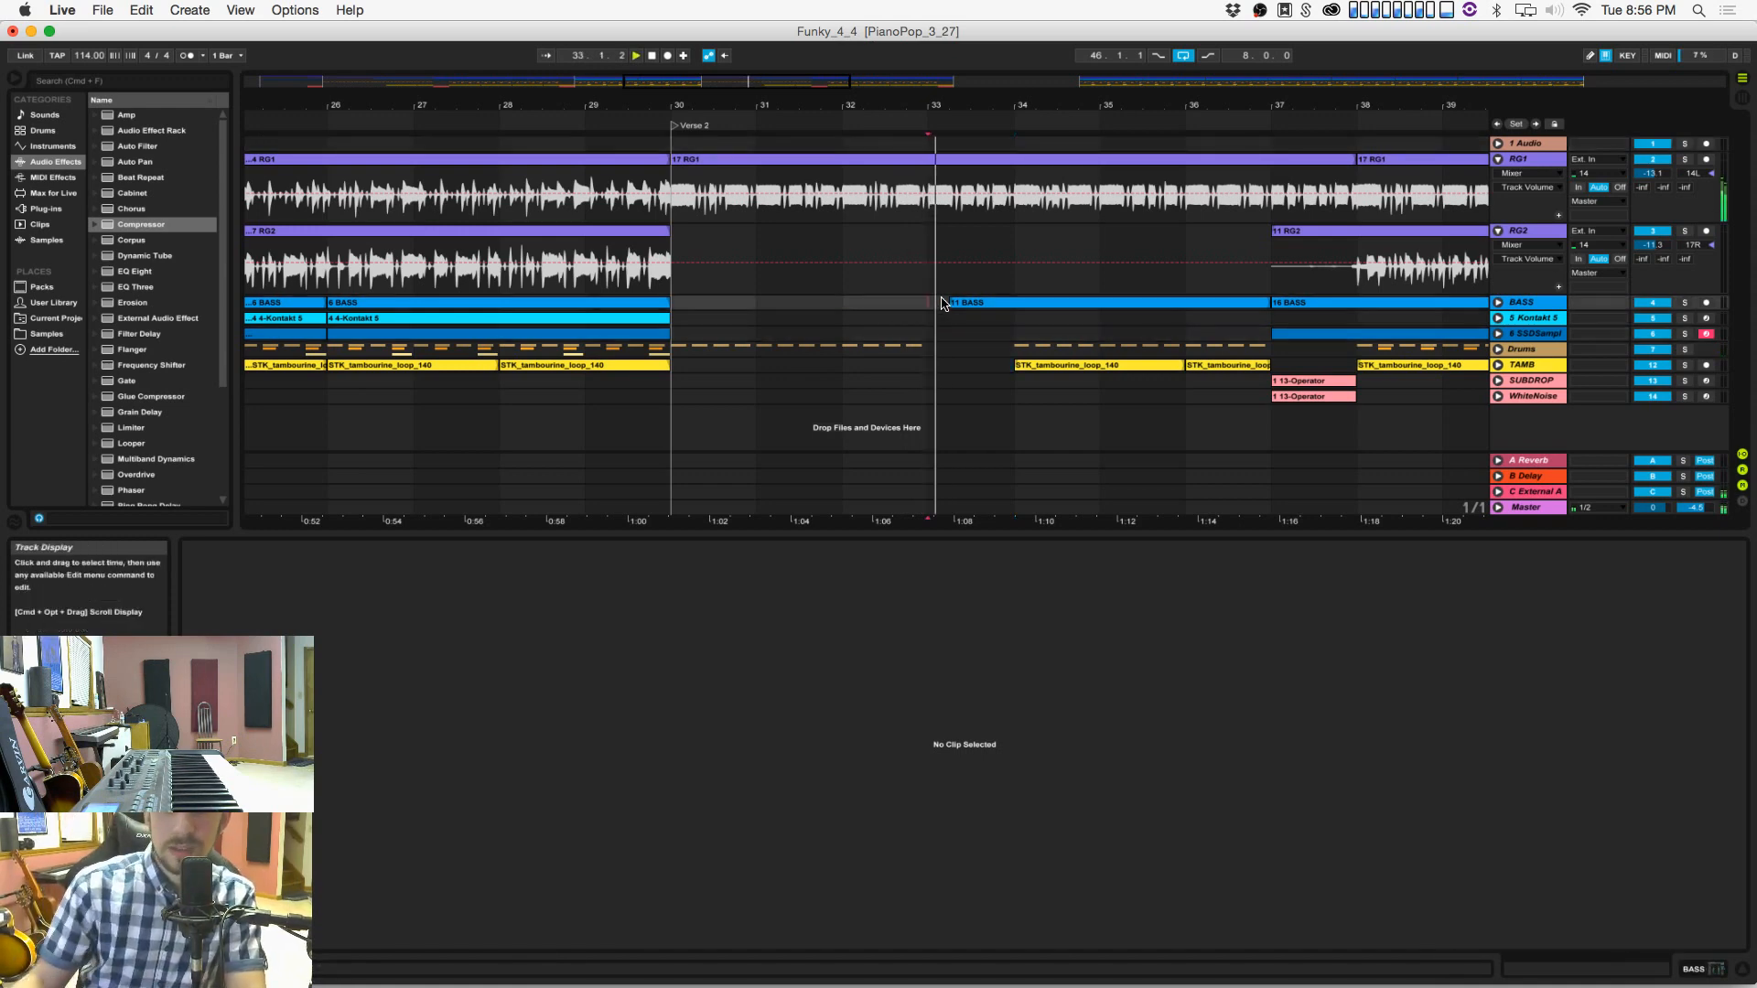
{"action": "left_click_drag", "start_coordinate": [952, 303], "coordinate": [1023, 309]}
{"action": "key", "text": "space"}
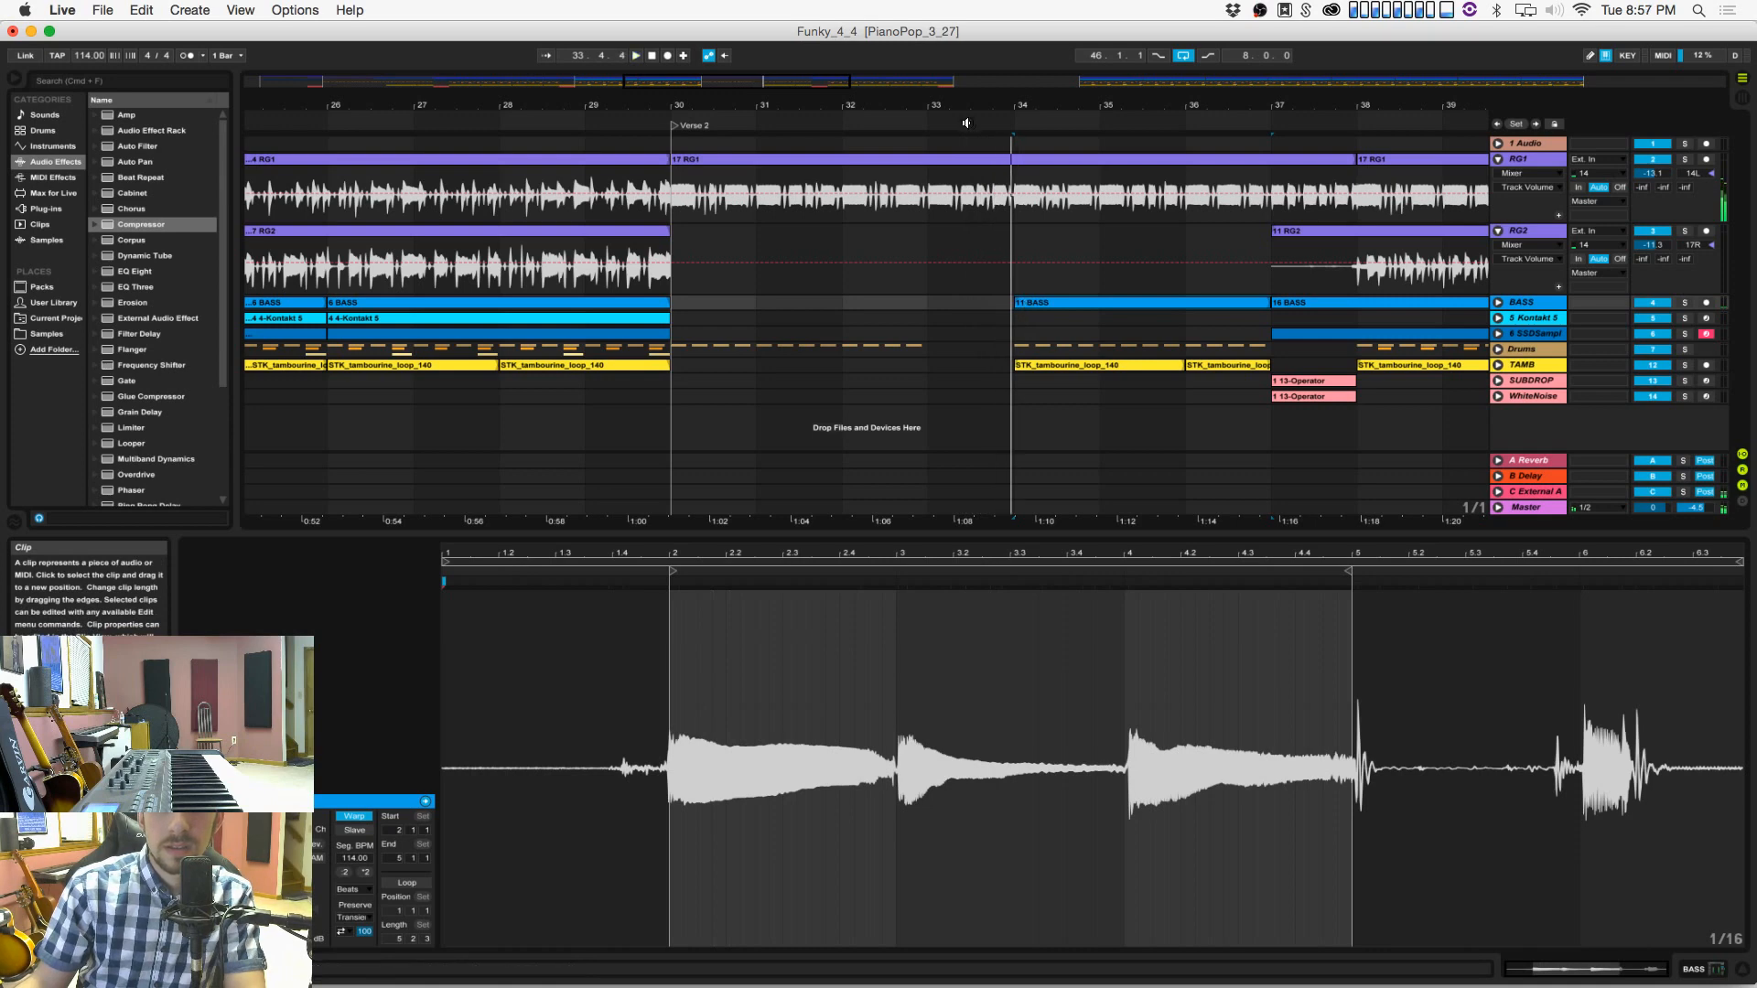
{"action": "left_click_drag", "start_coordinate": [983, 105], "coordinate": [942, 324]}
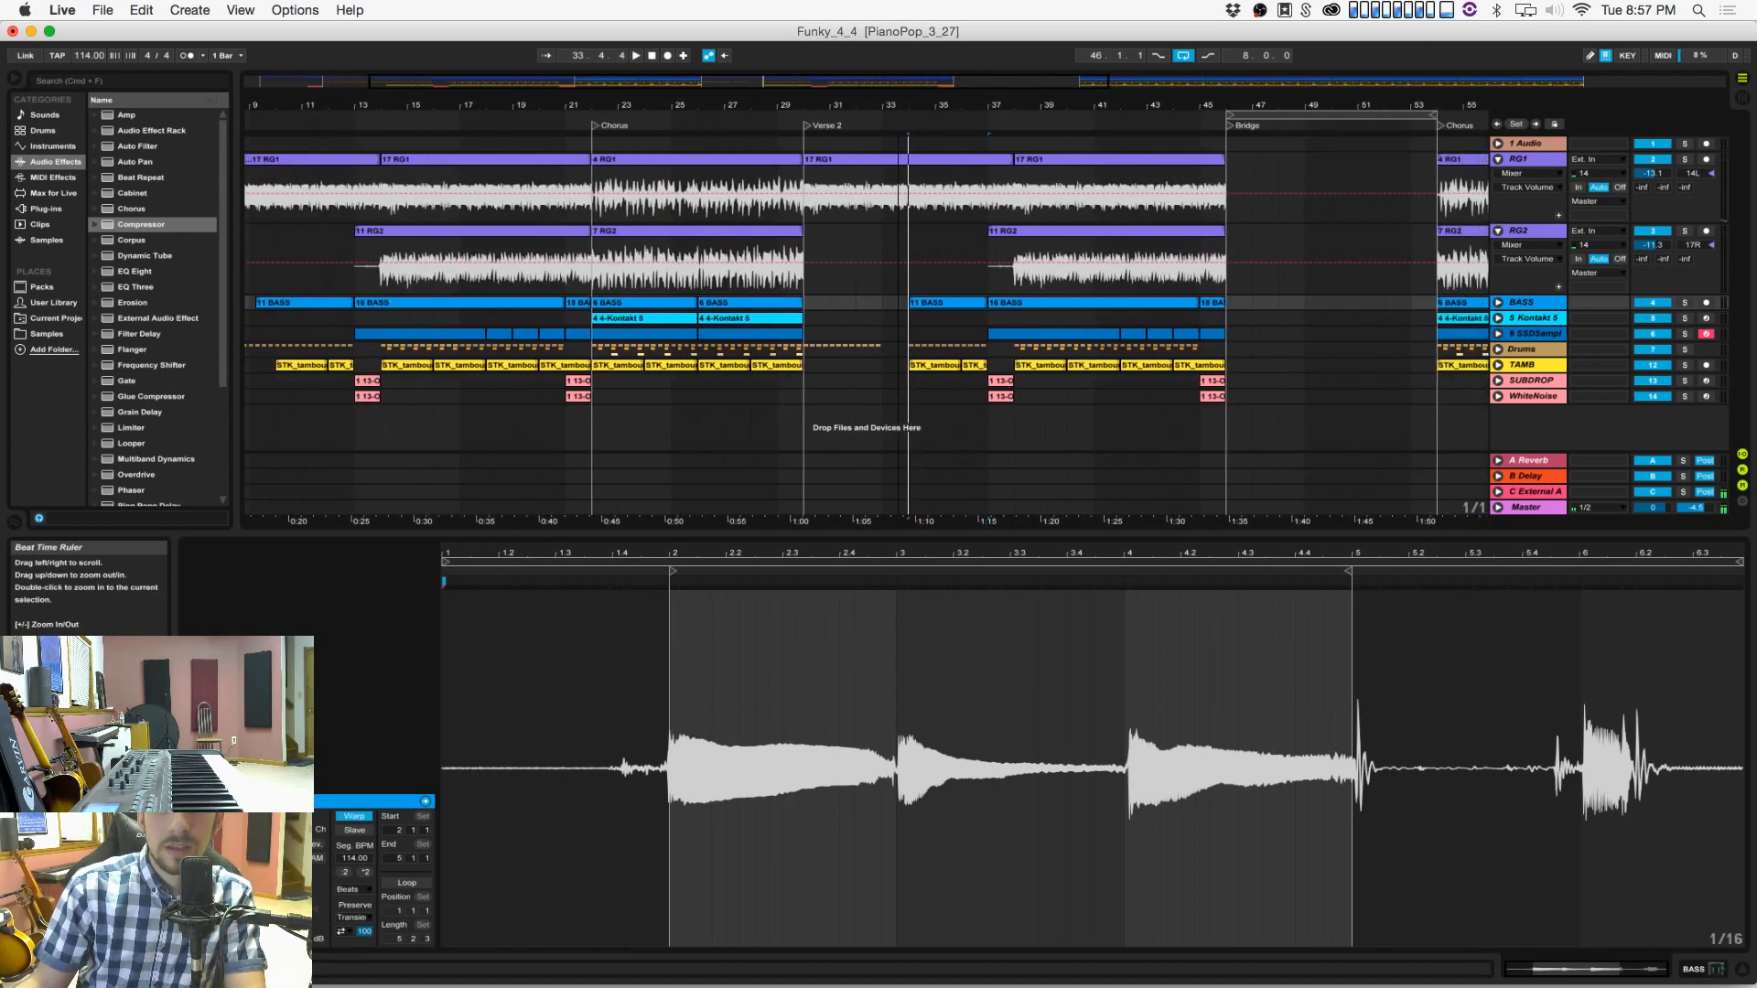
{"action": "key", "text": "space"}
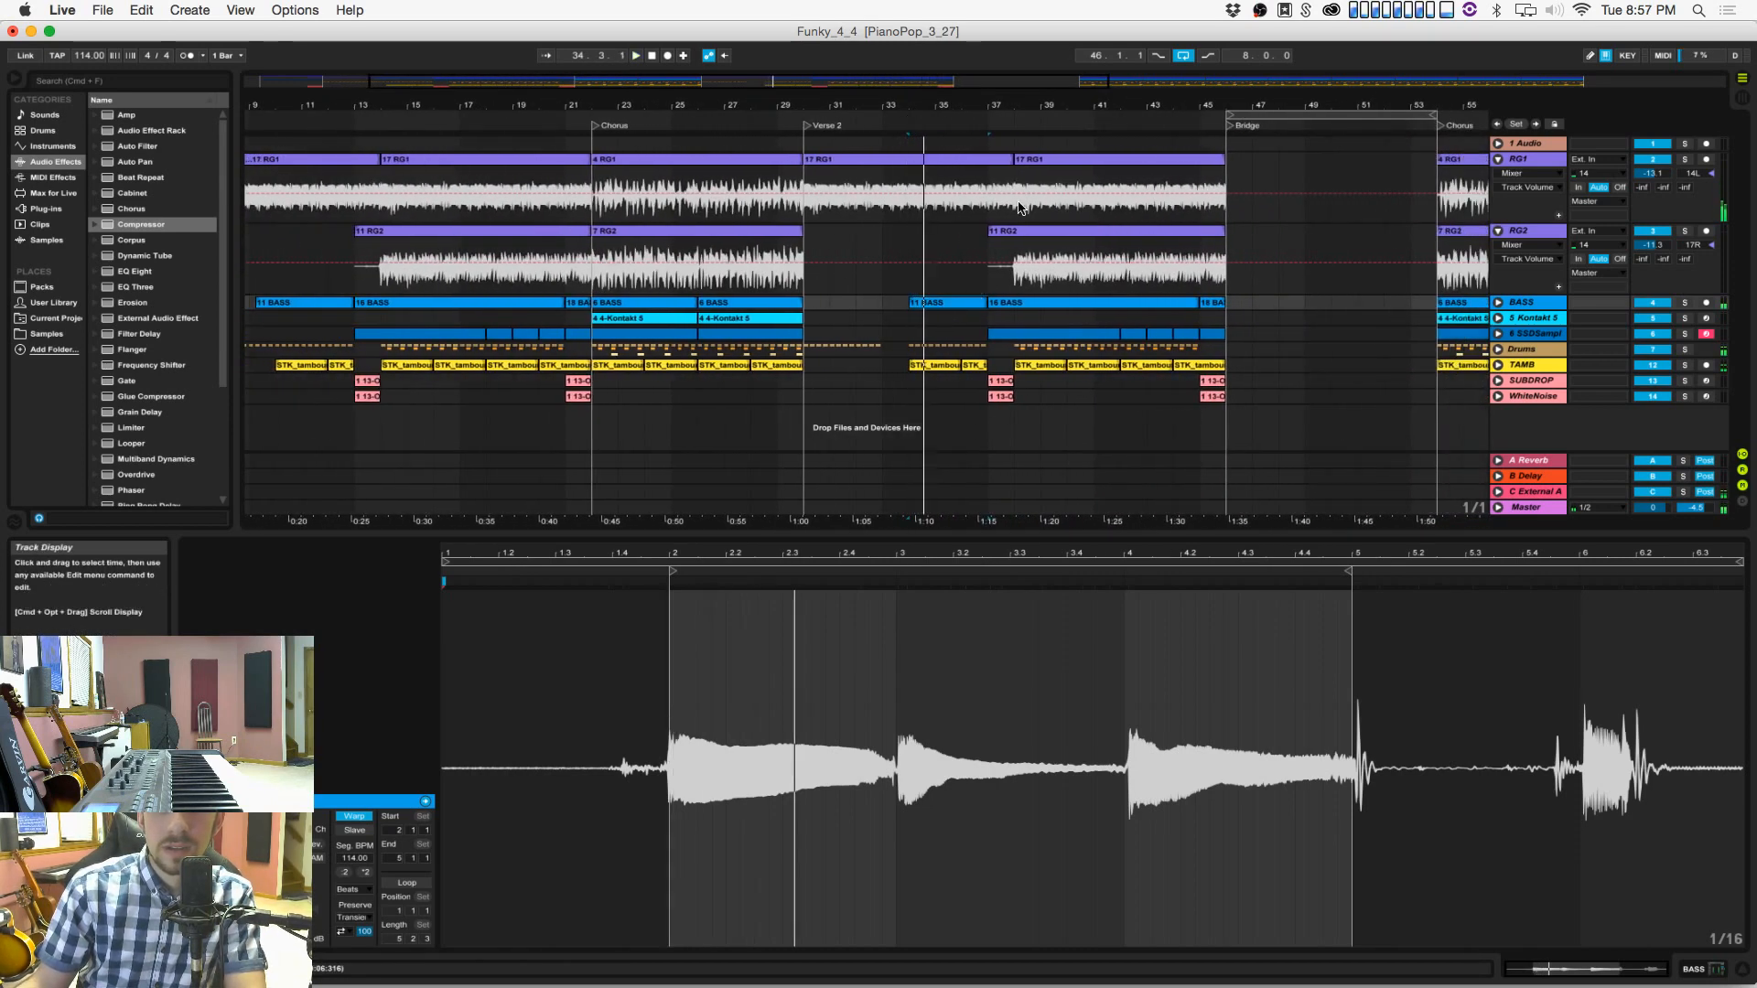
Step: Copy bars 42 to 46 on all tracks from RG1 through WhiteNoise to bar 34 in Verse 2
{"action": "left_click_drag", "start_coordinate": [1124, 175], "coordinate": [1230, 395]}
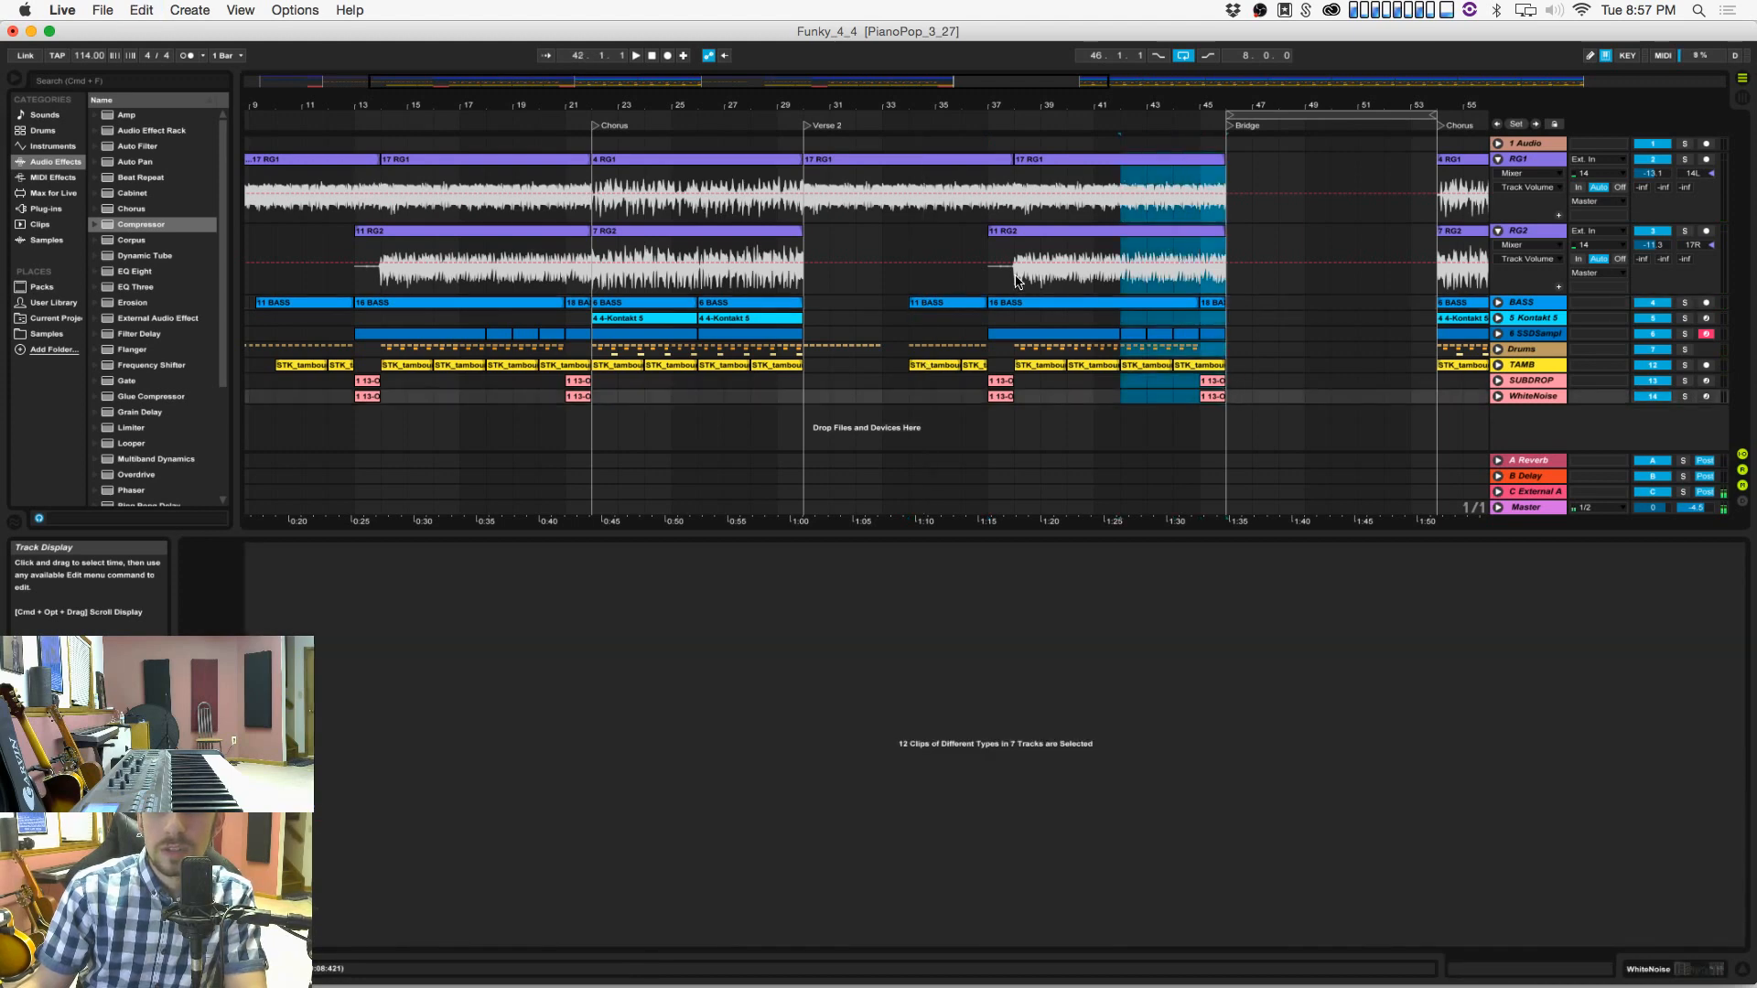
{"action": "left_click", "coordinate": [911, 201]}
{"action": "left_click_drag", "start_coordinate": [902, 402], "coordinate": [900, 400]}
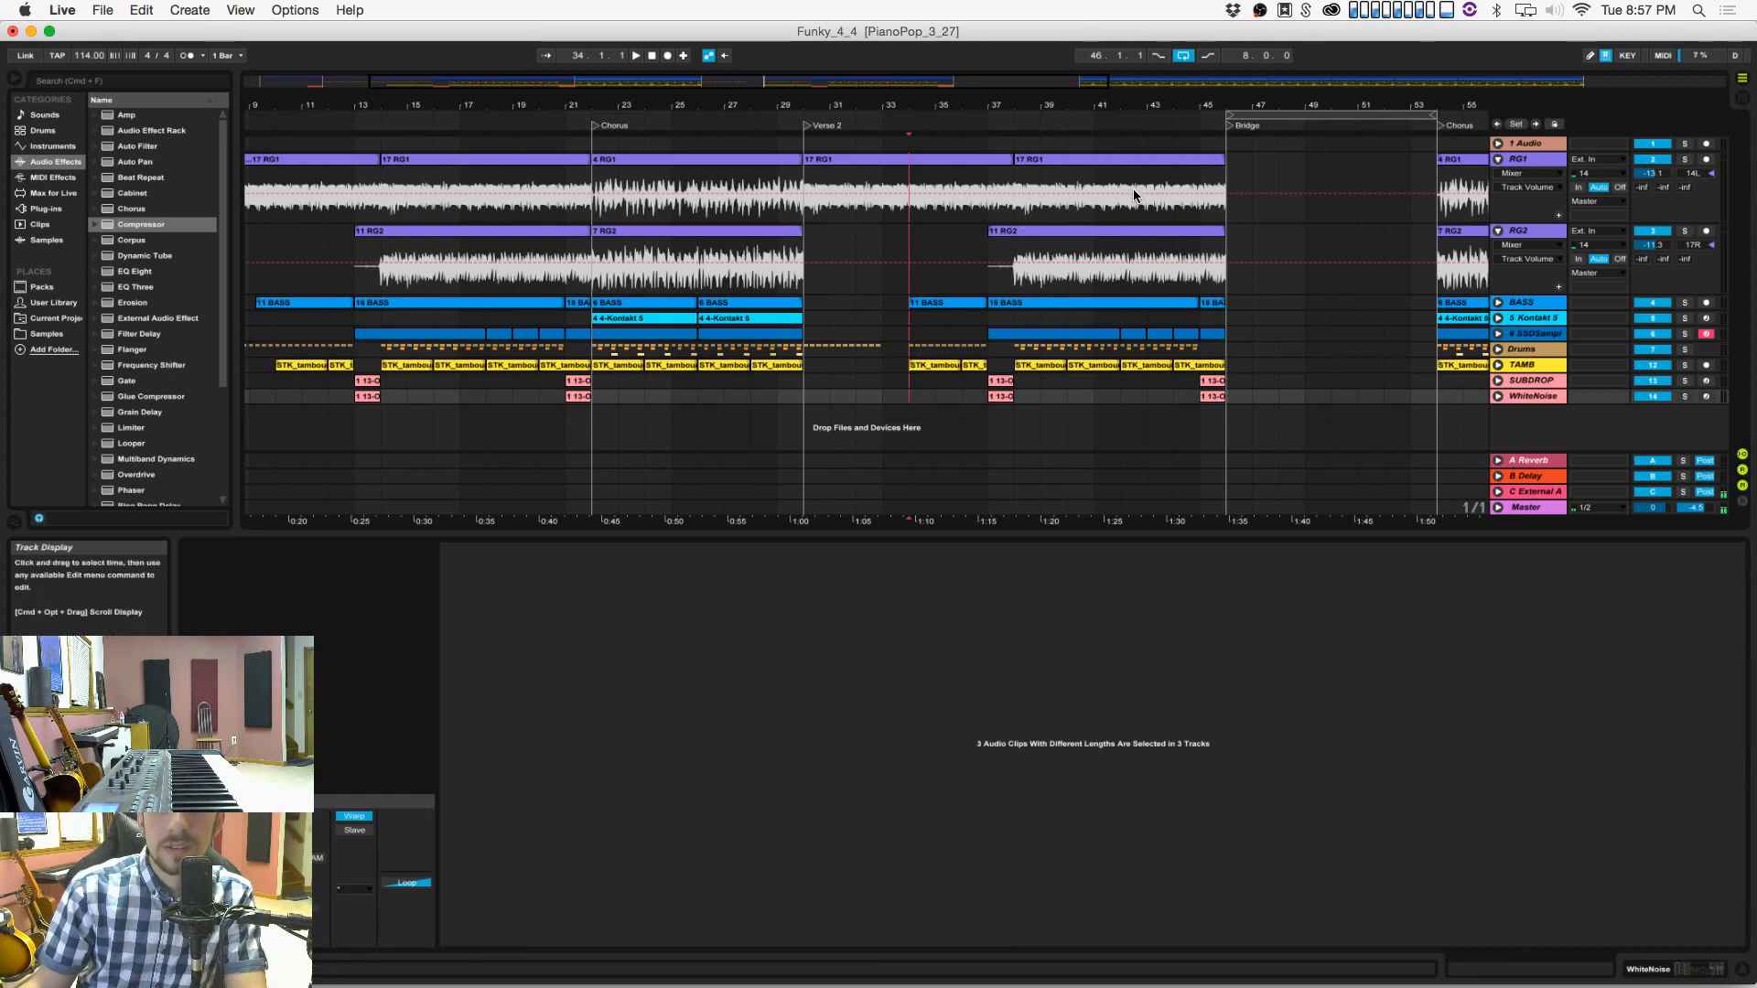
{"action": "left_click_drag", "start_coordinate": [1134, 183], "coordinate": [1223, 395]}
{"action": "left_click", "coordinate": [909, 183]}
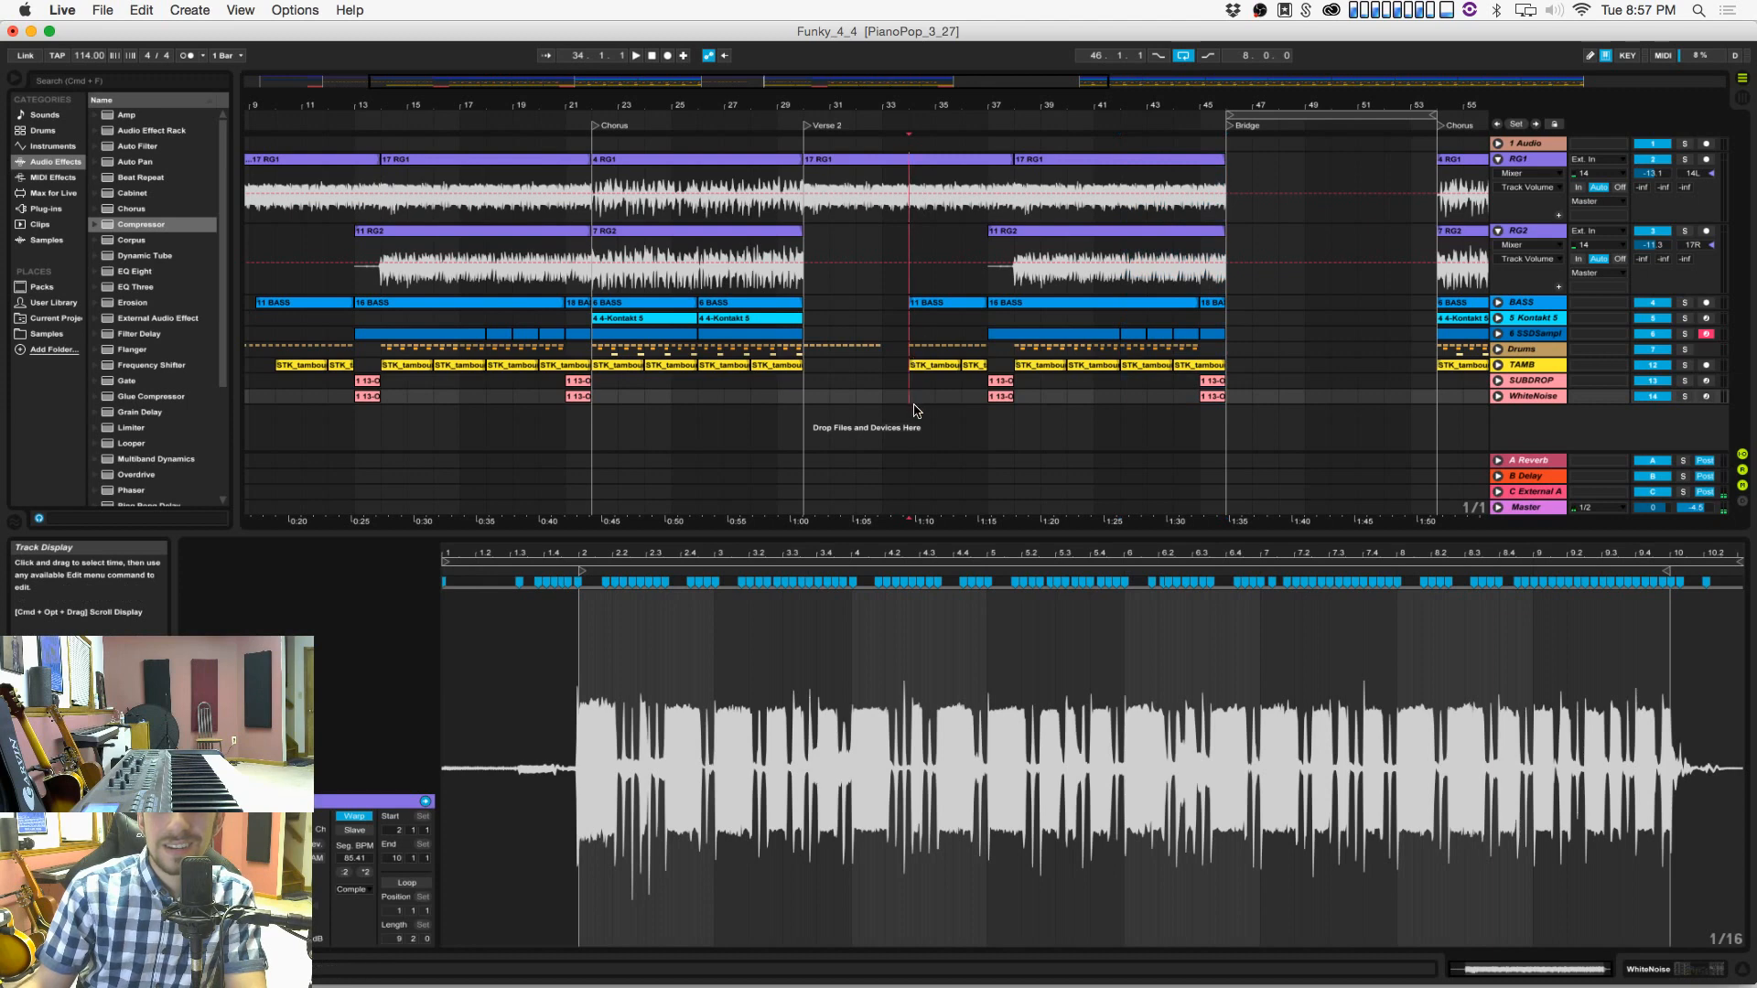
{"action": "left_click_drag", "start_coordinate": [914, 405], "coordinate": [914, 405]}
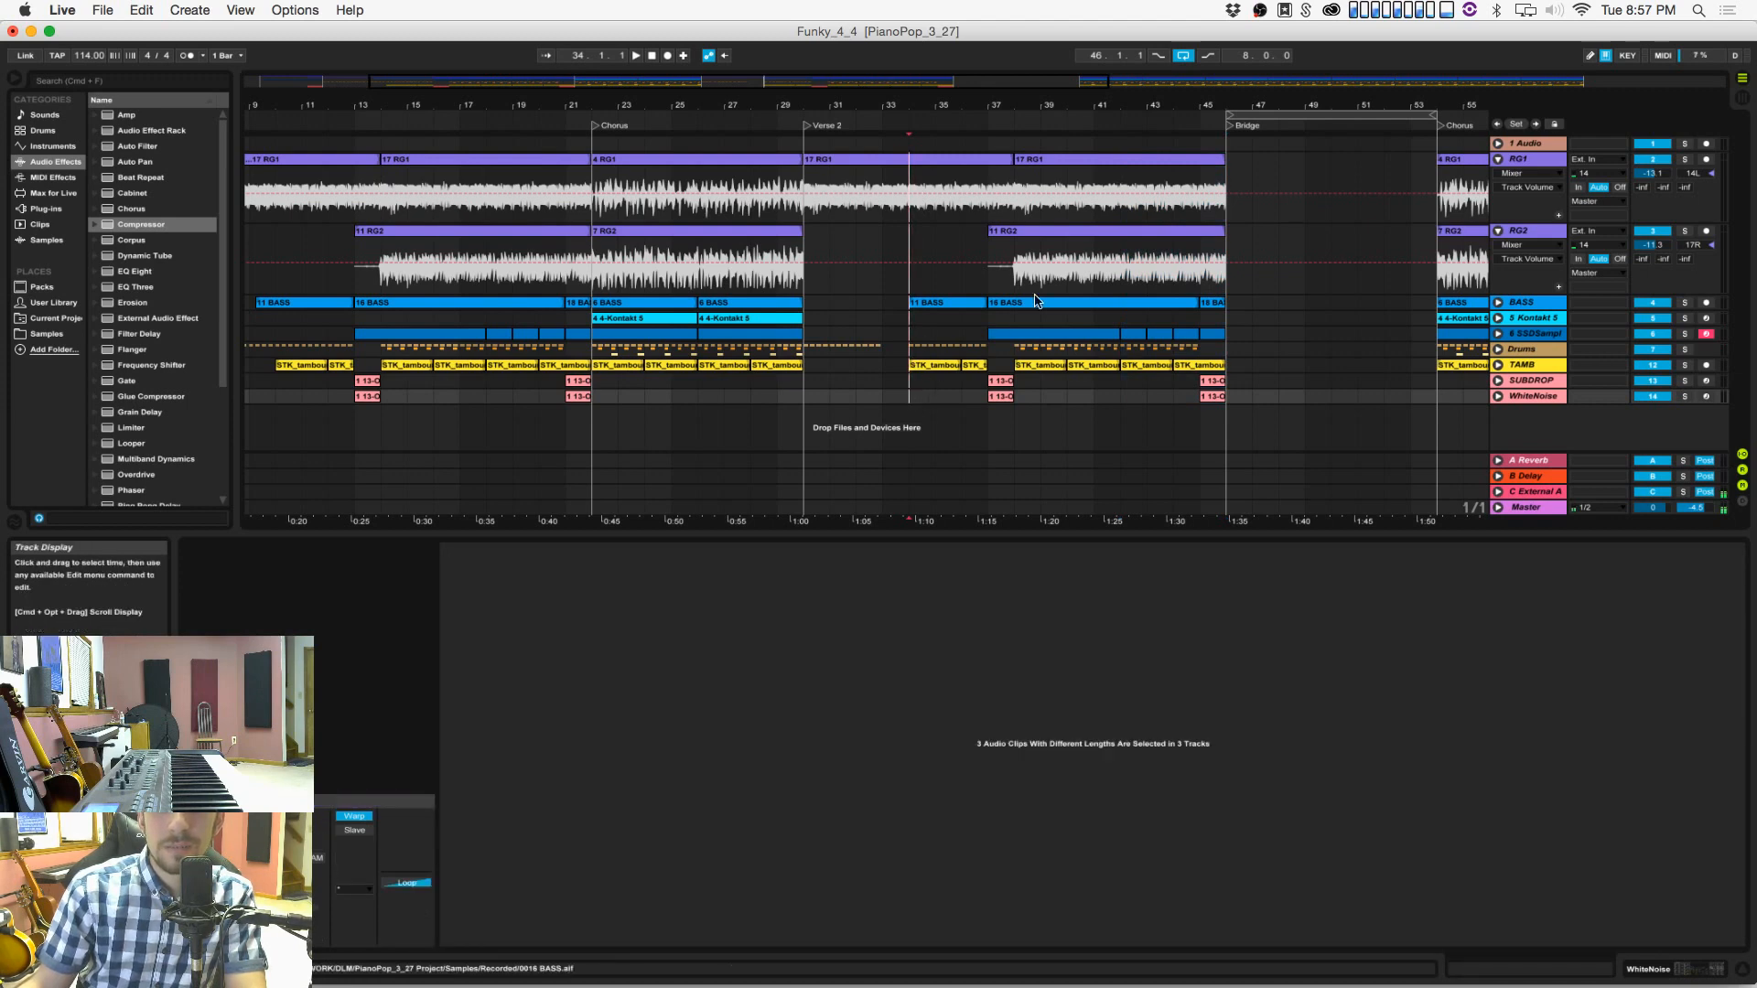
{"action": "left_click_drag", "start_coordinate": [1148, 183], "coordinate": [1251, 293]}
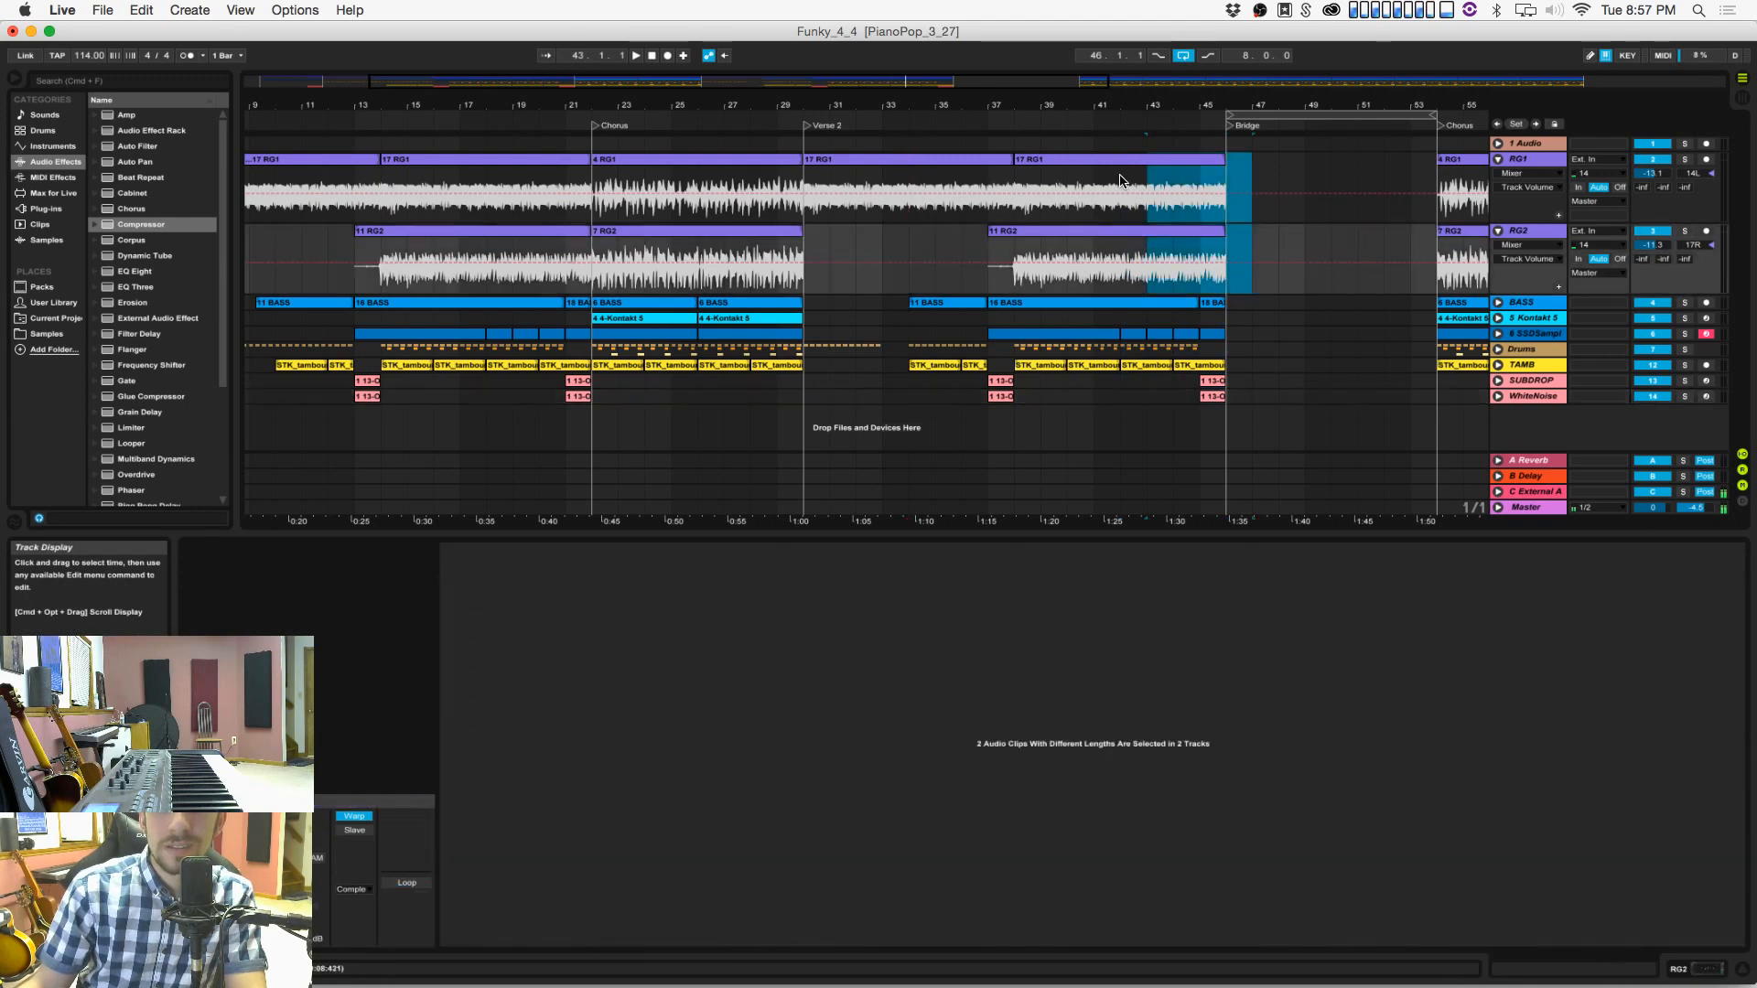
{"action": "left_click_drag", "start_coordinate": [1121, 179], "coordinate": [1226, 401]}
{"action": "left_click_drag", "start_coordinate": [1172, 172], "coordinate": [956, 162]}
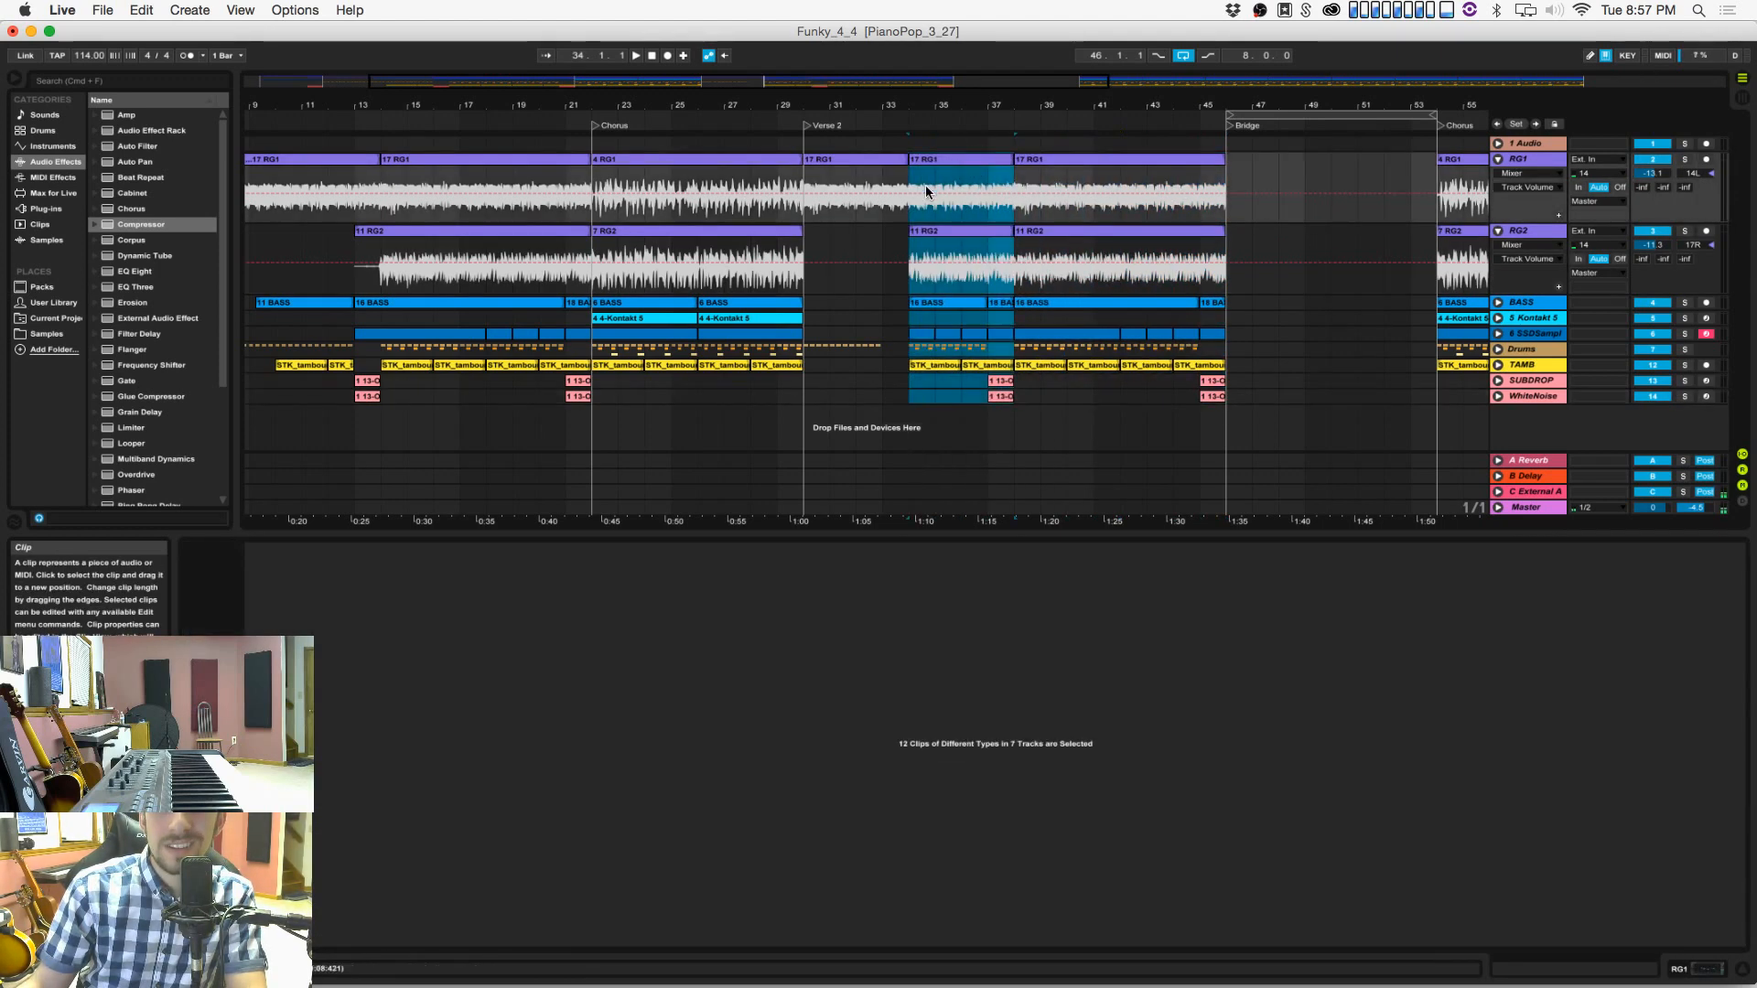
Step: Save the project and play Verse 2 from bar 30
{"action": "left_click", "coordinate": [817, 220]}
{"action": "key", "text": "super+s"}
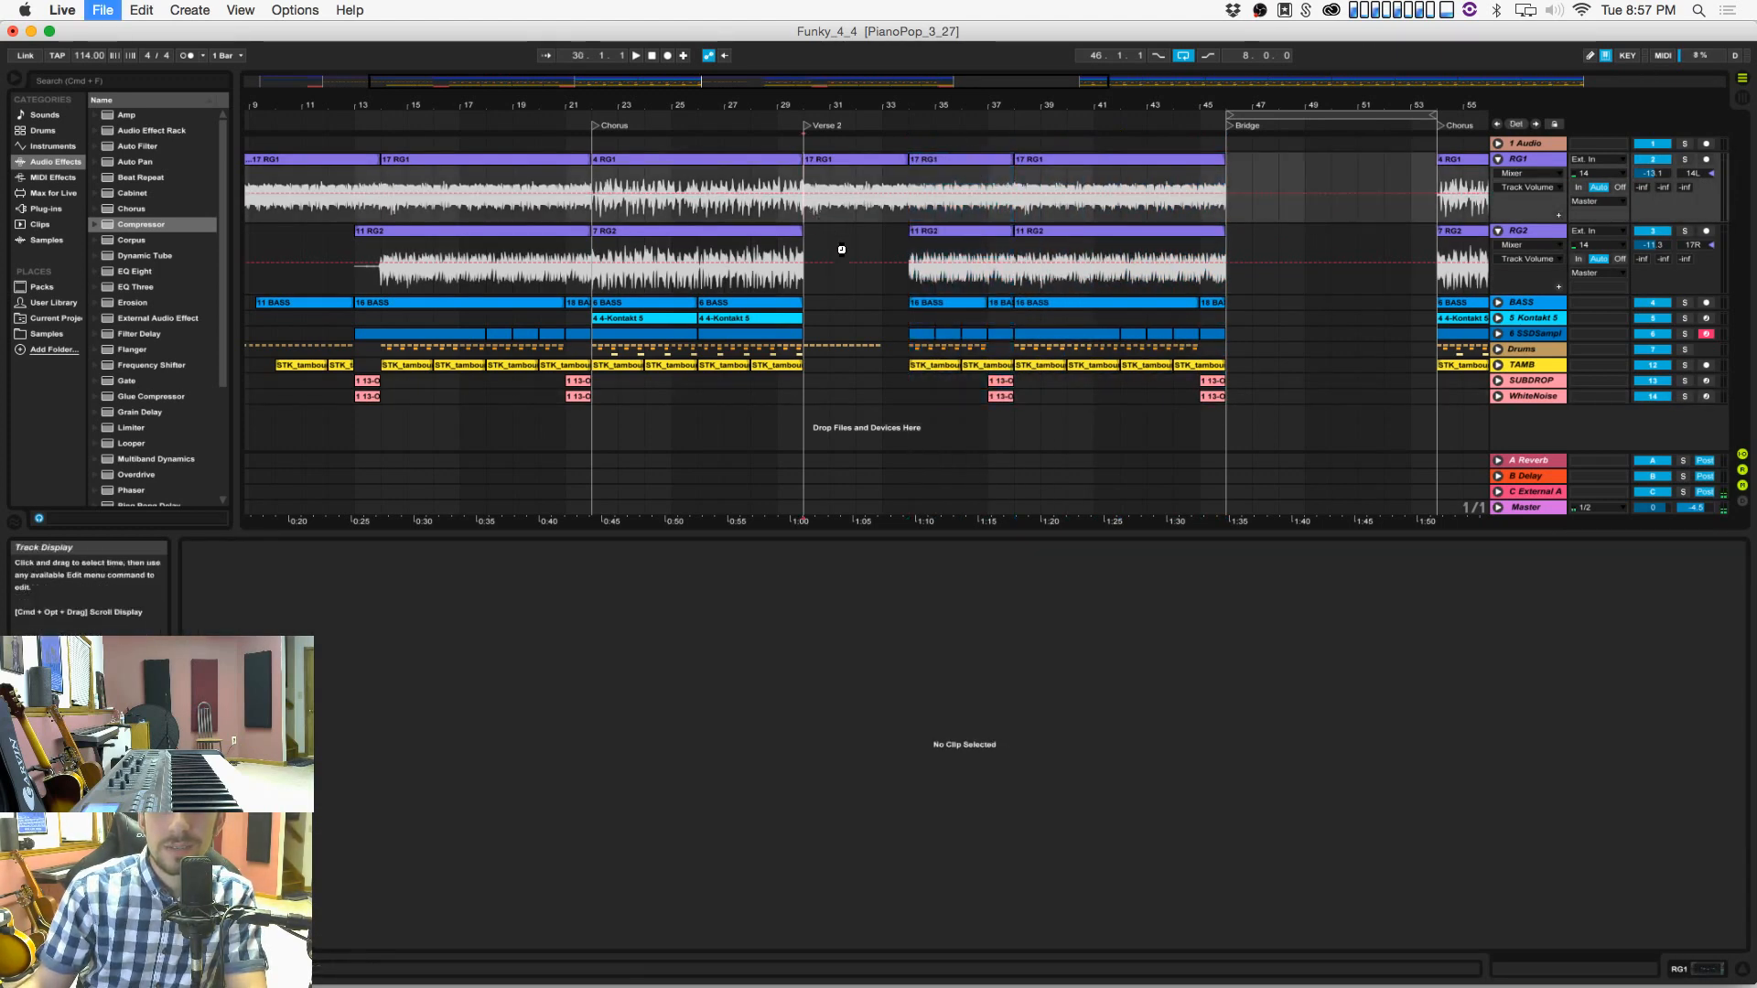
{"action": "key", "text": "space"}
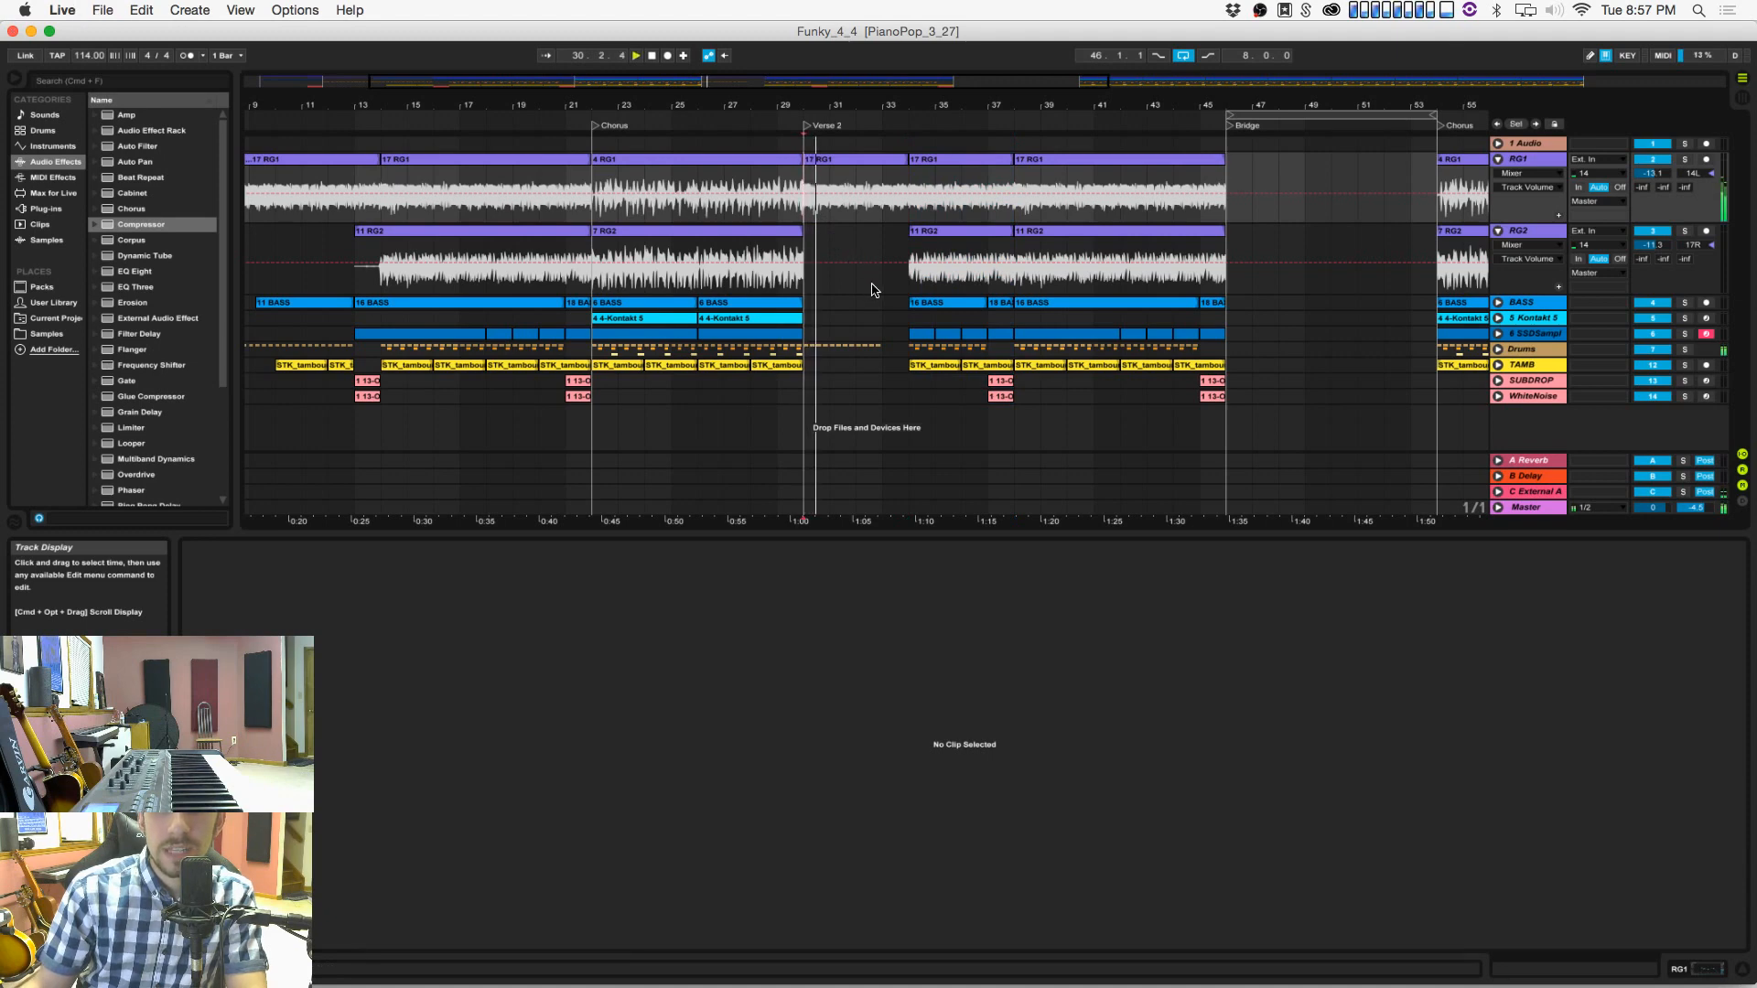
Step: Unfold the Drums group and duplicate the bar 36 hits on 8 Audio and 9 Audio into the gap at bar 37
{"action": "left_click", "coordinate": [966, 348]}
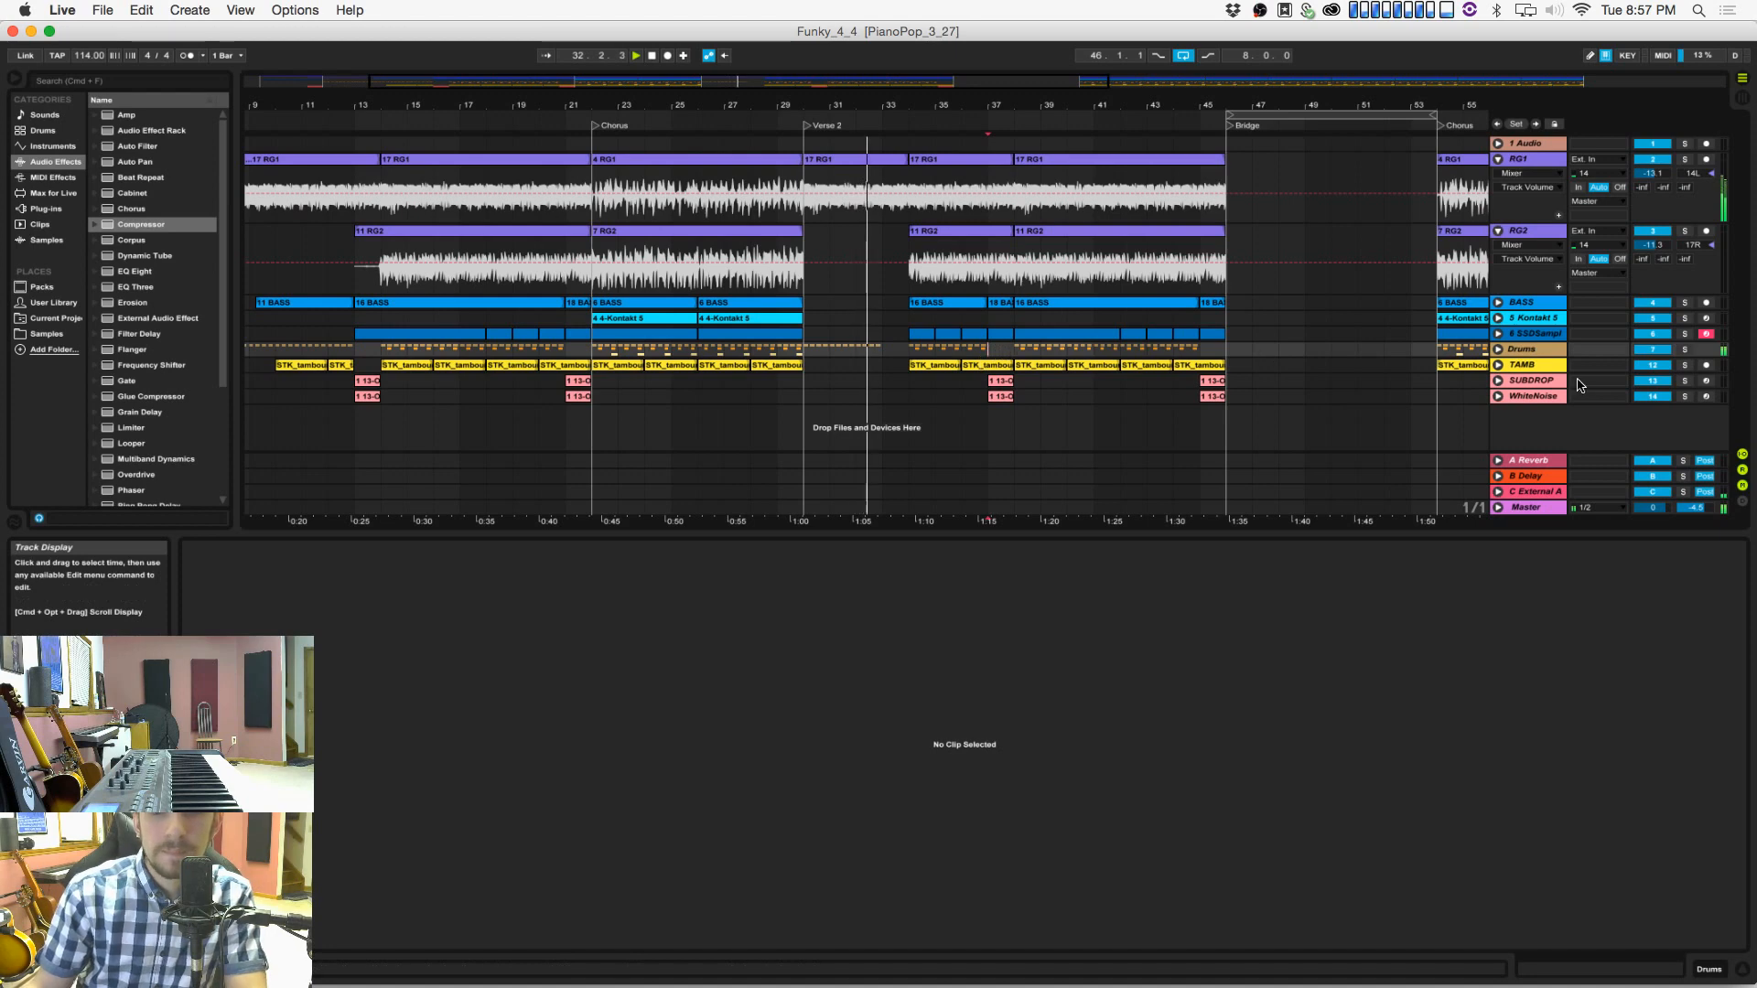
{"action": "left_click", "coordinate": [1498, 349]}
{"action": "scroll", "coordinate": [1190, 238], "scroll_direction": "down", "scroll_amount": 2}
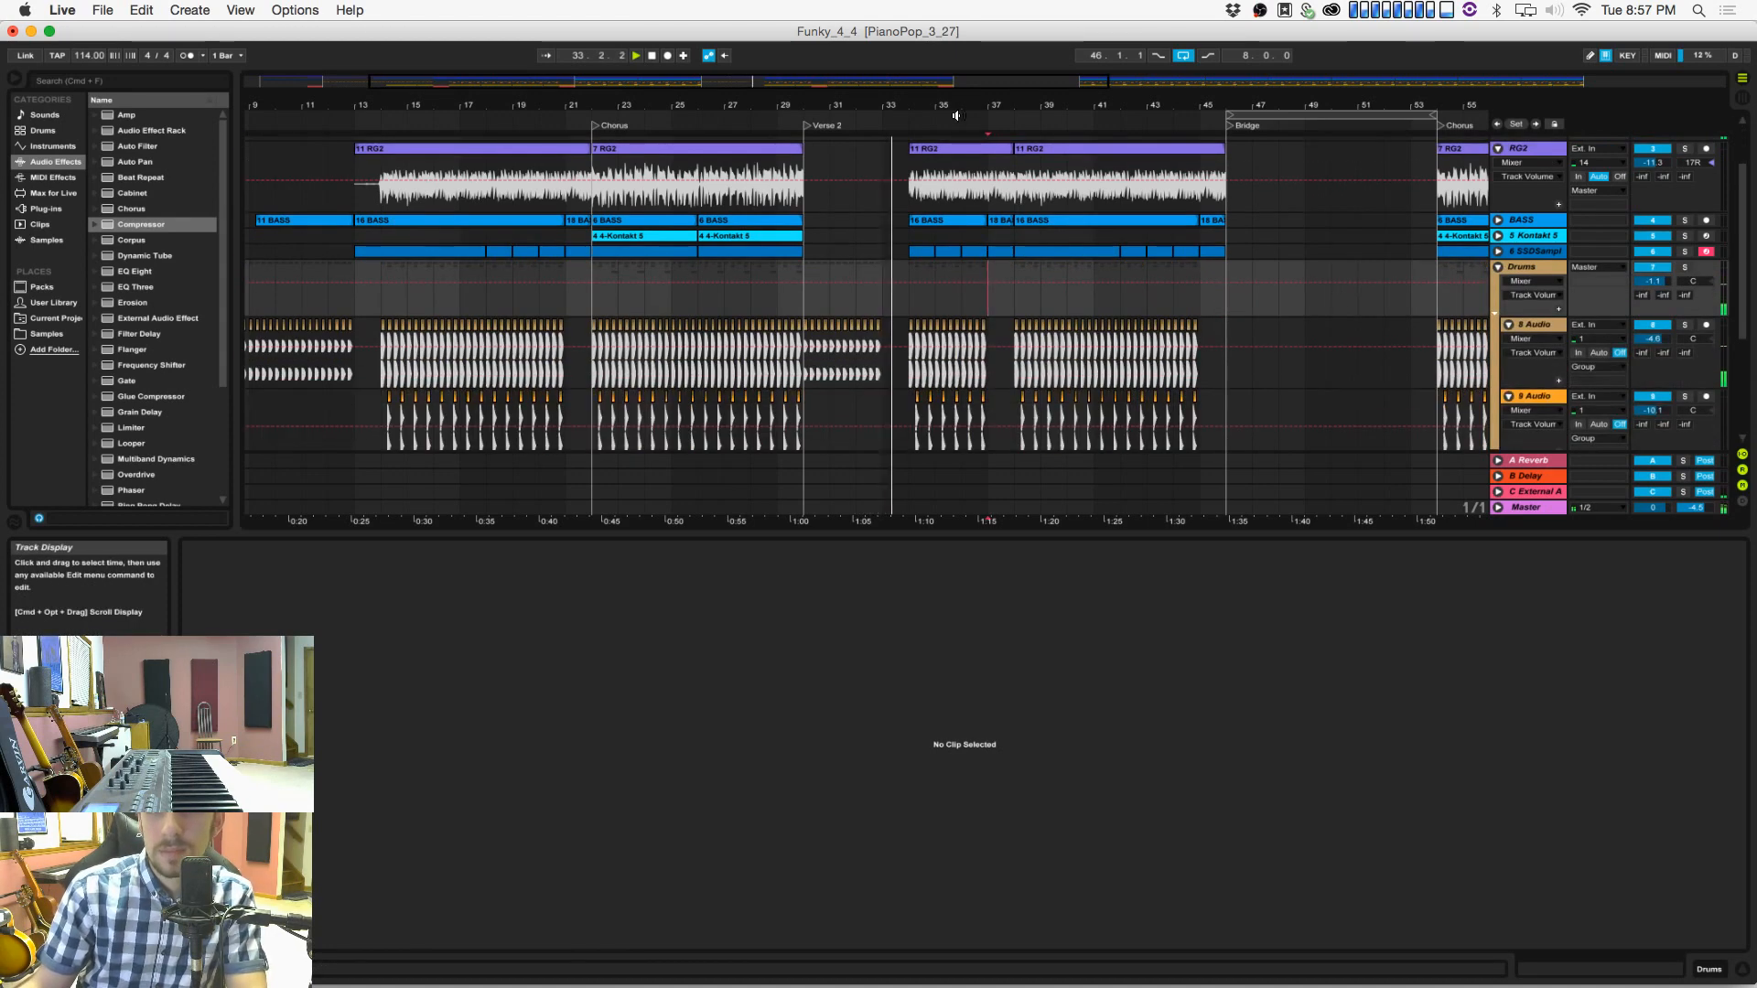
{"action": "left_click_drag", "start_coordinate": [956, 116], "coordinate": [1016, 391]}
{"action": "scroll", "coordinate": [1016, 391], "scroll_direction": "down", "scroll_amount": 1}
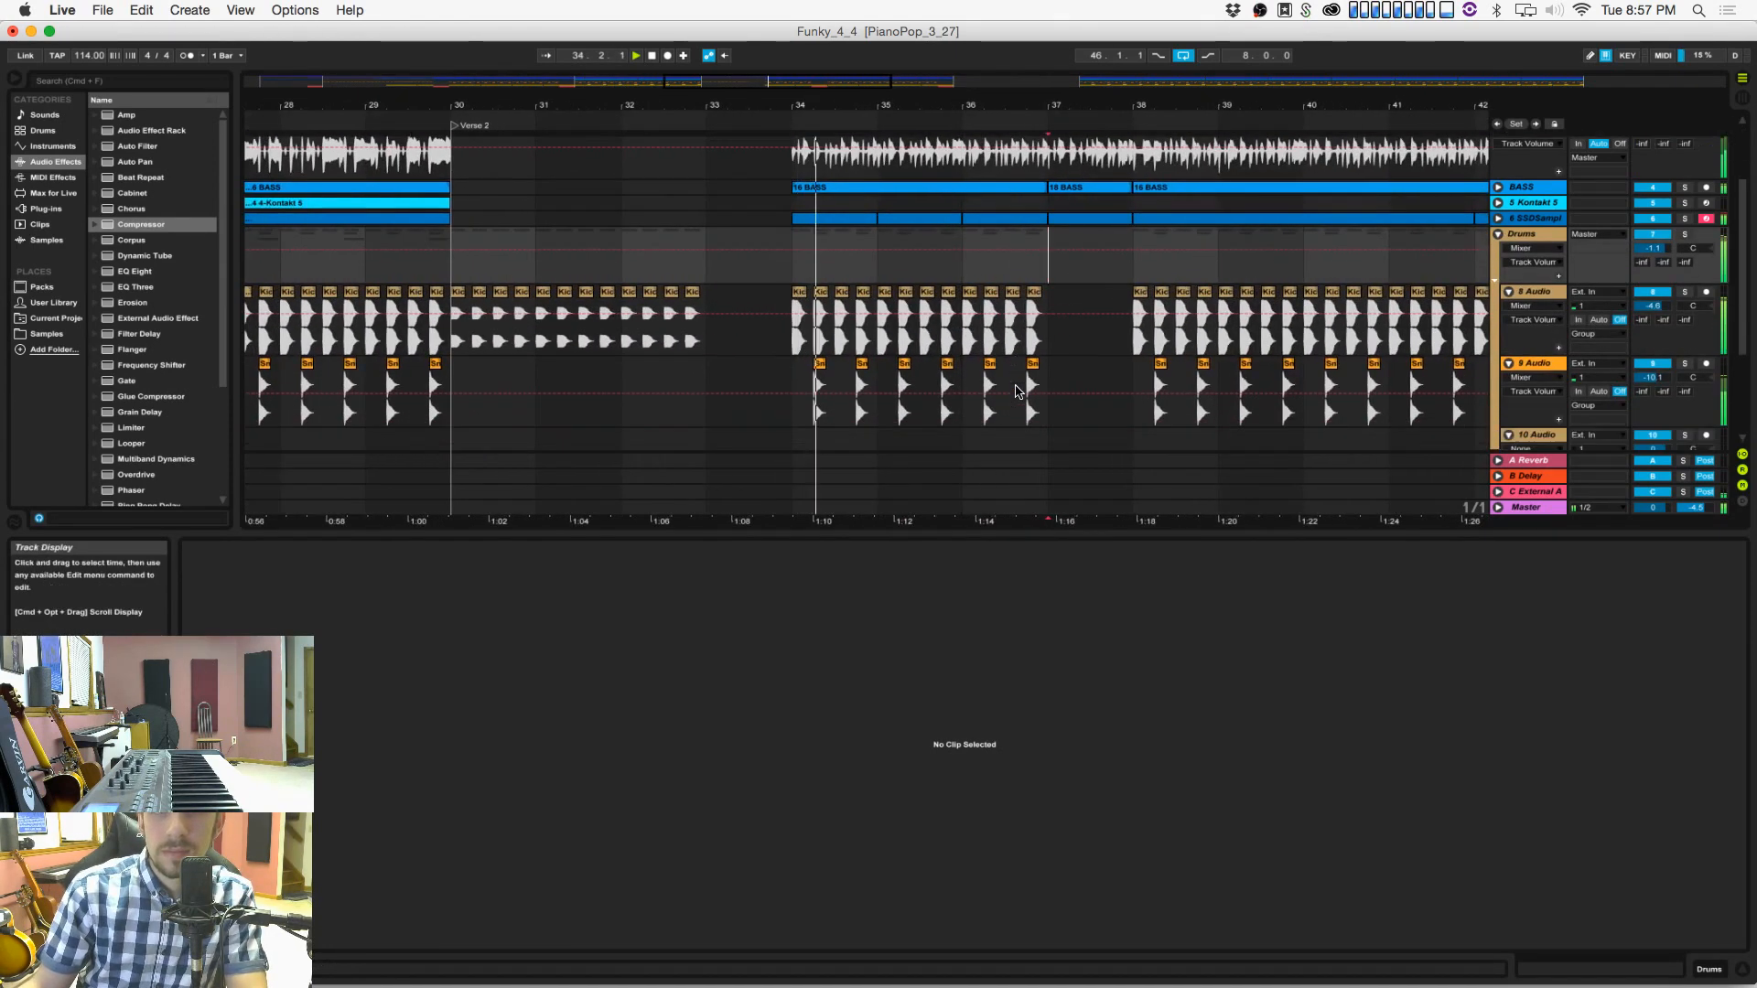
{"action": "left_click_drag", "start_coordinate": [965, 307], "coordinate": [1044, 378]}
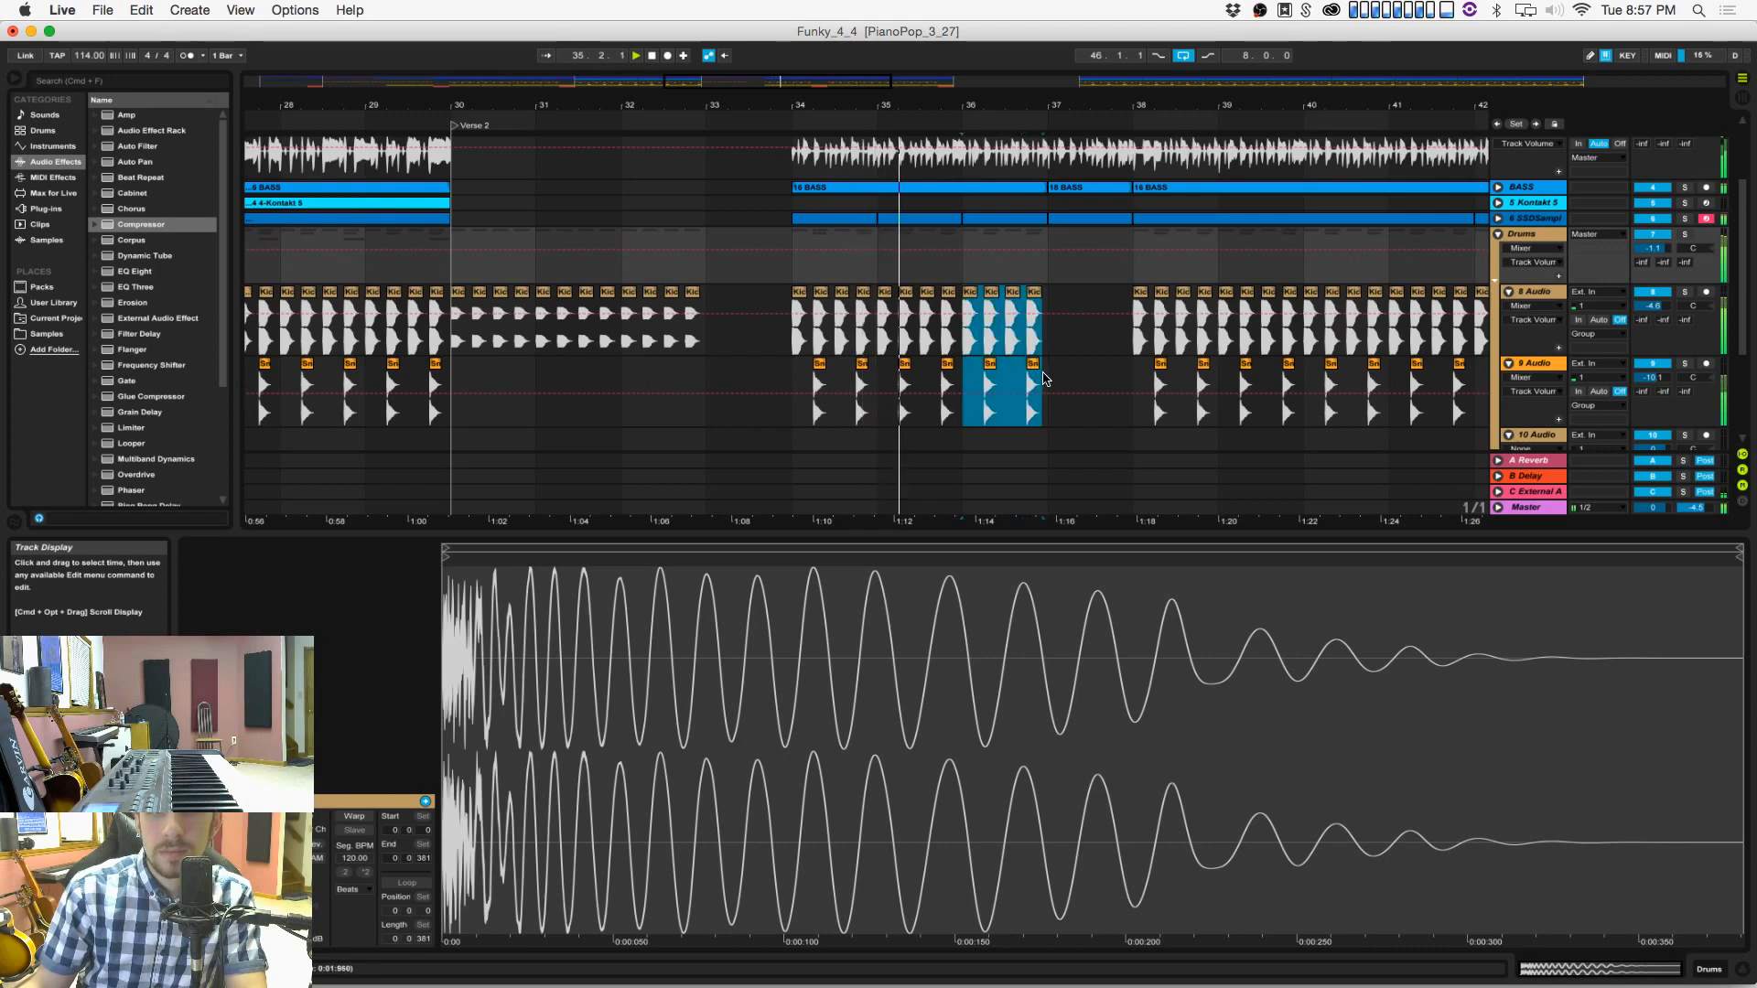
{"action": "key", "text": "super+d"}
{"action": "left_click", "coordinate": [1059, 365]}
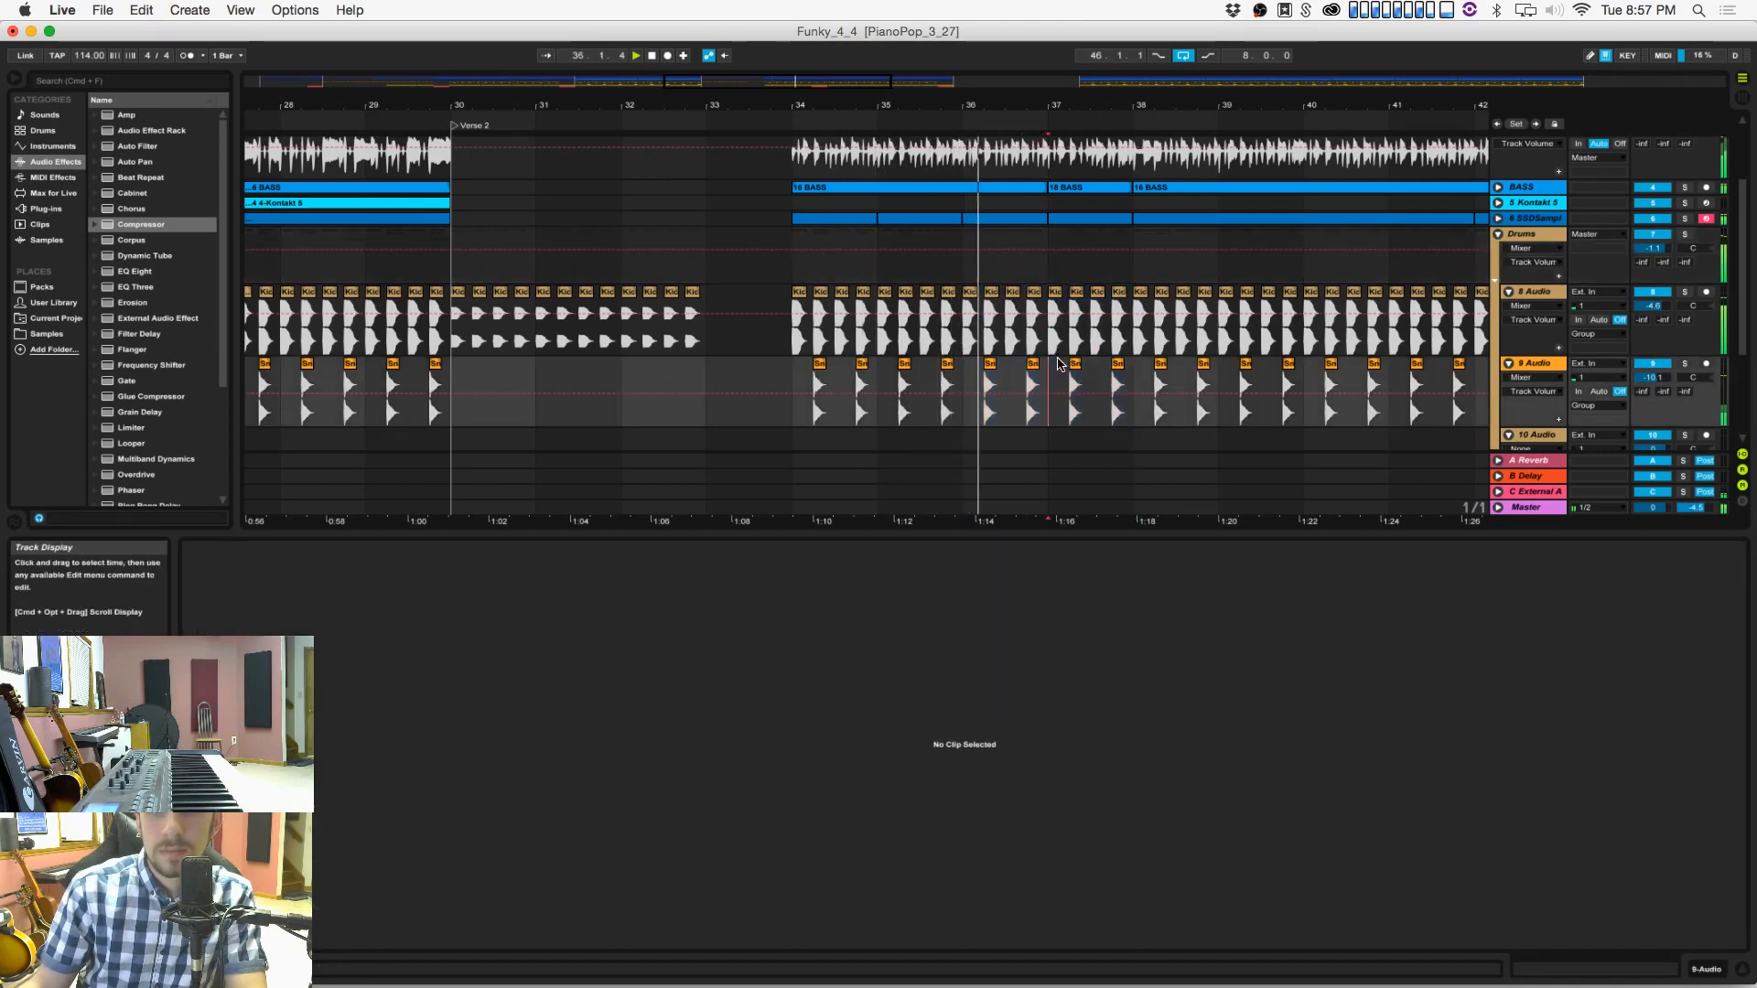
Step: Unfold the SSDSampler track and duplicate its bar 36 clip over the fill in bar 37
{"action": "scroll", "coordinate": [1059, 364], "scroll_direction": "up", "scroll_amount": 2}
{"action": "left_click_drag", "start_coordinate": [1113, 107], "coordinate": [1112, 64]}
{"action": "scroll", "coordinate": [1067, 283], "scroll_direction": "down", "scroll_amount": 5}
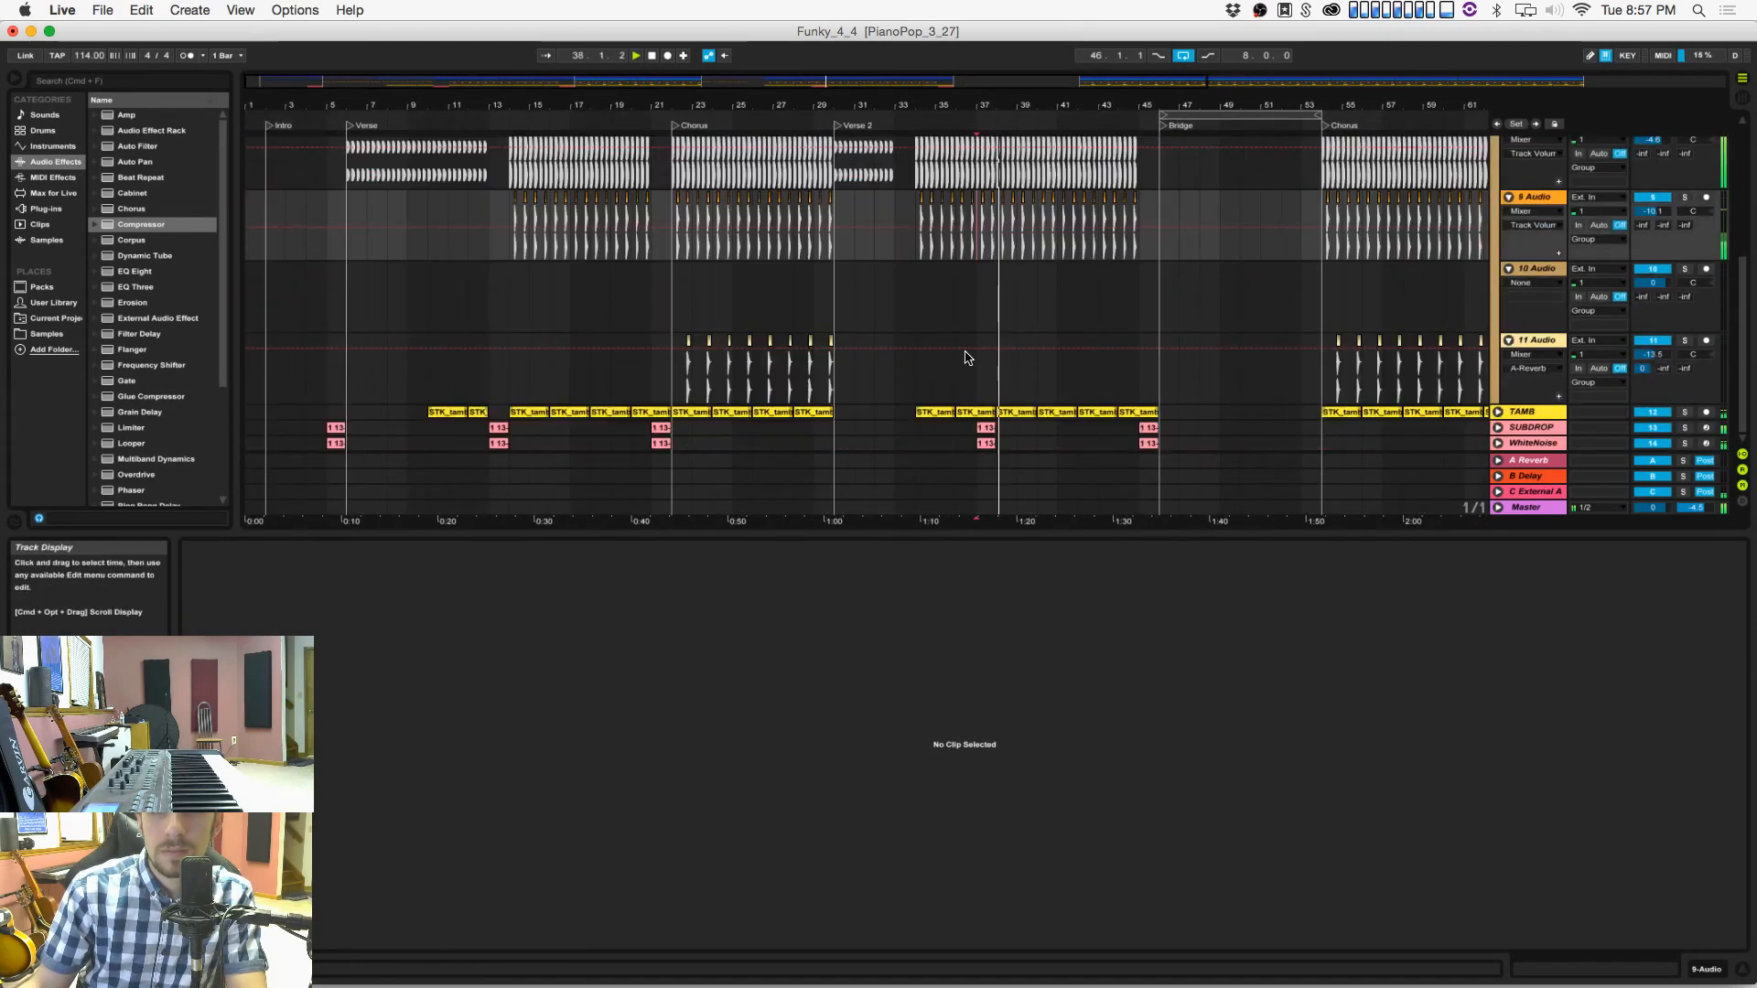
{"action": "scroll", "coordinate": [984, 334], "scroll_direction": "up", "scroll_amount": 4}
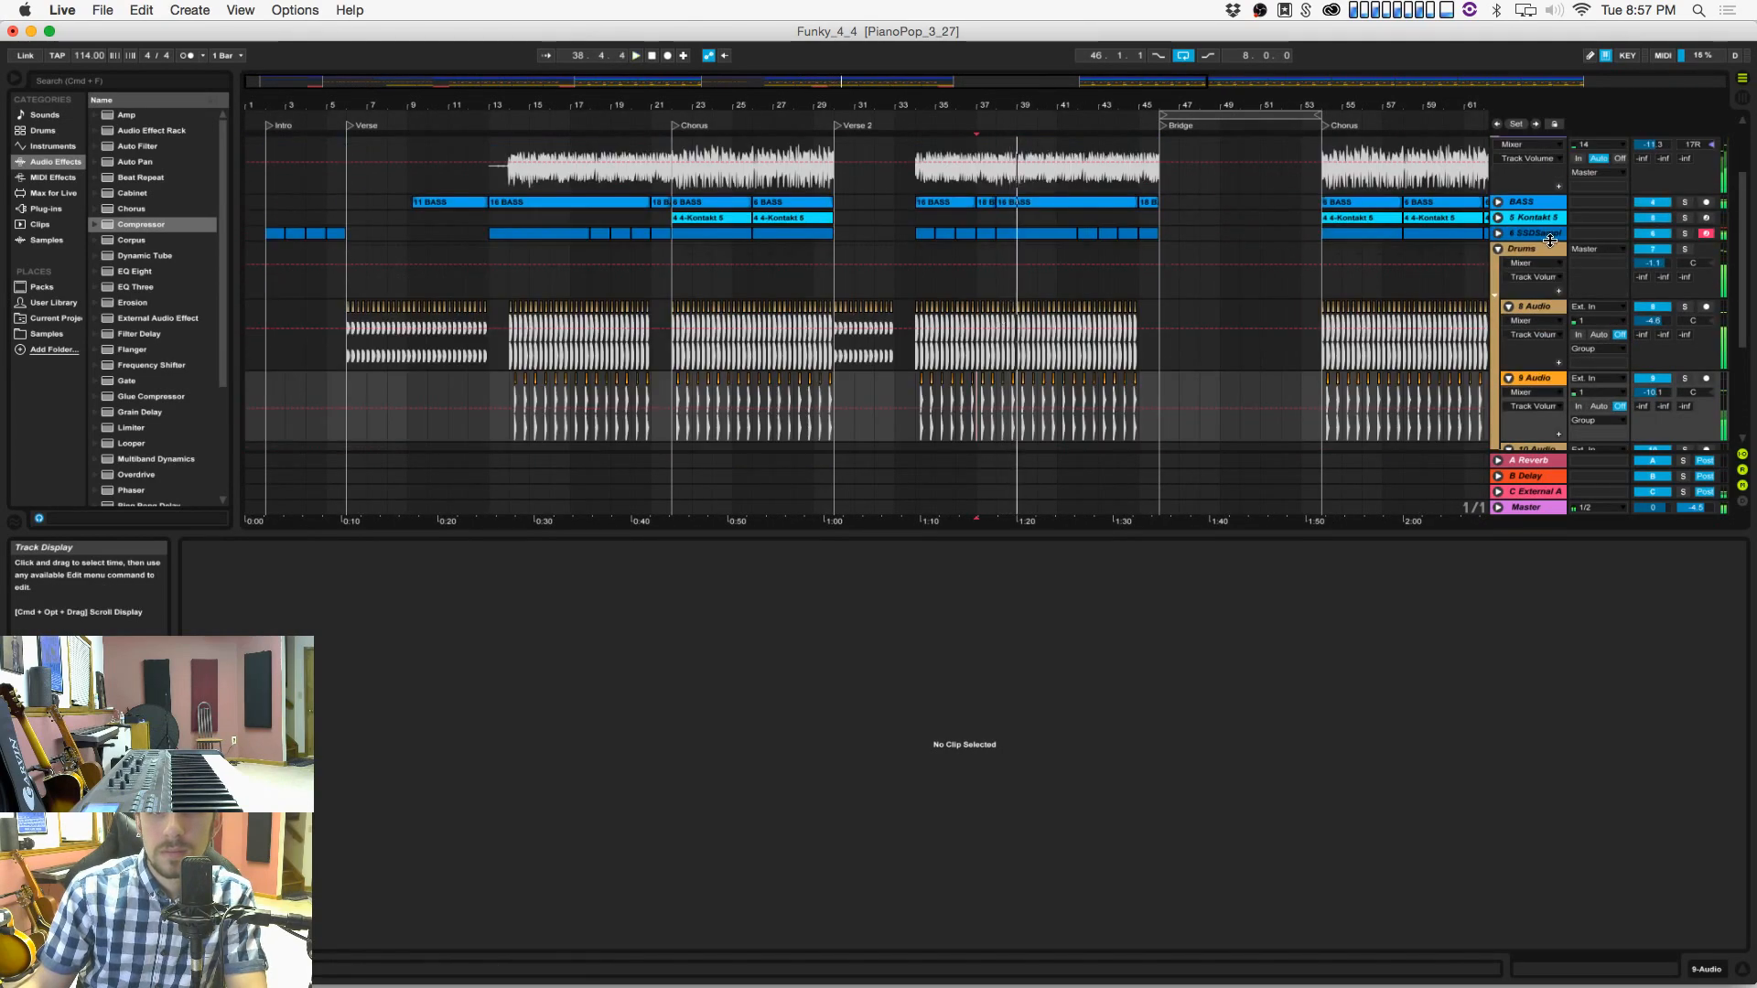
{"action": "left_click", "coordinate": [1498, 233]}
{"action": "left_click", "coordinate": [968, 235]}
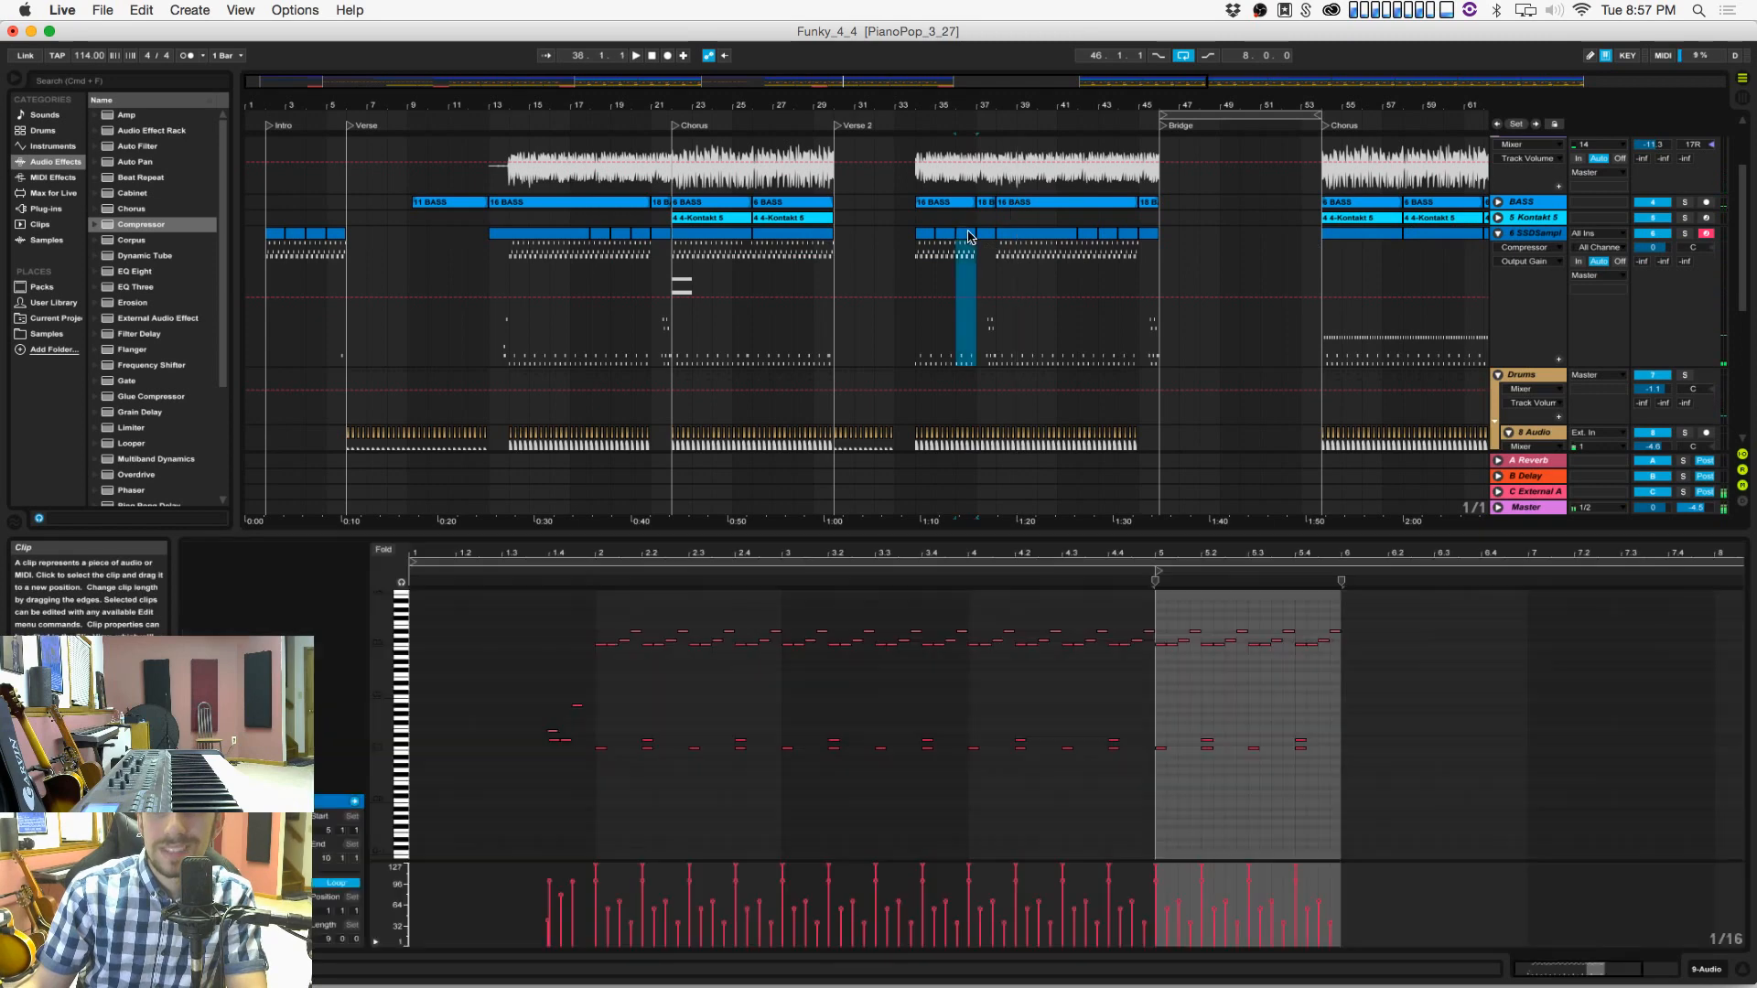
Step: Delete the SUBDROP and WhiteNoise clips at bar 37 and save the project
{"action": "scroll", "coordinate": [968, 274], "scroll_direction": "down", "scroll_amount": 5}
{"action": "left_click", "coordinate": [965, 435]}
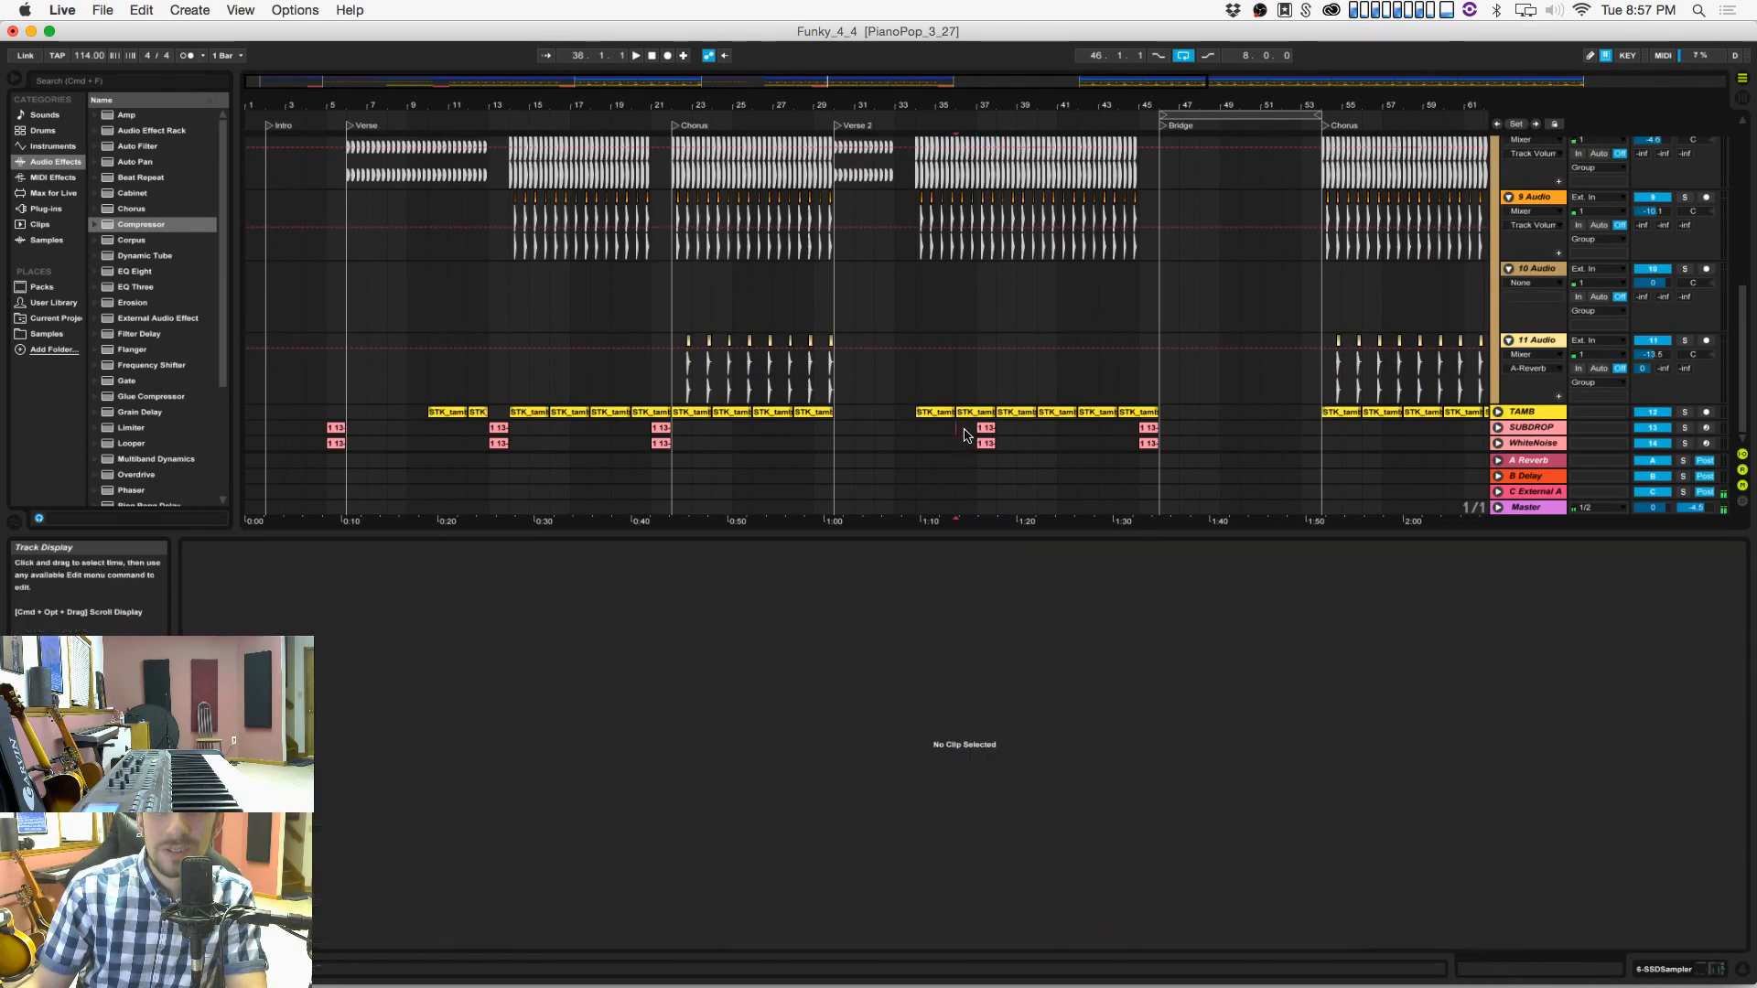
{"action": "left_click_drag", "start_coordinate": [967, 434], "coordinate": [1034, 443]}
{"action": "key", "text": "Delete"}
{"action": "key", "text": "super+s"}
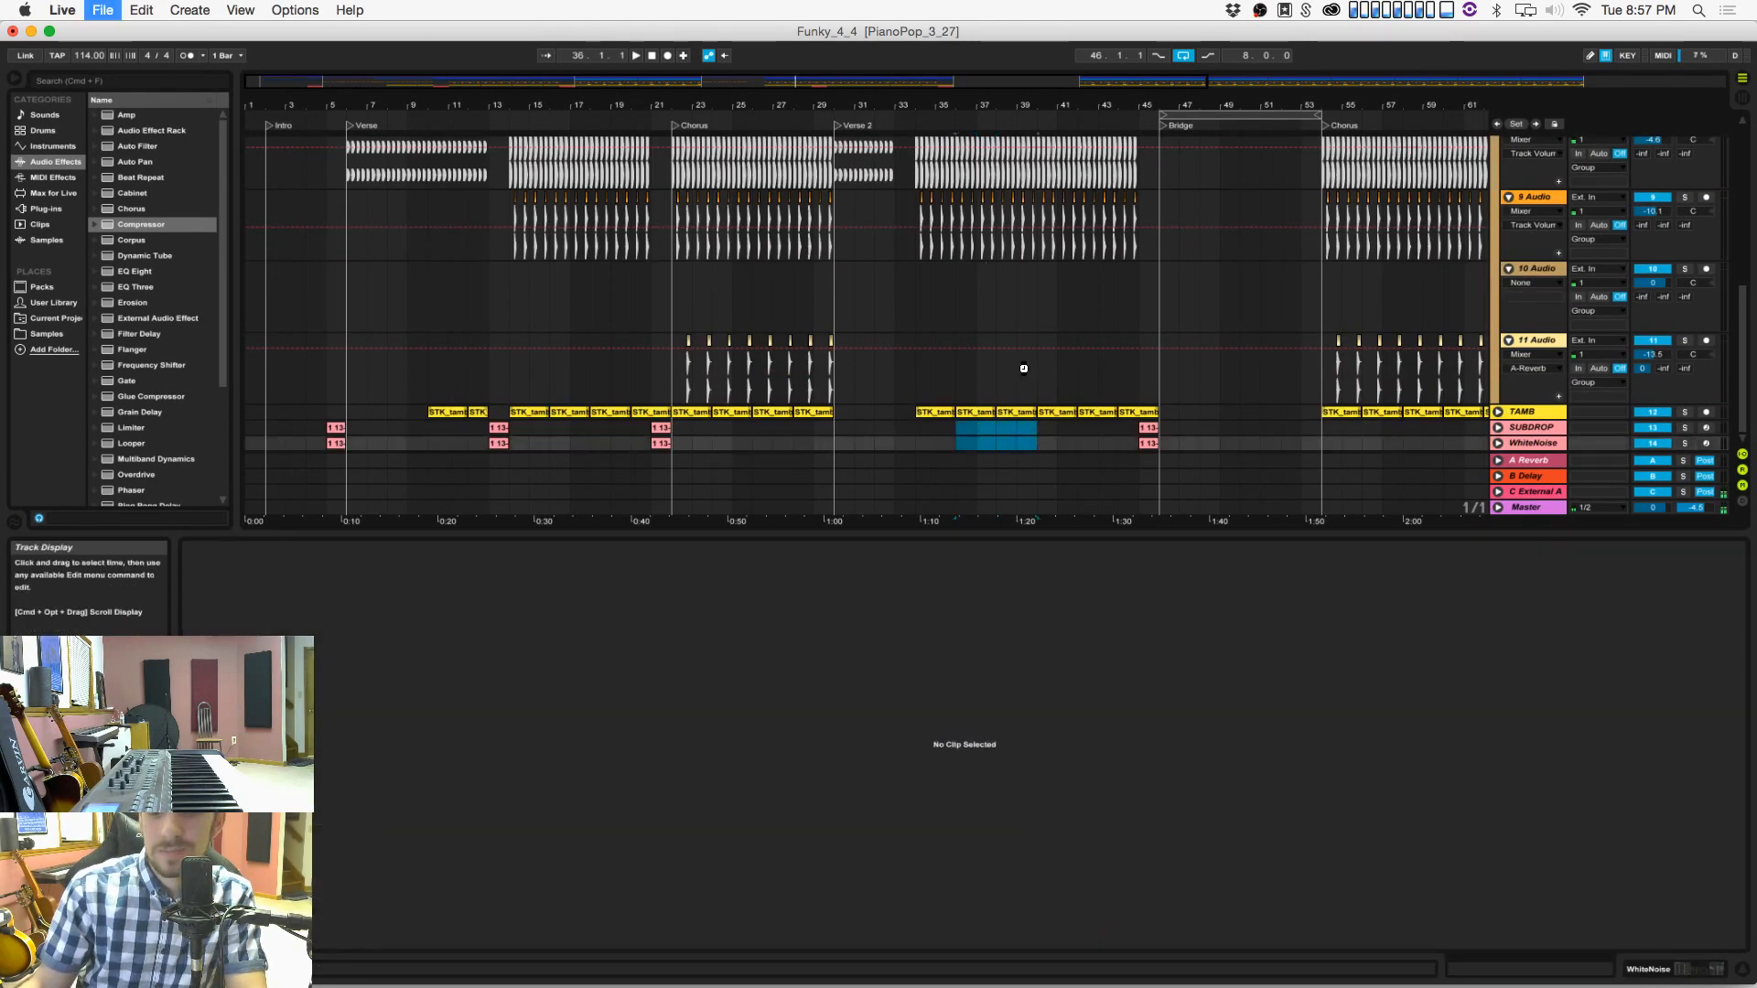
Step: Delete all bass clips in Verse 2 from bar 33 to the Bridge
{"action": "scroll", "coordinate": [1032, 345], "scroll_direction": "up", "scroll_amount": 5}
{"action": "left_click", "coordinate": [875, 320]}
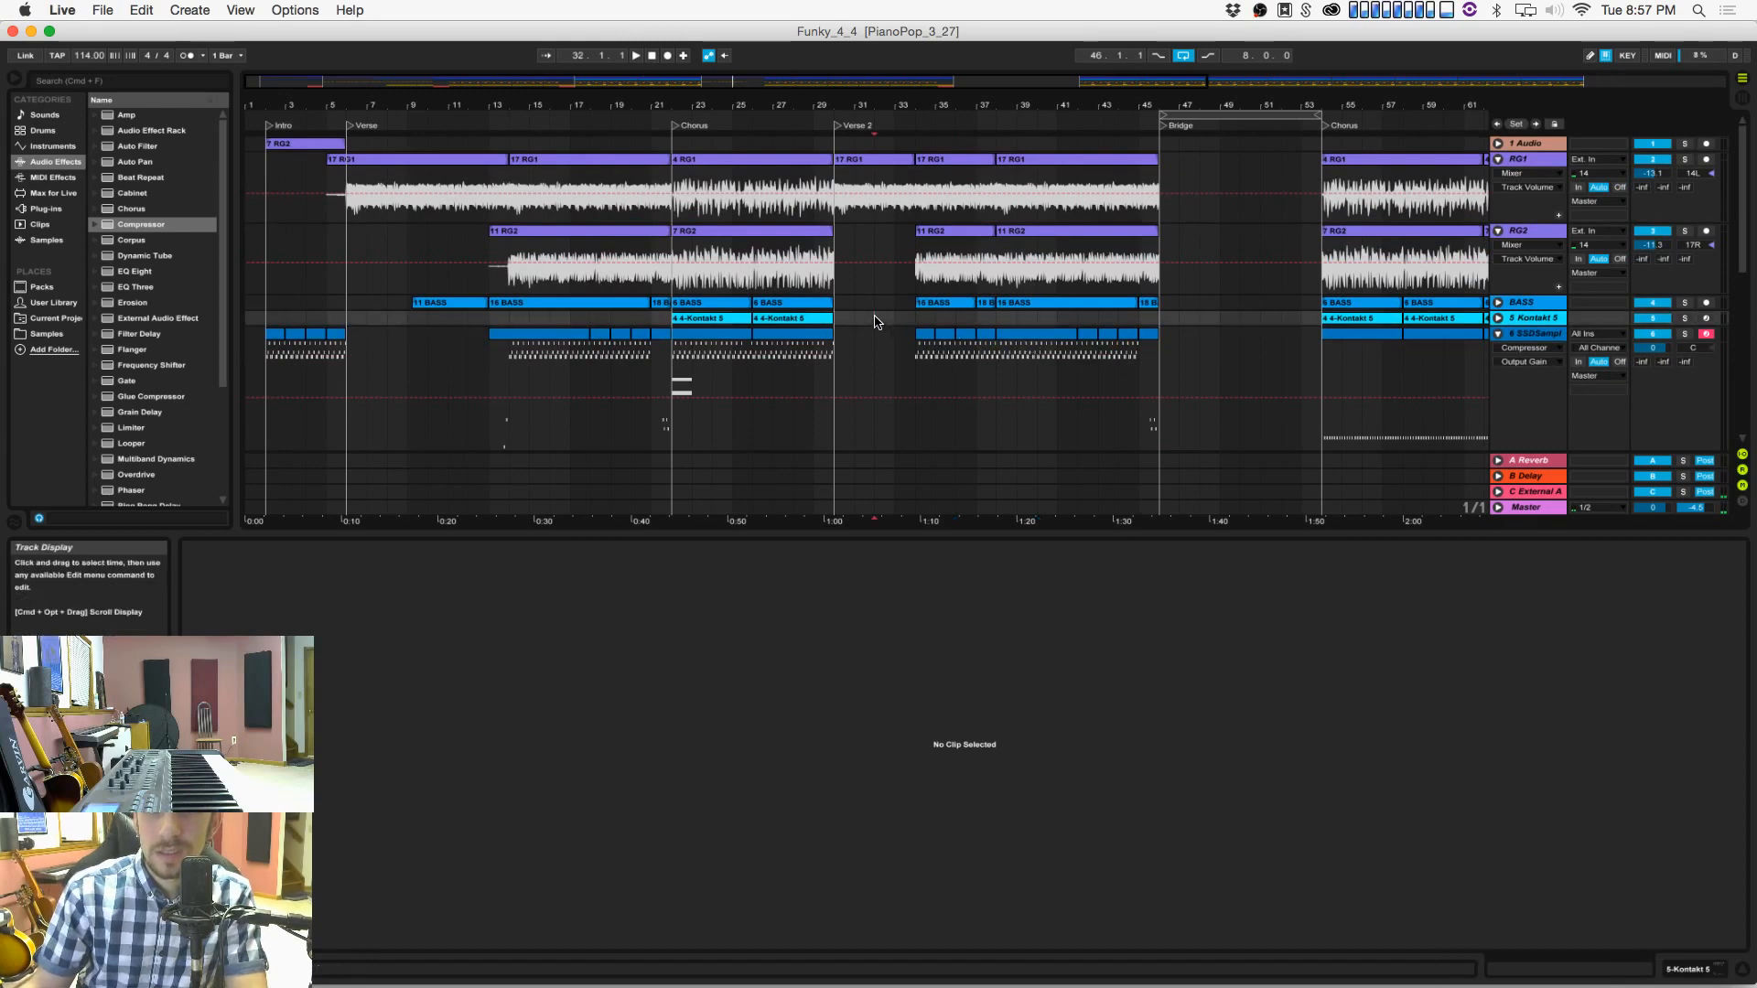
{"action": "left_click_drag", "start_coordinate": [884, 306], "coordinate": [1164, 303]}
{"action": "key", "text": "Delete"}
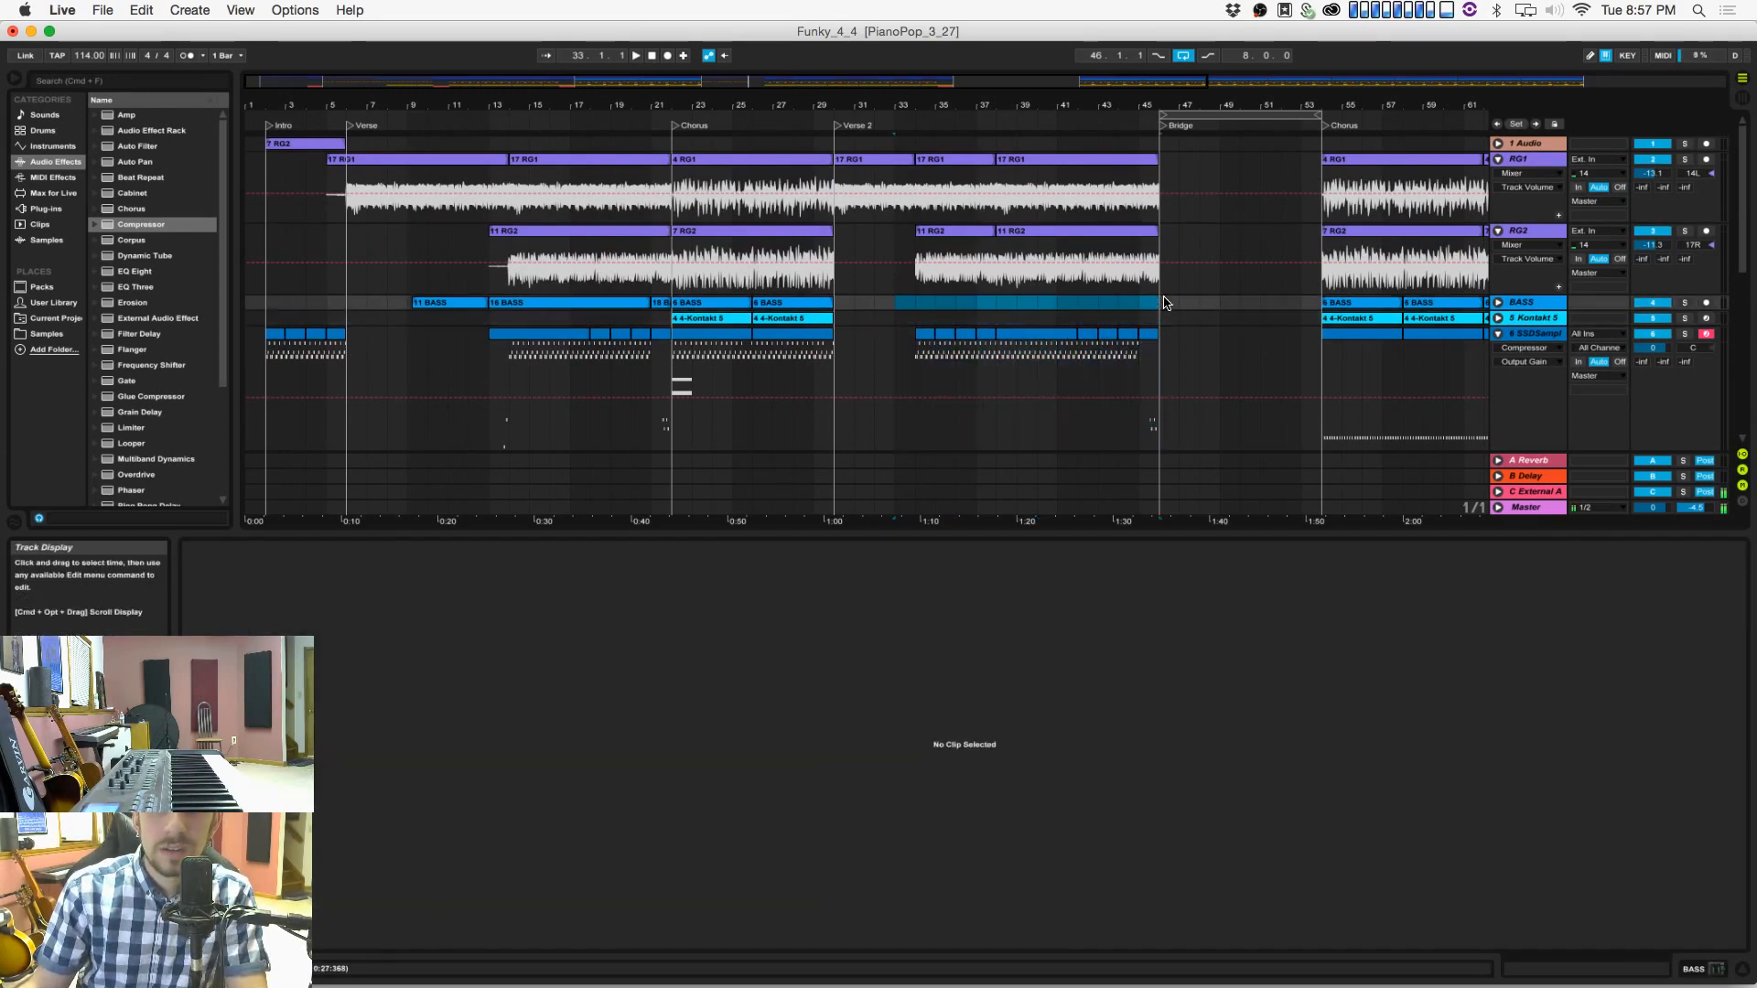
Step: Place the insert point at bar 30 on the BASS track and arm that track for recording
{"action": "left_click", "coordinate": [832, 317]}
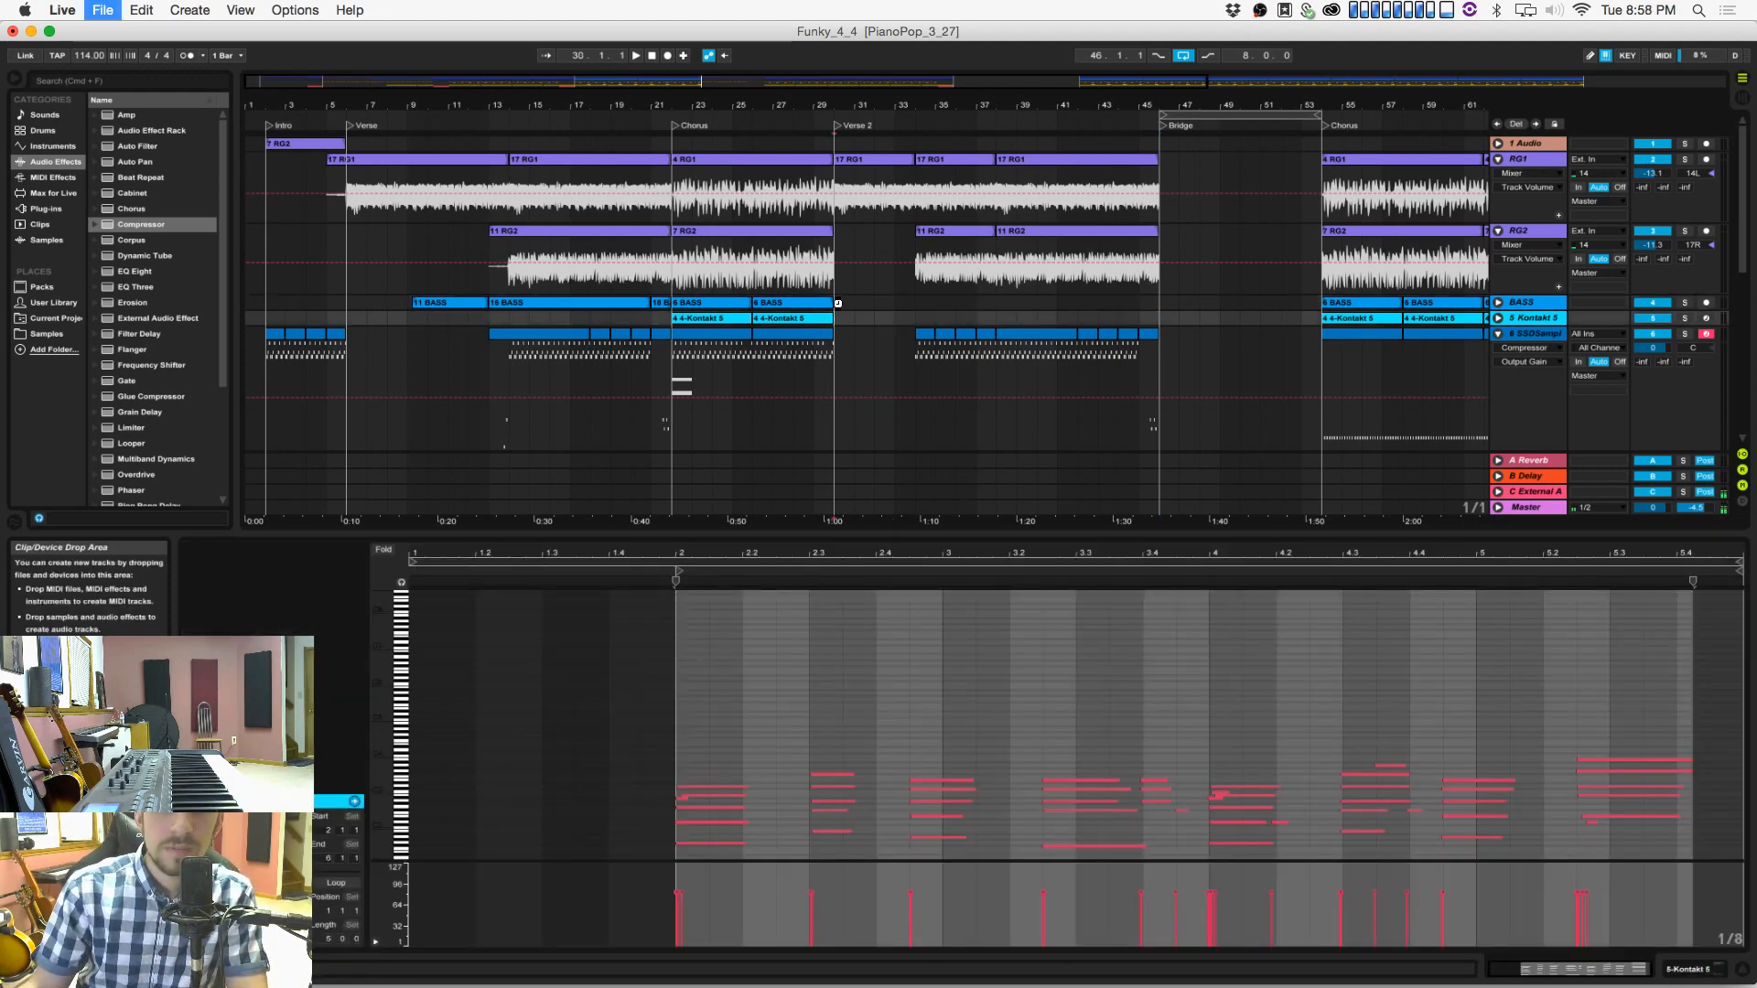
{"action": "left_click", "coordinate": [836, 303]}
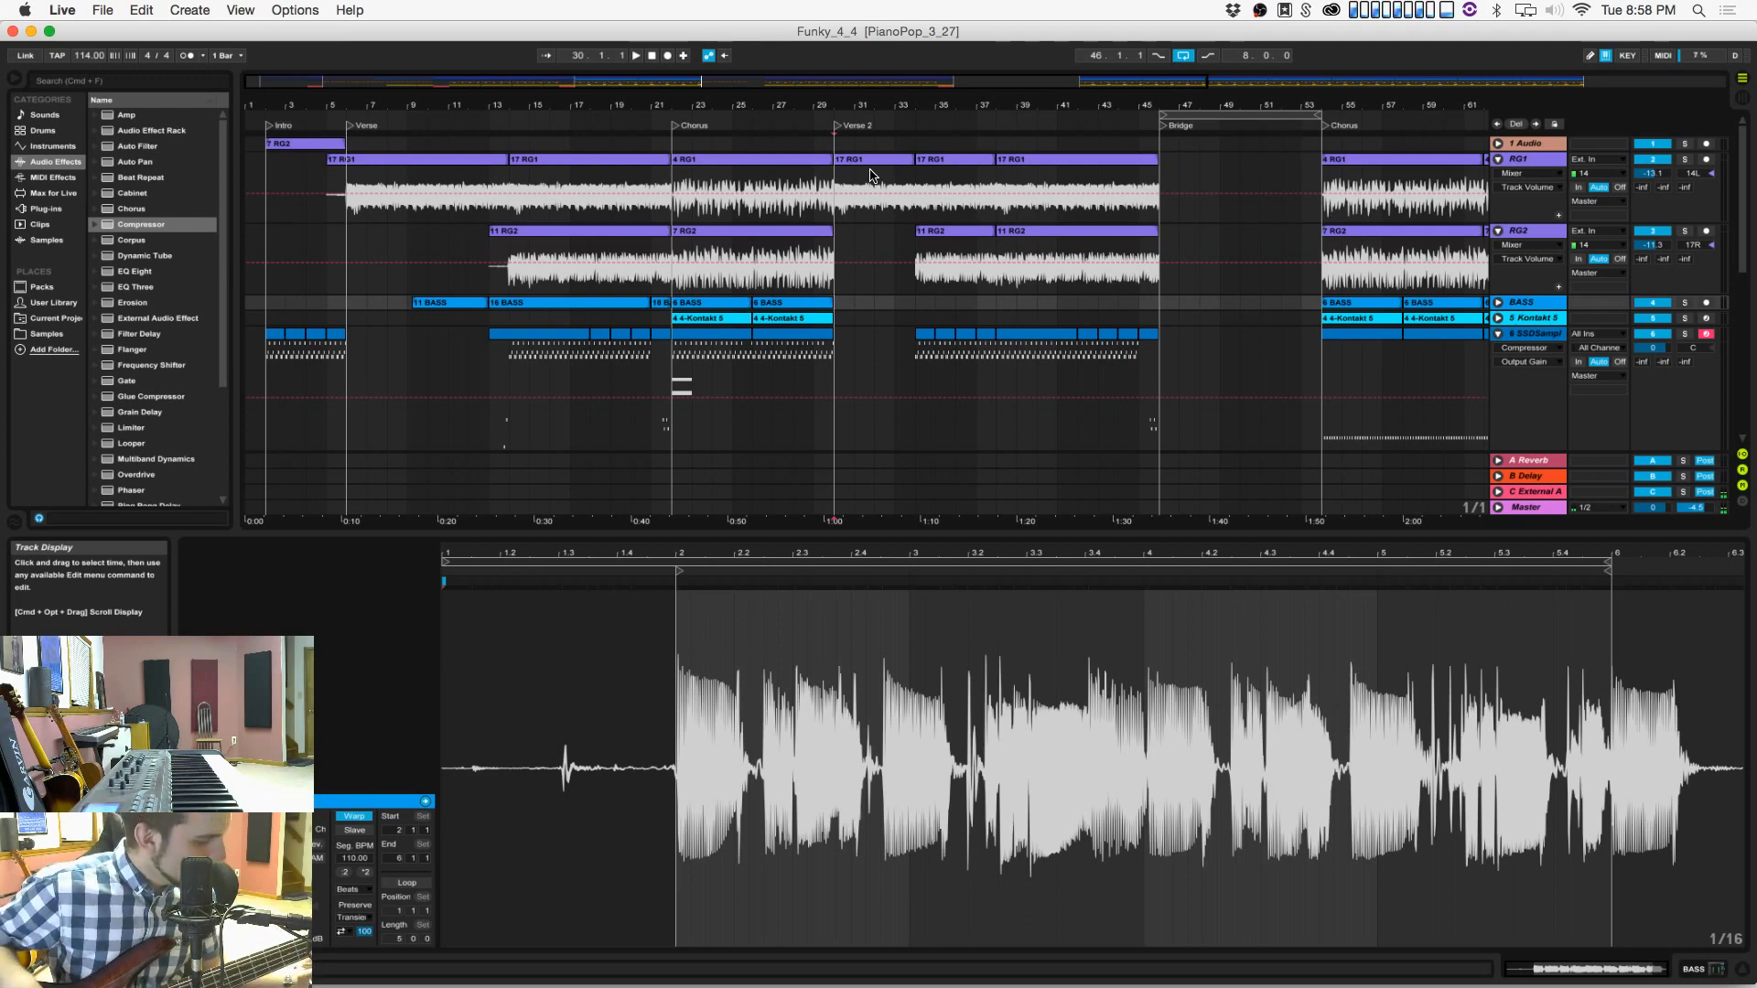
{"action": "left_click", "coordinate": [1707, 303]}
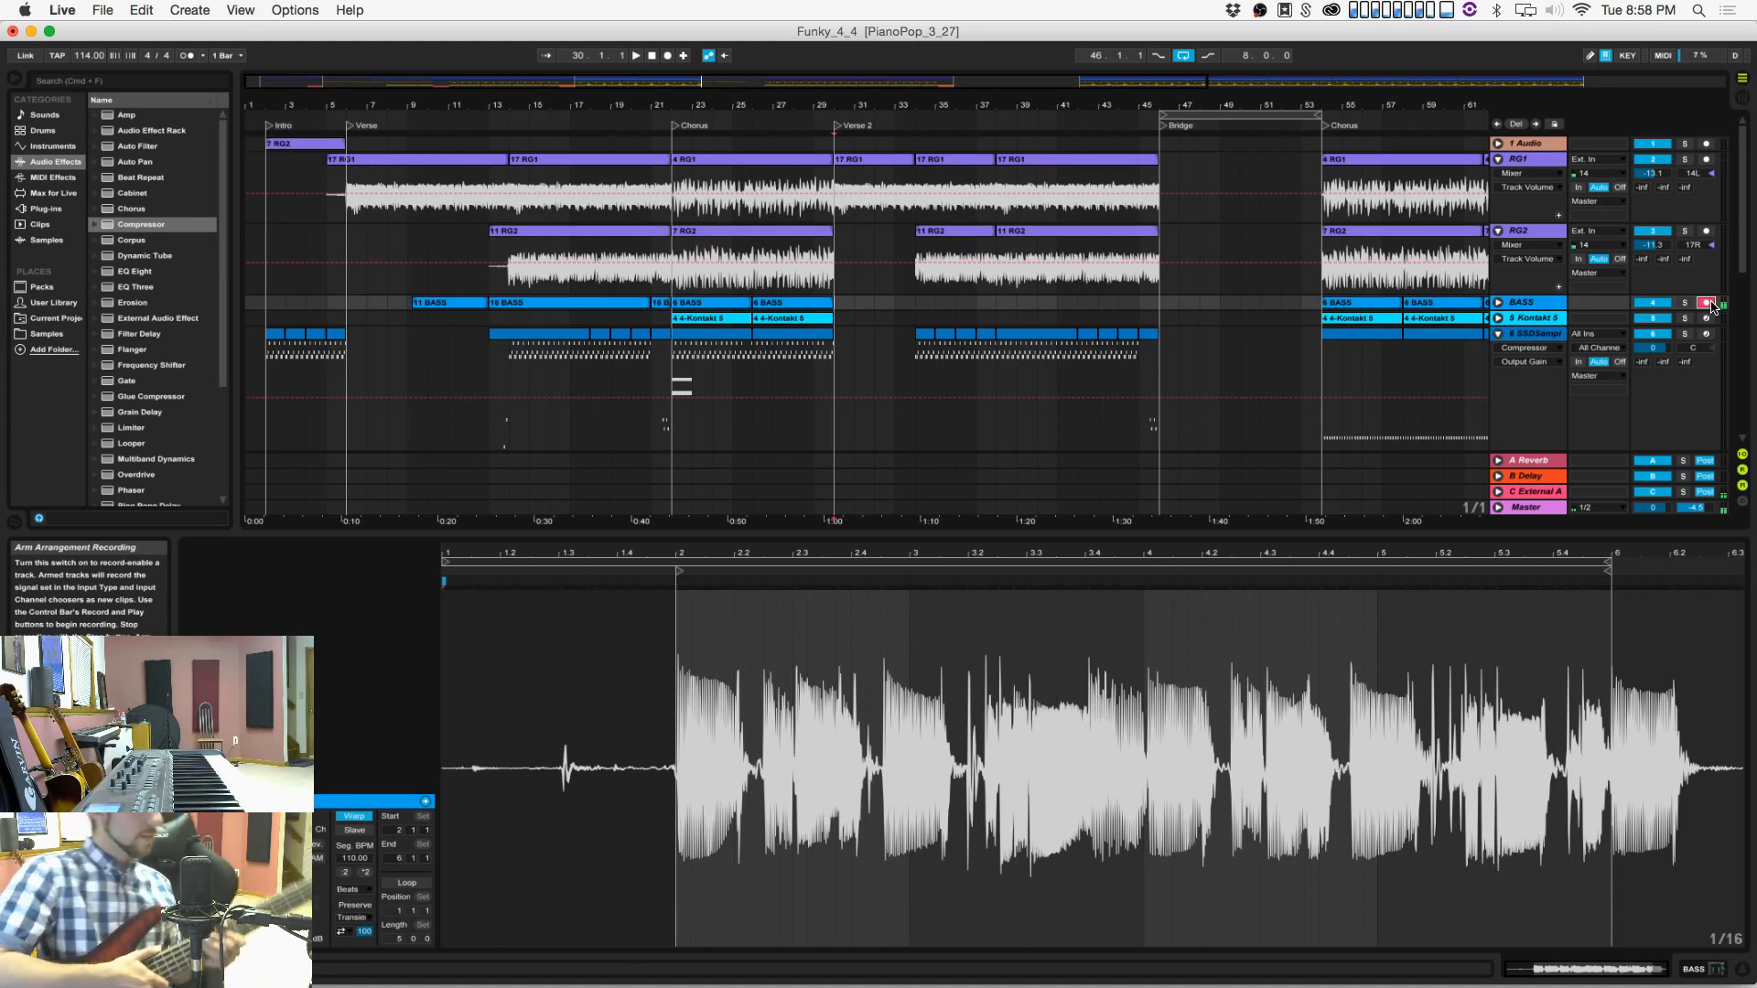
{"action": "key", "text": "super+Tab"}
{"action": "key", "text": "super+Tab"}
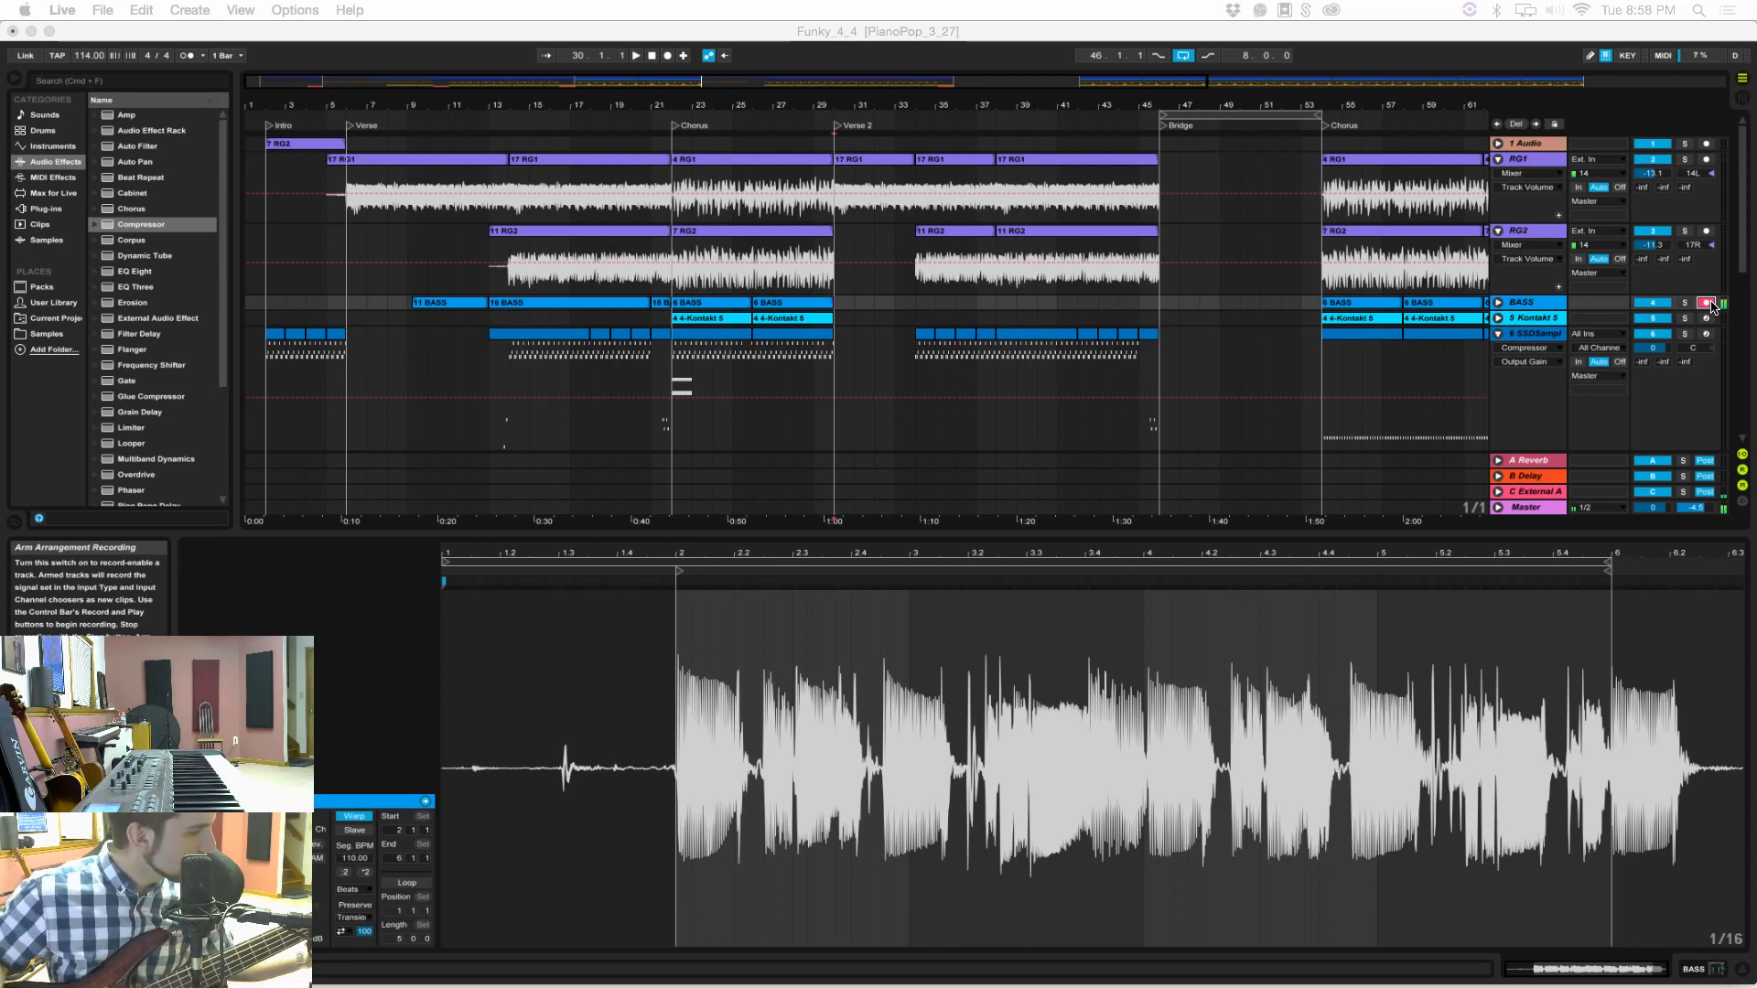
{"action": "left_click", "coordinate": [1710, 303]}
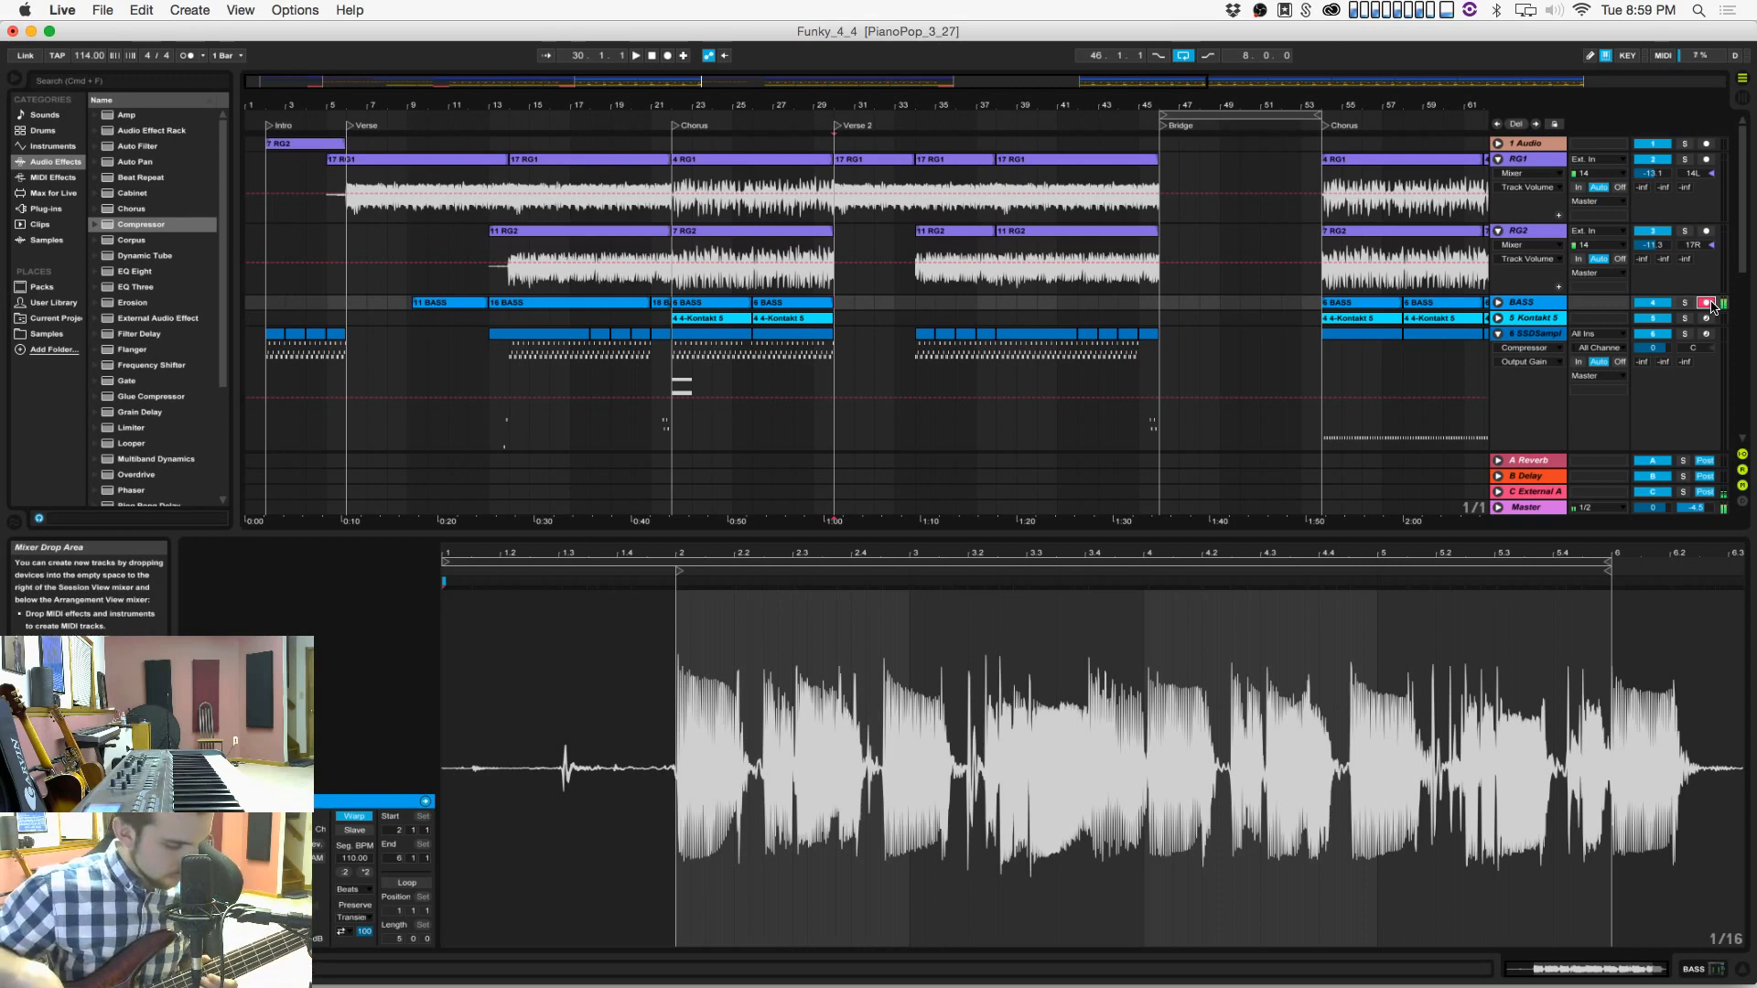
Step: Record a bass take from bar 30 with the metronome enabled, stop it in bar 34, and unfold the BASS track
{"action": "left_click", "coordinate": [955, 383]}
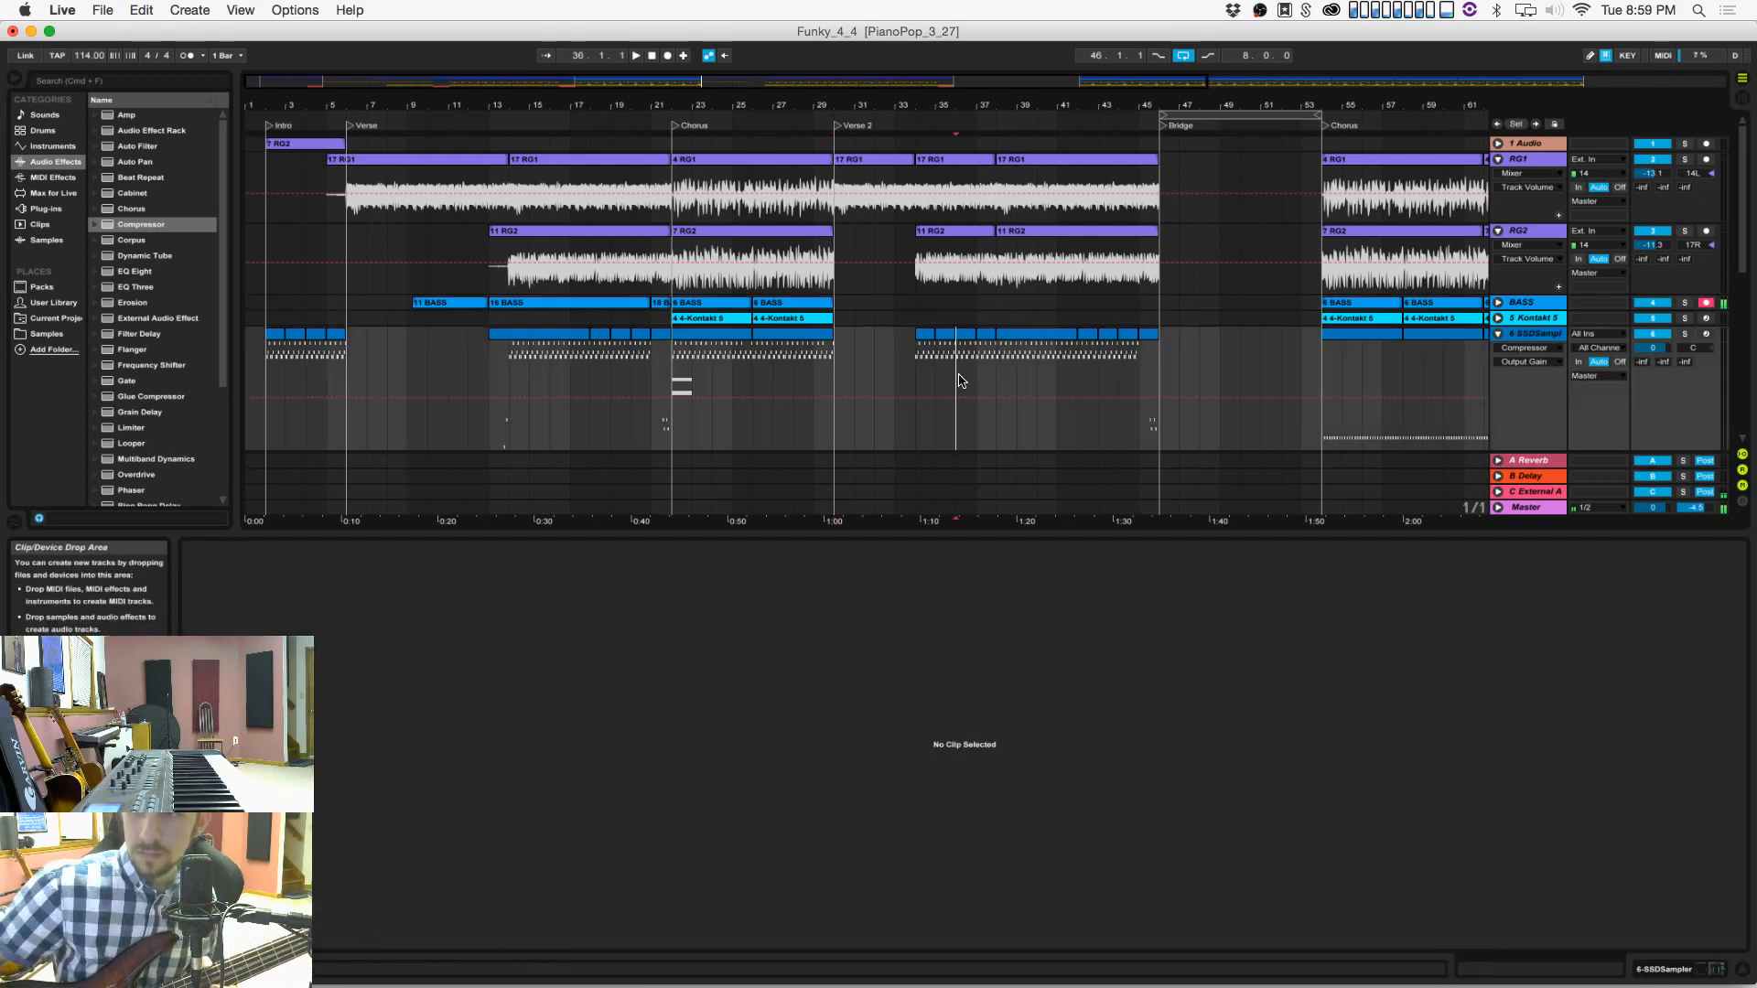
{"action": "left_click", "coordinate": [835, 305]}
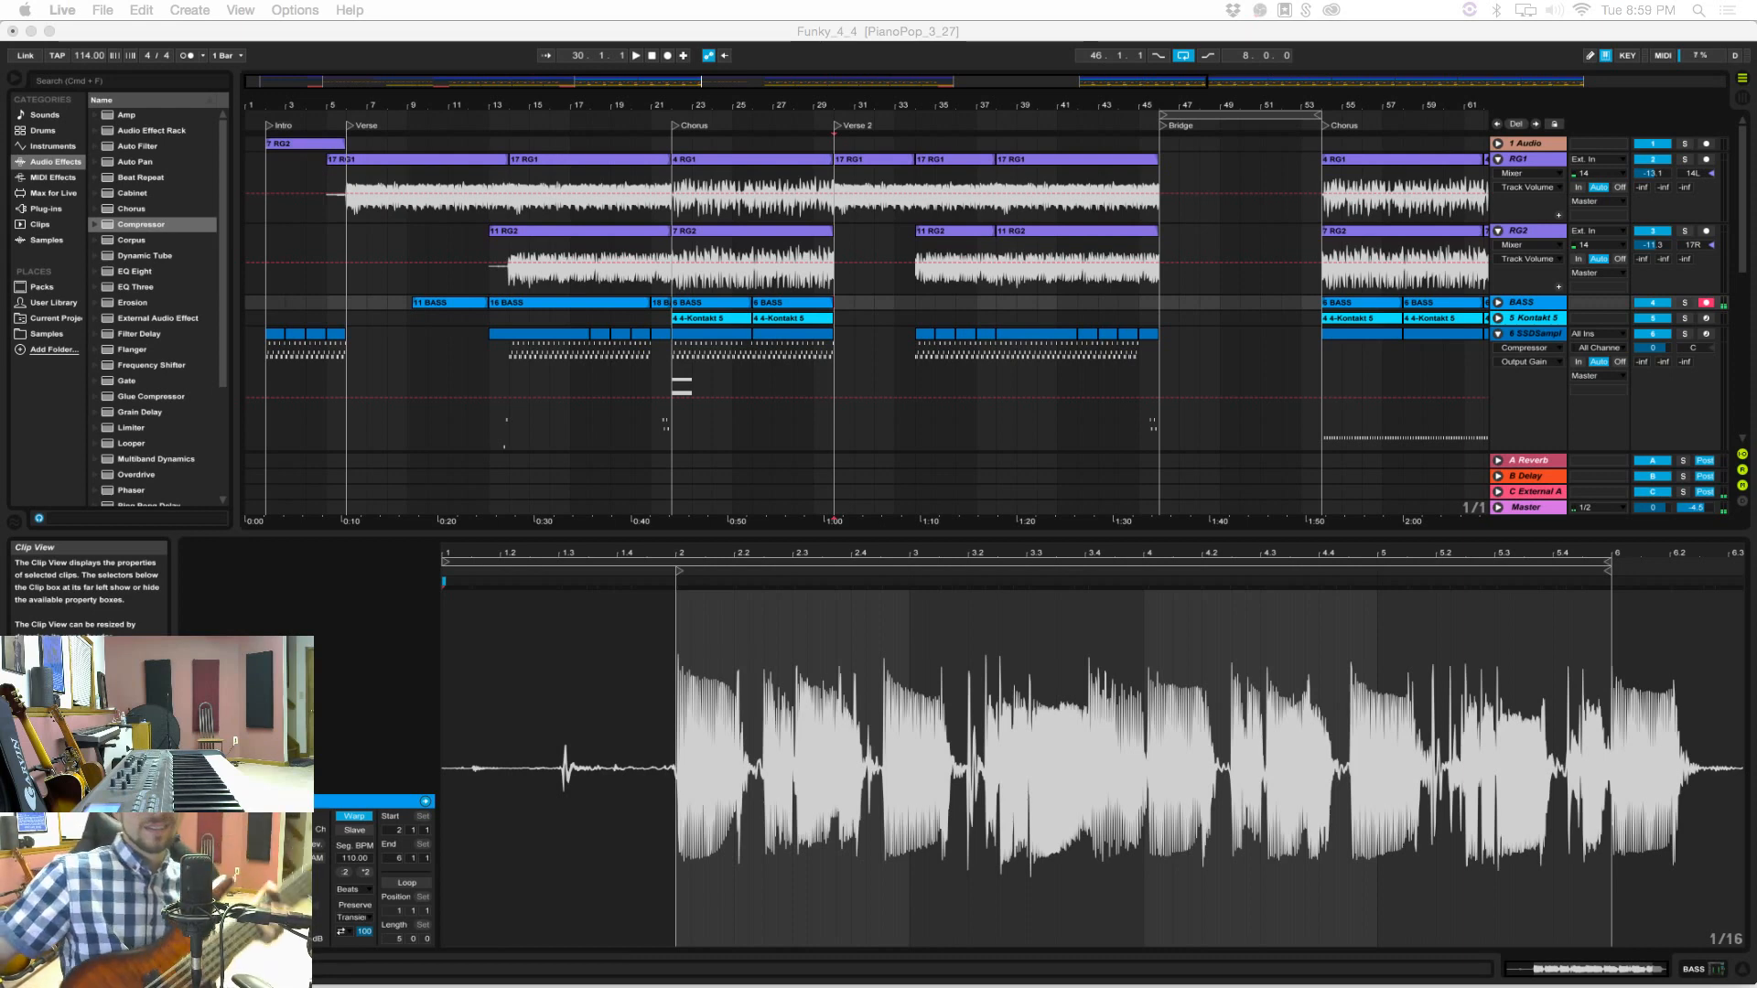
{"action": "left_click", "coordinate": [647, 46]}
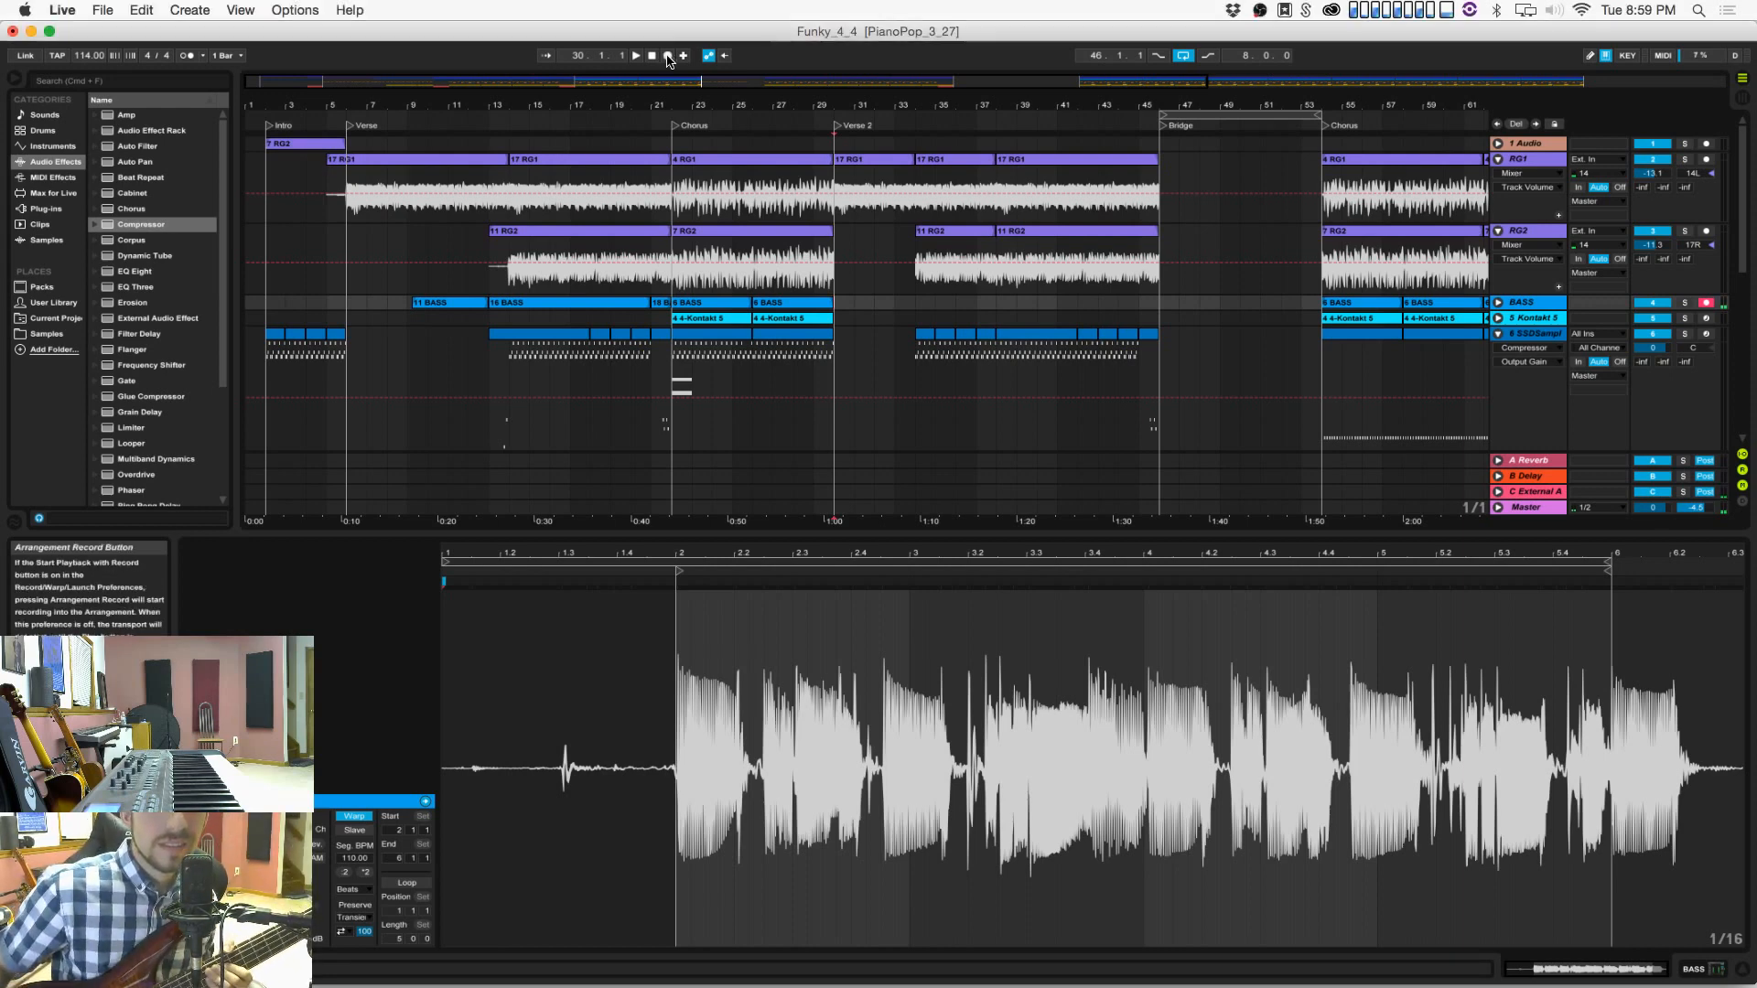
{"action": "left_click", "coordinate": [667, 55]}
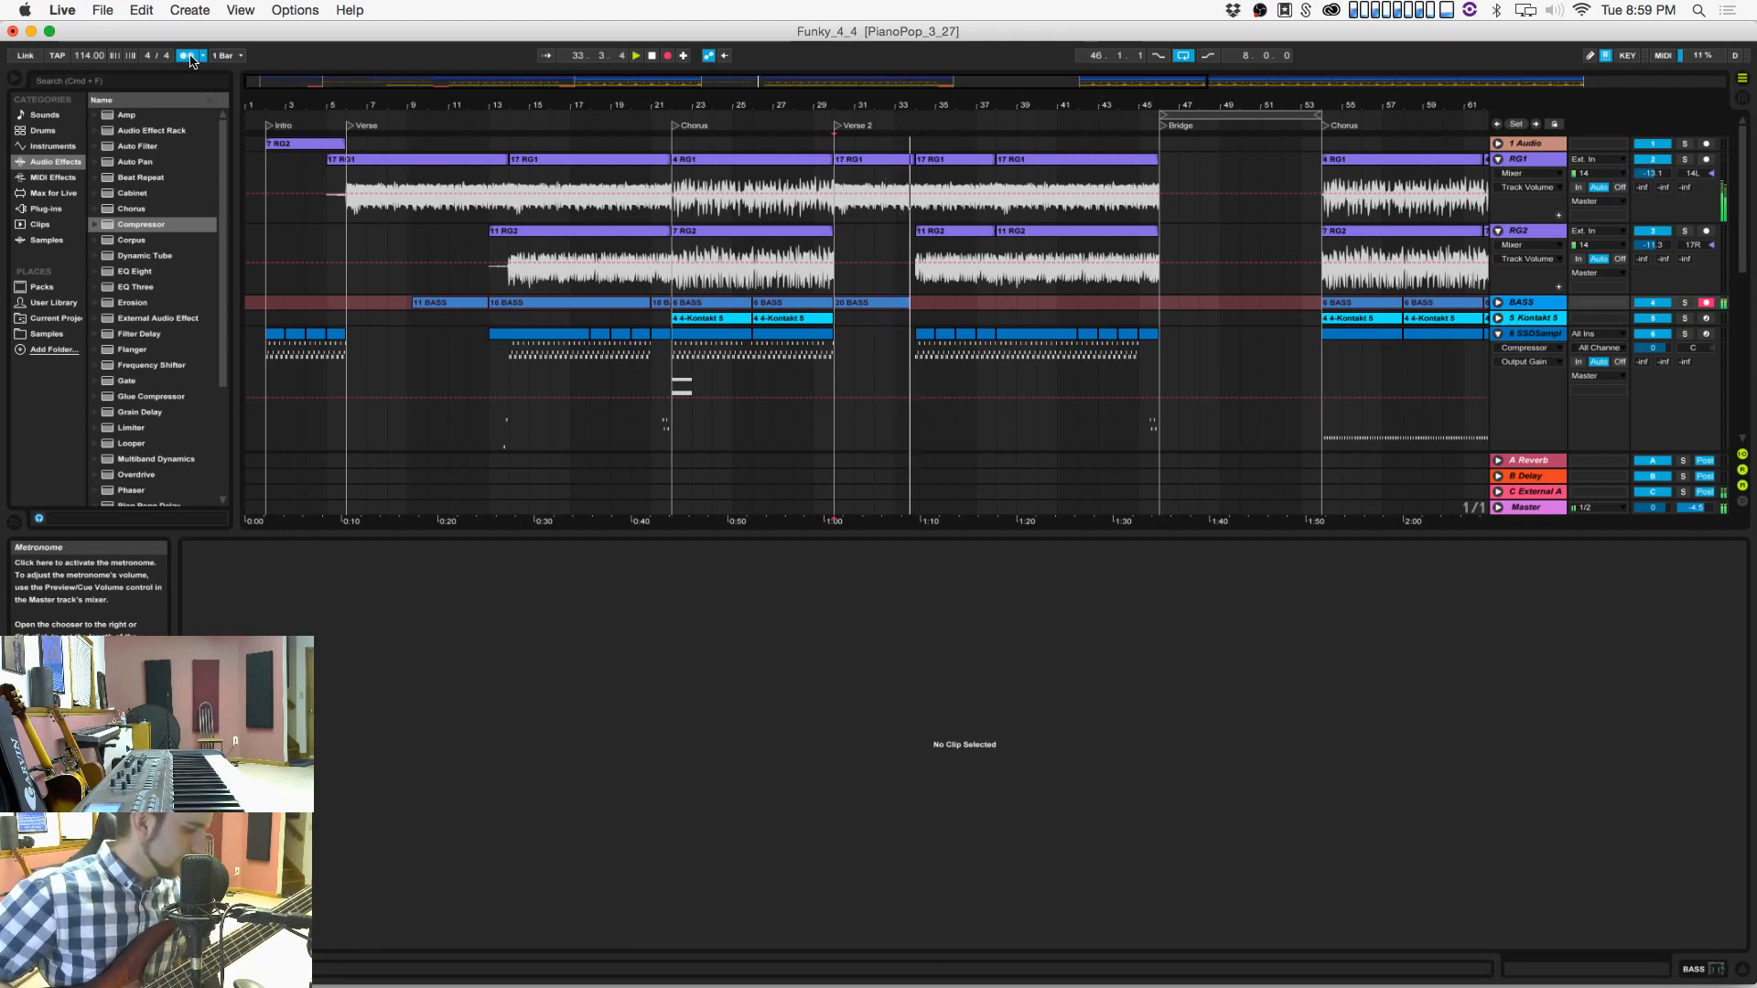
{"action": "key", "text": "space"}
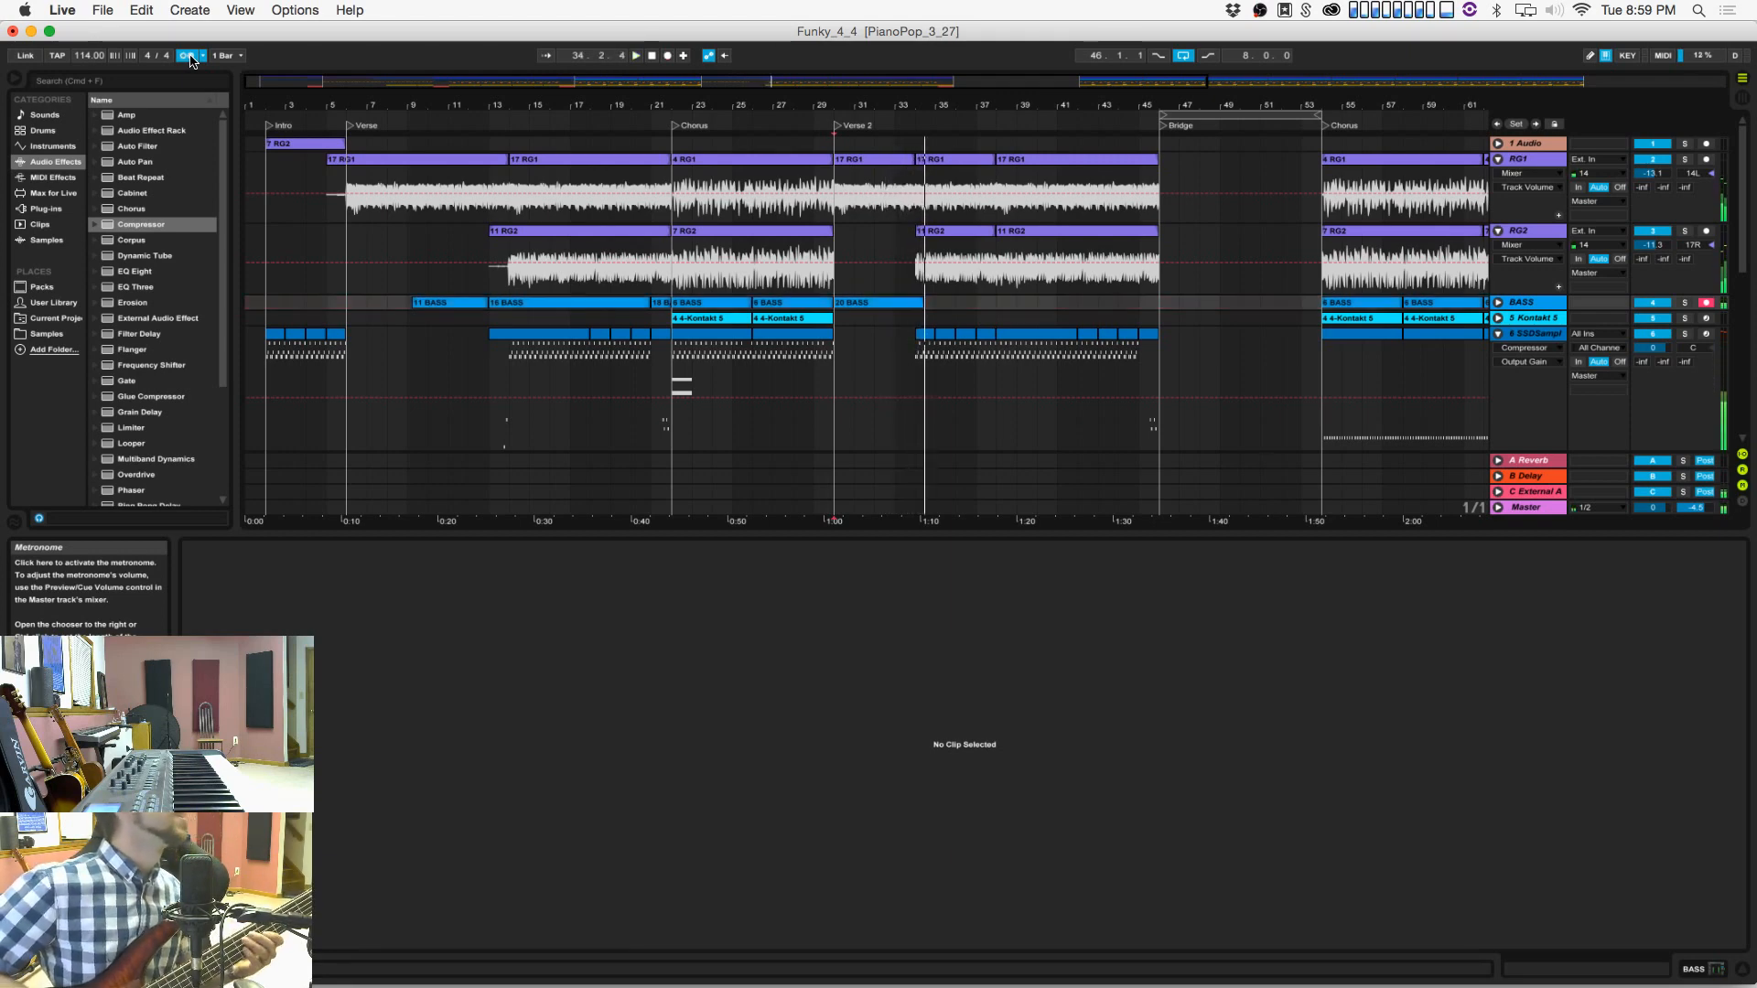
{"action": "left_click", "coordinate": [1498, 302]}
{"action": "left_click", "coordinate": [888, 344]}
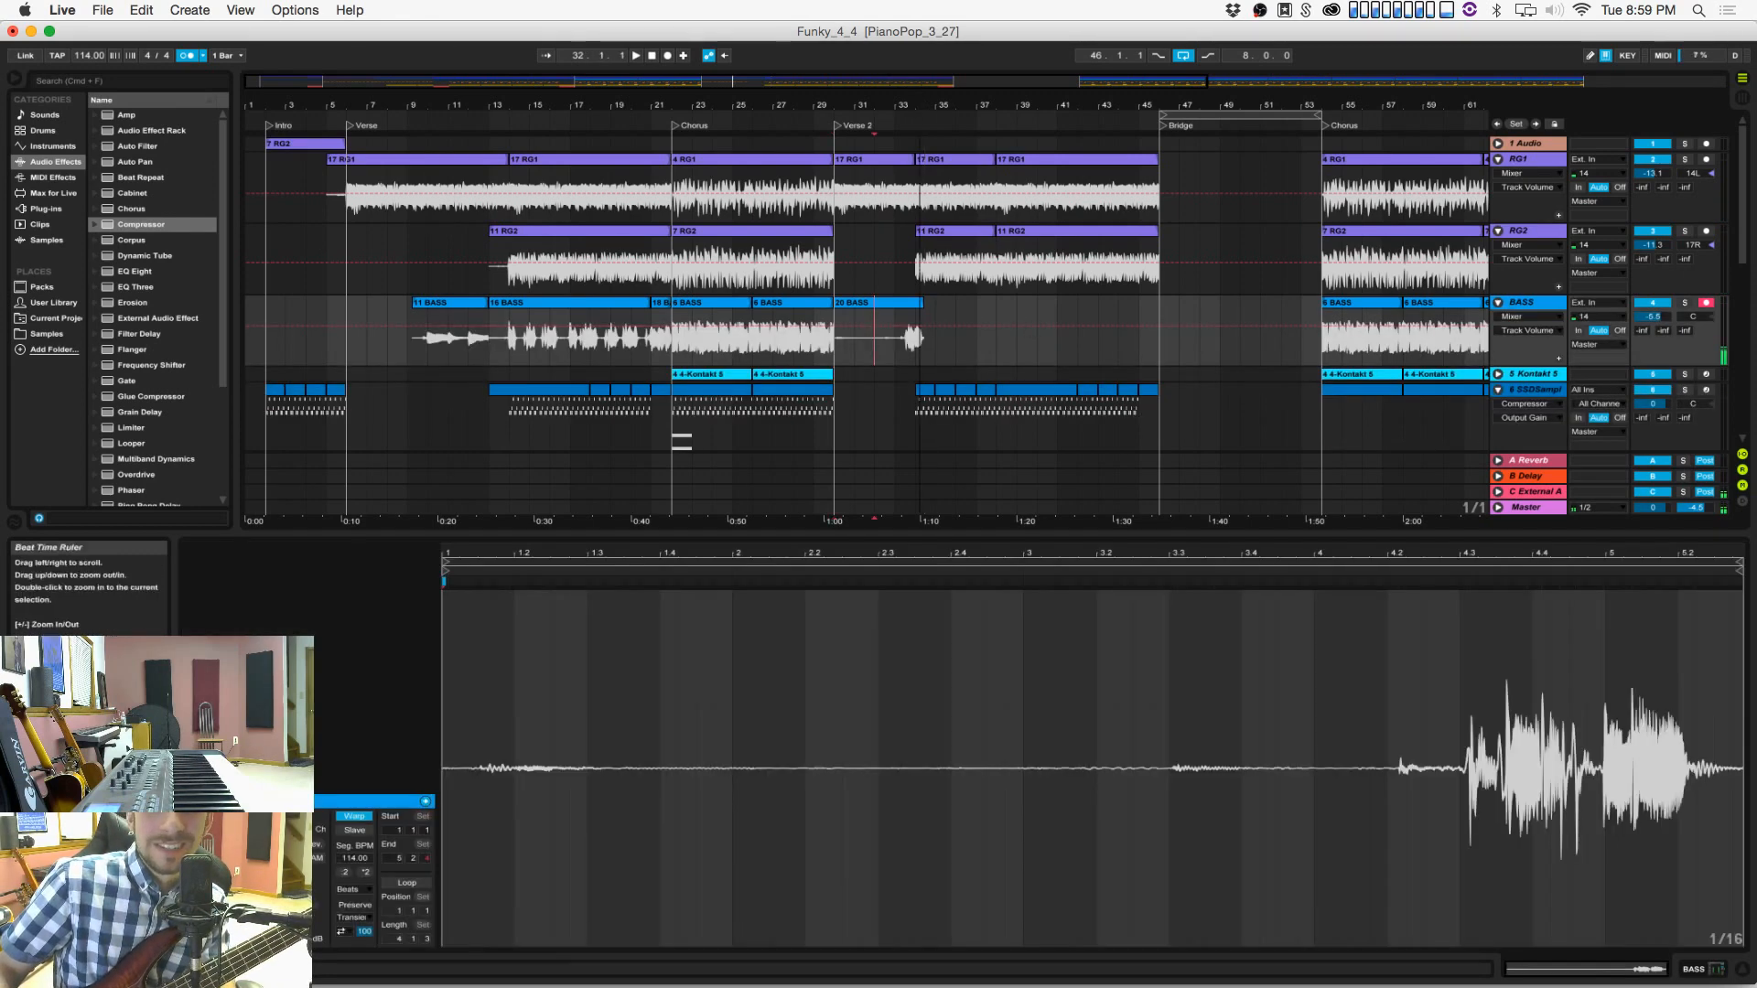
Step: Save the set and try to record a bass take over Verse 2 on the BASS track, starting at bar 32
{"action": "left_click_drag", "start_coordinate": [920, 102], "coordinate": [924, 104]}
{"action": "key", "text": "super+s"}
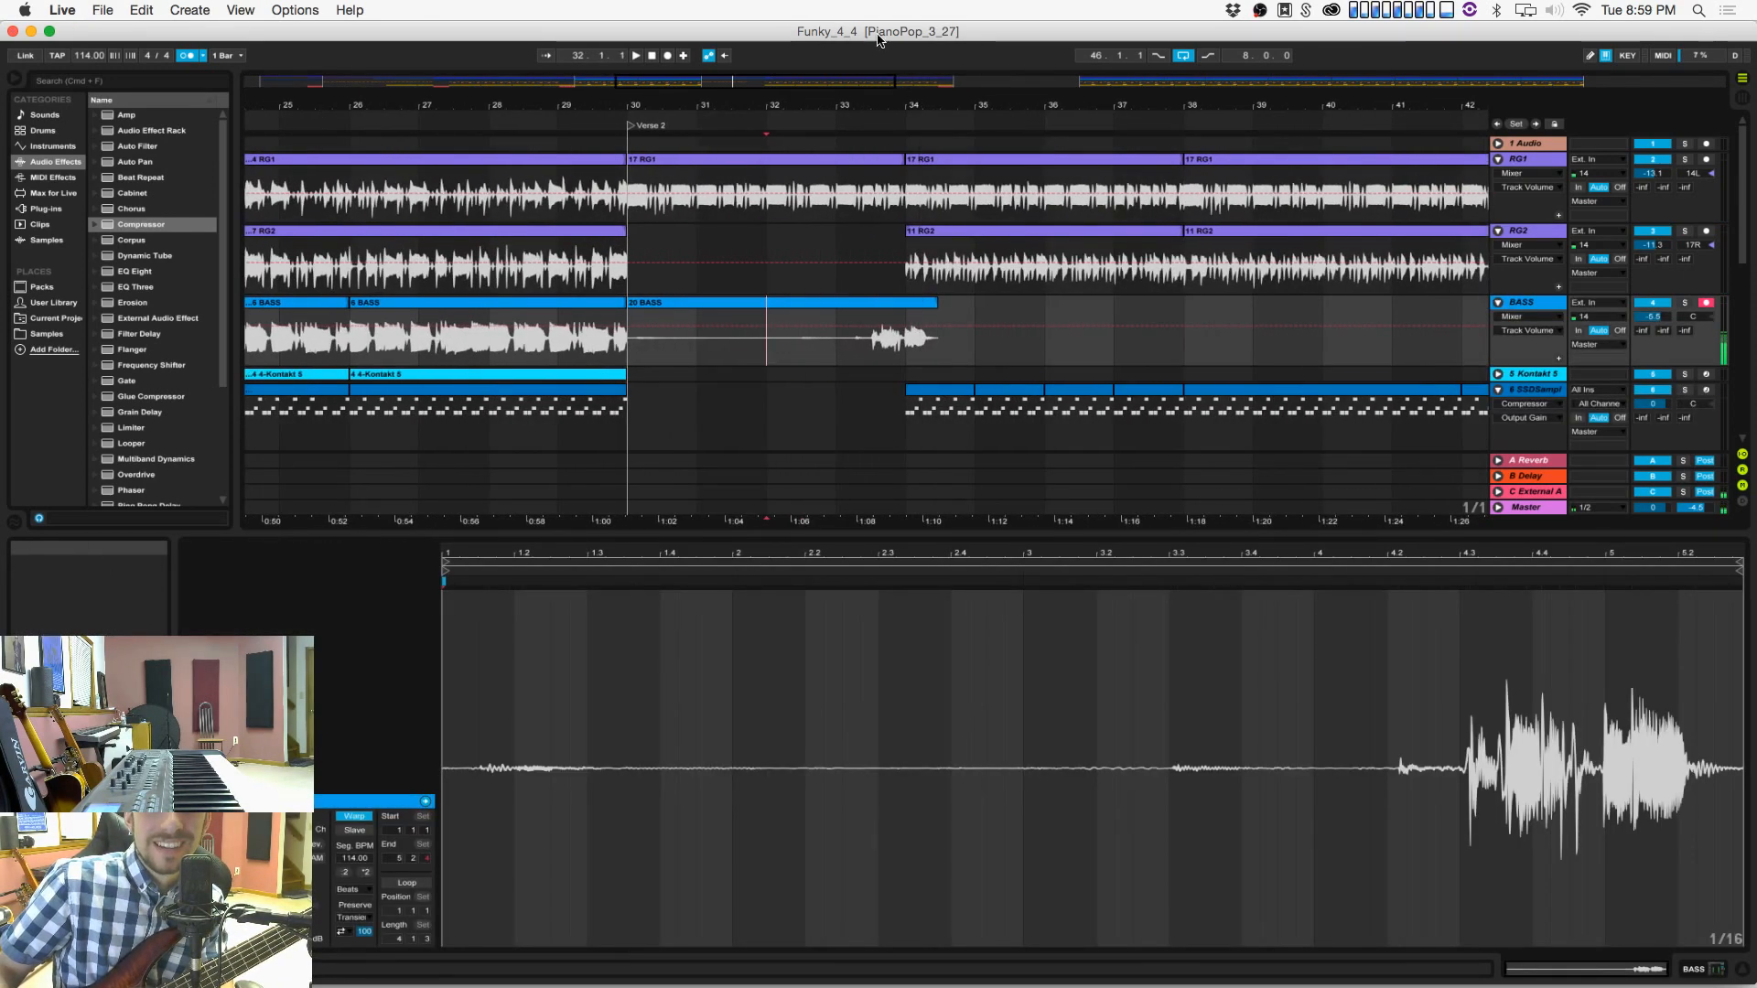
{"action": "left_click", "coordinate": [666, 56]}
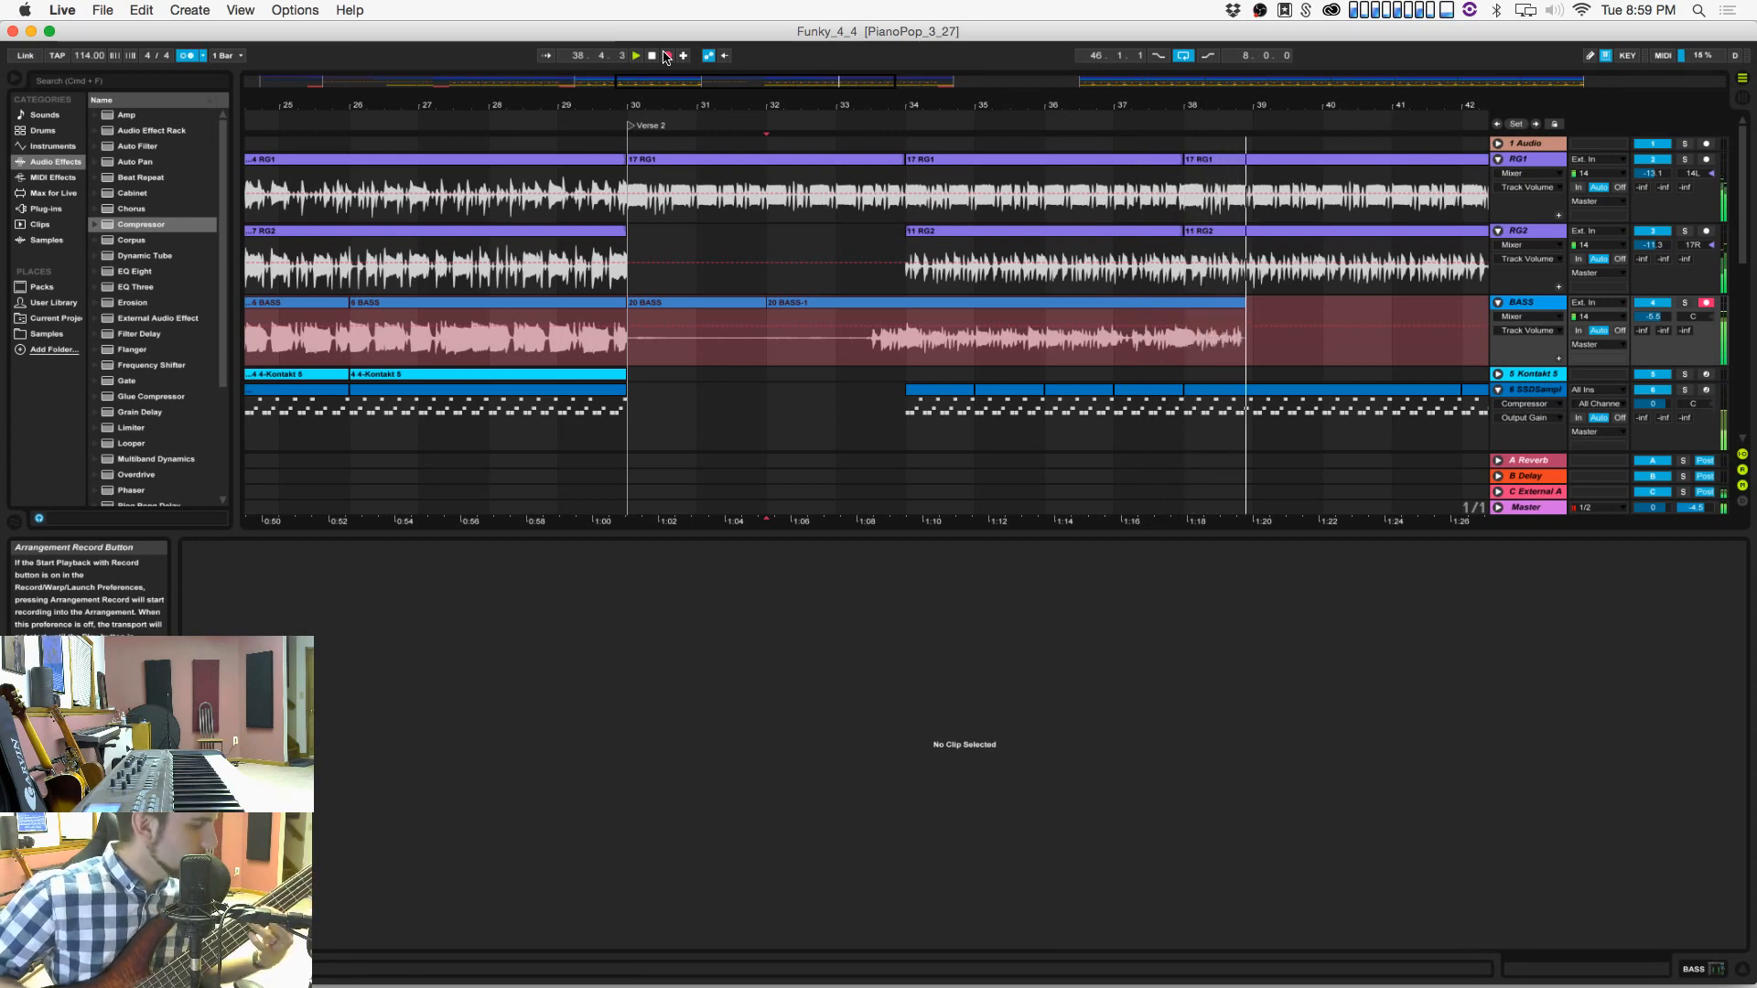
{"action": "left_click", "coordinate": [666, 56]}
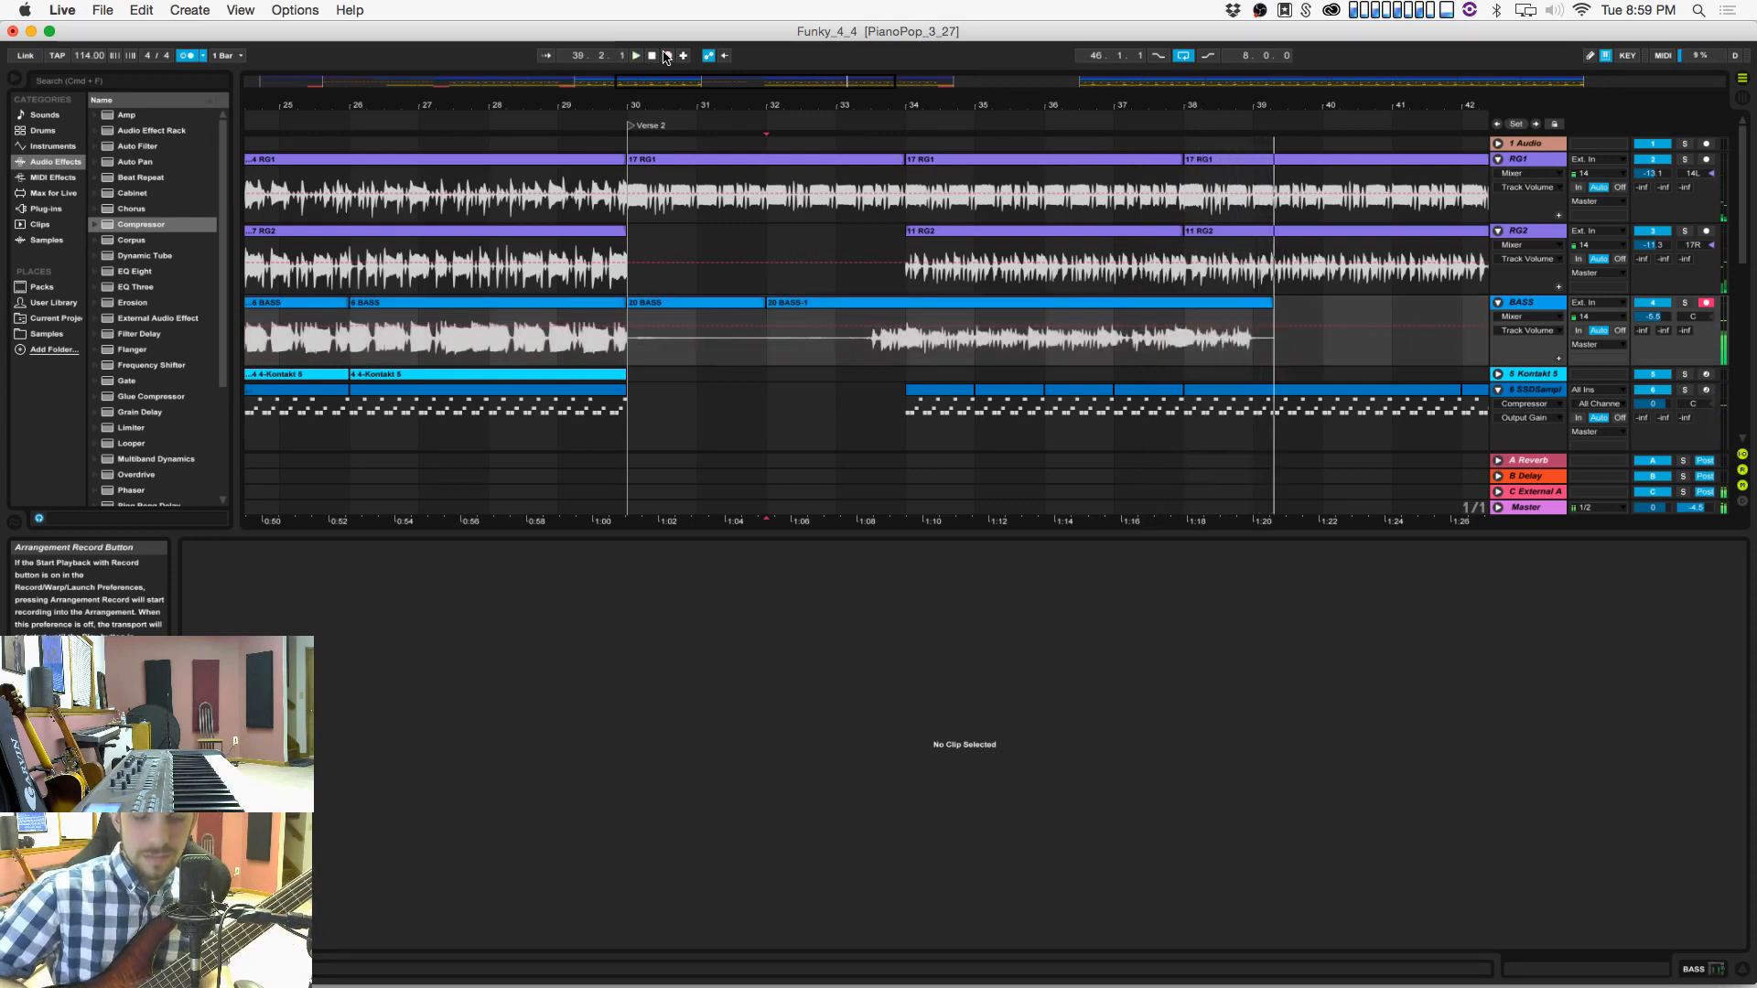
Step: Try three more bass takes from bar 32, each recorded over the previous one on the BASS track
{"action": "left_click", "coordinate": [767, 340]}
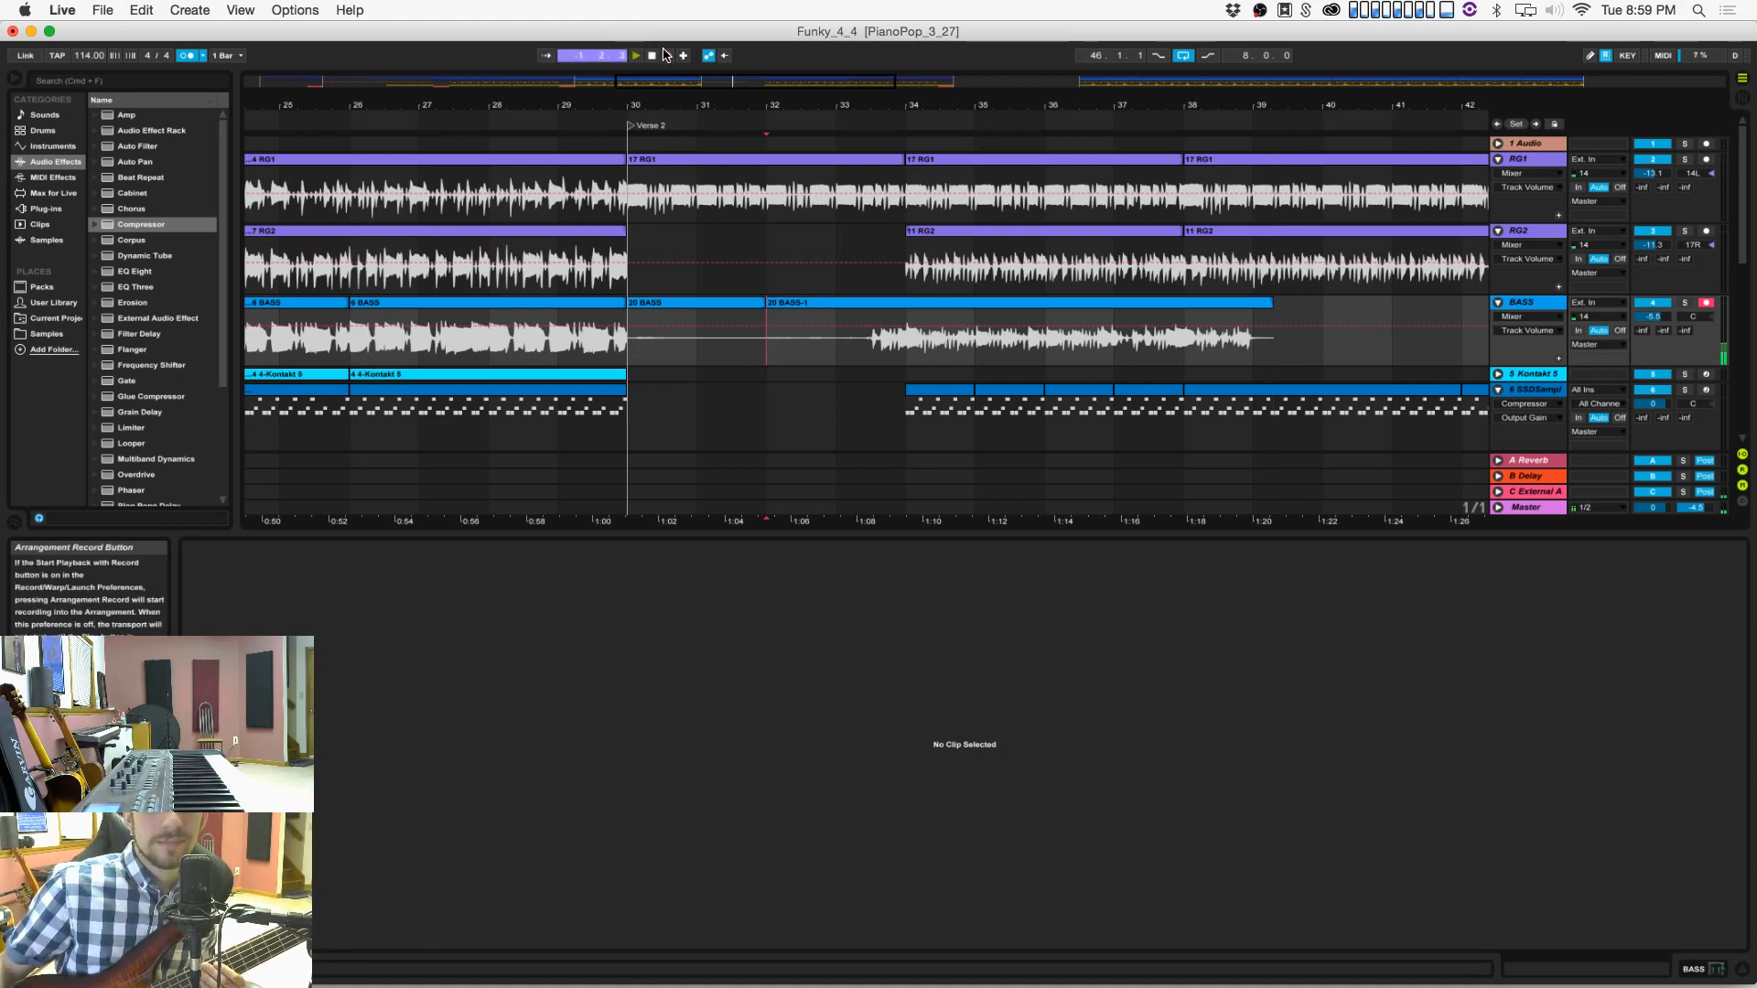
{"action": "left_click", "coordinate": [666, 56]}
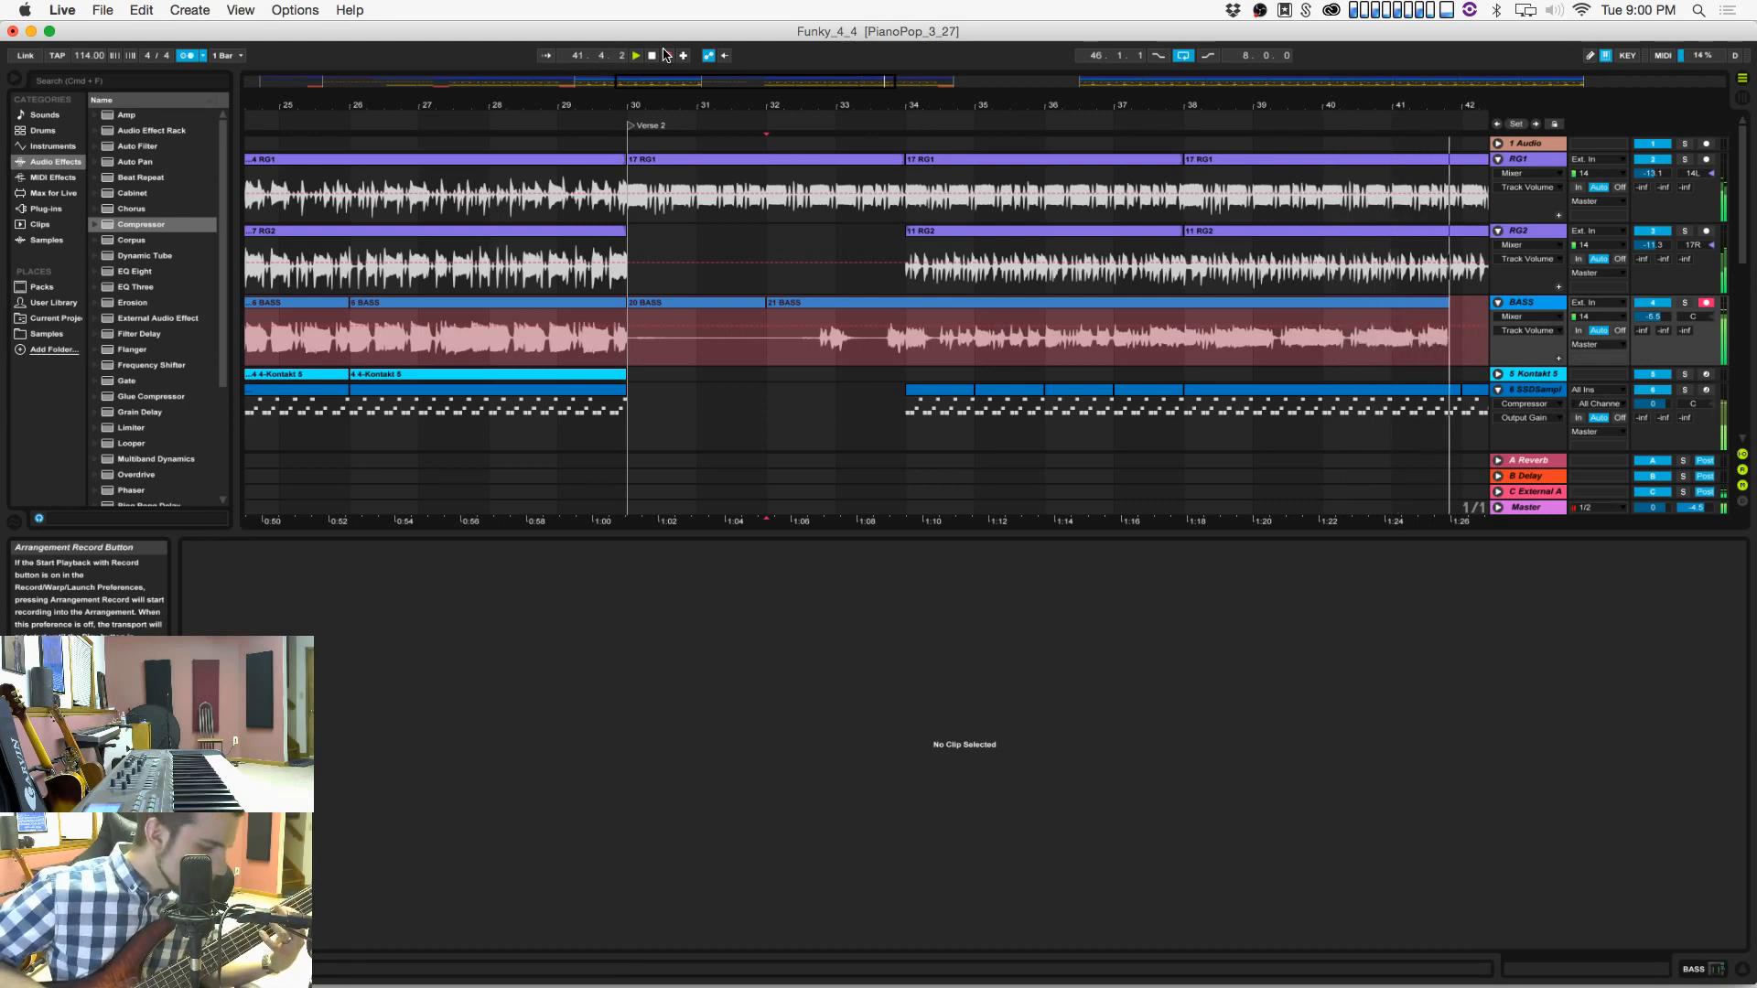
{"action": "key", "text": "space"}
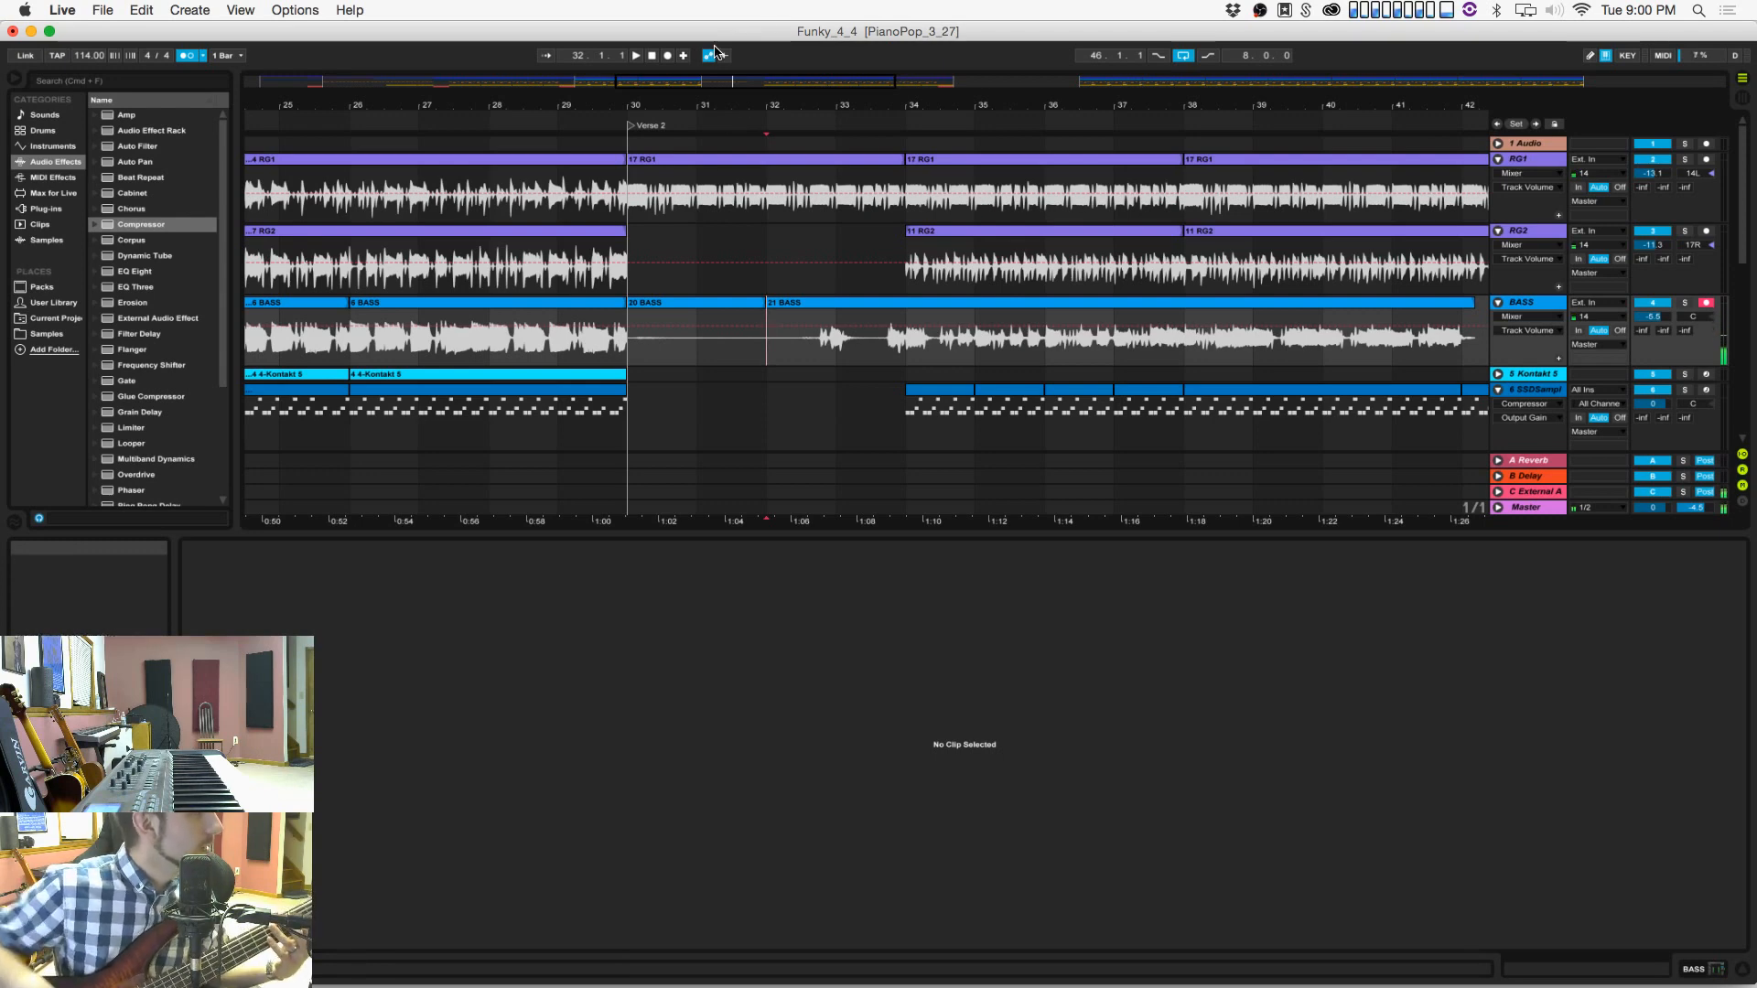
{"action": "left_click", "coordinate": [668, 56]}
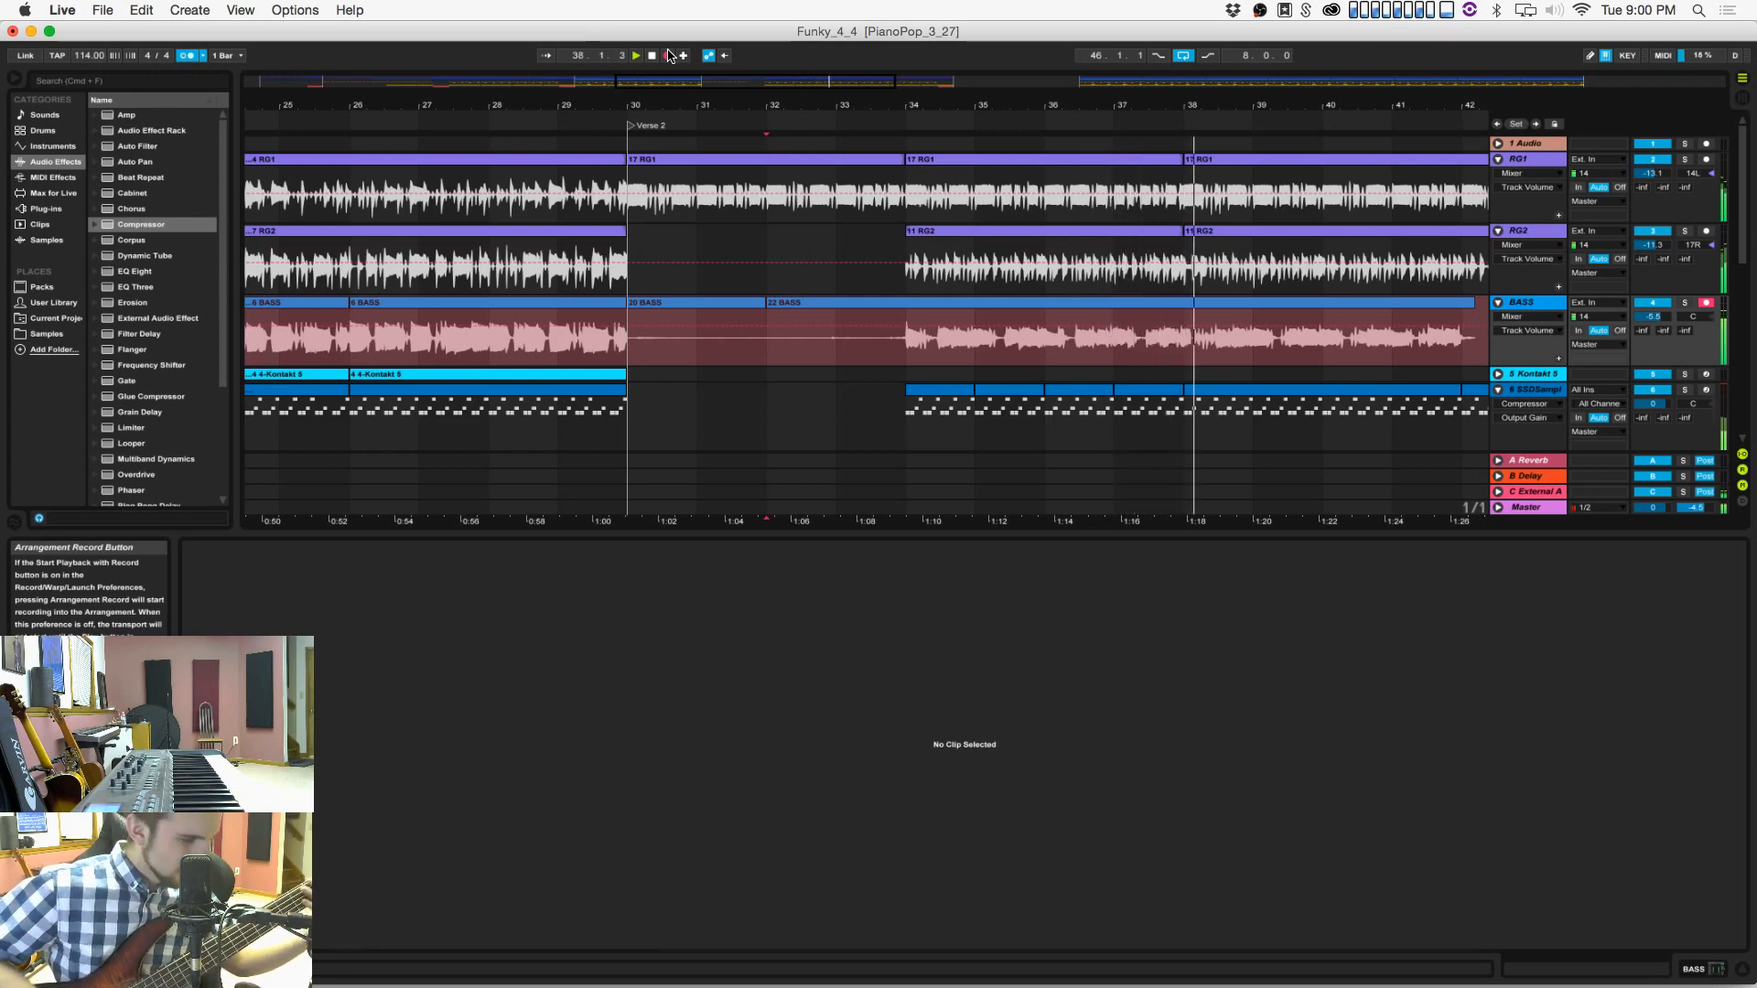
{"action": "left_click", "coordinate": [669, 56]}
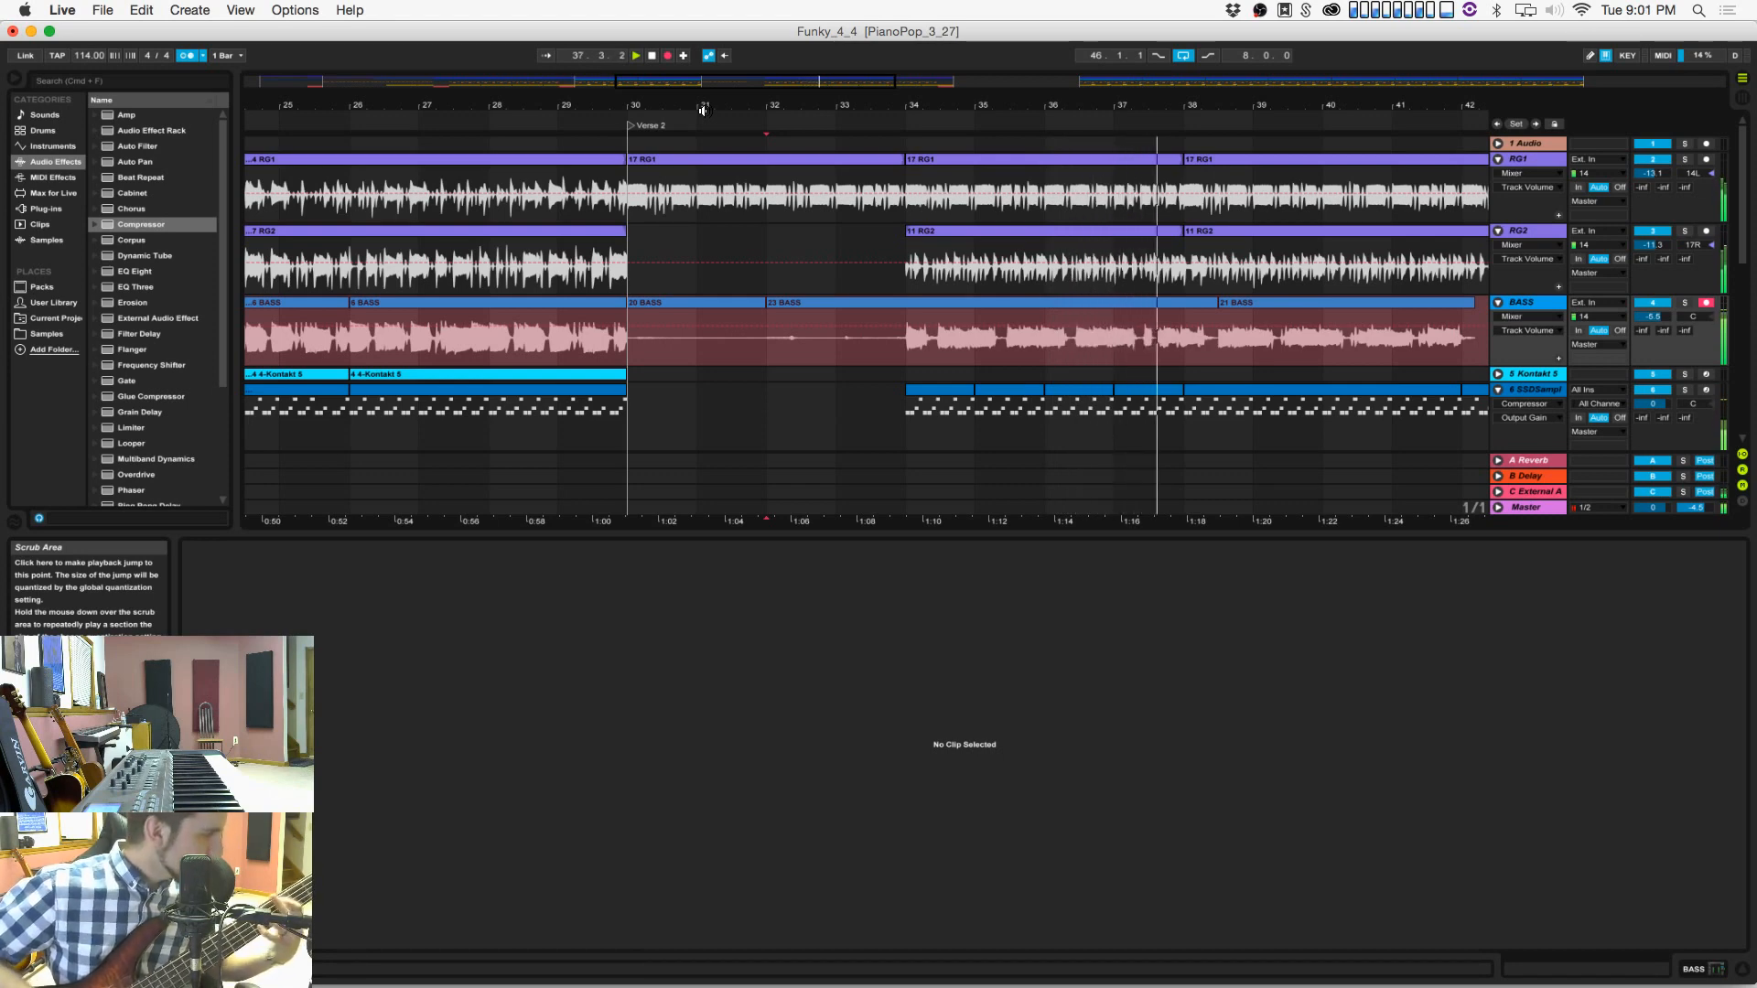
{"action": "key", "text": "F9"}
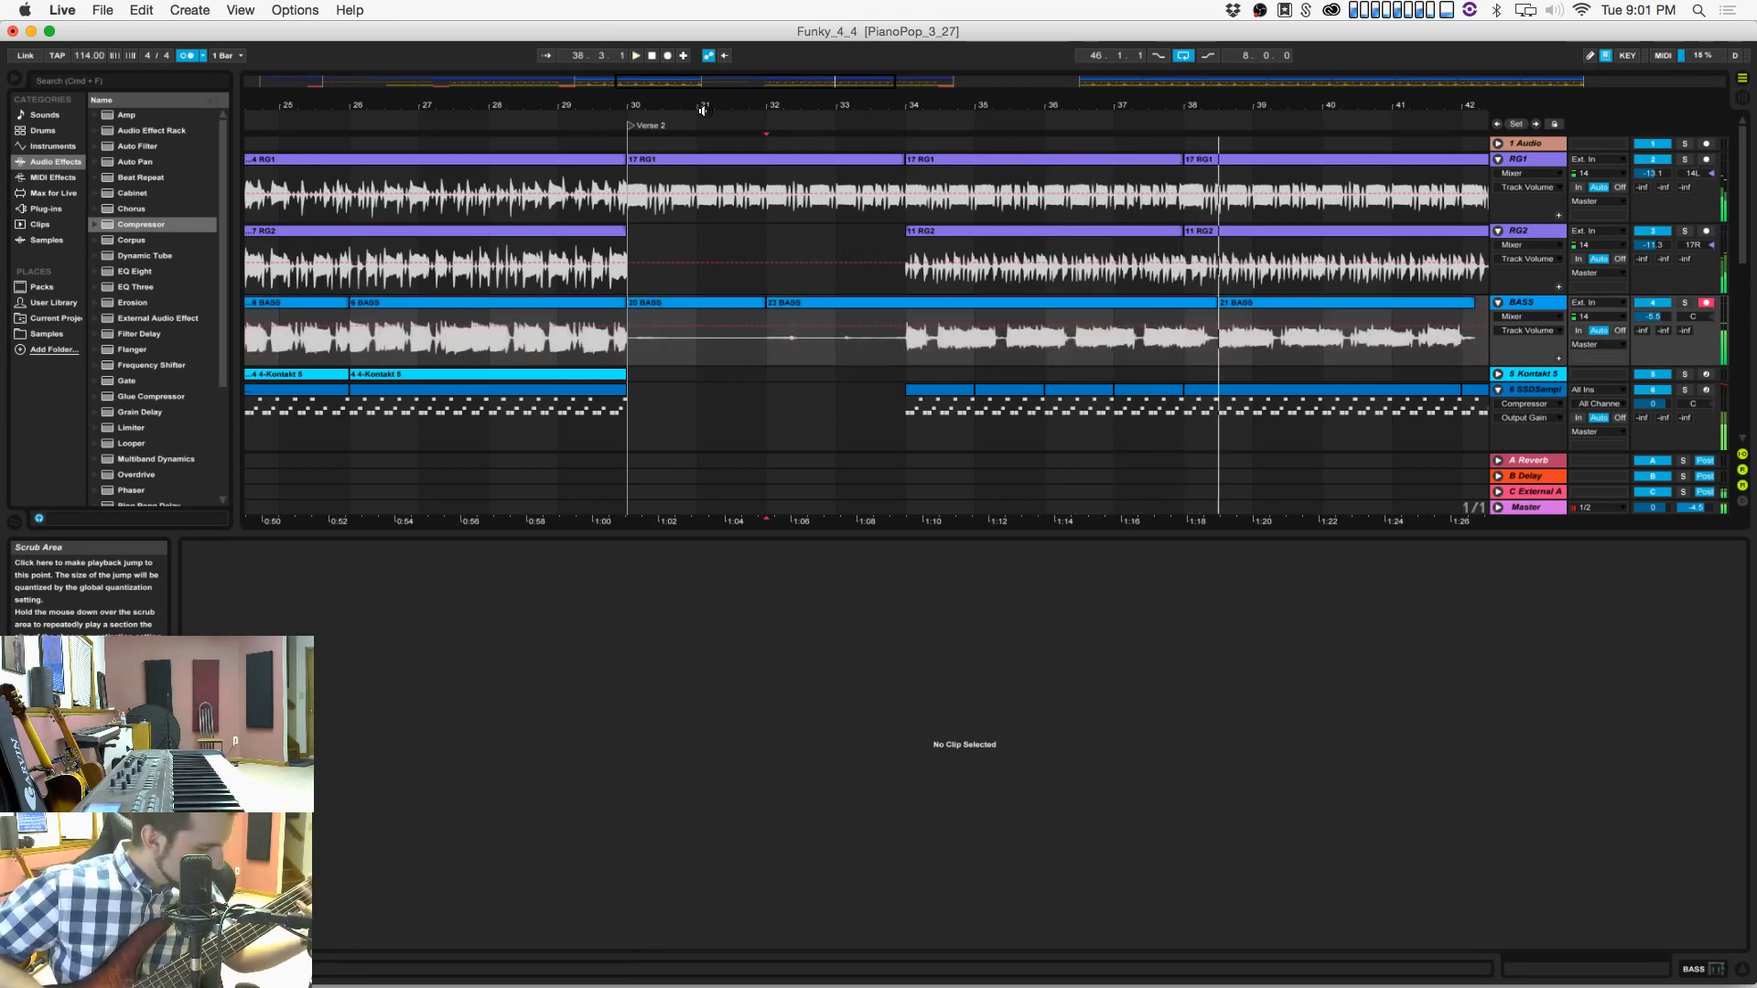
Step: Record a full bass take on the BASS track from bar 32 through the end of Verse 2, stopping at about bar 47
{"action": "left_click", "coordinate": [667, 56]}
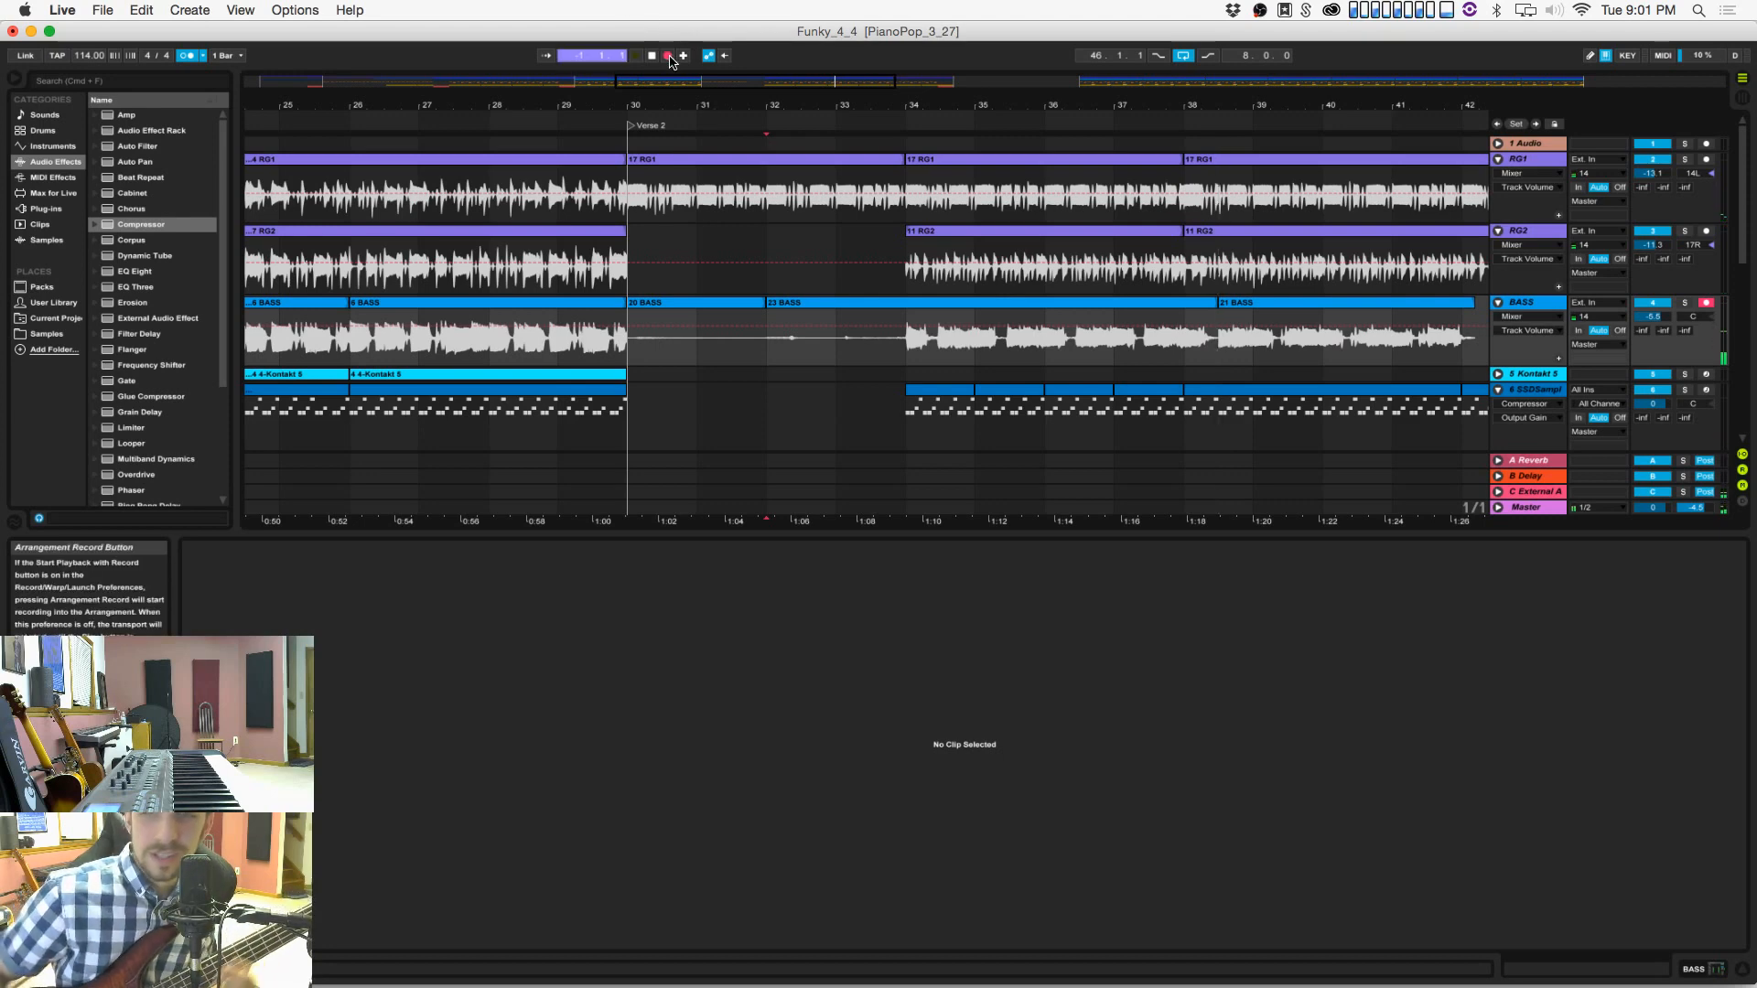
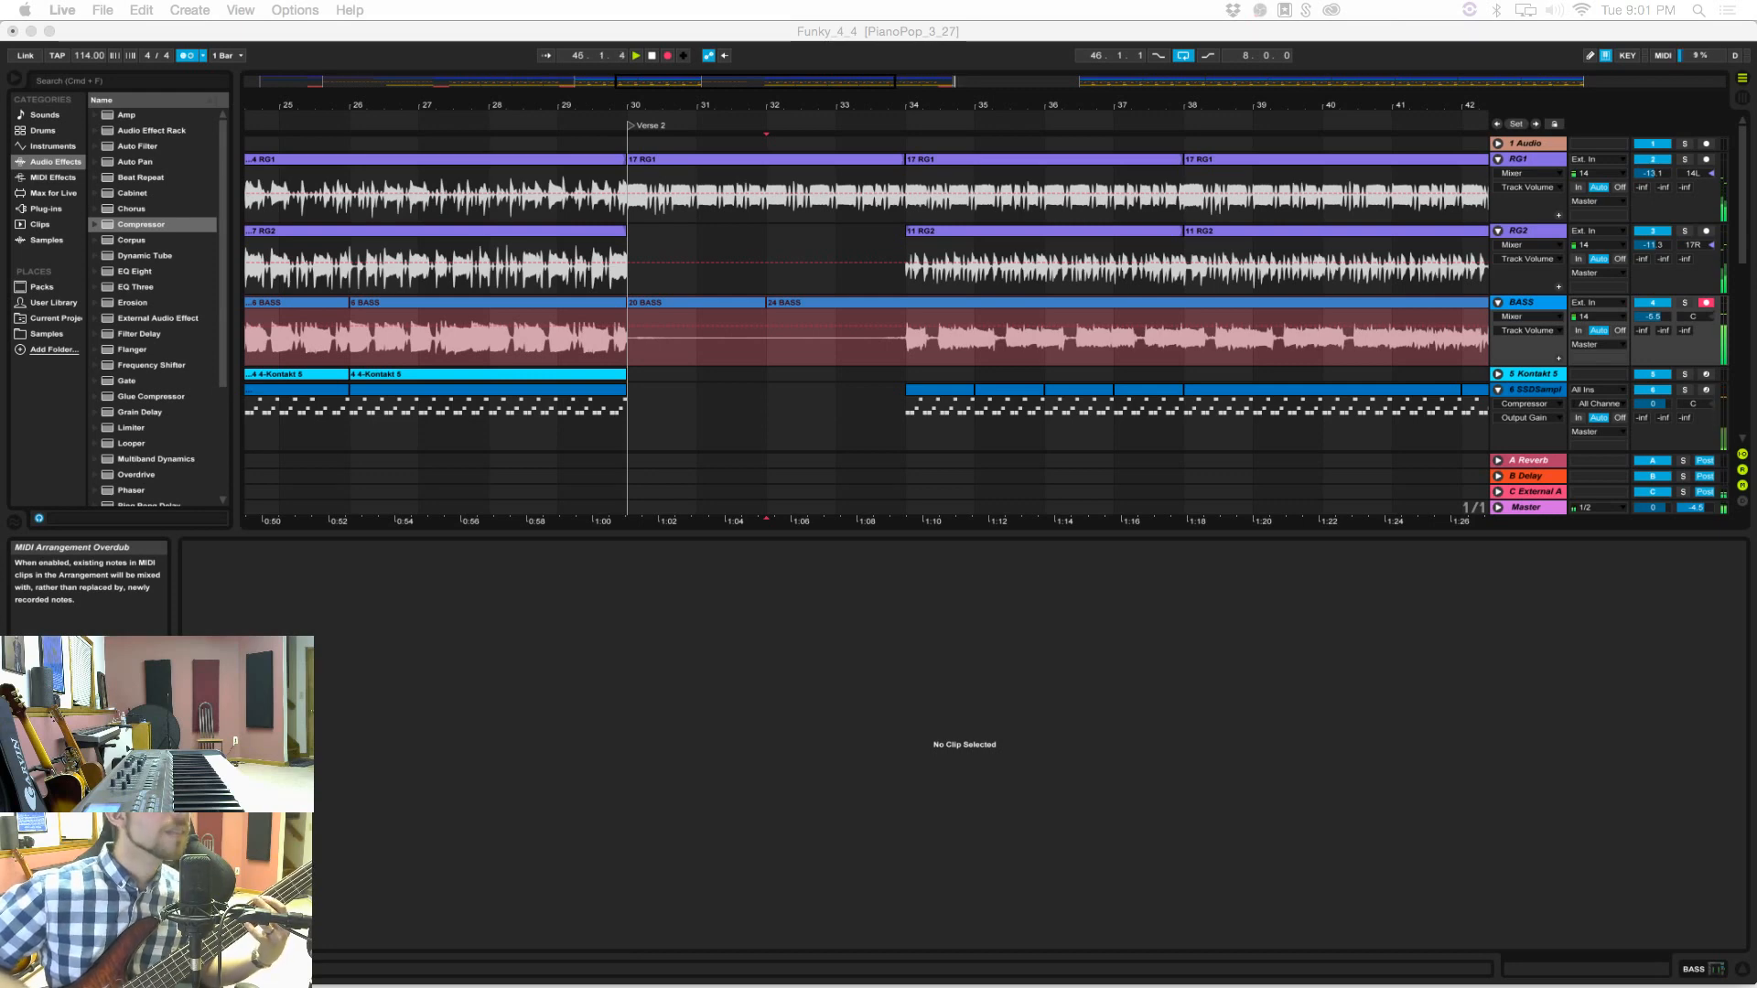
{"action": "left_click", "coordinate": [1017, 555]}
{"action": "key", "text": "space"}
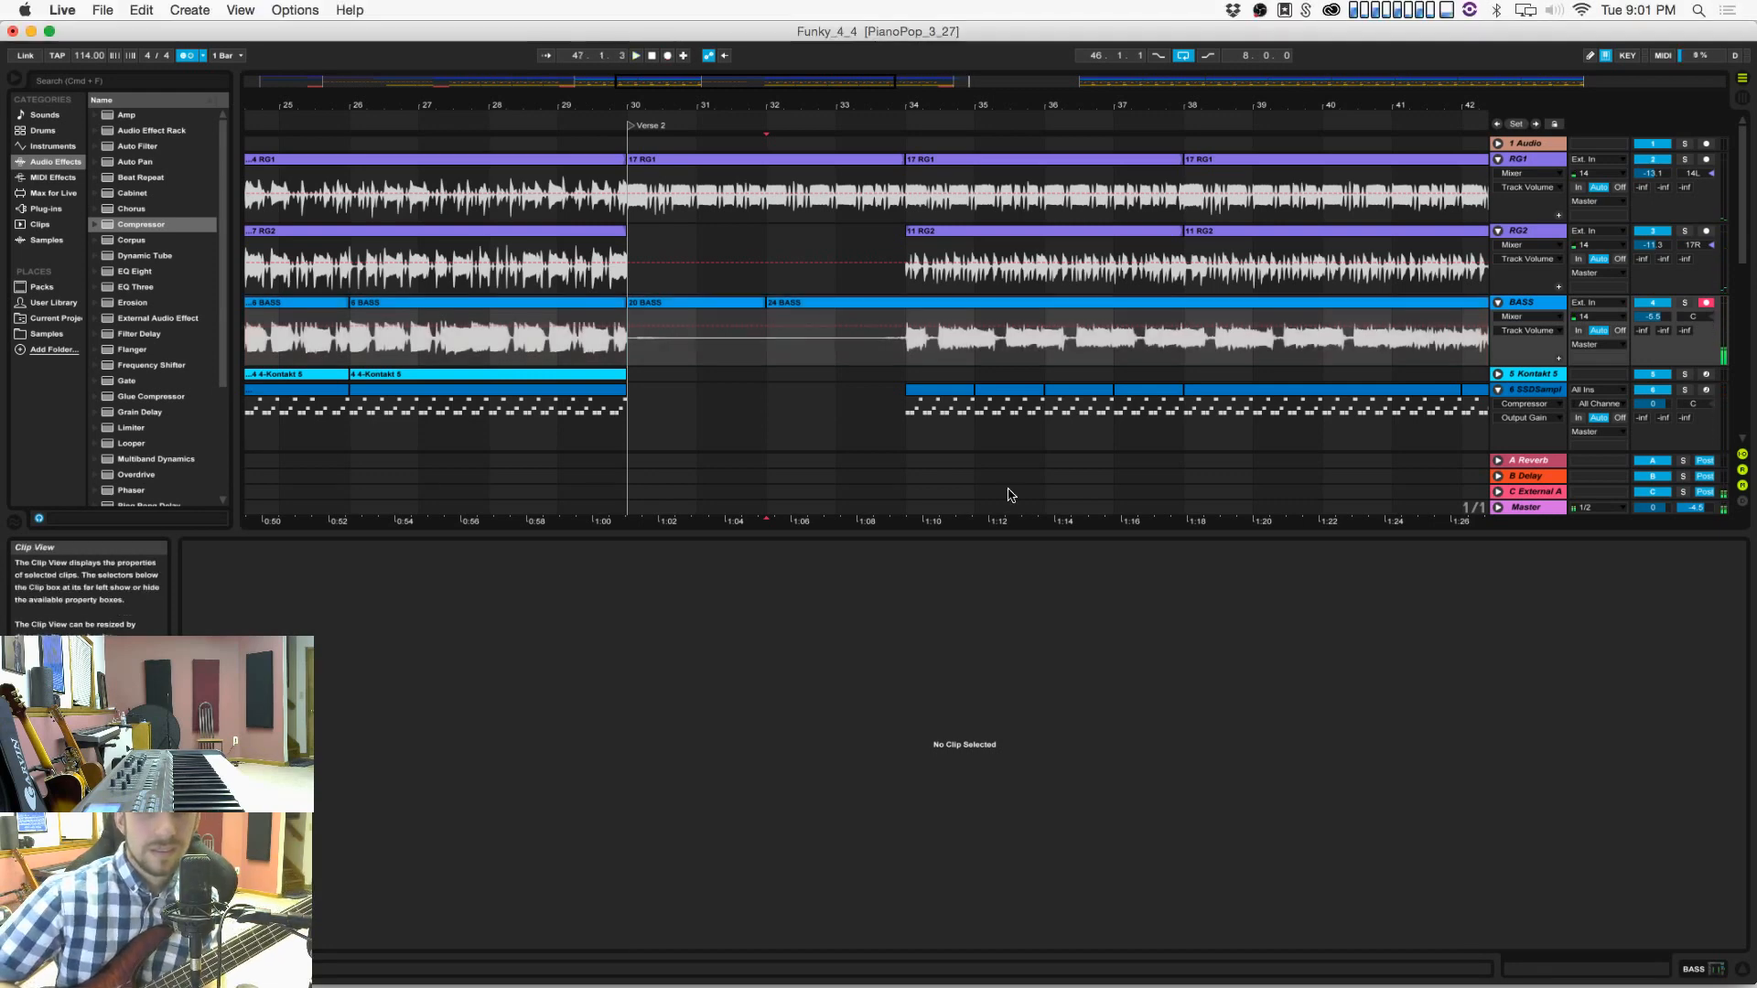
Step: Quantize all transients of the newly recorded bass clip to a fixed 1/16 grid and save the set
{"action": "scroll", "coordinate": [994, 364], "scroll_direction": "right", "scroll_amount": 5}
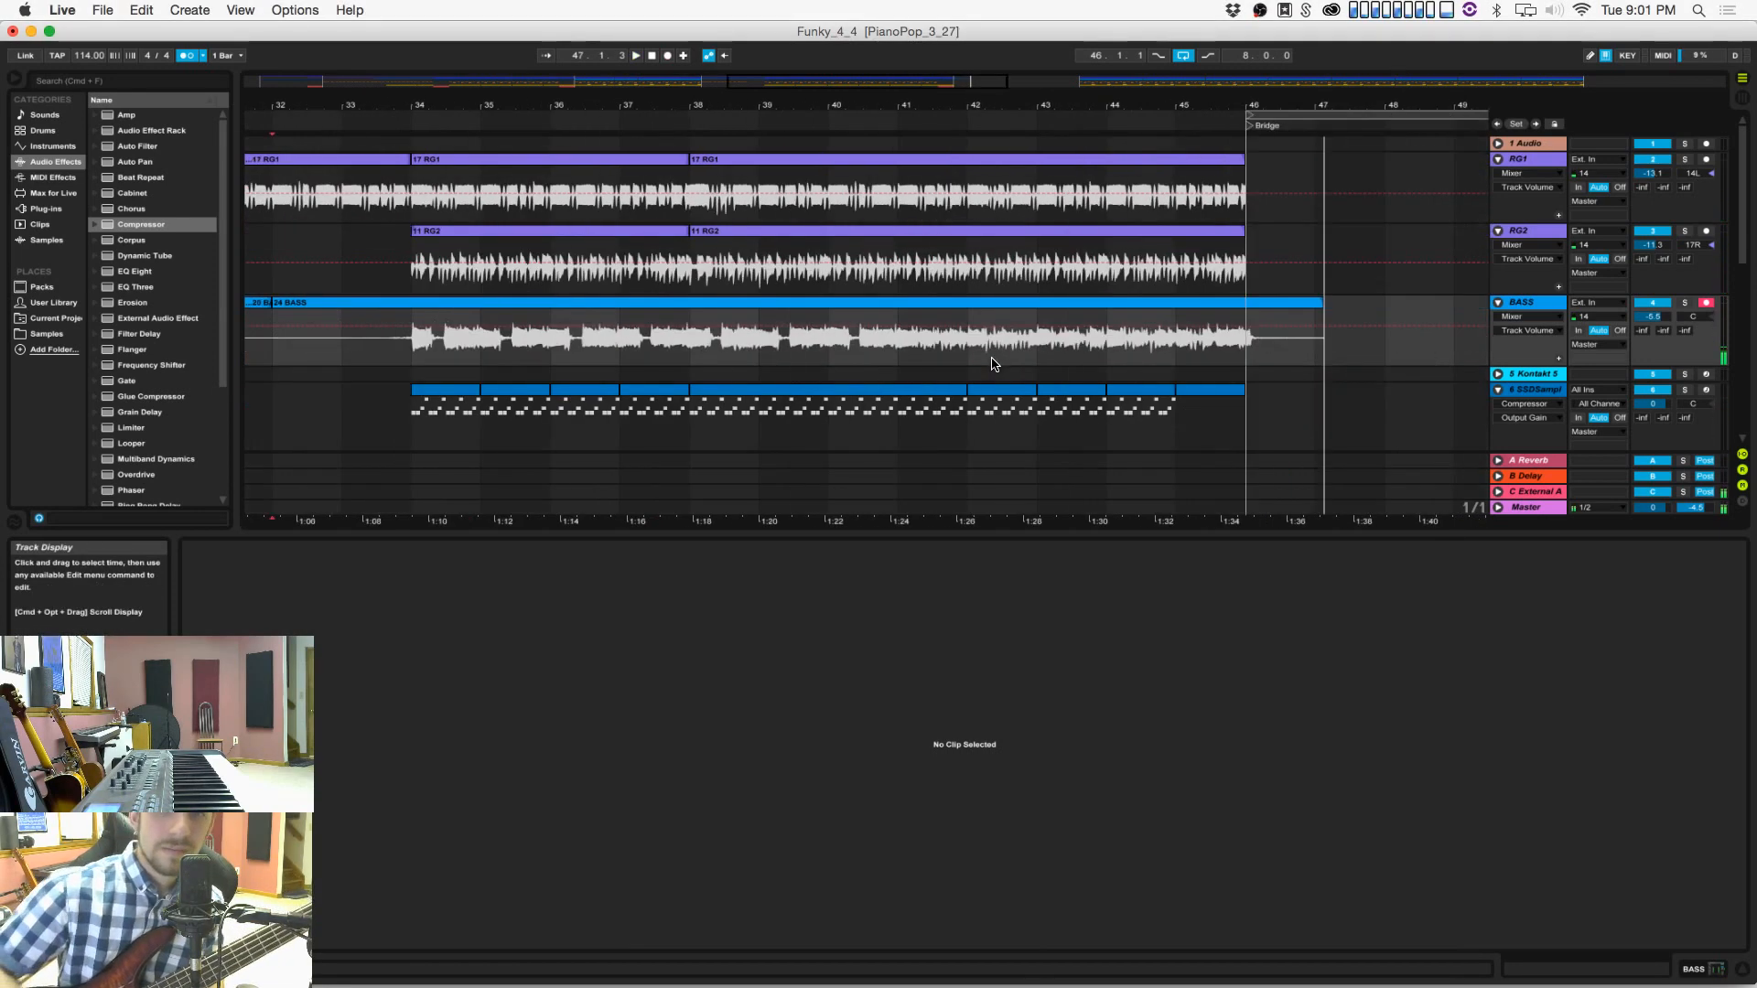
{"action": "left_click", "coordinate": [820, 301]}
{"action": "key", "text": "cmd+j"}
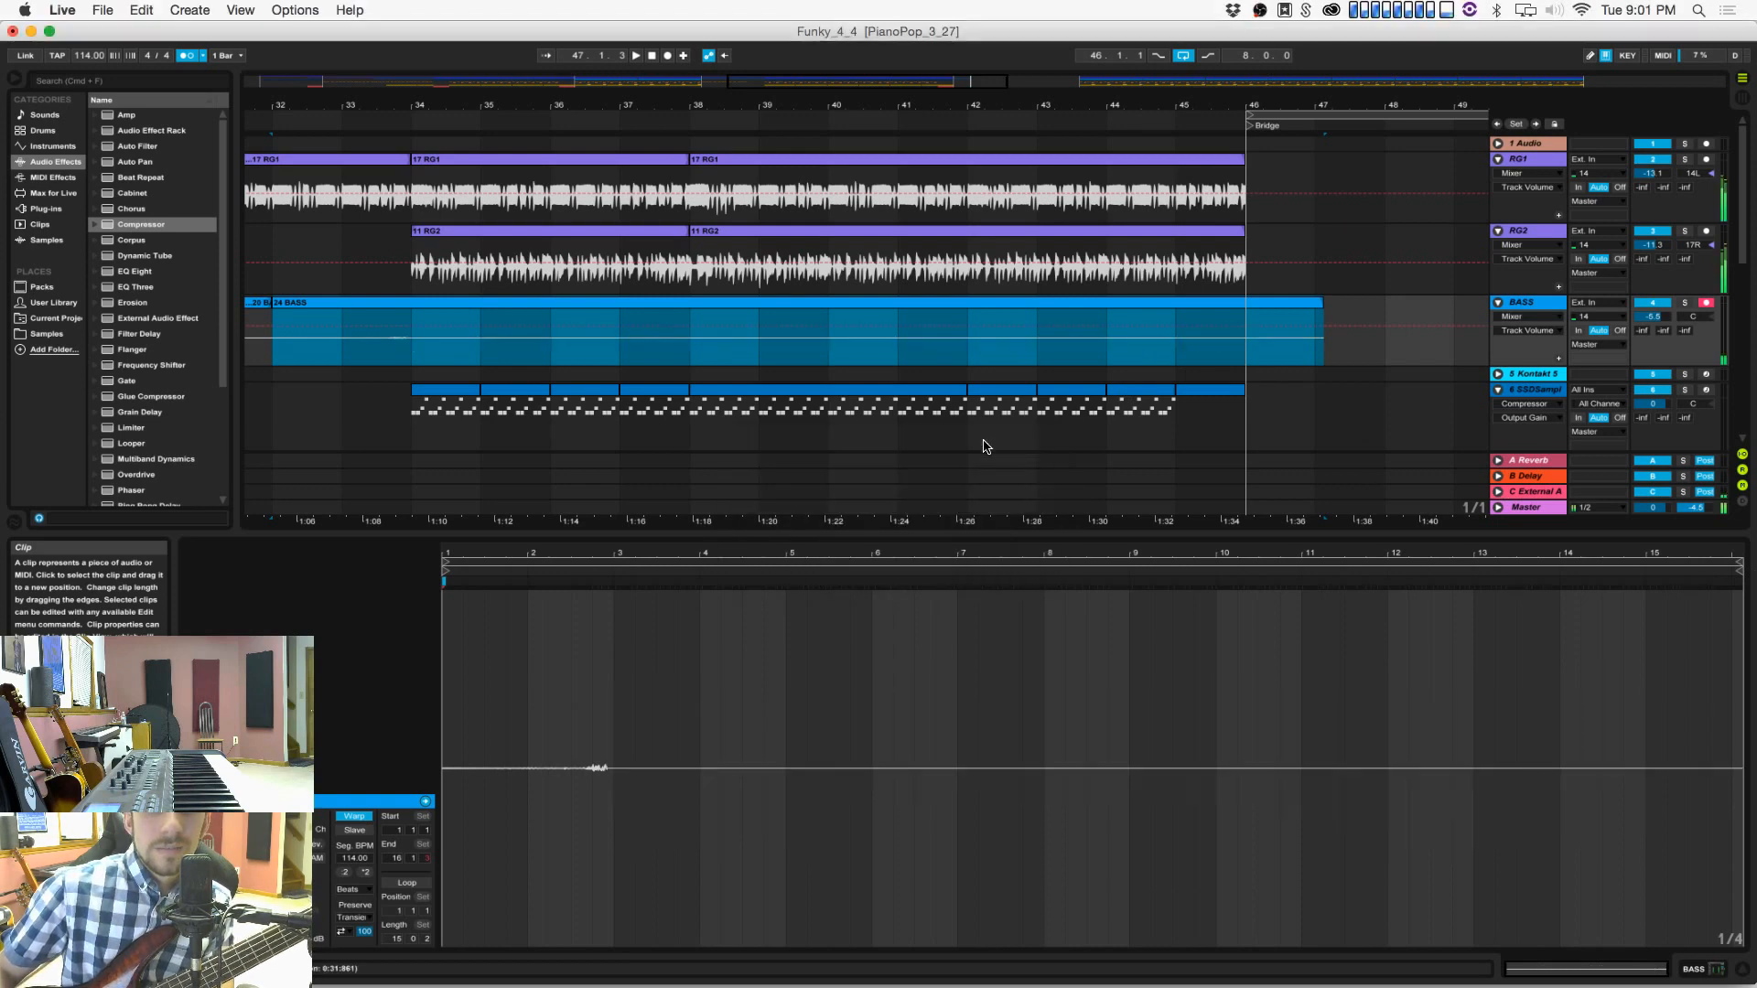
{"action": "left_click", "coordinate": [599, 737]}
{"action": "right_click", "coordinate": [600, 737]}
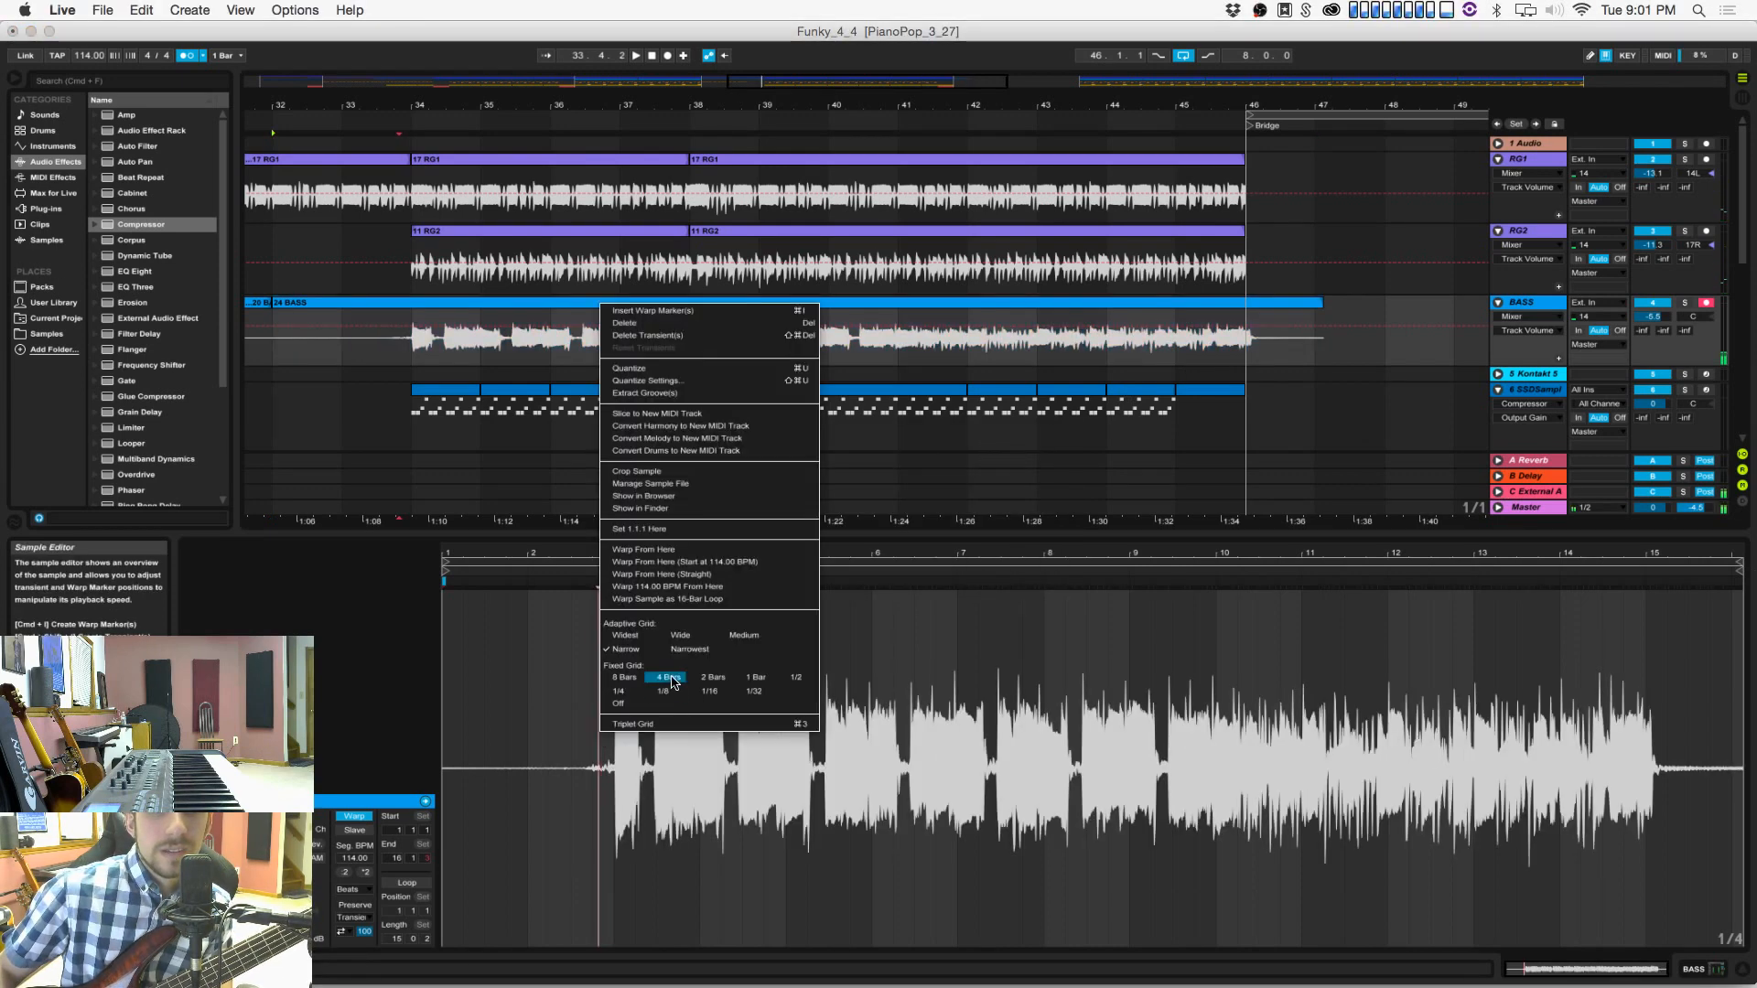
{"action": "left_click", "coordinate": [706, 698]}
{"action": "key", "text": "super+a"}
{"action": "key", "text": "super+u"}
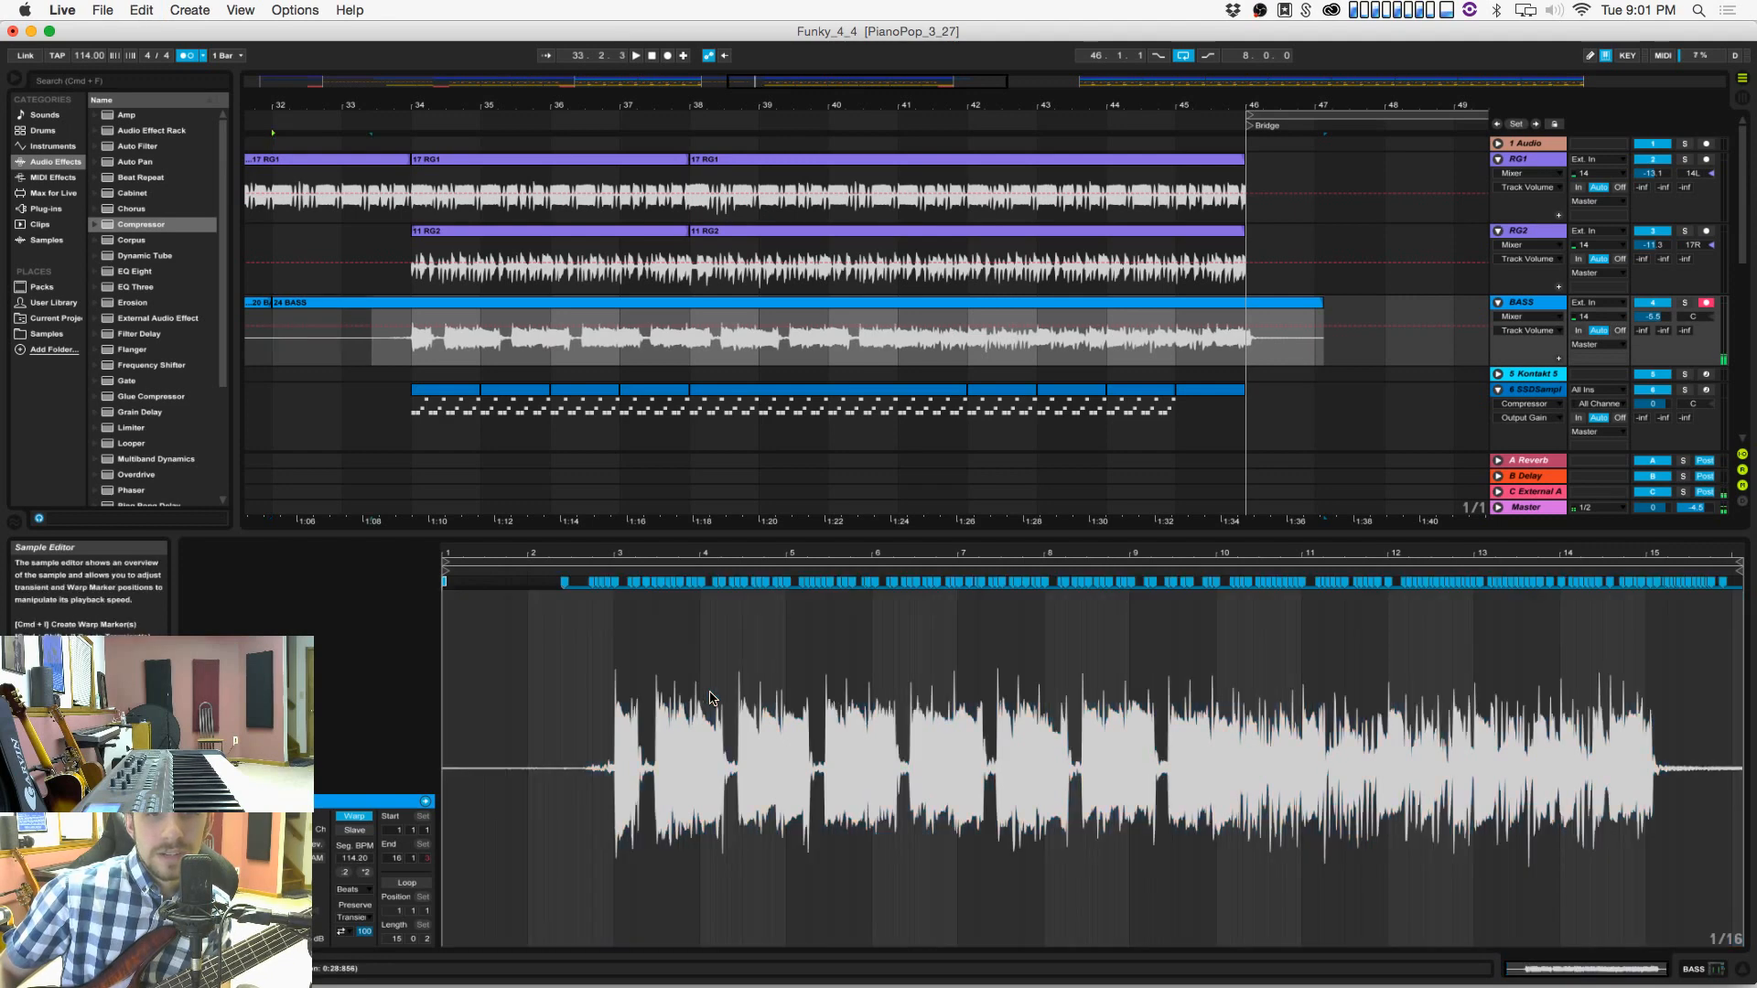
{"action": "left_click", "coordinate": [408, 349]}
{"action": "key", "text": "super+s"}
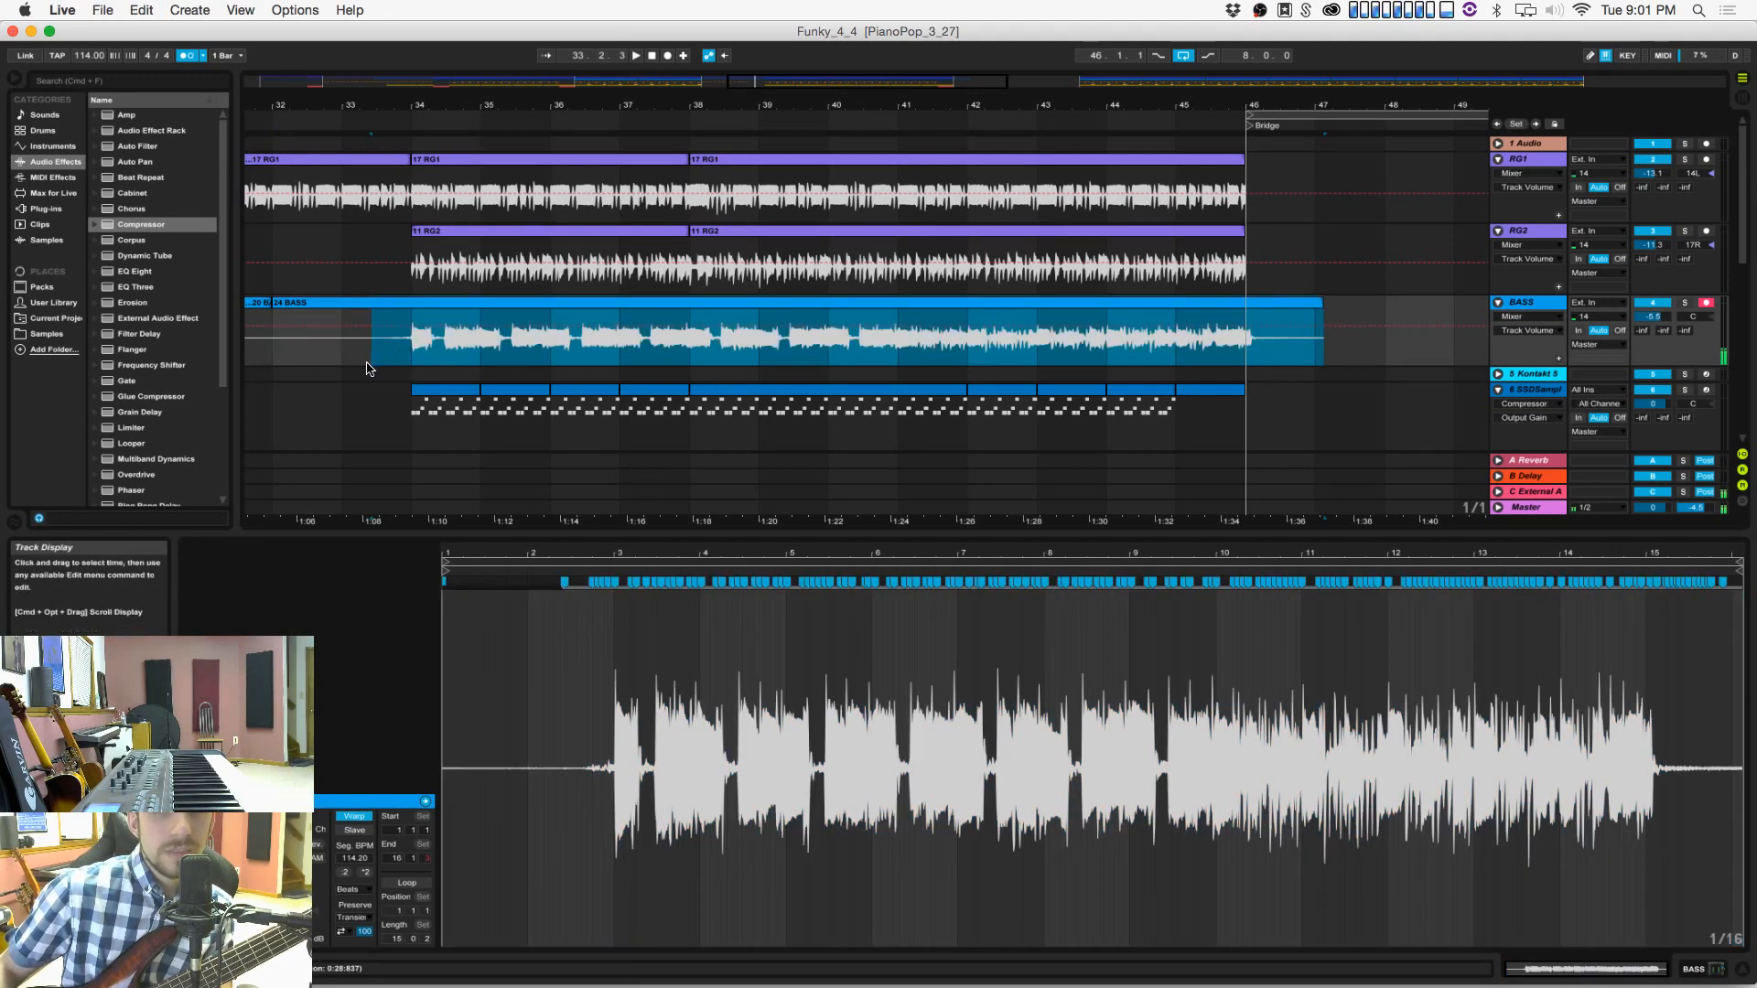
Step: Play back the quantized bass take with the other tracks from bar 33, with the metronome off
{"action": "left_click", "coordinate": [371, 353]}
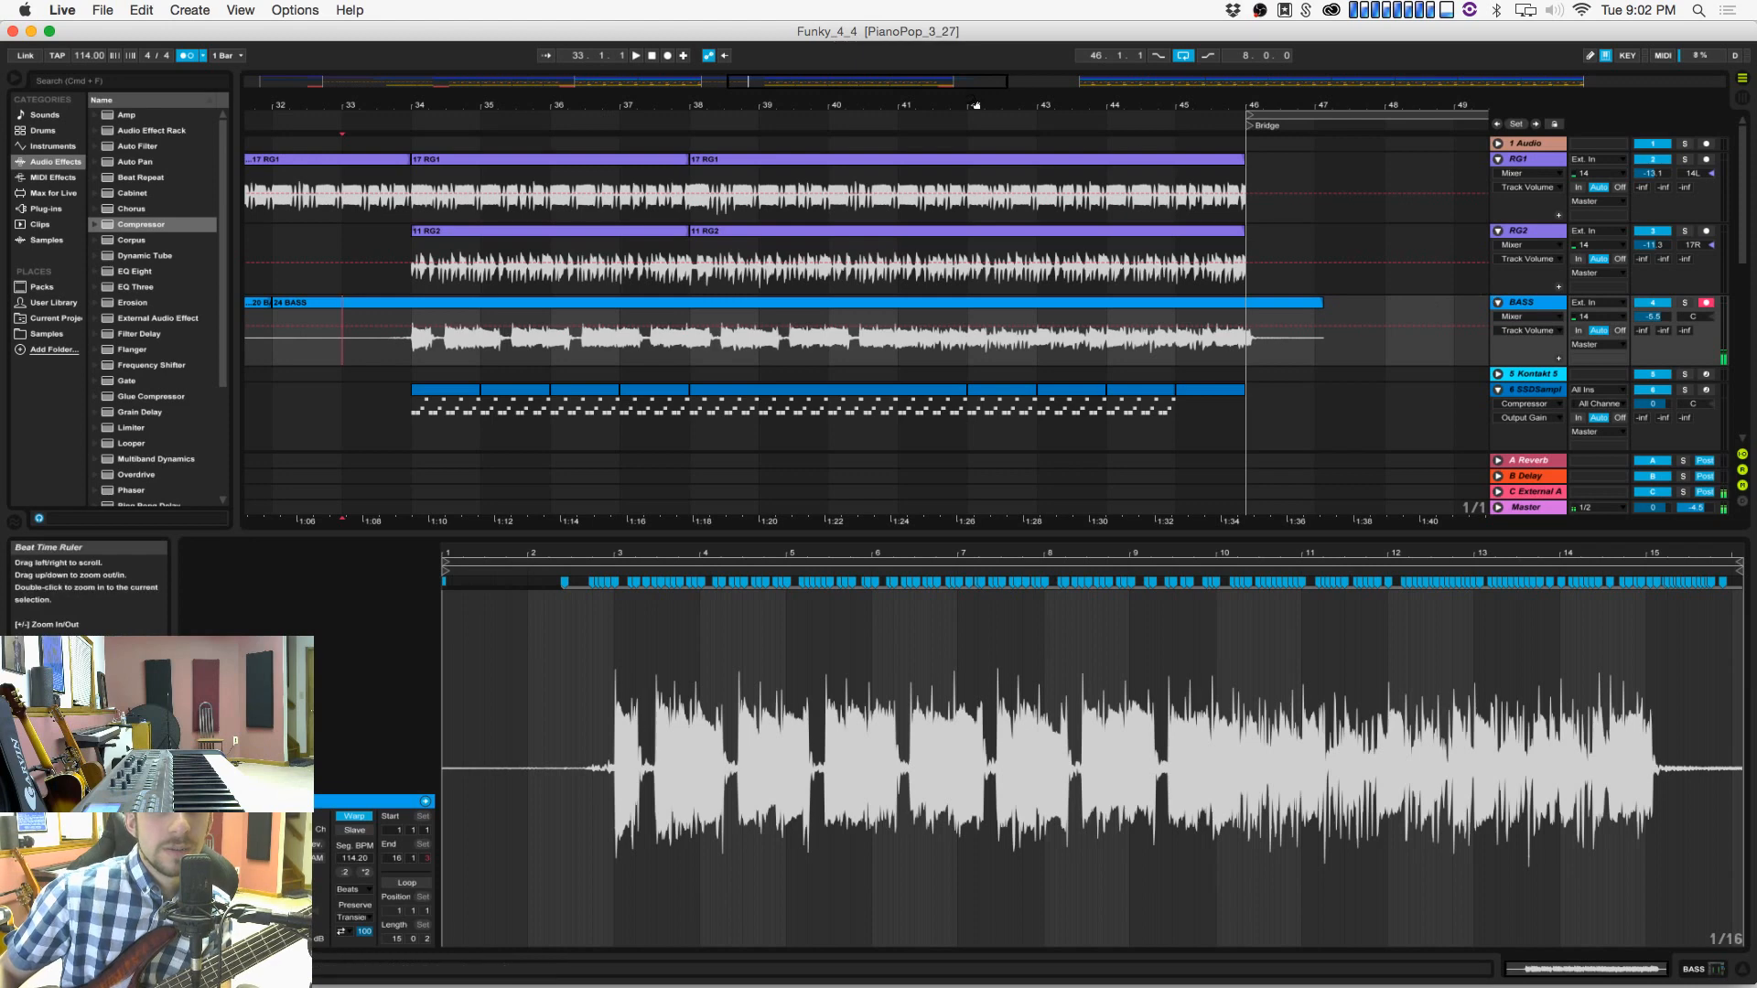
{"action": "left_click_drag", "start_coordinate": [976, 107], "coordinate": [976, 75]}
{"action": "key", "text": "space"}
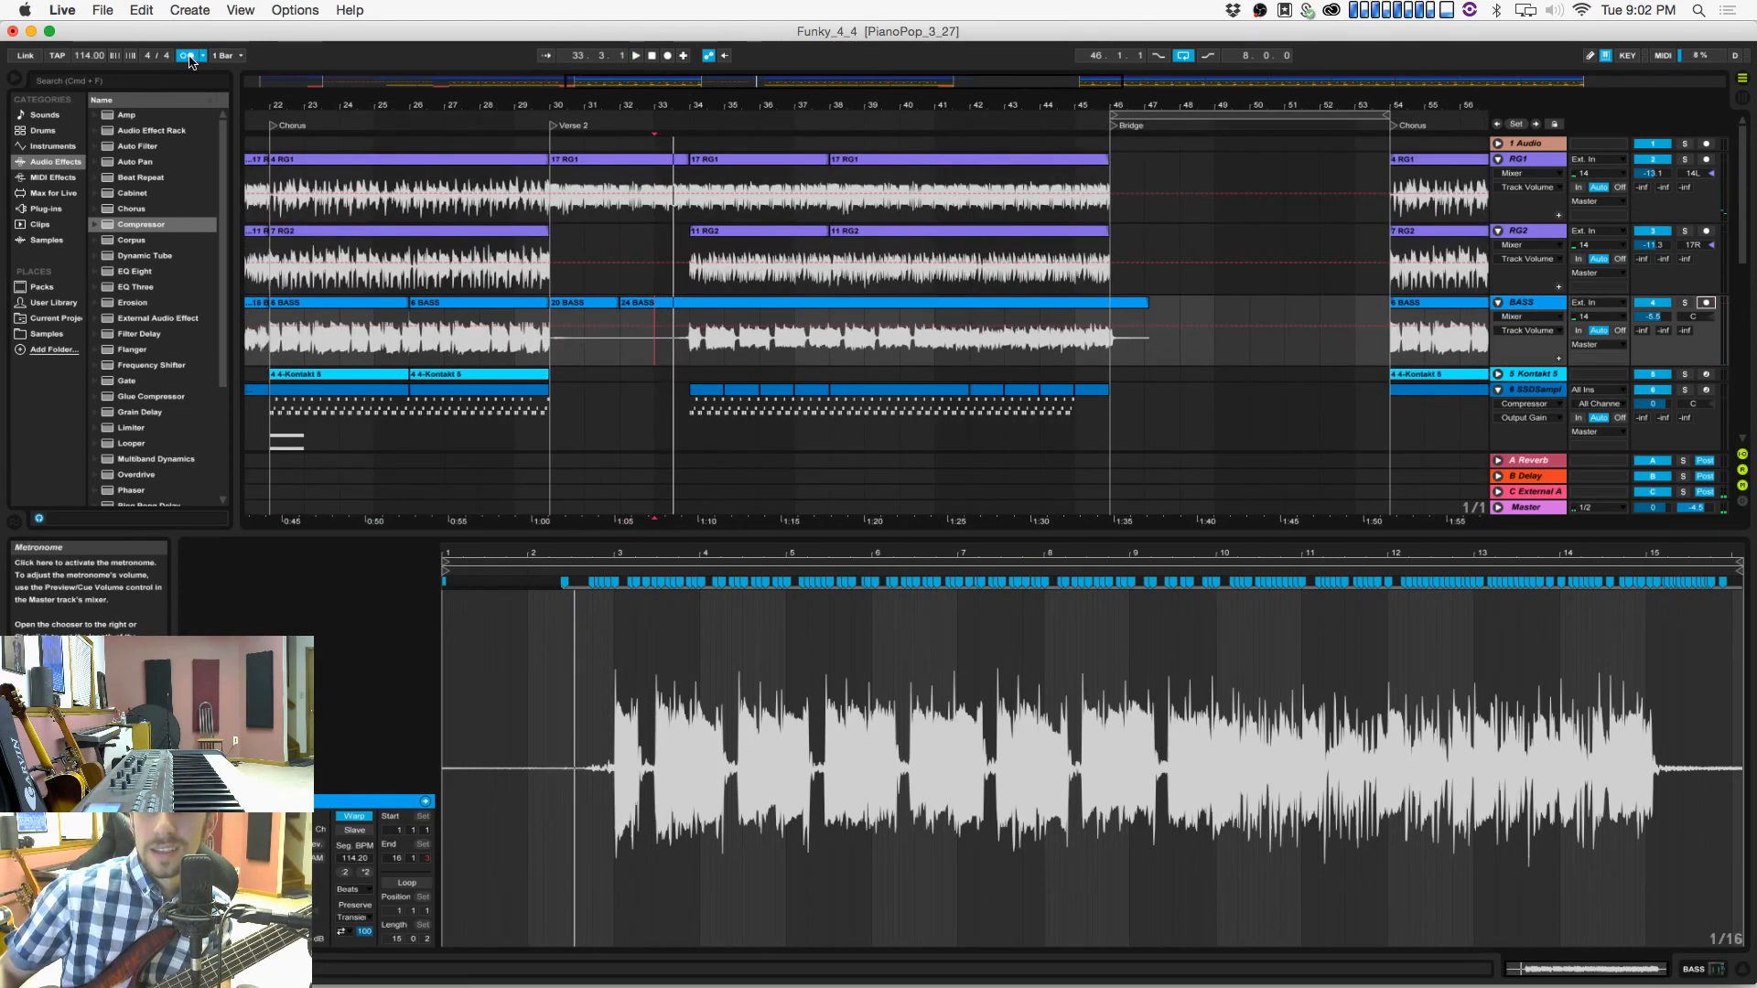
{"action": "key", "text": "space"}
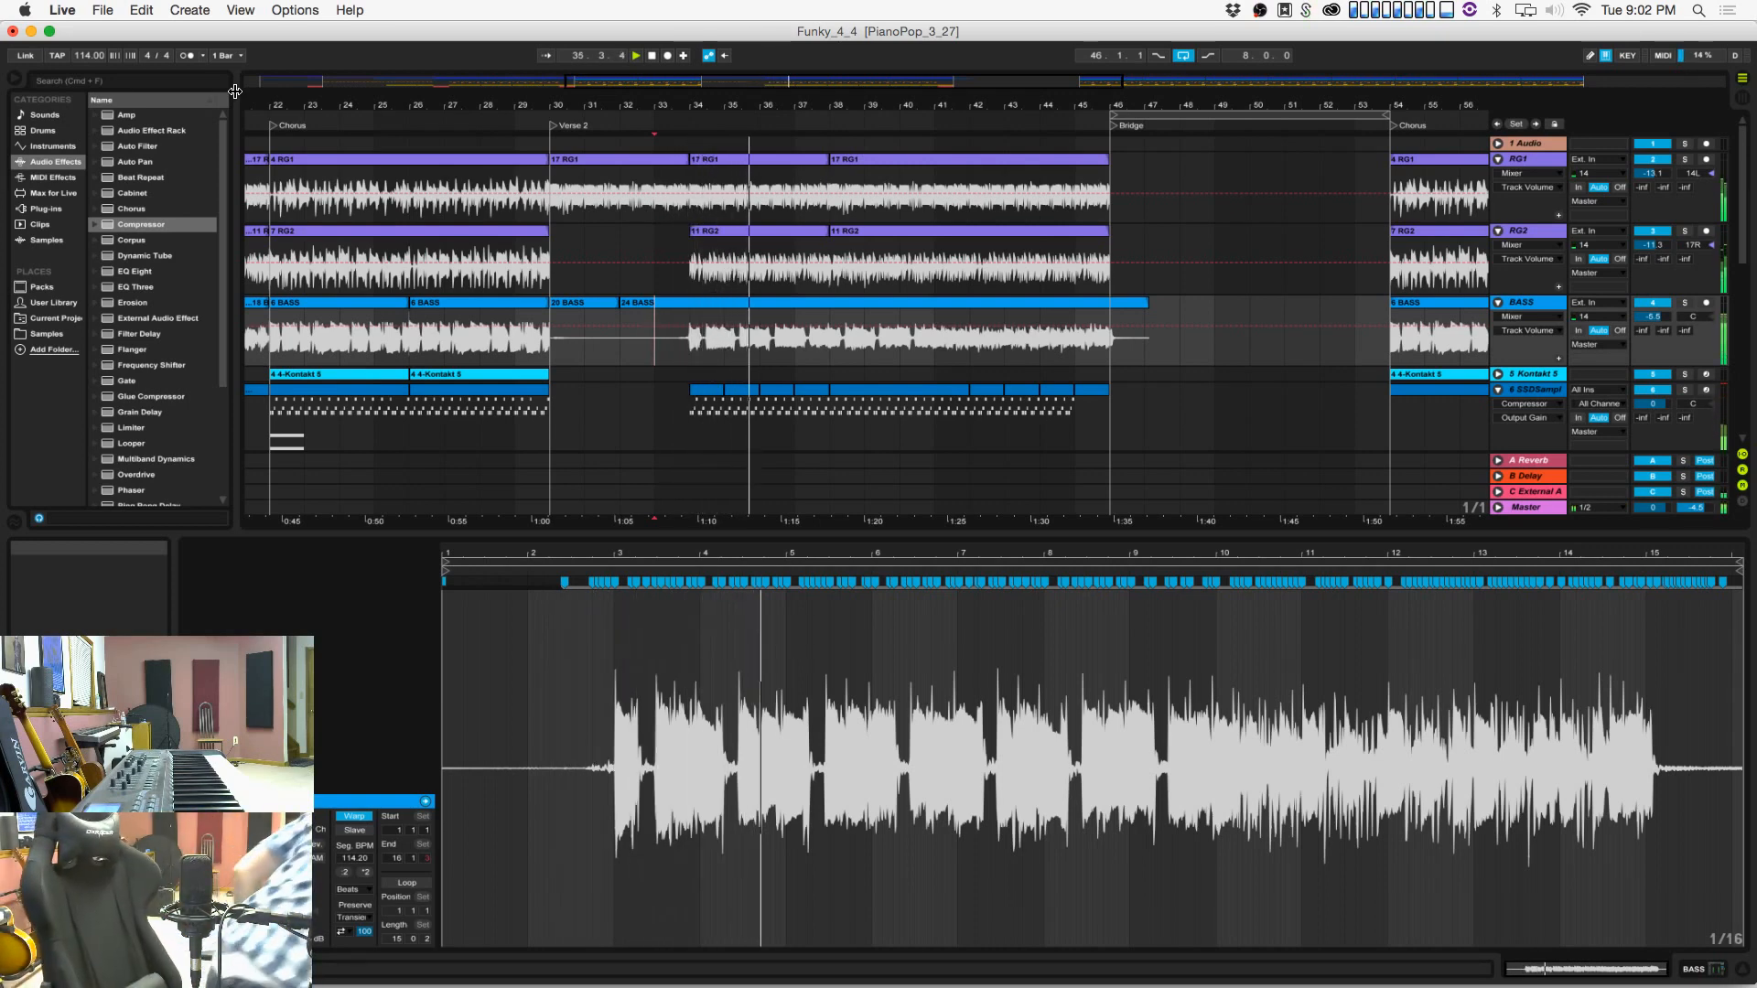
{"action": "key", "text": "space"}
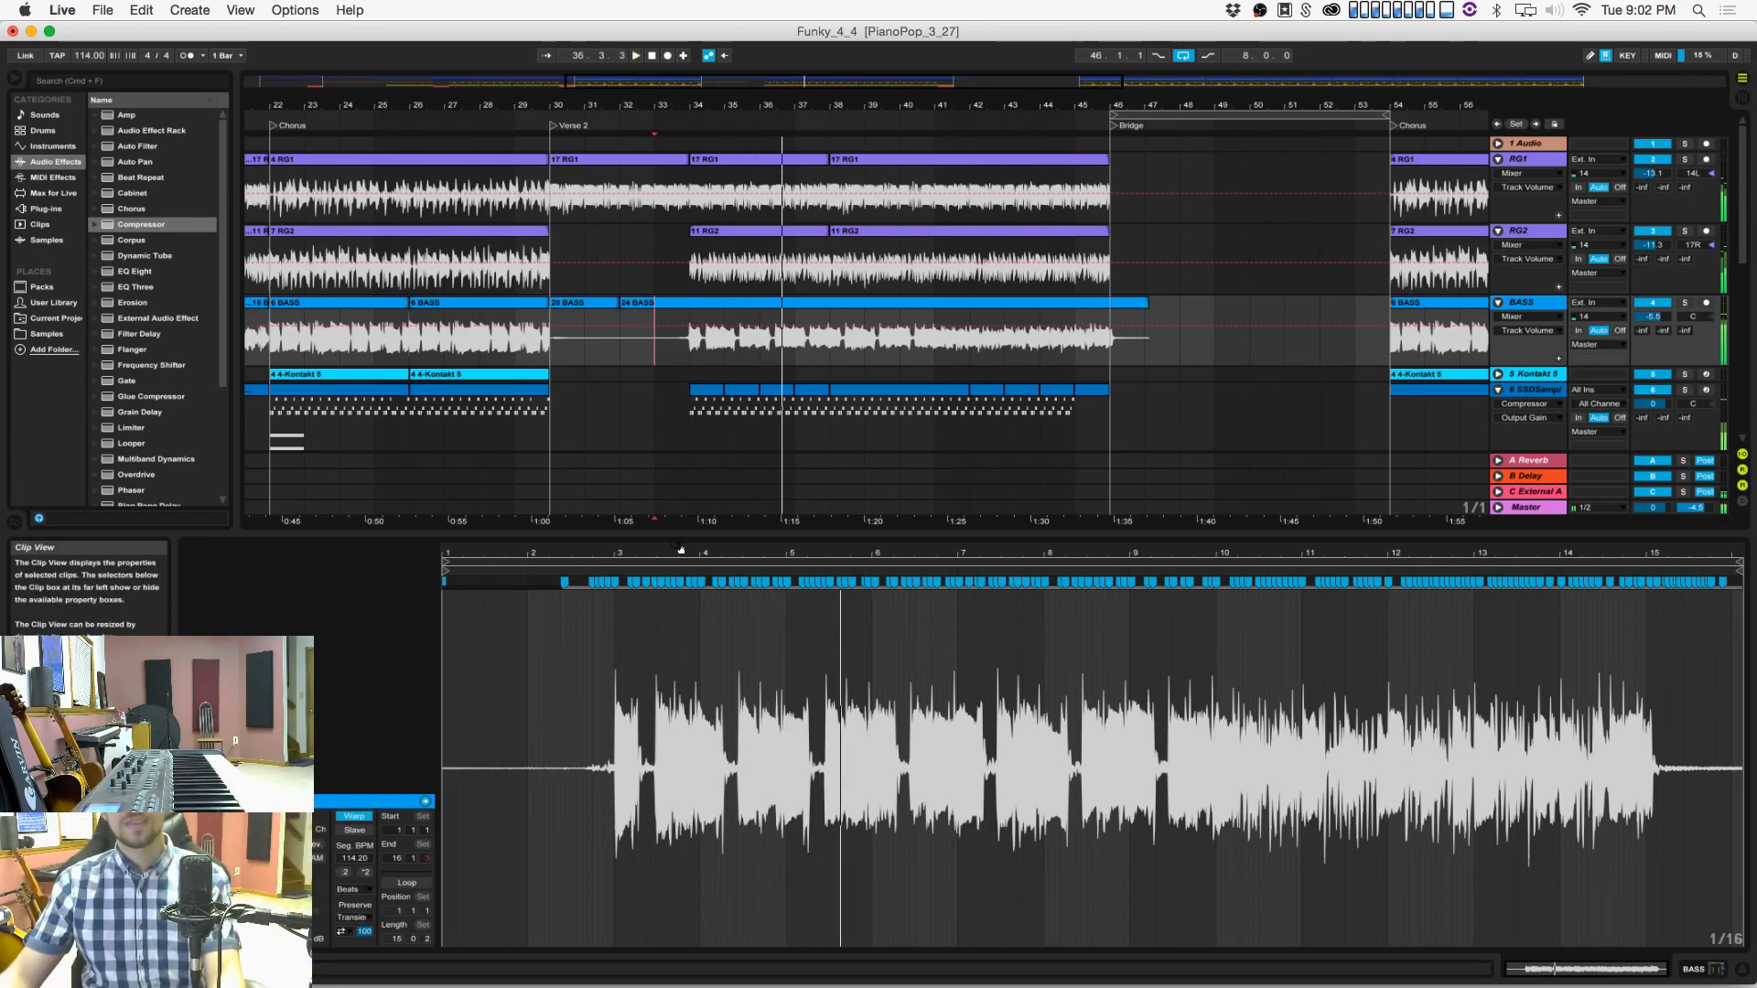
Step: Quantize the bass clip again to the current 1/16 grid with an amount of 25%
{"action": "mouse_move", "coordinate": [669, 553]}
{"action": "left_mouse_down"}
{"action": "mouse_move", "coordinate": [669, 677]}
{"action": "mouse_move", "coordinate": [814, 722]}
{"action": "mouse_move", "coordinate": [883, 712]}
{"action": "mouse_move", "coordinate": [911, 552]}
{"action": "left_mouse_up"}
{"action": "left_click", "coordinate": [592, 718]}
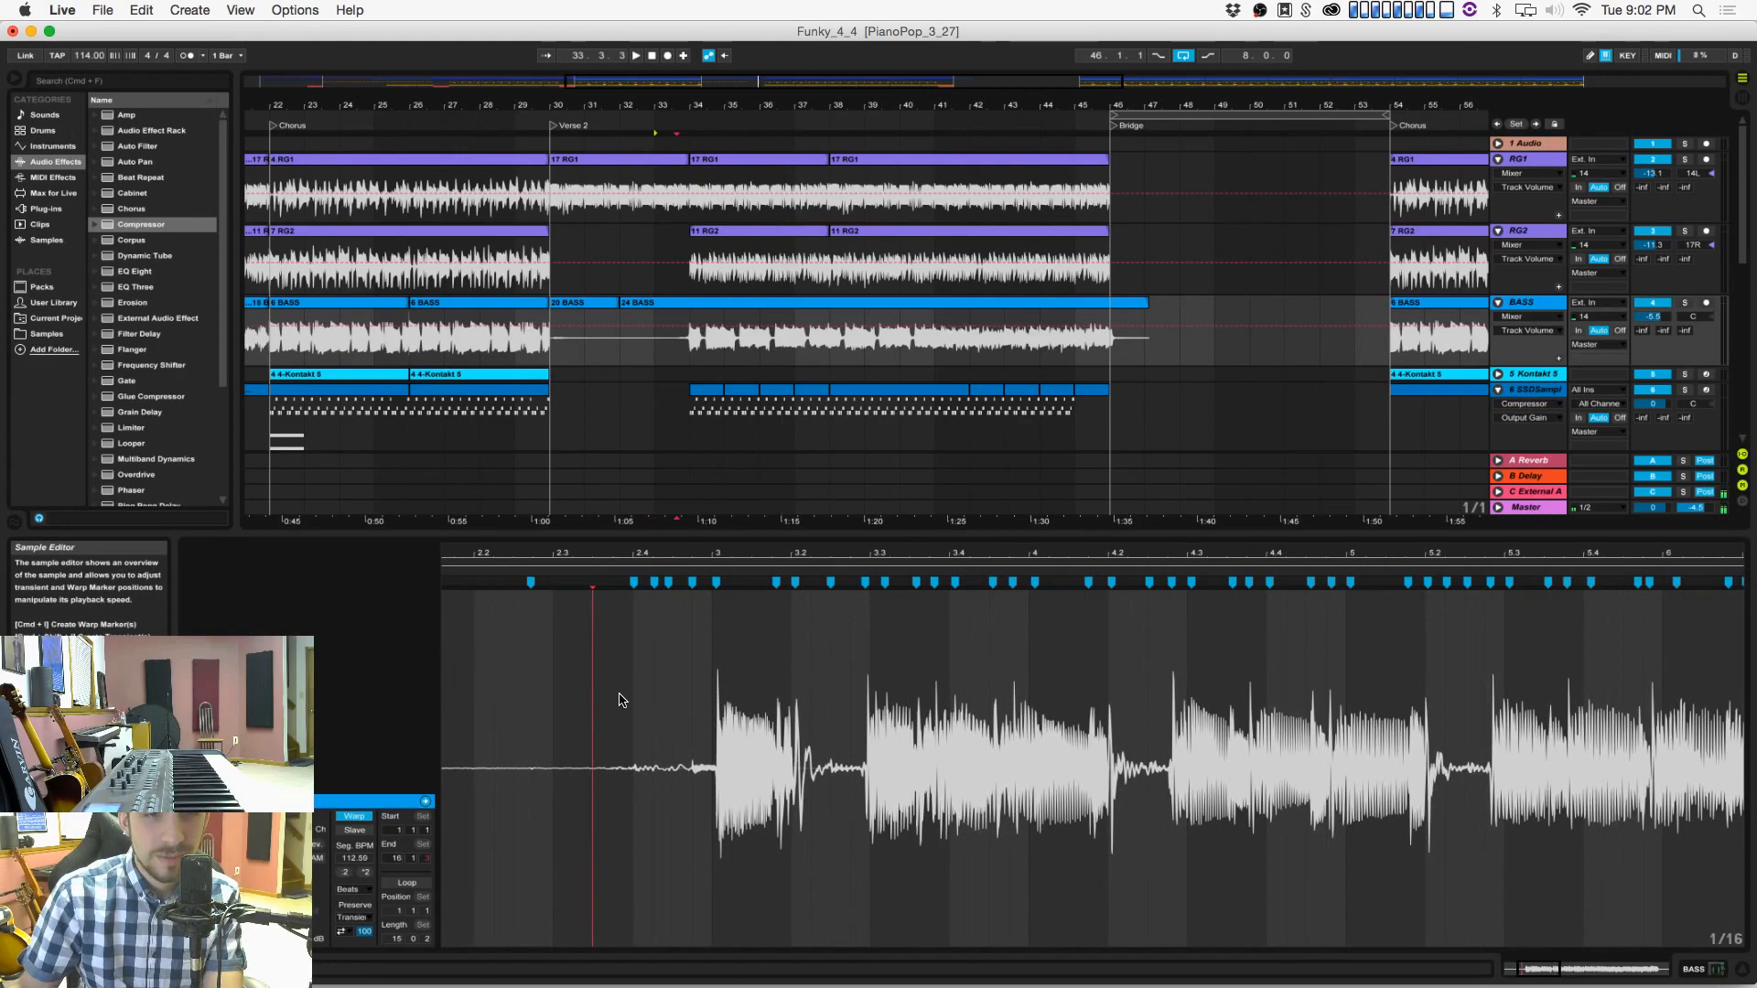
{"action": "right_click", "coordinate": [620, 699]}
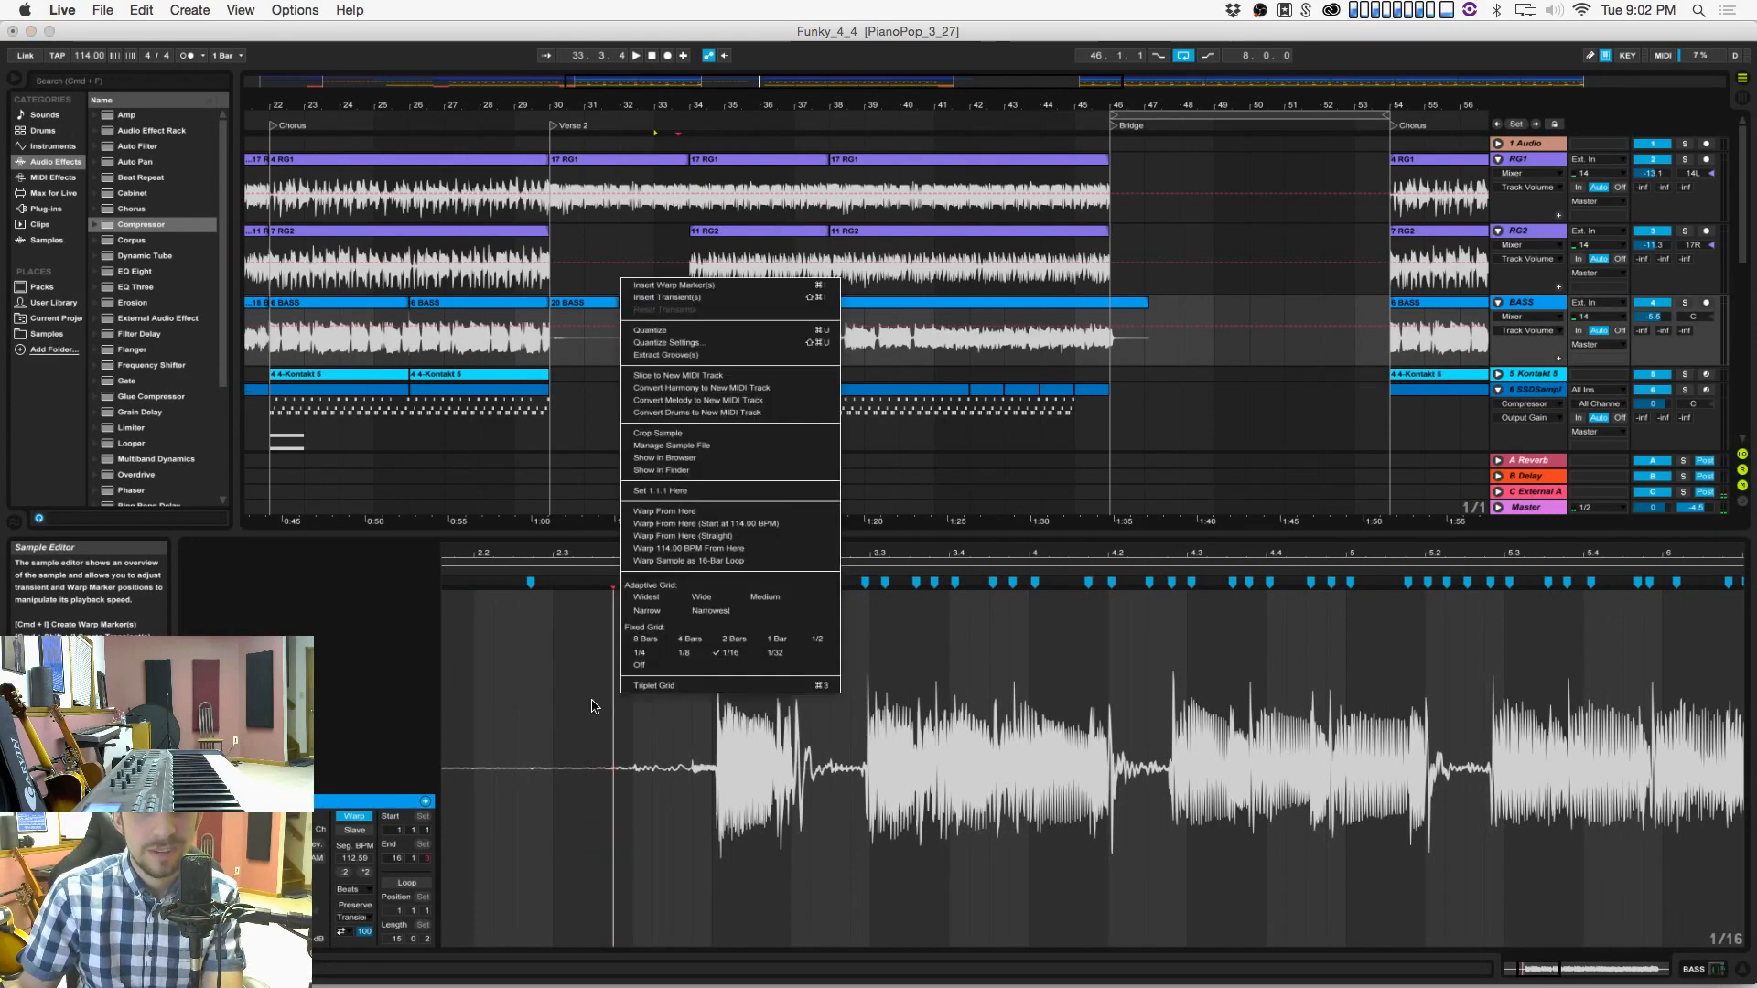
{"action": "left_click", "coordinate": [594, 706]}
{"action": "key", "text": "super+shift+u"}
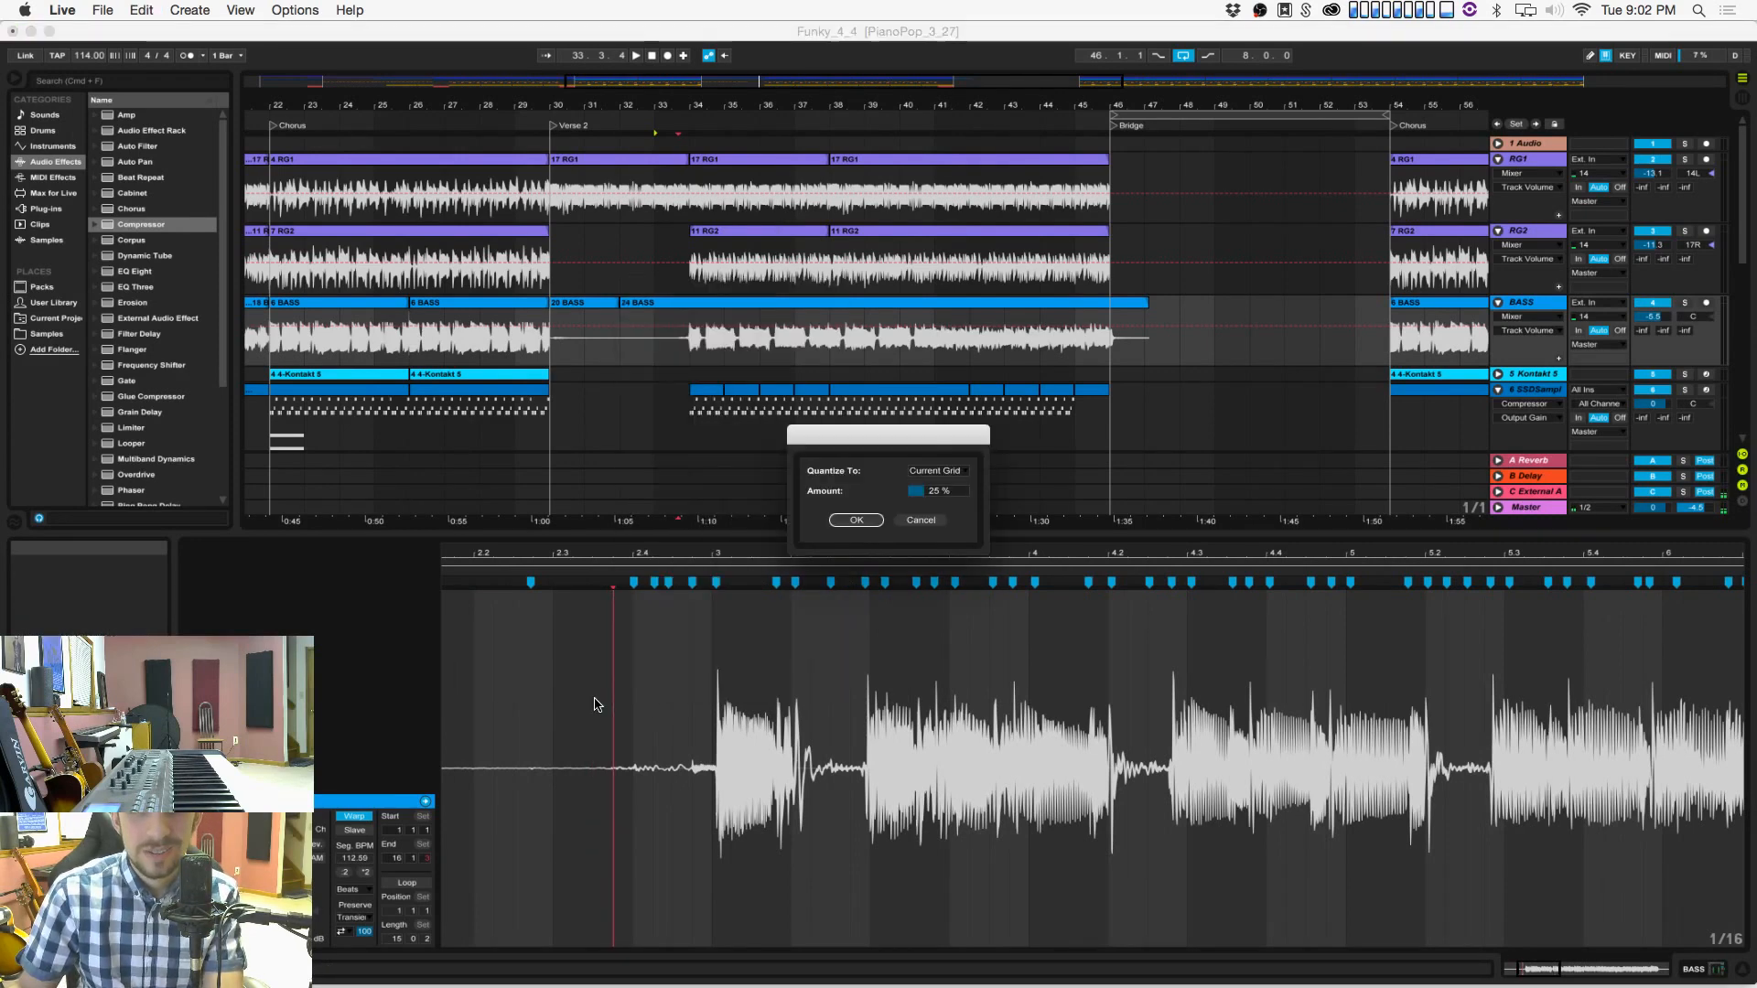
{"action": "left_click", "coordinate": [870, 521]}
Step: Move the warp marker of the bass note at 3.3 one sixteenth earlier and play back the correction
{"action": "key", "text": "space"}
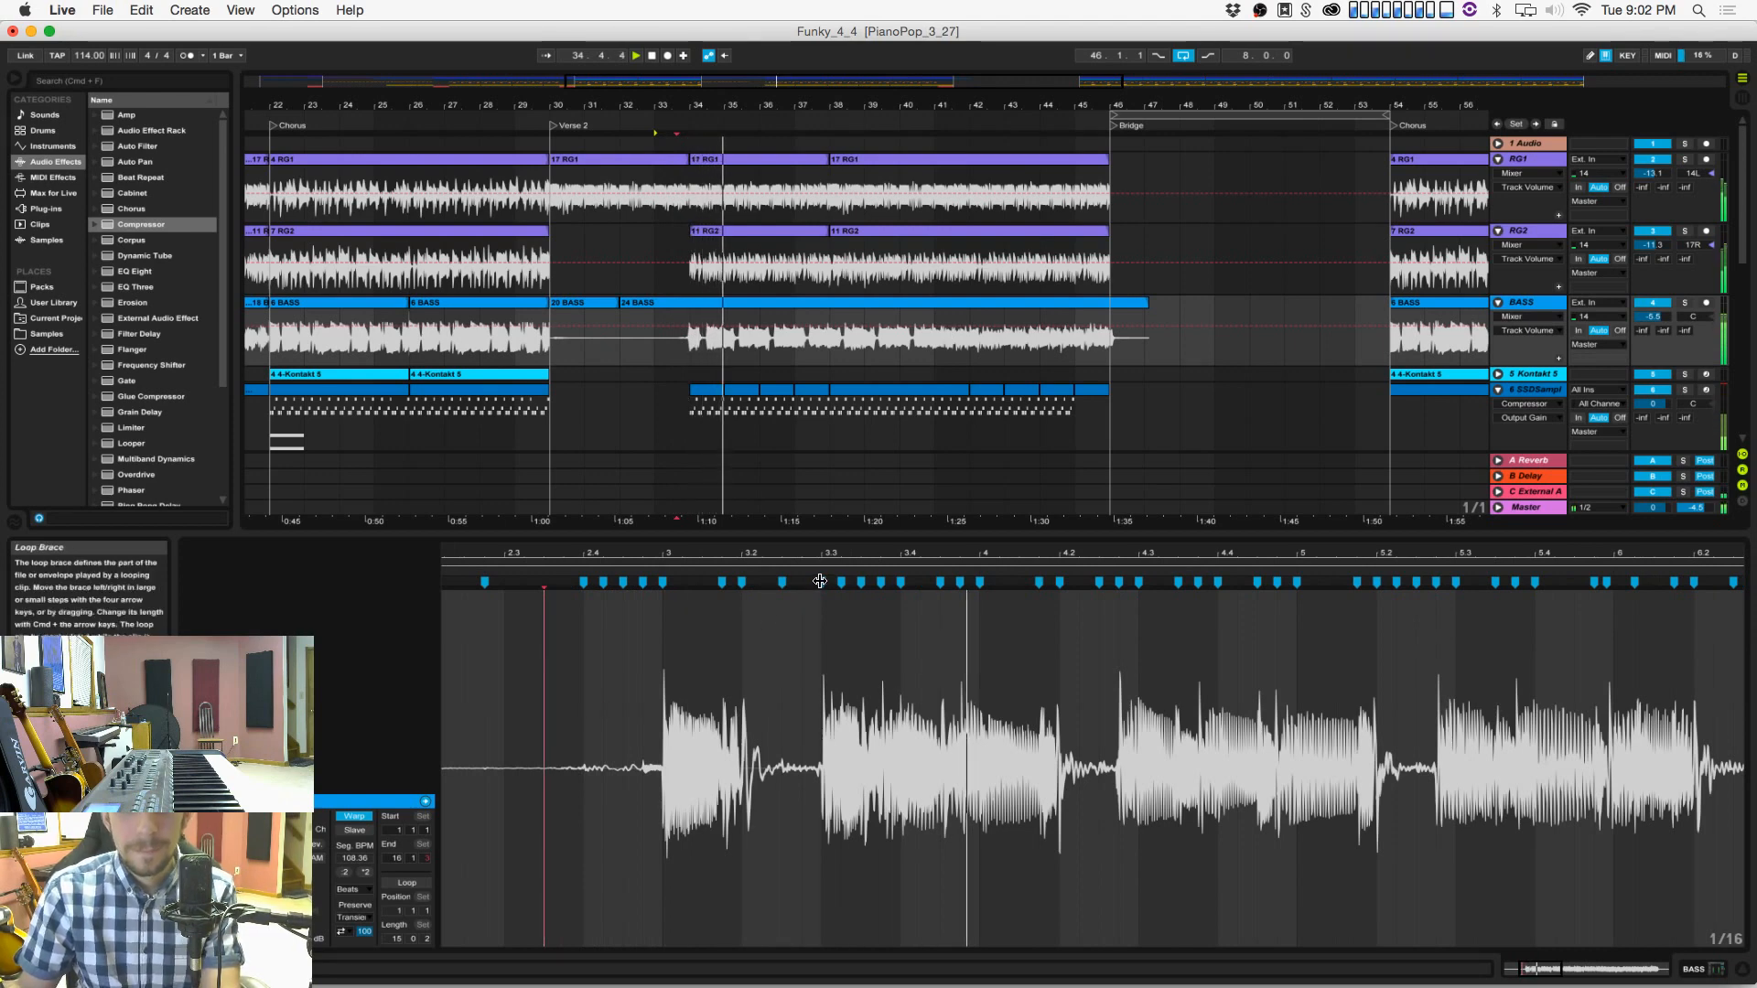
{"action": "mouse_move", "coordinate": [822, 583]}
{"action": "left_mouse_down"}
{"action": "mouse_move", "coordinate": [801, 582]}
{"action": "mouse_move", "coordinate": [821, 582]}
{"action": "left_mouse_up"}
{"action": "left_click", "coordinate": [602, 672]}
{"action": "key", "text": "space"}
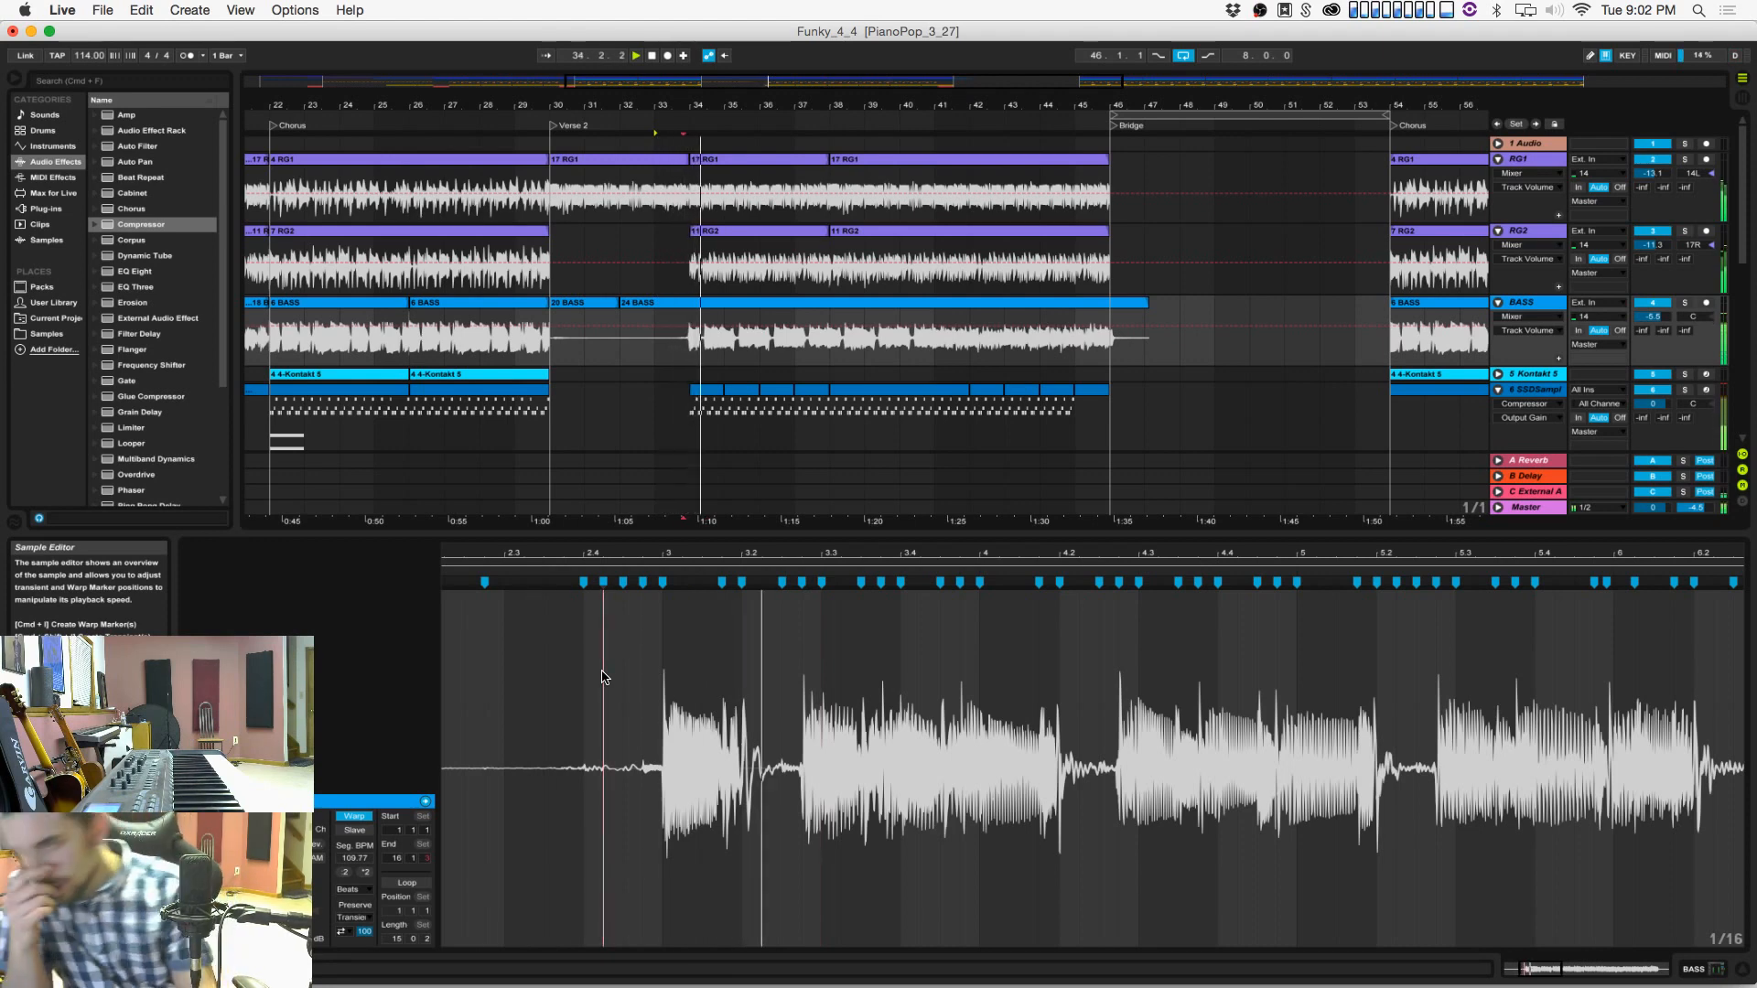
Step: Set the bass clip's warp mode to Complex, save the set and play the clip from just before its first note
{"action": "left_click", "coordinate": [354, 890]}
{"action": "left_click", "coordinate": [353, 950]}
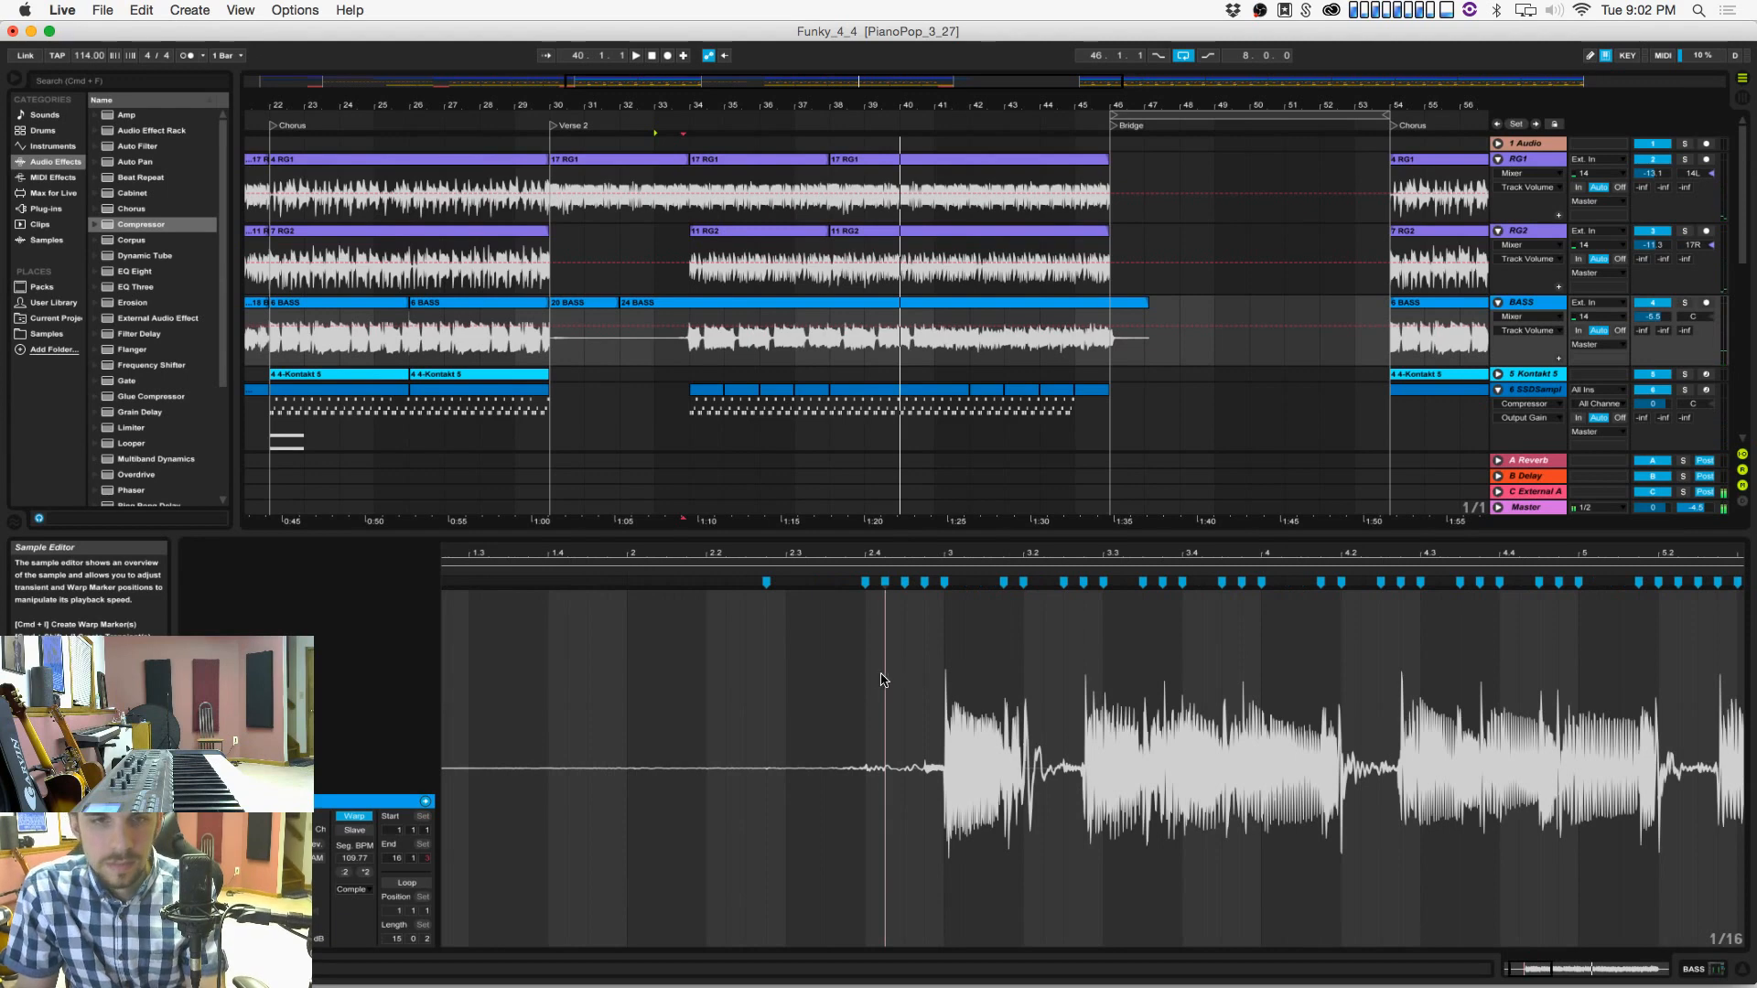
{"action": "left_click", "coordinate": [869, 675]}
{"action": "key", "text": "super+s"}
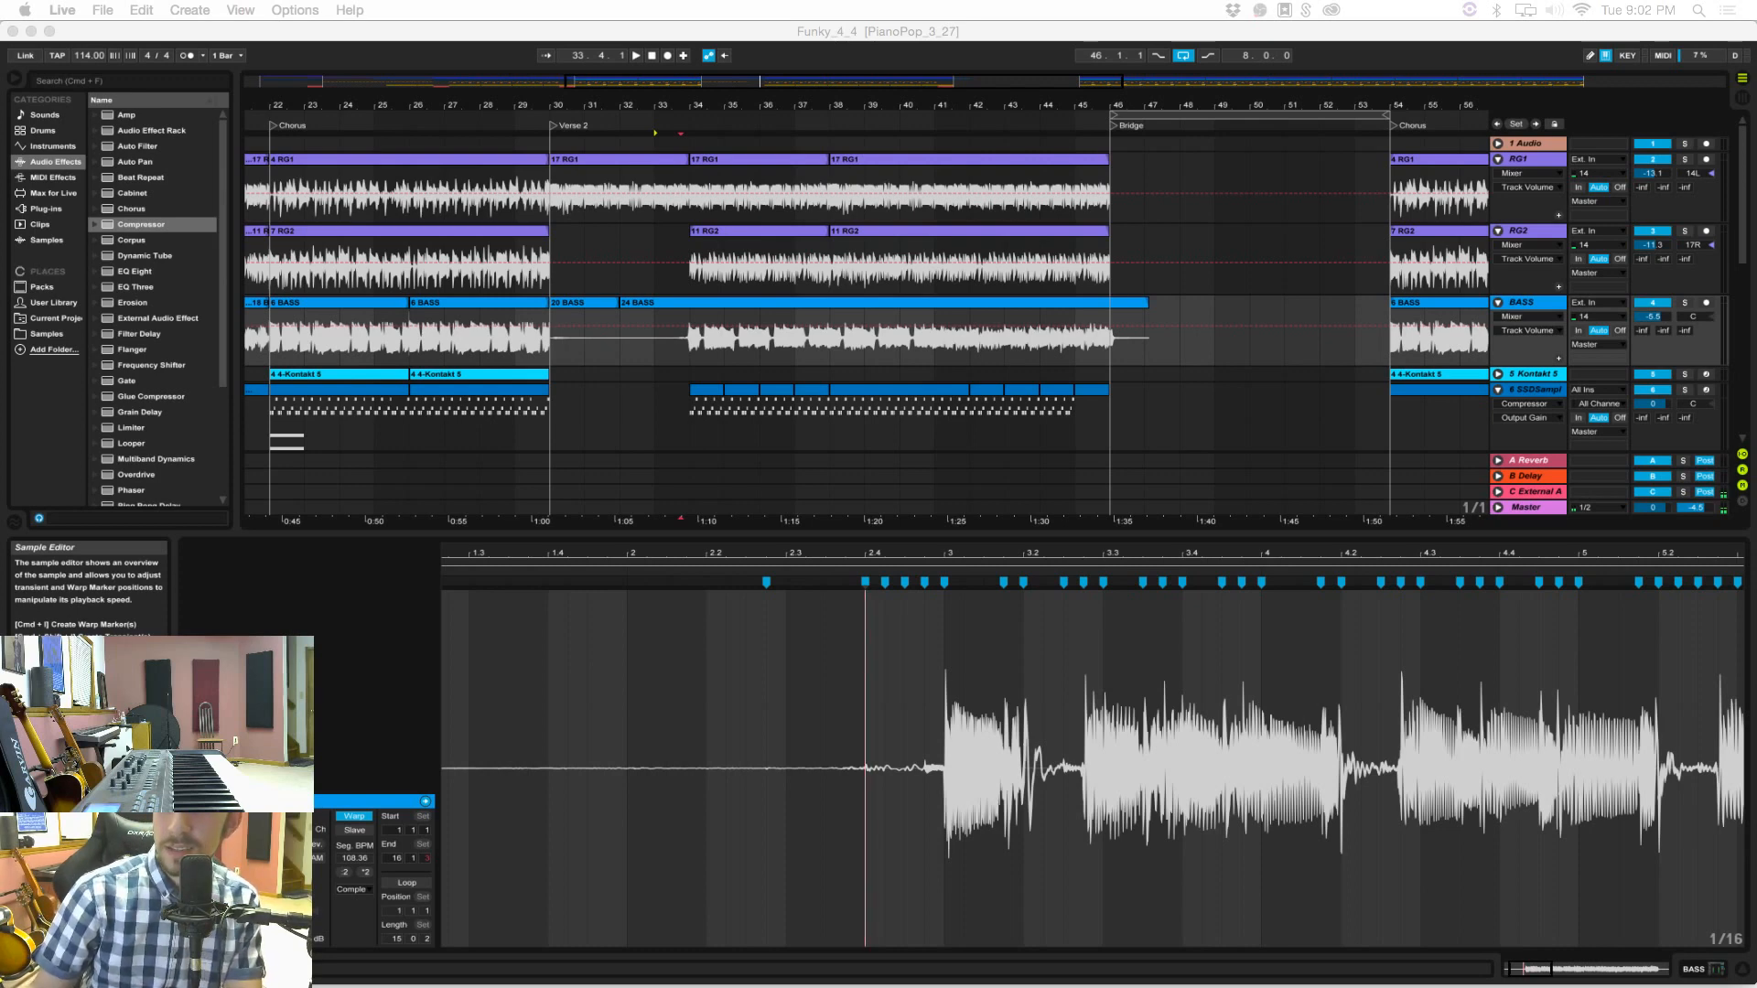
{"action": "left_click", "coordinate": [865, 794]}
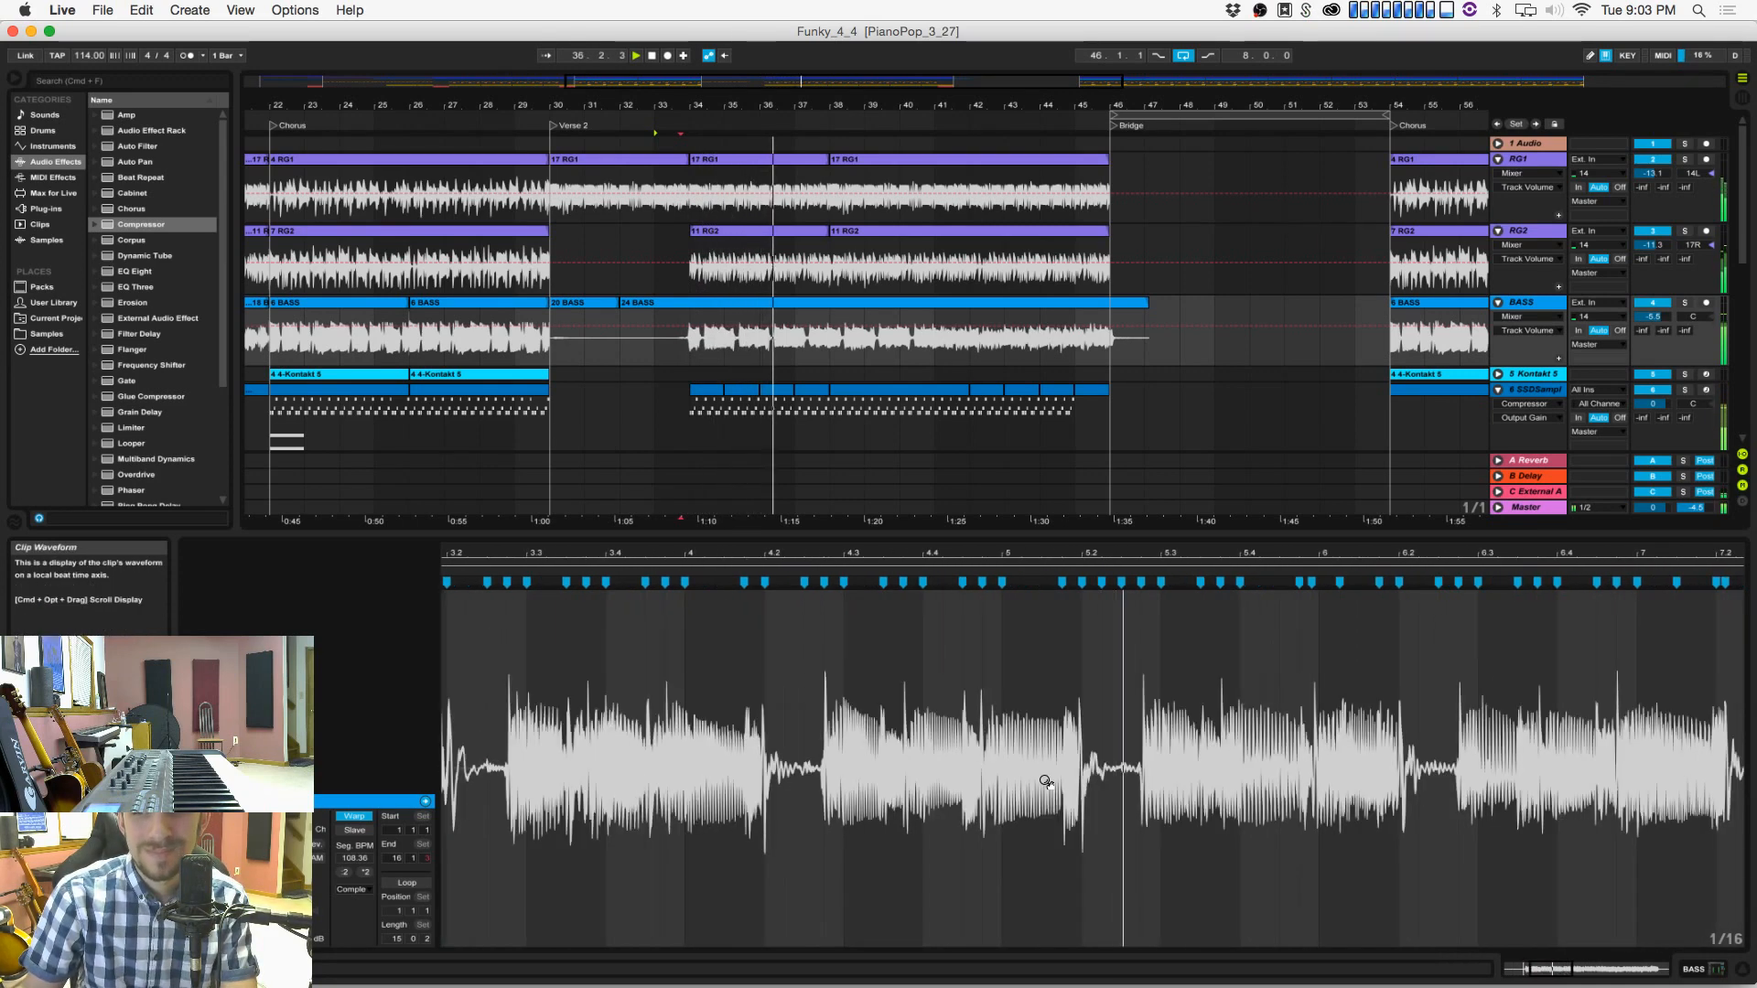
Step: Solo the BASS track, turn the metronome on and save the set
{"action": "left_click", "coordinate": [1684, 304]}
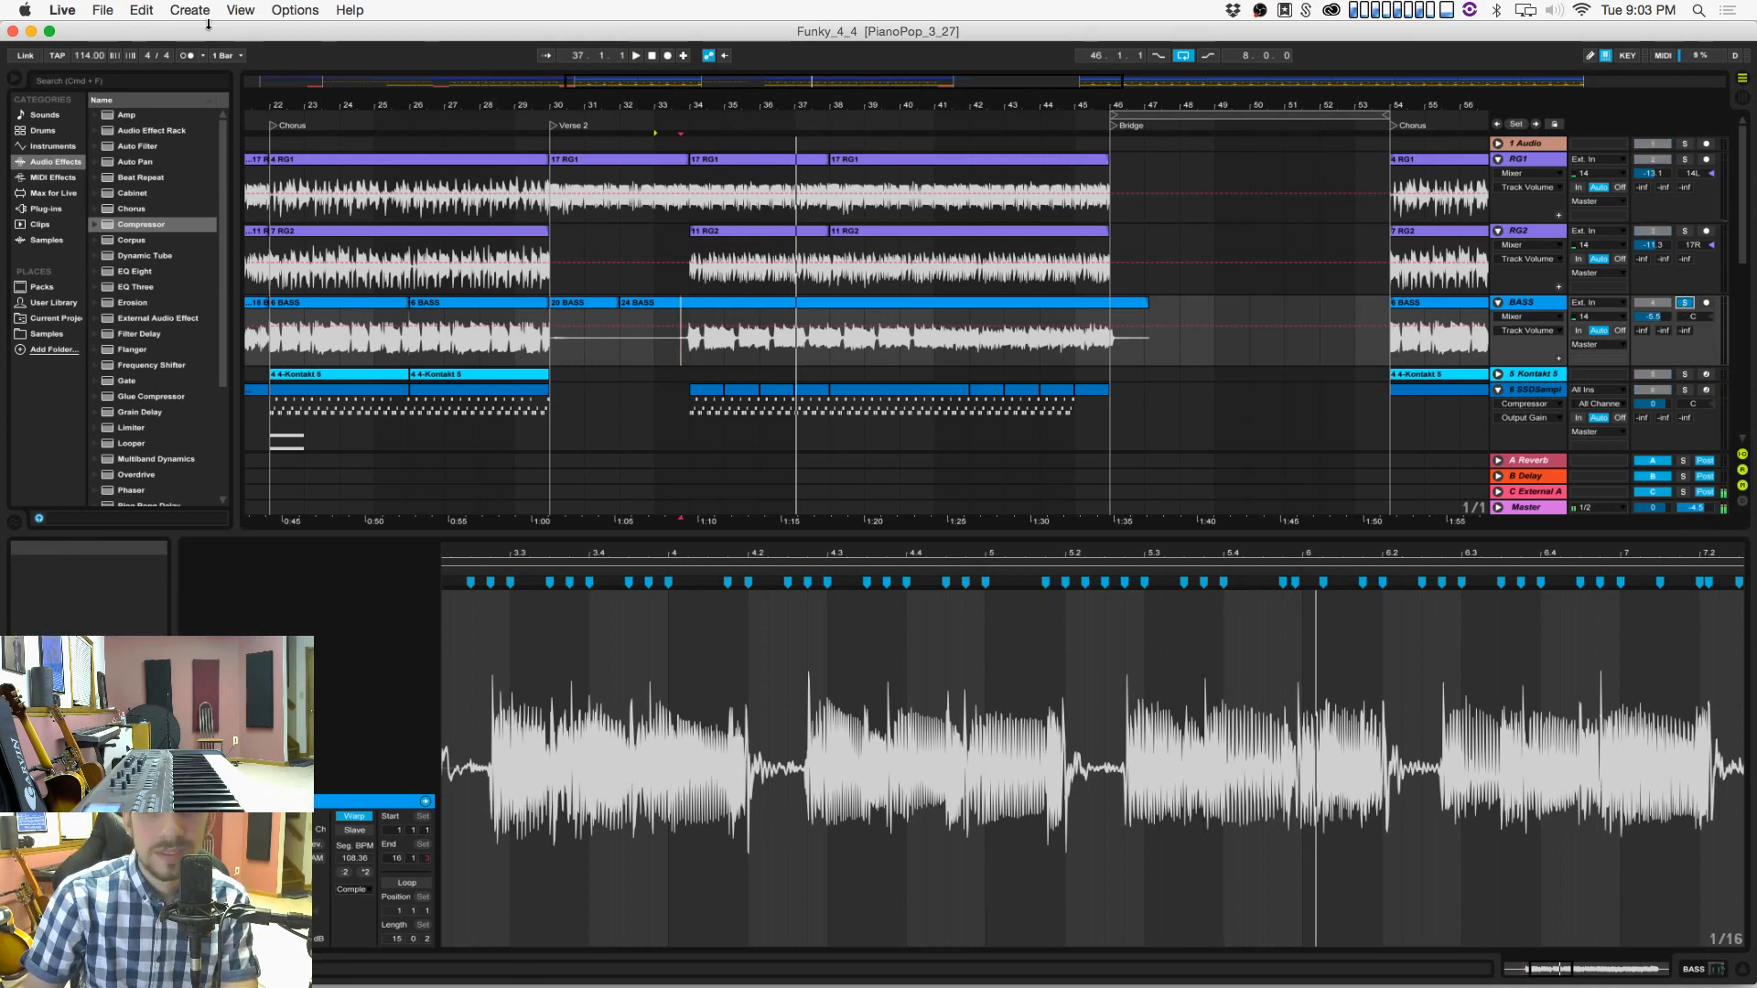
{"action": "left_click", "coordinate": [188, 55]}
{"action": "key", "text": "super+s"}
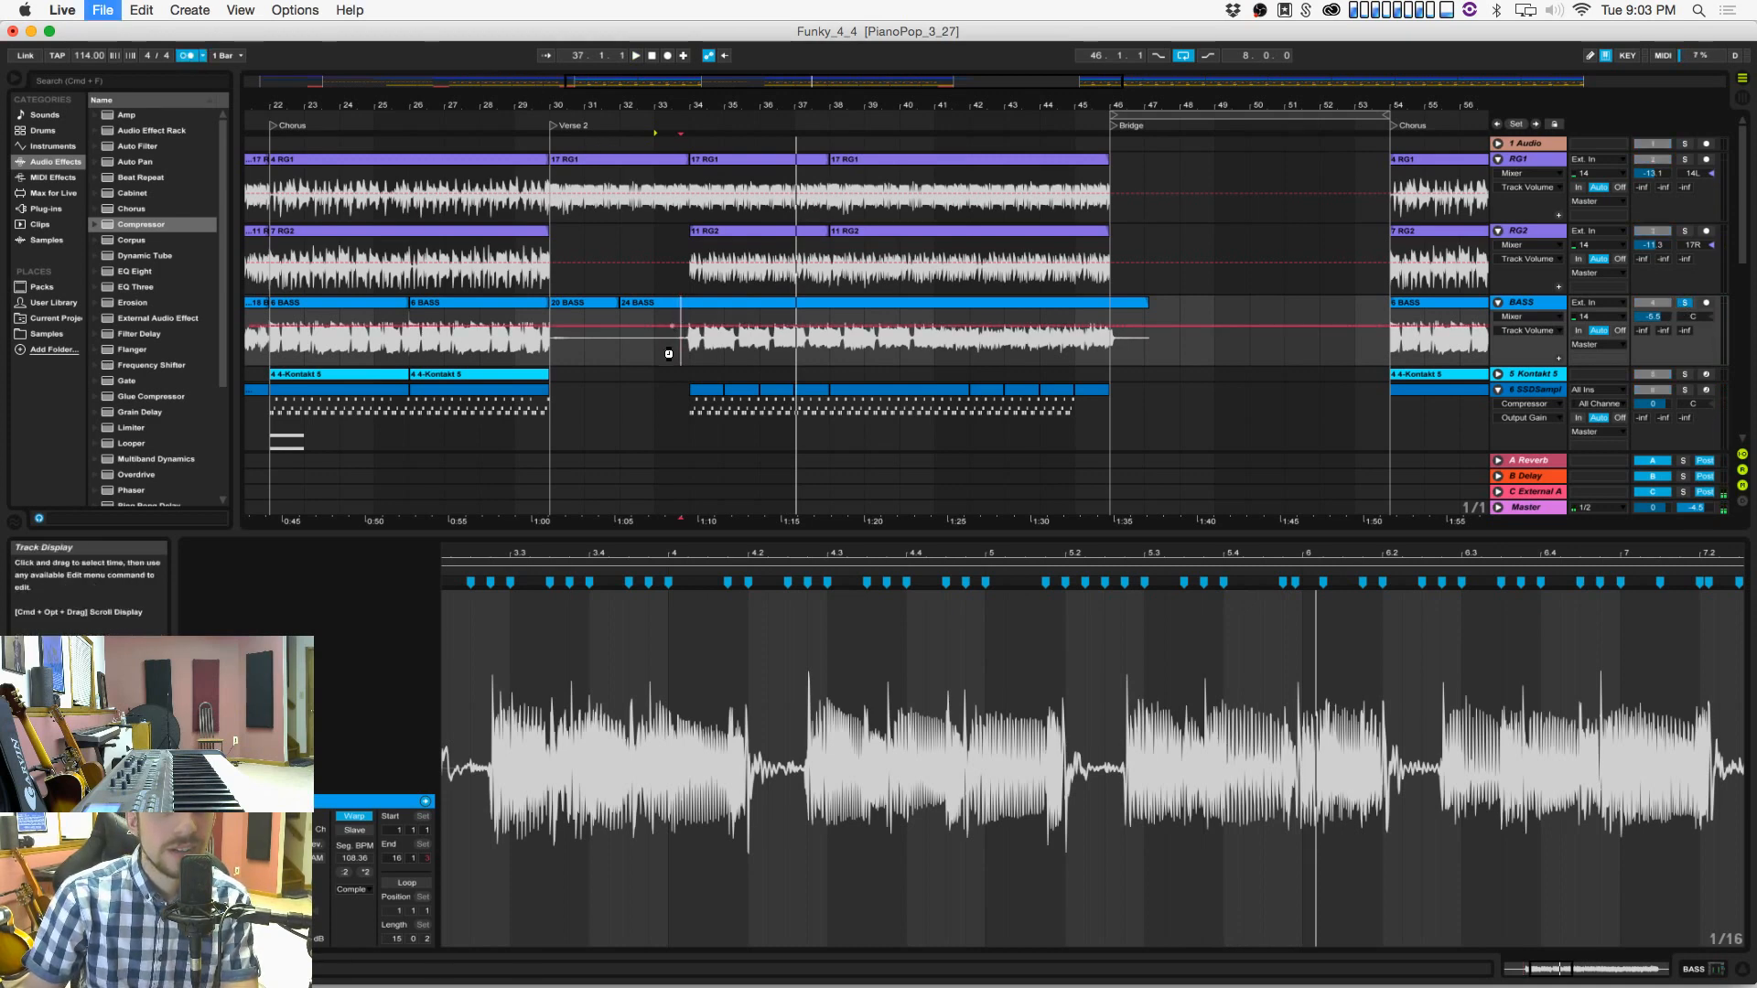
{"action": "key", "text": "space"}
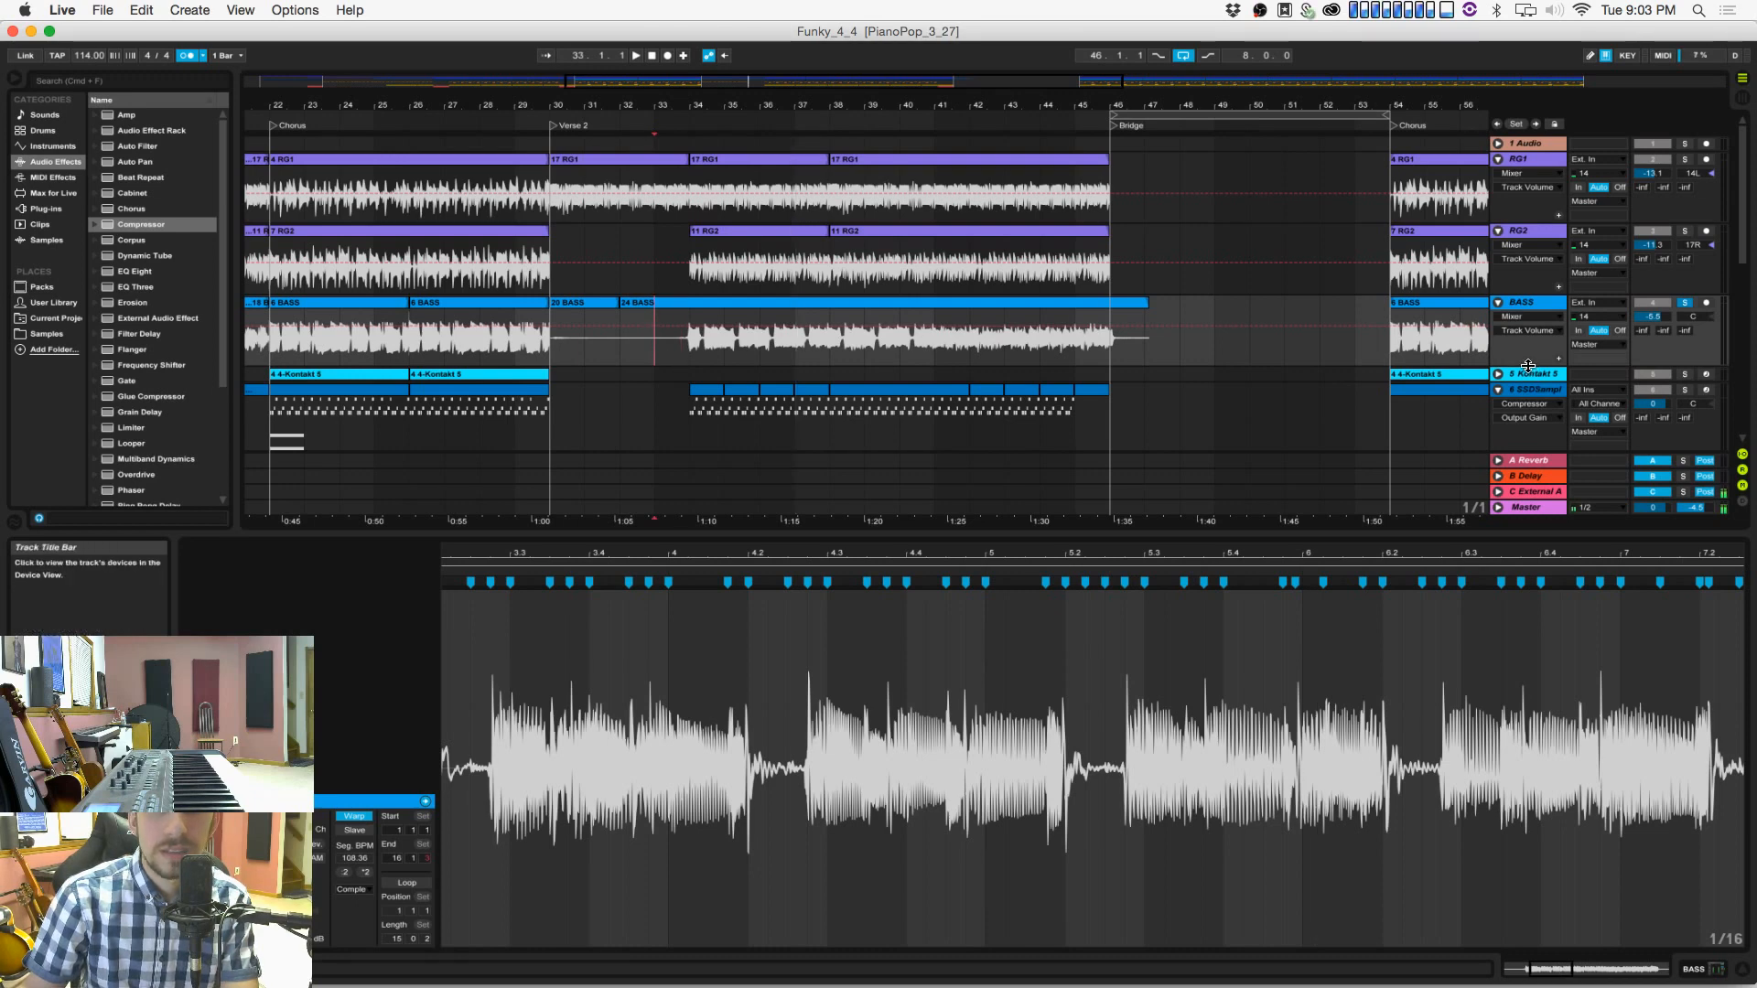
Step: Increase the BASS track's height and, while checking by ear, move the warp marker just before bar 6 of the clip earlier to 5.4.3
{"action": "left_click_drag", "start_coordinate": [1527, 366], "coordinate": [1527, 408]}
{"action": "key", "text": "space"}
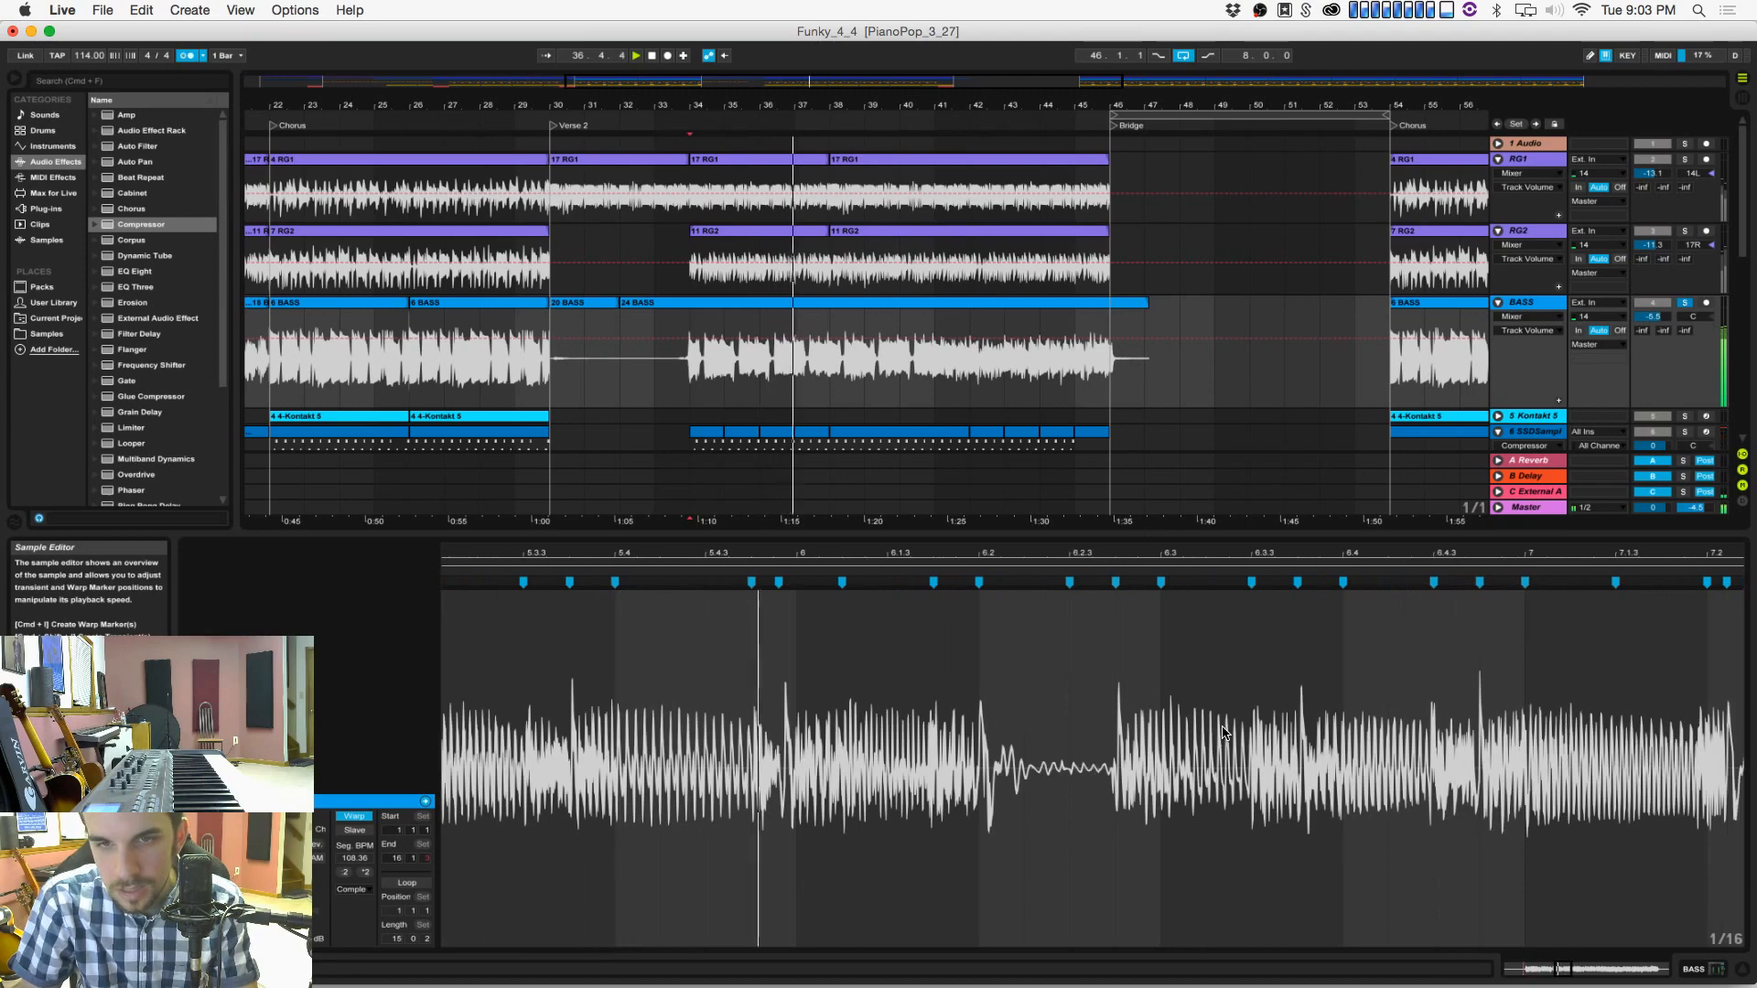
{"action": "key", "text": "space"}
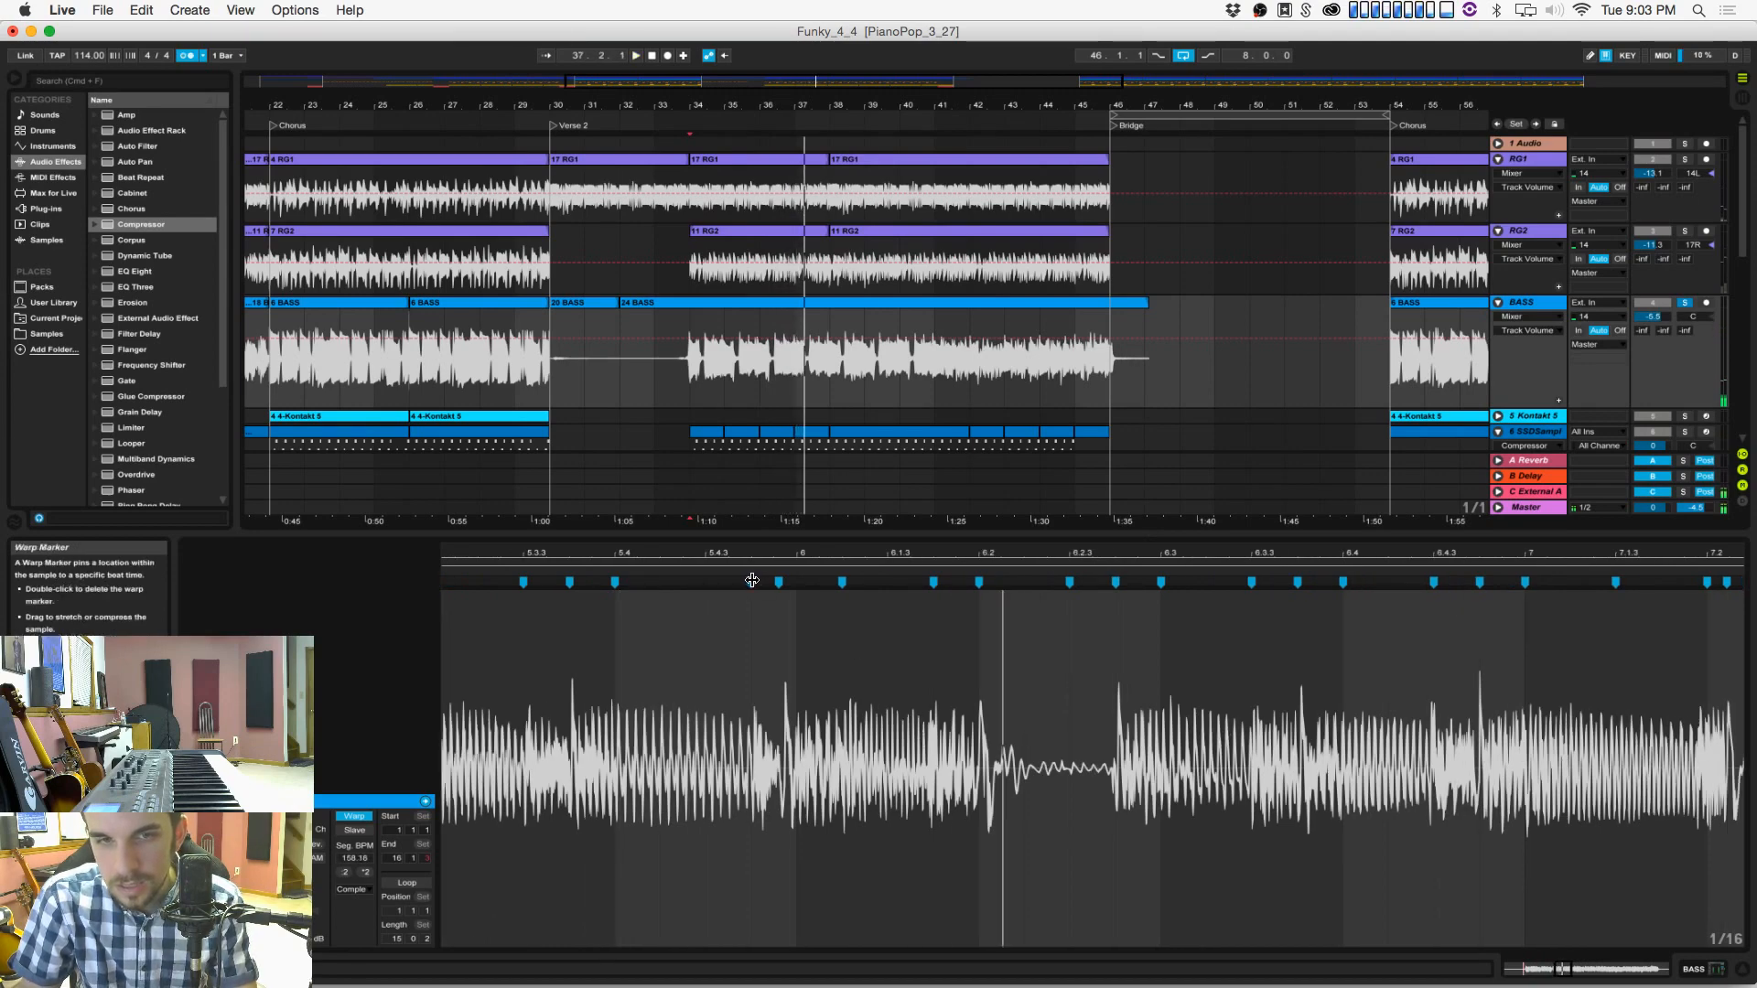
{"action": "mouse_move", "coordinate": [752, 583]}
{"action": "left_mouse_down"}
{"action": "mouse_move", "coordinate": [711, 583]}
{"action": "mouse_move", "coordinate": [710, 503]}
{"action": "left_mouse_up"}
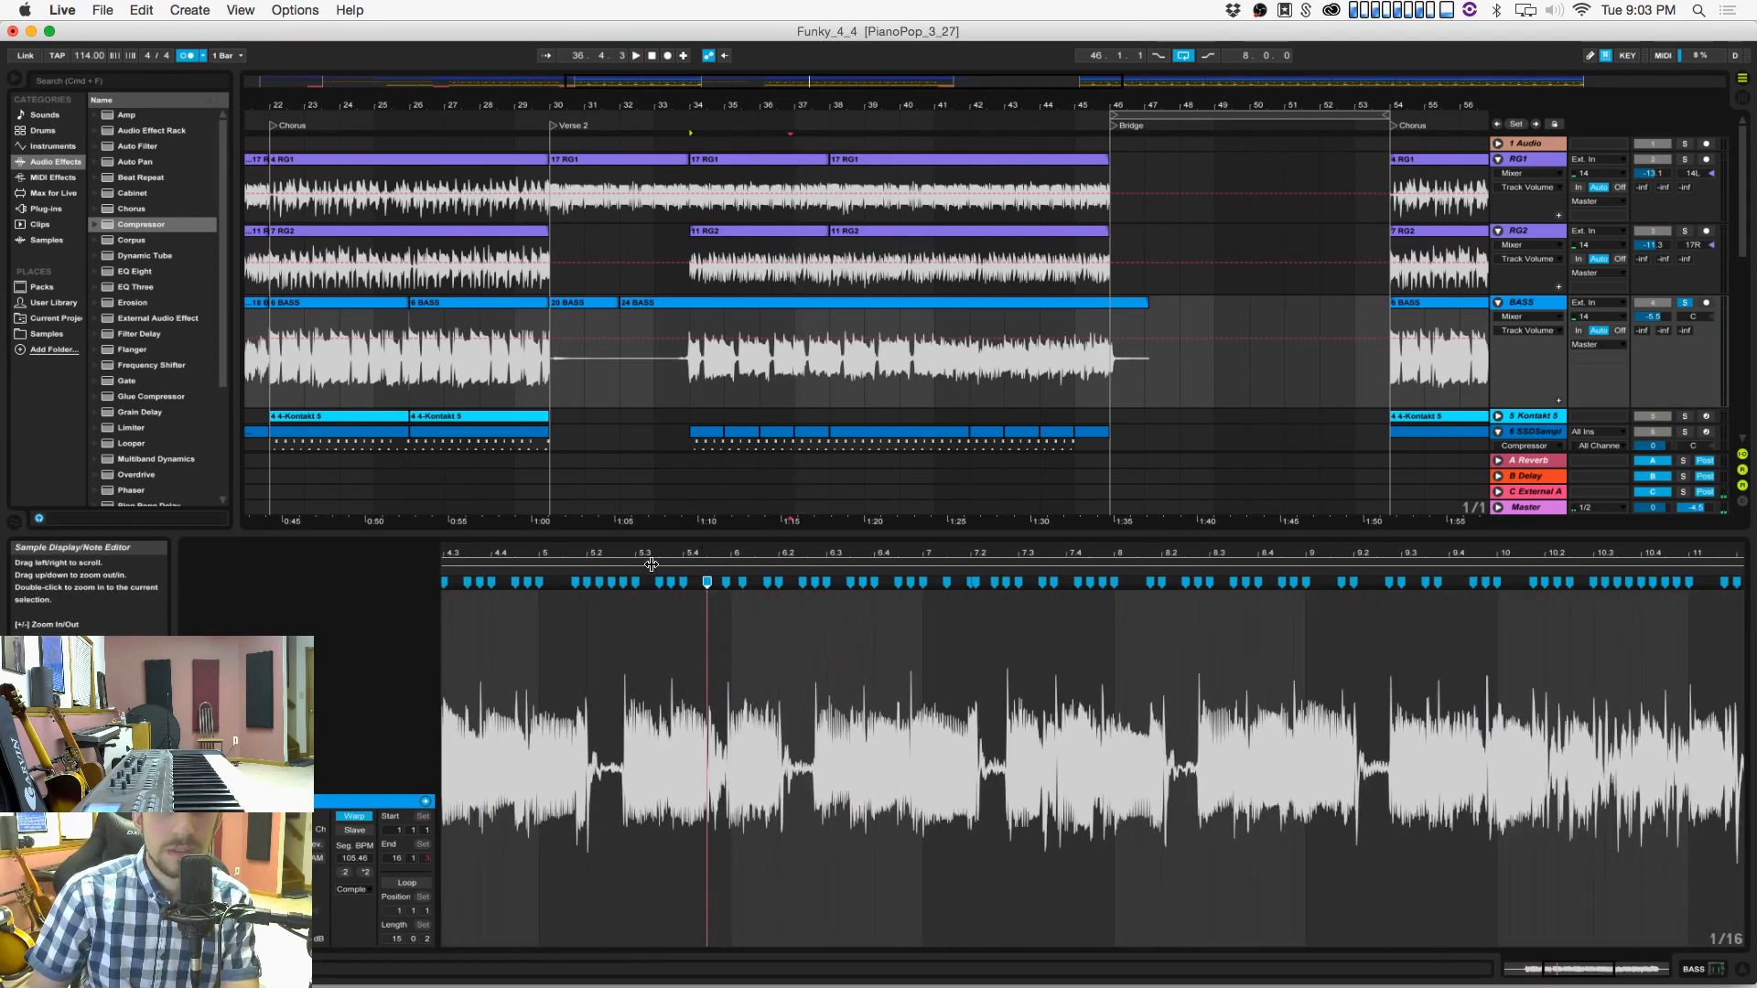
Step: Move the bass note's warp marker just after bar 6 of the clip earlier to beat 6 and play back the result
{"action": "left_click", "coordinate": [562, 568]}
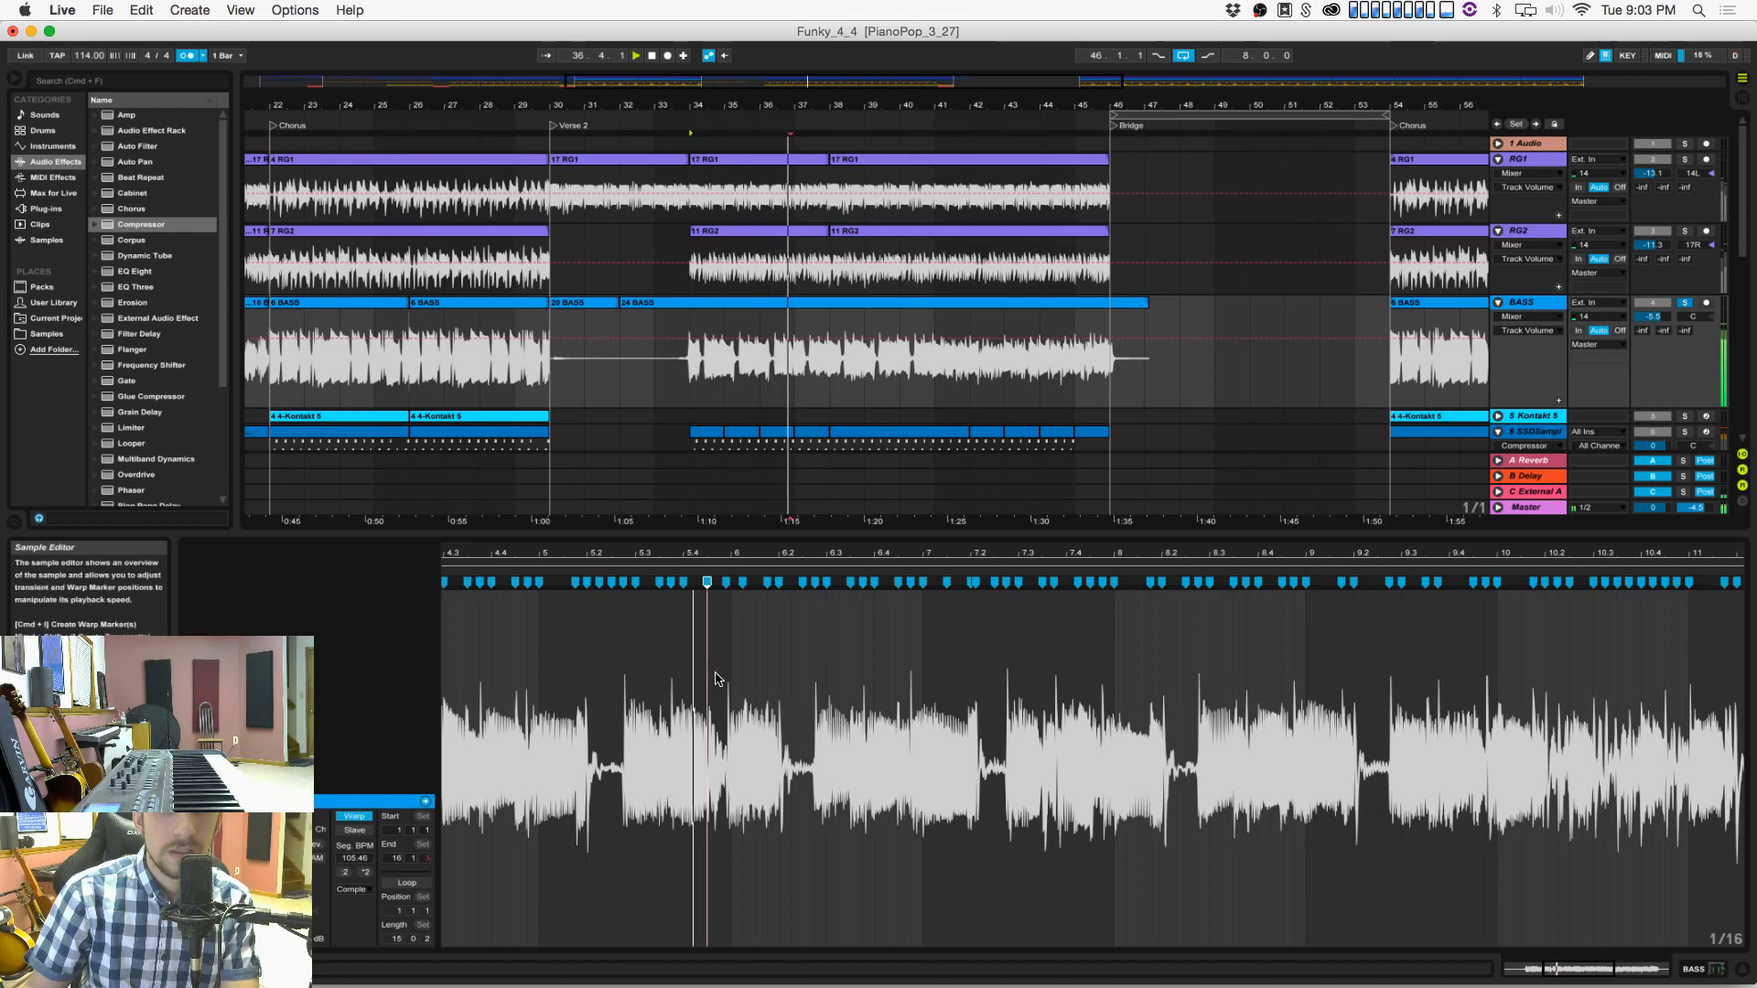
{"action": "mouse_move", "coordinate": [750, 552]}
{"action": "left_mouse_down"}
{"action": "mouse_move", "coordinate": [748, 585]}
{"action": "mouse_move", "coordinate": [775, 583]}
{"action": "left_mouse_up"}
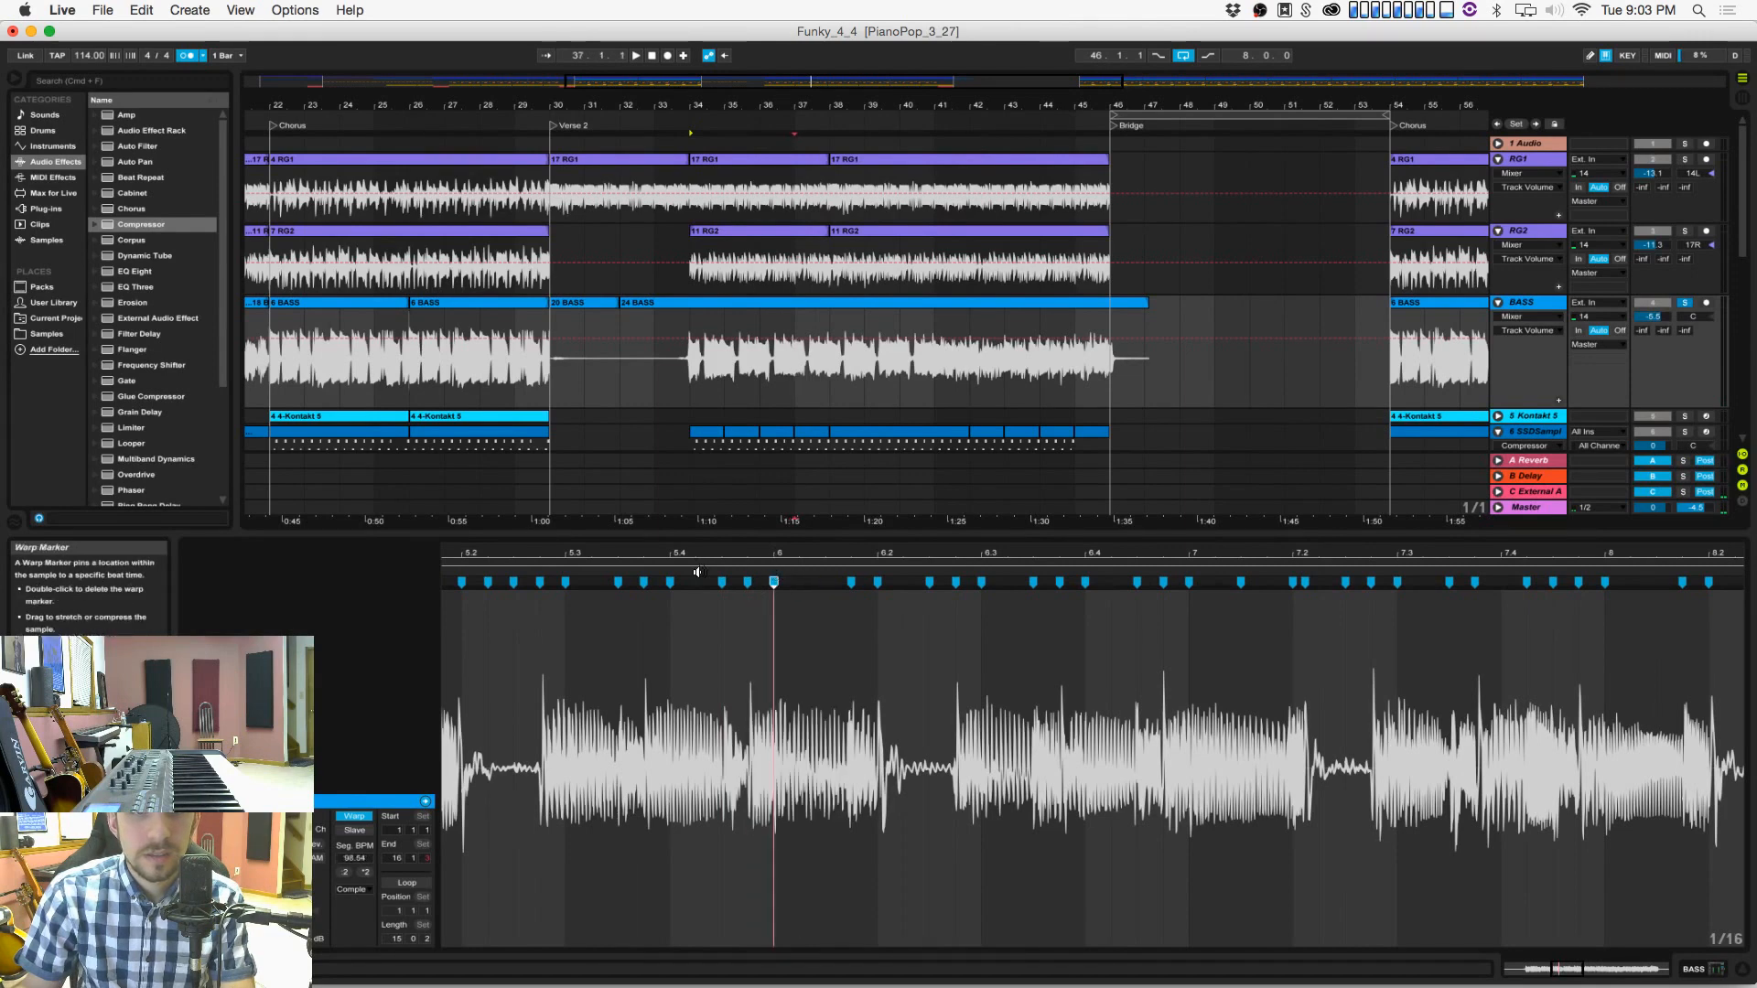
{"action": "left_click", "coordinate": [522, 563]}
{"action": "left_click", "coordinate": [502, 571]}
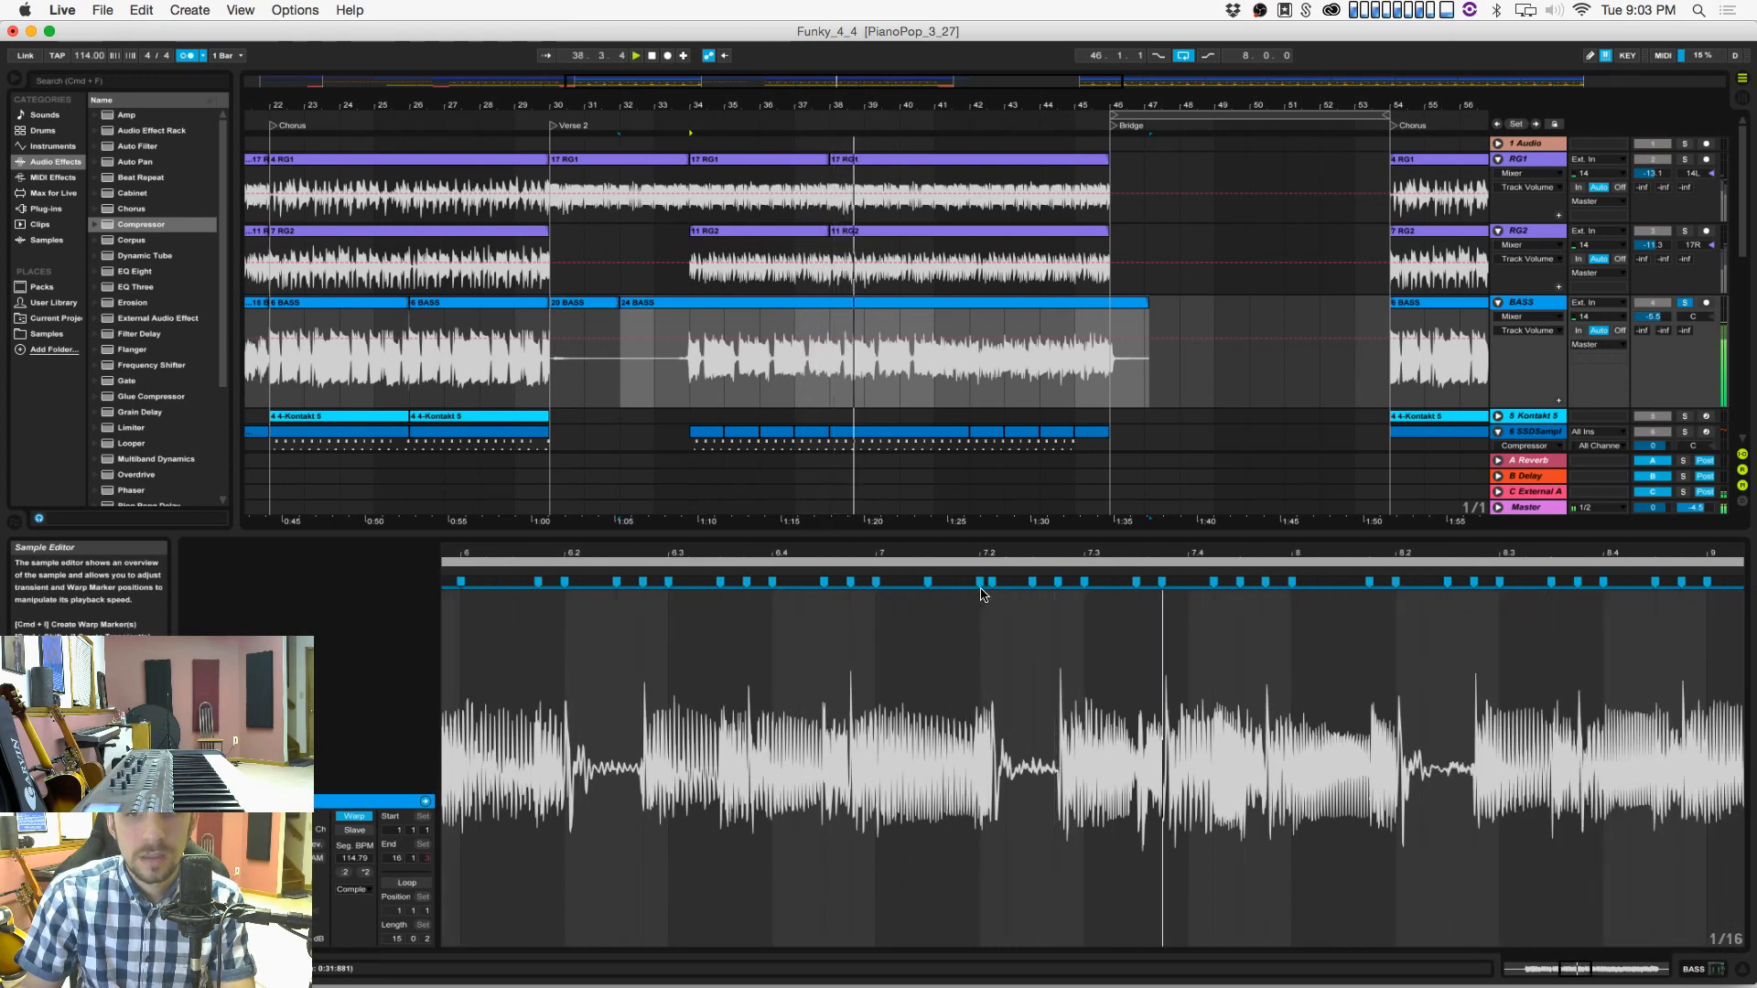
Step: Move the warp marker at 7.2 to 7.1.4 and the one just before bar 8 to about 7.4, checking by ear, and save the set
{"action": "left_click_drag", "start_coordinate": [980, 583], "coordinate": [954, 583]}
{"action": "left_click", "coordinate": [829, 568]}
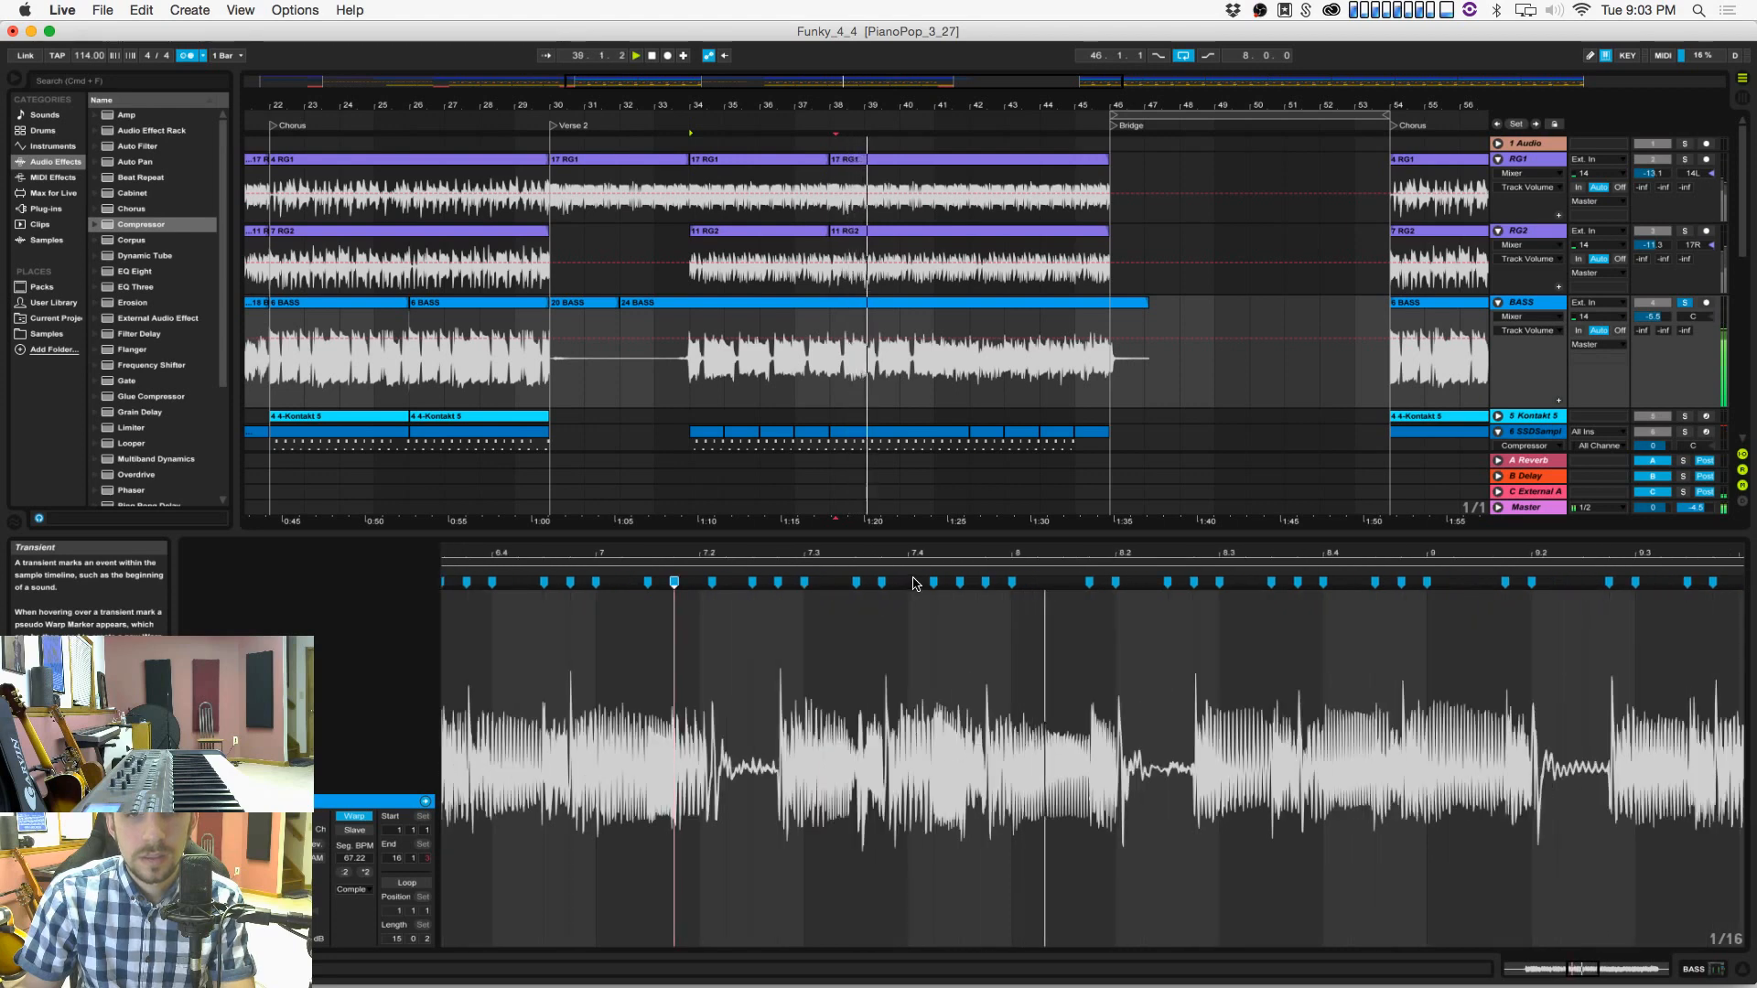
{"action": "left_click_drag", "start_coordinate": [955, 583], "coordinate": [908, 582]}
{"action": "left_click", "coordinate": [827, 571]}
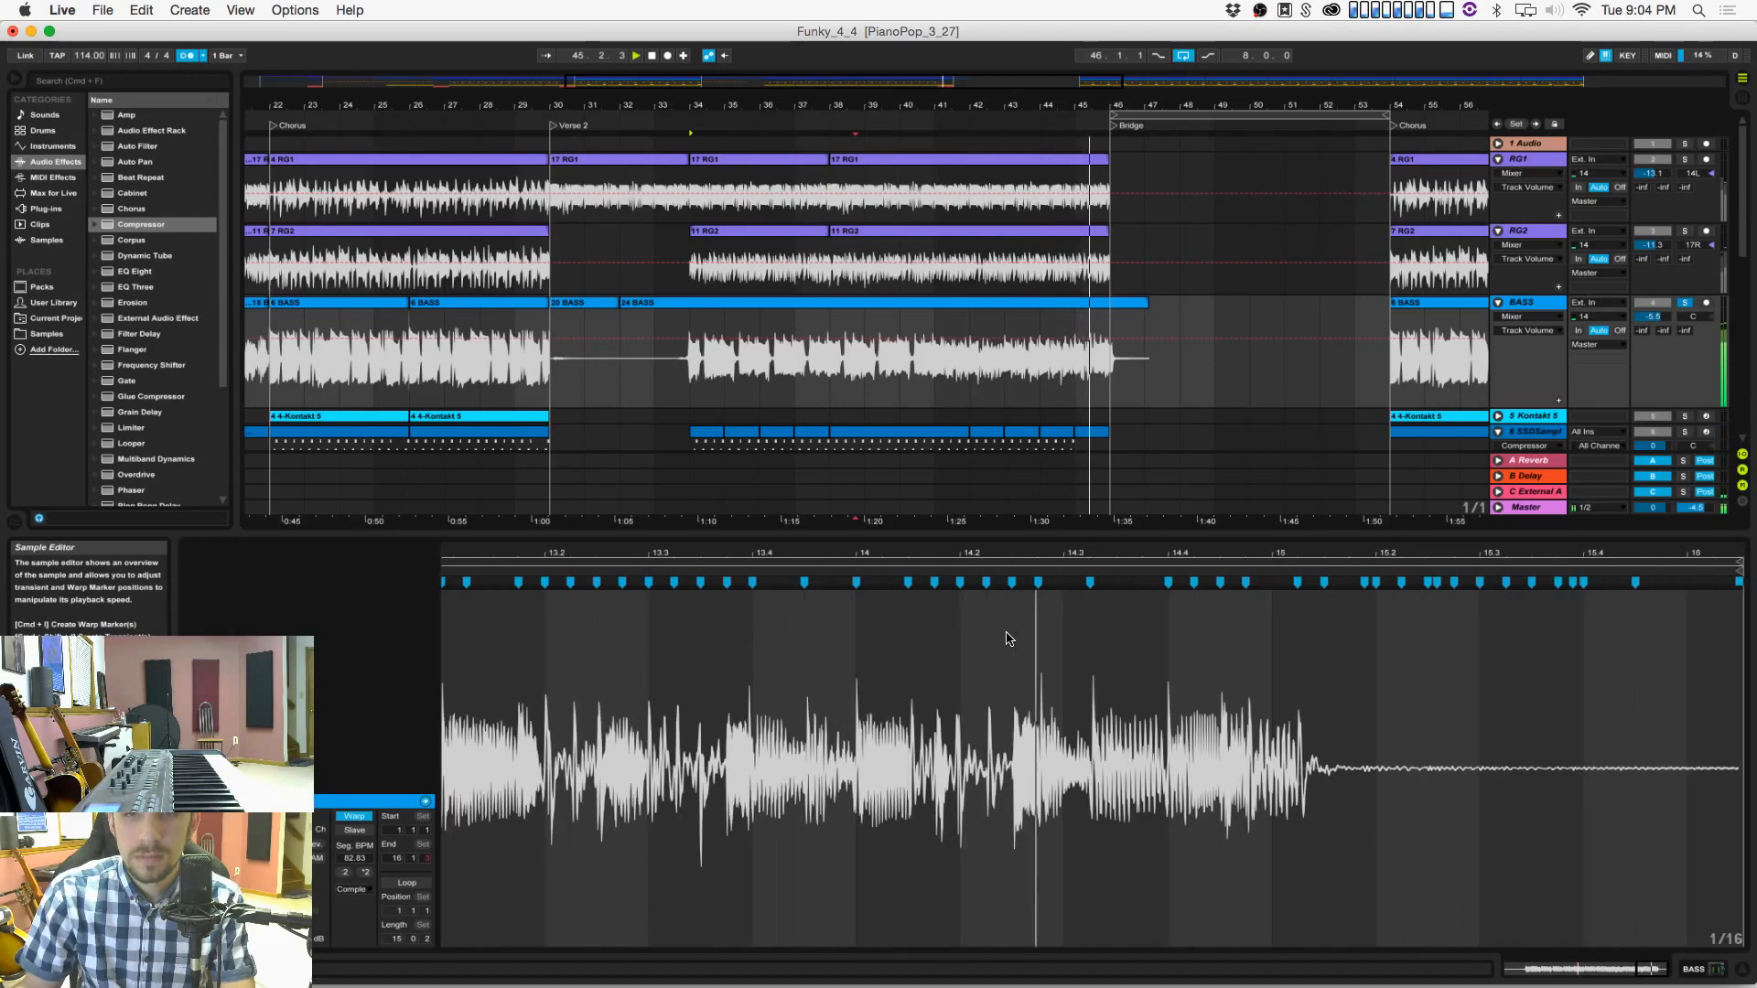
{"action": "key", "text": "space"}
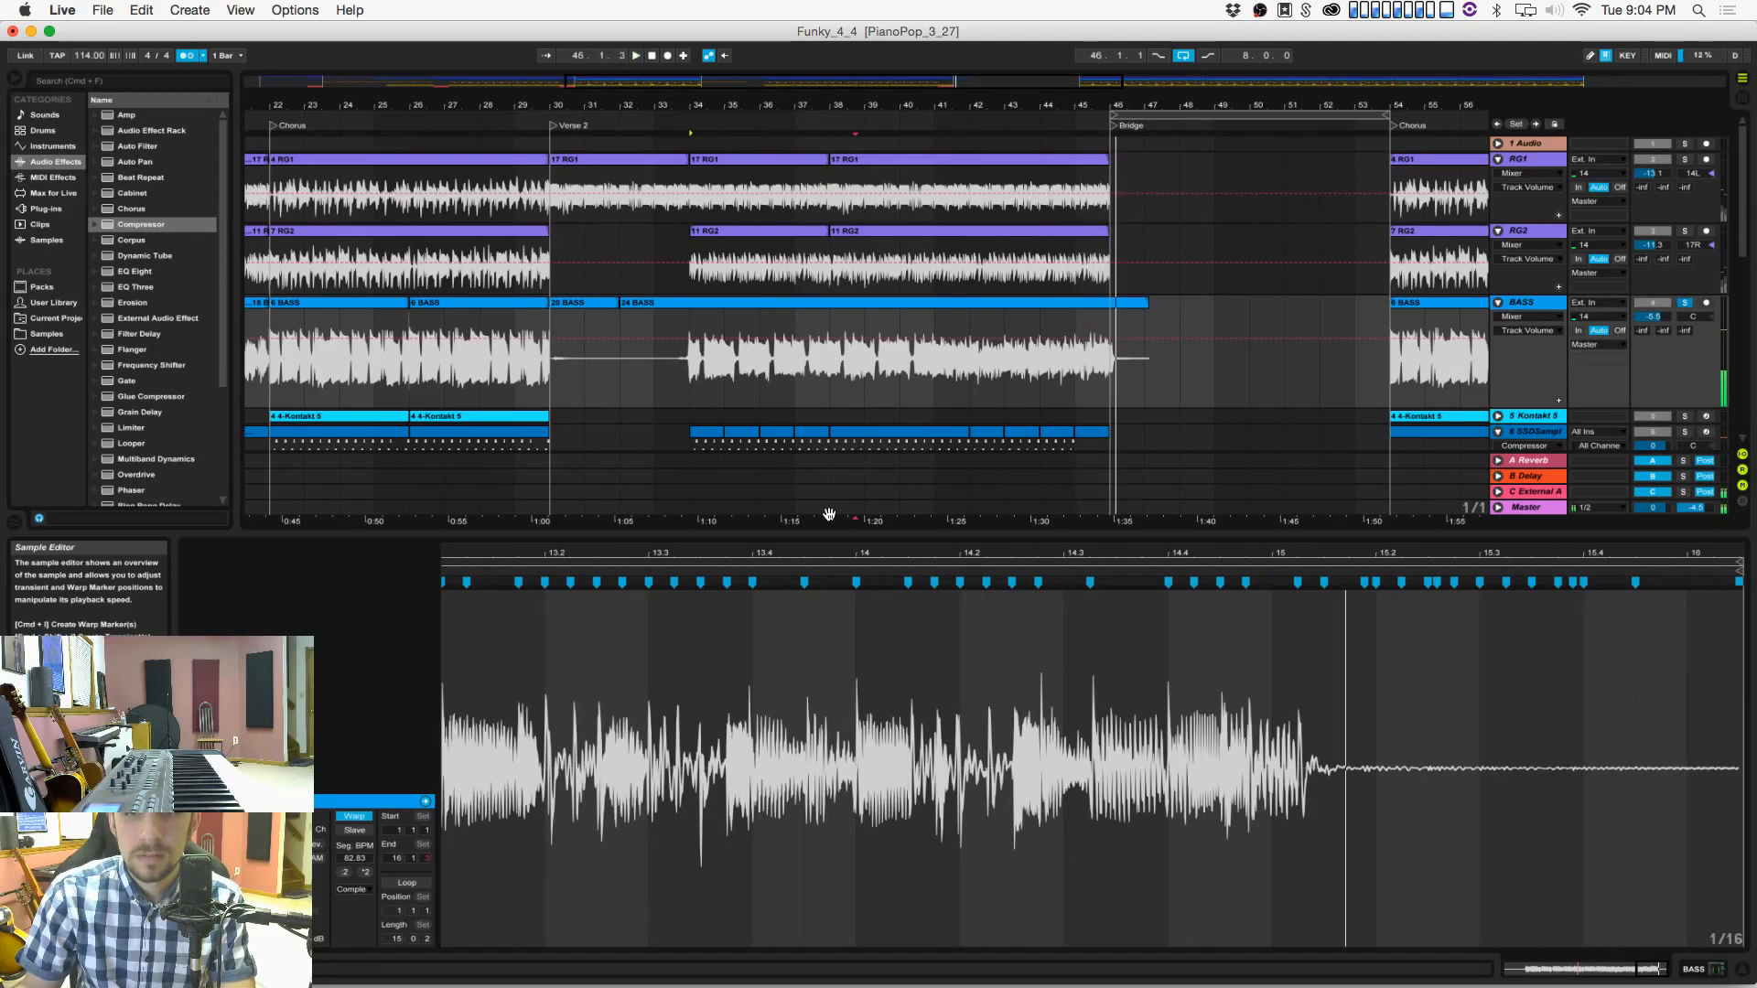
{"action": "key", "text": "super+s"}
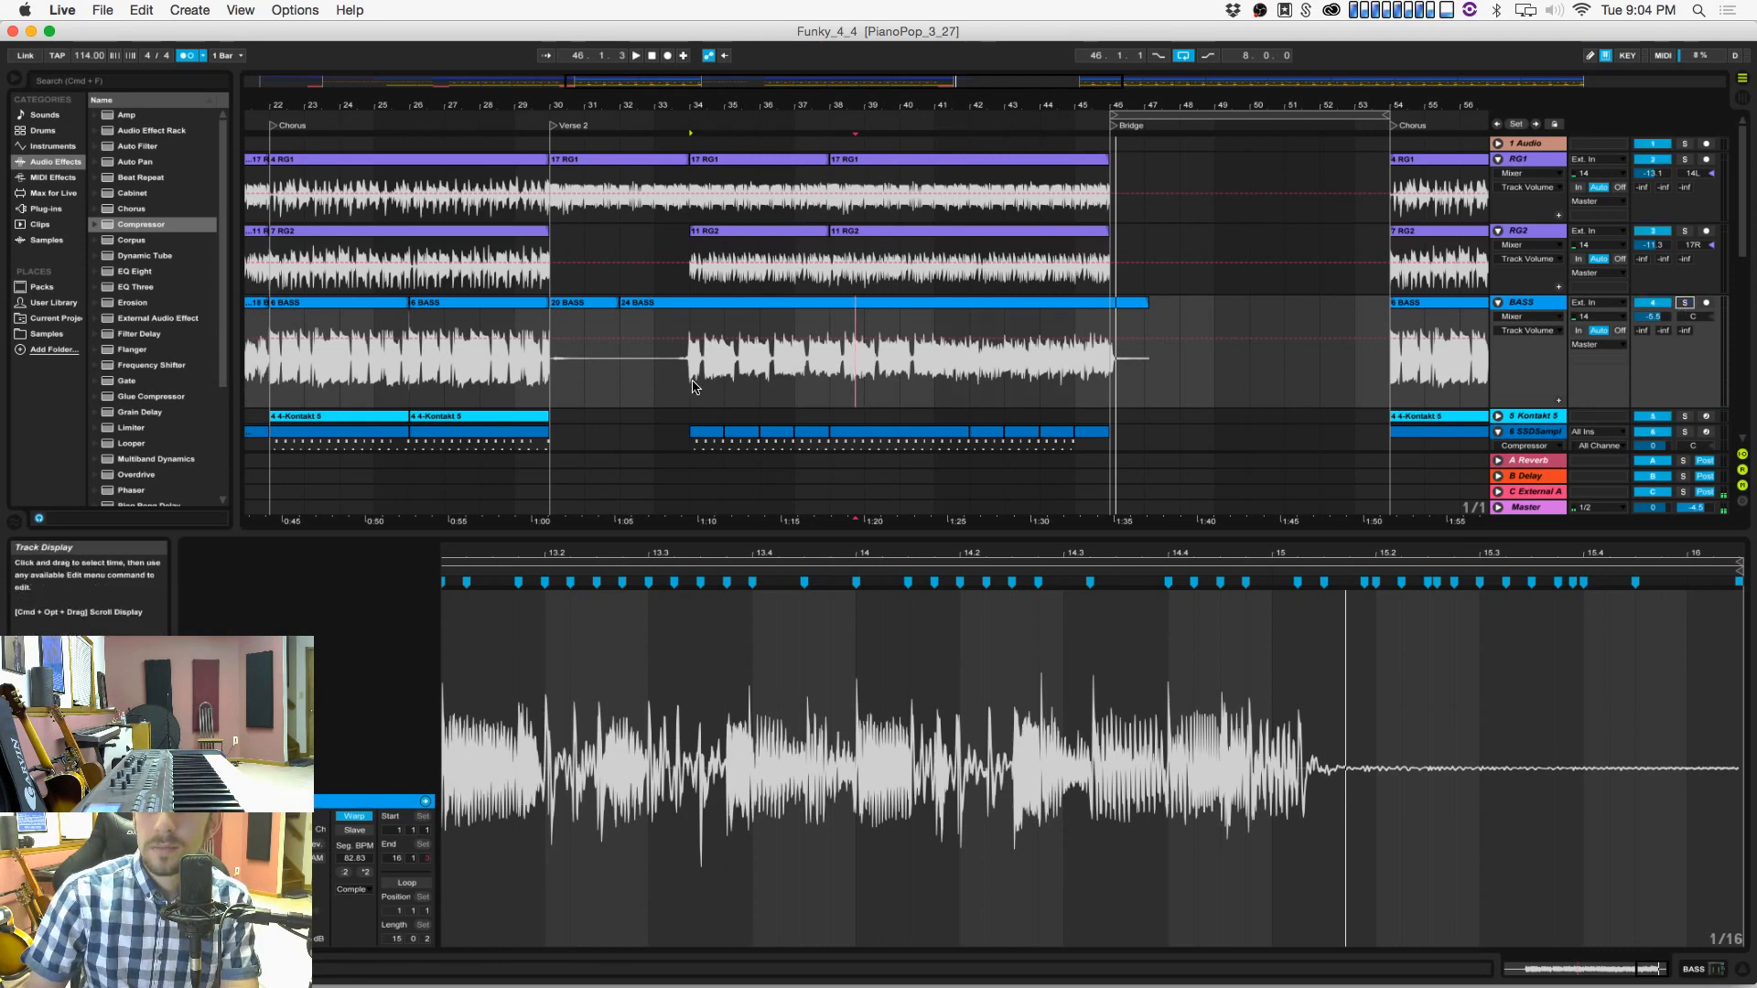
Step: Look over the arrangement from the song start to the end of Verse 2
{"action": "left_click", "coordinate": [672, 389]}
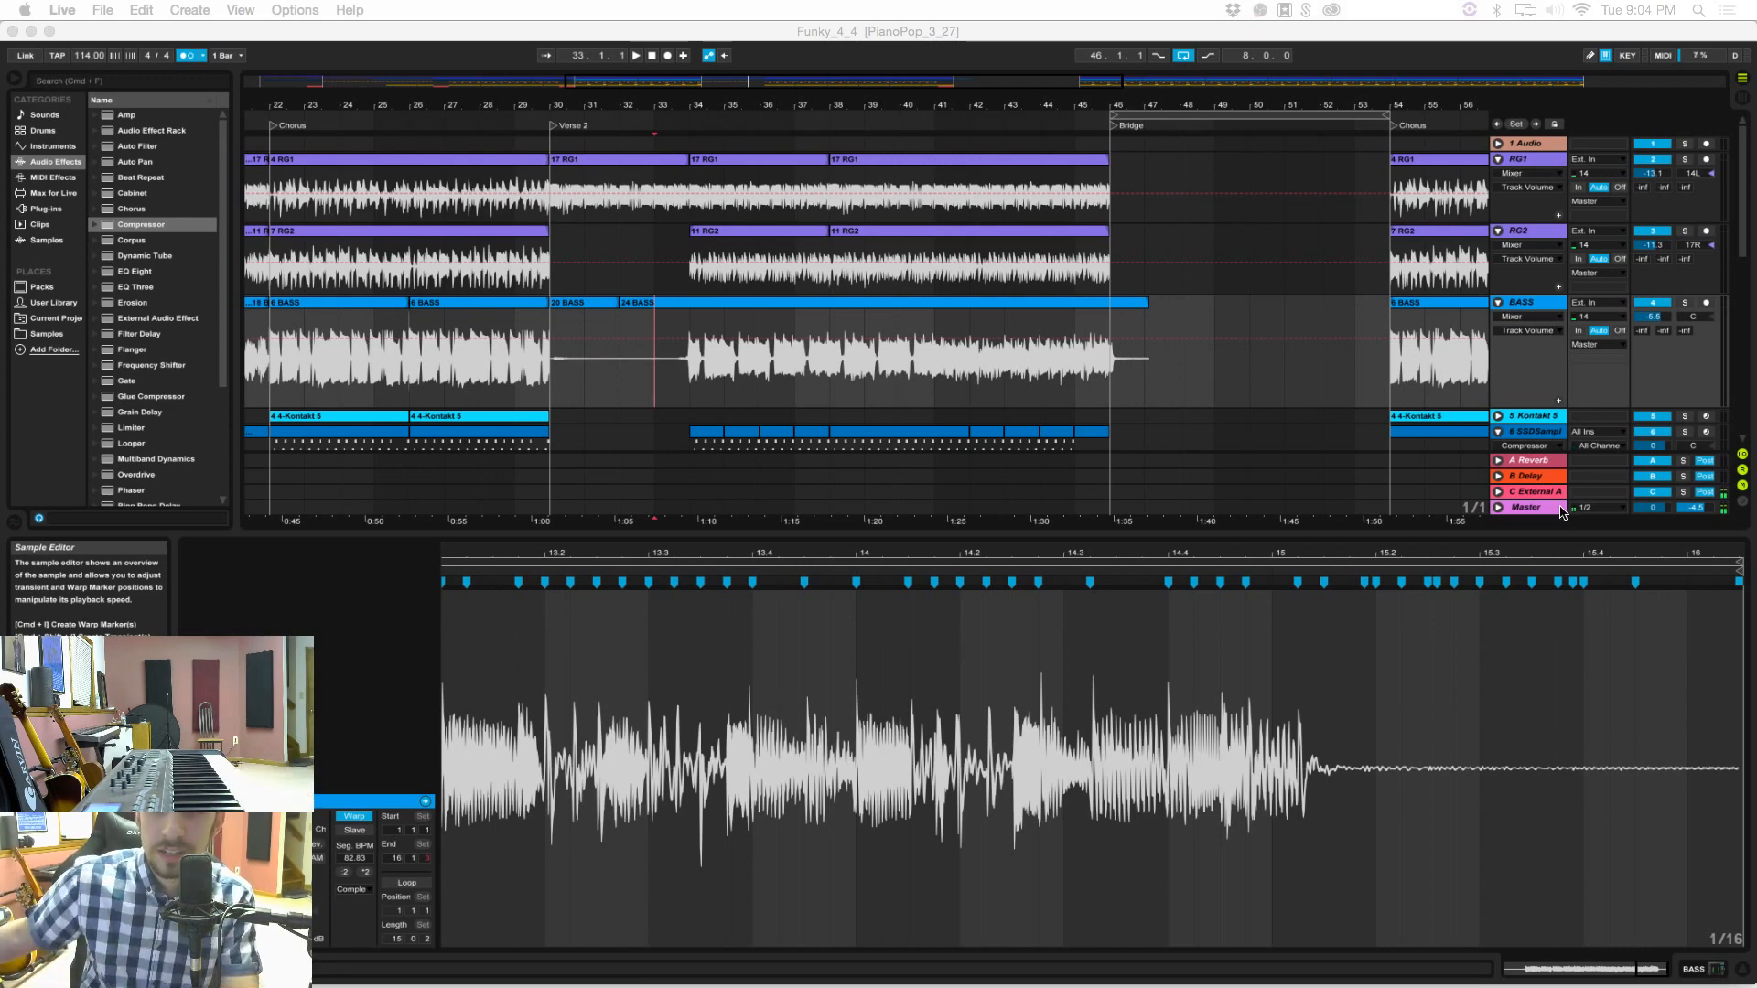
{"action": "left_click", "coordinate": [562, 397]}
{"action": "left_click", "coordinate": [562, 402]}
{"action": "scroll", "coordinate": [567, 403], "scroll_direction": "down", "scroll_amount": 2}
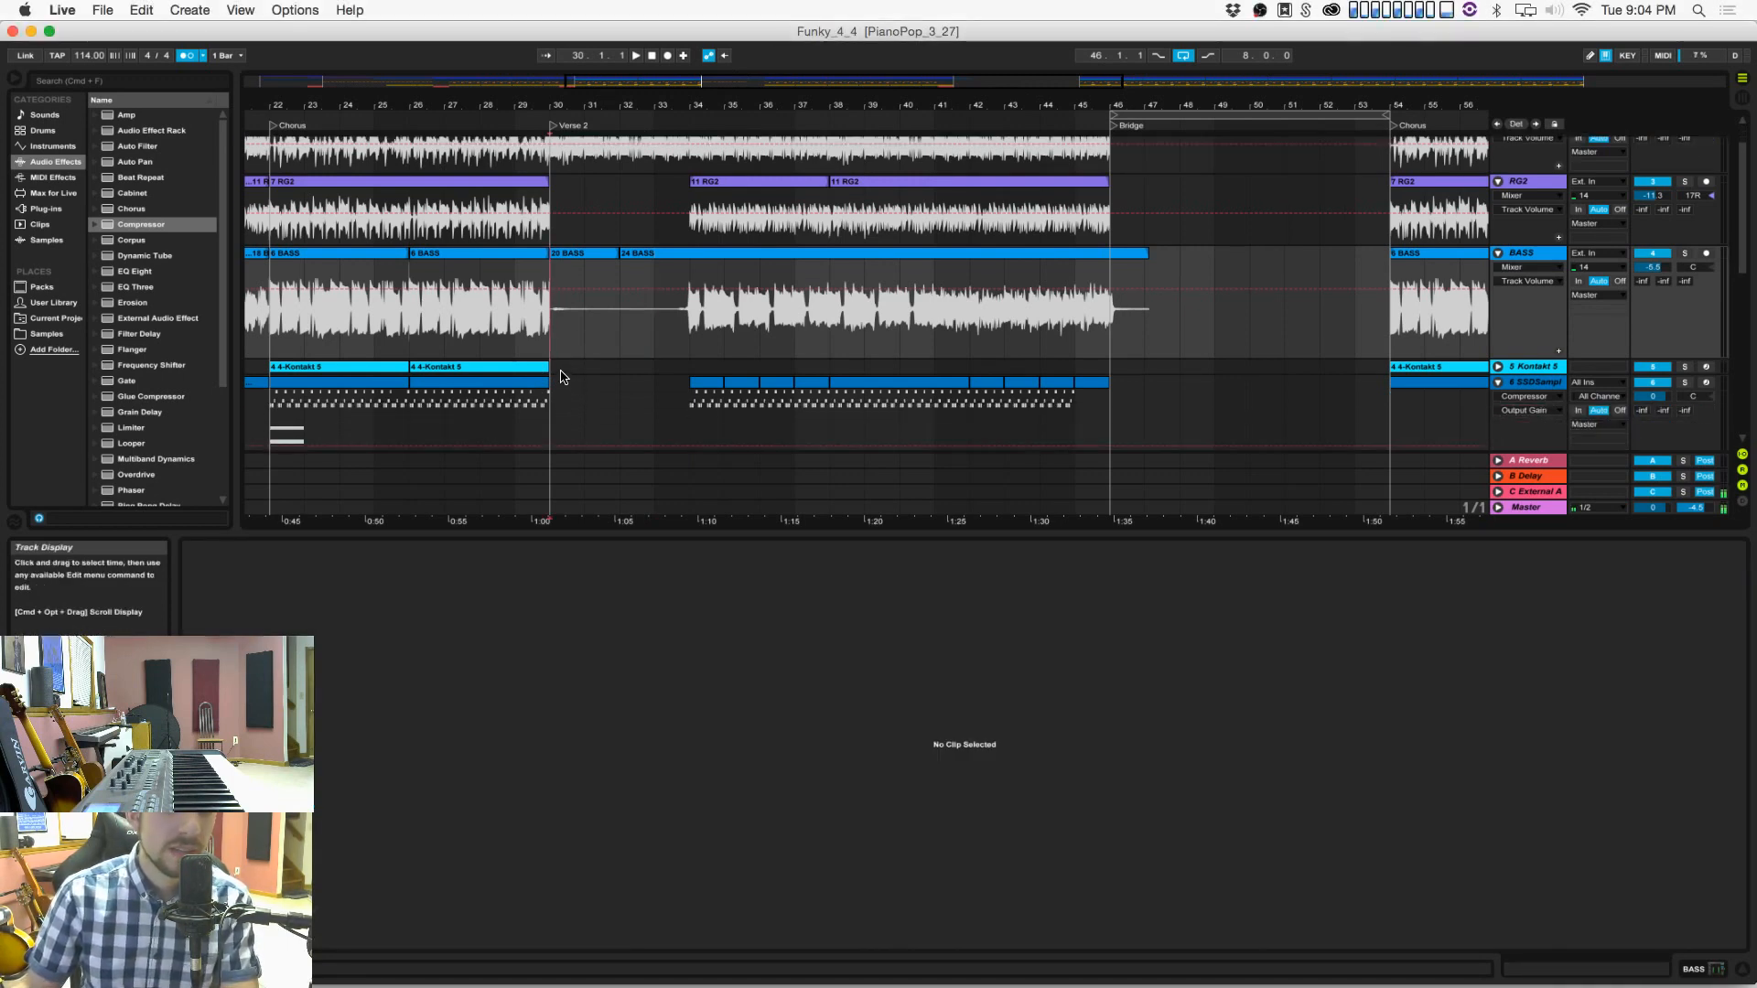
{"action": "left_click", "coordinate": [525, 339]}
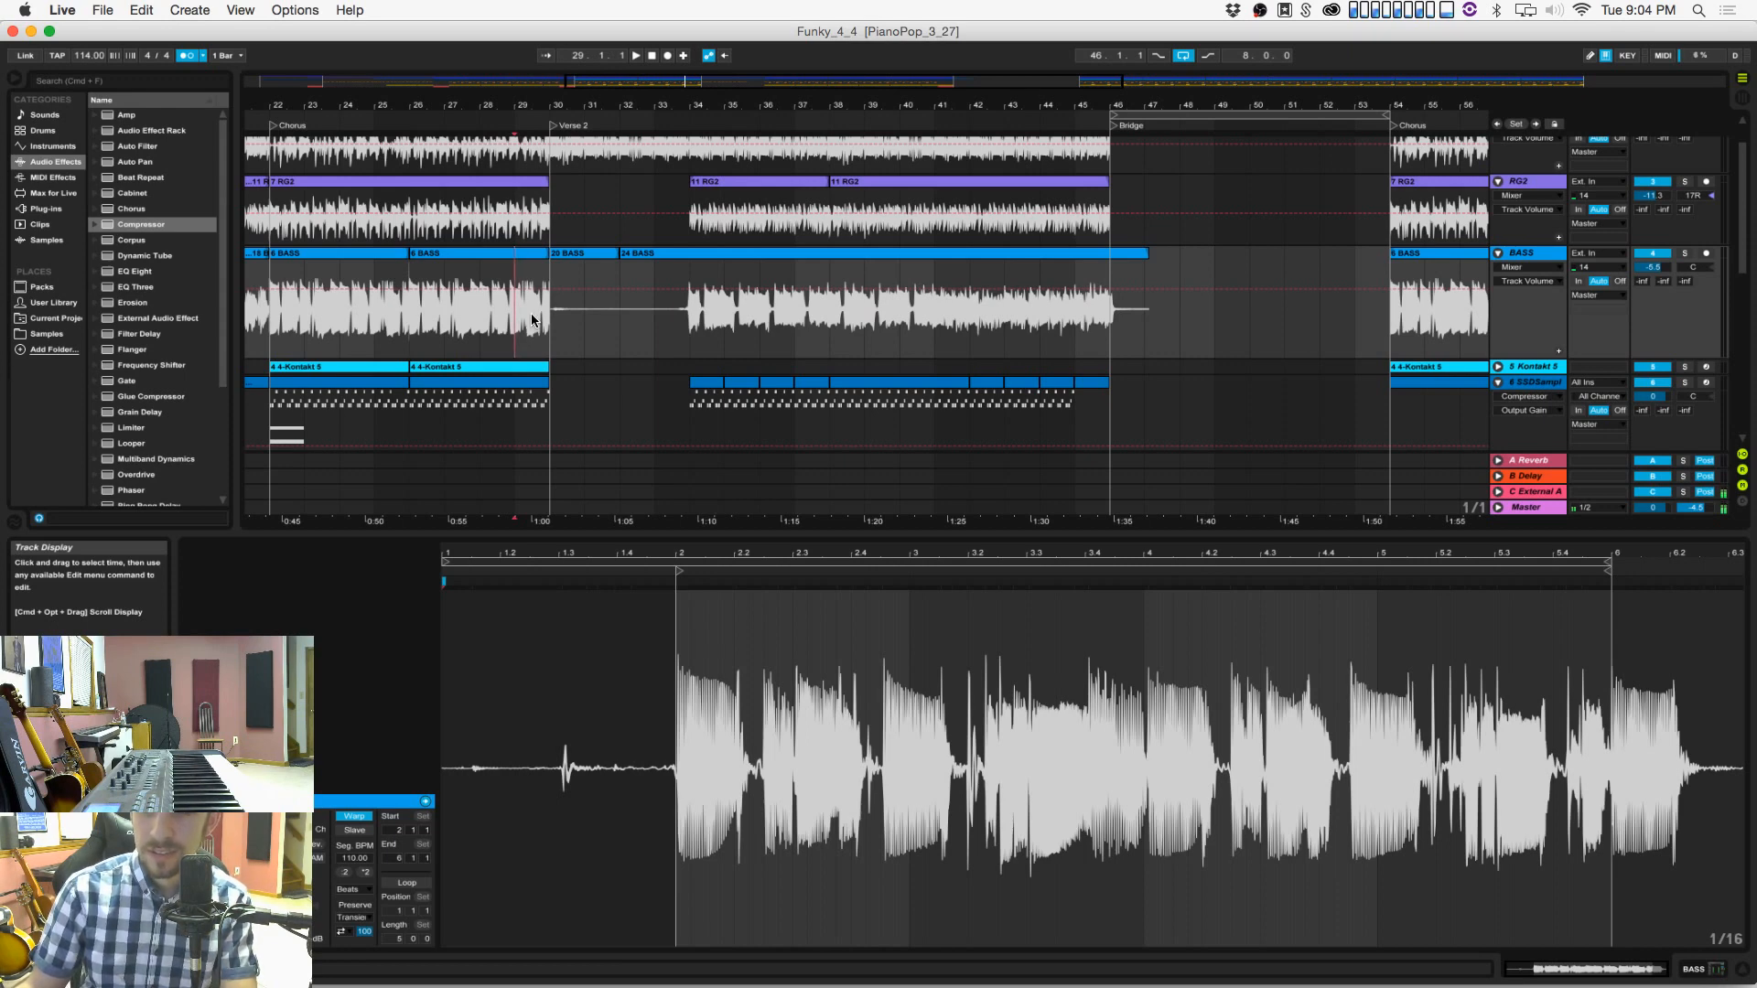
{"action": "scroll", "coordinate": [544, 329], "scroll_direction": "left", "scroll_amount": 10}
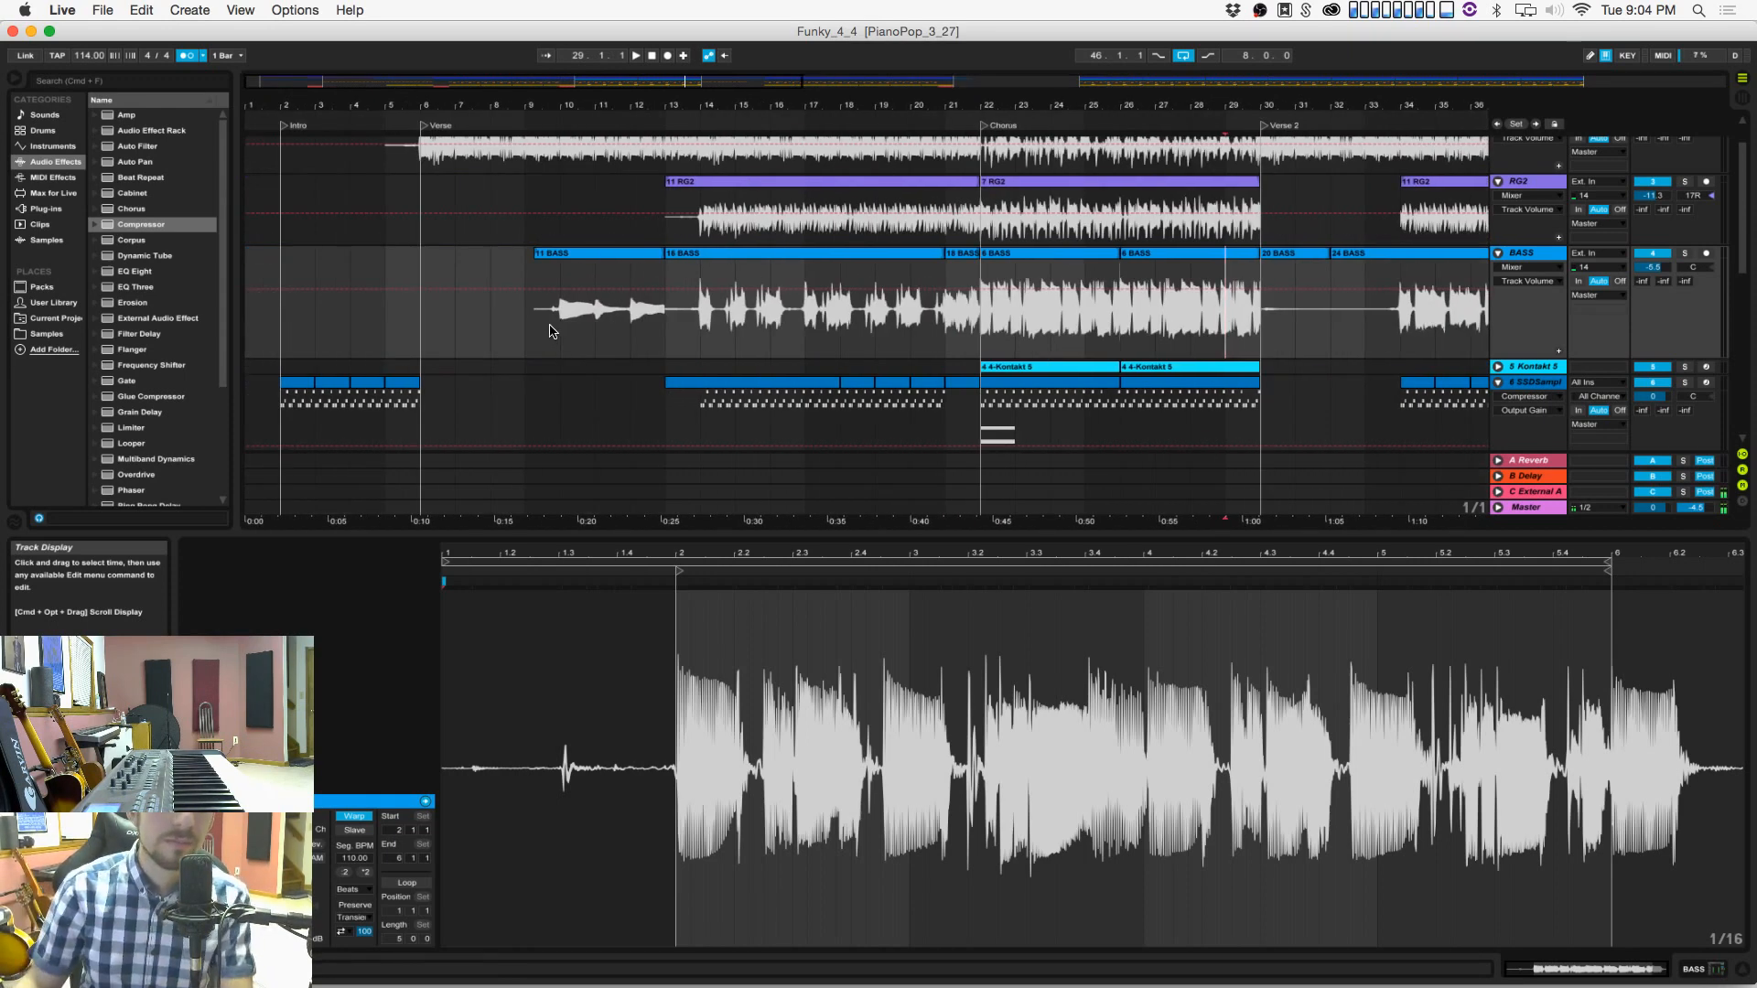
{"action": "left_click", "coordinate": [442, 319]}
{"action": "double_click", "coordinate": [651, 56]}
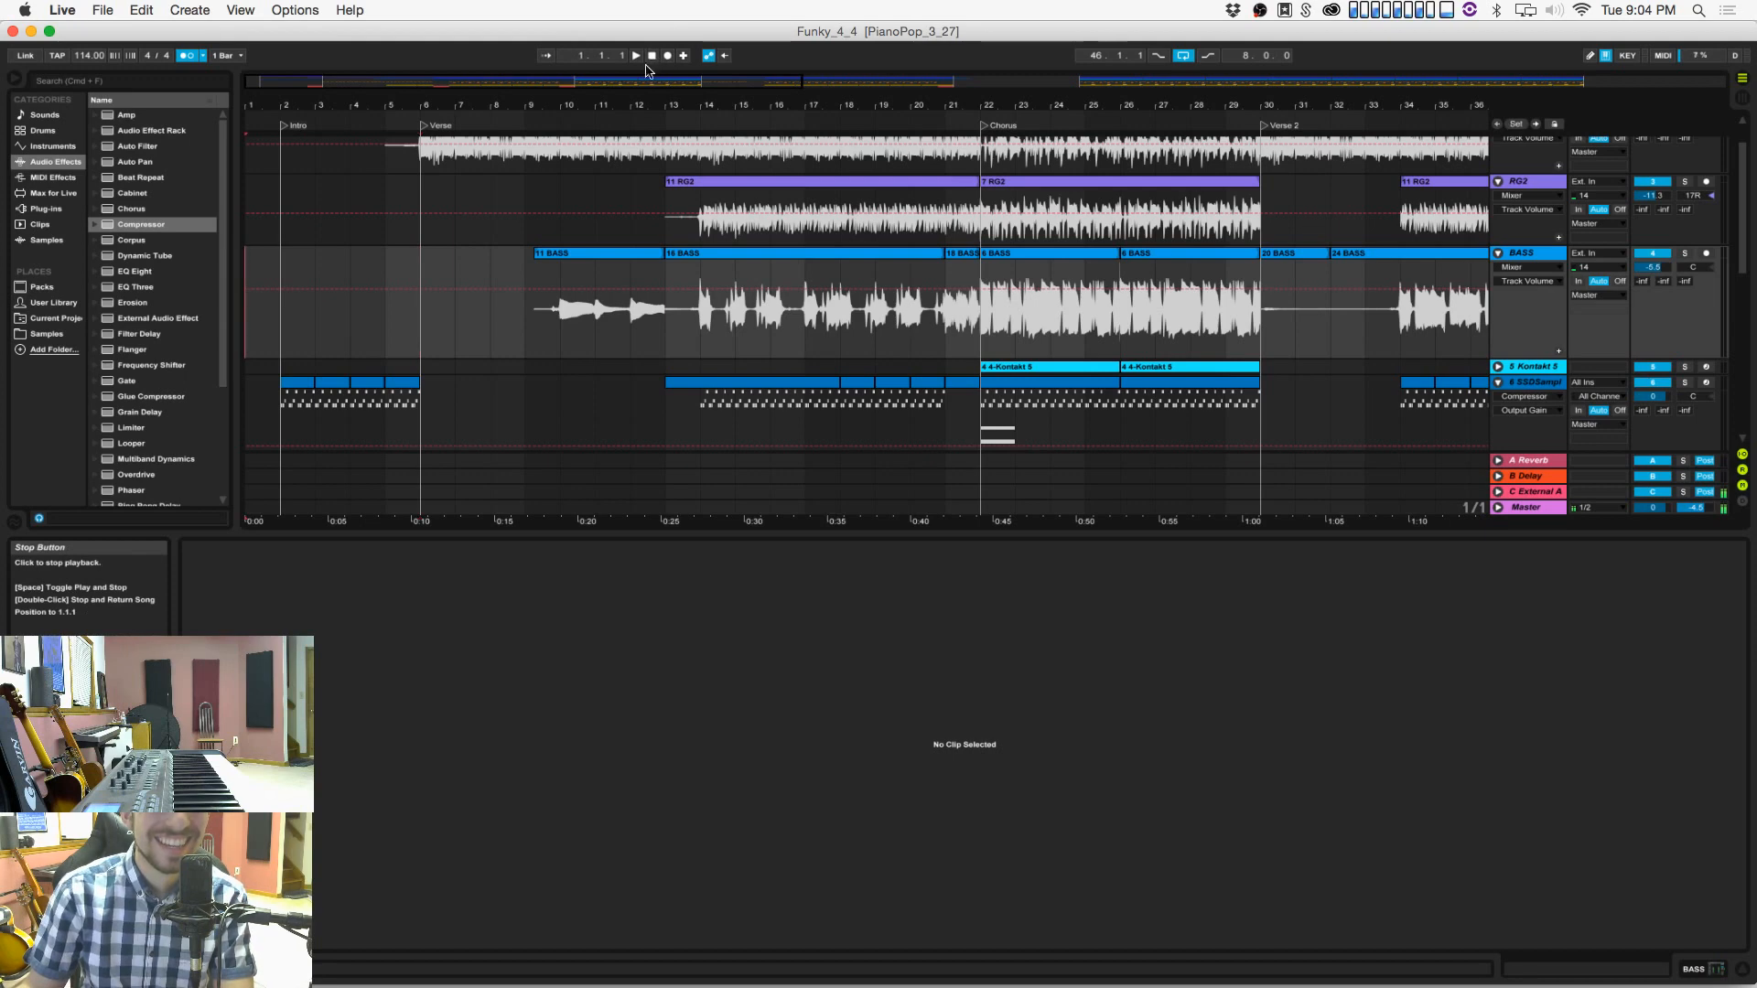
{"action": "scroll", "coordinate": [686, 364], "scroll_direction": "right", "scroll_amount": 8}
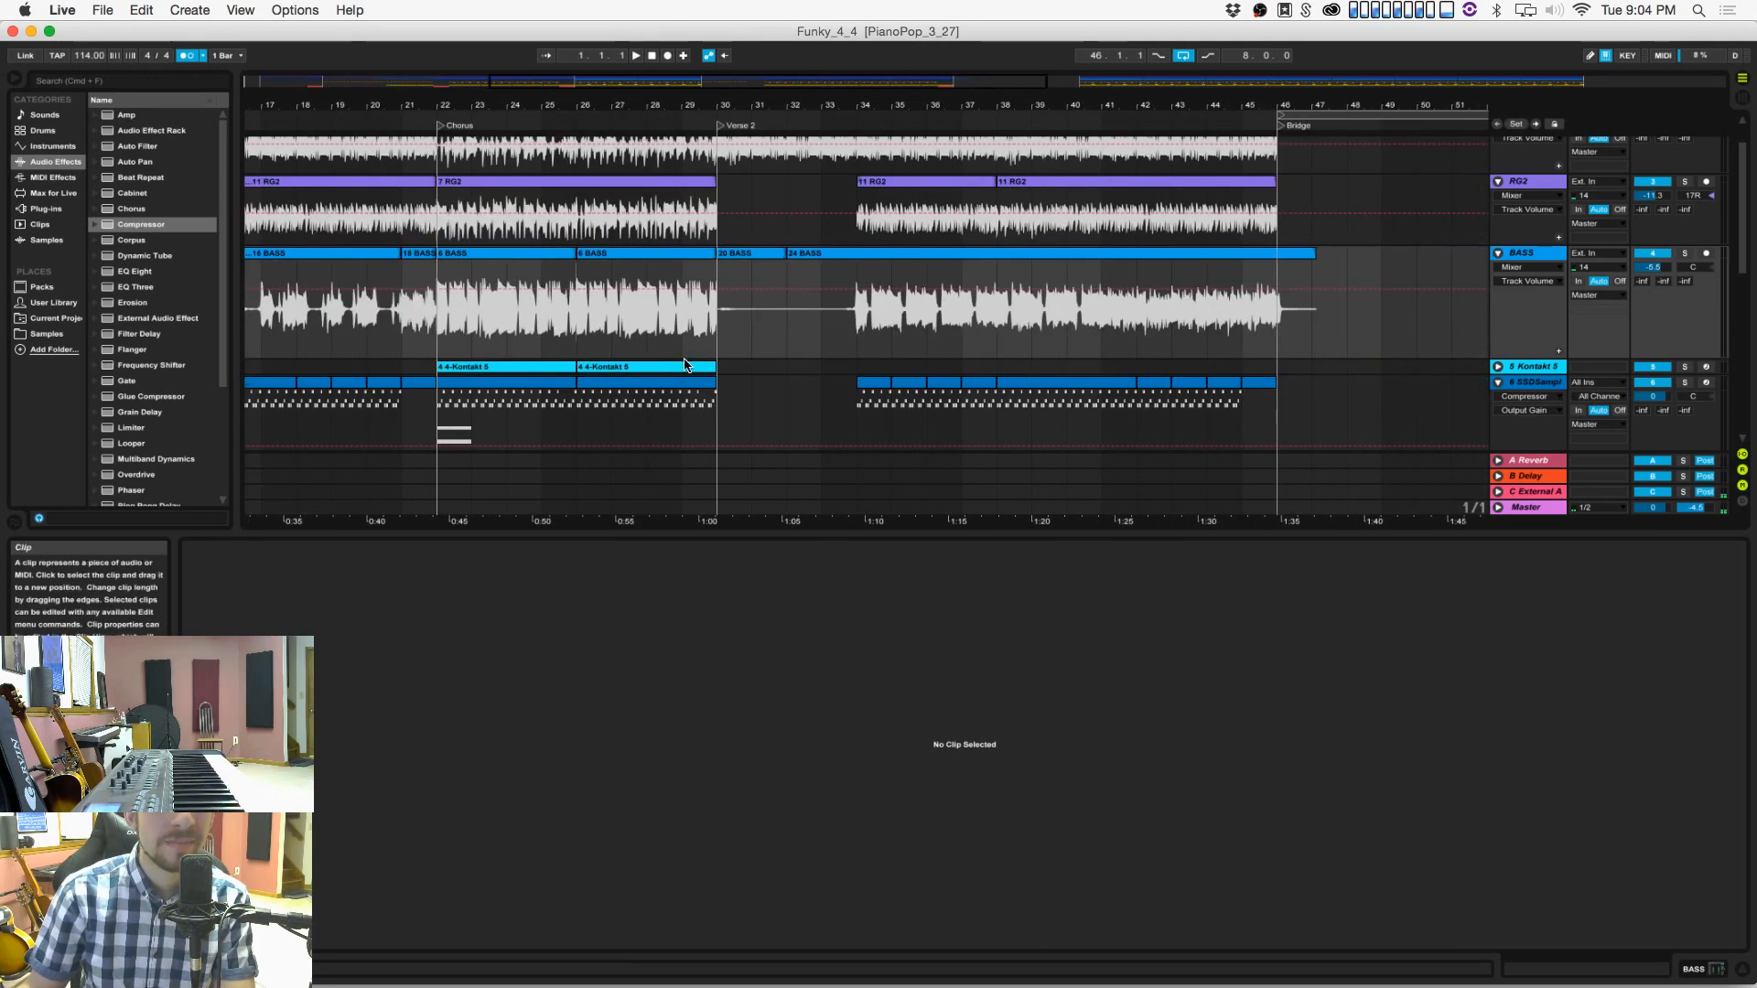
Step: Insert a MIDI track below the BASS track, search the browser for kontakt and load Kontakt 5 onto the new track
{"action": "left_click", "coordinate": [724, 340]}
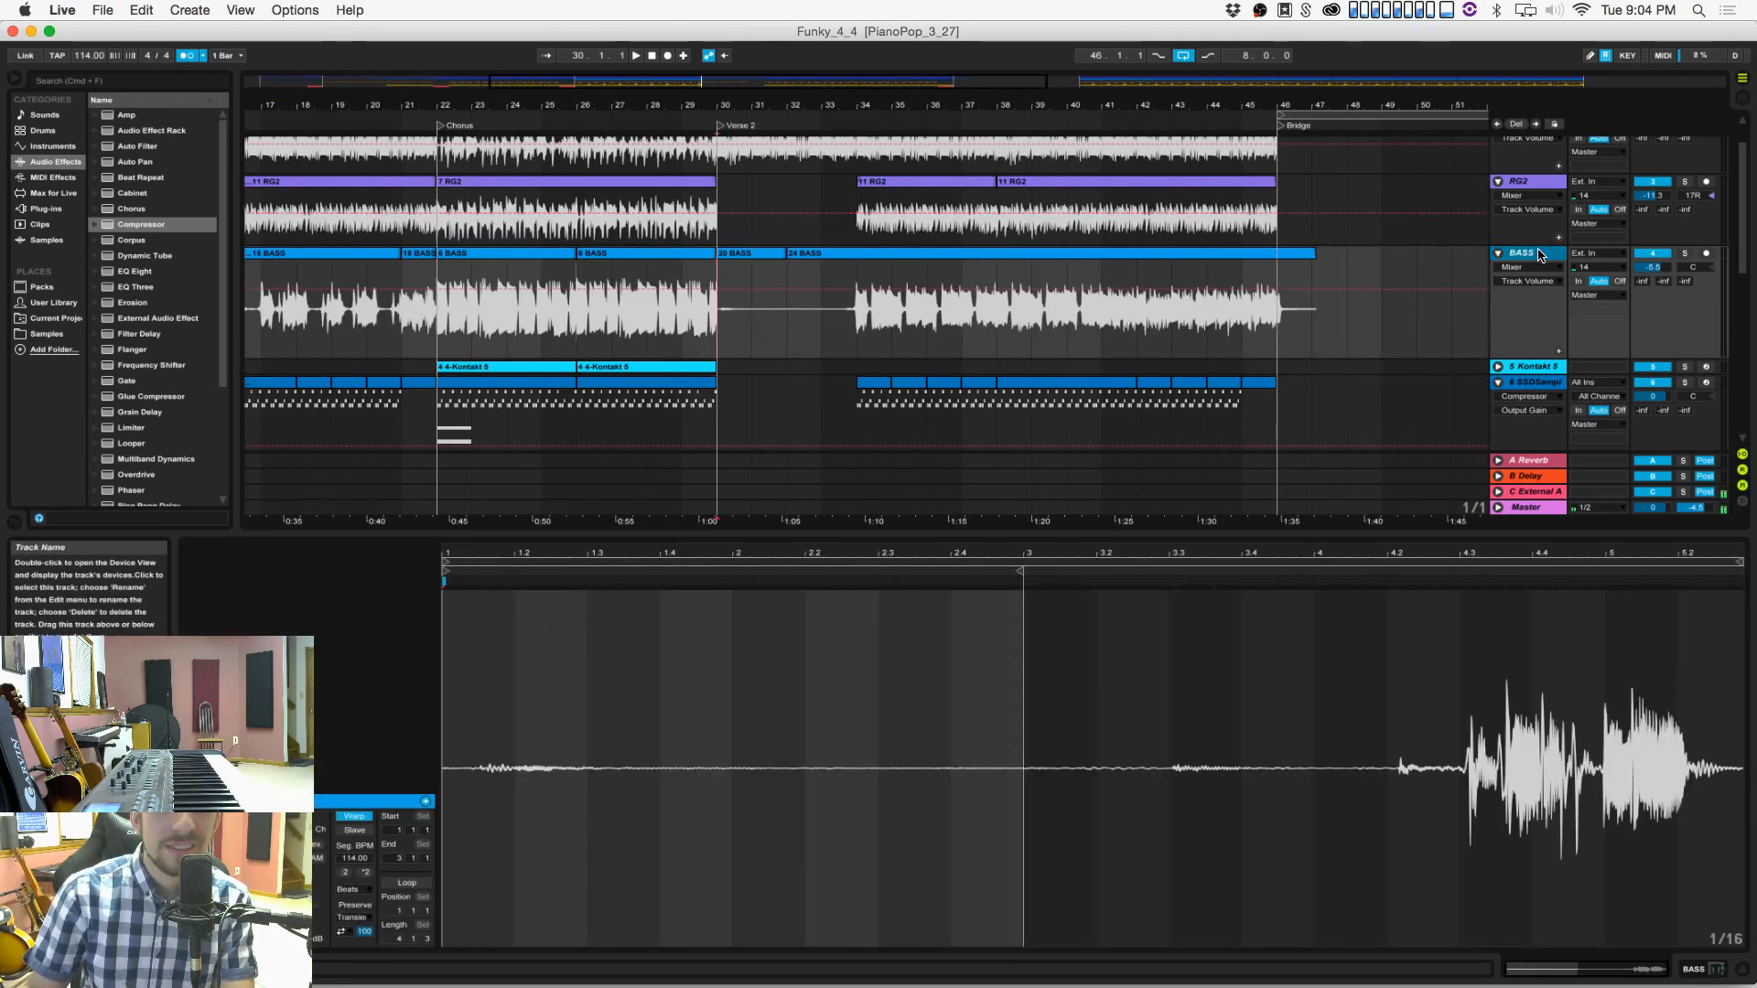
{"action": "key", "text": "super+shift+t"}
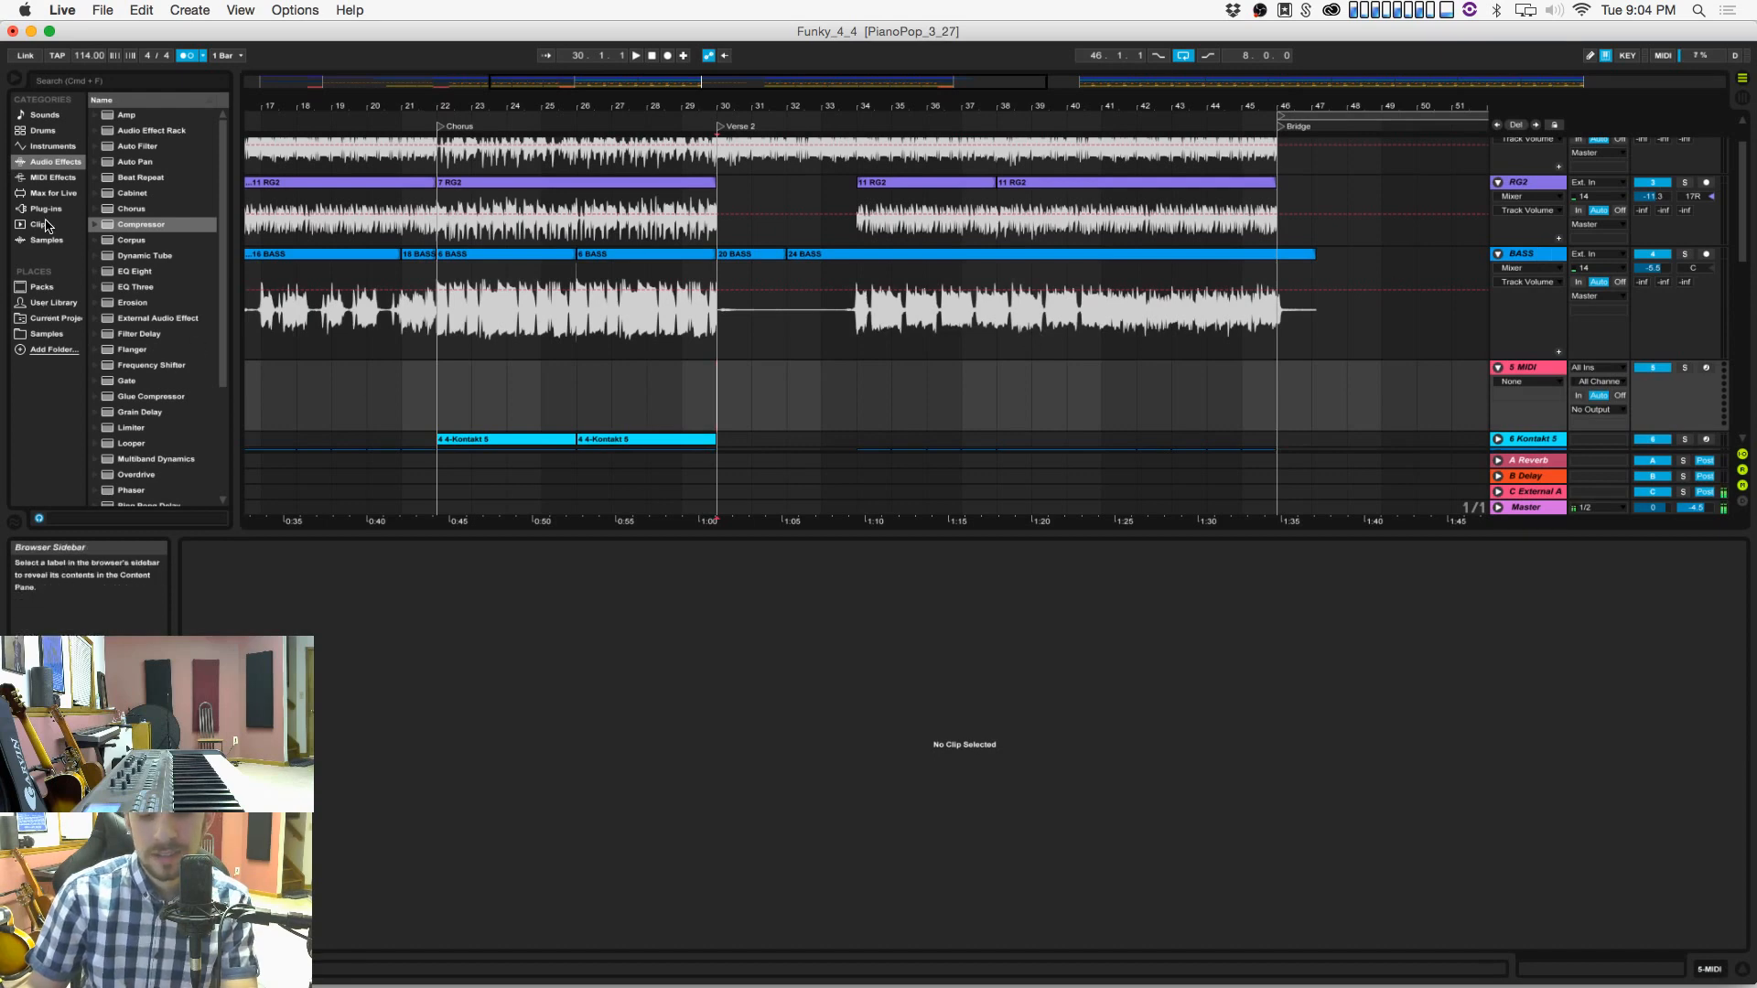
{"action": "key", "text": "super+f"}
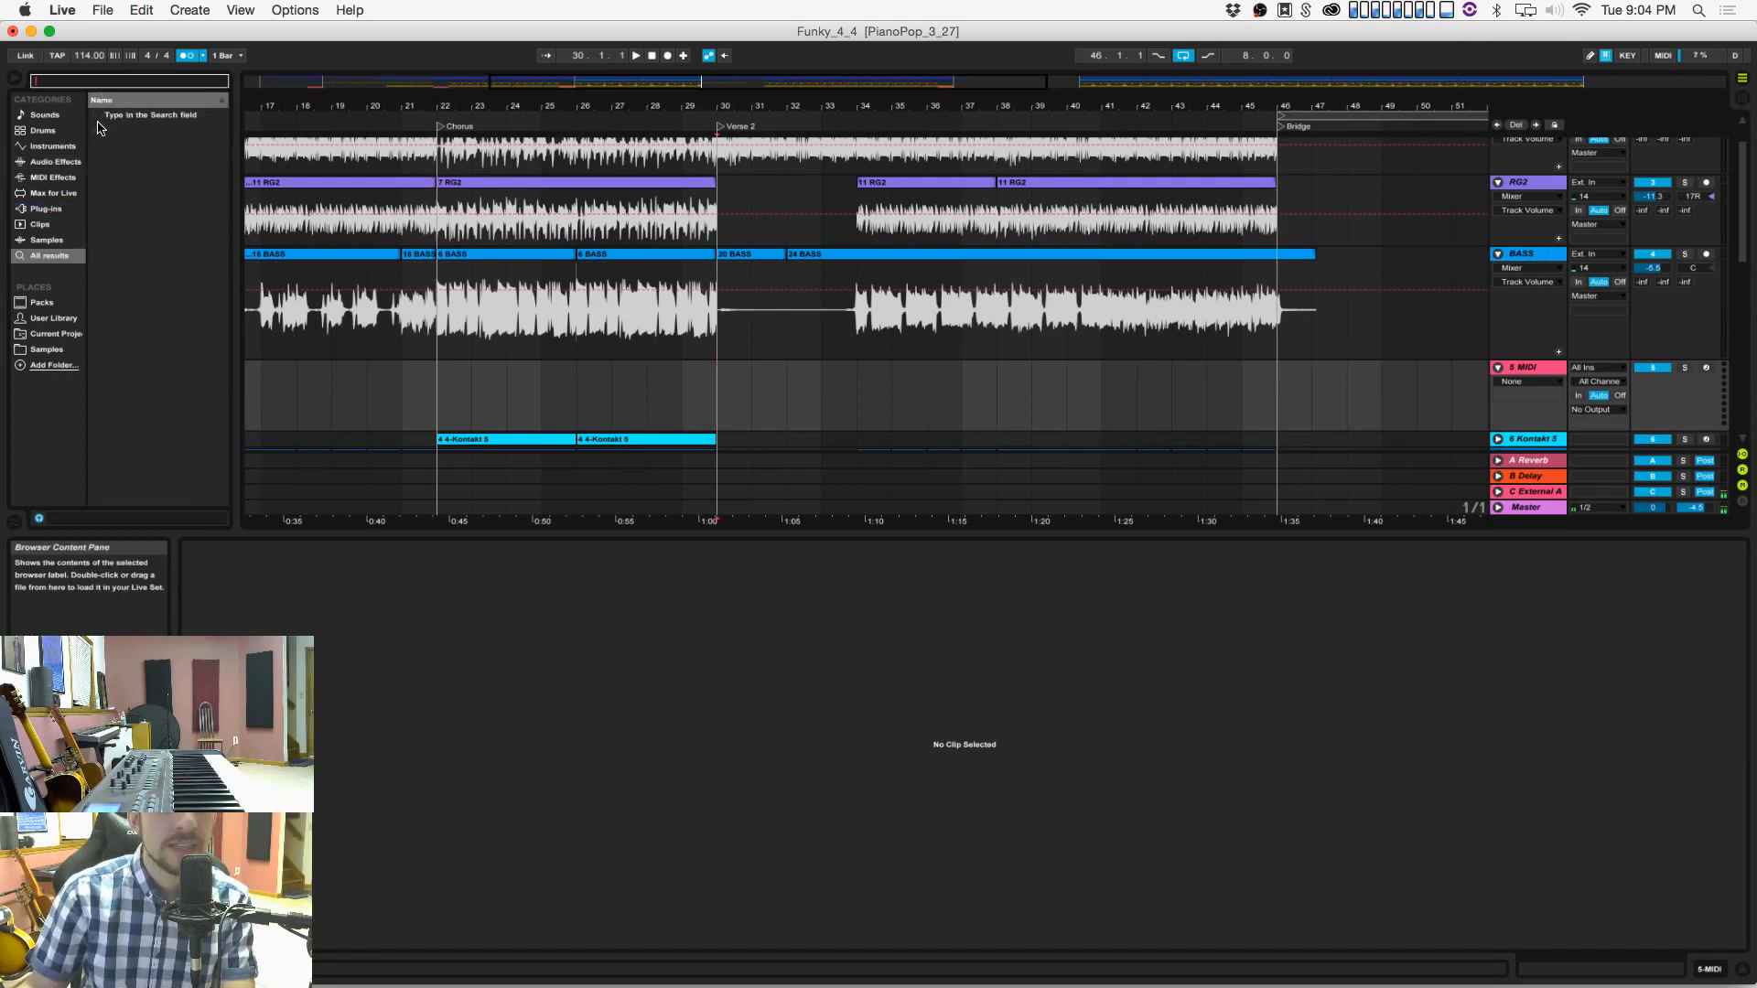
{"action": "type", "text": "kontakt"}
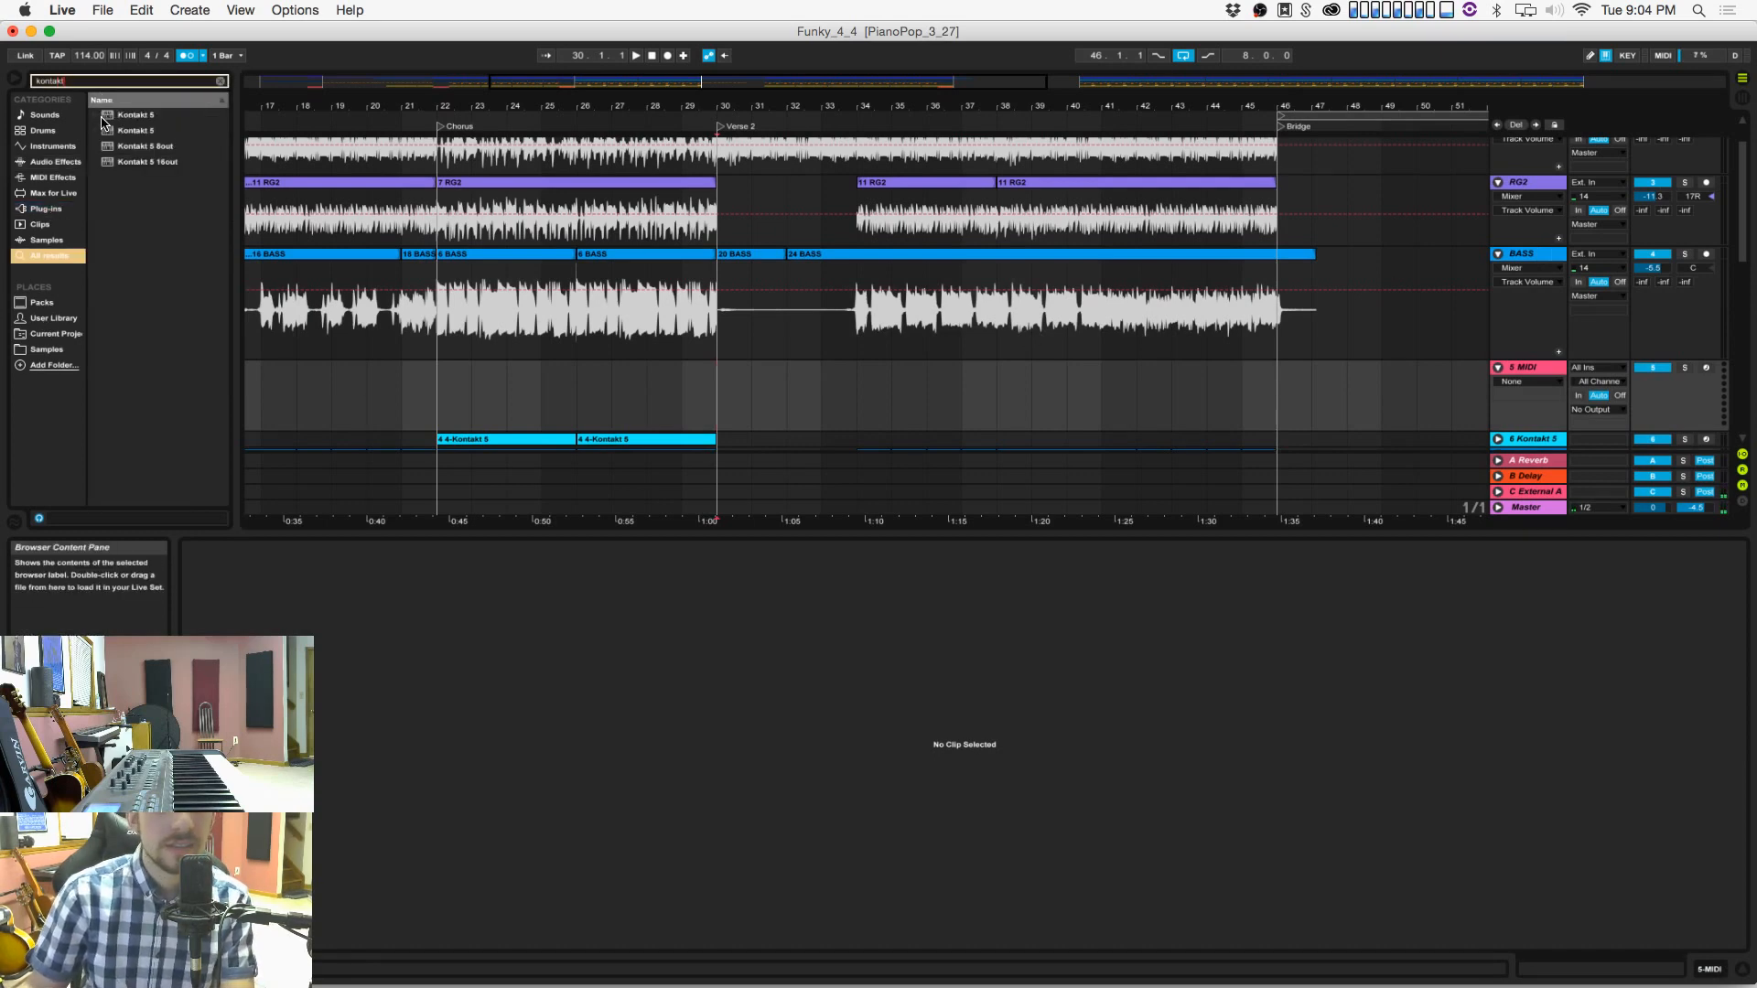
{"action": "left_click_drag", "start_coordinate": [116, 117], "coordinate": [938, 395]}
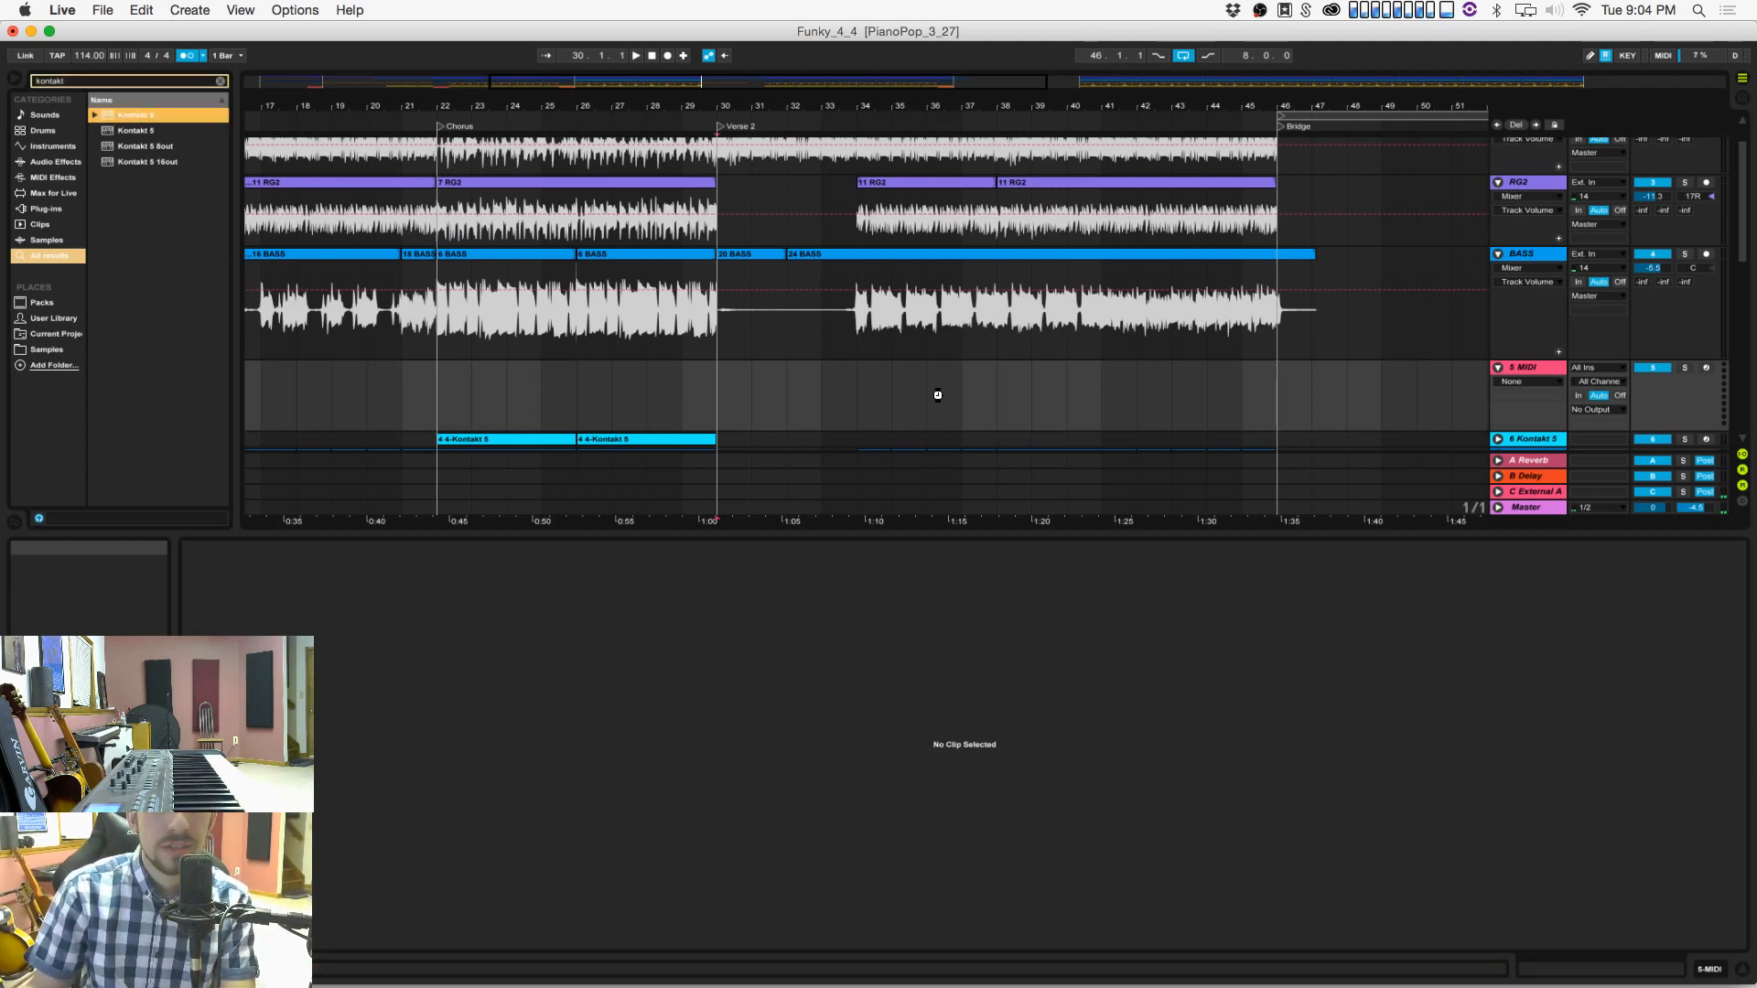
{"action": "left_click_drag", "start_coordinate": [914, 362], "coordinate": [901, 355]}
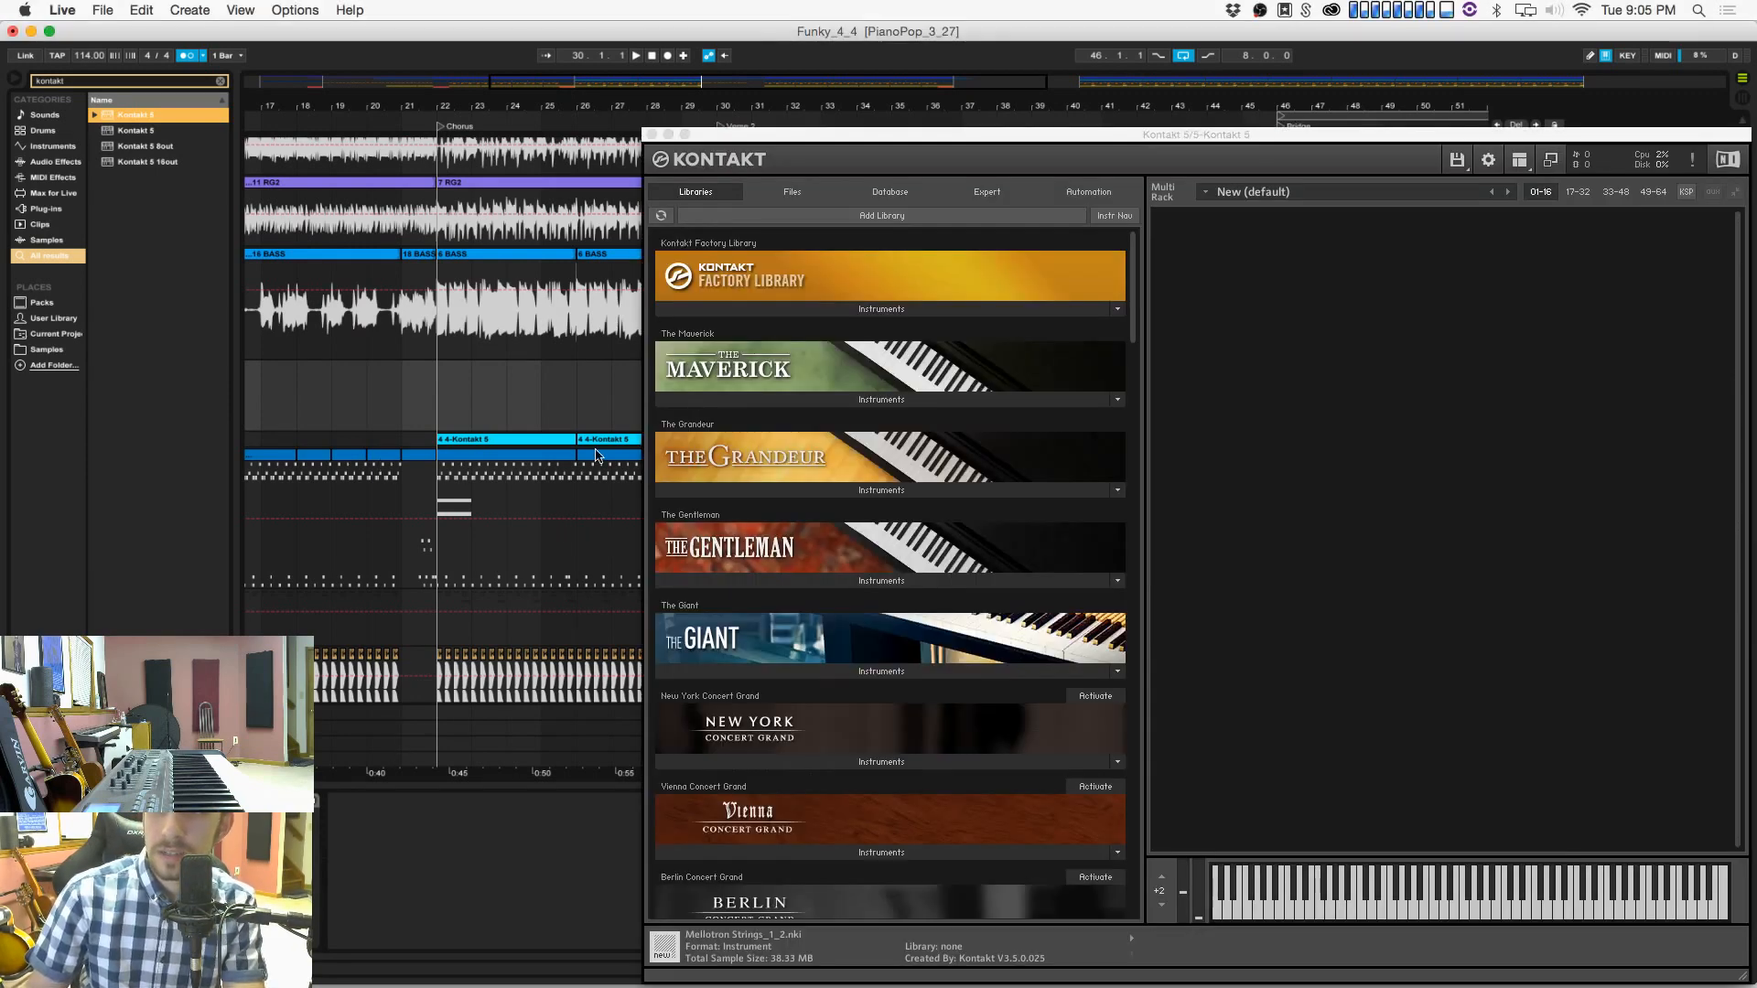
Step: Load the Scarbee Clavinet - Upper instrument from the Scarbee Vintage Keys library into Kontakt
{"action": "left_click_drag", "start_coordinate": [773, 144], "coordinate": [613, 38]}
{"action": "scroll", "coordinate": [826, 306], "scroll_direction": "down", "scroll_amount": 15}
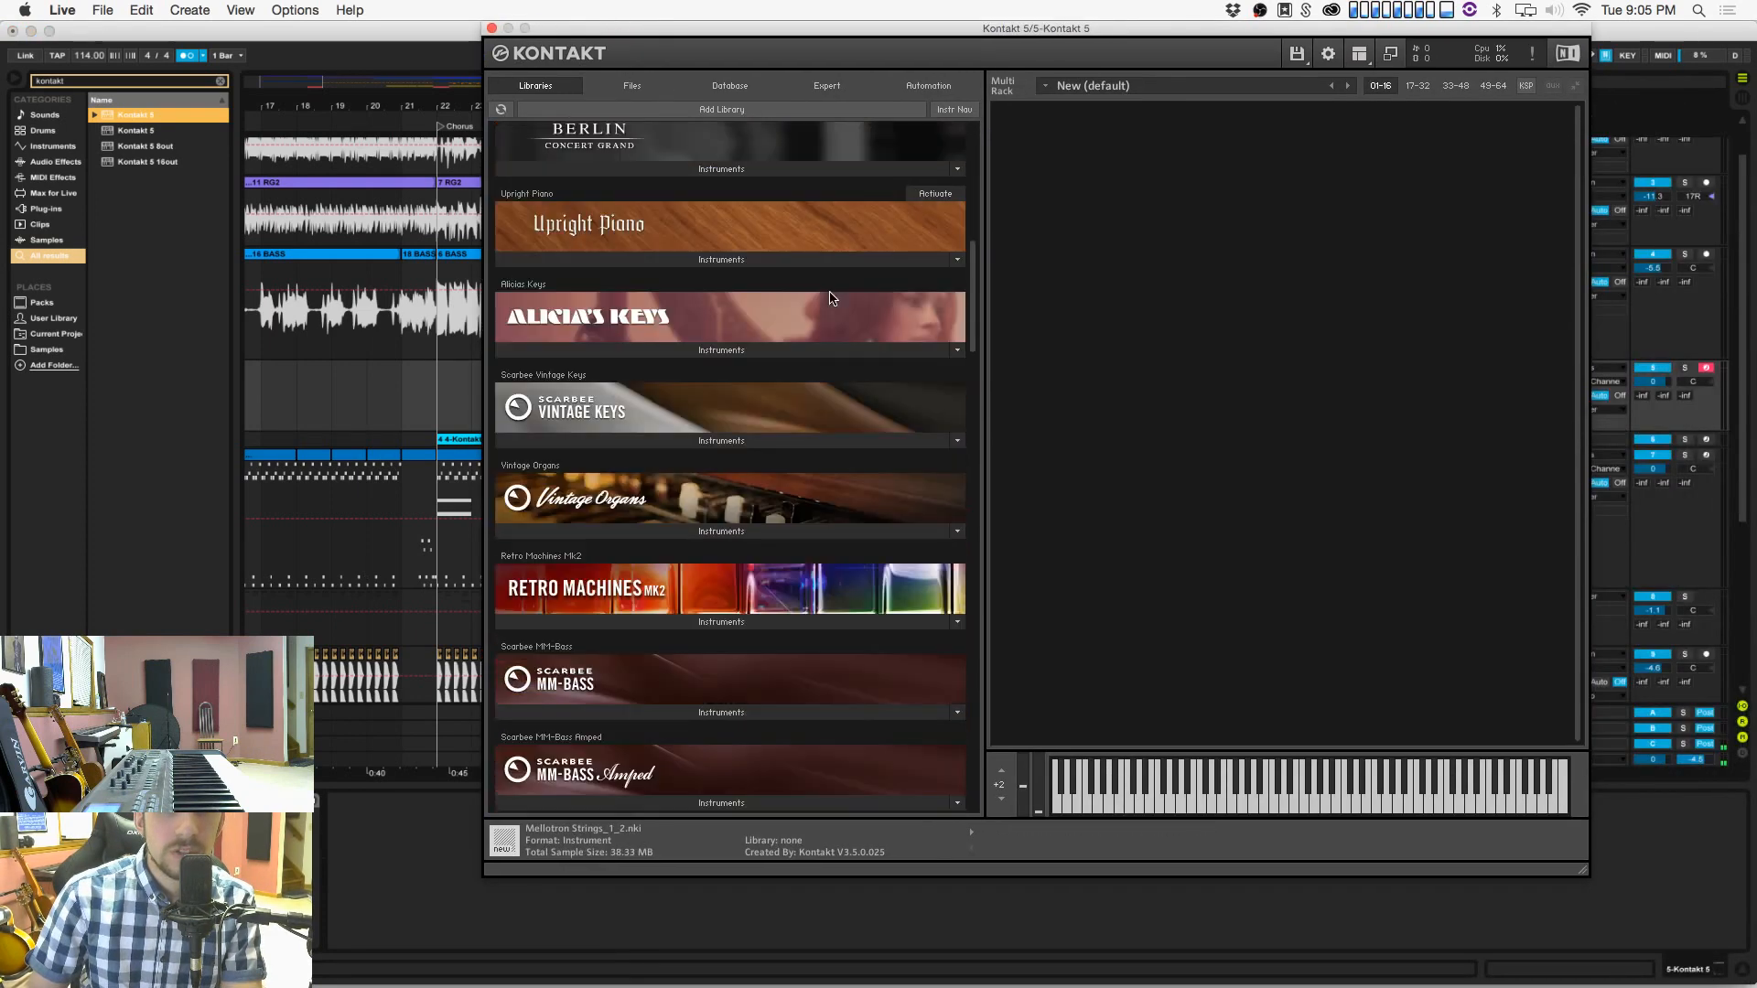
{"action": "left_click", "coordinate": [743, 240]}
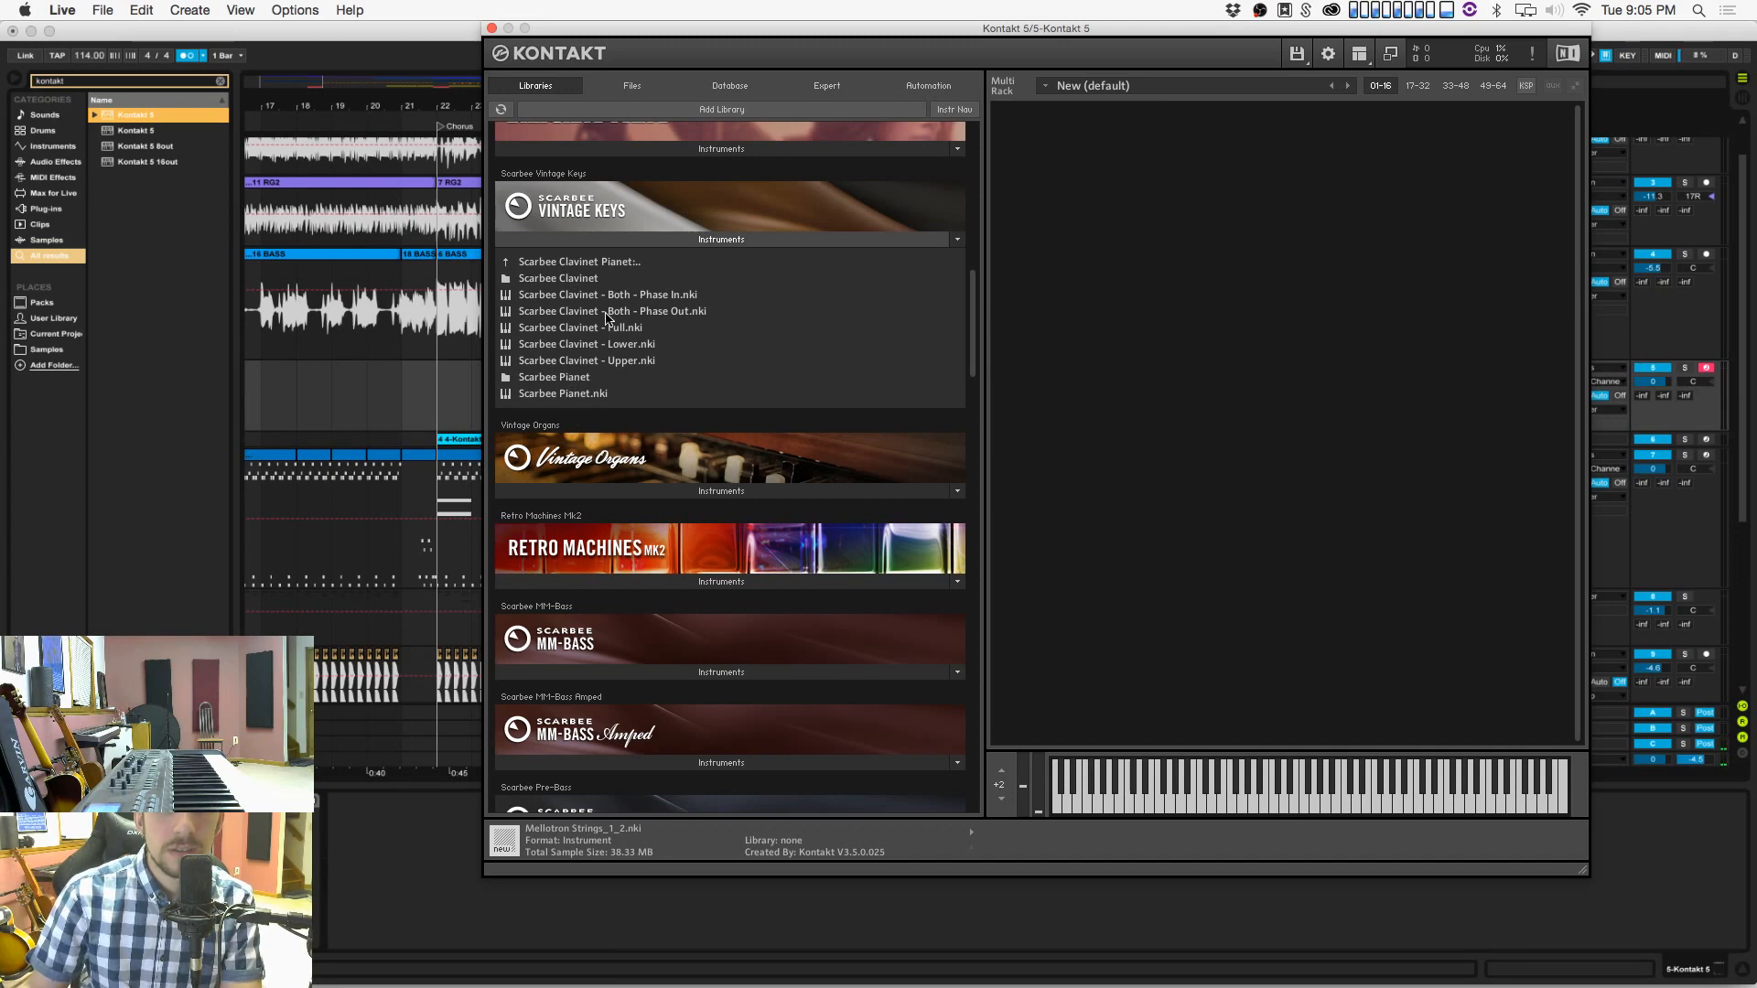
{"action": "double_click", "coordinate": [601, 361]}
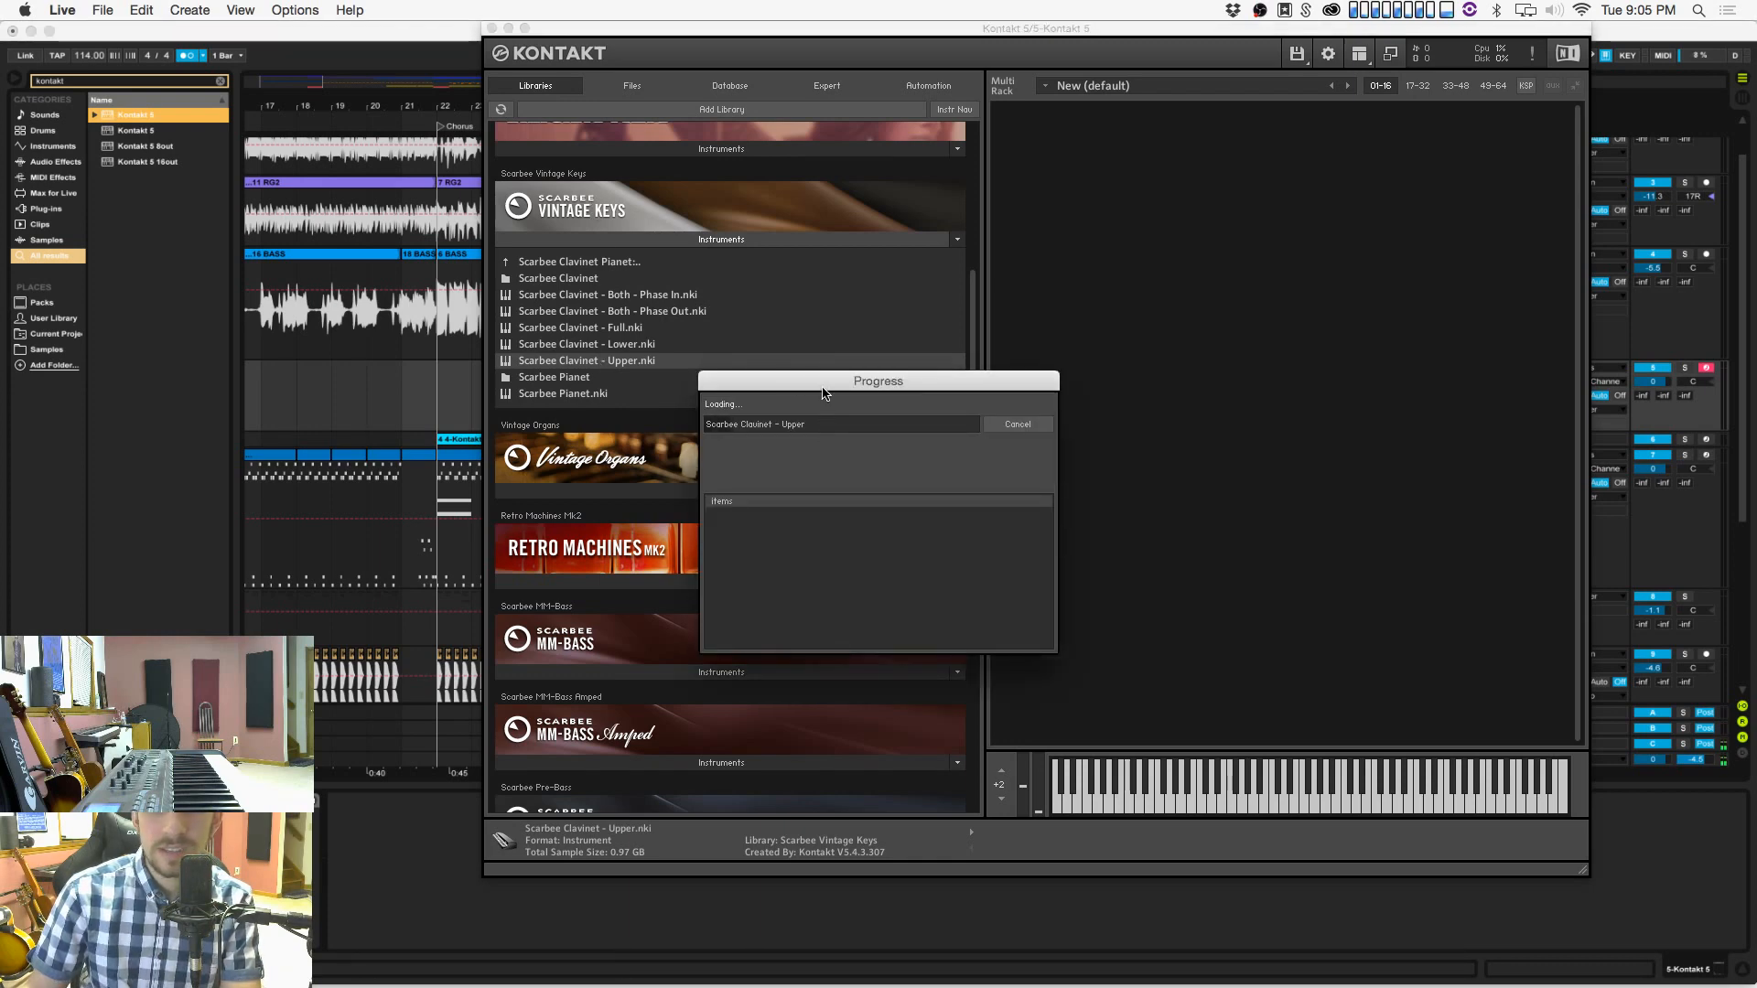
{"action": "key", "text": "super+Tab"}
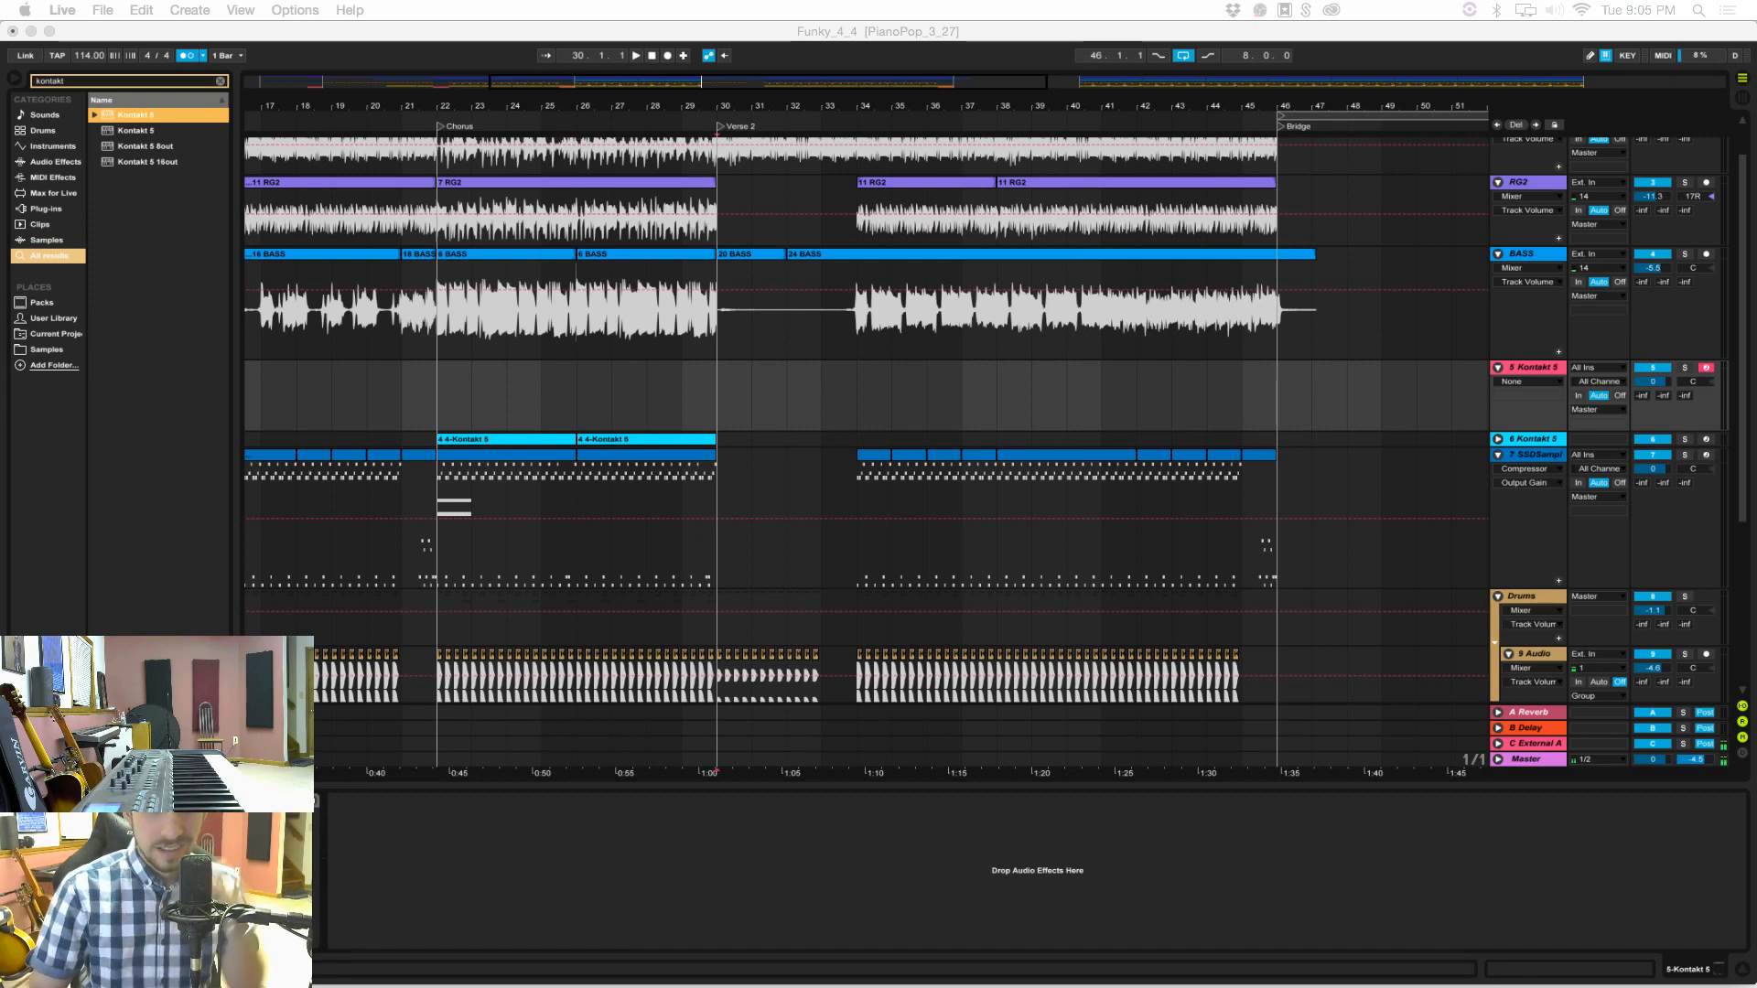
{"action": "left_click", "coordinate": [1194, 416]}
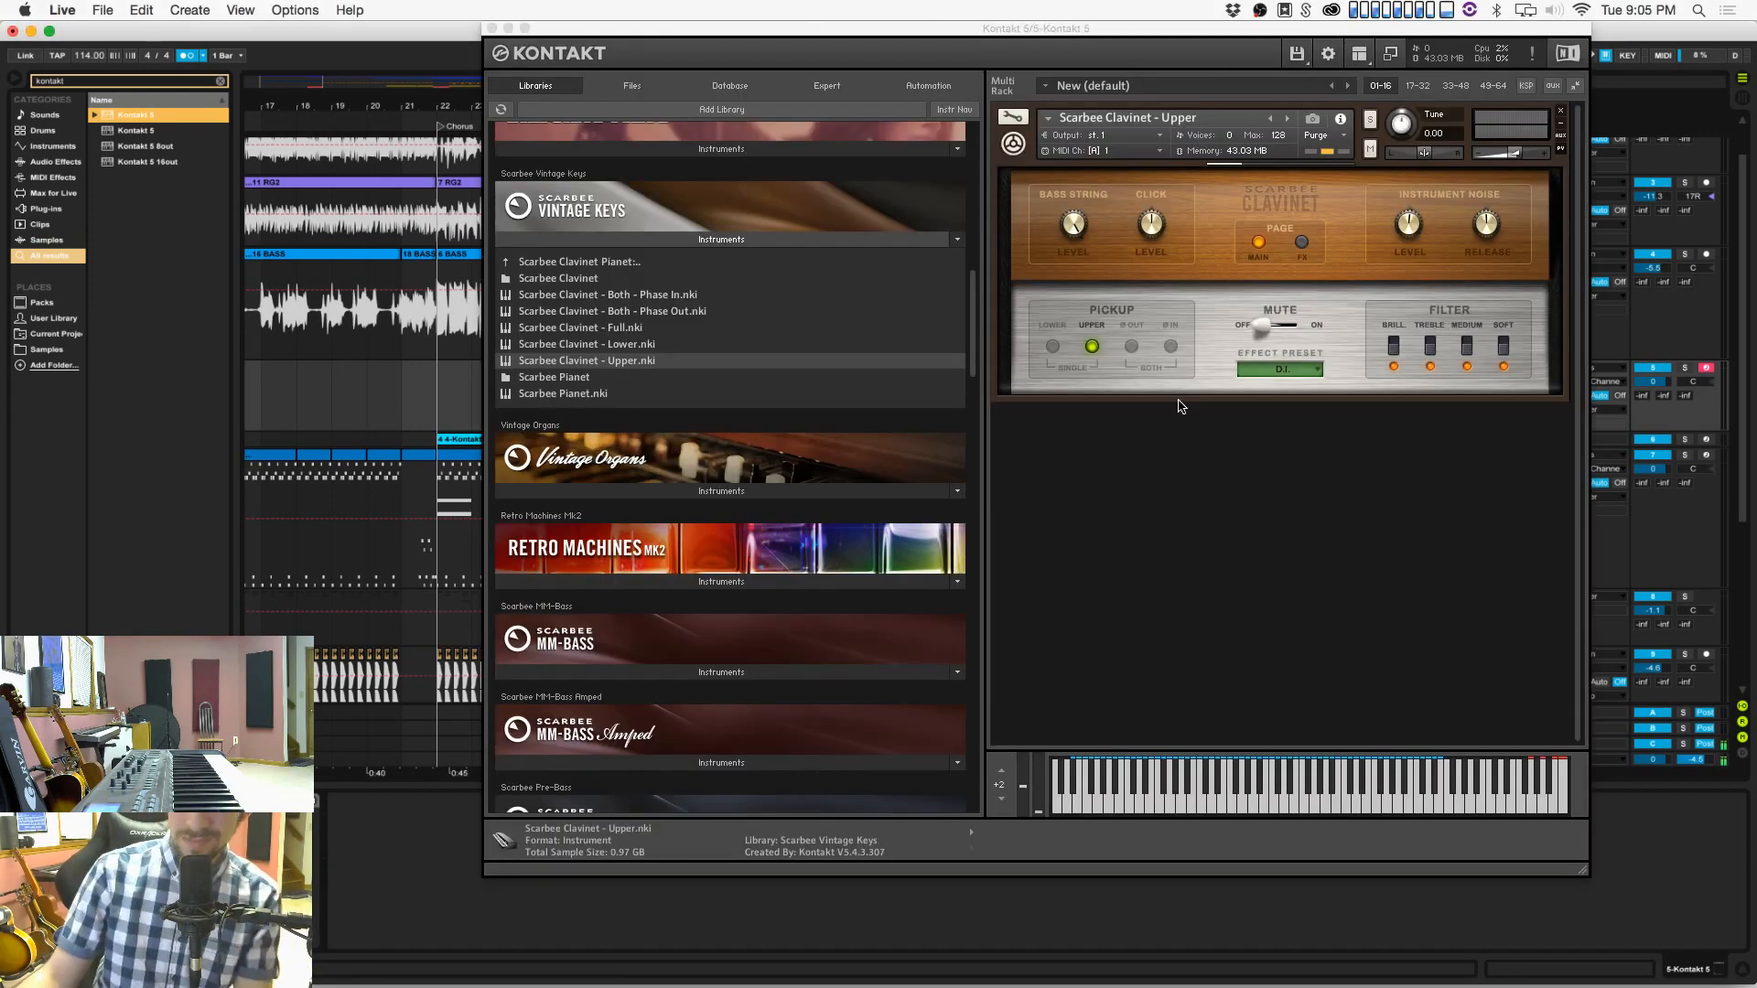
Step: Save the set with the clavinet loaded, try out its sound and close the Kontakt window
{"action": "left_click_drag", "start_coordinate": [1004, 29], "coordinate": [997, 63]}
{"action": "key", "text": "super+s"}
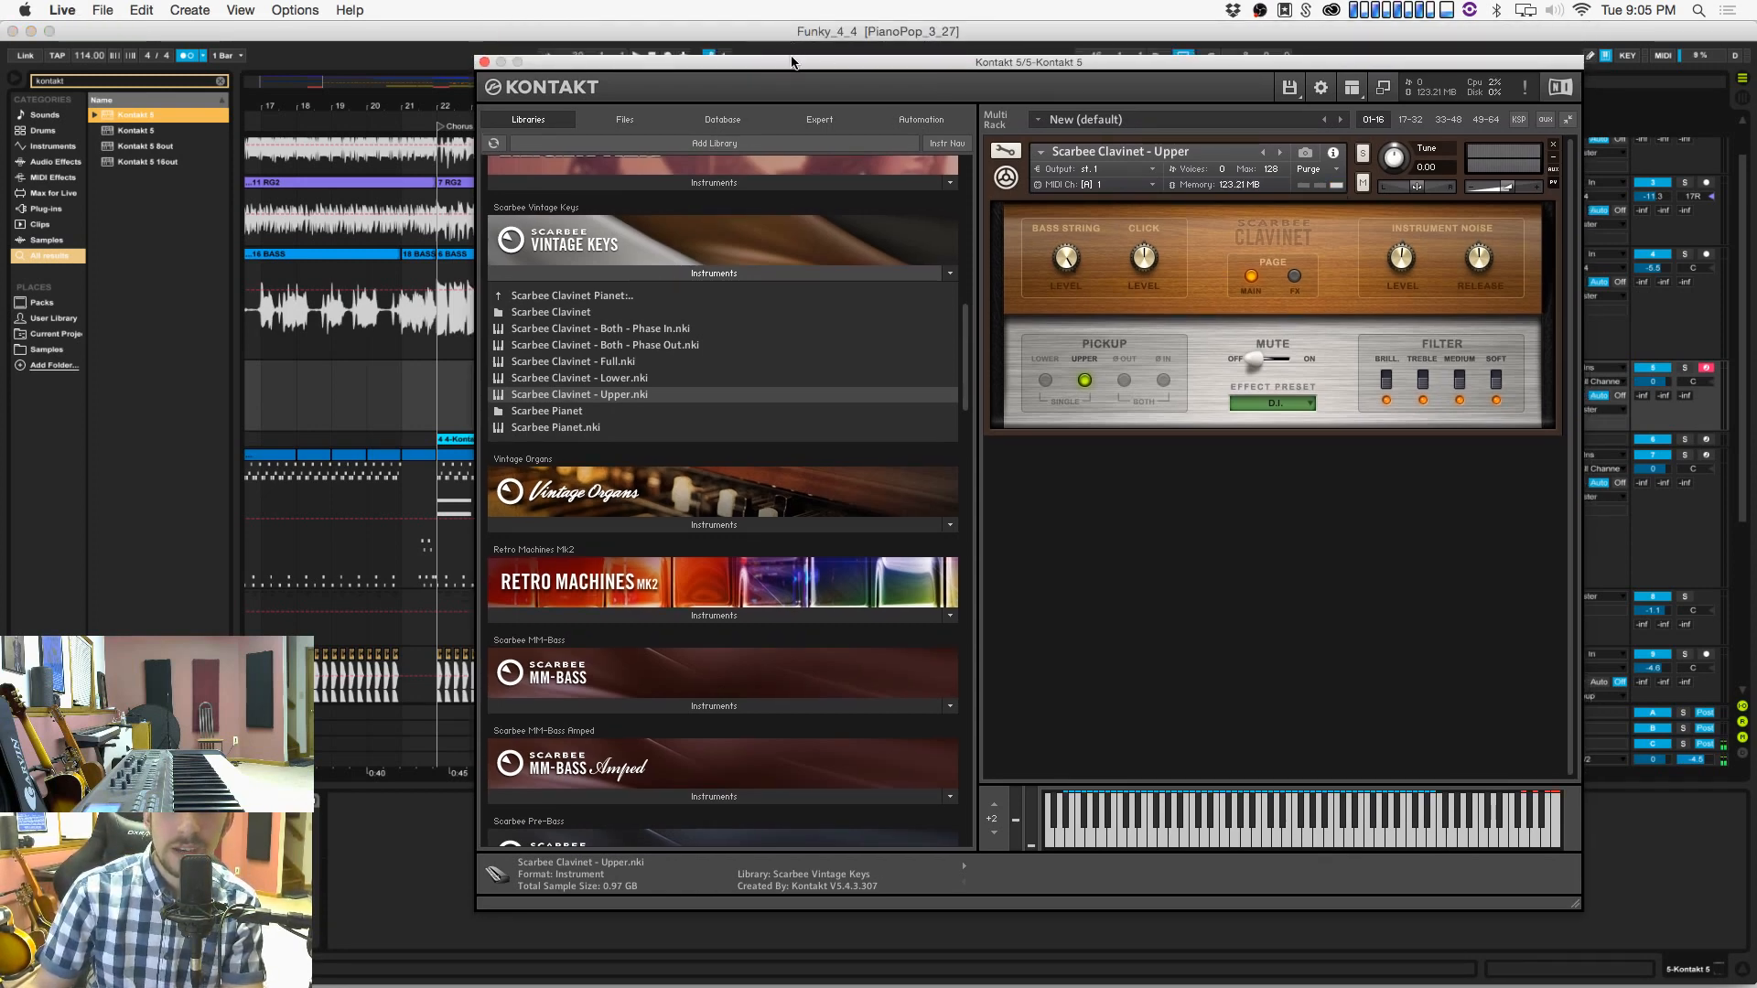
{"action": "left_click_drag", "start_coordinate": [792, 62], "coordinate": [733, 58]}
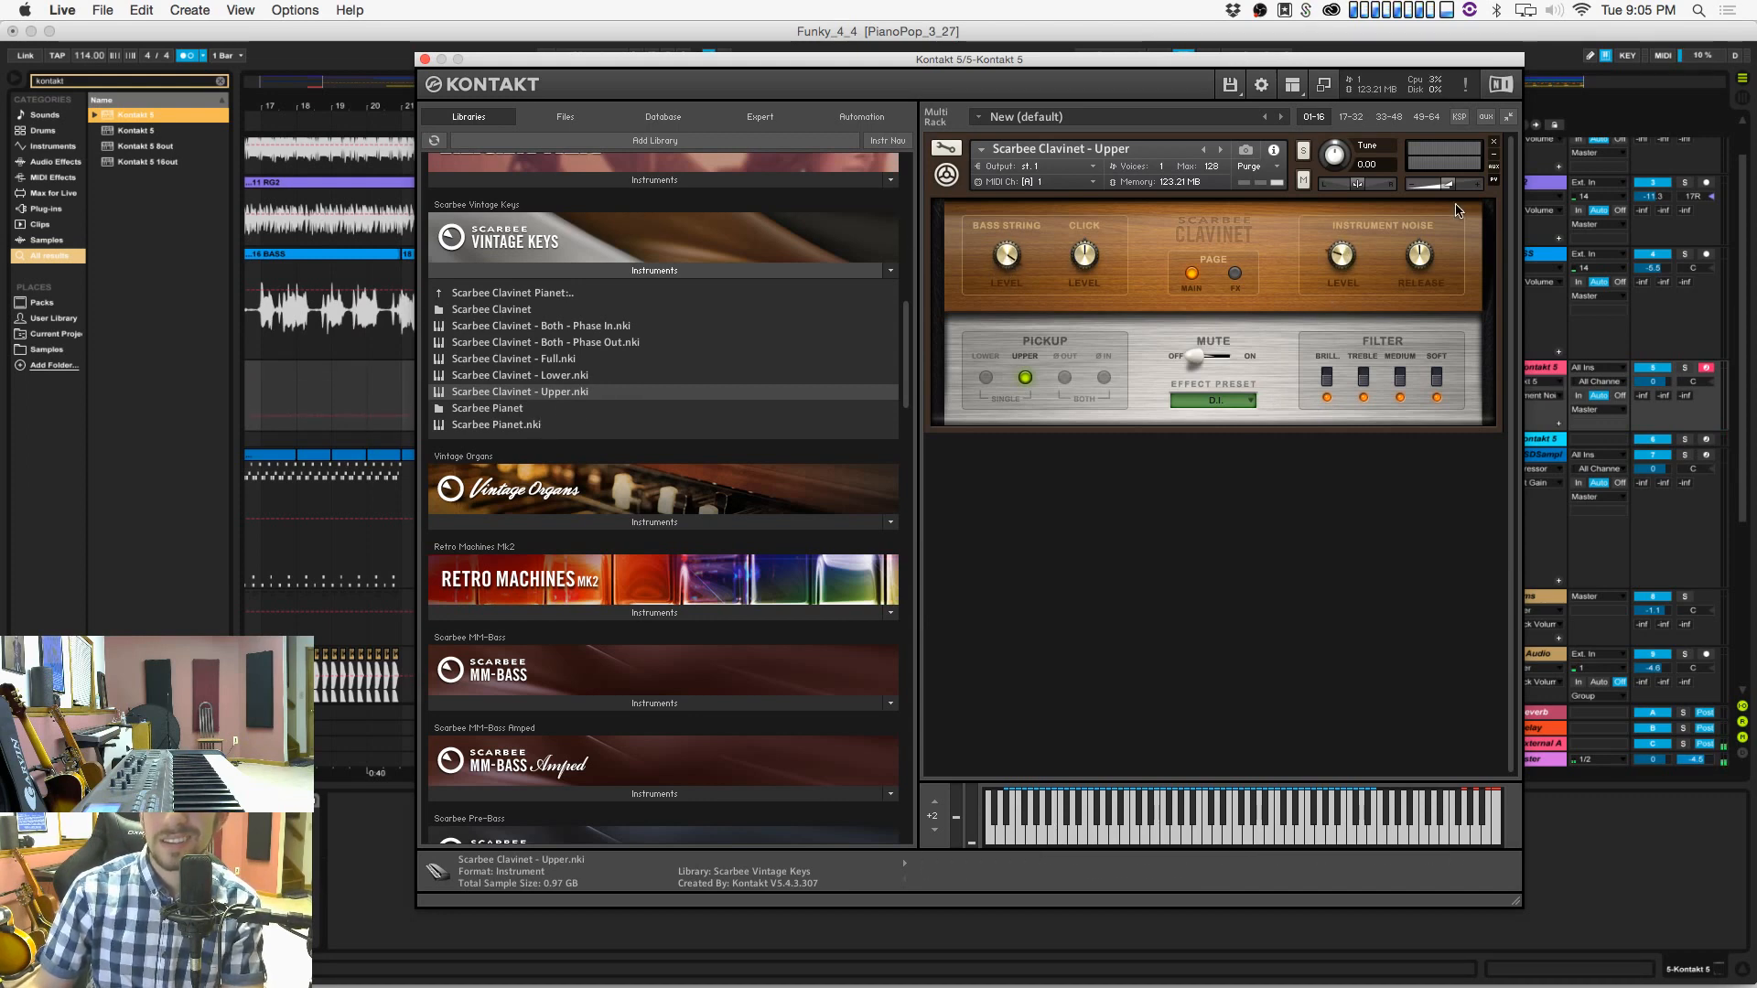
{"action": "left_click", "coordinate": [424, 59]}
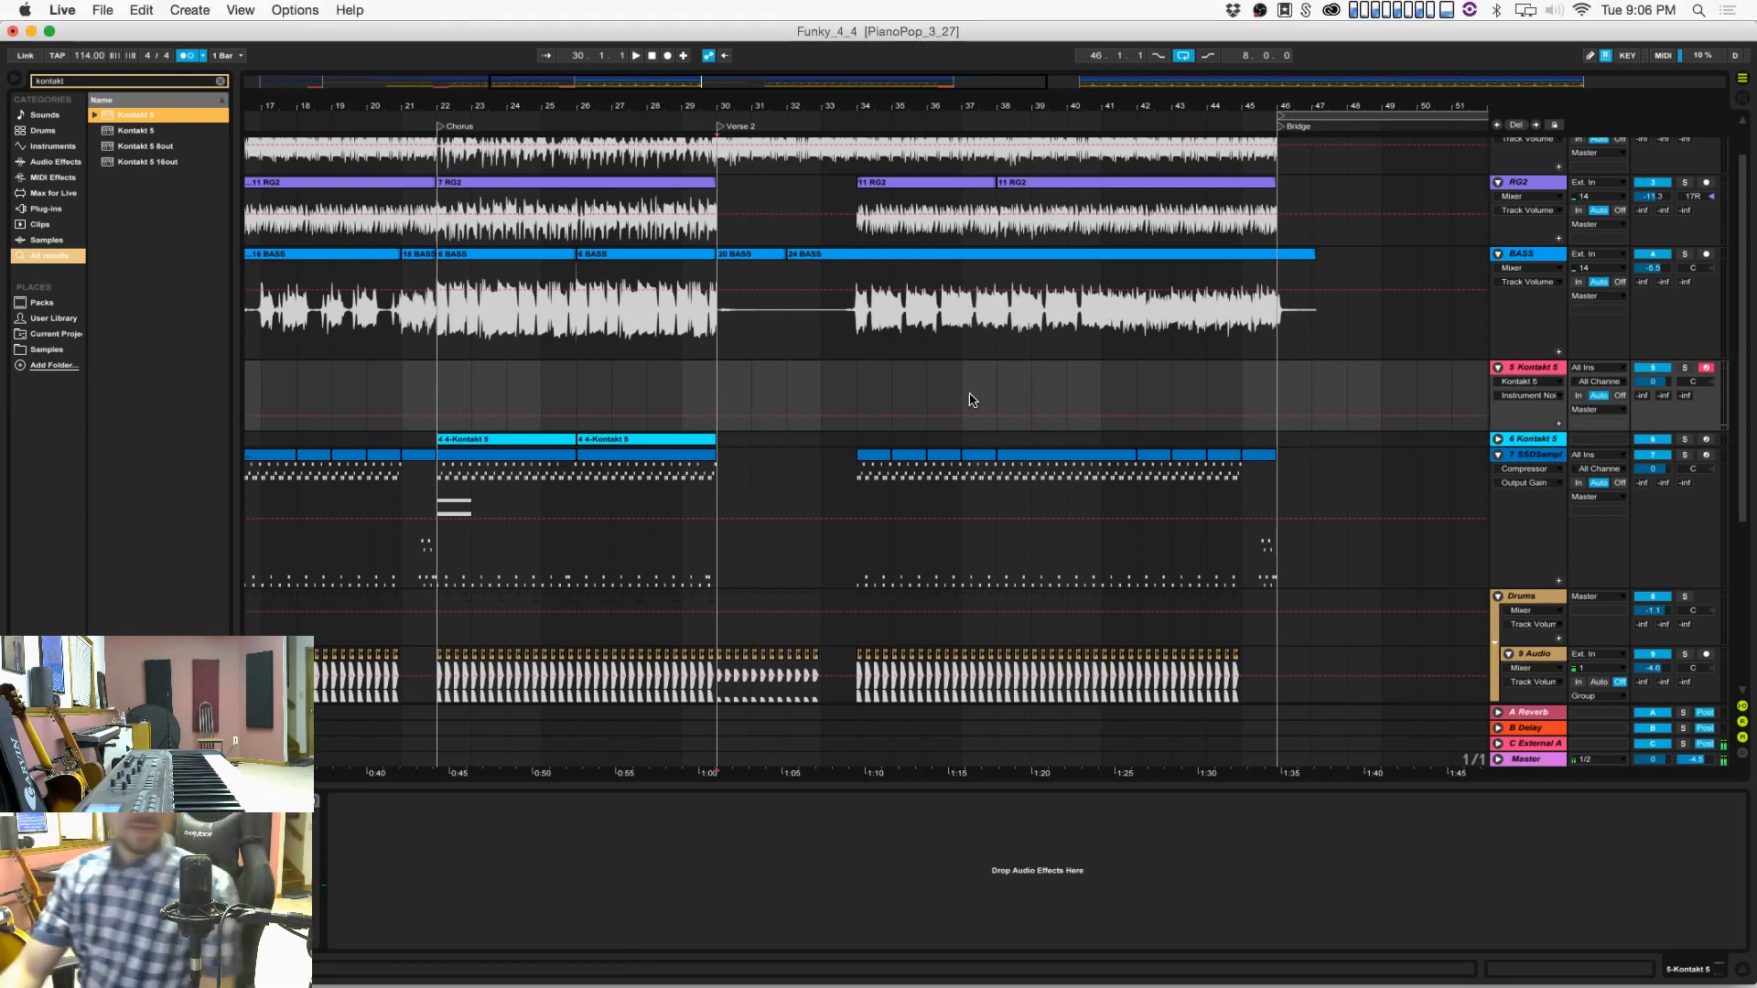
Step: Try recording clavinet takes on the new Kontakt track starting at bar 34
{"action": "left_click", "coordinate": [963, 395]}
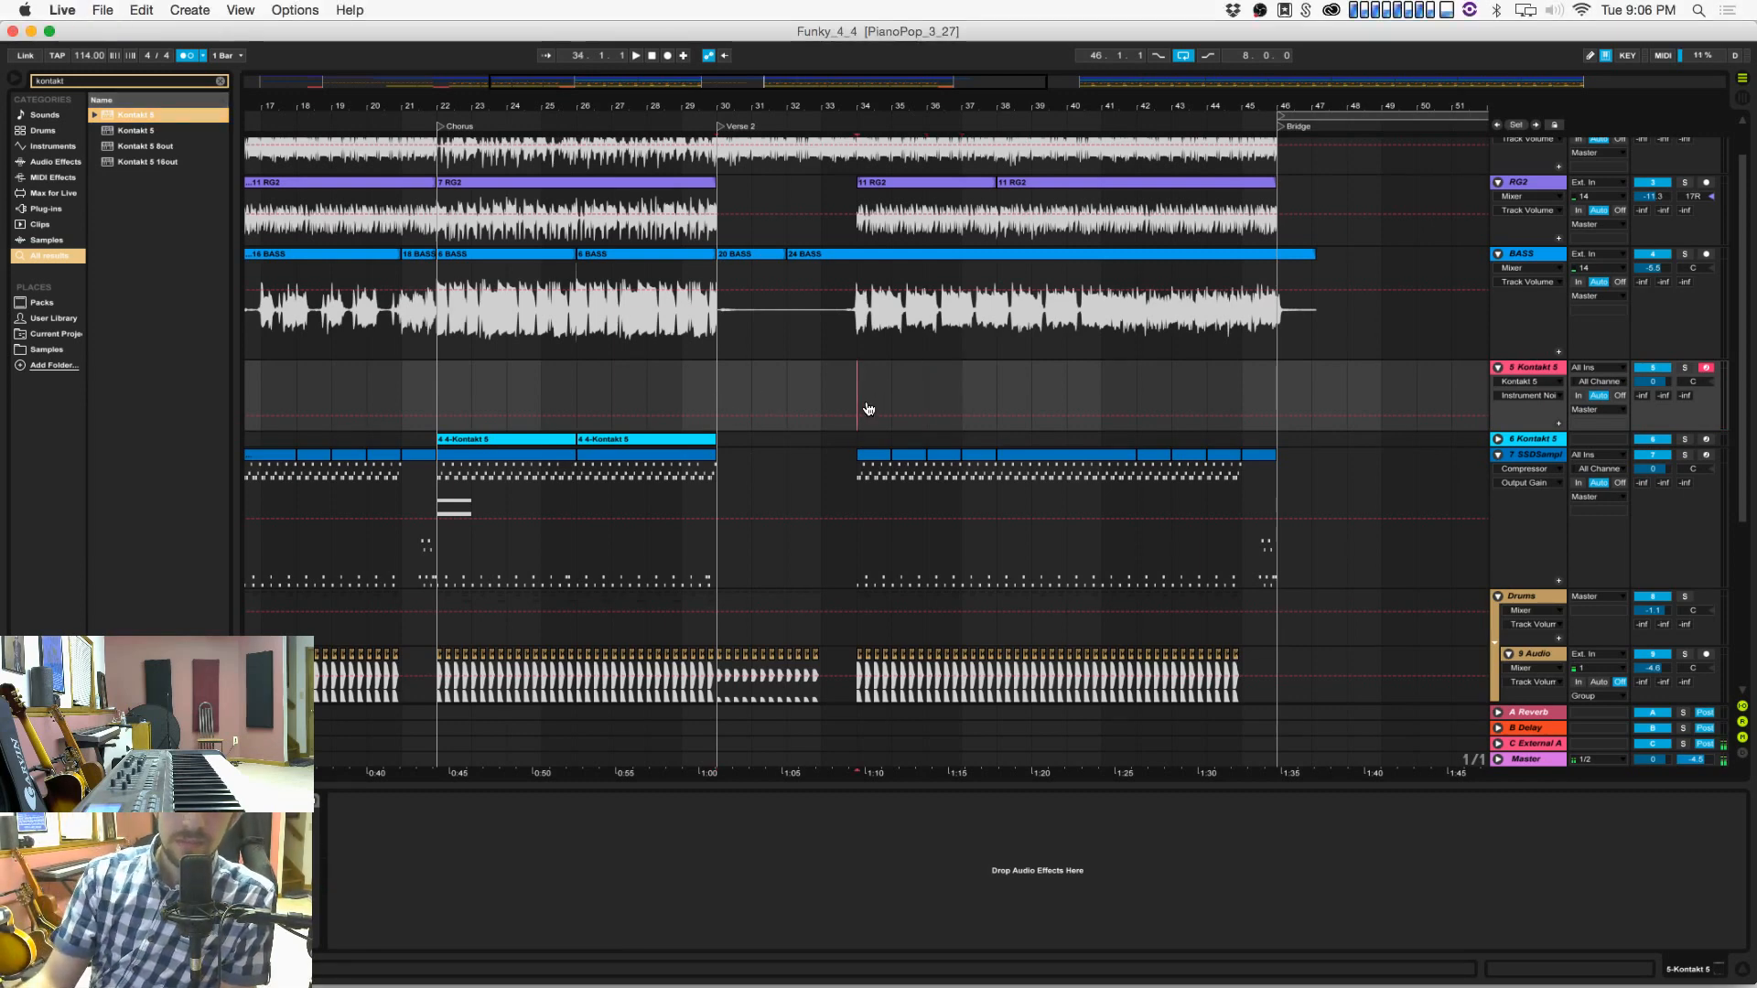
{"action": "key", "text": "super+Tab"}
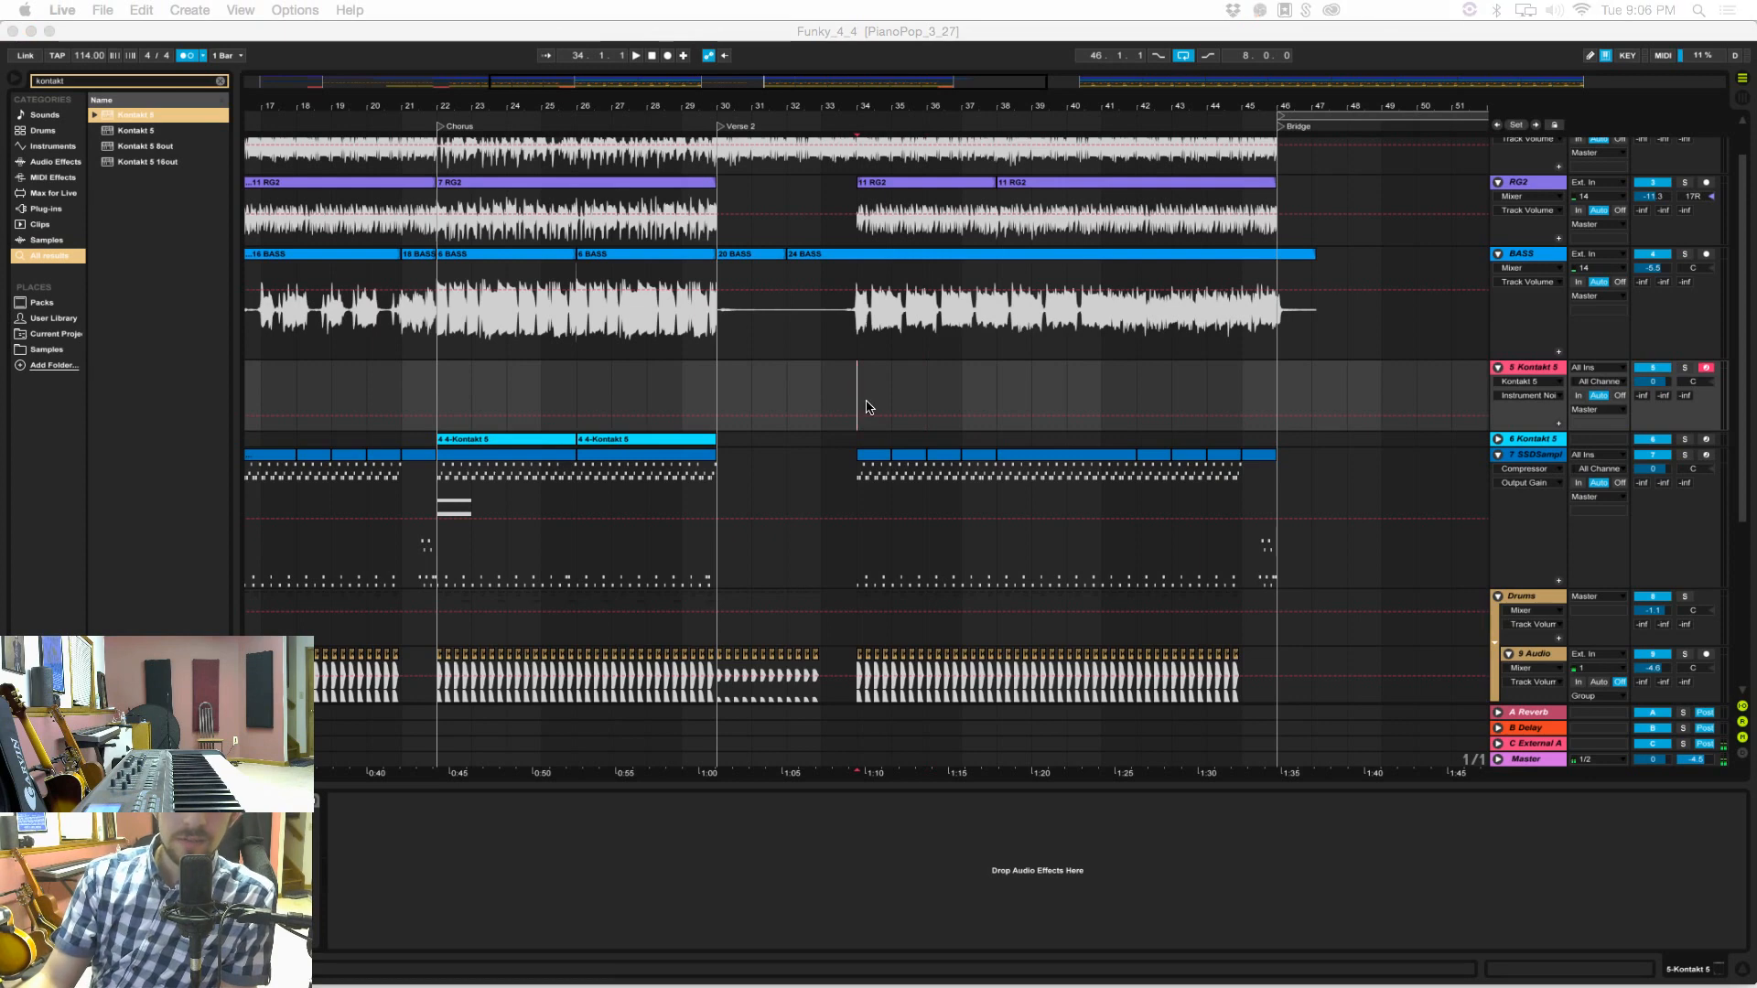
{"action": "left_click", "coordinate": [668, 59]}
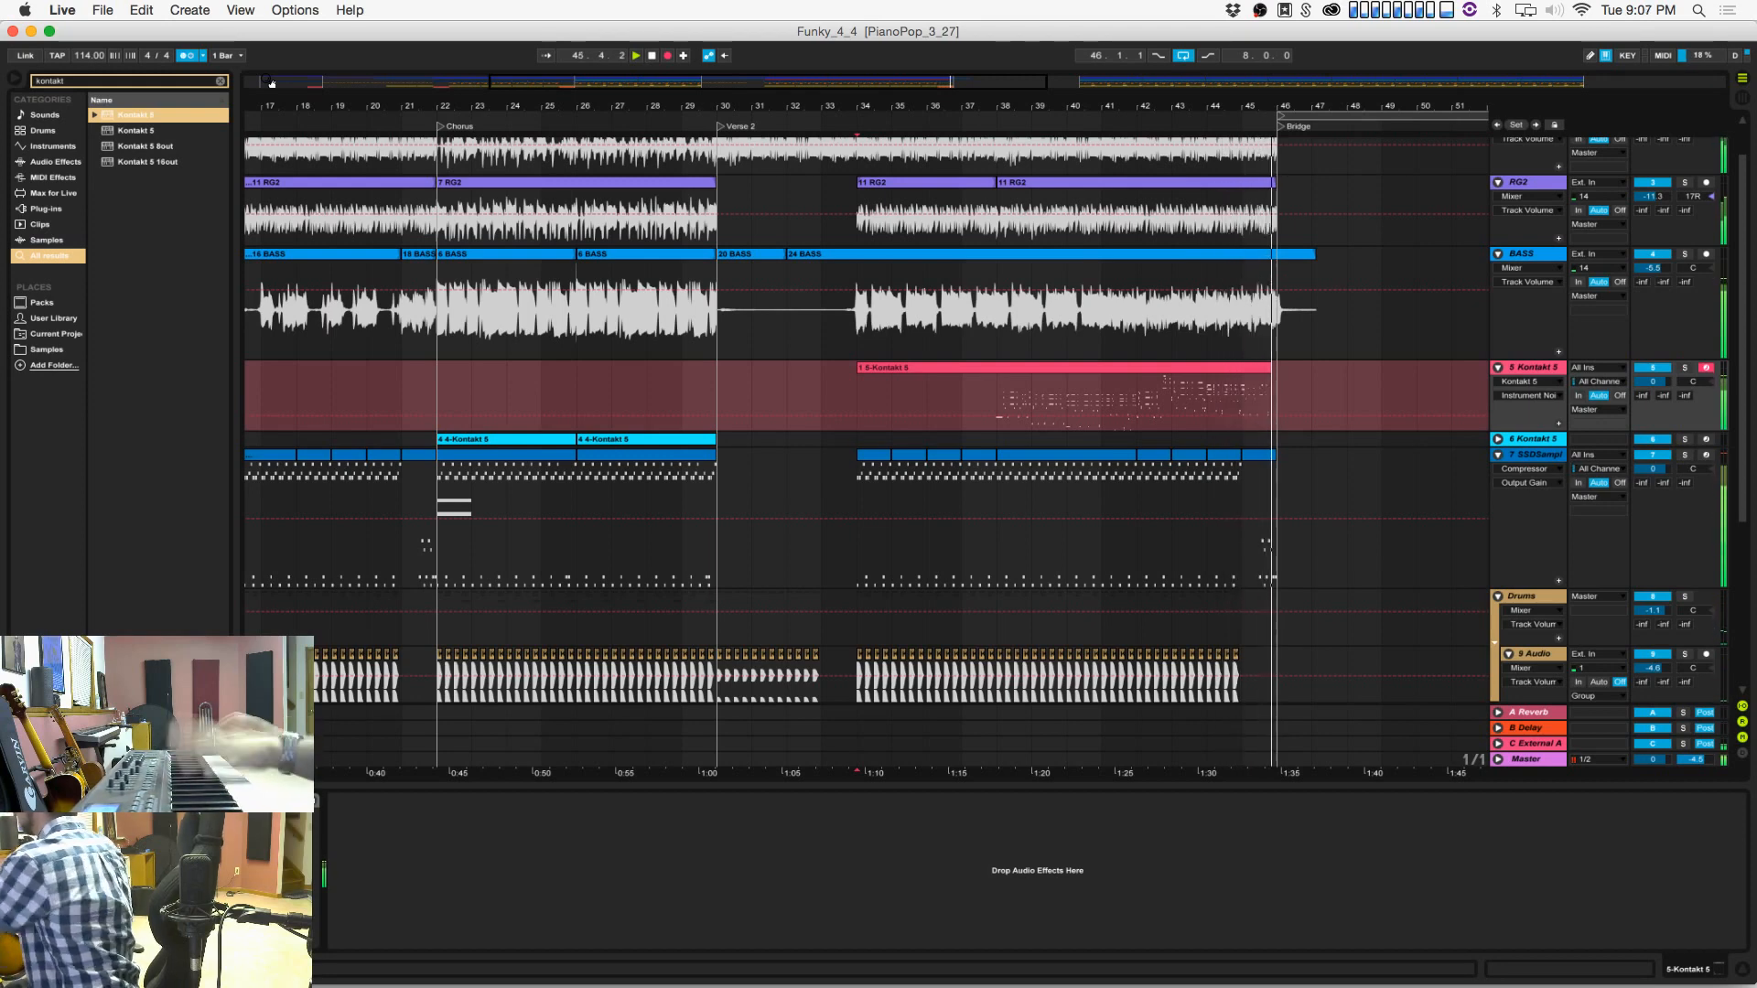
{"action": "key", "text": "space"}
{"action": "key", "text": "super+z"}
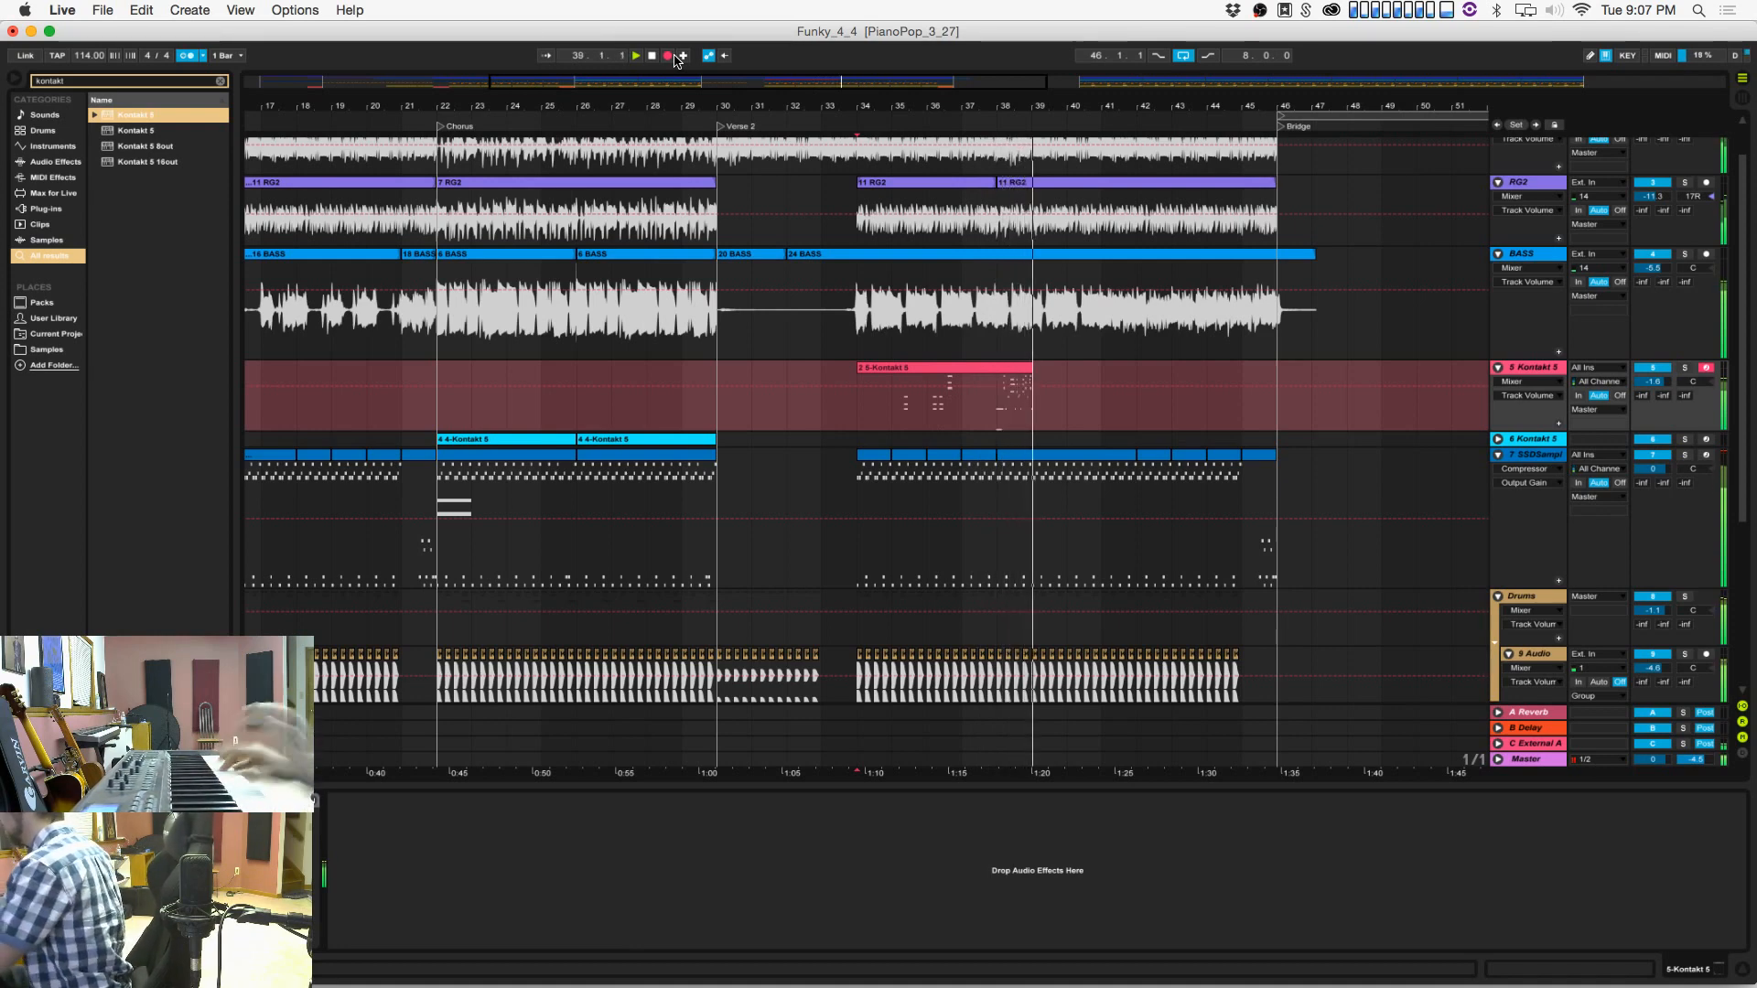
{"action": "left_click", "coordinate": [671, 56]}
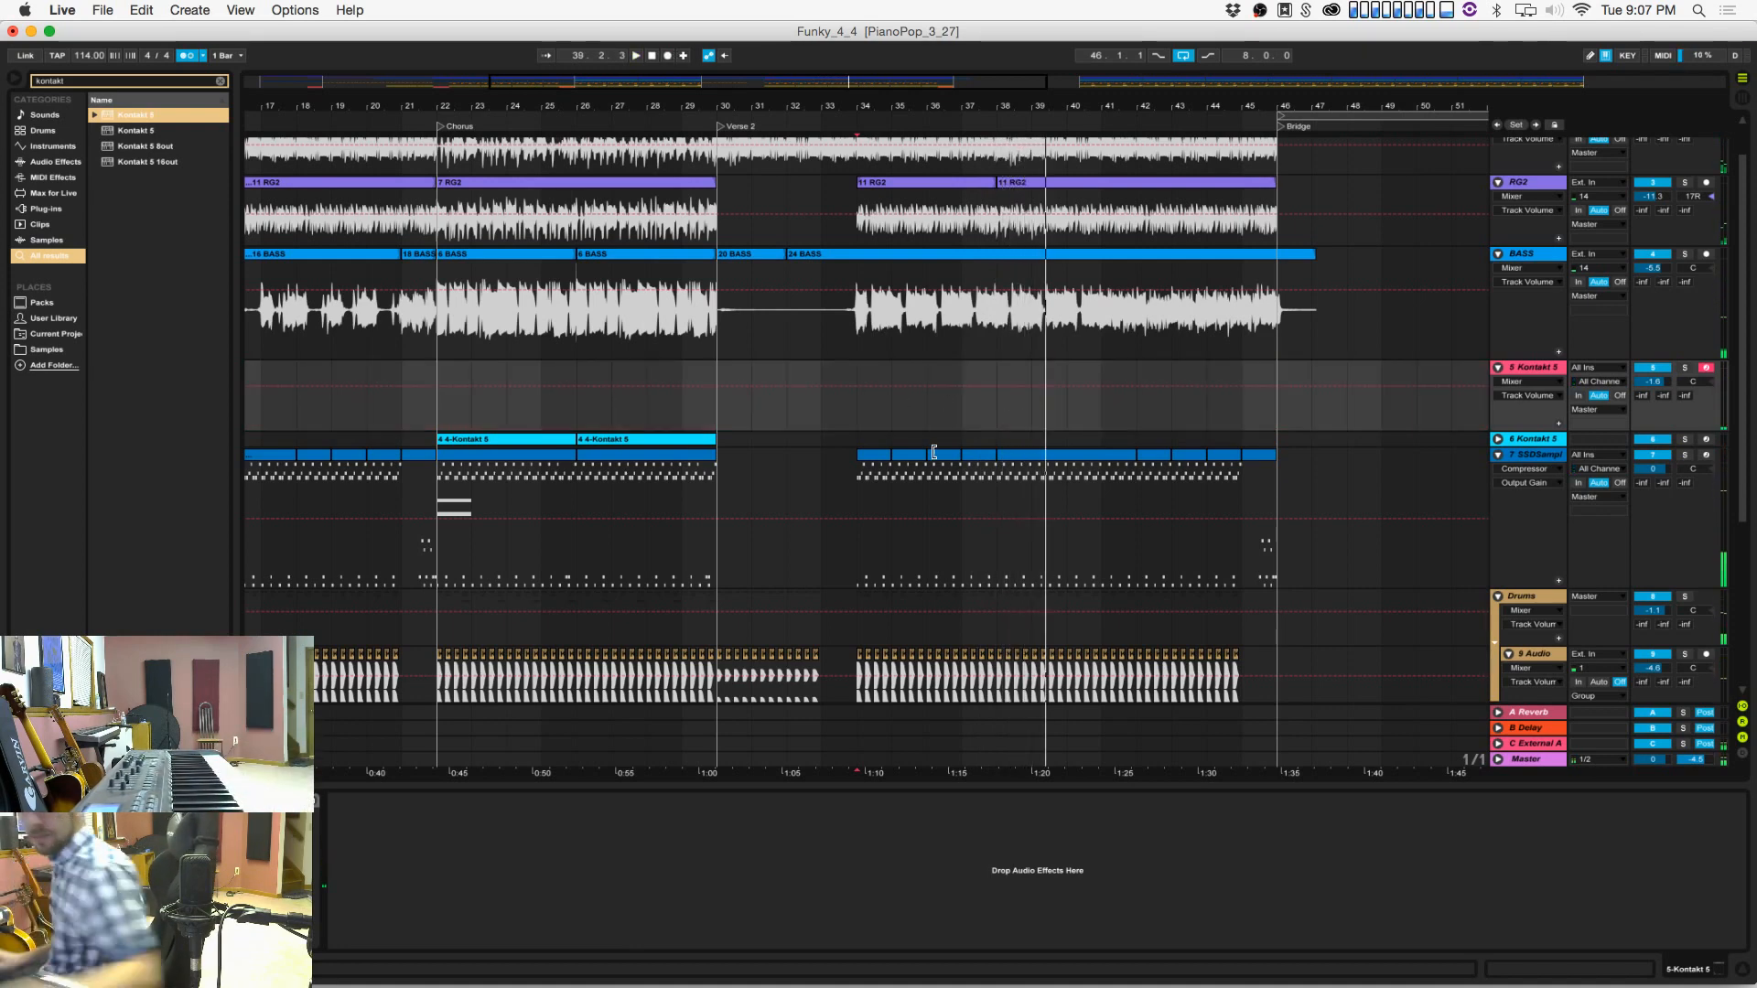
Step: Record a clavinet take on the new Kontakt track from bar 37 and undo it
{"action": "left_click", "coordinate": [961, 426]}
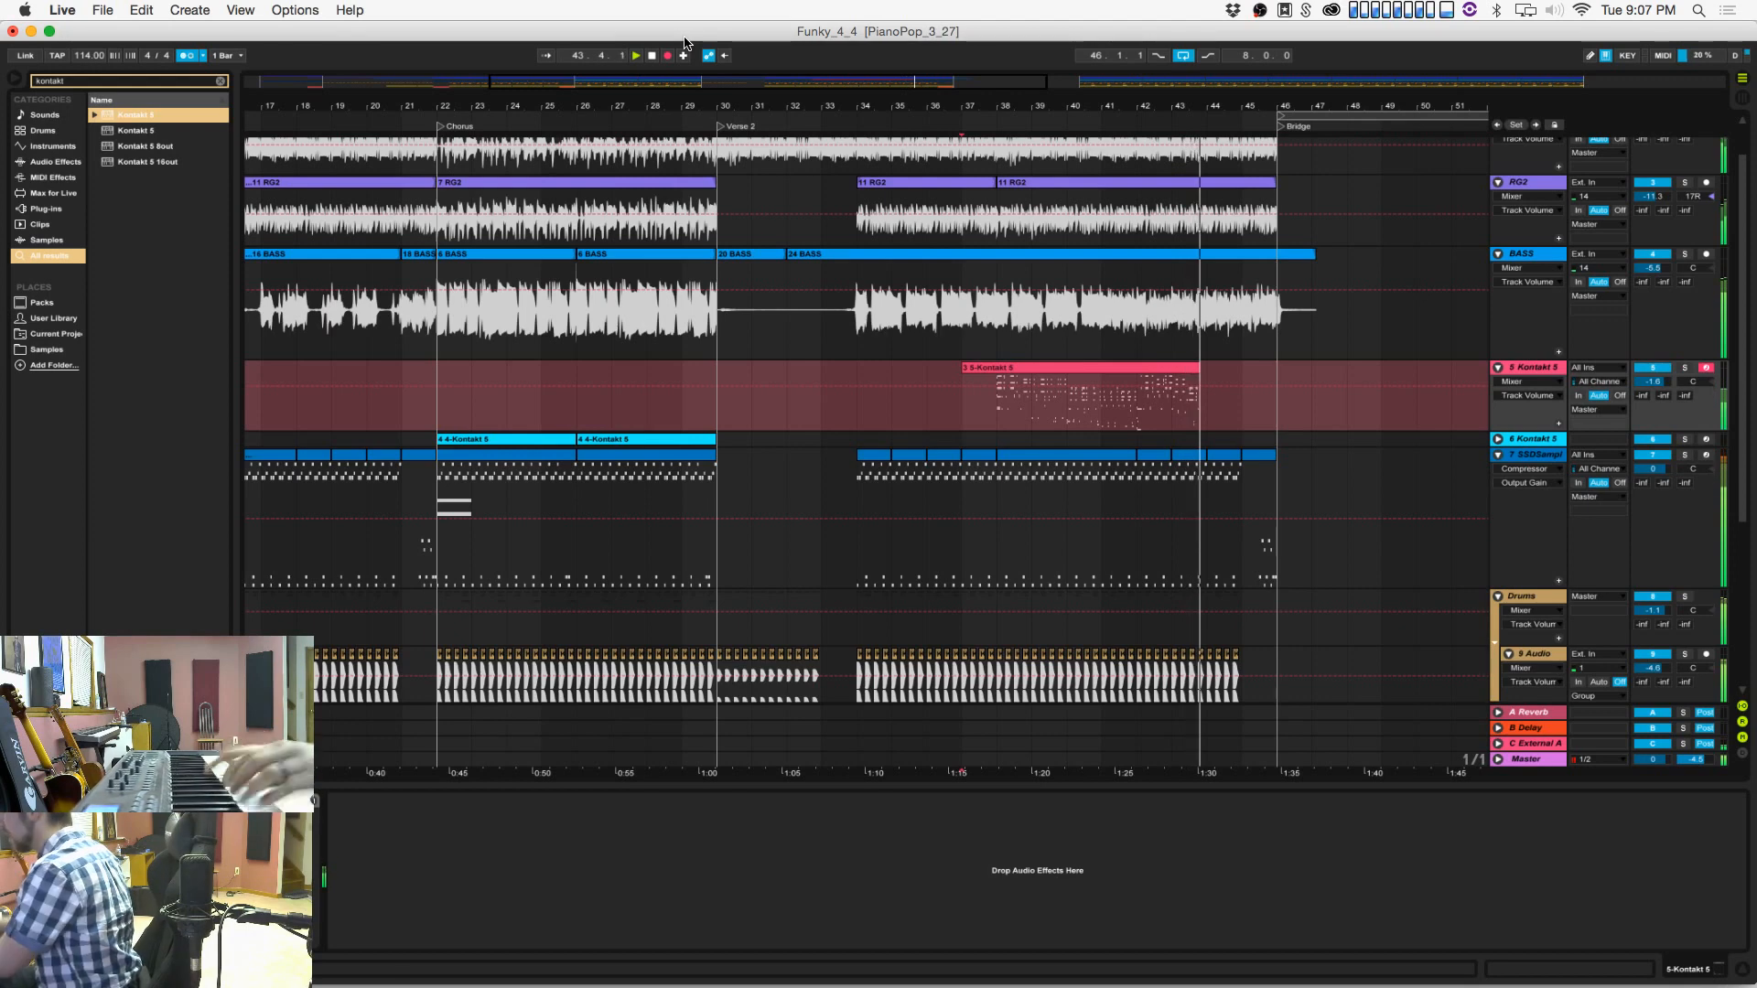
{"action": "key", "text": "space"}
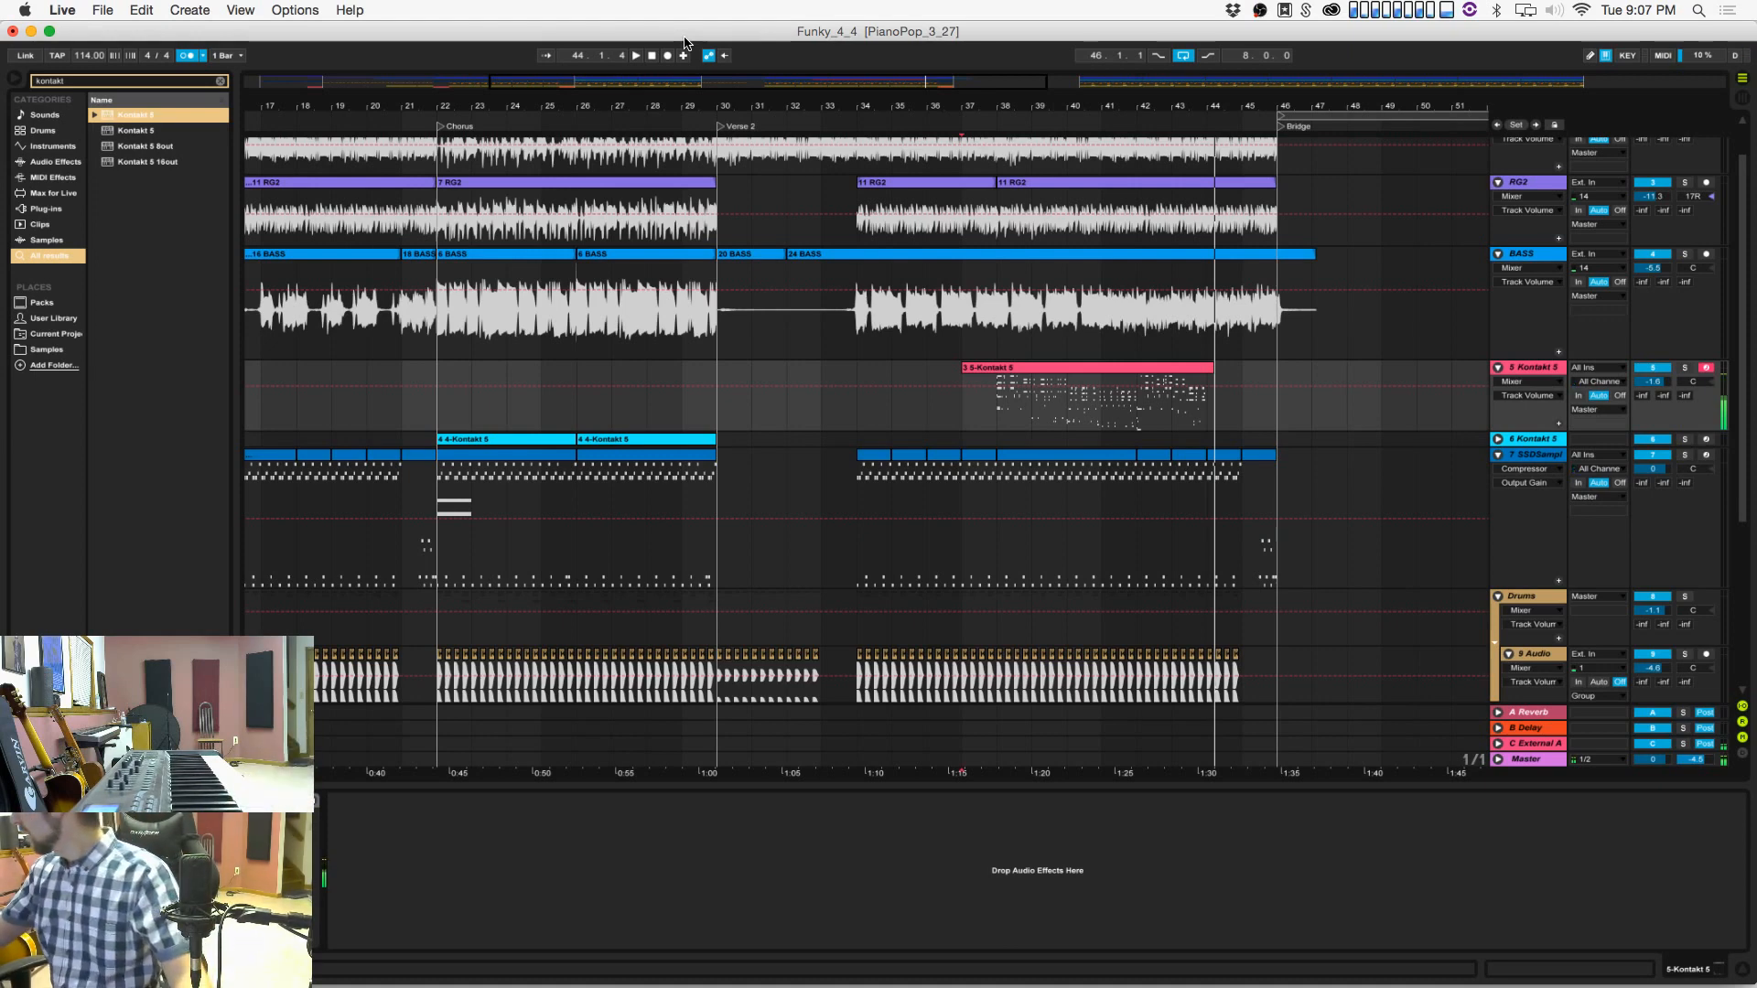
{"action": "key", "text": "super+z"}
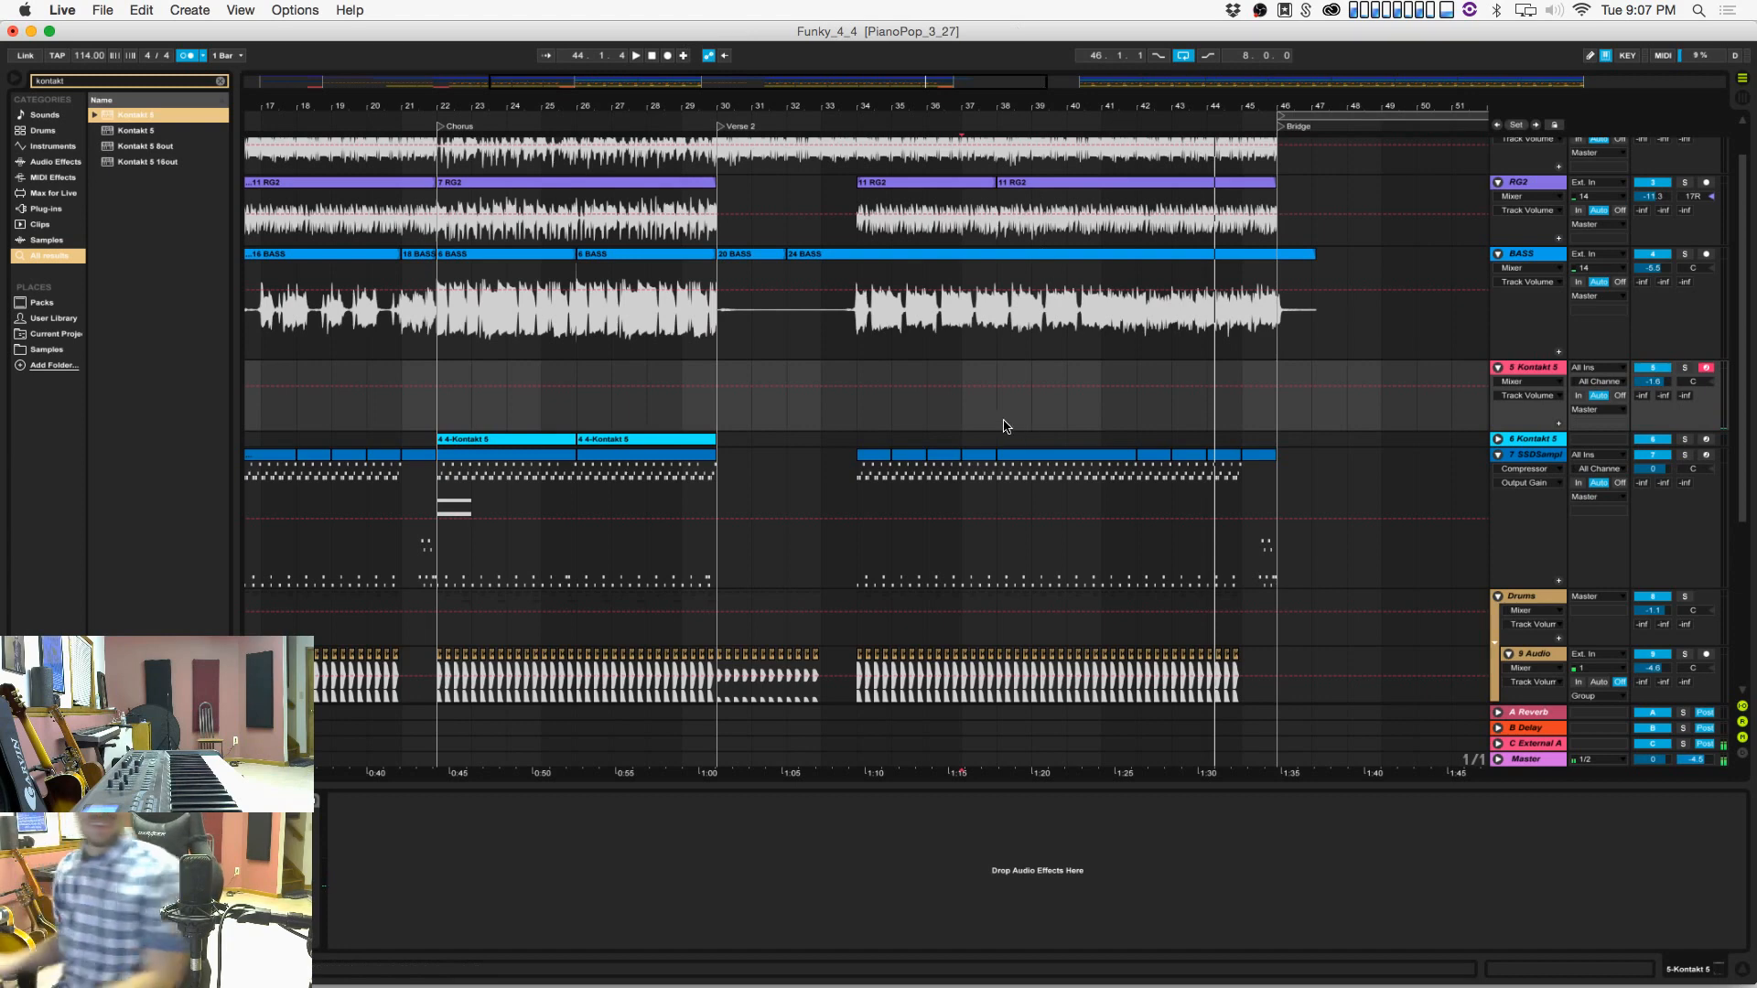
Step: Try another clavinet take over Verse 2 from bar 37 and undo it
{"action": "left_click", "coordinate": [972, 416]}
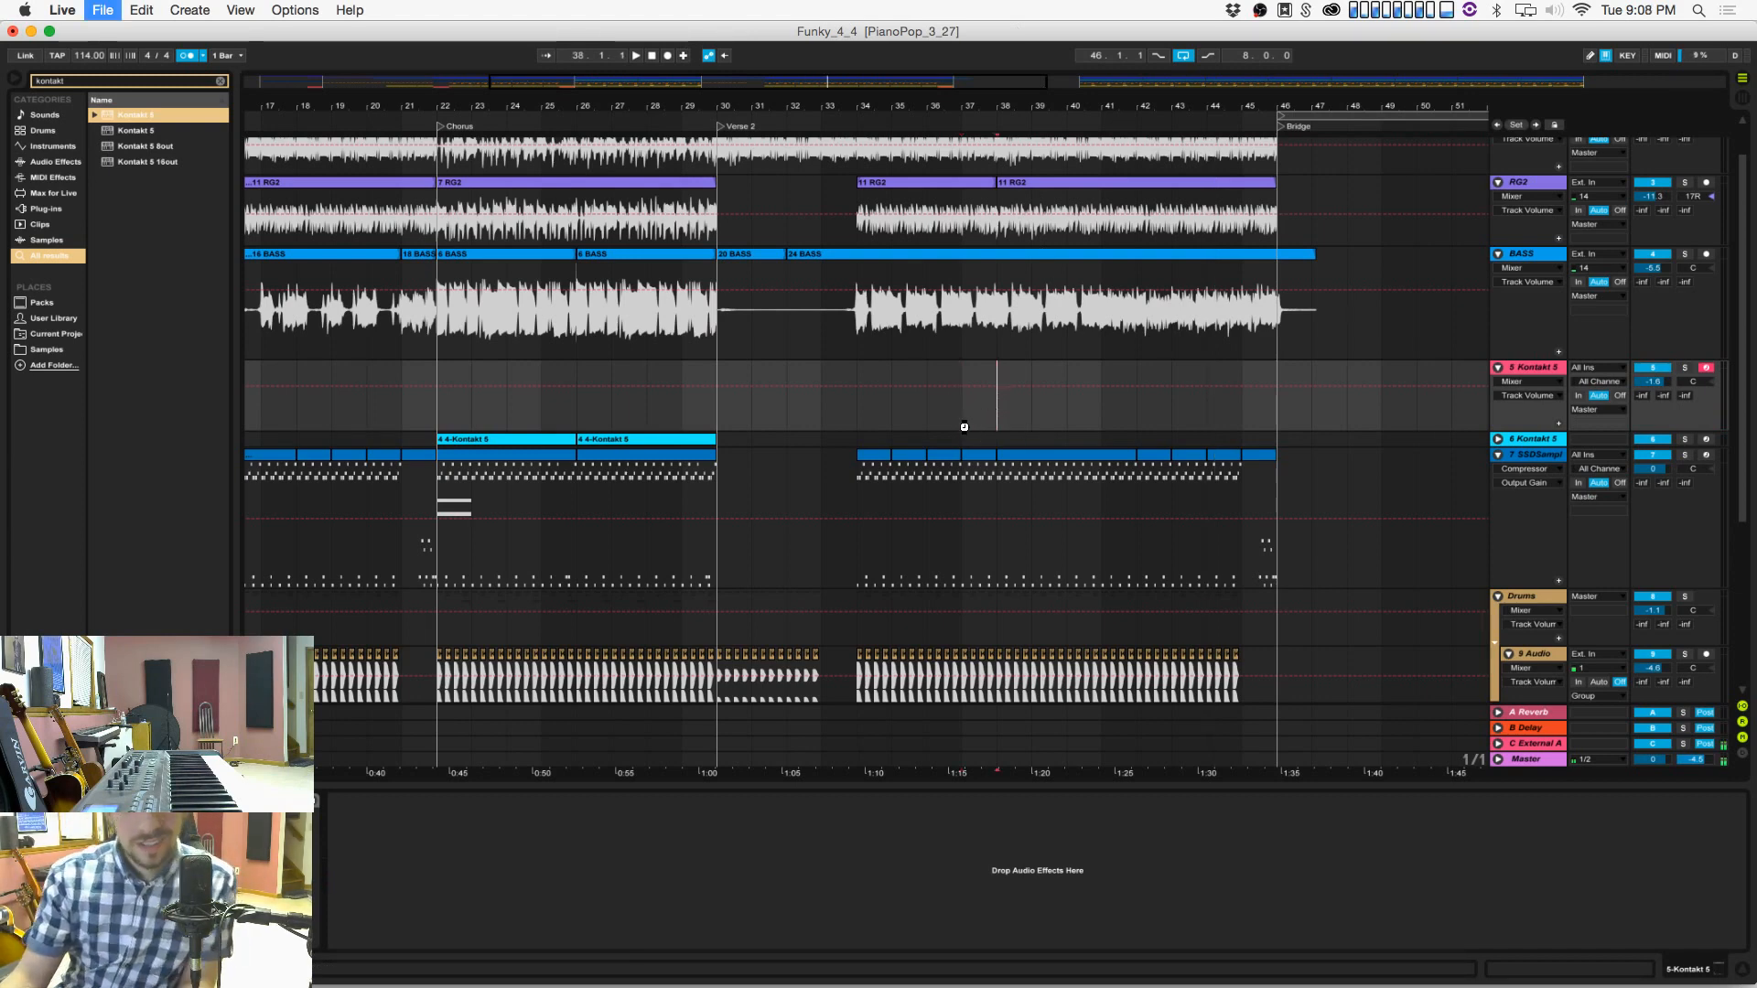
{"action": "key", "text": "space"}
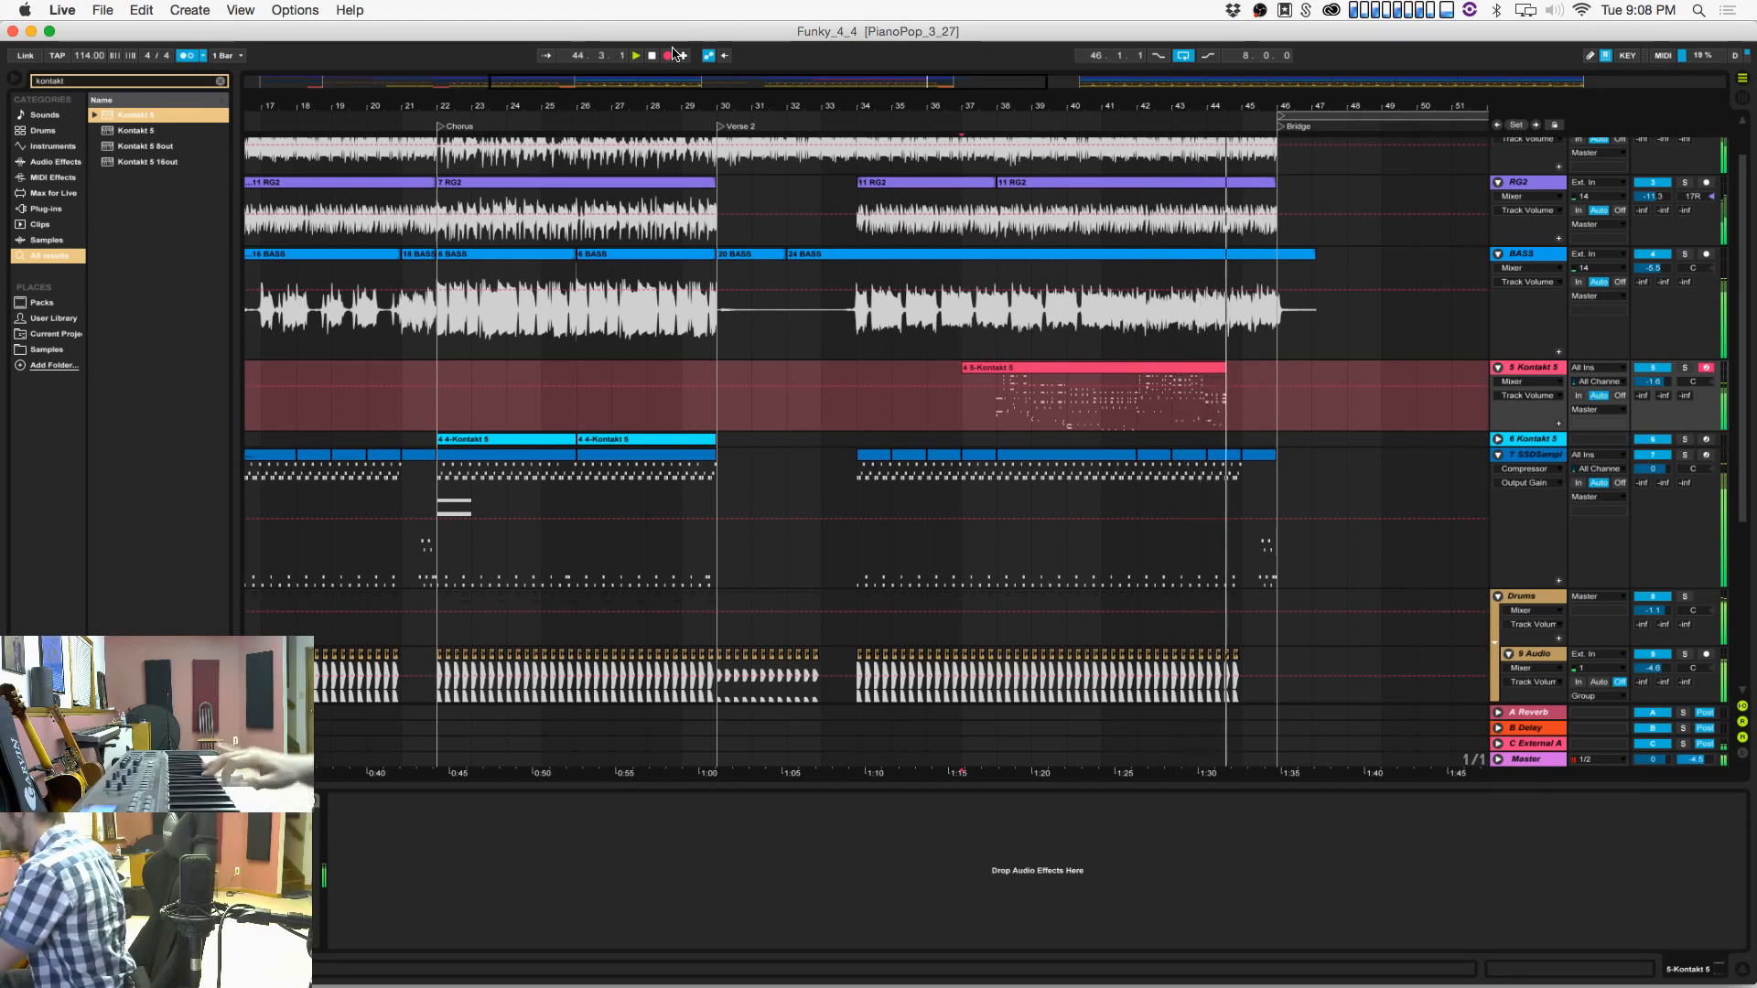
{"action": "key", "text": "super+z"}
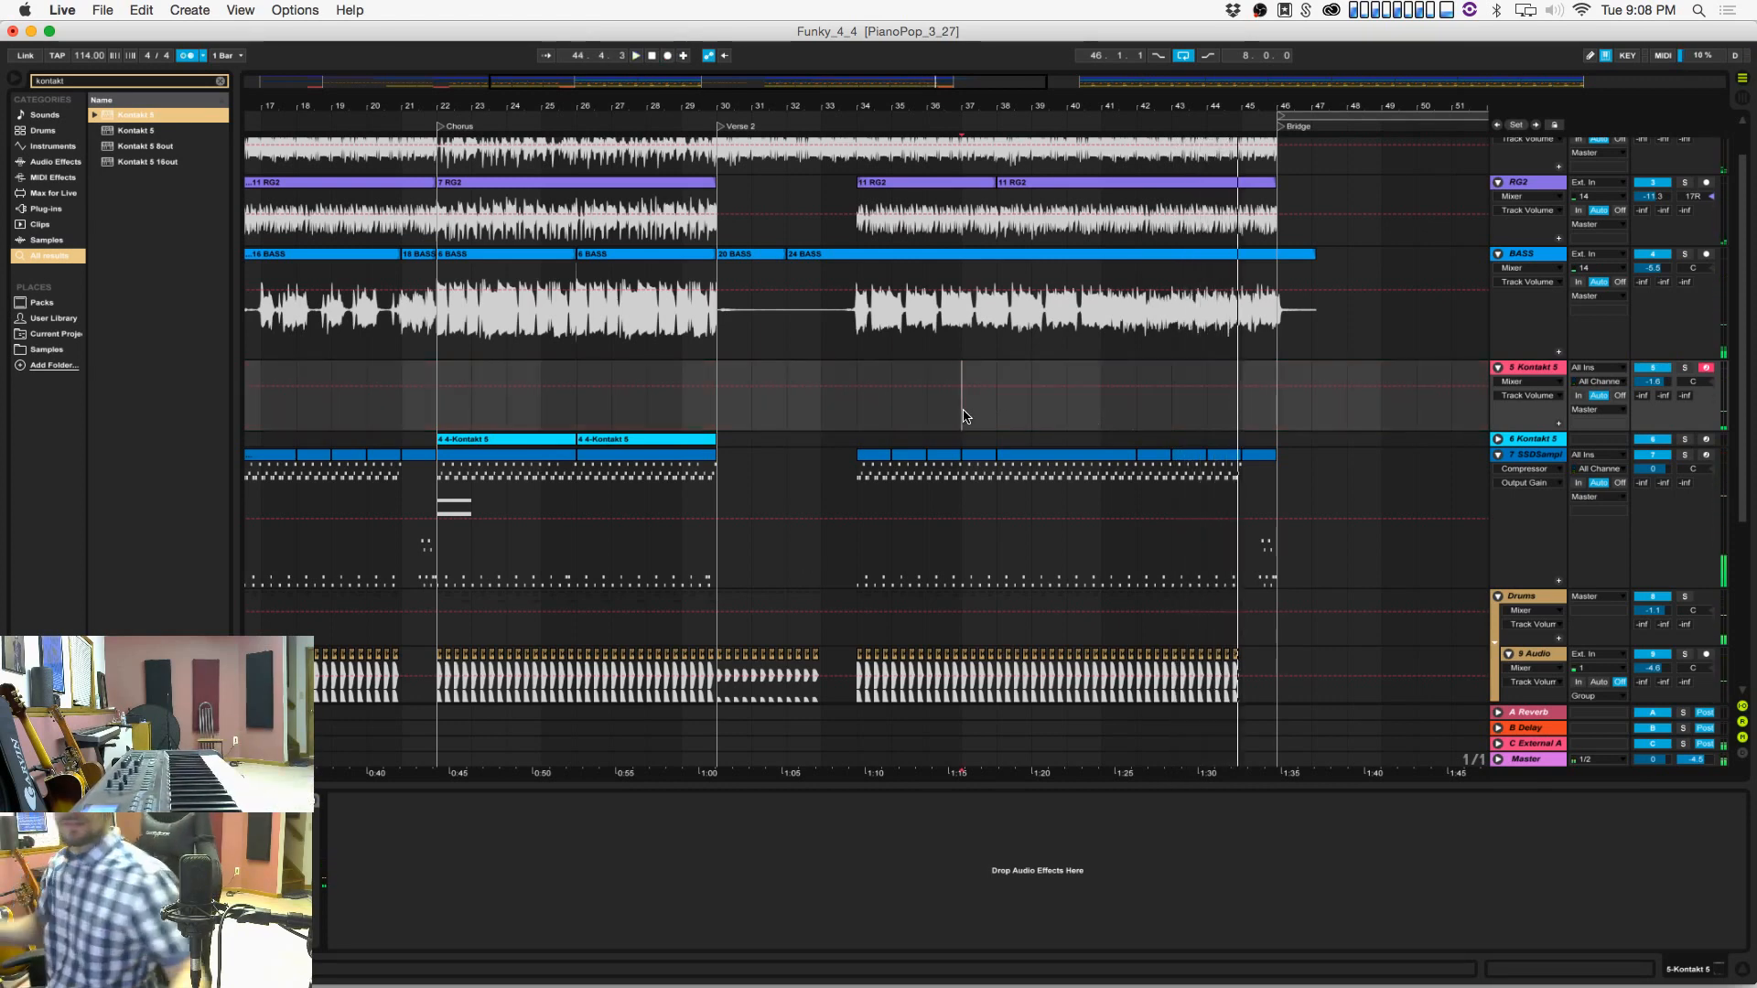
Step: Record a clavinet take from bar 37 to just past the Bridge marker and open its clip for note editing
{"action": "key", "text": "space"}
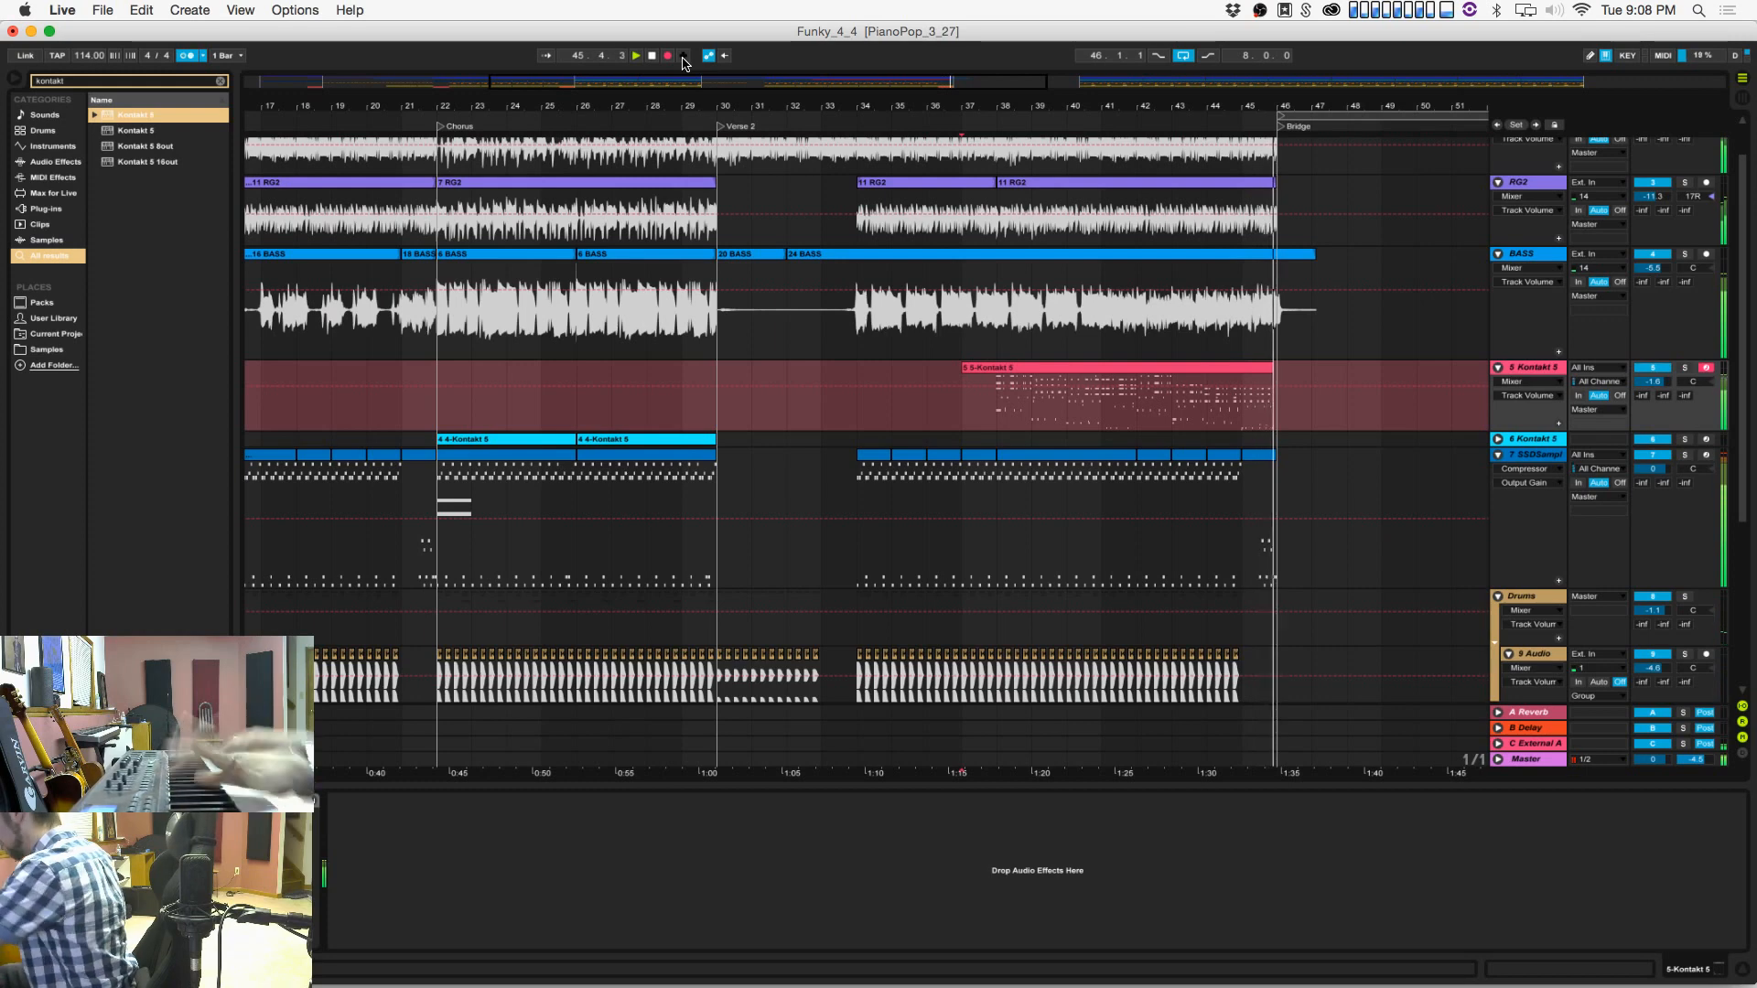
{"action": "key", "text": "space"}
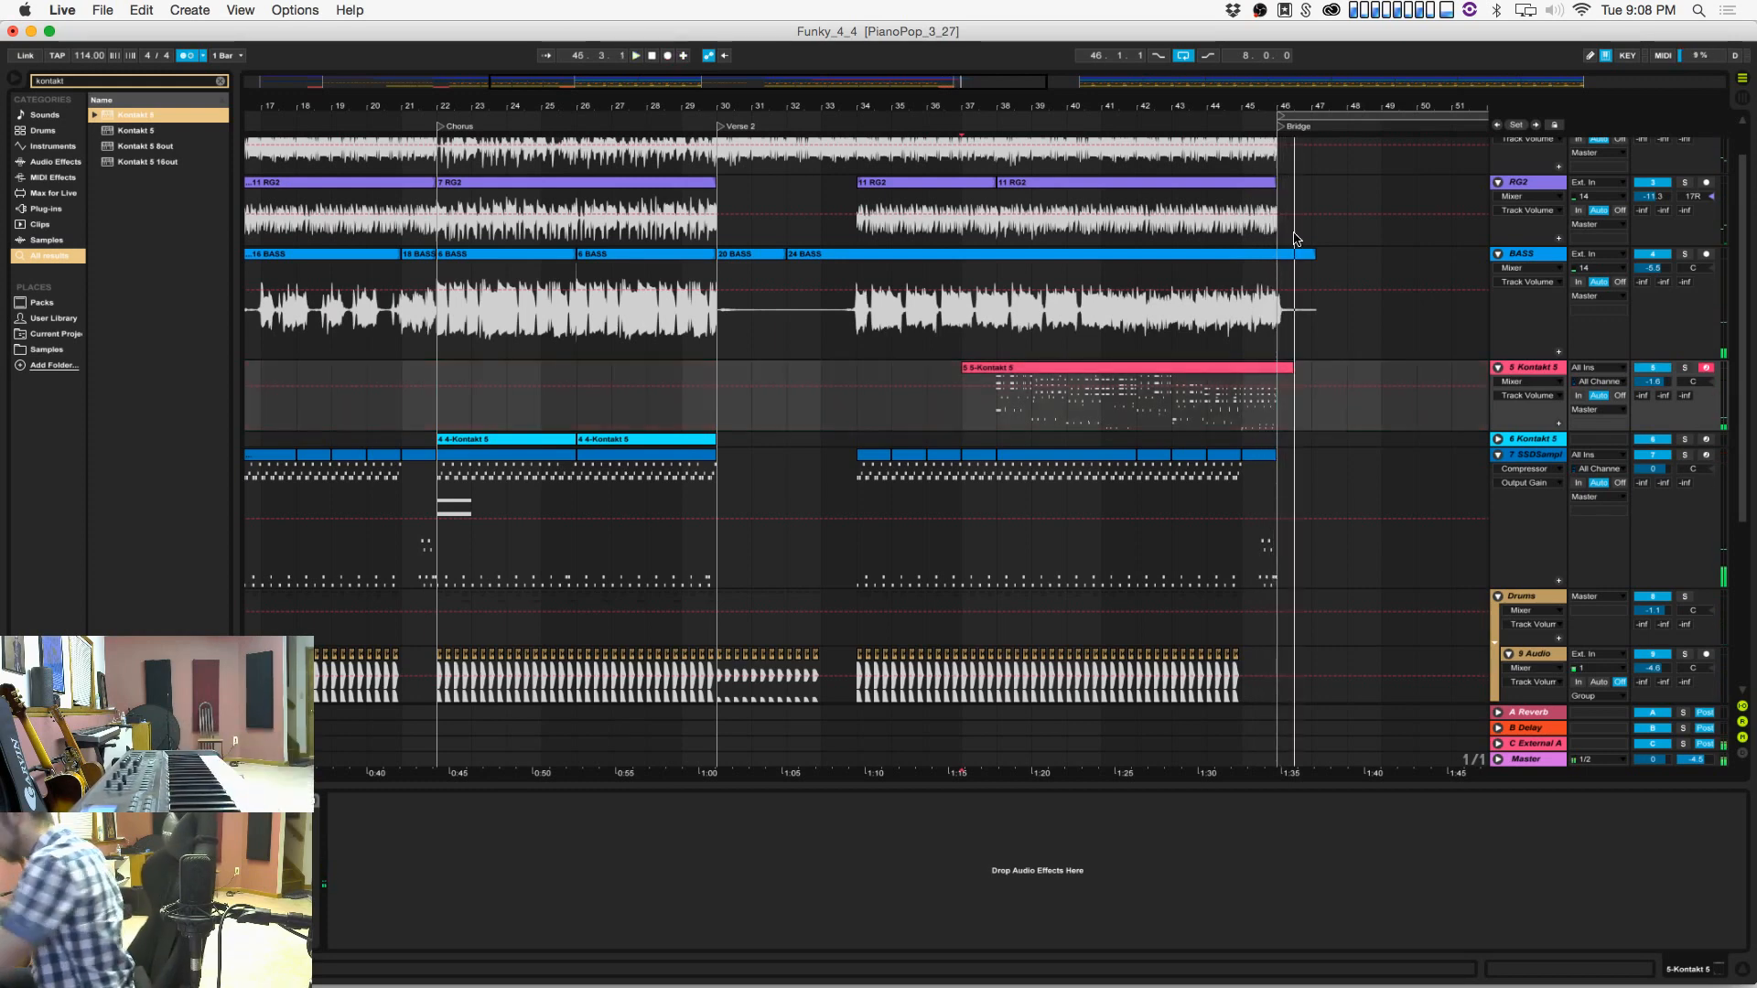
{"action": "double_click", "coordinate": [1178, 375]}
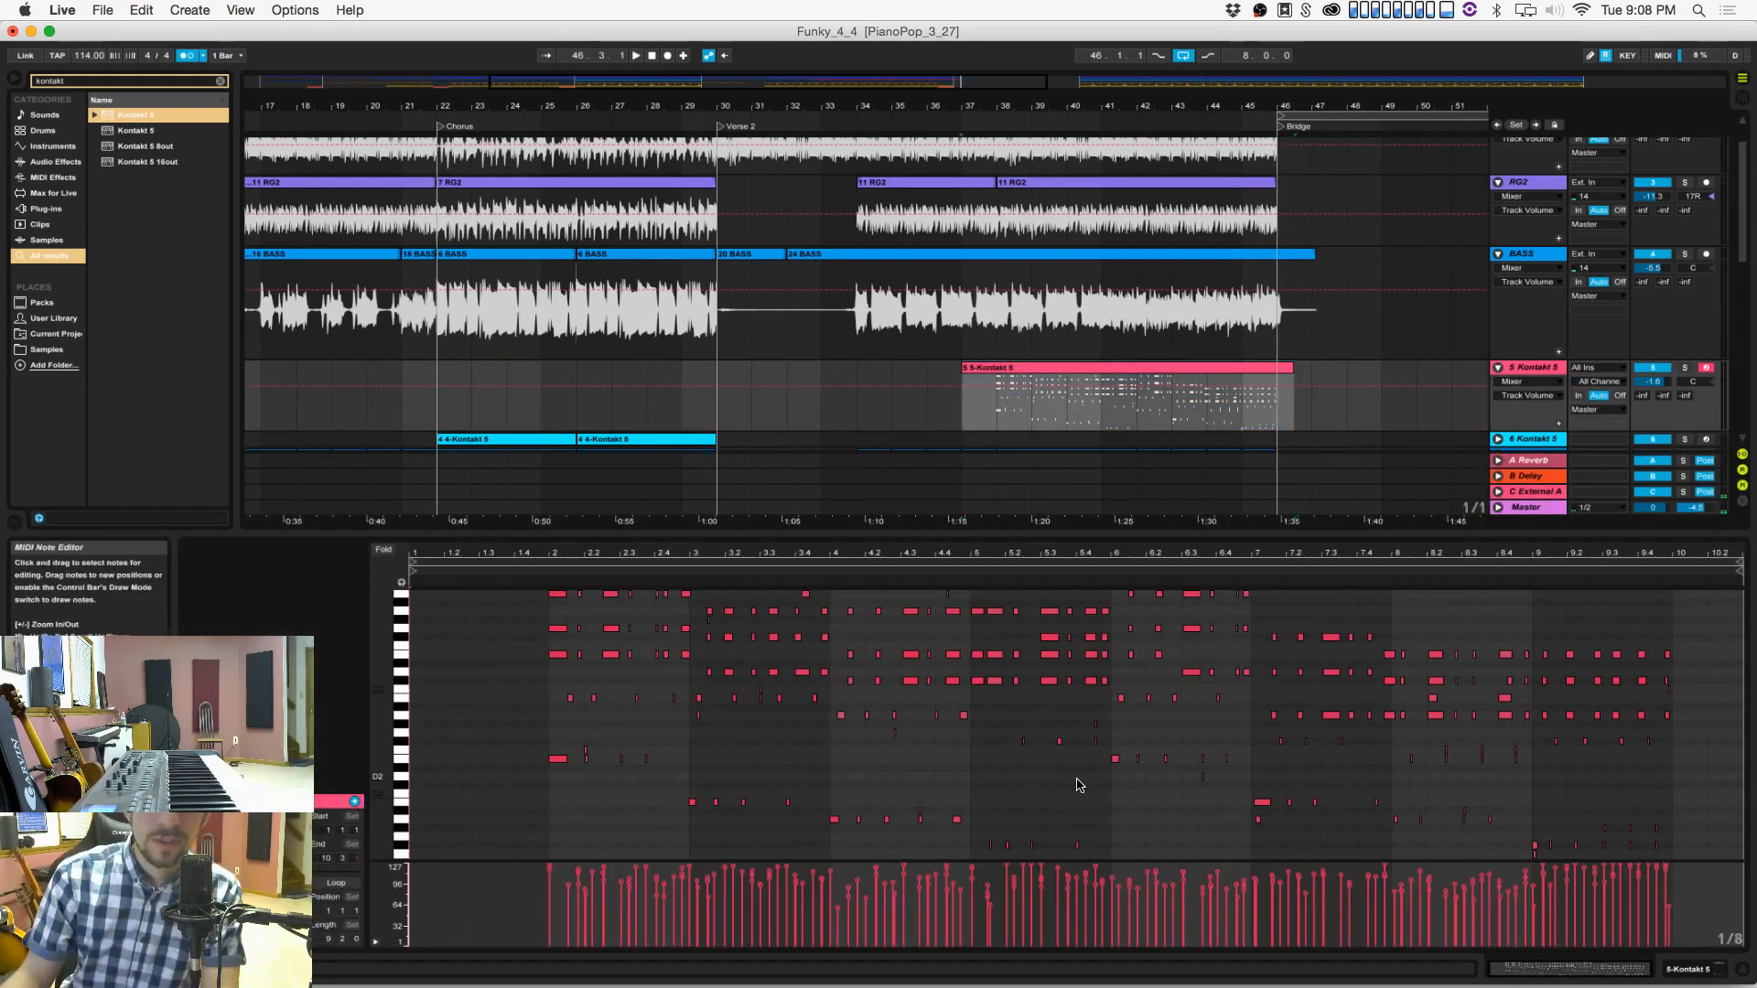
Step: Quantize the clavinet clip's notes to a 1/16 grid, undo it, and requantize only the note starts
{"action": "right_click", "coordinate": [1077, 784]}
{"action": "left_click", "coordinate": [1184, 719]}
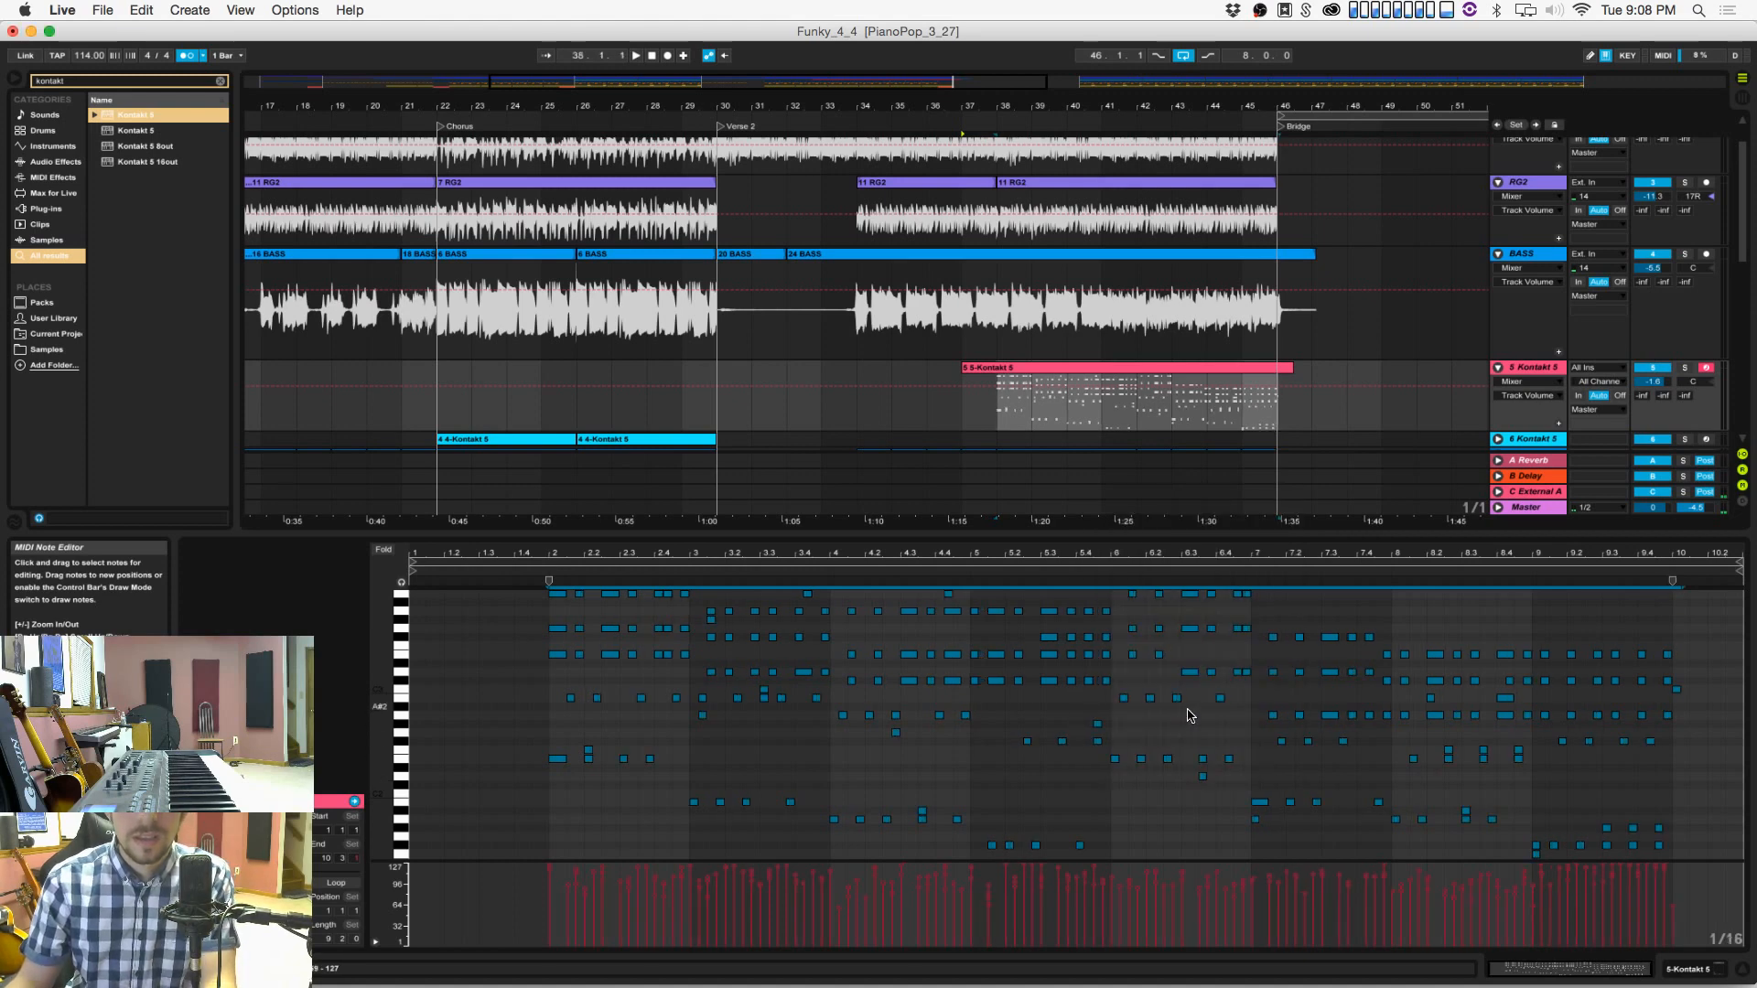
{"action": "left_click", "coordinate": [1005, 762]}
{"action": "key", "text": "super+z"}
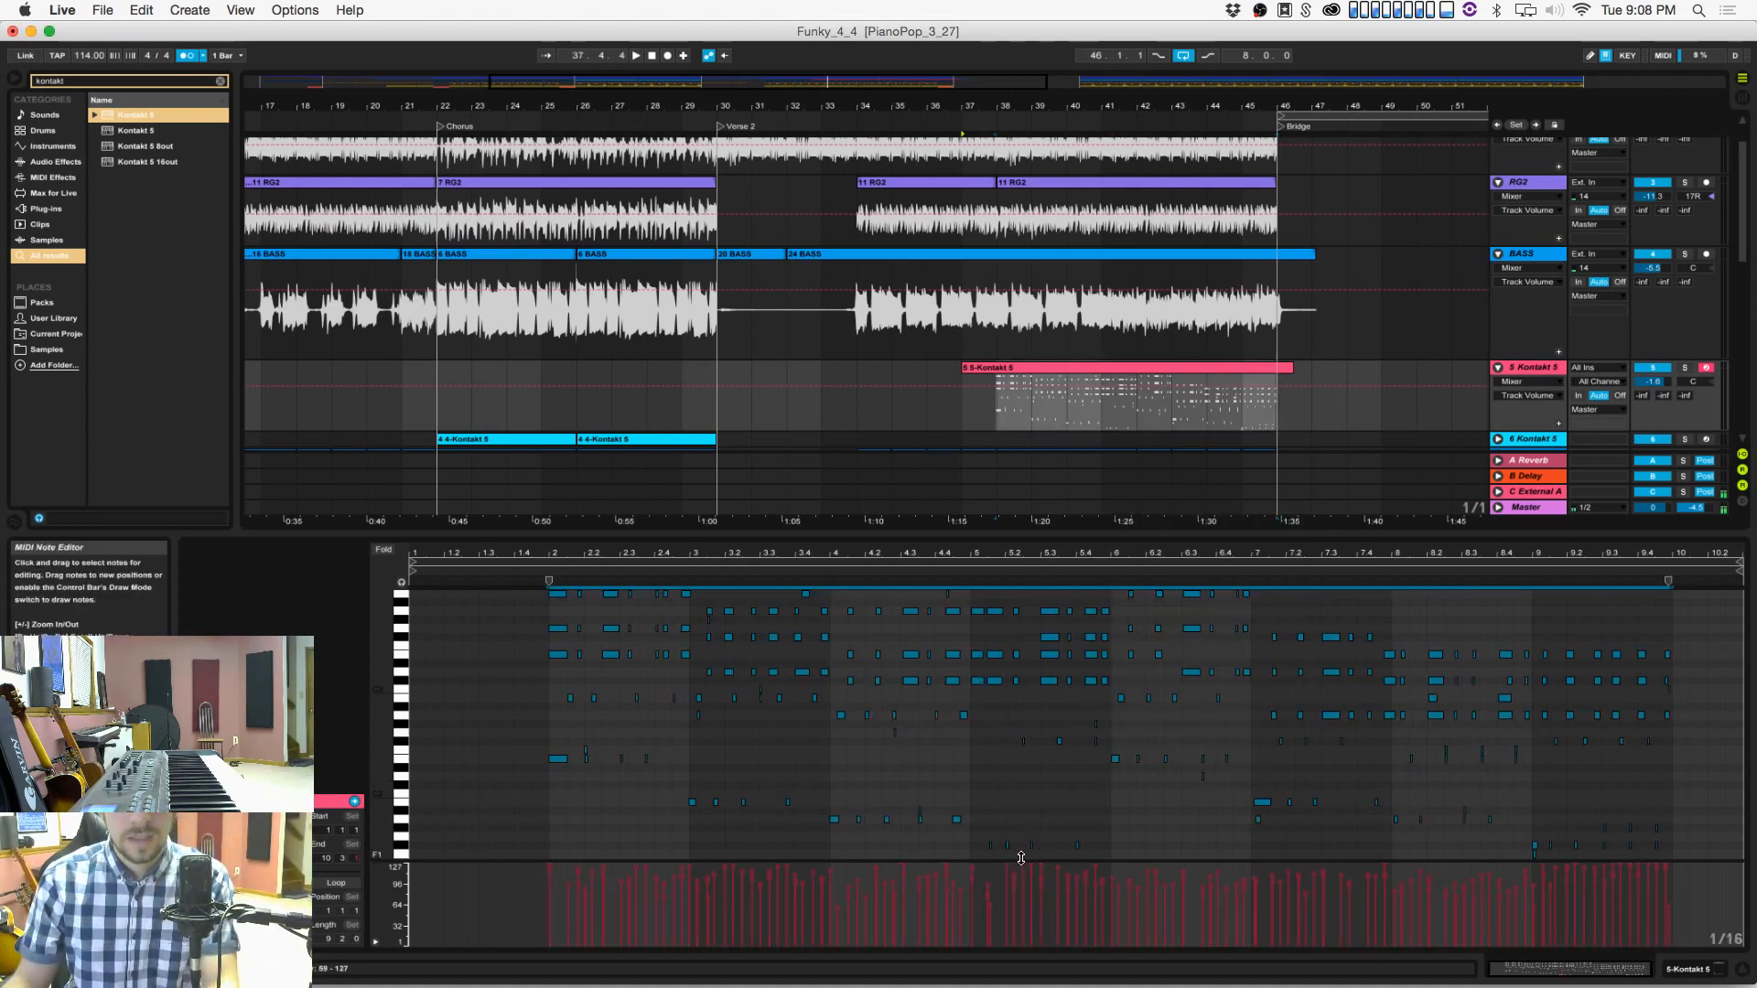
{"action": "key", "text": "super+shift+u"}
{"action": "left_click", "coordinate": [858, 531]}
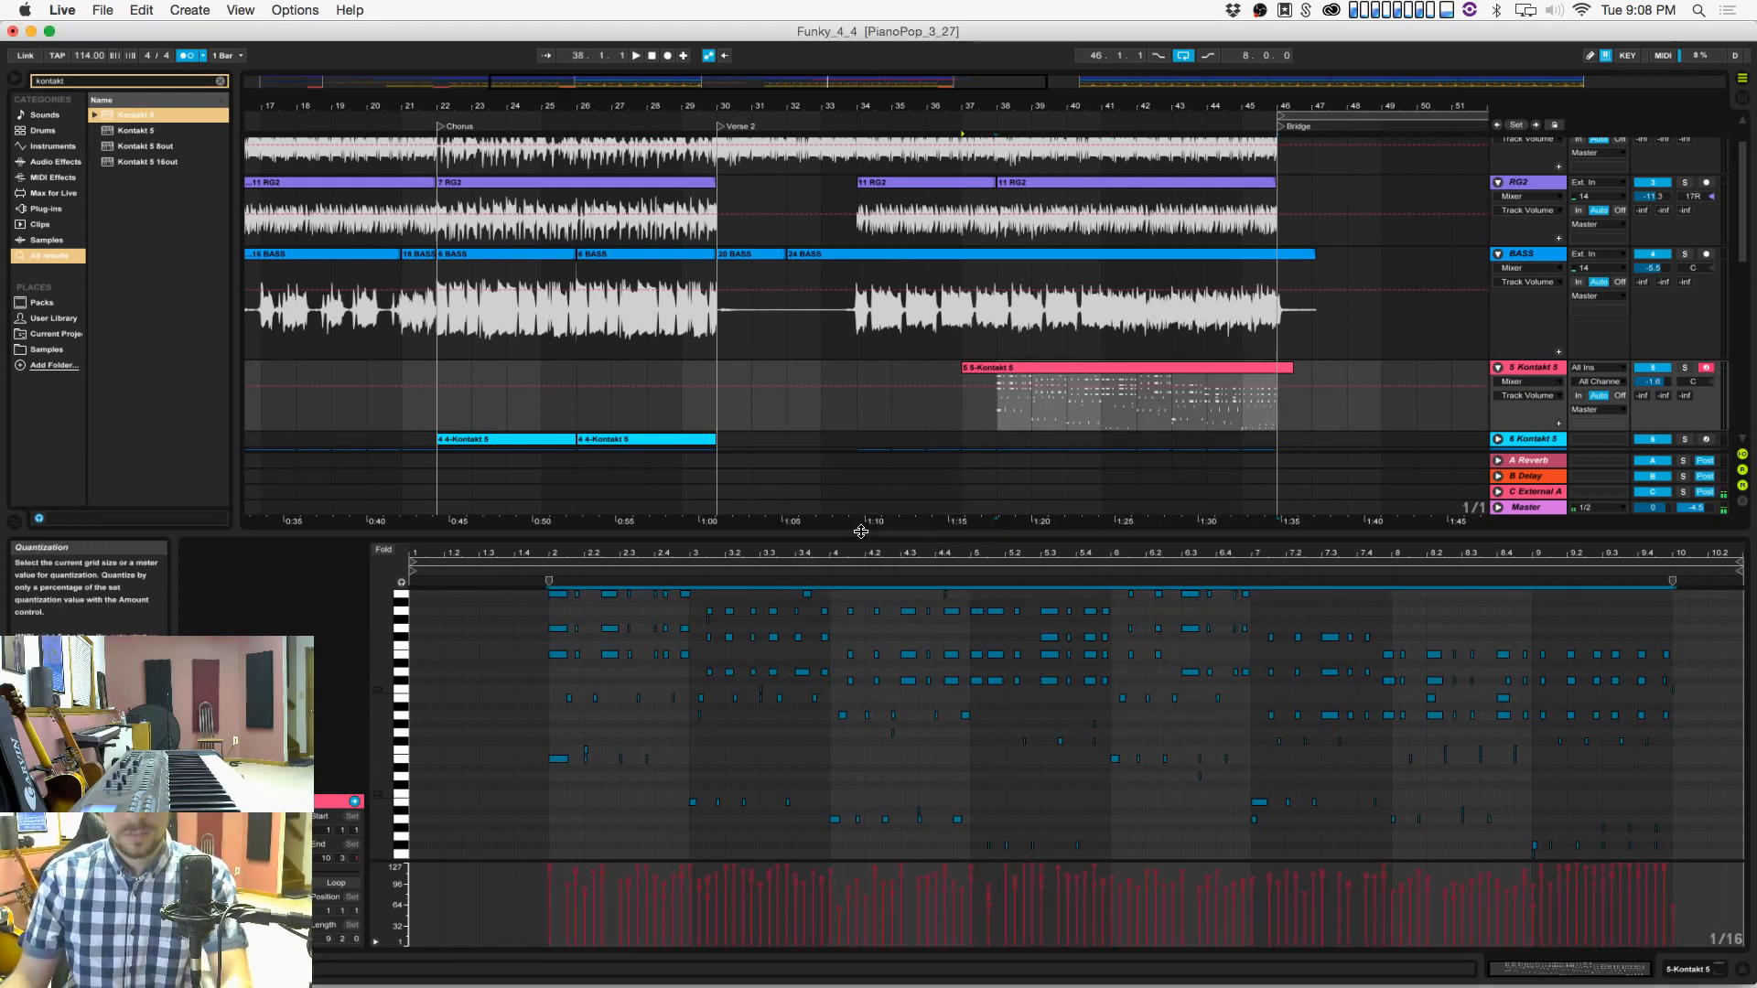
Step: Lower the clavinet track's volume to -5.4 dB during playback from bar 37 and save the set
{"action": "left_click", "coordinate": [948, 396]}
{"action": "key", "text": "space"}
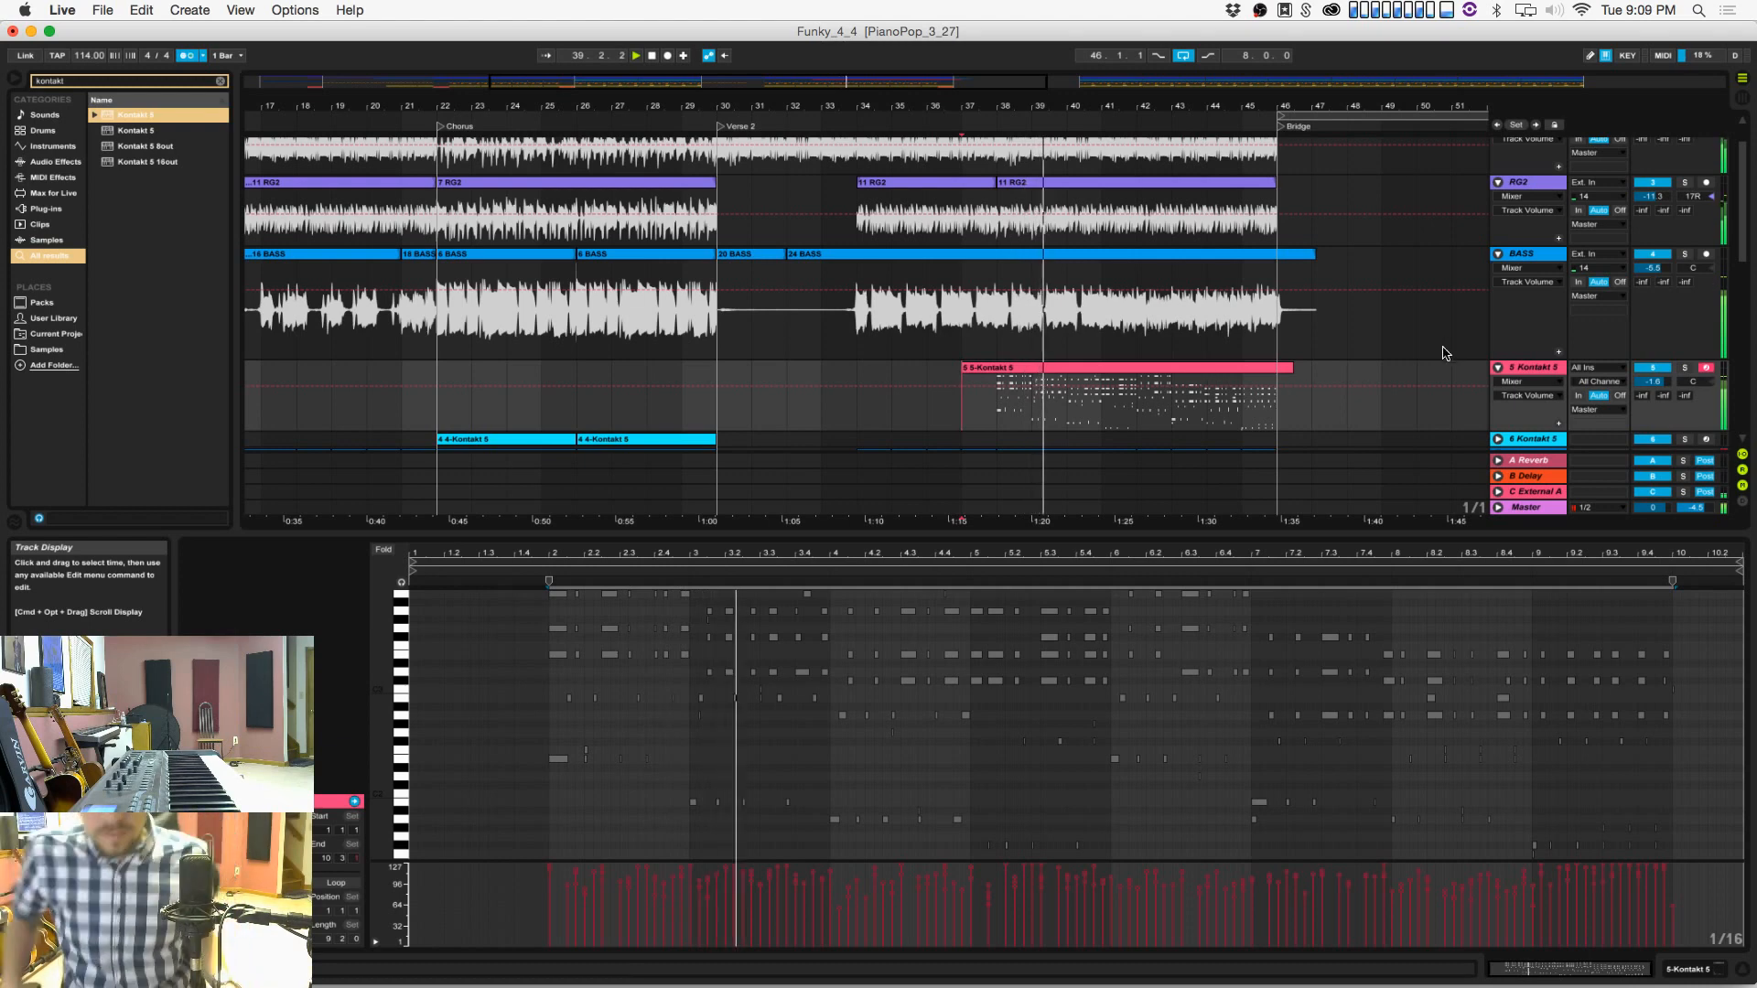
{"action": "left_click_drag", "start_coordinate": [1653, 381], "coordinate": [1652, 416]}
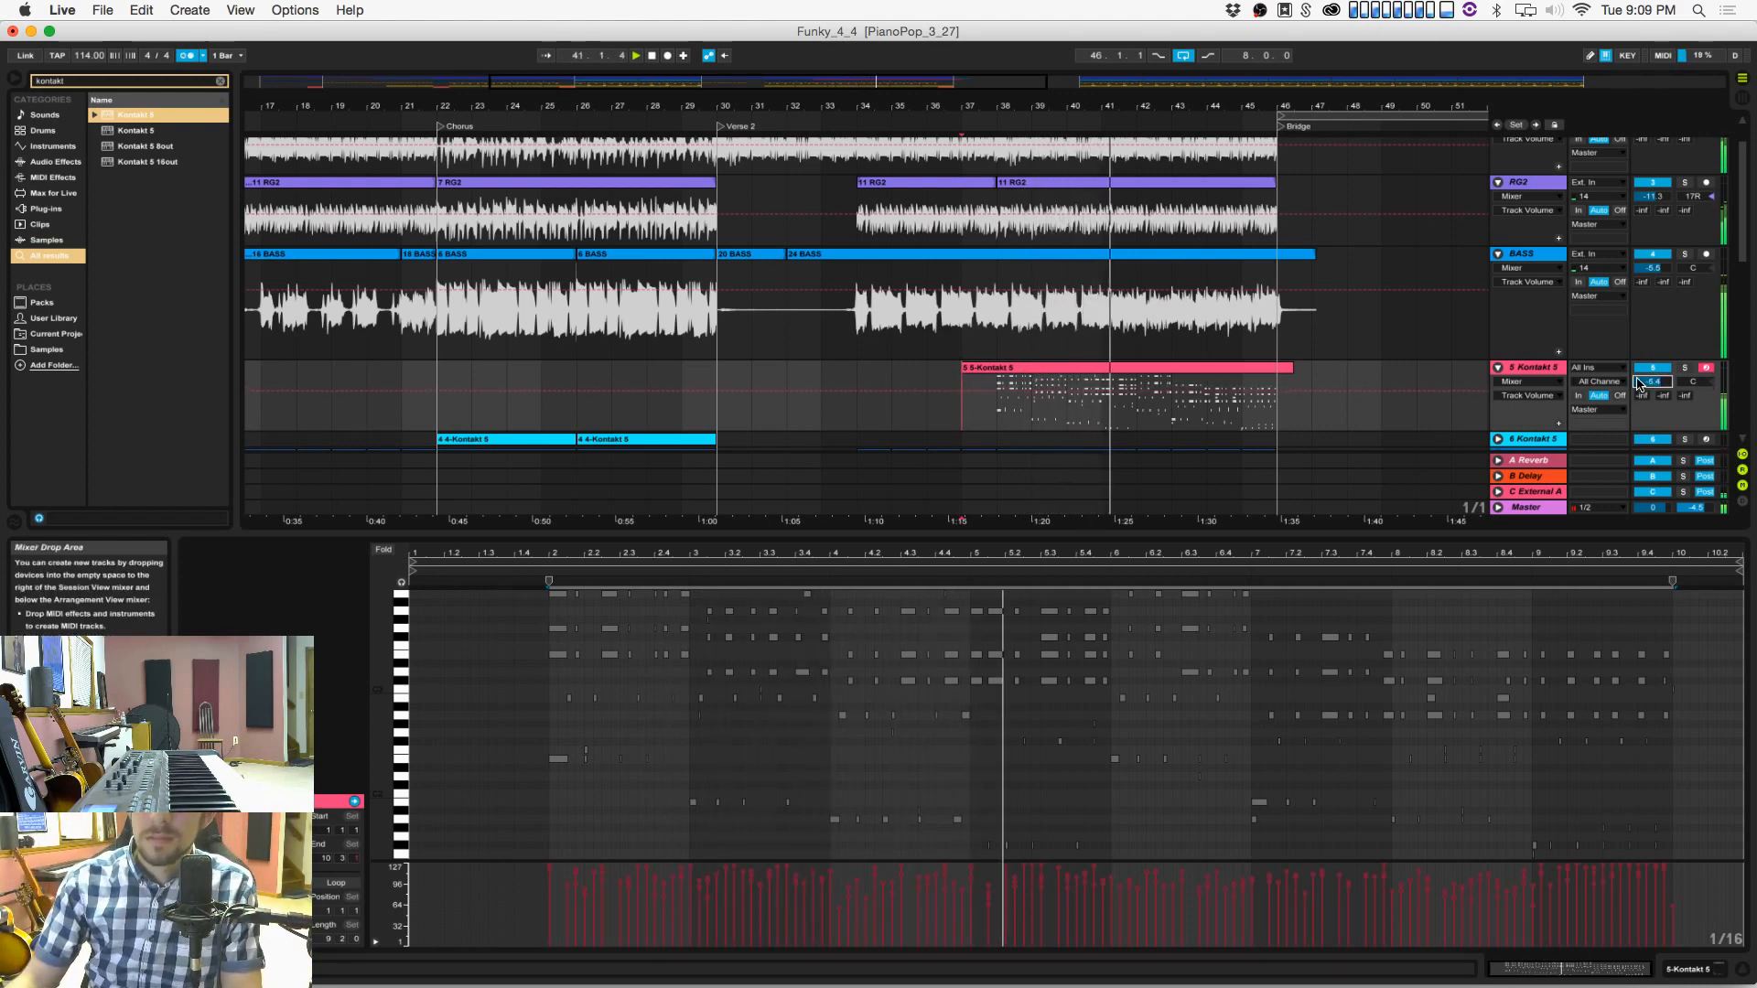
{"action": "key", "text": "super+s"}
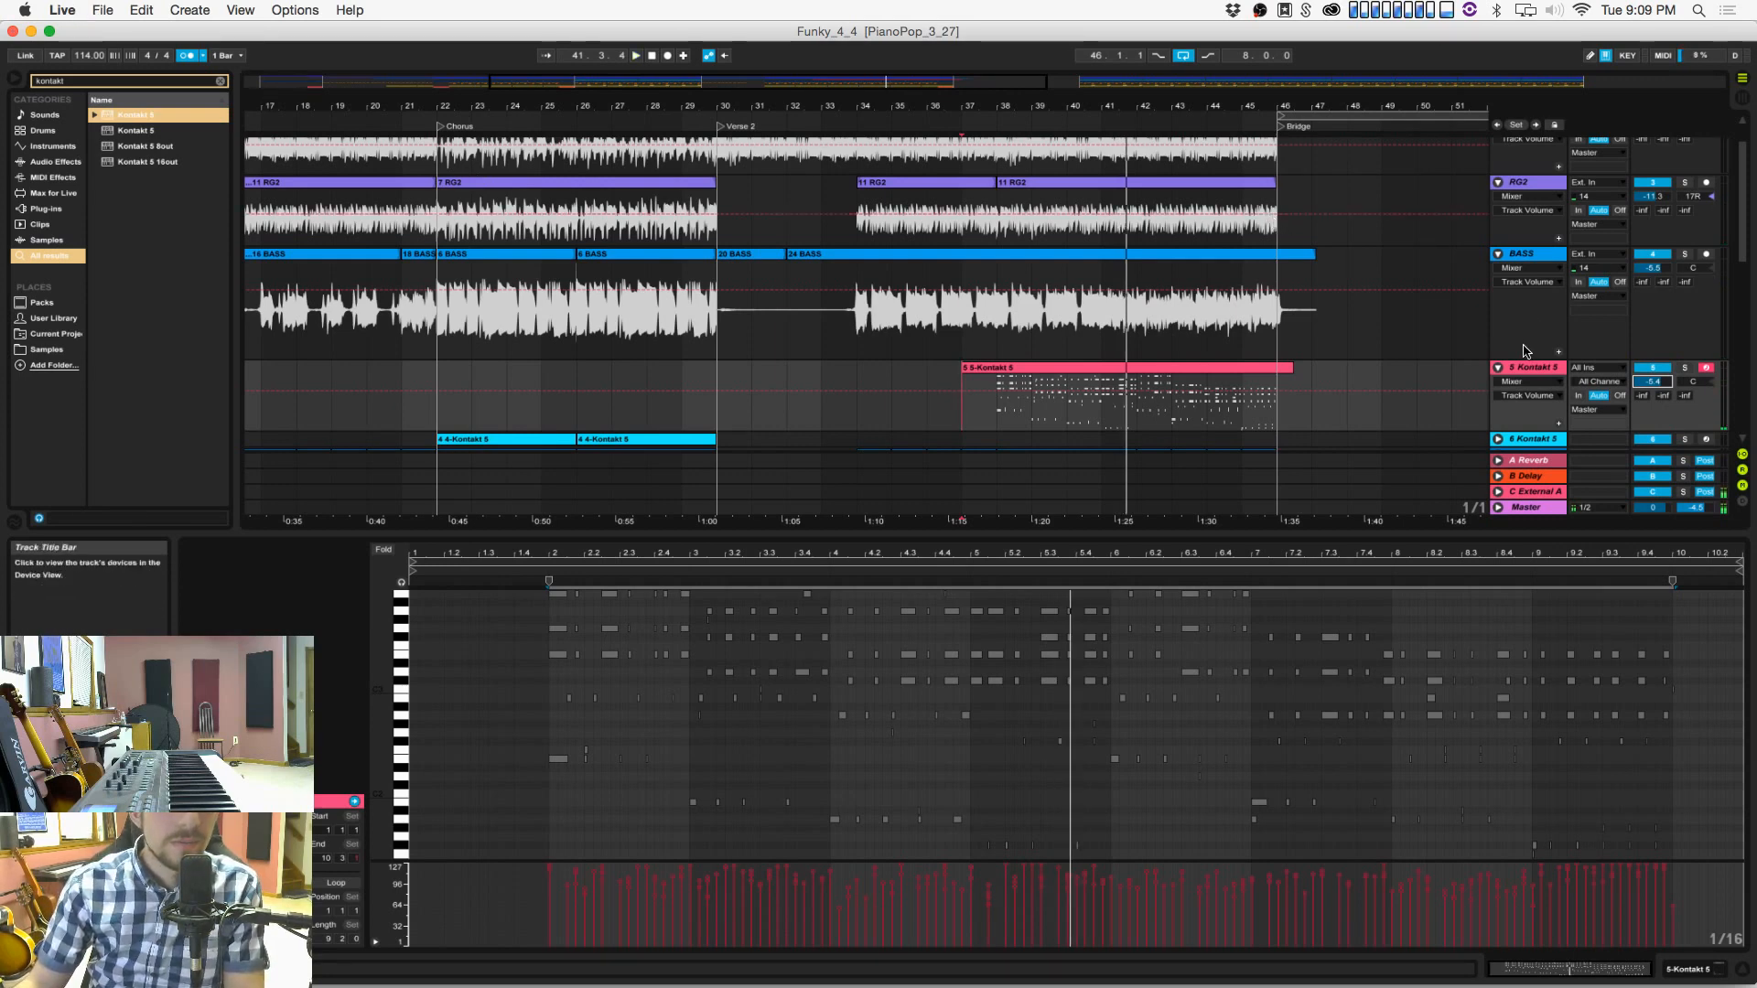
Step: Open the clavinet track's Kontakt window to check the instrument settings, and close it again
{"action": "left_click", "coordinate": [1522, 375]}
{"action": "left_click_drag", "start_coordinate": [1490, 535], "coordinate": [1501, 679]}
{"action": "double_click", "coordinate": [1553, 371]}
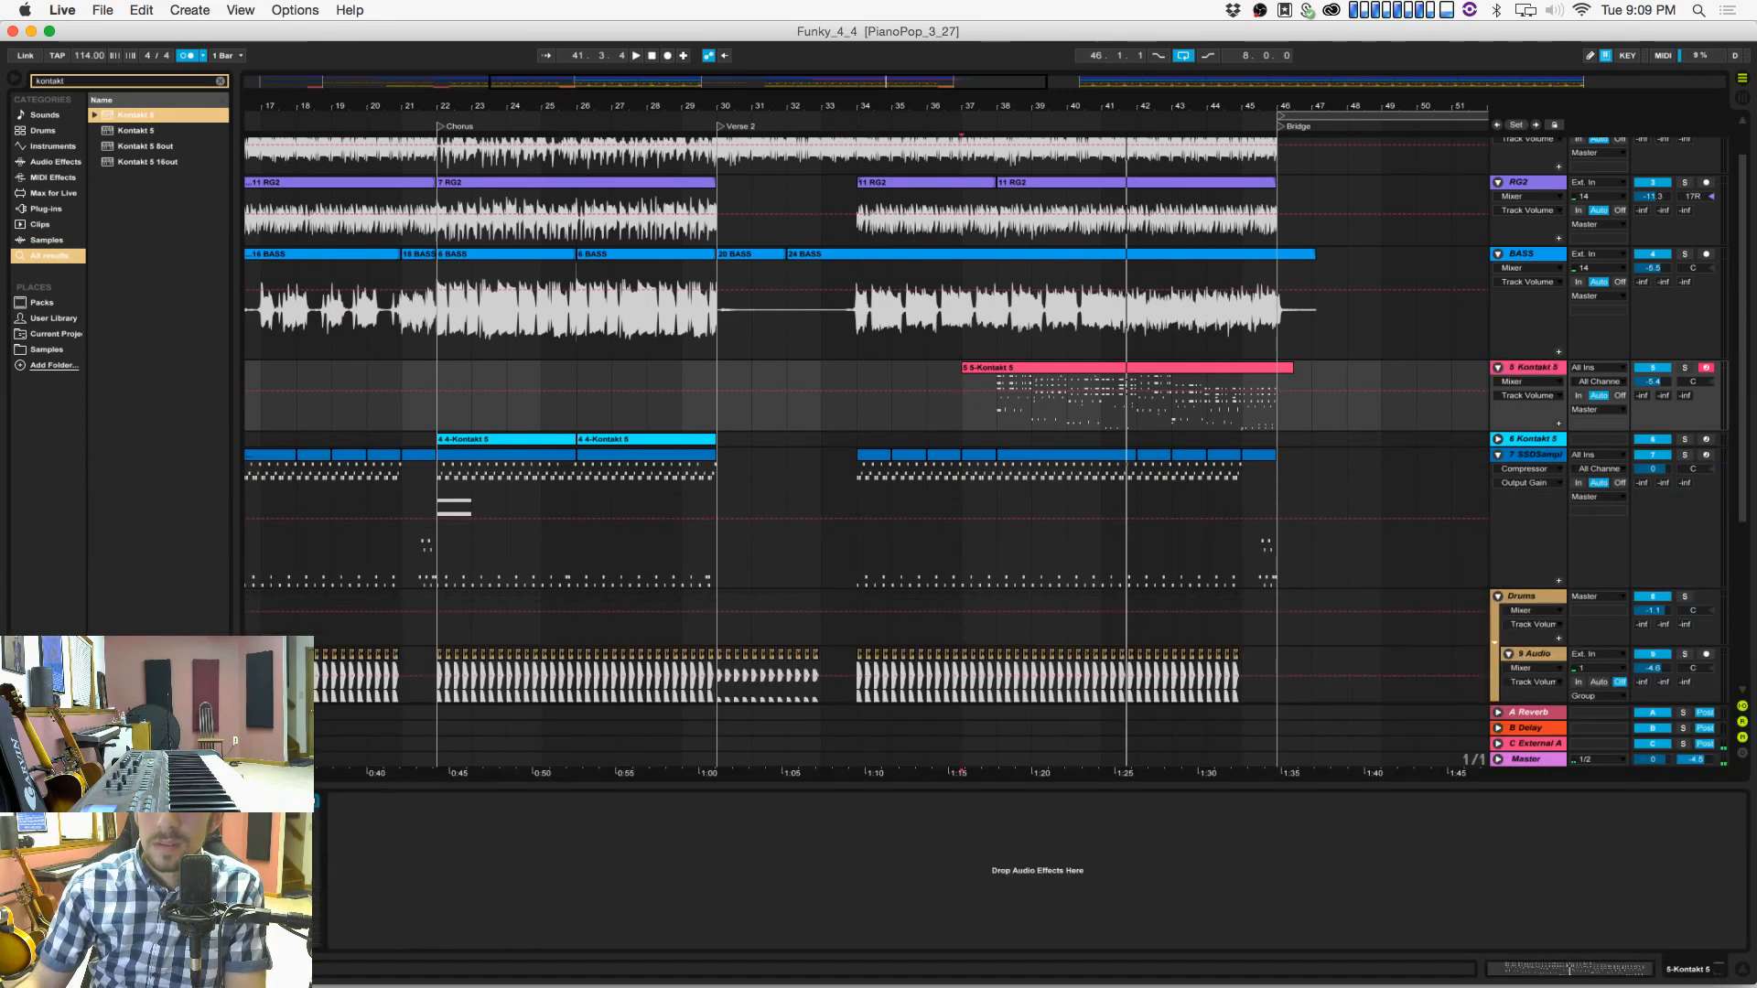
{"action": "left_click", "coordinate": [276, 800]}
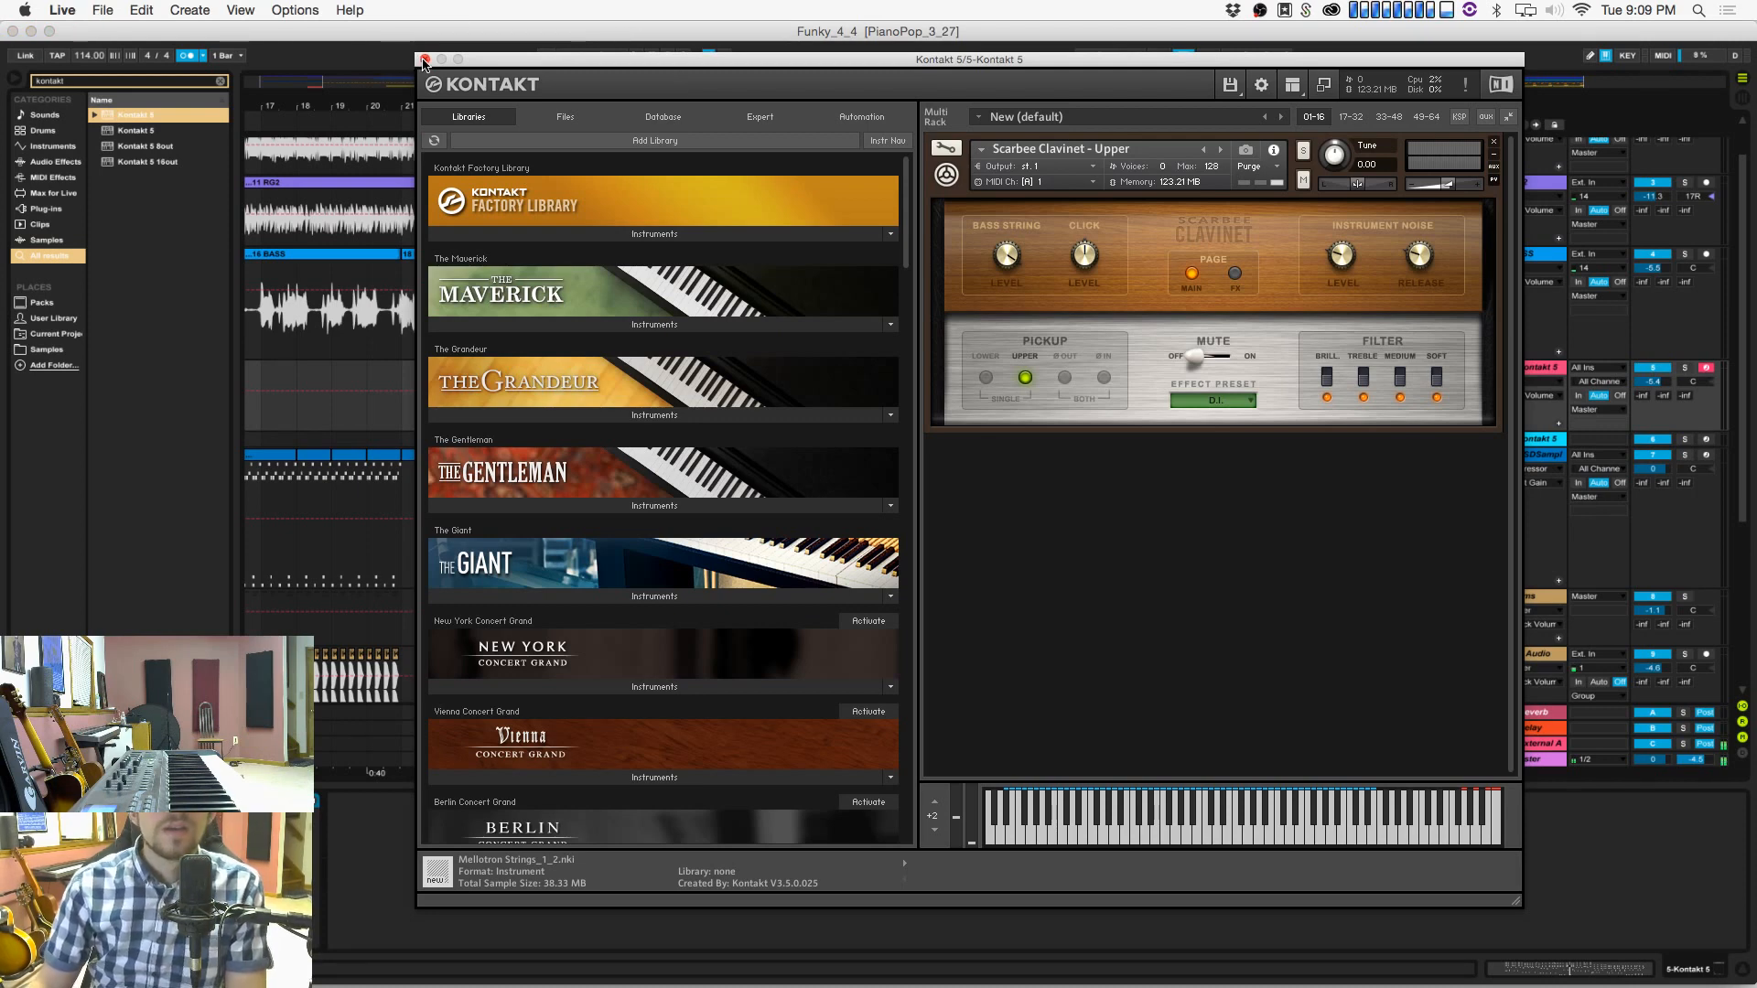
{"action": "left_click", "coordinate": [424, 59]}
Step: Try recording a clavinet take on the Kontakt track from bar 53, just before the final Chorus
{"action": "left_click", "coordinate": [858, 407]}
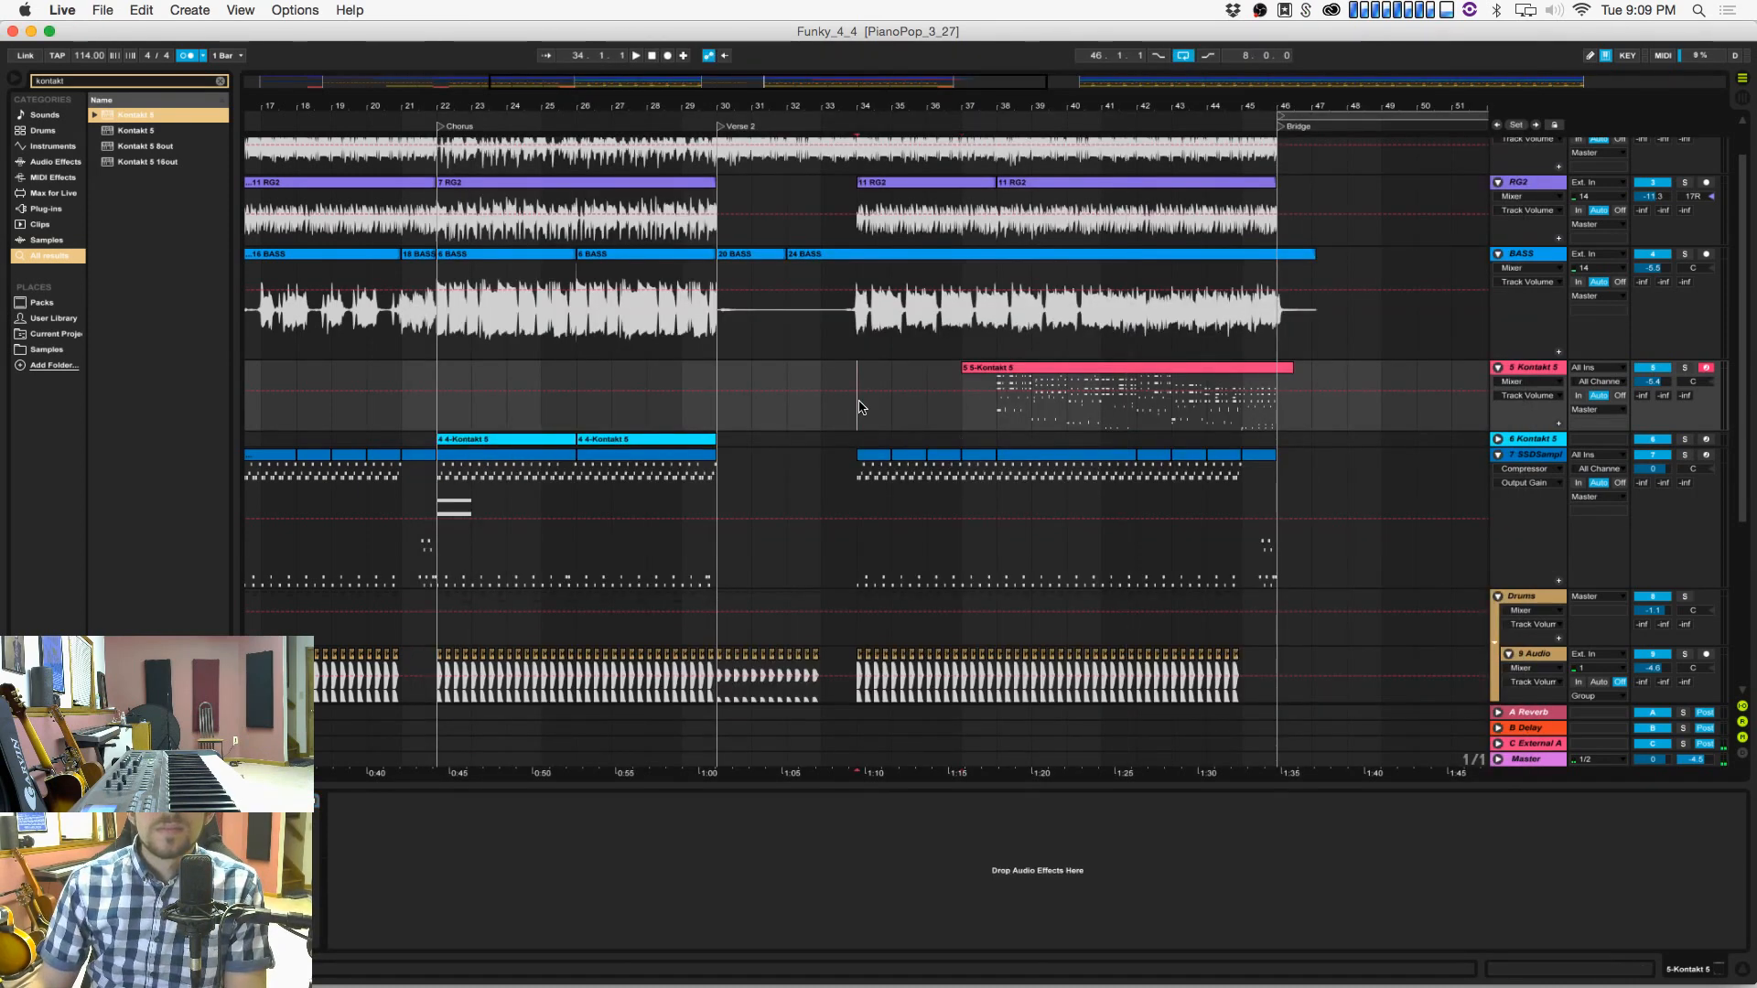
{"action": "left_click_drag", "start_coordinate": [866, 109], "coordinate": [685, 46]}
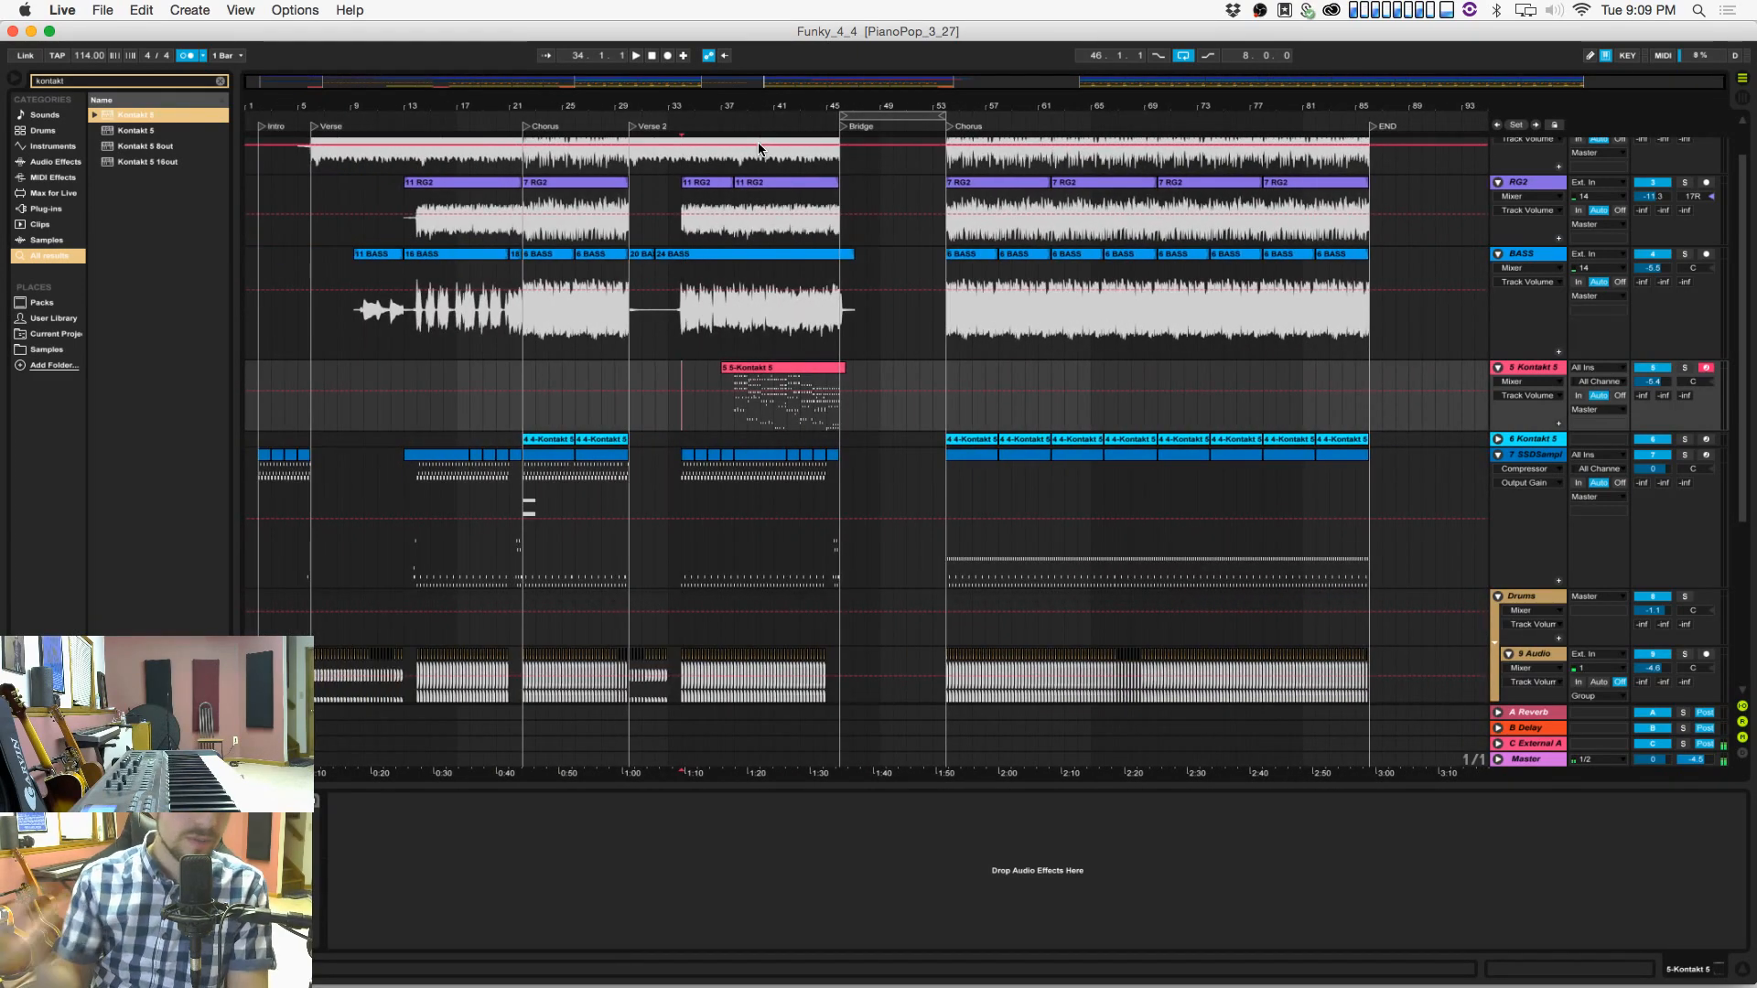
{"action": "scroll", "coordinate": [967, 448], "scroll_direction": "up", "scroll_amount": 2}
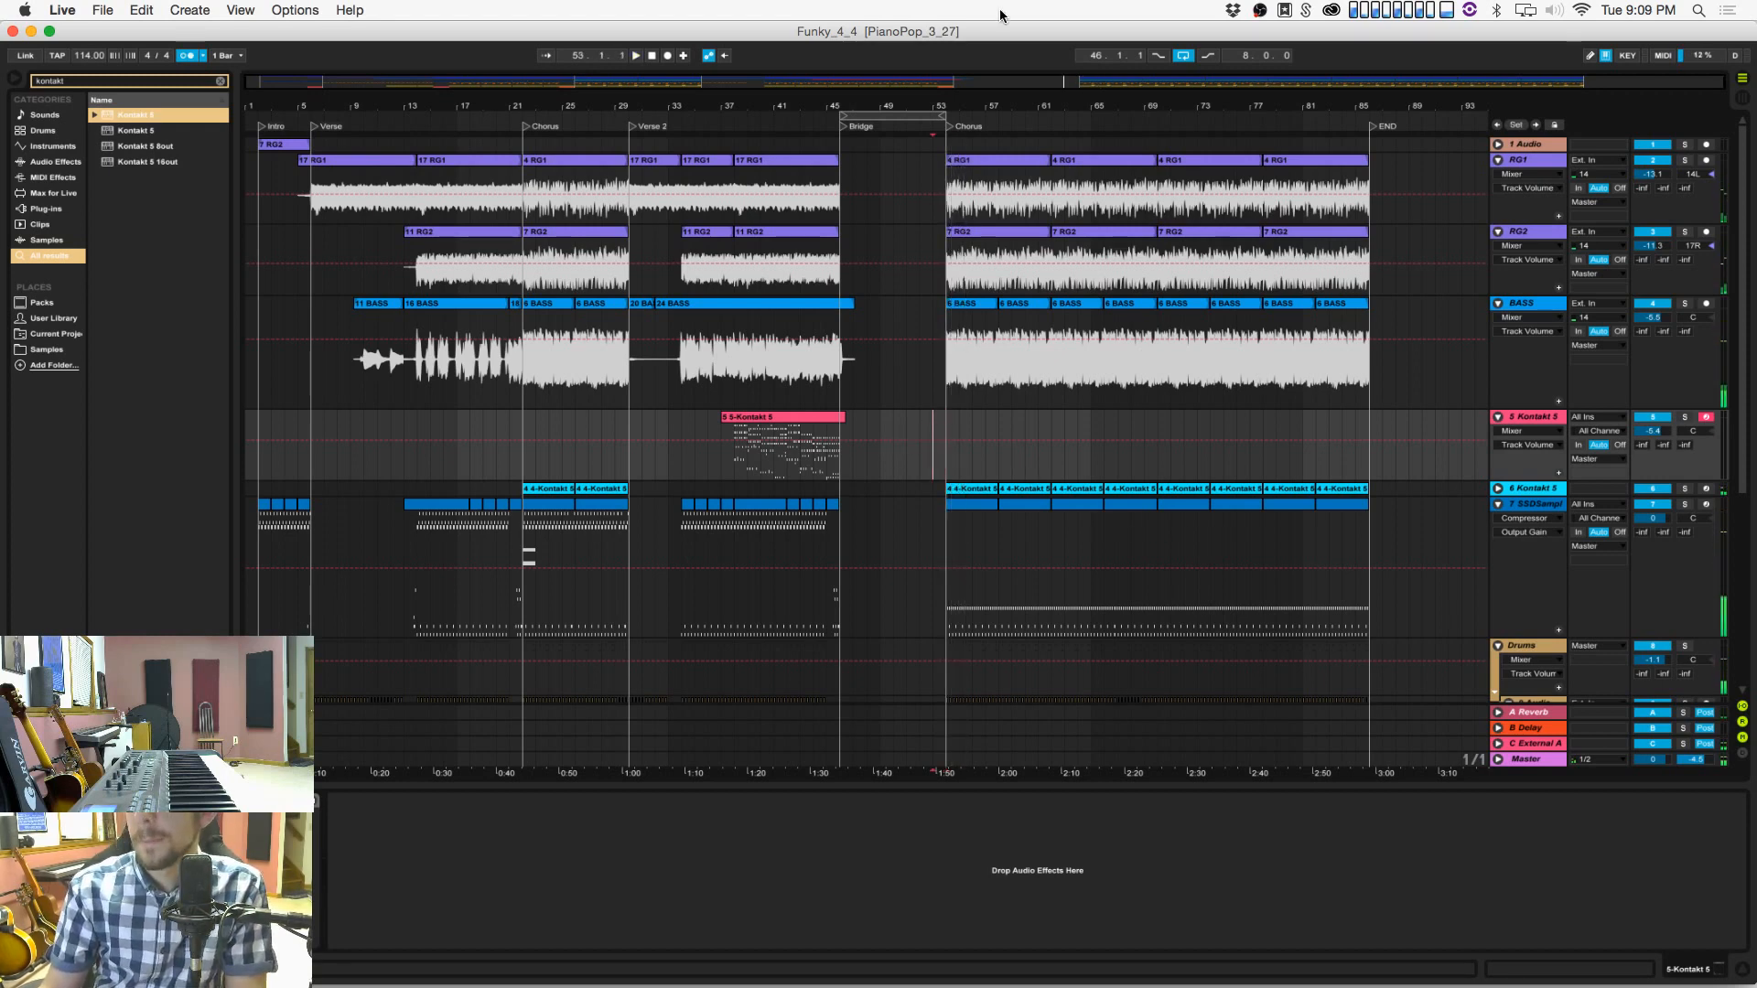
{"action": "left_click_drag", "start_coordinate": [1005, 105], "coordinate": [671, 107]}
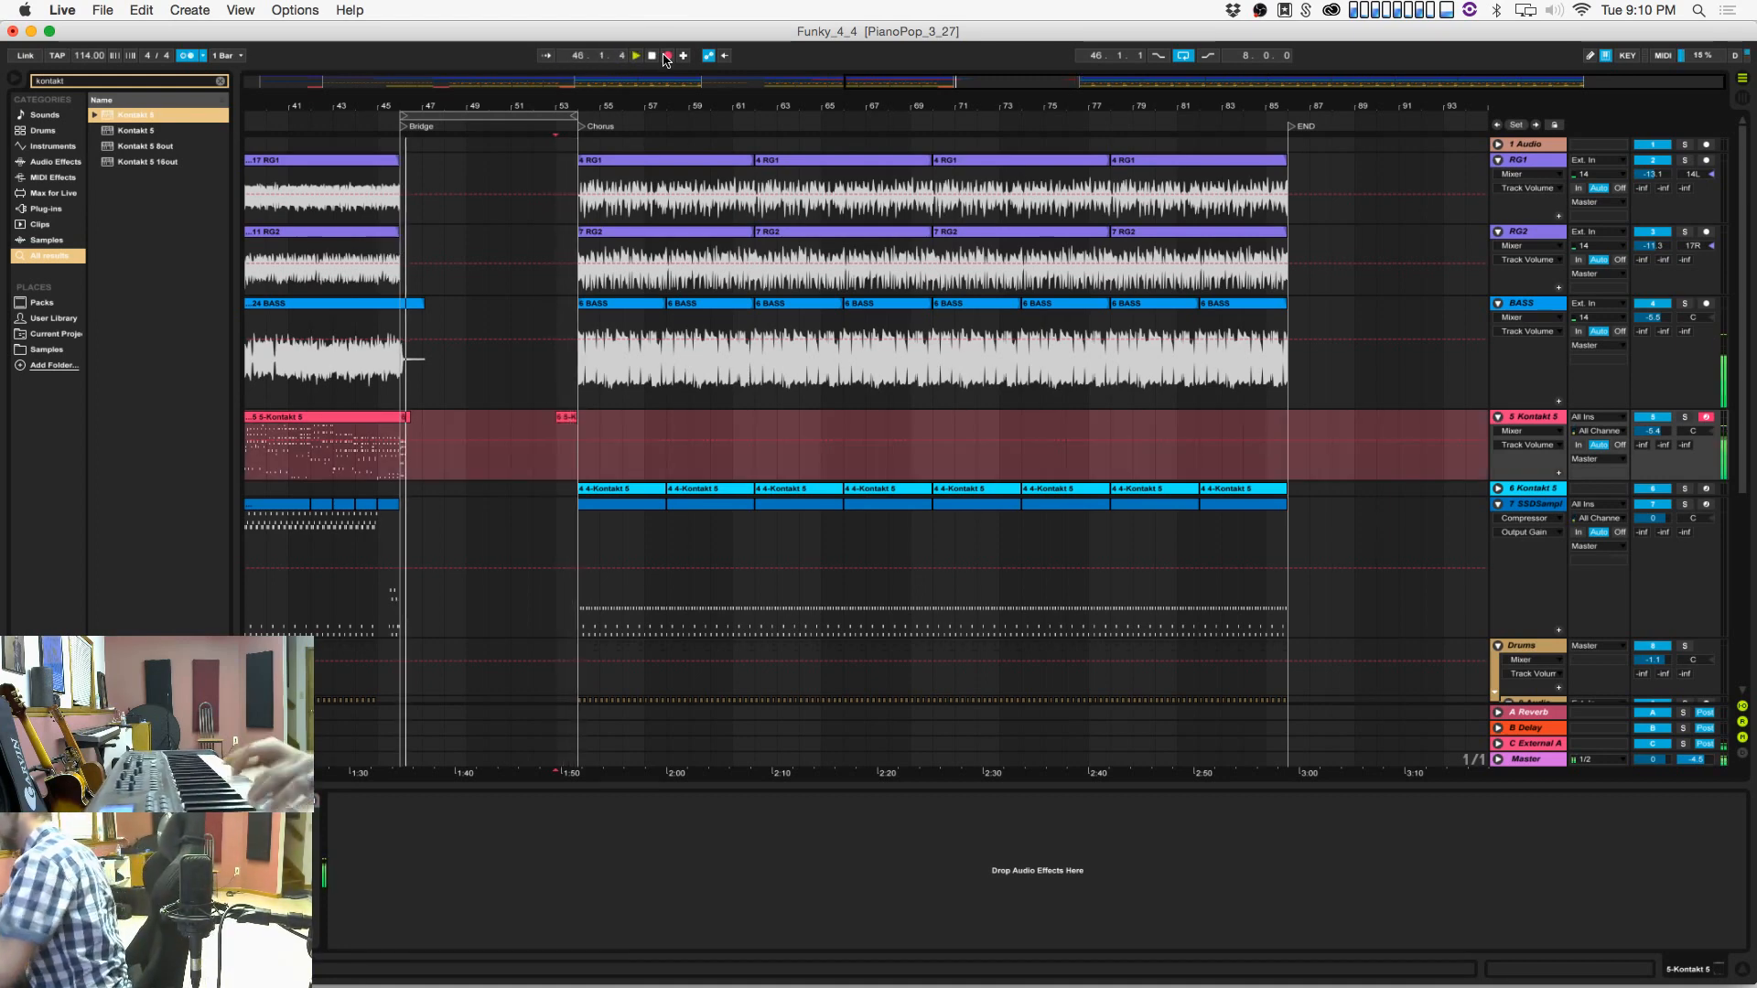
{"action": "left_click", "coordinate": [667, 56]}
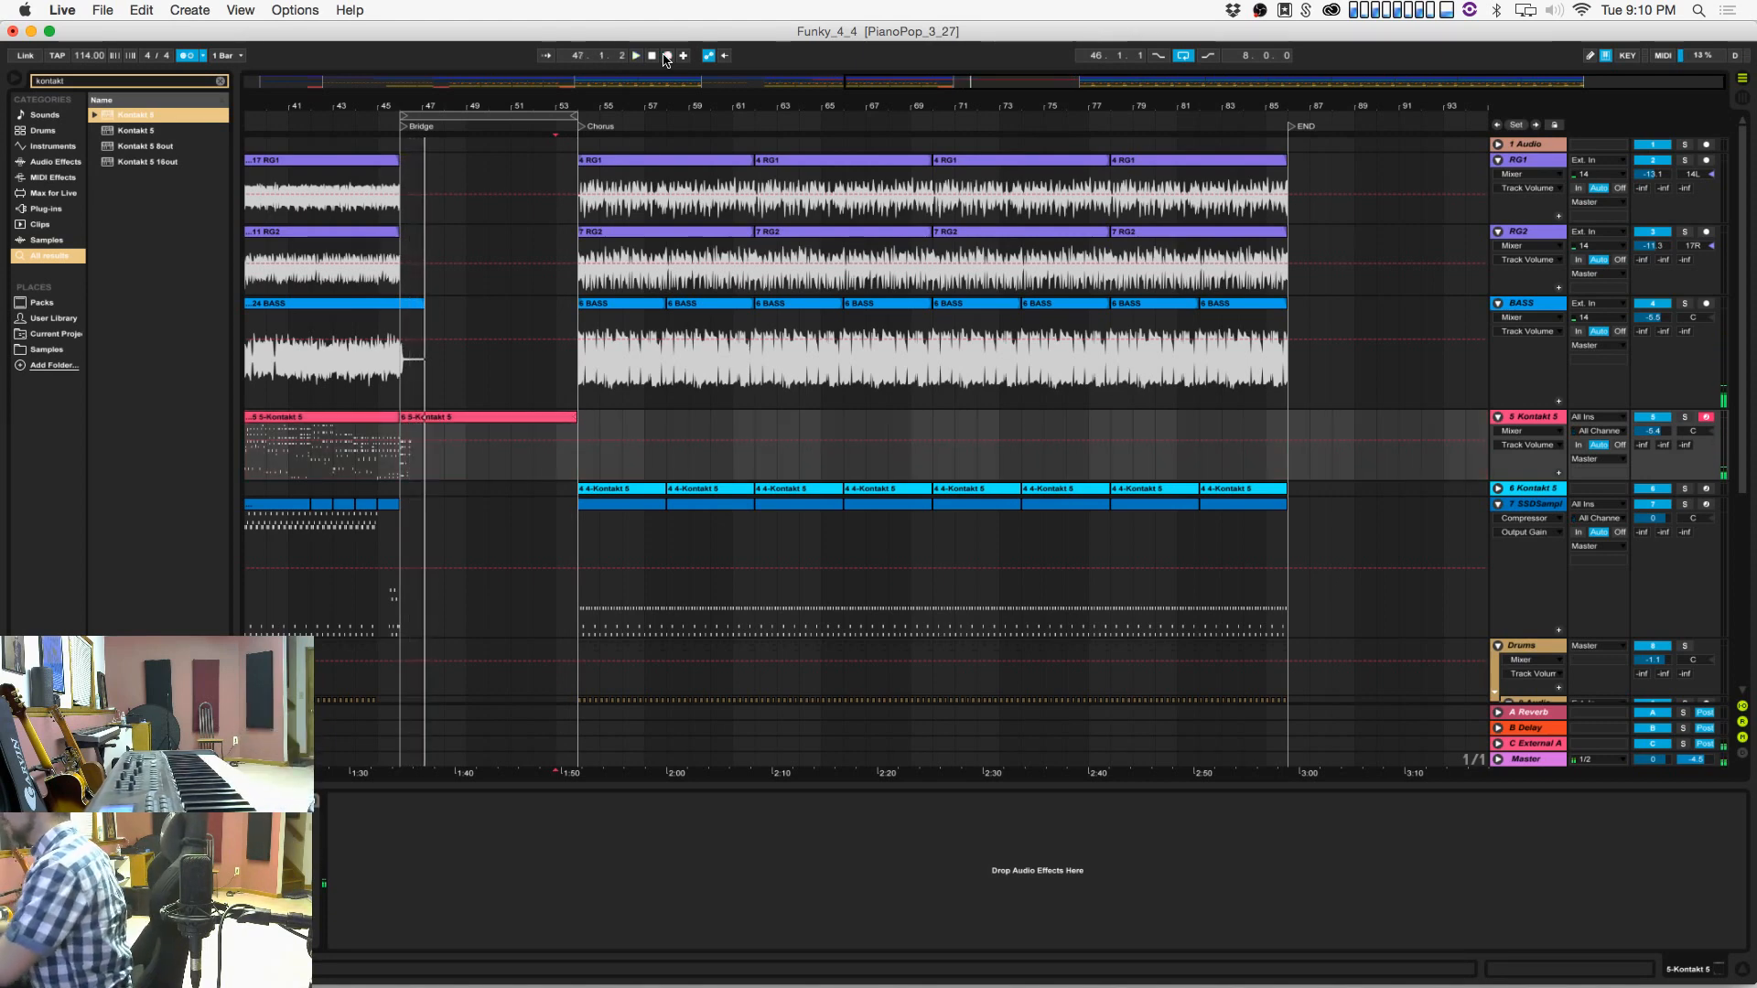
Step: Record a clavinet take from bar 53 into the final Chorus and undo it
{"action": "left_click", "coordinate": [556, 440]}
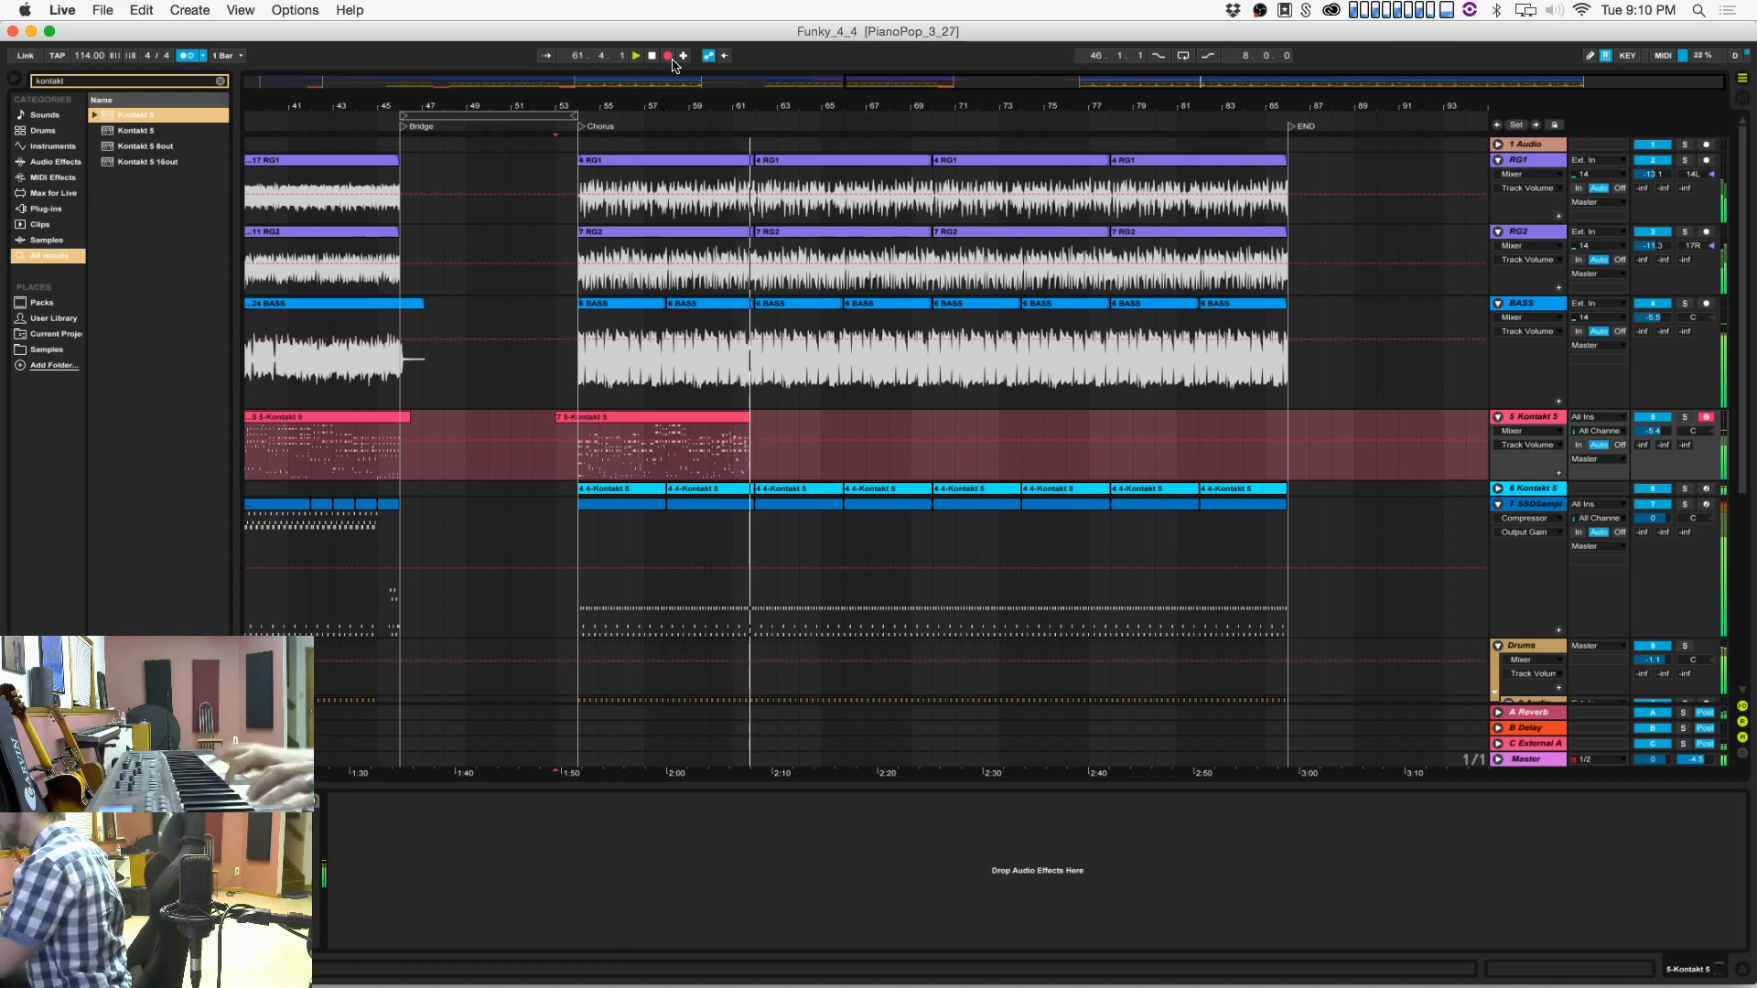
{"action": "key", "text": "space"}
{"action": "key", "text": "super+z"}
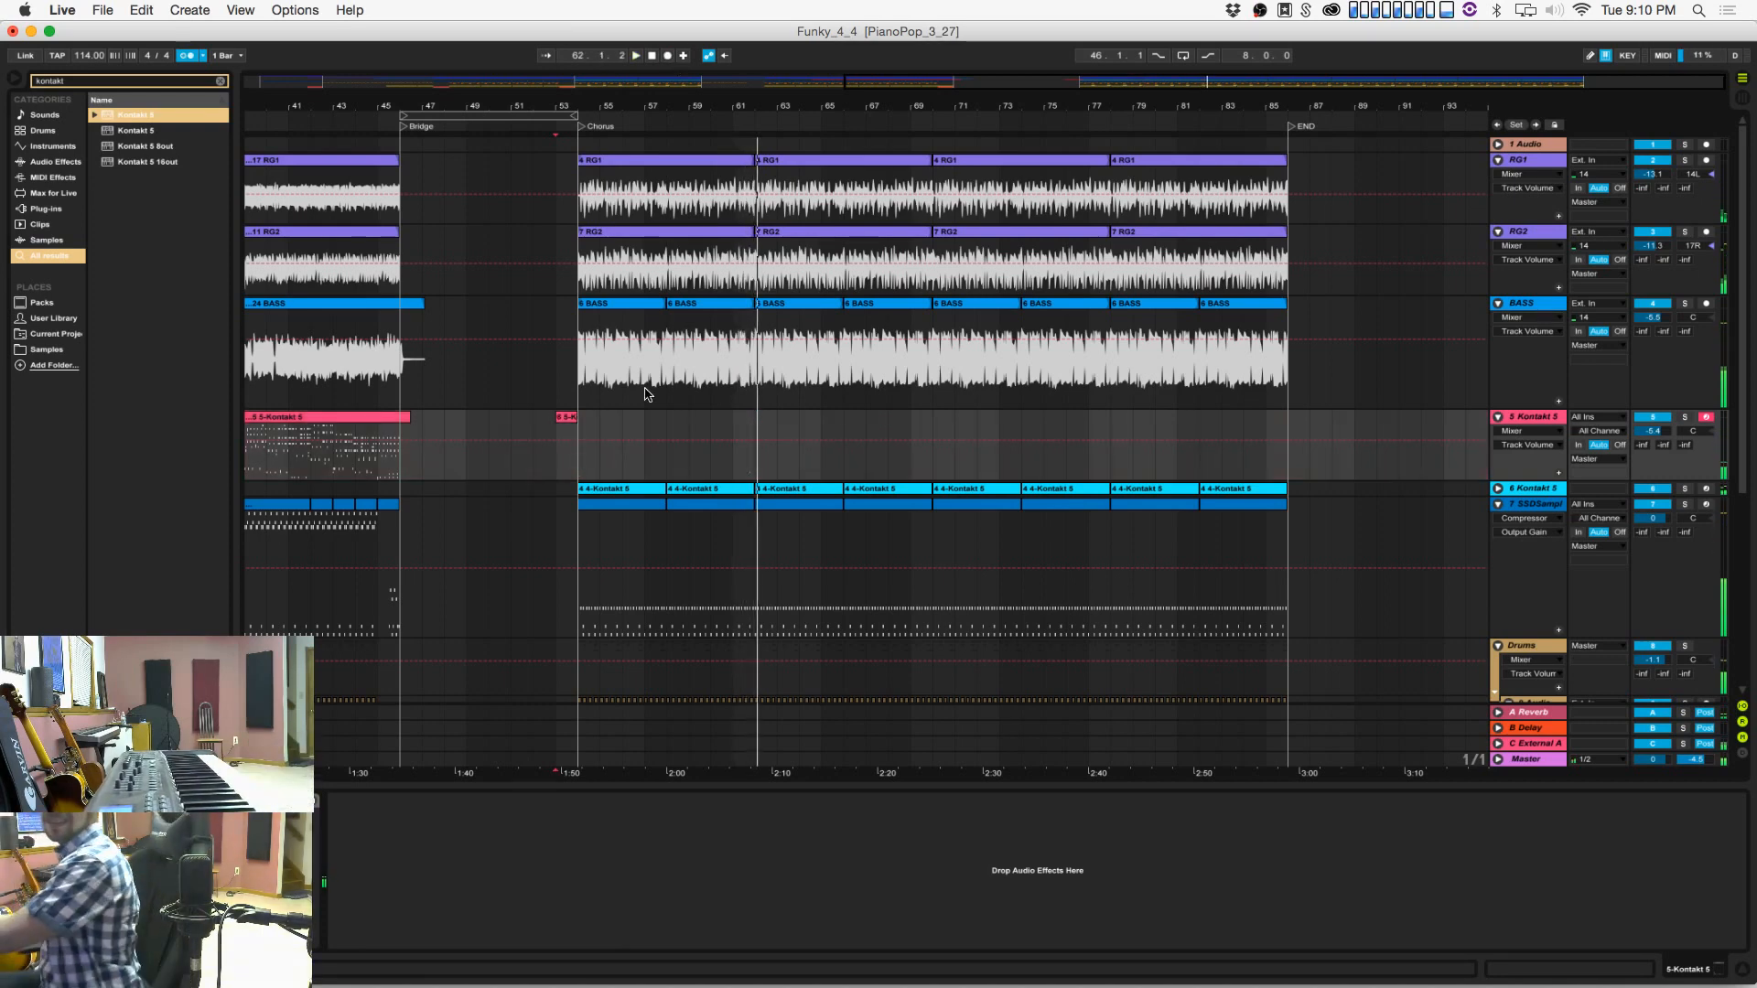
Step: Record a full clavinet take from bar 53 to just past the END marker and open its clip in an enlarged note editor
{"action": "left_click", "coordinate": [554, 427]}
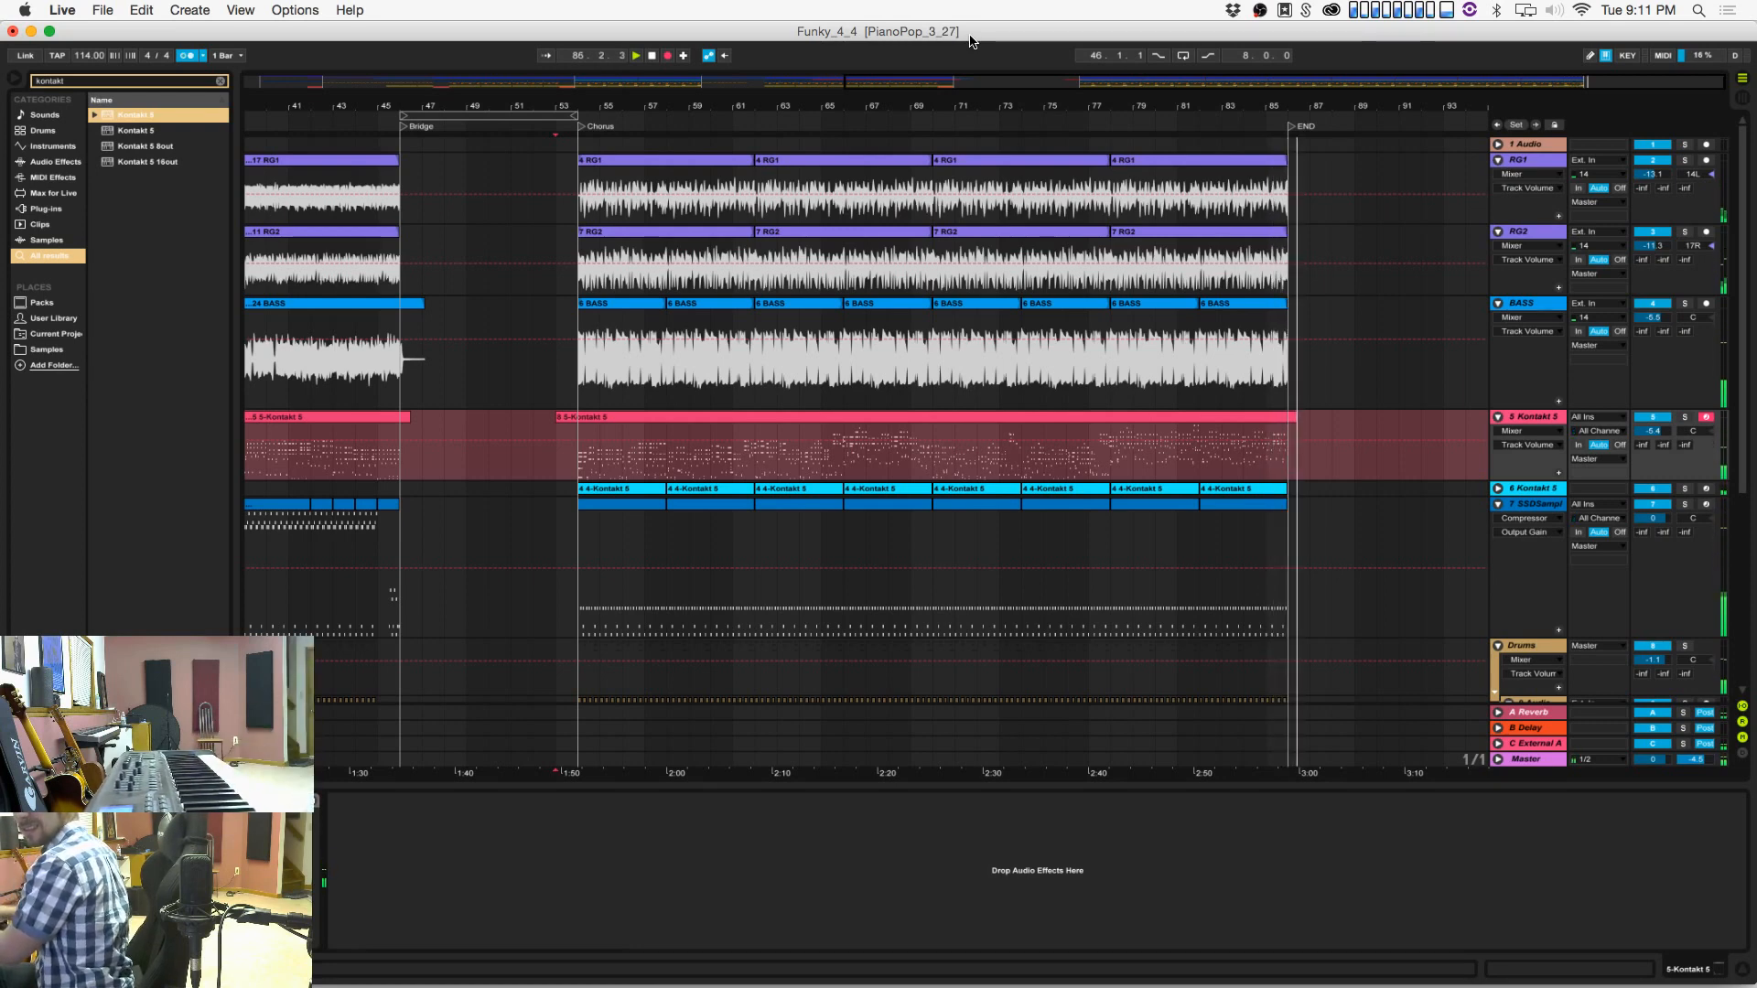
{"action": "key", "text": "space"}
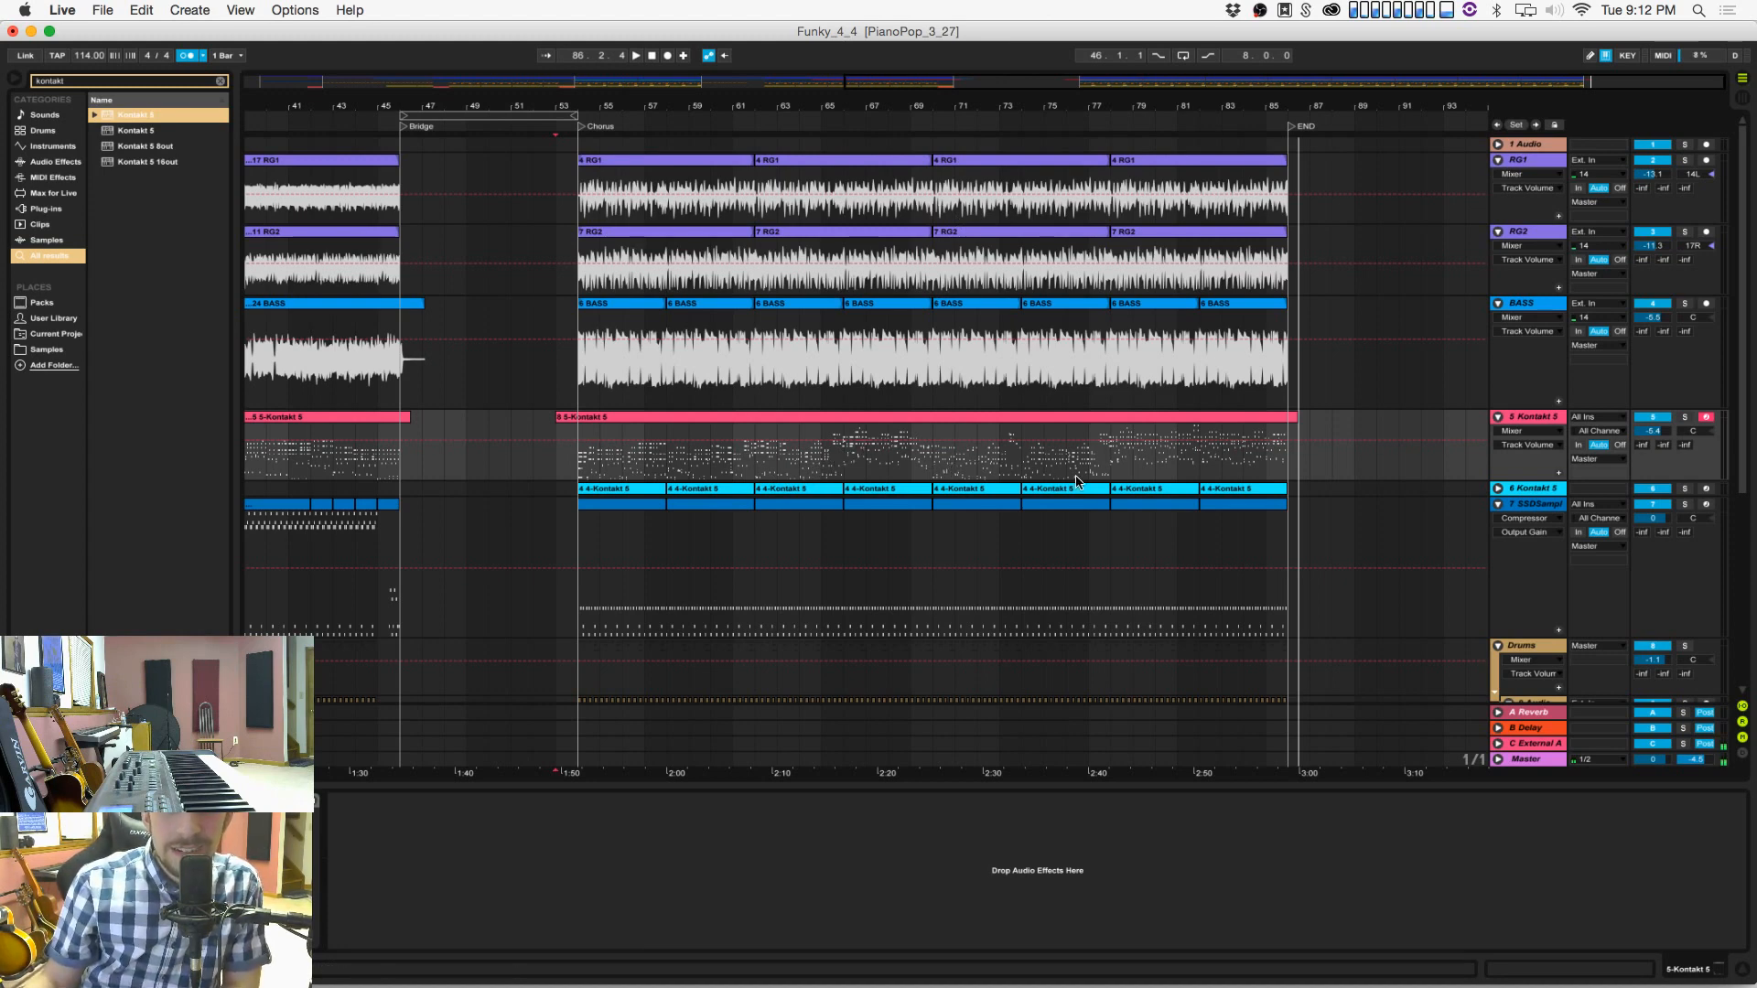
{"action": "left_click", "coordinate": [951, 417]}
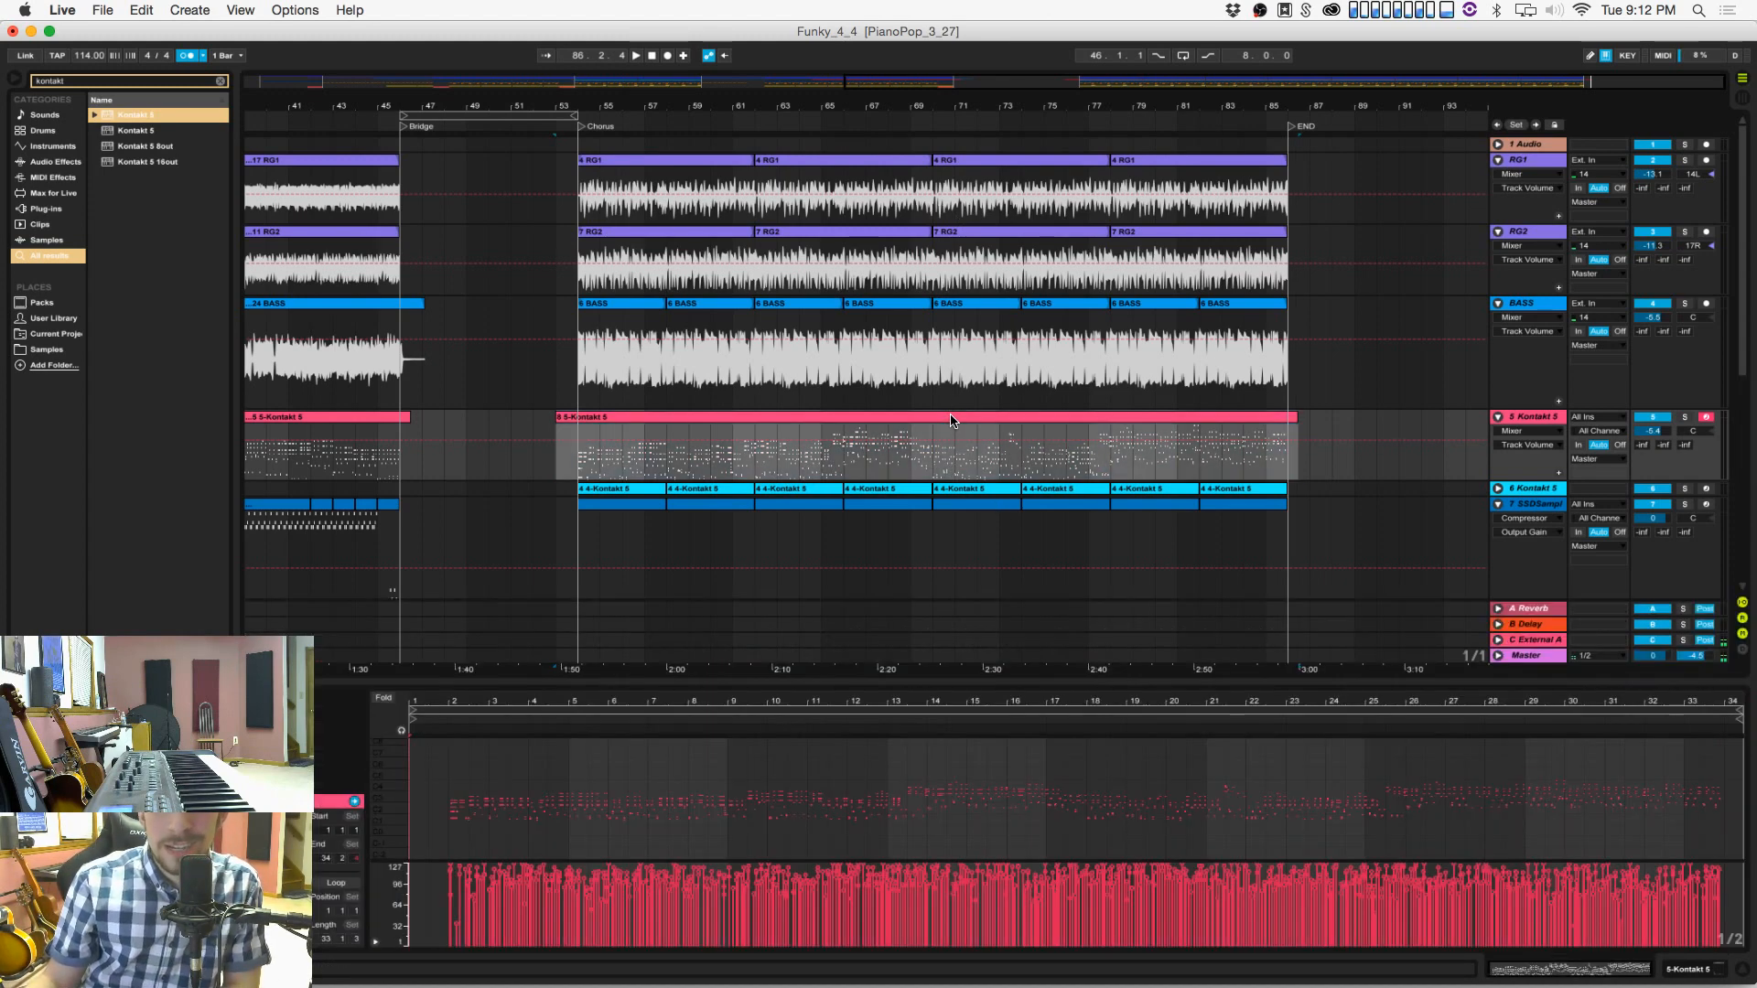
{"action": "left_click_drag", "start_coordinate": [899, 683], "coordinate": [892, 518]}
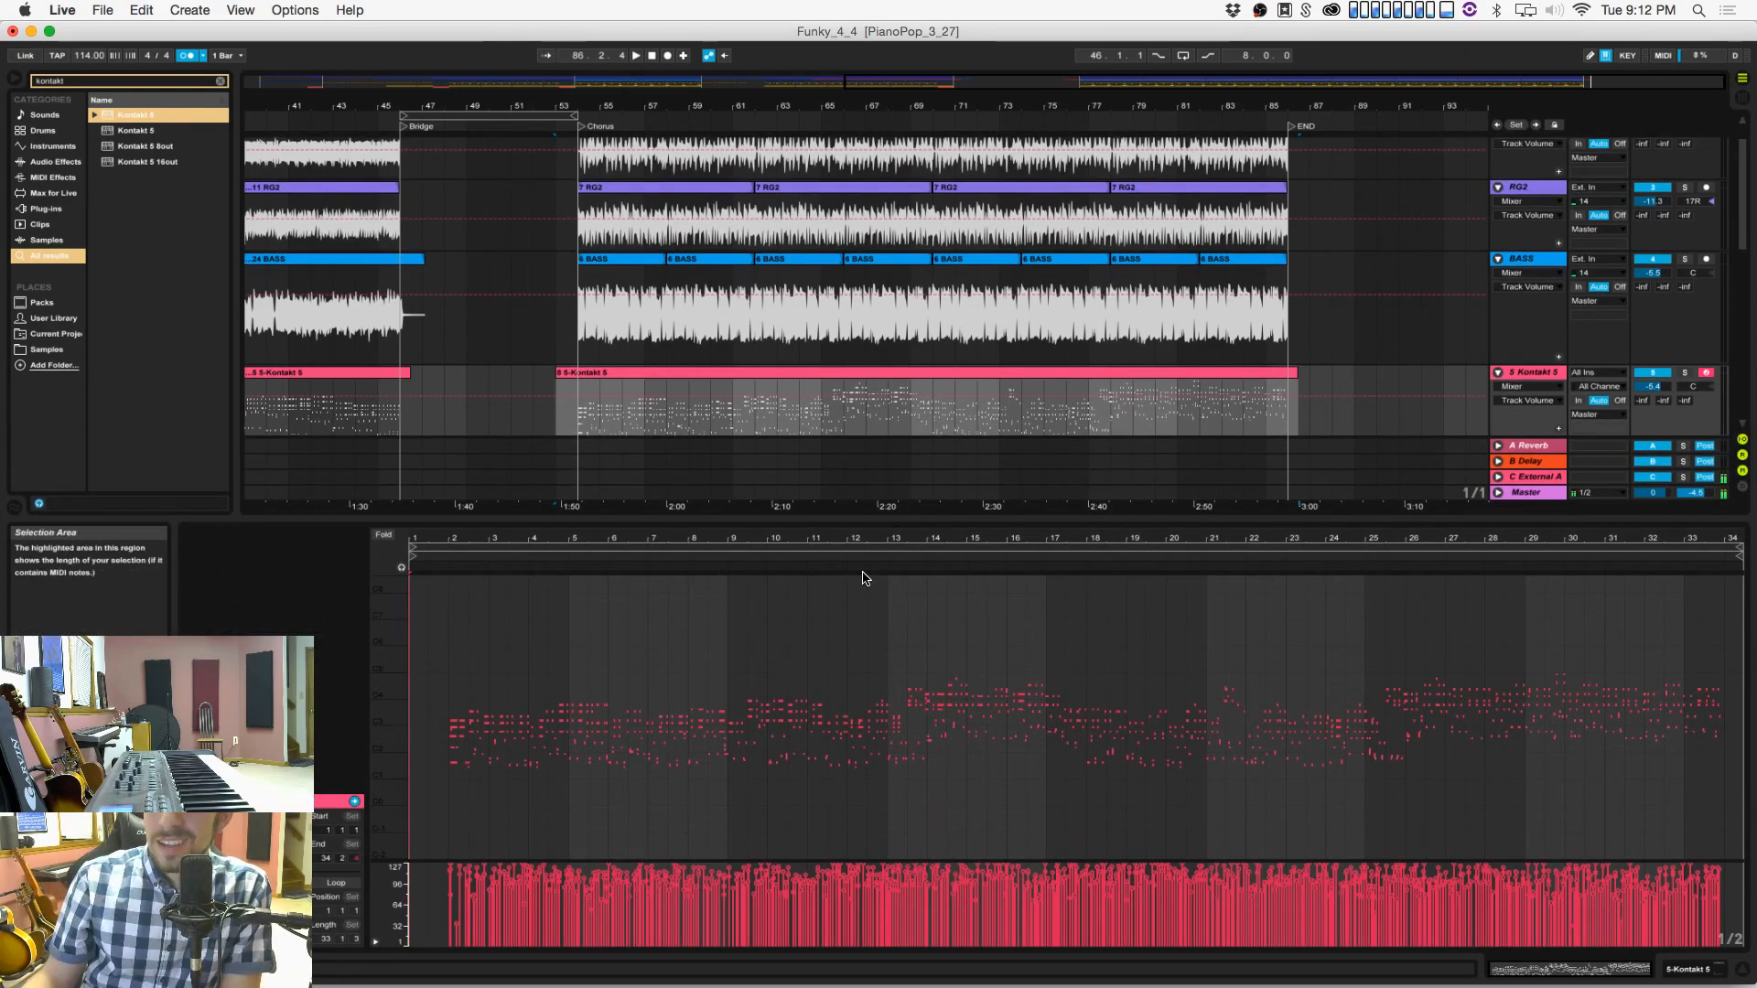
Step: Set the note grid to 1/16 and quantize all notes of the Chorus clavinet clip
{"action": "left_click_drag", "start_coordinate": [402, 732], "coordinate": [430, 713]}
{"action": "left_click", "coordinate": [457, 605]}
{"action": "left_click_drag", "start_coordinate": [468, 538], "coordinate": [592, 593]}
{"action": "key", "text": "super+a"}
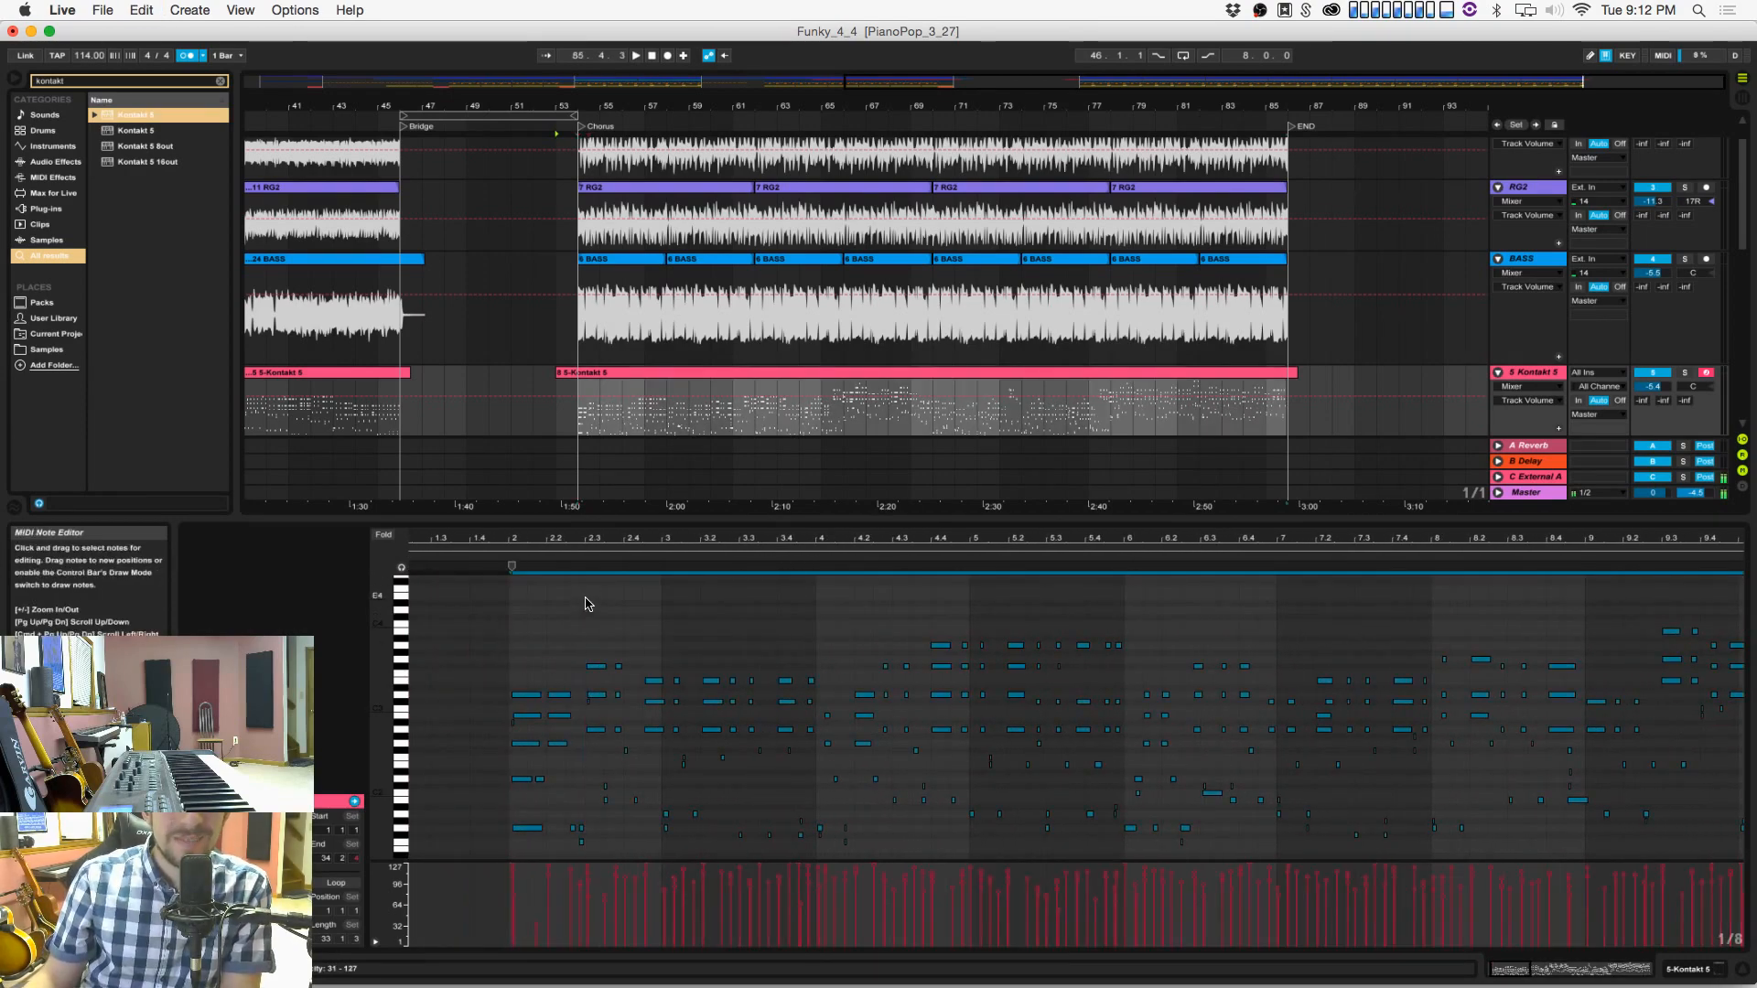
{"action": "right_click", "coordinate": [587, 604]}
{"action": "left_click", "coordinate": [693, 835]}
{"action": "left_click", "coordinate": [558, 621]}
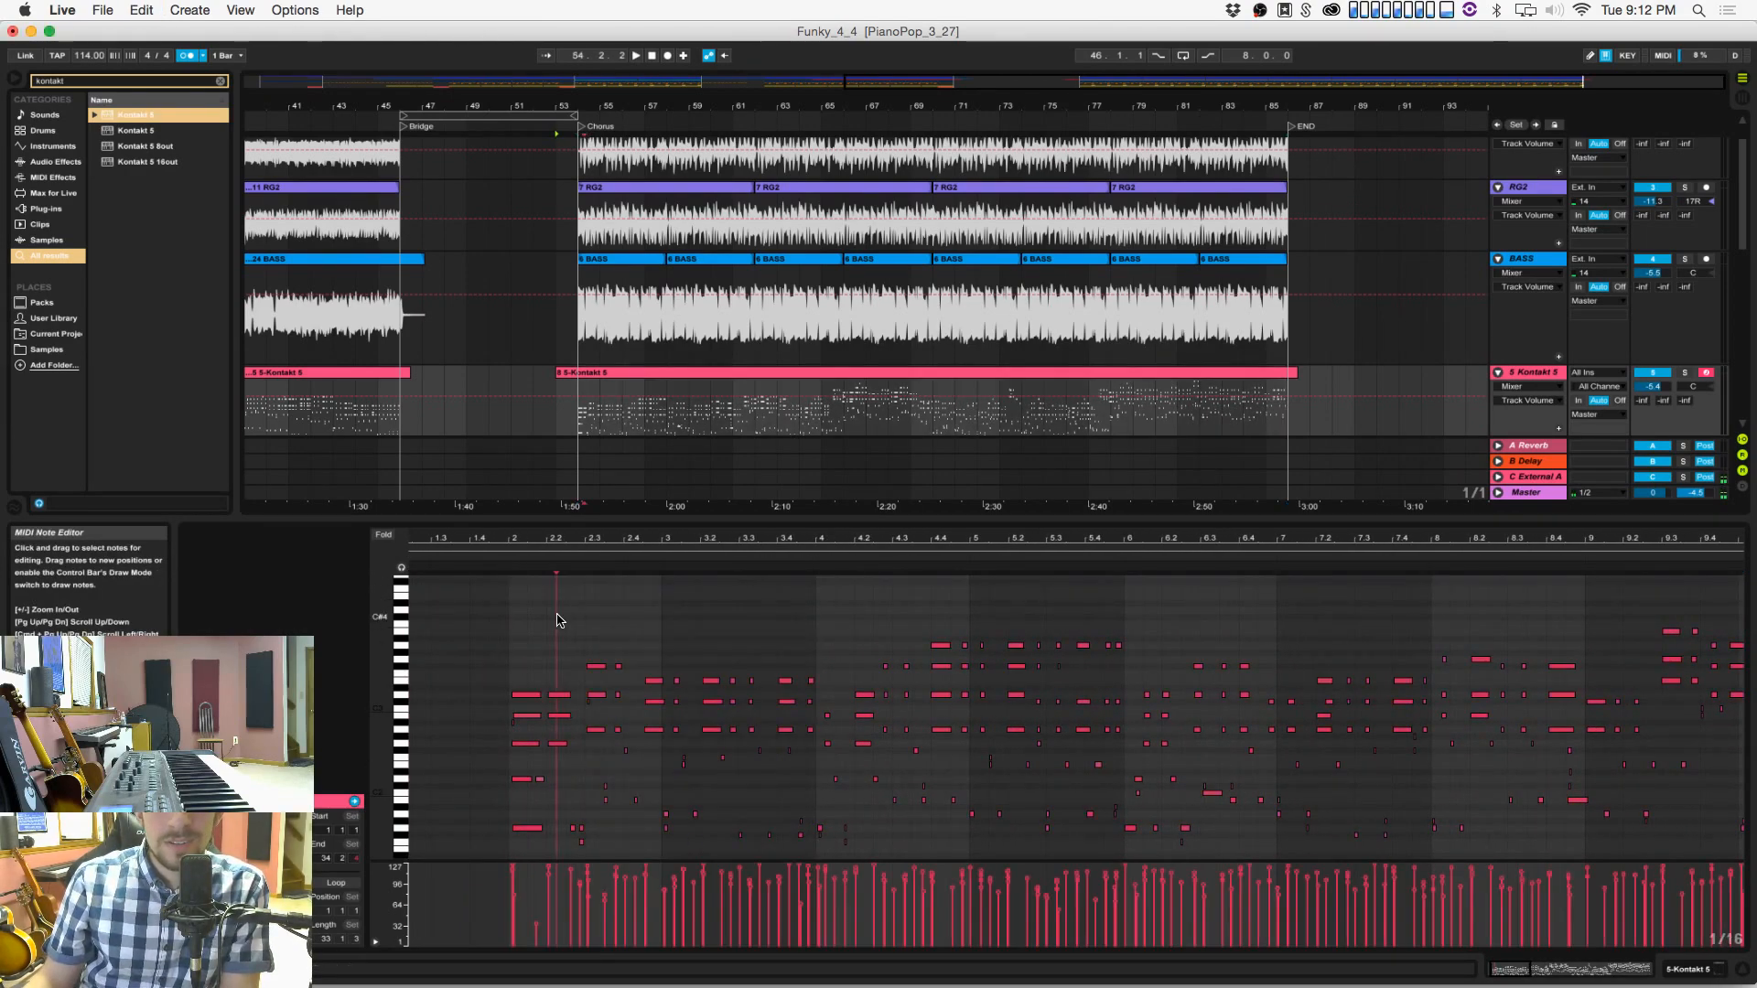
{"action": "key", "text": "super+a"}
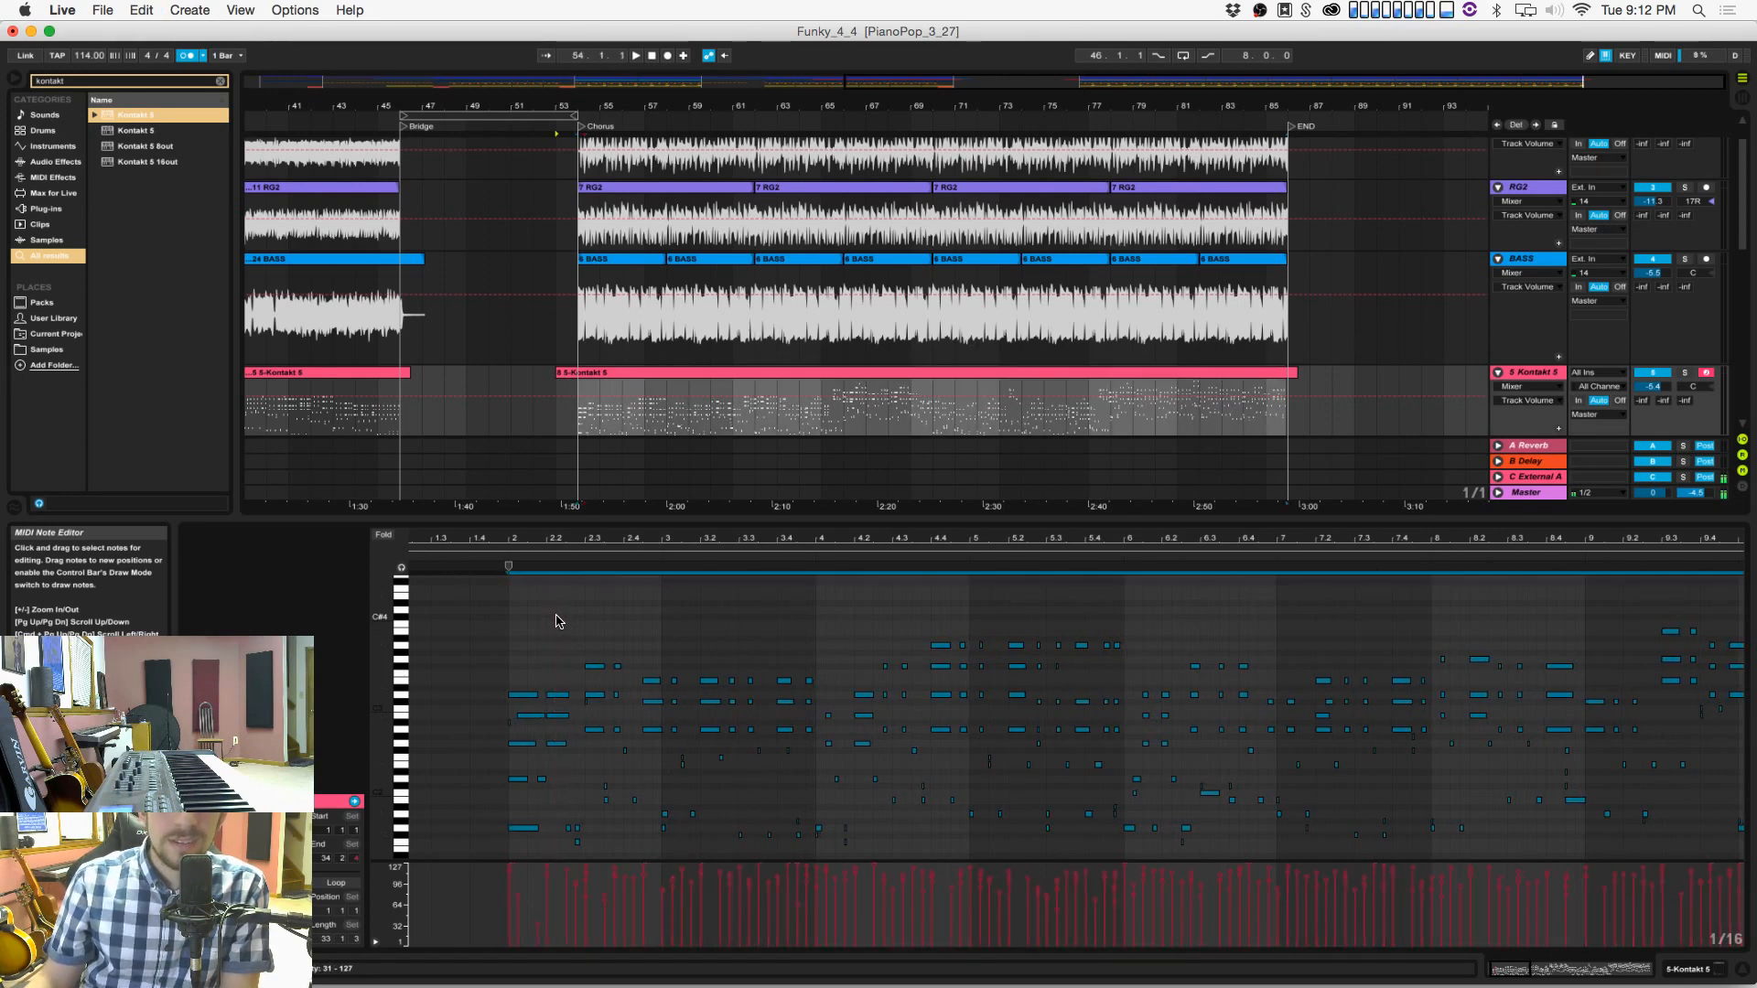
Step: Examine the start of the Chorus clavinet clip around bars 53 and 54 in the arrangement and note editor
{"action": "left_click", "coordinate": [566, 620]}
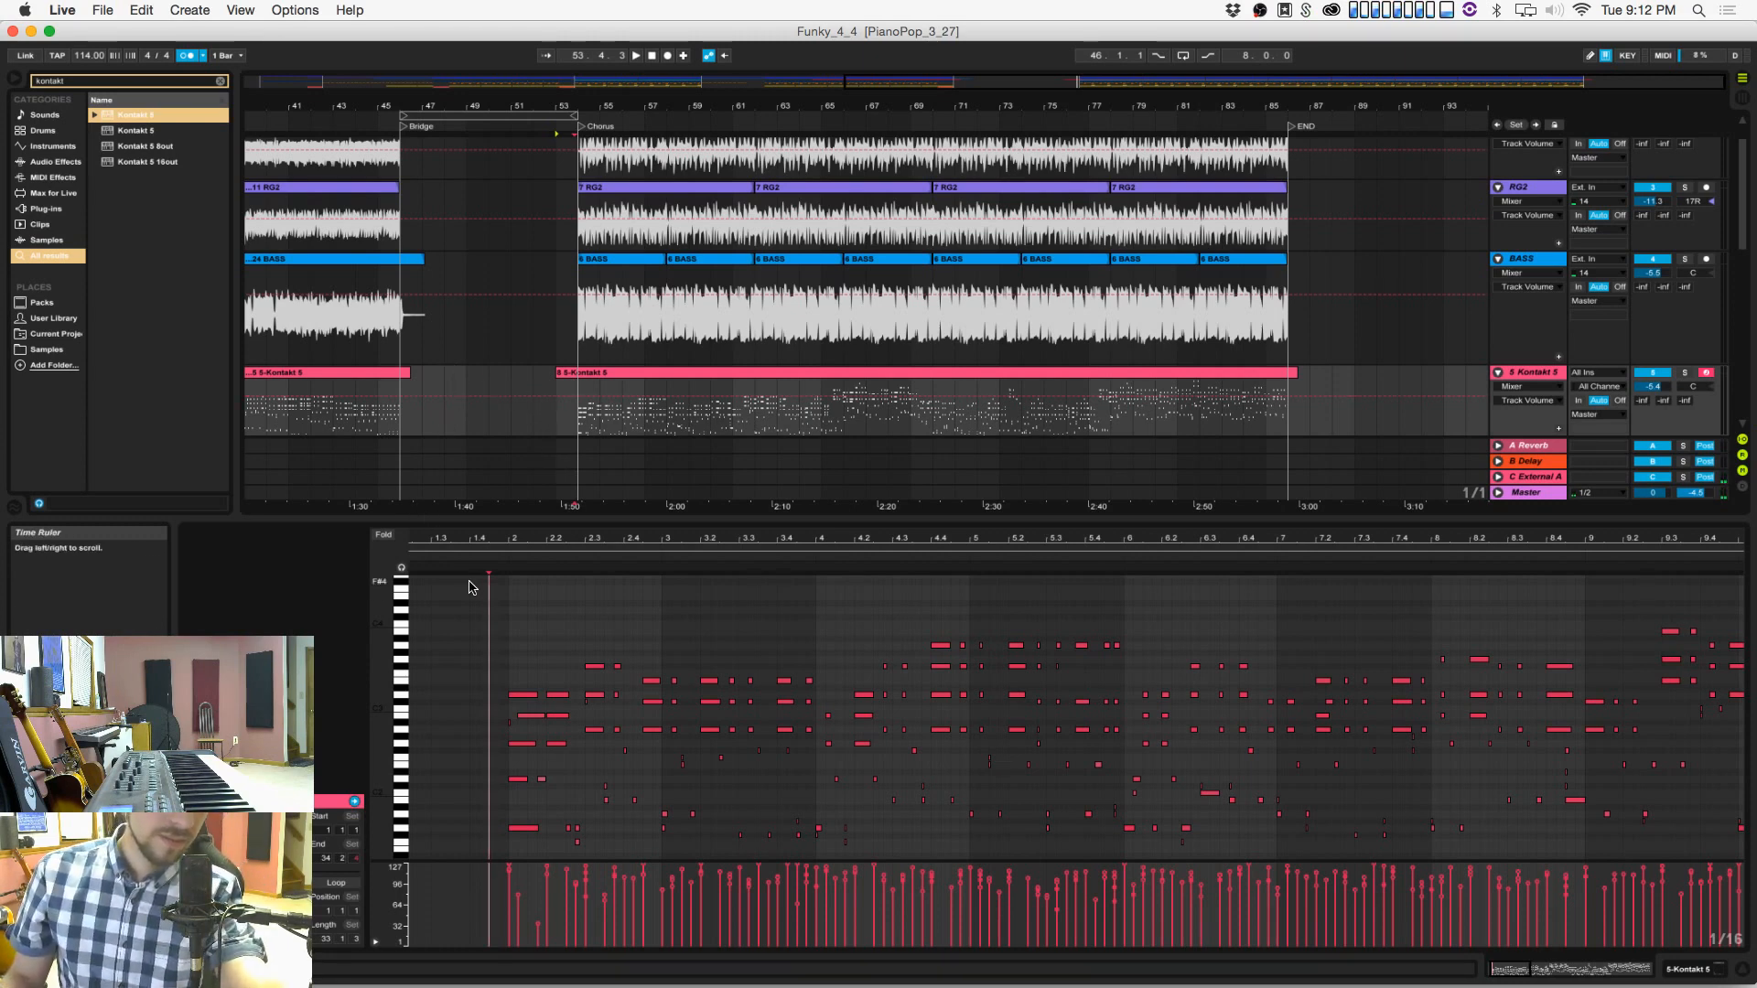
{"action": "left_click", "coordinate": [565, 392]}
{"action": "scroll", "coordinate": [565, 392], "scroll_direction": "left", "scroll_amount": 3}
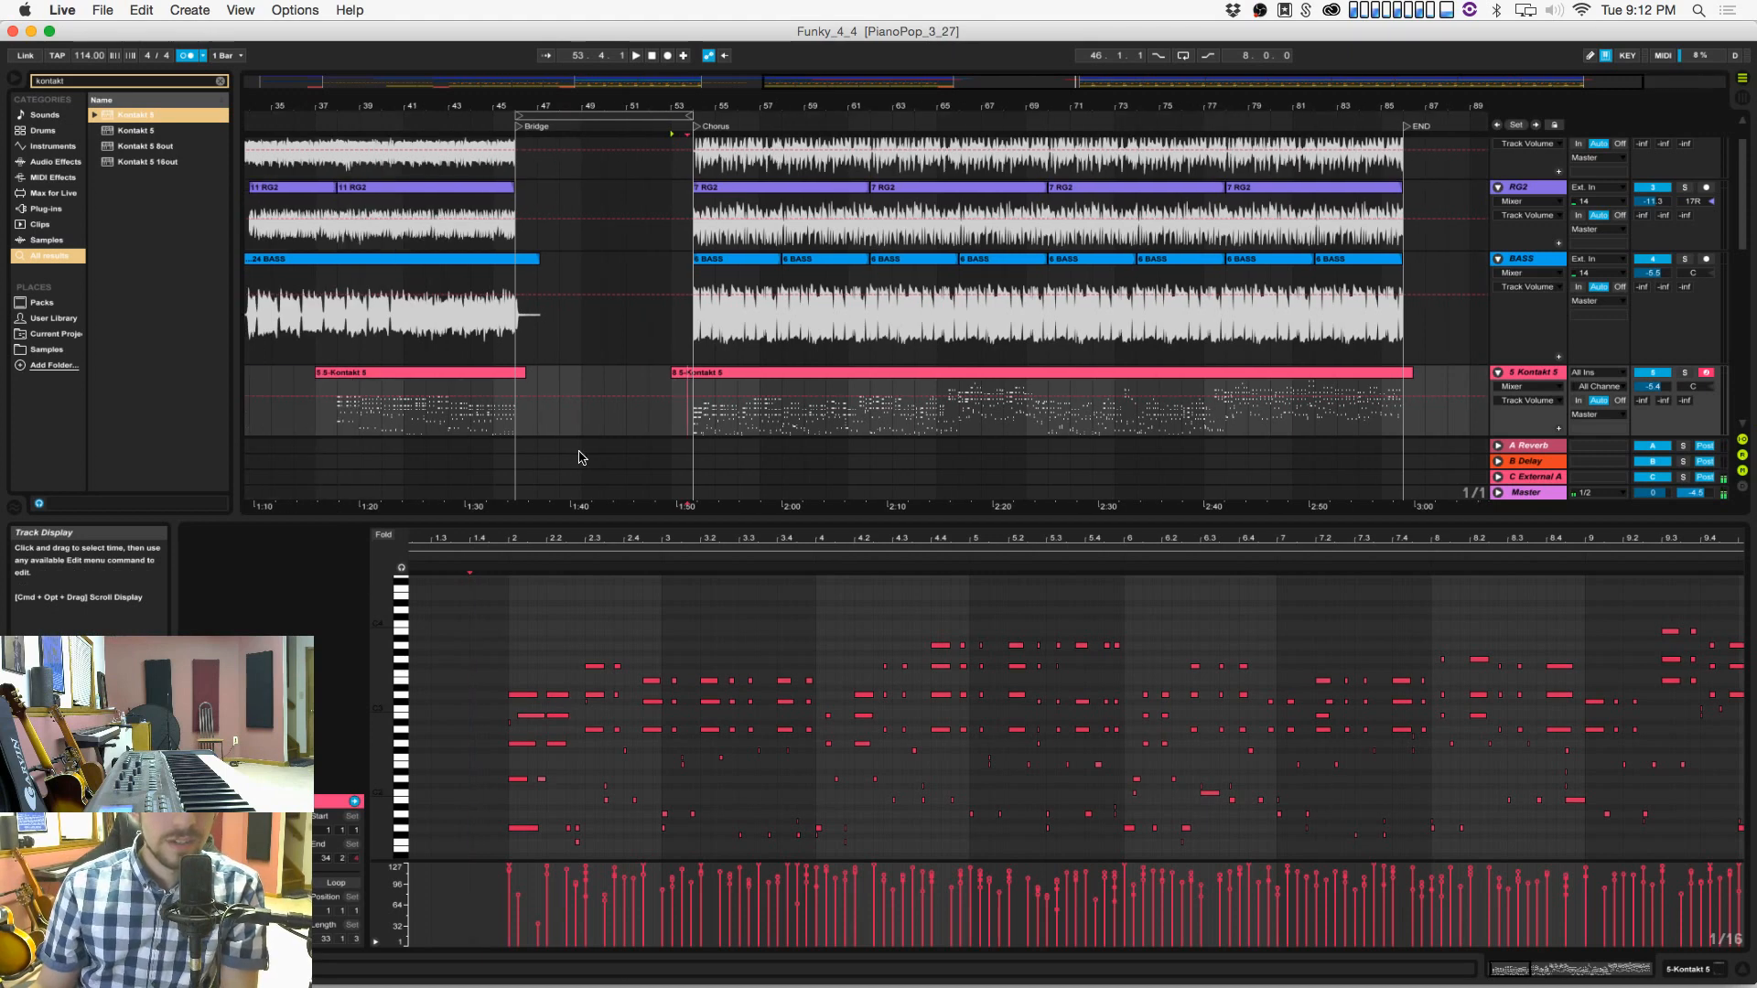
{"action": "scroll", "coordinate": [491, 604], "scroll_direction": "left", "scroll_amount": 2}
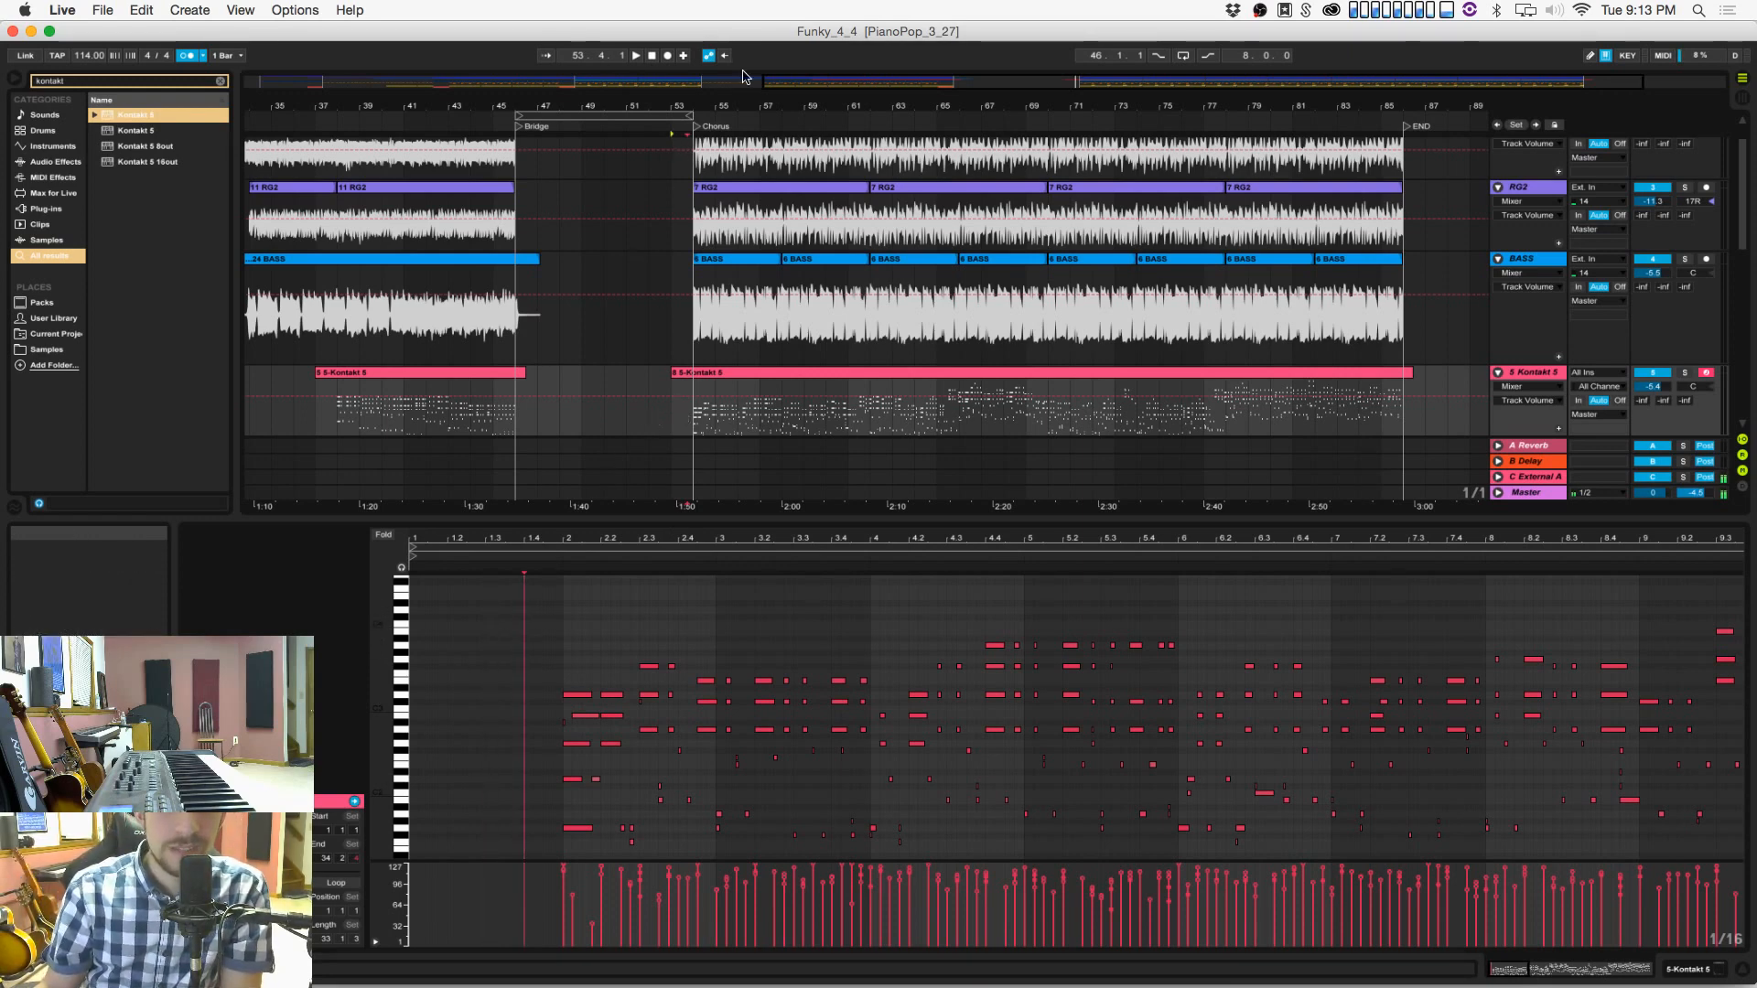
{"action": "mouse_move", "coordinate": [736, 106]}
{"action": "left_mouse_down"}
{"action": "mouse_move", "coordinate": [759, 238]}
{"action": "mouse_move", "coordinate": [1022, 238]}
{"action": "left_mouse_up"}
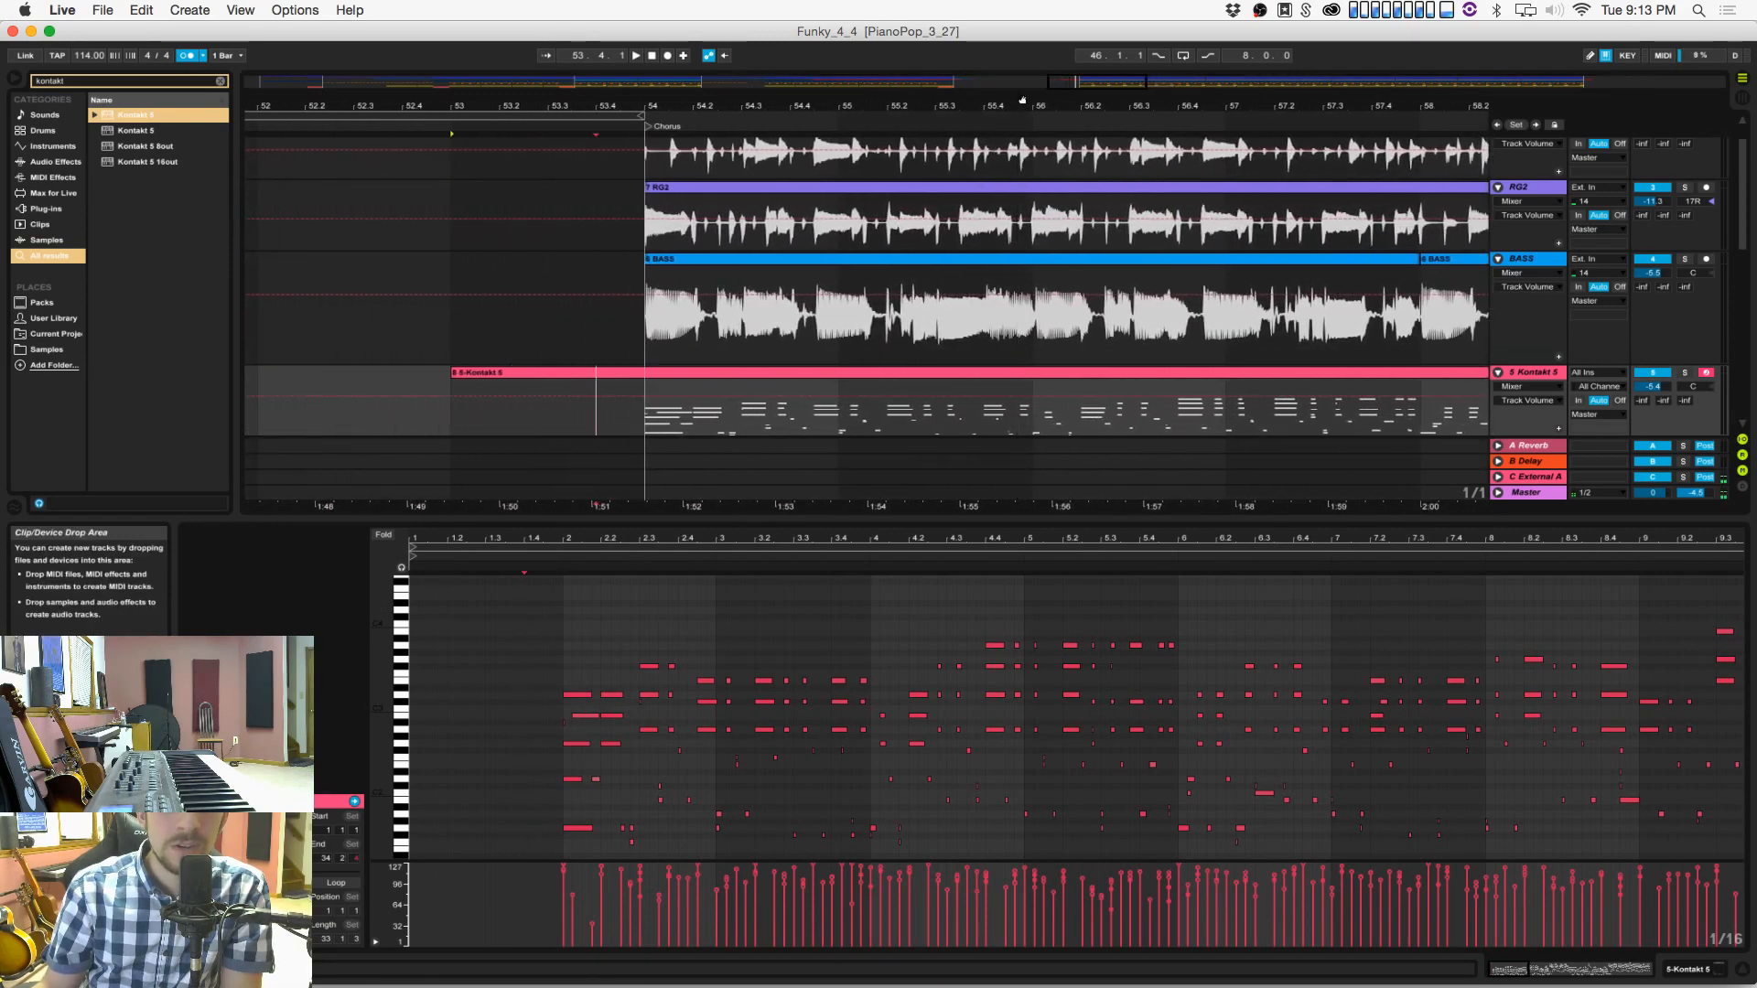
{"action": "left_click", "coordinate": [450, 415]}
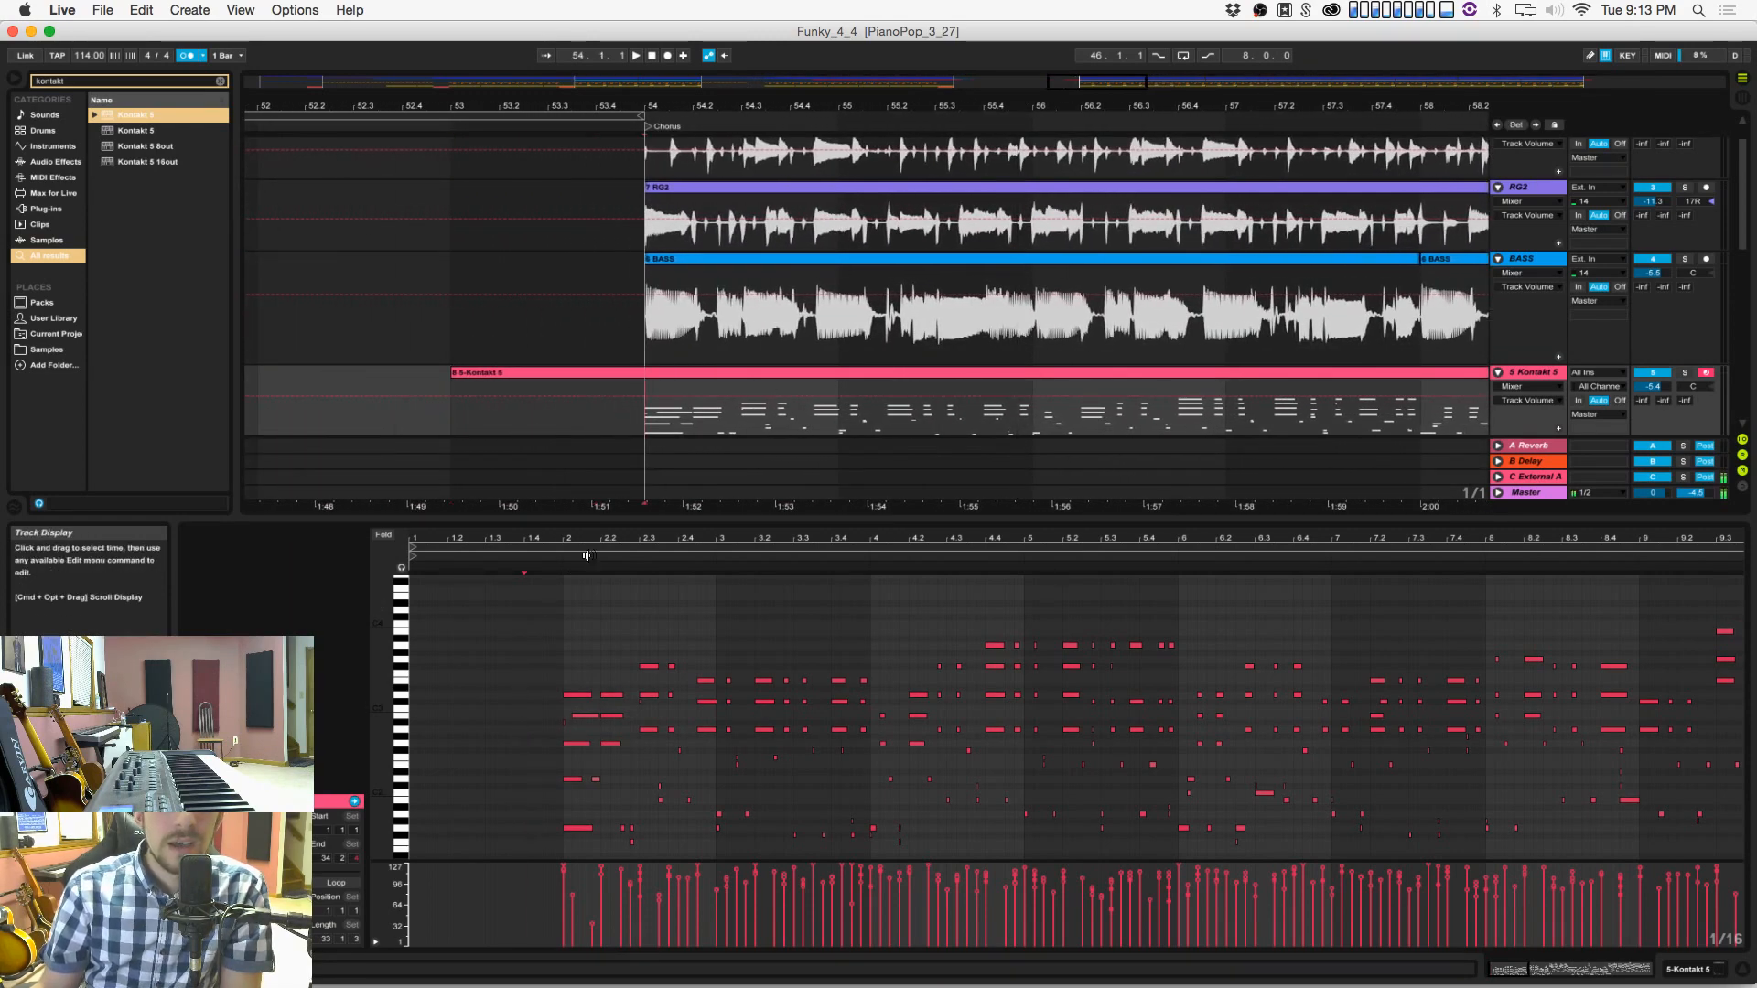
{"action": "left_click", "coordinate": [526, 745]}
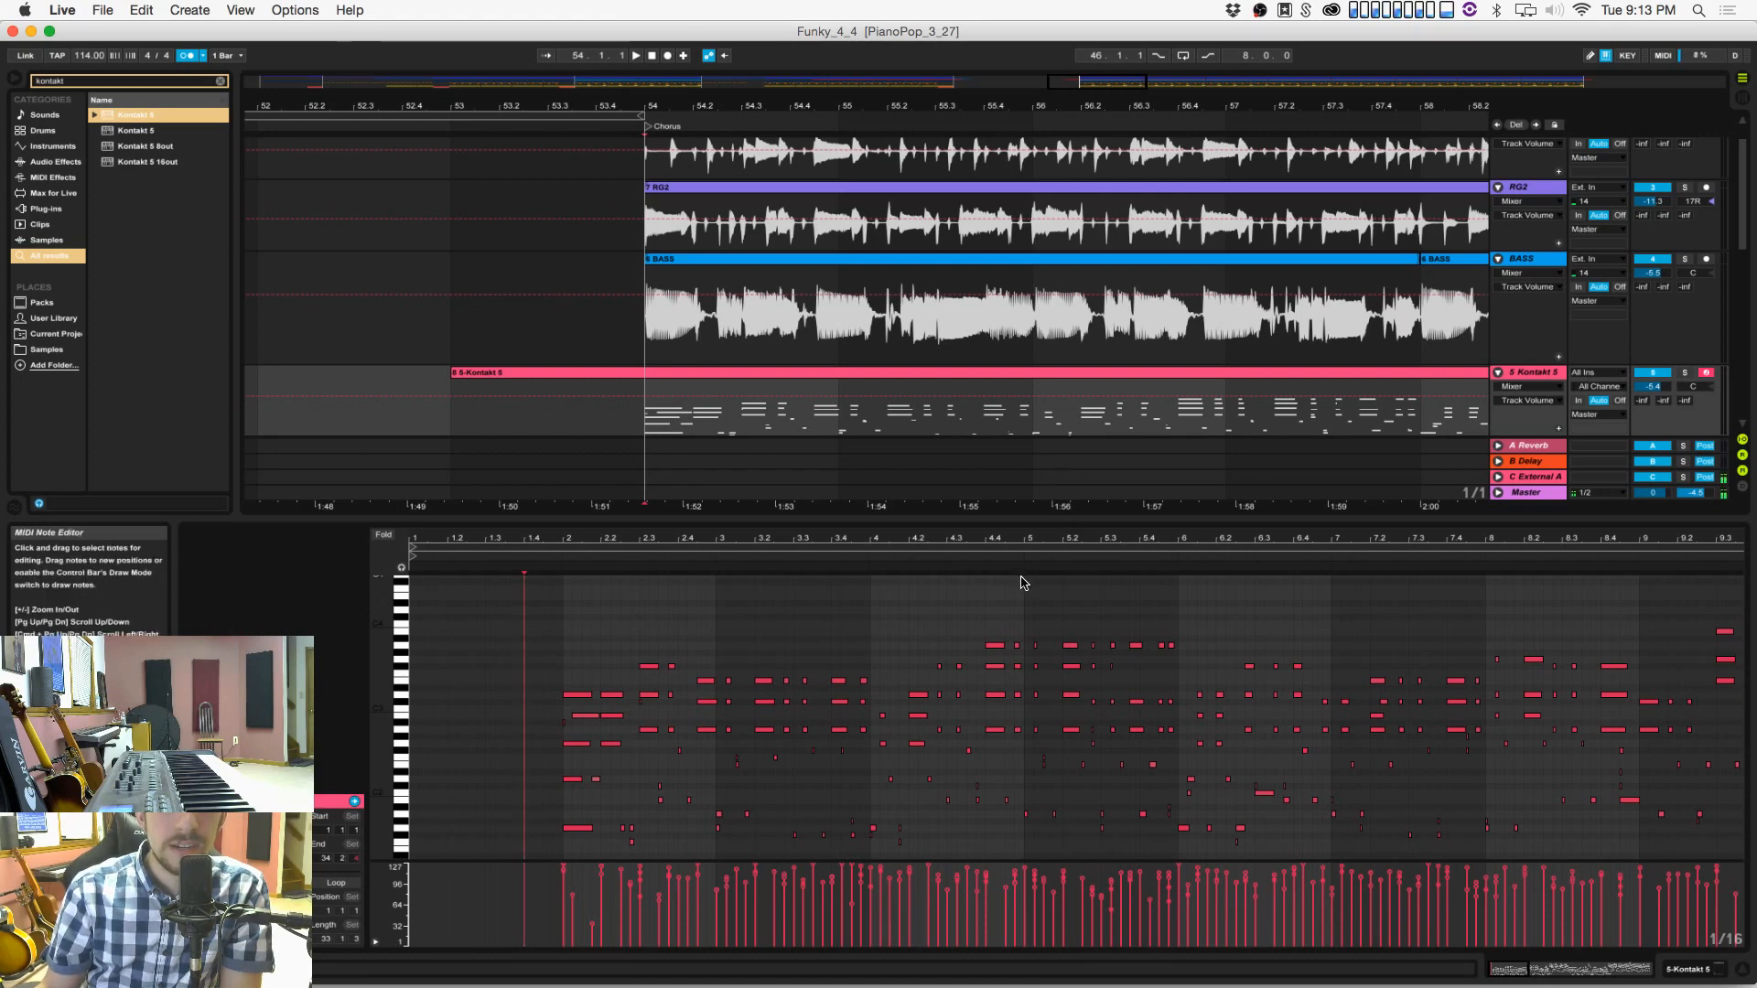
{"action": "left_click", "coordinate": [110, 82]}
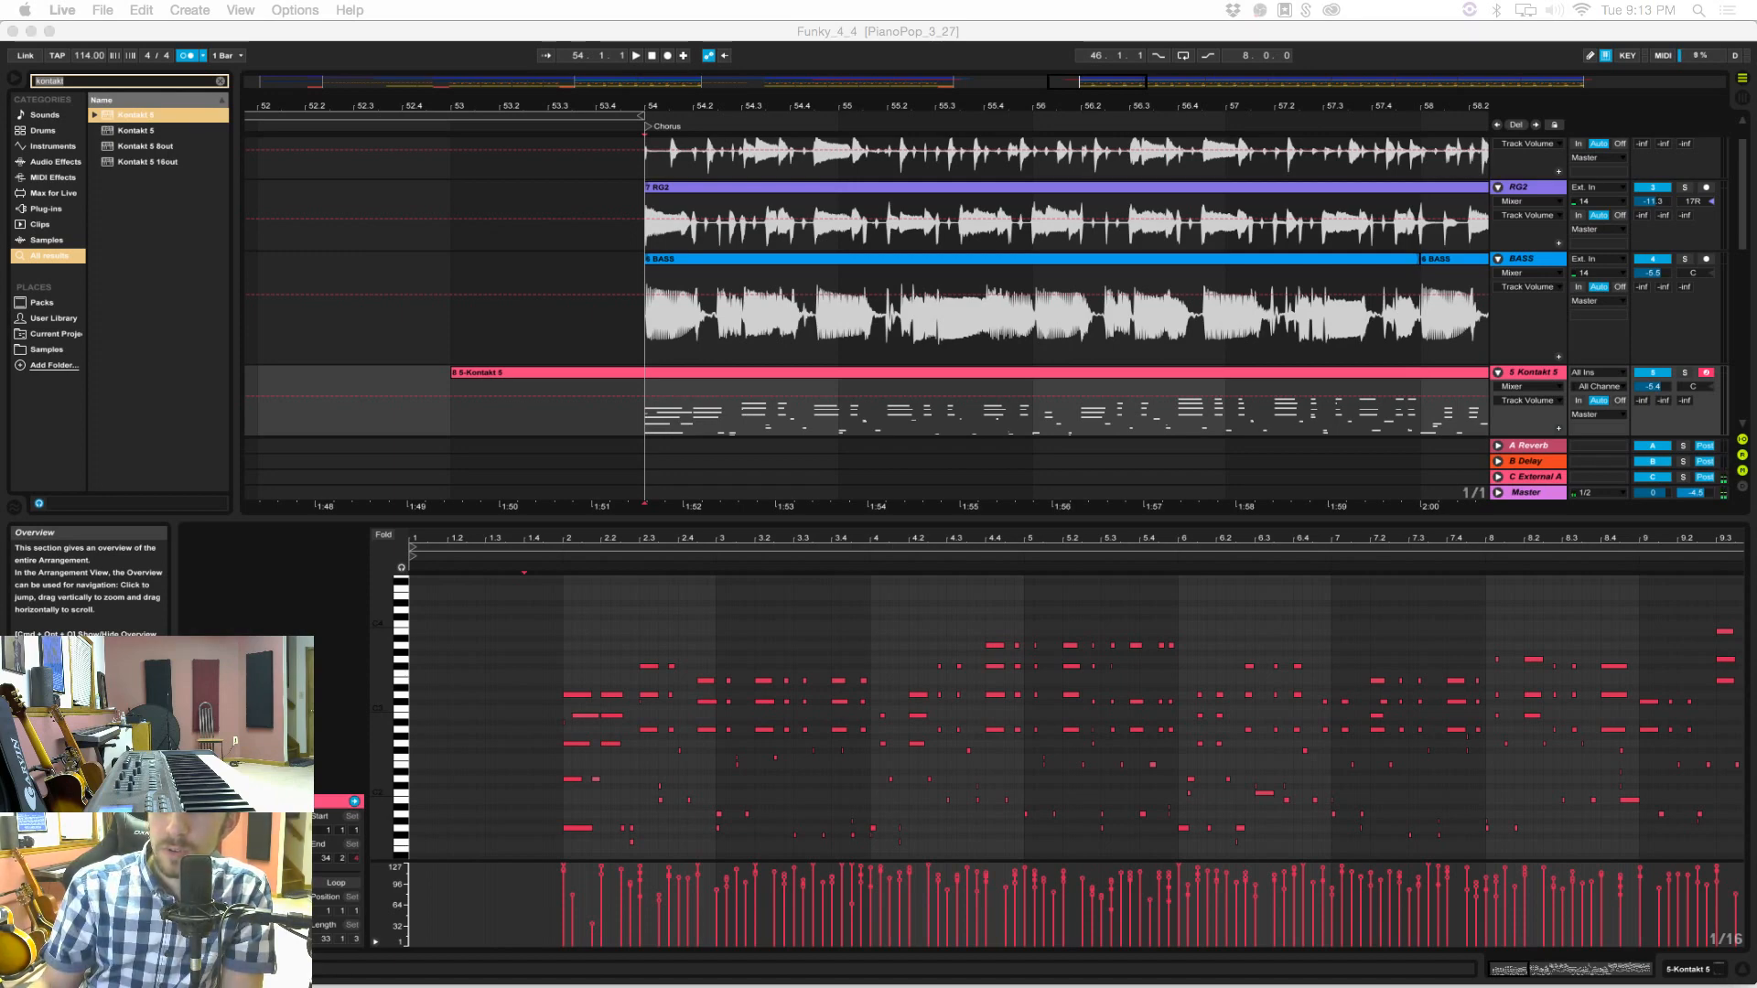
Step: Look at the Google results for Vulfpeck in the browser and return to the Live set
{"action": "left_click_drag", "start_coordinate": [940, 84], "coordinate": [408, 101]}
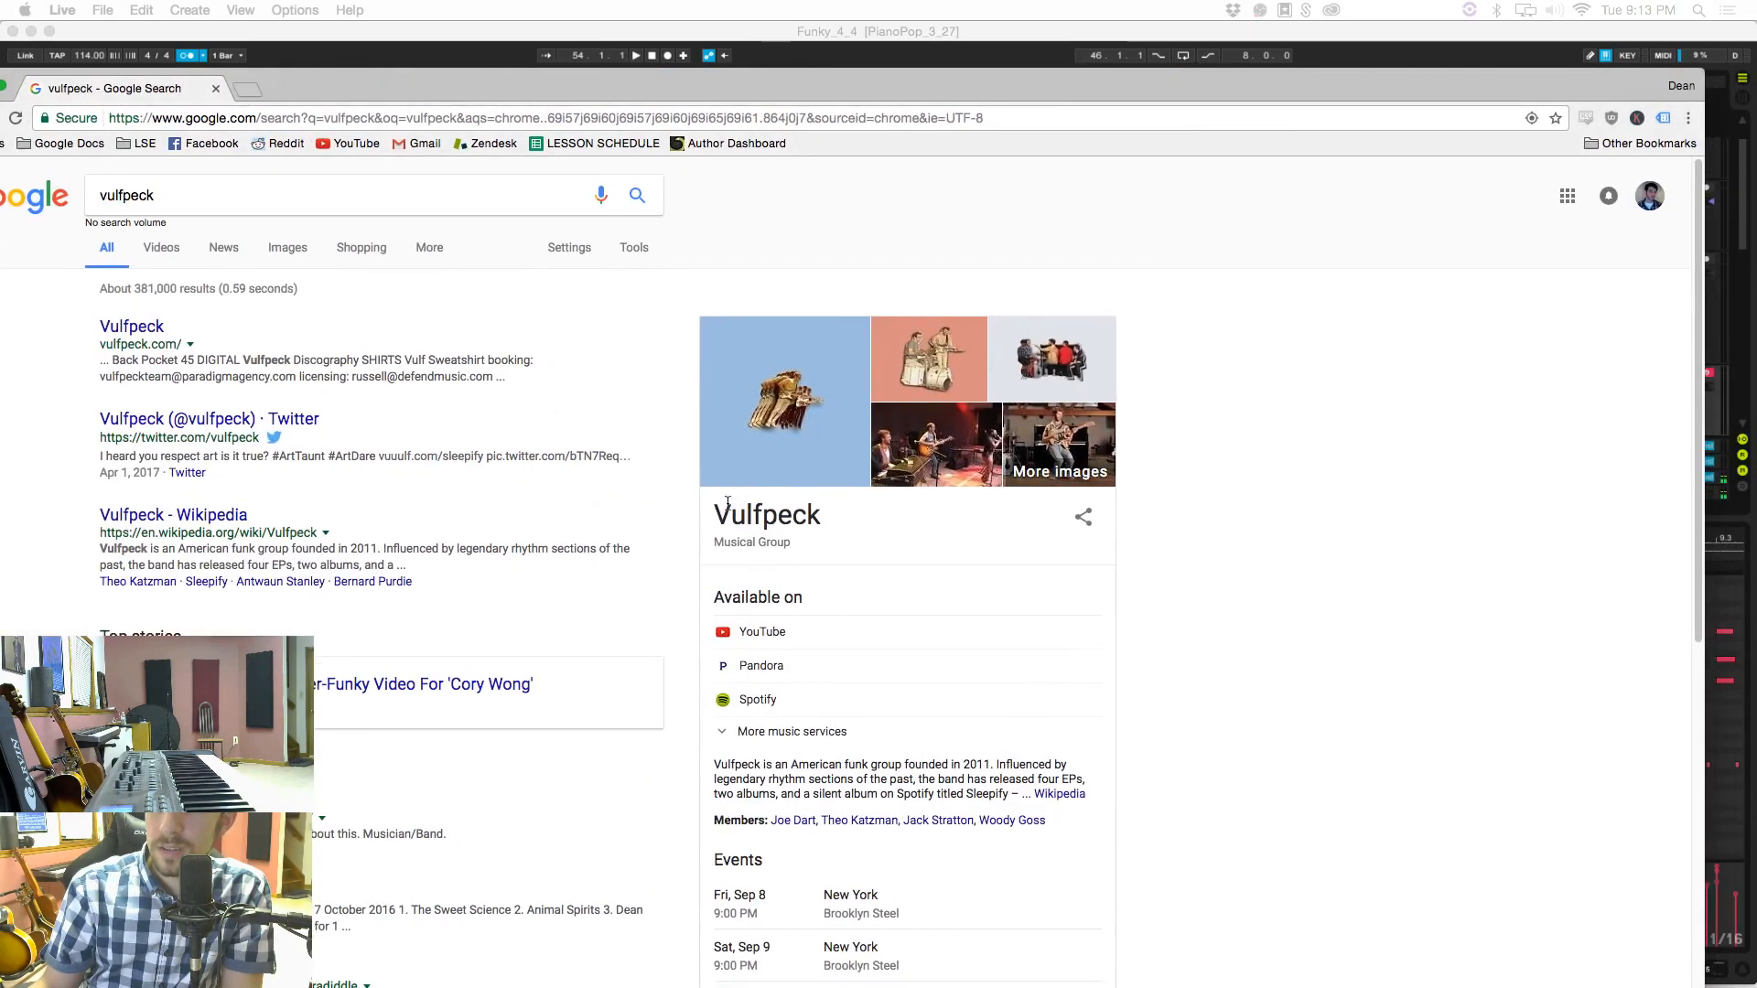
{"action": "left_click_drag", "start_coordinate": [716, 514], "coordinate": [821, 515]}
{"action": "left_click", "coordinate": [805, 447]}
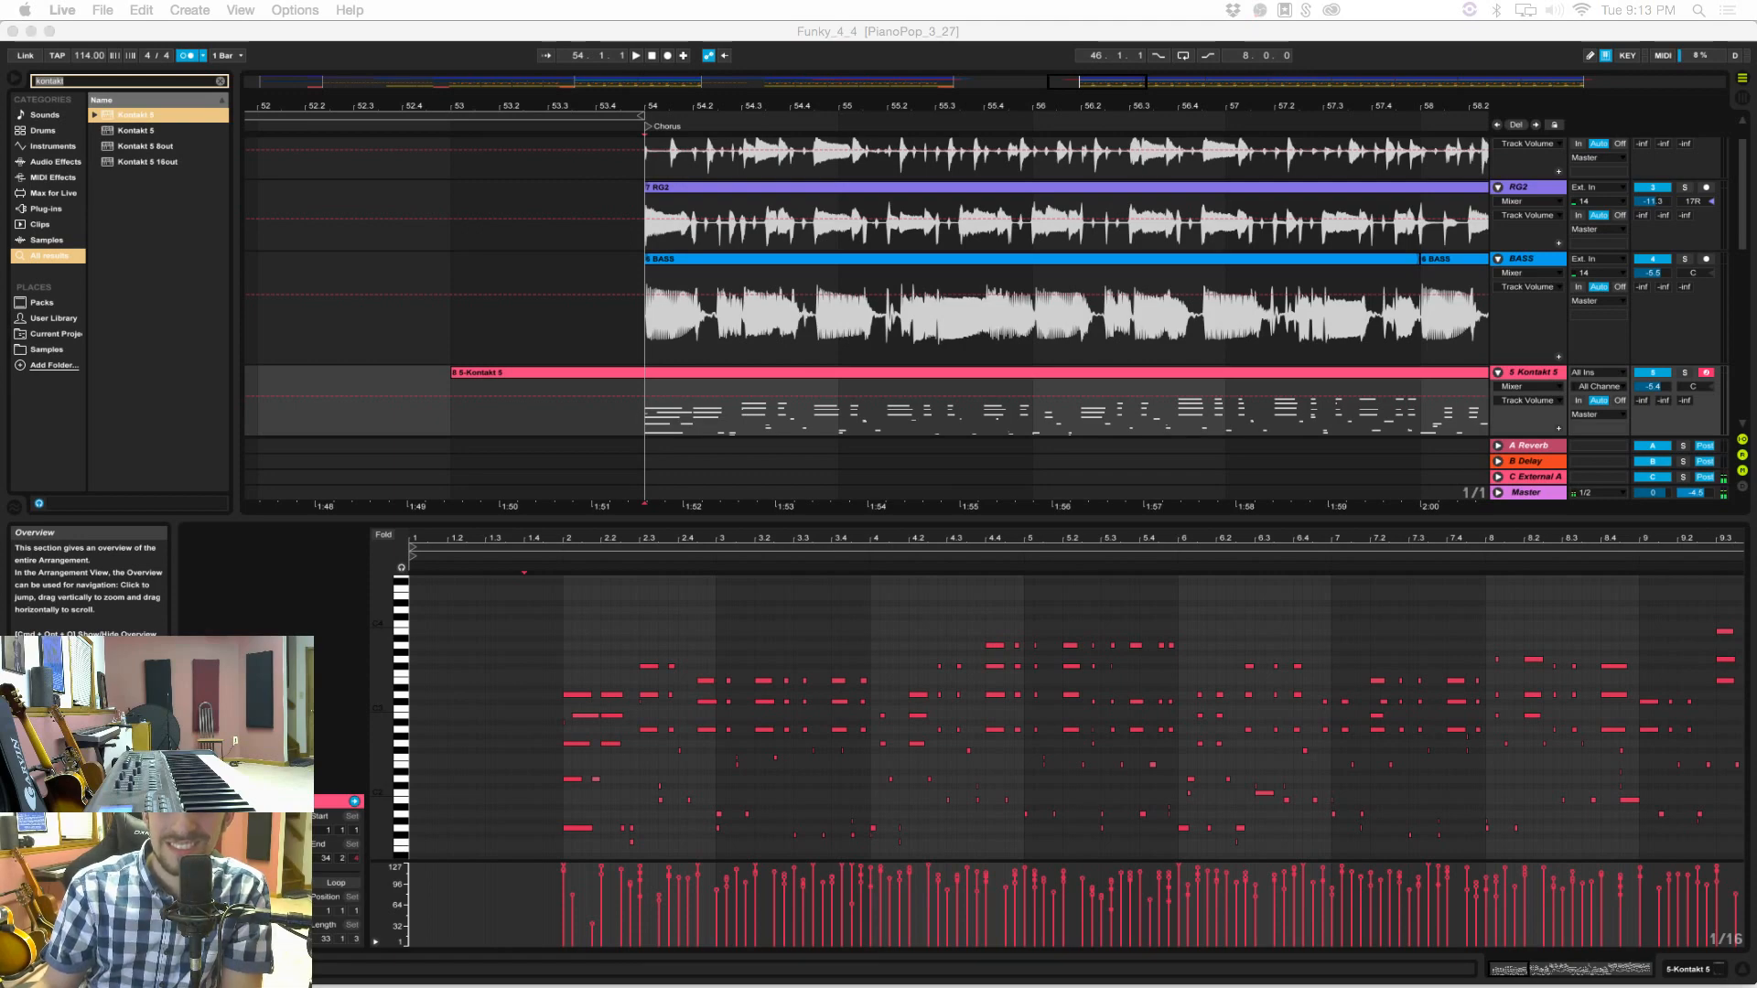
{"action": "left_click", "coordinate": [592, 415]}
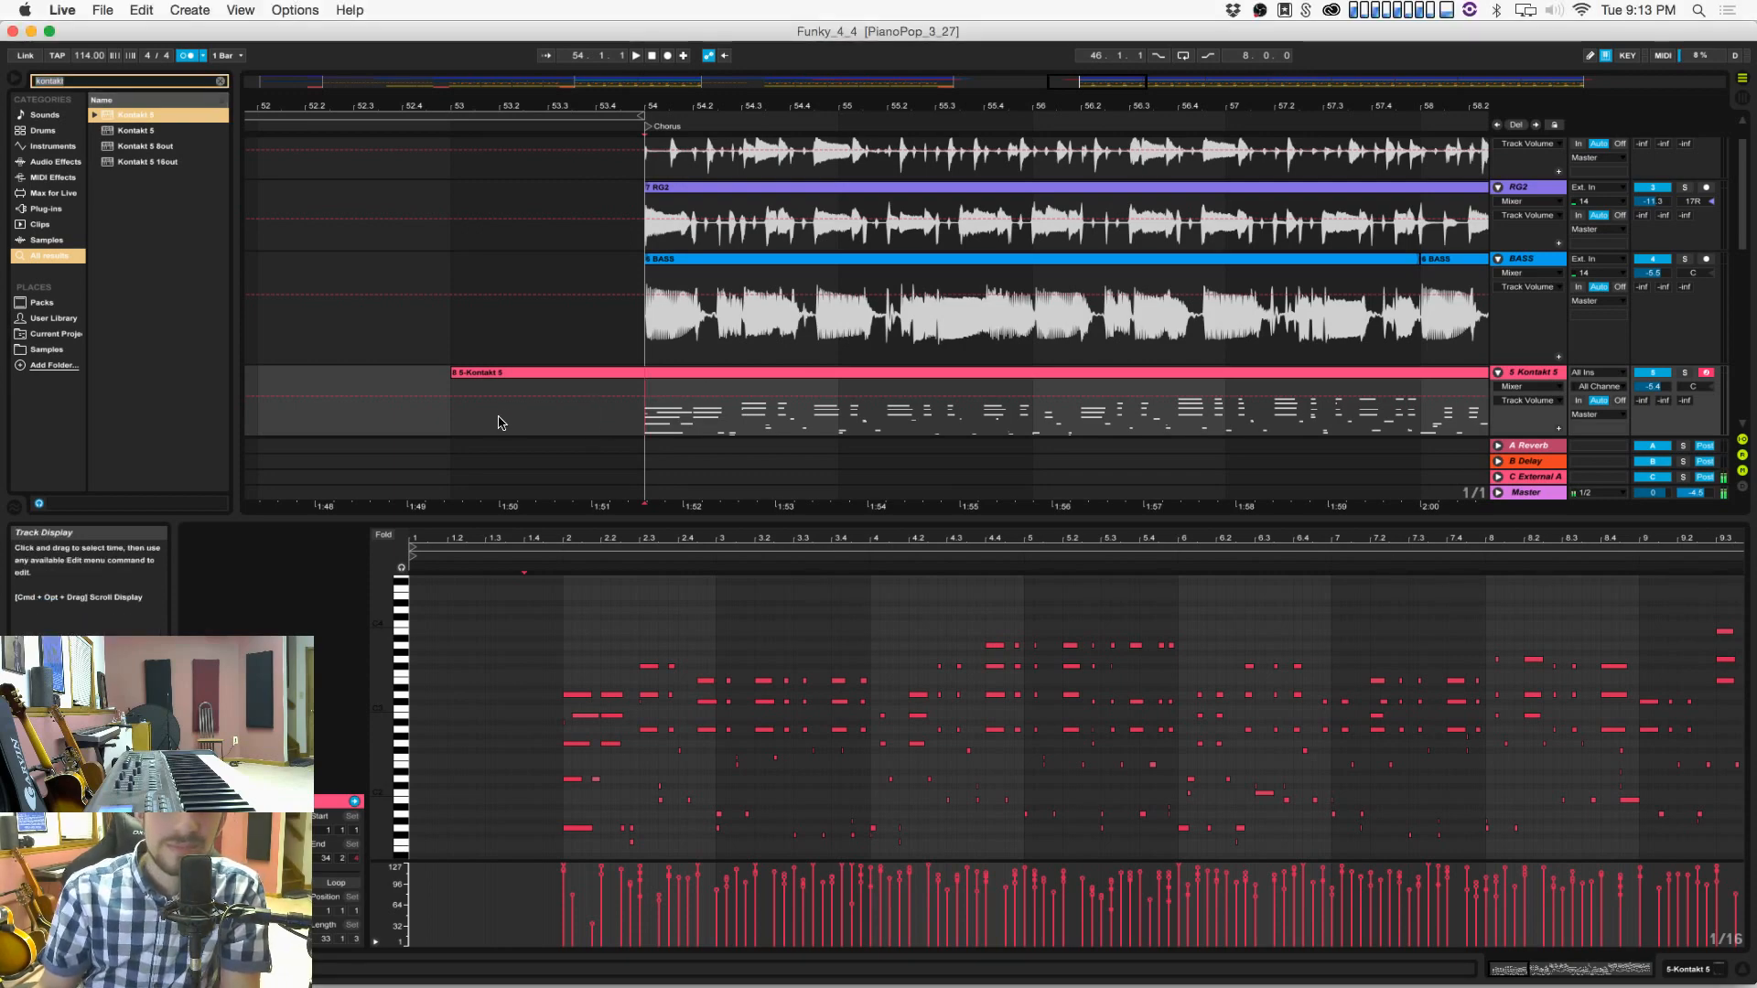
Step: Fold all tracks in the arrangement to their minimum height and save the set
{"action": "left_click_drag", "start_coordinate": [653, 106], "coordinate": [657, 300]}
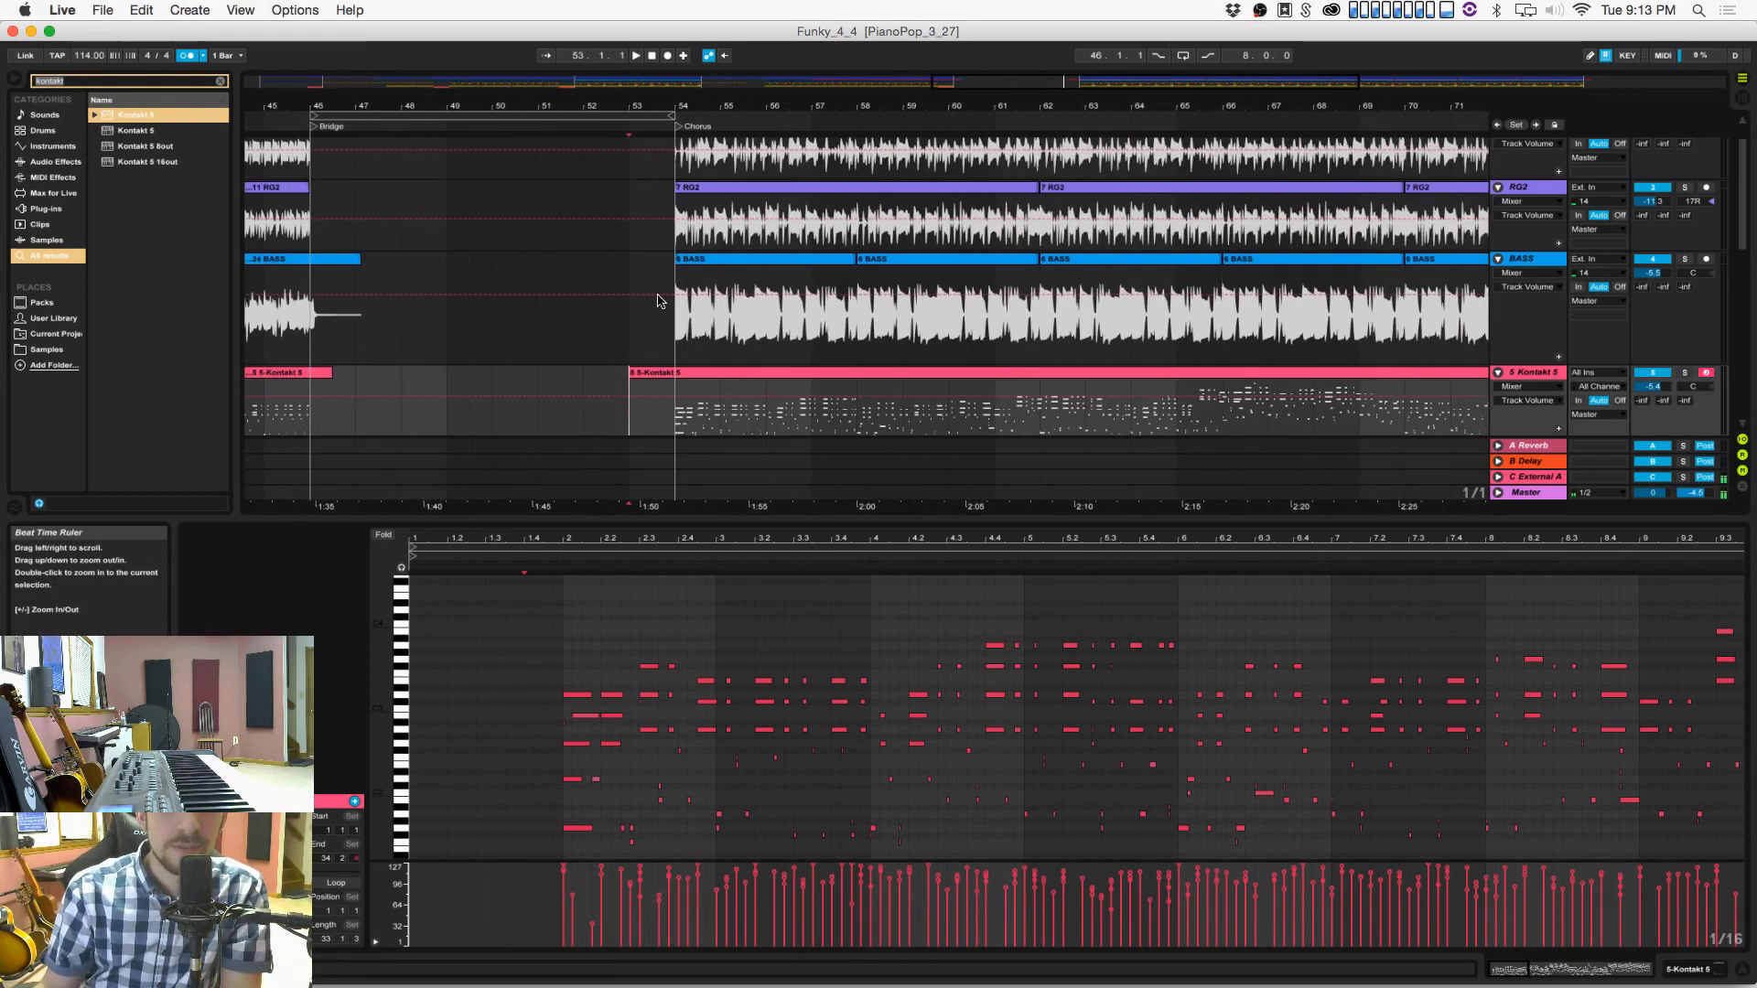
{"action": "scroll", "coordinate": [812, 341], "scroll_direction": "up", "scroll_amount": 2}
{"action": "scroll", "coordinate": [793, 338], "scroll_direction": "down", "scroll_amount": 10}
{"action": "scroll", "coordinate": [774, 334], "scroll_direction": "up", "scroll_amount": 10}
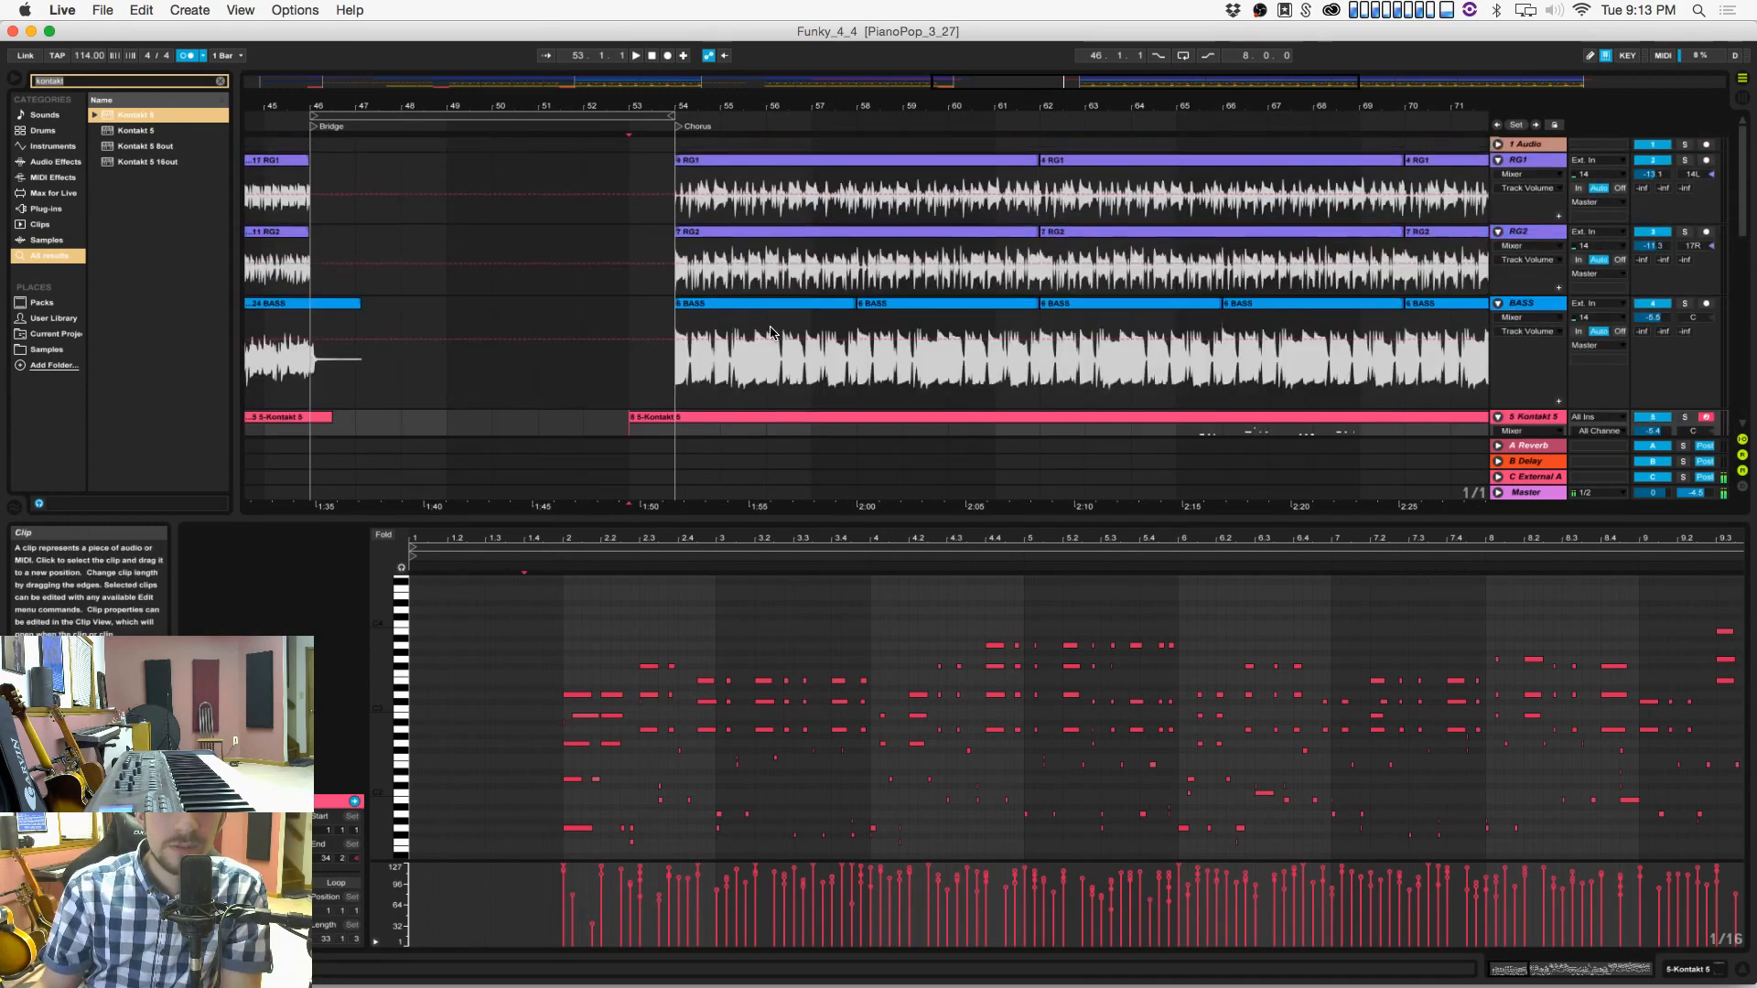
{"action": "scroll", "coordinate": [770, 332], "scroll_direction": "down", "scroll_amount": 8}
{"action": "scroll", "coordinate": [770, 332], "scroll_direction": "up", "scroll_amount": 3}
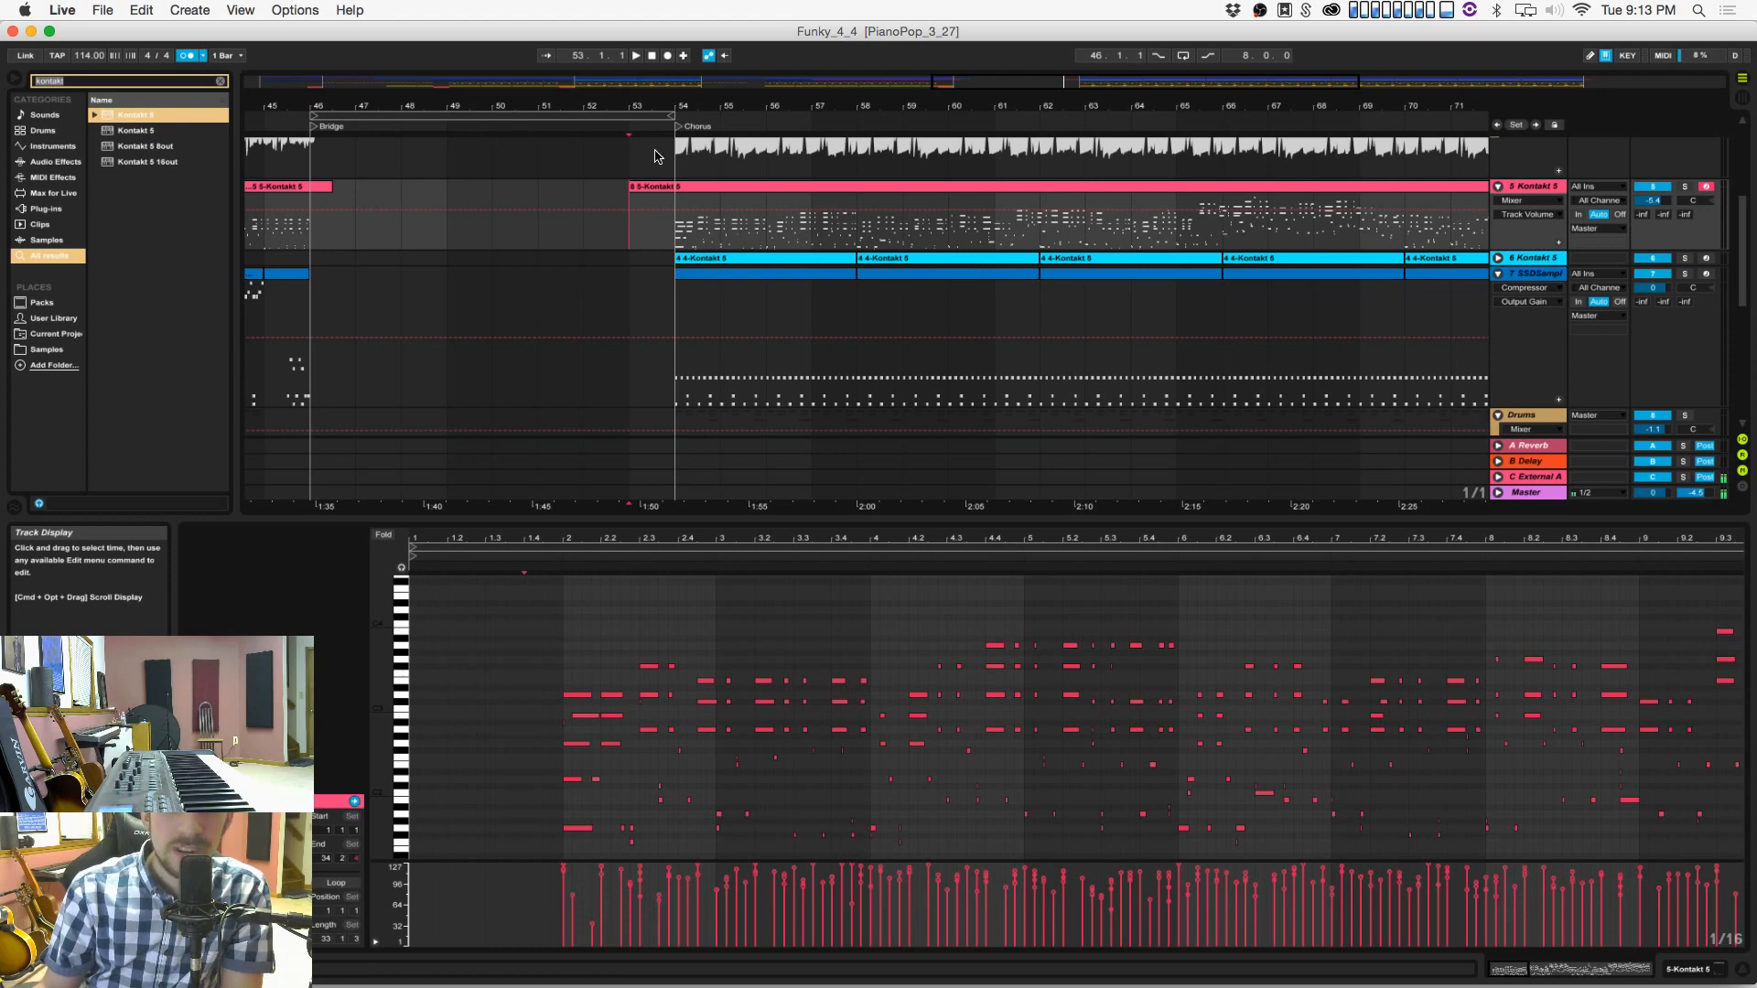
{"action": "left_click_drag", "start_coordinate": [710, 120], "coordinate": [709, 115]}
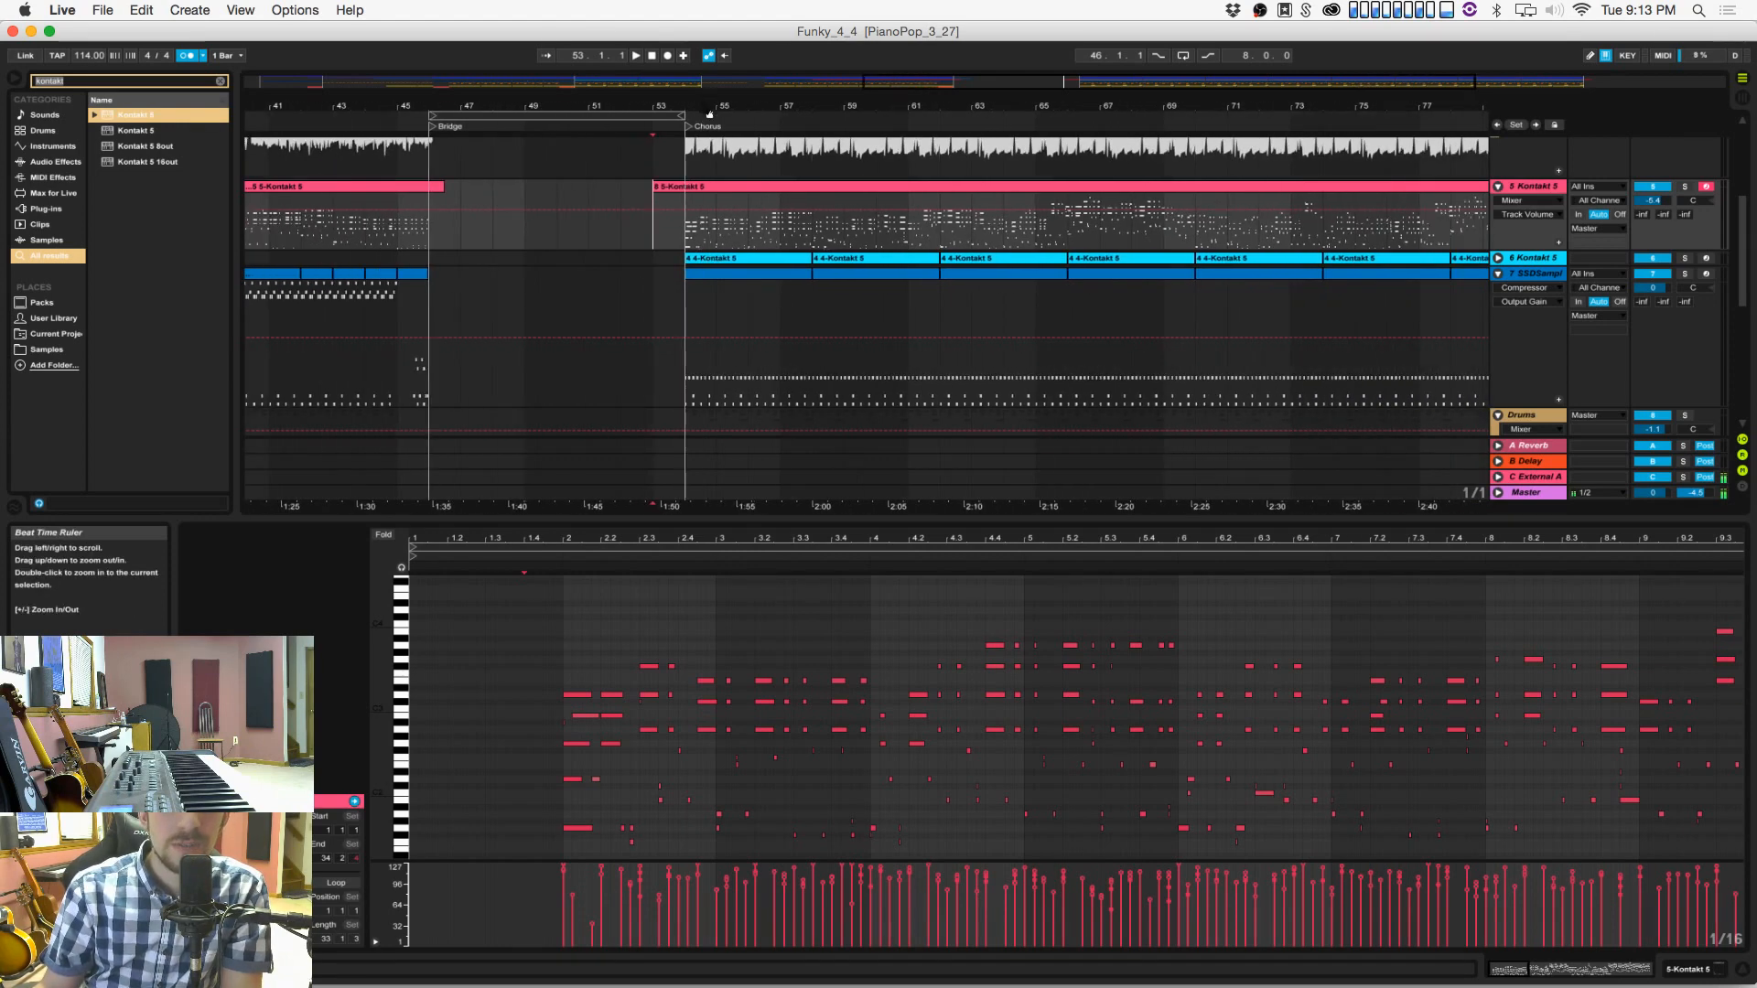
{"action": "left_click", "coordinate": [1497, 189], "text": "alt"}
{"action": "left_click", "coordinate": [655, 301]}
{"action": "key", "text": "super+s"}
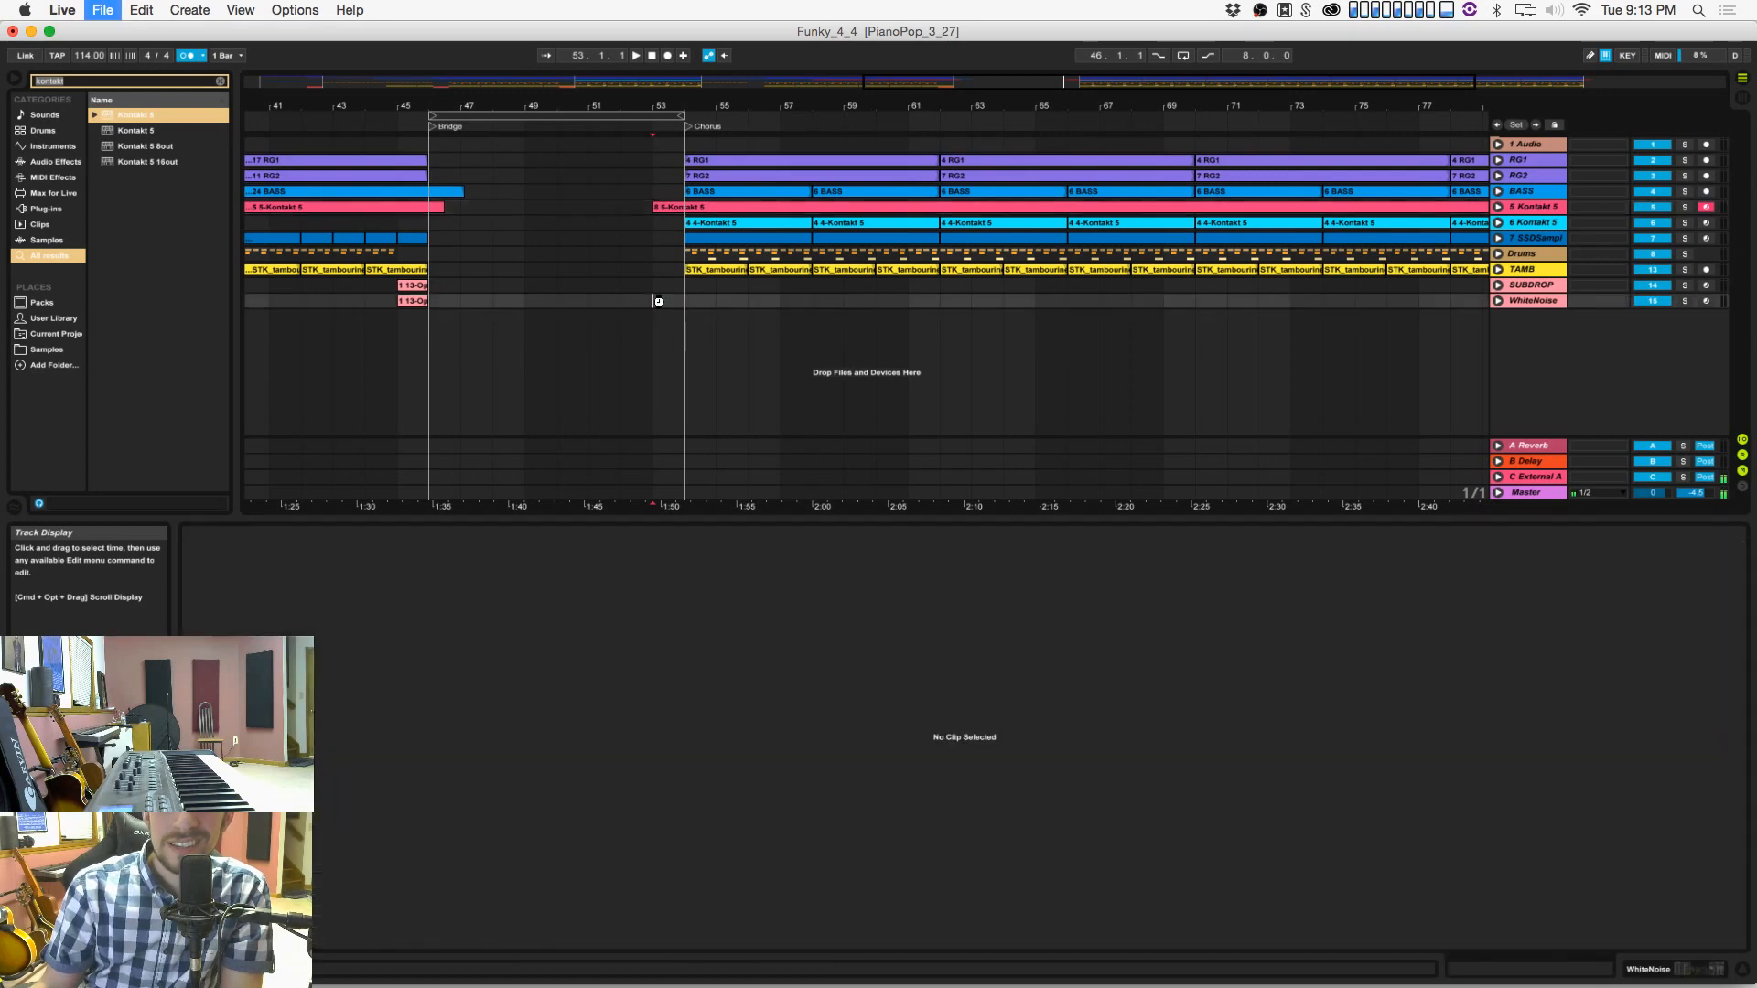
Step: Play the end of Verse 2 from bar 42 to check the playback
{"action": "left_click", "coordinate": [588, 80]}
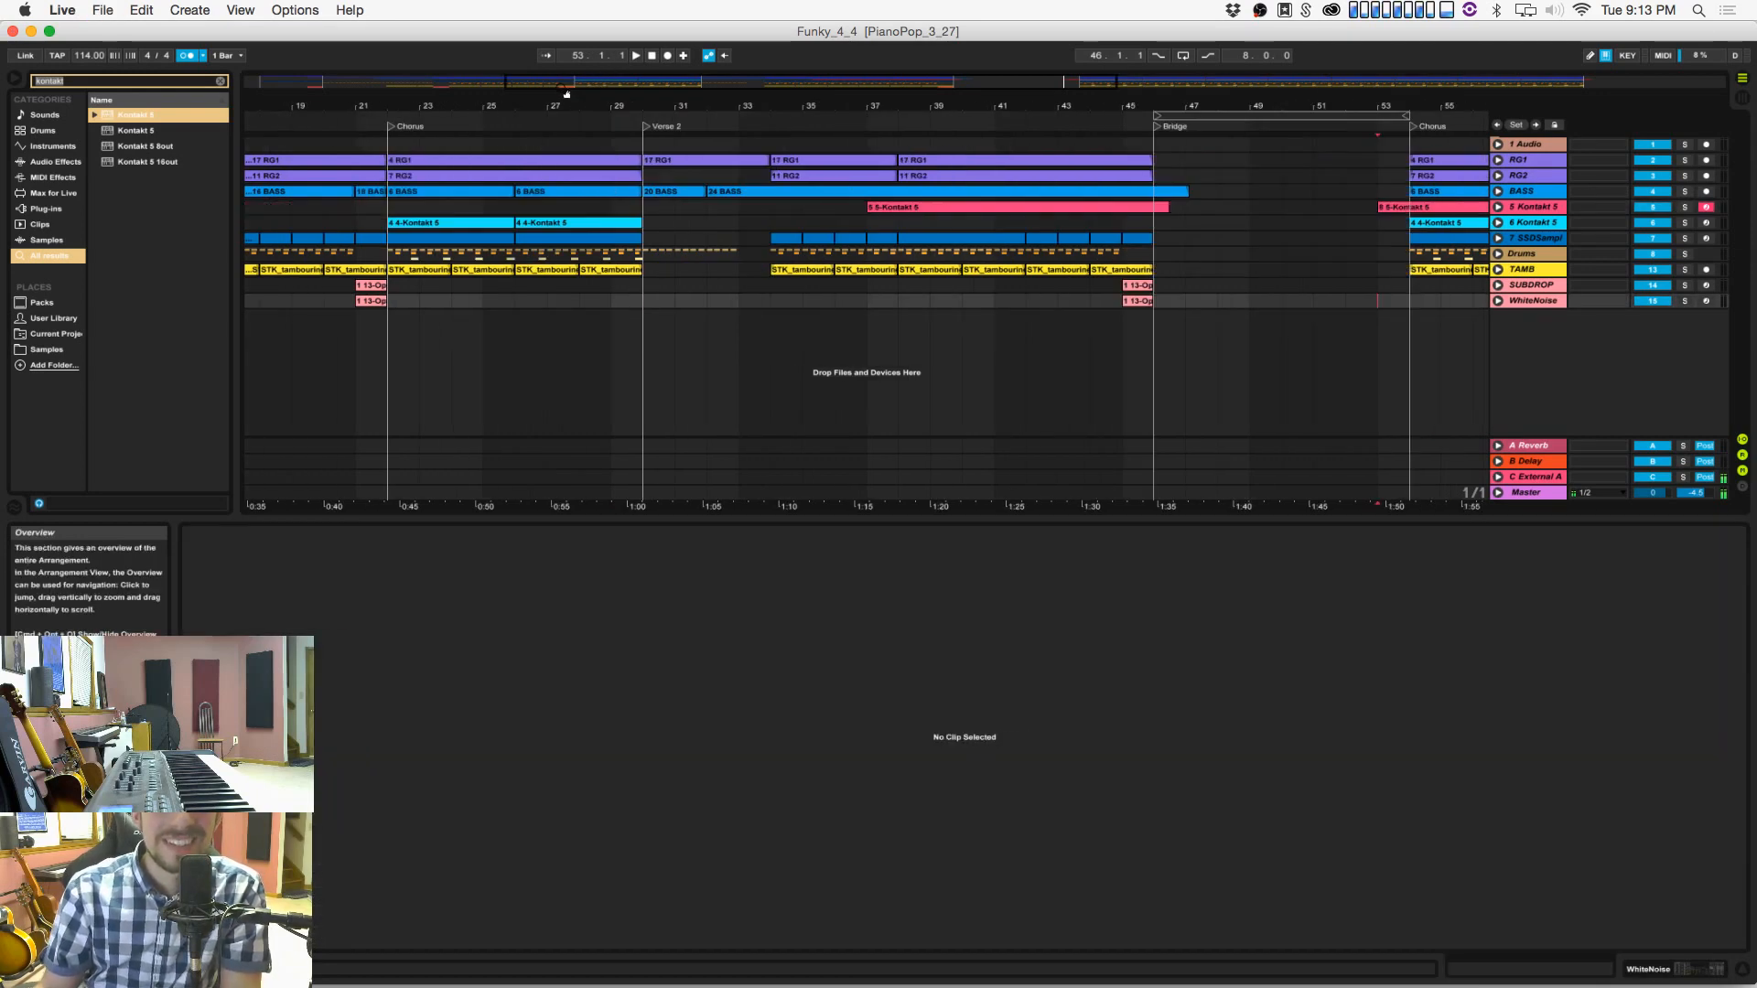
{"action": "left_click_drag", "start_coordinate": [573, 105], "coordinate": [572, 89]}
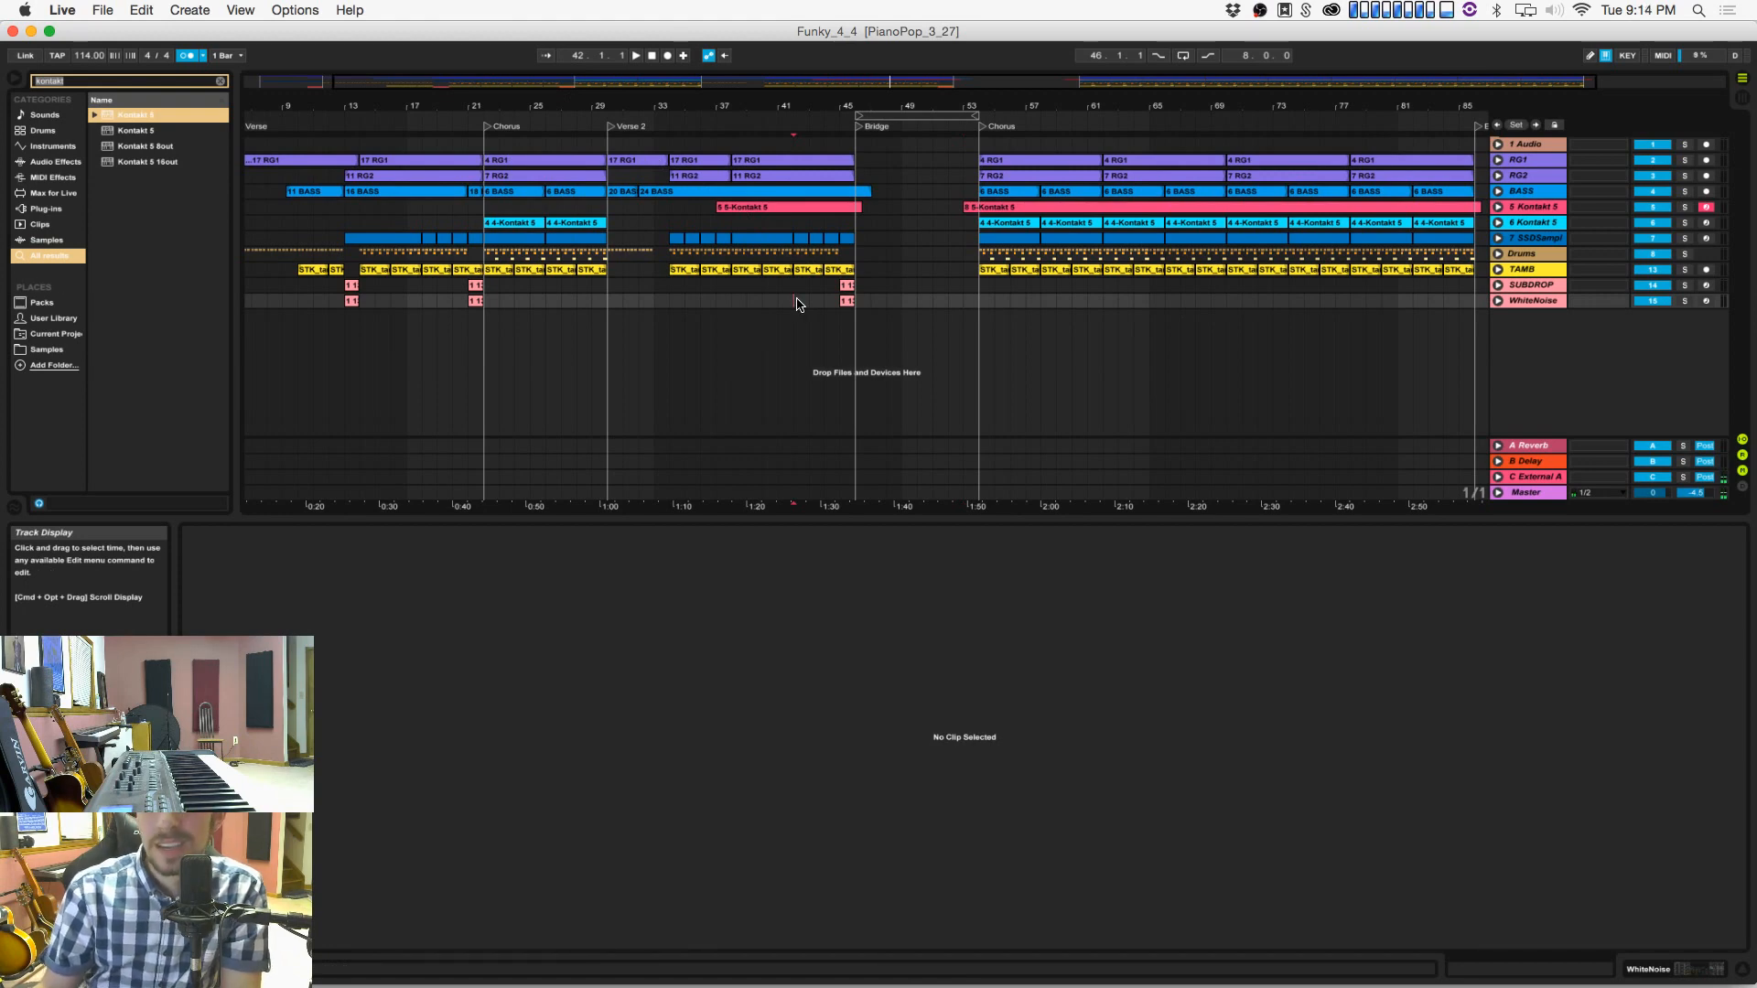
{"action": "key", "text": "space"}
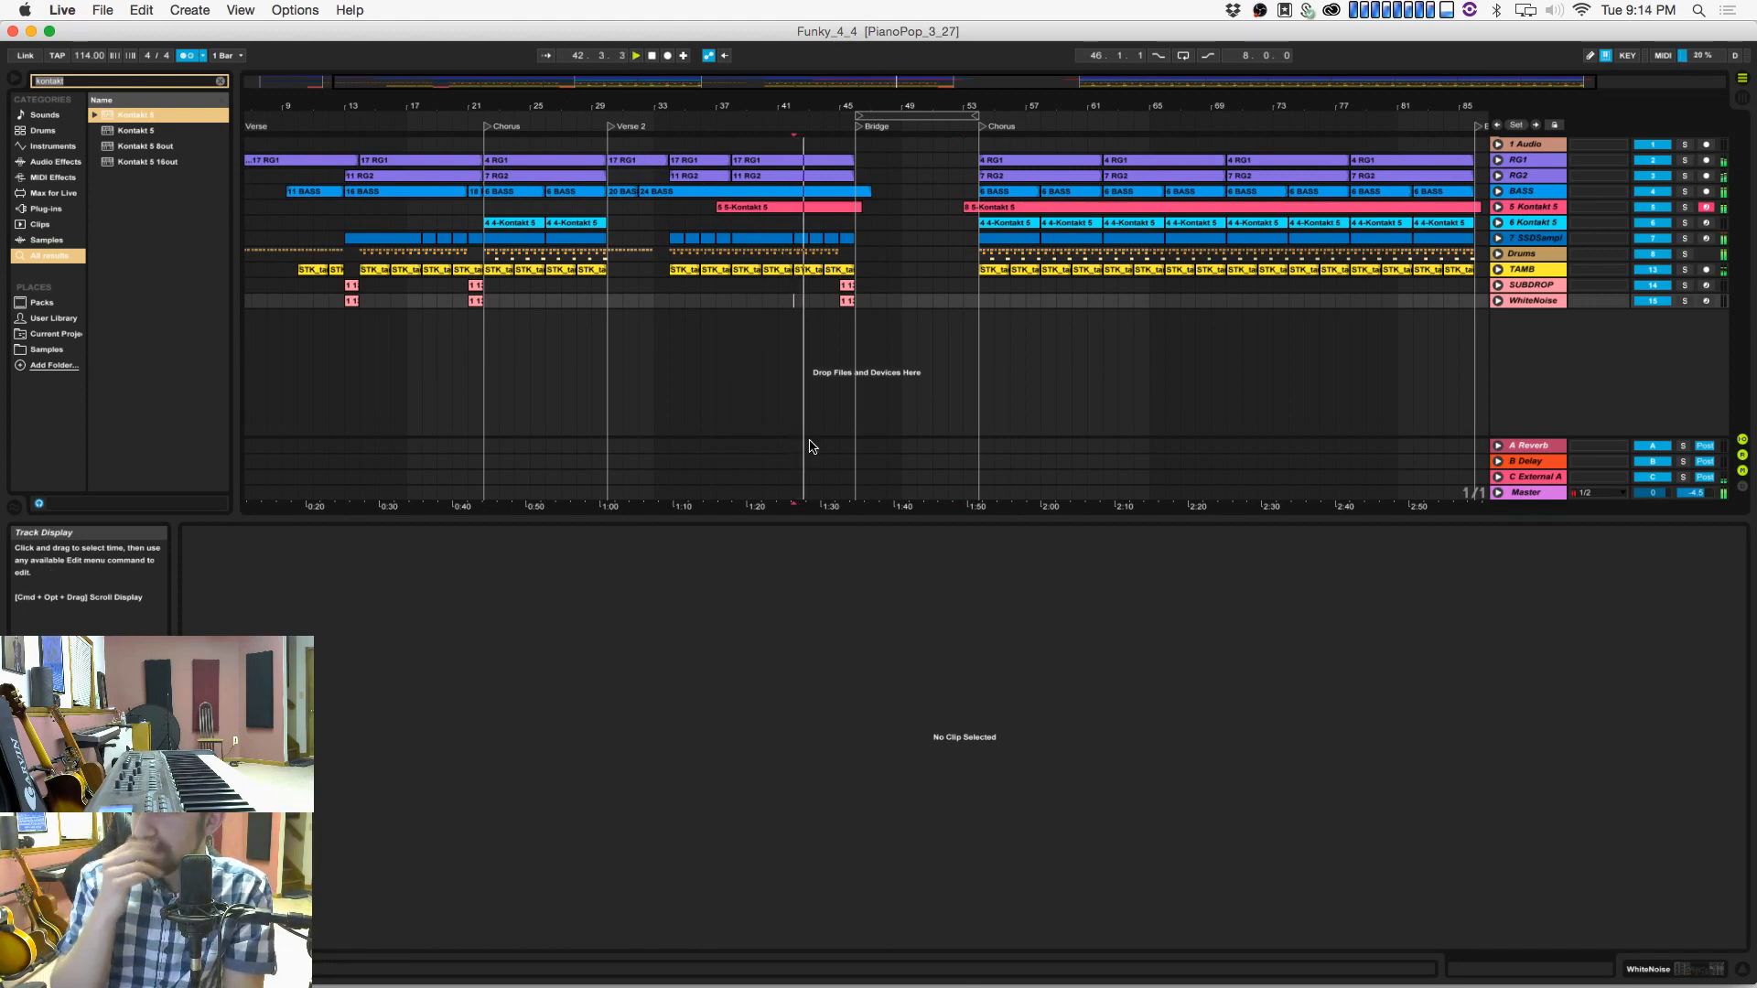
{"action": "key", "text": "space"}
{"action": "left_click", "coordinate": [776, 387]}
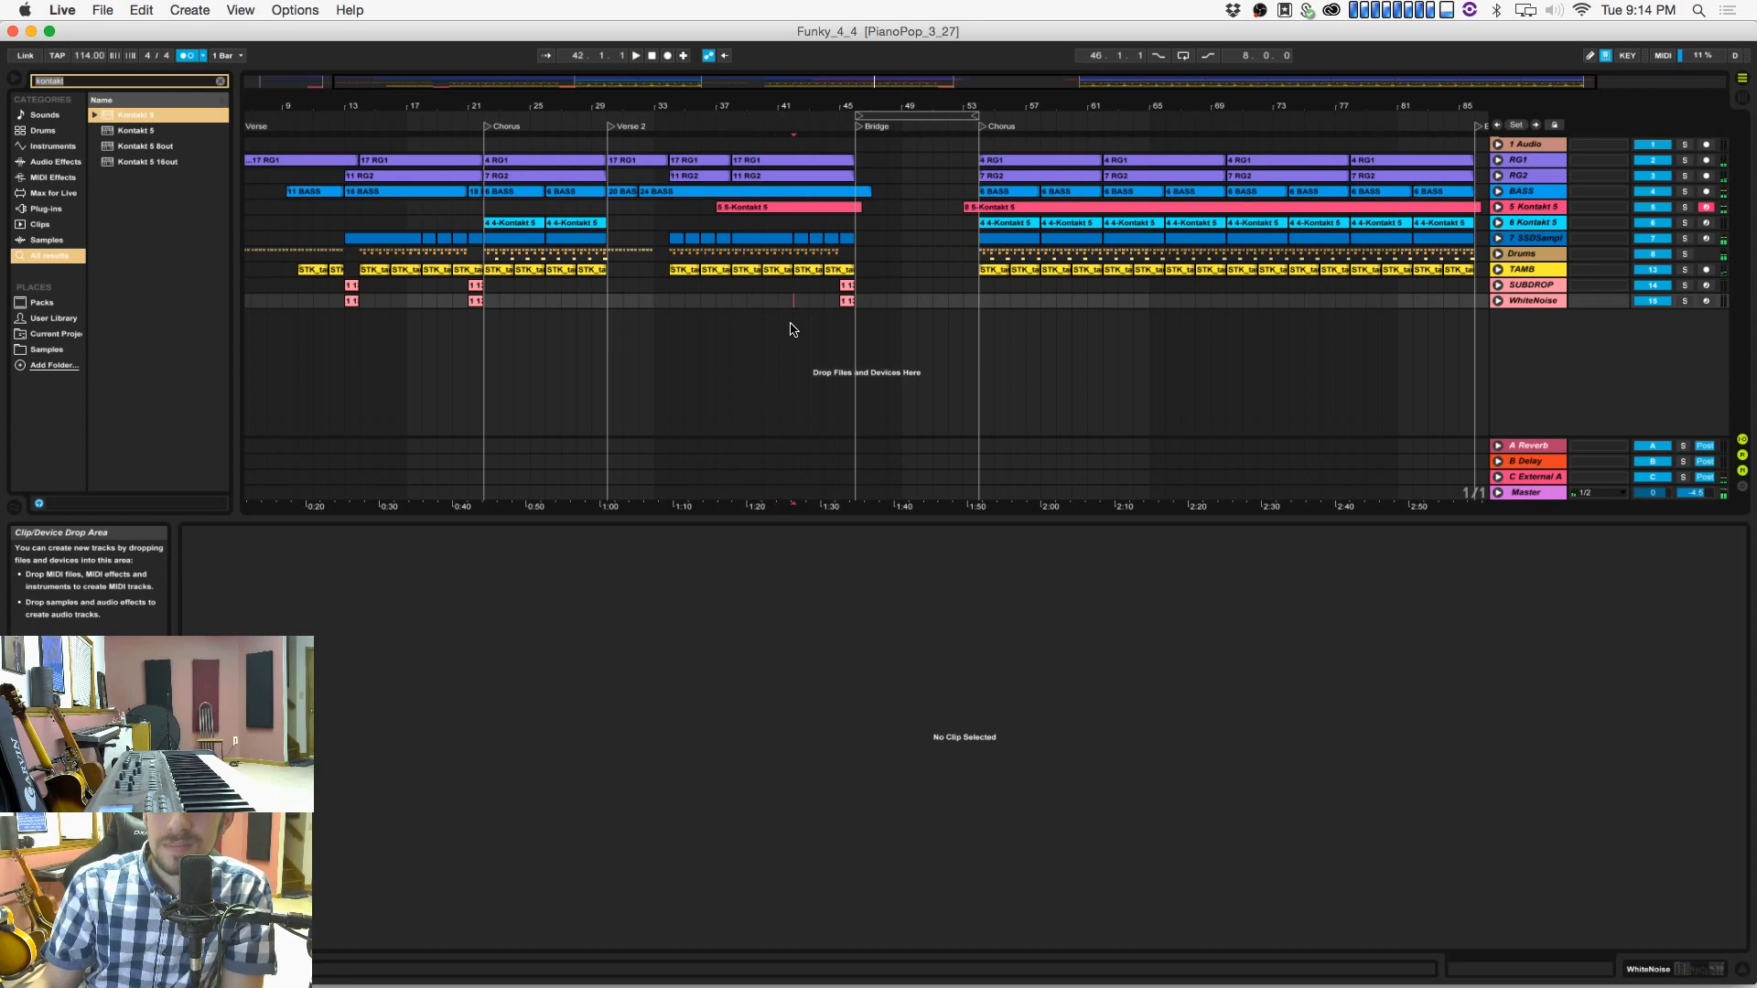
{"action": "key", "text": "space"}
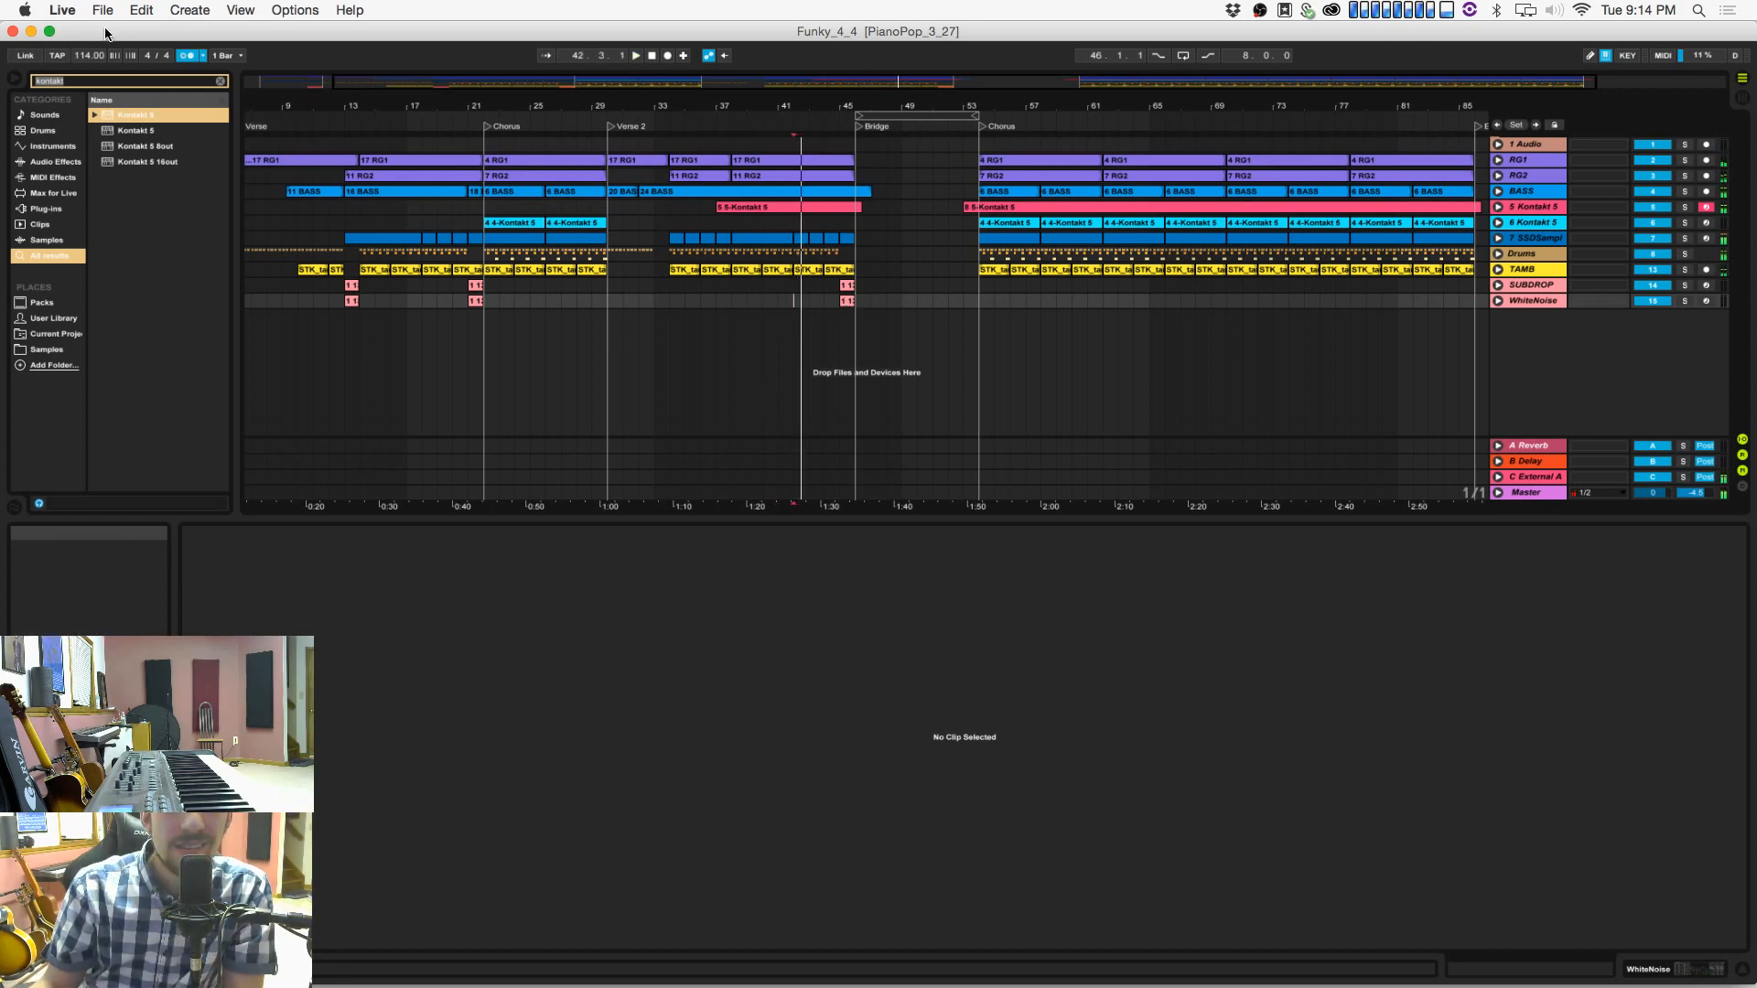
Step: Set the audio buffer size to 256 samples in the preferences and close them
{"action": "left_click", "coordinate": [62, 10]}
{"action": "left_click", "coordinate": [87, 58]}
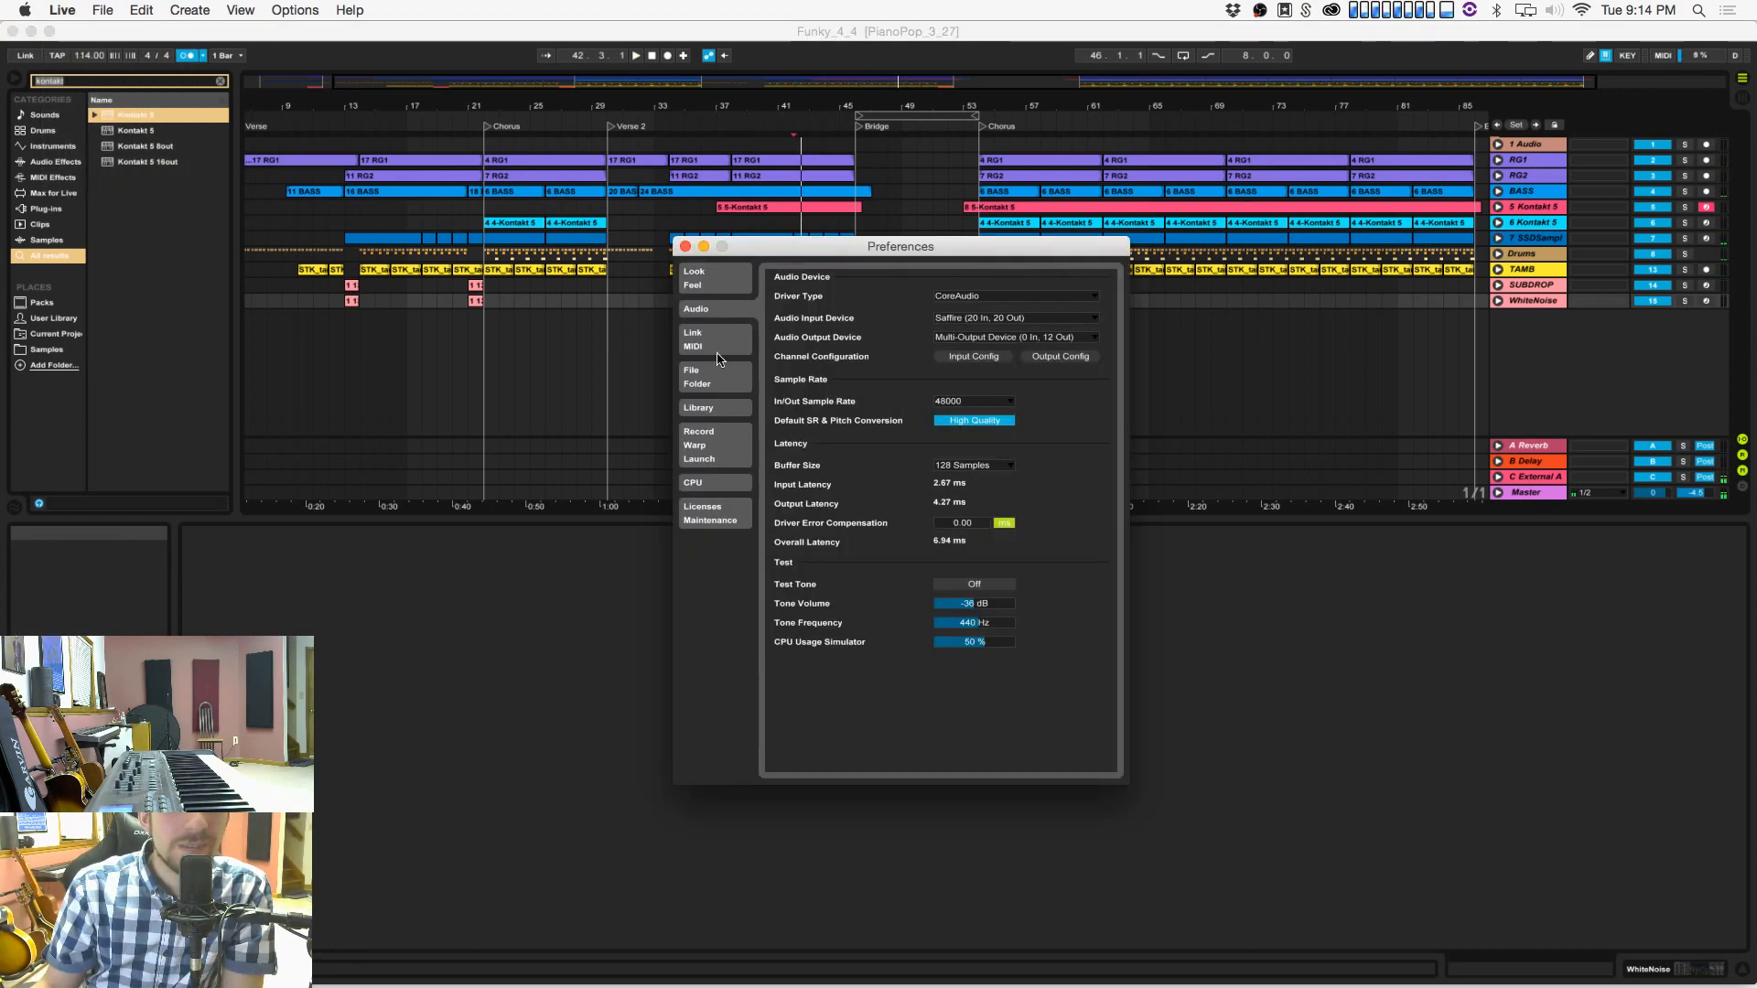
{"action": "left_click", "coordinate": [946, 465]}
{"action": "left_click", "coordinate": [949, 502]}
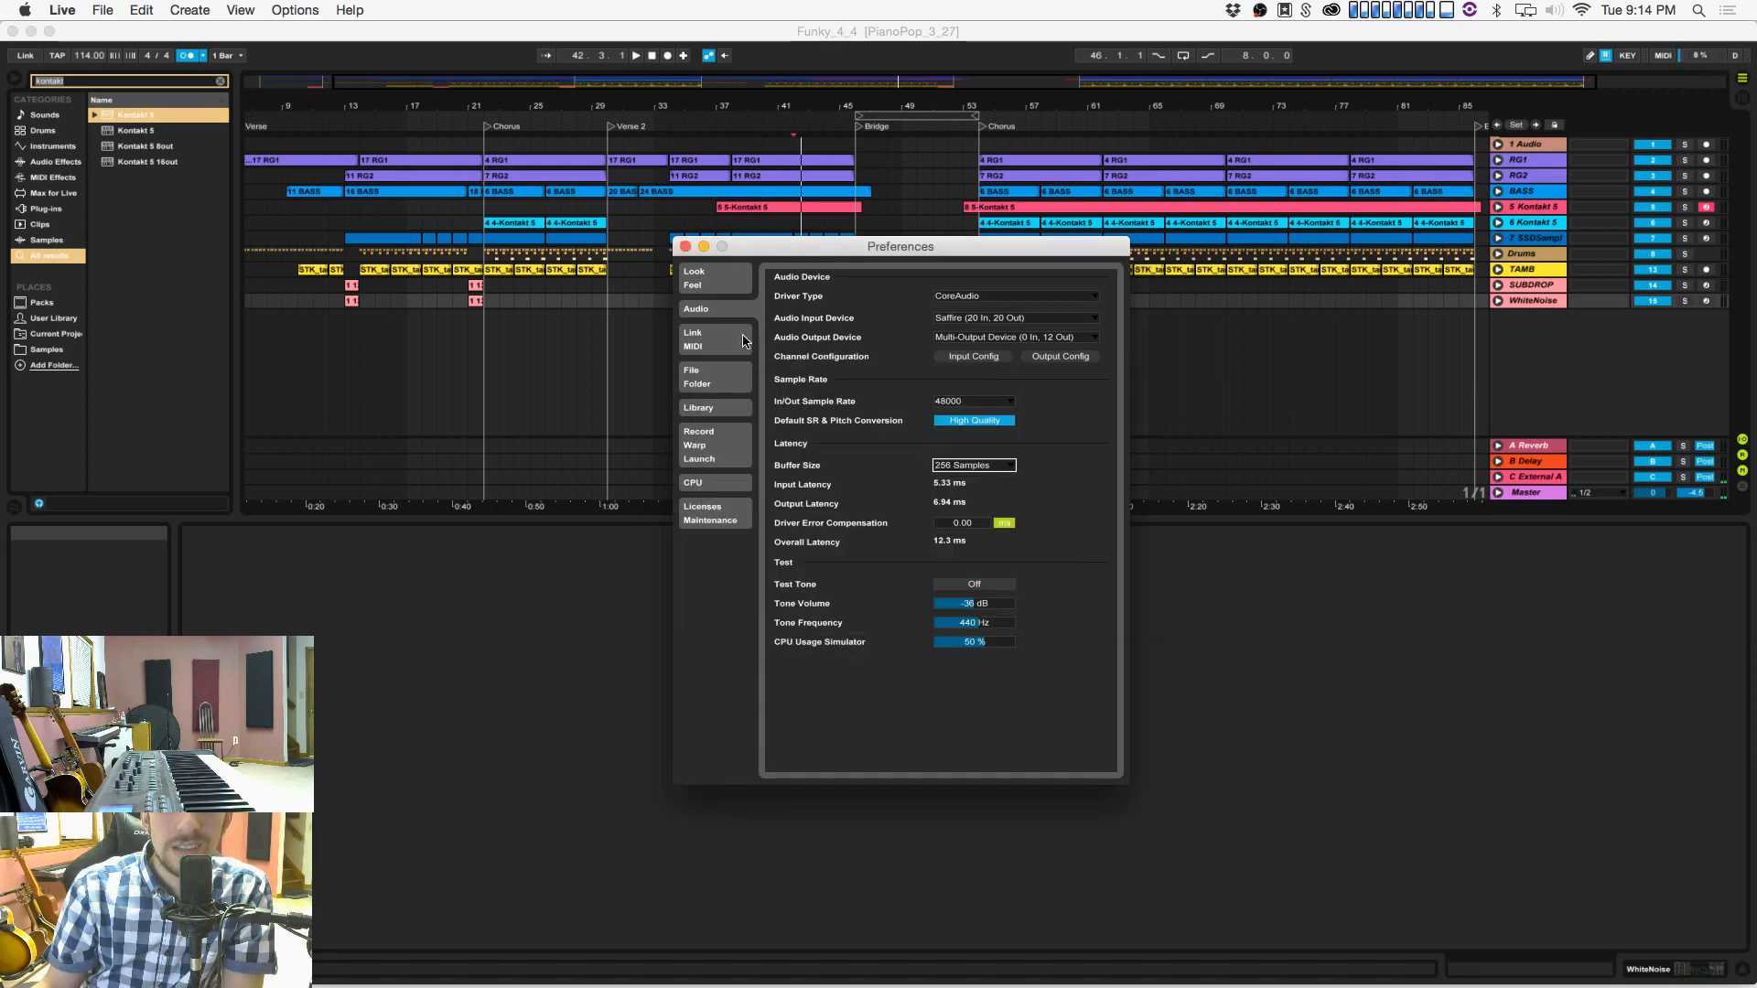
{"action": "left_click", "coordinate": [685, 246]}
Step: Listen to the transition from bar 44 of Verse 2 up to the start of the Bridge
{"action": "left_click", "coordinate": [902, 301]}
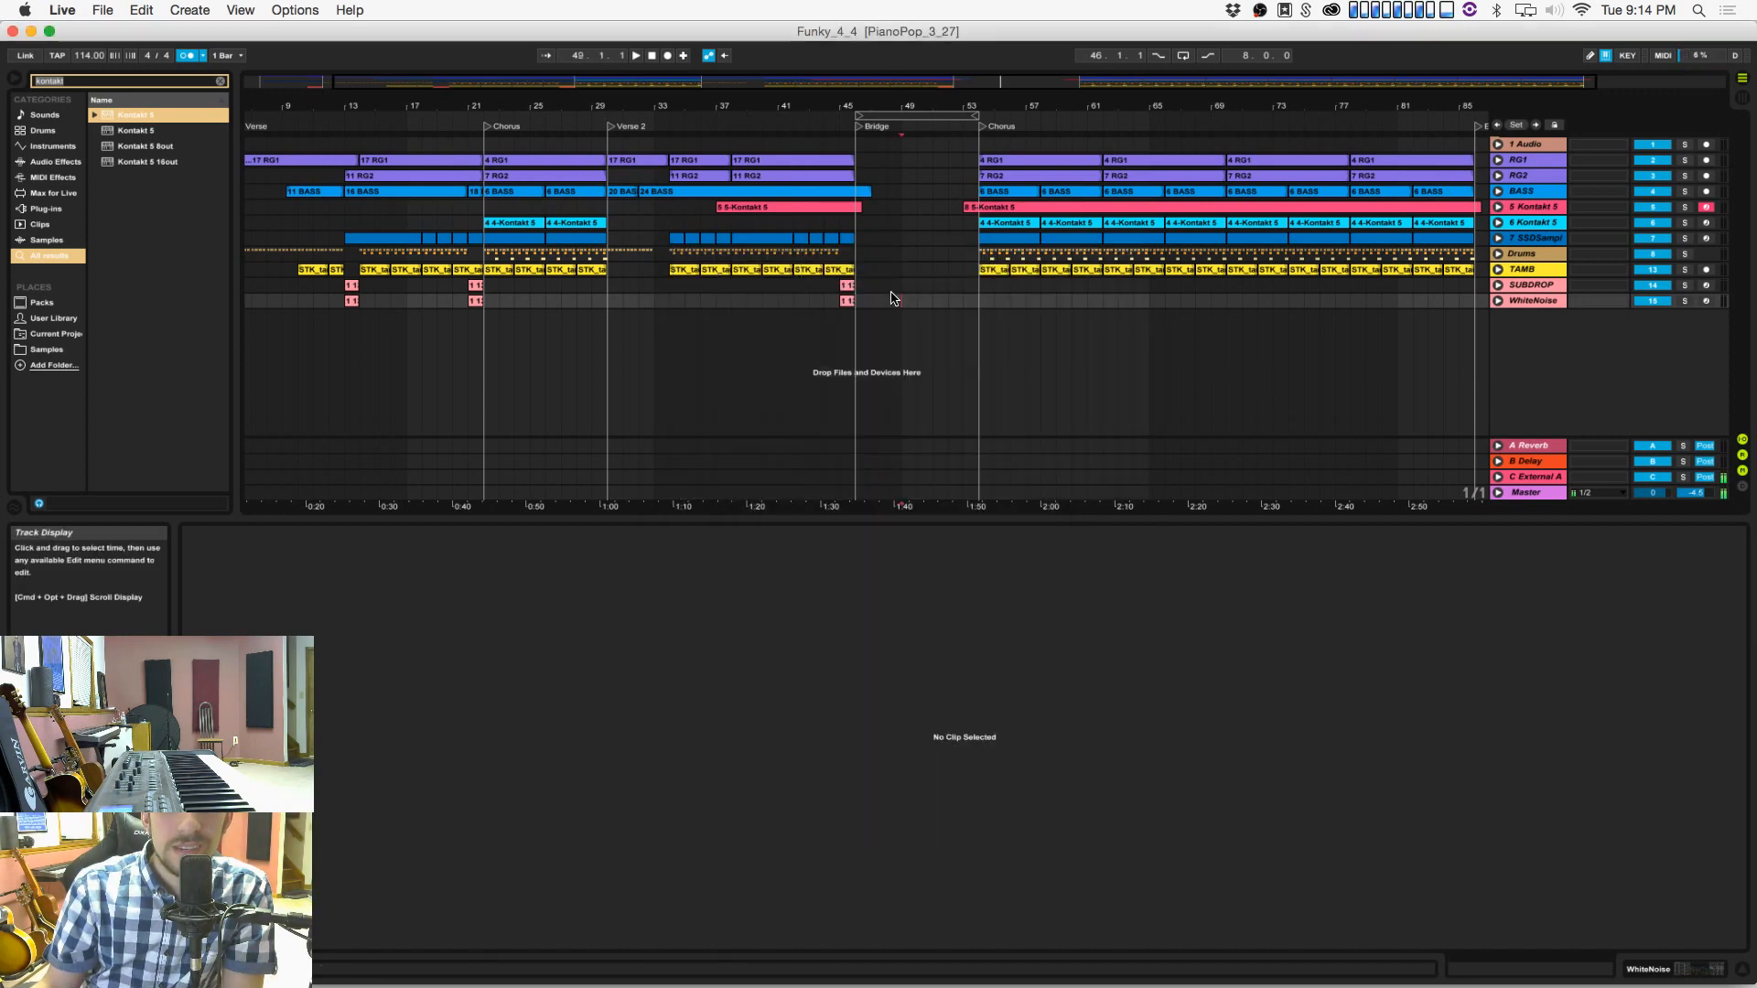
{"action": "left_click", "coordinate": [824, 301]}
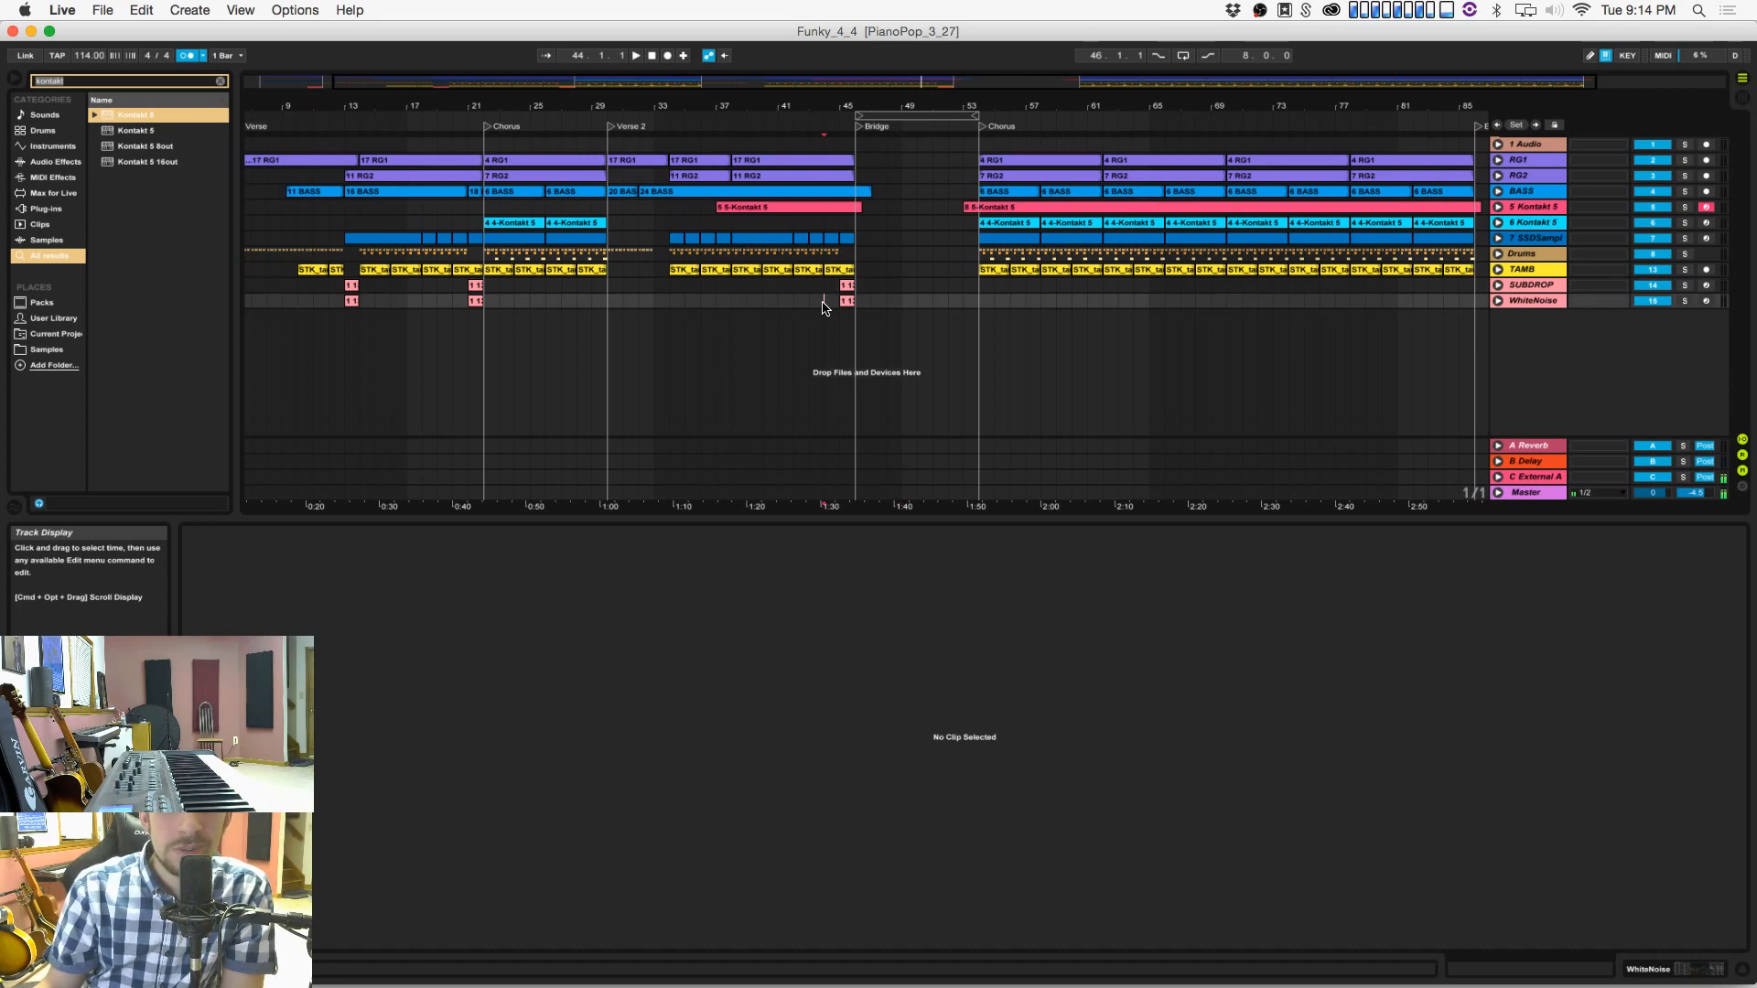
{"action": "mouse_move", "coordinate": [799, 106]}
{"action": "left_mouse_down"}
{"action": "mouse_move", "coordinate": [891, 108]}
{"action": "mouse_move", "coordinate": [898, 169]}
{"action": "left_mouse_up"}
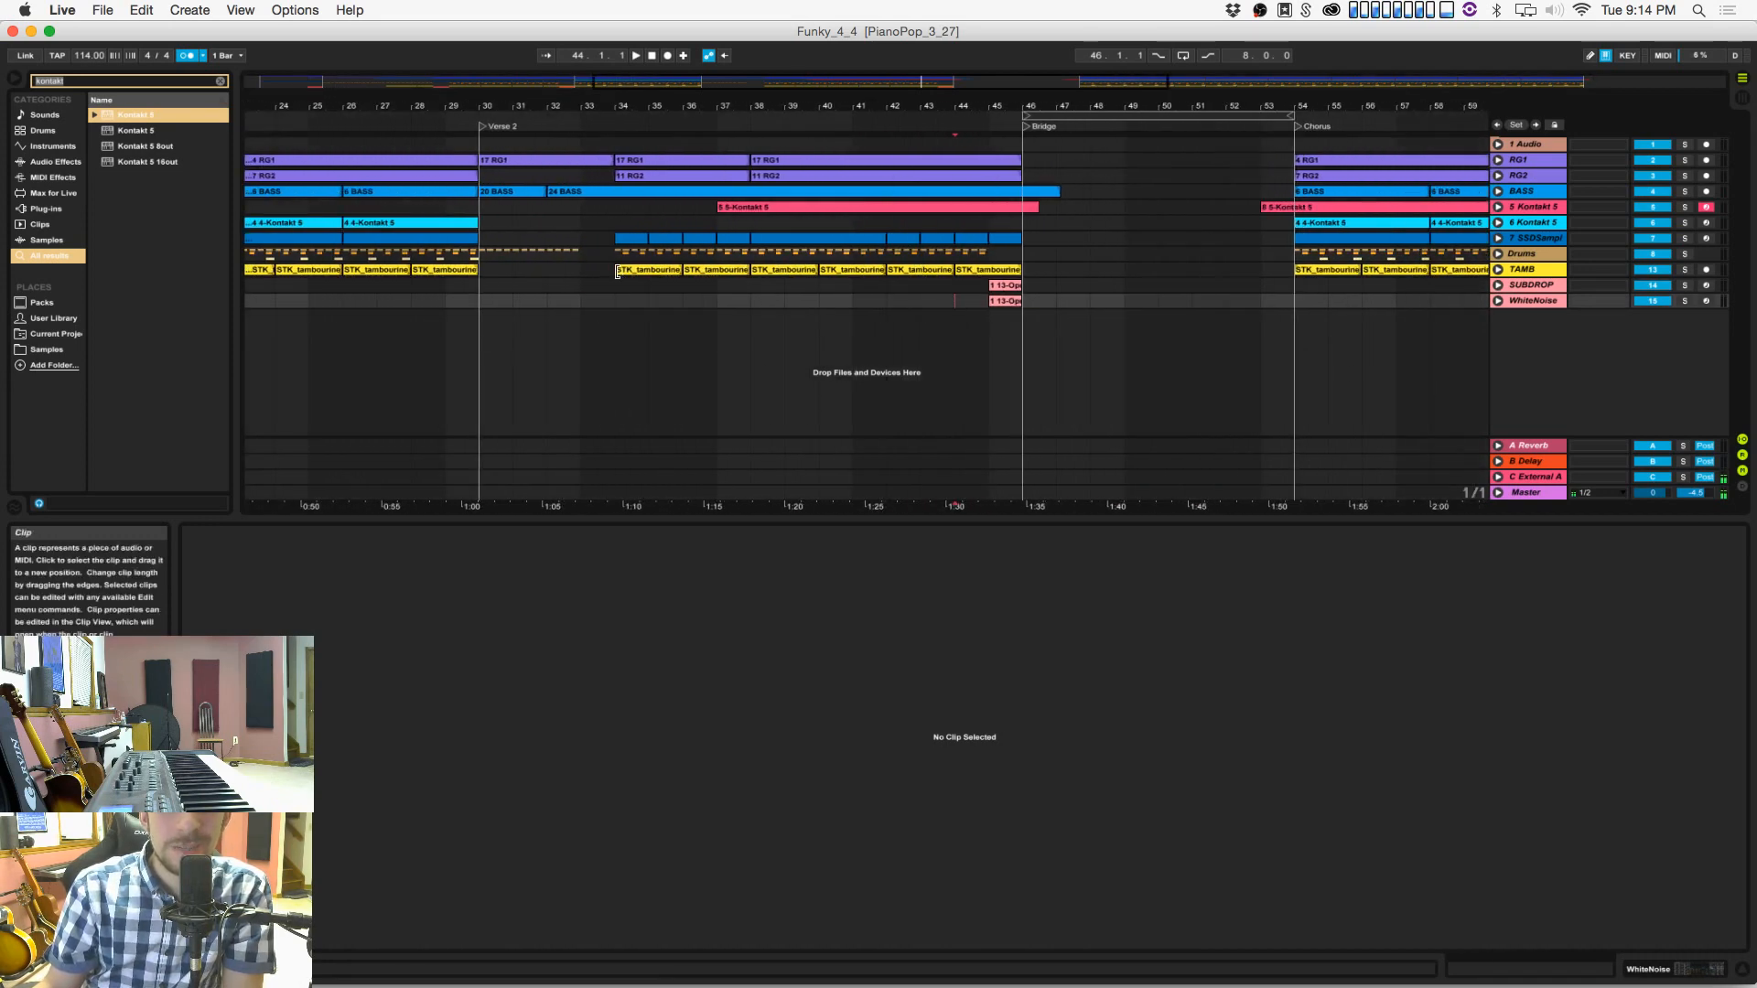
{"action": "left_click", "coordinate": [615, 286]}
{"action": "left_click", "coordinate": [834, 282]}
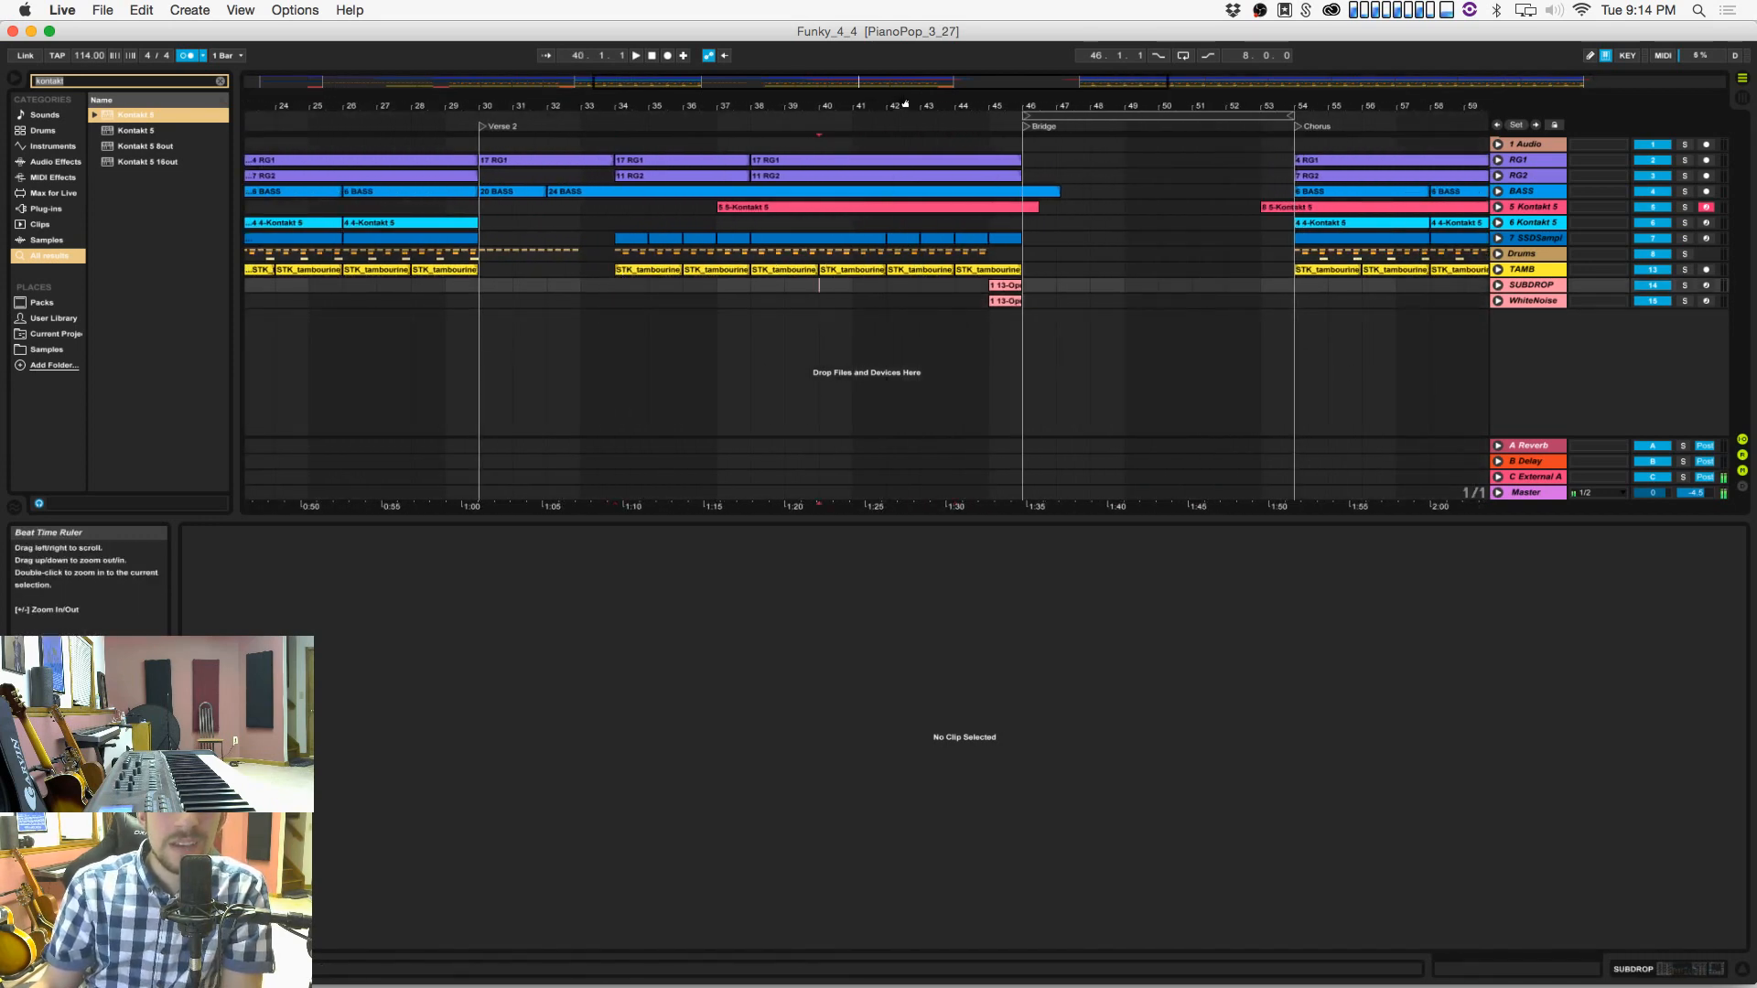
{"action": "left_click_drag", "start_coordinate": [899, 107], "coordinate": [897, 64]}
{"action": "key", "text": "space"}
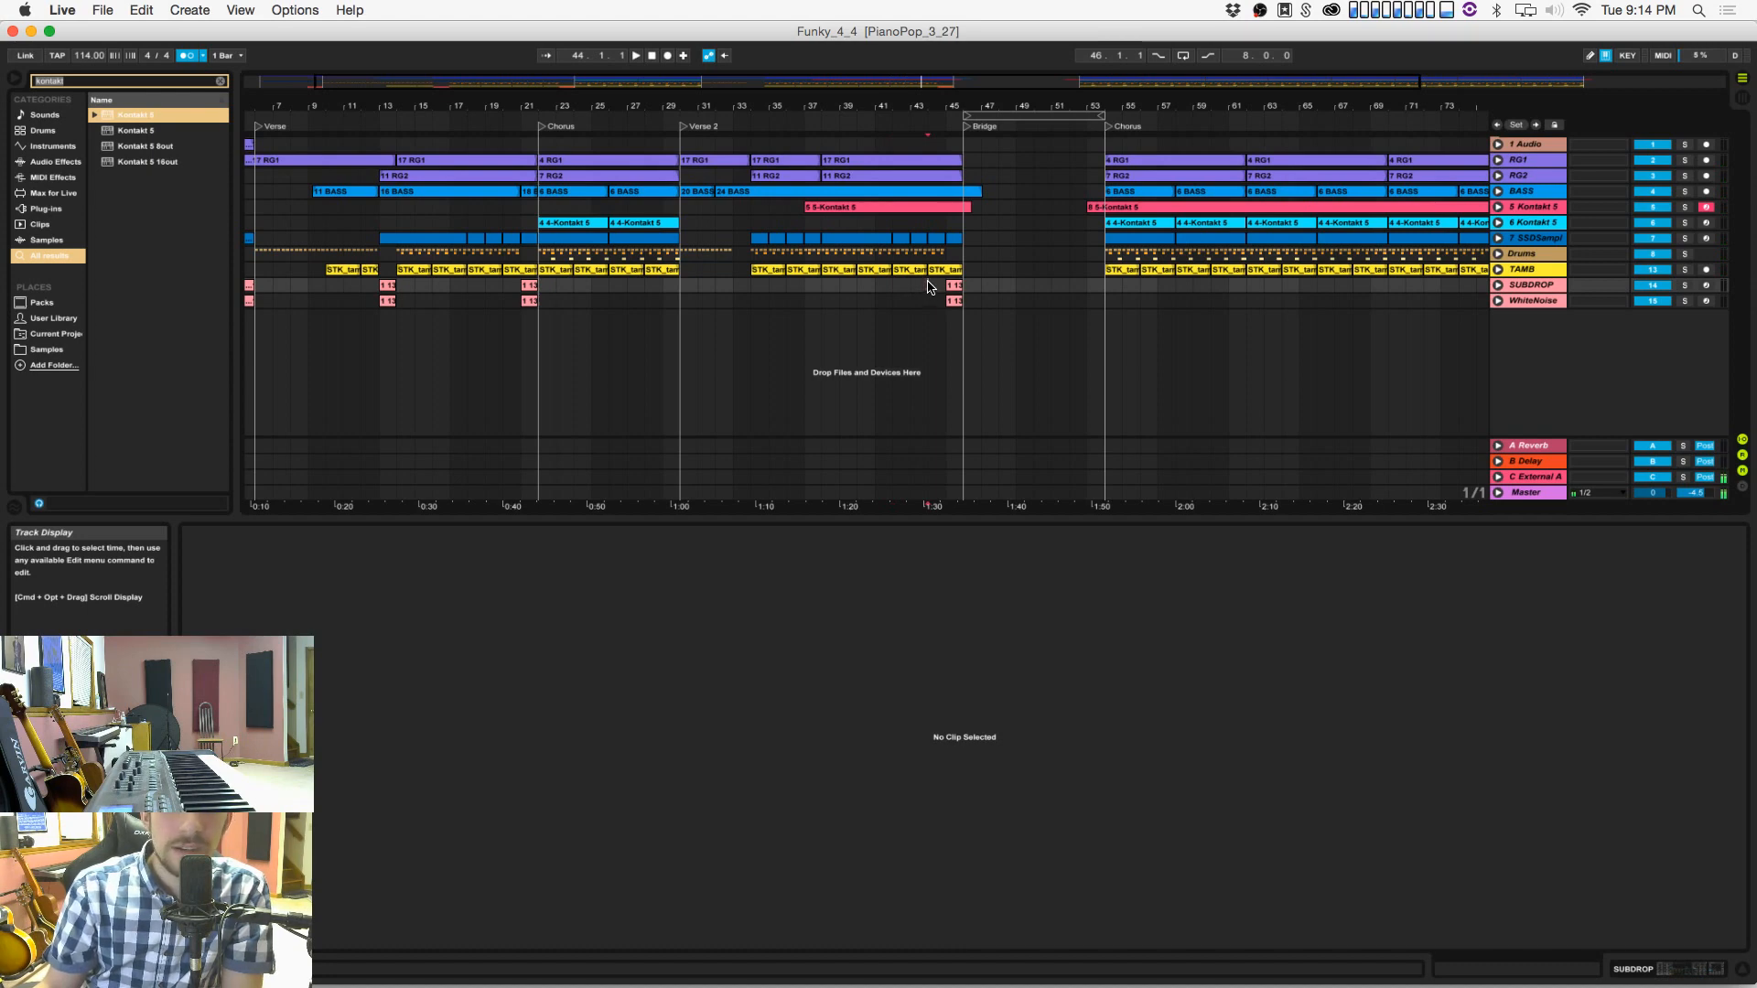
{"action": "key", "text": "space"}
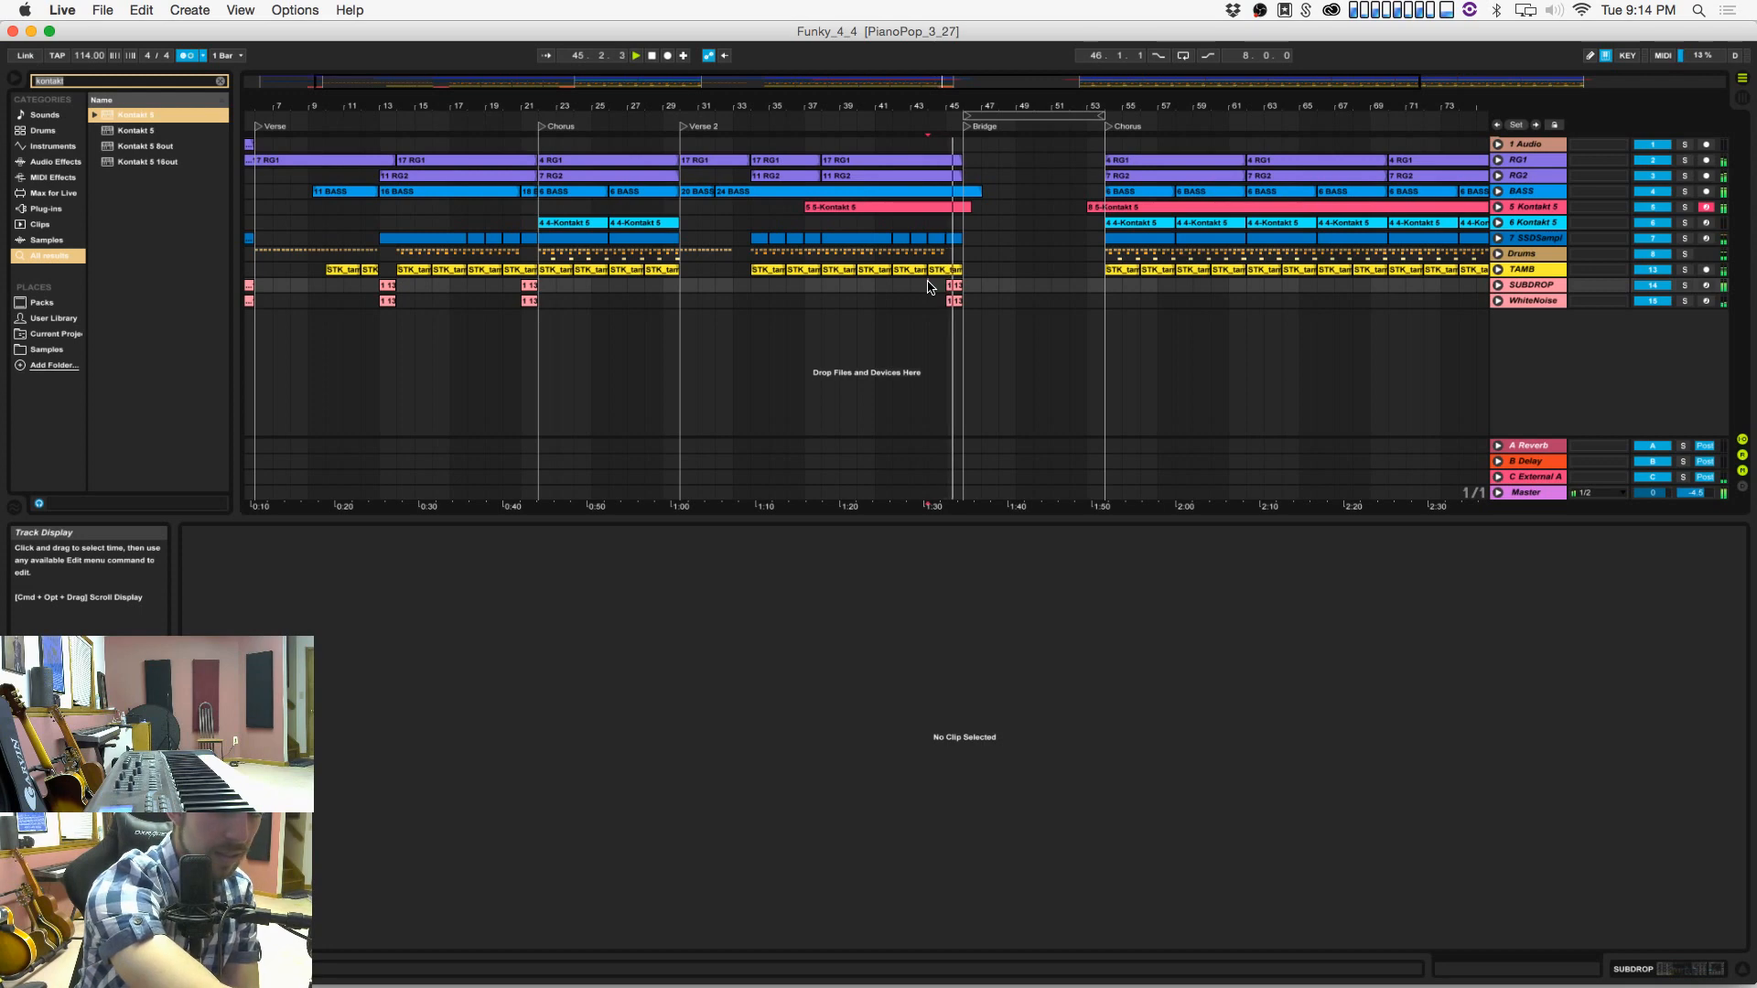
{"action": "key", "text": "space"}
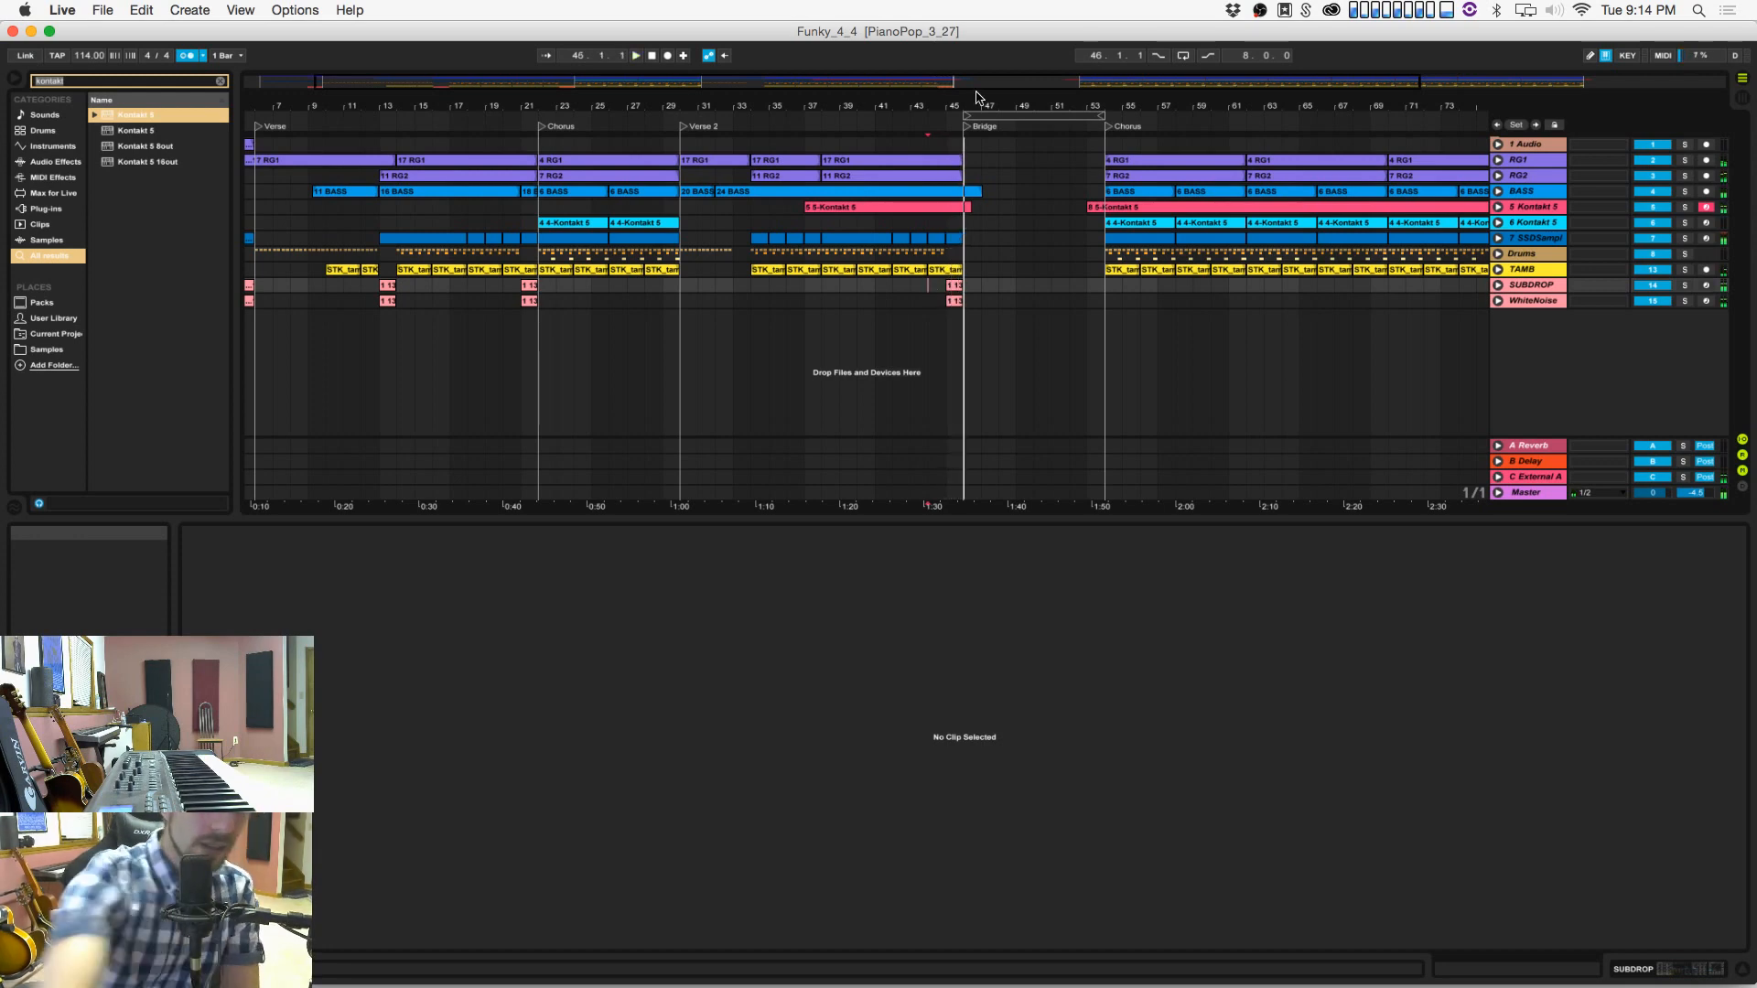
{"action": "left_click_drag", "start_coordinate": [980, 100], "coordinate": [803, 106]}
{"action": "left_click", "coordinate": [772, 165]}
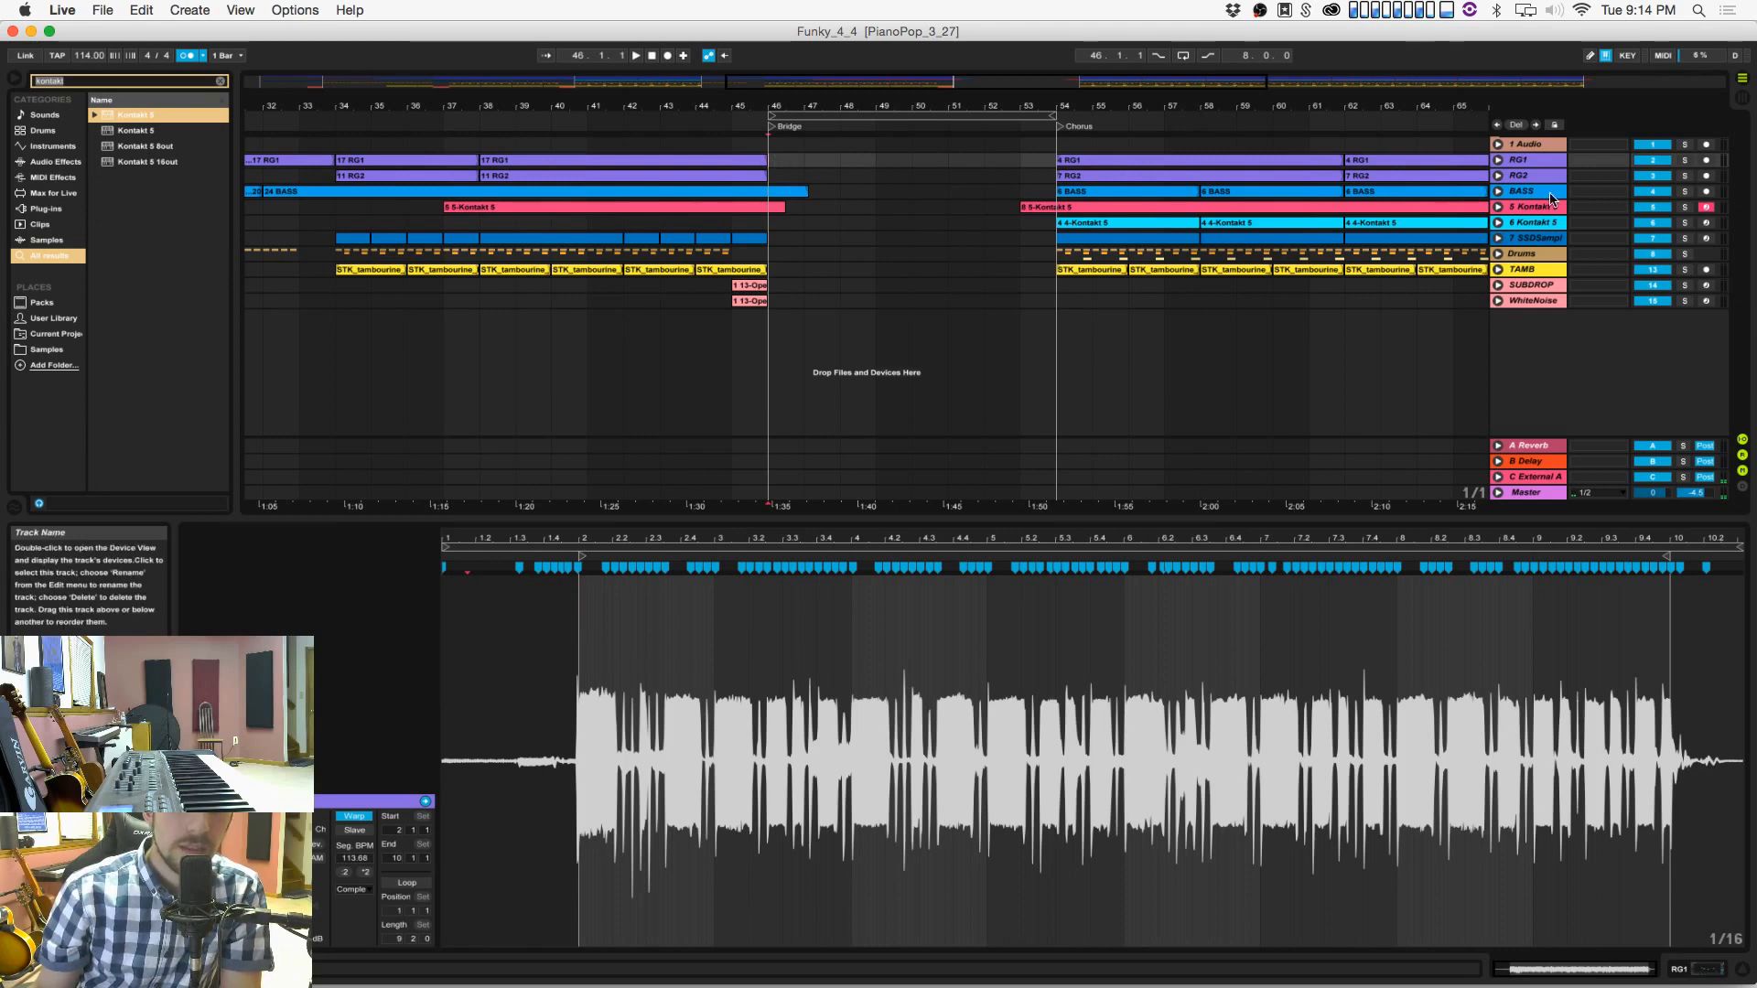
{"action": "left_click", "coordinate": [1499, 191]}
{"action": "left_click", "coordinate": [1499, 192]}
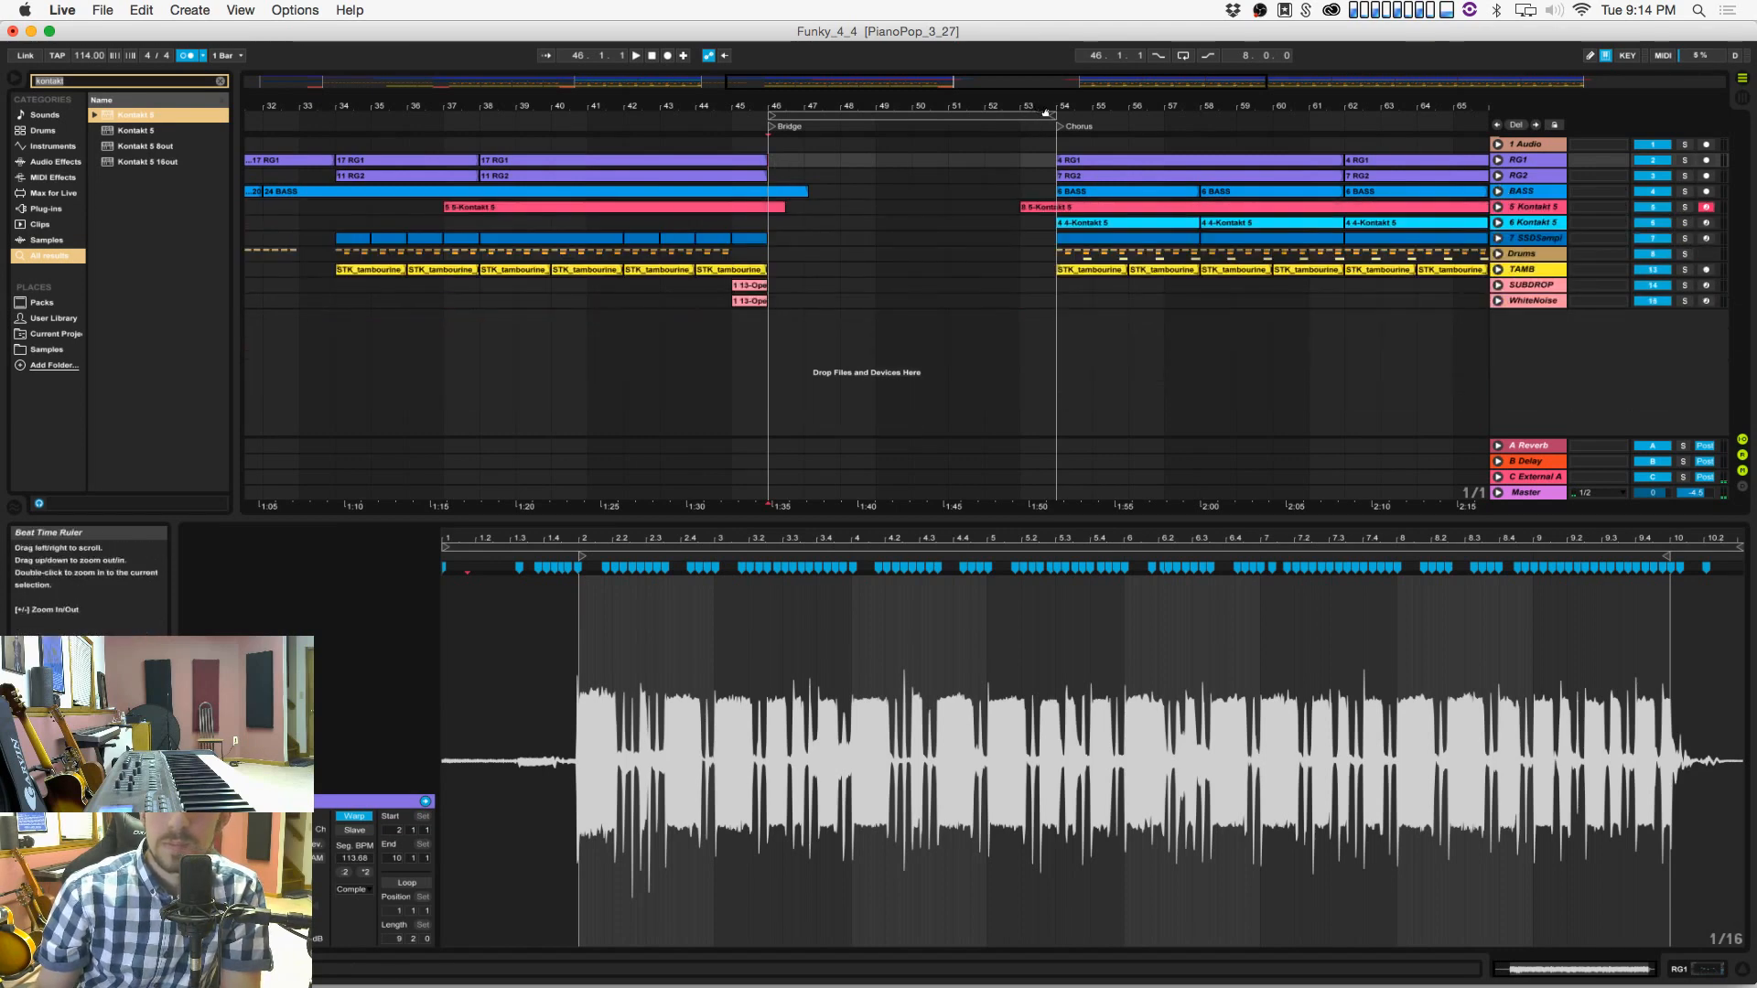
Step: Select the final Chorus clips on all tracks from bar 54 past the END marker and move them to start at bar 62
{"action": "left_click_drag", "start_coordinate": [1046, 106], "coordinate": [806, 81]}
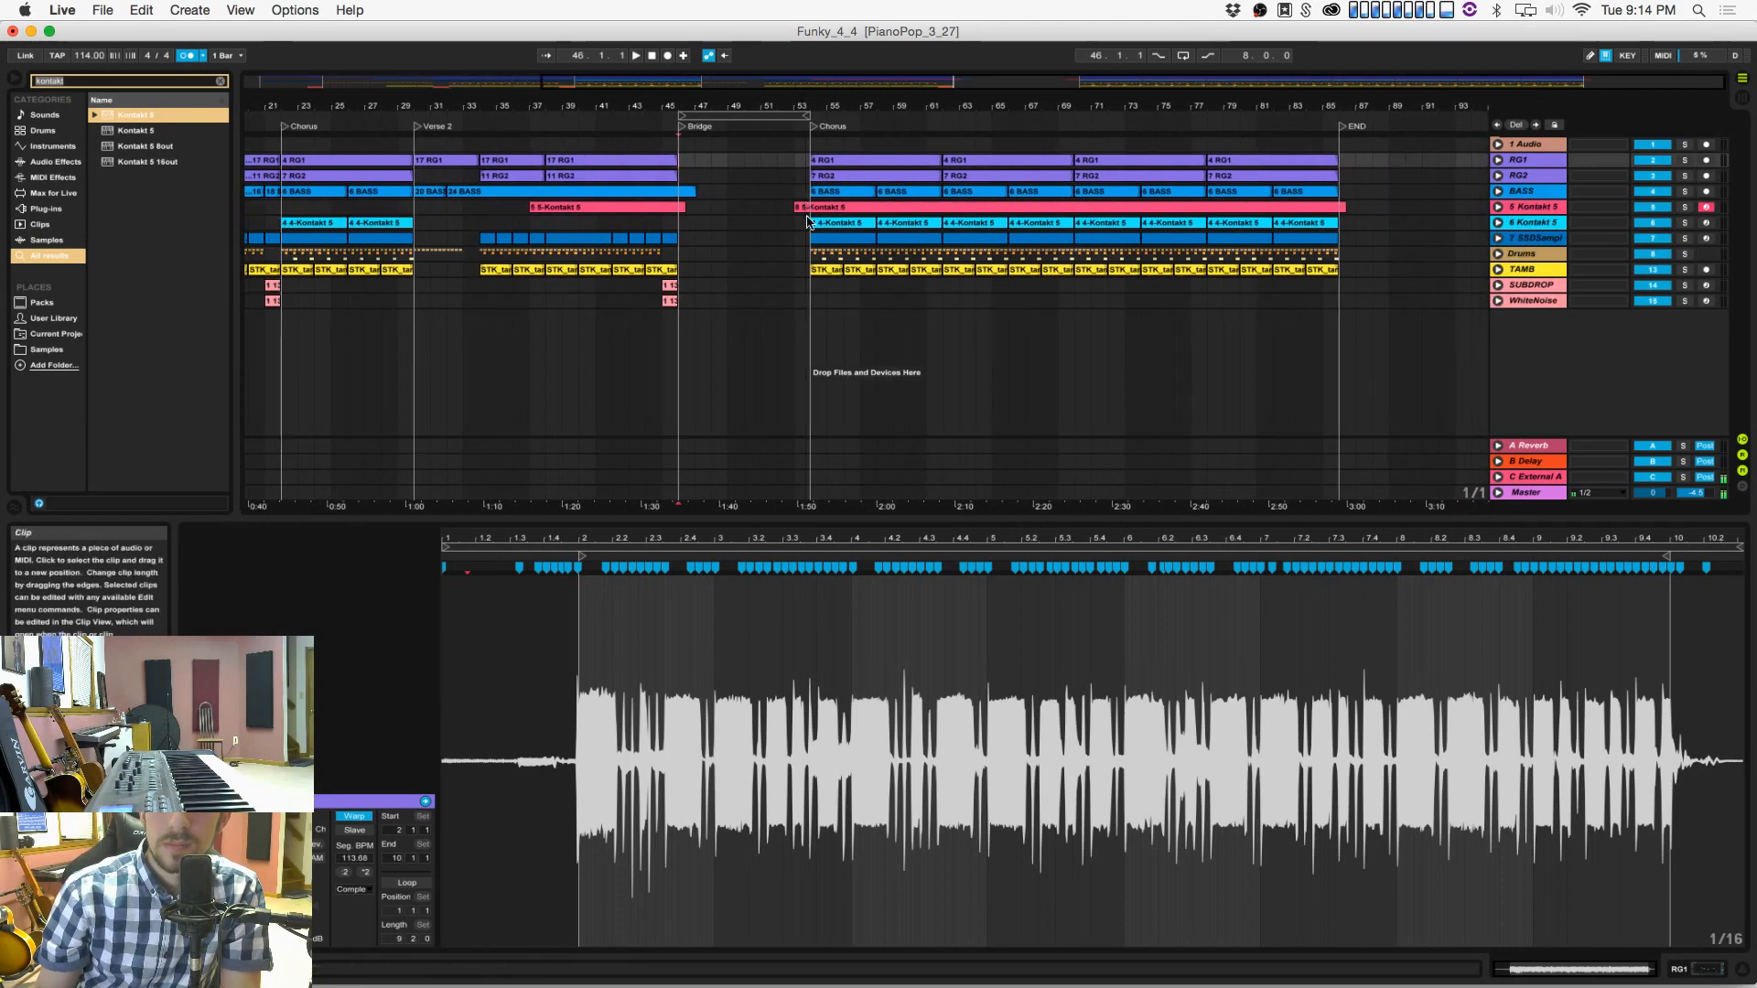
{"action": "left_click_drag", "start_coordinate": [815, 296], "coordinate": [1374, 137]}
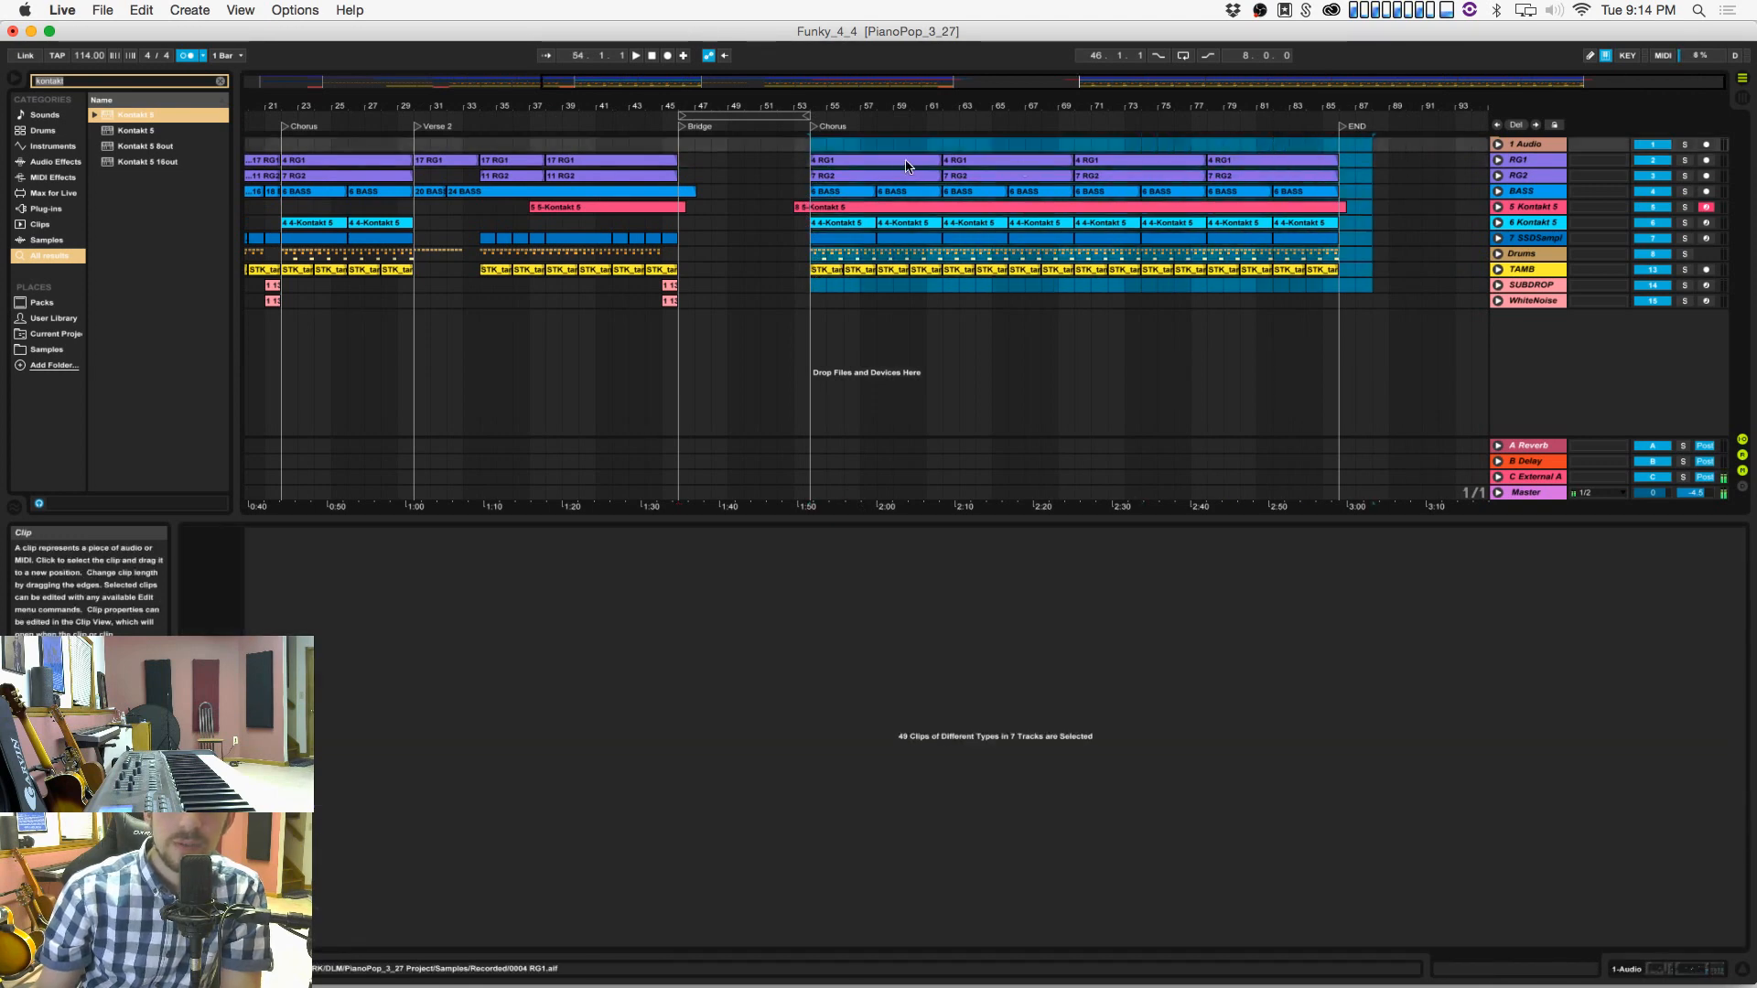
{"action": "left_click_drag", "start_coordinate": [842, 165], "coordinate": [982, 165]}
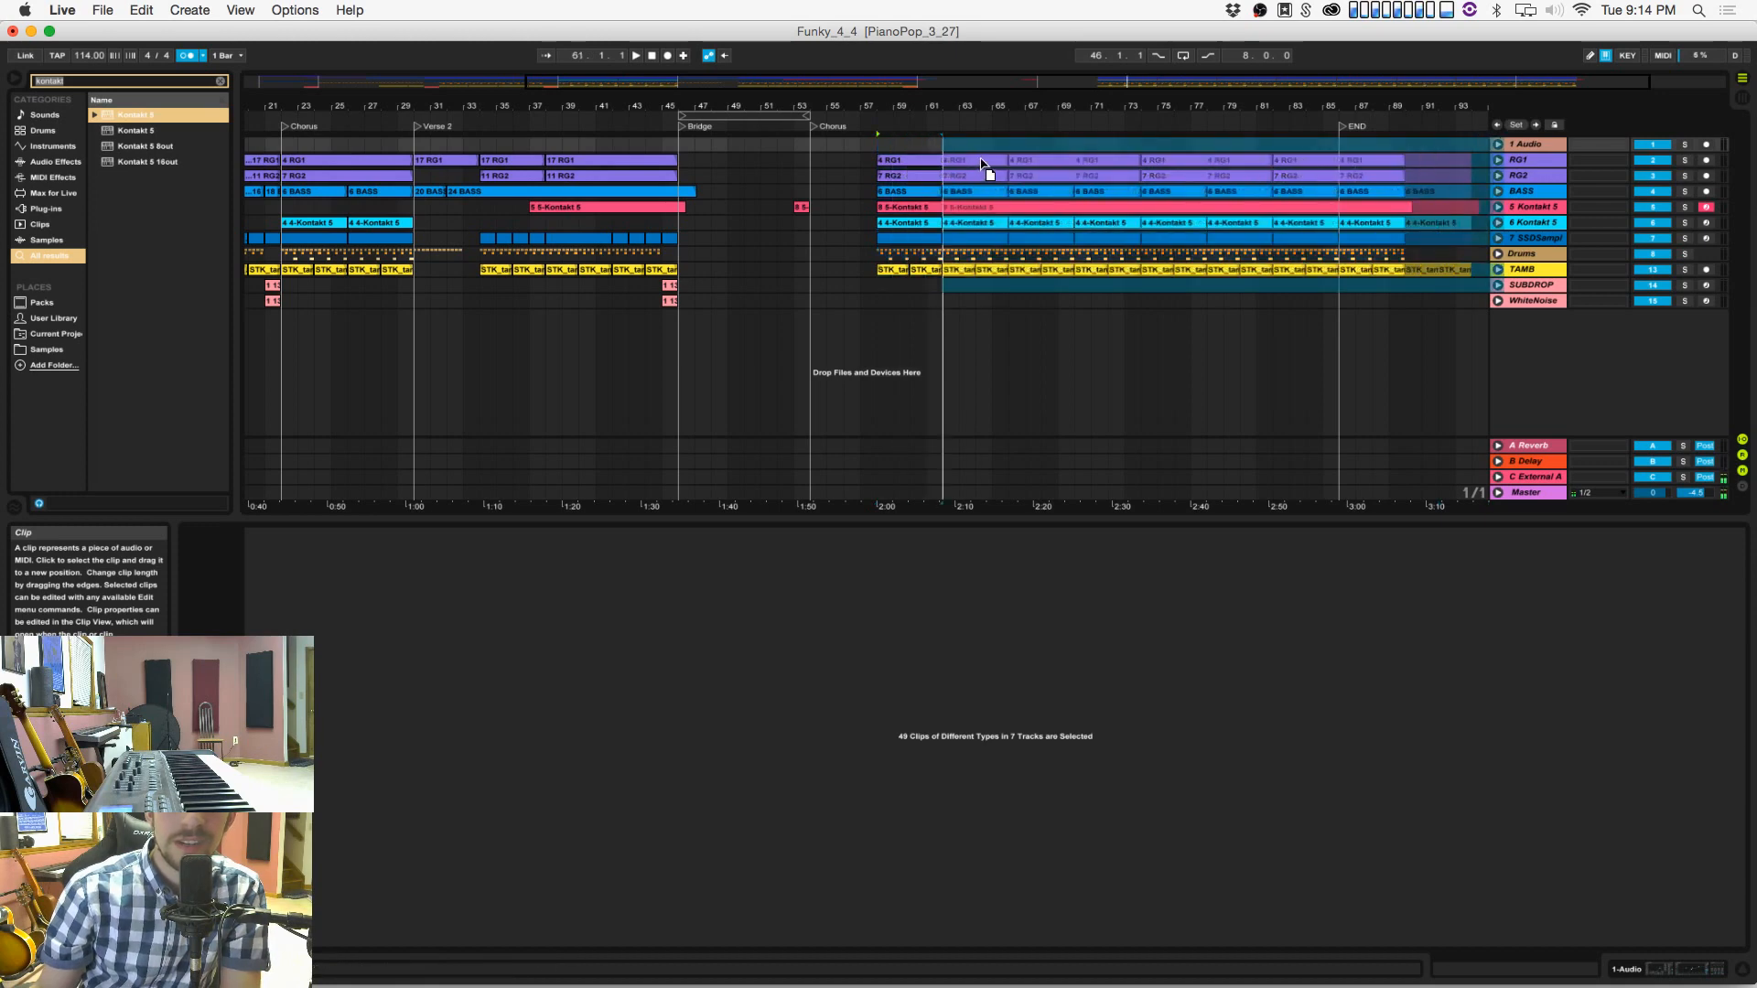
{"action": "left_click", "coordinate": [880, 221]}
Step: Delete the leftover clavinet clip fragment just before bar 54, place the insert marker at the Bridge start on RG1, and save the set
{"action": "left_click_drag", "start_coordinate": [823, 193], "coordinate": [775, 239]}
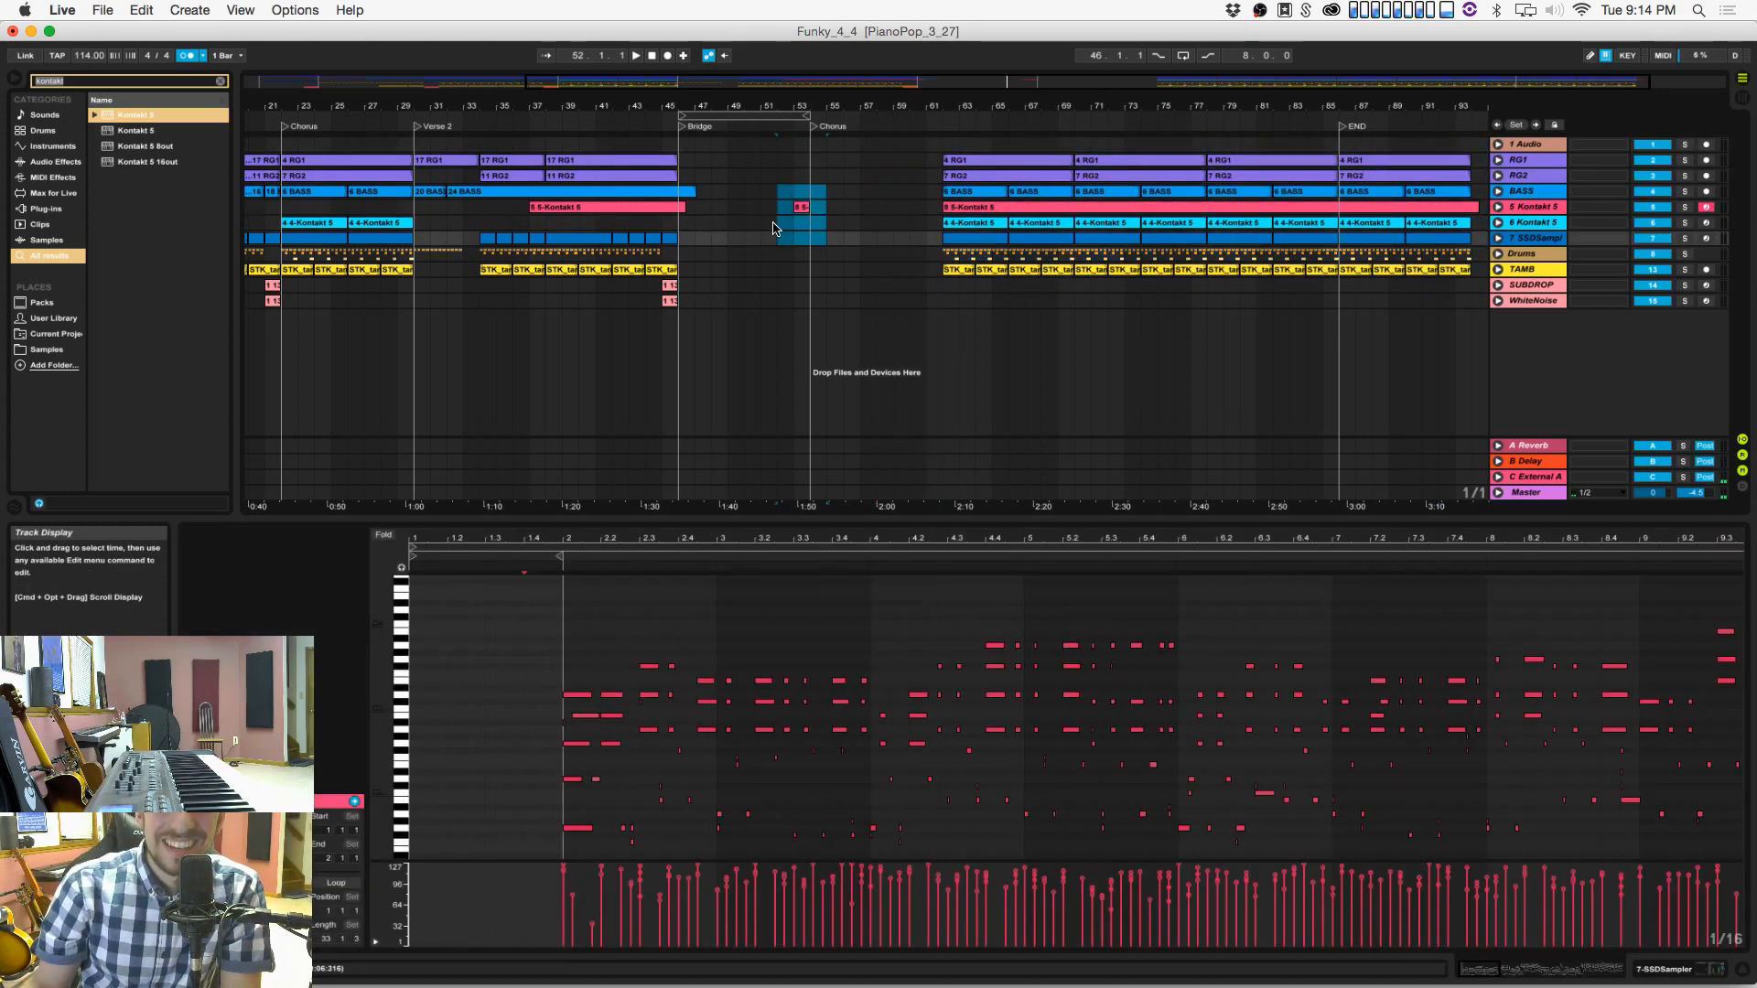
{"action": "key", "text": "Delete"}
{"action": "left_click", "coordinate": [681, 210]}
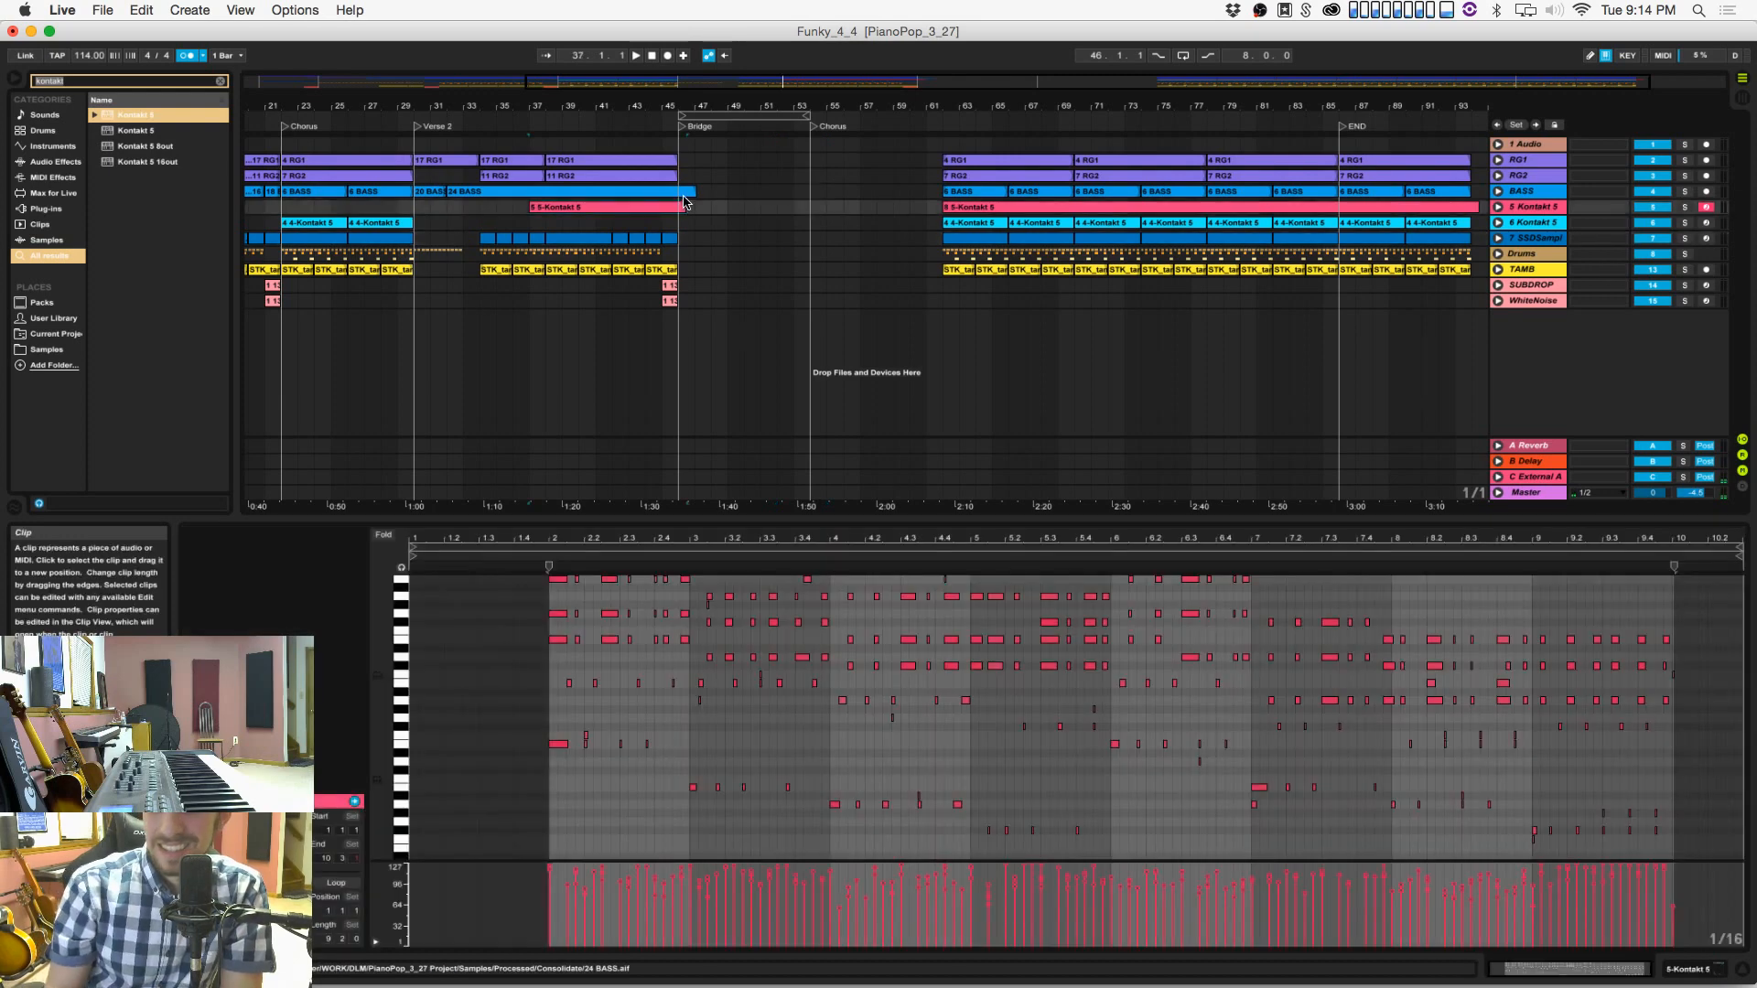
{"action": "left_click", "coordinate": [682, 177]}
{"action": "left_click", "coordinate": [681, 164]}
{"action": "key", "text": "super+s"}
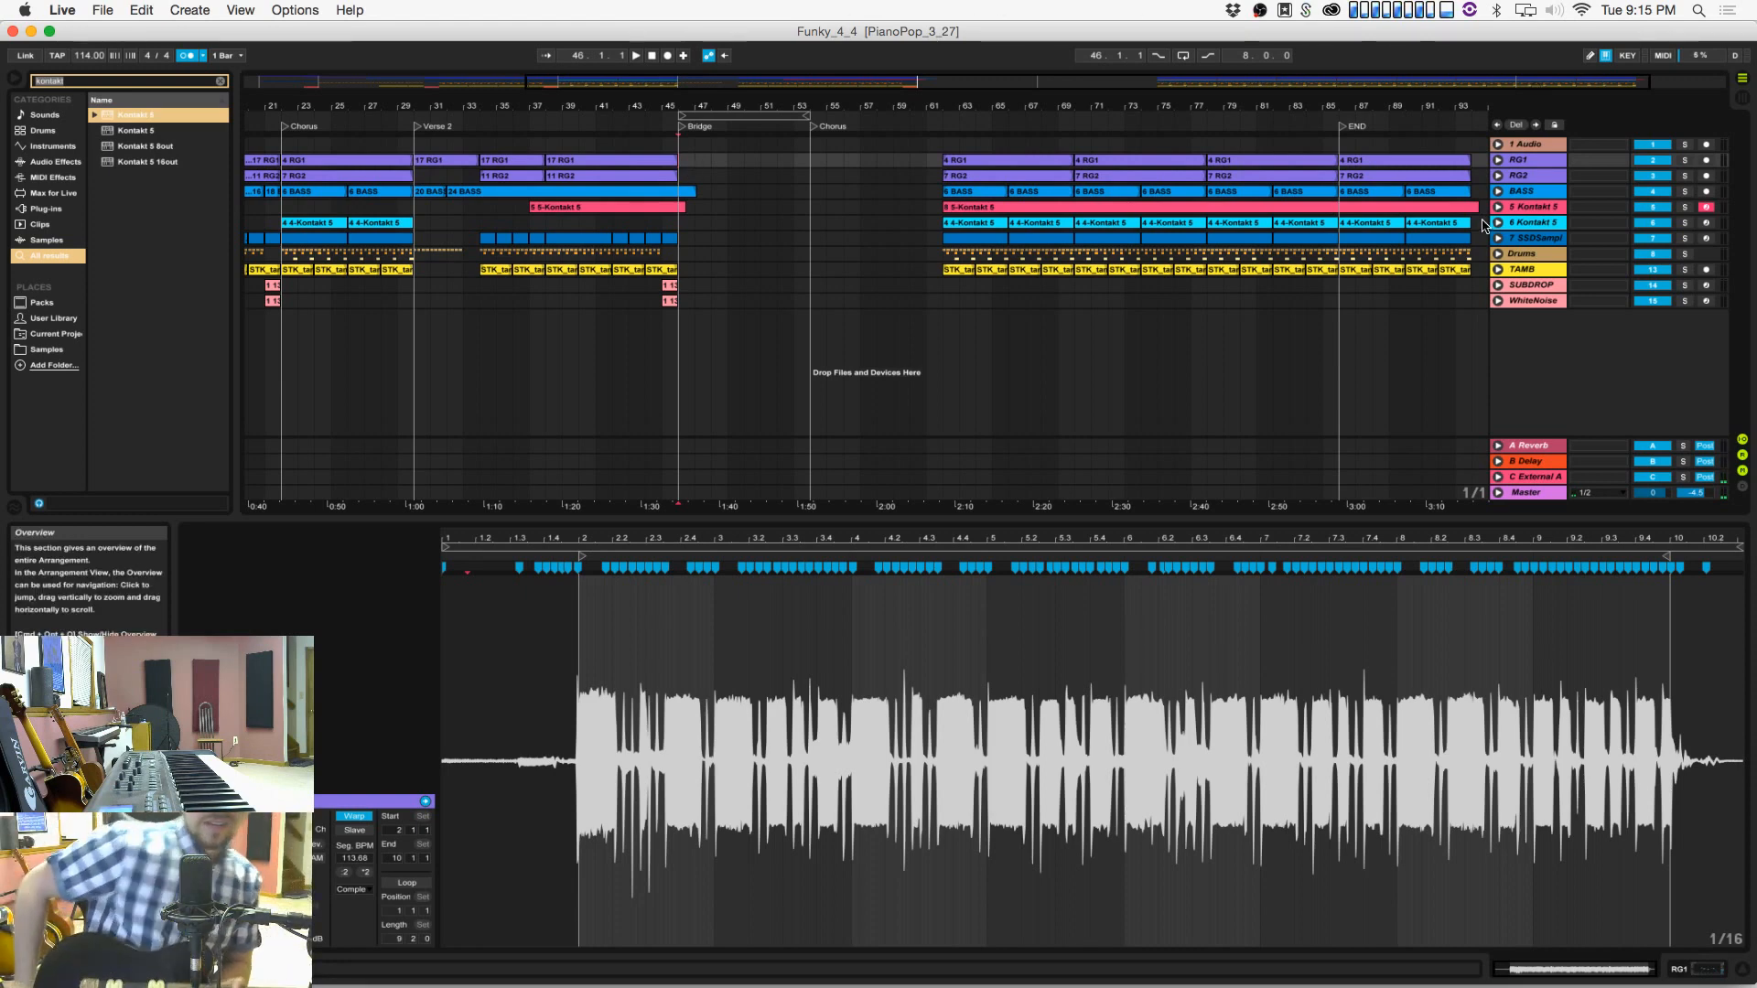
Step: Arm the RG1 track for recording and play from bar 42 towards the Bridge
{"action": "left_click", "coordinate": [1705, 160]}
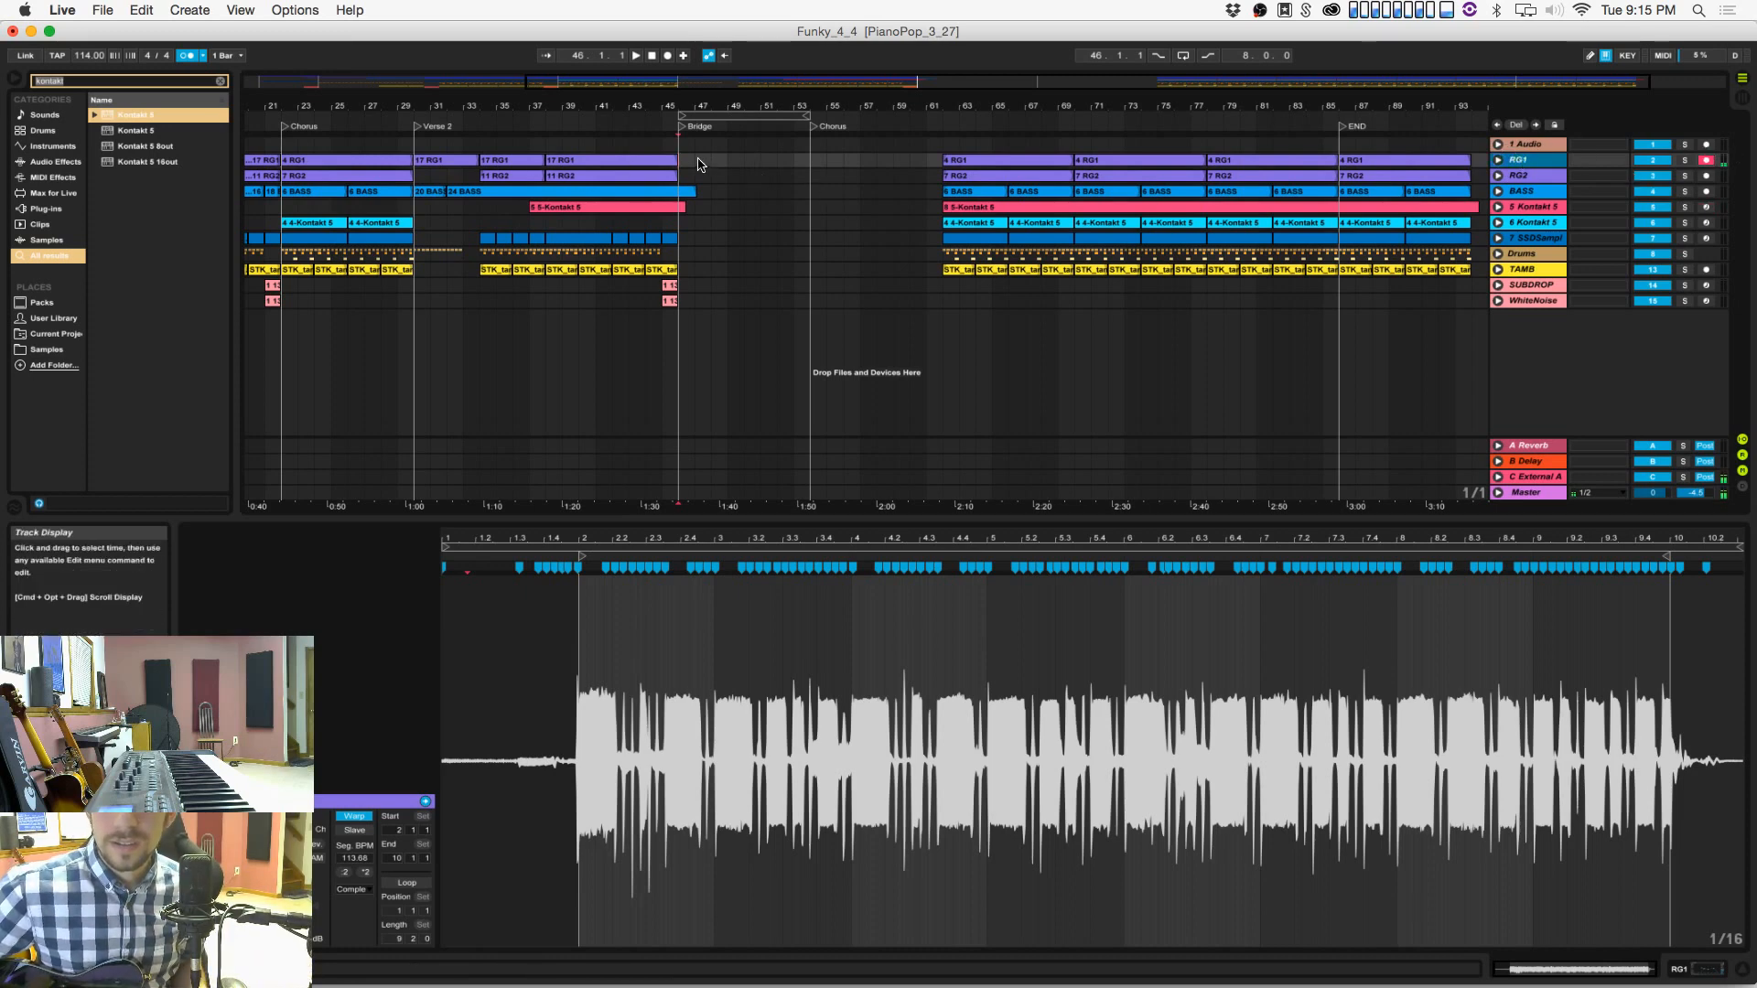
{"action": "left_click", "coordinate": [682, 158]}
{"action": "left_click", "coordinate": [629, 146]}
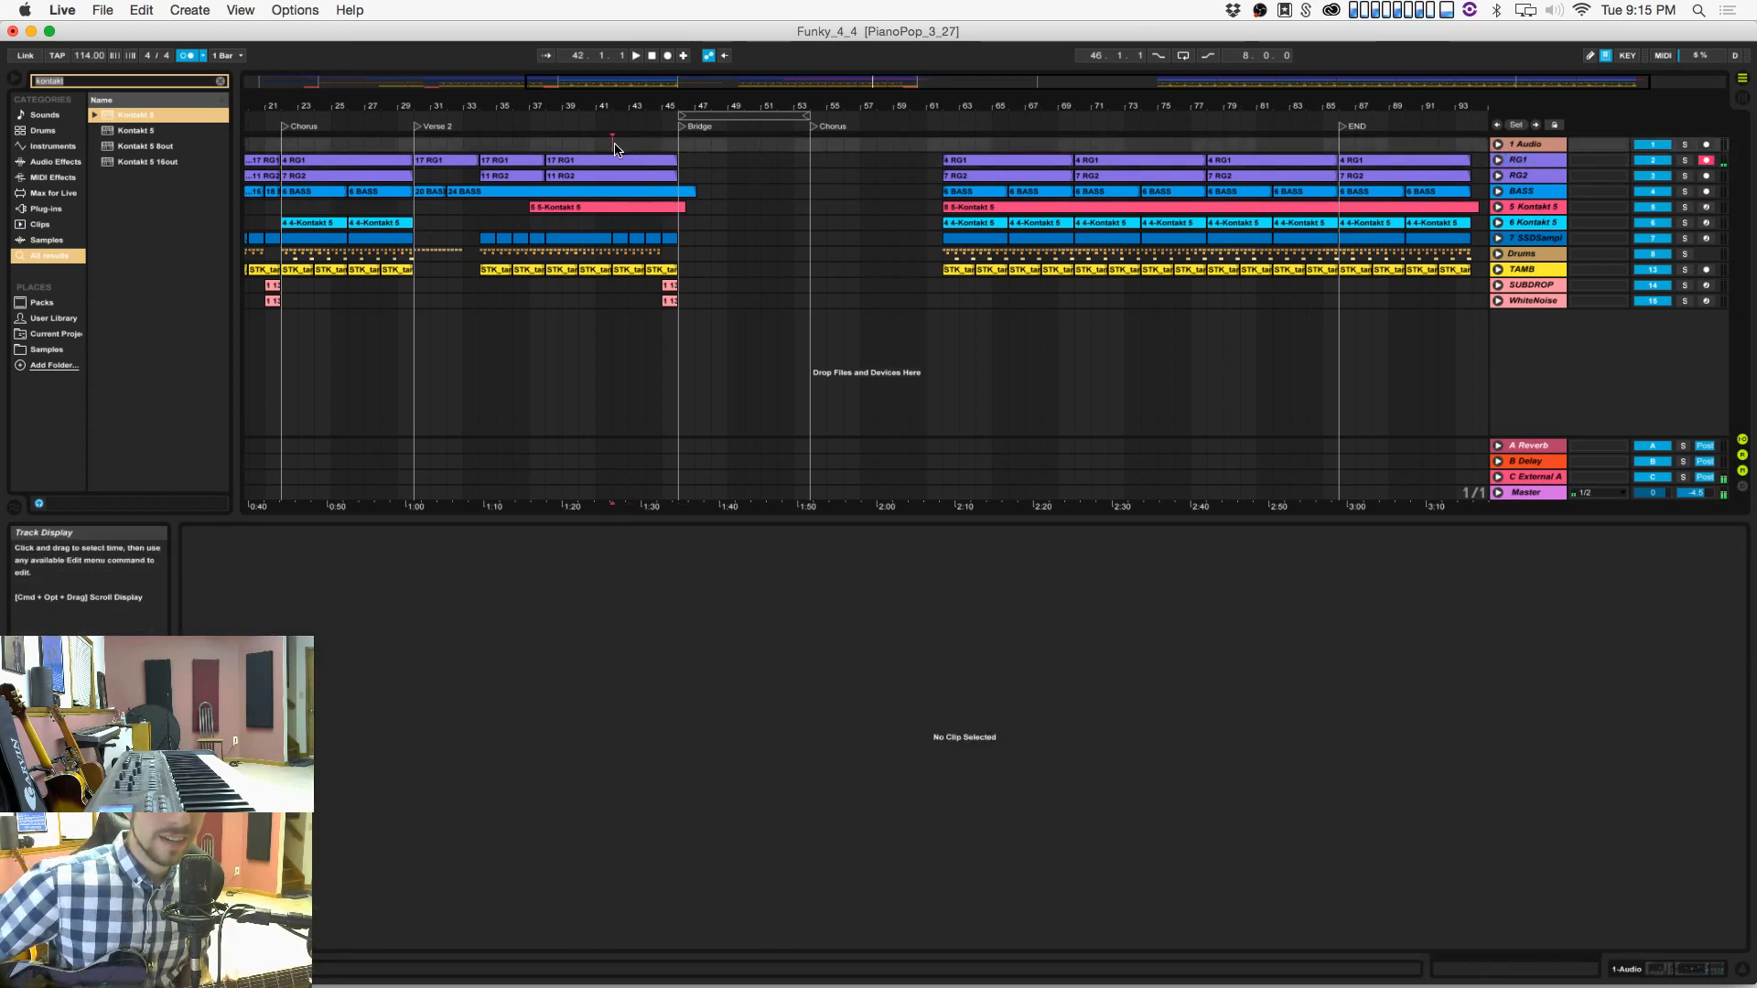
{"action": "key", "text": "space"}
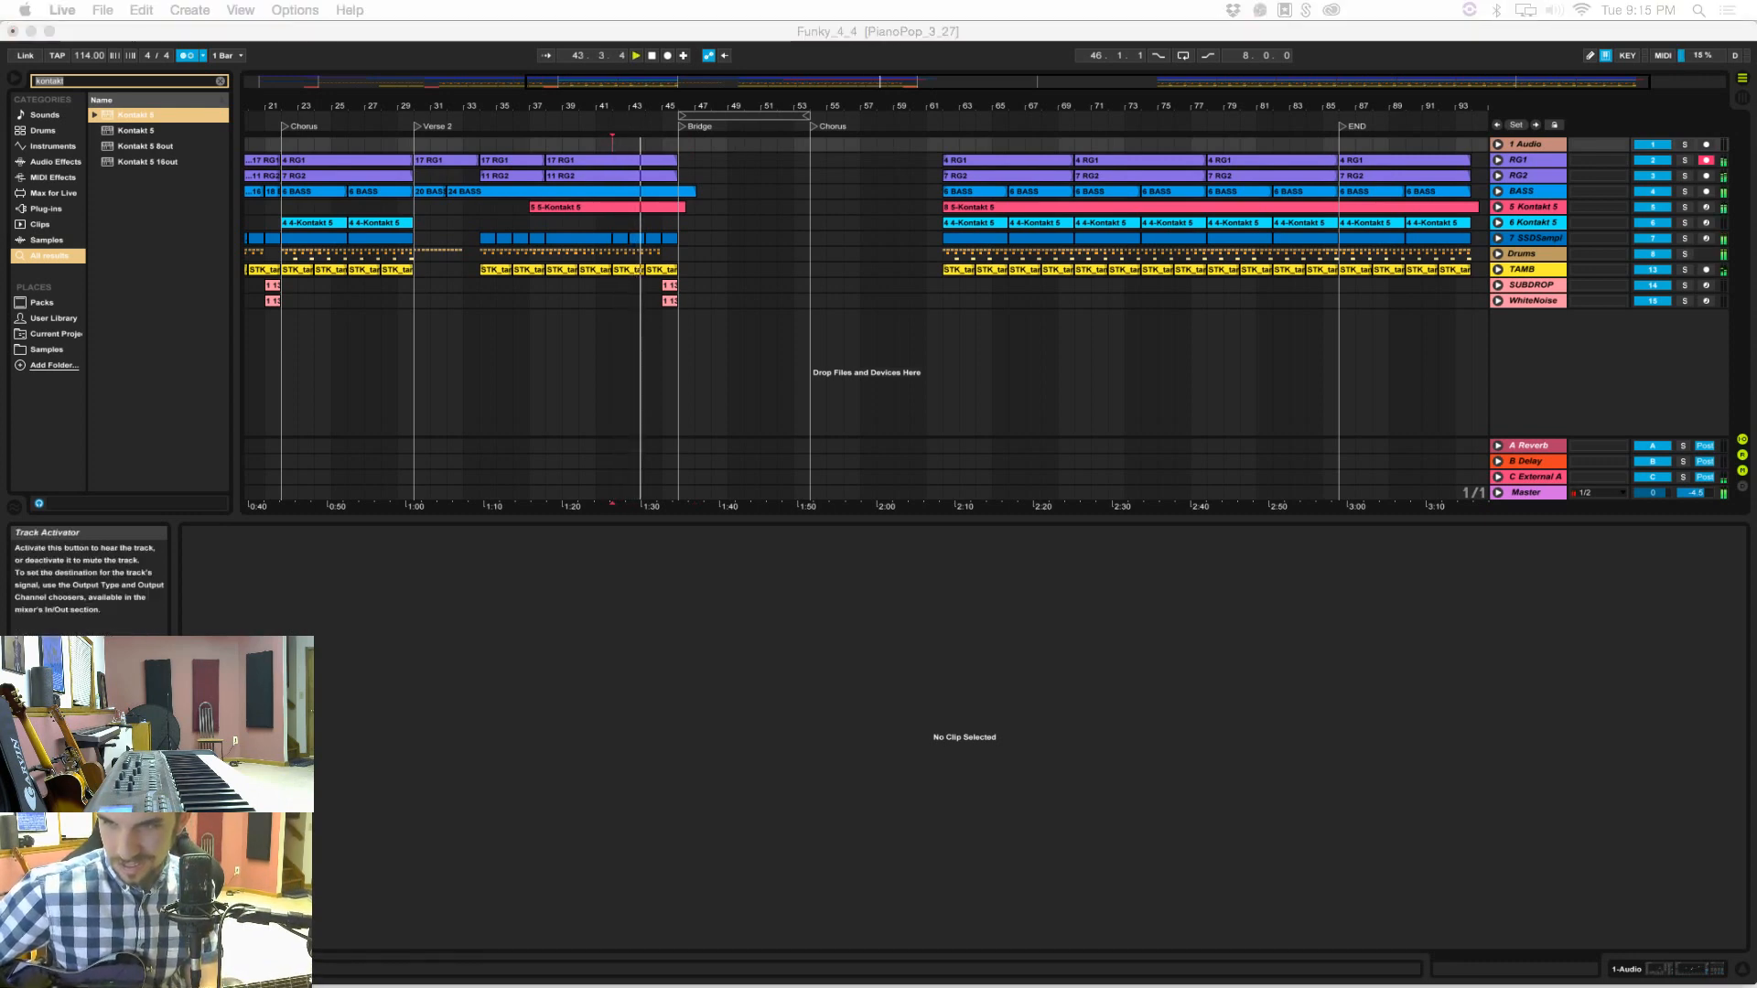
{"action": "left_click", "coordinate": [1161, 667]}
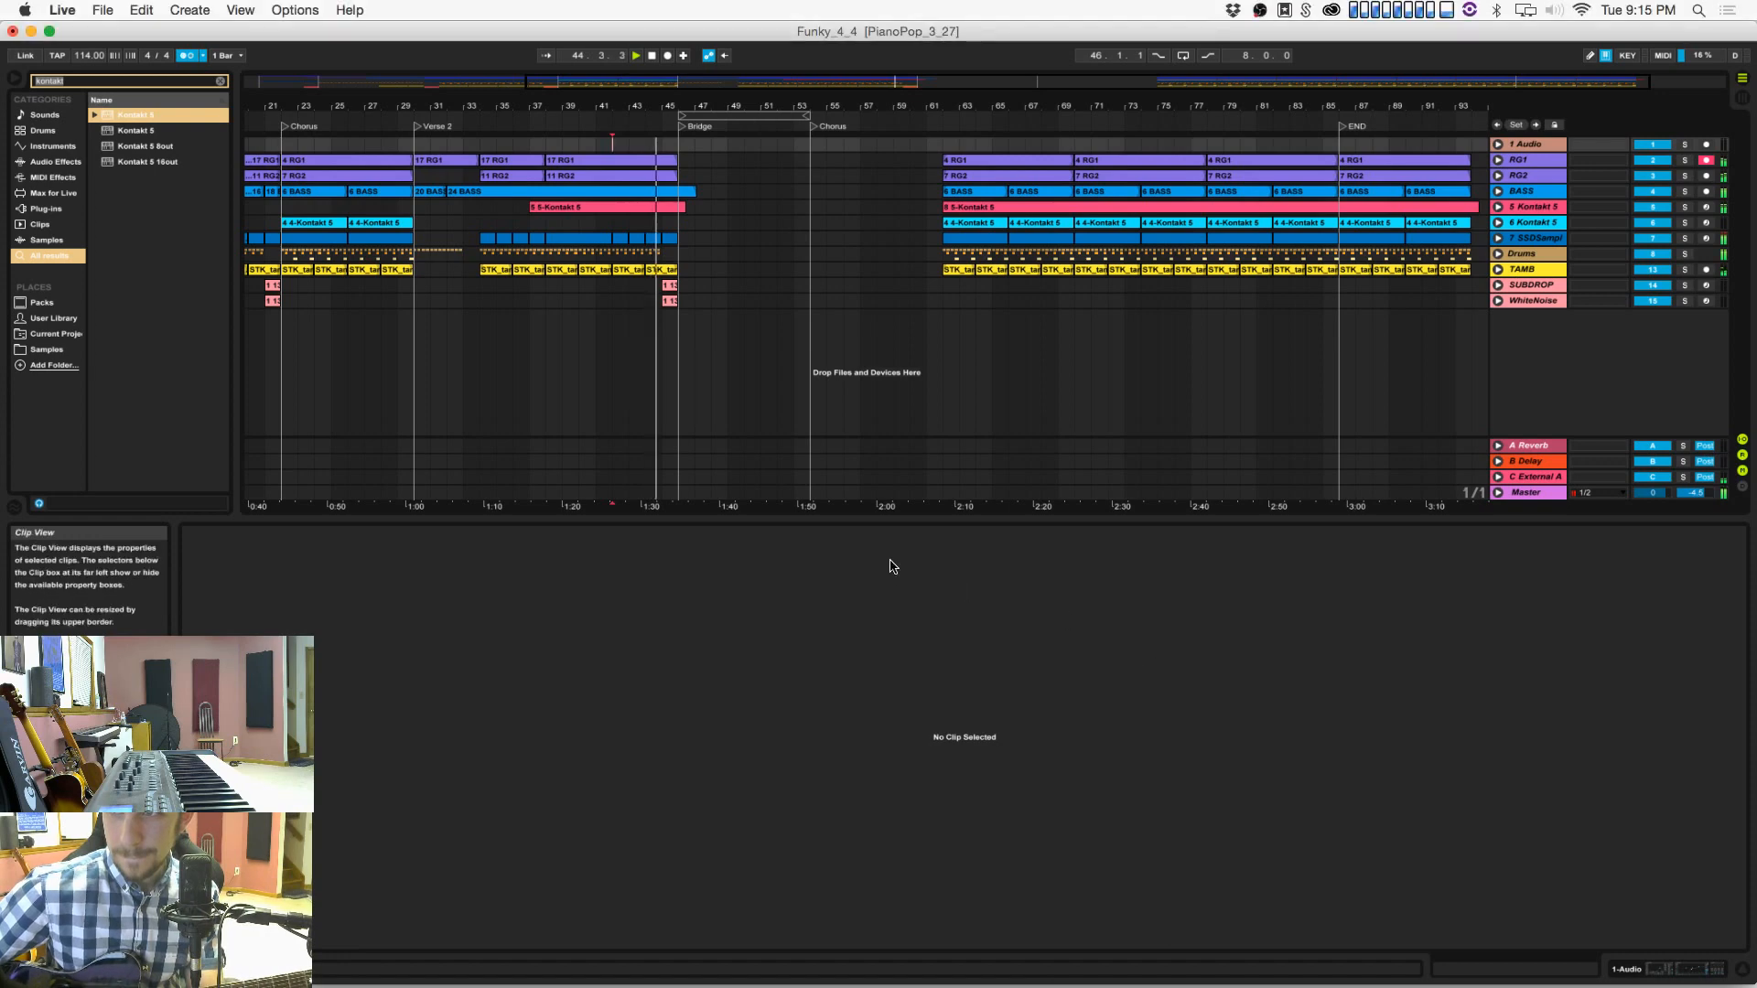
{"action": "left_click_drag", "start_coordinate": [699, 105], "coordinate": [699, 142]}
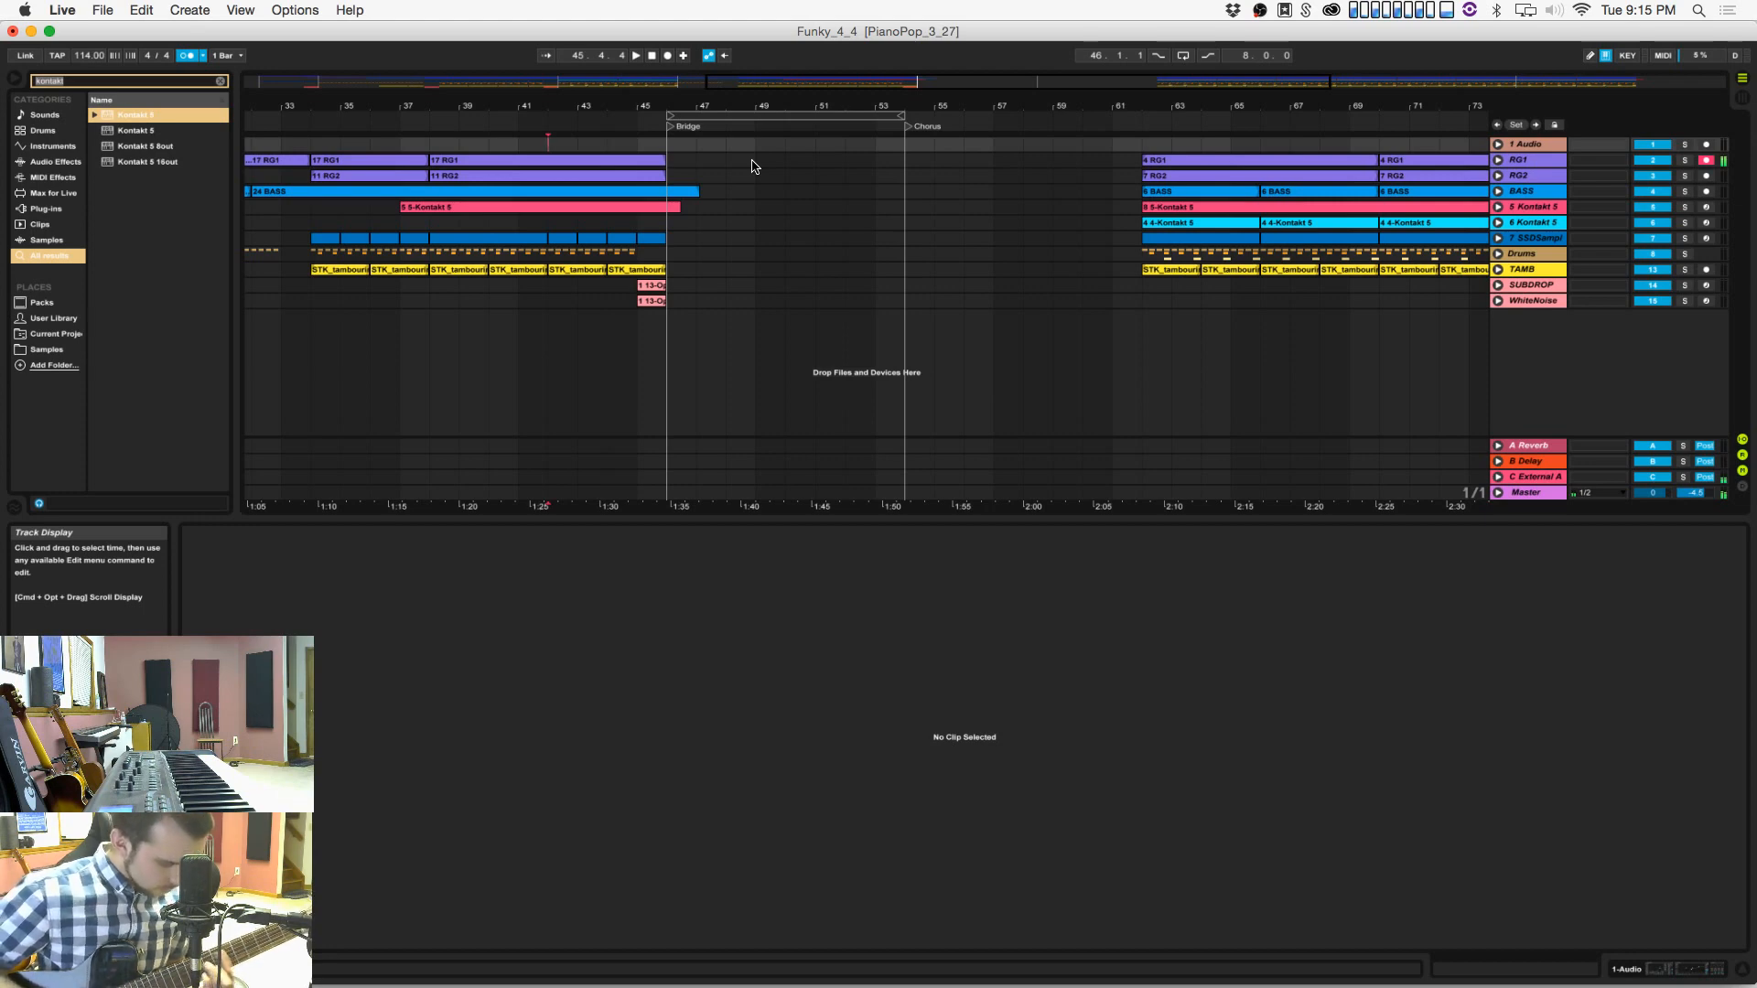
Step: Record the guitar part on RG1 from the Bridge start at bar 46 until just past bar 54
{"action": "left_click", "coordinate": [671, 168]}
{"action": "left_click", "coordinate": [669, 56]}
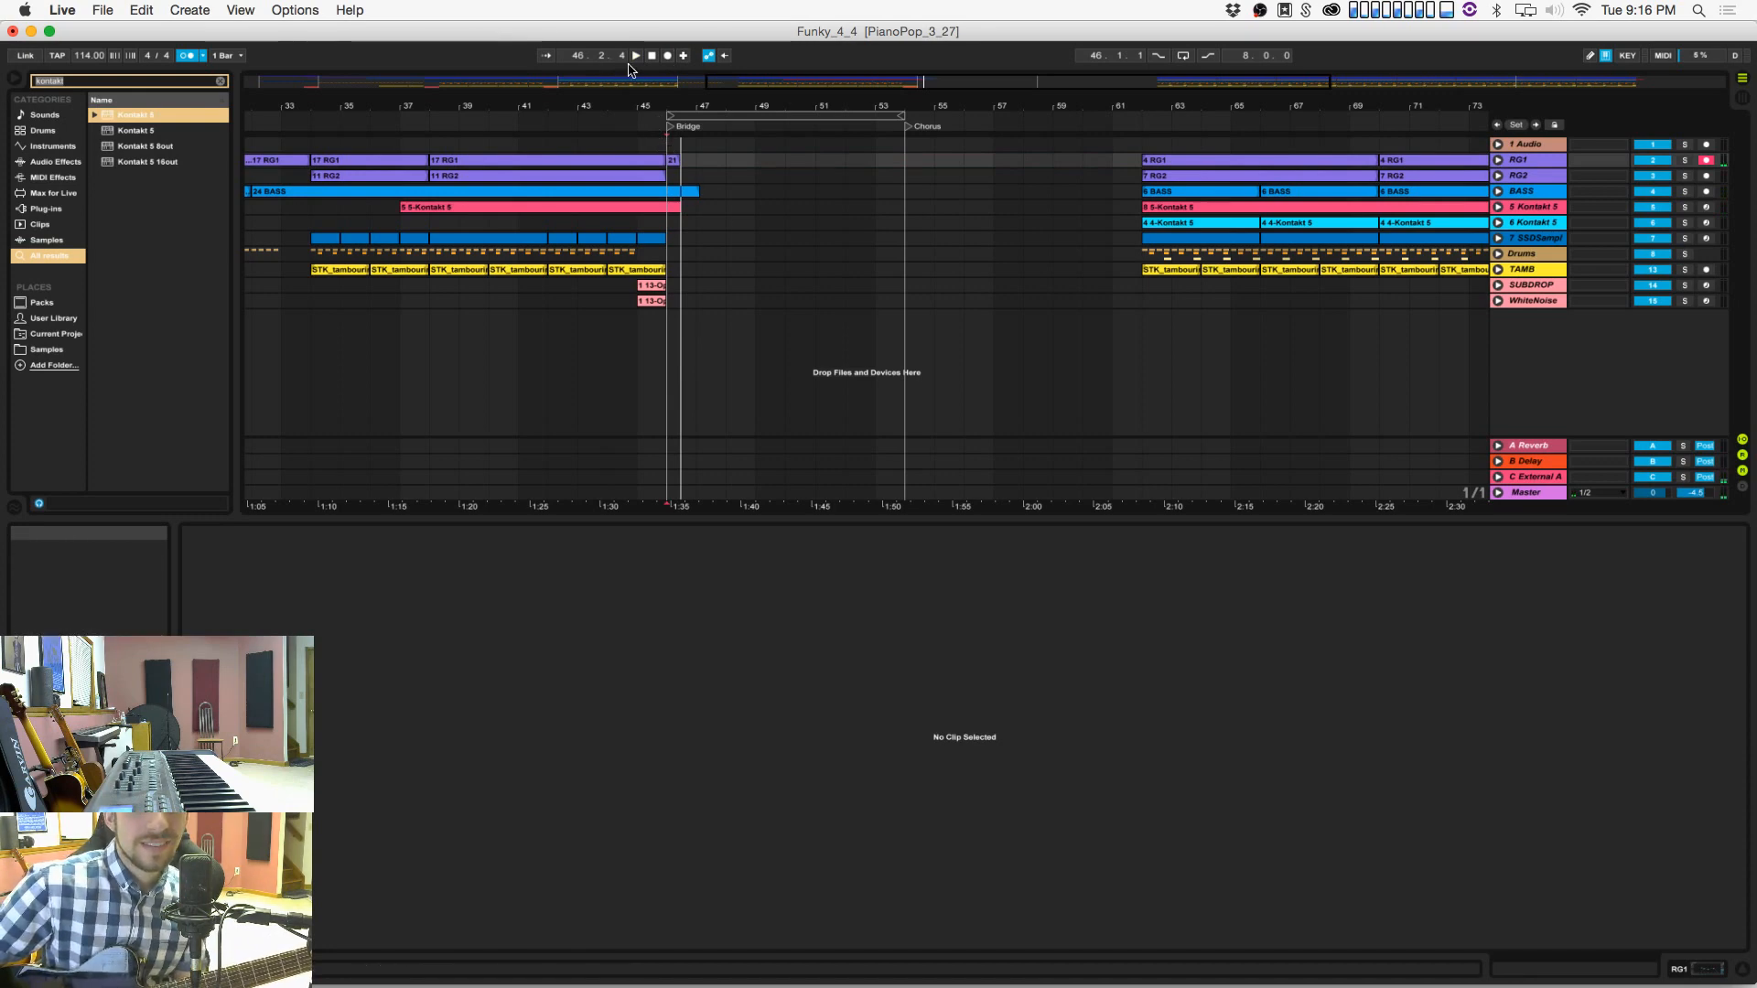
{"action": "left_click", "coordinate": [667, 54]}
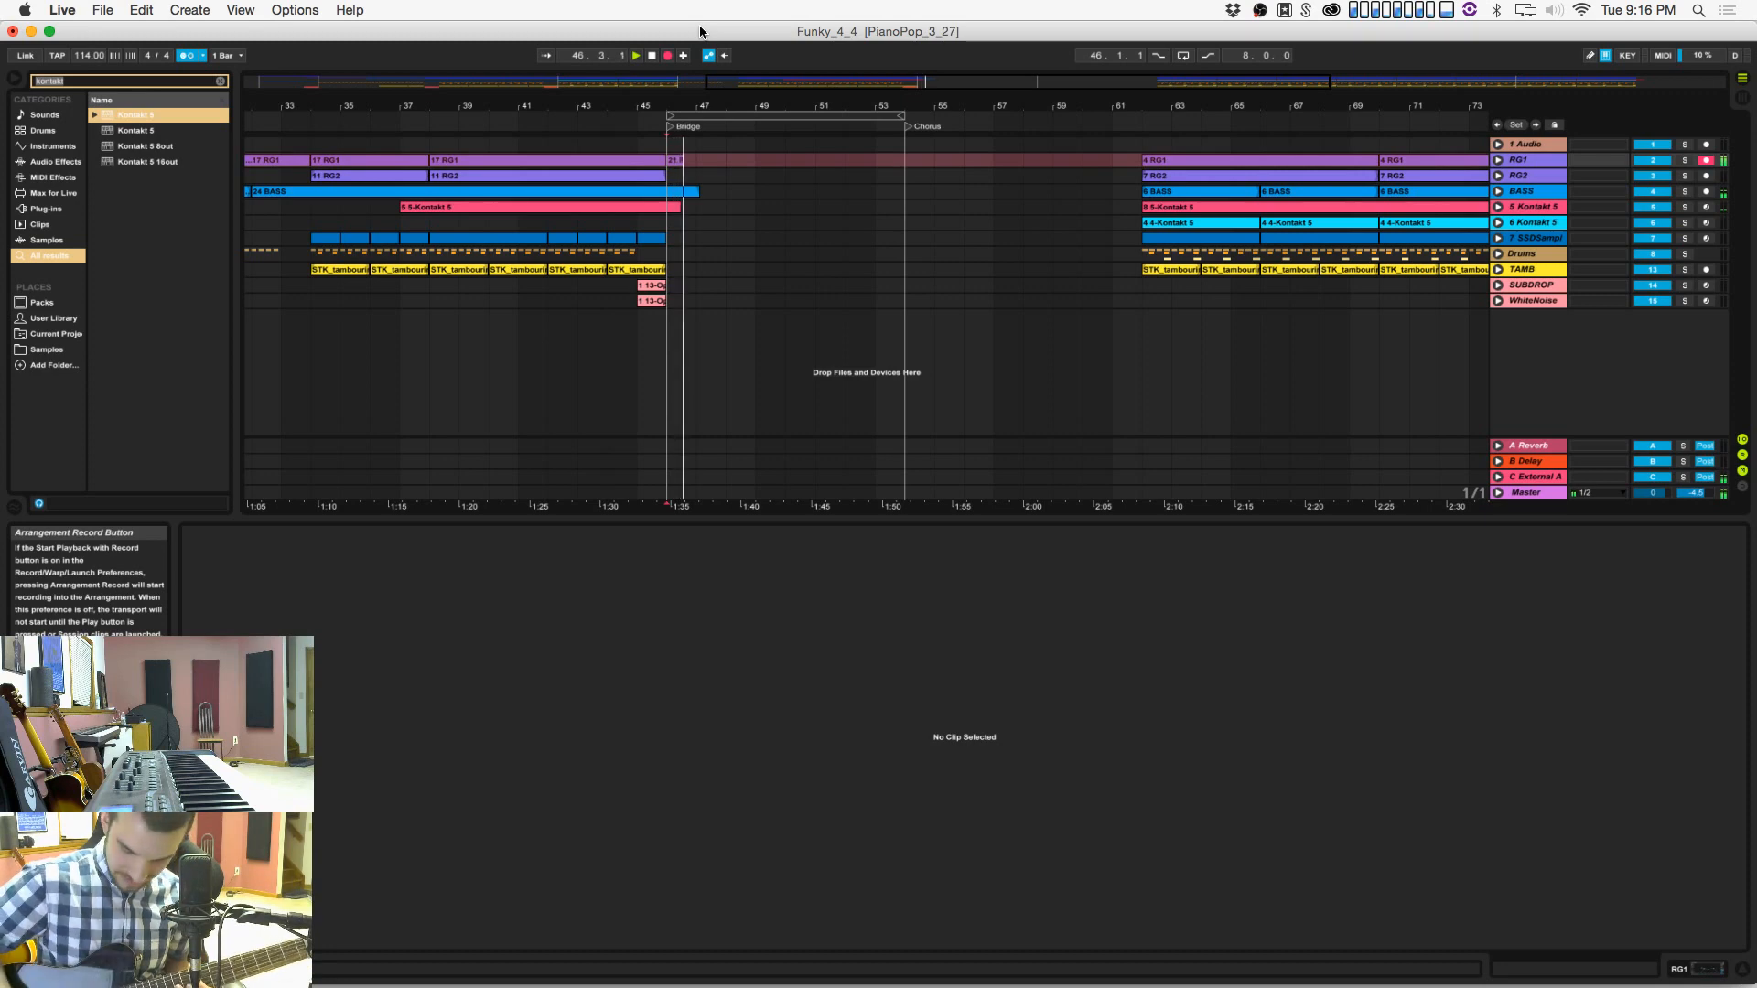
{"action": "key", "text": "F9"}
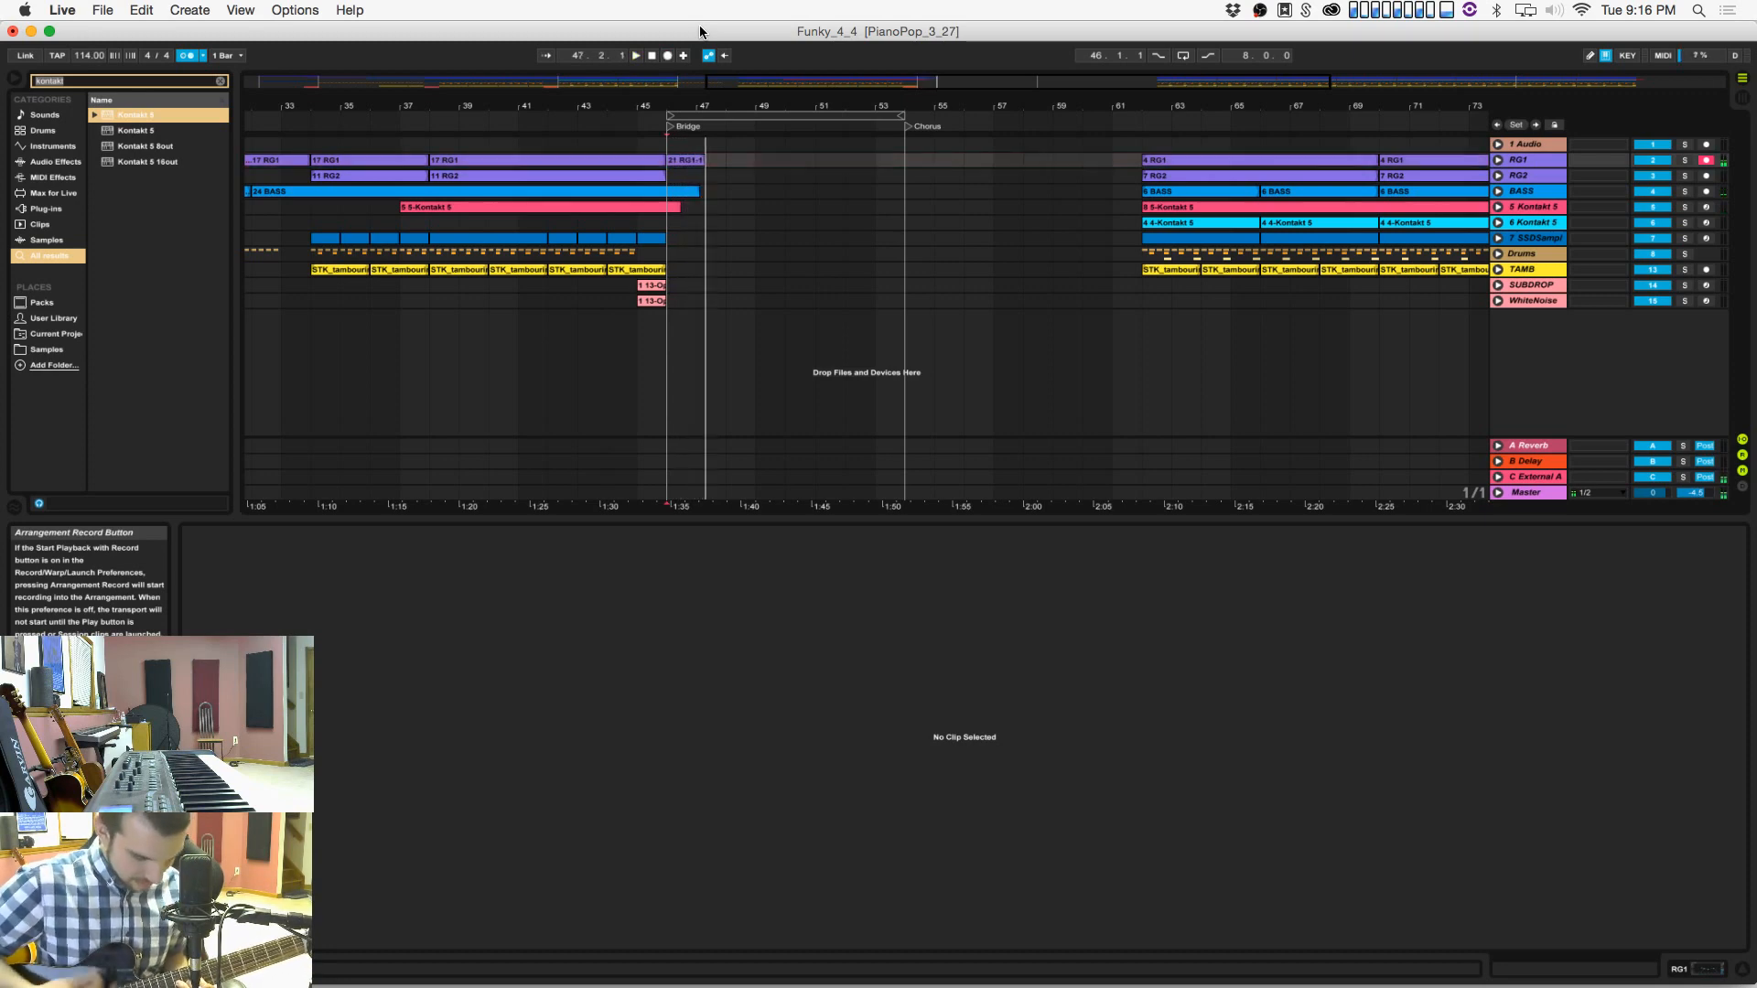
{"action": "key", "text": "F9"}
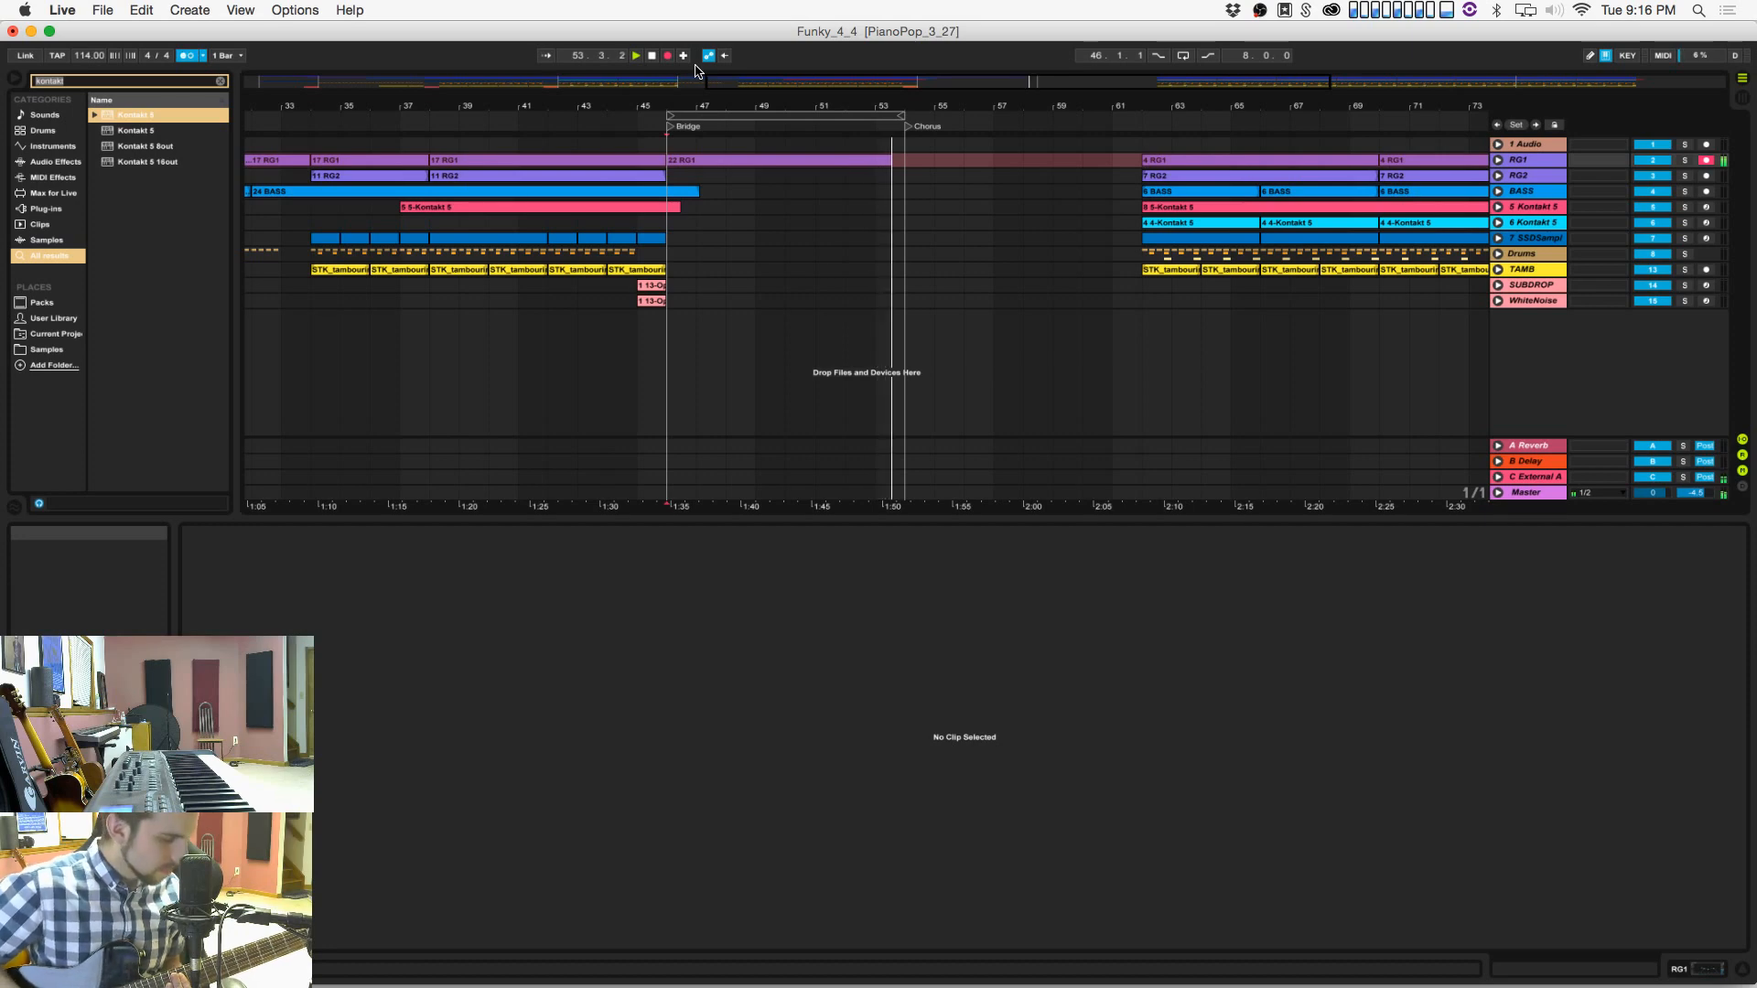
{"action": "key", "text": "space"}
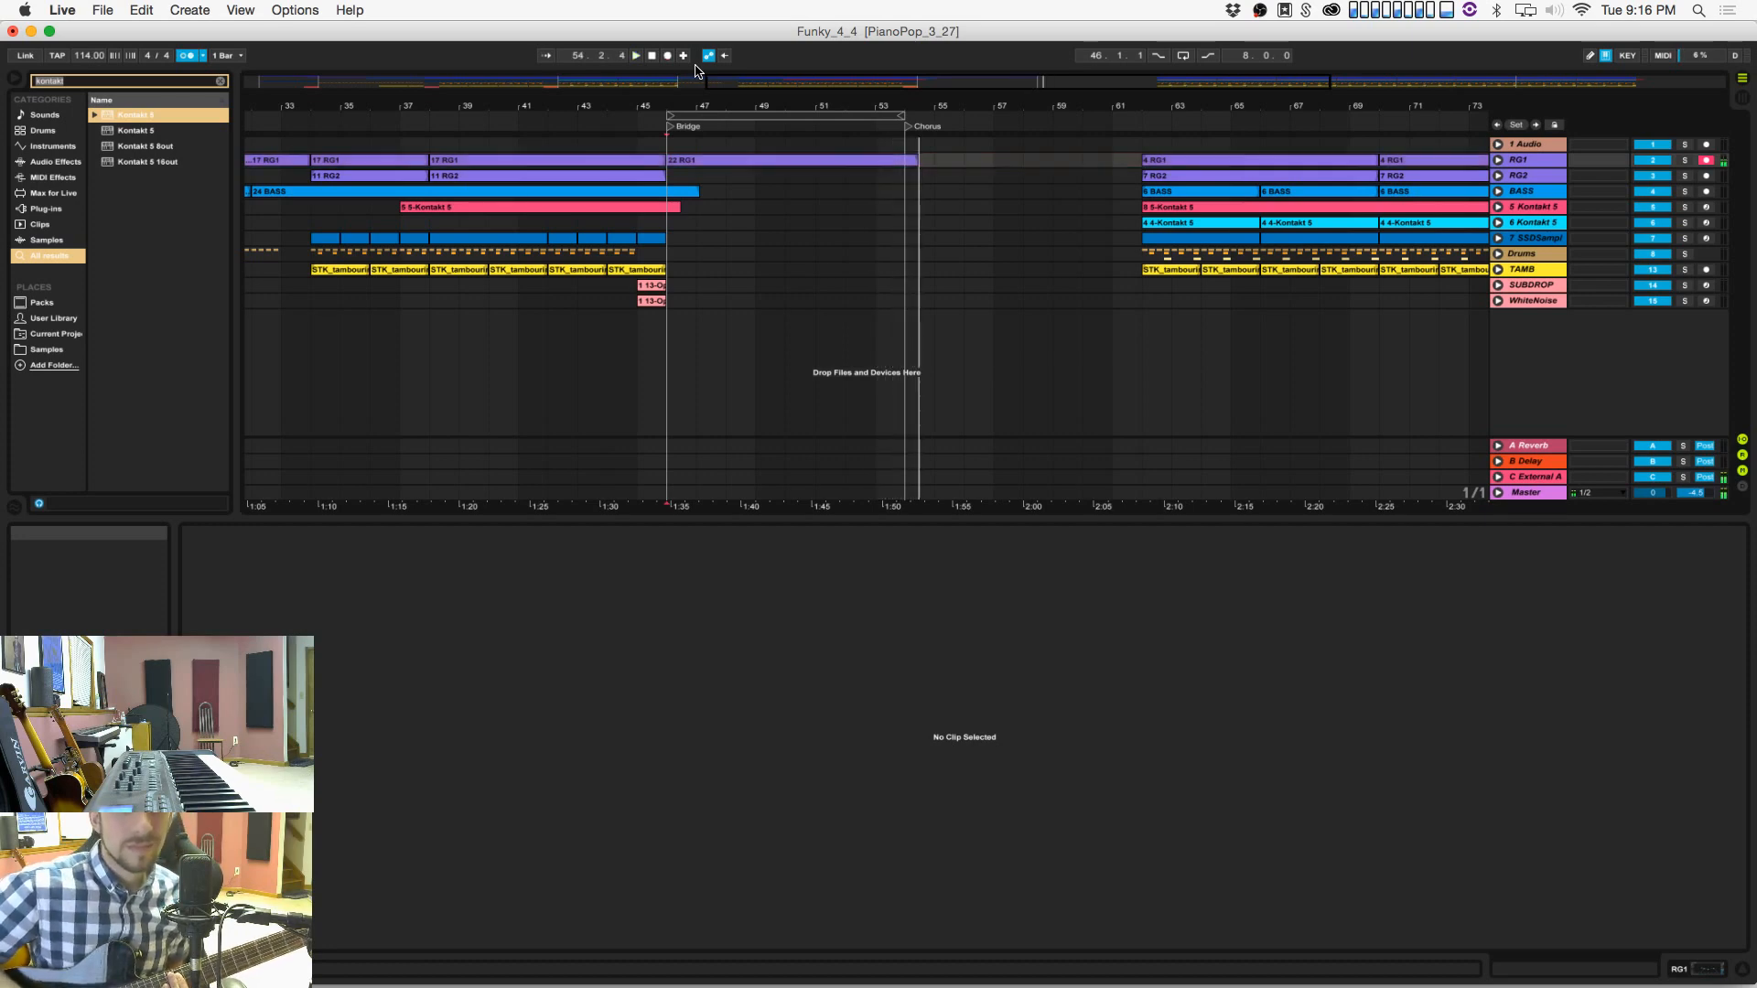
Step: Quantize the new RG1 Bridge clip on a 1/16 grid, trim its end to bar 54, and save the set
{"action": "left_click", "coordinate": [872, 163]}
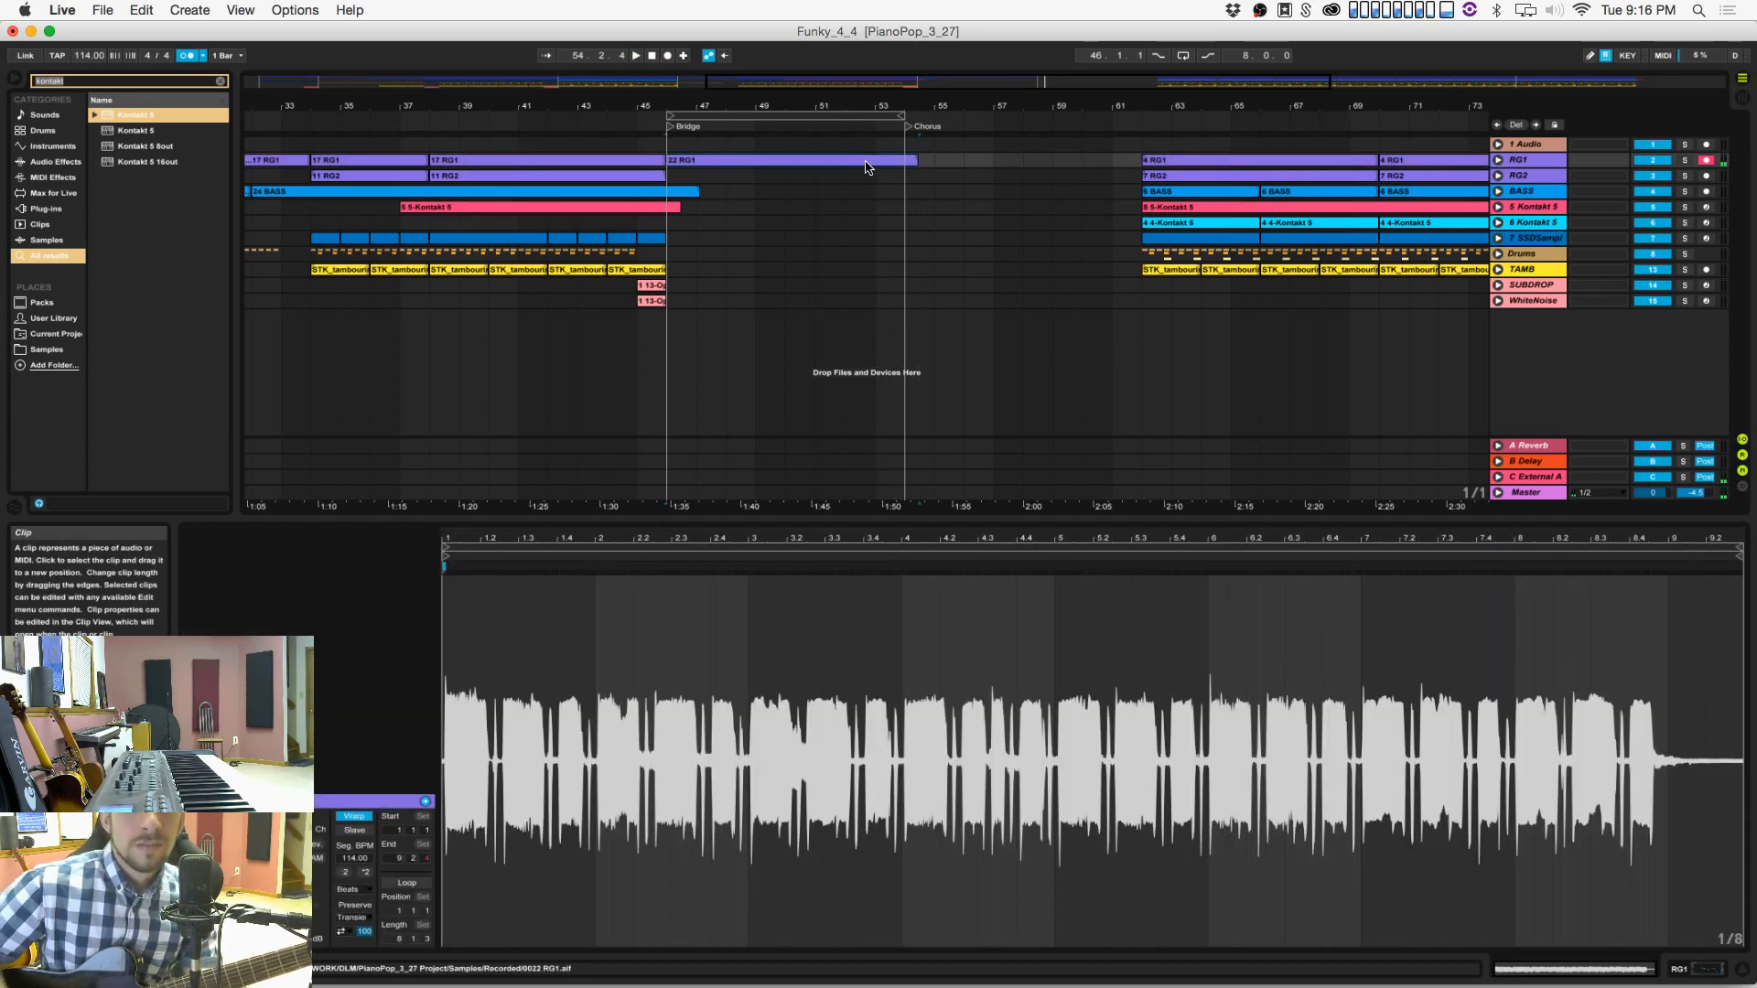
{"action": "right_click", "coordinate": [903, 637]}
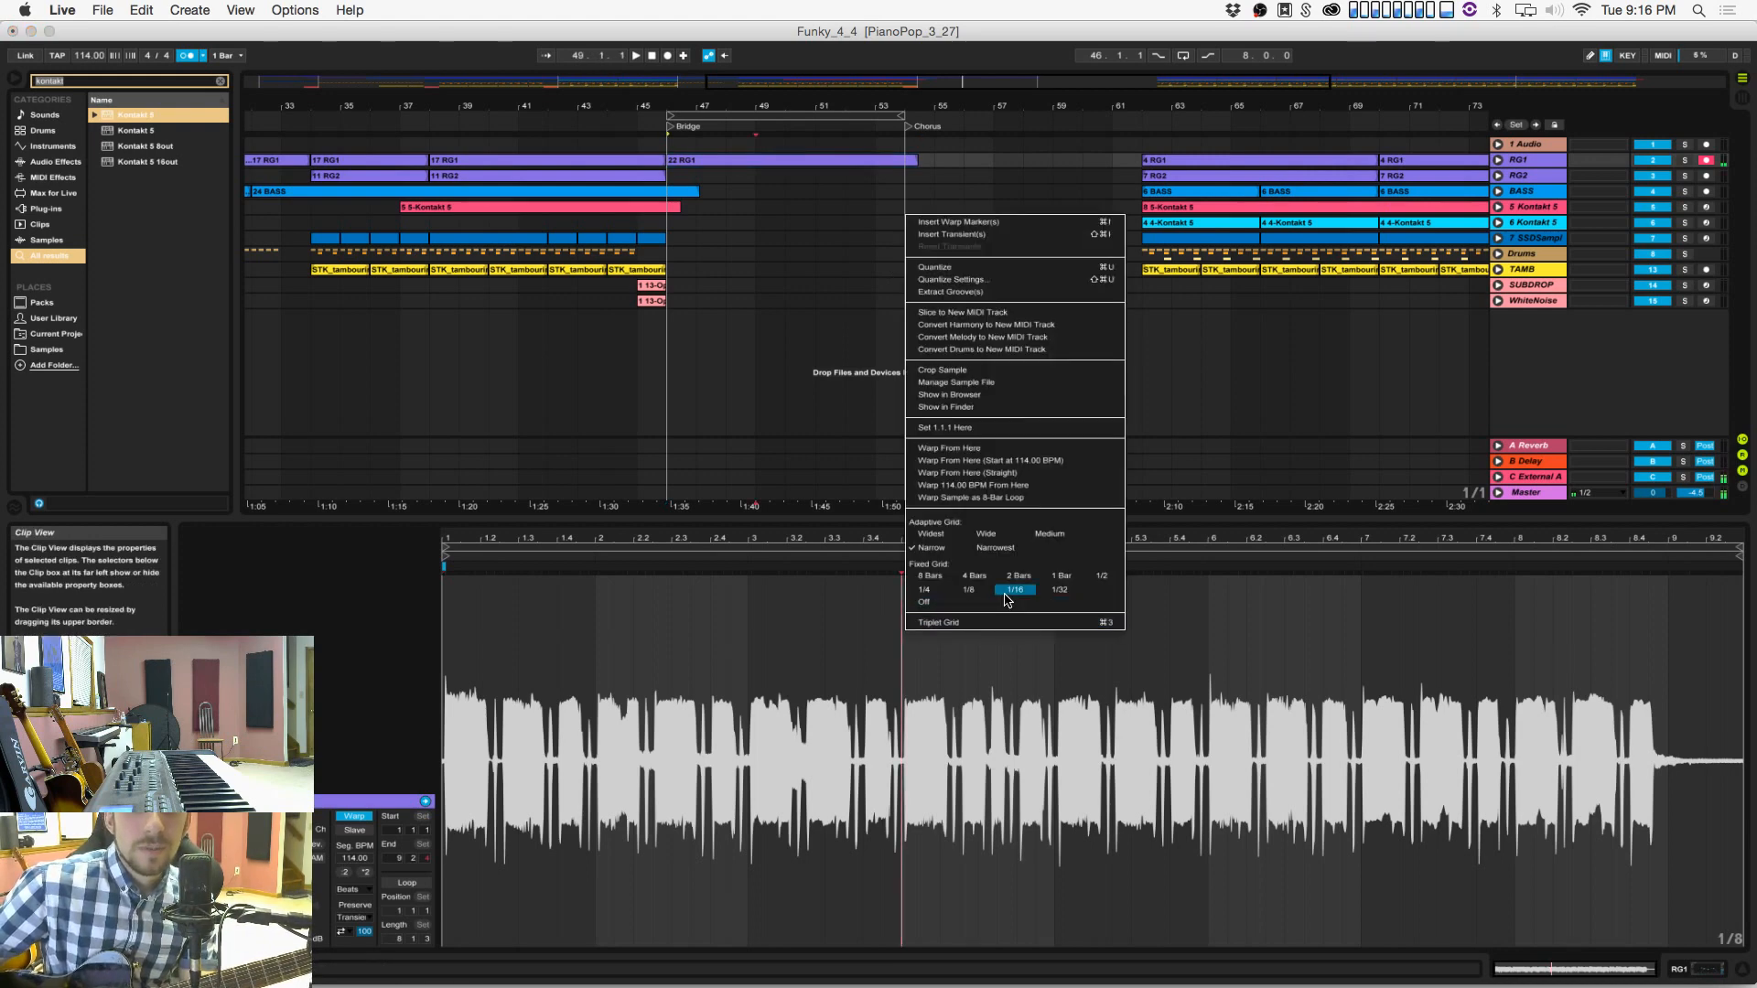
{"action": "left_click", "coordinate": [996, 607]}
{"action": "left_click", "coordinate": [942, 636]}
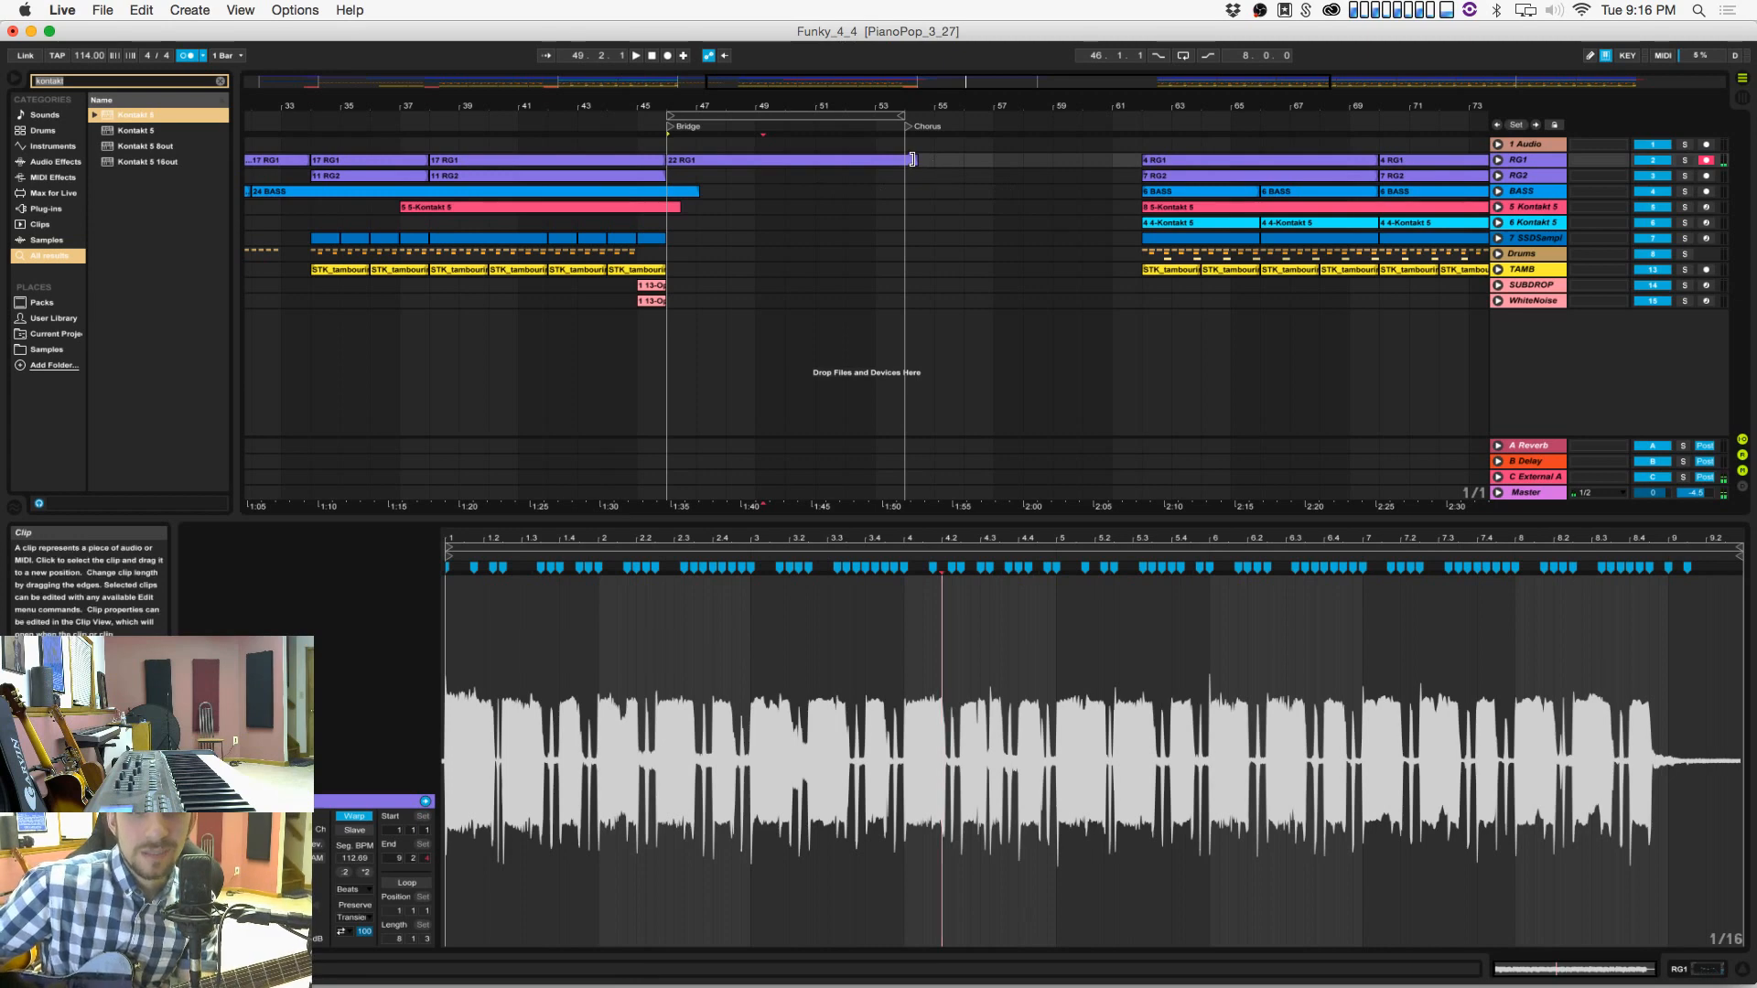
{"action": "left_click_drag", "start_coordinate": [918, 161], "coordinate": [902, 163]}
{"action": "key", "text": "super+s"}
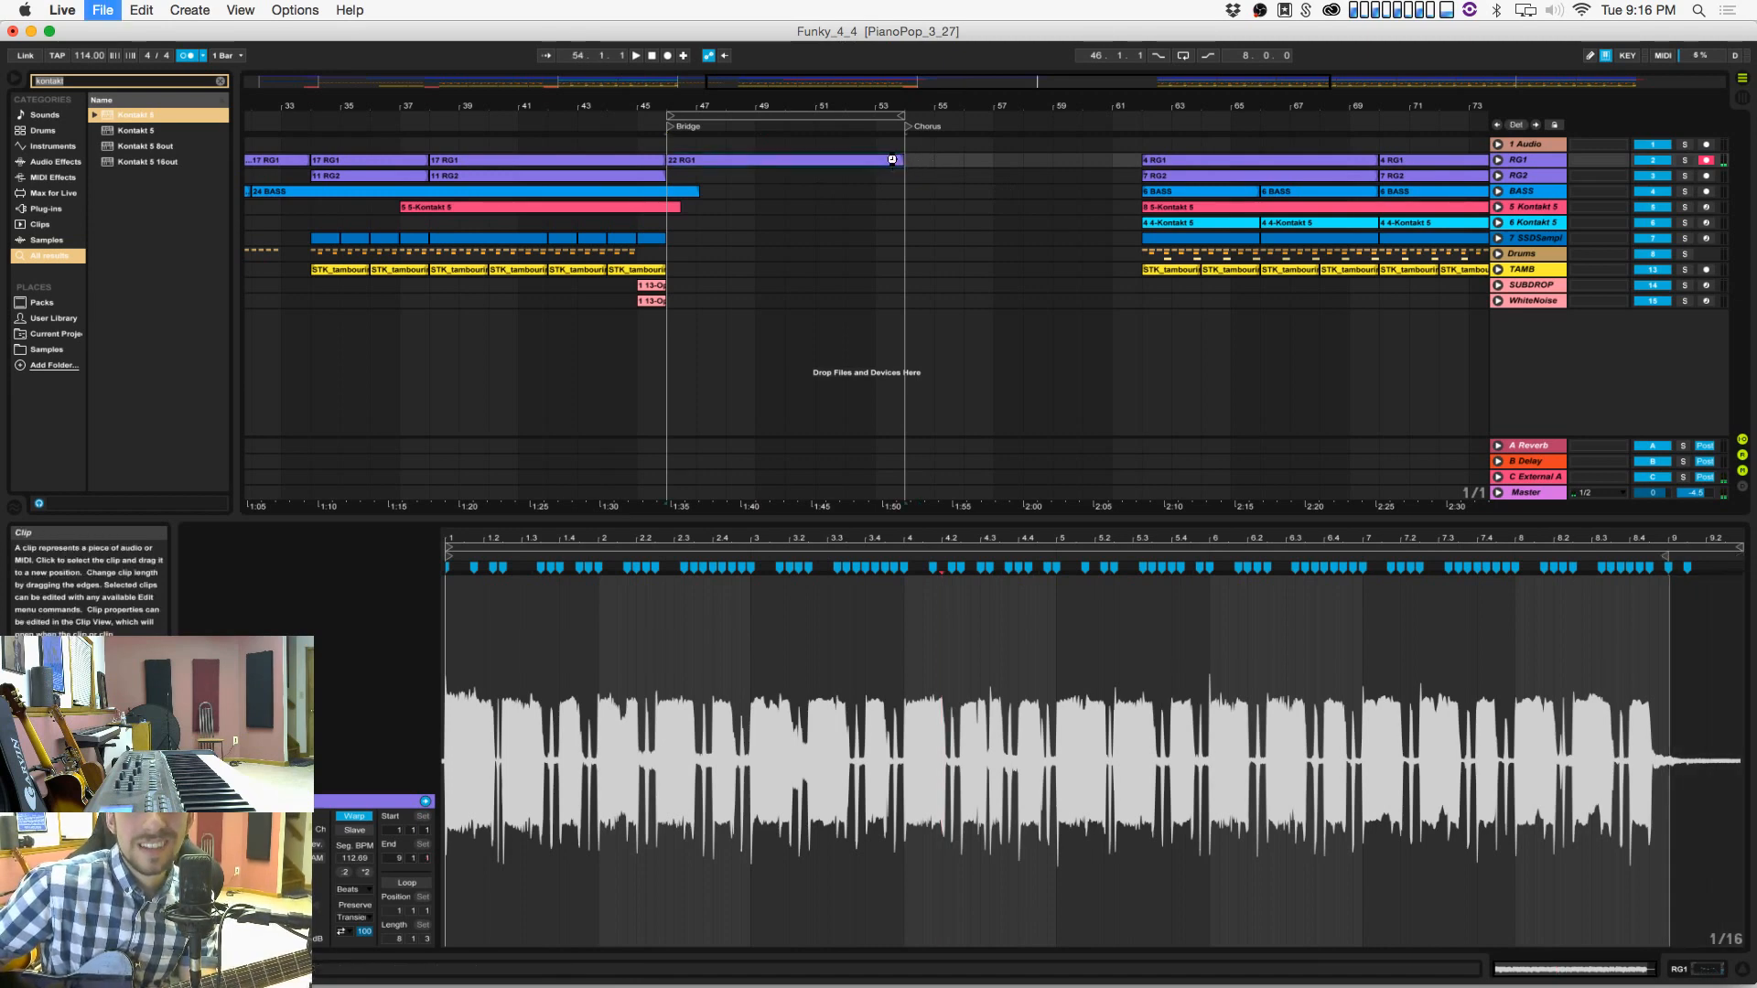
Step: Unfold and arm the RG2 track, place the insert marker at its Bridge start, and save the set
{"action": "left_click", "coordinate": [1497, 176]}
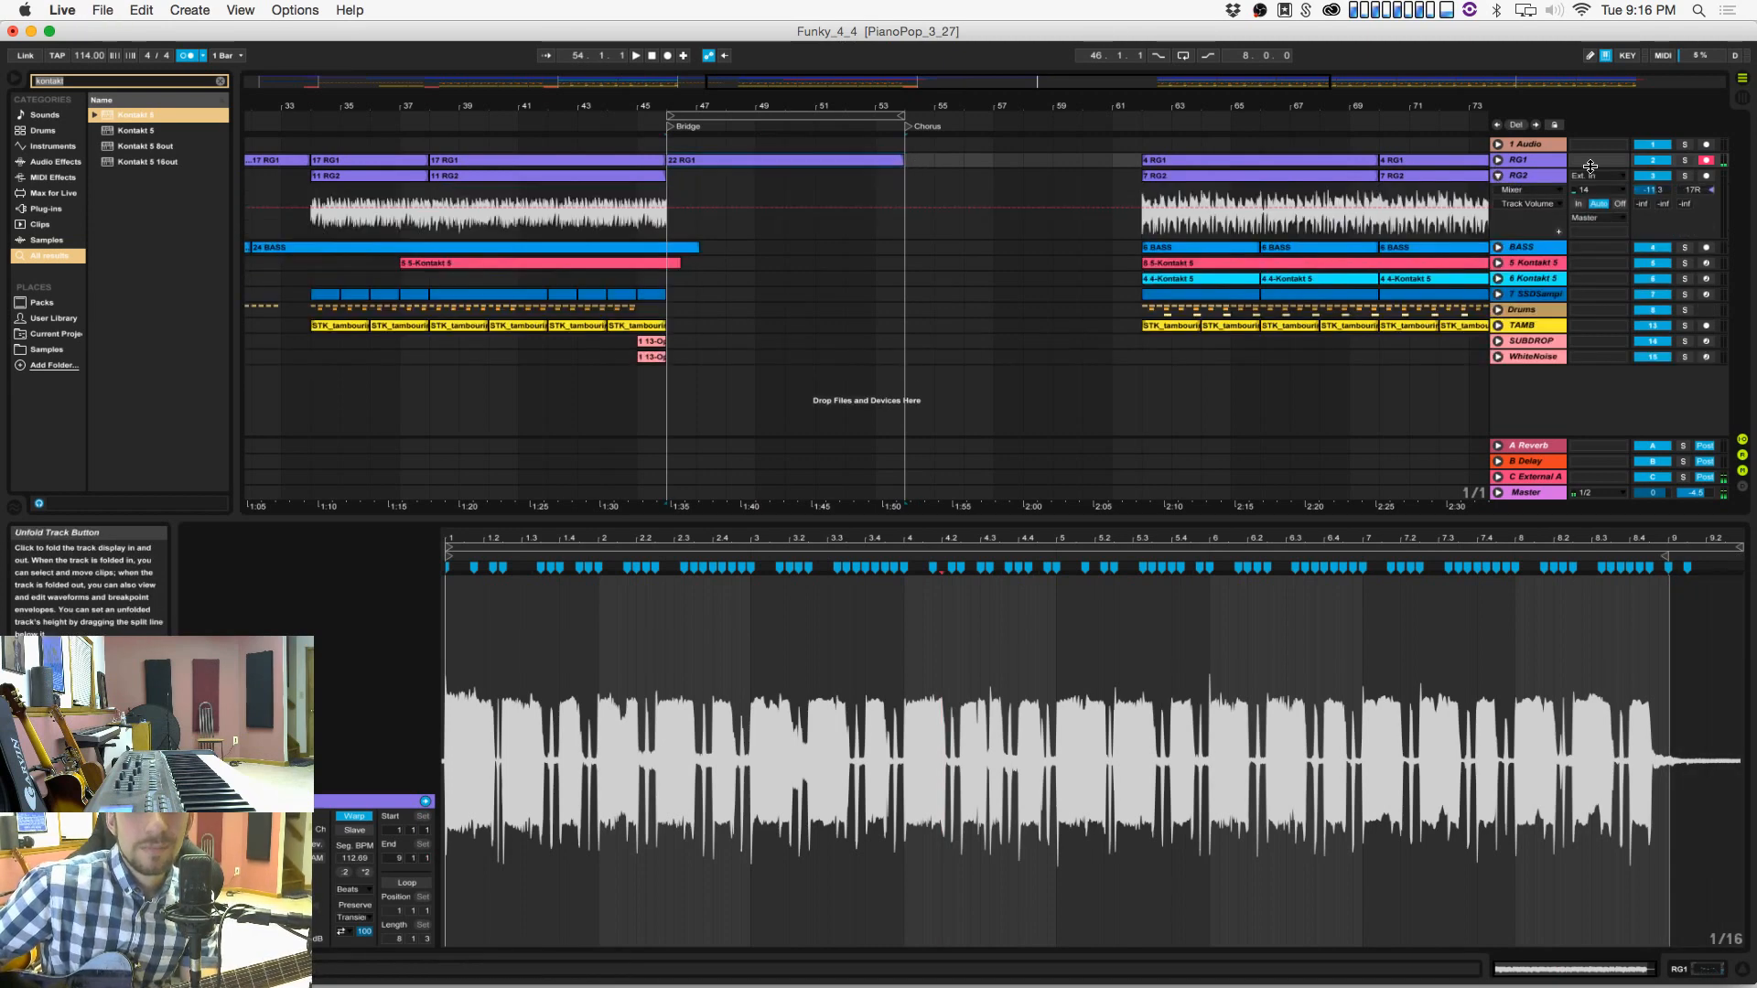
{"action": "left_click", "coordinate": [1706, 177]}
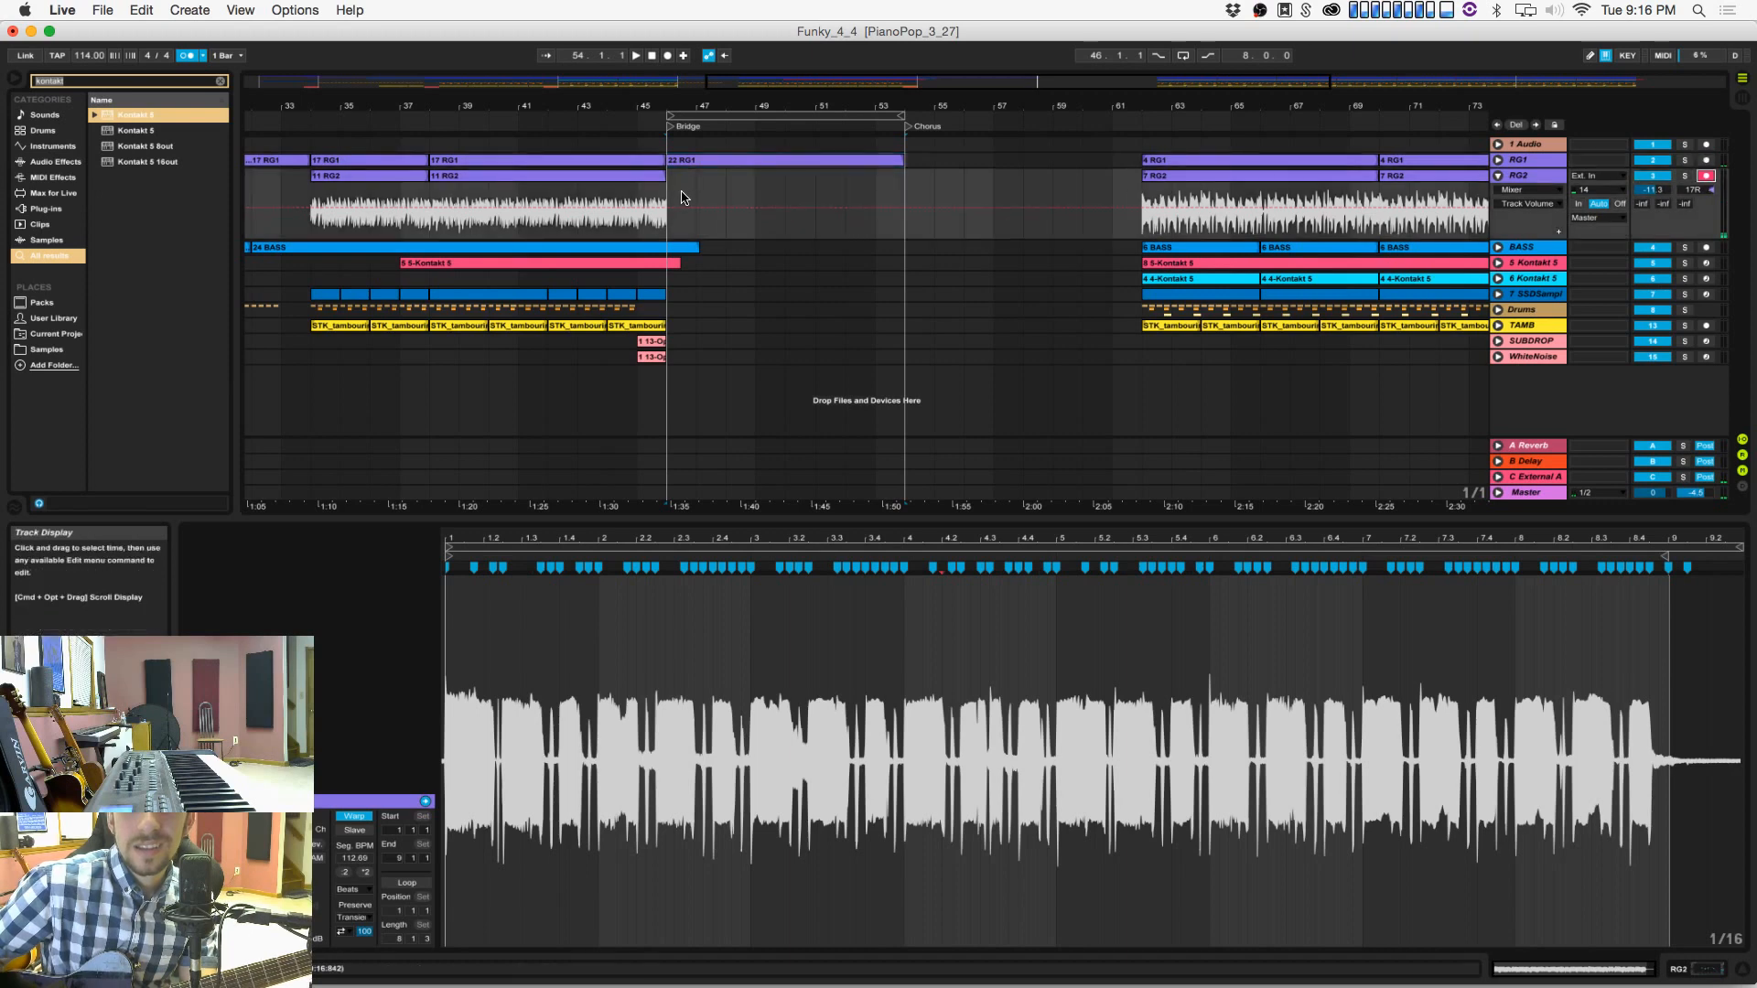
{"action": "left_click", "coordinate": [675, 198]}
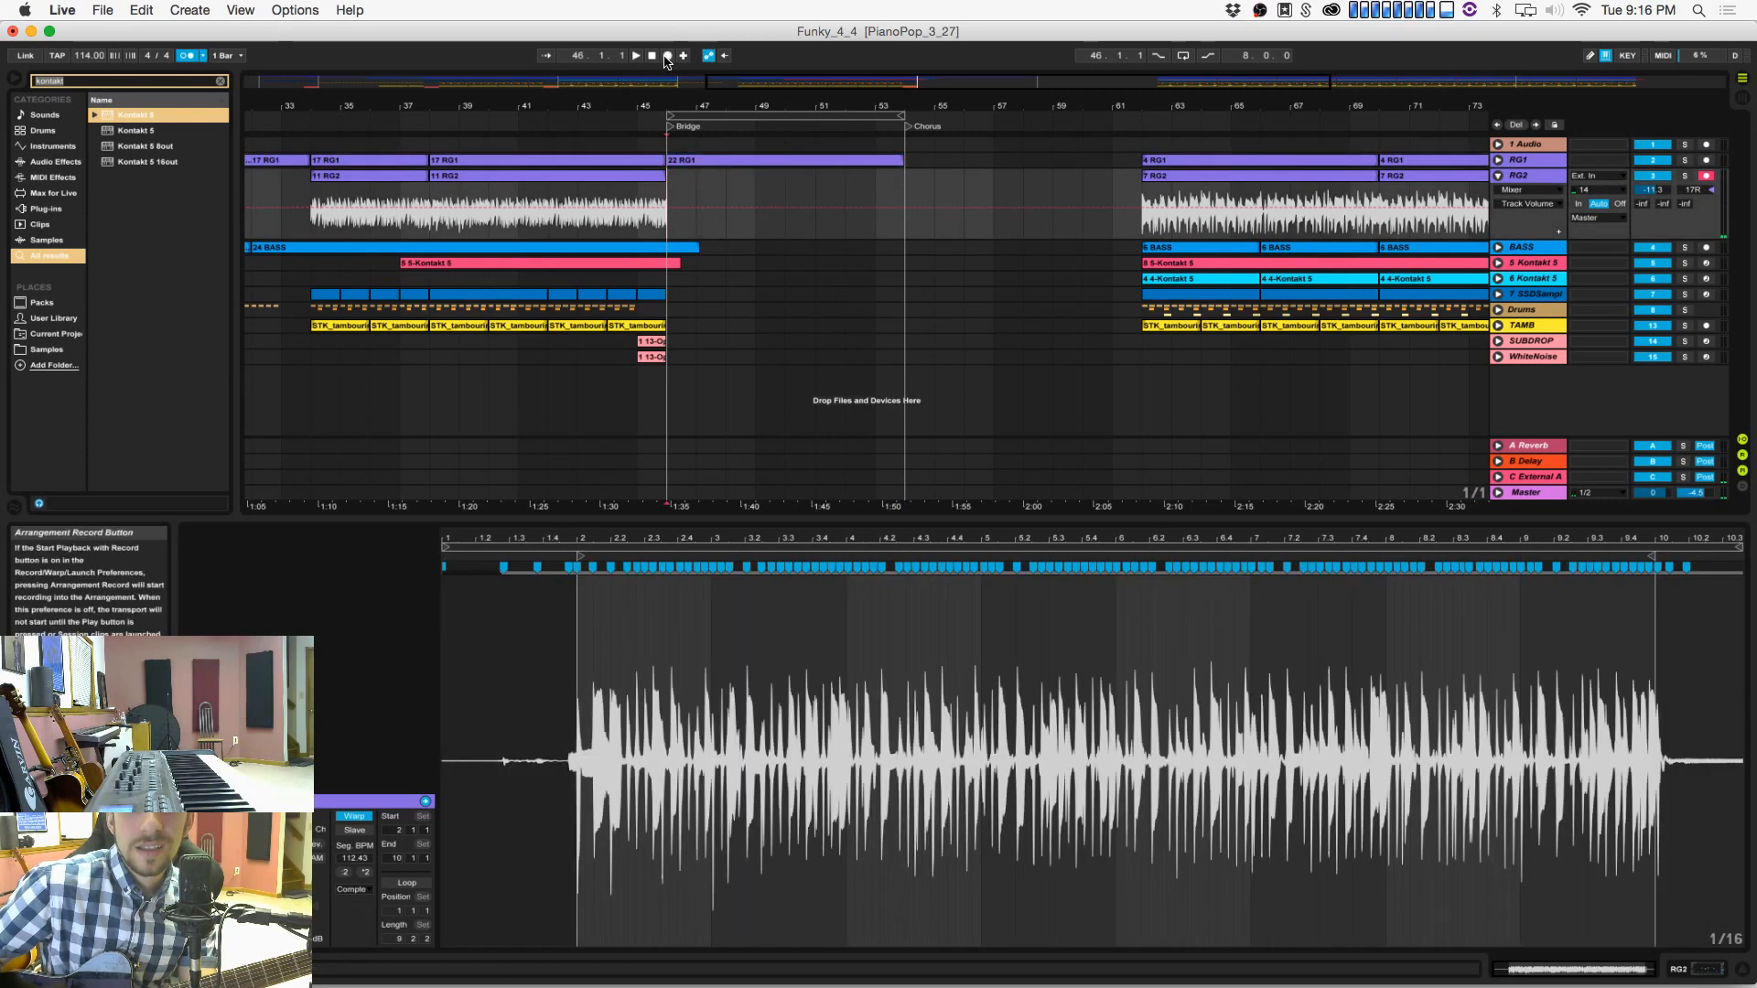
{"action": "key", "text": "super+s"}
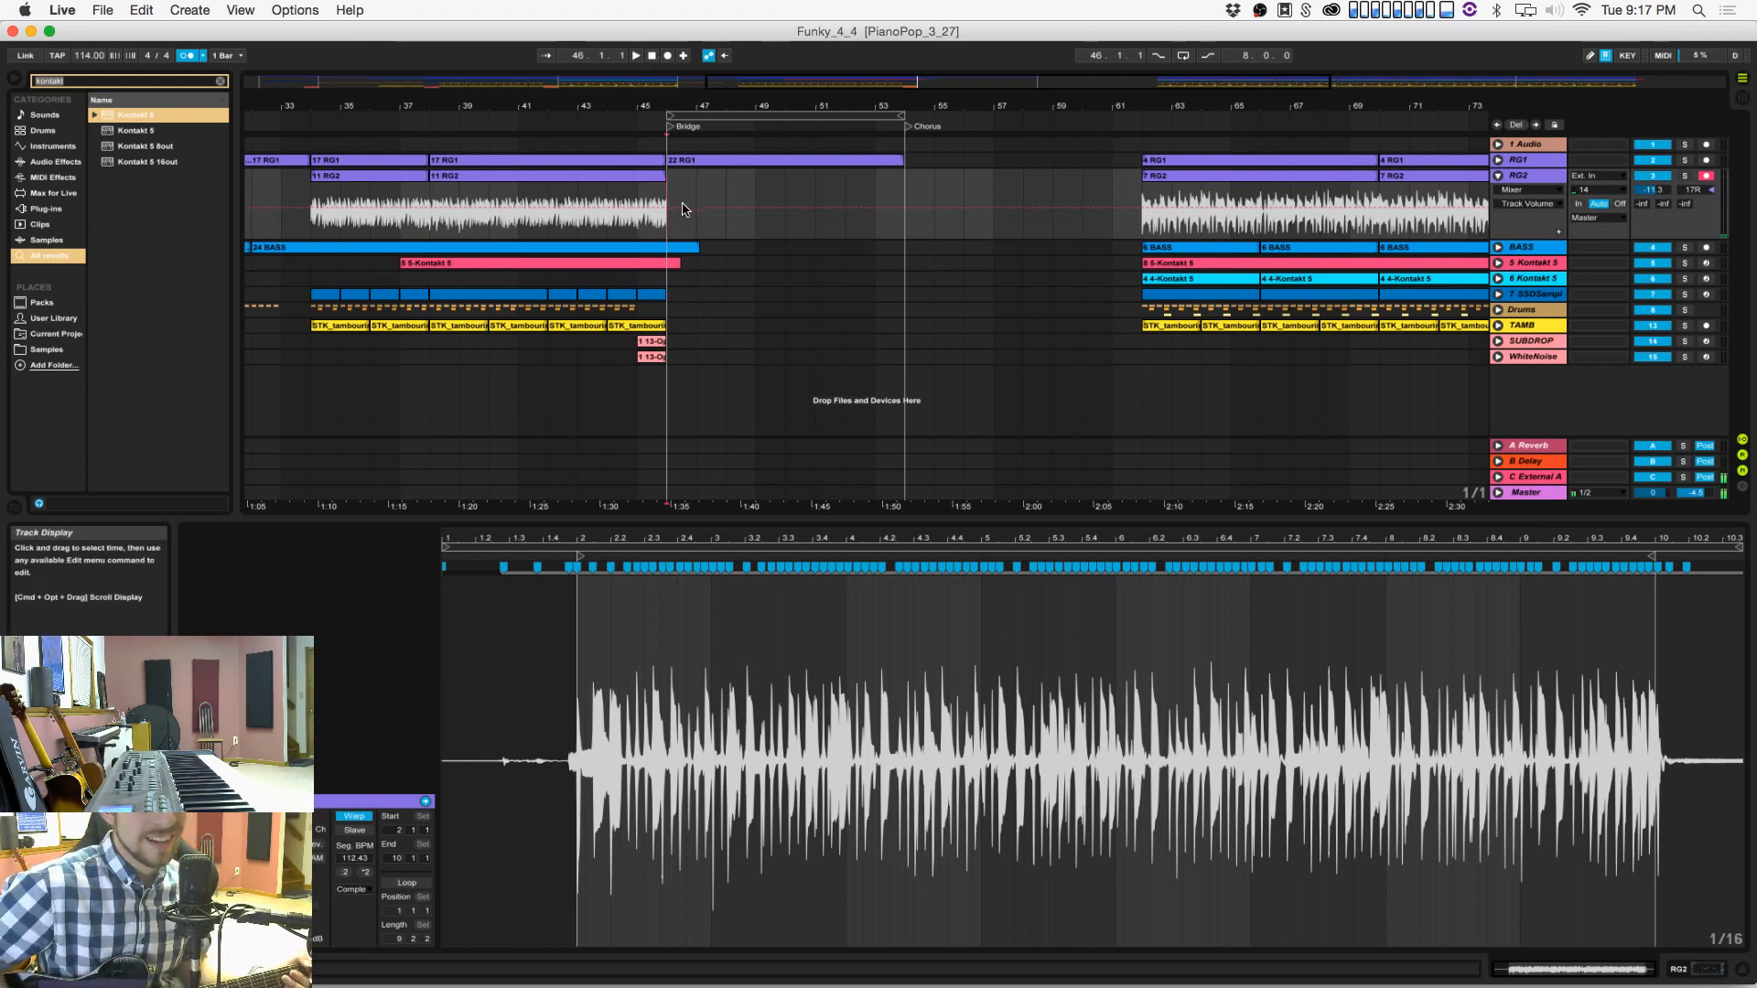
Step: Record a second guitar part on RG2 through the Bridge, delete the excess after bar 54, and save the set
{"action": "left_click", "coordinate": [671, 54]}
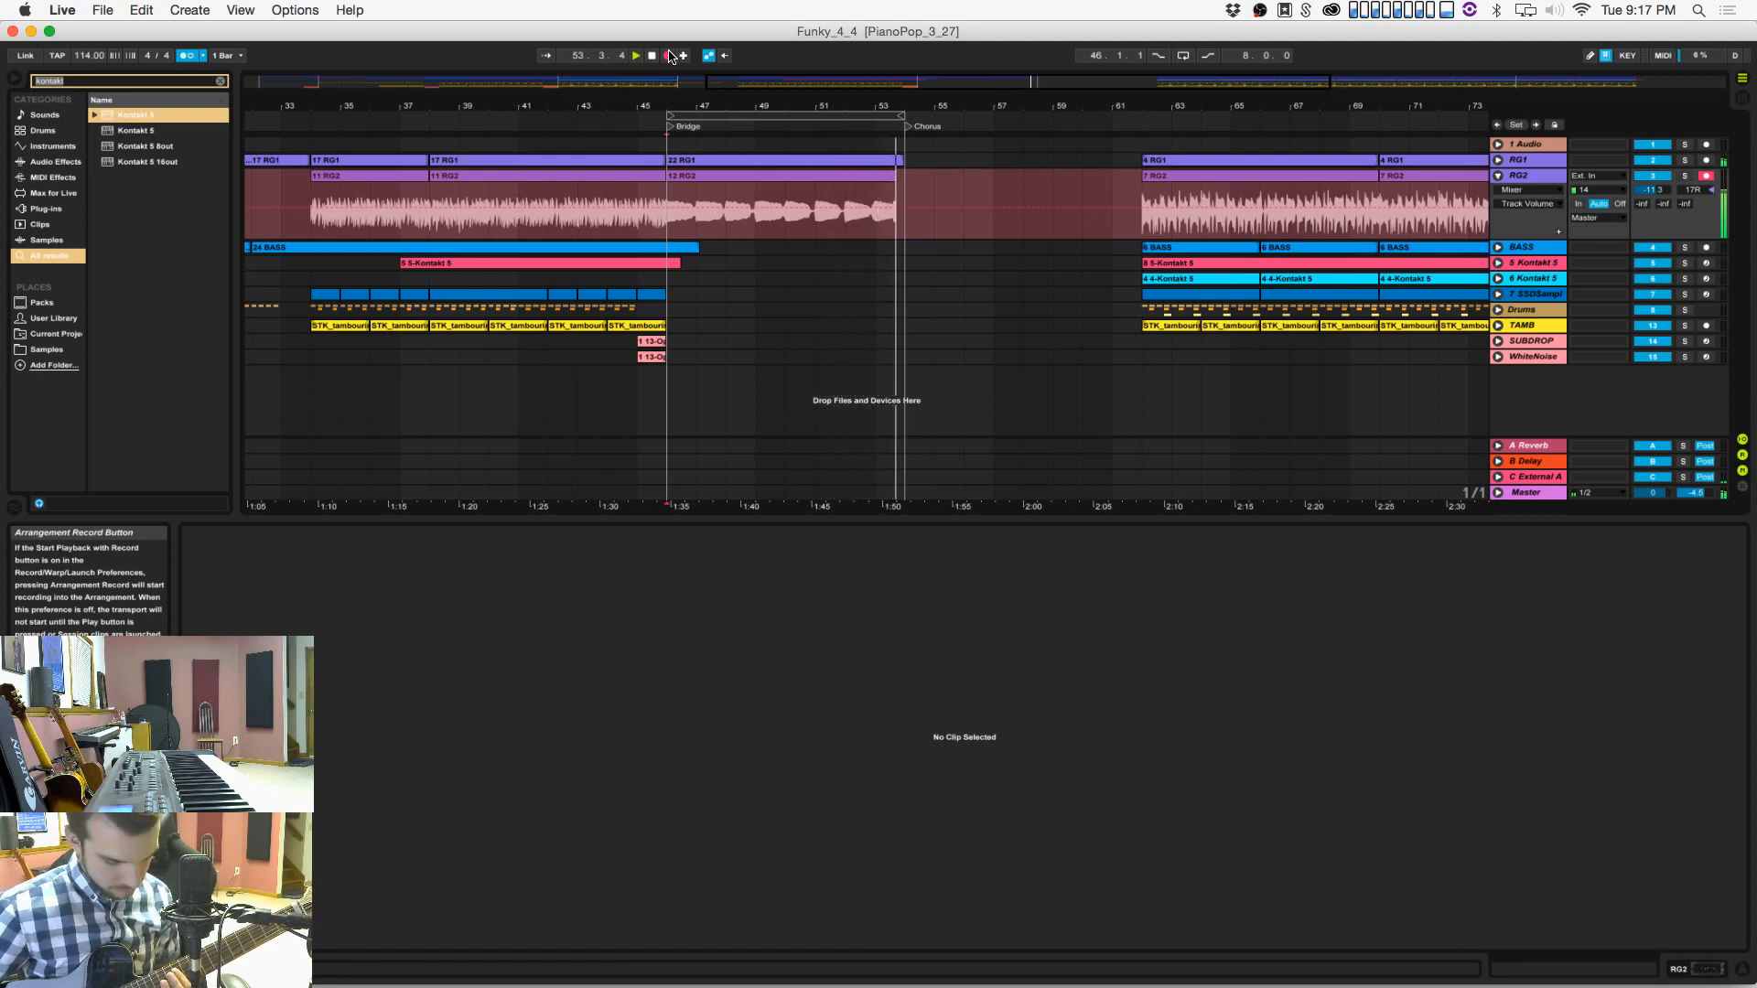
{"action": "left_click", "coordinate": [669, 56]}
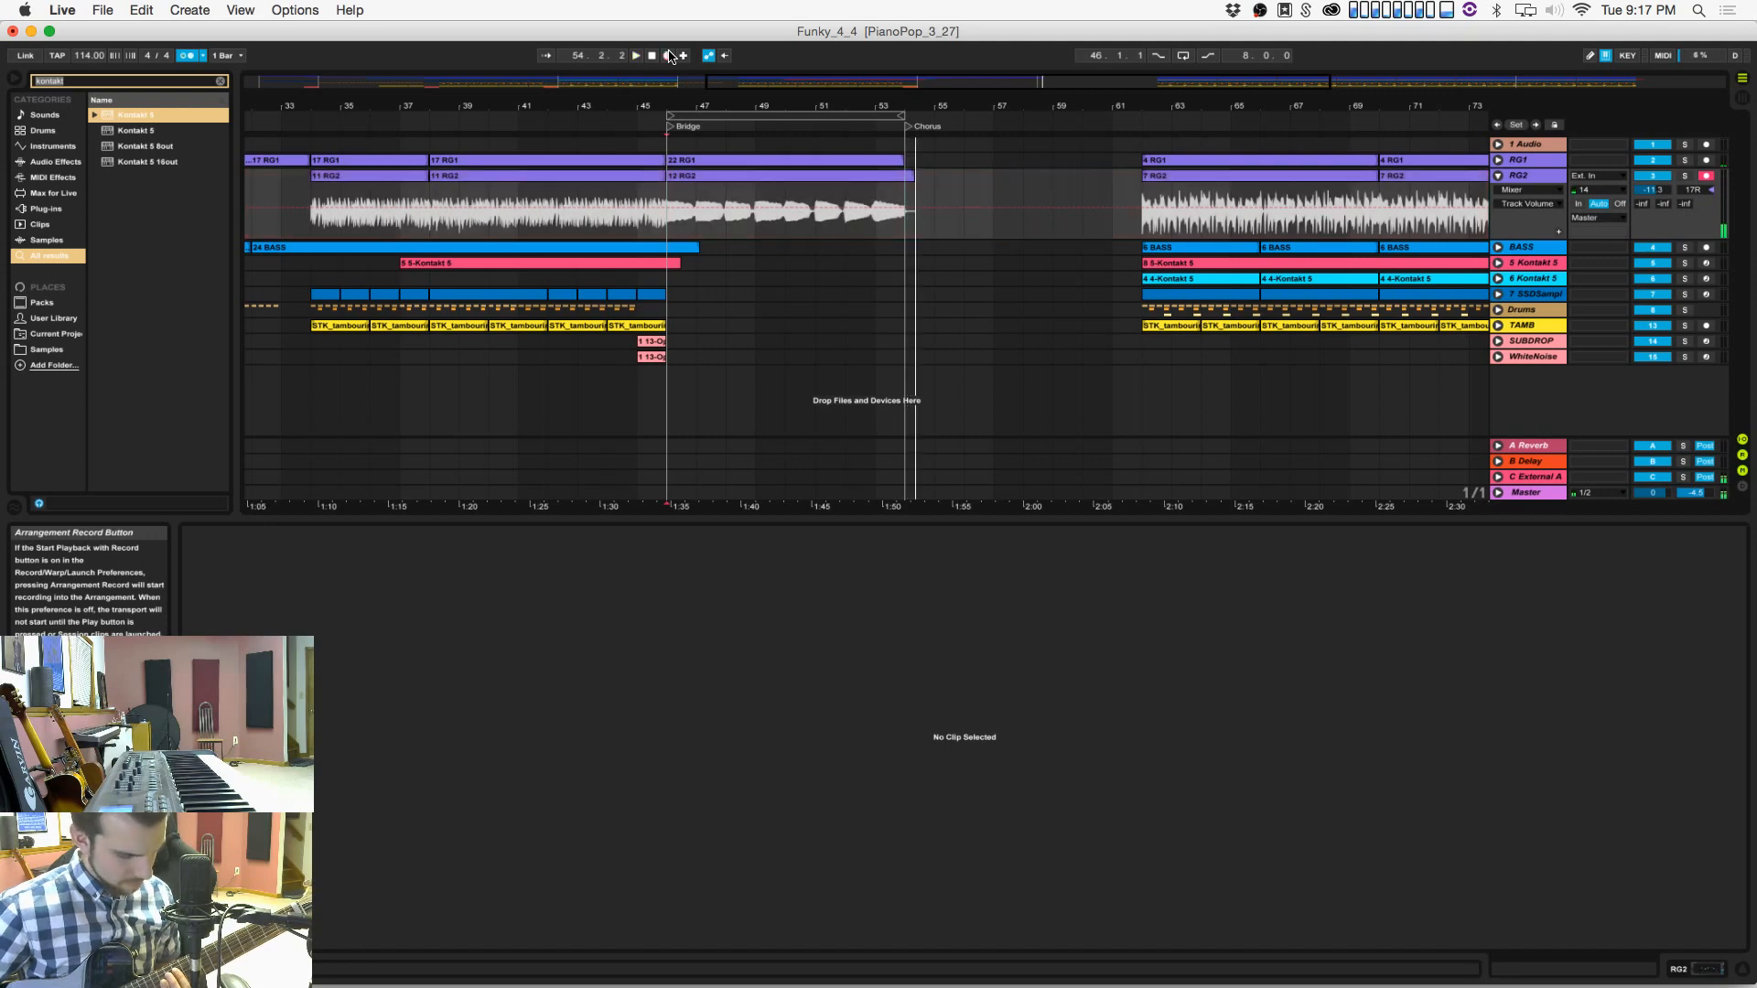
{"action": "left_click_drag", "start_coordinate": [912, 198], "coordinate": [972, 192]}
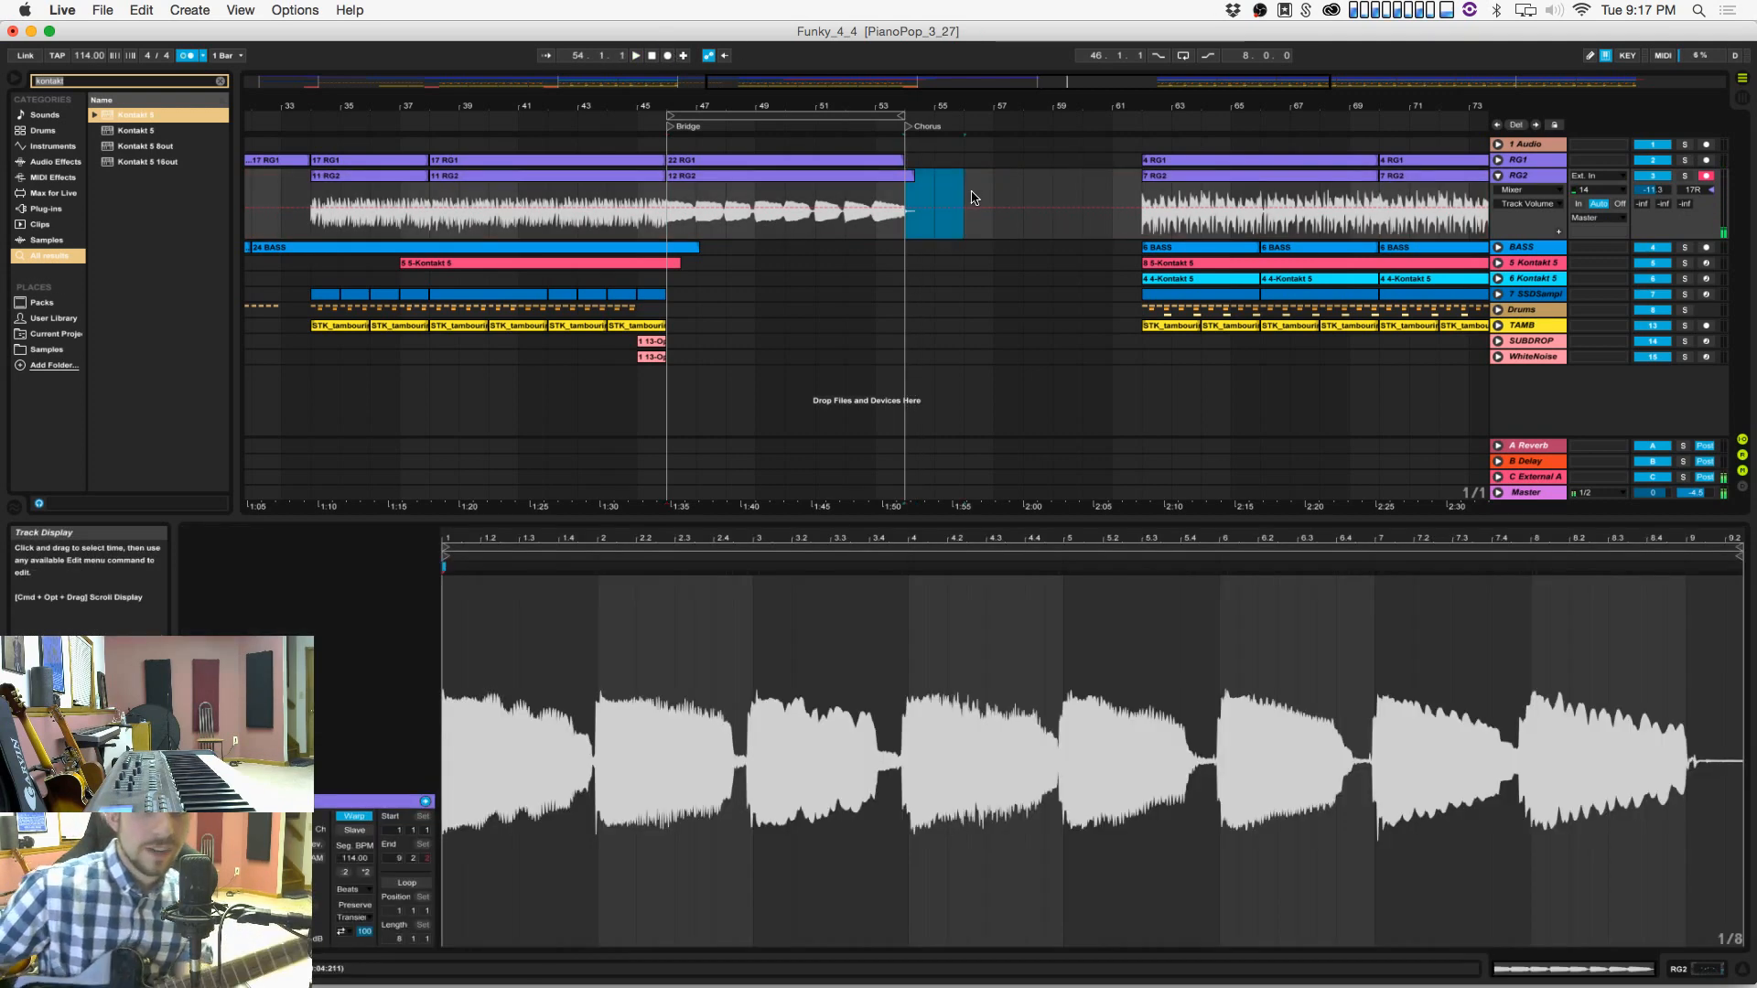
{"action": "key", "text": "Delete"}
{"action": "left_click", "coordinate": [872, 178]}
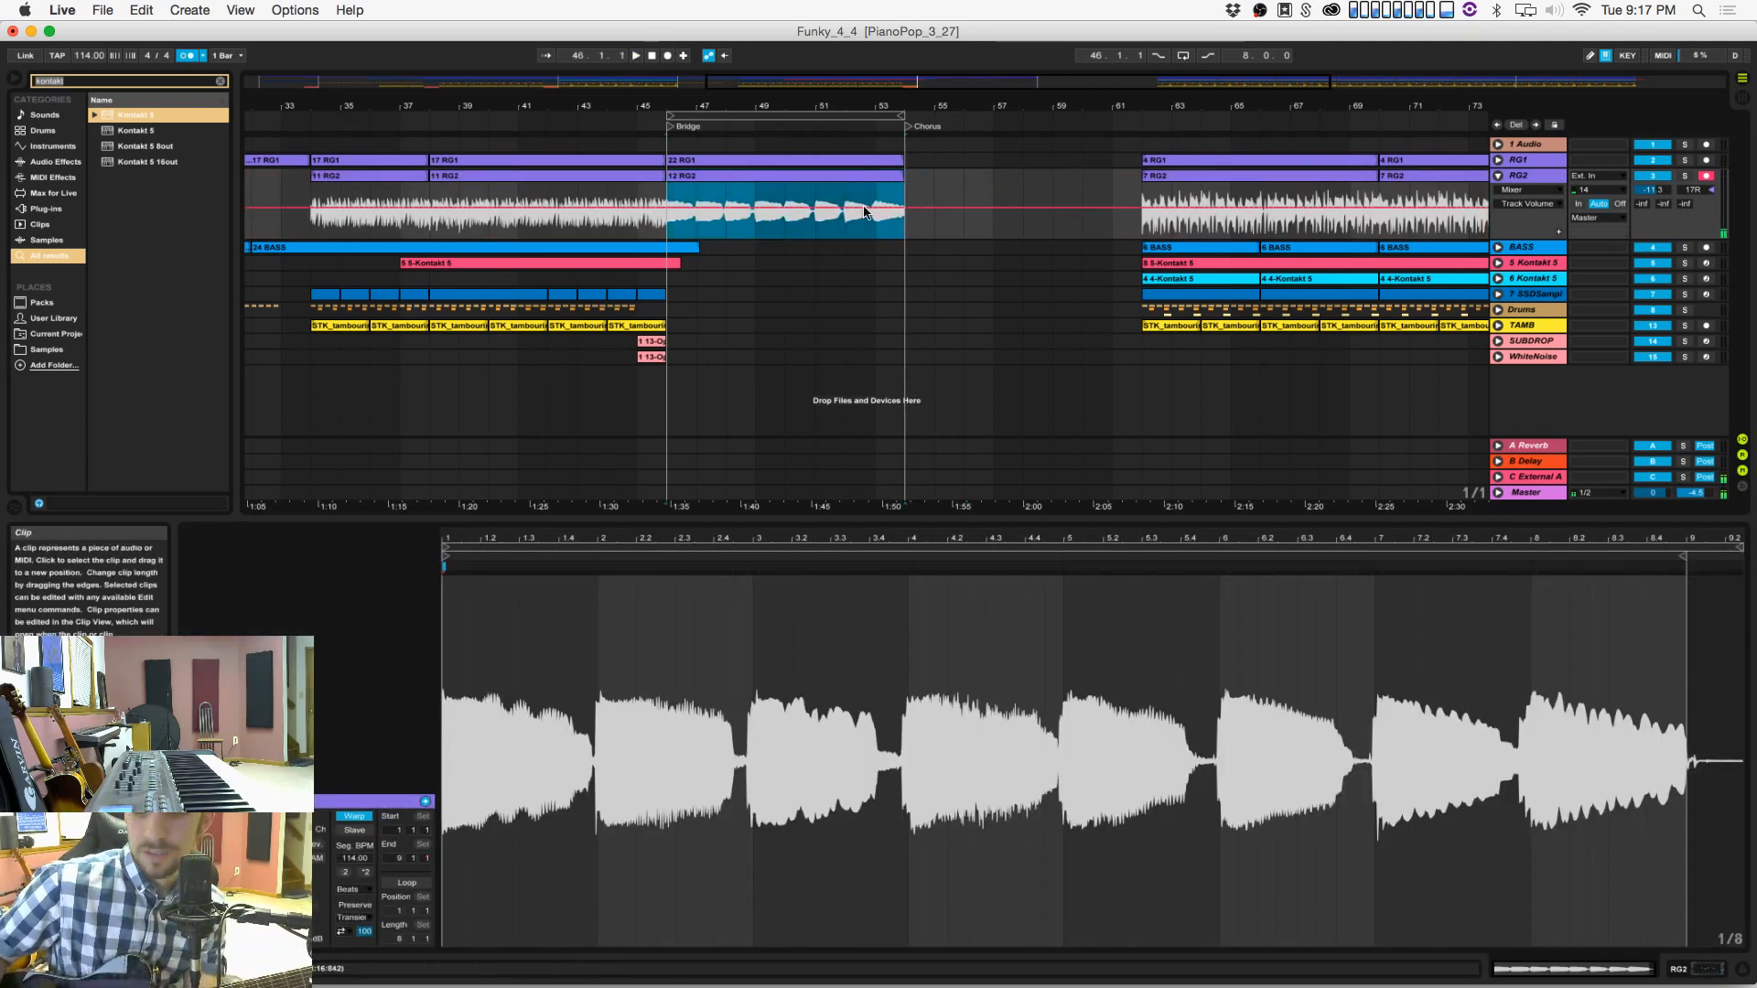
{"action": "left_click", "coordinate": [727, 247]}
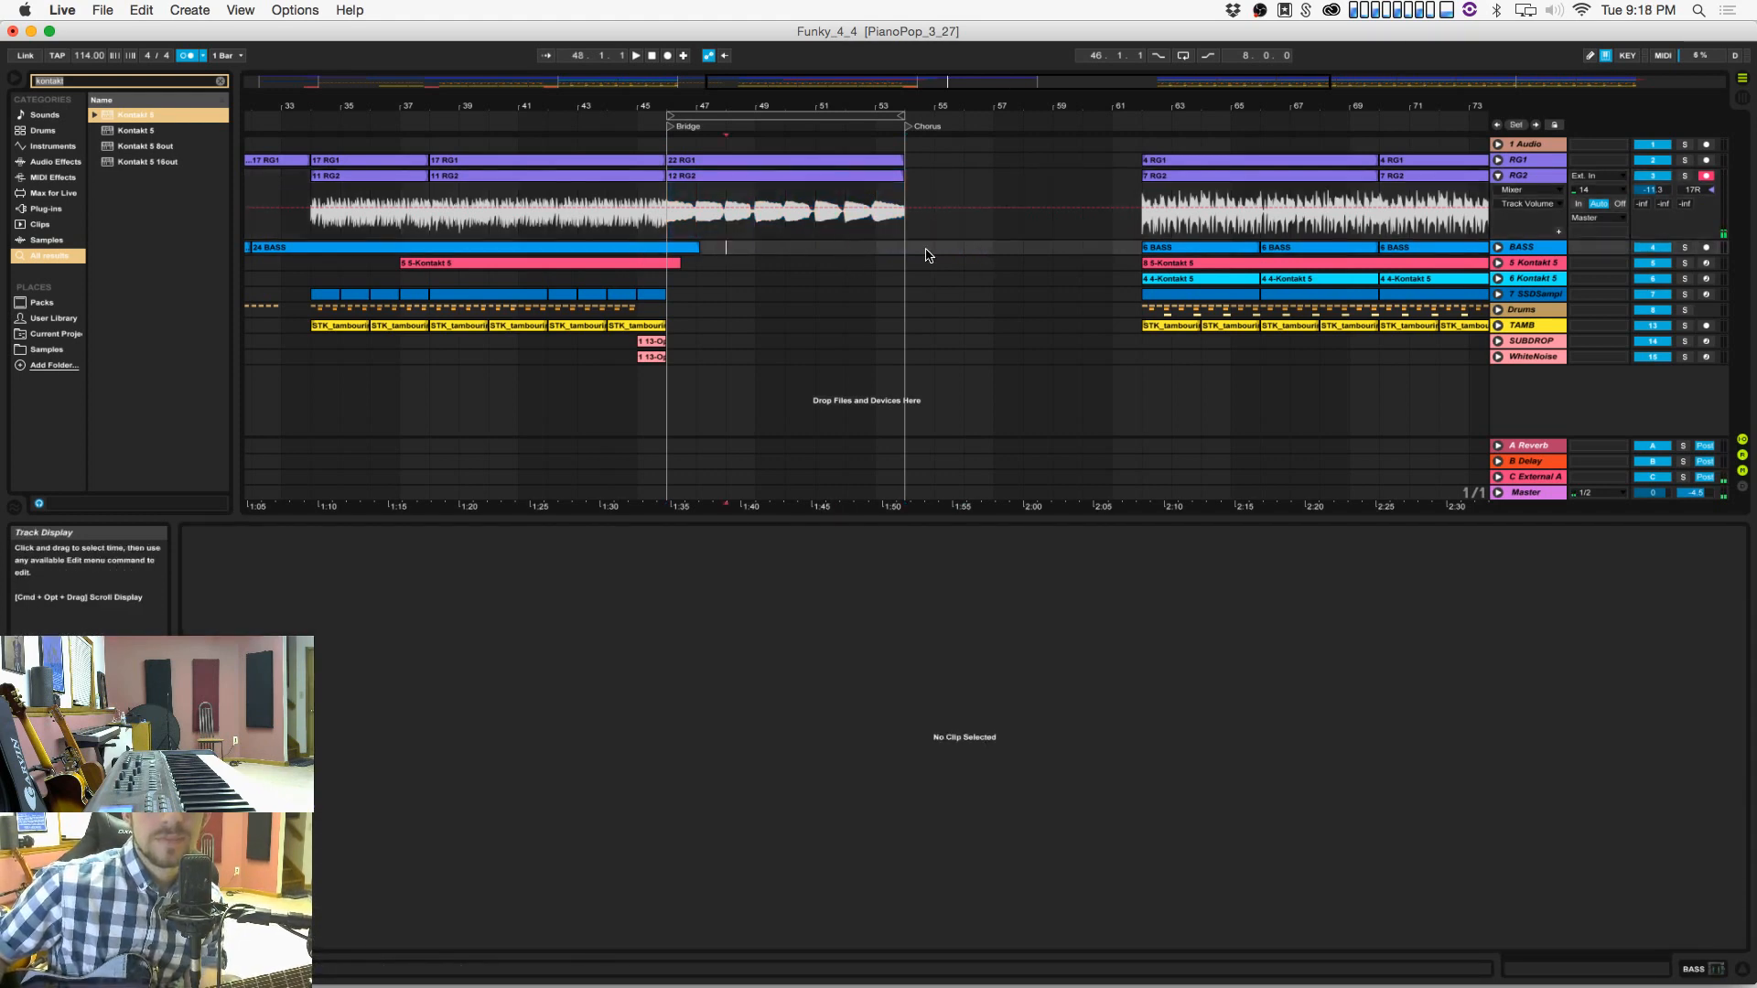
{"action": "key", "text": "super+s"}
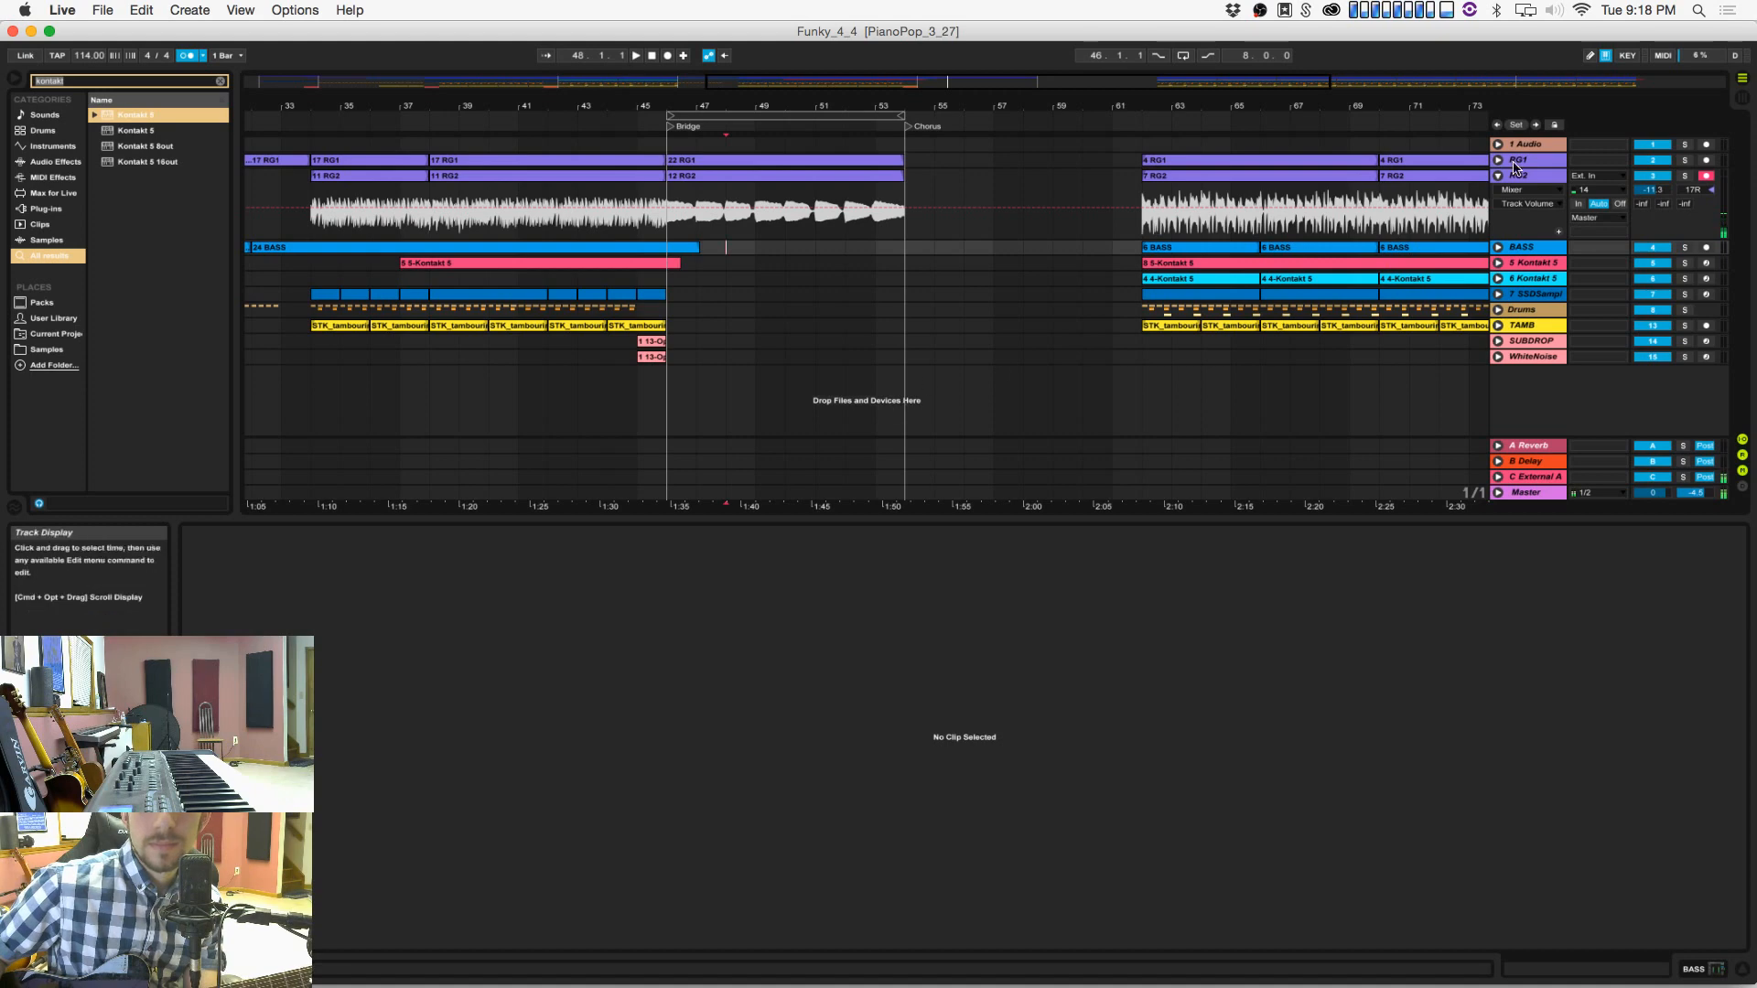
Step: Disarm RG2, place the insert marker at the Bridge start on the 6 Kontakt 5 track, and save the set
{"action": "left_click", "coordinate": [1705, 176]}
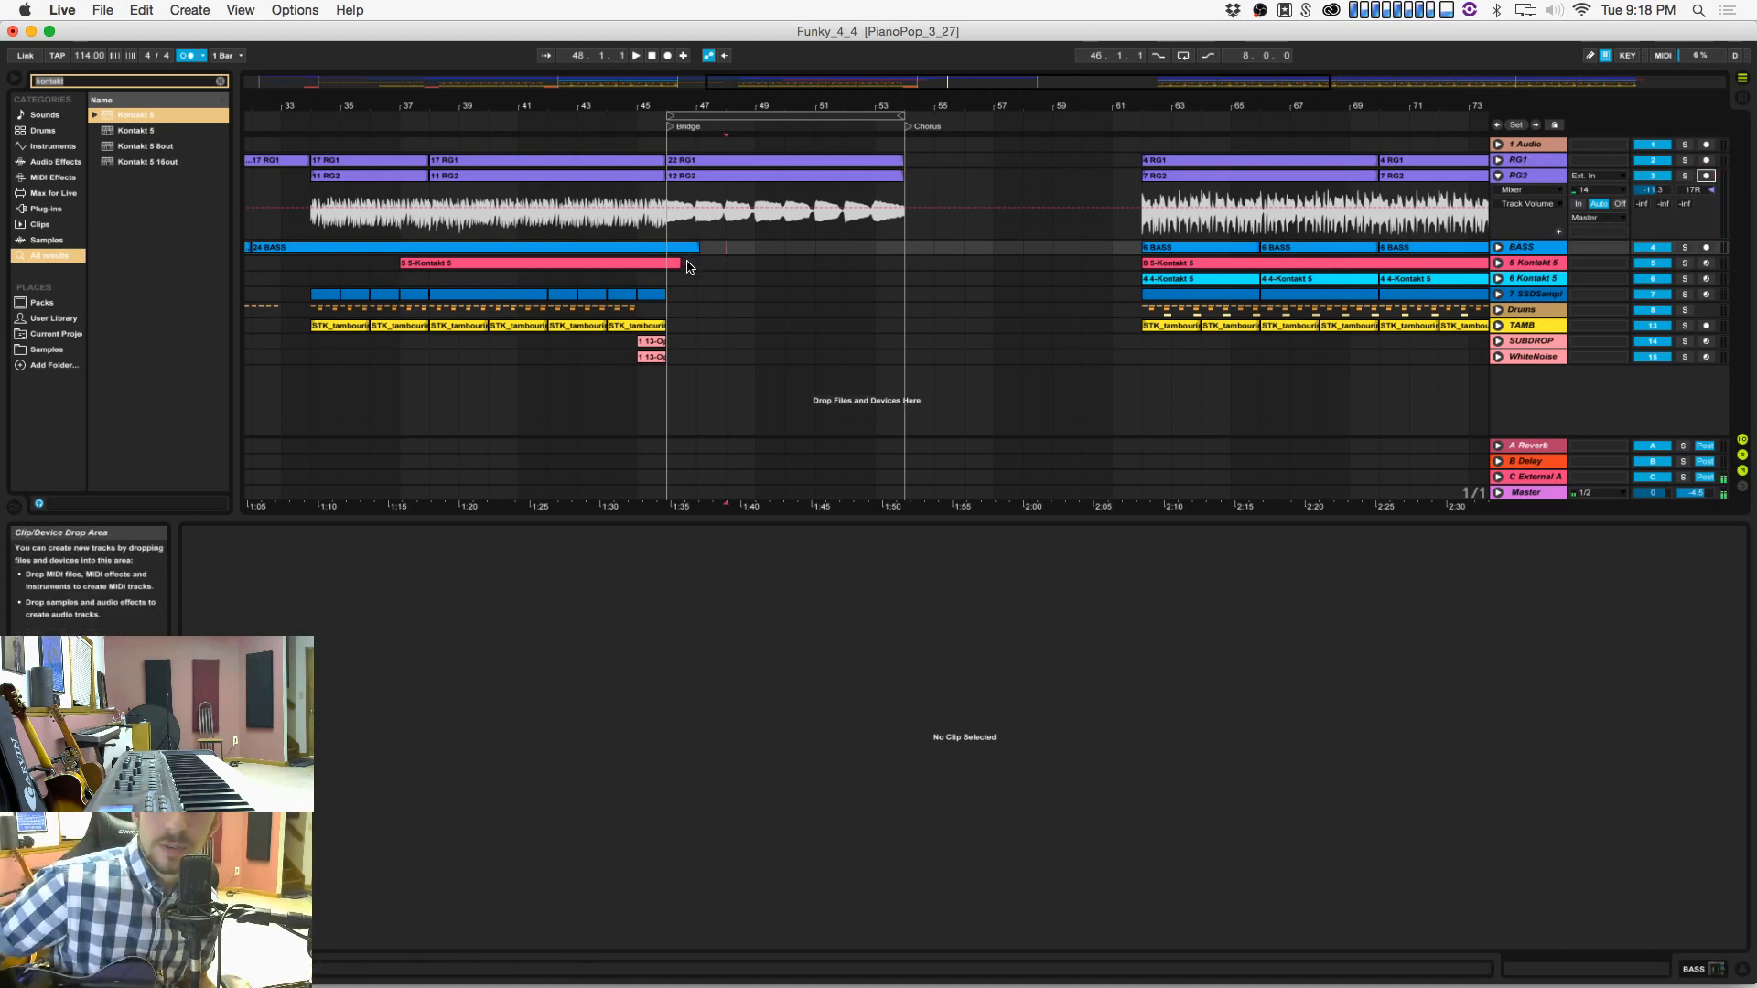
{"action": "left_click", "coordinate": [673, 282]}
{"action": "key", "text": "super+s"}
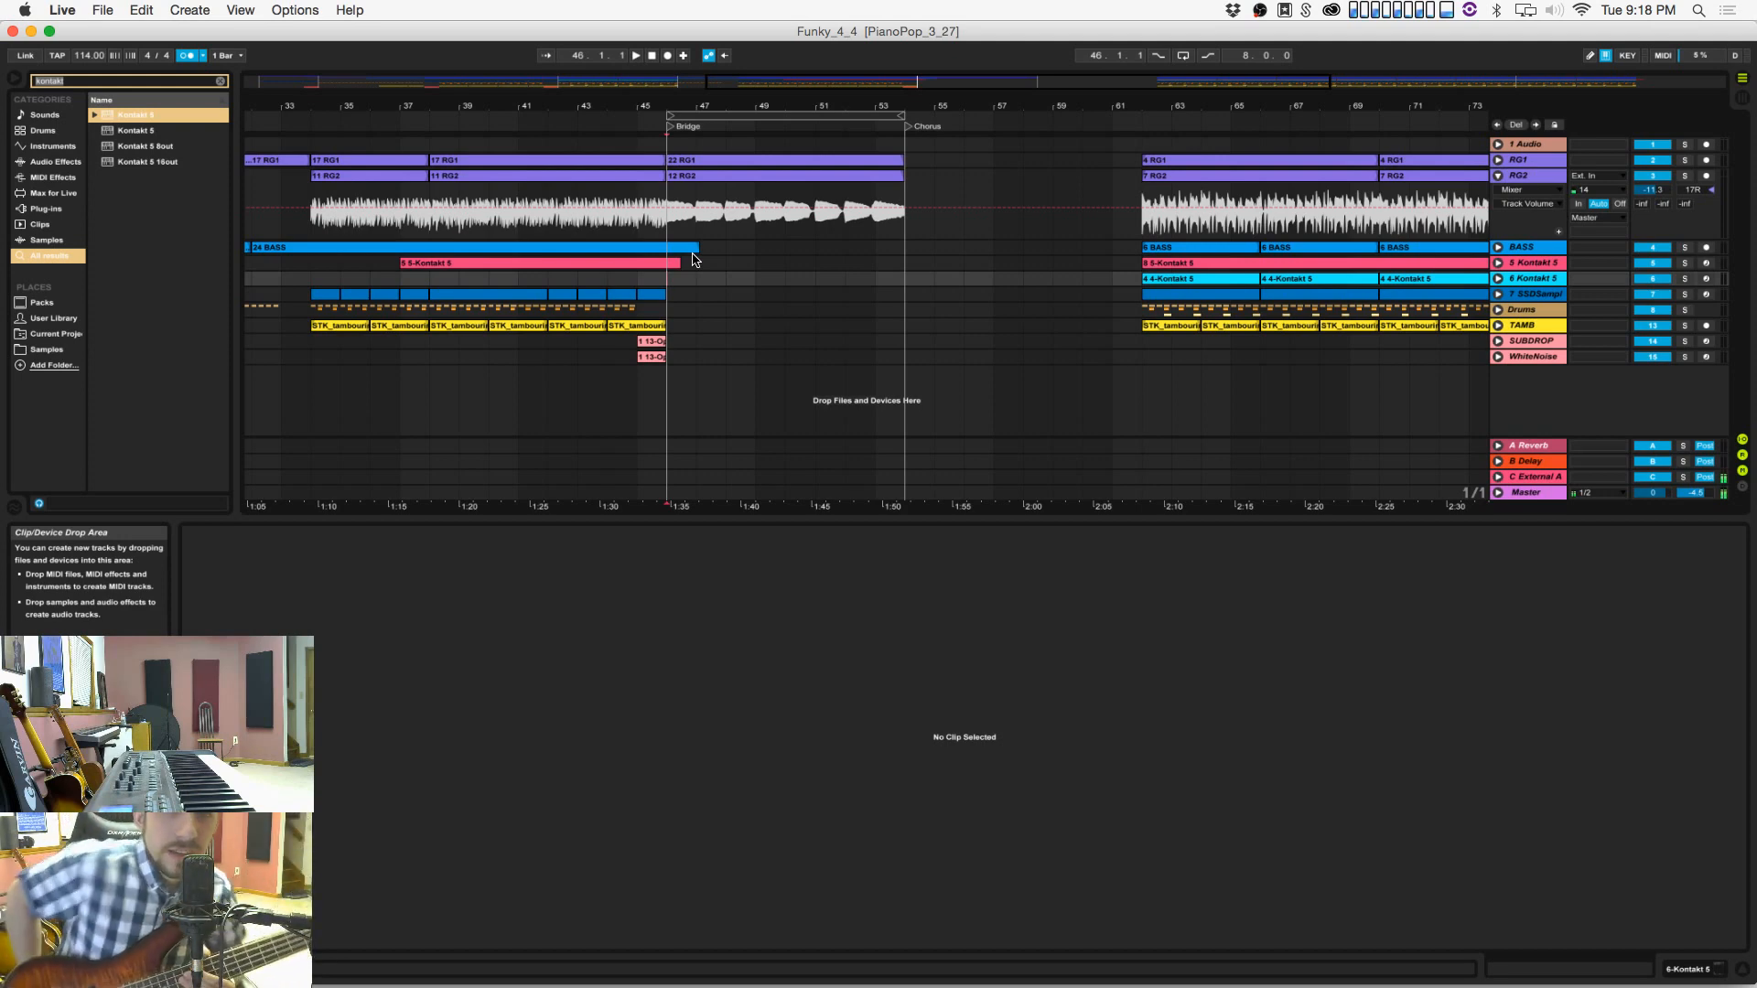
Step: Duplicate the RG1 and RG2 Bridge clips to fill bars 54 to 62, arm the BASS track, and save the set
{"action": "left_click", "coordinate": [734, 159]}
{"action": "left_click", "coordinate": [739, 177], "text": "shift"}
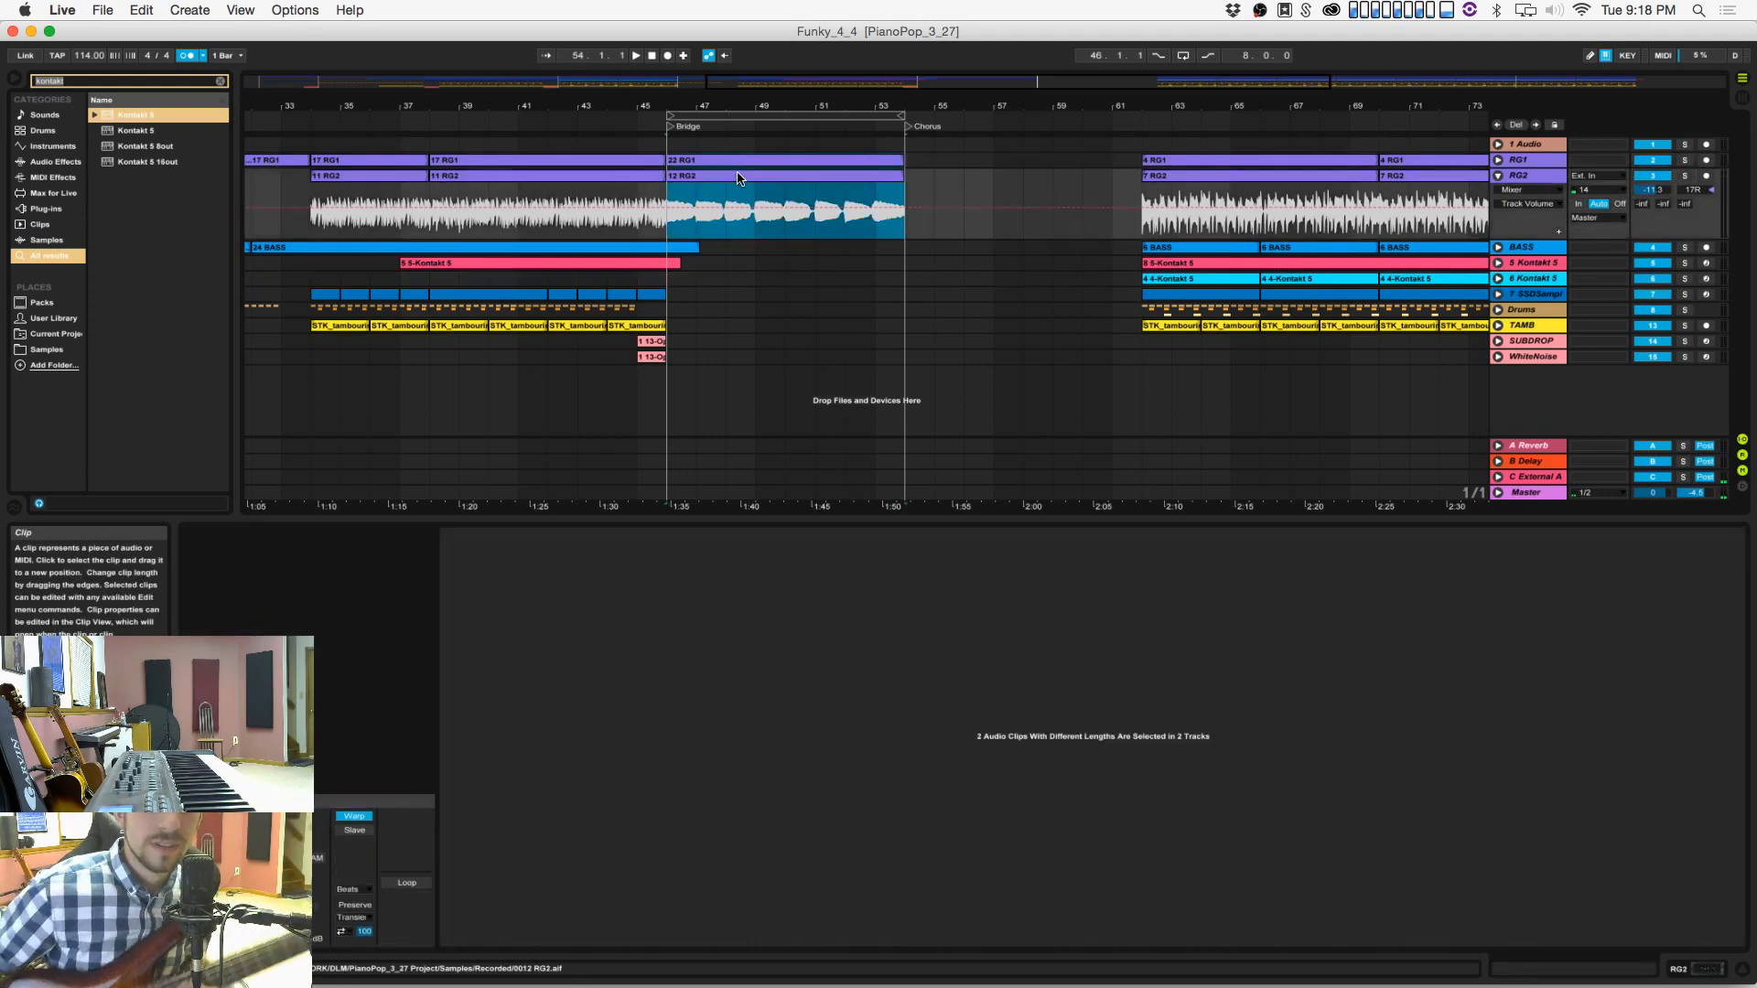
{"action": "key", "text": "super+d"}
{"action": "left_click", "coordinate": [1059, 368]}
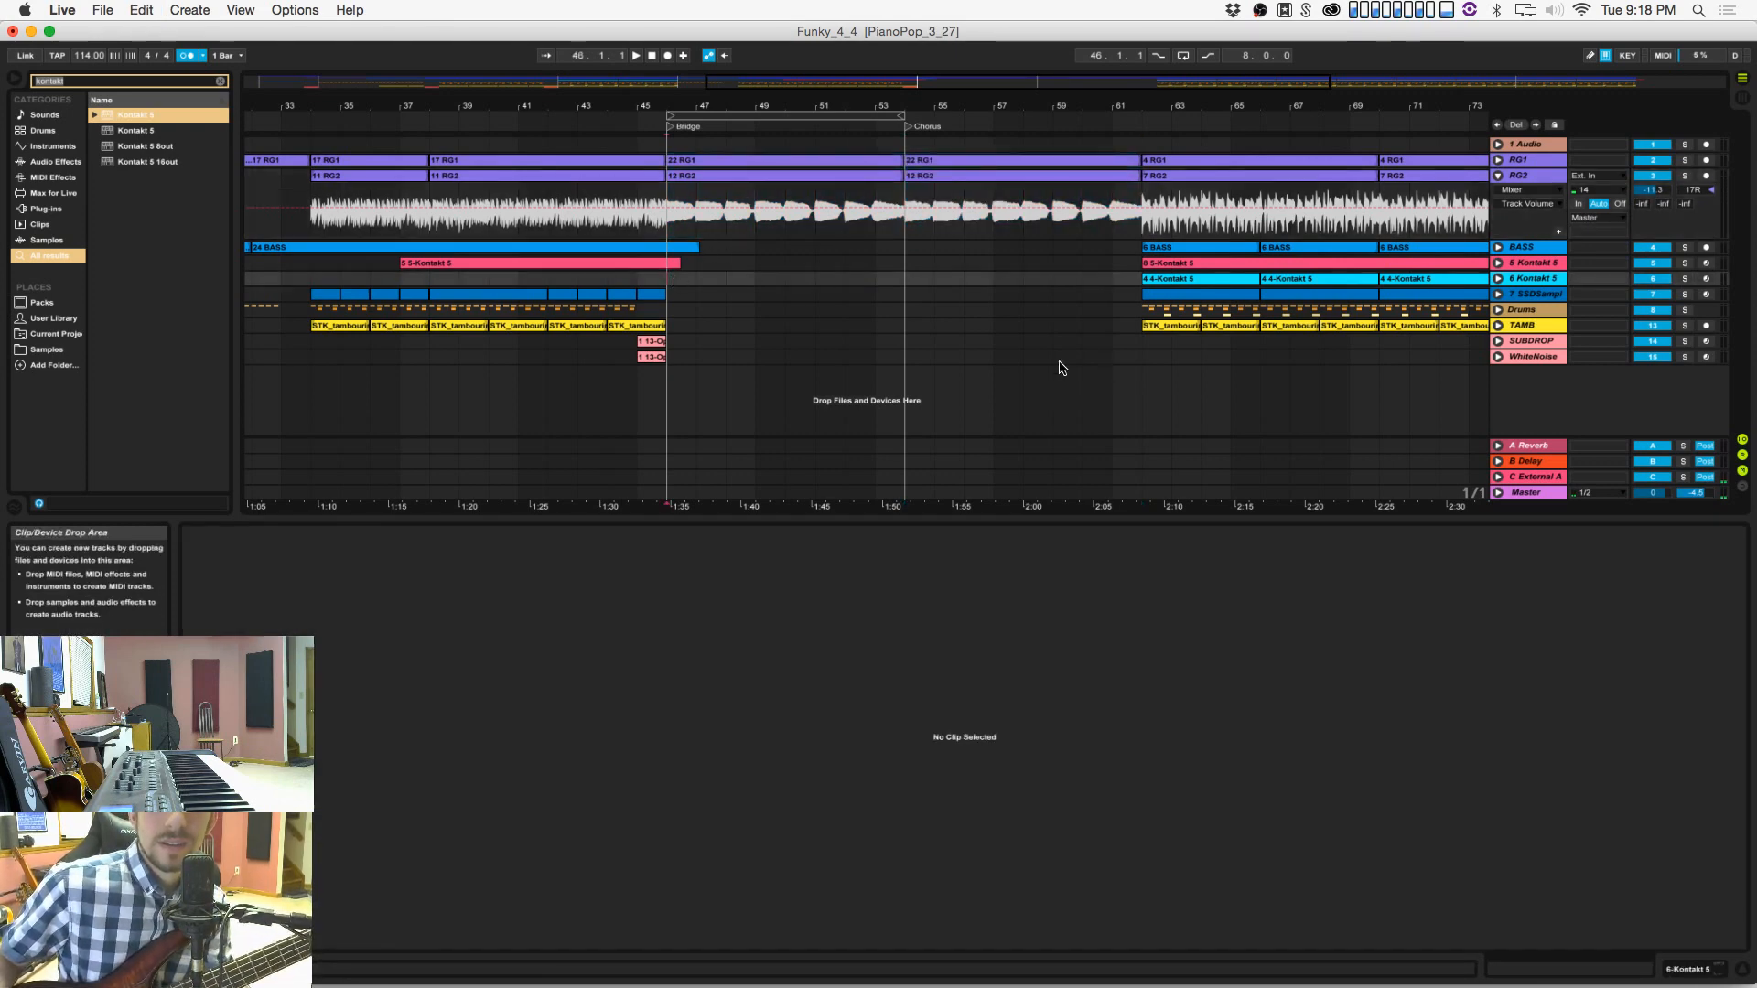
{"action": "left_click", "coordinate": [1705, 247]}
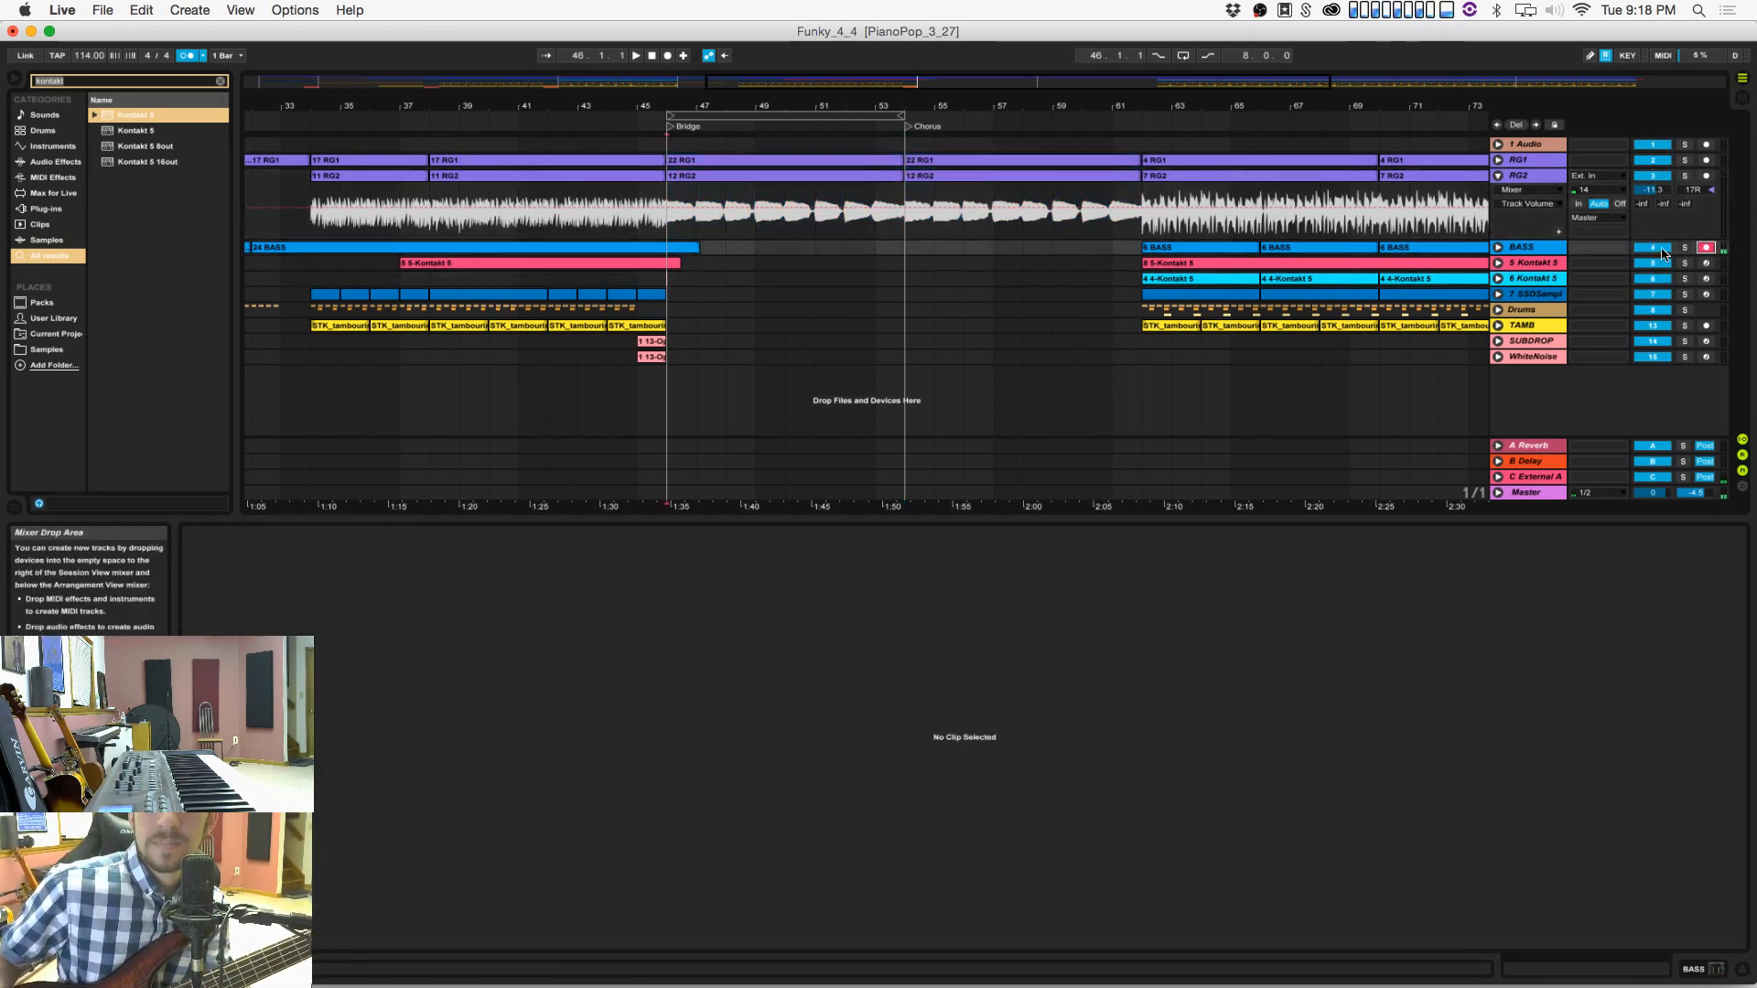
{"action": "key", "text": "super+s"}
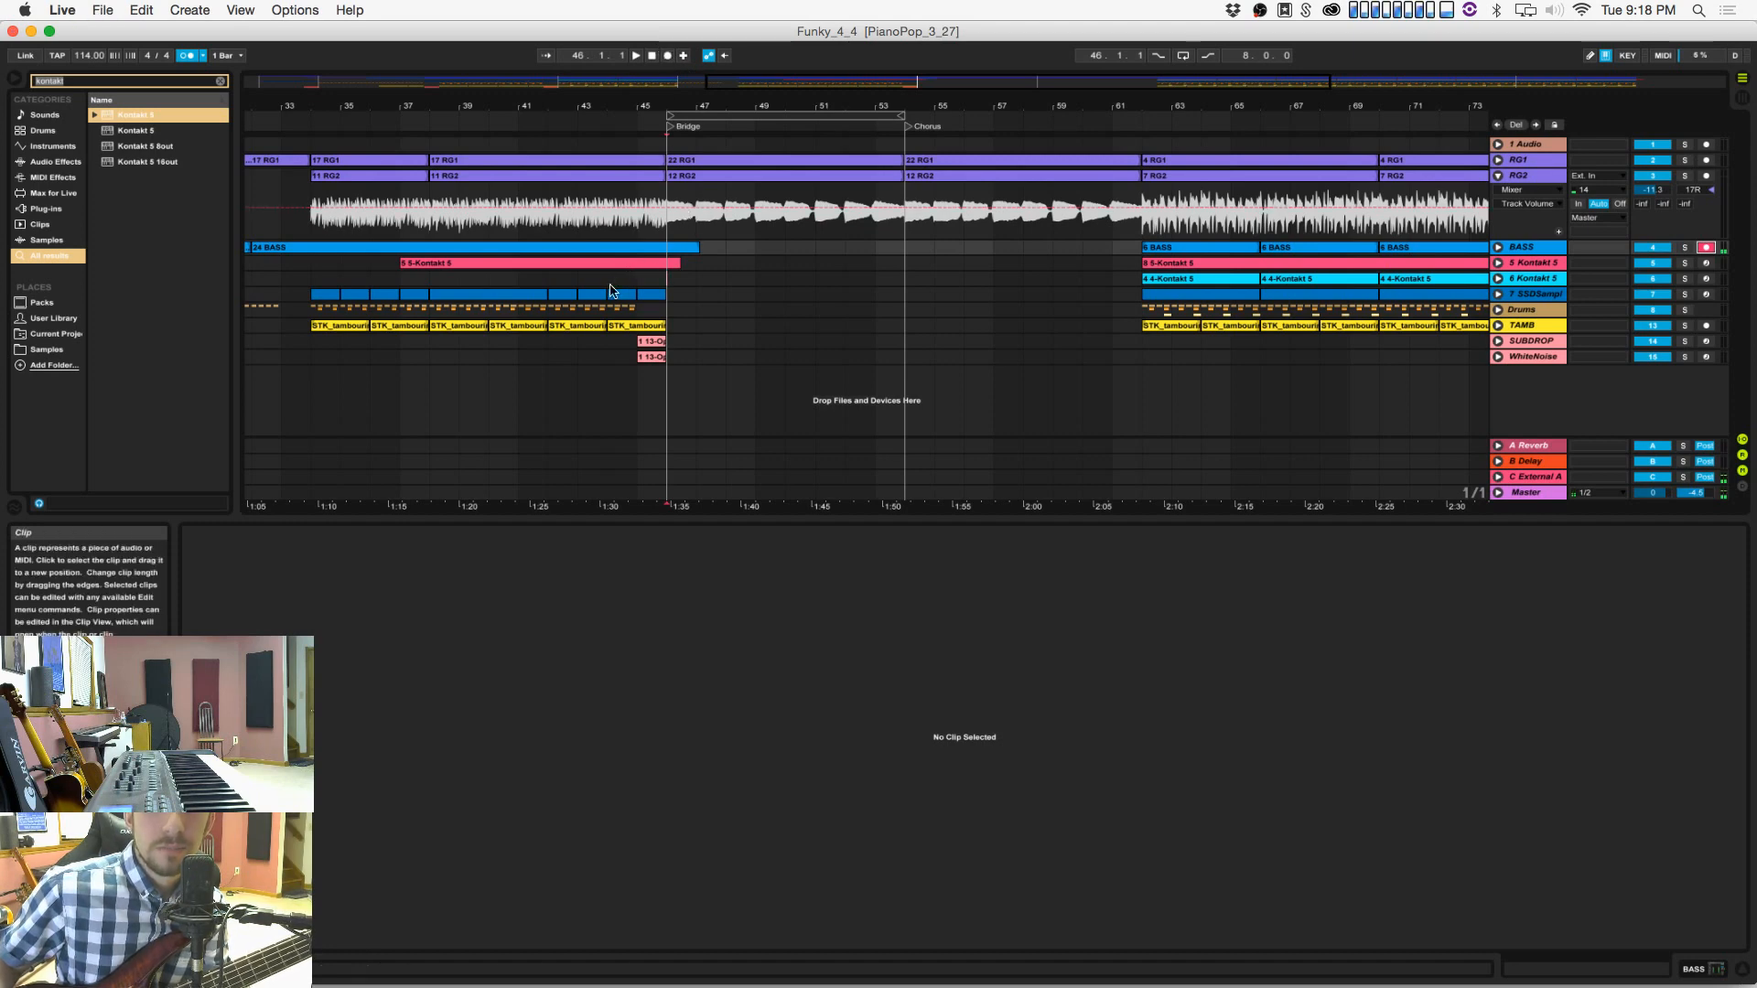
Step: Copy bar 44 of the Drums and TAMB tracks and paste it repeatedly from bar 54 up to bar 61
{"action": "left_click", "coordinate": [623, 325]}
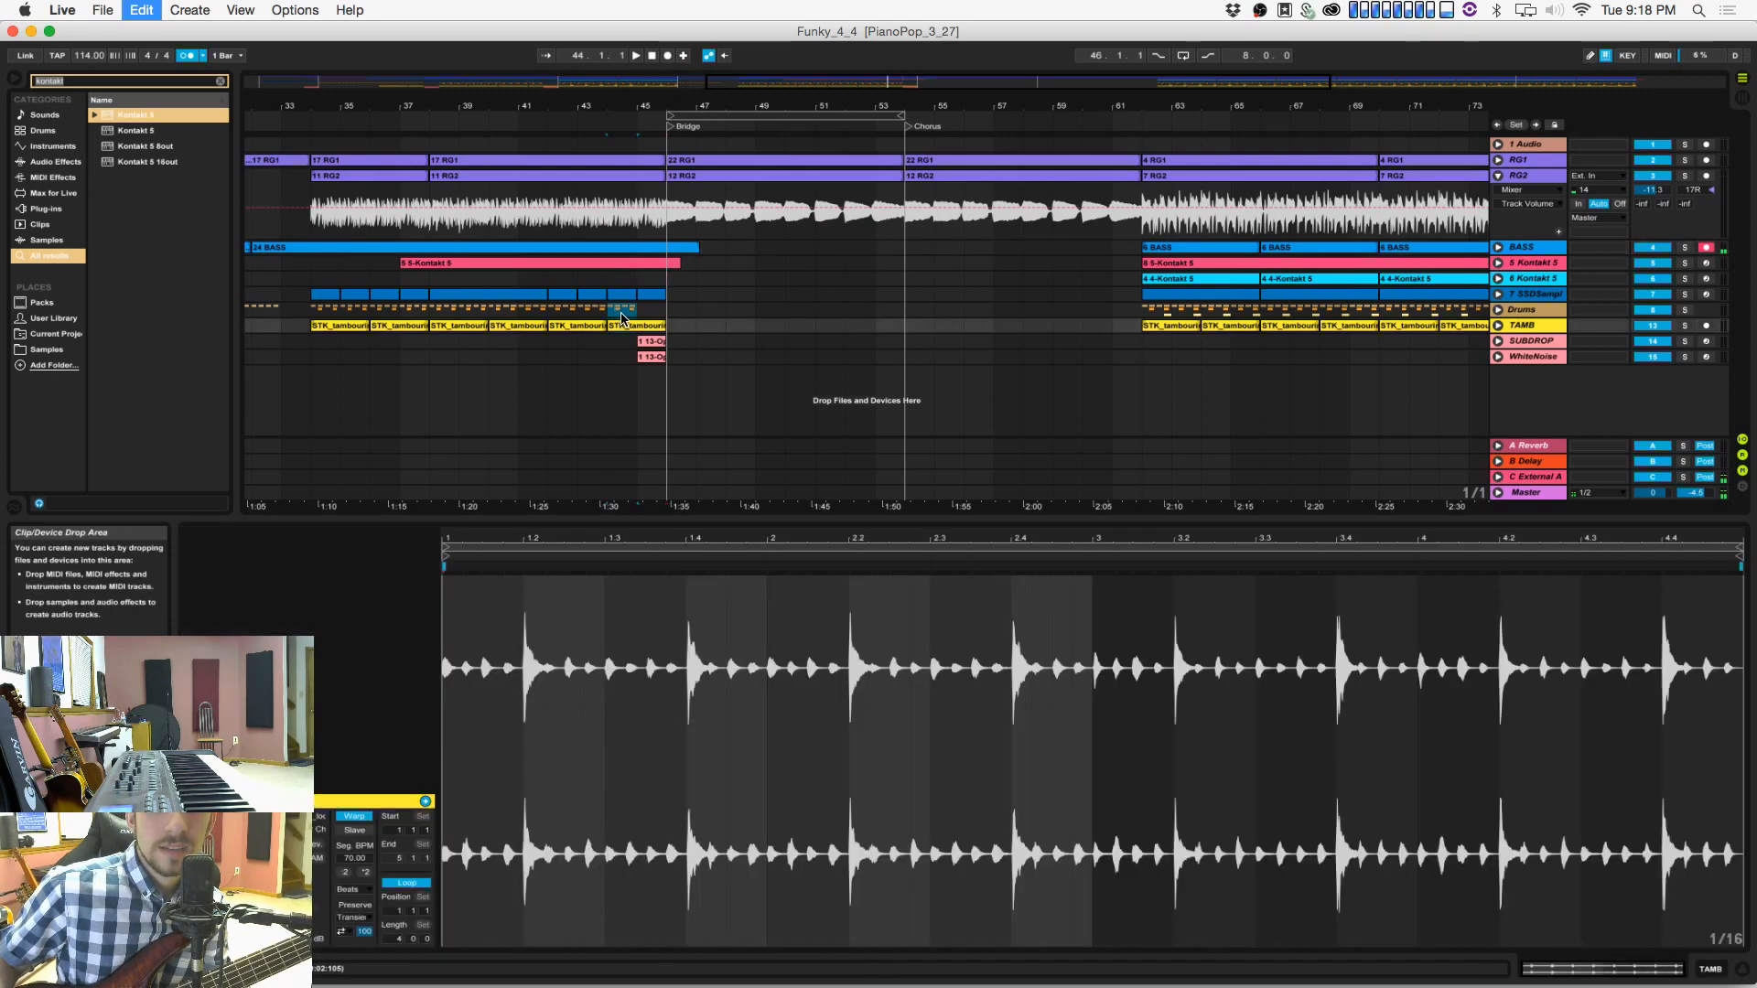
{"action": "left_click", "coordinate": [907, 311]}
{"action": "key", "text": "super+v"}
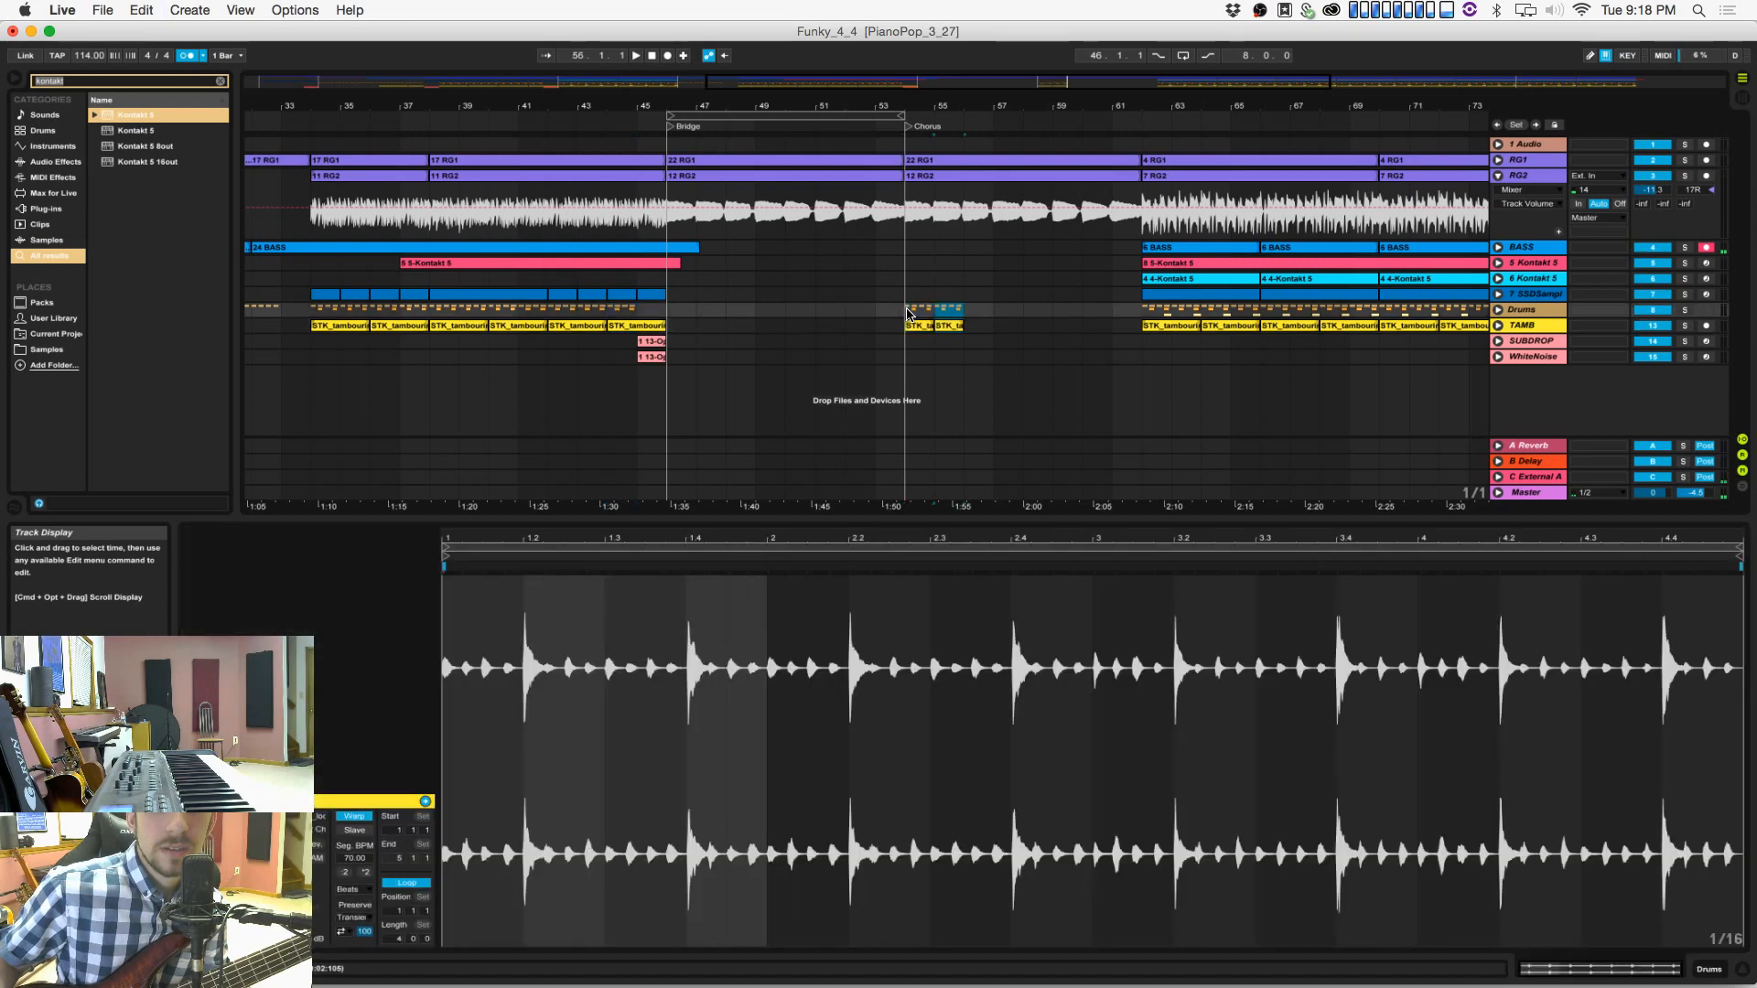
{"action": "key", "text": "super+v"}
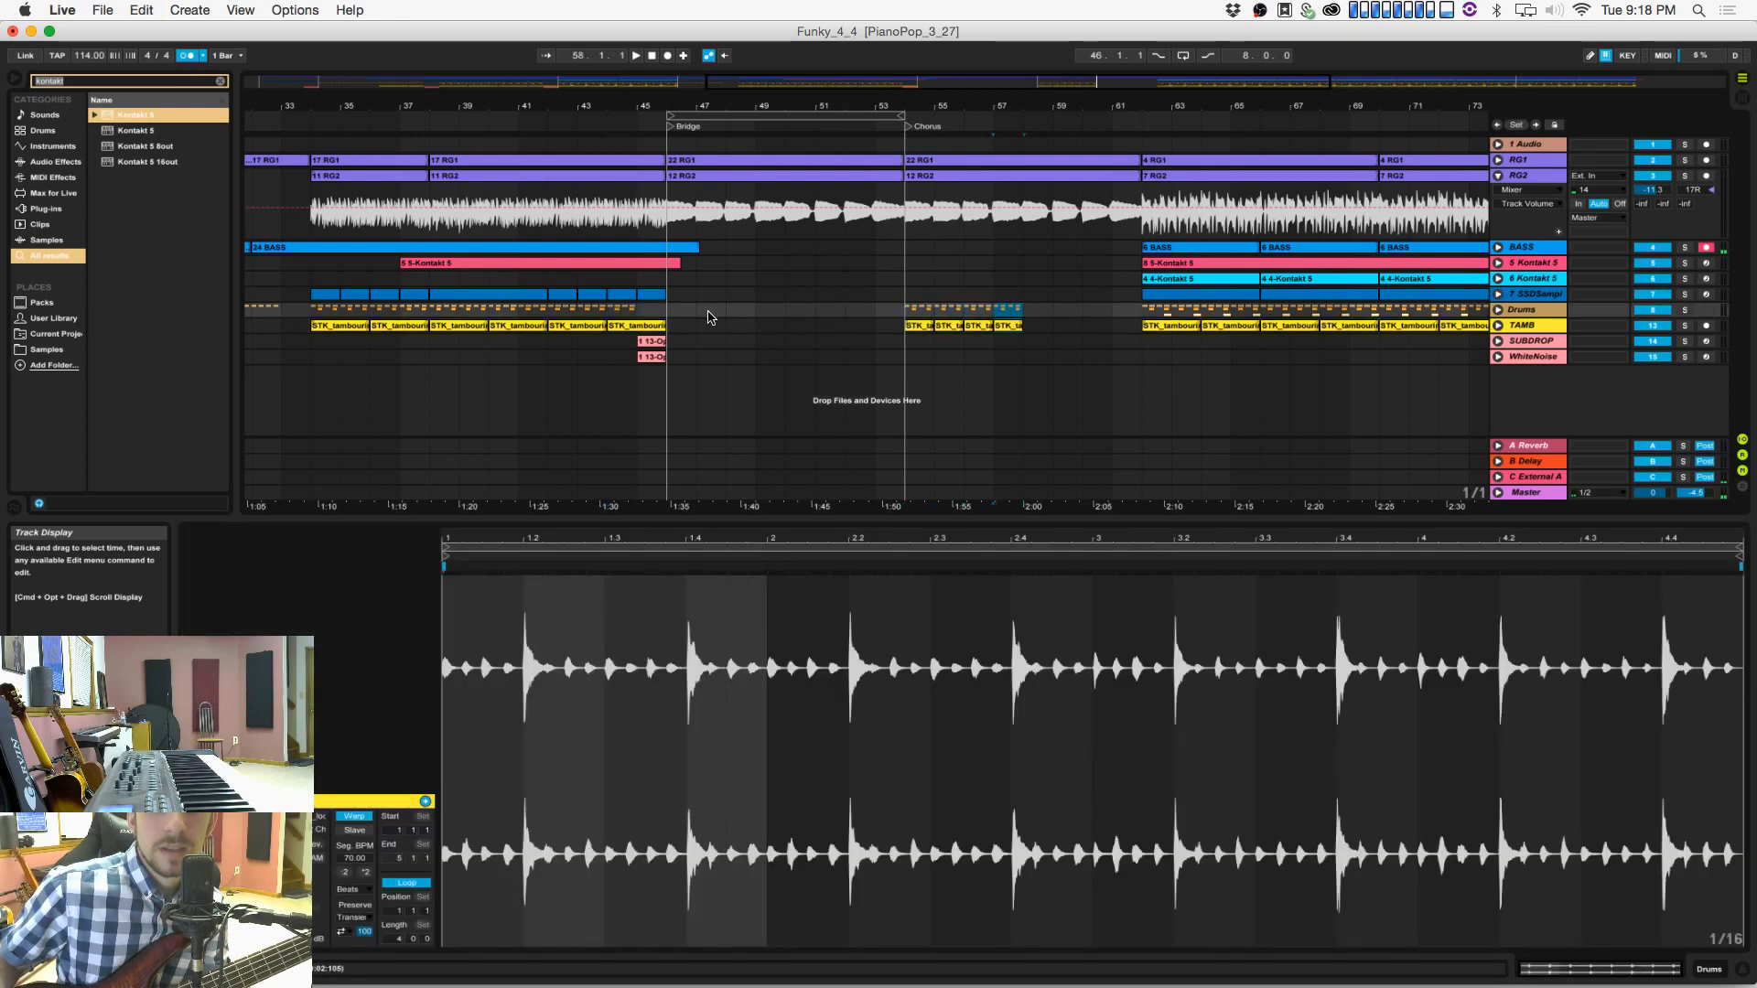
{"action": "key", "text": "super+v"}
{"action": "key", "text": "super+v"}
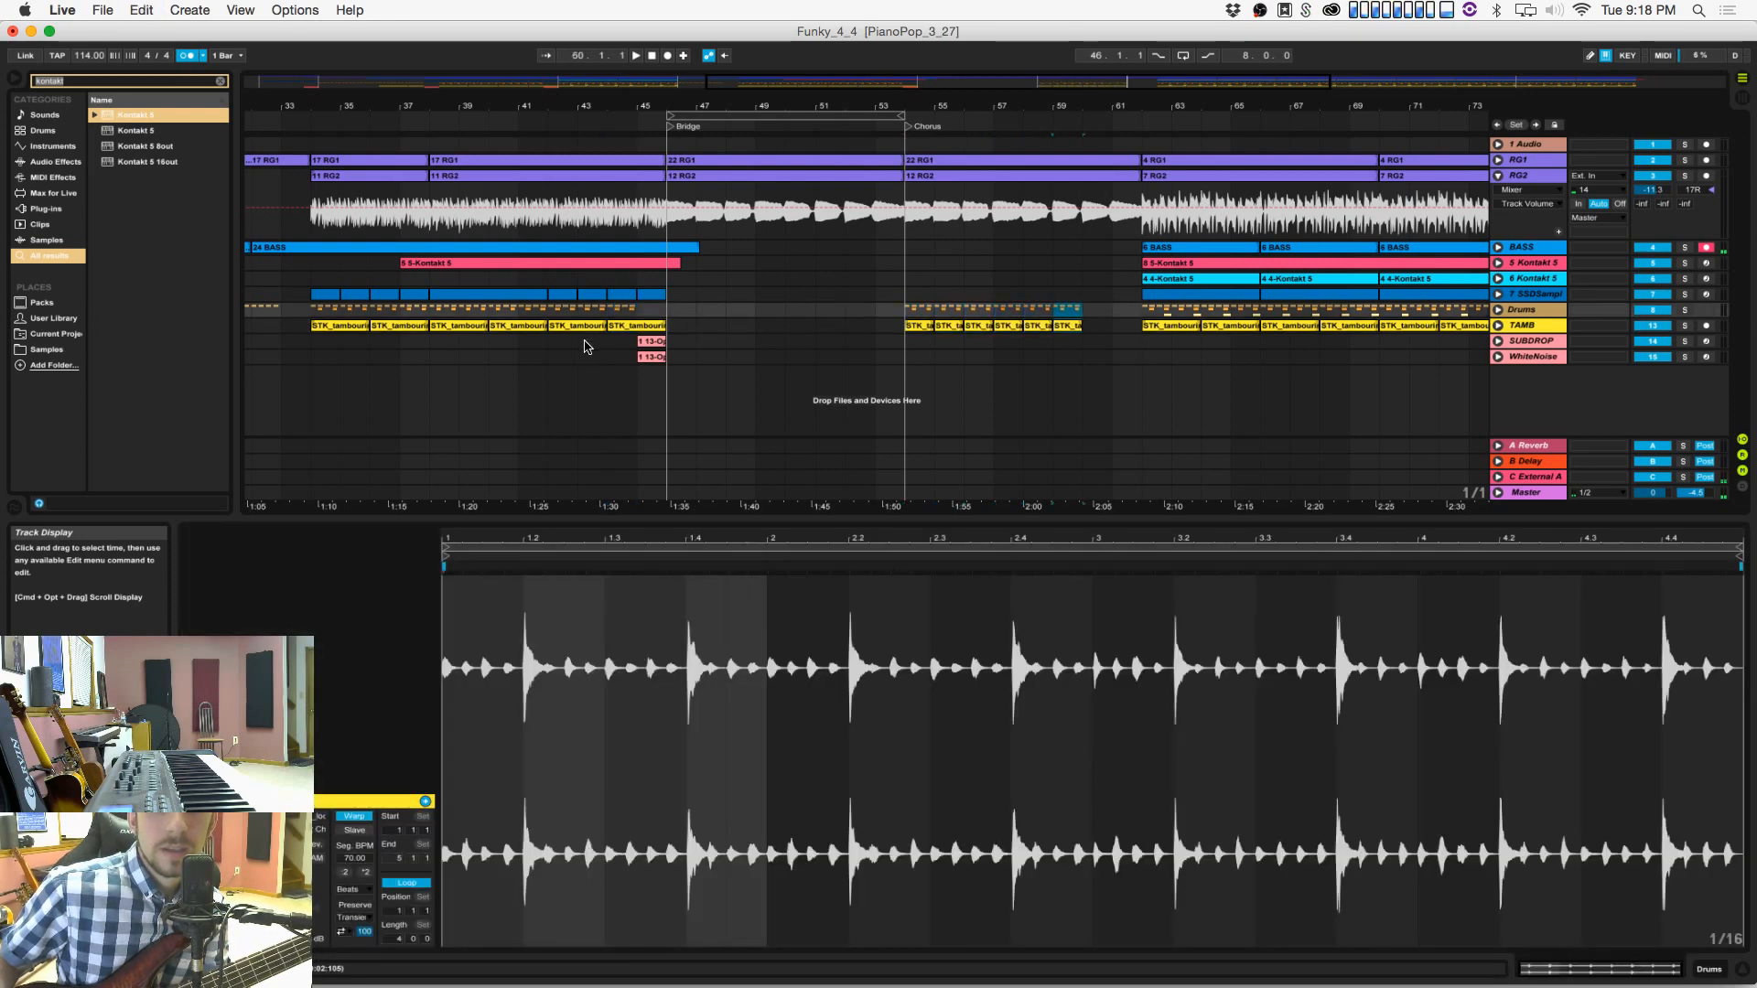
{"action": "key", "text": "super+v"}
Step: Copy the SSDSampler drum fill from bar 45 to bar 61, just before the final Chorus
{"action": "left_click", "coordinate": [653, 296]}
{"action": "key", "text": "super+d"}
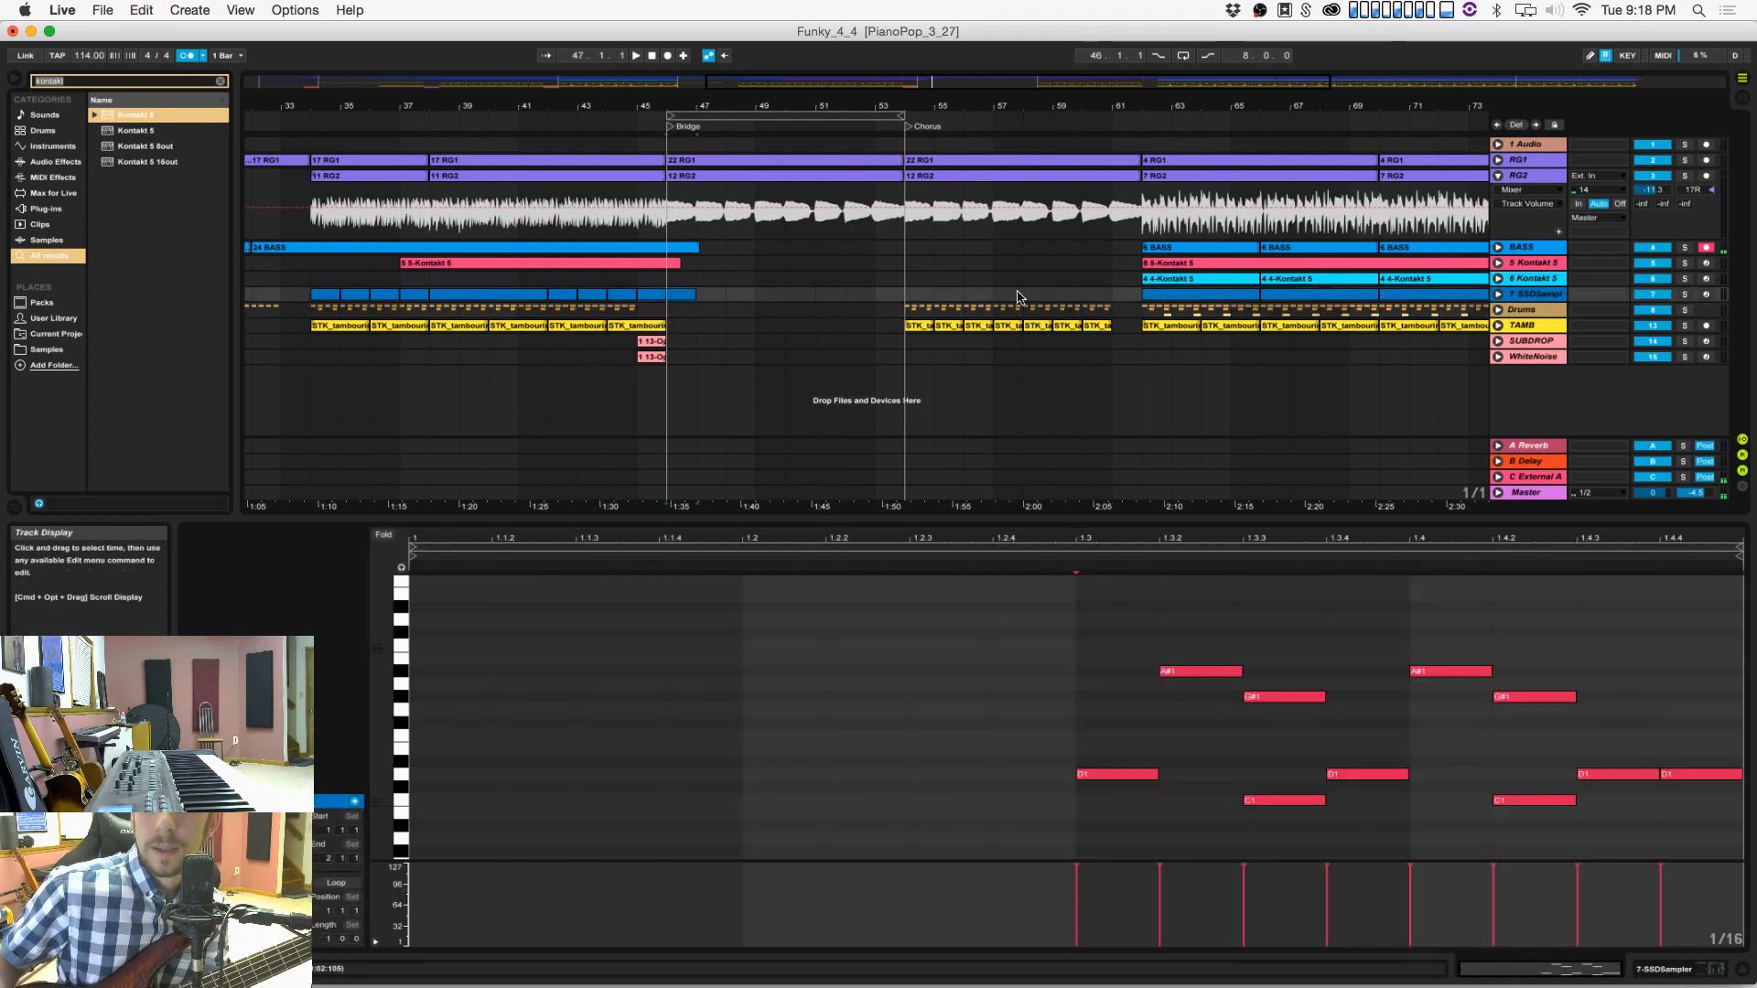
{"action": "key", "text": "super+z"}
{"action": "left_click", "coordinate": [1109, 295]}
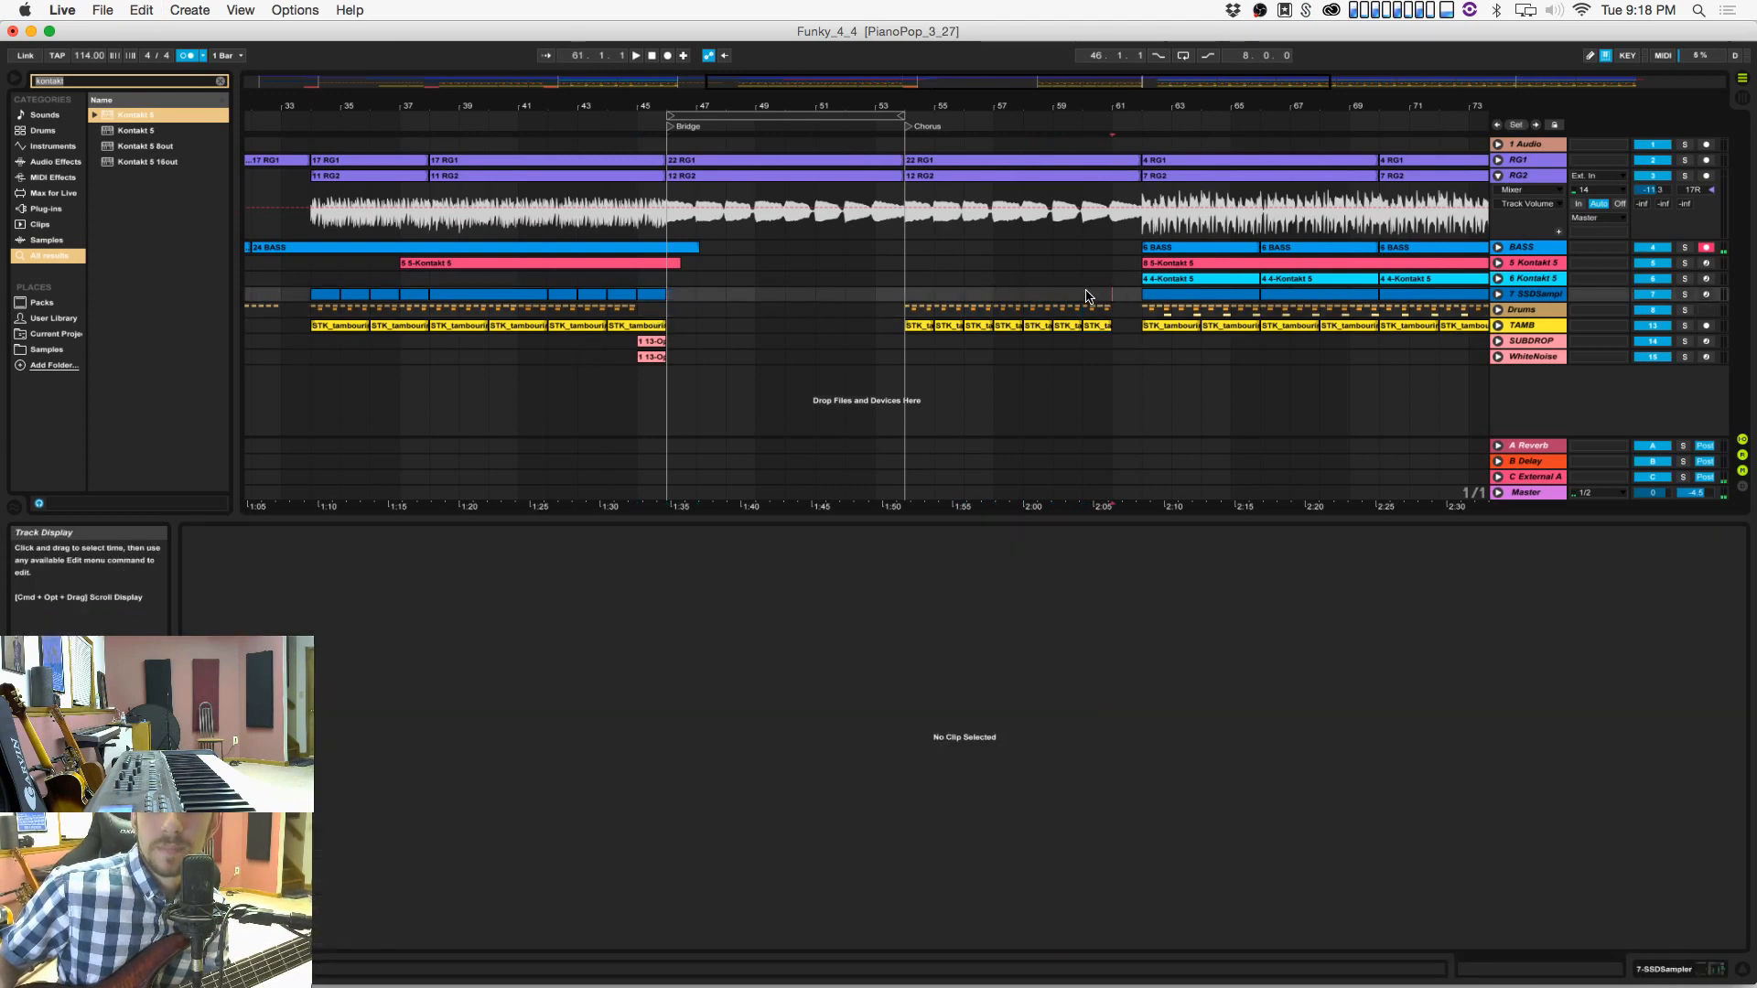
{"action": "key", "text": "Left"}
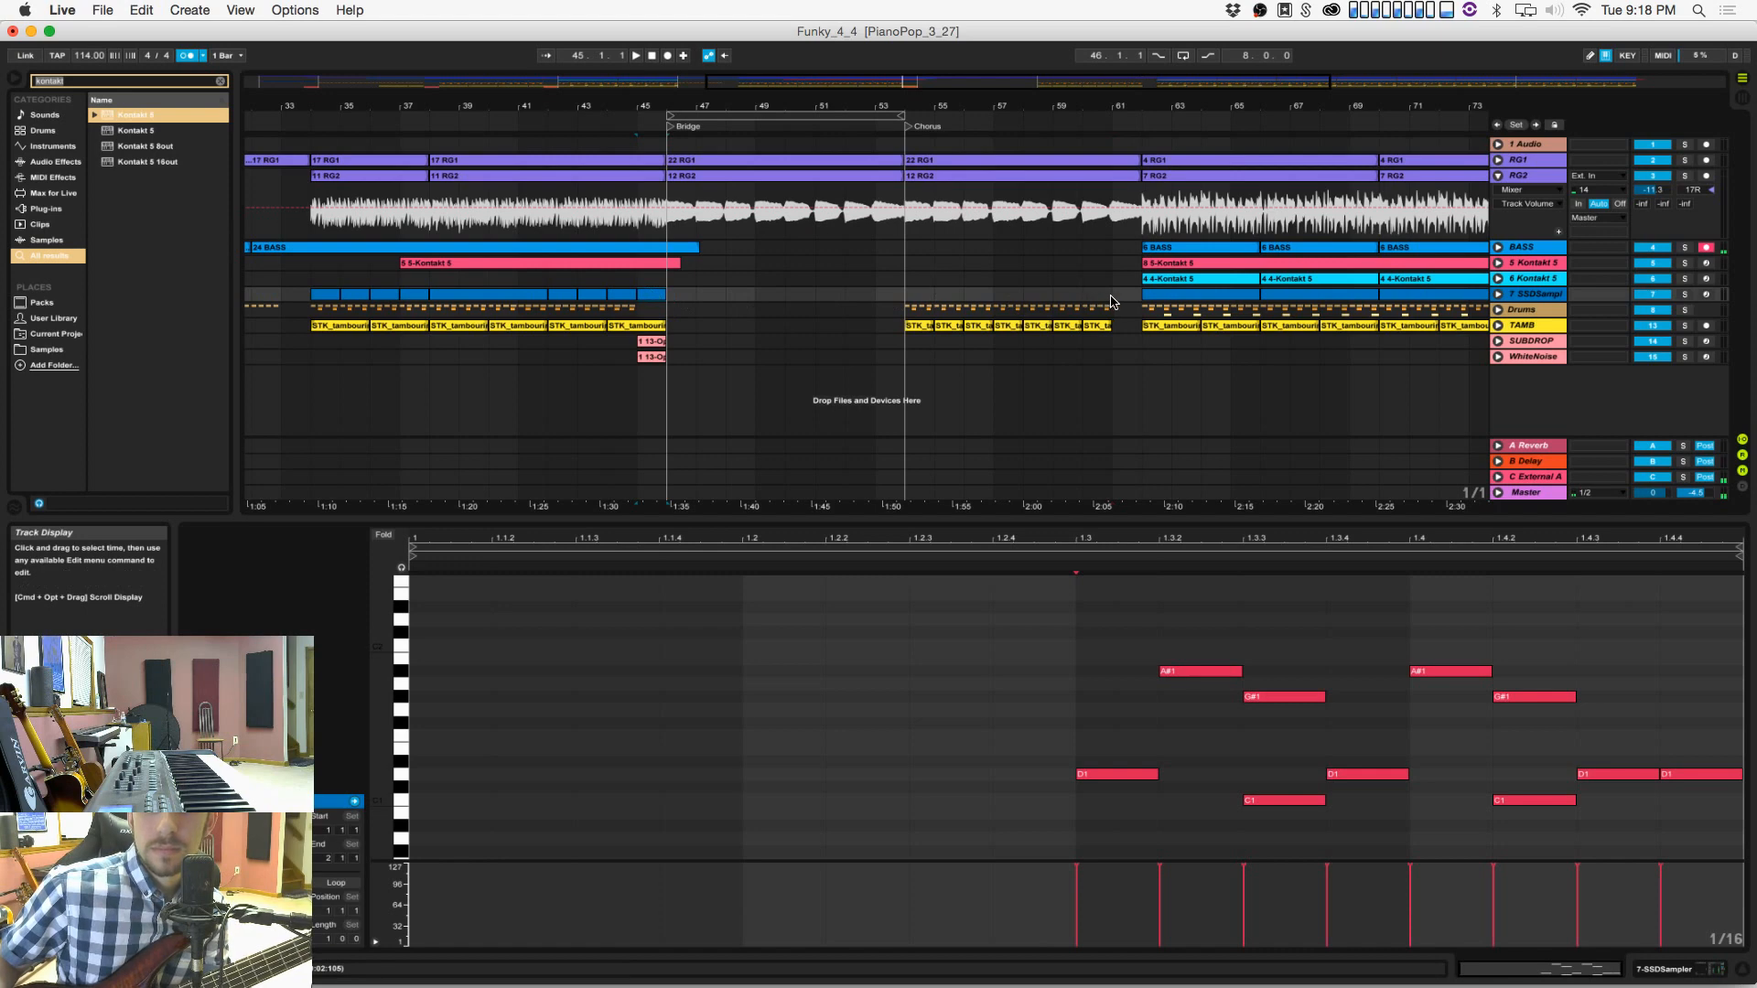
{"action": "left_click", "coordinate": [1110, 295]}
{"action": "key", "text": "super+v"}
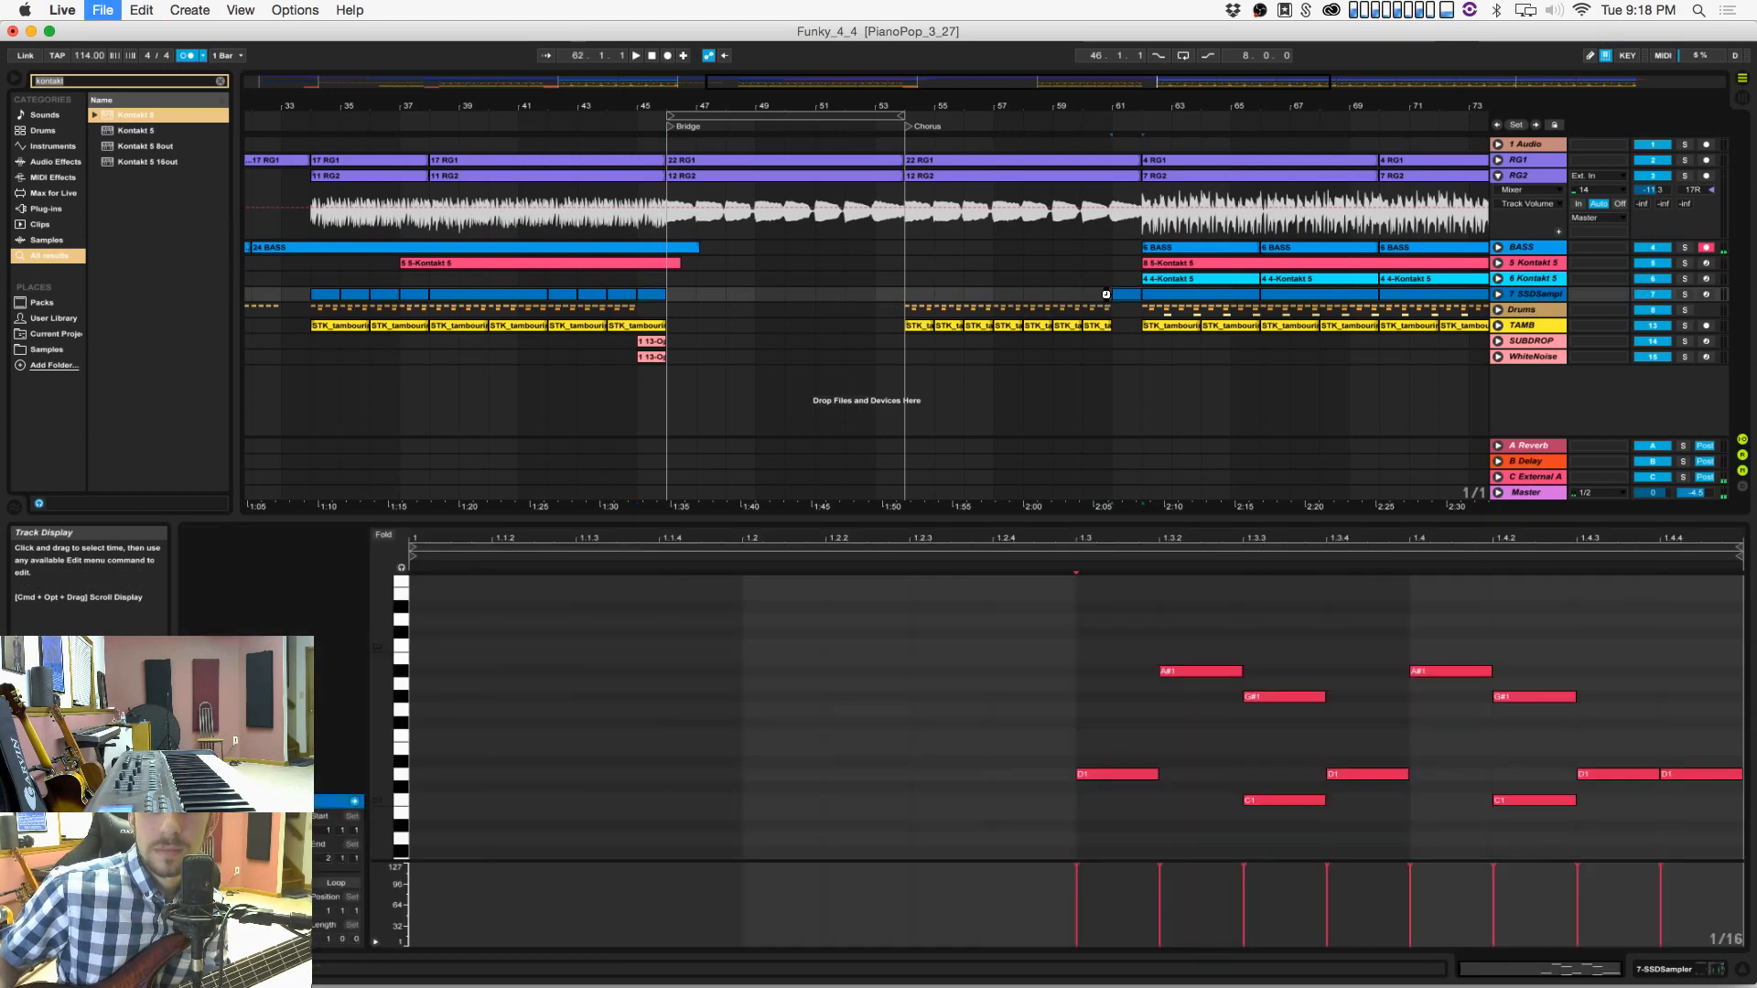
Step: Copy the Intro's last SSDSampler clip at bar 5 to the Bridge and duplicate it to fill bars 46 to 54
{"action": "left_click", "coordinate": [675, 286]}
{"action": "scroll", "coordinate": [675, 287], "scroll_direction": "left", "scroll_amount": 10}
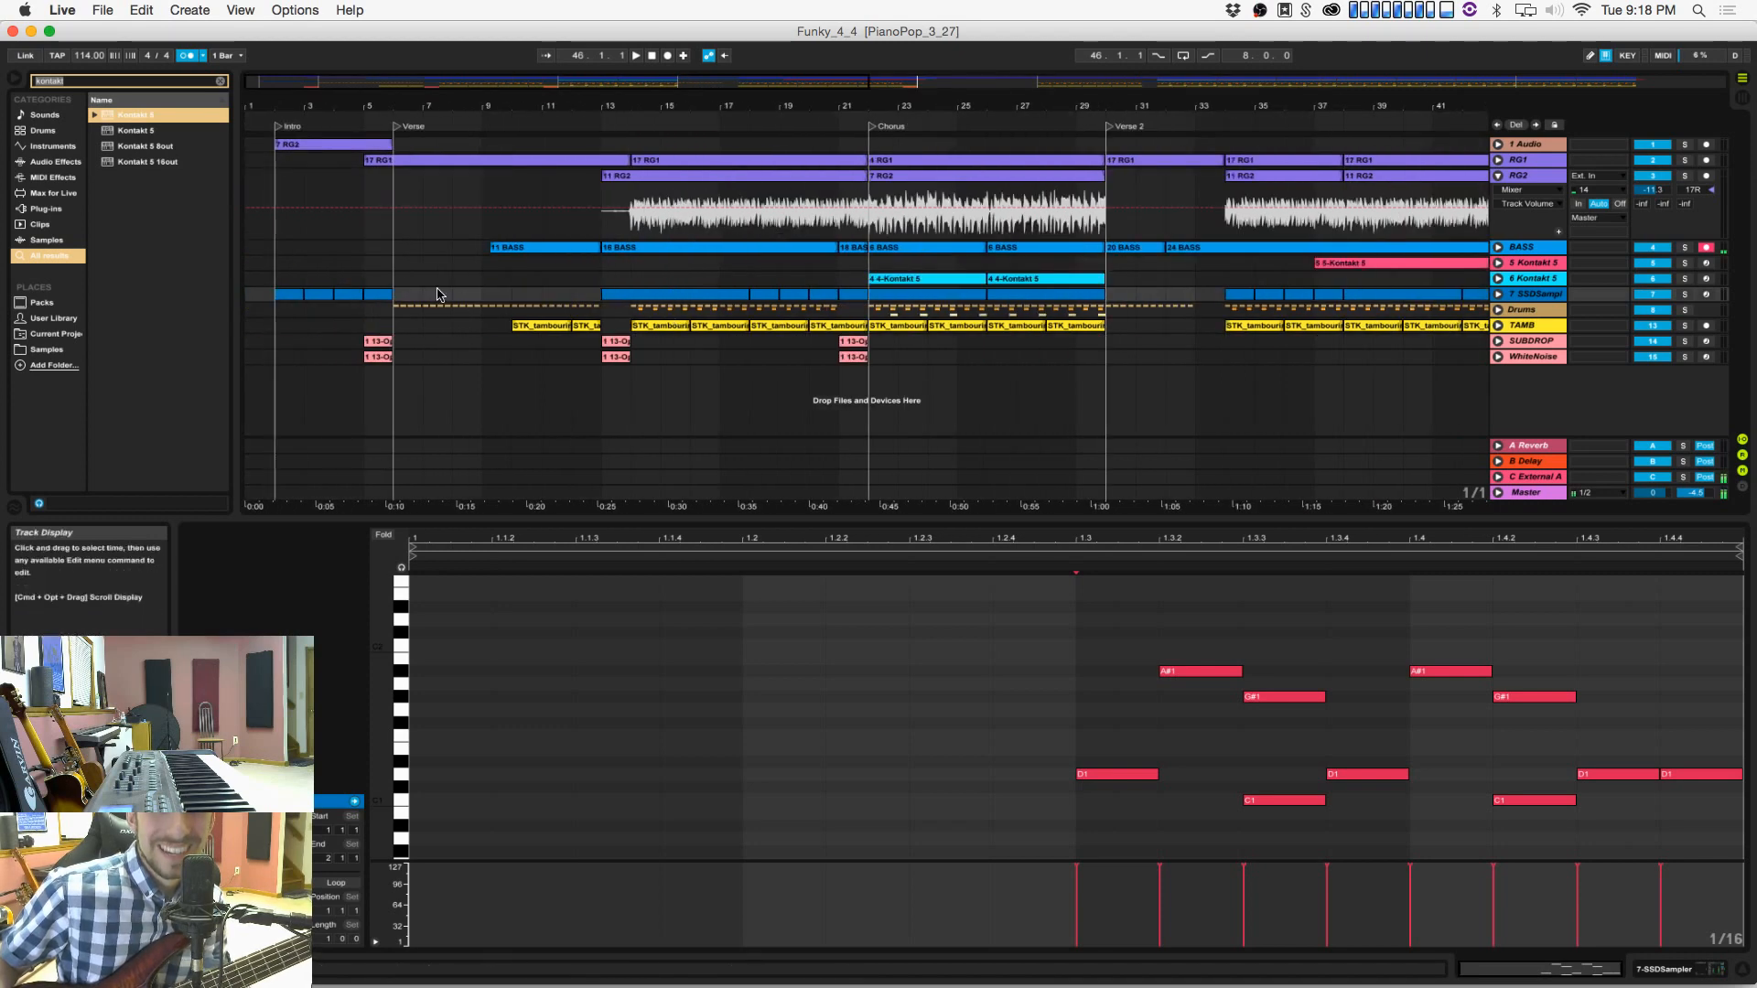
{"action": "left_click", "coordinate": [379, 297]}
{"action": "left_click", "coordinate": [380, 295]}
{"action": "scroll", "coordinate": [675, 311], "scroll_direction": "right", "scroll_amount": 10}
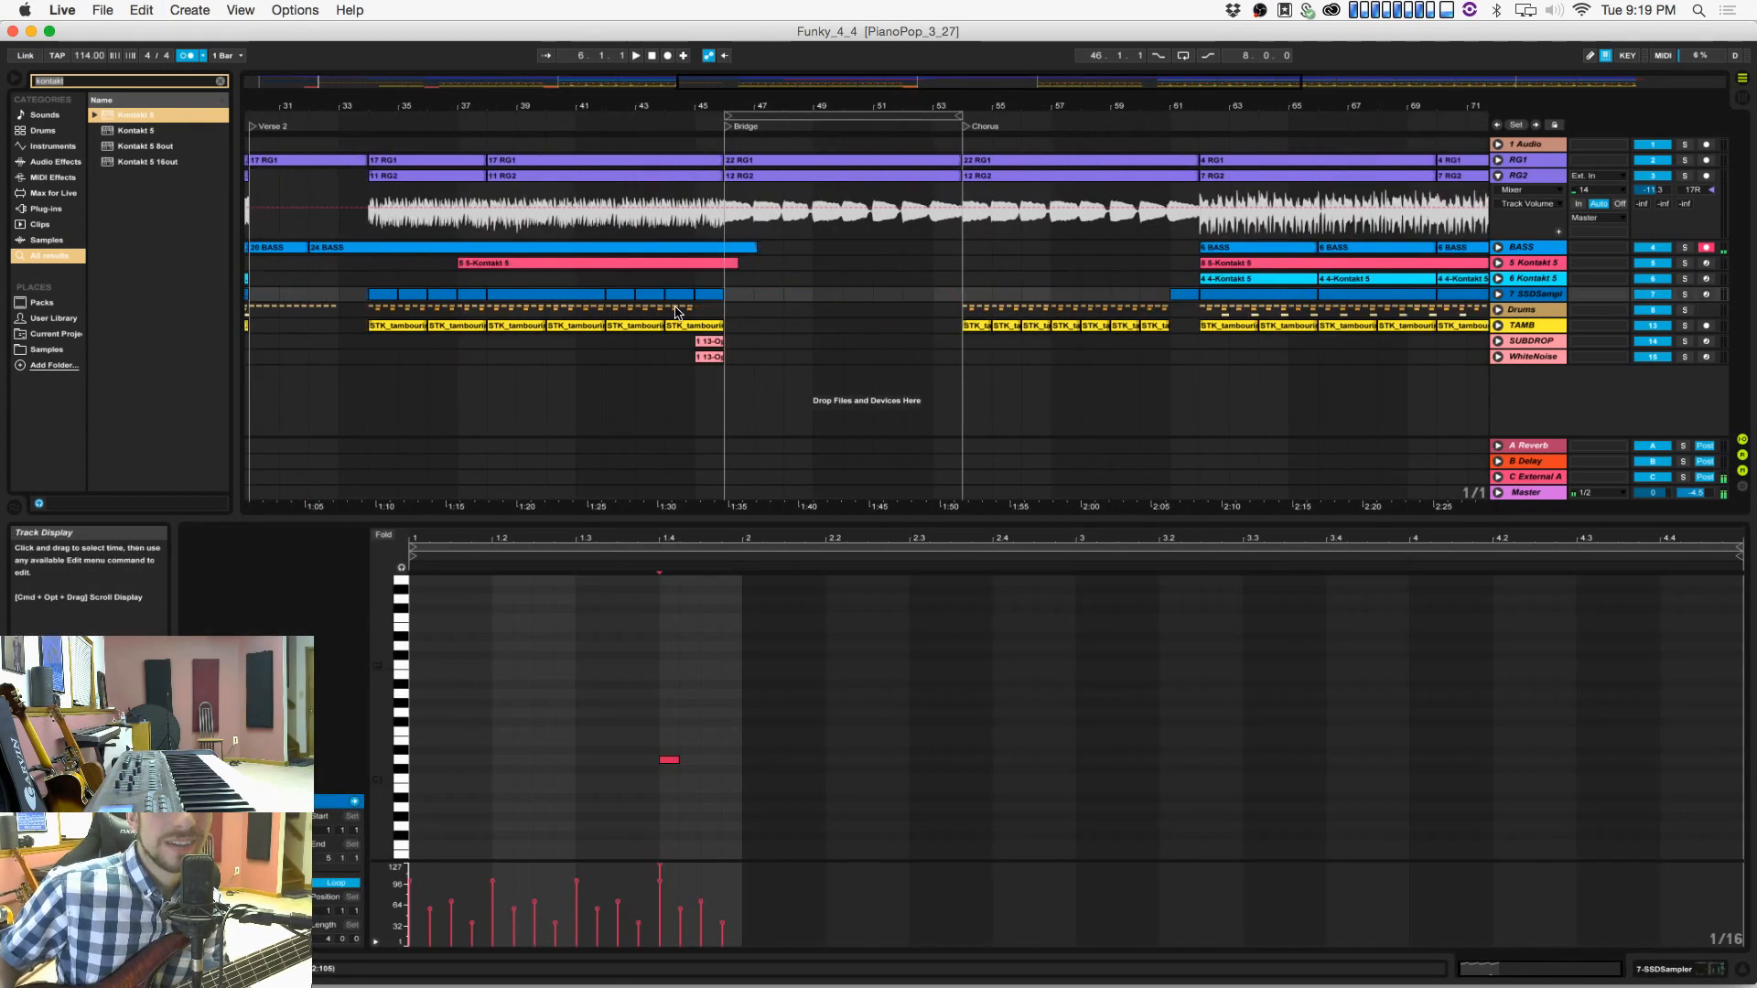
{"action": "key", "text": "super+d"}
{"action": "key", "text": "super+d"}
{"action": "key", "text": "super+d"}
{"action": "key", "text": "super+d"}
{"action": "key", "text": "super+d"}
{"action": "key", "text": "super+d"}
{"action": "key", "text": "super+d"}
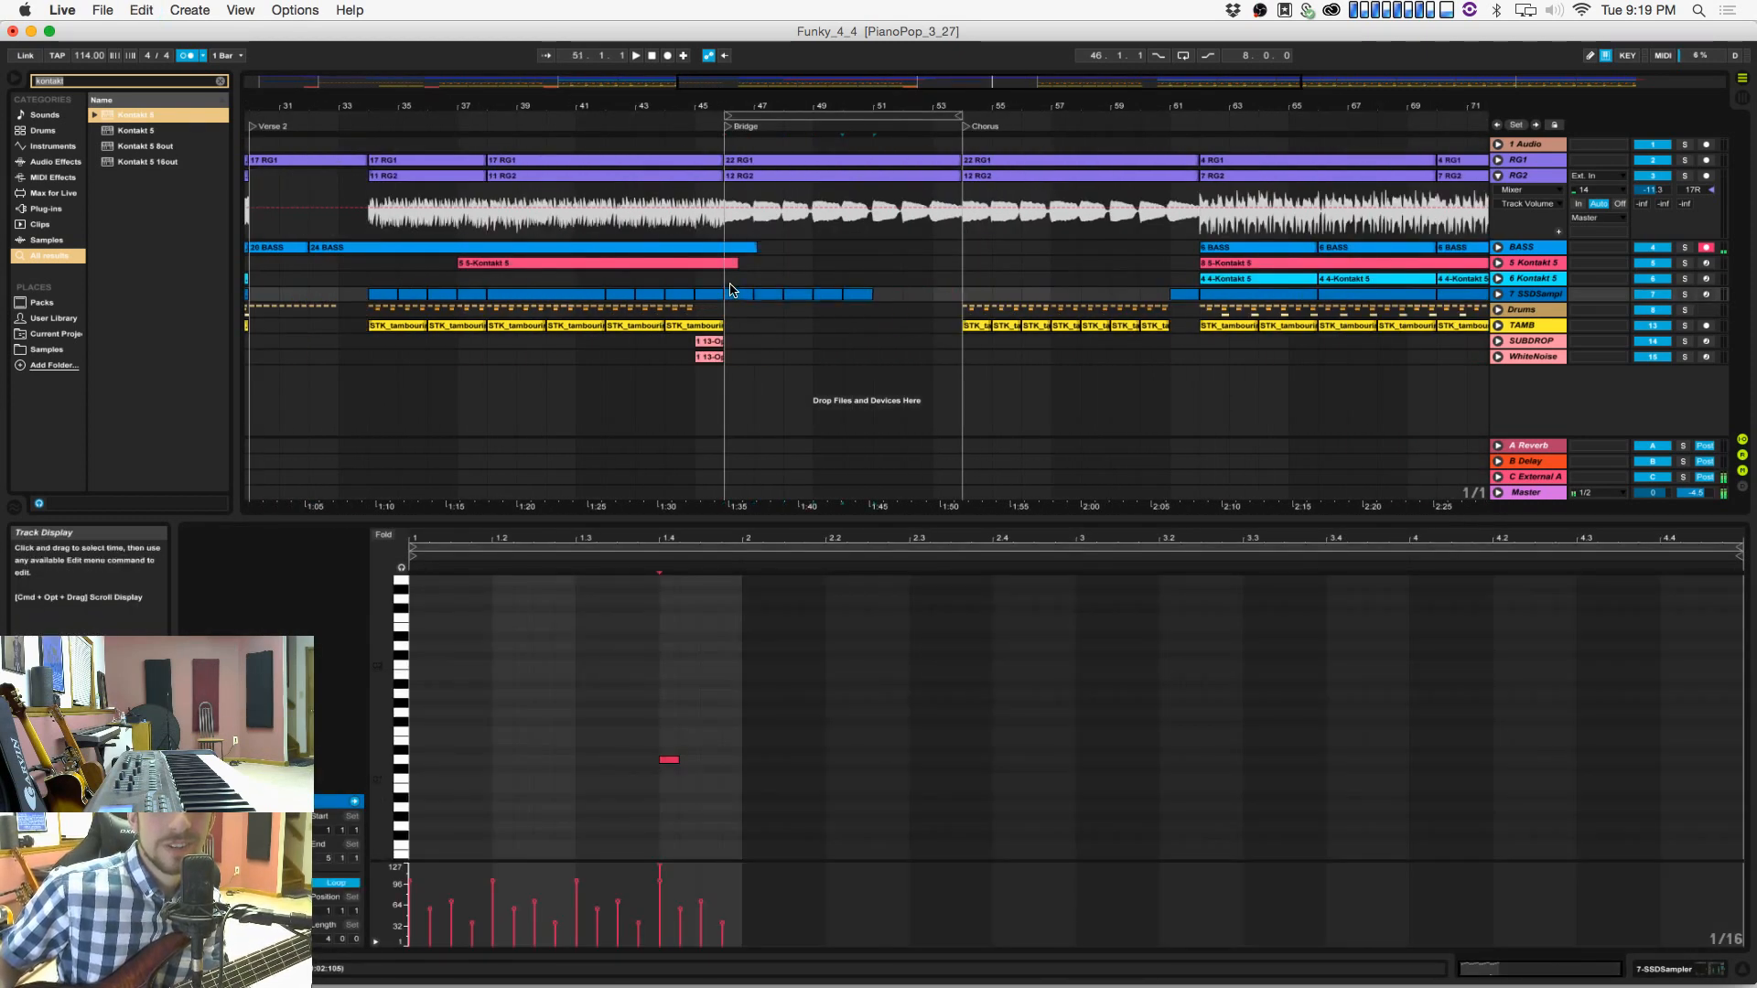
{"action": "key", "text": "super+d"}
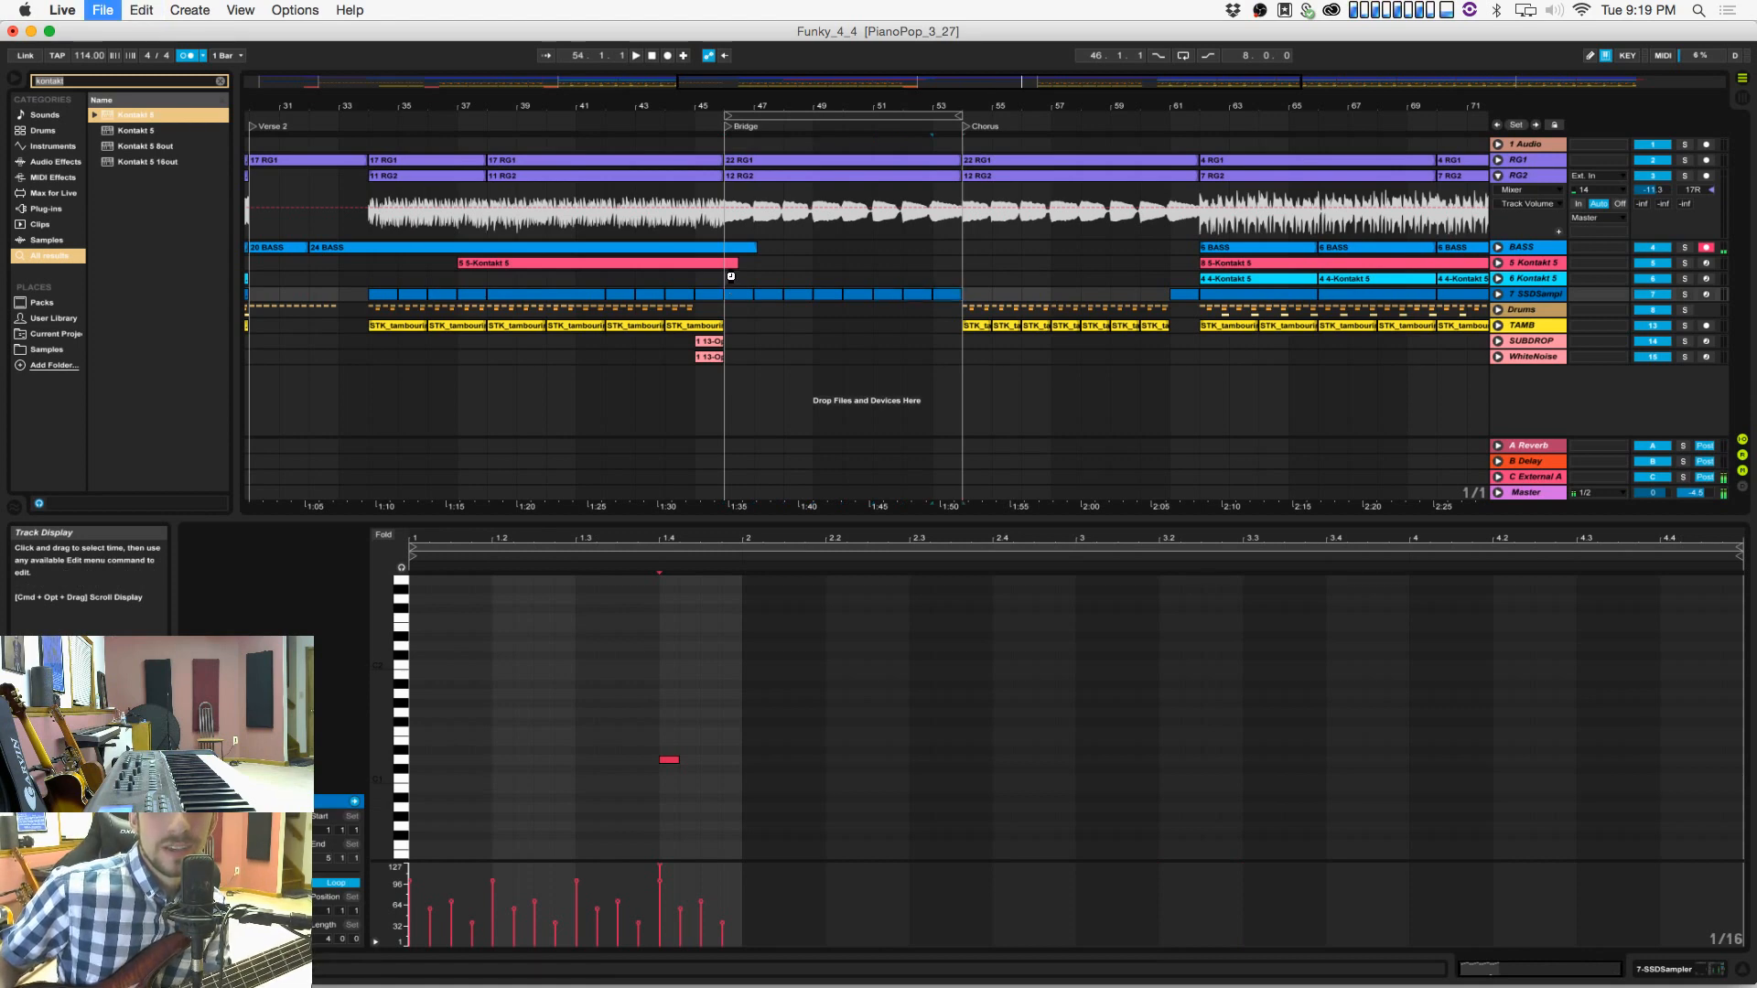
Step: Place the insert marker at the Bridge start on the 6 Kontakt 5 track and show the Master track's device chain
{"action": "left_click", "coordinate": [730, 277]}
{"action": "key", "text": "super+Tab"}
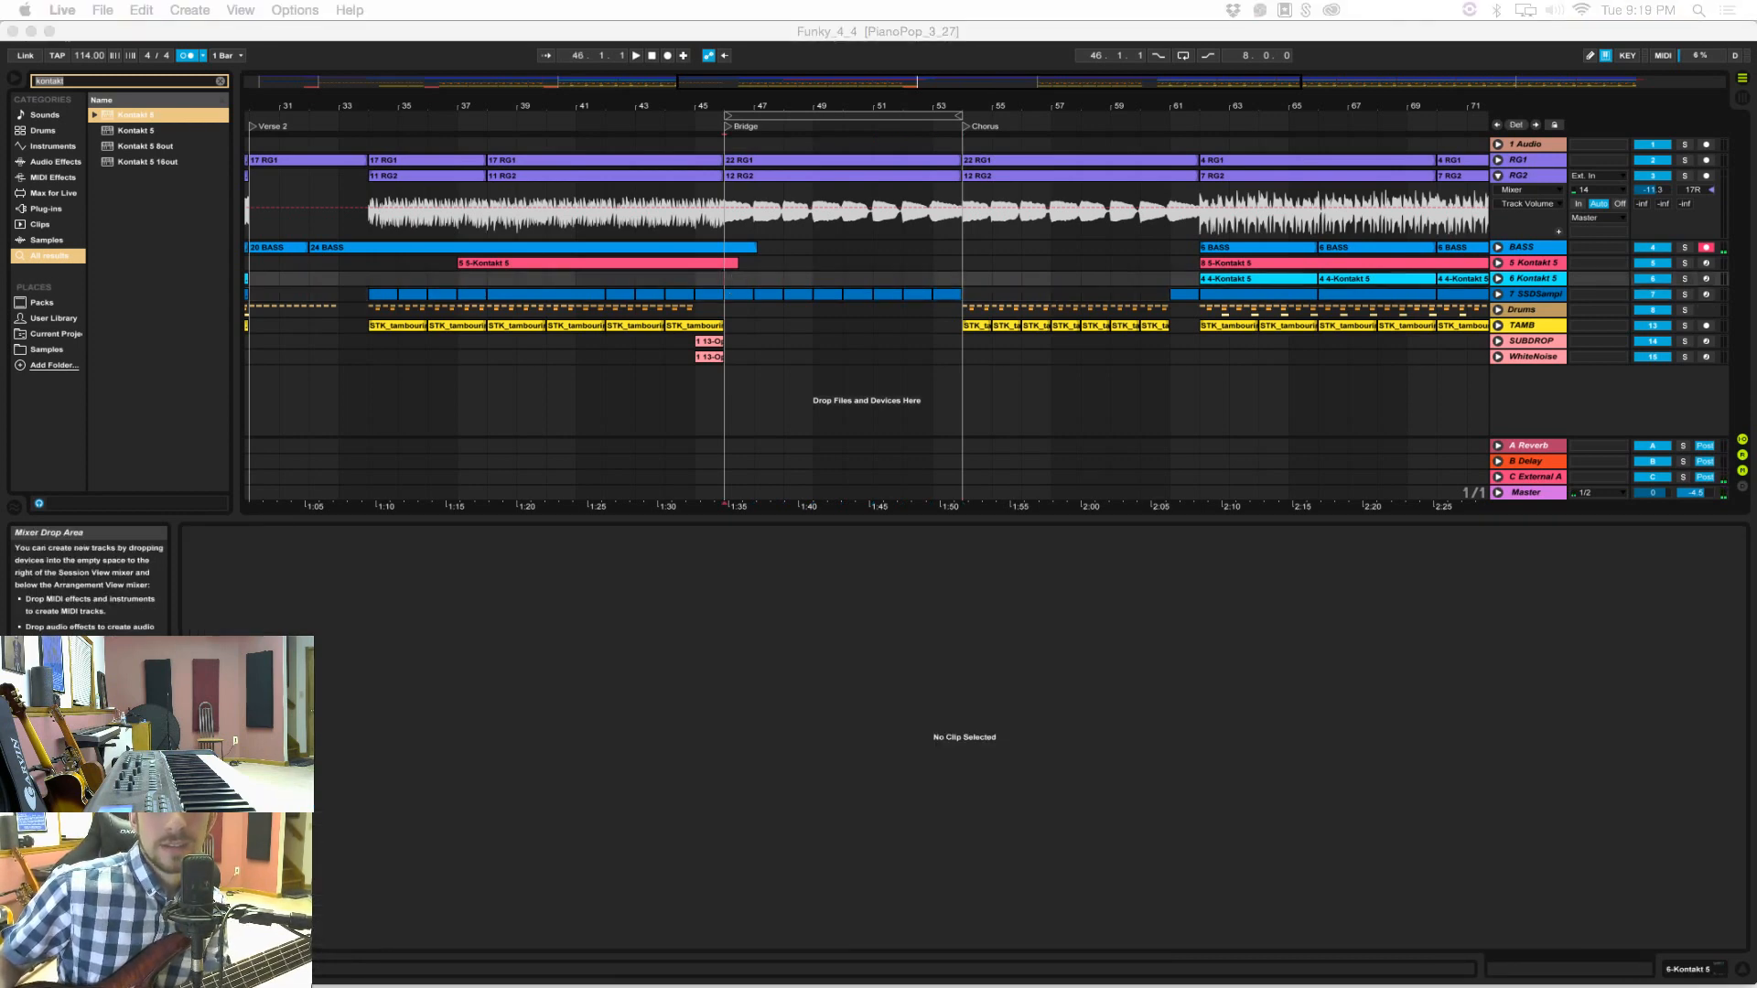
{"action": "left_click", "coordinate": [722, 275]}
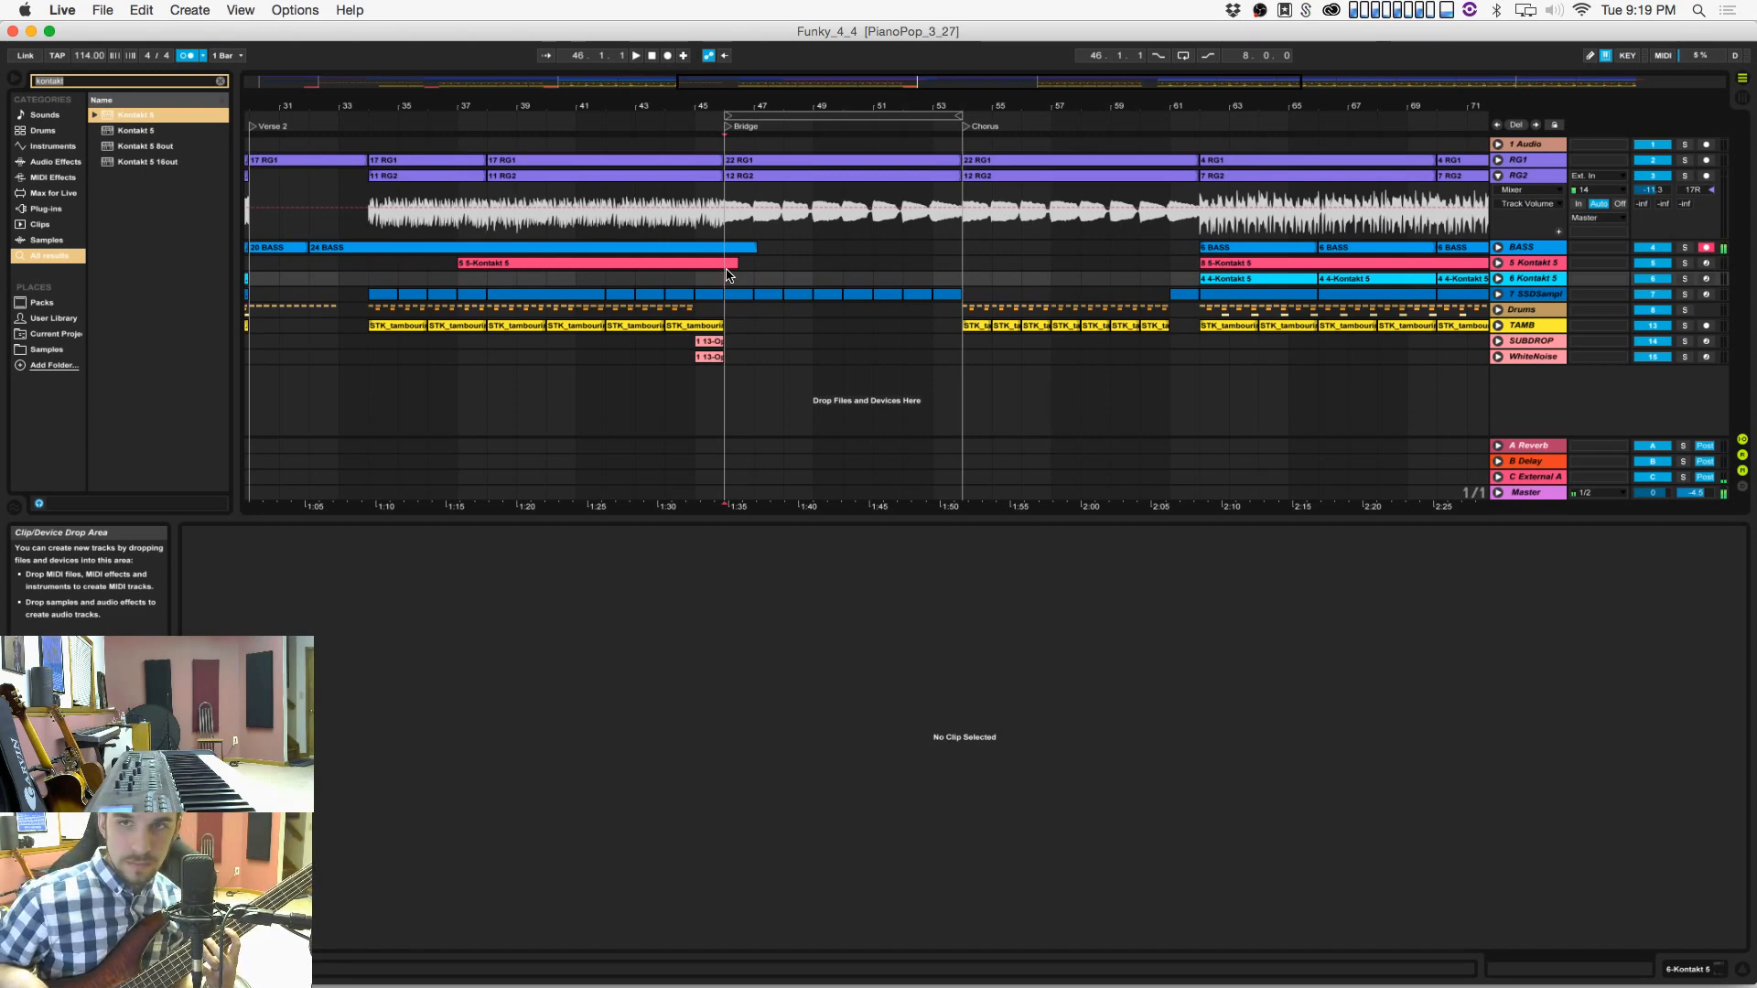
{"action": "left_click", "coordinate": [1550, 494]}
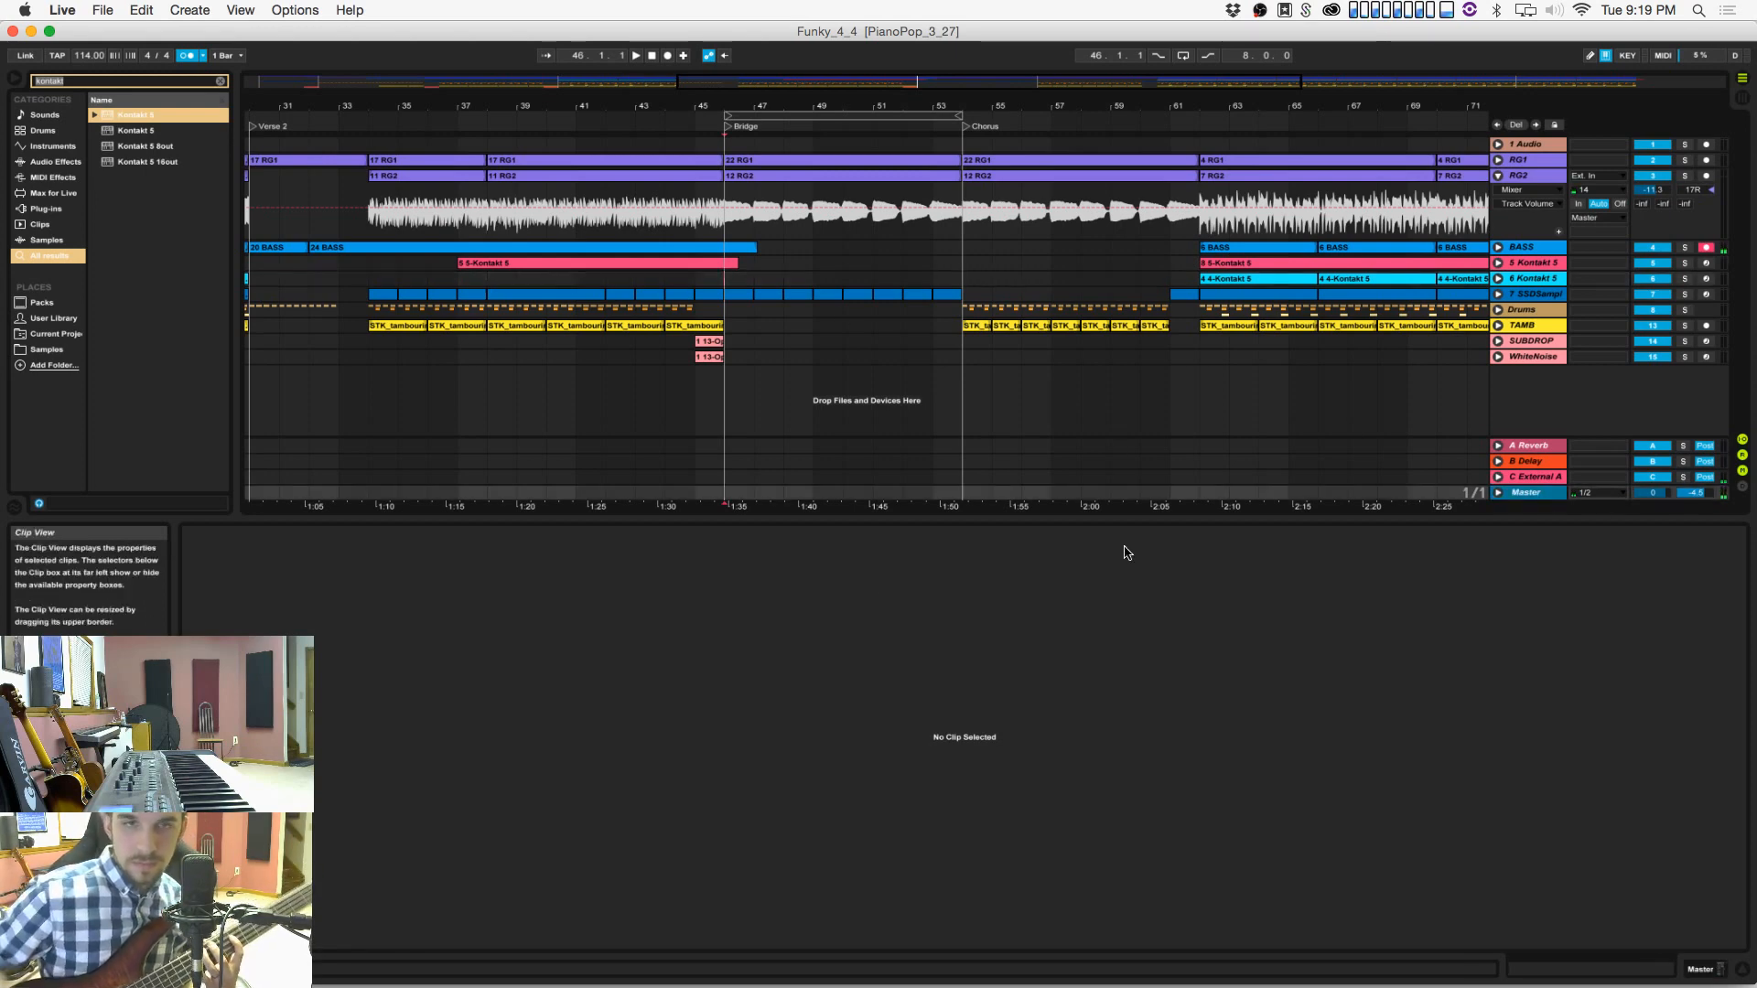
{"action": "double_click", "coordinate": [1544, 494]}
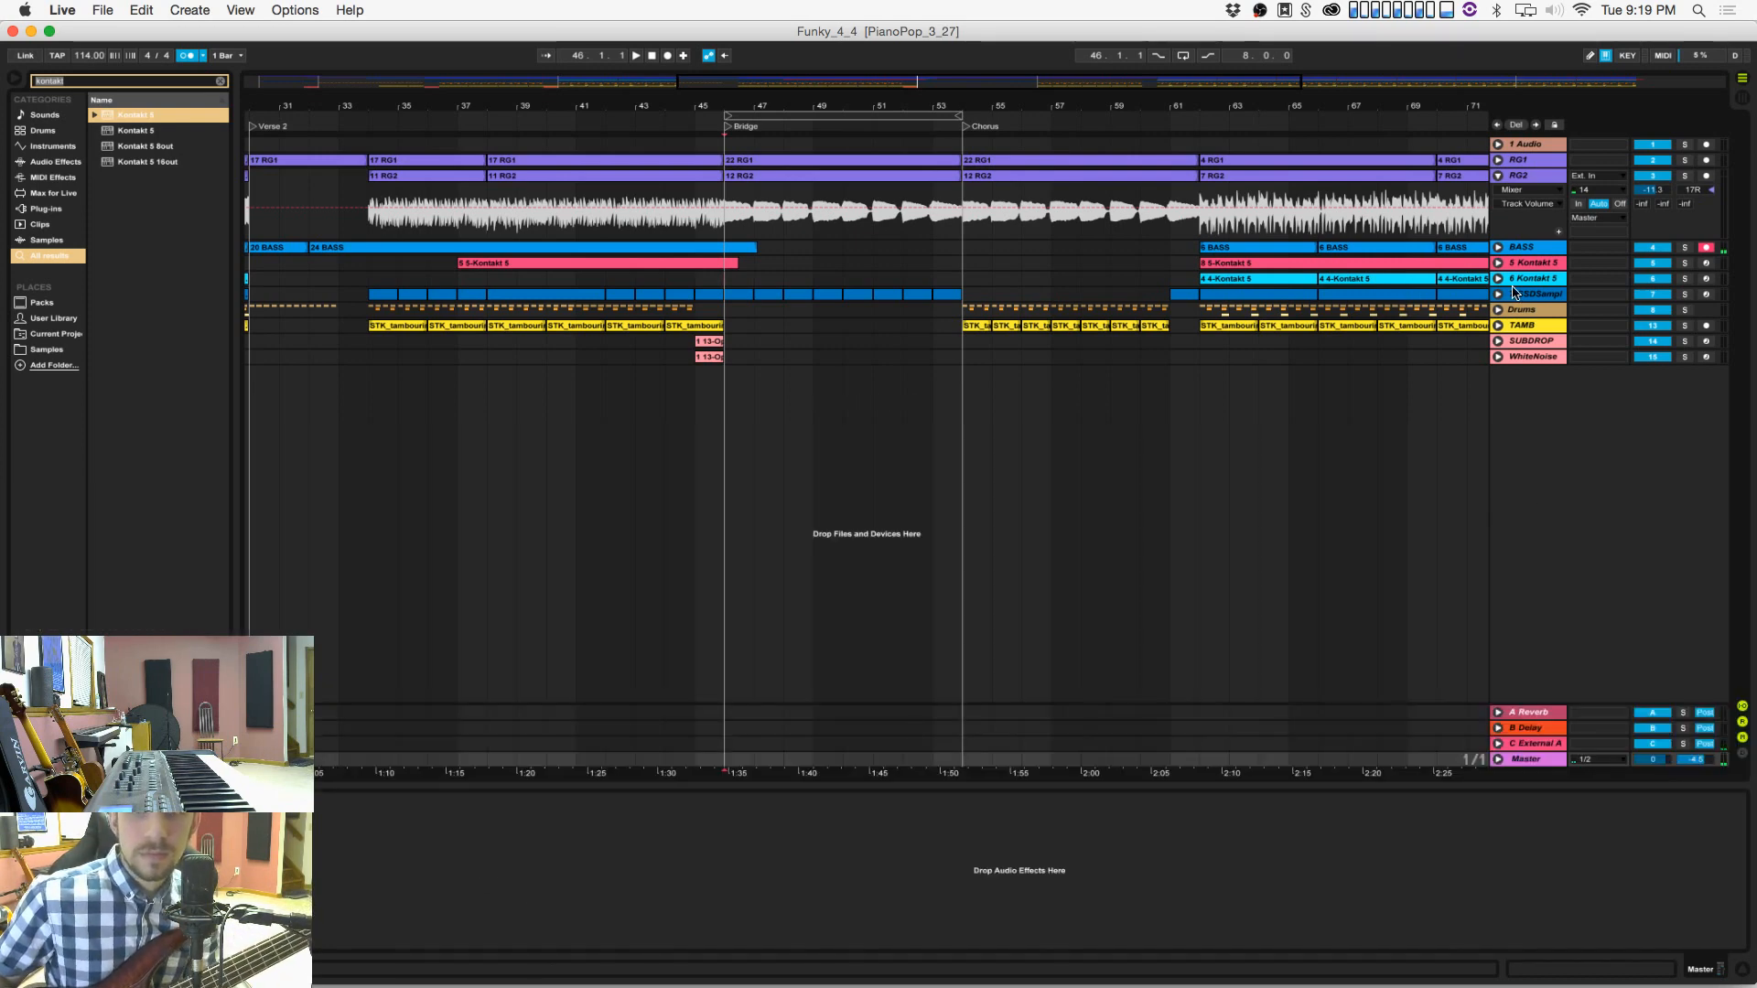
Step: Rename the 5 Kontakt 5 track as CLAV and save the set
{"action": "left_click", "coordinate": [1544, 265]}
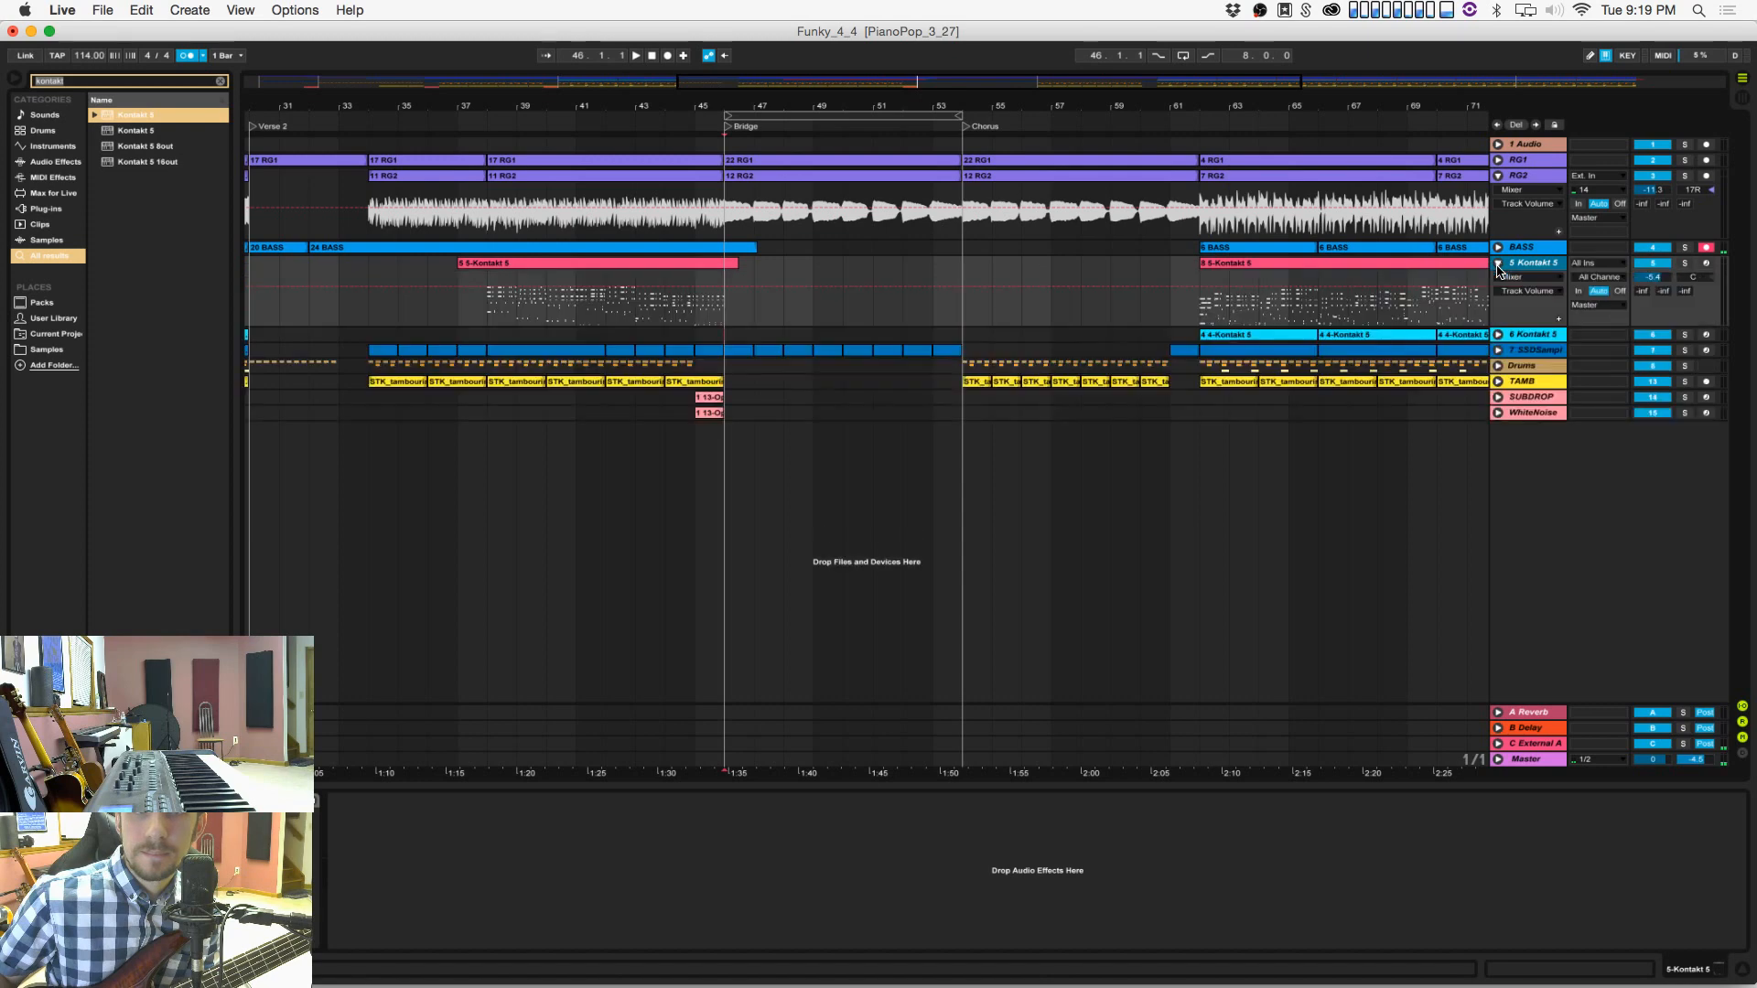
{"action": "right_click", "coordinate": [1522, 268]}
{"action": "left_click", "coordinate": [1546, 366]}
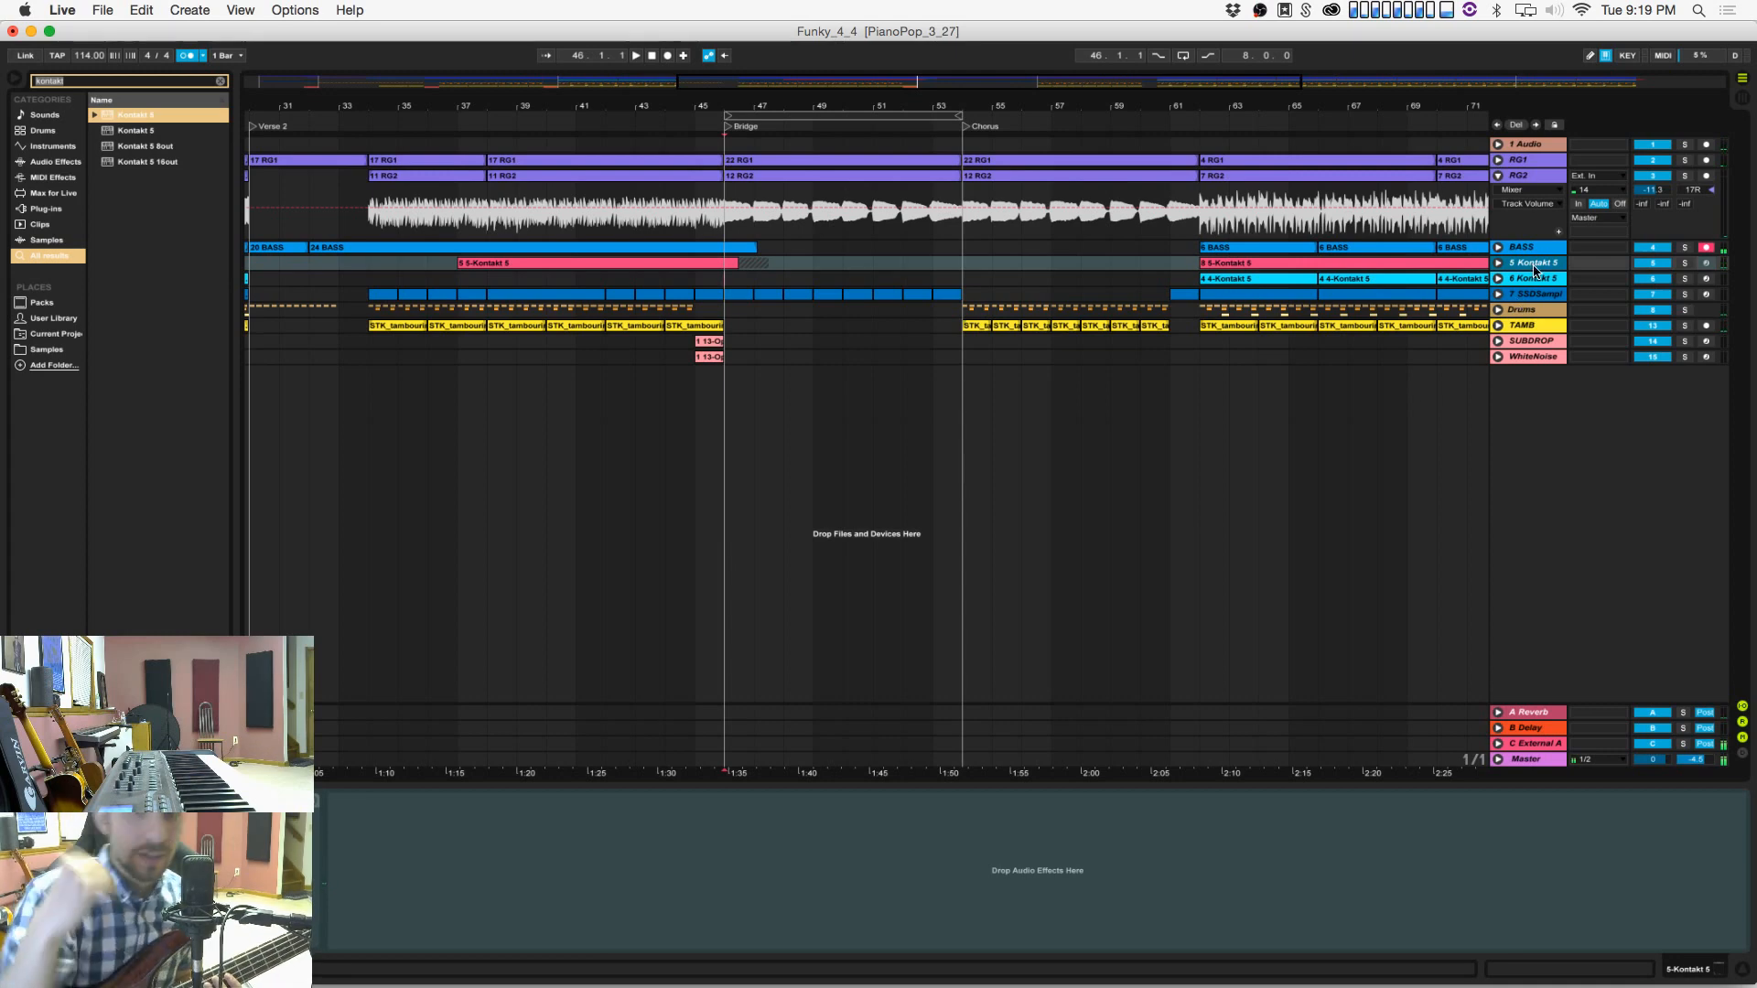
{"action": "key", "text": "super+r"}
{"action": "type", "text": "C"}
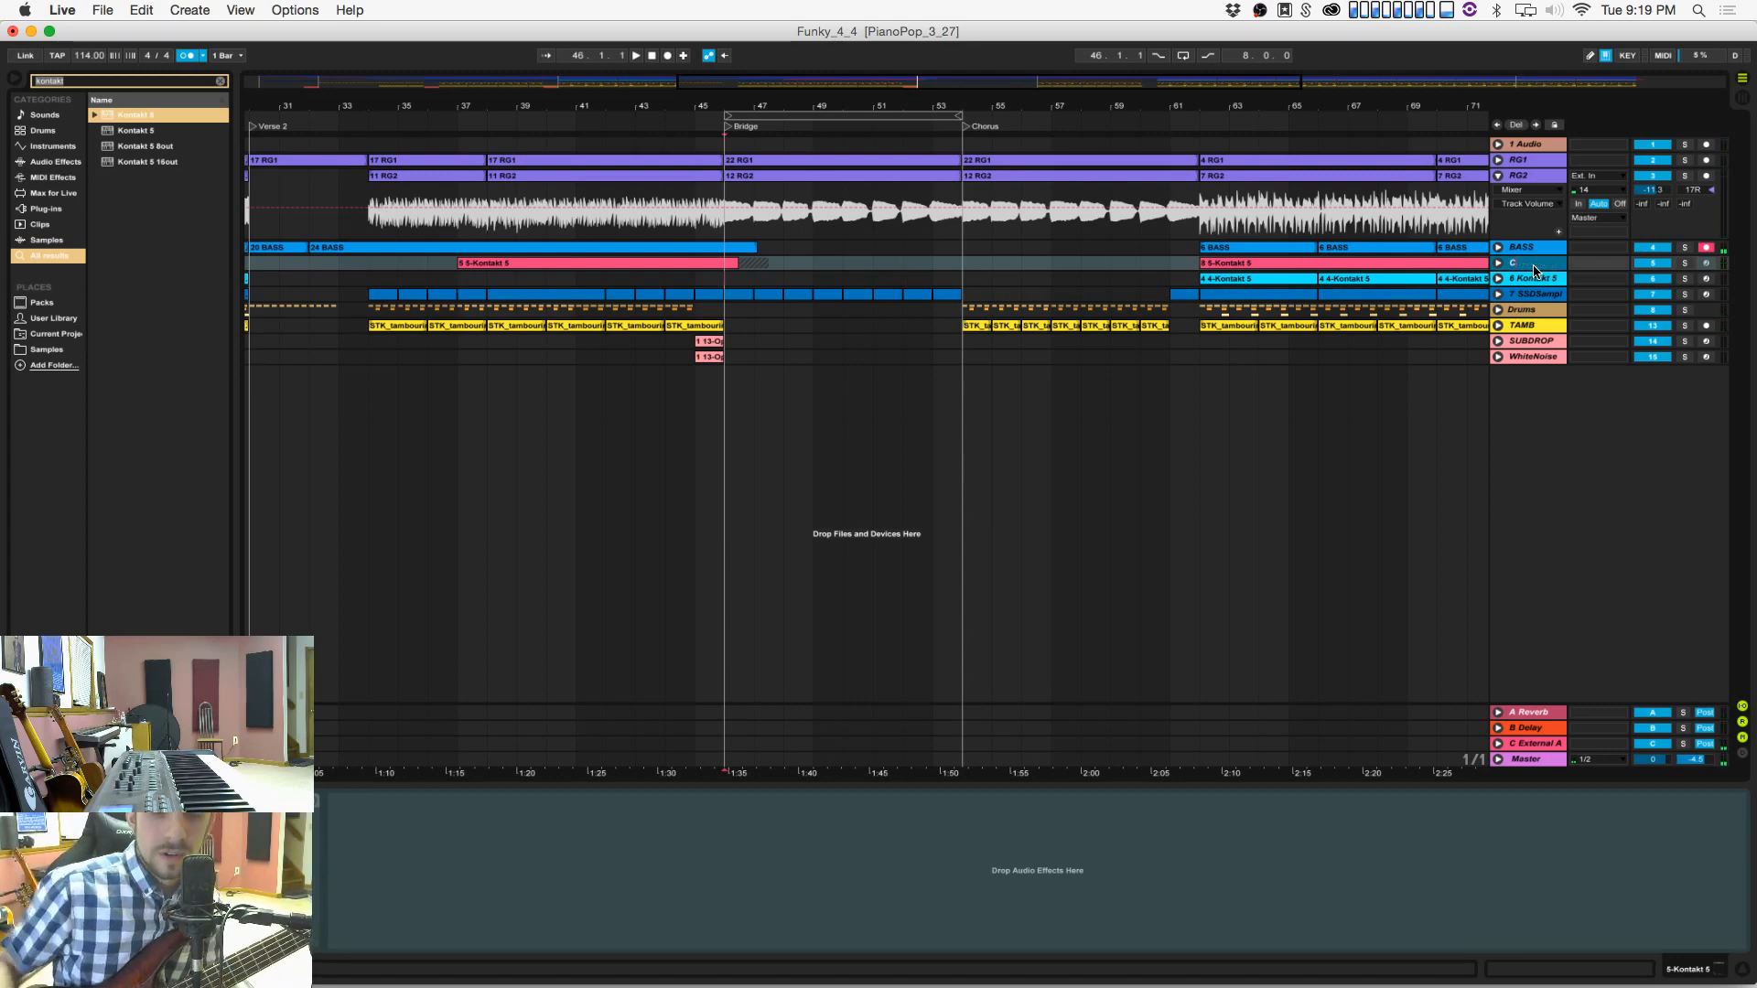
{"action": "type", "text": "LAV"}
{"action": "key", "text": "Return"}
{"action": "key", "text": "super+s"}
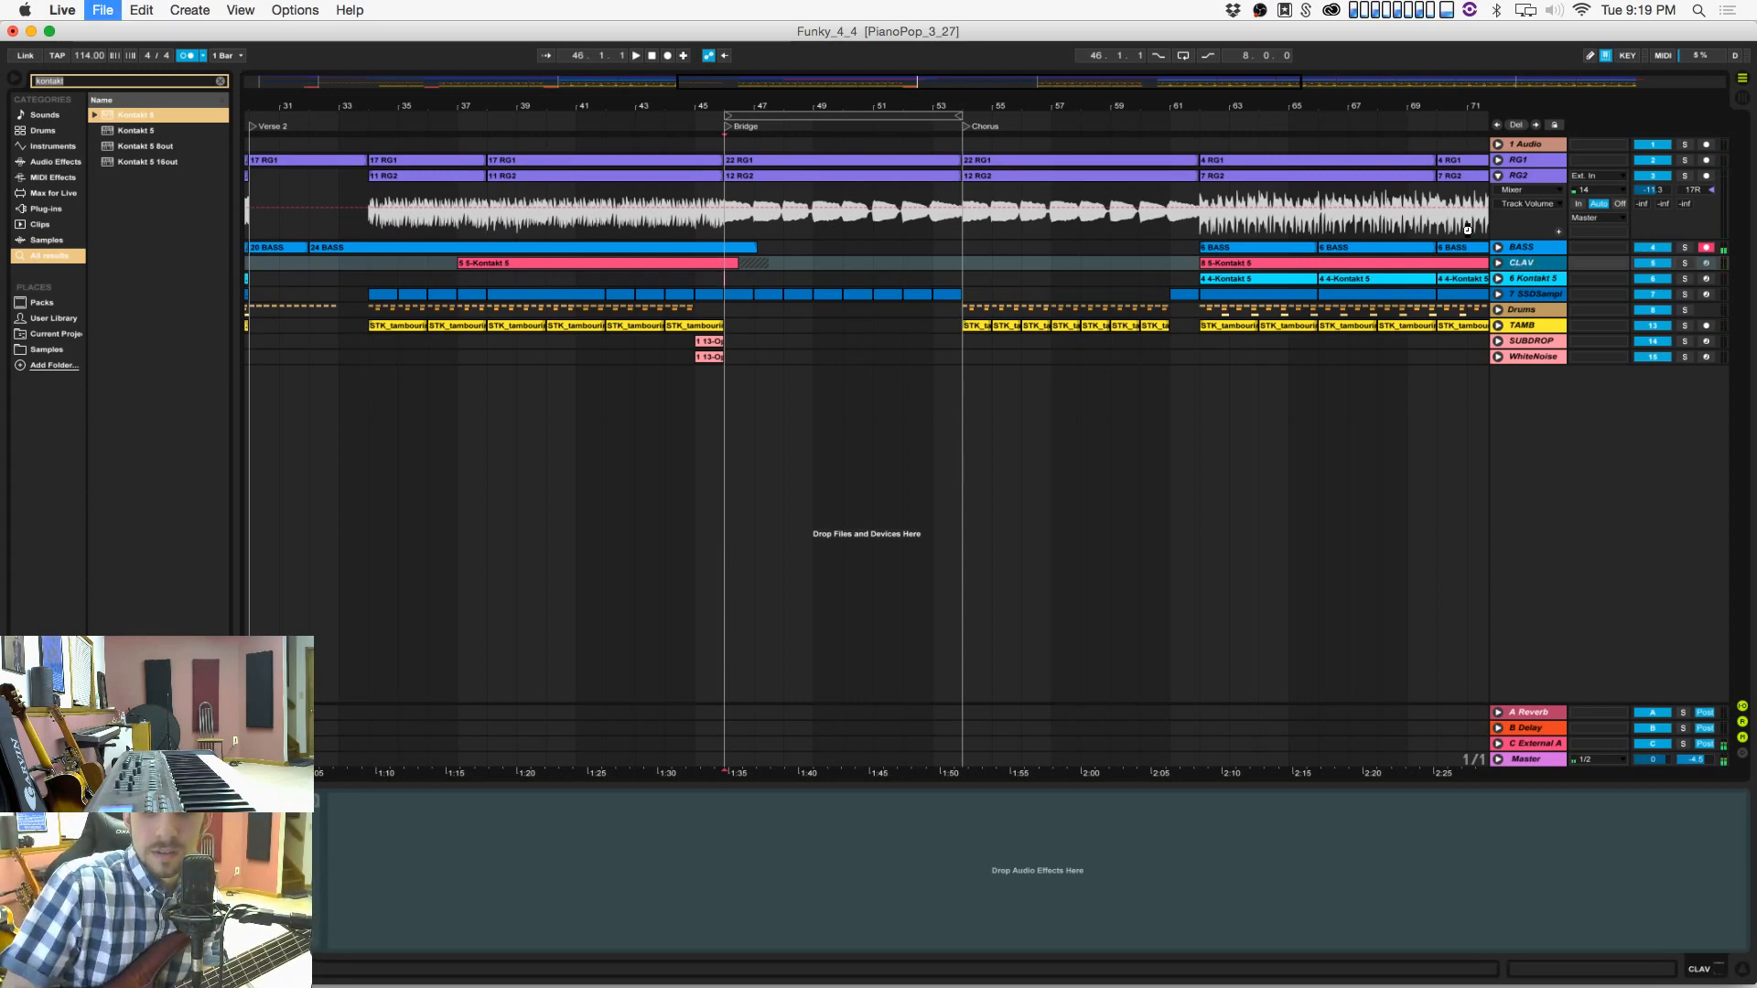
Step: Set the audio buffer size to 128 samples in the preferences and save the set
{"action": "left_click", "coordinate": [62, 10]}
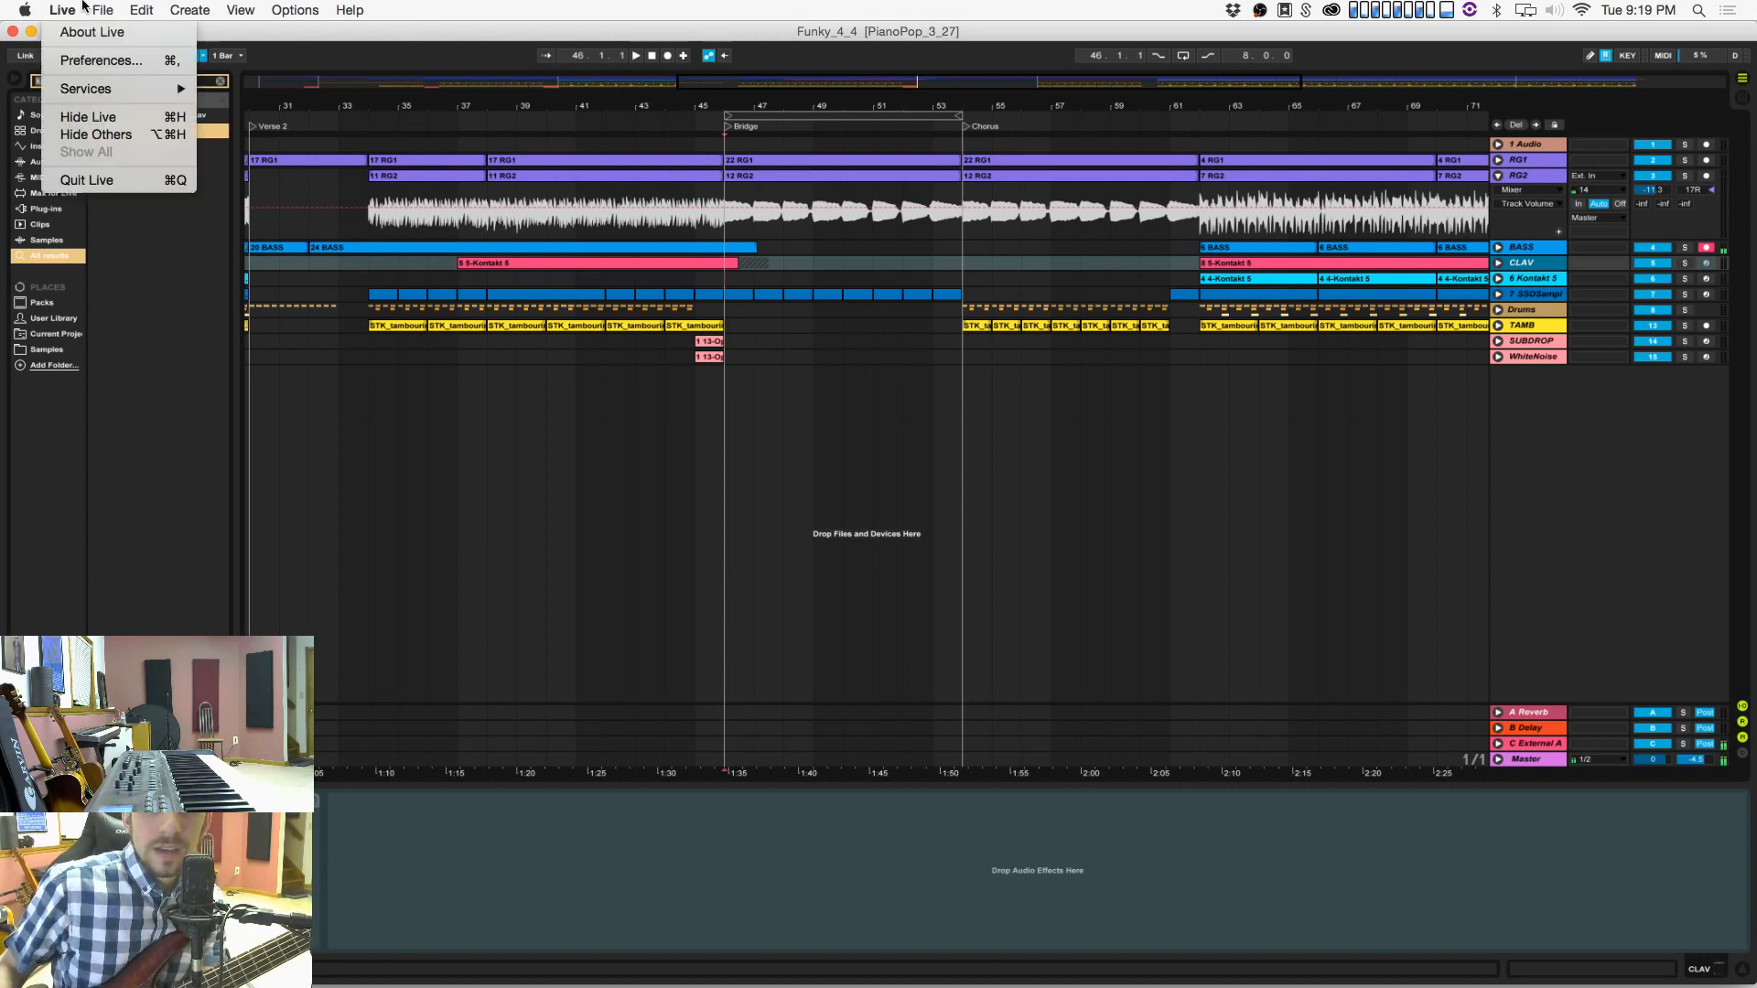
{"action": "left_click", "coordinate": [73, 62]}
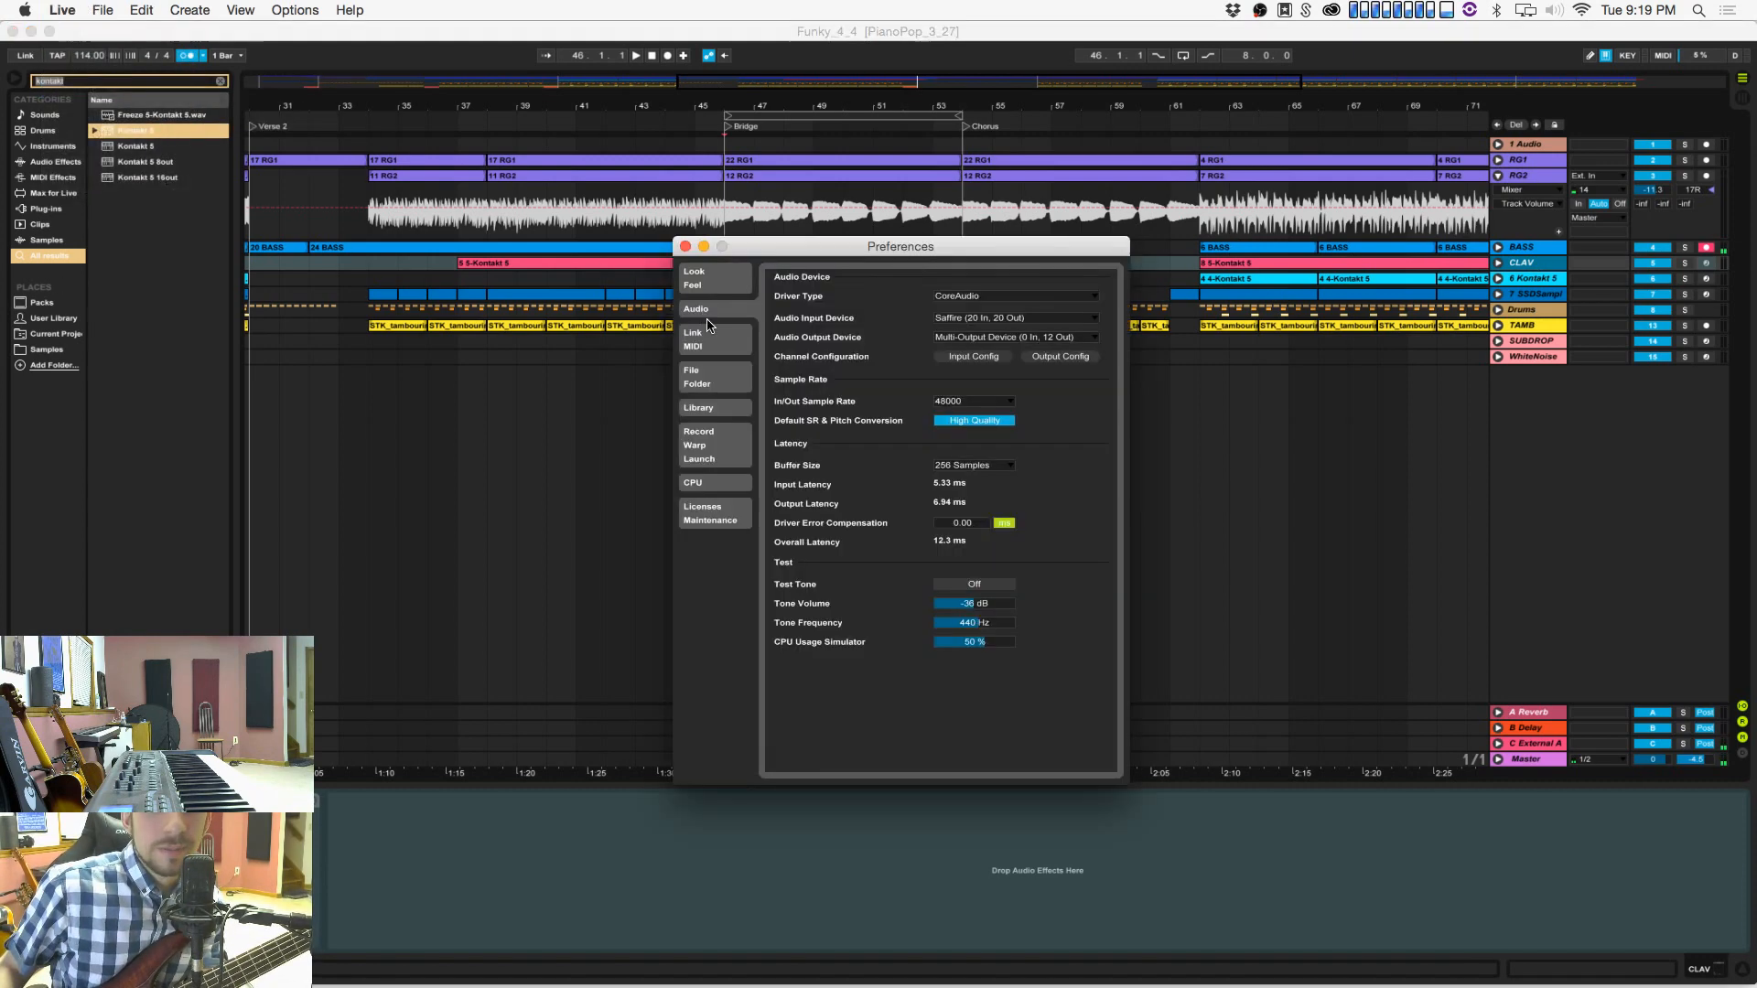
{"action": "left_click", "coordinate": [963, 465]}
{"action": "left_click", "coordinate": [967, 520]}
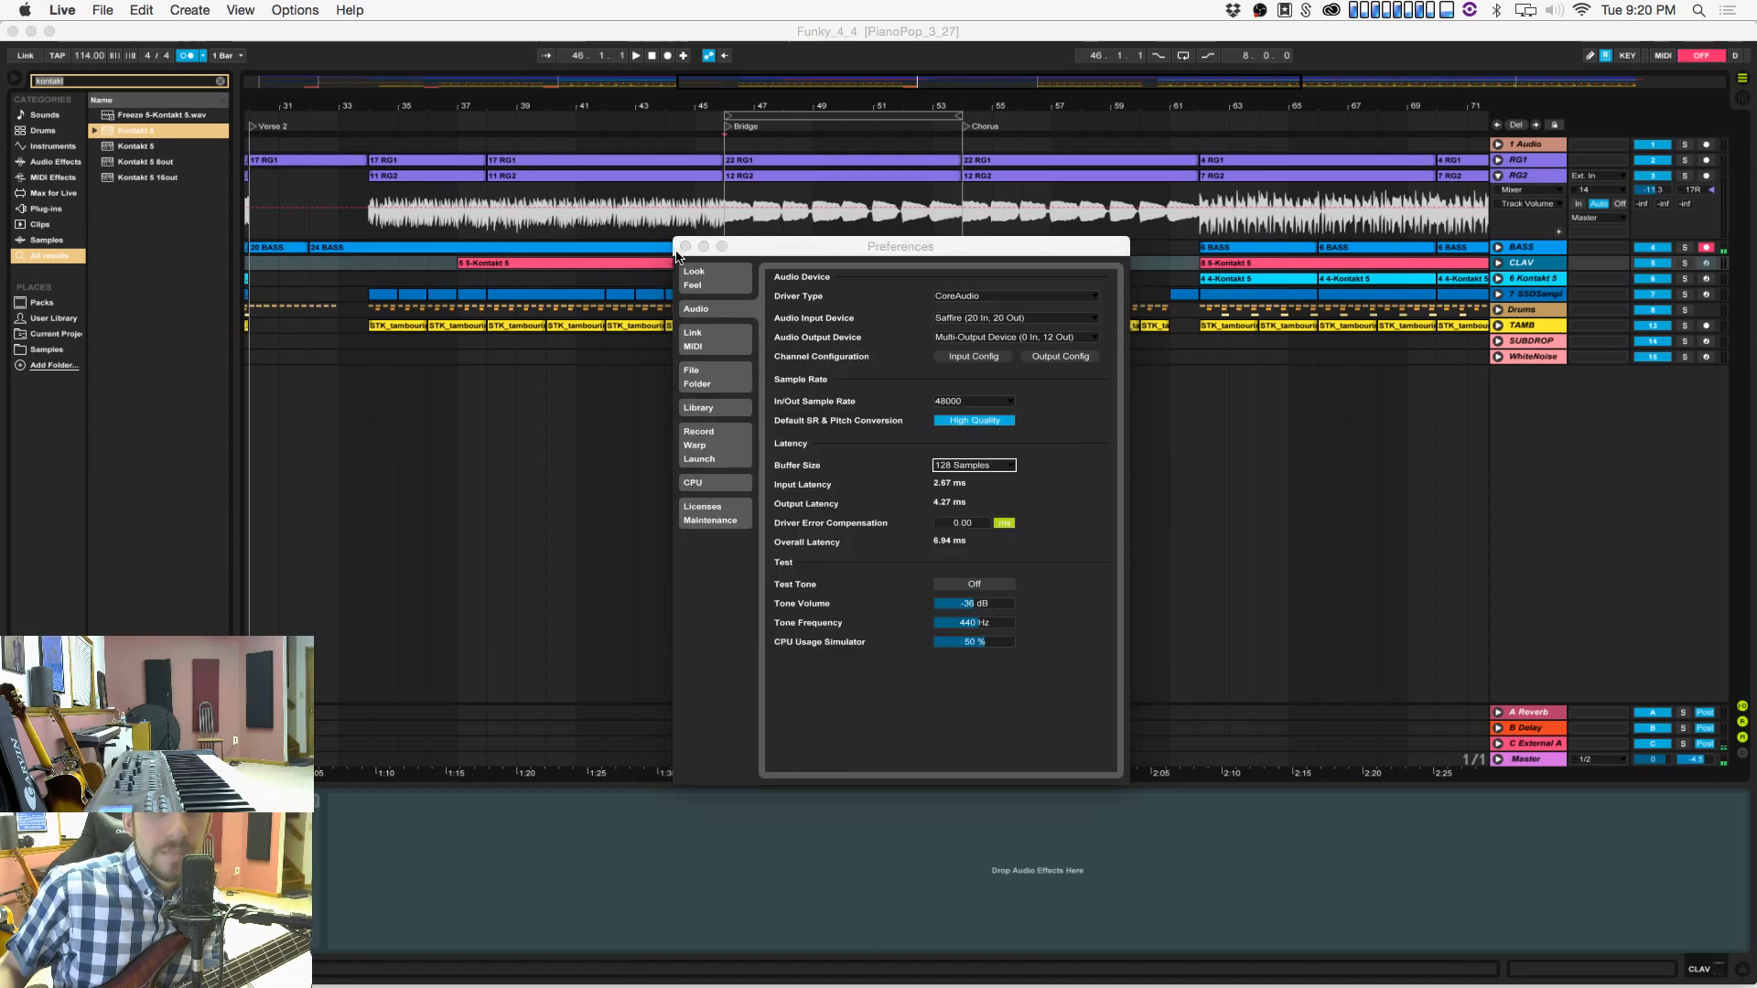
{"action": "left_click", "coordinate": [685, 246]}
{"action": "key", "text": "super+s"}
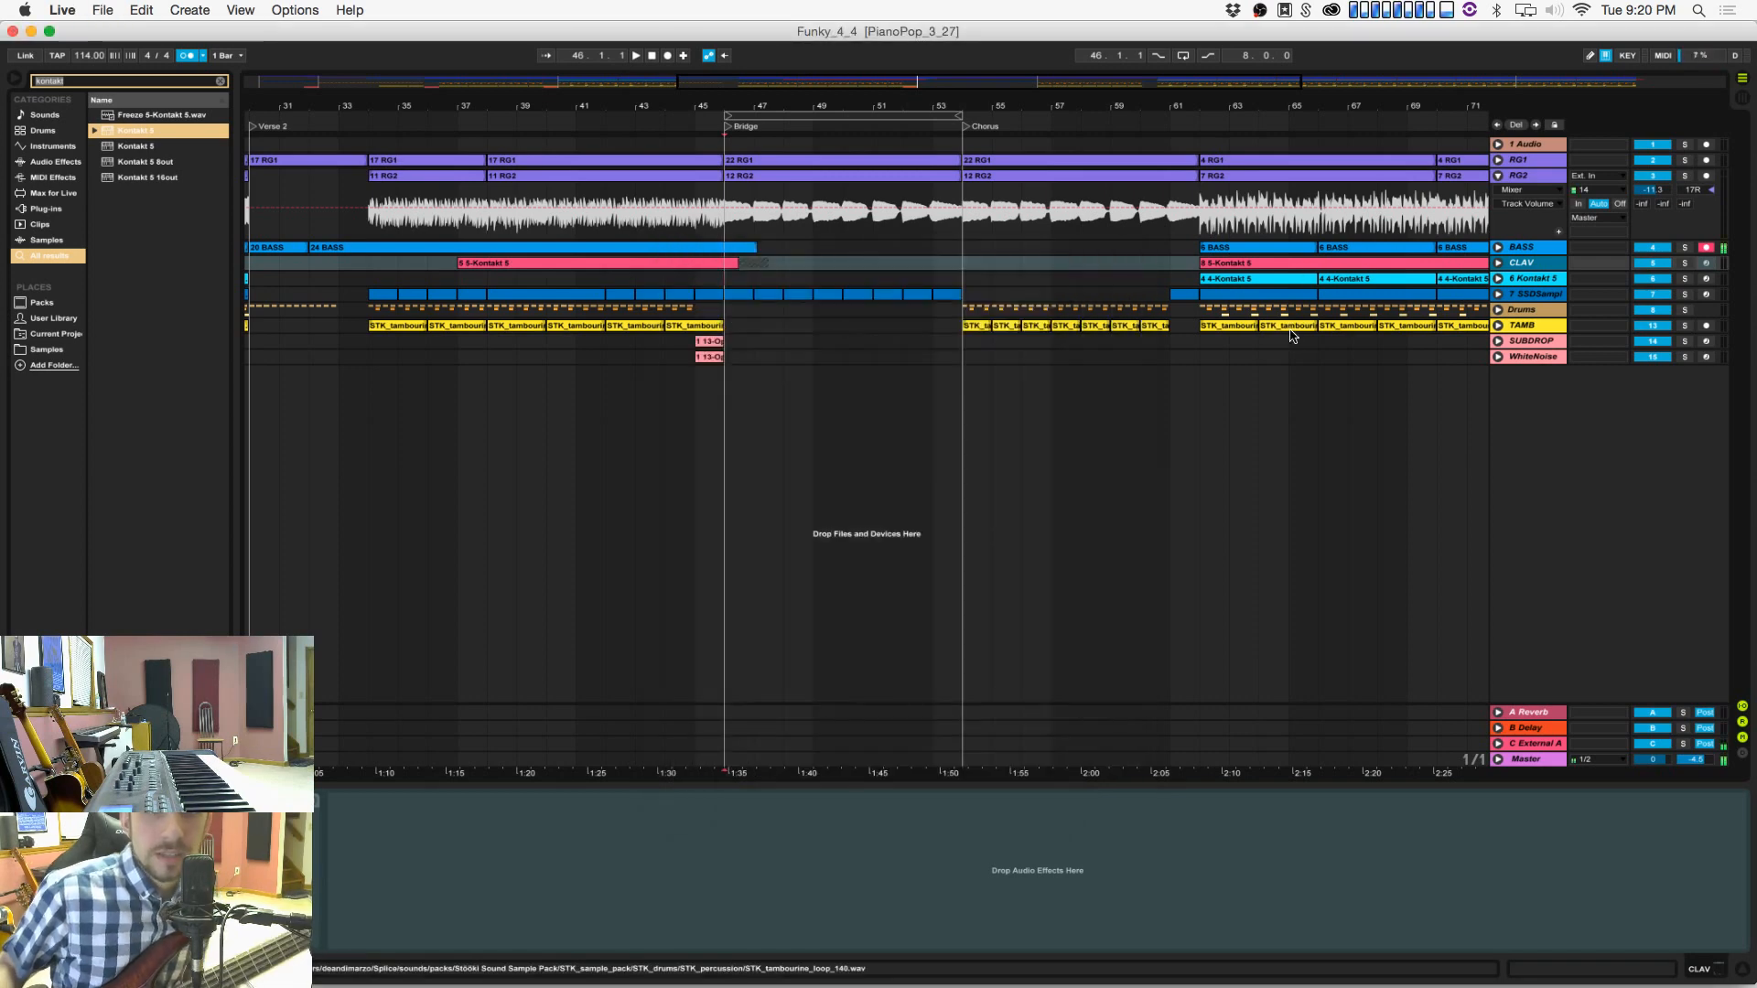
Step: Expand the BASS track and record a bass take from the Bridge start at bar 46 to bar 62
{"action": "left_click", "coordinate": [1497, 249]}
{"action": "left_click", "coordinate": [743, 333]}
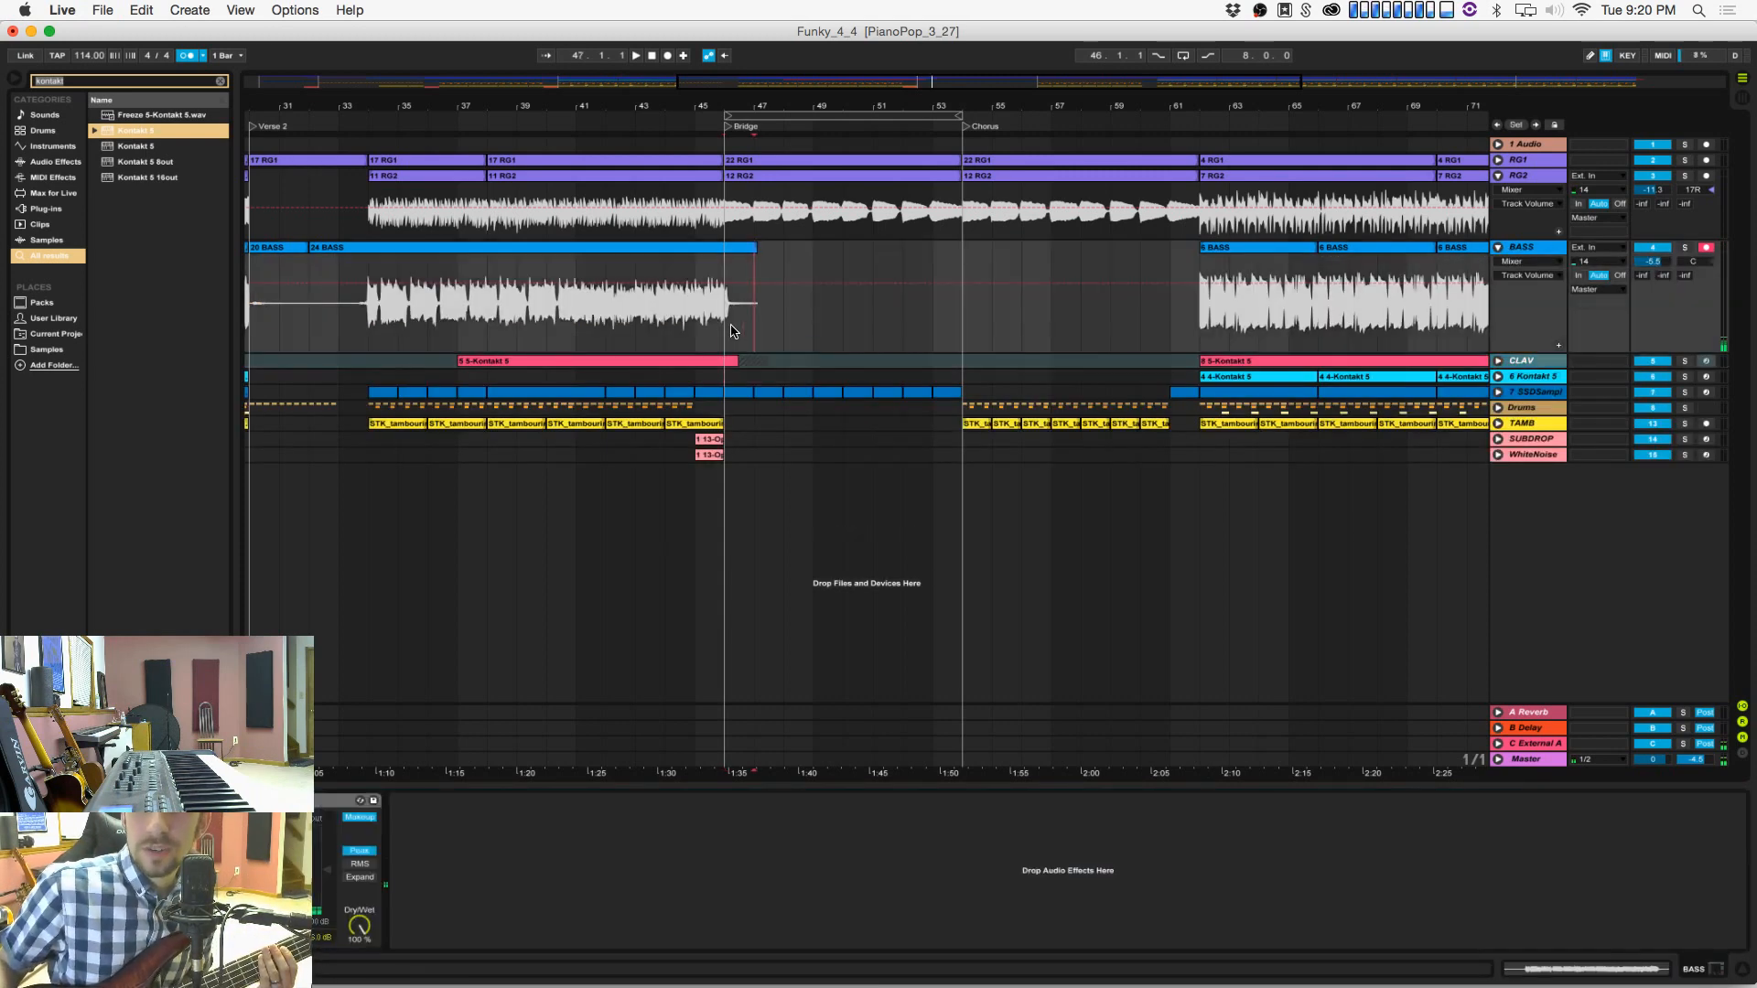
{"action": "left_click", "coordinate": [733, 329]}
{"action": "left_click_drag", "start_coordinate": [771, 84], "coordinate": [752, 88]}
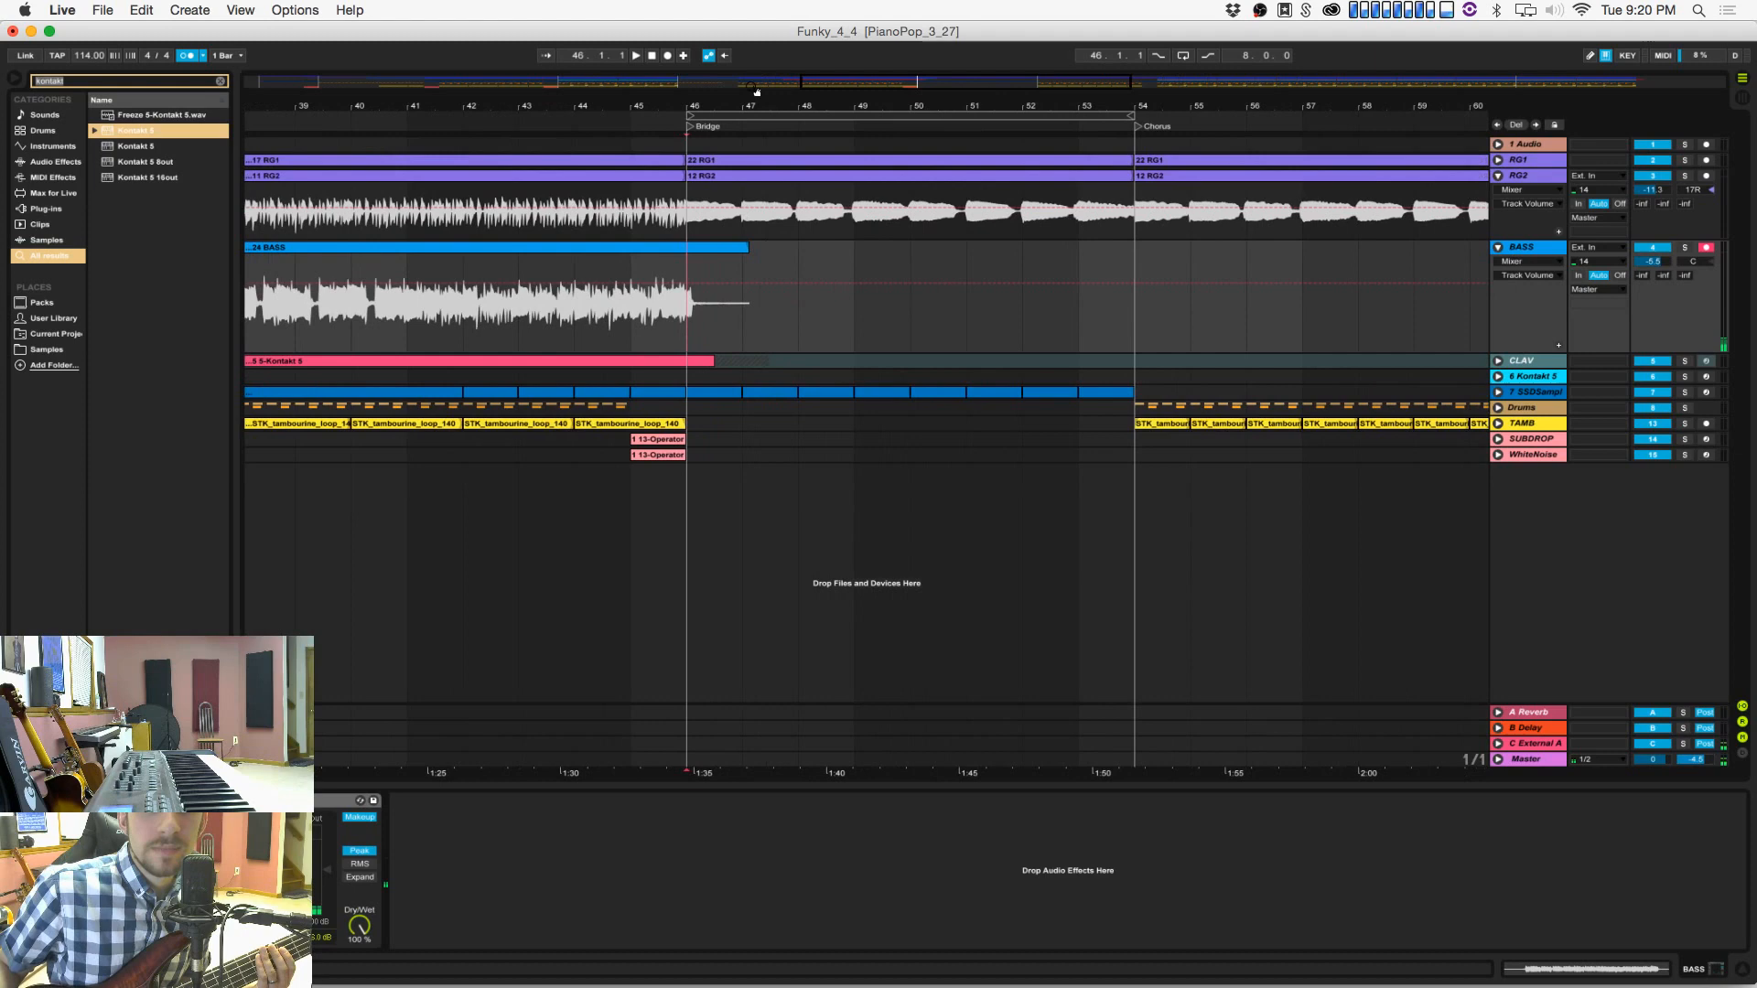
{"action": "left_click", "coordinate": [668, 56]}
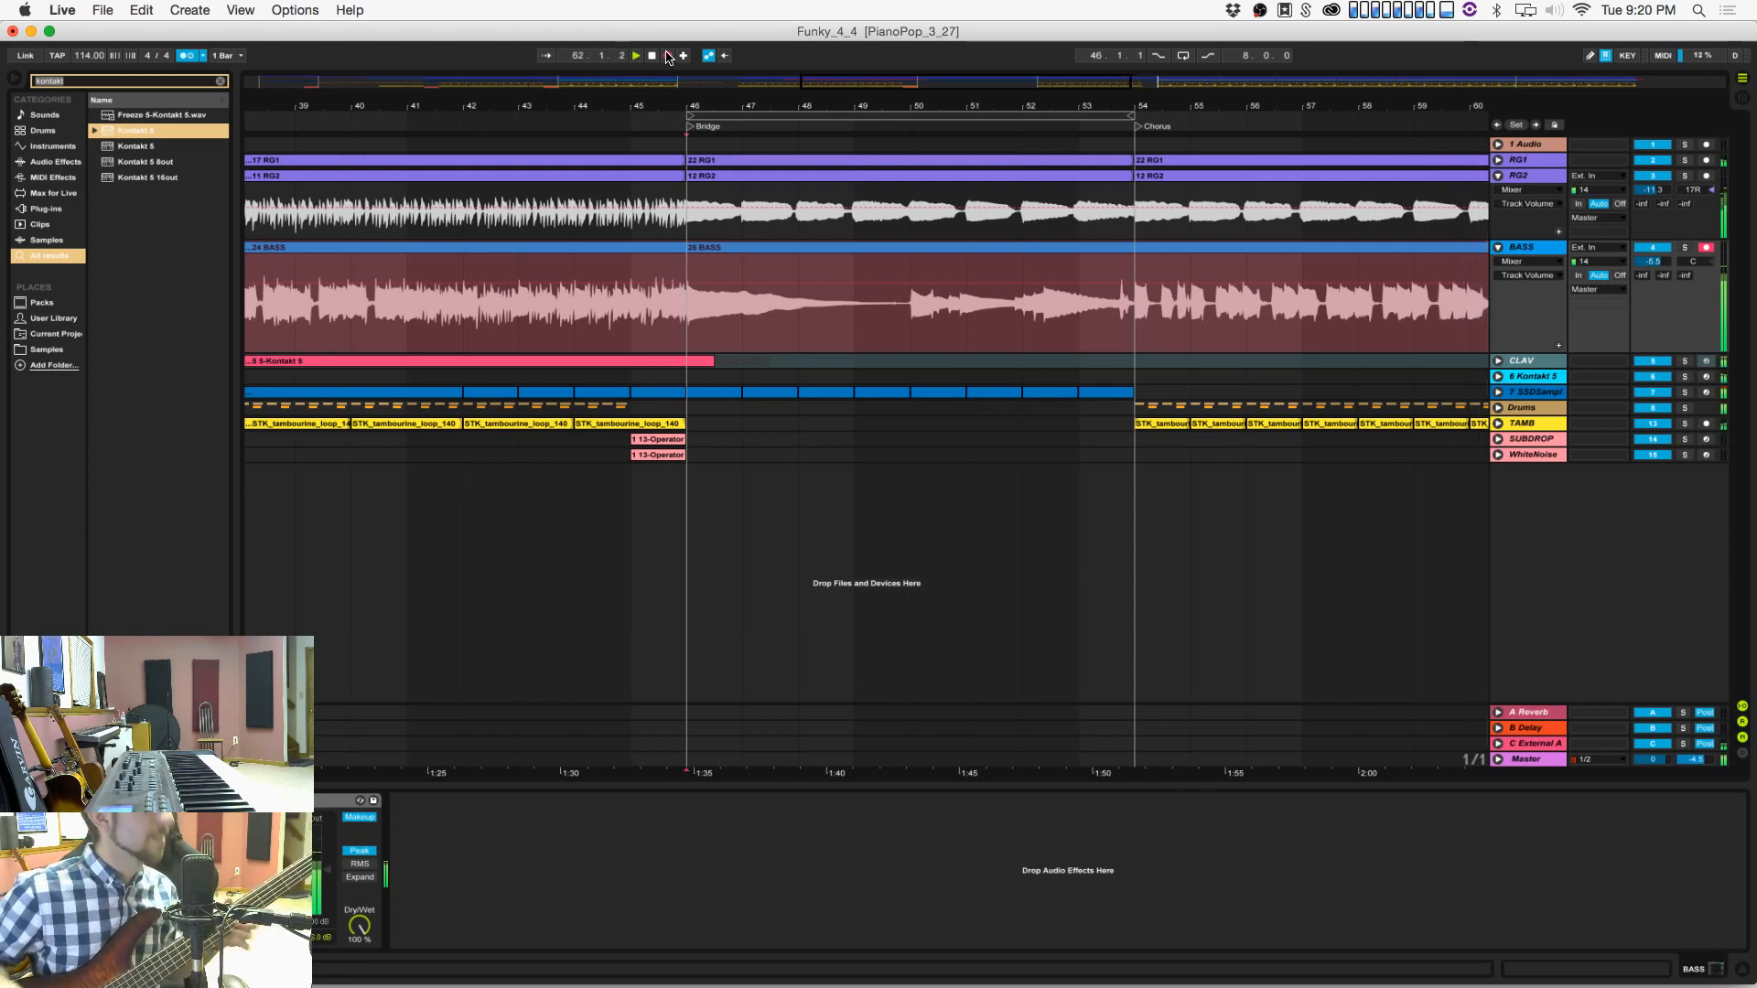
{"action": "key", "text": "space"}
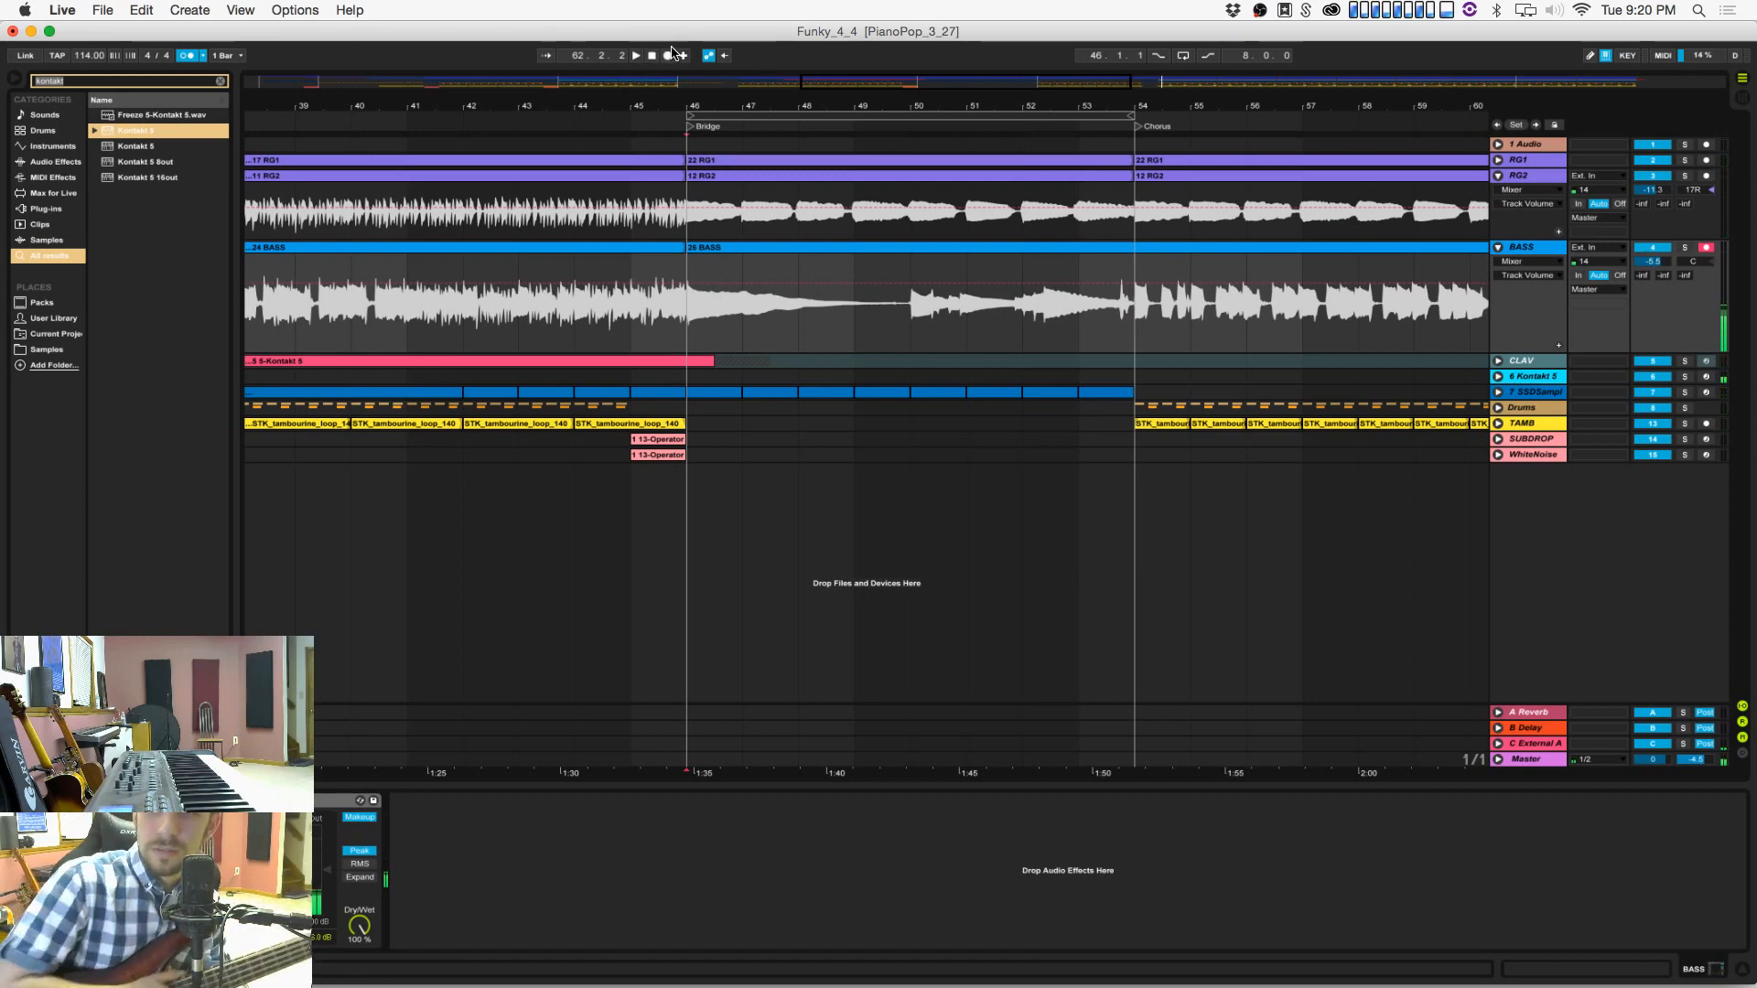
Step: Try re-recording the BASS part from the Bridge start and then from bar 50
{"action": "left_click", "coordinate": [668, 55]}
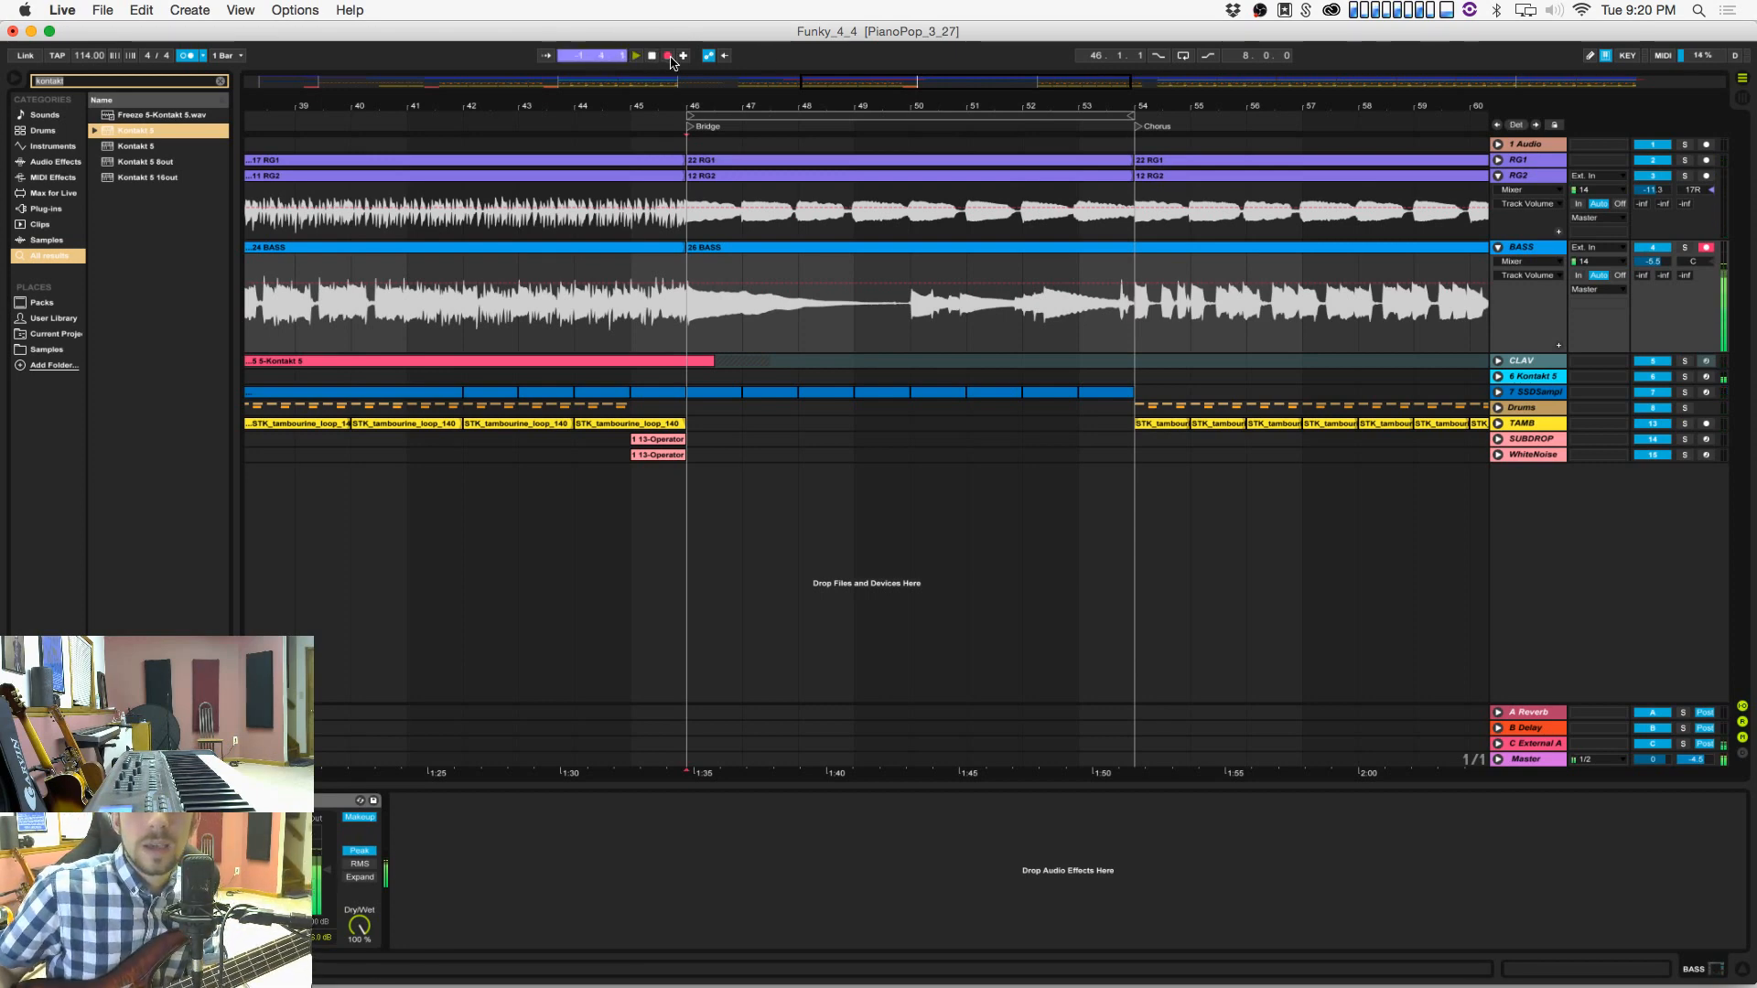
{"action": "left_click", "coordinate": [671, 60]}
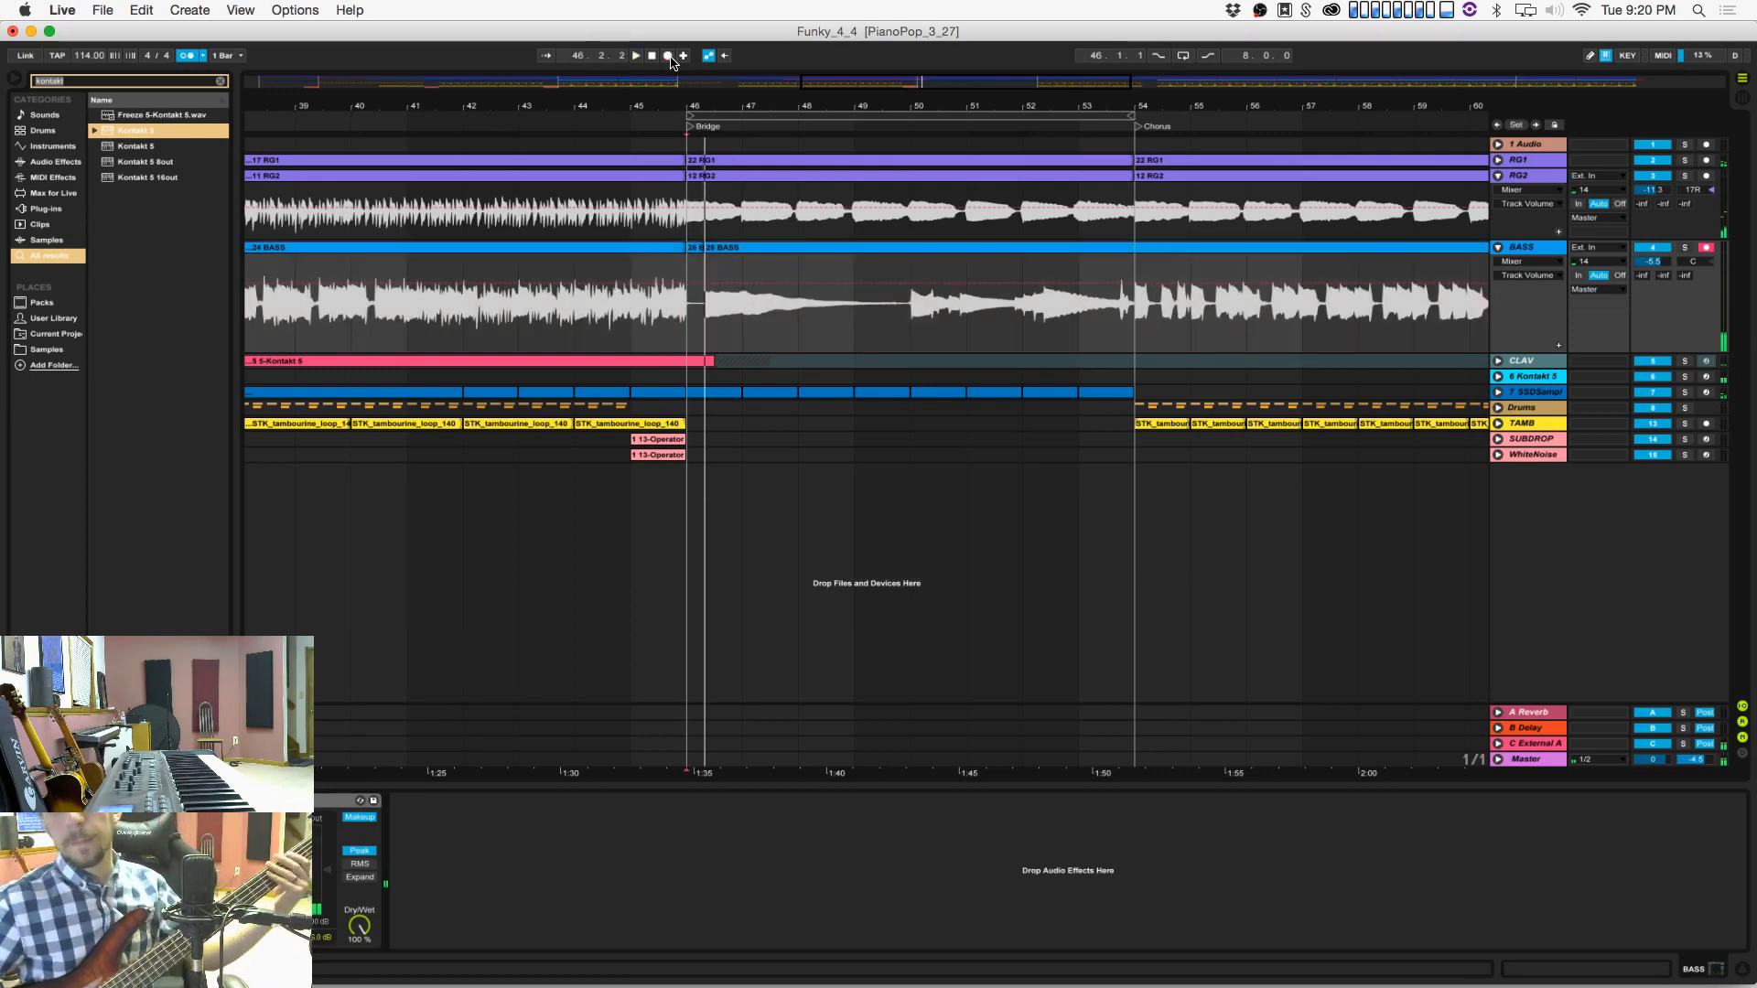
{"action": "left_click", "coordinate": [897, 302]}
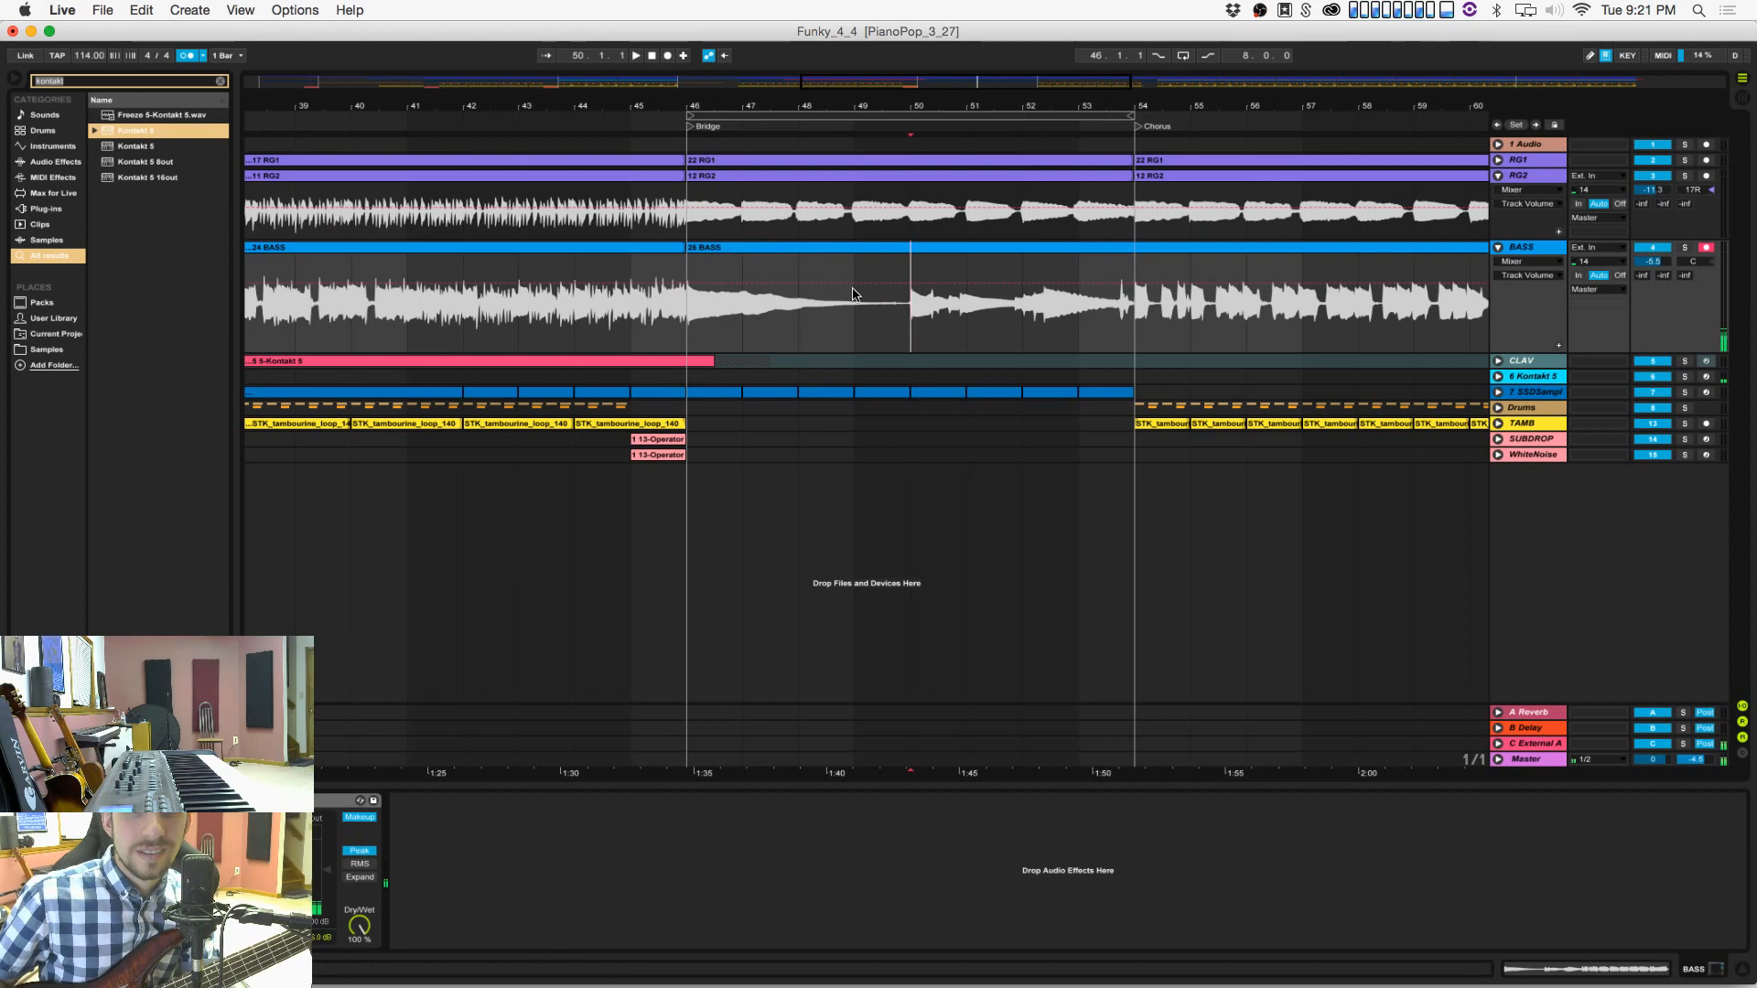
{"action": "key", "text": "super+s"}
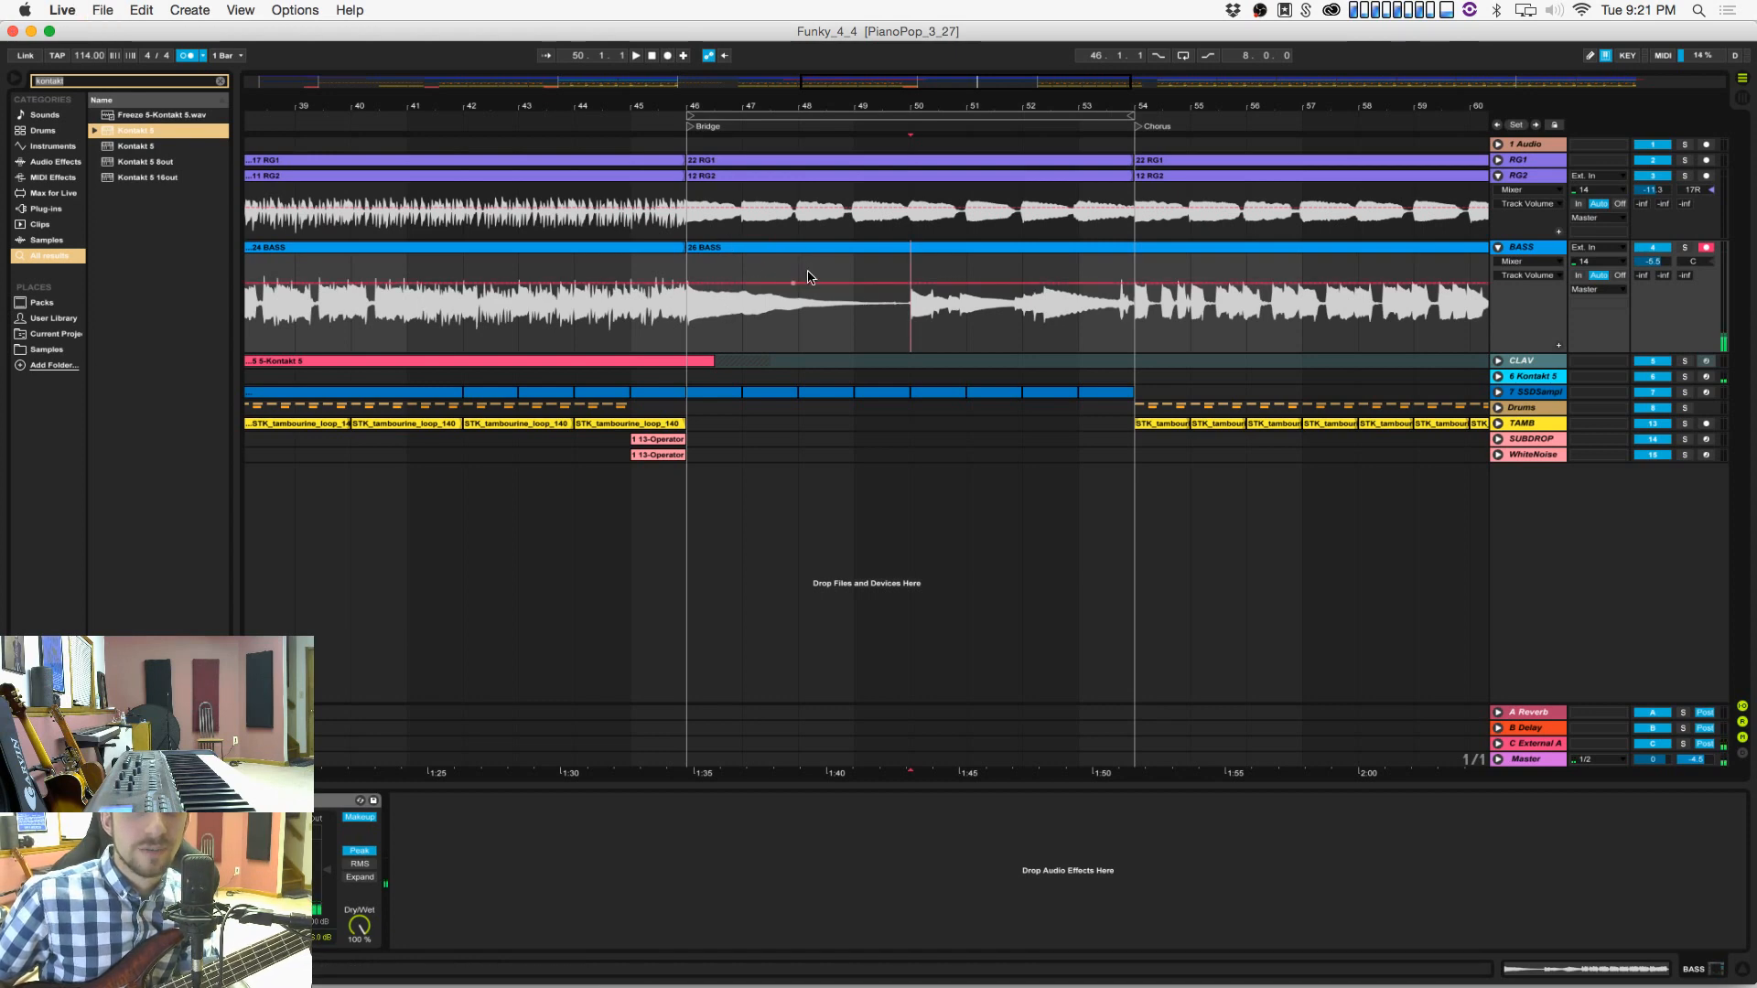
{"action": "left_click", "coordinate": [667, 57]}
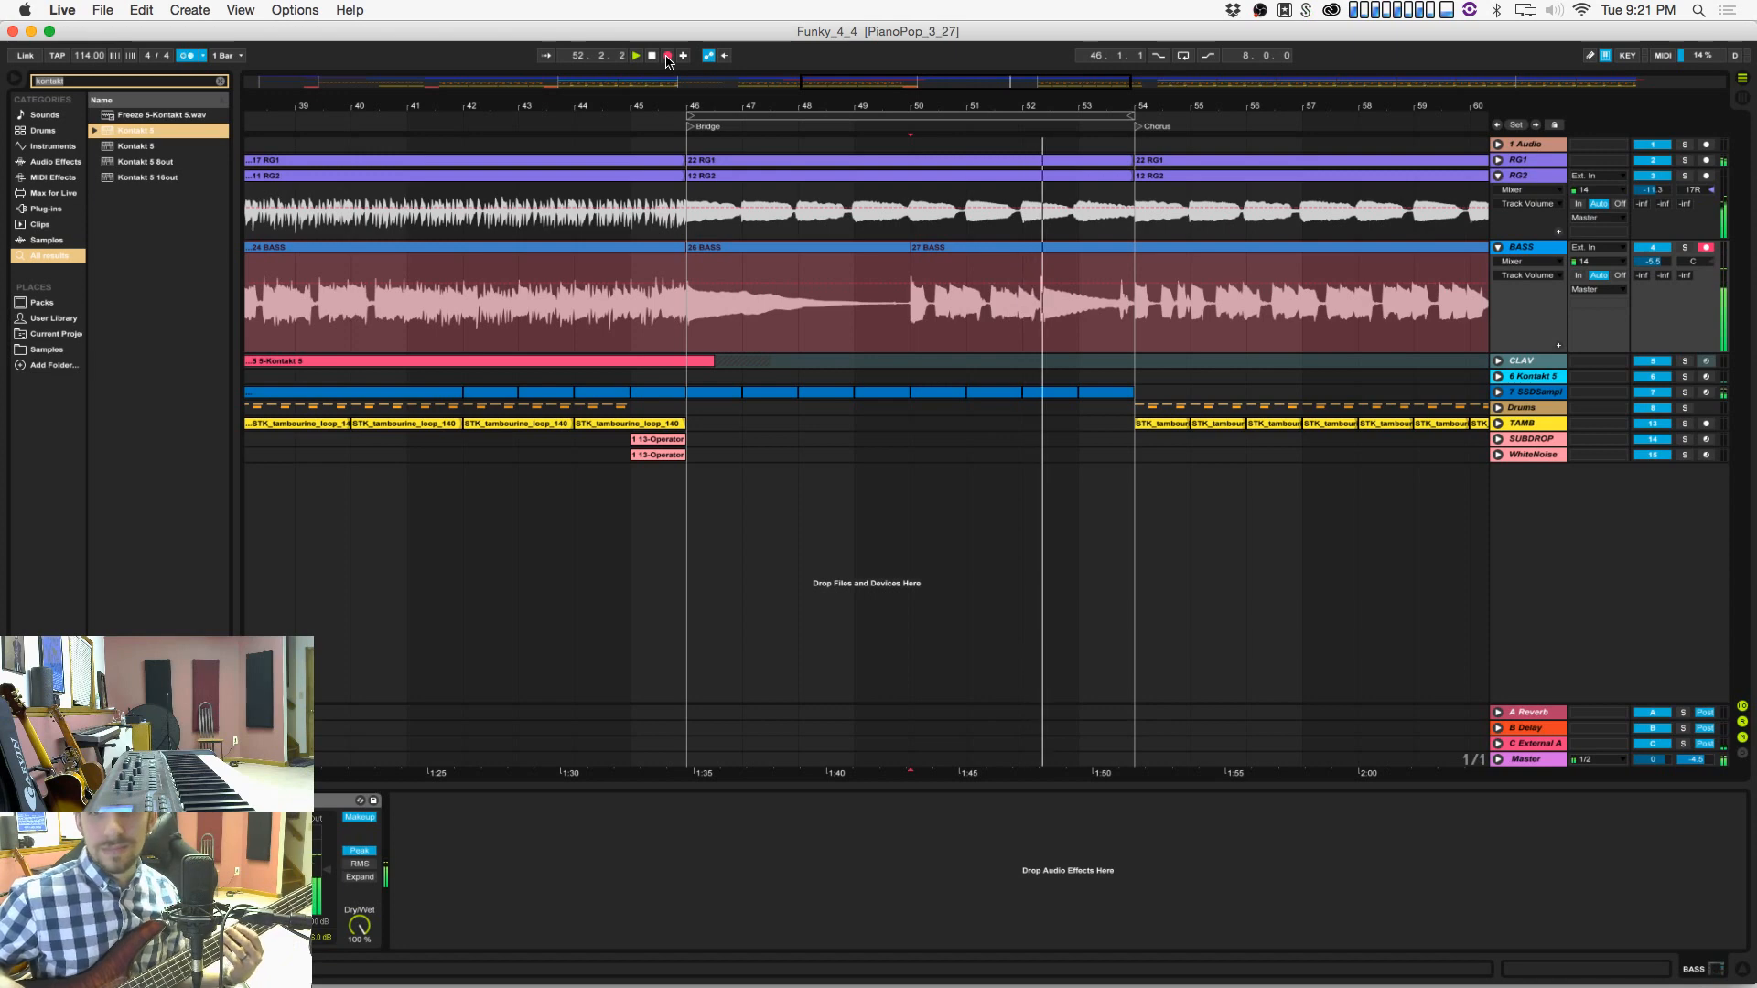
{"action": "left_click", "coordinate": [668, 56]}
Step: Record two successive BASS takes from bar 54 through the second half of the Bridge
{"action": "left_click", "coordinate": [1137, 311]}
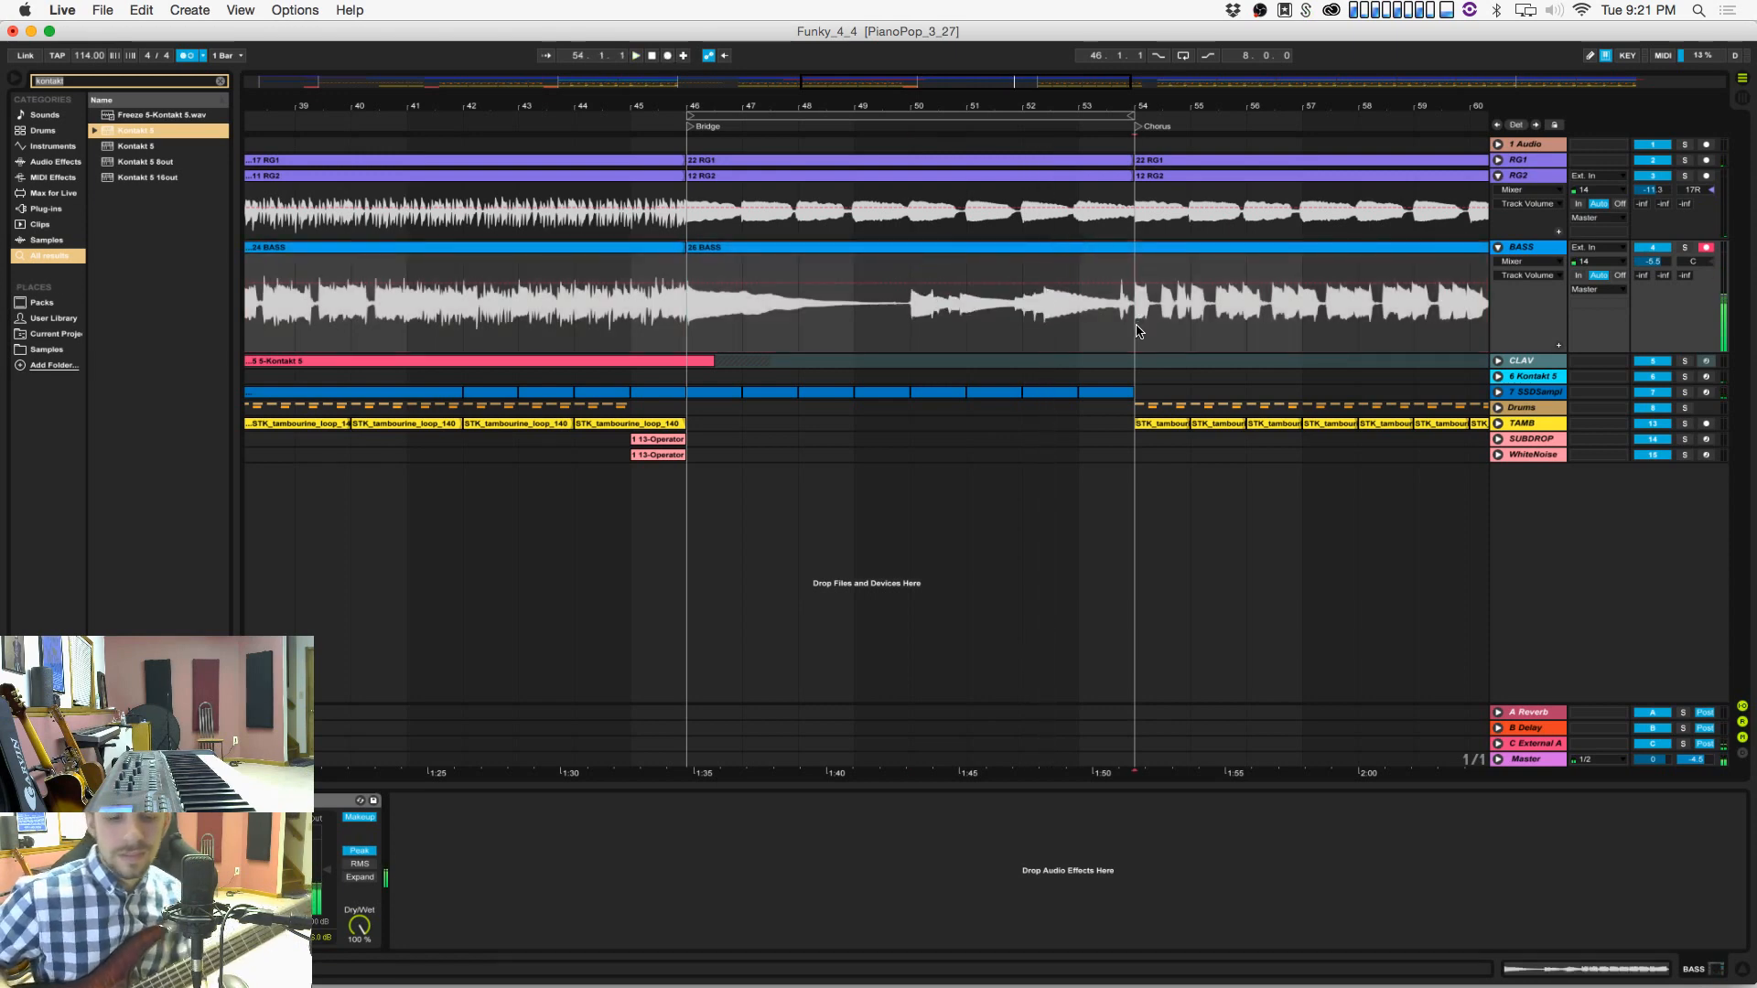
{"action": "left_click", "coordinate": [668, 57]}
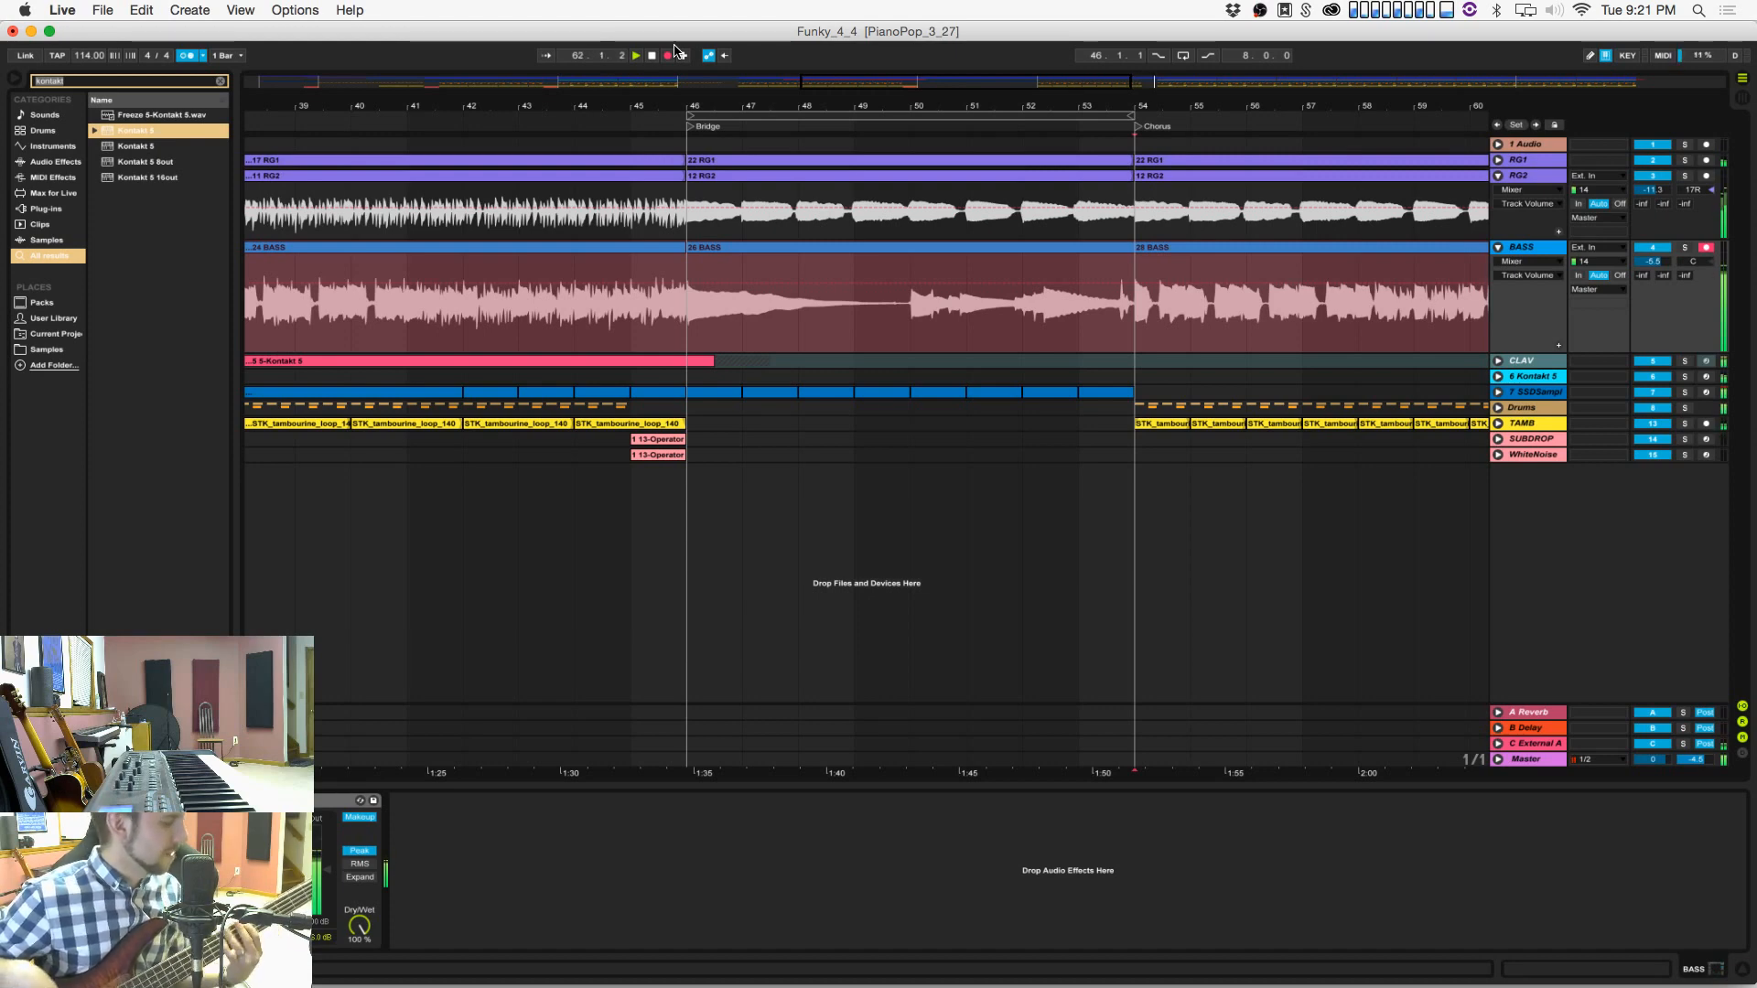
{"action": "left_click", "coordinate": [673, 53]}
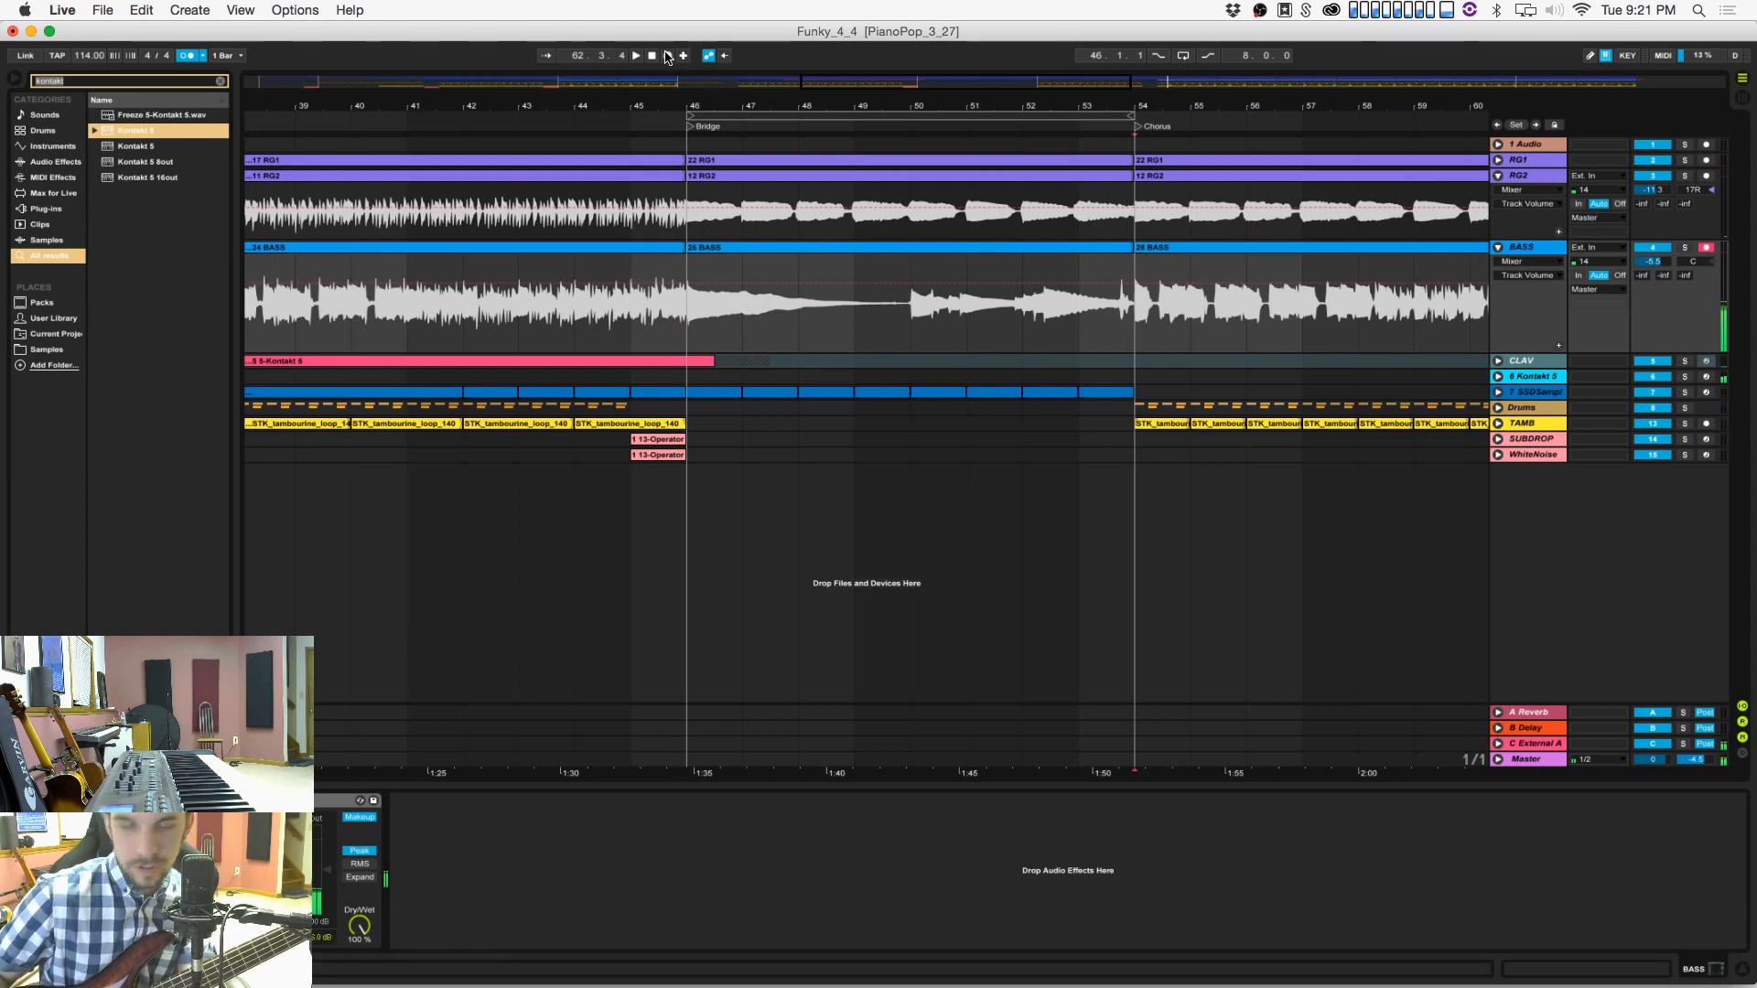
{"action": "left_click", "coordinate": [668, 56]}
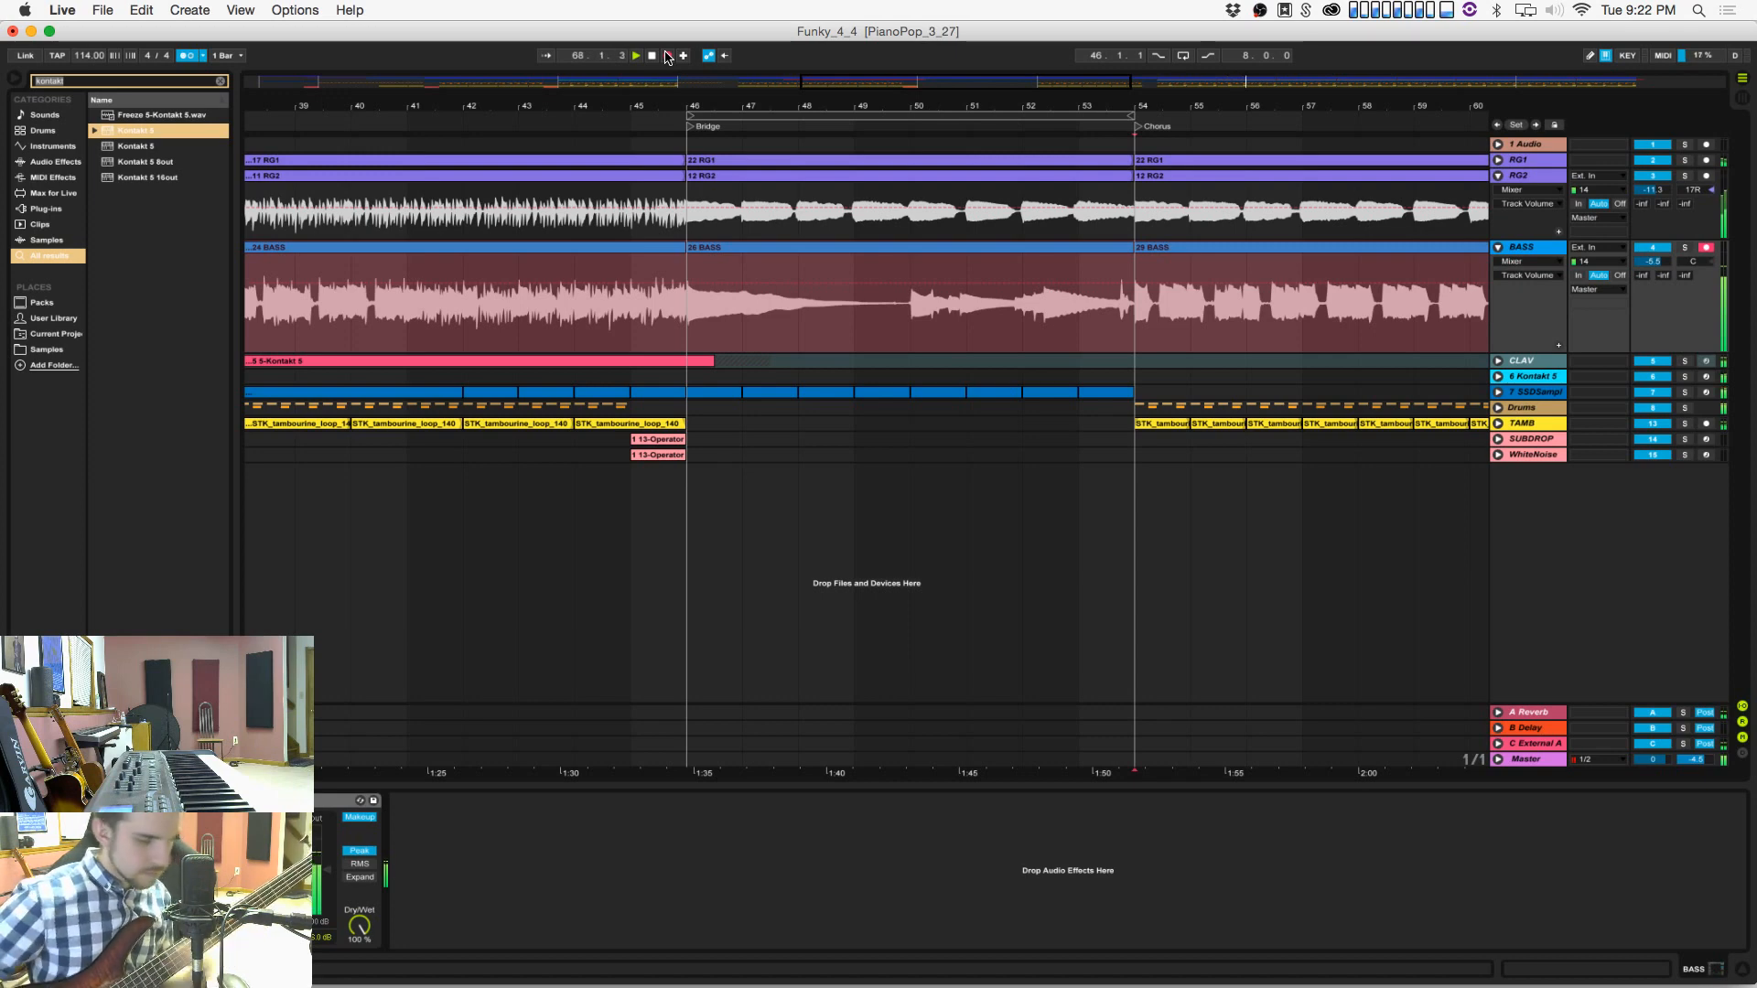
{"action": "left_click", "coordinate": [666, 55]}
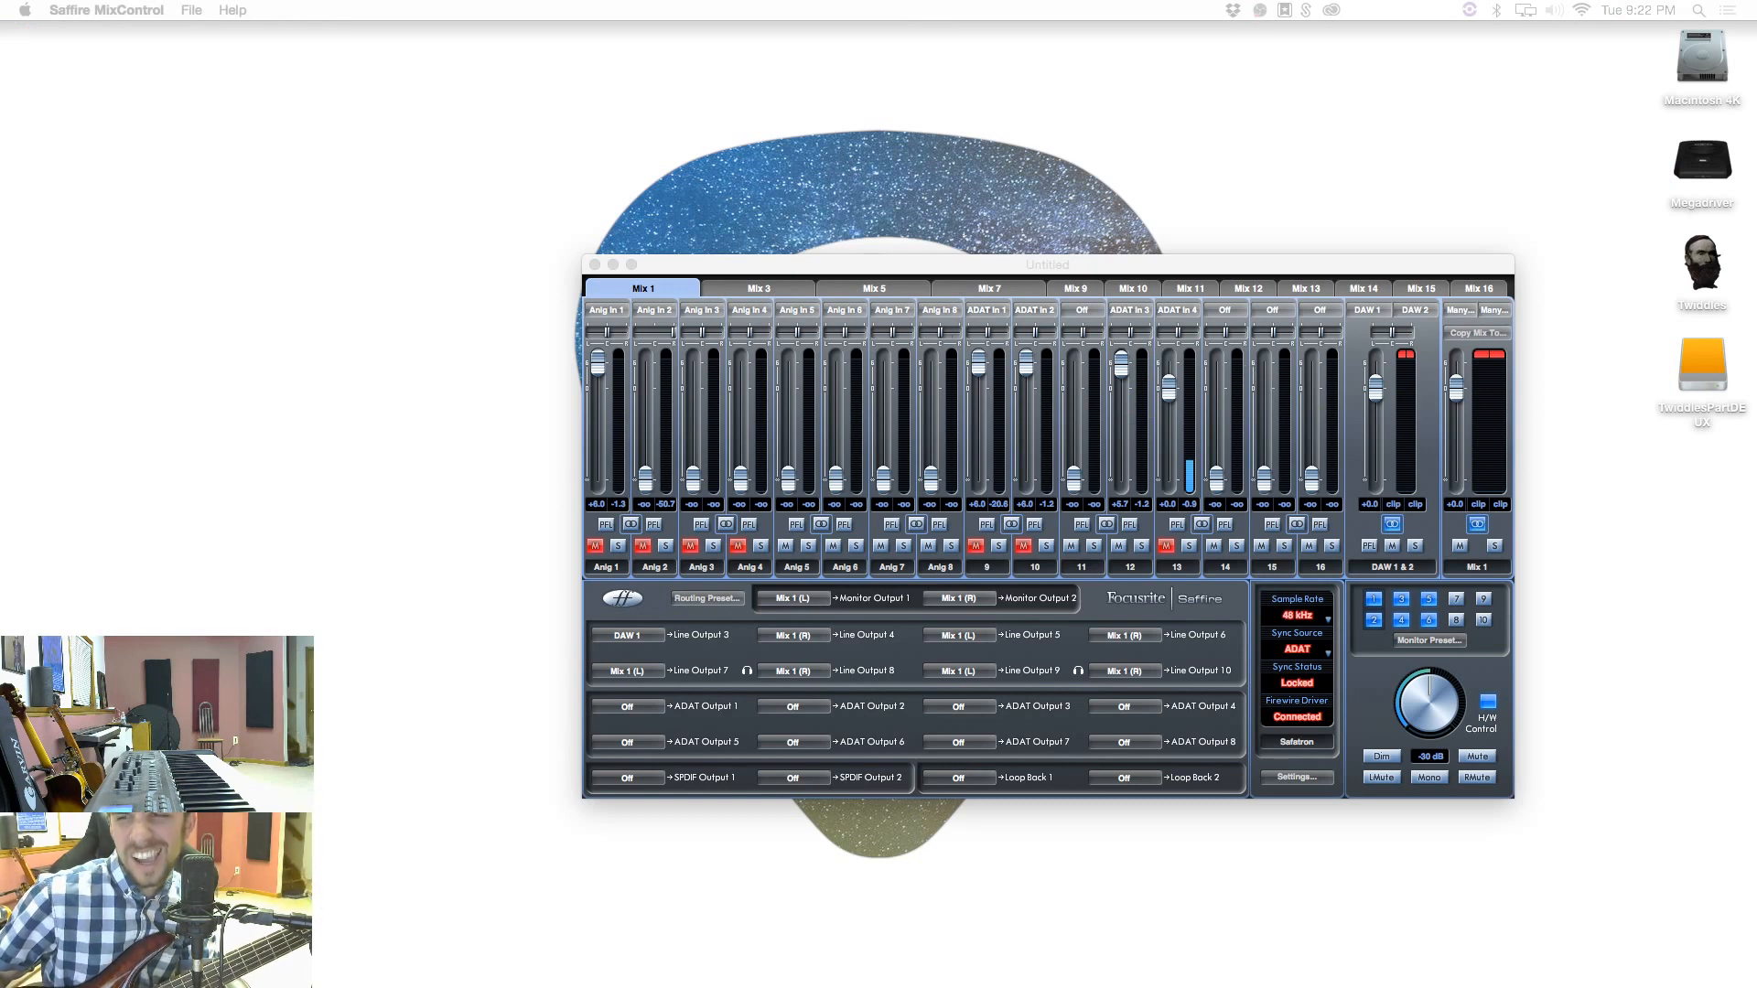
Step: Relaunch Ableton Live, recover the Funky_4_4 set, and close the crash report
{"action": "mouse_move", "coordinate": [892, 977]}
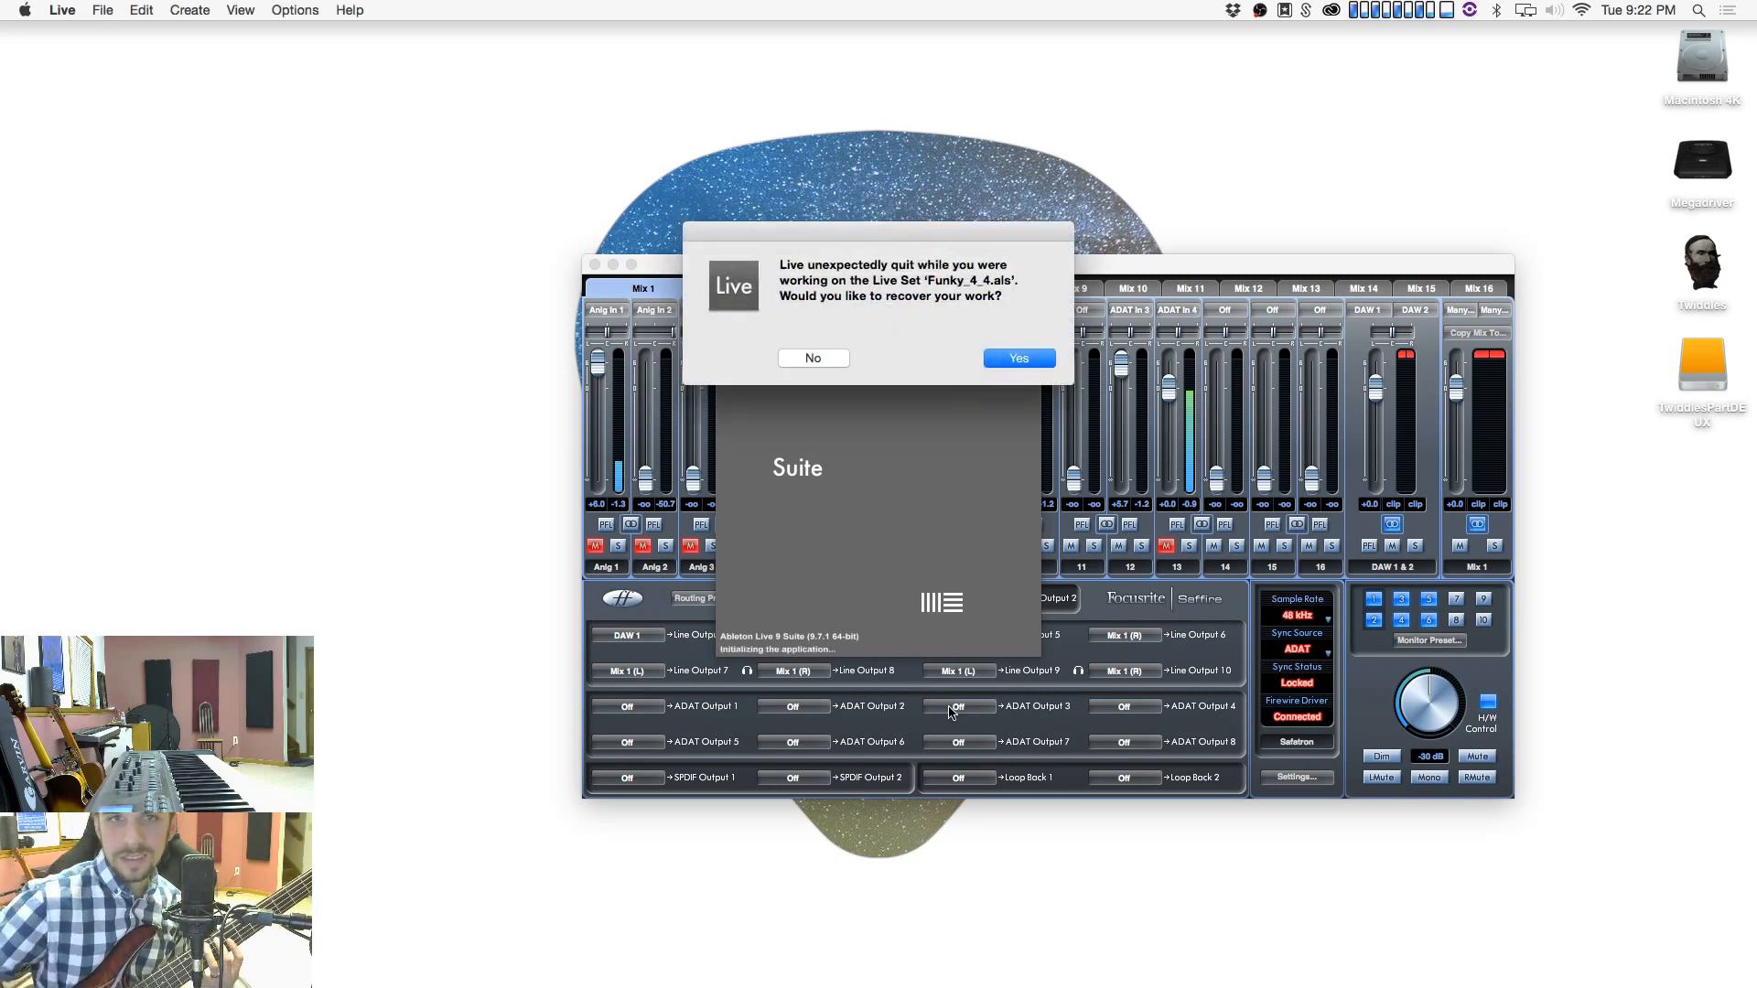
{"action": "left_click", "coordinate": [1003, 358]}
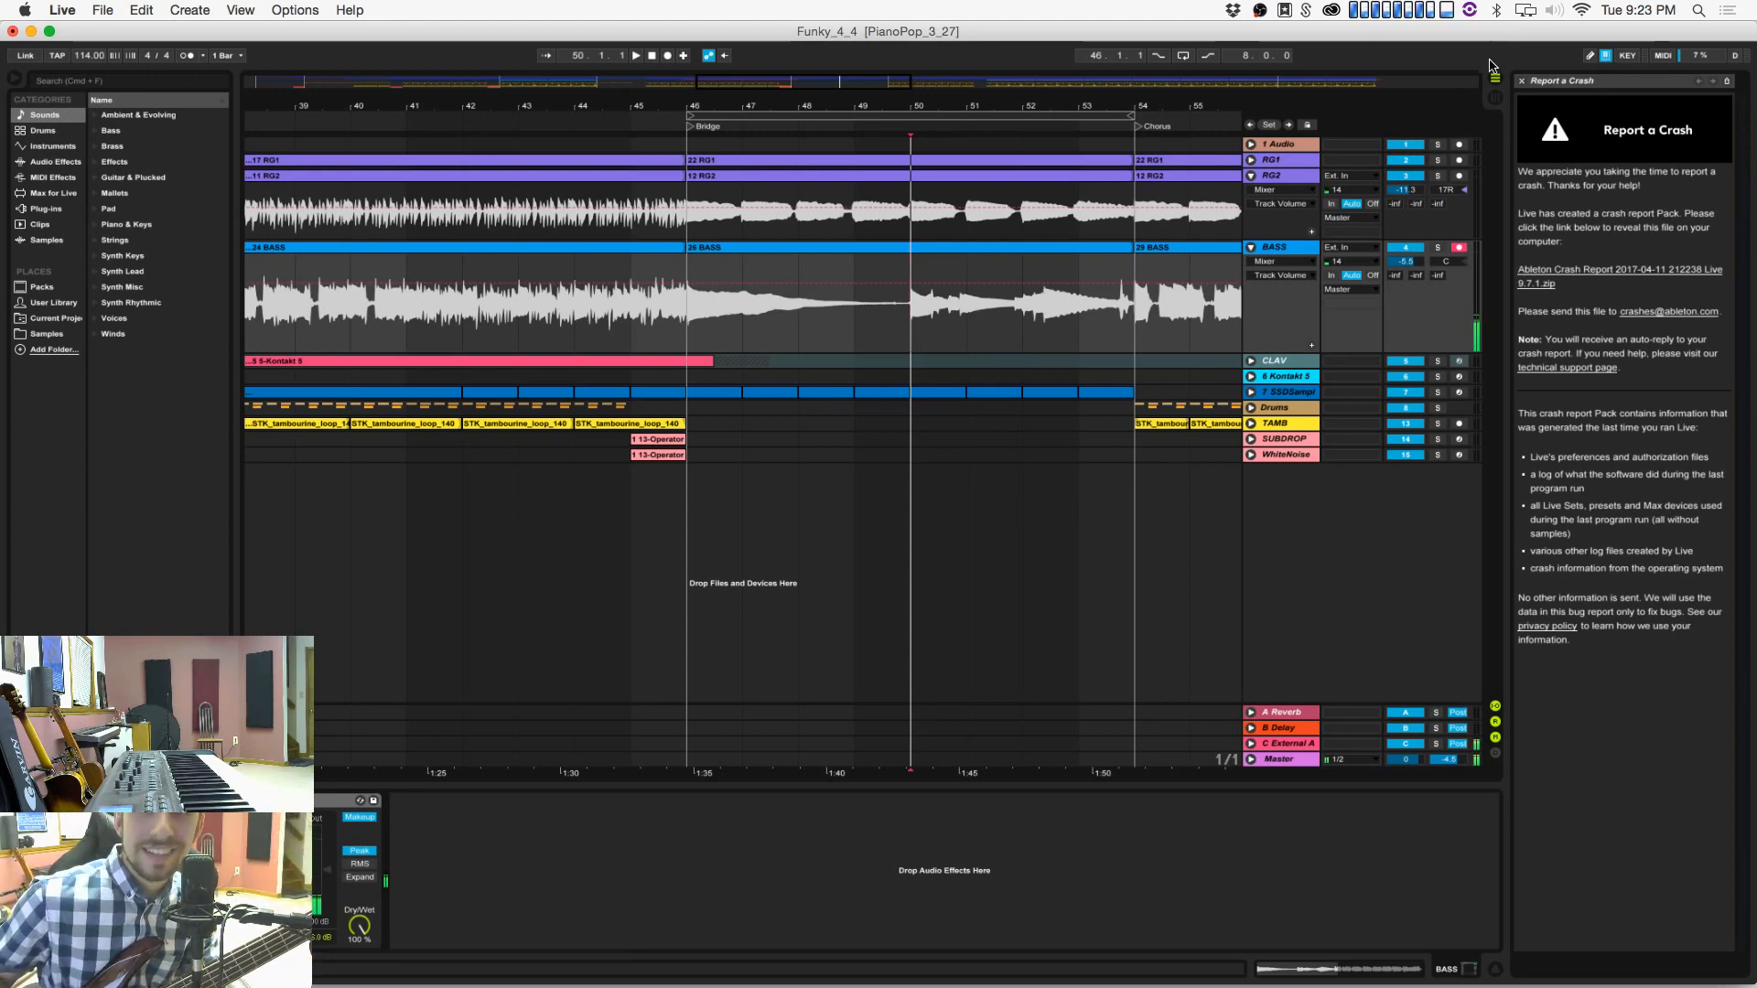
{"action": "left_click", "coordinate": [1521, 82]}
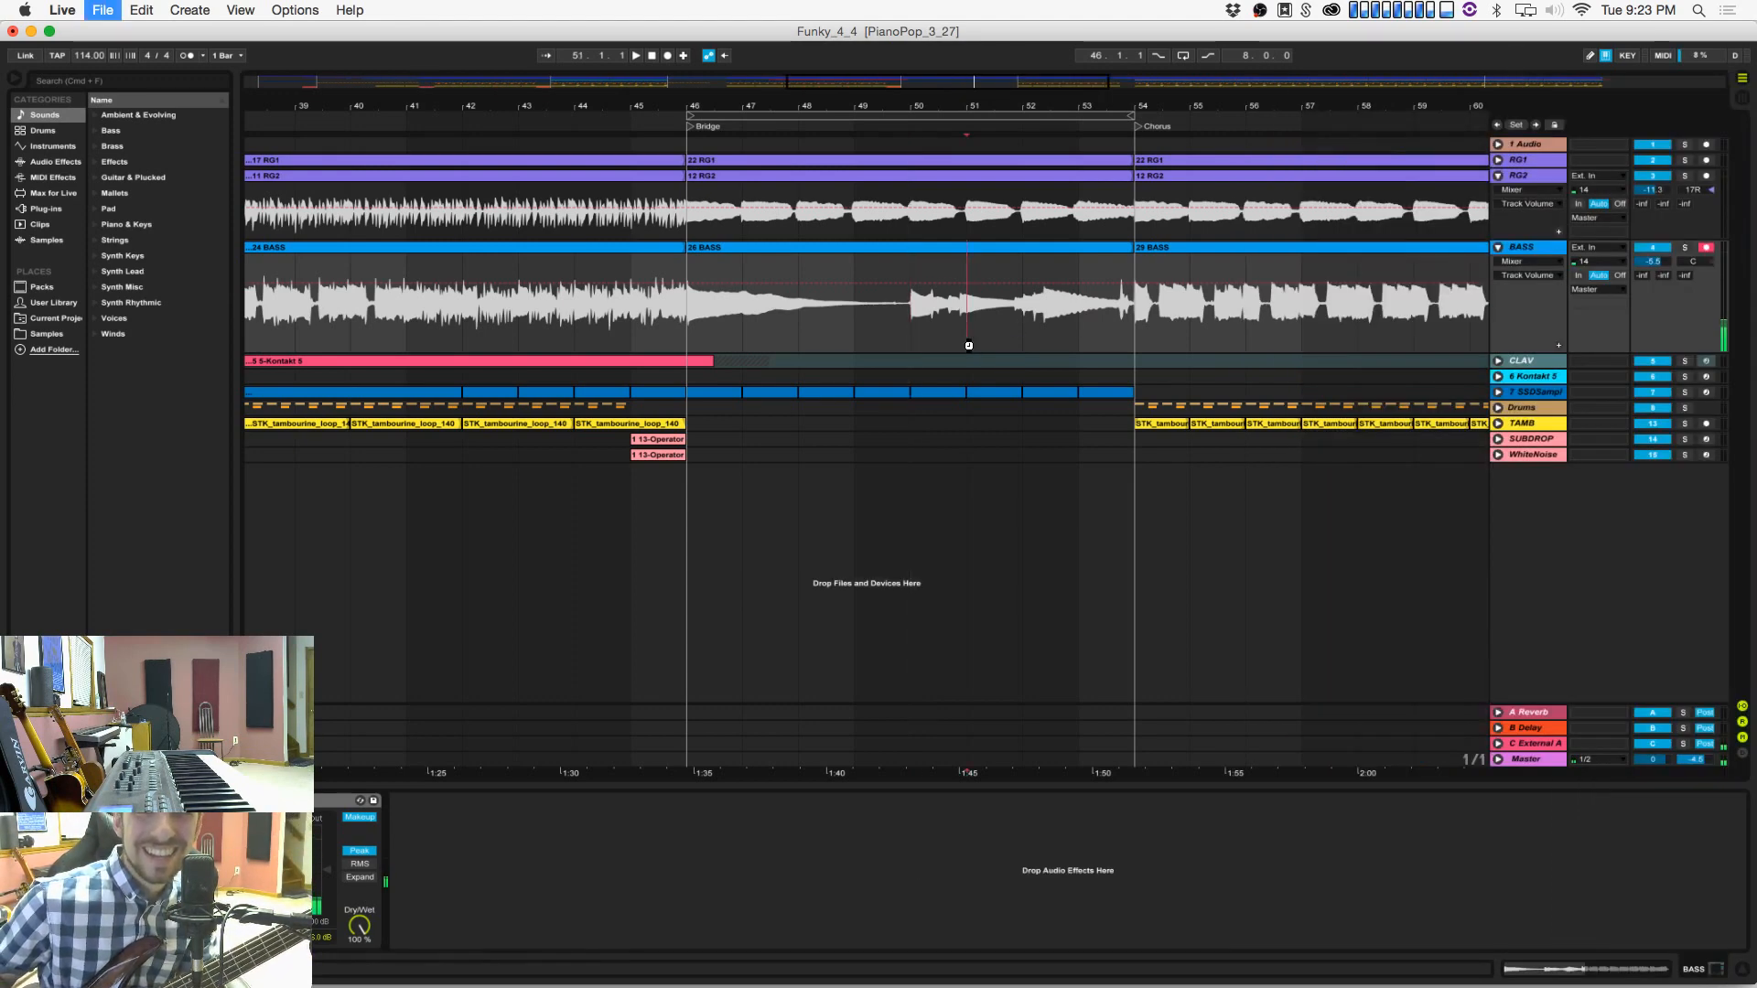
{"action": "key", "text": "super+Tab"}
{"action": "key", "text": "super+Tab"}
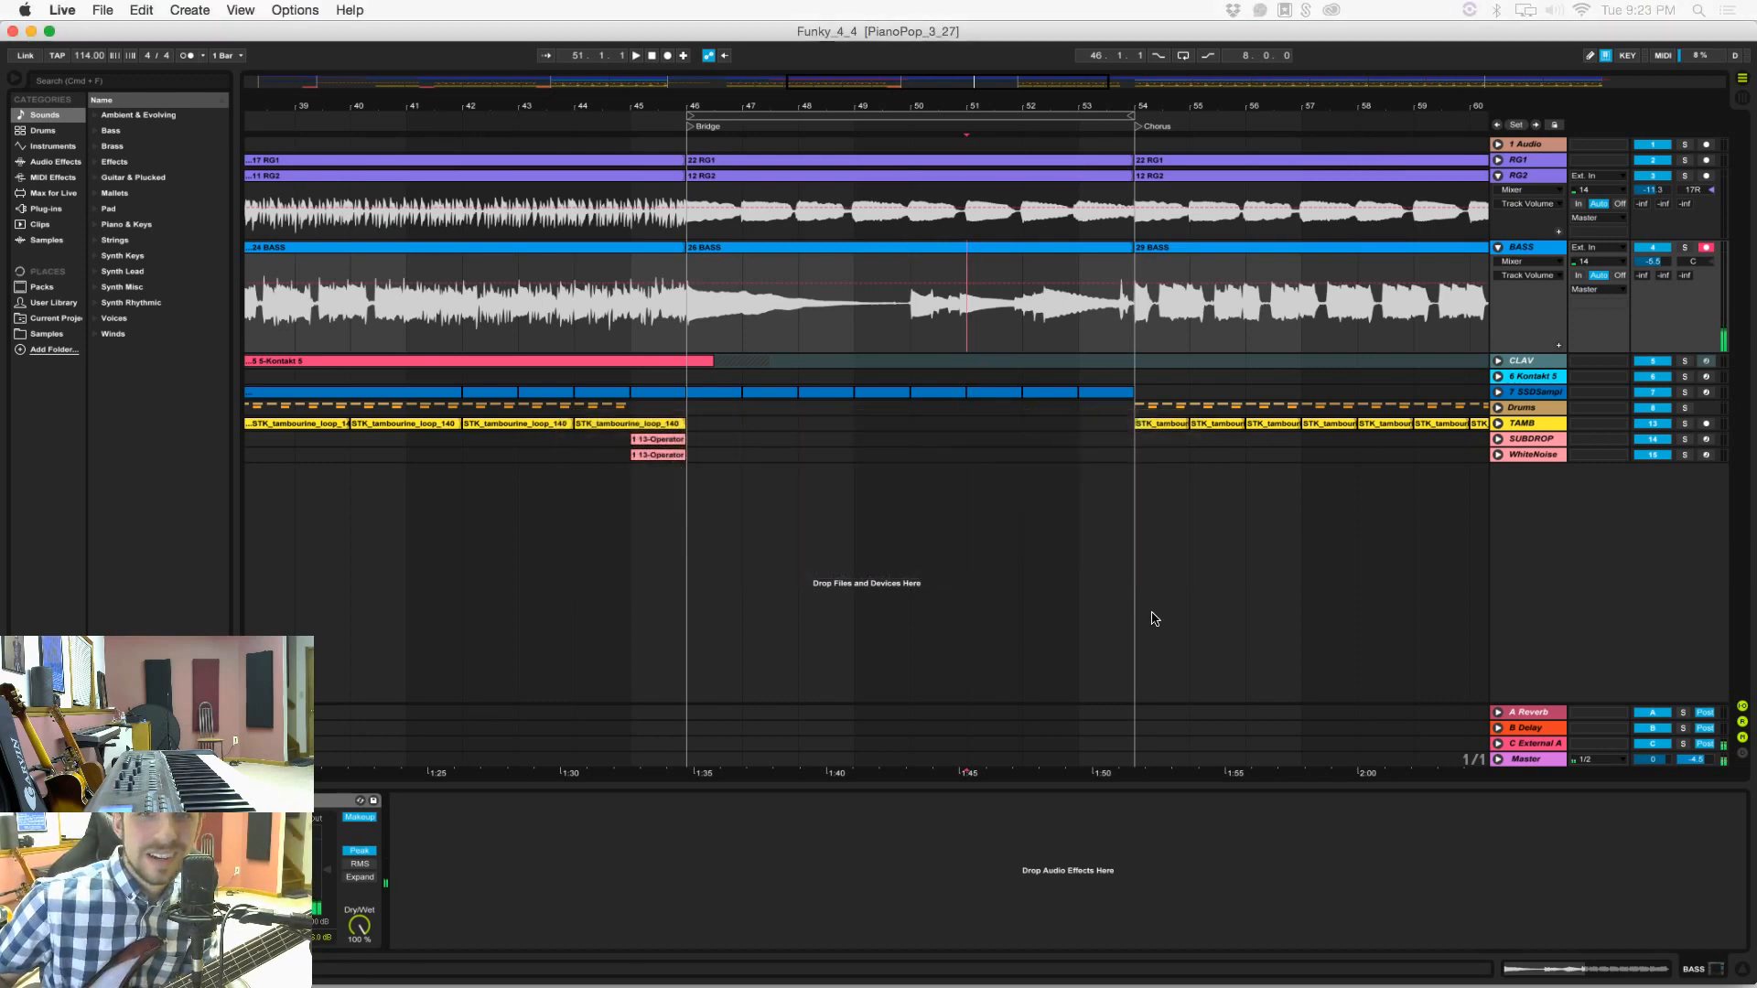
{"action": "scroll", "coordinate": [1139, 330], "scroll_direction": "right", "scroll_amount": 5}
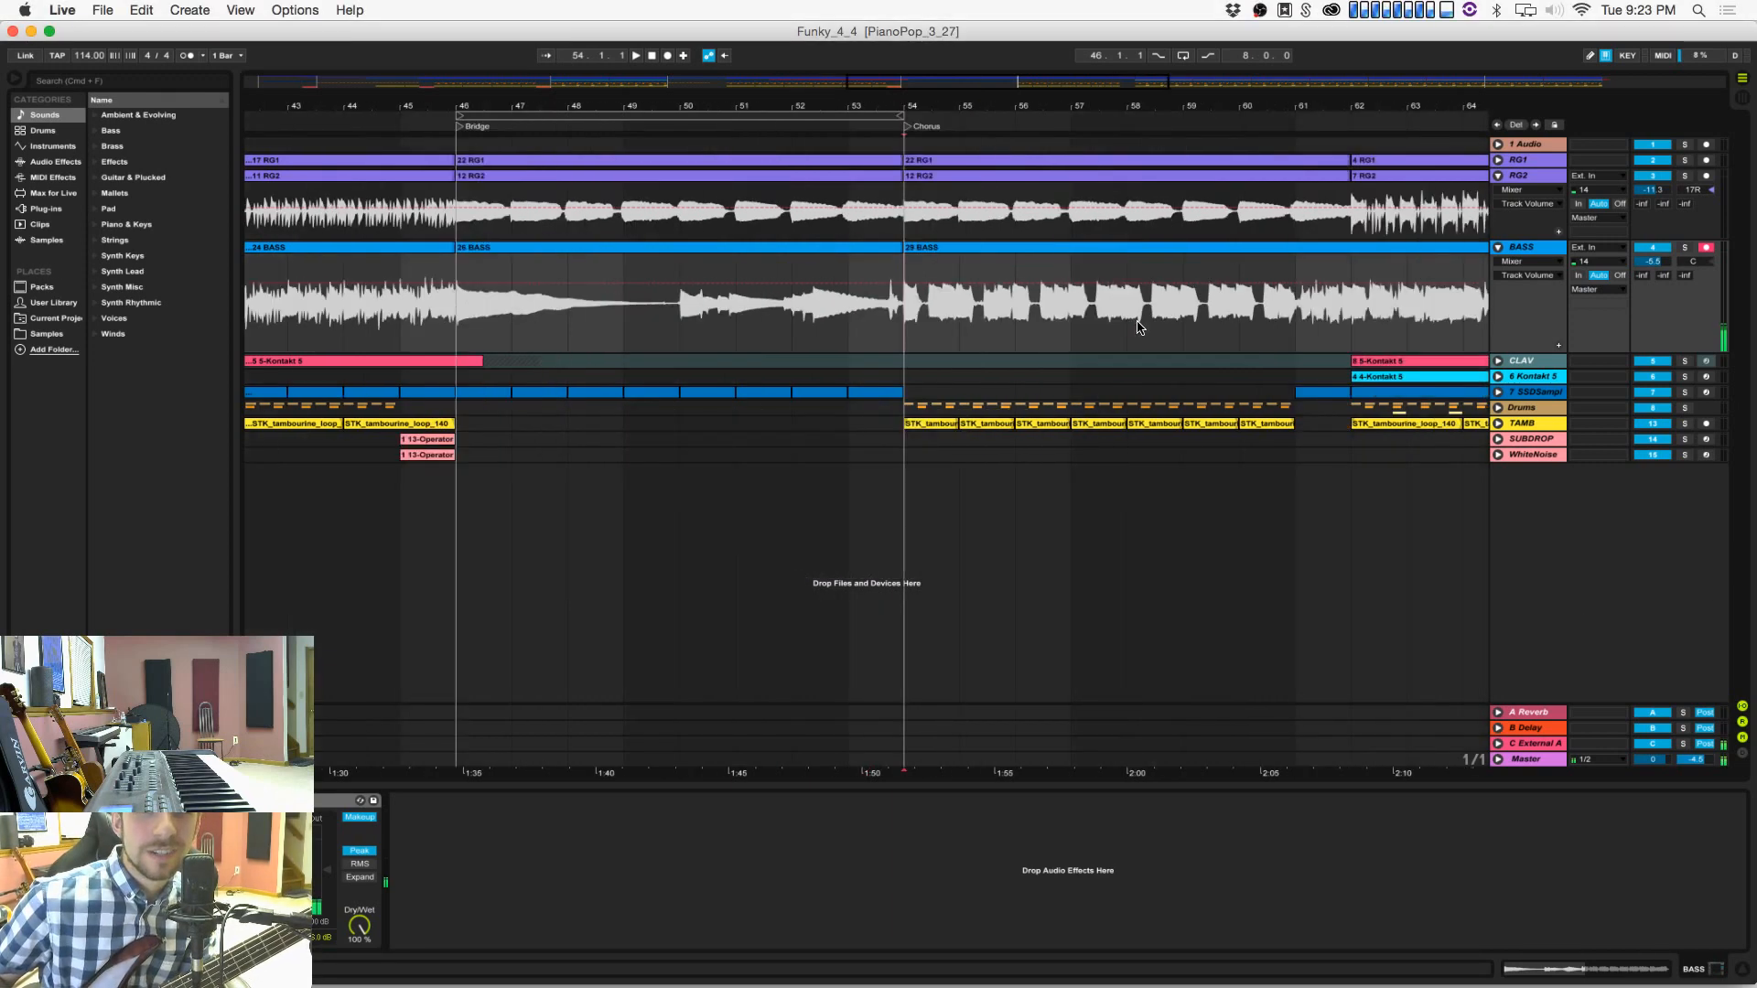
Step: Freeze the 6-Kontakt 5, 7 SSDSampl and TAMB tracks
{"action": "scroll", "coordinate": [1032, 275], "scroll_direction": "right", "scroll_amount": 2}
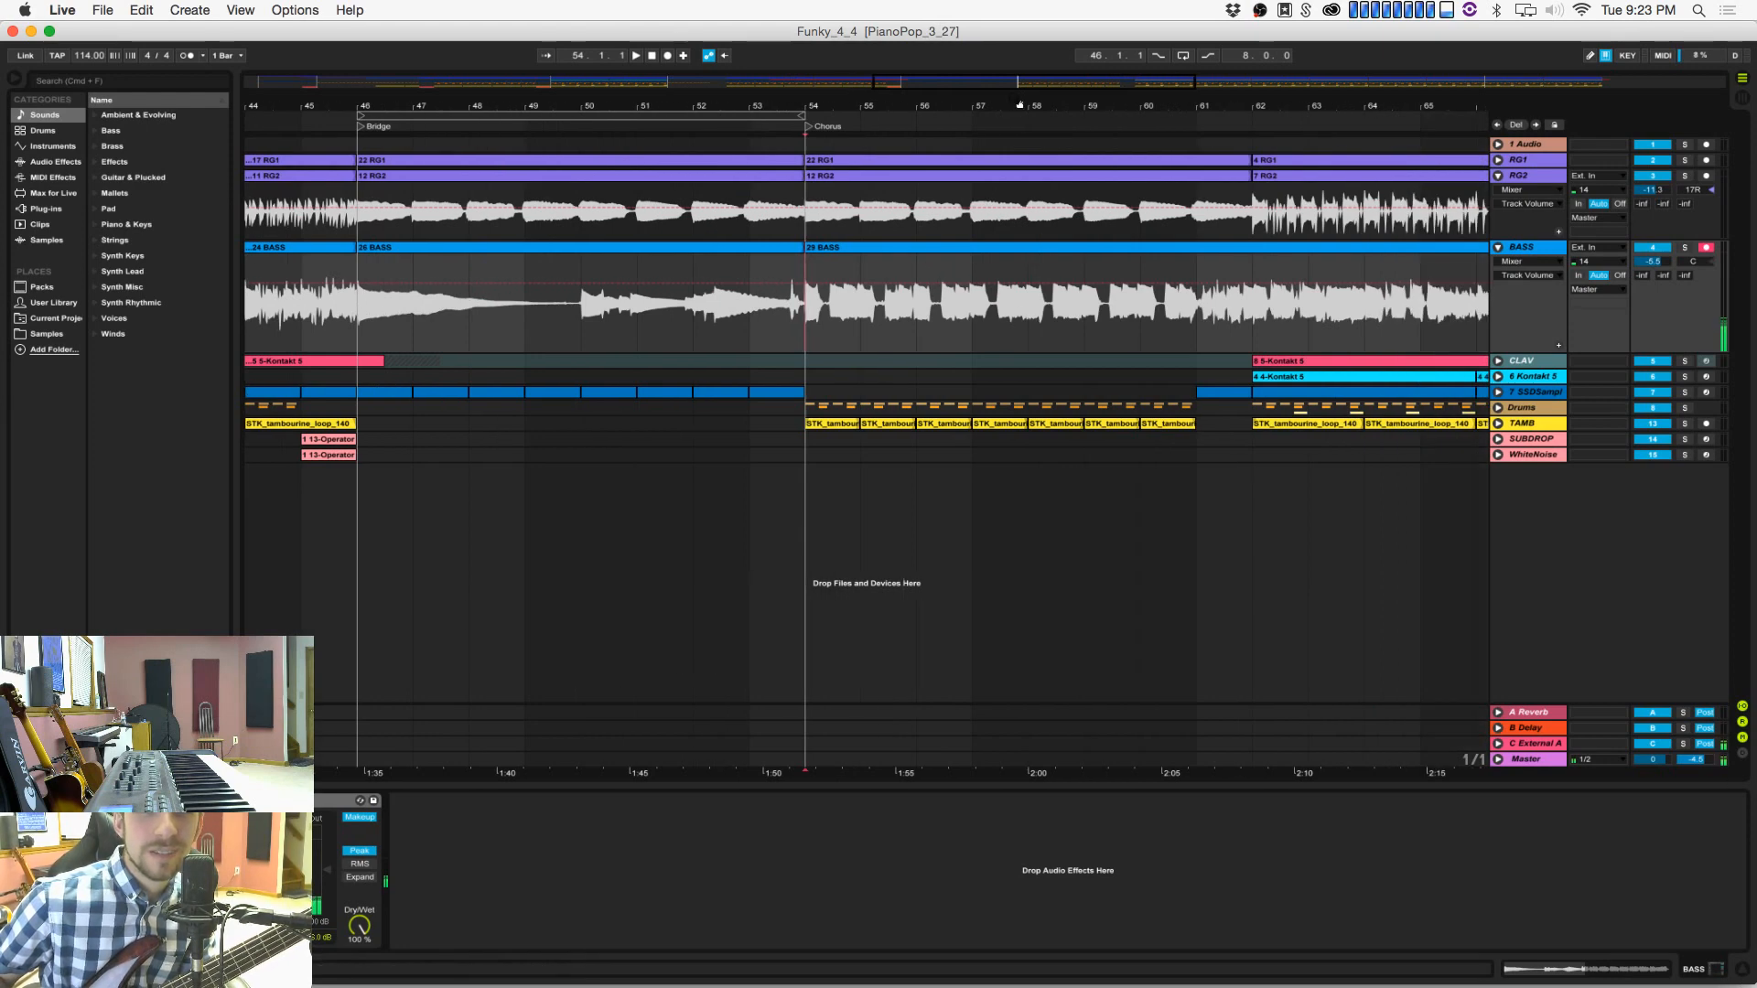
{"action": "scroll", "coordinate": [1034, 234], "scroll_direction": "down", "scroll_amount": 5}
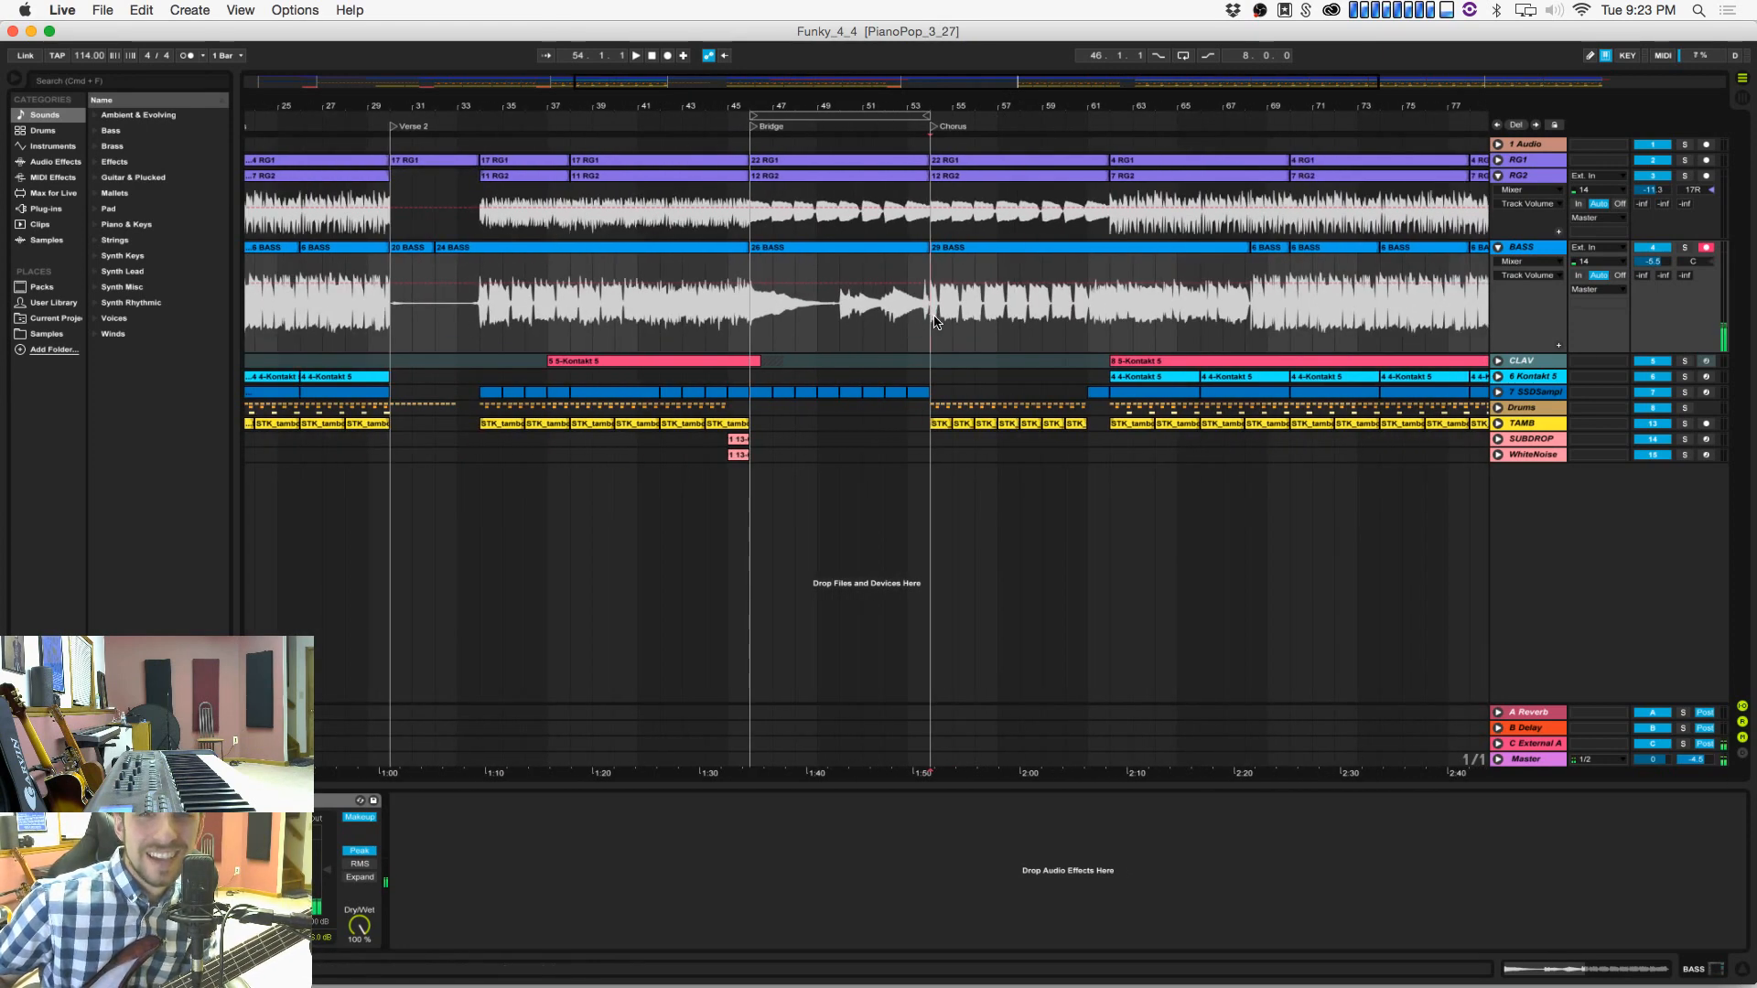
{"action": "scroll", "coordinate": [935, 320], "scroll_direction": "right", "scroll_amount": 5}
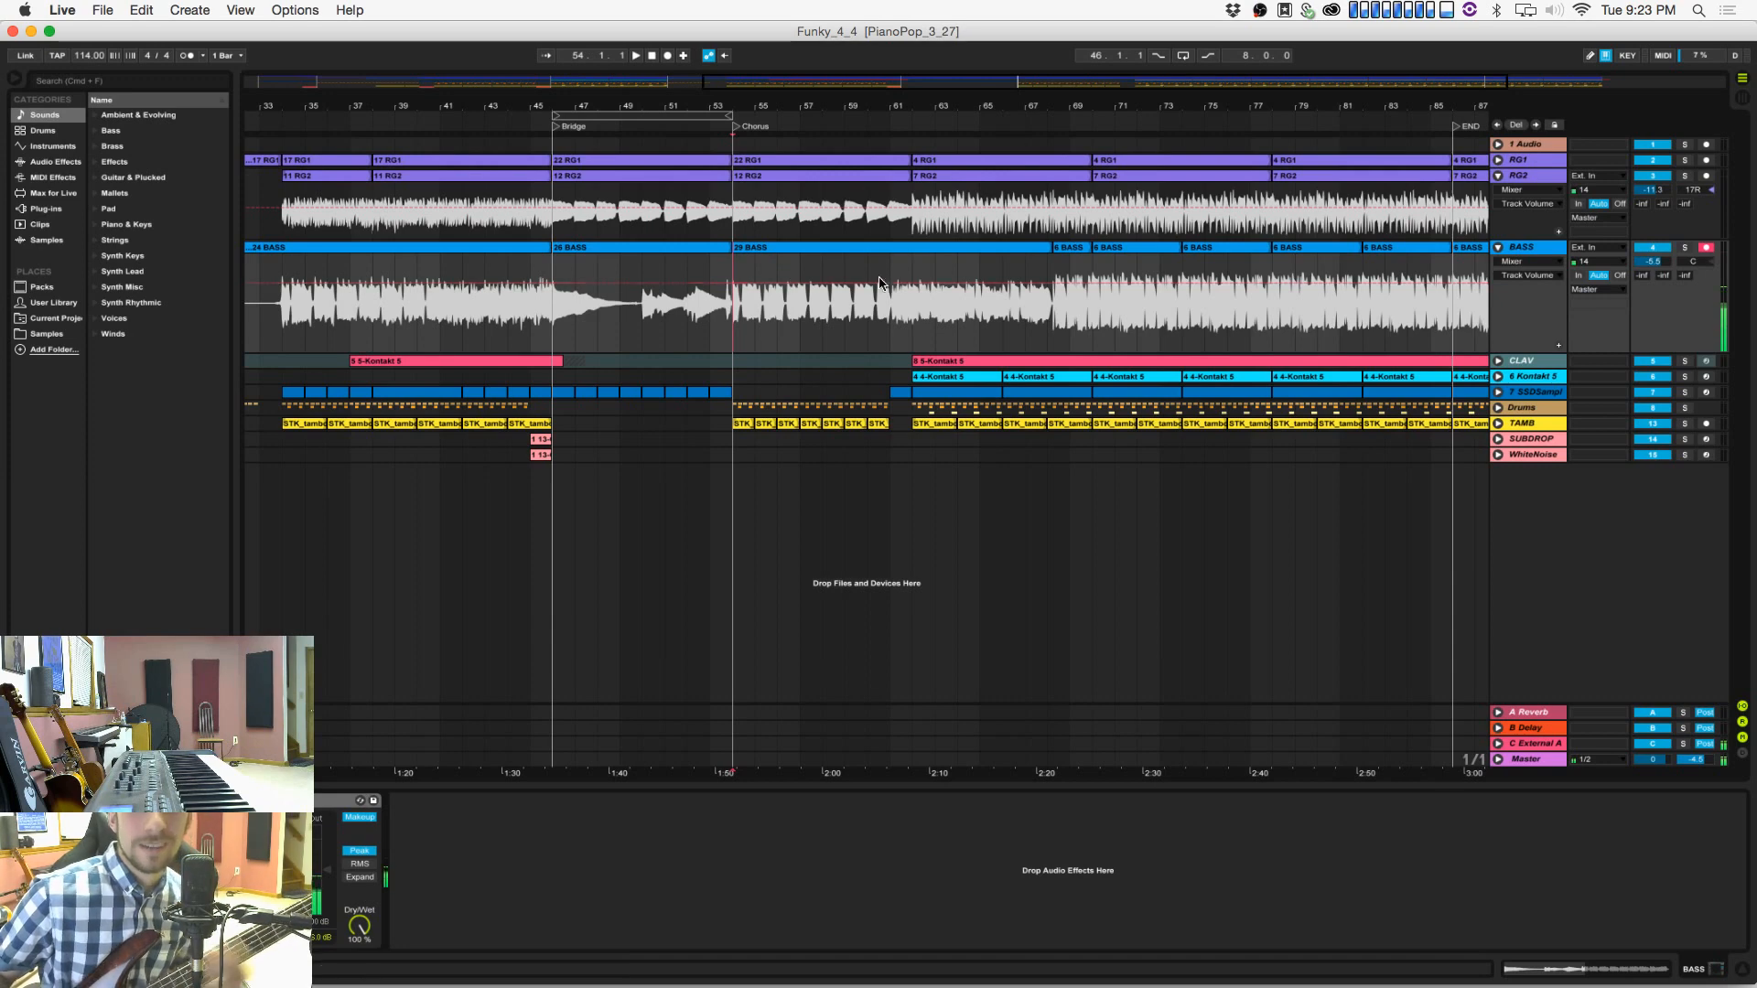
{"action": "left_click", "coordinate": [1526, 422]}
{"action": "left_click", "coordinate": [1523, 411]}
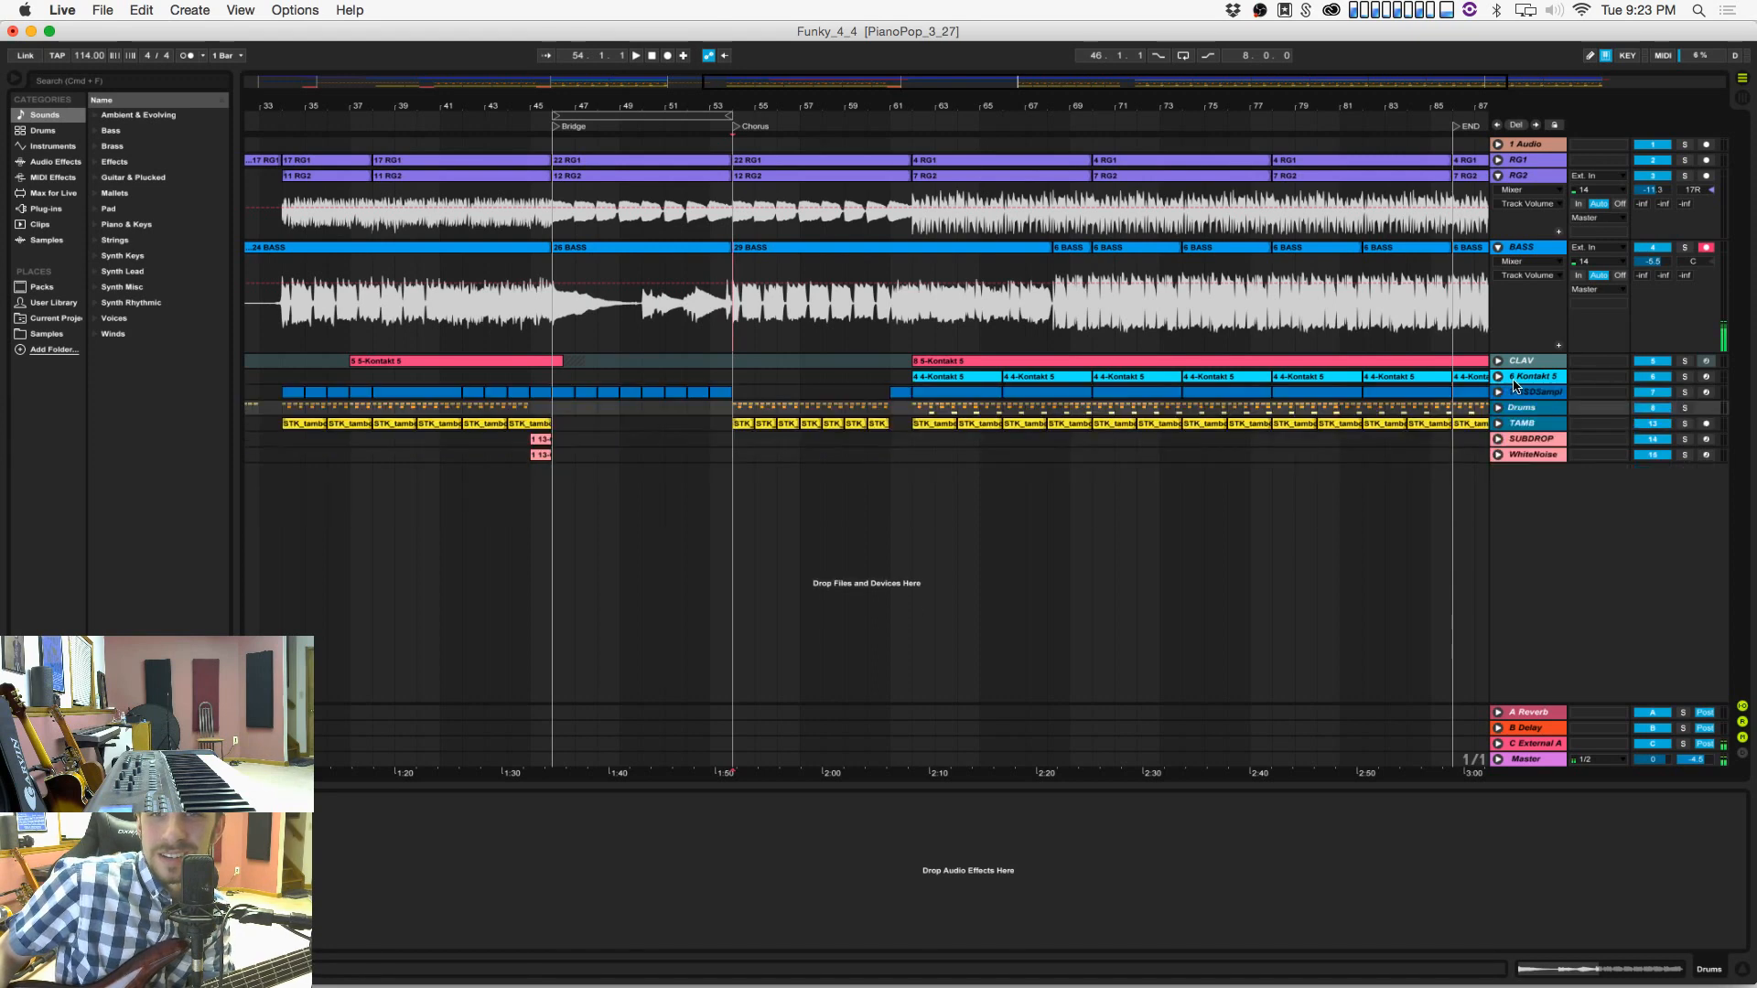
{"action": "right_click", "coordinate": [1524, 379]}
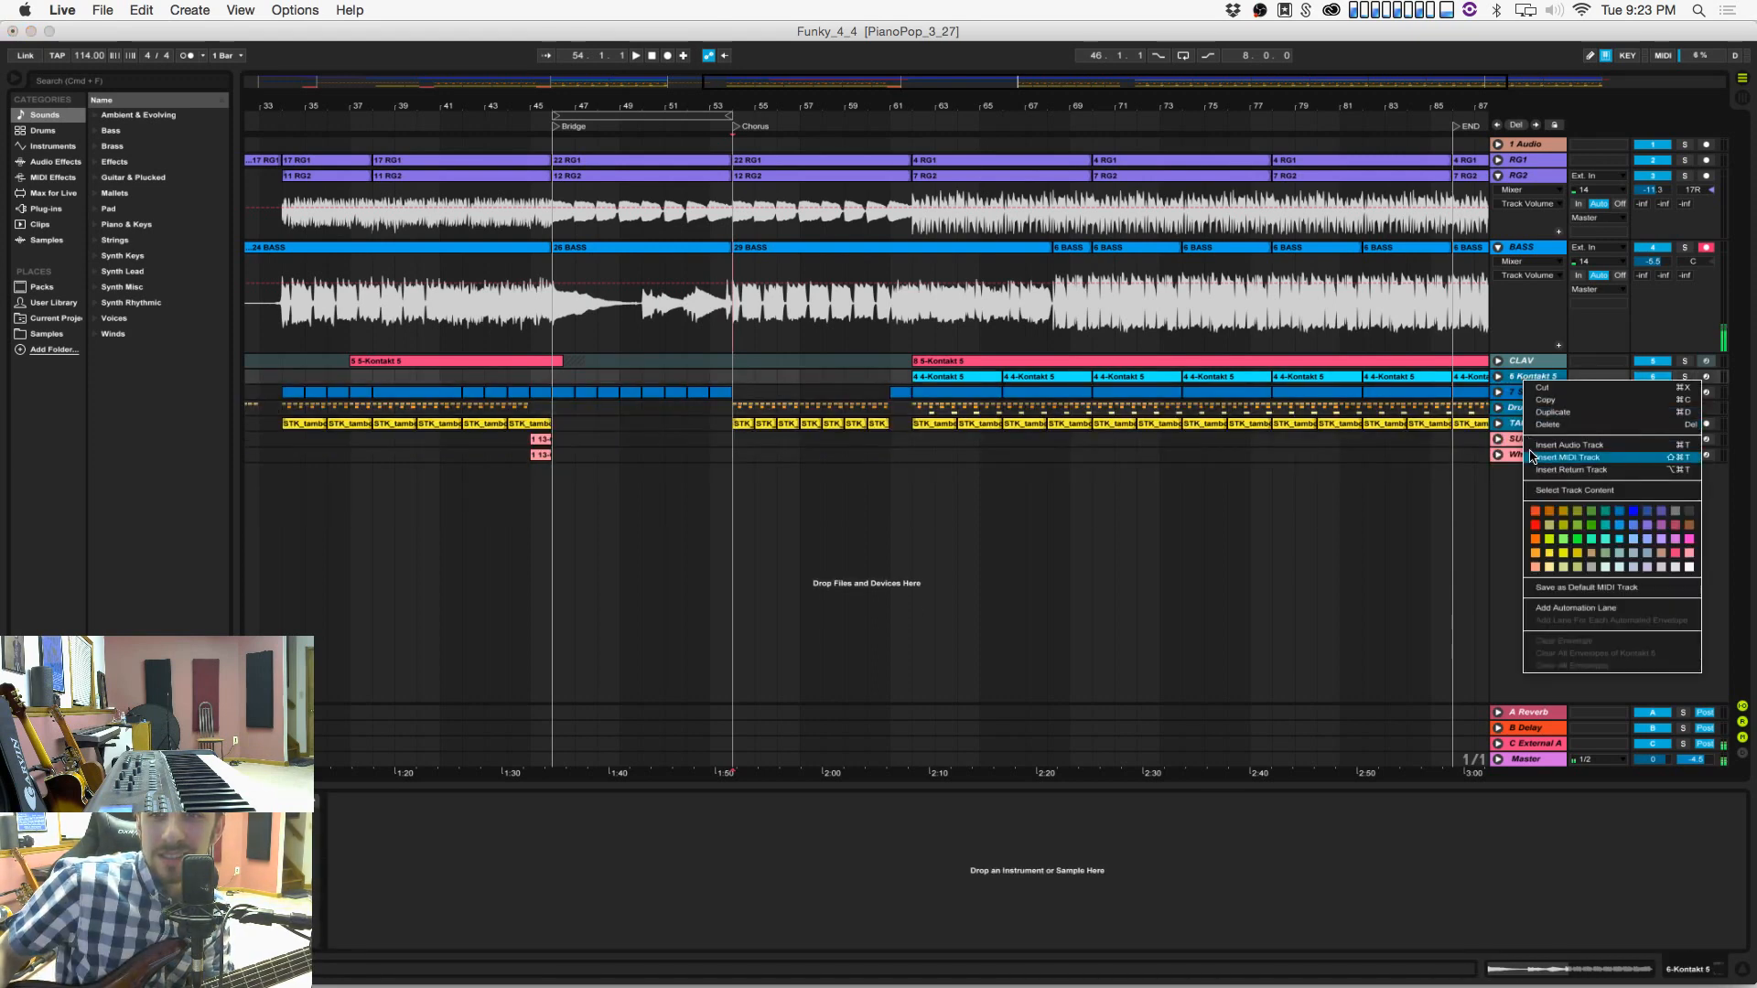
{"action": "left_click", "coordinate": [1503, 489]}
{"action": "left_click", "coordinate": [1524, 425]}
{"action": "right_click", "coordinate": [1524, 425]}
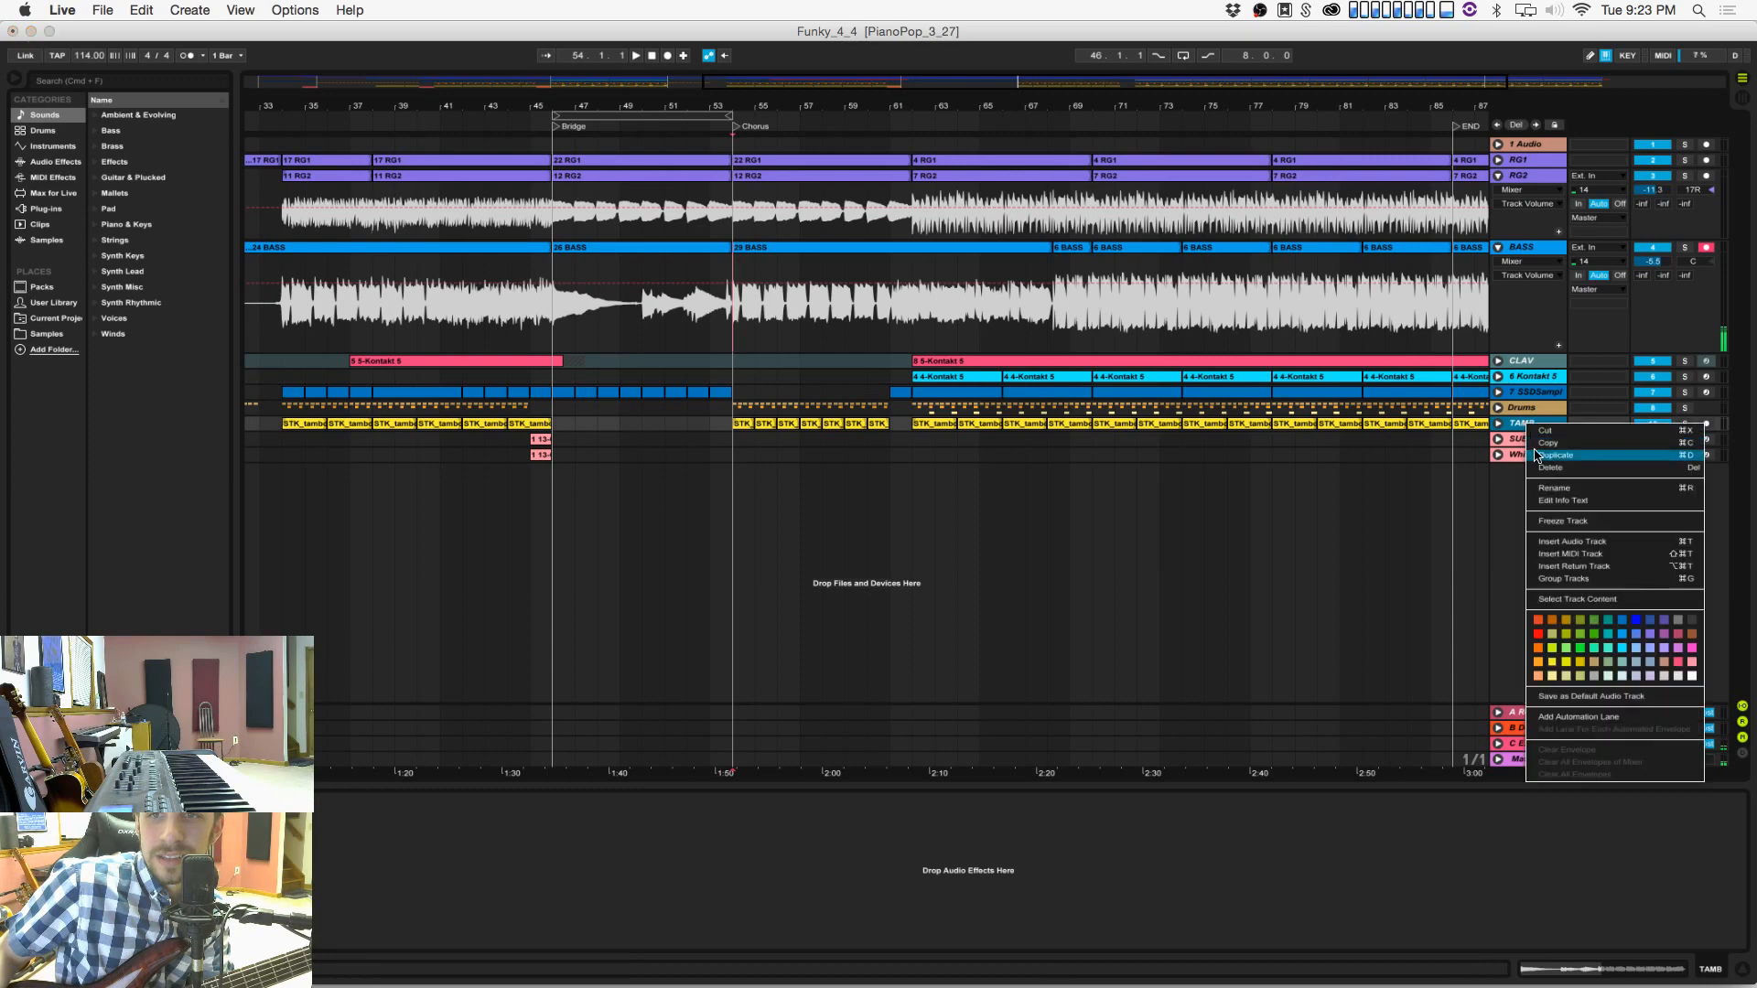
{"action": "left_click", "coordinate": [1477, 419]}
{"action": "left_click", "coordinate": [1510, 383]}
{"action": "right_click", "coordinate": [1510, 383]}
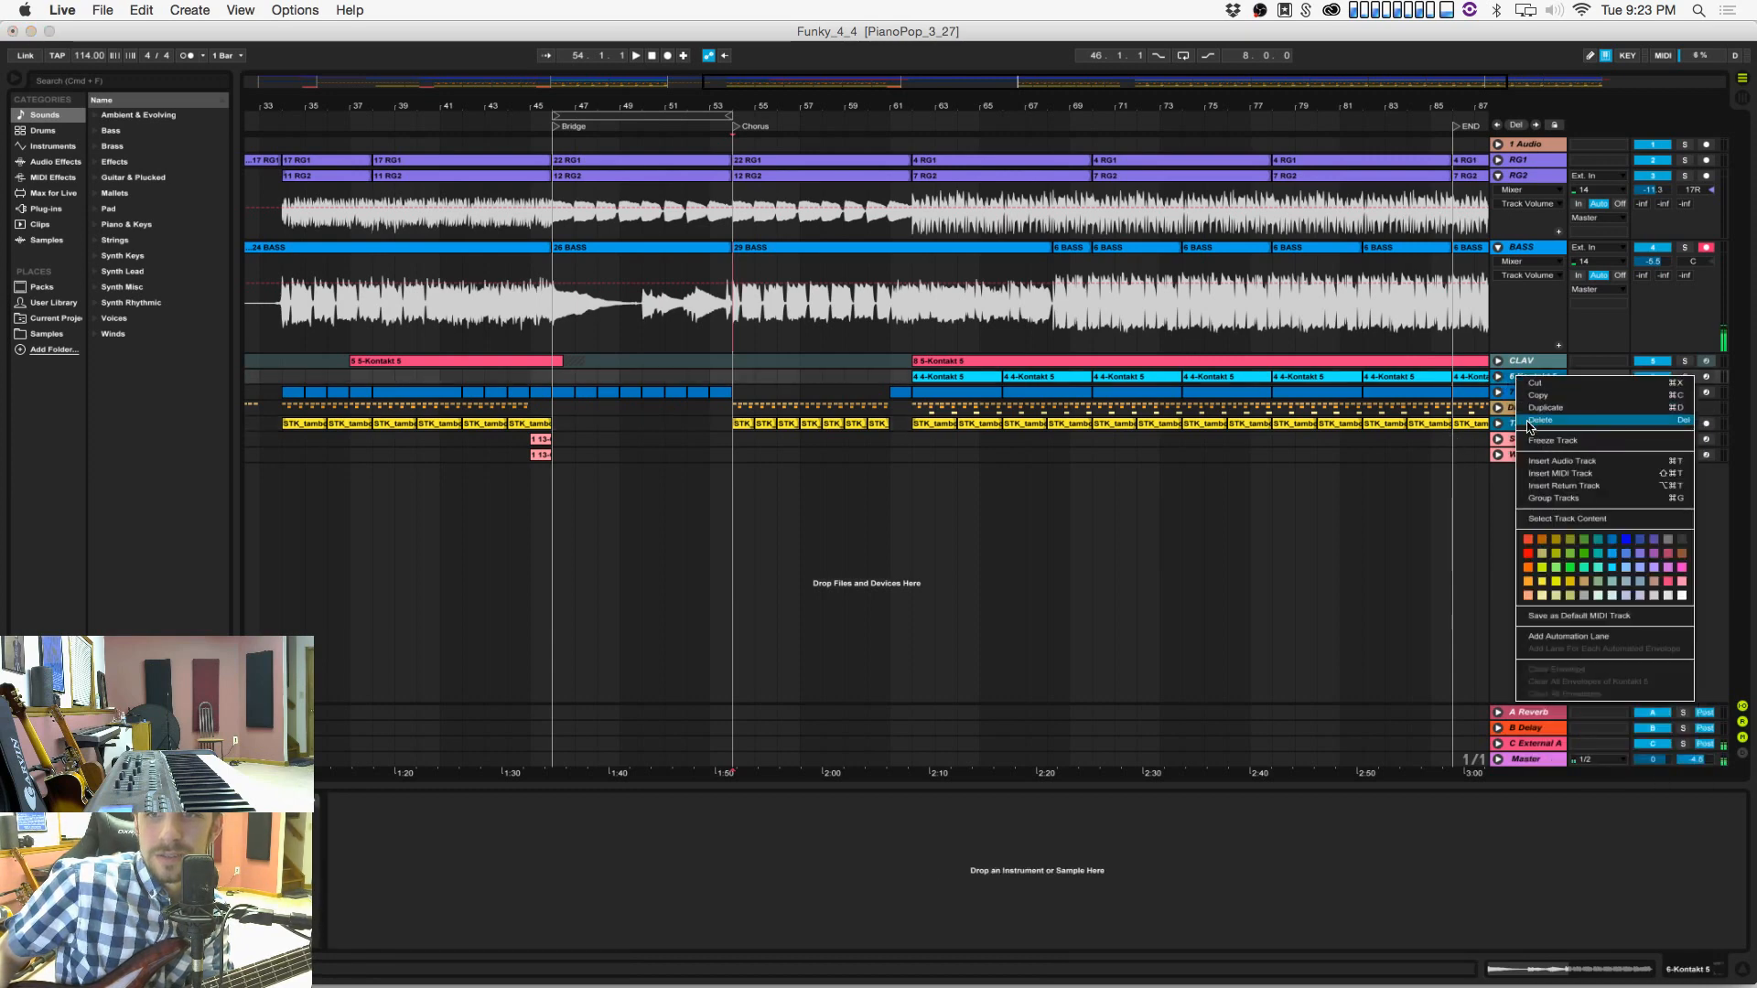
{"action": "left_click", "coordinate": [1552, 441]}
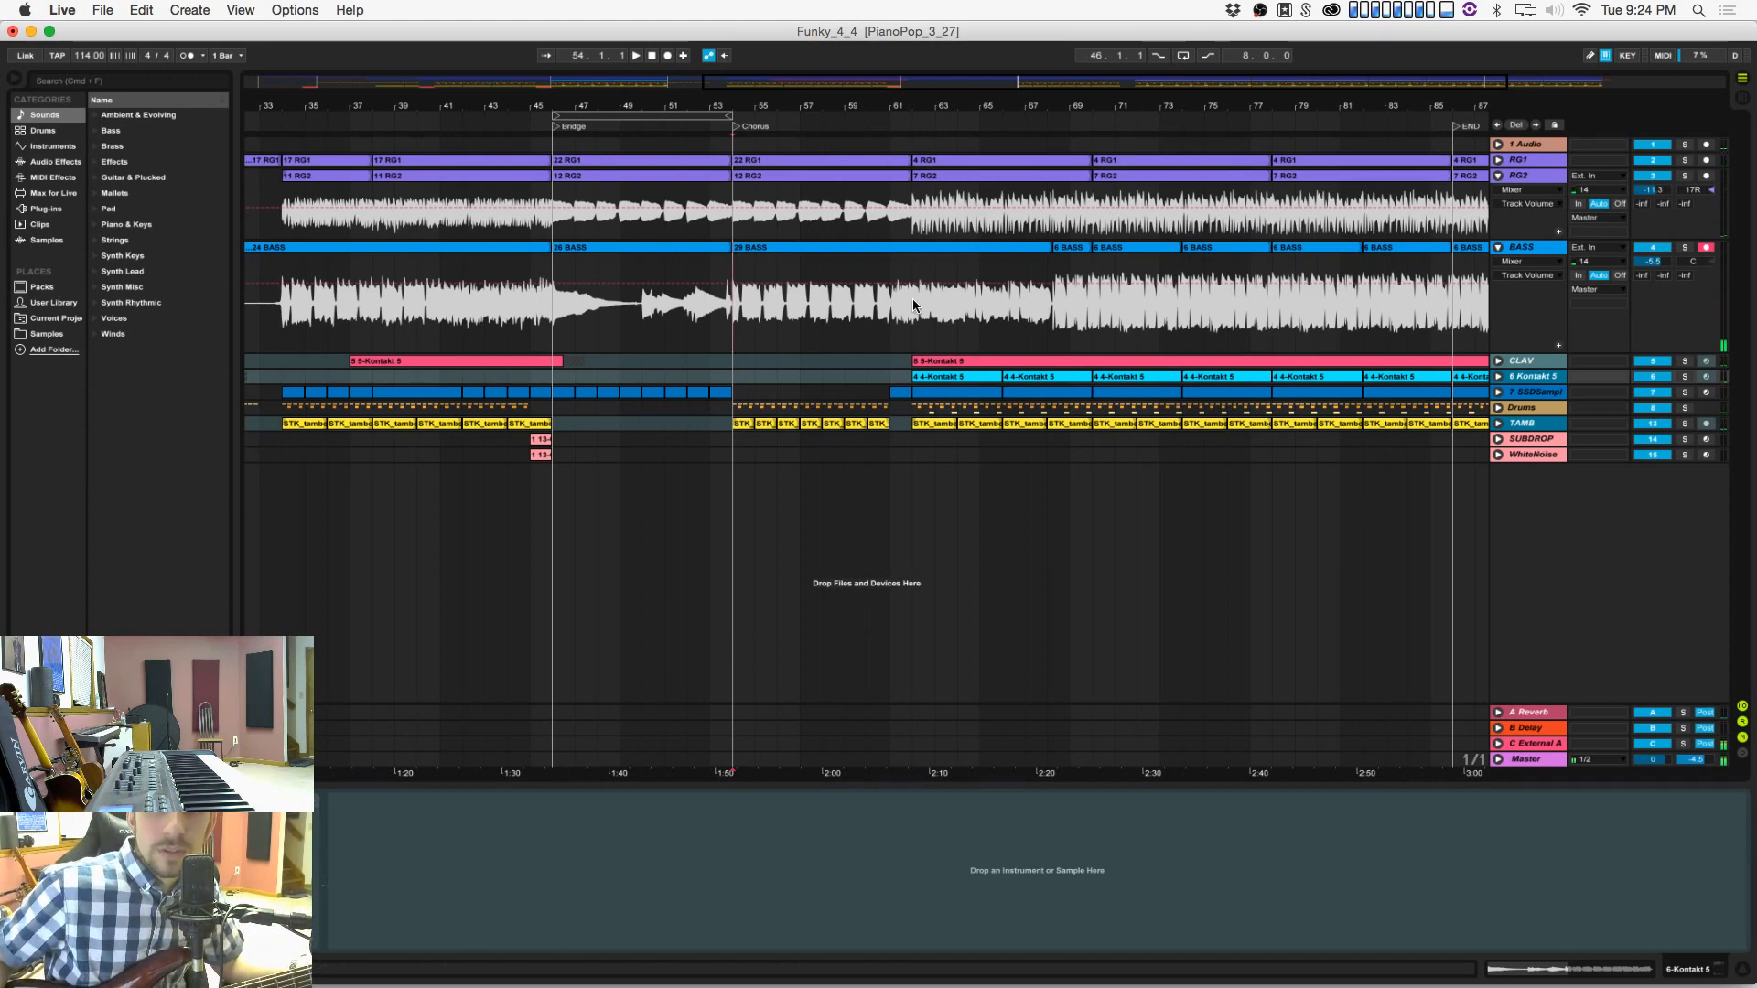
Step: Record a new BASS take from the Chorus marker at bar 54 until just past the END marker at bar 87, restarting after a short first attempt
{"action": "left_click", "coordinate": [735, 344]}
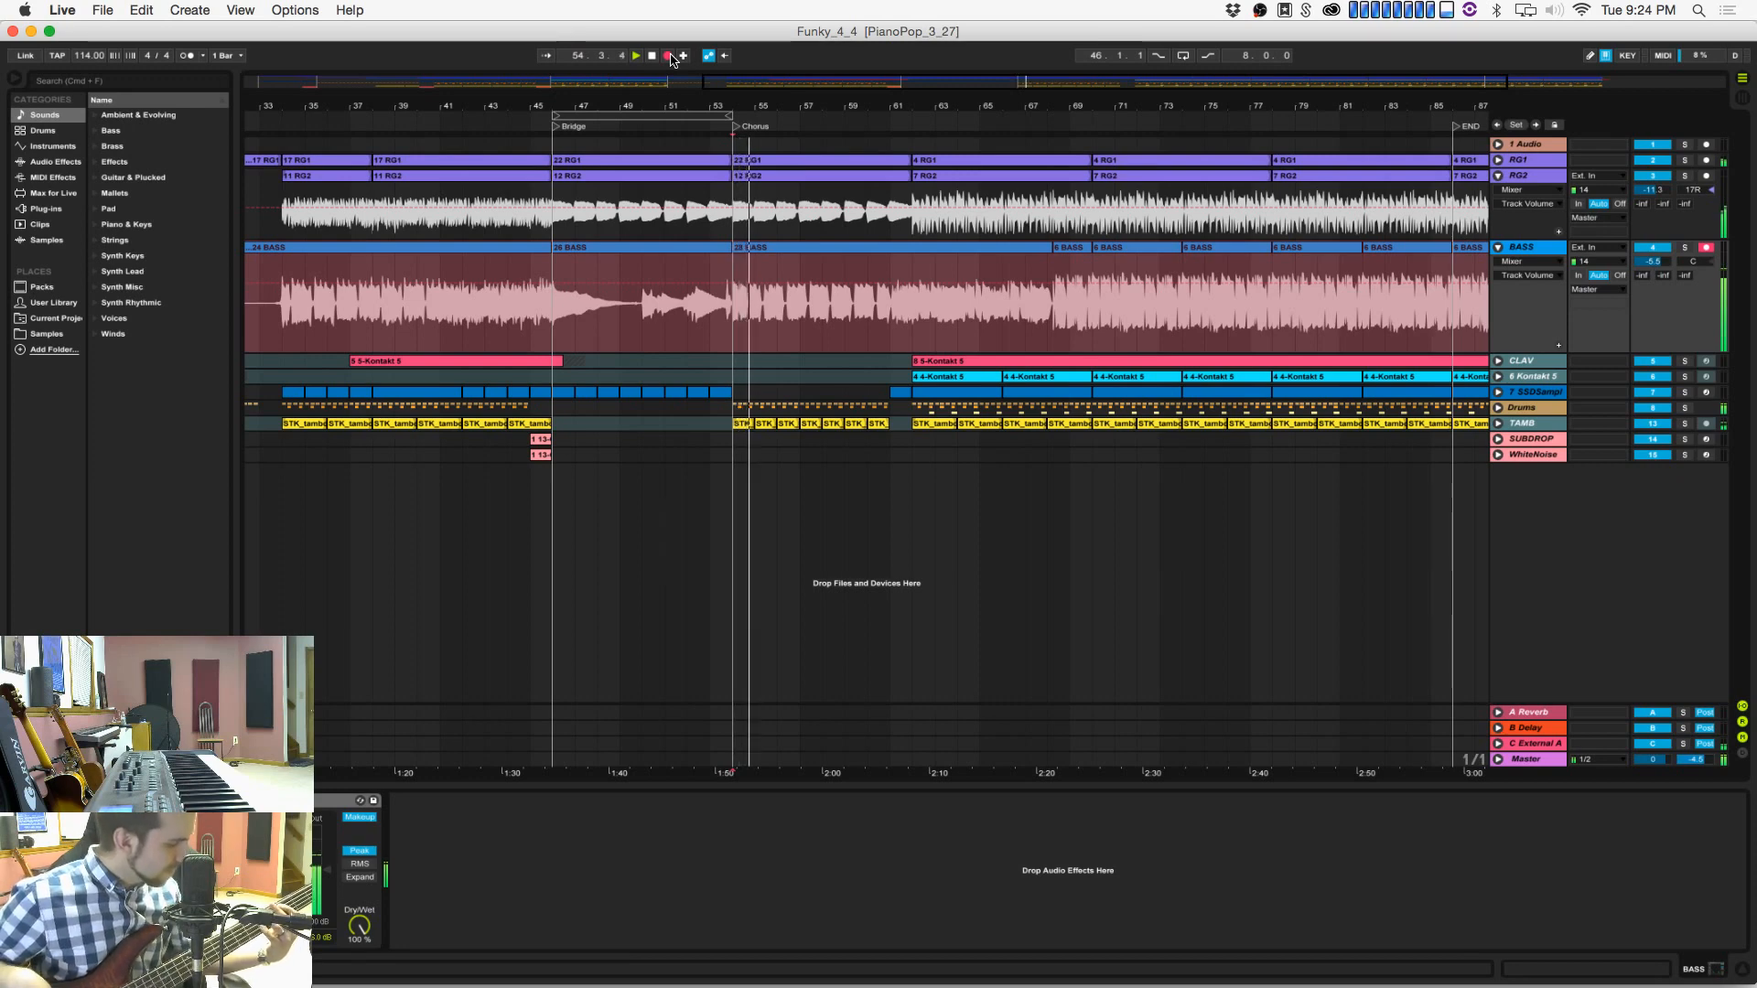
{"action": "left_click", "coordinate": [670, 56]}
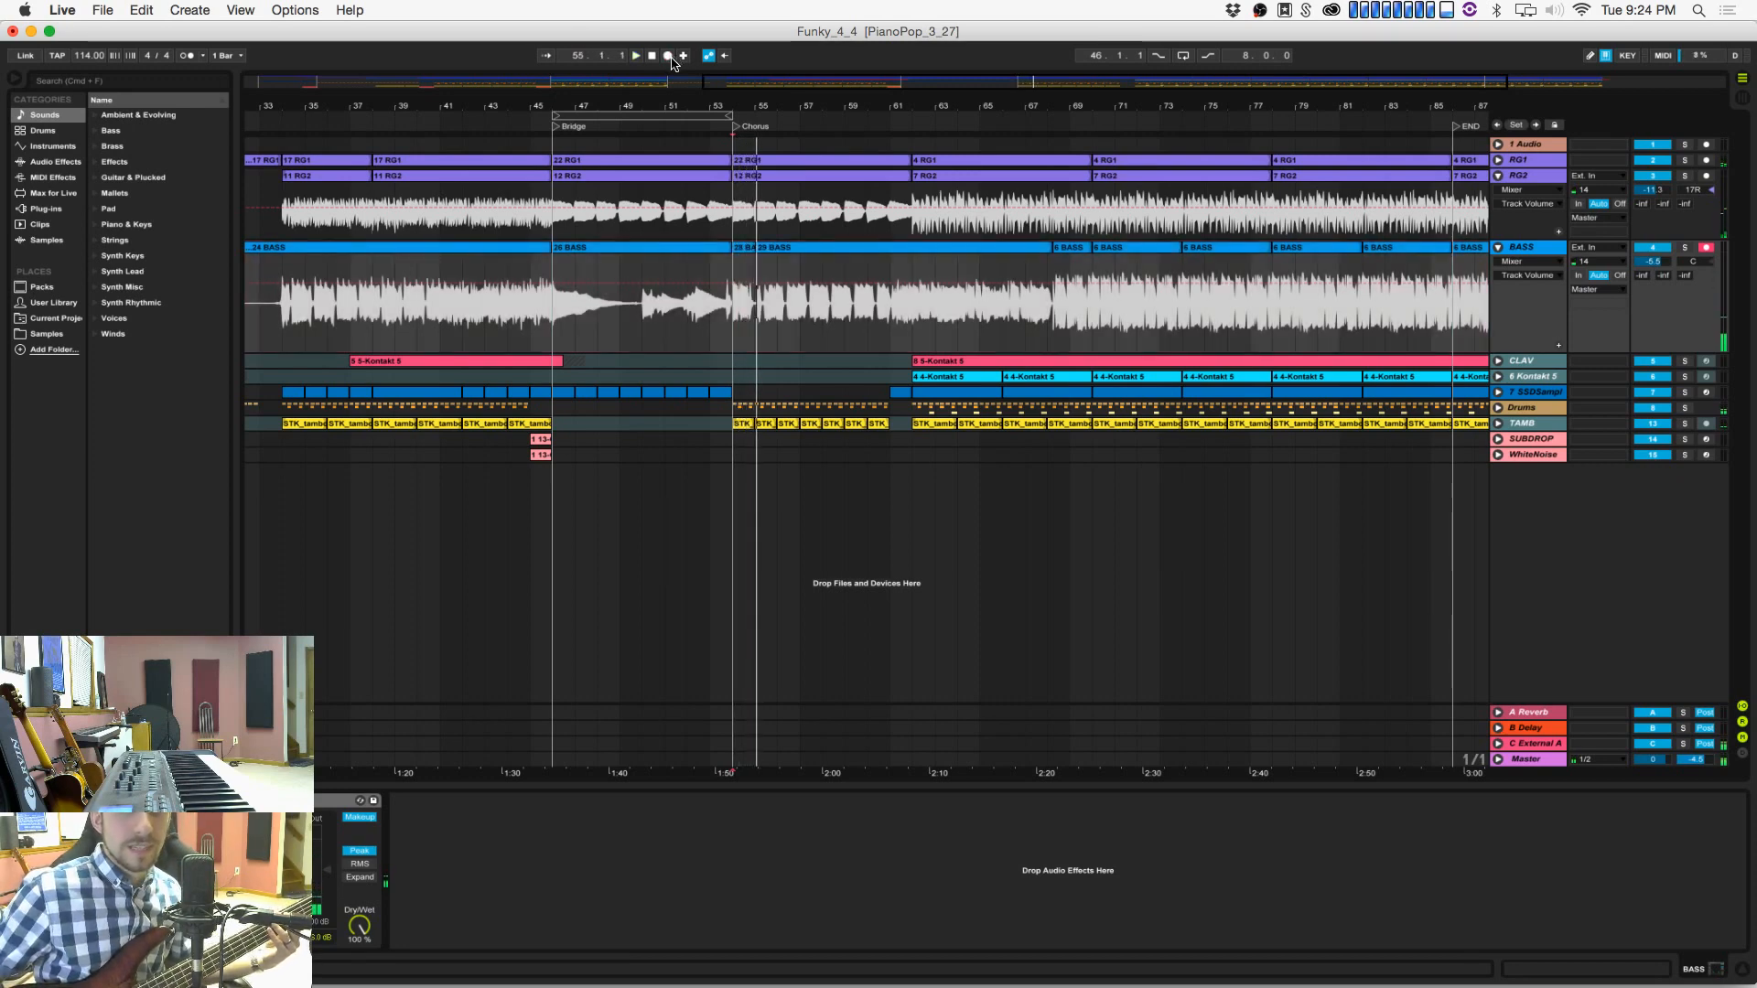
{"action": "left_click", "coordinate": [668, 56]}
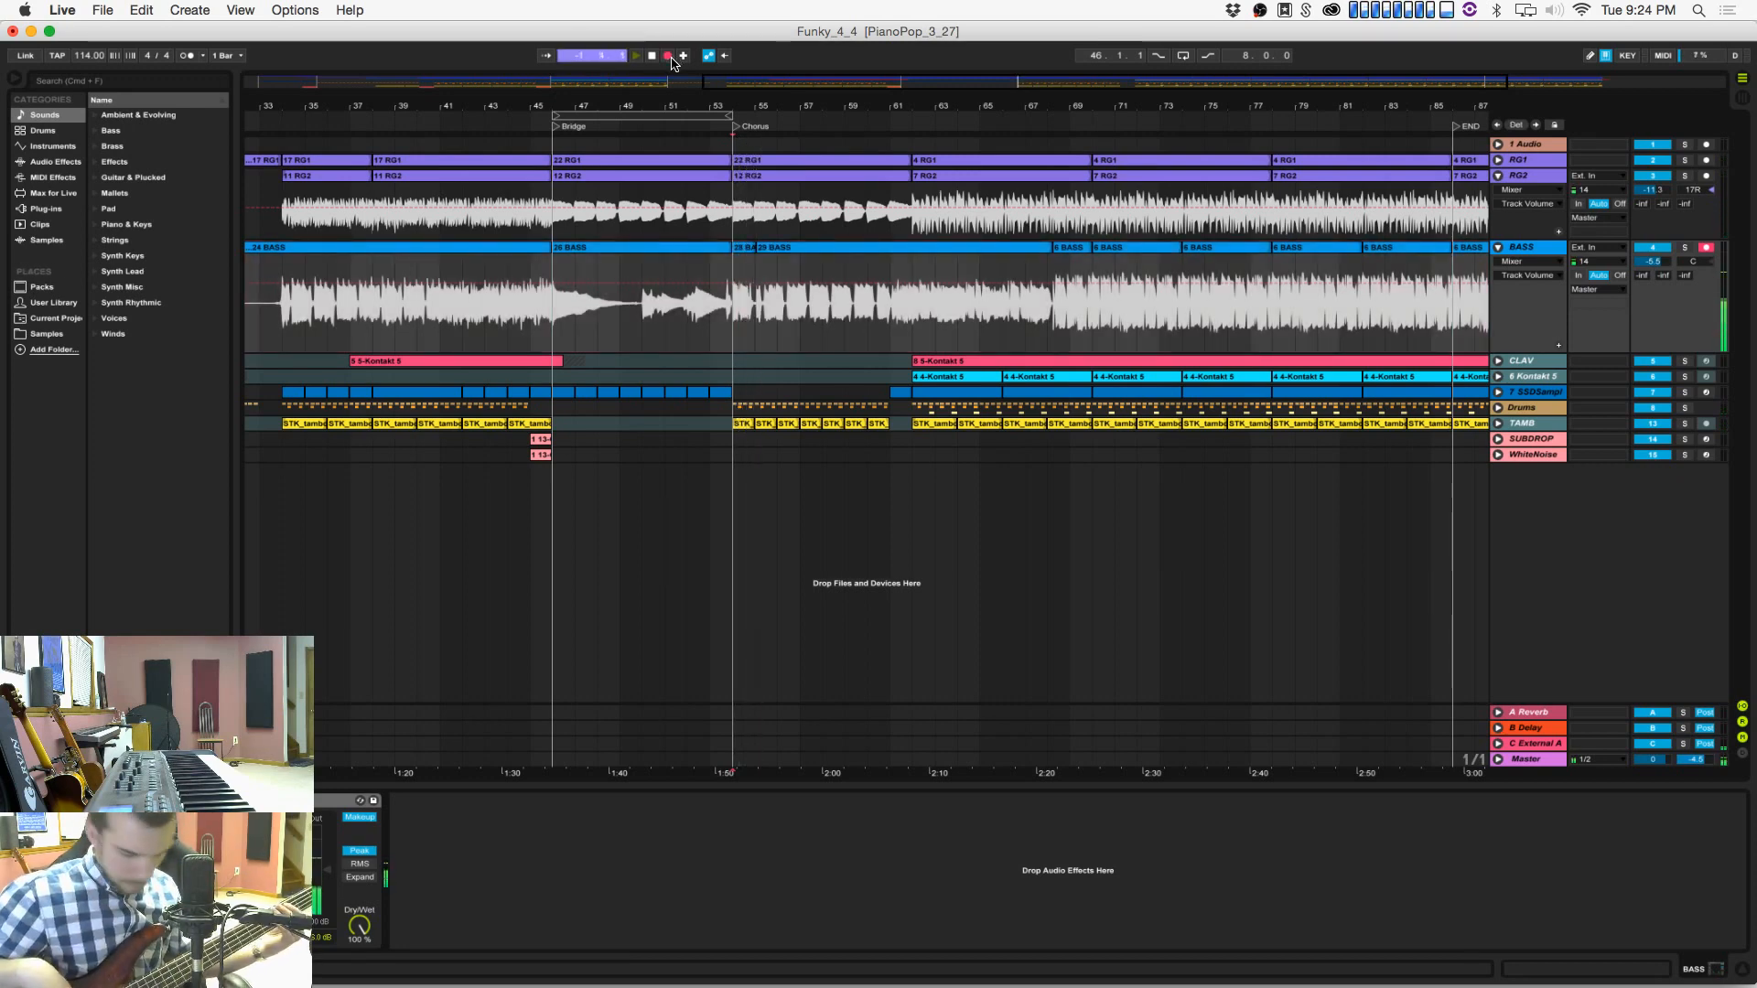
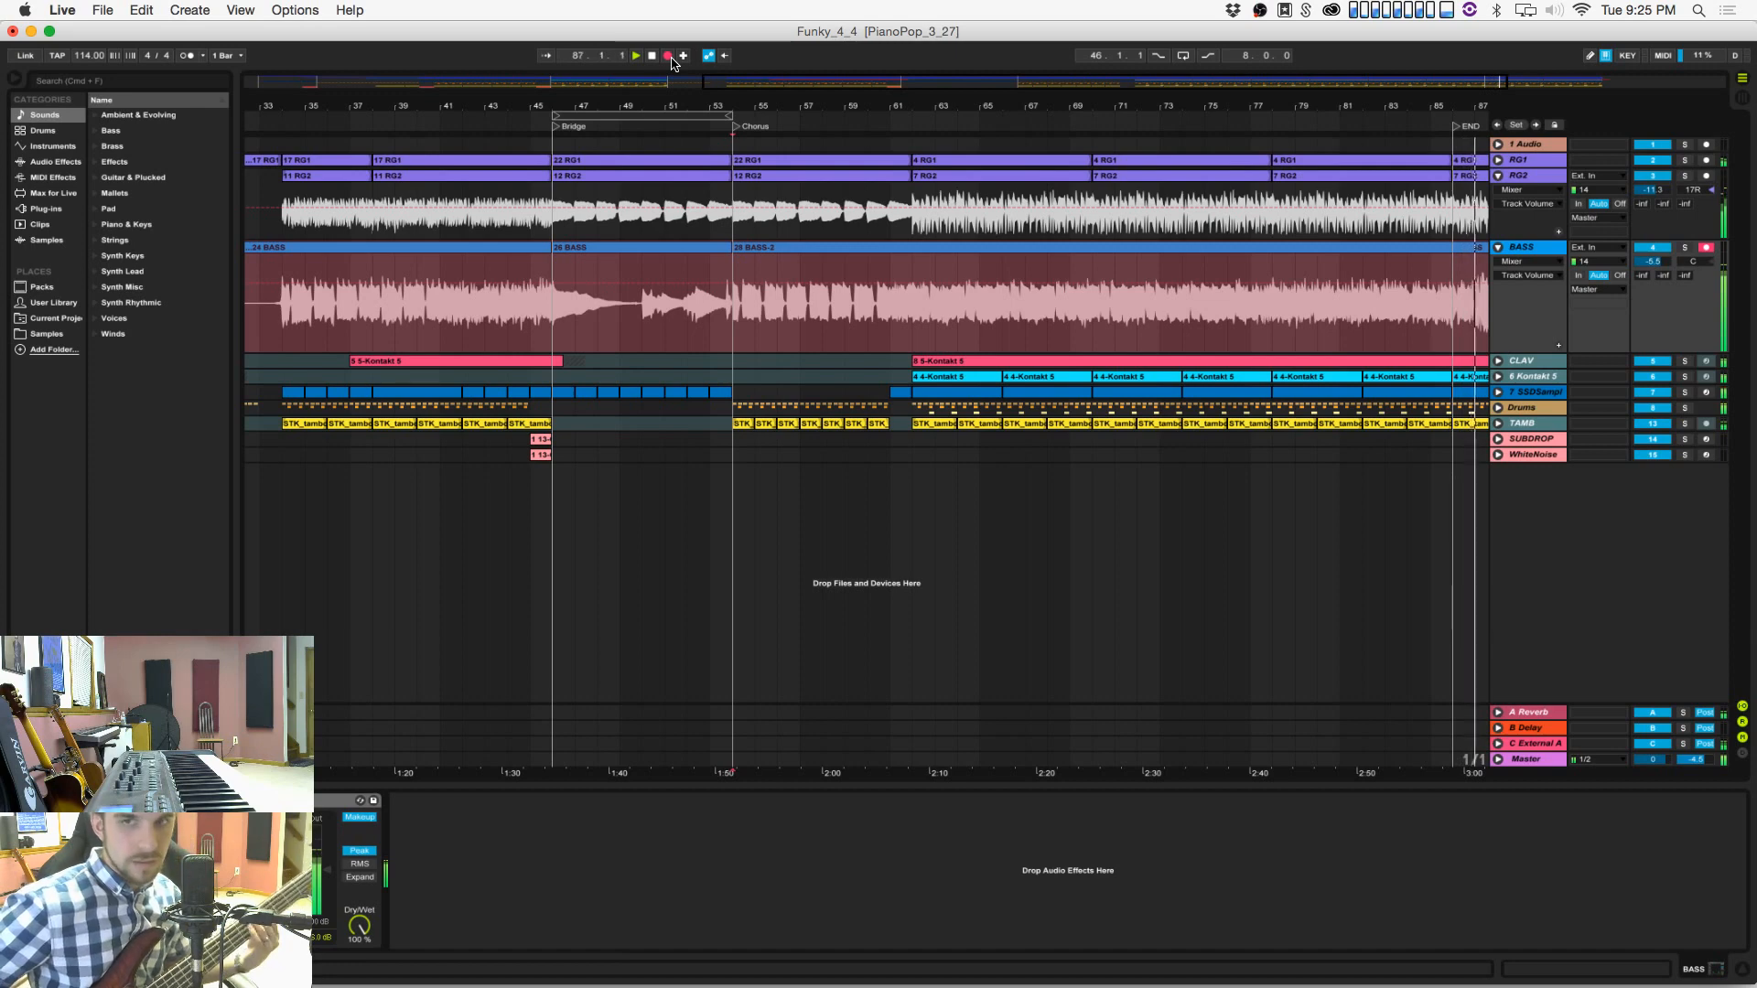
{"action": "left_click", "coordinate": [671, 58]}
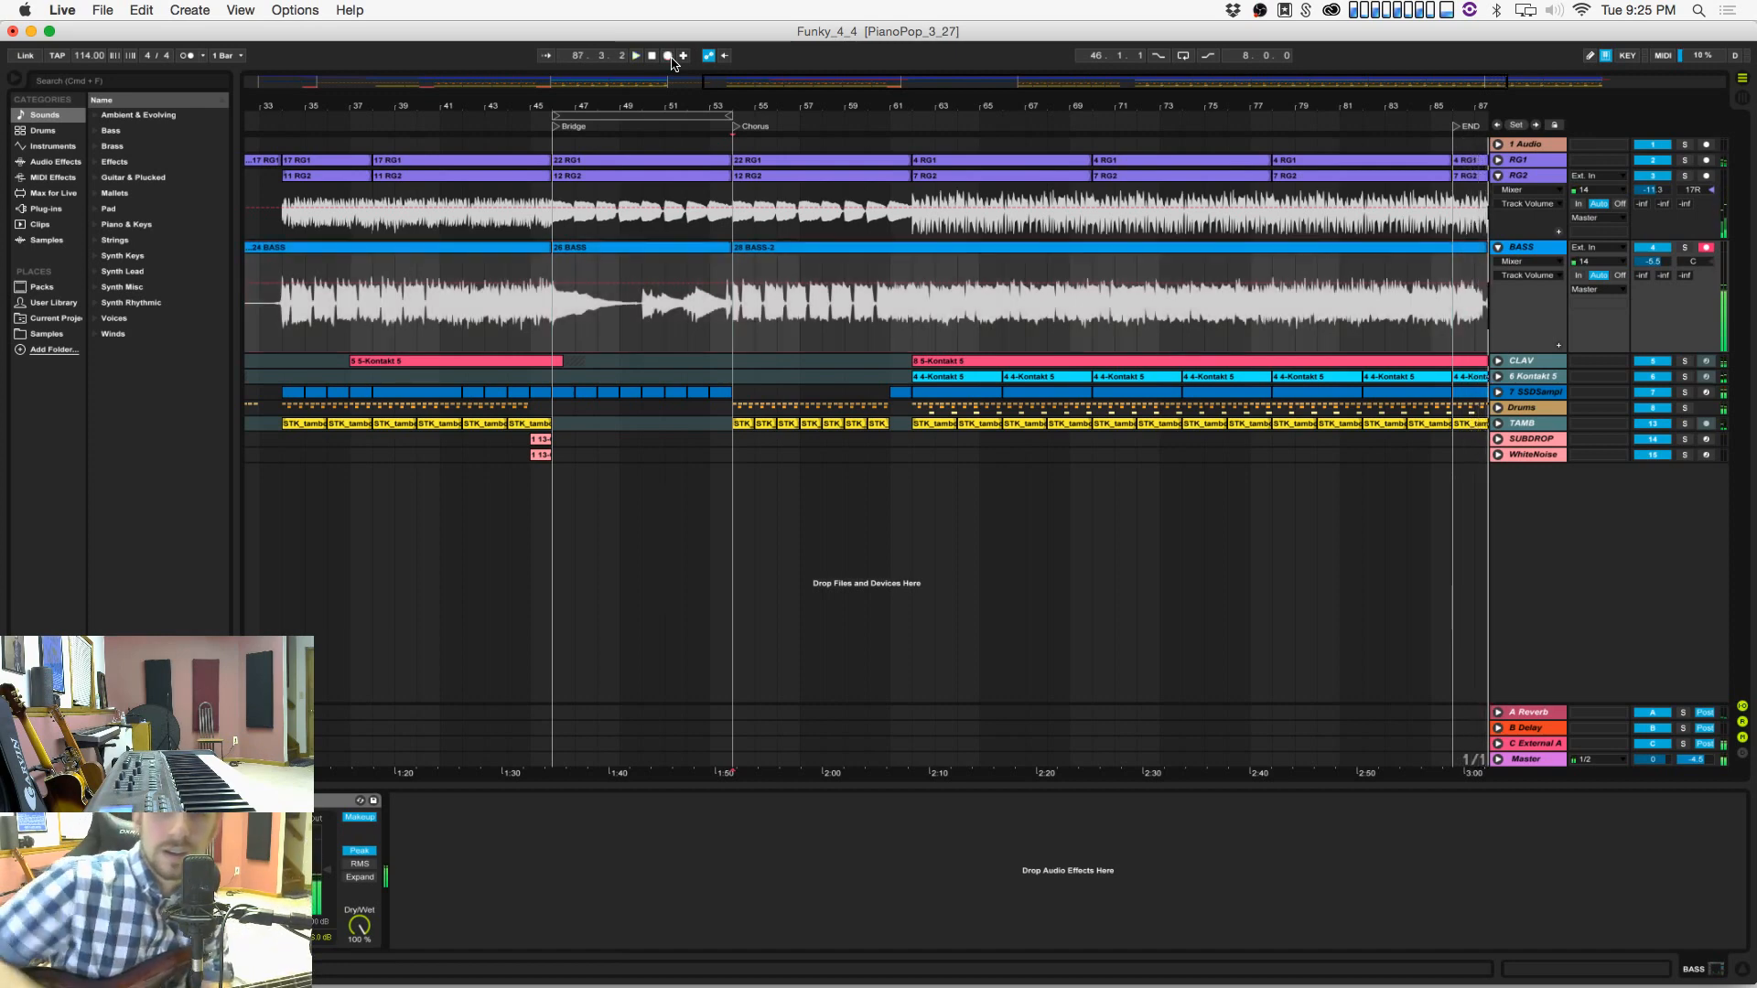
Step: Unfreeze the frozen tracks from CLAV through TAMB
{"action": "scroll", "coordinate": [868, 446], "scroll_direction": "right", "scroll_amount": 5}
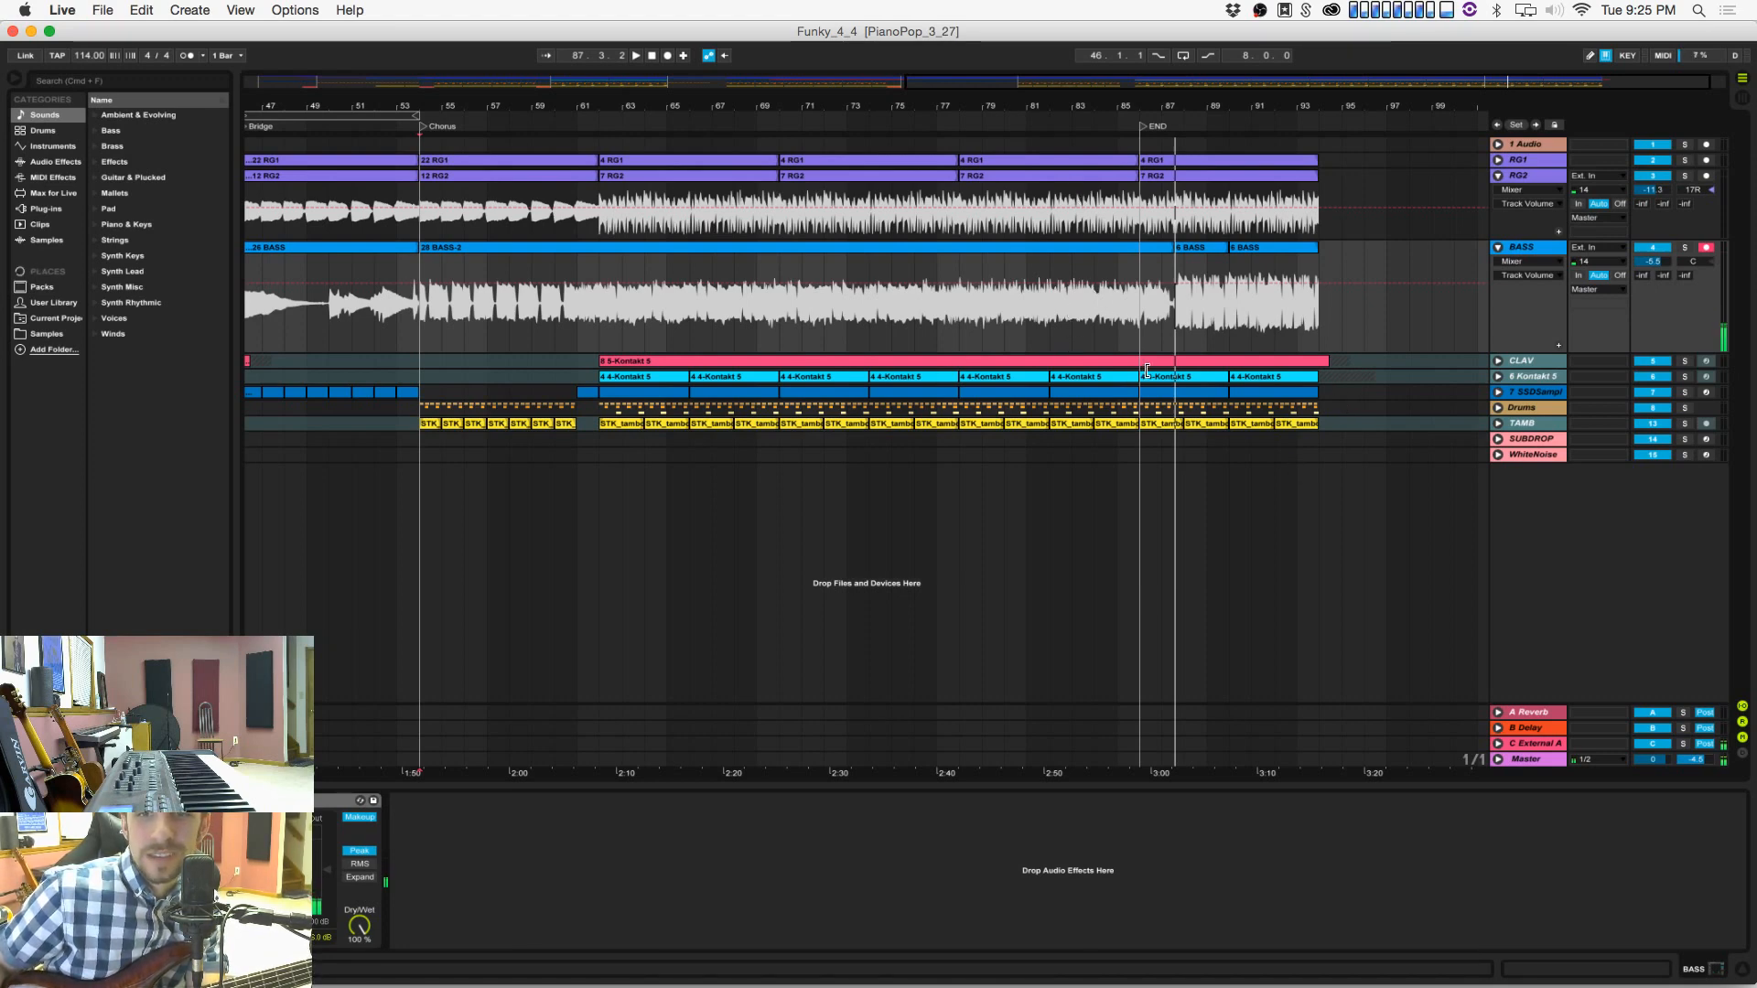
{"action": "left_click", "coordinate": [1006, 249]}
{"action": "left_click", "coordinate": [1179, 436]}
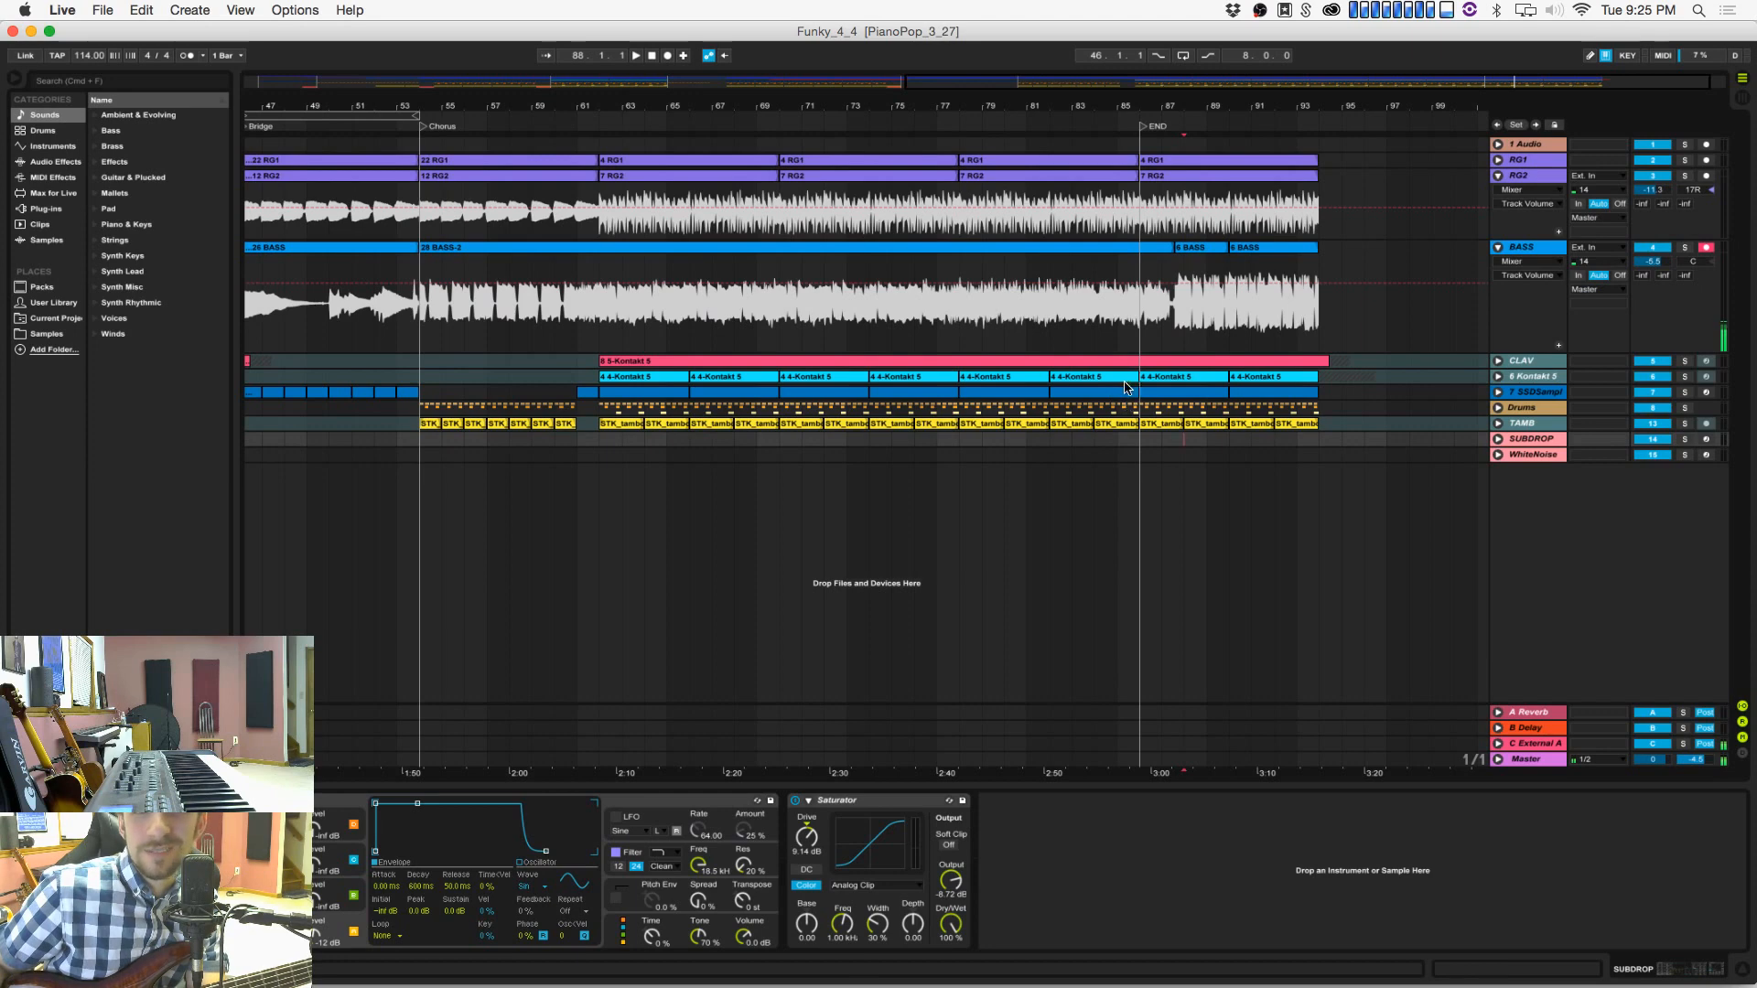
{"action": "left_click", "coordinate": [1525, 429]}
{"action": "left_click", "coordinate": [1529, 384]}
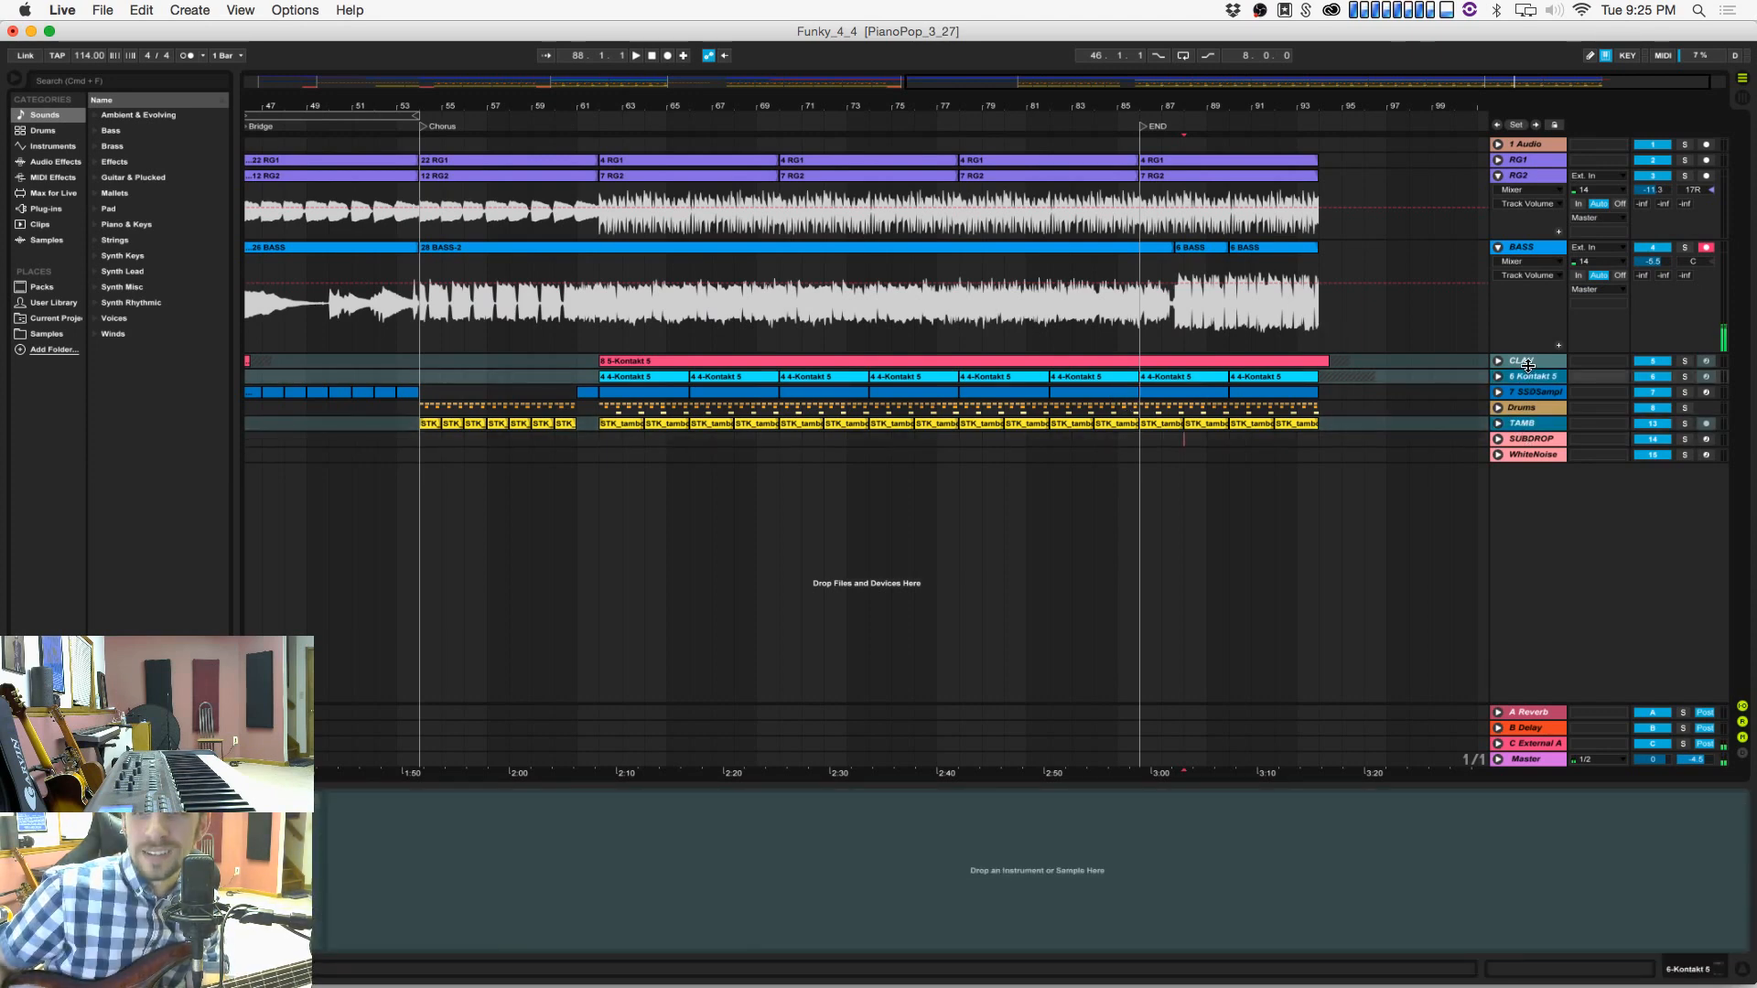
{"action": "left_click", "coordinate": [1527, 366]}
{"action": "right_click", "coordinate": [1527, 366]}
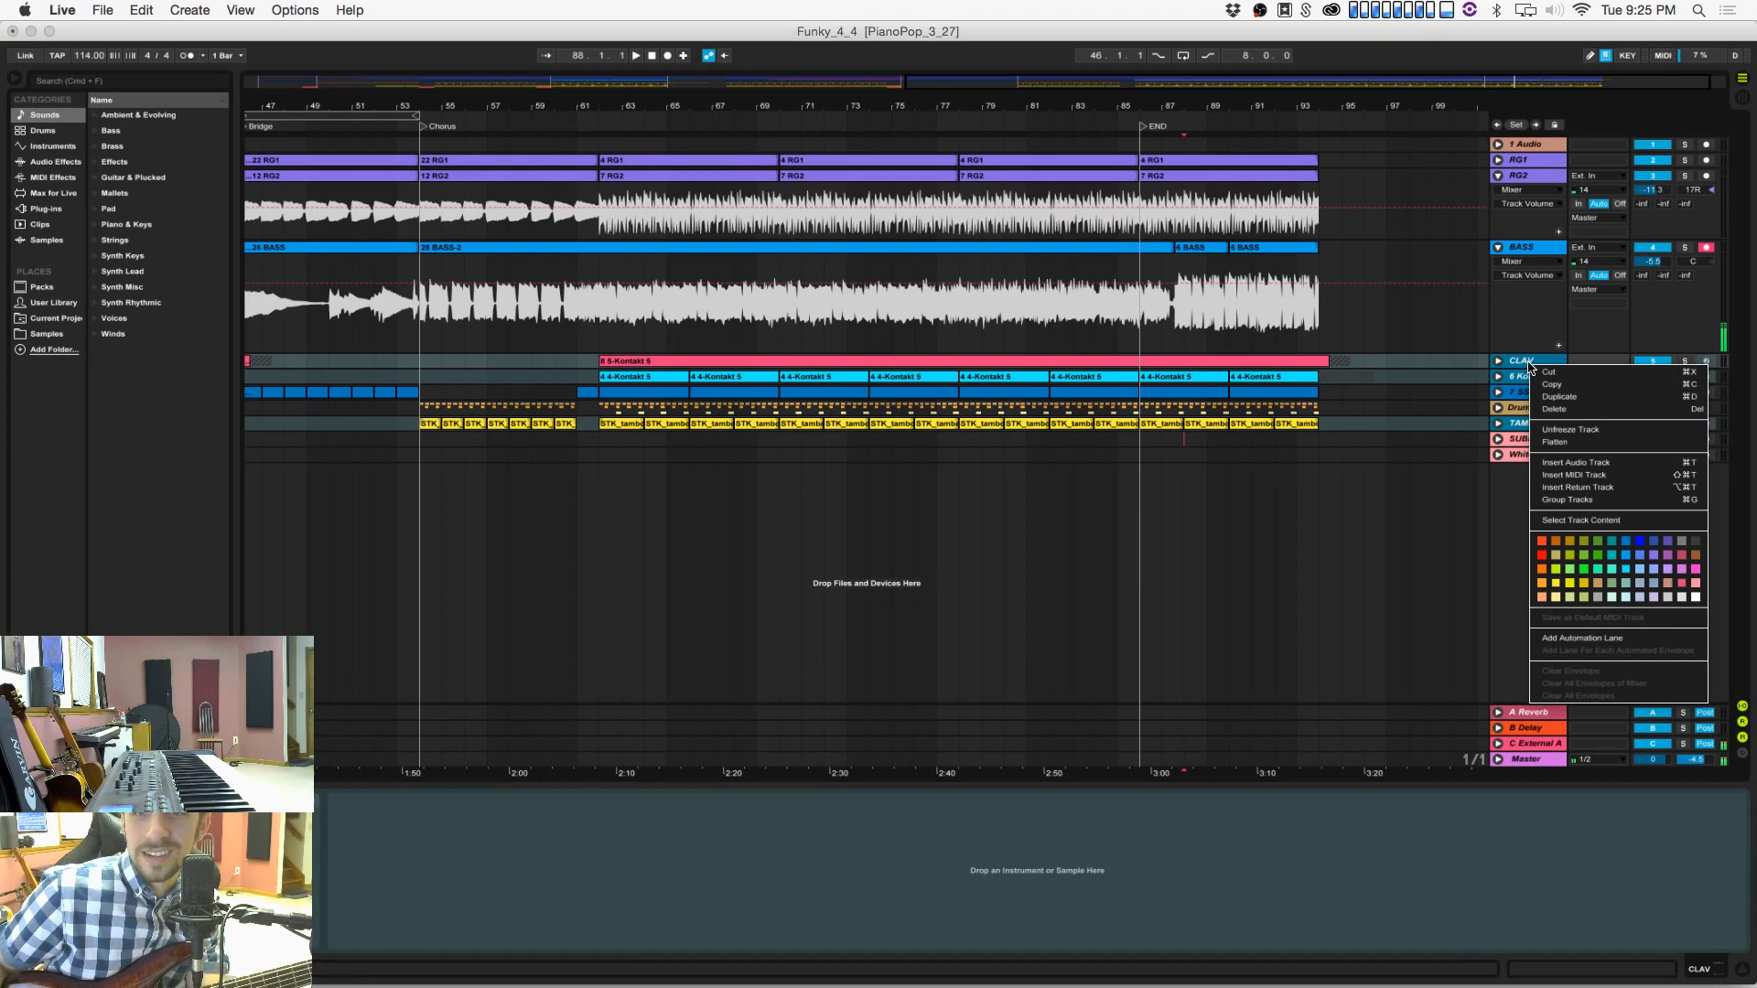
{"action": "left_click", "coordinate": [1548, 430]}
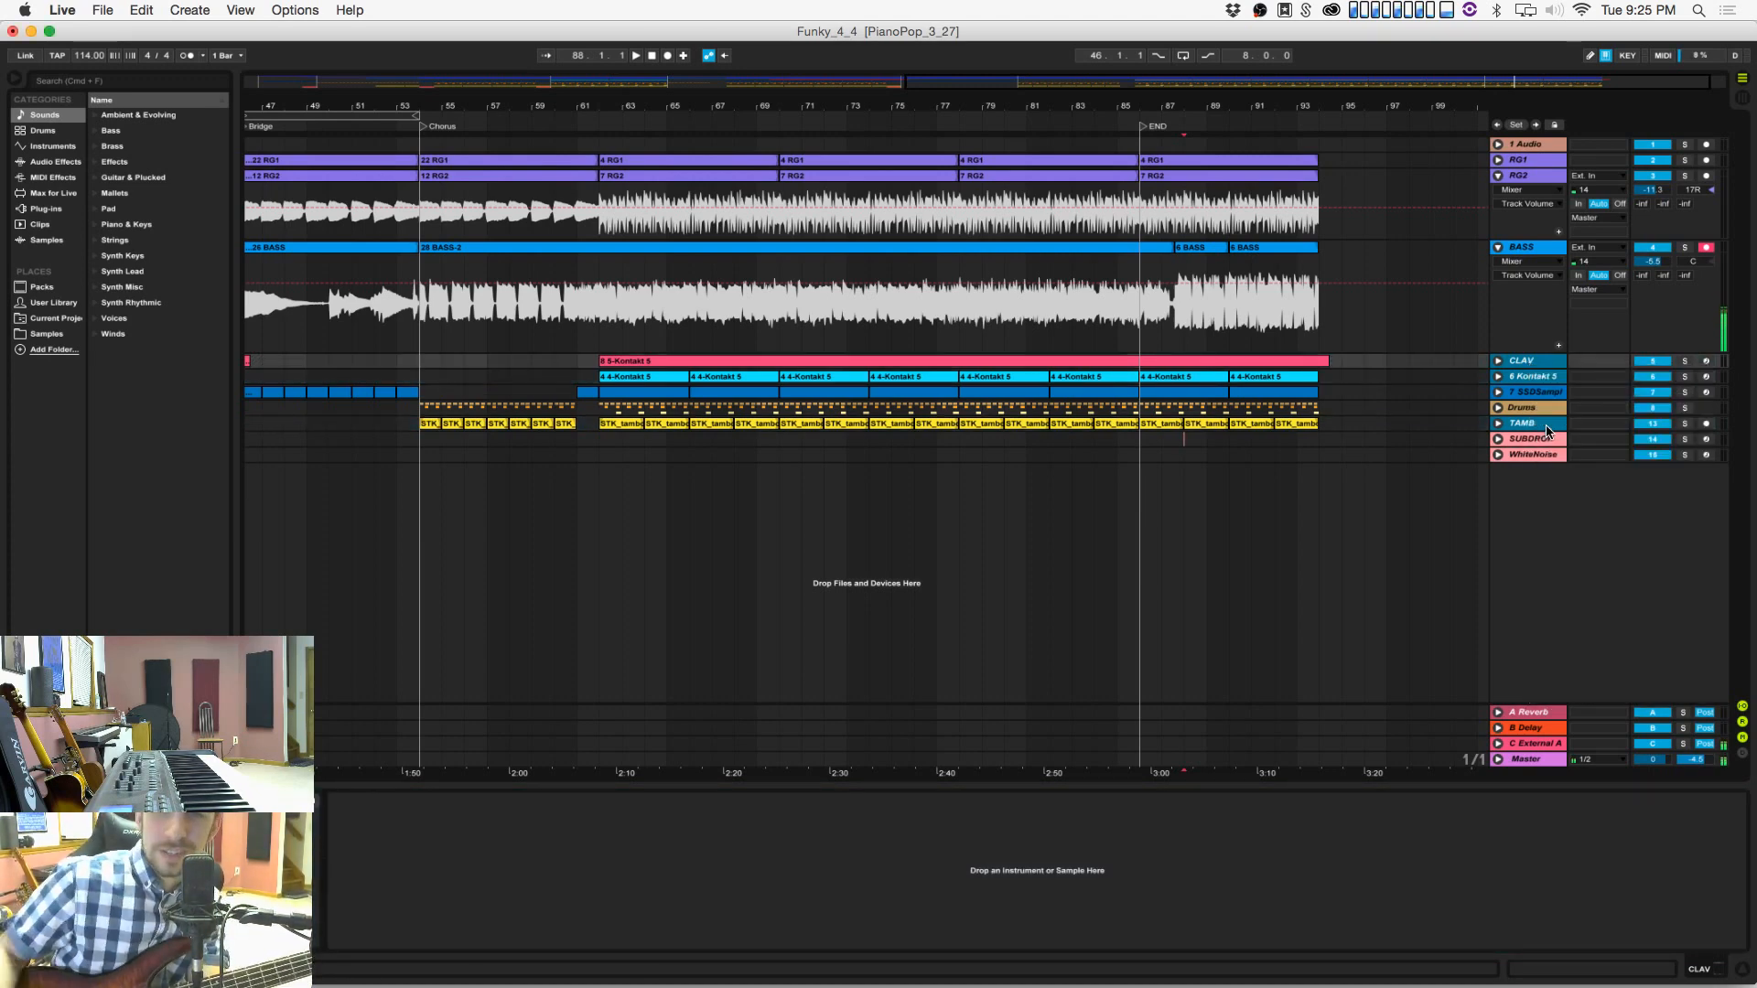
Step: Delete the content of all tracks after the END marker, from bar 86 to bar 96, and save the set
{"action": "mouse_move", "coordinate": [1363, 459]}
{"action": "left_mouse_down"}
{"action": "mouse_move", "coordinate": [1241, 200]}
{"action": "mouse_move", "coordinate": [1140, 140]}
{"action": "left_mouse_up"}
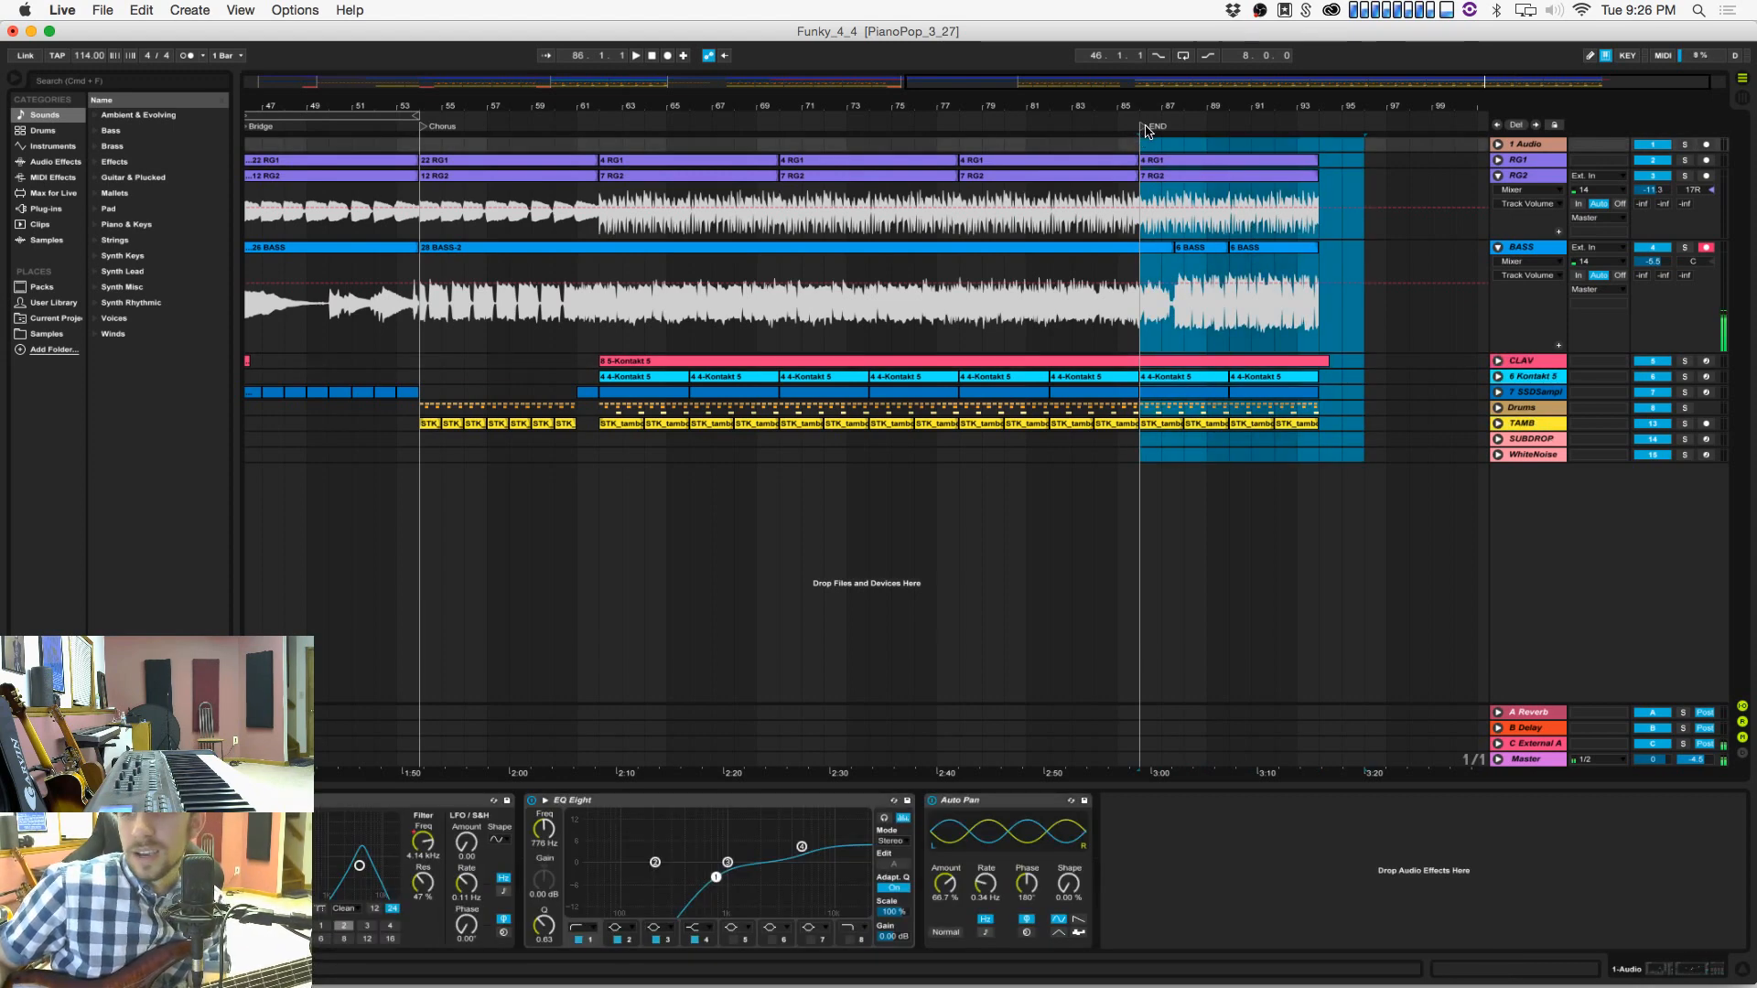
{"action": "key", "text": "Delete"}
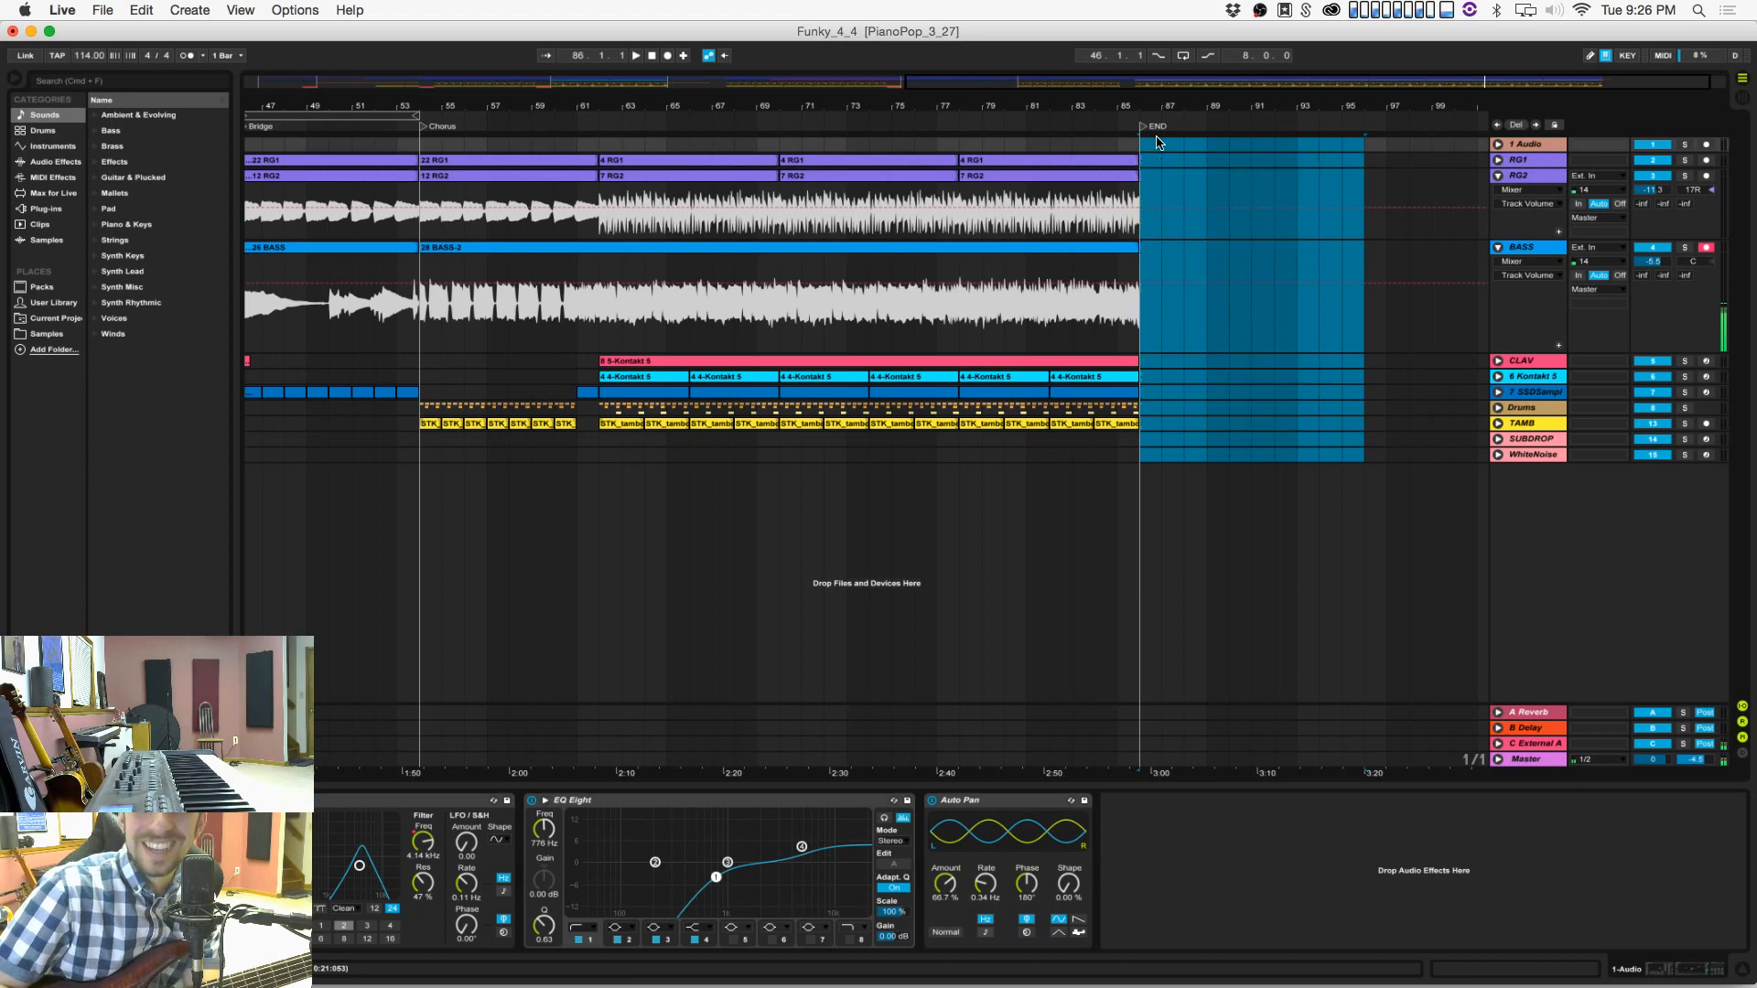
{"action": "left_click", "coordinate": [1240, 460]}
{"action": "left_click", "coordinate": [1158, 377]}
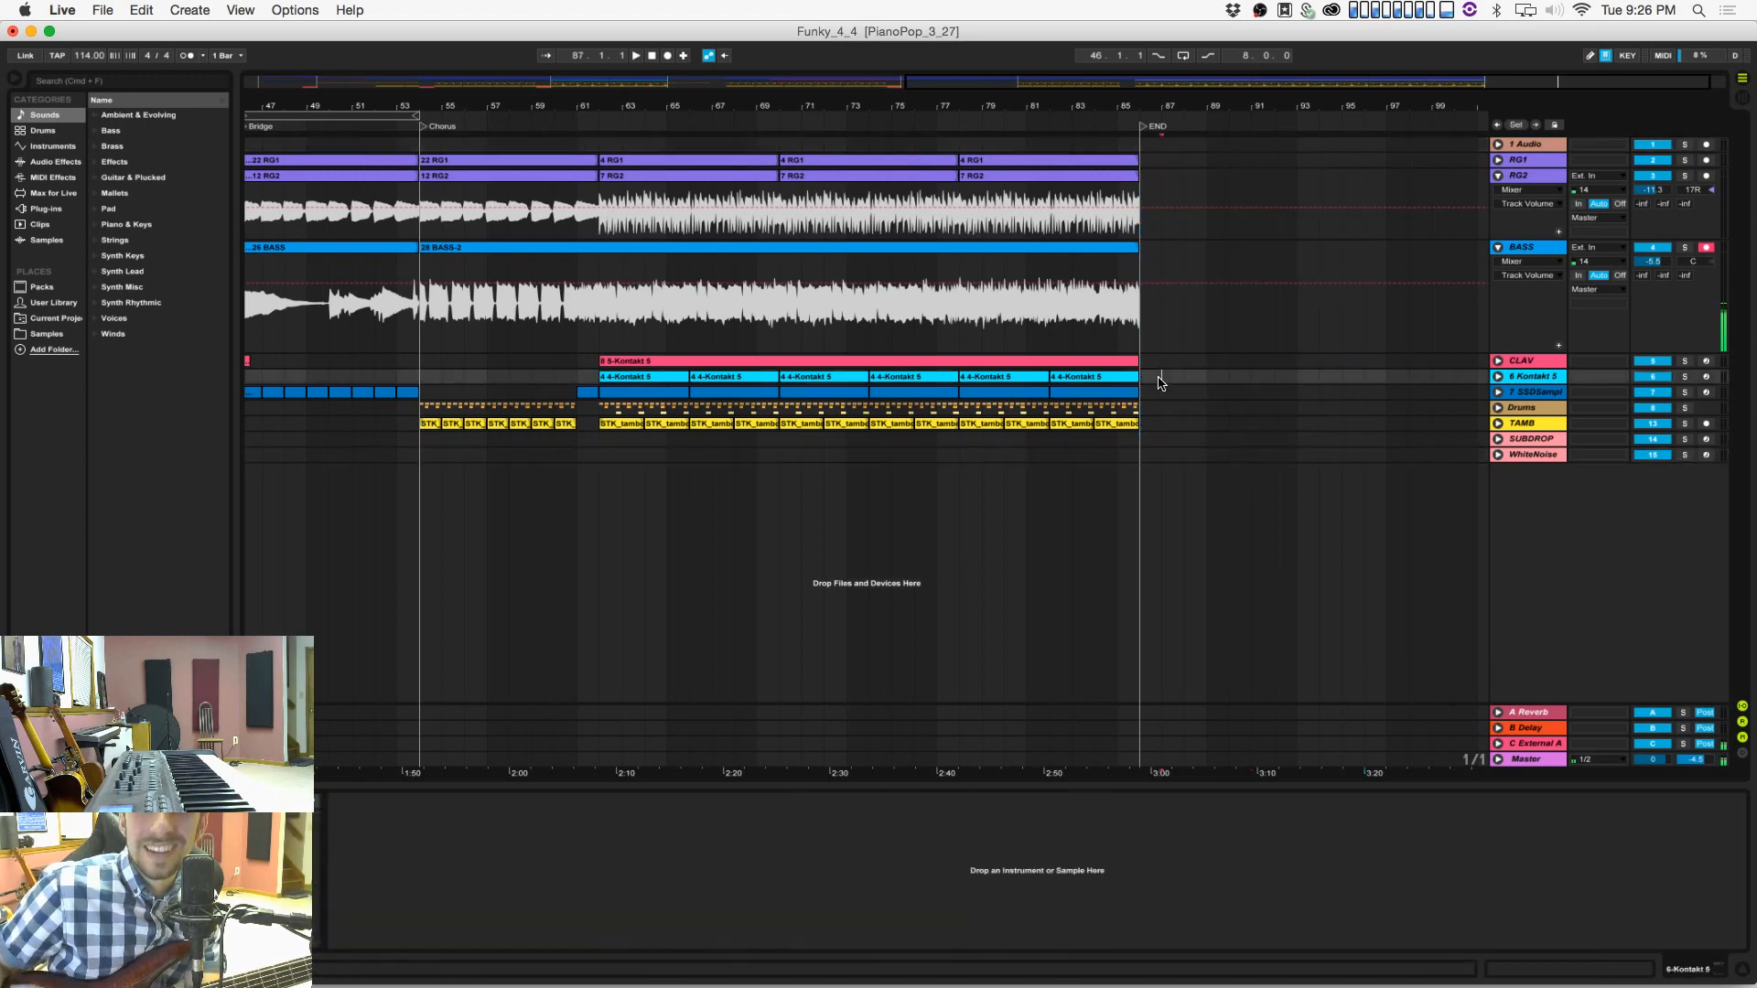
{"action": "left_click", "coordinate": [1144, 337]}
{"action": "key", "text": "super+s"}
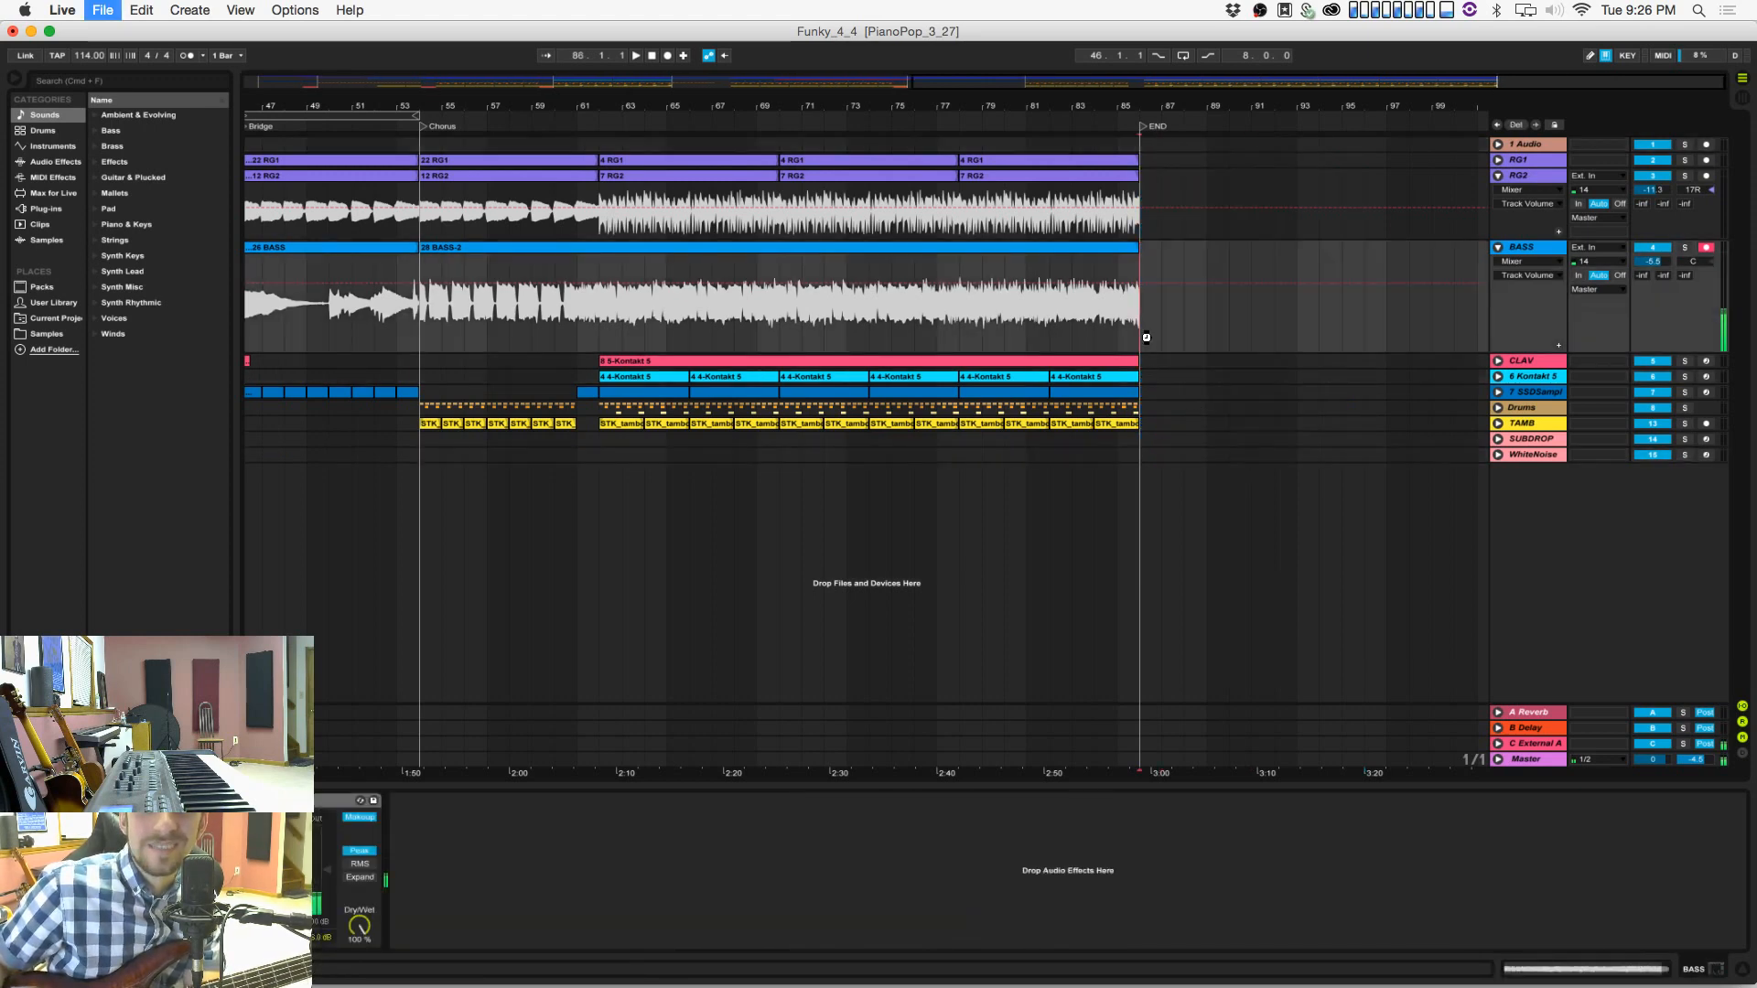
Step: Unfold the Drums group and insert a new audio track directly below 11 Audio
{"action": "left_click_drag", "start_coordinate": [1191, 106], "coordinate": [1142, 186]}
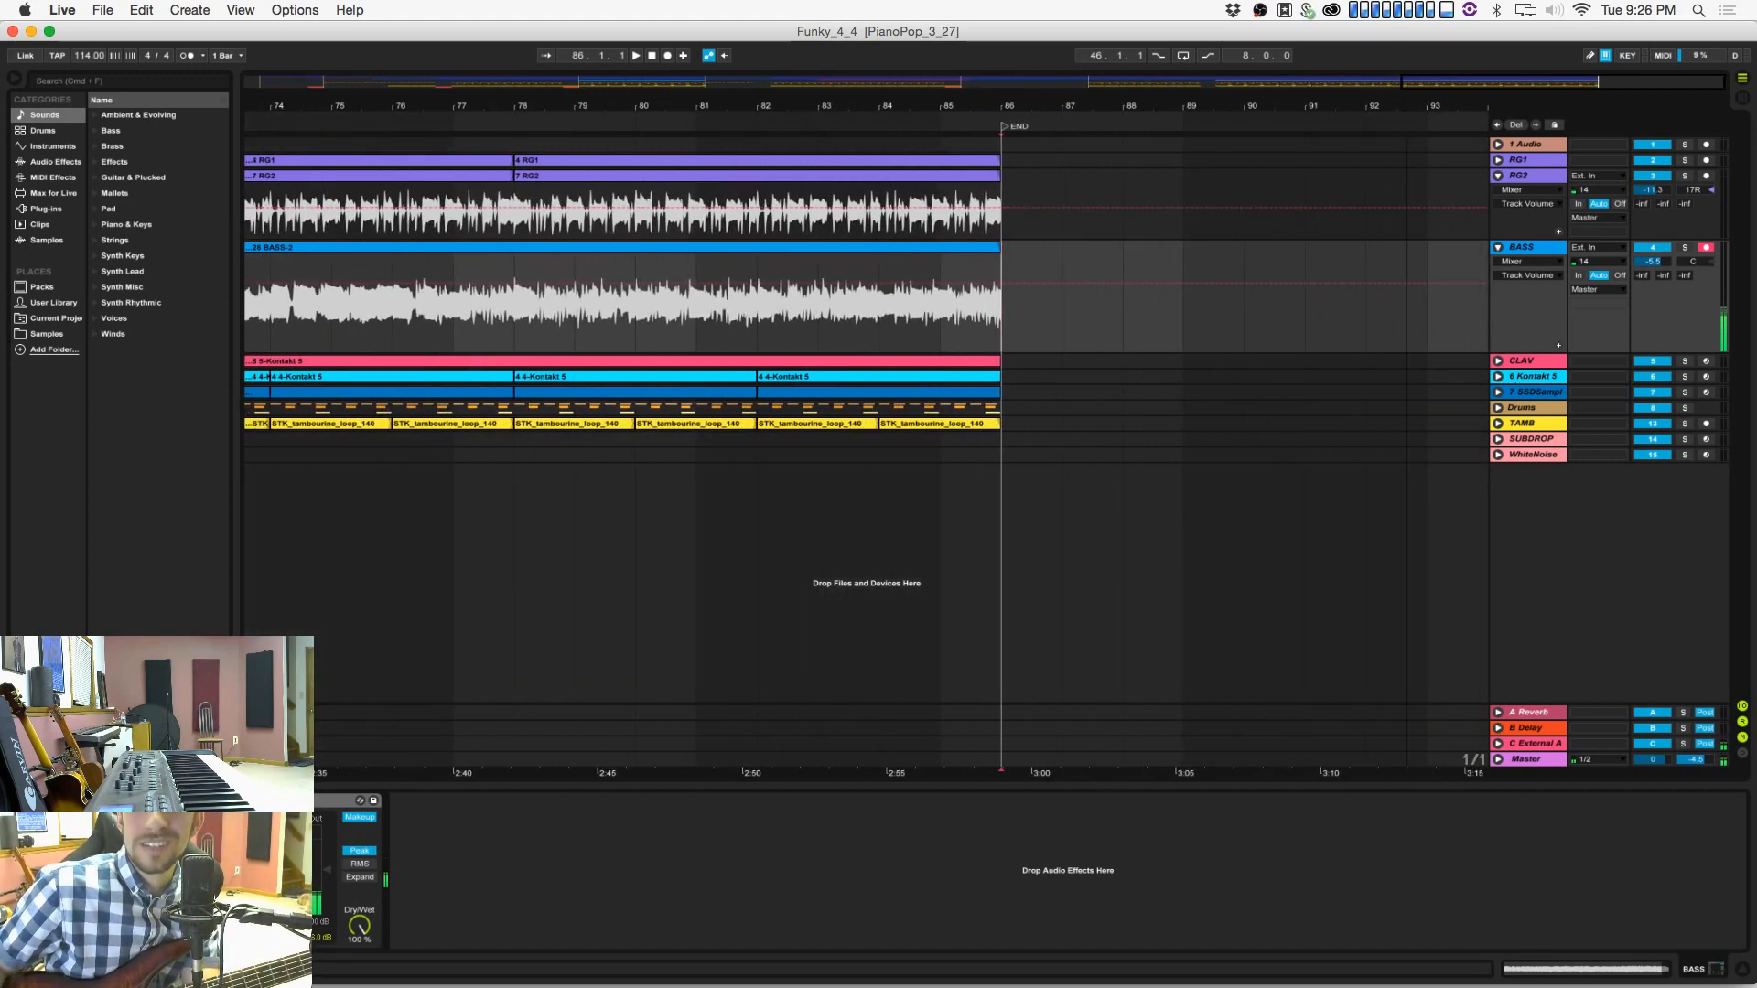
{"action": "mouse_move", "coordinate": [1142, 106]}
{"action": "left_mouse_down"}
{"action": "mouse_move", "coordinate": [1141, 79]}
{"action": "mouse_move", "coordinate": [1126, 110]}
{"action": "left_mouse_up"}
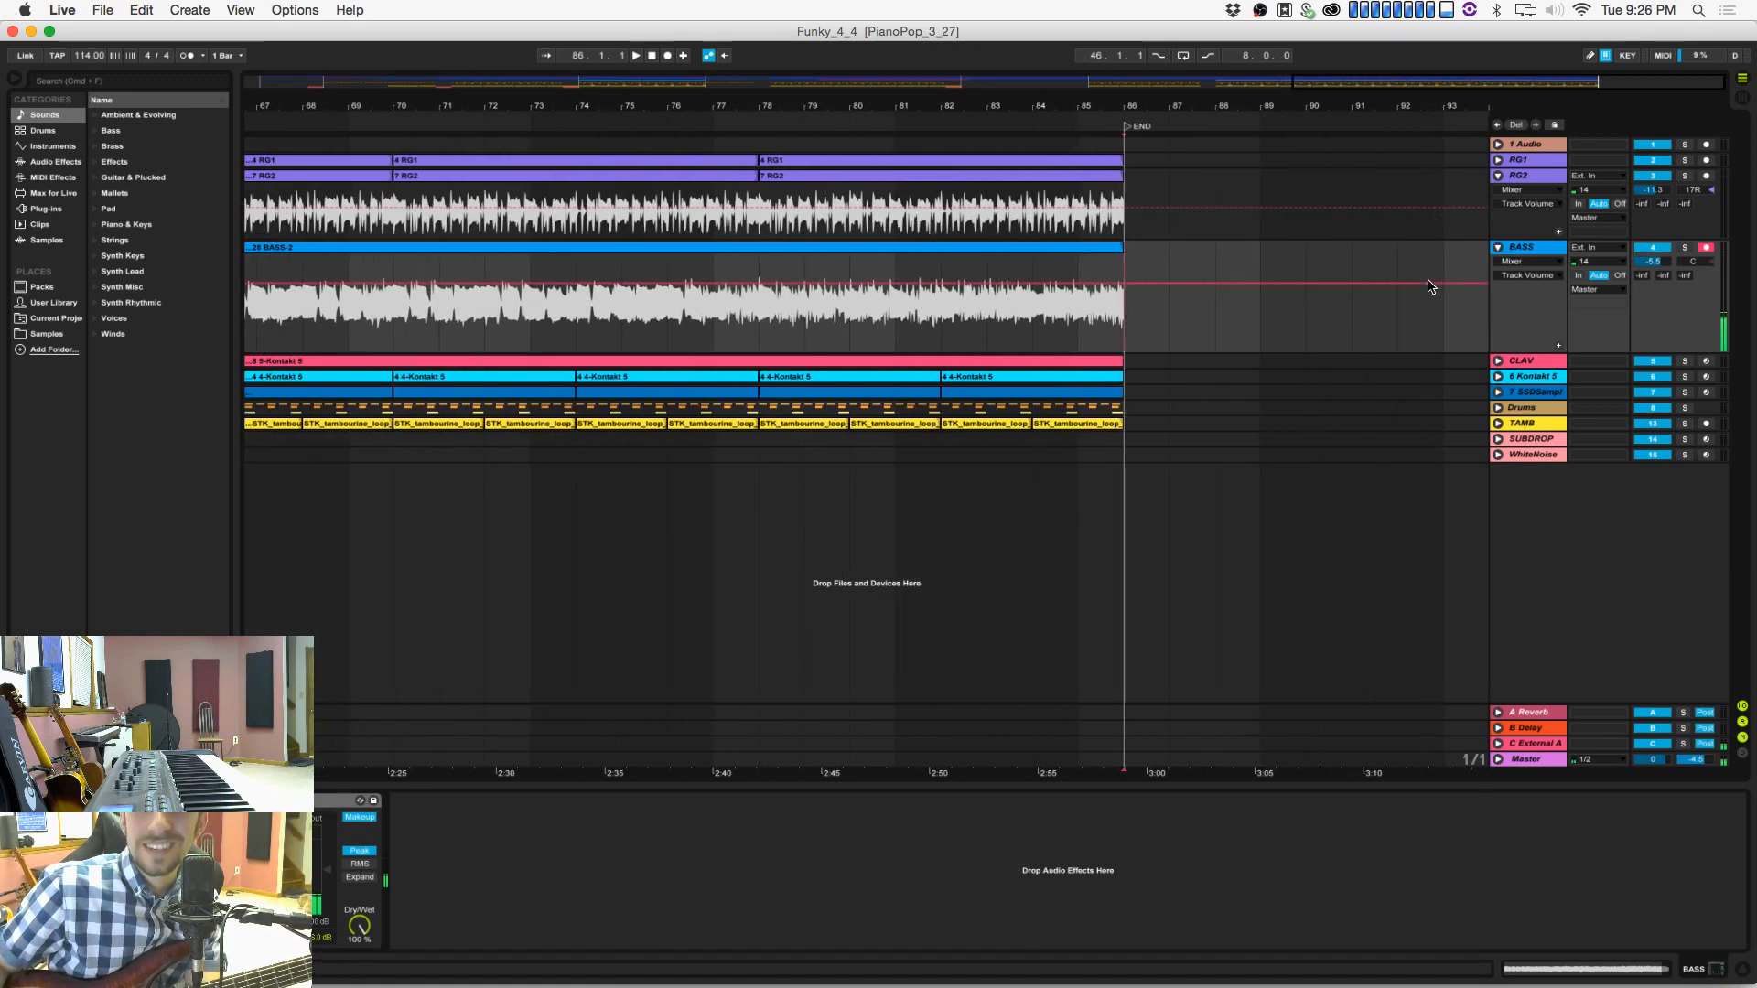
{"action": "scroll", "coordinate": [1464, 294], "scroll_direction": "right", "scroll_amount": 2}
{"action": "left_click", "coordinate": [1358, 264]}
{"action": "left_click_drag", "start_coordinate": [1359, 264], "coordinate": [1709, 350]}
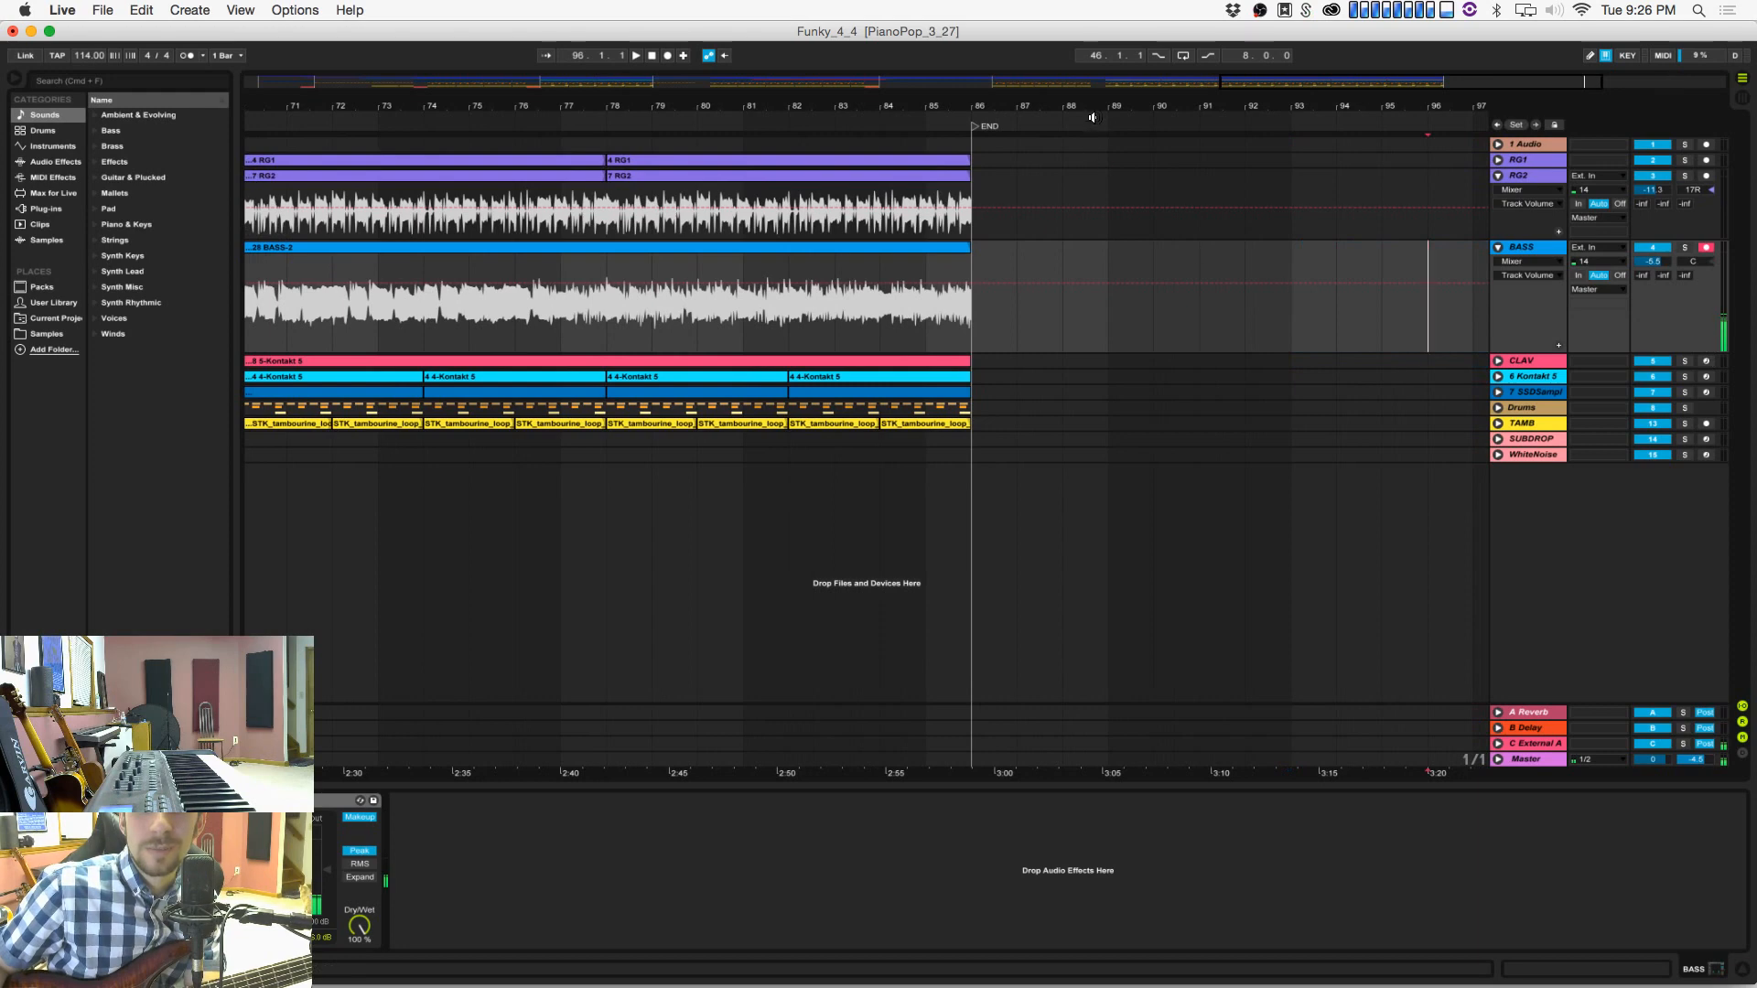
{"action": "left_click_drag", "start_coordinate": [1093, 117], "coordinate": [1073, 106]}
{"action": "left_click", "coordinate": [932, 318]}
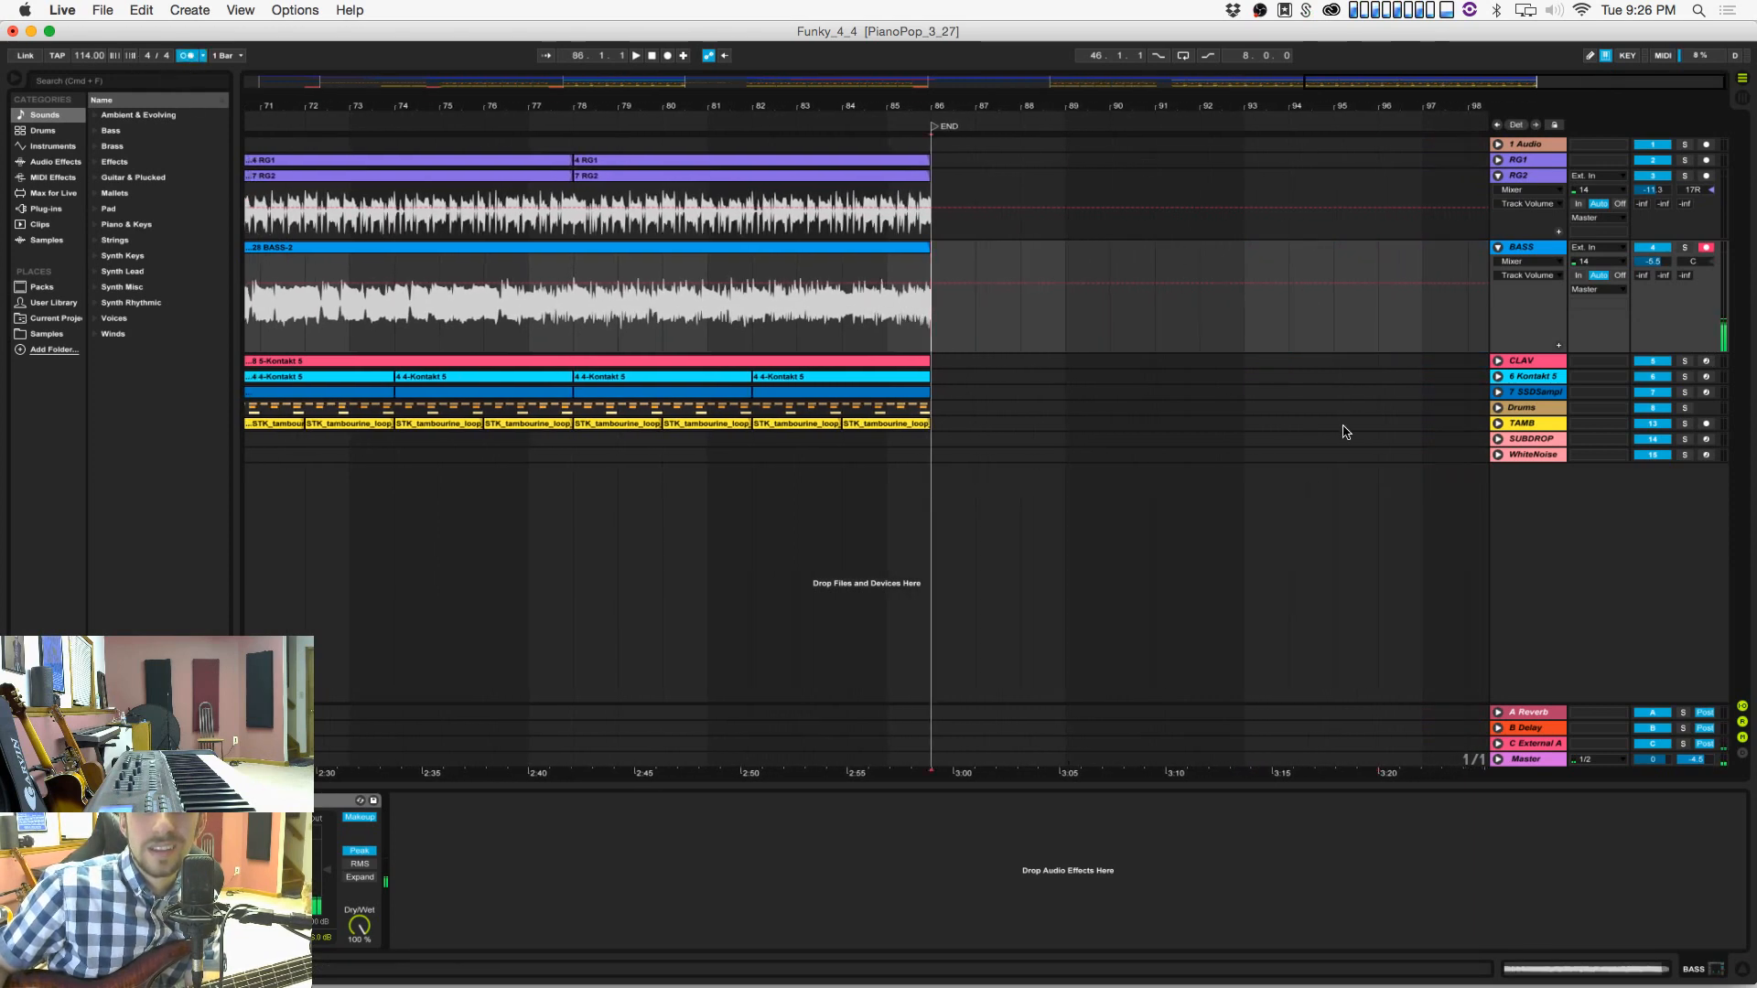
{"action": "left_click", "coordinate": [1497, 408]}
{"action": "scroll", "coordinate": [1105, 608], "scroll_direction": "down", "scroll_amount": 3}
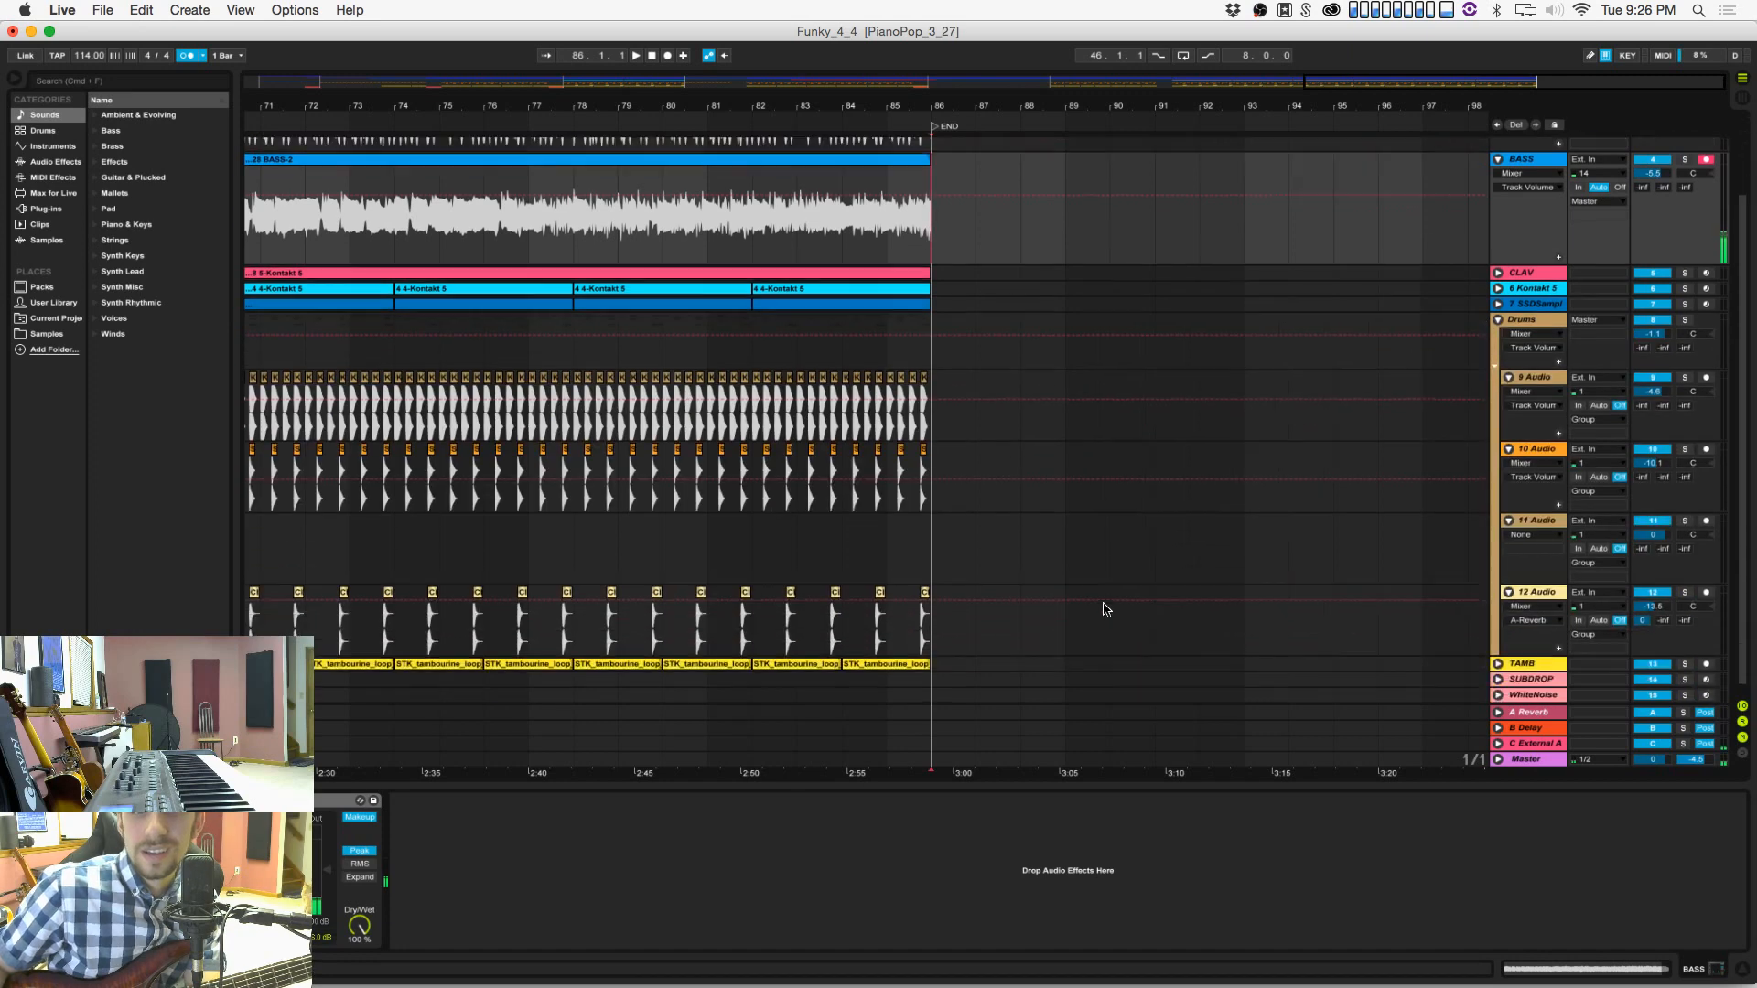
{"action": "left_click", "coordinate": [1527, 510]}
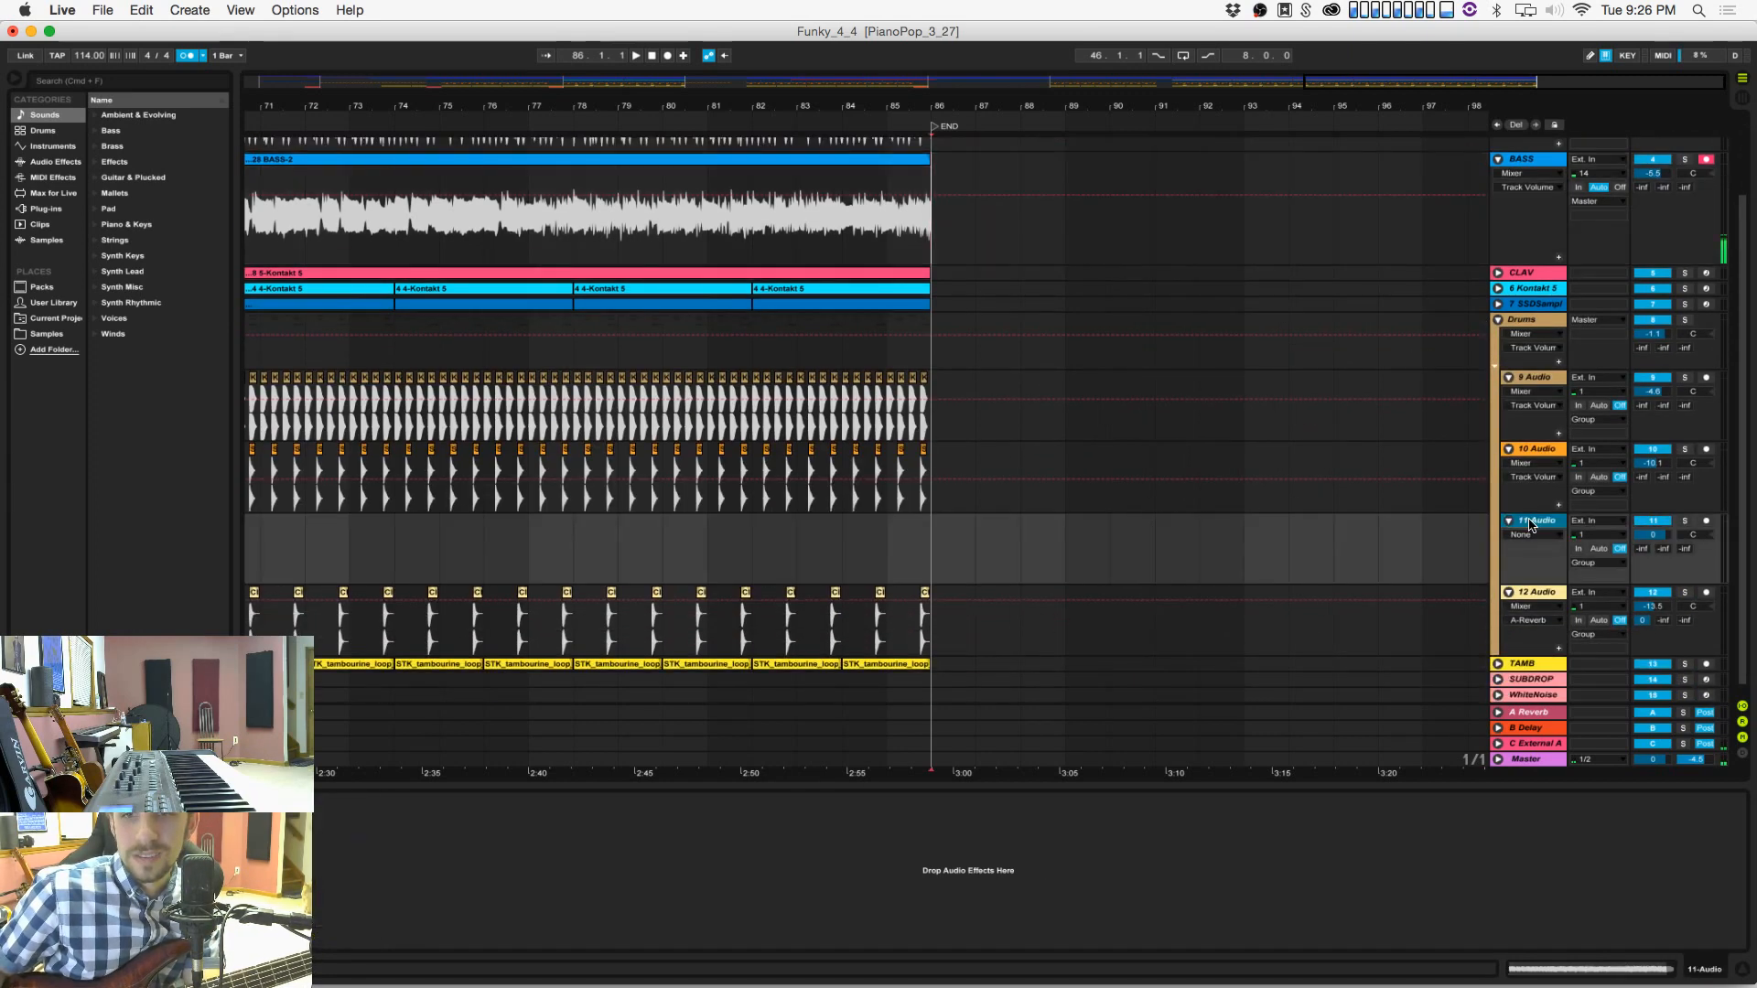
{"action": "key", "text": "super+t"}
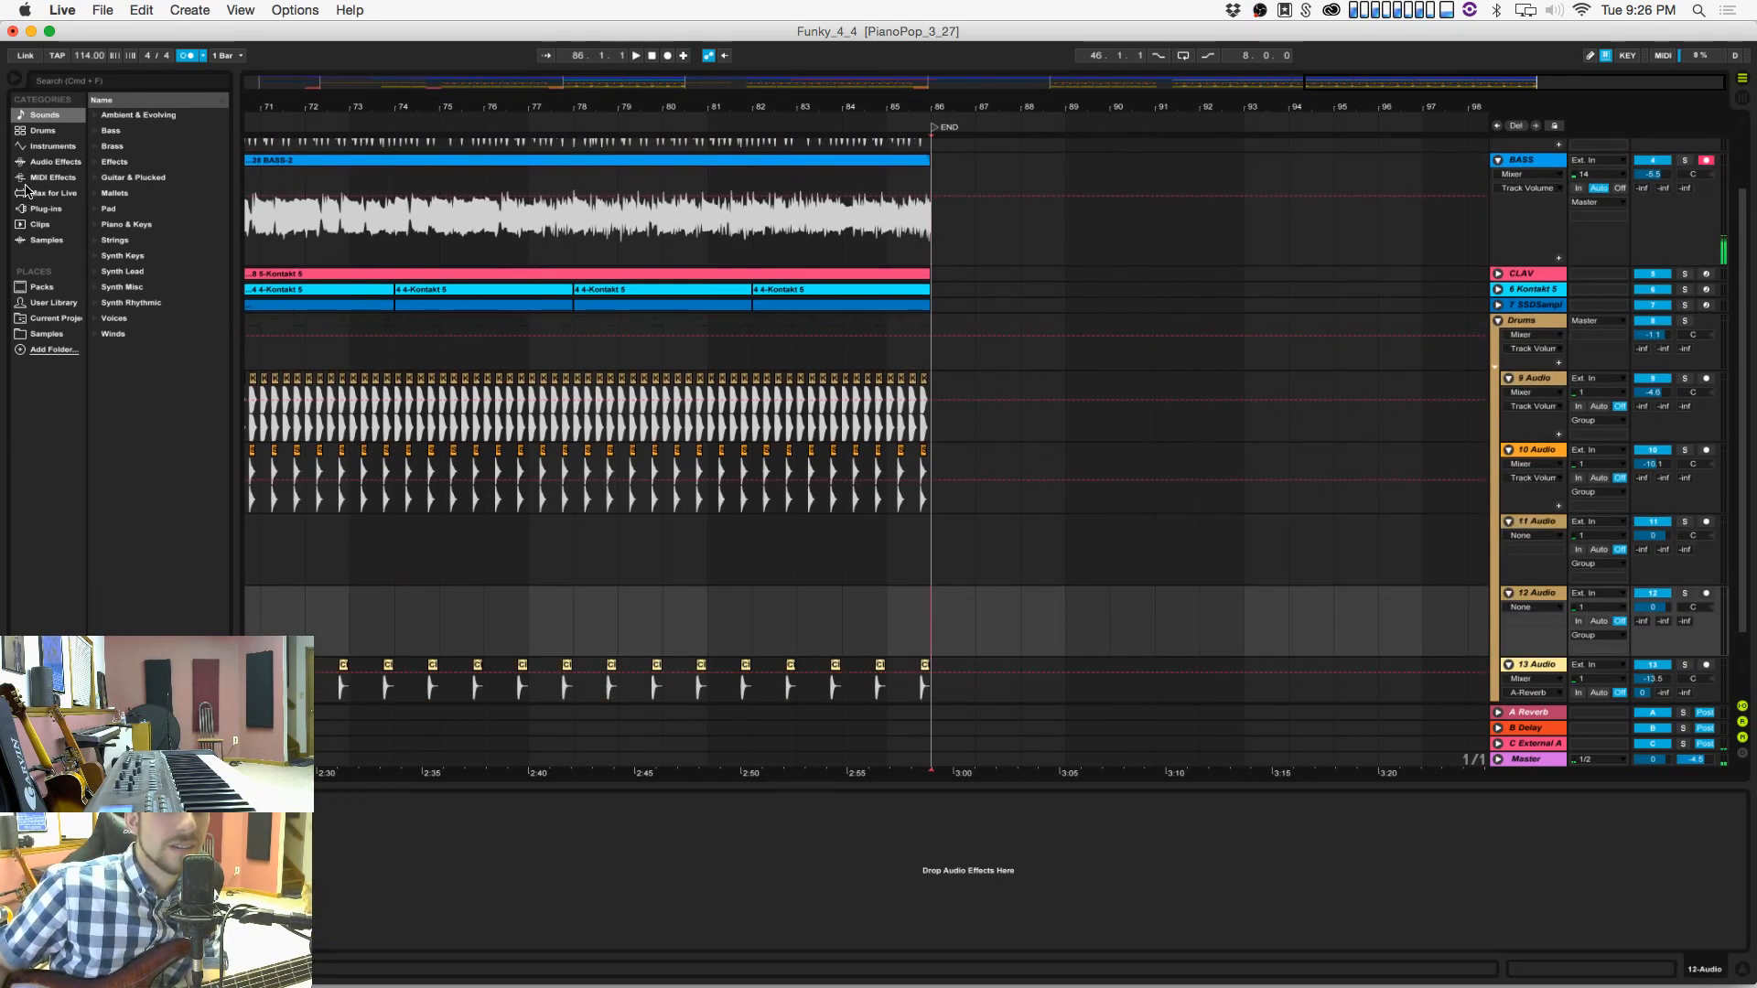
Step: Search the Samples folder for "clap 808" and place Clap 808 2.wav on the new 12 Audio track at the END marker
{"action": "left_click", "coordinate": [36, 334]}
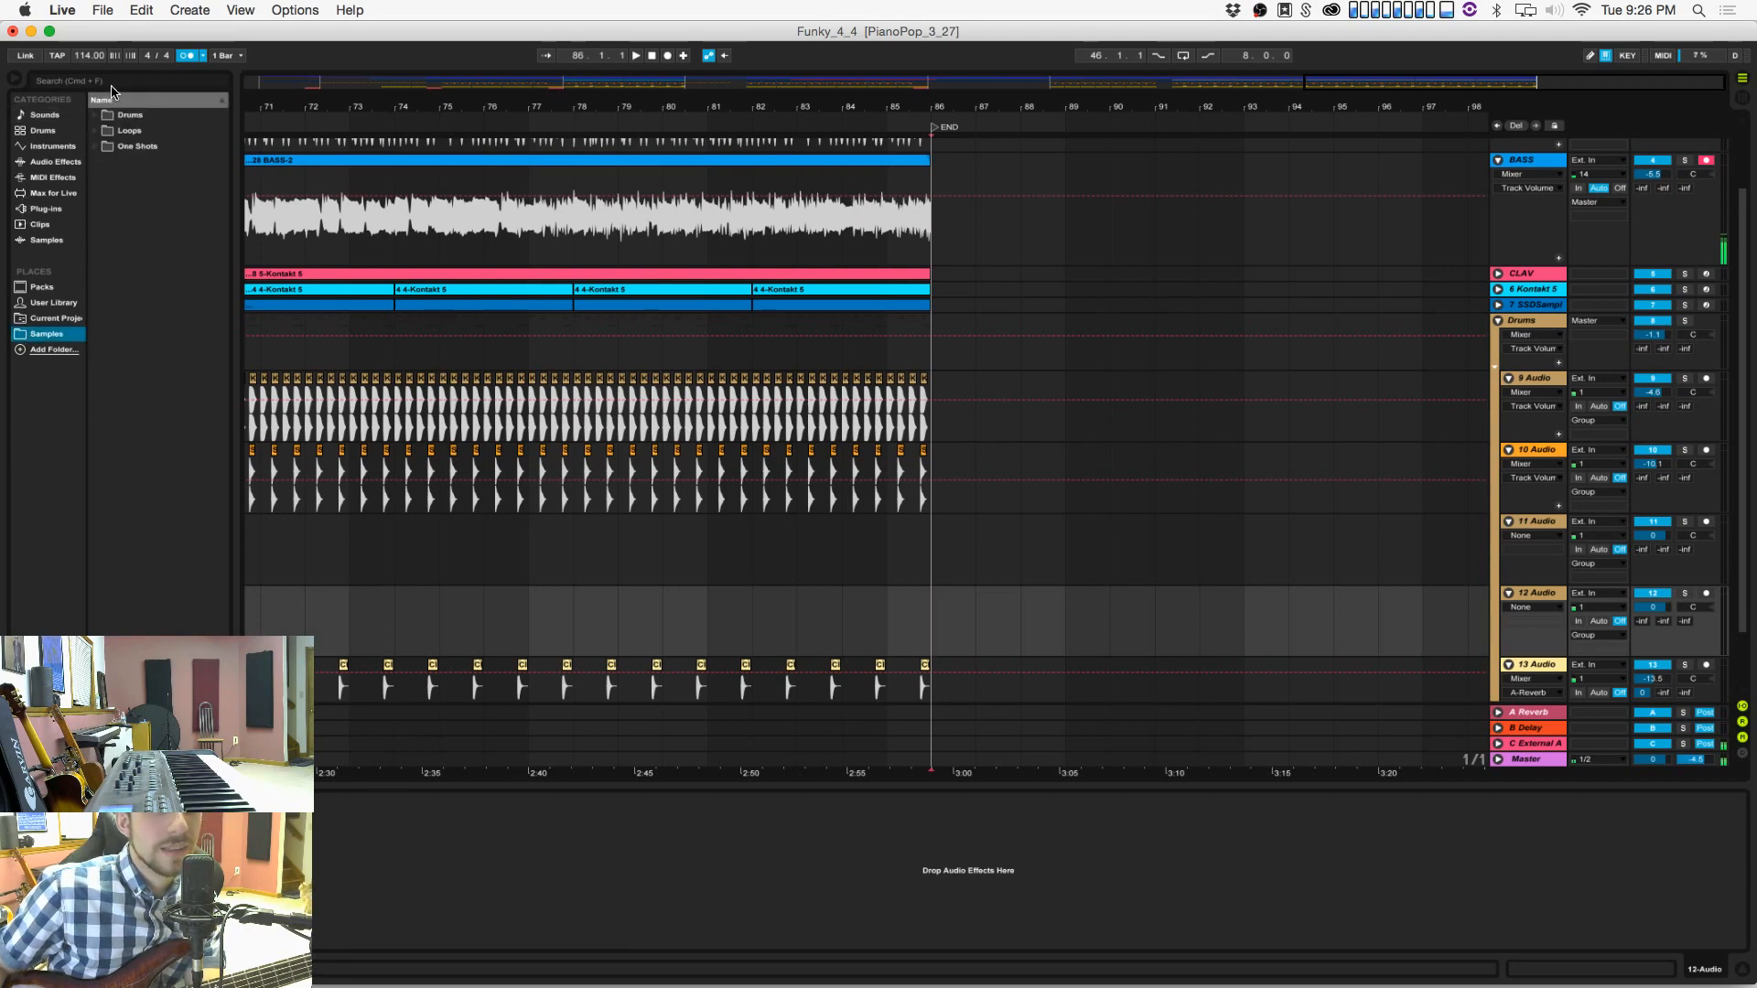
{"action": "left_click", "coordinate": [111, 81]}
{"action": "type", "text": "clap 808"}
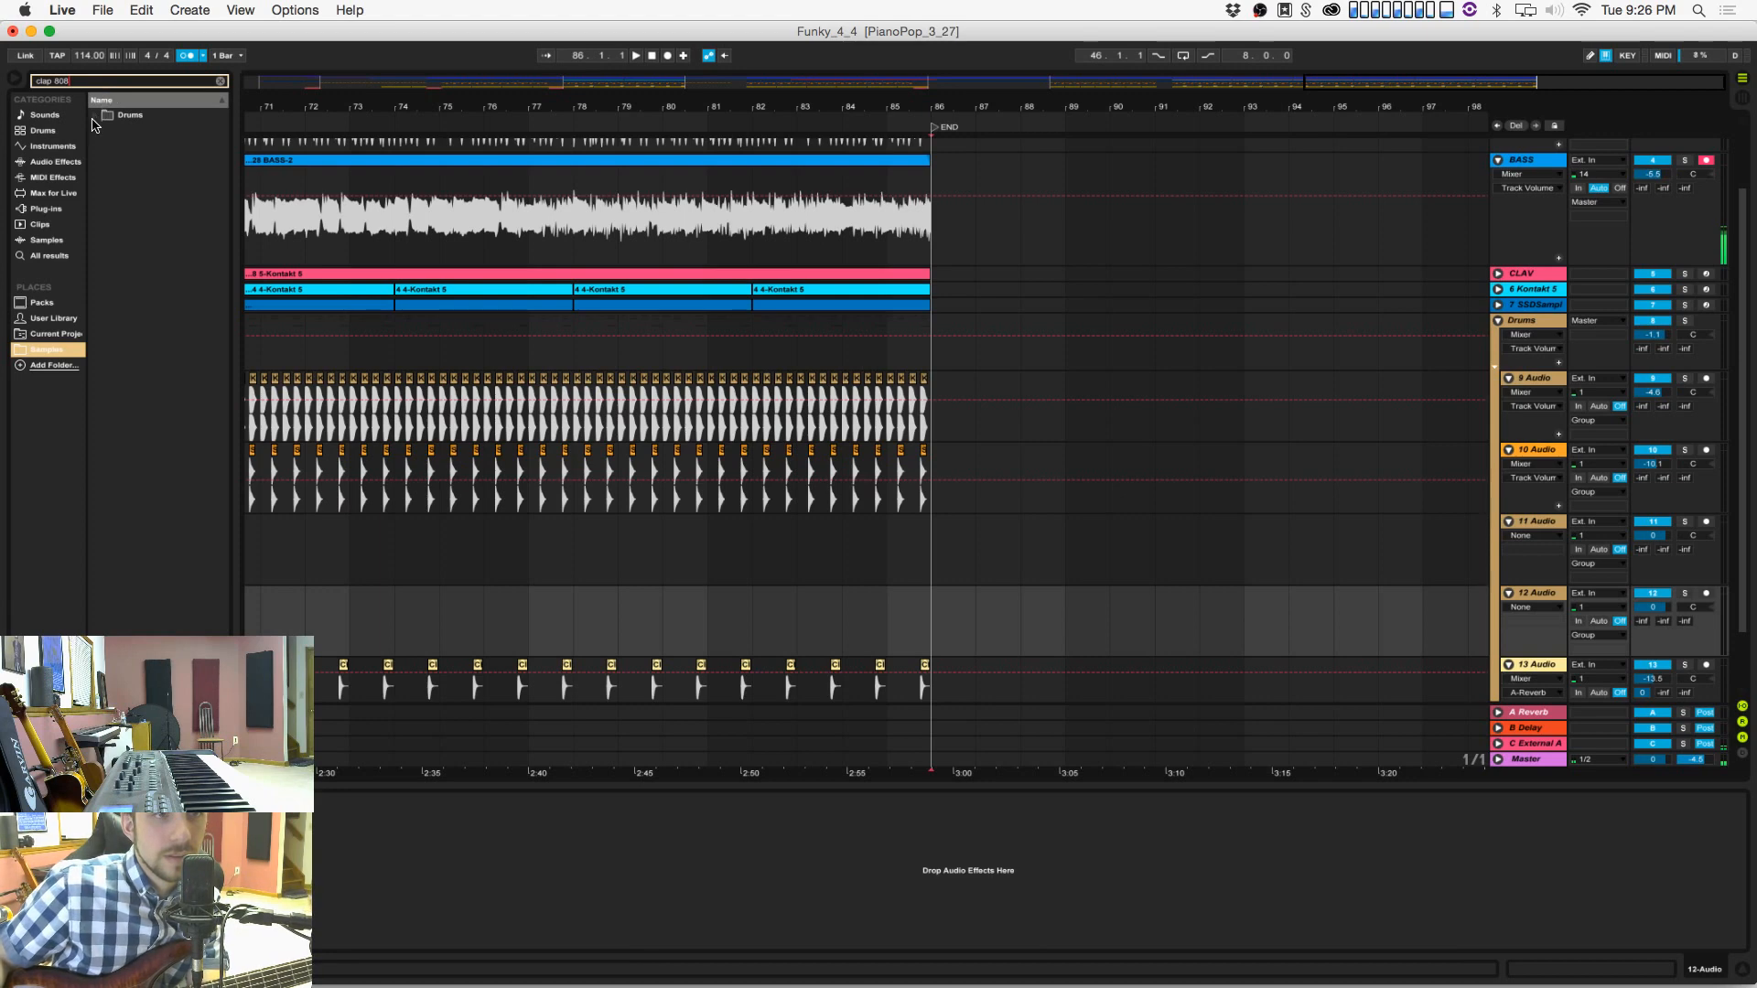
{"action": "left_click", "coordinate": [103, 133]}
{"action": "left_click", "coordinate": [153, 178]}
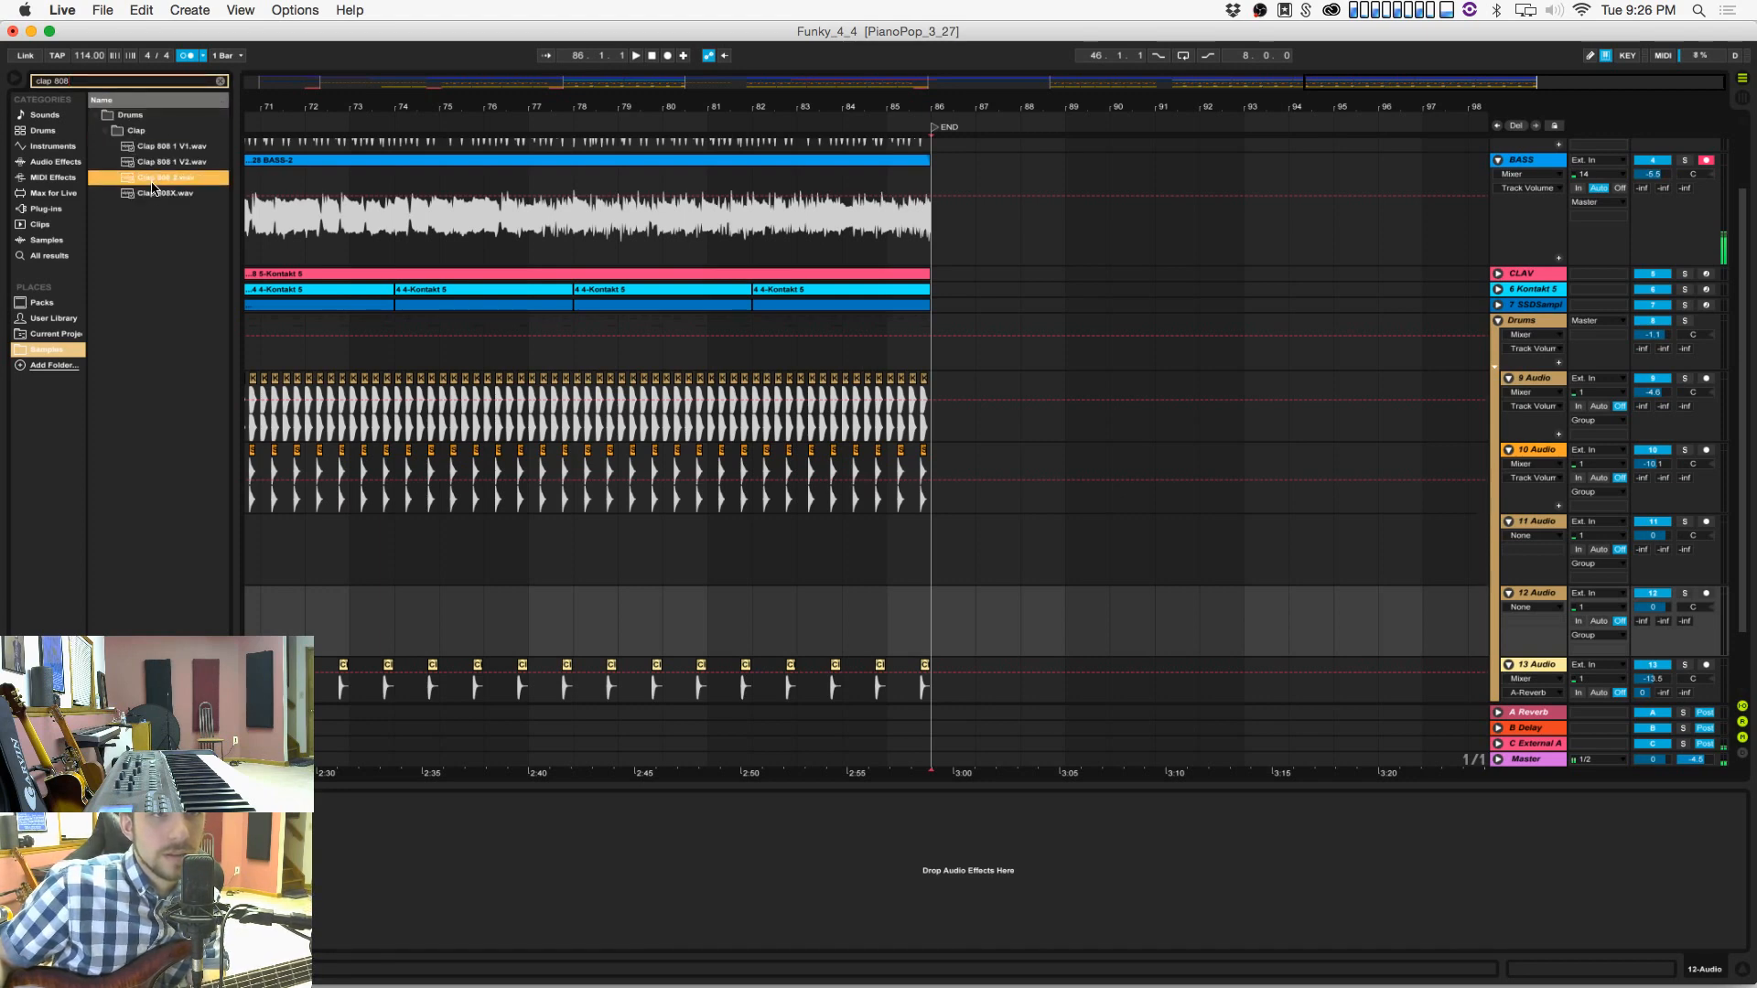
{"action": "mouse_move", "coordinate": [152, 183]}
{"action": "left_mouse_down"}
{"action": "mouse_move", "coordinate": [1031, 608]}
{"action": "mouse_move", "coordinate": [991, 649]}
{"action": "mouse_move", "coordinate": [943, 631]}
{"action": "left_mouse_up"}
{"action": "left_click_drag", "start_coordinate": [940, 108], "coordinate": [901, 210]}
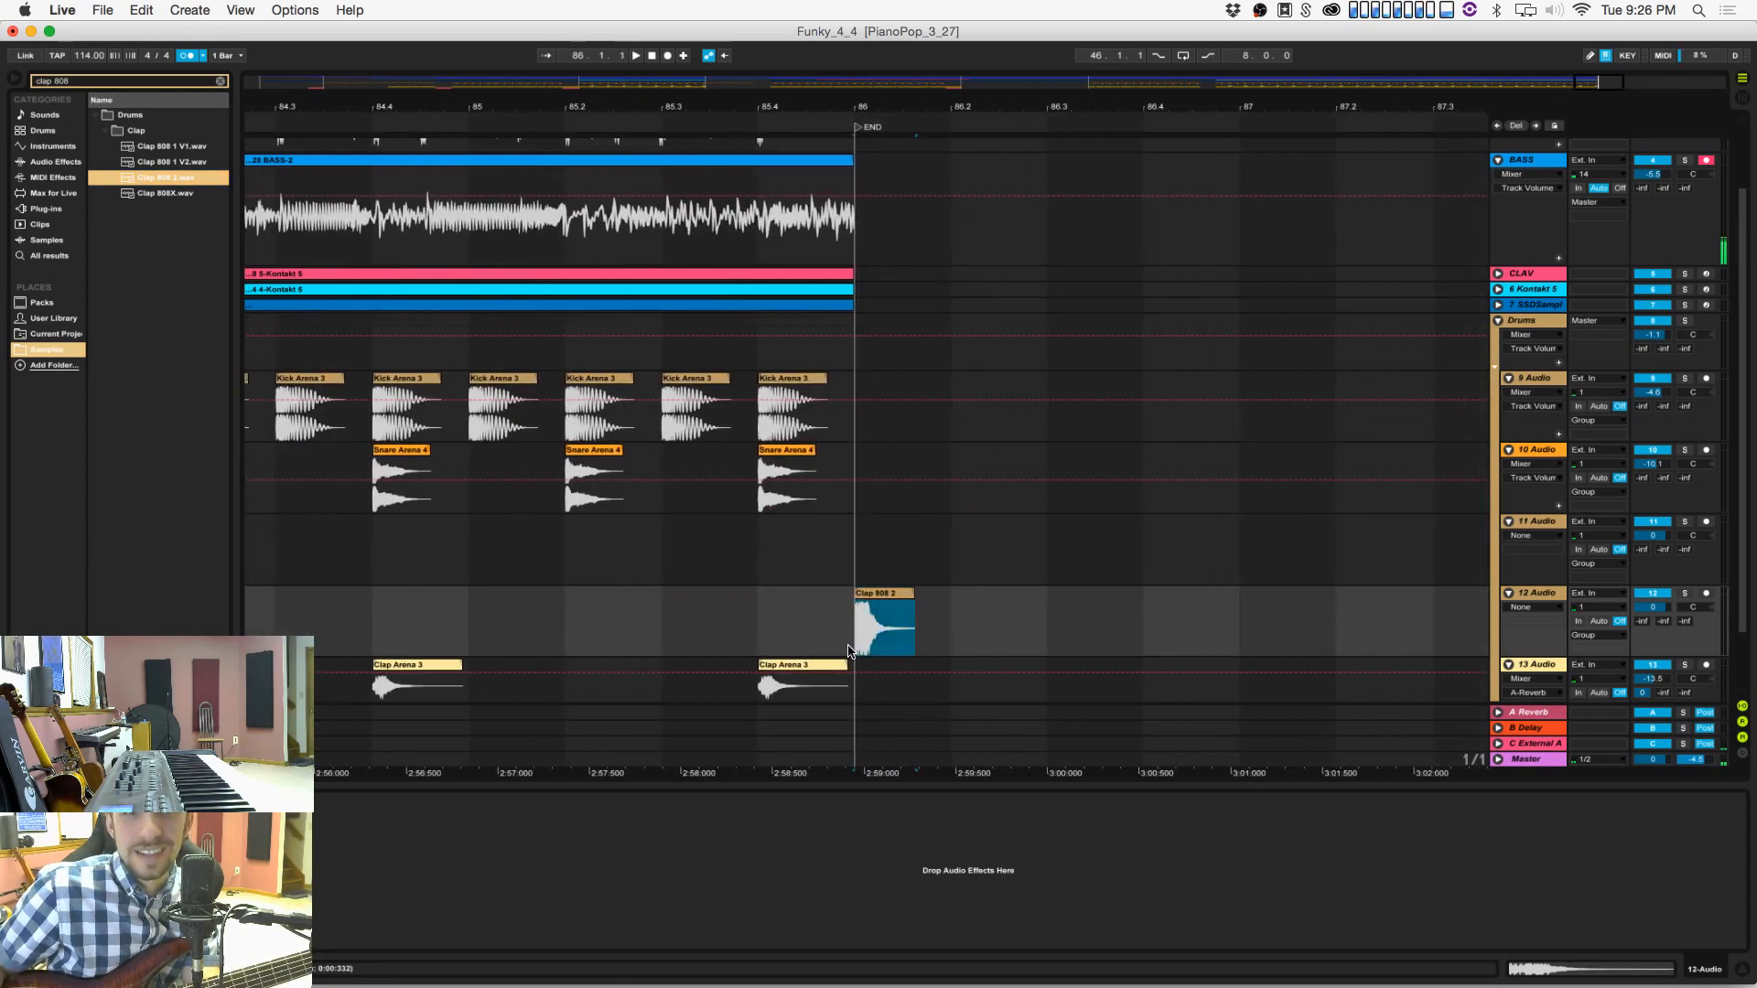
Step: Try duplicating the Clap 808 2 clip, undo the duplicate, and set the arrangement grid to 1/4
{"action": "key", "text": "super+d"}
{"action": "key", "text": "super+z"}
{"action": "left_click_drag", "start_coordinate": [950, 631], "coordinate": [870, 630]}
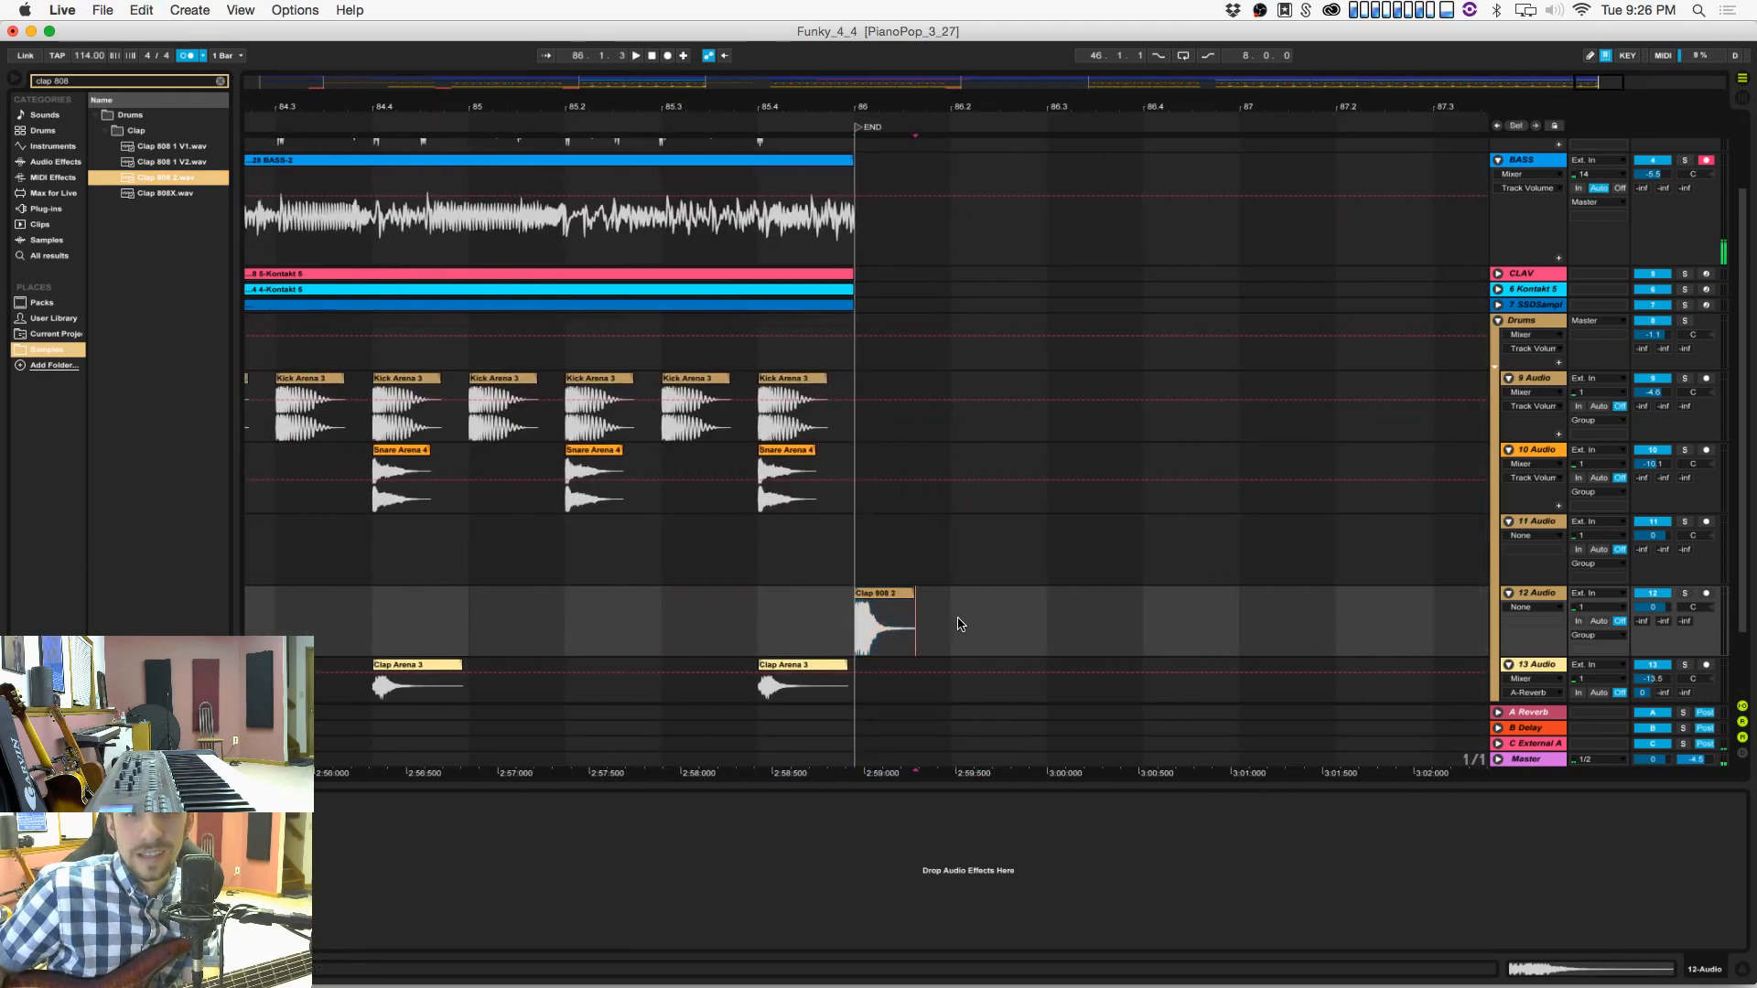
{"action": "right_click", "coordinate": [1098, 629]}
{"action": "left_click", "coordinate": [1160, 727]}
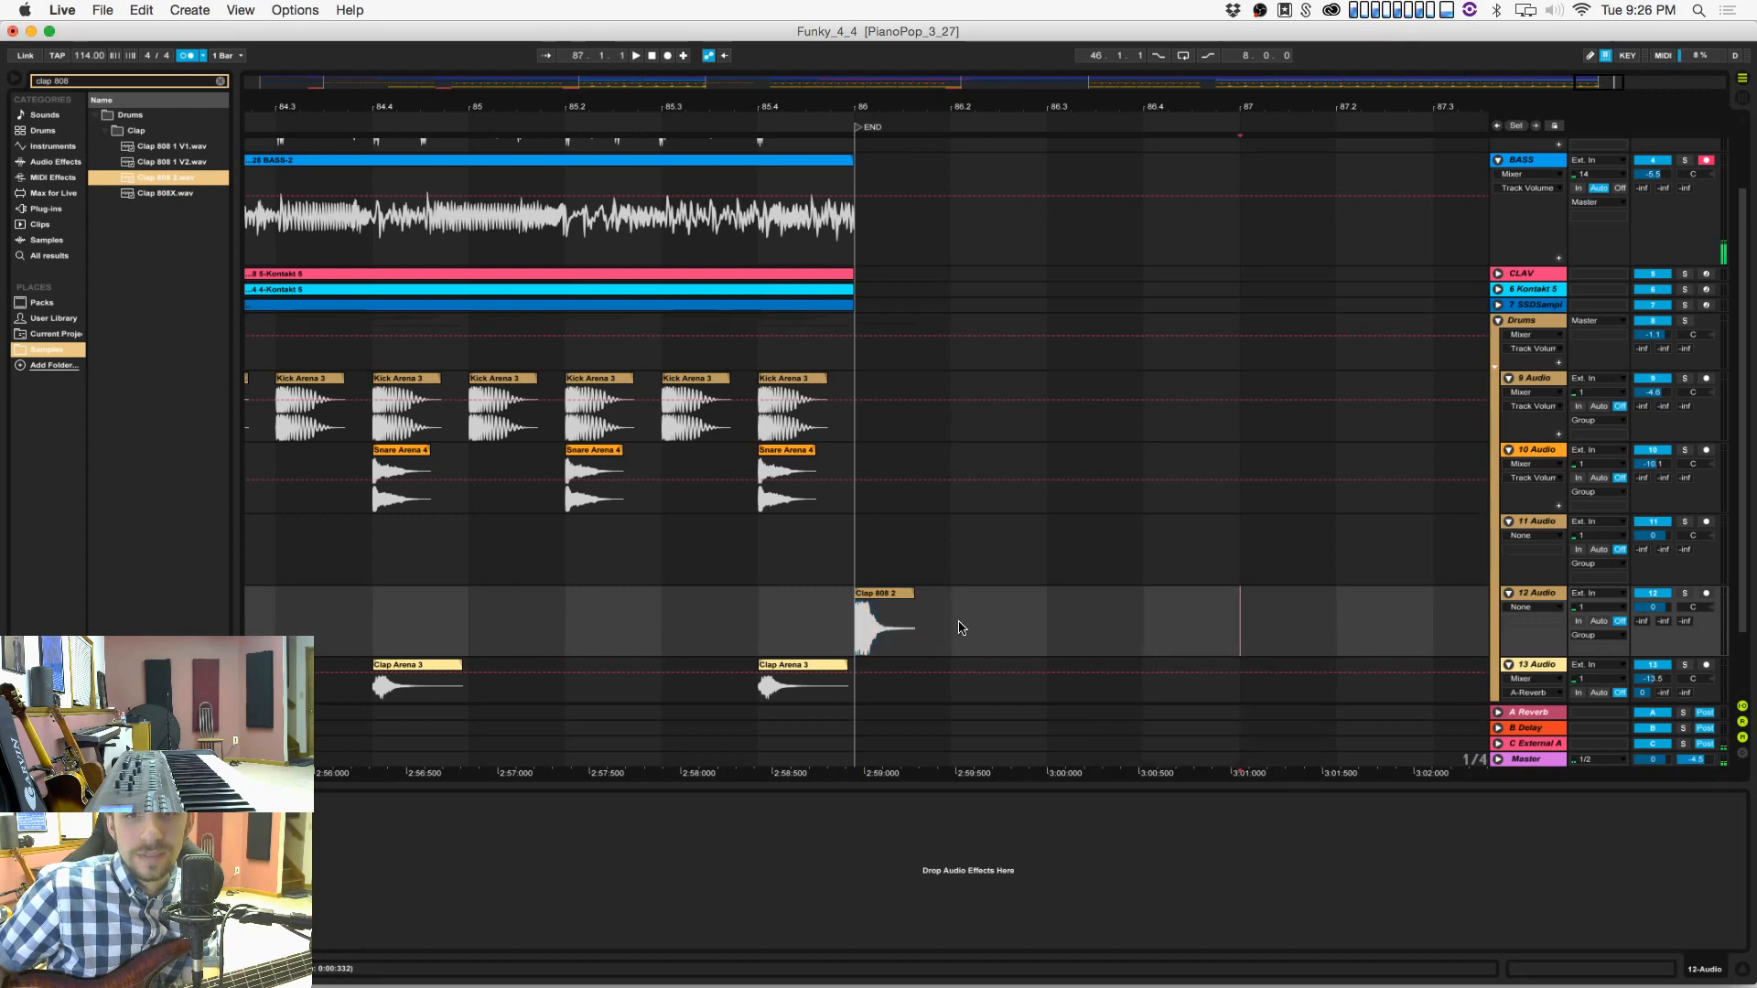
Step: Duplicate the Clap 808 2 clip three times on 12 Audio to fill bar 86 with quarter-note claps
{"action": "key", "text": "super+d"}
{"action": "key", "text": "super+d"}
{"action": "key", "text": "super+d"}
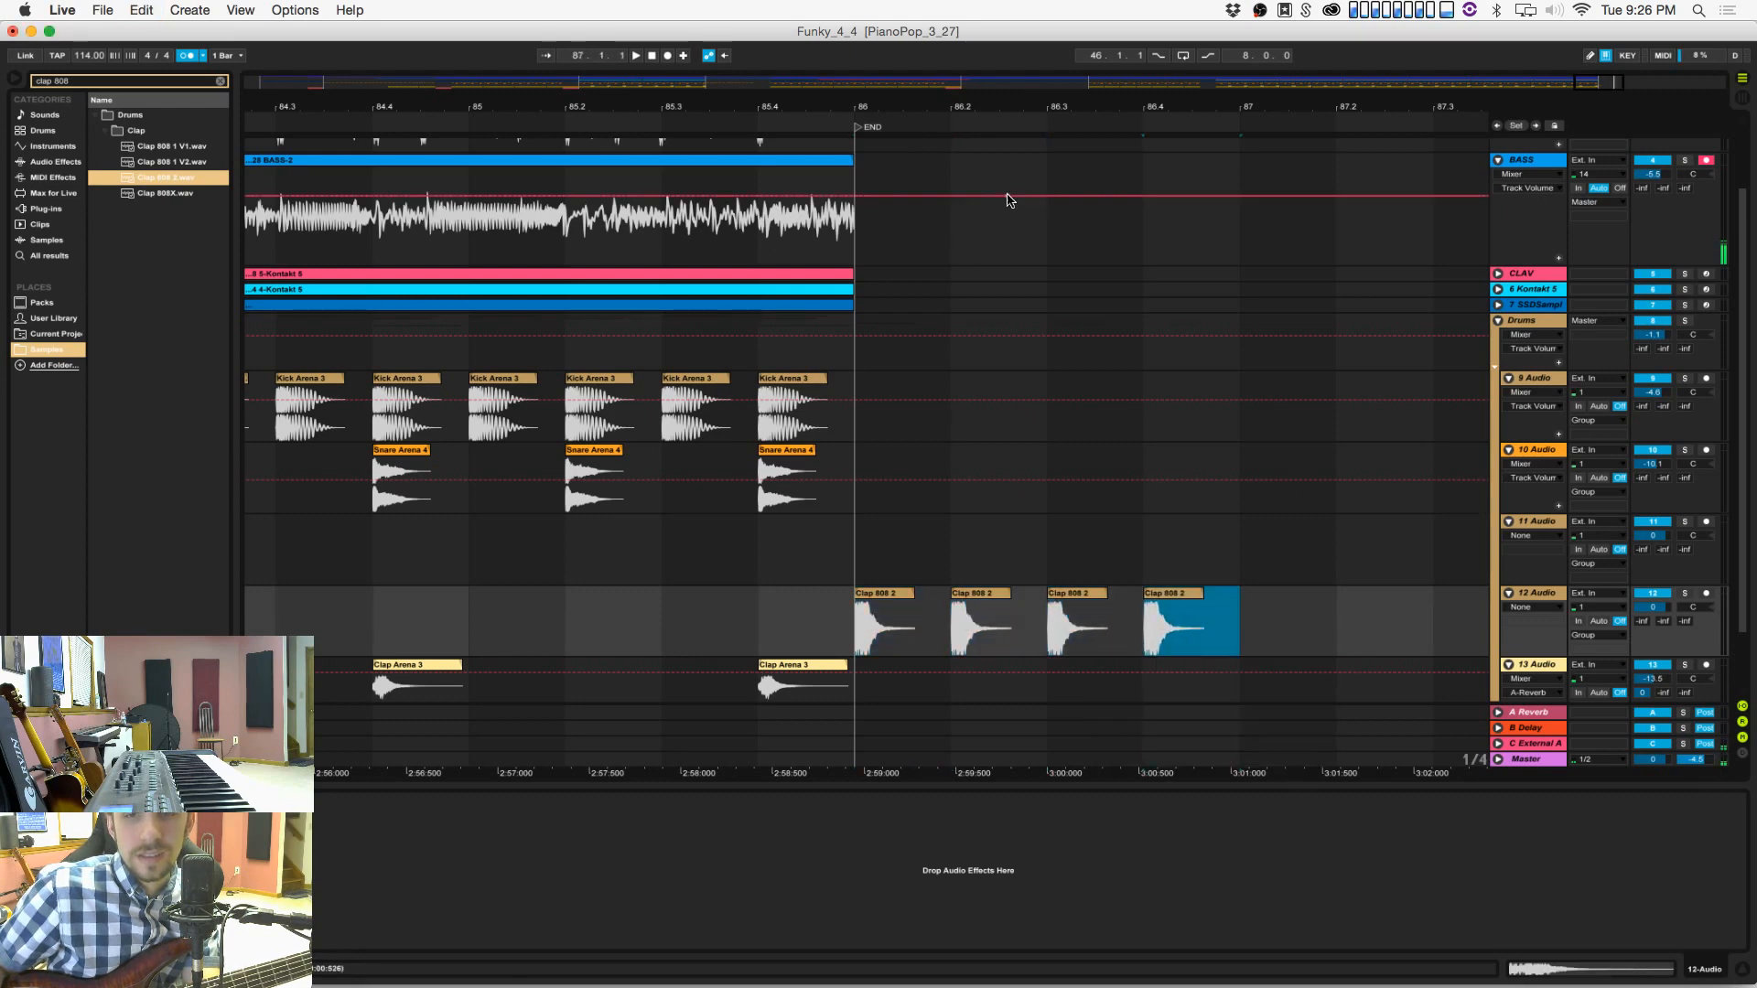
Step: Play the bar of claps from the END marker and set the 12 Audio track volume to -14.5
{"action": "left_click_drag", "start_coordinate": [1043, 114], "coordinate": [887, 68]}
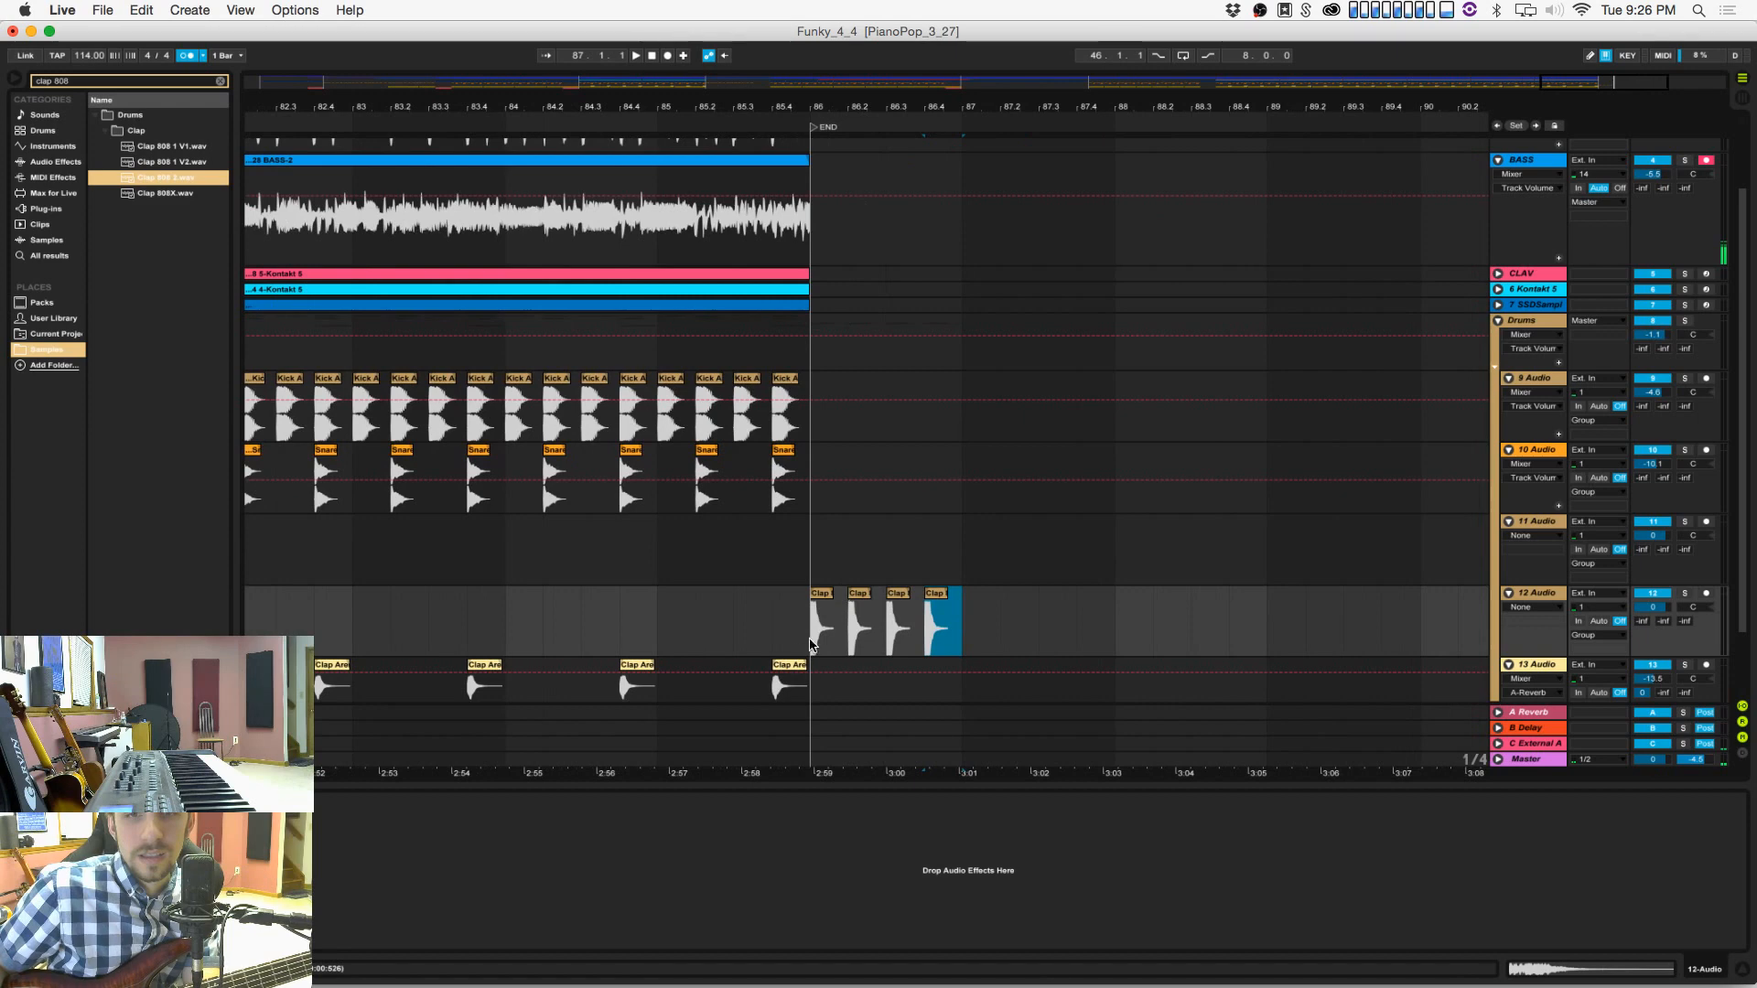
{"action": "left_click_drag", "start_coordinate": [809, 643], "coordinate": [954, 645]}
{"action": "left_click_drag", "start_coordinate": [1653, 607], "coordinate": [1650, 638]}
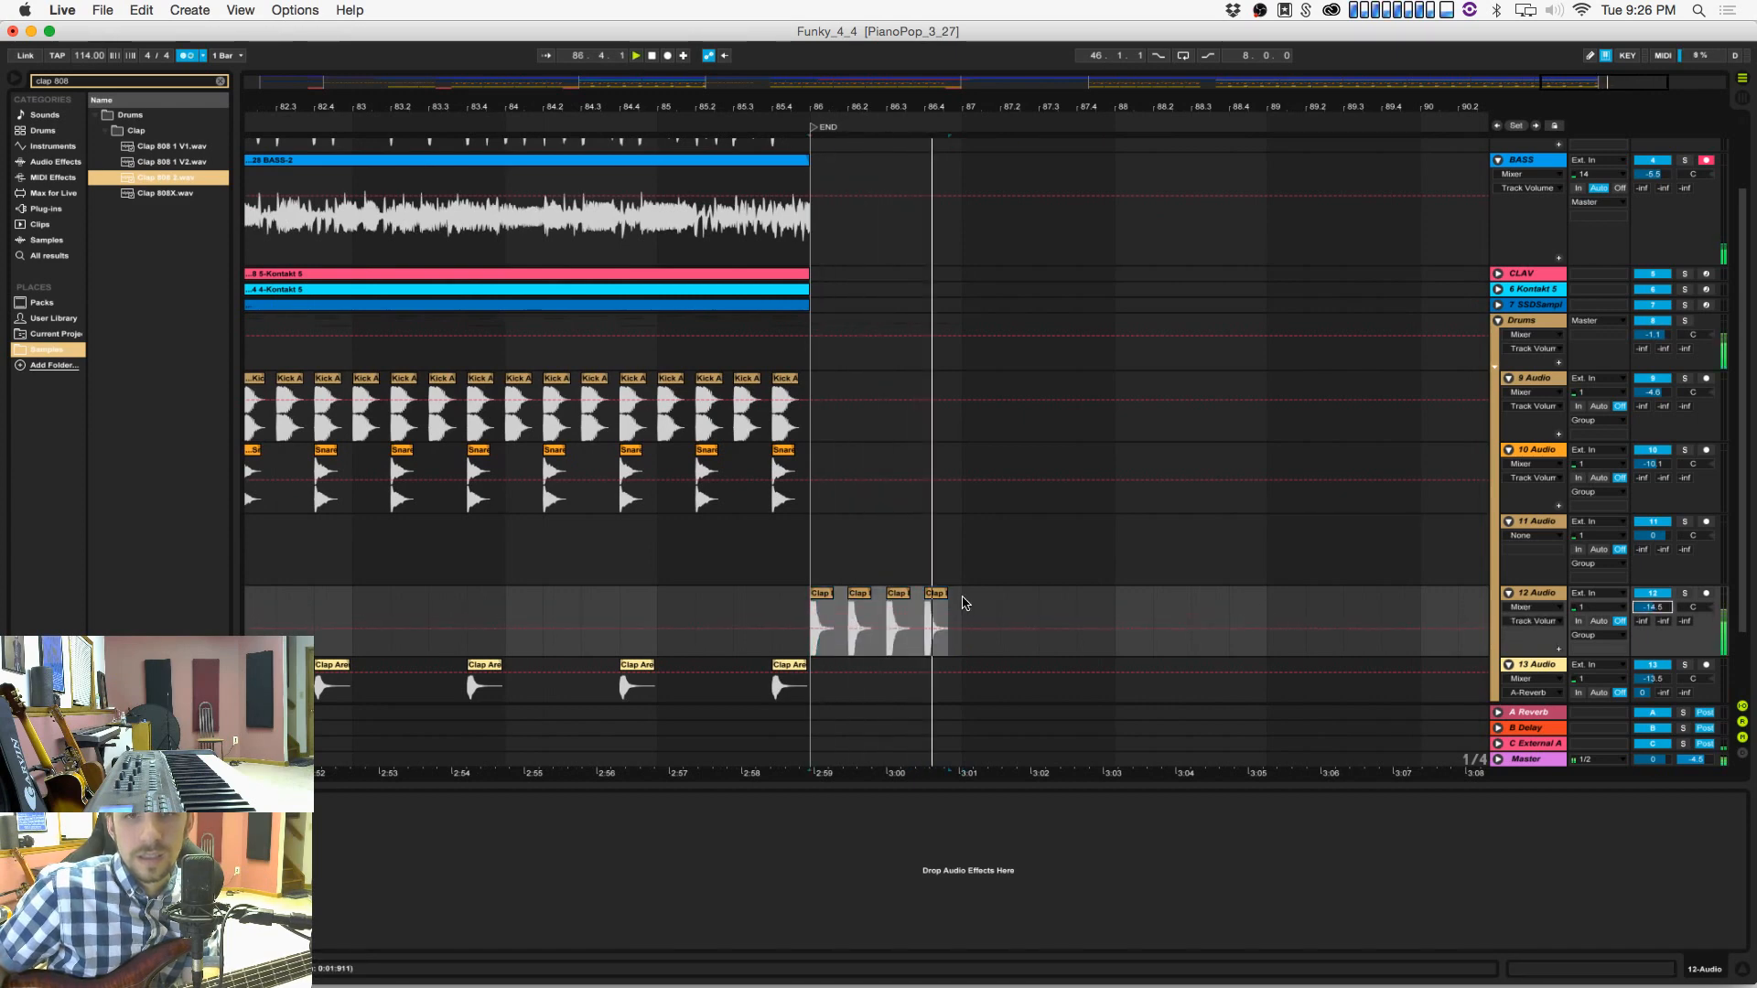
{"action": "key", "text": "space"}
Step: Duplicate the full bar of claps on 12 Audio three times so they run through bar 89
{"action": "left_click_drag", "start_coordinate": [962, 611], "coordinate": [812, 619]}
{"action": "key", "text": "super+d"}
{"action": "key", "text": "super+d"}
{"action": "key", "text": "super+d"}
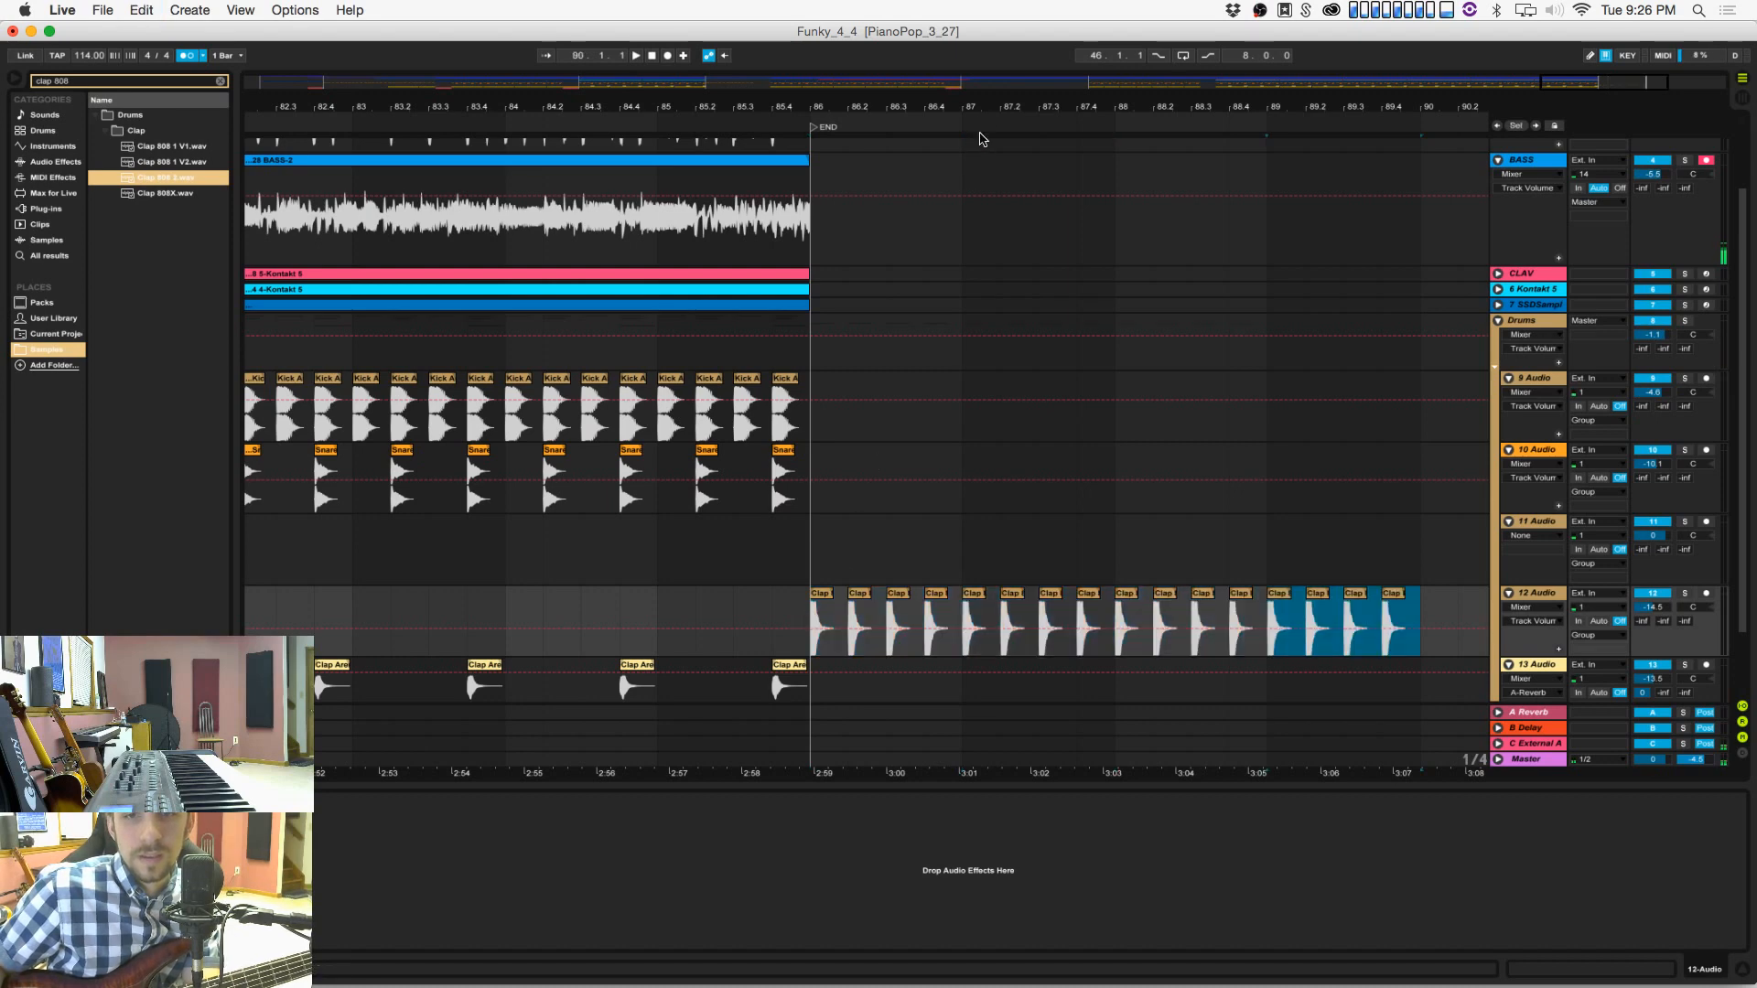
Step: Record bass on the BASS track from the END marker, undo the first take, and record another to about bar 91
{"action": "left_click_drag", "start_coordinate": [999, 110], "coordinate": [999, 87]}
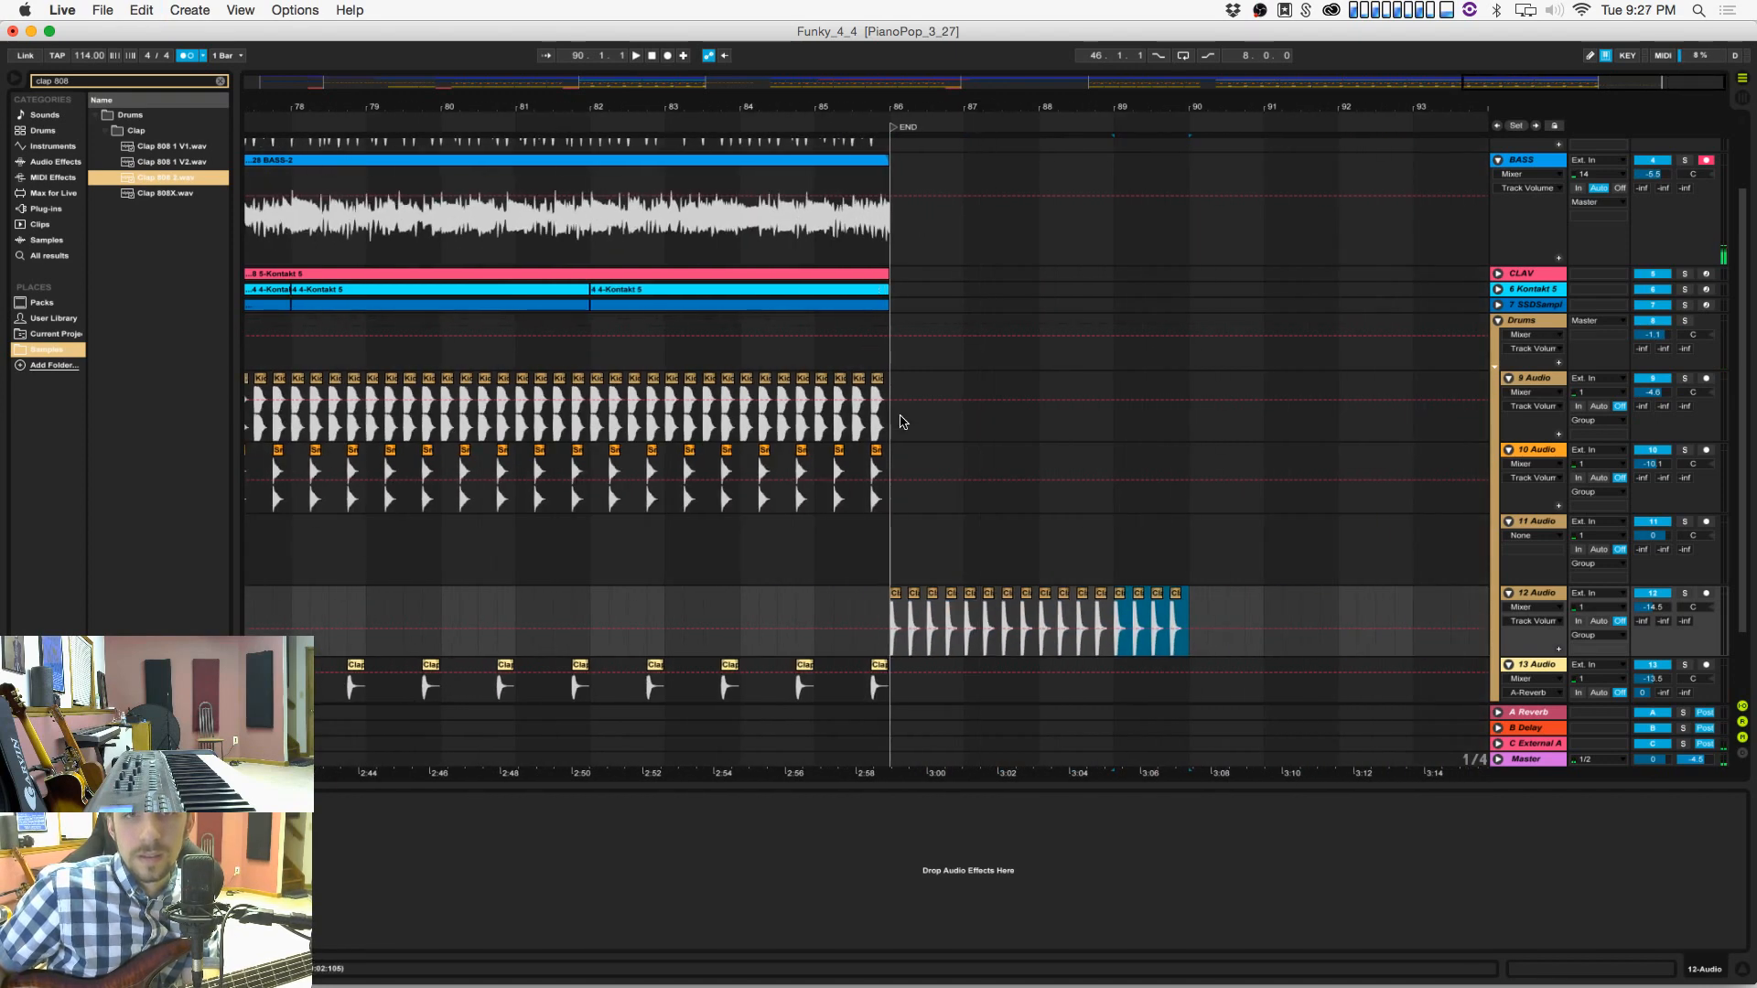
{"action": "left_click", "coordinate": [893, 424]}
{"action": "left_click", "coordinate": [893, 363]}
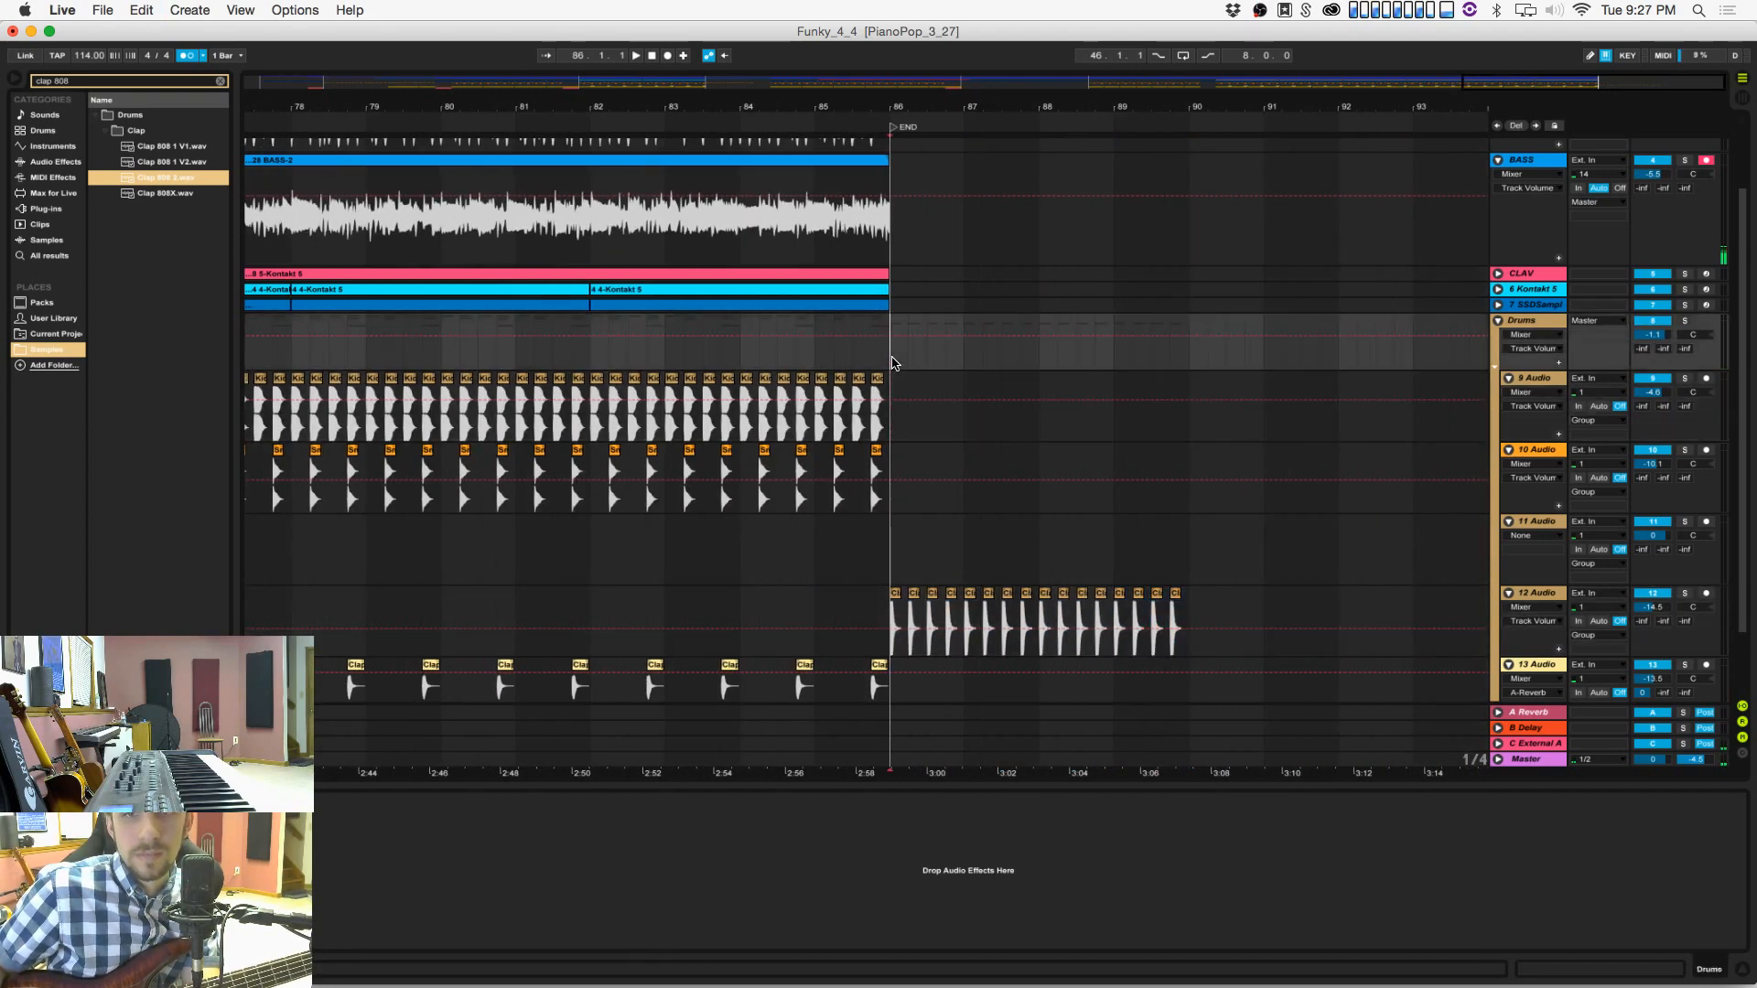
{"action": "left_click", "coordinate": [901, 509]}
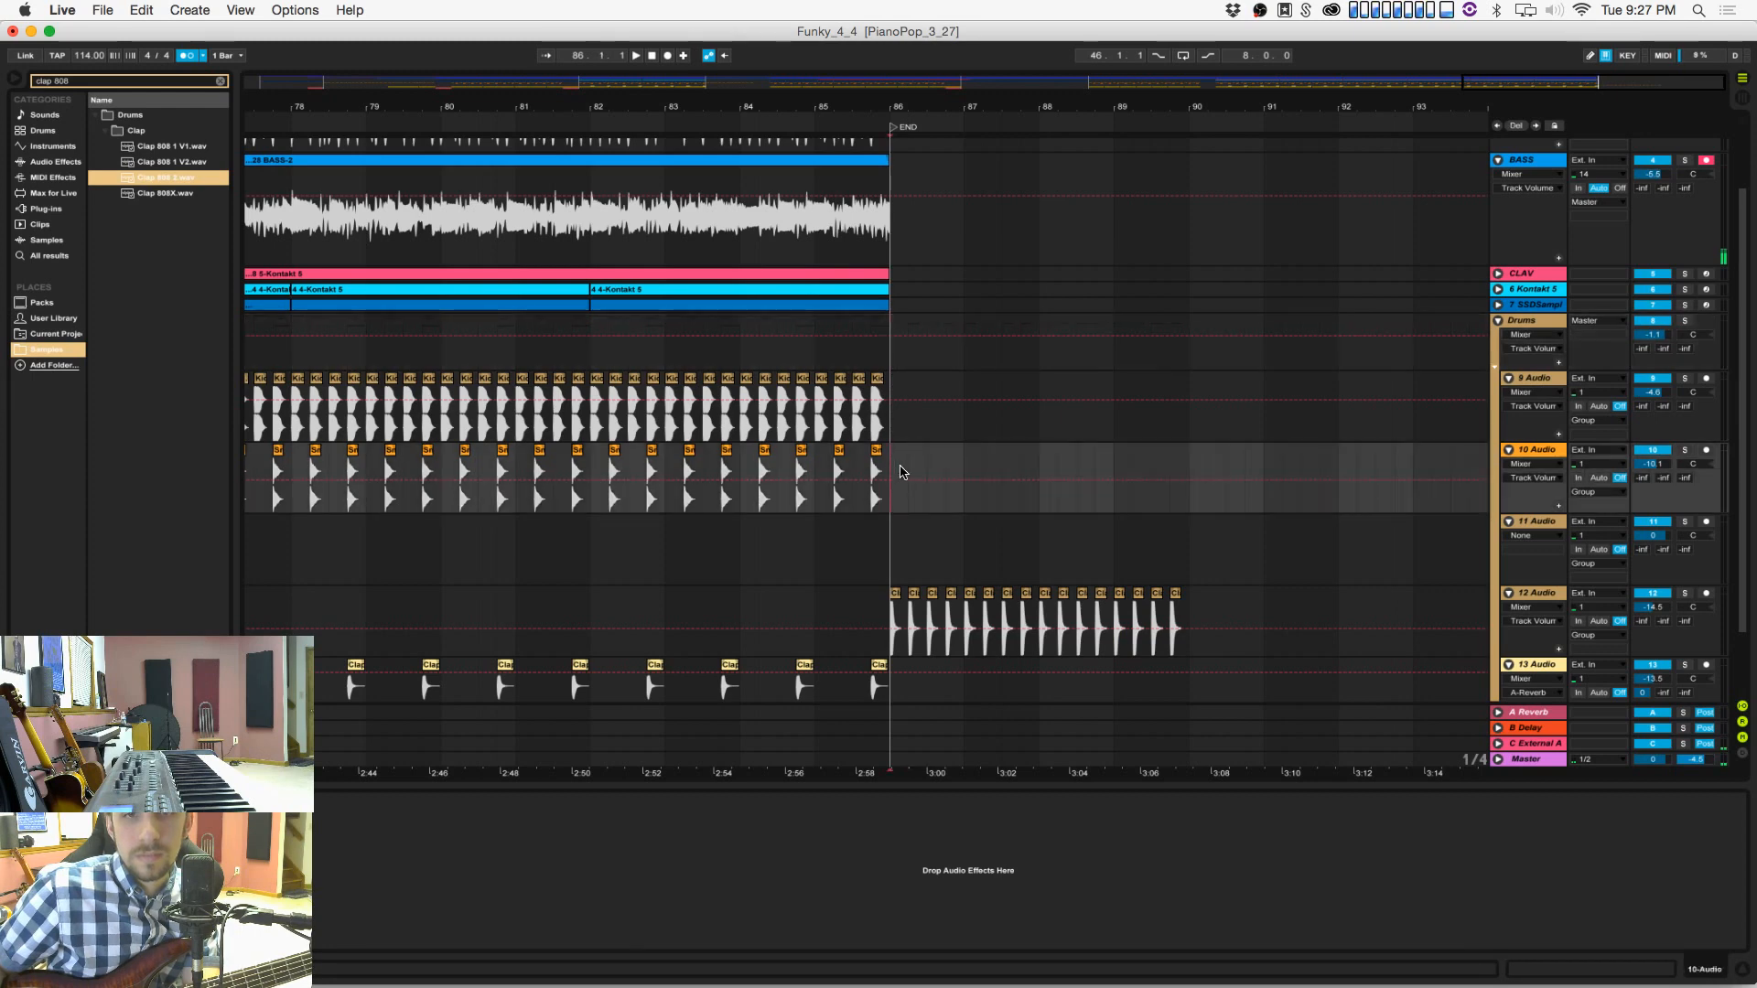
{"action": "scroll", "coordinate": [940, 284], "scroll_direction": "up", "scroll_amount": 2}
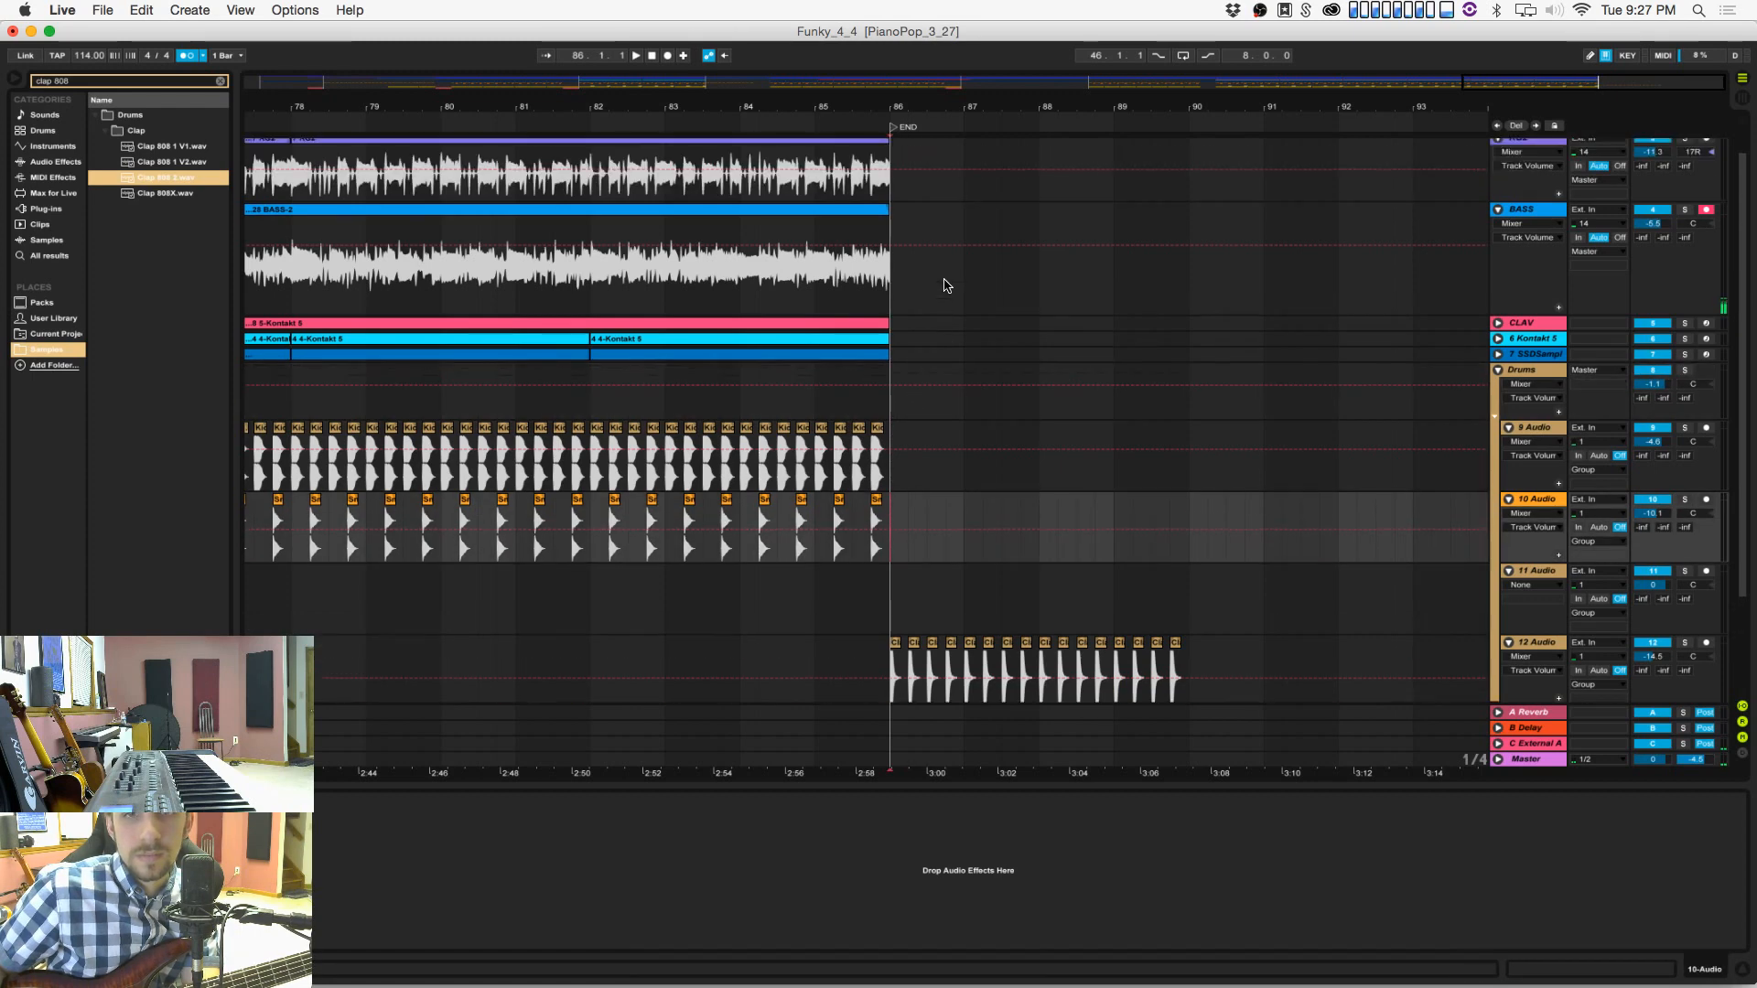
{"action": "left_click", "coordinate": [898, 298]}
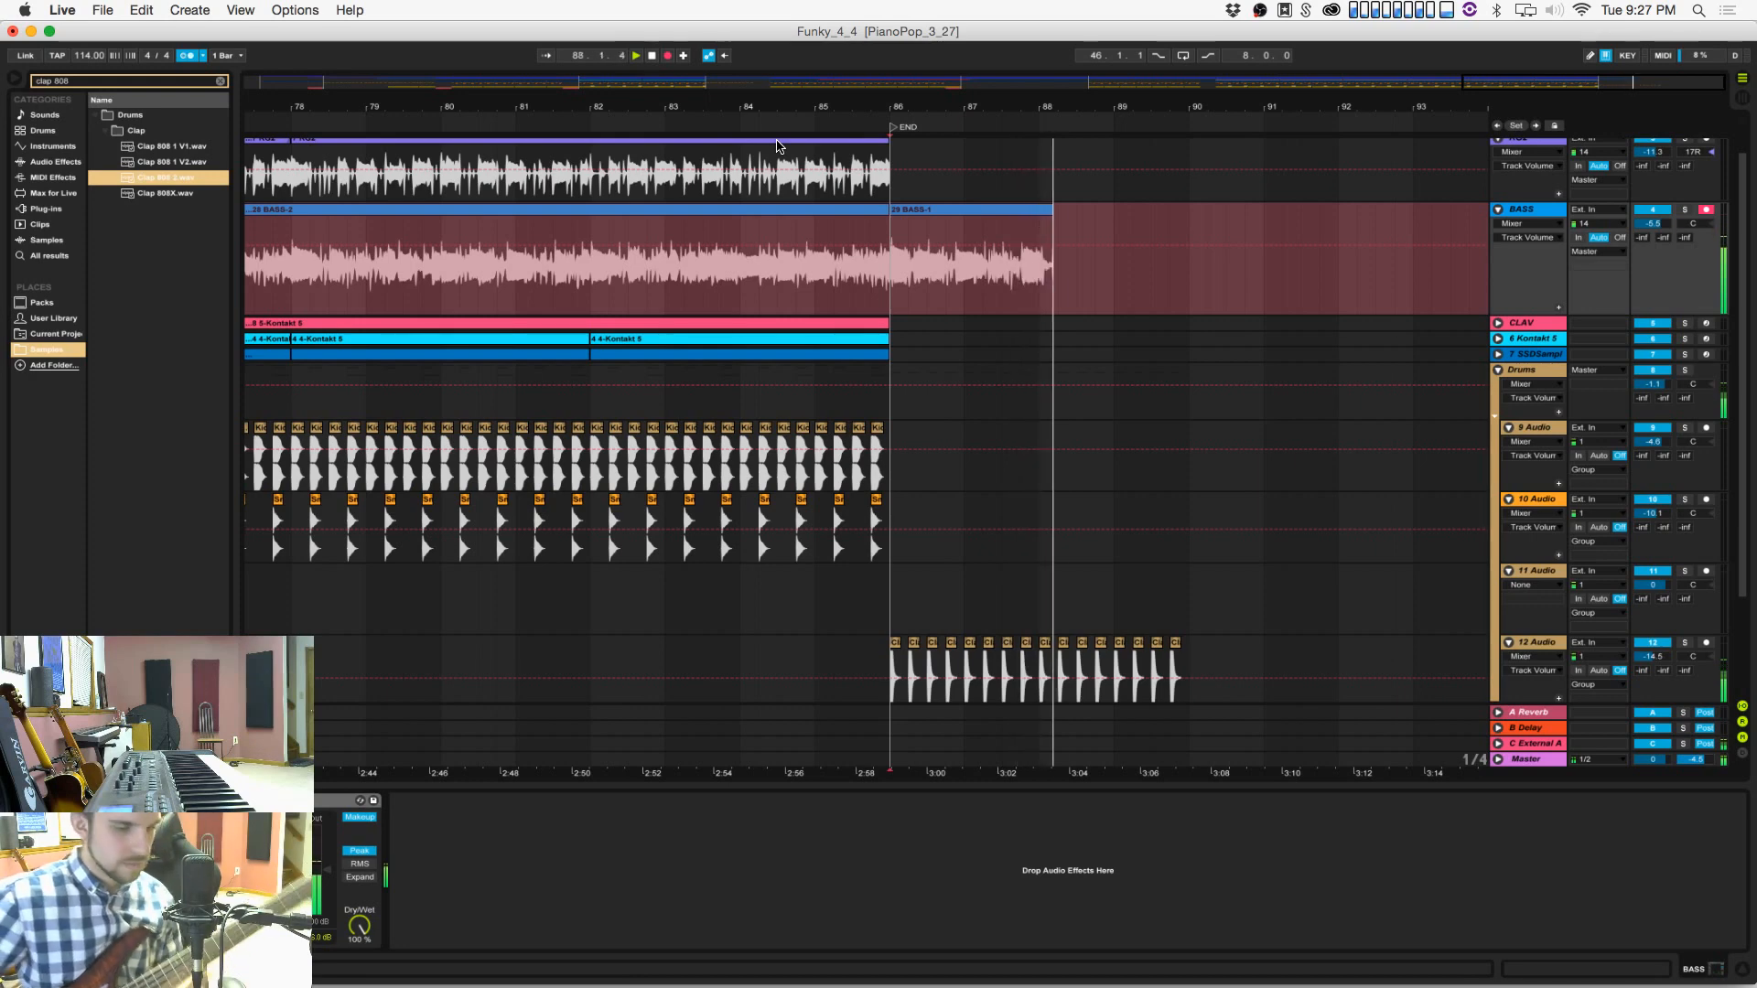
{"action": "key", "text": "super+z"}
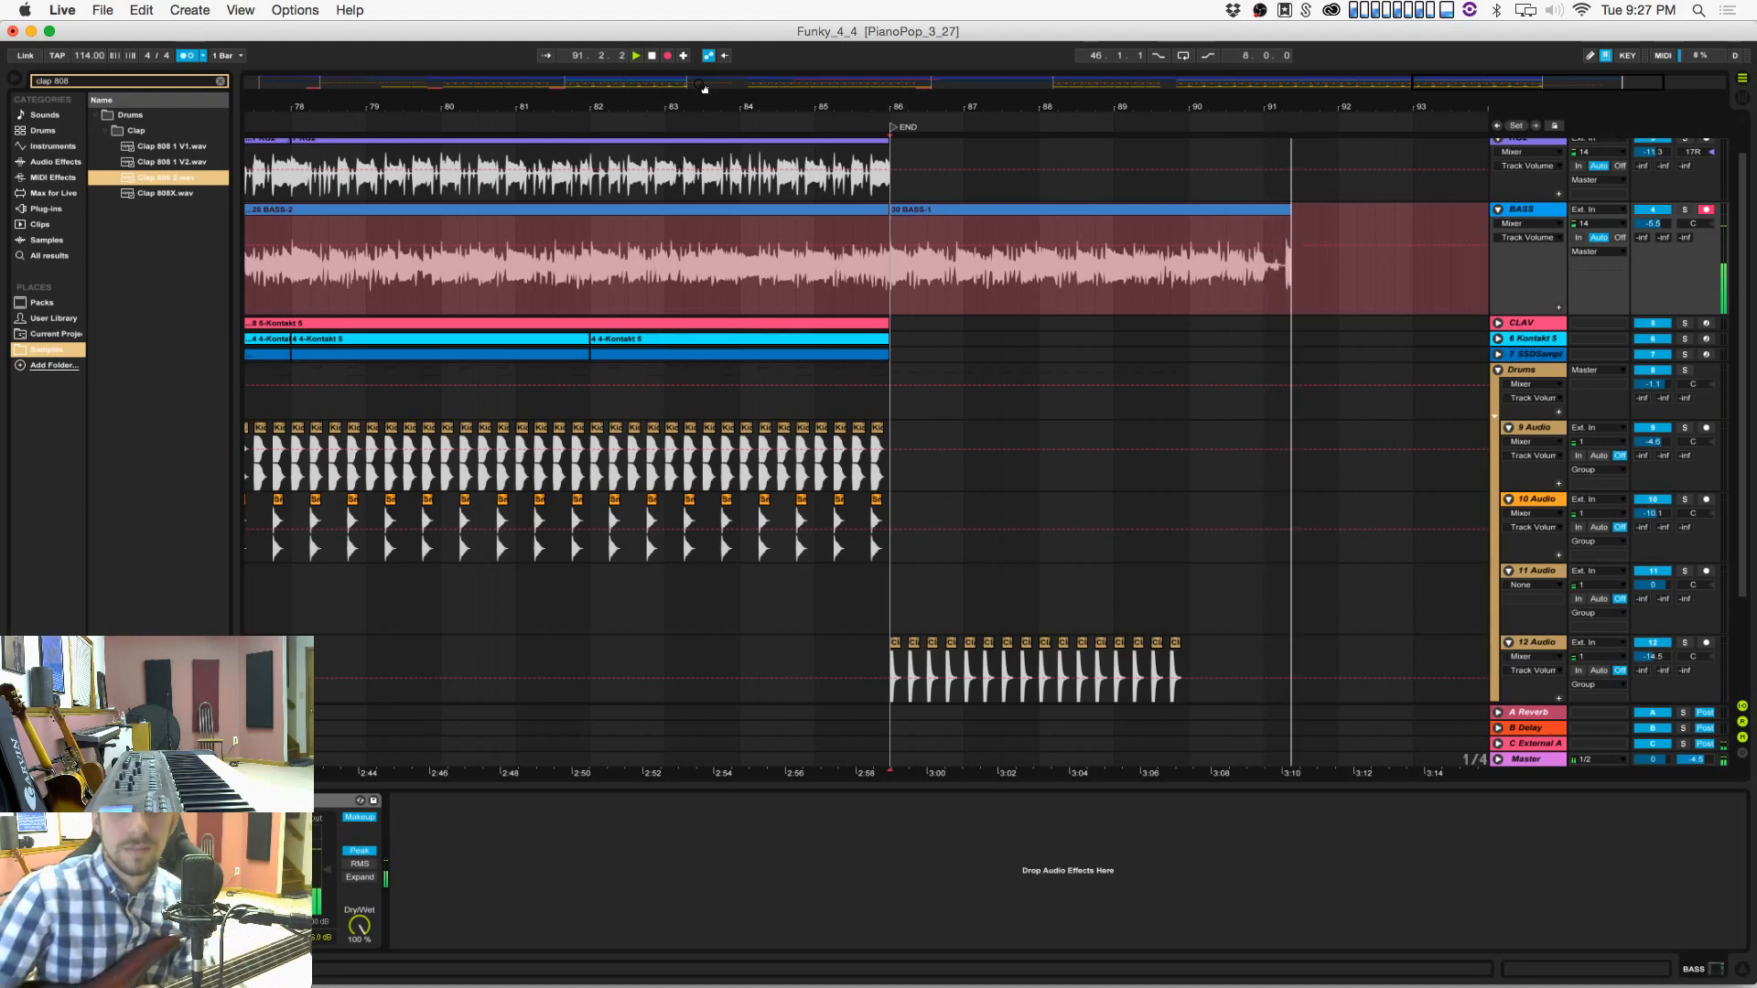
{"action": "key", "text": "space"}
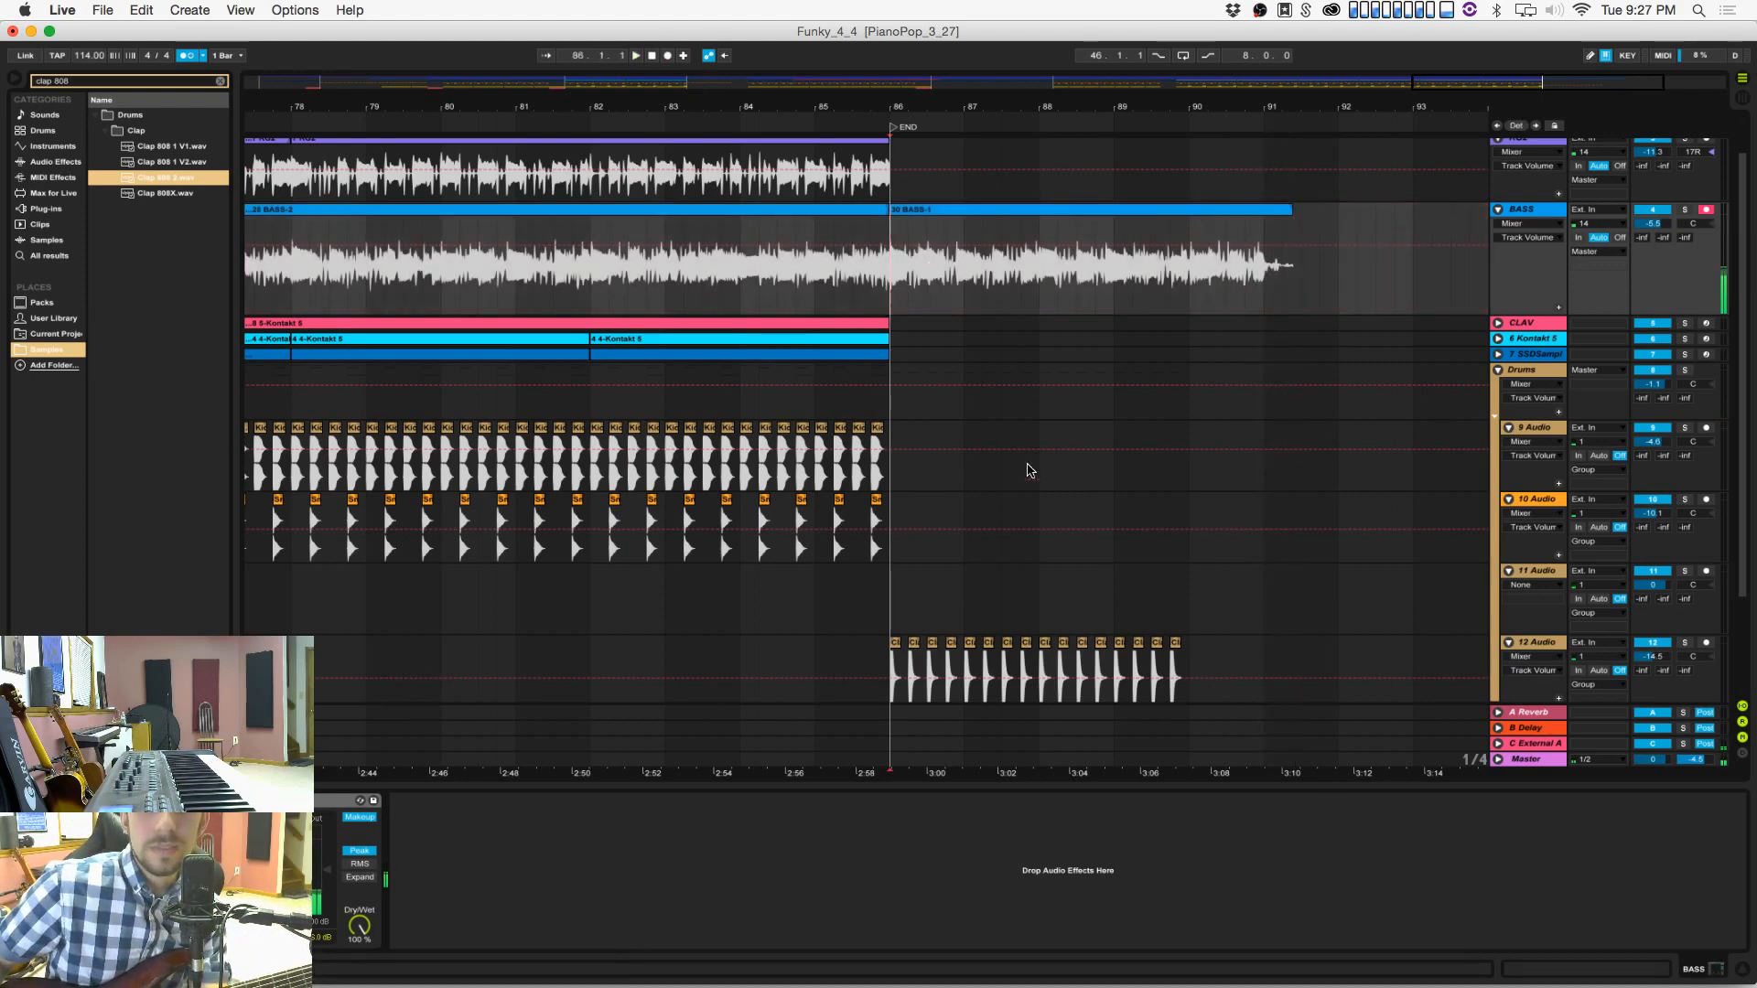
Step: Try duplicating the claps from bar 88 onward on 12 Audio, and undo the duplicate
{"action": "scroll", "coordinate": [1031, 470], "scroll_direction": "down", "scroll_amount": 3}
{"action": "left_click_drag", "start_coordinate": [1014, 108], "coordinate": [968, 83]}
{"action": "scroll", "coordinate": [981, 260], "scroll_direction": "up", "scroll_amount": 4}
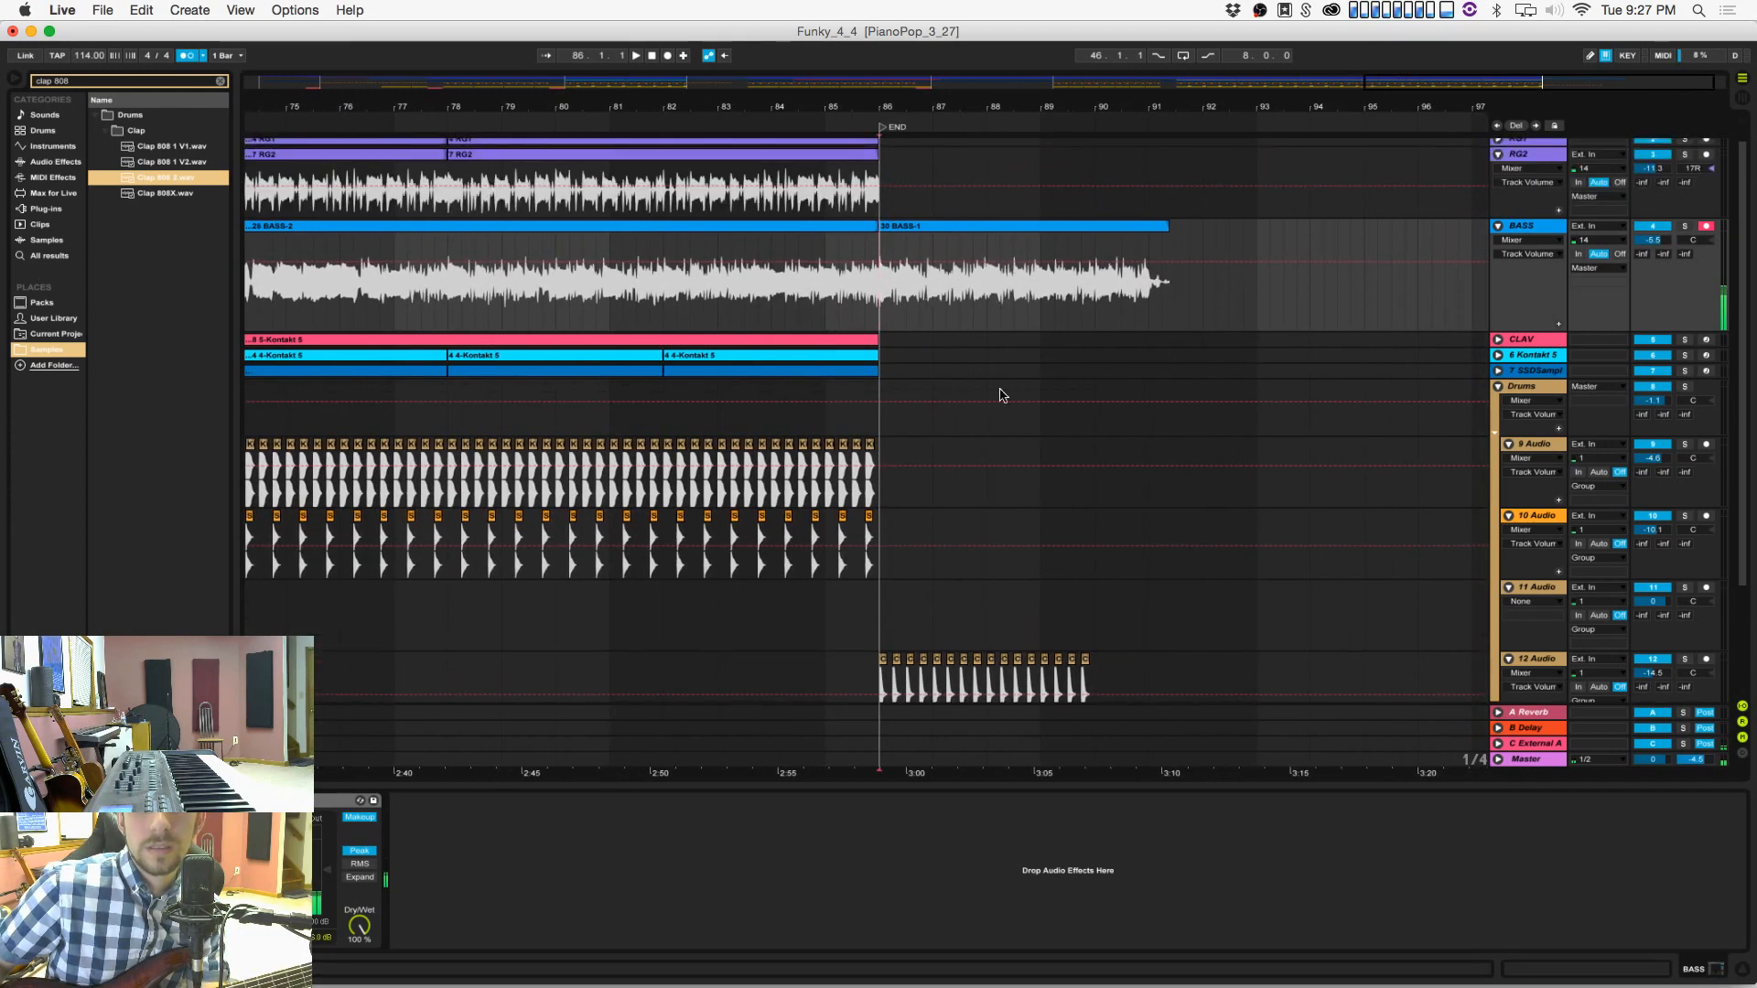
{"action": "scroll", "coordinate": [1001, 395], "scroll_direction": "down", "scroll_amount": 4}
{"action": "left_click_drag", "start_coordinate": [1090, 577], "coordinate": [1014, 586]}
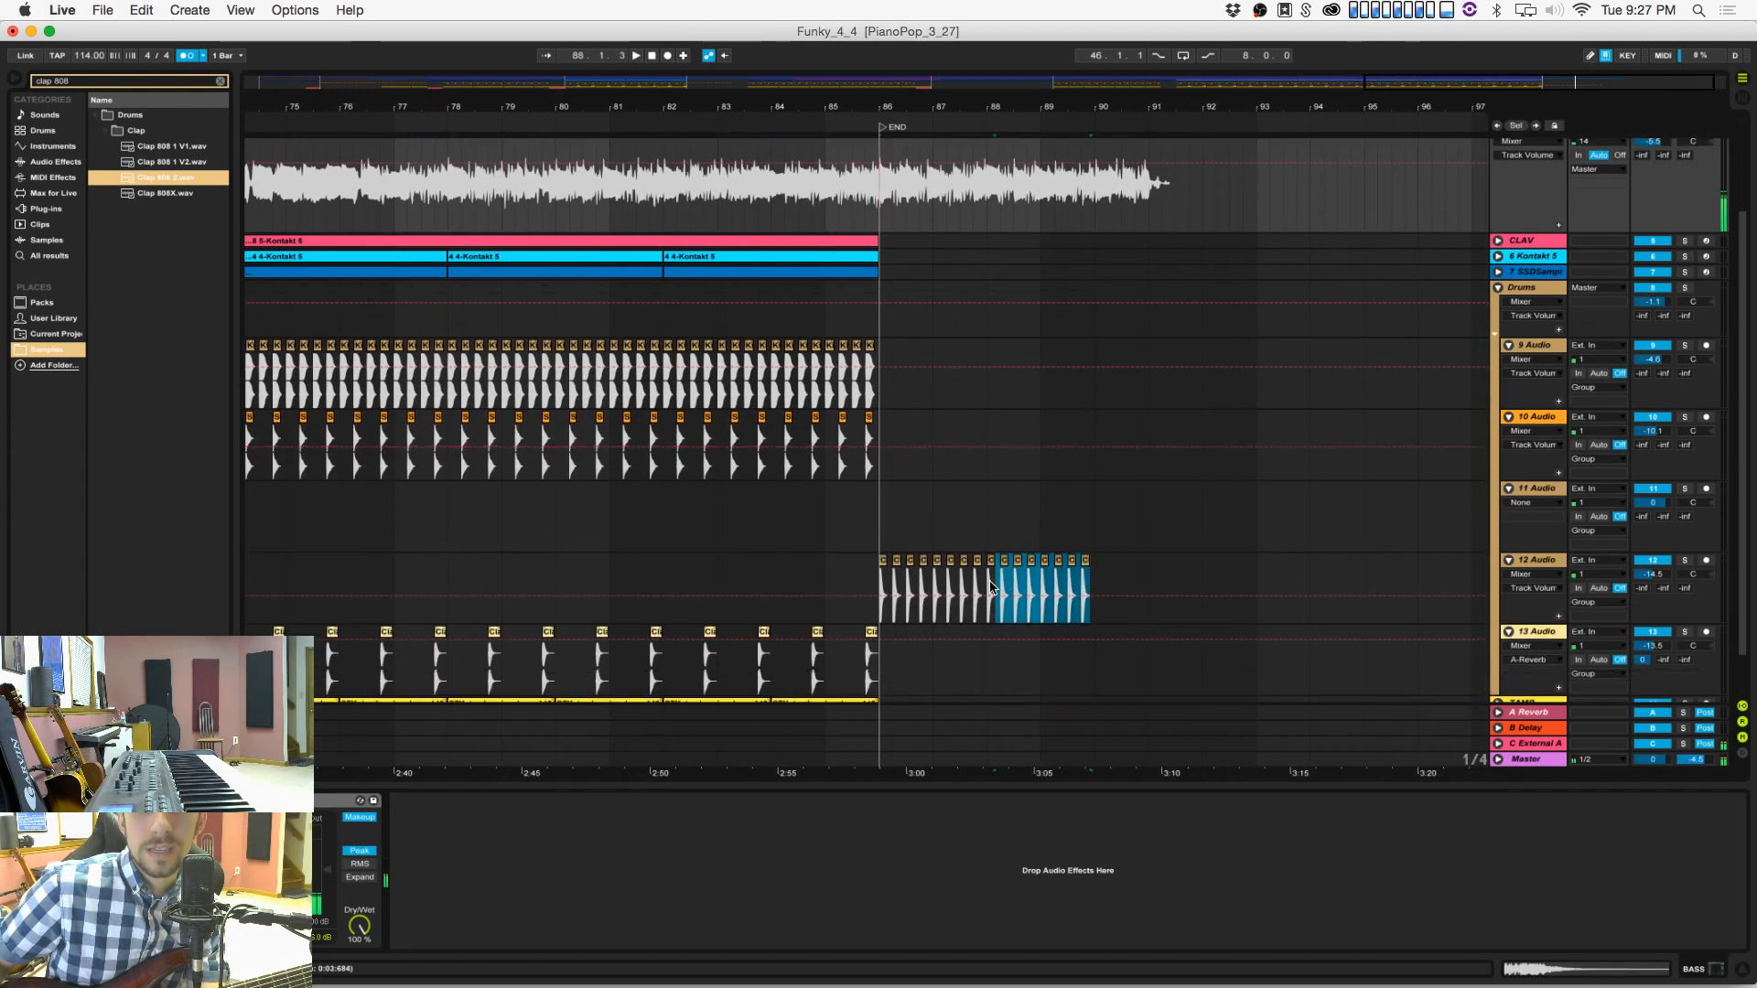
{"action": "key", "text": "ctrl+d"}
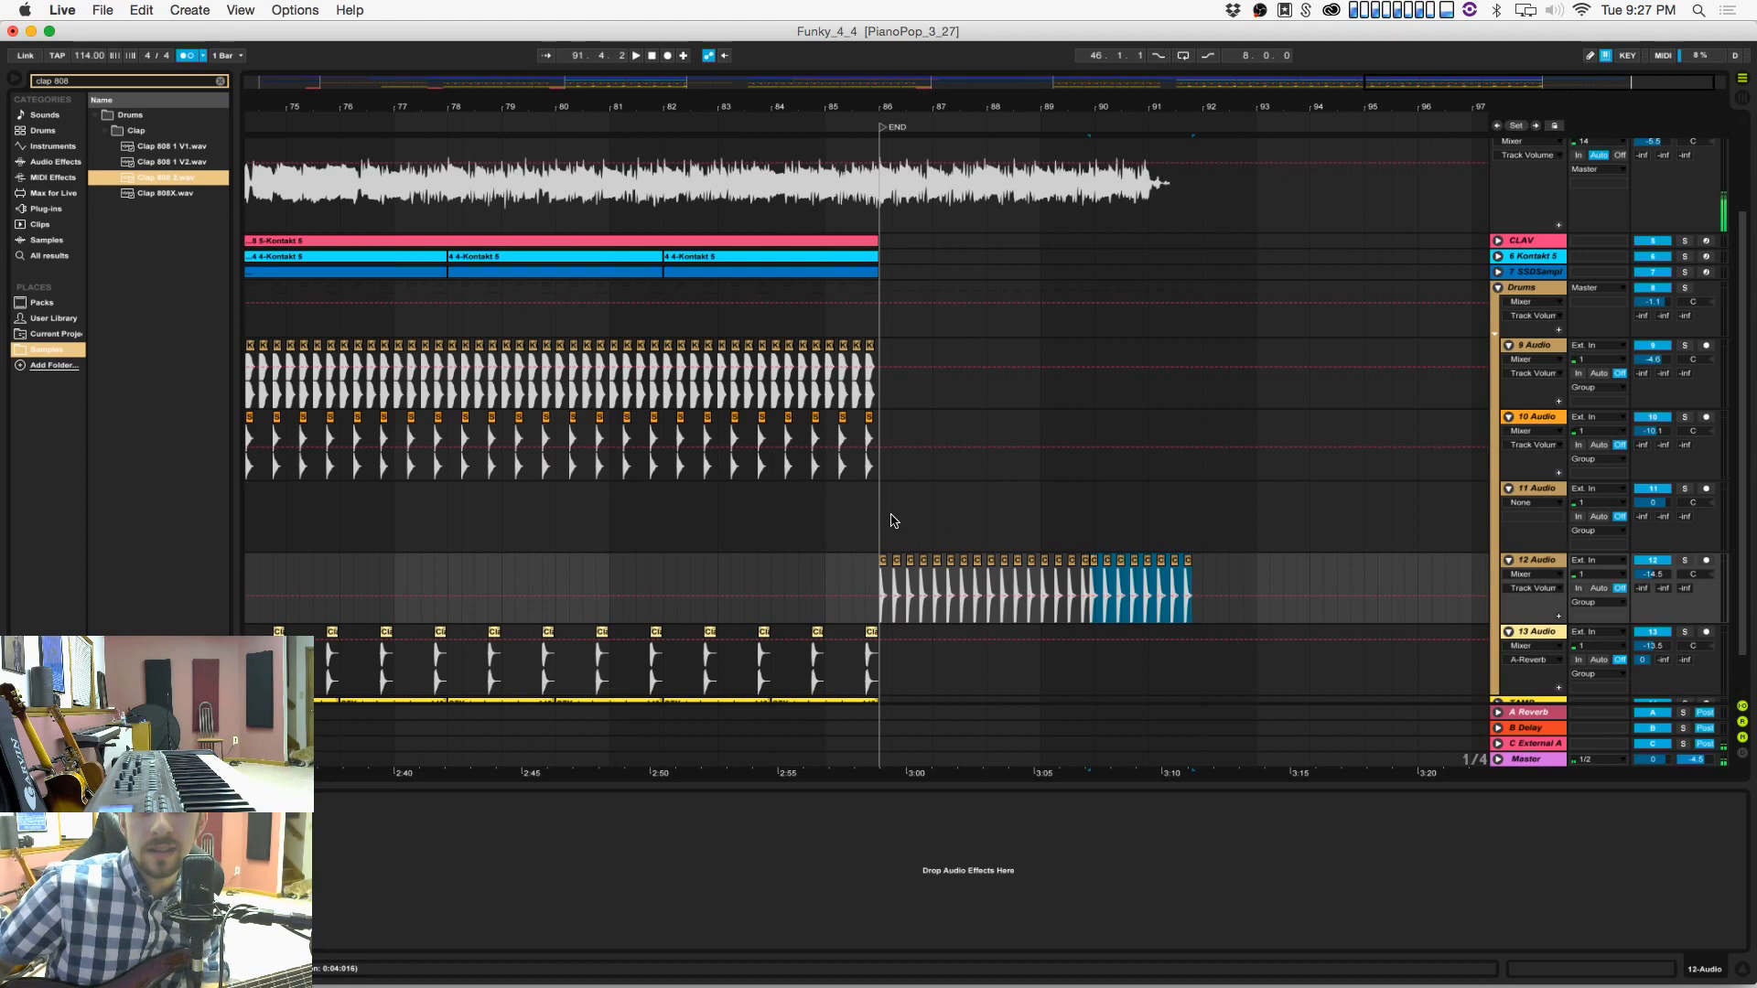
{"action": "key", "text": "super+z"}
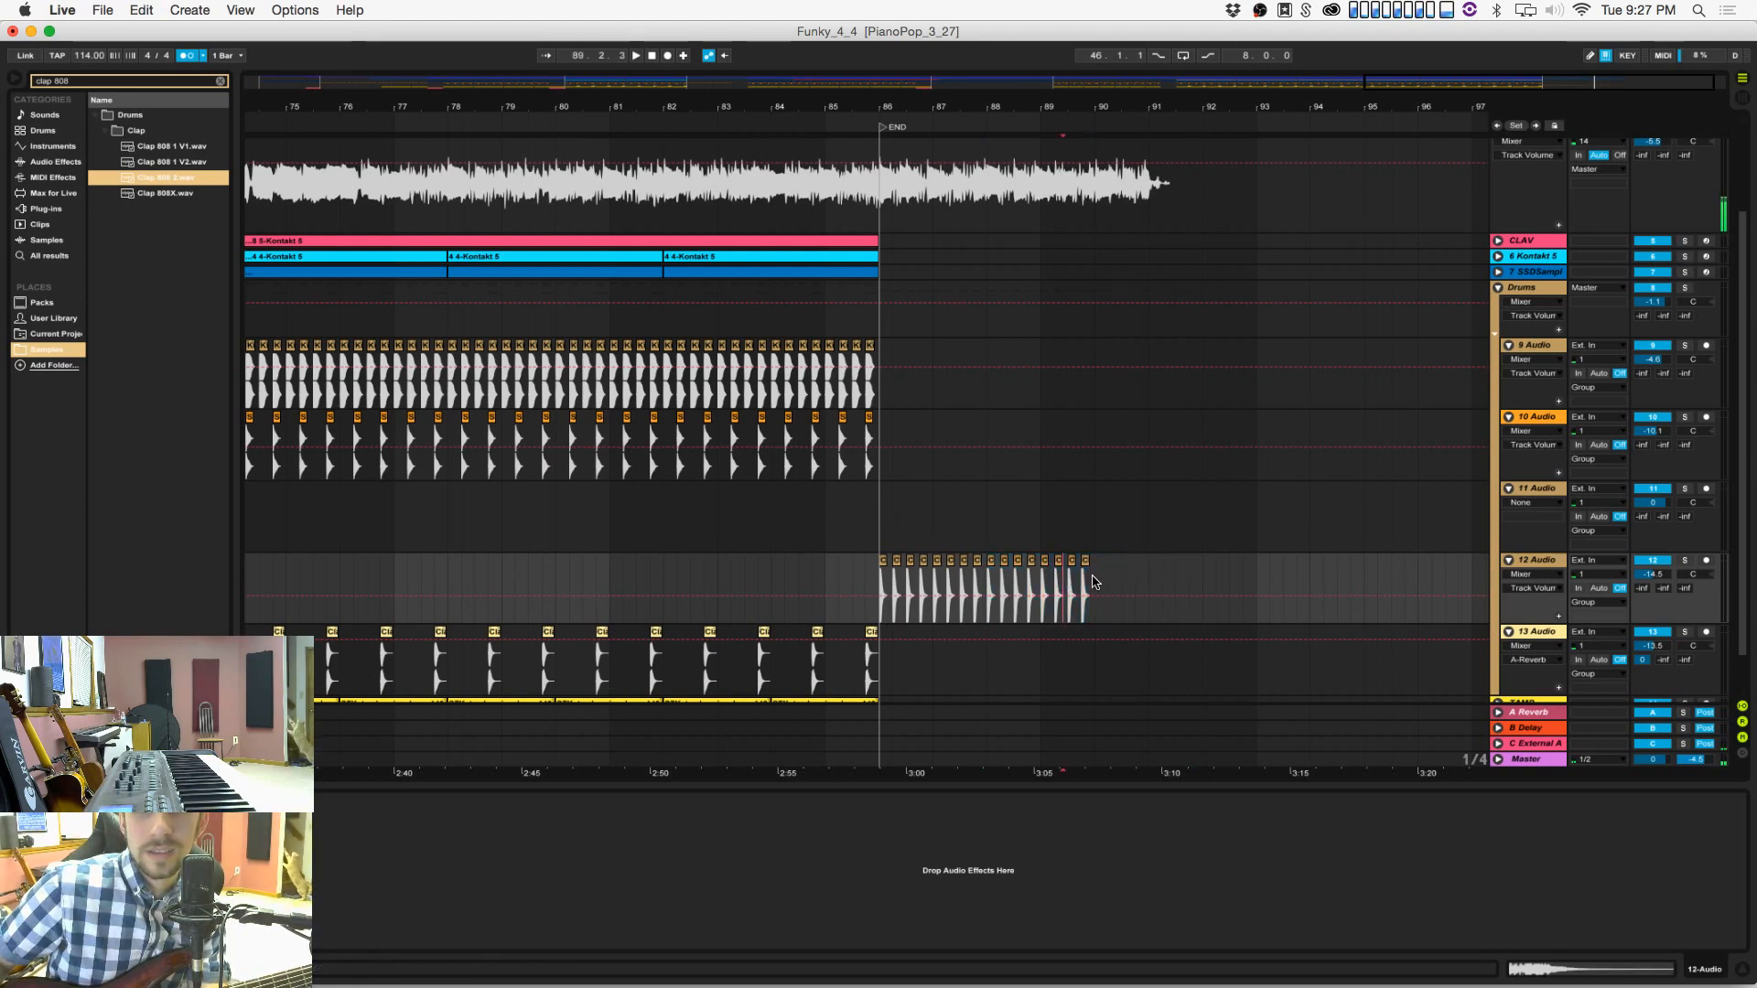
Step: Duplicate the claps of bars 88 and 89 on 12 Audio to extend them to bar 92, and save the set
{"action": "left_click", "coordinate": [1096, 583]}
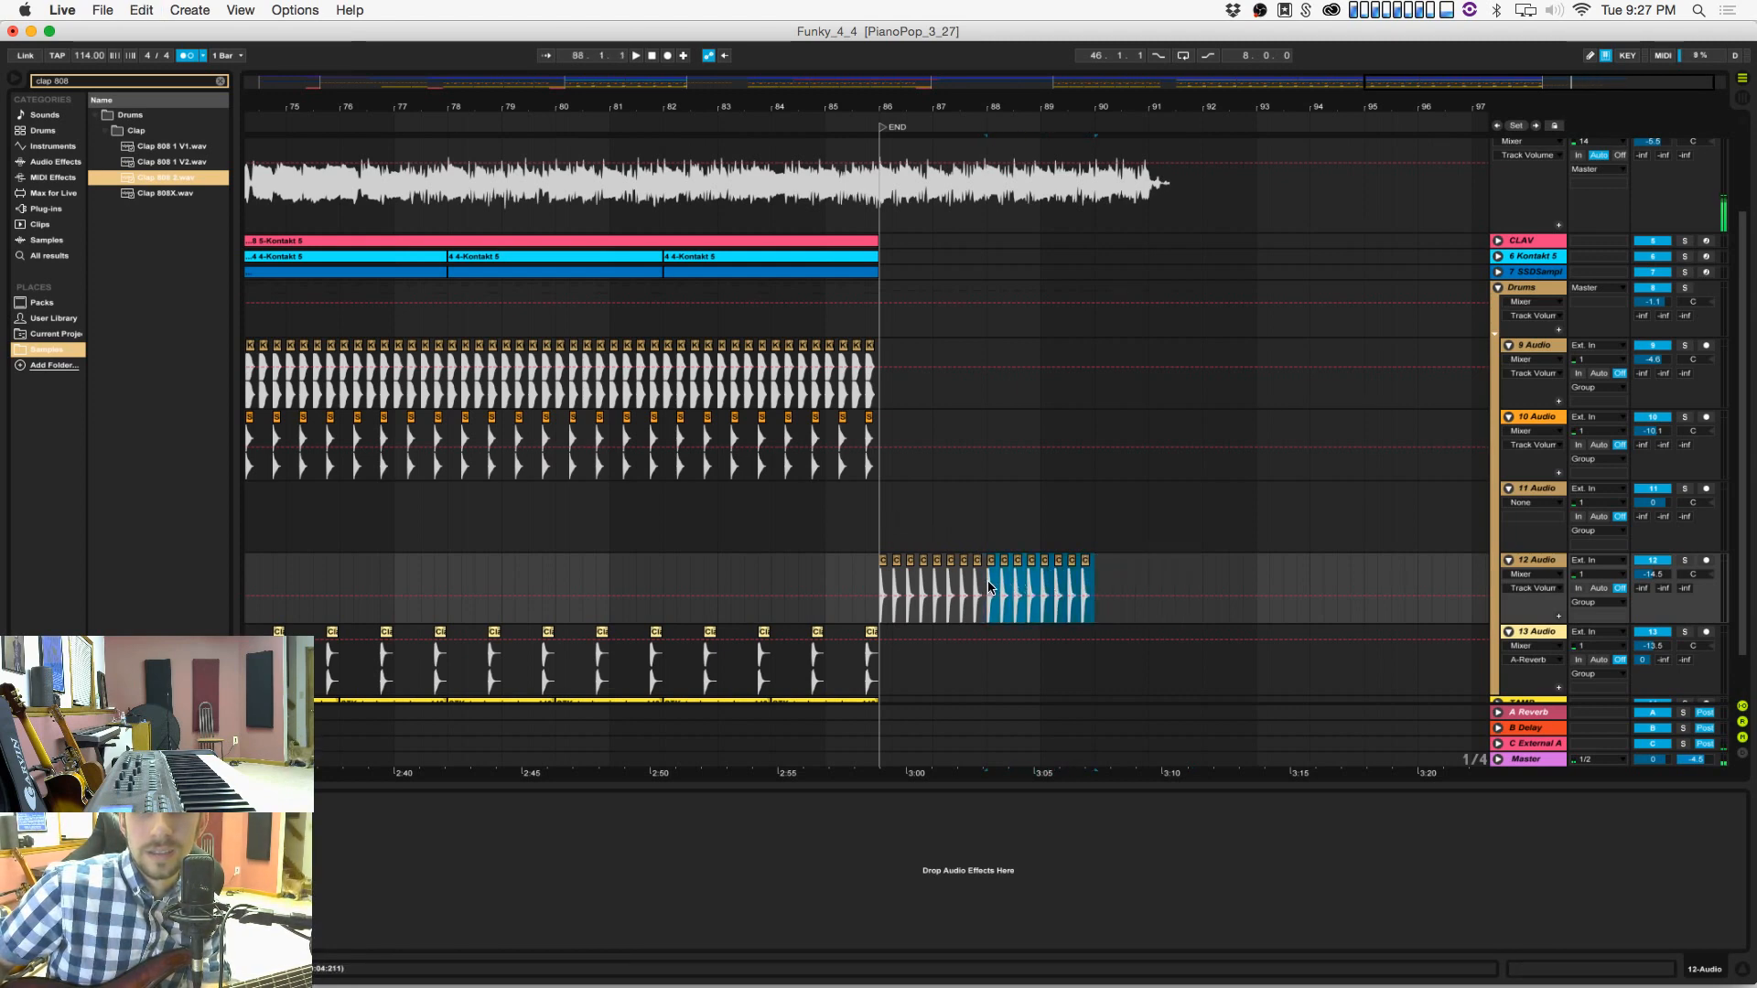
{"action": "key", "text": "super+d"}
{"action": "left_click", "coordinate": [881, 529]}
{"action": "key", "text": "super+s"}
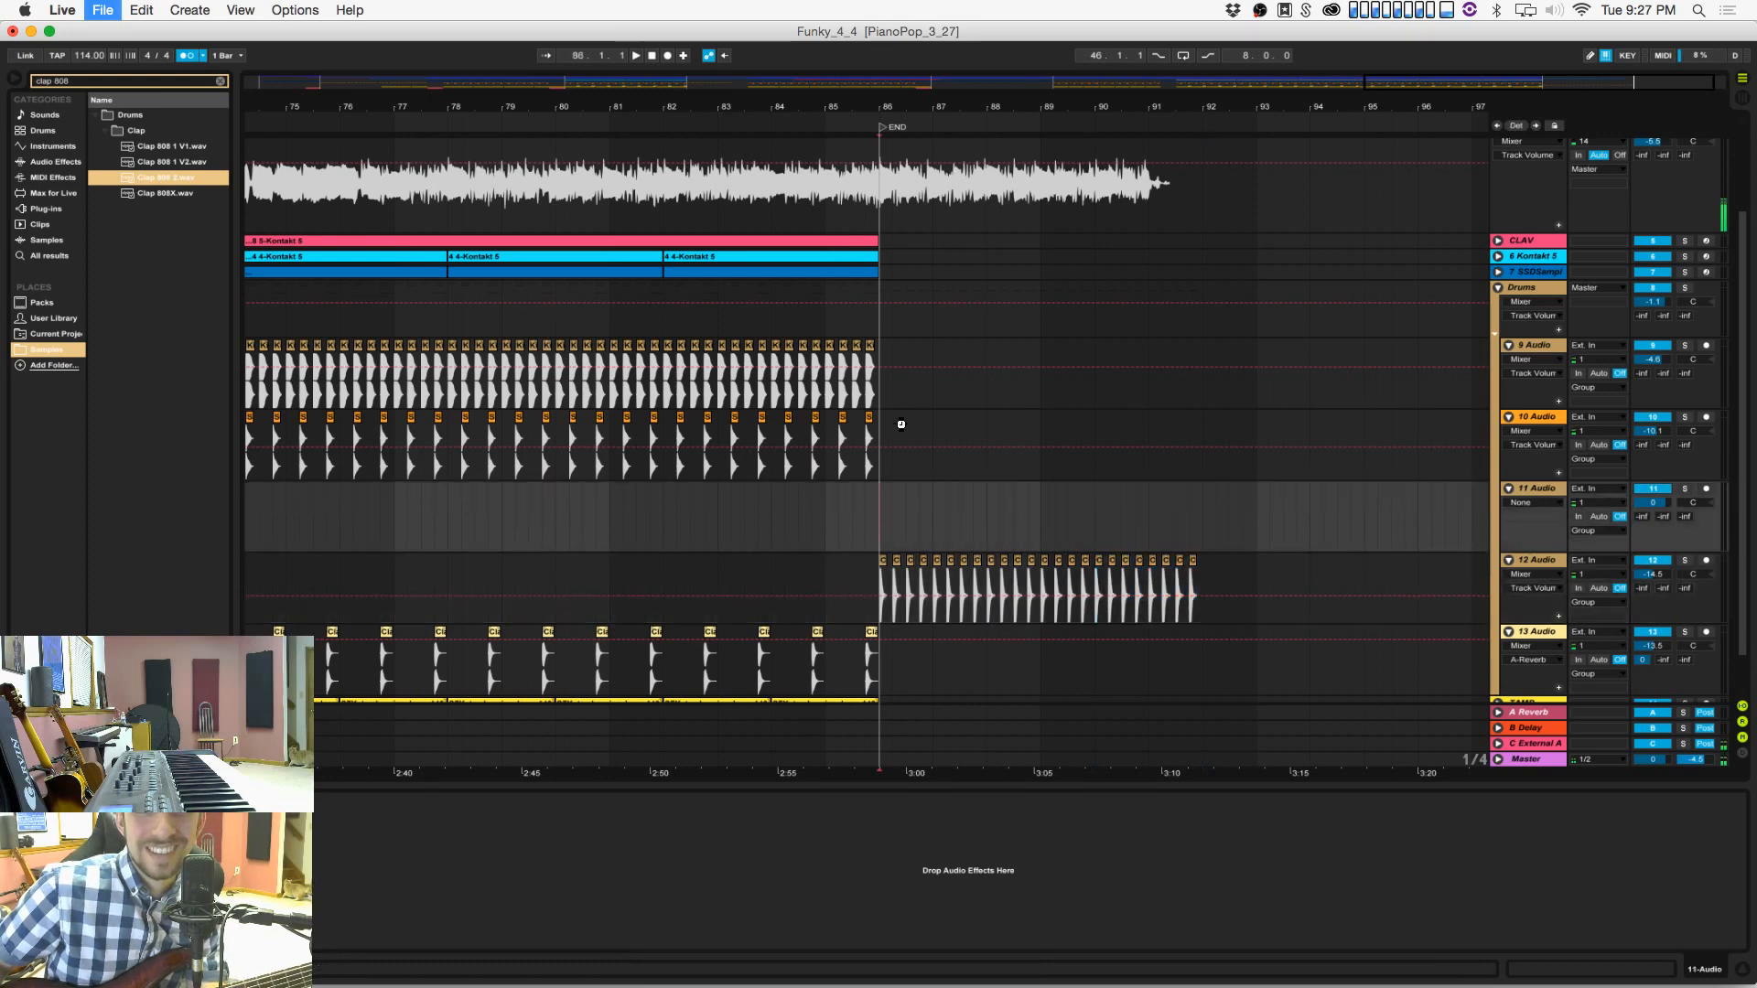
Step: Try recording a new bass take over the ending from the END marker, and discard it
{"action": "scroll", "coordinate": [925, 329], "scroll_direction": "up", "scroll_amount": 3}
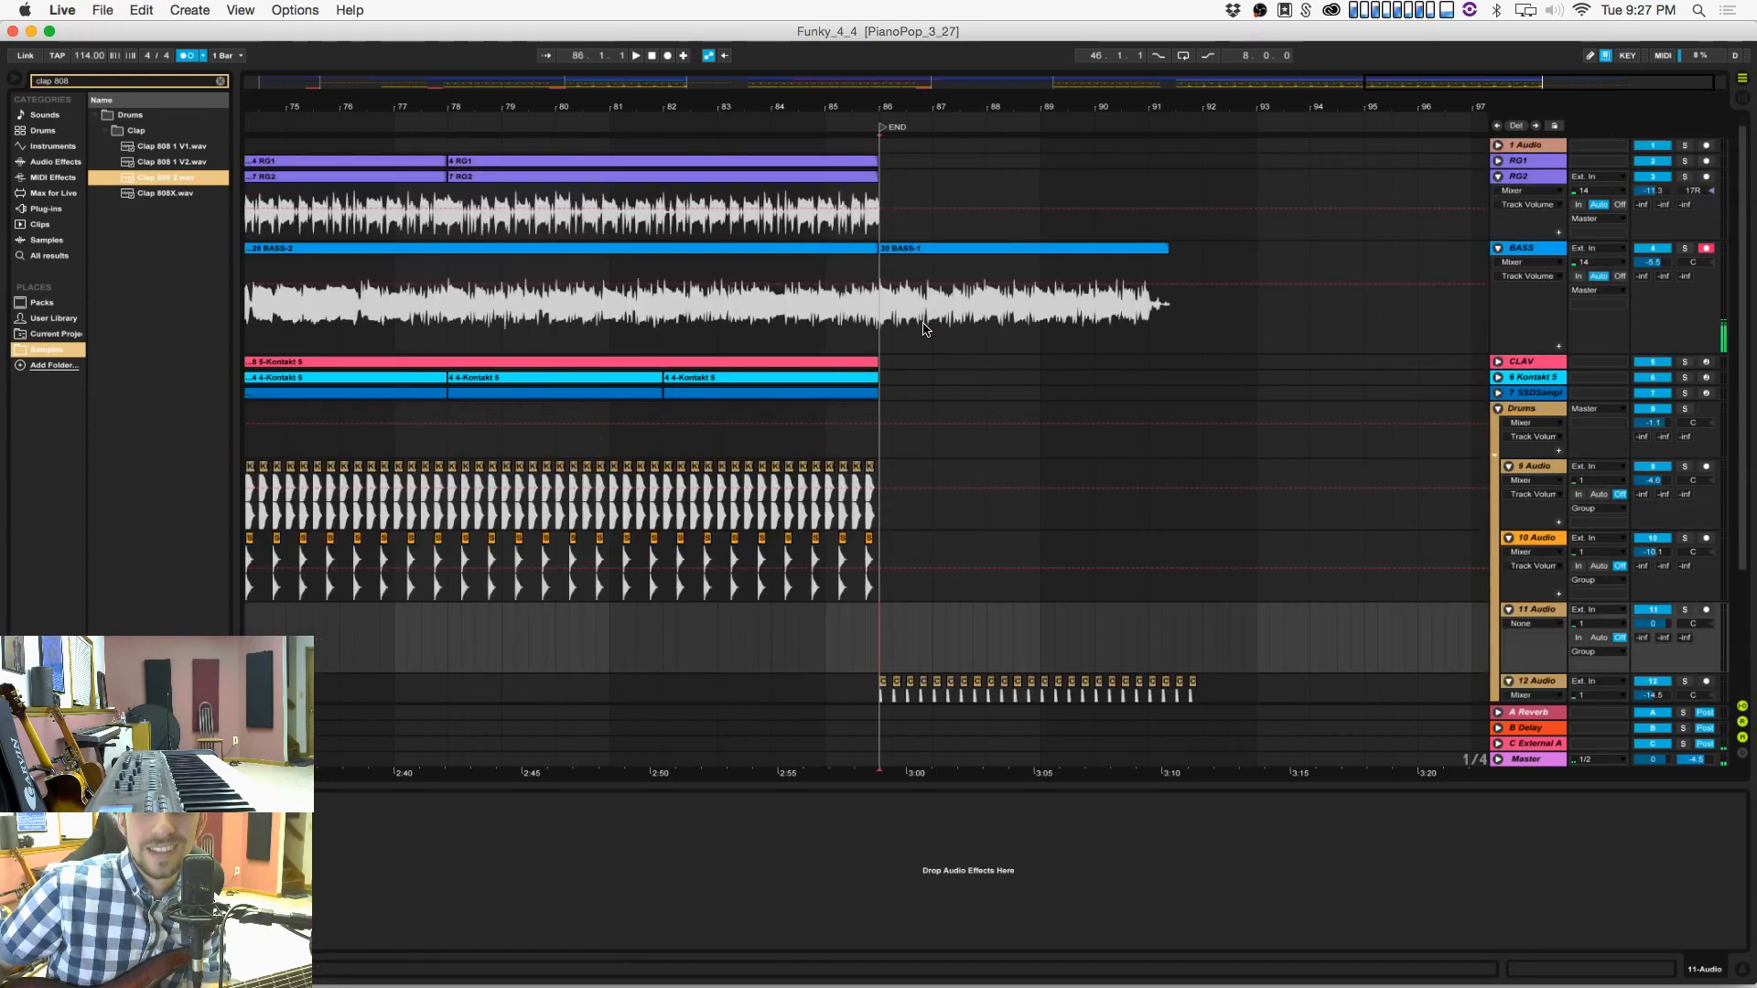
{"action": "left_click", "coordinate": [884, 311]}
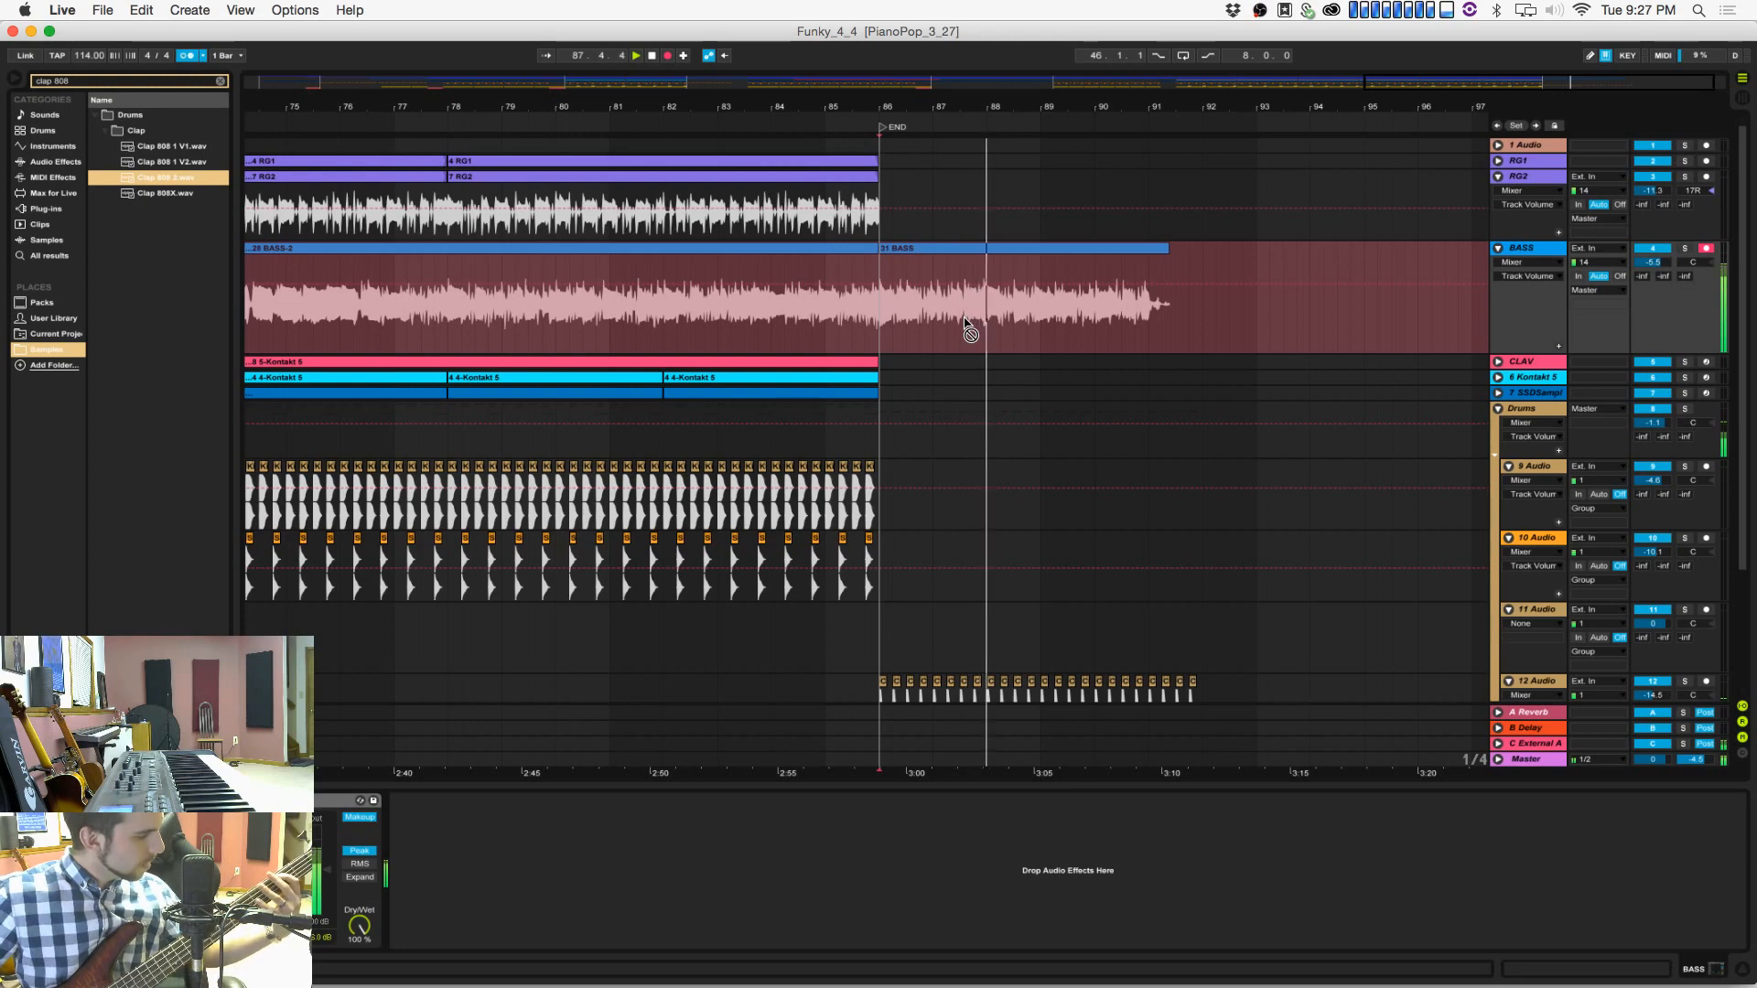
{"action": "key", "text": "space"}
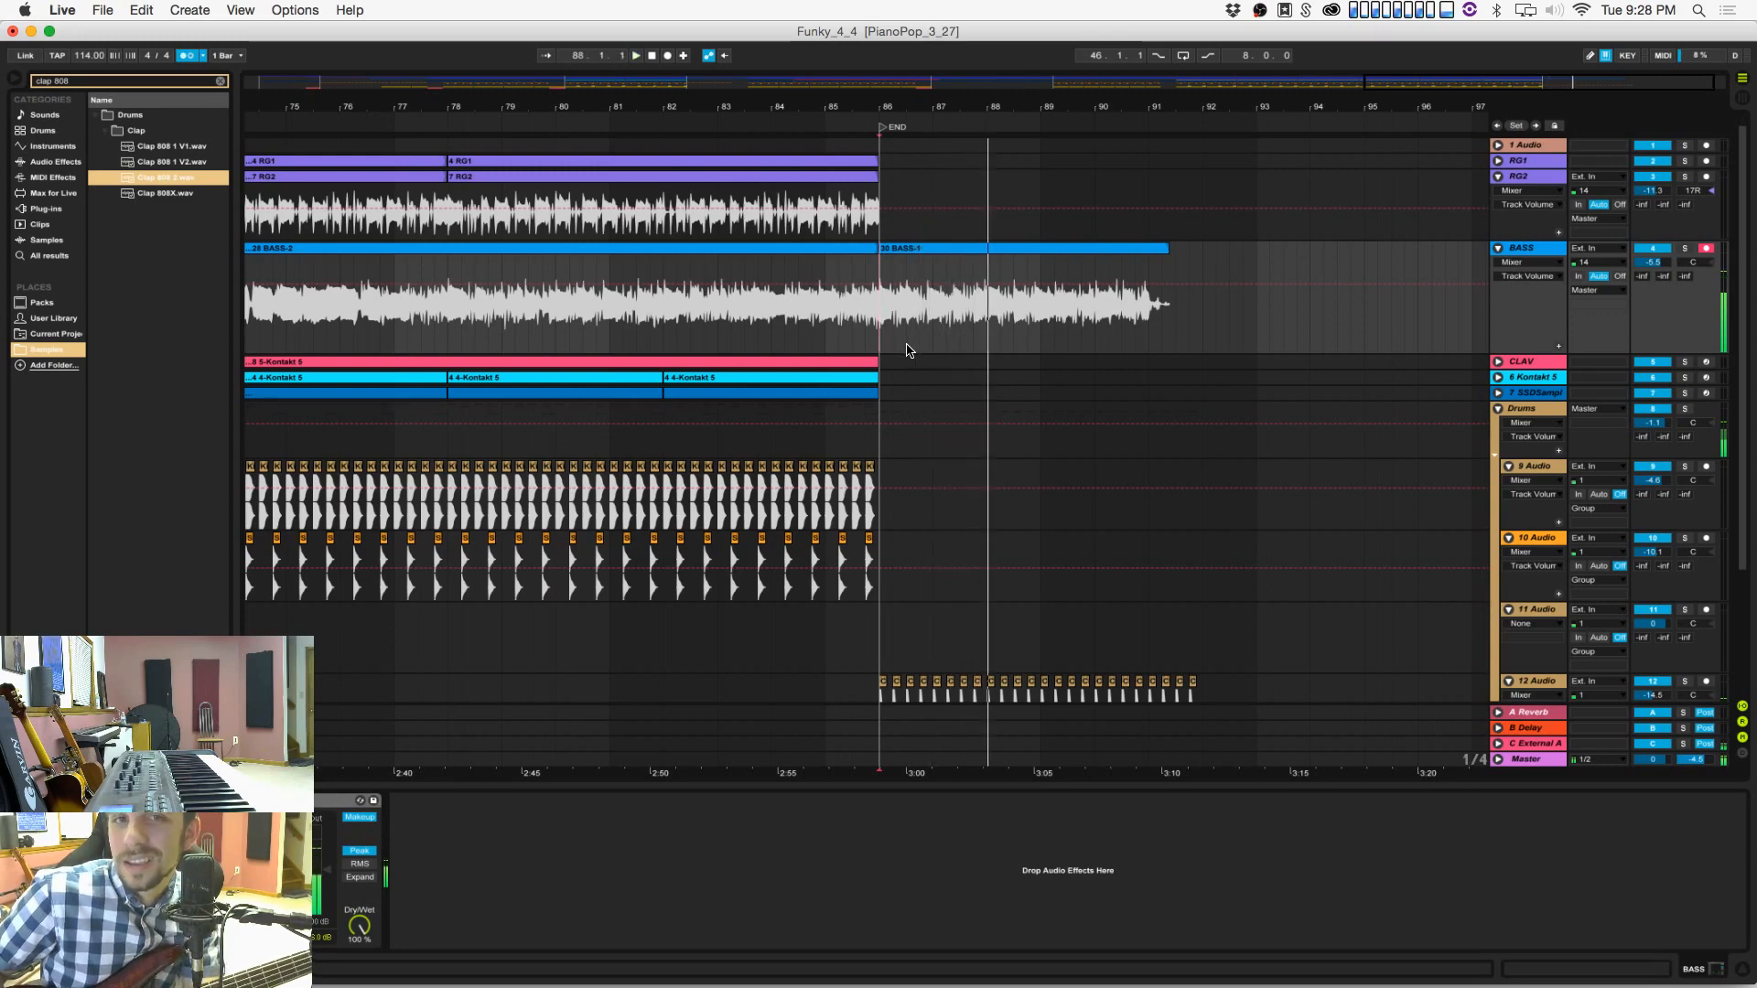
Step: Re-record the ending bass from the END marker until it ends on a sustained note at about bar 96
{"action": "key", "text": "space"}
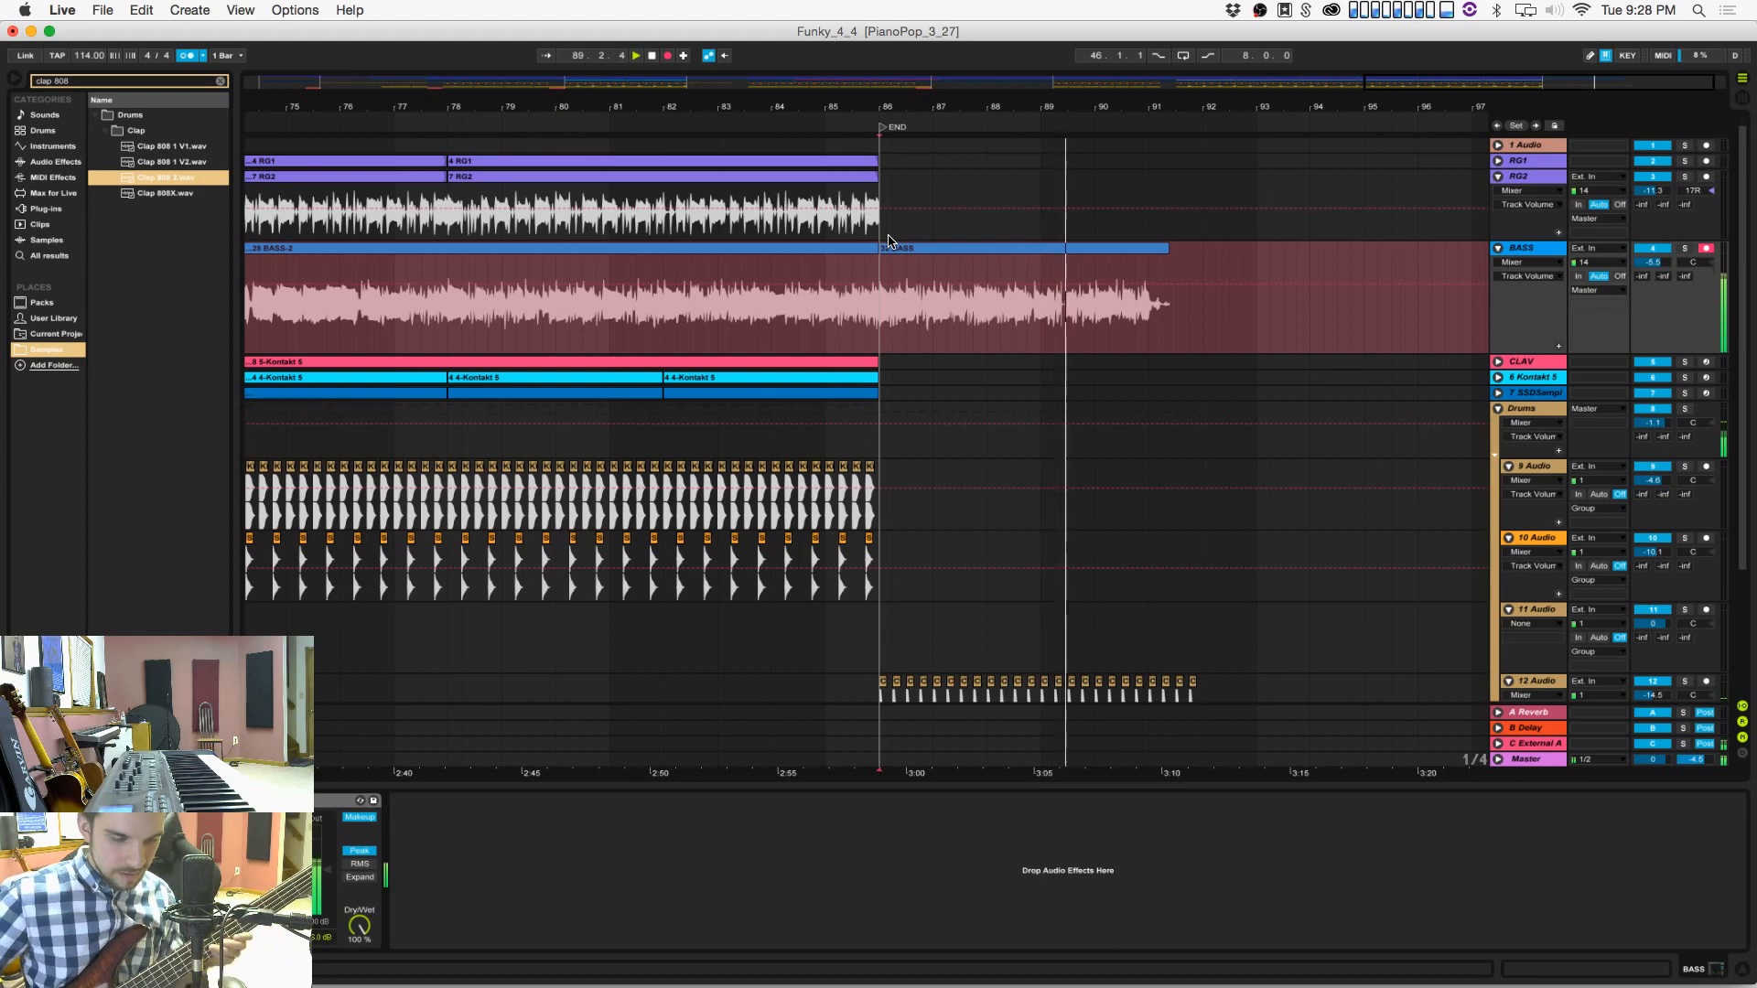
{"action": "key", "text": "F9"}
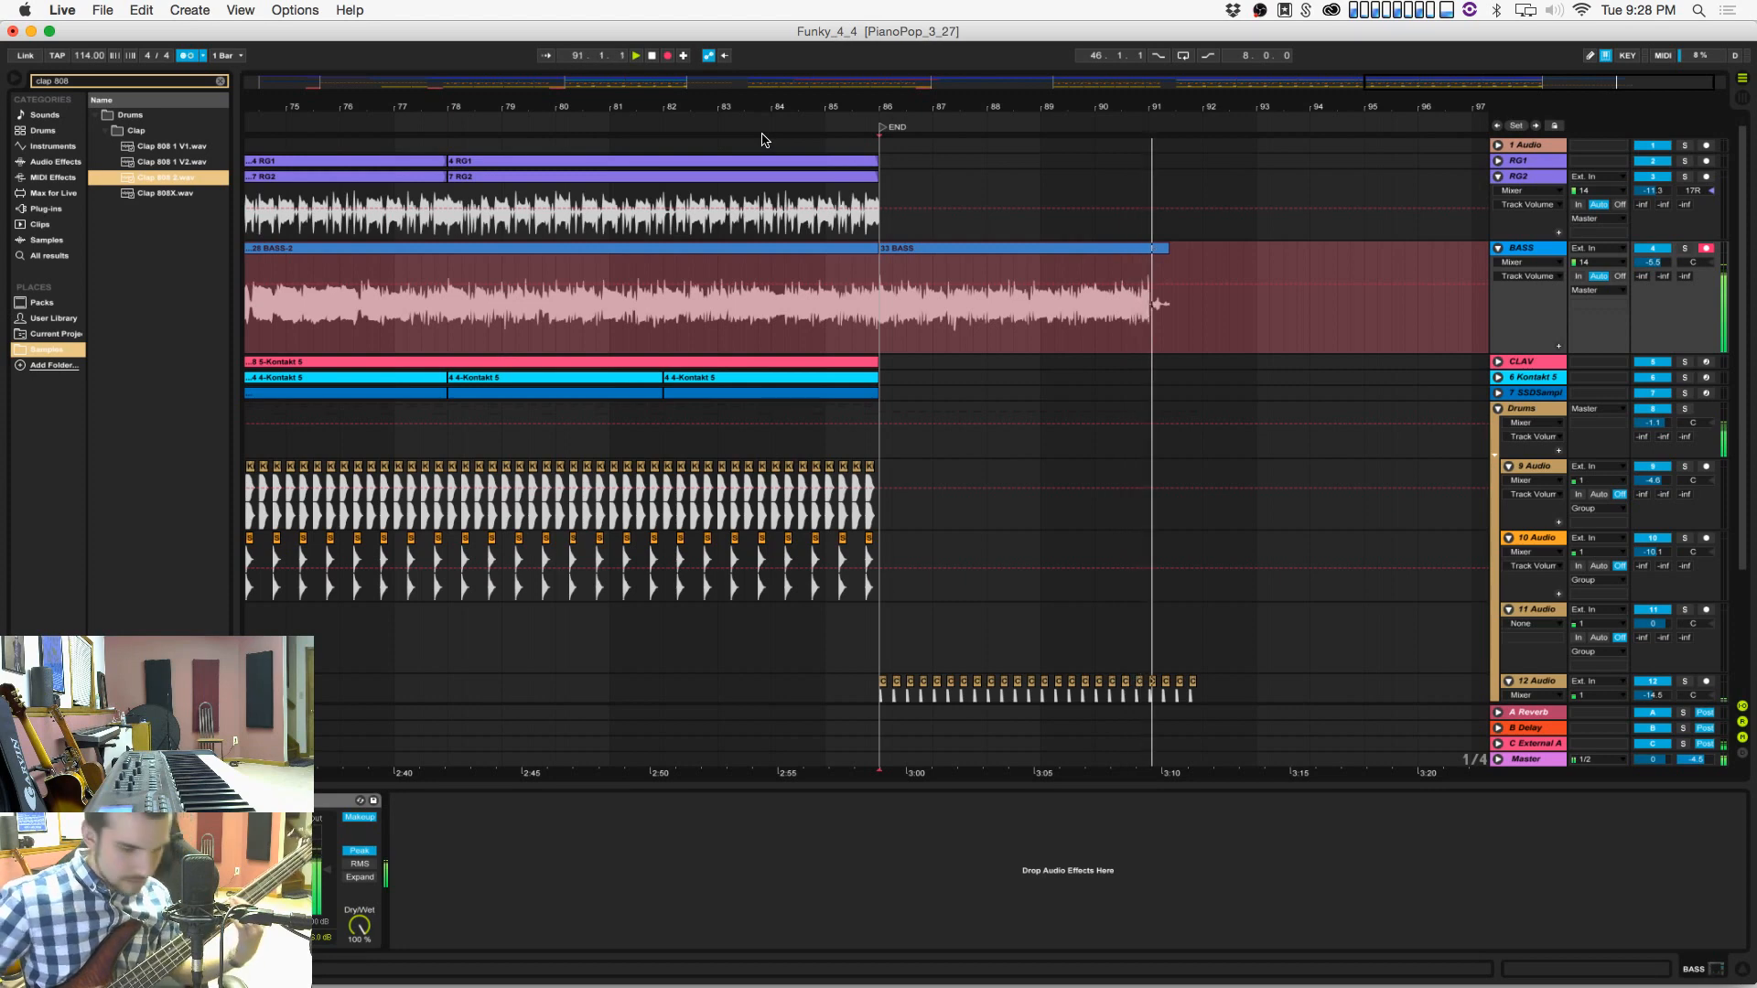
{"action": "key", "text": "F9"}
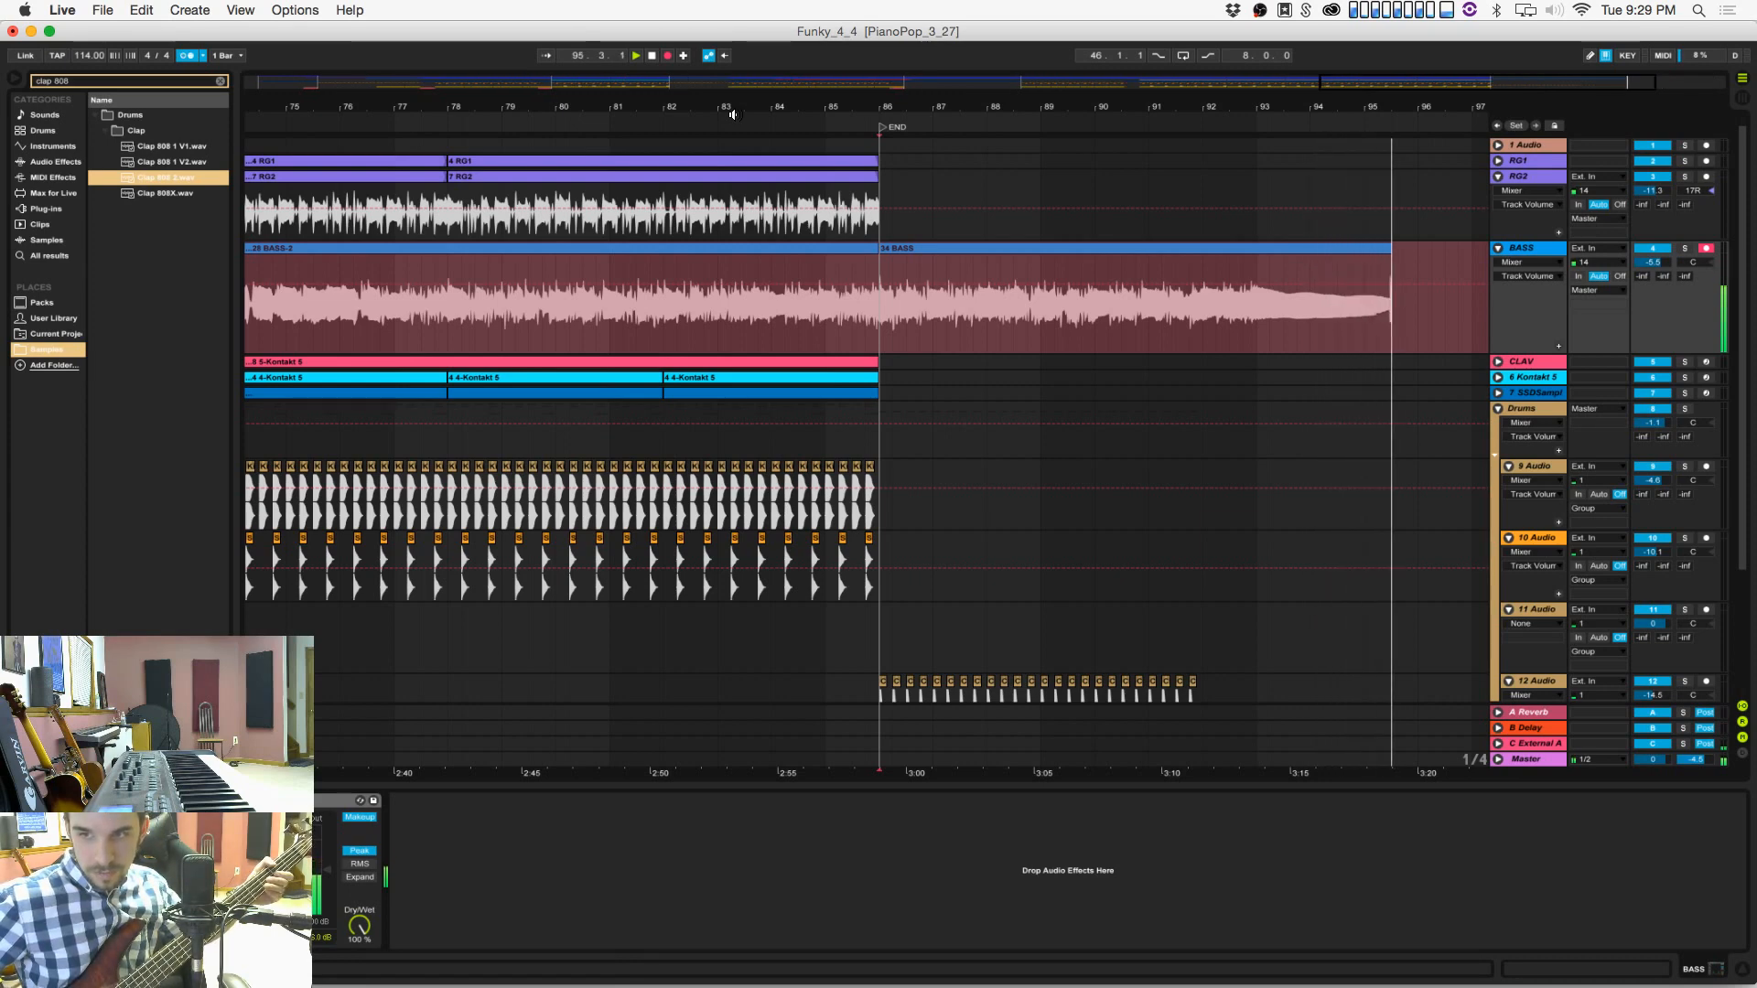
{"action": "key", "text": "space"}
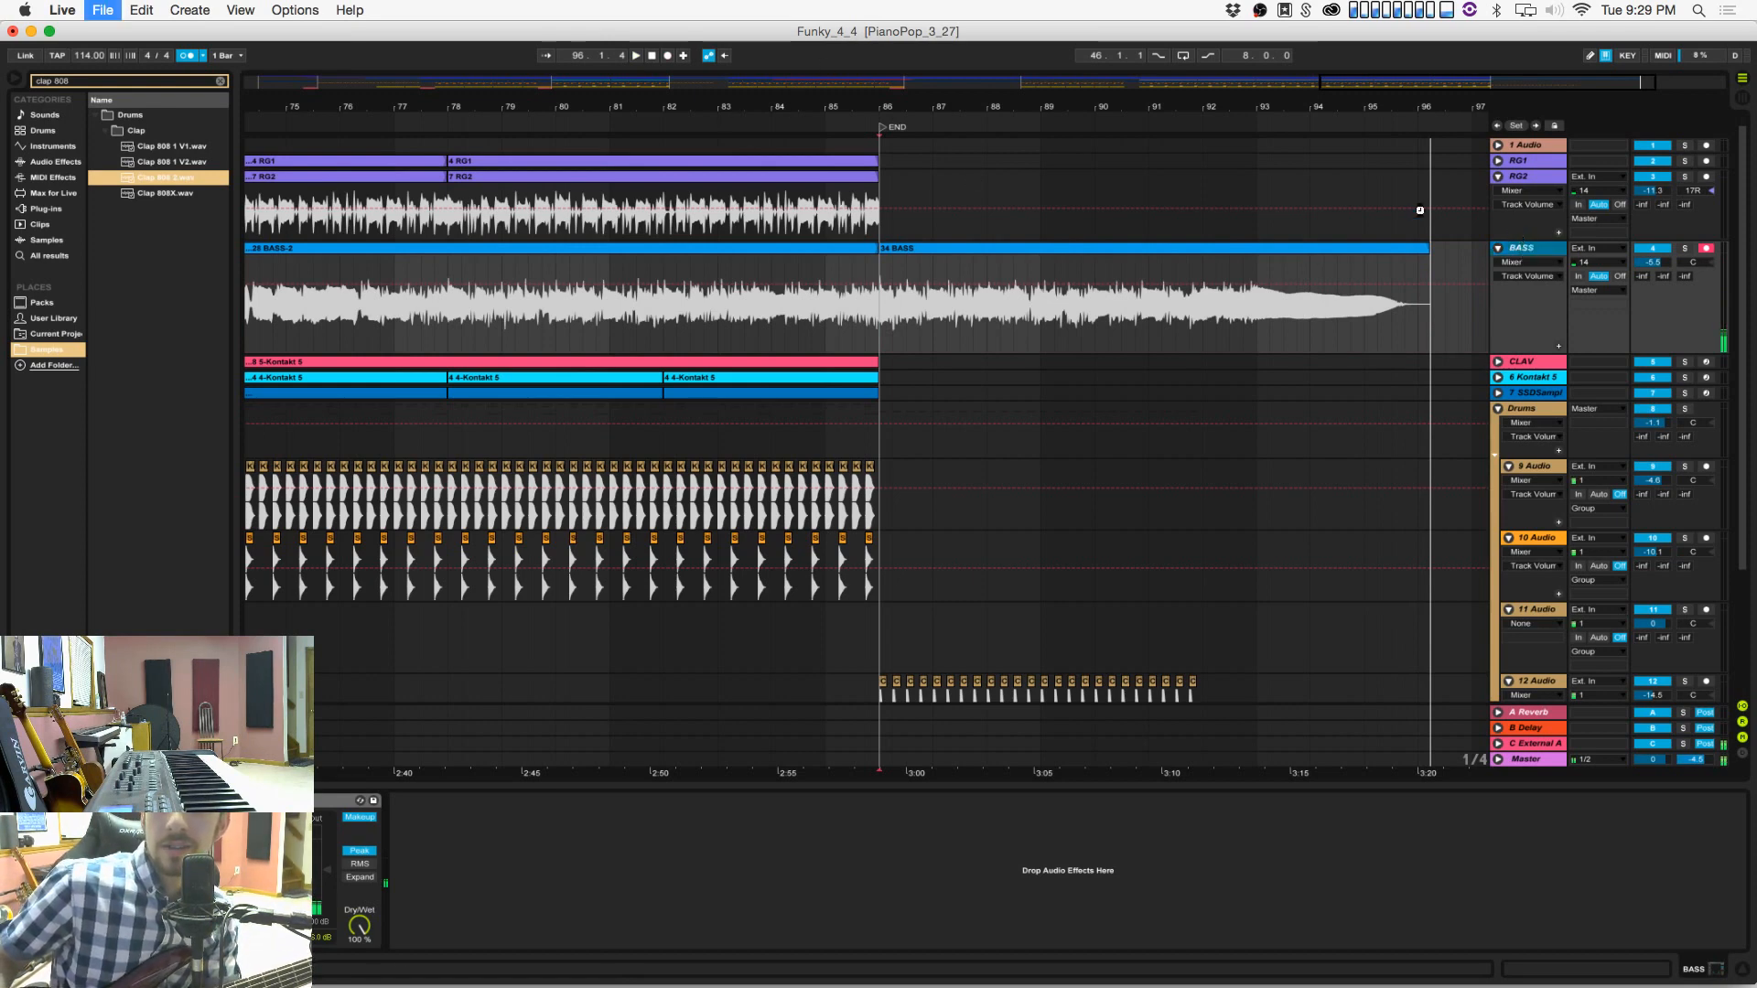
Step: Quantize the new bass clip on a 1/16 grid and set its warp mode to Complex
{"action": "double_click", "coordinate": [1290, 251]}
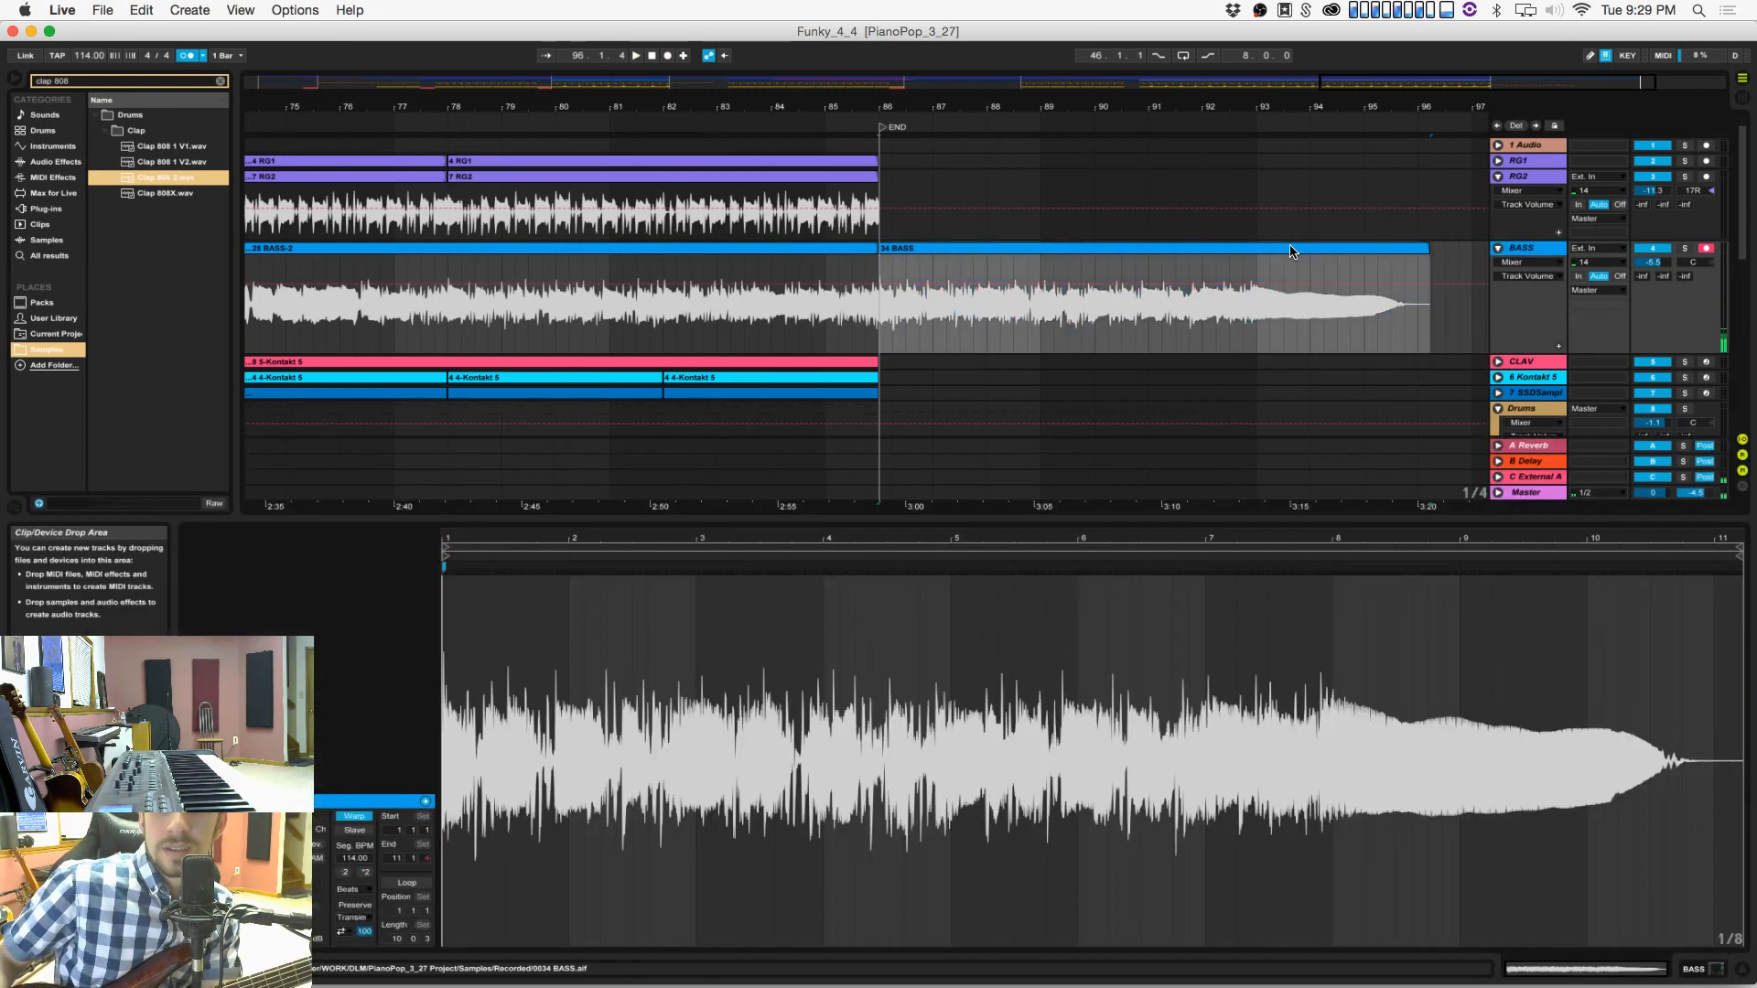
{"action": "right_click", "coordinate": [698, 638]}
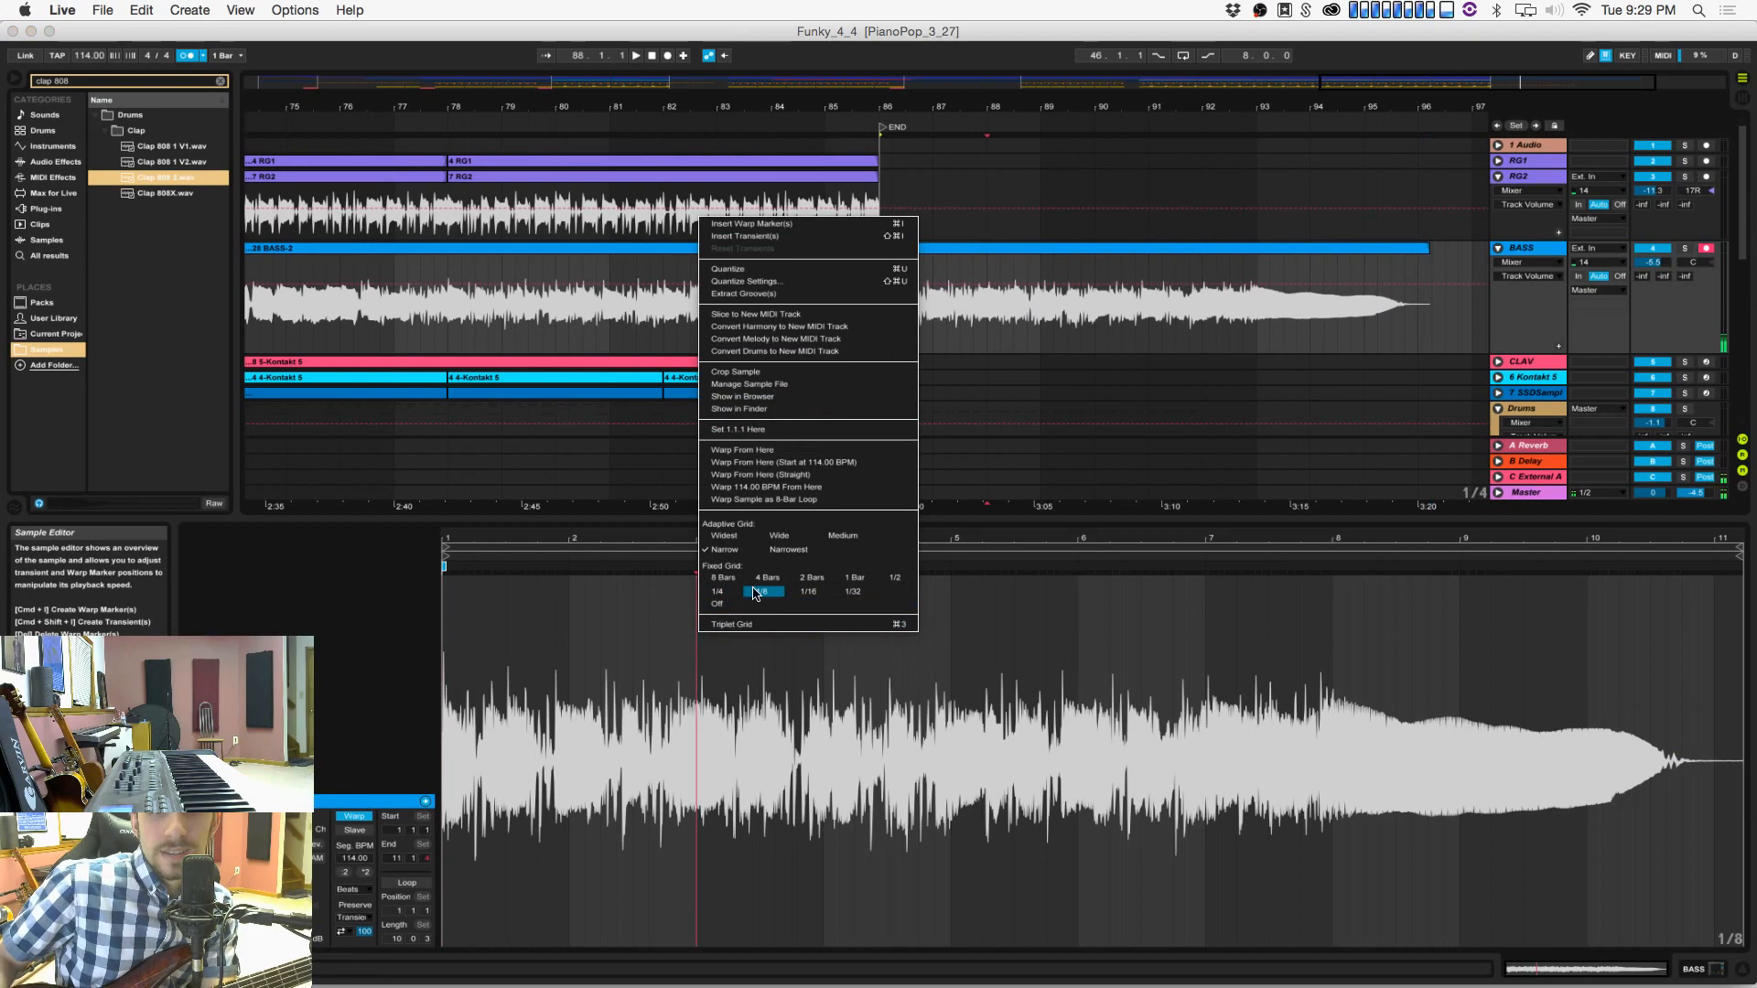
{"action": "left_click", "coordinate": [808, 592]}
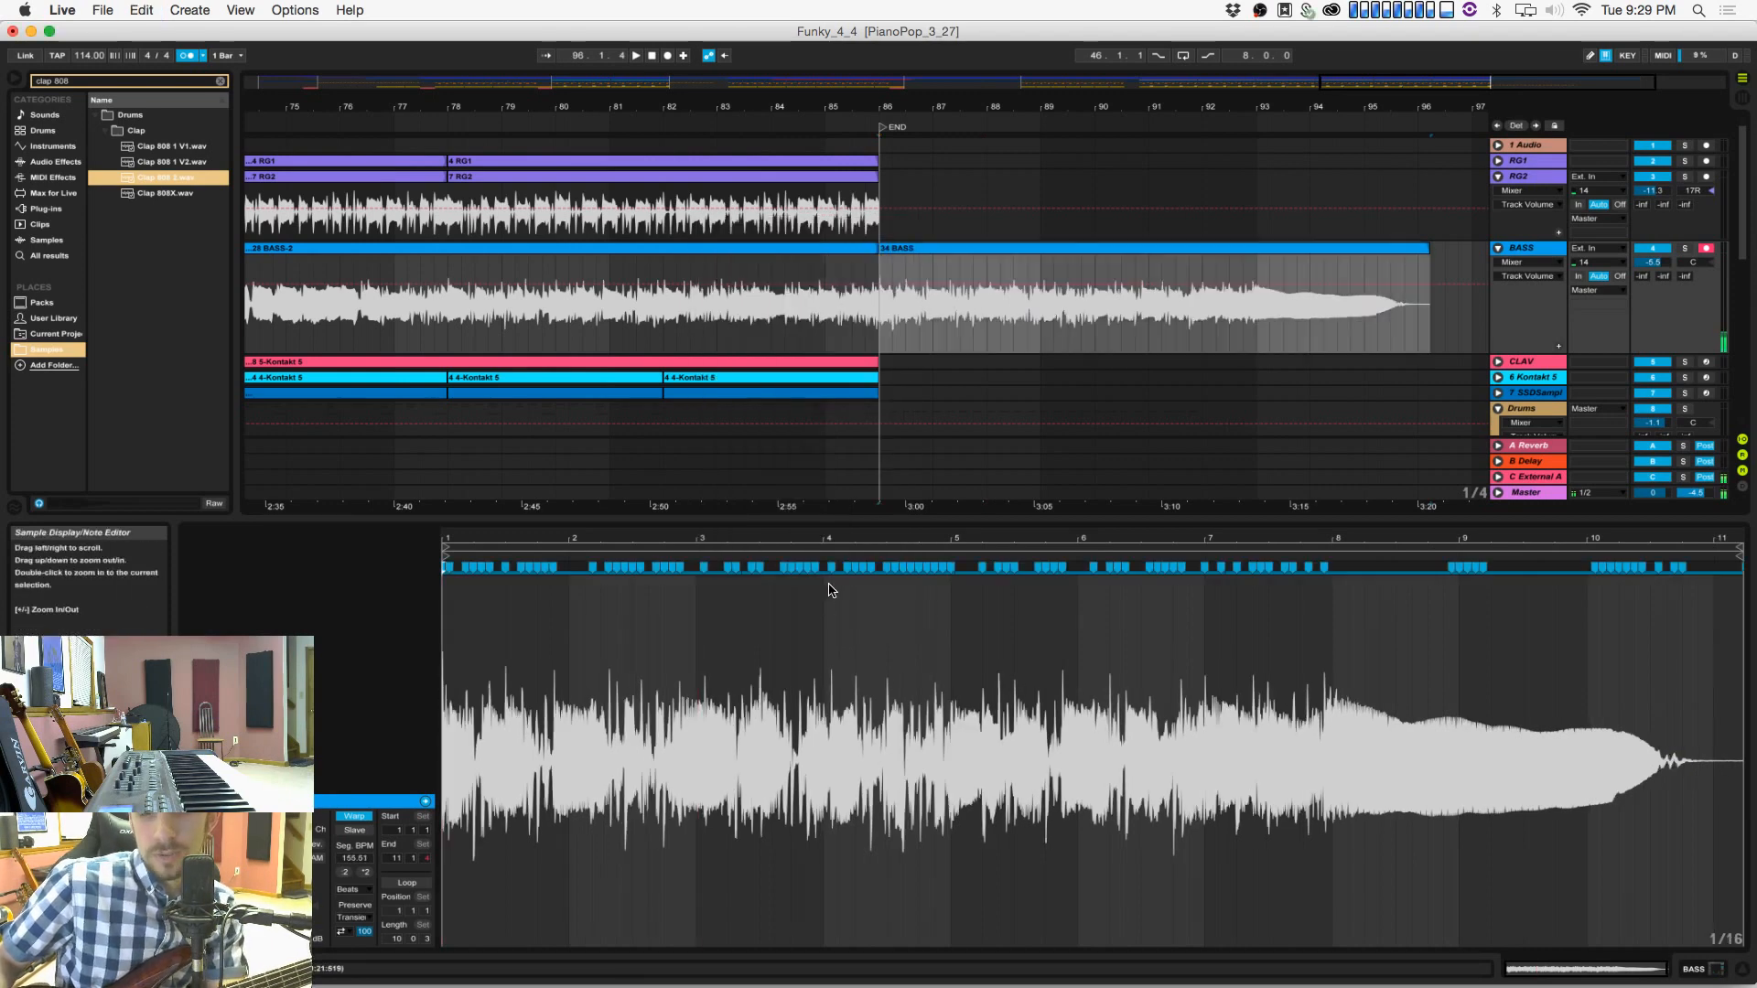
{"action": "left_click", "coordinate": [355, 890]}
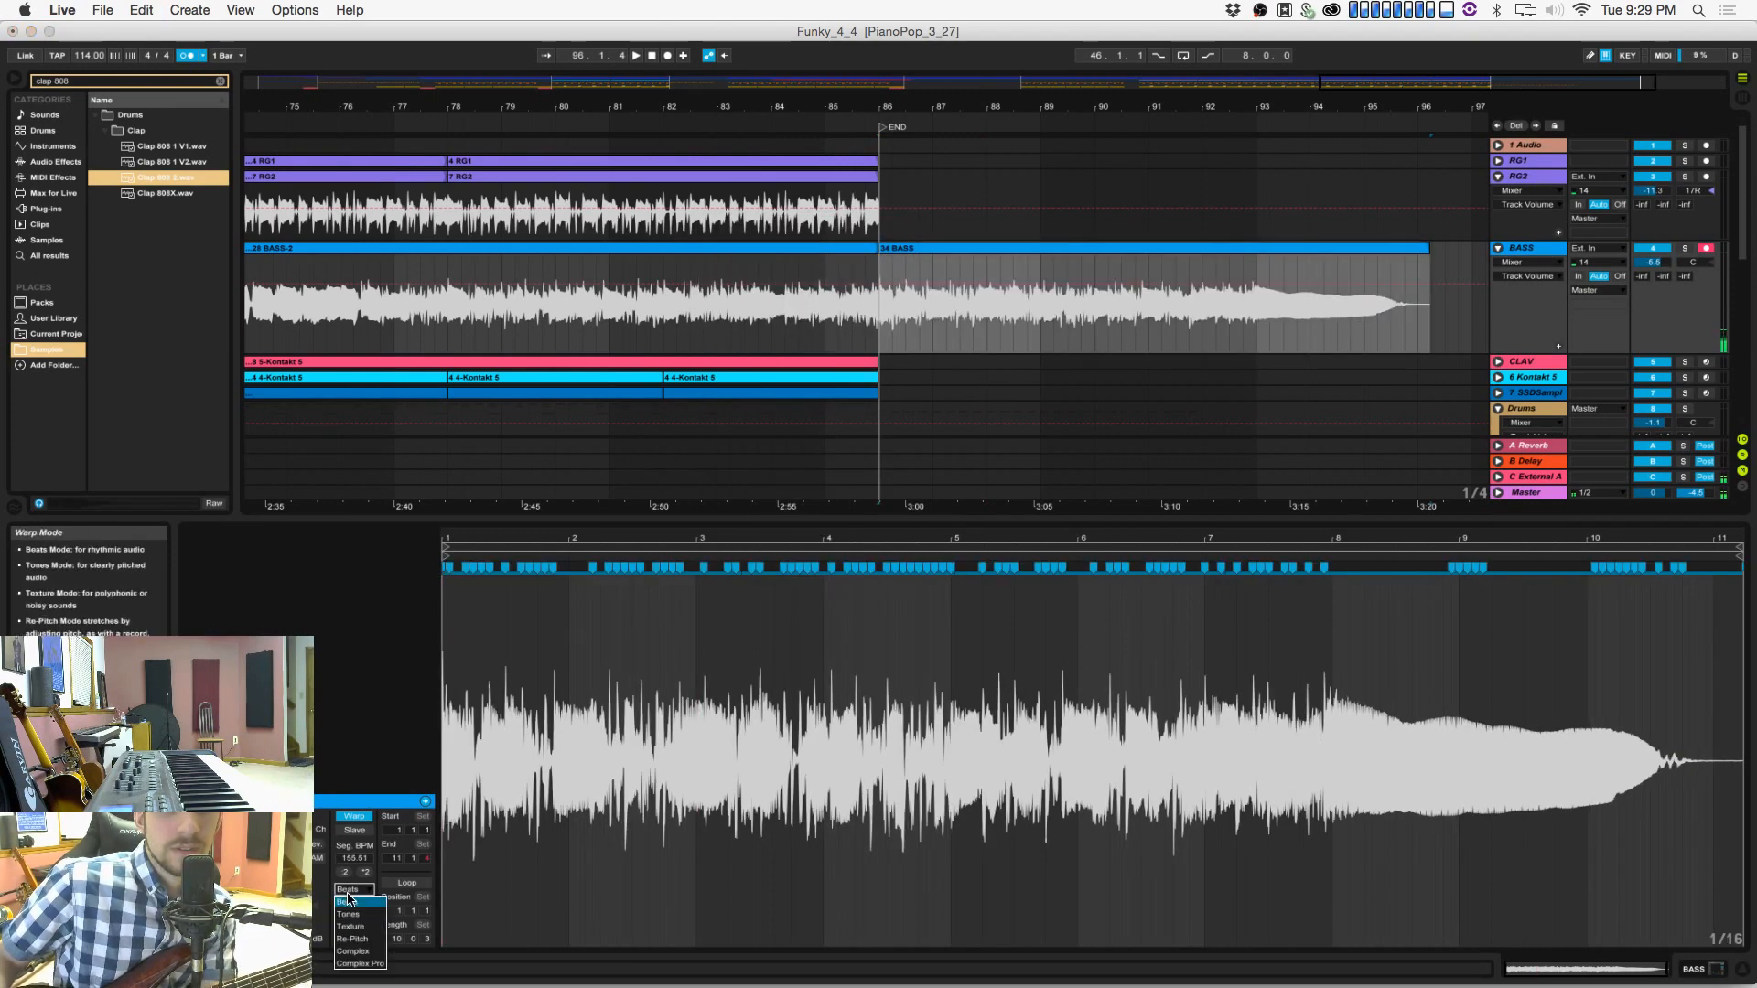
{"action": "left_click", "coordinate": [359, 940]}
{"action": "key", "text": "super+a"}
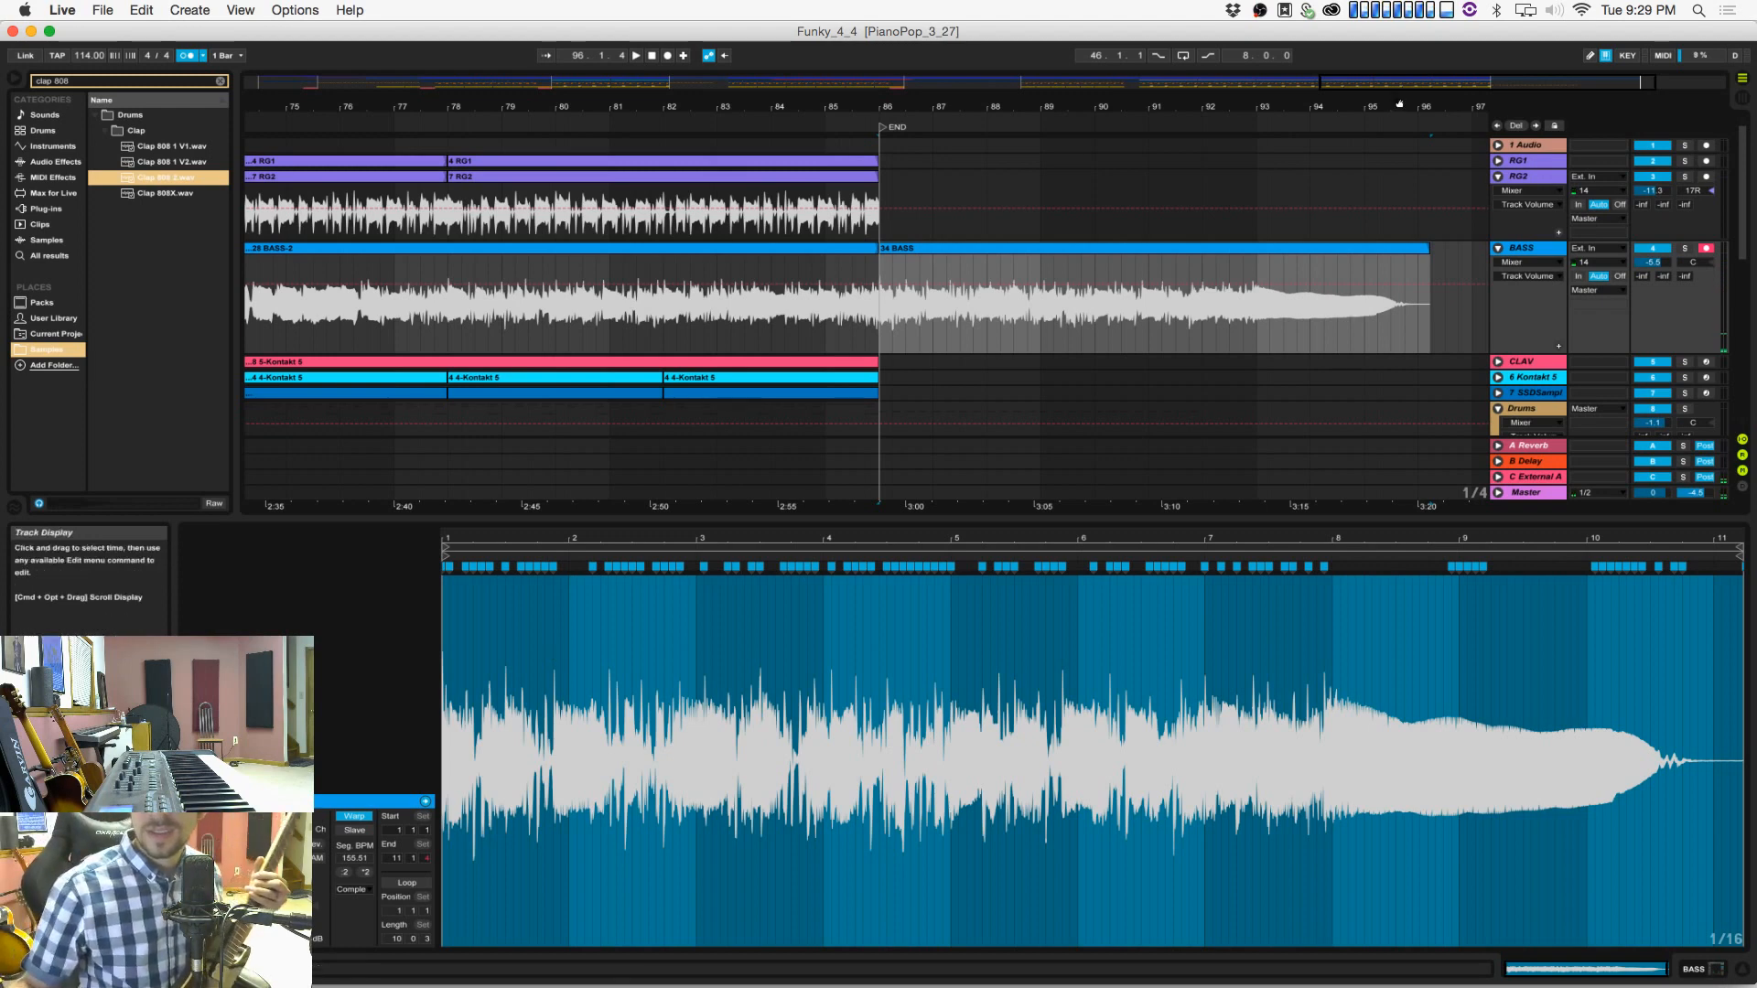
Step: Disarm the BASS track and arm RG1 for recording
{"action": "left_click", "coordinate": [1706, 249]}
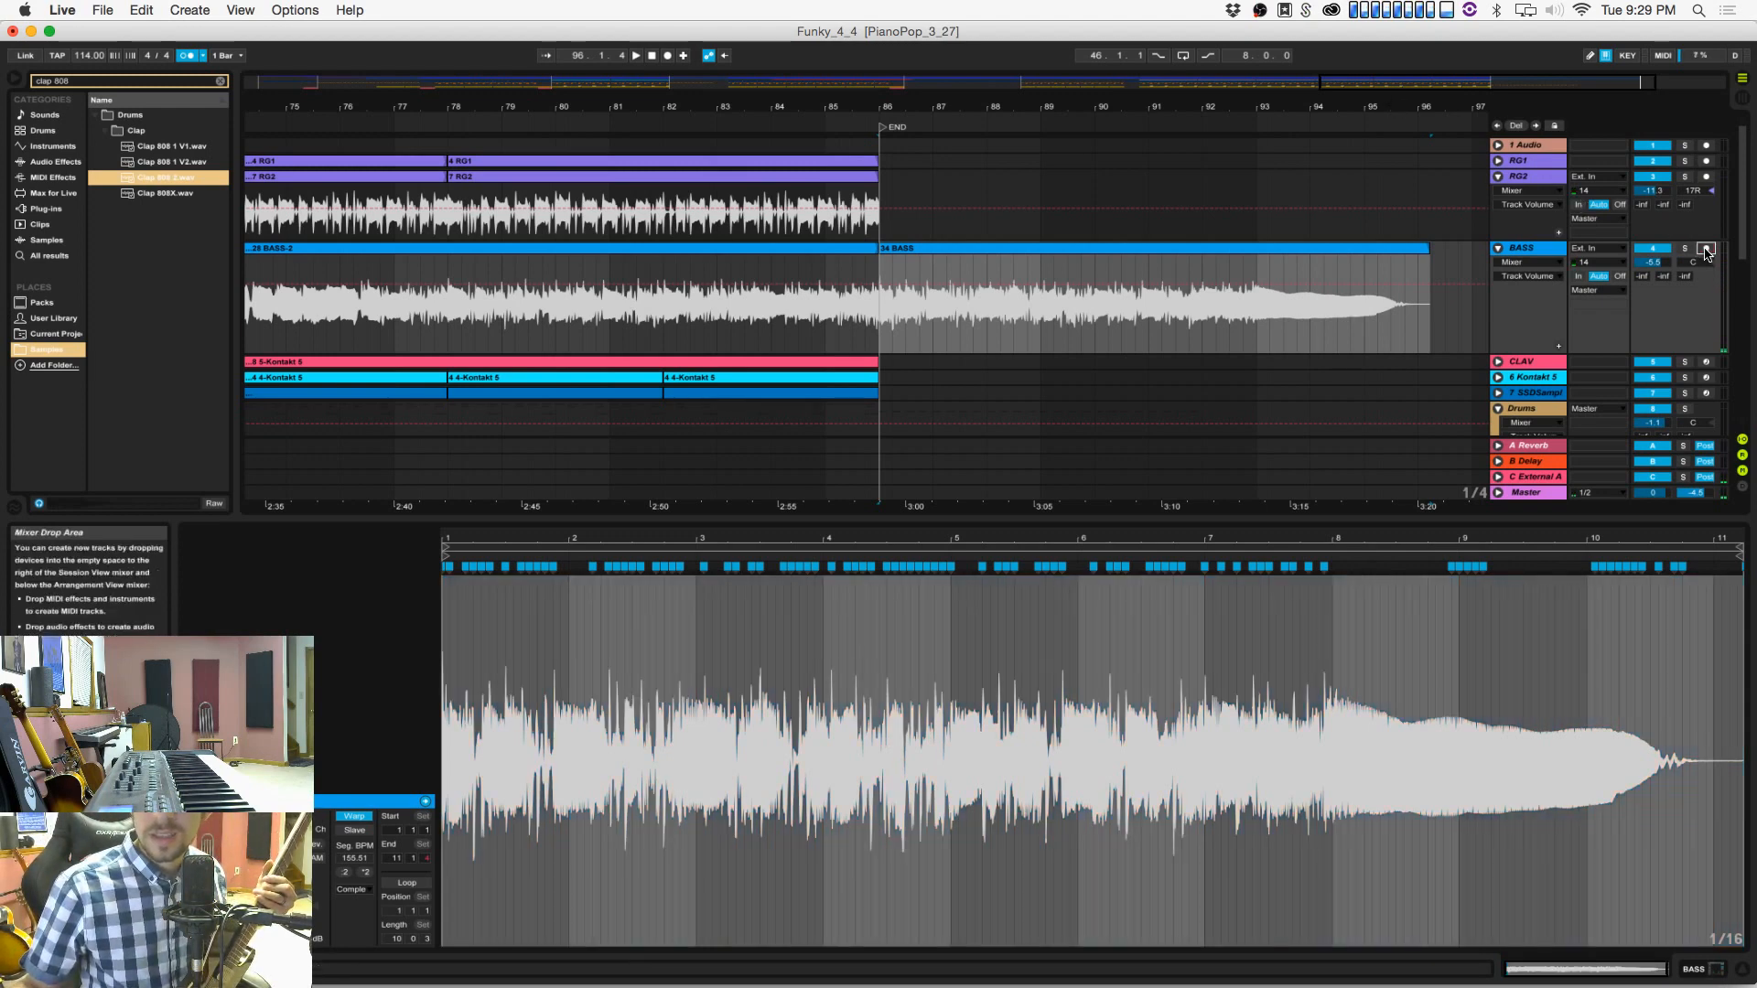
{"action": "left_click", "coordinate": [1705, 160]}
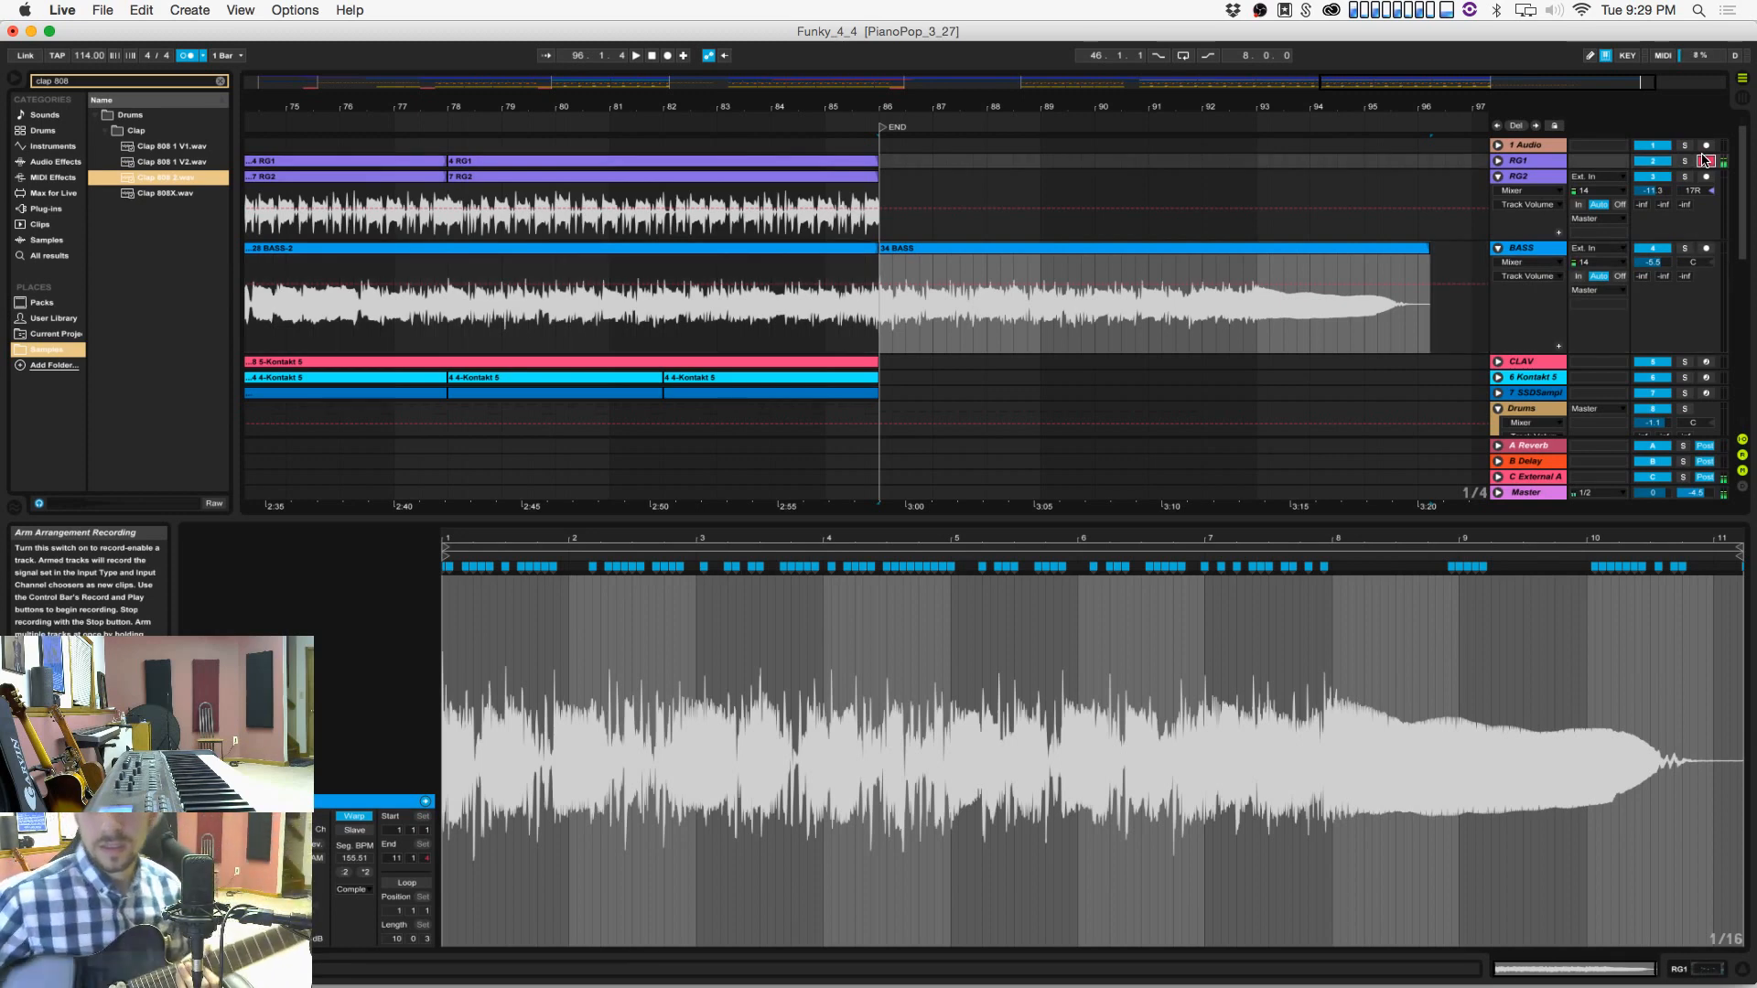
{"action": "left_click", "coordinate": [1705, 161]}
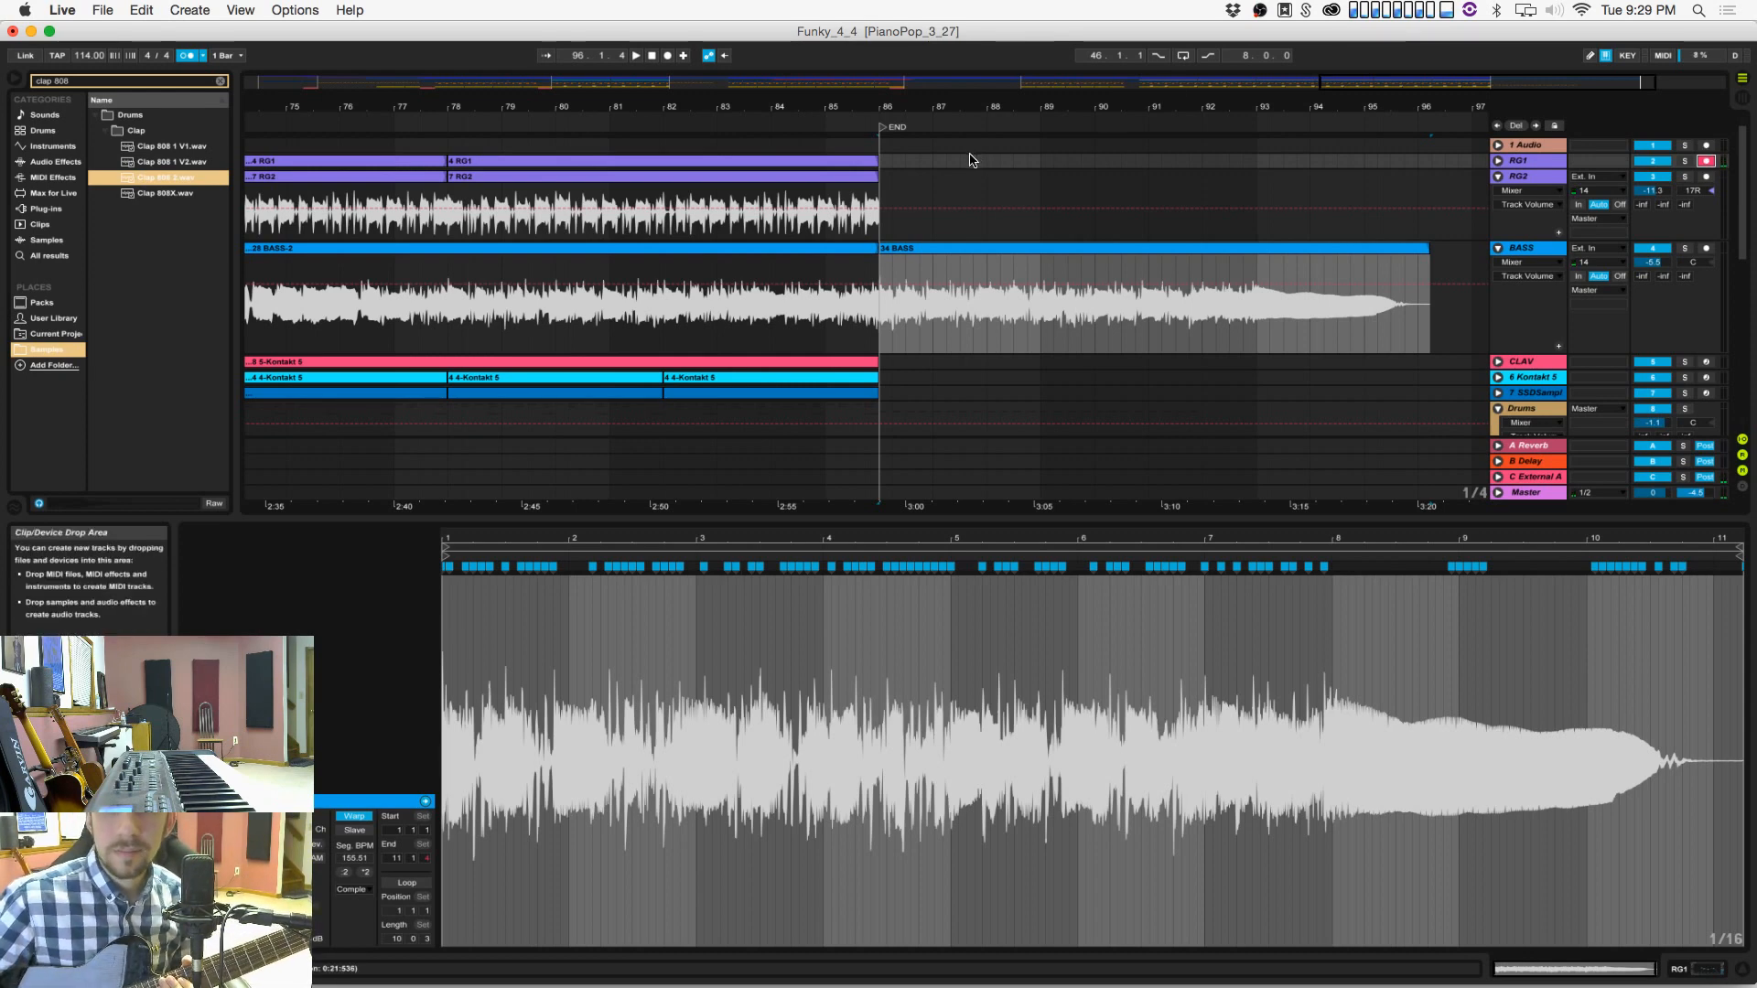
Step: Record a guitar take on RG1 from the END marker to about bar 90
{"action": "left_click", "coordinate": [886, 165]}
{"action": "left_click", "coordinate": [884, 166]}
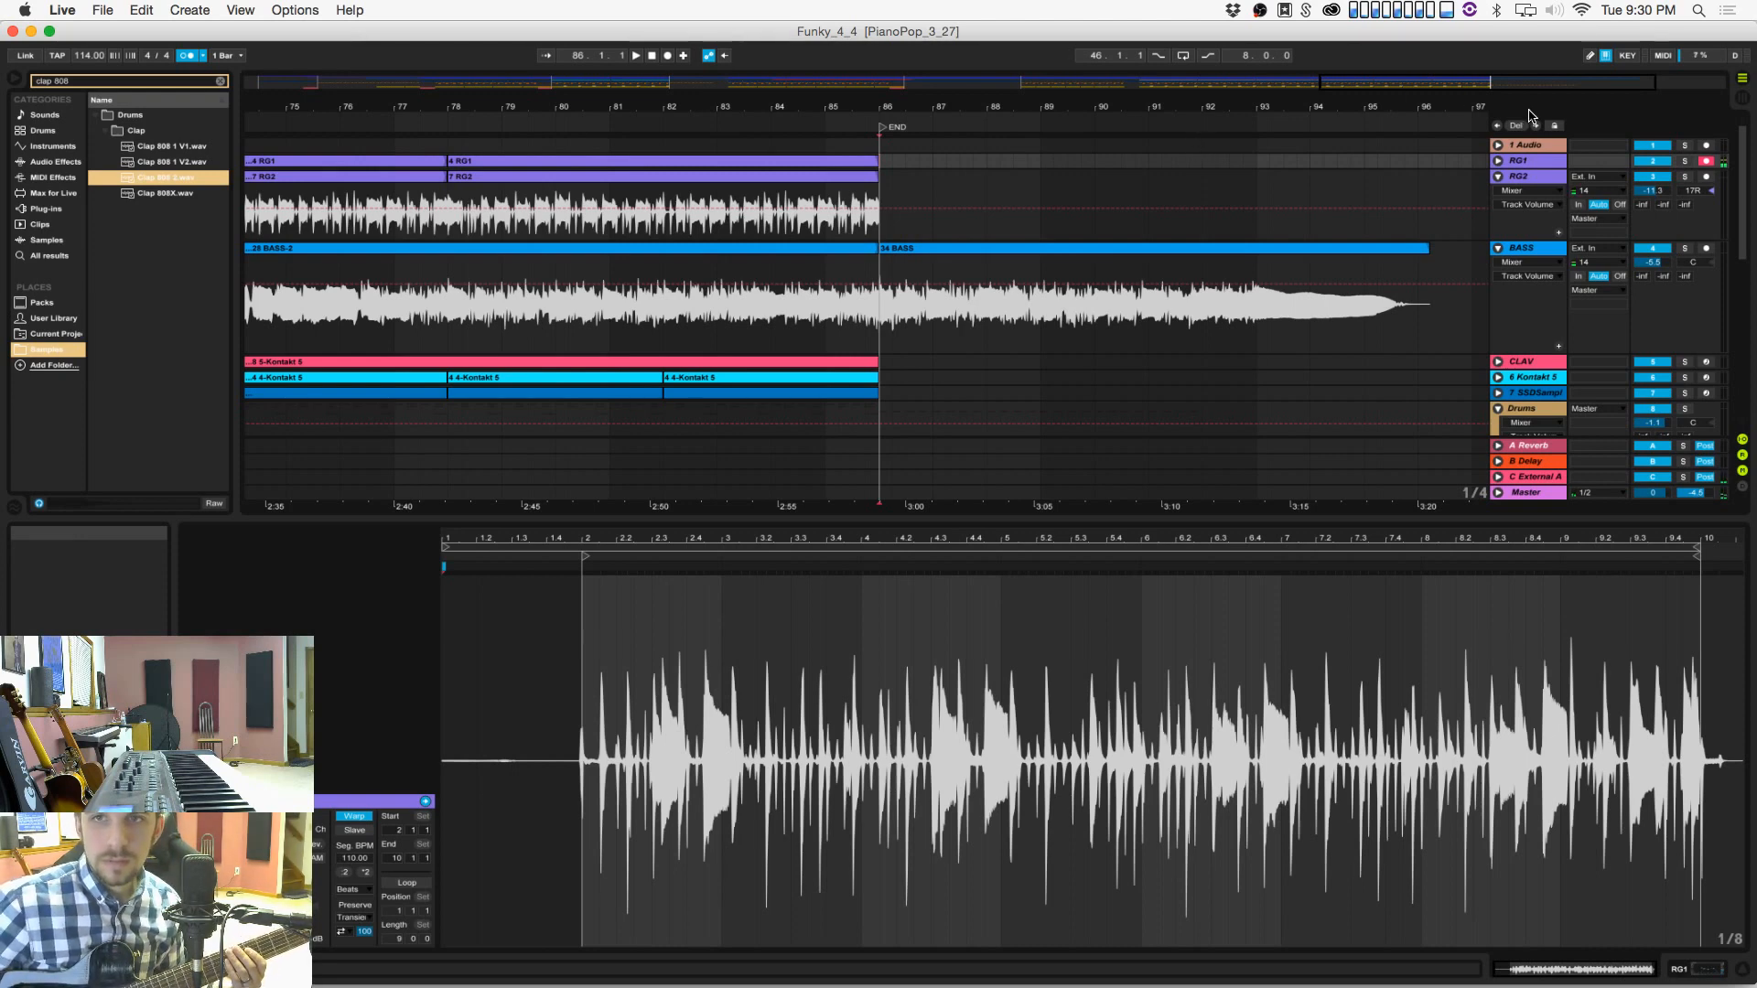
{"action": "left_click", "coordinate": [667, 56]}
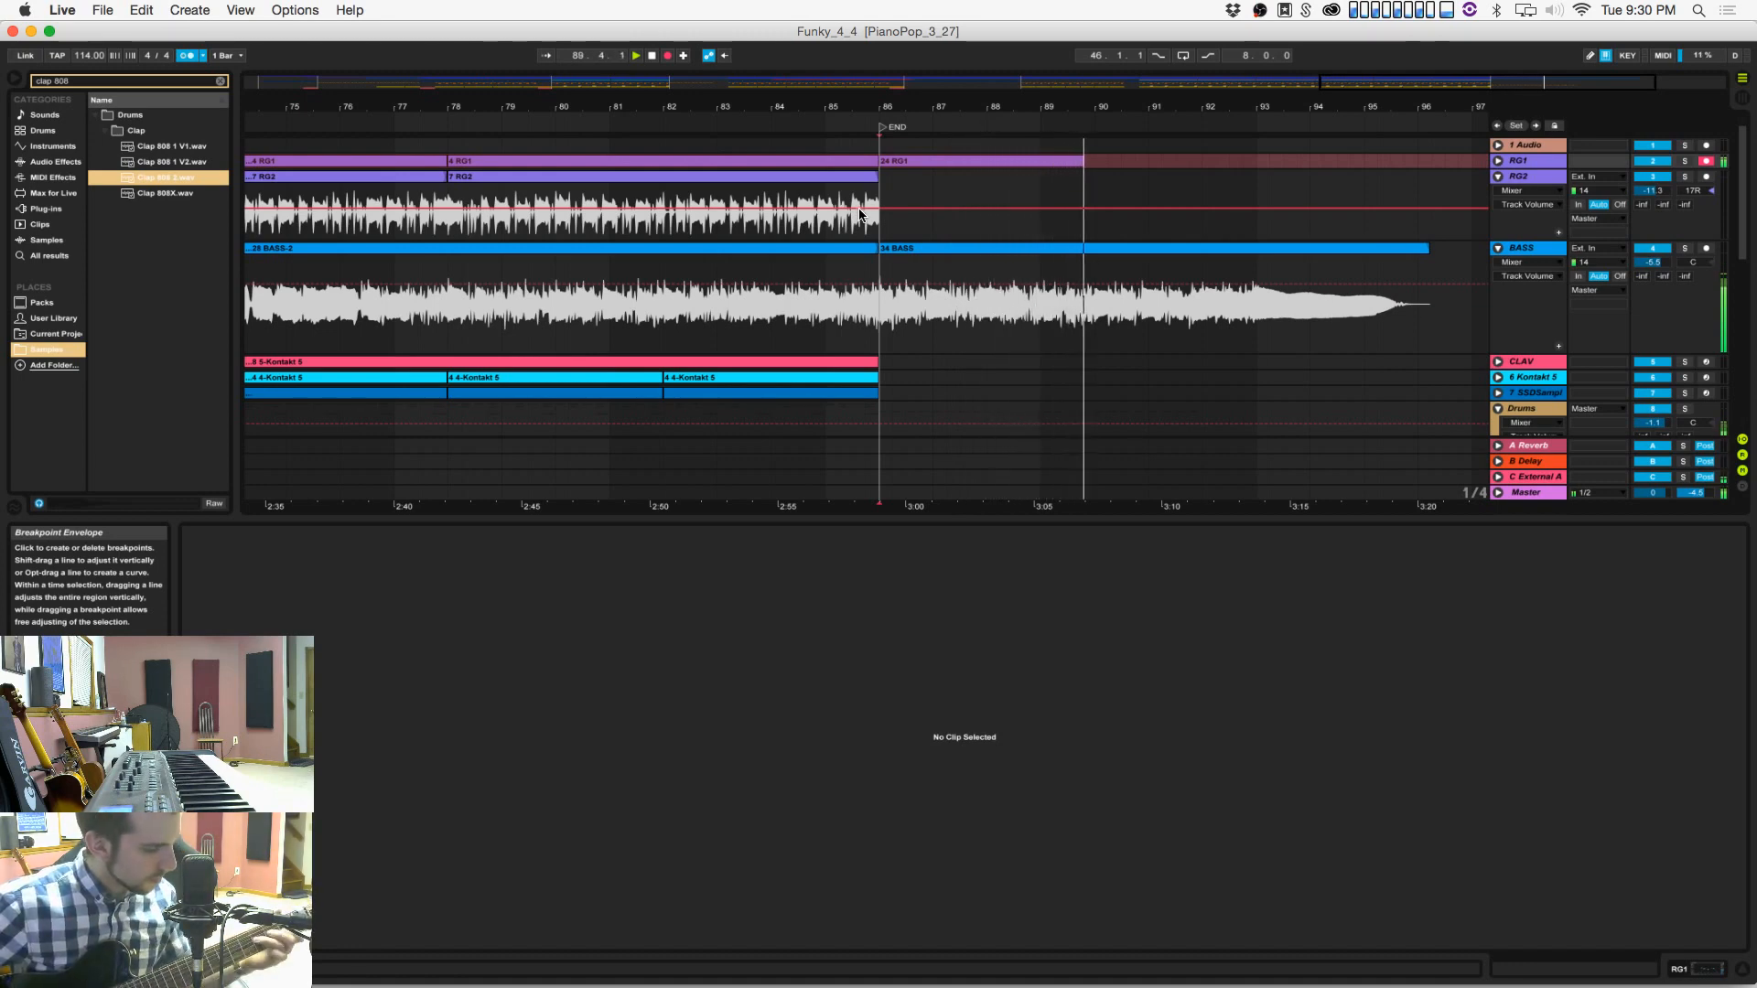
{"action": "key", "text": "F9"}
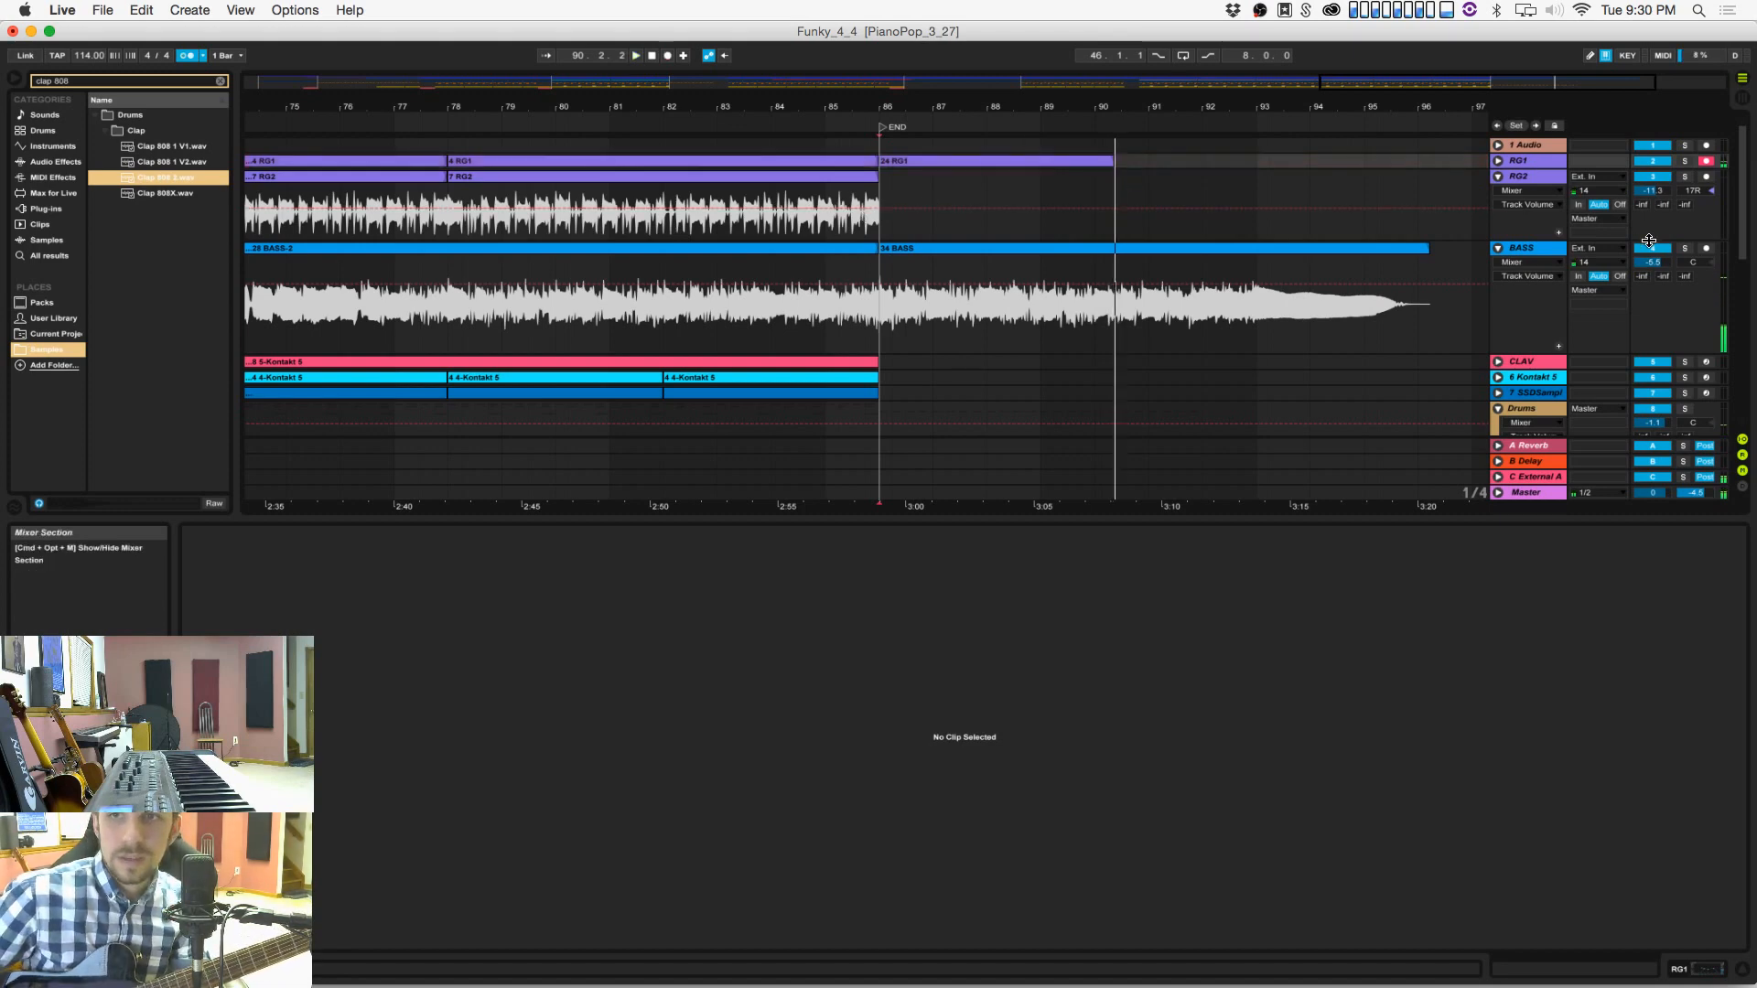
Step: Unfold the RG1 track and re-record its ending guitar from the END marker to about bar 93
{"action": "left_click", "coordinate": [1498, 162]}
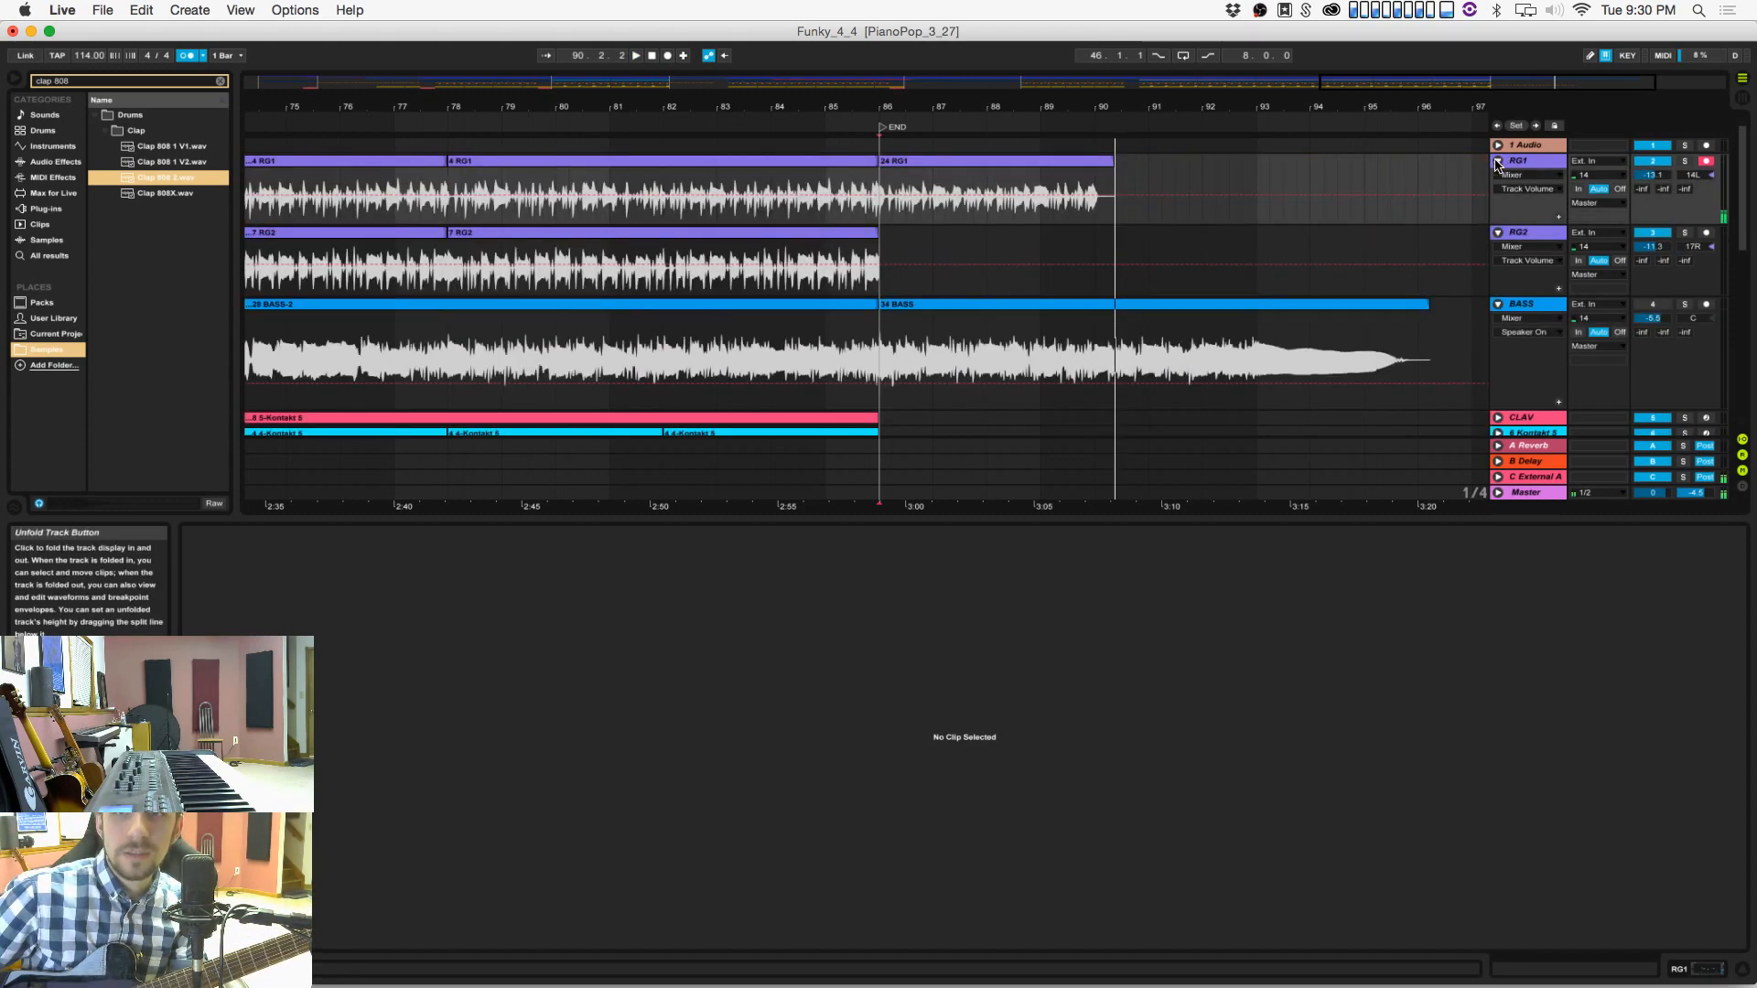
{"action": "key", "text": "space"}
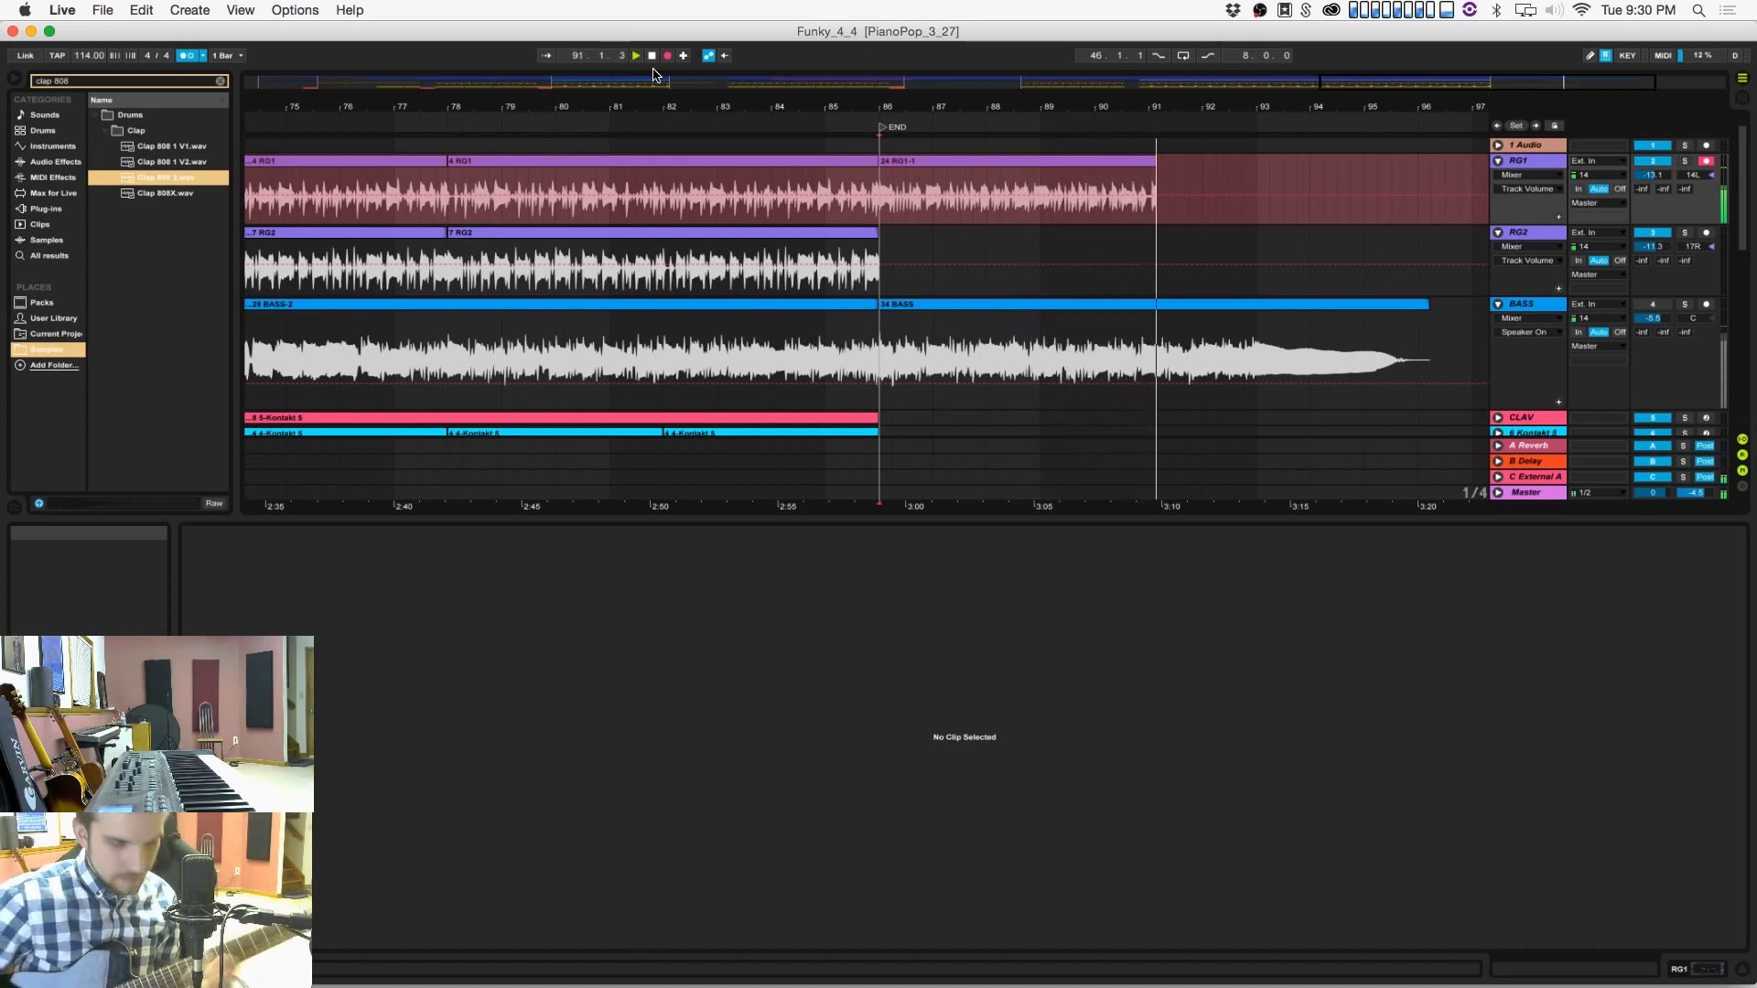
{"action": "left_click", "coordinate": [667, 55]}
{"action": "left_click", "coordinate": [668, 55]}
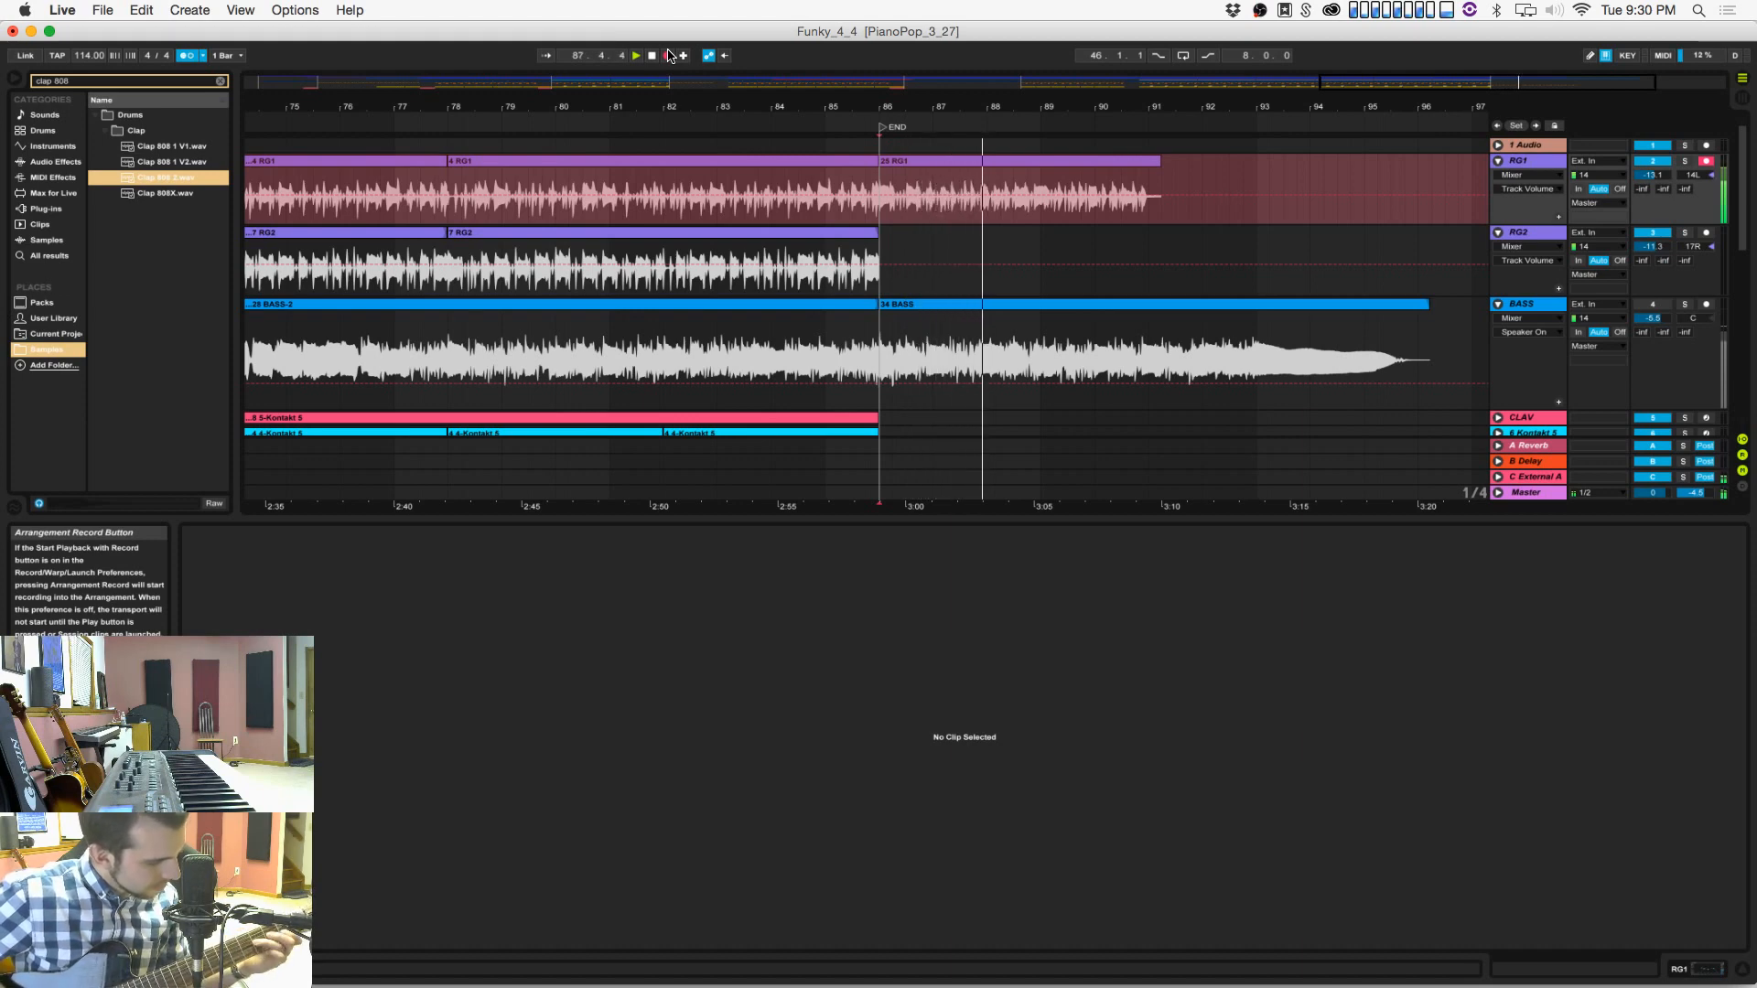
{"action": "left_click", "coordinate": [669, 56]}
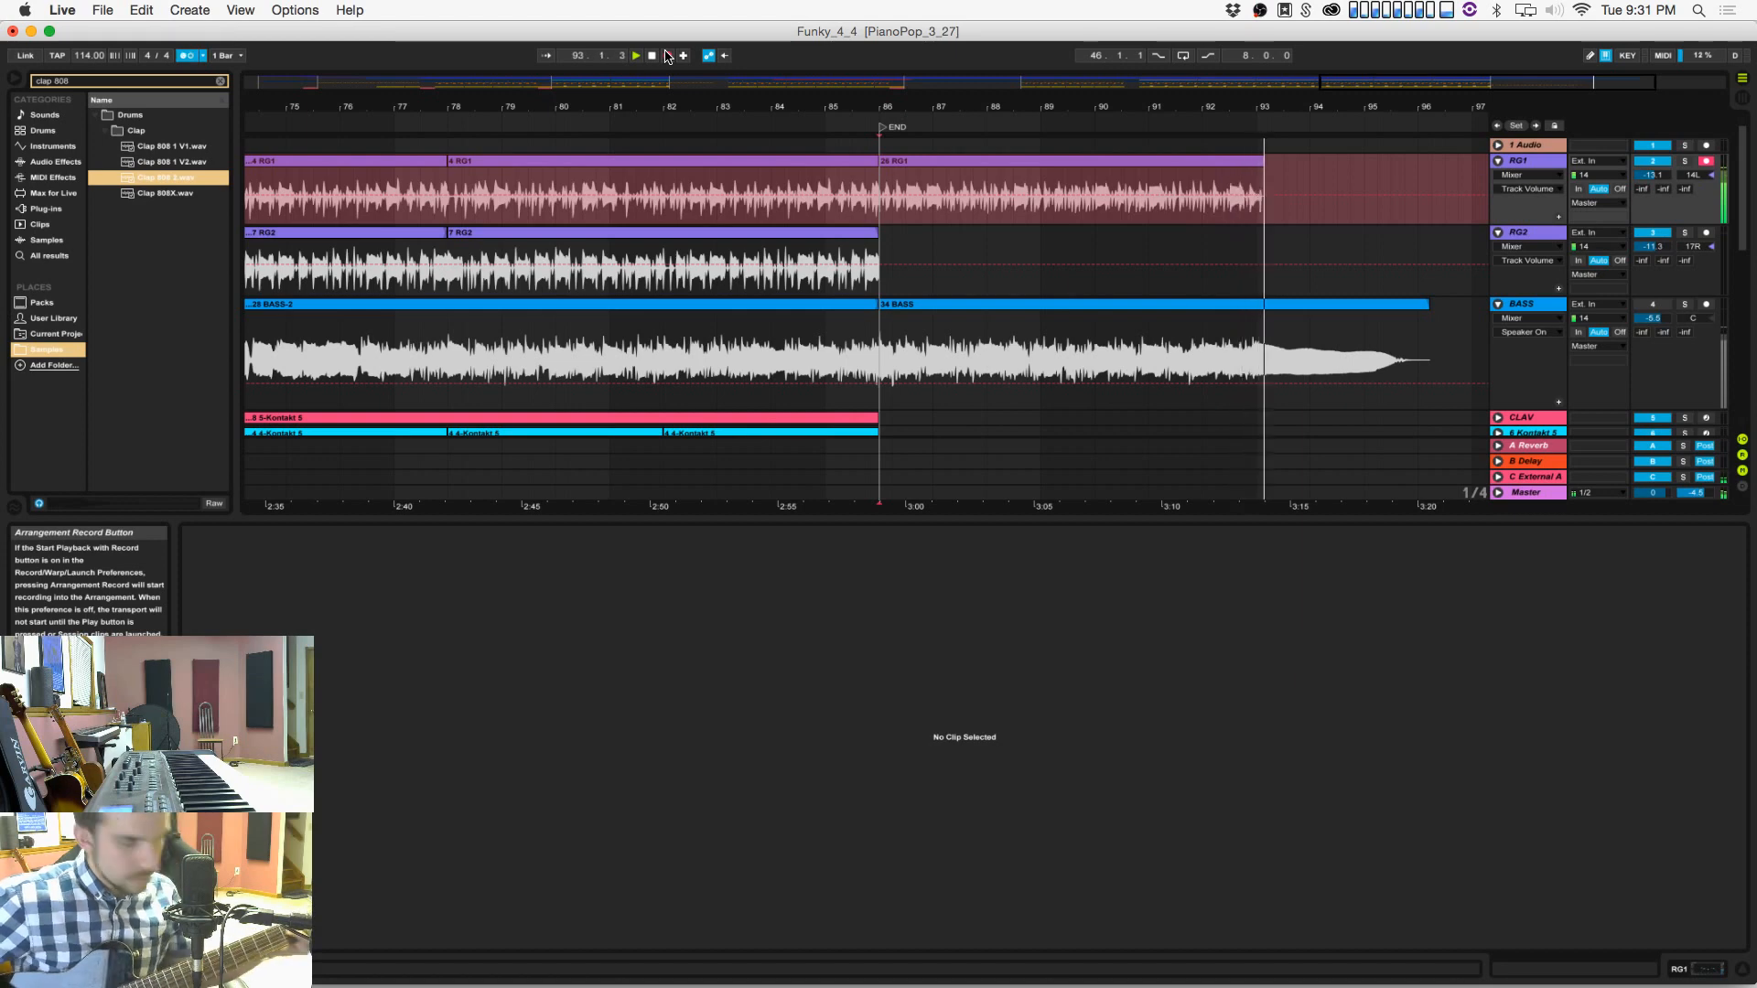
{"action": "key", "text": "space"}
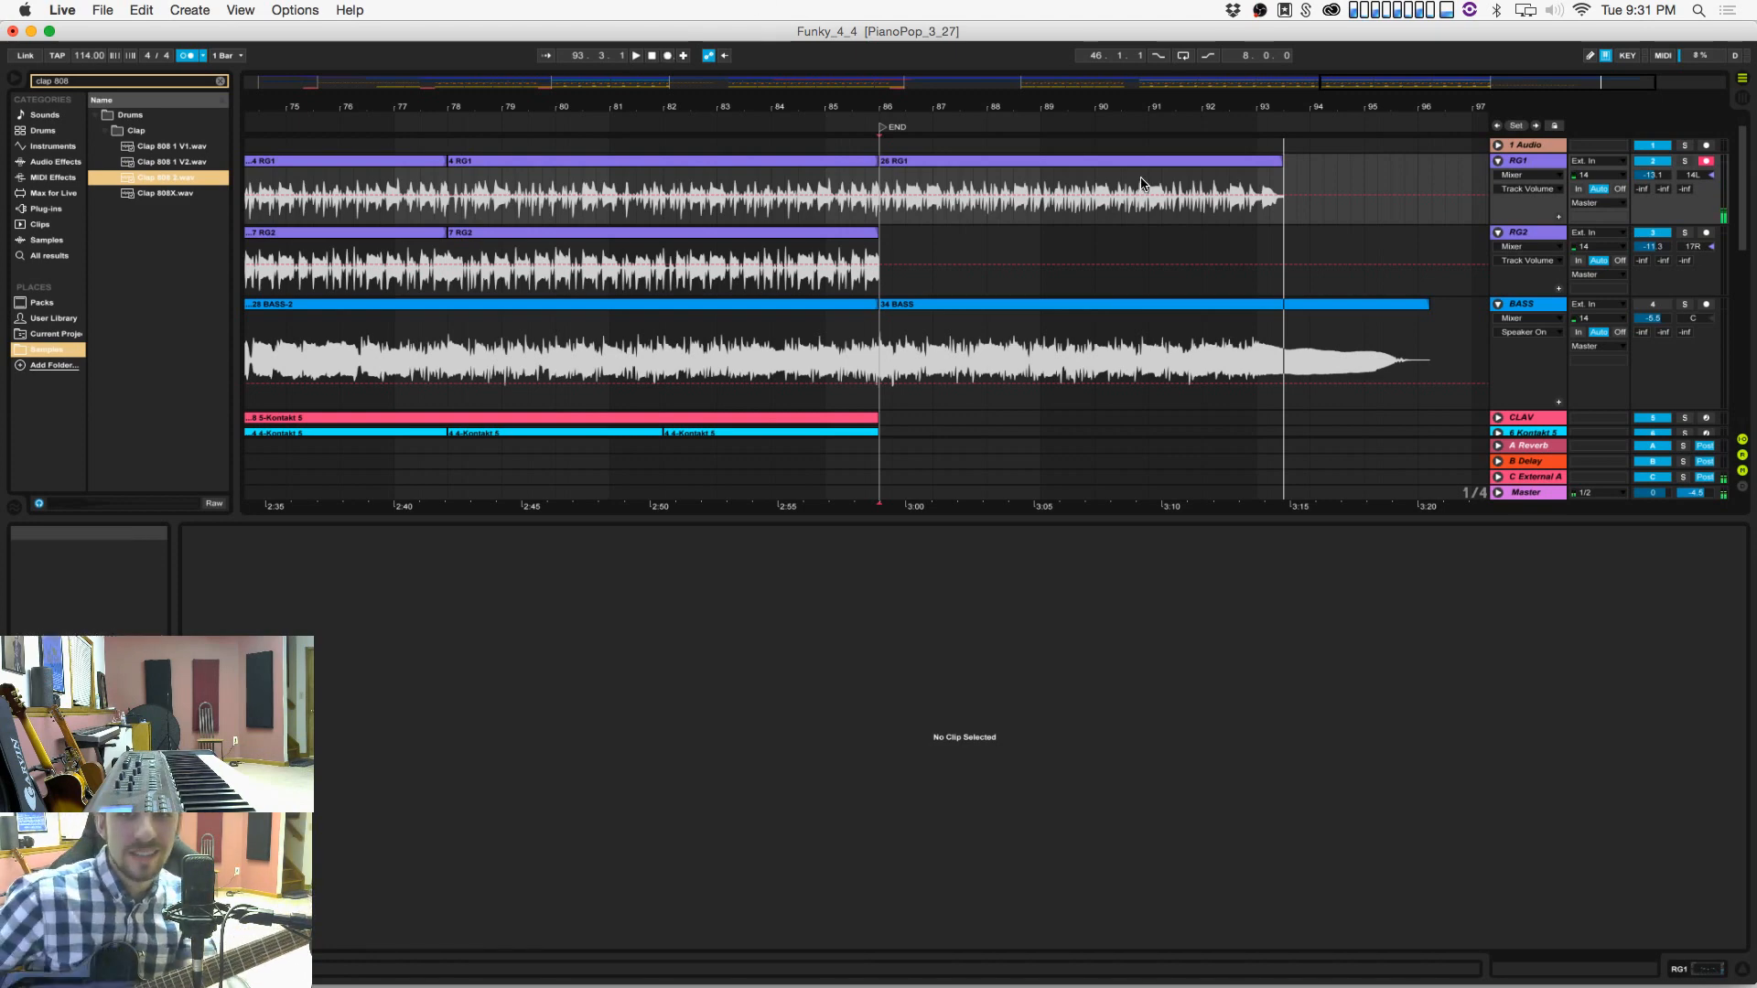
Step: Record over the end of the RG1 take from bar 92, letting the final chord ring until about bar 96
{"action": "left_click", "coordinate": [1203, 215]}
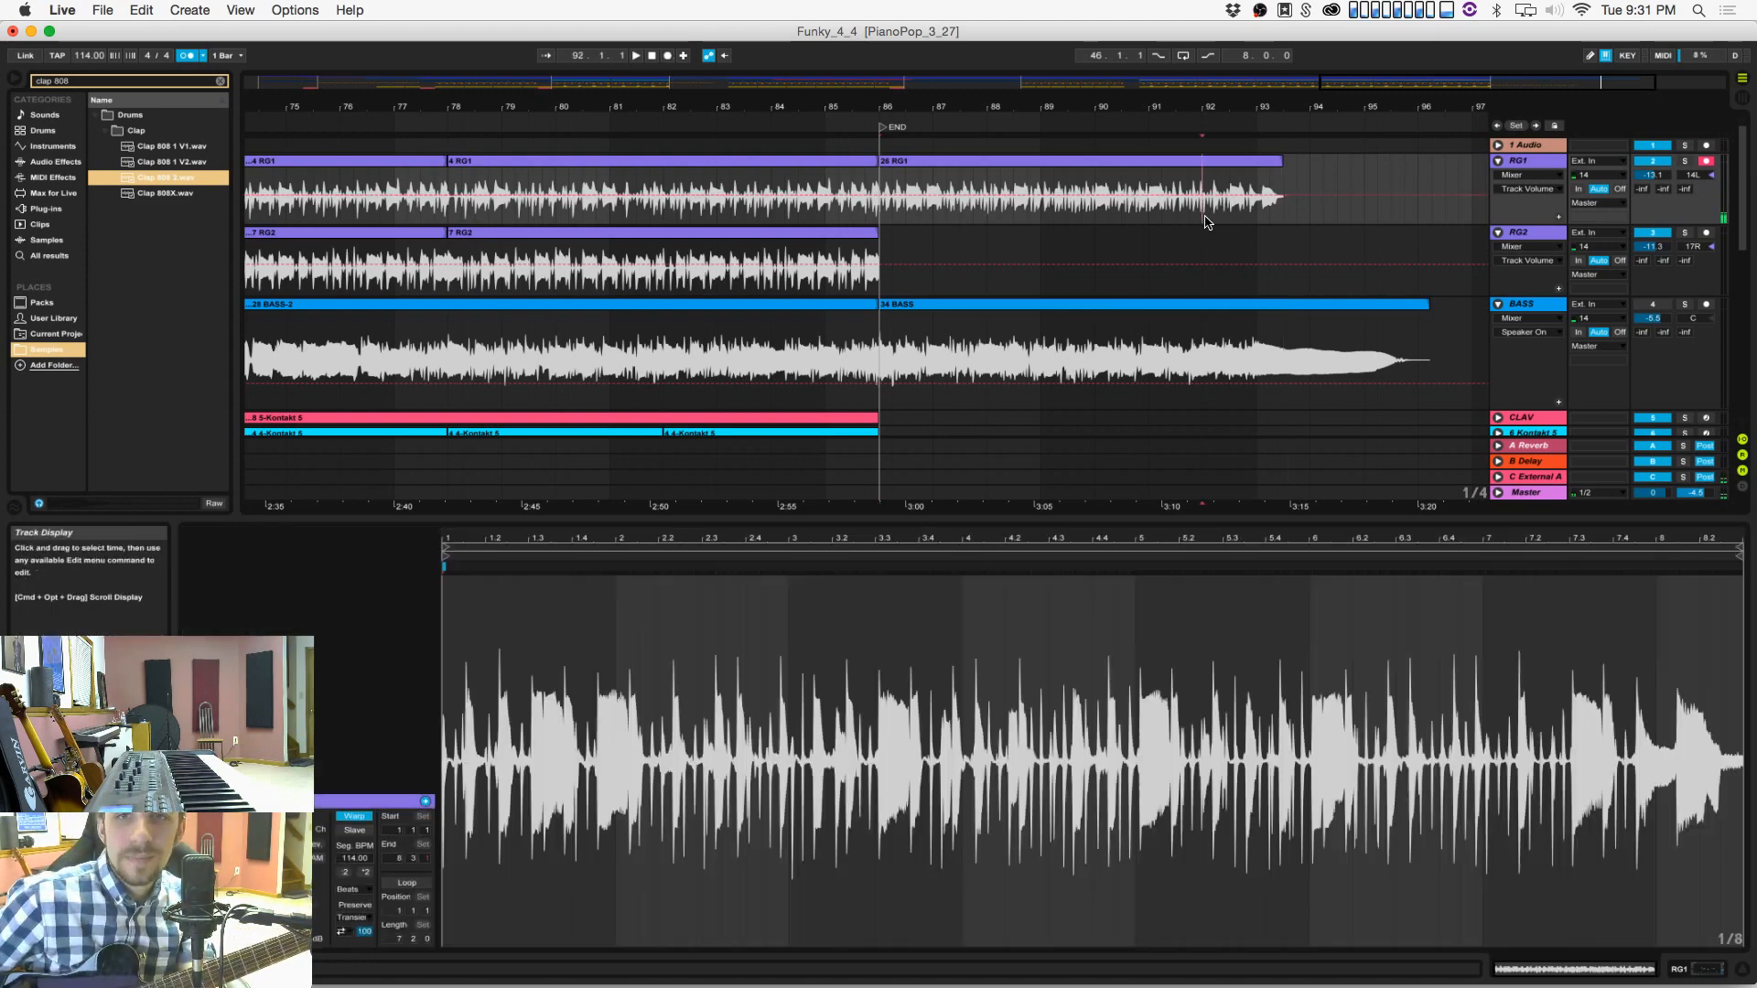
{"action": "left_click", "coordinate": [667, 55]}
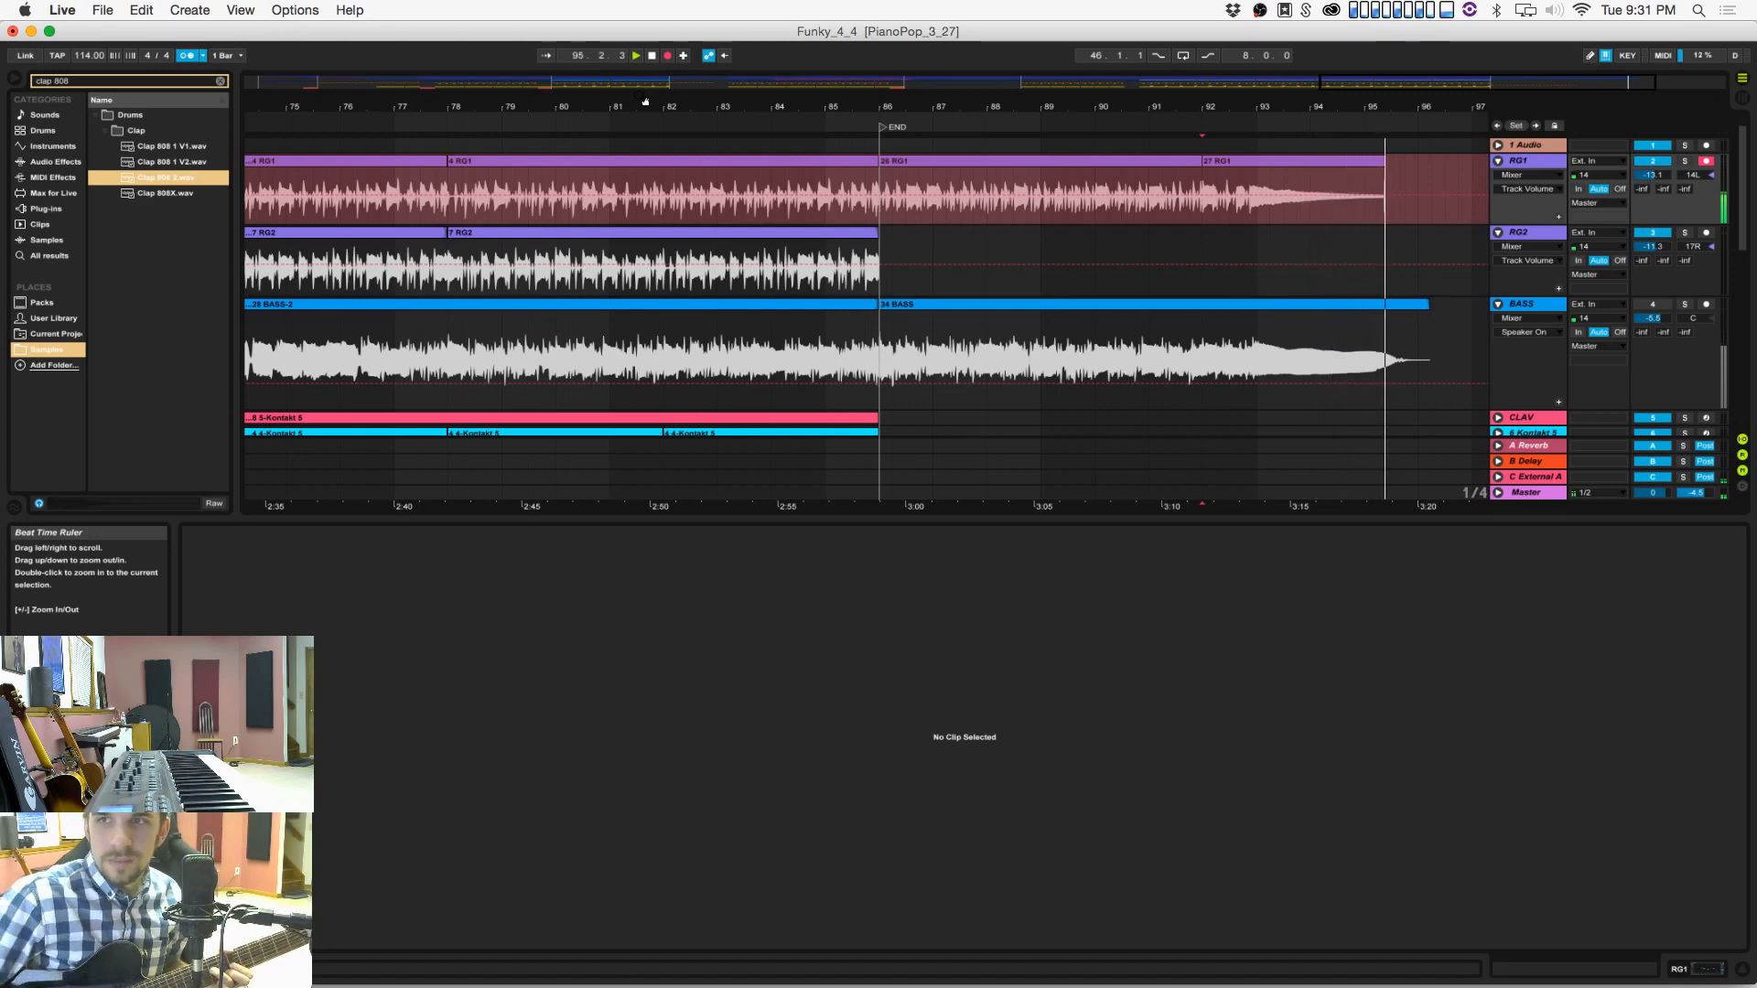
{"action": "key", "text": "space"}
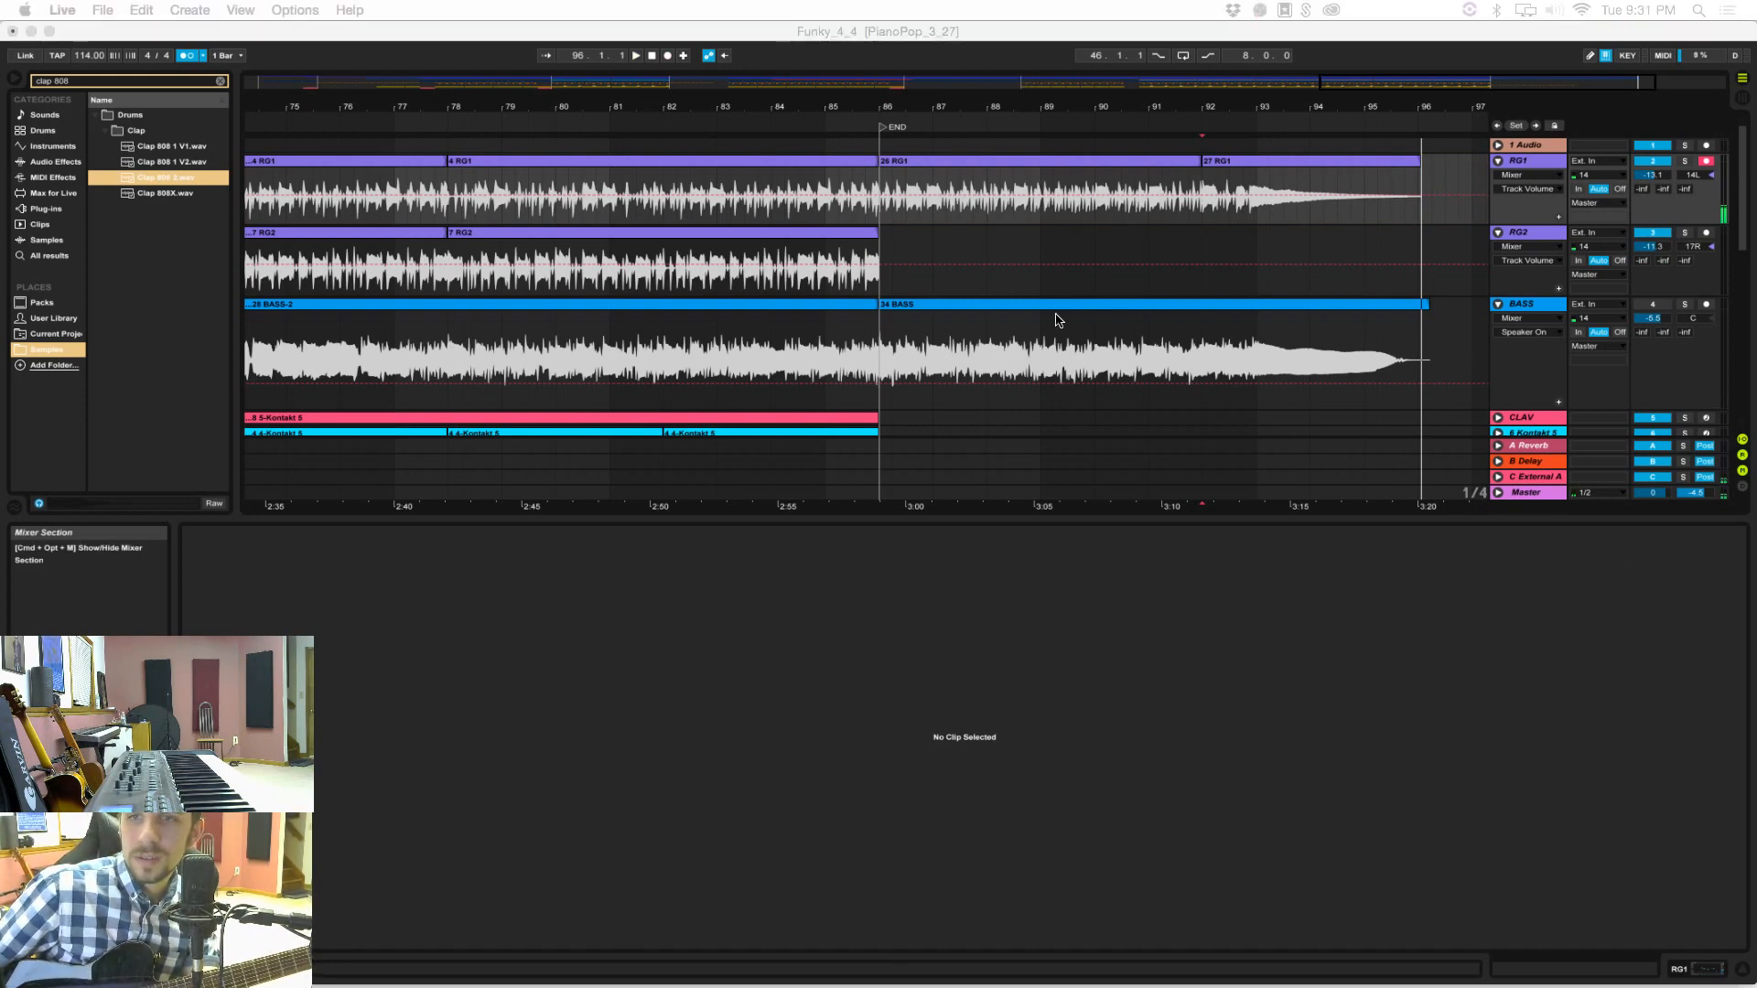
Step: Consolidate the two RG1 clips after the END marker into one clip
{"action": "left_click", "coordinate": [884, 283]}
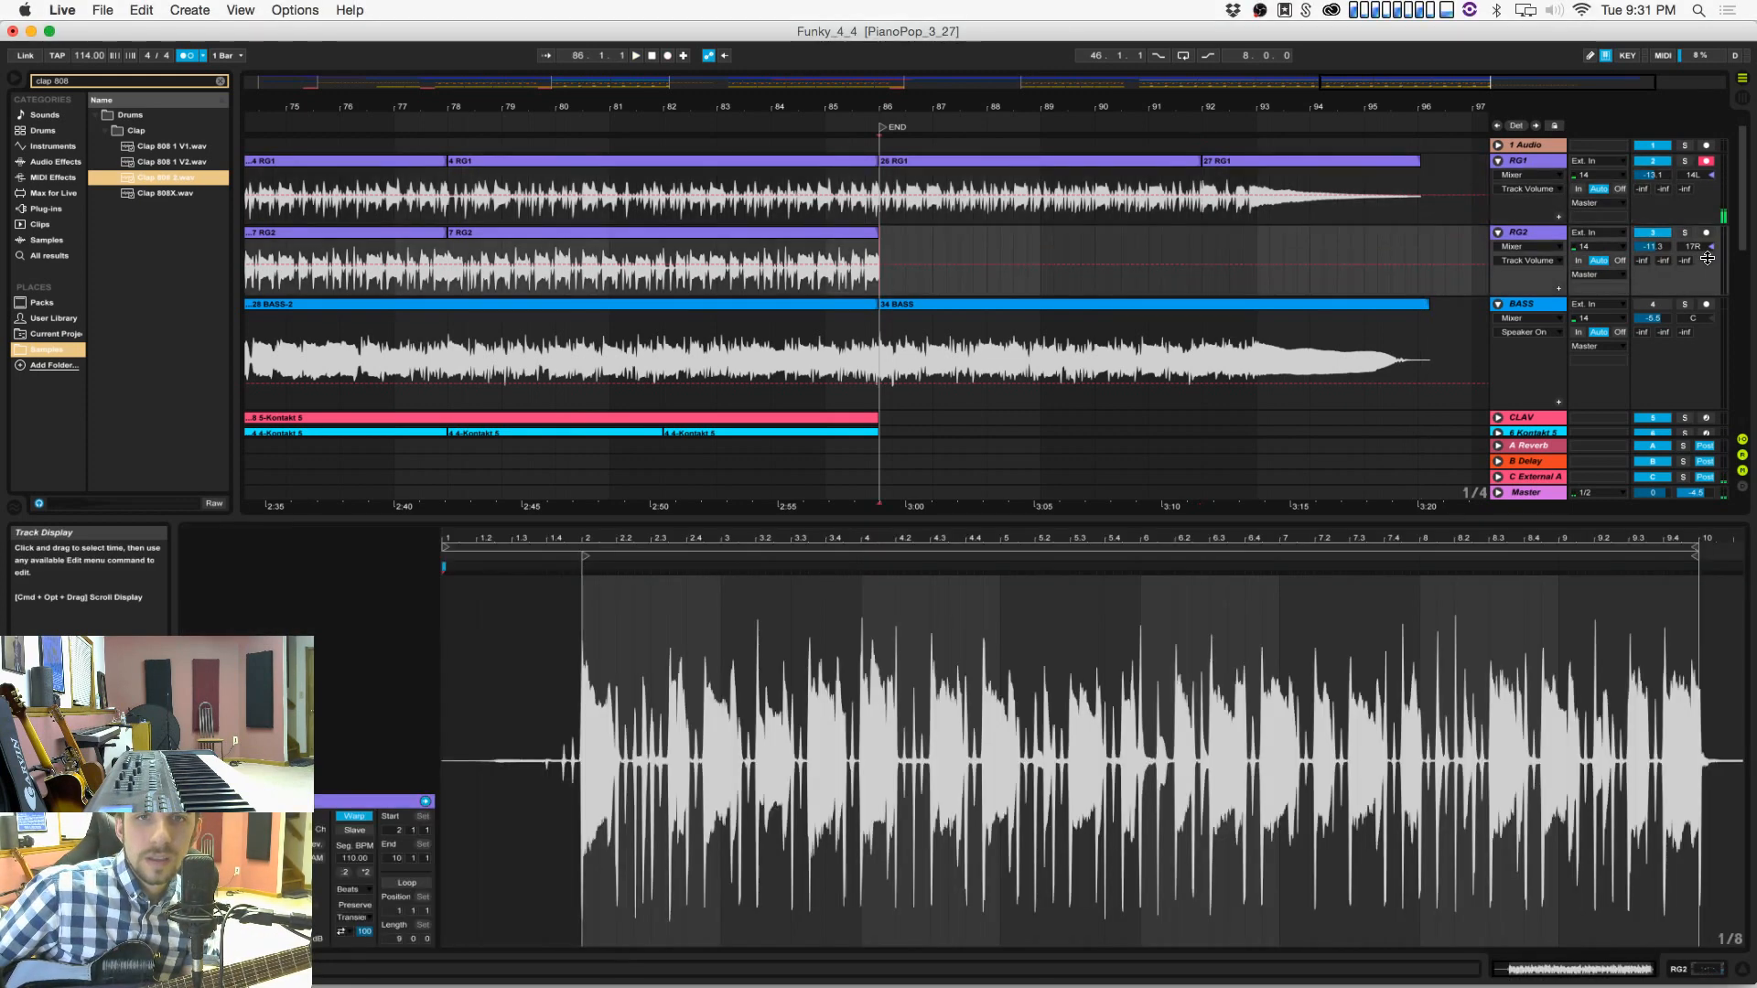
{"action": "left_click", "coordinate": [1246, 169]}
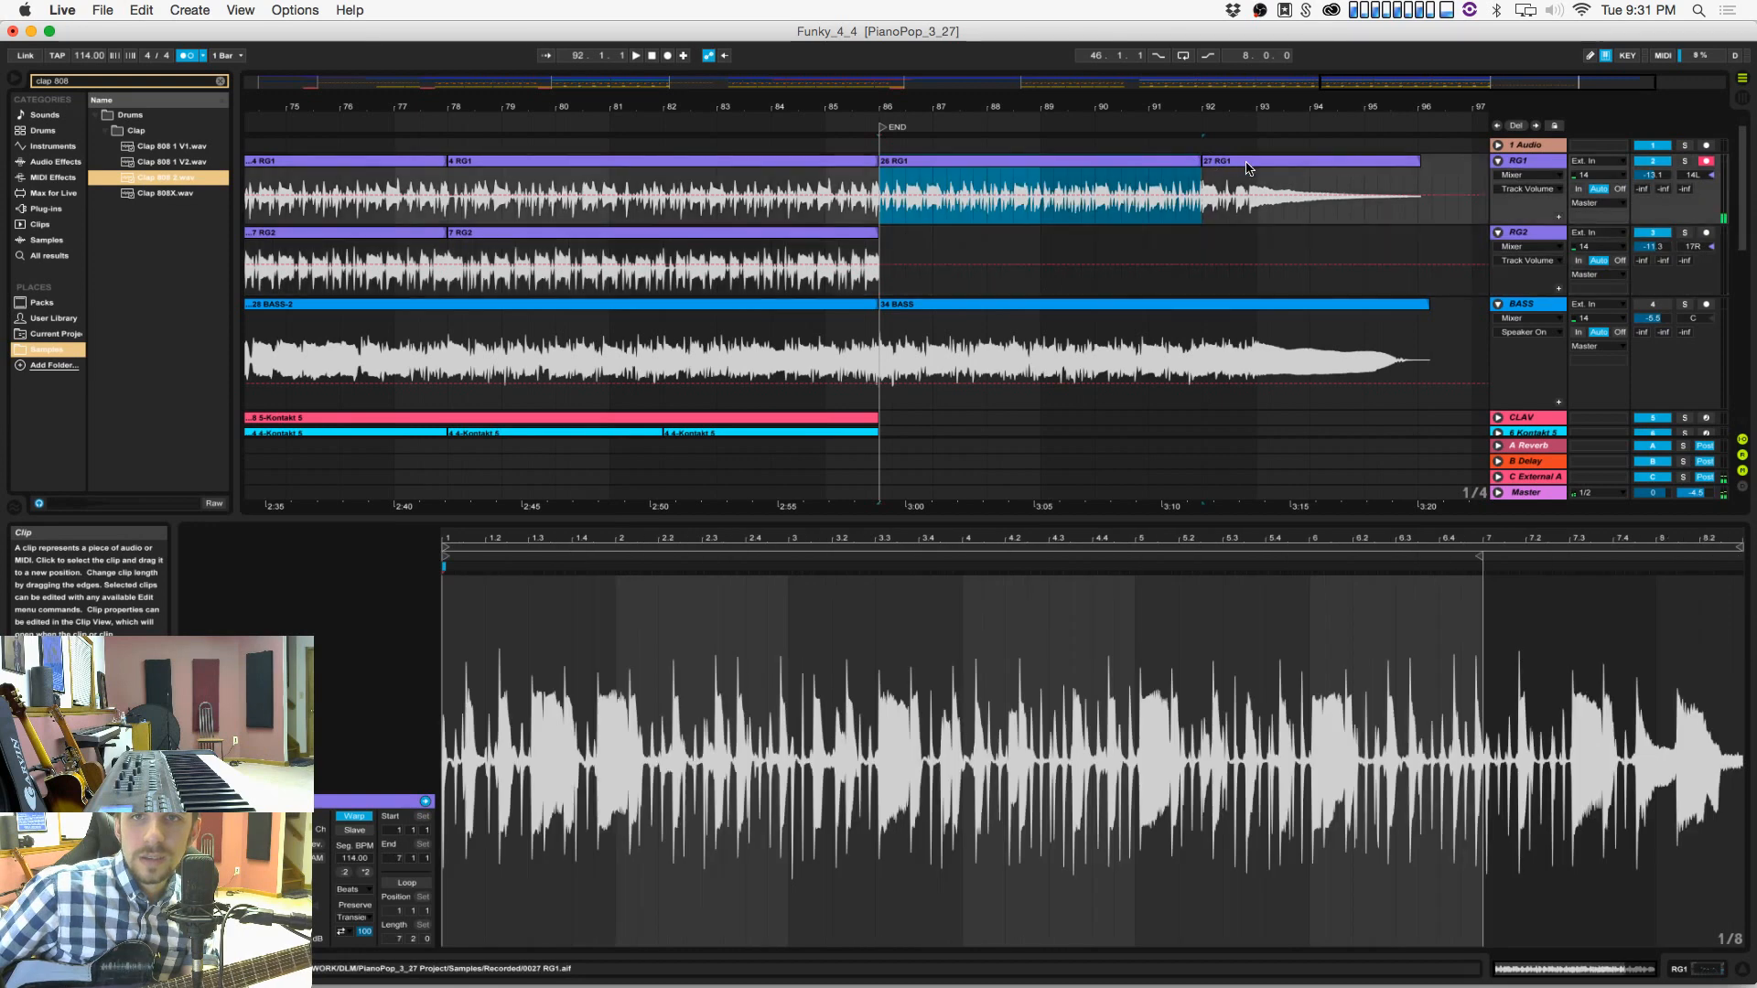
{"action": "left_click", "coordinate": [1246, 169], "text": "shift"}
{"action": "key", "text": "super+j"}
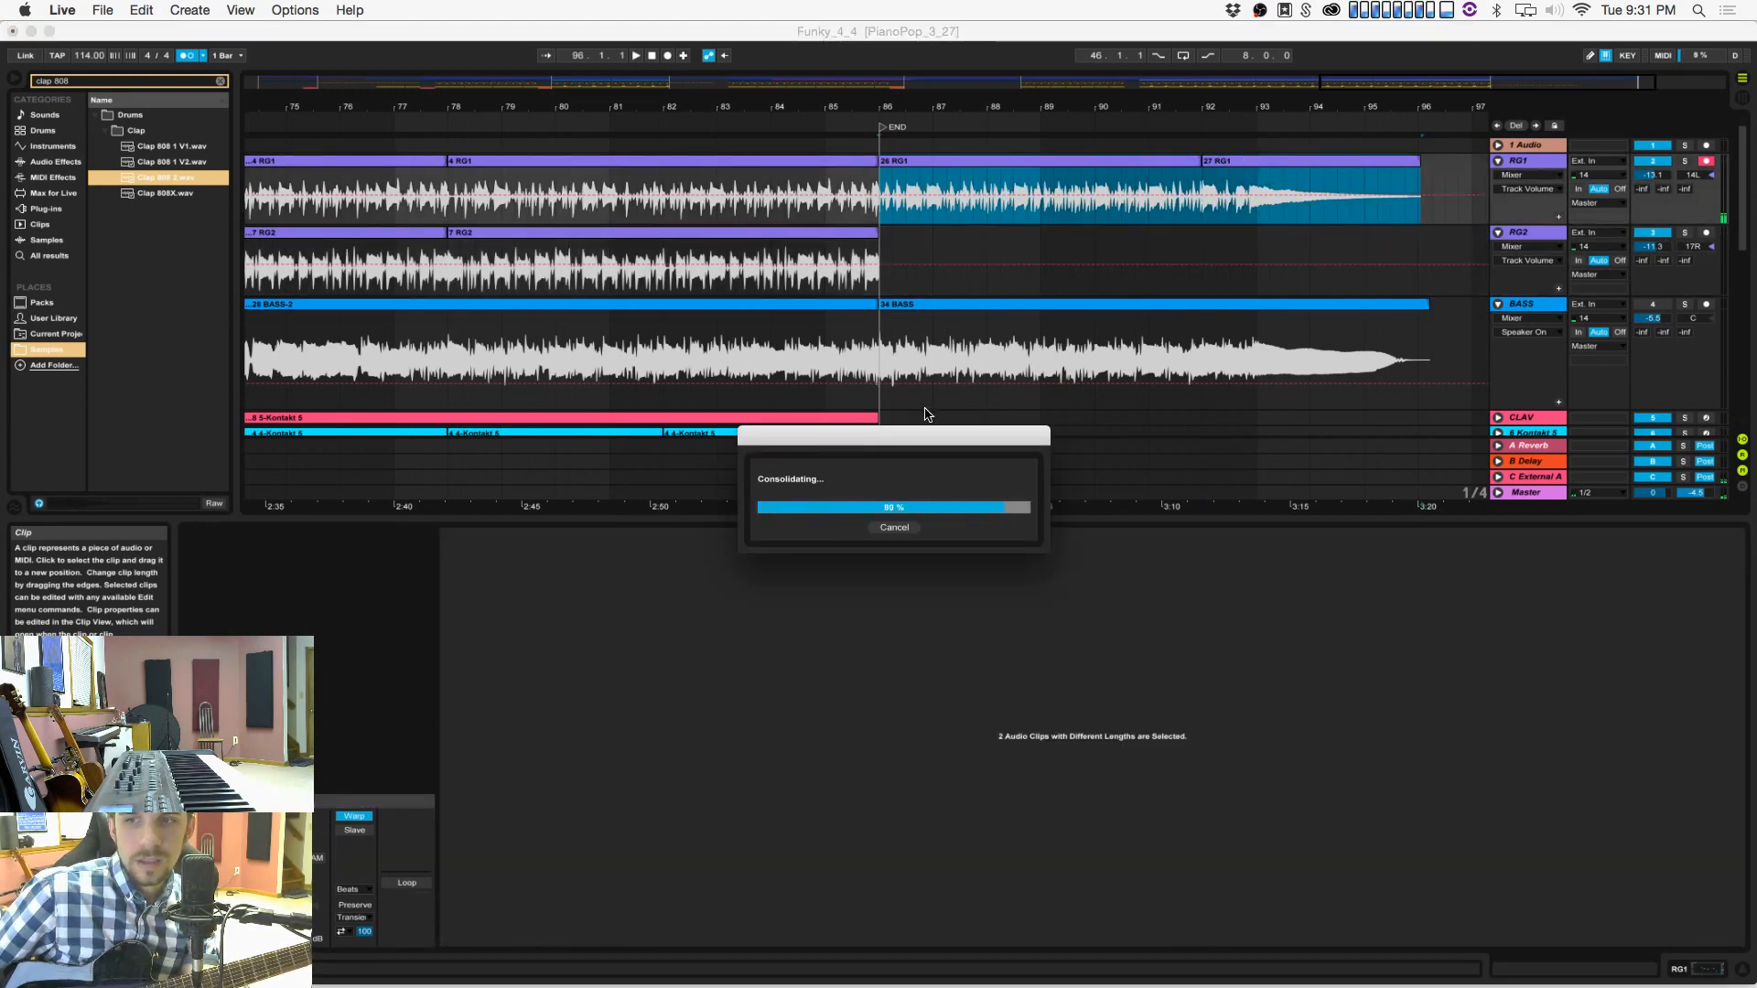
Step: Quantize the whole consolidated RG1 clip on a 1/16 grid and set its warp mode to Complex
{"action": "left_click", "coordinate": [693, 638]}
{"action": "key", "text": "super+a"}
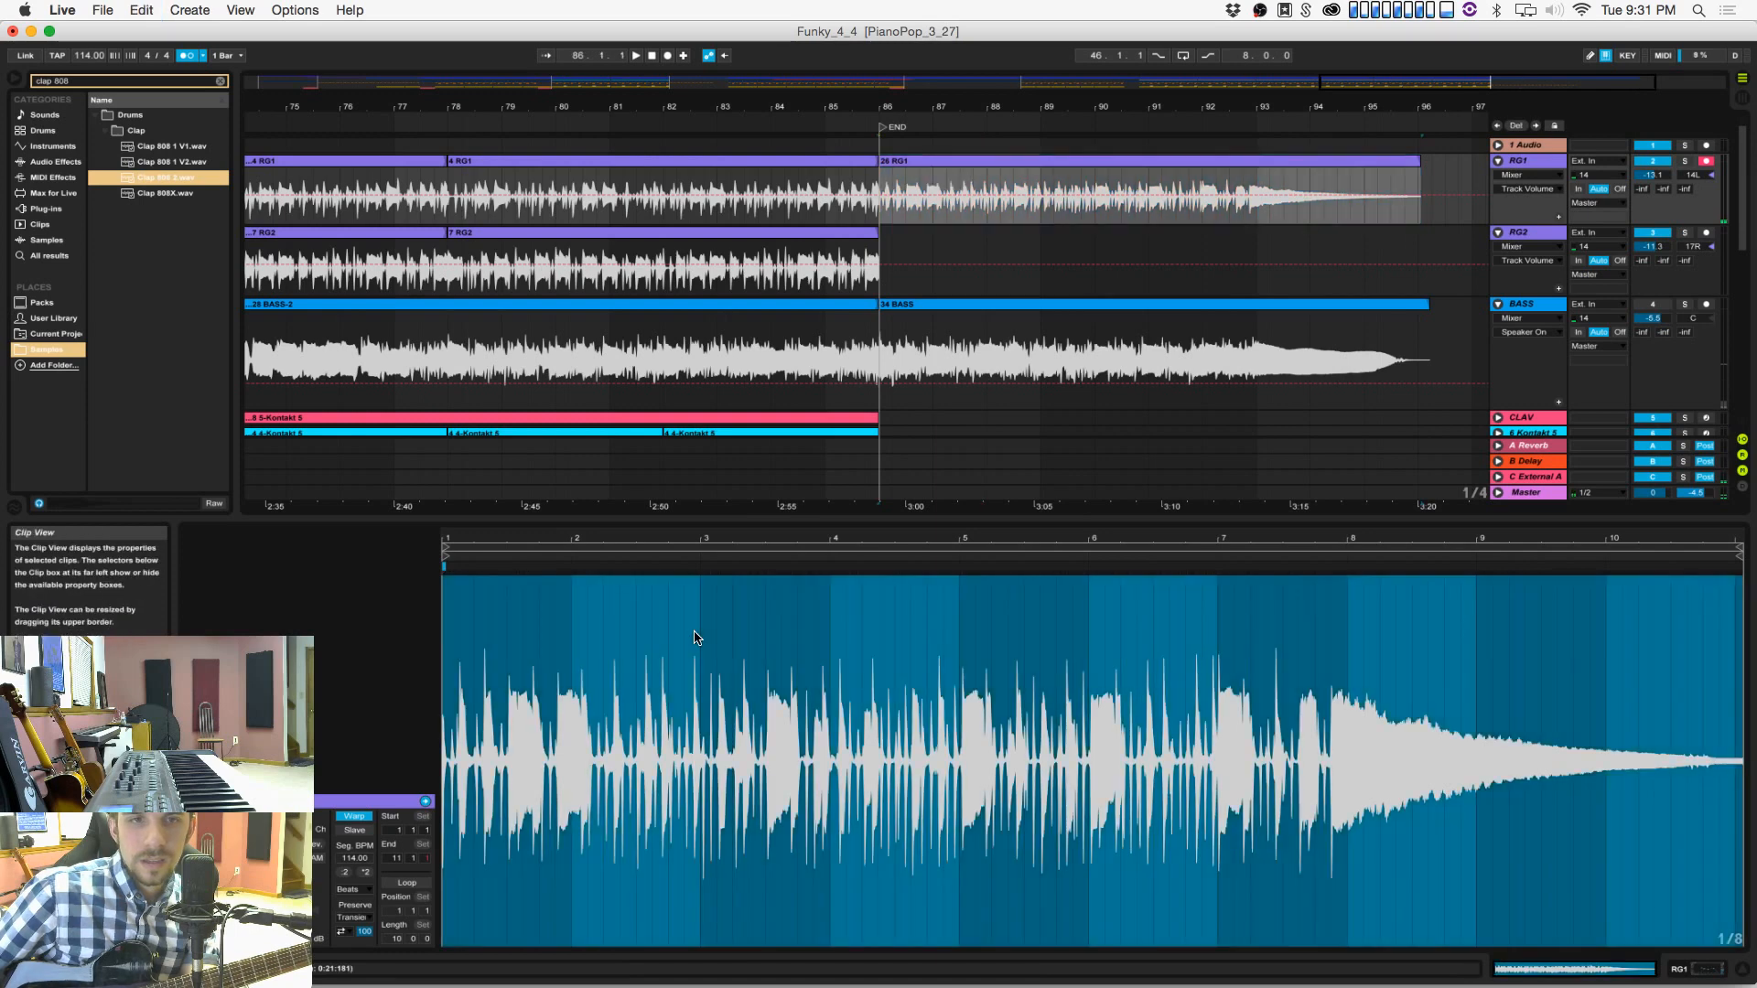
{"action": "right_click", "coordinate": [695, 637]}
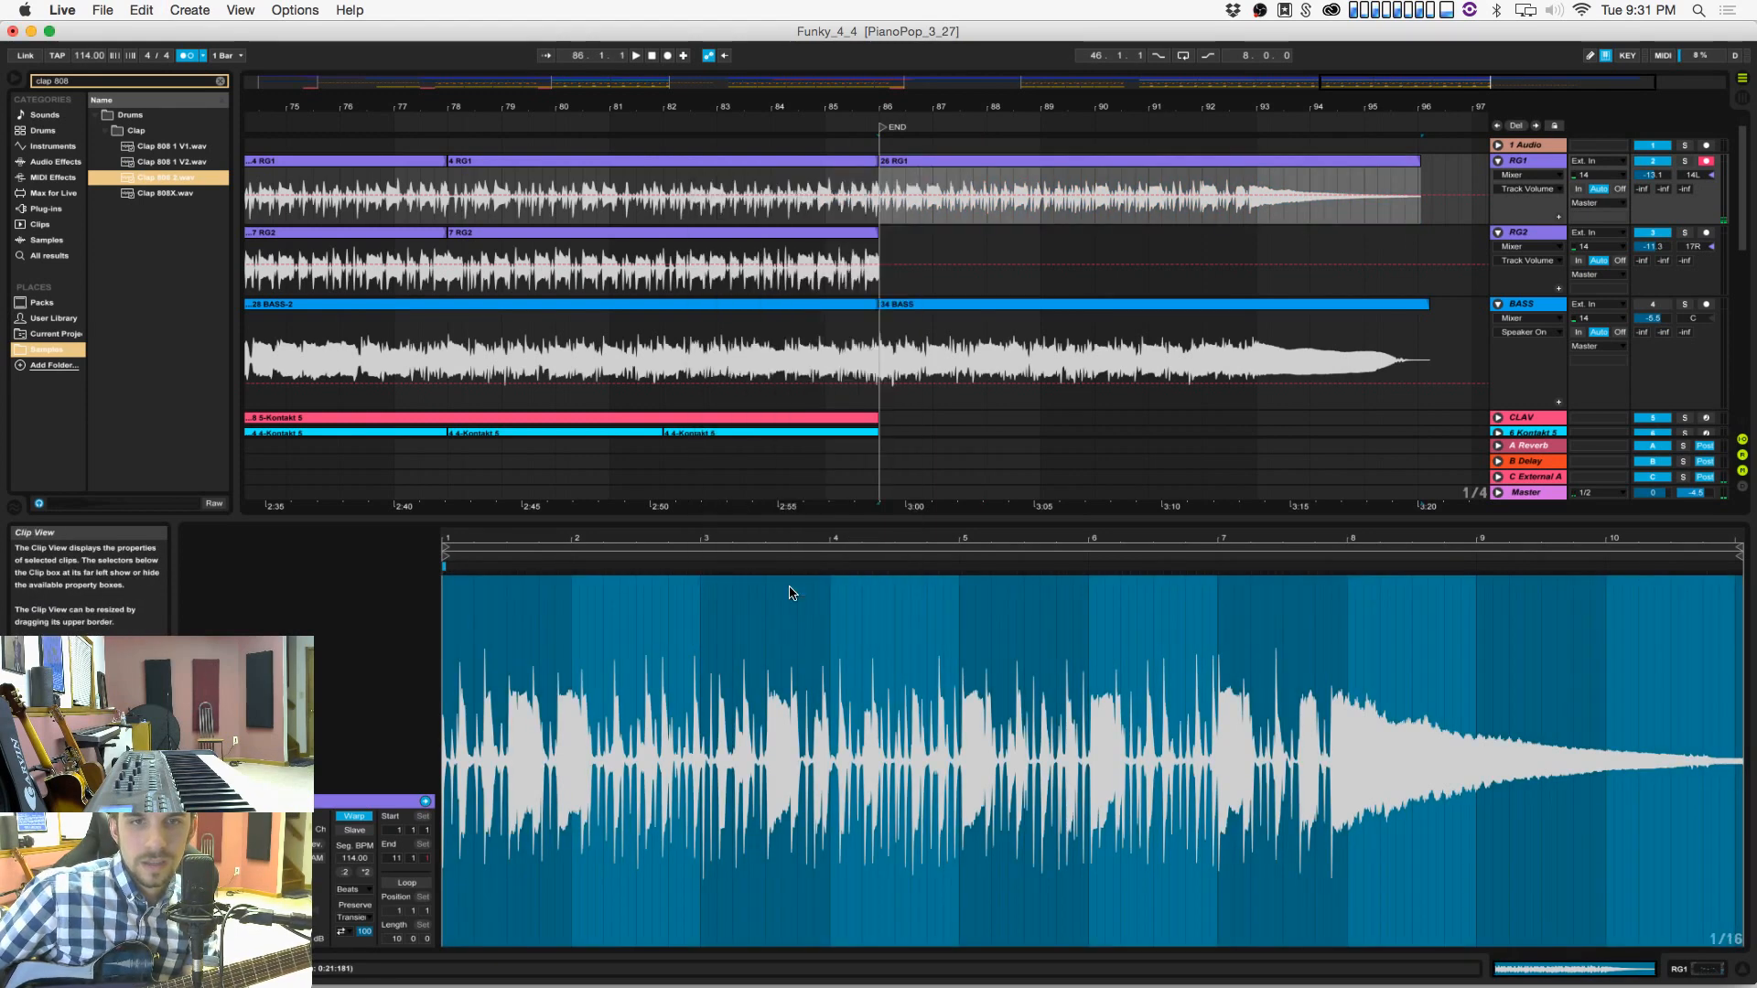
{"action": "left_click", "coordinate": [791, 591]}
{"action": "key", "text": "super+u"}
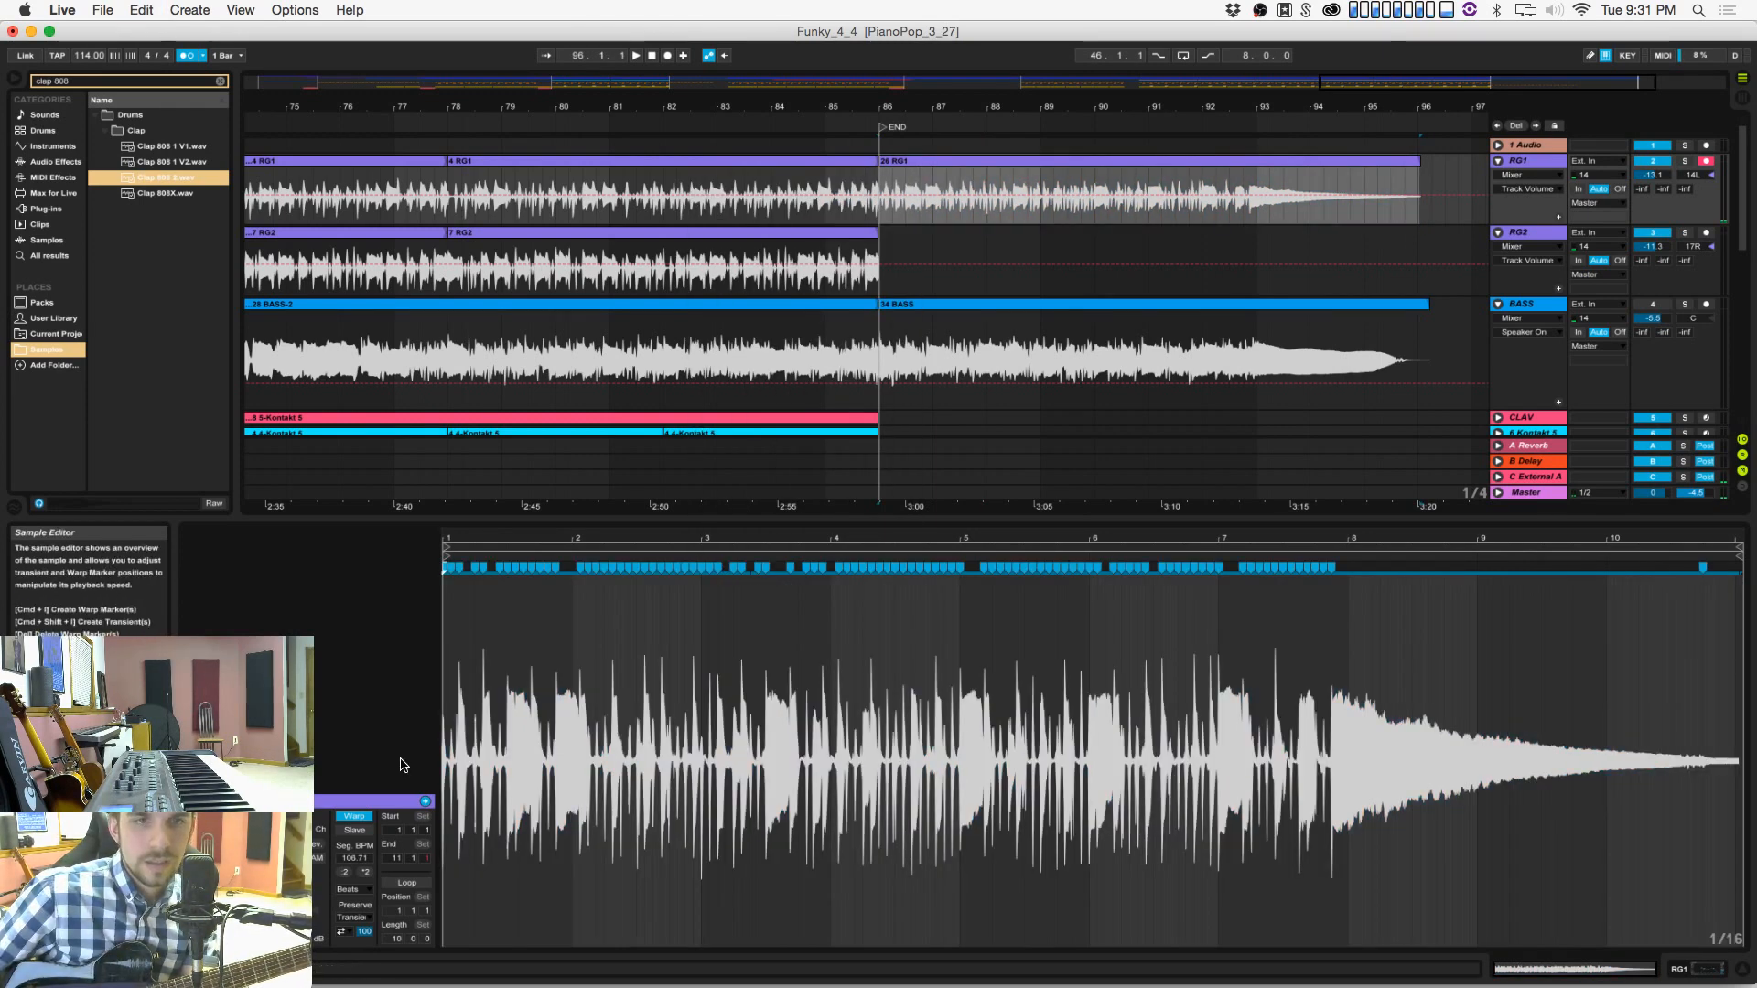
{"action": "key", "text": "space"}
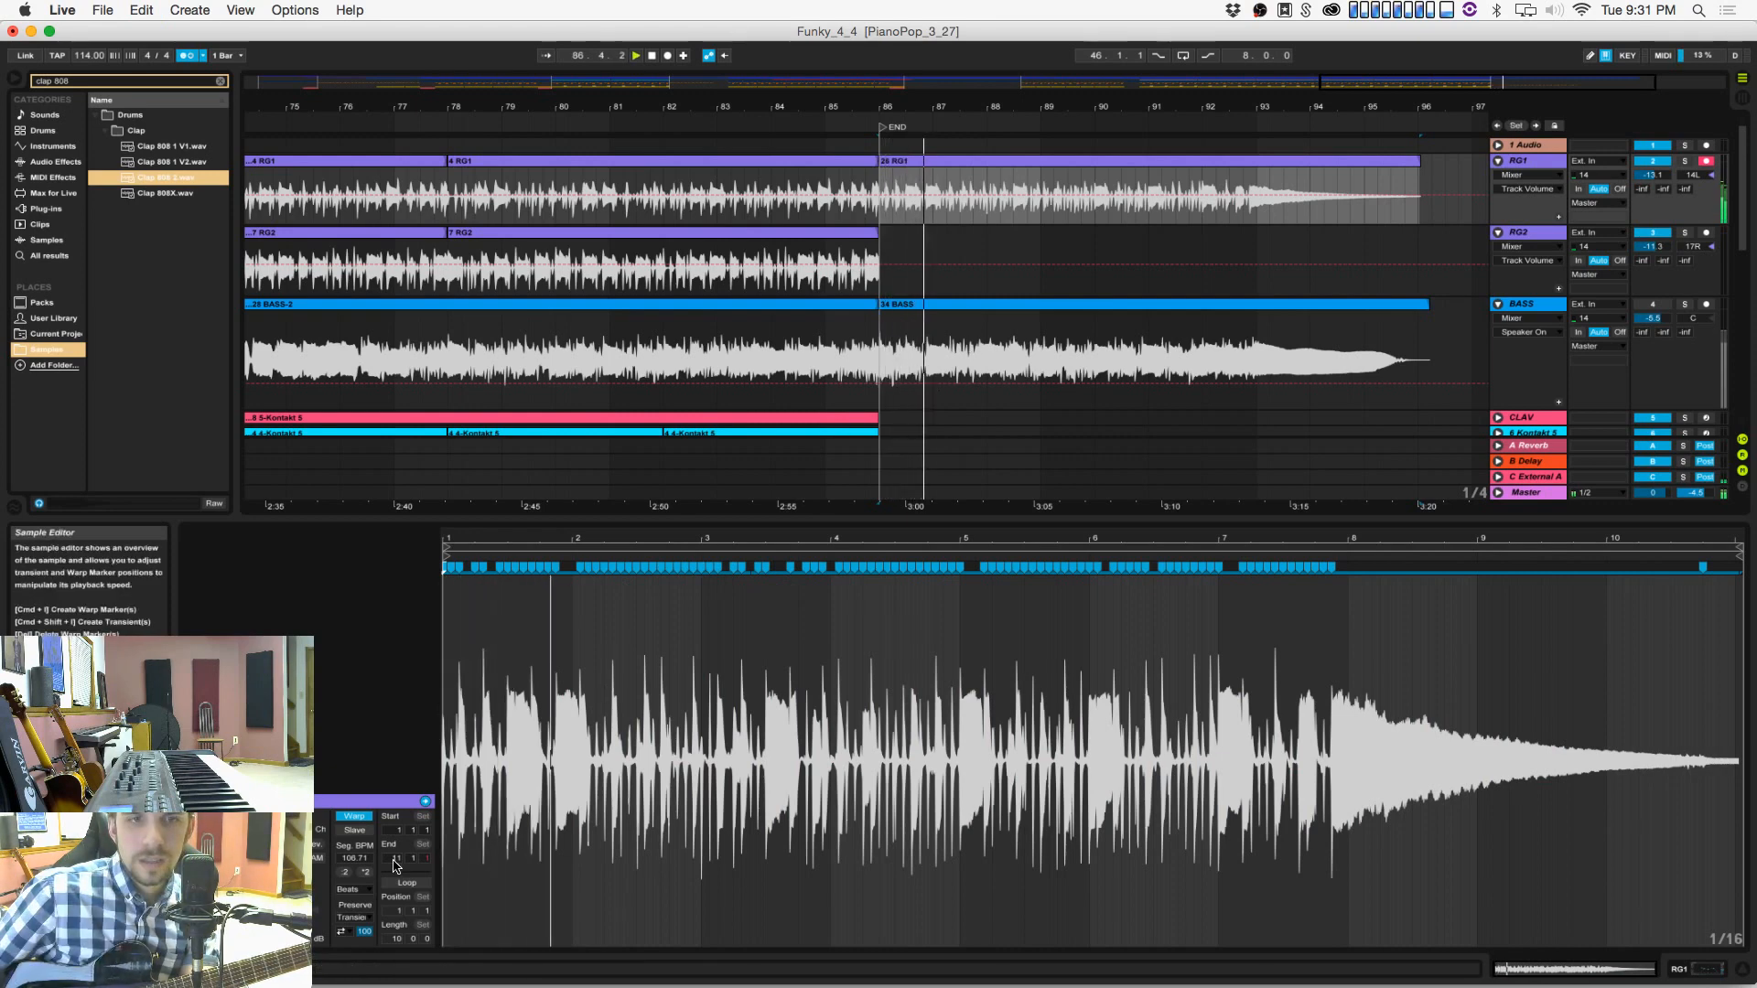
{"action": "left_click", "coordinate": [353, 889]}
{"action": "left_click", "coordinate": [361, 952]}
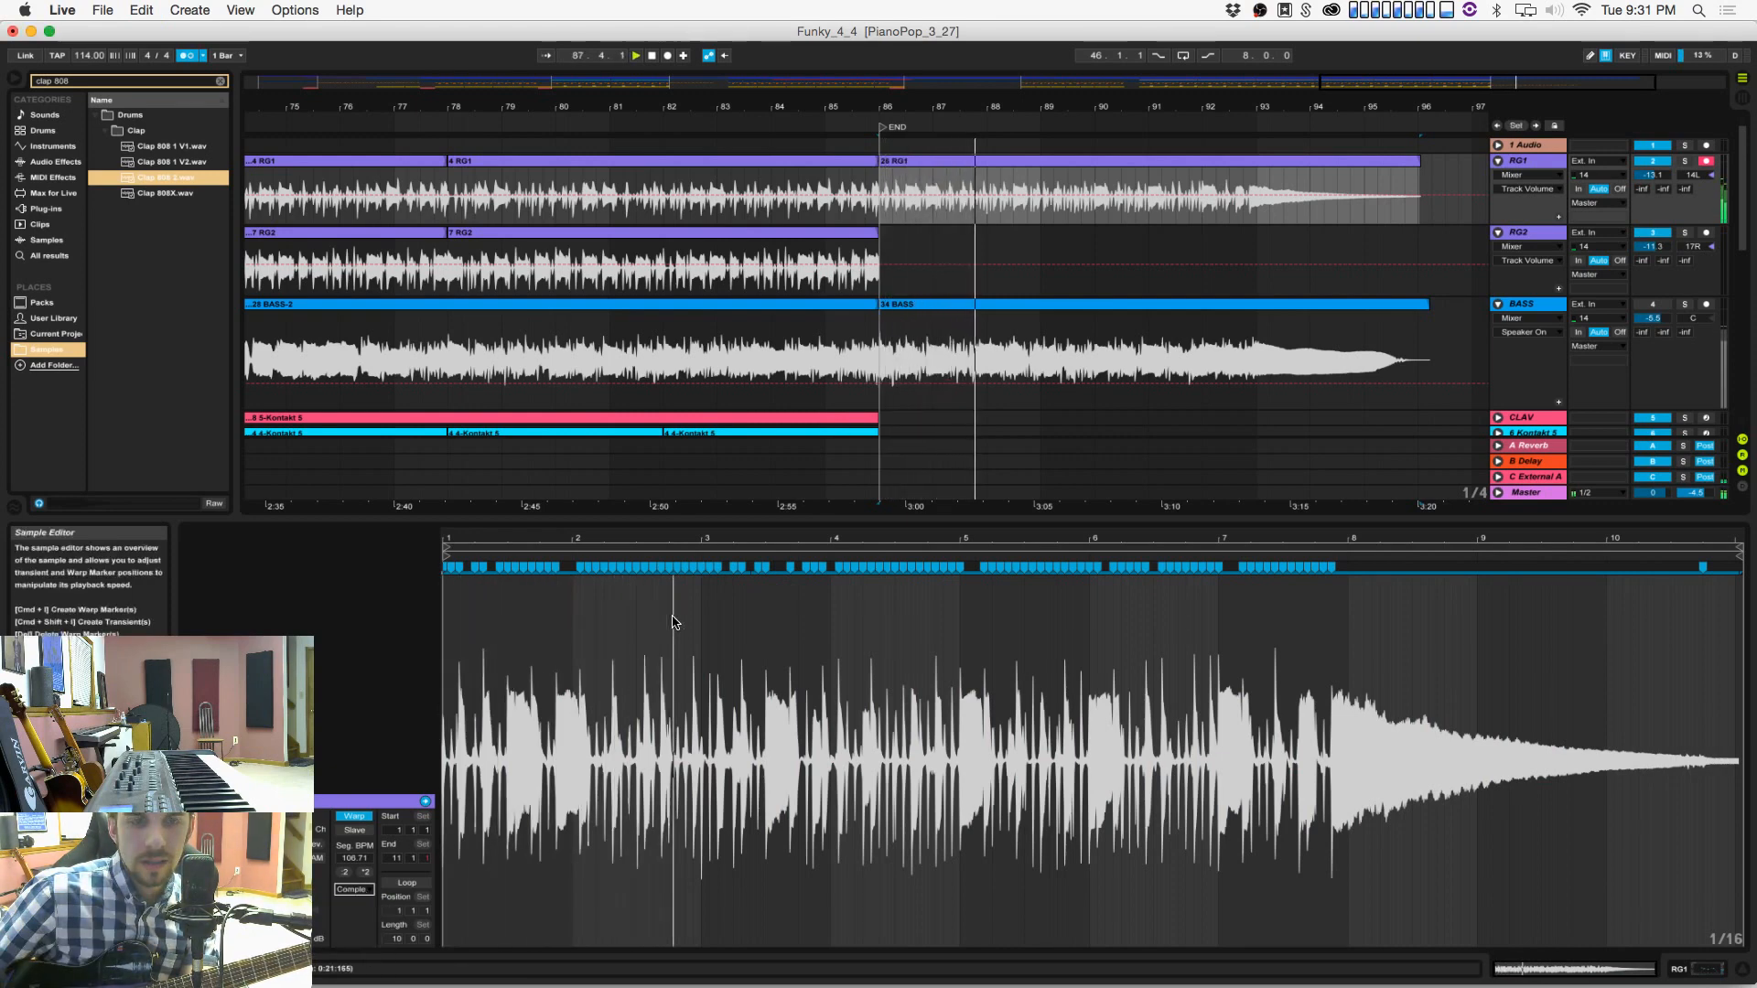
{"action": "key", "text": "super+a"}
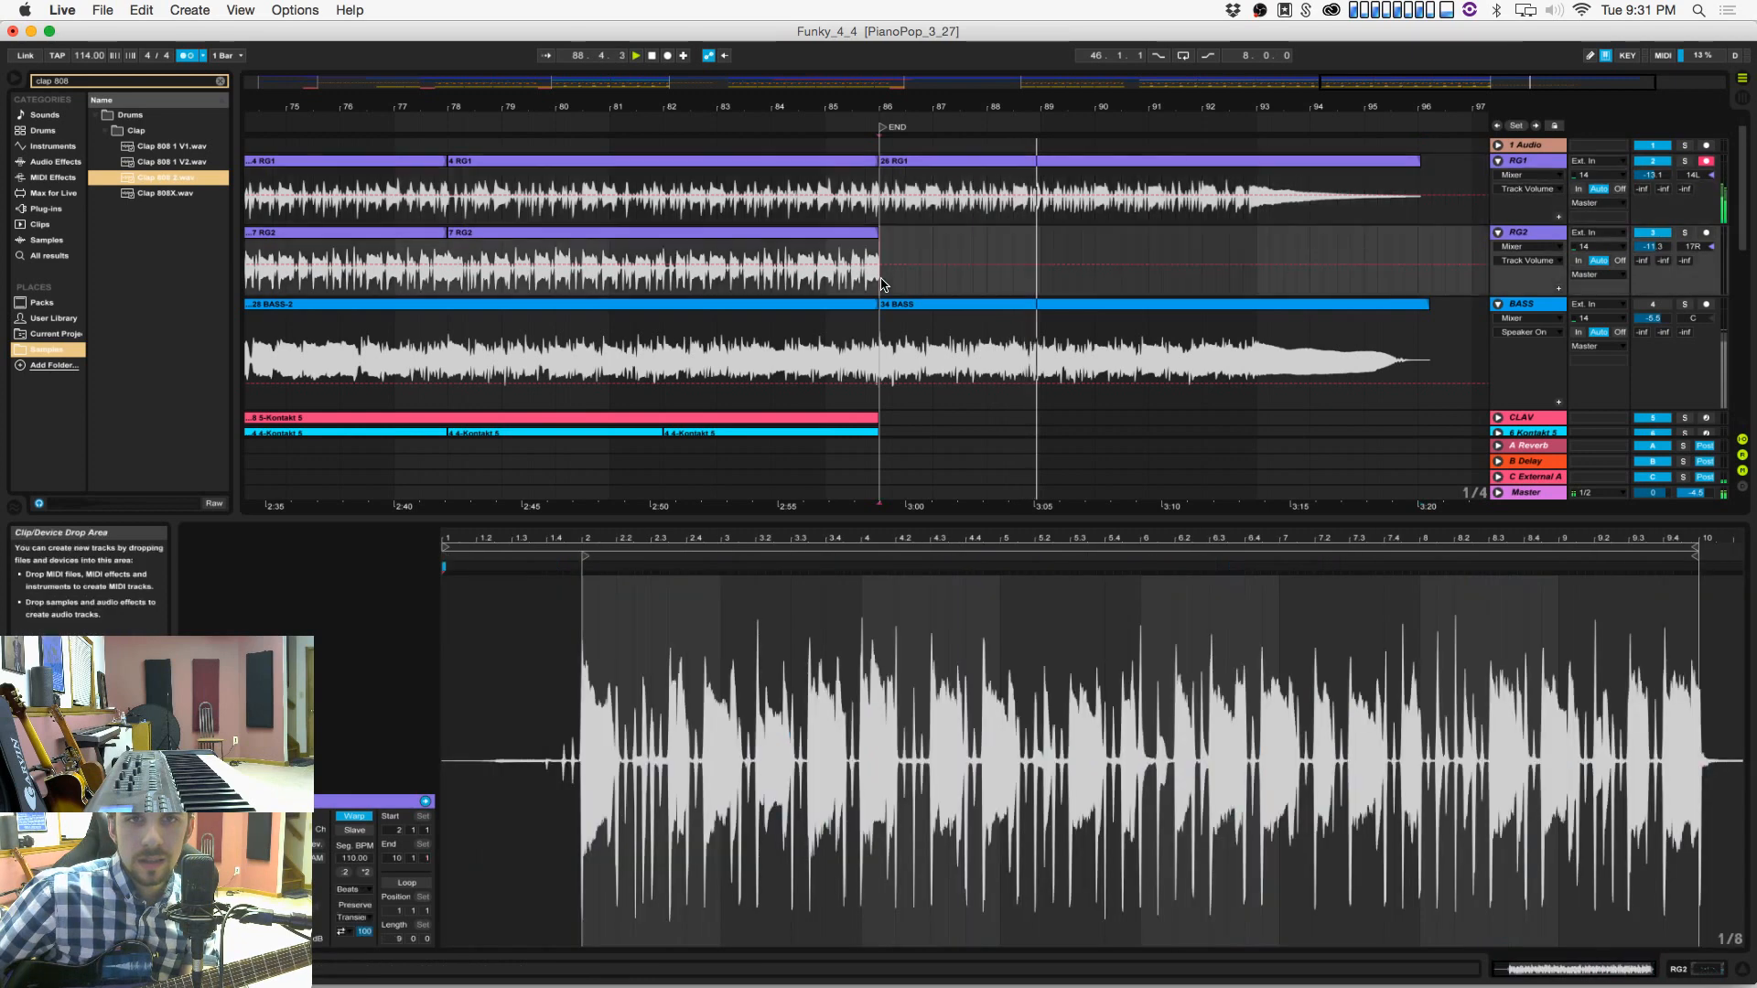
Step: Set the start position on RG2 at the END marker, arm RG2 for recording, and save the set
{"action": "left_click", "coordinate": [883, 285]}
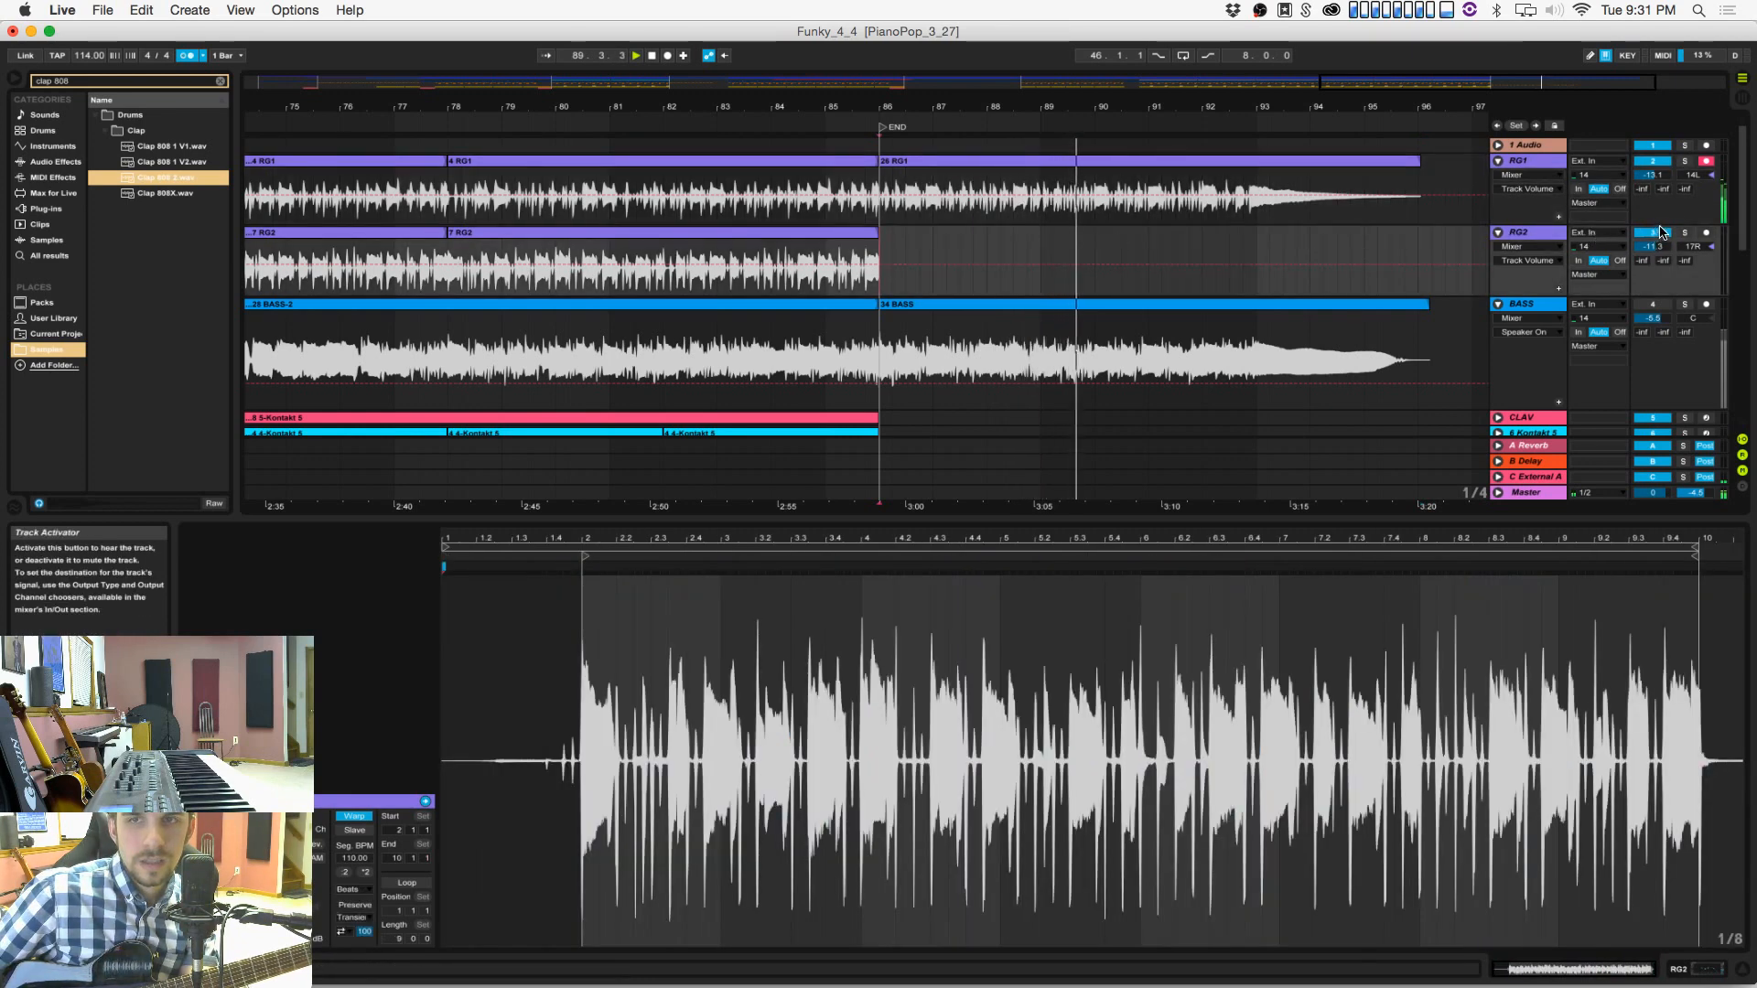
{"action": "left_click", "coordinate": [1705, 233]}
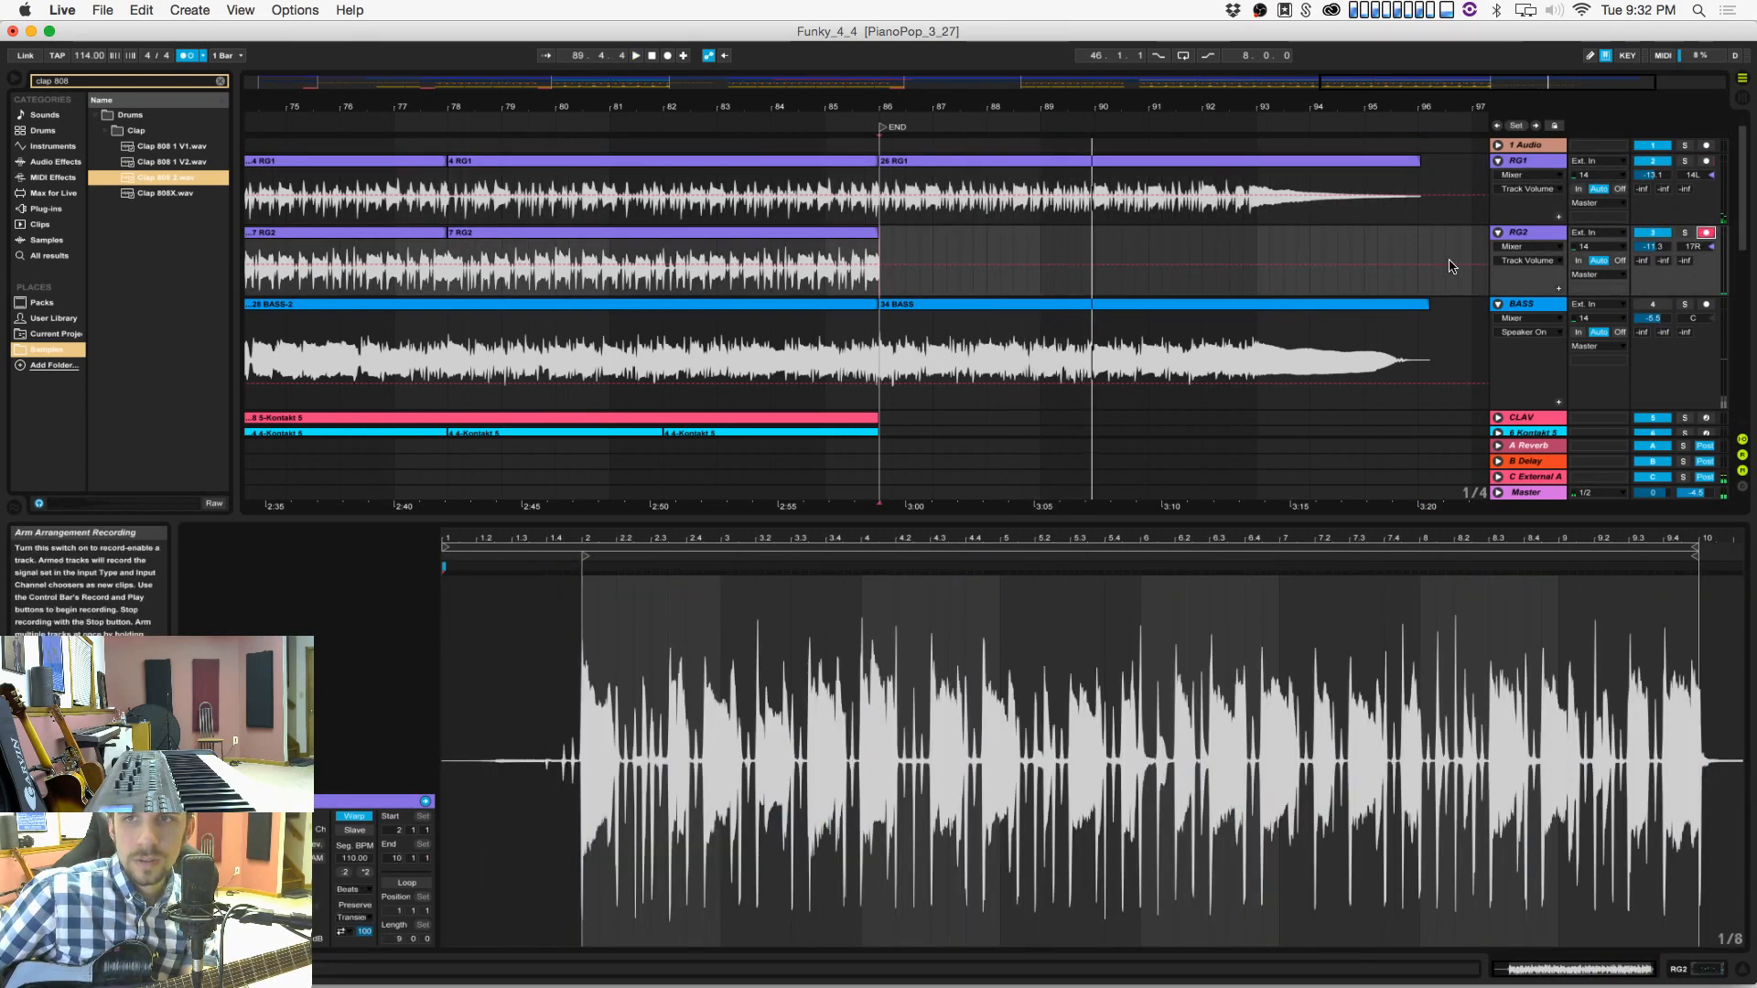
{"action": "key", "text": "super+s"}
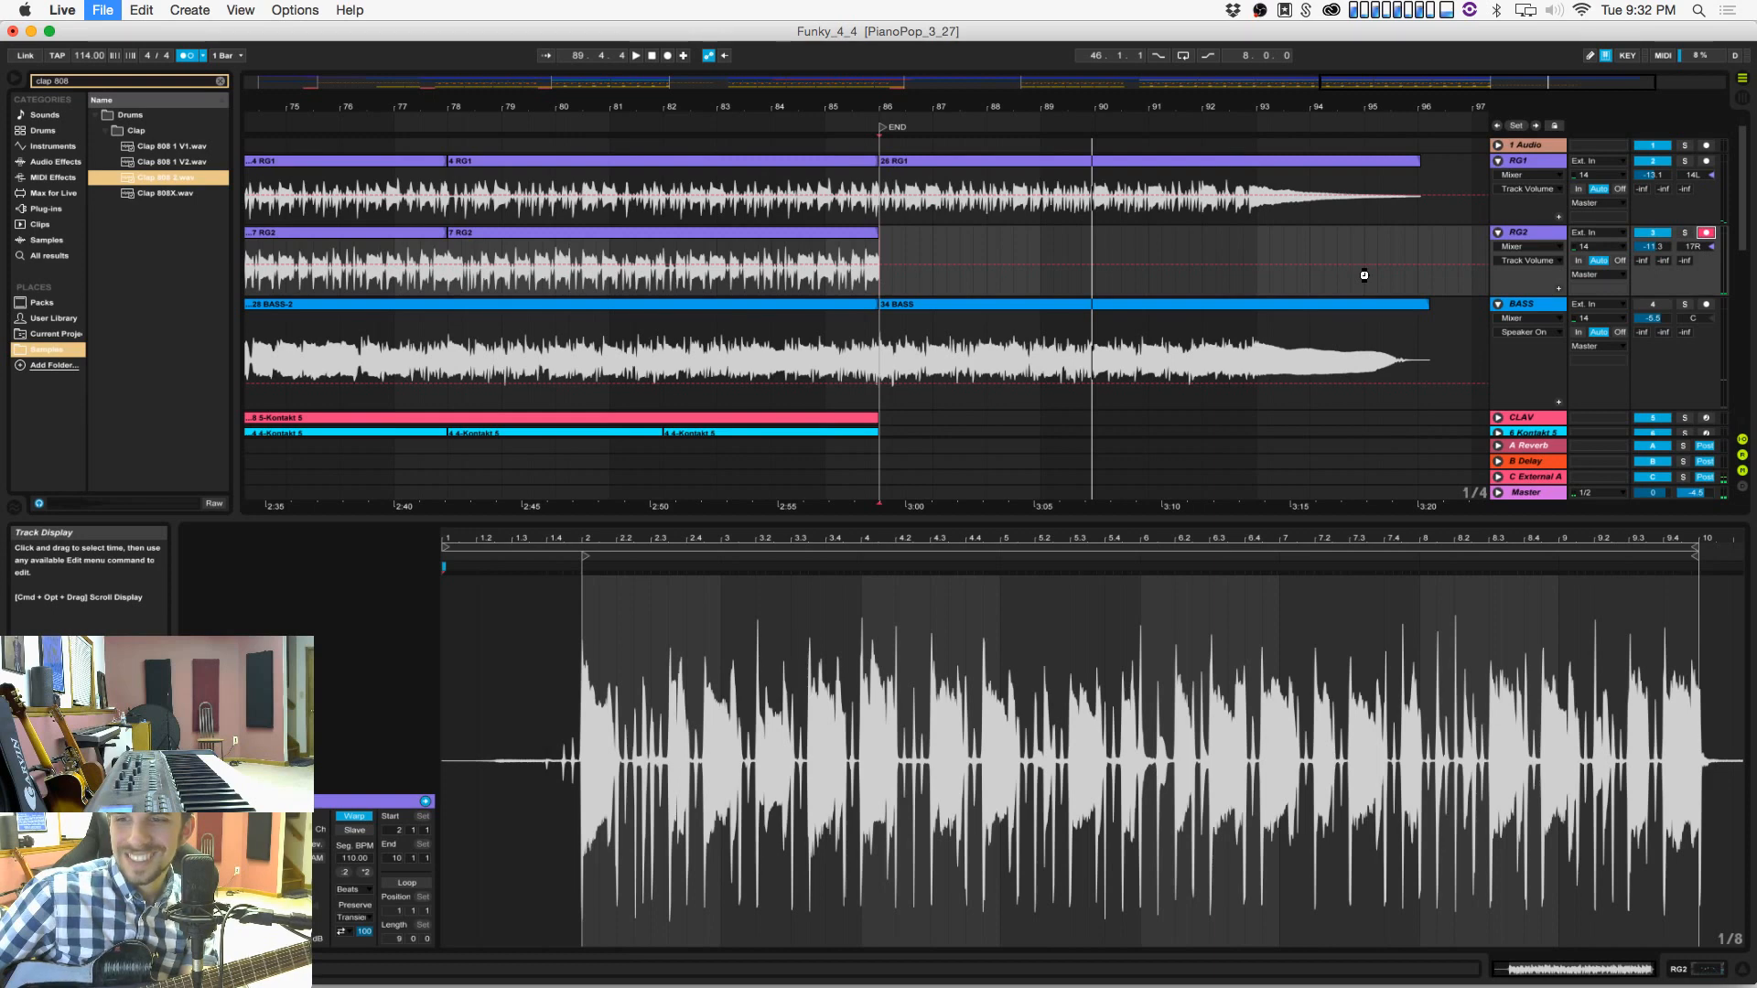
{"action": "scroll", "coordinate": [1226, 283], "scroll_direction": "down", "scroll_amount": 4}
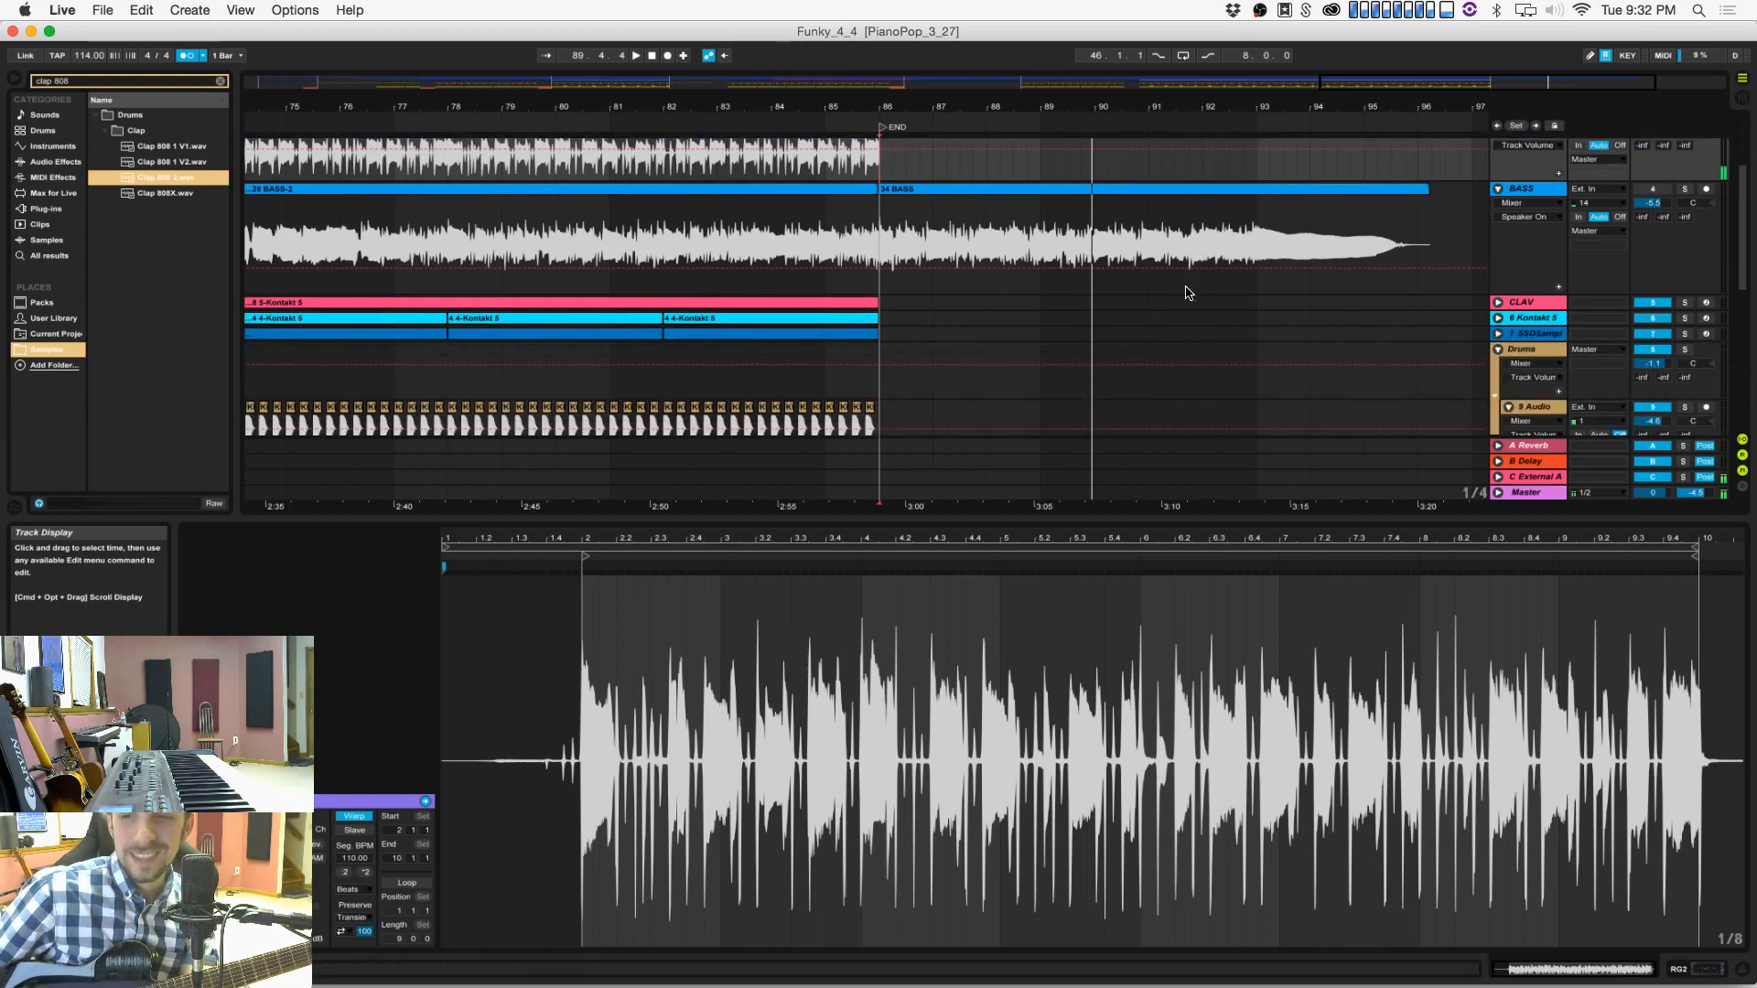
{"action": "scroll", "coordinate": [1187, 293], "scroll_direction": "up", "scroll_amount": 4}
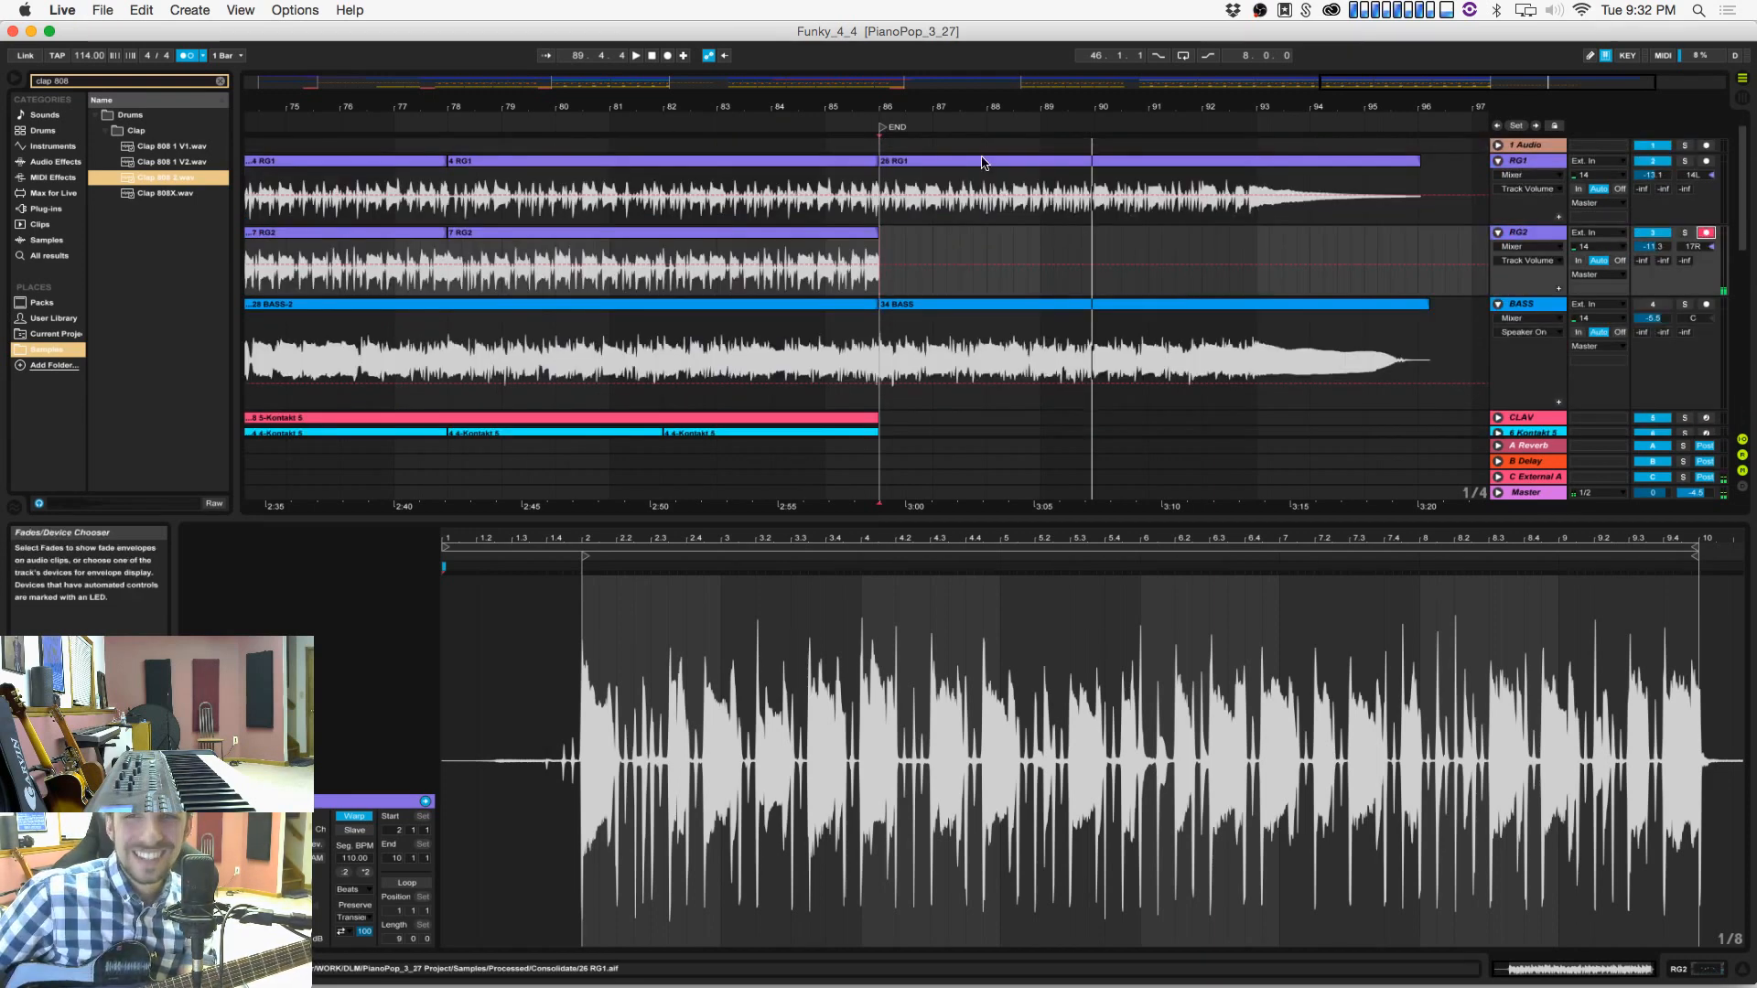
{"action": "scroll", "coordinate": [1180, 320], "scroll_direction": "down", "scroll_amount": 5}
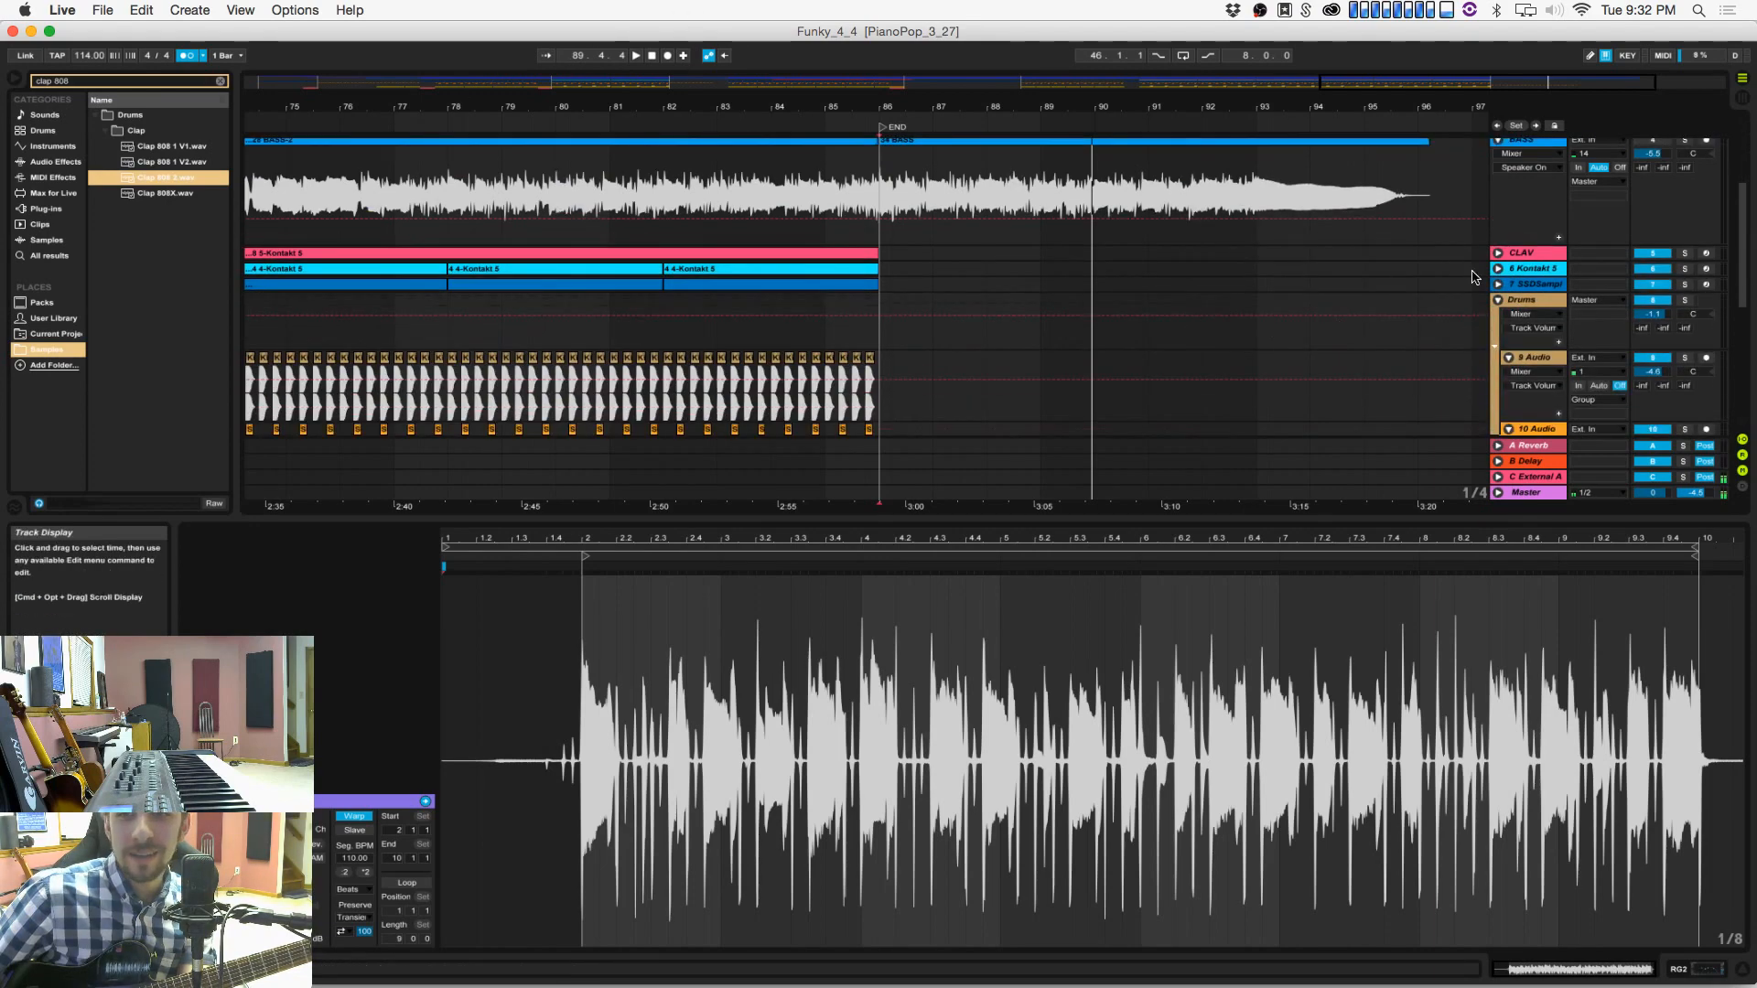
{"action": "scroll", "coordinate": [1473, 320], "scroll_direction": "down", "scroll_amount": 7}
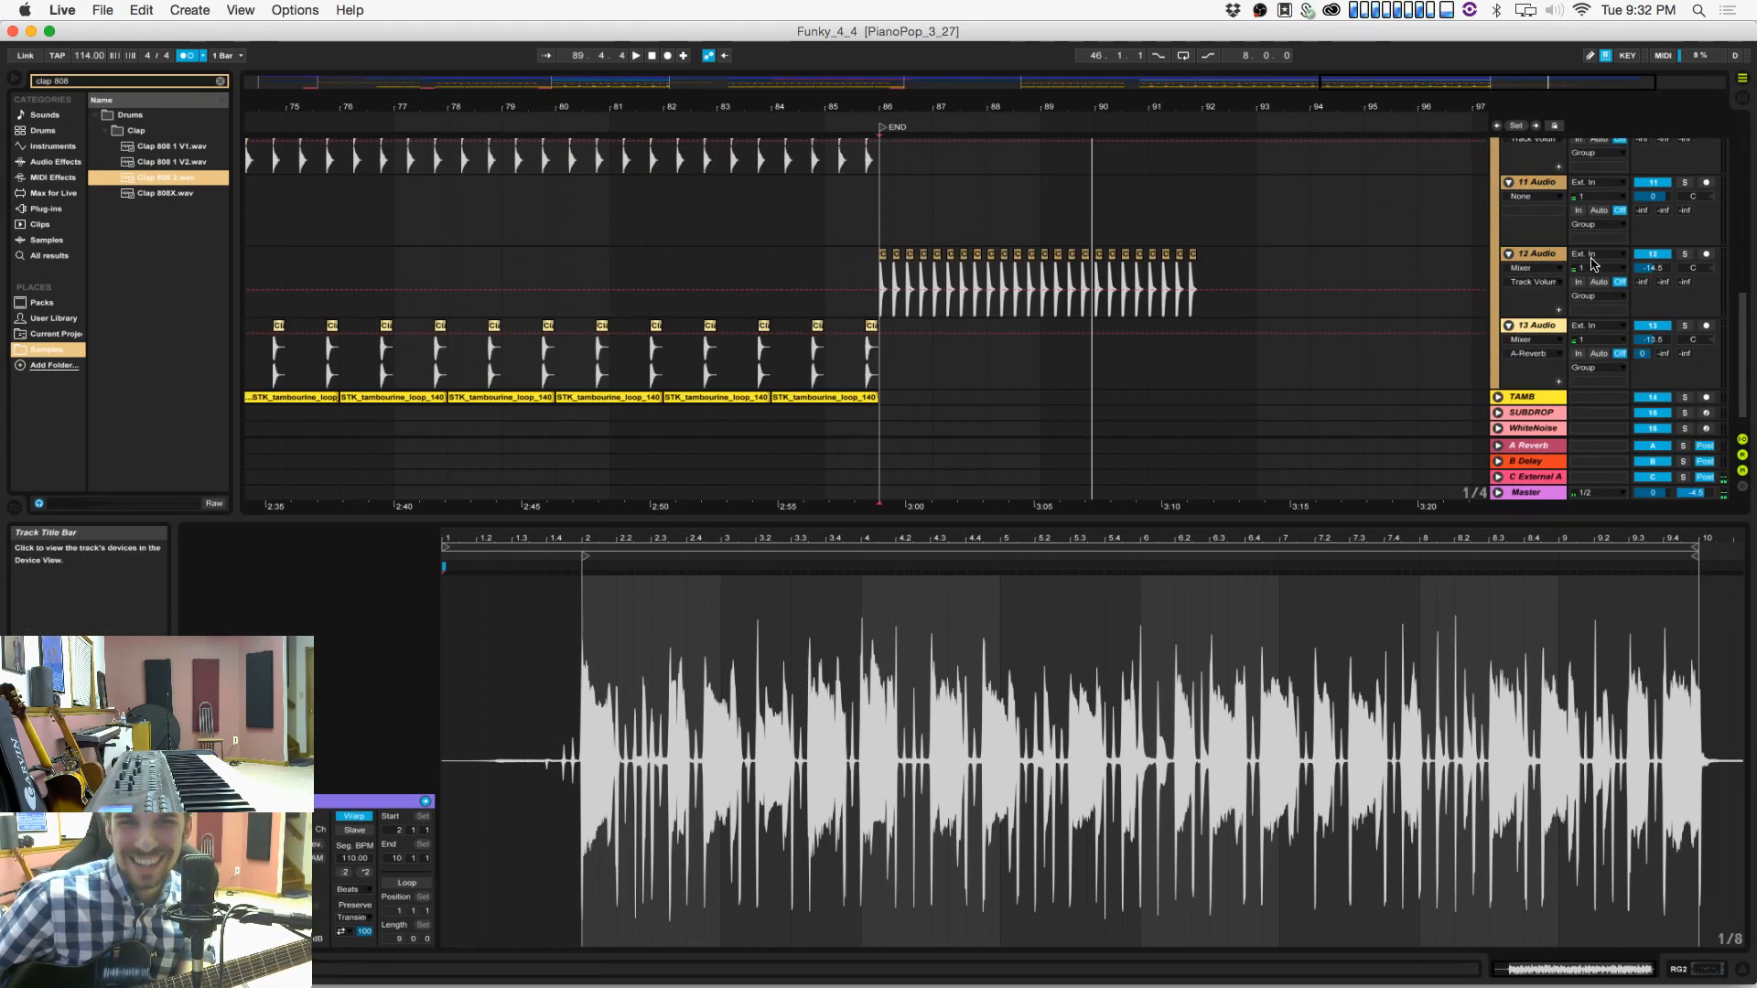
{"action": "scroll", "coordinate": [915, 219], "scroll_direction": "up", "scroll_amount": 10}
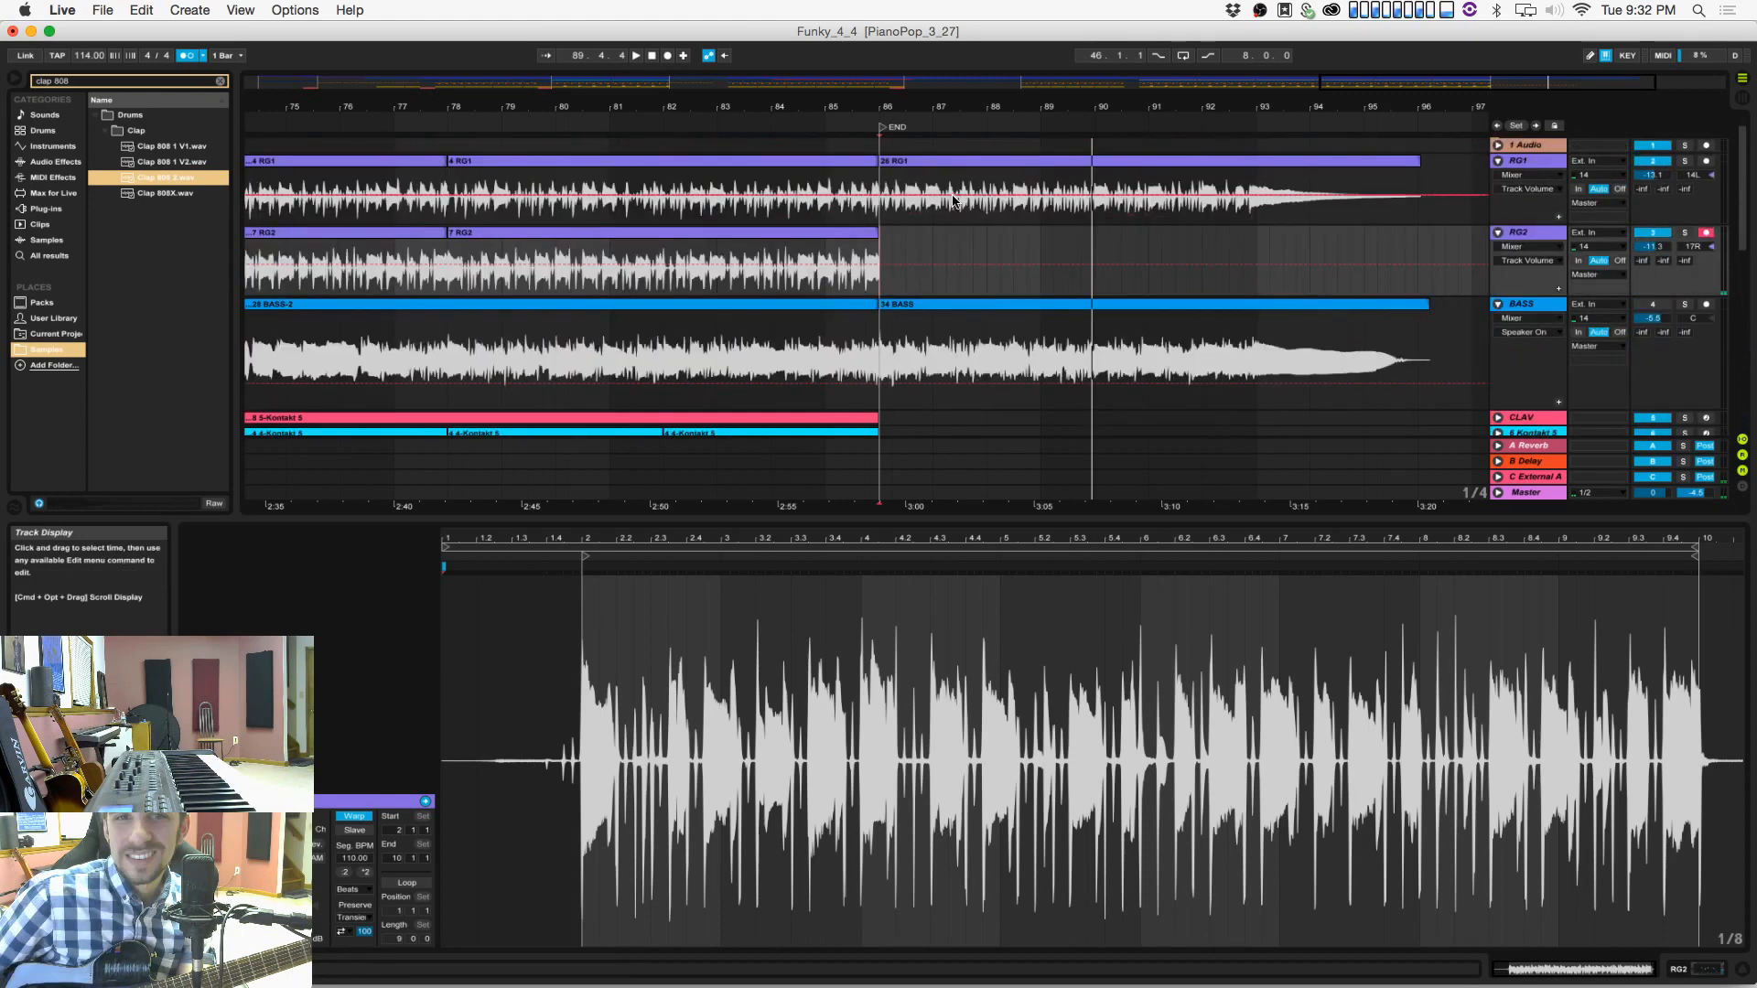
Step: Record the RG2 guitar ending from the END marker, retaking it until a final ringing chord stops at about bar 95
{"action": "left_click", "coordinate": [883, 238]}
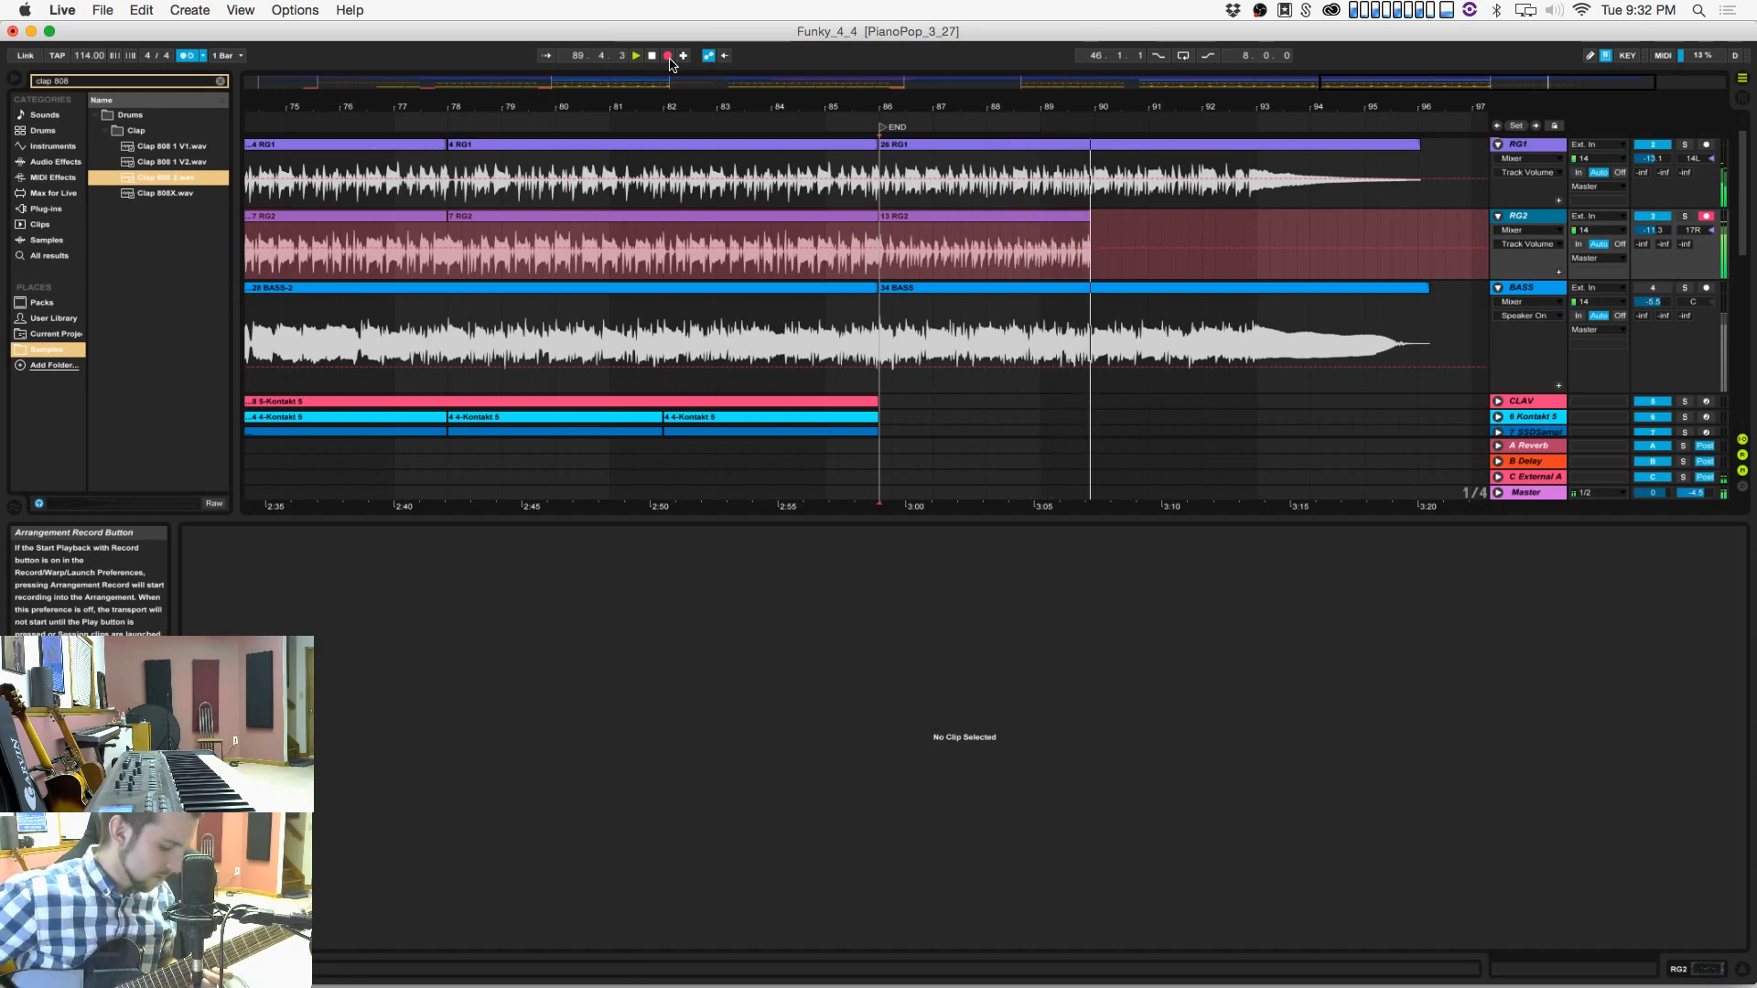
{"action": "left_click", "coordinate": [669, 57]}
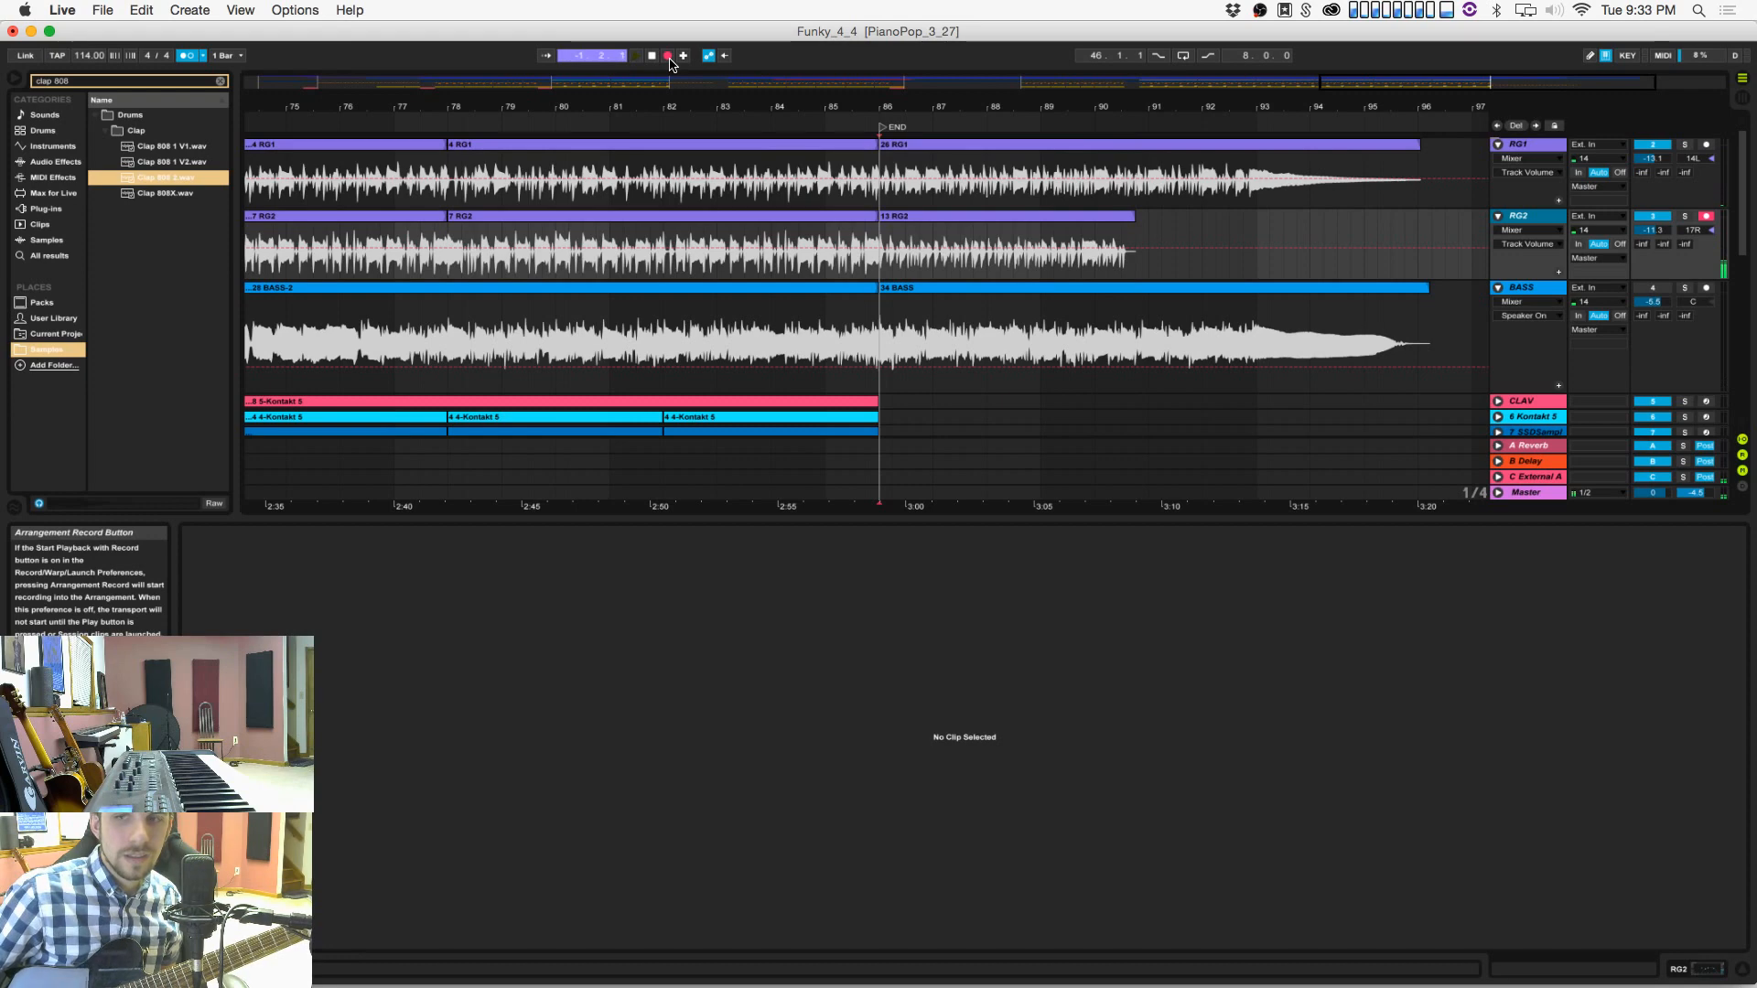
{"action": "left_click", "coordinate": [988, 262]}
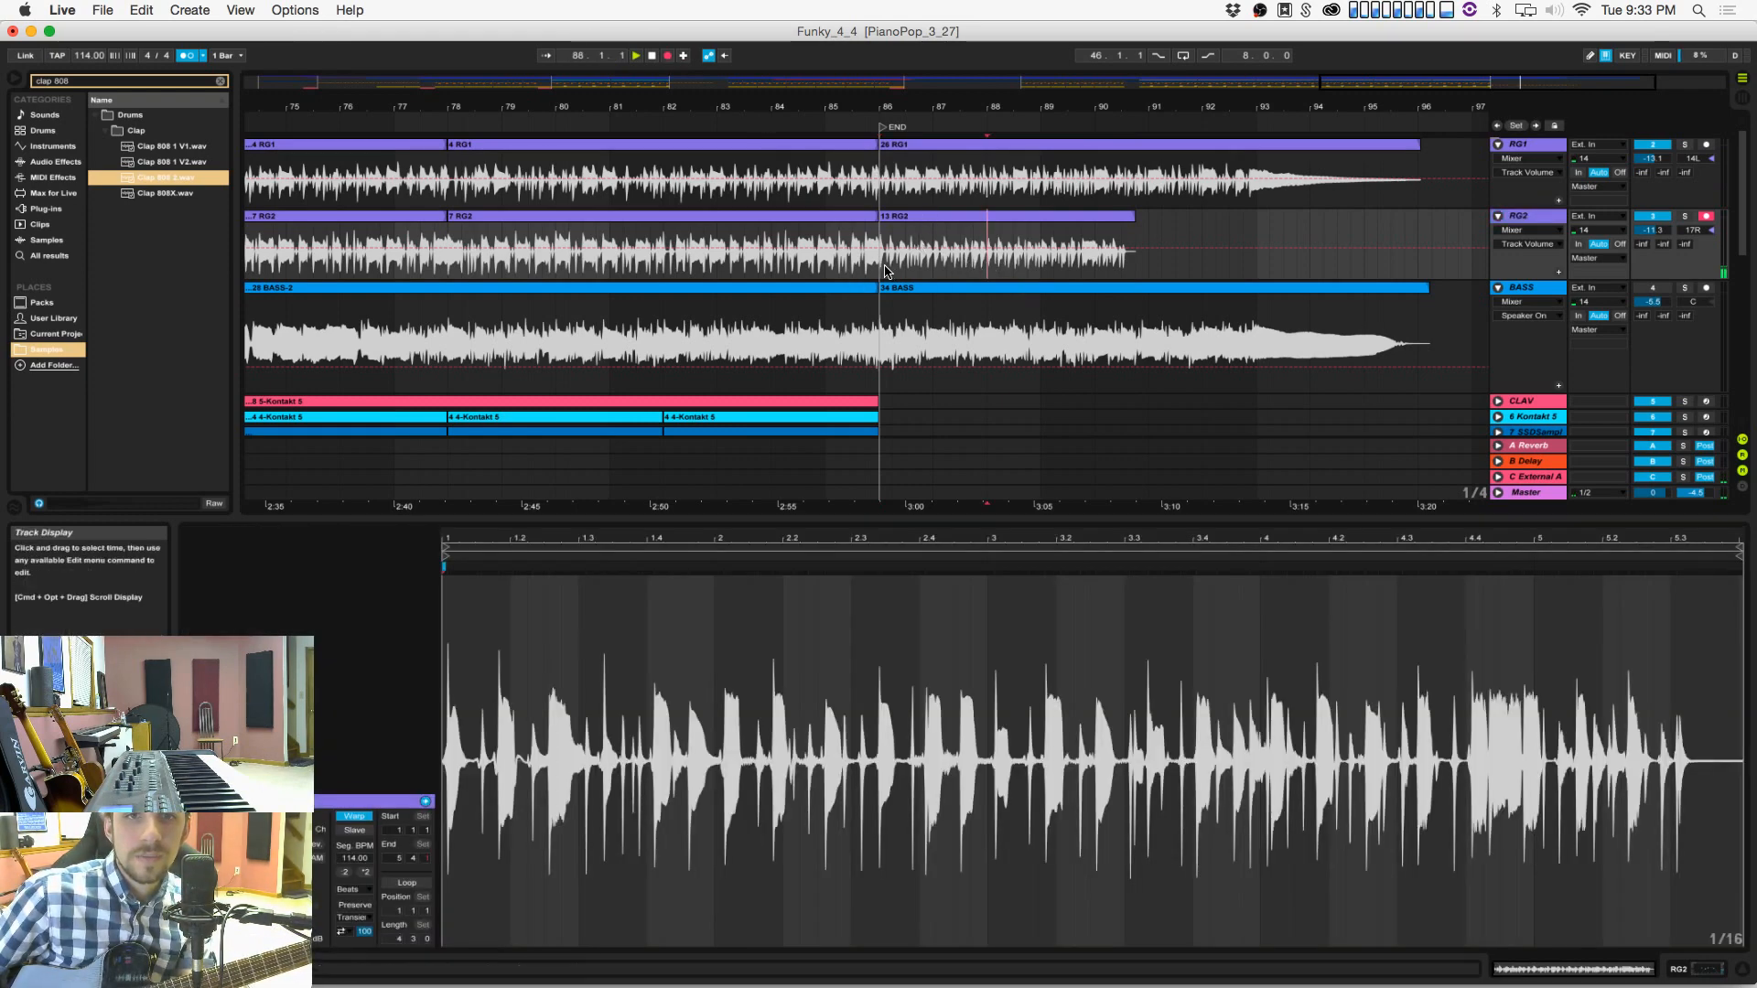
{"action": "left_click", "coordinate": [667, 55]}
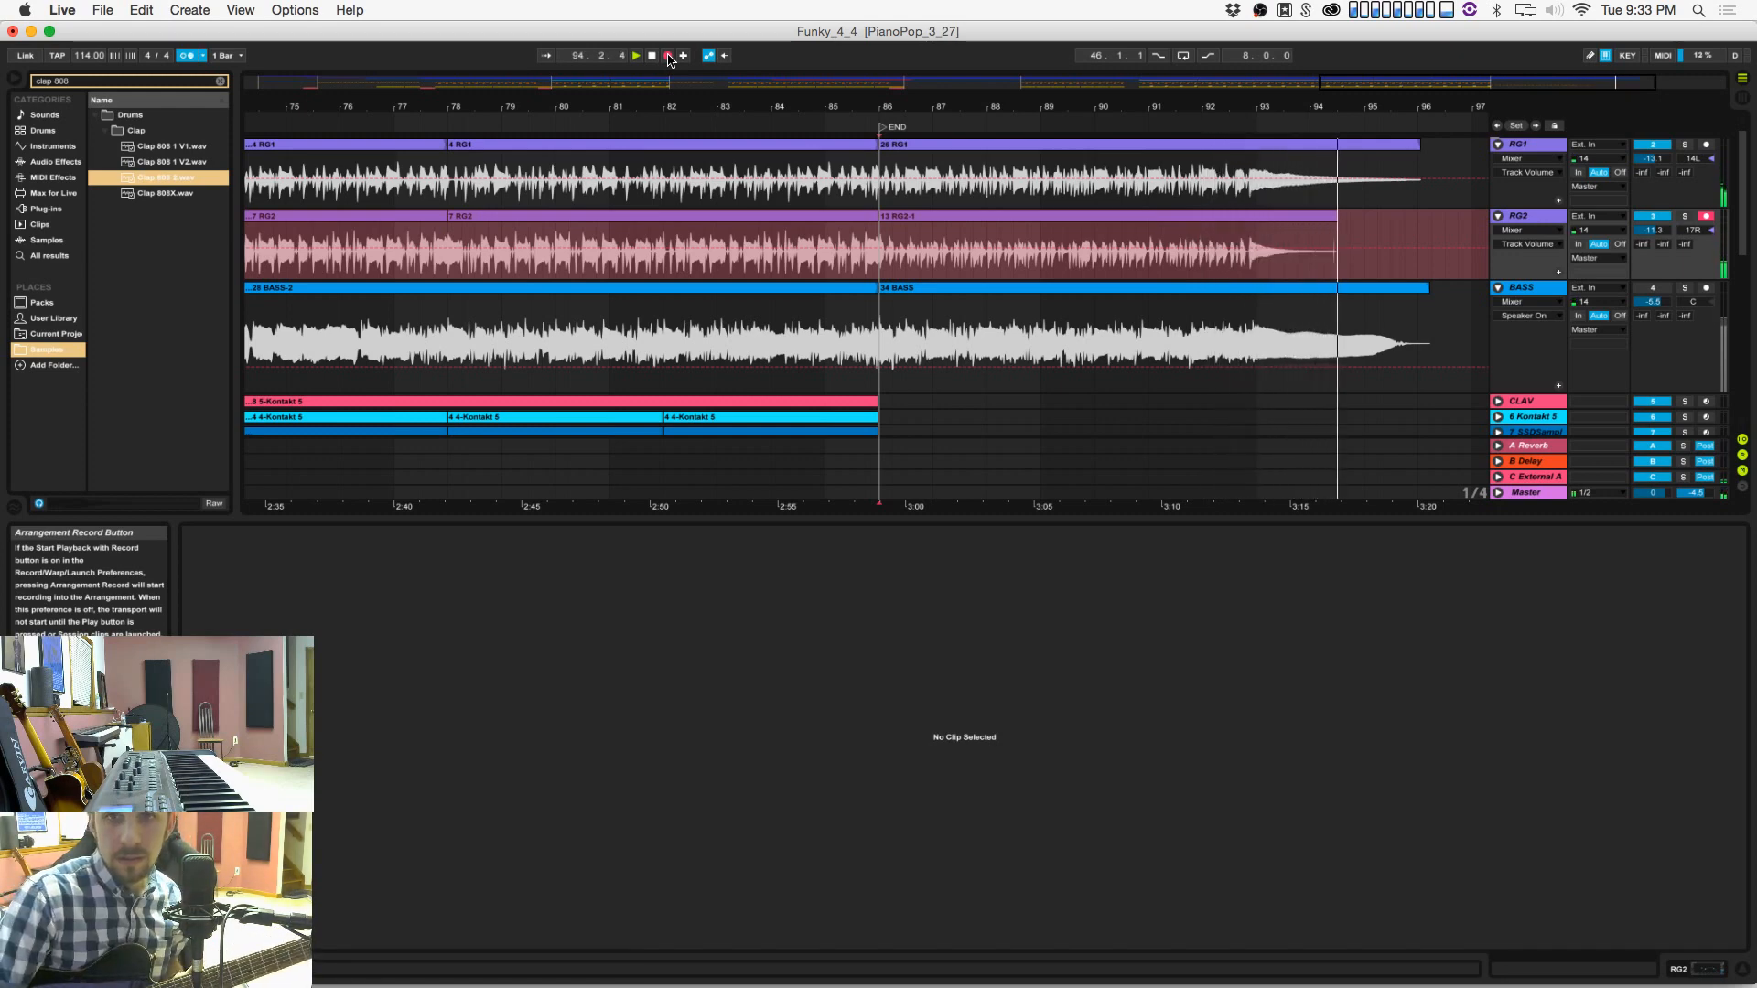
{"action": "key", "text": "space"}
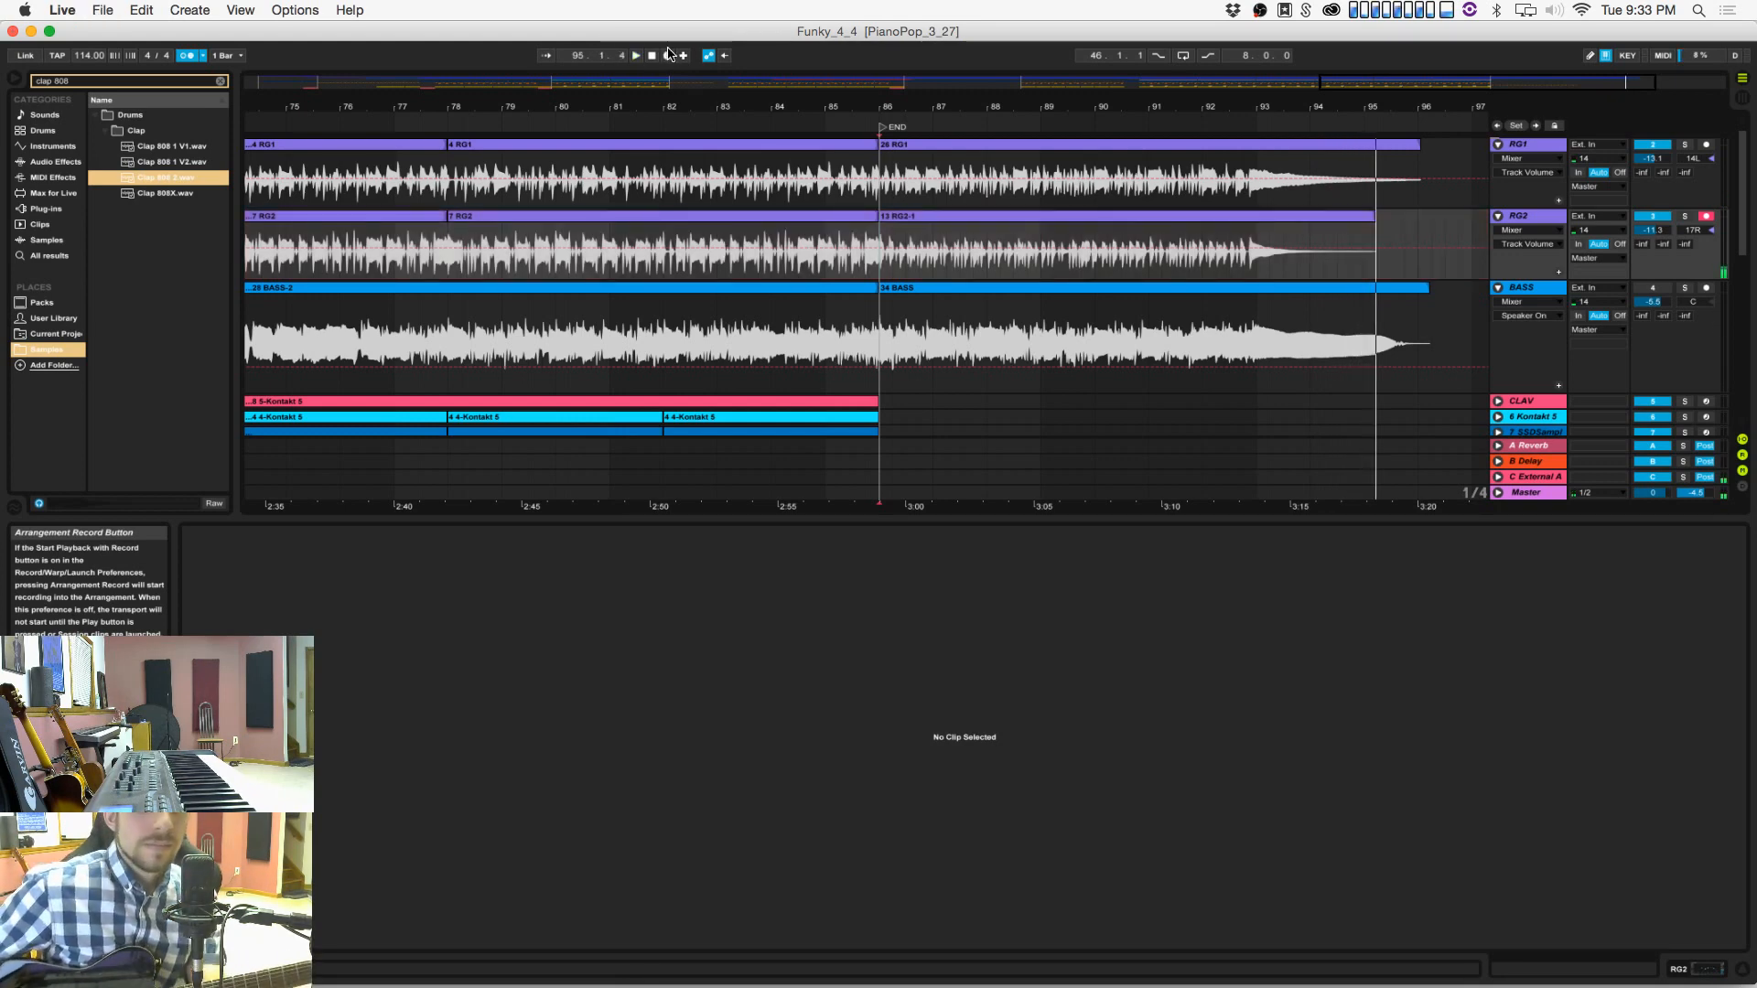
Step: Quantize the new RG2 ending clip on a 1/16 grid across its full length
{"action": "left_click", "coordinate": [1017, 239]}
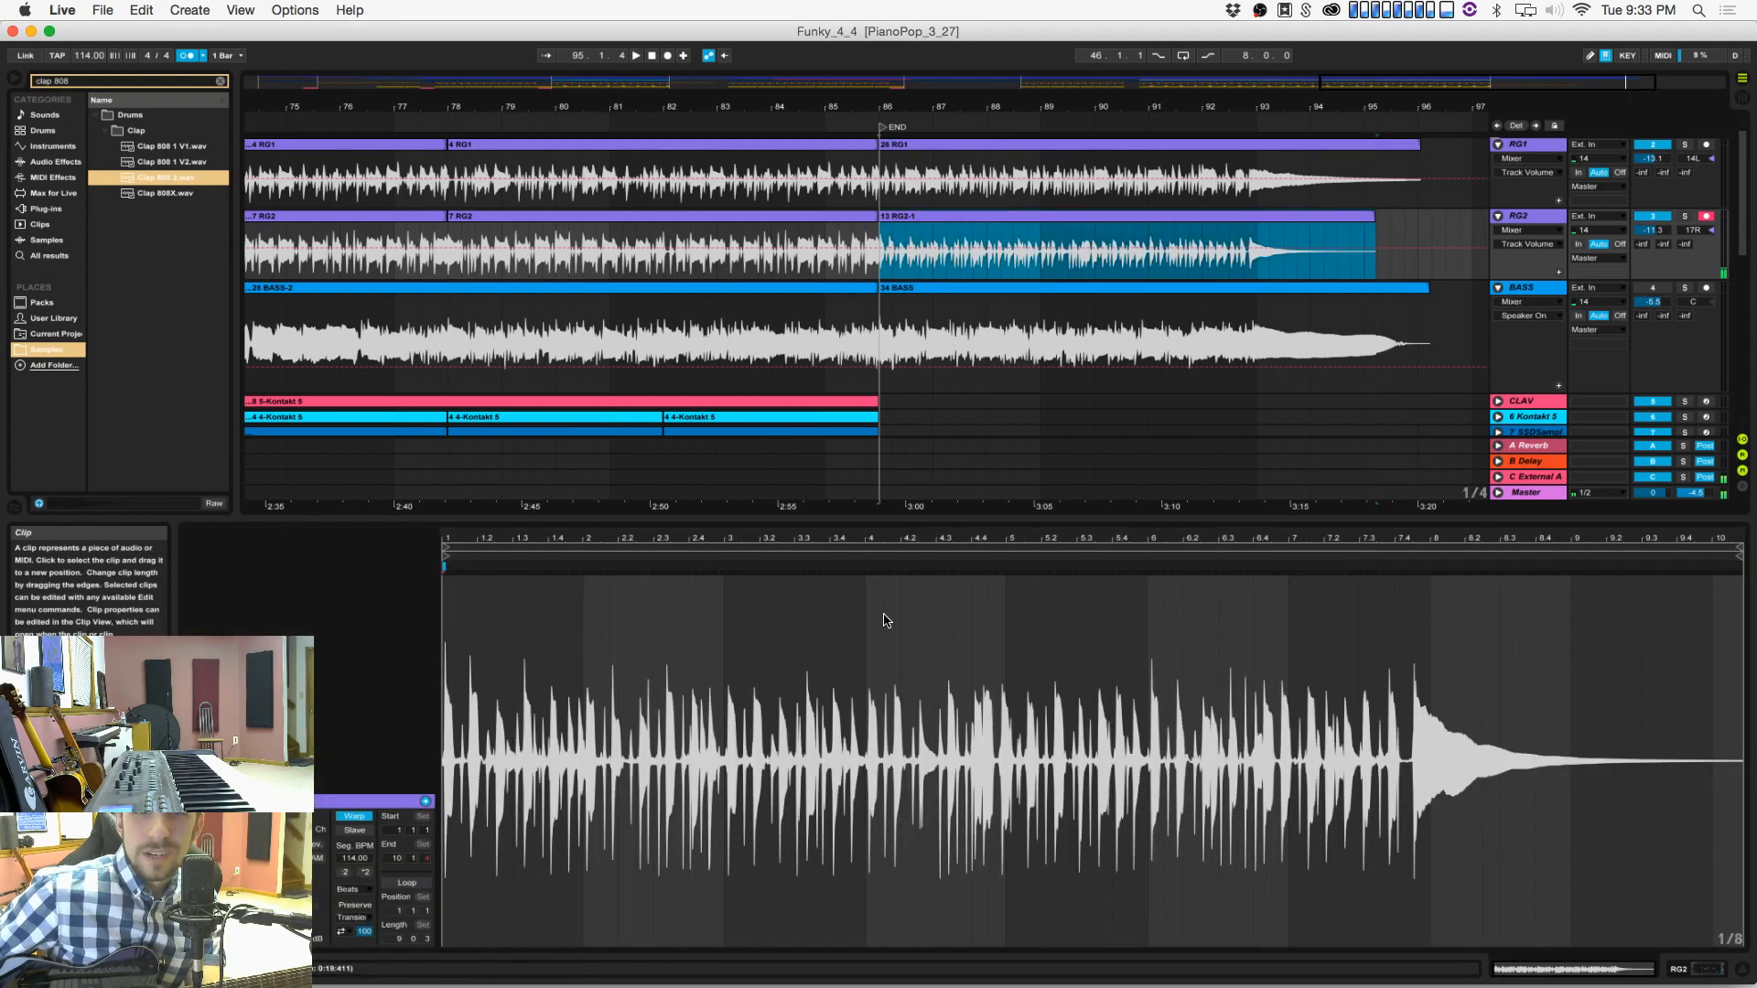
{"action": "left_click", "coordinate": [883, 620]}
{"action": "right_click", "coordinate": [872, 655]}
{"action": "left_click", "coordinate": [983, 611]}
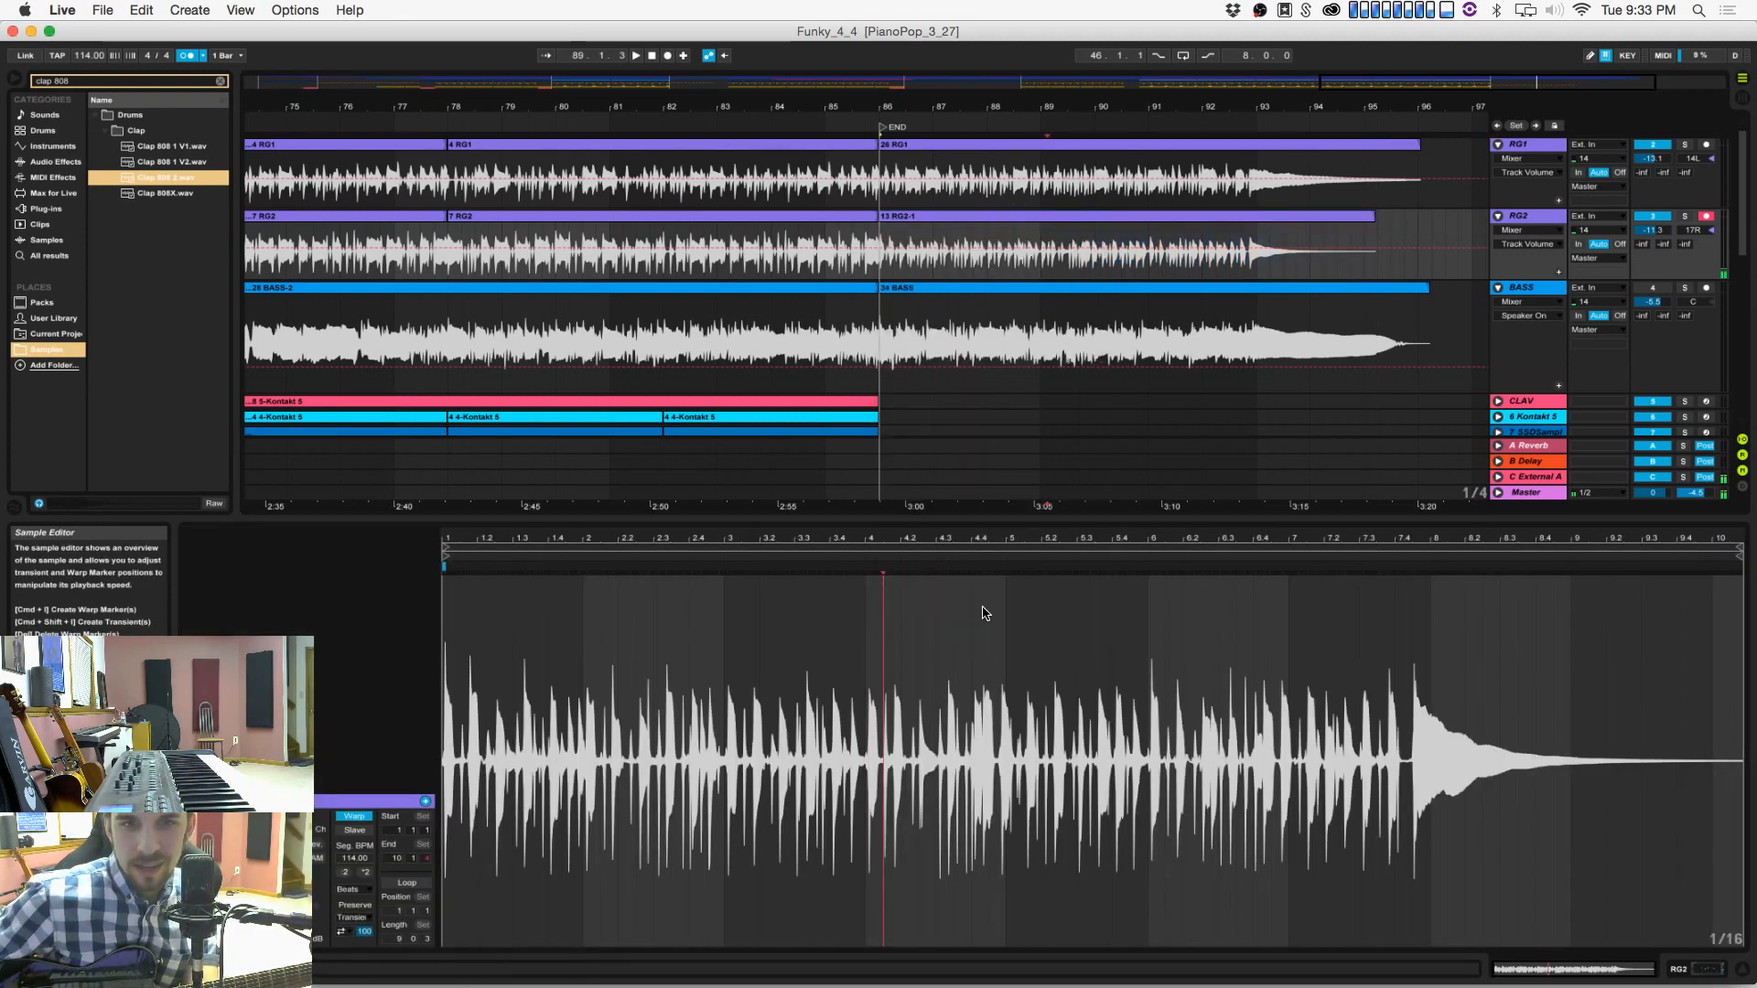
{"action": "key", "text": "cmd+a"}
{"action": "key", "text": "cmd+i"}
{"action": "left_click", "coordinate": [982, 611]}
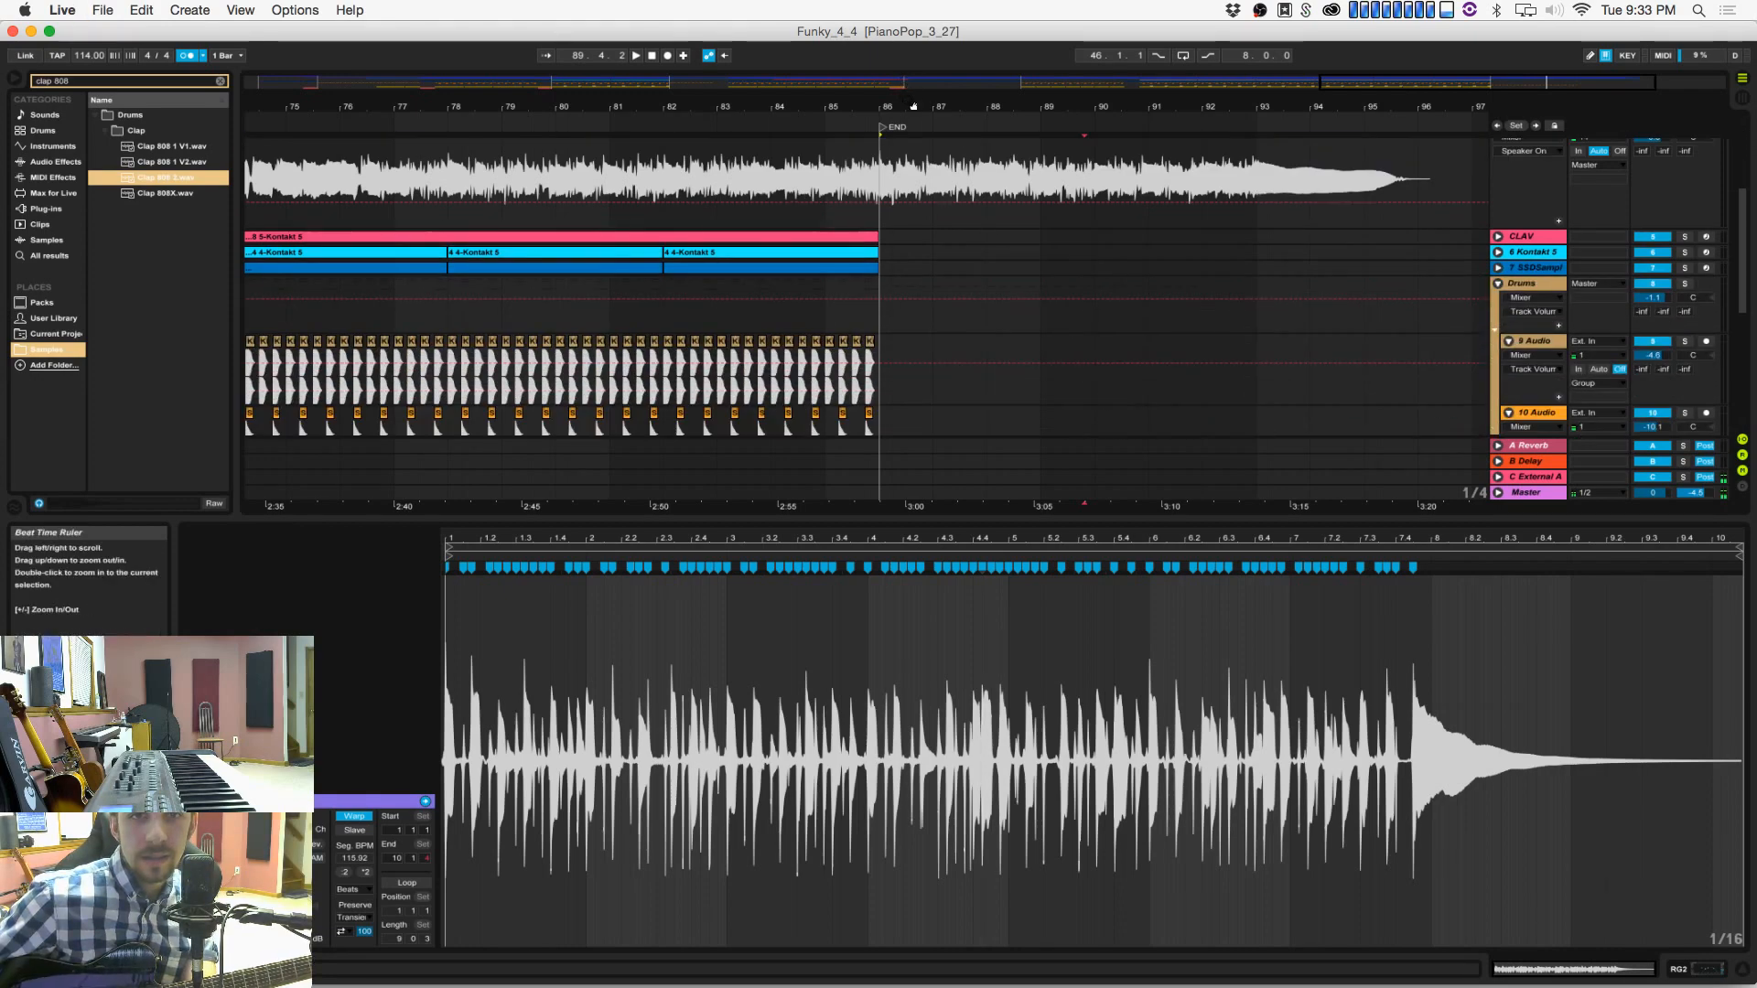
Step: Fold the Drums group and all other arrangement tracks down to their title bars
{"action": "left_click_drag", "start_coordinate": [910, 107], "coordinate": [1214, 63]}
{"action": "left_click", "coordinate": [588, 350]}
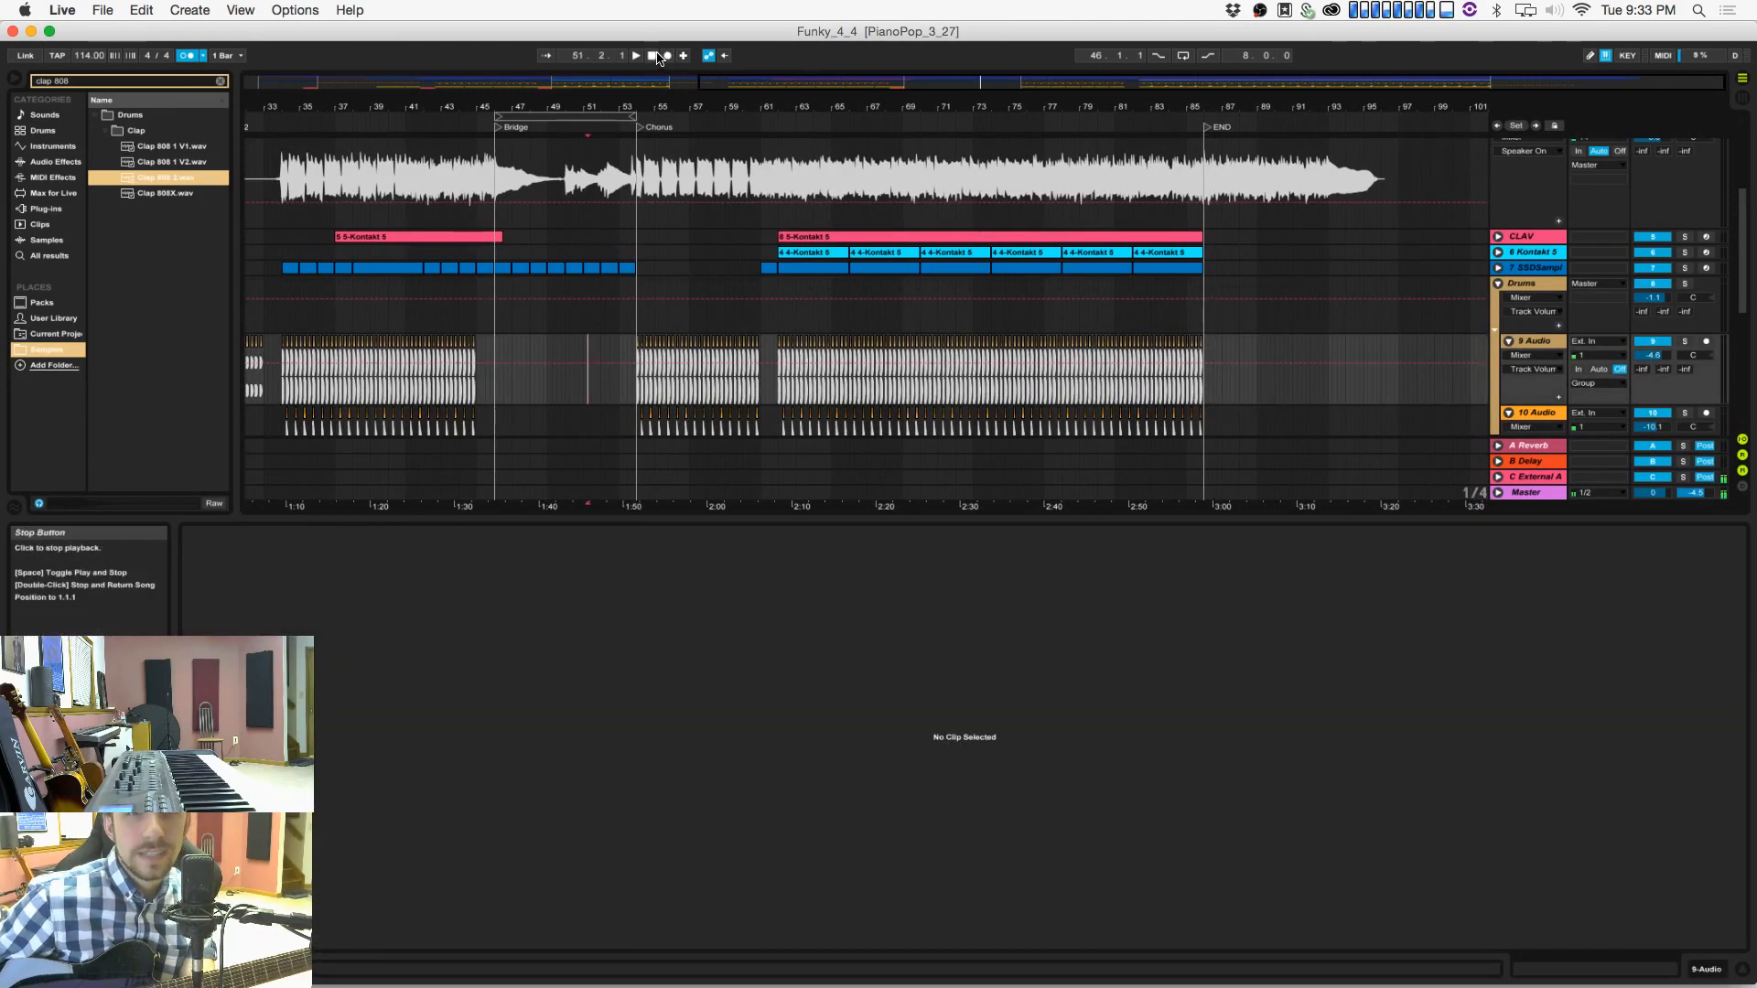
{"action": "left_click", "coordinate": [1499, 285]}
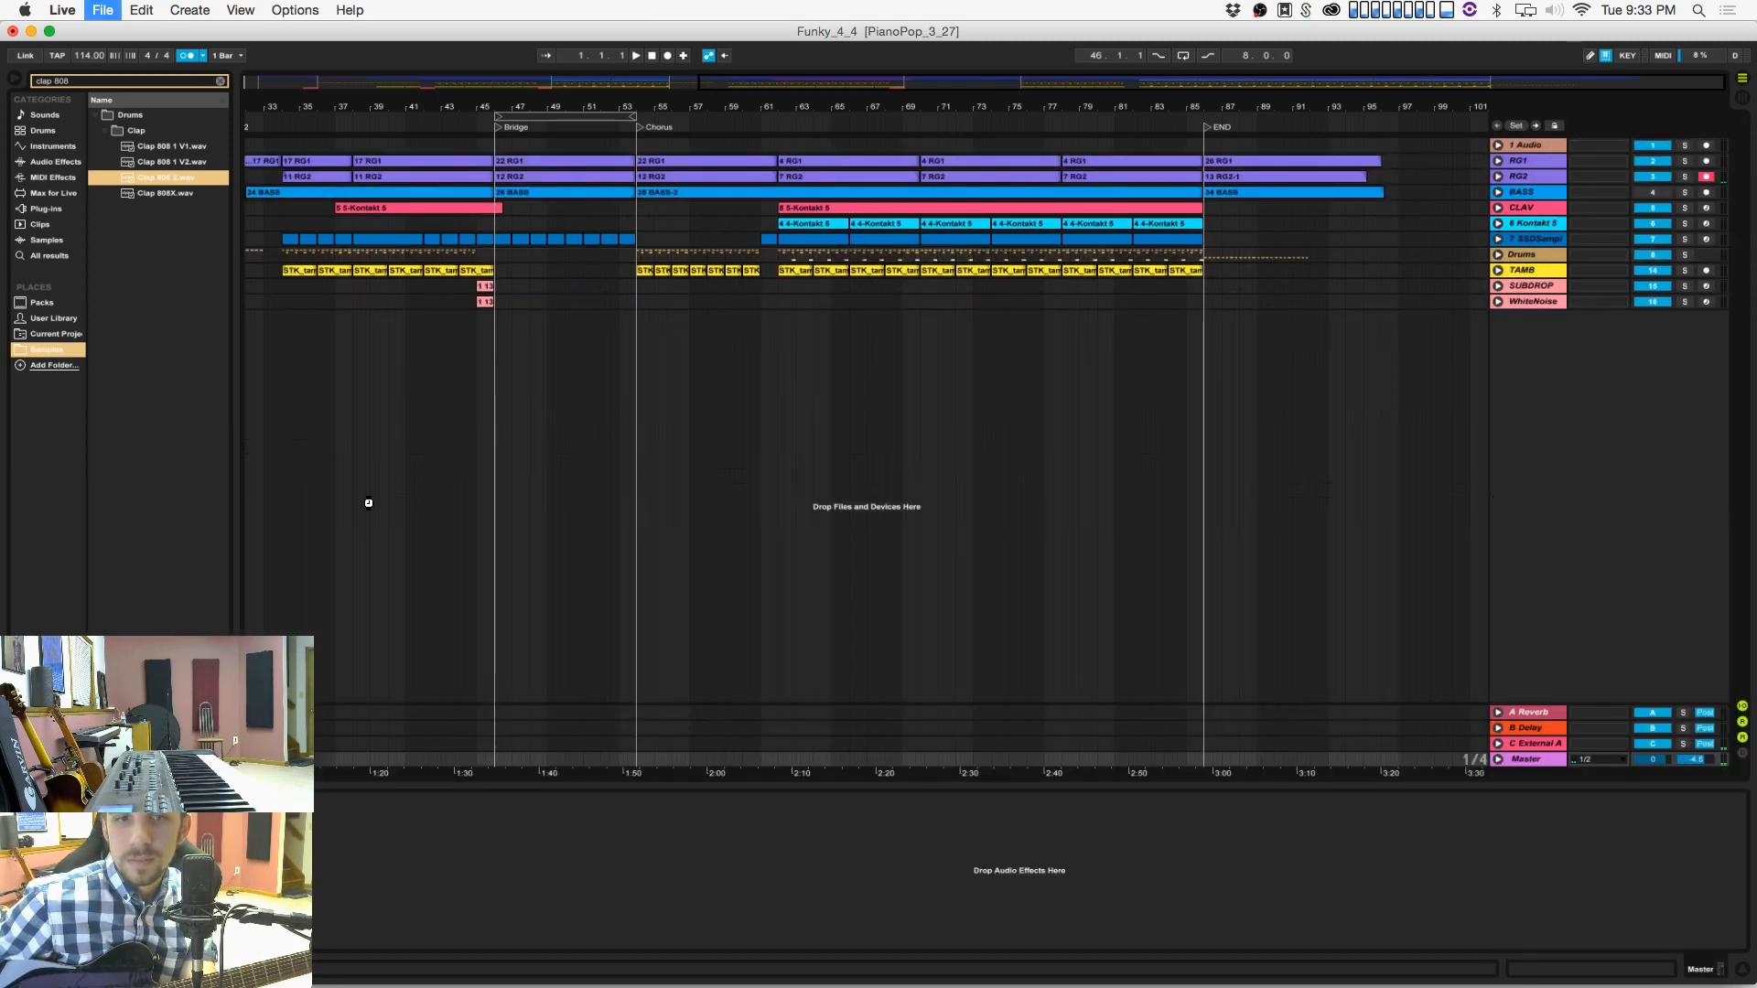
Step: Set the audio buffer size to 256 samples in the preferences
{"action": "left_click", "coordinate": [76, 9]}
{"action": "left_click", "coordinate": [91, 60]}
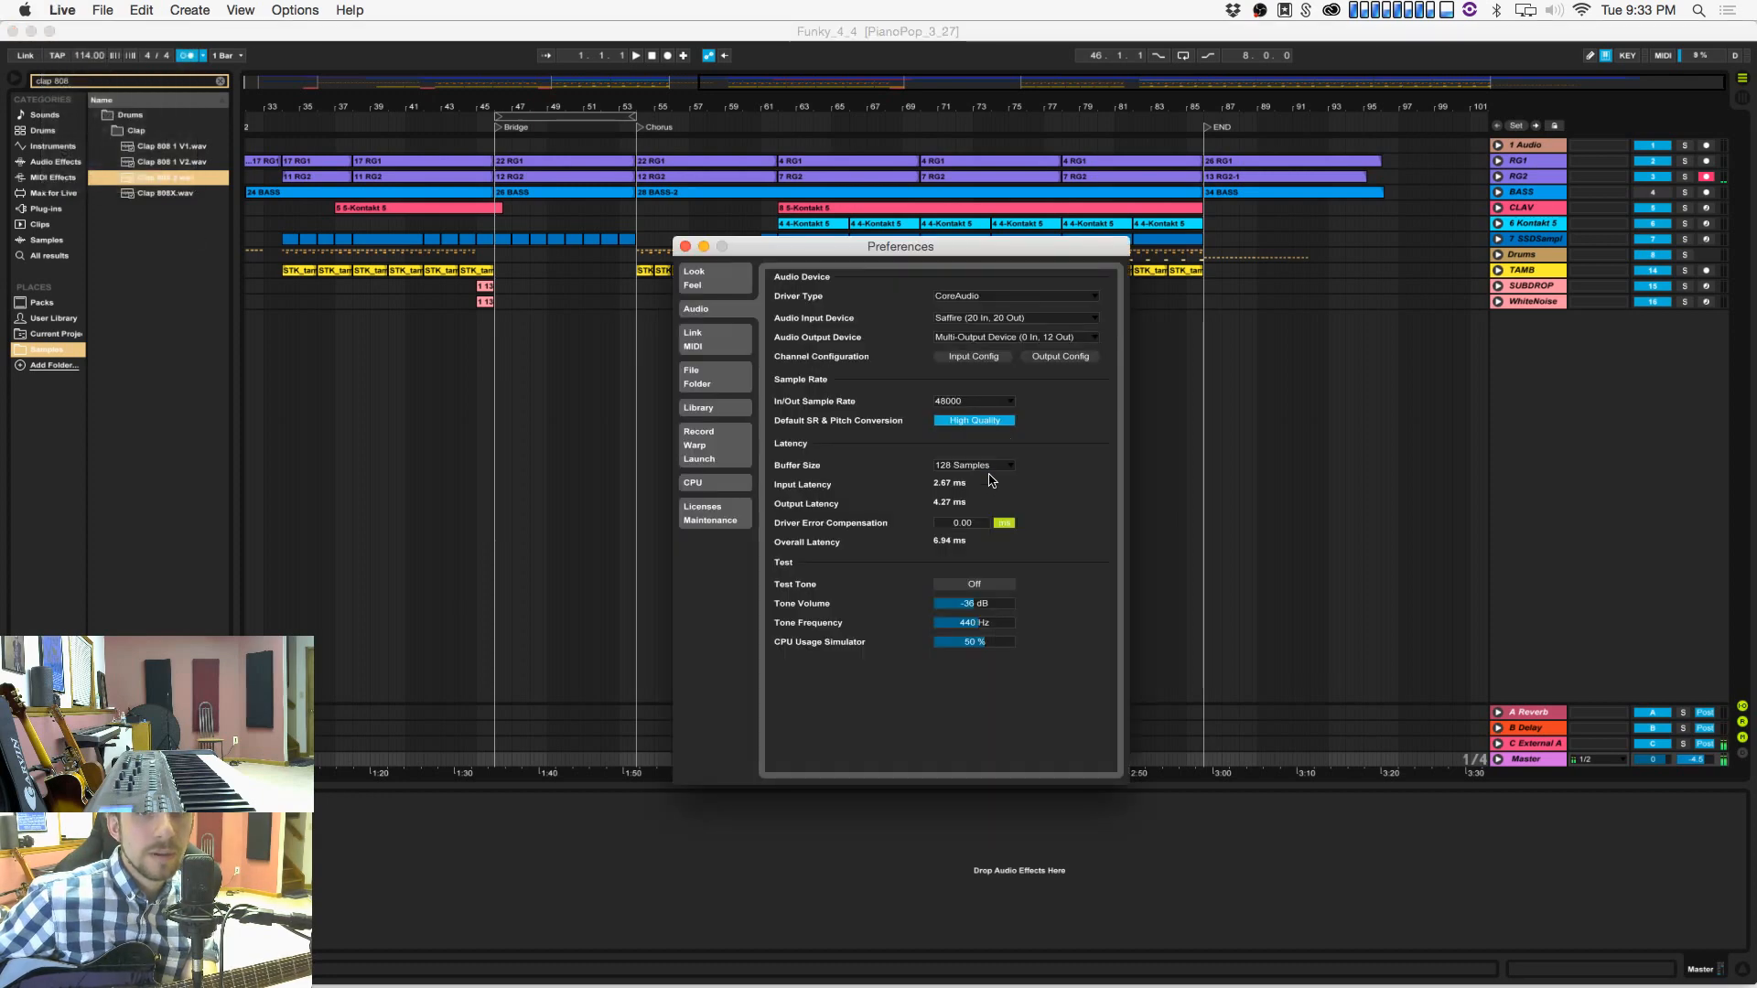
{"action": "left_click", "coordinate": [984, 466]}
{"action": "left_click", "coordinate": [986, 519]}
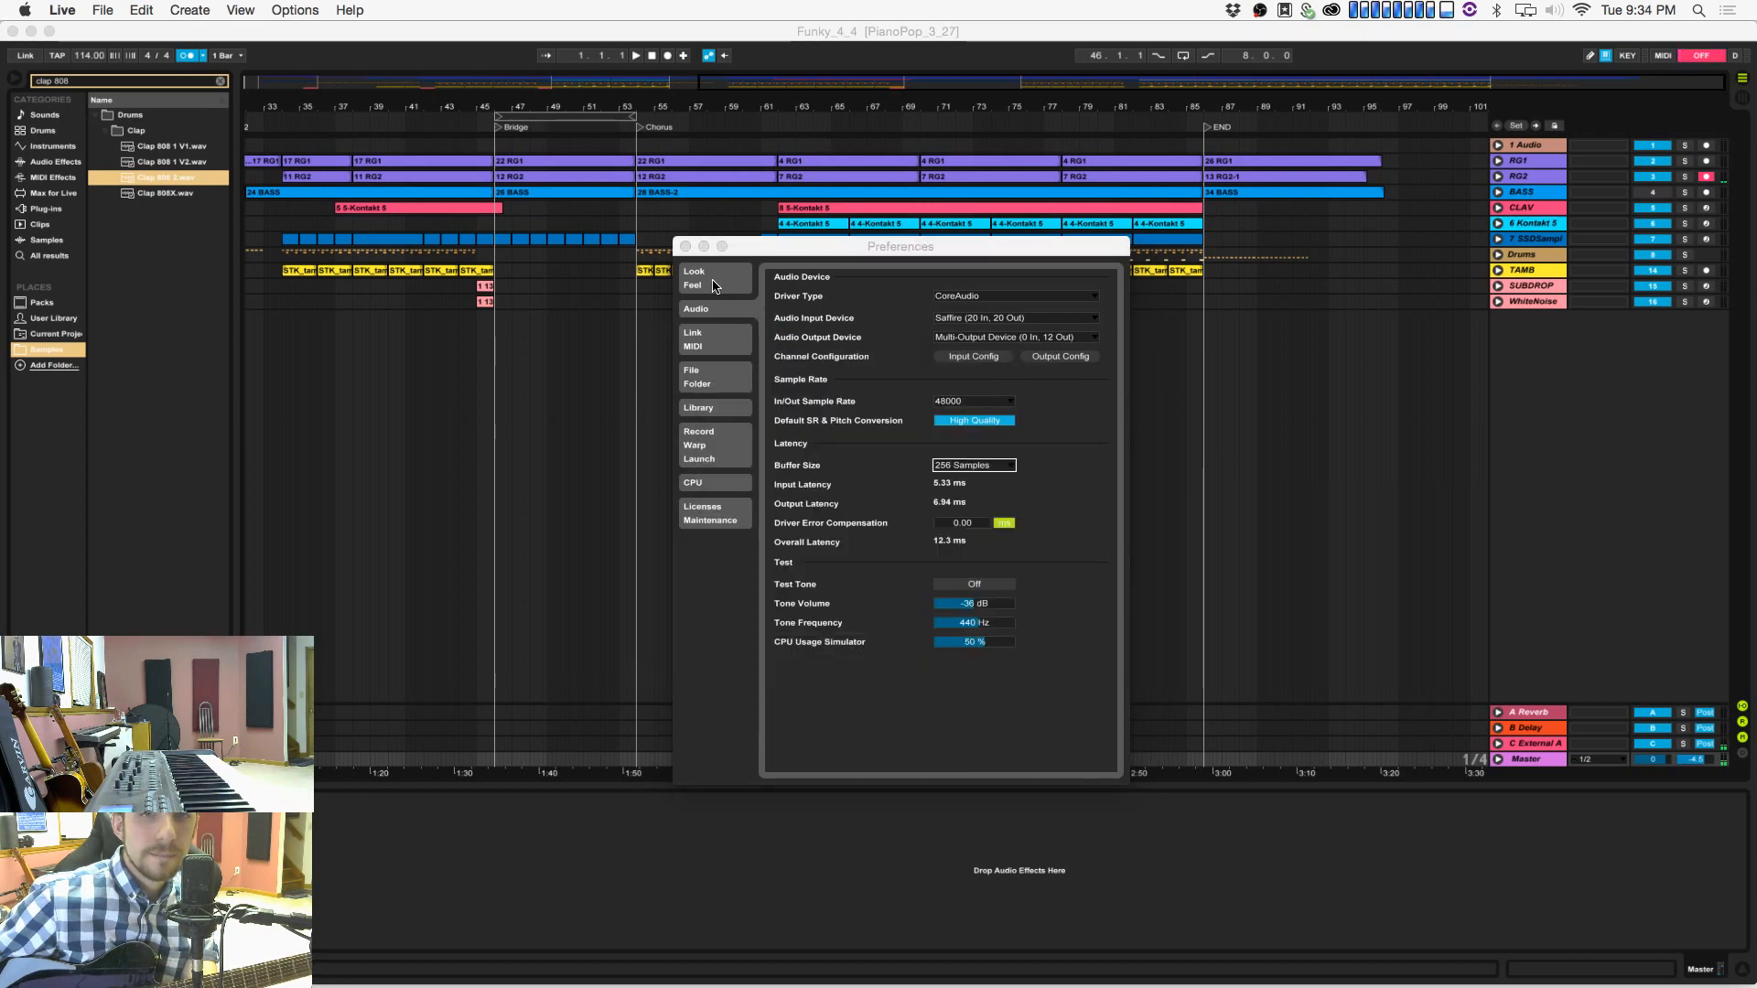
{"action": "left_click", "coordinate": [684, 247]}
{"action": "left_click", "coordinate": [711, 302]}
Step: Save the set and disarm the RG2 track
{"action": "key", "text": "super+s"}
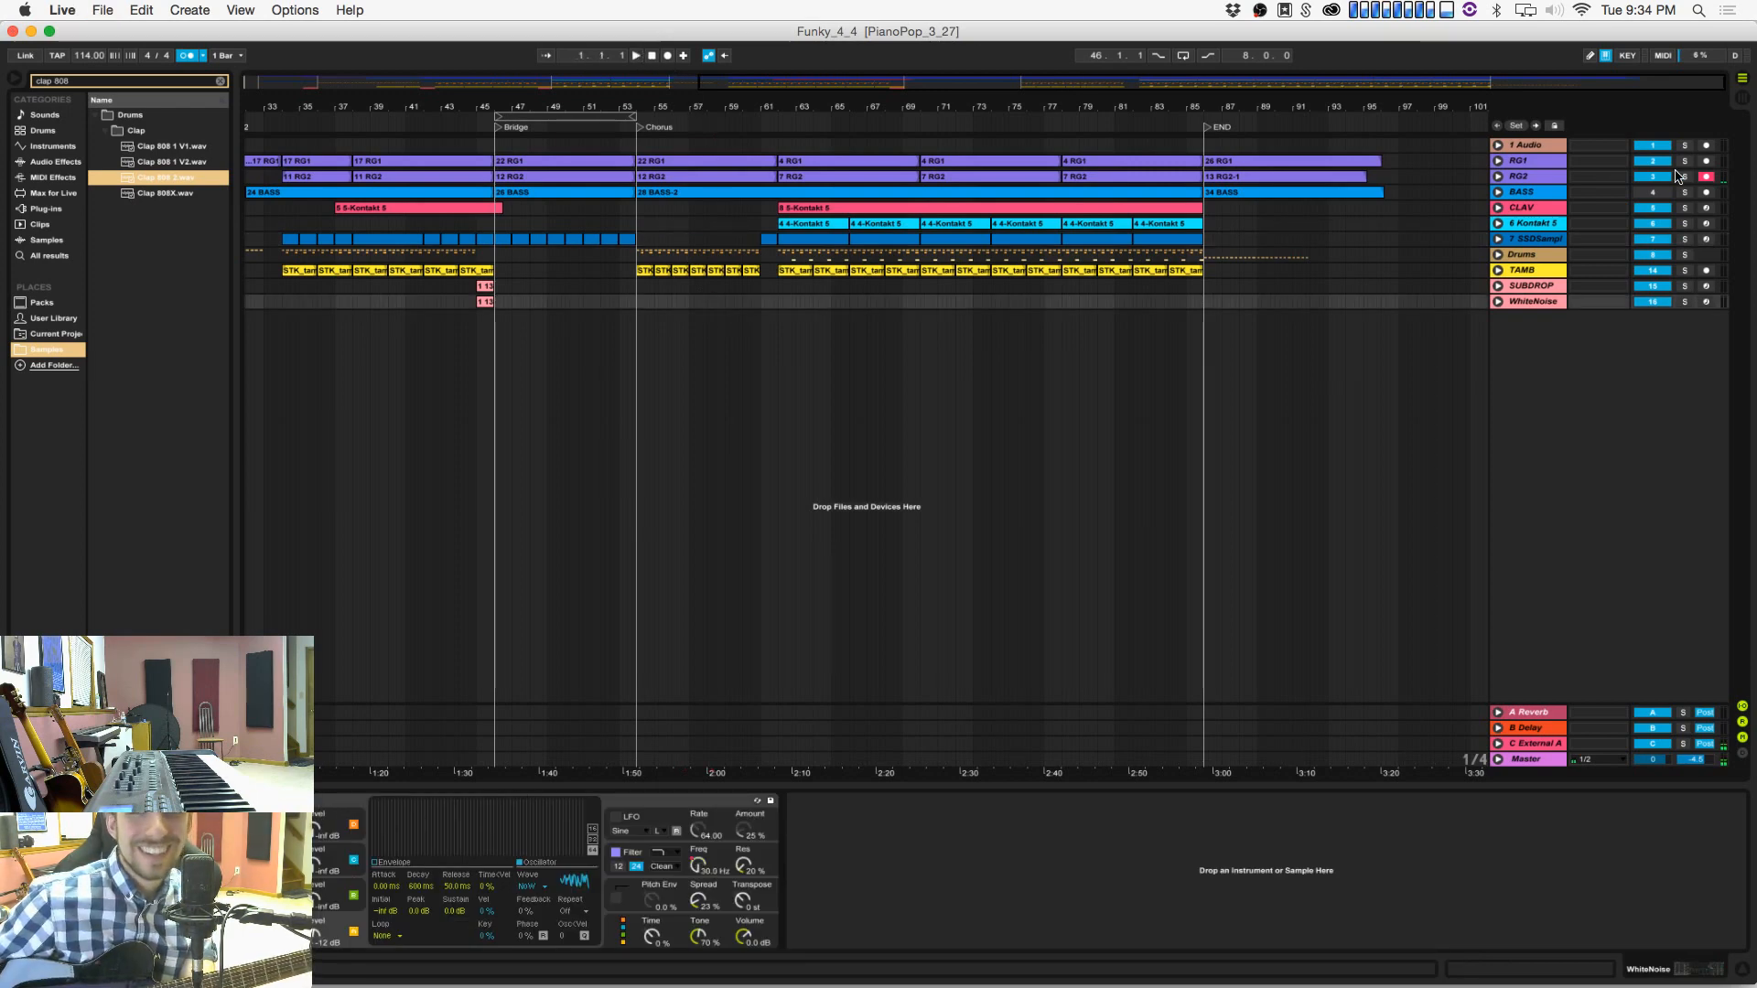
{"action": "left_click", "coordinate": [1713, 178]}
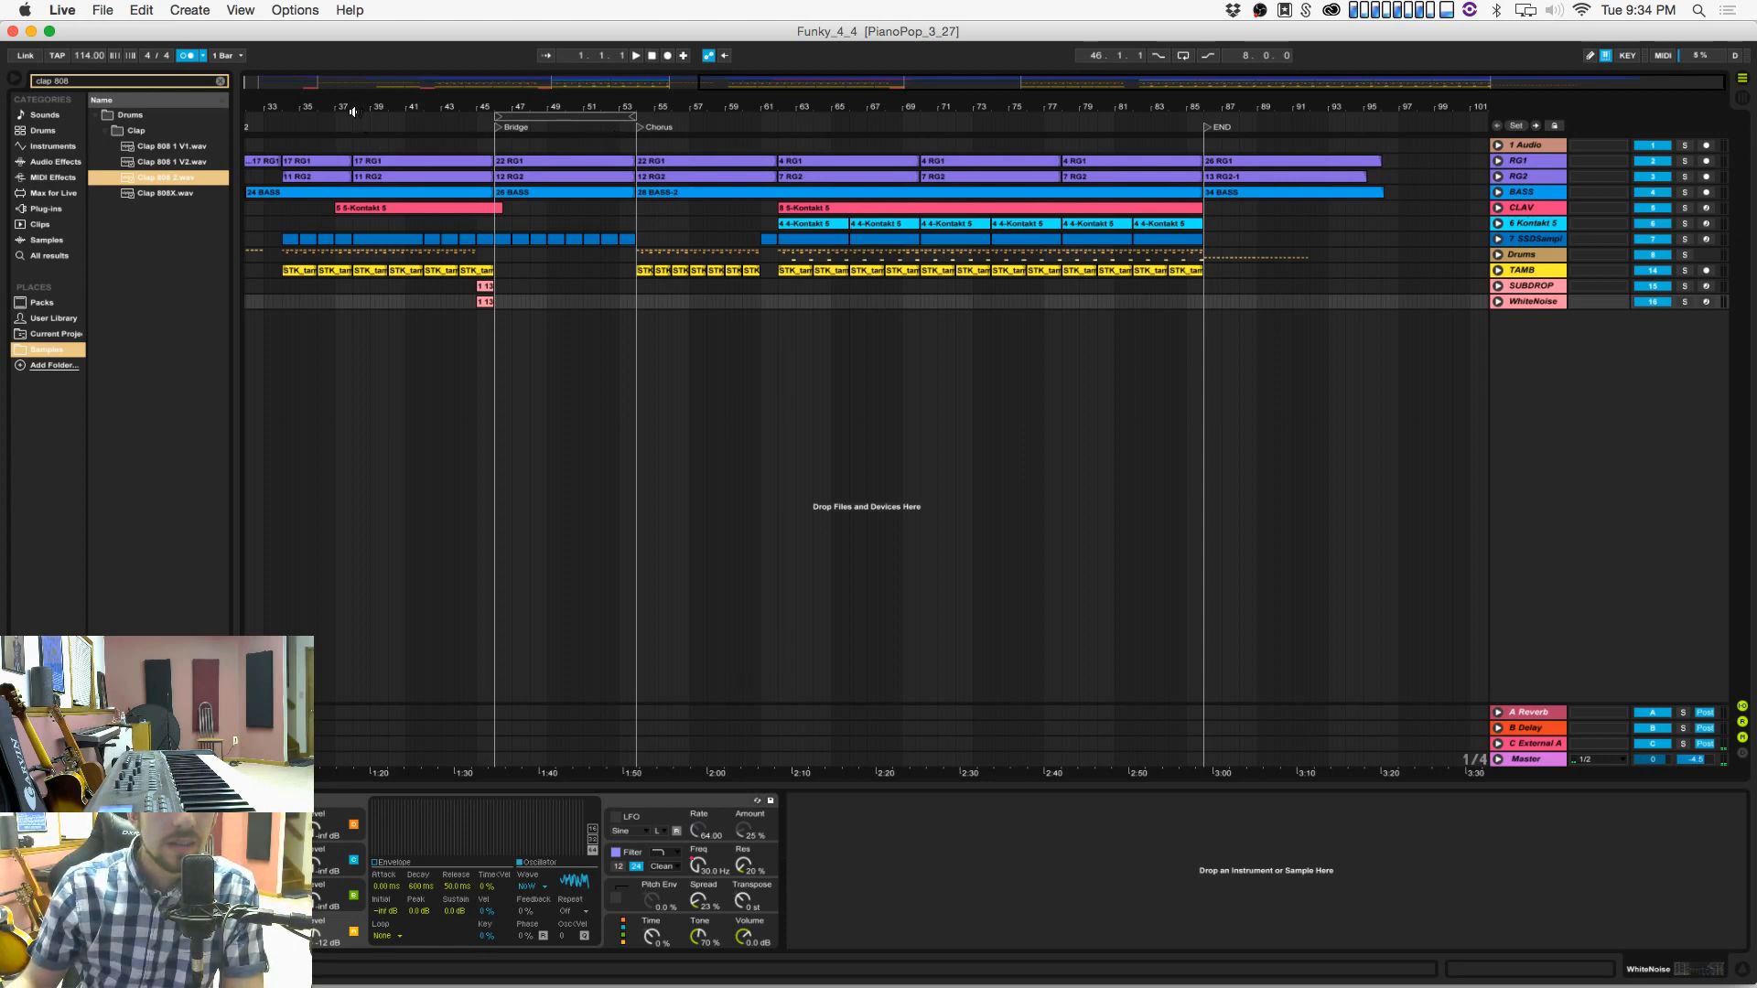
{"action": "left_click_drag", "start_coordinate": [354, 111], "coordinate": [701, 105]}
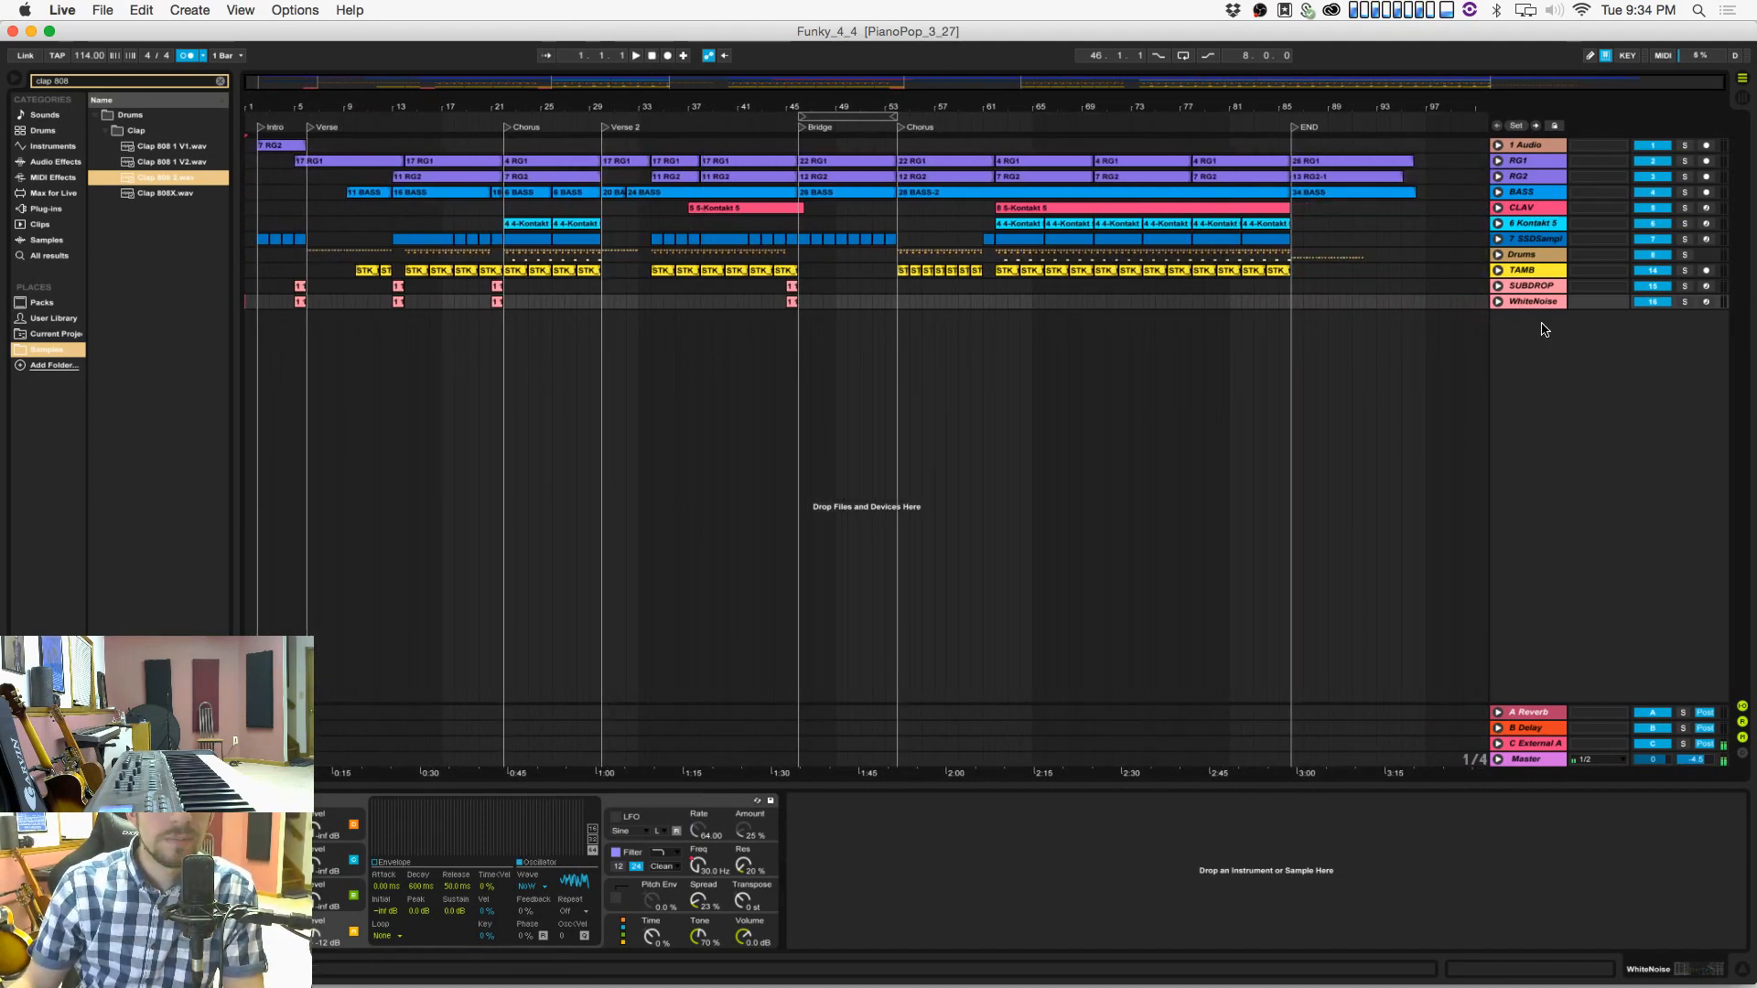
Step: Select the Master track and clear the browser's search to show the plug-ins
{"action": "left_click", "coordinate": [1524, 760]}
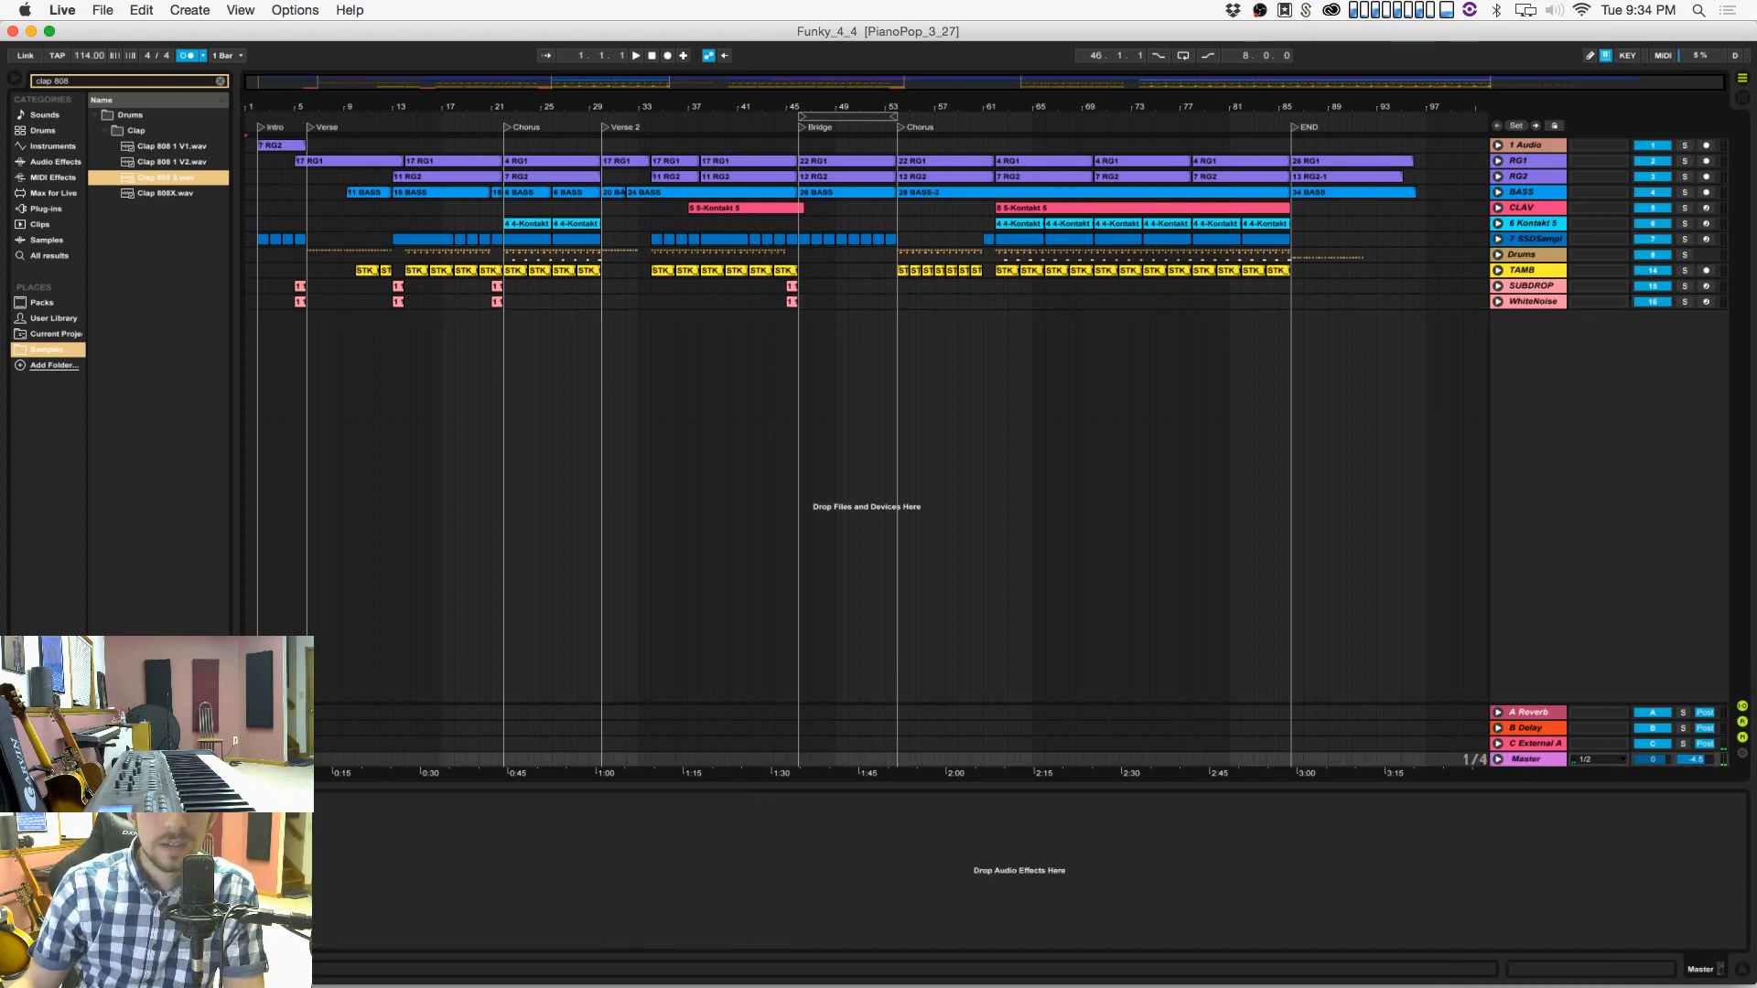
{"action": "left_click", "coordinate": [20, 208]}
{"action": "left_click", "coordinate": [220, 83]}
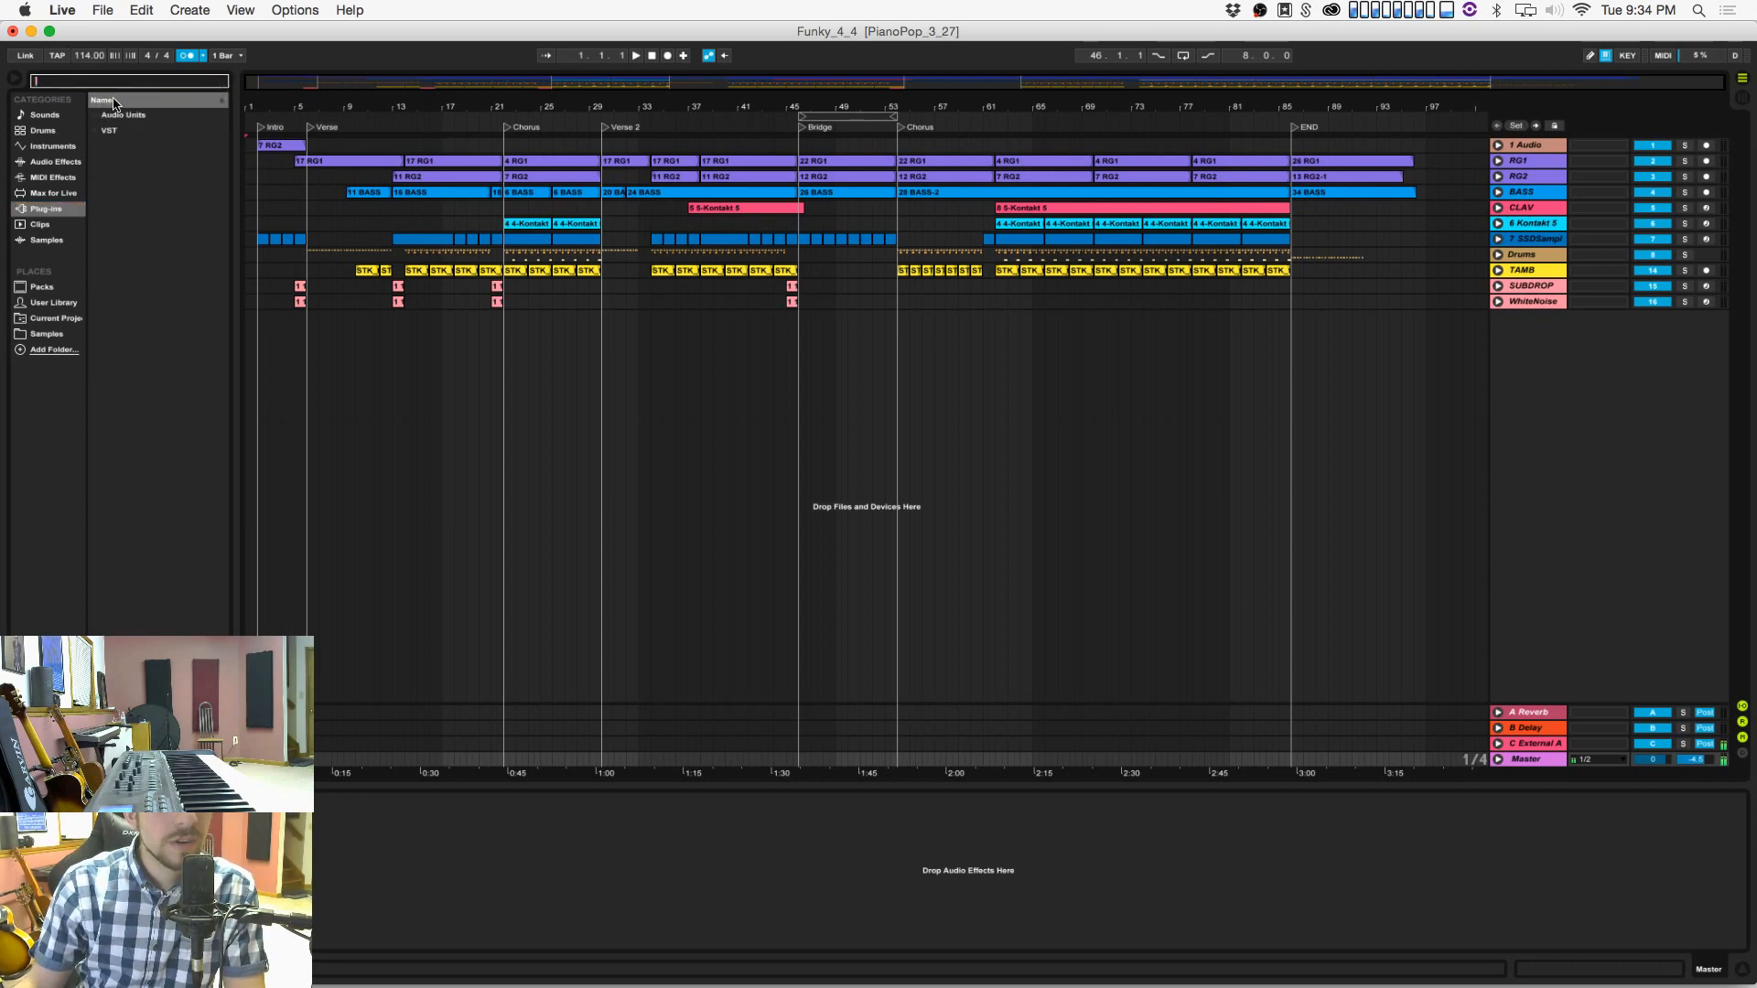
{"action": "key", "text": "super+space"}
{"action": "type", "text": "ozon"}
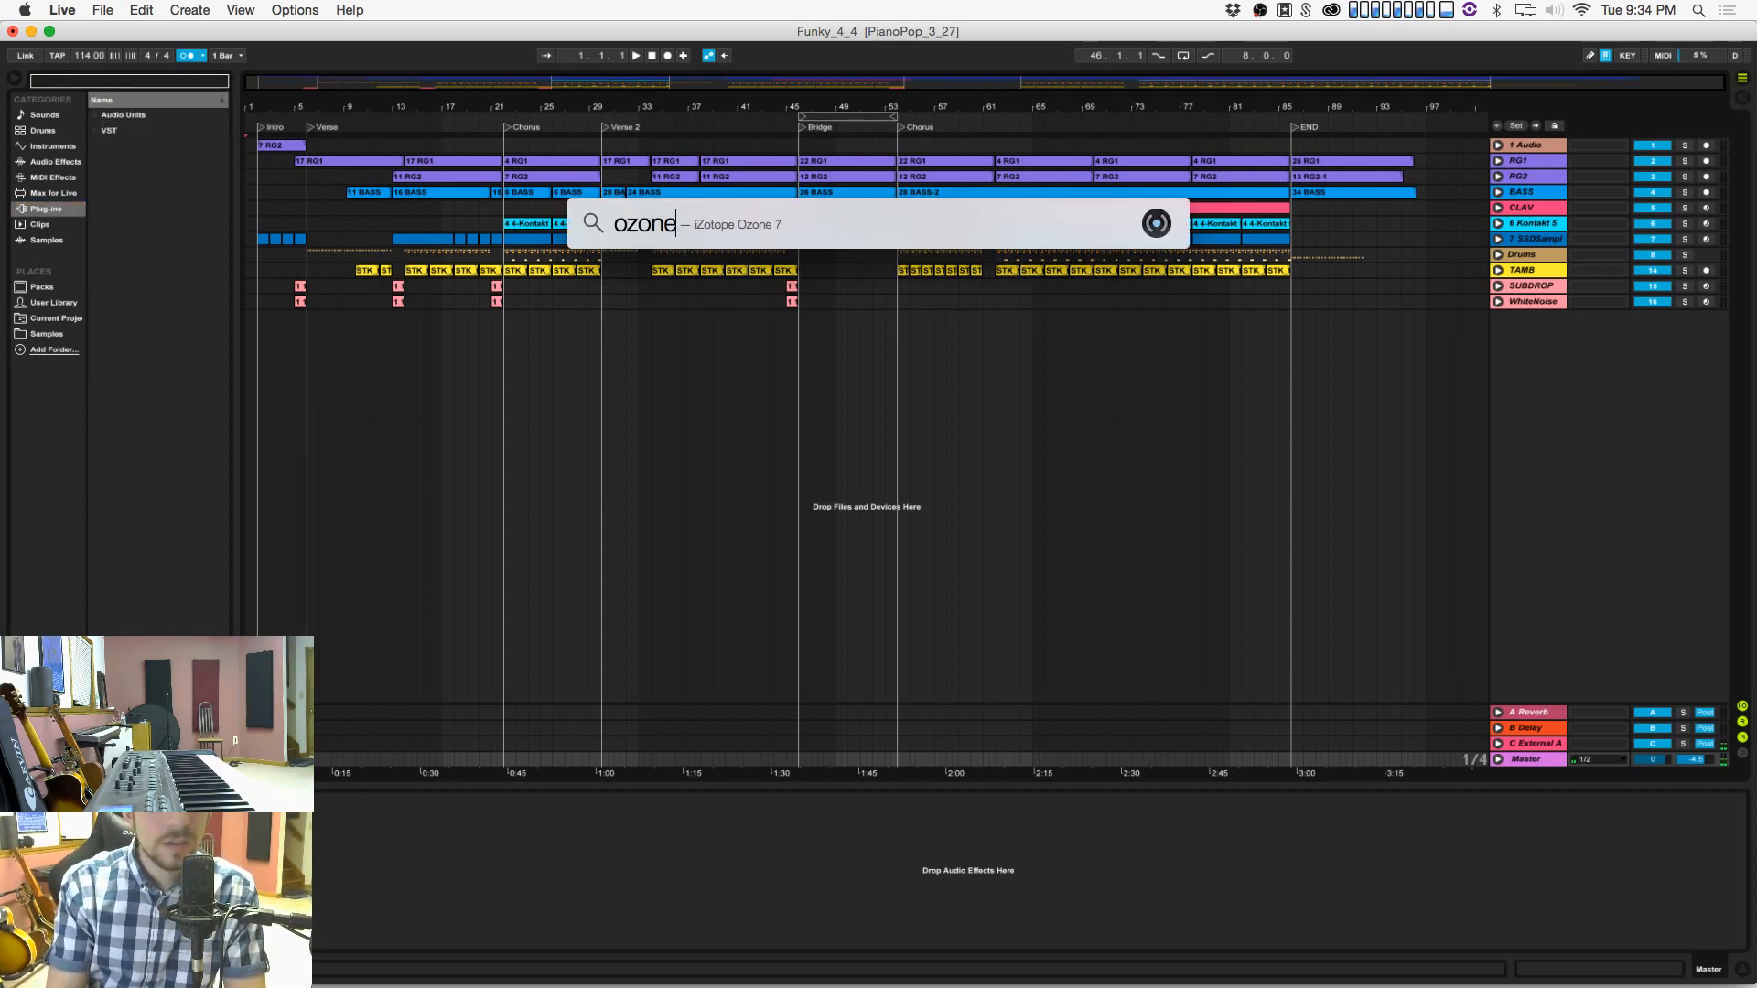
{"action": "type", "text": "e"}
{"action": "key", "text": "Escape"}
{"action": "key", "text": "Escape"}
Step: Search the browser for "ozone" and load iZotope Ozone 7 onto the Master track
{"action": "key", "text": "super+f"}
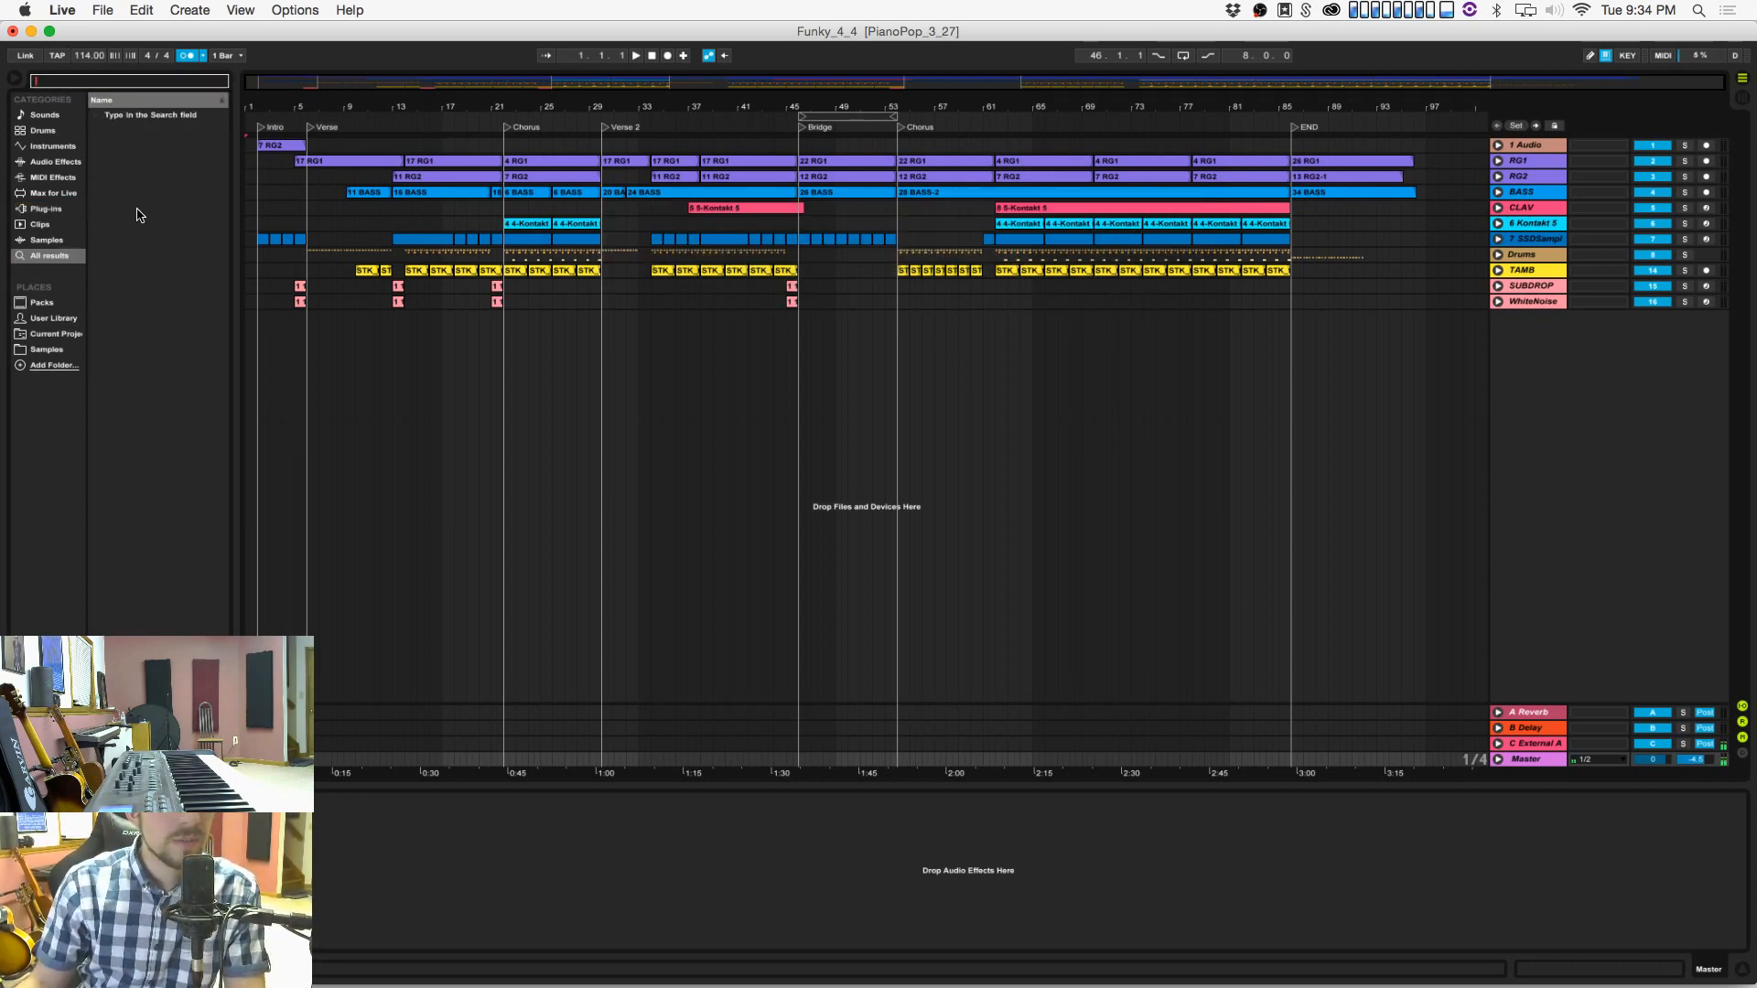
{"action": "type", "text": "ozone"}
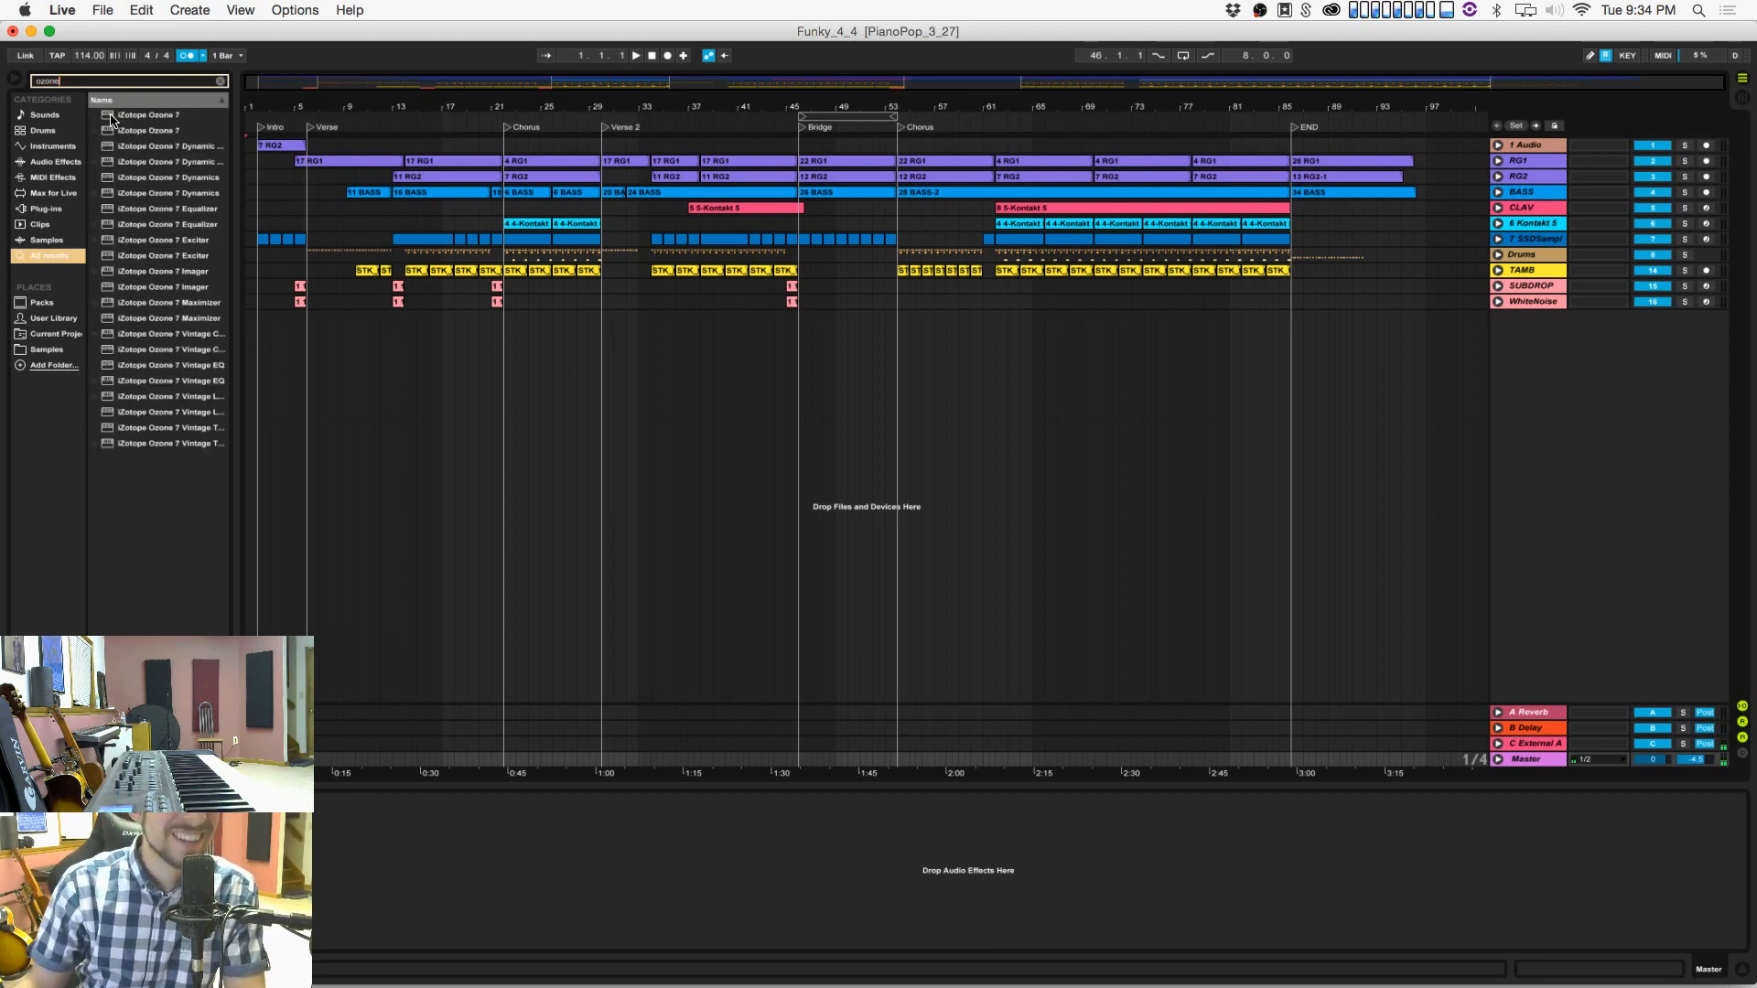
{"action": "left_click_drag", "start_coordinate": [110, 119], "coordinate": [495, 597]}
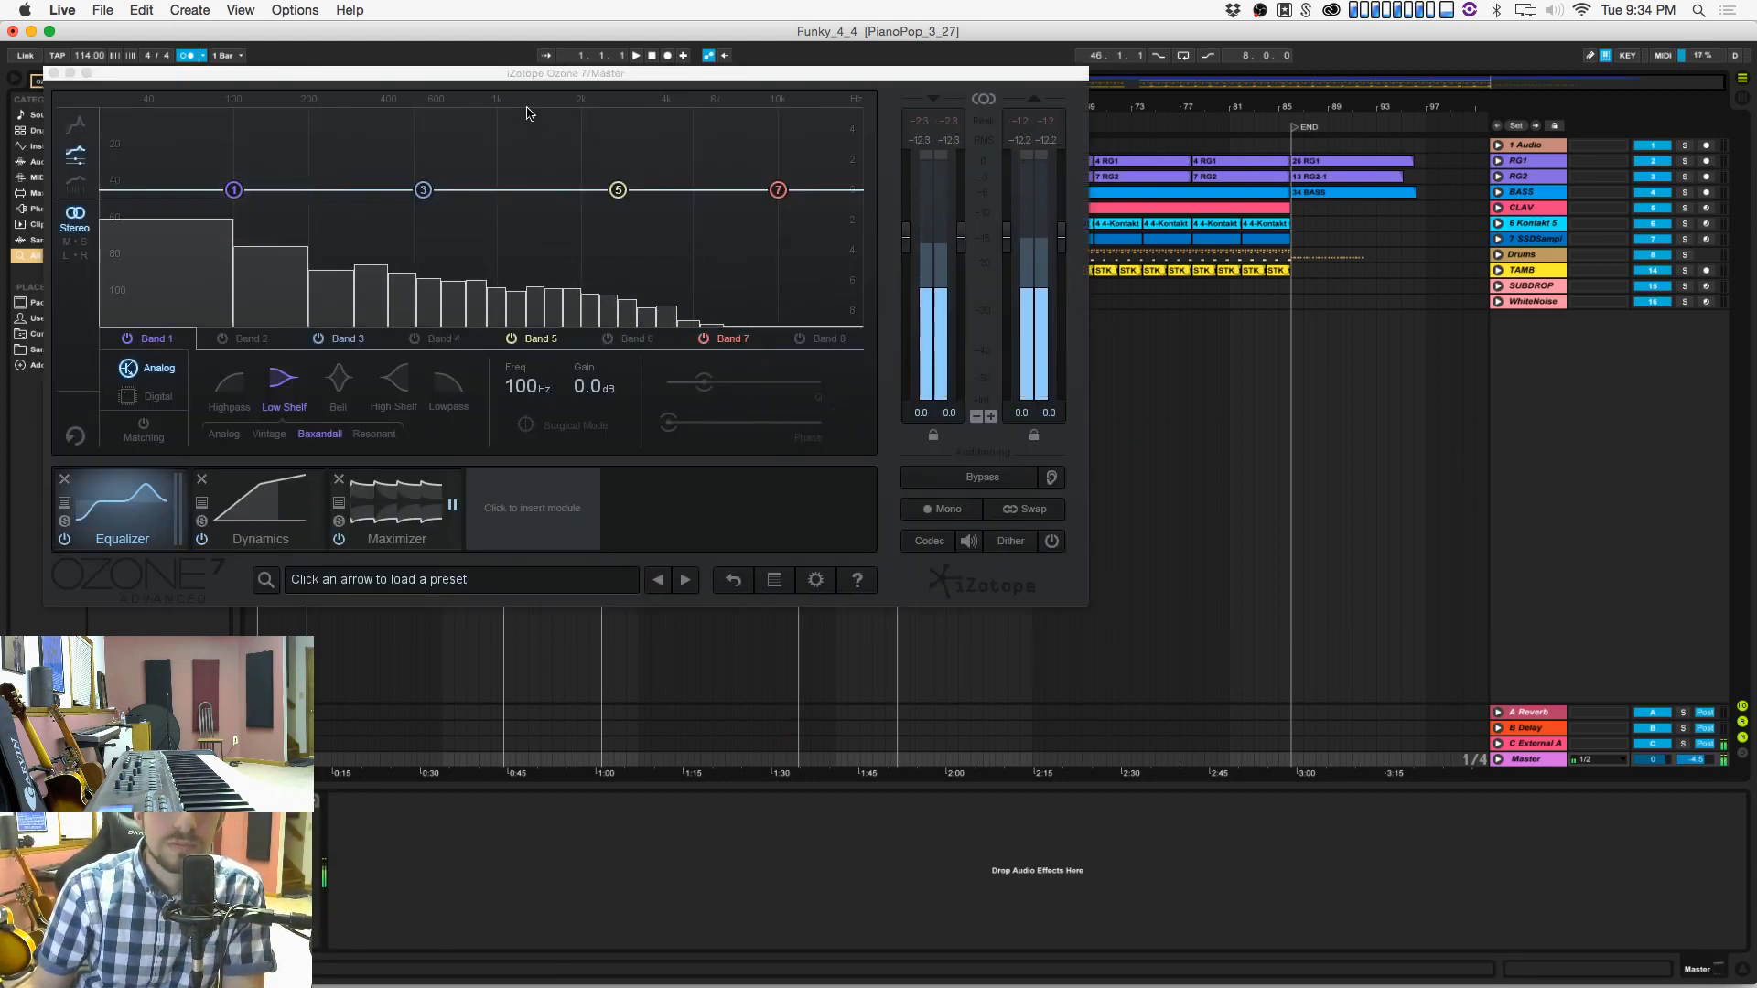
Step: Set the threshold of Ozone's Maximizer module to -5.4 dB
{"action": "left_click_drag", "start_coordinate": [521, 88], "coordinate": [625, 95]}
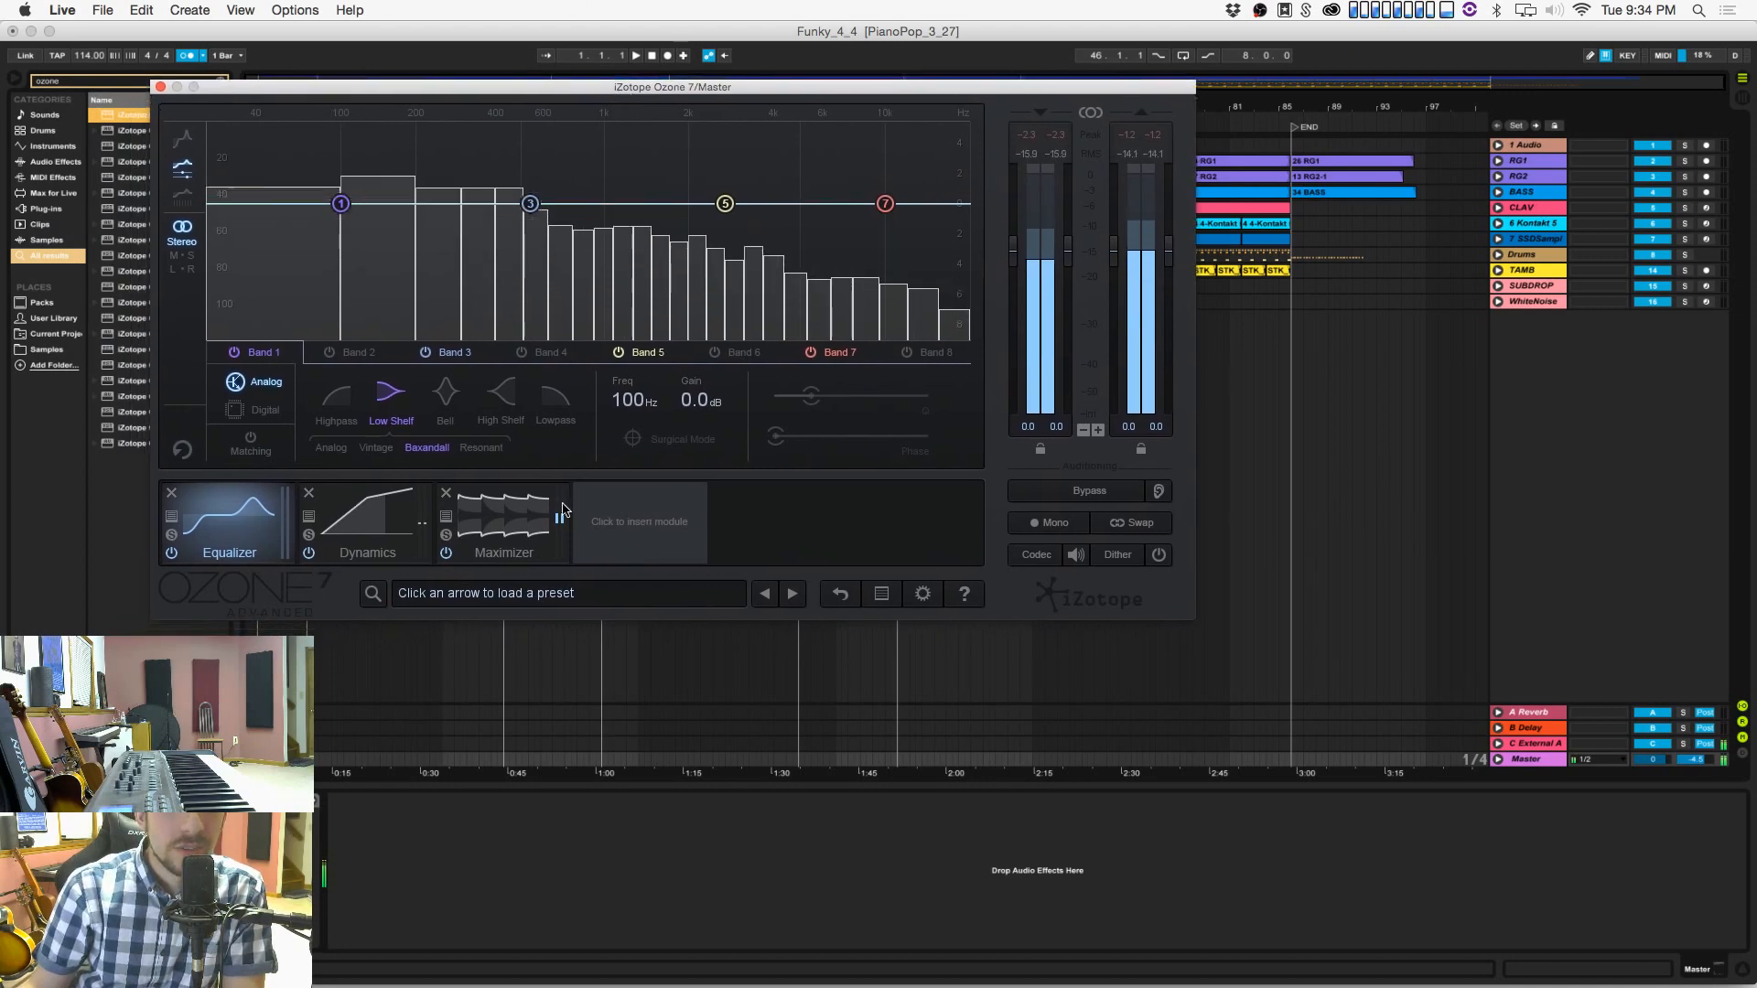
{"action": "left_click", "coordinate": [503, 522]}
{"action": "left_click_drag", "start_coordinate": [408, 298], "coordinate": [408, 350]}
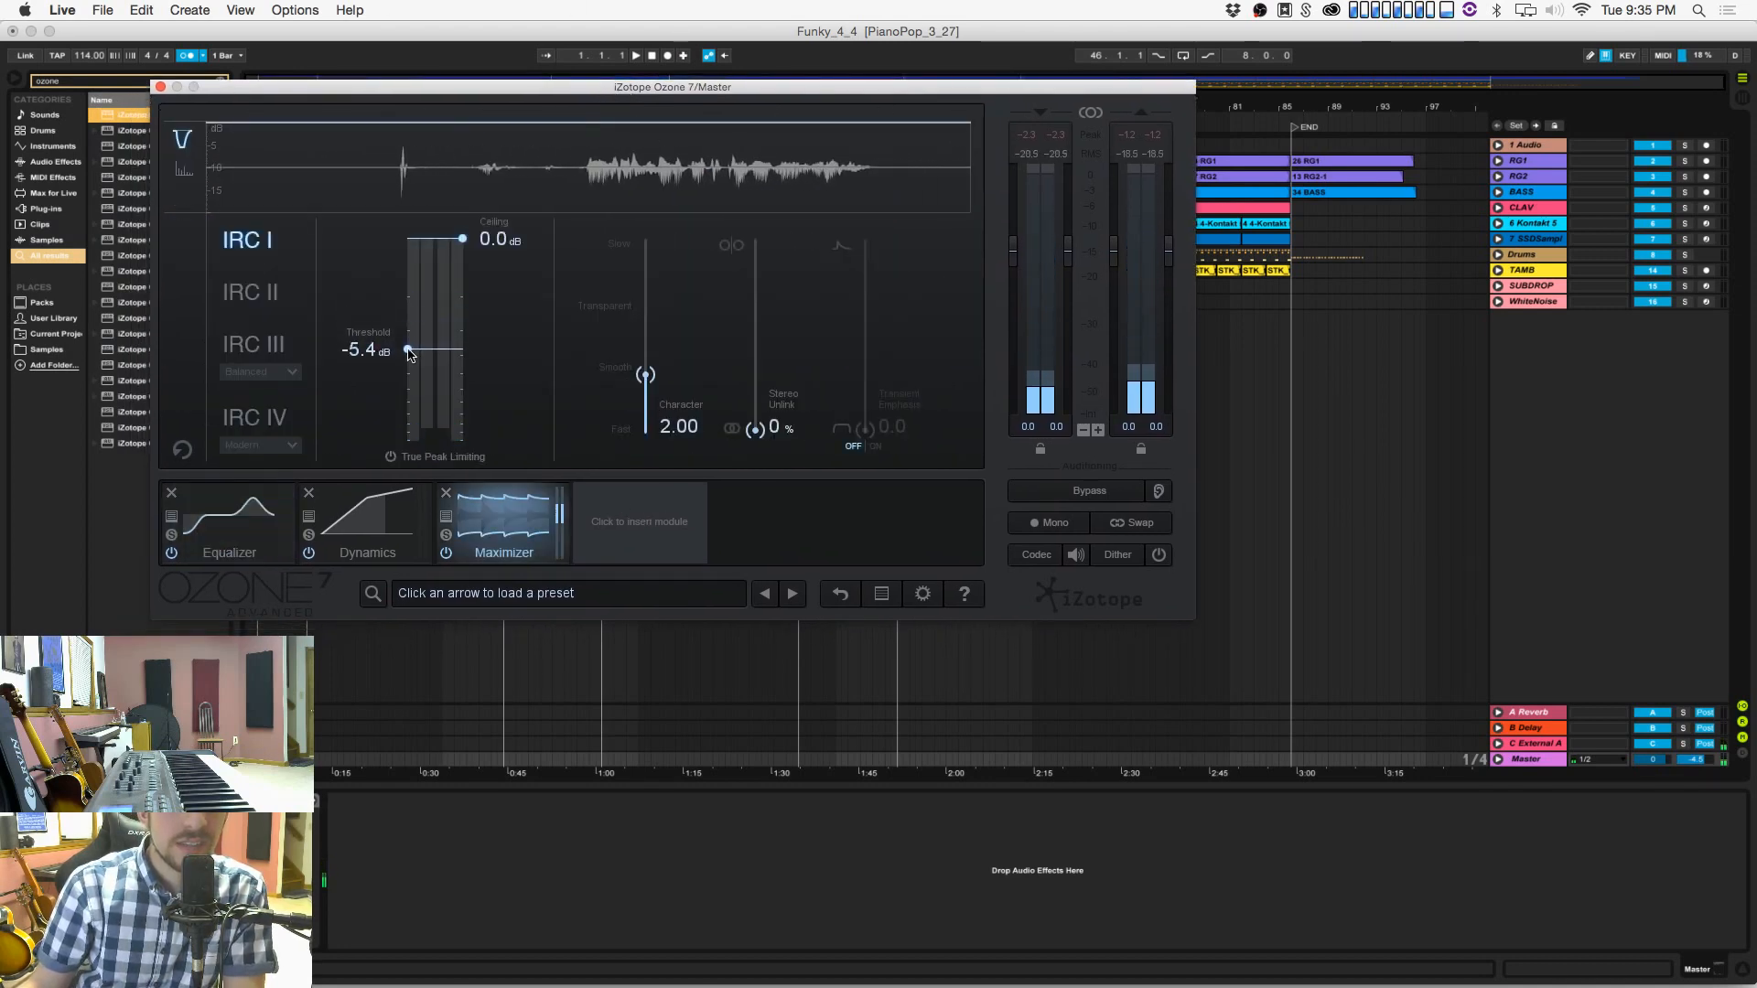
Step: Add a Vintage Limiter module after the Maximizer and set its threshold to -7.5 dB
{"action": "left_click_drag", "start_coordinate": [560, 86], "coordinate": [781, 192]}
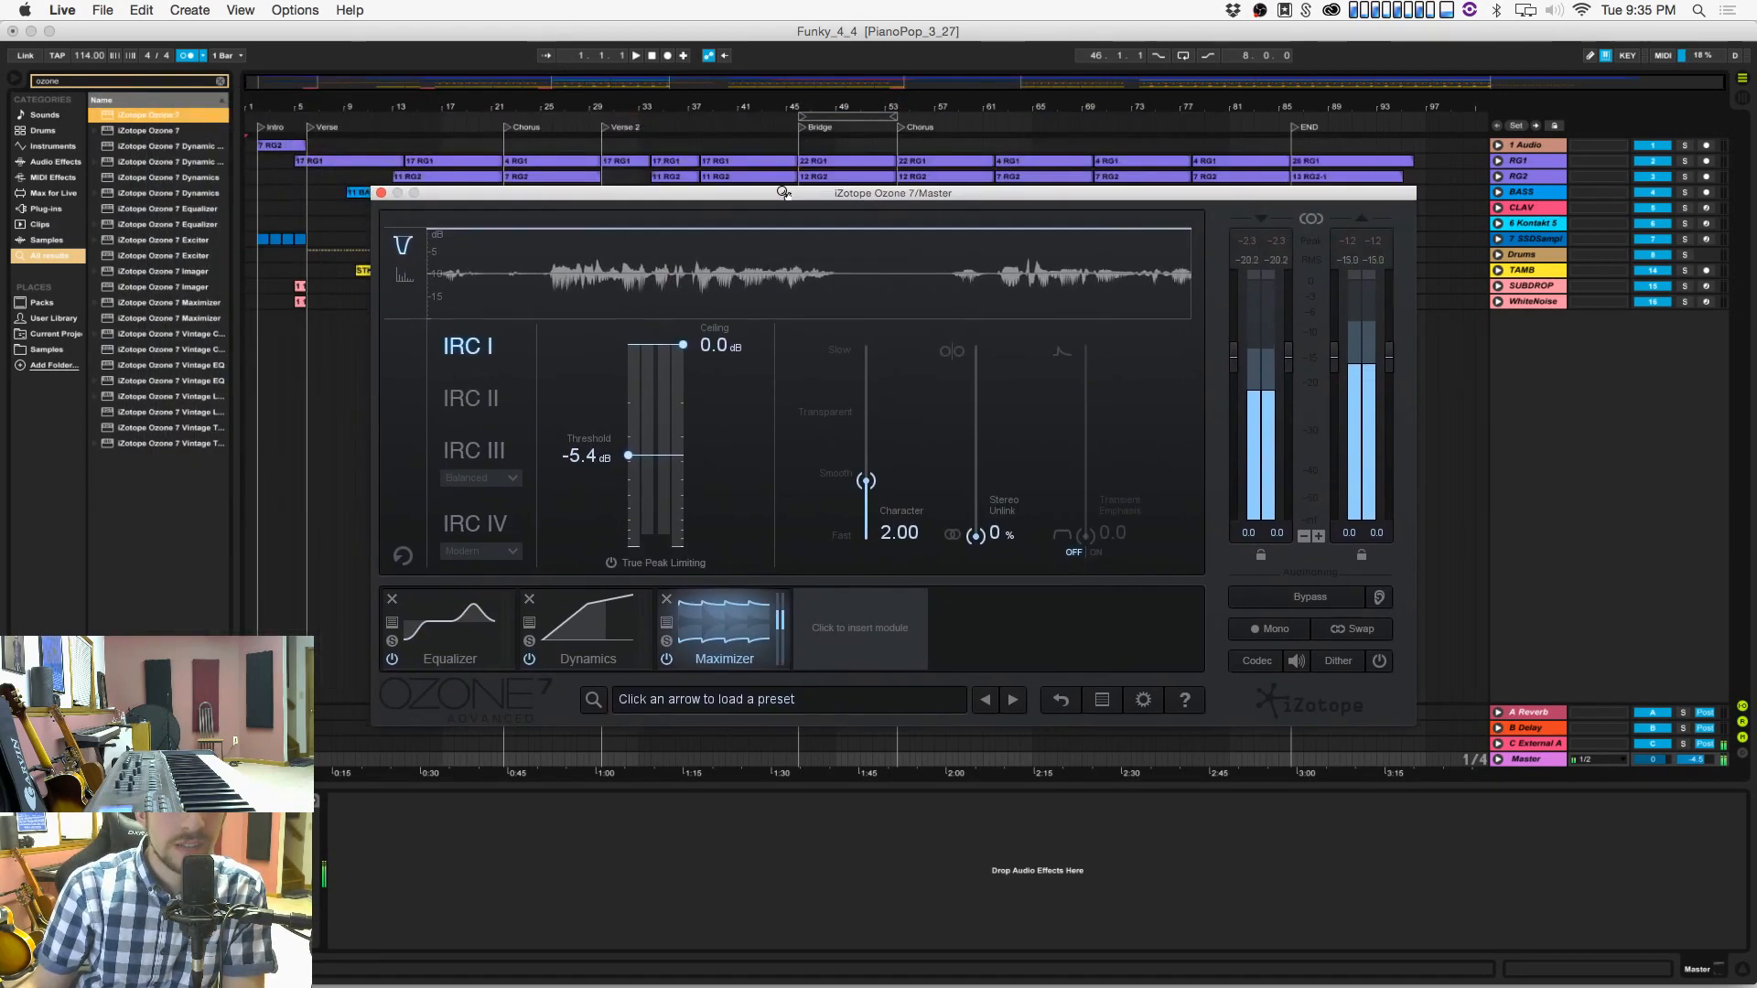
{"action": "left_click", "coordinate": [858, 629]}
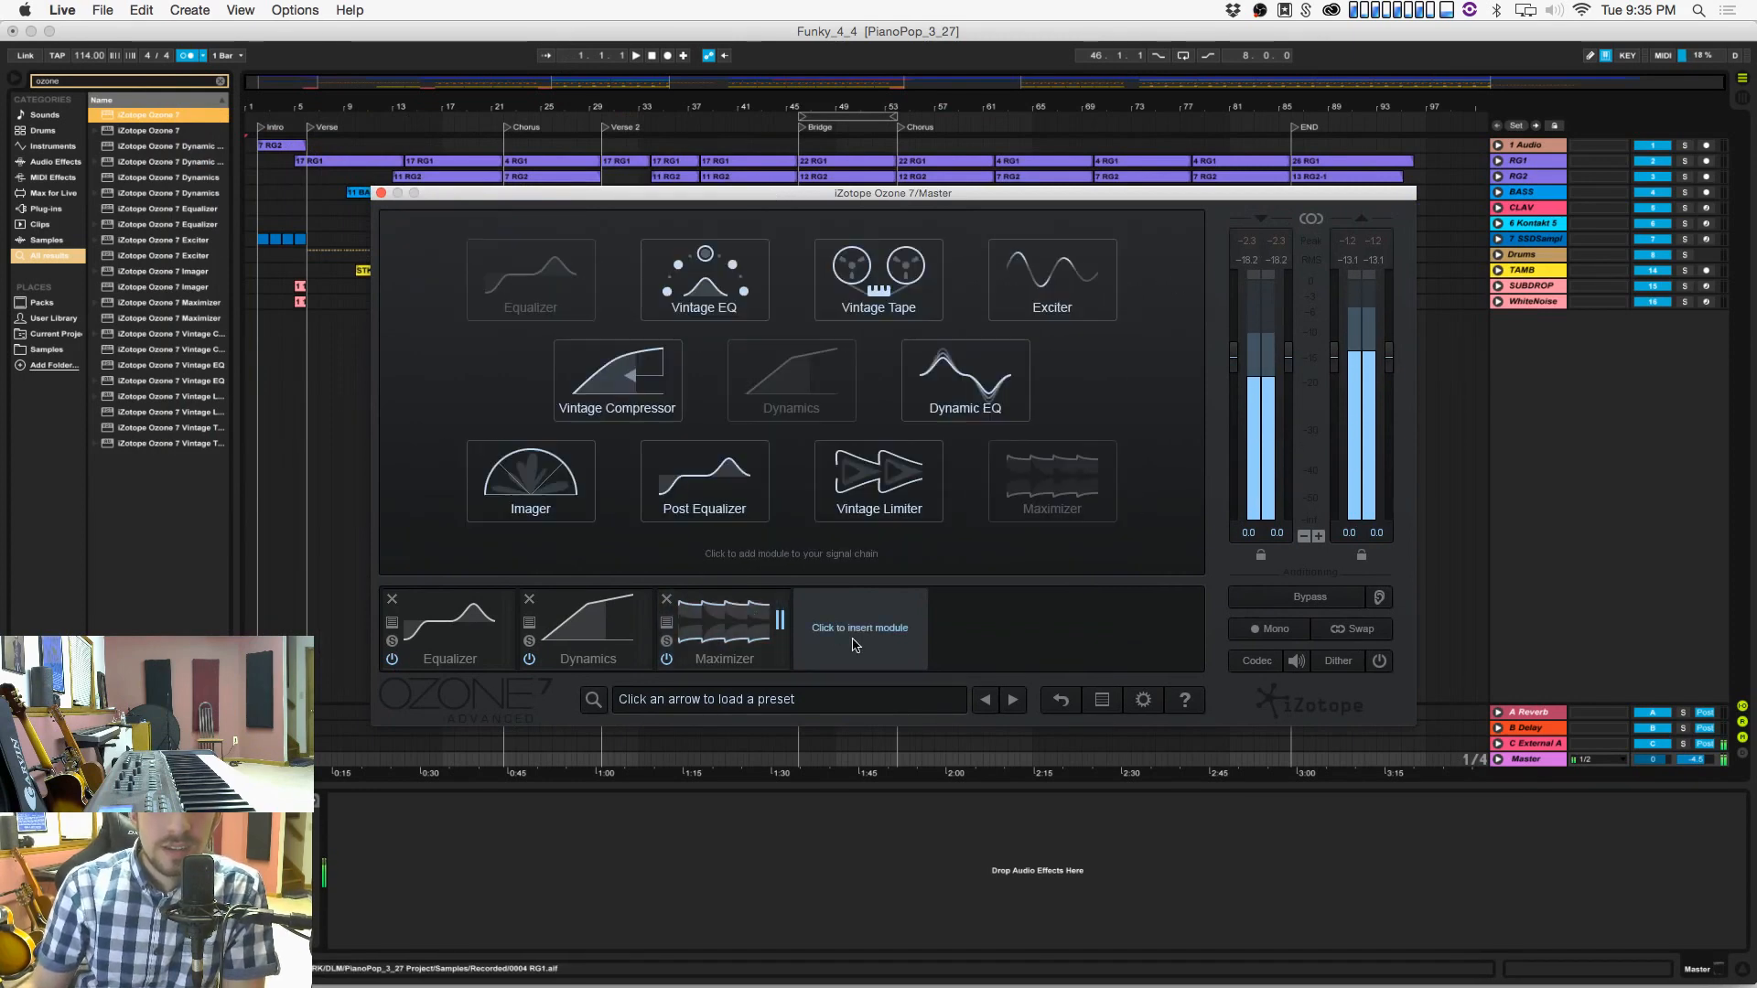
{"action": "left_click", "coordinate": [888, 480]}
{"action": "left_click_drag", "start_coordinate": [803, 405], "coordinate": [798, 471]}
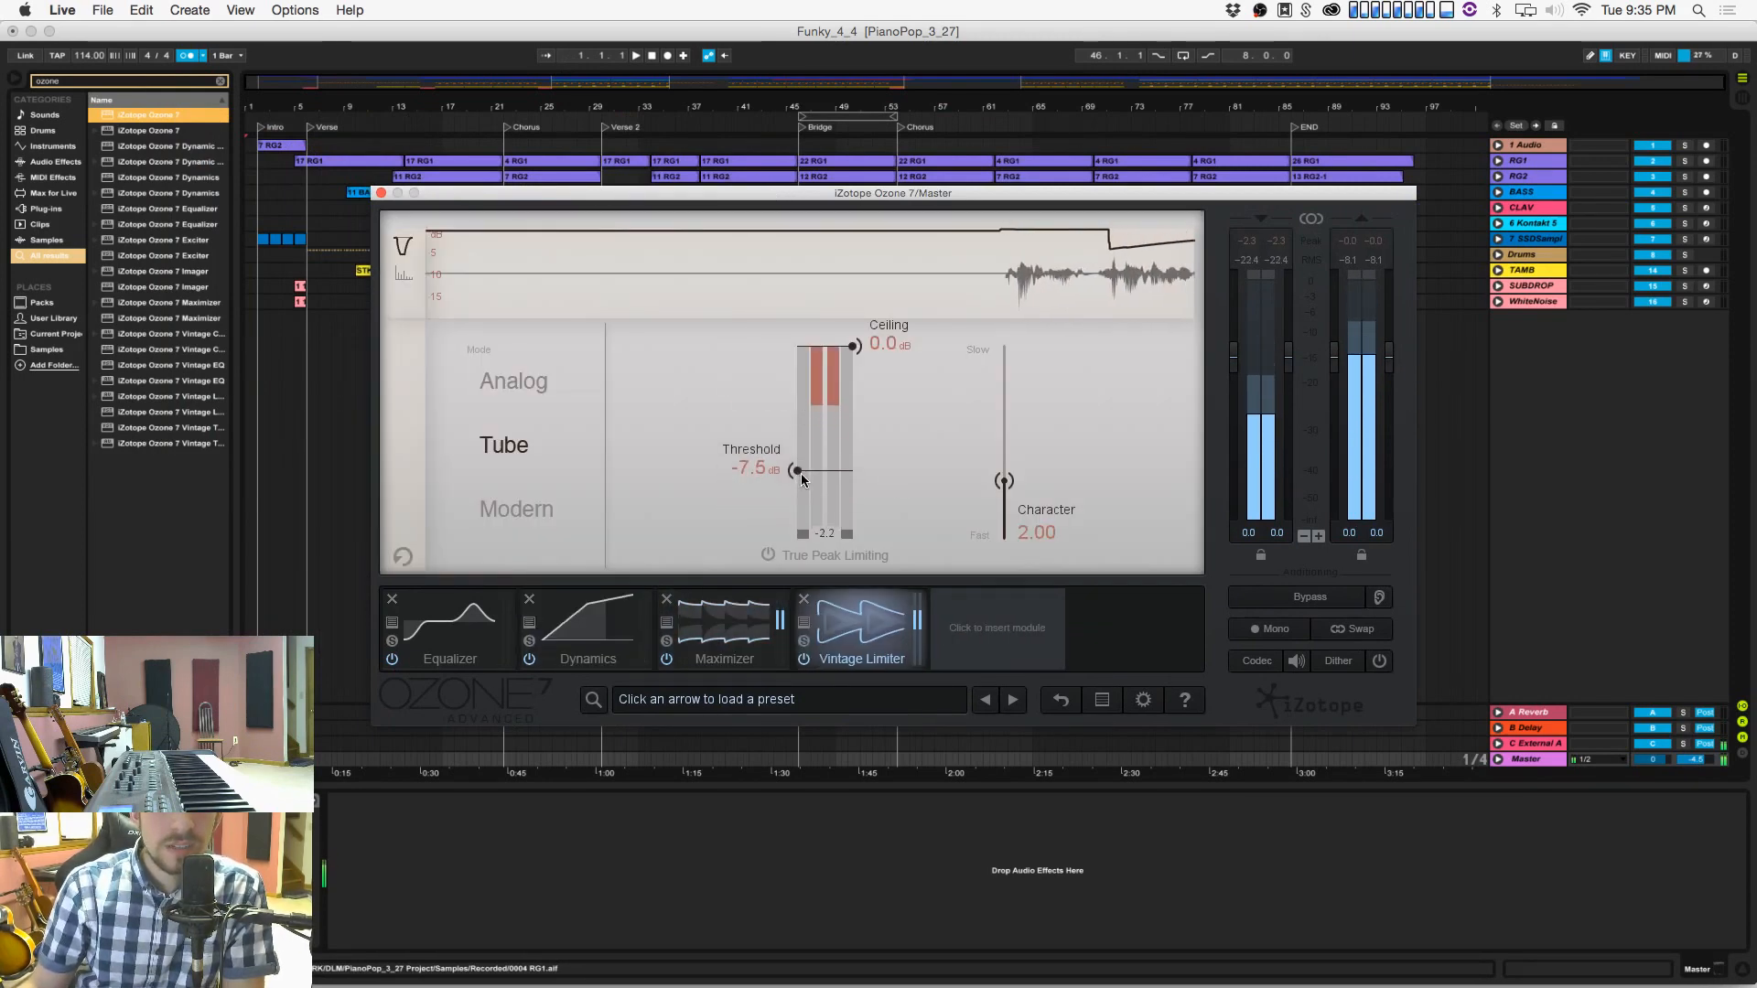
Step: Enable True Peak Limiting in the Maximizer and return the playback position to the start of the arrangement
{"action": "left_click", "coordinate": [722, 630]}
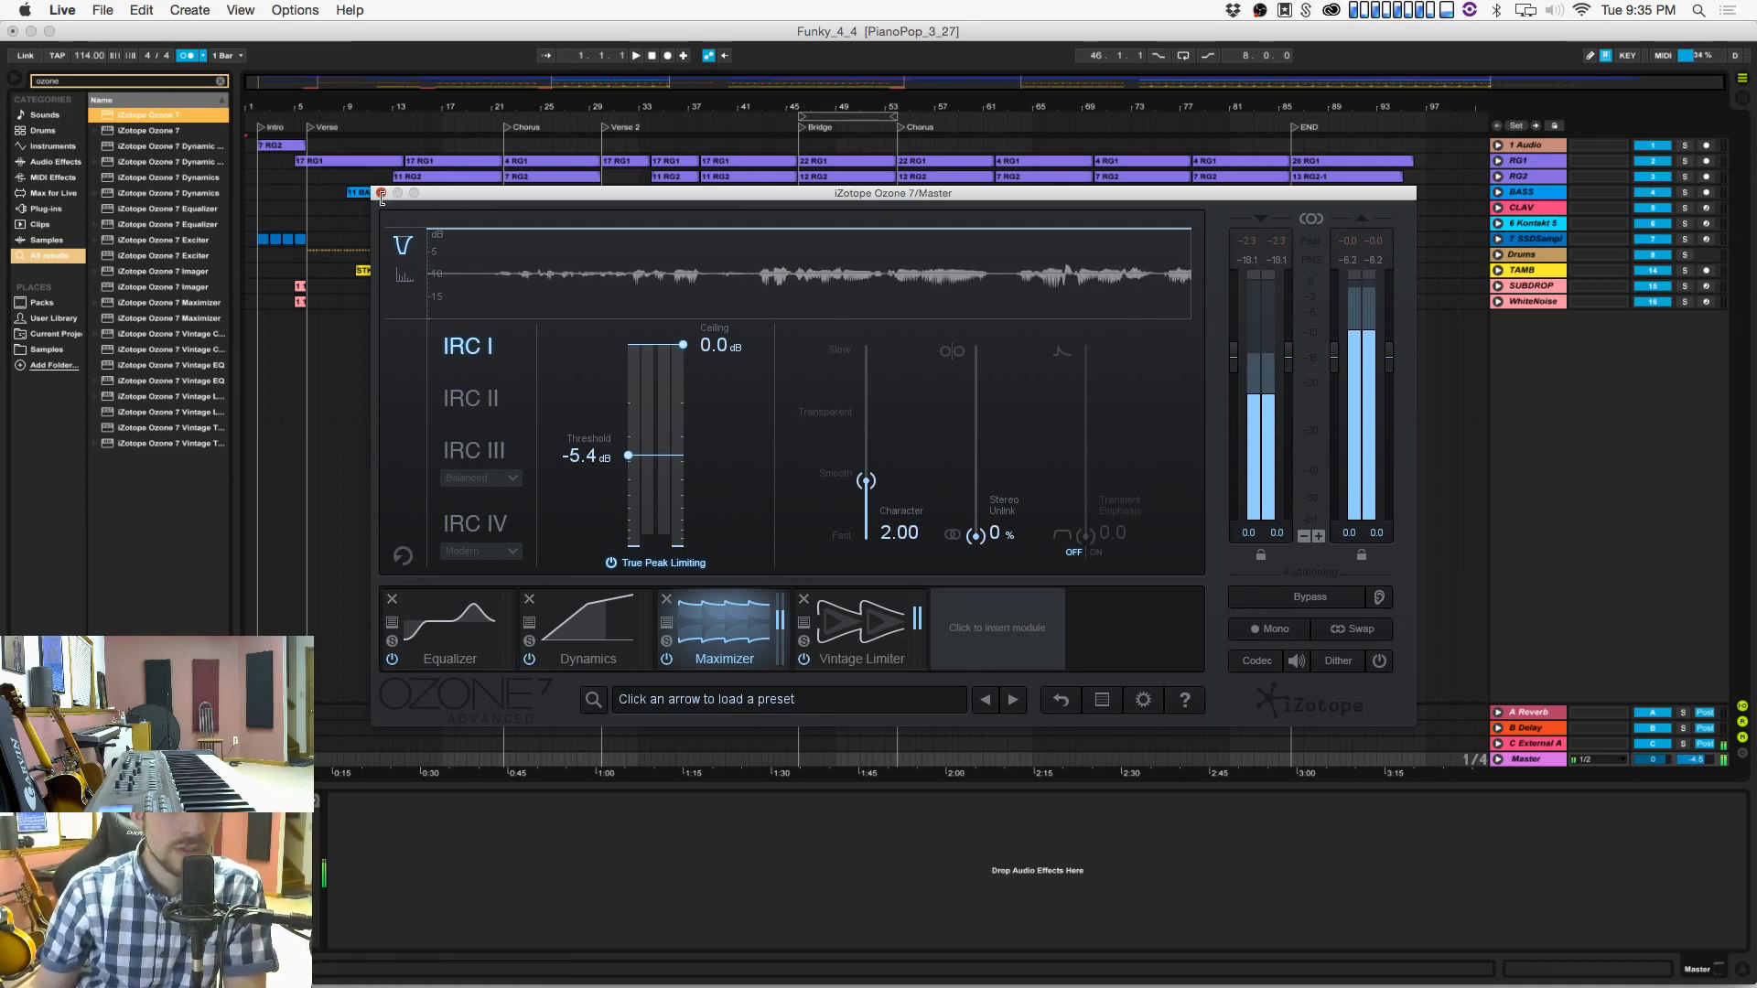
{"action": "left_click", "coordinate": [369, 226]}
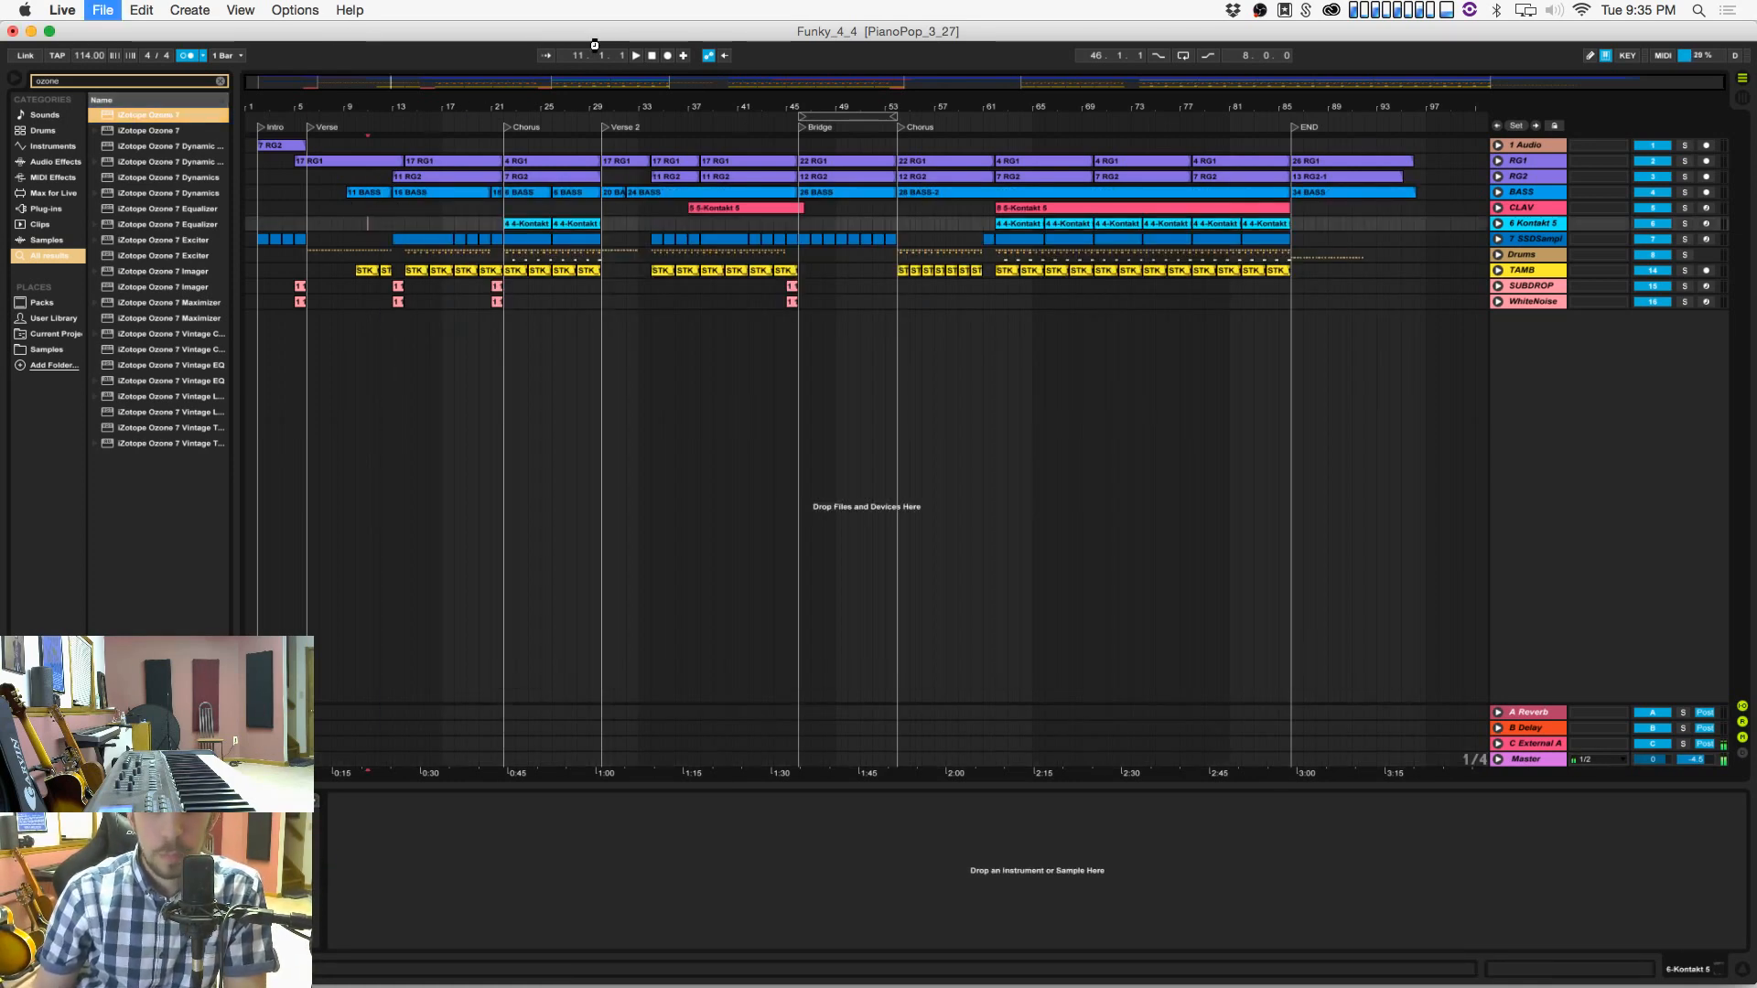
{"action": "left_click", "coordinate": [869, 301]}
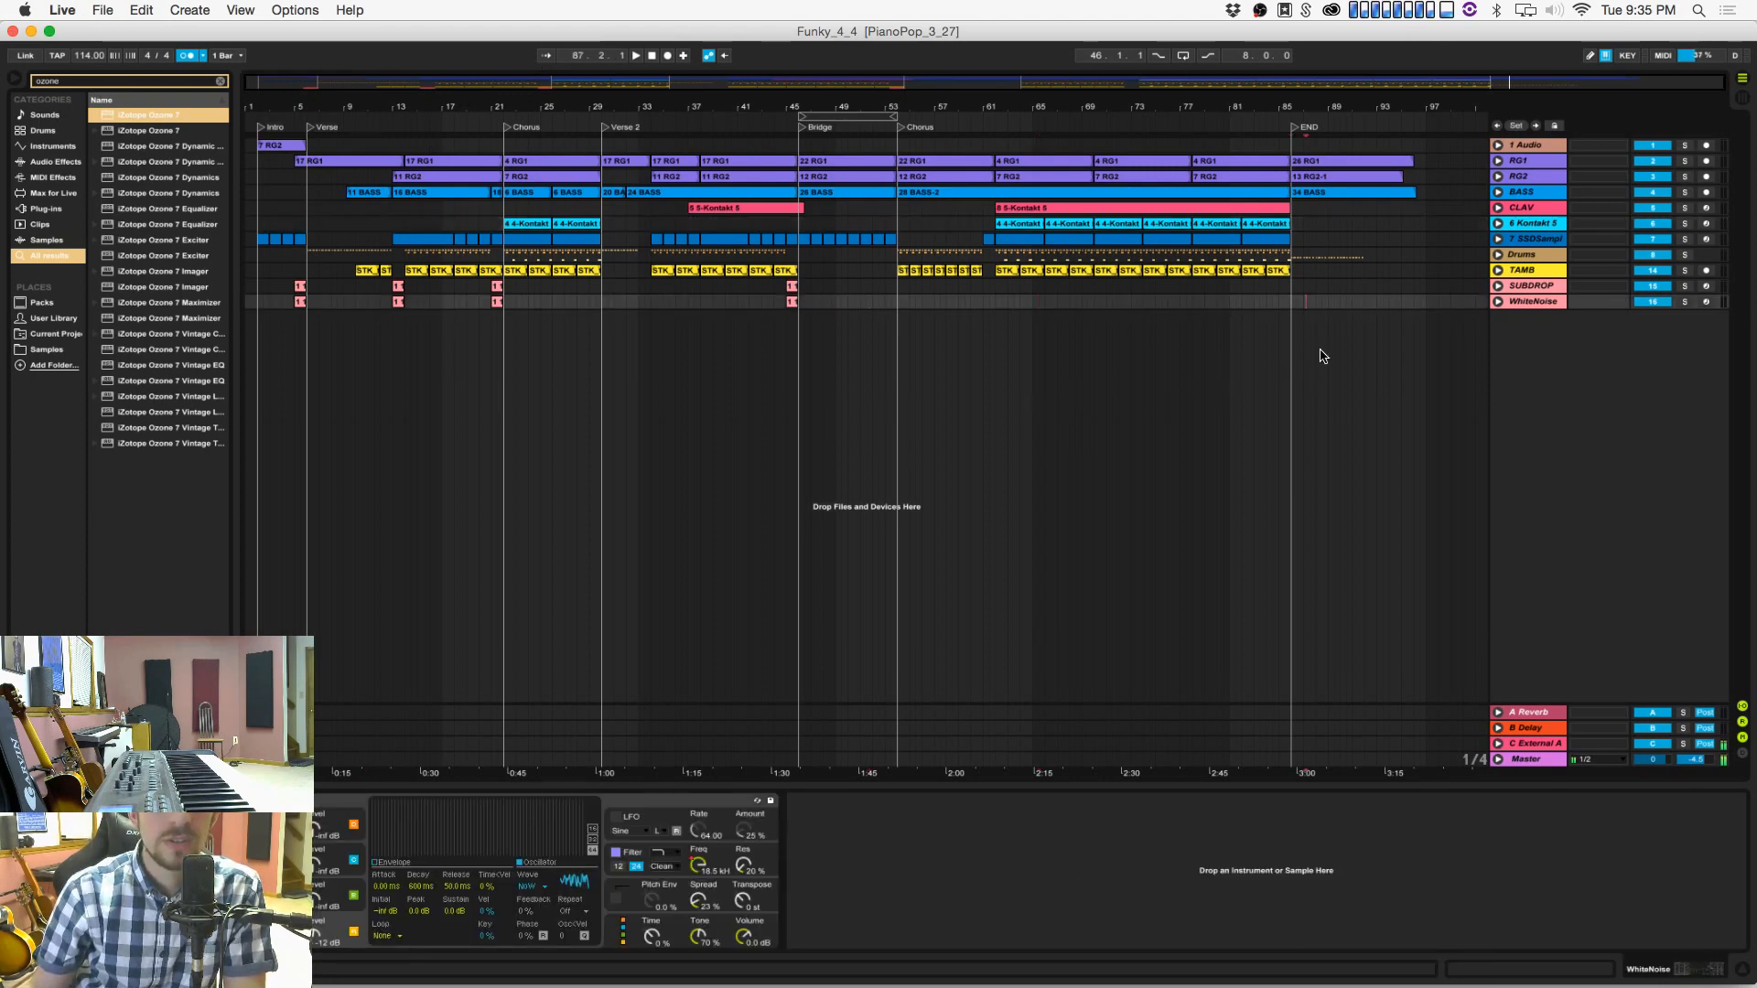
{"action": "left_click", "coordinate": [856, 144]}
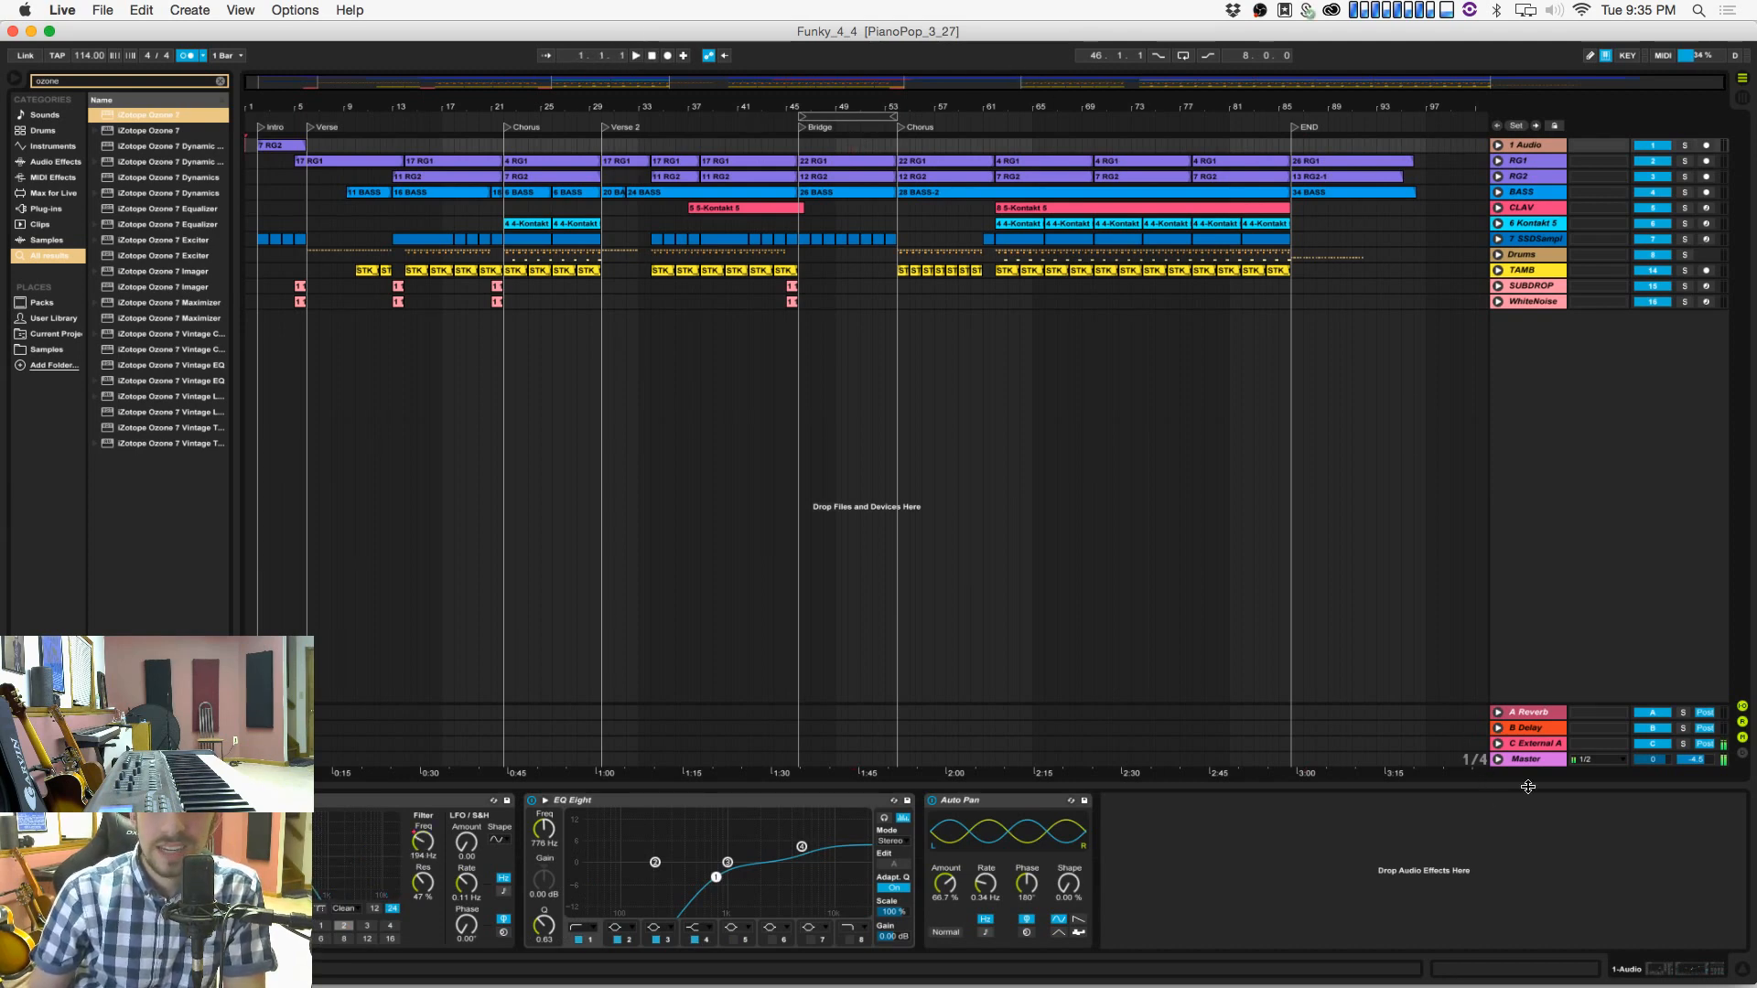
Step: In Ozone's Dynamics module on the Master, set Band 1's compressor threshold to -18.1 dB and gain to -1.9 dB, and save the set
{"action": "left_click", "coordinate": [1529, 761]}
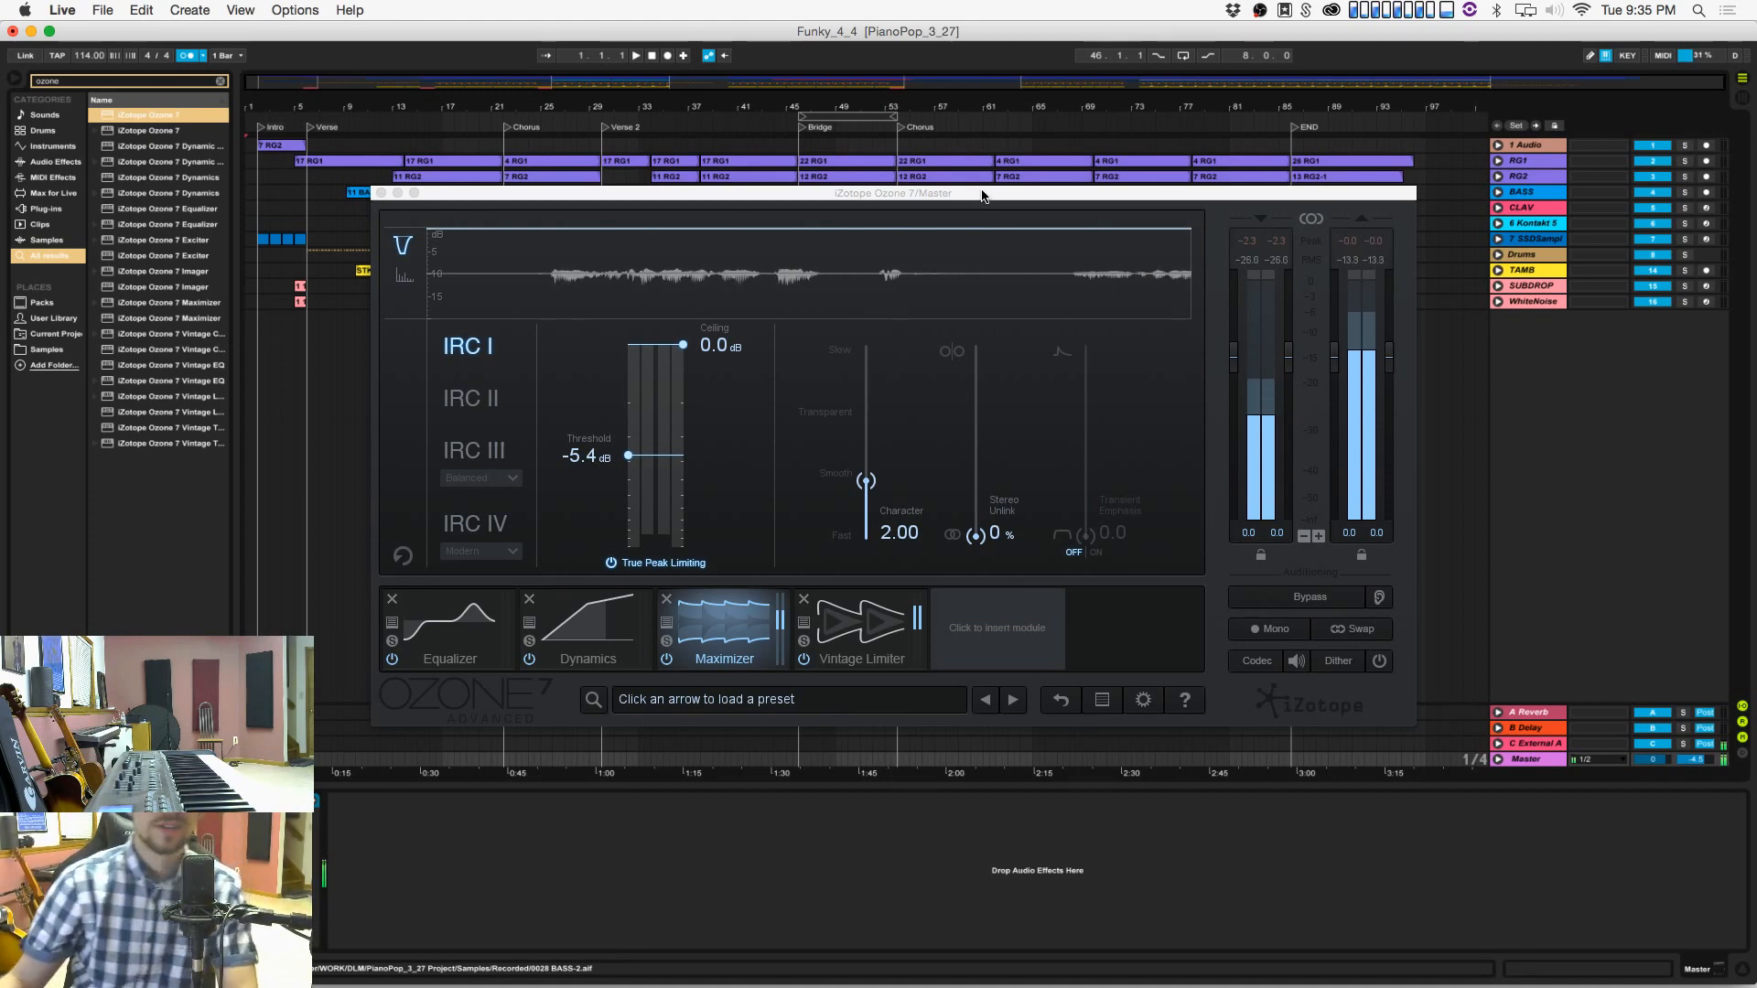
{"action": "left_click", "coordinate": [979, 198]}
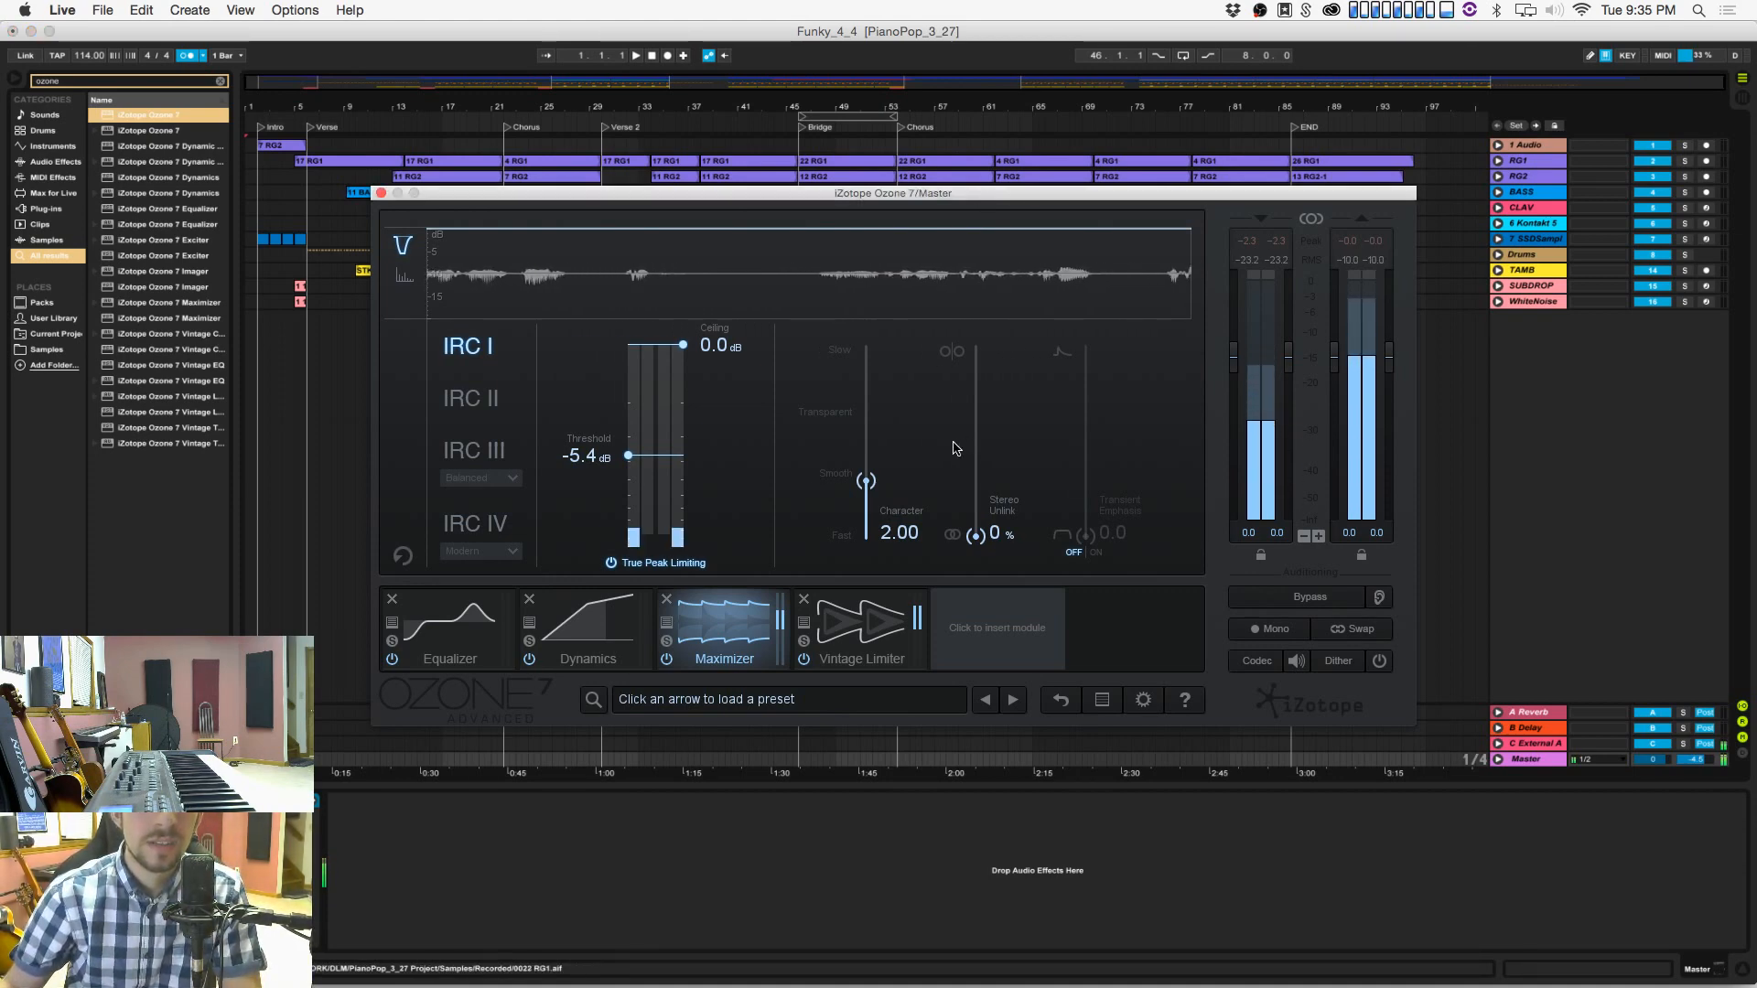
{"action": "left_click_drag", "start_coordinate": [895, 194], "coordinate": [927, 273]}
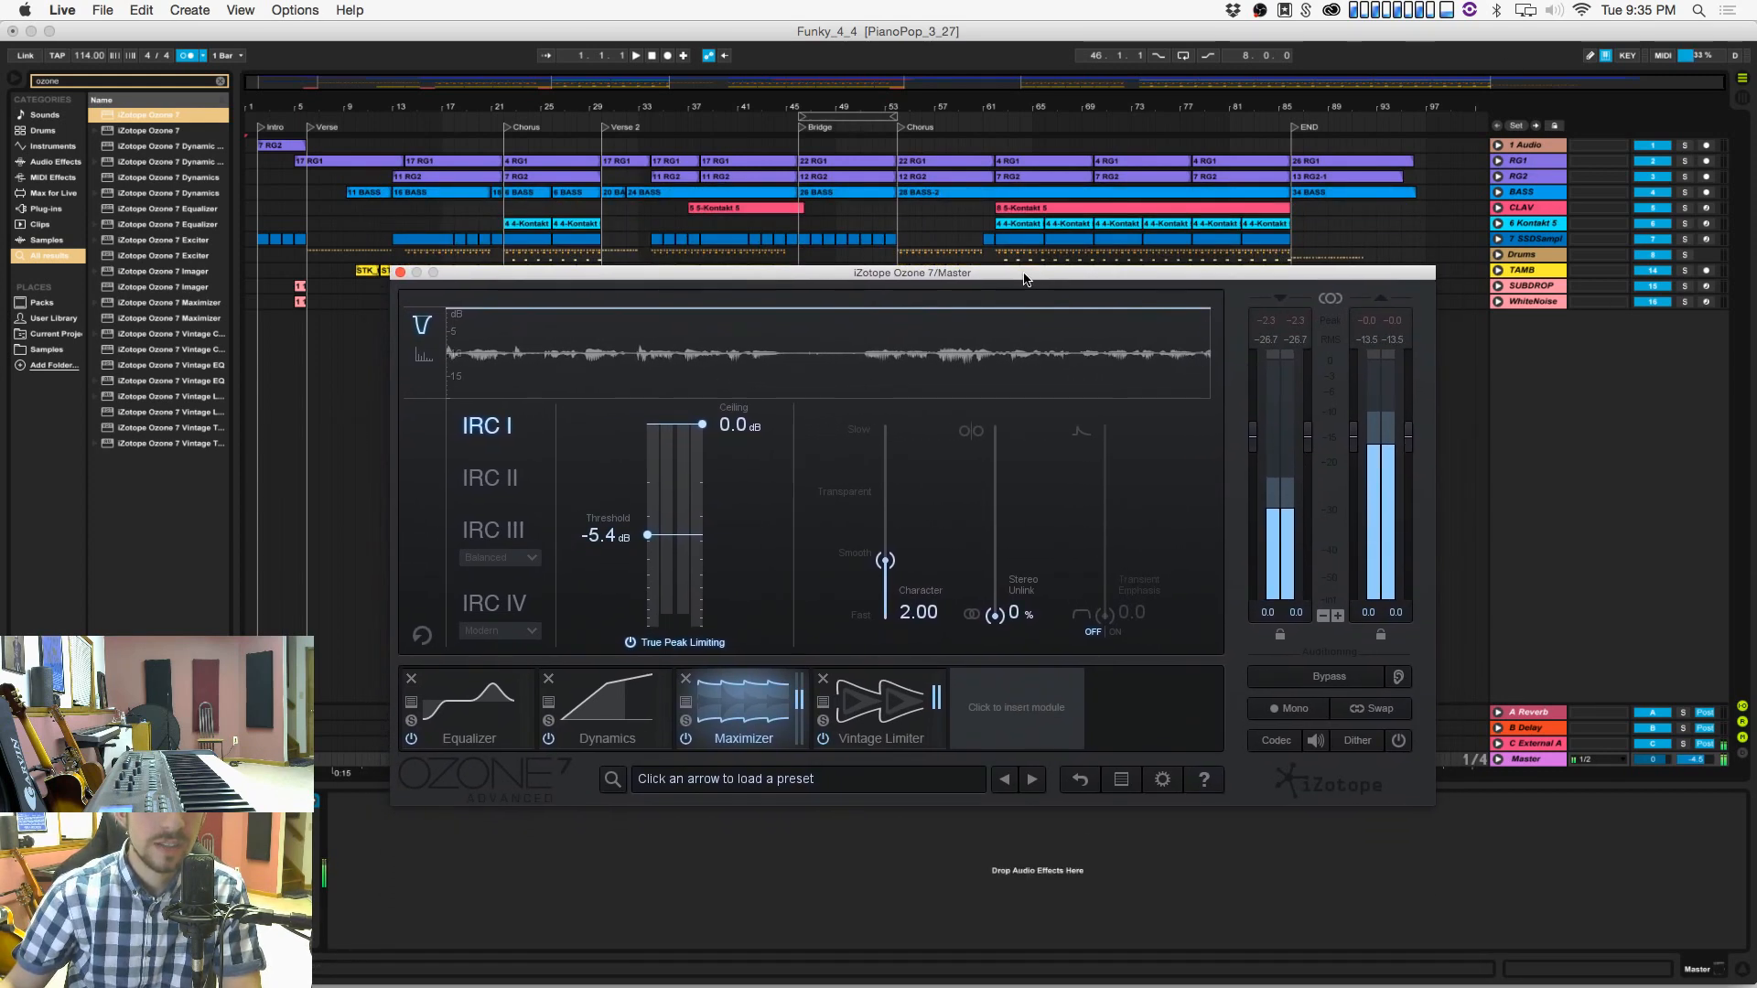
{"action": "left_click", "coordinate": [607, 706]}
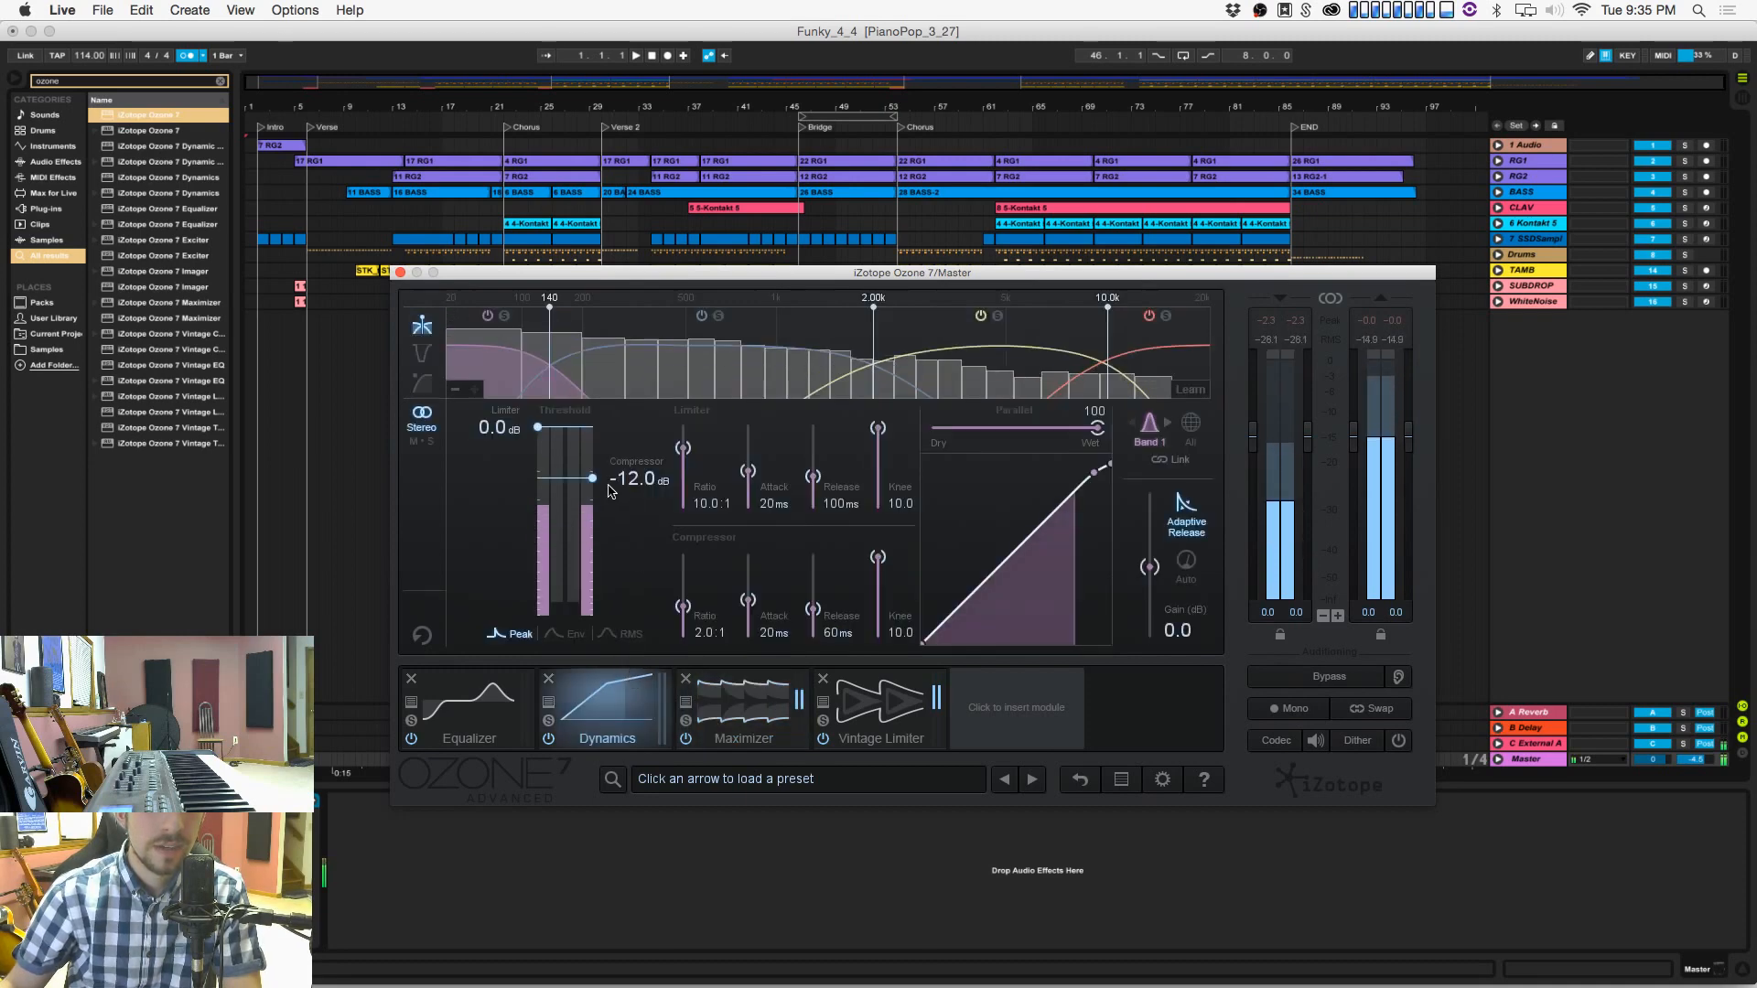
{"action": "left_click_drag", "start_coordinate": [590, 476], "coordinate": [592, 494]}
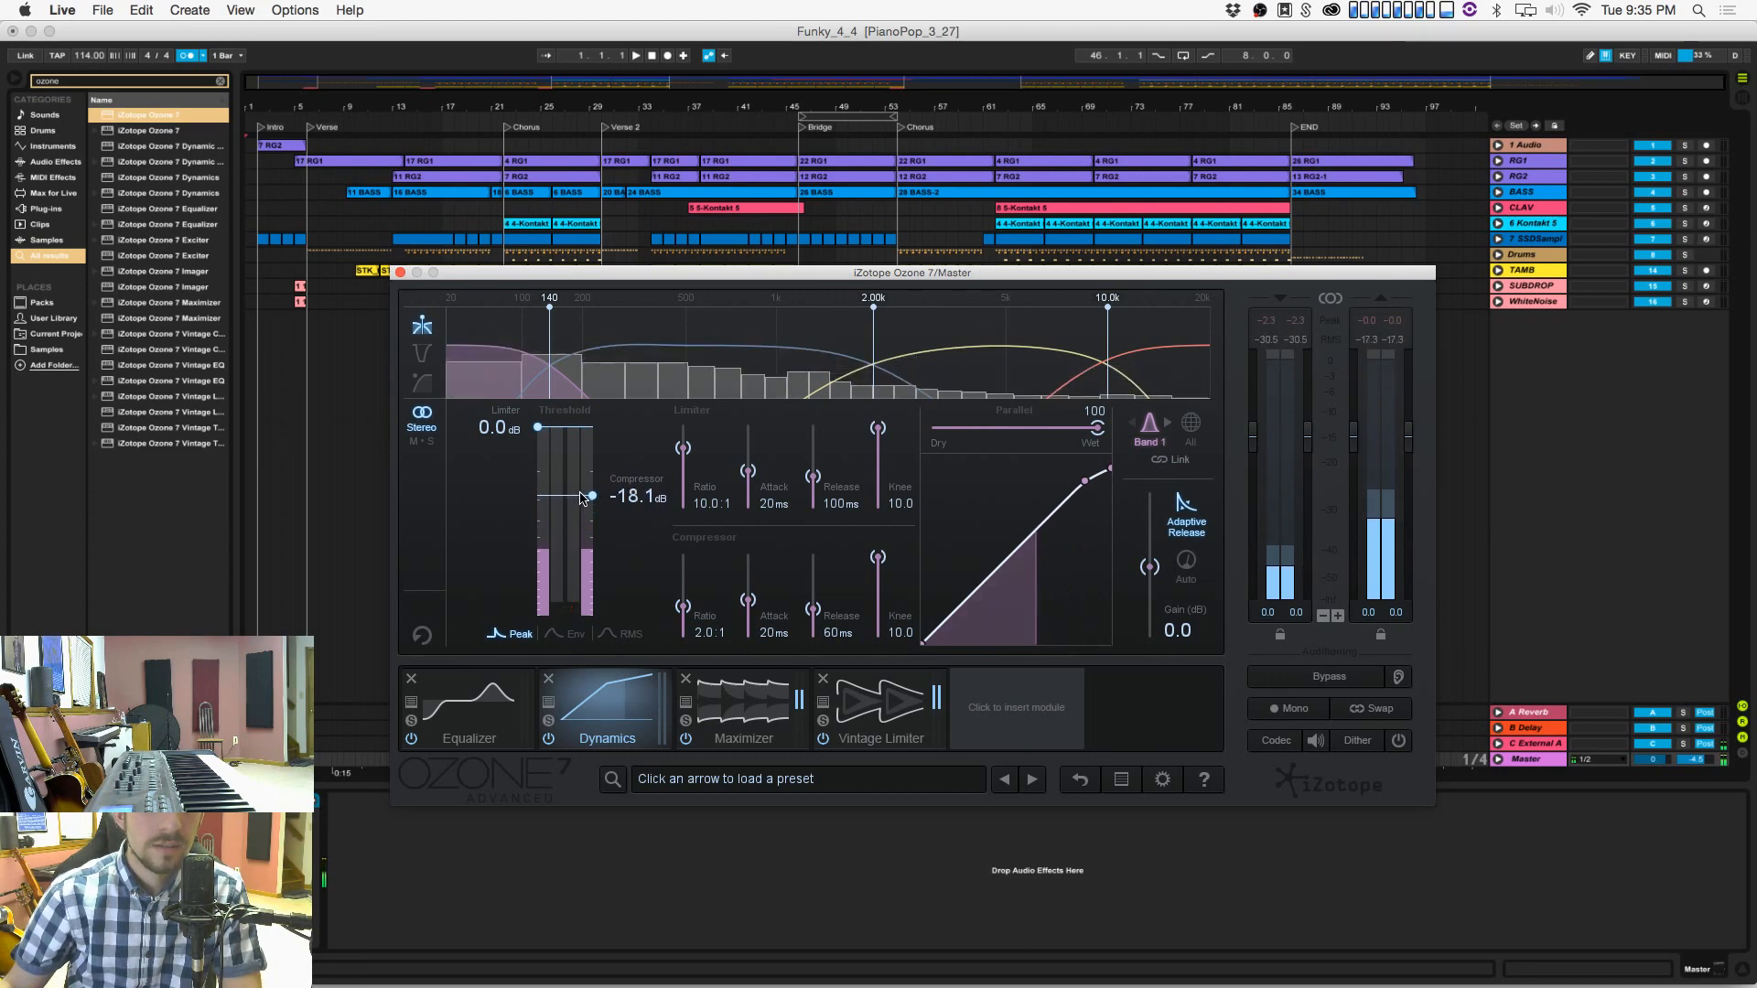
{"action": "left_click_drag", "start_coordinate": [1145, 576], "coordinate": [1145, 596]}
{"action": "left_click", "coordinate": [1190, 425]}
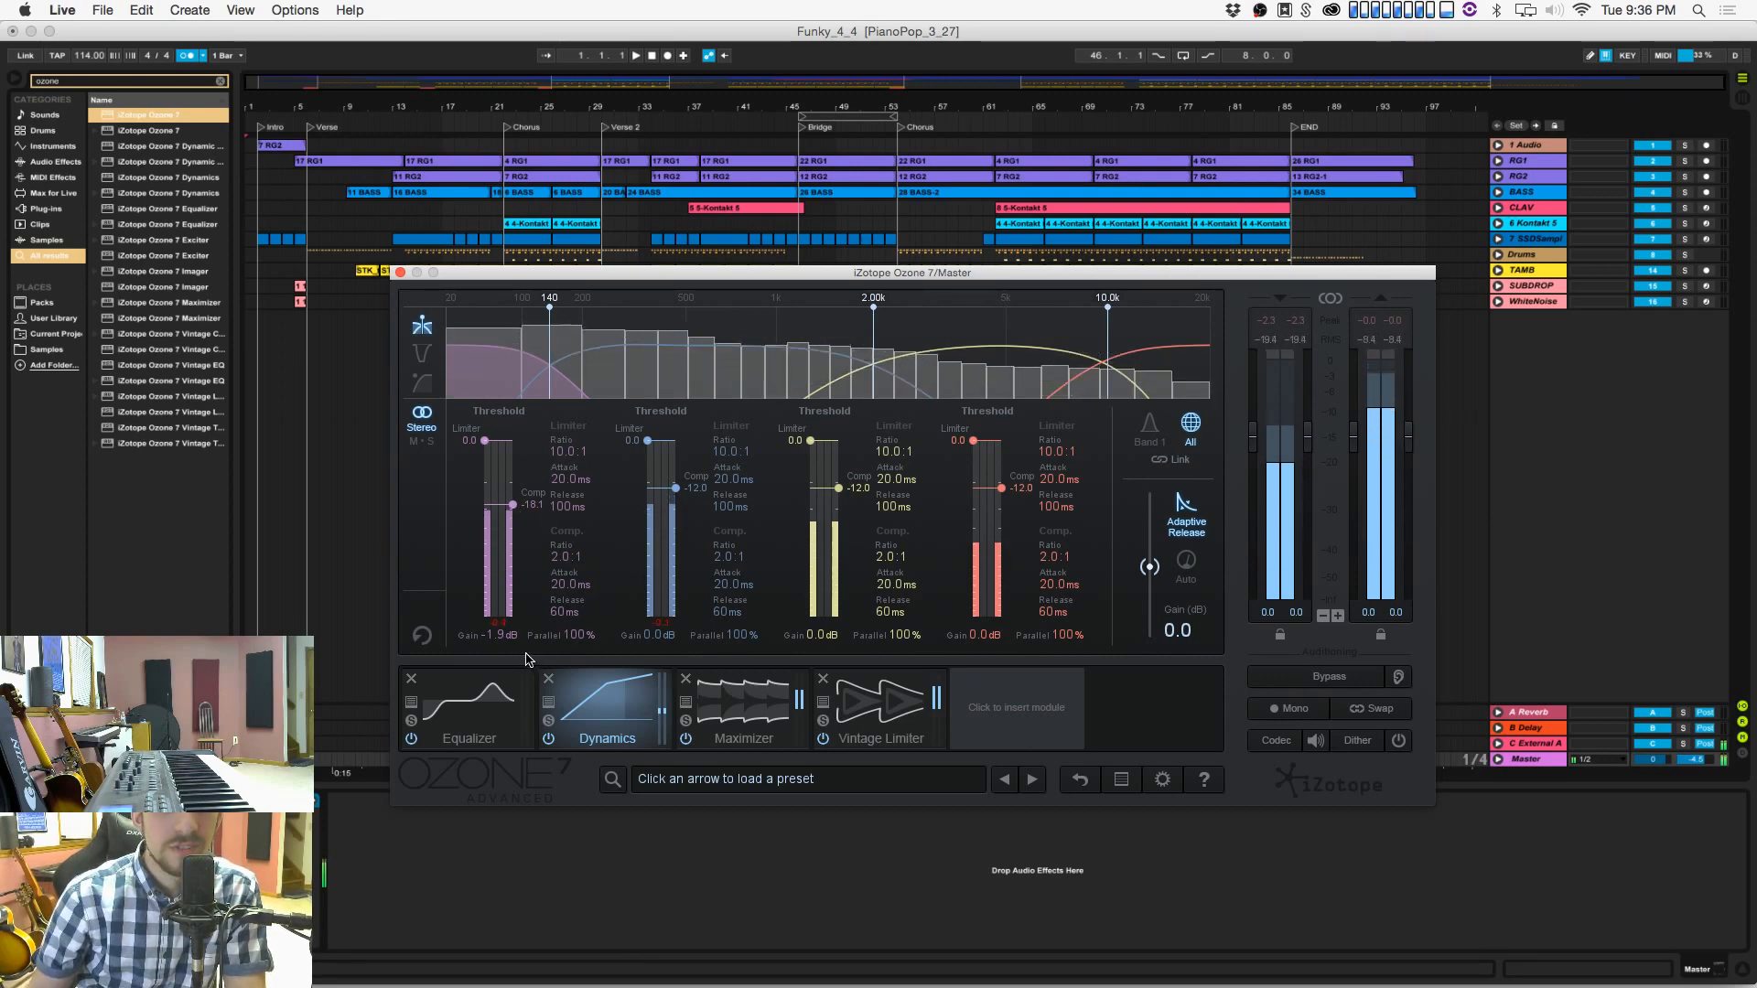
{"action": "key", "text": "super+s"}
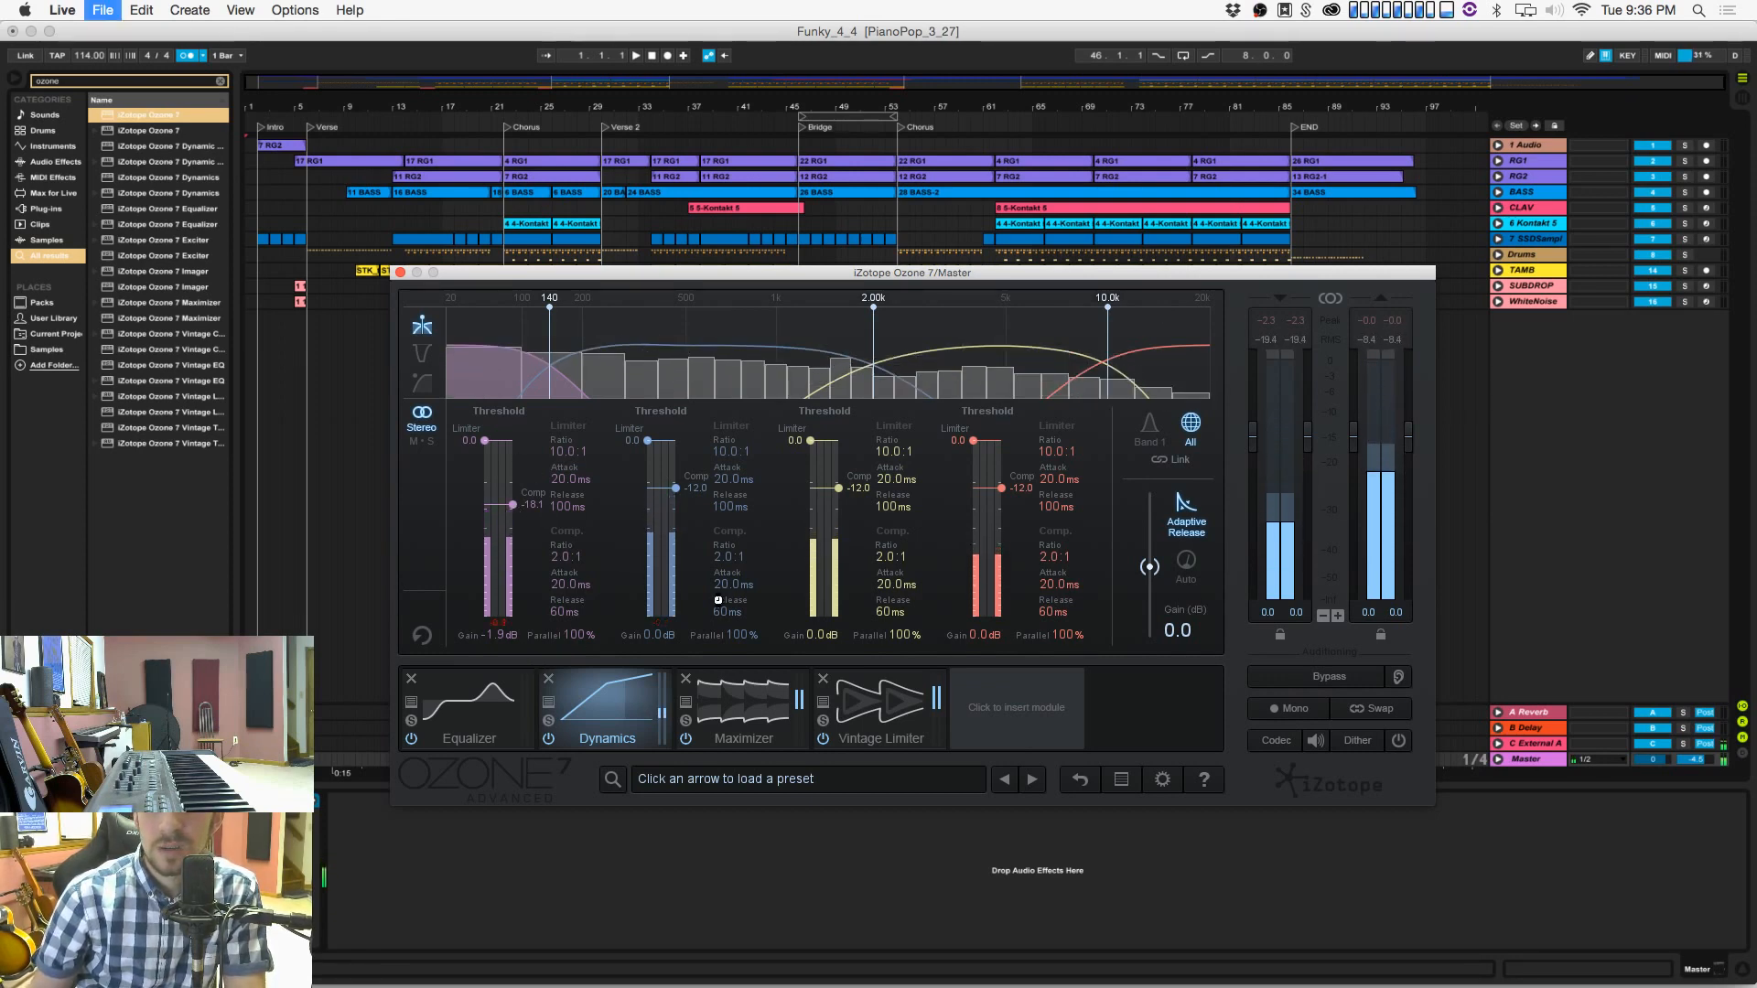
Step: Review Ozone's Maximizer and Equalizer modules, leaving the plug-in for the arrangement's WhiteNoise track
{"action": "left_click", "coordinate": [737, 706]}
{"action": "left_click", "coordinate": [478, 706]}
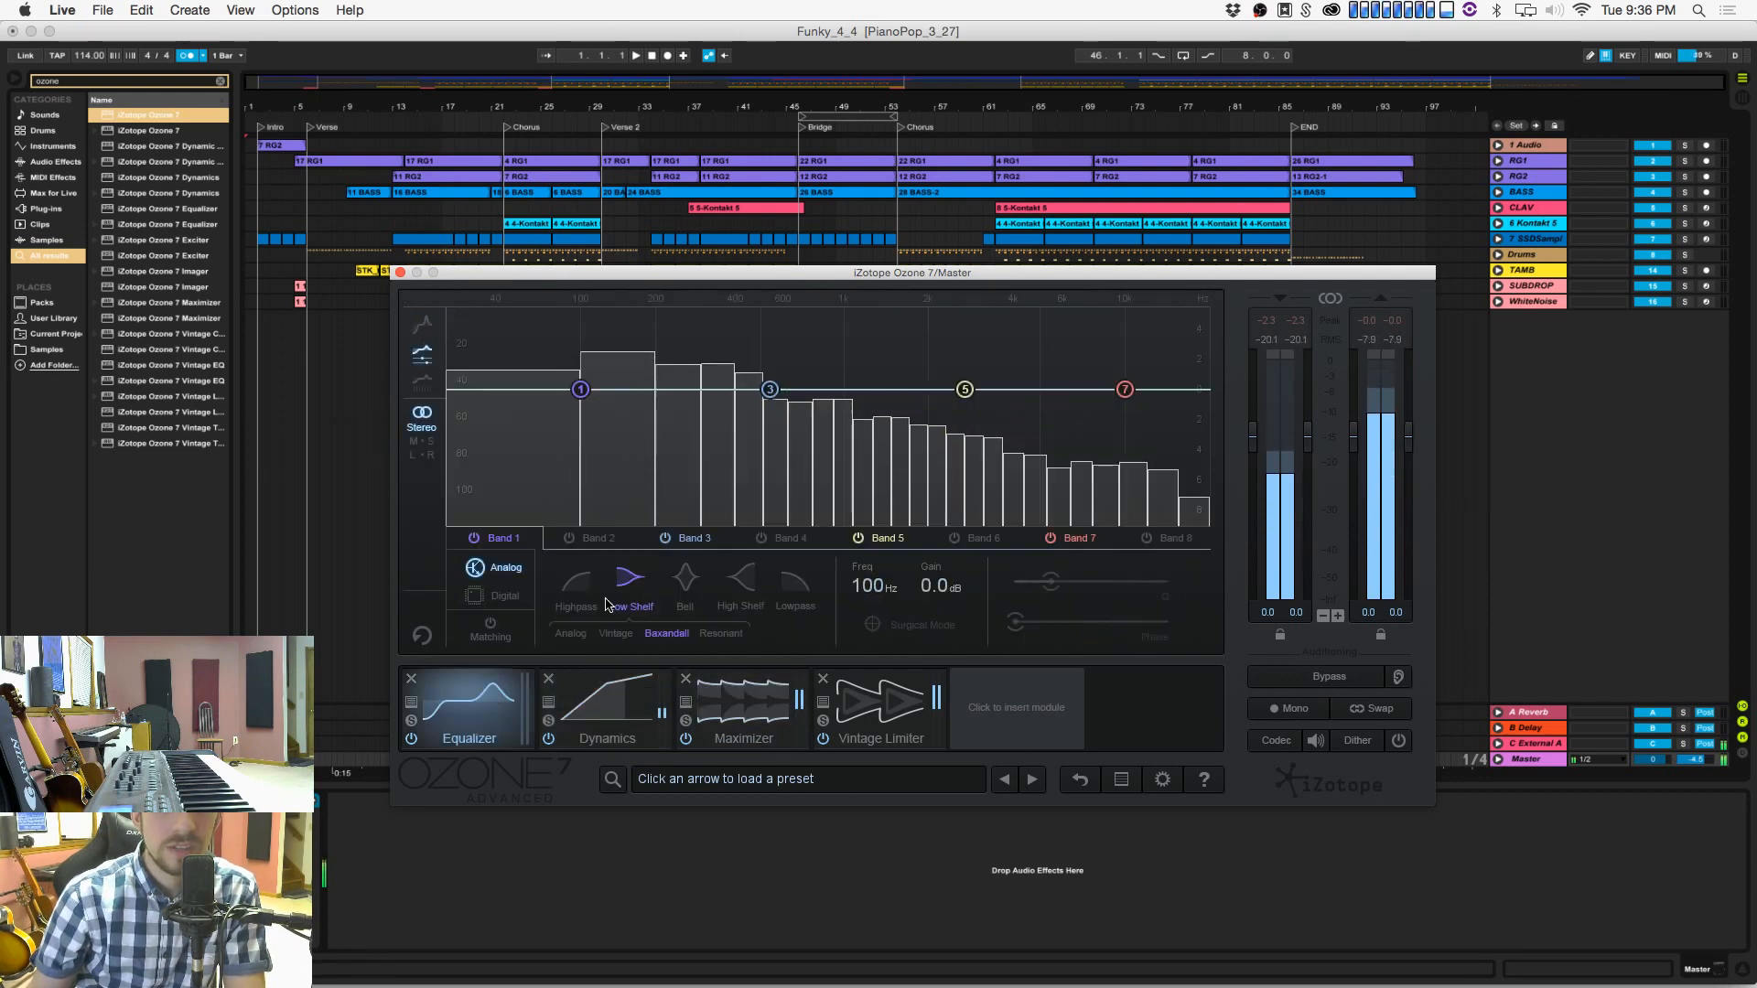
{"action": "left_click_drag", "start_coordinate": [446, 275], "coordinate": [601, 374]}
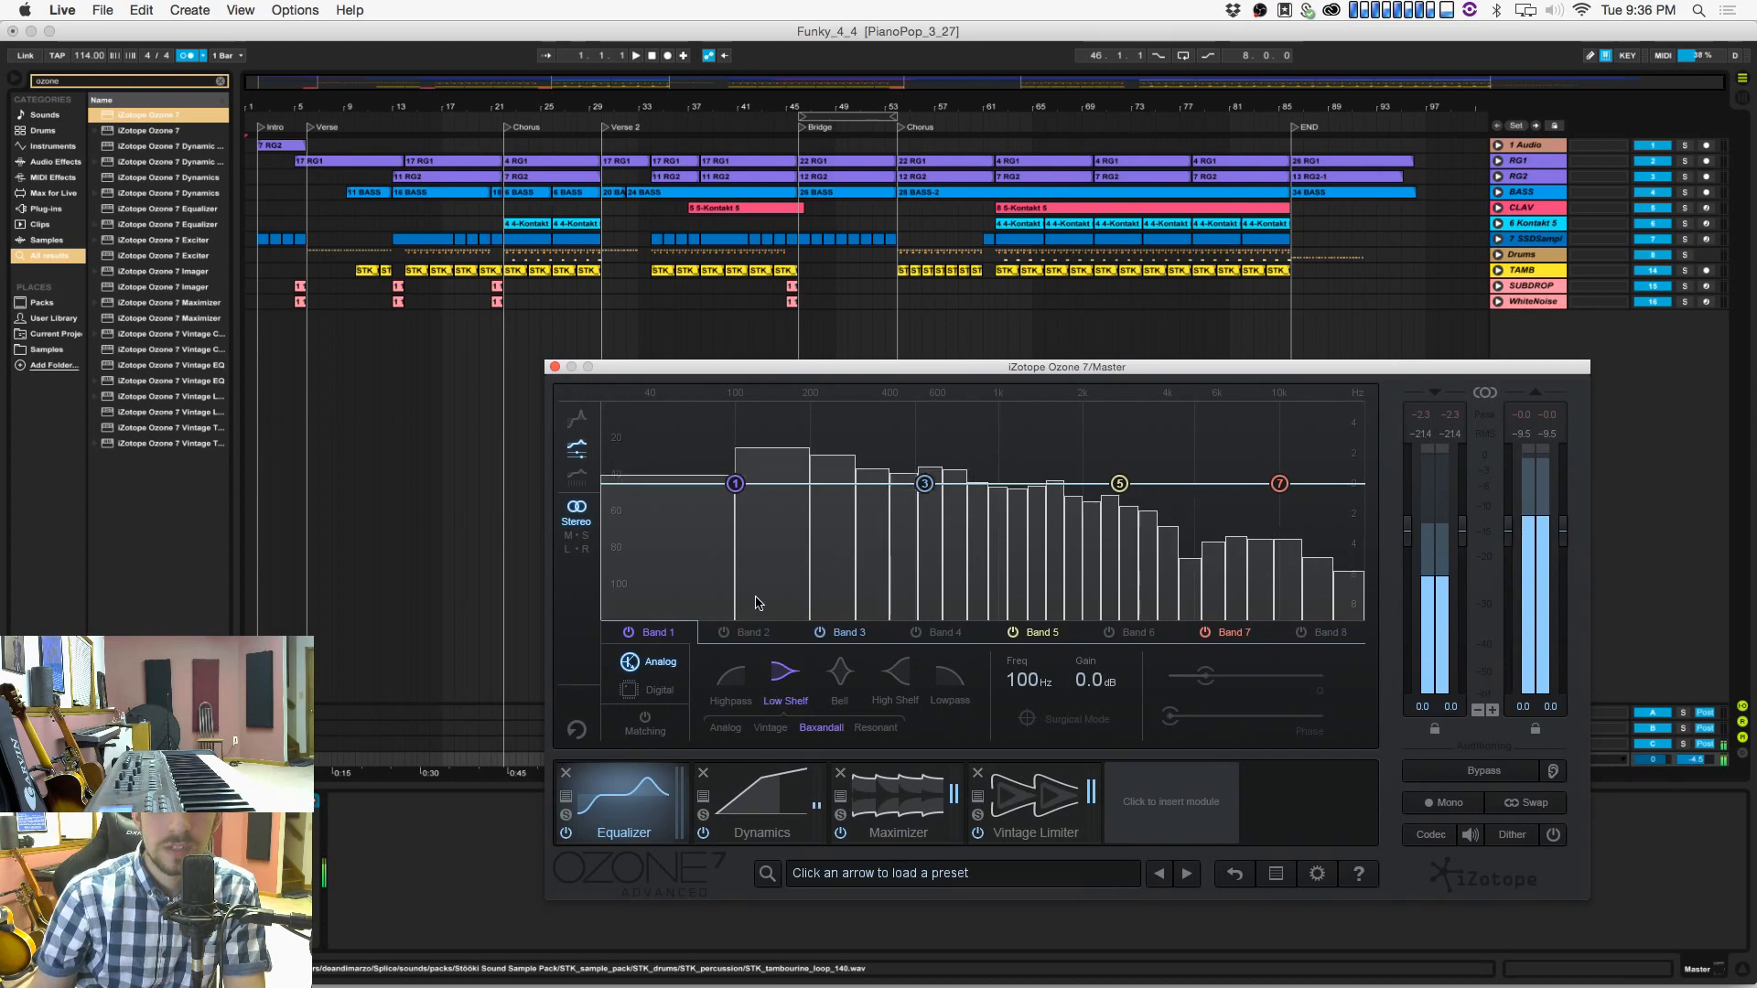
{"action": "left_click", "coordinate": [411, 301]}
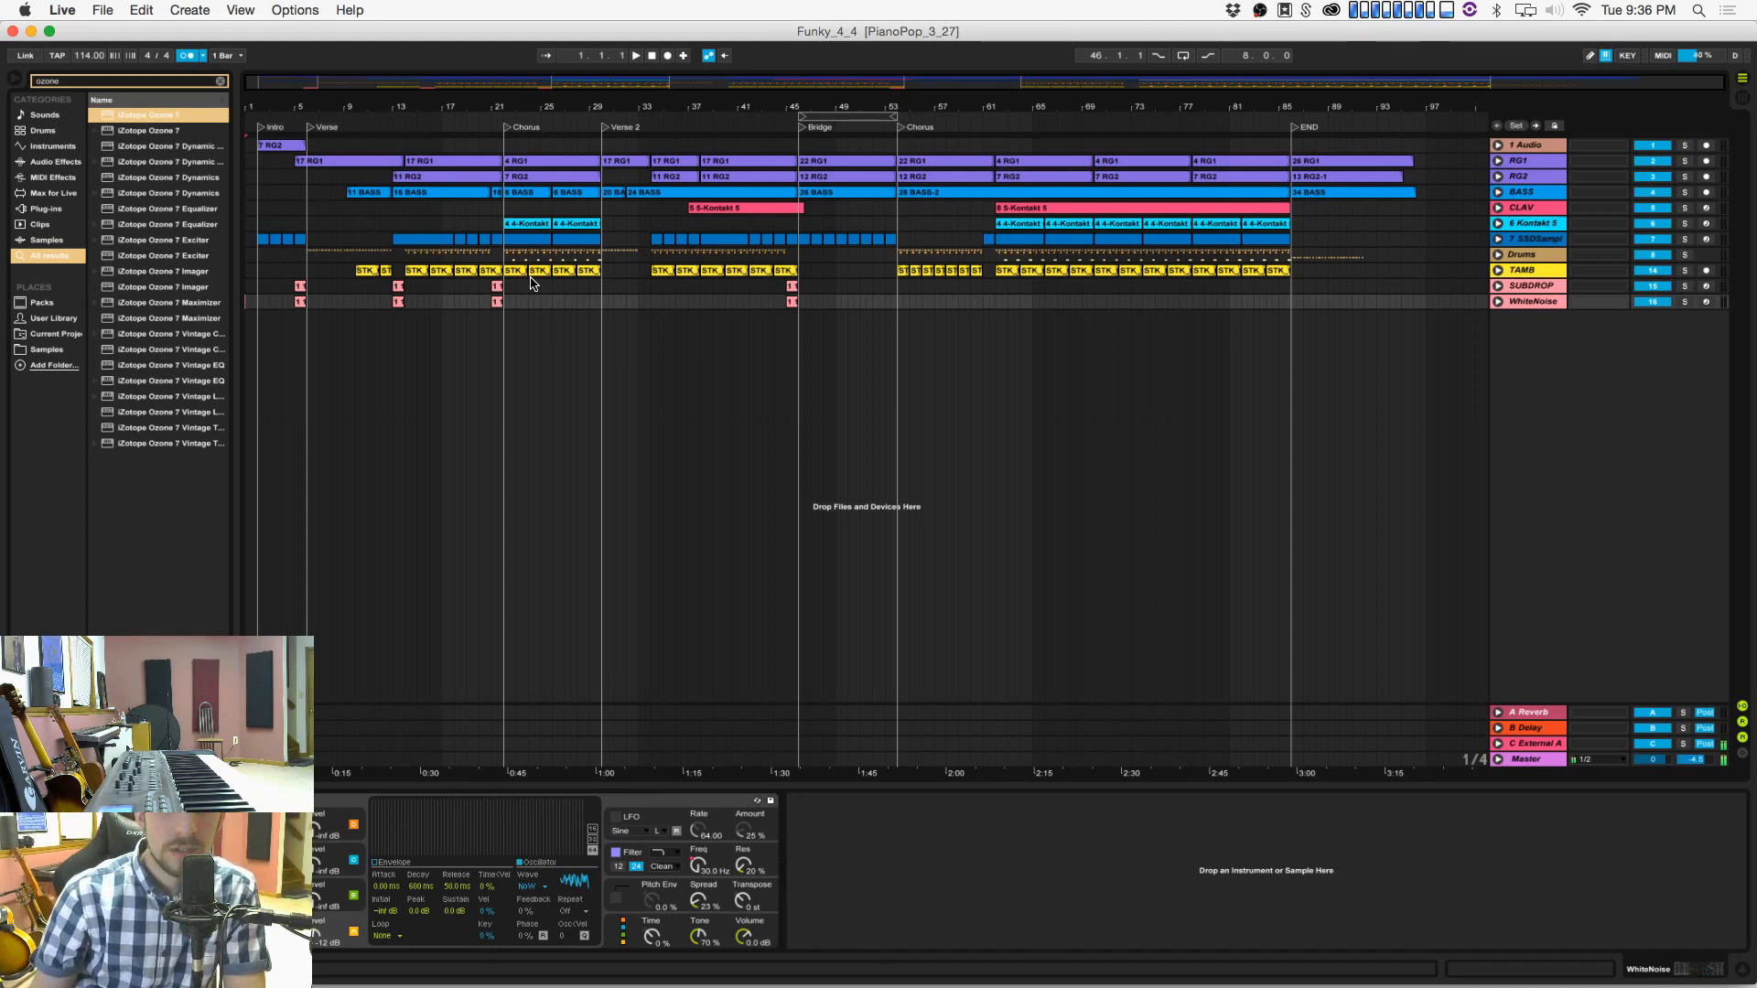
{"action": "key", "text": "super+Tab"}
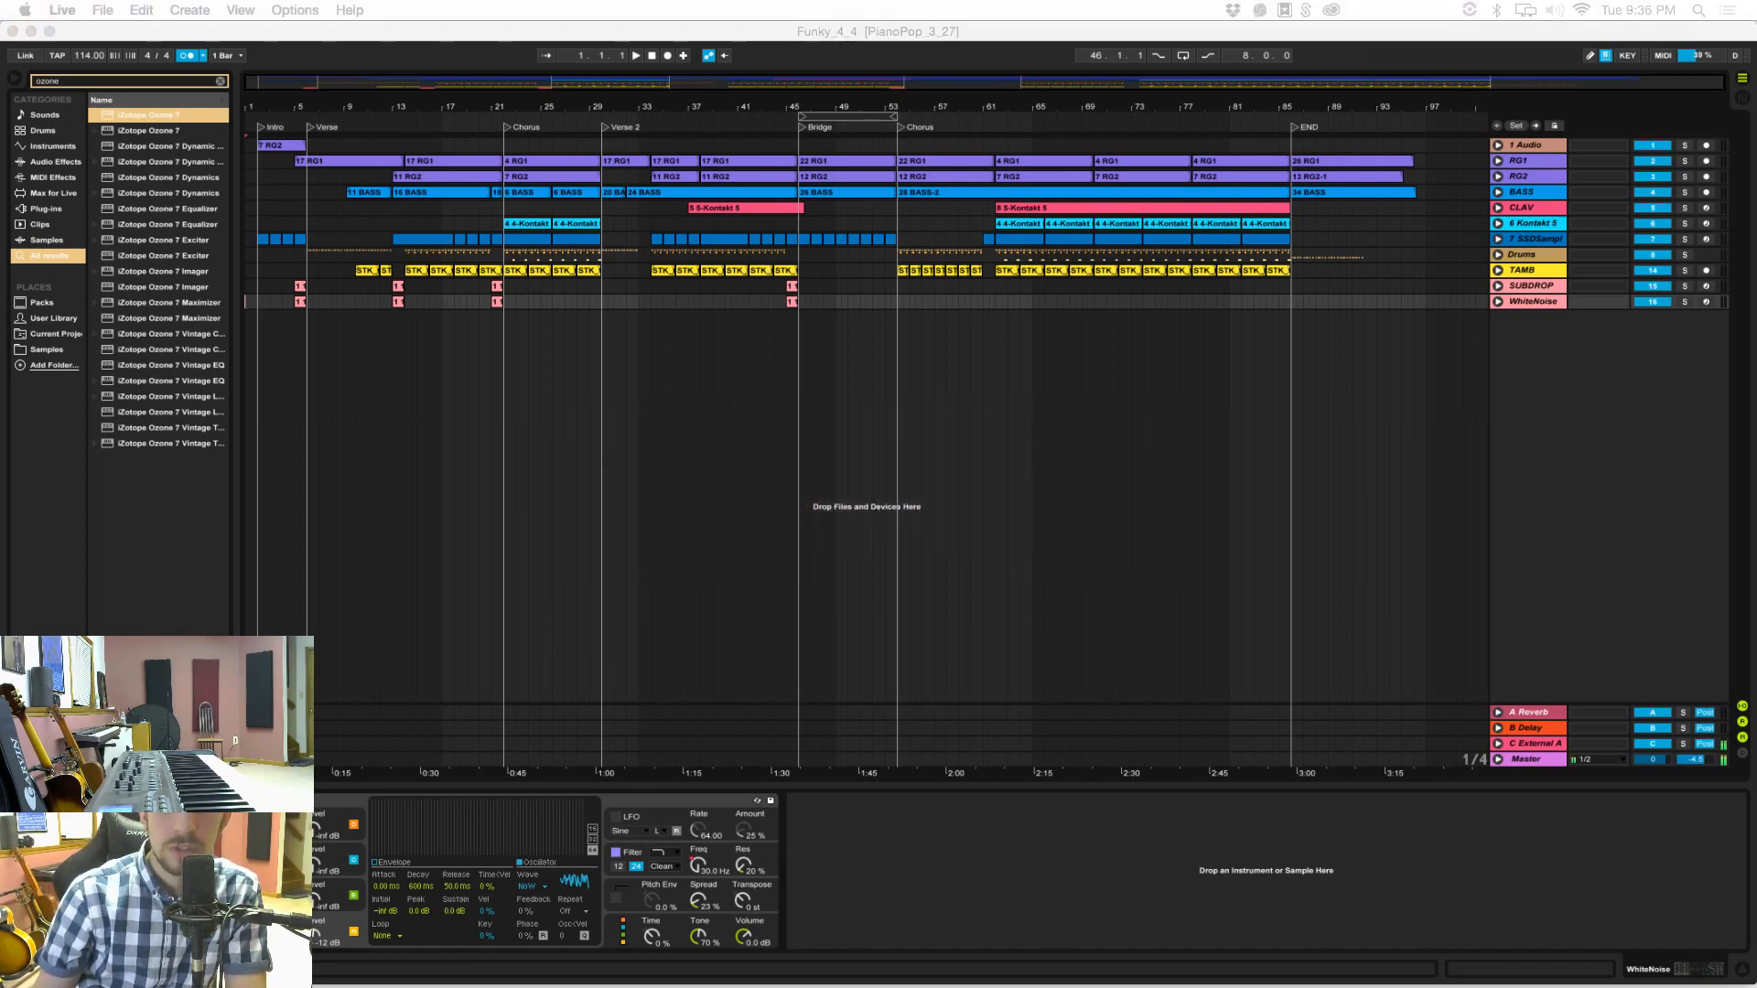
{"action": "left_click", "coordinate": [530, 301]}
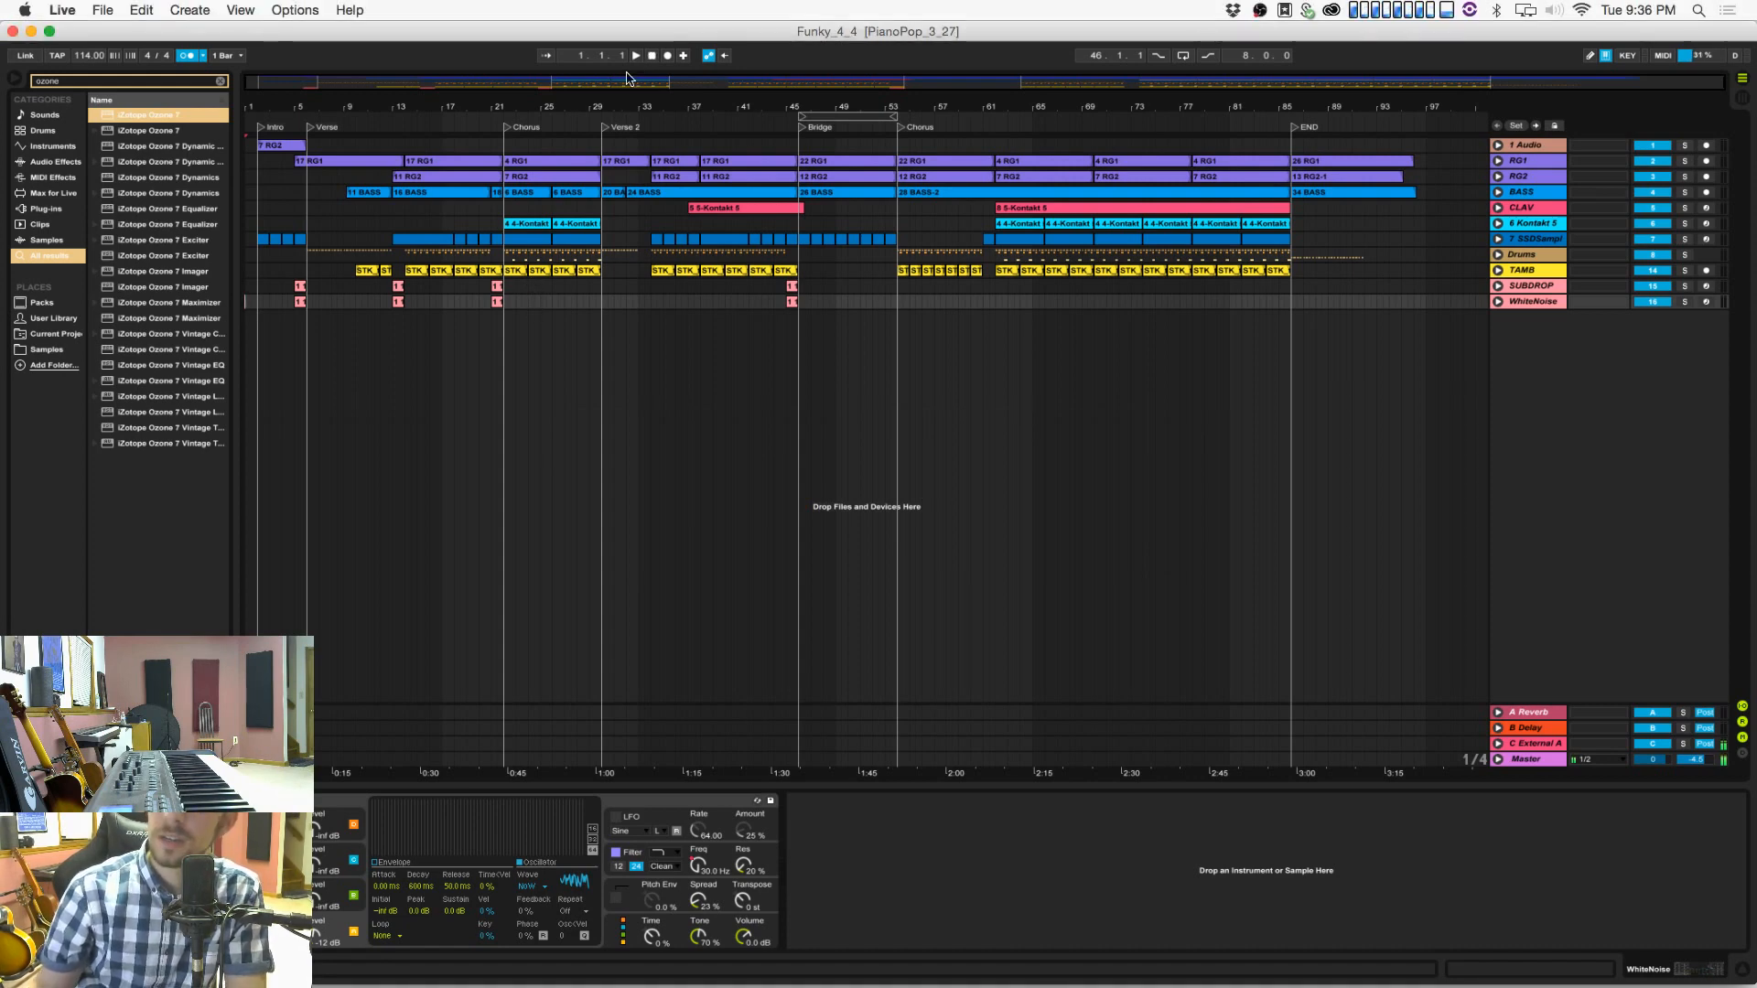
{"action": "key", "text": "super+Tab"}
{"action": "key", "text": "super+Tab"}
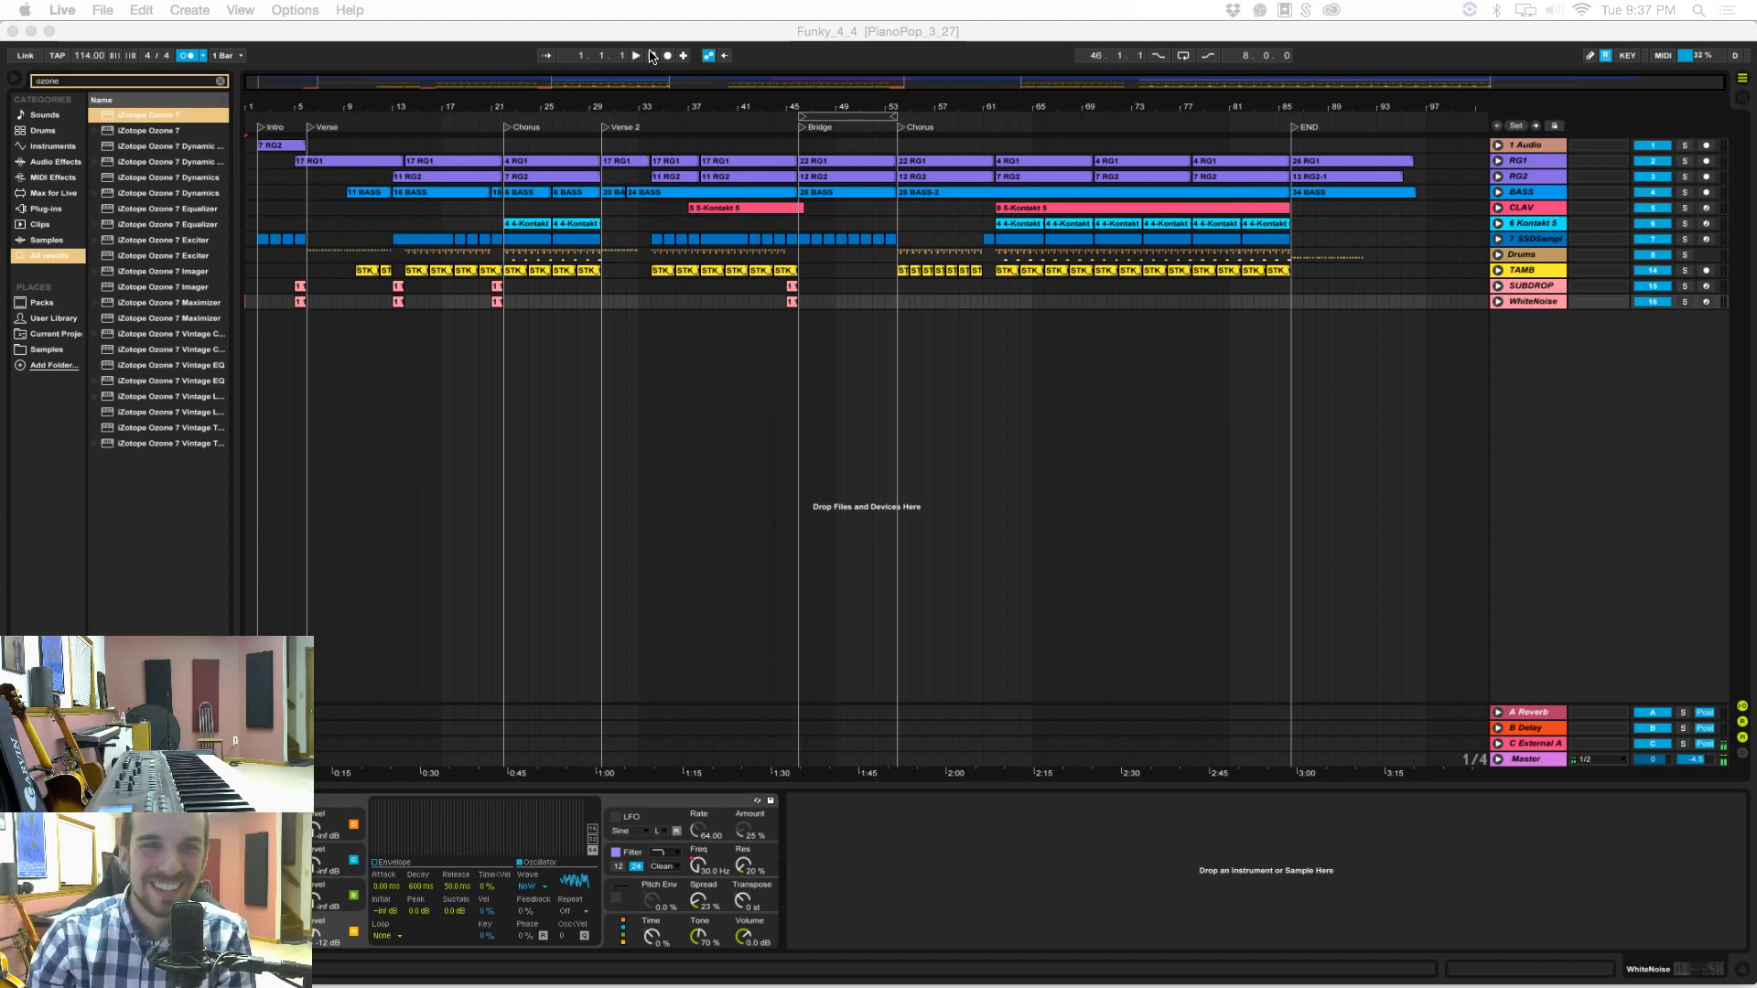
{"action": "left_click", "coordinate": [651, 57]}
{"action": "key", "text": "super+Tab"}
{"action": "key", "text": "super+Tab"}
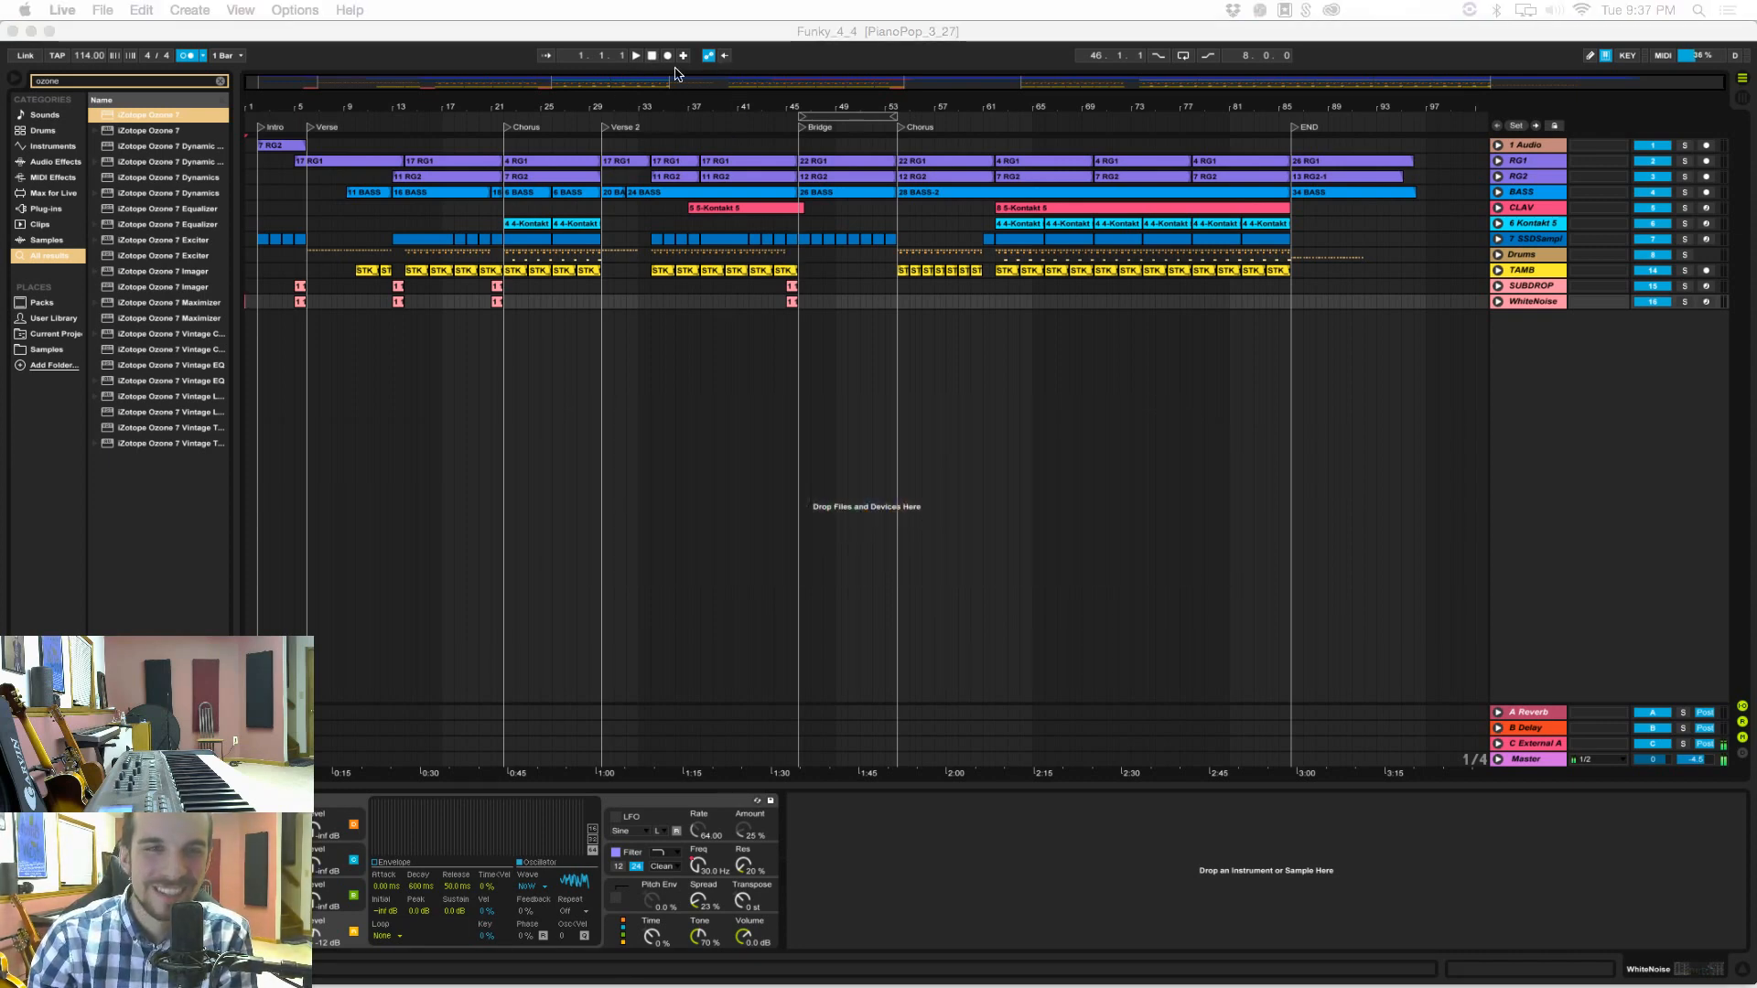
{"action": "left_click", "coordinate": [651, 59]}
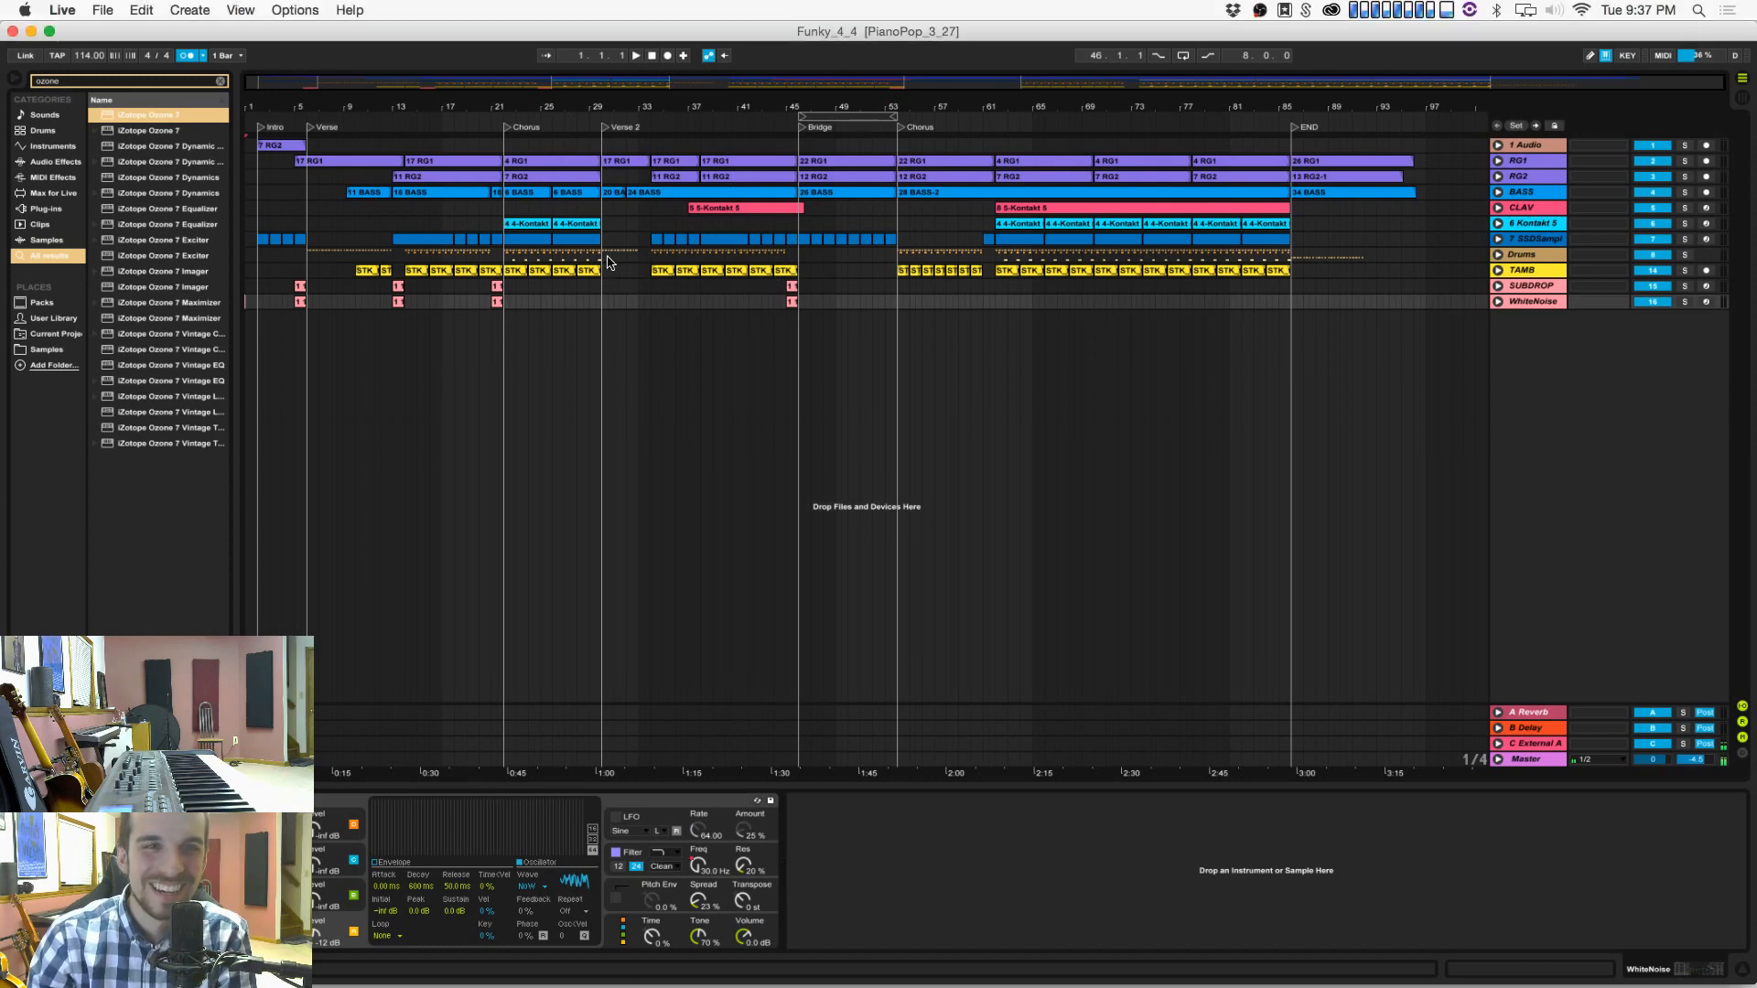
Step: Bring up the Master's Ozone window, move it up over the arrangement, and start playback from the beginning with the plug-in out of view
{"action": "left_click", "coordinate": [1553, 768]}
{"action": "key", "text": "space"}
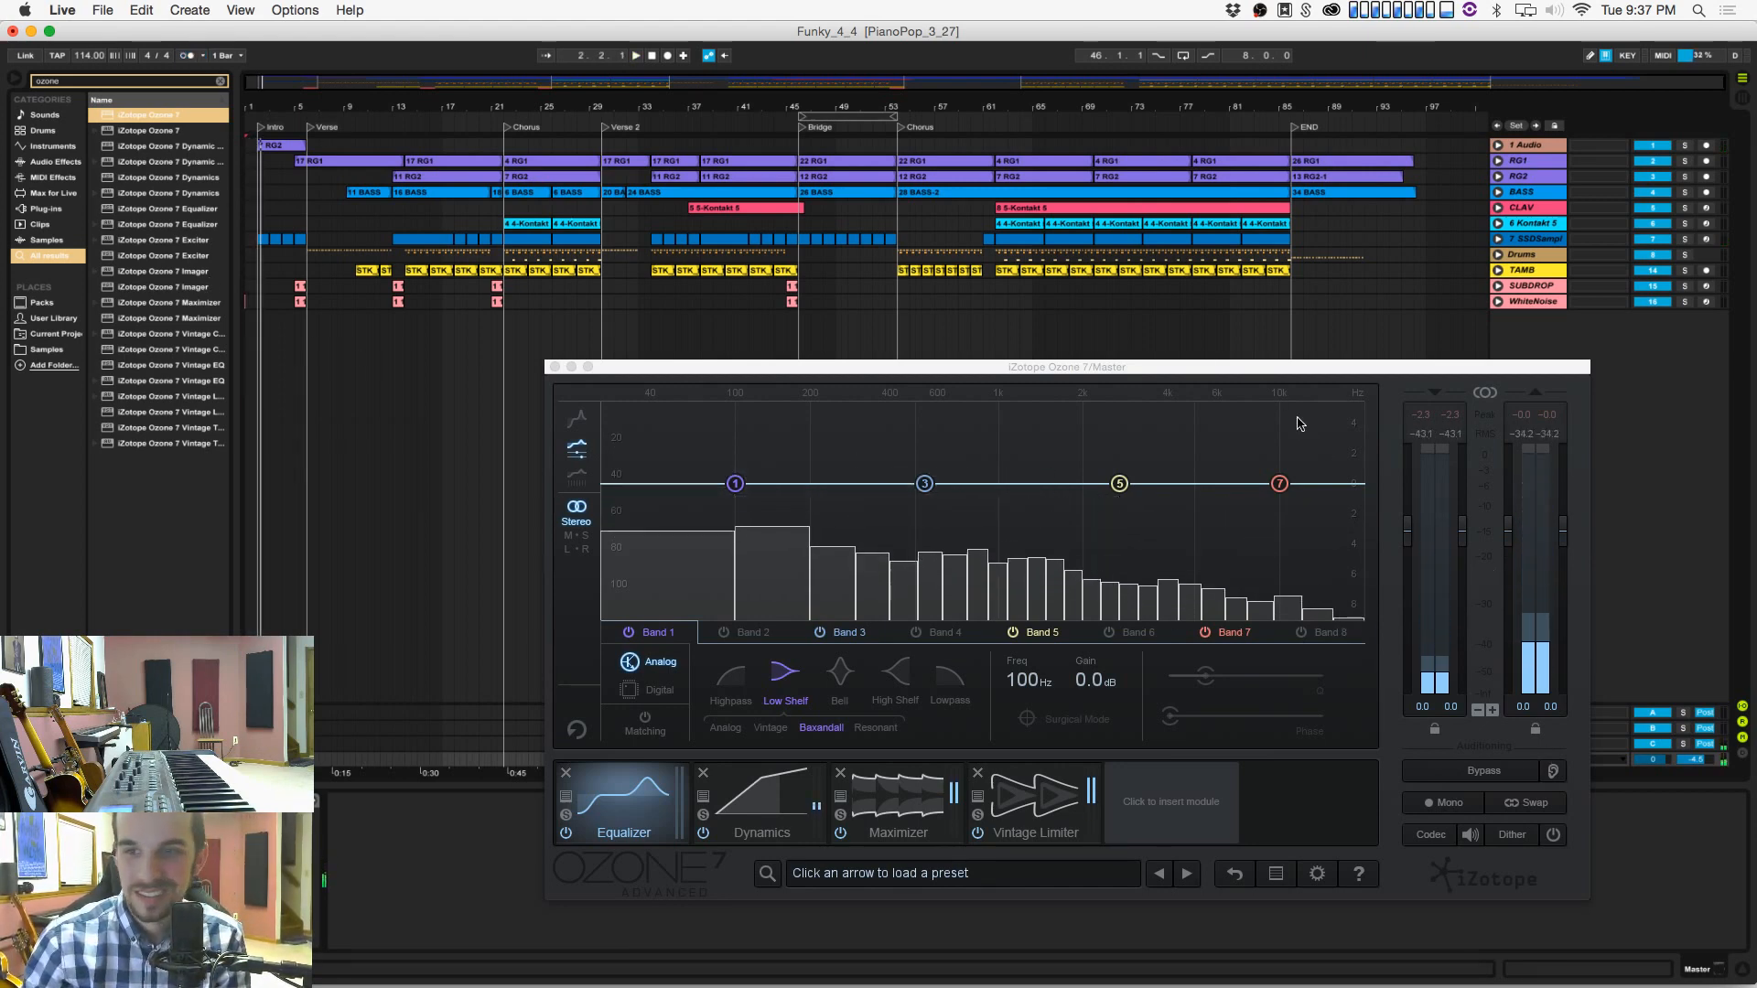
{"action": "left_click_drag", "start_coordinate": [1176, 368], "coordinate": [1061, 288]}
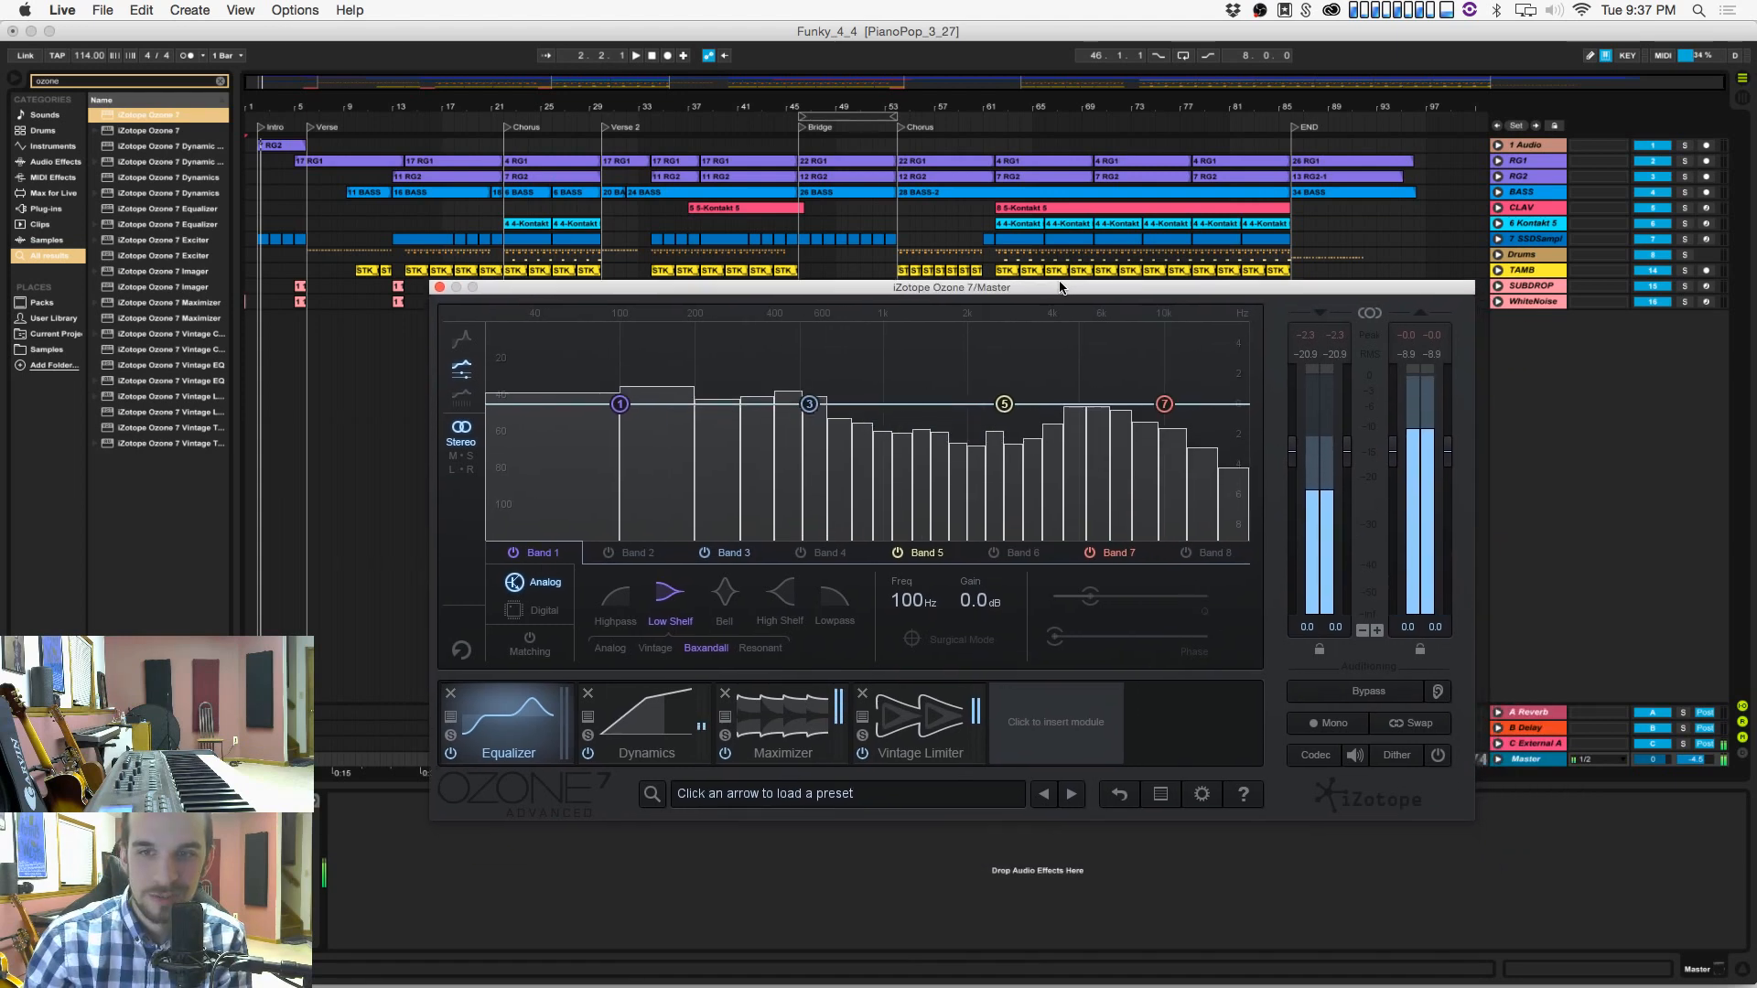
{"action": "left_click", "coordinate": [1568, 743]}
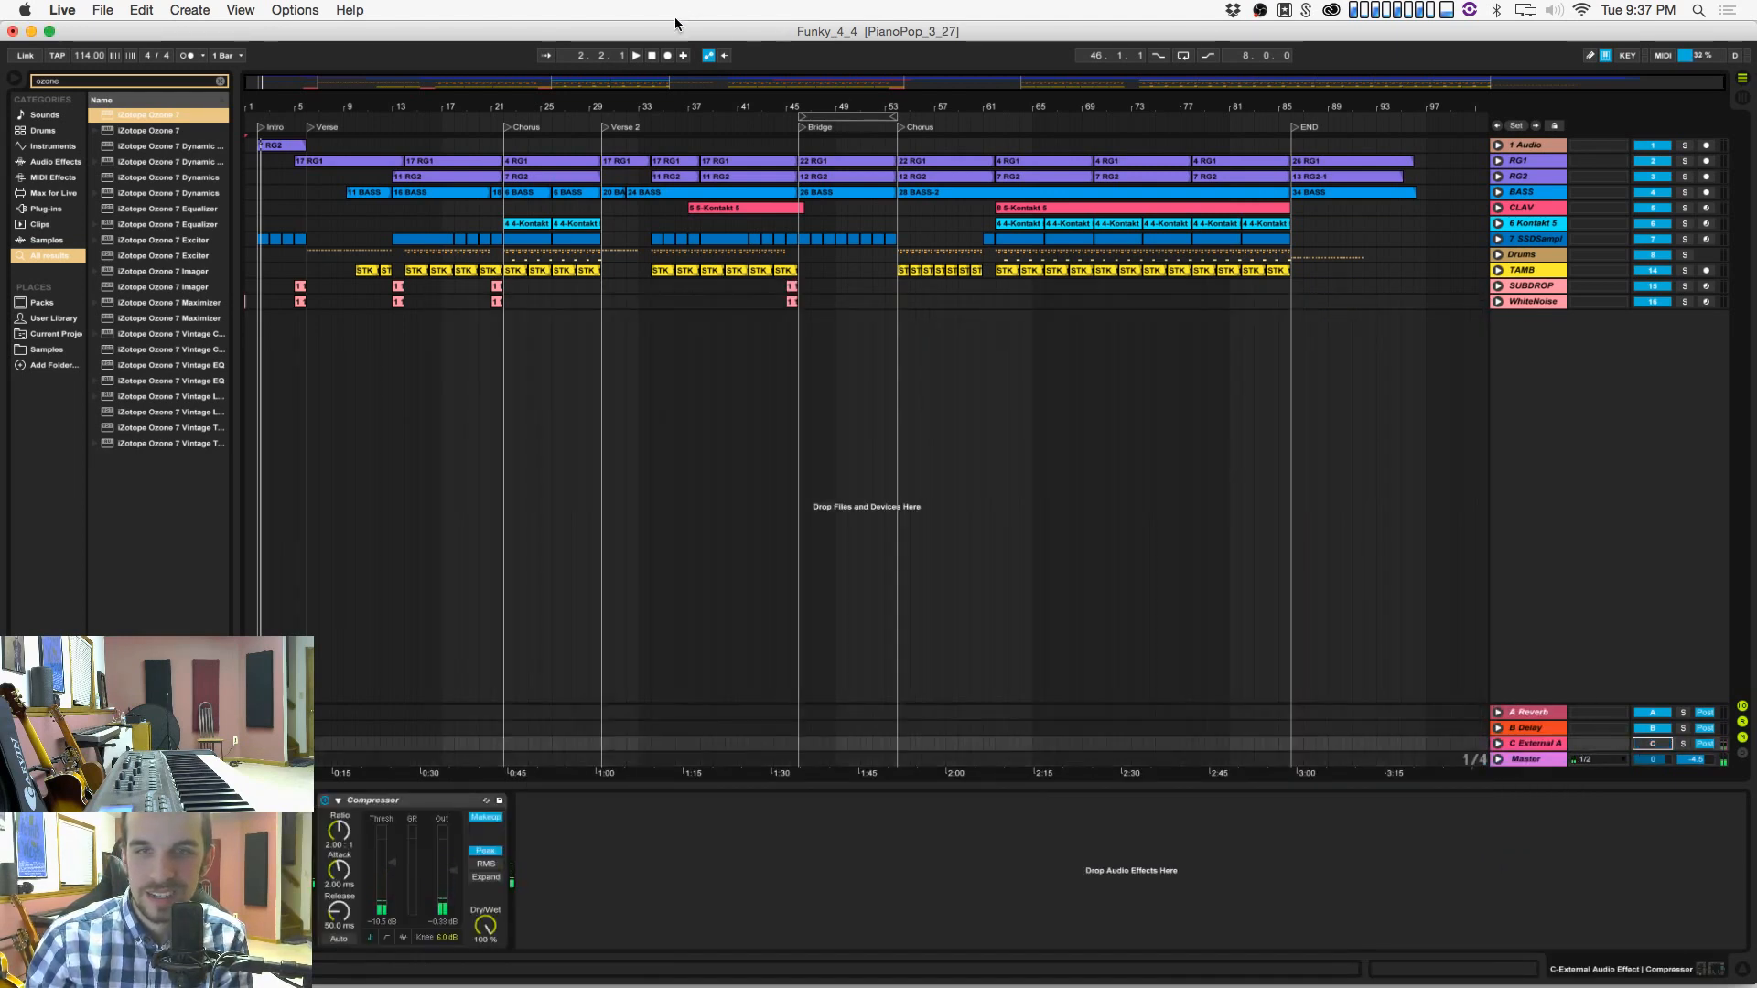
{"action": "key", "text": "space"}
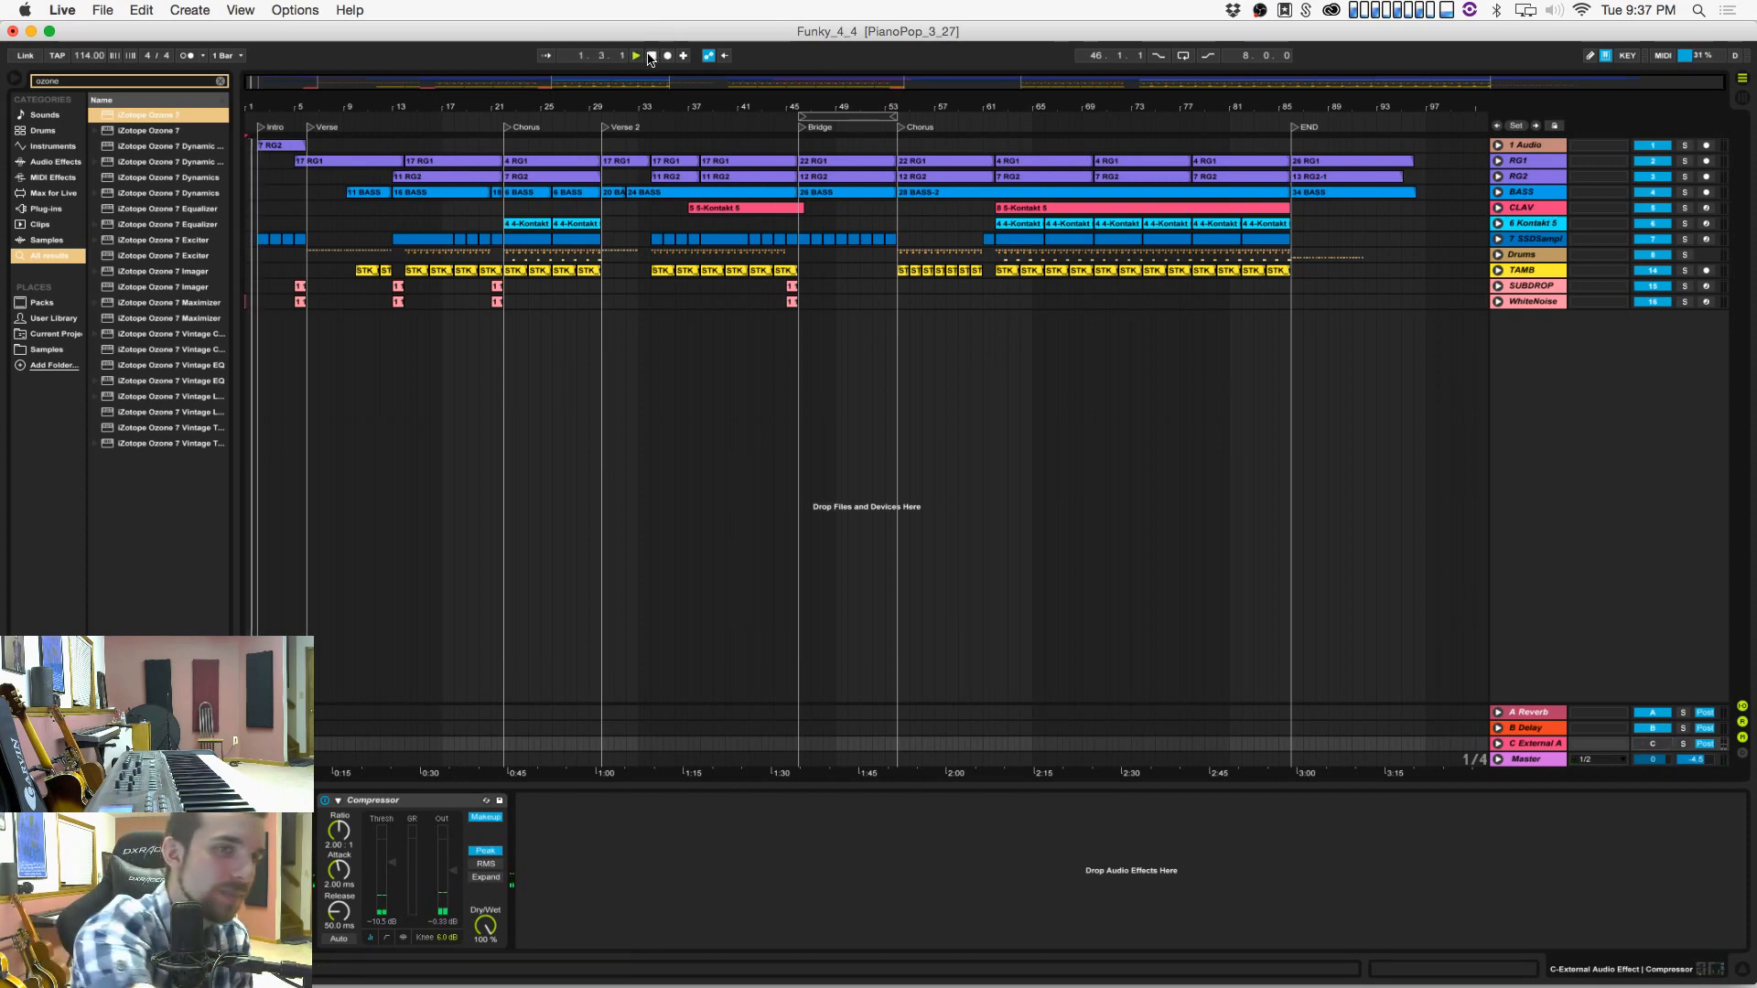
Step: Show Ozone on the Master again during playback and review its Maximizer module
{"action": "key", "text": "super+Tab"}
{"action": "key", "text": "super+Tab"}
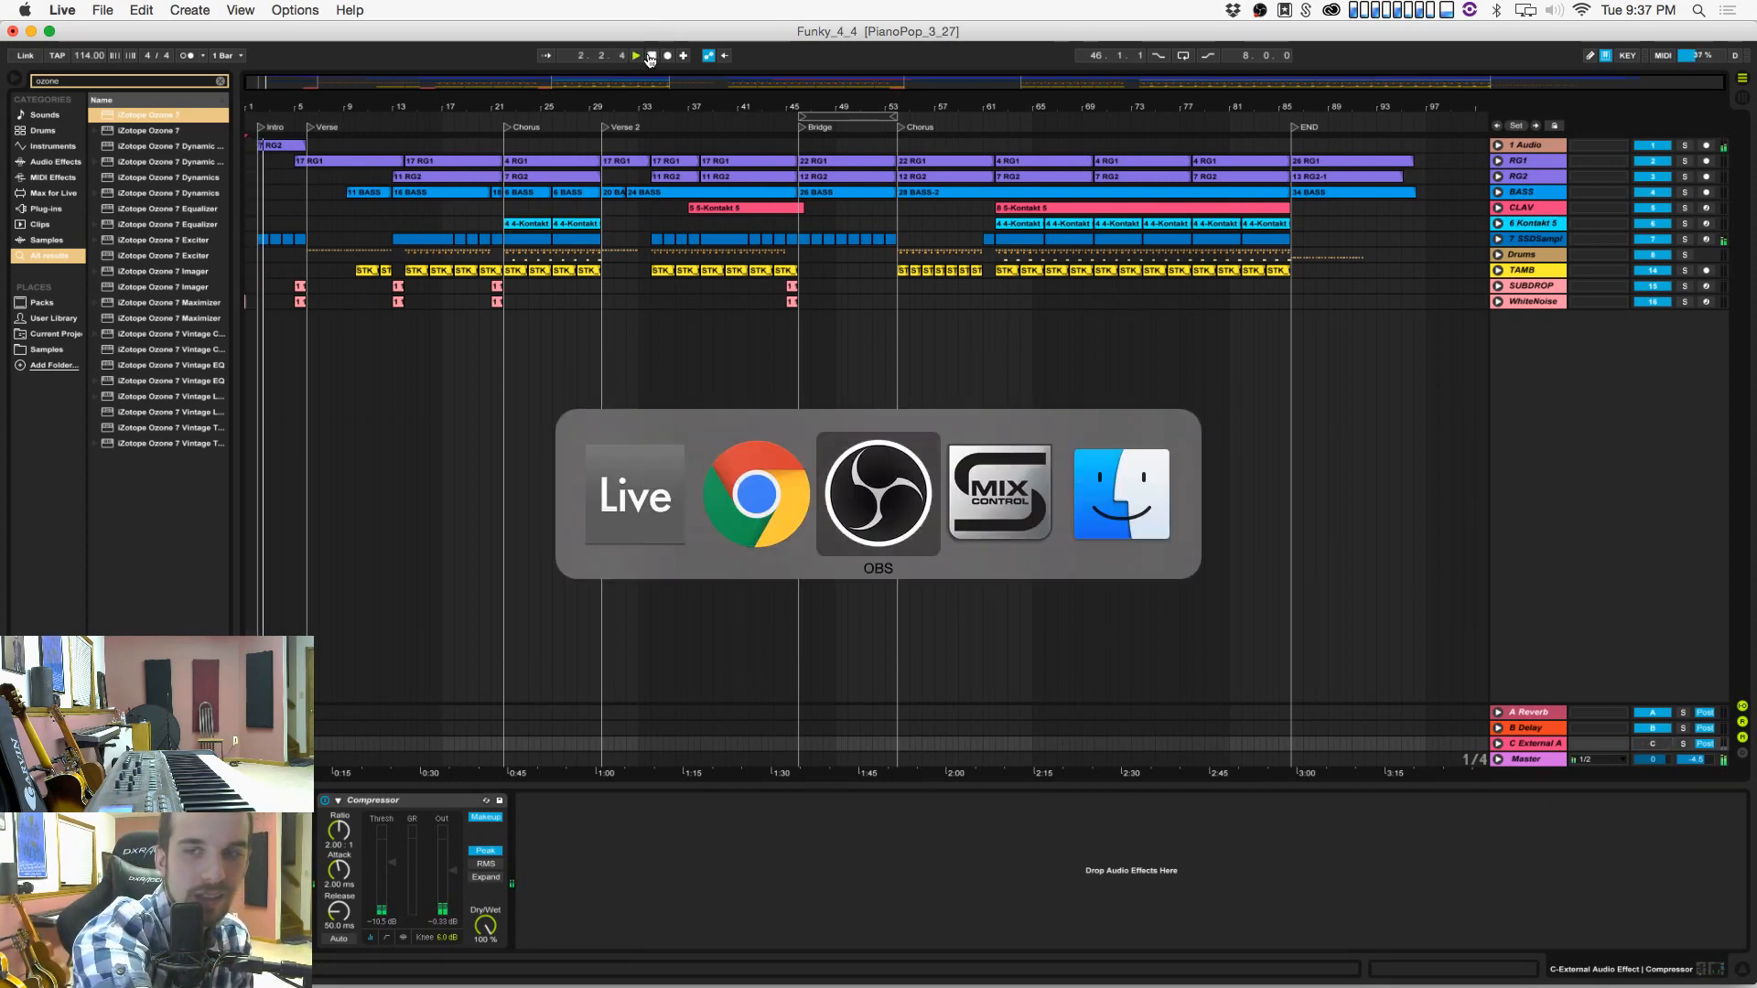
{"action": "left_click", "coordinate": [1541, 760]}
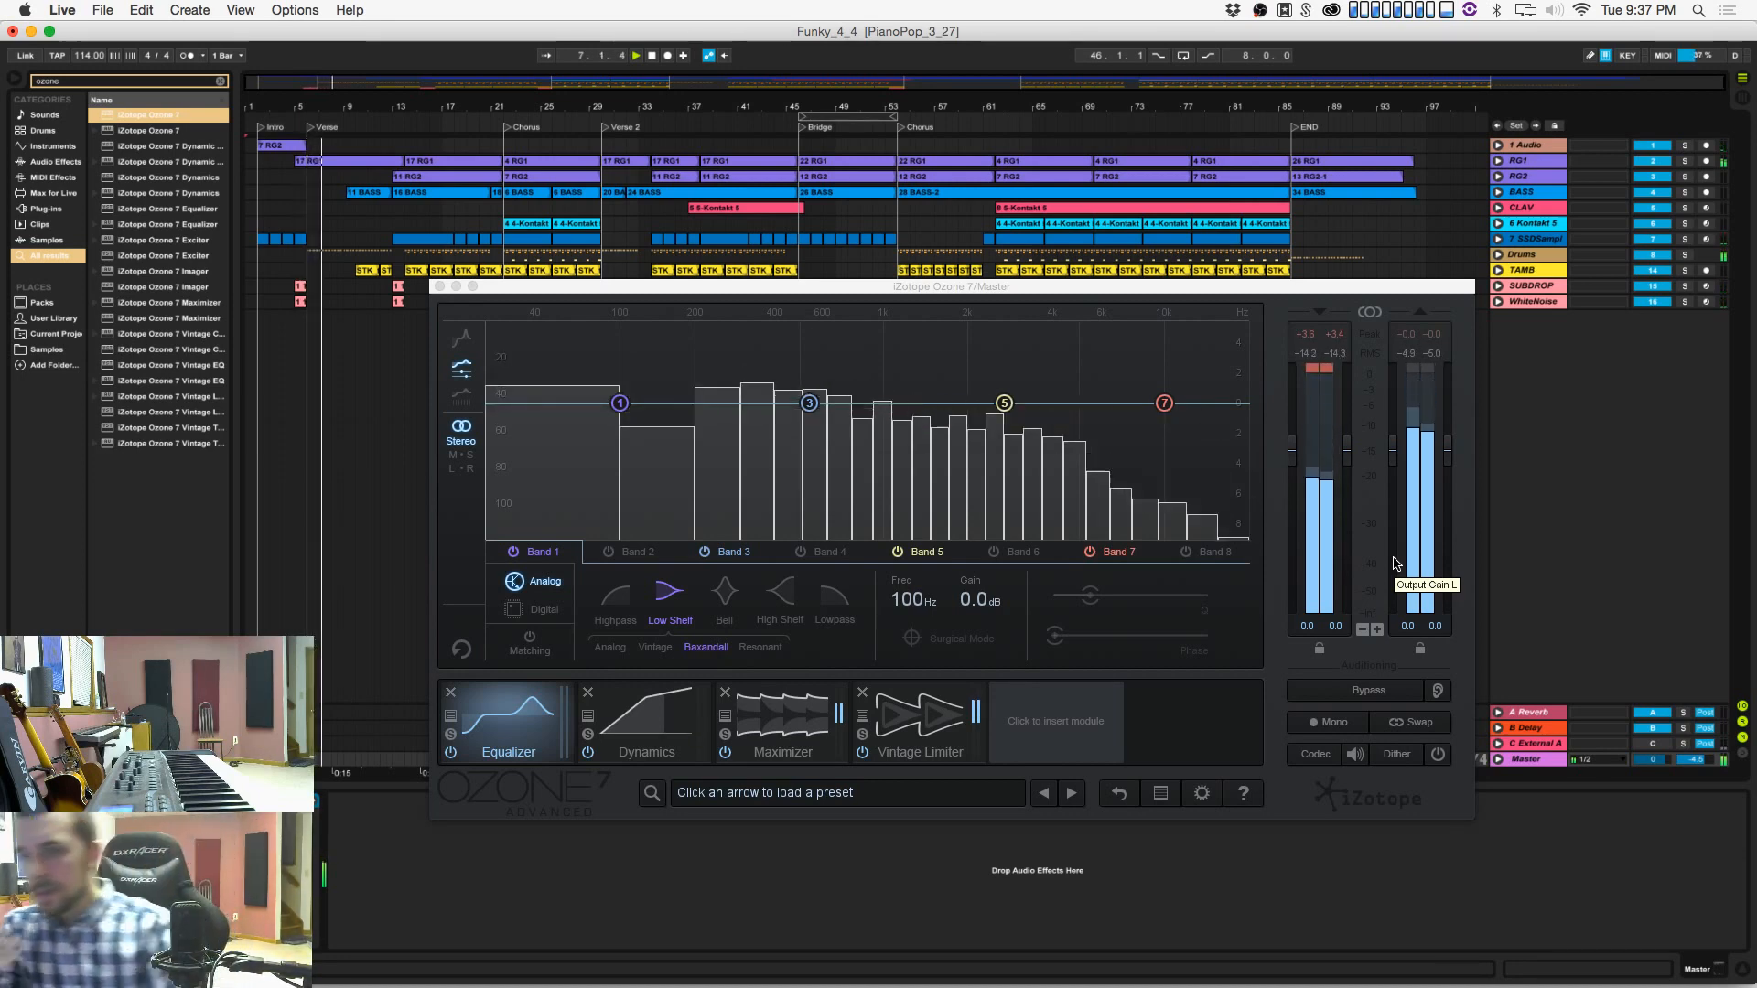
{"action": "left_click", "coordinate": [833, 733]}
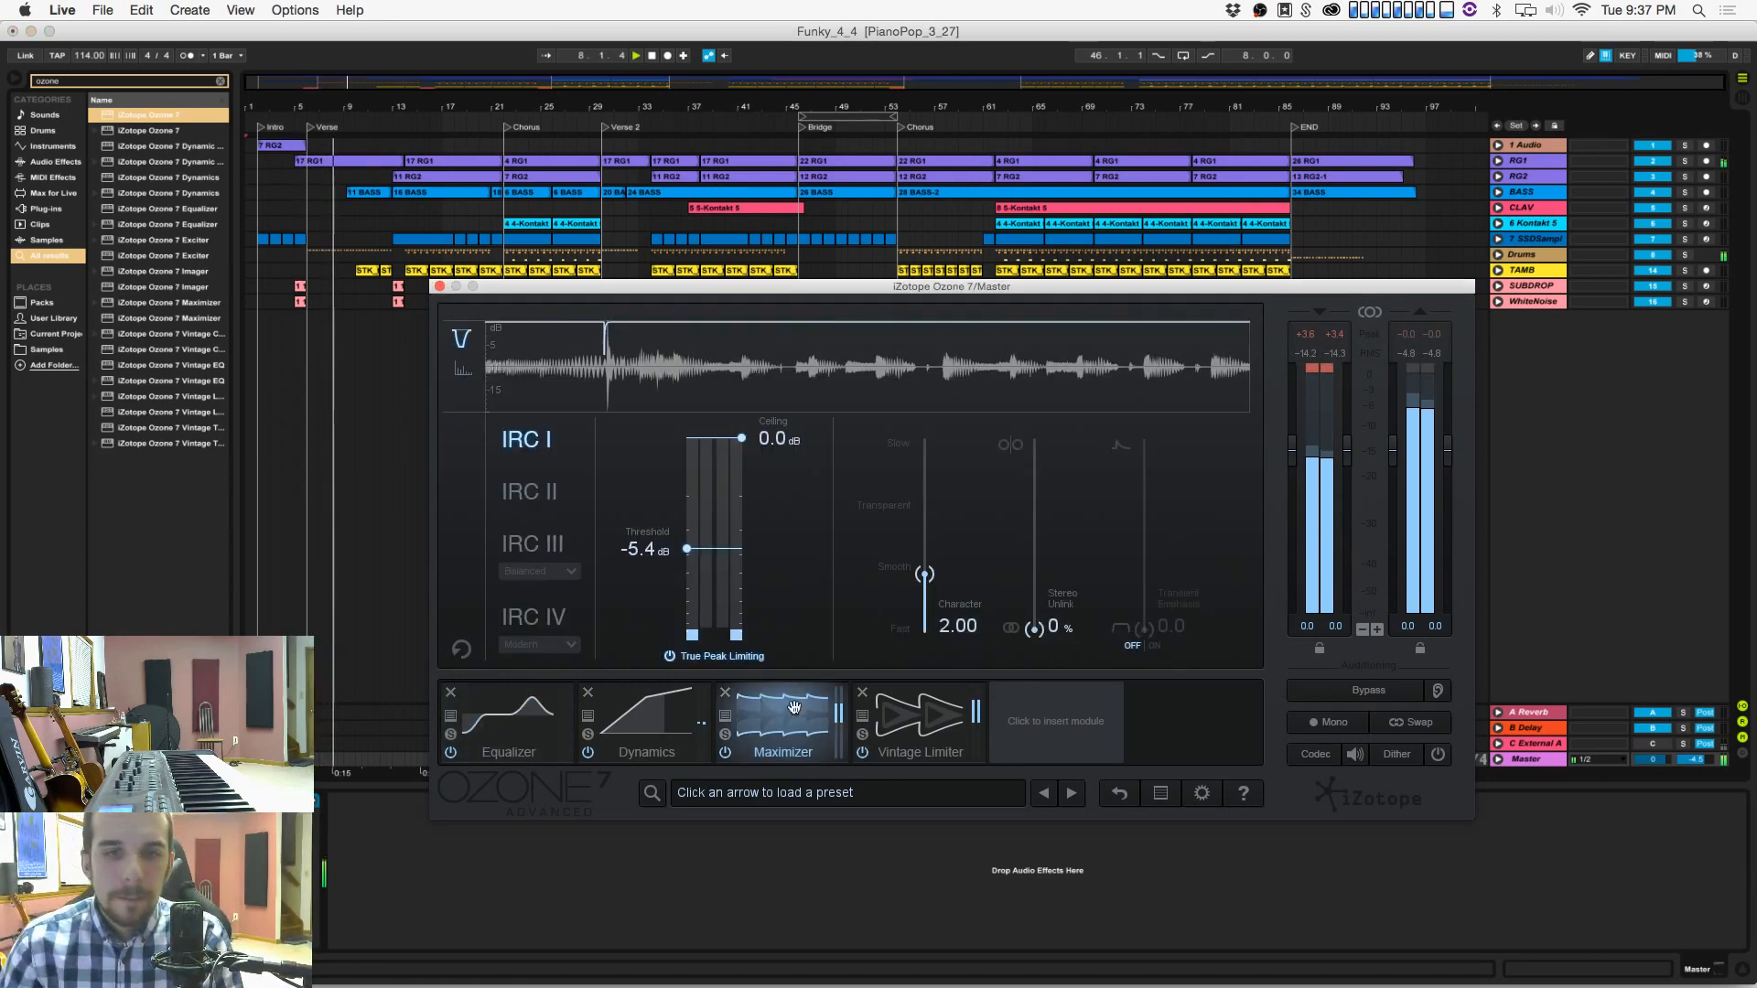
Step: In Ozone's Dynamics module, set Band 3's compressor threshold to -16.4 dB and Band 4's gain to 0.8 dB
{"action": "left_click", "coordinate": [630, 712]}
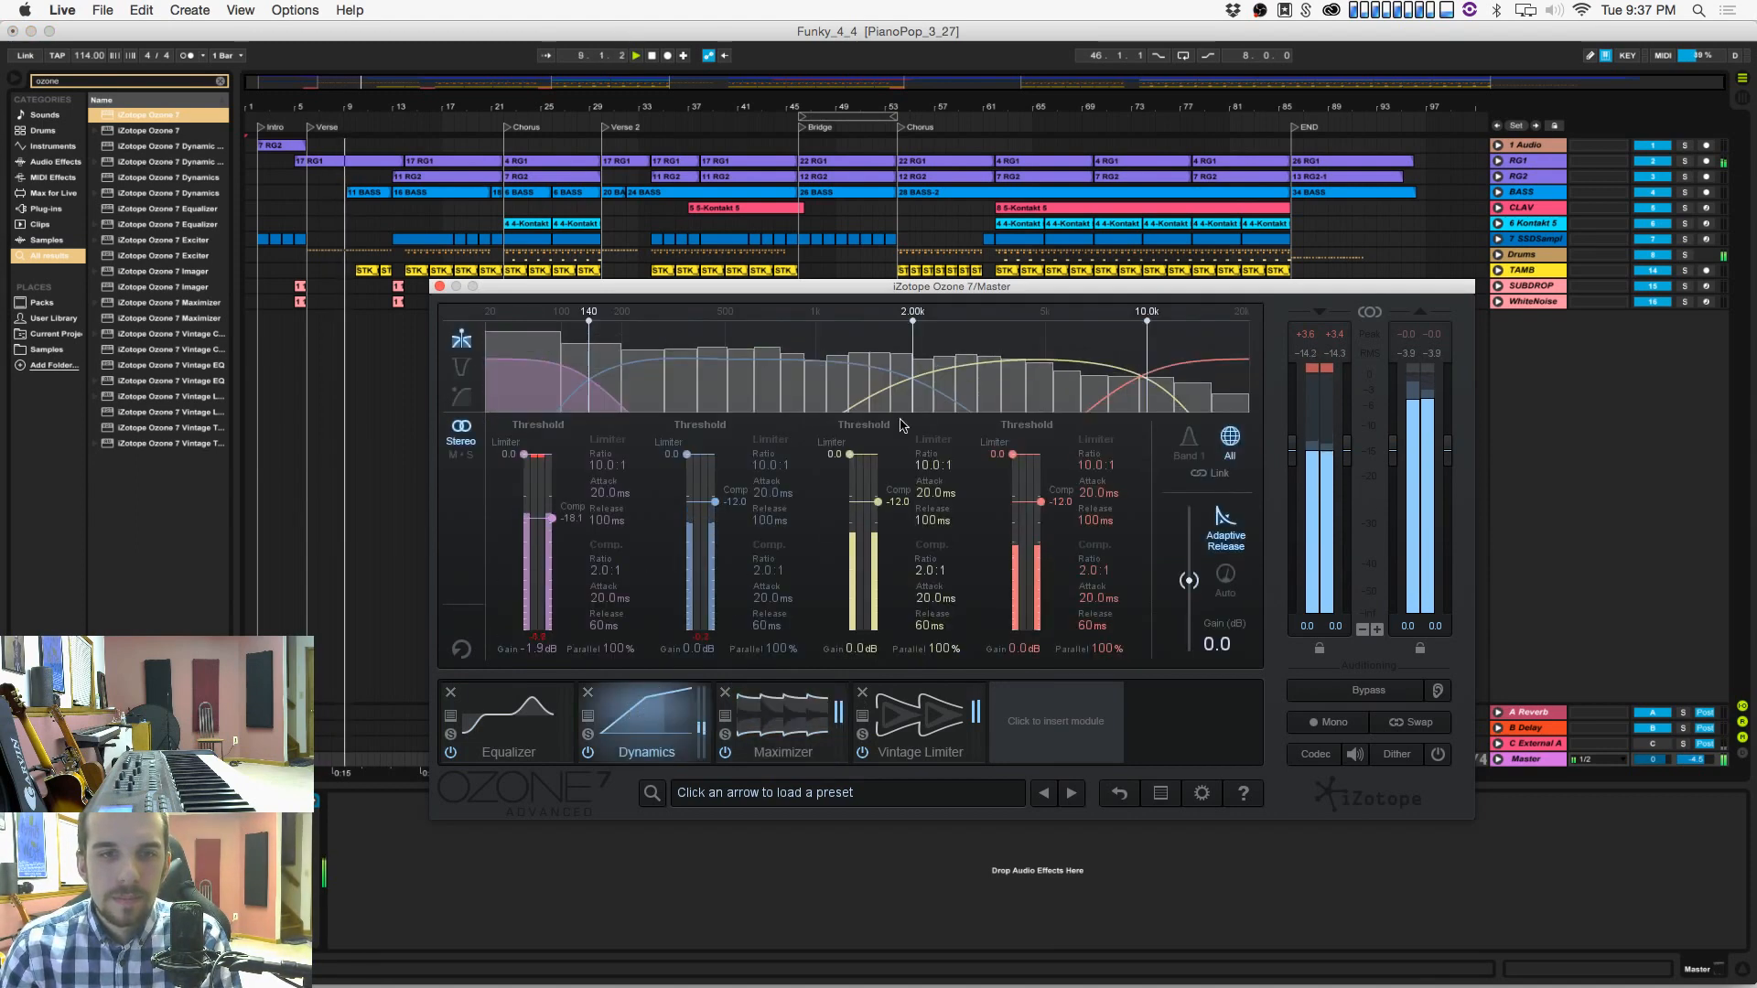
{"action": "left_click", "coordinate": [1188, 441]}
{"action": "left_click_drag", "start_coordinate": [606, 495], "coordinate": [627, 513]}
{"action": "left_click", "coordinate": [988, 389]}
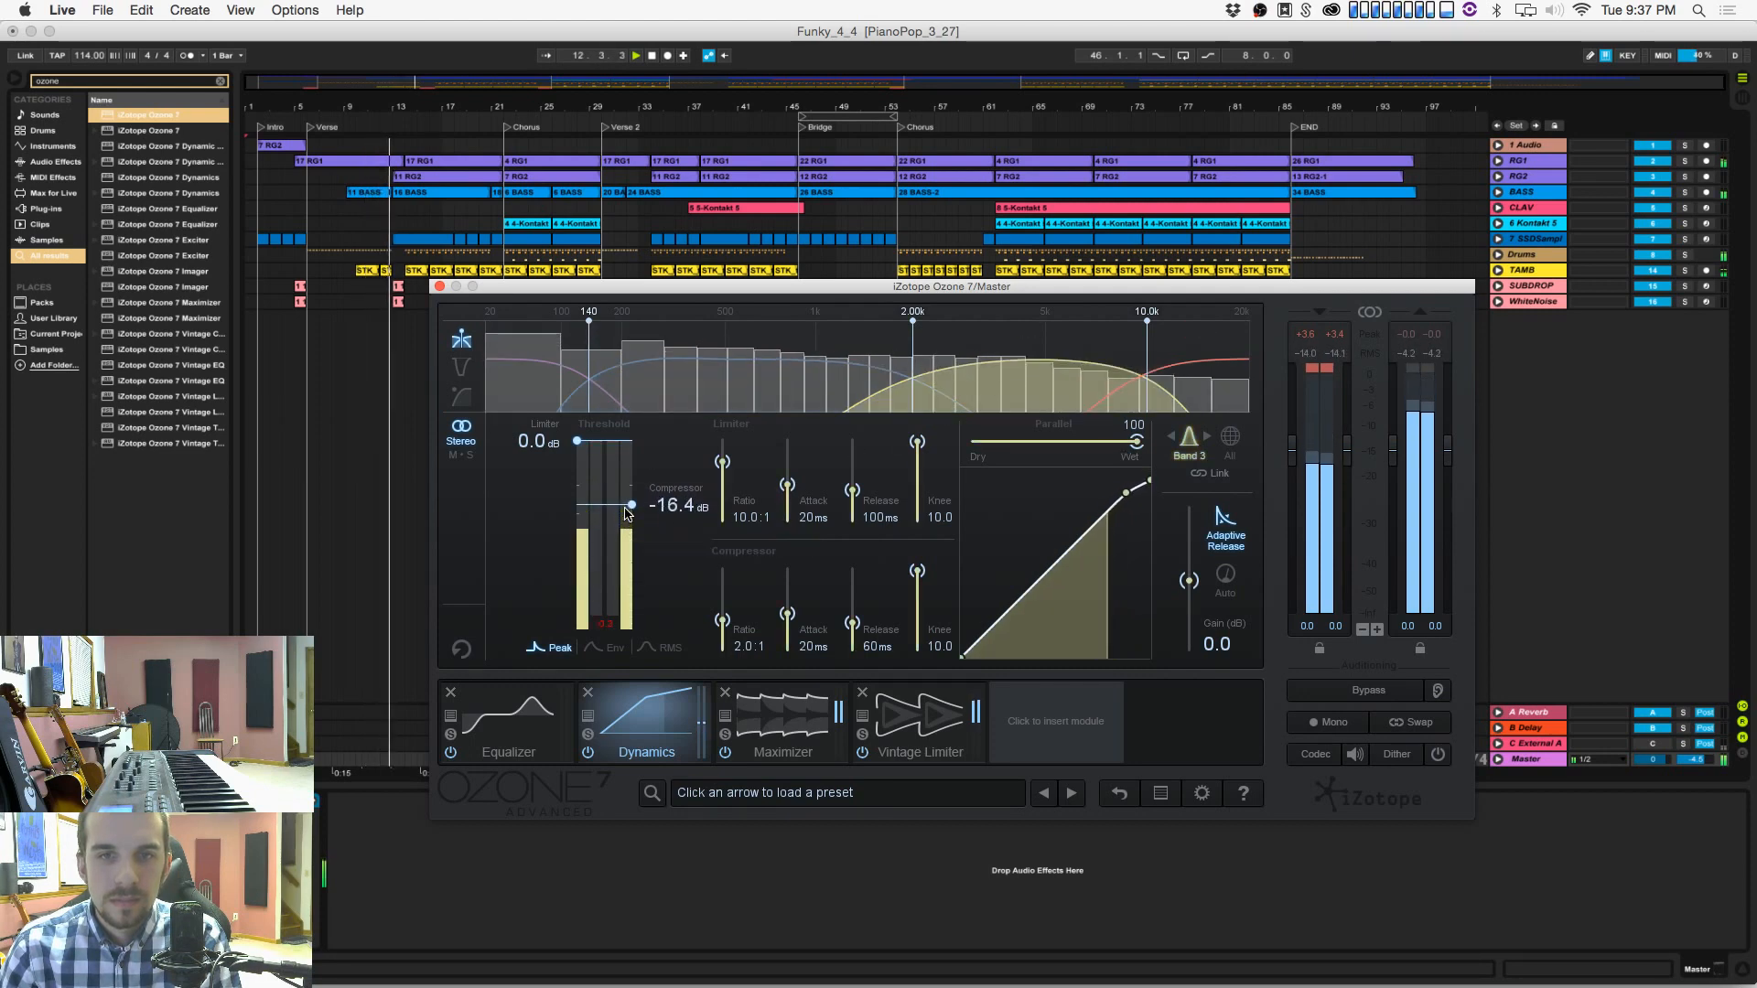
{"action": "left_click", "coordinate": [1169, 392]}
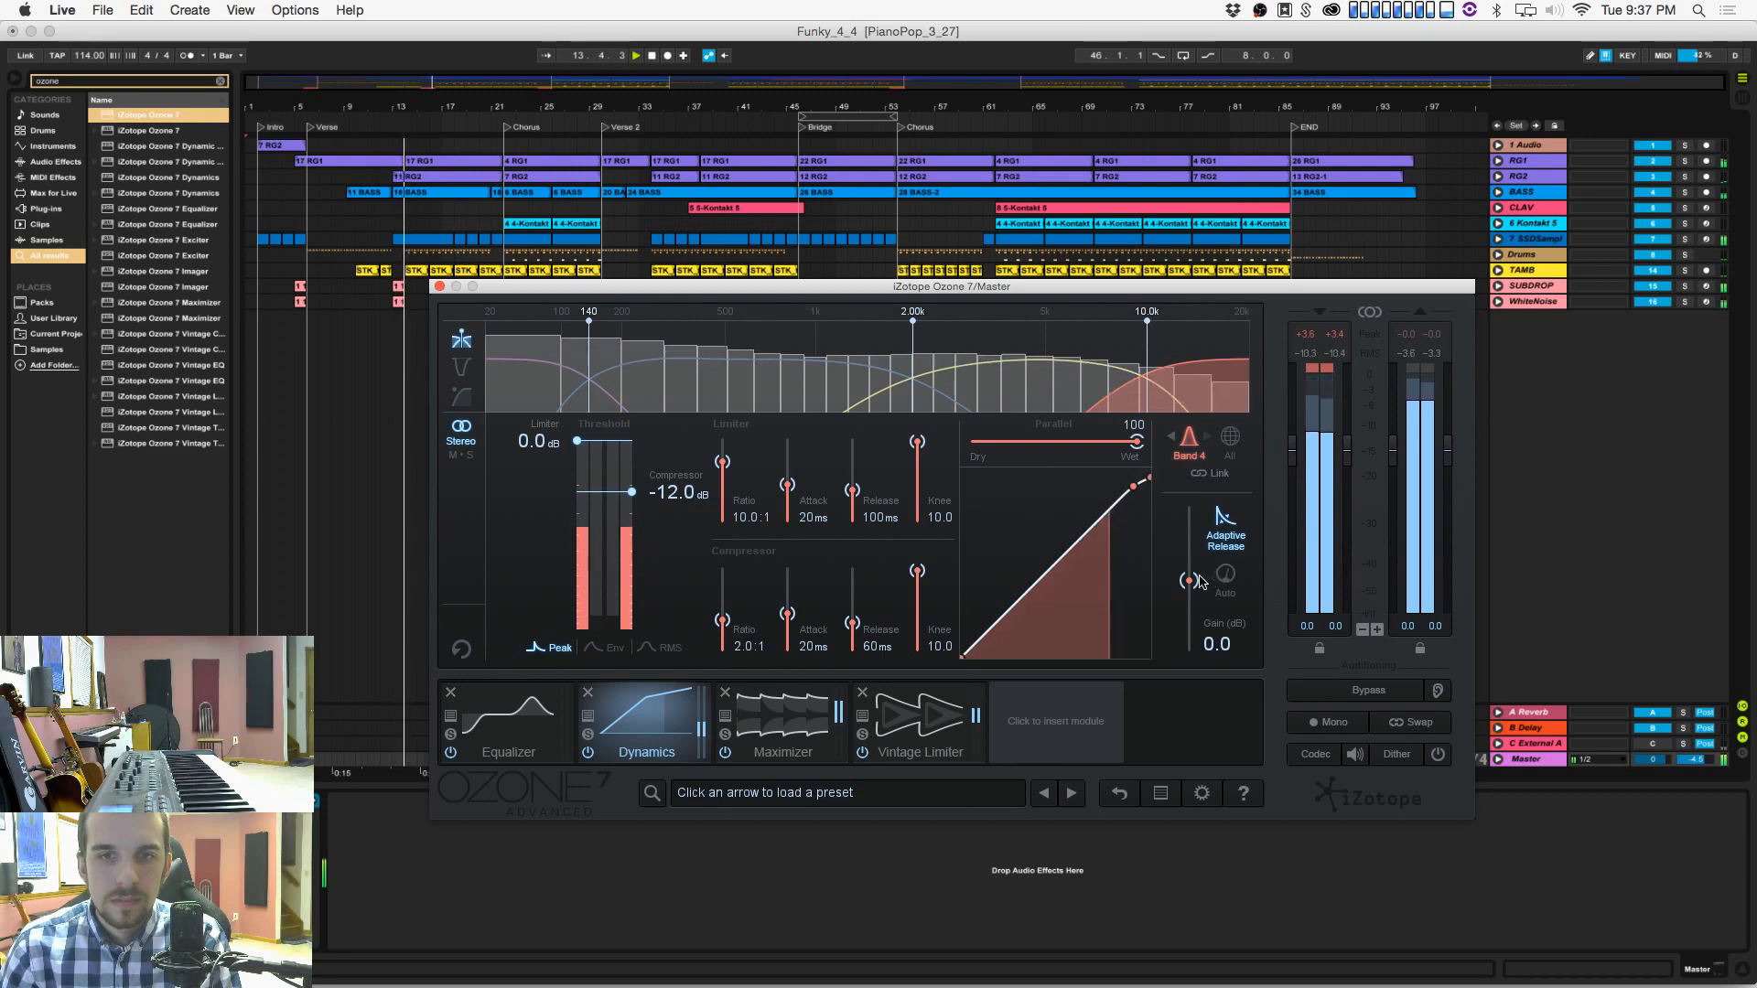
{"action": "left_click_drag", "start_coordinate": [1189, 582], "coordinate": [1191, 586]}
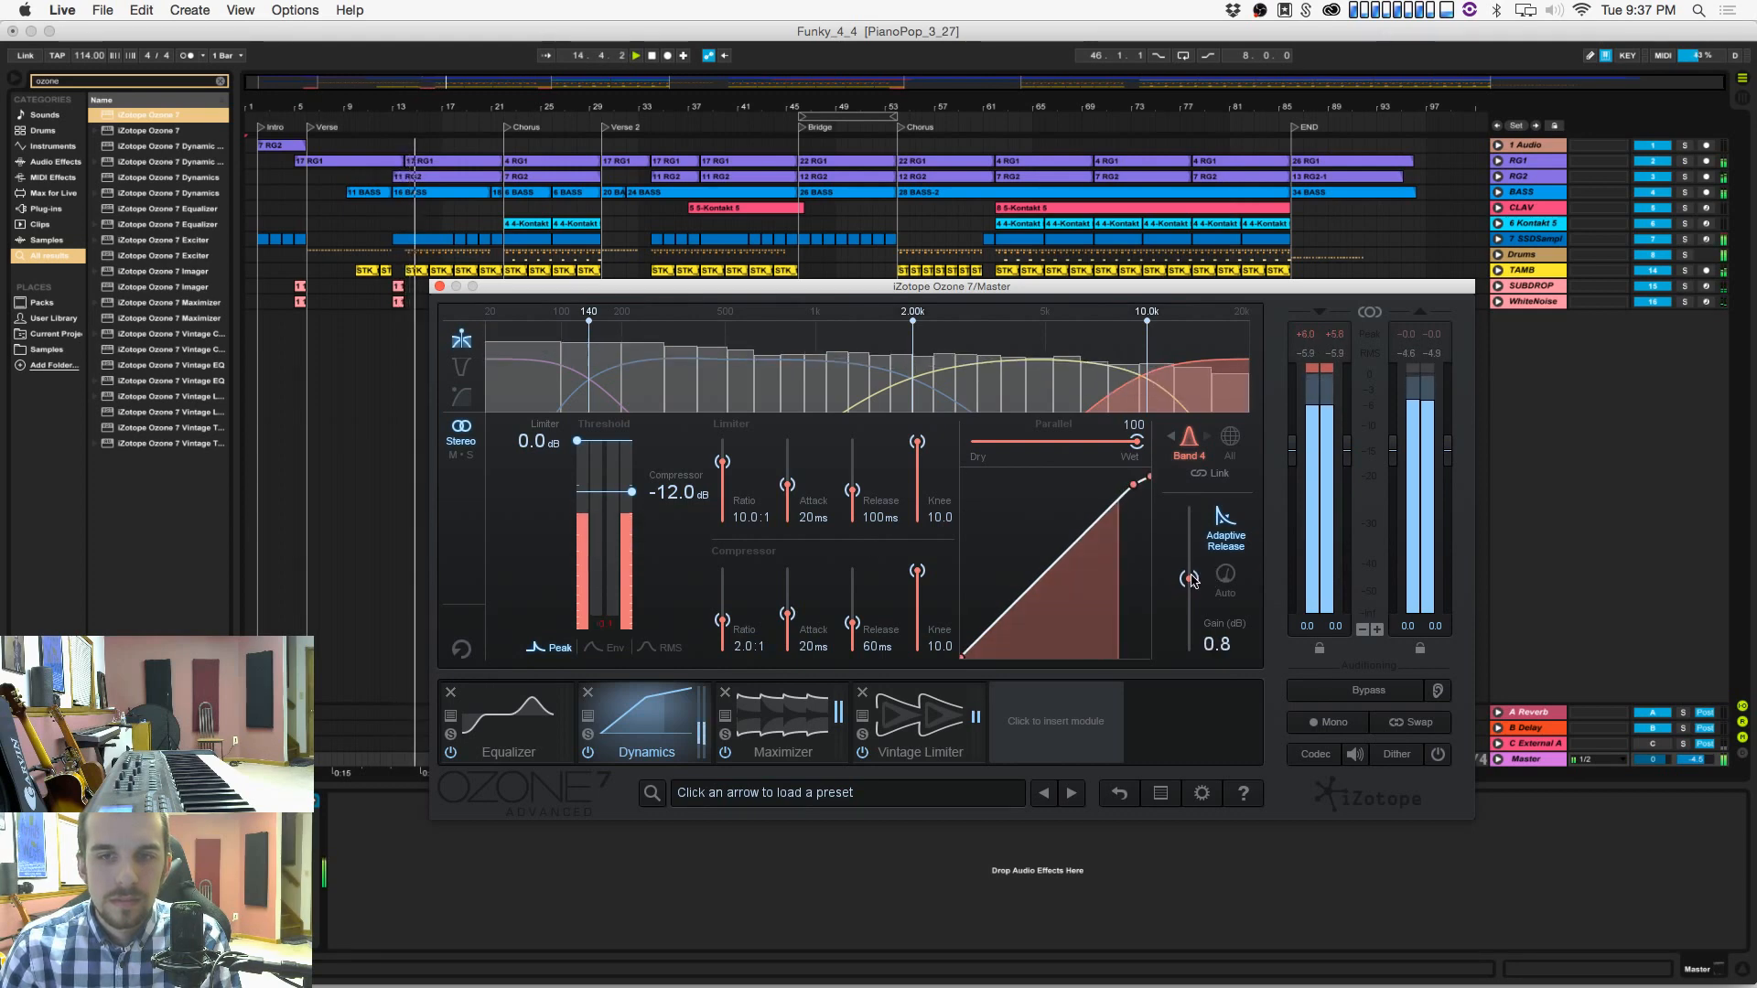
Step: Unfold the BASS track, close the Ozone window, and lower the BASS volume to -7.1 dB
{"action": "left_click", "coordinate": [1025, 723]}
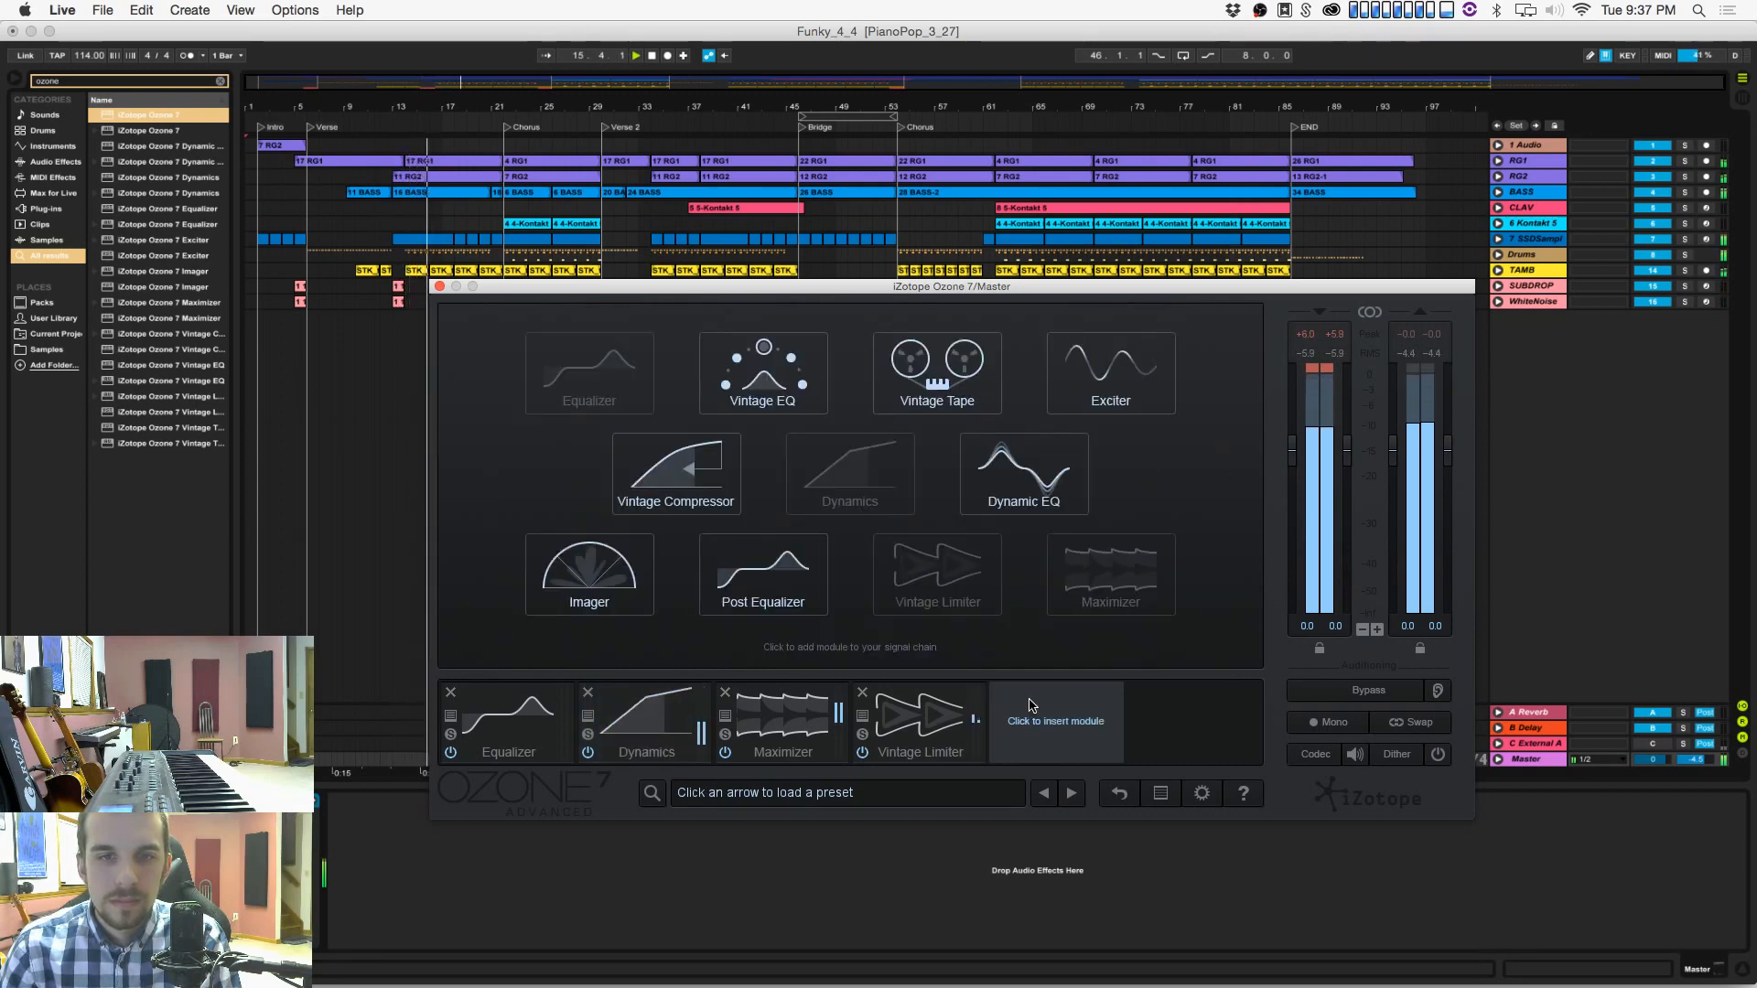
{"action": "left_click", "coordinate": [1505, 192]}
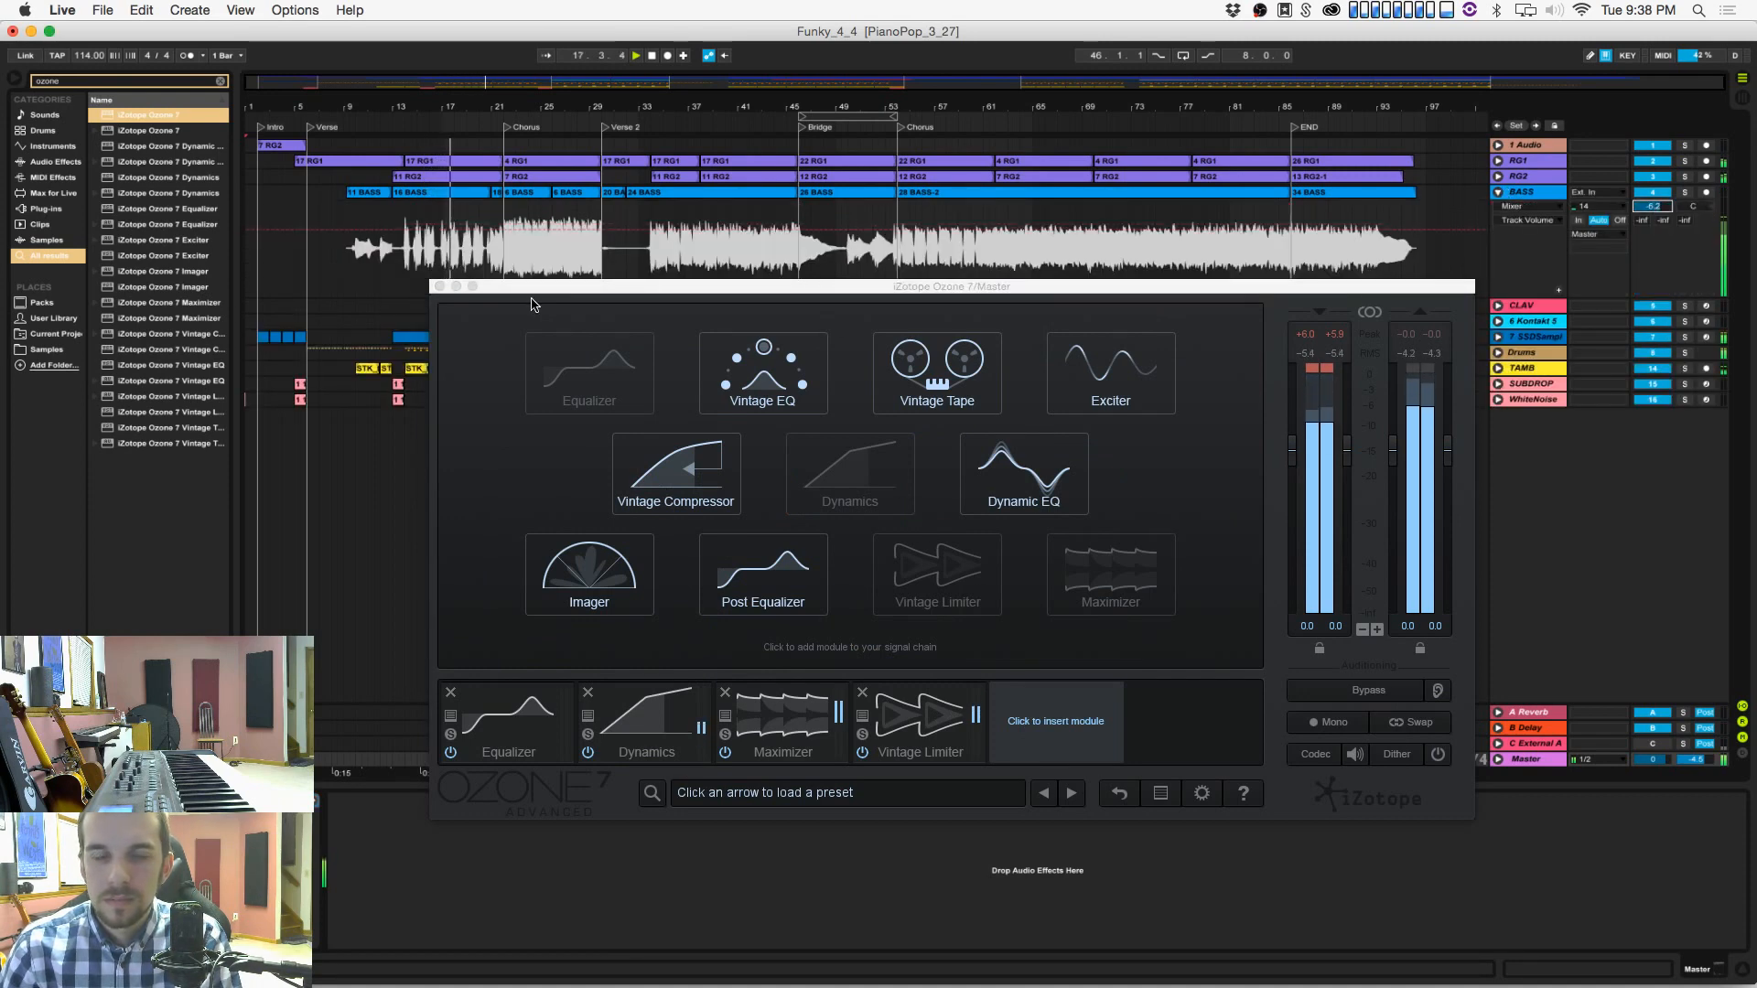
{"action": "left_click", "coordinate": [440, 286]}
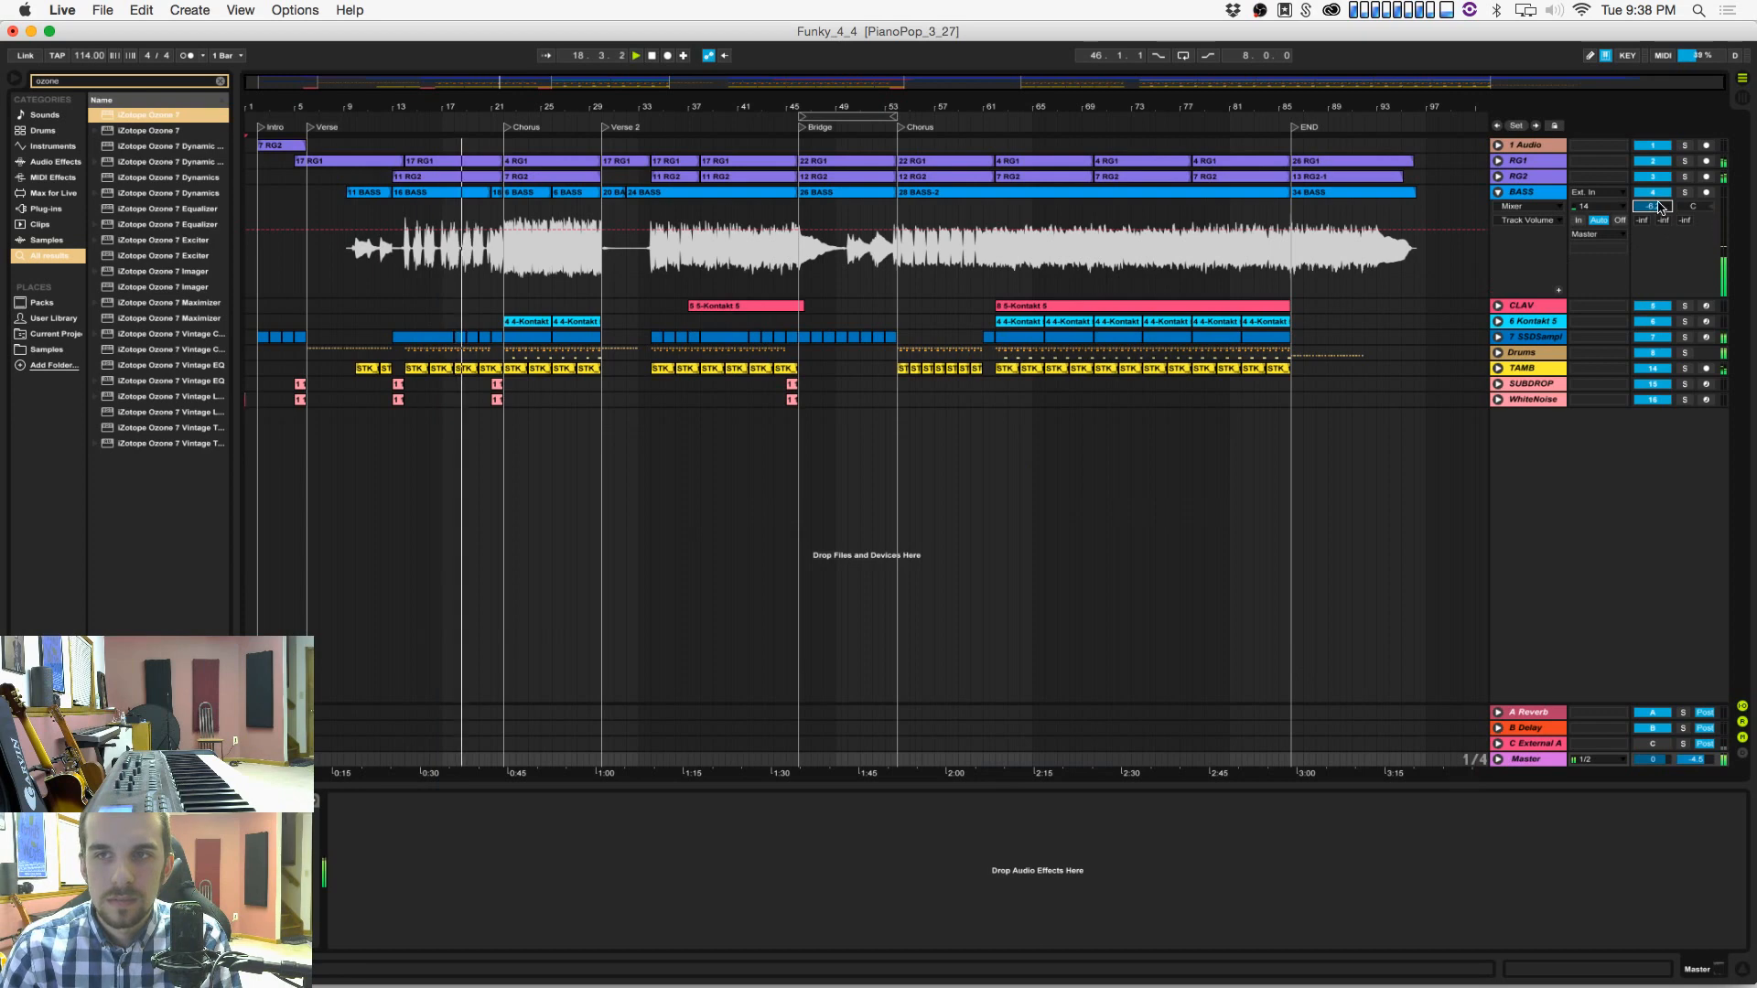
{"action": "left_click_drag", "start_coordinate": [1658, 203], "coordinate": [1657, 210]}
{"action": "key", "text": "super+Tab"}
{"action": "key", "text": "super+Tab"}
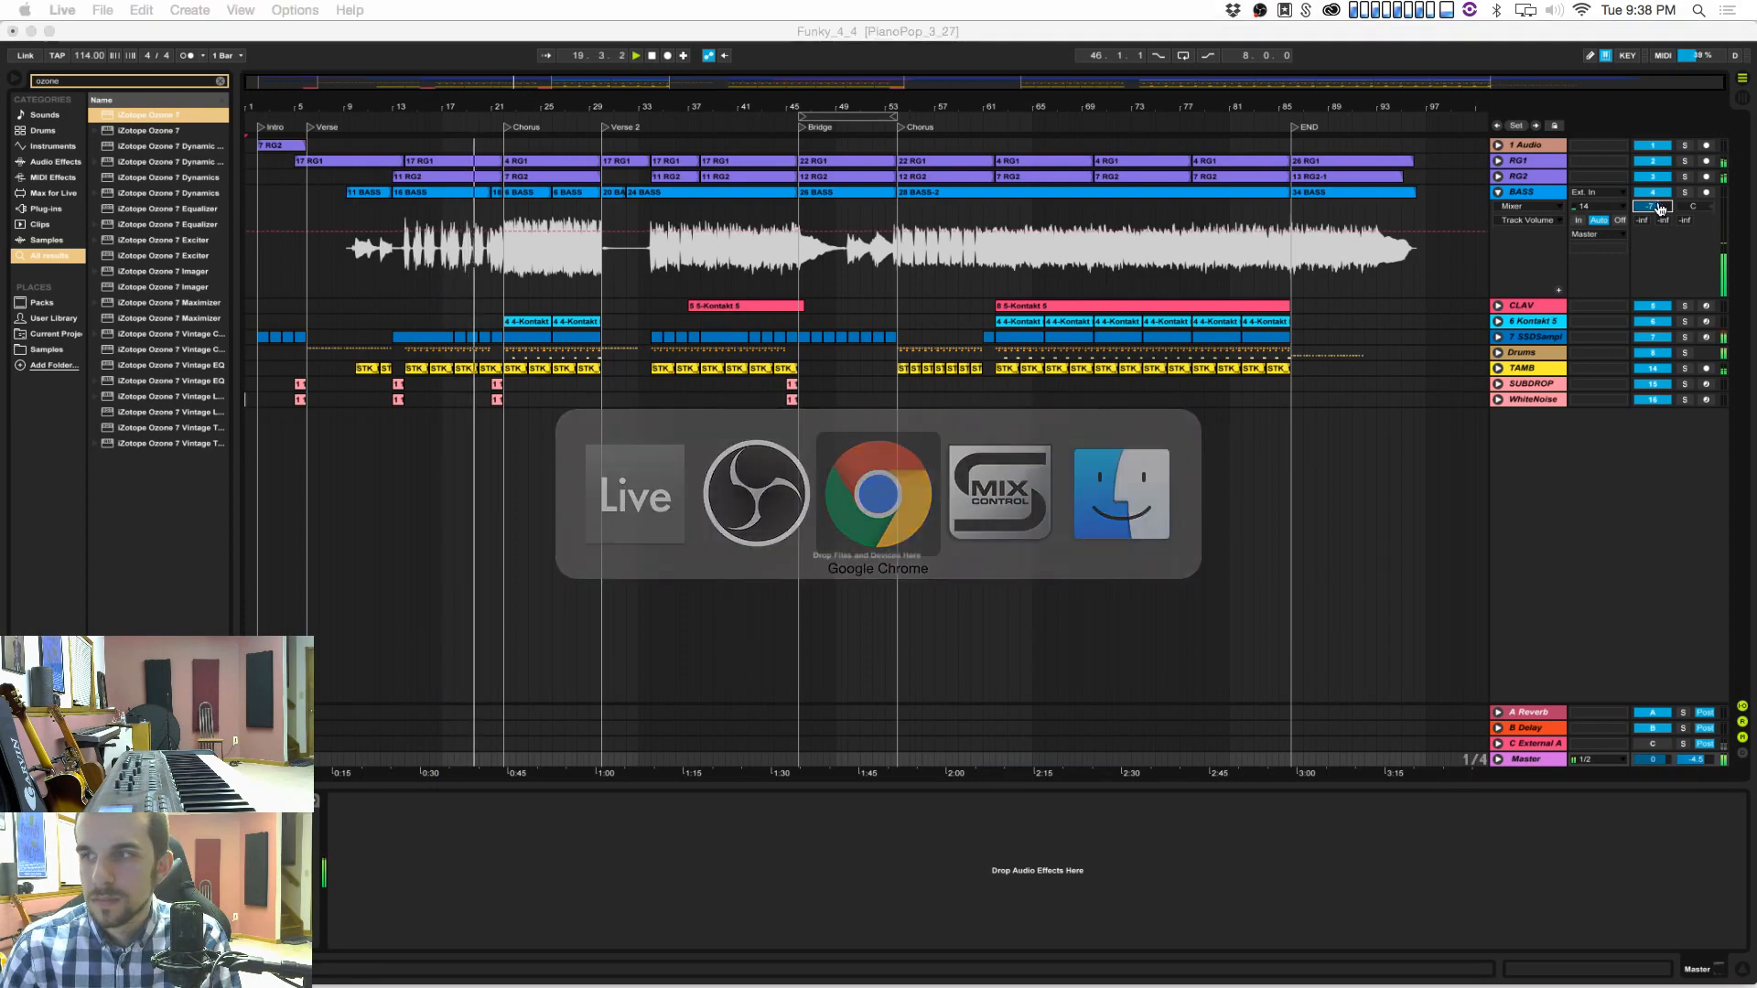
{"action": "key", "text": "super+Tab"}
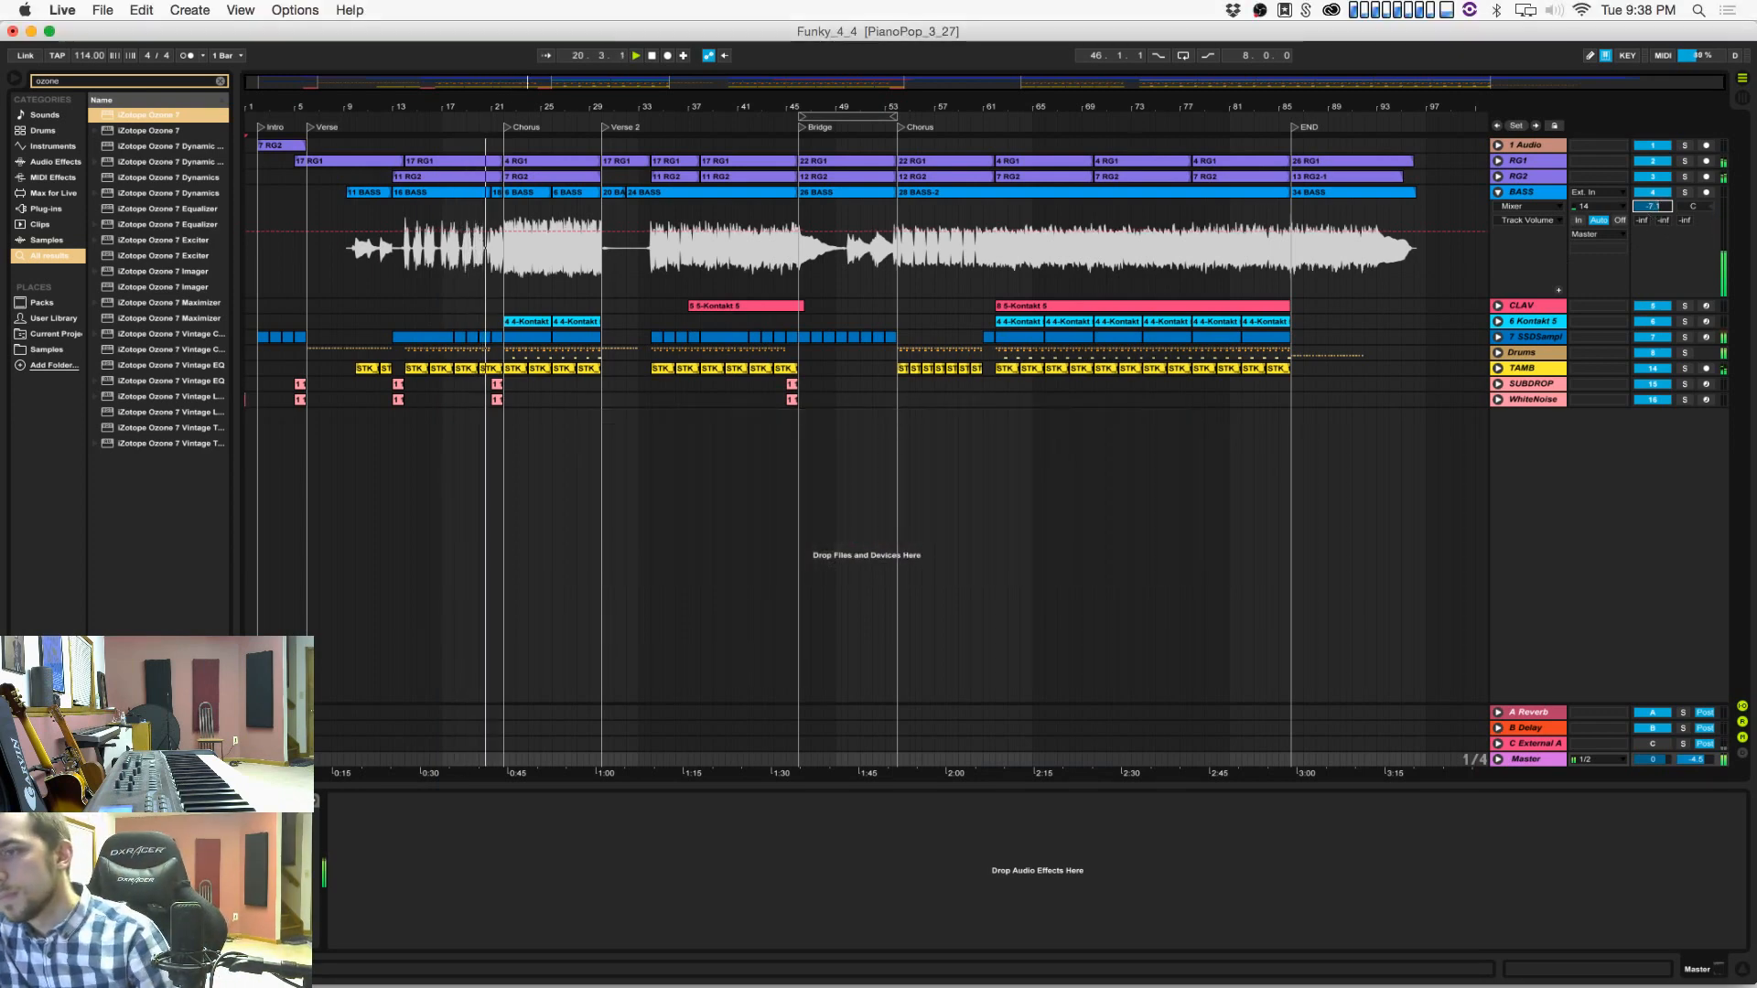
{"action": "key", "text": "super+Tab"}
{"action": "key", "text": "super+Tab"}
{"action": "key", "text": "super+Tab"}
{"action": "key", "text": "super+Tab"}
{"action": "key", "text": "super+Tab"}
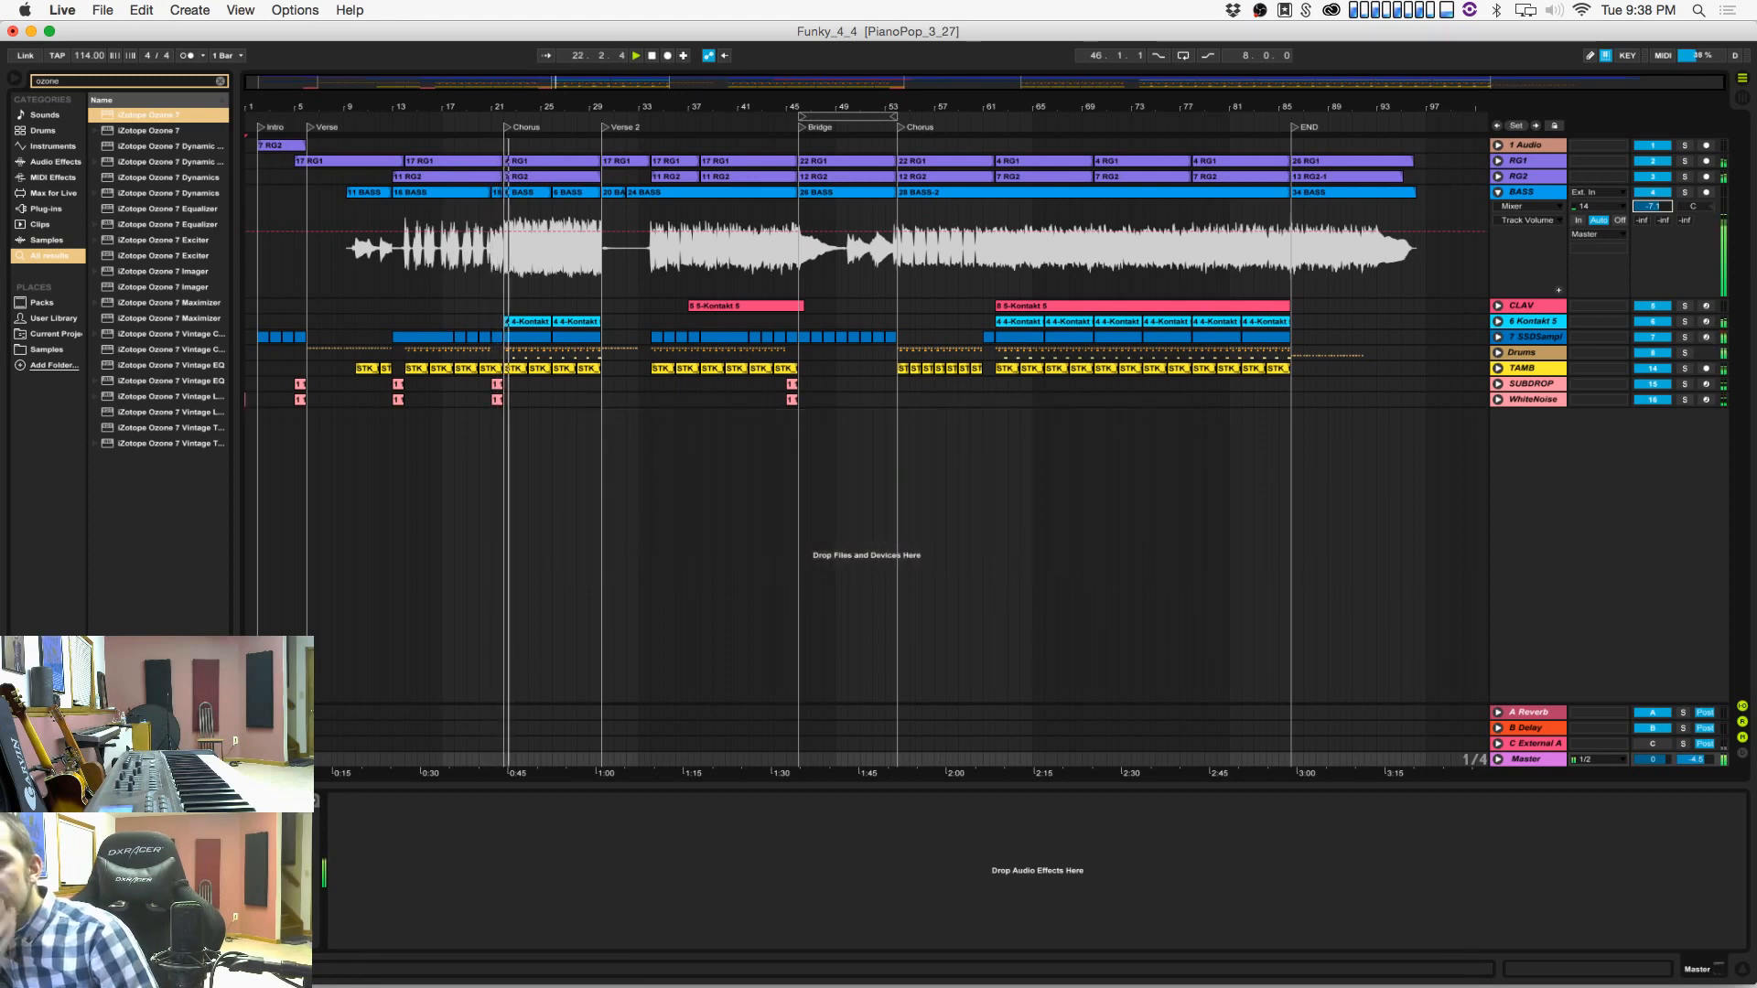
Step: Unfold the Drums group and lower the 13 Audio track's volume to -16.1 dB
{"action": "left_click", "coordinate": [1041, 399]}
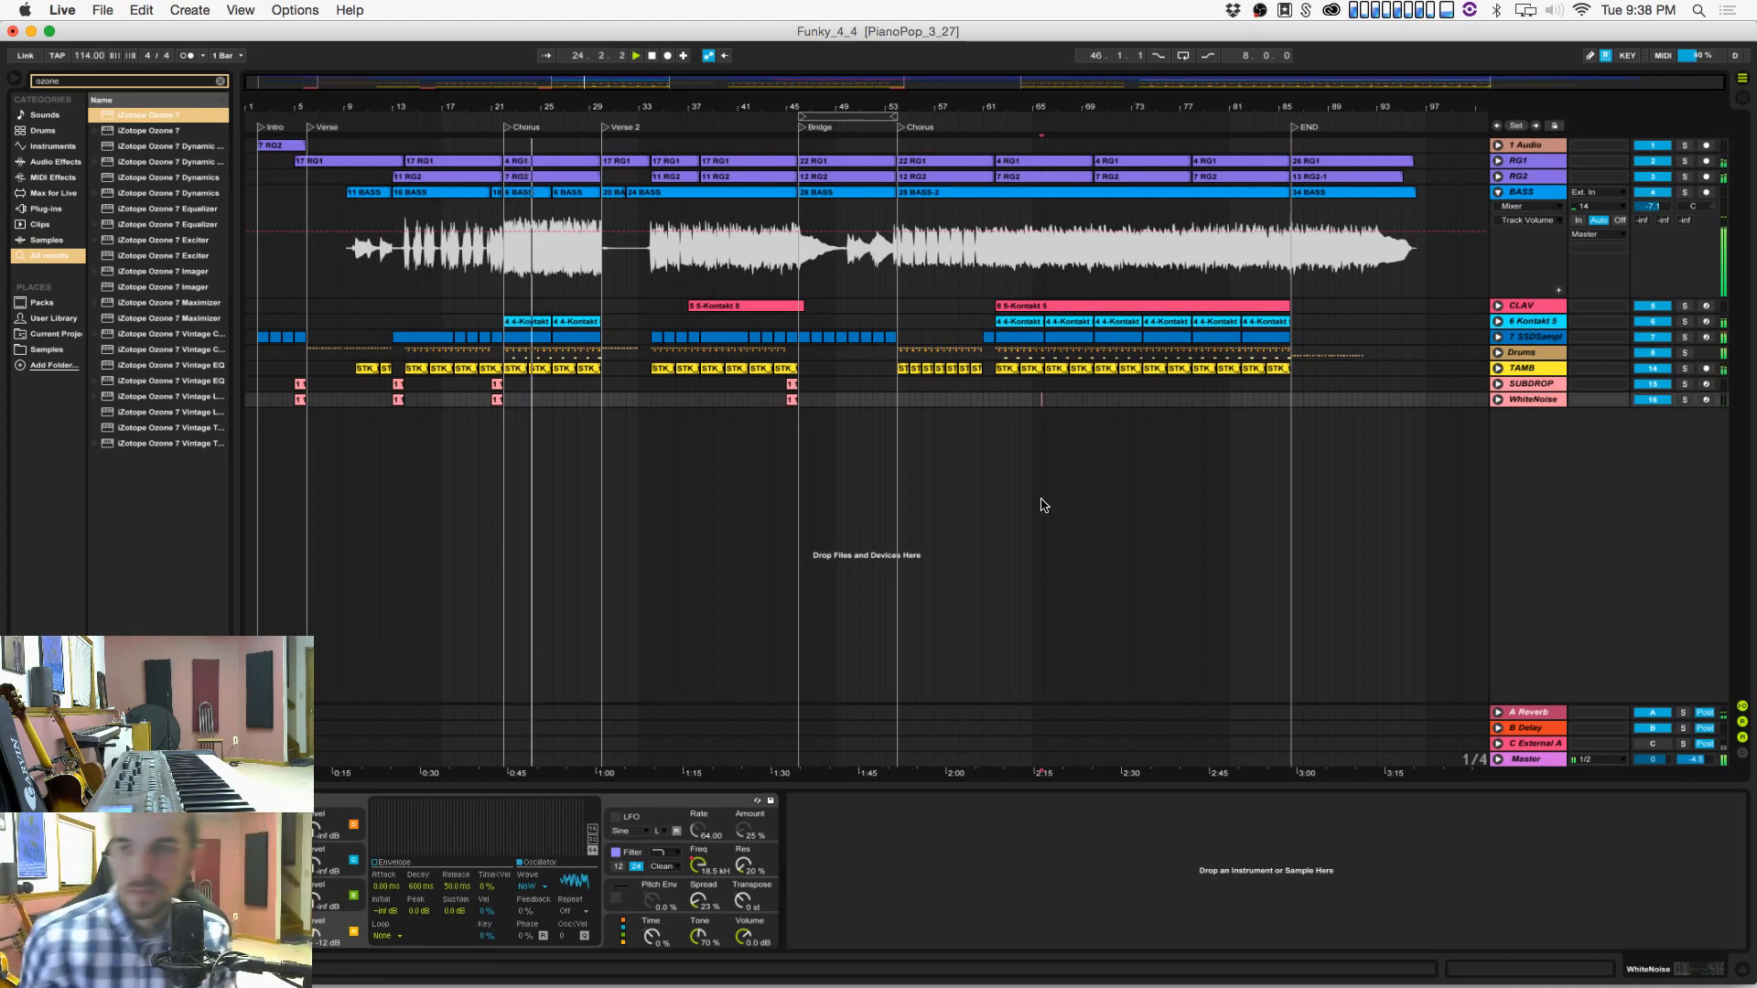
{"action": "left_click", "coordinate": [1498, 353]}
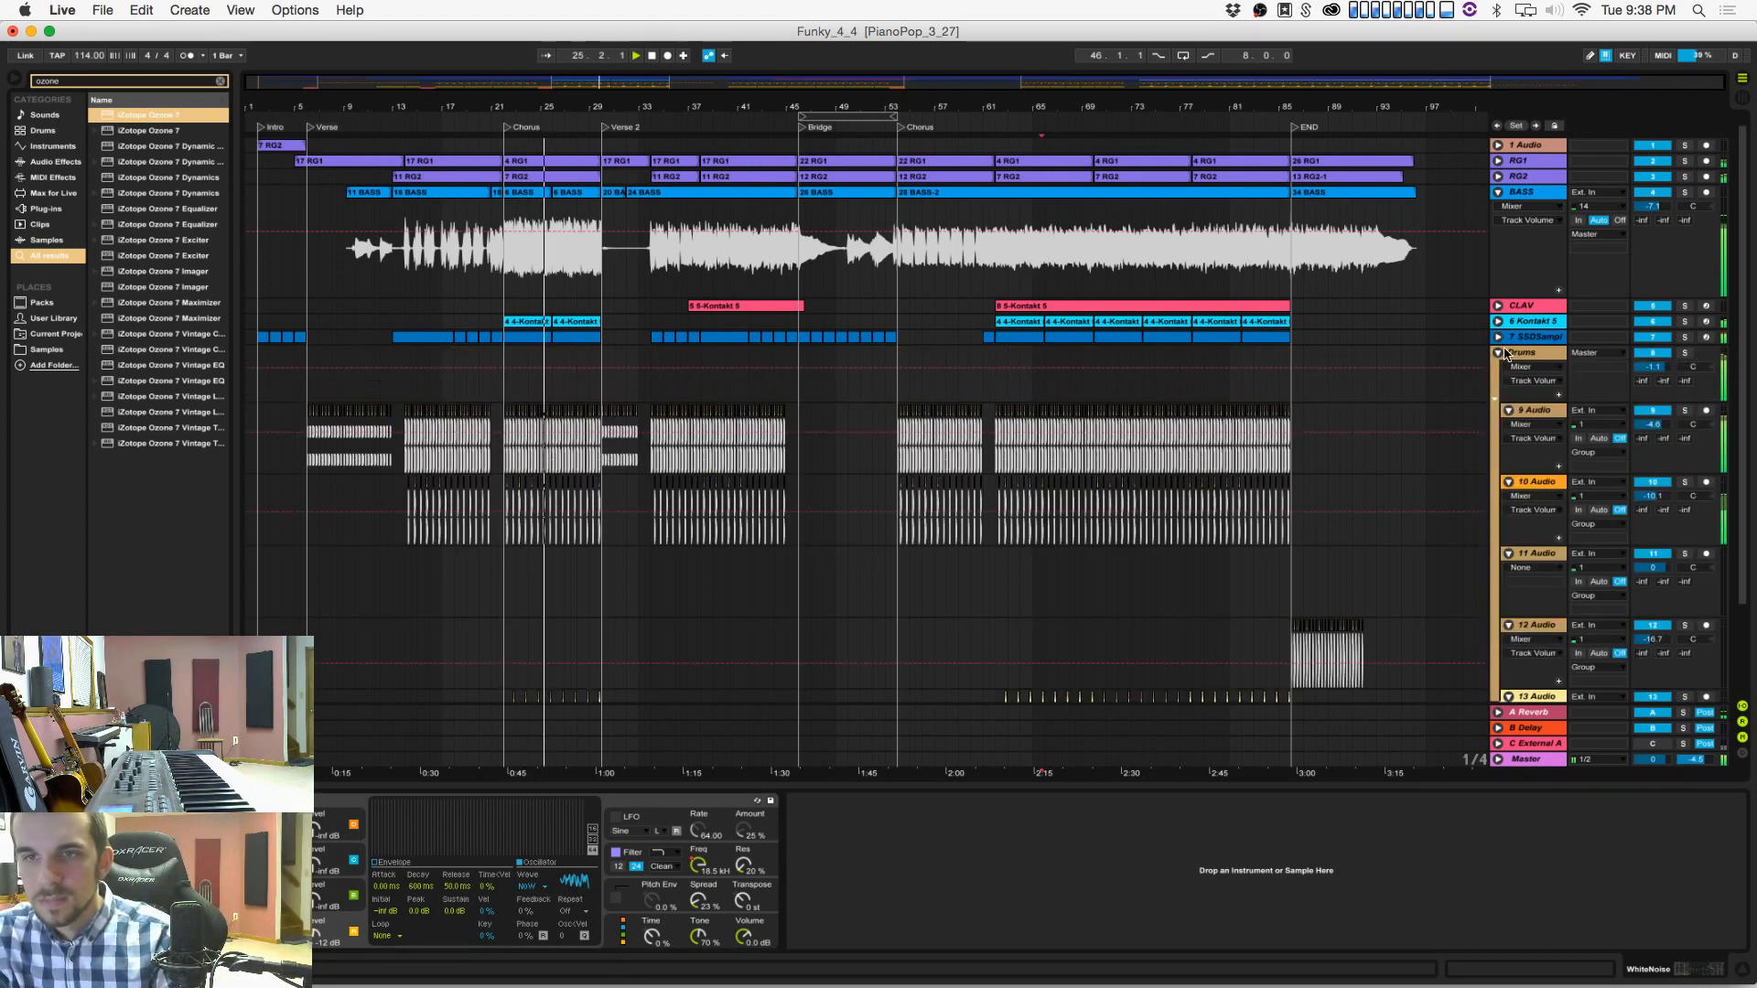
{"action": "scroll", "coordinate": [1547, 357], "scroll_direction": "down", "scroll_amount": 3}
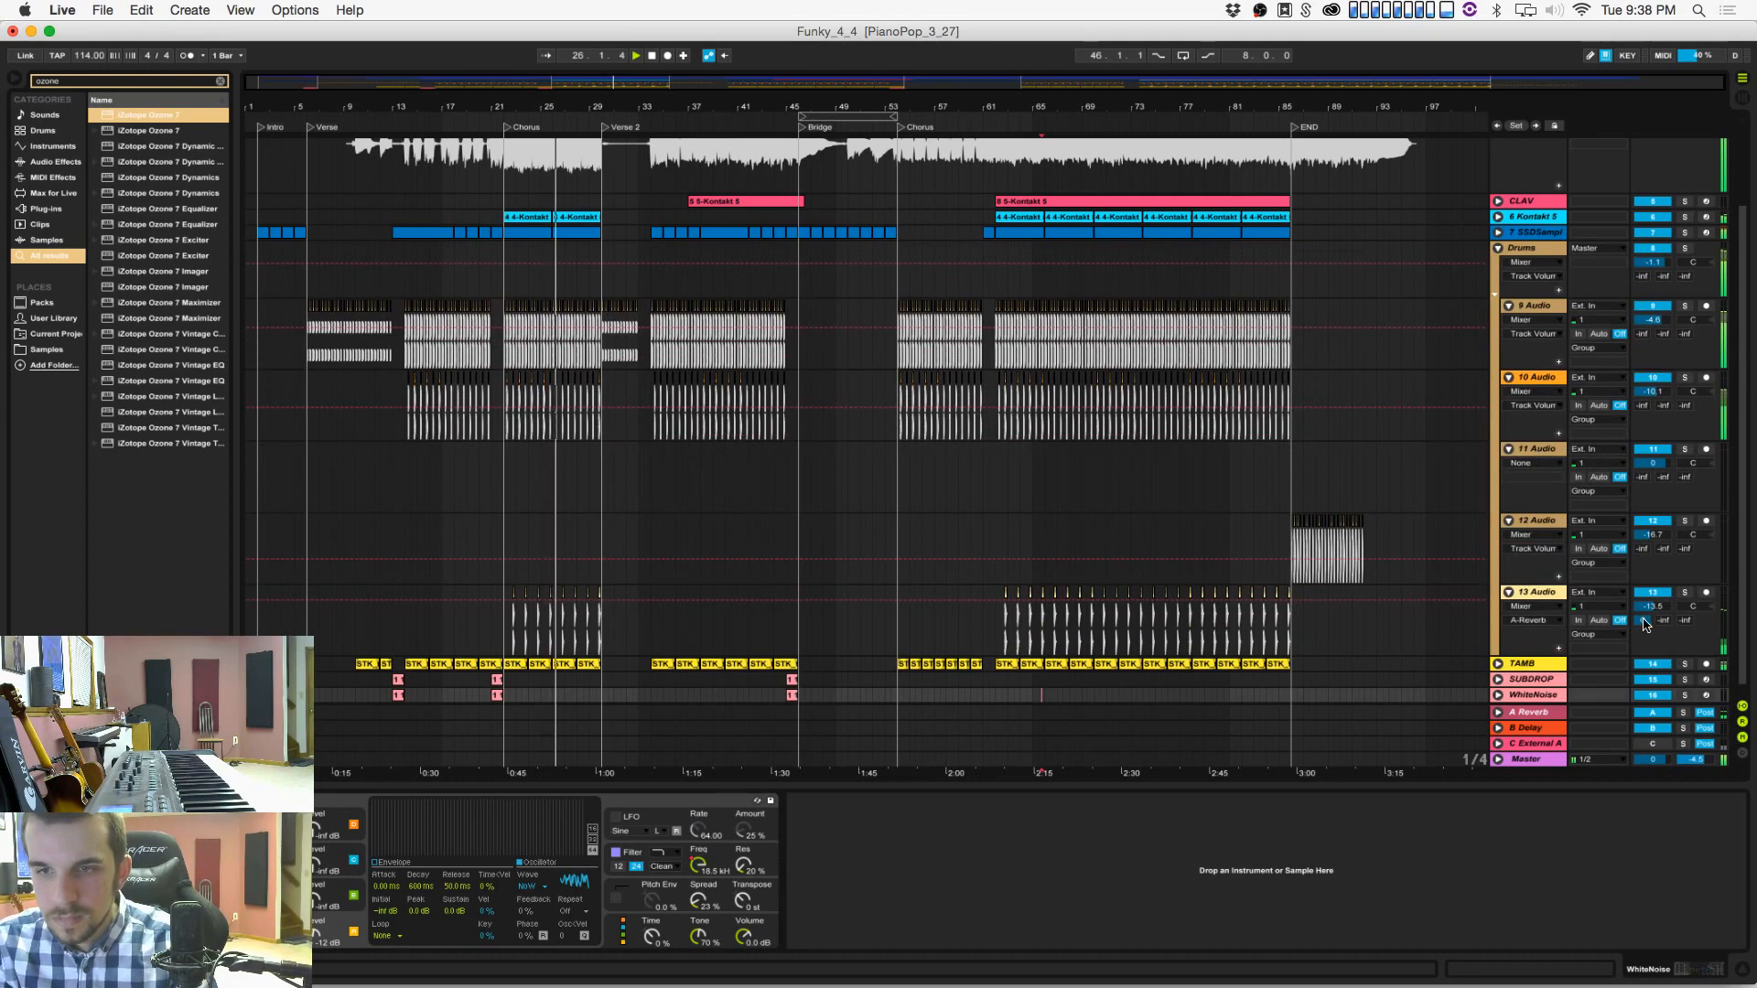
{"action": "left_click_drag", "start_coordinate": [1652, 606], "coordinate": [1652, 621]}
{"action": "scroll", "coordinate": [1510, 411], "scroll_direction": "up", "scroll_amount": 3}
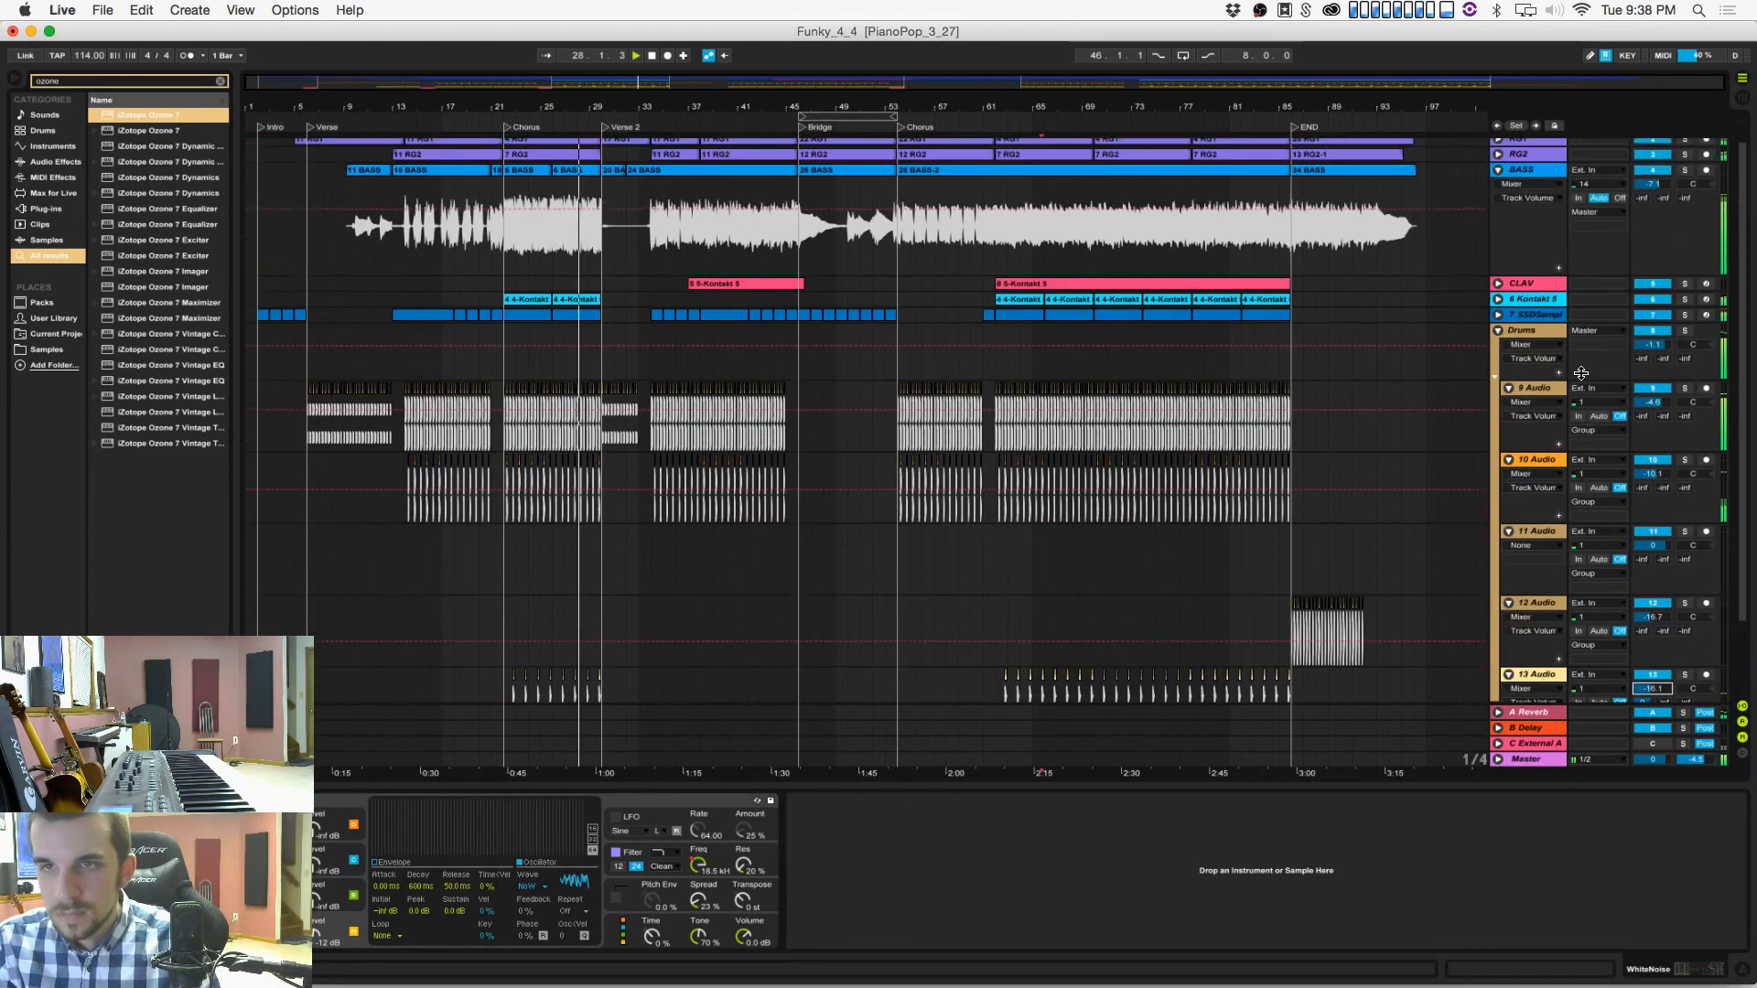
Step: Unfold the Kontakt 5 track and set its volume to -5.7 dB, lowering the BASS volume to -10.2 dB
{"action": "left_click", "coordinate": [1497, 315]}
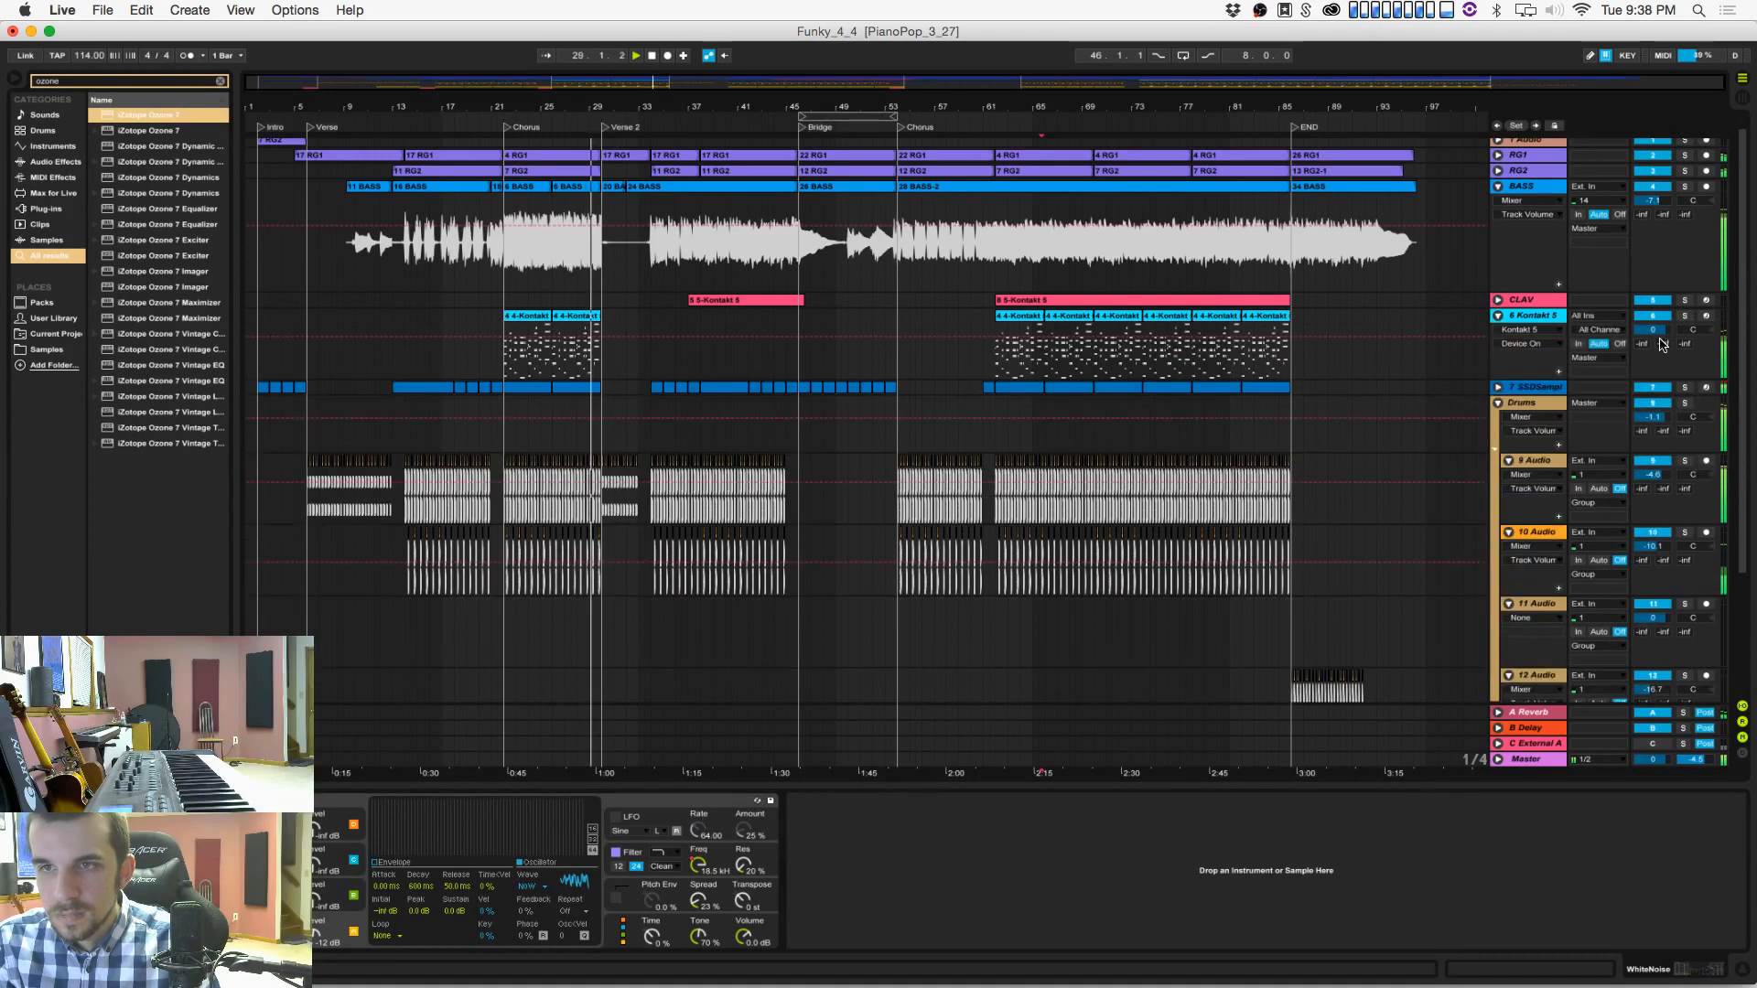
{"action": "left_click_drag", "start_coordinate": [1652, 330], "coordinate": [1652, 334]}
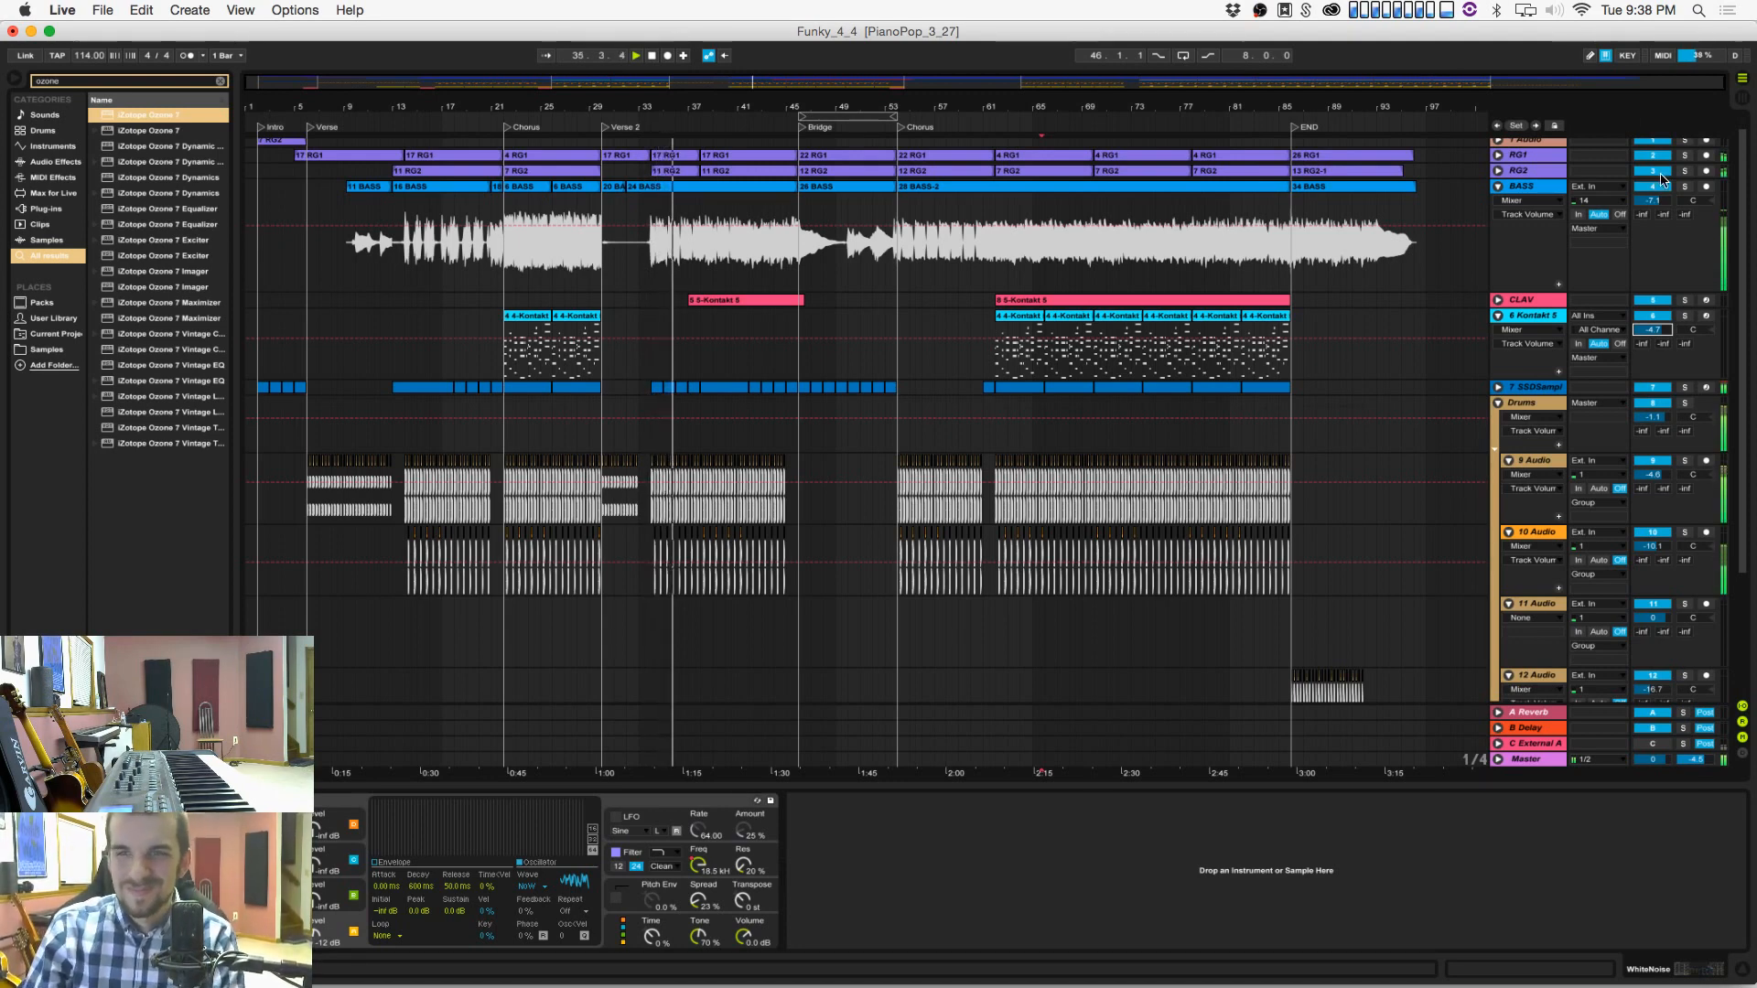
{"action": "left_click_drag", "start_coordinate": [1653, 201], "coordinate": [1653, 221]}
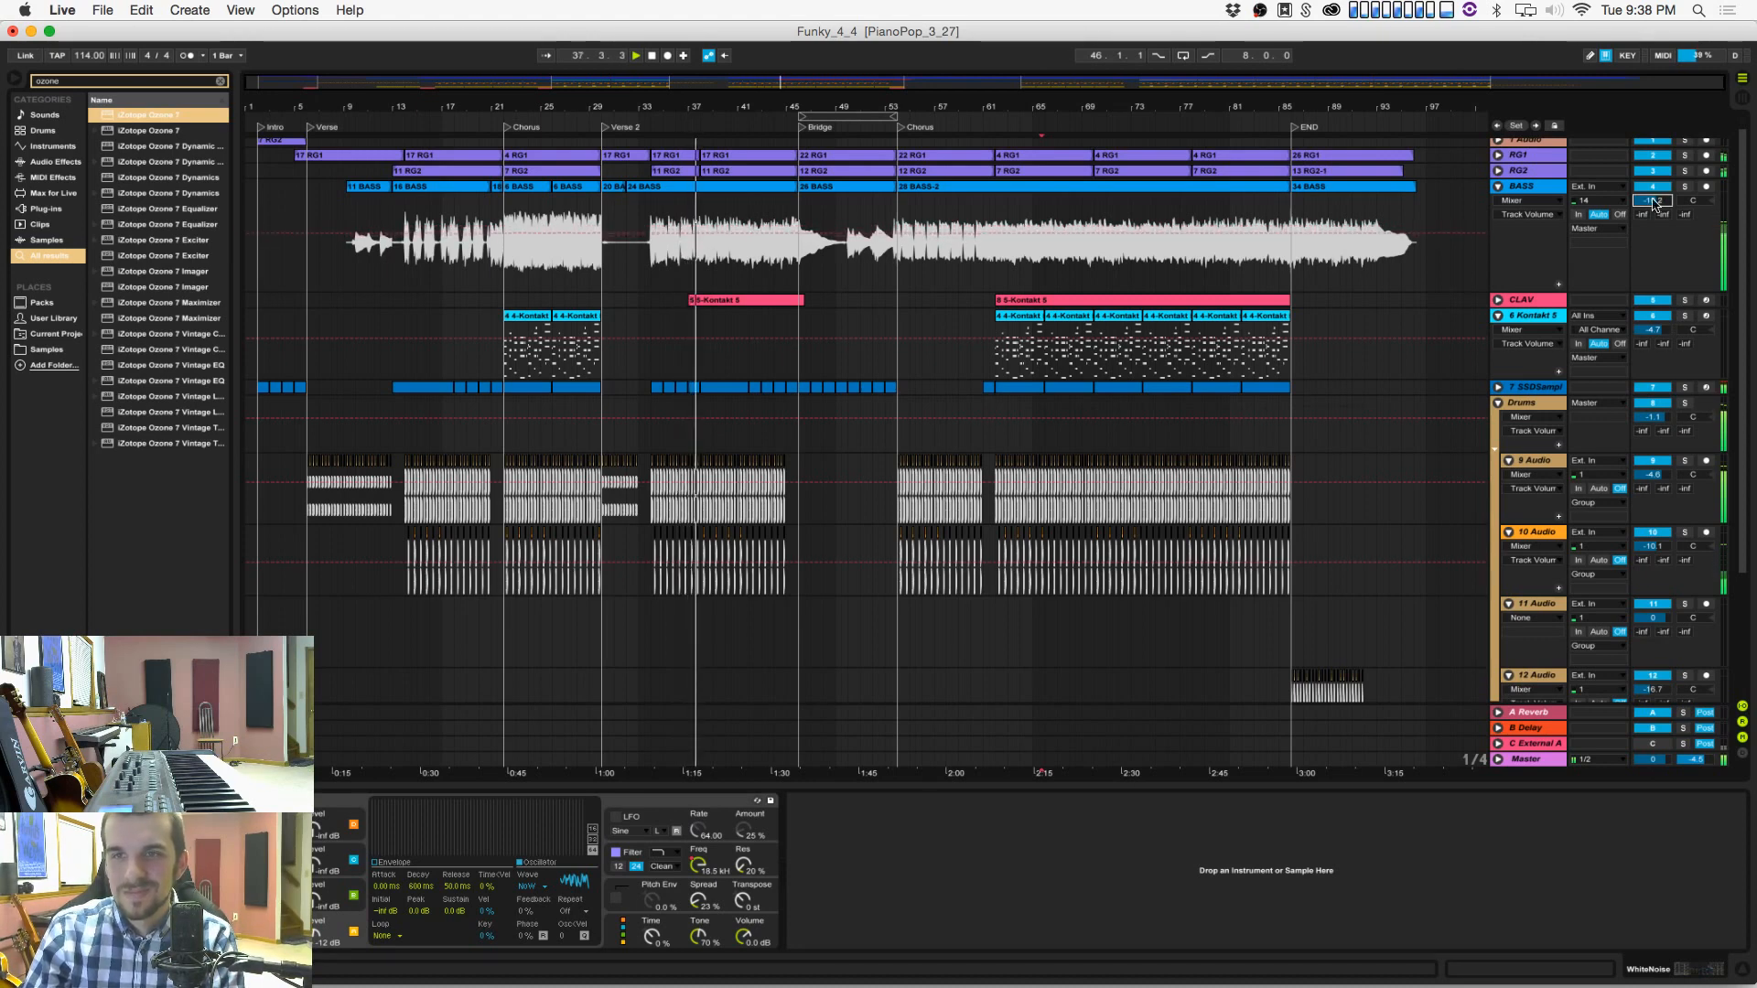
{"action": "left_click", "coordinate": [1550, 189]}
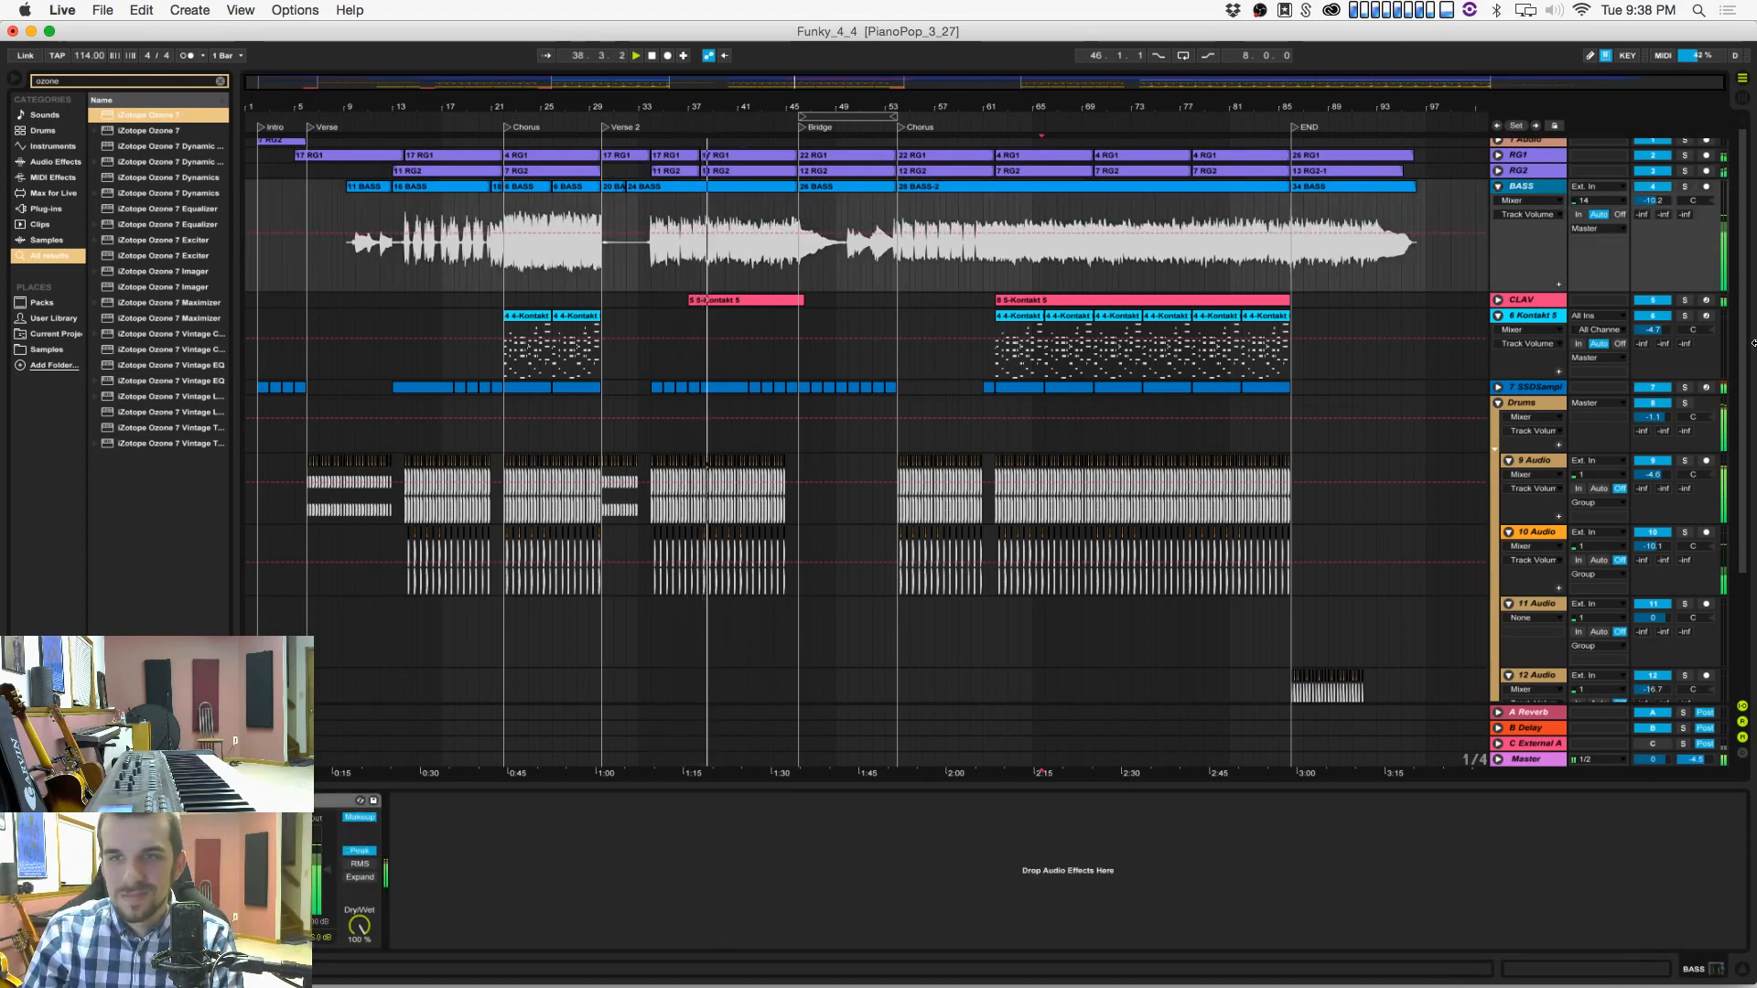
{"action": "left_click_drag", "start_coordinate": [1652, 329], "coordinate": [1652, 334]}
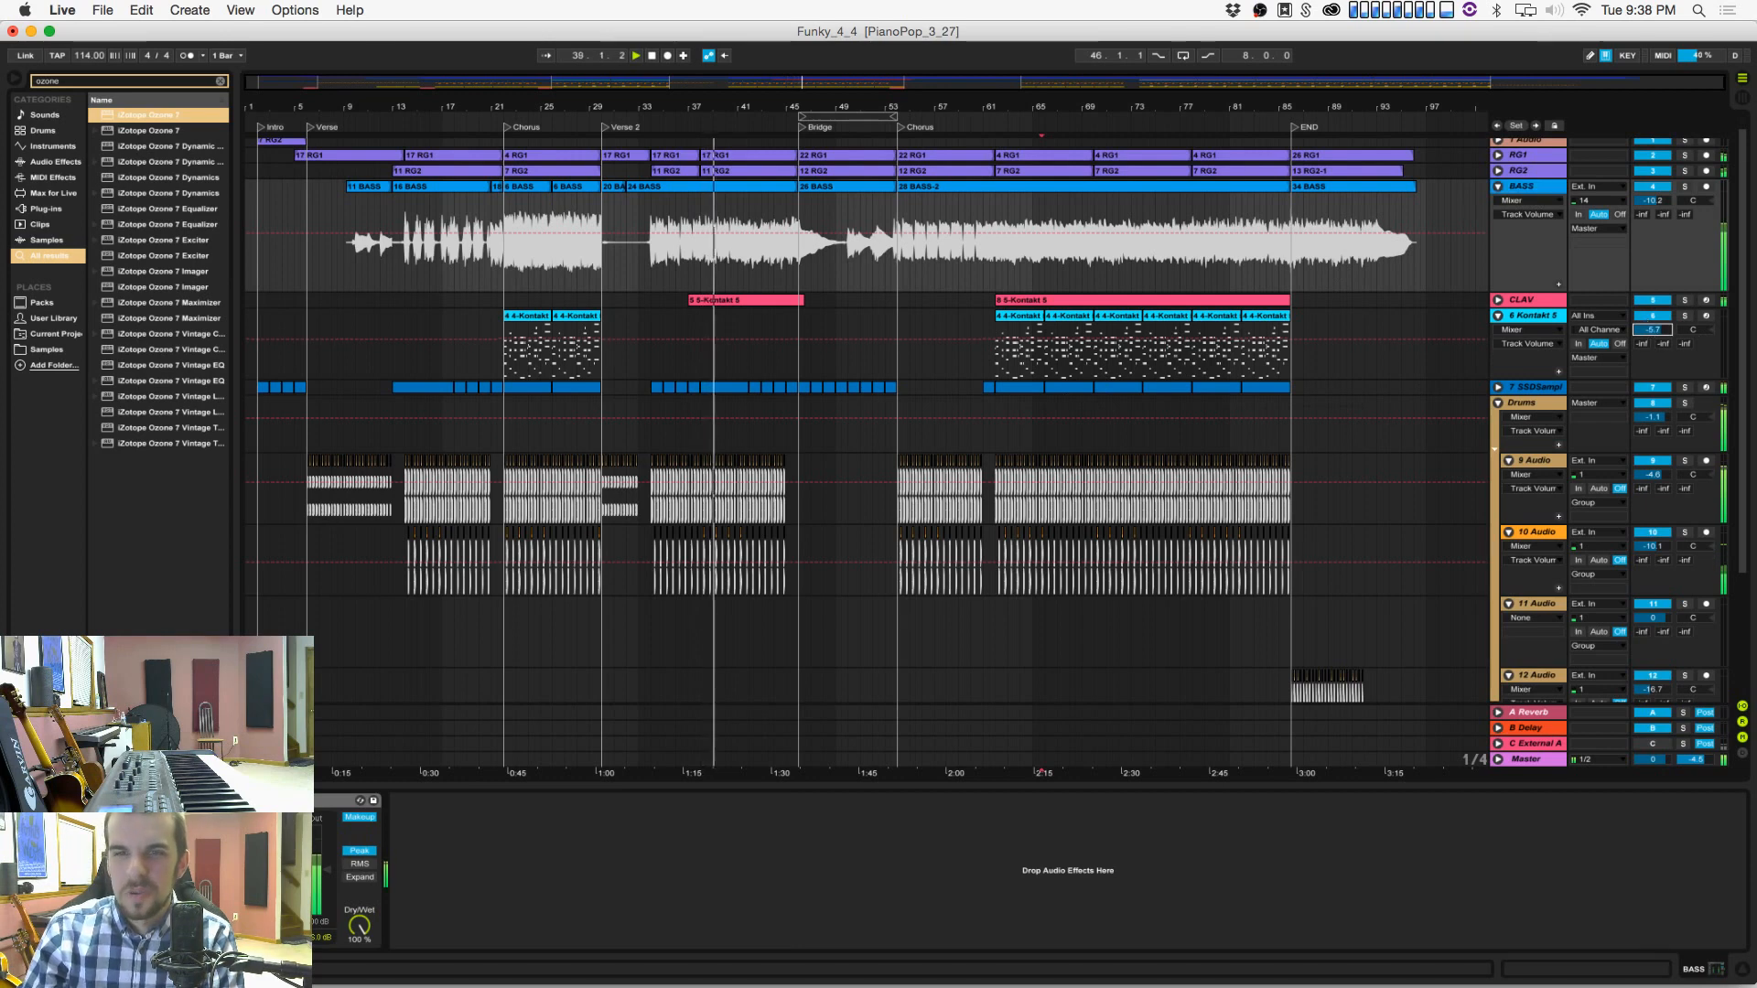
Step: Unfold the CLAV track and lower its volume to -10.7 dB
{"action": "left_click", "coordinate": [1489, 299]}
{"action": "left_click", "coordinate": [1497, 299]}
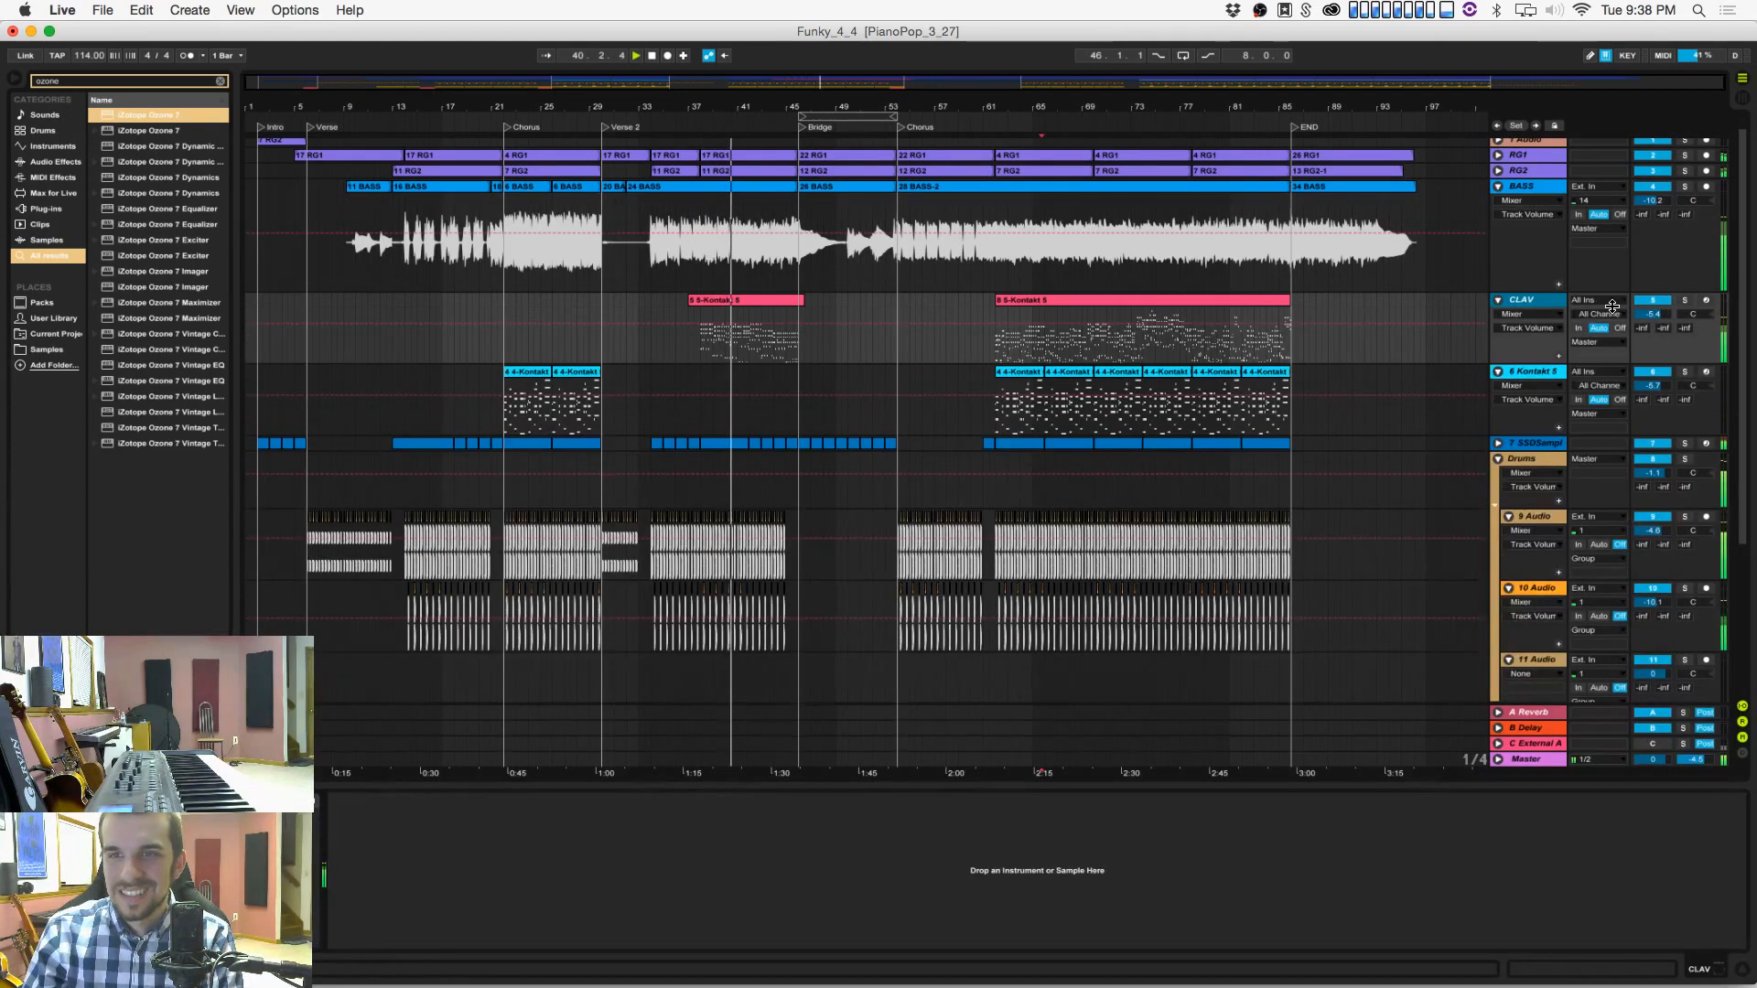
{"action": "left_click_drag", "start_coordinate": [1647, 314], "coordinate": [1647, 318]}
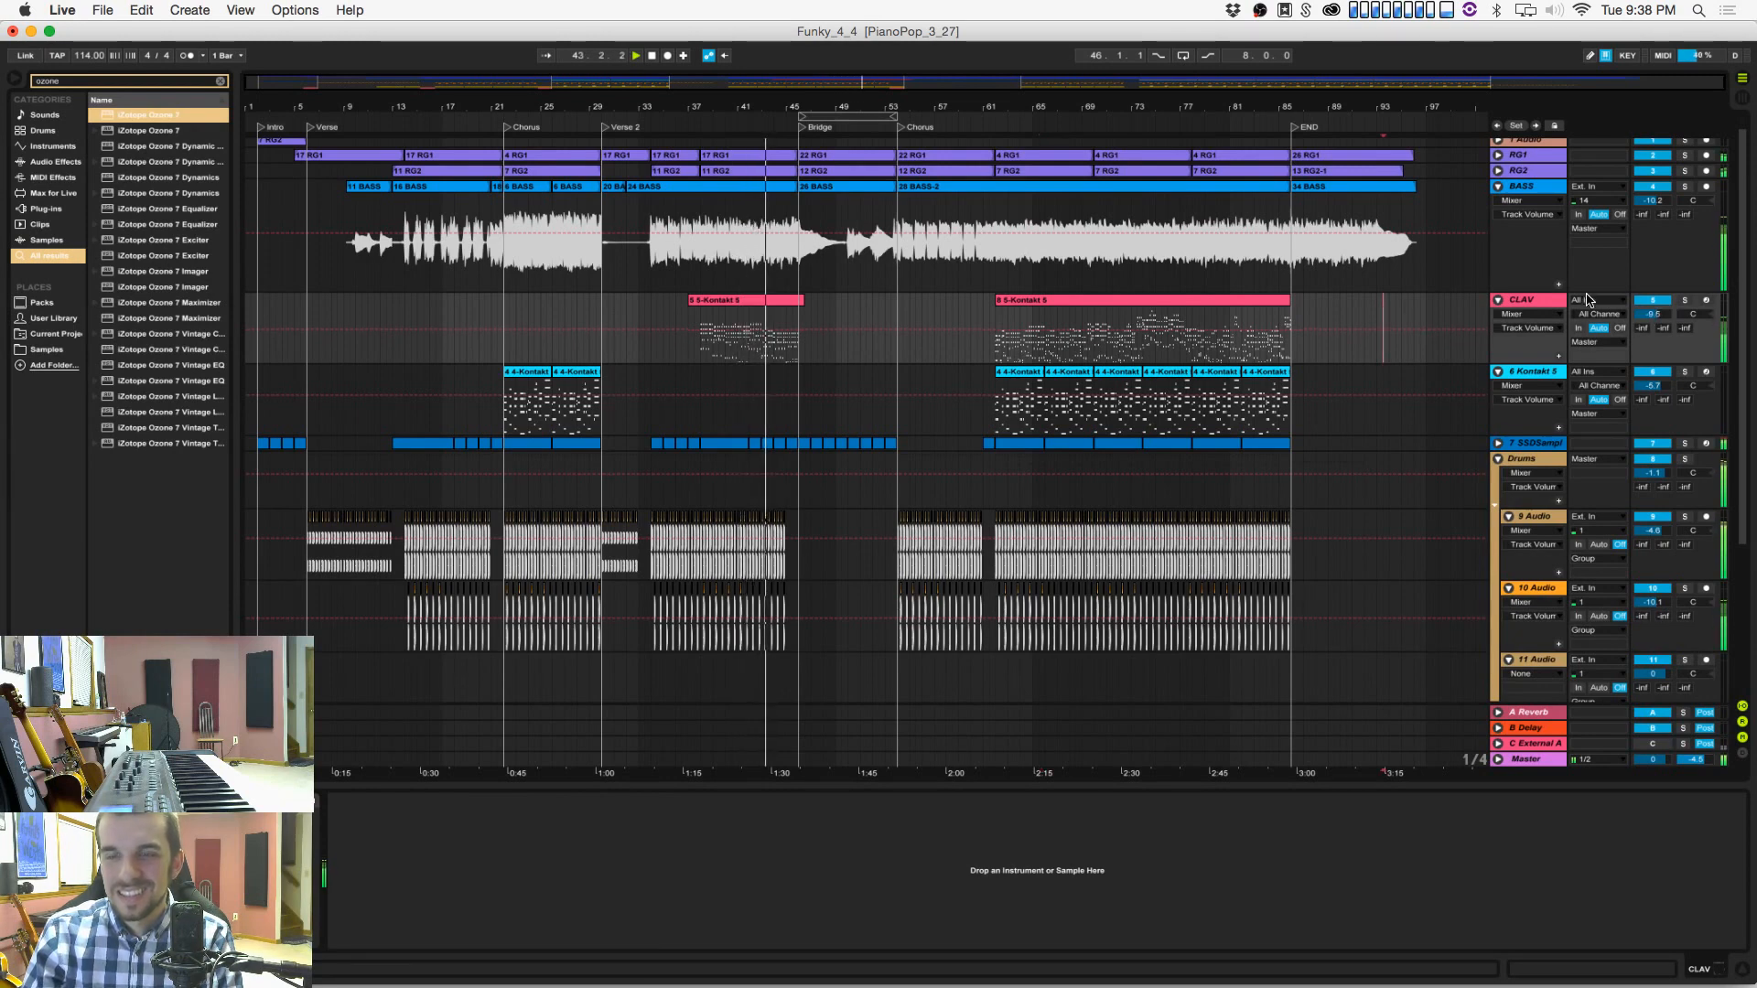
{"action": "left_click_drag", "start_coordinate": [1642, 314], "coordinate": [1641, 317]}
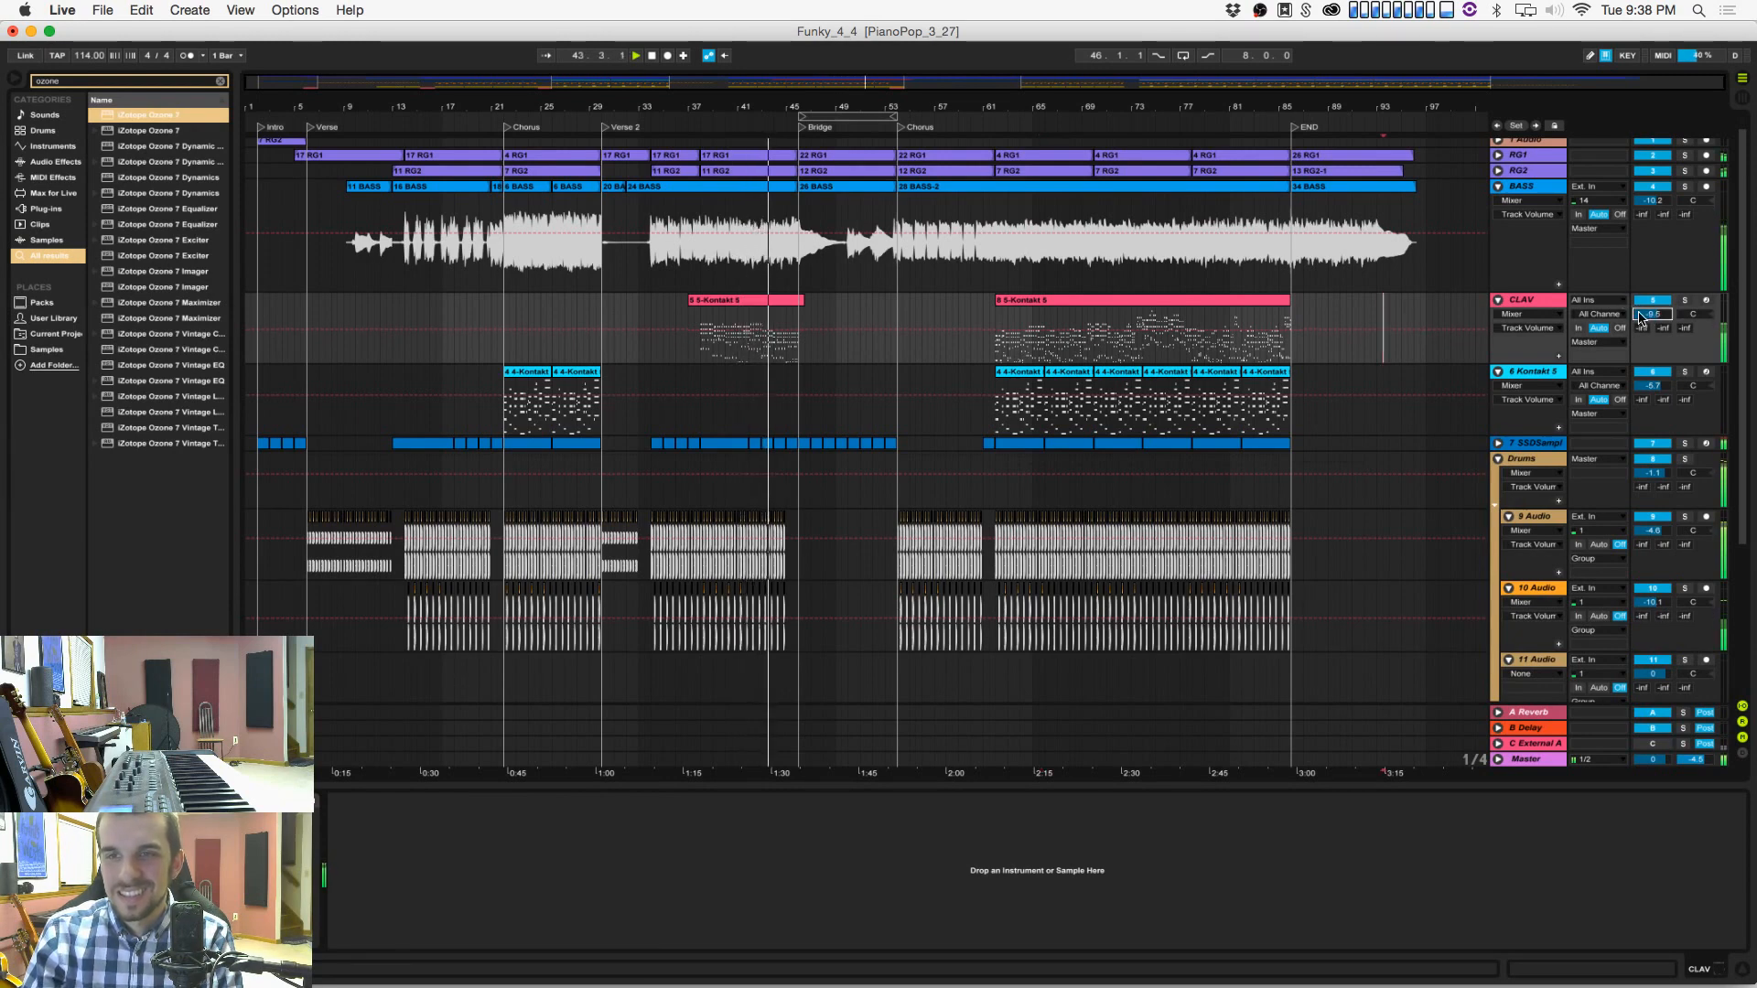
{"action": "left_click", "coordinate": [1459, 314]}
Step: Open the audio preferences and check the available buffer size options
{"action": "left_click", "coordinate": [62, 10]}
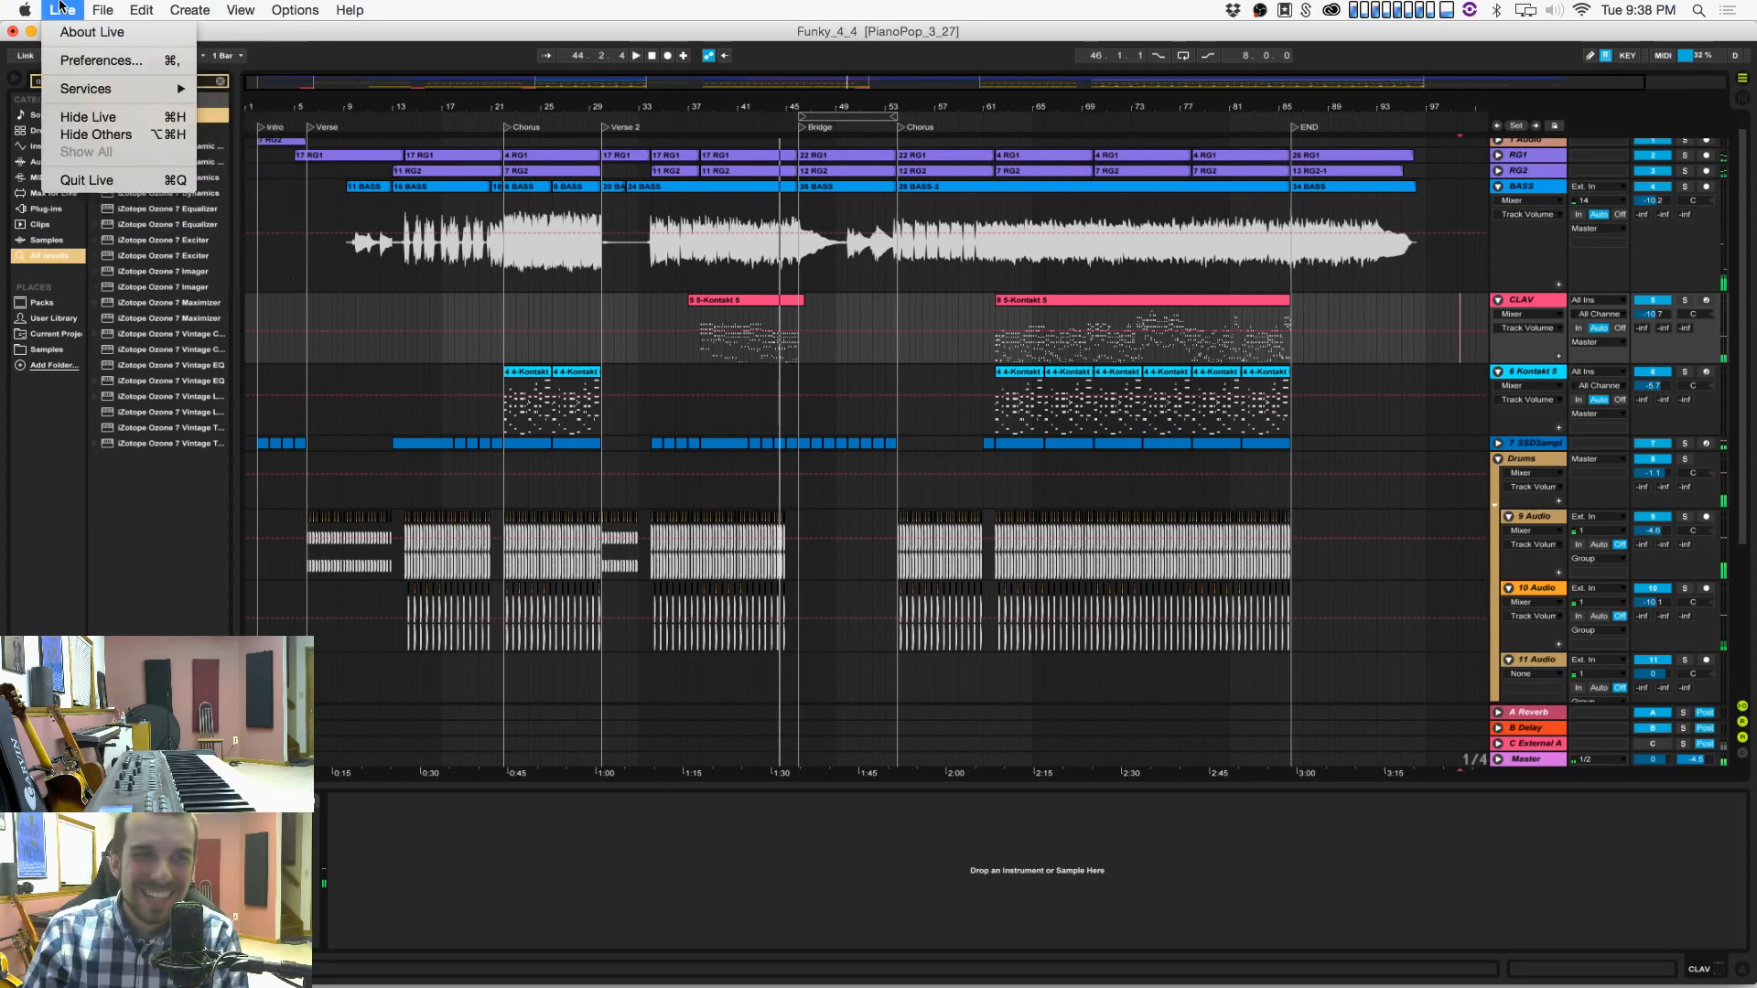
{"action": "left_click", "coordinate": [82, 55]}
{"action": "left_click", "coordinate": [956, 465]}
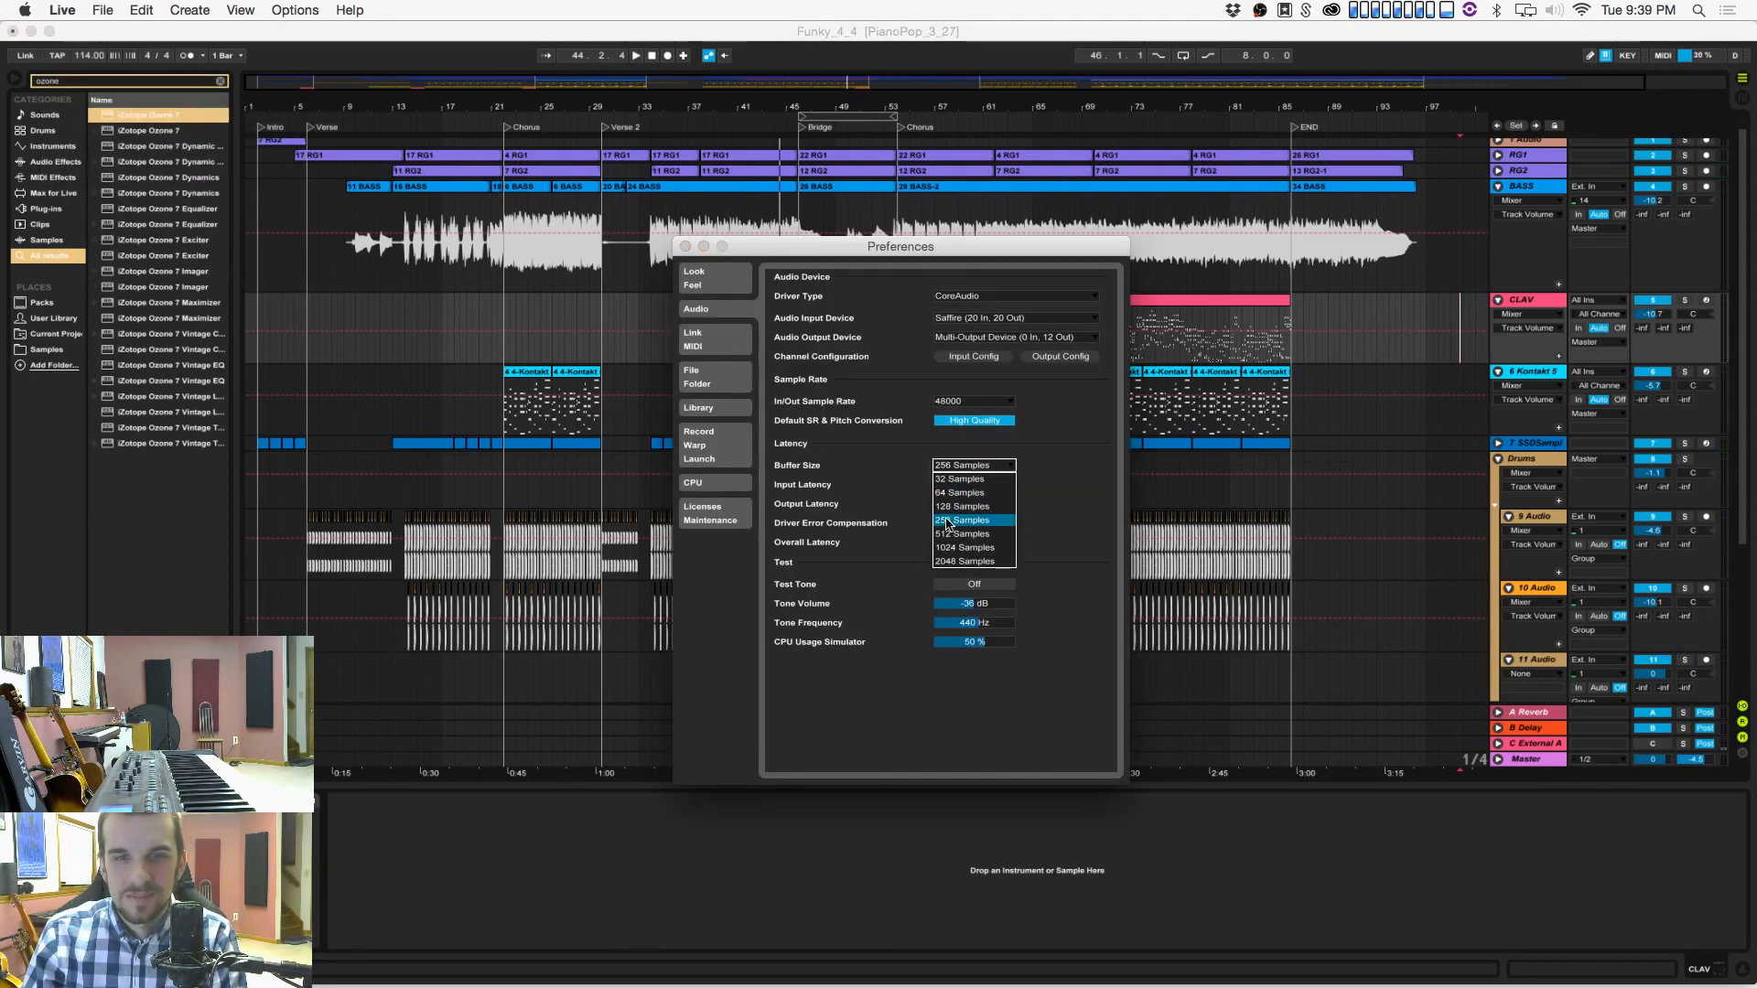
{"action": "left_click", "coordinate": [944, 544]}
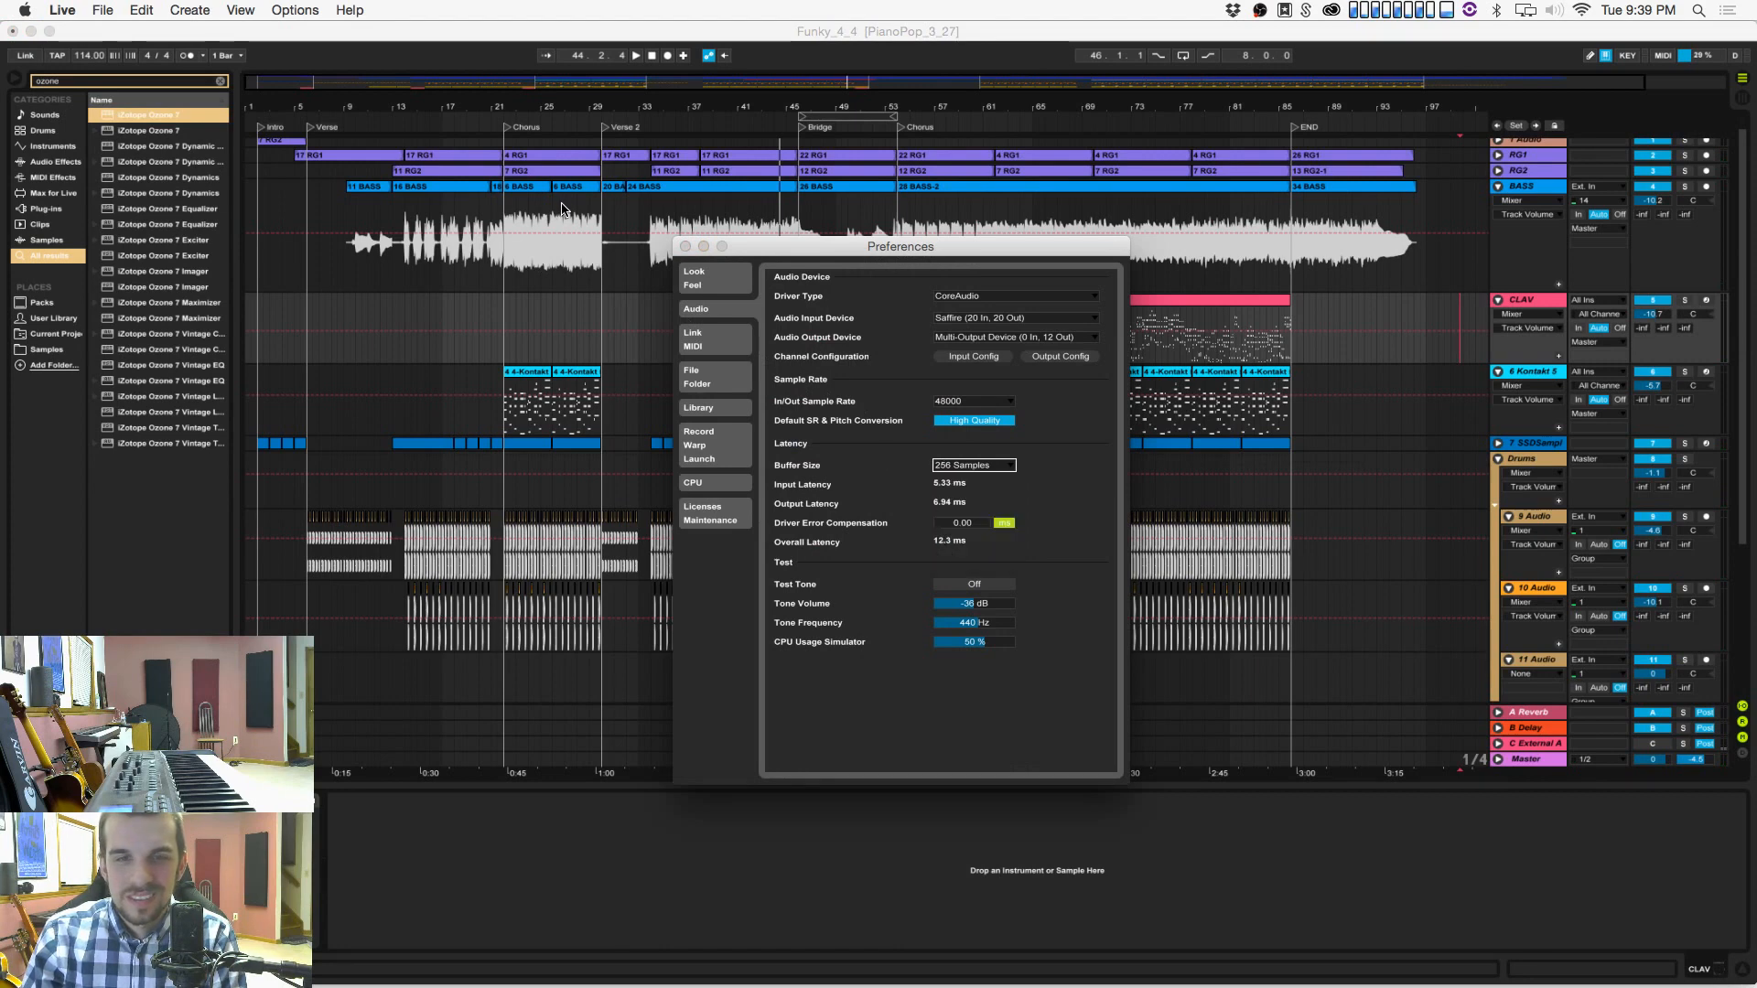